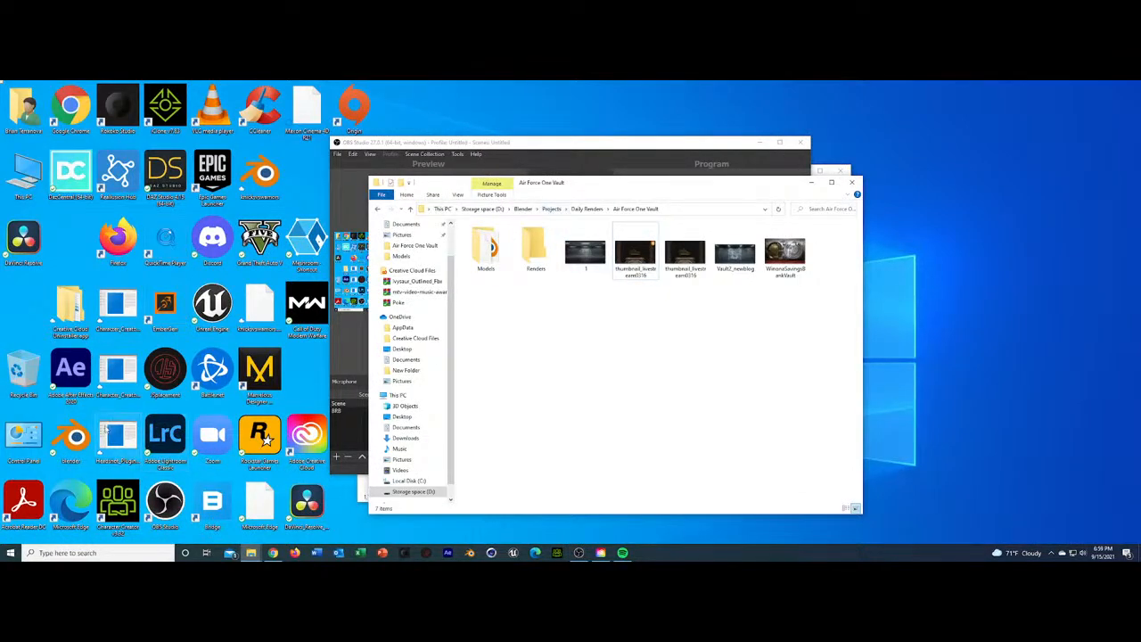
# Launch Blender and start a new General file.
pyautogui.click(470, 554)
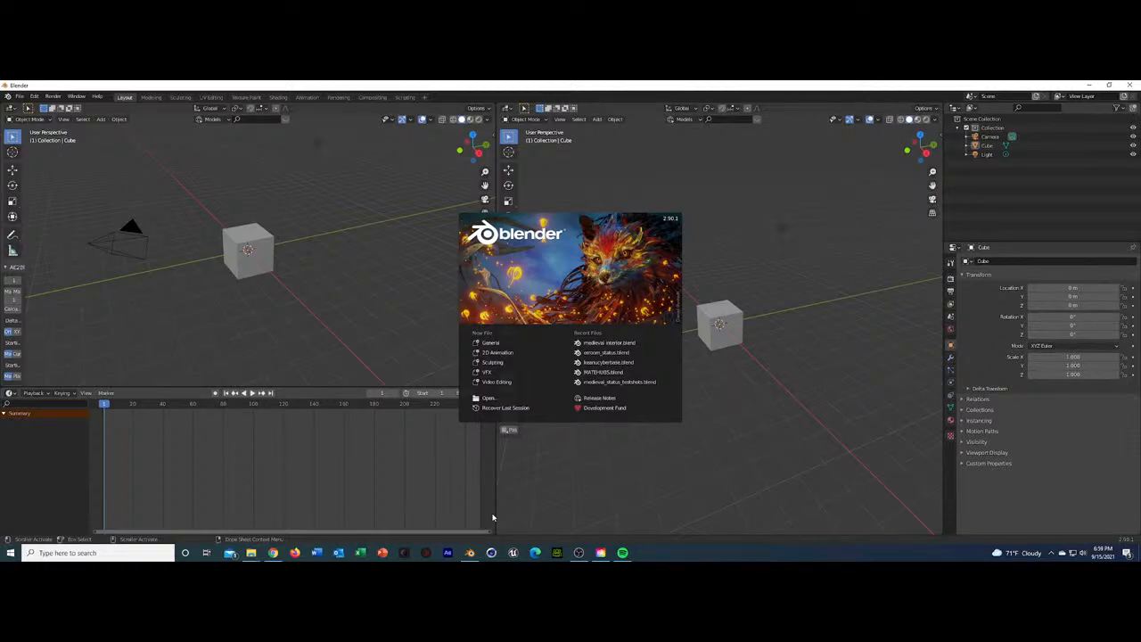
pyautogui.click(499, 346)
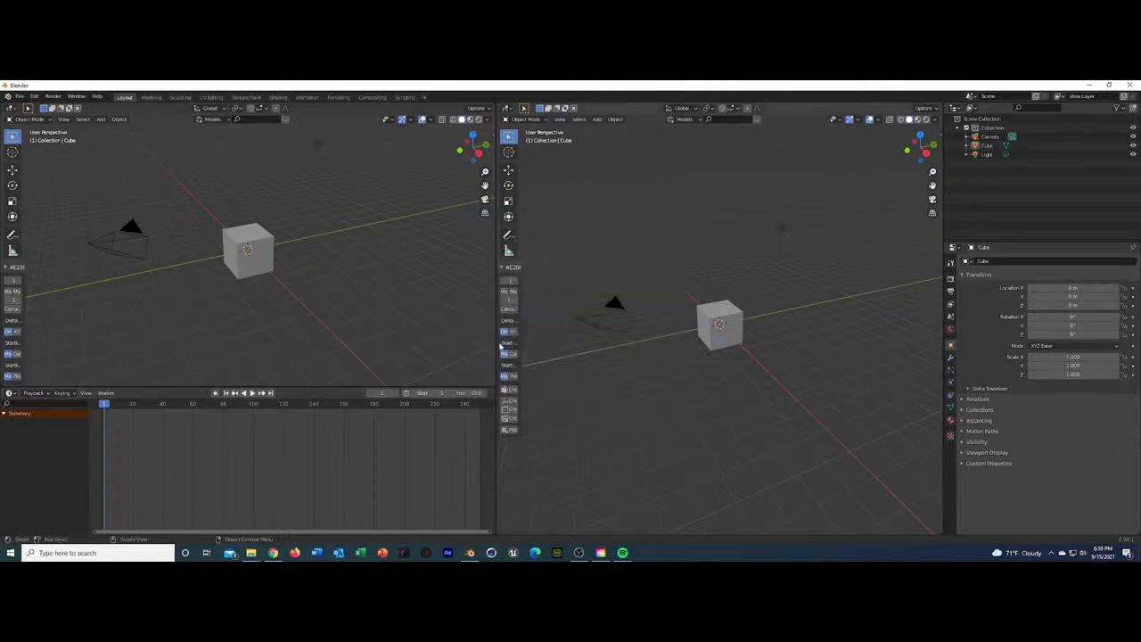
pyautogui.moveTo(307, 218)
pyautogui.mouseDown(button='middle')
pyautogui.moveTo(323, 209)
pyautogui.moveTo(313, 218)
pyautogui.mouseUp(button='middle')
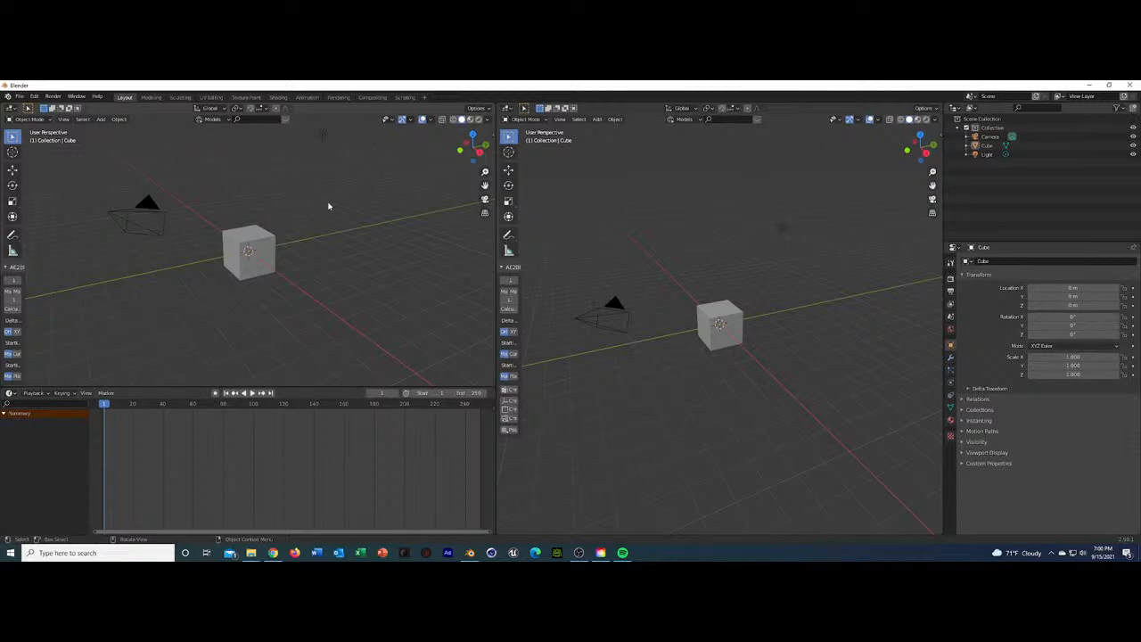
pyautogui.click(622, 553)
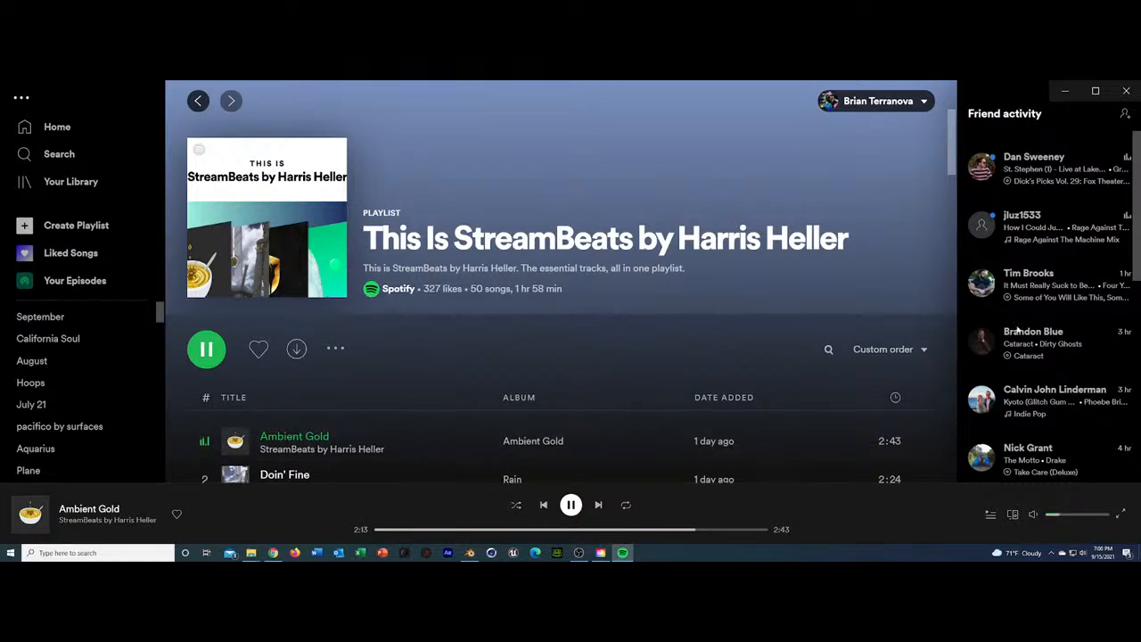
pyautogui.click(1063, 92)
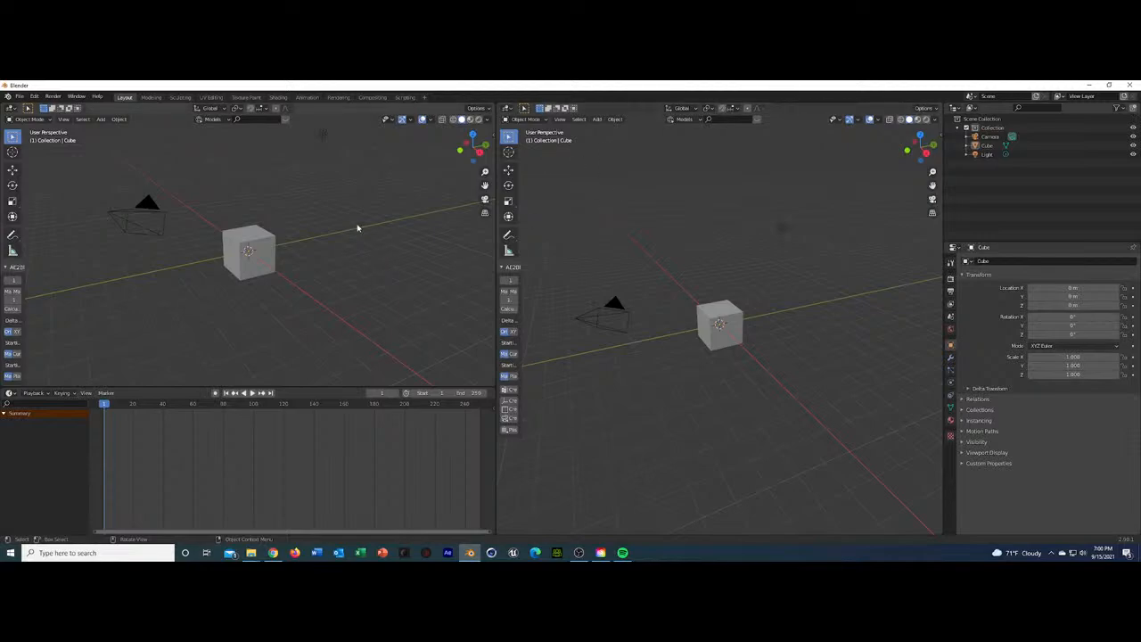
pyautogui.moveTo(356, 229)
pyautogui.mouseDown(button='middle')
pyautogui.moveTo(331, 247)
pyautogui.moveTo(311, 221)
pyautogui.moveTo(356, 224)
pyautogui.mouseUp(button='middle')
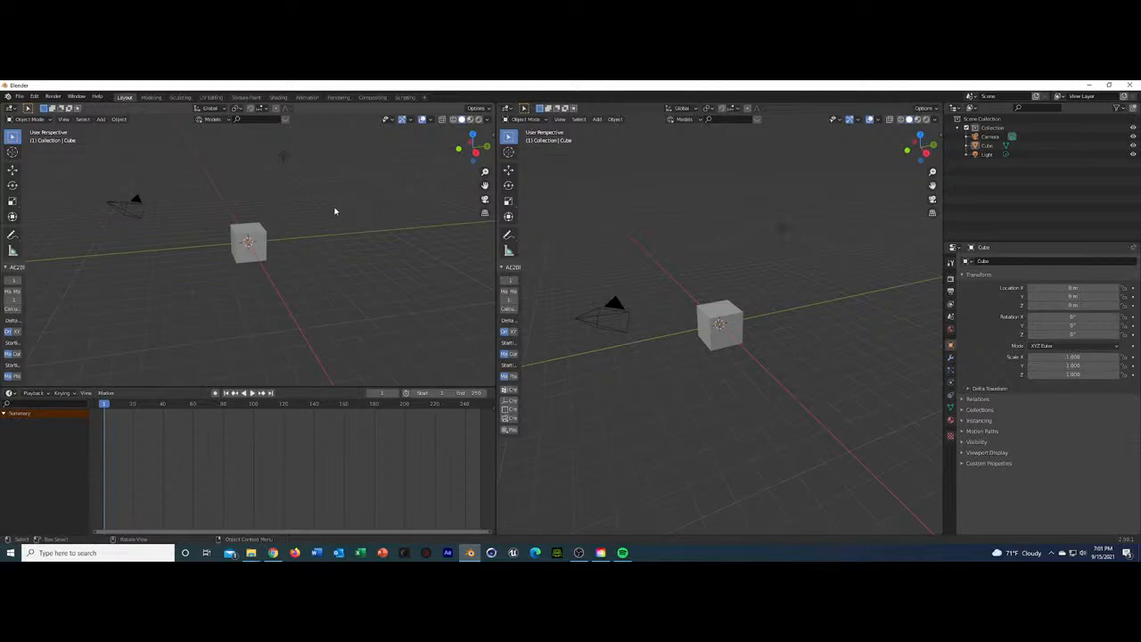
pyautogui.moveTo(335, 212); pyautogui.dragTo(391, 237, button='middle')
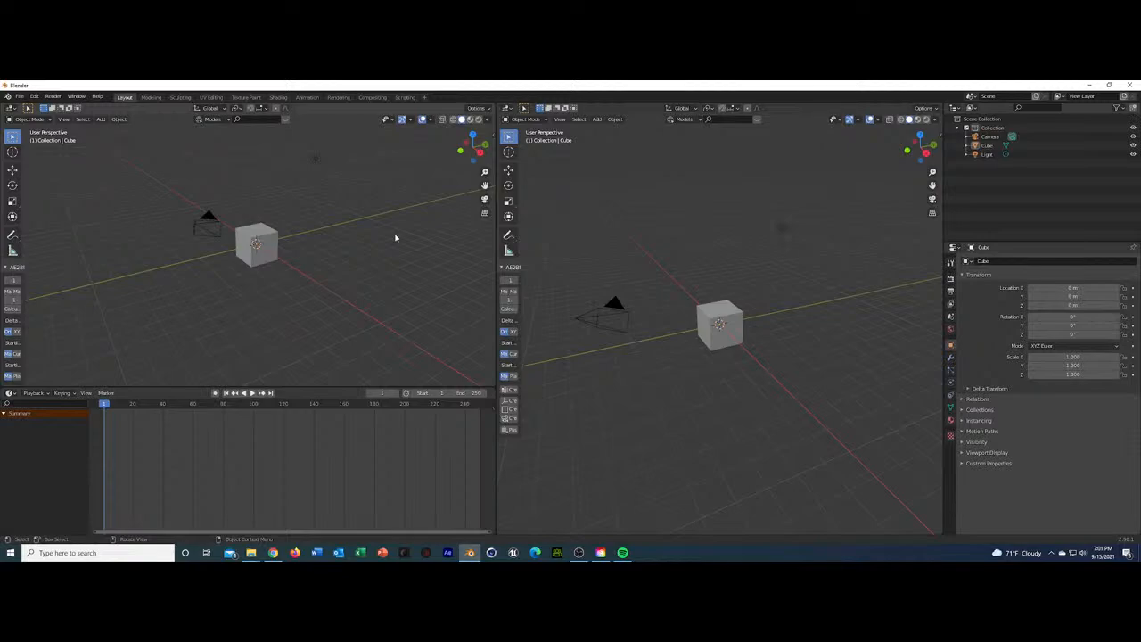
pyautogui.moveTo(395, 237)
pyautogui.mouseDown(button='middle')
pyautogui.moveTo(347, 247)
pyautogui.moveTo(379, 237)
pyautogui.mouseUp(button='middle')
pyautogui.moveTo(370, 196)
pyautogui.mouseDown(button='middle')
pyautogui.moveTo(387, 205)
pyautogui.moveTo(349, 216)
pyautogui.moveTo(384, 204)
pyautogui.mouseUp(button='middle')
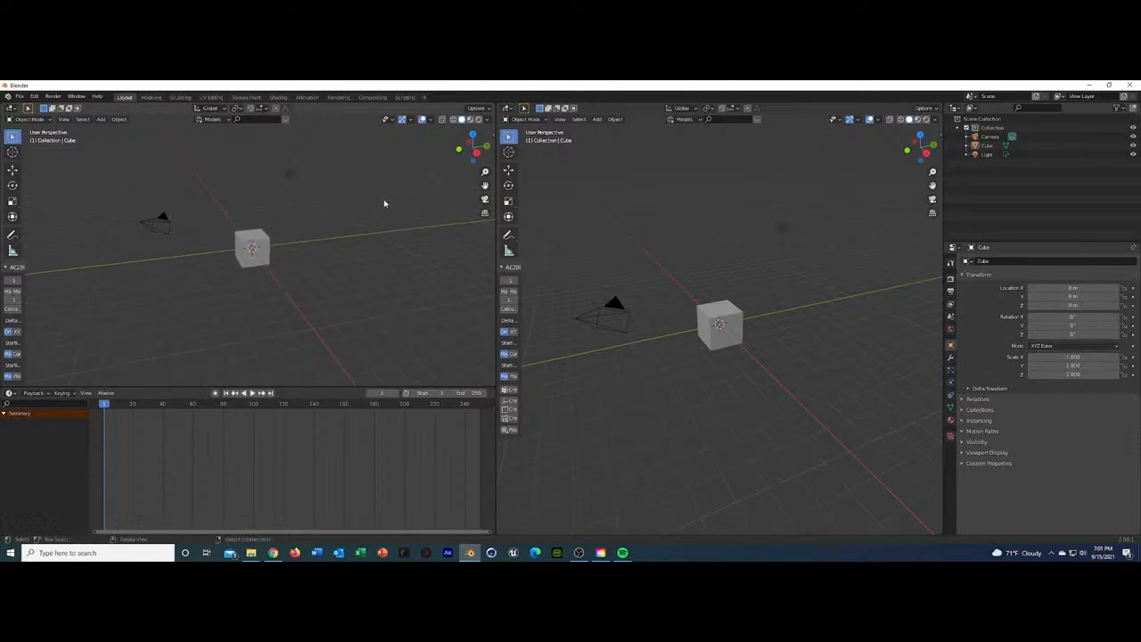
pyautogui.scroll(6, 385, 203)
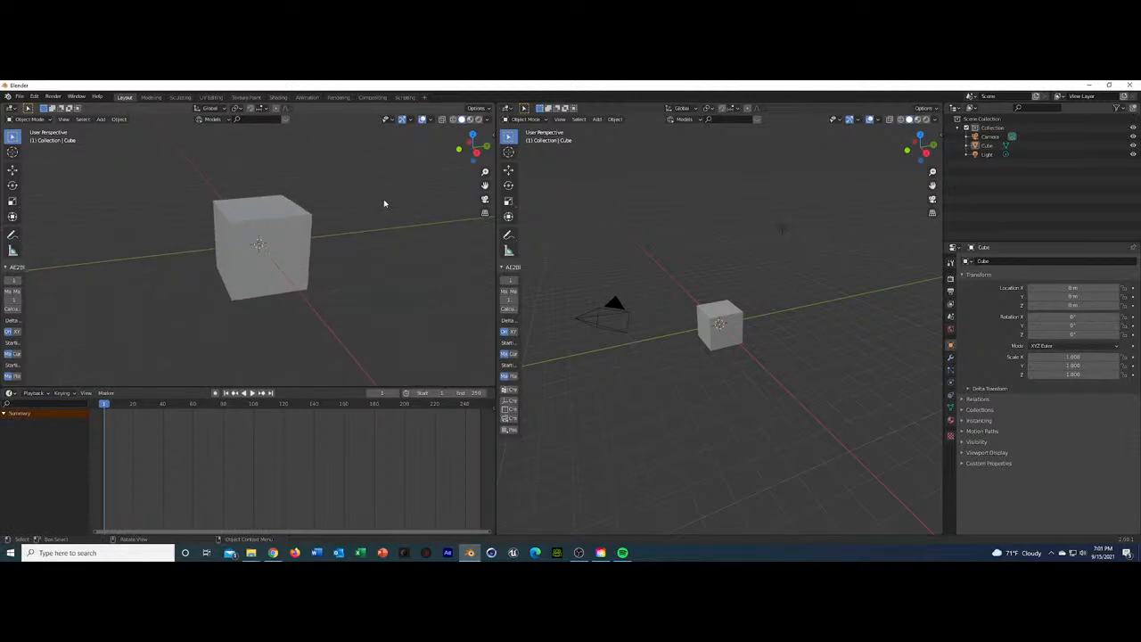
pyautogui.scroll(-4, 385, 204)
pyautogui.moveTo(403, 203)
pyautogui.mouseDown(button='middle')
pyautogui.moveTo(347, 209)
pyautogui.moveTo(377, 226)
pyautogui.moveTo(401, 217)
pyautogui.mouseUp(button='middle')
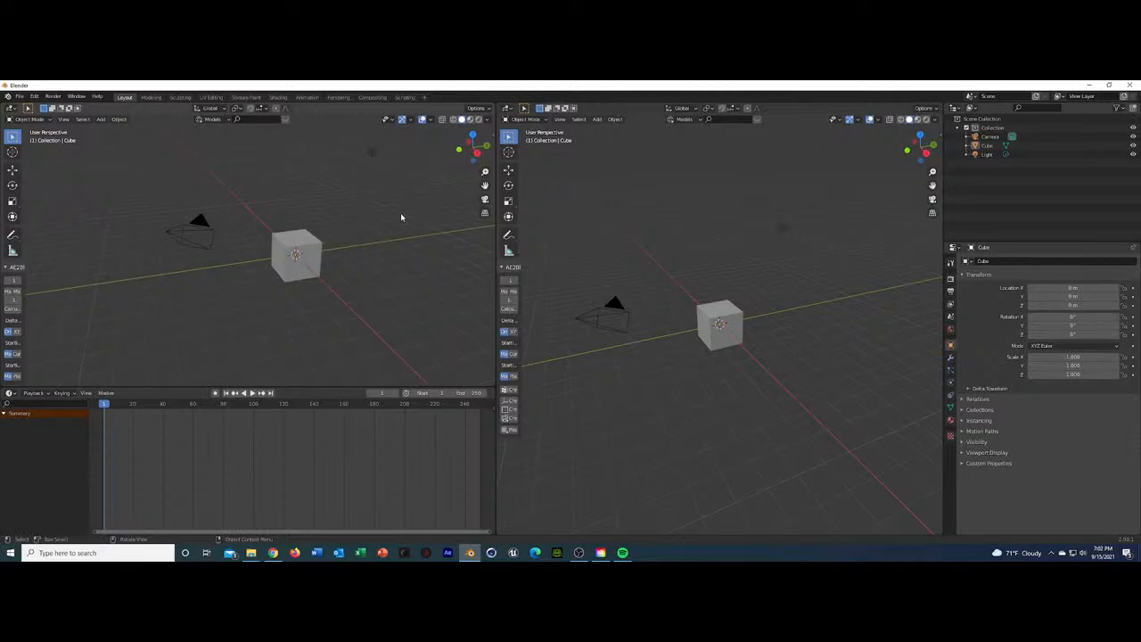
pyautogui.moveTo(428, 214); pyautogui.dragTo(298, 218, button='middle')
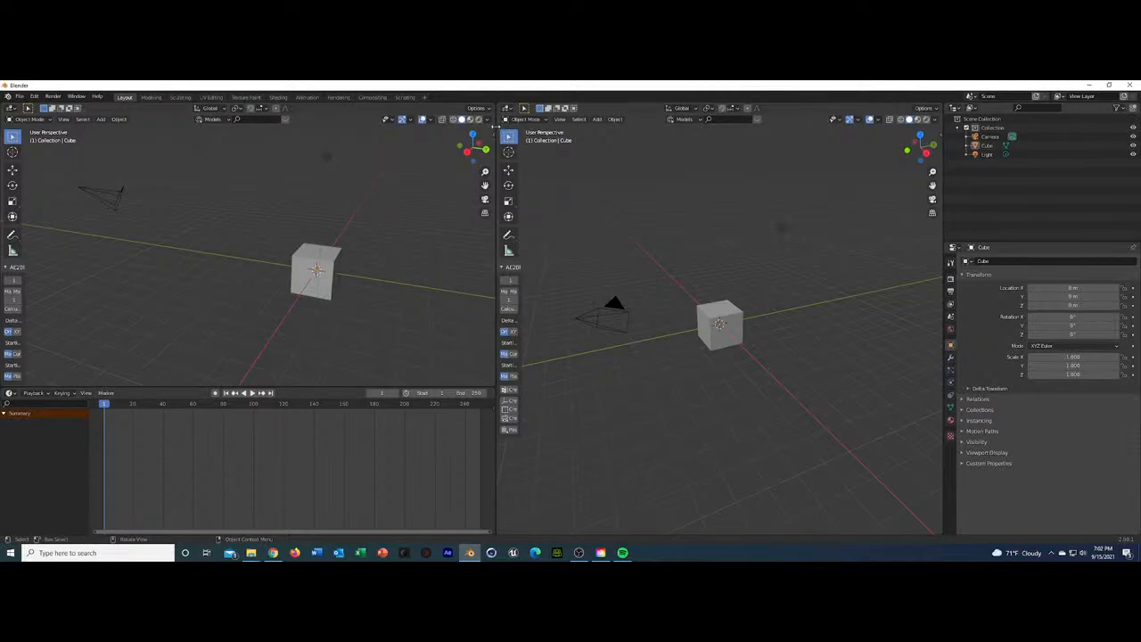
# Move the divider between the two 3D viewports so the one above the timeline becomes slightly narrower than at first.
pyautogui.moveTo(494, 132); pyautogui.dragTo(720, 178)
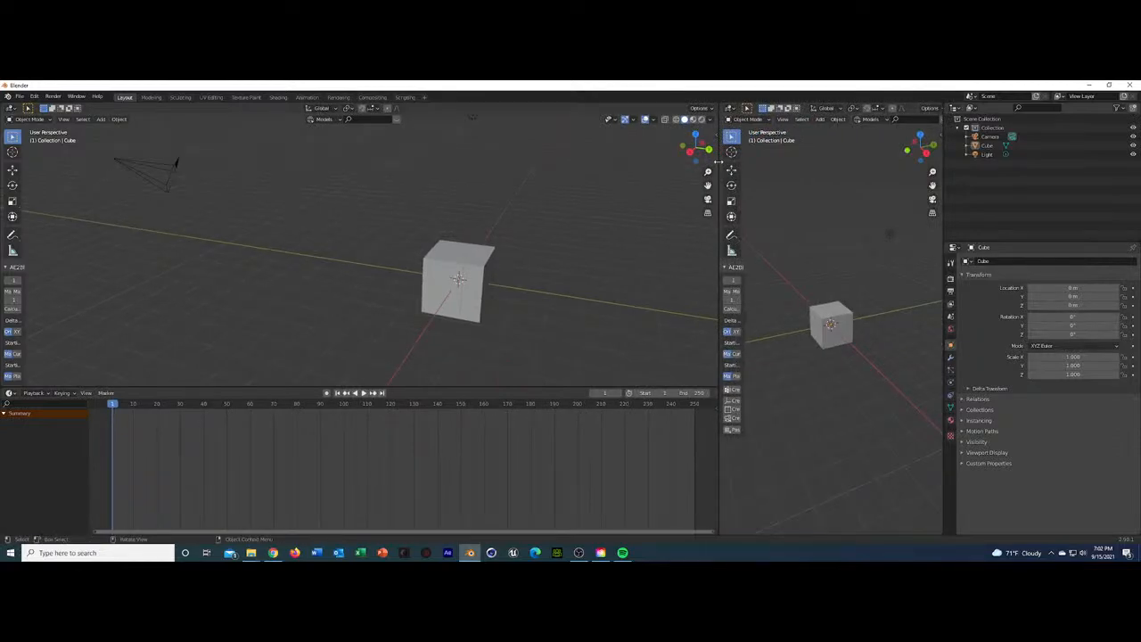
pyautogui.rightClick(944, 169)
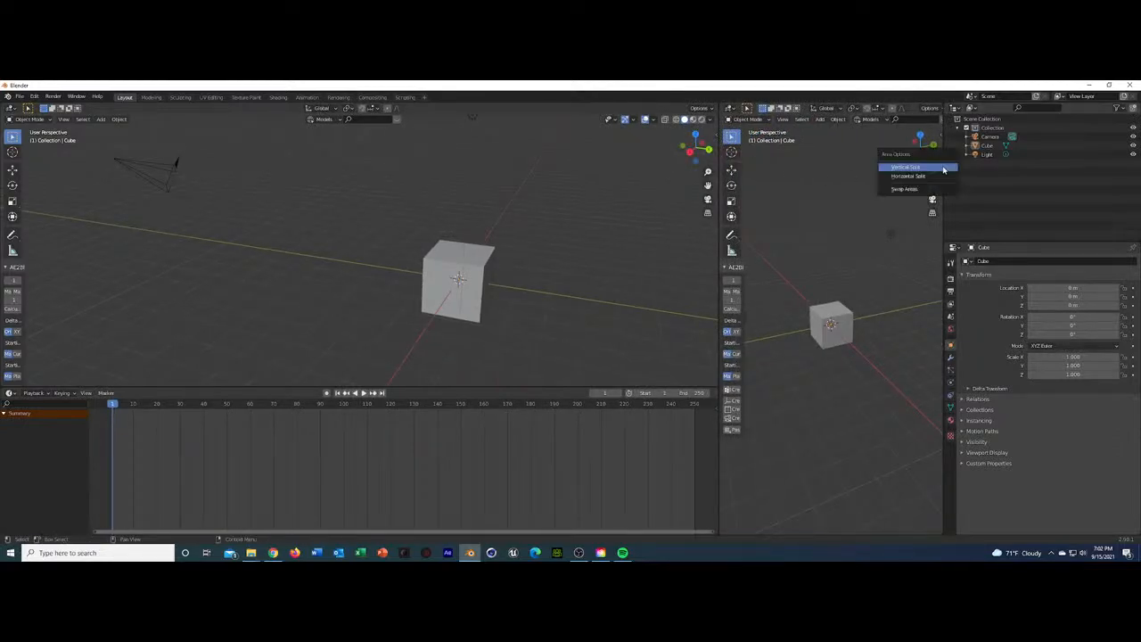
pyautogui.rightClick(941, 155)
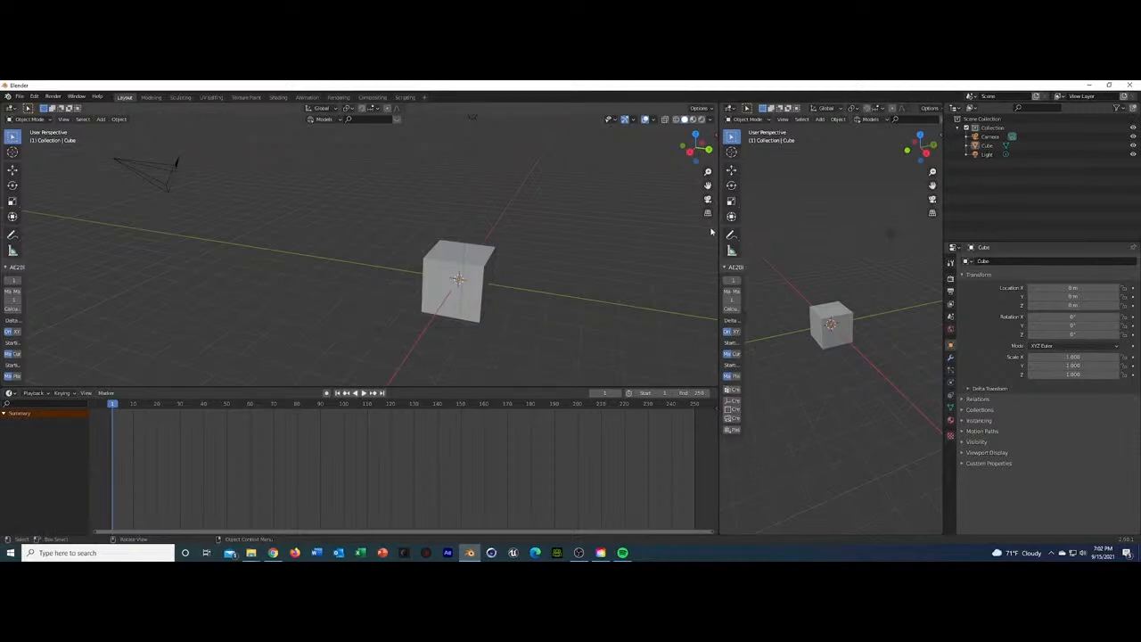
pyautogui.moveTo(718, 258); pyautogui.dragTo(460, 259)
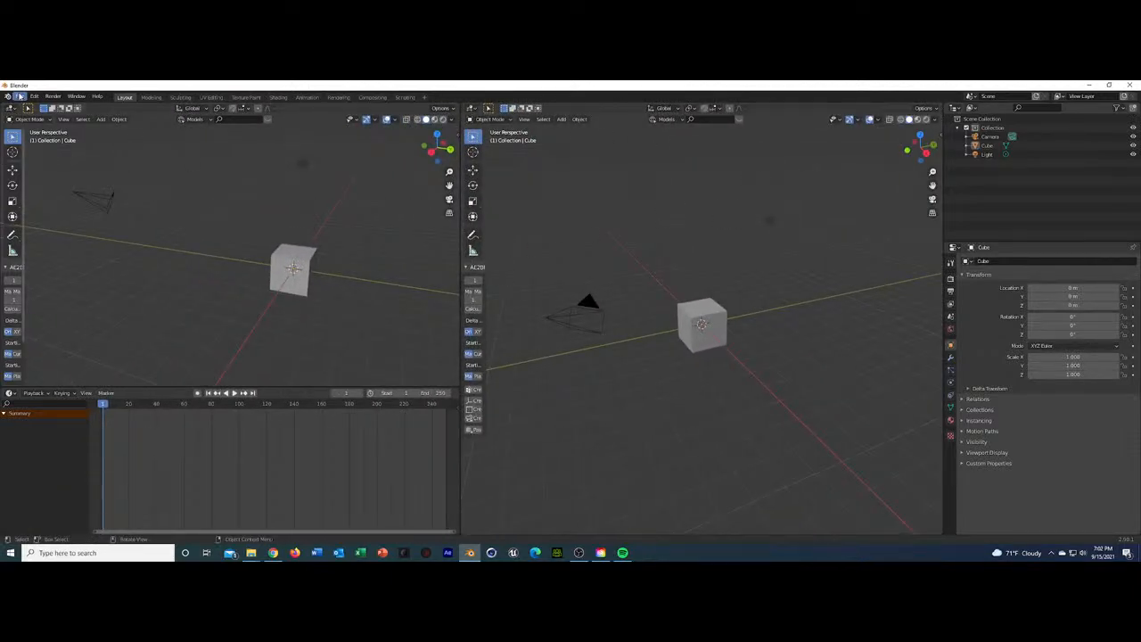
# Save the current workspace layout as the default startup file.
pyautogui.click(19, 96)
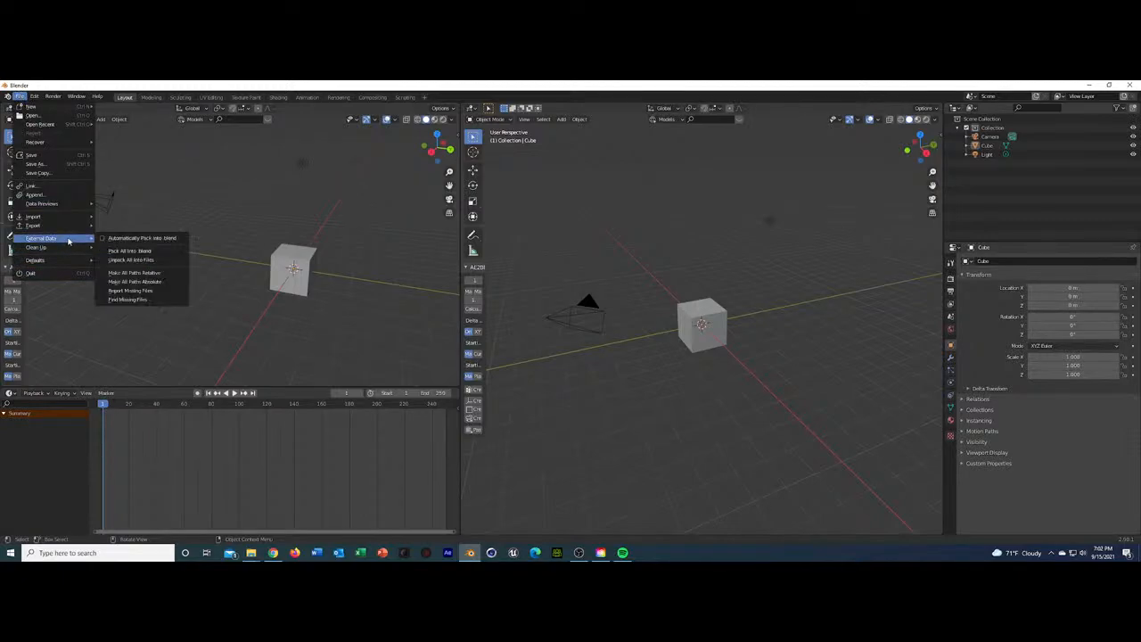
pyautogui.moveTo(64, 260)
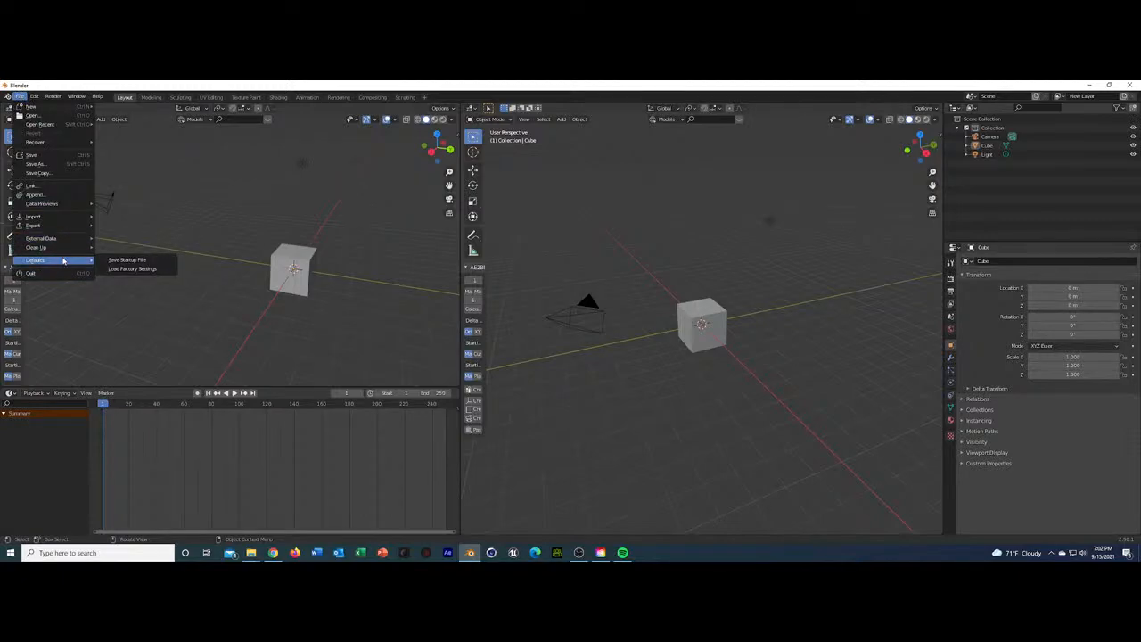
pyautogui.click(142, 261)
# Delete all default objects (cube, camera and light) from the scene and show the render settings.
pyautogui.scroll(-3, 741, 304)
pyautogui.scroll(5, 722, 313)
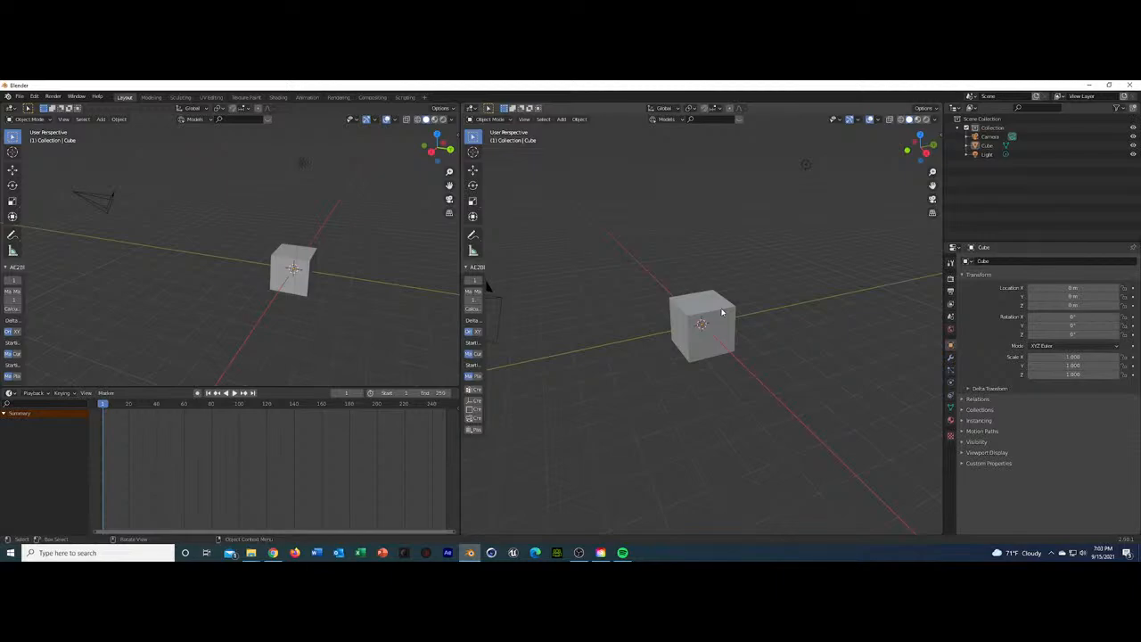
pyautogui.press('a')
pyautogui.press('x')
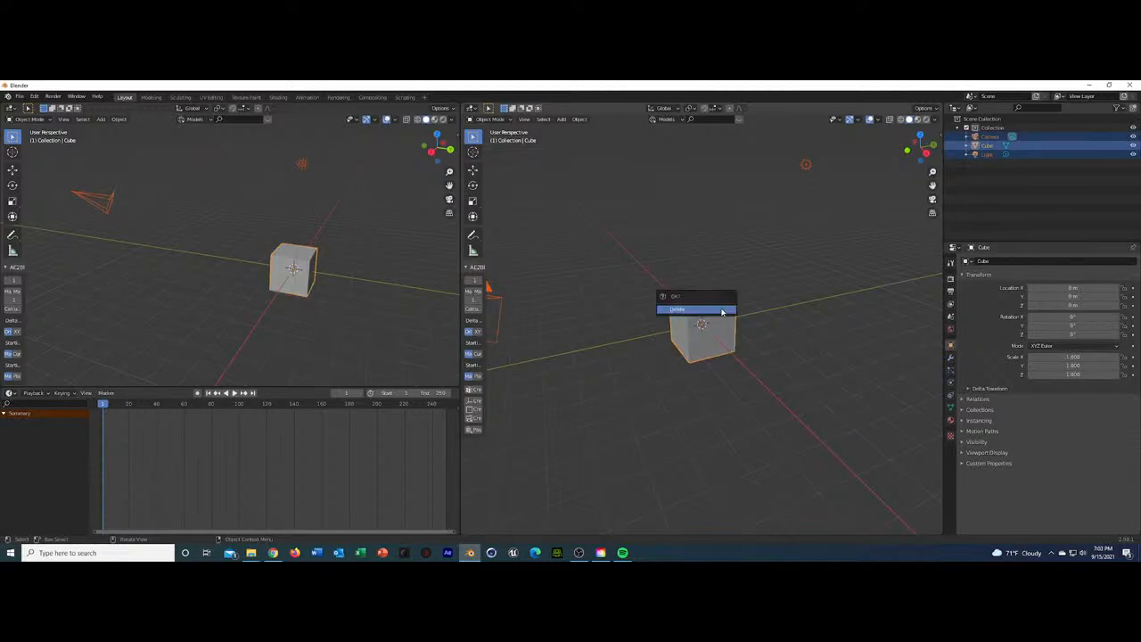
pyautogui.click(720, 309)
pyautogui.click(950, 278)
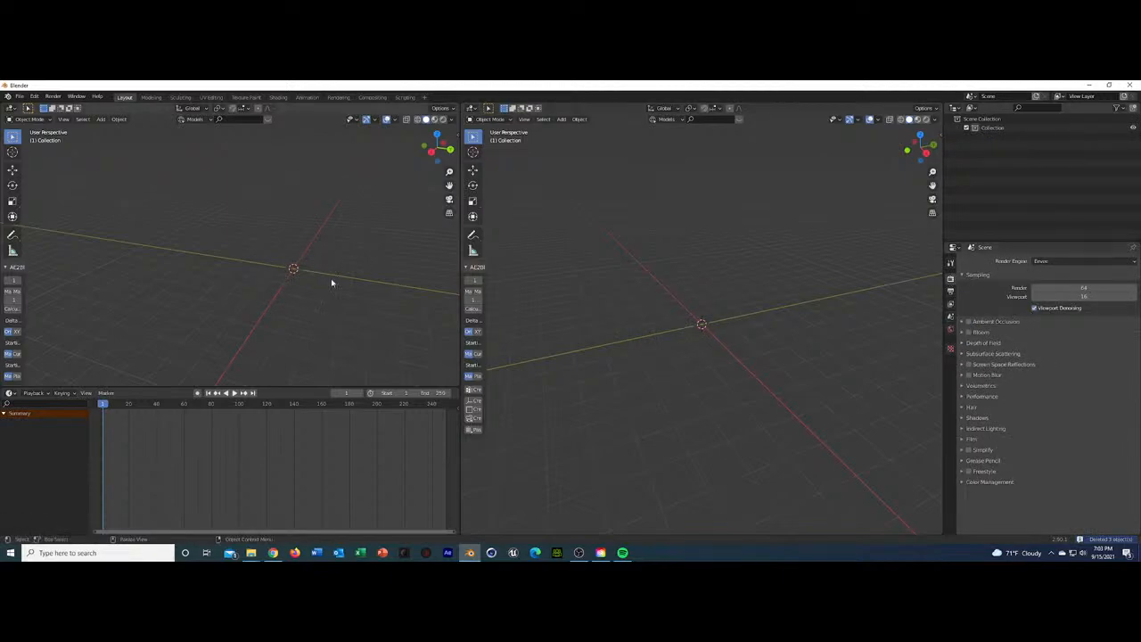
# Switch to File Explorer and look through the vault and sneaker reference images in the Air Force One Vault folder, starting with image 1.
pyautogui.moveTo(287, 265); pyautogui.dragTo(315, 256, button='middle')
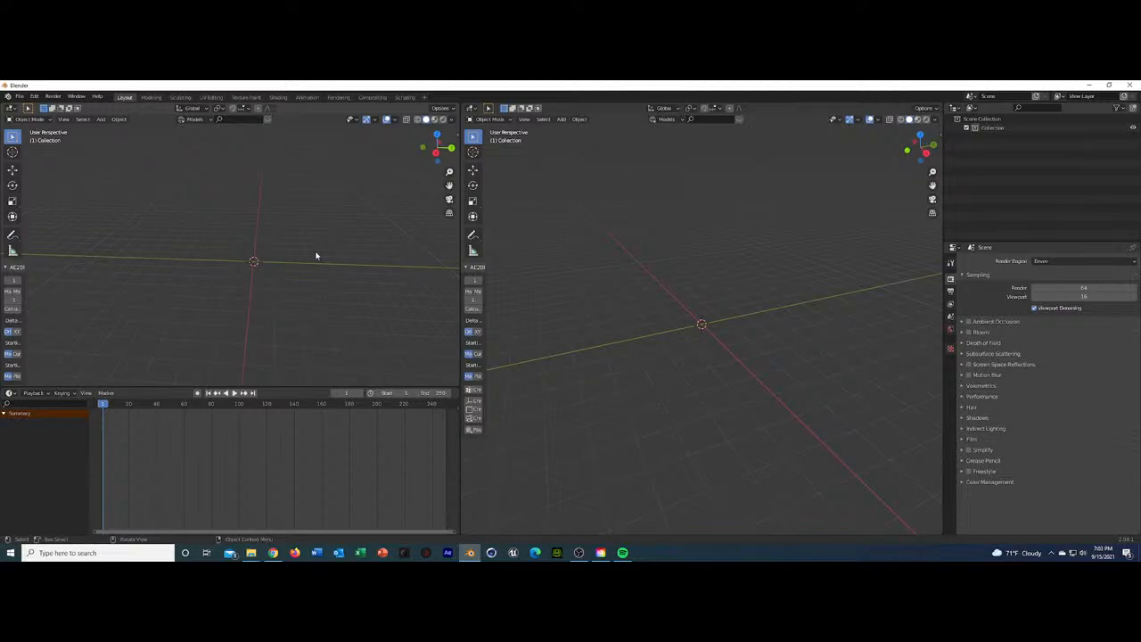
pyautogui.moveTo(338, 235); pyautogui.dragTo(304, 231, button='middle')
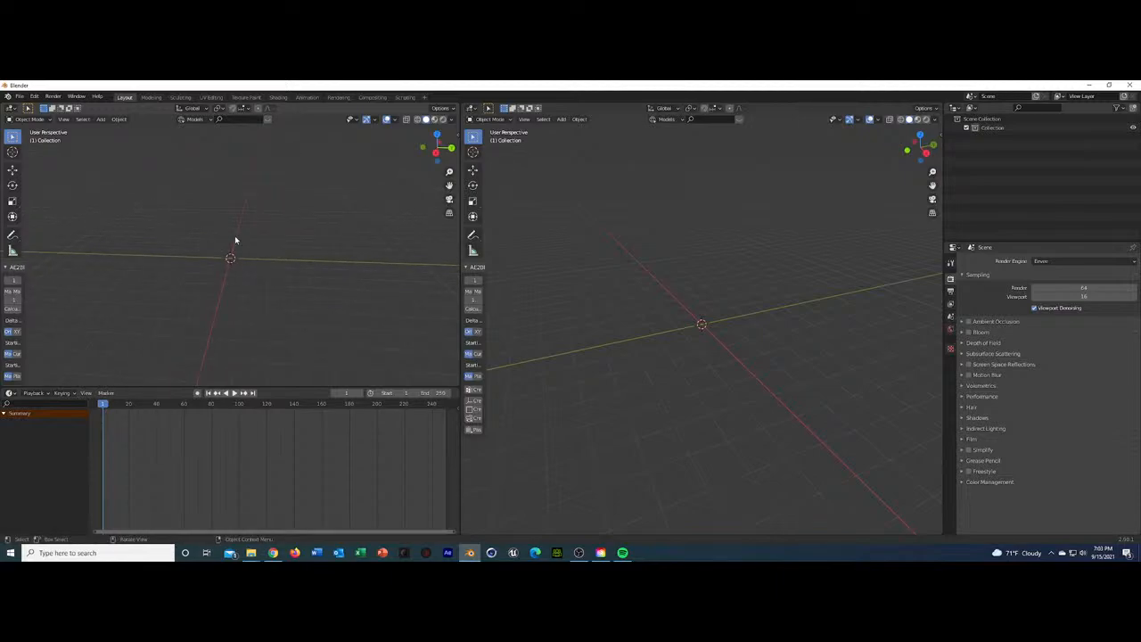
pyautogui.moveTo(251, 553)
pyautogui.click(280, 519)
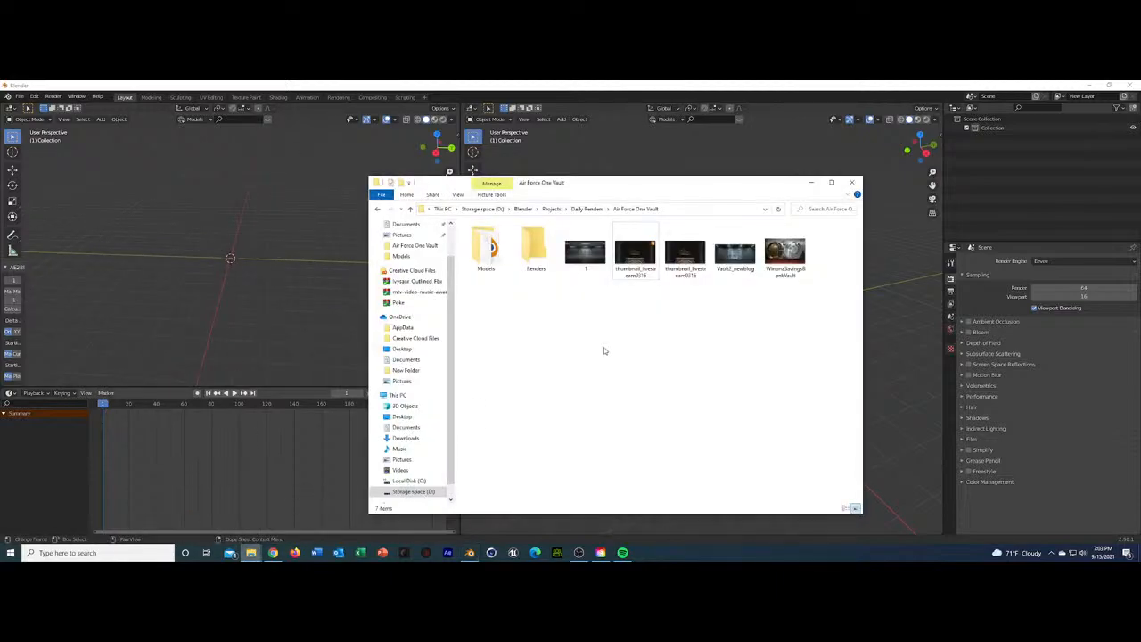
pyautogui.doubleClick(592, 256)
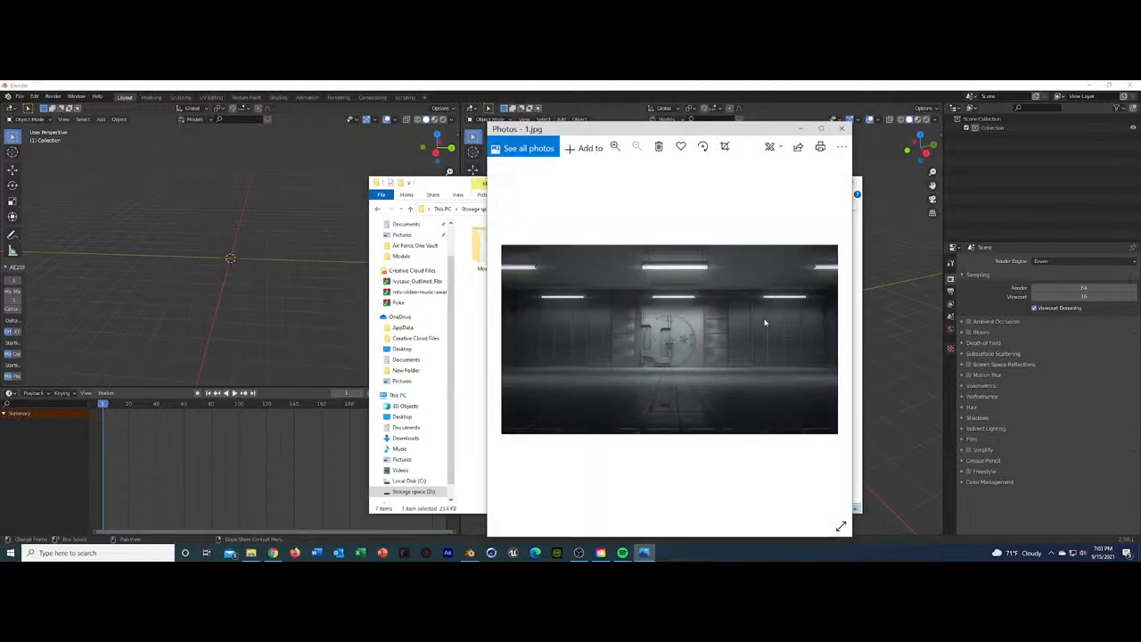
pyautogui.press('Right')
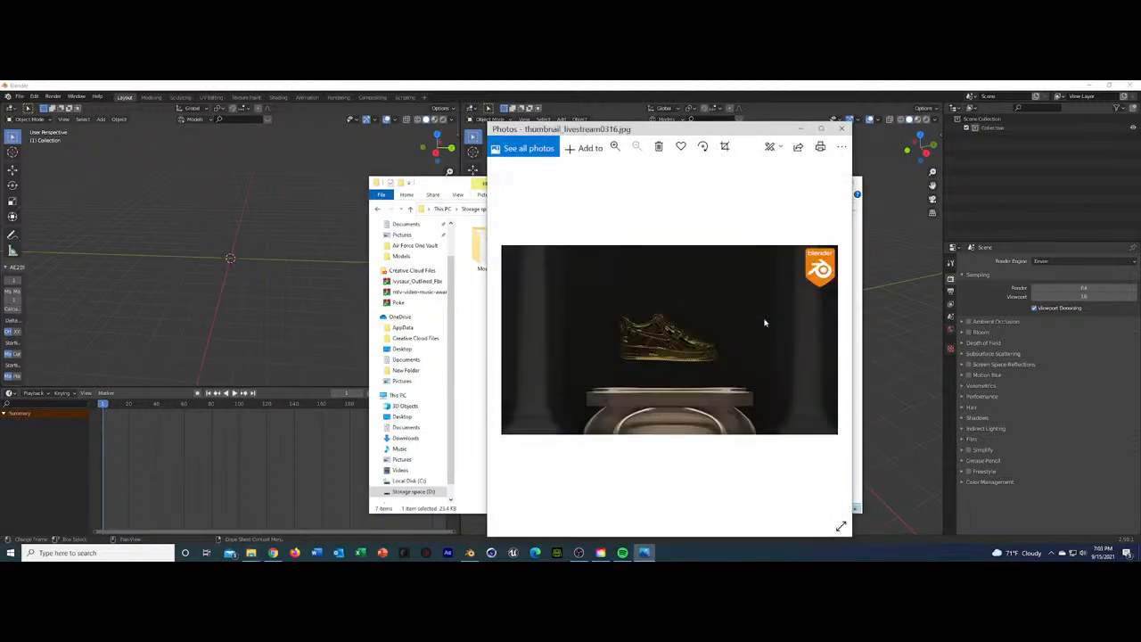
pyautogui.press('Right')
pyautogui.press('Left')
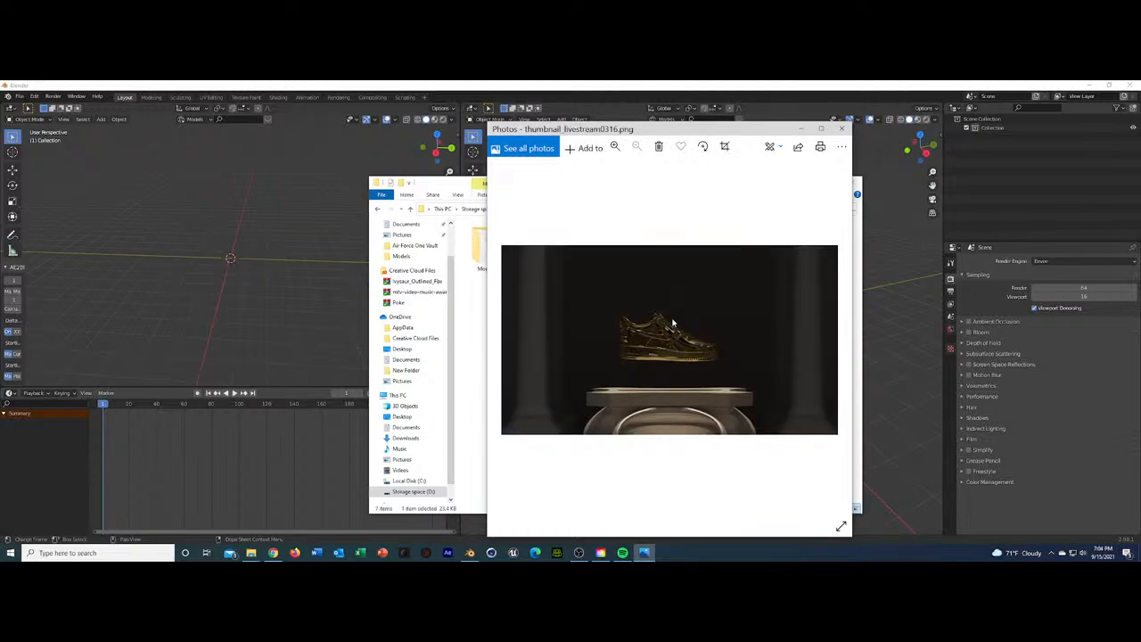
pyautogui.press('Left')
pyautogui.press('Right')
pyautogui.press('Right')
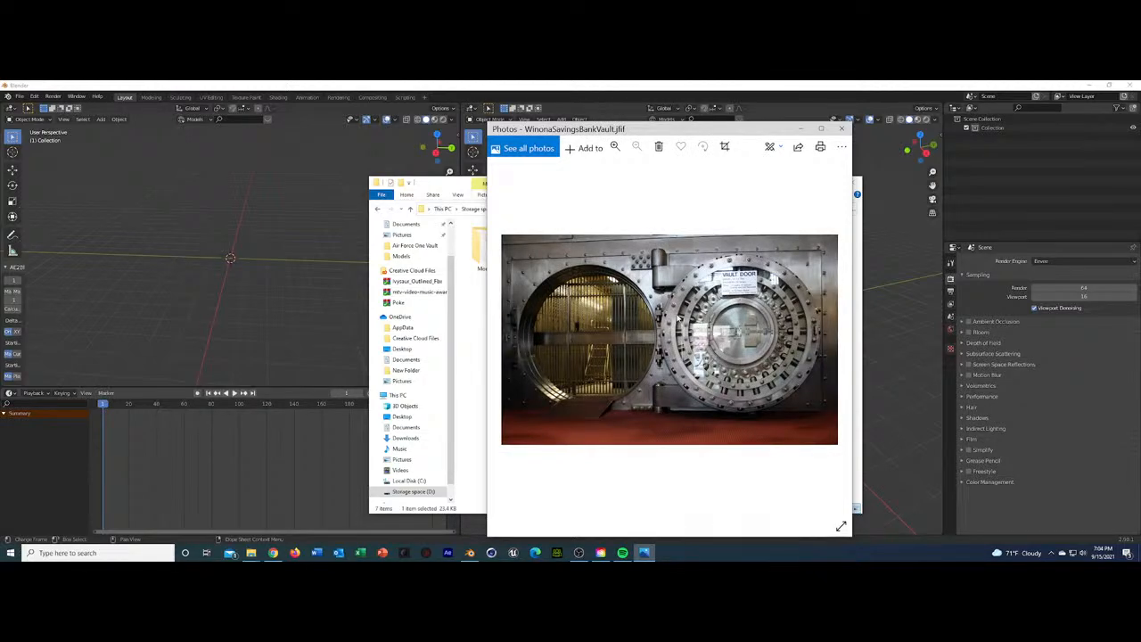
pyautogui.press('Right')
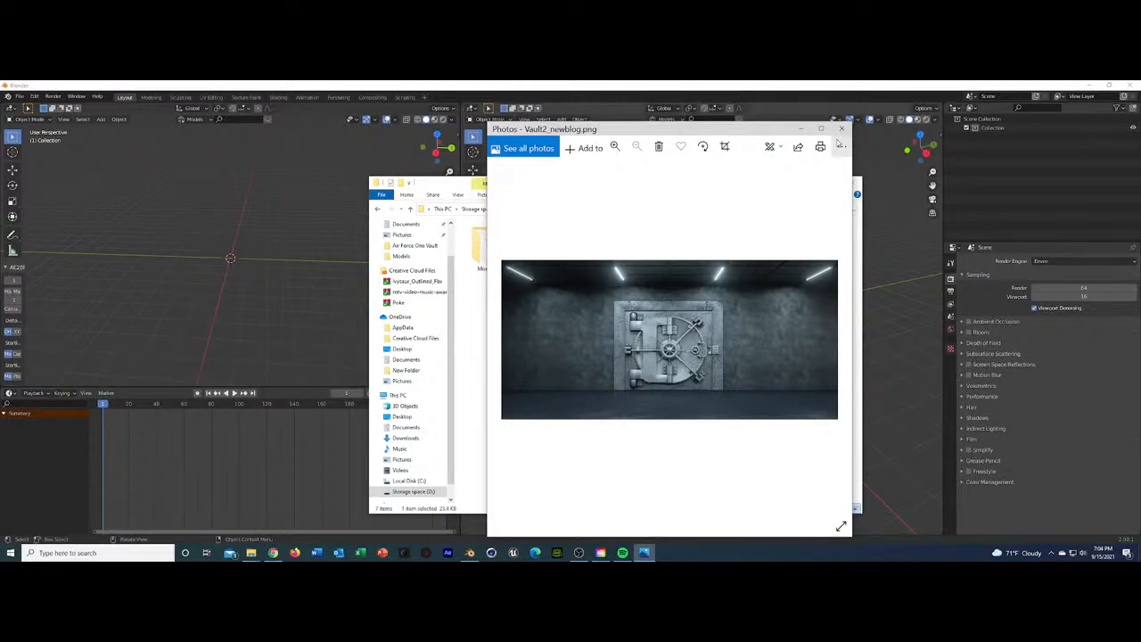
pyautogui.click(842, 147)
pyautogui.click(841, 130)
pyautogui.click(793, 160)
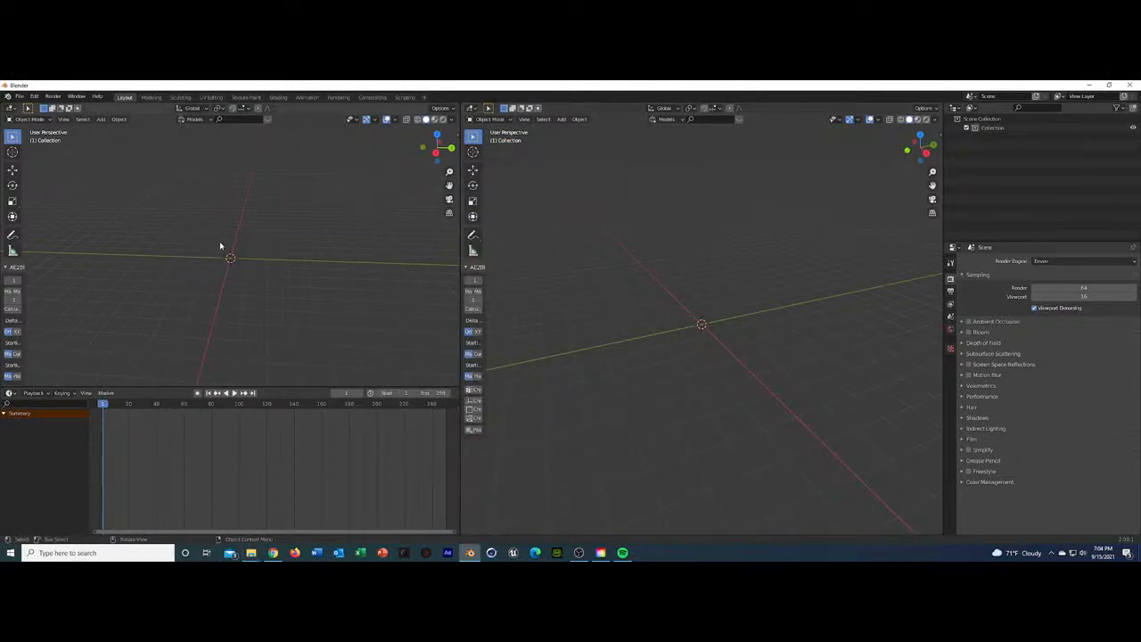
# Start appending from another file and browse to D:\Blender\Projects\Daily Renders\Air Force One Vault\Models.
pyautogui.moveTo(222, 247)
pyautogui.mouseDown(button='middle')
pyautogui.moveTo(303, 228)
pyautogui.moveTo(247, 255)
pyautogui.moveTo(326, 252)
pyautogui.moveTo(329, 242)
pyautogui.moveTo(311, 294)
pyautogui.moveTo(337, 161)
pyautogui.moveTo(325, 216)
pyautogui.mouseUp(button='middle')
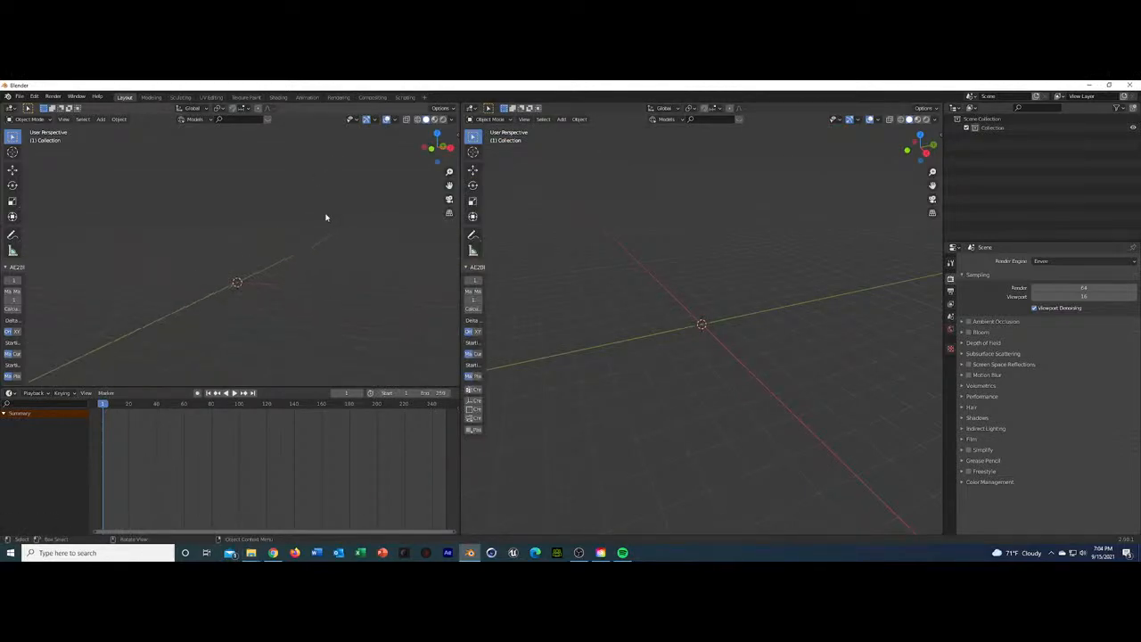
pyautogui.click(17, 97)
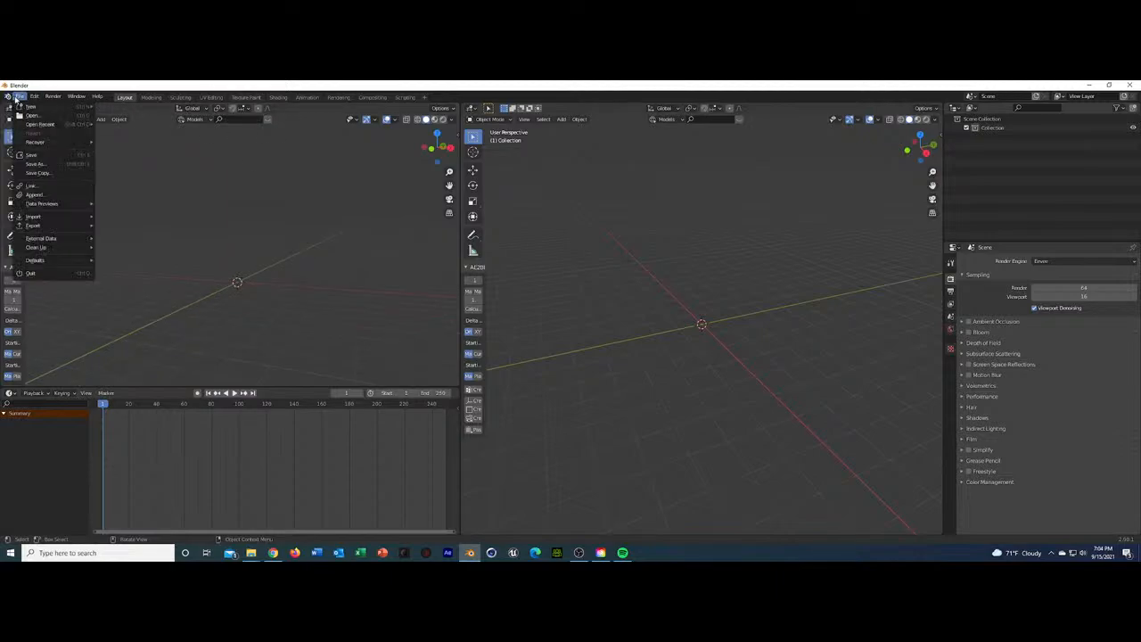
pyautogui.click(34, 194)
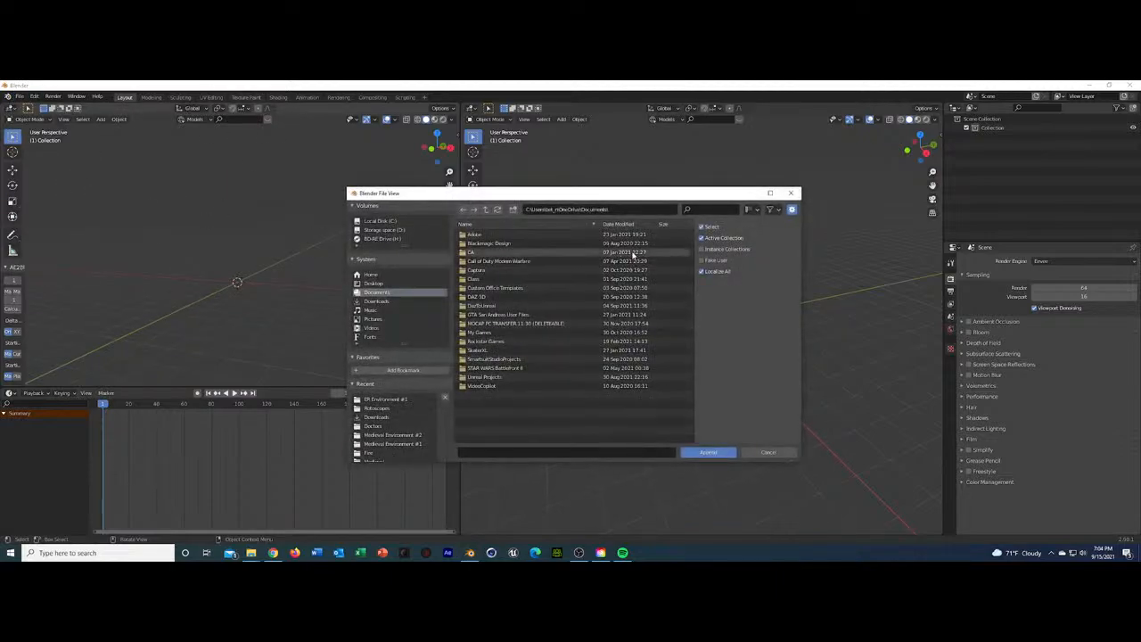
pyautogui.click(398, 230)
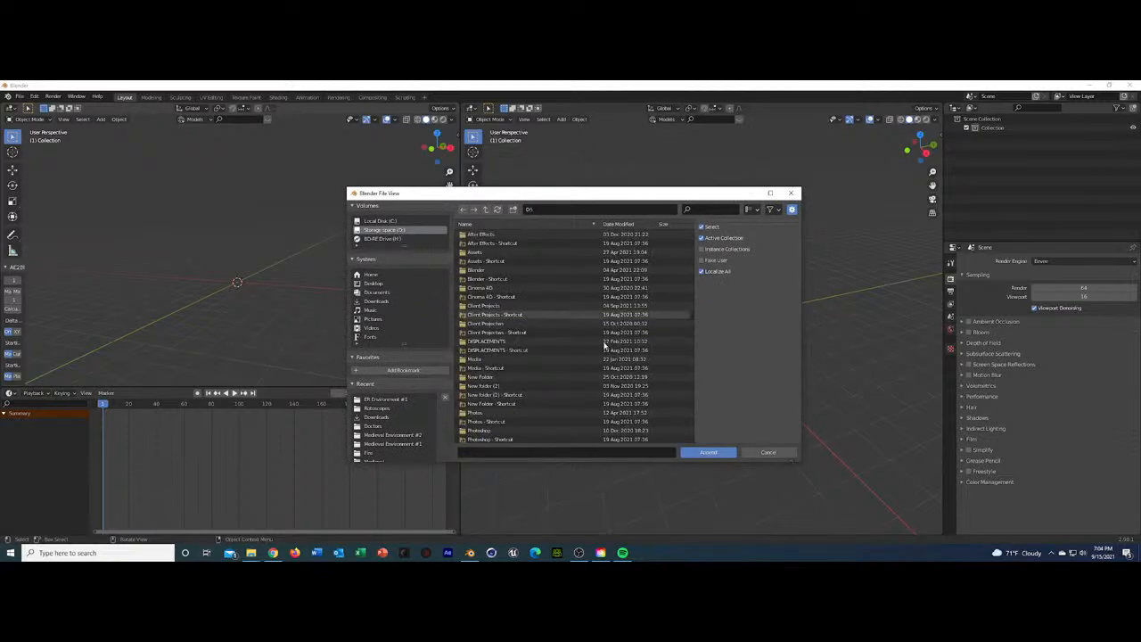
pyautogui.click(505, 269)
pyautogui.doubleClick(504, 269)
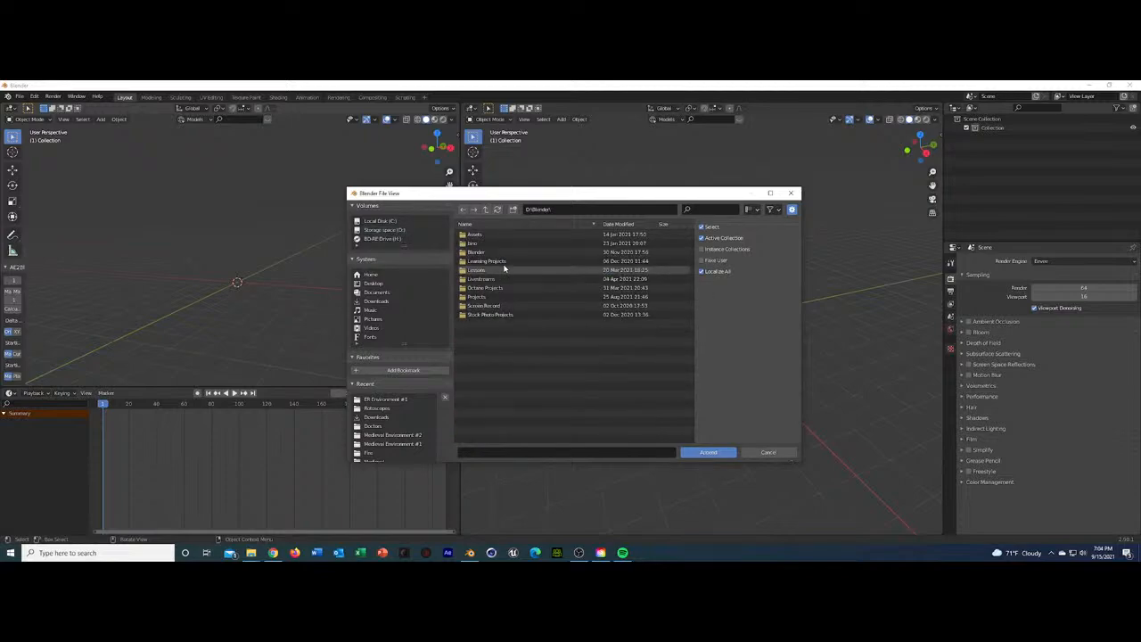
pyautogui.doubleClick(499, 298)
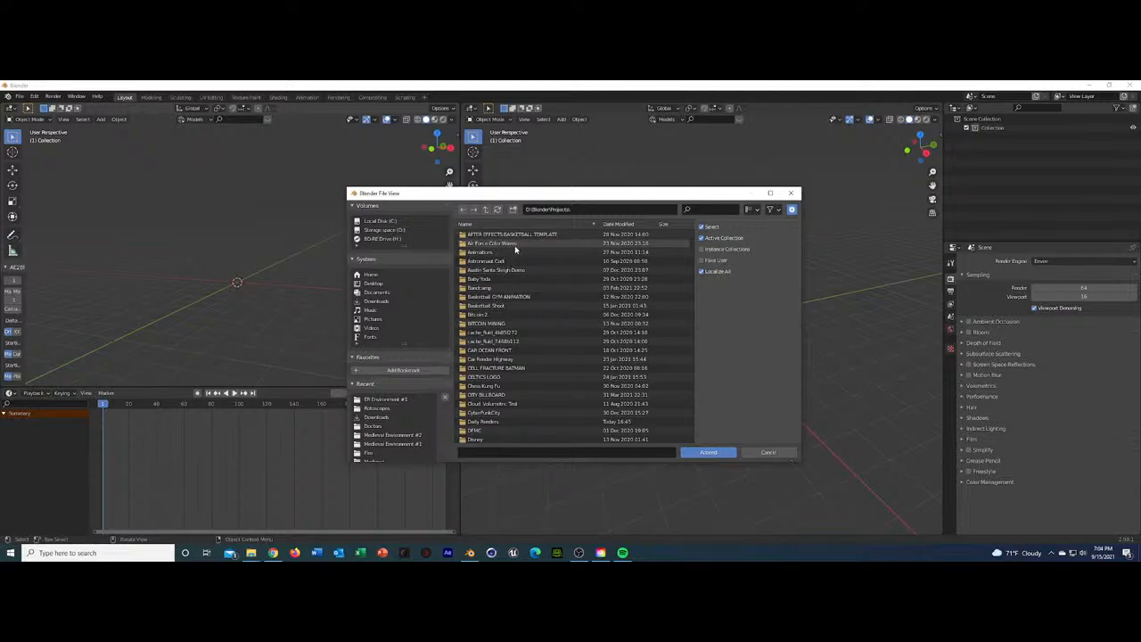
pyautogui.doubleClick(492, 421)
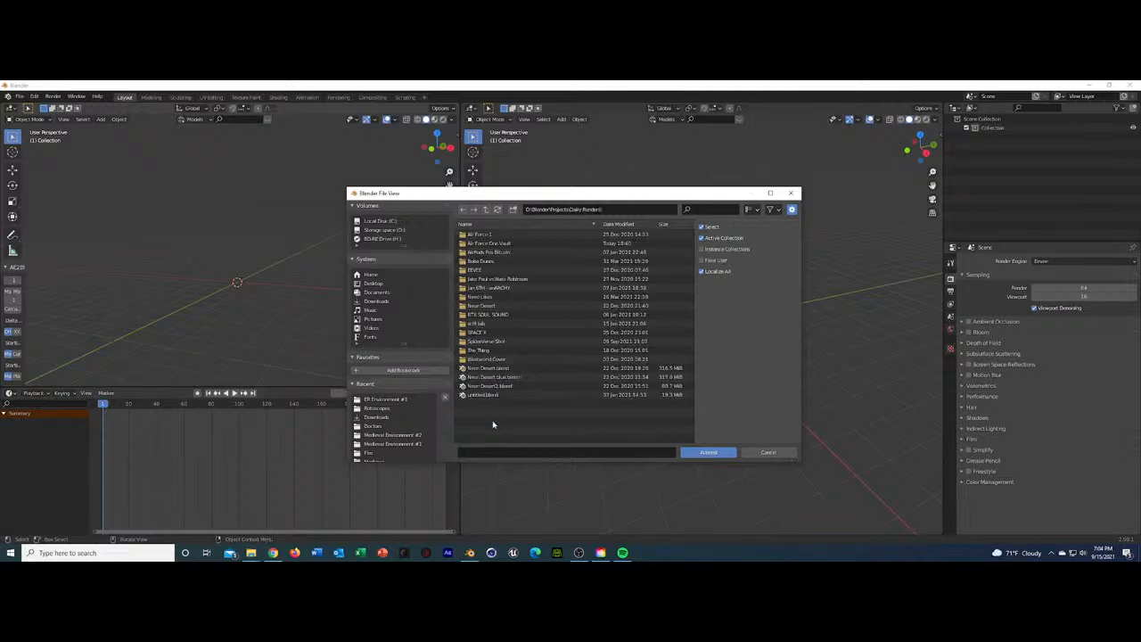
pyautogui.doubleClick(528, 243)
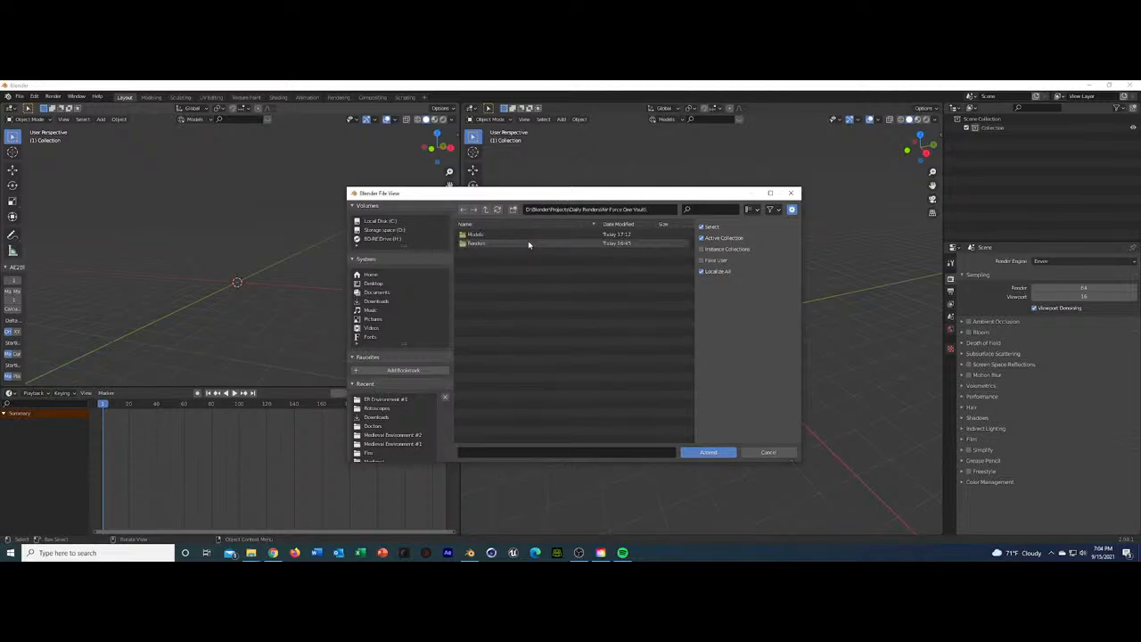
pyautogui.doubleClick(475, 233)
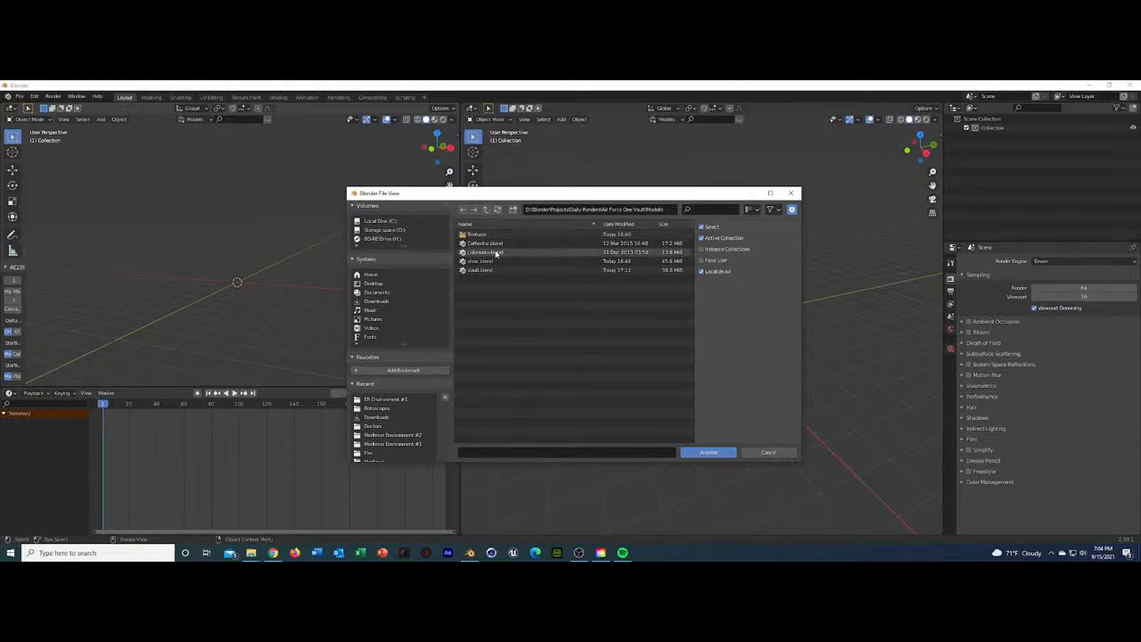
# Look through the 2020 model library on the storage drive, checking the Clothing folder and its Air Force Ones Cactus Jack subfolders.
pyautogui.click(401, 230)
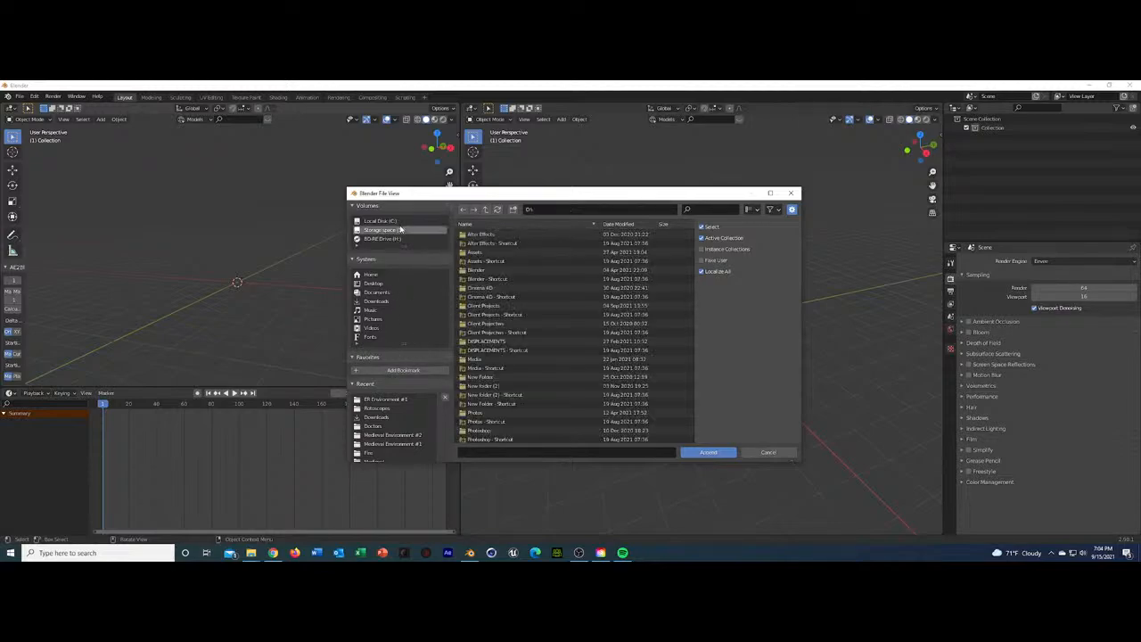
pyautogui.doubleClick(493, 270)
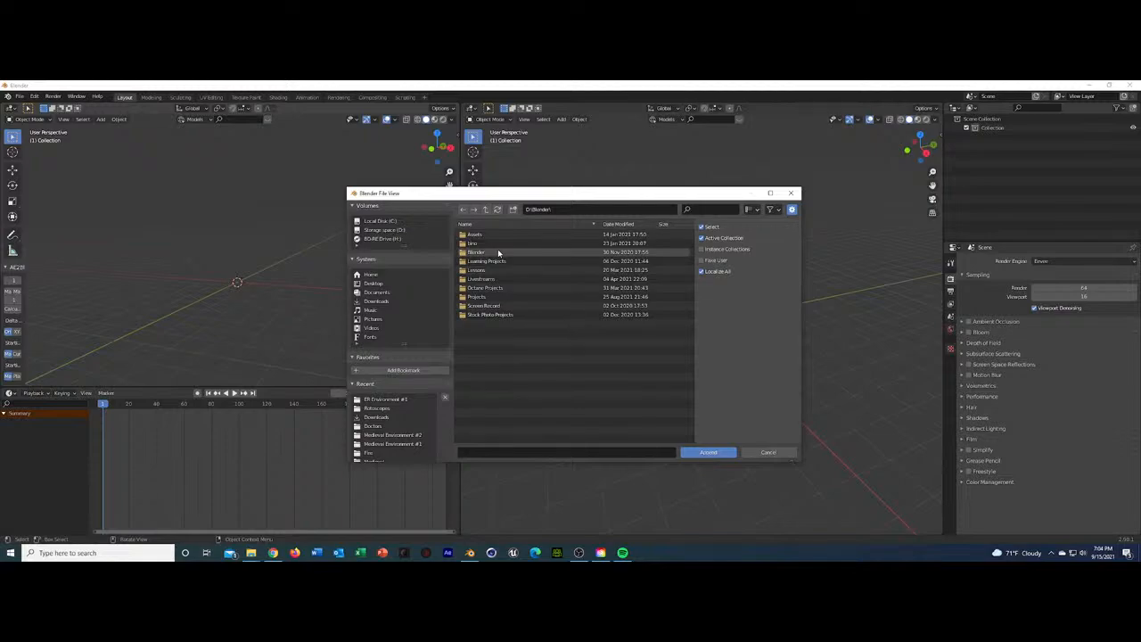
pyautogui.doubleClick(497, 252)
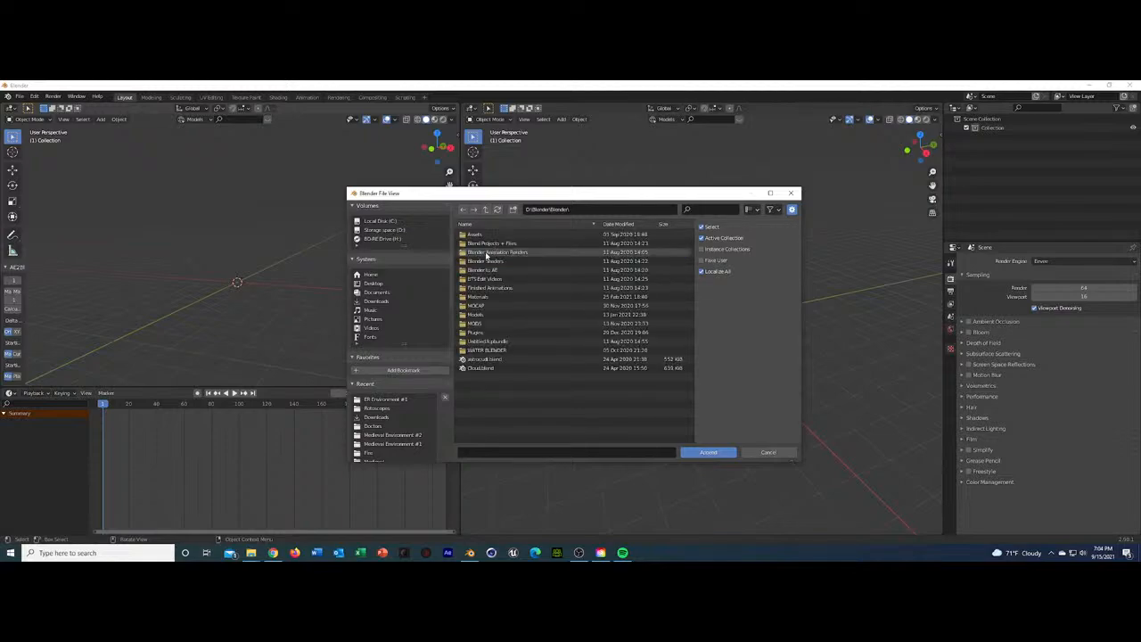
pyautogui.doubleClick(487, 315)
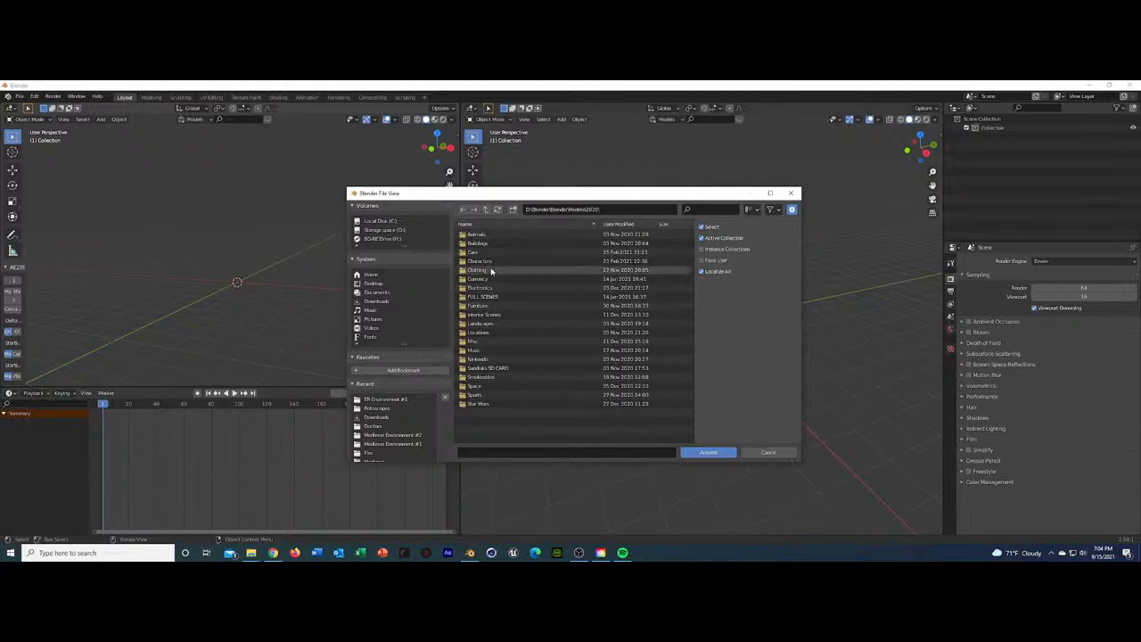
pyautogui.doubleClick(479, 269)
pyautogui.doubleClick(489, 243)
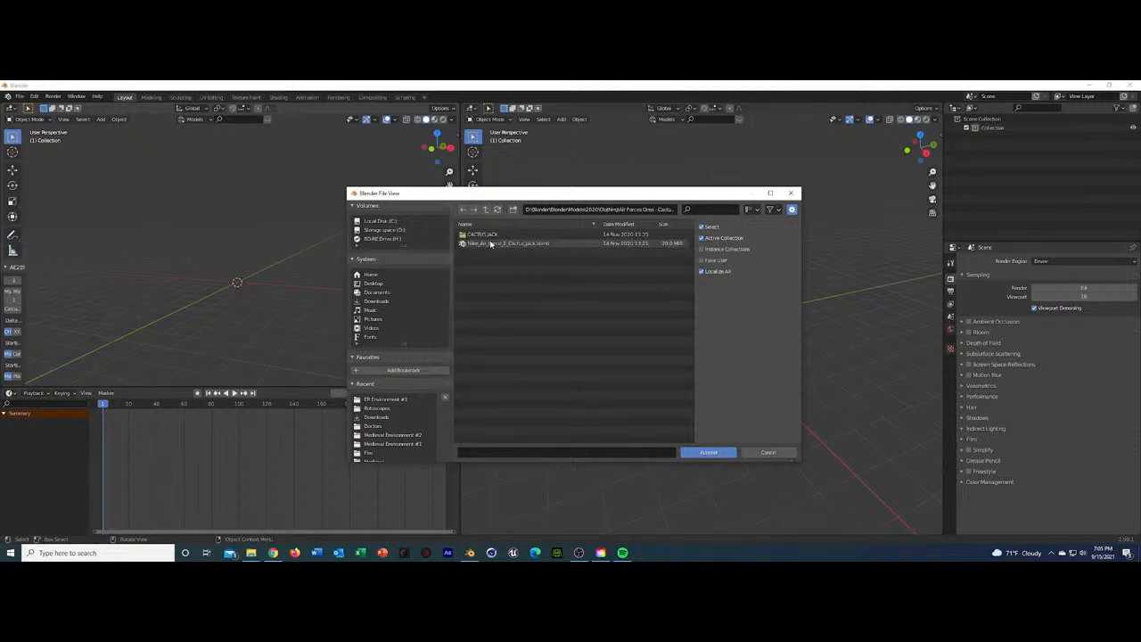
pyautogui.doubleClick(491, 237)
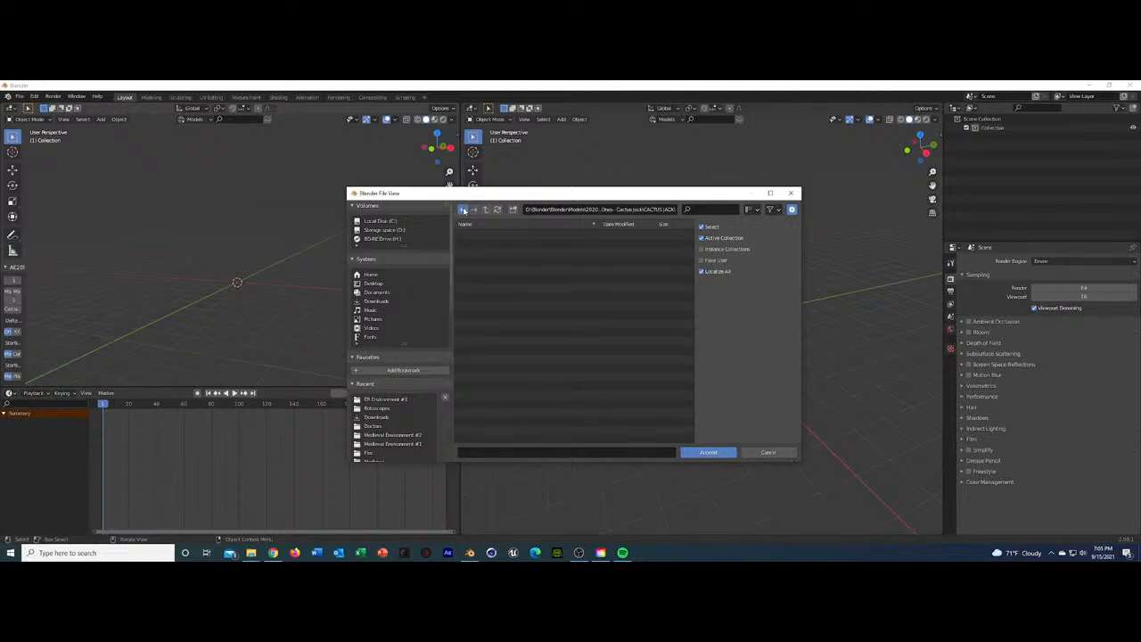
pyautogui.click(462, 209)
pyautogui.click(463, 210)
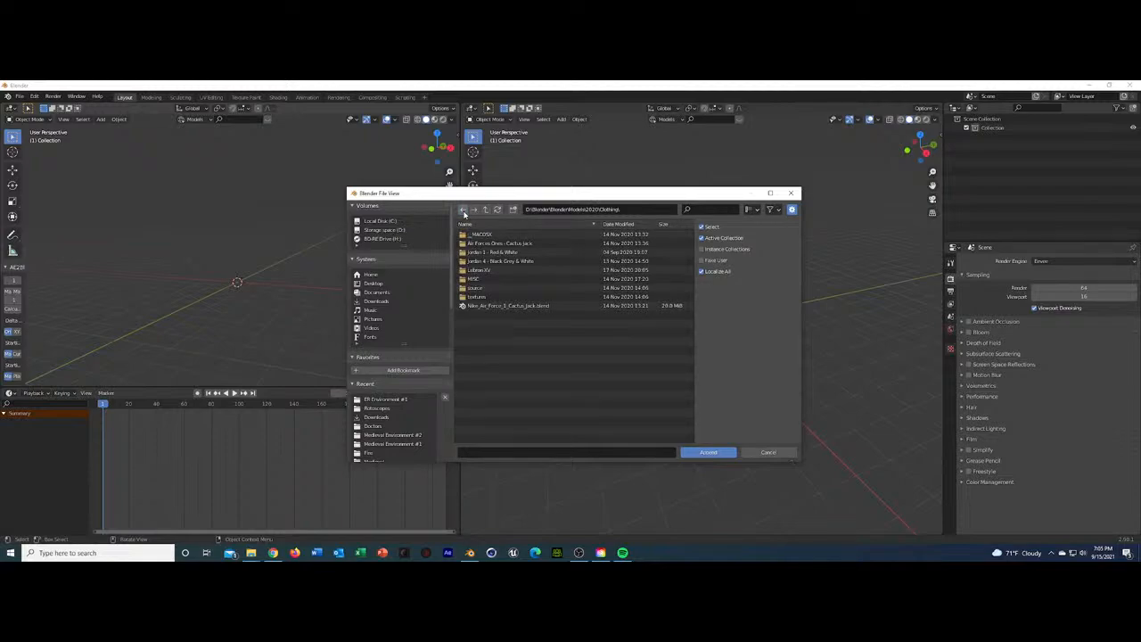
pyautogui.click(463, 209)
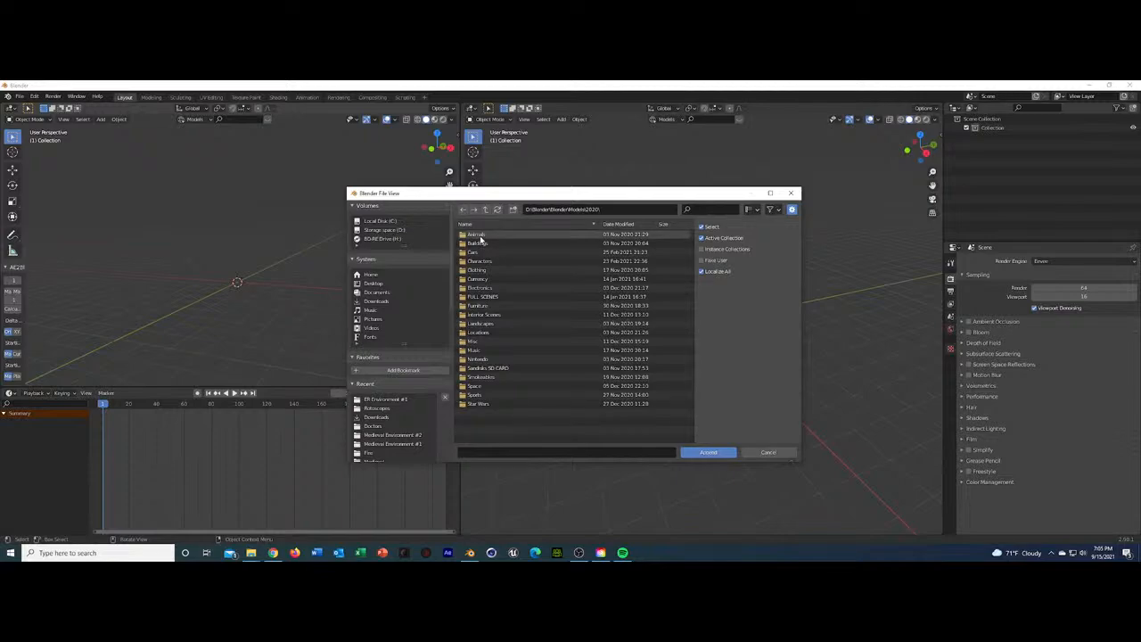
pyautogui.click(482, 297)
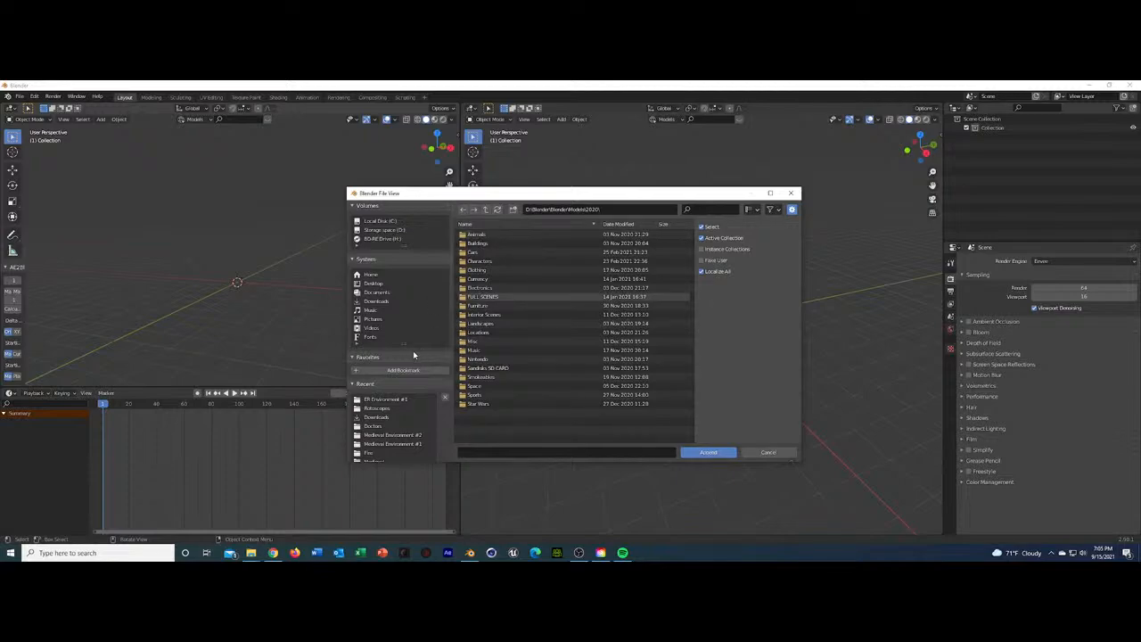
# Append the AF1 Left object from the shoe's blend file in the Air Force One Vault project's Models folder.
pyautogui.click(385, 230)
pyautogui.doubleClick(477, 271)
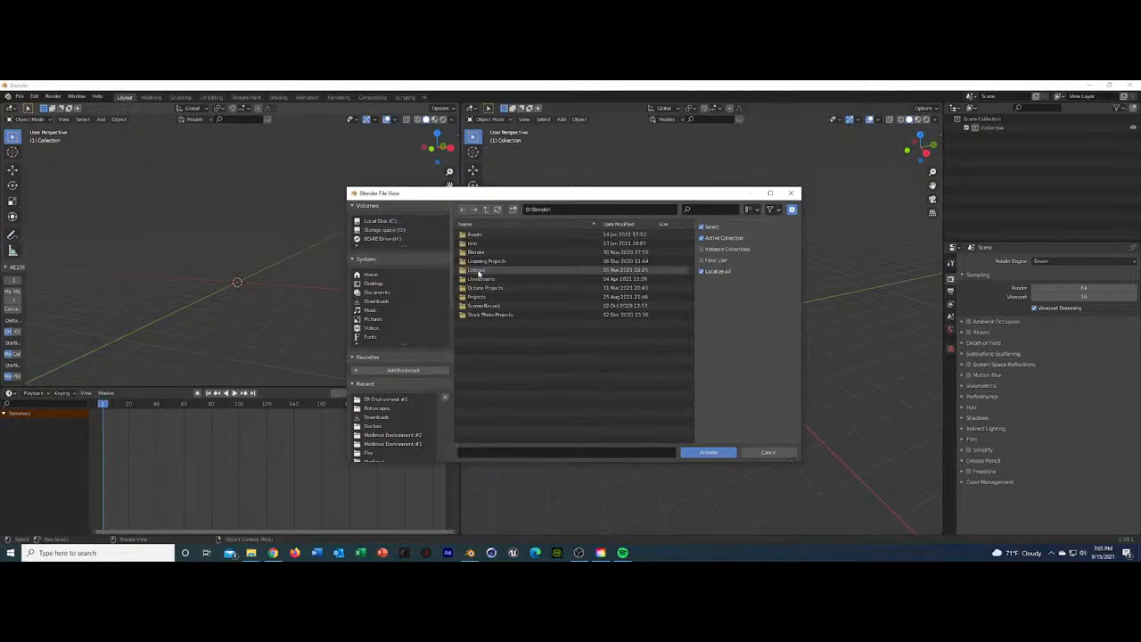
pyautogui.doubleClick(481, 296)
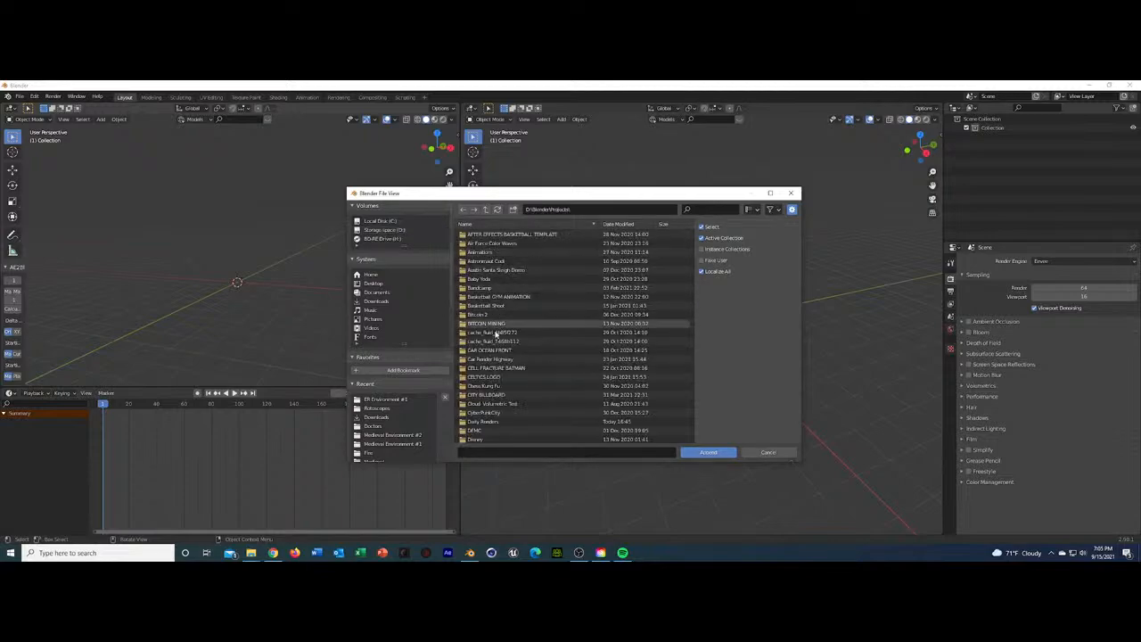
pyautogui.scroll(-1, 499, 404)
pyautogui.doubleClick(496, 403)
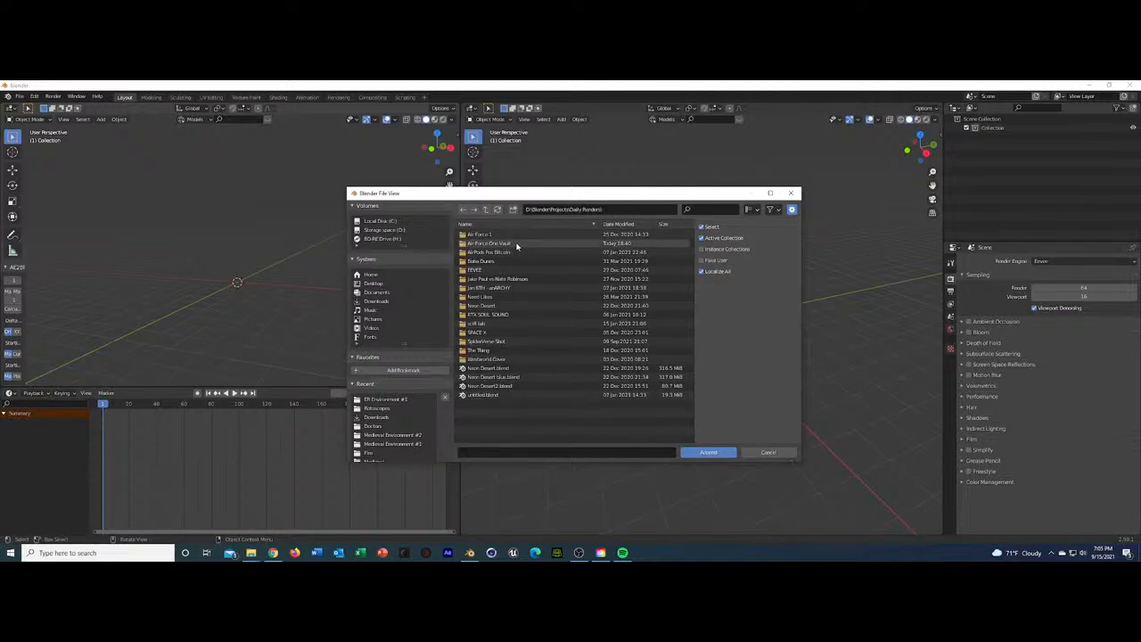
pyautogui.doubleClick(515, 243)
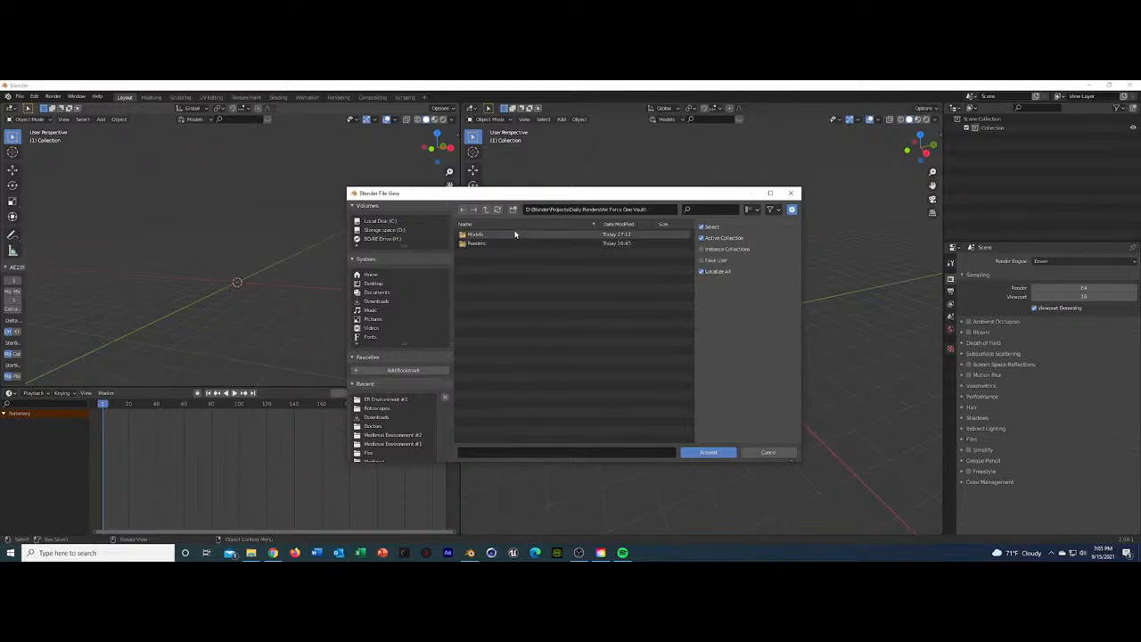
pyautogui.doubleClick(515, 234)
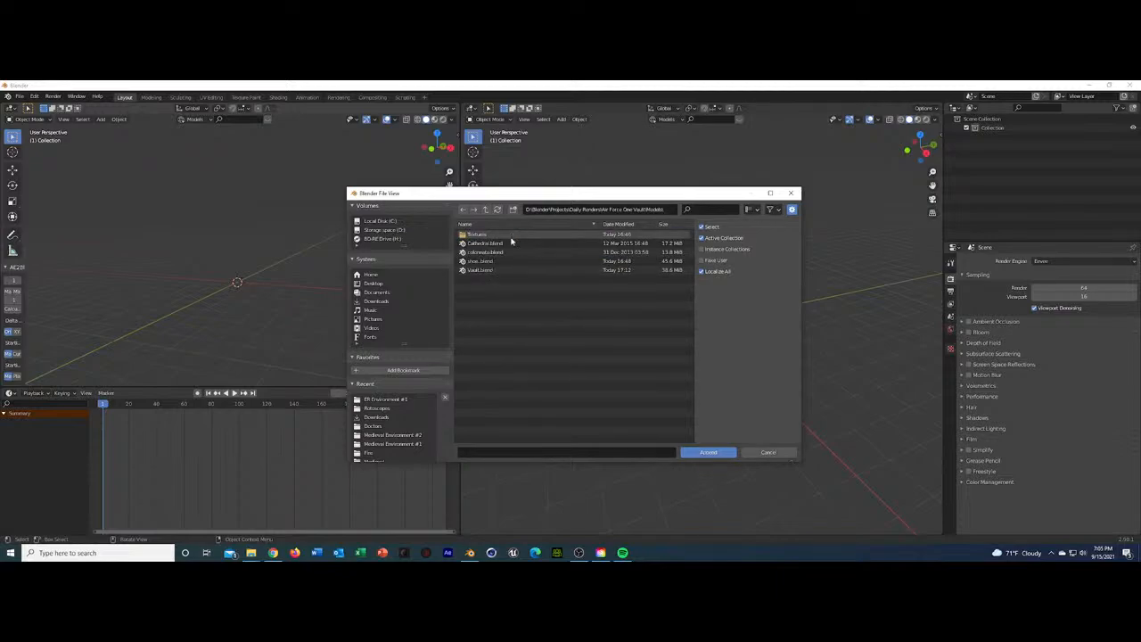
pyautogui.doubleClick(482, 262)
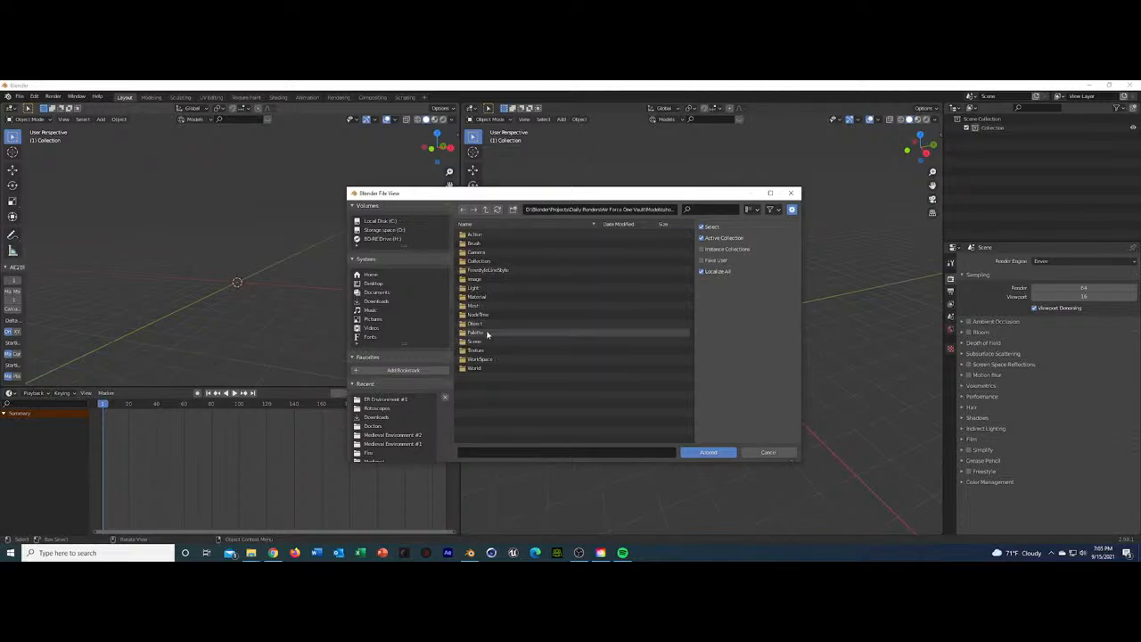
pyautogui.doubleClick(487, 324)
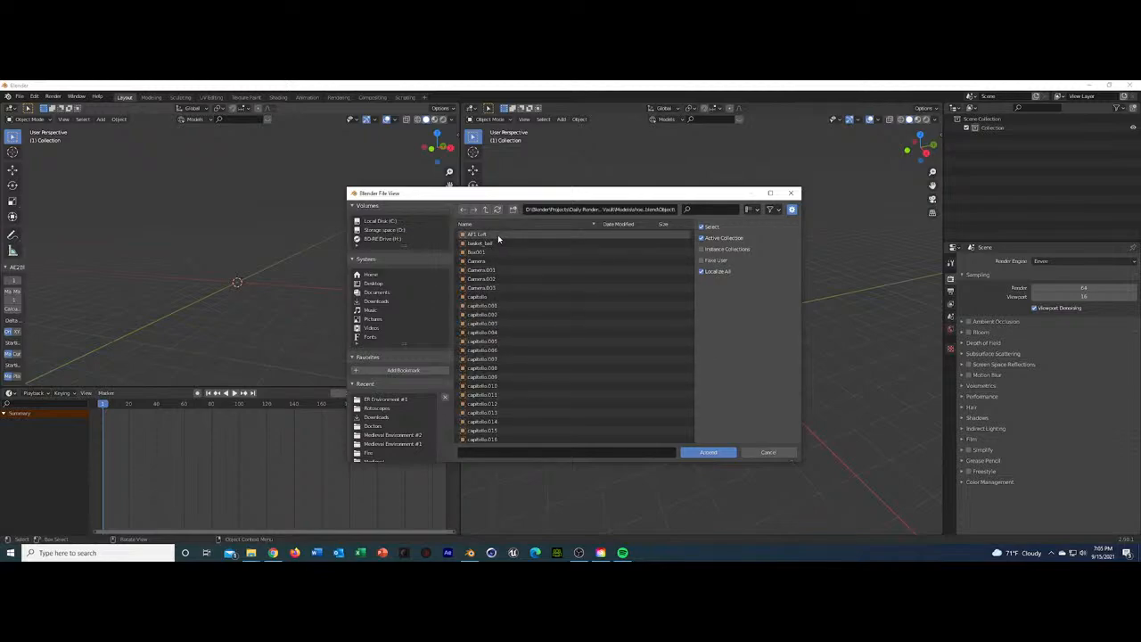
pyautogui.click(497, 234)
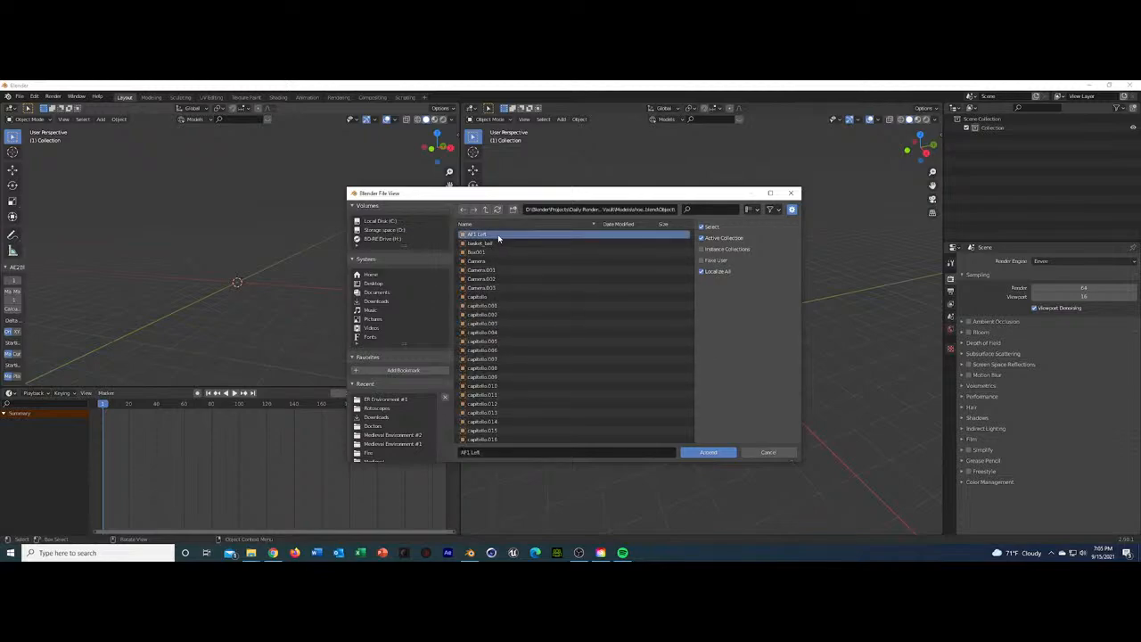
pyautogui.click(708, 452)
# Delete the appended sneaker's keyframes at frame 120 in the timeline.
pyautogui.moveTo(322, 263); pyautogui.dragTo(334, 247, button='middle')
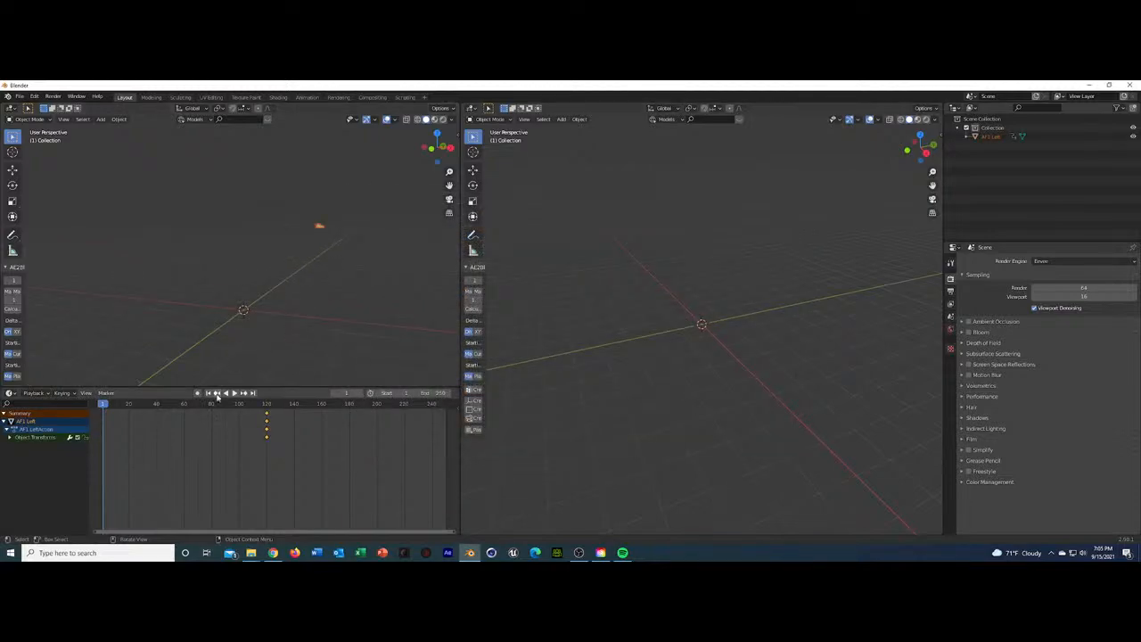
pyautogui.press('x')
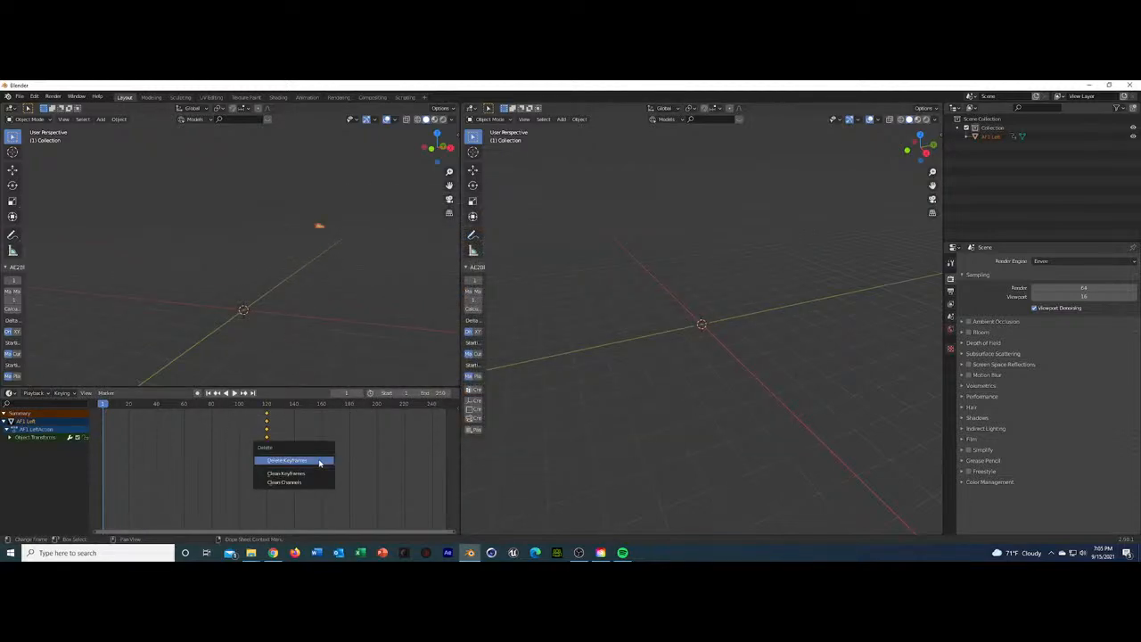
pyautogui.click(319, 461)
# Set the AF1 Left object's X, Y and Z location to 0 m and clear its location keyframes.
pyautogui.click(988, 129)
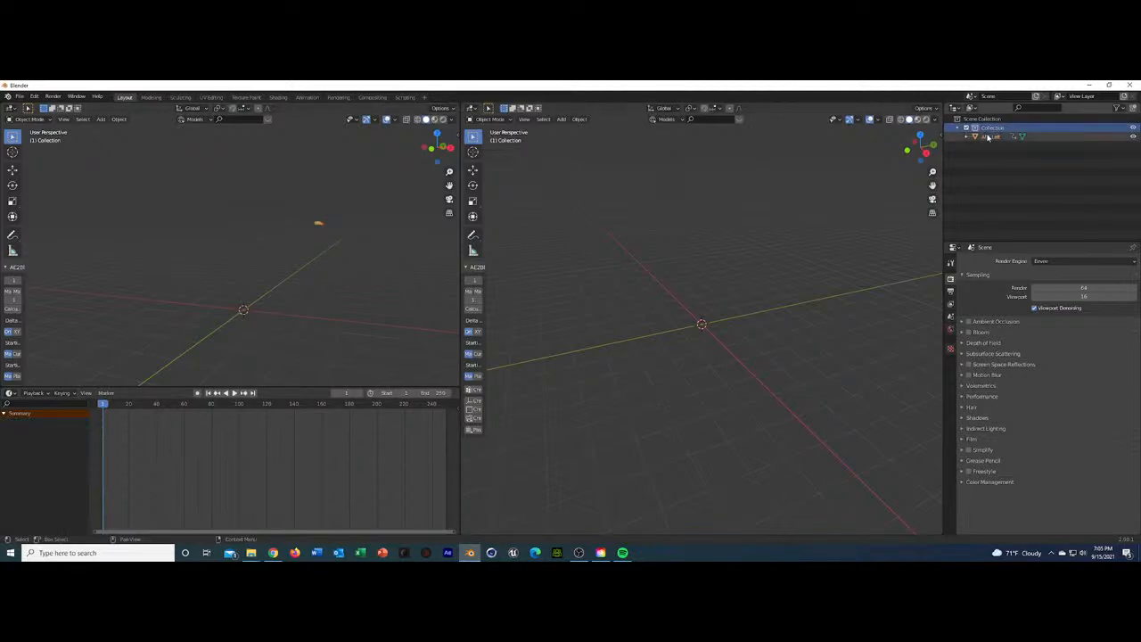
pyautogui.click(988, 137)
pyautogui.click(951, 345)
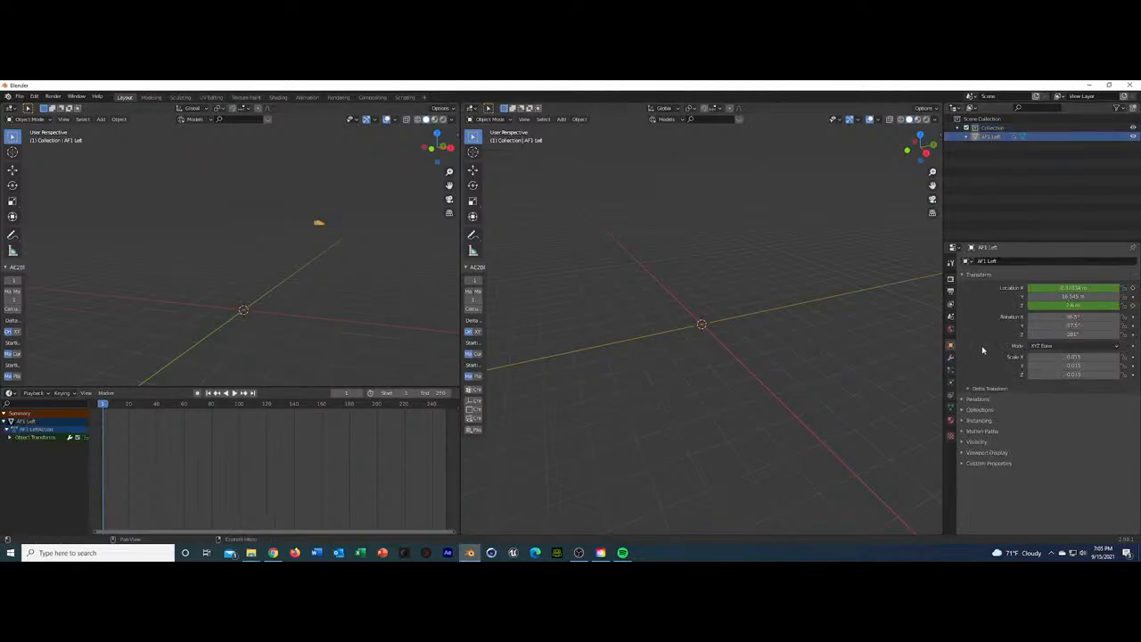
pyautogui.click(1080, 287)
pyautogui.write('0')
pyautogui.press('Tab')
pyautogui.write('0')
pyautogui.press('Tab')
pyautogui.write('0')
pyautogui.press('Return')
pyautogui.rightClick(1068, 308)
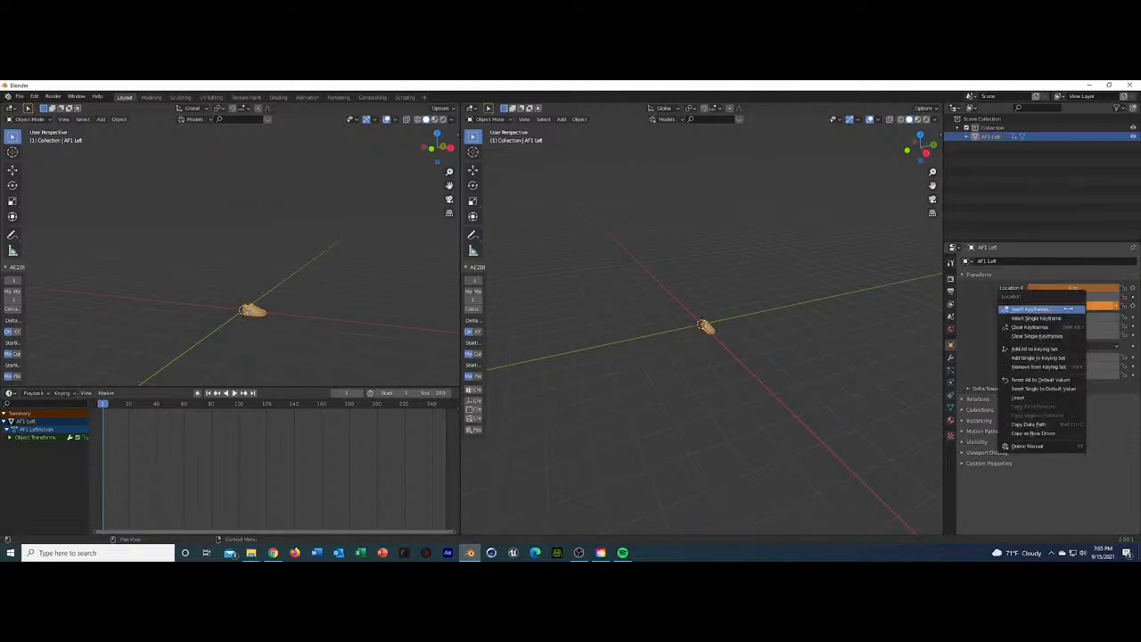
pyautogui.click(1055, 327)
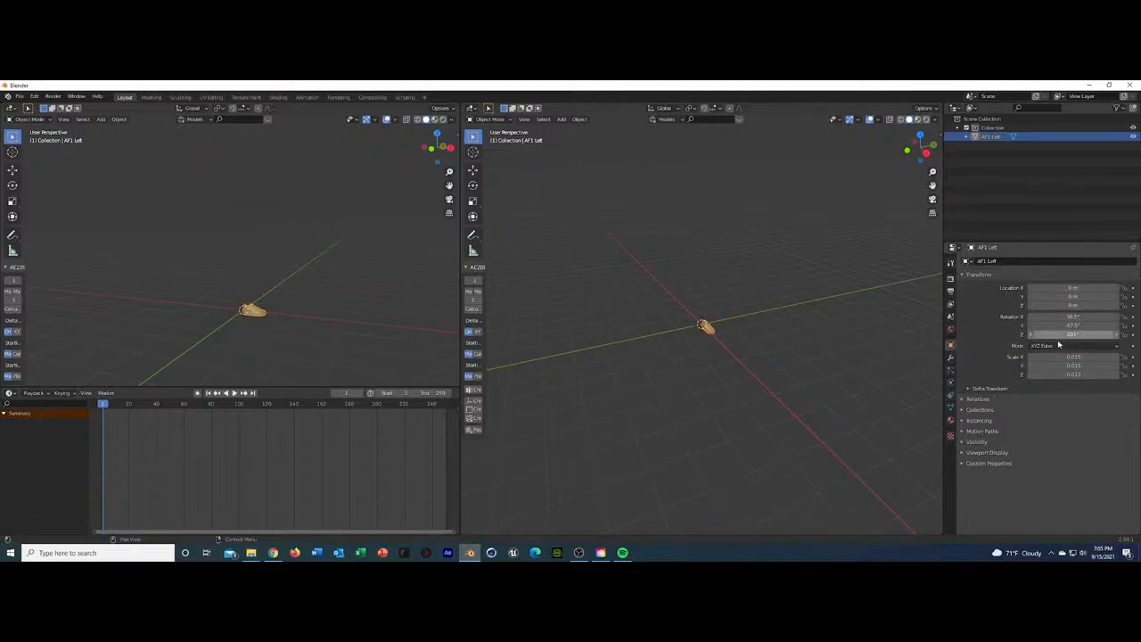
# Move the sneaker about 0.34 m in the negative direction along the global X axis to centre it near the origin.
pyautogui.moveTo(259, 344); pyautogui.dragTo(279, 351, button='middle')
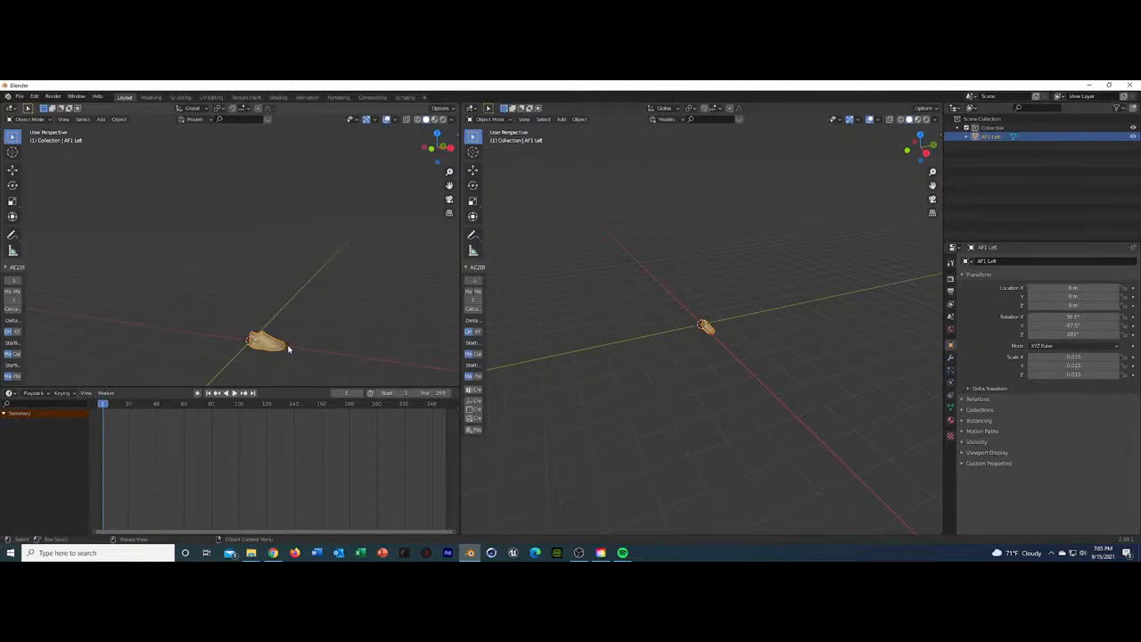
pyautogui.scroll(5, 288, 348)
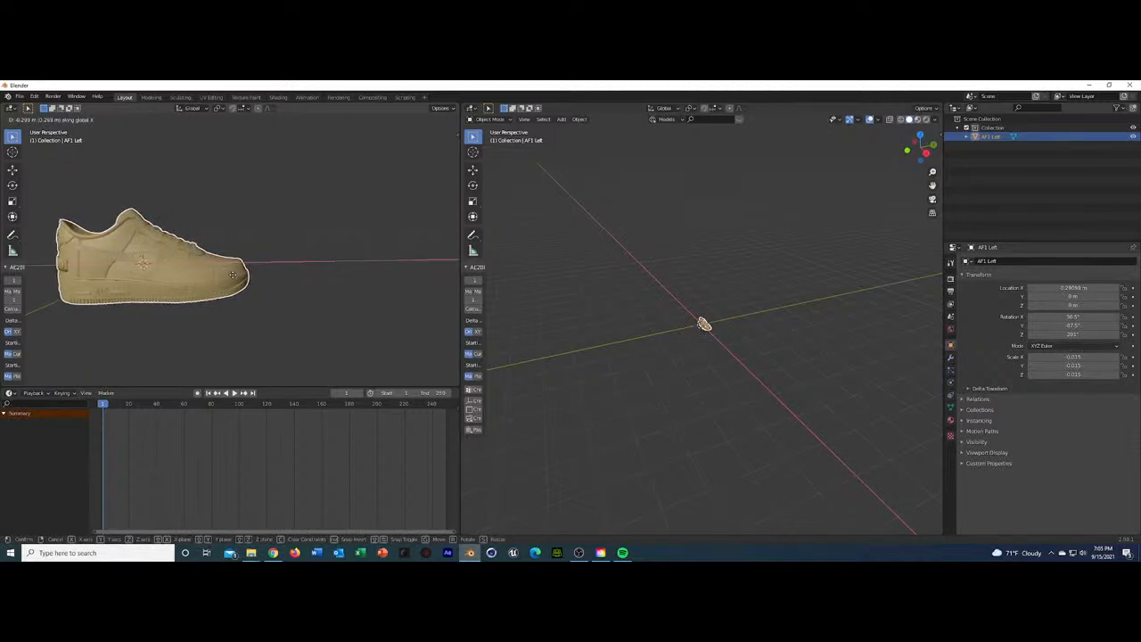
pyautogui.click(222, 276)
# Apply the AF1 Left sneaker's rotation to its object data.
pyautogui.rightClick(246, 274)
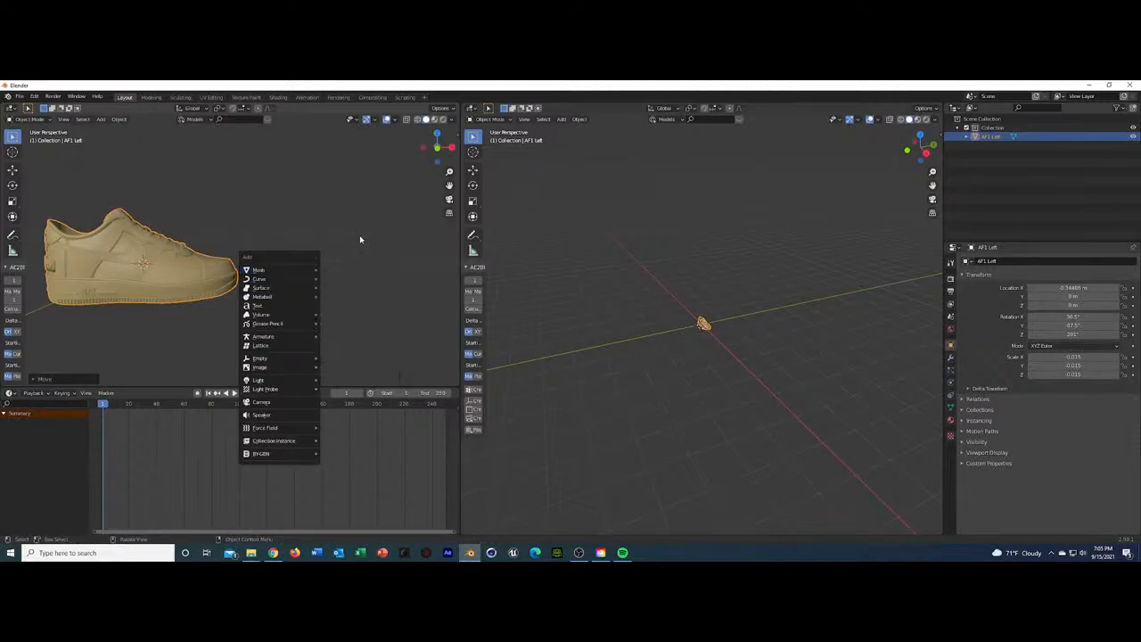
pyautogui.press('Escape')
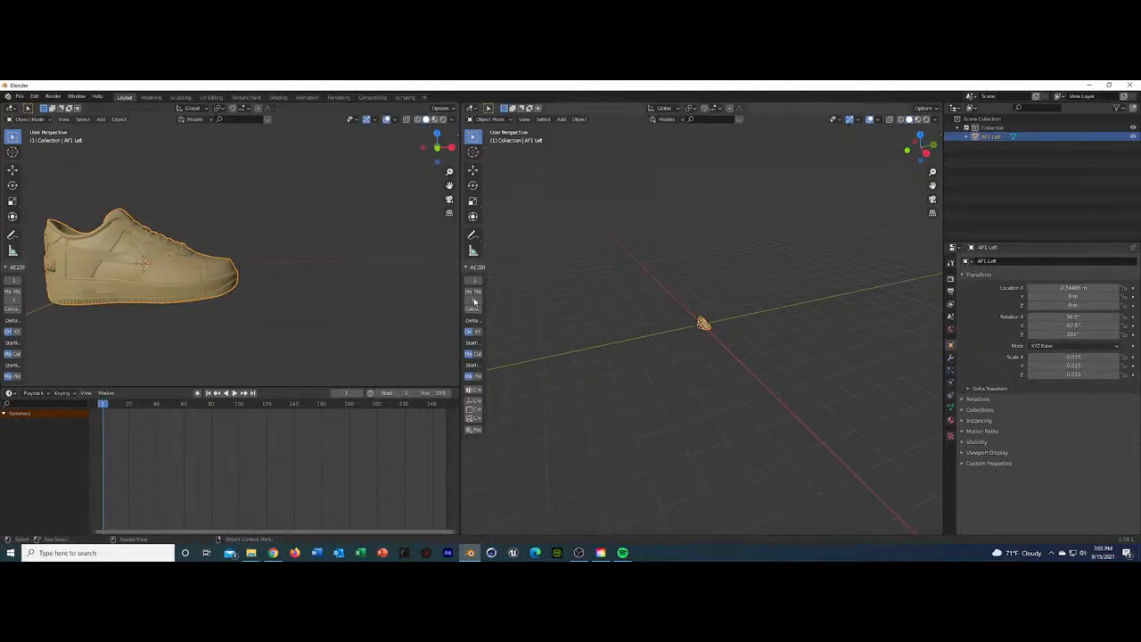
pyautogui.hotkey('ctrl', 'a')
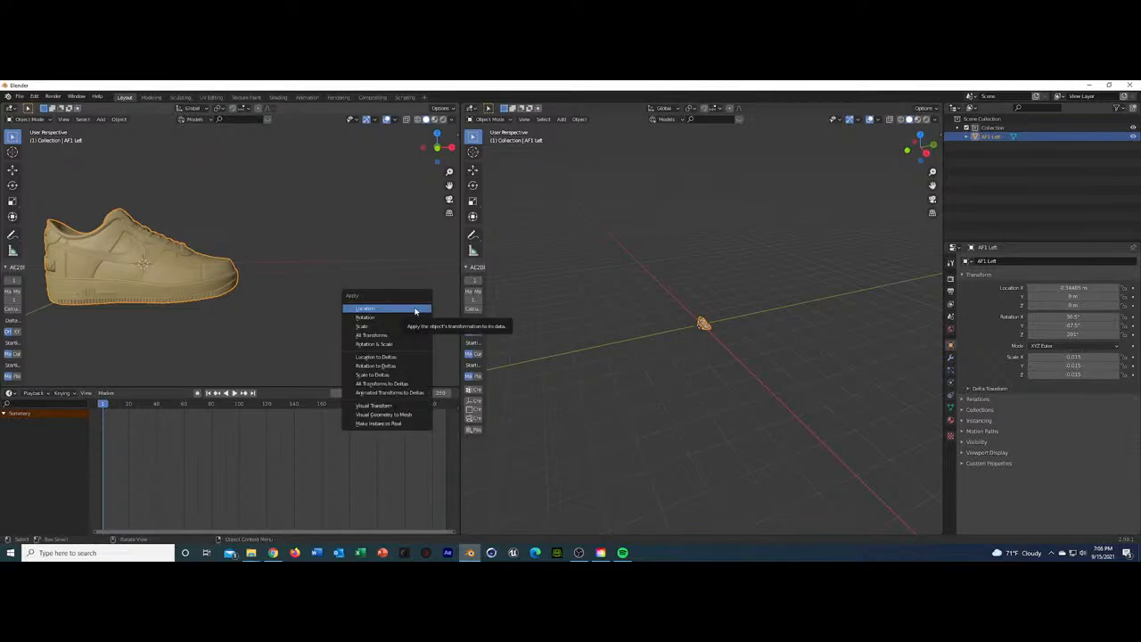
pyautogui.press('Down')
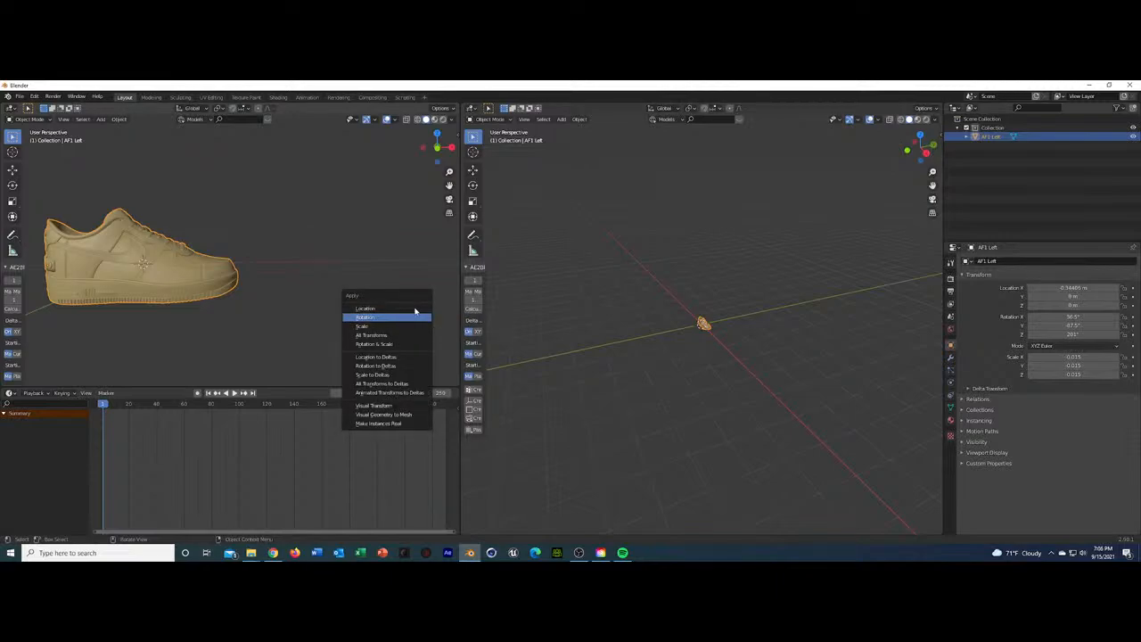
pyautogui.press('Return')
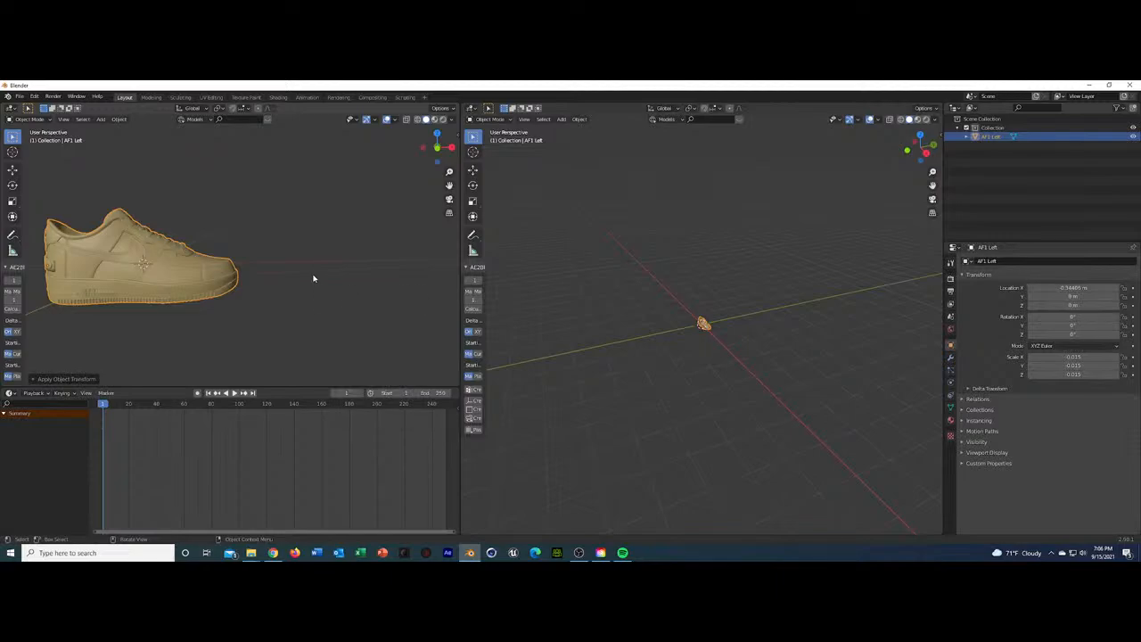
# Set the sneaker's X location to 0 m and show the close-up sneaker viewport in rendered shading.
pyautogui.moveTo(313, 279)
pyautogui.mouseDown(button='middle')
pyautogui.moveTo(374, 282)
pyautogui.moveTo(329, 275)
pyautogui.moveTo(316, 301)
pyautogui.mouseUp(button='middle')
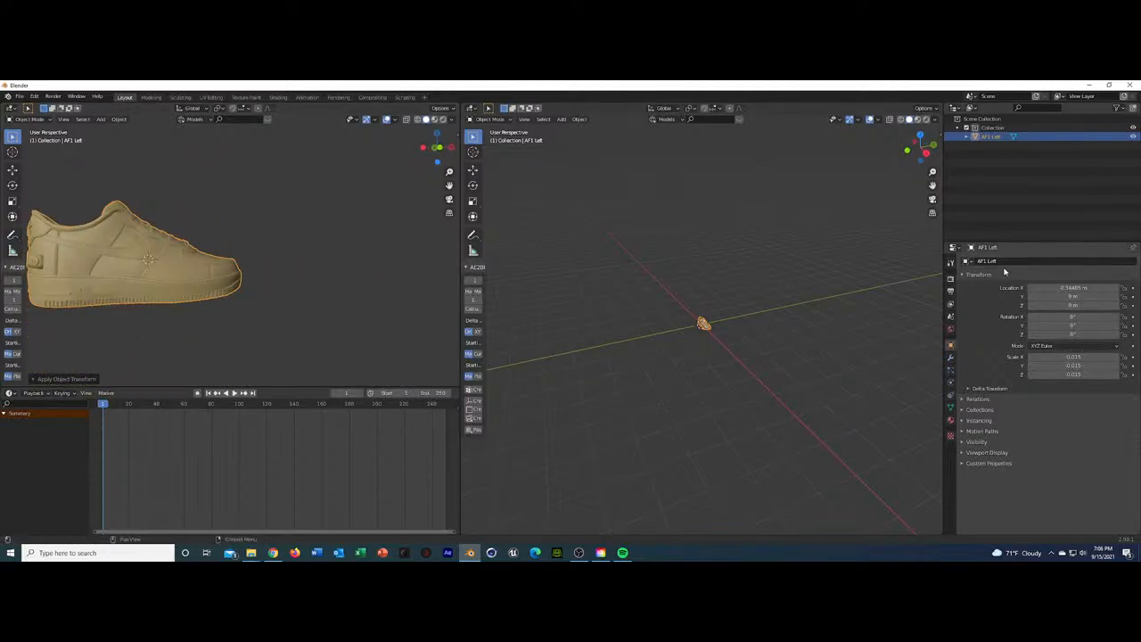
pyautogui.click(1078, 287)
pyautogui.write('0')
pyautogui.press('Return')
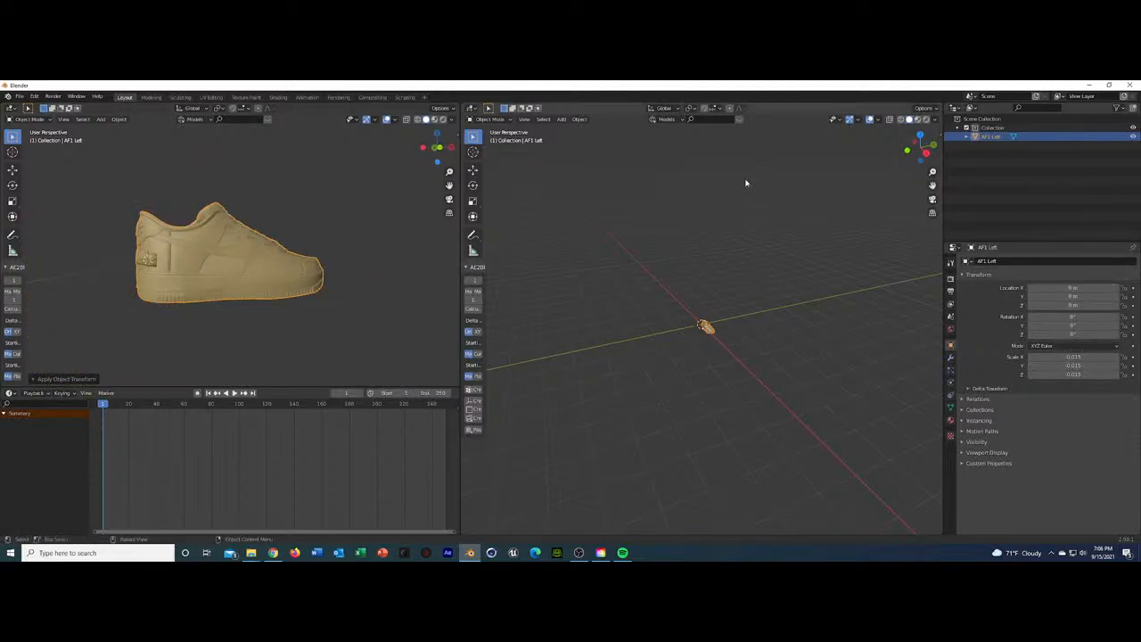
pyautogui.click(438, 159)
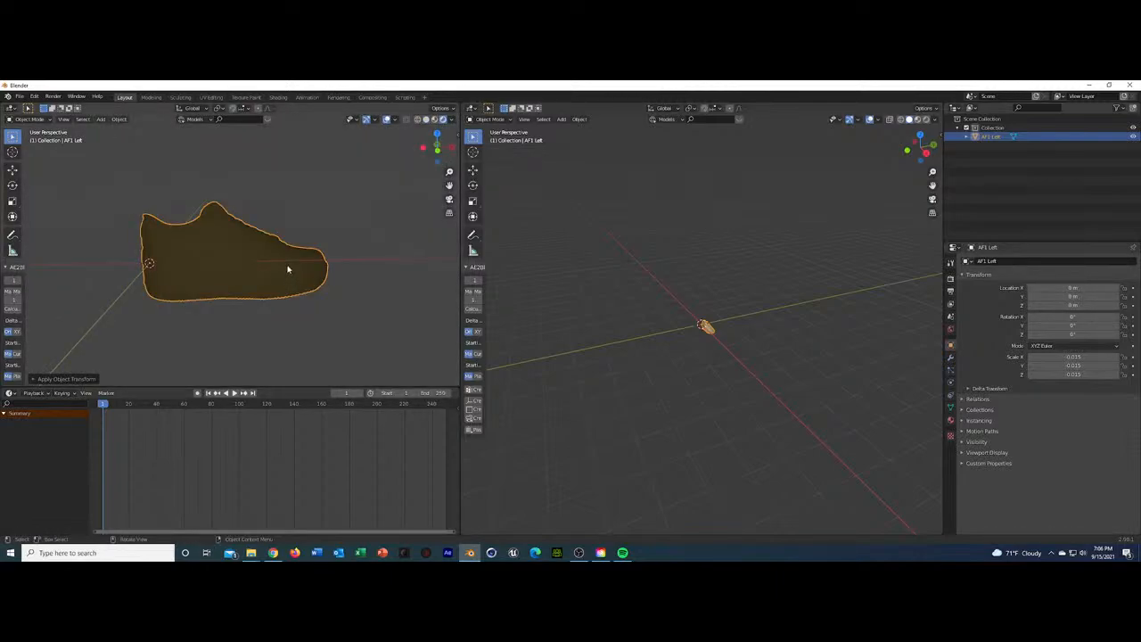
pyautogui.moveTo(291, 268)
pyautogui.mouseDown(button='middle')
pyautogui.moveTo(262, 280)
pyautogui.moveTo(170, 280)
pyautogui.moveTo(343, 250)
pyautogui.moveTo(273, 259)
pyautogui.moveTo(283, 264)
pyautogui.mouseUp(button='middle')
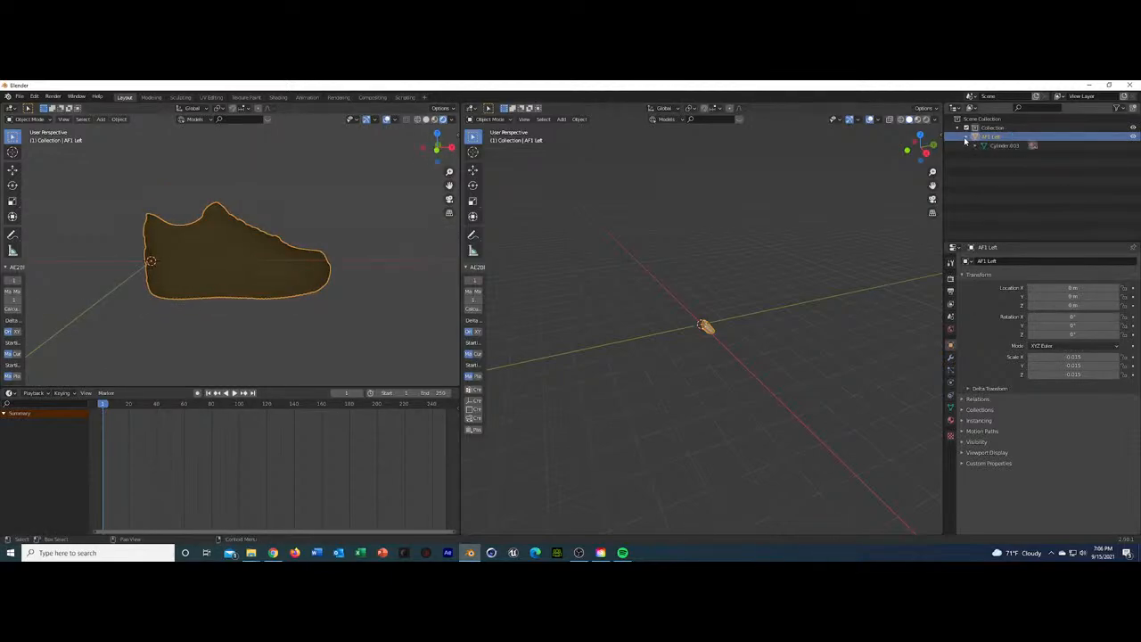
# Select the sneaker's first ME_jewelry_ultraglossy material slot and show its nodes in a Shader Editor in place of the larger 3D viewport.
pyautogui.click(950, 420)
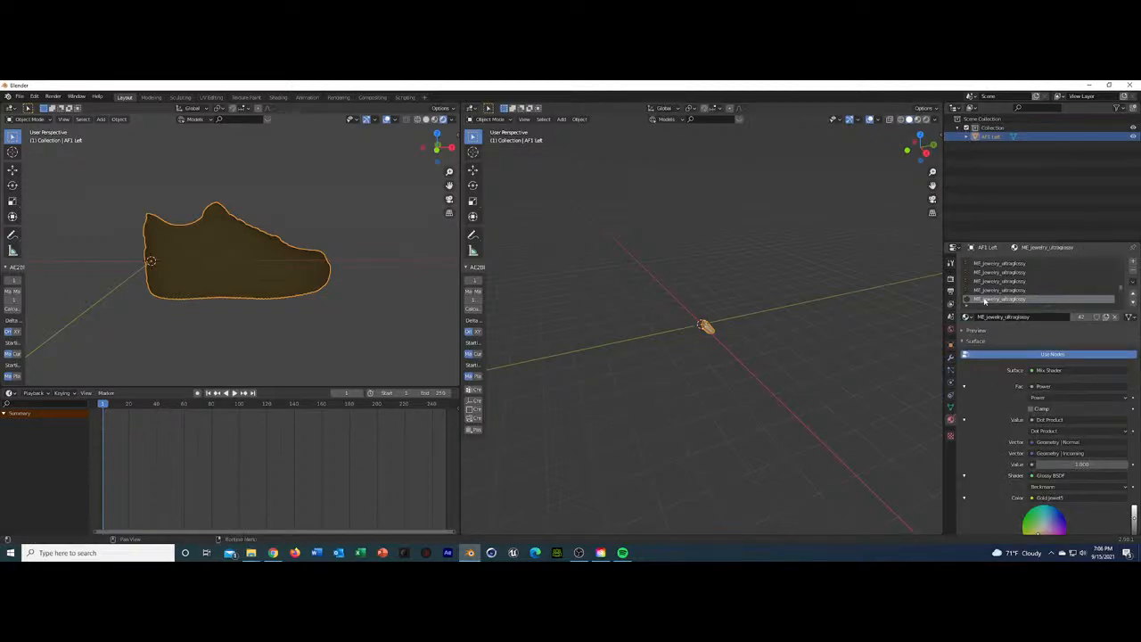
pyautogui.click(1014, 265)
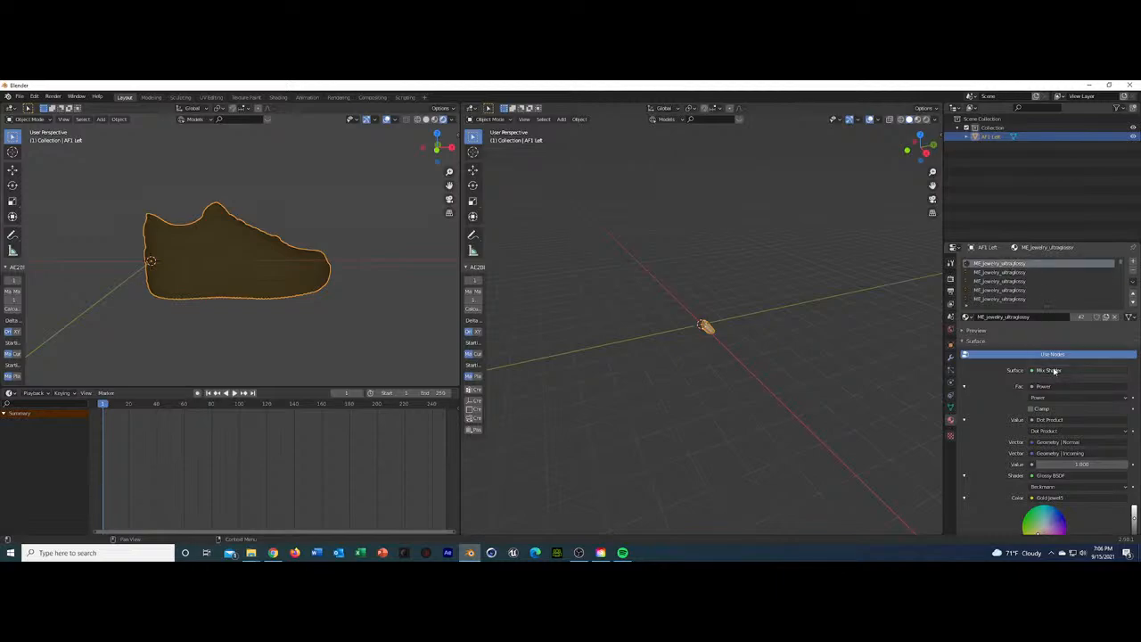
pyautogui.click(472, 108)
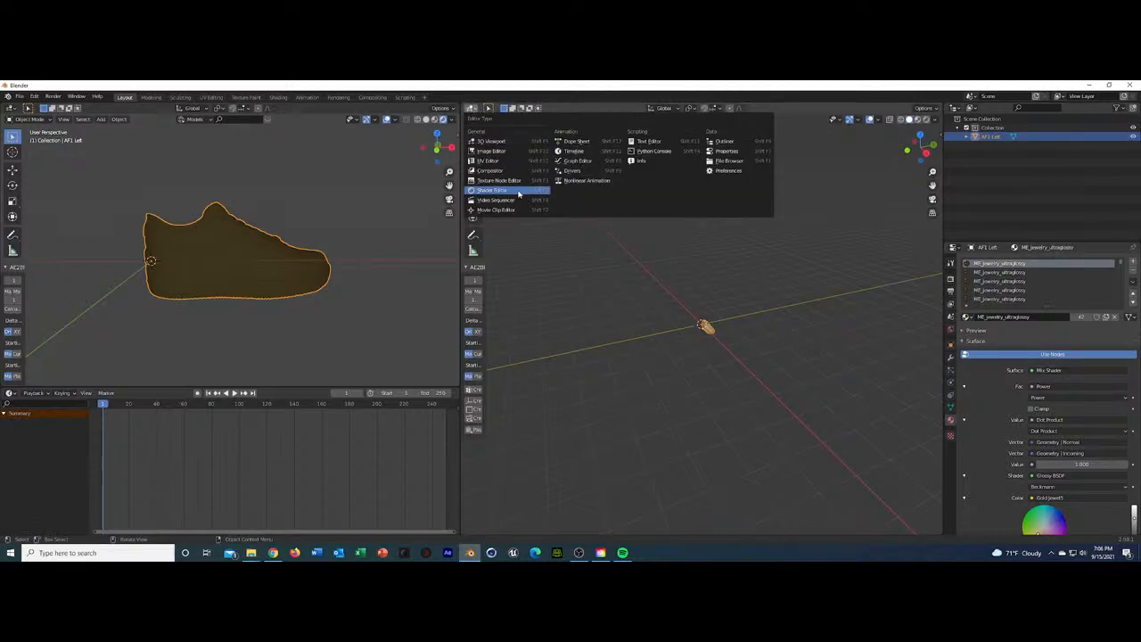
pyautogui.click(517, 194)
pyautogui.moveTo(629, 255); pyautogui.dragTo(640, 173, button='middle')
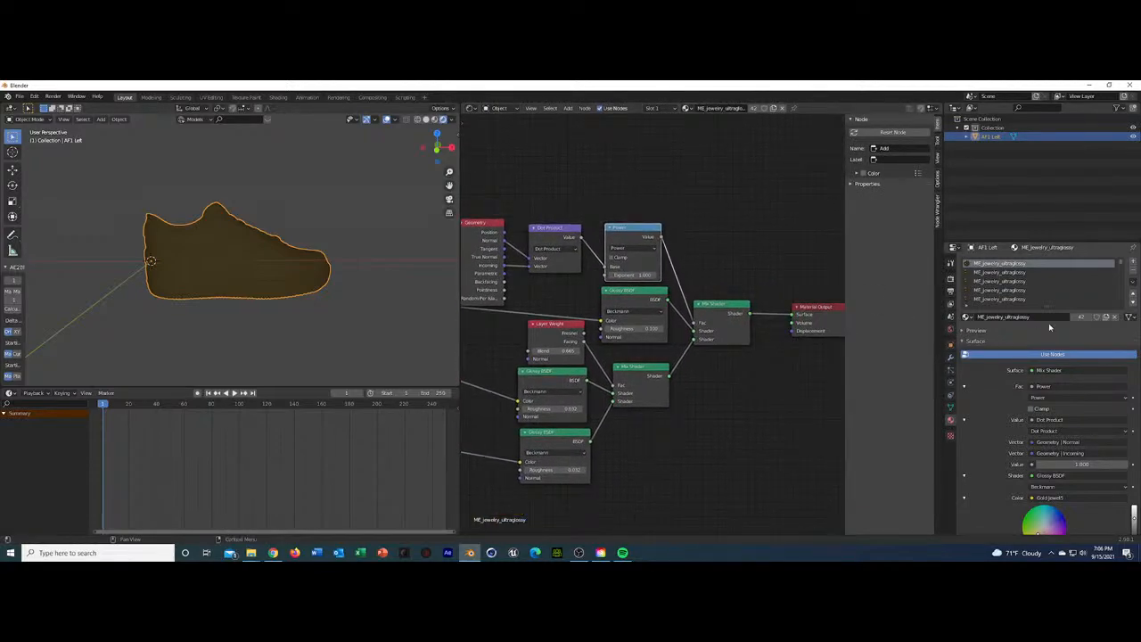
pyautogui.moveTo(746, 265); pyautogui.dragTo(630, 270, button='middle')
# Replace the Mix Shader link into the Material Output with a new Principled BSDF node connected to the Surface input.
pyautogui.moveTo(677, 329); pyautogui.dragTo(773, 330)
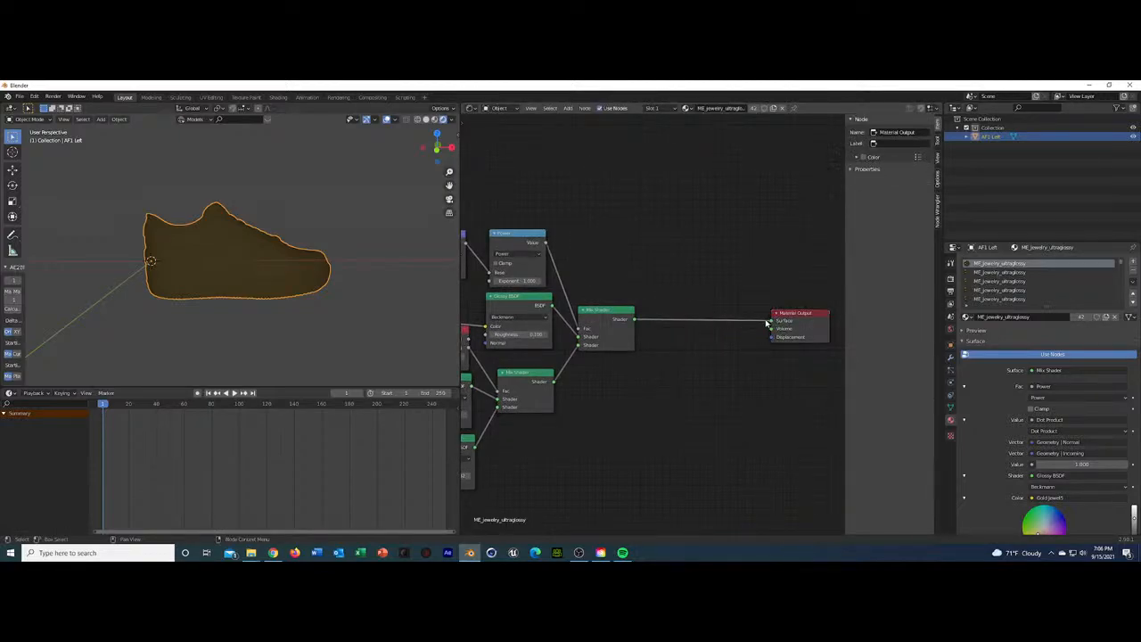
pyautogui.moveTo(773, 321); pyautogui.dragTo(740, 338)
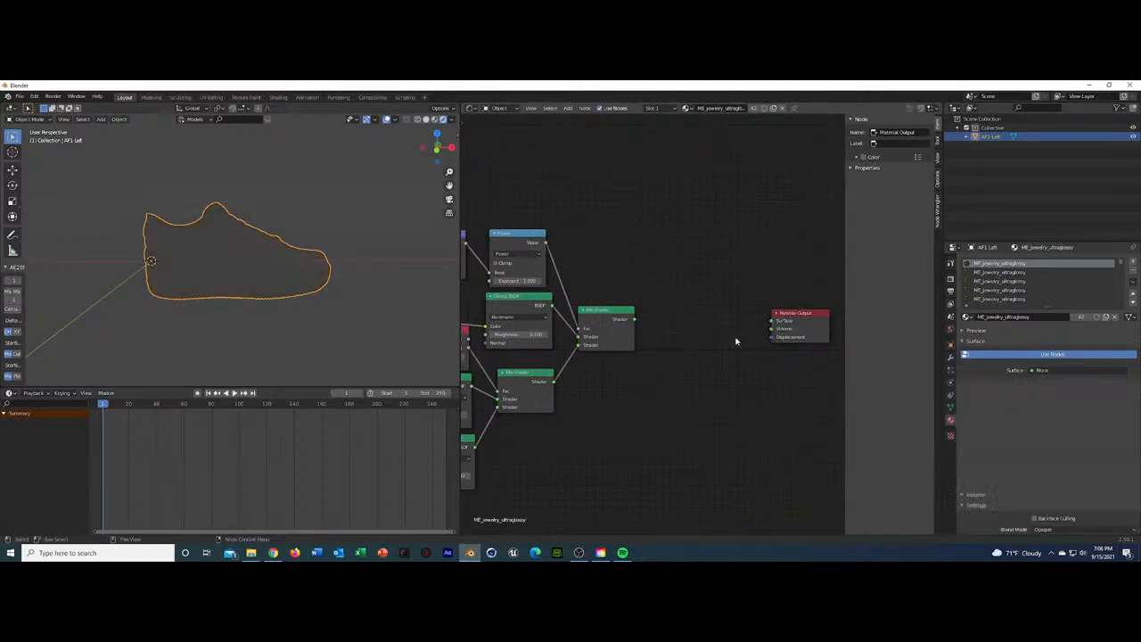
pyautogui.hotkey('shift', 'a')
pyautogui.write('princ')
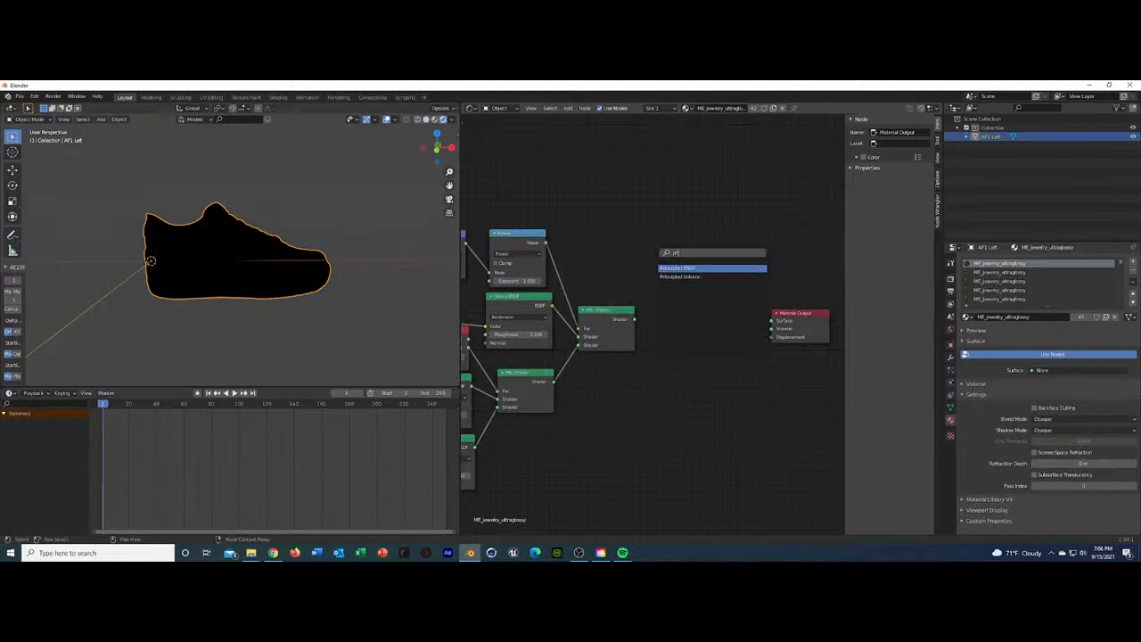
pyautogui.press('Return')
pyautogui.click(756, 276)
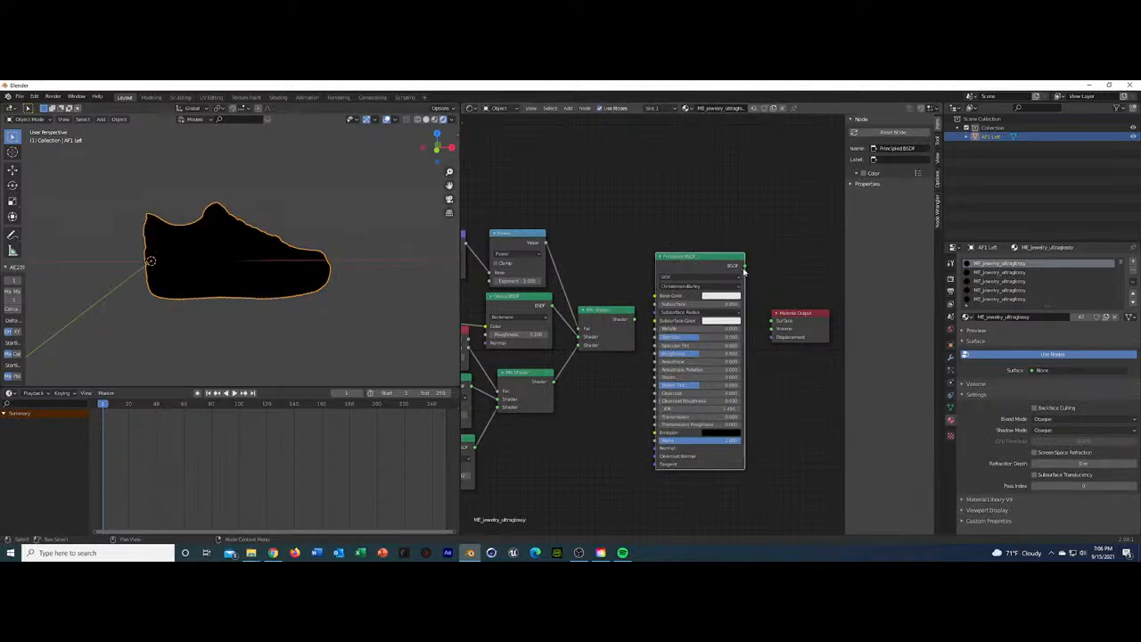
pyautogui.moveTo(744, 266); pyautogui.dragTo(773, 323)
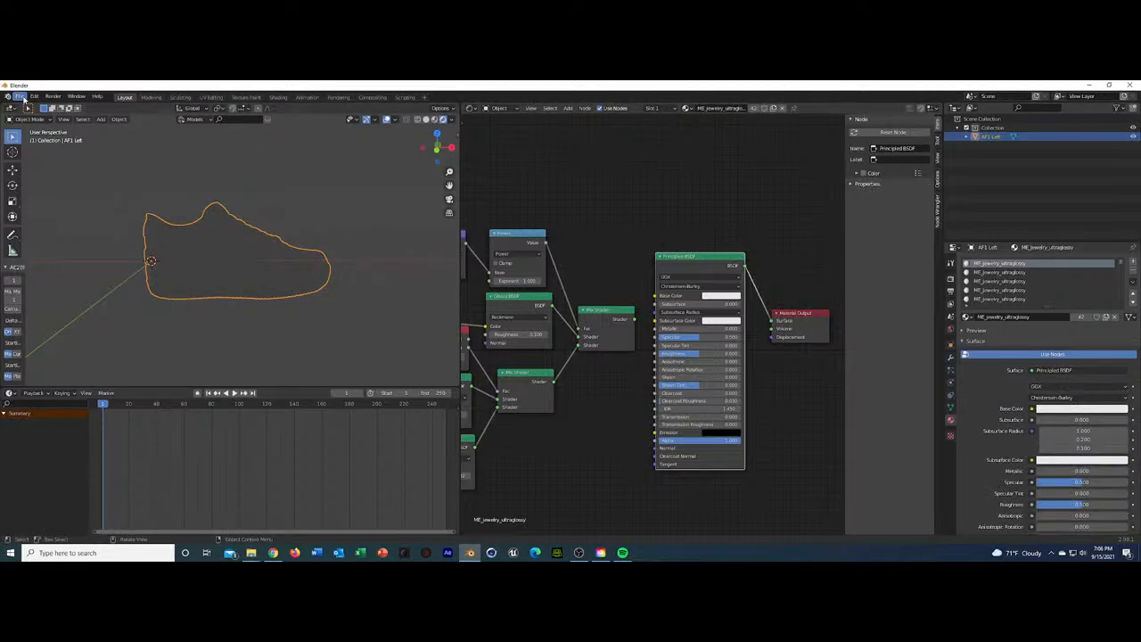
# Add an Environment Texture node to the World shader and connect its Color output to the Background node's Color input.
pyautogui.click(497, 108)
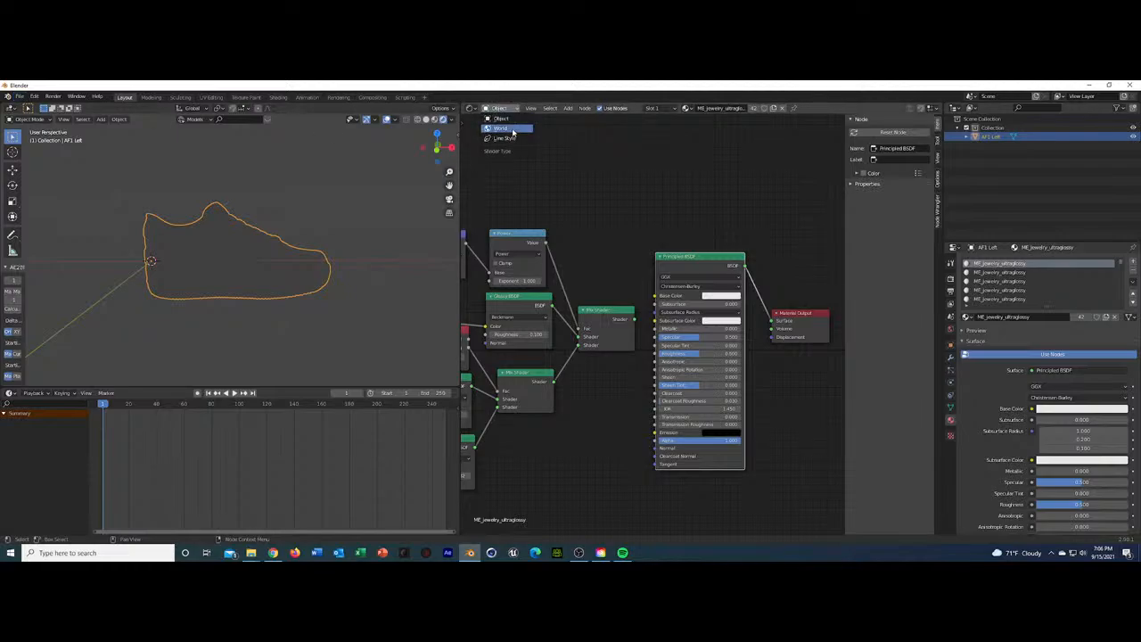
pyautogui.click(513, 132)
pyautogui.hotkey('shift', 'a')
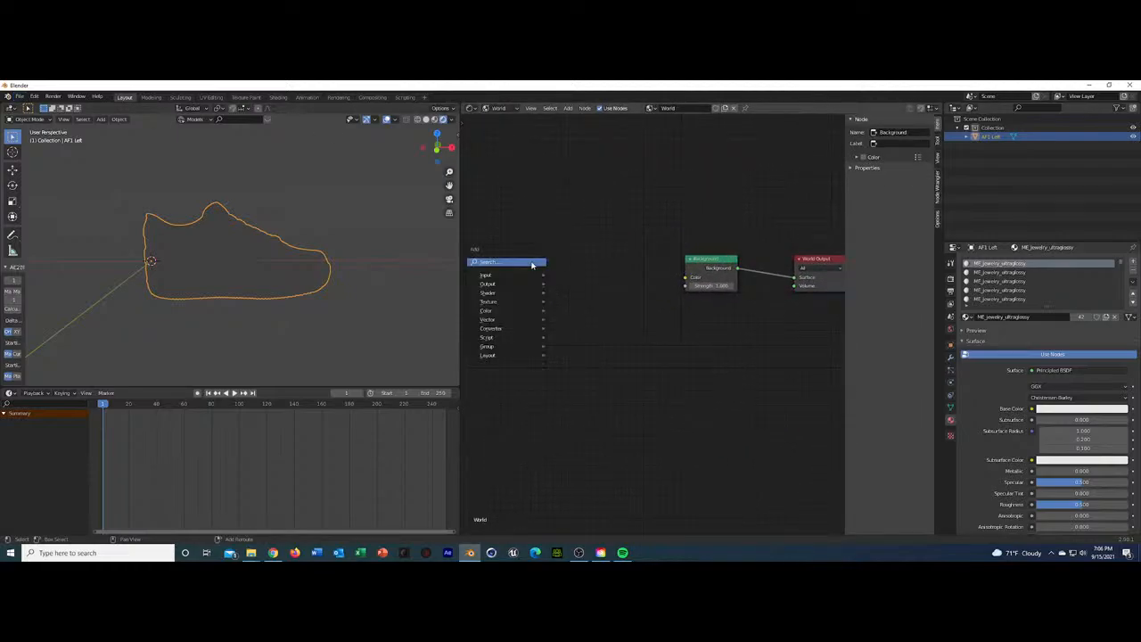
pyautogui.click(532, 263)
pyautogui.write('environment')
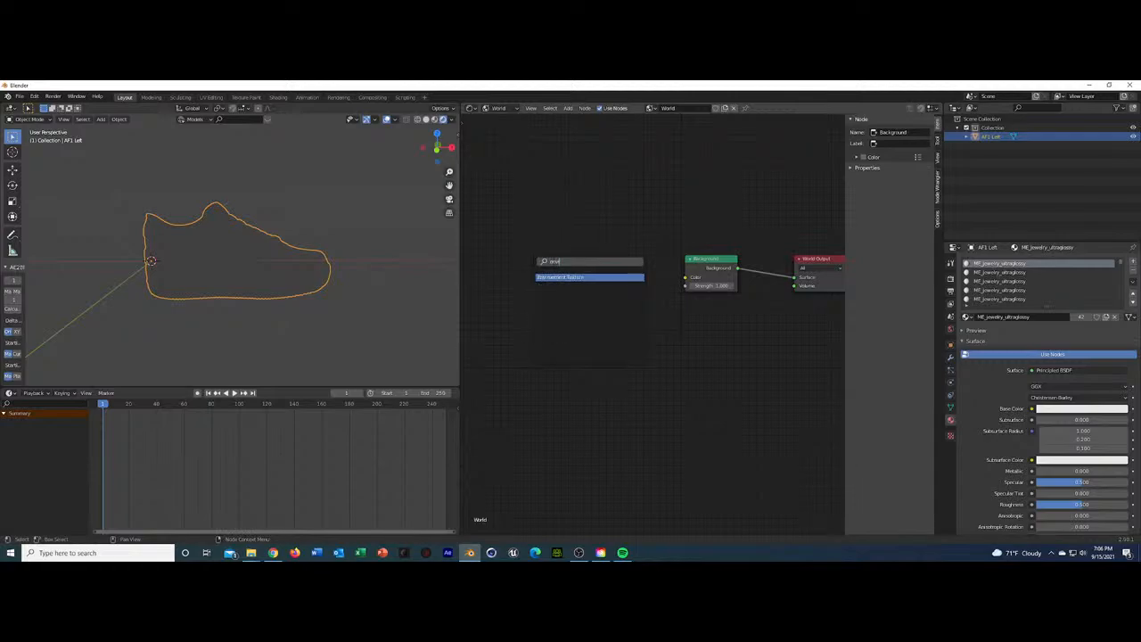
pyautogui.press('Return')
pyautogui.click(532, 263)
pyautogui.moveTo(622, 275); pyautogui.dragTo(685, 277)
# Load photo_studio_01_4k.hdr from the Downloads folder into the Environment Texture node.
pyautogui.click(608, 286)
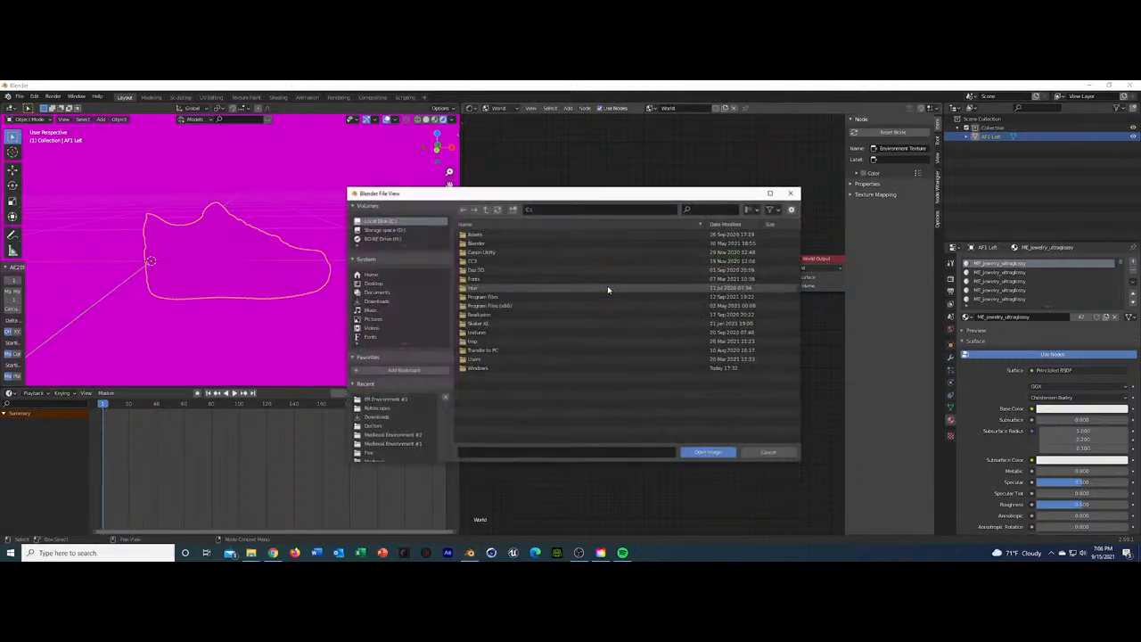
pyautogui.click(375, 302)
pyautogui.scroll(-5, 518, 293)
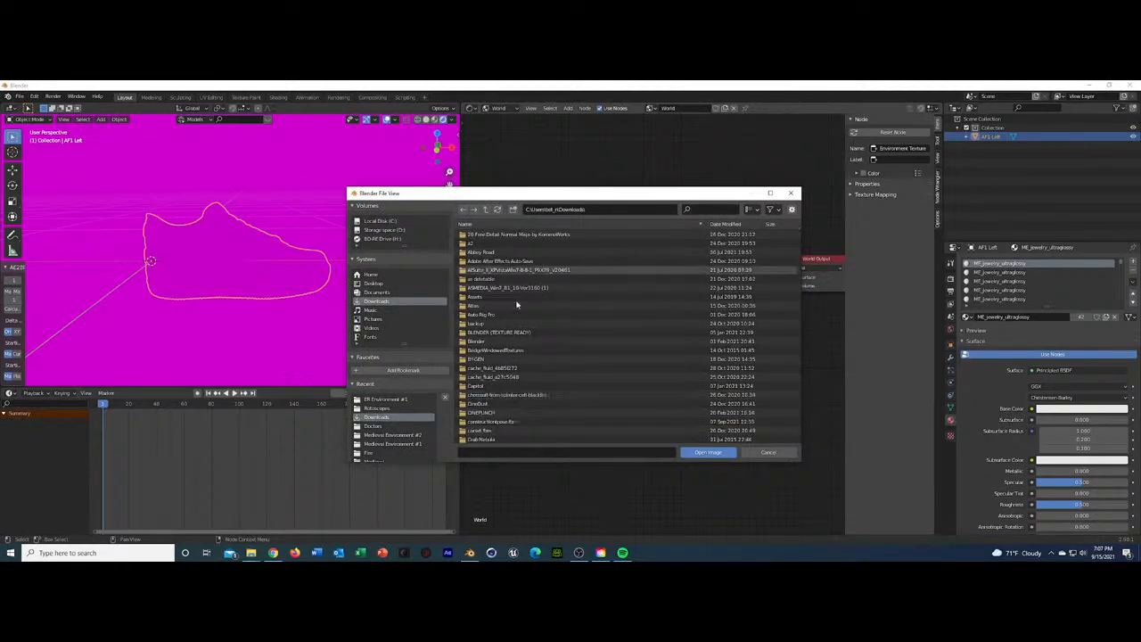
pyautogui.scroll(-15, 517, 293)
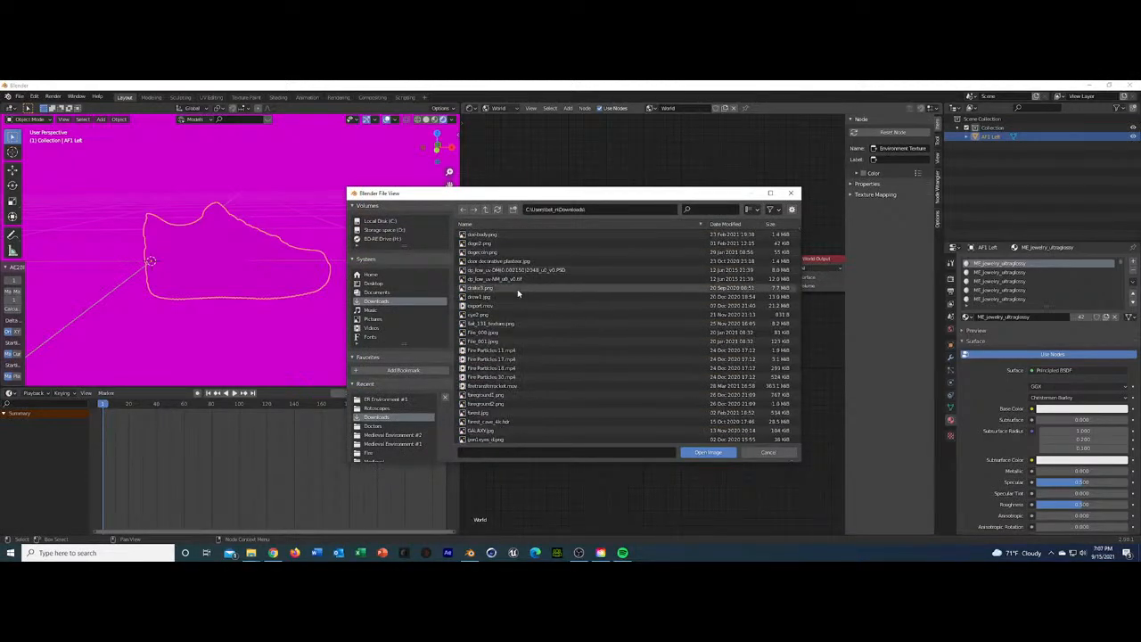
pyautogui.scroll(-10, 518, 291)
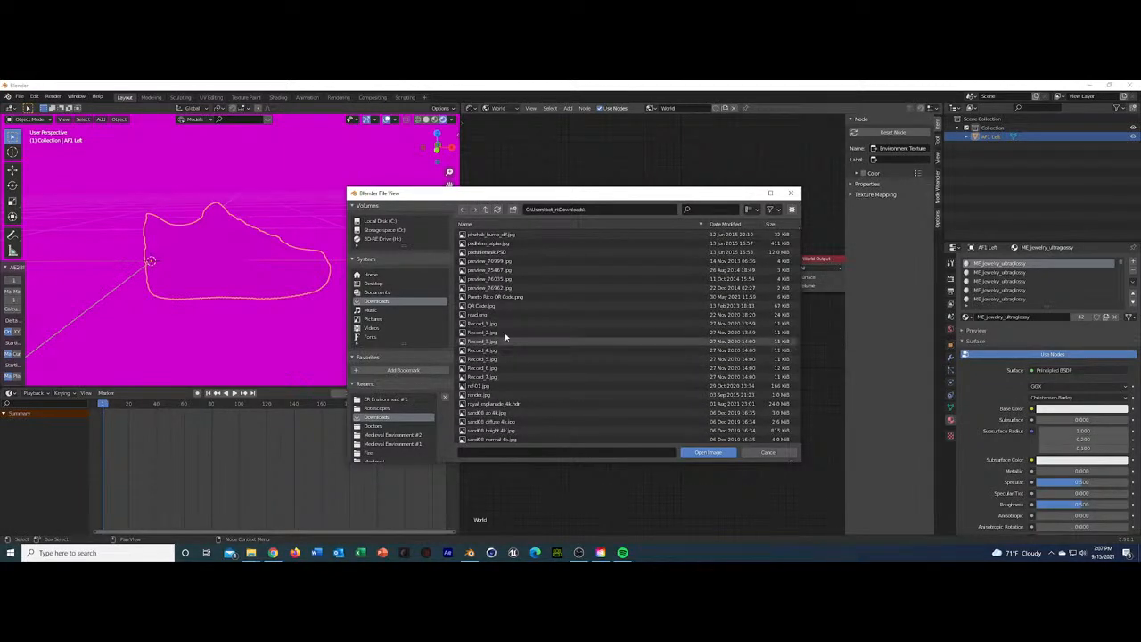
pyautogui.scroll(4, 524, 303)
pyautogui.scroll(2, 522, 295)
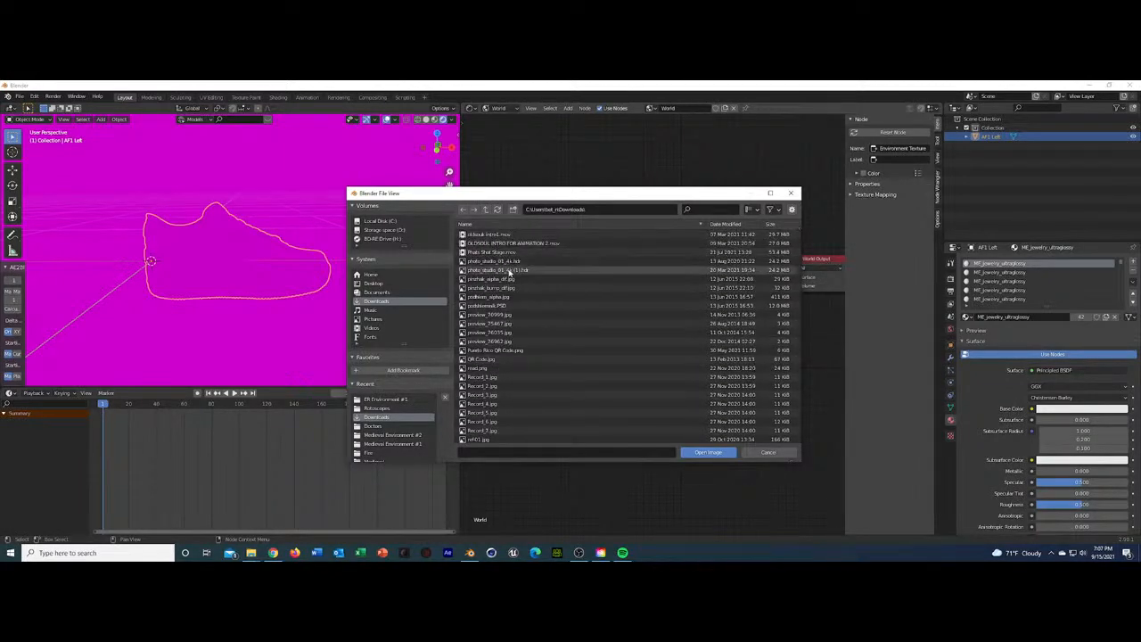
pyautogui.click(509, 260)
pyautogui.click(709, 453)
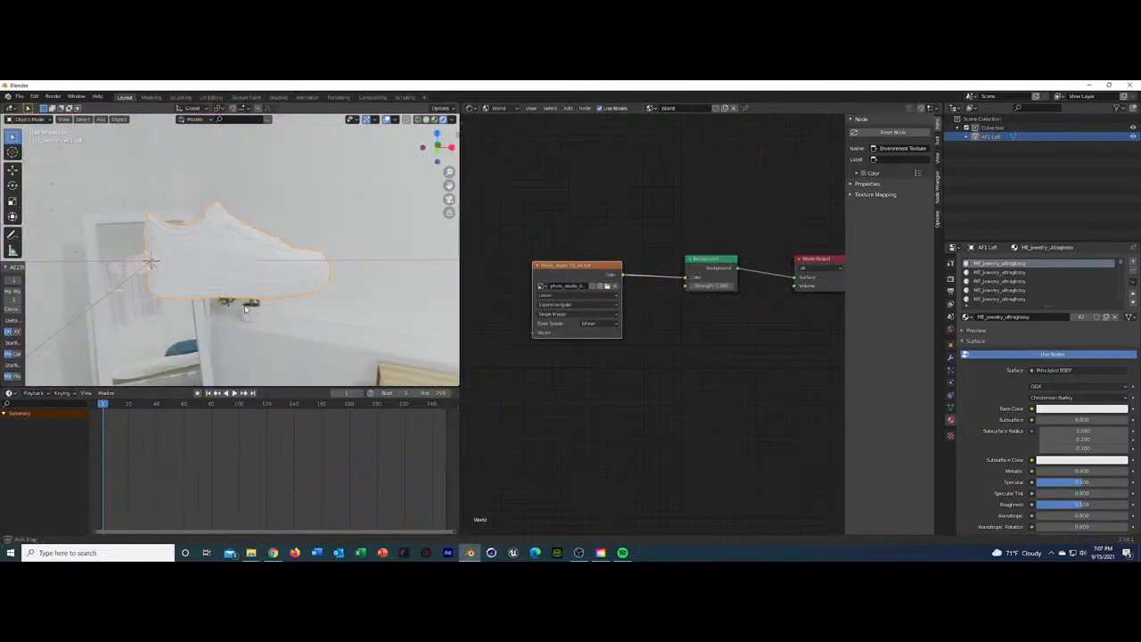
# Enable the Transparent film option in the render settings and inspect the sneaker's surface up close.
pyautogui.click(949, 278)
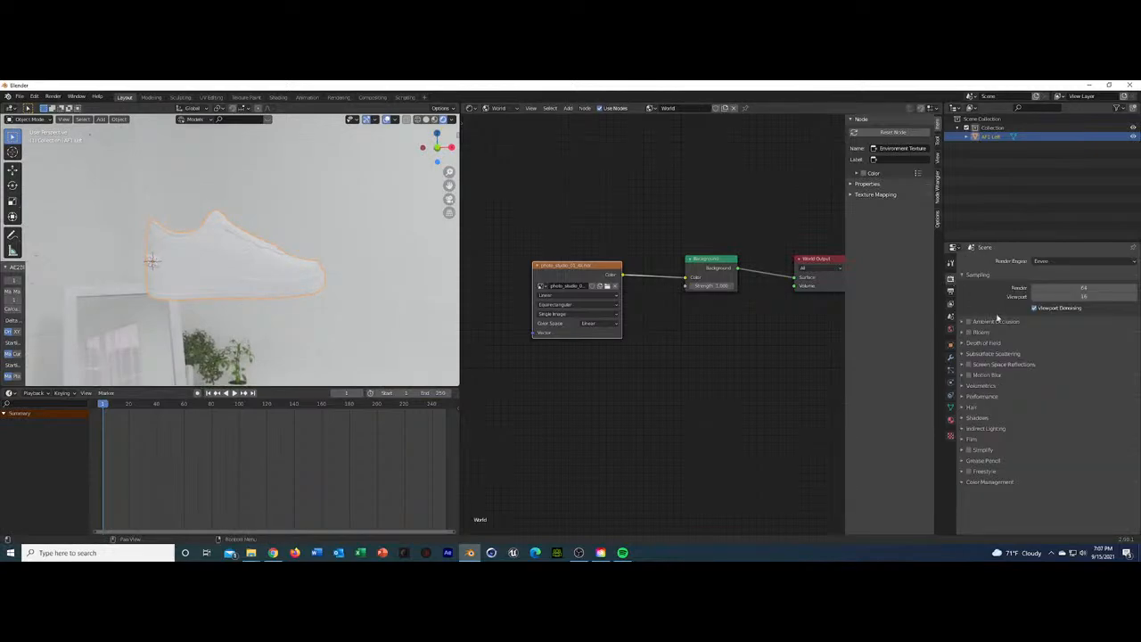
pyautogui.click(971, 438)
pyautogui.click(1031, 462)
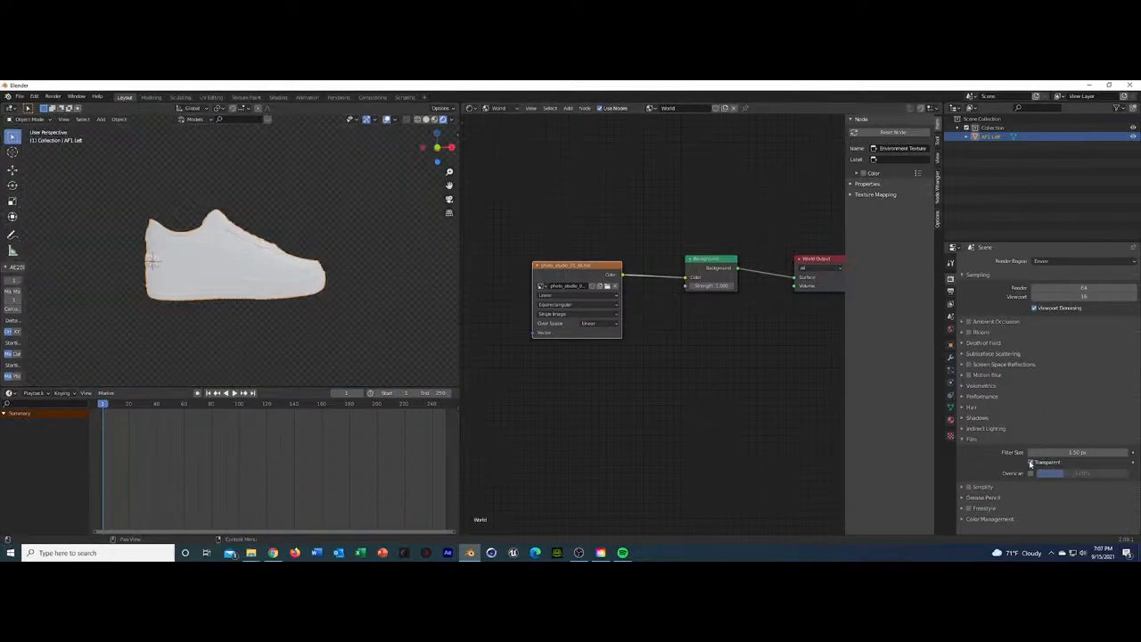
pyautogui.moveTo(181, 370); pyautogui.dragTo(209, 333, button='middle')
pyautogui.scroll(8, 208, 334)
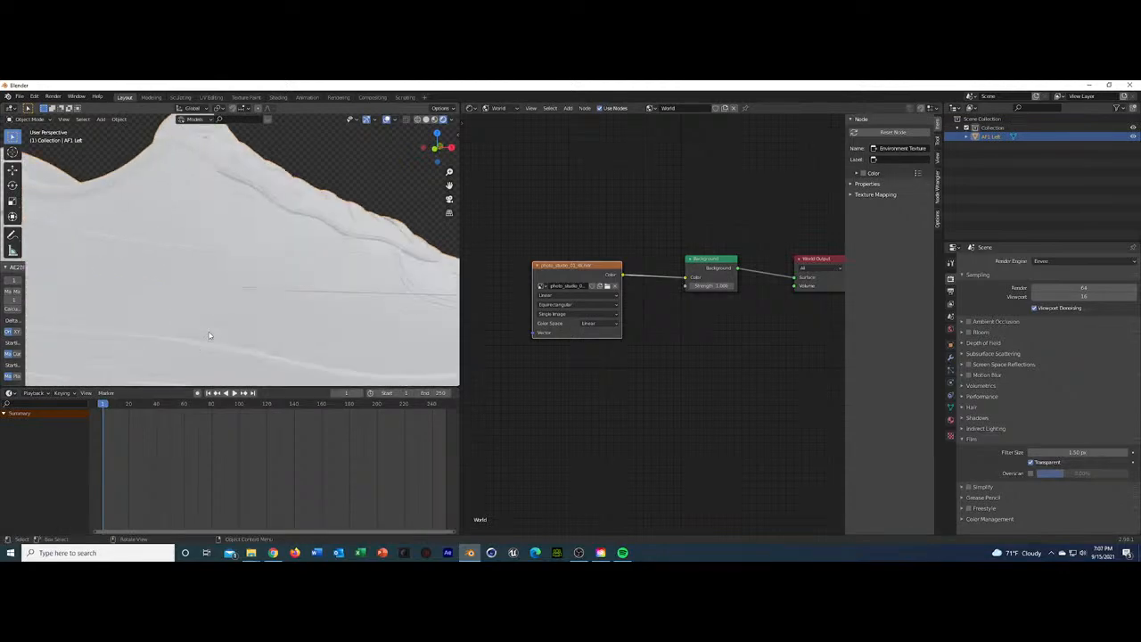
pyautogui.scroll(-8, 209, 336)
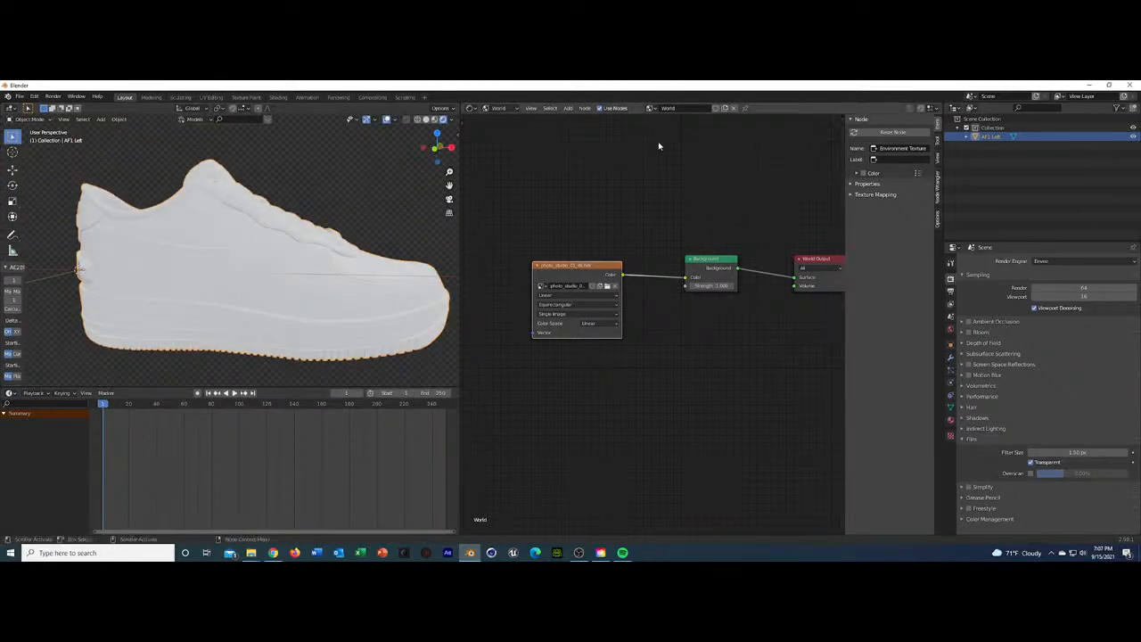
# Return to the sneaker's object material nodes and set the Principled BSDF roughness to 1.000.
pyautogui.click(499, 109)
pyautogui.click(498, 117)
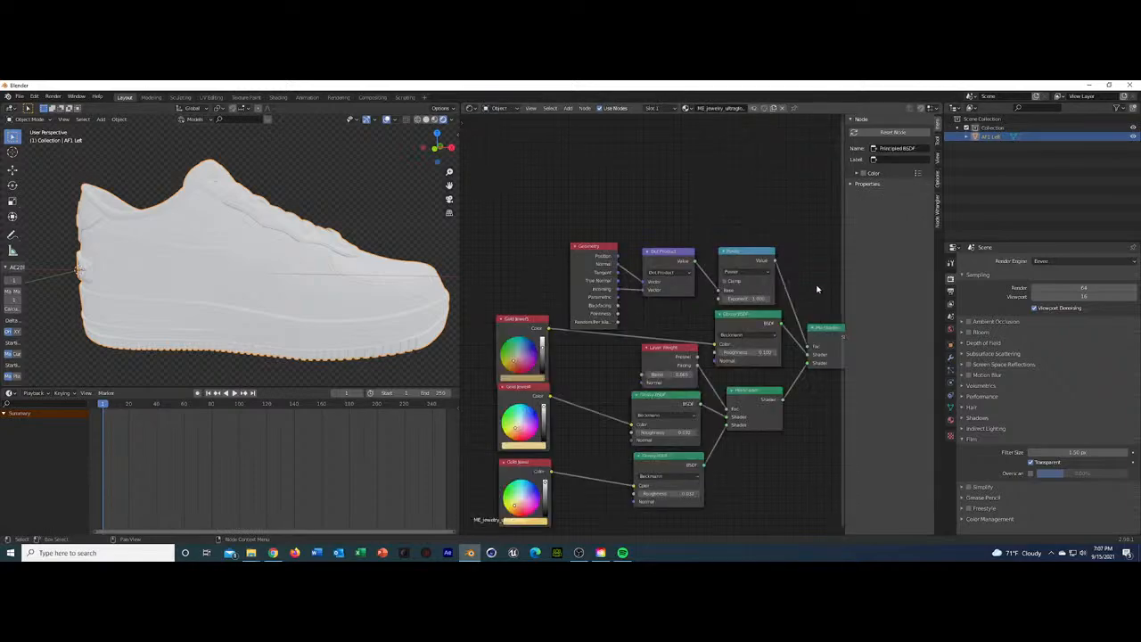
pyautogui.moveTo(733, 223); pyautogui.dragTo(725, 212, button='middle')
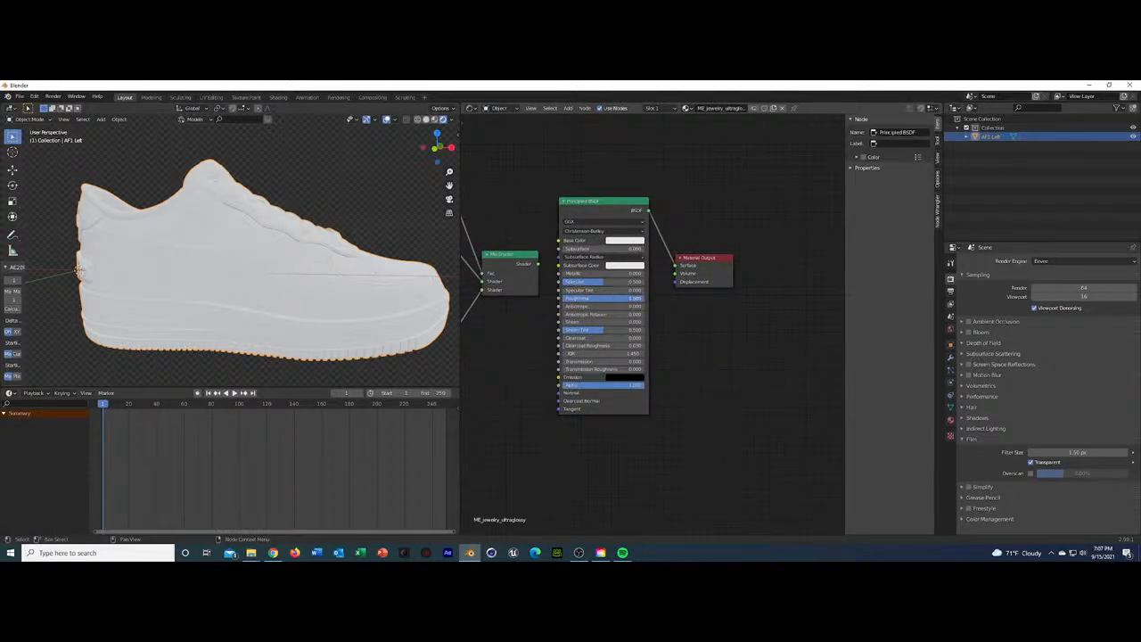
pyautogui.moveTo(357, 272); pyautogui.dragTo(198, 272, button='middle')
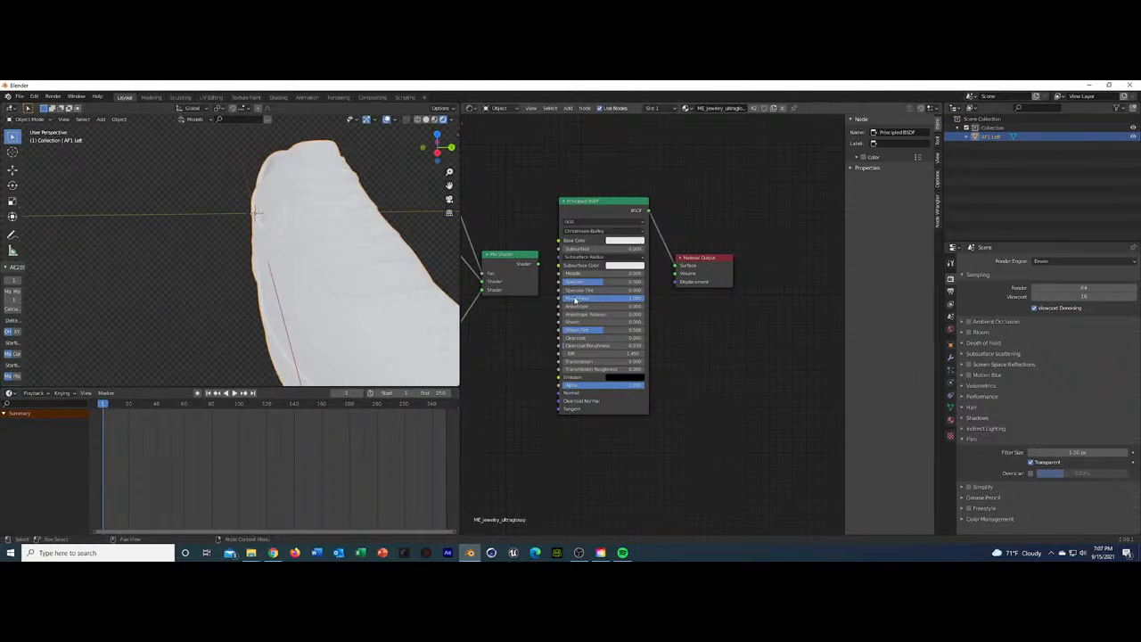
pyautogui.moveTo(499, 365); pyautogui.dragTo(524, 370, button='middle')
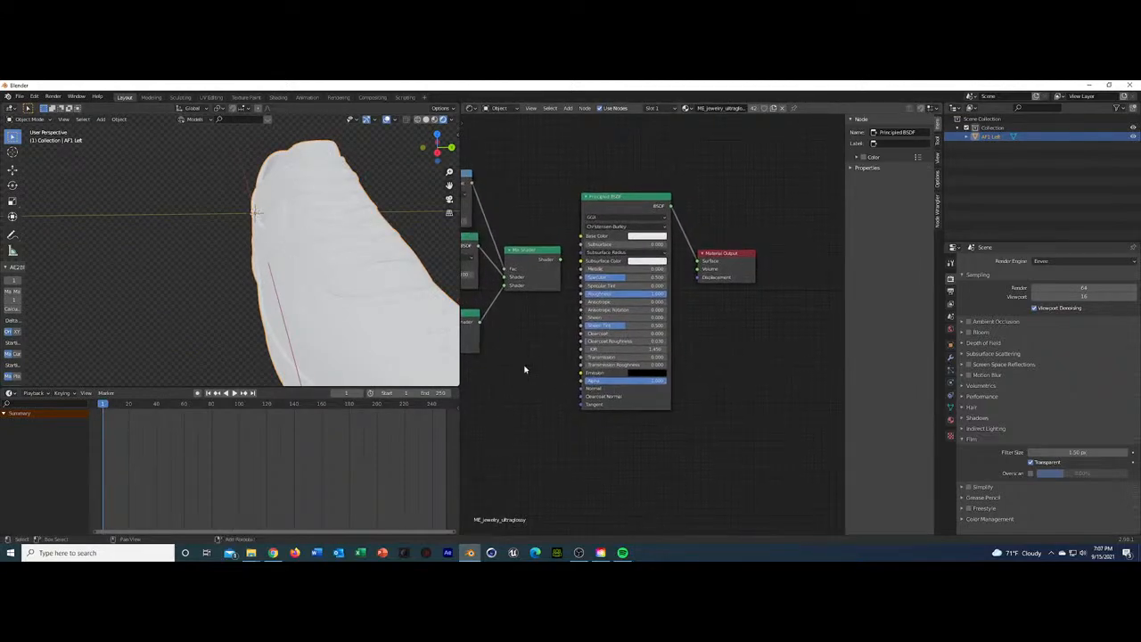
# Add a Normal Map node and connect its Normal output to the Principled BSDF's Normal input.
pyautogui.hotkey('shift', 'a')
pyautogui.click(499, 366)
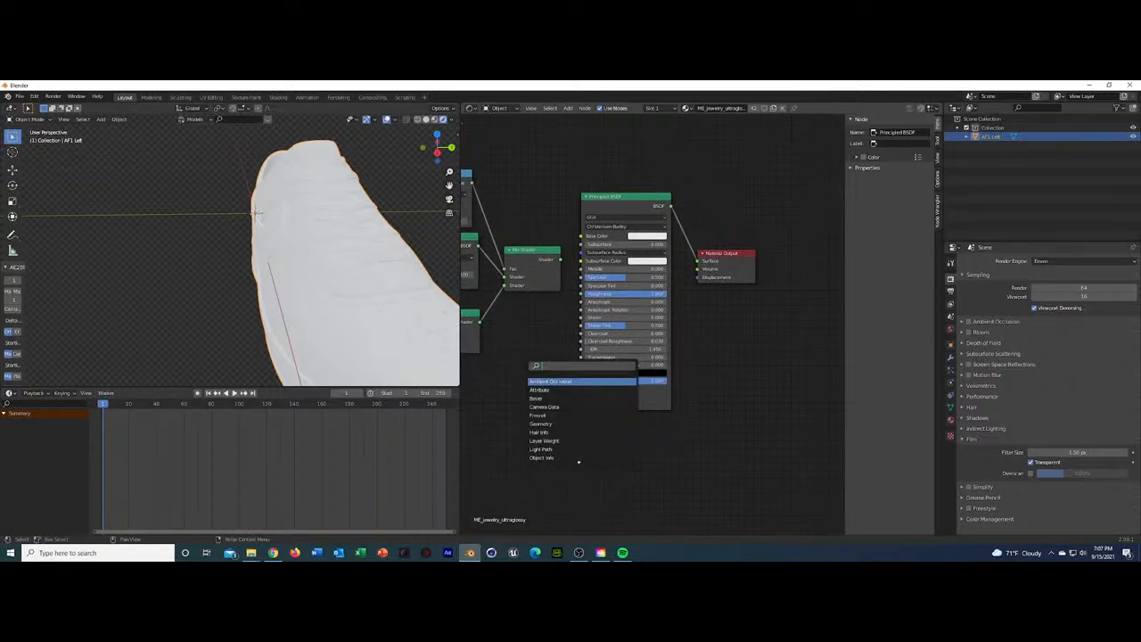
pyautogui.write('normal')
pyautogui.click(544, 390)
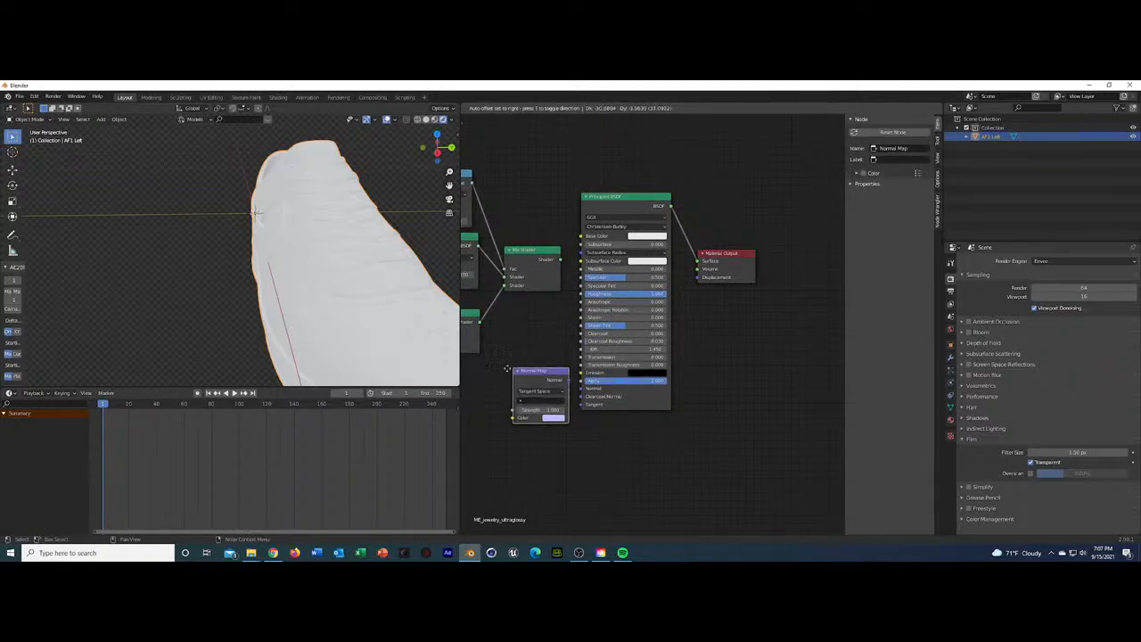
pyautogui.click(526, 400)
pyautogui.moveTo(525, 394); pyautogui.dragTo(582, 387)
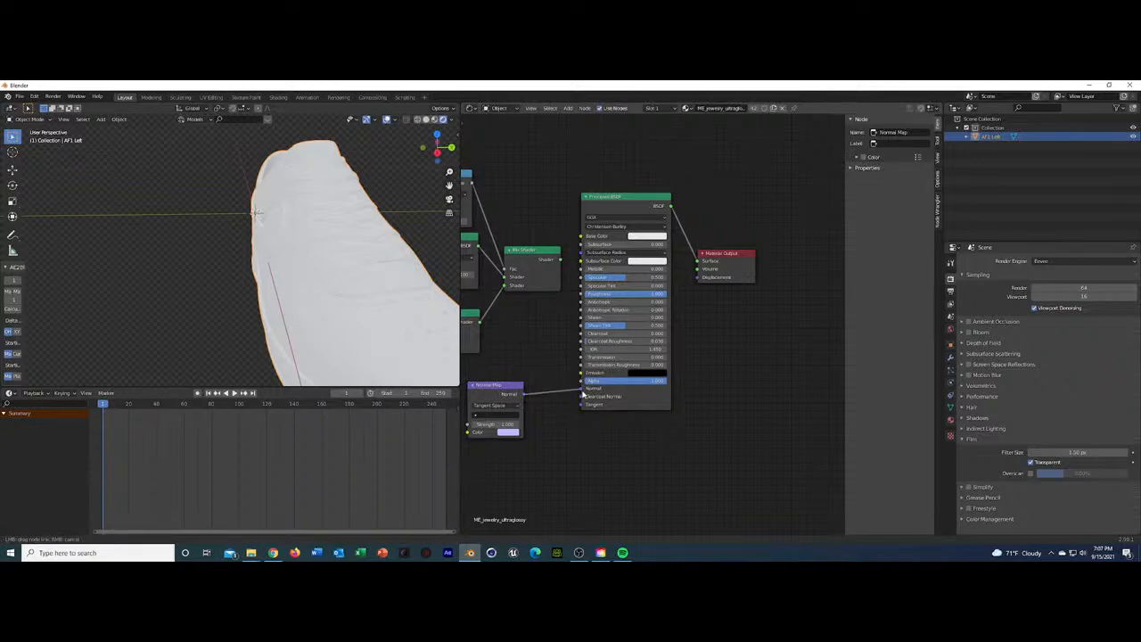
# Add a Noise Texture node with scale 0.100 and connect its Color output to the Normal Map's Color input.
pyautogui.moveTo(552, 355); pyautogui.dragTo(698, 328, button='middle')
pyautogui.moveTo(308, 278); pyautogui.dragTo(403, 257, button='middle')
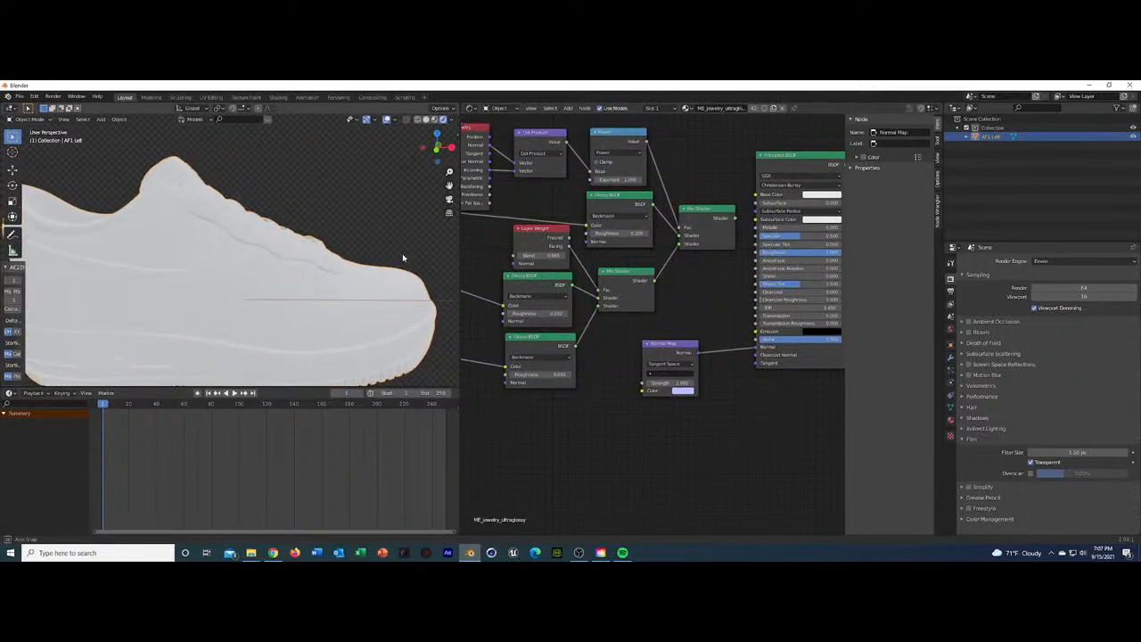
pyautogui.moveTo(403, 257); pyautogui.dragTo(396, 271)
pyautogui.hotkey('shift', 'a')
pyautogui.click(639, 439)
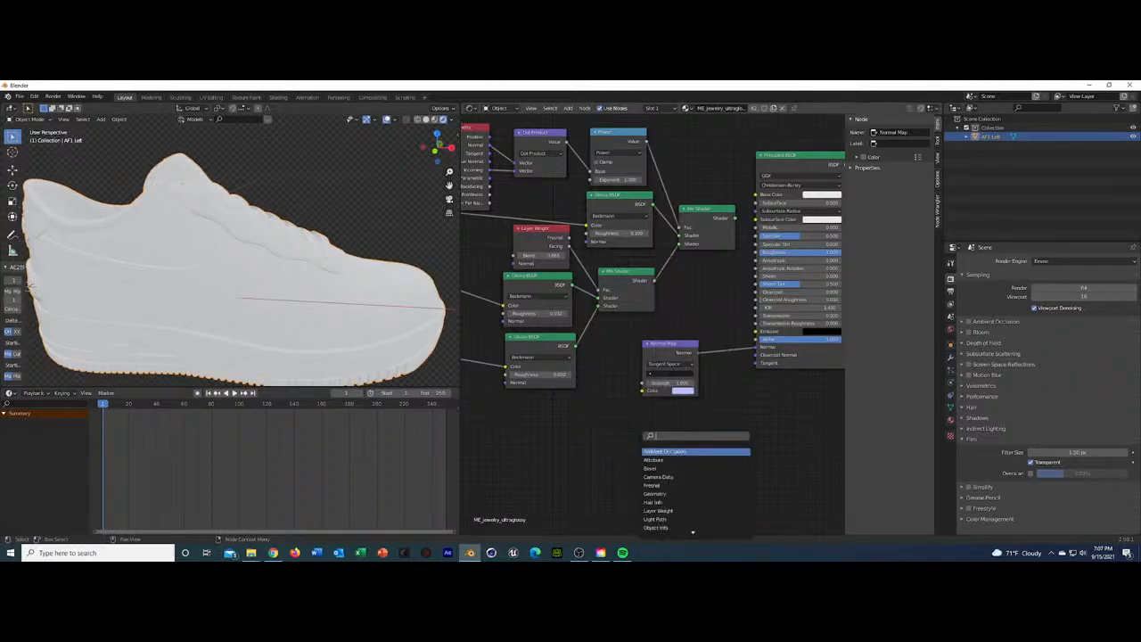
pyautogui.write('noise')
pyautogui.press('Return')
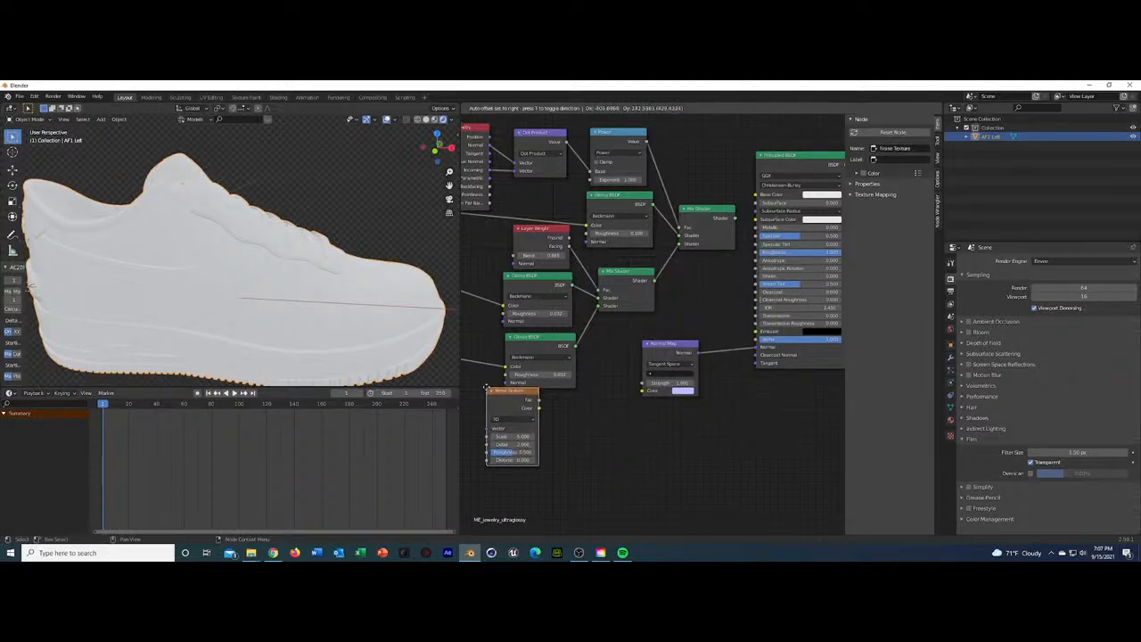
pyautogui.click(560, 435)
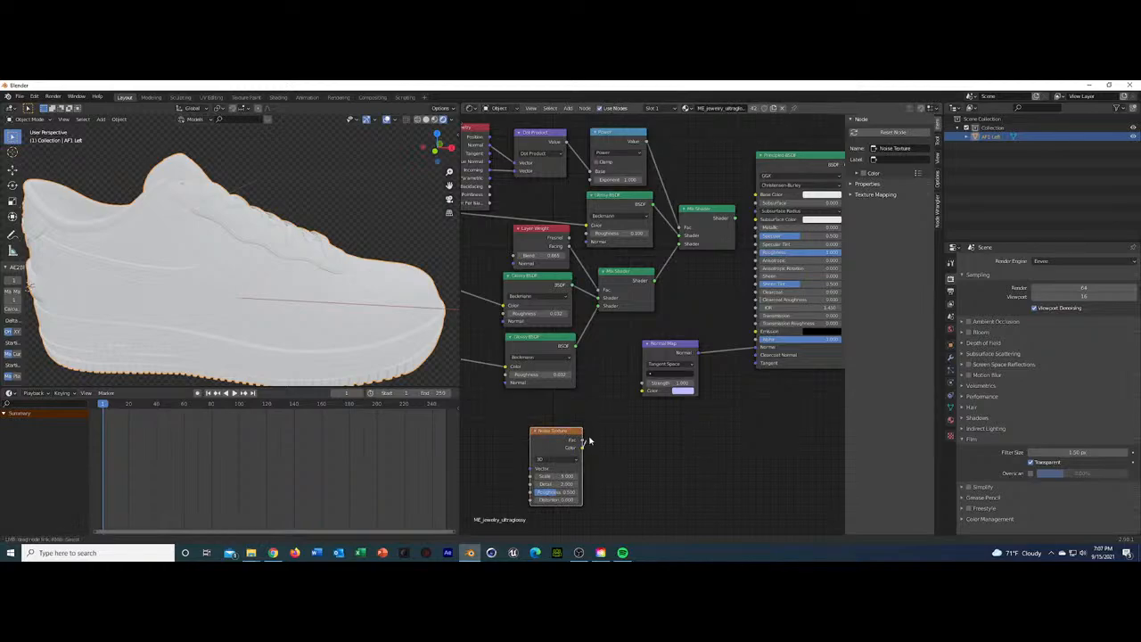
pyautogui.moveTo(641, 396); pyautogui.dragTo(642, 391)
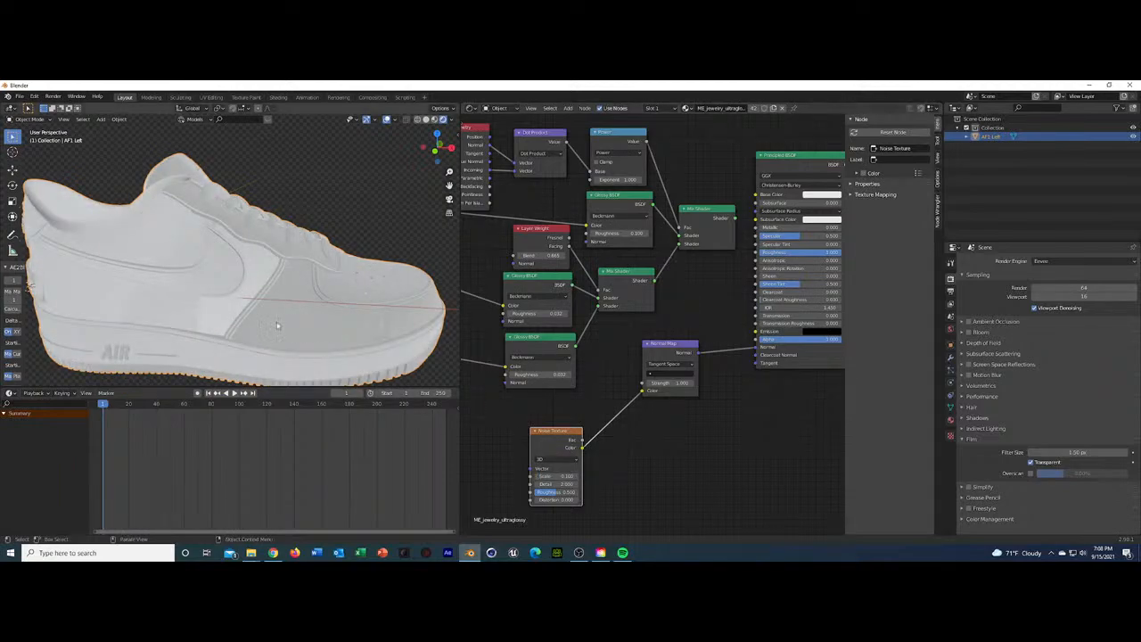
# Set the Normal Map node's strength to 0.200 and check the sneaker's surface from several angles.
pyautogui.scroll(6, 380, 314)
pyautogui.scroll(-6, 380, 314)
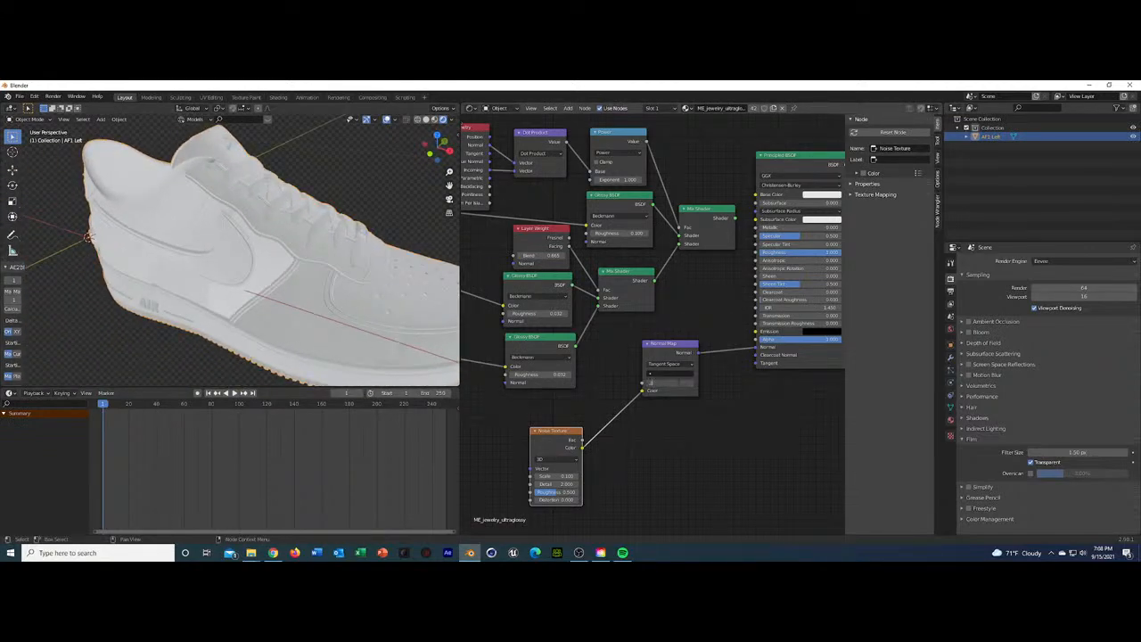
pyautogui.press('Return')
pyautogui.rightClick(680, 382)
pyautogui.moveTo(213, 273); pyautogui.dragTo(360, 246, button='middle')
pyautogui.moveTo(271, 233); pyautogui.dragTo(271, 231)
pyautogui.moveTo(360, 232); pyautogui.dragTo(372, 203, button='middle')
pyautogui.moveTo(725, 263); pyautogui.dragTo(646, 272, button='middle')
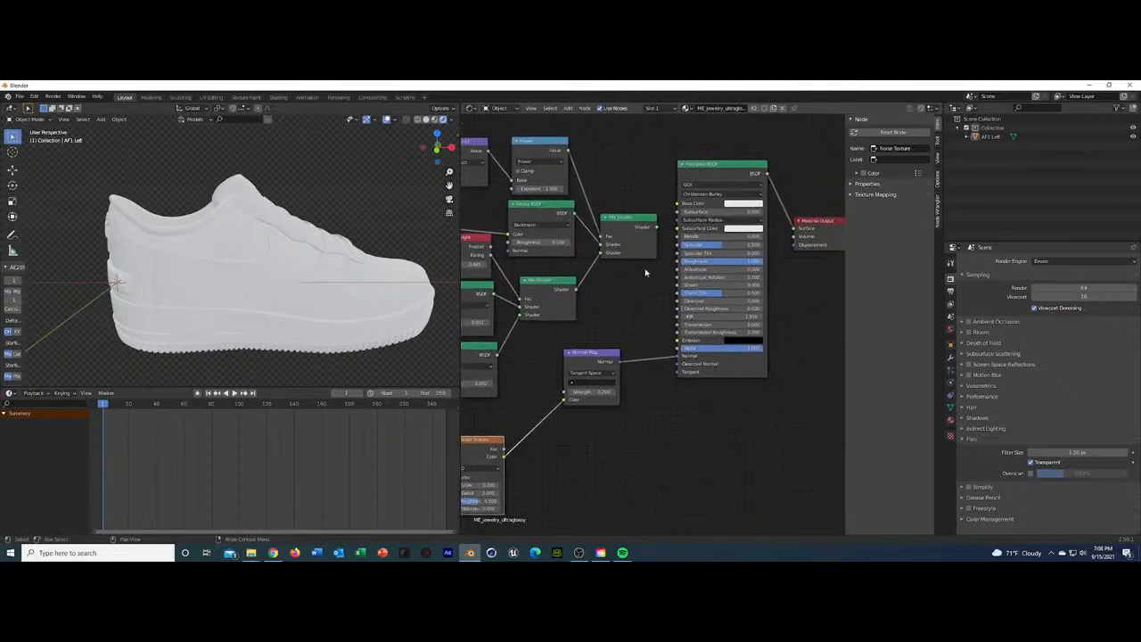
# Fine-tune the Normal Map strength to 0.230 and compare the sneaker's side shading.
pyautogui.moveTo(701, 238)
pyautogui.mouseDown()
pyautogui.moveTo(785, 238)
pyautogui.moveTo(687, 238)
pyautogui.mouseUp()
pyautogui.moveTo(677, 356)
pyautogui.mouseDown()
pyautogui.moveTo(657, 348)
pyautogui.moveTo(683, 359)
pyautogui.mouseUp()
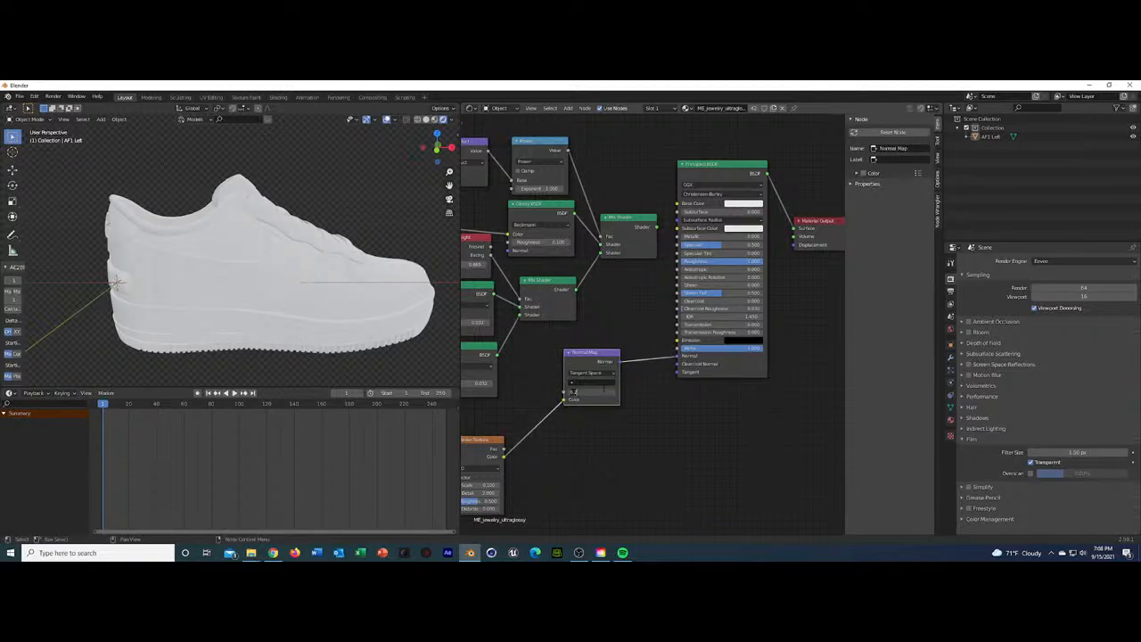
pyautogui.press('Return')
pyautogui.moveTo(375, 294); pyautogui.dragTo(321, 294, button='middle')
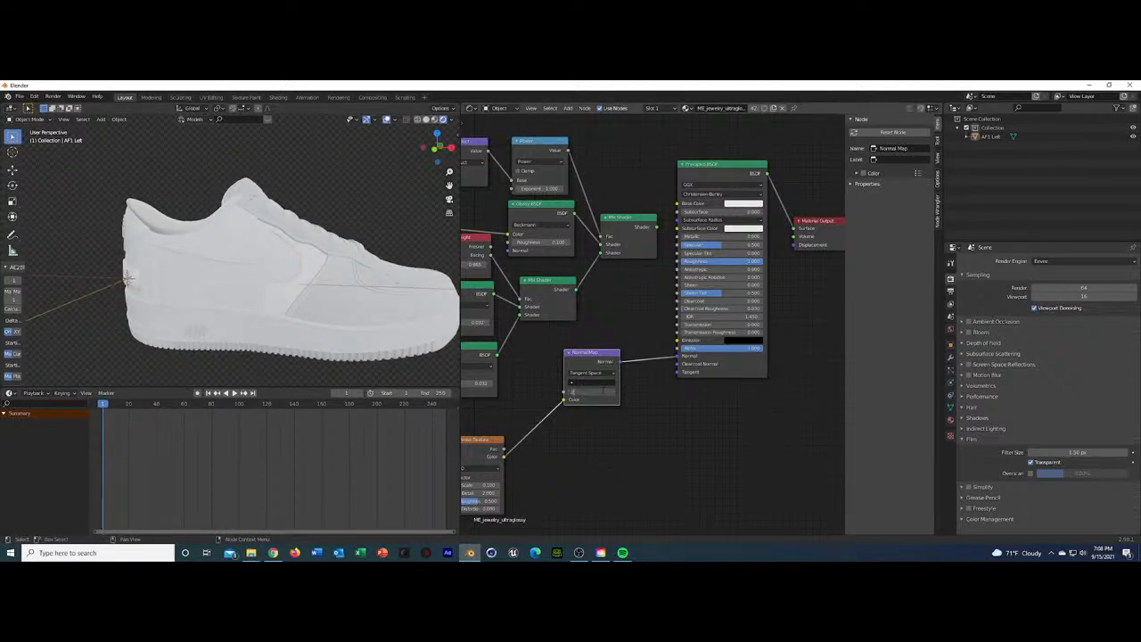
pyautogui.press('Return')
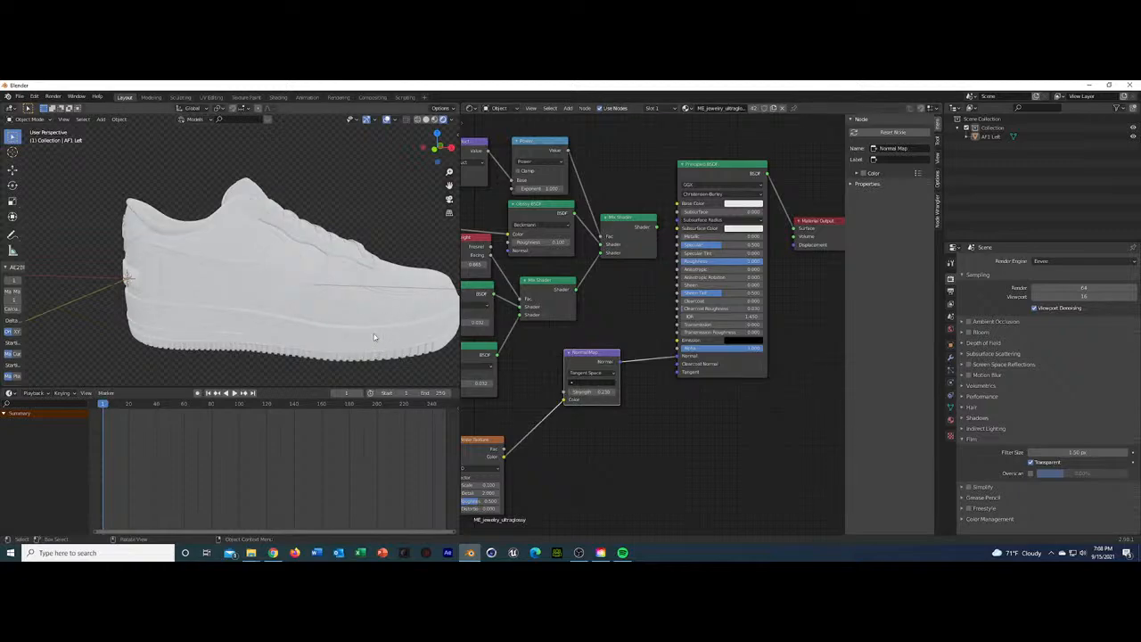
pyautogui.moveTo(399, 300); pyautogui.dragTo(353, 270, button='middle')
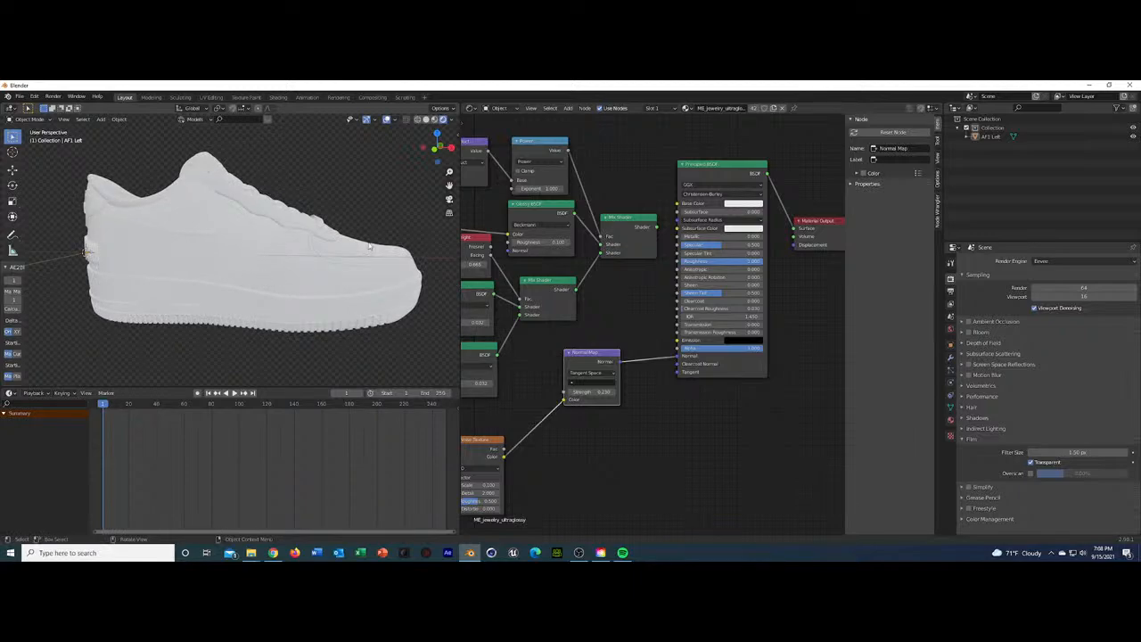
pyautogui.moveTo(382, 216); pyautogui.dragTo(90, 216, button='middle')
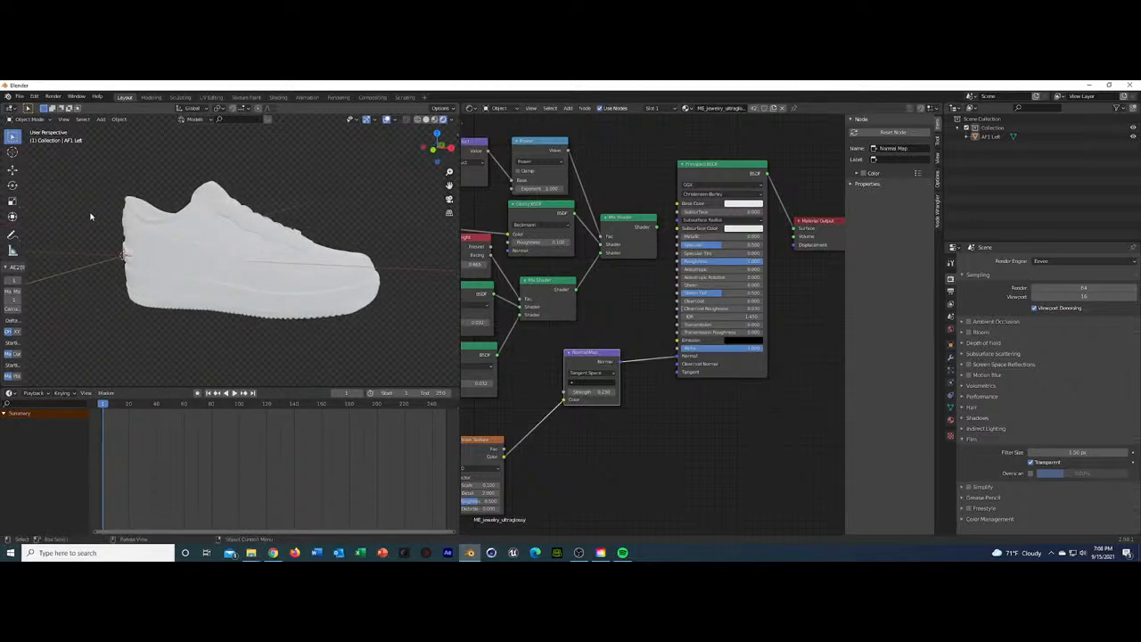
# Start saving the project and browse to the Blender folder on the D: drive.
pyautogui.click(246, 240)
pyautogui.moveTo(245, 240); pyautogui.dragTo(318, 210, button='middle')
pyautogui.hotkey('ctrl', 's')
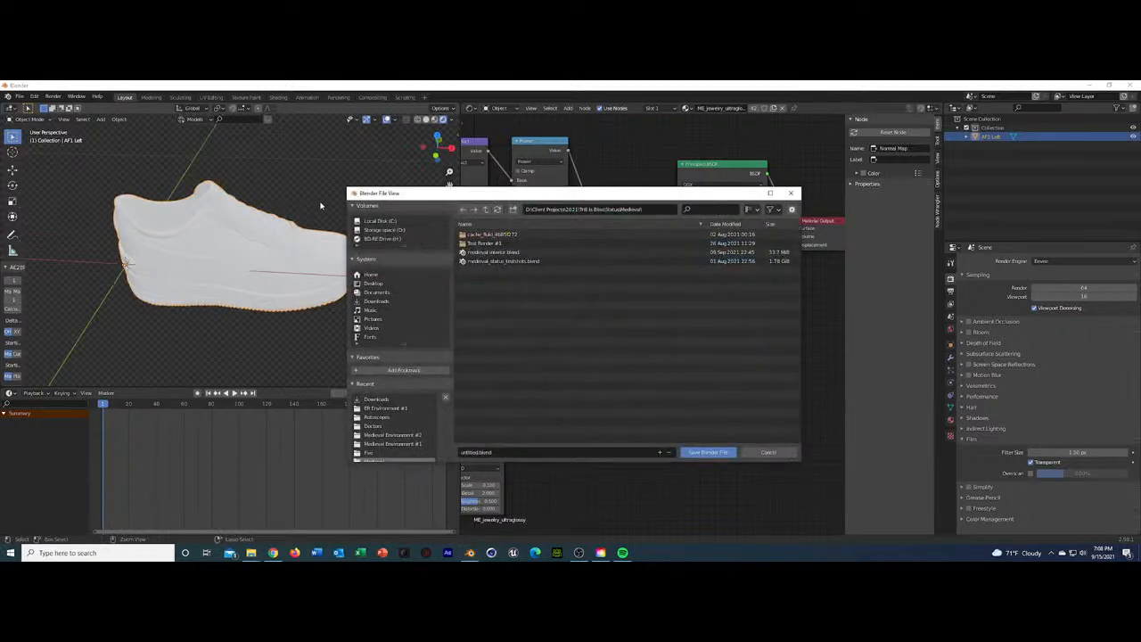
pyautogui.click(389, 232)
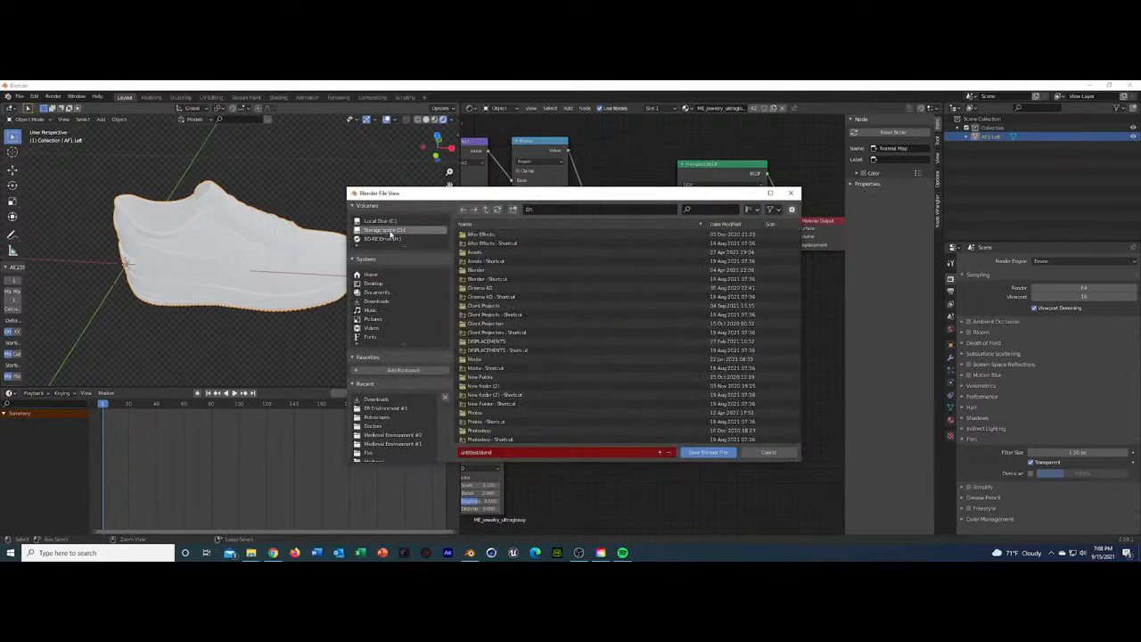
pyautogui.doubleClick(484, 270)
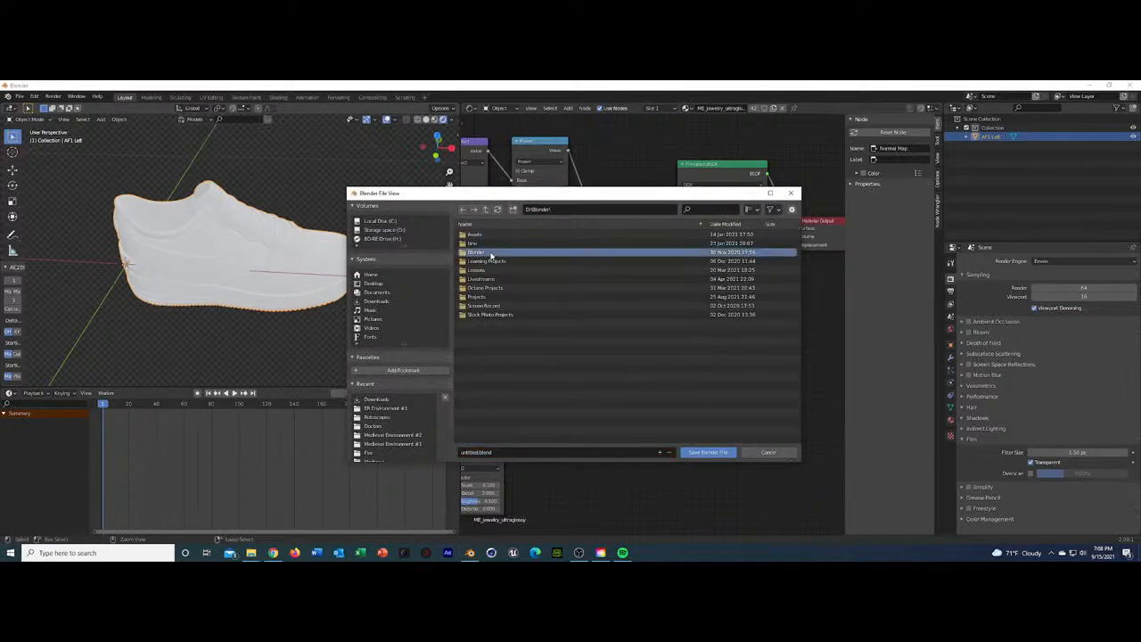
pyautogui.doubleClick(476, 253)
pyautogui.click(463, 209)
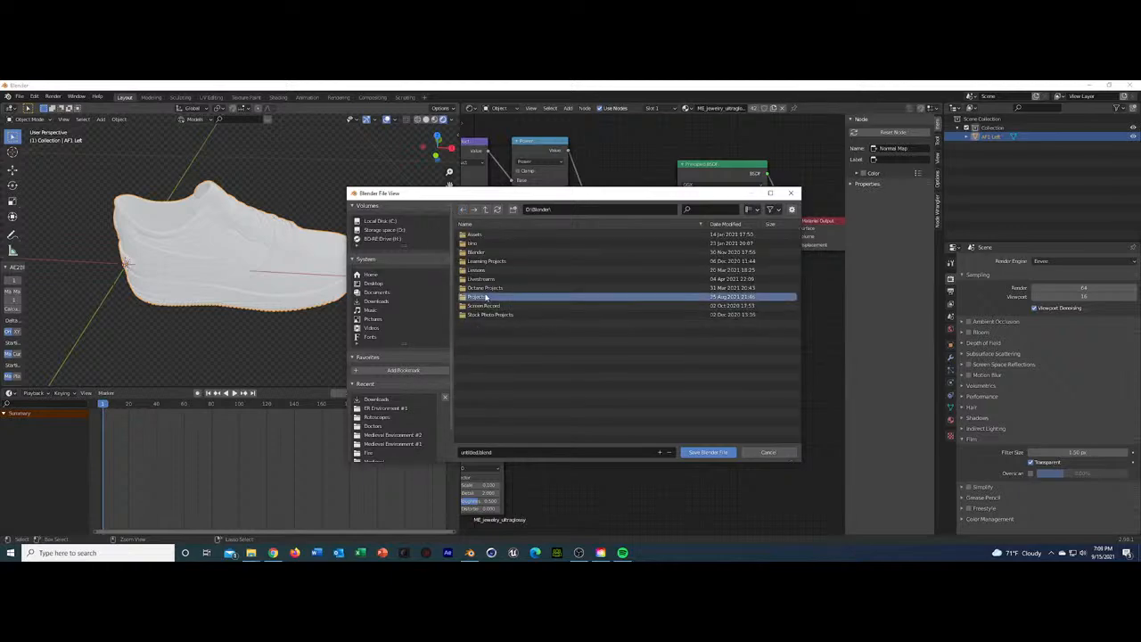
# Save the project as airforcevault_dailyrender.blend in Projects\Daily Renders\Air Force One Vault.
pyautogui.doubleClick(486, 295)
pyautogui.scroll(-2, 493, 350)
pyautogui.doubleClick(493, 350)
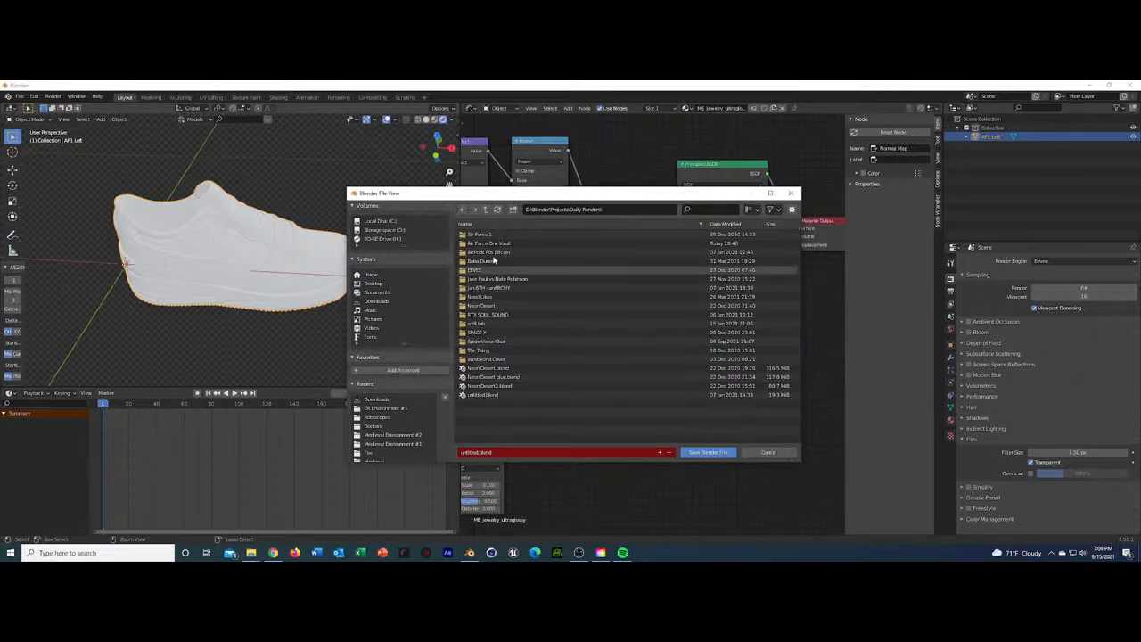
pyautogui.doubleClick(466, 234)
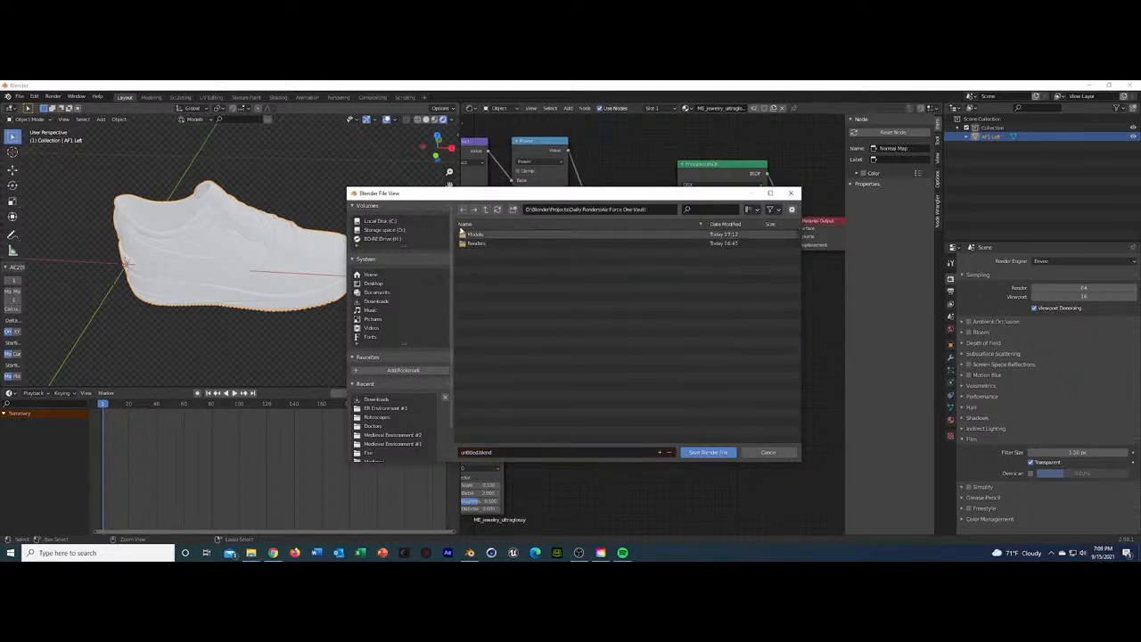
pyautogui.click(477, 452)
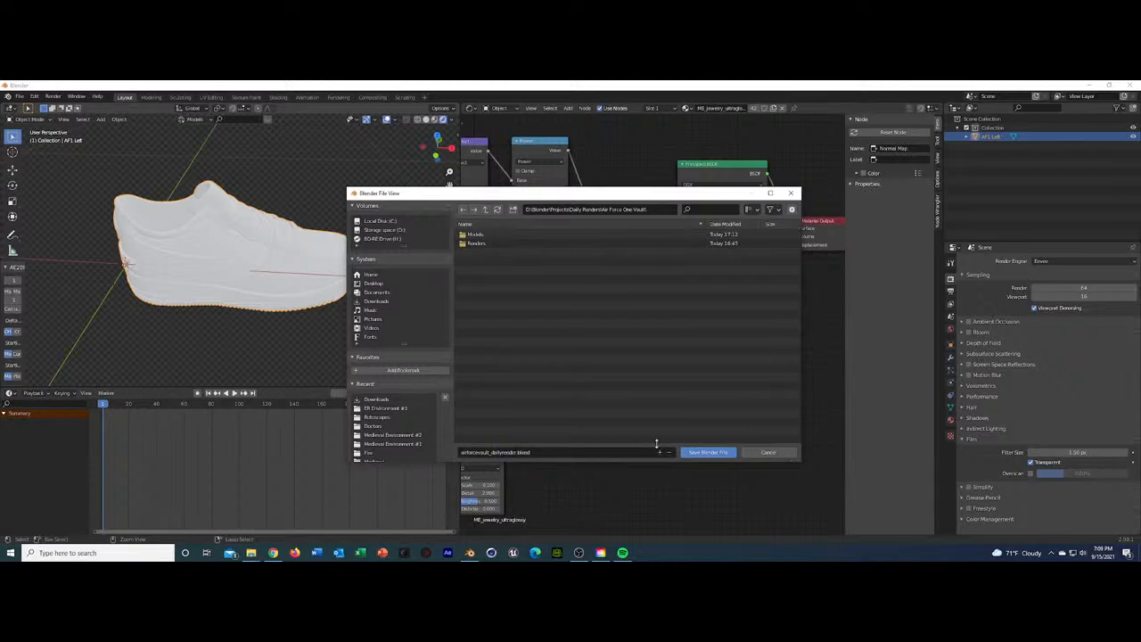
pyautogui.click(706, 452)
# Change the shader editor area to a 3D Viewport and add a plane mesh to the scene.
pyautogui.click(472, 108)
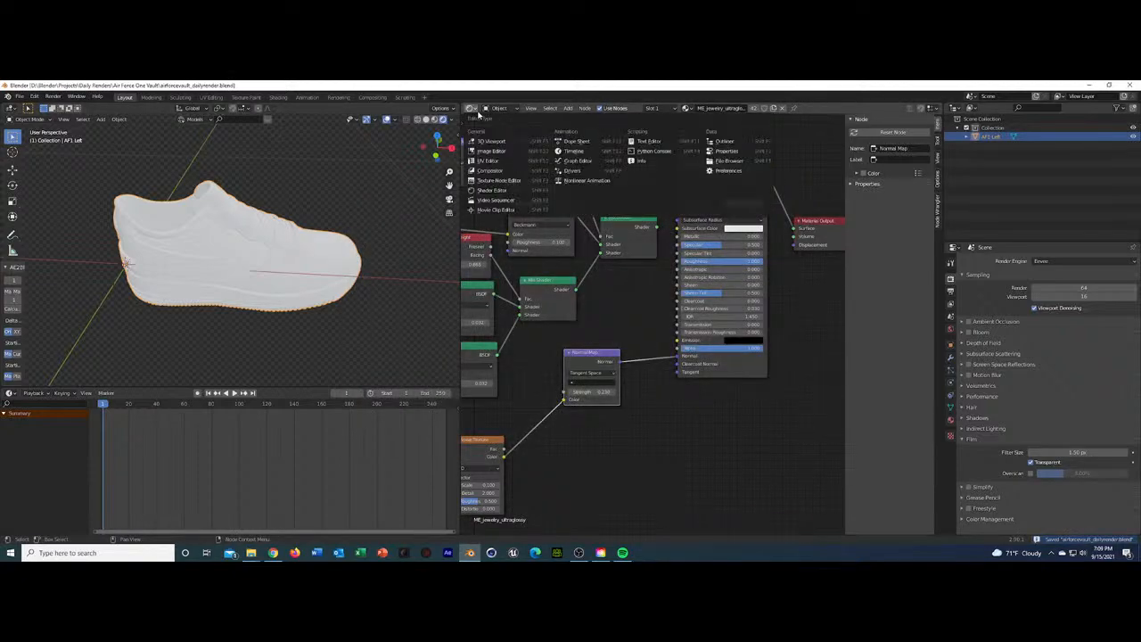
pyautogui.click(489, 141)
pyautogui.moveTo(731, 247); pyautogui.dragTo(757, 336, button='middle')
pyautogui.hotkey('shift', 'a')
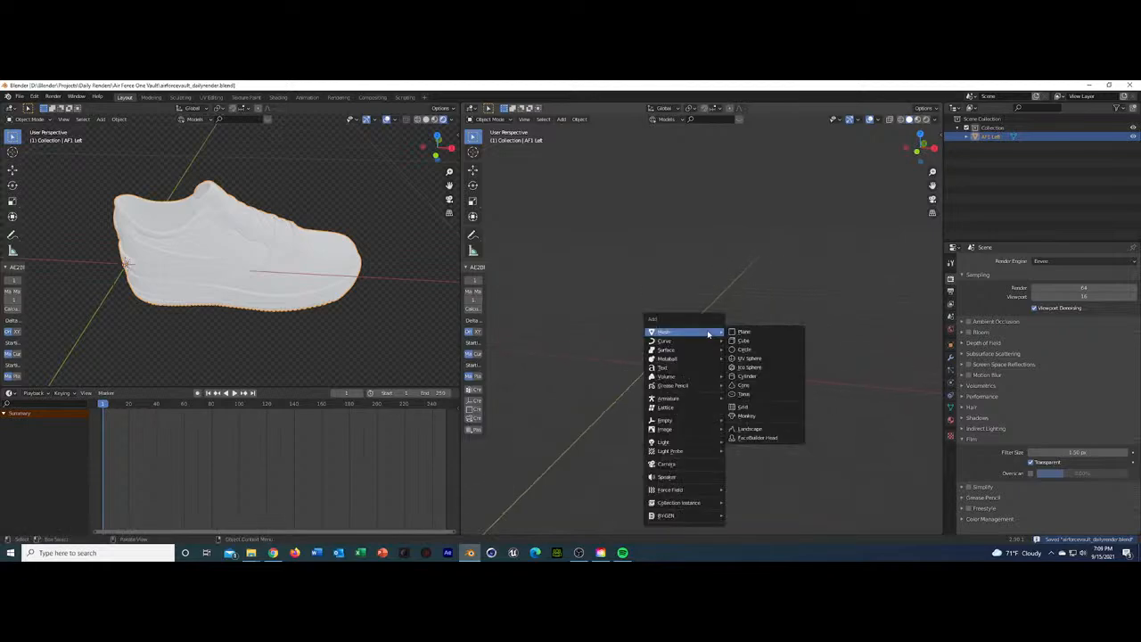
pyautogui.click(778, 336)
# Lower the plane along the Z axis so it sits beneath the sneaker's sole.
pyautogui.press('s')
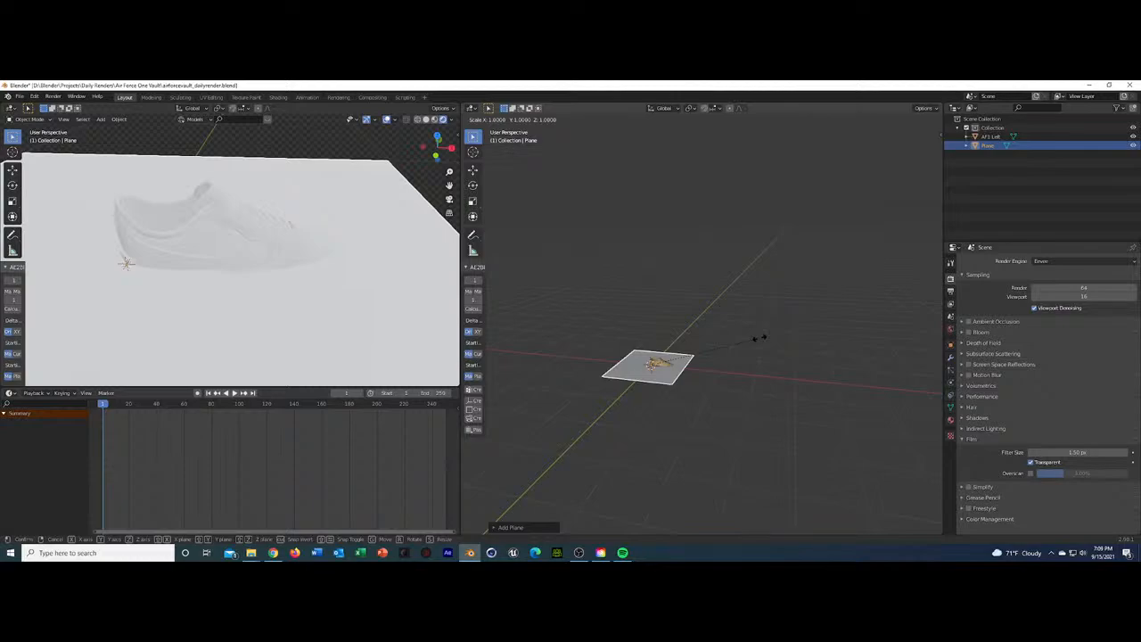
pyautogui.click(760, 338)
pyautogui.press('g')
pyautogui.press('z')
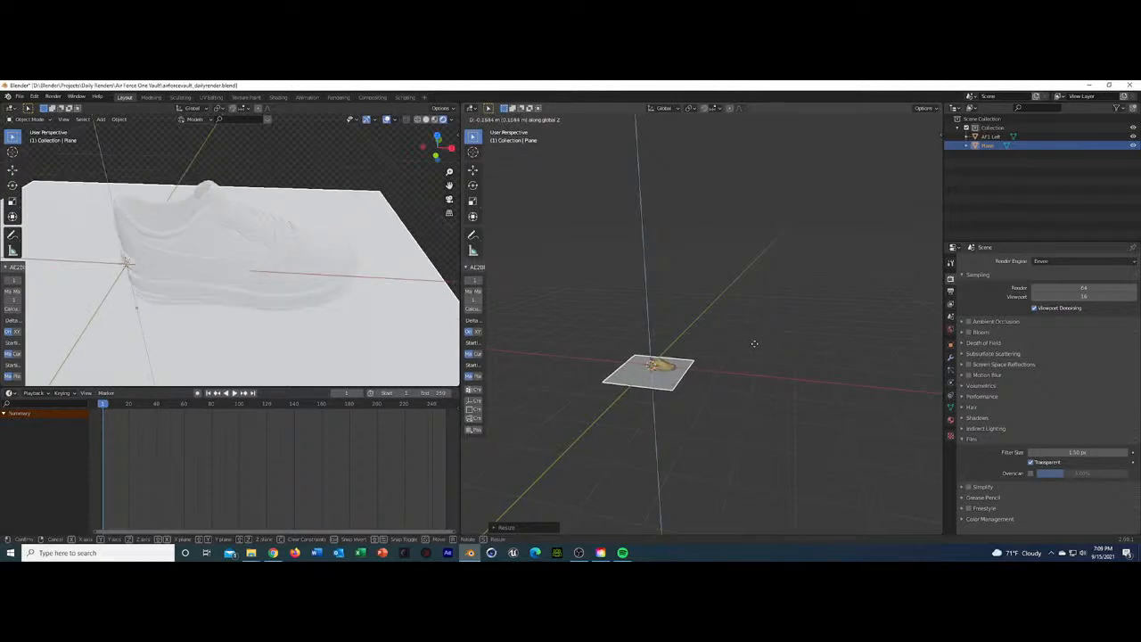
pyautogui.click(755, 348)
# Scale the floor plane by 4 along X, by 4 along Y, and by 2 overall.
pyautogui.moveTo(706, 364); pyautogui.dragTo(726, 356, button='middle')
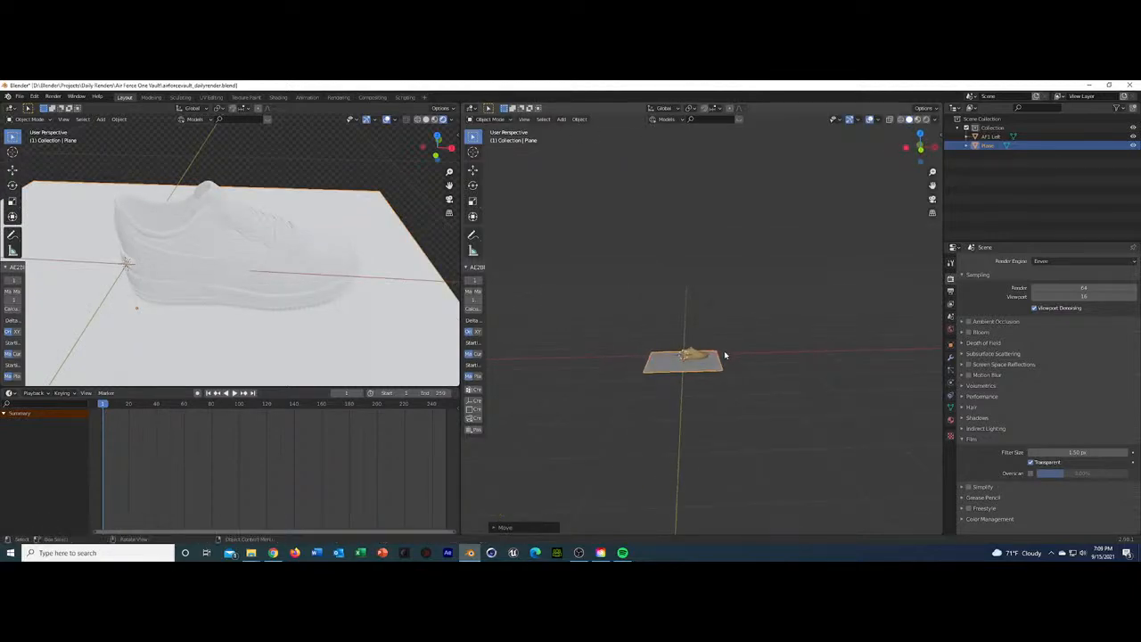
pyautogui.press('s')
pyautogui.press('x')
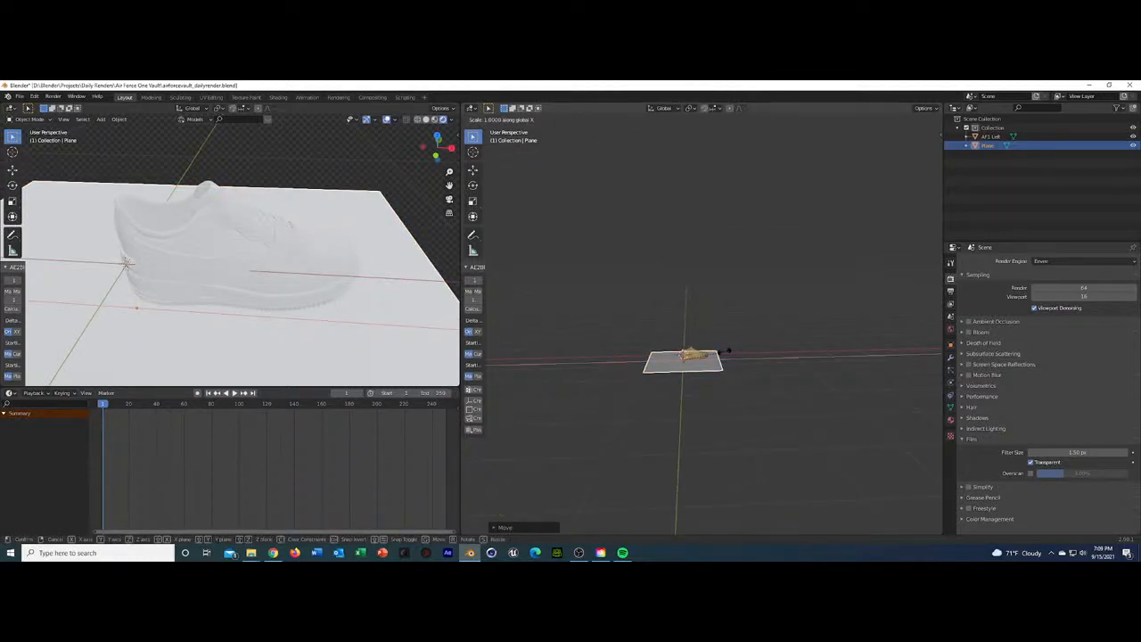
pyautogui.press('4')
pyautogui.press('Return')
pyautogui.press('s')
pyautogui.press('y')
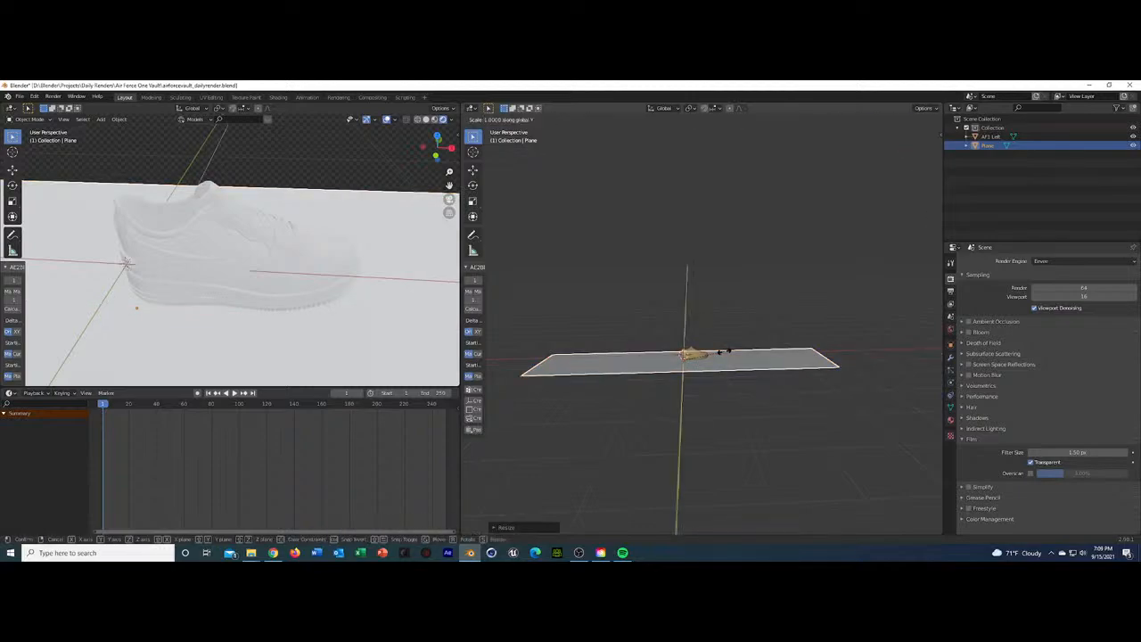
pyautogui.press('4')
pyautogui.press('Return')
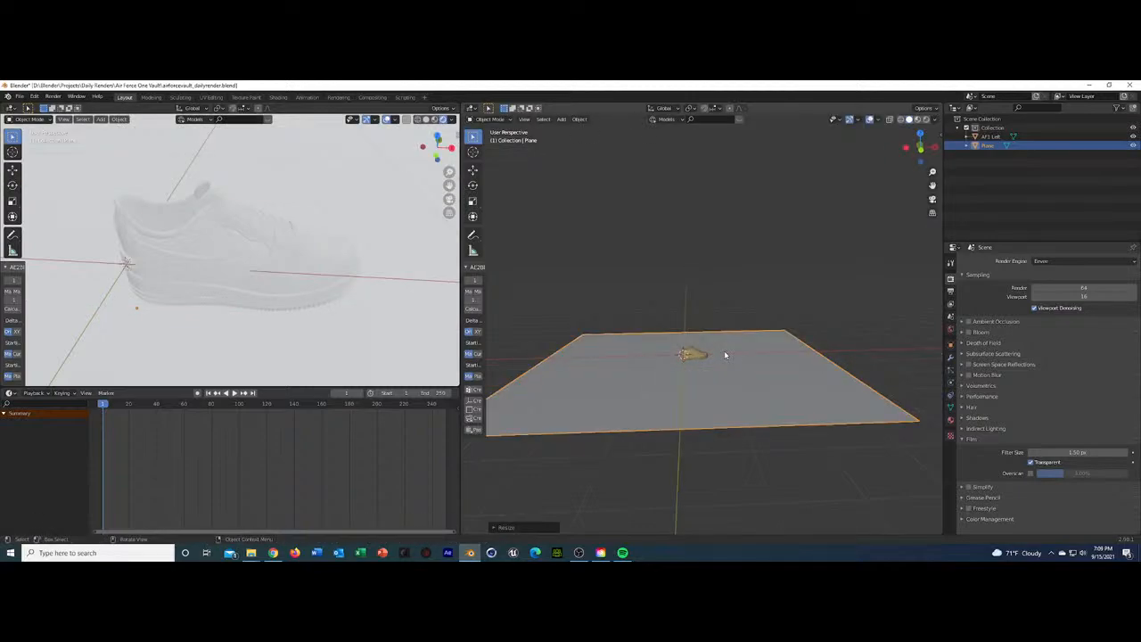
pyautogui.press('s')
pyautogui.press('2')
pyautogui.press('Return')
# Move the floor plane along negative Y, keeping the sneaker near its edge, and rename the plane "outsidethevault floor".
pyautogui.click(697, 356)
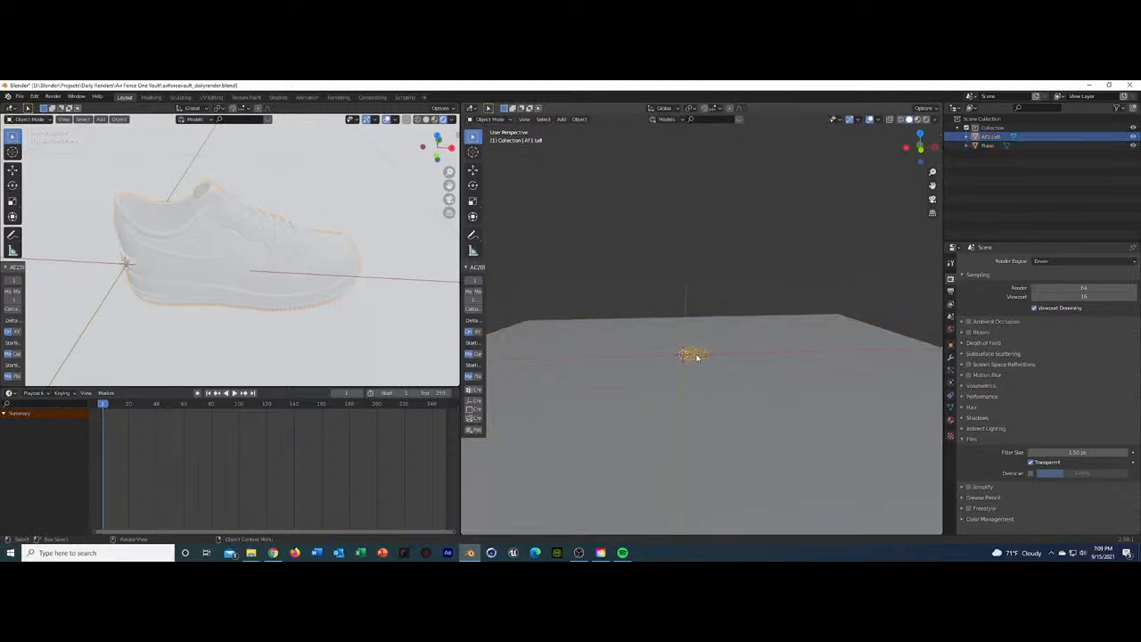
pyautogui.moveTo(784, 313); pyautogui.dragTo(768, 340, button='middle')
pyautogui.click(768, 340)
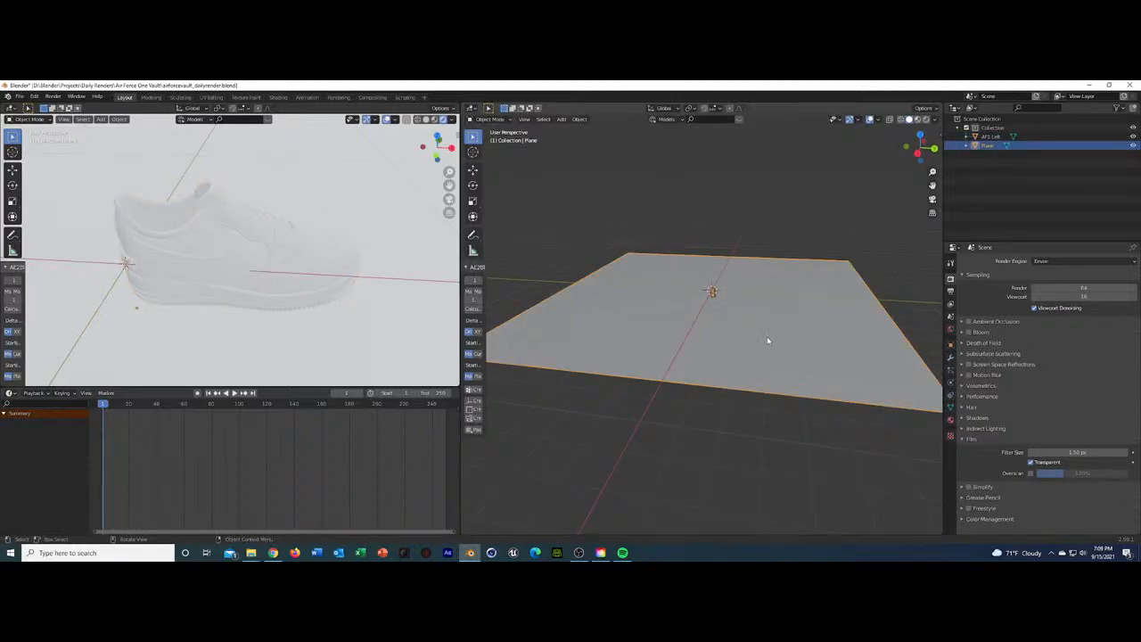
pyautogui.press('g')
pyautogui.press('Escape')
pyautogui.press('g')
pyautogui.press('y')
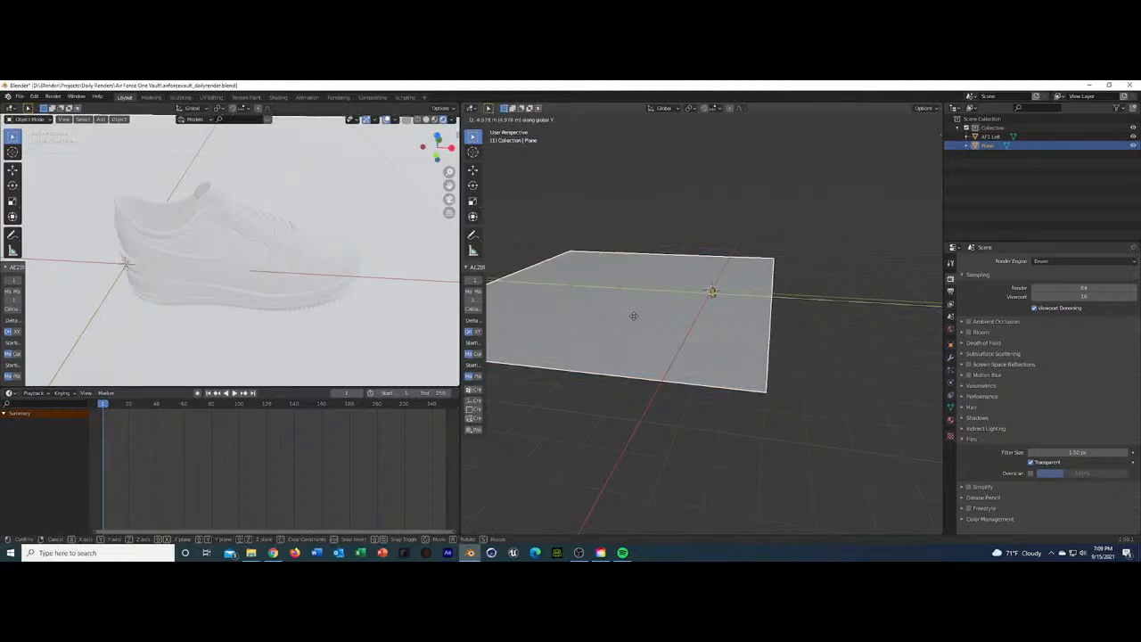
pyautogui.click(633, 316)
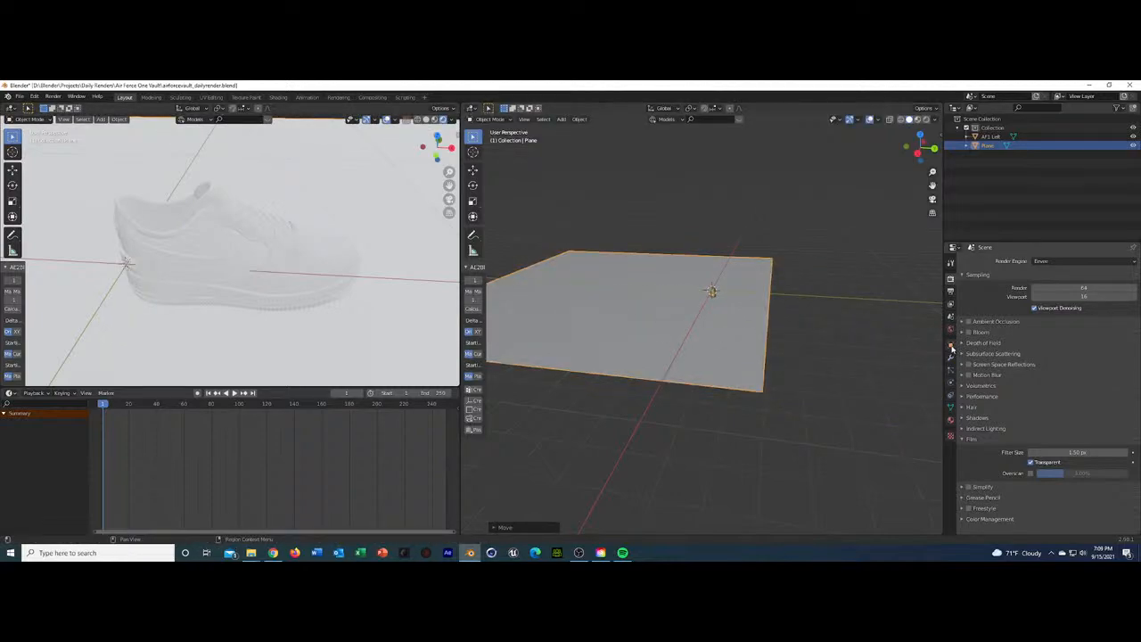
pyautogui.doubleClick(988, 145)
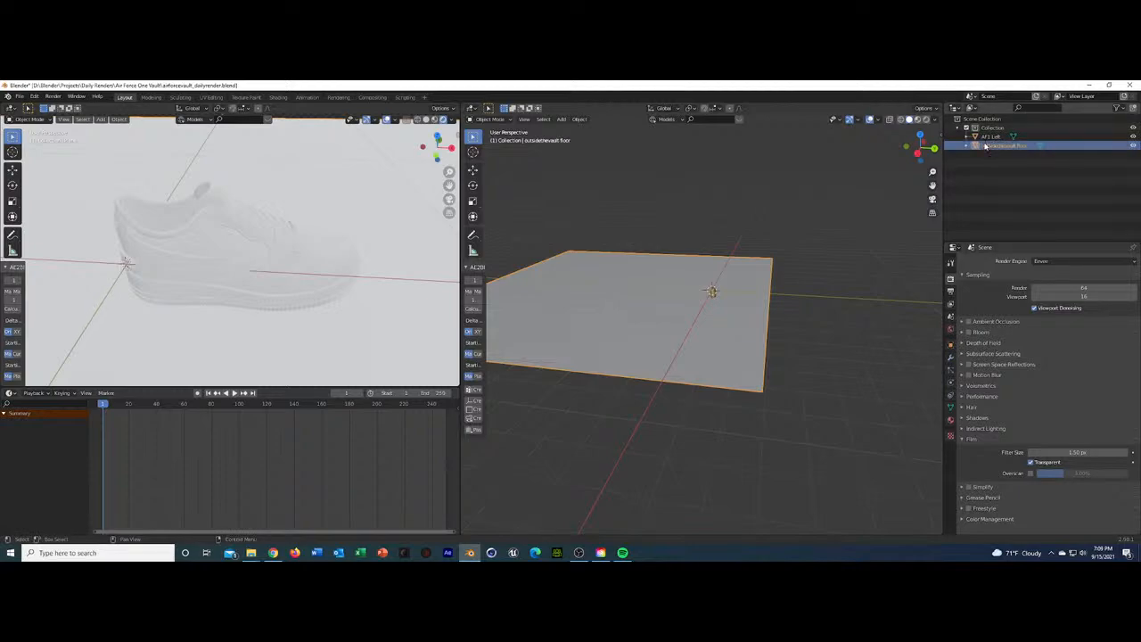
# Move the AF1 Left sneaker into its own new collection, Collection 2, and make the original Collection the active one.
pyautogui.keyDown('ctrl'); pyautogui.click(990, 135); pyautogui.keyUp('ctrl')
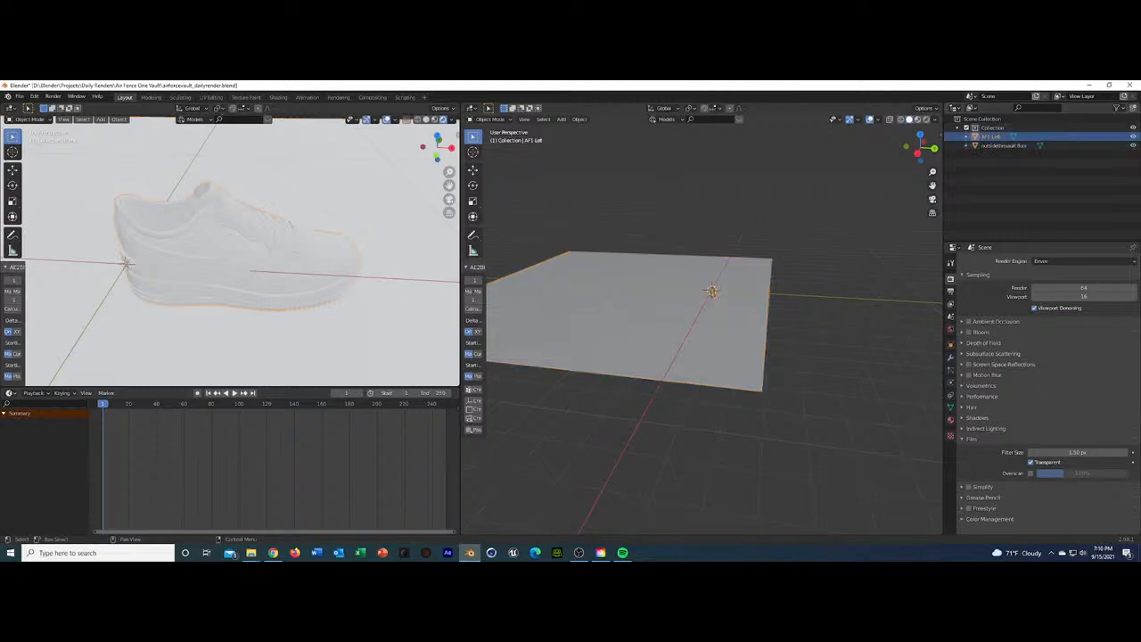
pyautogui.moveTo(1004, 139); pyautogui.dragTo(996, 154)
pyautogui.click(1010, 129)
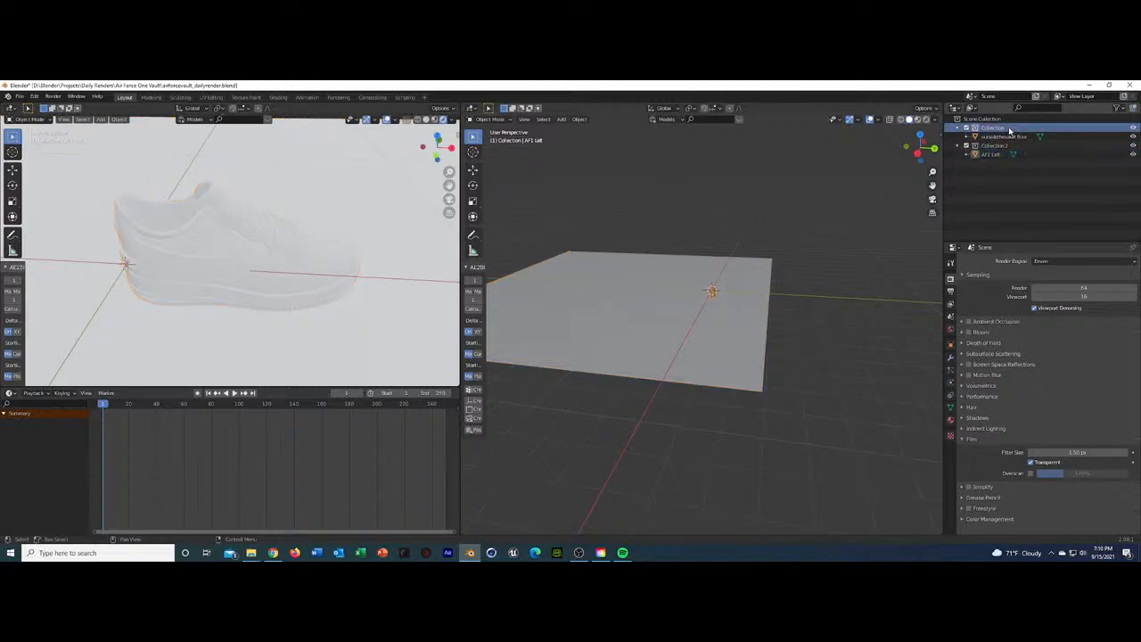
pyautogui.moveTo(785, 303); pyautogui.dragTo(698, 293, button='middle')
pyautogui.click(713, 300)
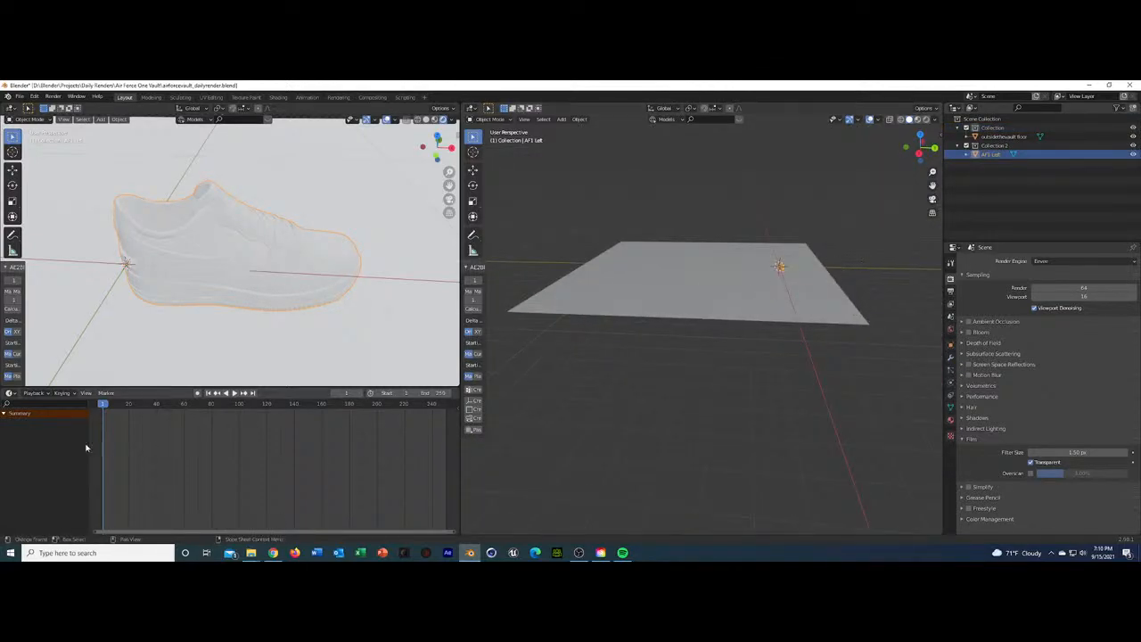
# Start an Append and look through the Air Force One Vault project's Models folder for the vault file.
pyautogui.click(18, 96)
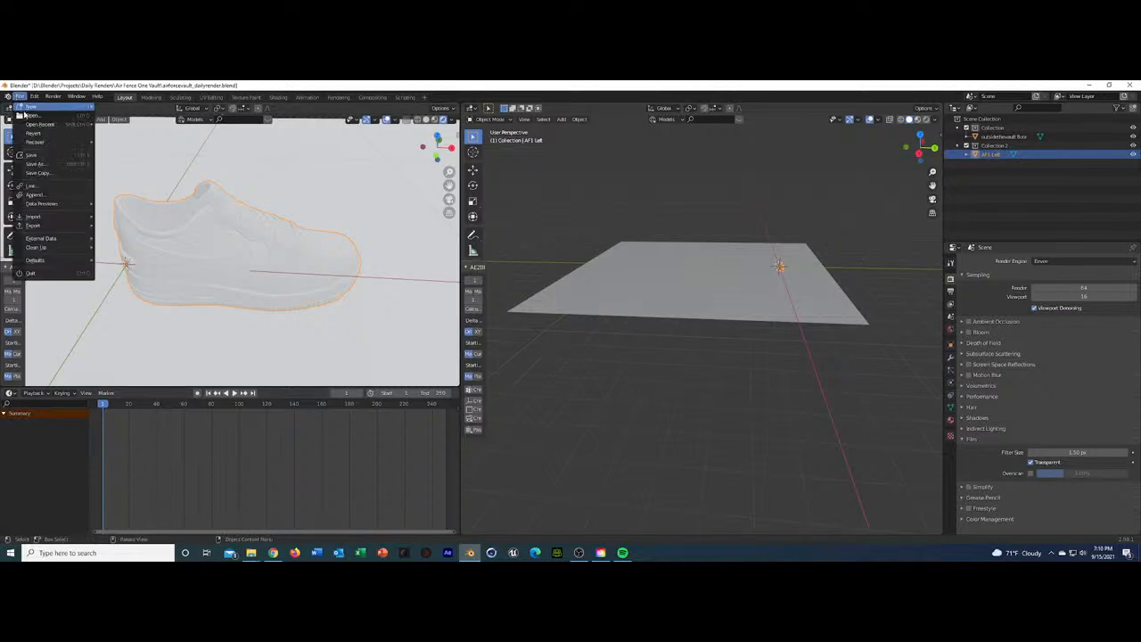
pyautogui.click(46, 195)
pyautogui.click(393, 230)
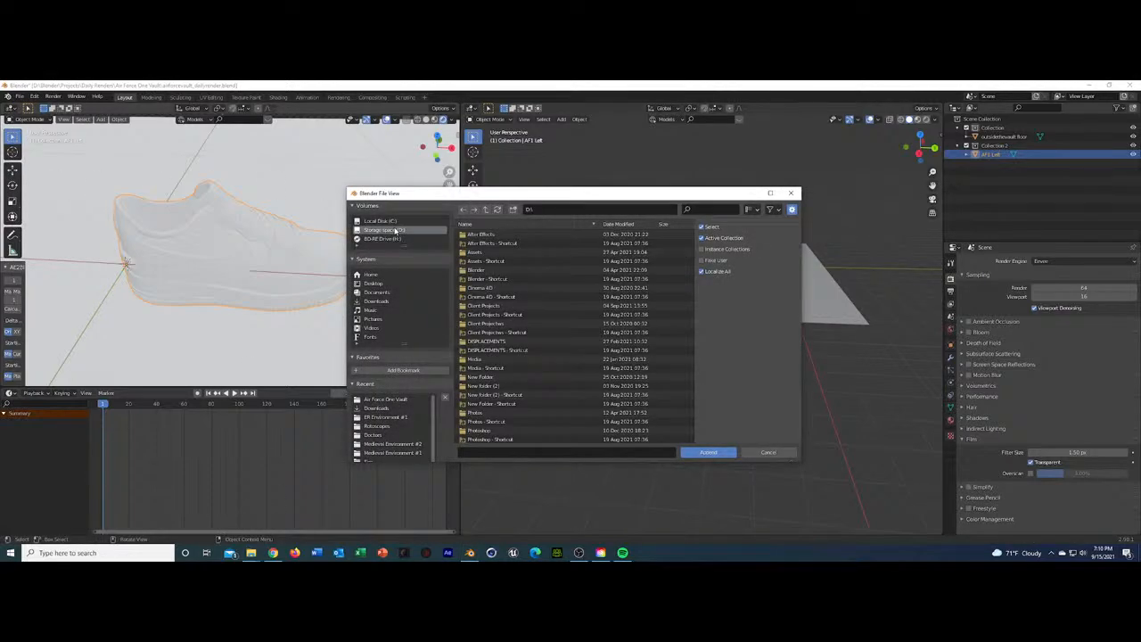
pyautogui.doubleClick(475, 270)
pyautogui.doubleClick(485, 304)
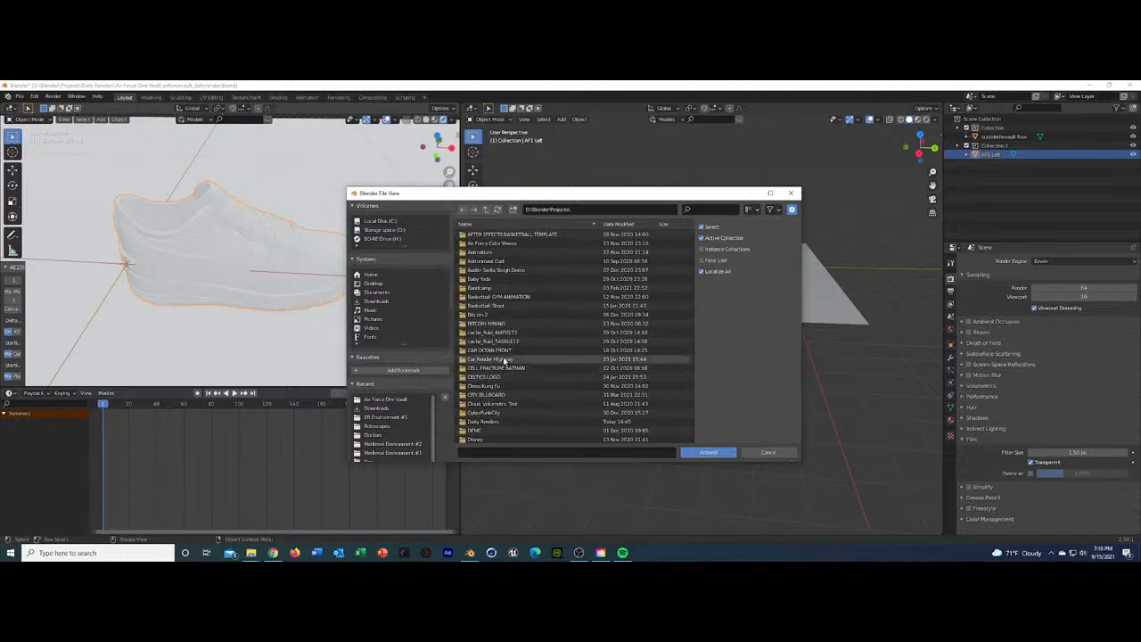
pyautogui.scroll(-2, 505, 380)
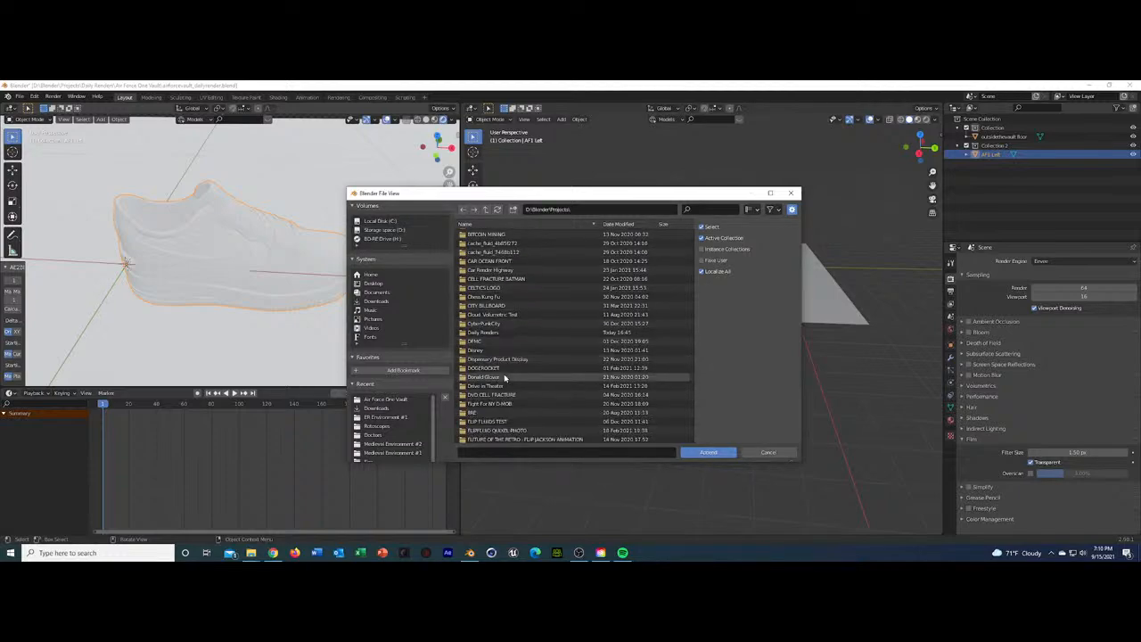
pyautogui.scroll(2, 515, 382)
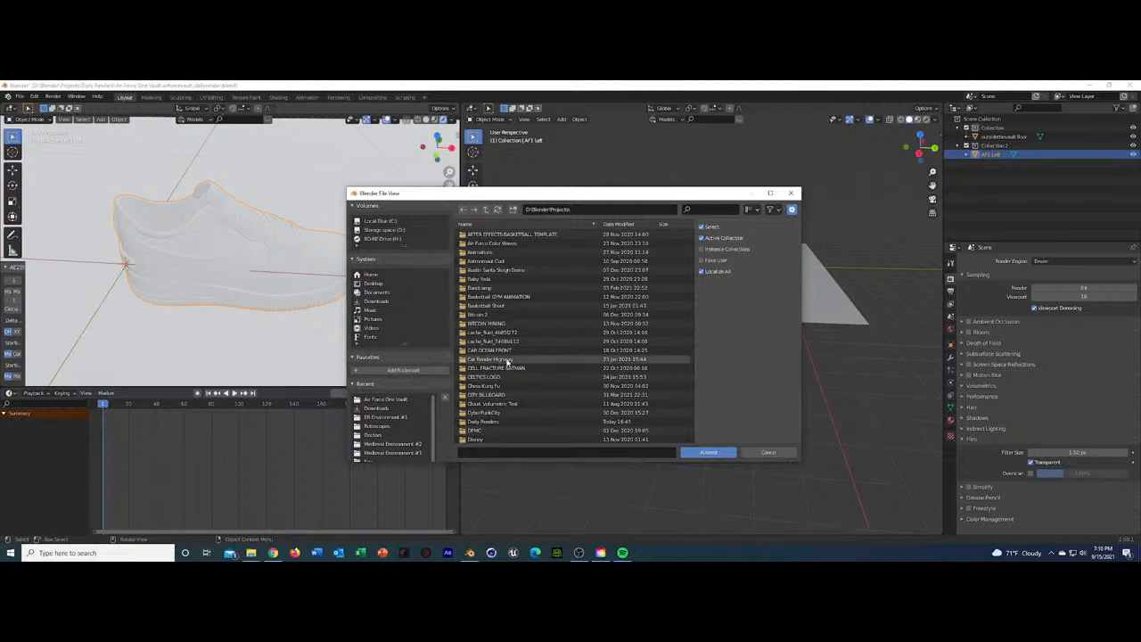
pyautogui.scroll(-1, 487, 366)
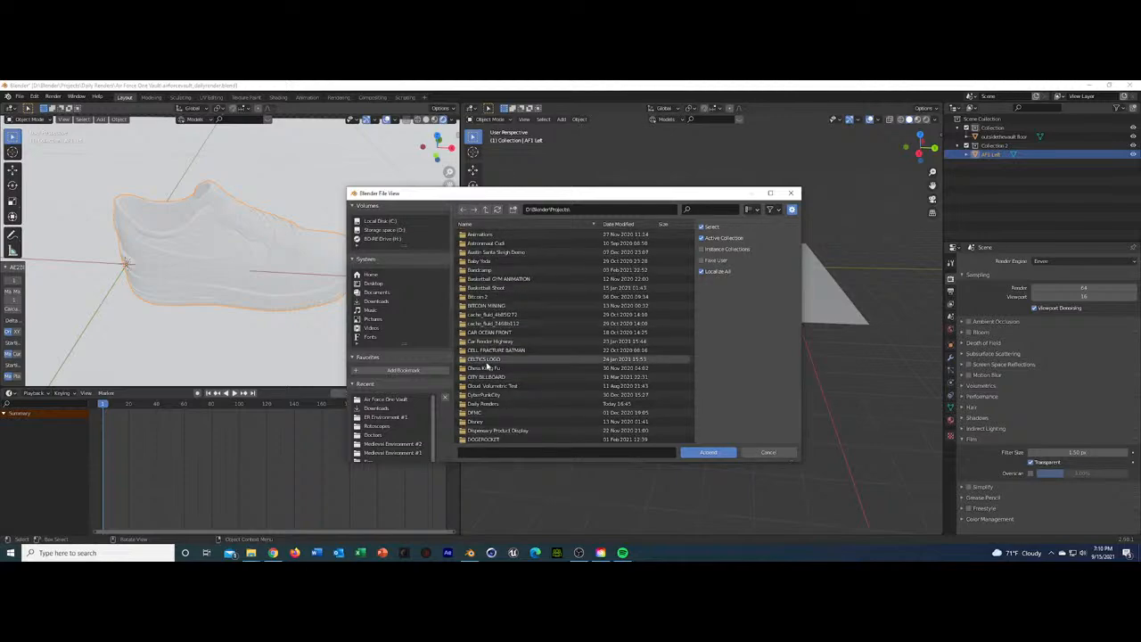
pyautogui.click(488, 401)
pyautogui.click(498, 242)
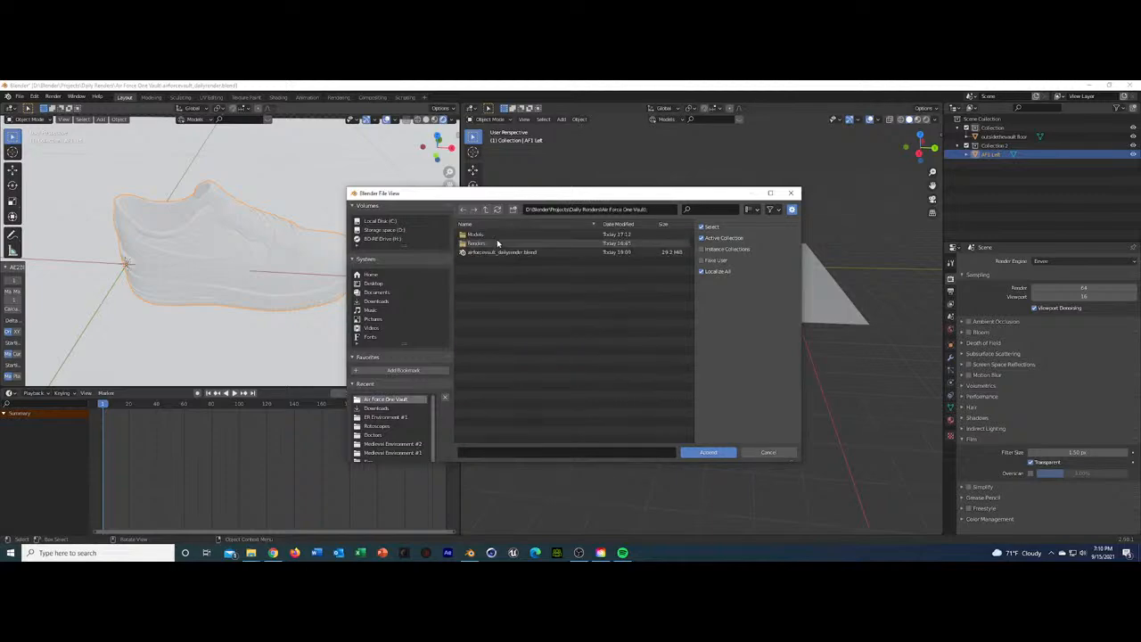
pyautogui.click(487, 234)
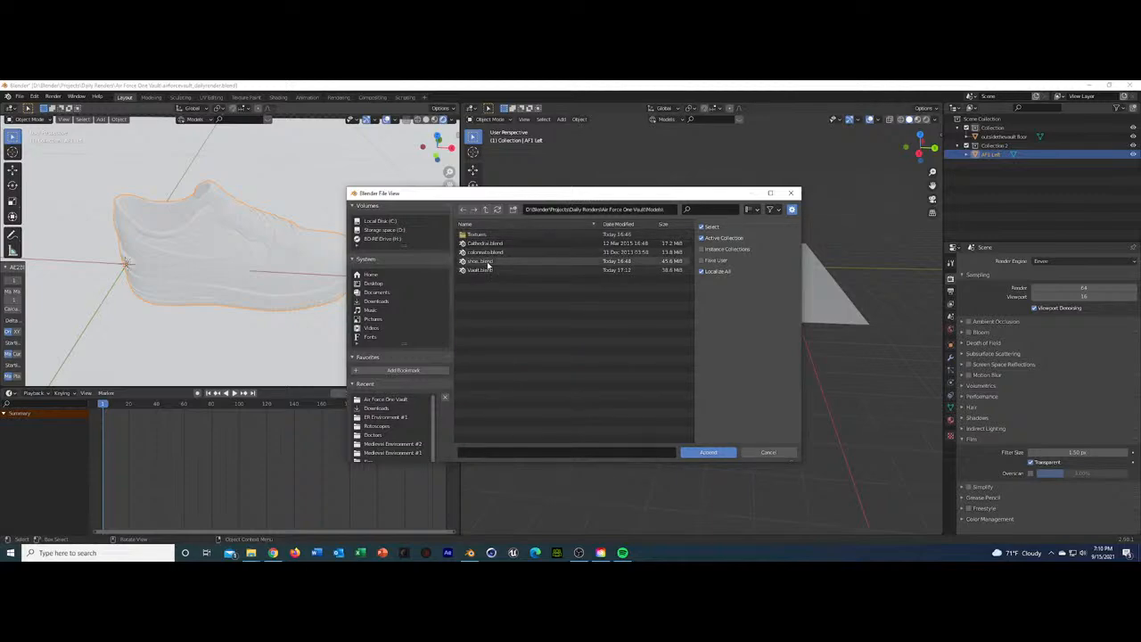
# Open vault#2.blend from the Downloads folder as the file to append from.
pyautogui.click(376, 301)
pyautogui.scroll(-10, 497, 331)
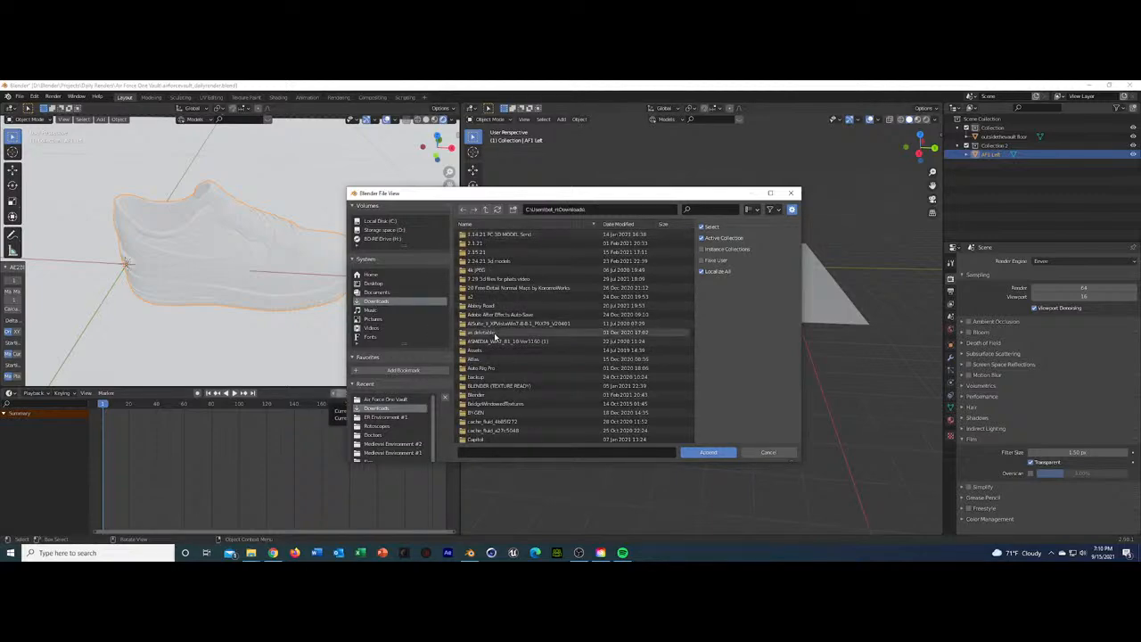
pyautogui.scroll(-15, 497, 335)
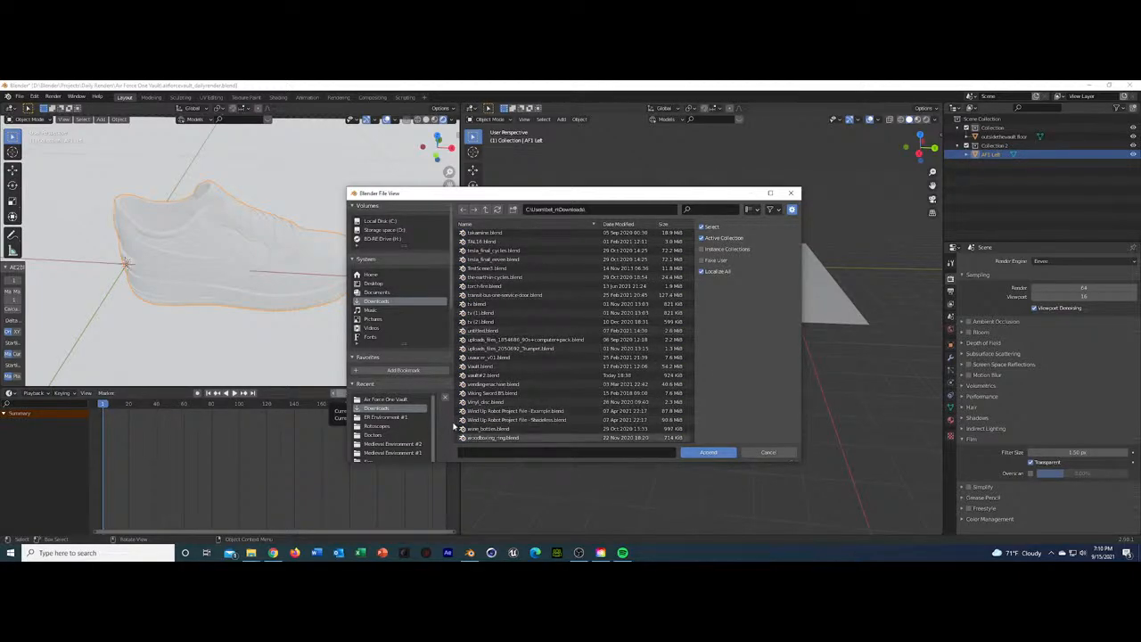
pyautogui.click(491, 376)
pyautogui.click(692, 456)
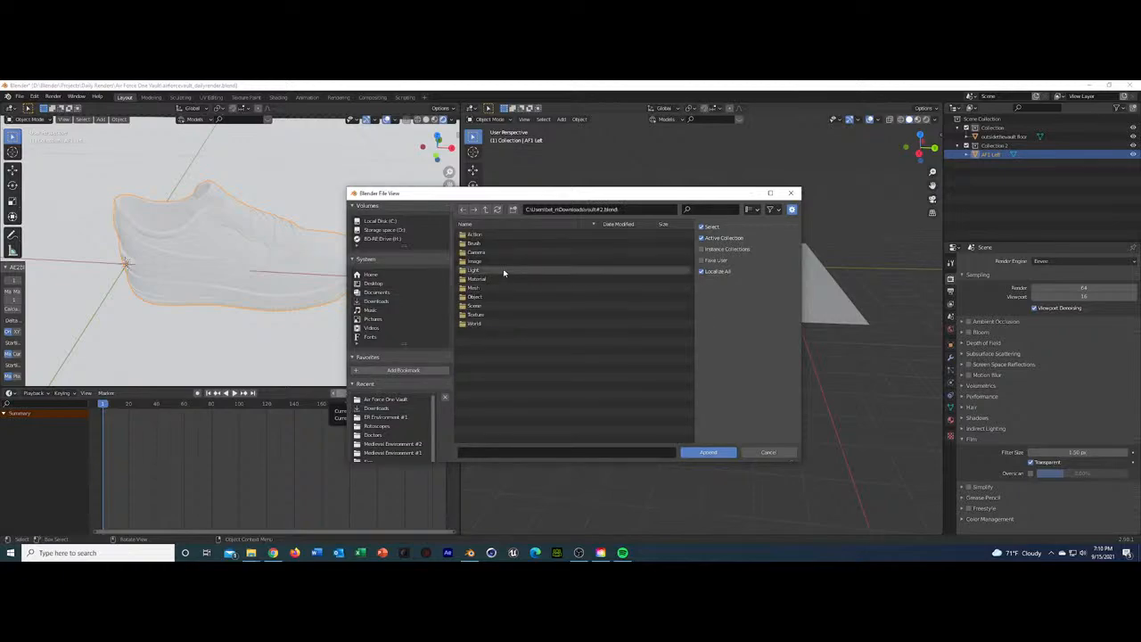
# Append all objects from the file's Object folder and hide the AF1 Left sneaker.
pyautogui.click(477, 288)
pyautogui.press('a')
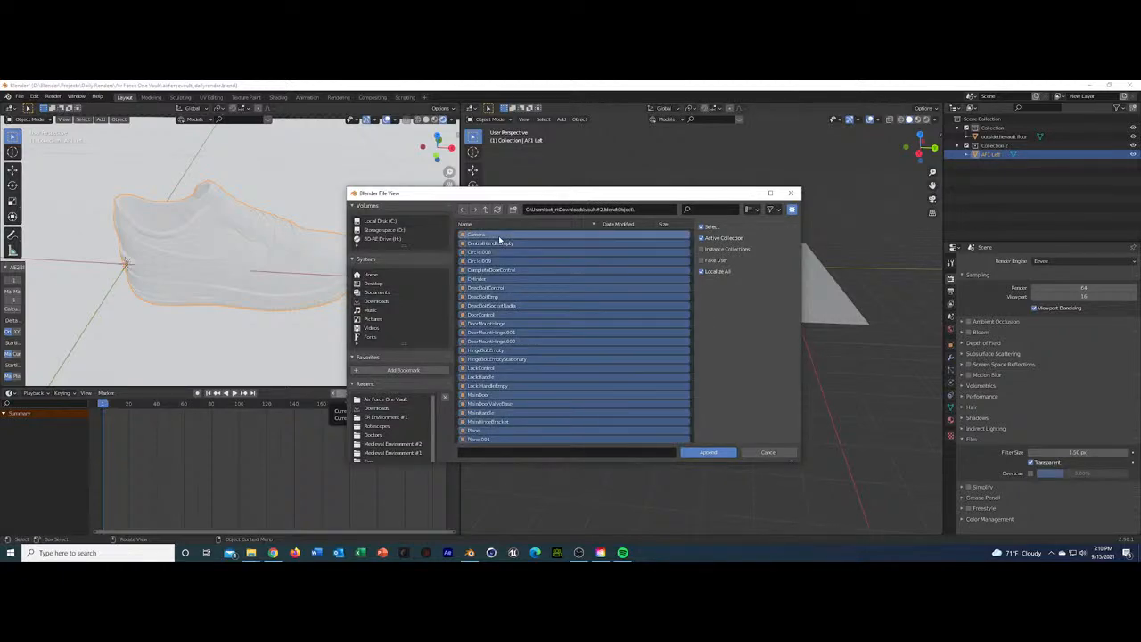
pyautogui.scroll(-1, 509, 278)
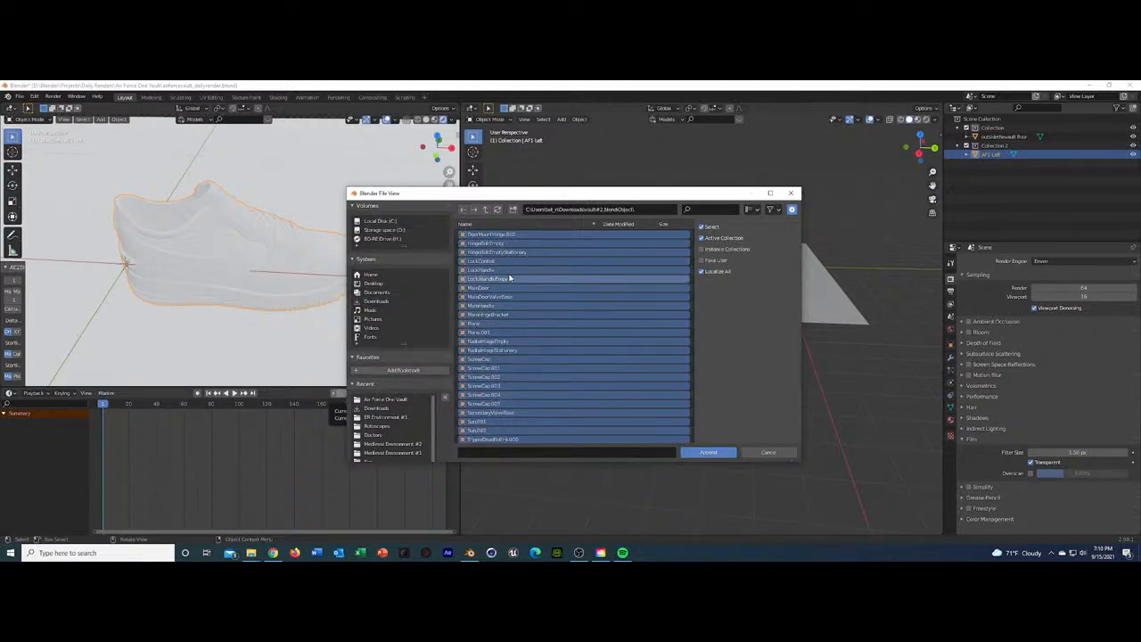
pyautogui.scroll(-5, 482, 316)
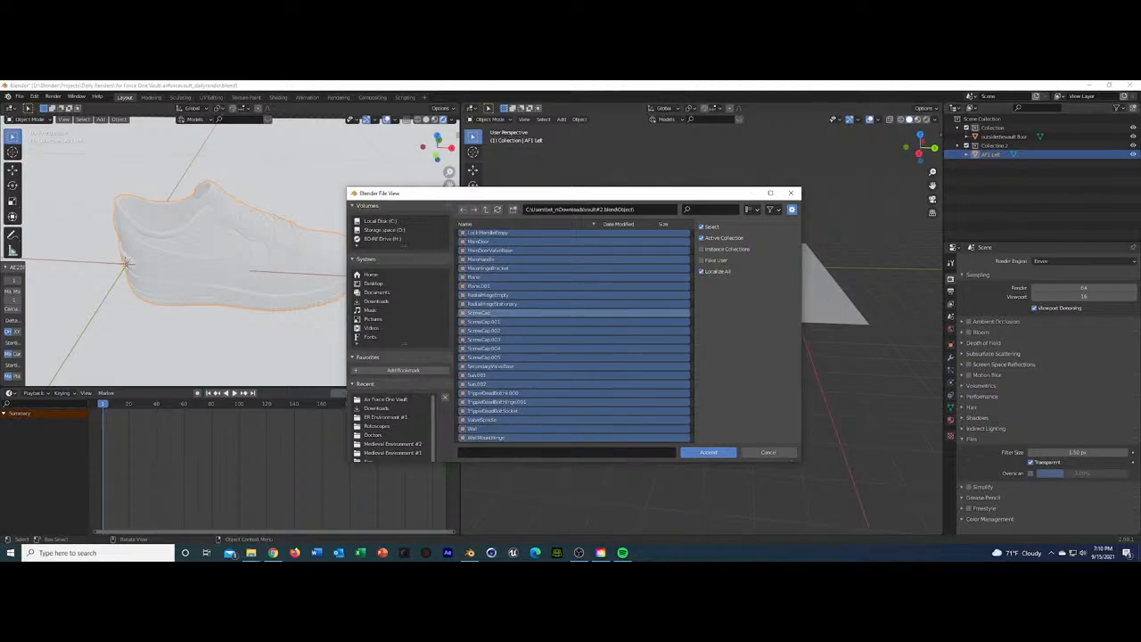
pyautogui.click(1133, 154)
pyautogui.click(717, 456)
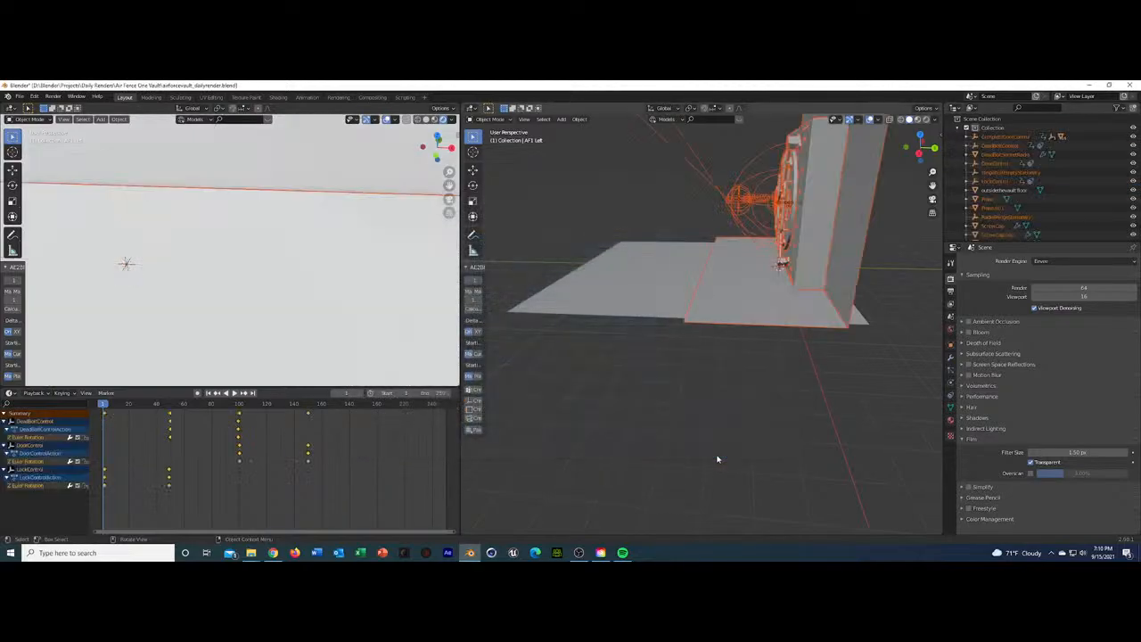
pyautogui.moveTo(629, 239); pyautogui.dragTo(734, 234, button='middle')
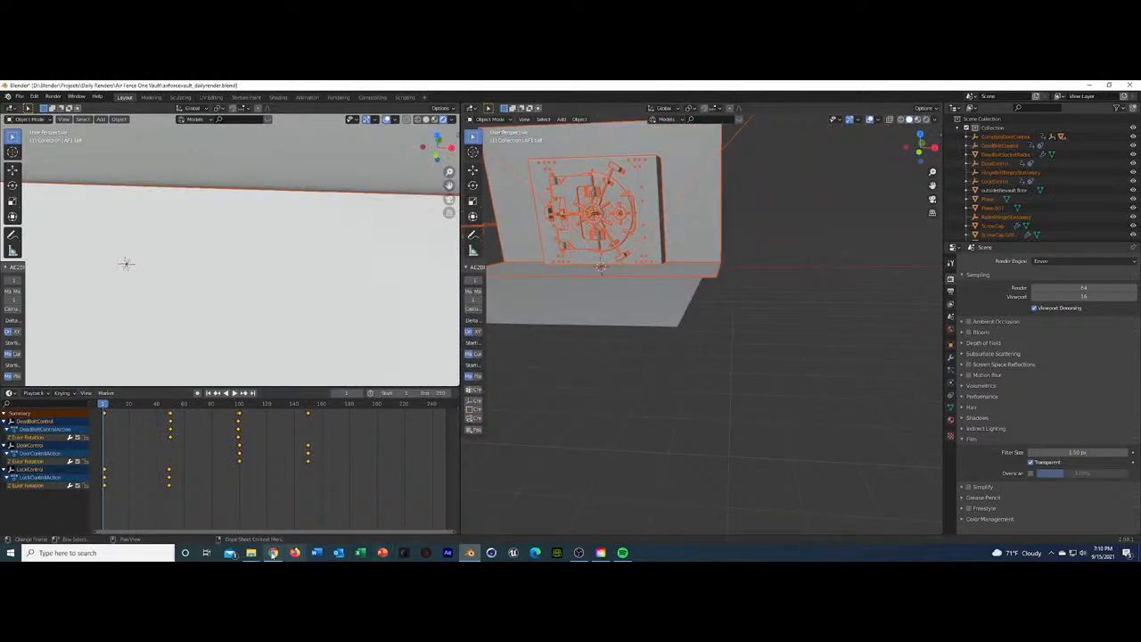
# Open the Vault2_newblog reference image from the project folder and examine the vault door's frame and walls.
pyautogui.moveTo(252, 553)
pyautogui.click(294, 510)
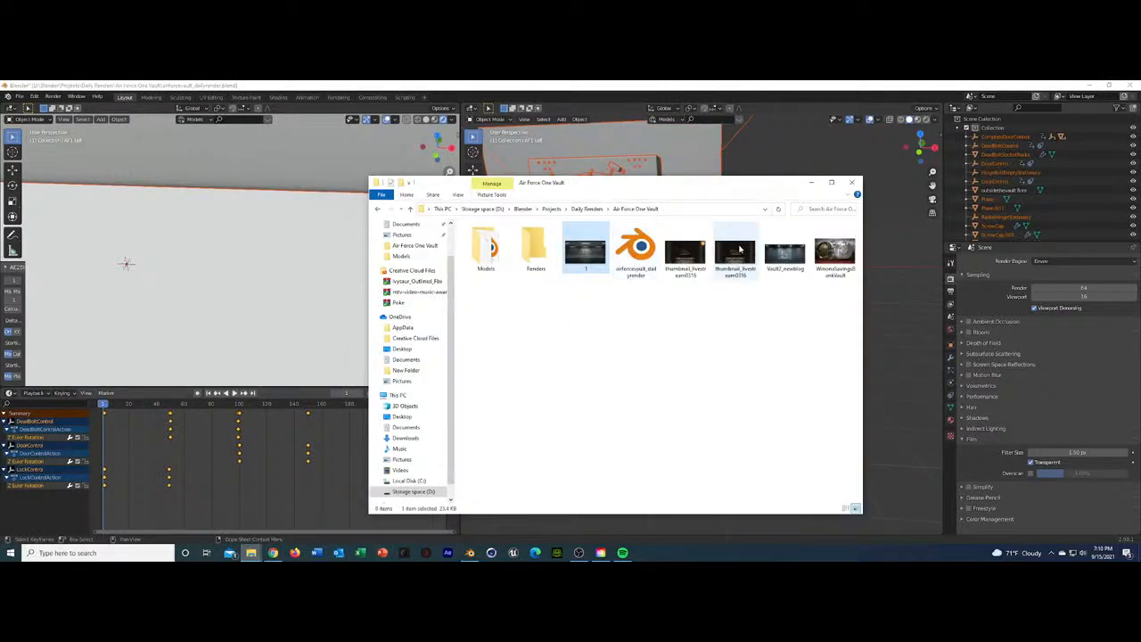
pyautogui.doubleClick(784, 253)
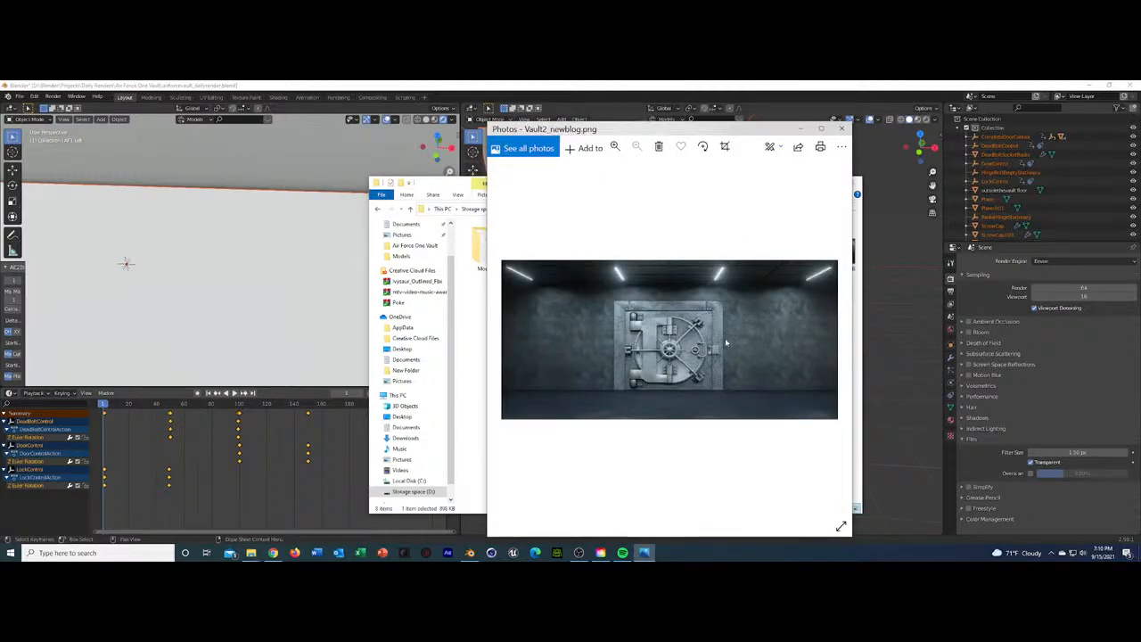
pyautogui.scroll(5, 622, 341)
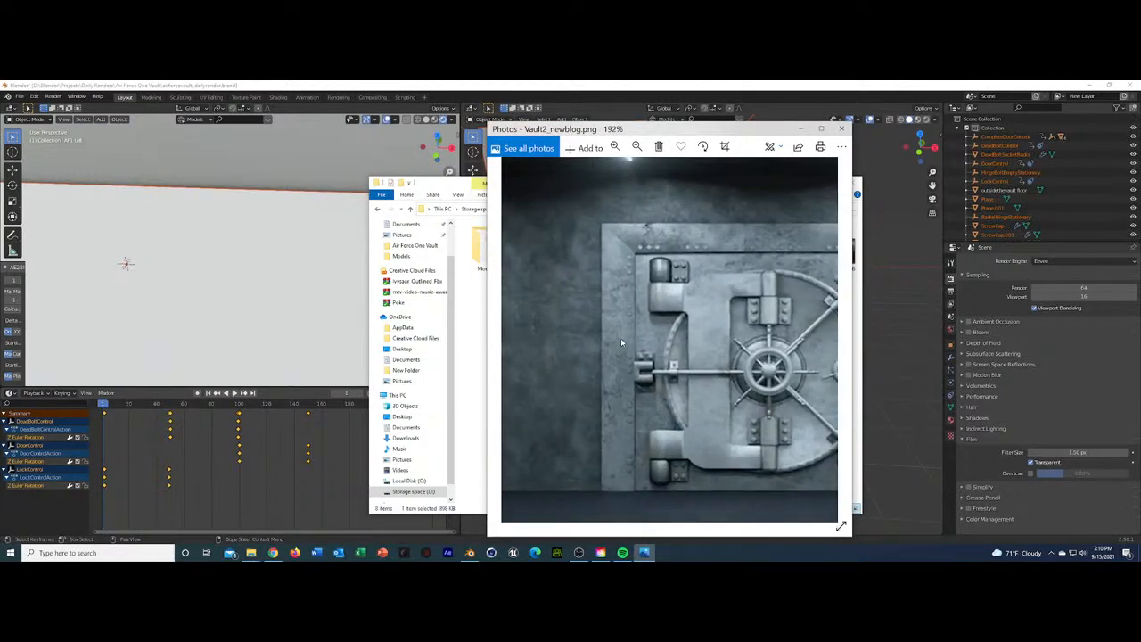
pyautogui.scroll(-5, 622, 342)
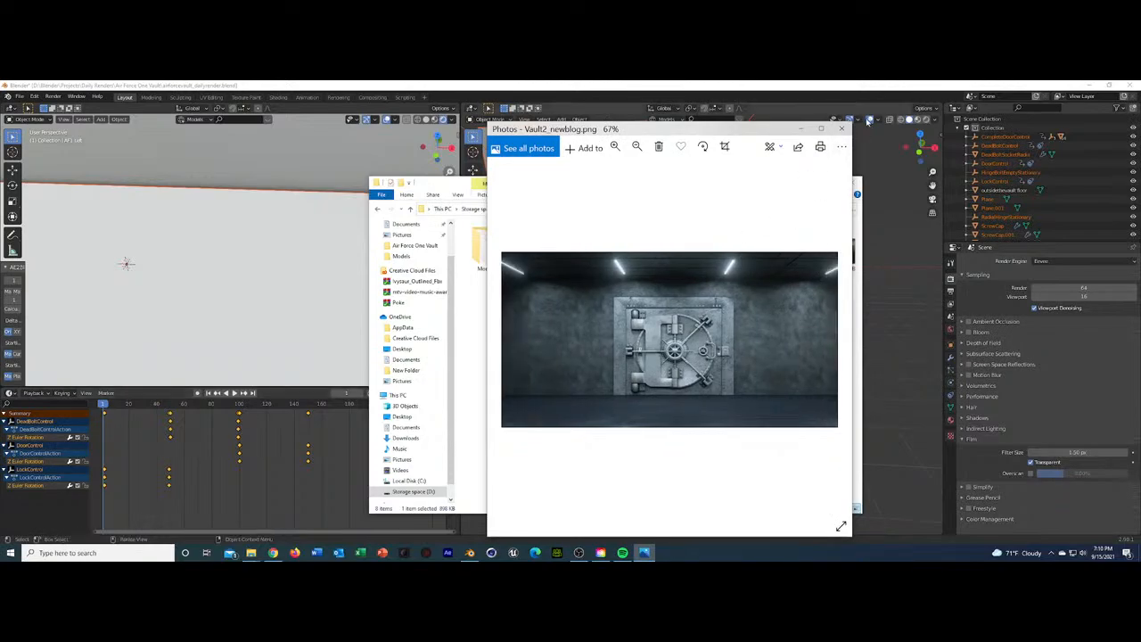
pyautogui.click(841, 129)
# View the WinonaSavingsBankVault reference image, then return to the Blender scene.
pyautogui.click(835, 261)
pyautogui.doubleClick(836, 264)
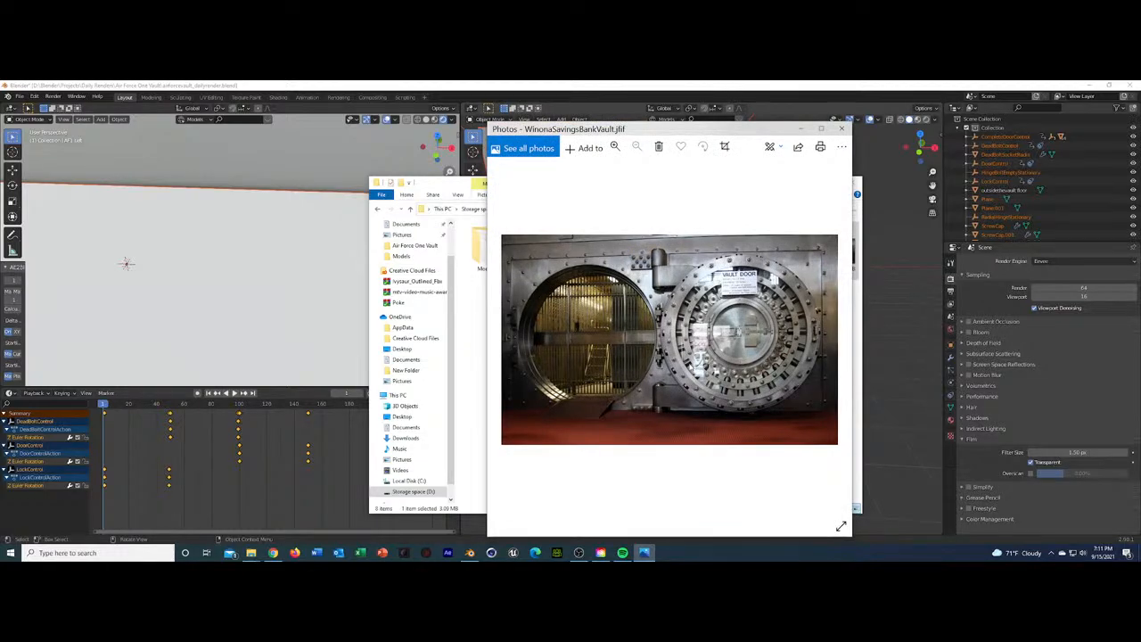
pyautogui.click(841, 129)
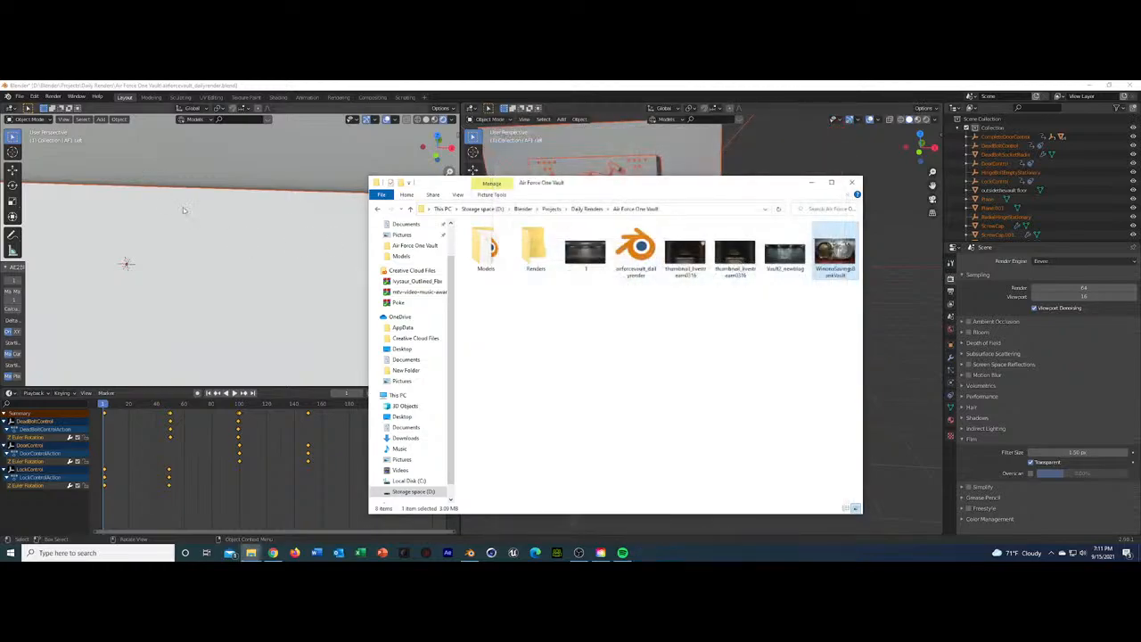
pyautogui.click(855, 182)
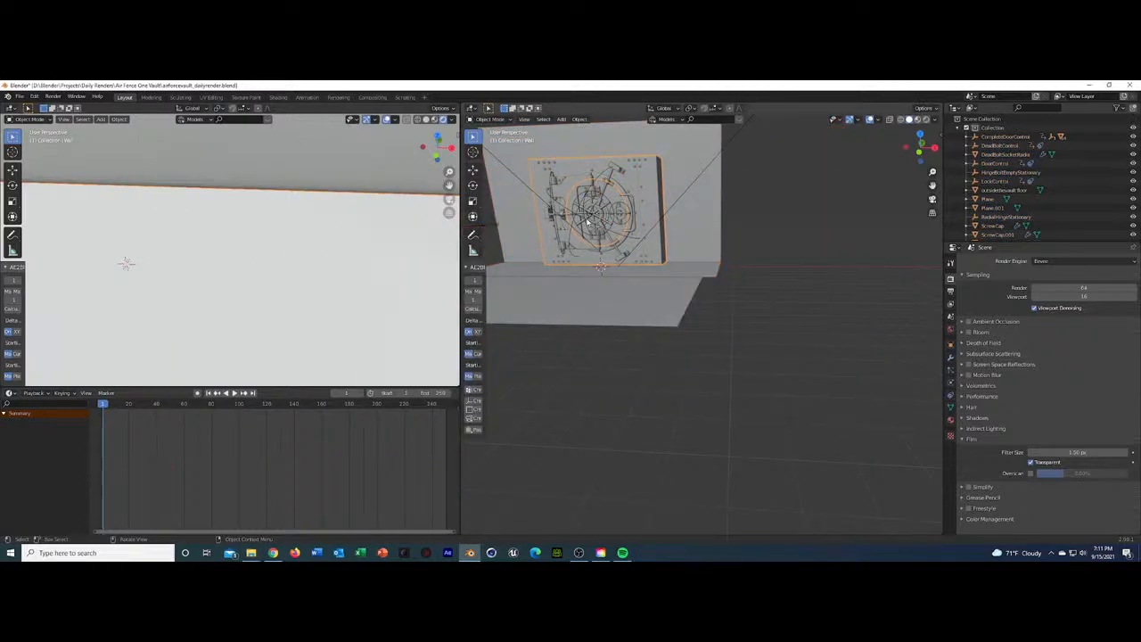
# Examine the appended vault door, its floor and wall, and the list of its control objects.
pyautogui.press('KP_Decimal')
pyautogui.click(640, 250)
pyautogui.moveTo(640, 250); pyautogui.dragTo(754, 264, button='middle')
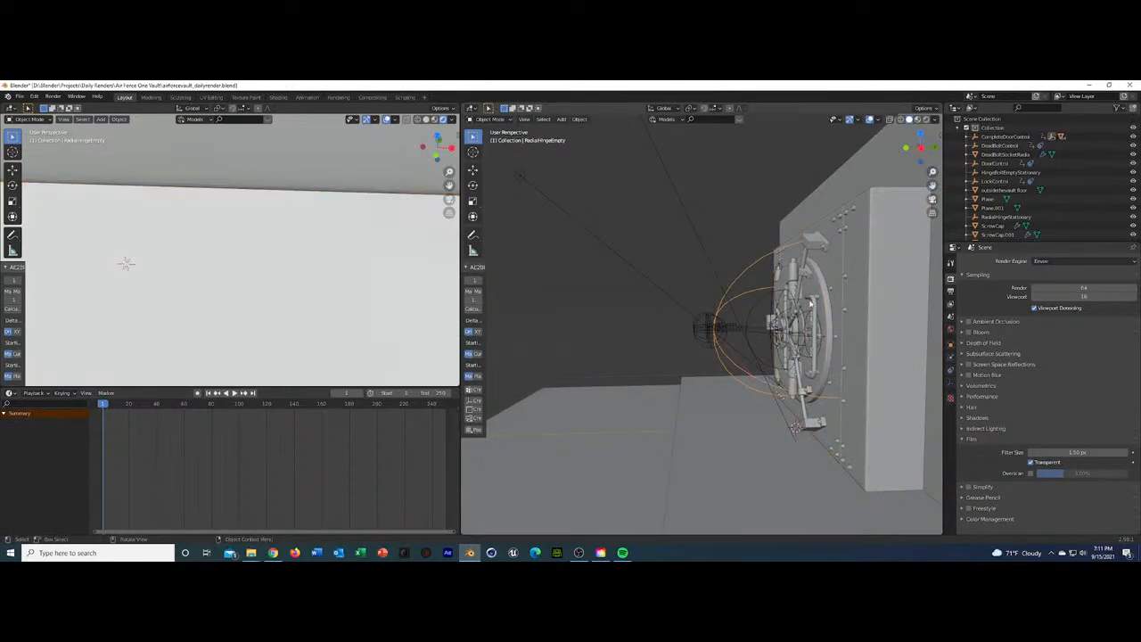
pyautogui.moveTo(810, 302); pyautogui.dragTo(634, 387, button='middle')
pyautogui.click(667, 330)
pyautogui.click(722, 388)
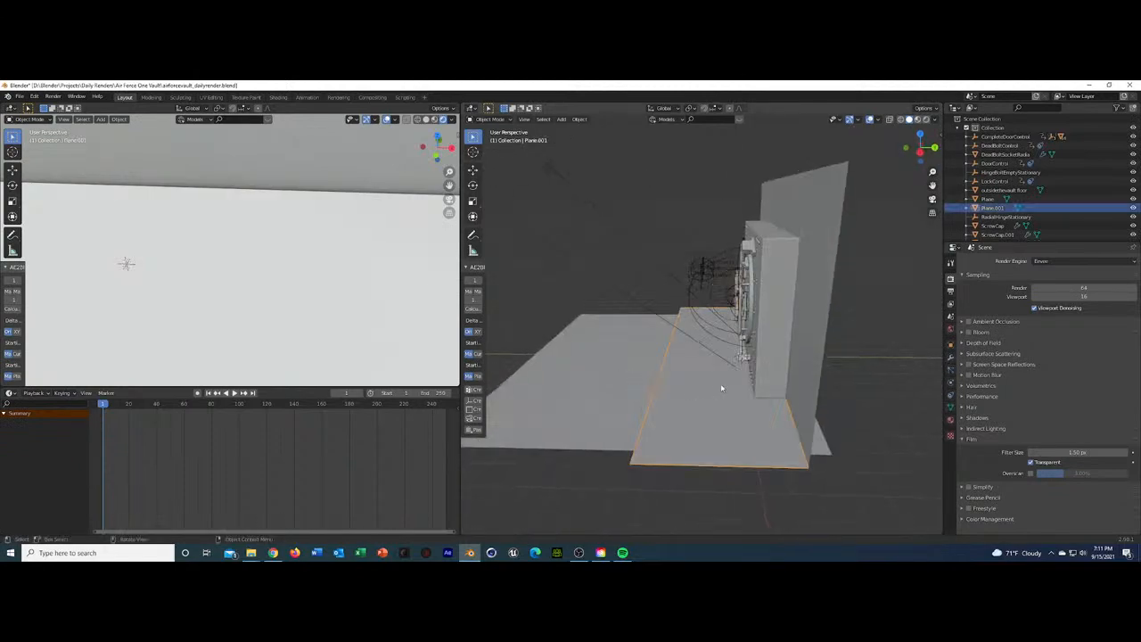
pyautogui.click(1007, 135)
pyautogui.scroll(-5, 997, 187)
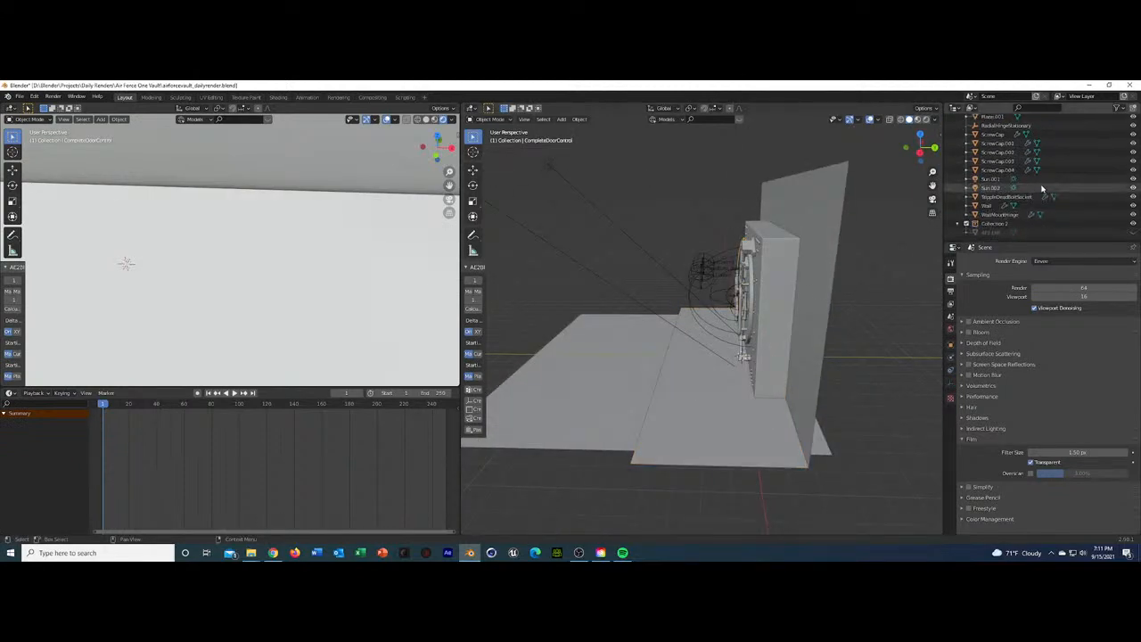
pyautogui.scroll(6, 991, 215)
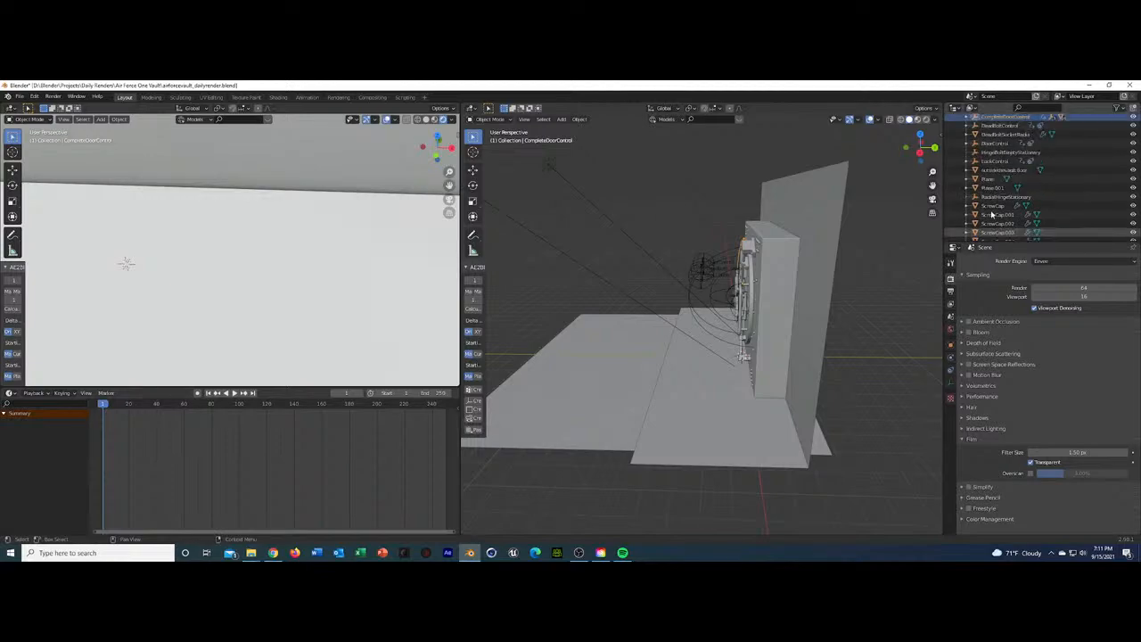
pyautogui.scroll(-5, 1010, 187)
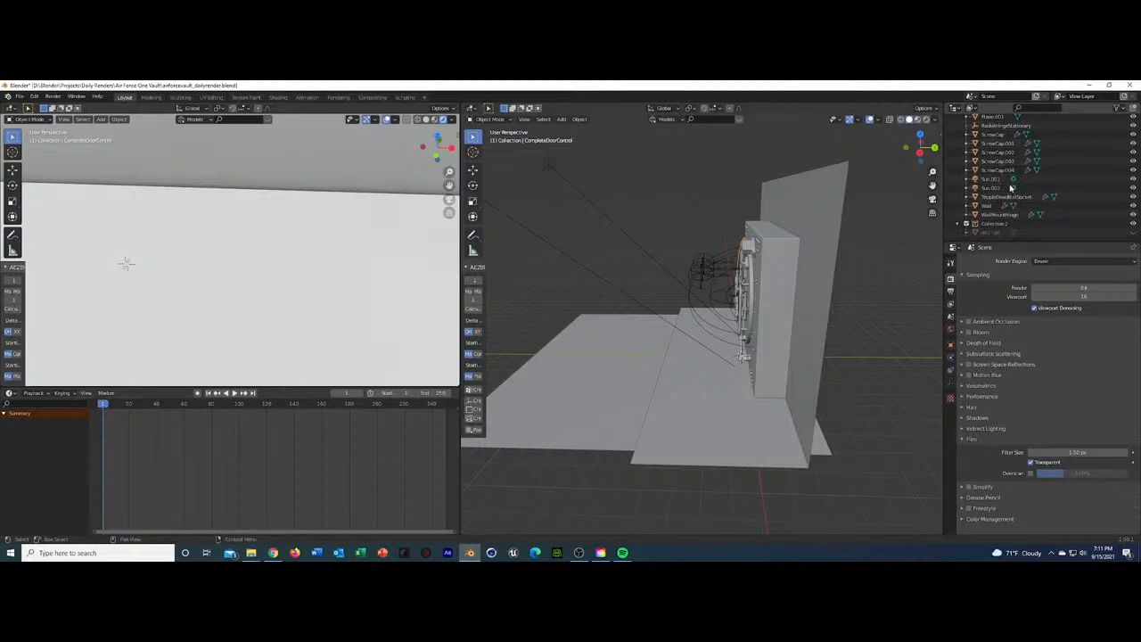
pyautogui.scroll(5, 1000, 217)
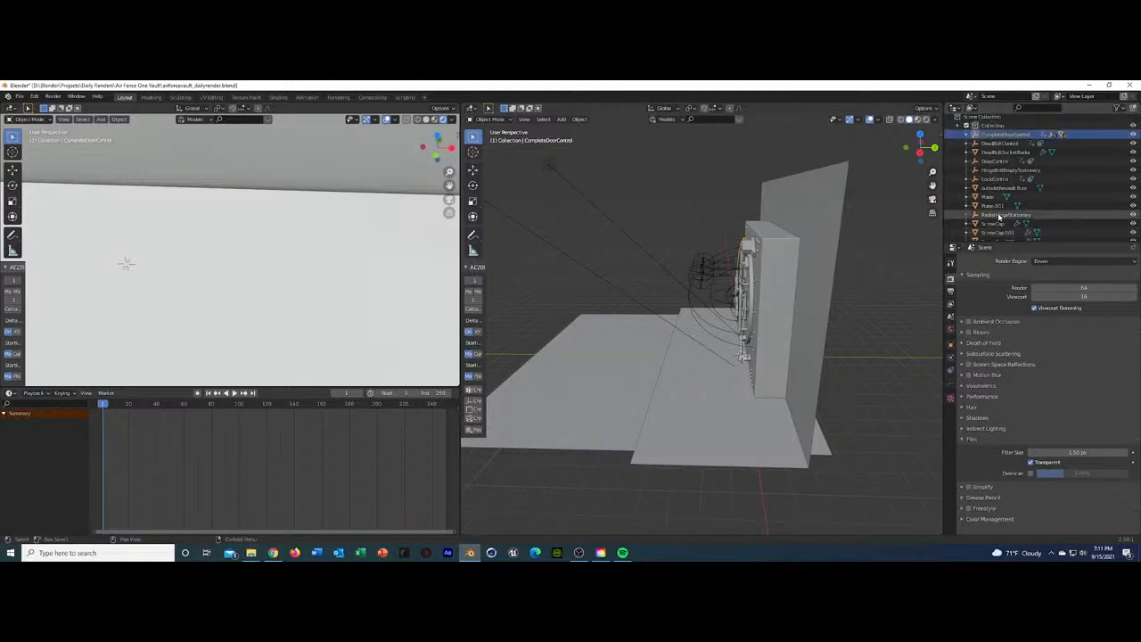
# Move the floor outside the vault into a new collection named Ground and rename the original collection Vault.
pyautogui.click(549, 362)
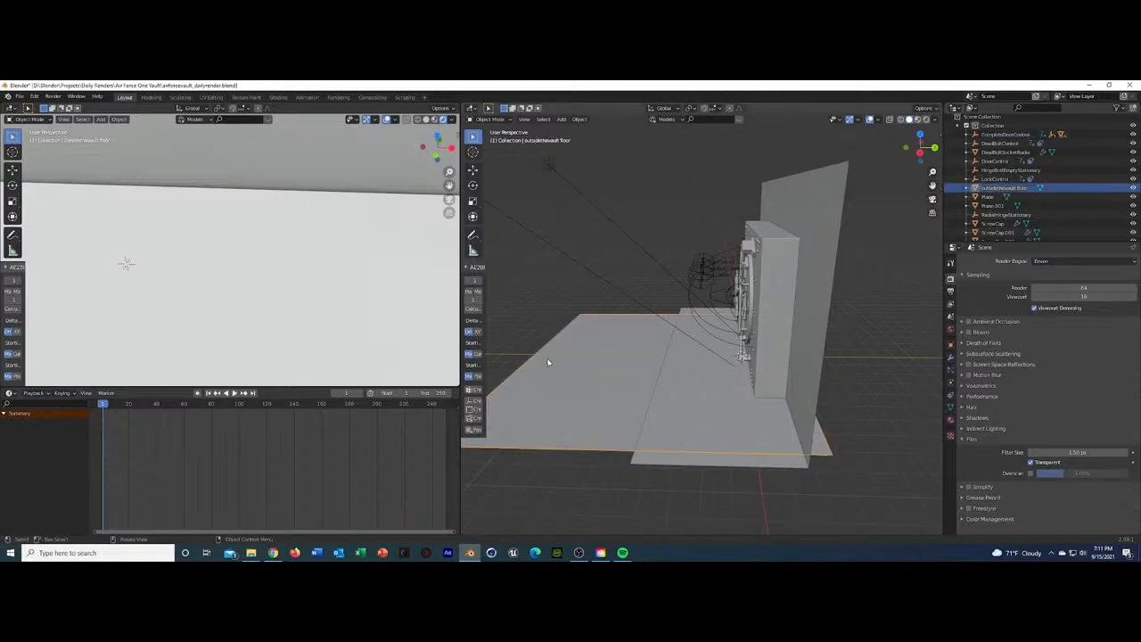
pyautogui.press('m')
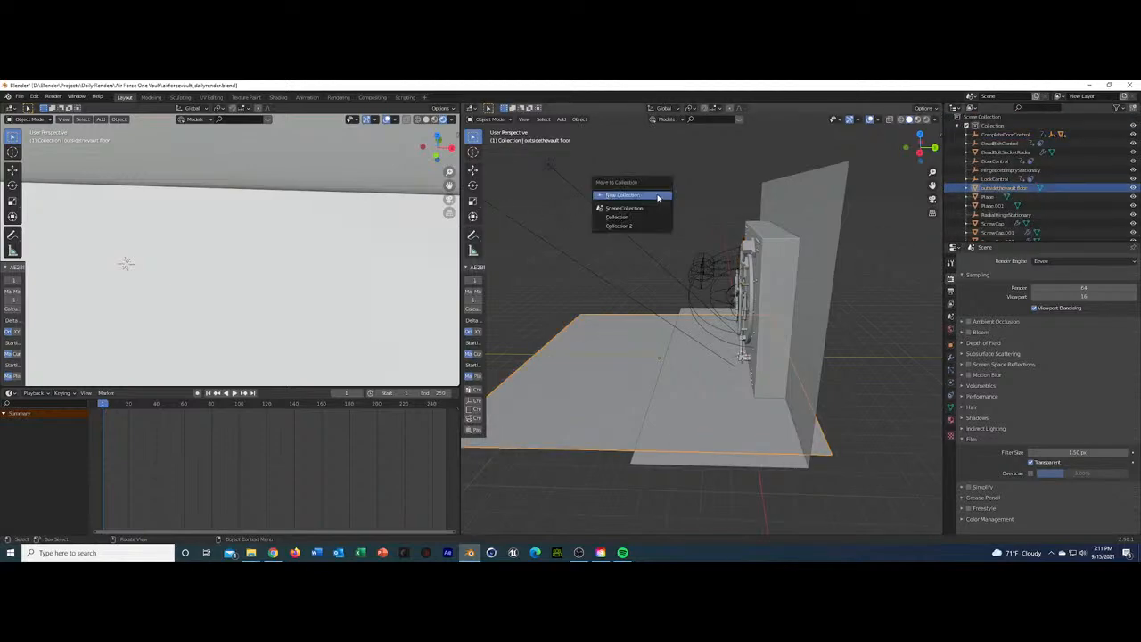
pyautogui.click(658, 196)
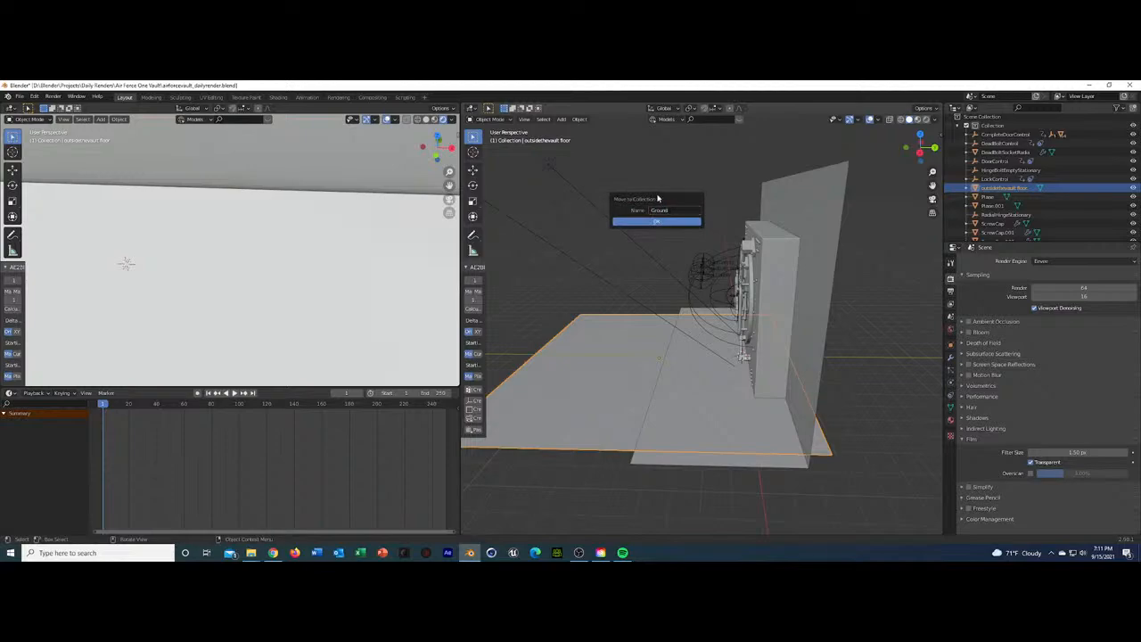
pyautogui.click(670, 221)
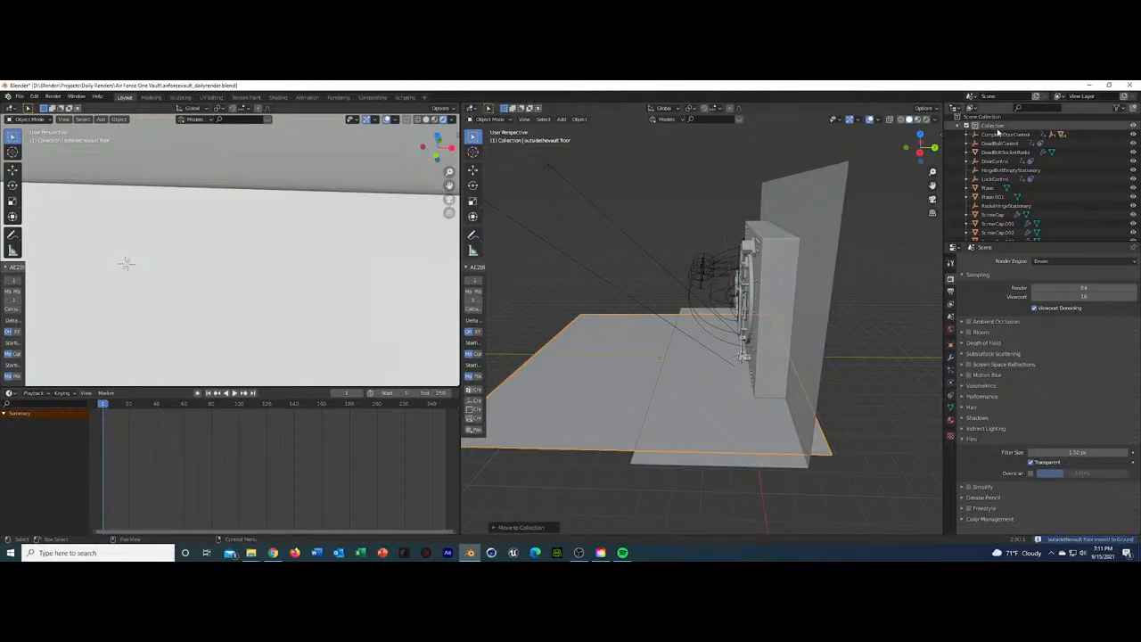
pyautogui.click(715, 301)
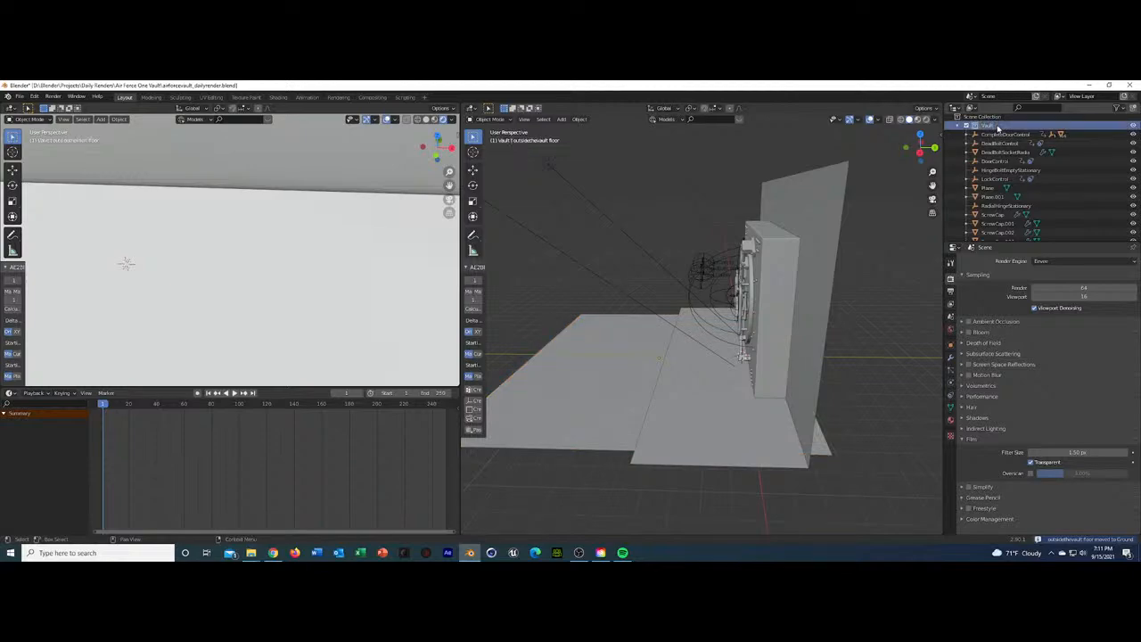
# Save the file and scale the floor outside the vault up to about 1.2 times its size.
pyautogui.moveTo(715, 301); pyautogui.dragTo(787, 288, button='middle')
pyautogui.moveTo(346, 190); pyautogui.dragTo(308, 201, button='middle')
pyautogui.scroll(-6, 375, 189)
pyautogui.scroll(5, 314, 202)
pyautogui.scroll(-4, 313, 202)
pyautogui.click(302, 320)
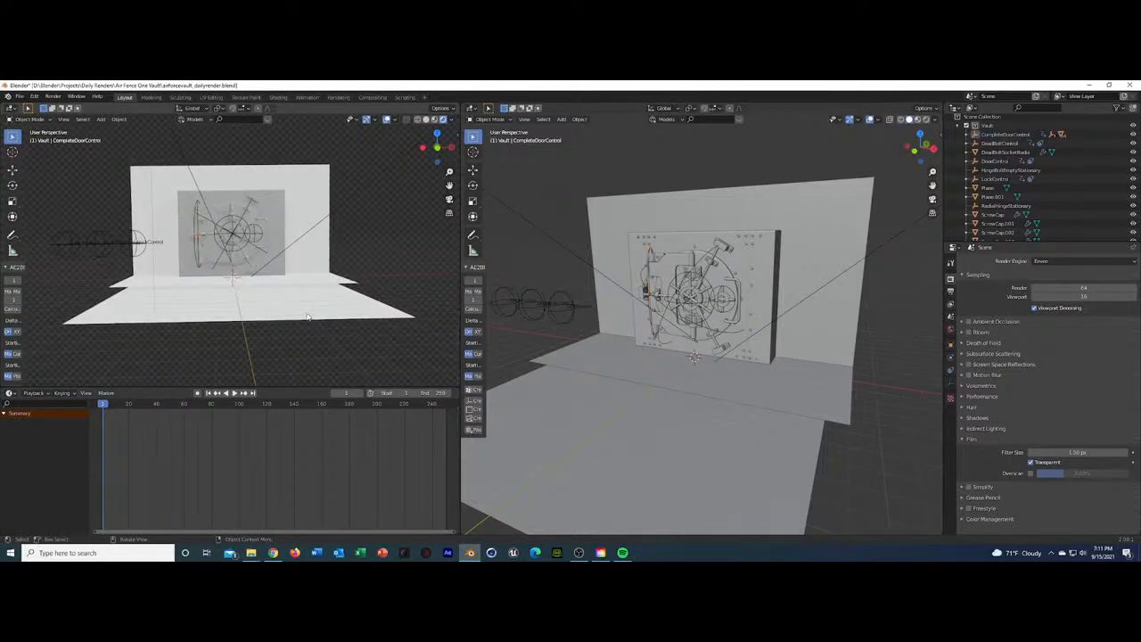
pyautogui.hotkey('ctrl', 's')
pyautogui.keyDown('shift'); pyautogui.click(267, 249); pyautogui.keyUp('shift')
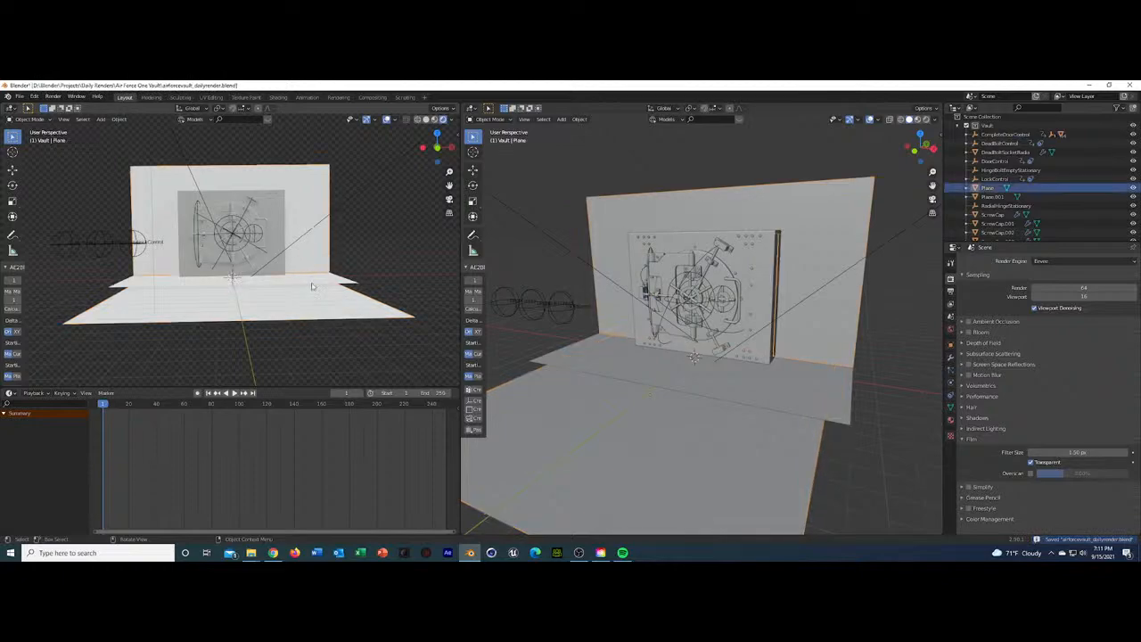
pyautogui.keyDown('shift'); pyautogui.click(316, 304); pyautogui.keyUp('shift')
pyautogui.press('s')
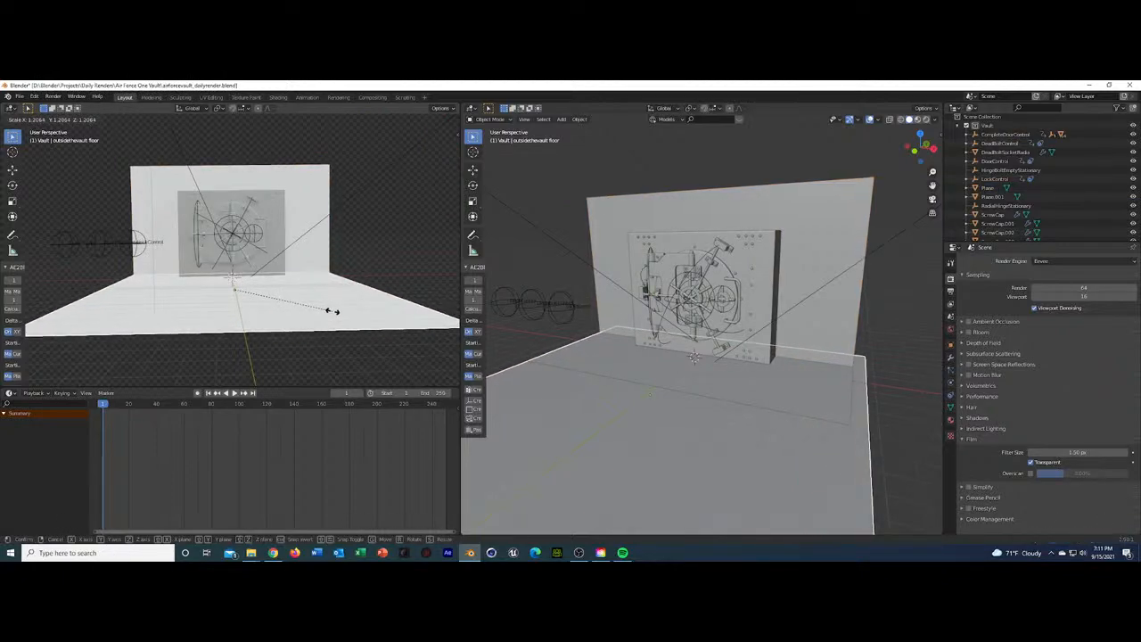
pyautogui.click(330, 311)
# Delete the smaller floor plane in front of the vault door and save the file.
pyautogui.moveTo(859, 428); pyautogui.dragTo(849, 357, button='middle')
pyautogui.click(850, 356)
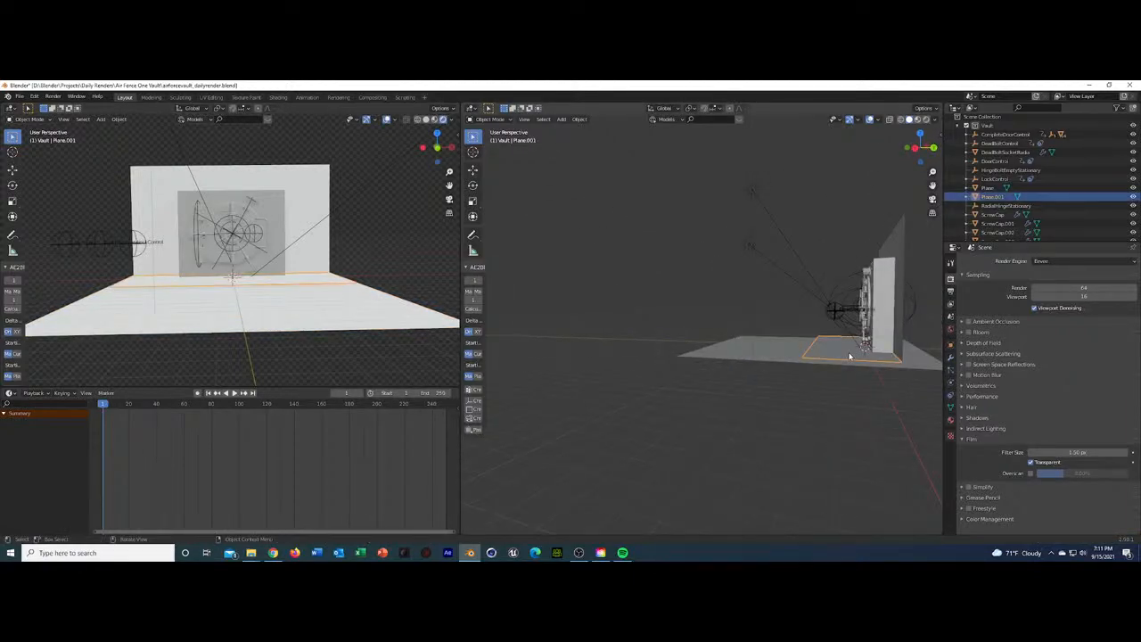
pyautogui.press('x')
pyautogui.click(850, 356)
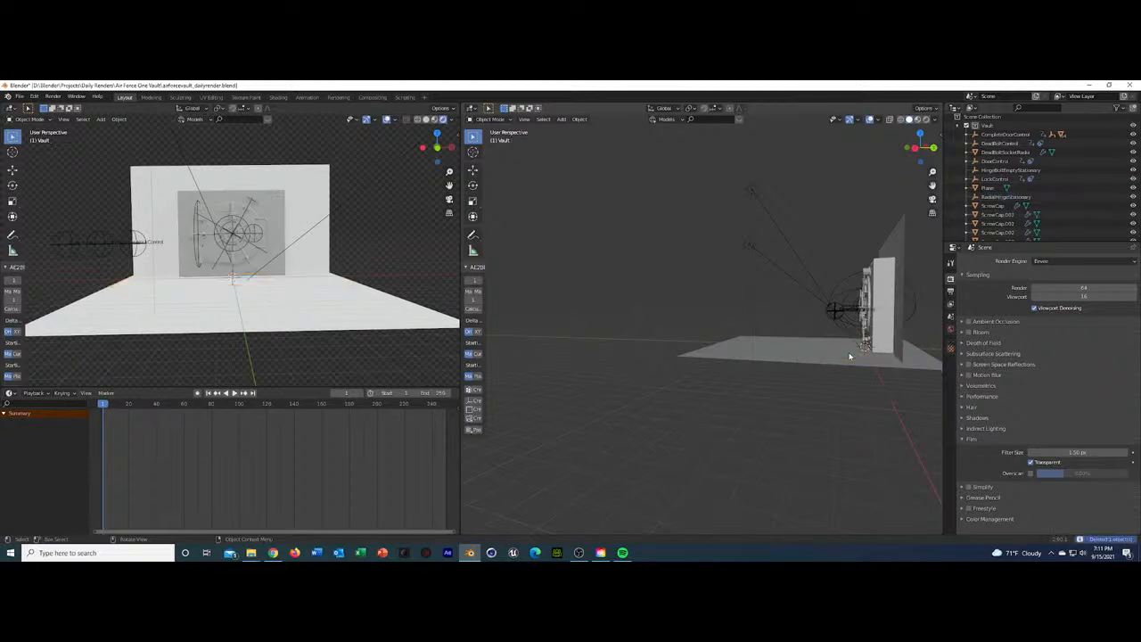
pyautogui.moveTo(720, 338); pyautogui.dragTo(844, 352, button='middle')
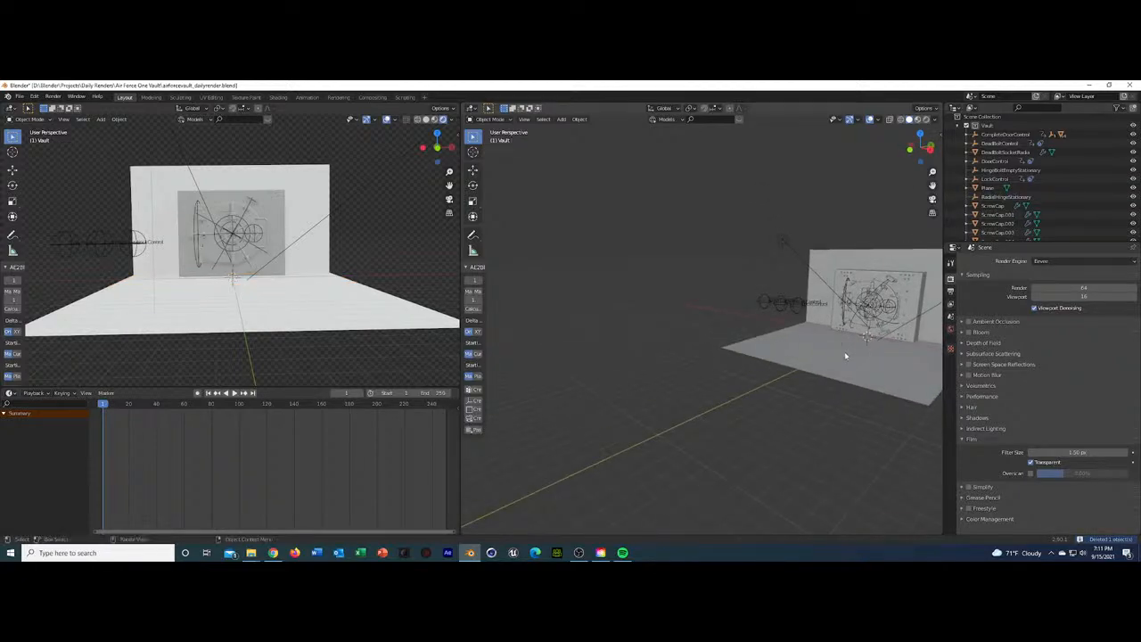
pyautogui.click(797, 338)
pyautogui.click(812, 283)
pyautogui.moveTo(776, 312); pyautogui.dragTo(828, 336, button='middle')
pyautogui.click(819, 367)
pyautogui.hotkey('ctrl', 's')
pyautogui.click(768, 323)
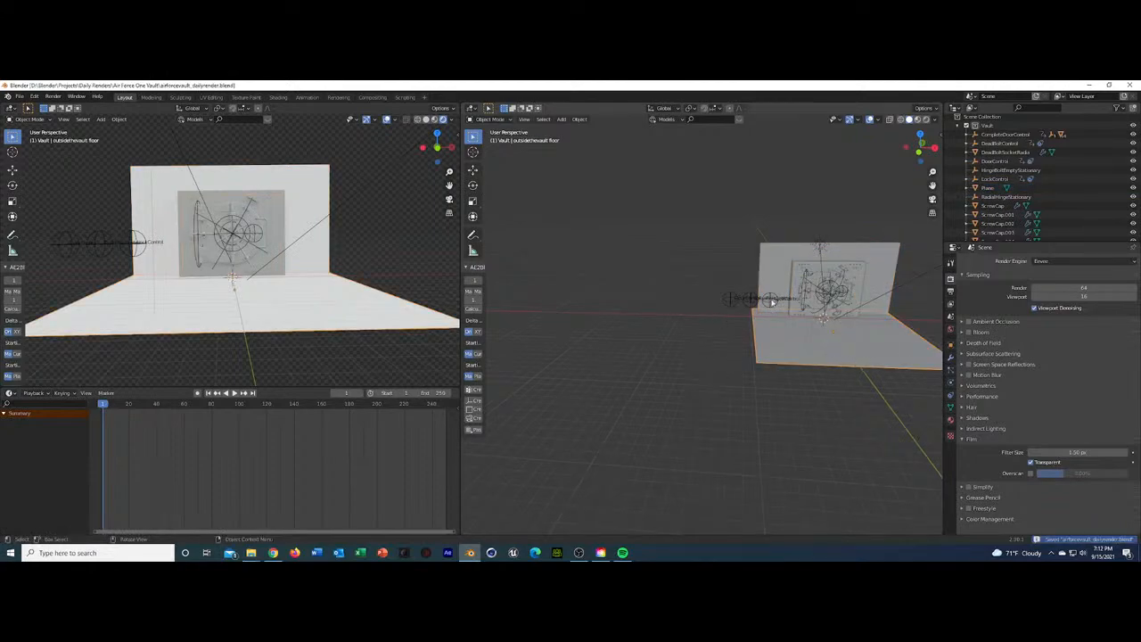
pyautogui.click(772, 285)
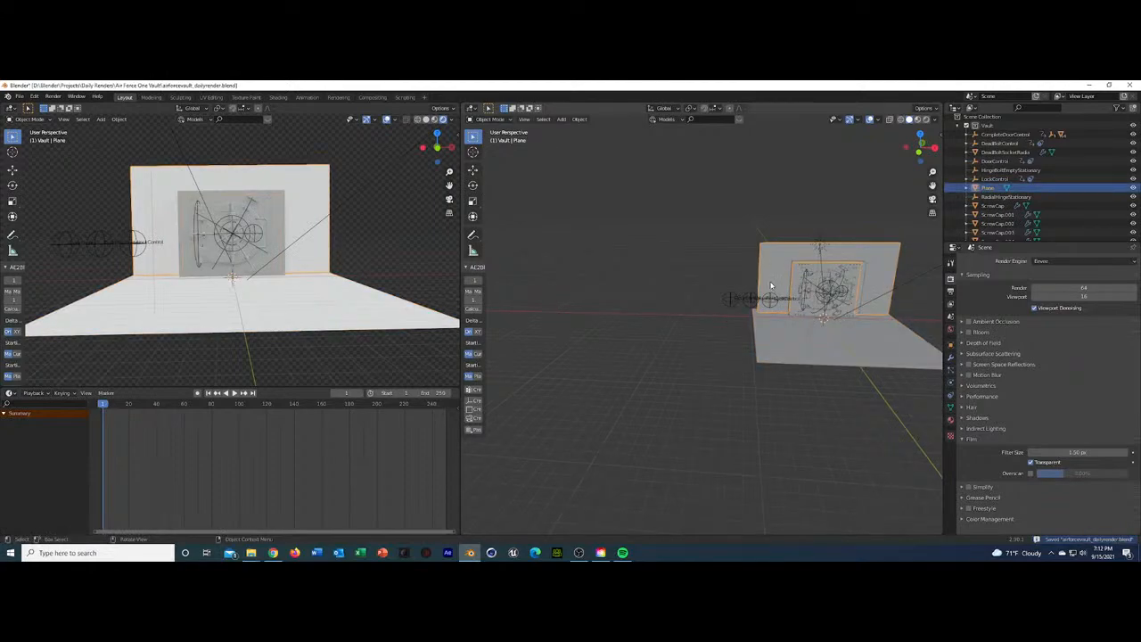
pyautogui.click(826, 349)
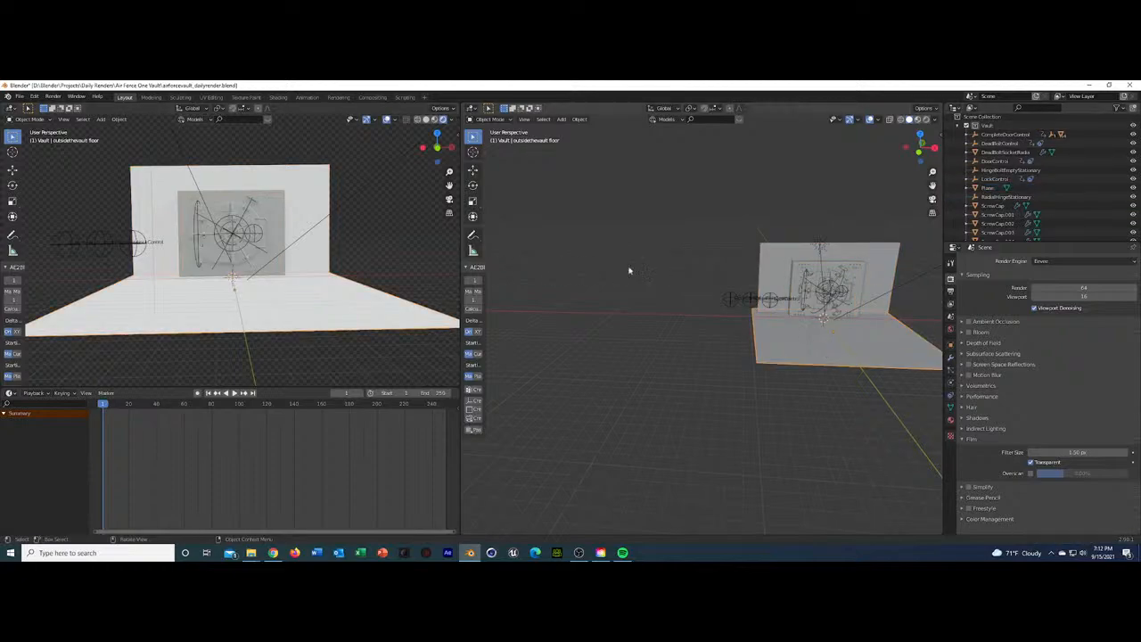
# Select the square wall panel around the vault door and show its material in the Shader Editor.
pyautogui.scroll(4, 292, 214)
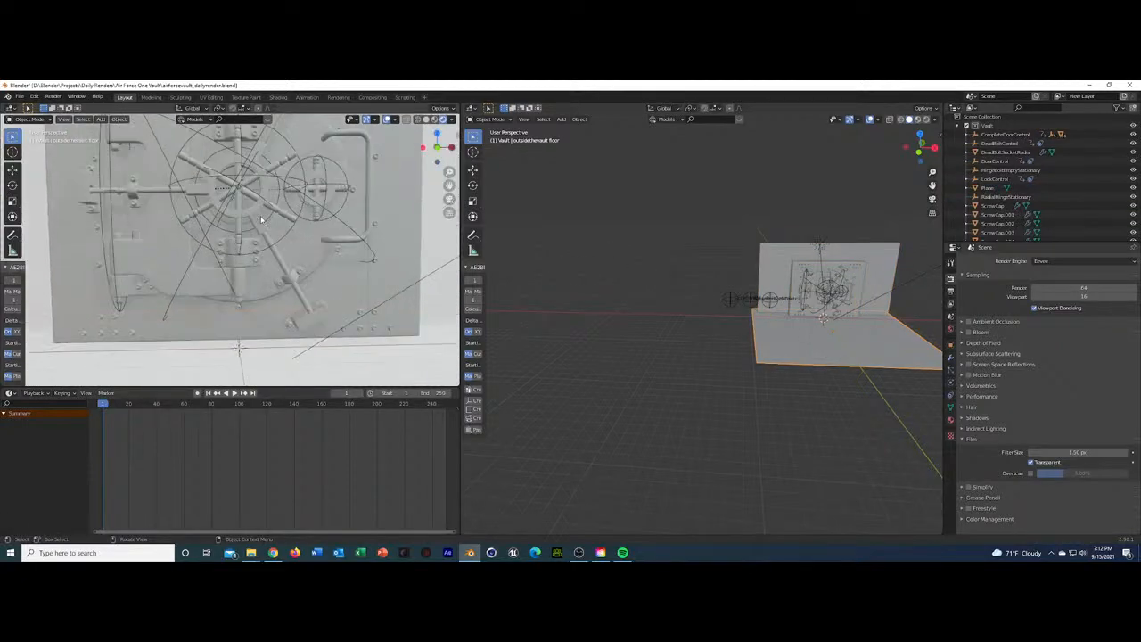
pyautogui.scroll(-2, 293, 214)
pyautogui.click(293, 214)
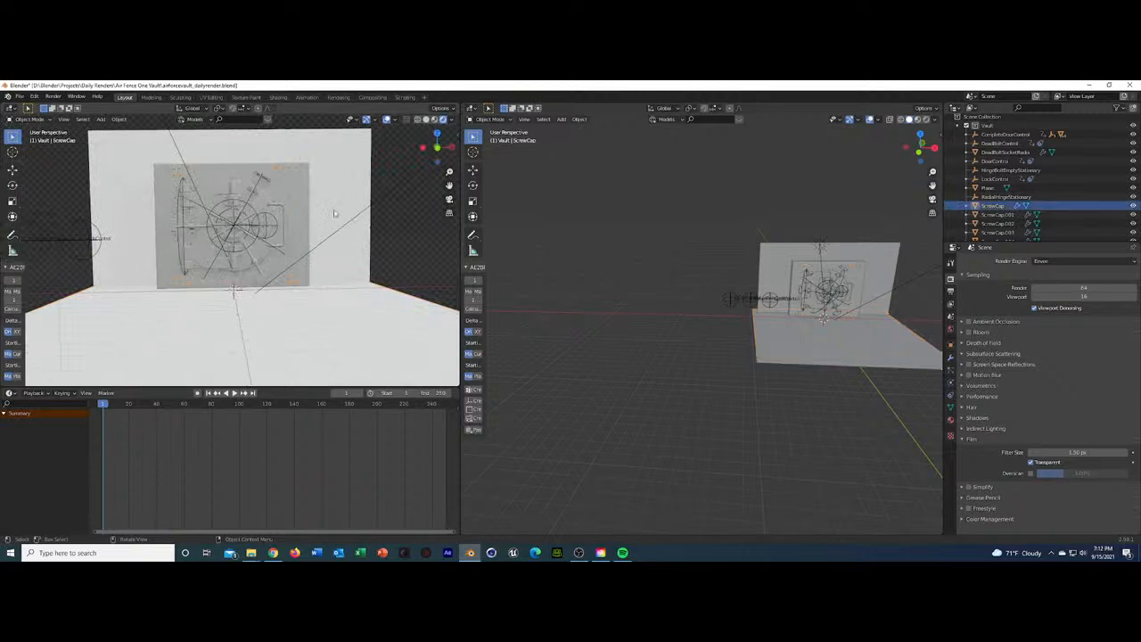
pyautogui.click(286, 185)
pyautogui.click(475, 111)
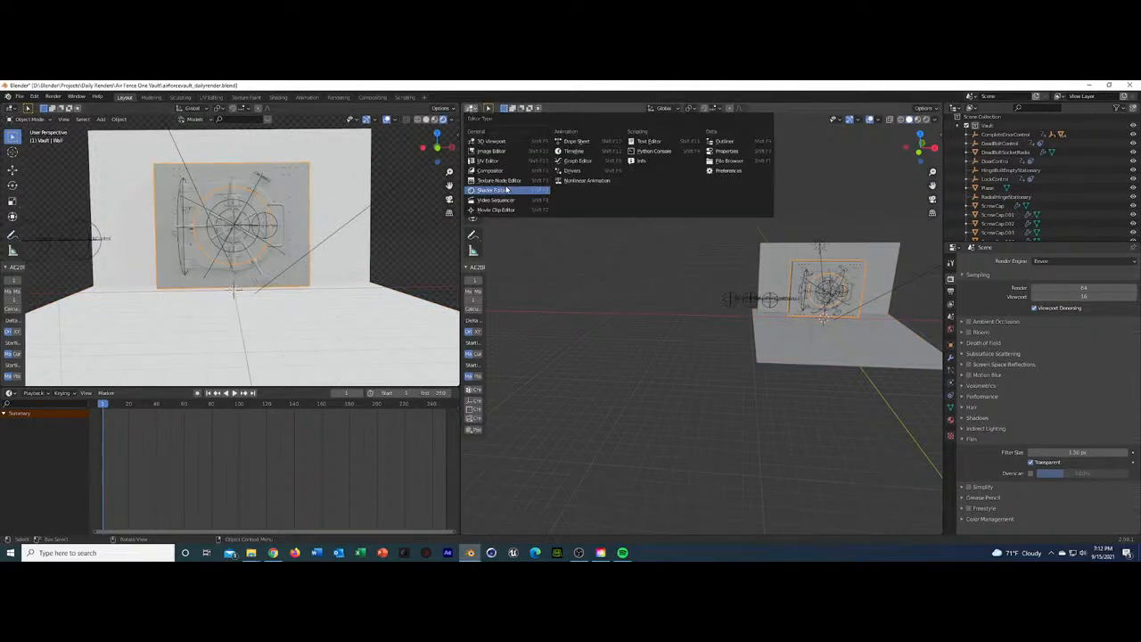
pyautogui.click(504, 190)
pyautogui.moveTo(612, 224); pyautogui.dragTo(706, 270, button='middle')
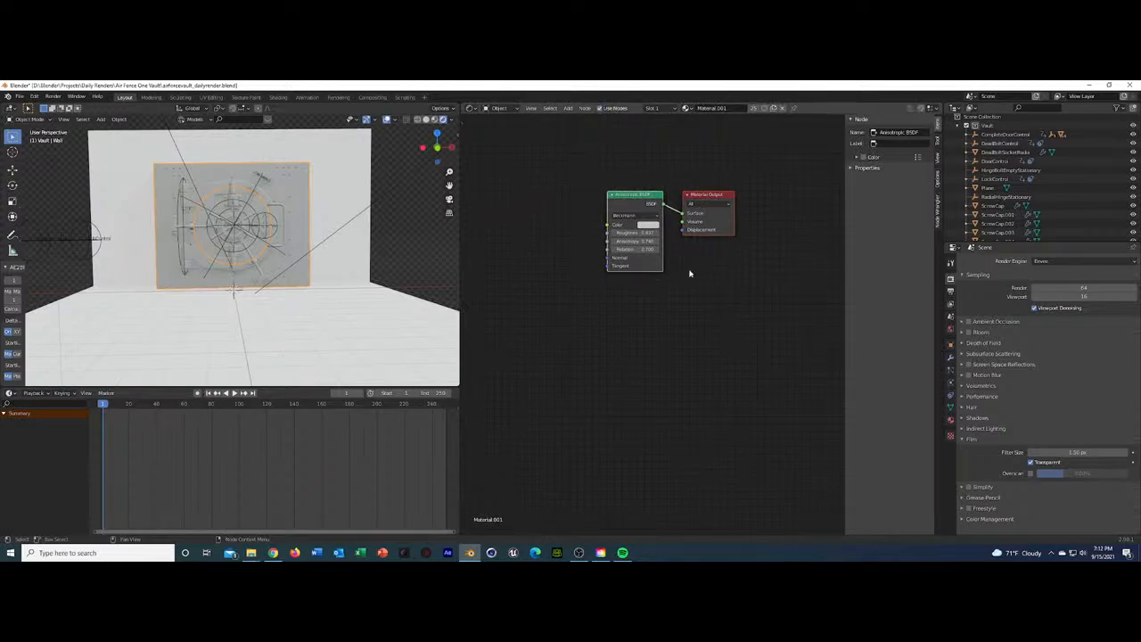
pyautogui.scroll(-1, 689, 274)
# Move the Anisotropic BSDF node below and farther from the Material Output node.
pyautogui.scroll(5, 259, 211)
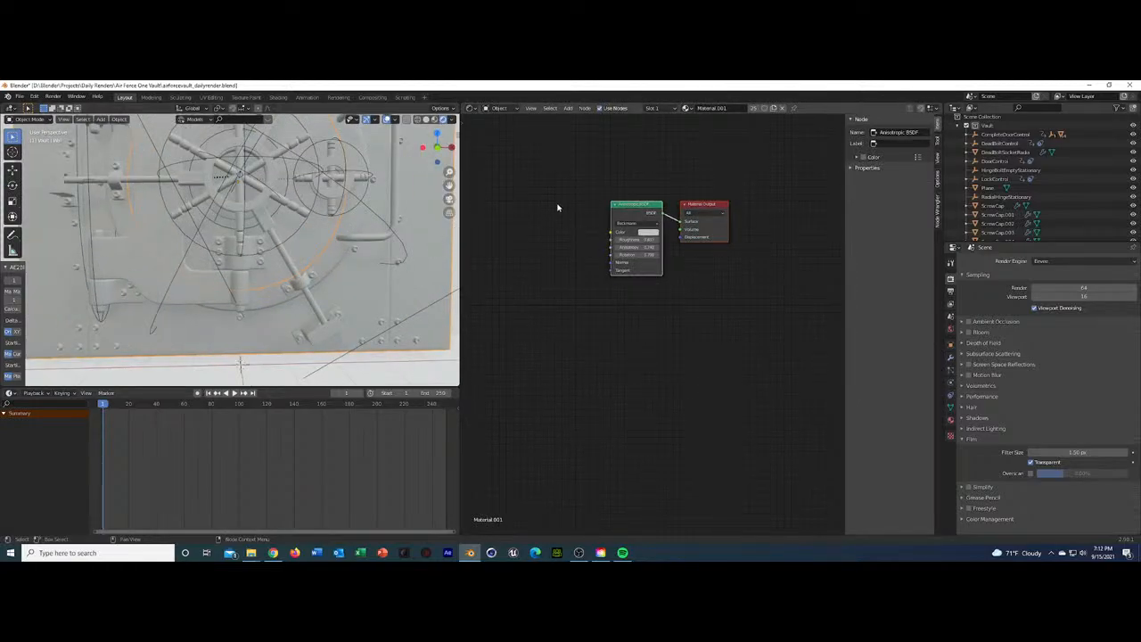
pyautogui.moveTo(752, 172); pyautogui.dragTo(685, 238, button='middle')
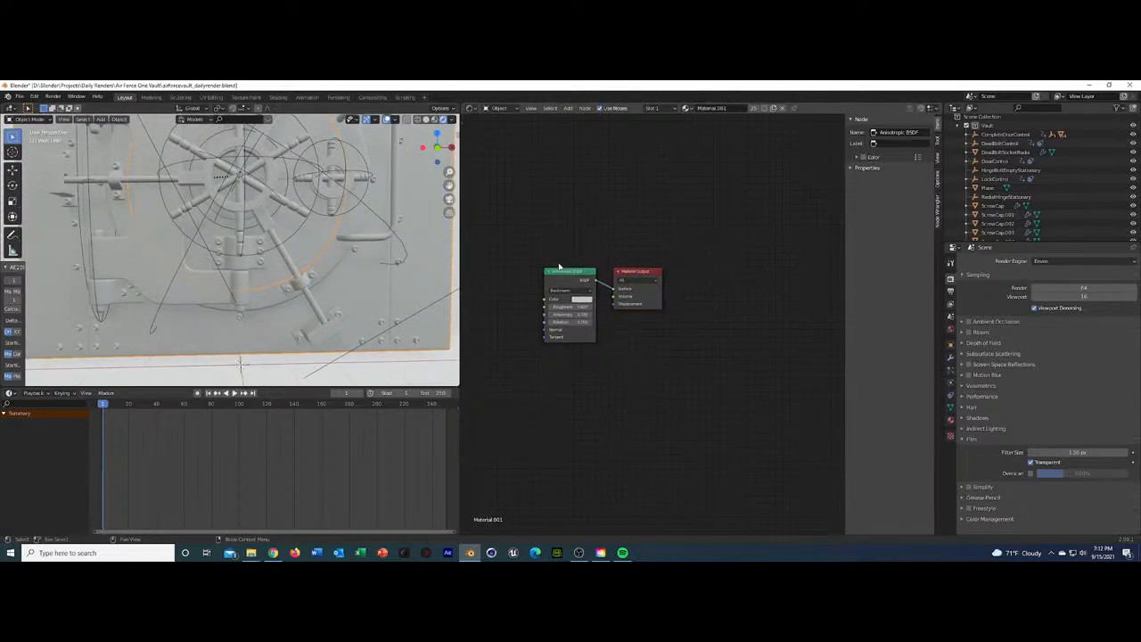
pyautogui.click(571, 295)
pyautogui.moveTo(571, 294); pyautogui.dragTo(514, 349)
pyautogui.moveTo(521, 228); pyautogui.dragTo(555, 227, button='middle')
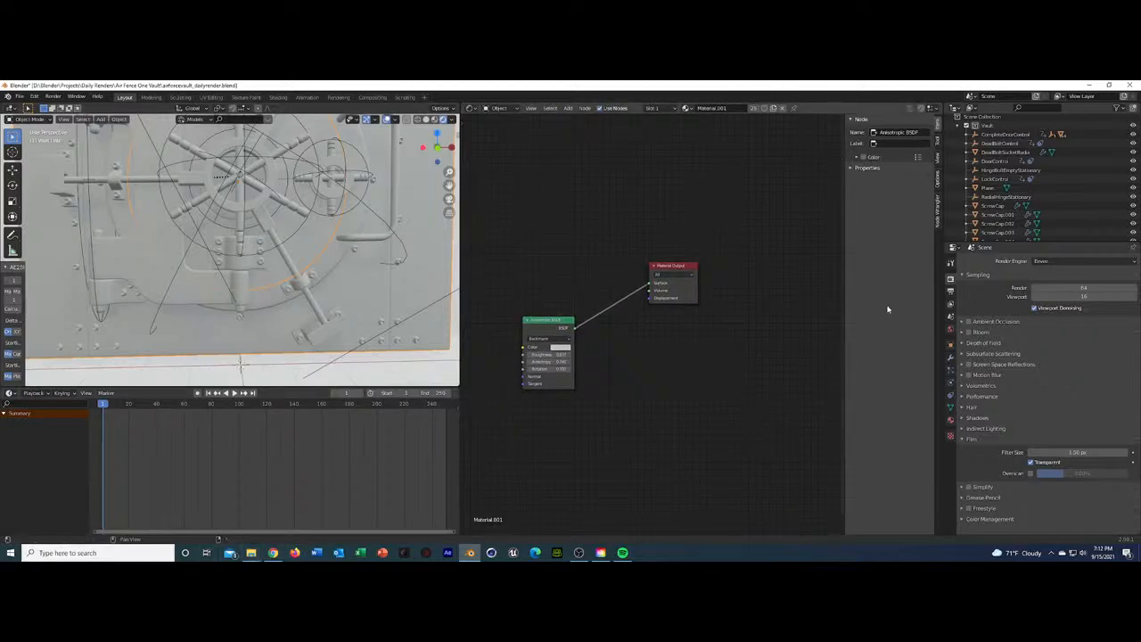
# Append all materials from metal.blend in the Downloads folder and delete the sphere brought in with them.
pyautogui.click(18, 96)
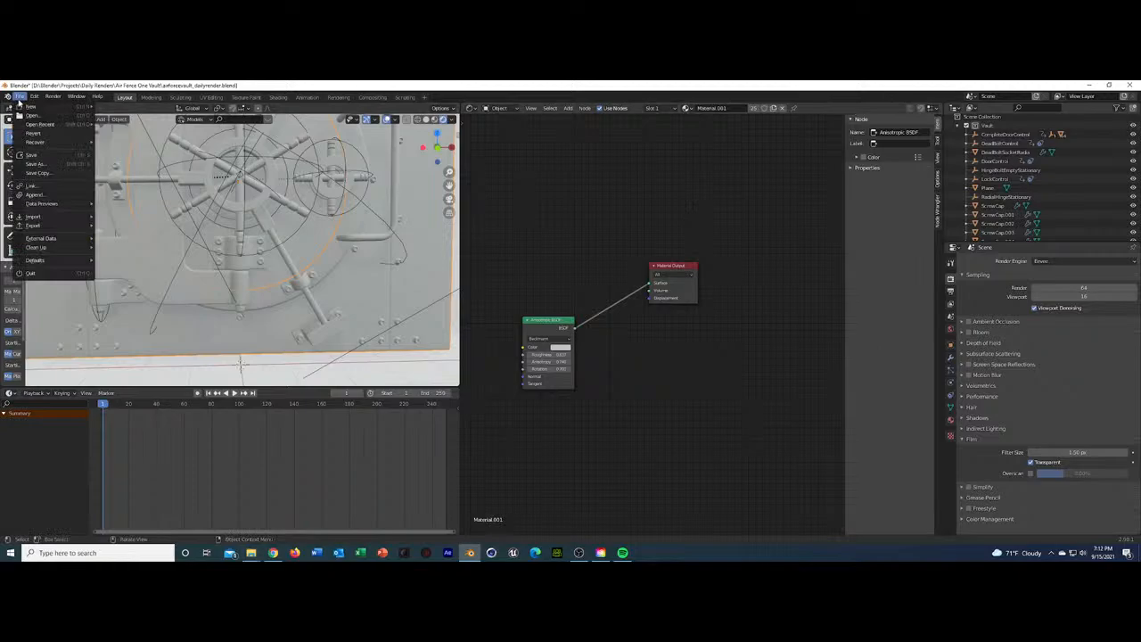
pyautogui.click(34, 195)
pyautogui.click(375, 300)
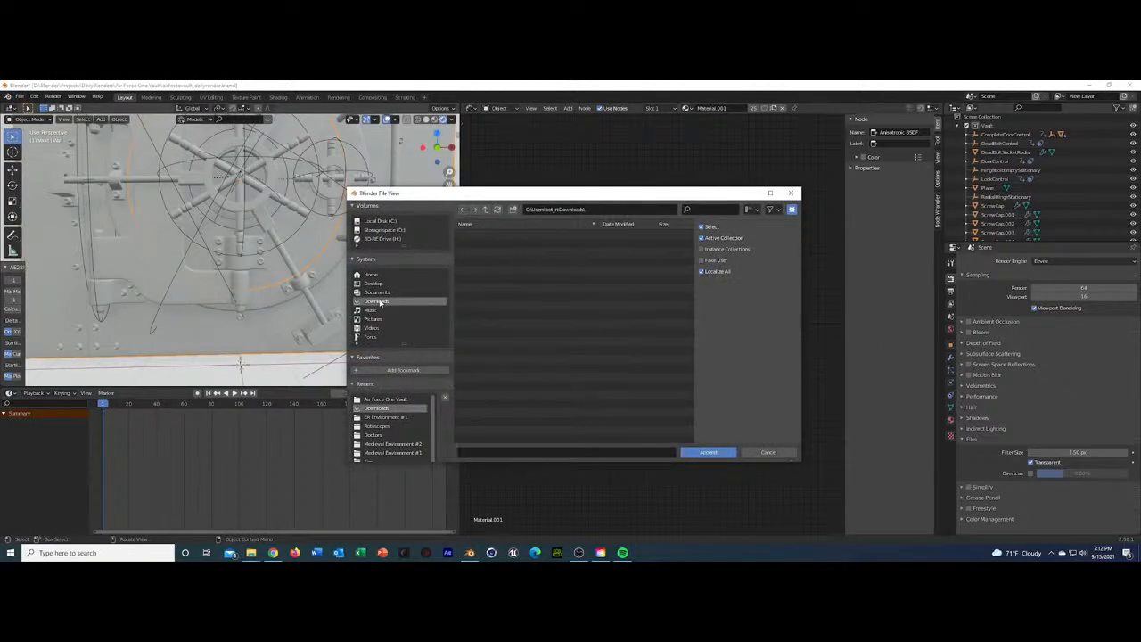
pyautogui.scroll(-10, 525, 375)
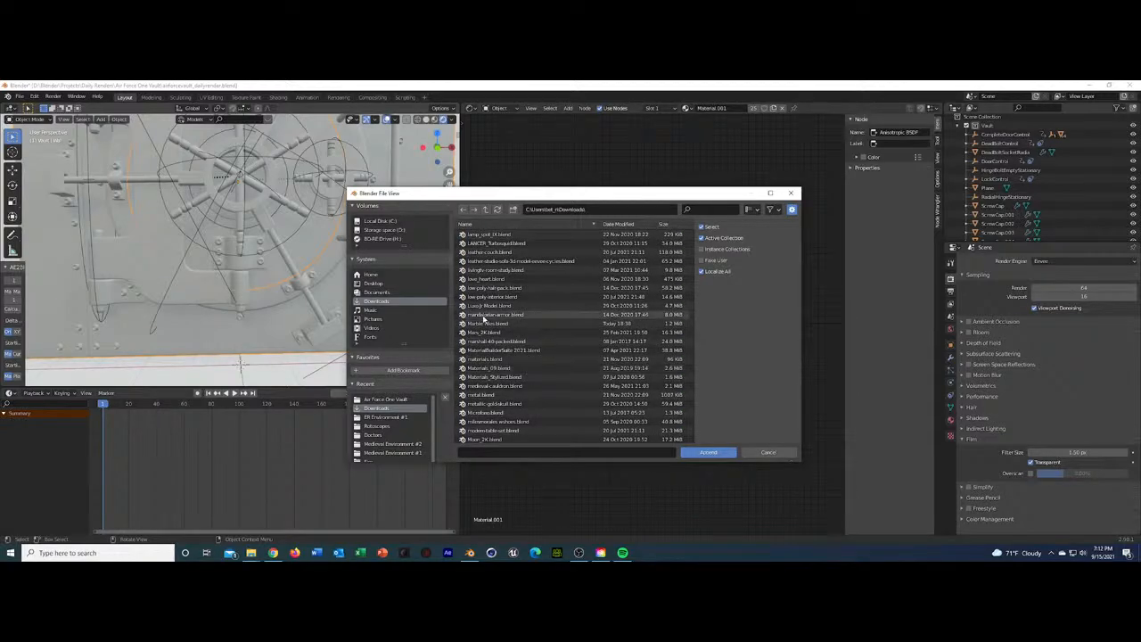
pyautogui.click(497, 395)
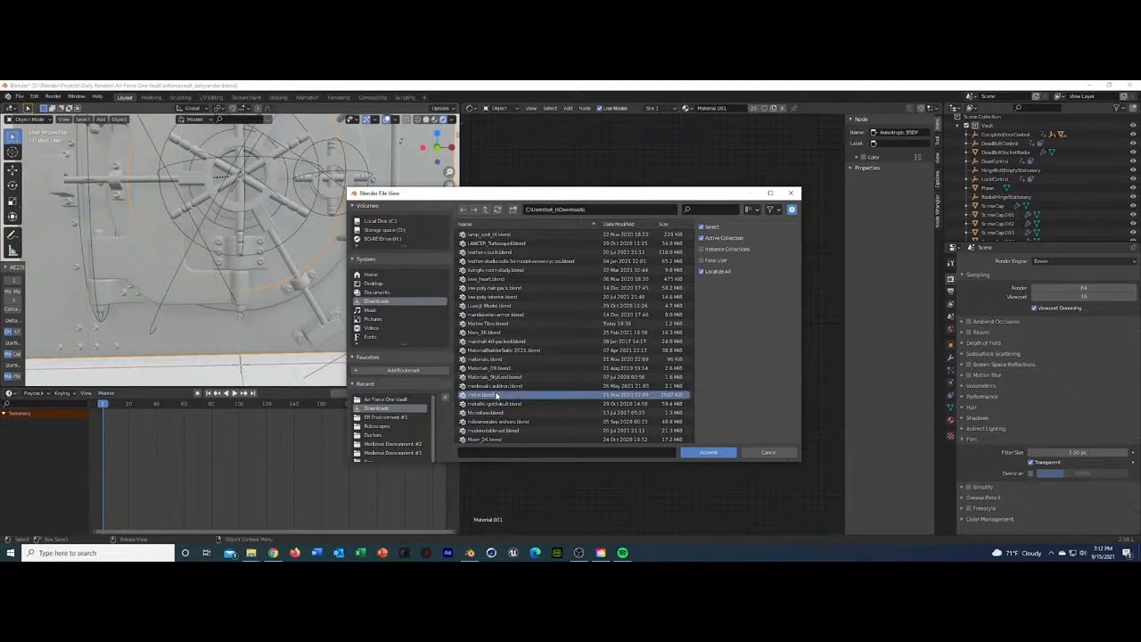
pyautogui.click(719, 454)
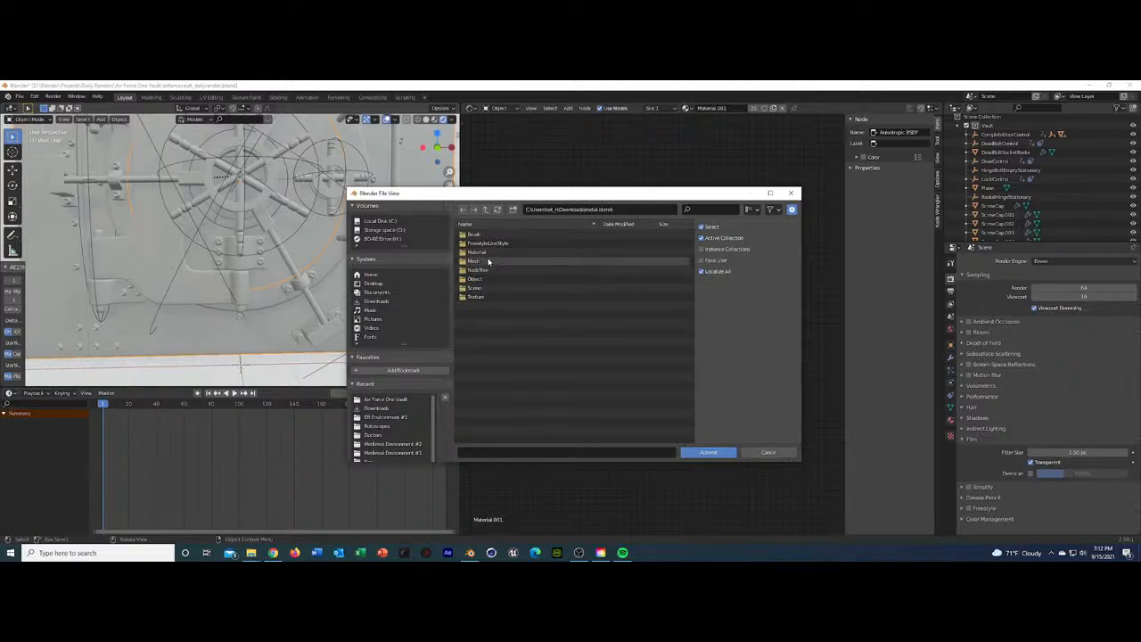
pyautogui.doubleClick(477, 253)
pyautogui.press('a')
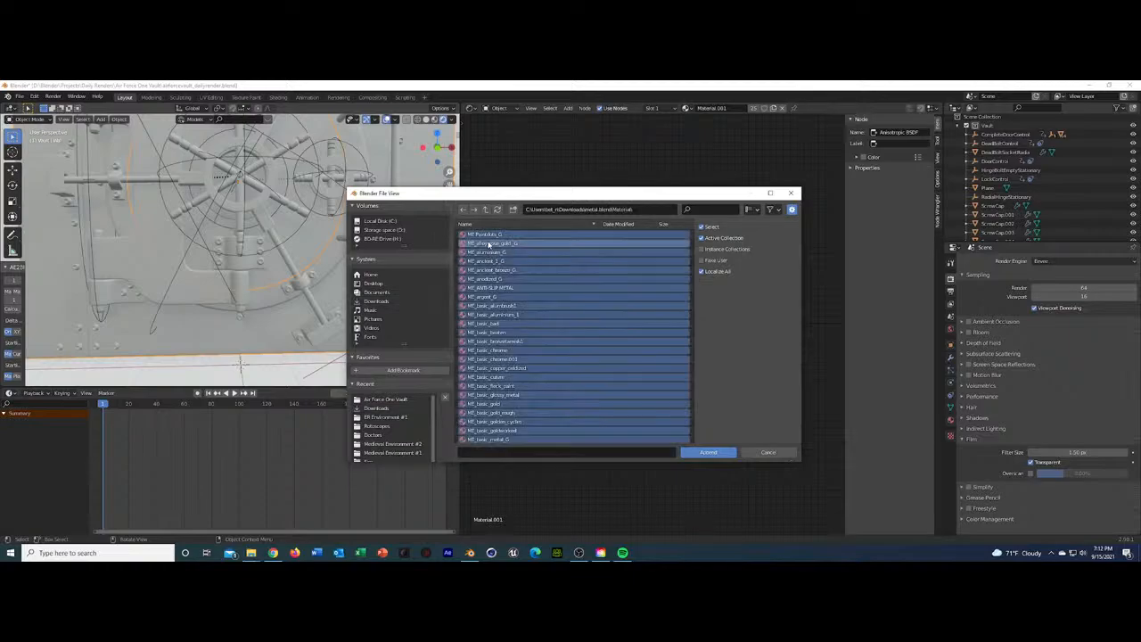
pyautogui.click(701, 454)
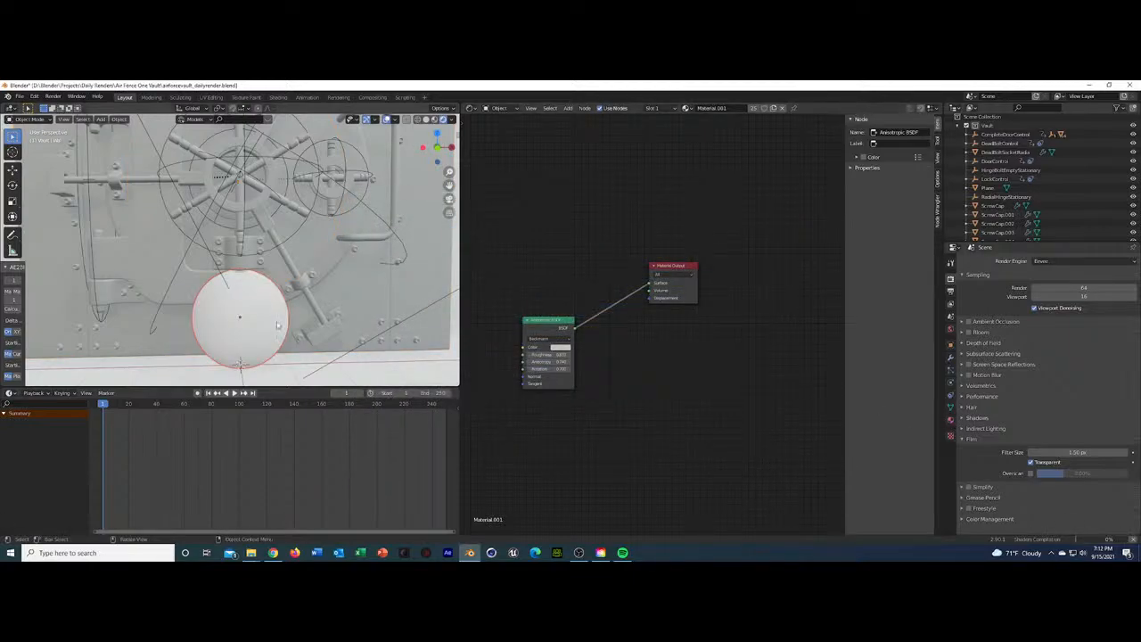
pyautogui.press('x')
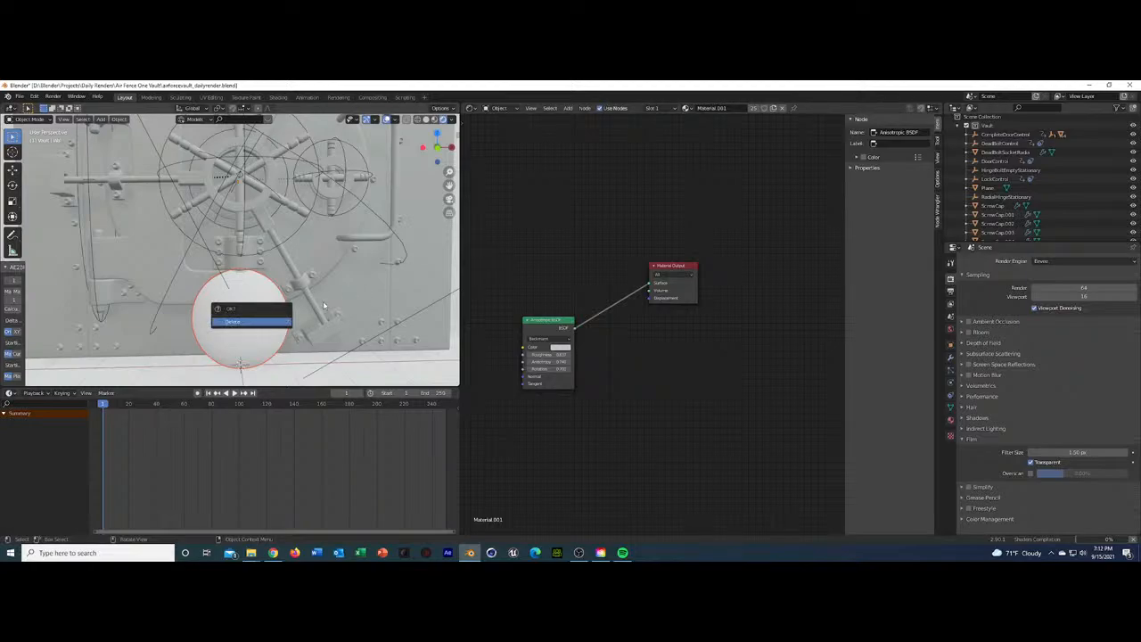
pyautogui.press('Return')
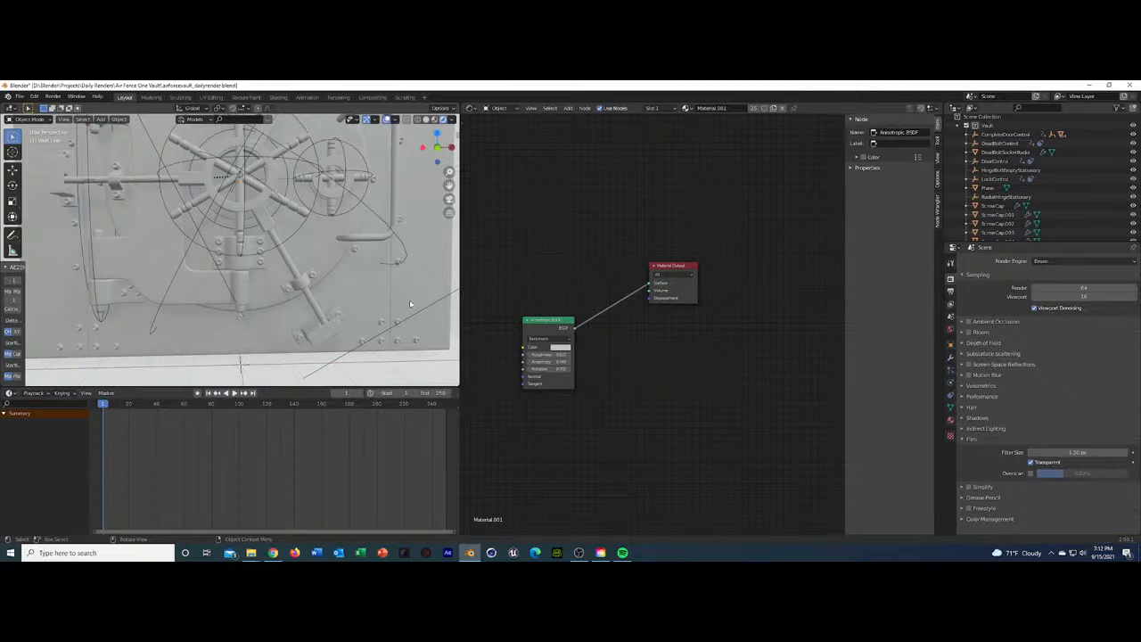
# Assign the ME_ANTI-SLIP METAL material to the square wall panel around the vault door.
pyautogui.click(951, 420)
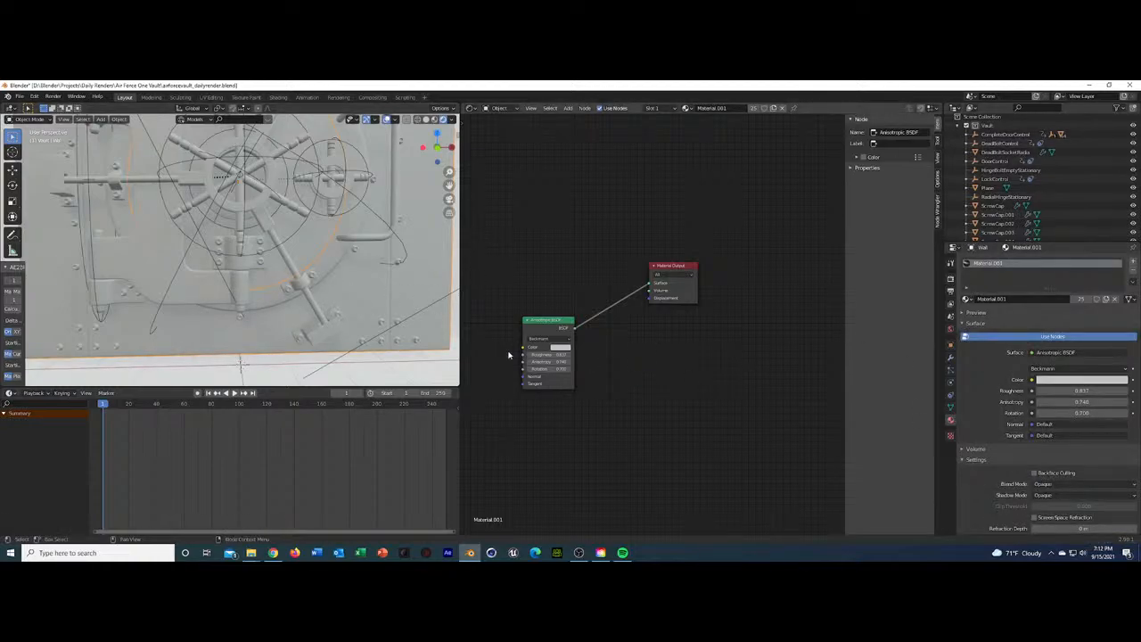
pyautogui.moveTo(641, 298); pyautogui.dragTo(594, 309, button='middle')
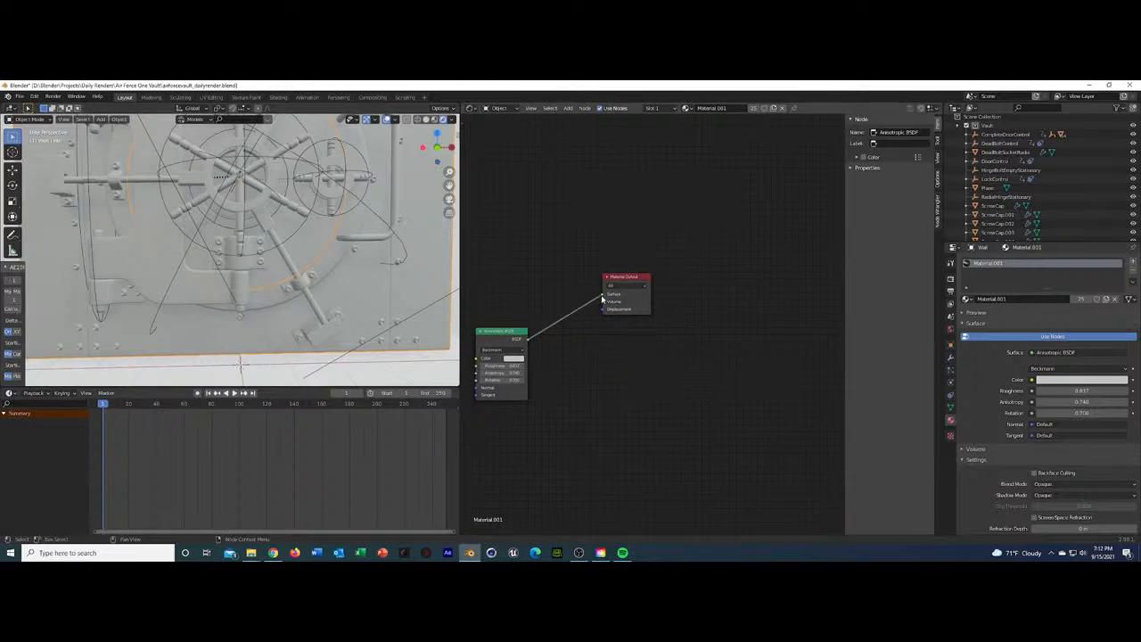
pyautogui.click(967, 299)
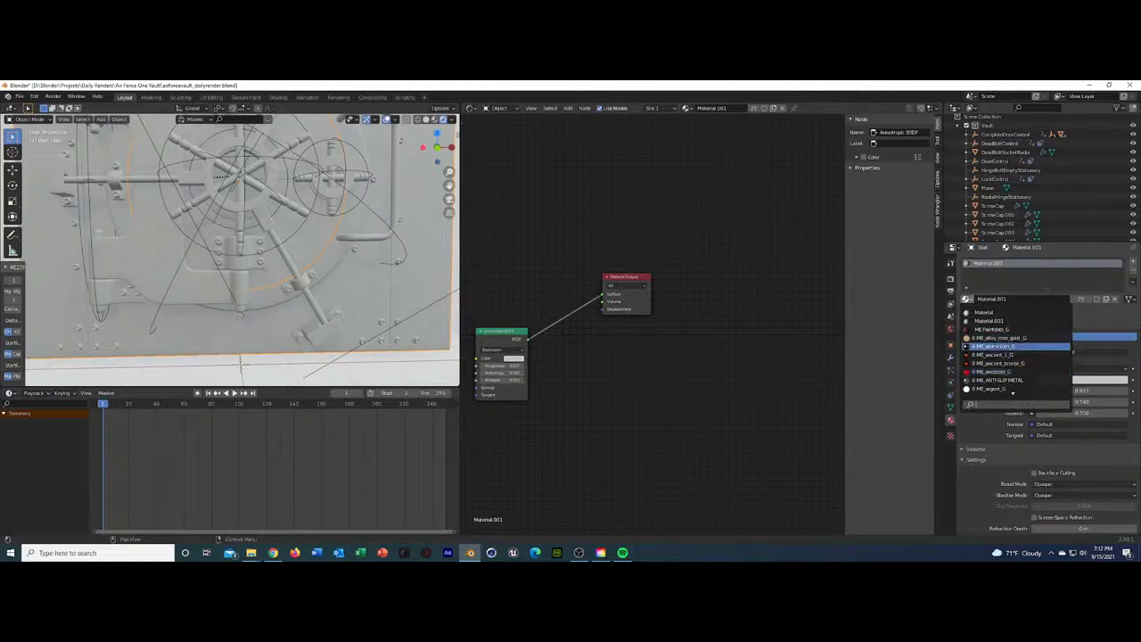
pyautogui.click(992, 380)
pyautogui.scroll(-2, 267, 211)
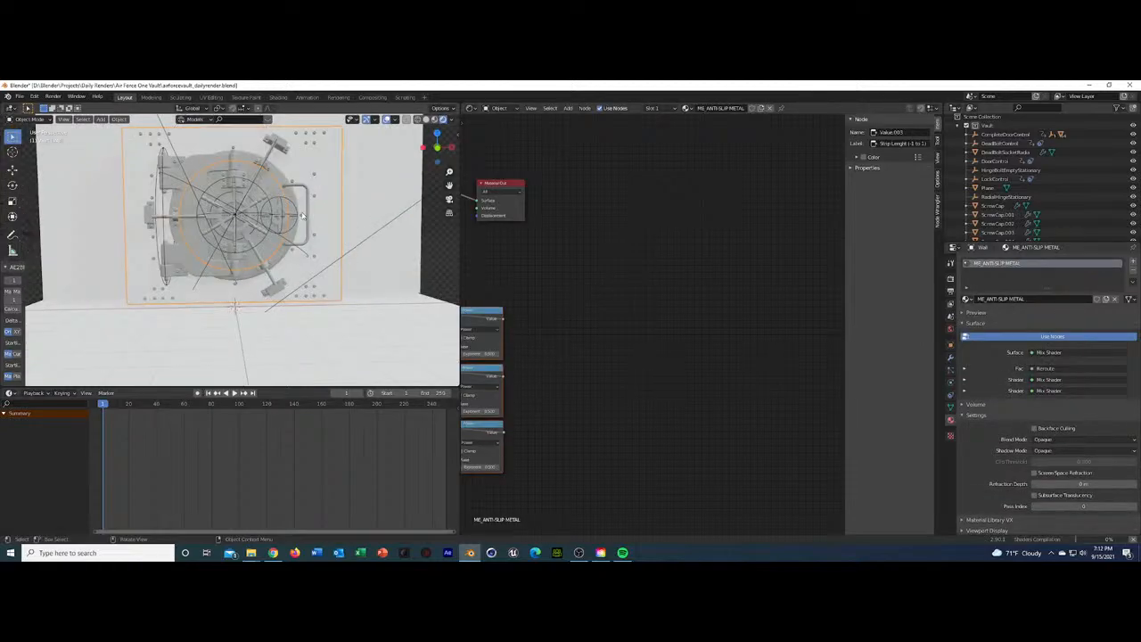
pyautogui.scroll(1, 303, 216)
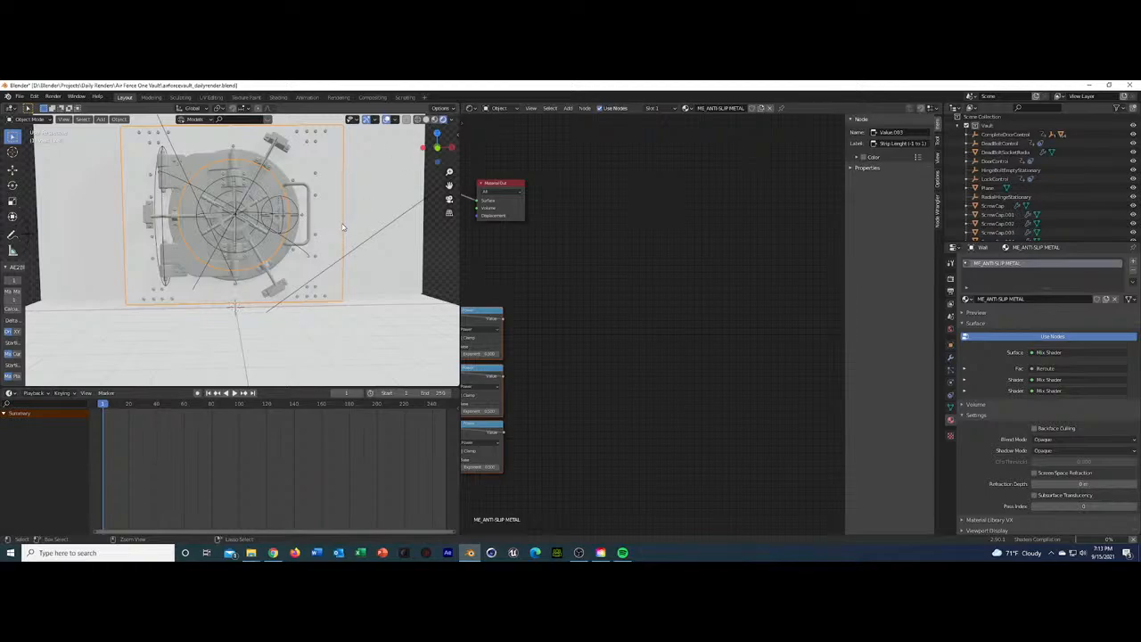
# Undo the anti-slip metal assignment and assign ME_basic_chrome.001 to the square wall panel around the vault door.
pyautogui.hotkey('ctrl', 'z')
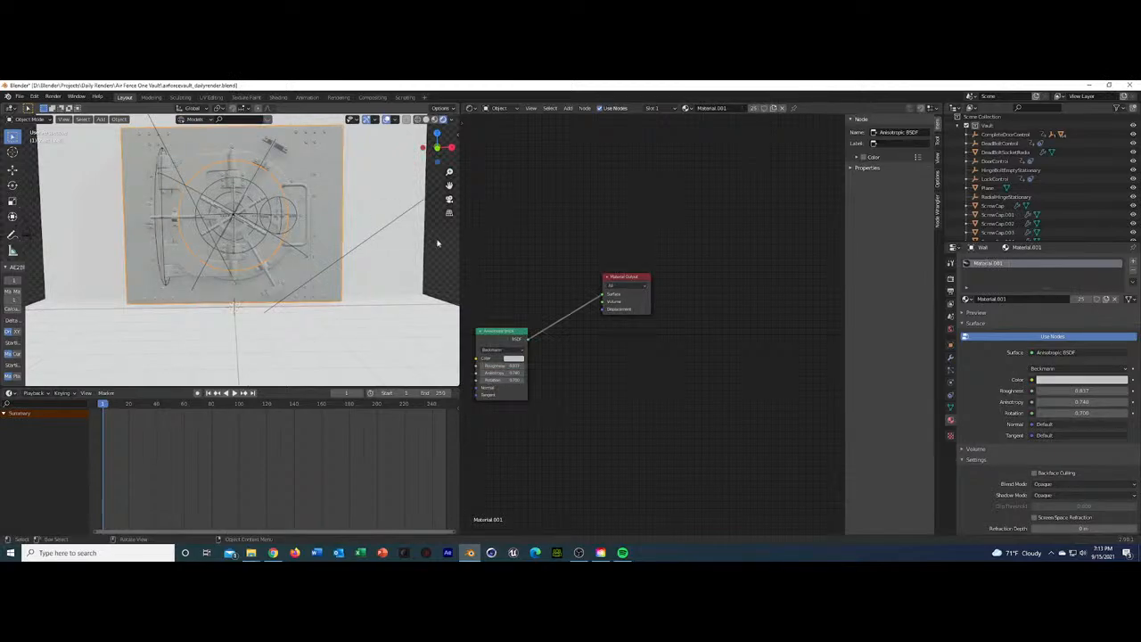
pyautogui.click(967, 300)
pyautogui.scroll(-5, 1013, 375)
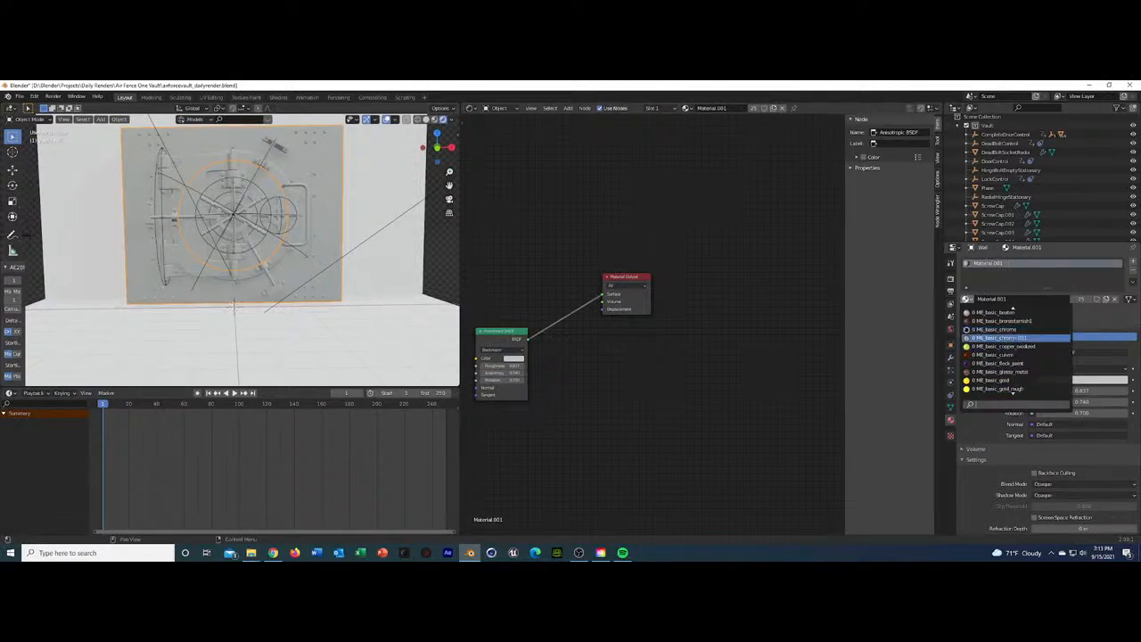
pyautogui.click(1018, 339)
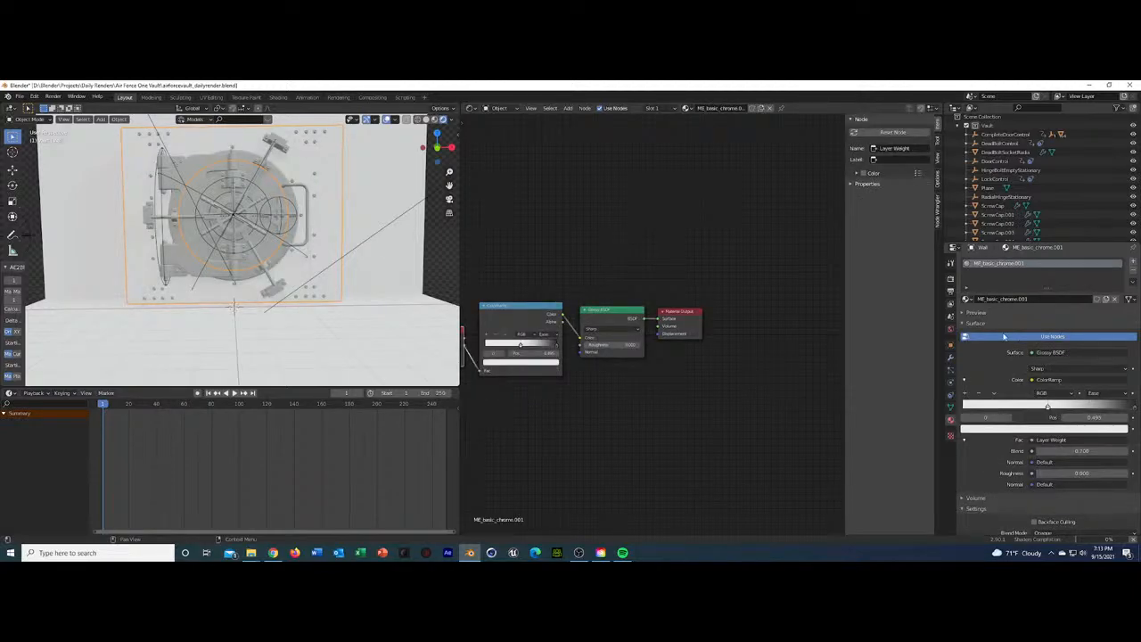
pyautogui.moveTo(353, 248); pyautogui.dragTo(331, 261, button='middle')
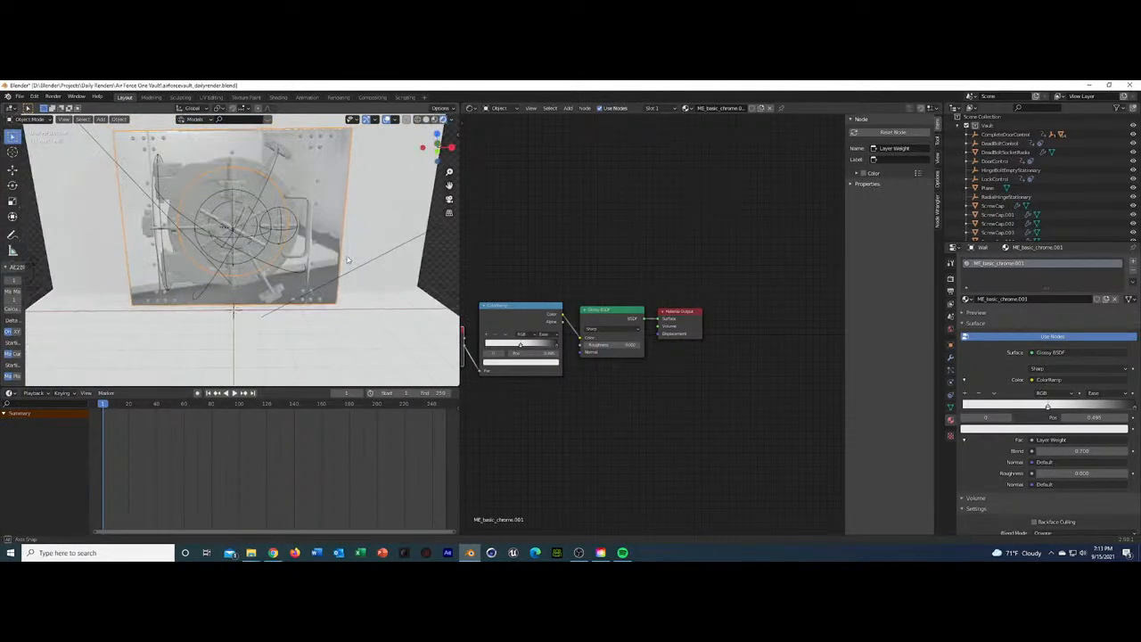
# Open the reference image Vault2_newblog from the Air Force One Vault folder.
pyautogui.moveTo(251, 553)
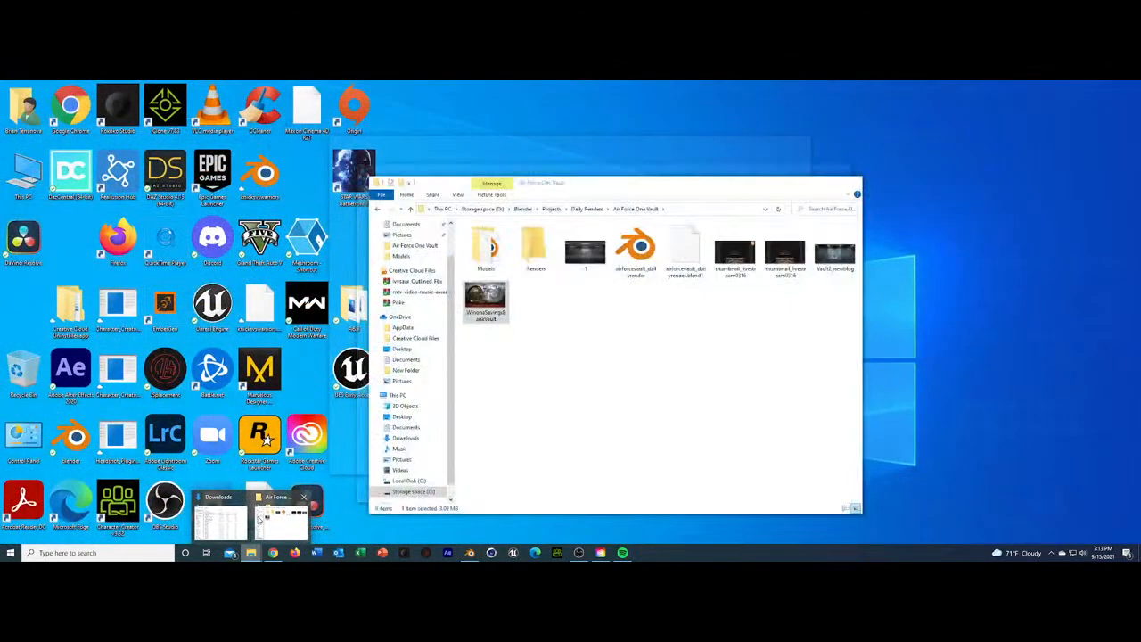
pyautogui.click(261, 518)
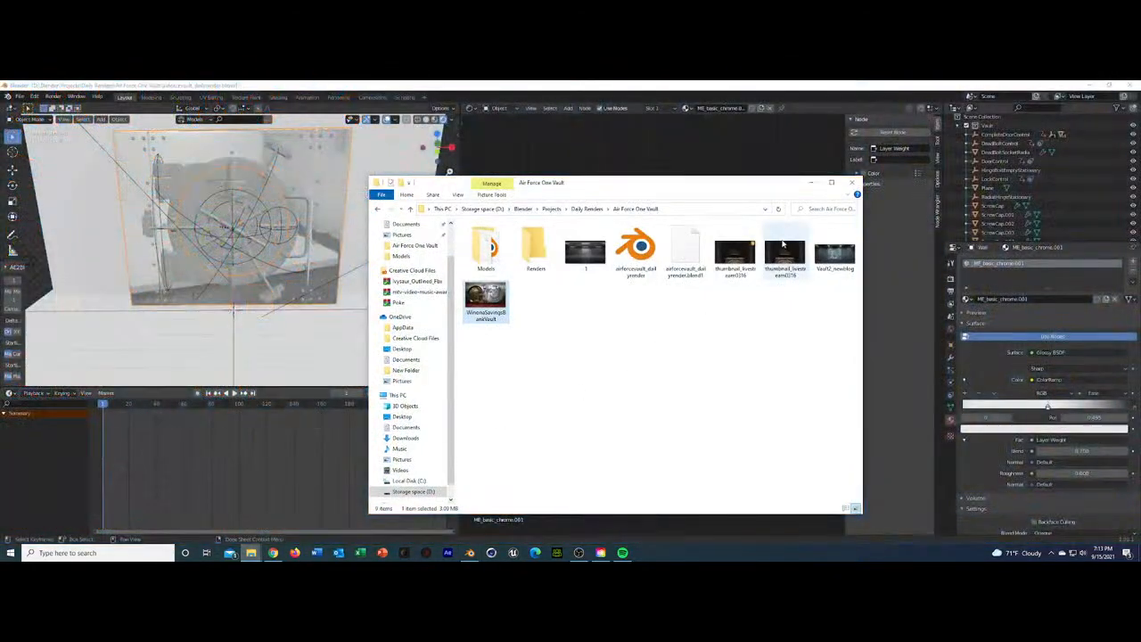
pyautogui.doubleClick(835, 254)
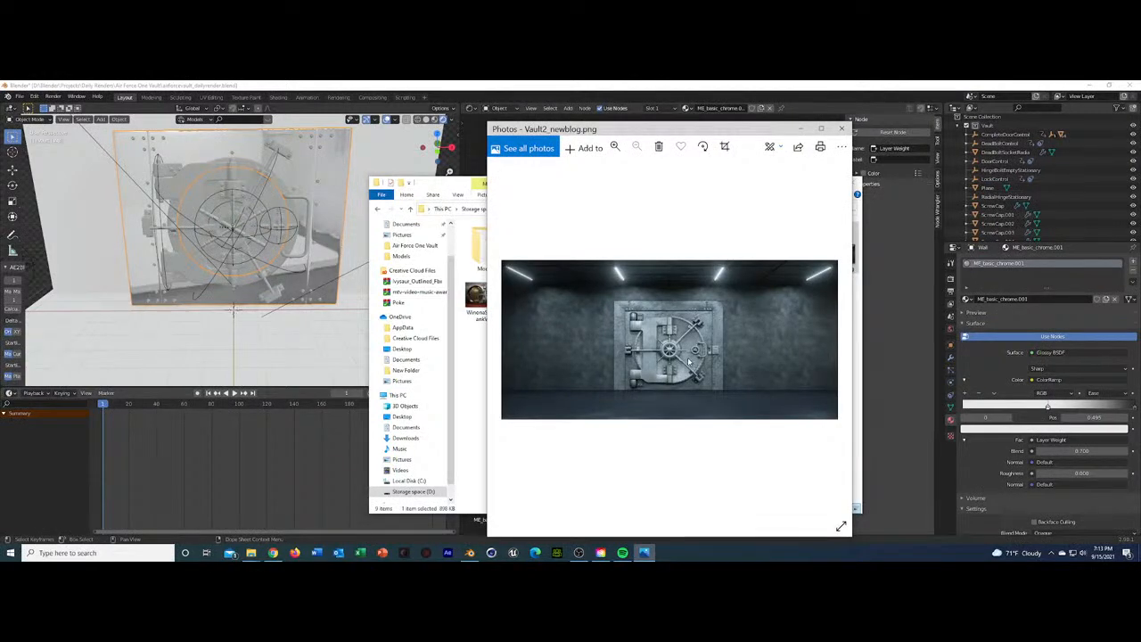
# Return to Blender and undo the chrome material assignment on the wall panel.
pyautogui.click(225, 258)
pyautogui.click(363, 229)
pyautogui.click(363, 228)
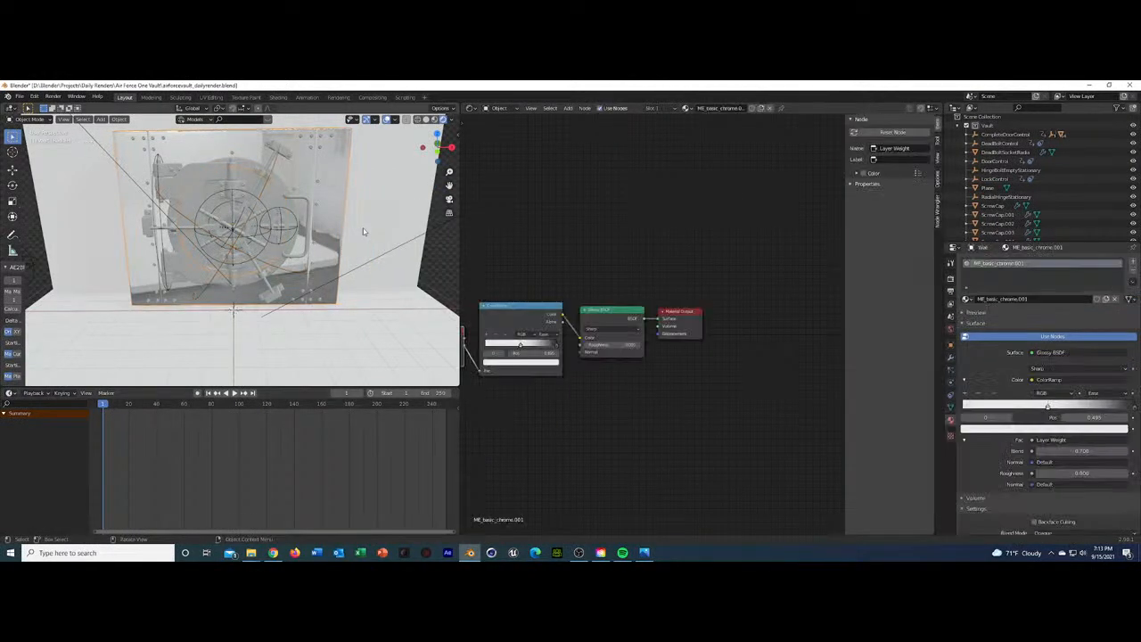
pyautogui.click(363, 228)
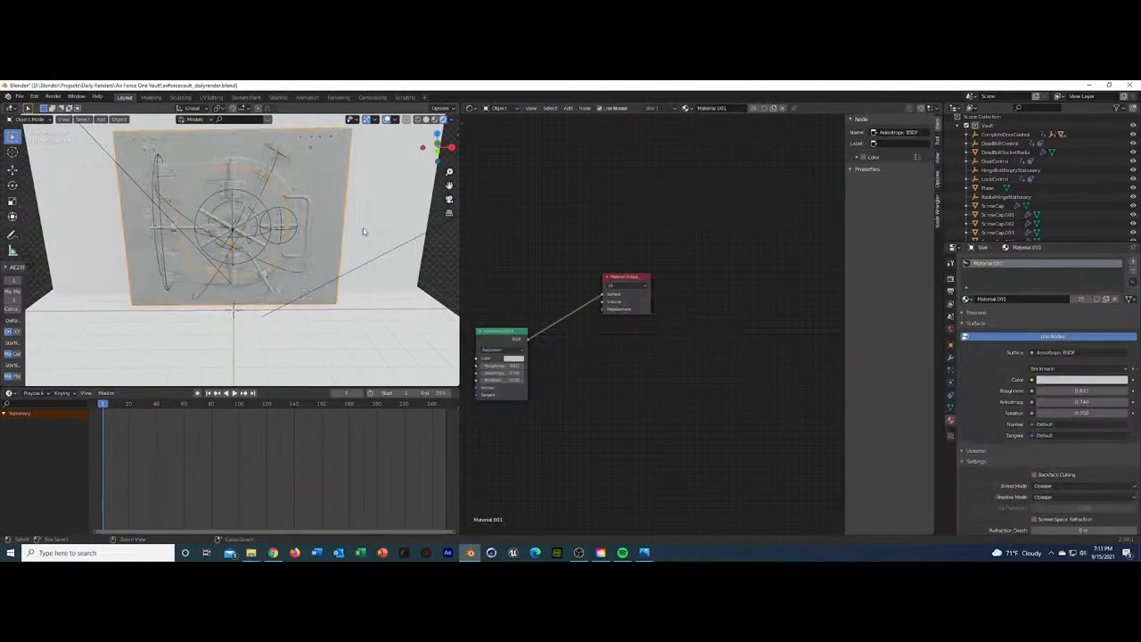
# Launch Quixel Bridge from the desktop and return to Blender while it loads.
pyautogui.click(1089, 85)
pyautogui.click(212, 501)
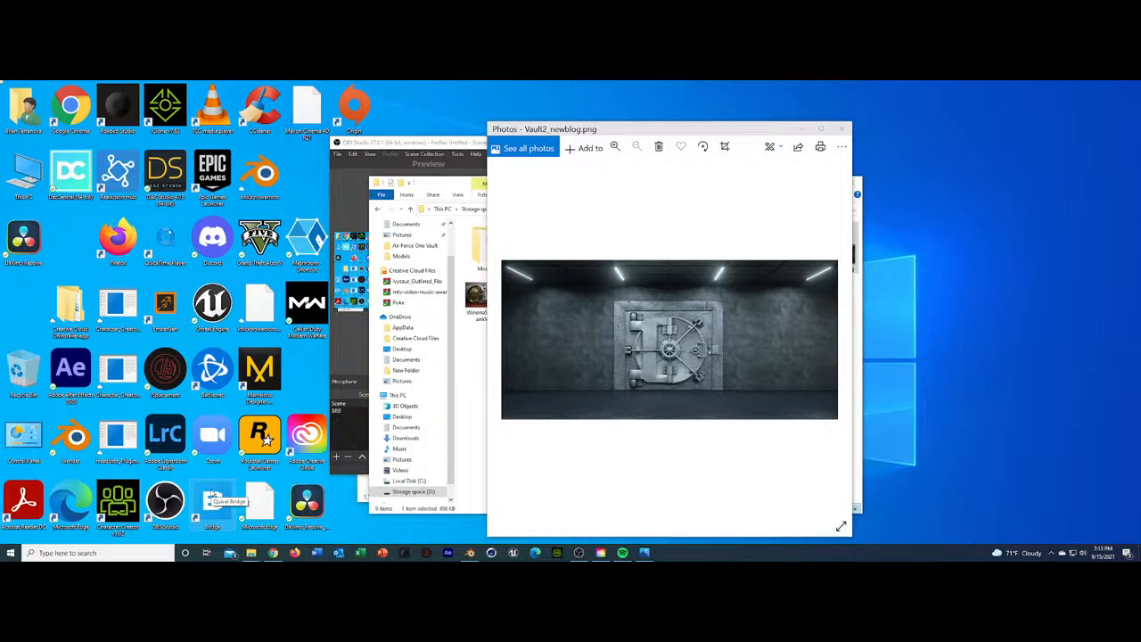
pyautogui.click(471, 553)
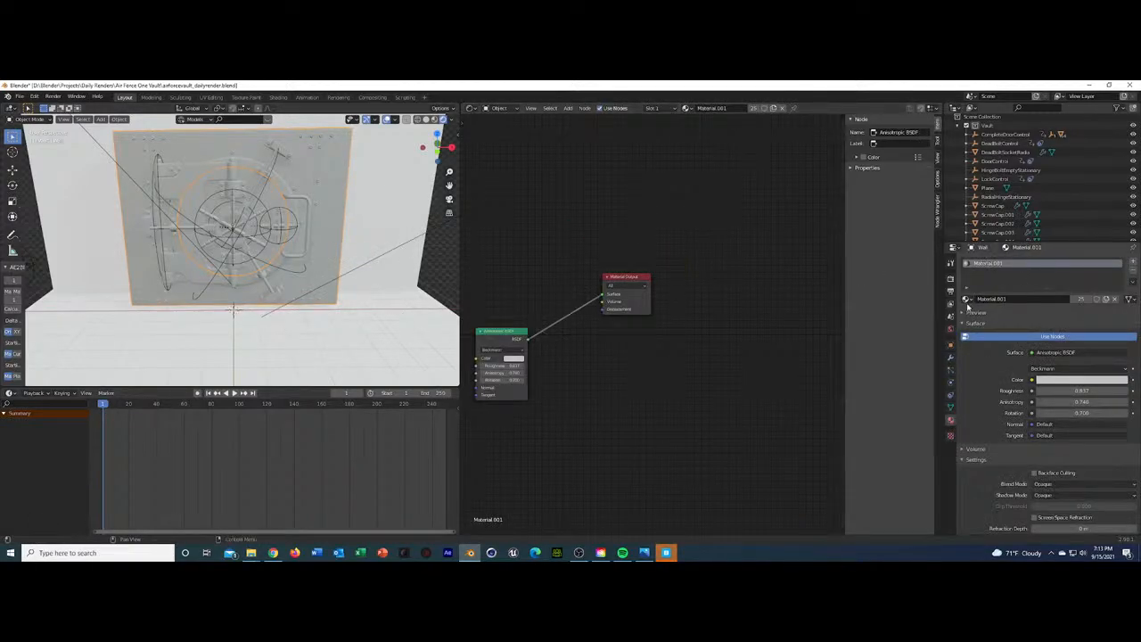
# Assign the ME_basic_scratched material to the square wall panel and inspect its surface up close.
pyautogui.click(966, 299)
pyautogui.scroll(-3, 1008, 375)
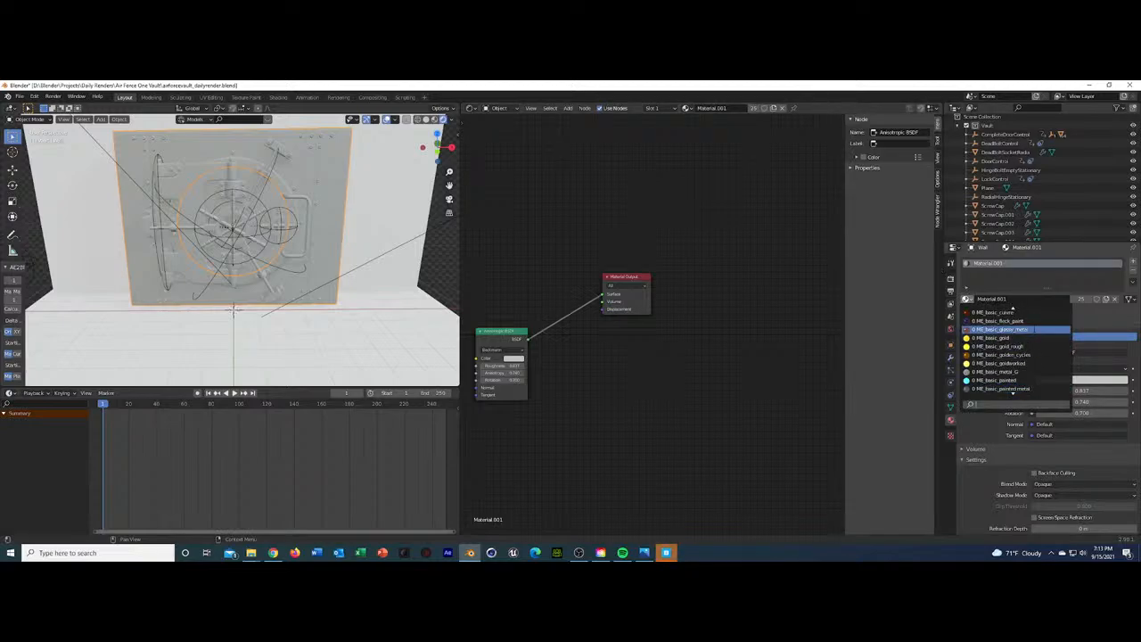
pyautogui.scroll(-2, 1017, 383)
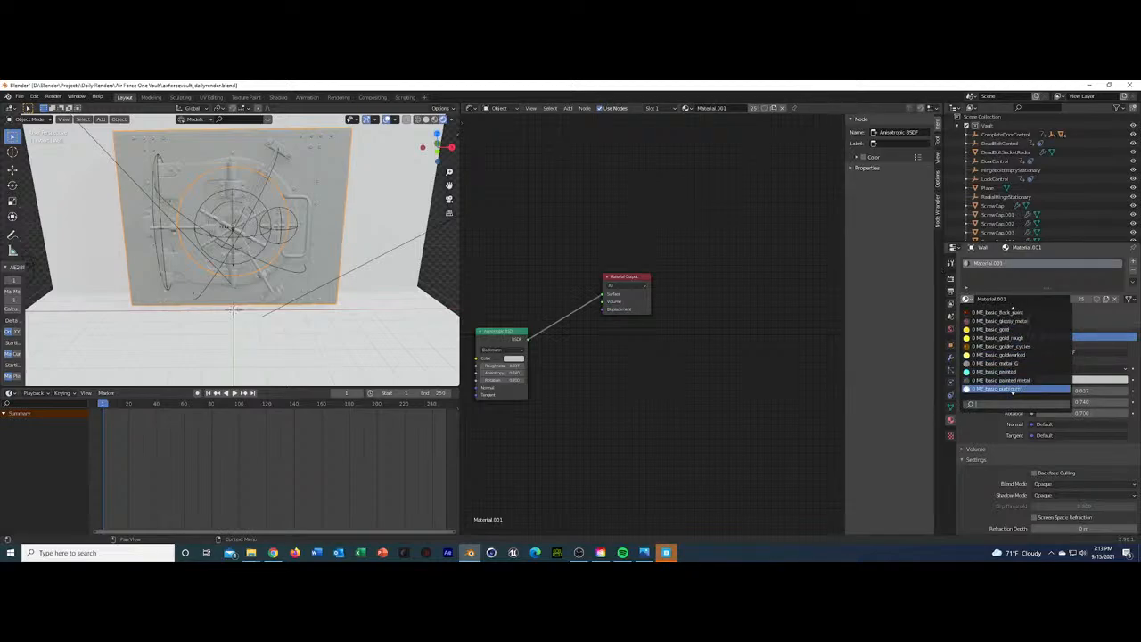
pyautogui.click(1016, 388)
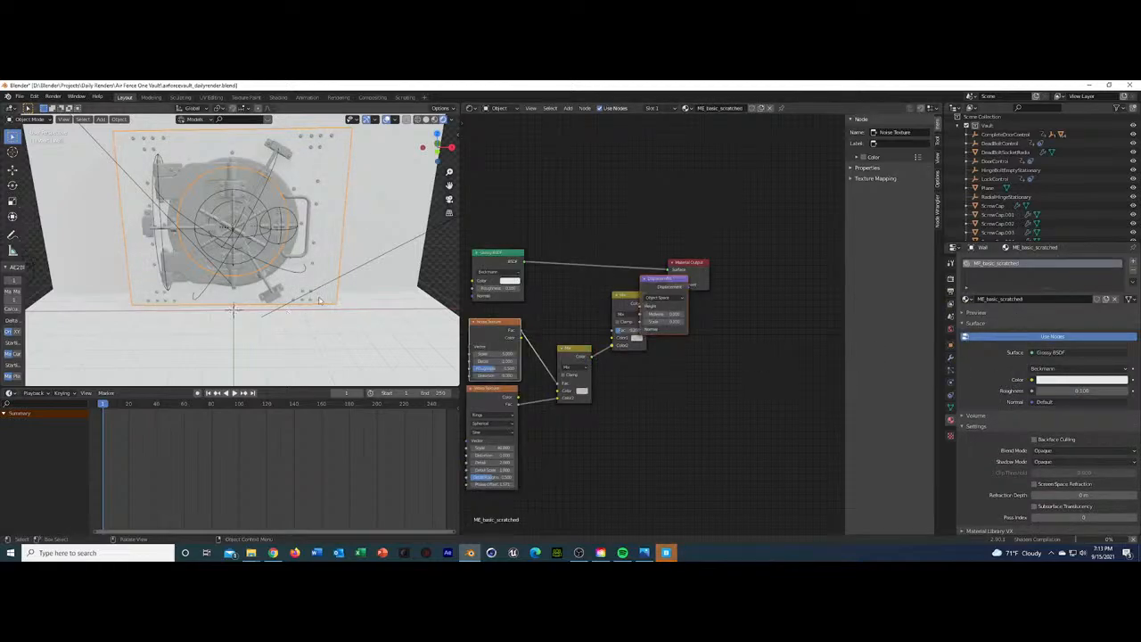
pyautogui.moveTo(295, 280); pyautogui.dragTo(267, 273, button='middle')
pyautogui.scroll(6, 268, 276)
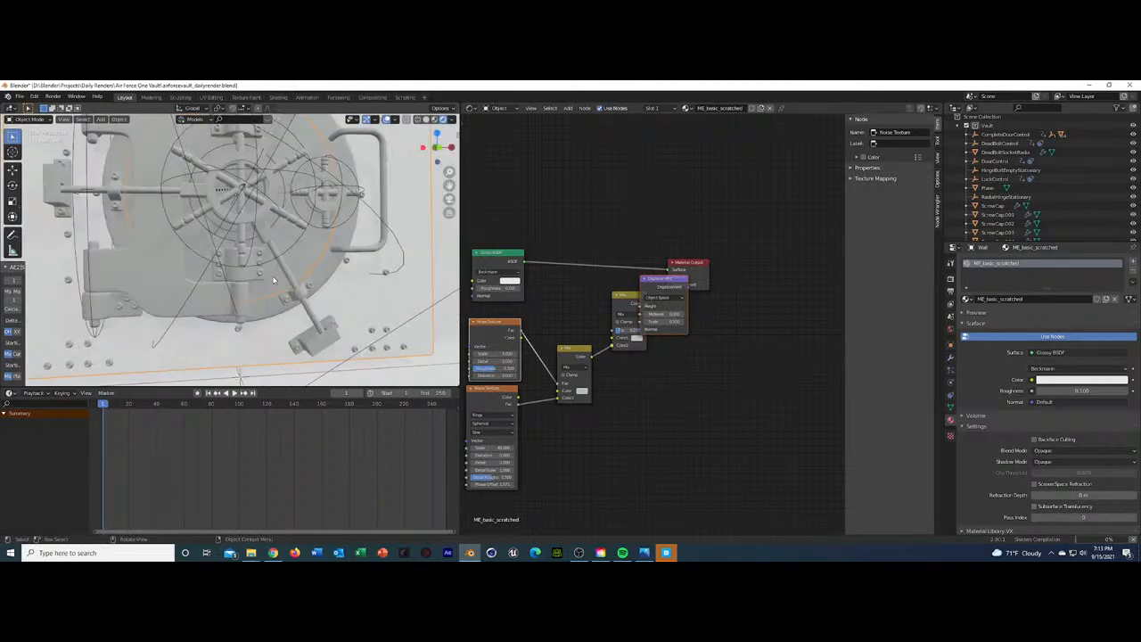
pyautogui.moveTo(292, 294); pyautogui.dragTo(259, 293, button='middle')
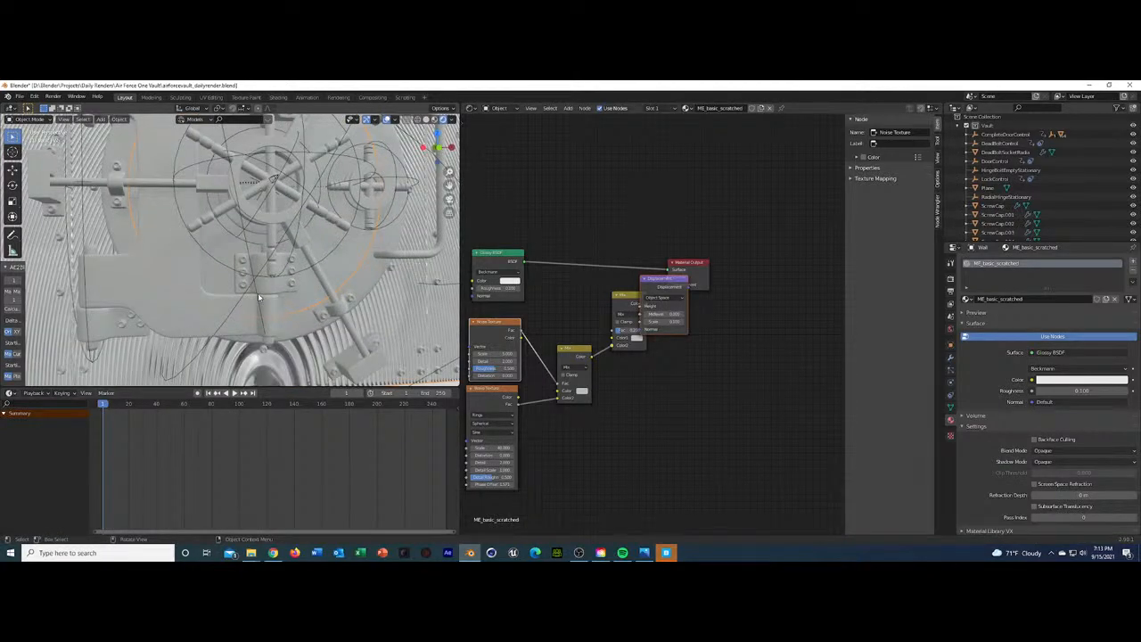
# Replace the wall panel's scratched material with ME_BRUSHED METAL and look over its node setup and rendered look.
pyautogui.click(969, 299)
pyautogui.scroll(-4, 1017, 384)
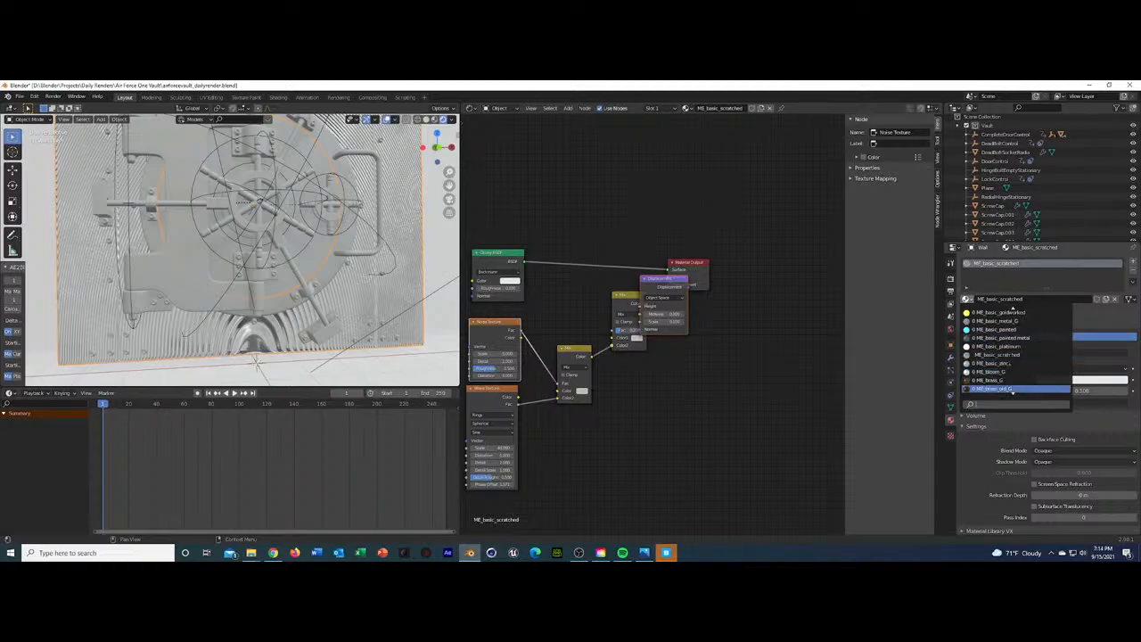
pyautogui.click(1016, 388)
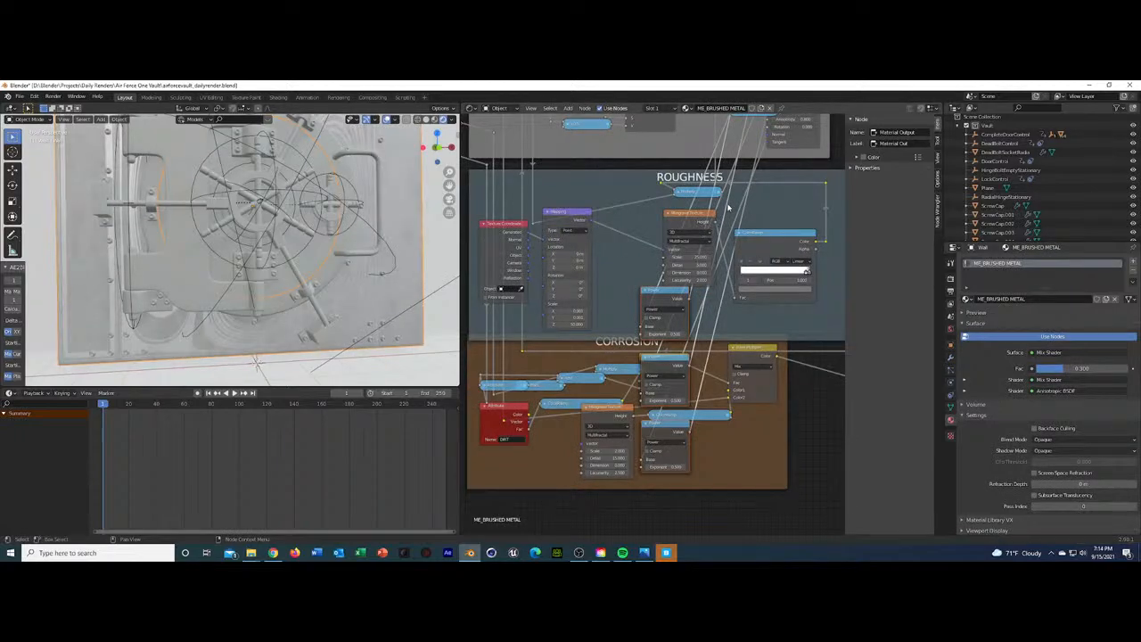
pyautogui.scroll(-3, 729, 197)
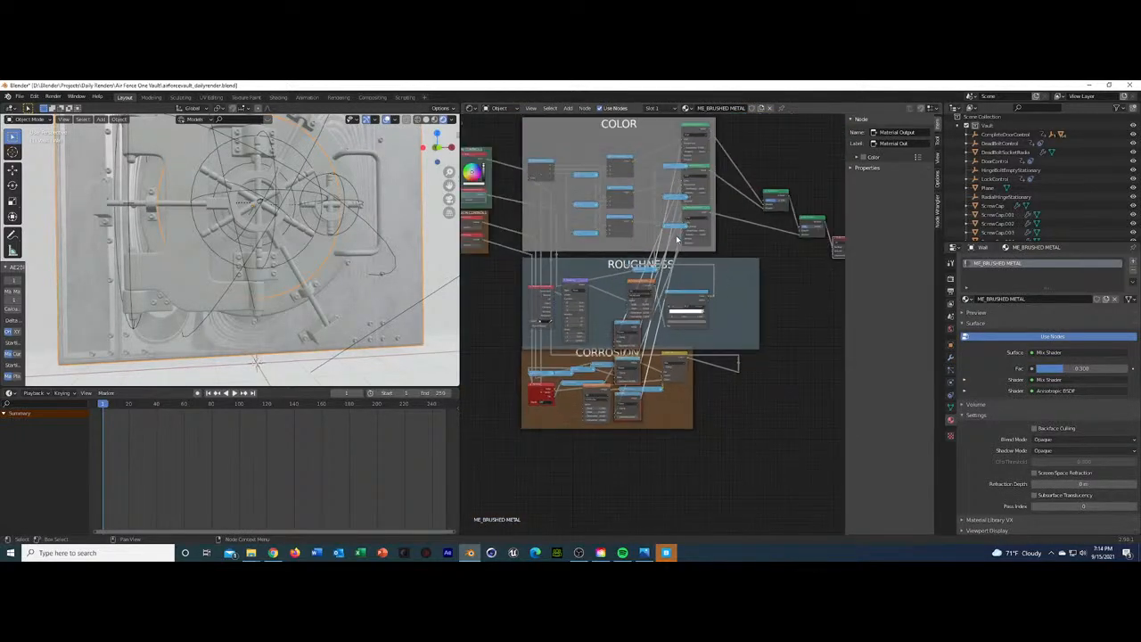
pyautogui.moveTo(722, 206); pyautogui.dragTo(767, 237, button='middle')
pyautogui.scroll(-3, 305, 231)
pyautogui.moveTo(294, 243); pyautogui.dragTo(267, 217, button='middle')
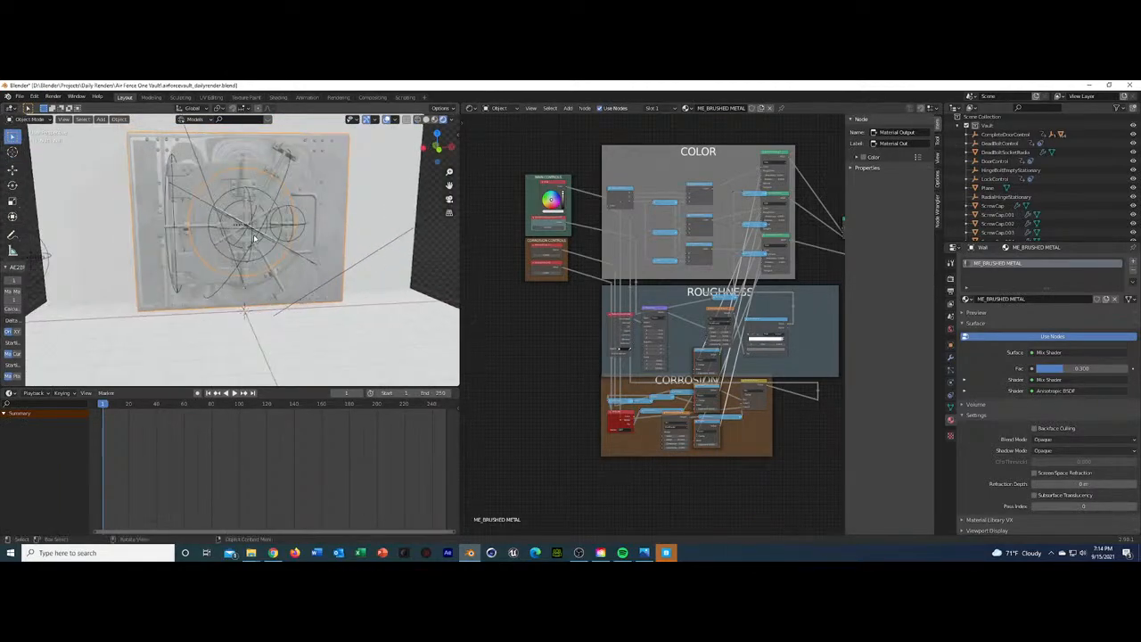
# Increase the Scale of the Musgrave Texture nodes in the brushed metal's Corrosion and Roughness frames.
pyautogui.scroll(4, 553, 310)
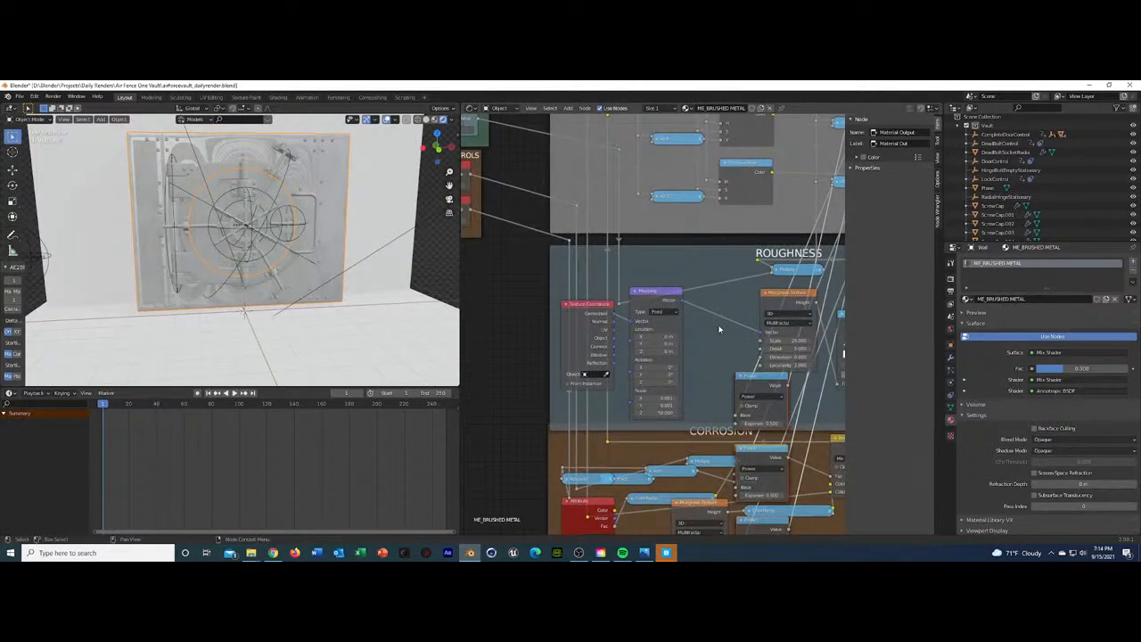
pyautogui.moveTo(721, 328); pyautogui.dragTo(642, 178, button='middle')
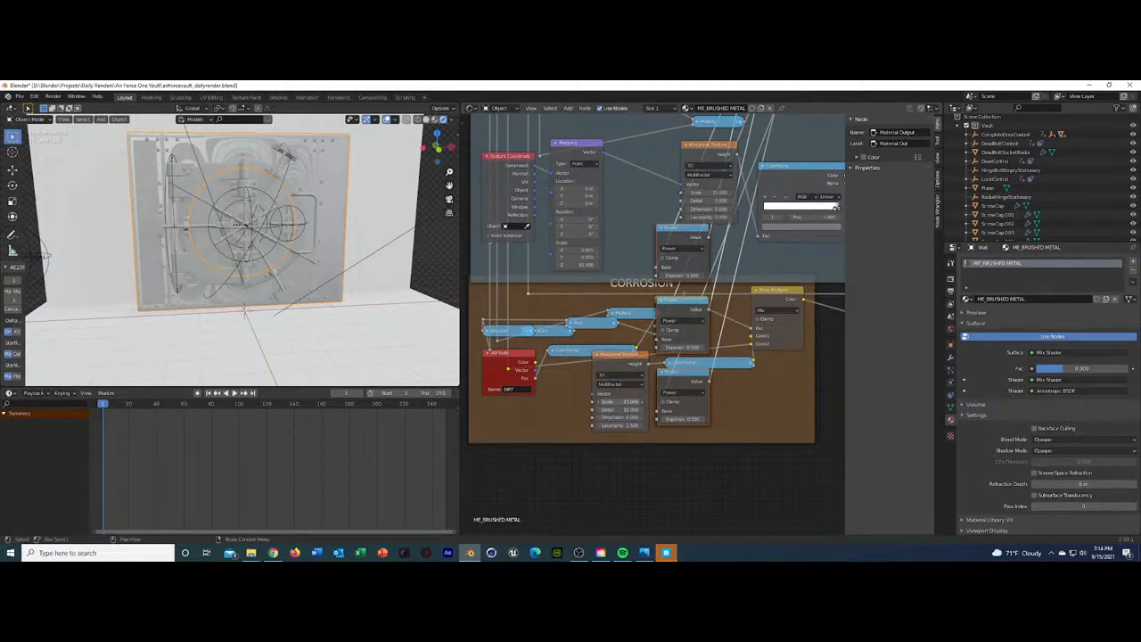
pyautogui.moveTo(628, 402); pyautogui.dragTo(639, 402)
pyautogui.moveTo(620, 219); pyautogui.dragTo(592, 308, button='middle')
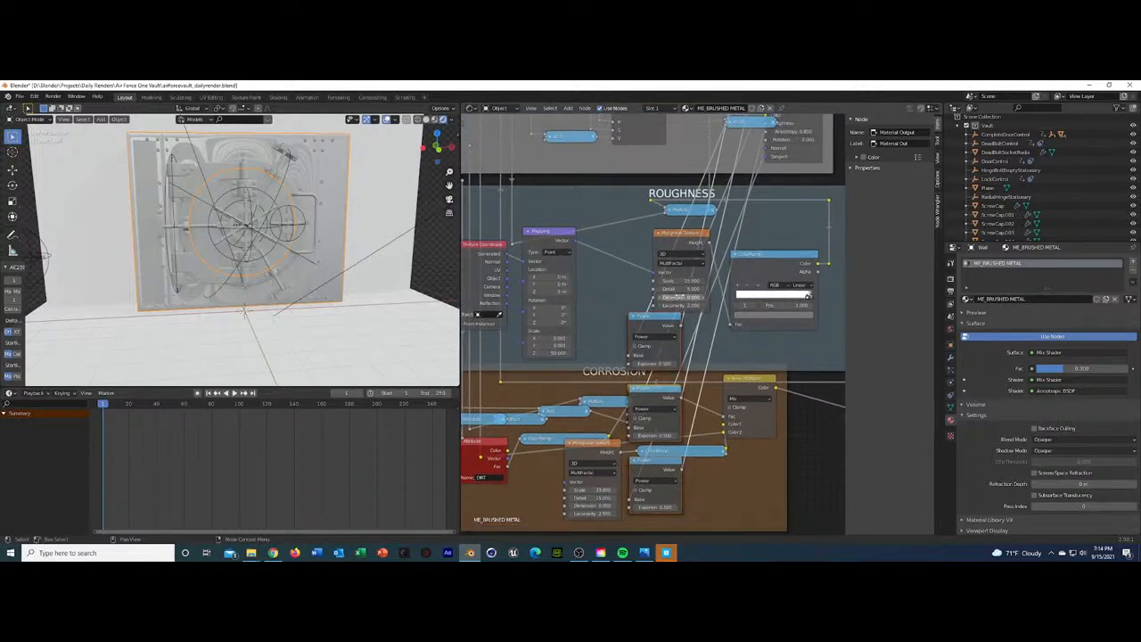
pyautogui.moveTo(682, 281); pyautogui.dragTo(702, 280)
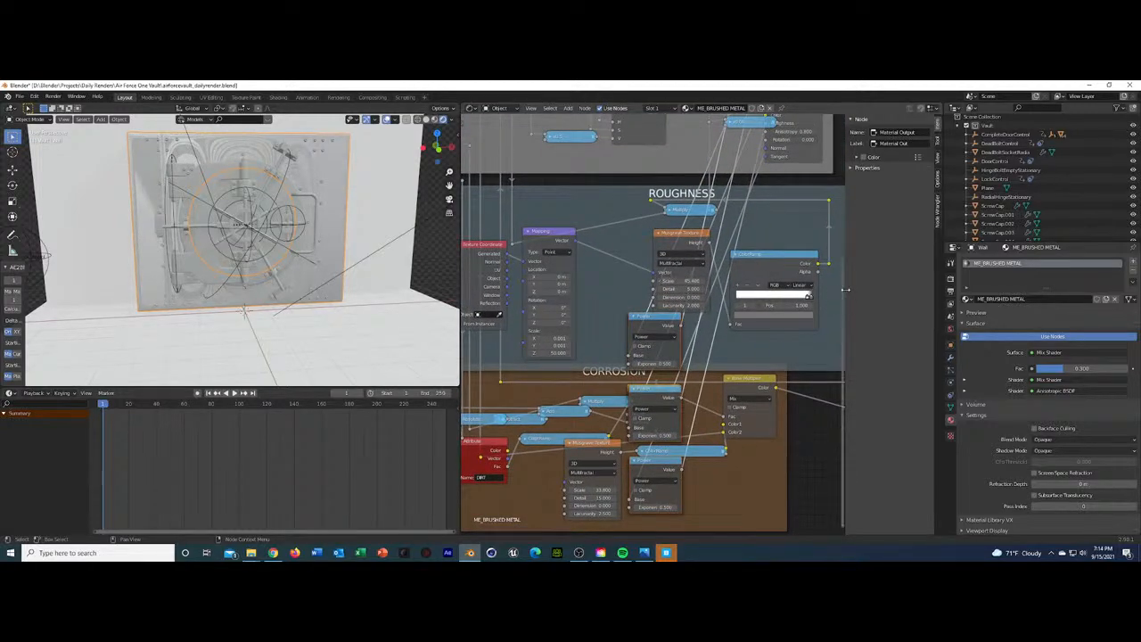
# Assign the ME_DENTED METAL material to the wall panel and check it up close.
pyautogui.click(966, 300)
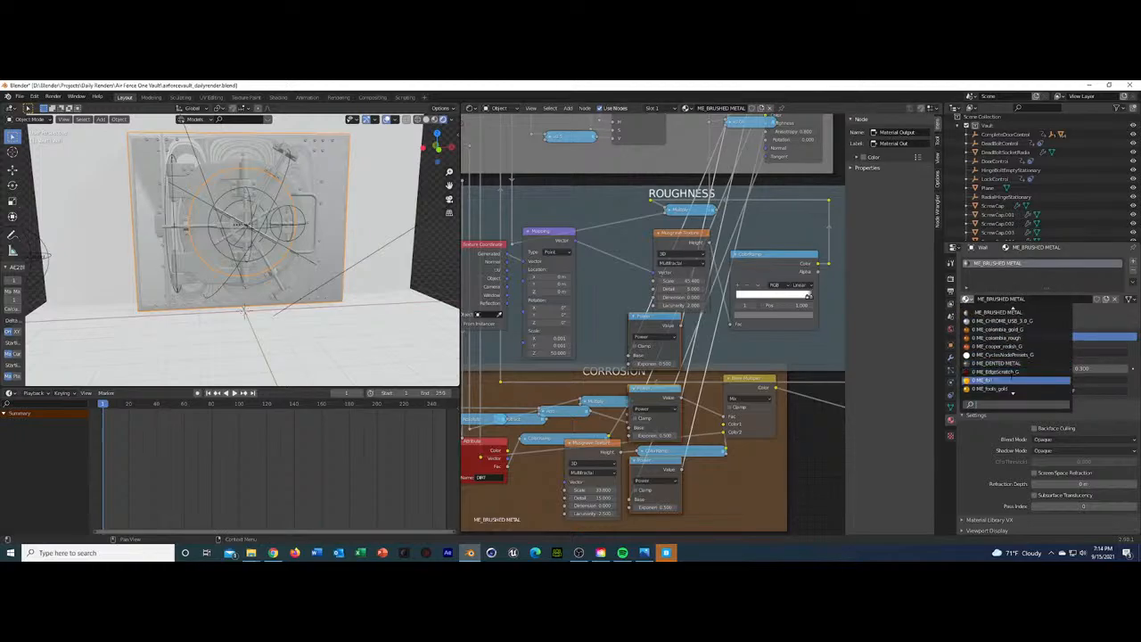
pyautogui.click(1019, 365)
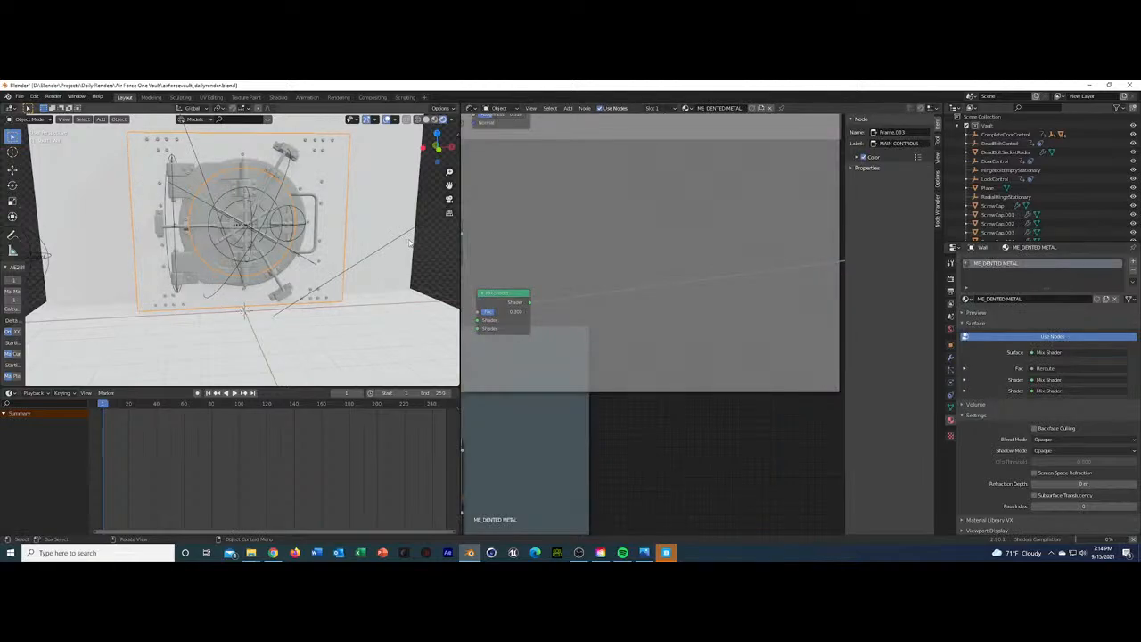
pyautogui.scroll(3, 382, 248)
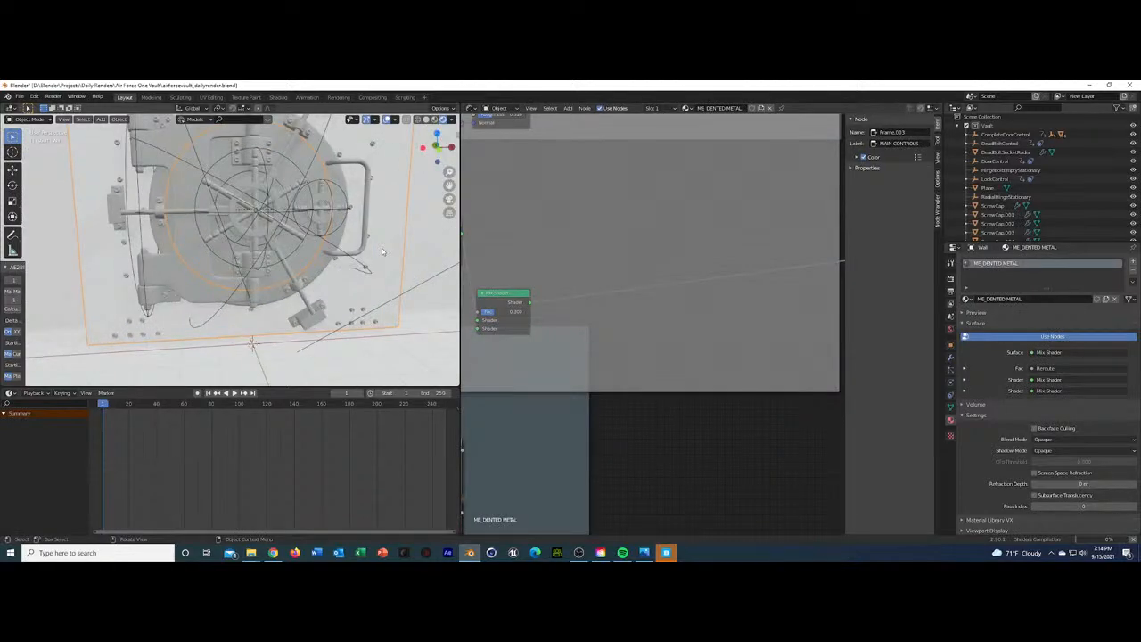
pyautogui.scroll(-3, 382, 247)
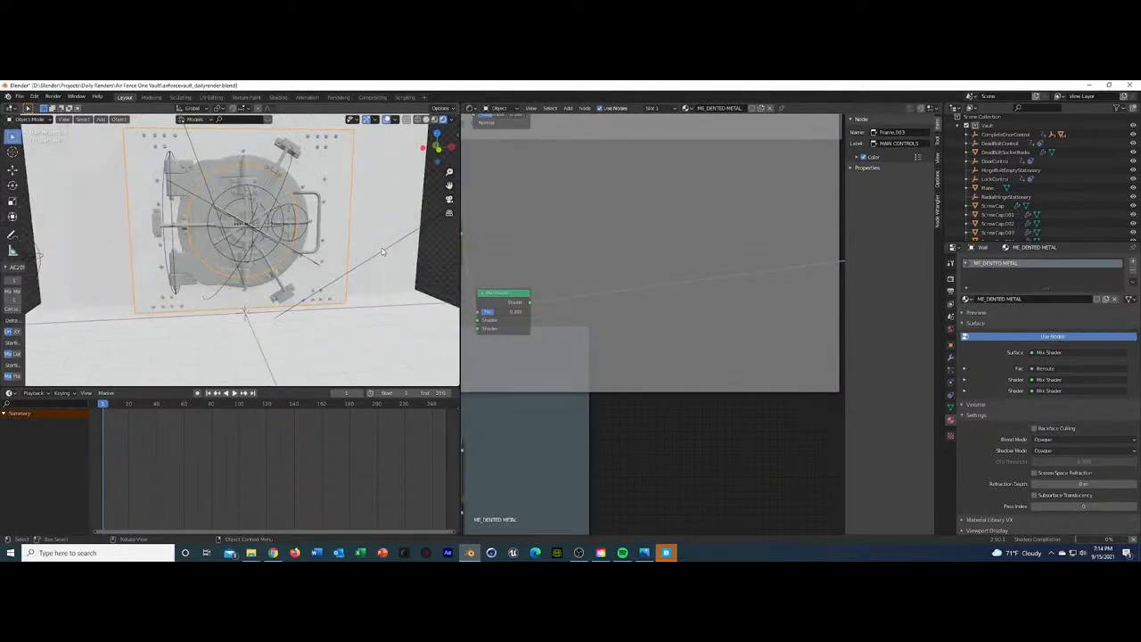
# Assign the ME_galvanized_steel material to the square wall panel around the vault door.
pyautogui.click(965, 300)
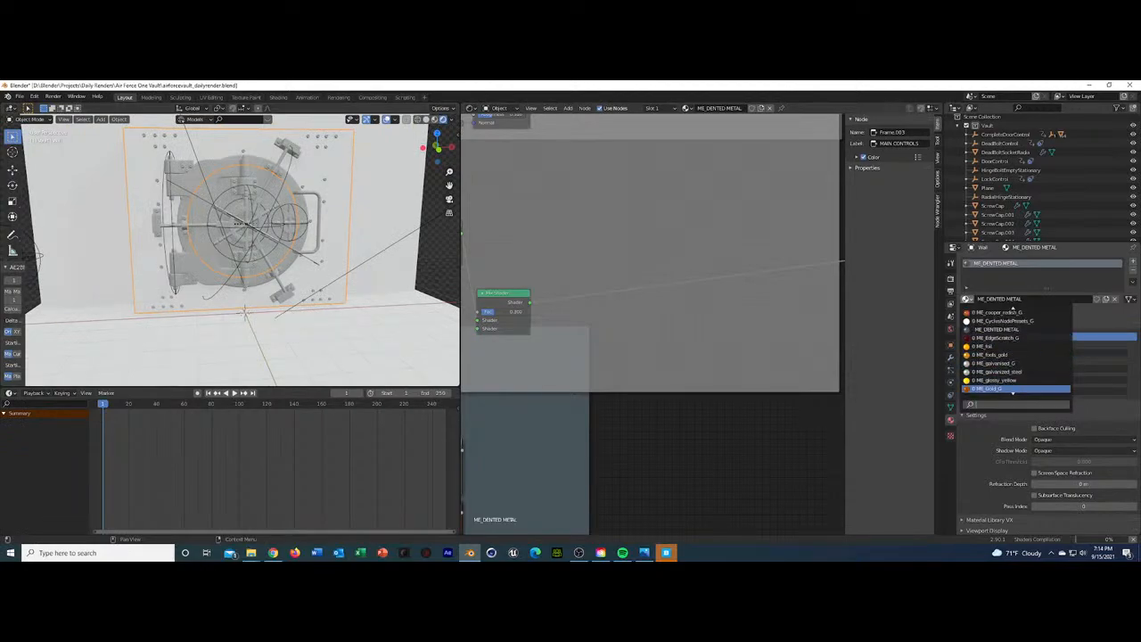
pyautogui.scroll(-4, 1013, 393)
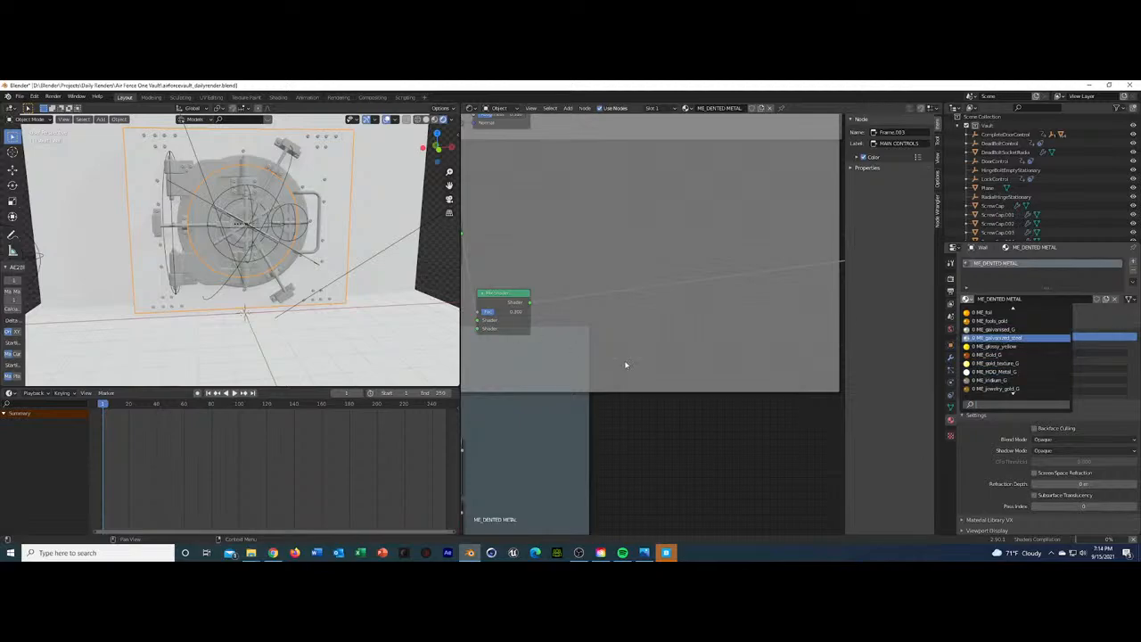
# Switch to Quixel Bridge and search its asset library for "metal".
pyautogui.click(660, 552)
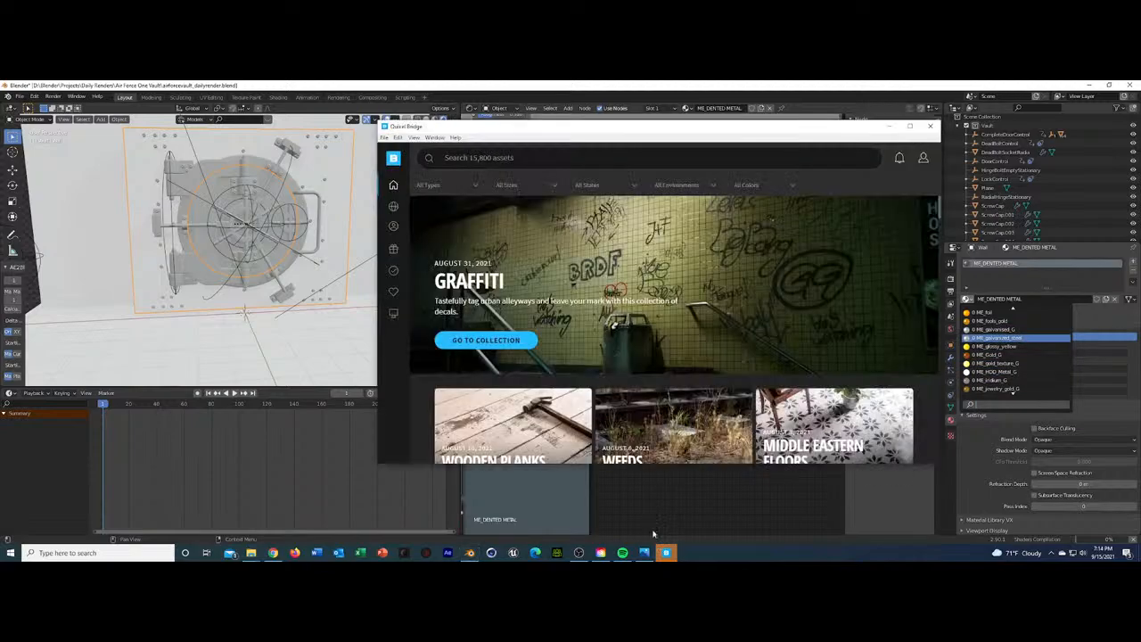
pyautogui.click(923, 161)
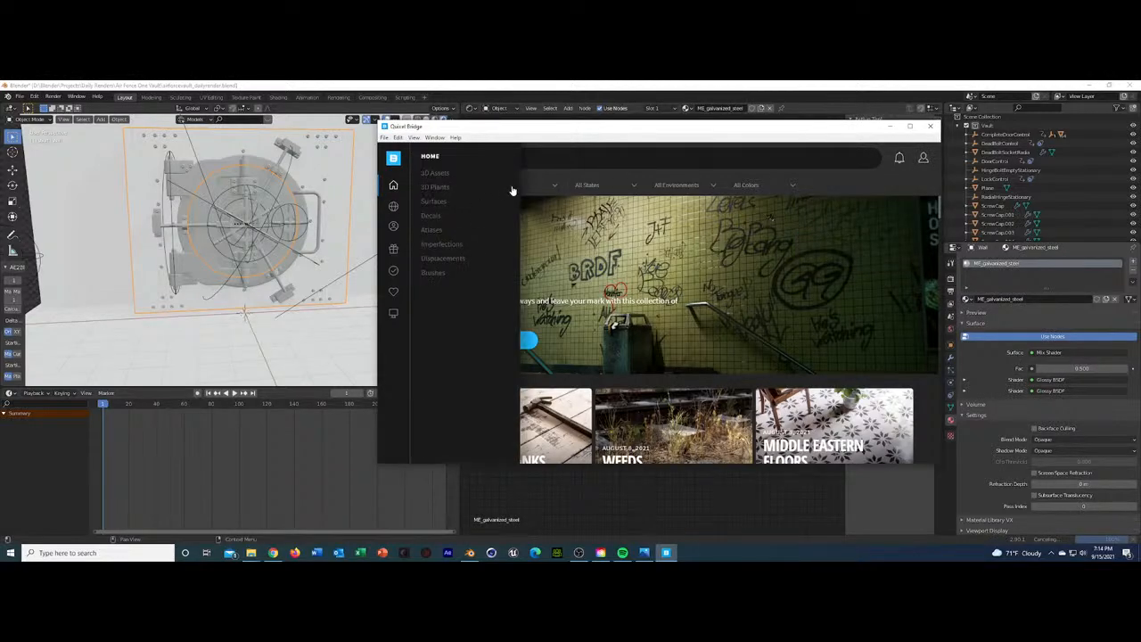
pyautogui.click(536, 167)
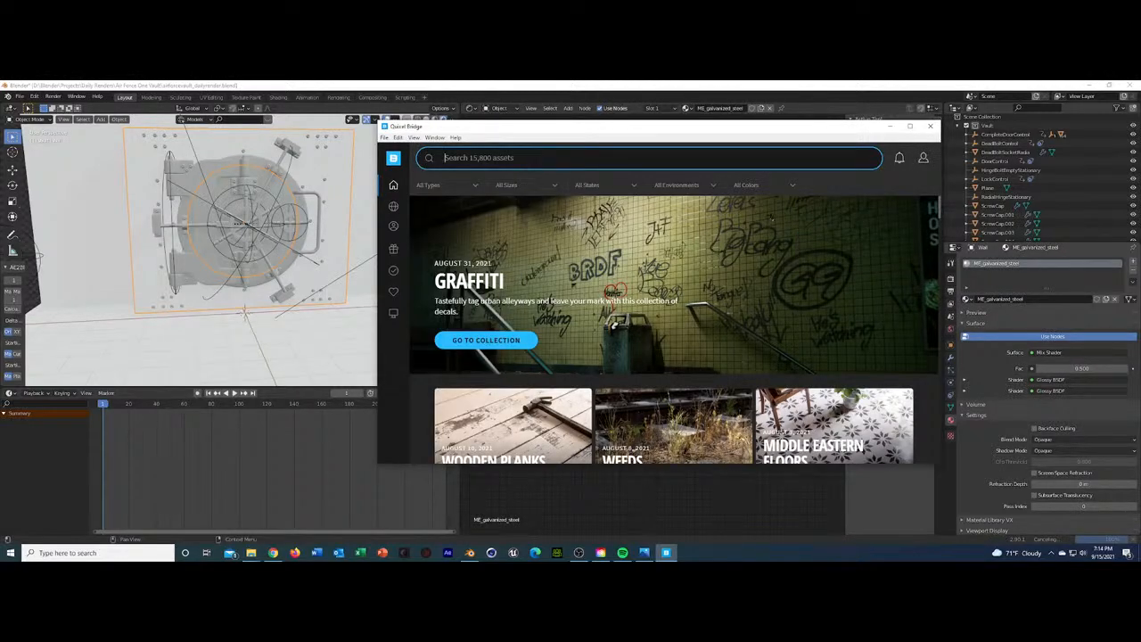
pyautogui.write('metal')
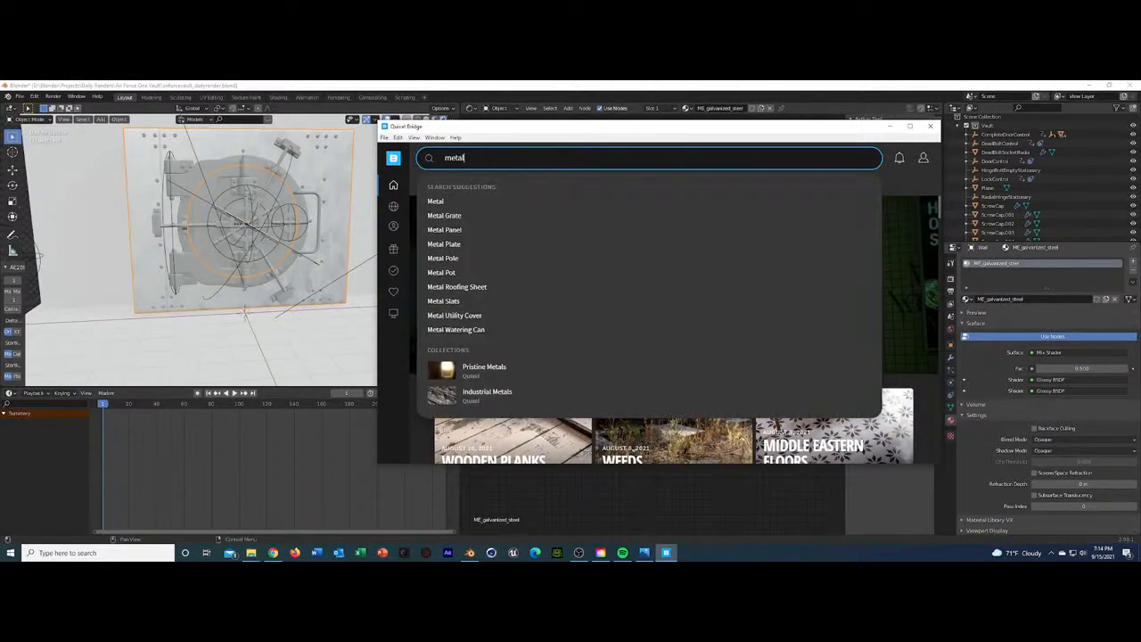
pyautogui.press('Return')
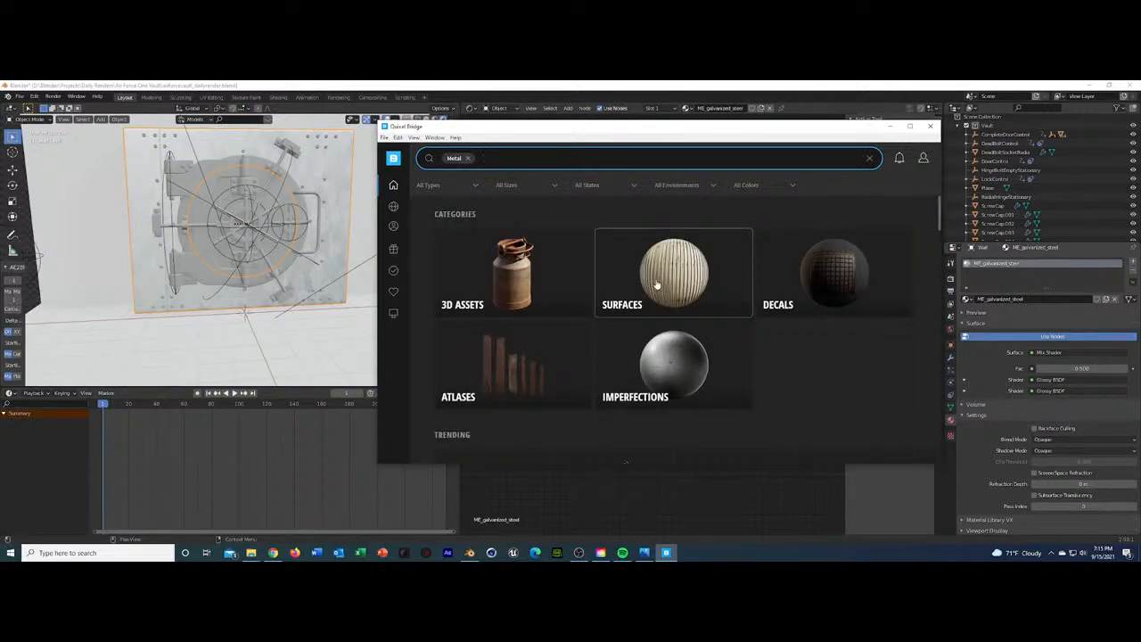
# Browse the metal surfaces in the Quixel library and open the Brushed Steel asset.
pyautogui.click(656, 283)
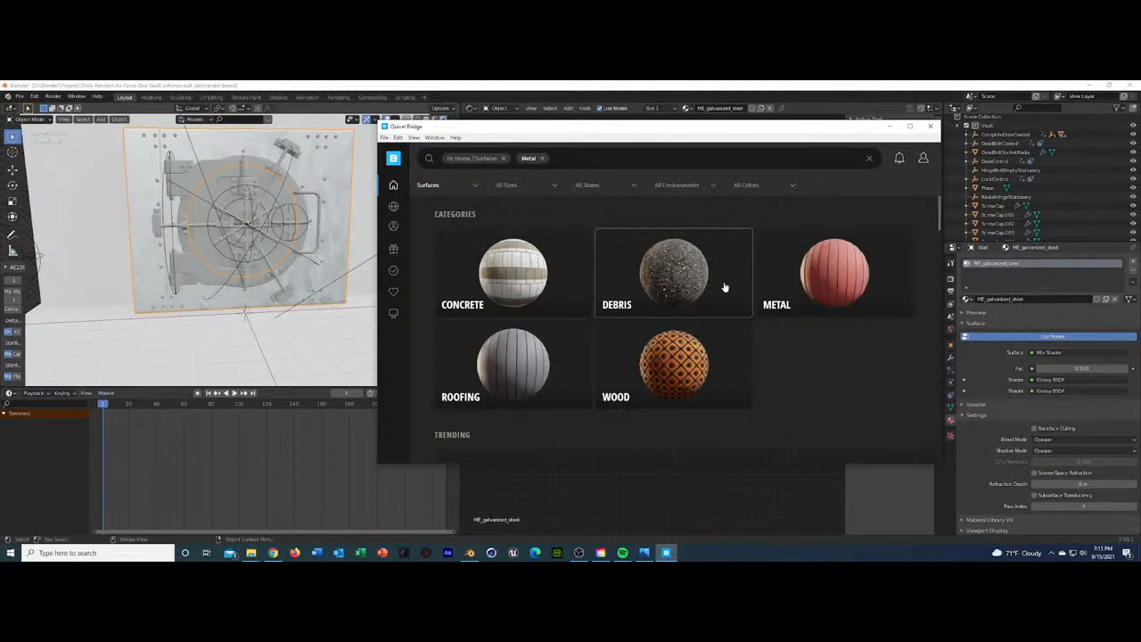
pyautogui.click(822, 288)
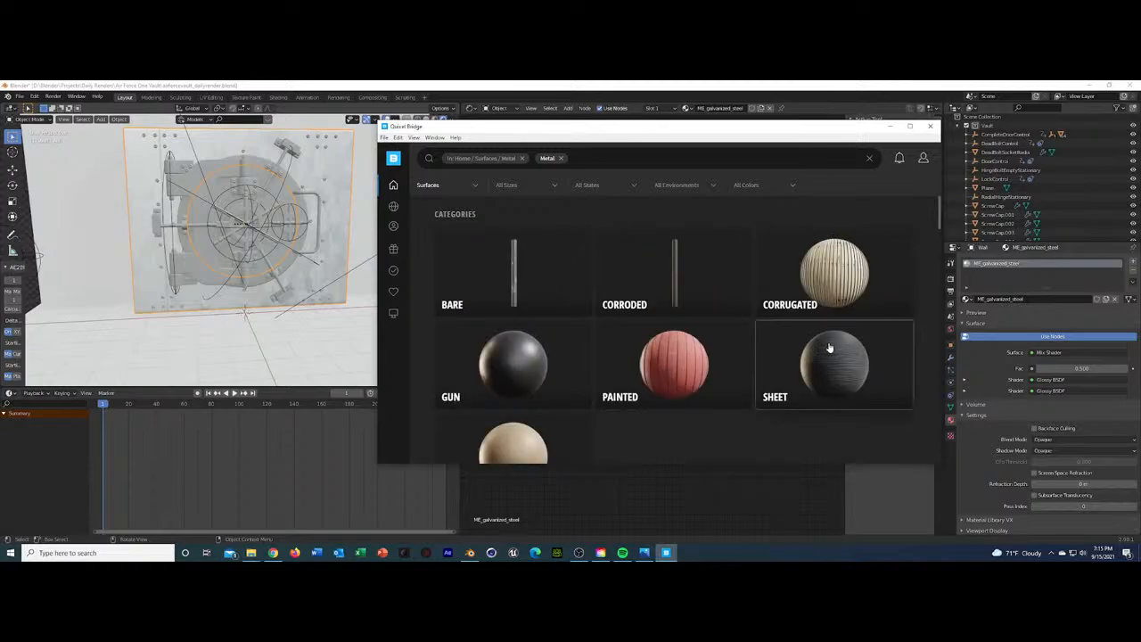
pyautogui.scroll(-5, 829, 348)
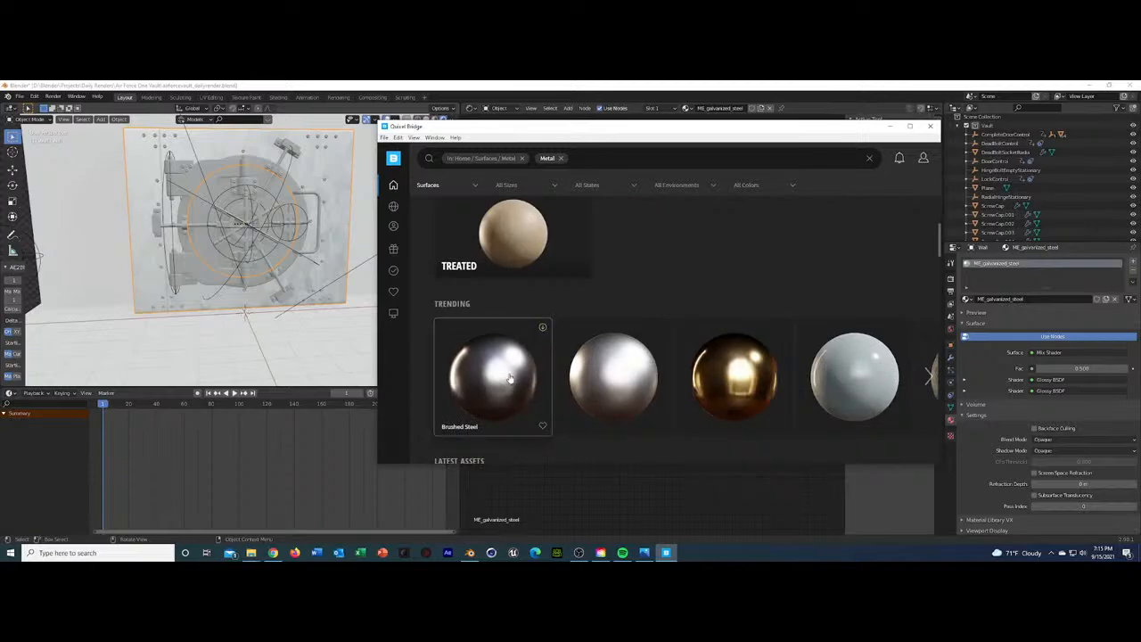
pyautogui.click(509, 378)
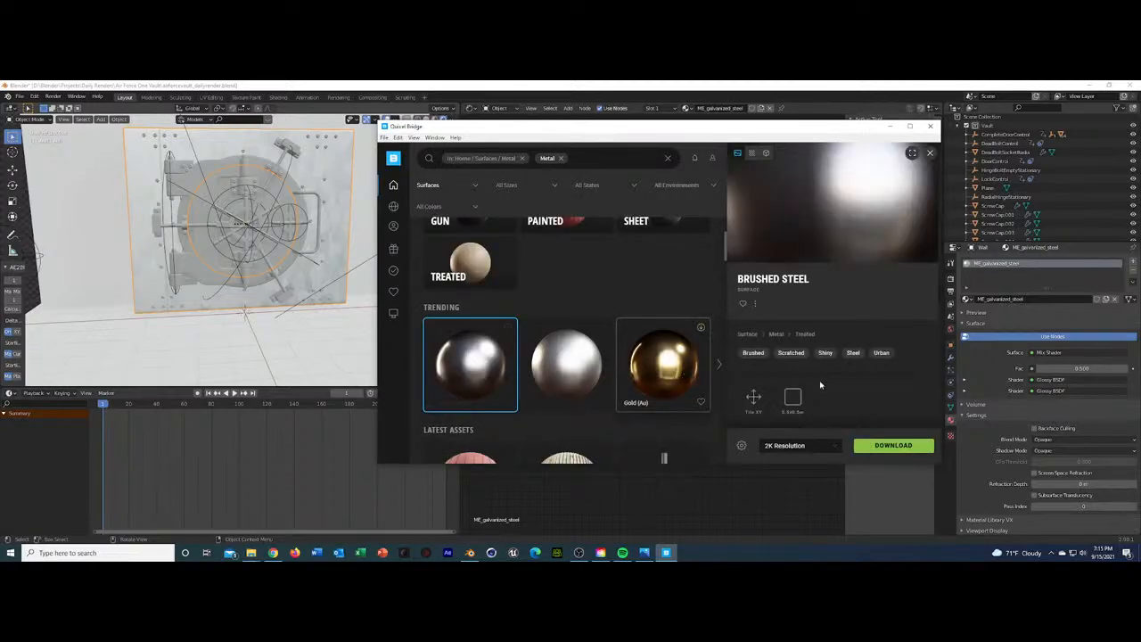
# Download the Brushed Steel surface at 2K resolution and export it to Blender.
pyautogui.click(830, 452)
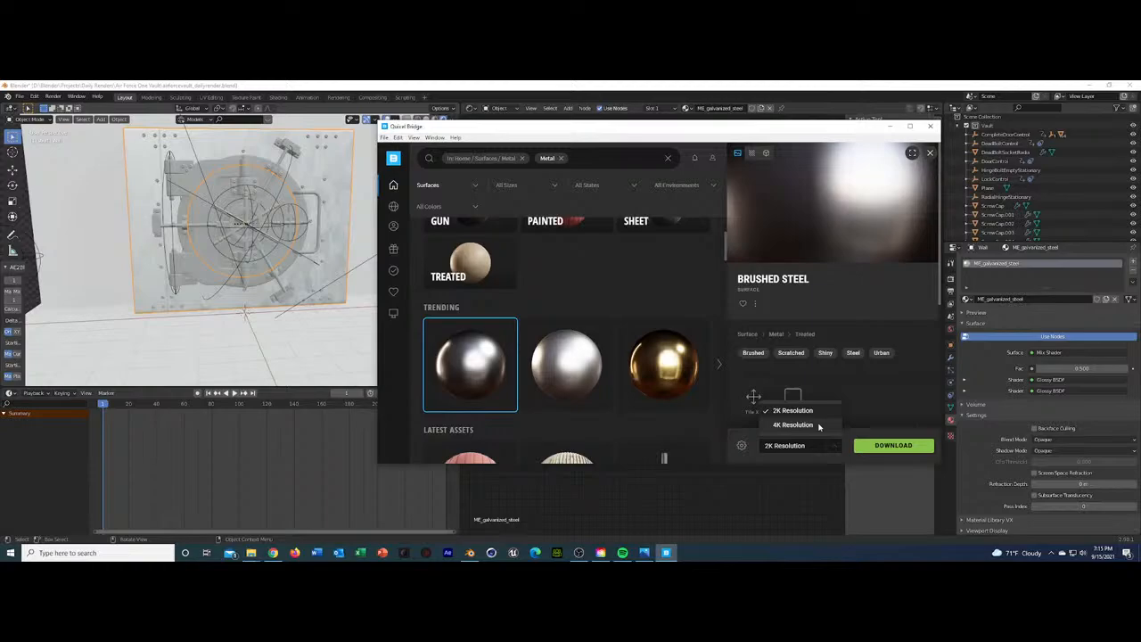
pyautogui.click(807, 411)
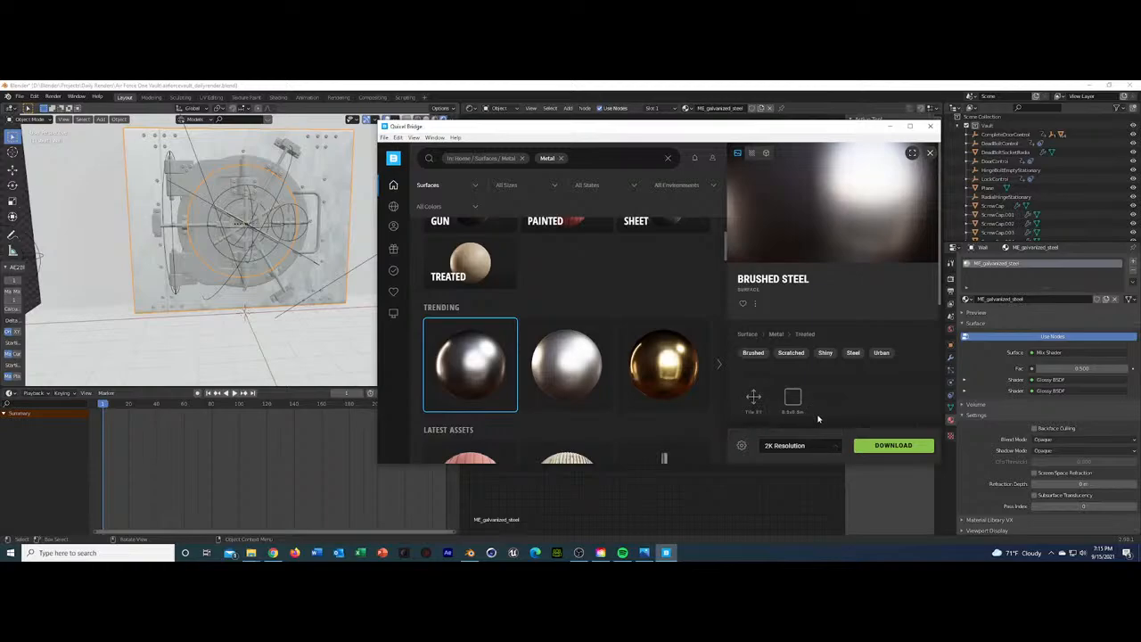
pyautogui.click(910, 448)
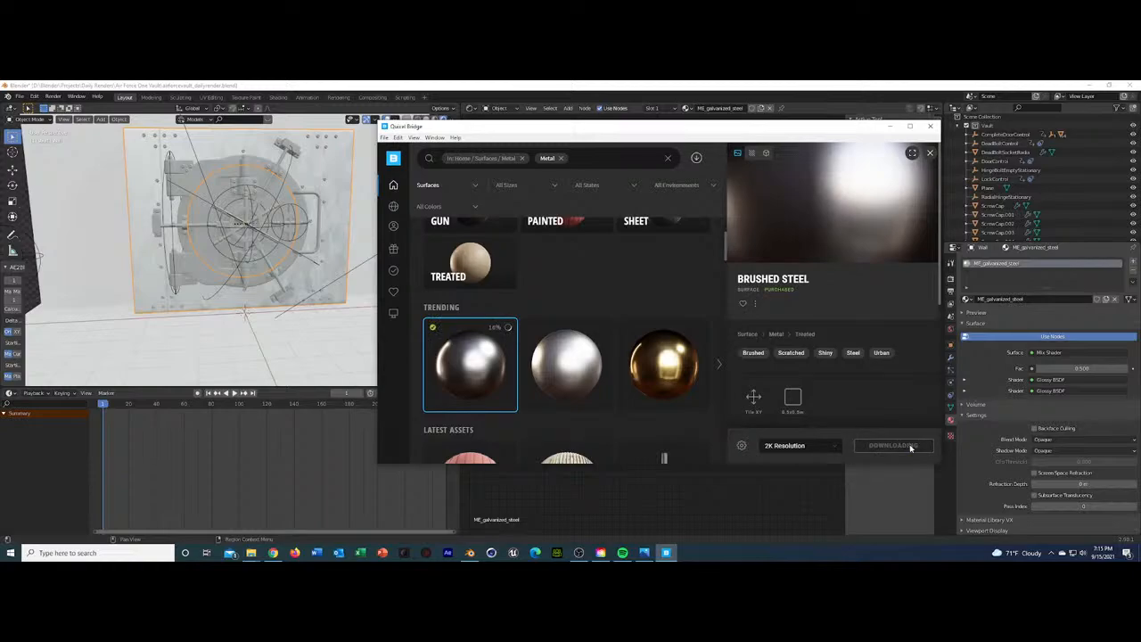
pyautogui.scroll(-3, 570, 366)
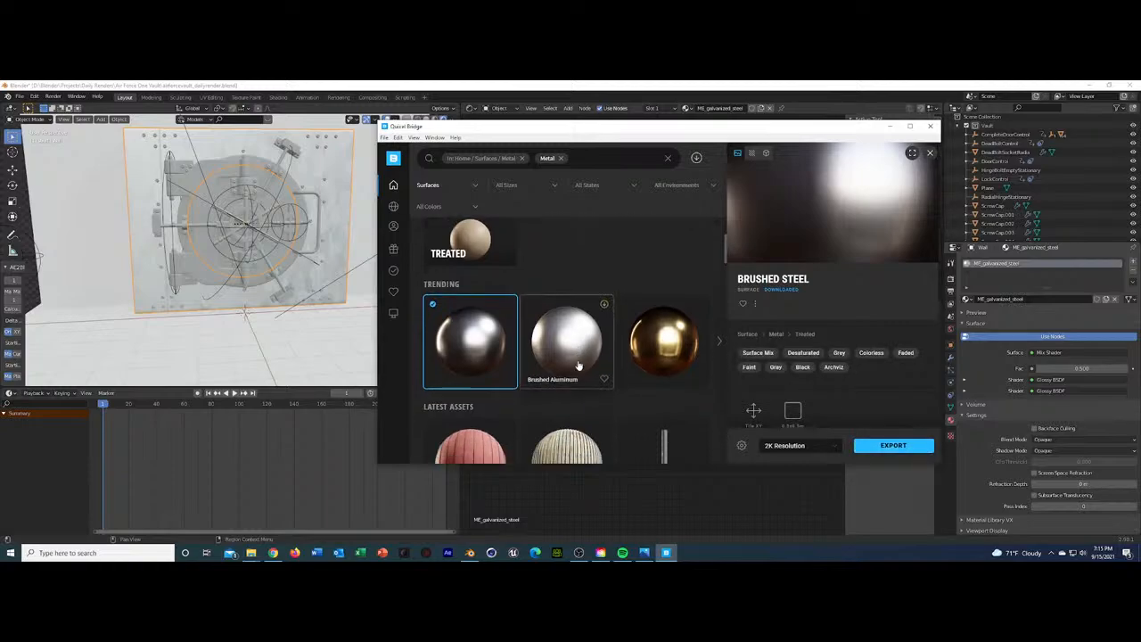
pyautogui.scroll(3, 570, 365)
pyautogui.click(876, 448)
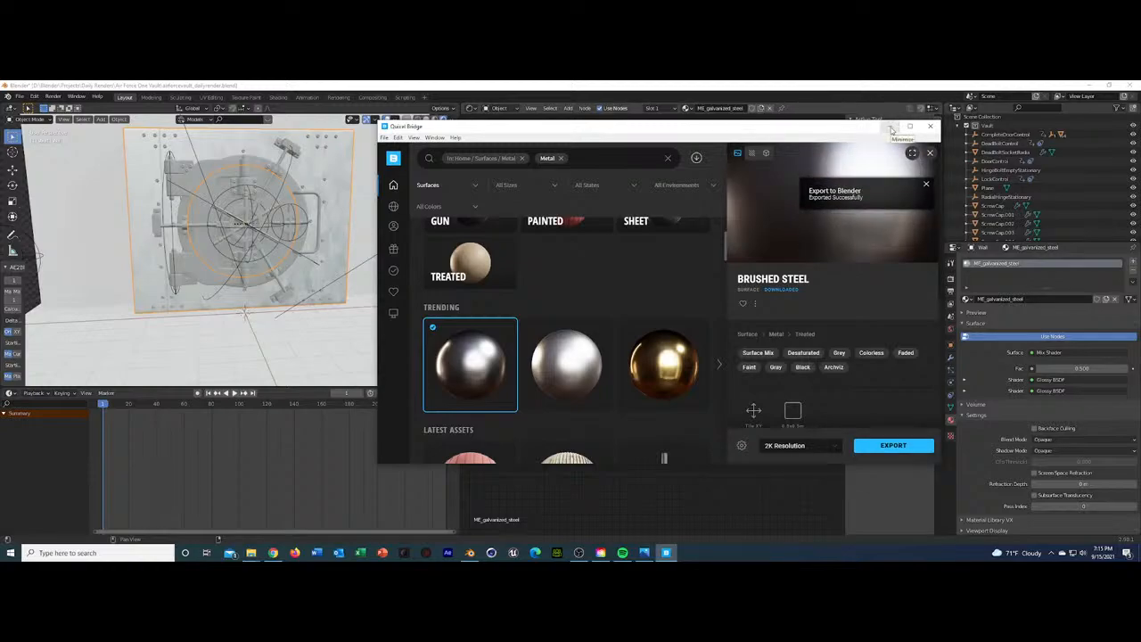
# Switch back to Blender, assign the imported Brushed_Steel material to the wall panel and check it from an angle.
pyautogui.click(892, 129)
pyautogui.click(969, 299)
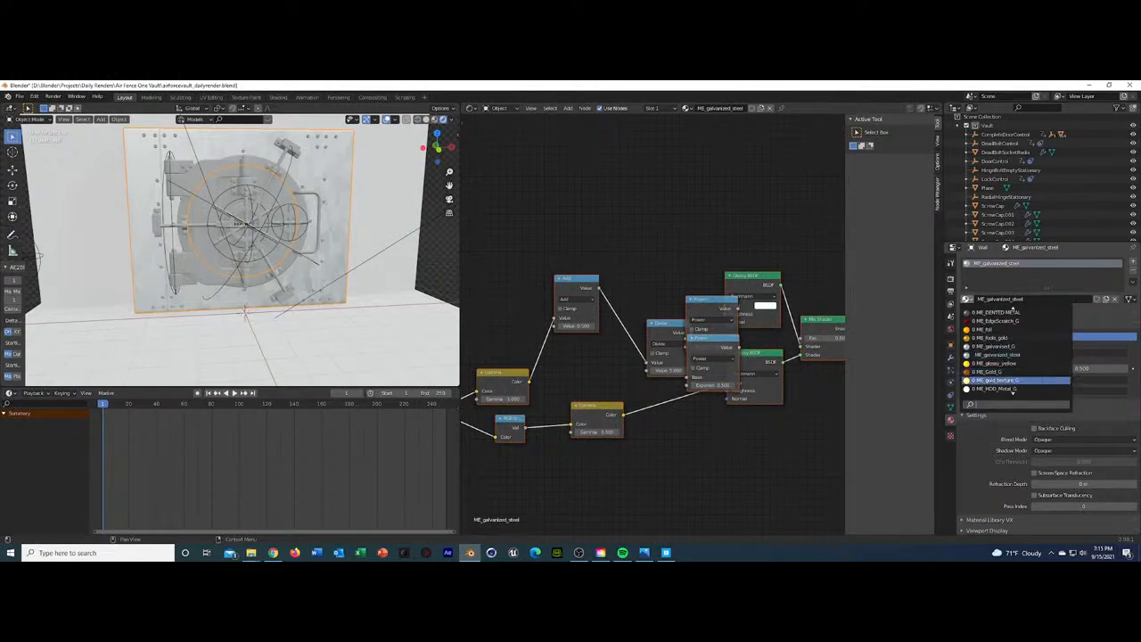
pyautogui.write('brushed')
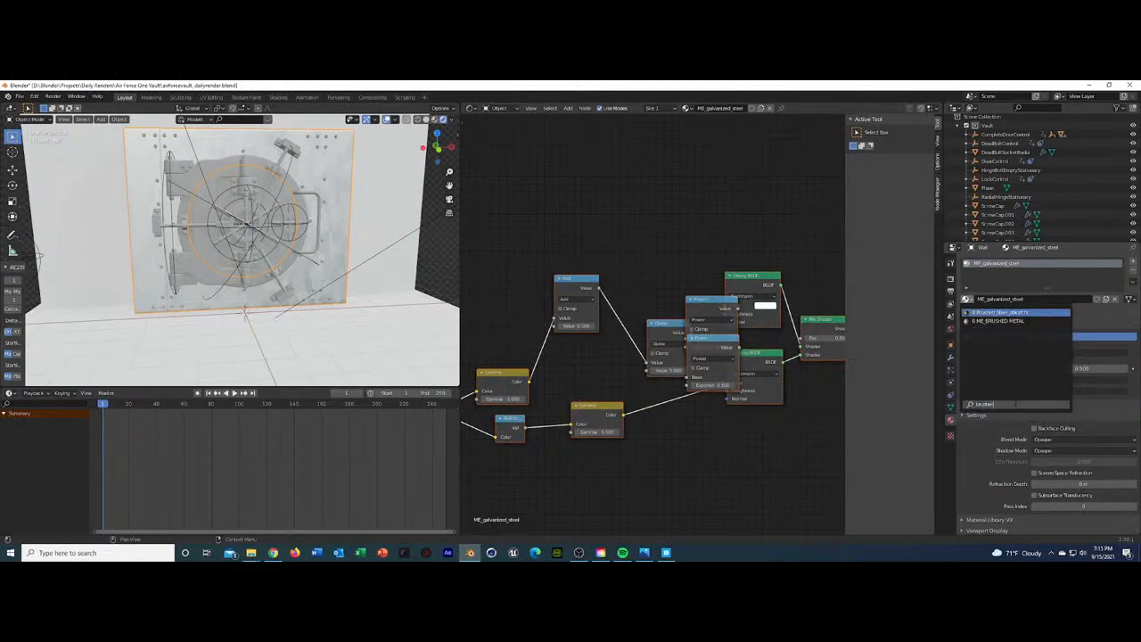
pyautogui.click(1017, 313)
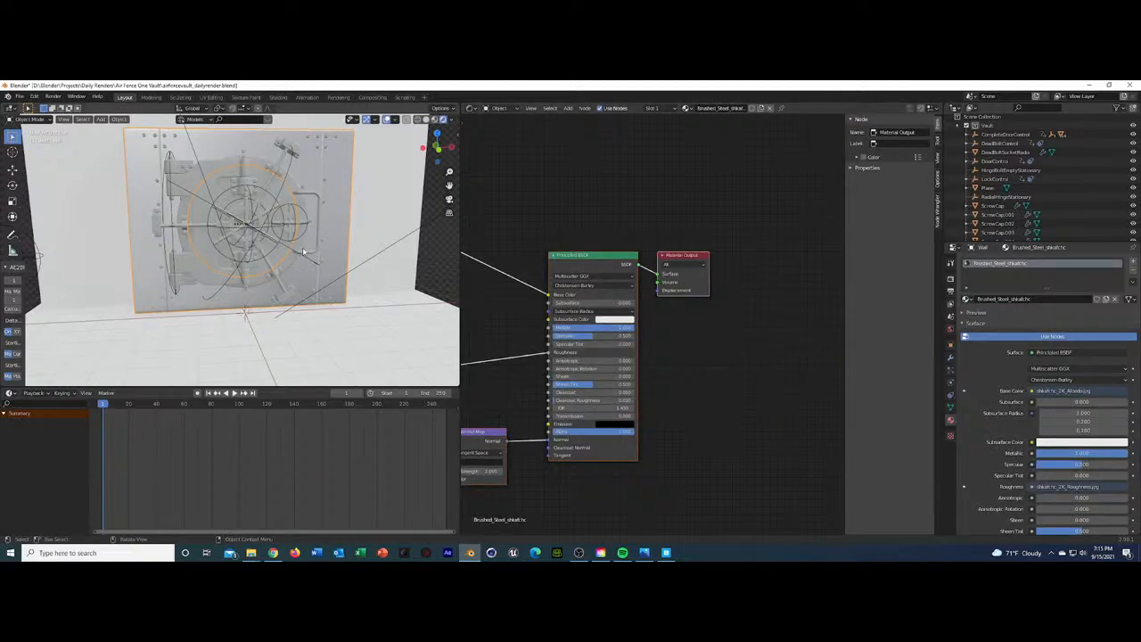
pyautogui.scroll(5, 303, 250)
pyautogui.scroll(-4, 303, 250)
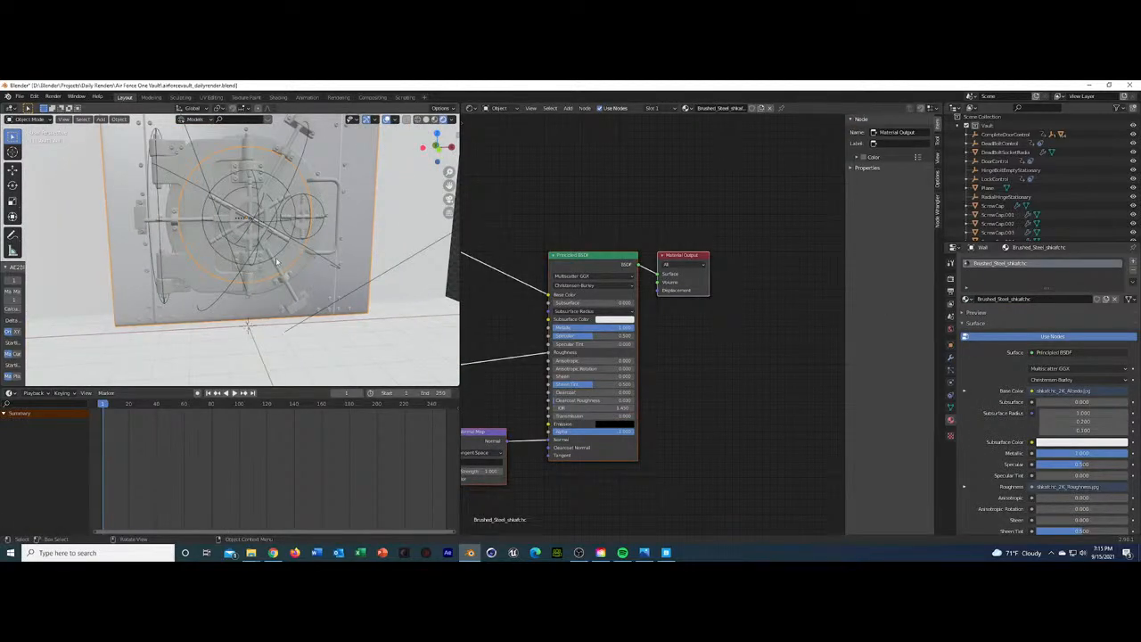
pyautogui.moveTo(276, 261); pyautogui.dragTo(337, 277, button='middle')
pyautogui.moveTo(286, 285); pyautogui.dragTo(267, 275, button='middle')
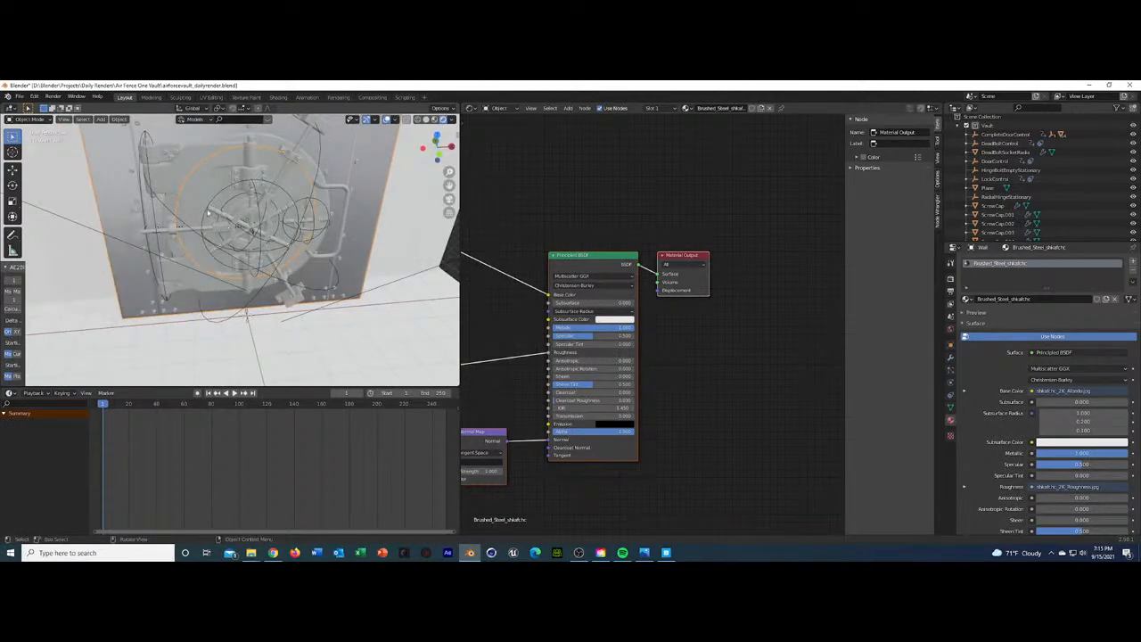
# Assign the Brushed_Steel material to the vault door's main hinge bracket.
pyautogui.keyDown('shift'); pyautogui.click(202, 206); pyautogui.keyUp('shift')
pyautogui.click(967, 298)
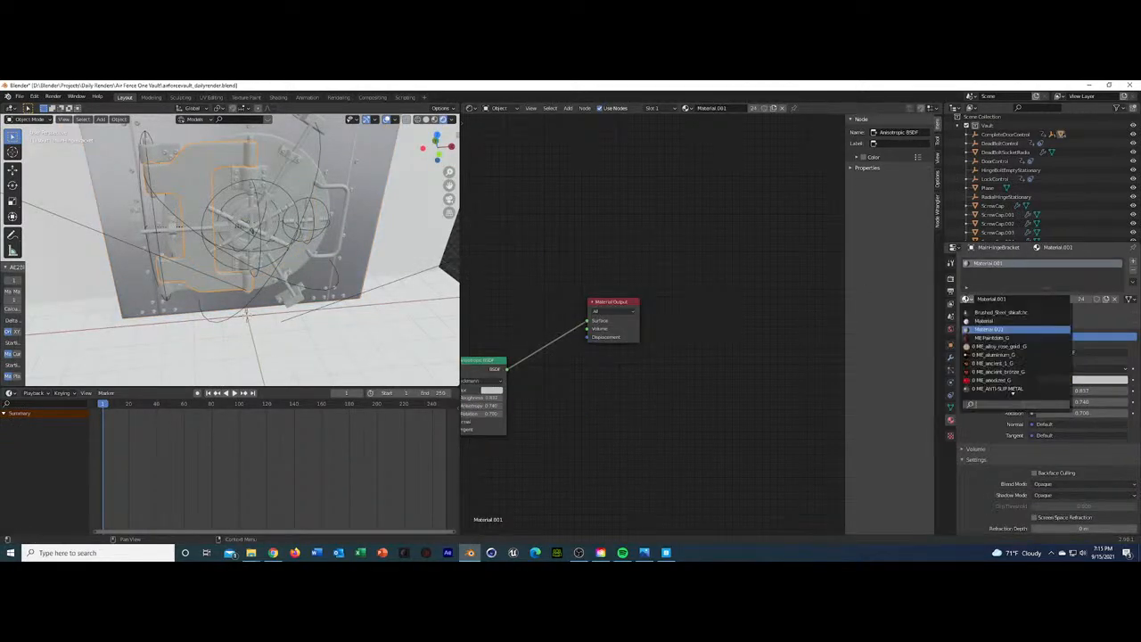
pyautogui.write('ba')
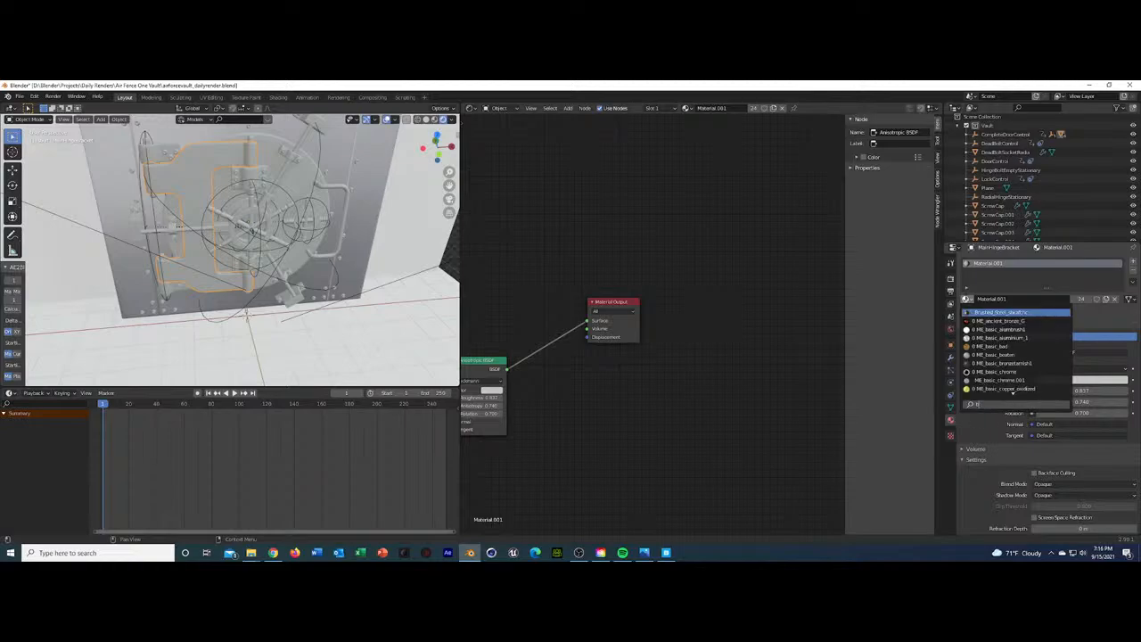
pyautogui.press('Return')
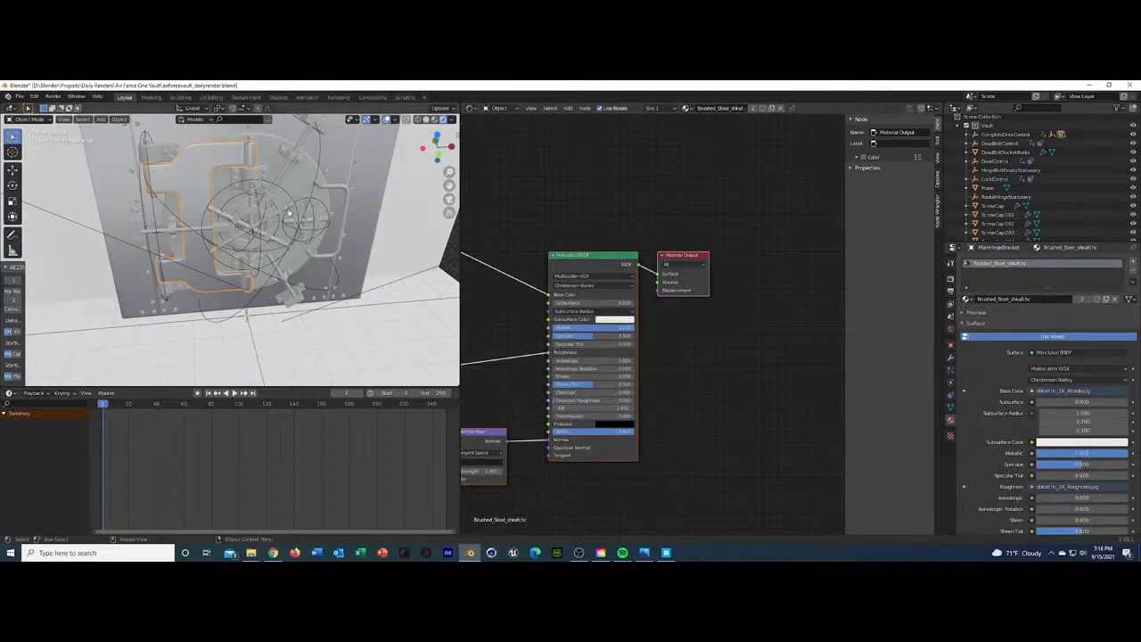
# Assign the Brushed_Steel material to the round main door.
pyautogui.click(288, 198)
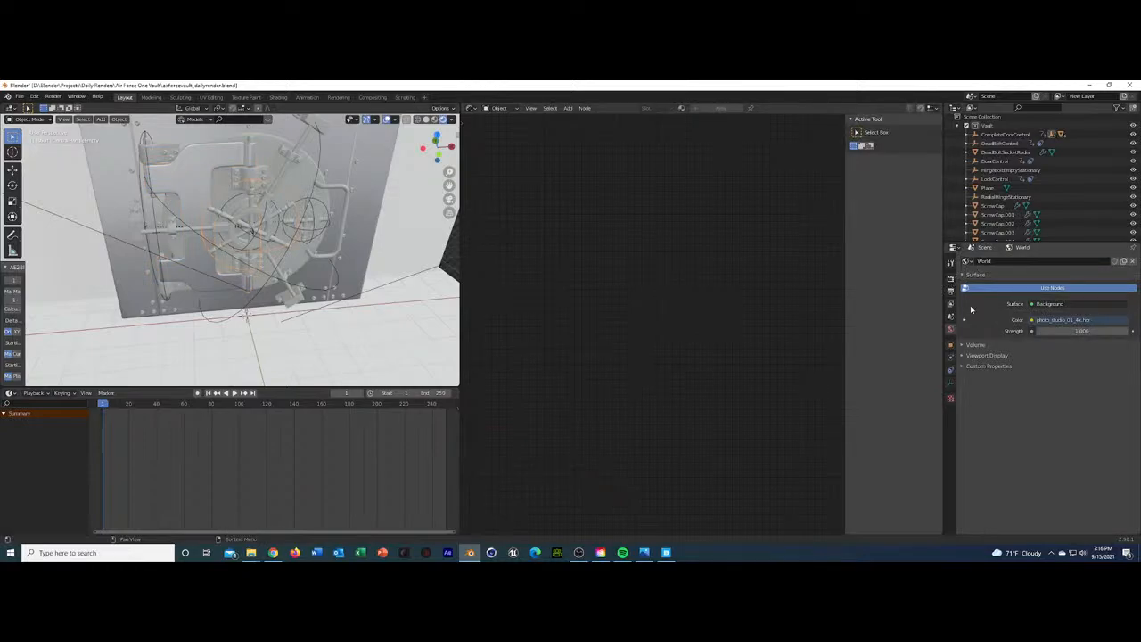
pyautogui.click(297, 174)
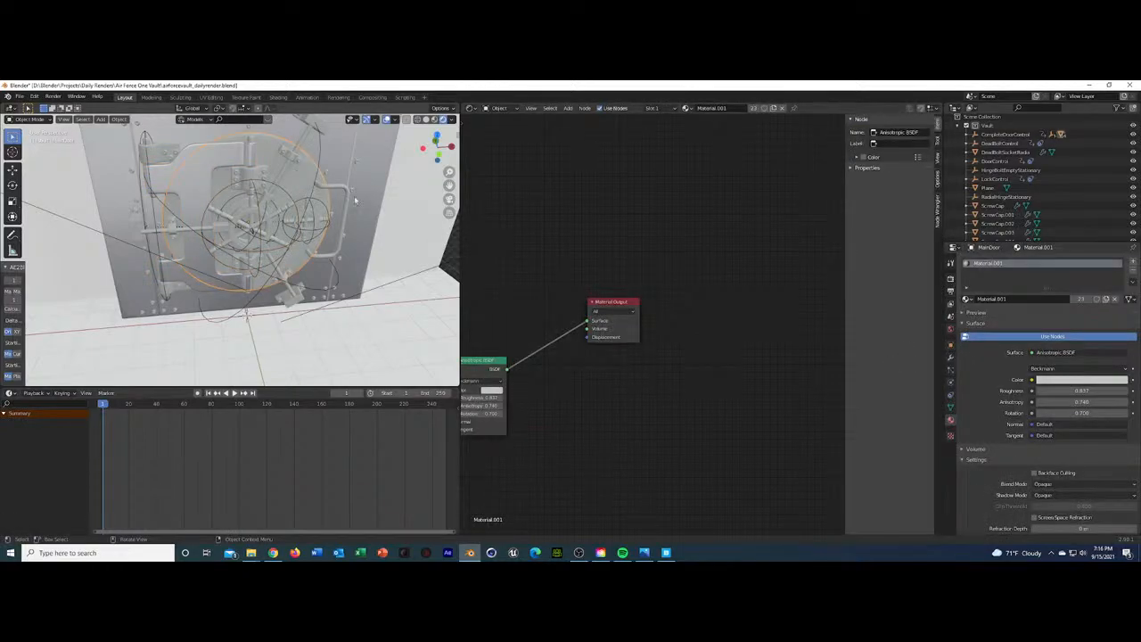
pyautogui.click(968, 299)
pyautogui.click(1003, 313)
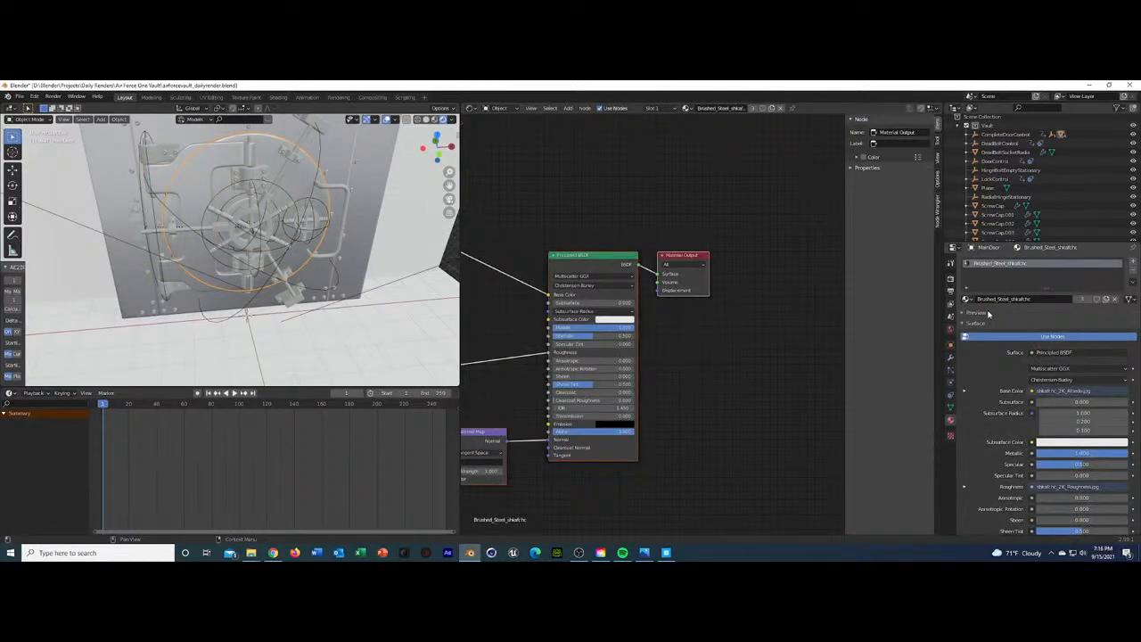
# Assign the Brushed_Steel material to the secondary valve base and the main door valve base.
pyautogui.click(345, 188)
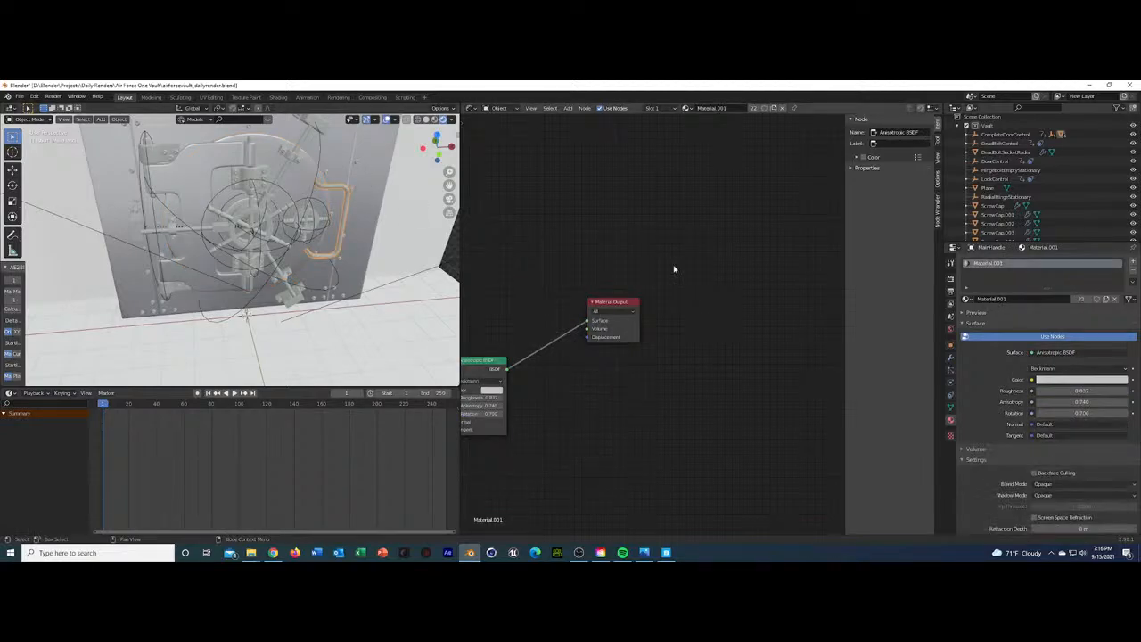
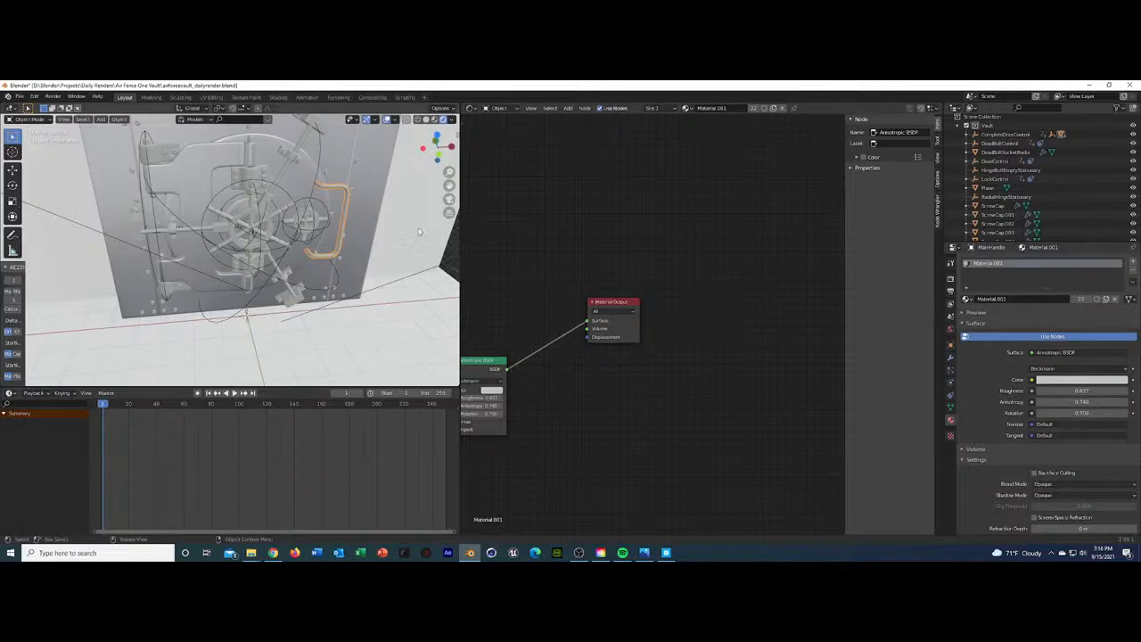
pyautogui.click(241, 217)
pyautogui.click(315, 219)
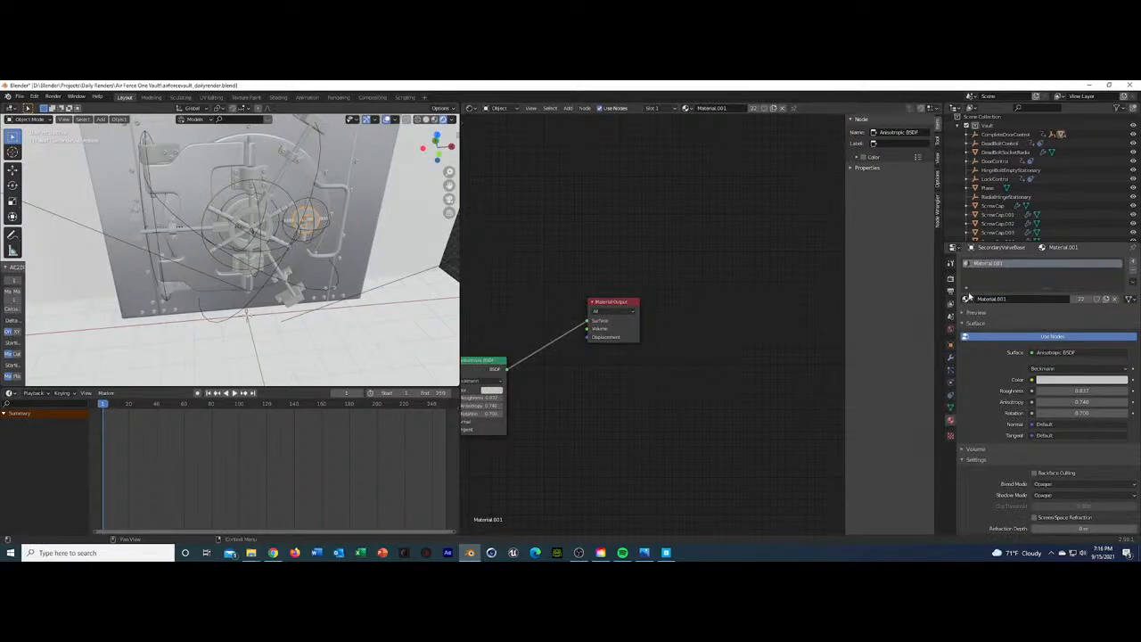
pyautogui.click(969, 297)
pyautogui.click(1006, 312)
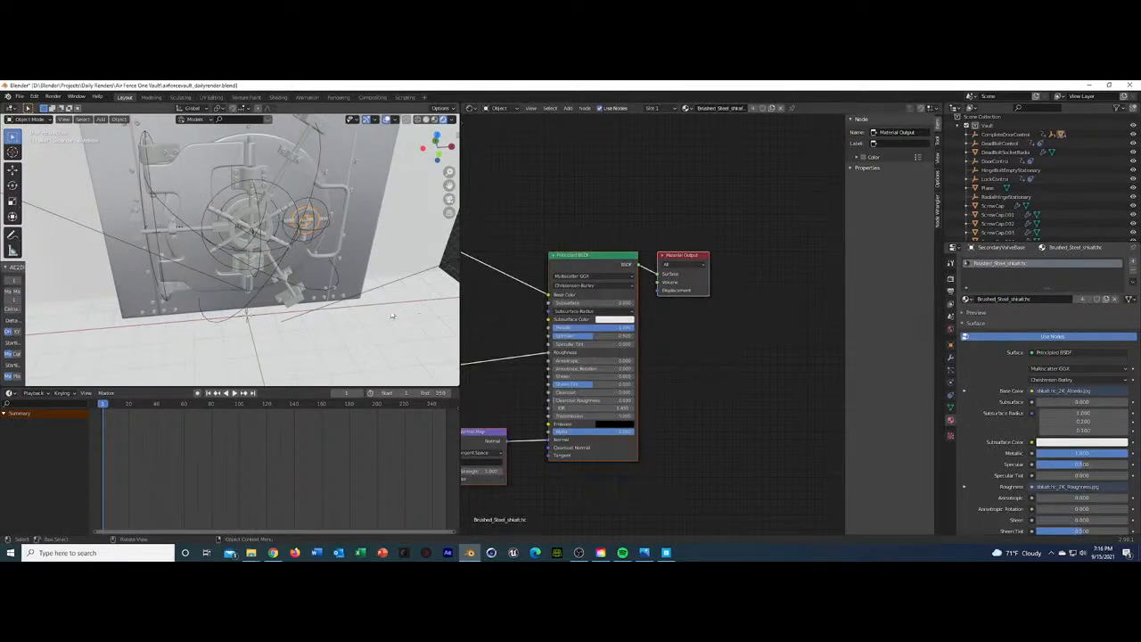
pyautogui.click(268, 221)
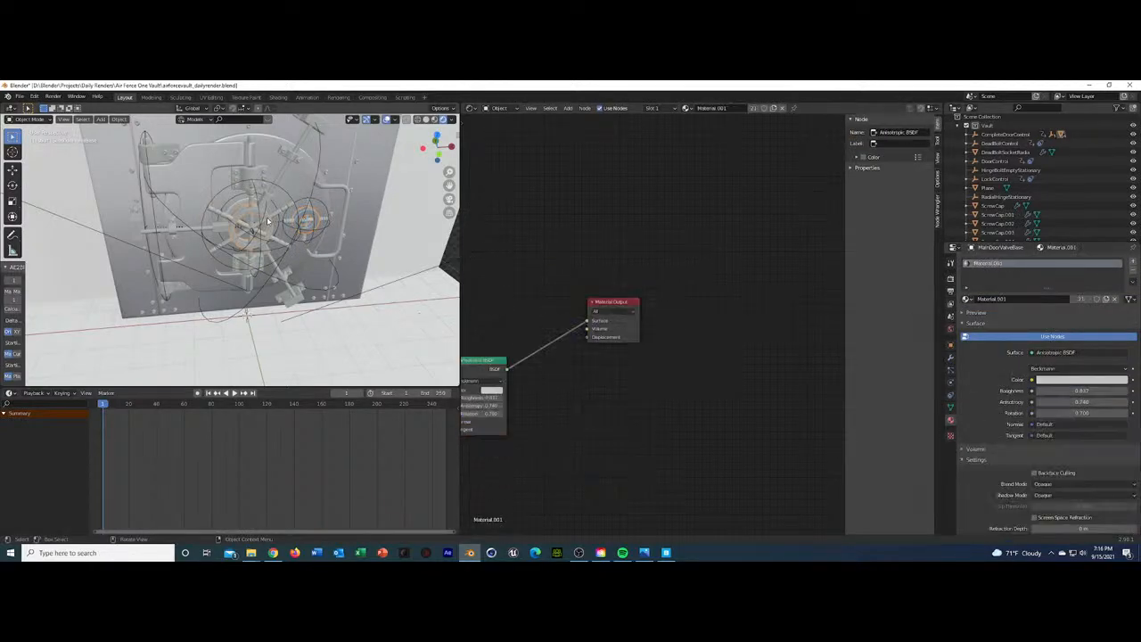
pyautogui.click(969, 298)
pyautogui.click(994, 312)
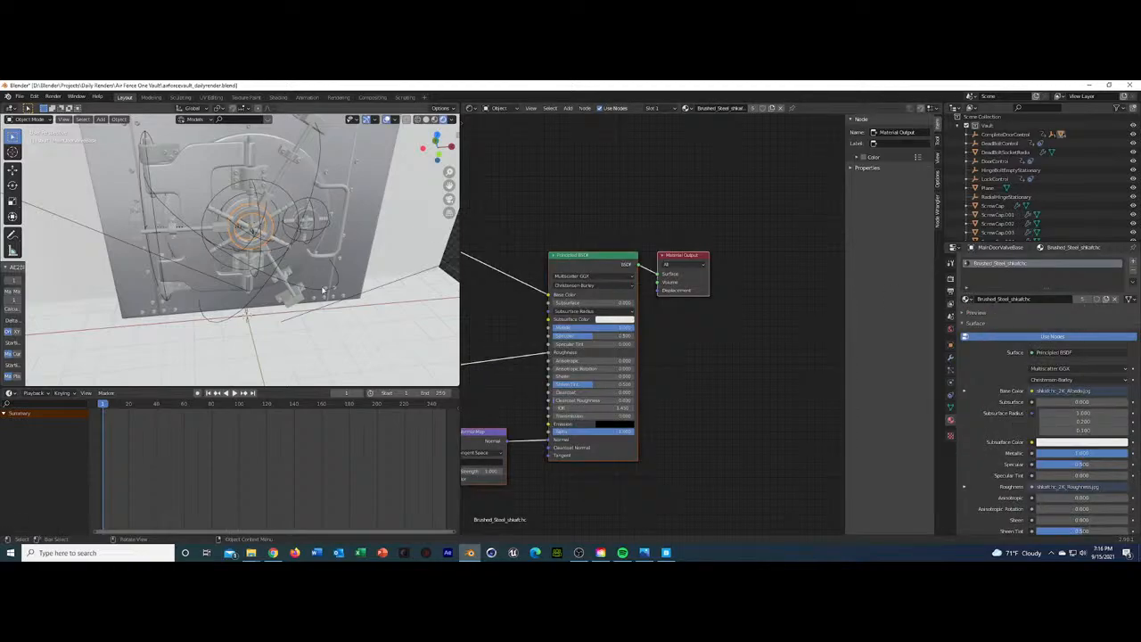
# Assign the Brushed_Steel material to the deadbolt sockets around the vault door.
pyautogui.click(287, 303)
pyautogui.click(969, 298)
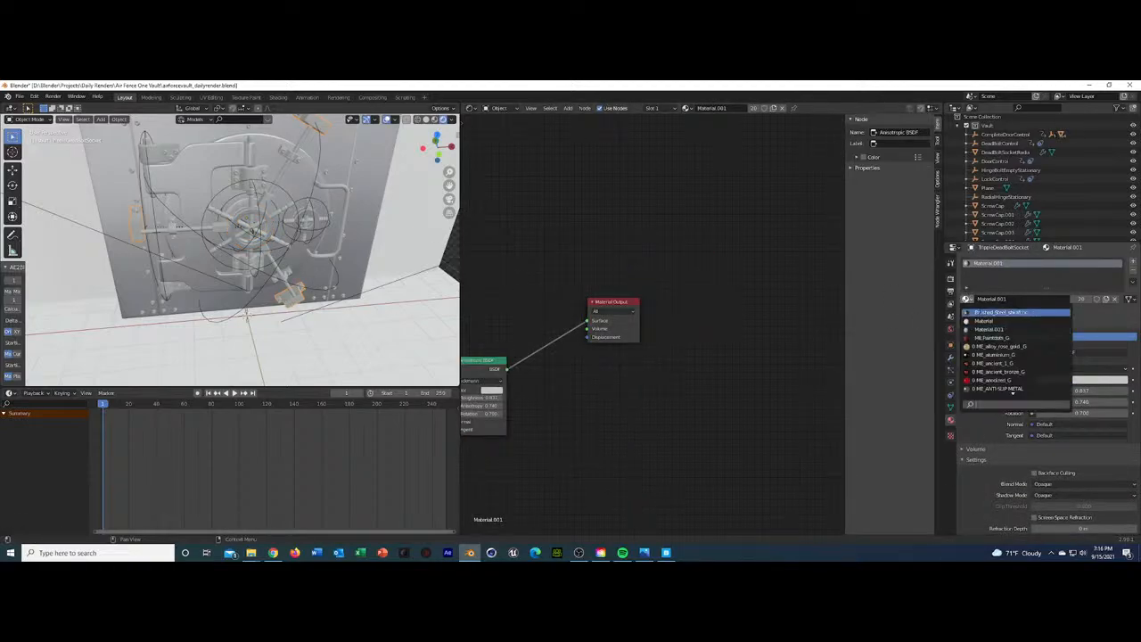
pyautogui.hotkey('ctrl', 'z')
pyautogui.hotkey('ctrl', 'z')
pyautogui.hotkey('ctrl', 'z')
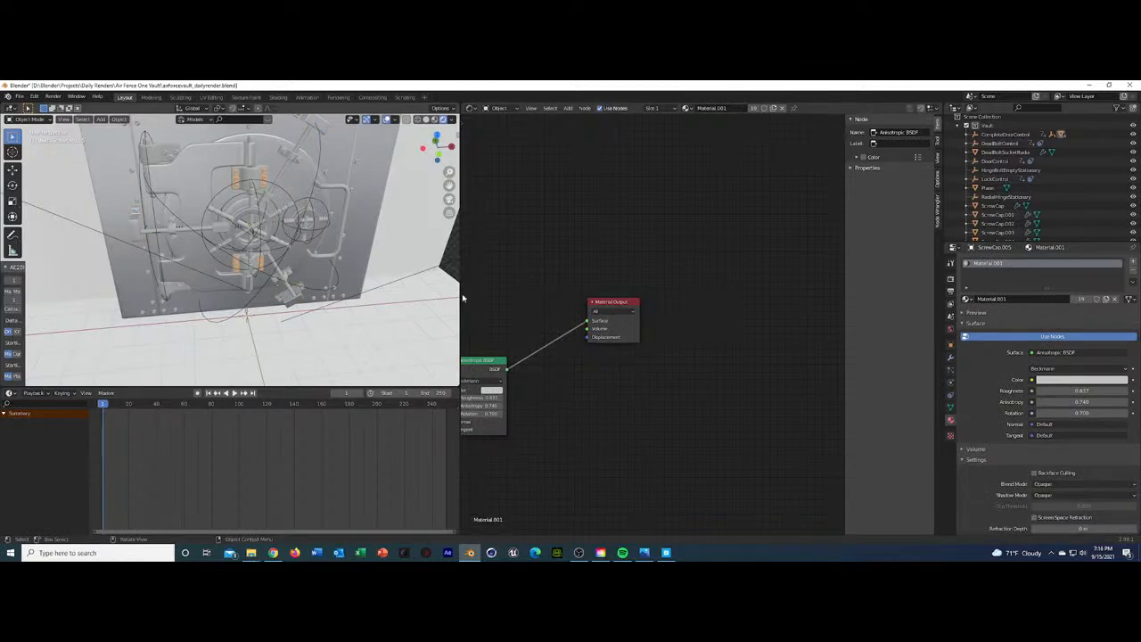
# Assign the Brushed_Steel material to the screw caps on the door mount hinges and to the hinges themselves.
pyautogui.click(968, 300)
pyautogui.click(994, 313)
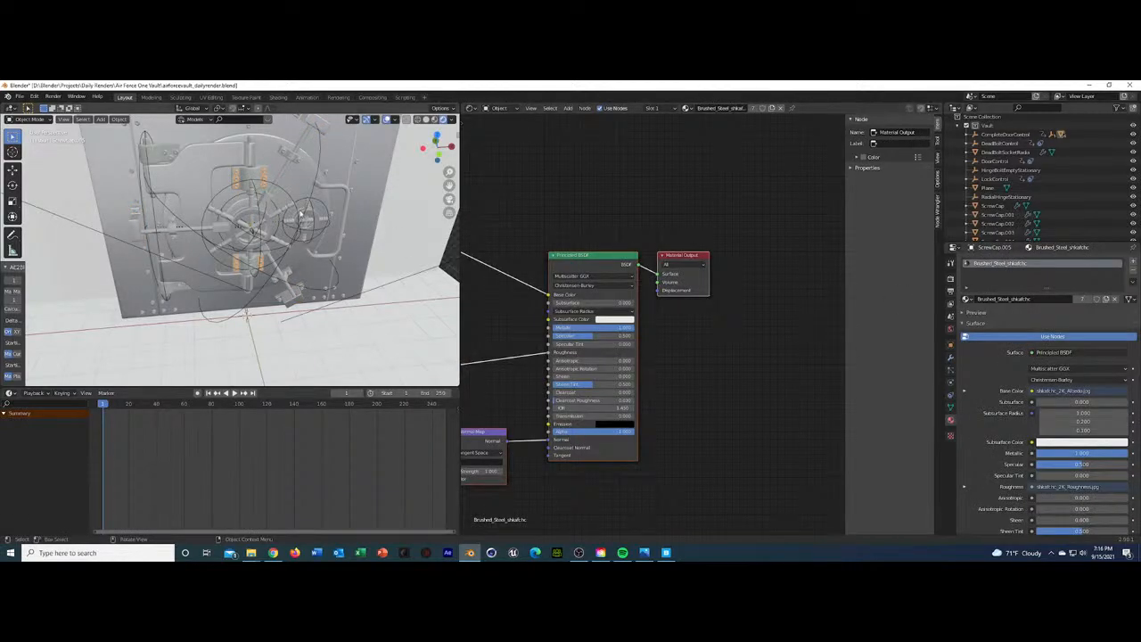
pyautogui.click(283, 179)
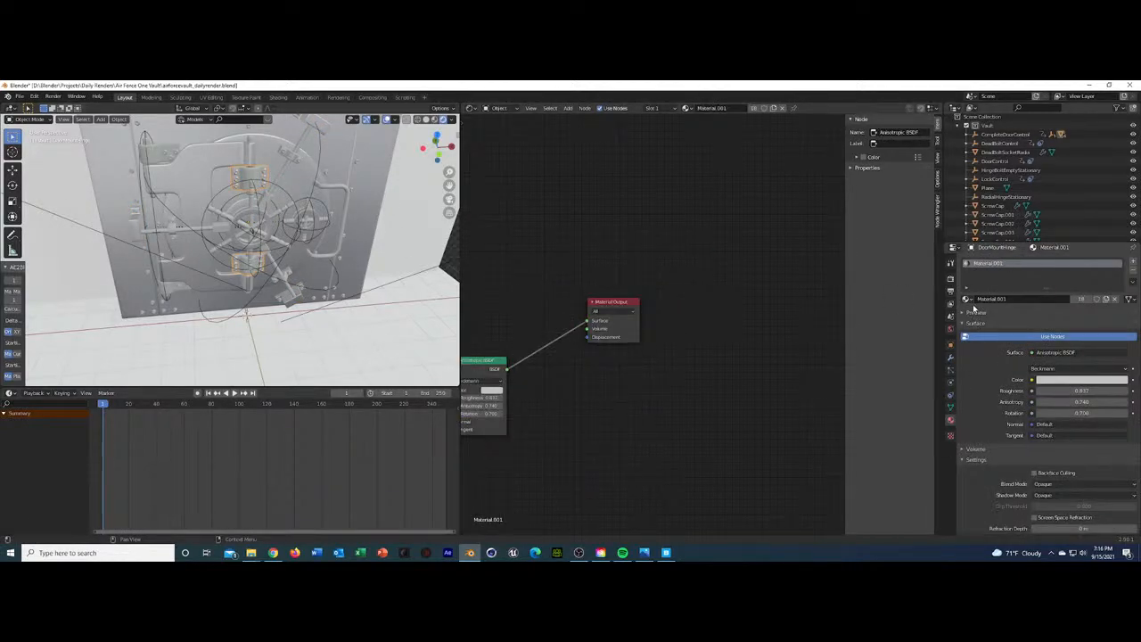
pyautogui.click(969, 300)
pyautogui.click(994, 313)
# Assign the Brushed_Steel material to the main valve wheel's spokes and the smaller lock handle.
pyautogui.scroll(4, 385, 251)
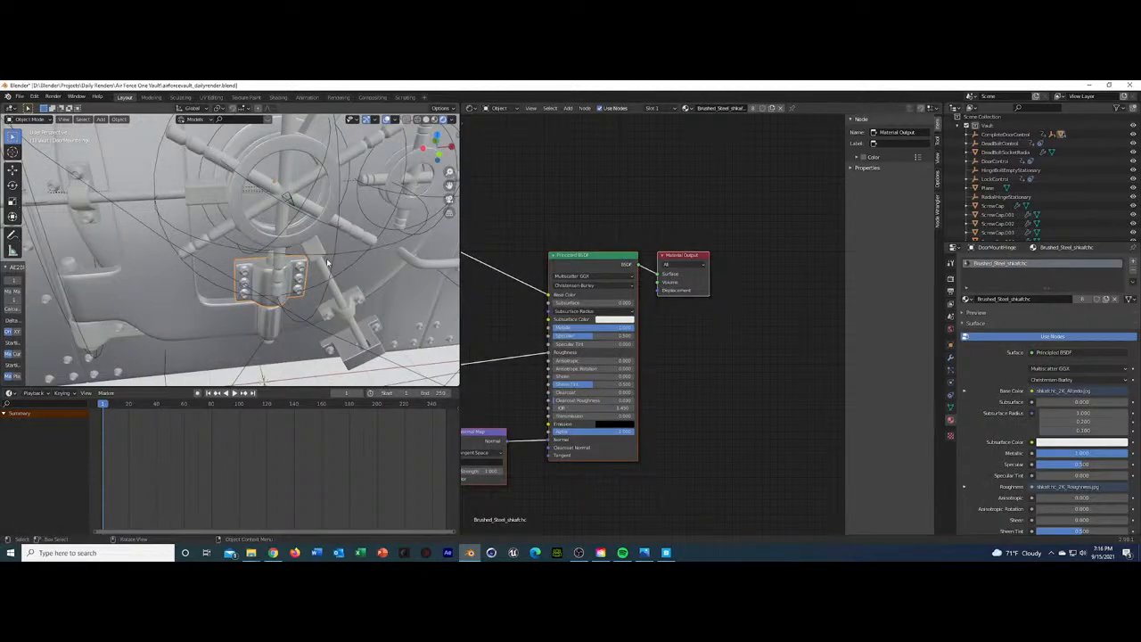
pyautogui.click(217, 230)
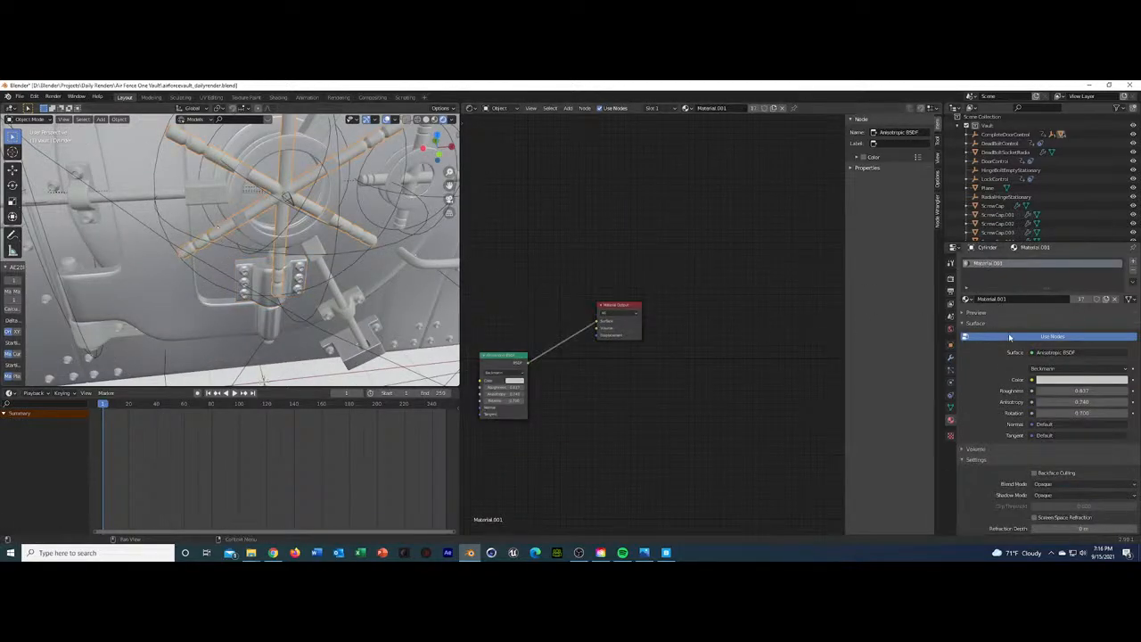
pyautogui.click(966, 300)
pyautogui.click(990, 312)
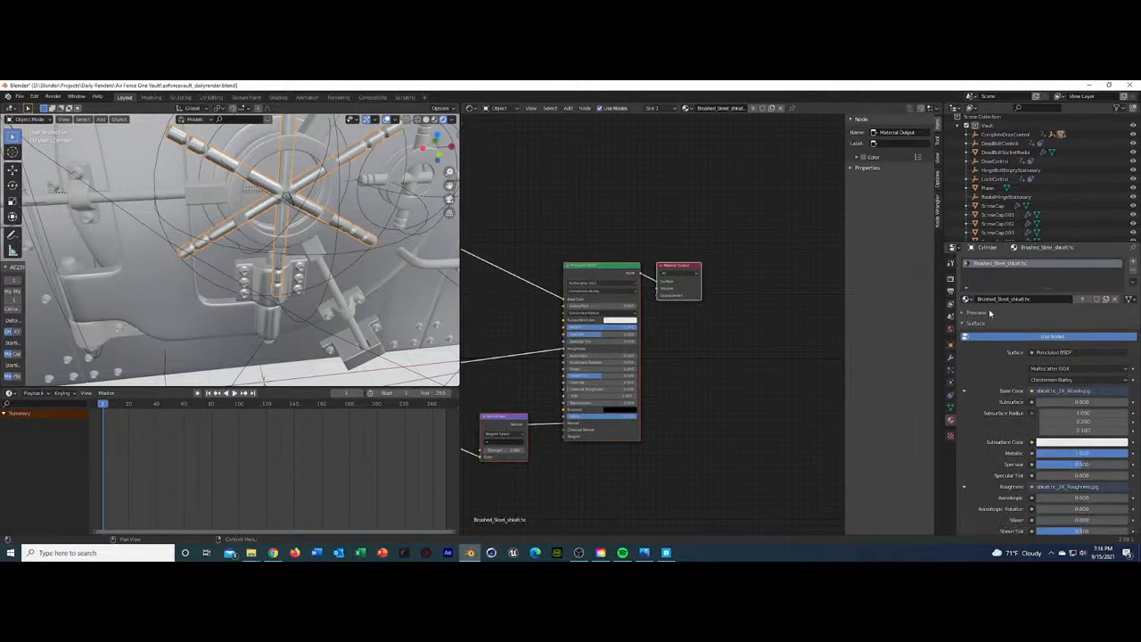
pyautogui.hotkey('ctrl', 'z')
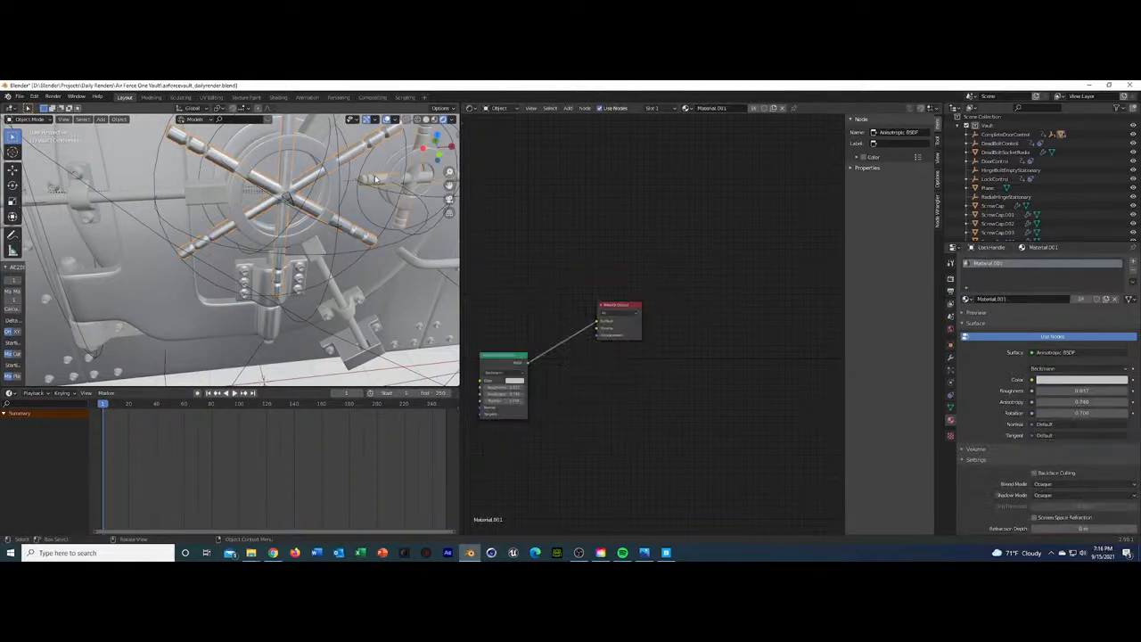
pyautogui.click(965, 299)
pyautogui.click(985, 312)
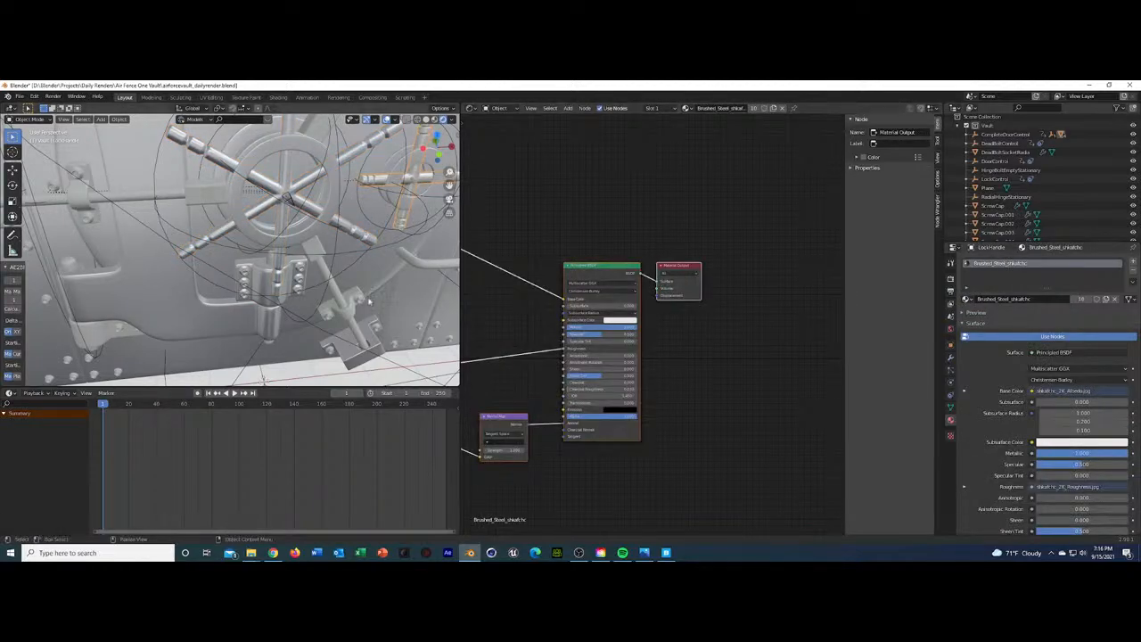
# Assign the Brushed_Steel material to the triple deadbolts and to their hinge brackets.
pyautogui.click(335, 304)
pyautogui.click(965, 298)
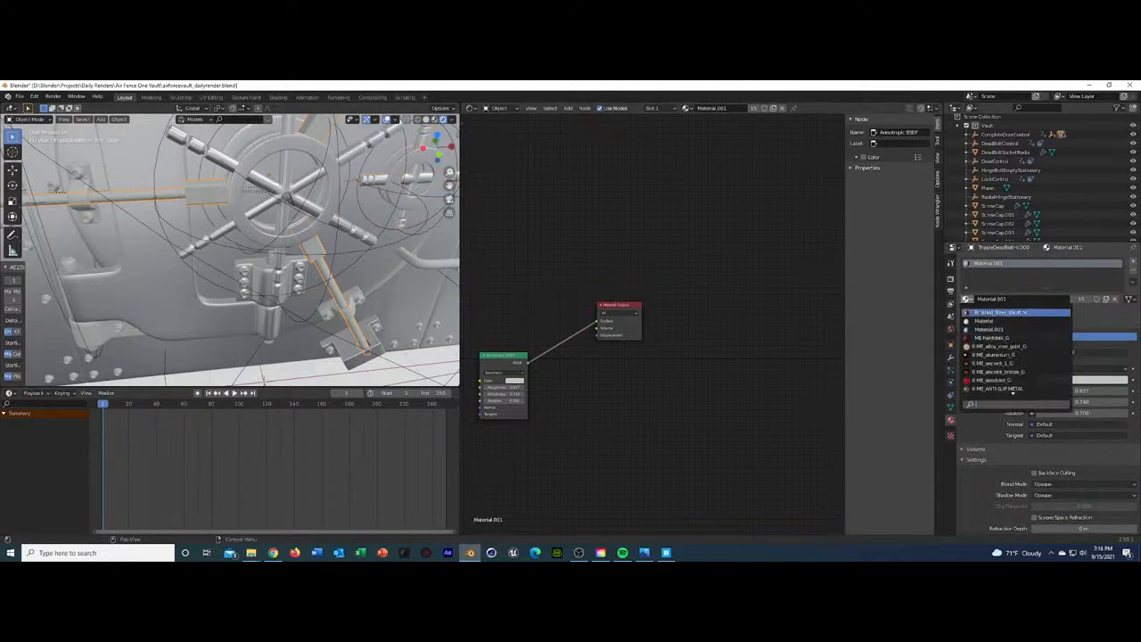
pyautogui.click(986, 314)
pyautogui.click(326, 314)
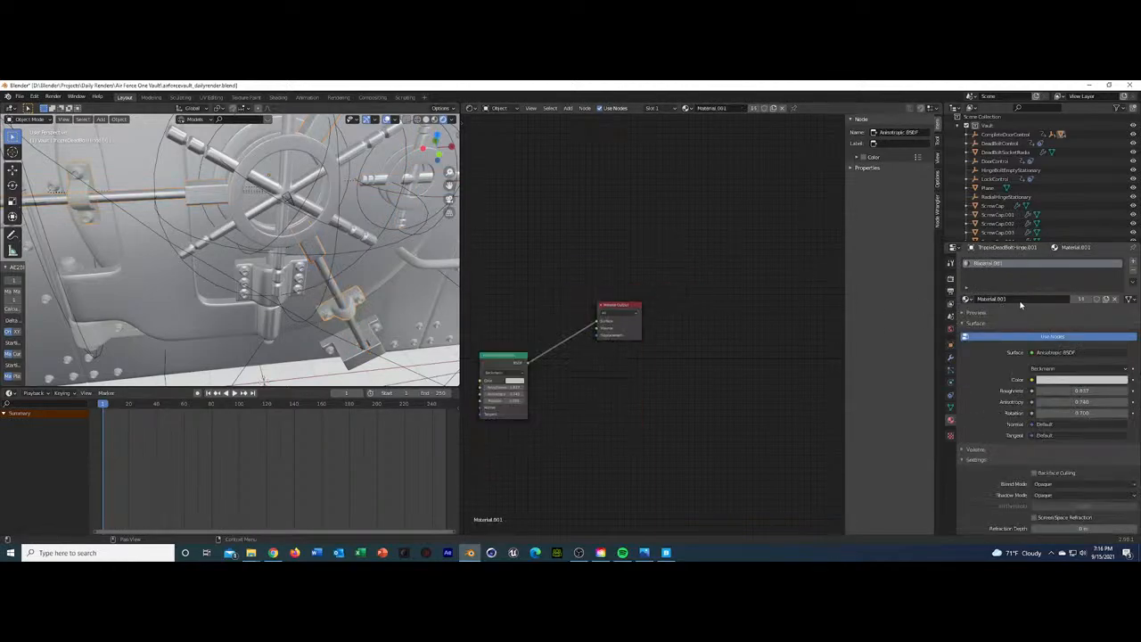
pyautogui.click(966, 299)
pyautogui.click(985, 314)
# Assign the Brushed_Steel material to the vault door's main handle and to the wall mount hinge.
pyautogui.click(417, 260)
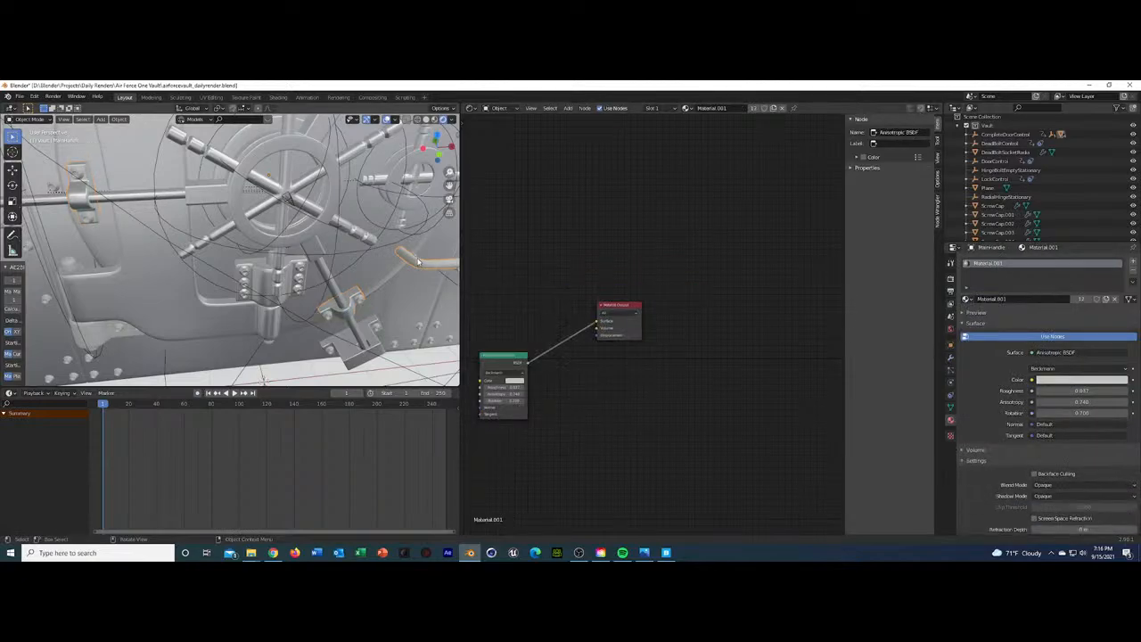
pyautogui.click(967, 300)
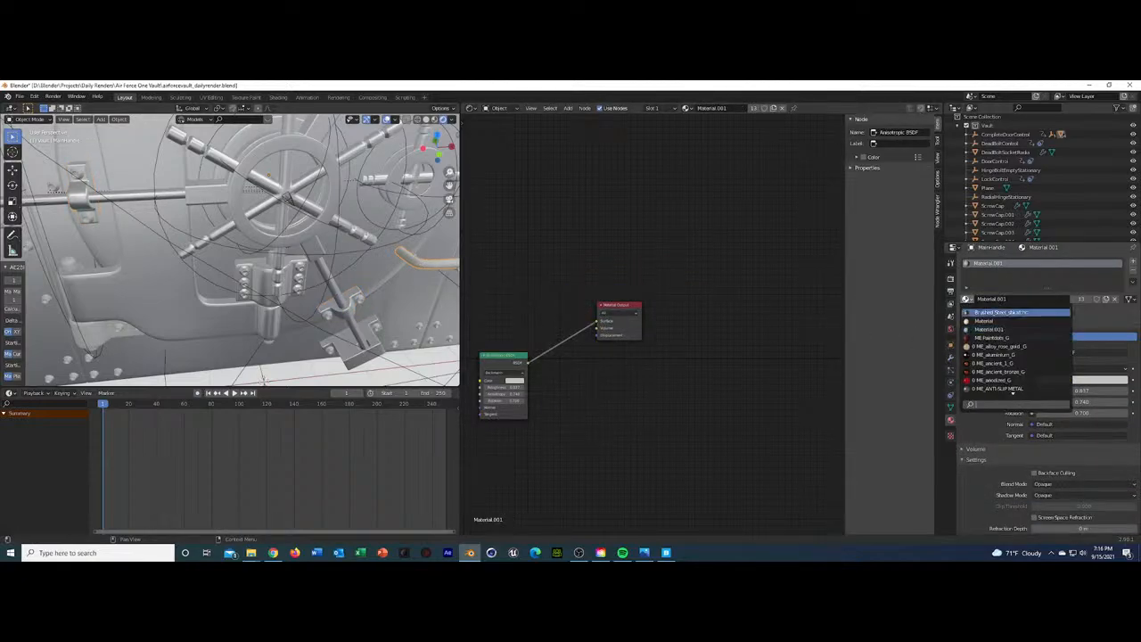
pyautogui.click(1007, 339)
pyautogui.click(84, 342)
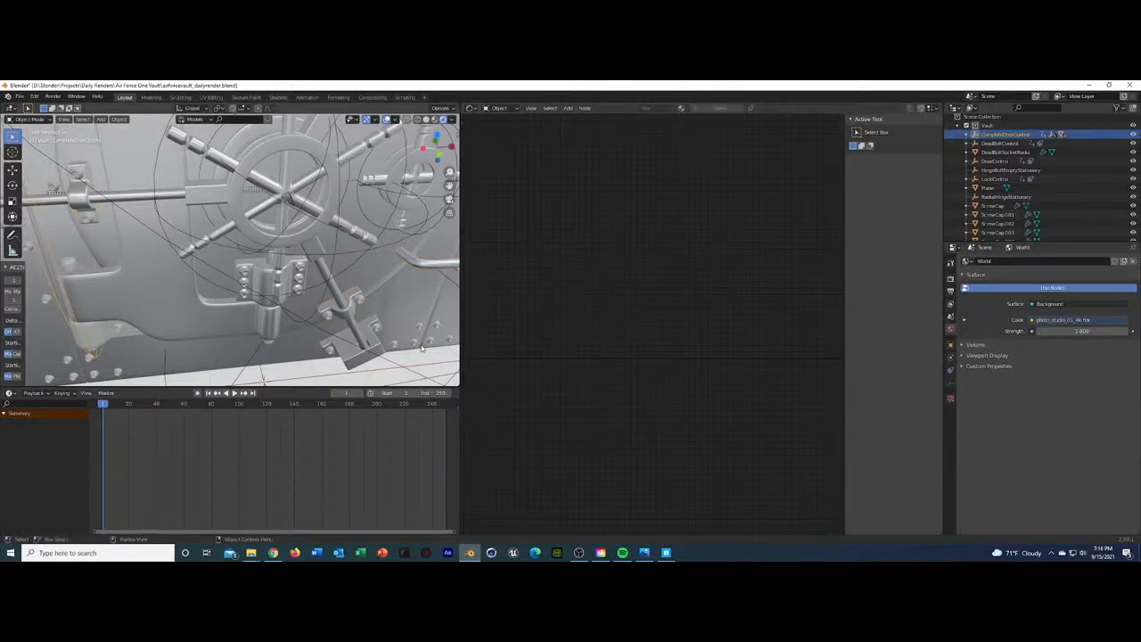
pyautogui.click(98, 335)
pyautogui.click(967, 300)
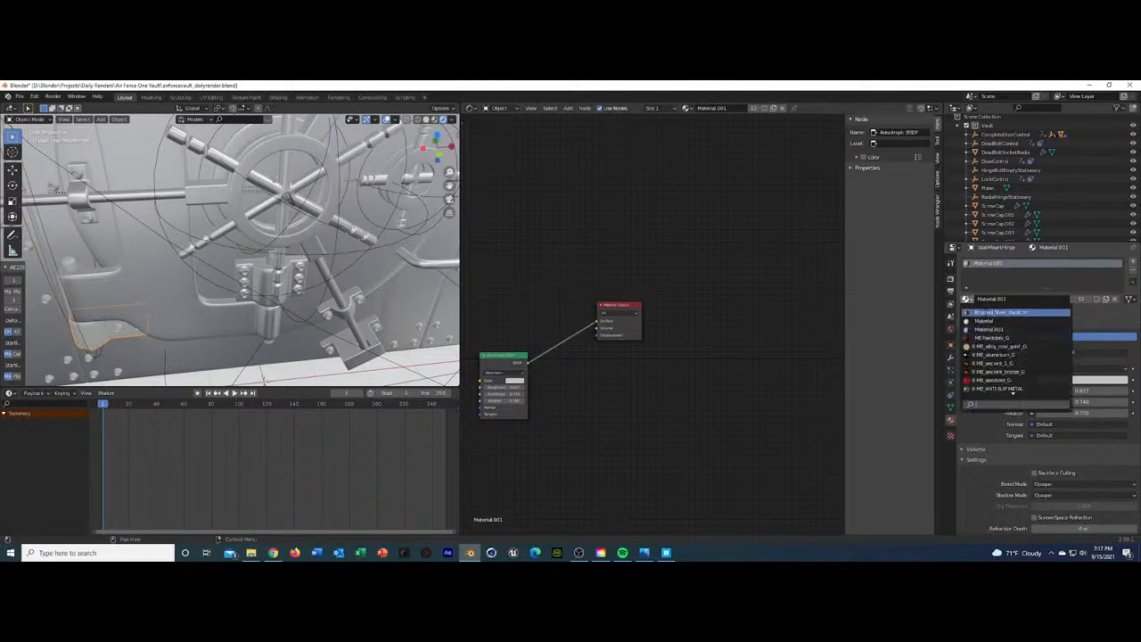
pyautogui.click(1008, 339)
# Assign the Brushed_Steel material to the screw caps spread around the wall panel.
pyautogui.moveTo(194, 286); pyautogui.dragTo(195, 286, button='middle')
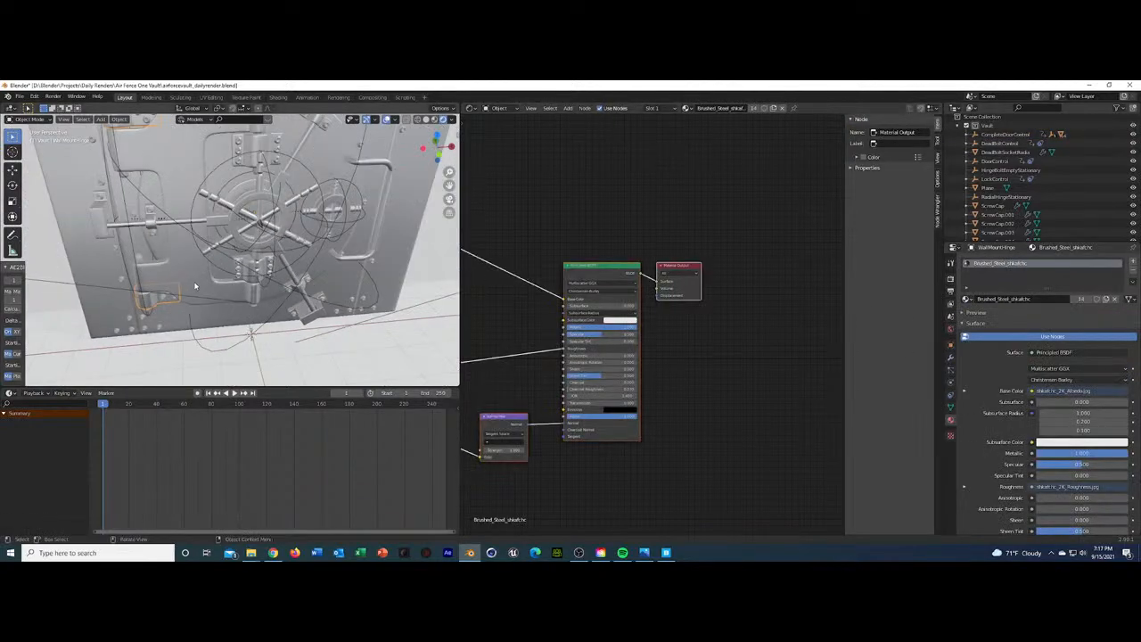
pyautogui.click(122, 280)
pyautogui.click(967, 299)
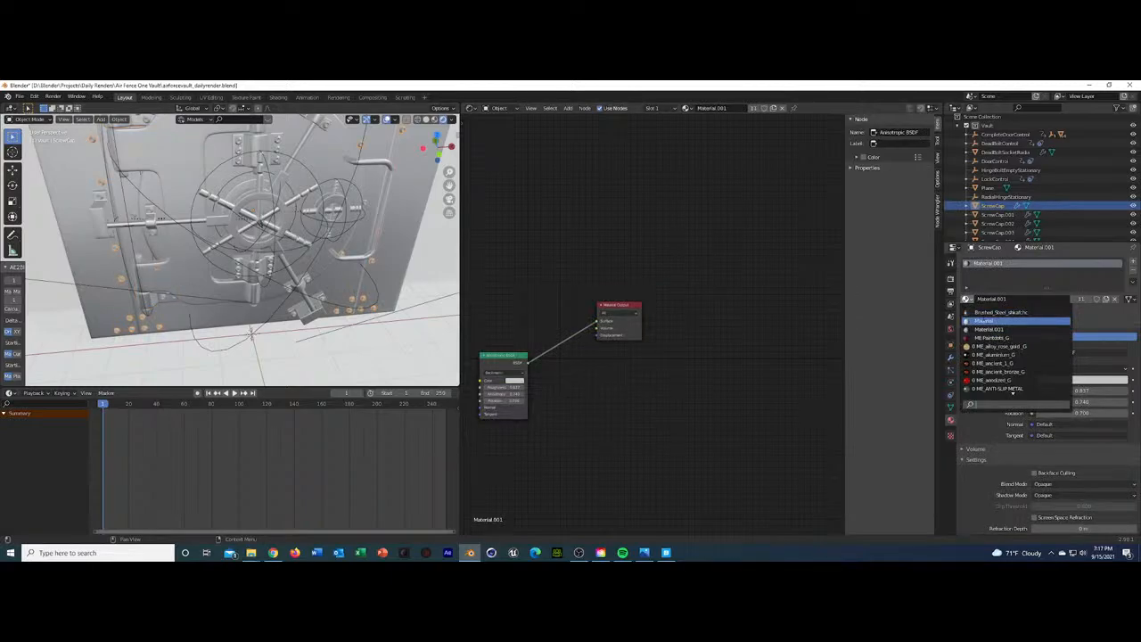
pyautogui.click(984, 319)
# Replace the shader node editor with a second 3D viewport framed on the vault from the side.
pyautogui.scroll(3, 362, 266)
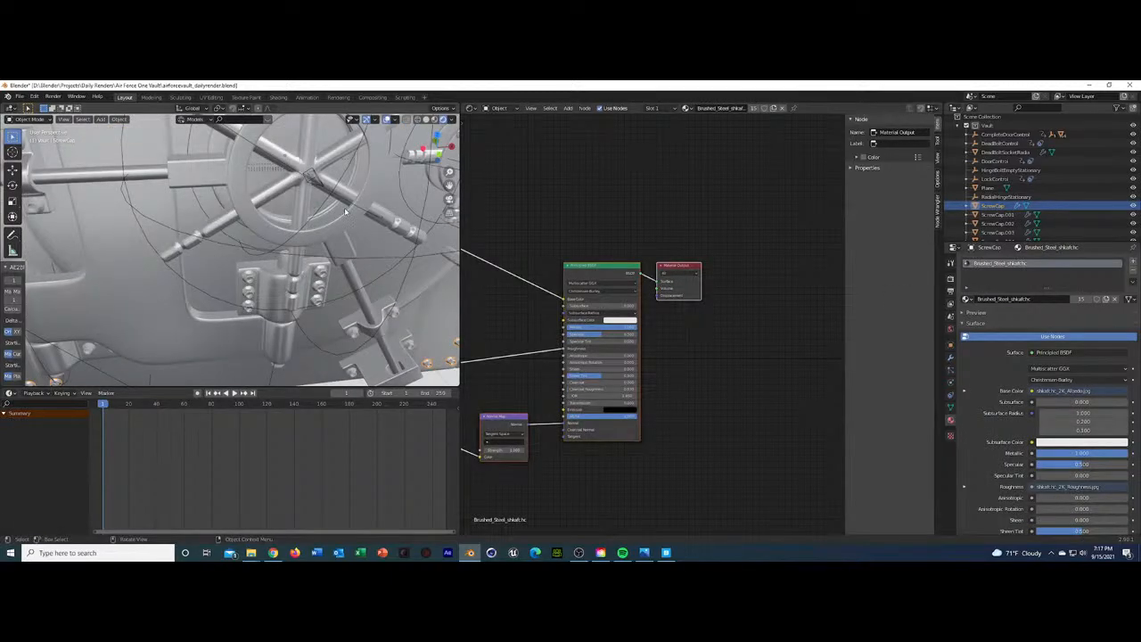
pyautogui.moveTo(365, 204); pyautogui.dragTo(258, 210, button='middle')
pyautogui.scroll(-5, 313, 214)
pyautogui.scroll(2, 316, 208)
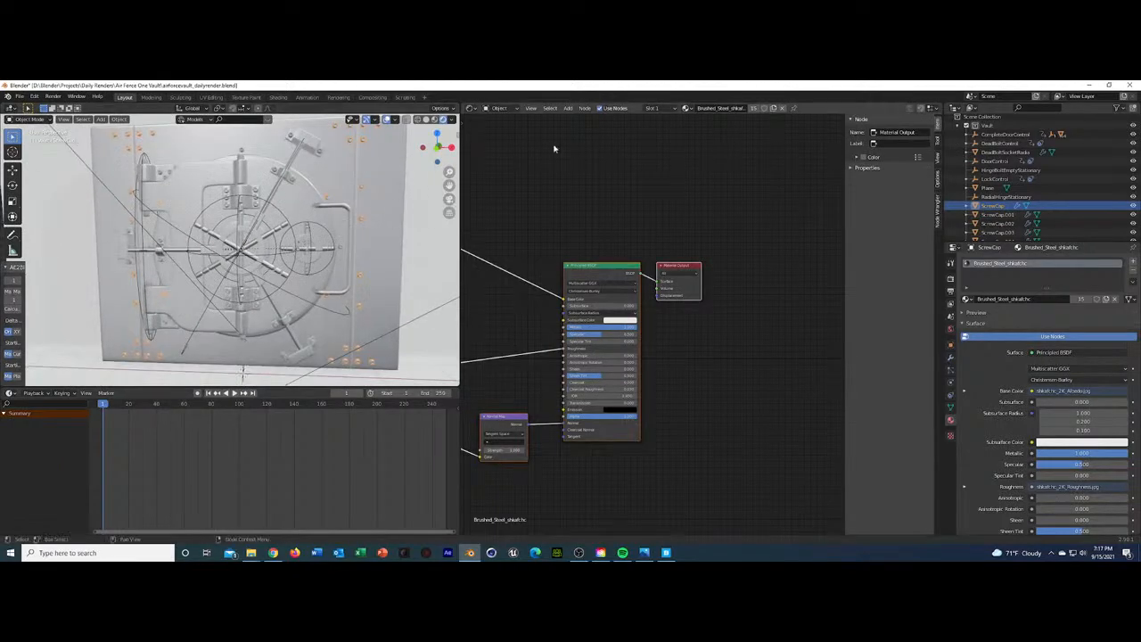
pyautogui.click(473, 108)
pyautogui.click(499, 140)
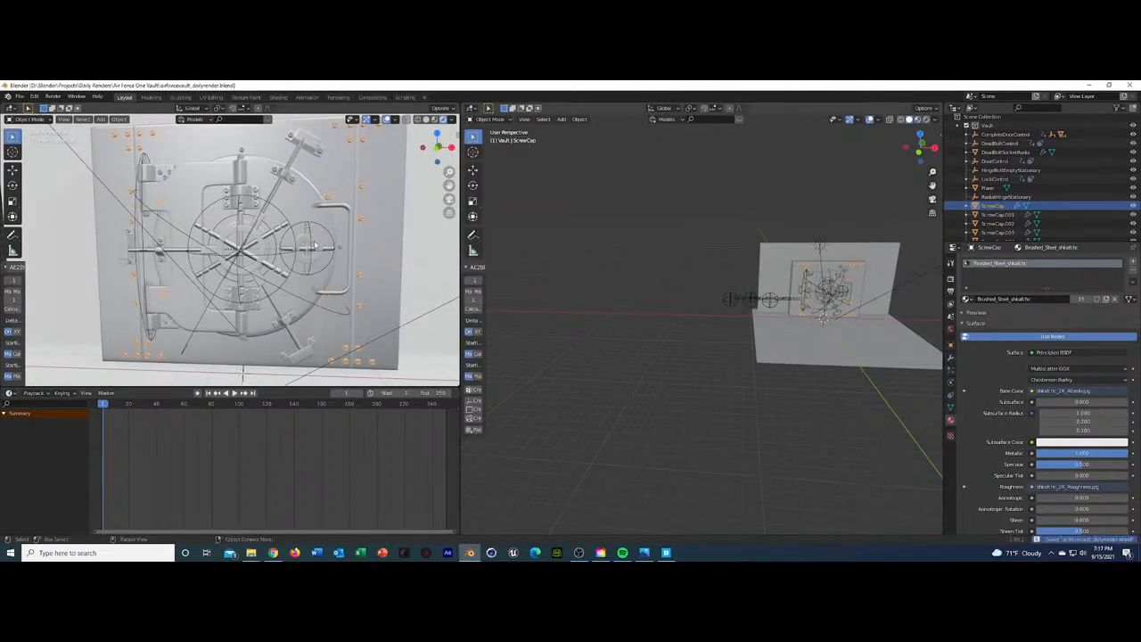
pyautogui.moveTo(892, 328); pyautogui.dragTo(723, 344, button='middle')
pyautogui.scroll(5, 723, 344)
# Inspect the vault door's control empties and locate the deadbolt empty within the CompleteDoorControl hierarchy.
pyautogui.click(614, 294)
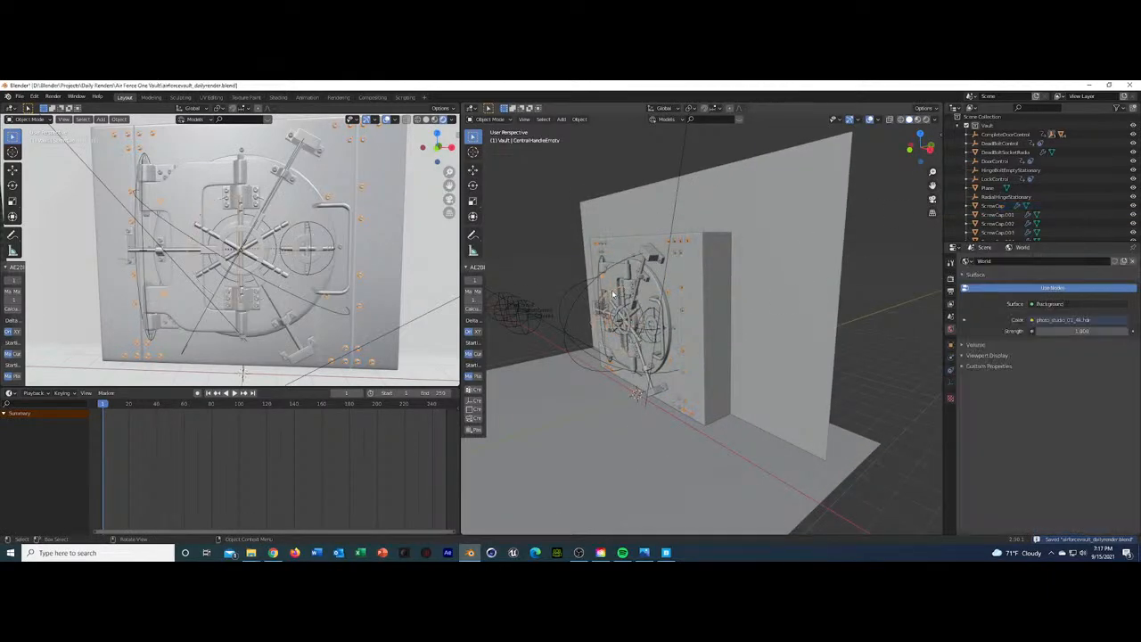
pyautogui.click(488, 118)
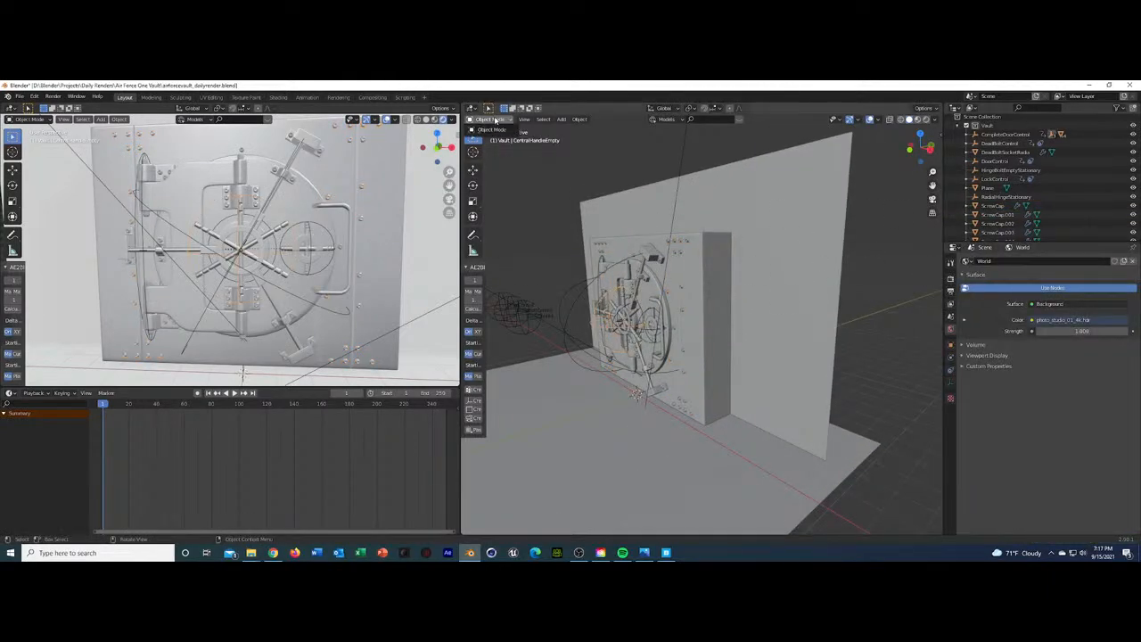
pyautogui.click(607, 308)
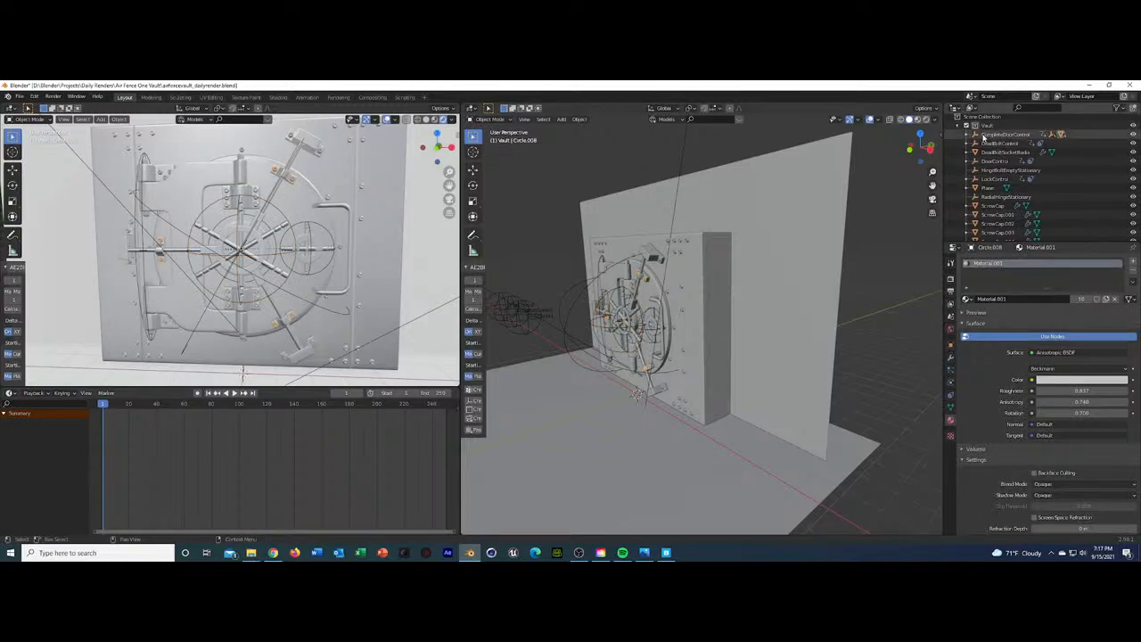
pyautogui.click(603, 283)
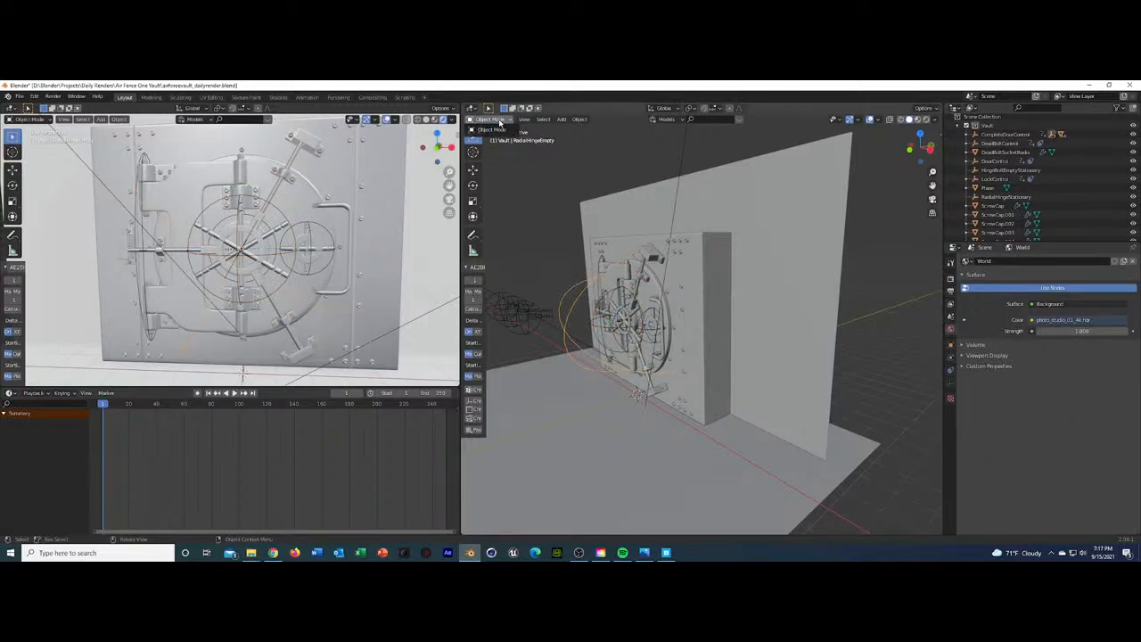
pyautogui.click(950, 385)
pyautogui.click(950, 277)
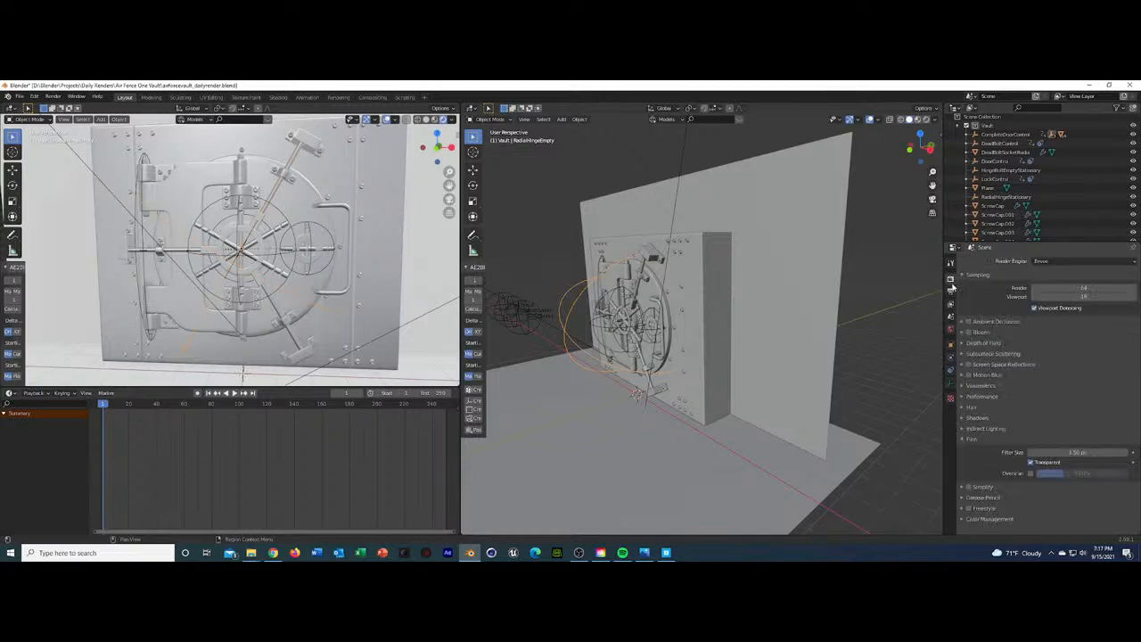
pyautogui.click(618, 328)
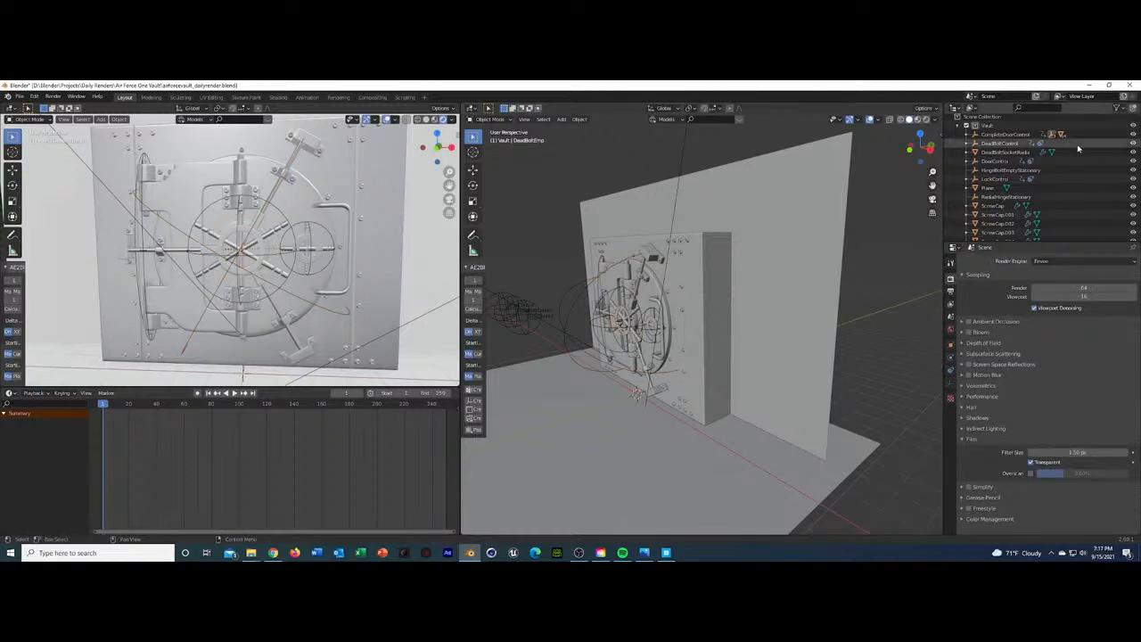
pyautogui.click(967, 134)
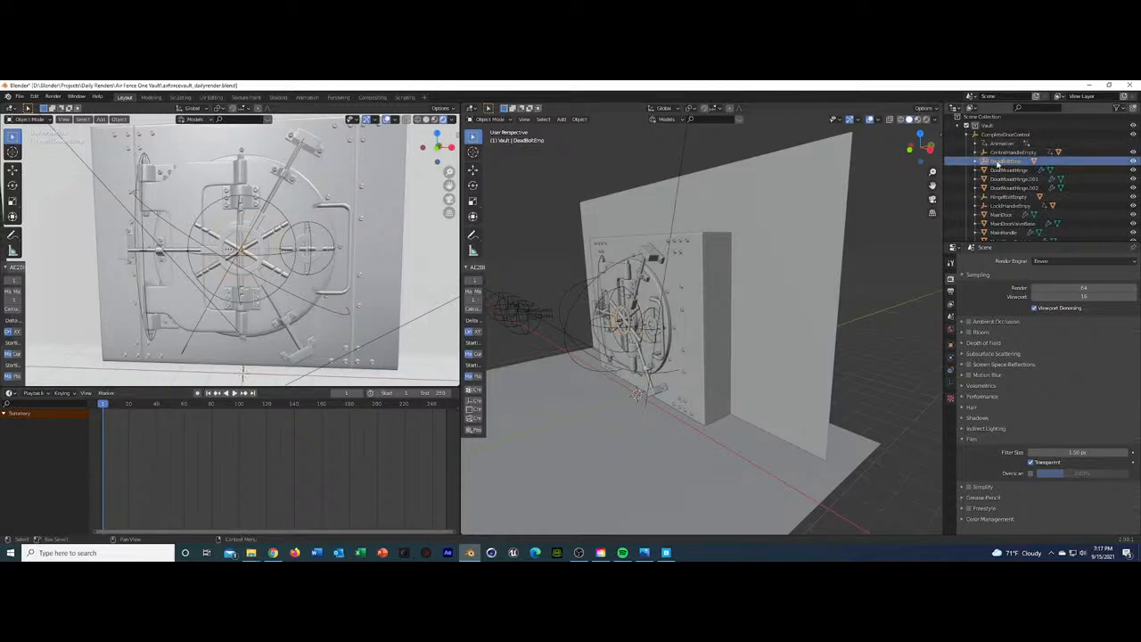
# Try rotating the deadbolt empty on the vault door and undo the rotation.
pyautogui.moveTo(907, 231); pyautogui.dragTo(639, 353, button='middle')
pyautogui.scroll(5, 638, 352)
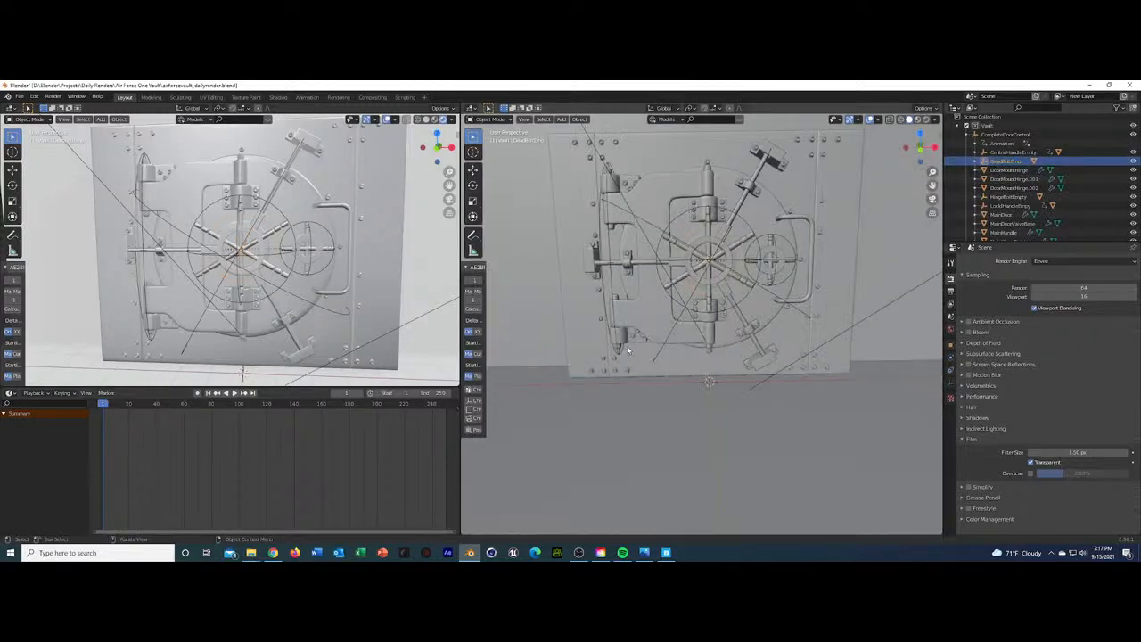
pyautogui.press('g')
pyautogui.press('z')
pyautogui.click(739, 354)
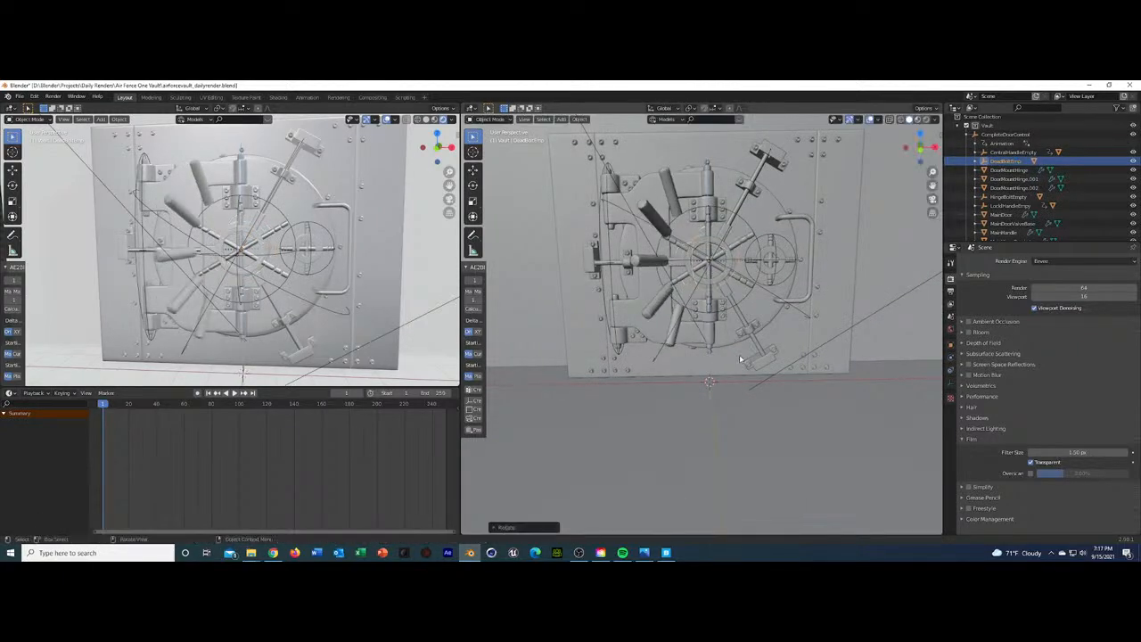
pyautogui.hotkey('ctrl', 'z')
# Try to rotate the lock handle empty about the global Z axis.
pyautogui.click(790, 264)
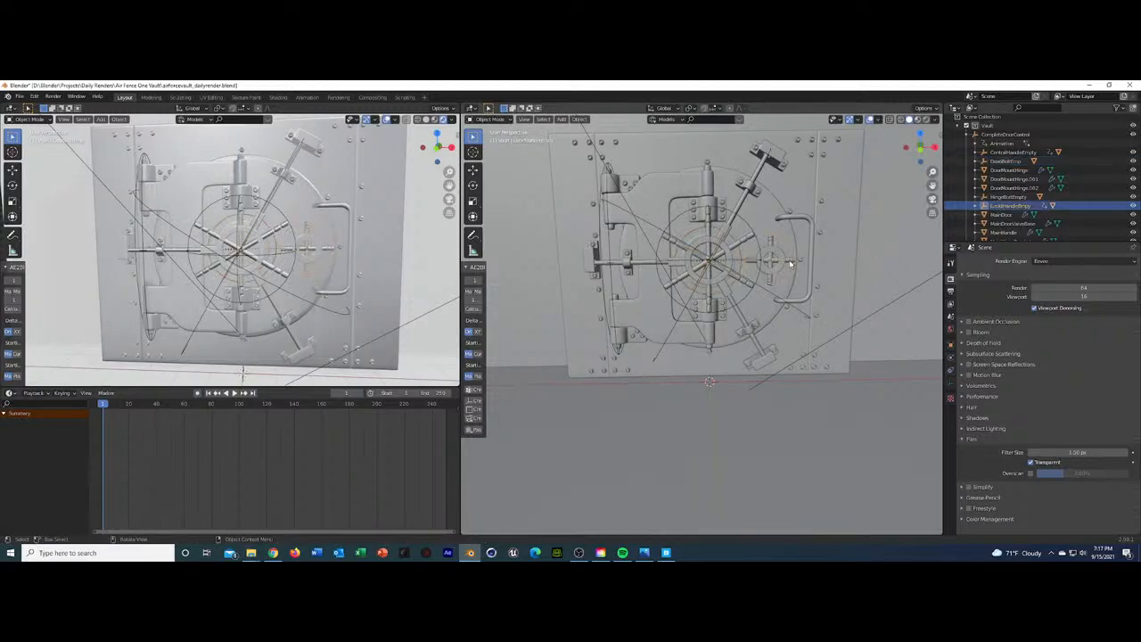
pyautogui.press('r')
pyautogui.press('z')
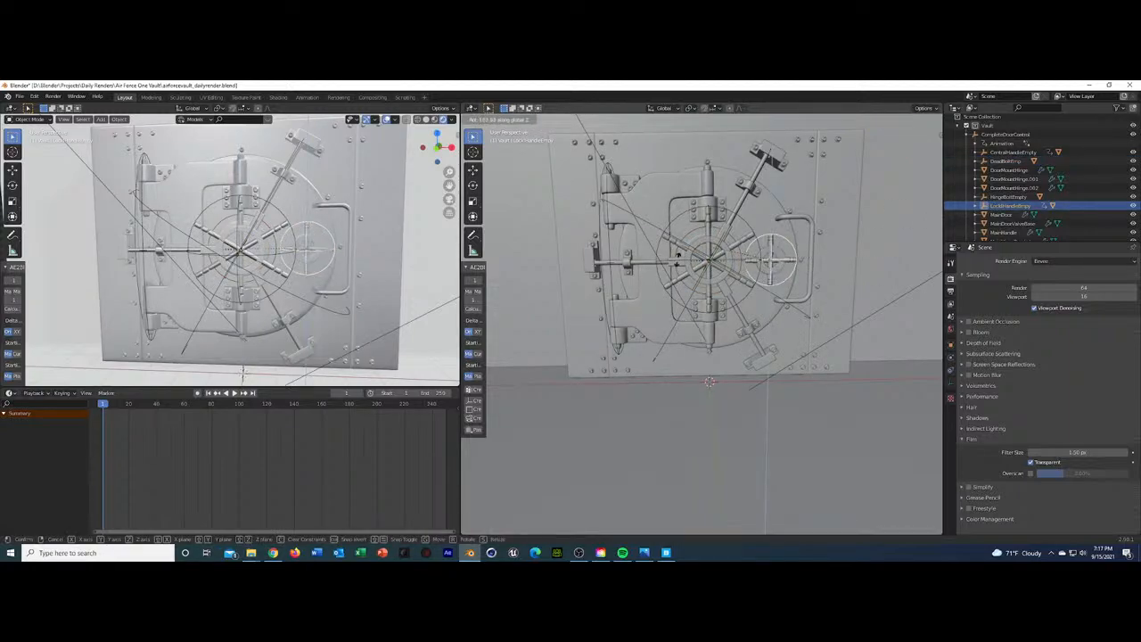
pyautogui.click(811, 258)
pyautogui.press('r')
pyautogui.press('z')
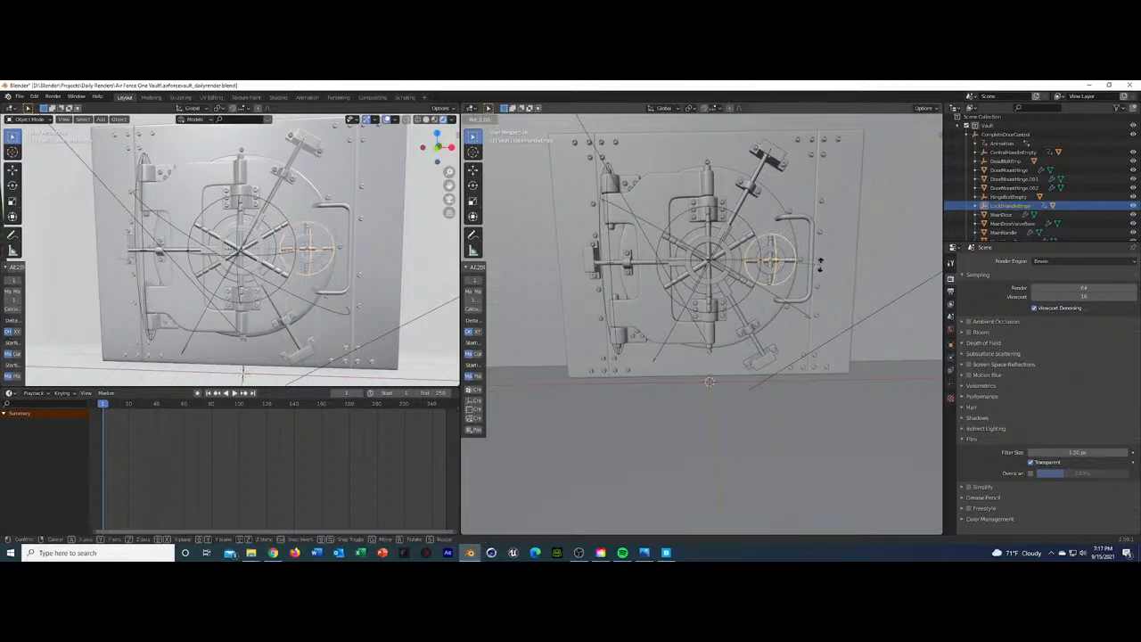
pyautogui.click(790, 230)
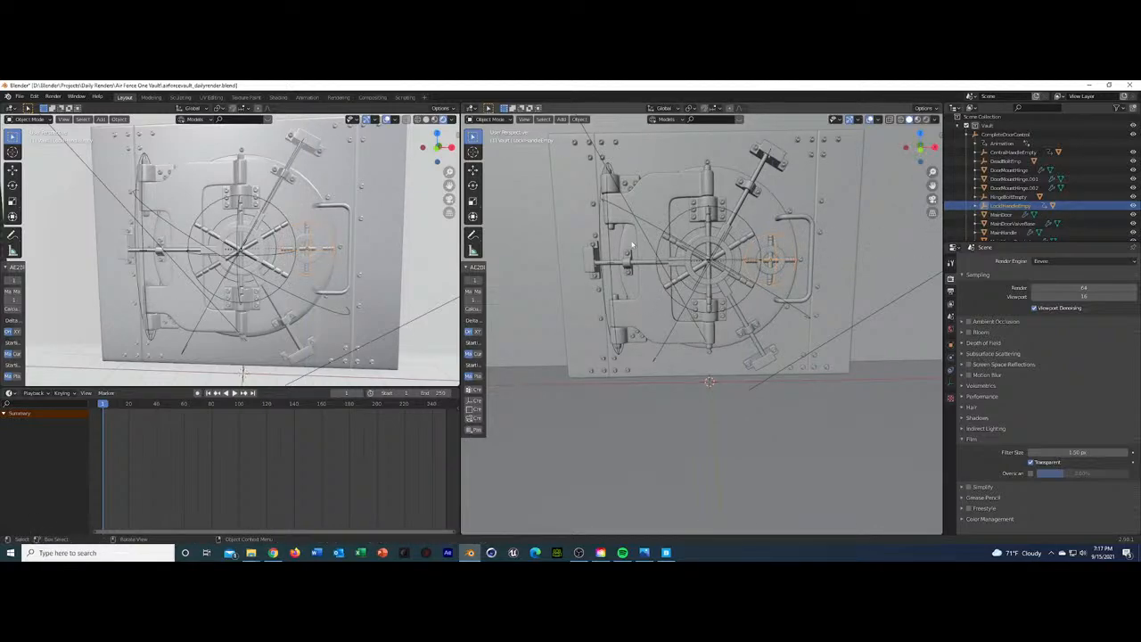
# Select the LockControl empty beside the vault and play its animation.
pyautogui.moveTo(632, 245); pyautogui.dragTo(752, 259, button='middle')
pyautogui.click(595, 246)
pyautogui.press('space')
pyautogui.scroll(-3, 752, 258)
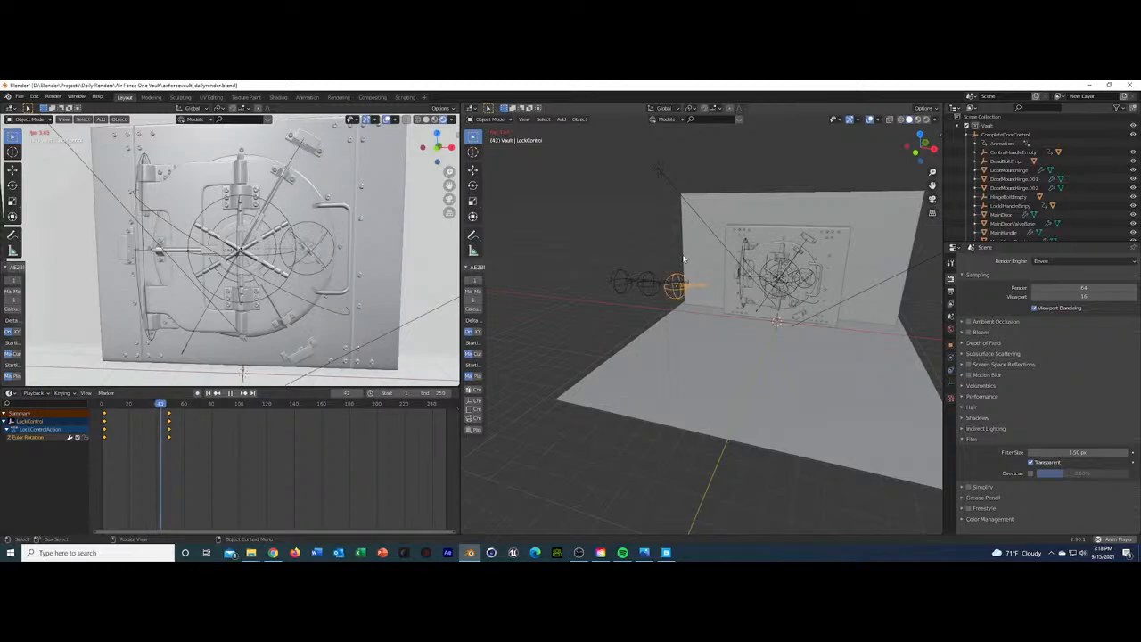
pyautogui.press('space')
# Set the rendered viewport to solid shading and play the animation until the vault door is open.
pyautogui.click(426, 120)
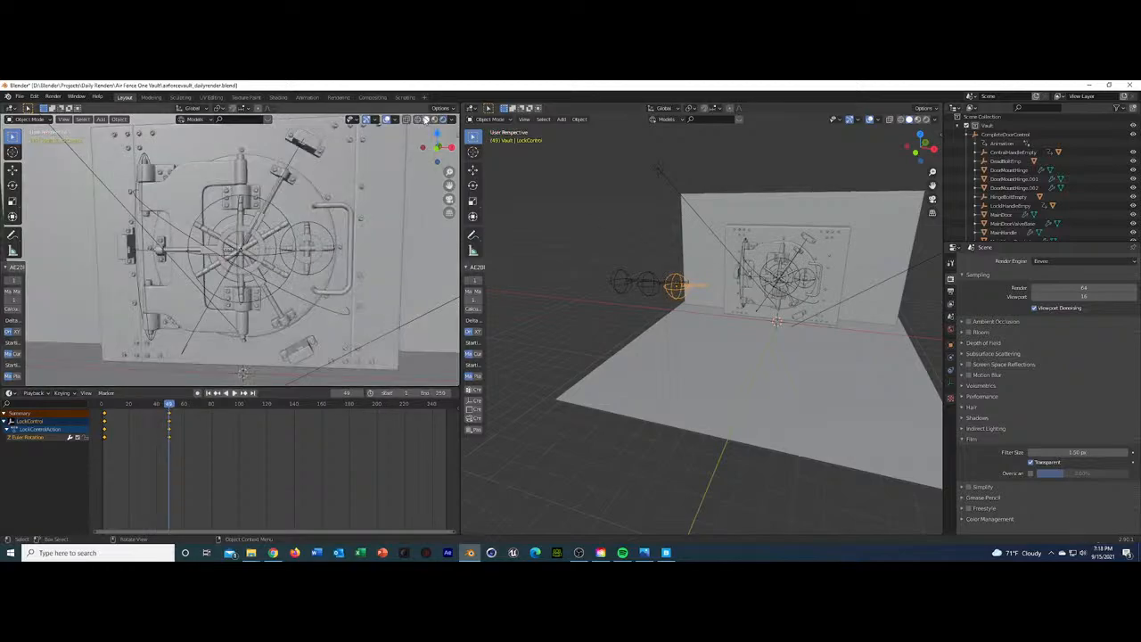
pyautogui.press('space')
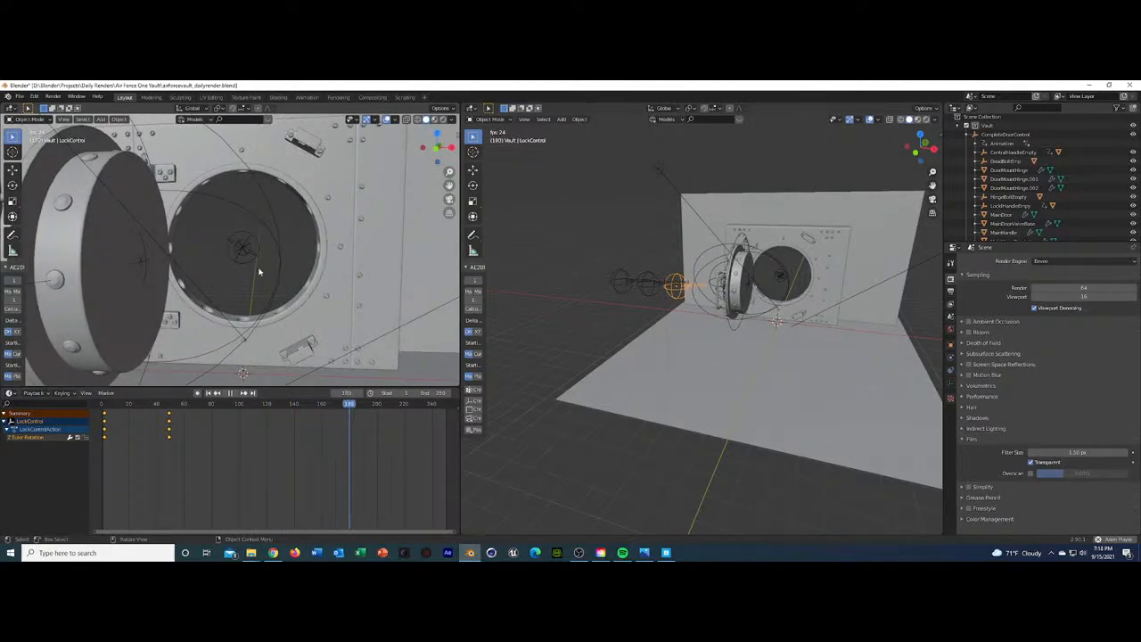
pyautogui.moveTo(310, 294); pyautogui.dragTo(345, 304, button='middle')
pyautogui.scroll(-5, 324, 288)
pyautogui.scroll(-2, 324, 287)
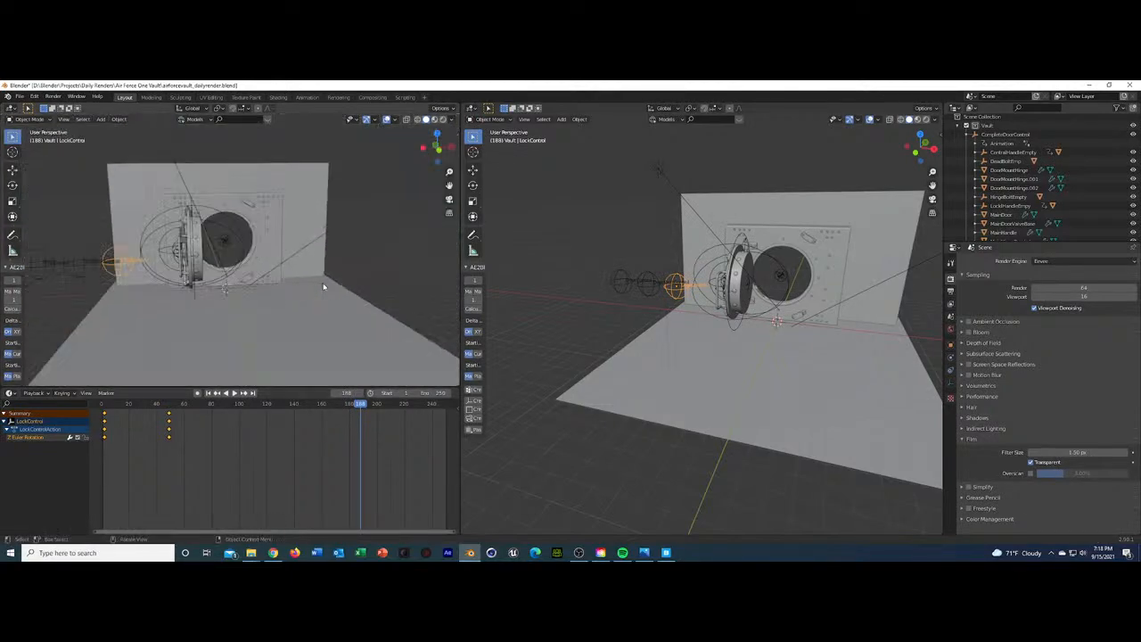
# Select the floor plane outside the vault and switch to Quixel Bridge to browse the surface materials.
pyautogui.click(239, 305)
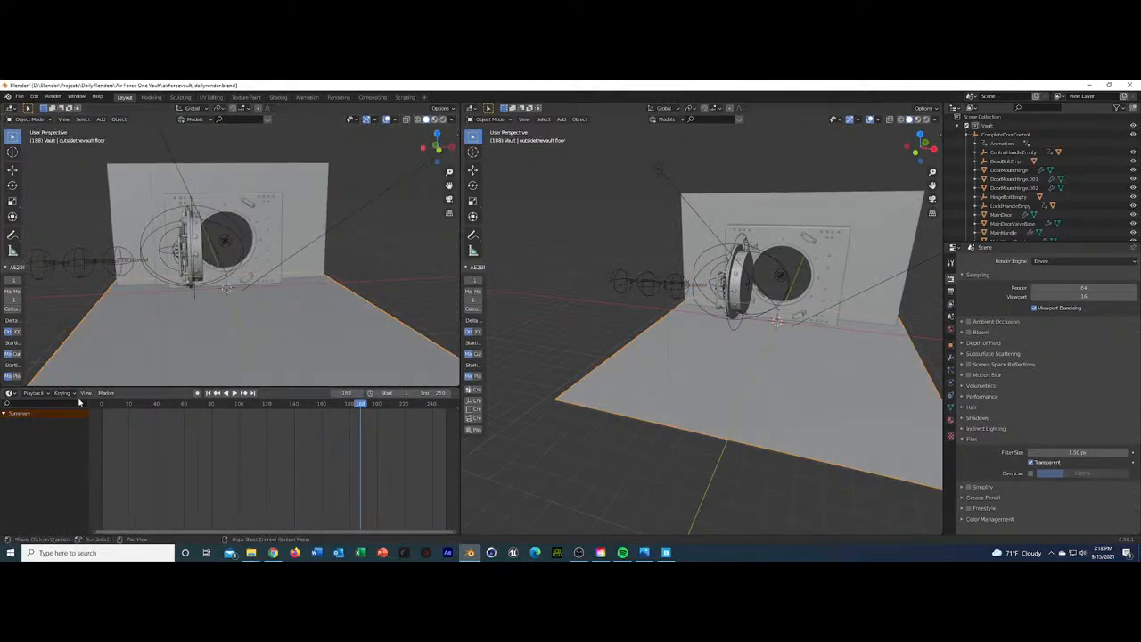
pyautogui.click(1025, 135)
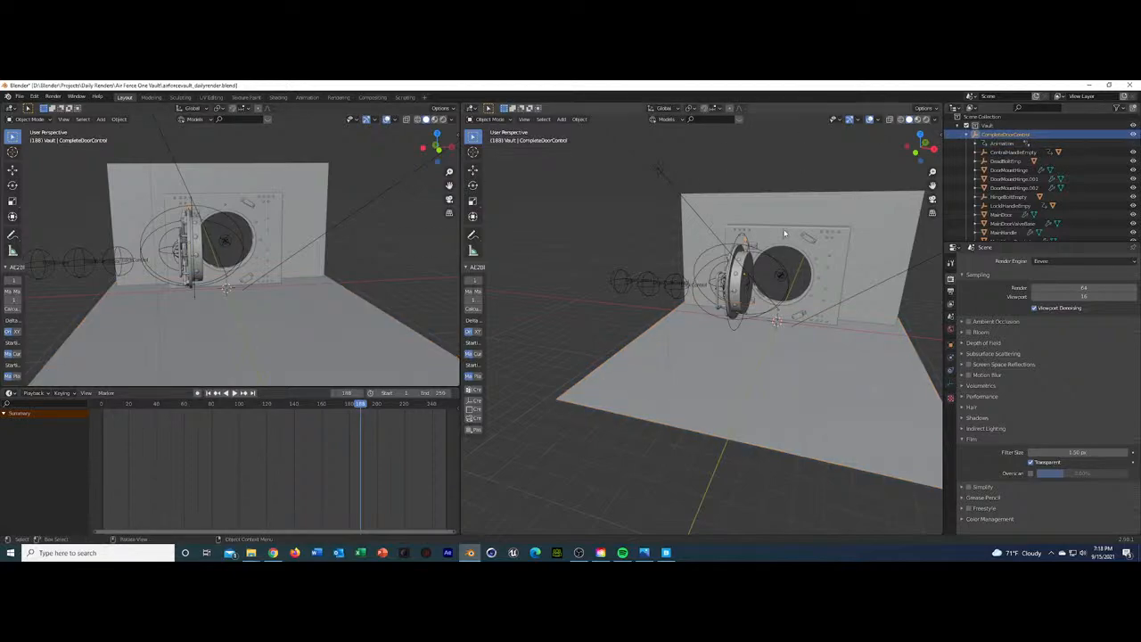
pyautogui.click(748, 371)
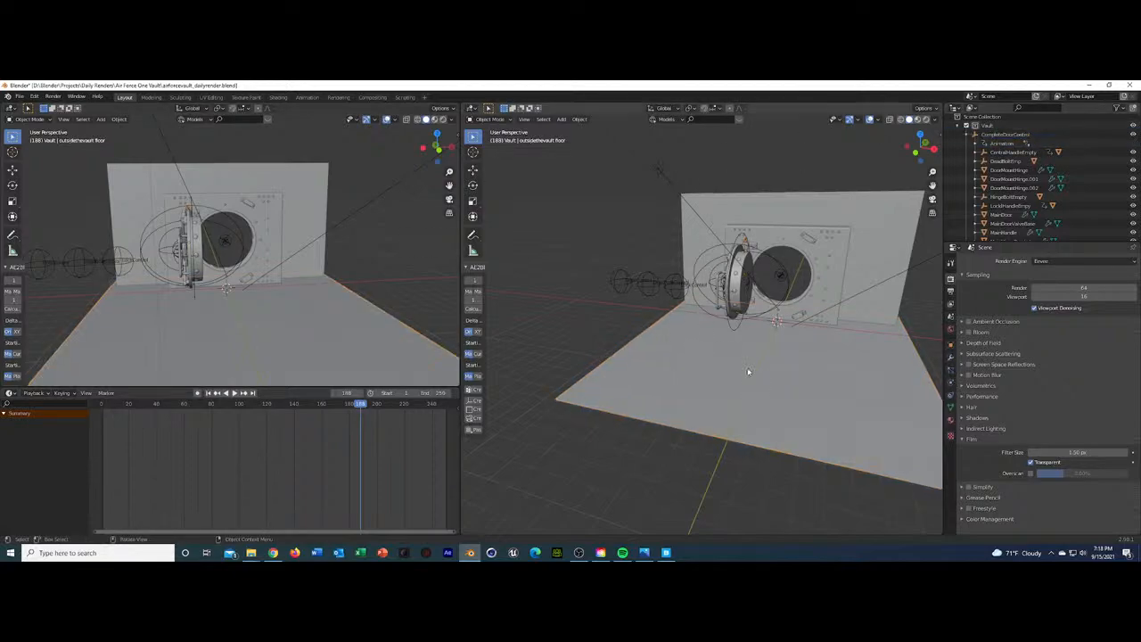
pyautogui.click(666, 553)
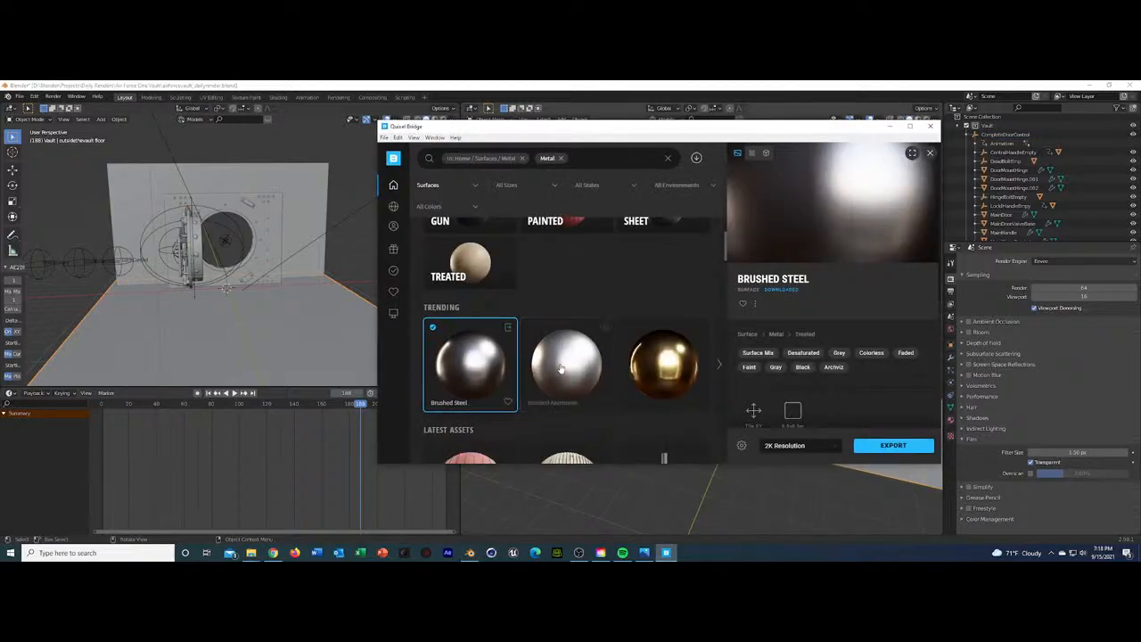
pyautogui.scroll(-5, 544, 365)
pyautogui.scroll(-5, 560, 365)
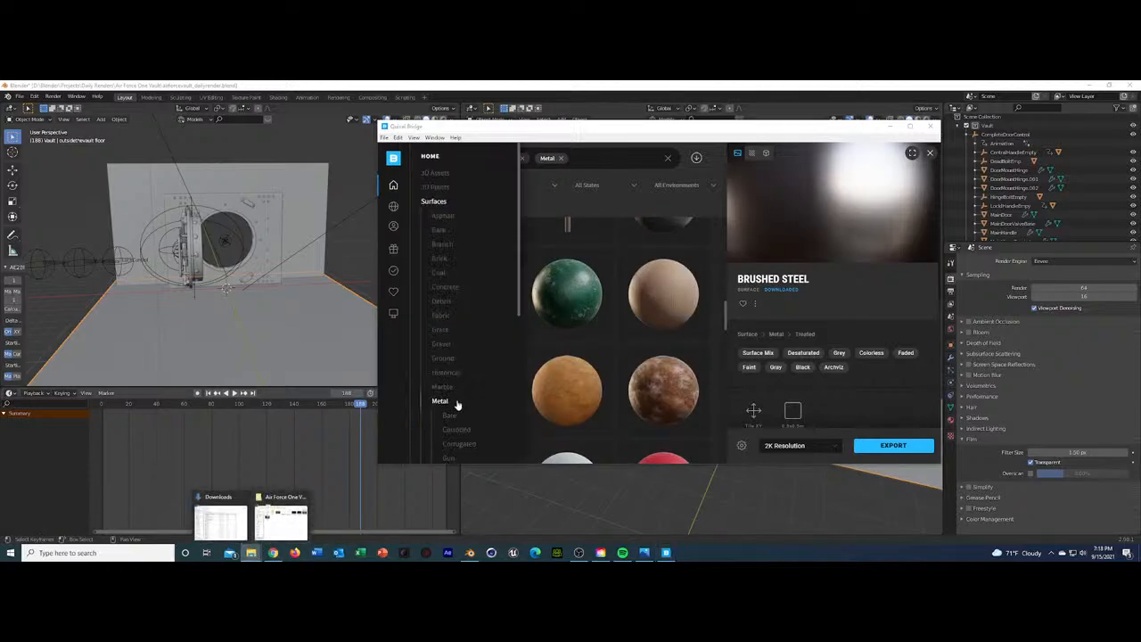
# Open the reference image Vault2_newblog.png from the Air Force One Vault folder to study the room's surfaces.
pyautogui.click(283, 516)
pyautogui.doubleClick(831, 257)
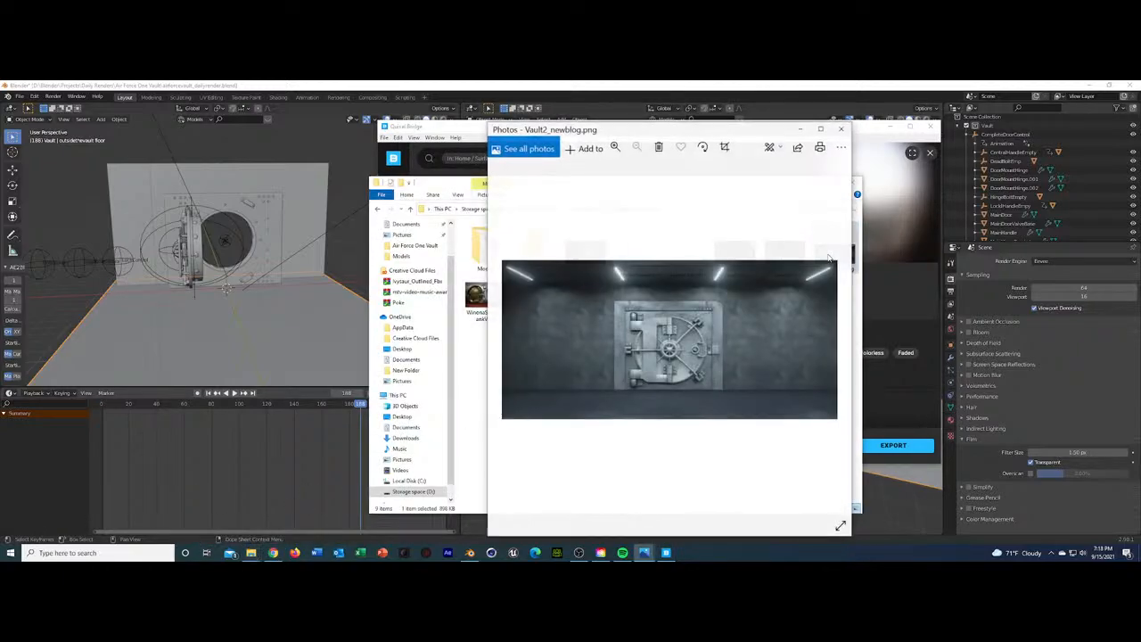
pyautogui.press('Right')
pyautogui.press('Left')
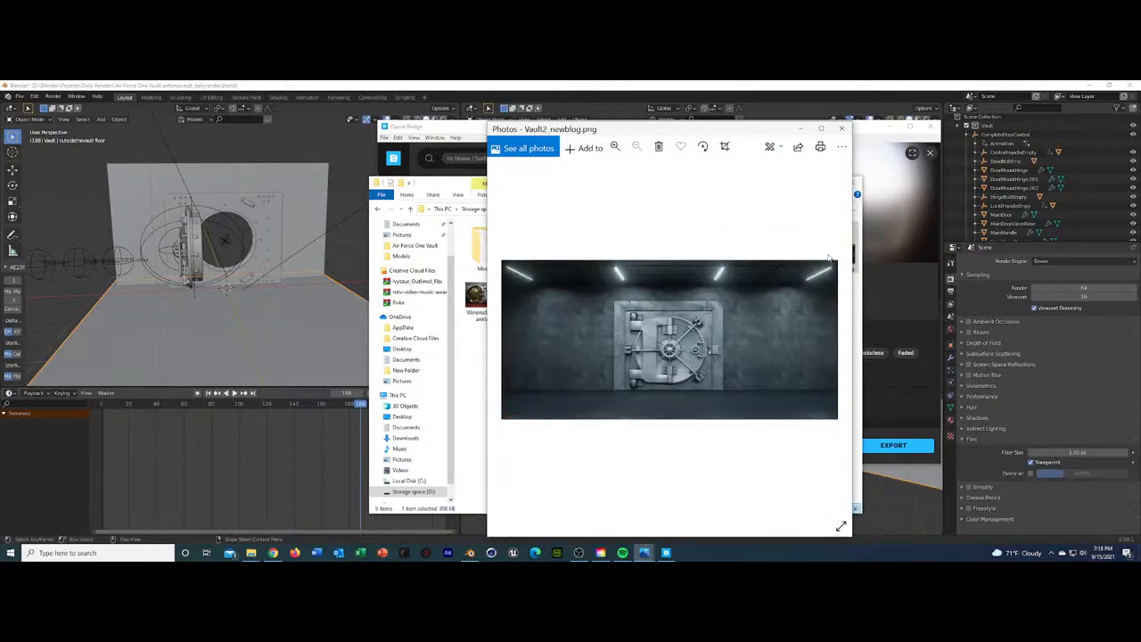
# Browse to the reference image 1.jpg and zoom in on its vault door and floor.
pyautogui.press('Left')
pyautogui.press('Left')
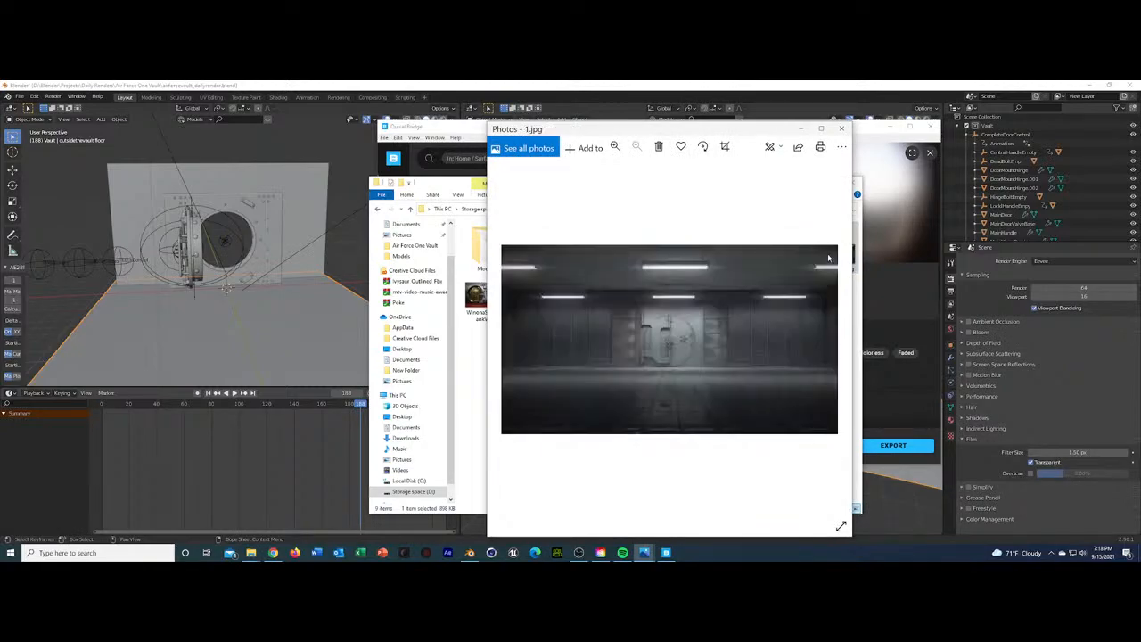
pyautogui.scroll(4, 628, 373)
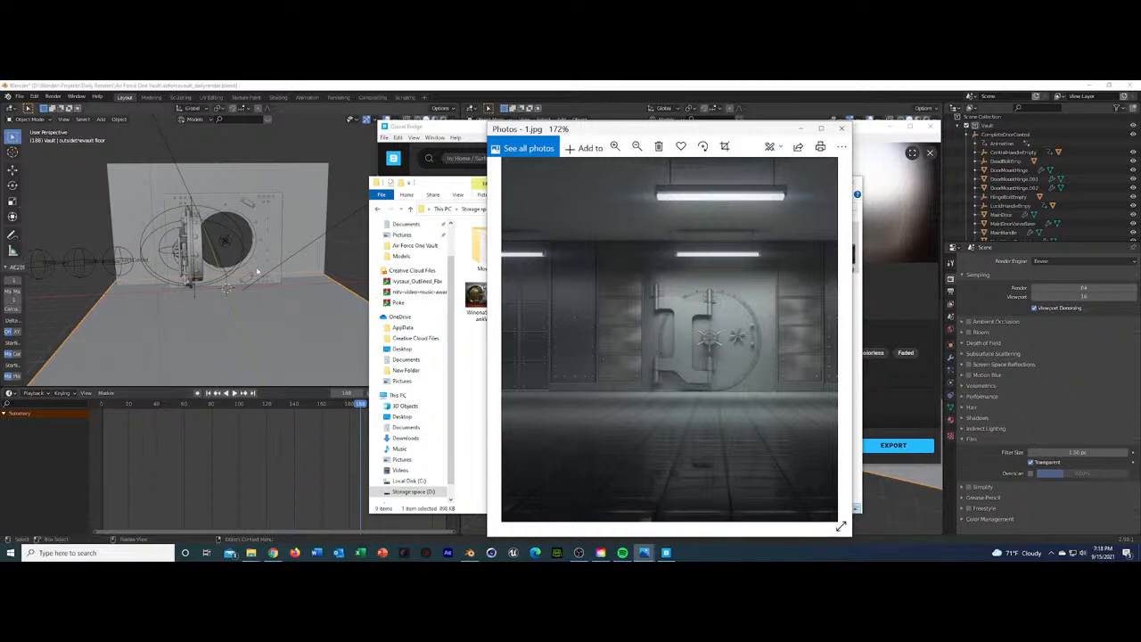
# Return to Blender and scale the floor plane outside the vault by 2 along X and by 2 along Y.
pyautogui.click(250, 317)
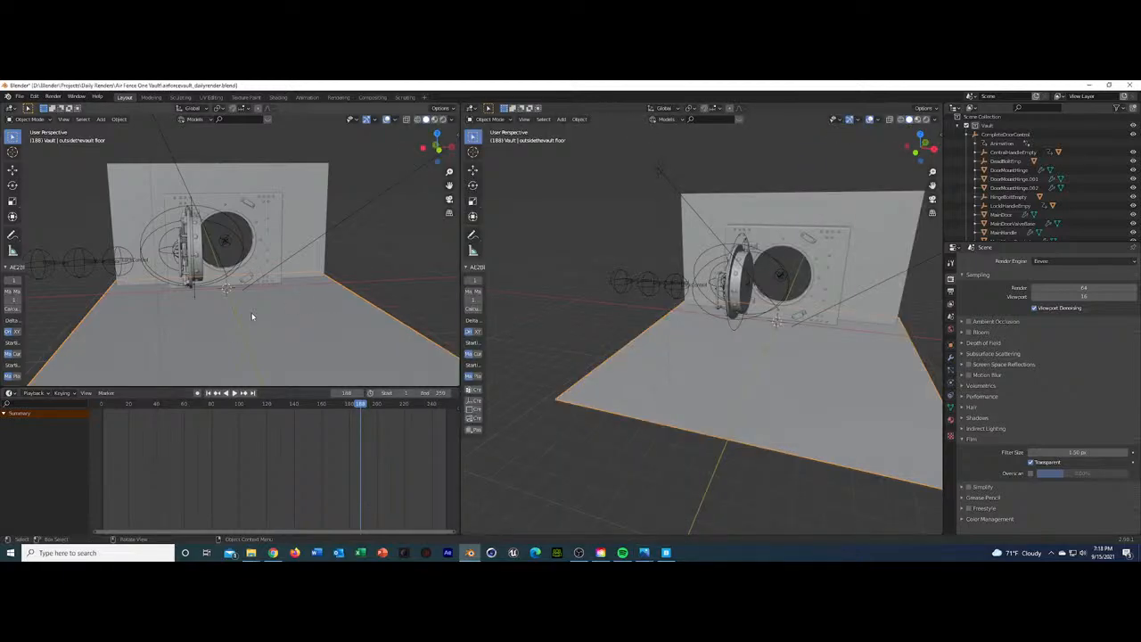
pyautogui.press('s')
pyautogui.press('x')
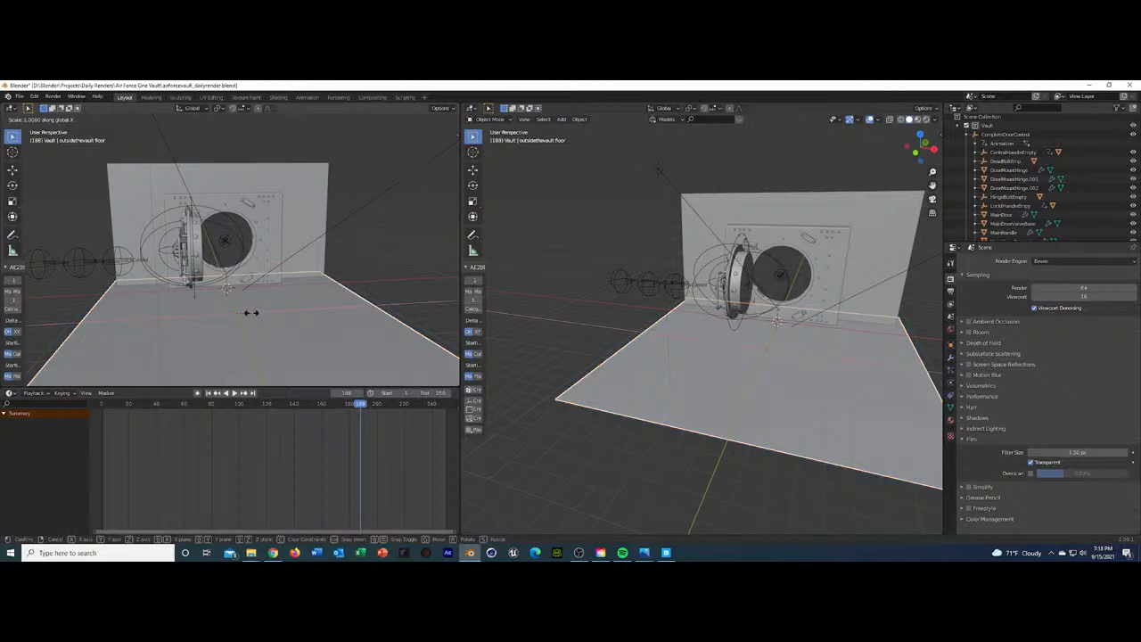
pyautogui.write('2')
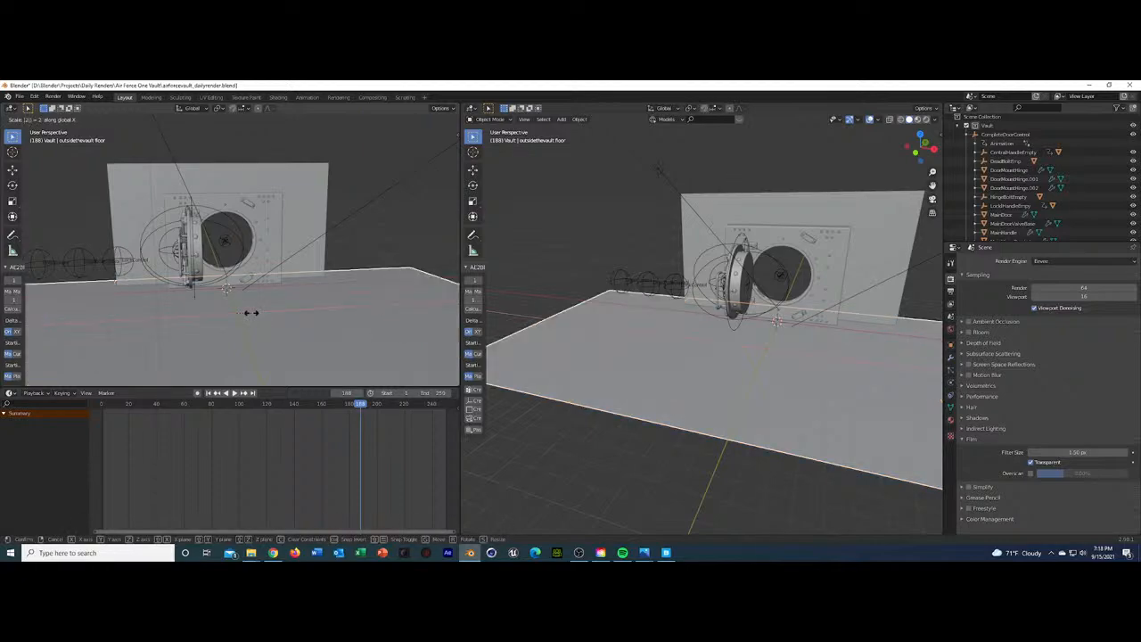
pyautogui.press('Return')
pyautogui.moveTo(341, 319); pyautogui.dragTo(329, 312, button='middle')
pyautogui.press('s')
pyautogui.write('y')
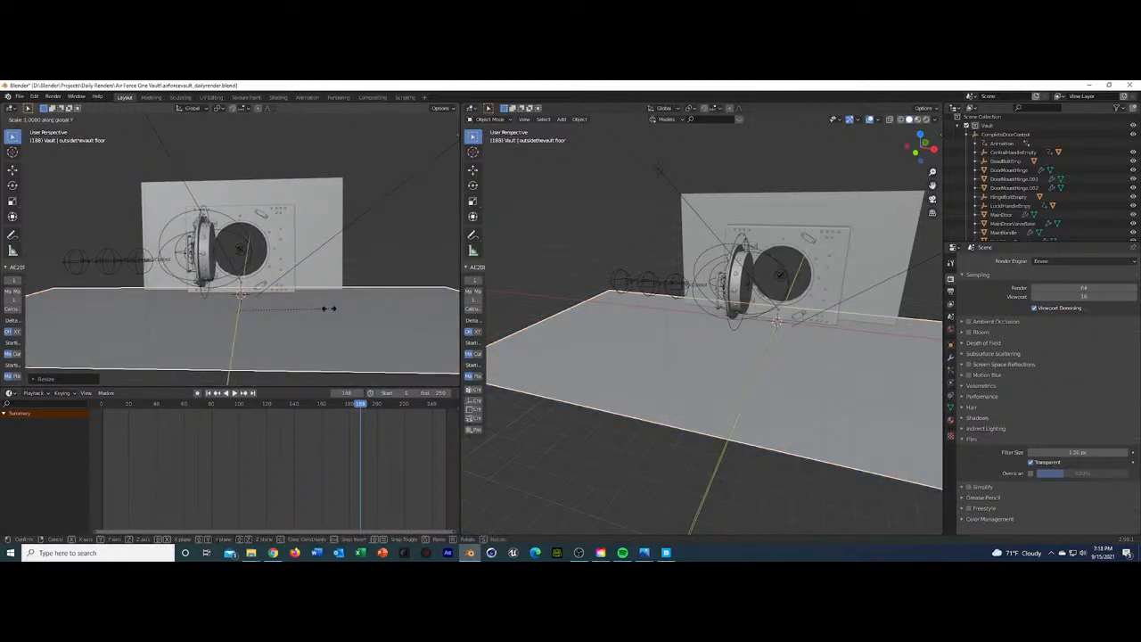
pyautogui.write('2')
pyautogui.press('Return')
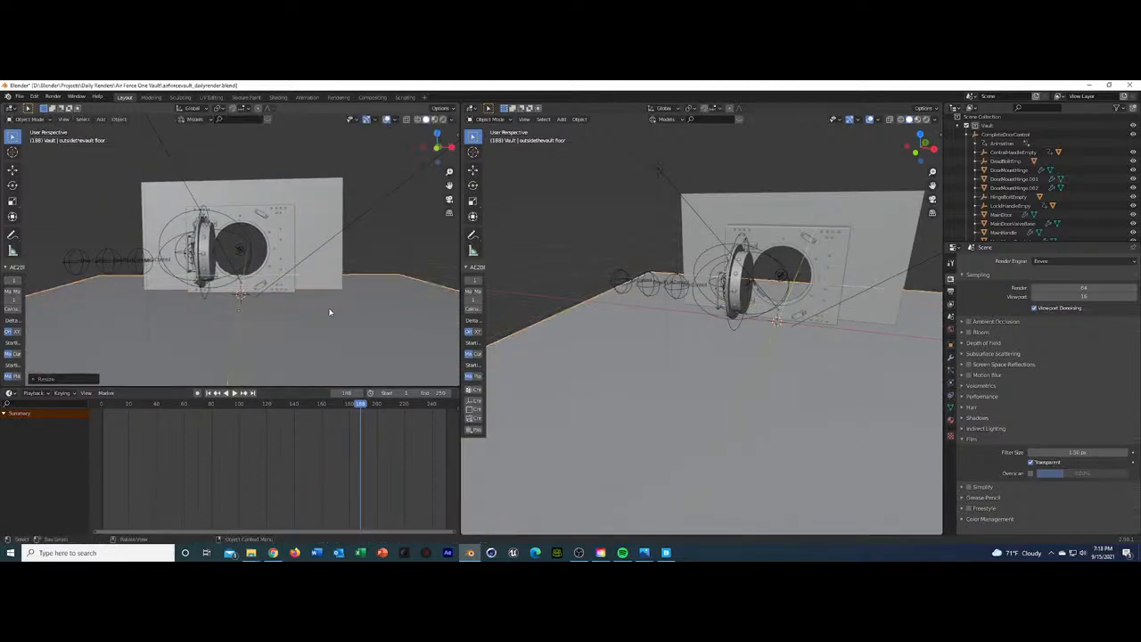
# Reposition the floor plane and scale it up so it extends farther in front of and behind the vault wall.
pyautogui.moveTo(838, 324); pyautogui.dragTo(772, 327, button='middle')
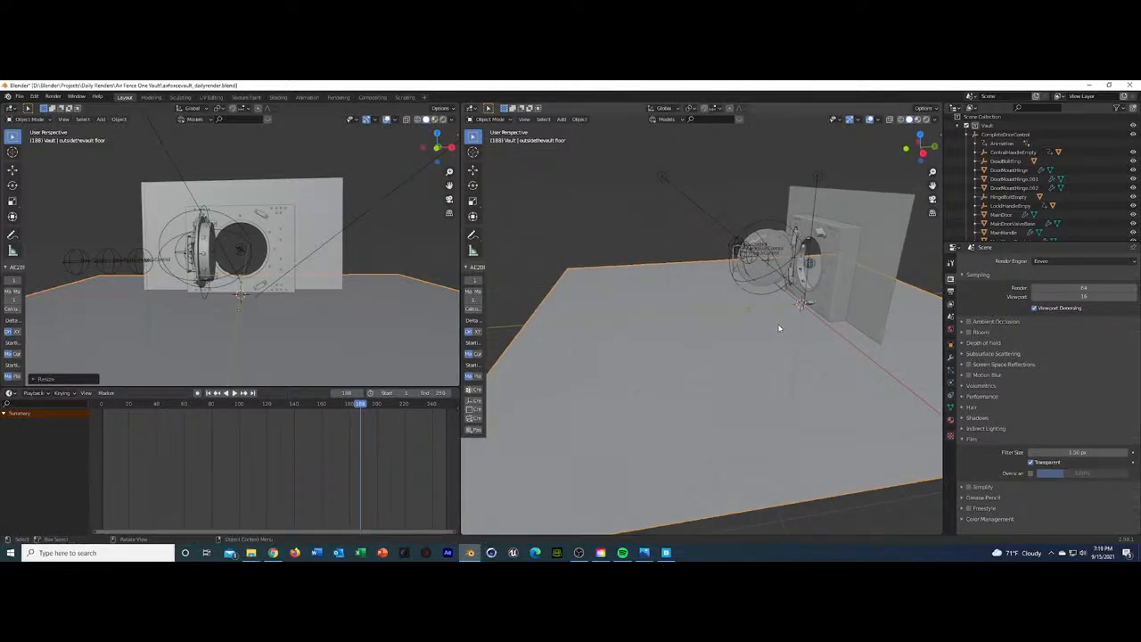
pyautogui.press('g')
pyautogui.press('y')
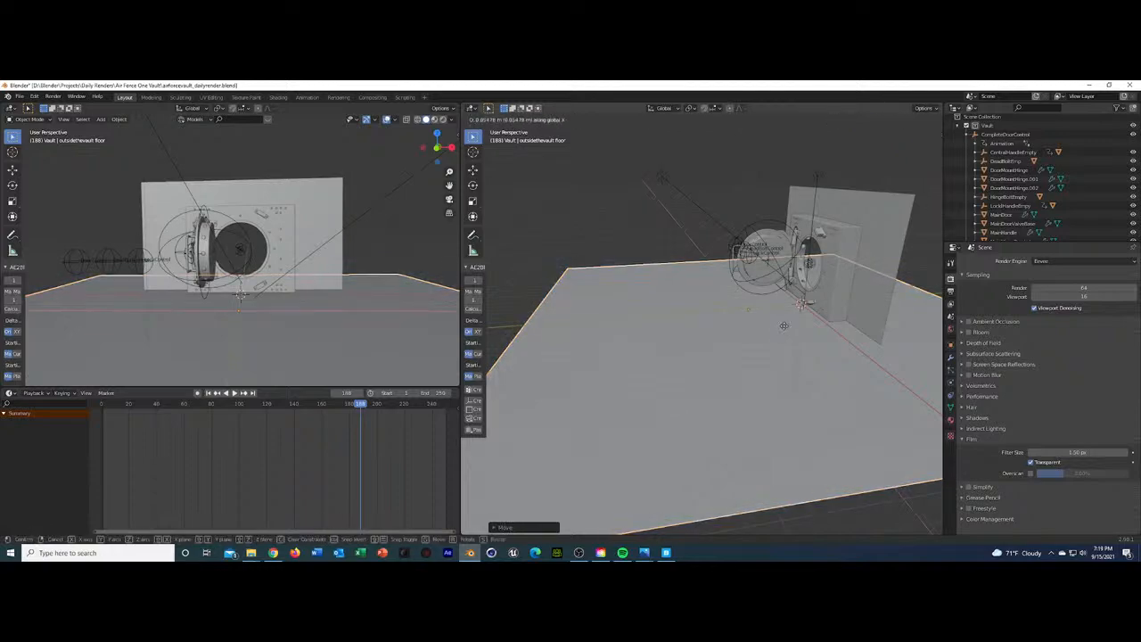
pyautogui.click(814, 329)
pyautogui.scroll(-3, 807, 327)
pyautogui.press('s')
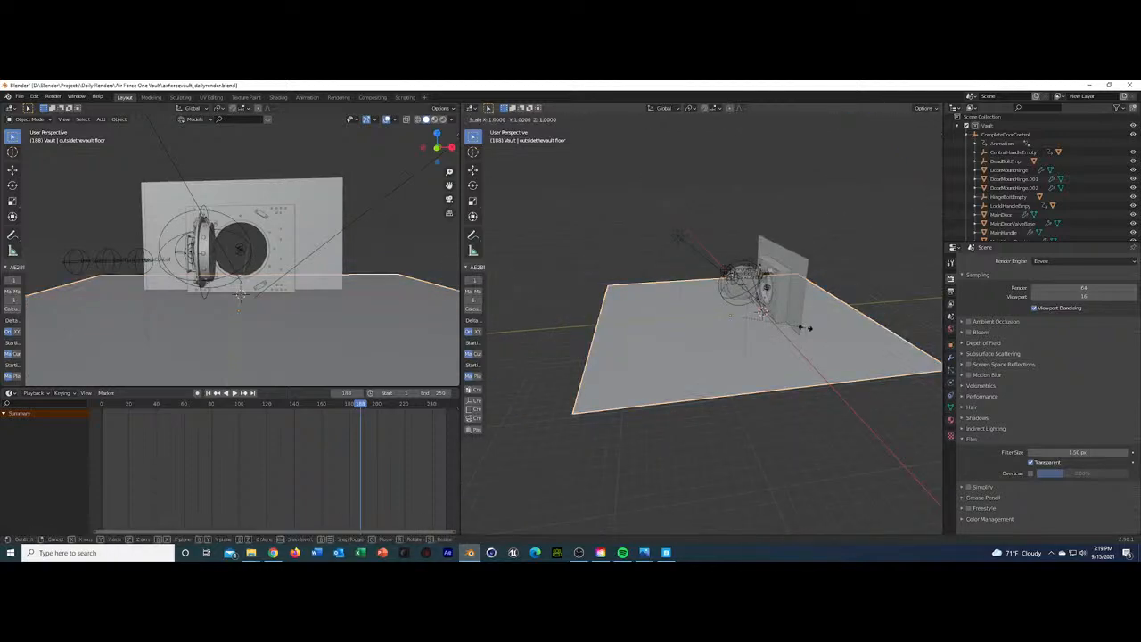
pyautogui.click(807, 327)
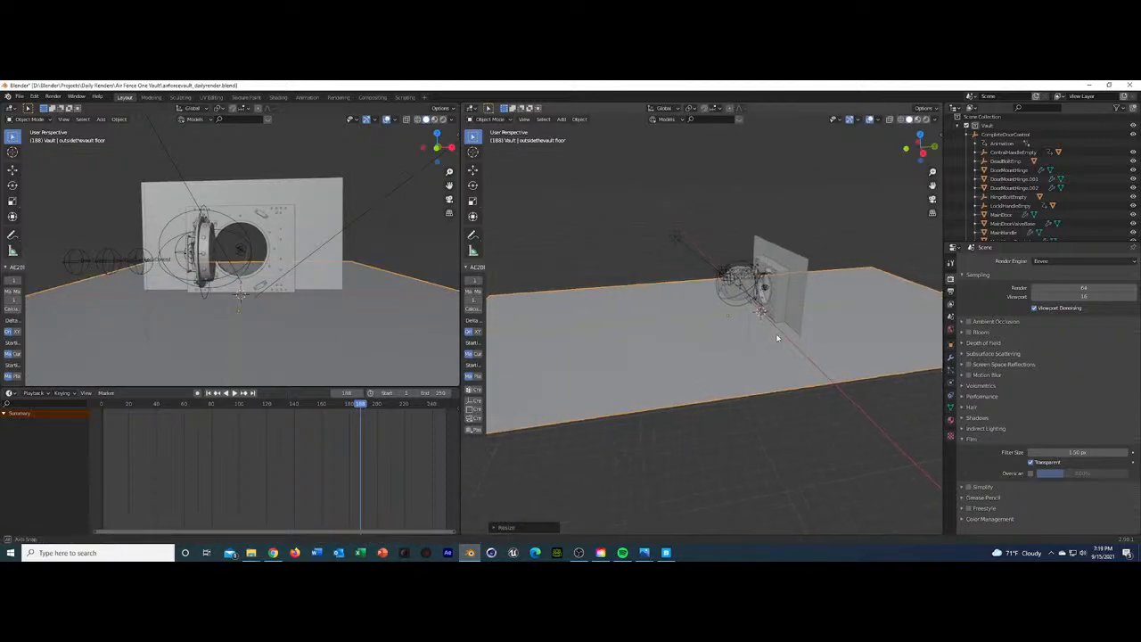
# Select the wall plane around the vault frame and rename it Wall.
pyautogui.moveTo(807, 327); pyautogui.dragTo(805, 280, button='middle')
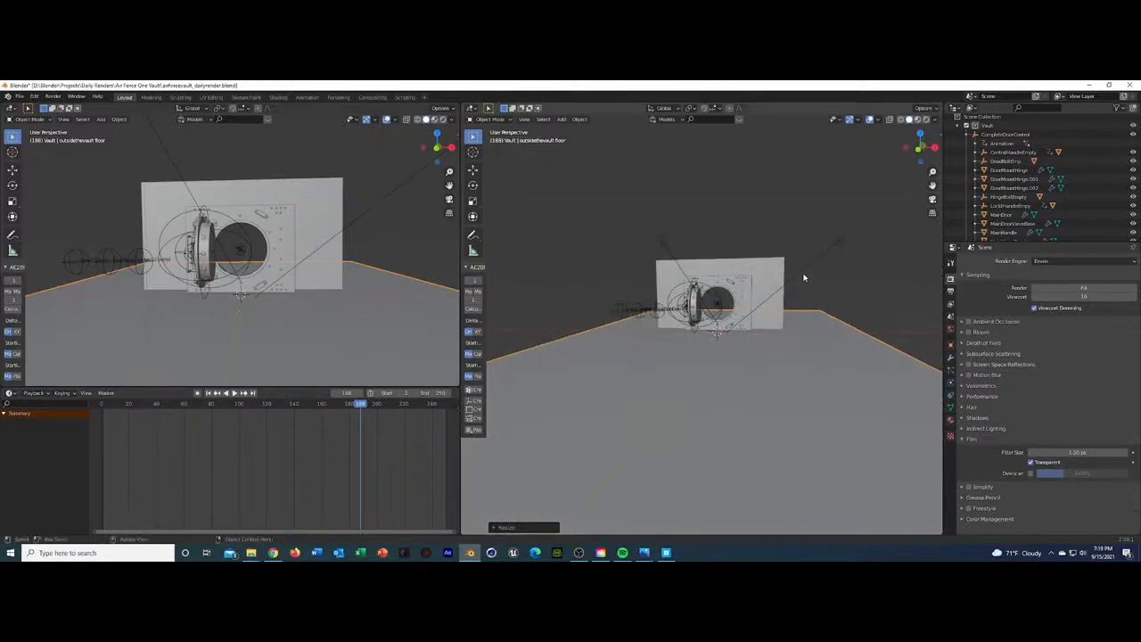
pyautogui.click(804, 271)
pyautogui.click(760, 270)
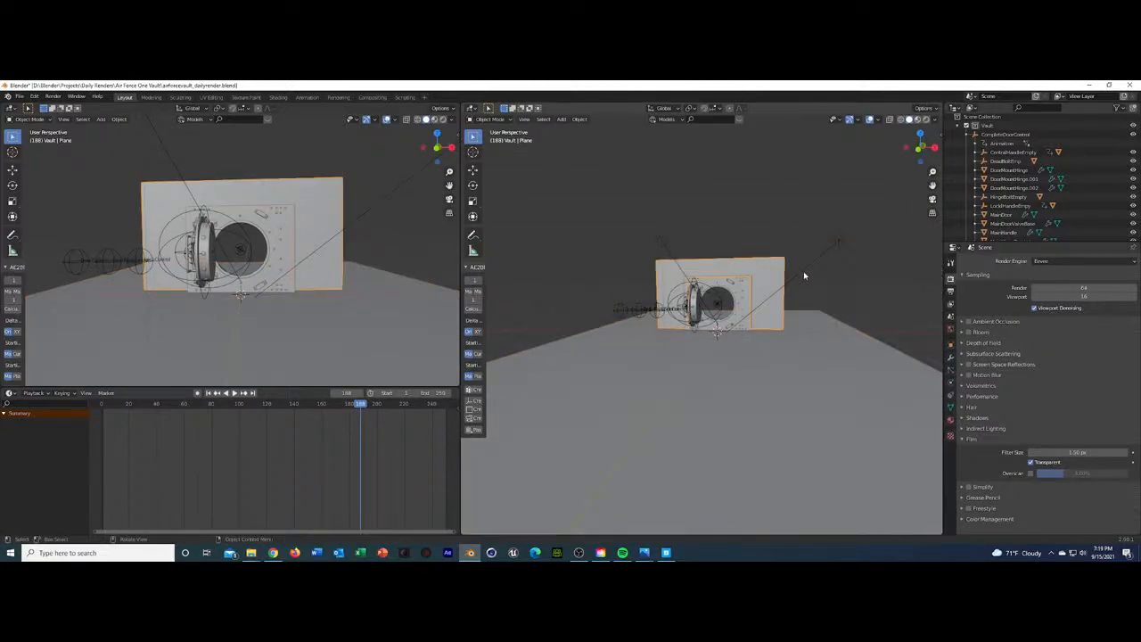
pyautogui.scroll(5, 804, 271)
pyautogui.moveTo(583, 332); pyautogui.dragTo(705, 285, button='middle')
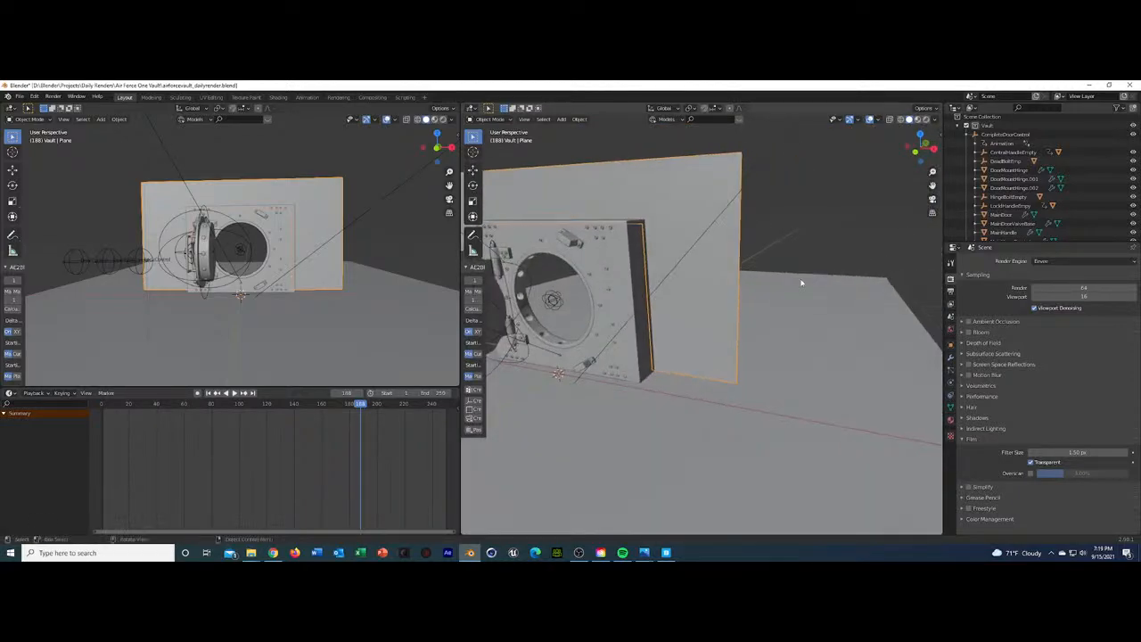
pyautogui.scroll(-5, 983, 208)
pyautogui.doubleClick(986, 206)
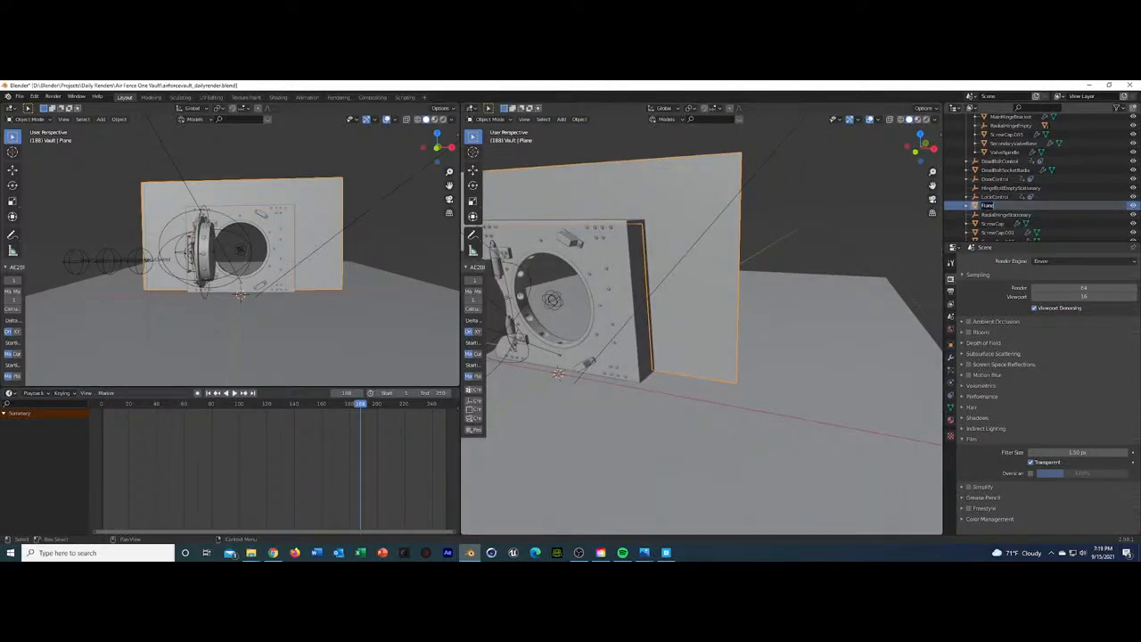
pyautogui.write('Wall')
pyautogui.press('Return')
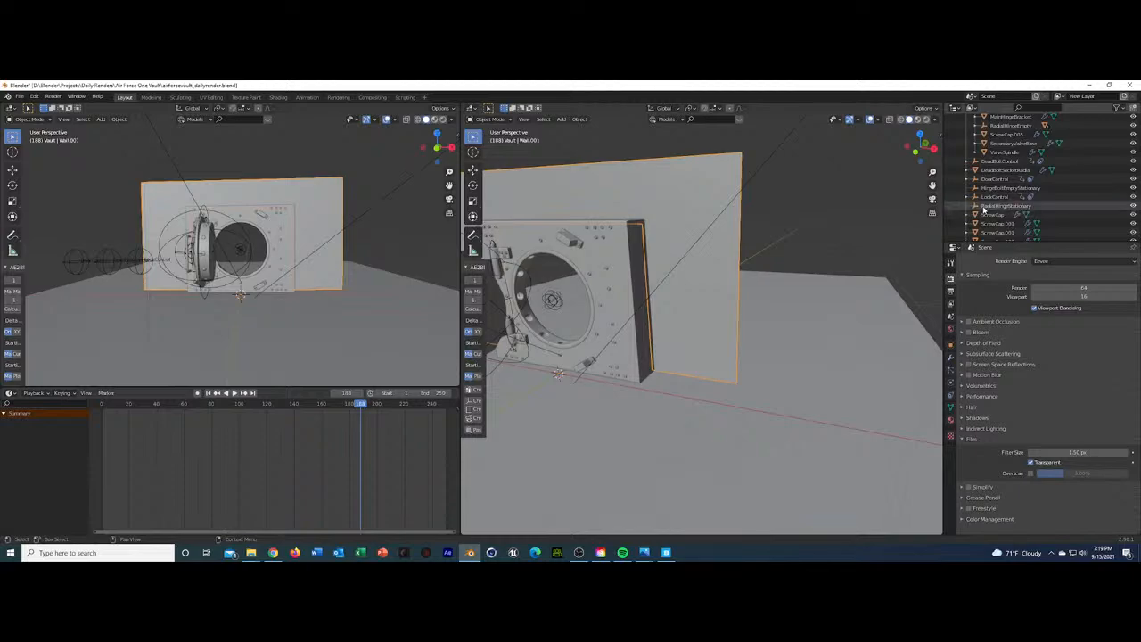
# Enter edit mode on the wall and select its outer vertical edges on the side away from the open door.
pyautogui.press('Tab')
pyautogui.moveTo(746, 223)
pyautogui.mouseDown(button='middle')
pyautogui.moveTo(769, 228)
pyautogui.moveTo(729, 230)
pyautogui.mouseUp(button='middle')
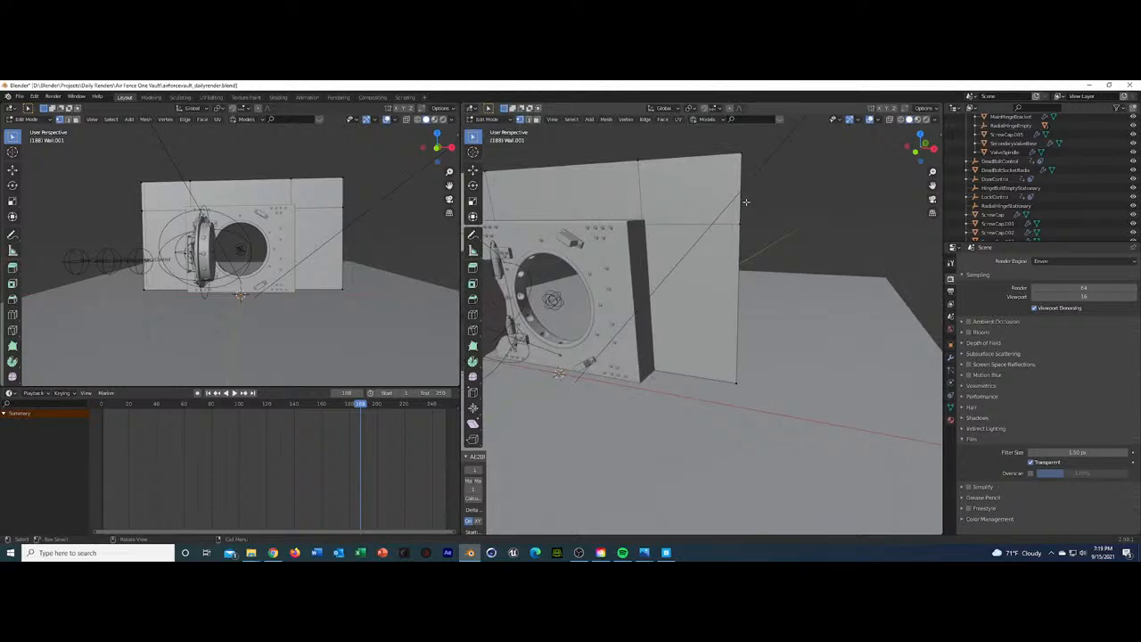
pyautogui.keyDown('shift'); pyautogui.click(736, 277); pyautogui.keyUp('shift')
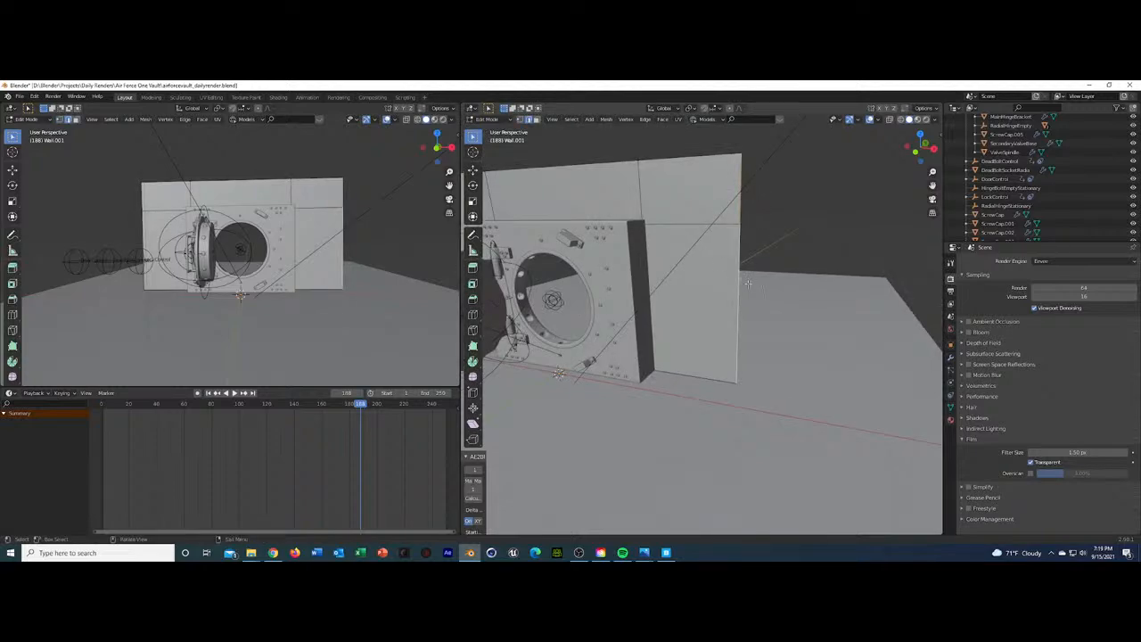
pyautogui.press('e')
pyautogui.press('x')
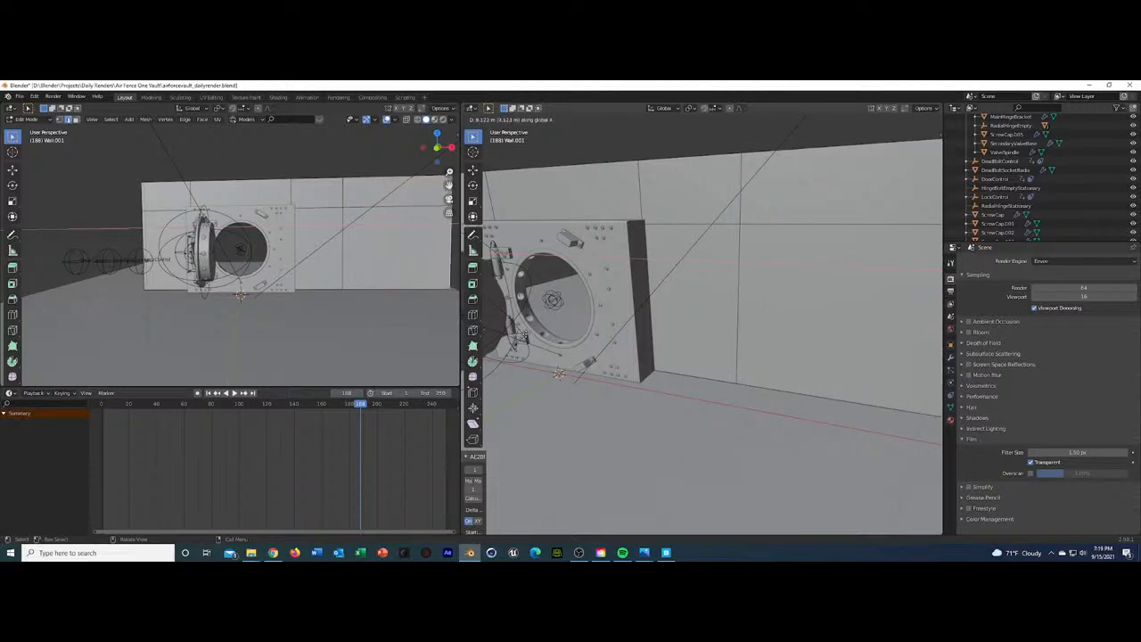
pyautogui.click(528, 337)
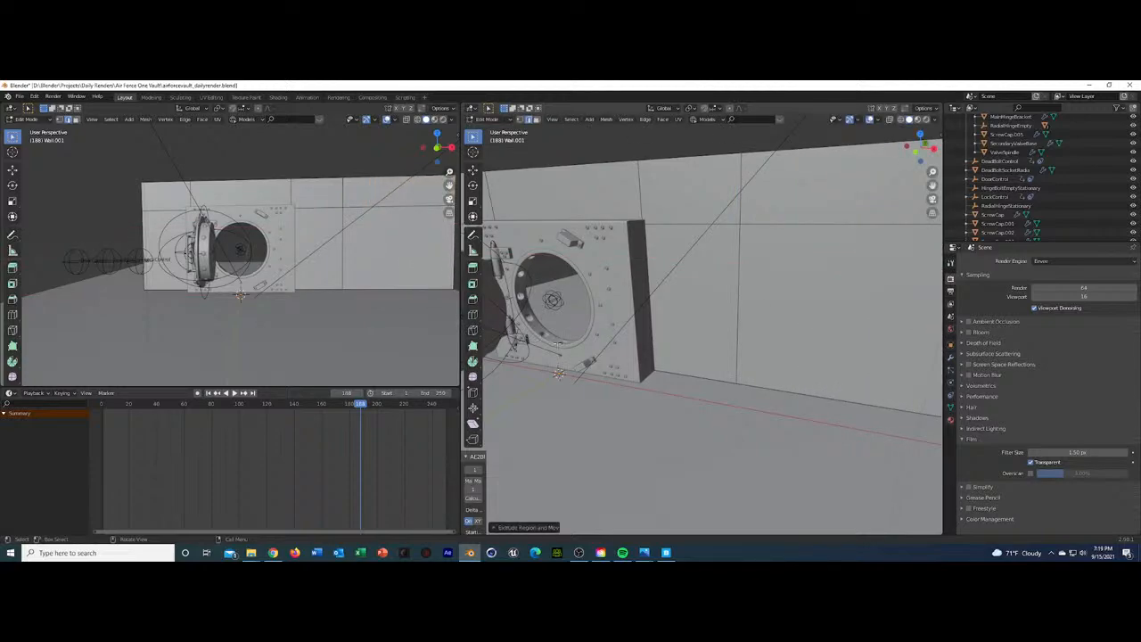
pyautogui.press('KP_Decimal')
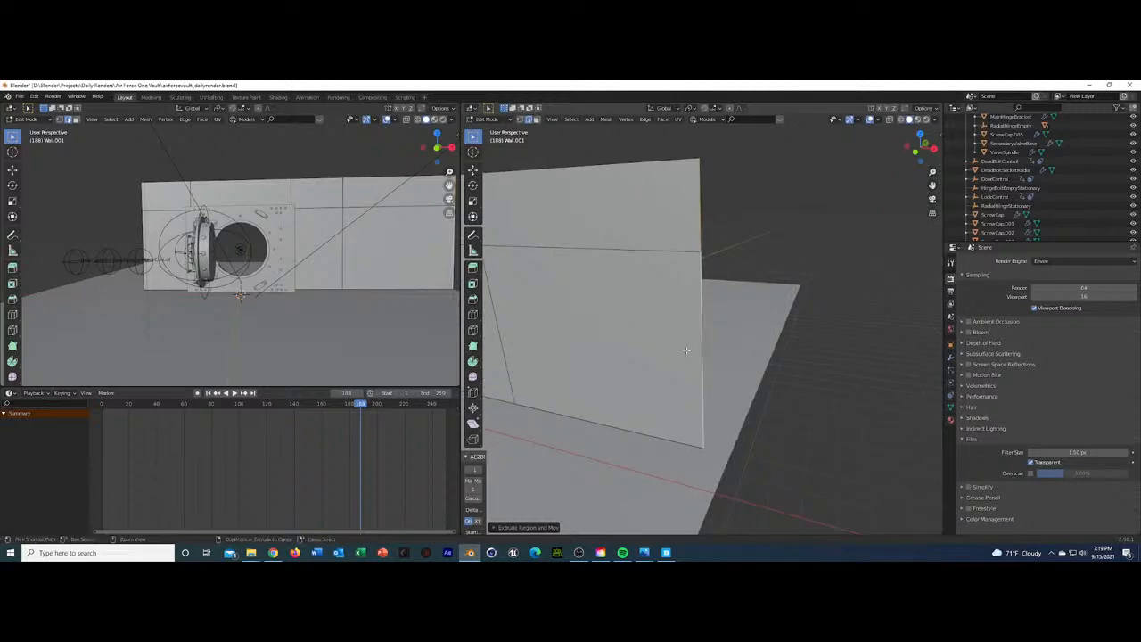
pyautogui.hotkey('ctrl', 'z')
# Extrude the selected wall edges along X out to the side edge of the floor.
pyautogui.press('e')
pyautogui.press('x')
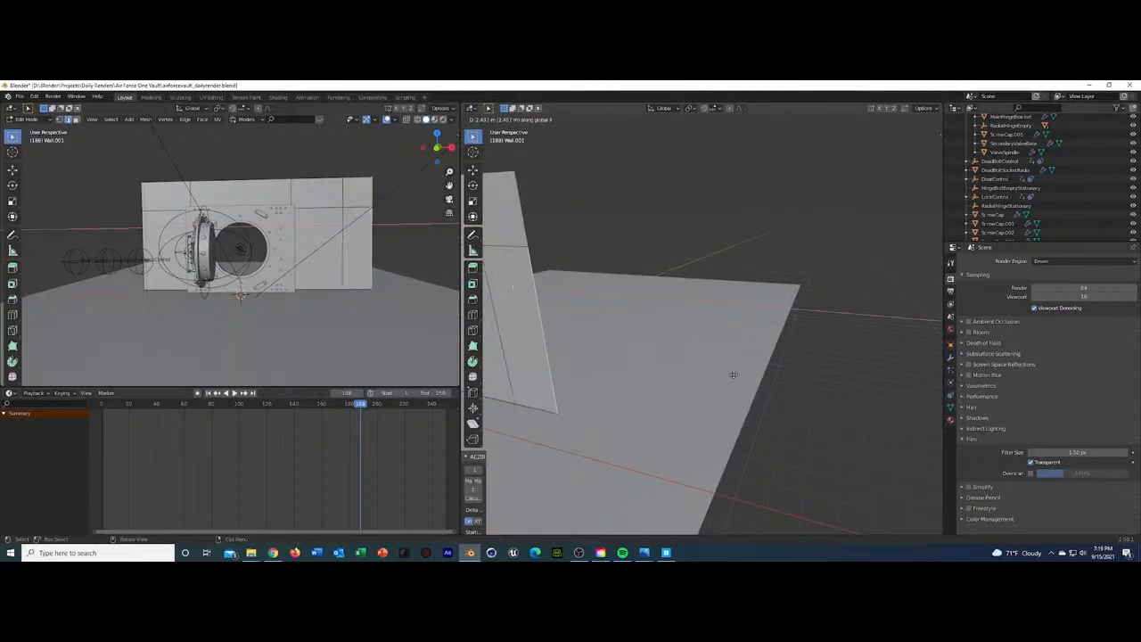
pyautogui.click(925, 433)
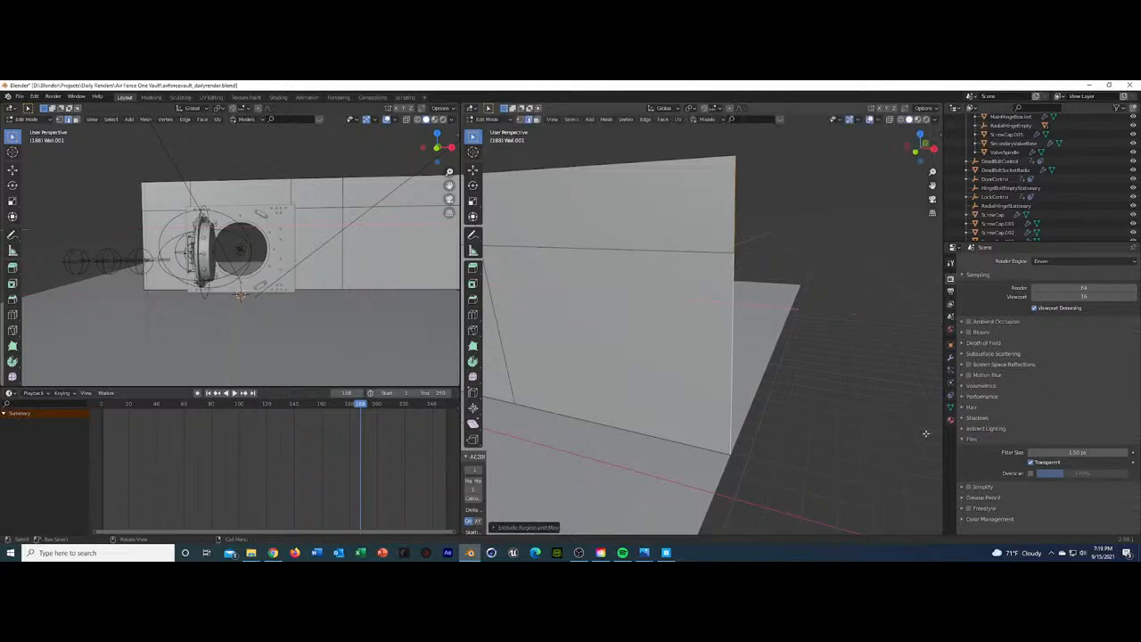
# Extend the wall on the door's hinge side by about 10.55 m along negative X, then leave edit mode.
pyautogui.moveTo(766, 369); pyautogui.dragTo(774, 322, button='middle')
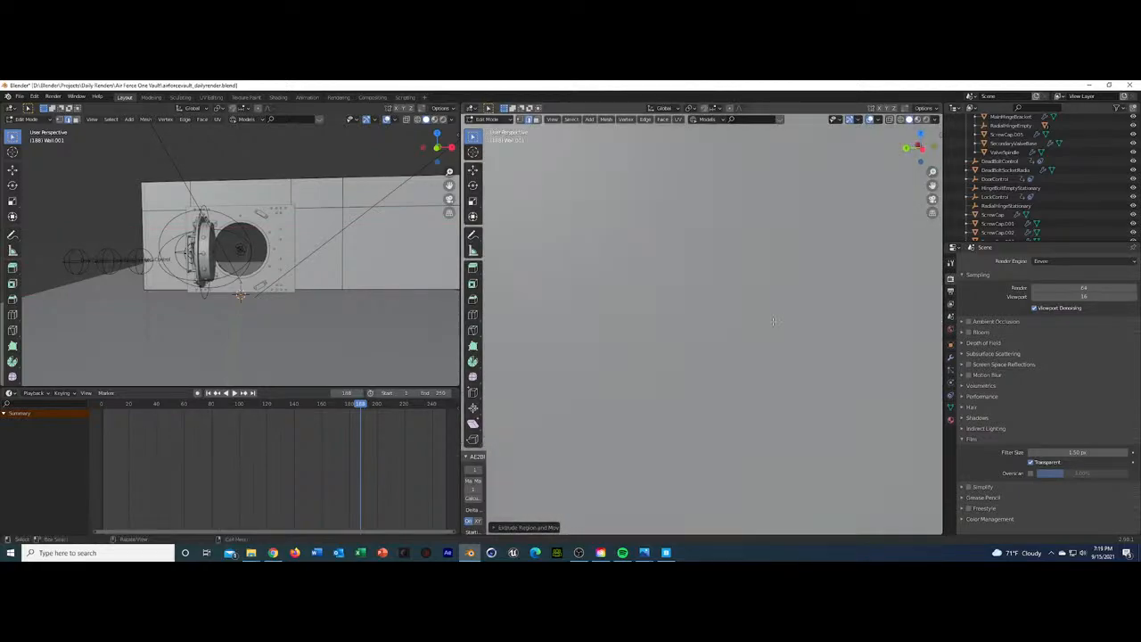
pyautogui.scroll(-3, 774, 322)
pyautogui.scroll(-15, 773, 320)
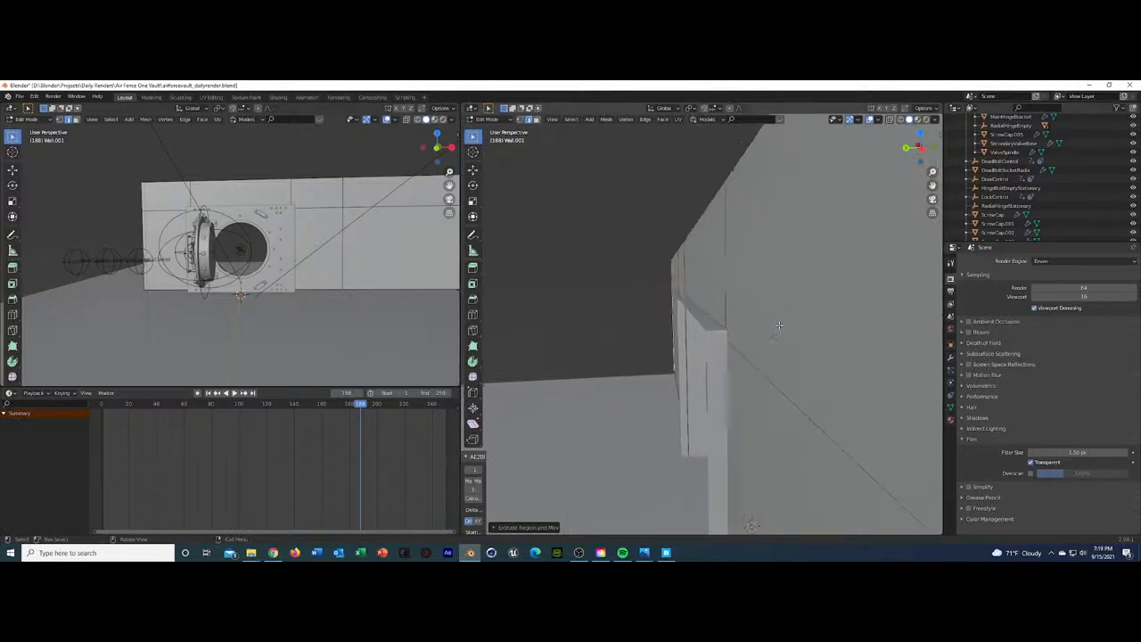
pyautogui.scroll(15, 778, 325)
pyautogui.moveTo(778, 327); pyautogui.dragTo(734, 339, button='middle')
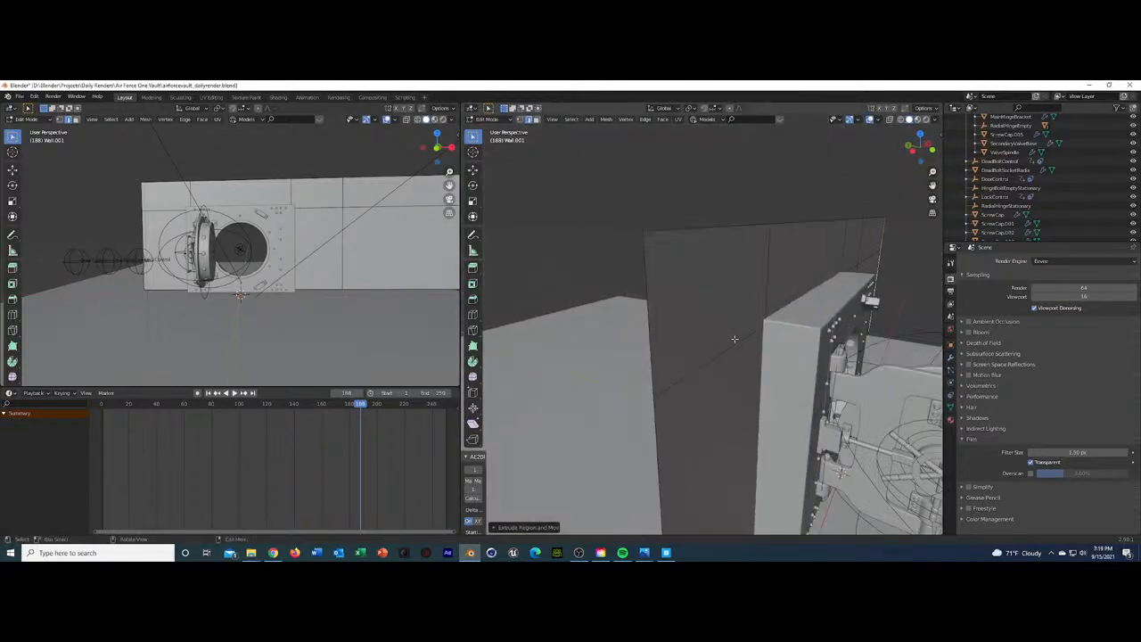
pyautogui.moveTo(657, 326)
pyautogui.mouseDown(button='middle')
pyautogui.moveTo(675, 362)
pyautogui.moveTo(671, 335)
pyautogui.mouseUp(button='middle')
pyautogui.scroll(-5, 675, 373)
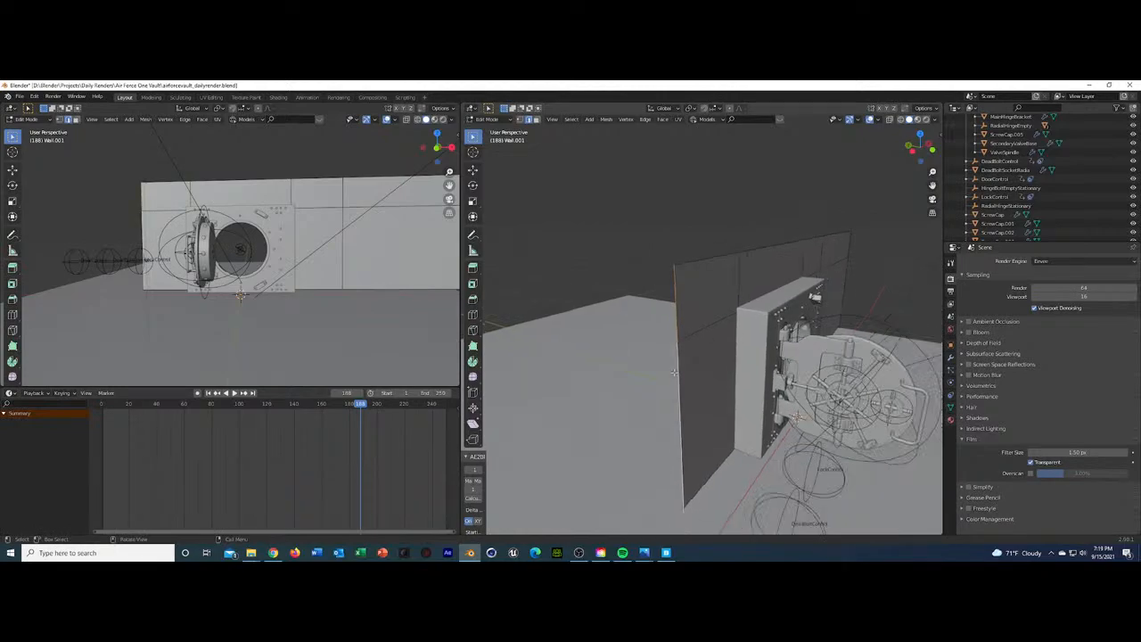
pyautogui.press('g')
pyautogui.press('x')
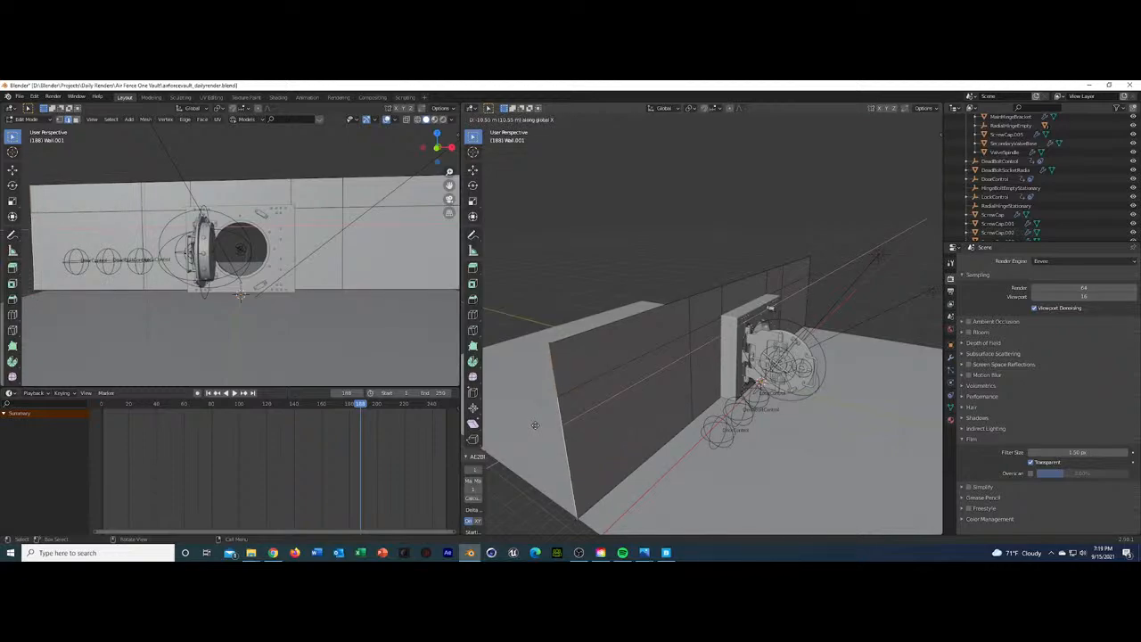
pyautogui.click(535, 424)
pyautogui.moveTo(624, 392); pyautogui.dragTo(707, 382, button='middle')
pyautogui.press('Tab')
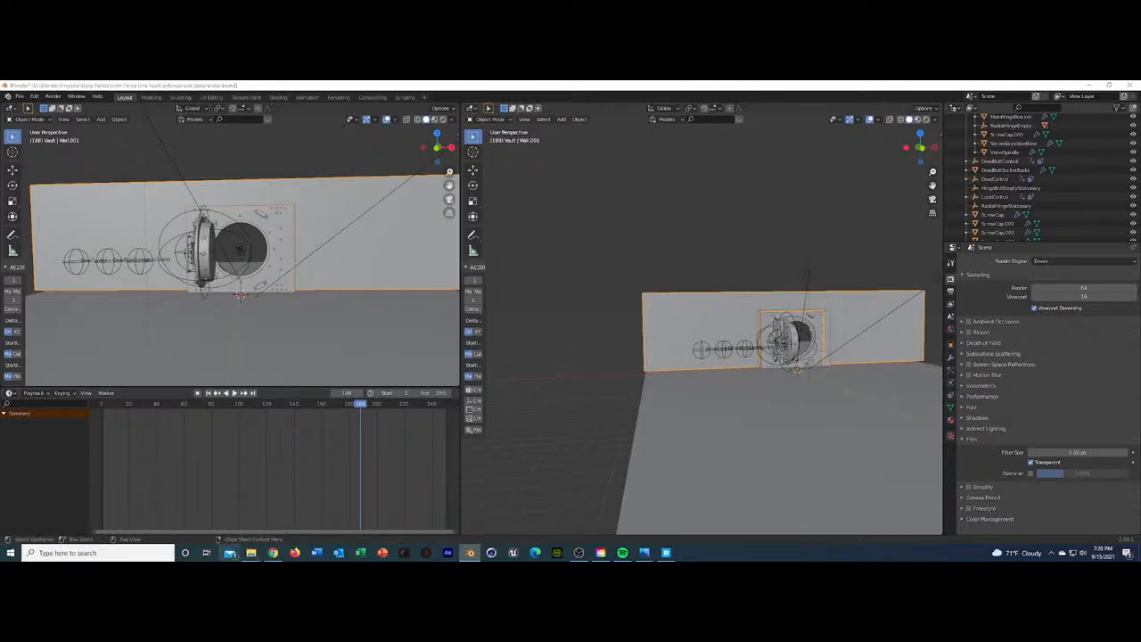
# Reopen the reference image 1.jpg from the Air Force One Vault folder to check the room layout, then return to Blender.
pyautogui.click(230, 553)
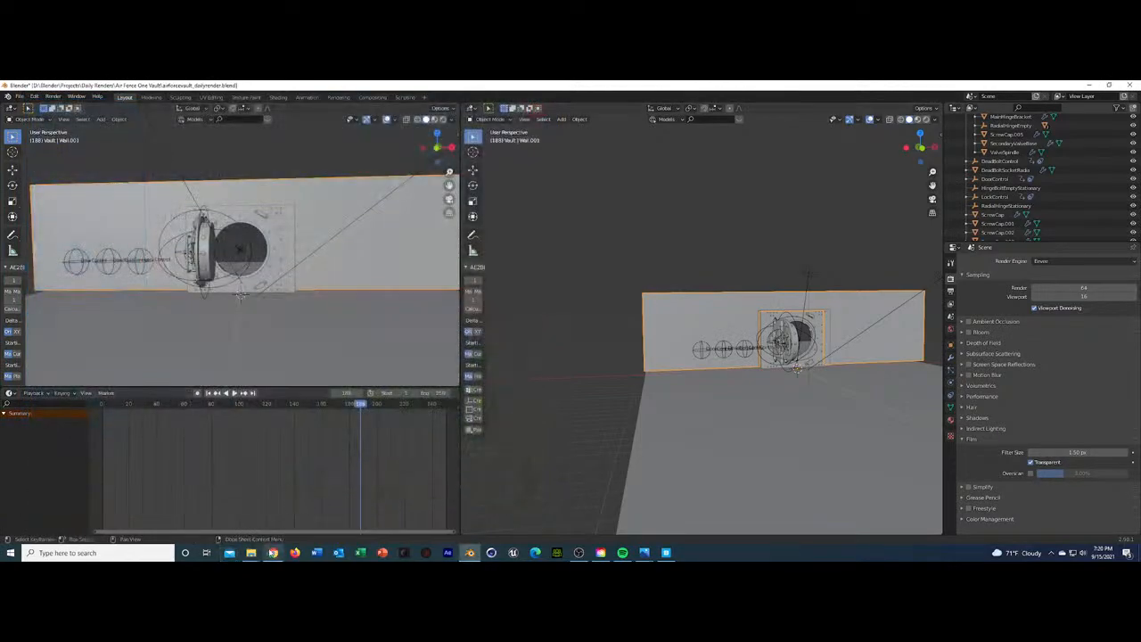
pyautogui.click(290, 529)
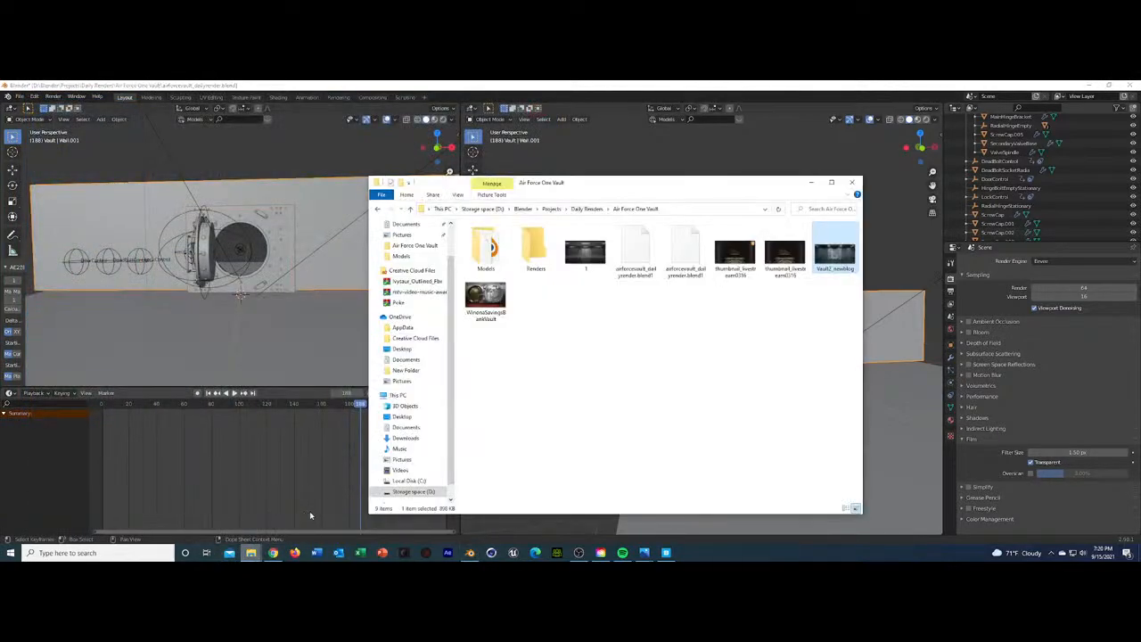
pyautogui.click(586, 255)
pyautogui.doubleClick(589, 257)
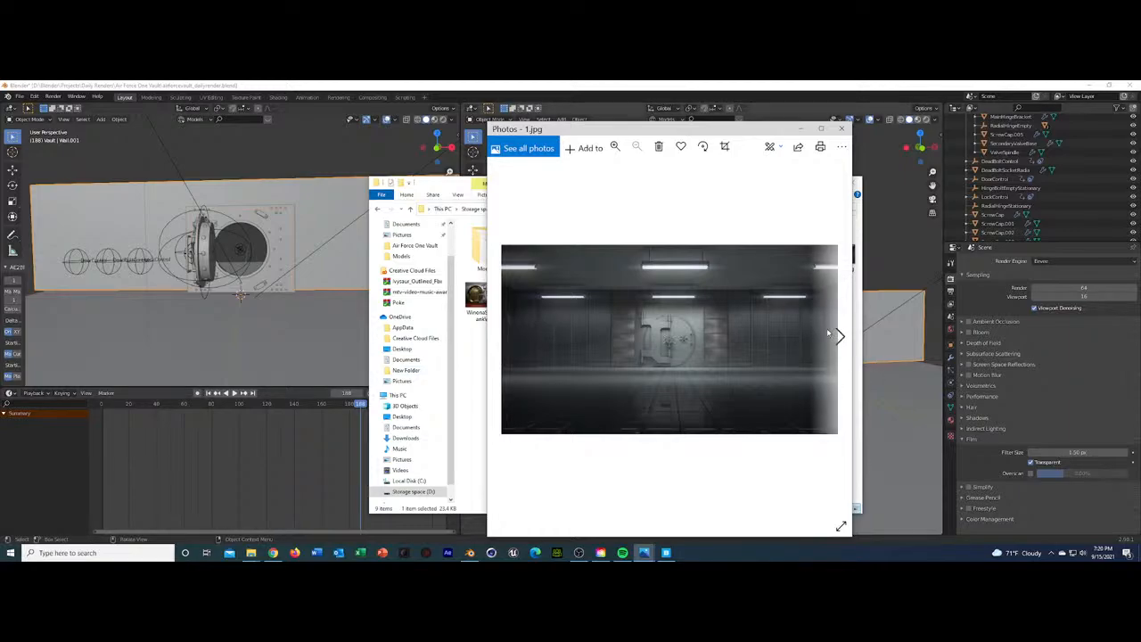
pyautogui.click(808, 130)
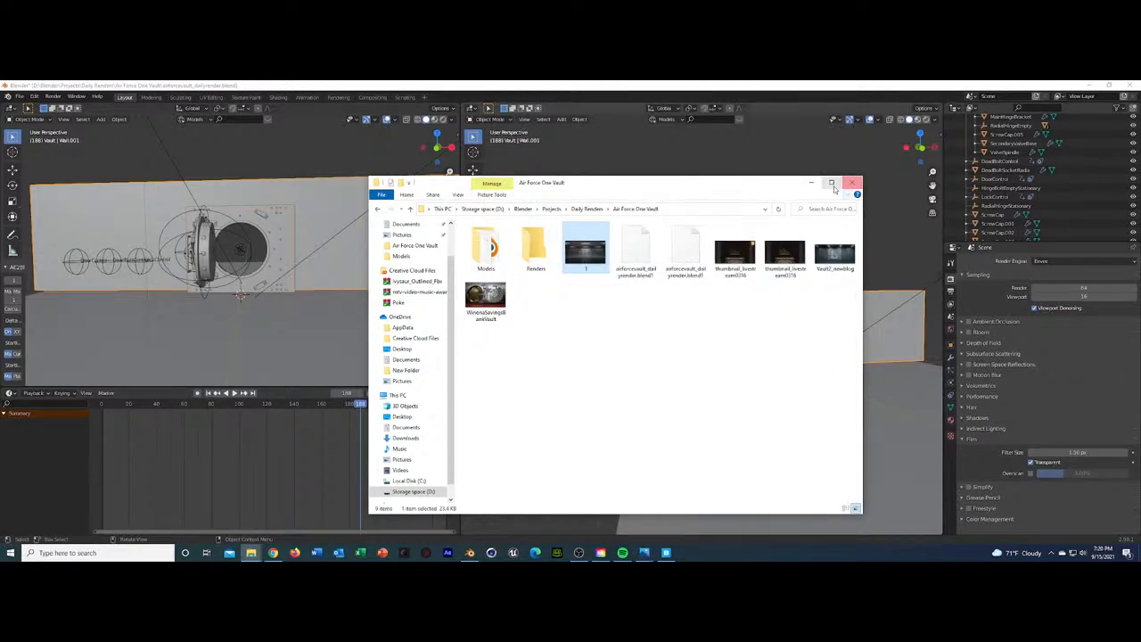
pyautogui.click(818, 189)
# Add a camera to the scene and locate it in the object list.
pyautogui.moveTo(803, 294); pyautogui.dragTo(711, 308, button='middle')
pyautogui.hotkey('shift', 'a')
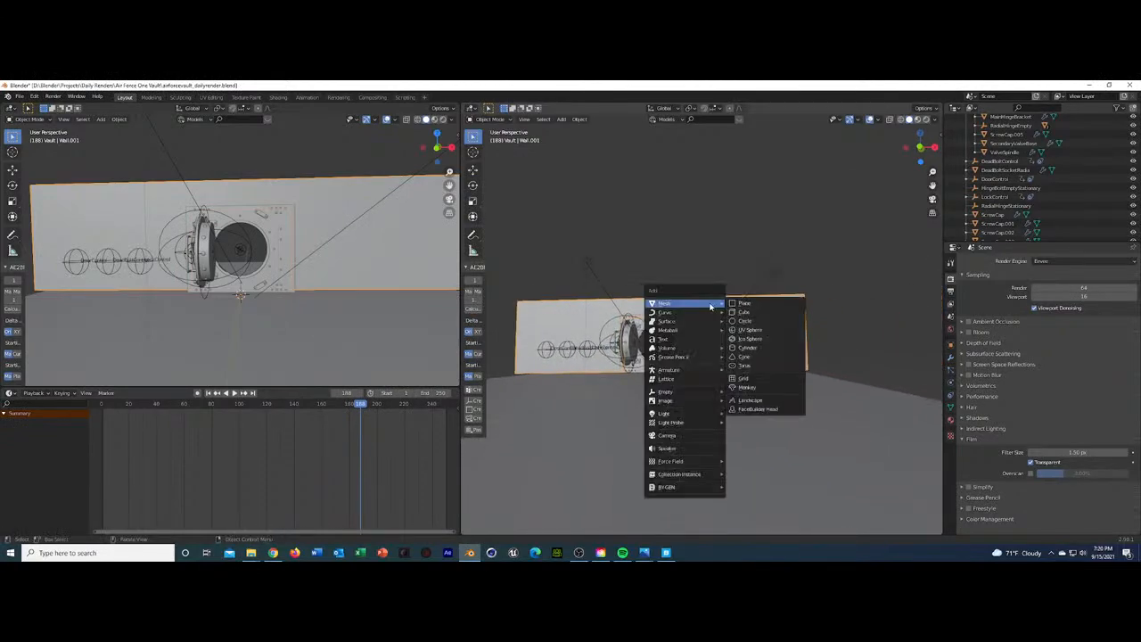
pyautogui.click(687, 436)
pyautogui.scroll(10, 1026, 178)
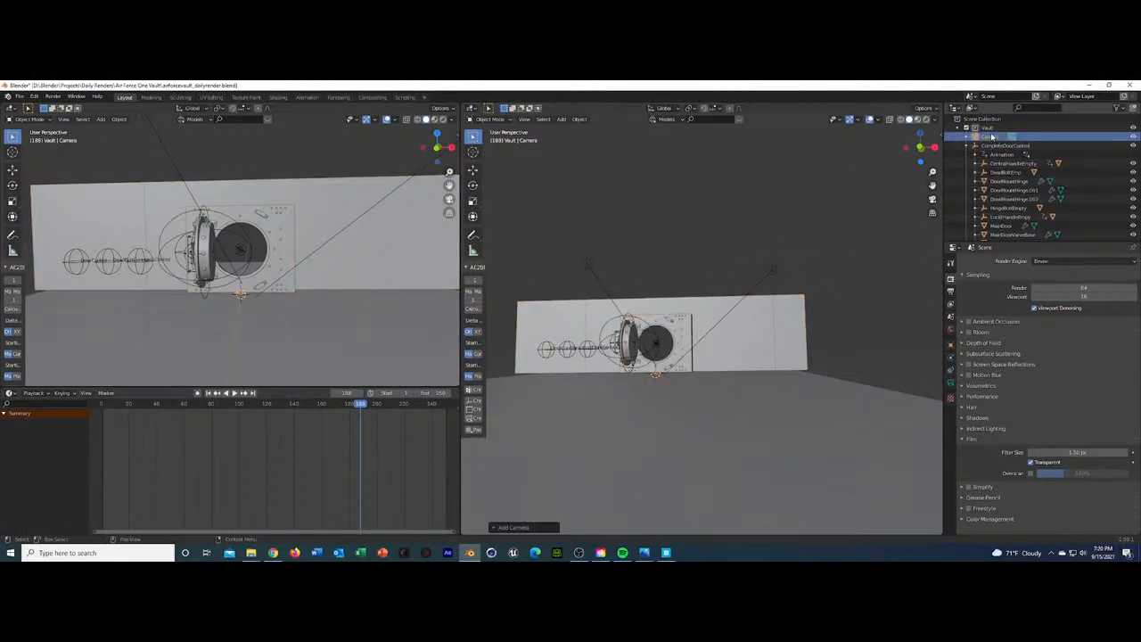
# Move the camera out of the Vault collection into the Scene Collection, select it, and look through it.
pyautogui.moveTo(993, 138); pyautogui.dragTo(988, 128)
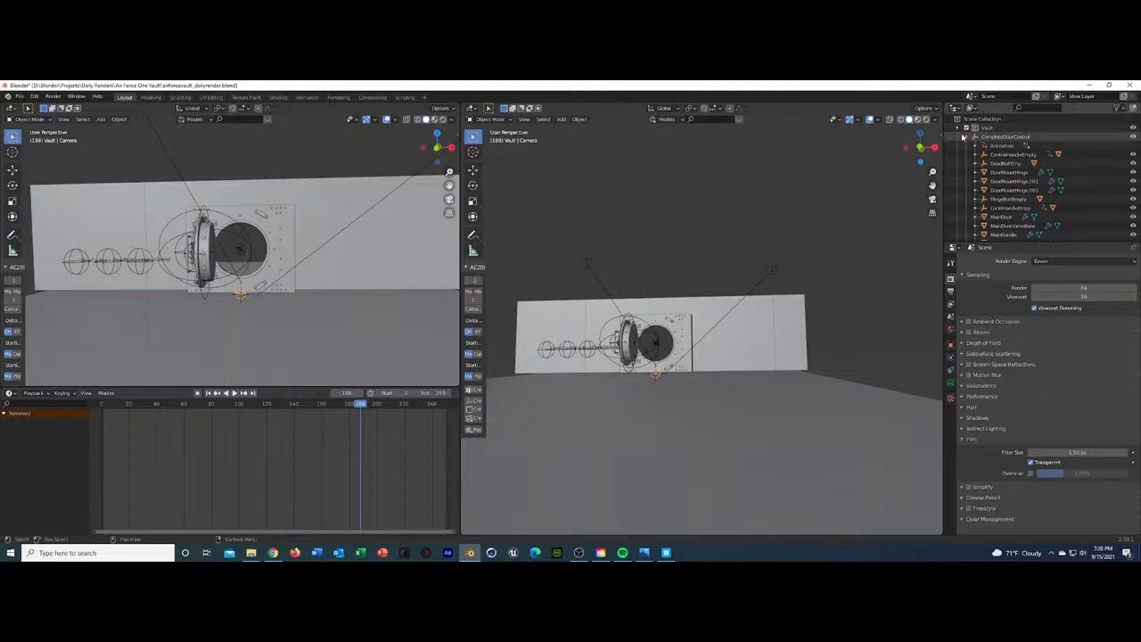
pyautogui.click(966, 138)
pyautogui.click(966, 127)
pyautogui.click(984, 173)
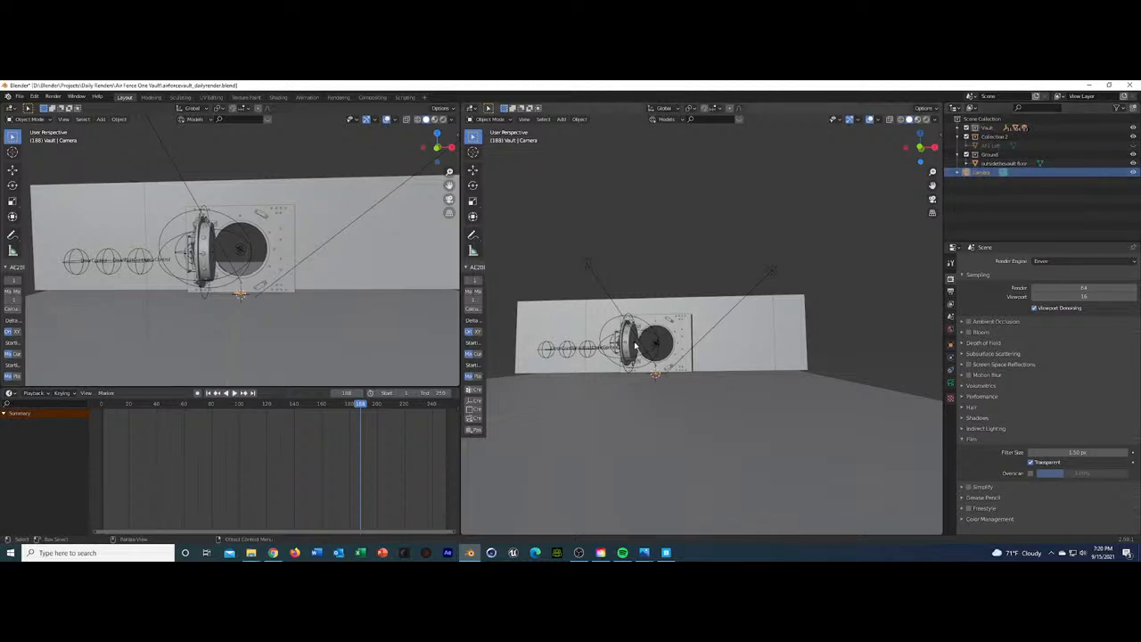
pyautogui.press('KP_0')
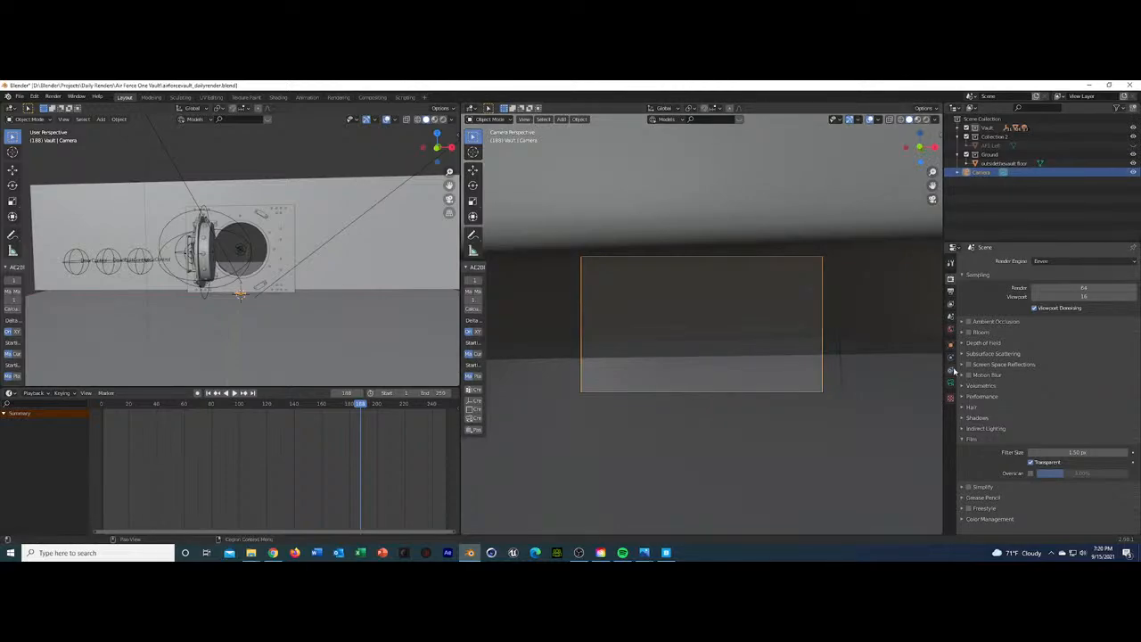
# Set the camera's rotation to 90° on X, 0° on Y and 0° on Z.
pyautogui.click(950, 345)
pyautogui.click(1075, 316)
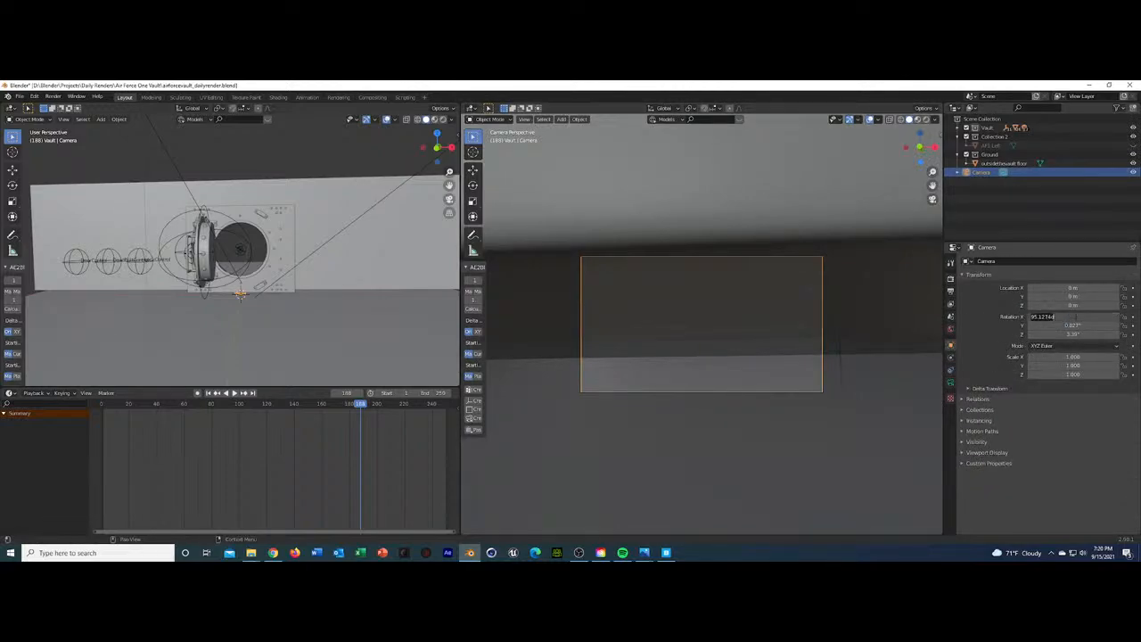
pyautogui.write('90')
pyautogui.press('Tab')
pyautogui.write('0')
pyautogui.press('Tab')
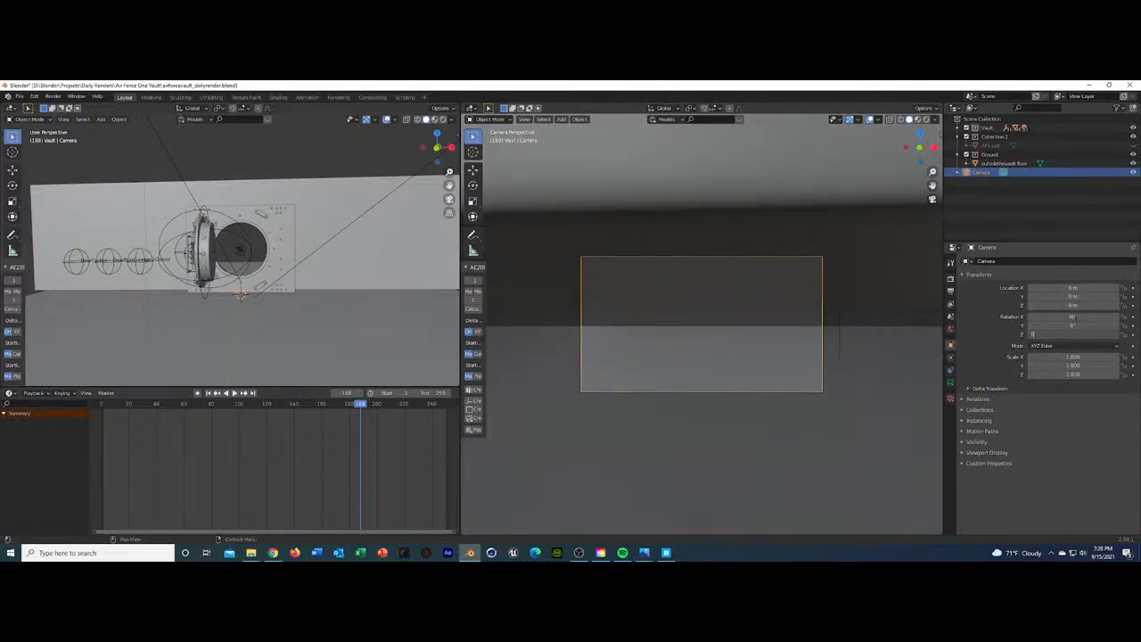
pyautogui.write('0')
pyautogui.press('Return')
# Raise the camera to about 3.37 m on Z and move it back to -50 m on Y.
pyautogui.moveTo(1061, 297); pyautogui.dragTo(1104, 305)
pyautogui.click(1070, 297)
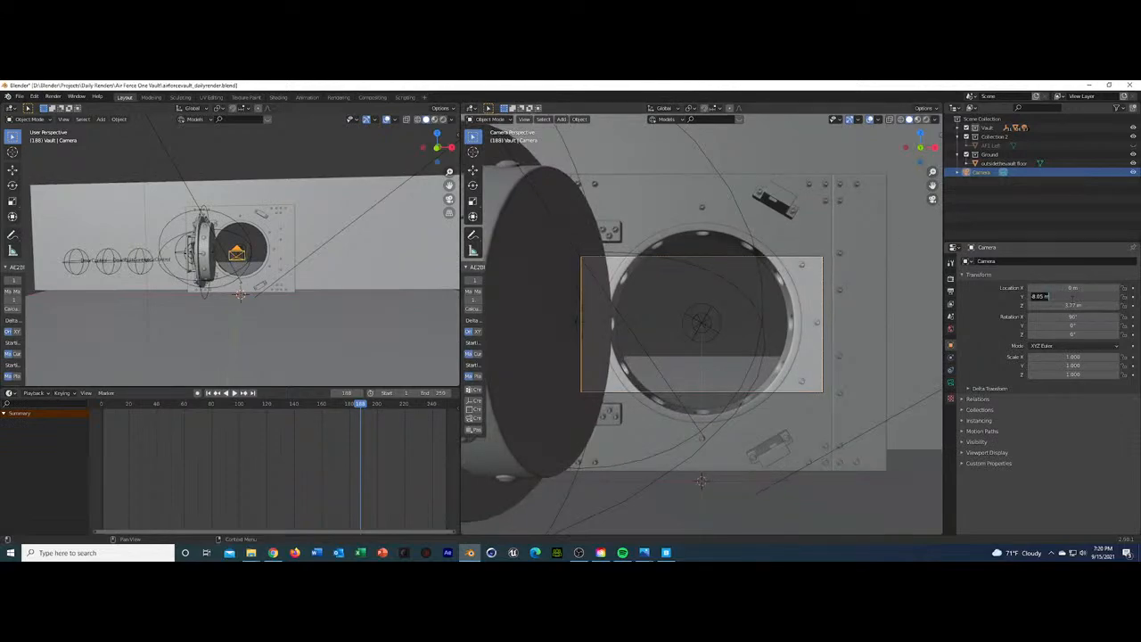
pyautogui.write('-25')
pyautogui.press('Return')
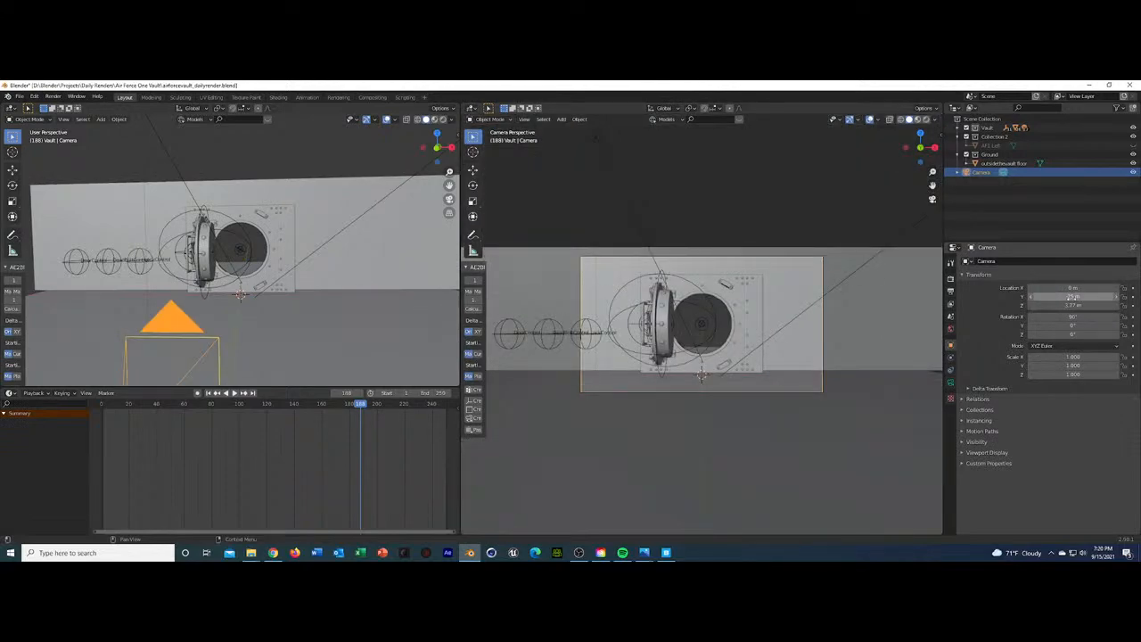
pyautogui.click(1073, 296)
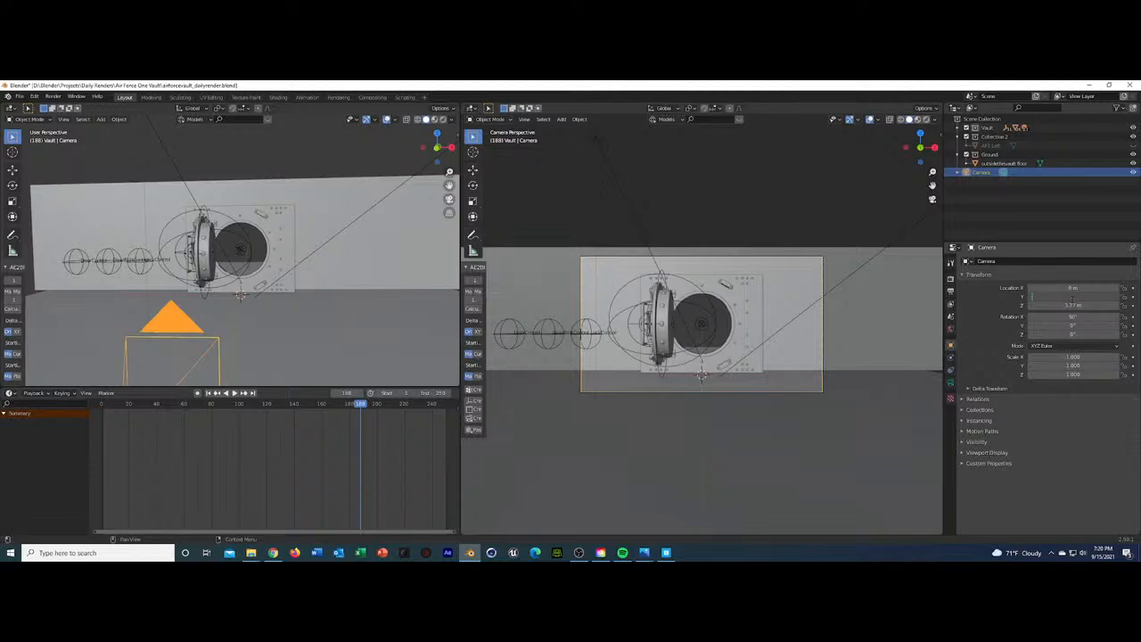
pyautogui.press('Return')
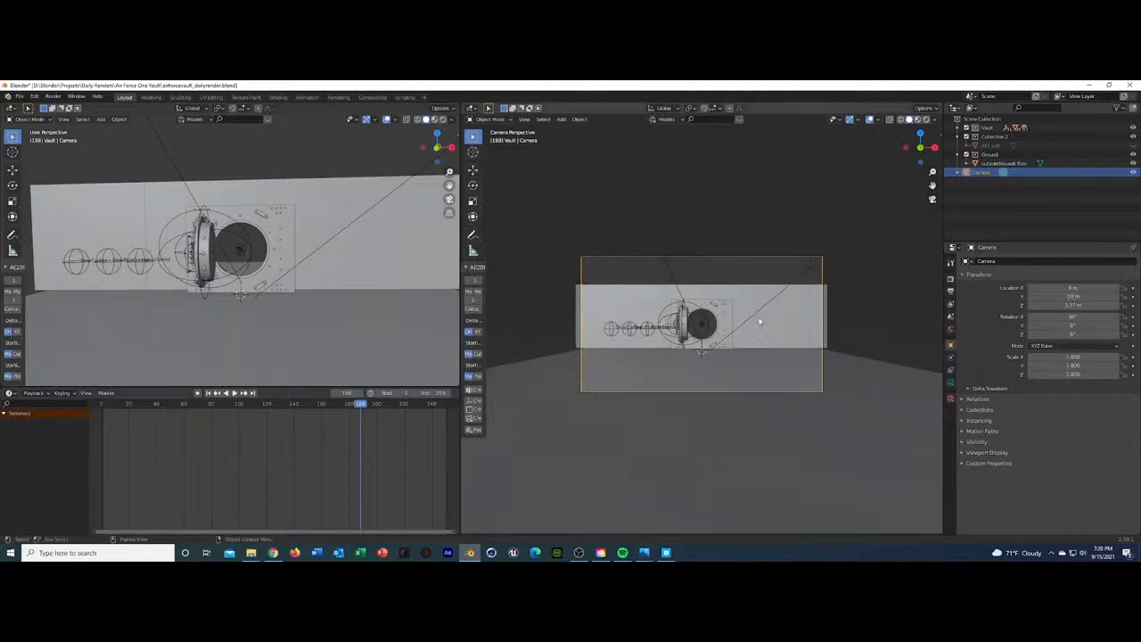
# Reopen the reference image 1.jpg from the Air Force One Vault folder to compare the camera framing, then return to Blender.
pyautogui.click(753, 325)
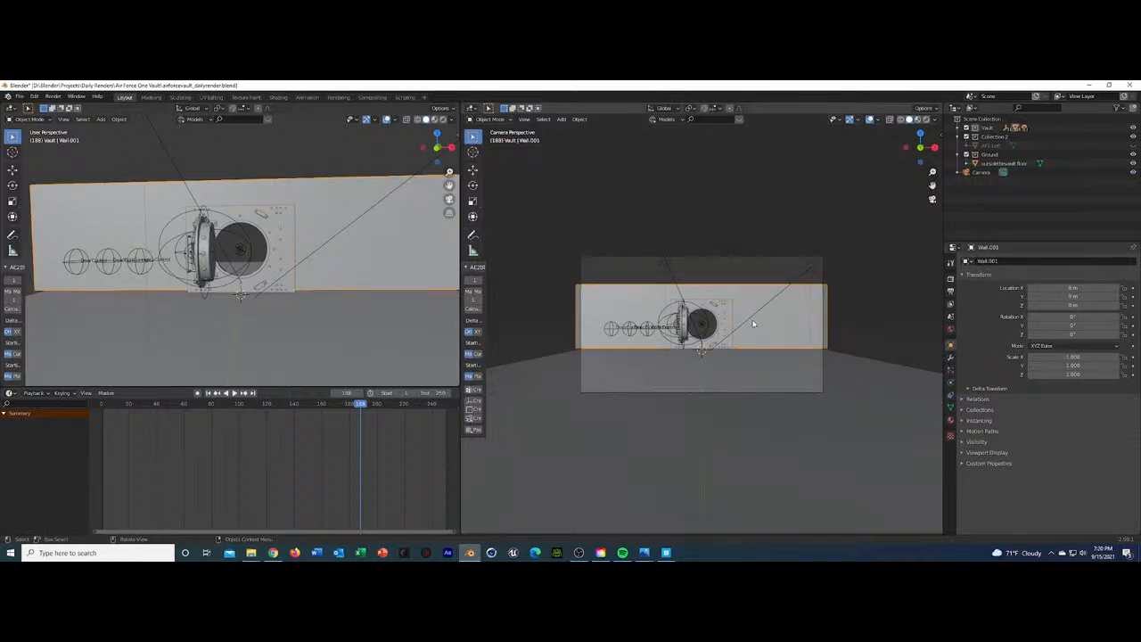
pyautogui.moveTo(250, 553)
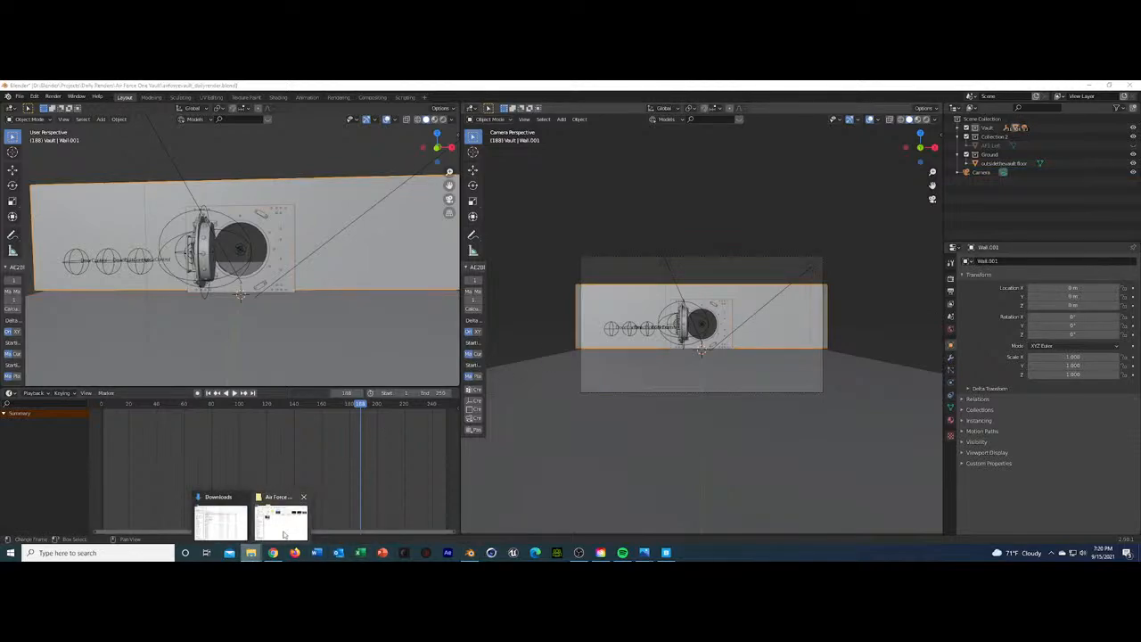
pyautogui.click(283, 524)
pyautogui.doubleClick(585, 249)
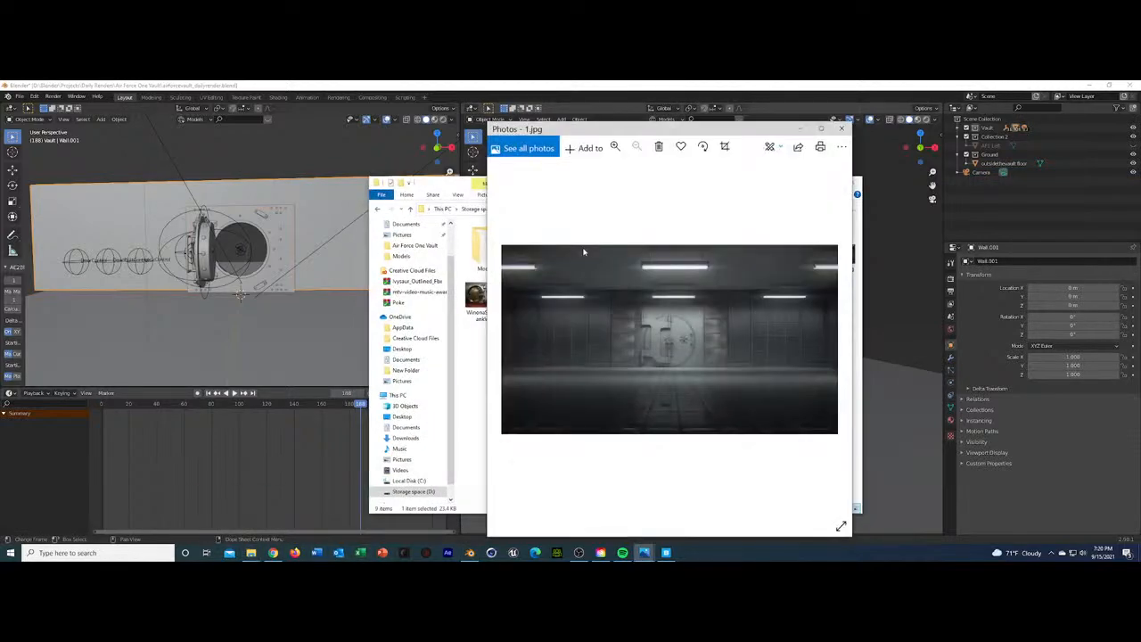
pyautogui.click(800, 128)
pyautogui.click(810, 182)
# Select the camera and lower its Z location to 1.5 m.
pyautogui.click(980, 172)
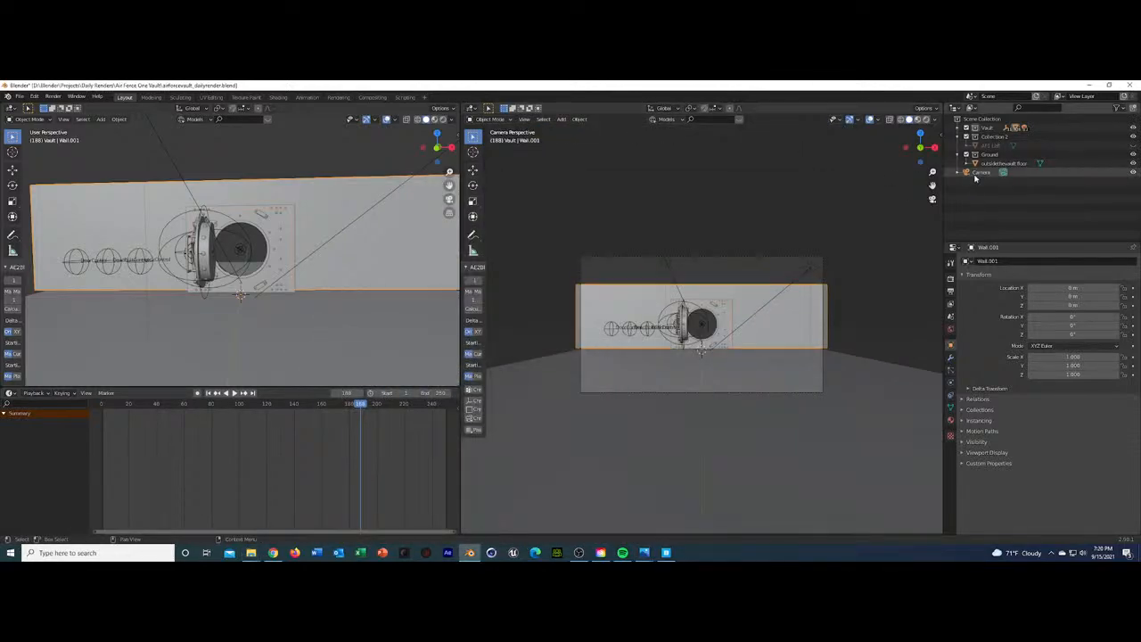
pyautogui.moveTo(1031, 305); pyautogui.dragTo(1067, 305)
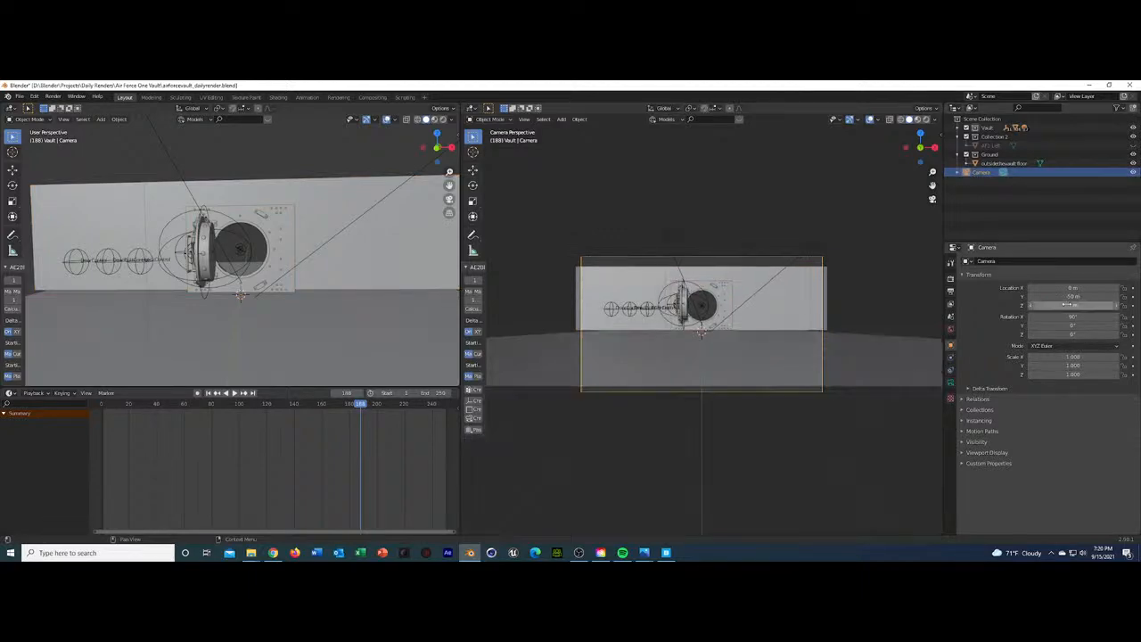
pyautogui.click(1073, 305)
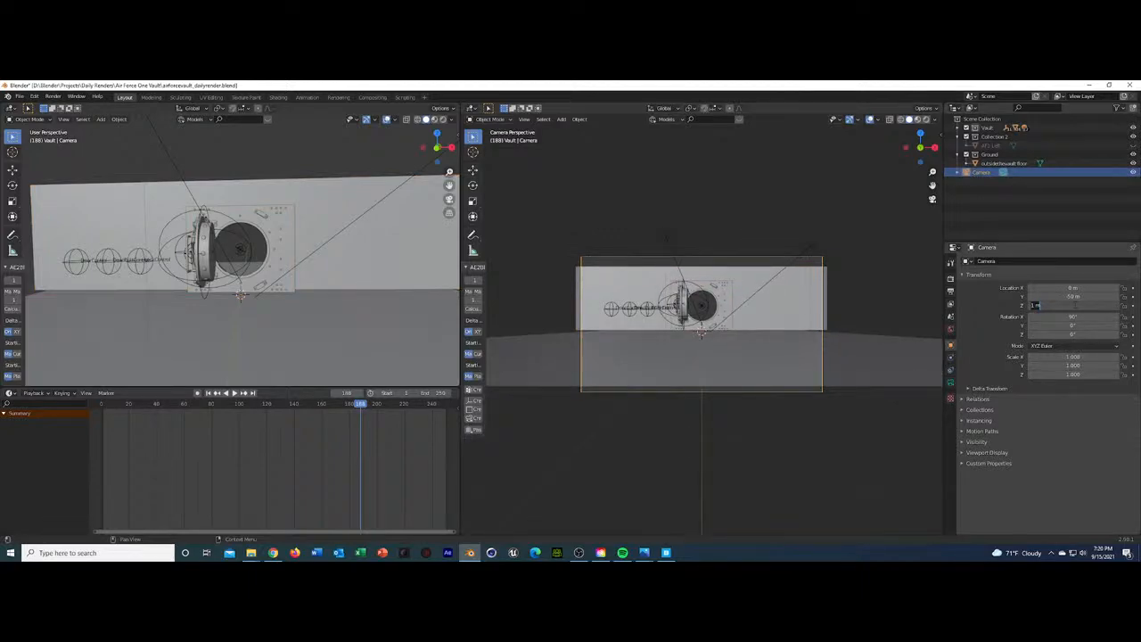
pyautogui.press('Return')
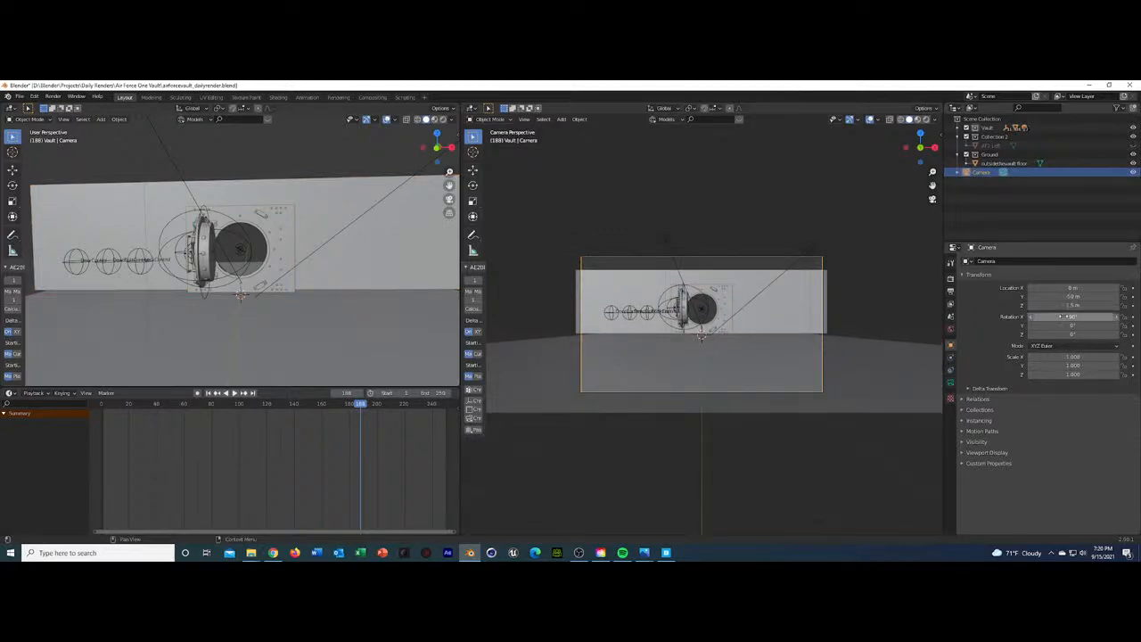
# Set the camera's X rotation to 95° and its Y location to -47.5 m, checking the framing through the camera.
pyautogui.click(1073, 317)
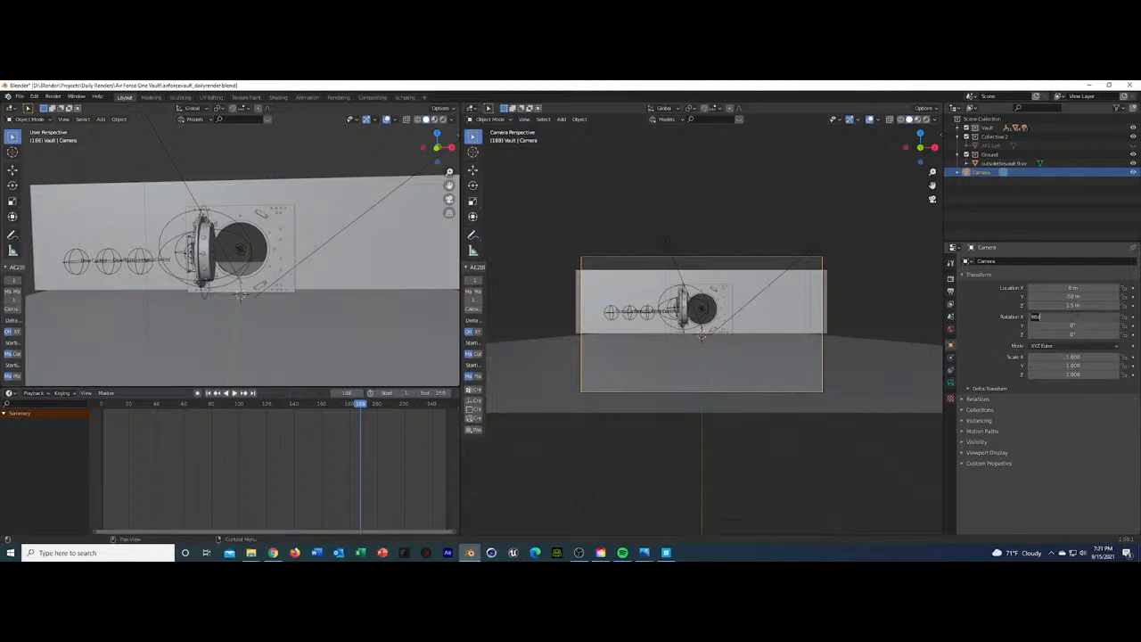
pyautogui.write('95')
pyautogui.press('Return')
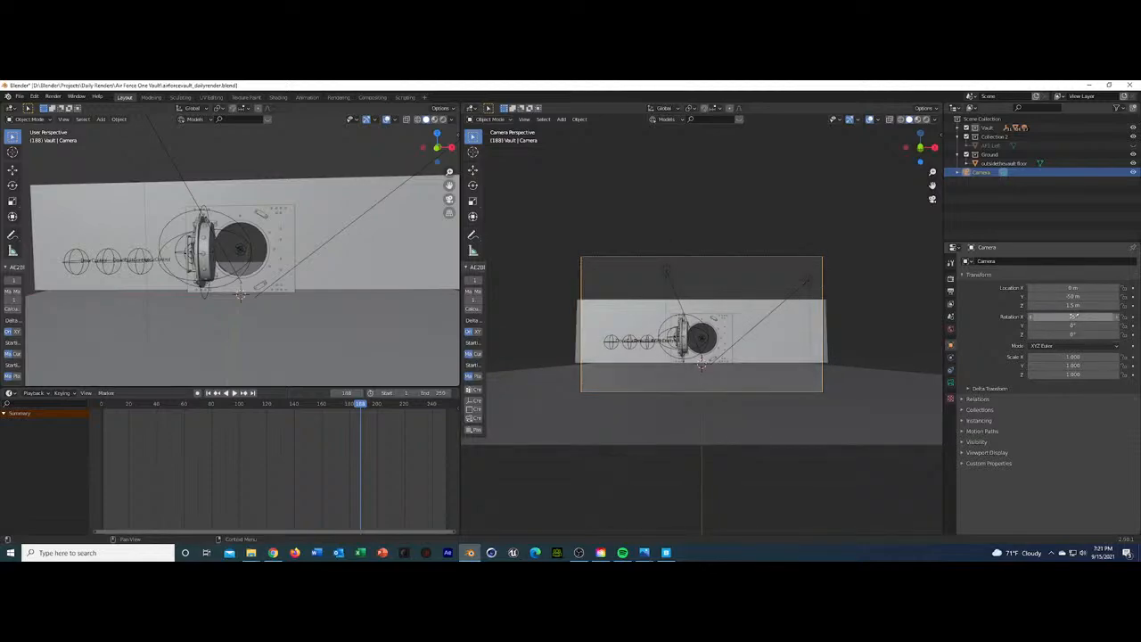
pyautogui.moveTo(1073, 296); pyautogui.dragTo(1102, 296)
pyautogui.moveTo(856, 307); pyautogui.dragTo(895, 313, button='middle')
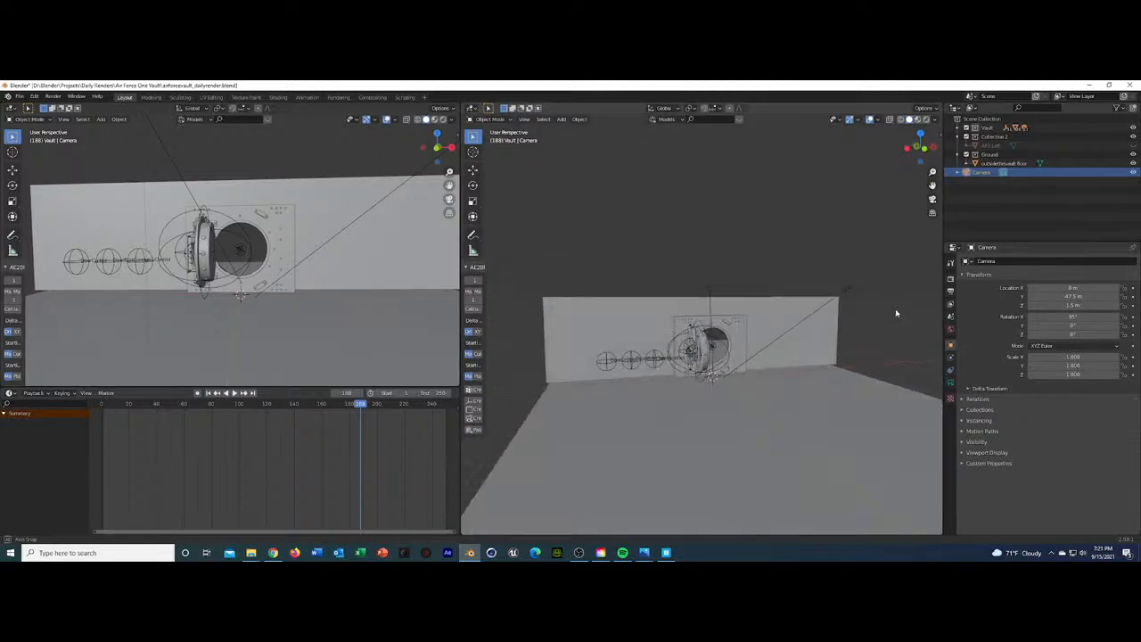
pyautogui.press('KP_0')
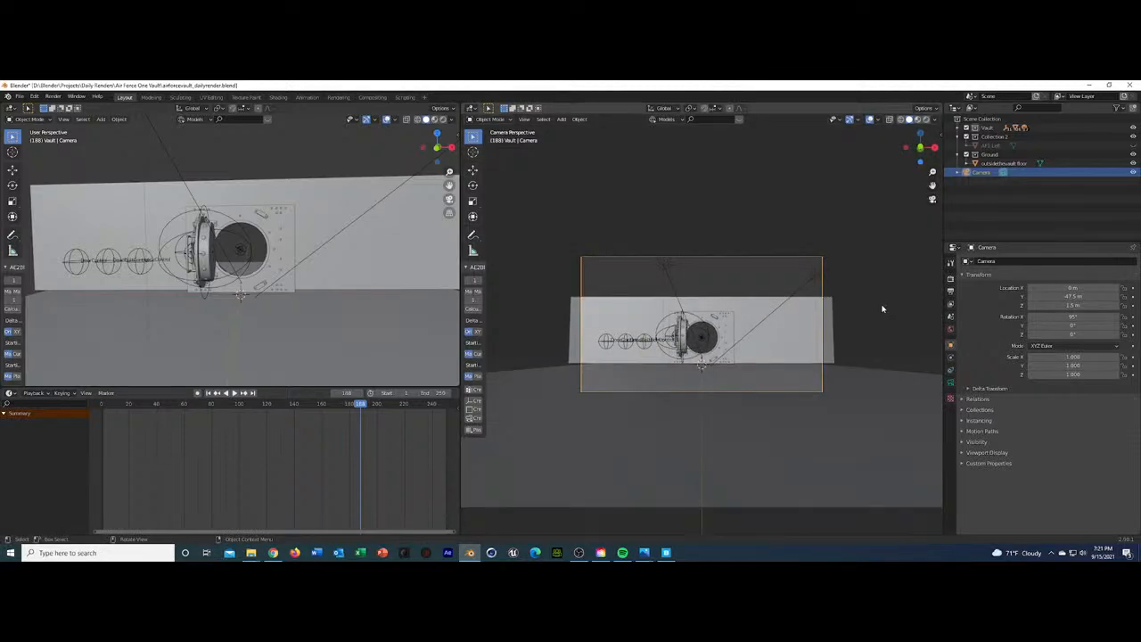
# Enter edit mode on the vault wall with its end edges on the door's hinge side selected.
pyautogui.moveTo(802, 377); pyautogui.dragTo(671, 339, button='middle')
pyautogui.click(553, 327)
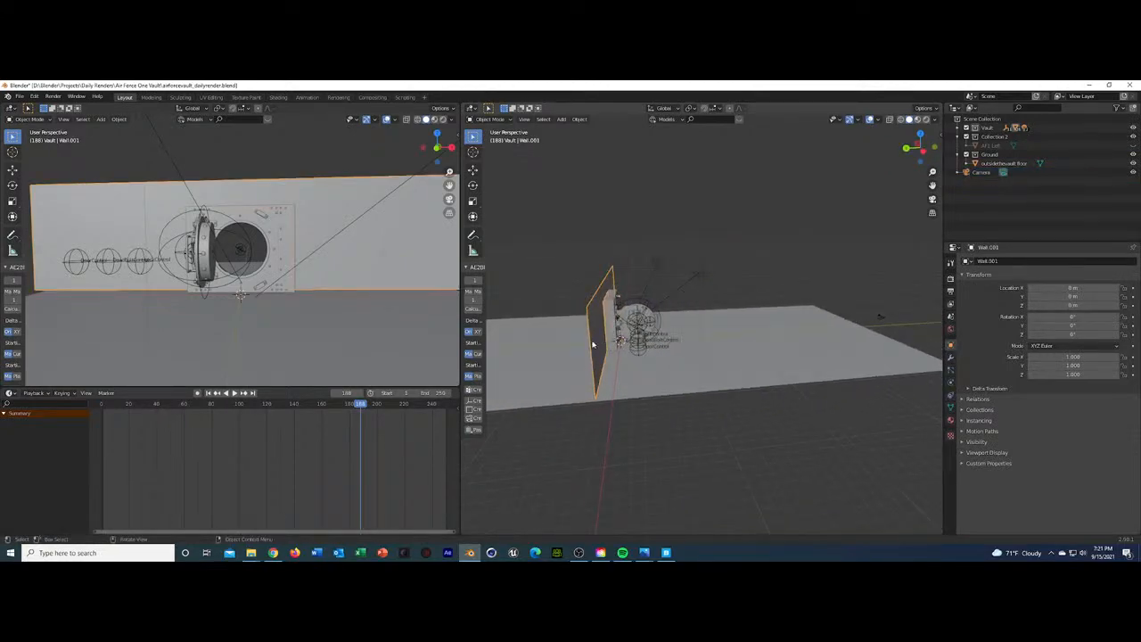
pyautogui.moveTo(594, 342); pyautogui.dragTo(628, 346, button='middle')
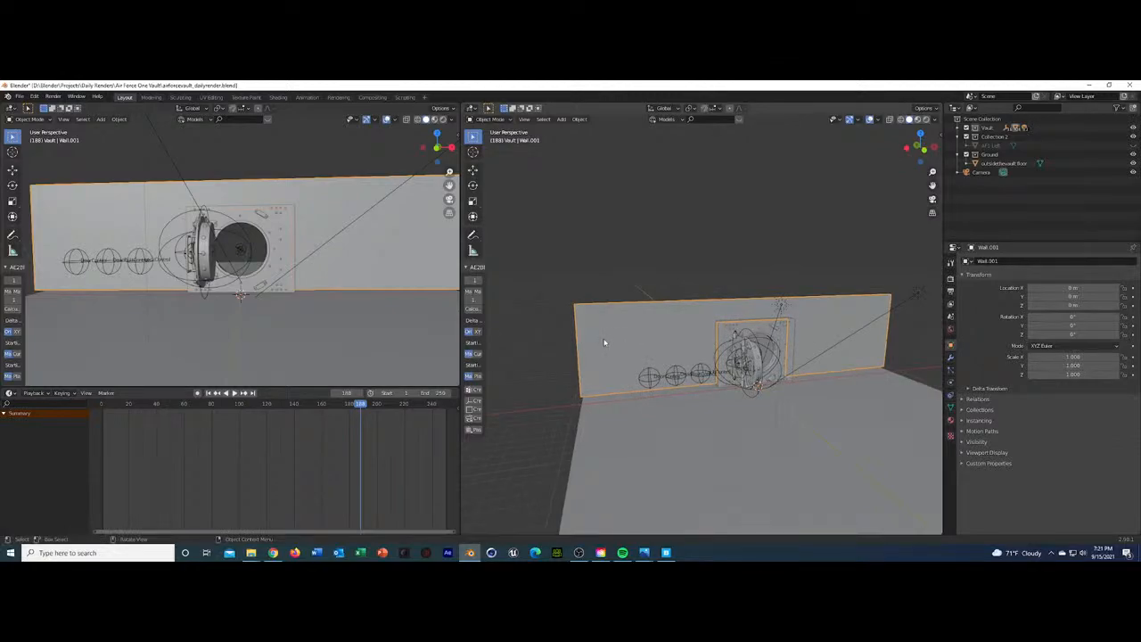
pyautogui.press('Tab')
pyautogui.moveTo(575, 350)
pyautogui.mouseDown(button='middle')
pyautogui.moveTo(537, 352)
pyautogui.moveTo(578, 357)
pyautogui.mouseUp(button='middle')
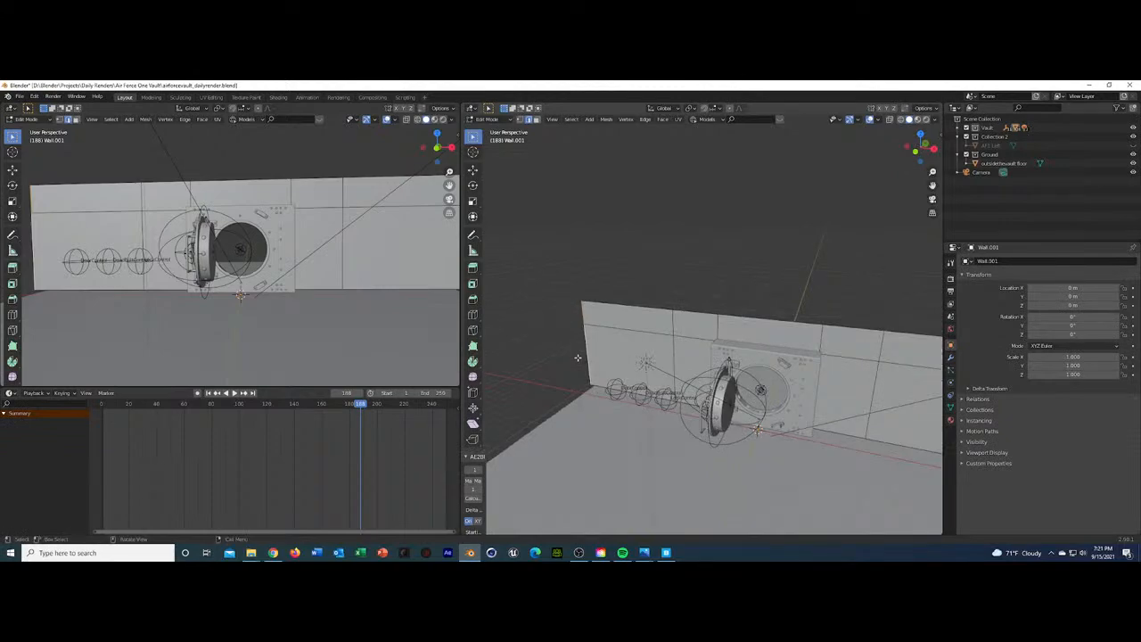
# Try to extrude the wall's hinge-side end edges along negative Y as a side wall.
pyautogui.press('g')
pyautogui.press('y')
pyautogui.press('Escape')
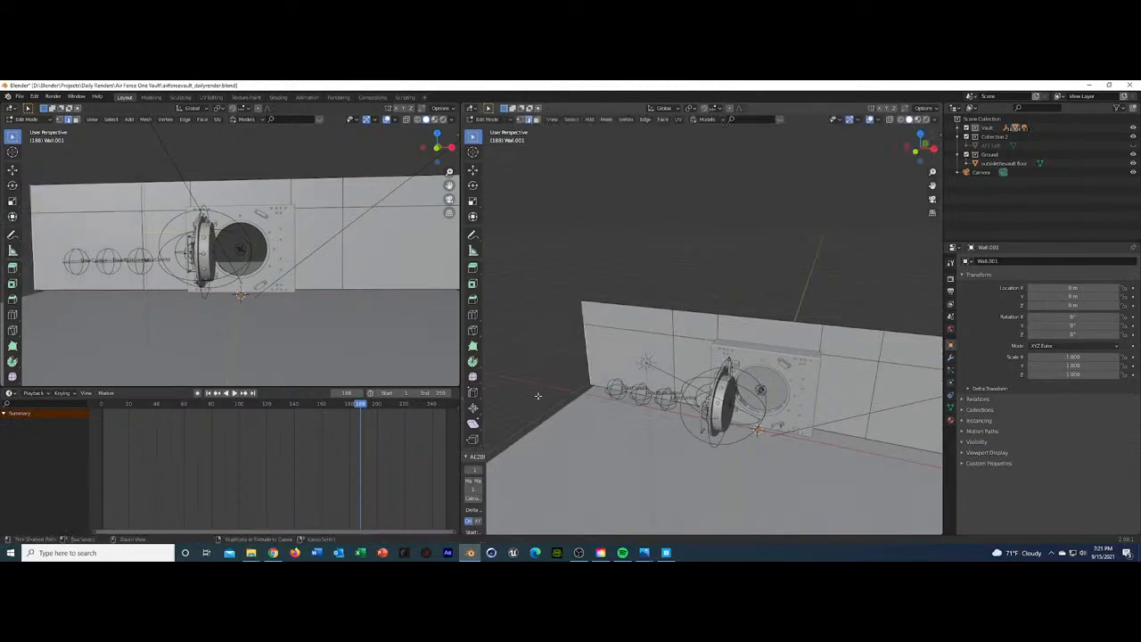
pyautogui.press('g')
pyautogui.press('y')
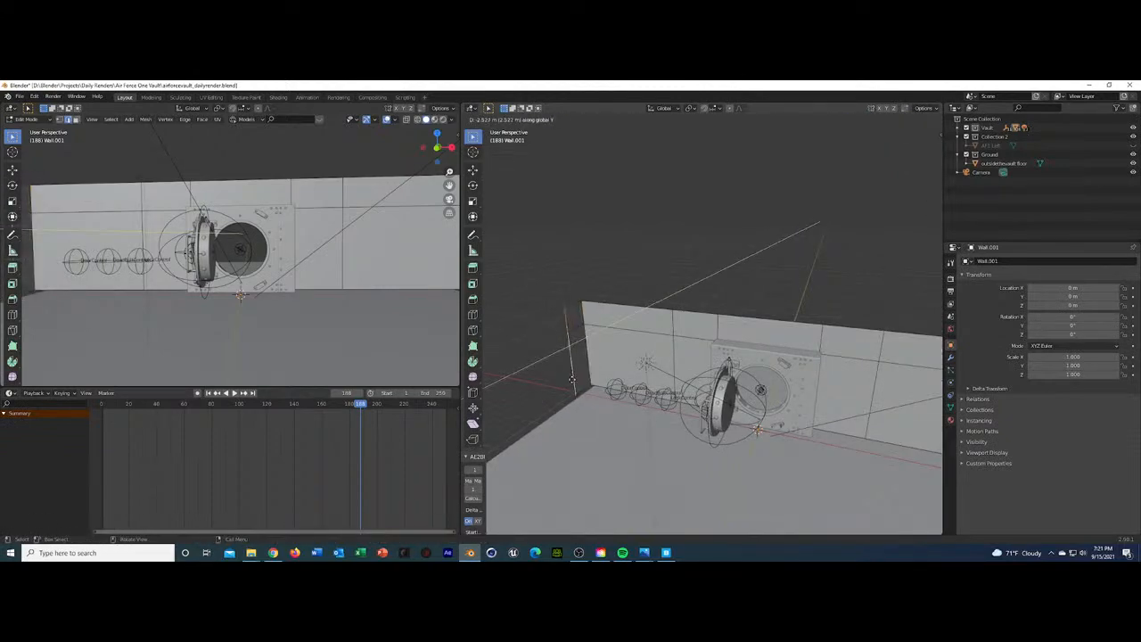
pyautogui.click(889, 470)
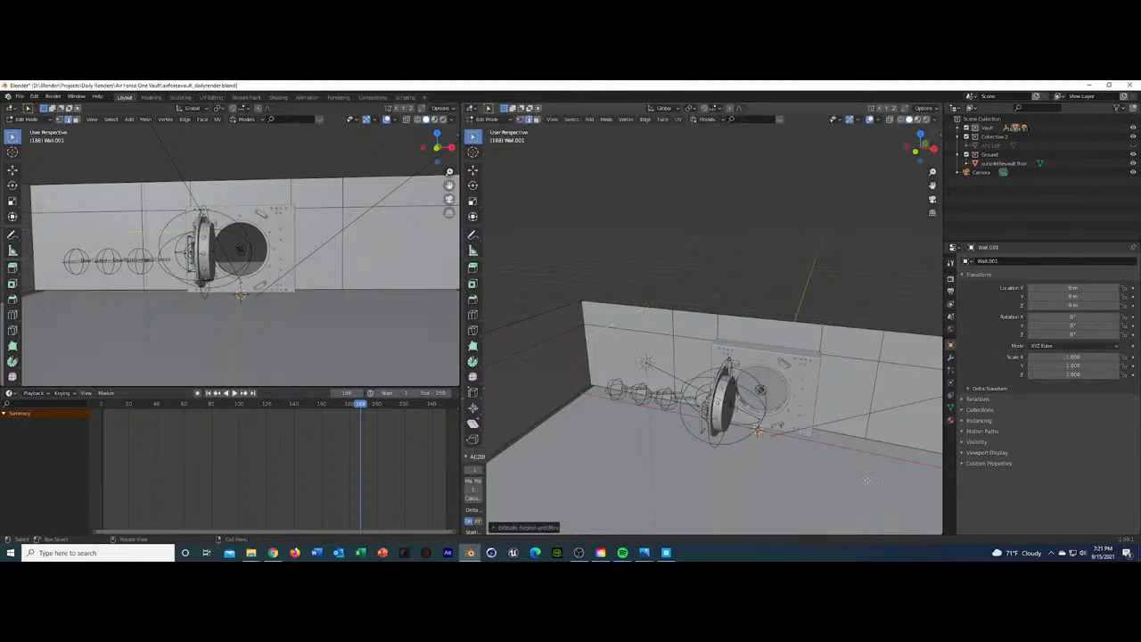
pyautogui.moveTo(889, 470); pyautogui.dragTo(749, 417, button='middle')
pyautogui.hotkey('ctrl', 'z')
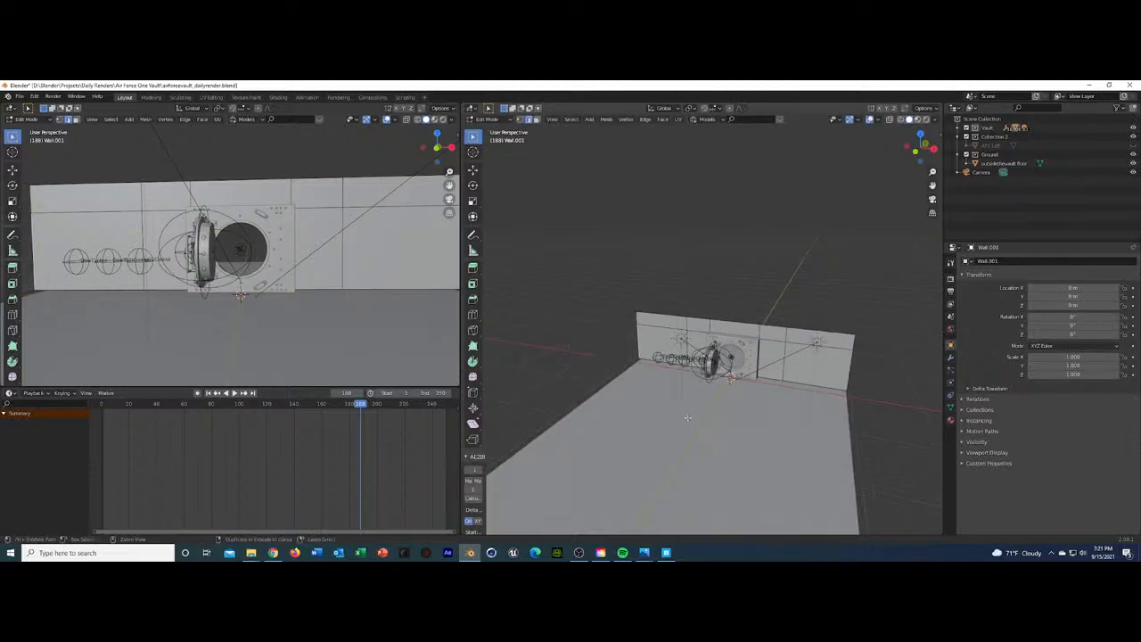
# Extrude the wall's hinge-side end edges along Y toward the front of the floor to form a side wall.
pyautogui.press('e')
pyautogui.press('y')
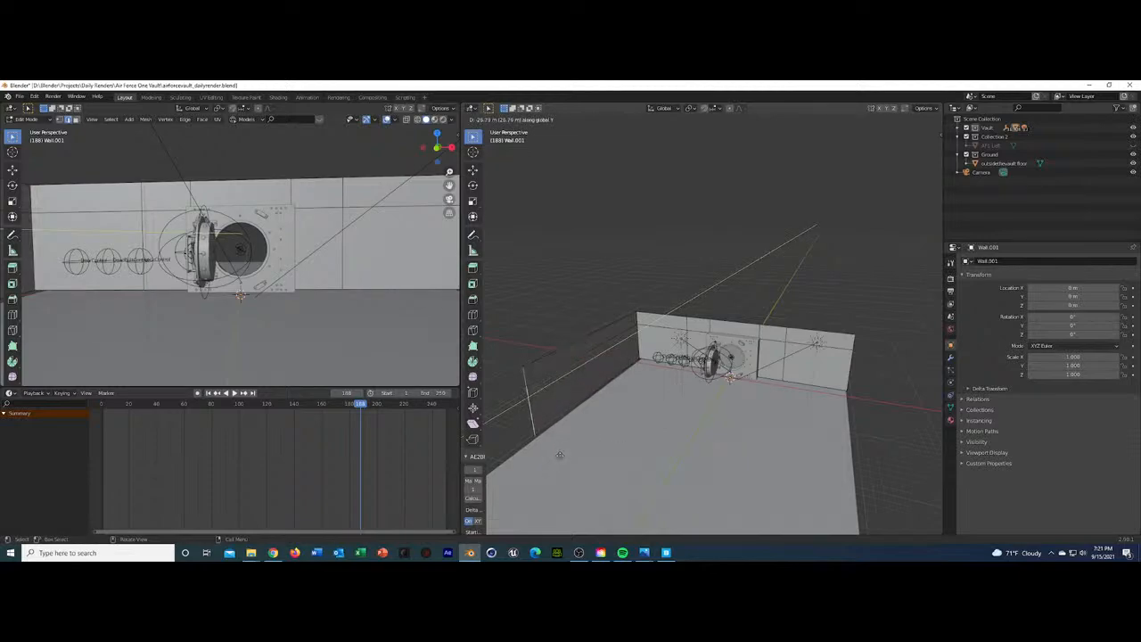
pyautogui.click(500, 495)
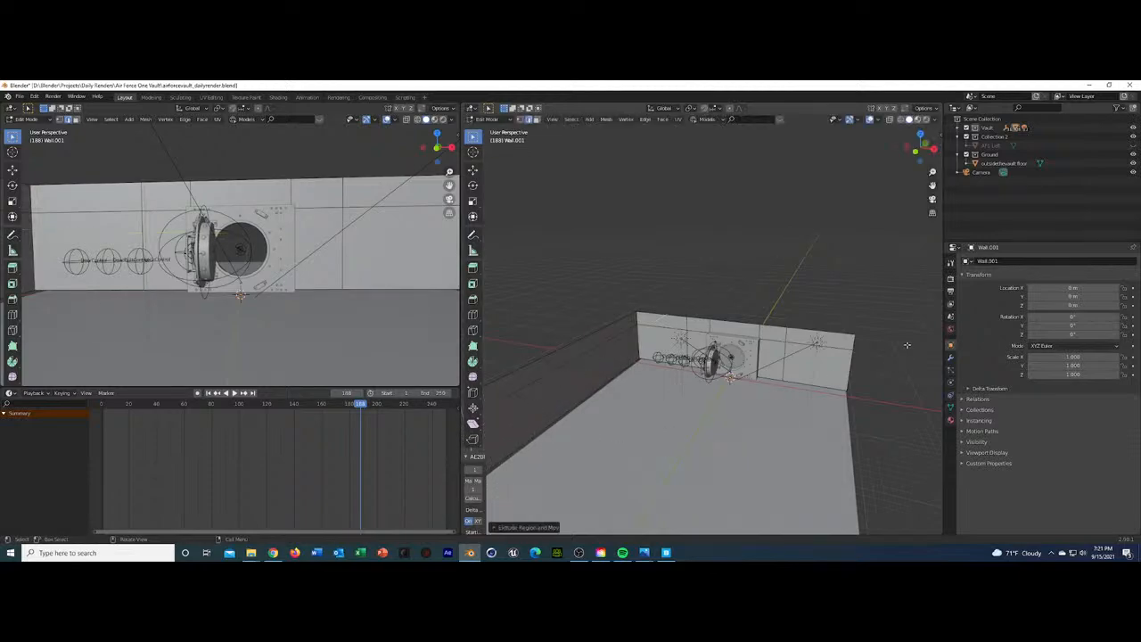
# Select the end edges at the wall's opposite end and extrude them along negative Y to form the second side wall.
pyautogui.click(857, 340)
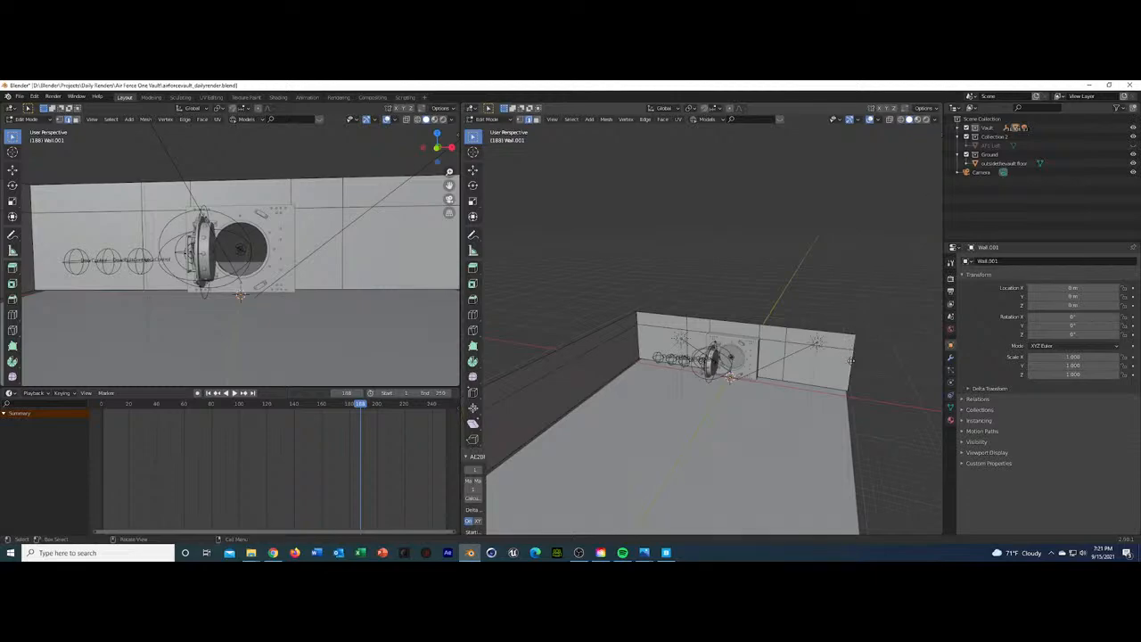
pyautogui.press('e')
pyautogui.press('y')
pyautogui.click(849, 486)
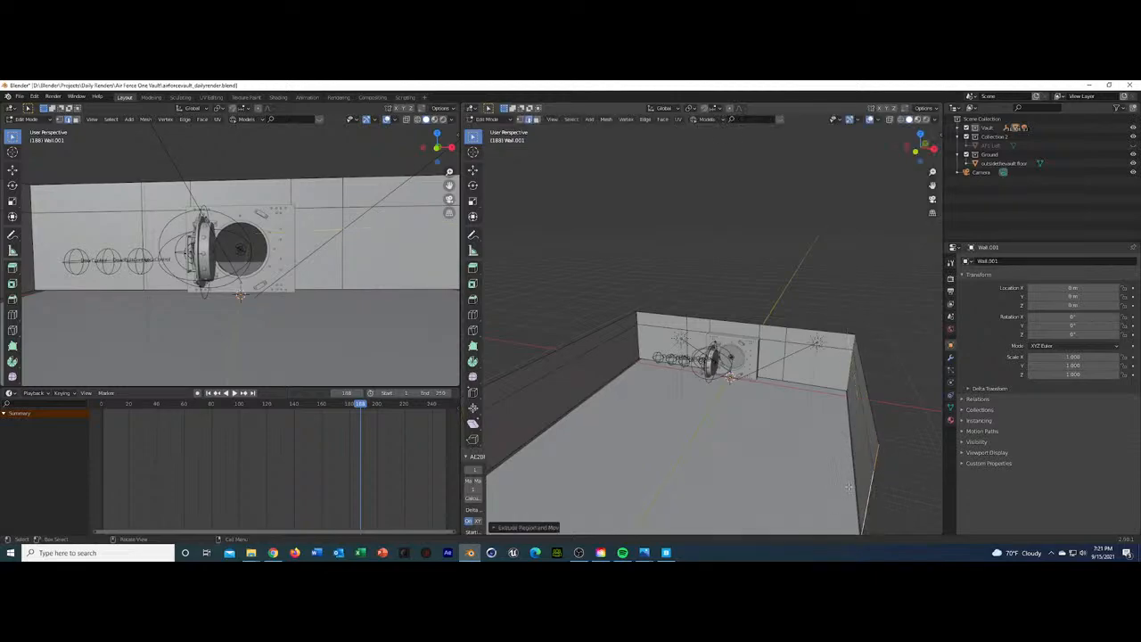
pyautogui.scroll(-4, 847, 485)
pyautogui.moveTo(828, 461); pyautogui.dragTo(696, 392, button='middle')
pyautogui.keyDown('shift'); pyautogui.moveTo(832, 383); pyautogui.dragTo(744, 319, button='middle'); pyautogui.keyUp('shift')
pyautogui.scroll(6, 760, 389)
pyautogui.scroll(-2, 743, 319)
pyautogui.press('e')
pyautogui.press('y')
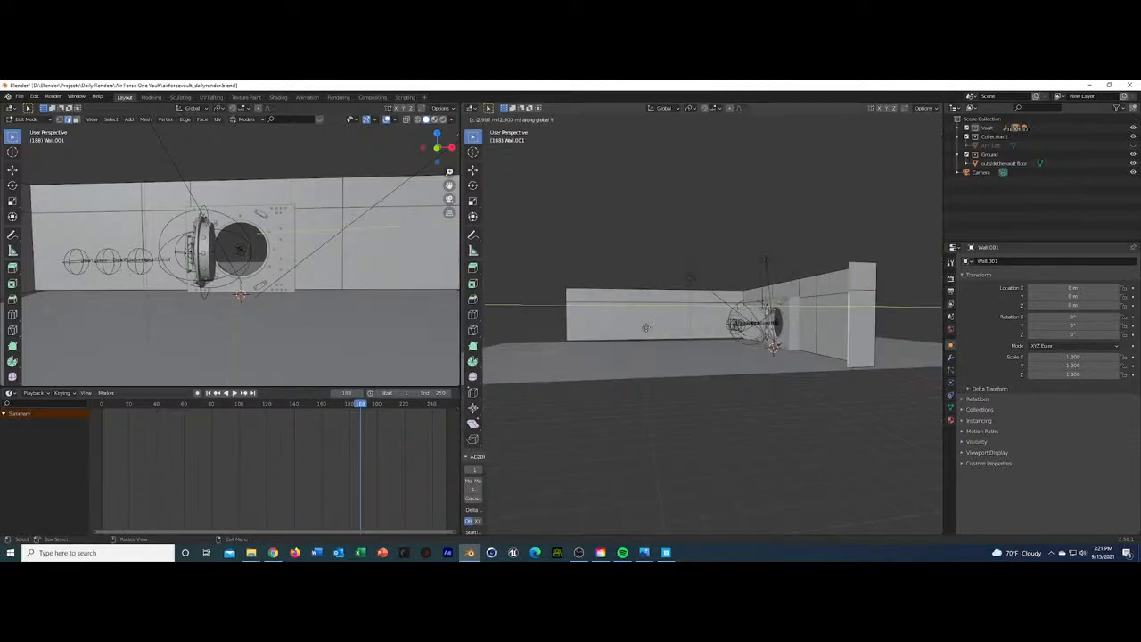
pyautogui.click(848, 334)
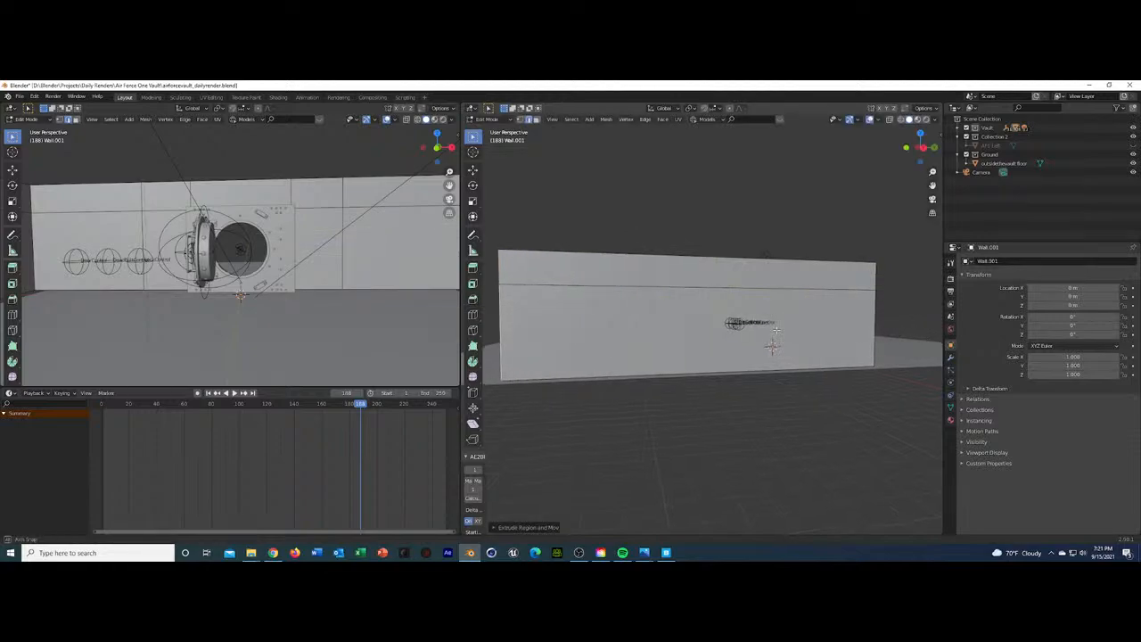
# Leave edit mode on the wall and show only Collection 2 in the viewports.
pyautogui.moveTo(848, 333); pyautogui.dragTo(737, 326, button='middle')
pyautogui.scroll(-4, 706, 333)
pyautogui.press('Tab')
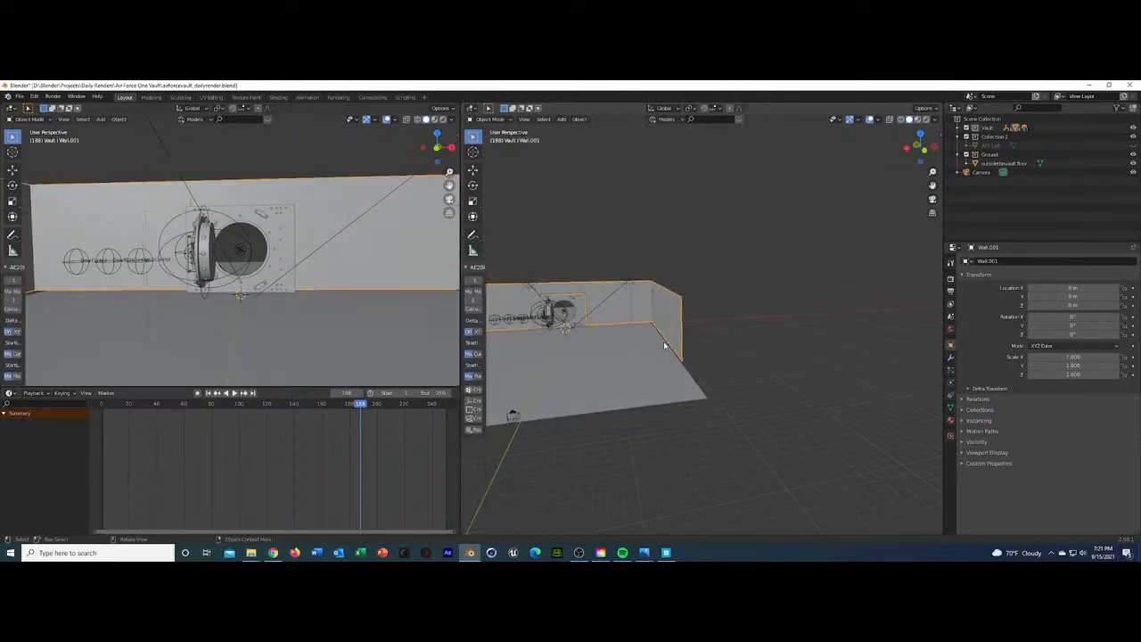
pyautogui.press('2')
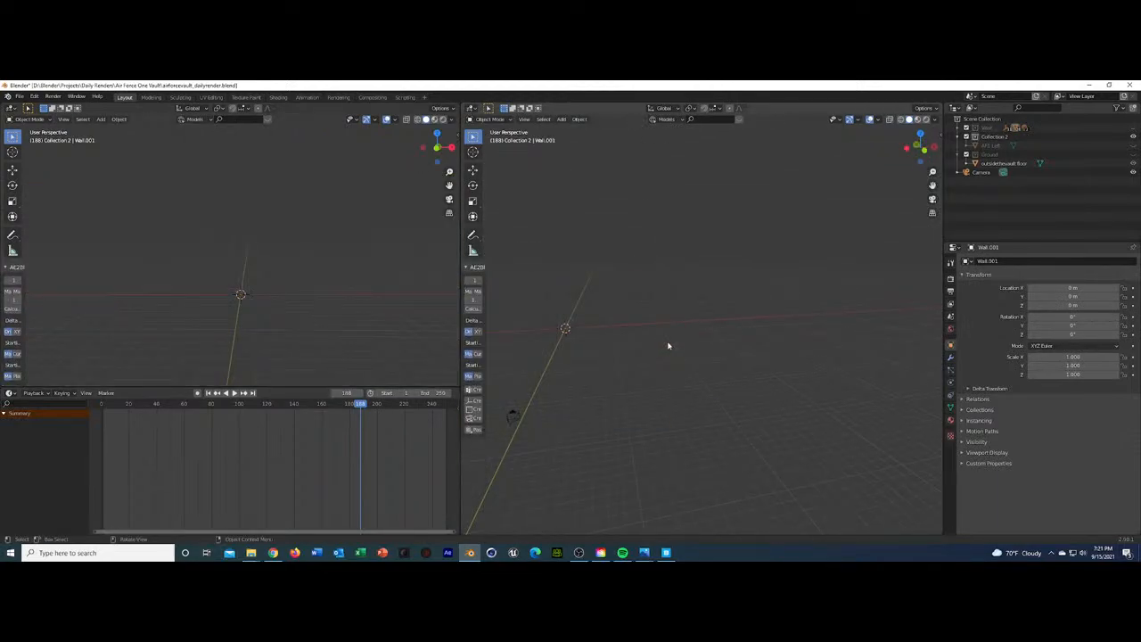
# Unhide the Vault and Ground collections and the AF1 Left object in the viewports, and view the scene through the camera.
pyautogui.click(1133, 128)
pyautogui.click(1133, 145)
pyautogui.click(1134, 154)
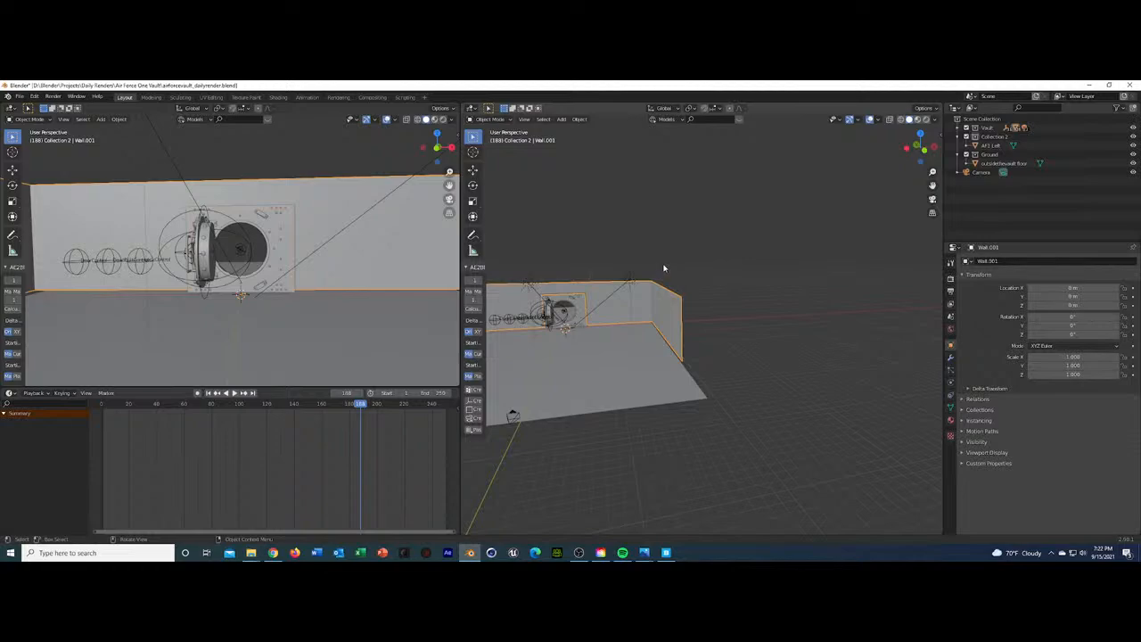
pyautogui.press('KP_0')
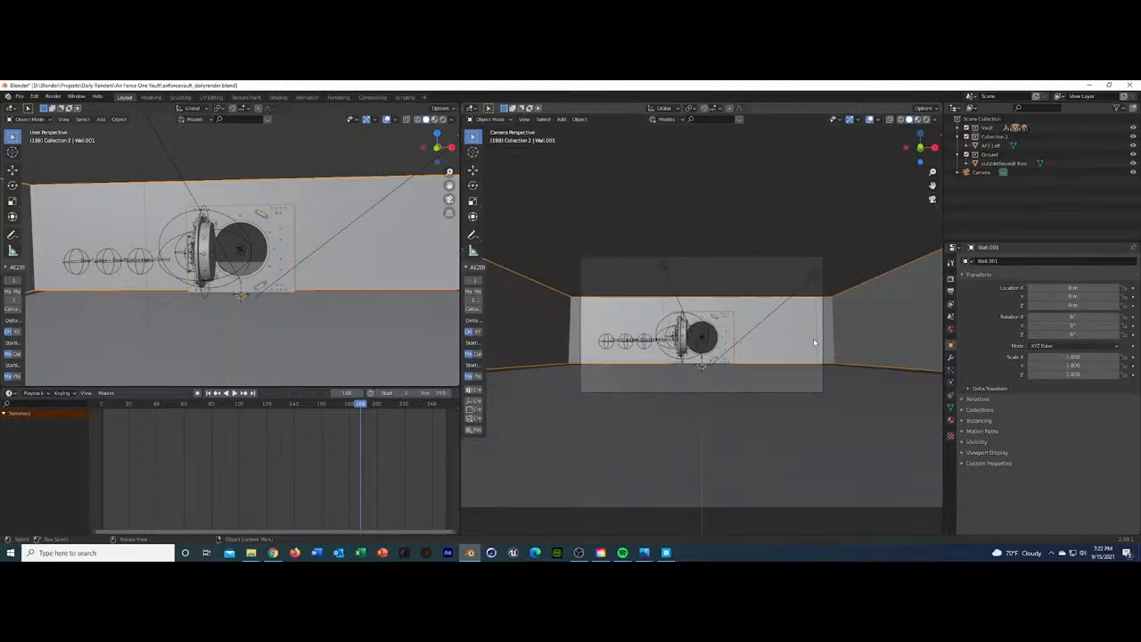
# Scale the outsidethevault floor along X to a scale of about 22.74, deselect it and save the file.
pyautogui.click(855, 385)
pyautogui.press('s')
pyautogui.press('x')
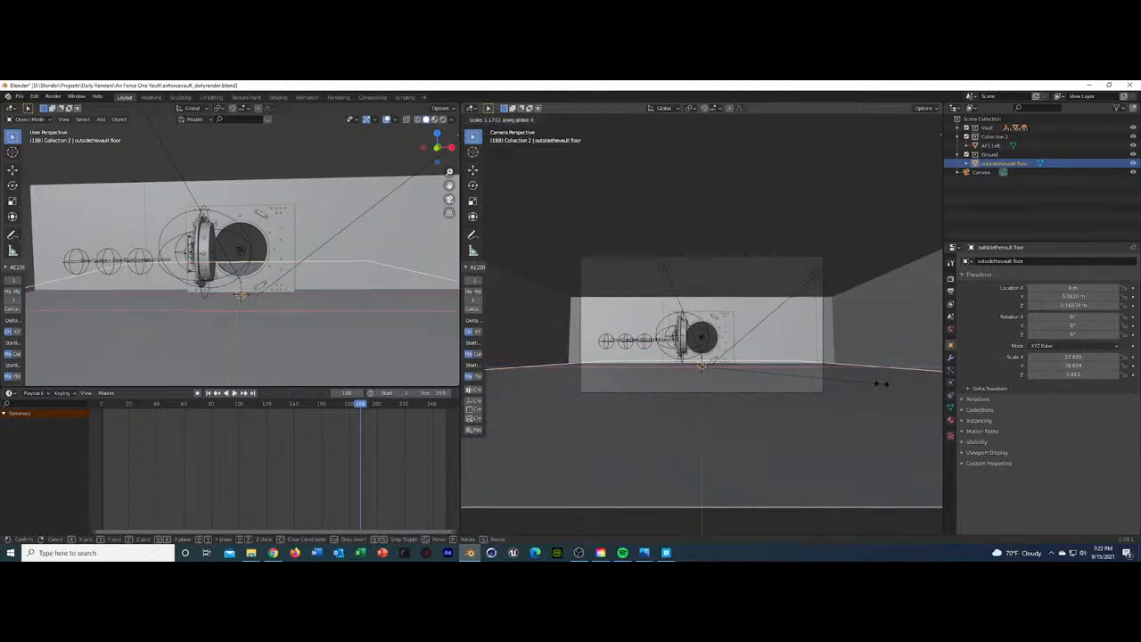
pyautogui.click(821, 355)
pyautogui.click(729, 269)
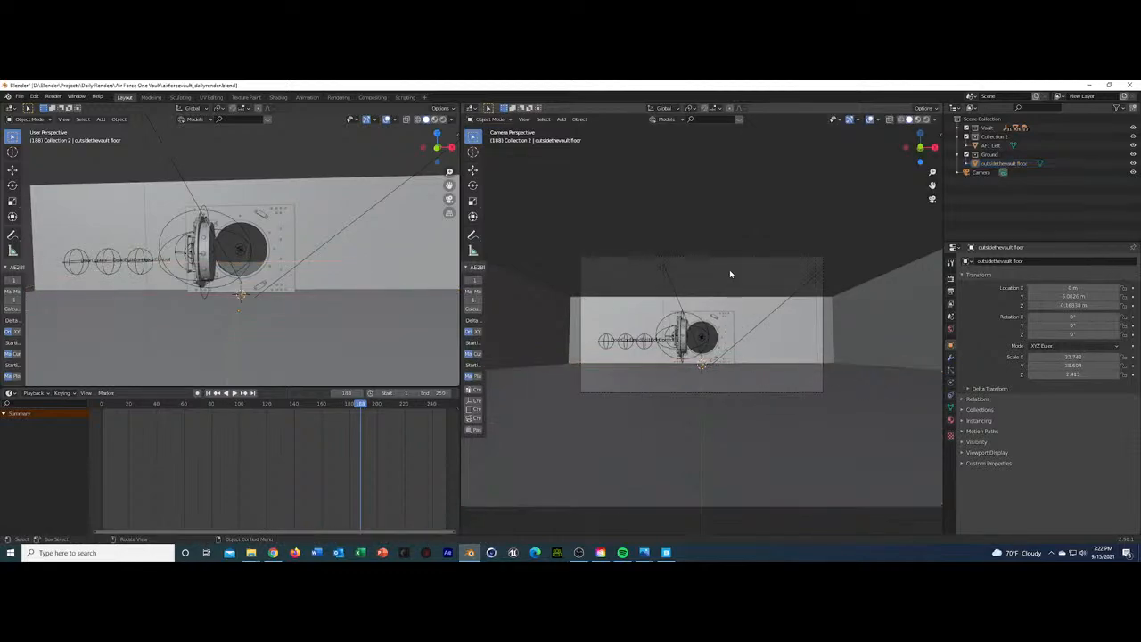
pyautogui.hotkey('ctrl', 's')
pyautogui.press('Home')
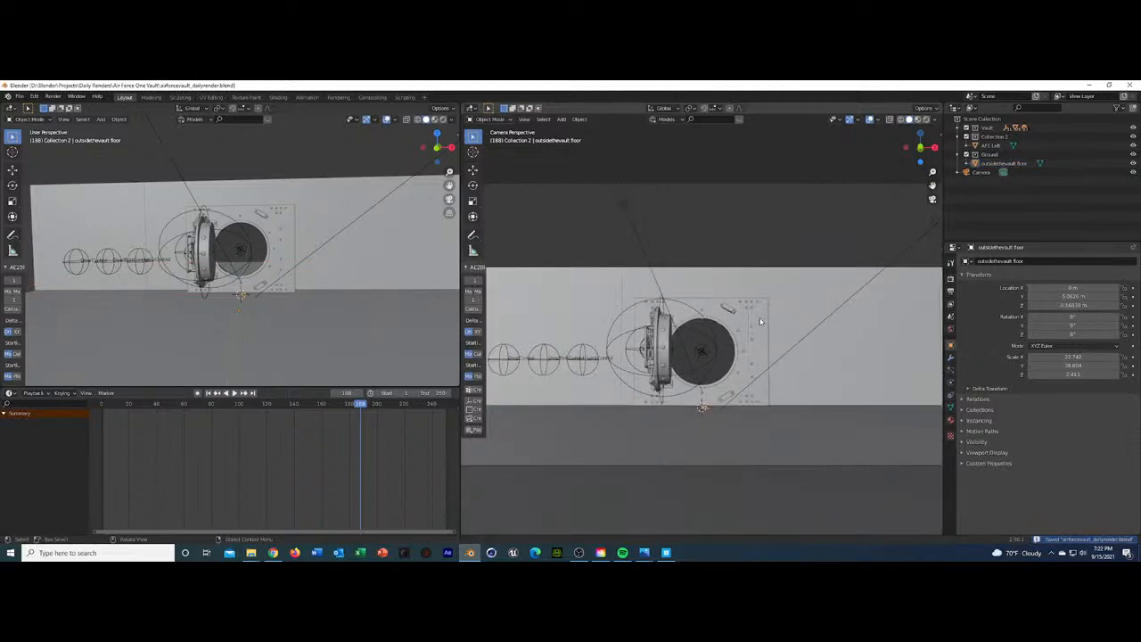
# Switch to Quixel Bridge and browse the Metal surfaces.
pyautogui.moveTo(751, 446); pyautogui.dragTo(766, 407, button='middle')
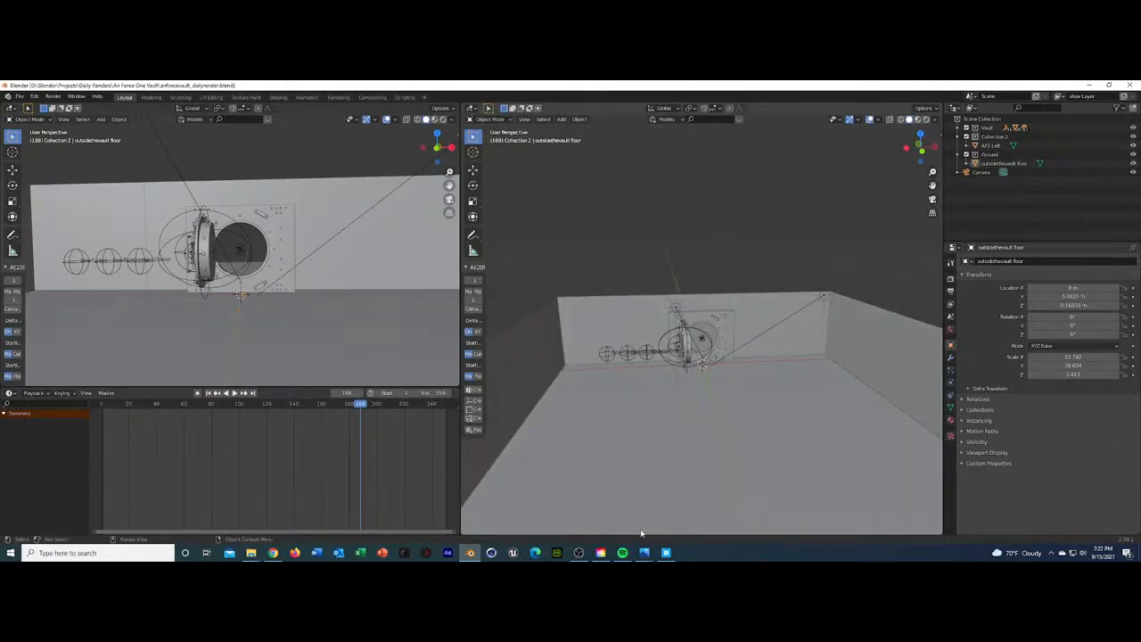
pyautogui.click(666, 552)
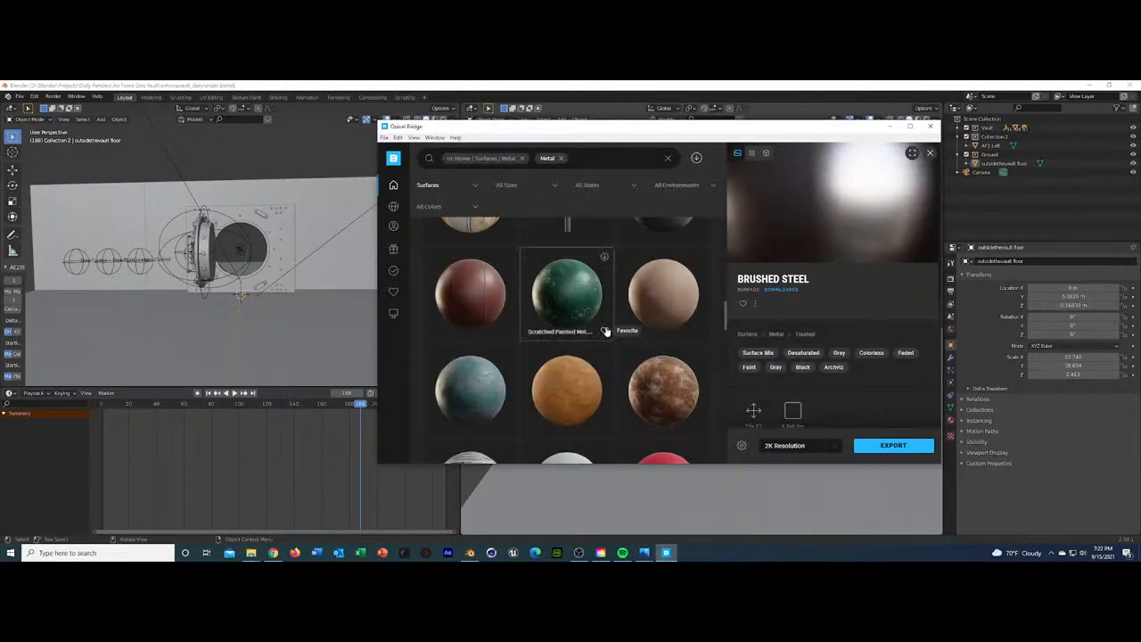
pyautogui.scroll(3, 561, 309)
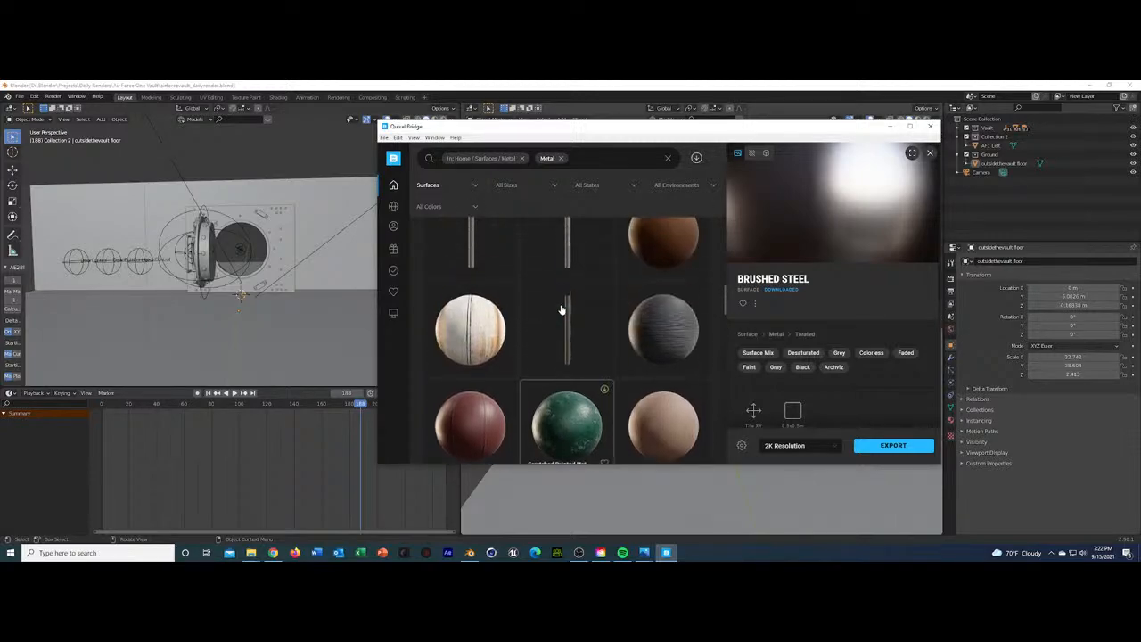
# Clear the Metal search and the Surfaces / Metal category filter, and search the asset library for Marble.
pyautogui.scroll(-3, 561, 310)
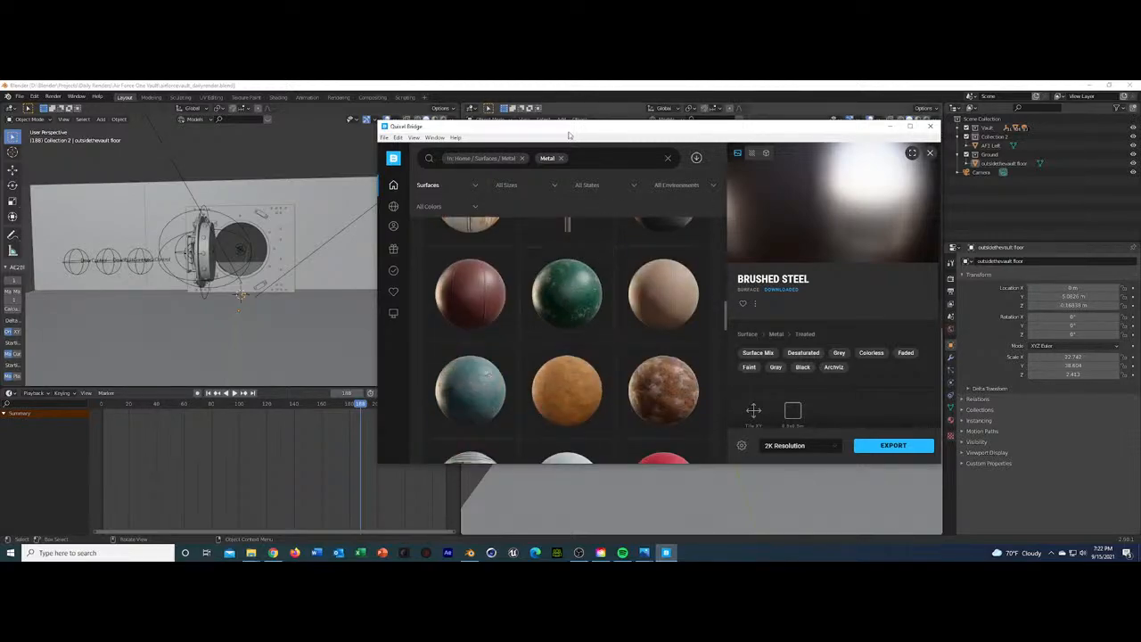
pyautogui.click(561, 158)
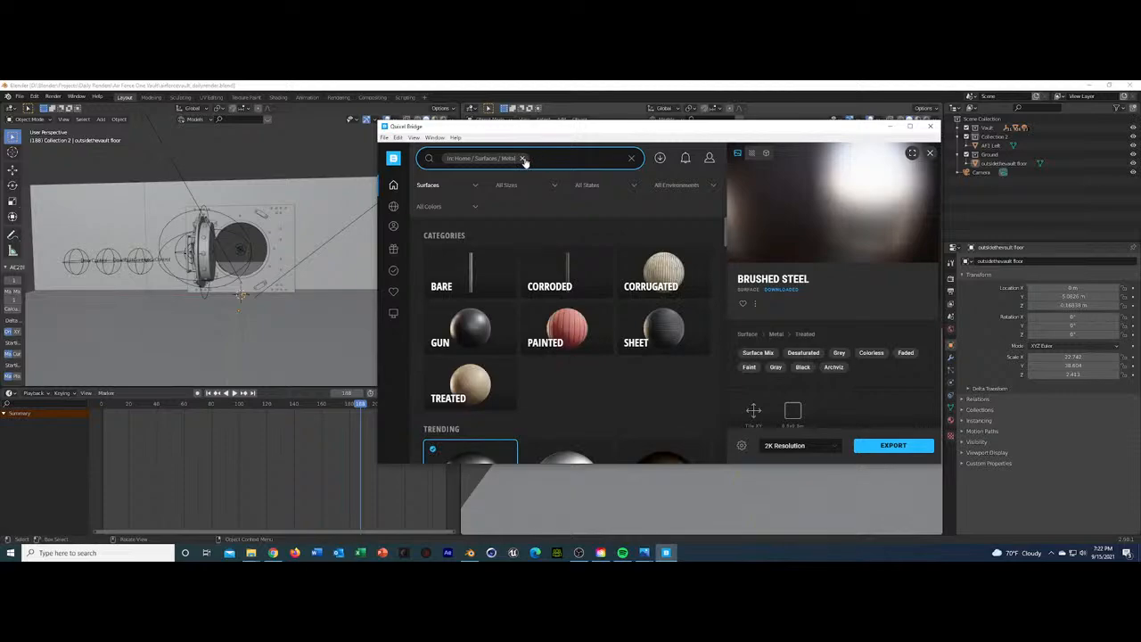
pyautogui.click(523, 158)
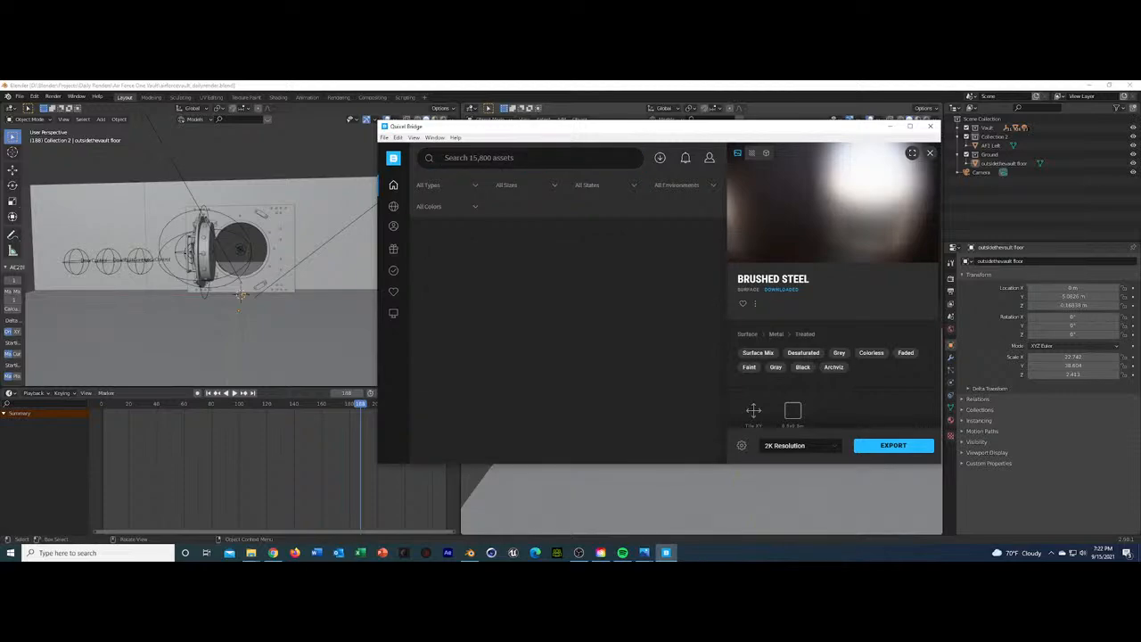
pyautogui.click(526, 158)
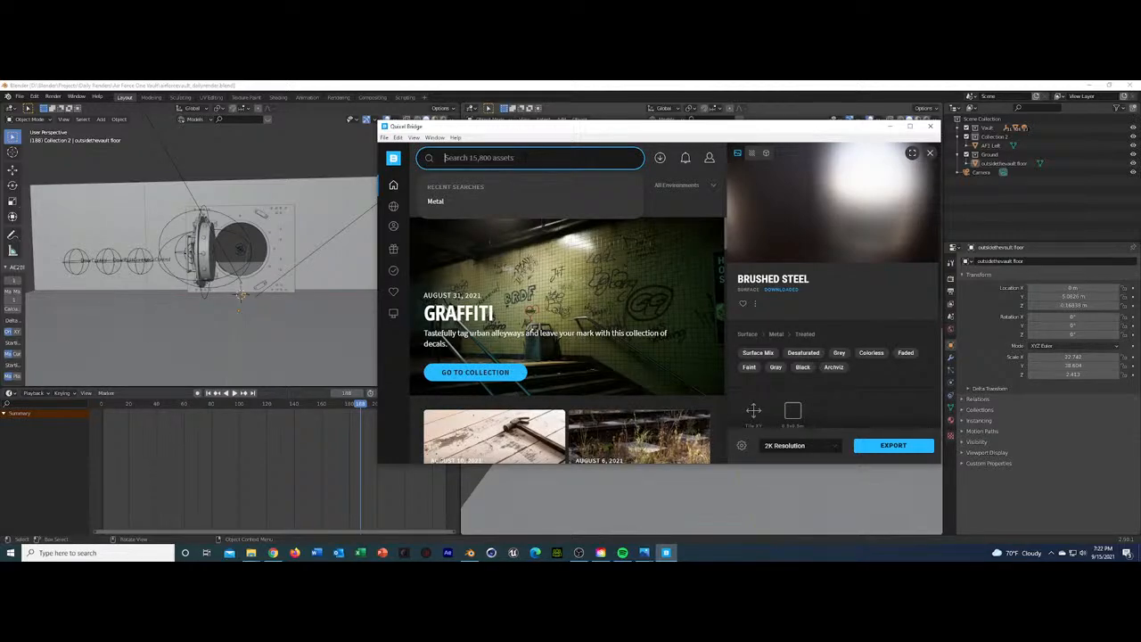
pyautogui.write('marbnlem')
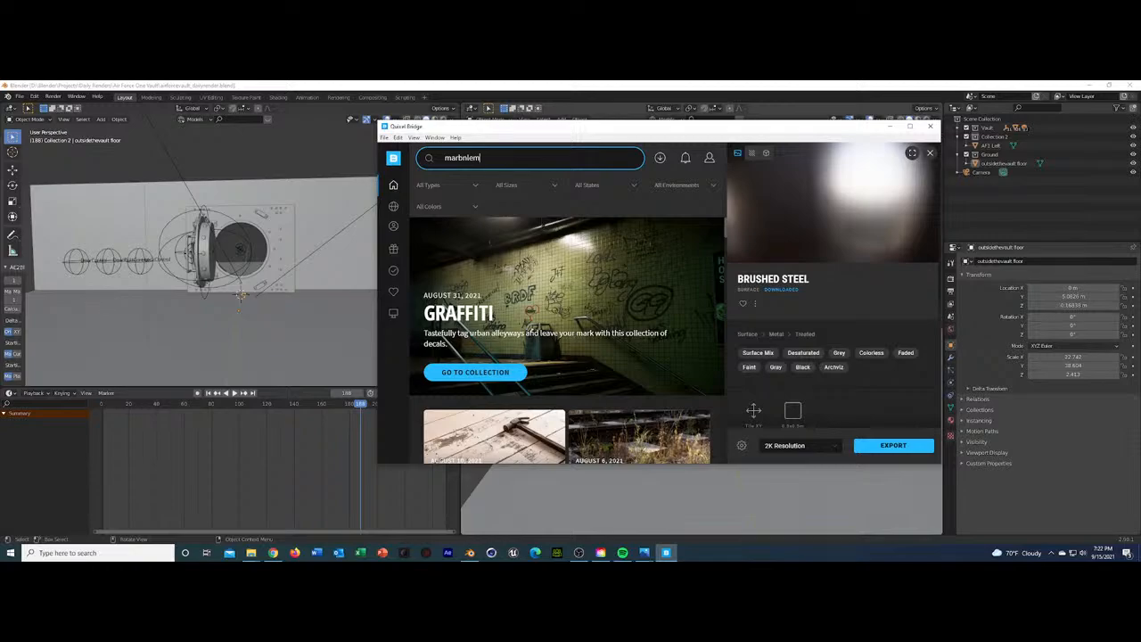
pyautogui.press('BackSpace')
pyautogui.press('BackSpace')
pyautogui.press('BackSpace')
pyautogui.press('BackSpace')
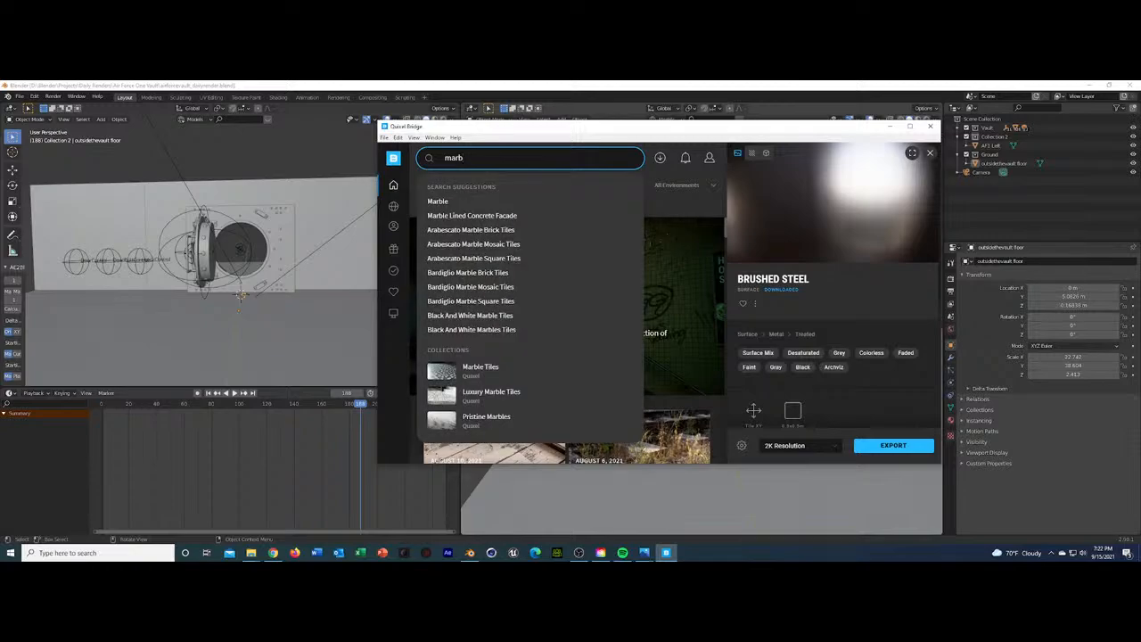
pyautogui.press('Return')
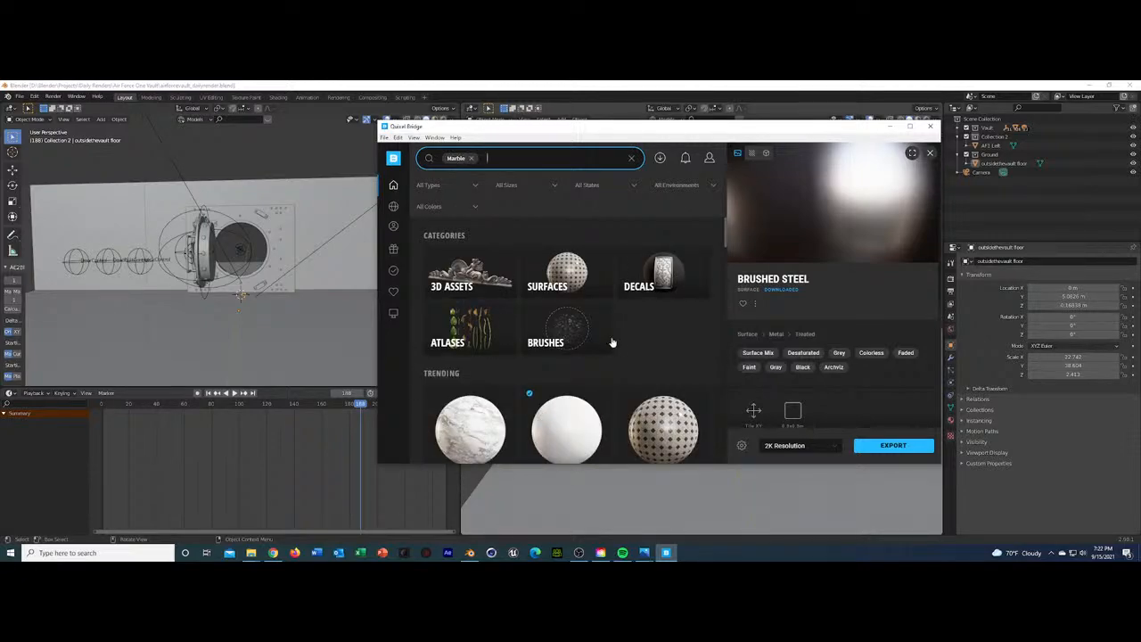
# Find the black Nero Marquina marble square tiles among the trending marble assets and download them at 2K resolution.
pyautogui.scroll(-2, 612, 342)
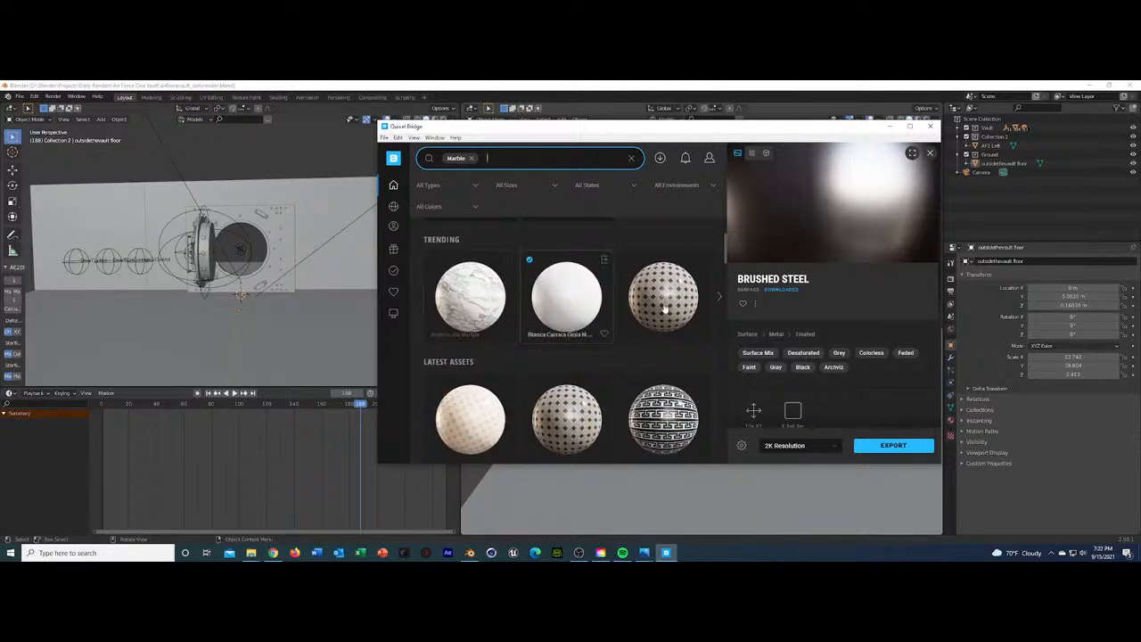
pyautogui.click(719, 296)
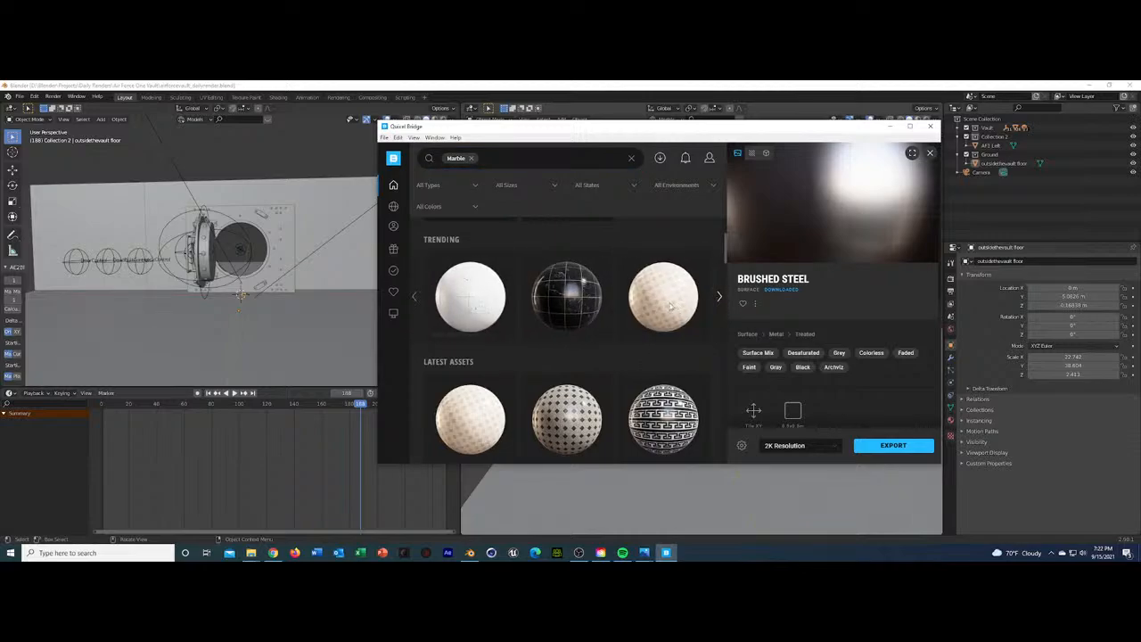
pyautogui.click(565, 300)
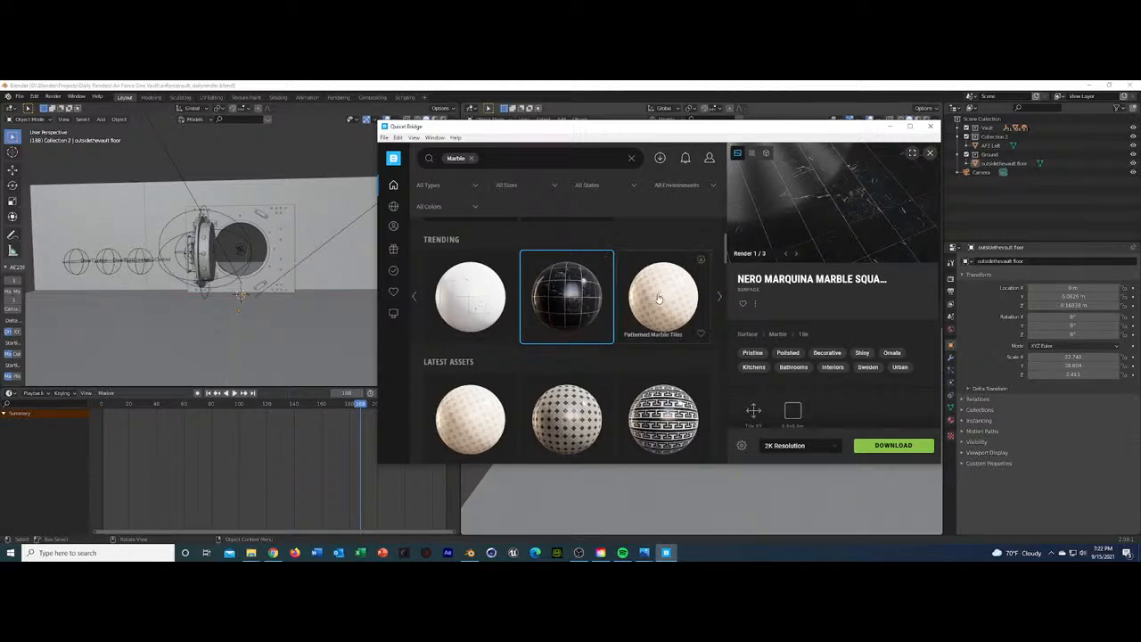
pyautogui.click(605, 260)
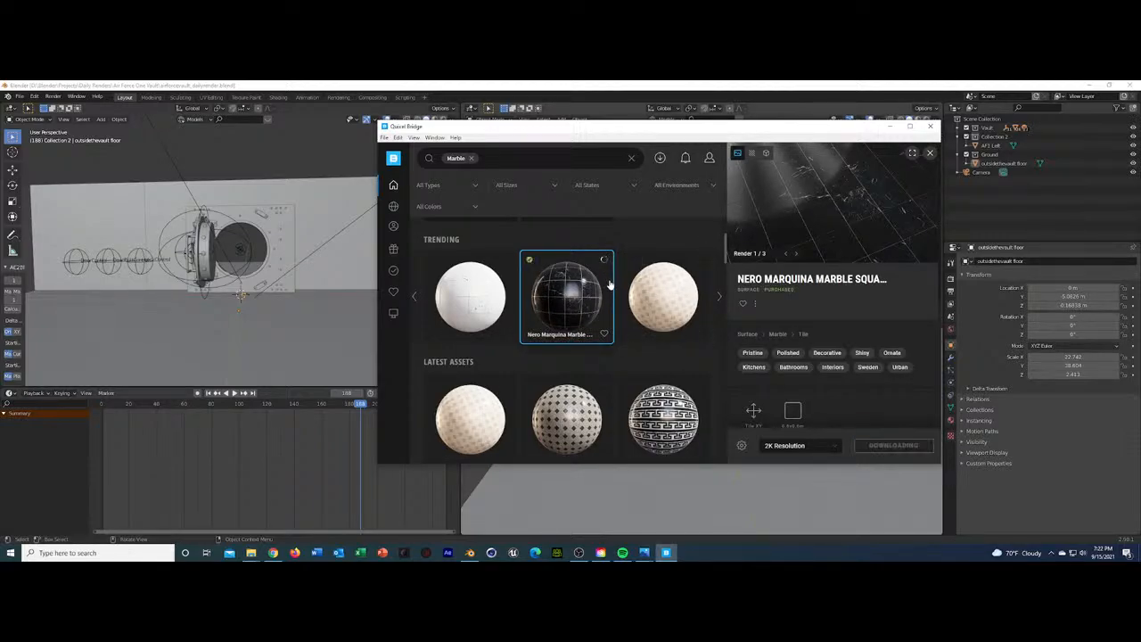
# Download the Nero Marquina marble tiles at 4K resolution and export them to Blender.
pyautogui.click(774, 446)
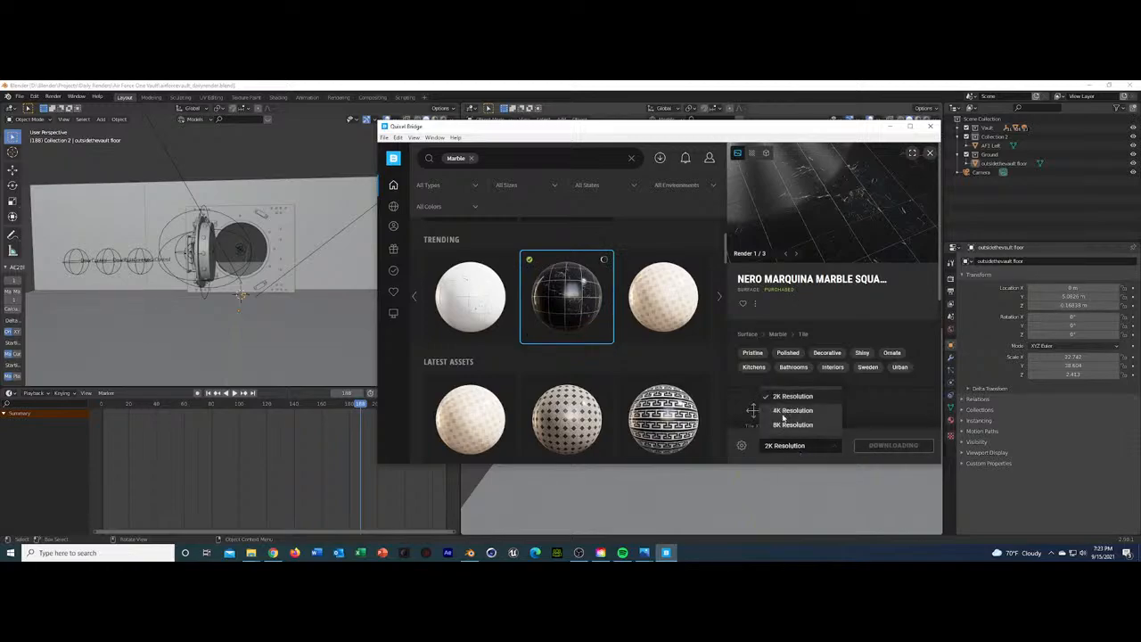
pyautogui.click(790, 410)
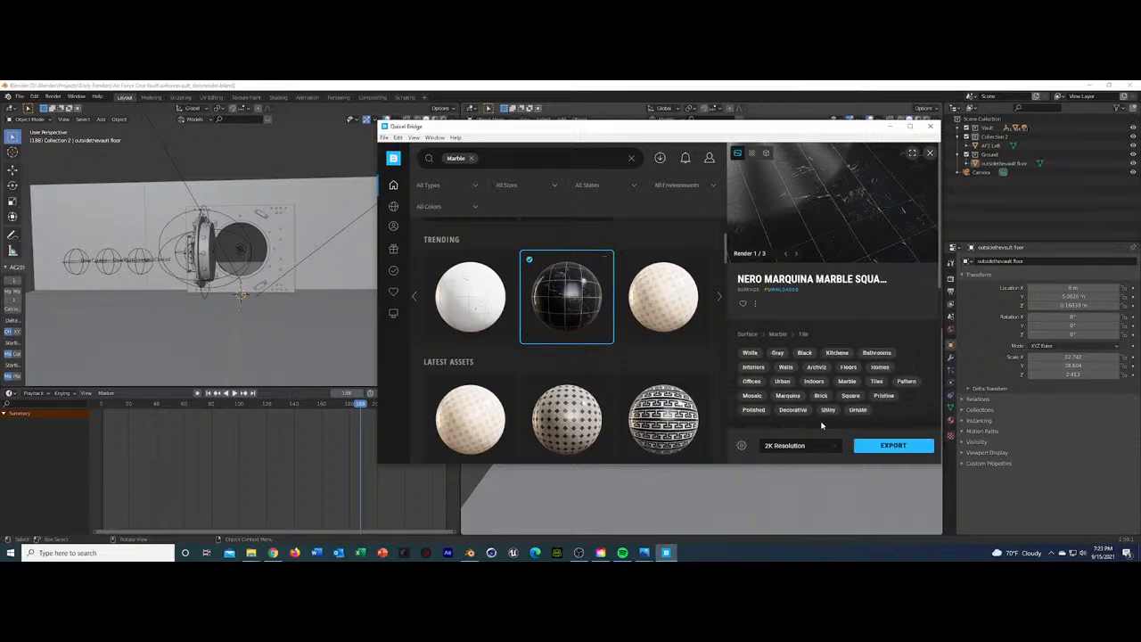
pyautogui.click(835, 446)
pyautogui.click(790, 410)
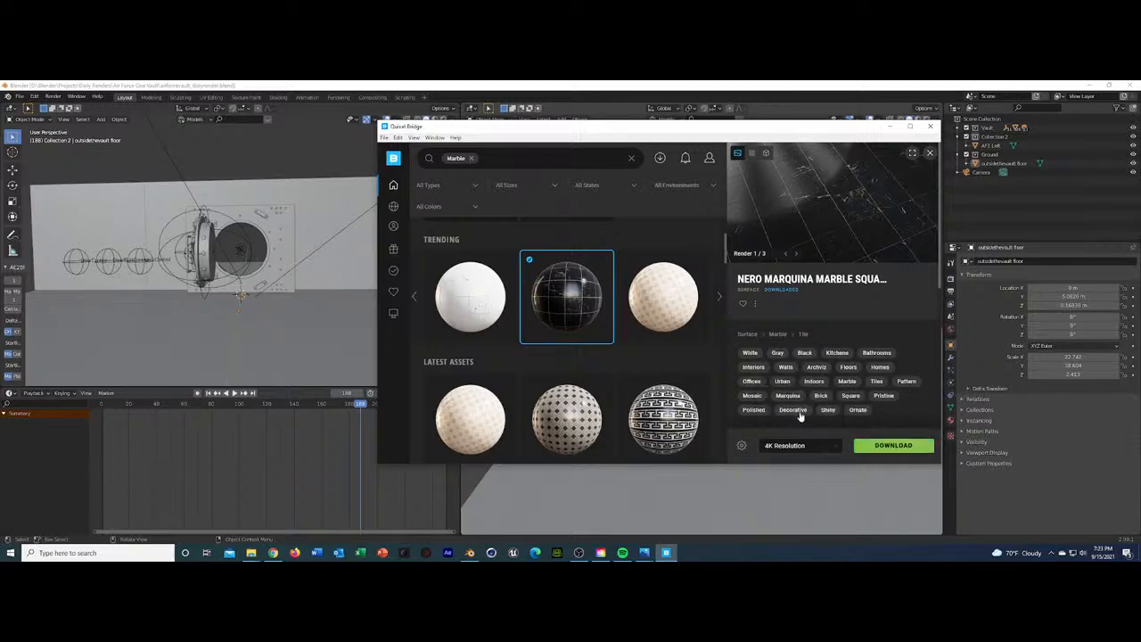
pyautogui.click(871, 450)
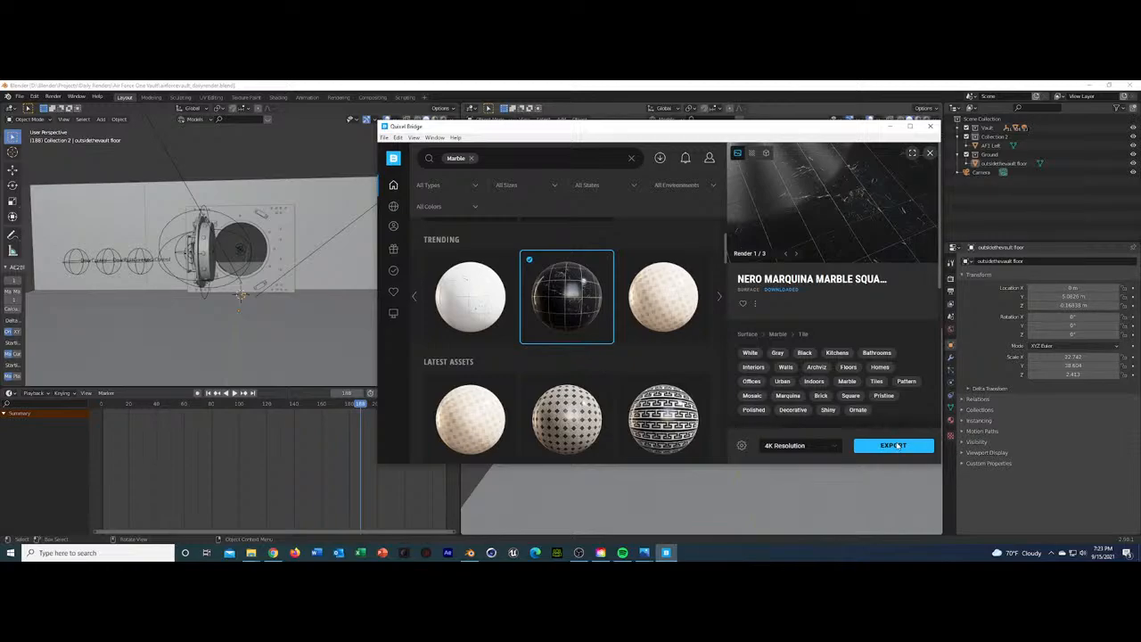
pyautogui.click(889, 450)
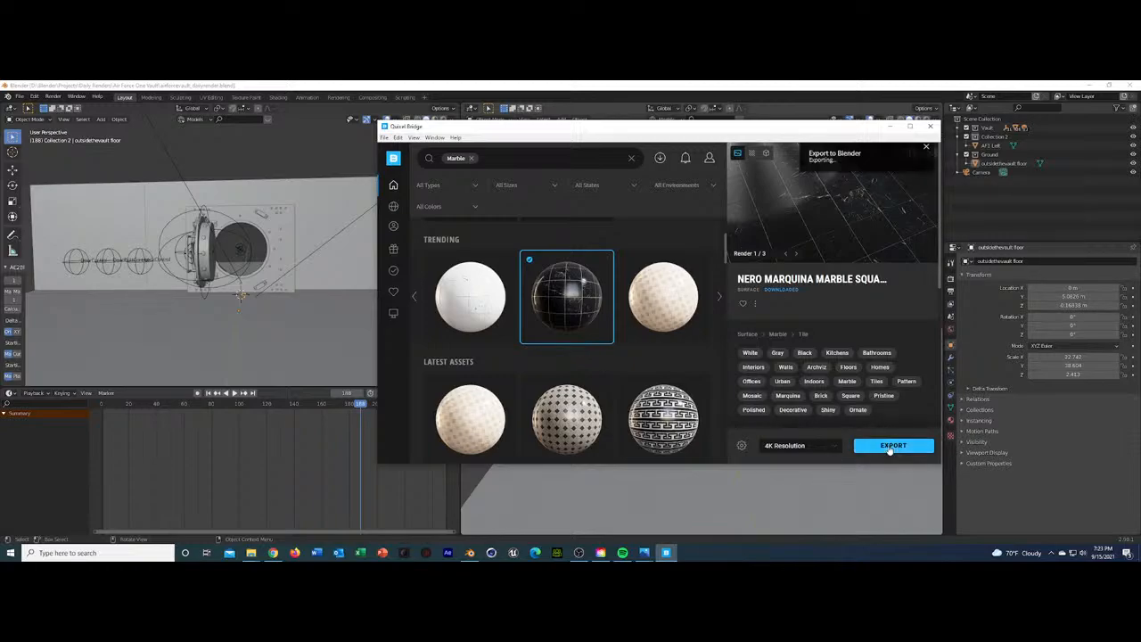
# Find Gold Inlay Marble Tiles among the trending marble assets, download the surface and export it to Blender.
pyautogui.click(720, 299)
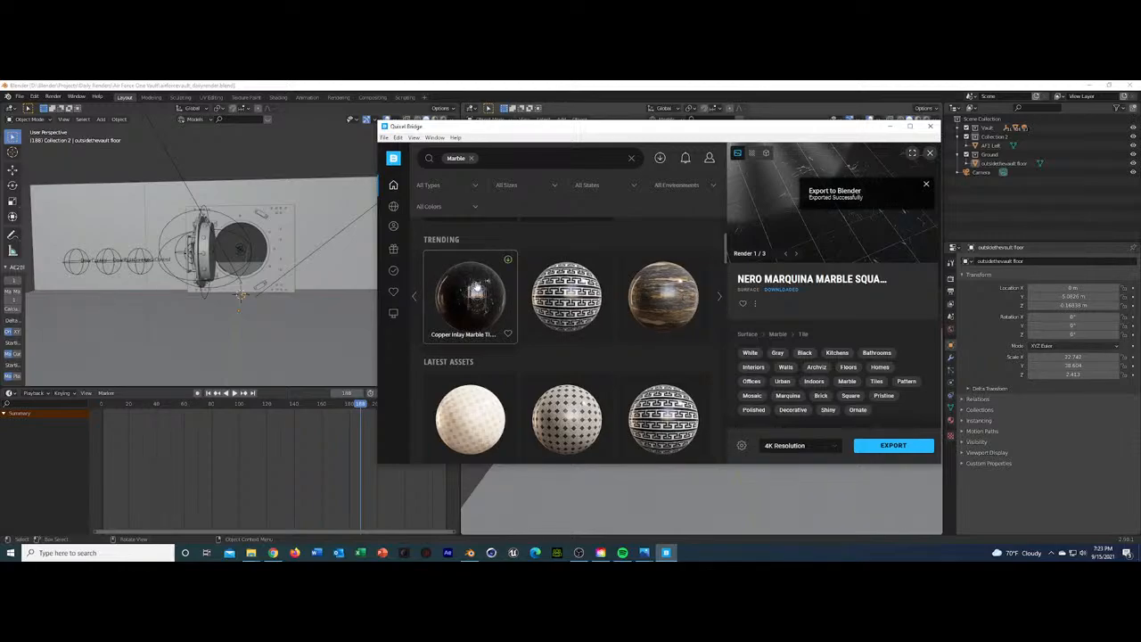
pyautogui.click(719, 299)
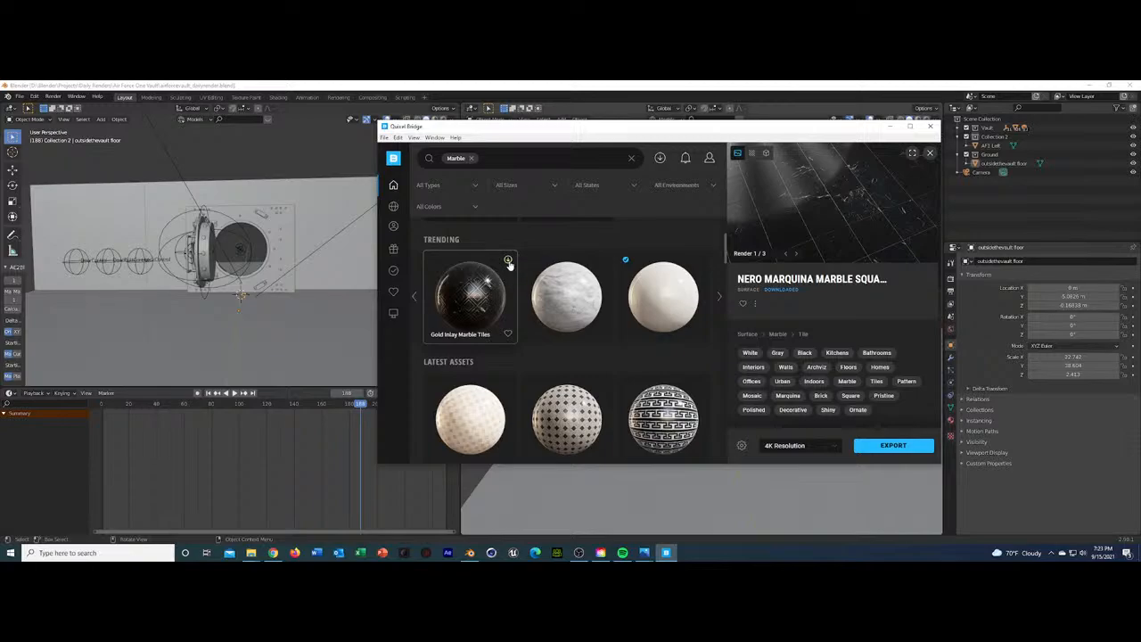
pyautogui.click(509, 261)
pyautogui.click(509, 262)
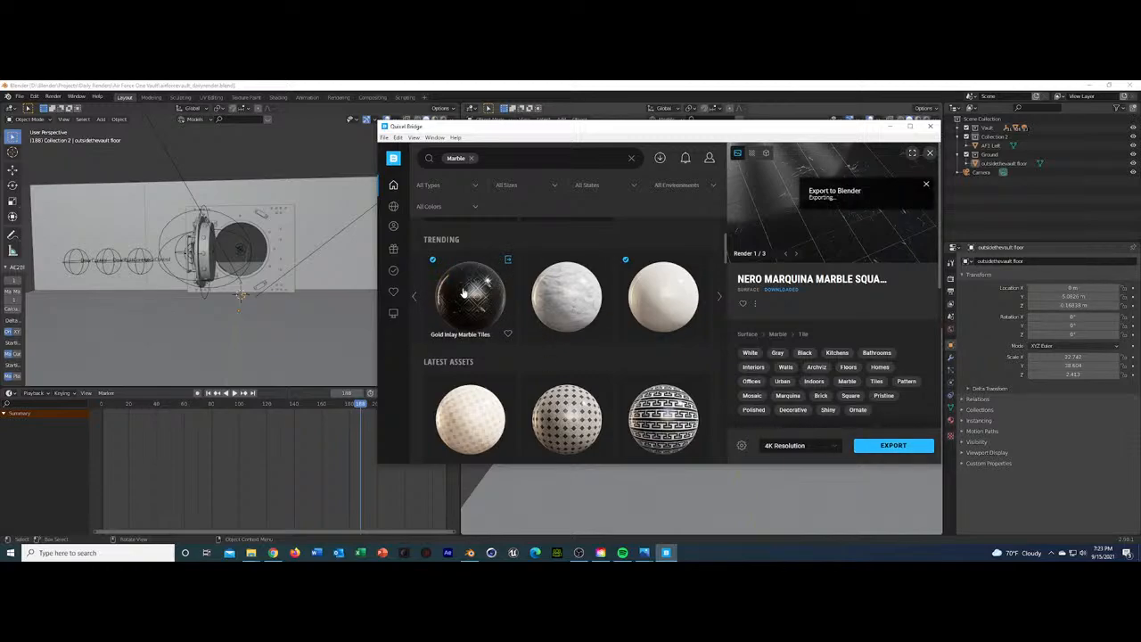
pyautogui.click(462, 294)
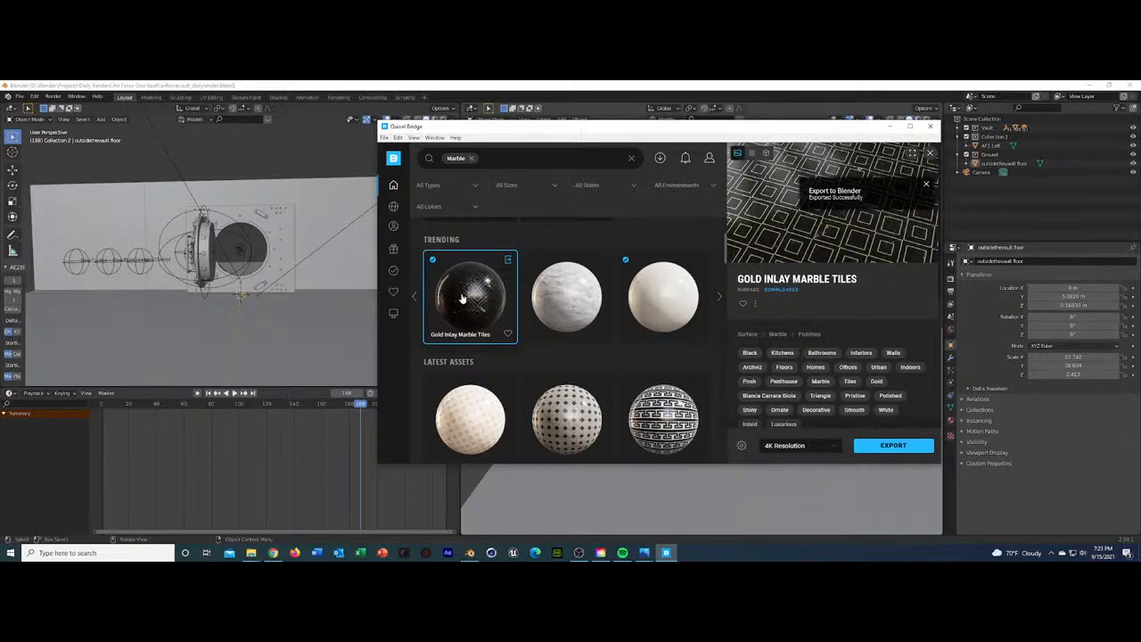
pyautogui.click(903, 448)
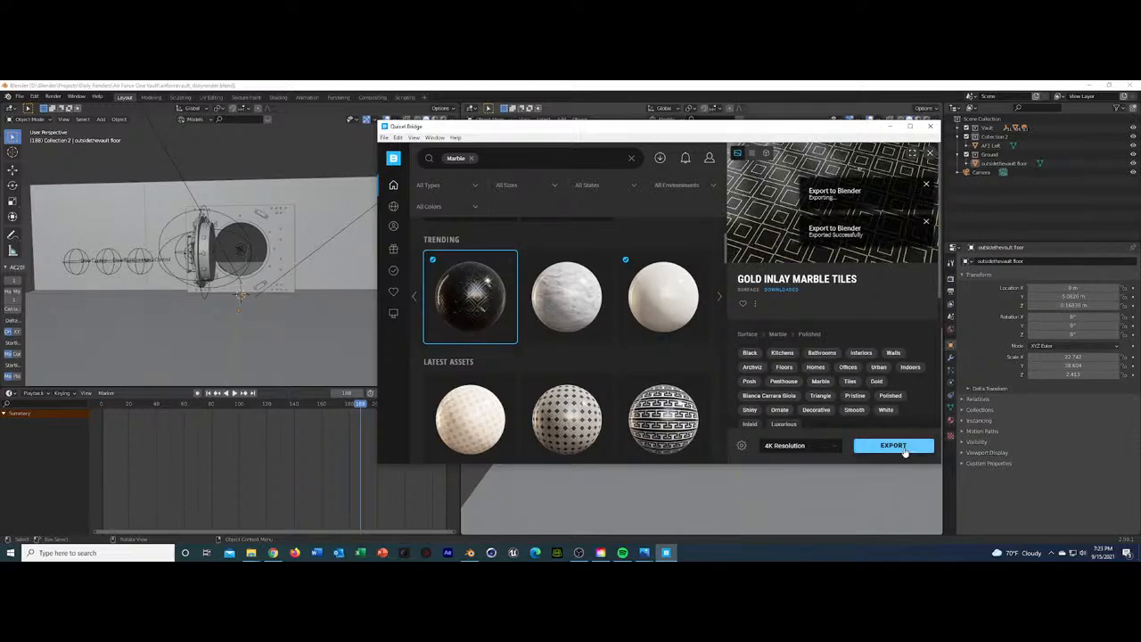
# Find Black Marble Tiles among the trending marble assets and download the surface at 4K resolution.
pyautogui.click(720, 295)
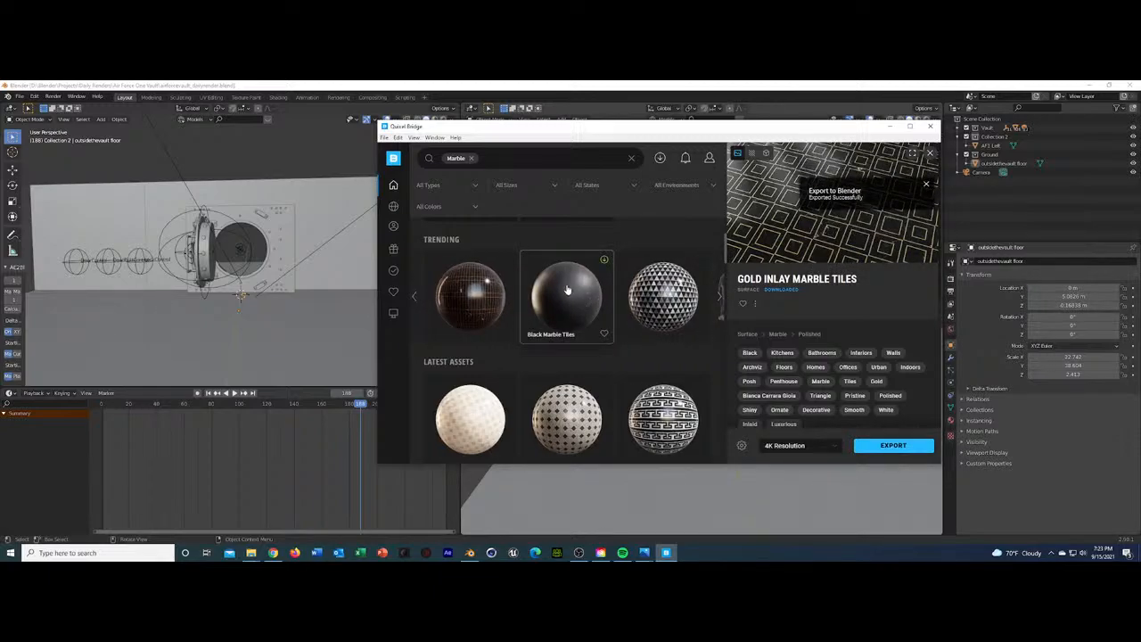
pyautogui.click(567, 290)
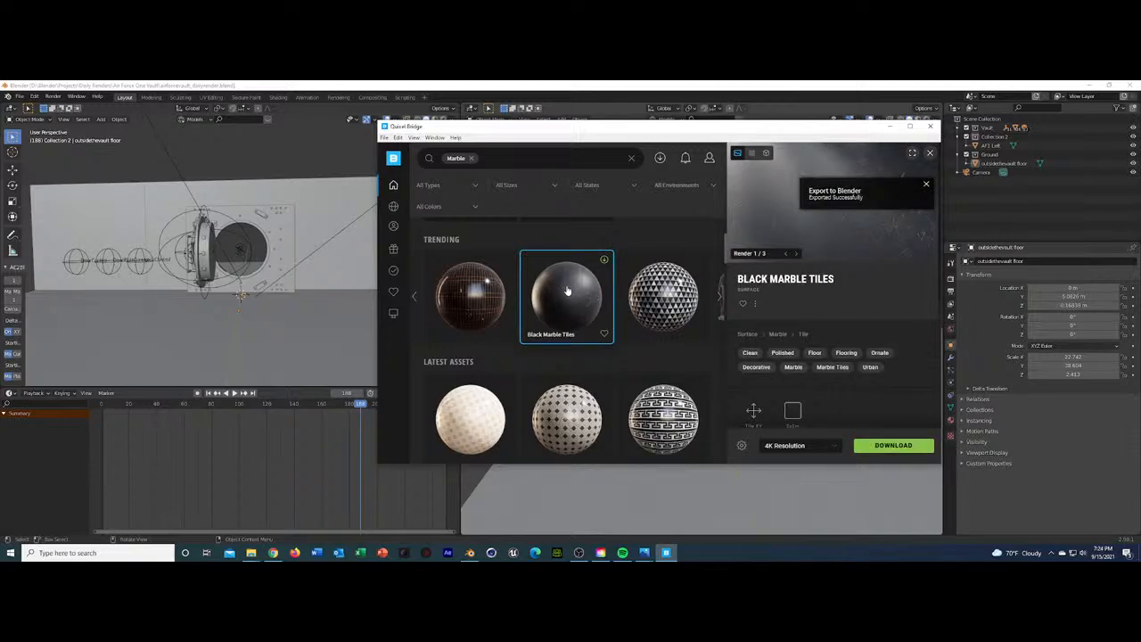
pyautogui.click(899, 447)
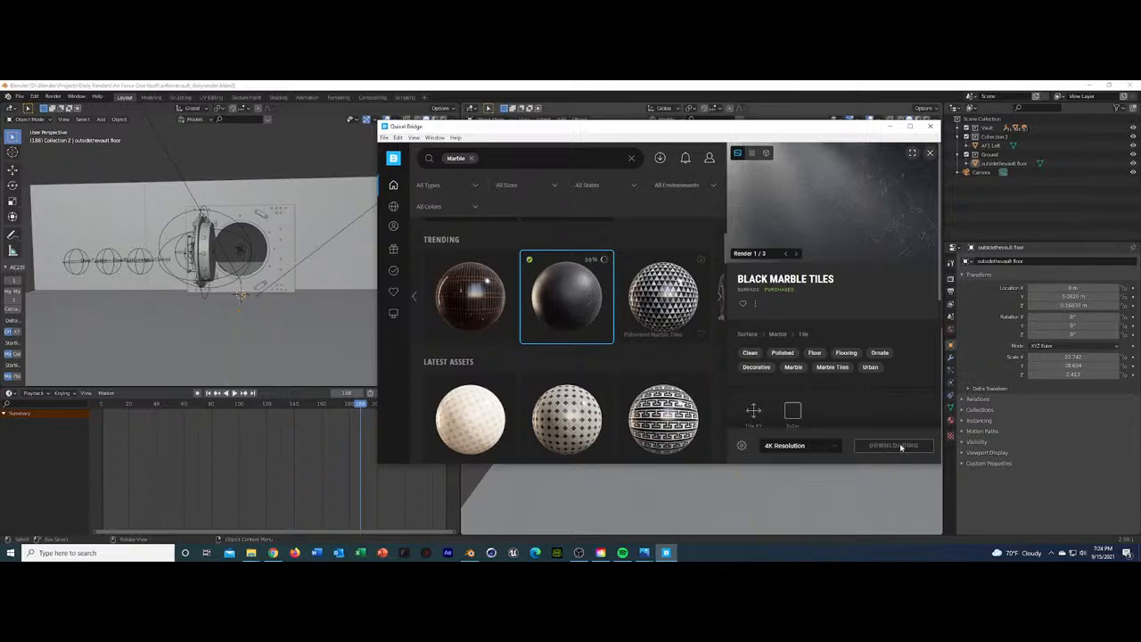
# View the vault reference image 1.jpg from the Air Force One Vault project folder, and minimize it.
pyautogui.click(252, 553)
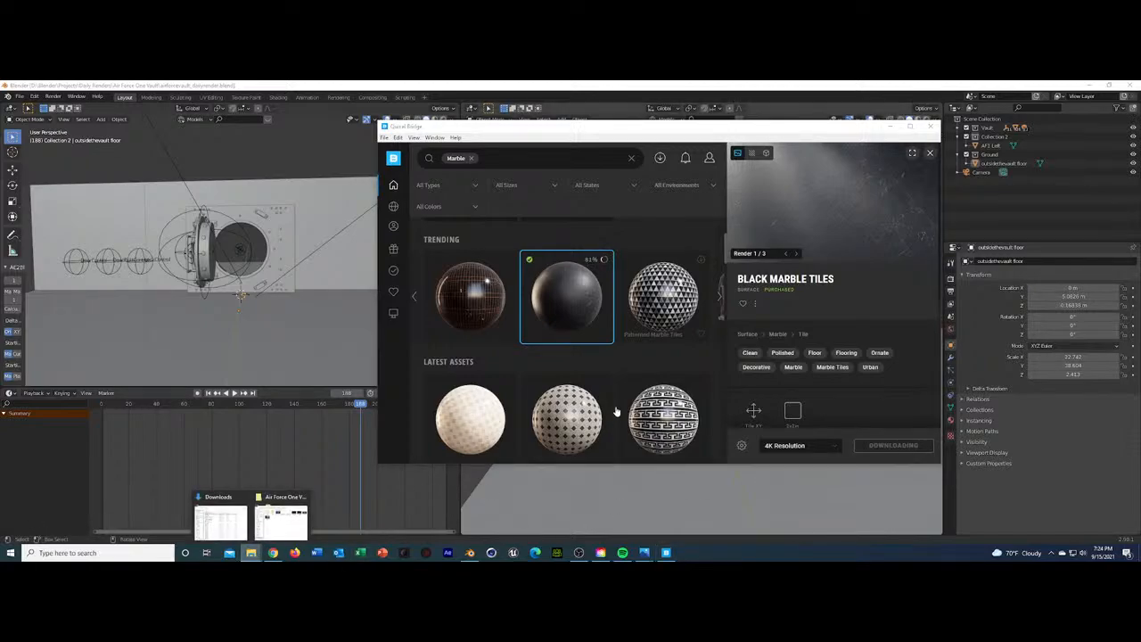
pyautogui.click(281, 521)
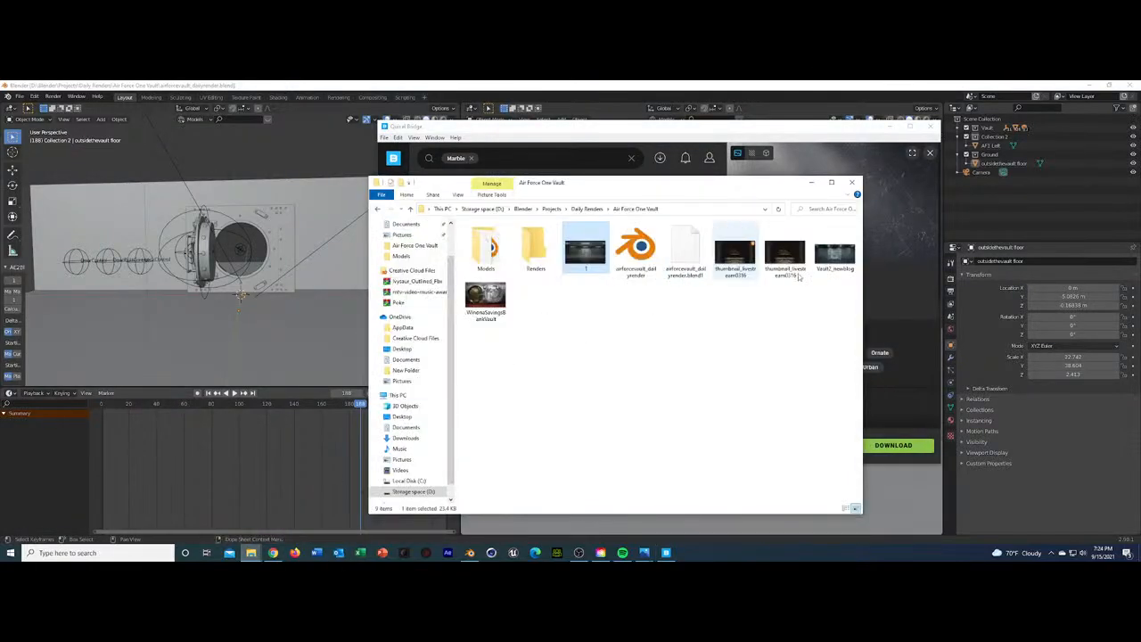
pyautogui.doubleClick(587, 251)
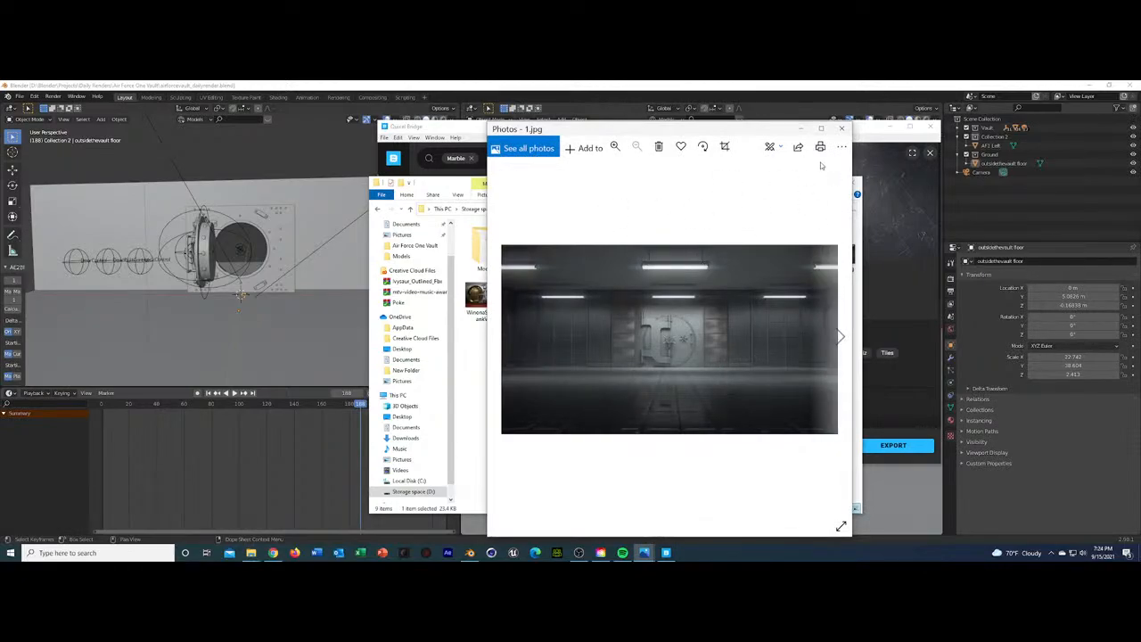
pyautogui.click(801, 128)
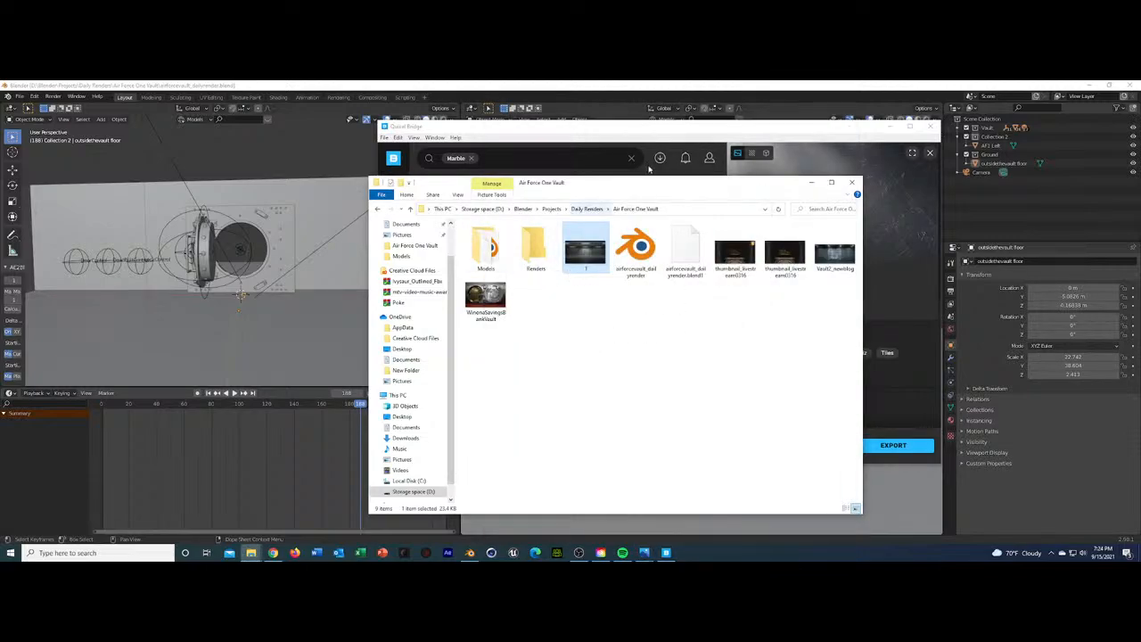
# Browse the trending and latest marble assets in Quixel Bridge for another suitable floor surface, and minimize Bridge.
pyautogui.click(649, 169)
pyautogui.click(720, 295)
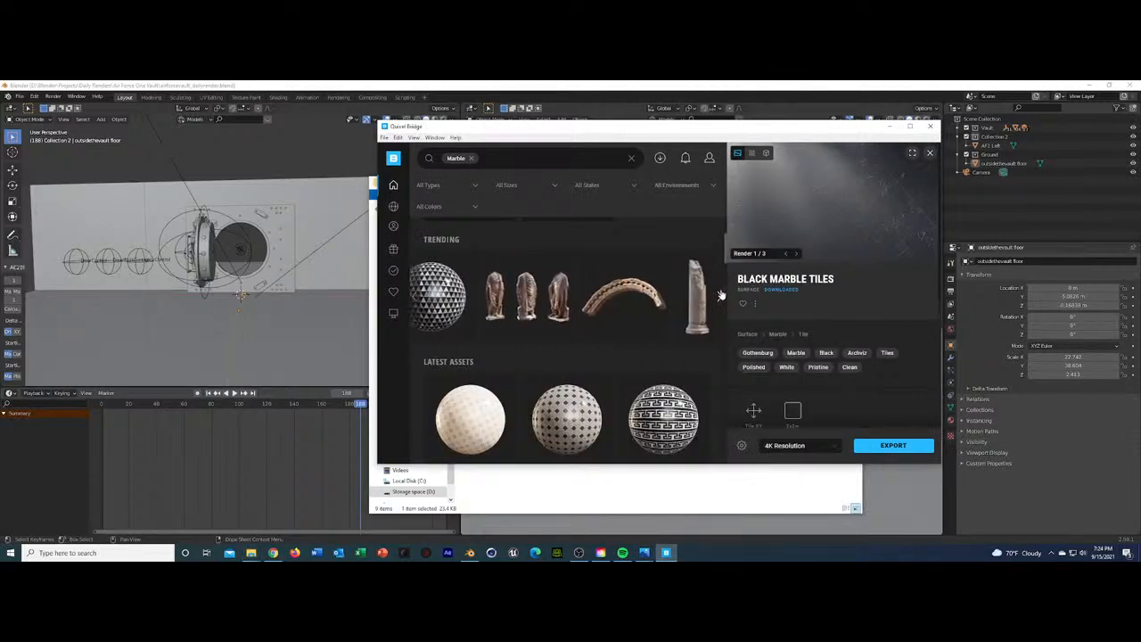
pyautogui.click(721, 294)
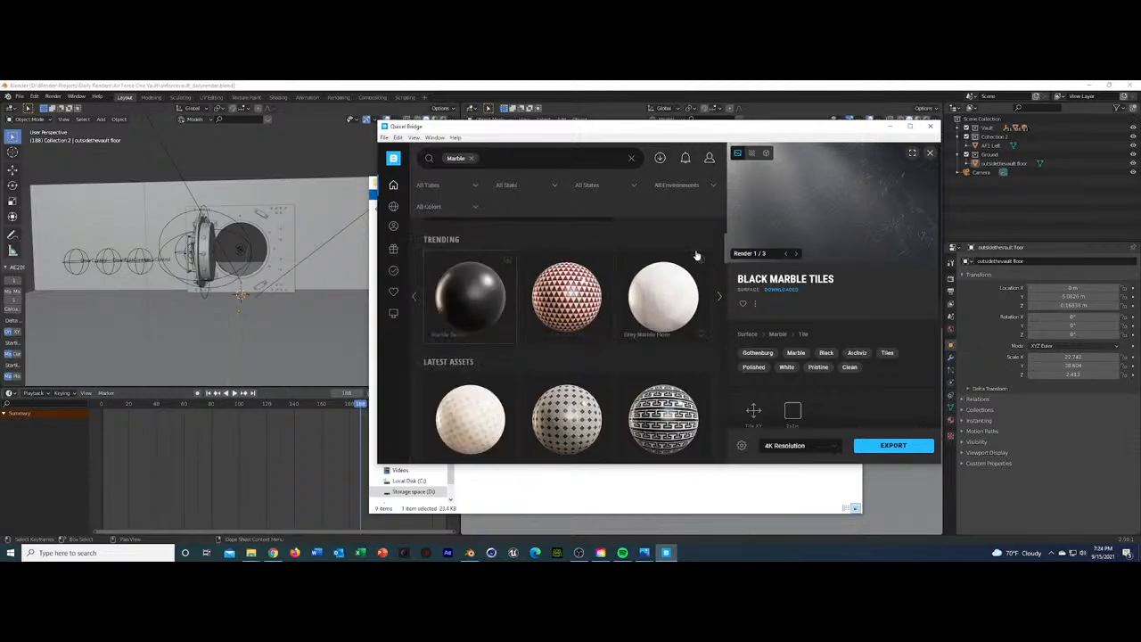
pyautogui.click(719, 296)
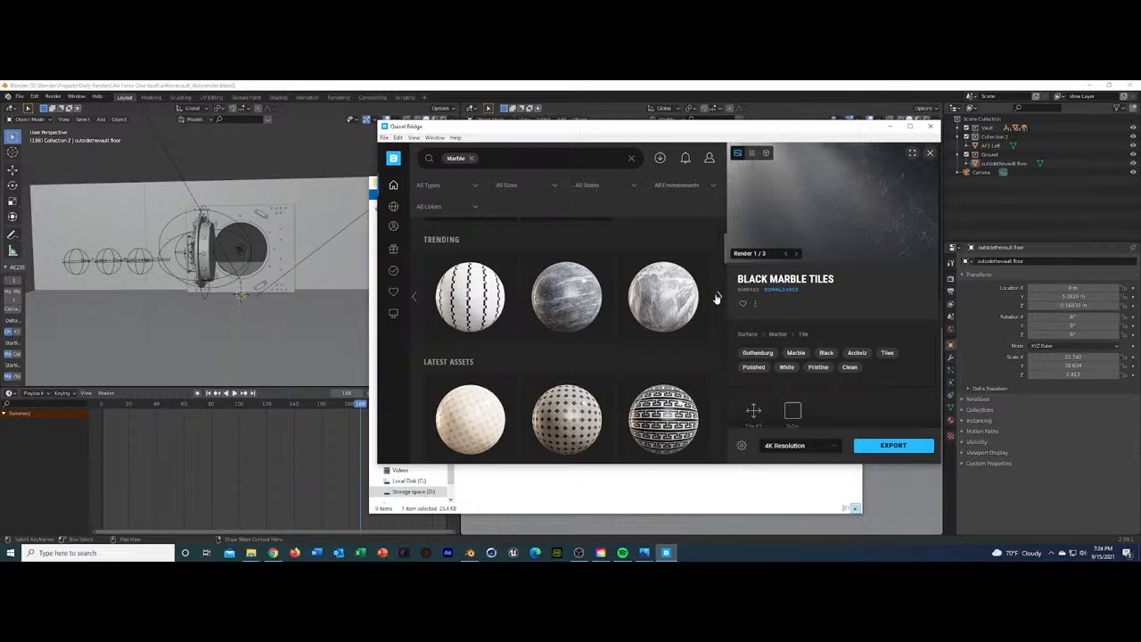
pyautogui.click(719, 296)
pyautogui.click(719, 296)
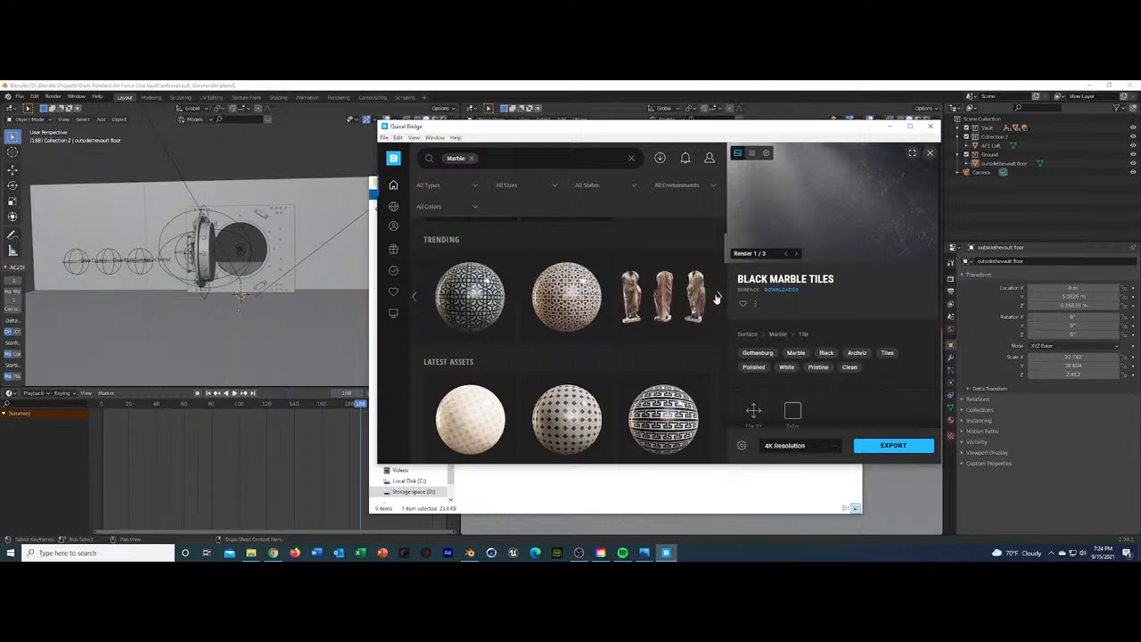
pyautogui.click(717, 297)
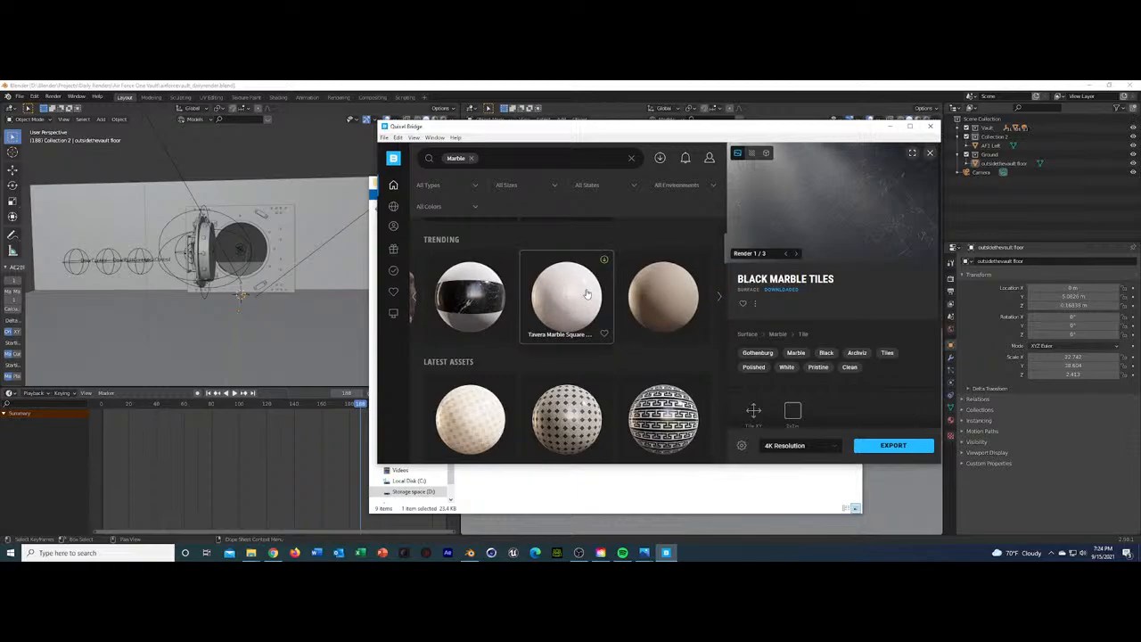
pyautogui.click(718, 296)
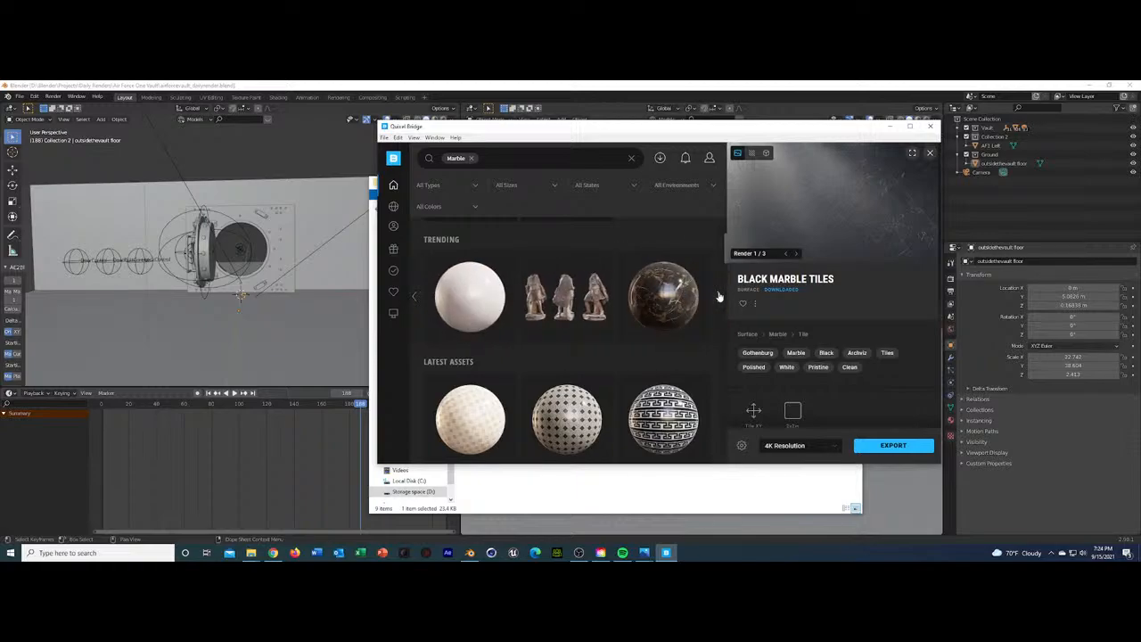
pyautogui.click(718, 296)
pyautogui.click(719, 296)
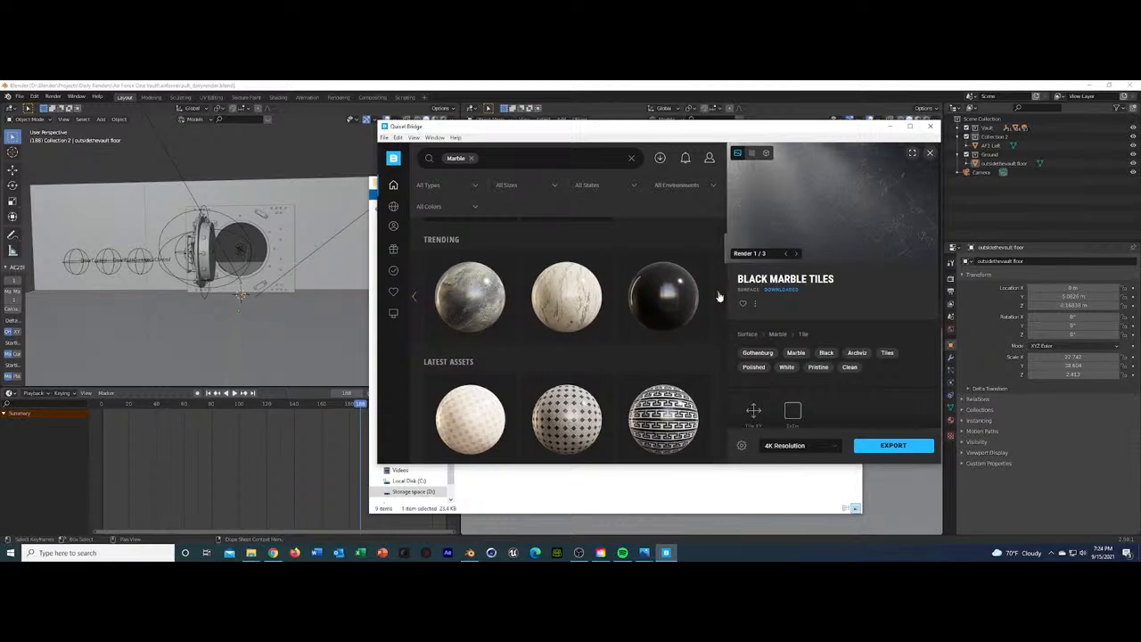
pyautogui.scroll(-10, 719, 296)
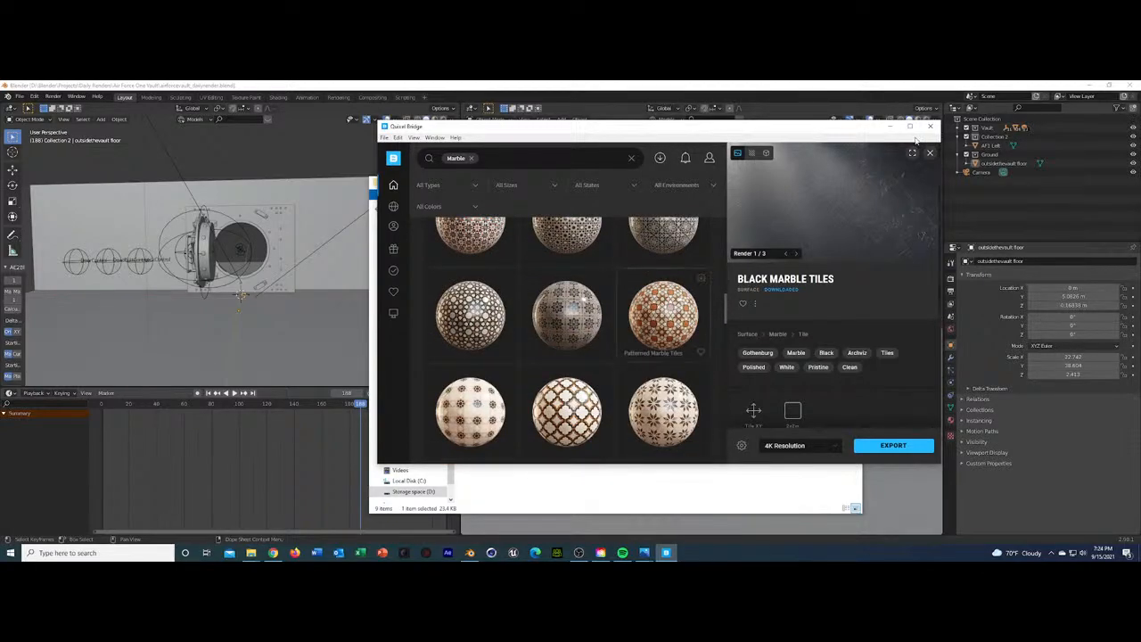
pyautogui.click(889, 126)
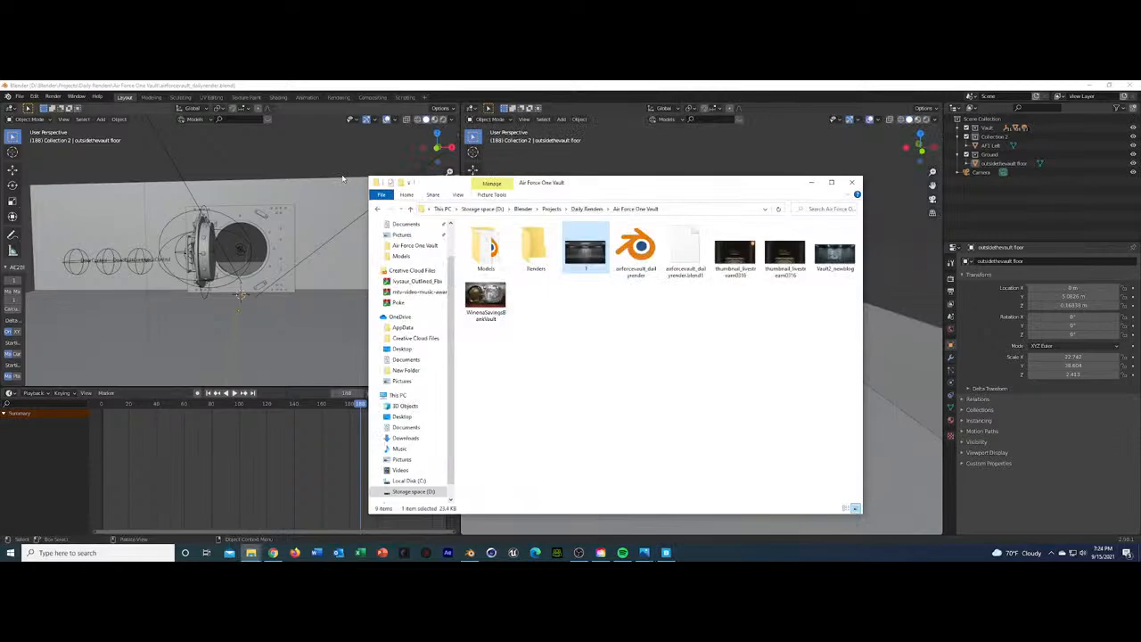
# Switch to Blender, save the vault scene and show the camera-side viewport in rendered shading.
pyautogui.click(425, 84)
pyautogui.hotkey('ctrl', 's')
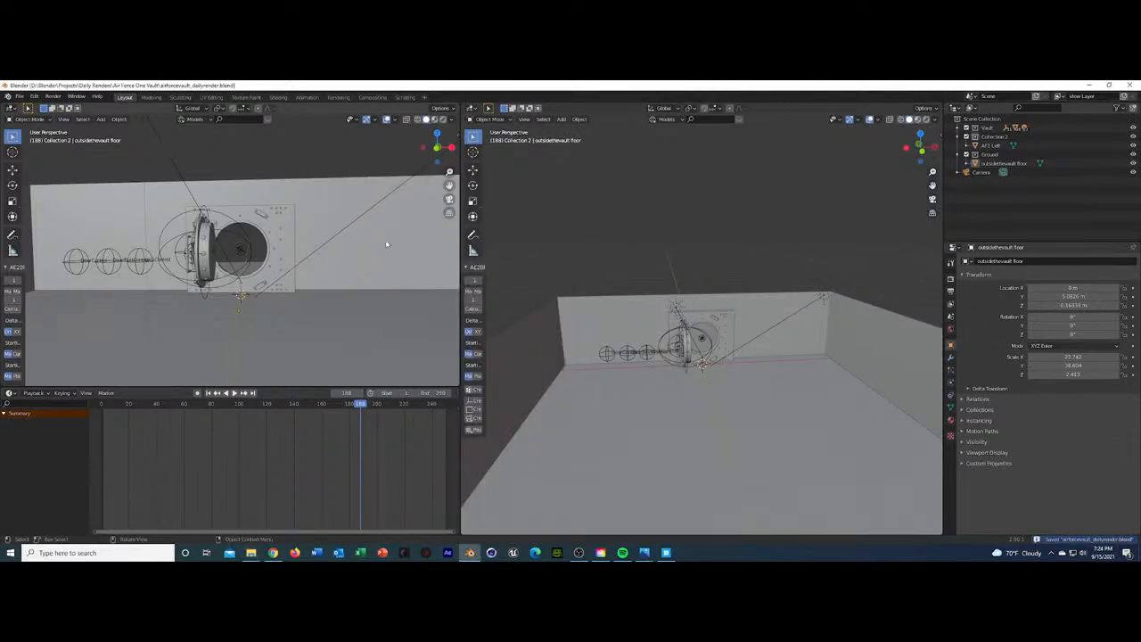
pyautogui.click(443, 119)
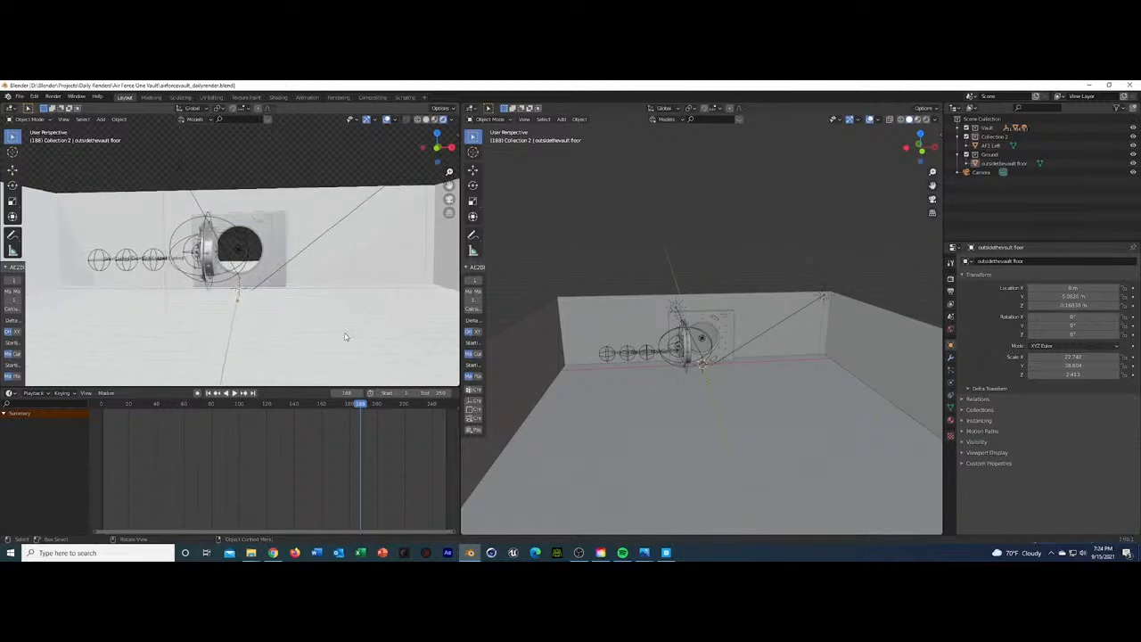
# Try the Brushed_Steel material on the floor object outside the vault.
pyautogui.click(318, 344)
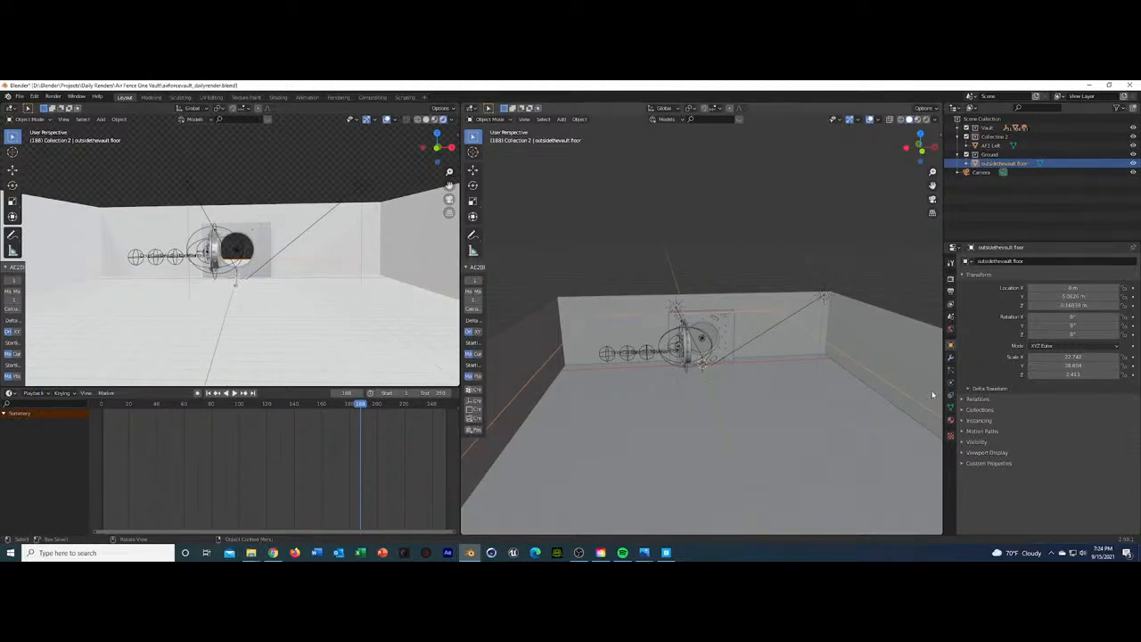
pyautogui.click(951, 420)
pyautogui.click(967, 299)
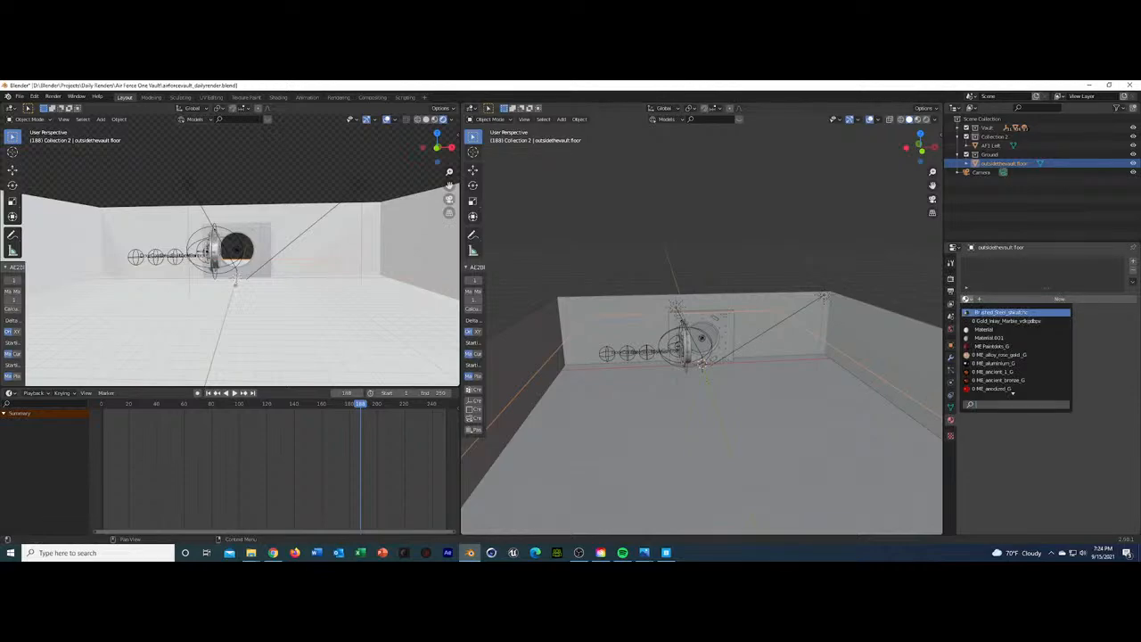
pyautogui.moveTo(258, 336)
pyautogui.mouseDown(button='middle')
pyautogui.moveTo(270, 313)
pyautogui.moveTo(263, 328)
pyautogui.moveTo(255, 316)
pyautogui.moveTo(242, 324)
pyautogui.moveTo(224, 353)
pyautogui.moveTo(85, 355)
pyautogui.moveTo(226, 350)
pyautogui.moveTo(191, 357)
pyautogui.moveTo(205, 357)
pyautogui.moveTo(242, 324)
pyautogui.moveTo(250, 335)
pyautogui.moveTo(239, 333)
pyautogui.mouseUp(button='middle')
pyautogui.scroll(5, 242, 324)
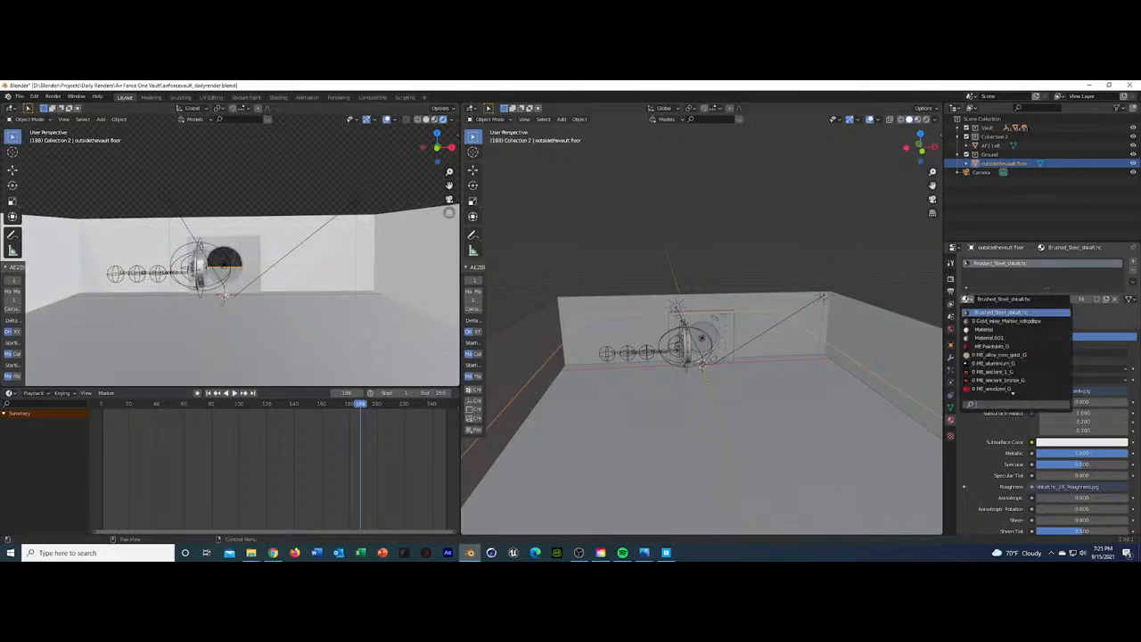
# Try the Gold_Inlay_Marble material on the floor outside the vault and check it through the camera.
pyautogui.click(967, 299)
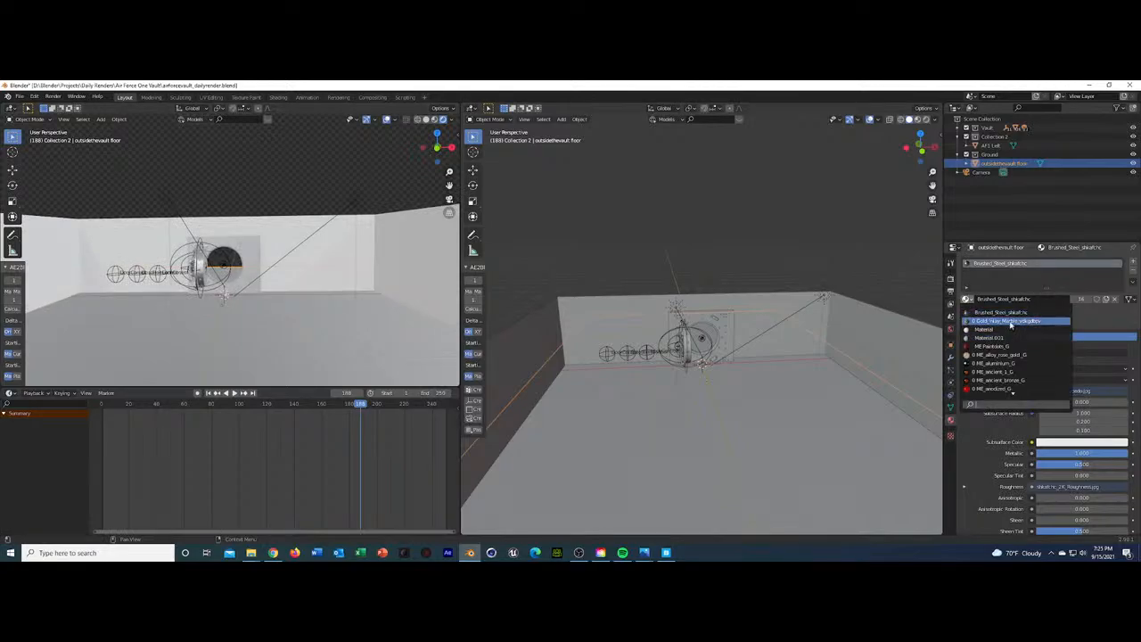
pyautogui.moveTo(287, 342)
pyautogui.mouseDown(button='middle')
pyautogui.moveTo(198, 353)
pyautogui.moveTo(294, 364)
pyautogui.moveTo(281, 357)
pyautogui.mouseUp(button='middle')
pyautogui.press('KP_0')
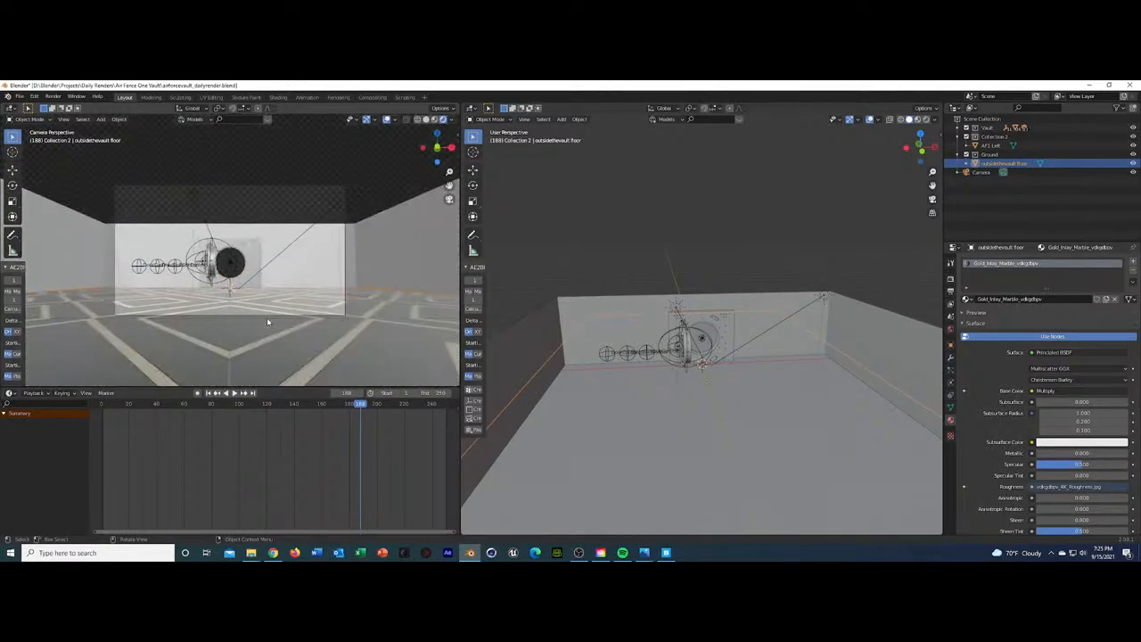
# View the vault reference image 1.jpg from the Air Force One Vault folder, close it and return to Blender.
pyautogui.click(250, 553)
pyautogui.click(281, 526)
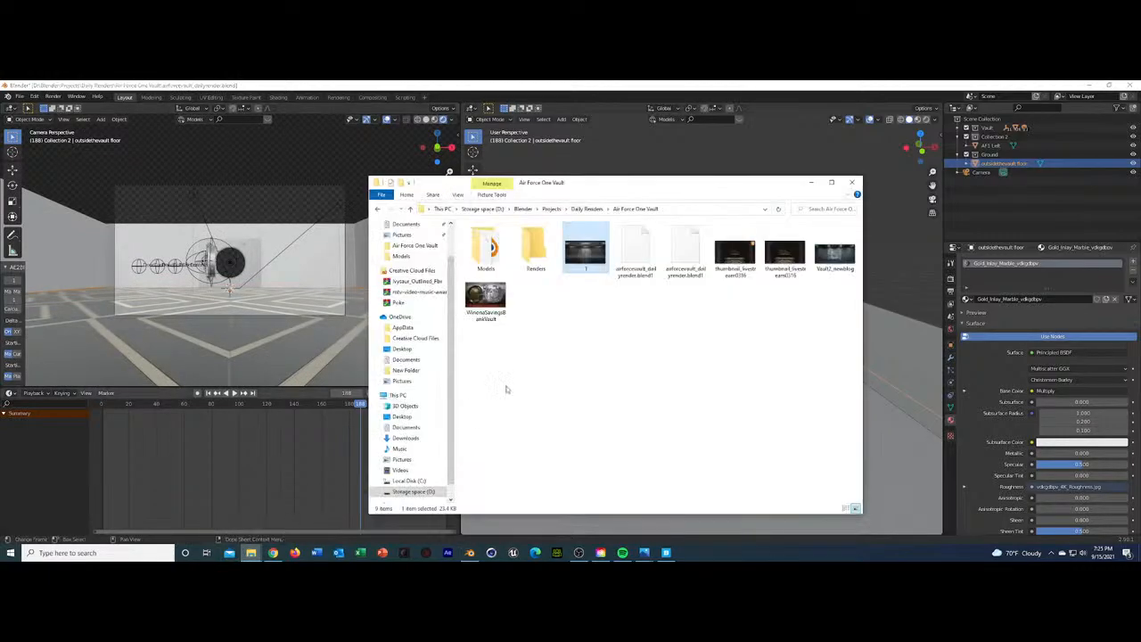
pyautogui.doubleClick(594, 246)
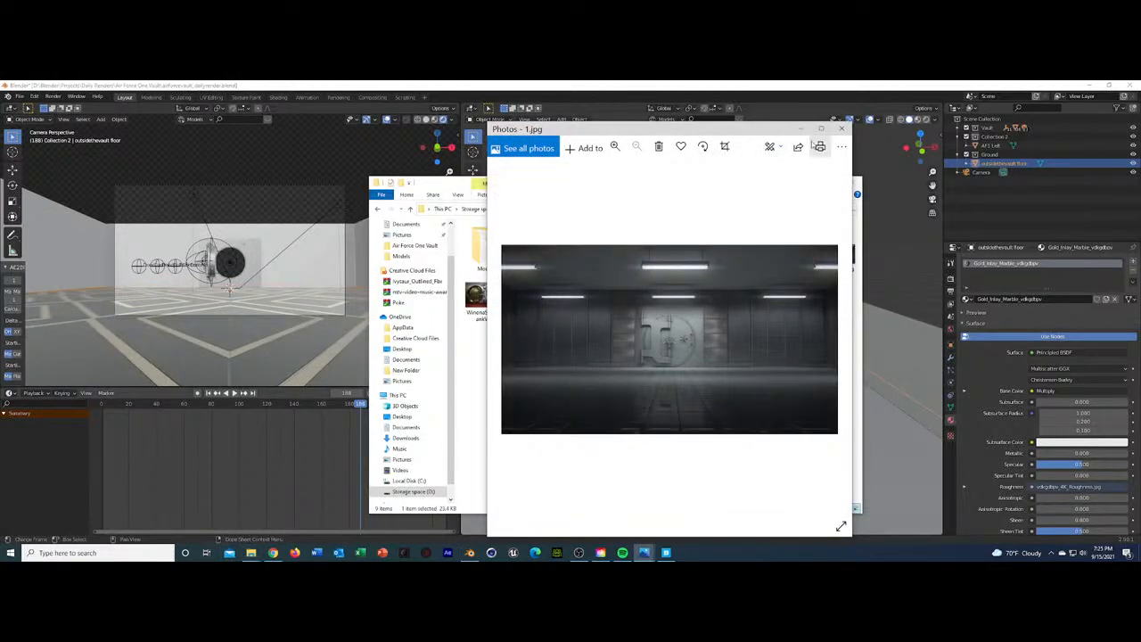
pyautogui.click(840, 129)
pyautogui.click(475, 86)
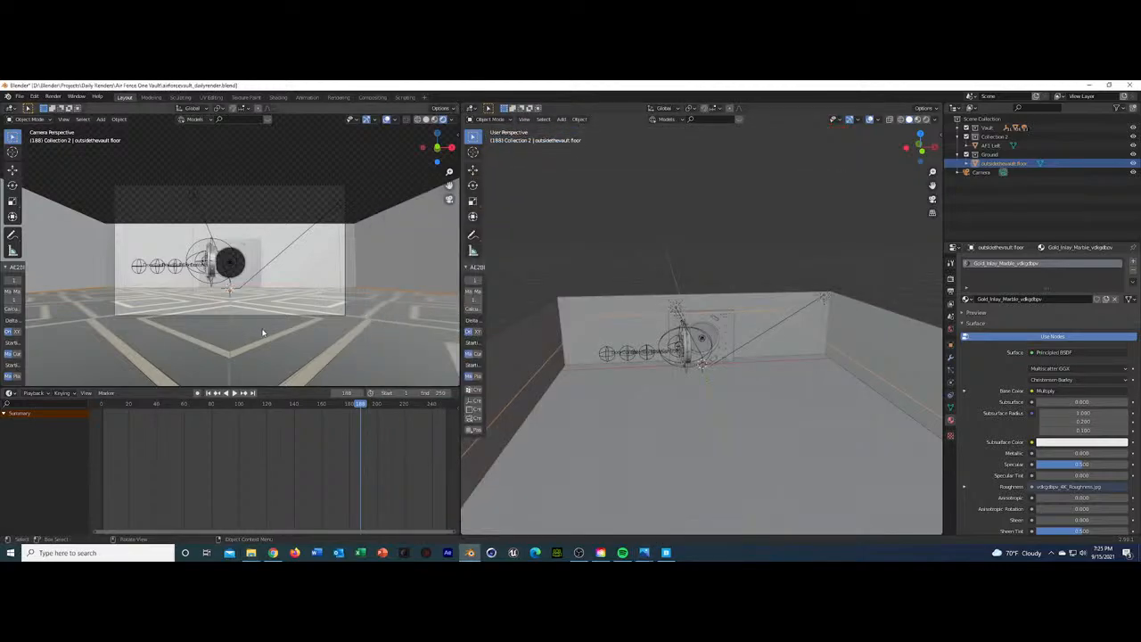
# Try the Nero_Marquina_Marble_Square material on the existing floor outside the vault.
pyautogui.click(968, 300)
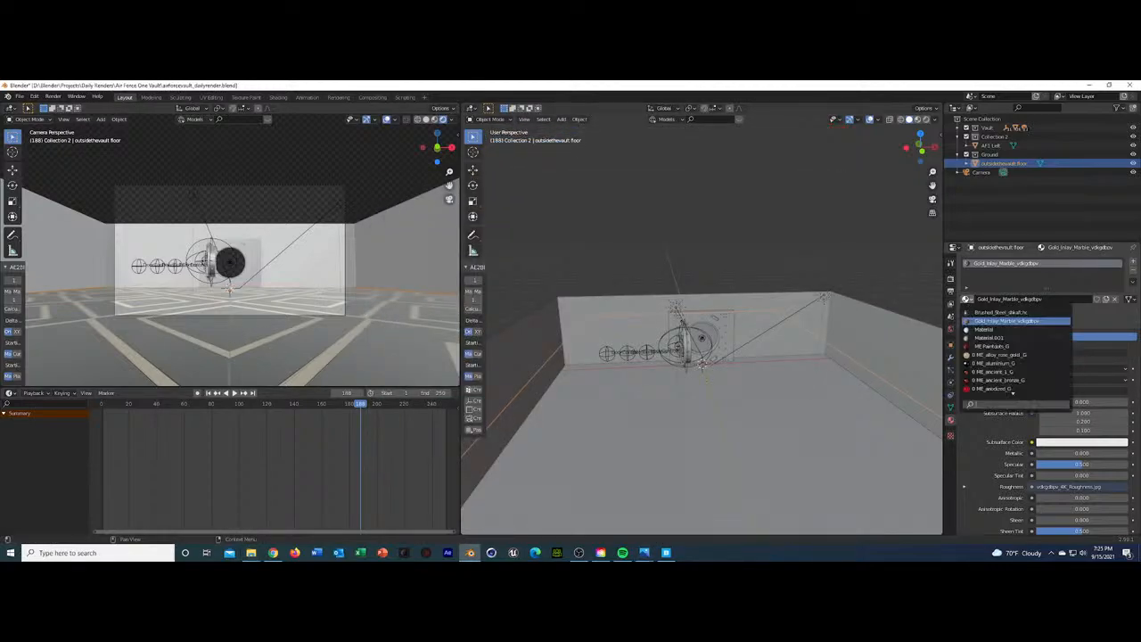
pyautogui.scroll(-18, 1016, 363)
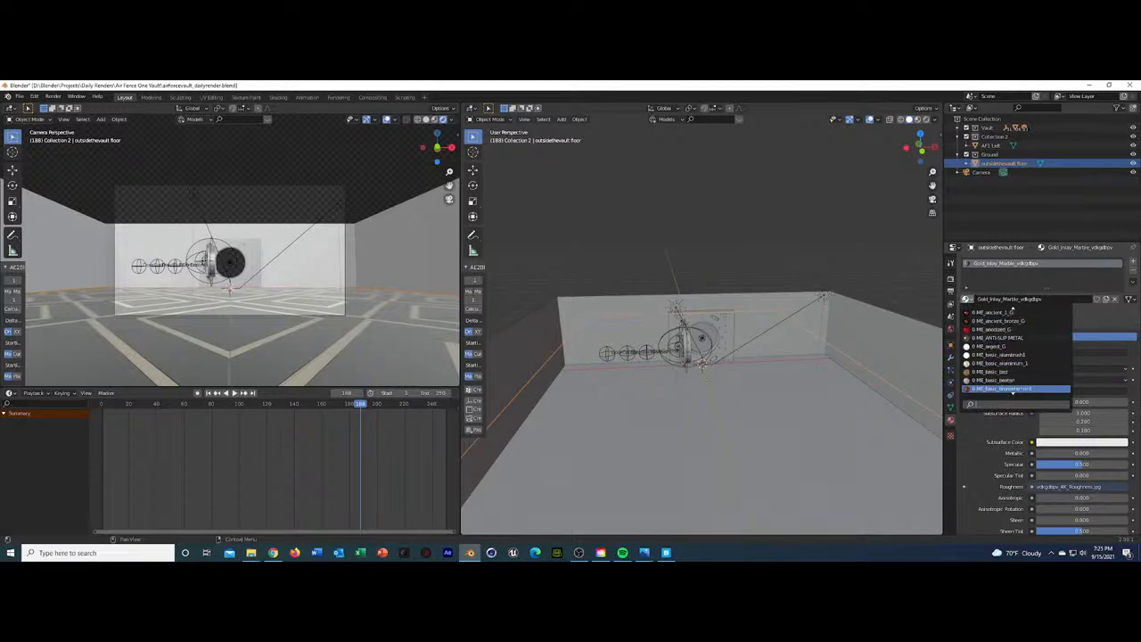
pyautogui.scroll(-12, 1016, 362)
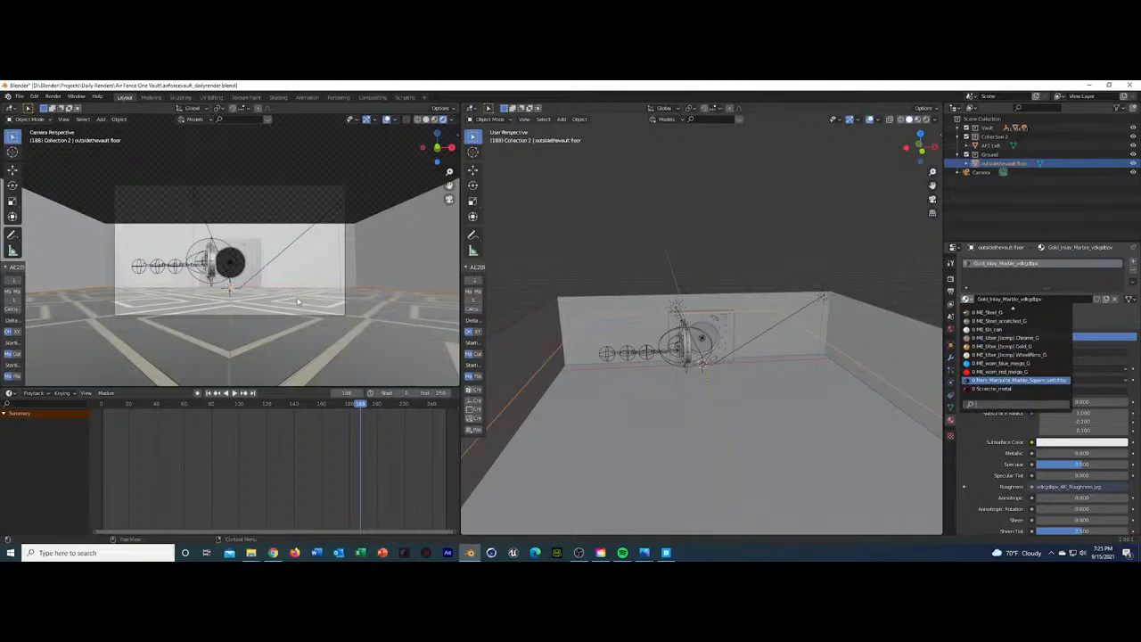
pyautogui.moveTo(299, 286)
pyautogui.mouseDown(button='middle')
pyautogui.moveTo(295, 369)
pyautogui.moveTo(300, 297)
pyautogui.mouseUp(button='middle')
# Delete the floor object outside the vault and add a new mesh plane at the origin.
pyautogui.press('x')
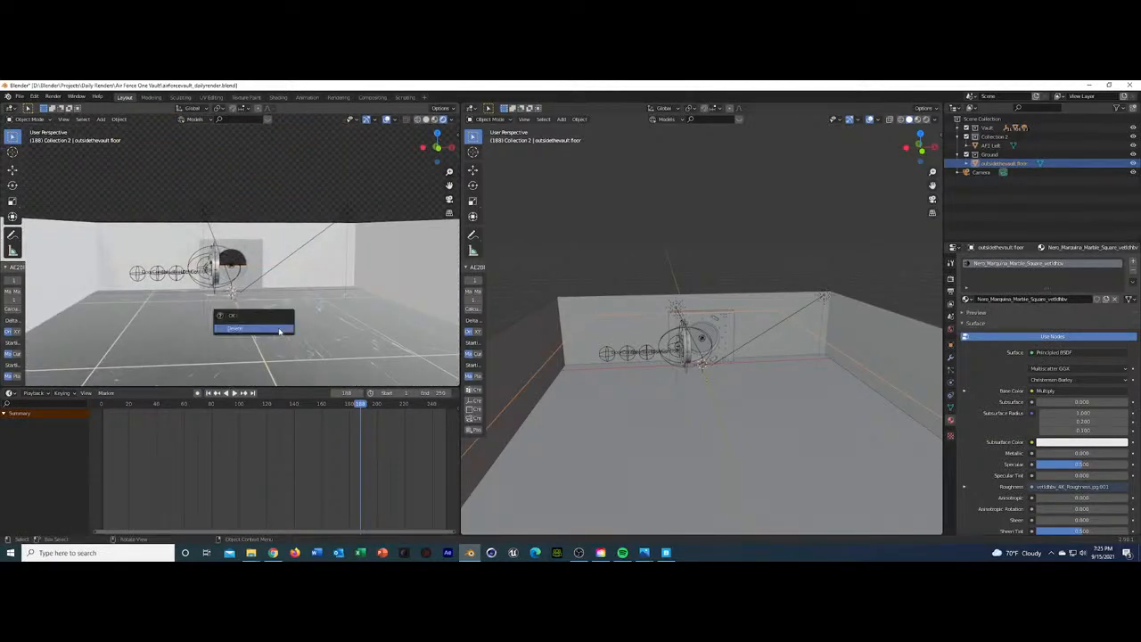
pyautogui.click(280, 331)
pyautogui.scroll(-3, 242, 309)
pyautogui.hotkey('shift', 'a')
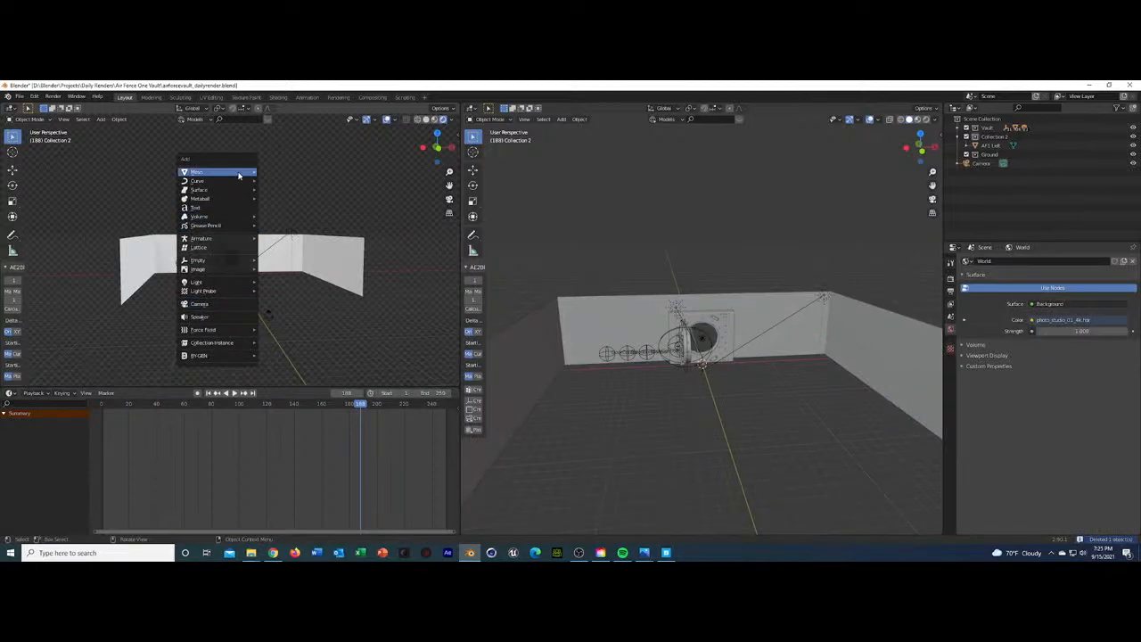
pyautogui.moveTo(239, 175)
pyautogui.click(278, 173)
pyautogui.moveTo(255, 294); pyautogui.dragTo(253, 340, button='middle')
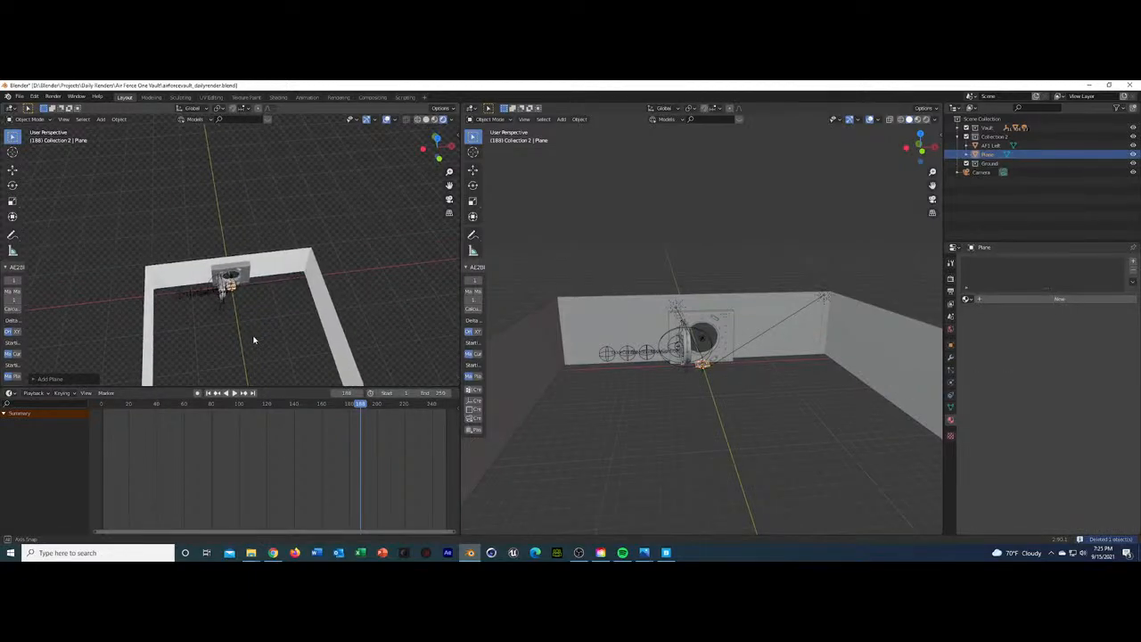
# Set the new plane's X and Y scale to 2.
pyautogui.click(951, 345)
pyautogui.doubleClick(1063, 357)
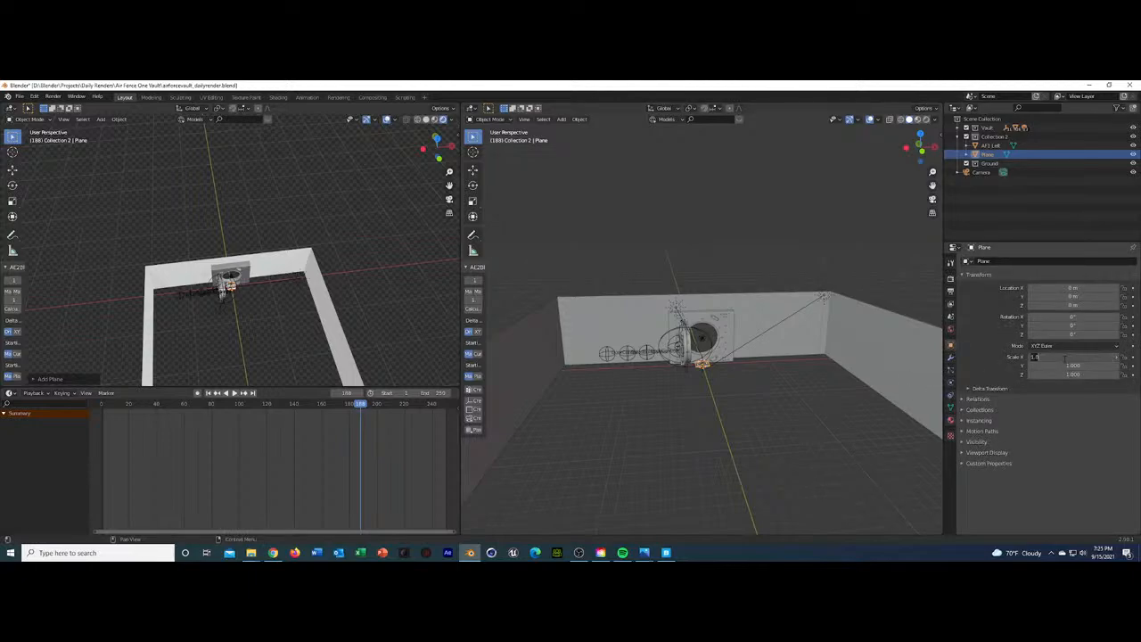
pyautogui.write('2')
pyautogui.press('Return')
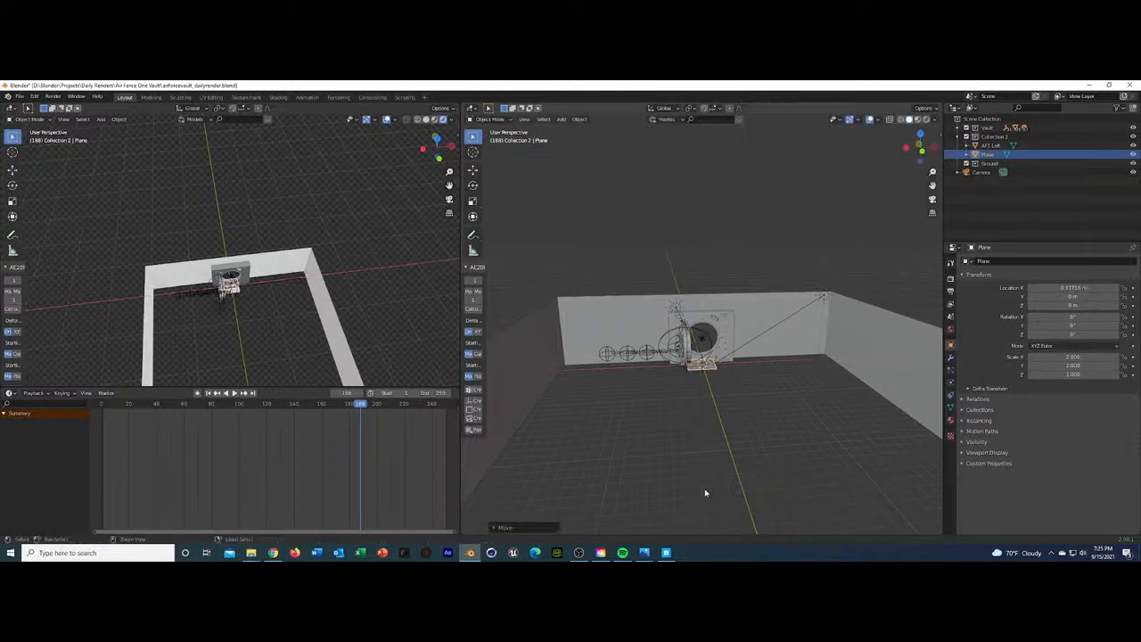
# Move the plane along the global Y axis, away from the vault door into the open area between the side walls.
pyautogui.scroll(-4, 692, 426)
pyautogui.scroll(-3, 692, 422)
pyautogui.scroll(10, 693, 423)
pyautogui.moveTo(693, 423); pyautogui.dragTo(767, 439, button='middle')
pyautogui.scroll(-2, 798, 422)
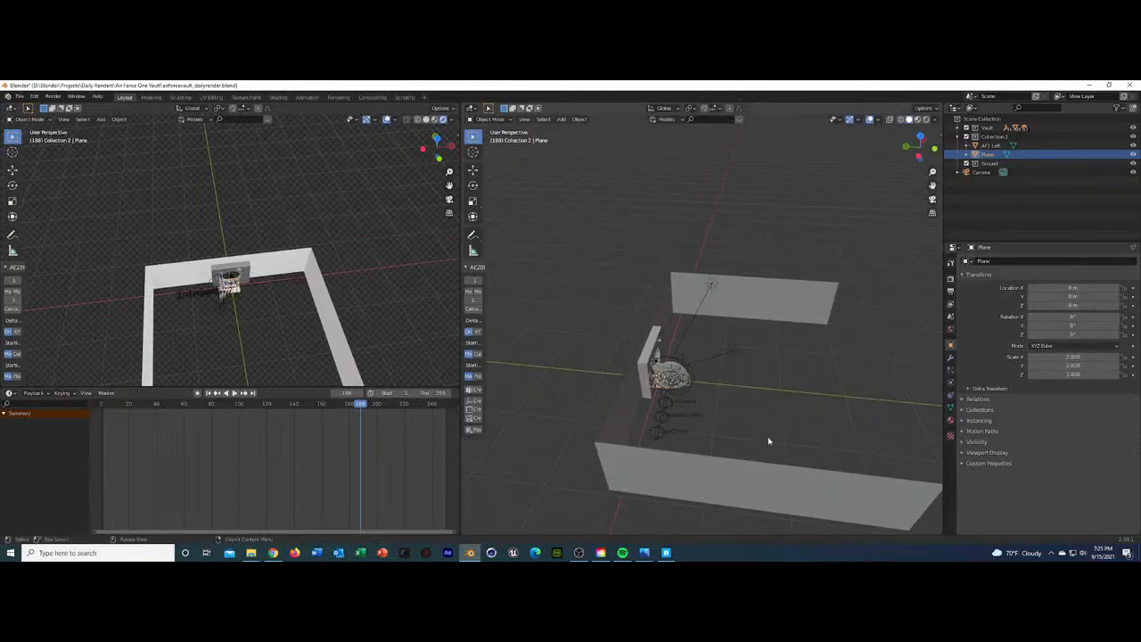
pyautogui.press('g')
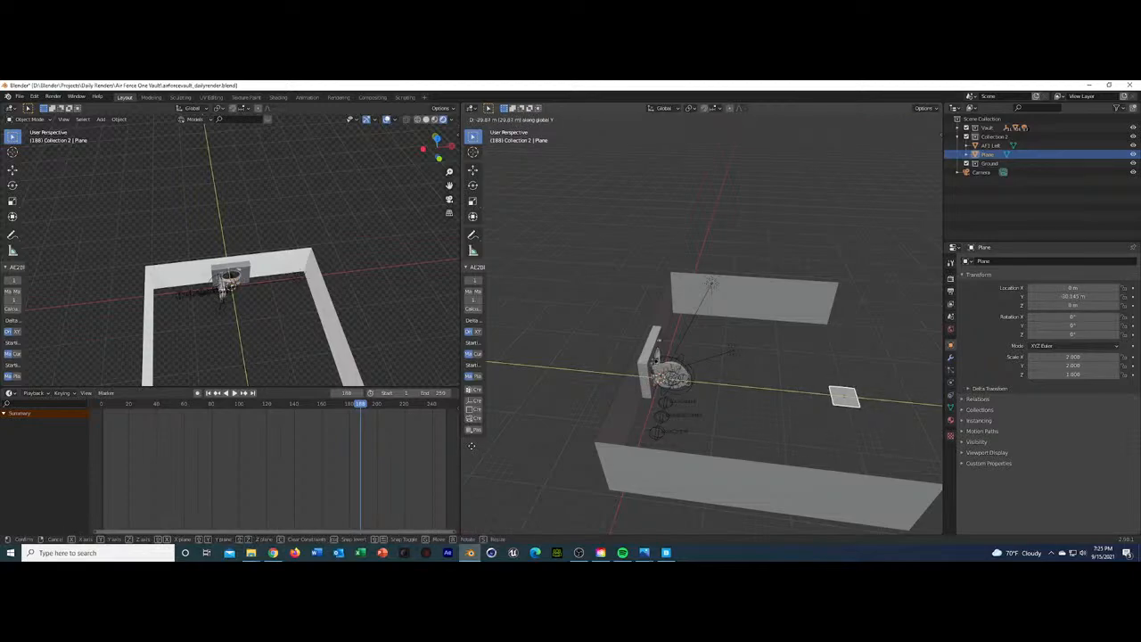
pyautogui.click(878, 441)
# Assign the Nero_Marquina_Marble_Square material to the plane and frame the plane in the rendered viewport.
pyautogui.click(951, 420)
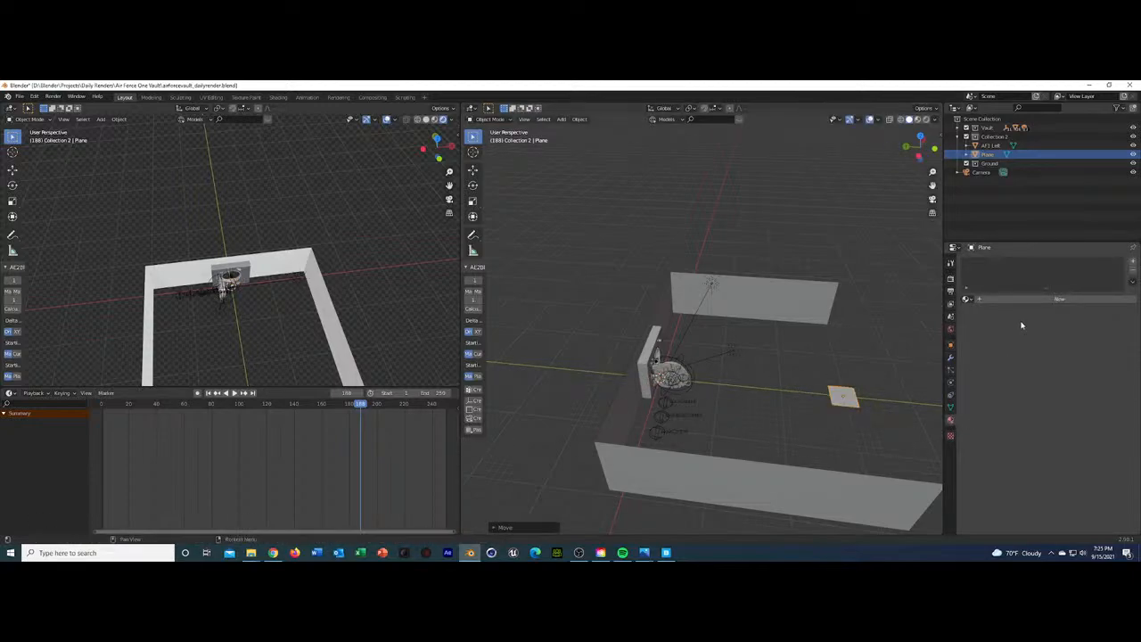
pyautogui.click(966, 299)
pyautogui.scroll(-15, 1017, 388)
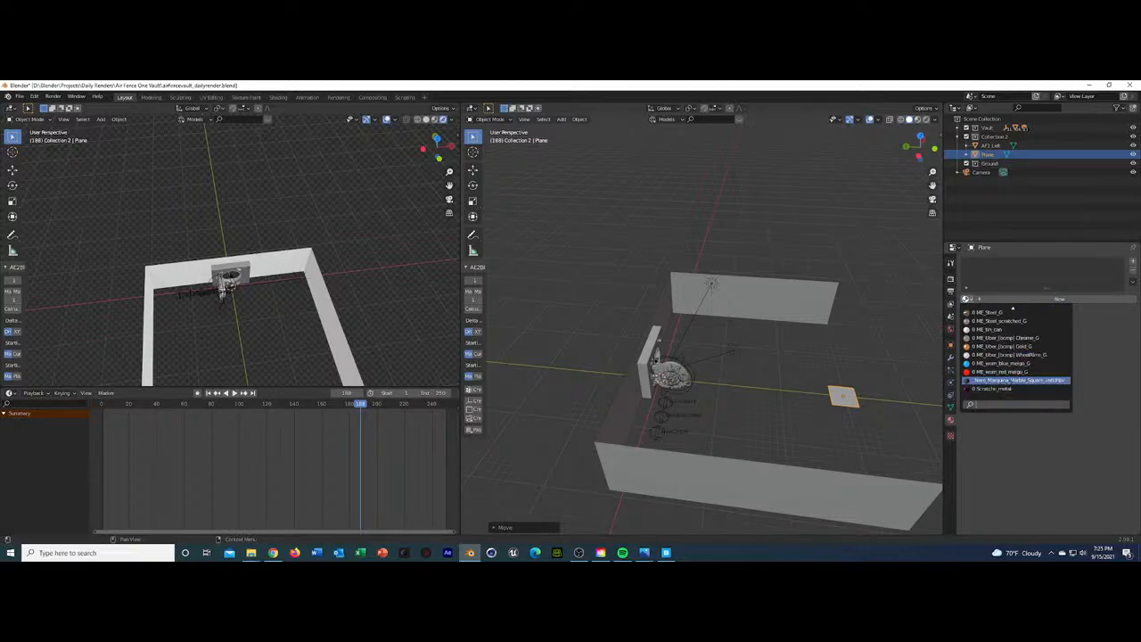
pyautogui.click(1021, 380)
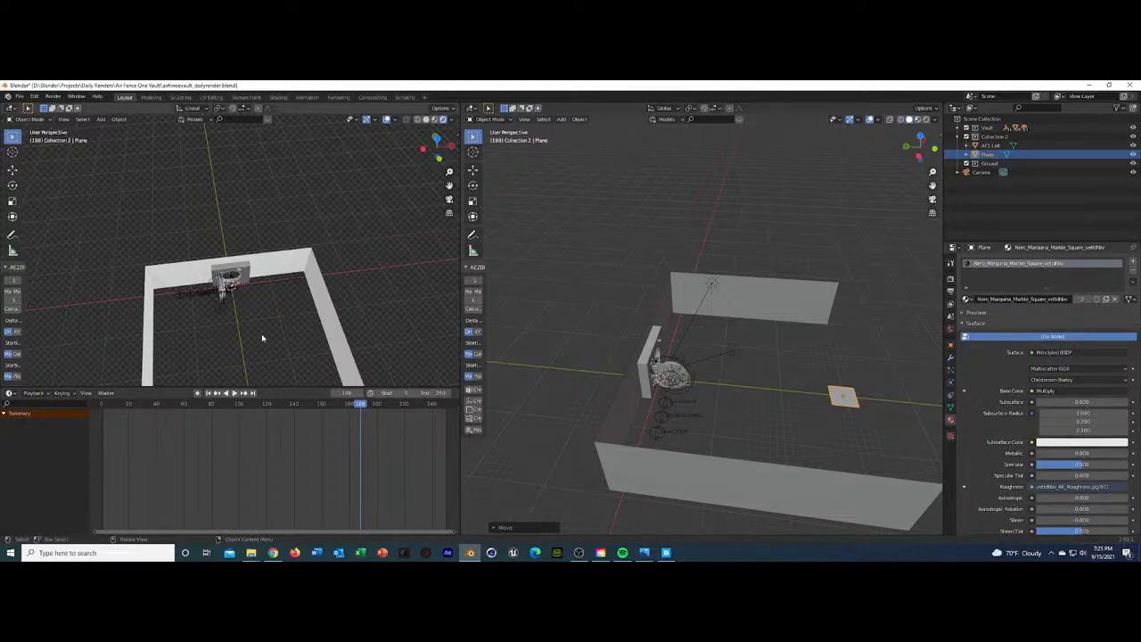
pyautogui.press('KP_Decimal')
pyautogui.moveTo(262, 333); pyautogui.dragTo(296, 318, button='middle')
pyautogui.scroll(-10, 301, 323)
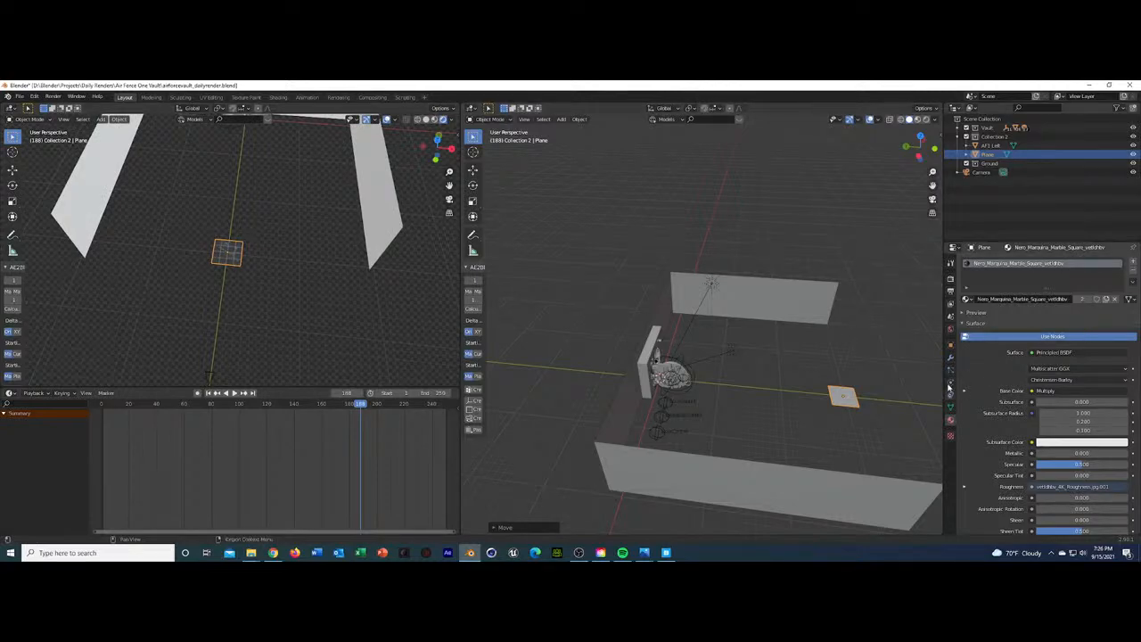
# Add a Bevel modifier to the marble plane.
pyautogui.click(951, 357)
pyautogui.click(1040, 267)
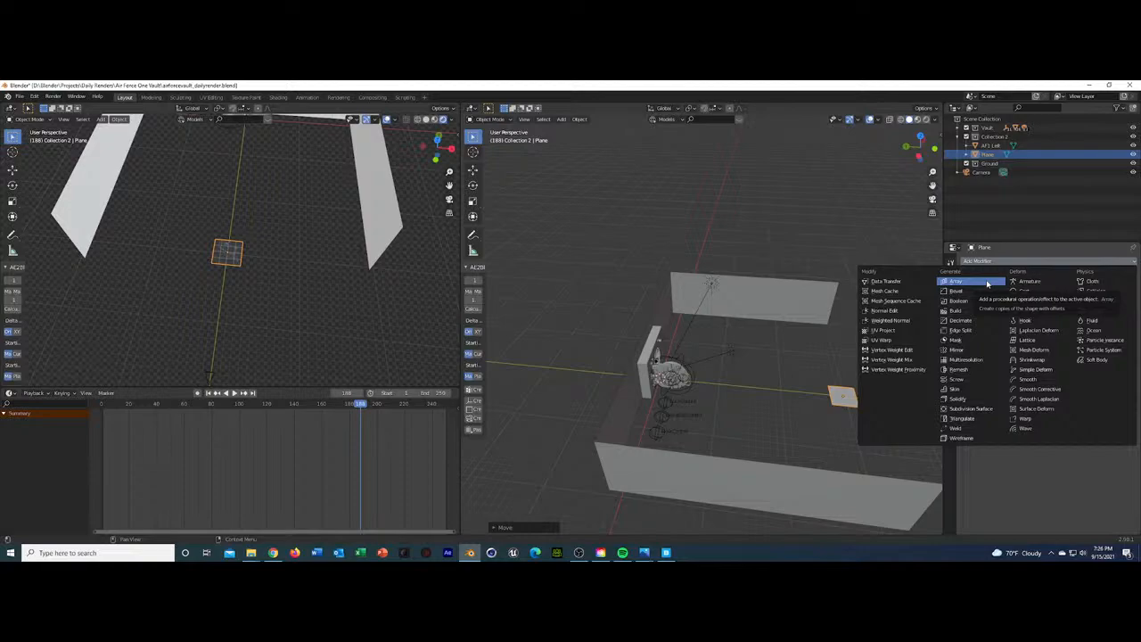
pyautogui.click(957, 291)
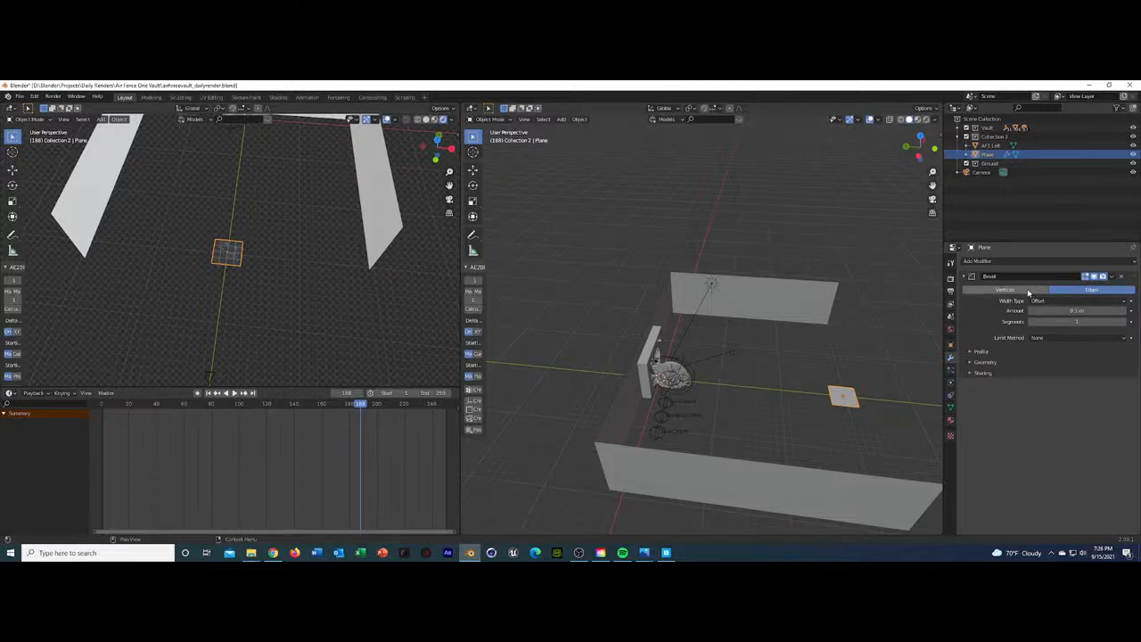
# Replace the plane's Bevel modifier with an Array modifier that repeats the tile 6 times along X.
pyautogui.click(1122, 276)
pyautogui.click(981, 260)
pyautogui.click(972, 280)
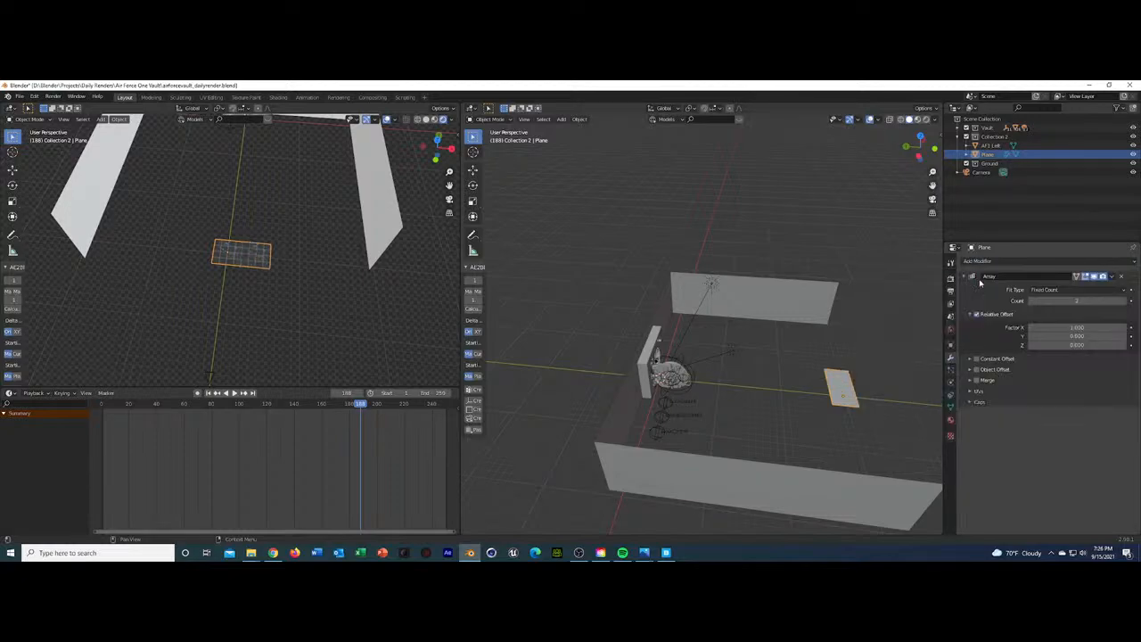
pyautogui.doubleClick(1079, 301)
pyautogui.write('22')
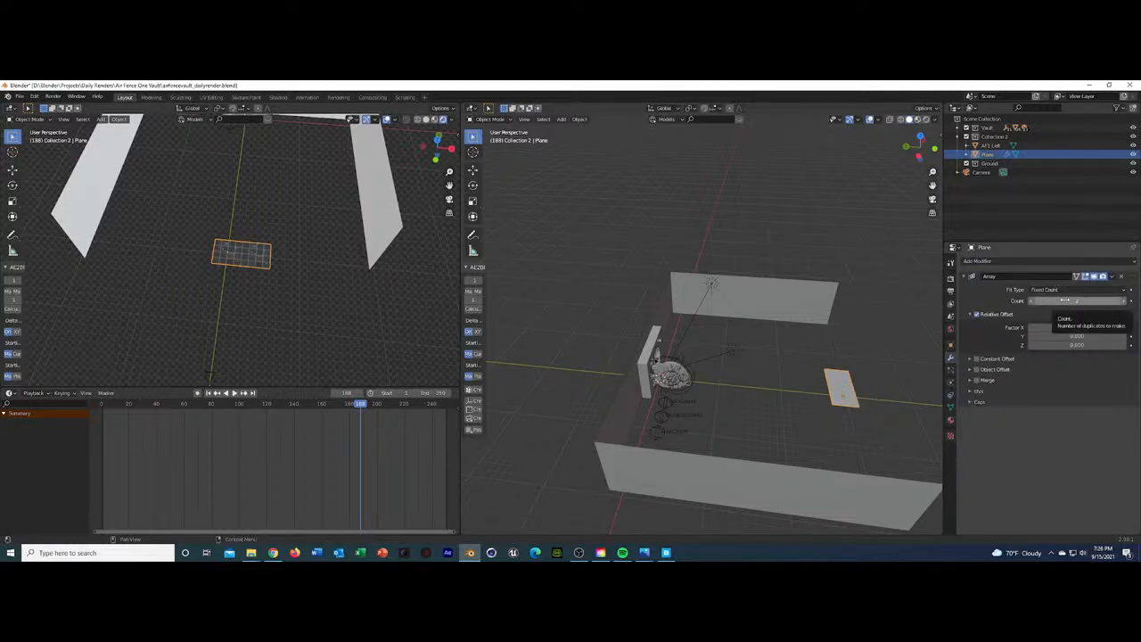
pyautogui.press('Return')
pyautogui.moveTo(1077, 302)
pyautogui.mouseDown()
pyautogui.moveTo(1026, 301)
pyautogui.moveTo(1056, 301)
pyautogui.mouseUp()
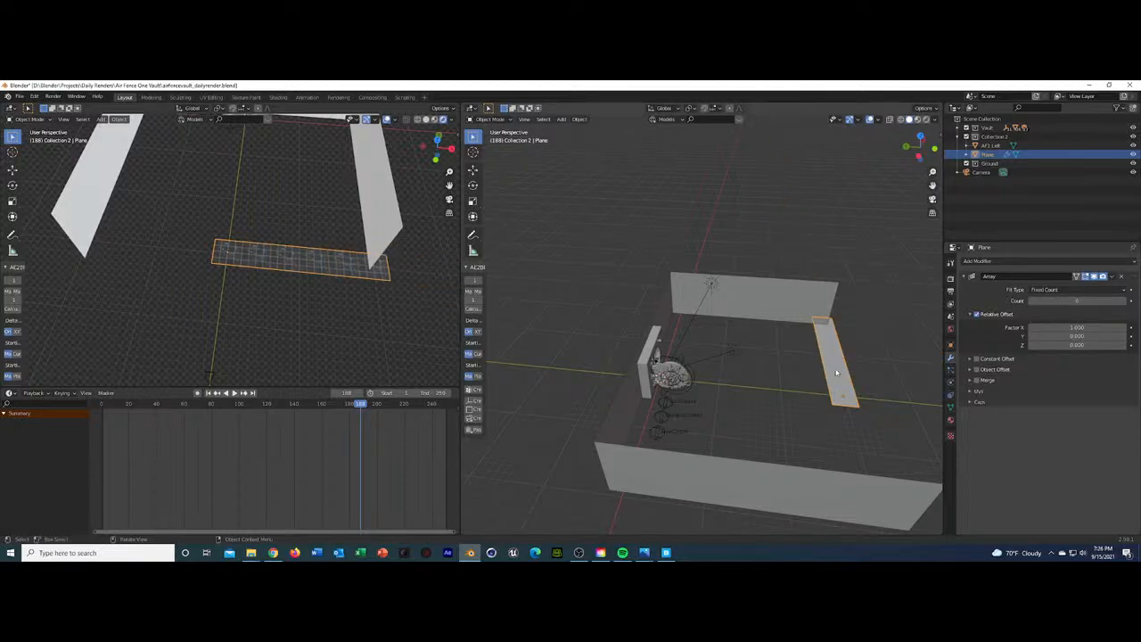
# Shift the tile row along global X to start at the opposite side wall, and set the array count to 10 to span both walls.
pyautogui.moveTo(767, 357)
pyautogui.mouseDown(button='middle')
pyautogui.moveTo(820, 360)
pyautogui.moveTo(755, 367)
pyautogui.moveTo(844, 362)
pyautogui.moveTo(752, 372)
pyautogui.mouseUp(button='middle')
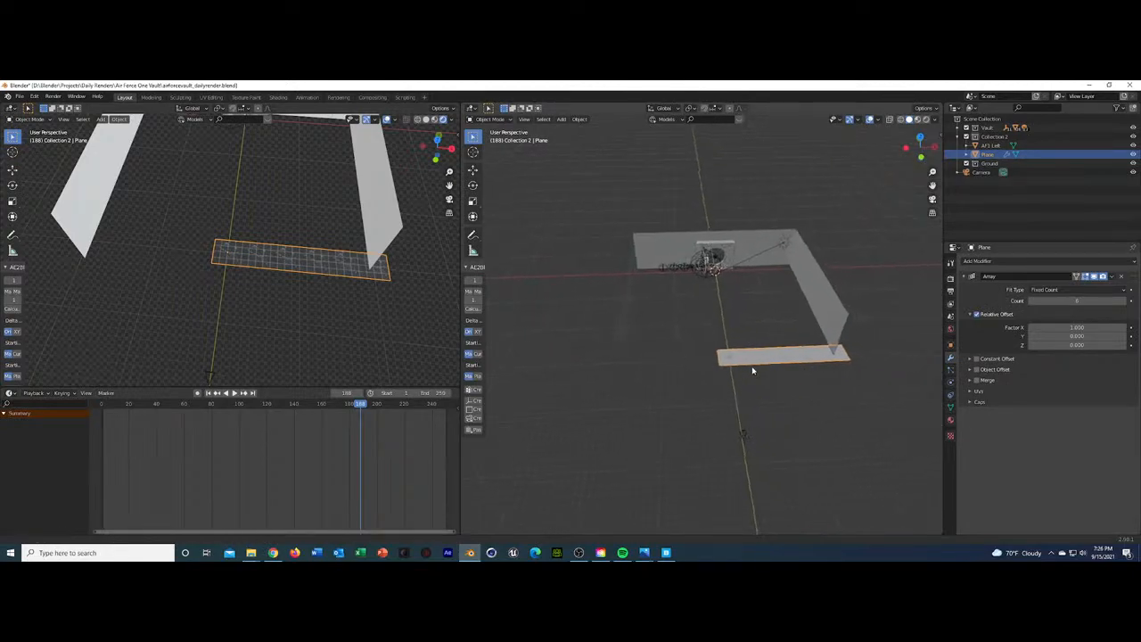
pyautogui.press('g')
pyautogui.press('x')
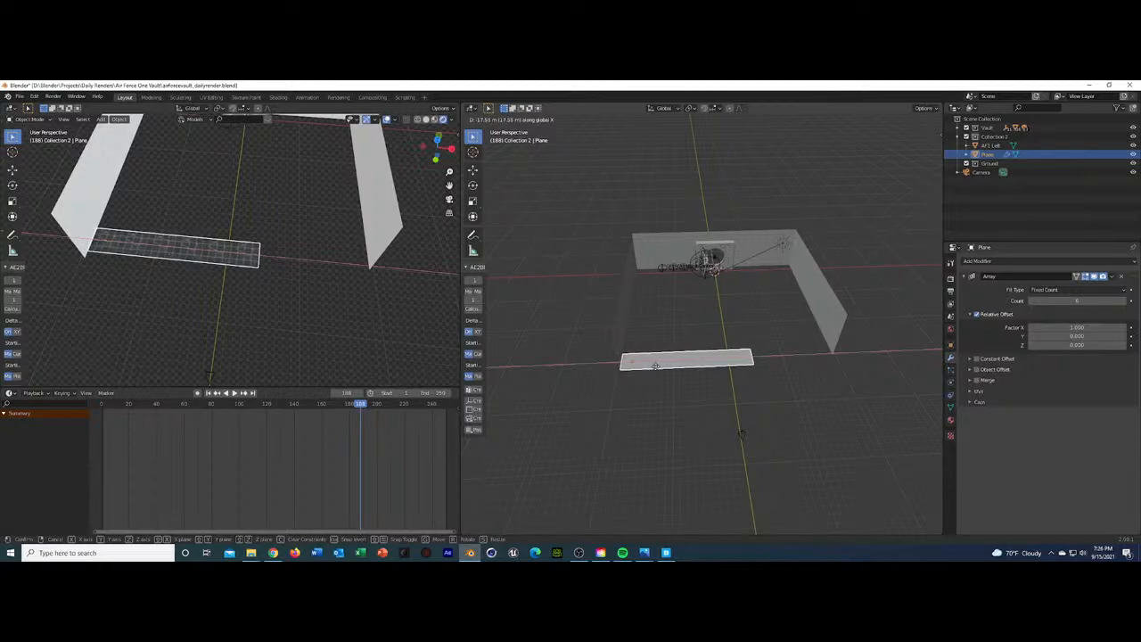
pyautogui.click(655, 366)
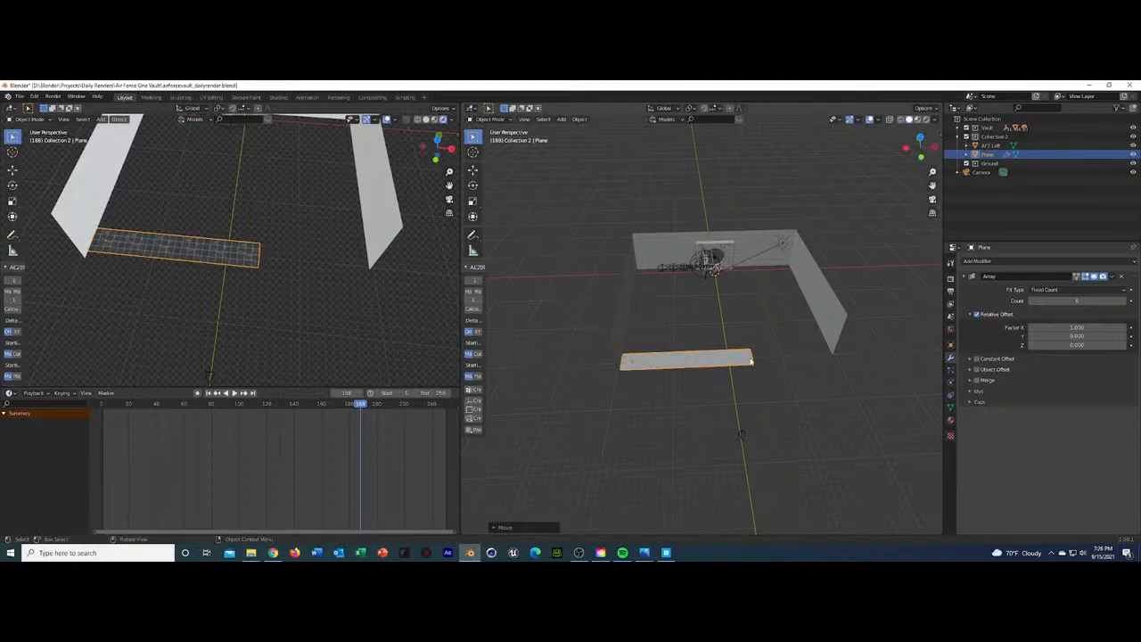
pyautogui.moveTo(1077, 301)
pyautogui.mouseDown()
pyautogui.moveTo(1115, 301)
pyautogui.moveTo(1043, 301)
pyautogui.moveTo(1106, 302)
pyautogui.moveTo(1086, 302)
pyautogui.mouseUp()
pyautogui.press('g')
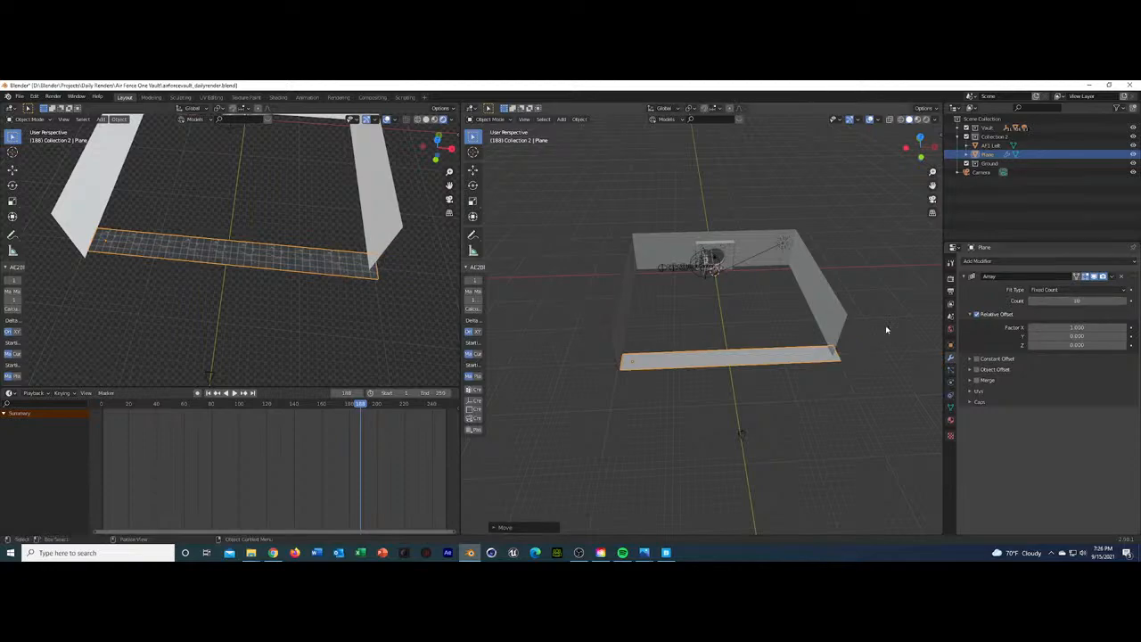
pyautogui.press('x')
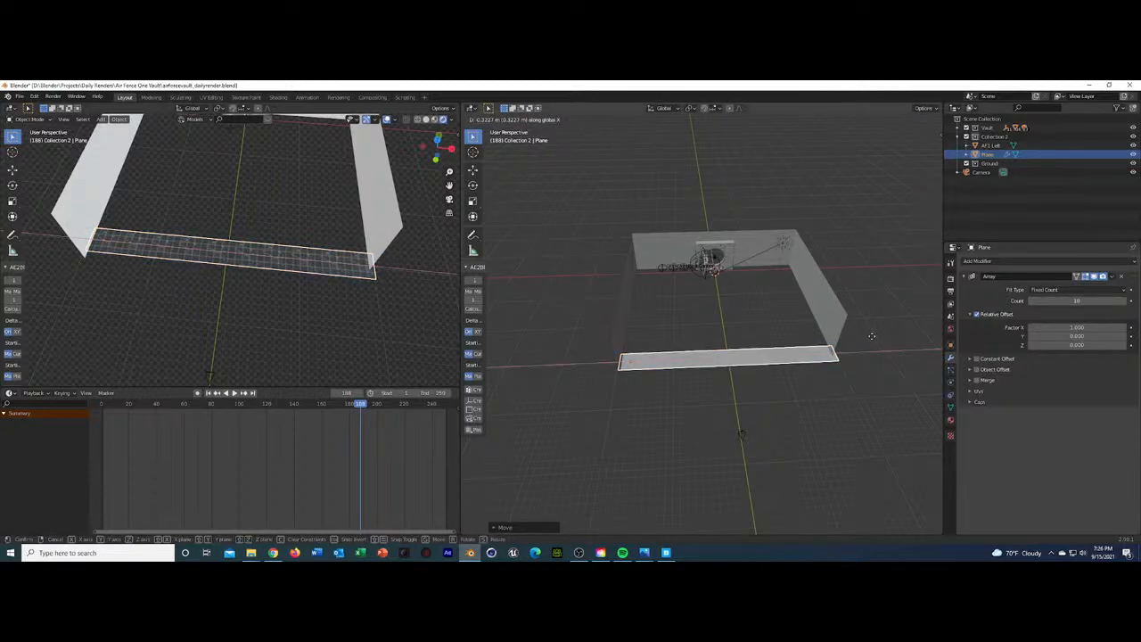
pyautogui.click(872, 336)
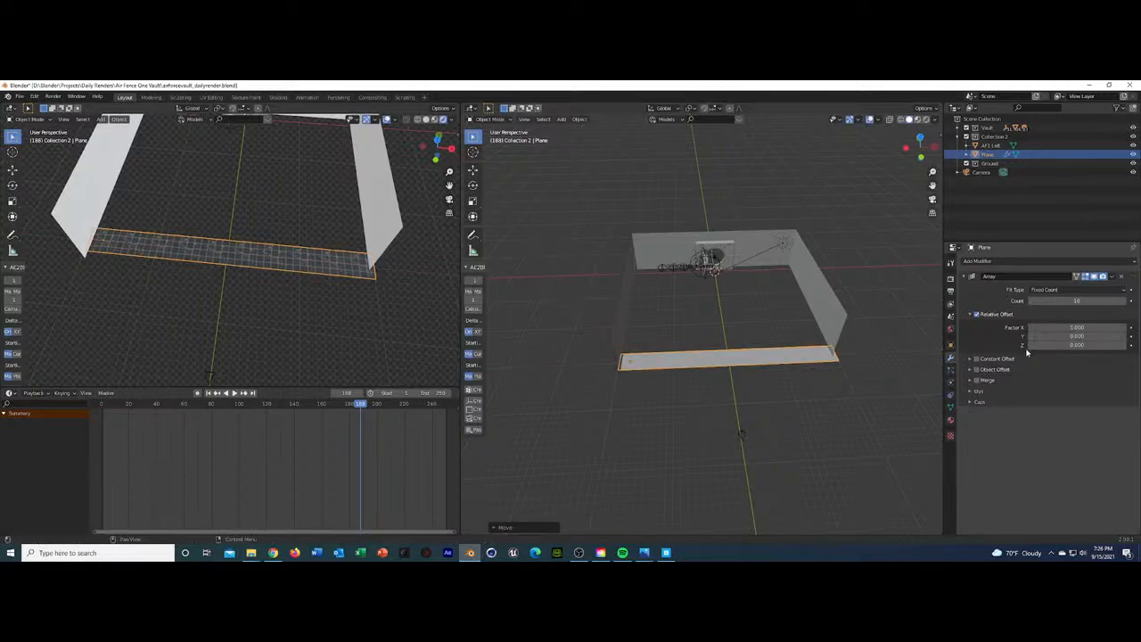
# Apply the array and add a second Array modifier with relative offset factors X 0 and Y 1.
pyautogui.click(1113, 277)
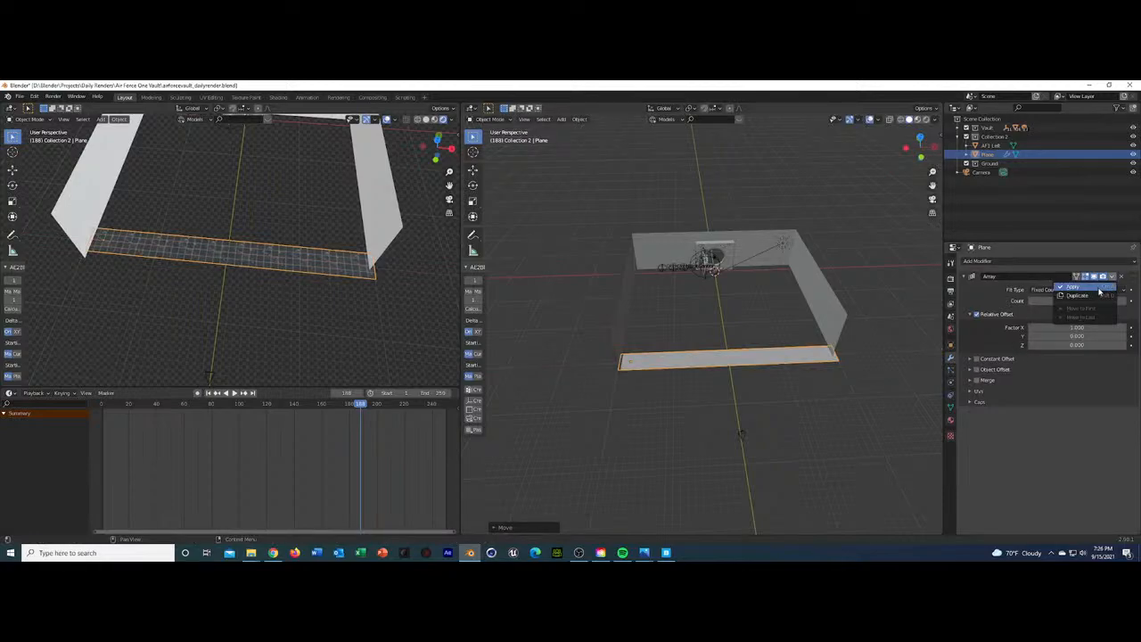
pyautogui.click(1098, 288)
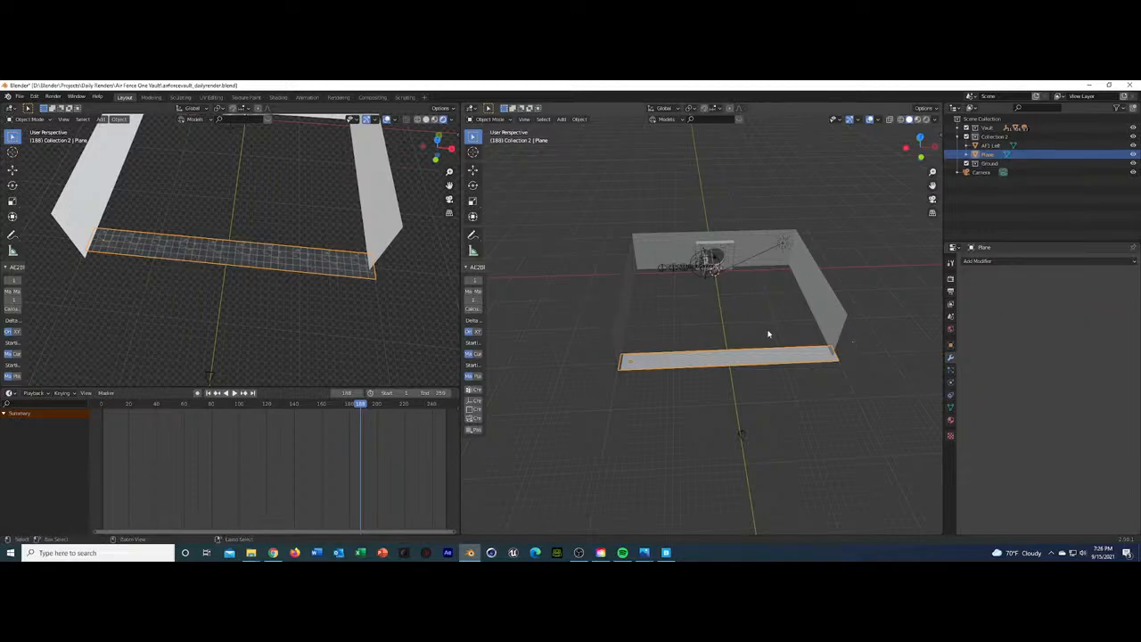
pyautogui.click(978, 260)
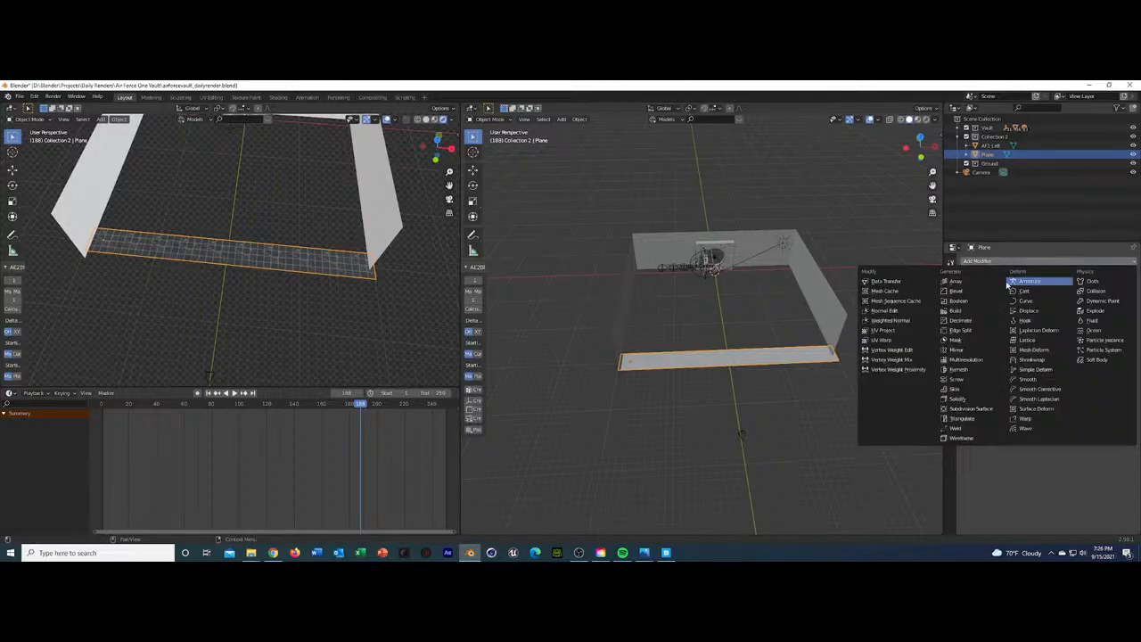
pyautogui.click(959, 283)
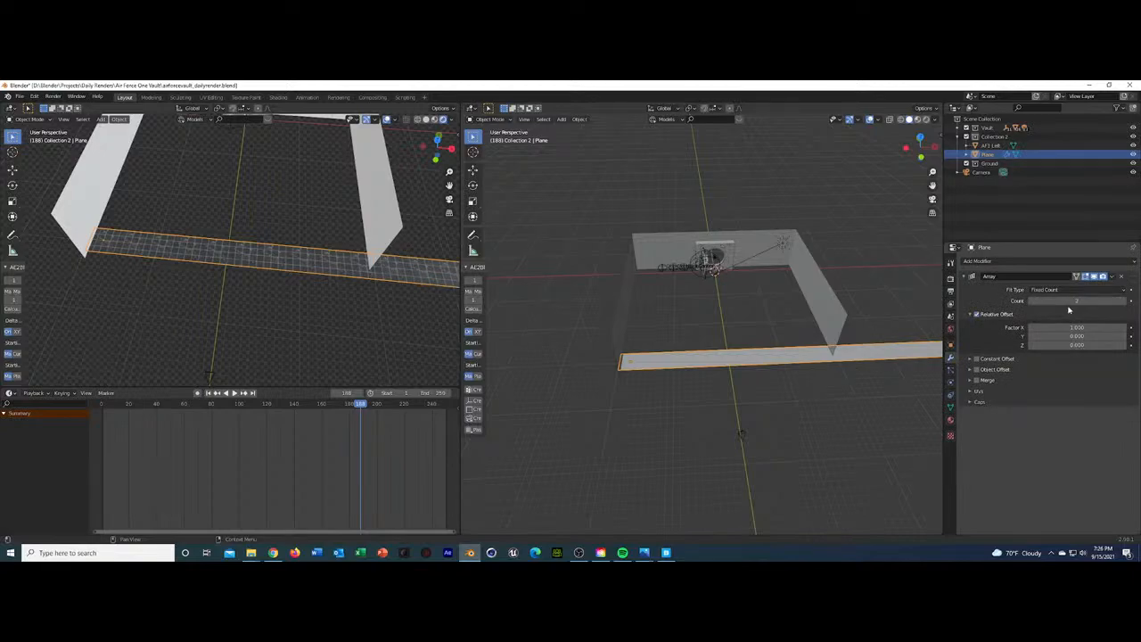
pyautogui.moveTo(1077, 328); pyautogui.dragTo(1057, 327)
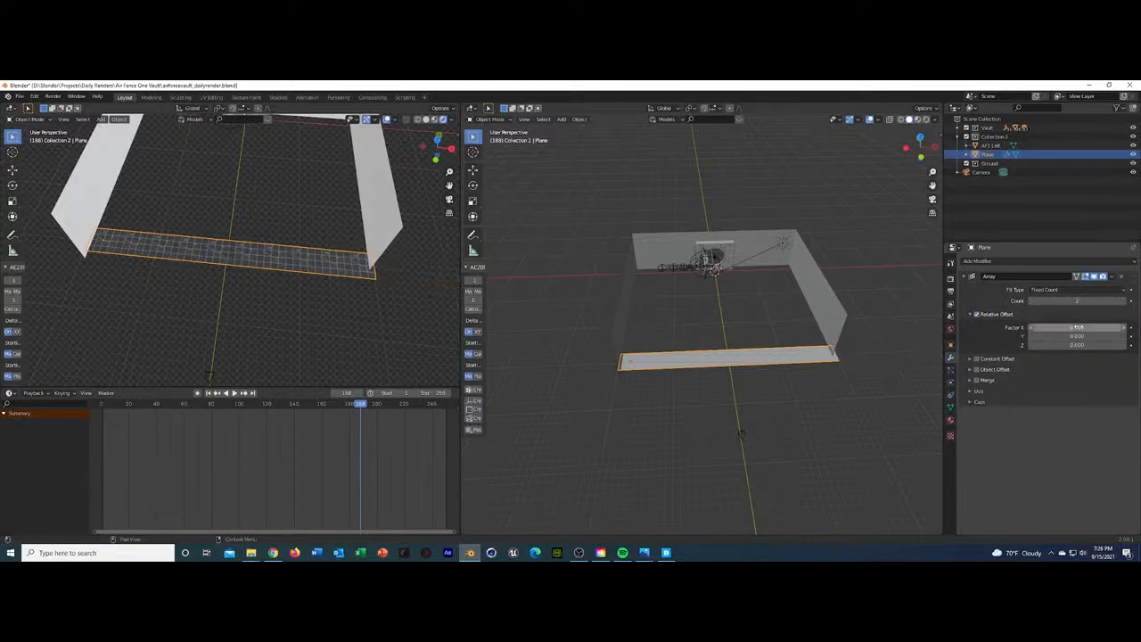
pyautogui.doubleClick(1079, 336)
pyautogui.write('1')
pyautogui.press('Return')
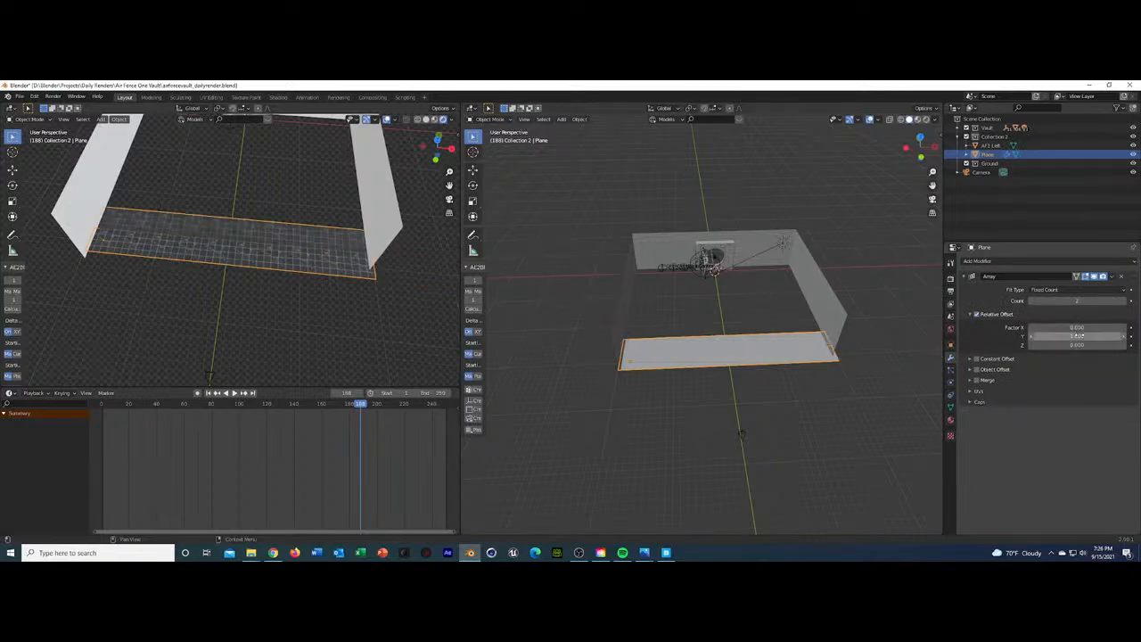
# Try counts of 45, 25 and 10 for the floor's second array.
pyautogui.doubleClick(1077, 301)
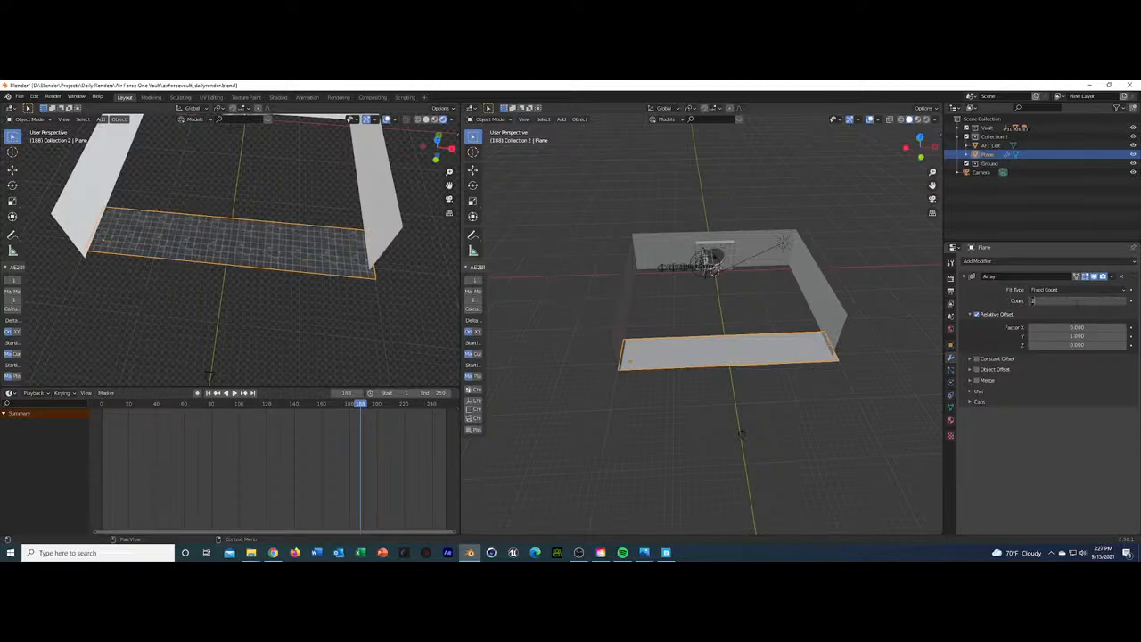
pyautogui.write('45')
pyautogui.press('Return')
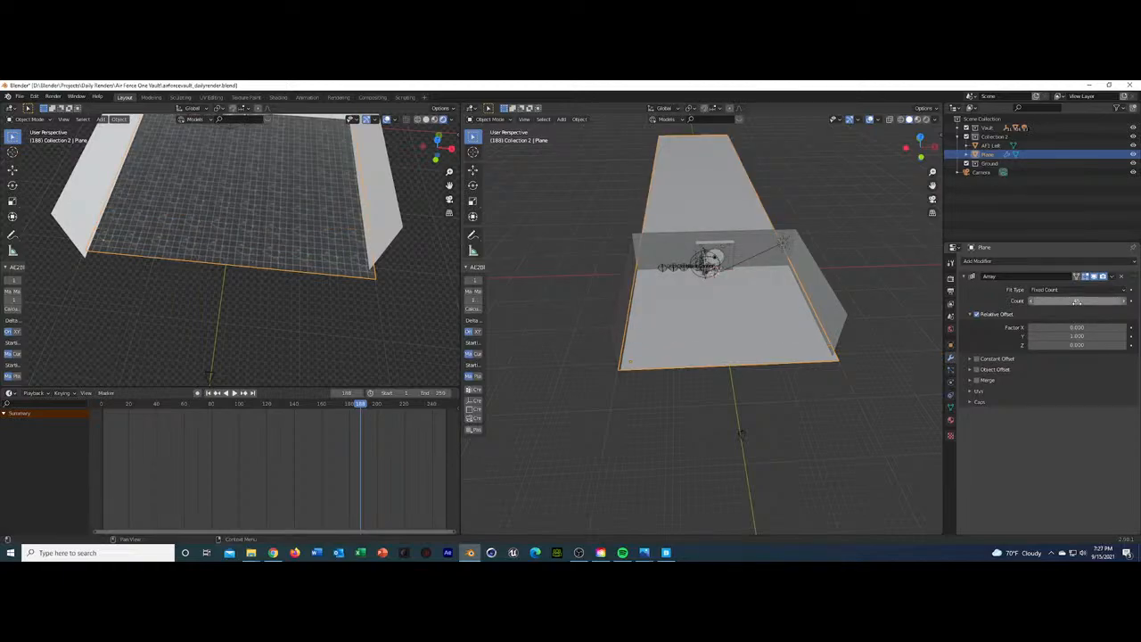
pyautogui.doubleClick(1077, 301)
pyautogui.write('25')
pyautogui.press('Return')
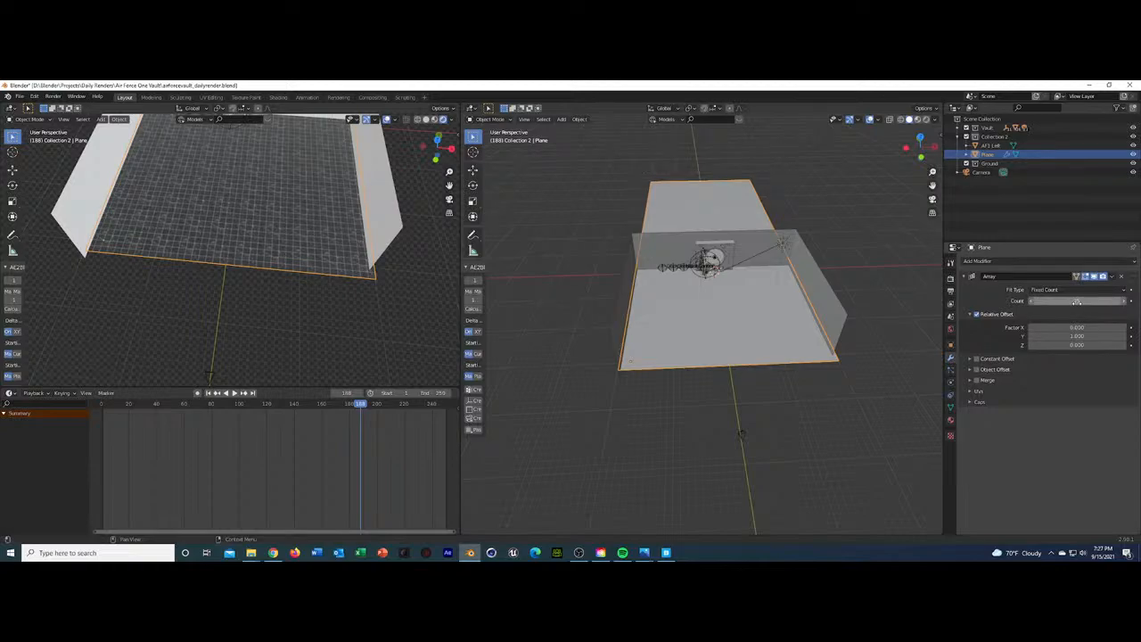
pyautogui.doubleClick(1077, 301)
pyautogui.write('10')
pyautogui.press('Return')
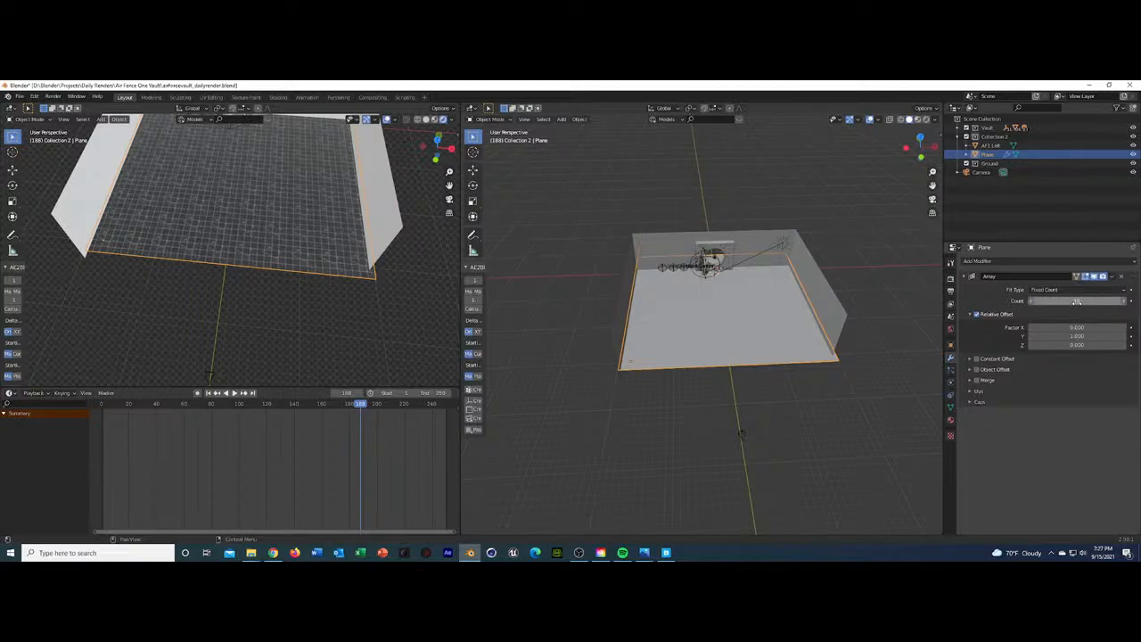
# Set the second array's count to 20 and check the floor through the camera.
pyautogui.moveTo(759, 312); pyautogui.dragTo(794, 321, button='middle')
pyautogui.doubleClick(1072, 302)
pyautogui.write('20')
pyautogui.press('Return')
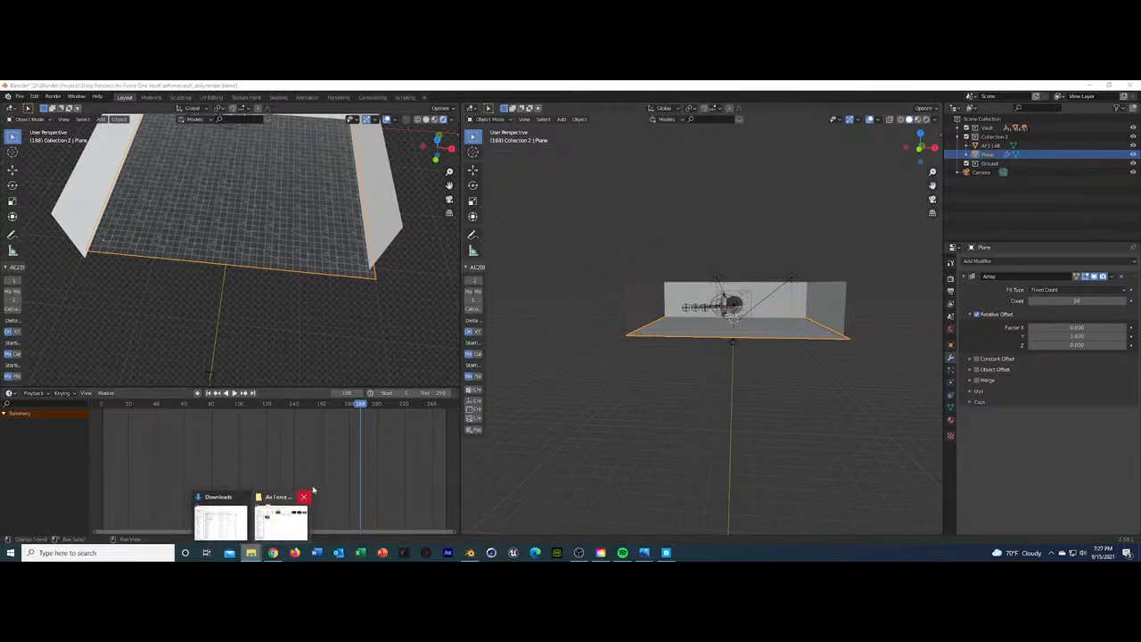
pyautogui.click(765, 338)
pyautogui.moveTo(765, 339); pyautogui.dragTo(790, 317, button='middle')
pyautogui.scroll(3, 791, 313)
pyautogui.press('KP_0')
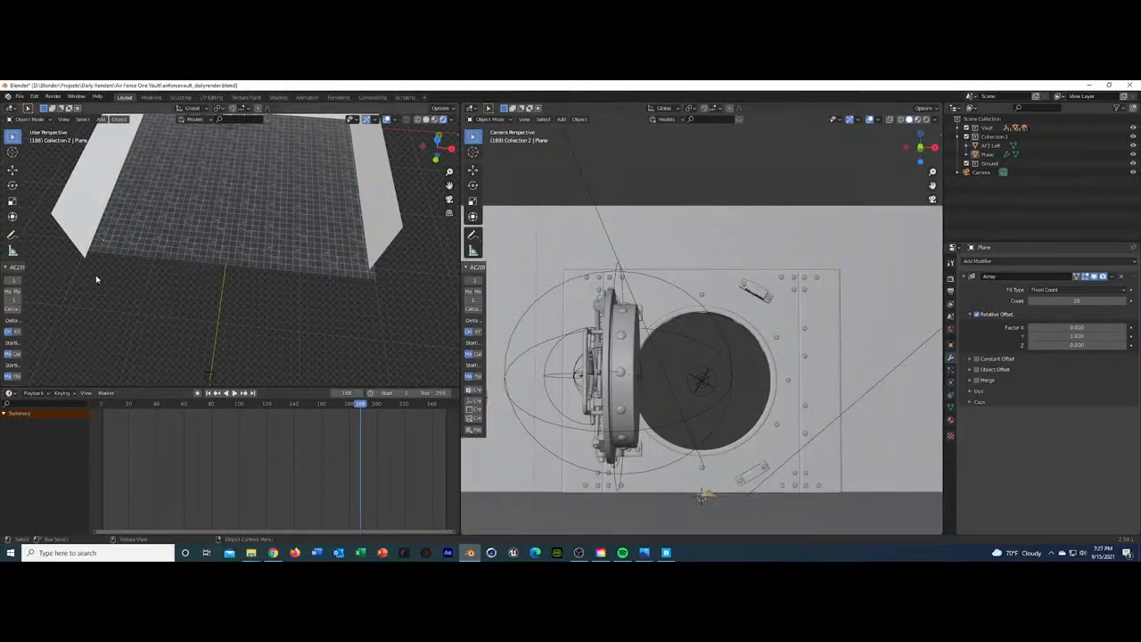
pyautogui.press('KP_0')
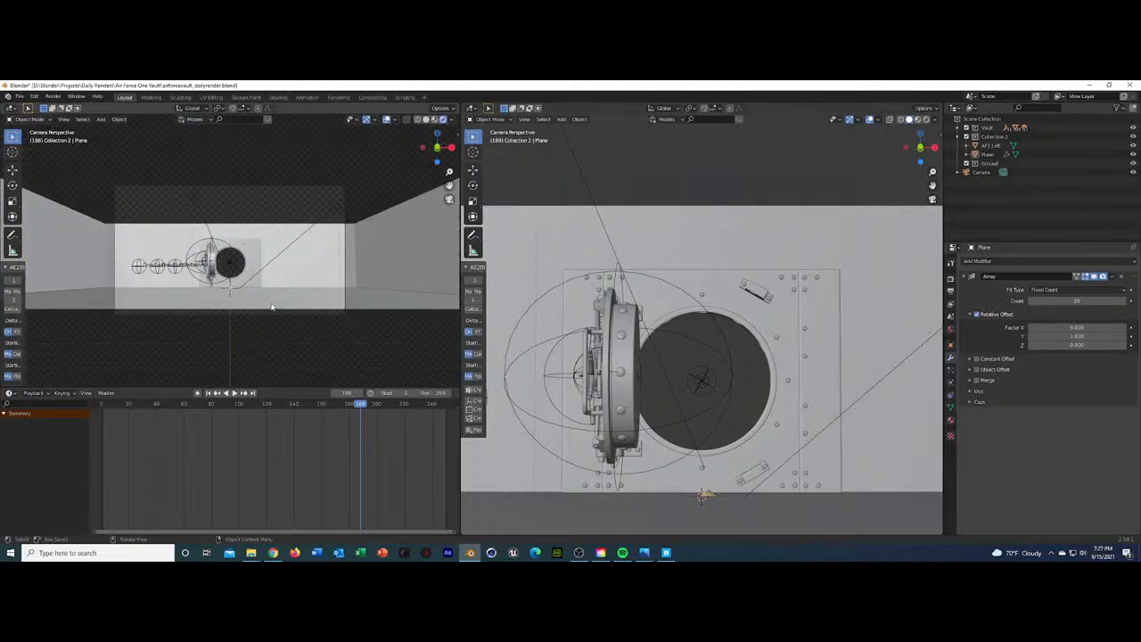
pyautogui.moveTo(291, 282); pyautogui.dragTo(212, 339, button='middle')
# Open the floor's marble material in the Shader Editor and disconnect the texture from the Principled BSDF's Roughness input.
pyautogui.click(212, 339)
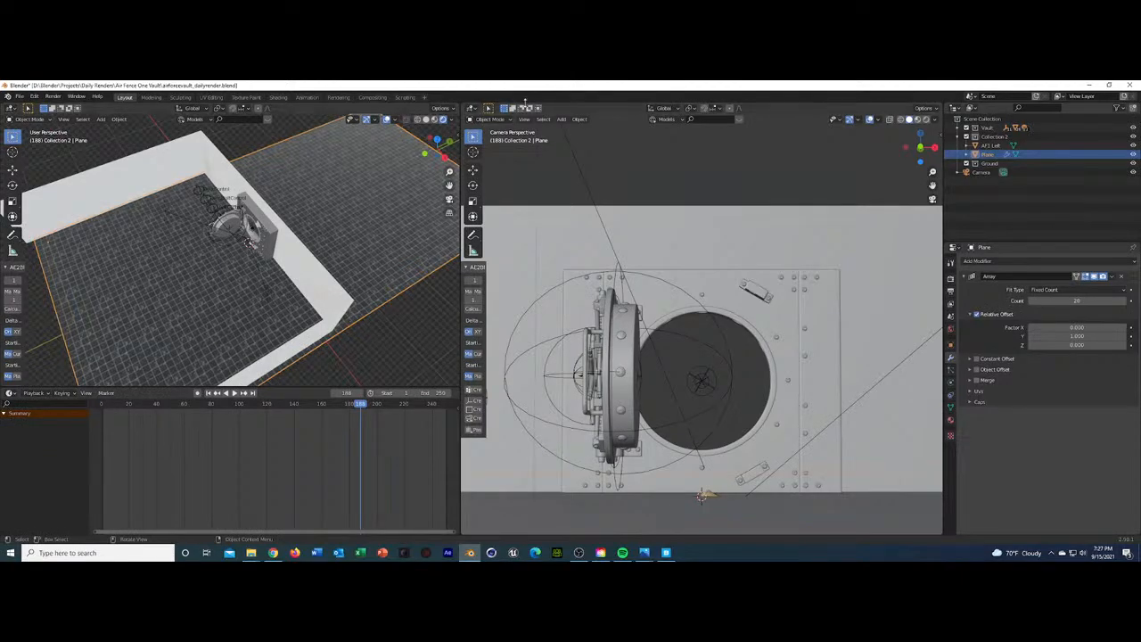
pyautogui.click(475, 109)
pyautogui.click(524, 189)
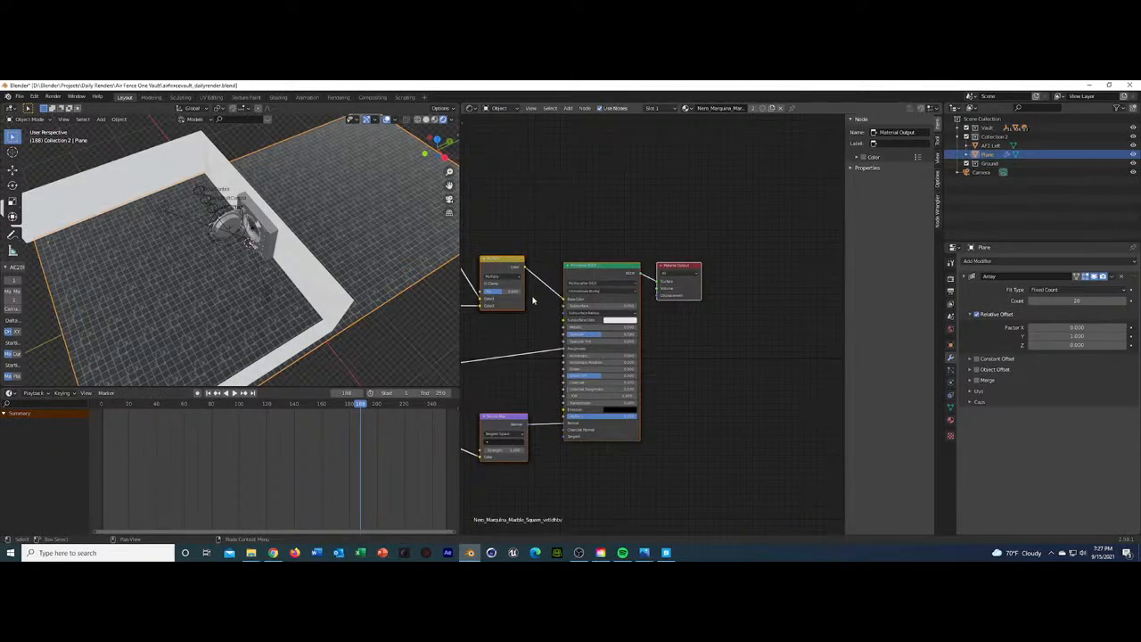
pyautogui.moveTo(526, 306); pyautogui.dragTo(727, 234, button='middle')
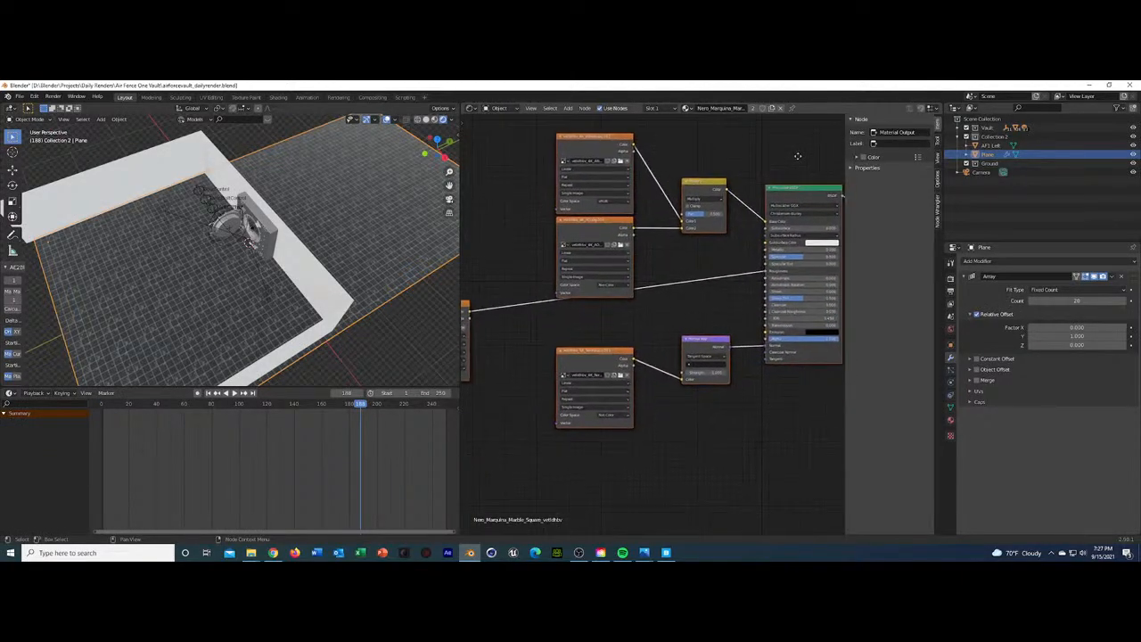
pyautogui.moveTo(698, 157); pyautogui.dragTo(666, 176, button='middle')
pyautogui.moveTo(480, 313); pyautogui.dragTo(541, 288, button='middle')
pyautogui.moveTo(792, 270); pyautogui.dragTo(760, 275)
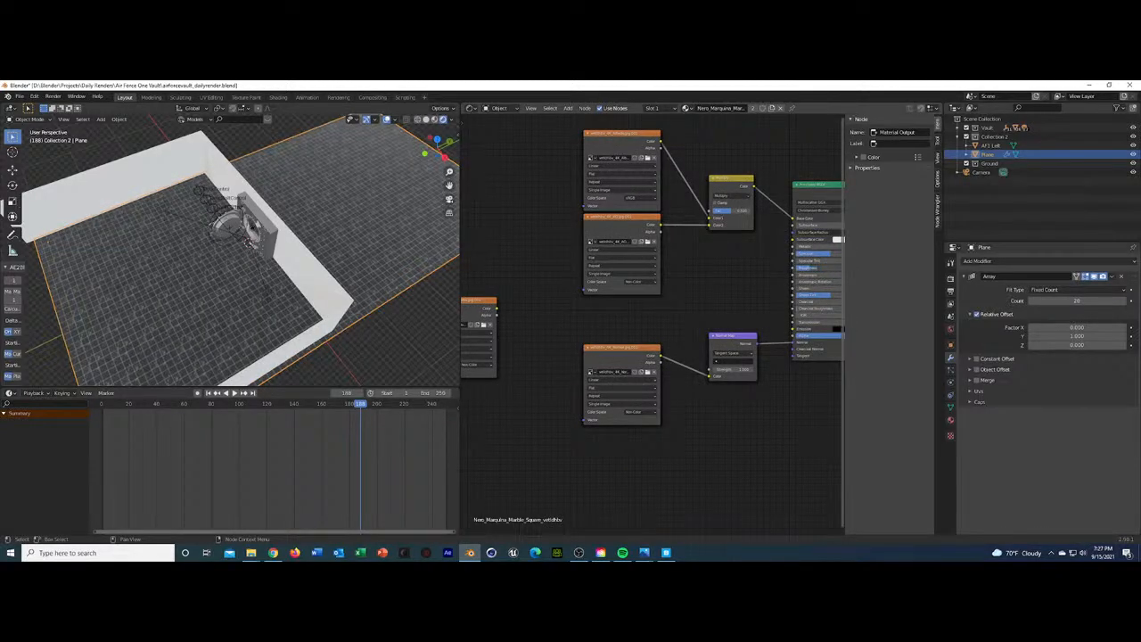
# Return the Shader Editor area to a 3D viewport and show the rendered viewport through the camera.
pyautogui.scroll(-5, 204, 311)
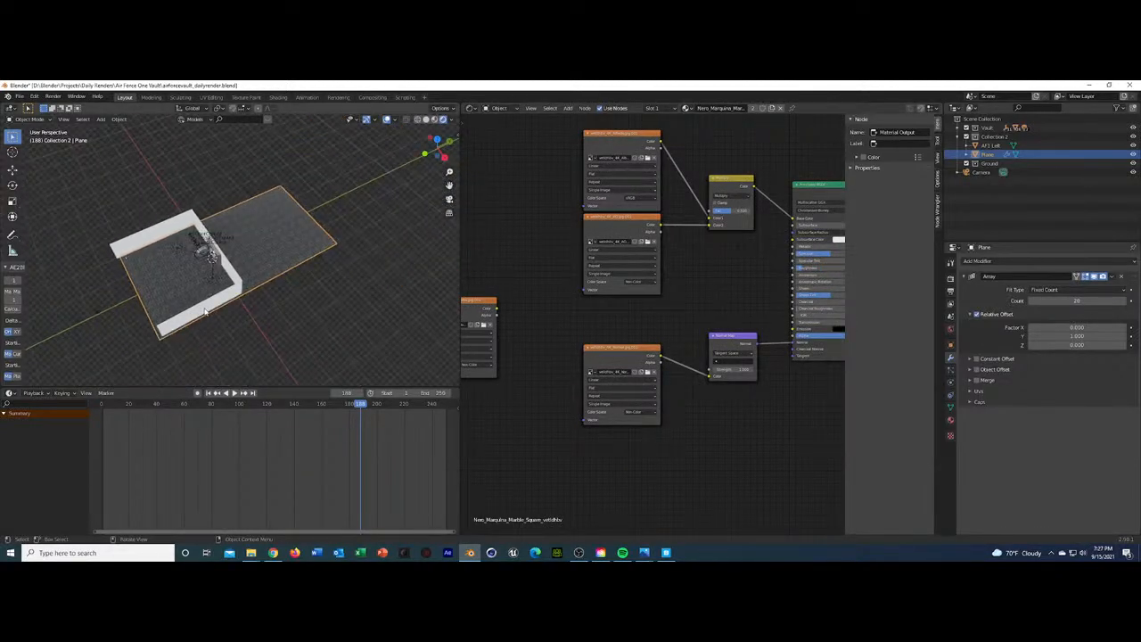
pyautogui.press('ctrl+KP_7')
pyautogui.moveTo(236, 299); pyautogui.dragTo(260, 311, button='middle')
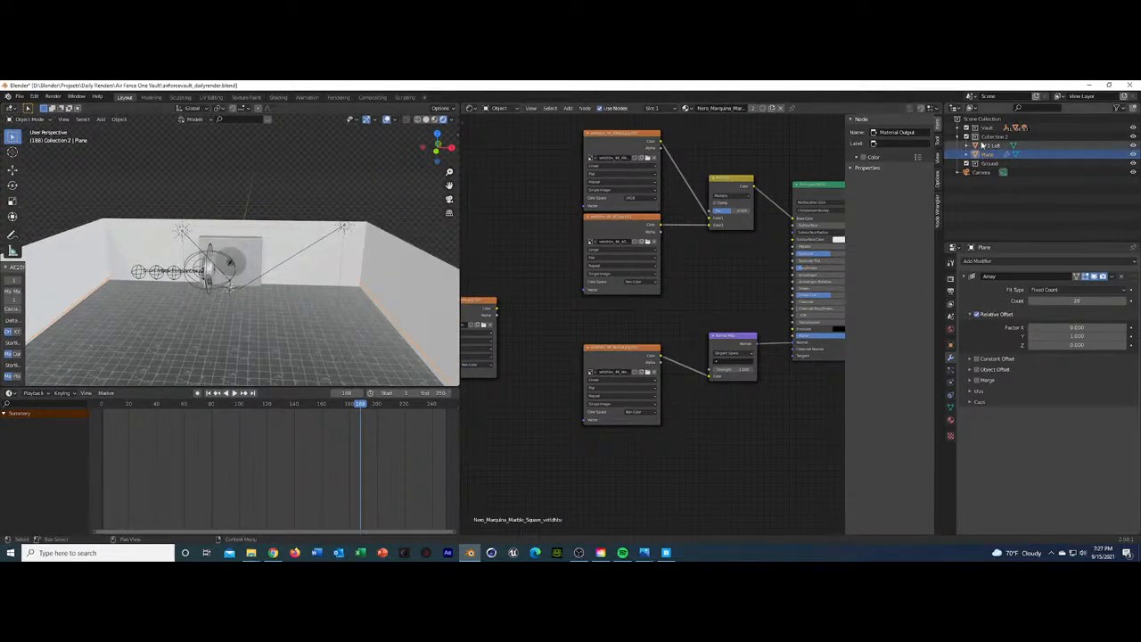
pyautogui.click(980, 172)
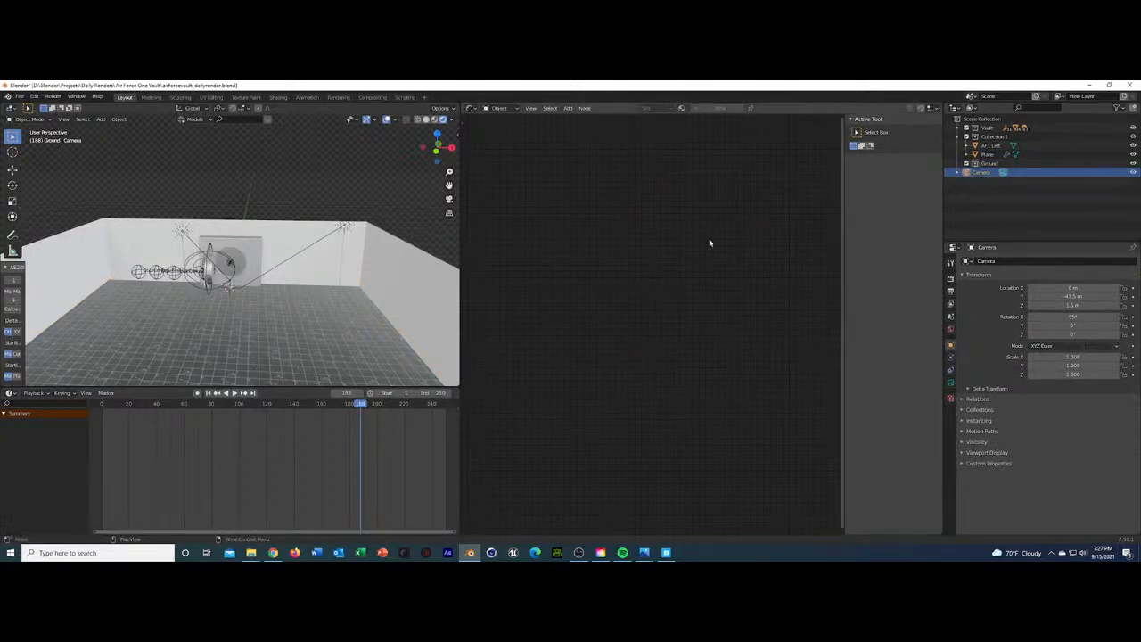
pyautogui.click(472, 108)
pyautogui.click(488, 143)
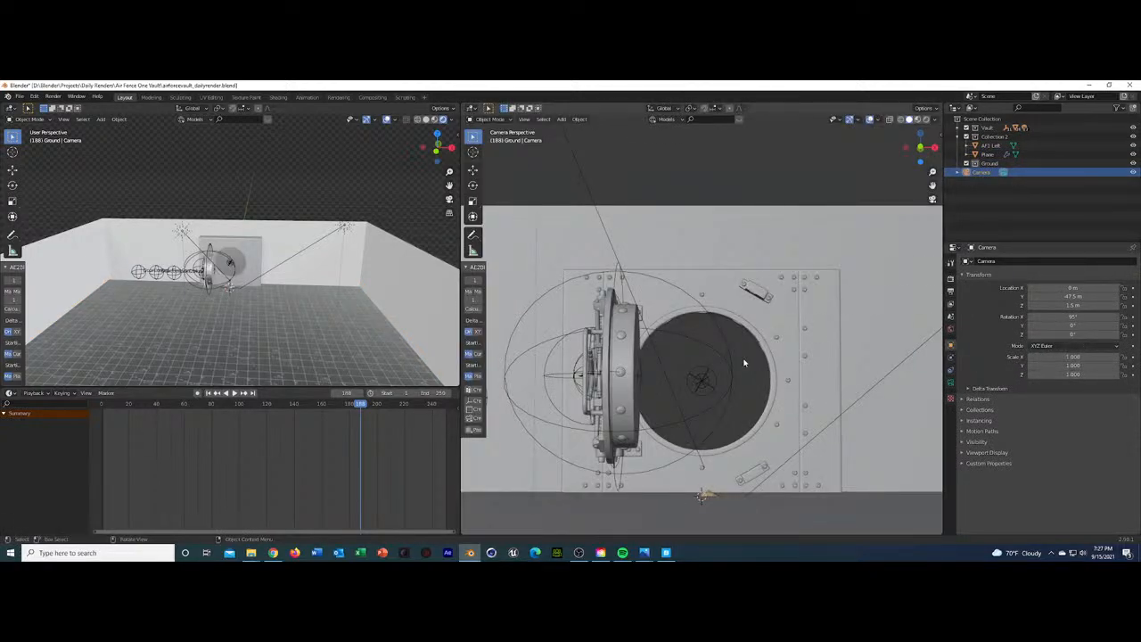
pyautogui.press('KP_0')
pyautogui.press('KP_0')
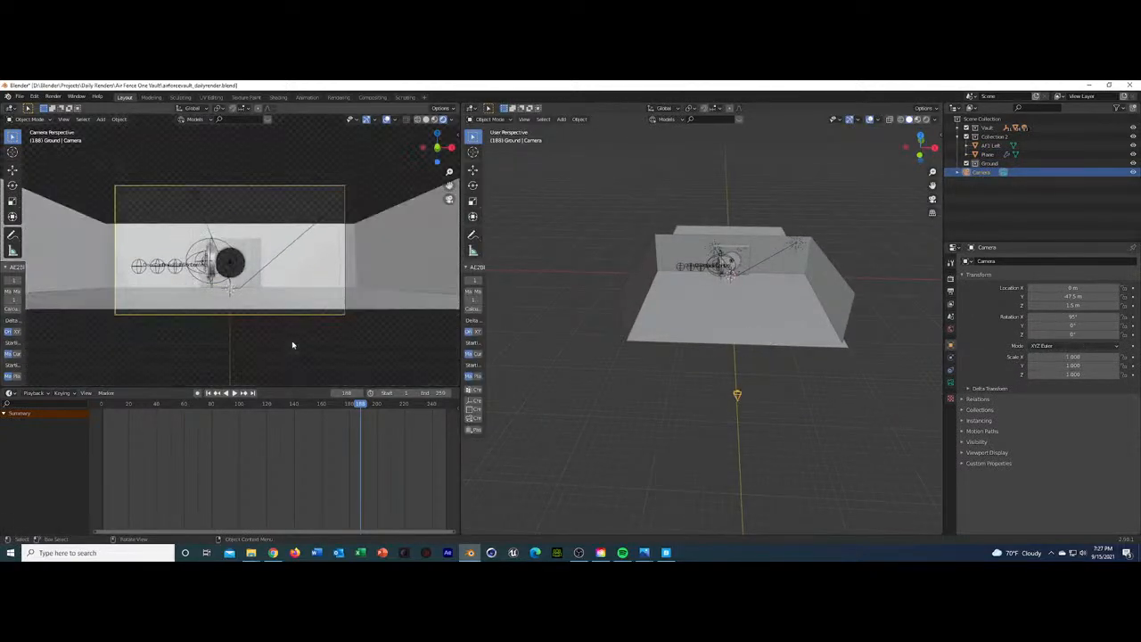
# Move the camera closer to the vault, setting its Y location to about -31 m and Z to about 2.7 m.
pyautogui.click(777, 344)
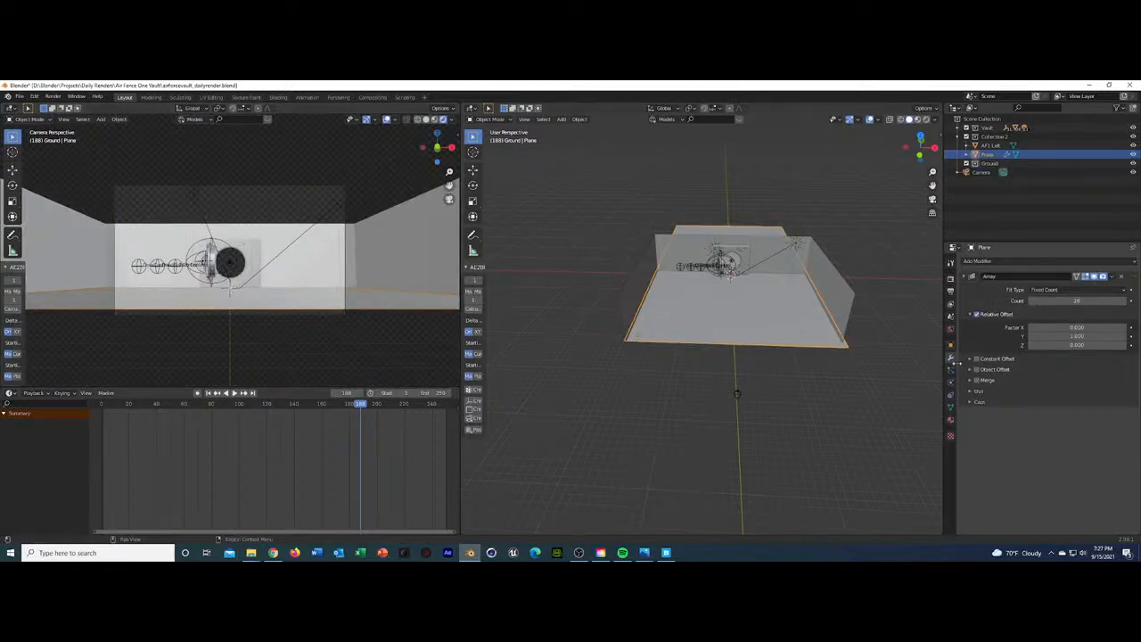
pyautogui.click(736, 397)
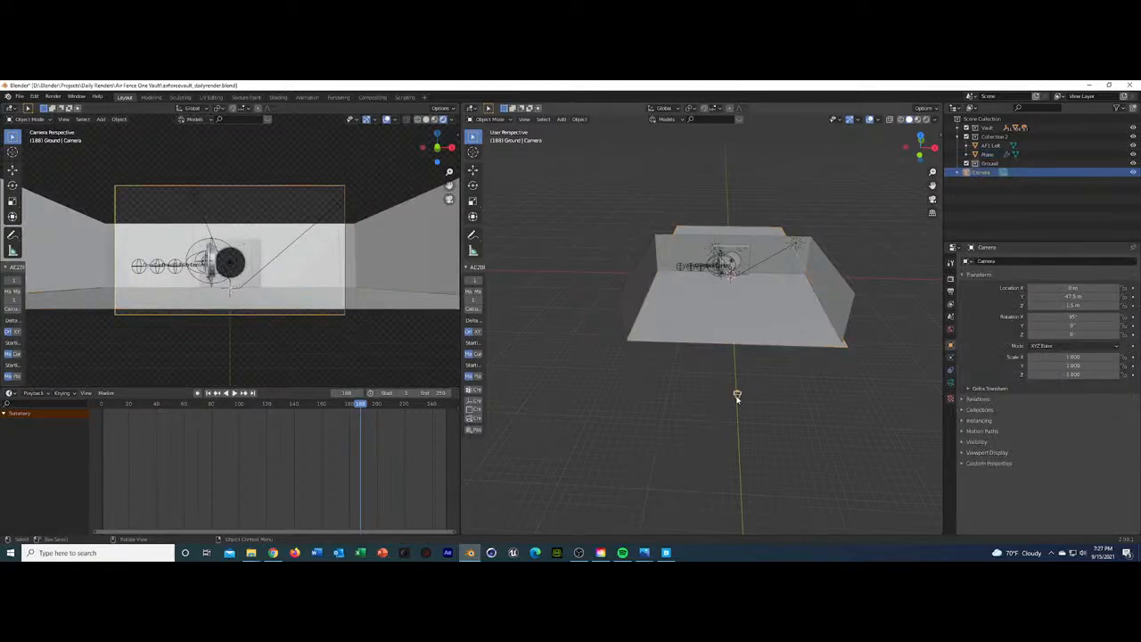
pyautogui.moveTo(1073, 297)
pyautogui.mouseDown()
pyautogui.moveTo(1116, 297)
pyautogui.moveTo(1079, 306)
pyautogui.moveTo(1088, 306)
pyautogui.mouseUp()
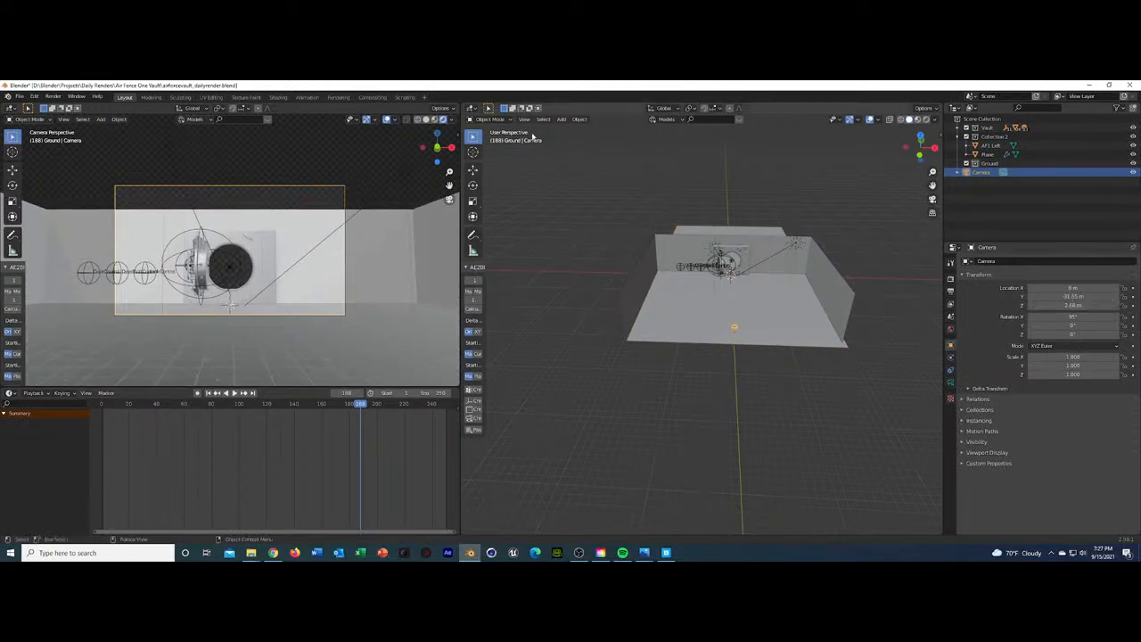
# Open the World nodes in the Shader Editor and set the Background strength to 0.5.
pyautogui.click(370, 200)
pyautogui.click(471, 107)
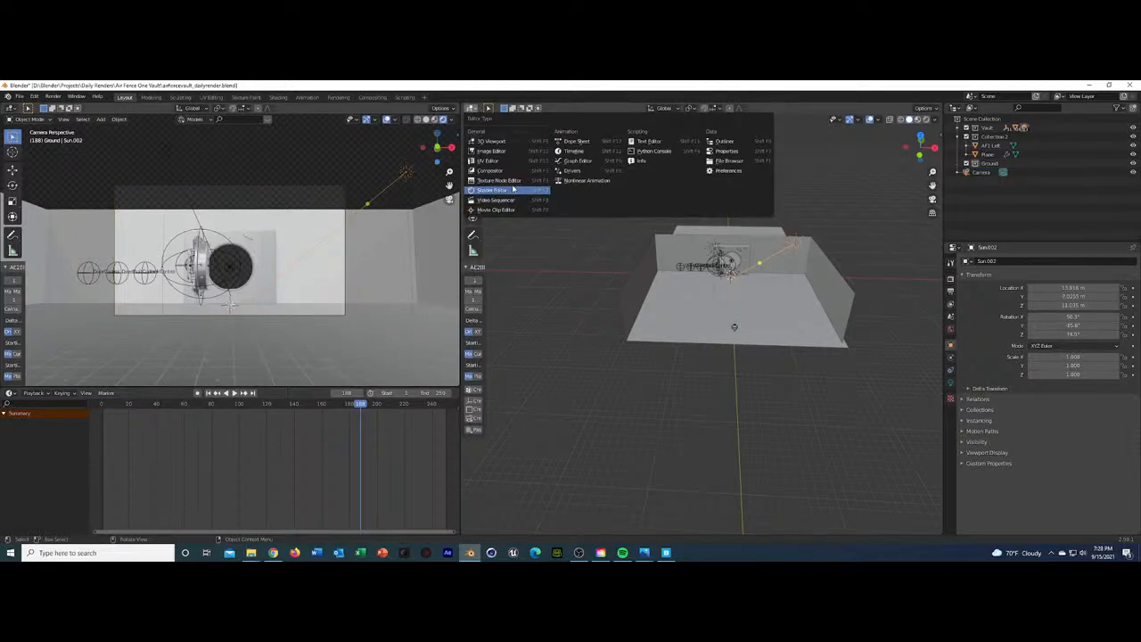
pyautogui.click(495, 190)
pyautogui.click(500, 107)
pyautogui.click(502, 128)
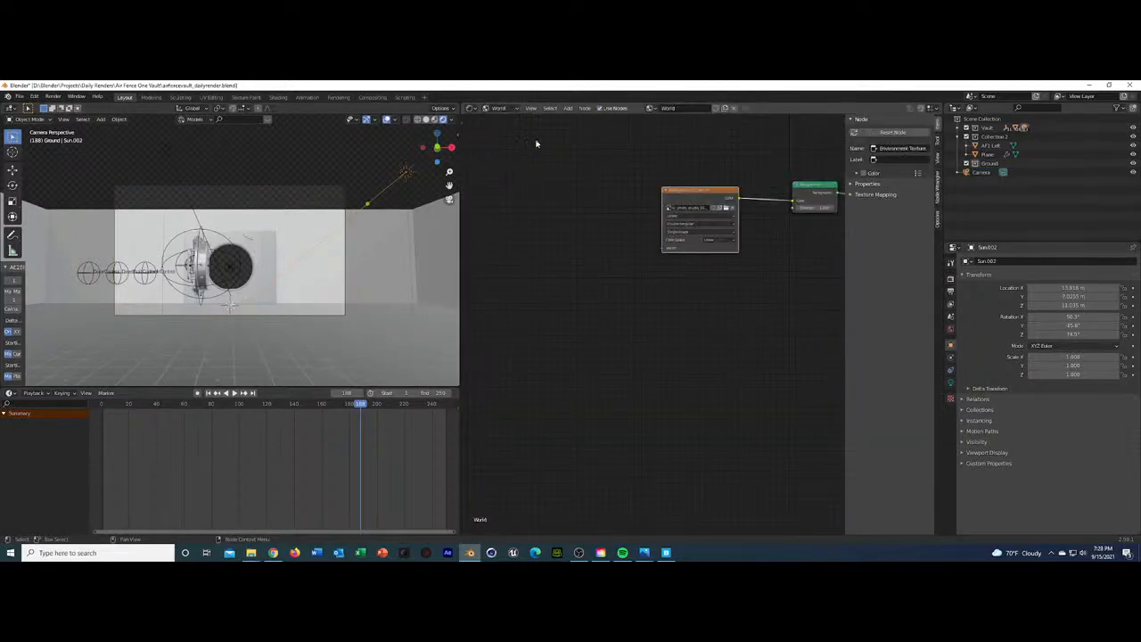
pyautogui.click(824, 215)
pyautogui.click(824, 210)
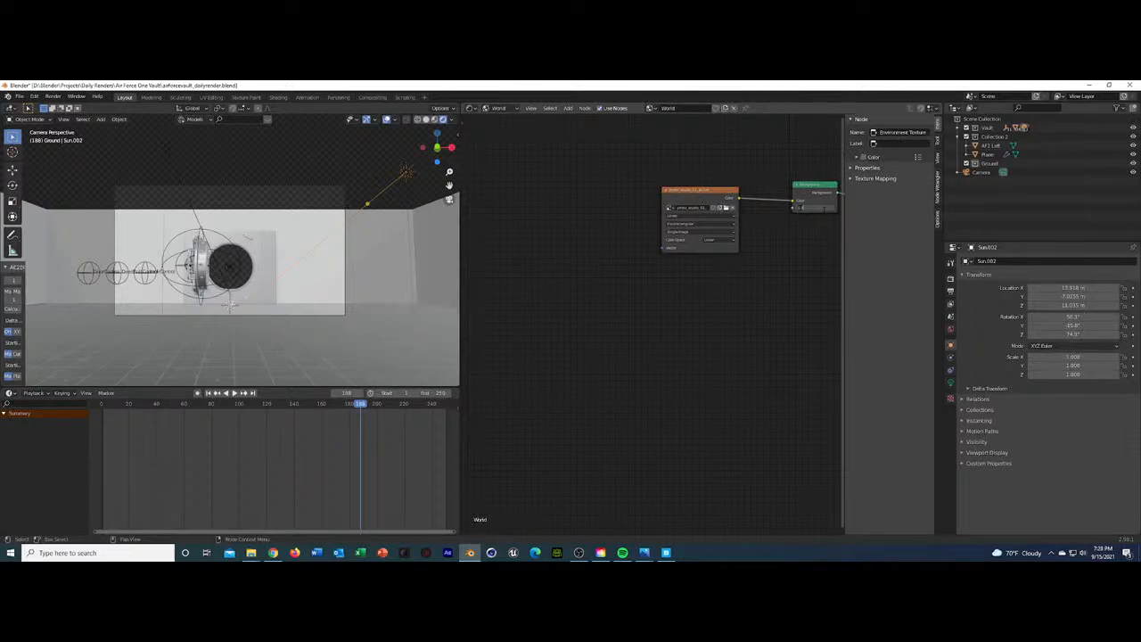
pyautogui.write('.5')
pyautogui.press('Return')
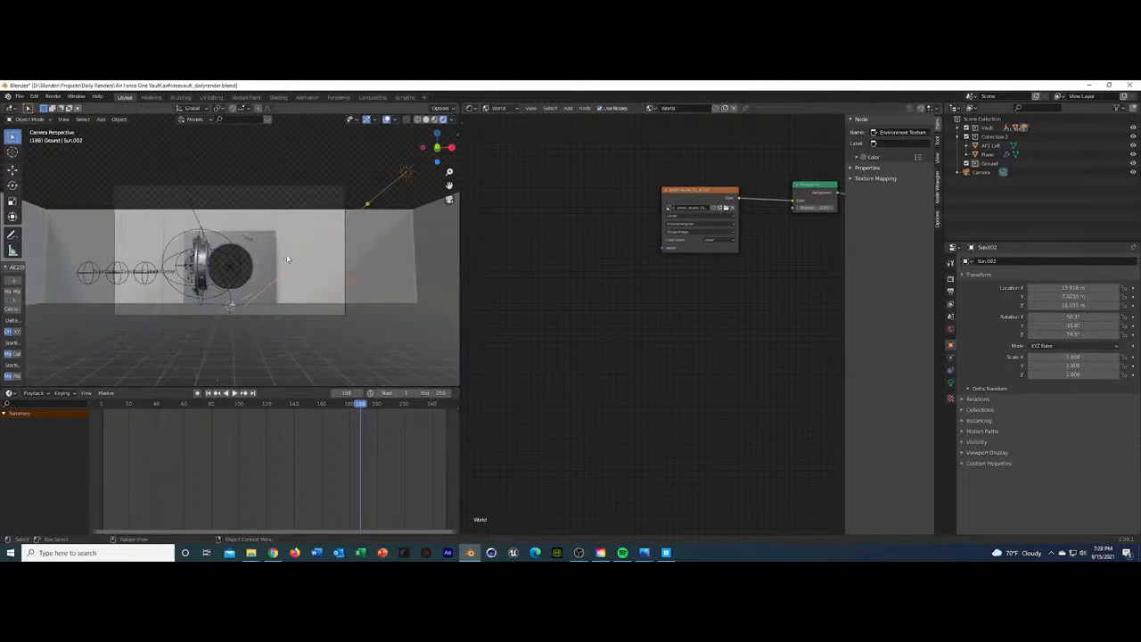
# Check the room from an angle, return to the camera view, and set the camera's Z location to 3 m.
pyautogui.moveTo(287, 260); pyautogui.dragTo(209, 295, button='middle')
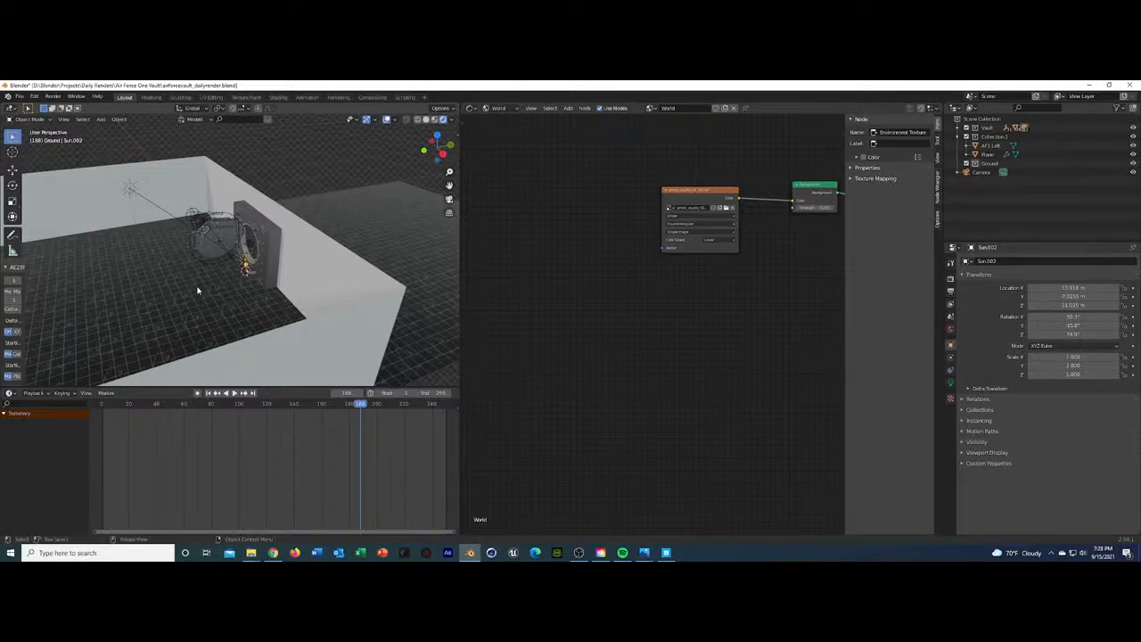
pyautogui.click(201, 288)
pyautogui.press('KP_0')
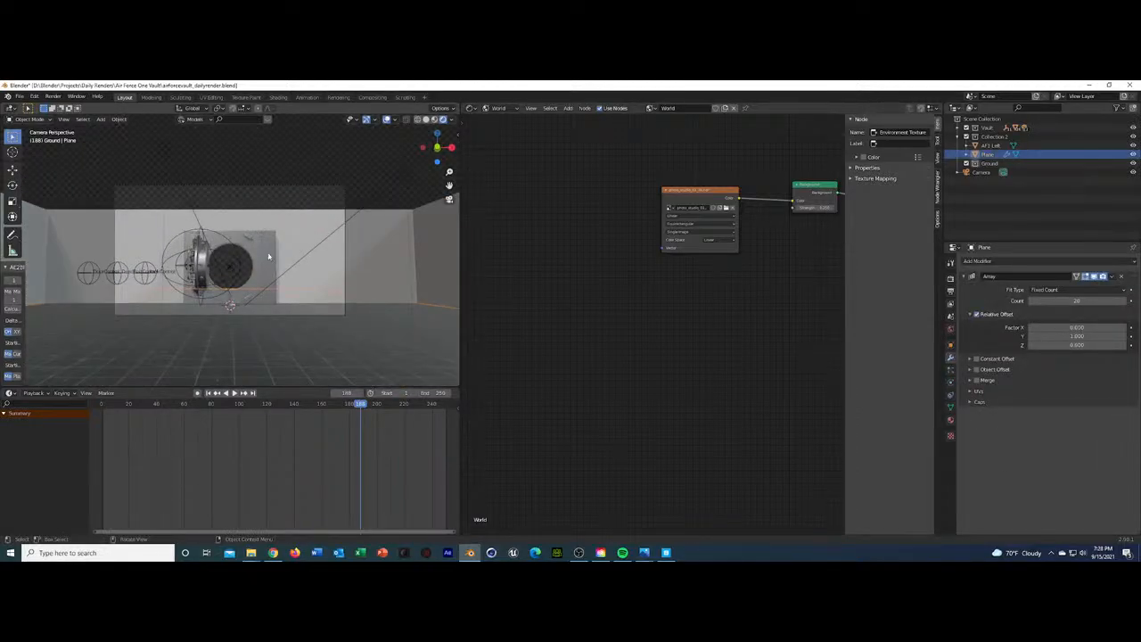
pyautogui.click(981, 172)
pyautogui.doubleClick(1073, 305)
pyautogui.write('2.68')
pyautogui.press('Return')
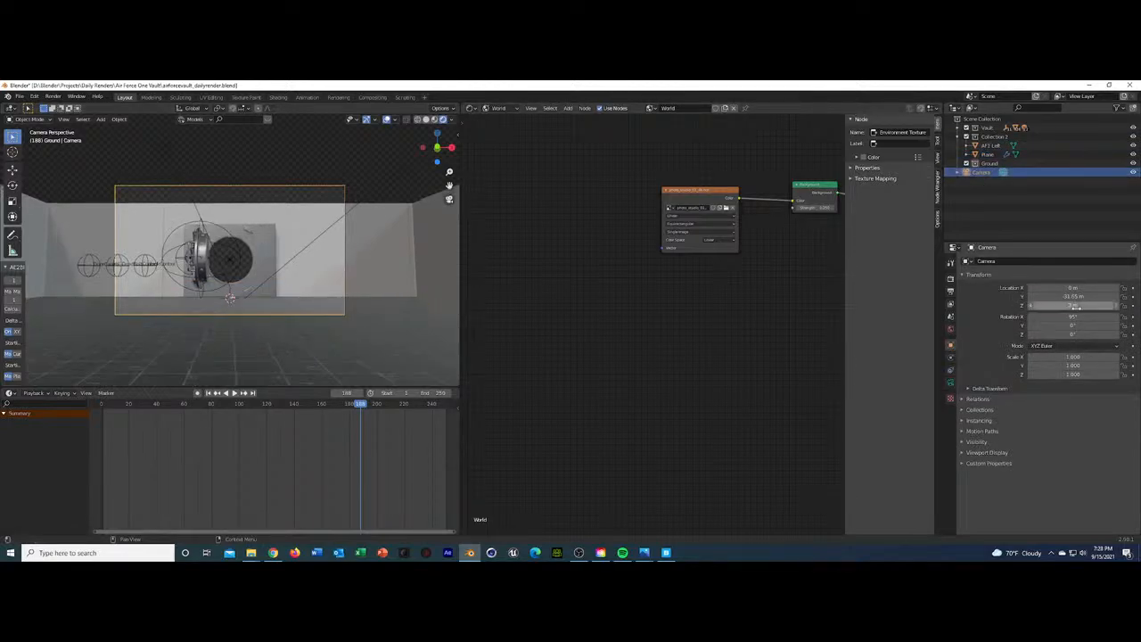
# Open the material settings of the vault room's wall, switch to Quixel Bridge, and clear the Marble search.
pyautogui.click(332, 268)
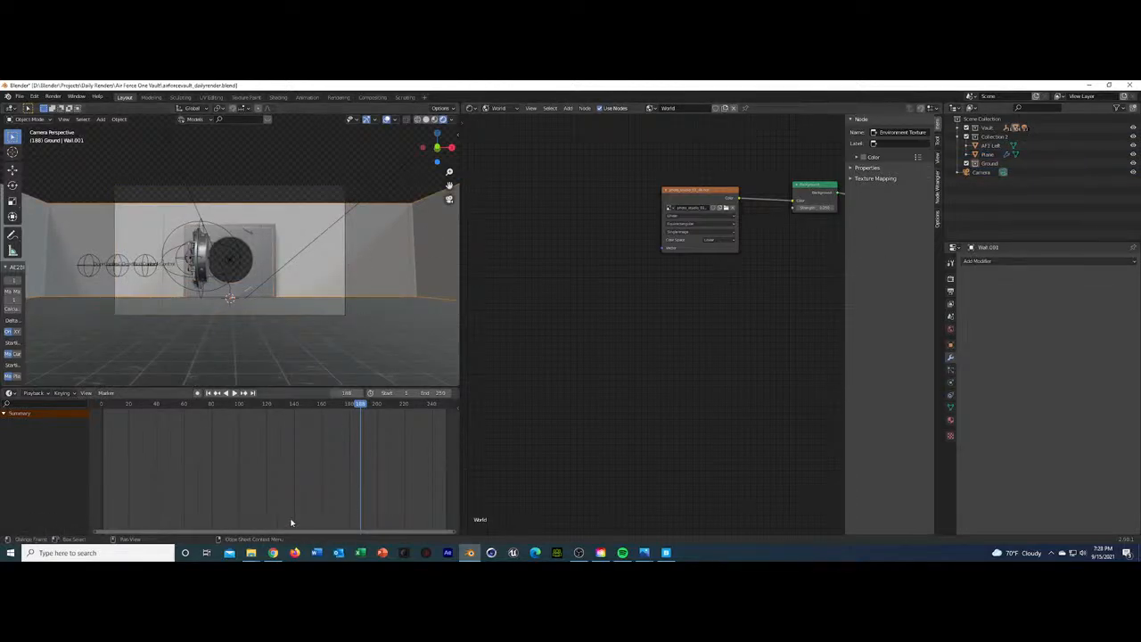
pyautogui.click(950, 420)
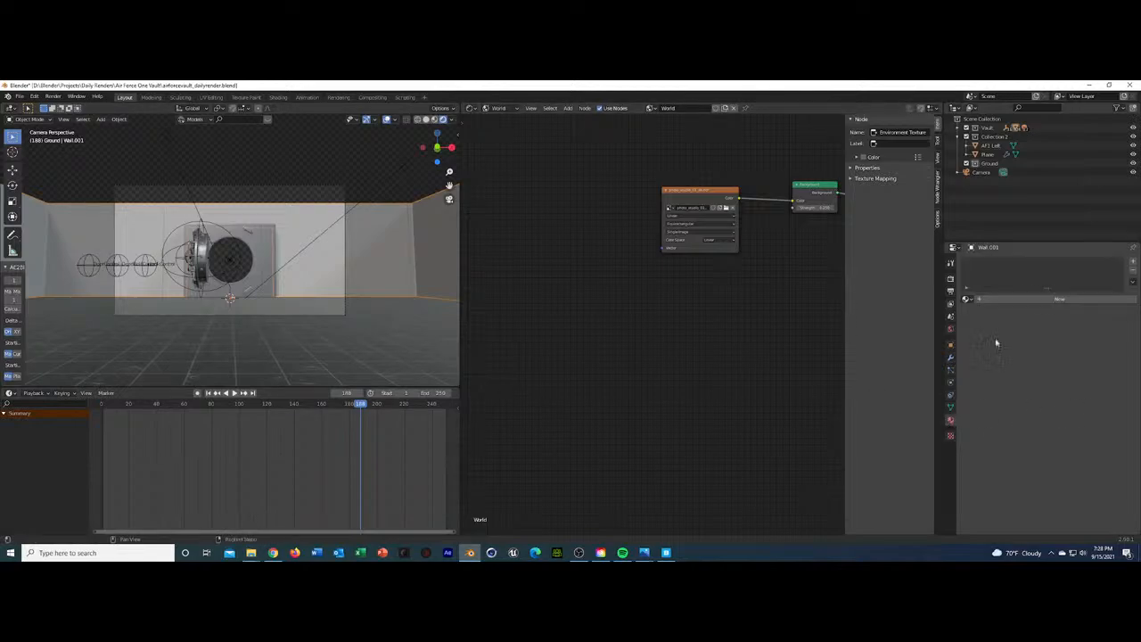
pyautogui.click(666, 553)
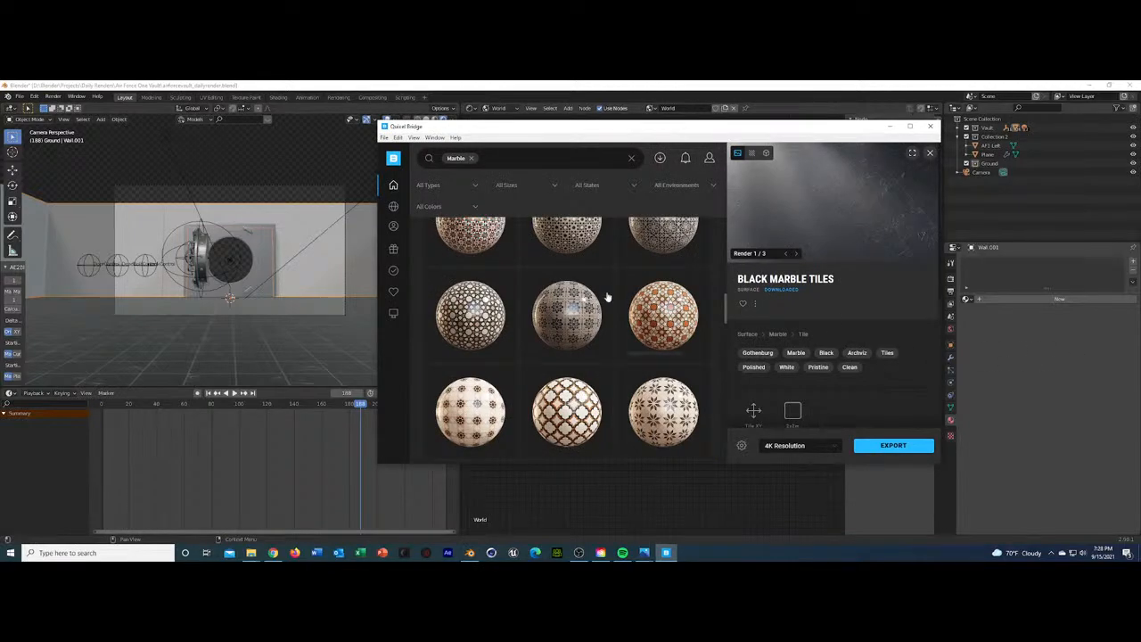
pyautogui.scroll(-1, 624, 296)
pyautogui.scroll(1, 637, 295)
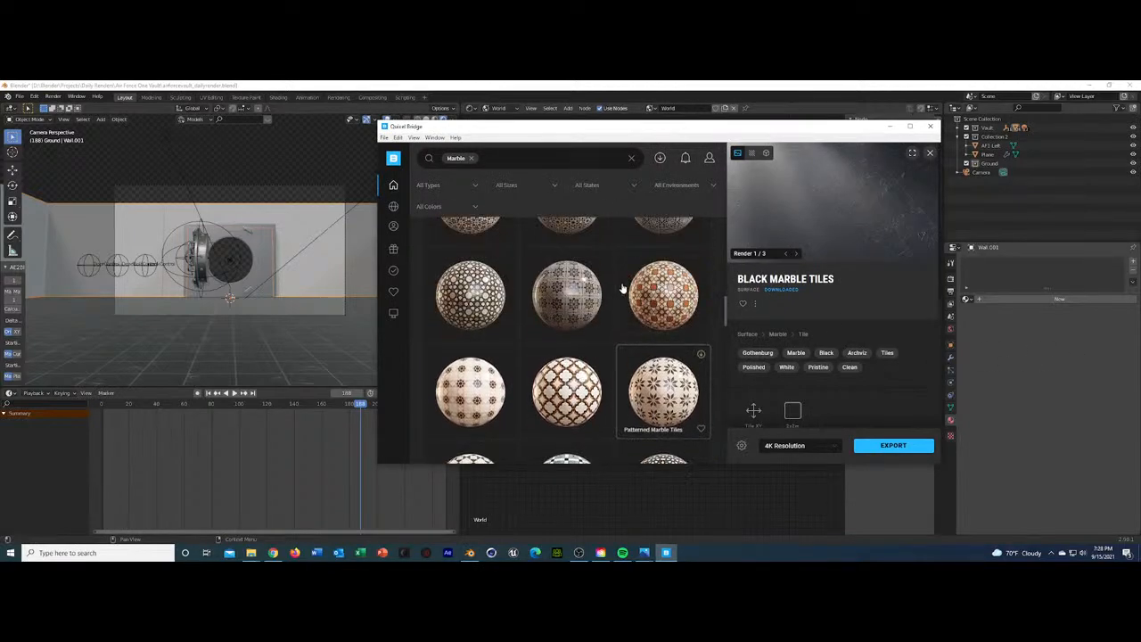
pyautogui.click(471, 158)
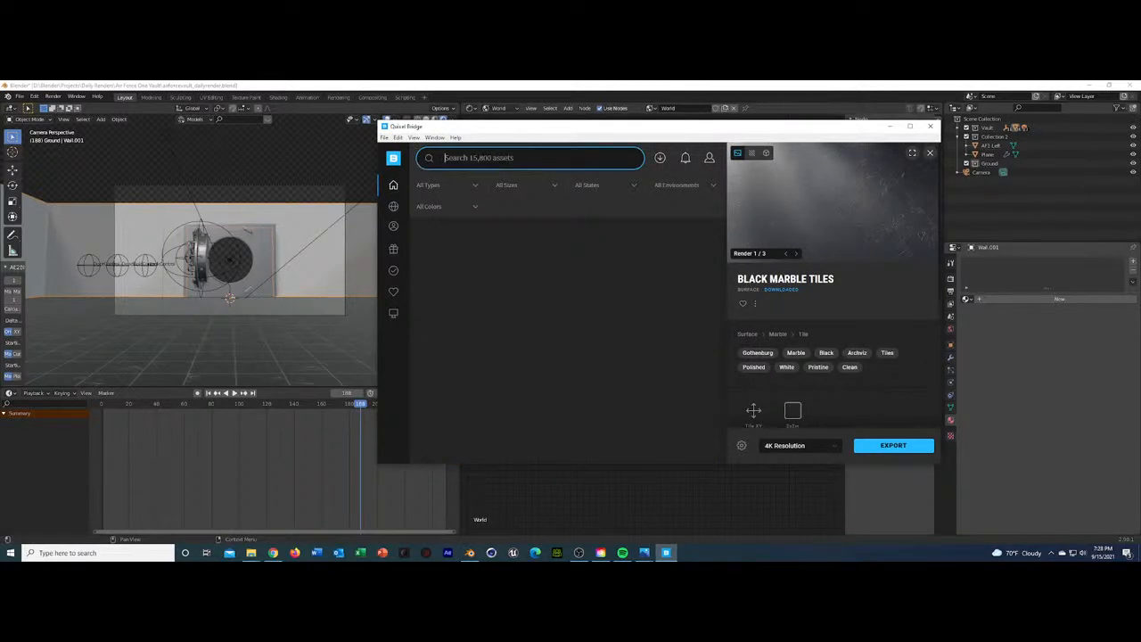
pyautogui.write('ivy')
pyautogui.press('Return')
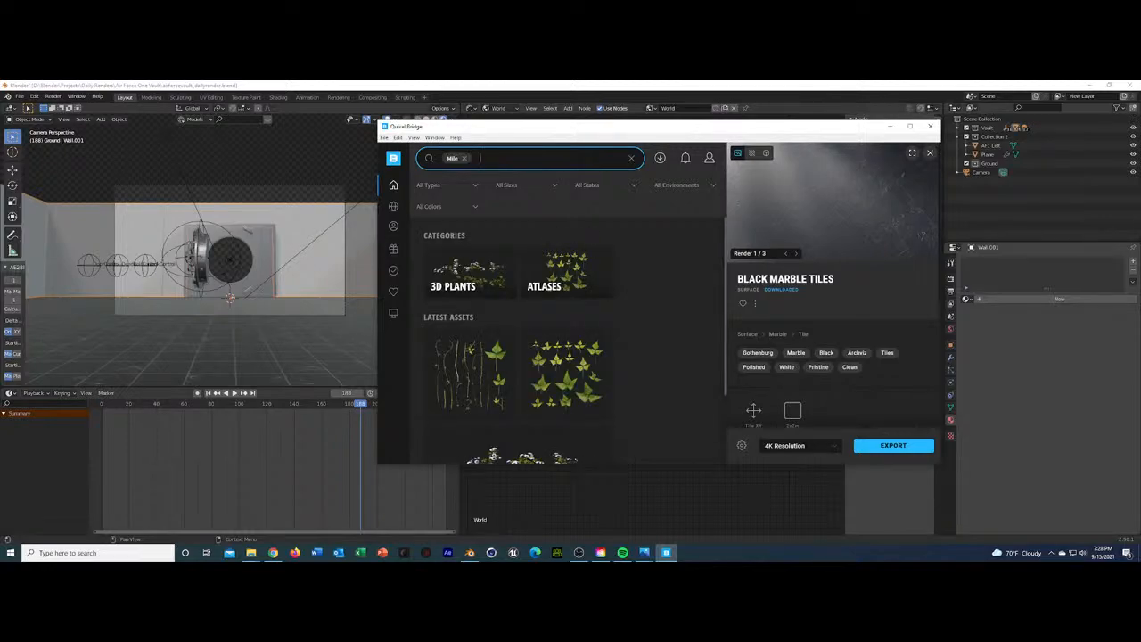
pyautogui.click(465, 159)
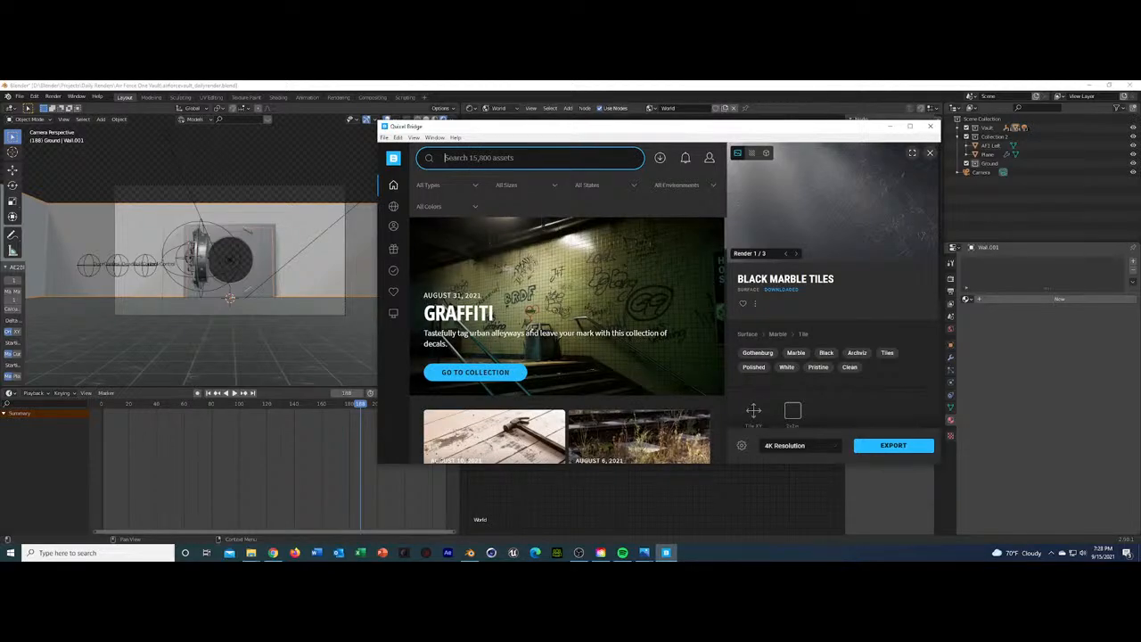
# Search the Quixel library for steel and look through the results for a suitable wall material.
pyautogui.write('steel')
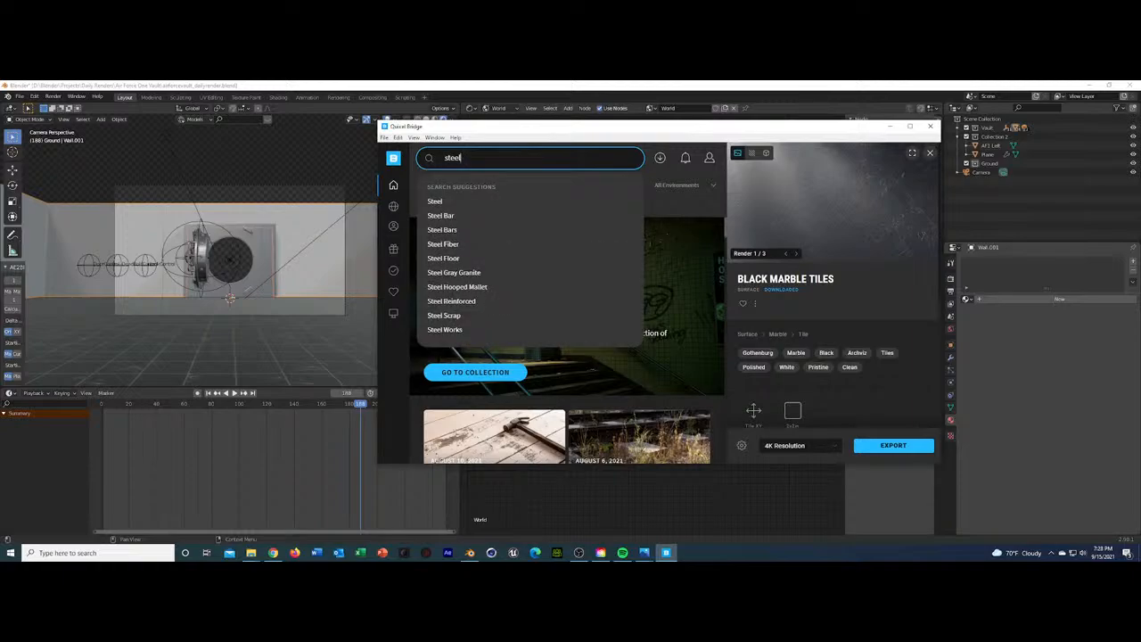
pyautogui.press('Return')
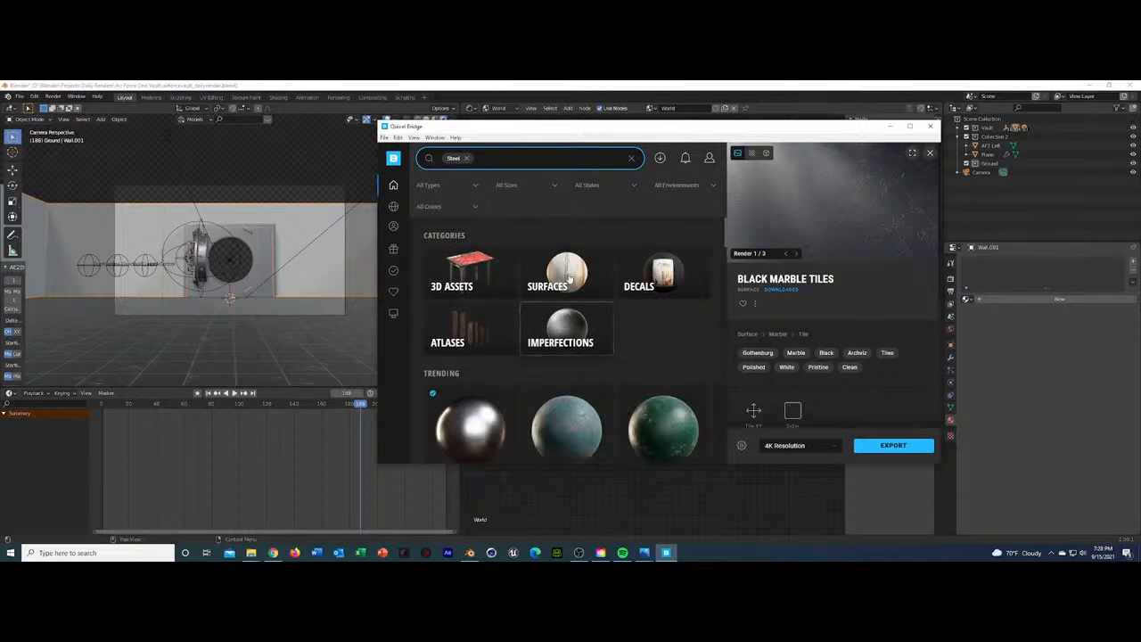
pyautogui.scroll(-1, 571, 300)
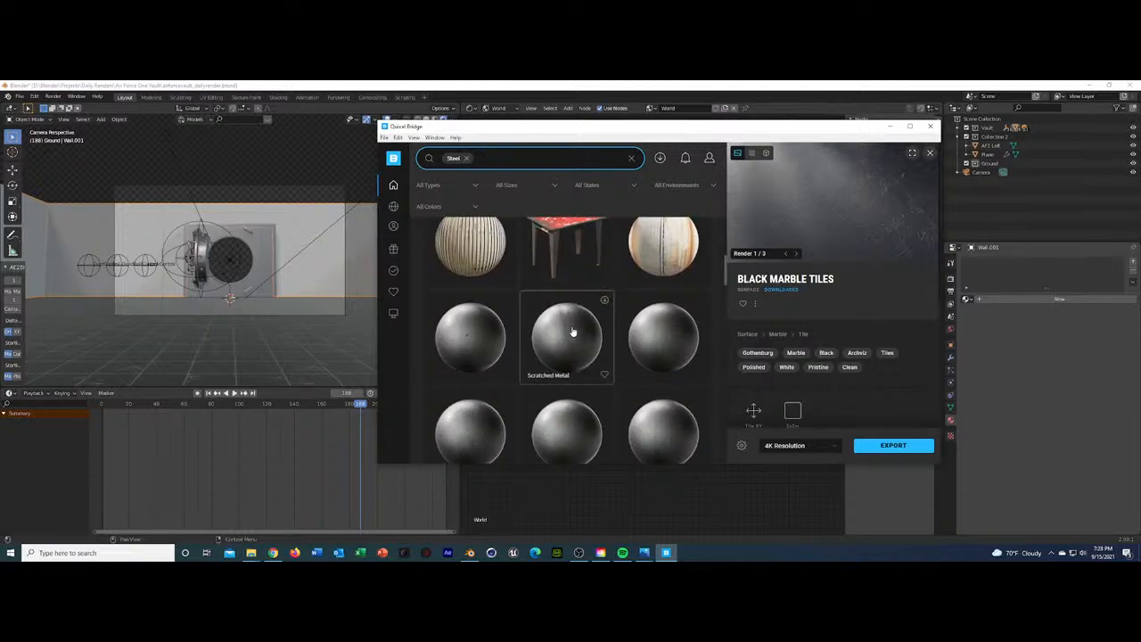
pyautogui.scroll(-3, 681, 324)
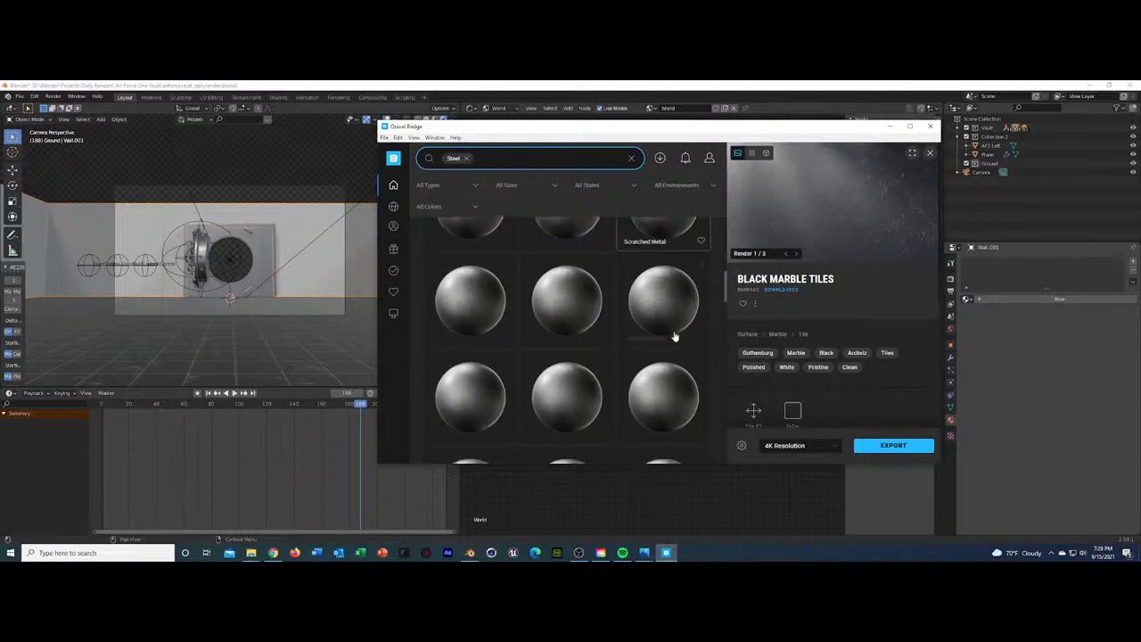
pyautogui.scroll(-4, 675, 337)
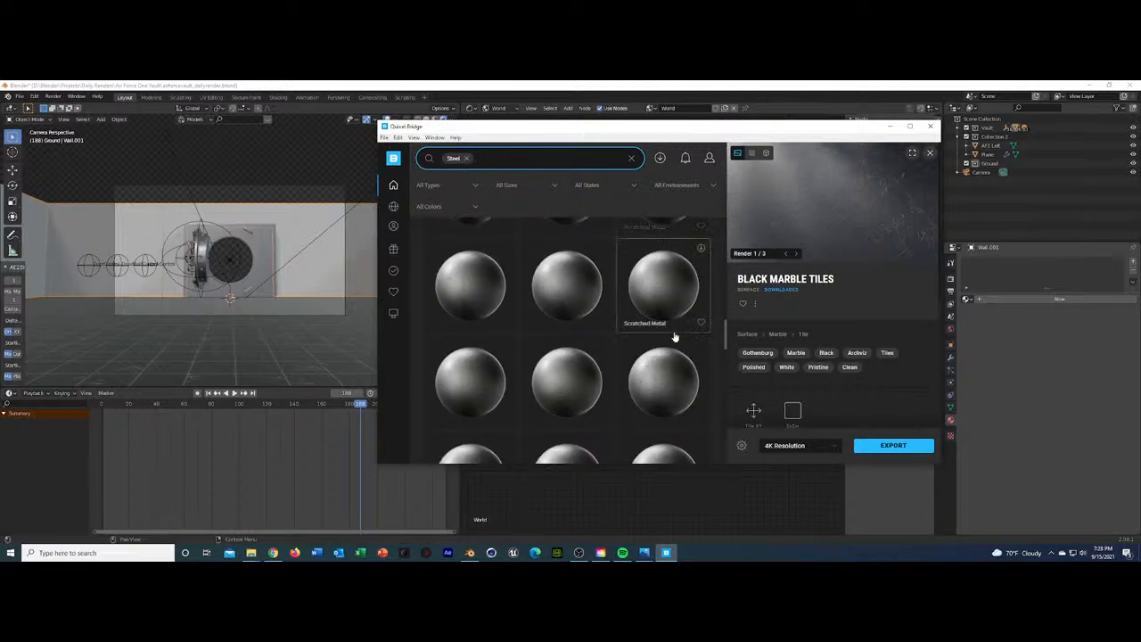
pyautogui.scroll(-5, 675, 337)
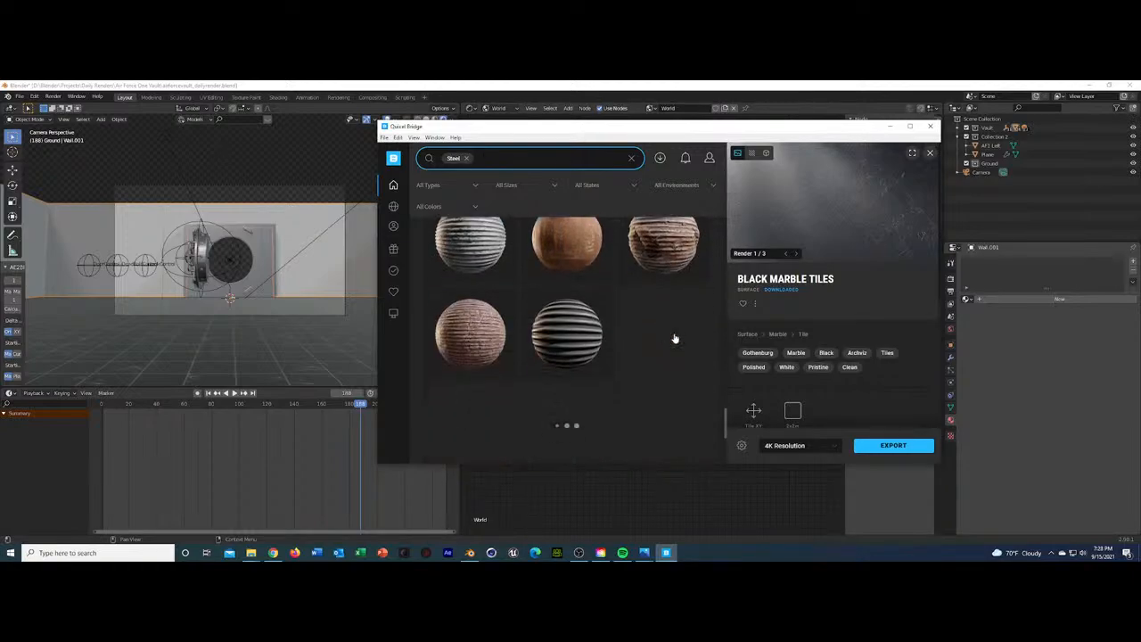
# Replace the steel search with metal and narrow the results to the Surfaces category.
pyautogui.click(466, 159)
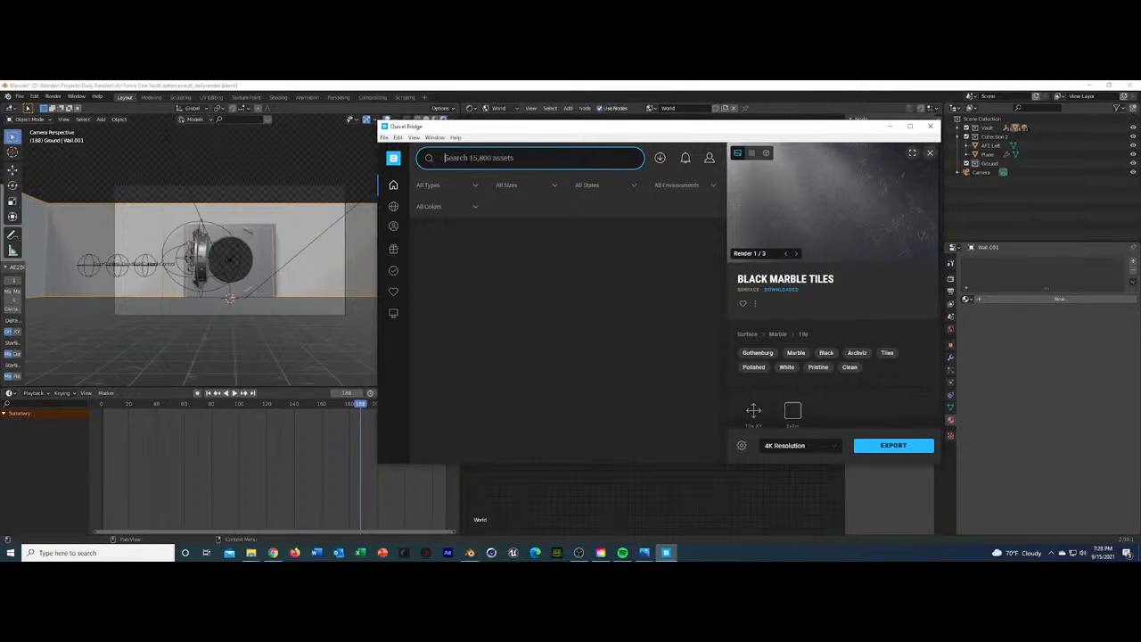
pyautogui.write('metal')
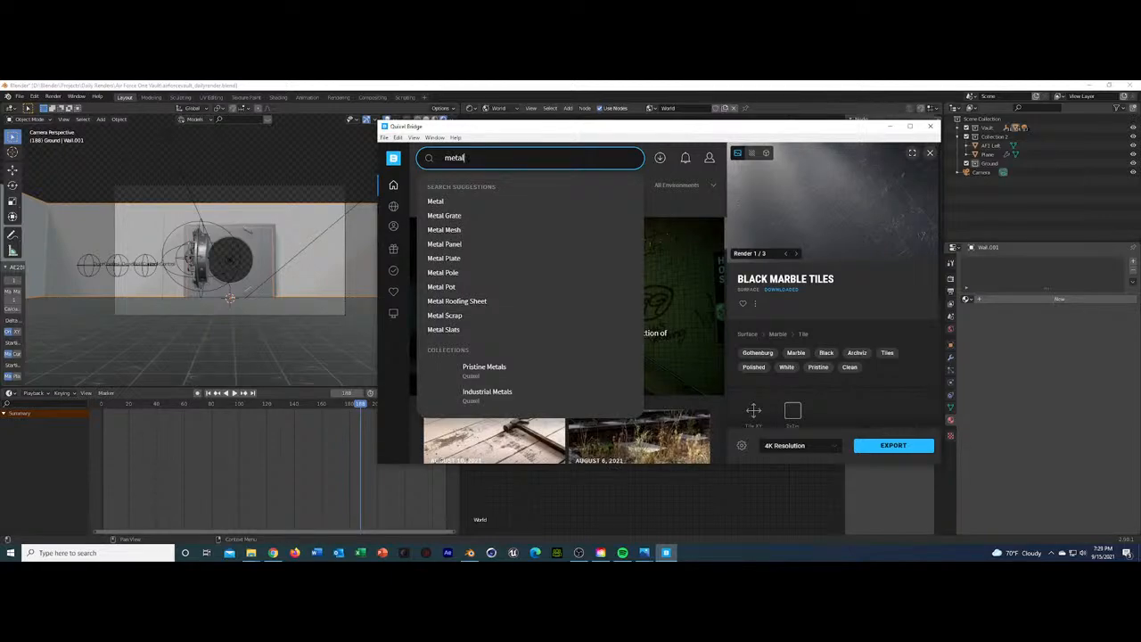
pyautogui.press('Return')
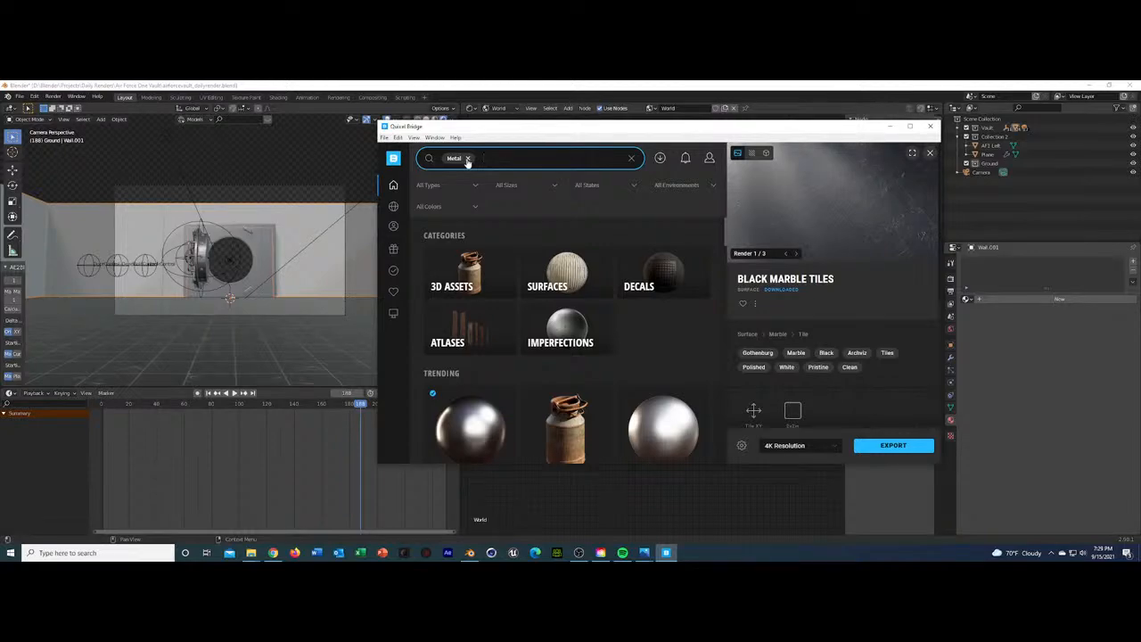
pyautogui.scroll(-5, 471, 269)
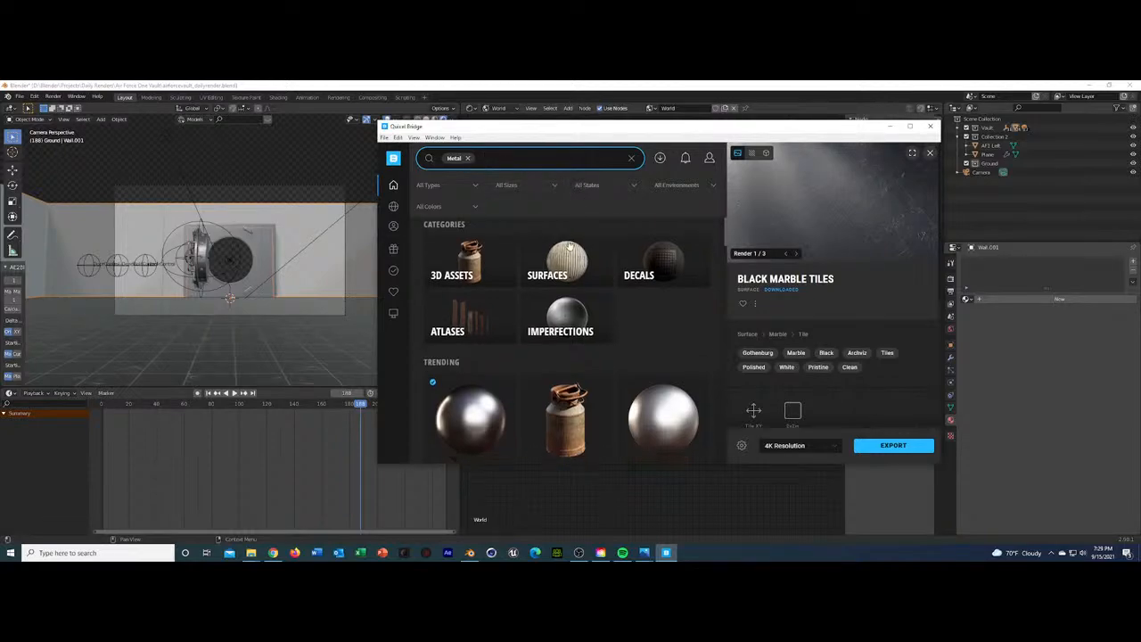
pyautogui.scroll(-5, 471, 270)
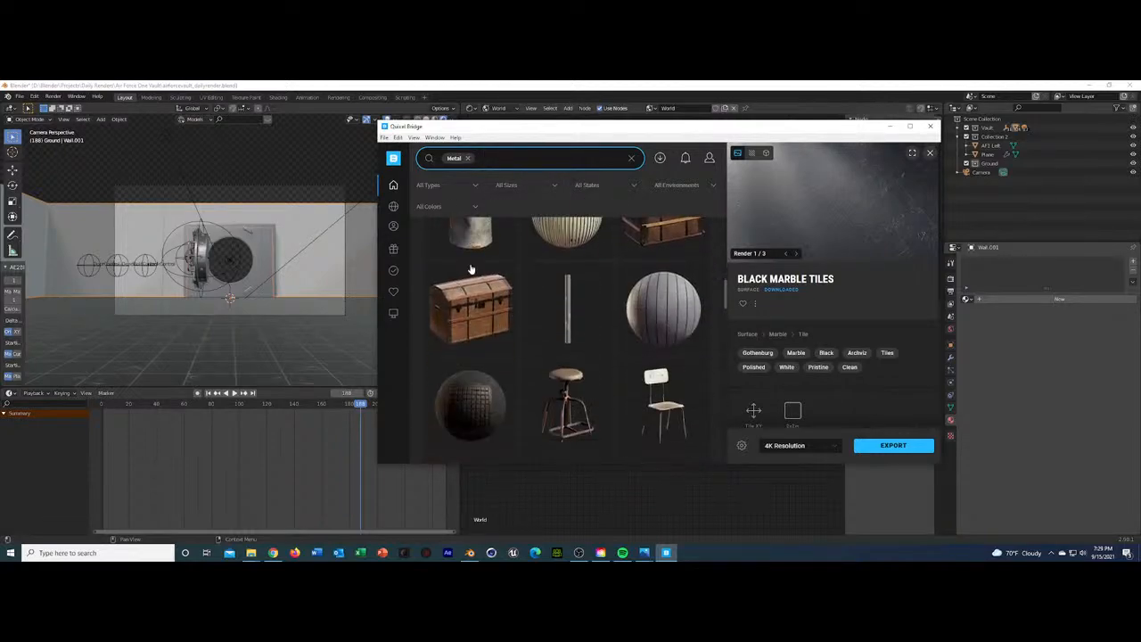
pyautogui.scroll(10, 471, 269)
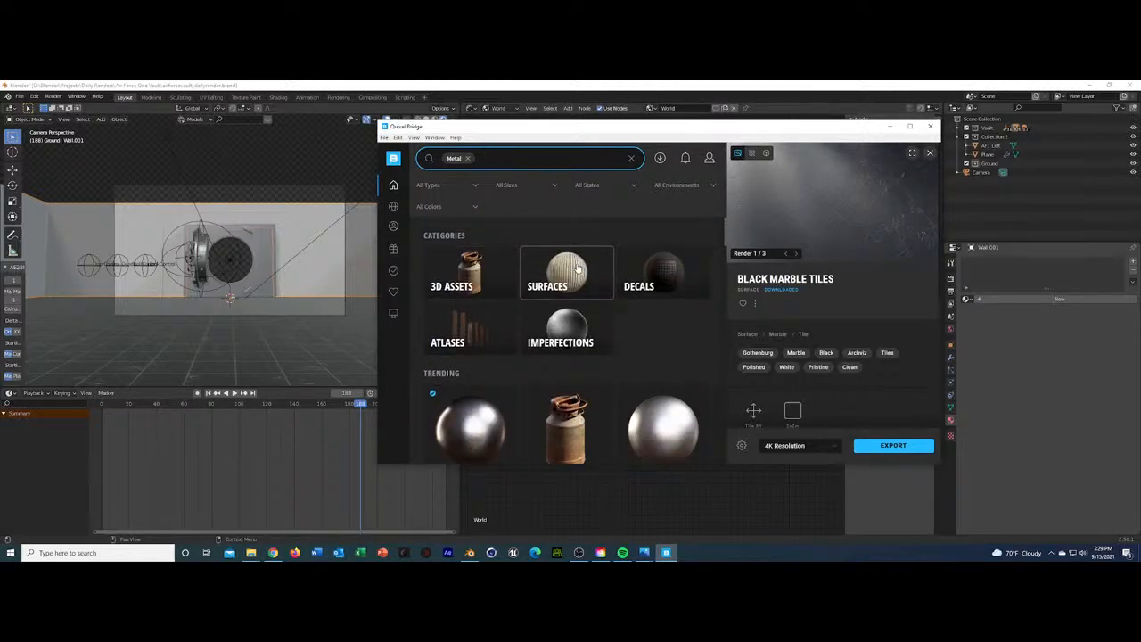
pyautogui.click(577, 267)
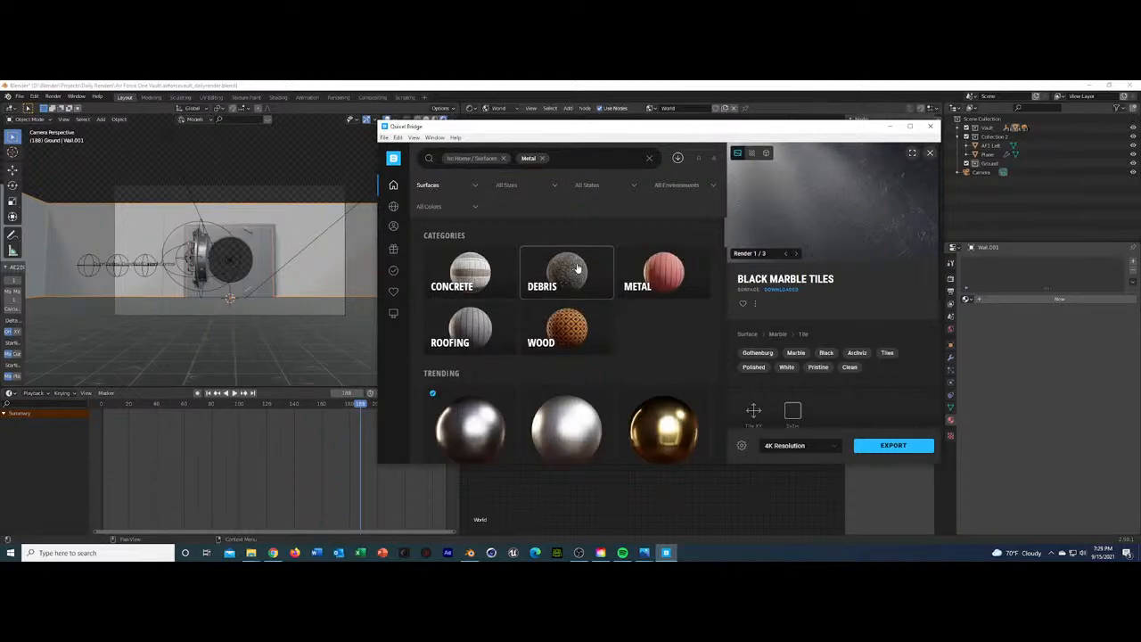
# Find the Metal Panels Facade surface among the metal surfaces and download it at 4K resolution.
pyautogui.scroll(-10, 576, 267)
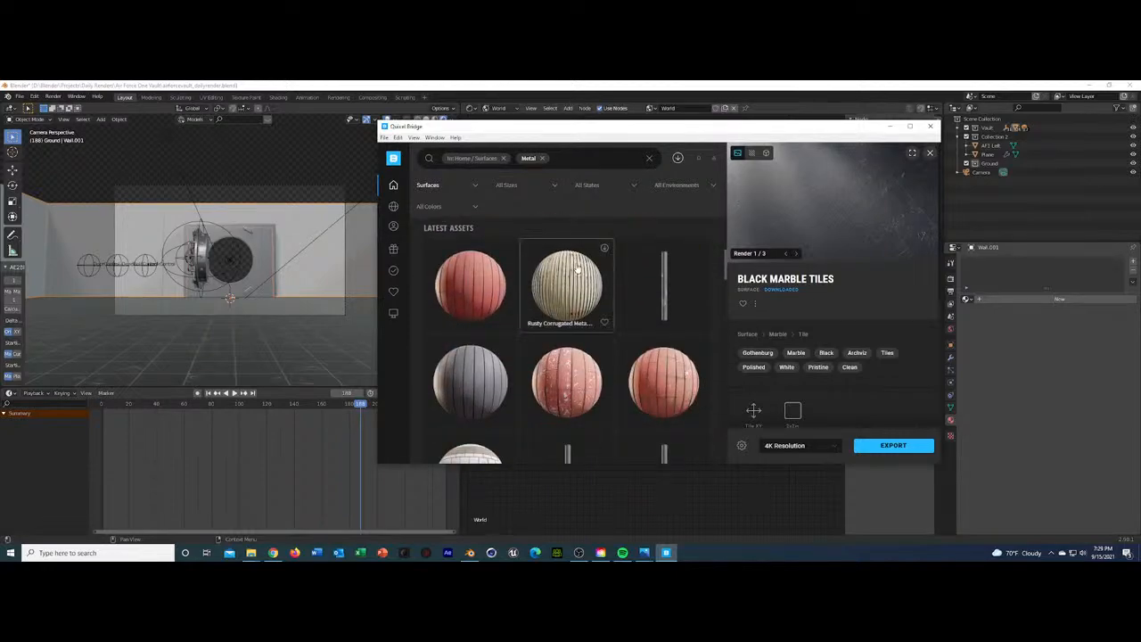
pyautogui.scroll(-5, 576, 267)
pyautogui.scroll(-5, 576, 268)
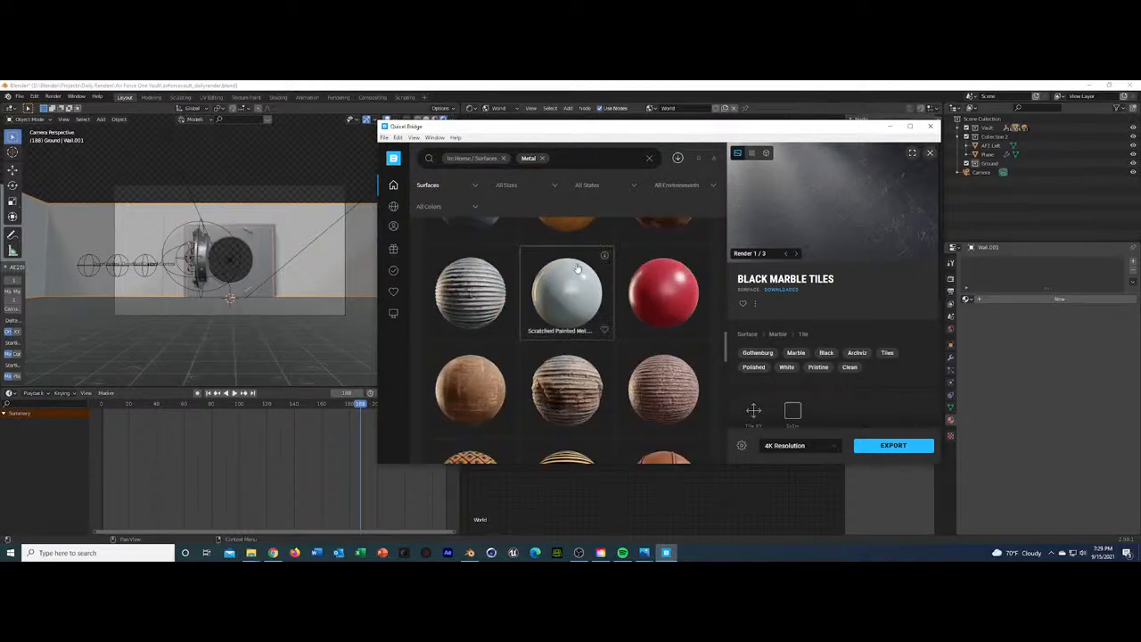
pyautogui.scroll(-10, 578, 267)
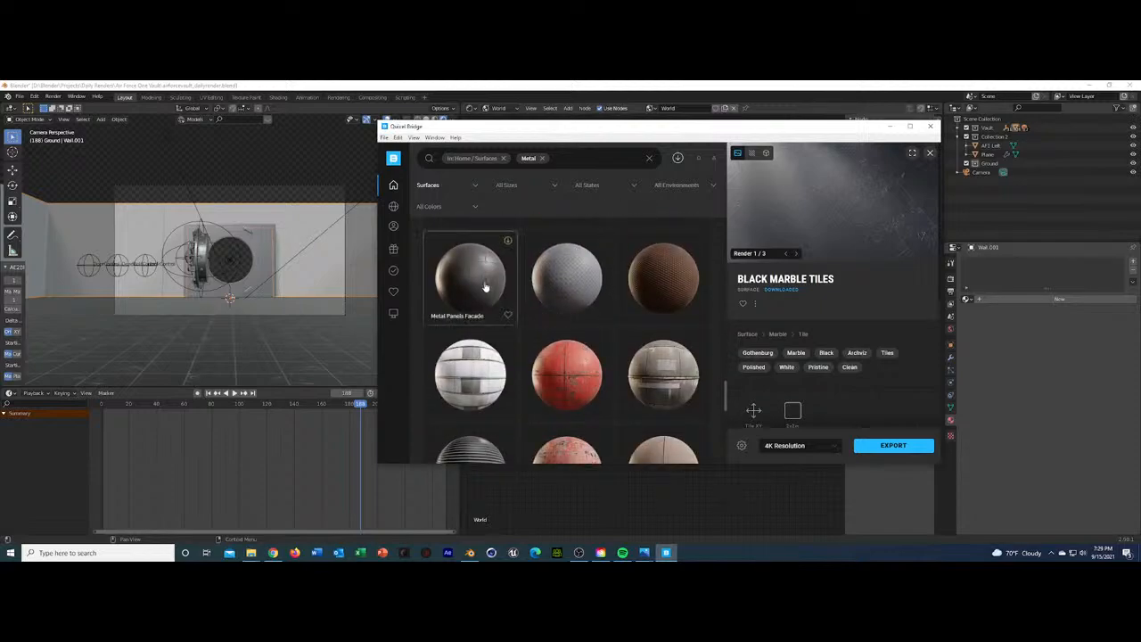
pyautogui.click(479, 281)
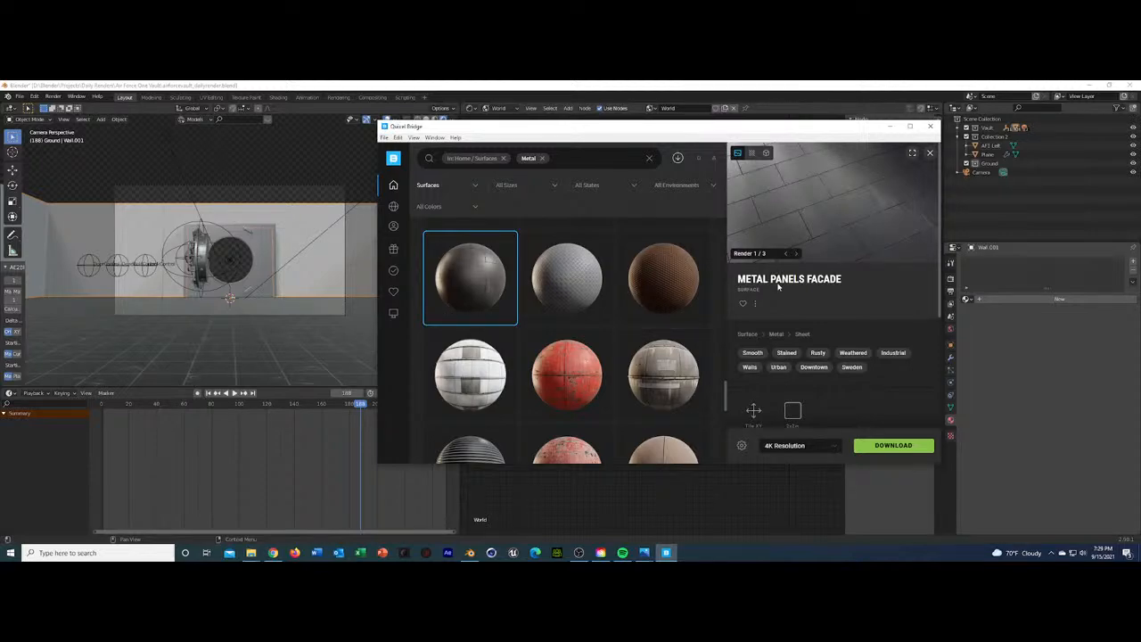
pyautogui.scroll(-2, 785, 312)
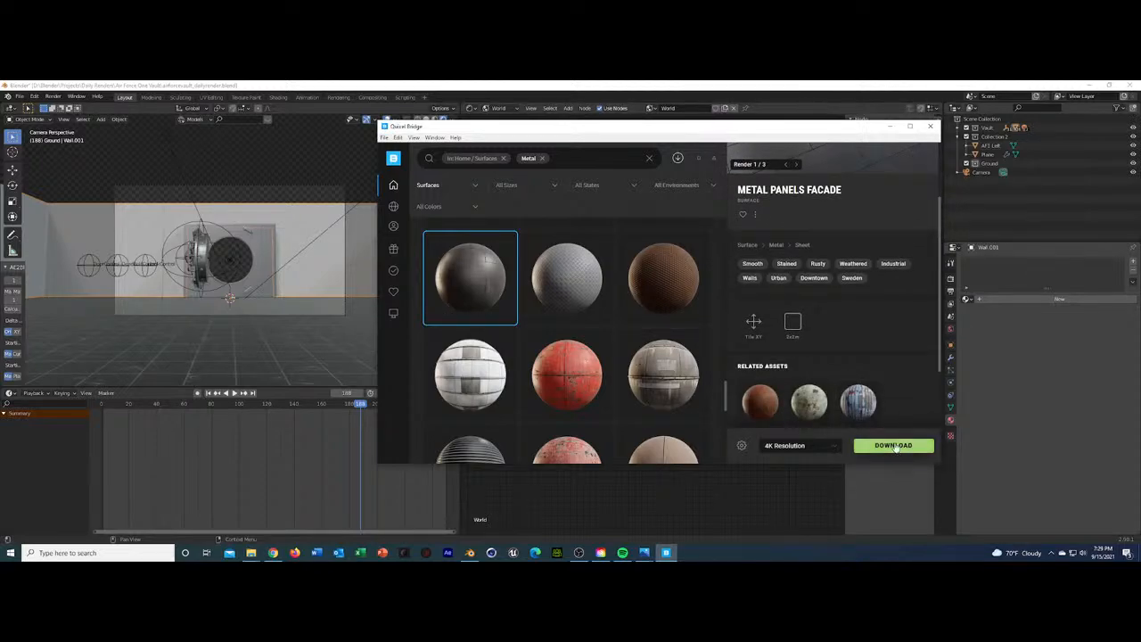
pyautogui.click(895, 448)
# Browse the other metal surfaces in the Quixel library for further wall material candidates.
pyautogui.scroll(-2, 590, 306)
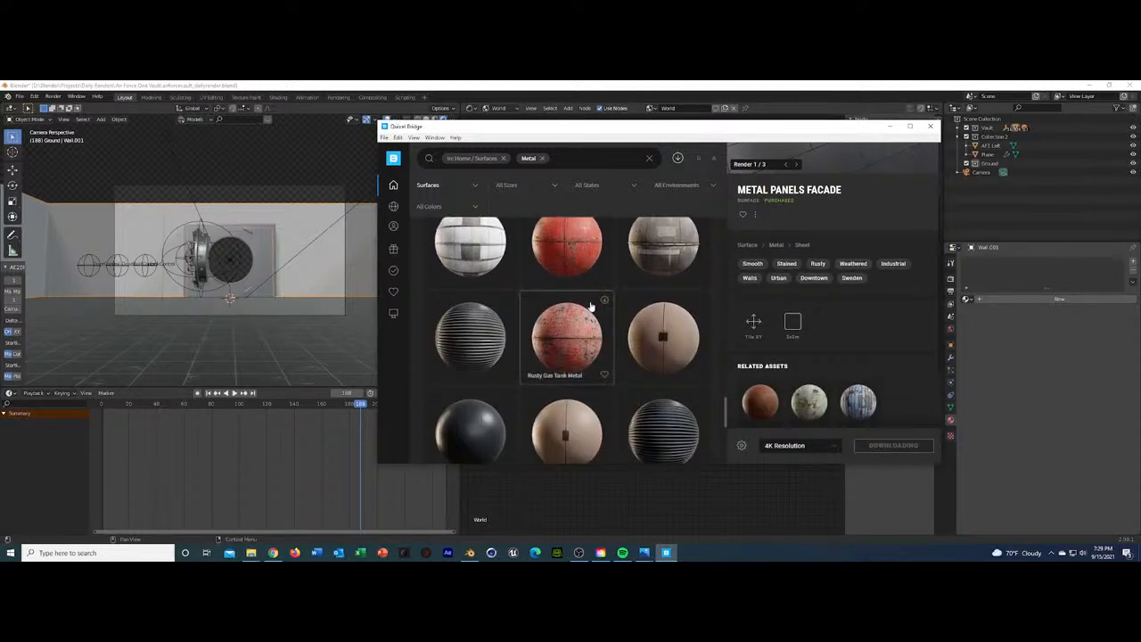
pyautogui.scroll(-2, 590, 306)
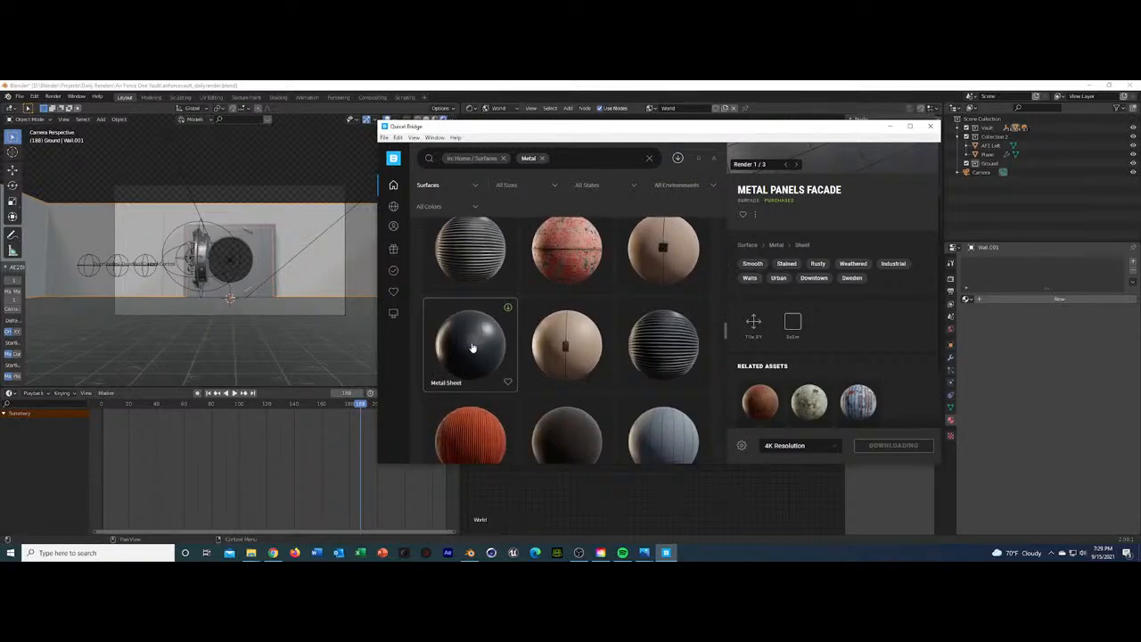
pyautogui.scroll(-2, 472, 347)
pyautogui.scroll(-2, 481, 353)
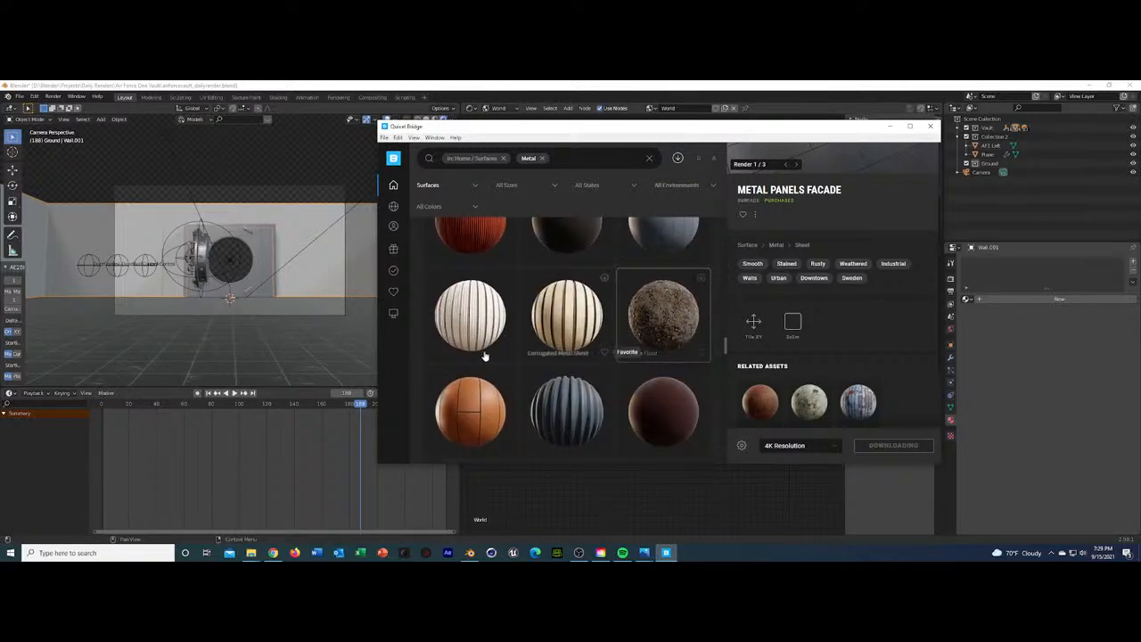
pyautogui.scroll(-4, 523, 388)
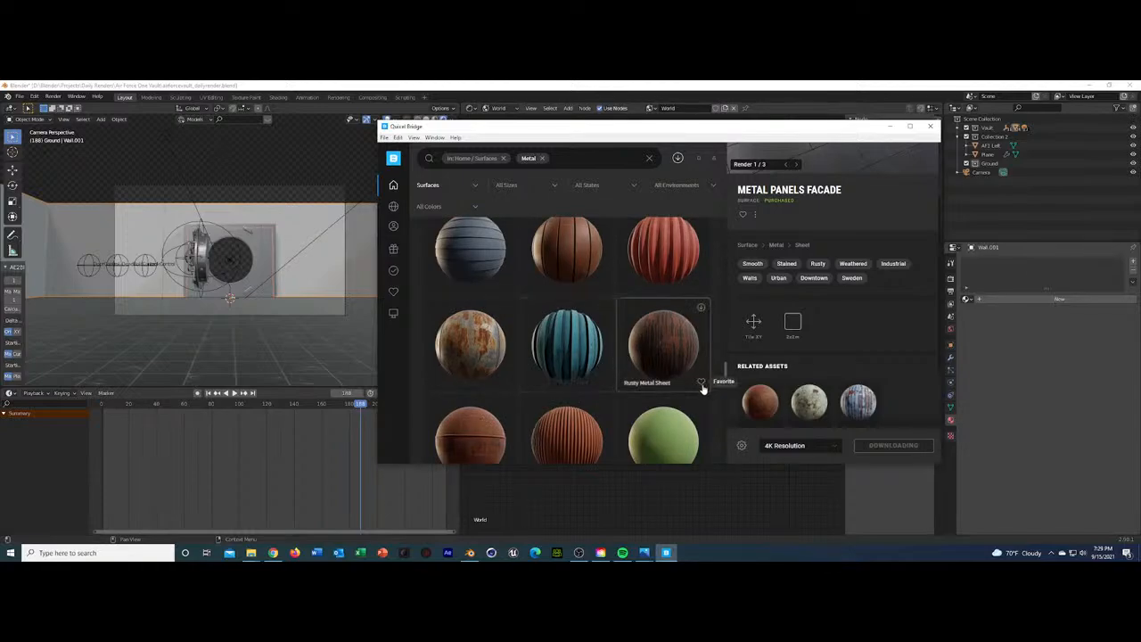
pyautogui.scroll(-8, 701, 389)
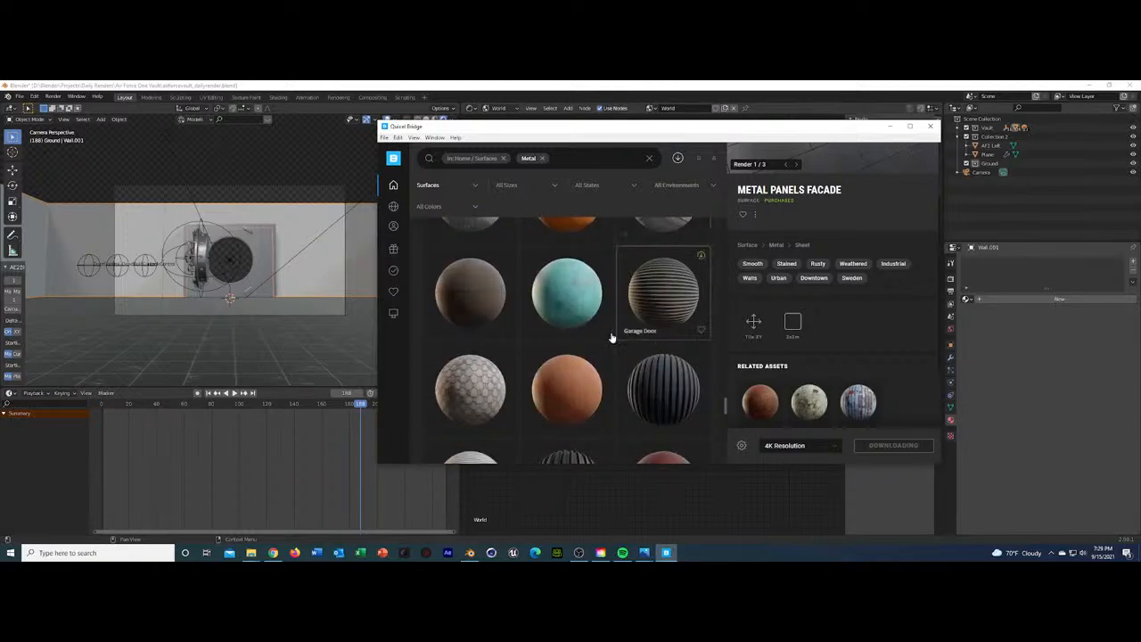
pyautogui.scroll(-4, 612, 338)
pyautogui.scroll(-10, 611, 338)
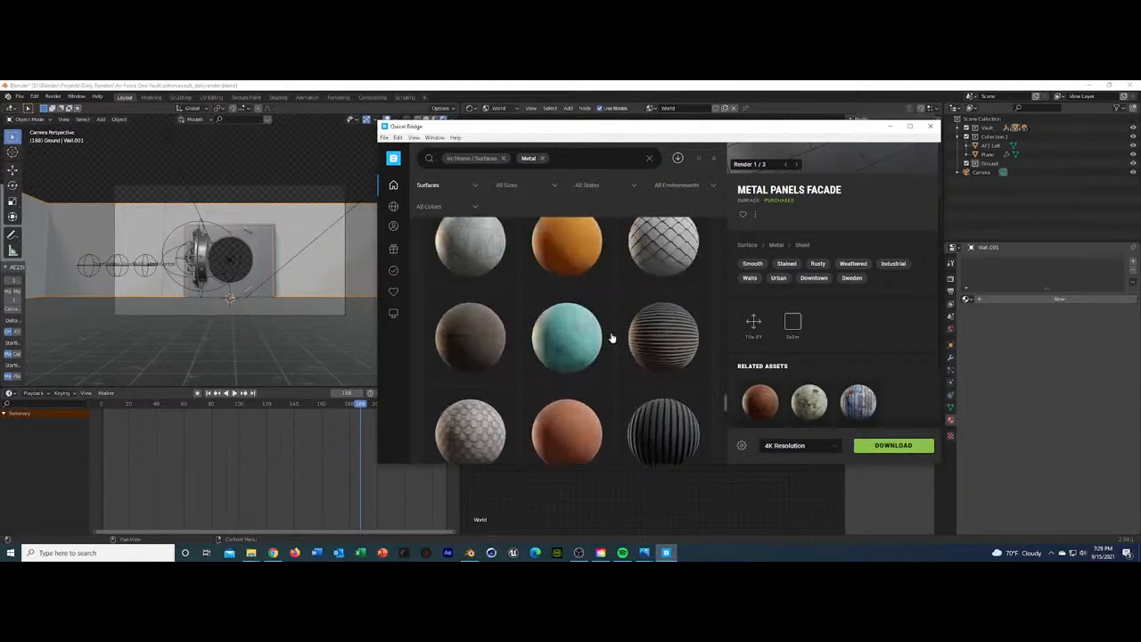
# Export the downloaded Metal Panels Facade surface to Blender and return to the Blender scene.
pyautogui.scroll(3, 612, 338)
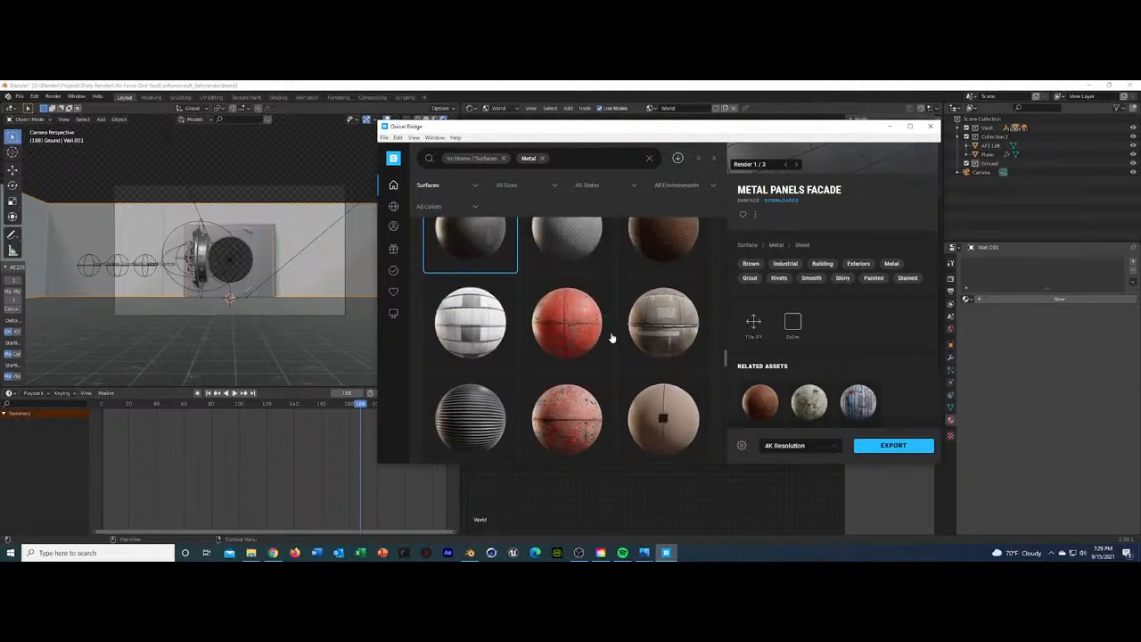
pyautogui.click(892, 446)
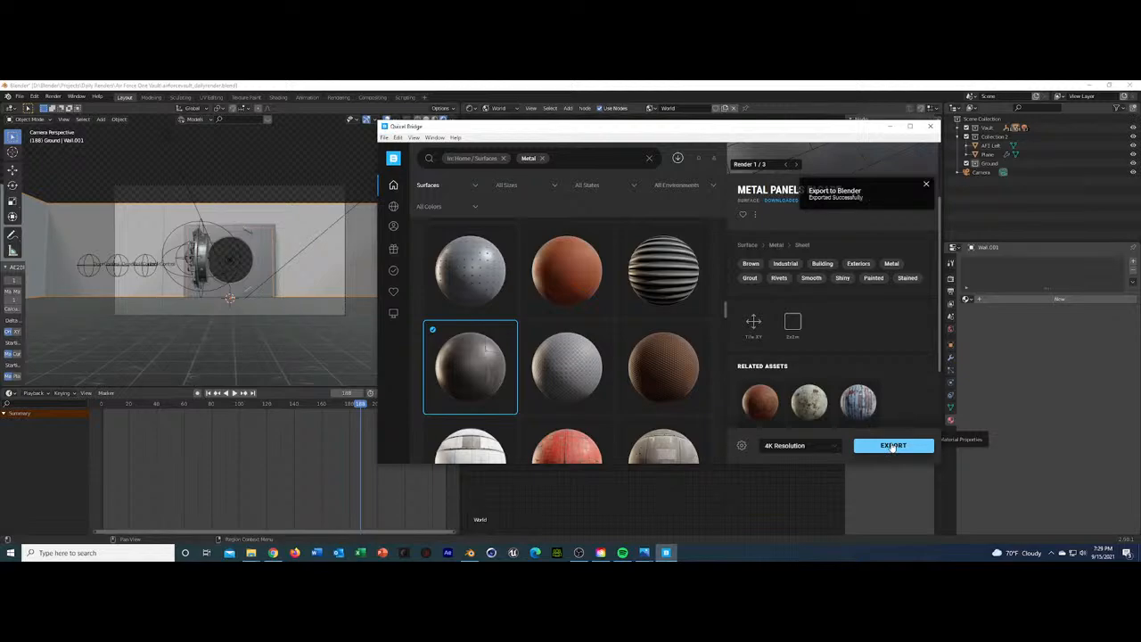
pyautogui.moveTo(725, 309); pyautogui.dragTo(704, 458)
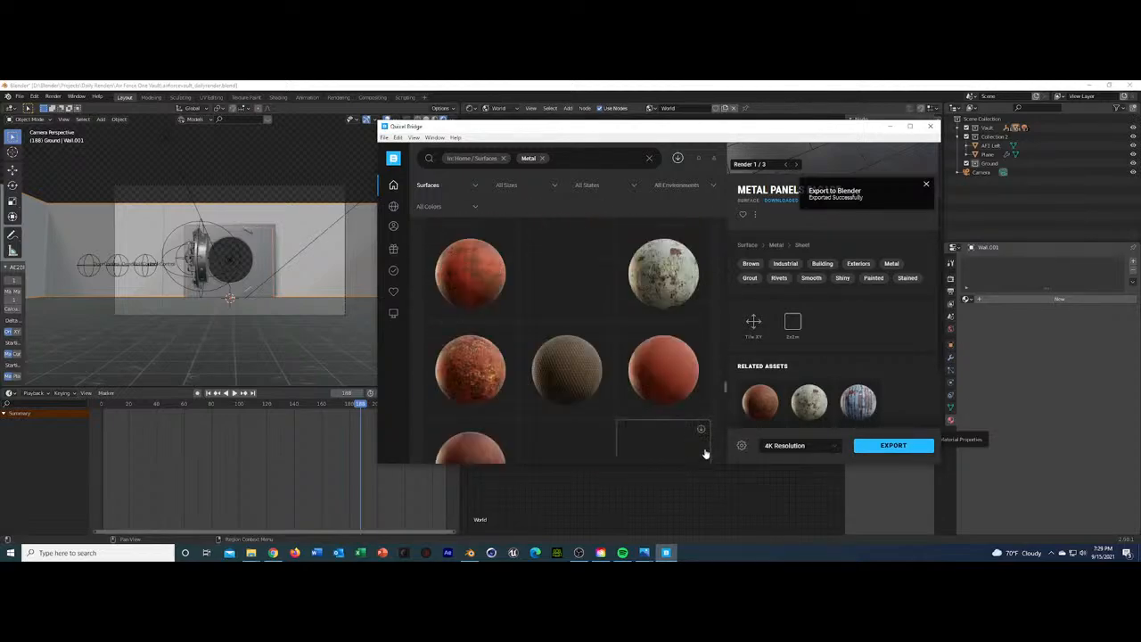
pyautogui.click(889, 126)
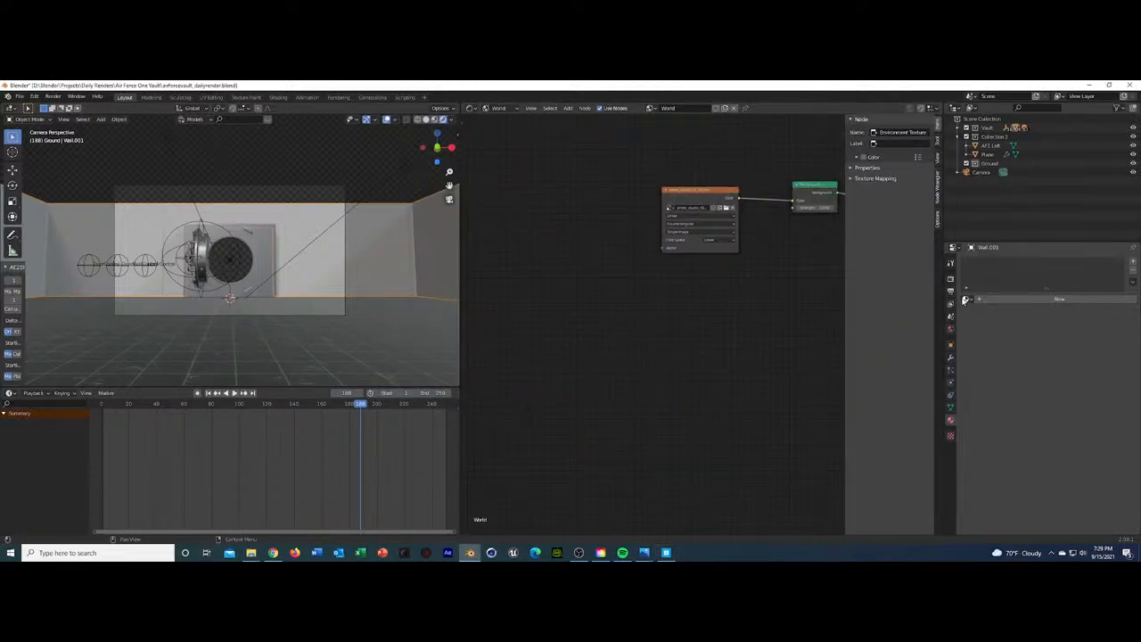
# Show object materials in the Shader Editor and assign the imported Metal_Panels material to the vault room's wall.
pyautogui.click(499, 108)
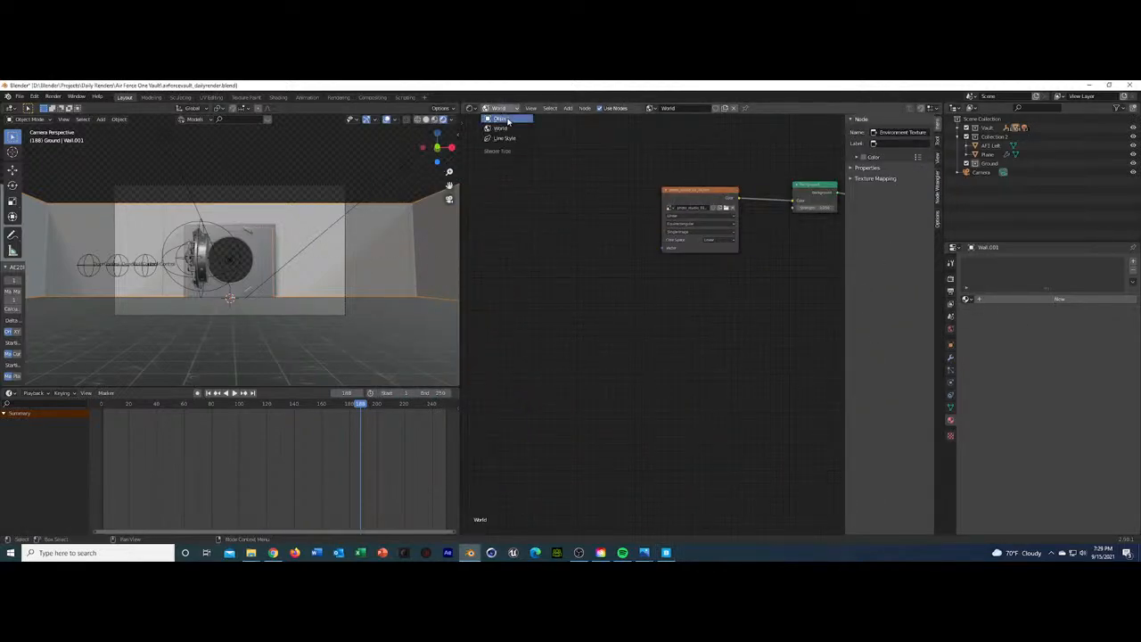
pyautogui.click(504, 119)
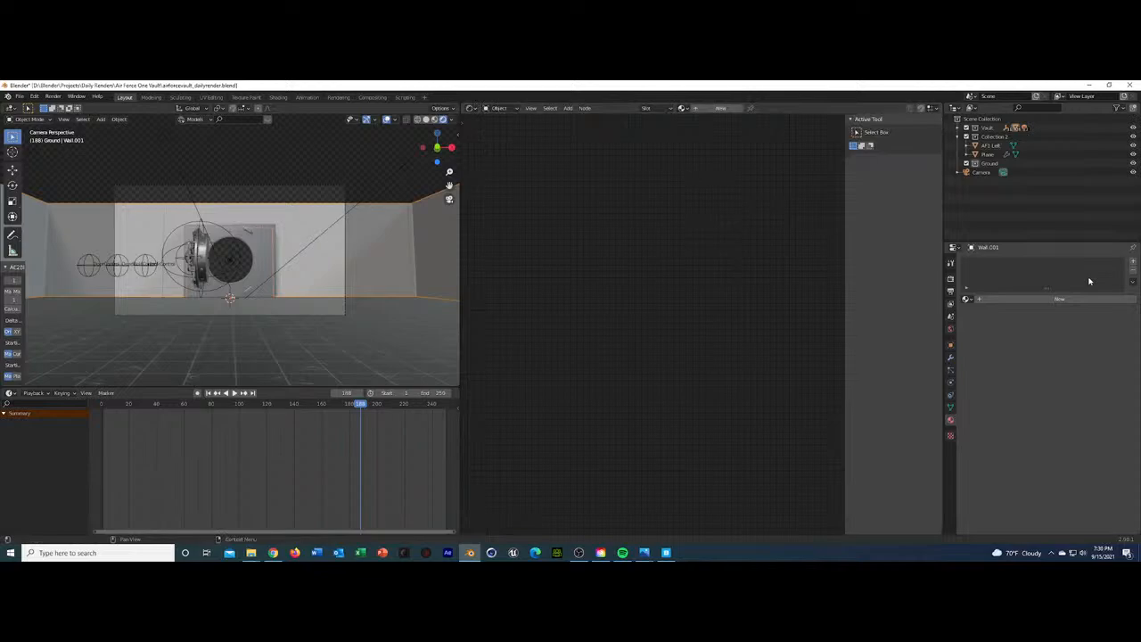
pyautogui.click(984, 300)
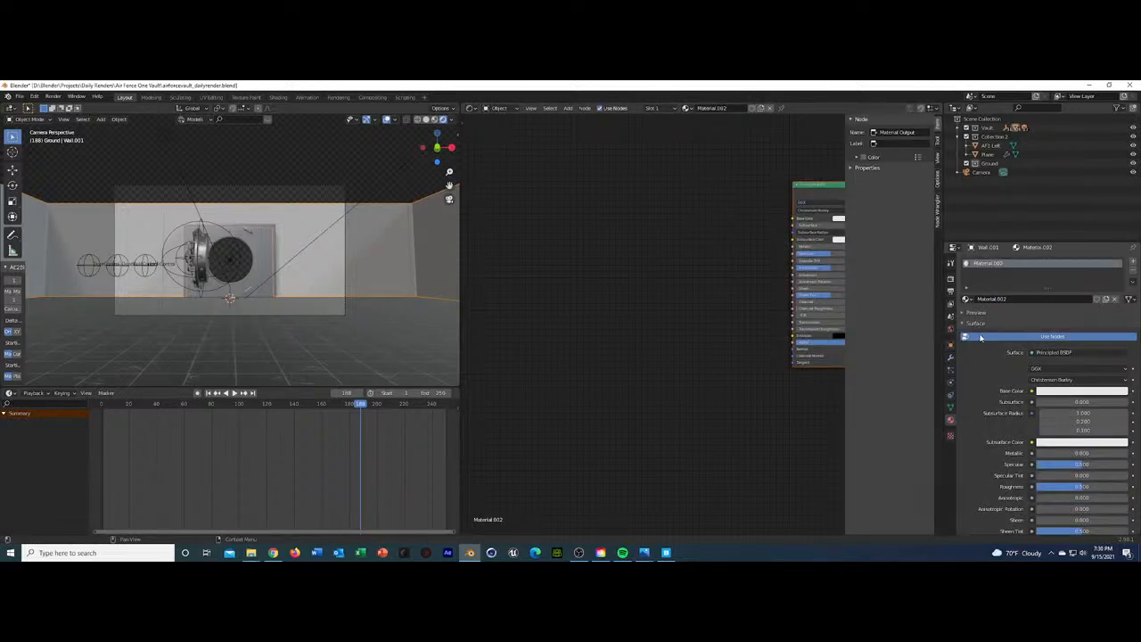
pyautogui.click(967, 300)
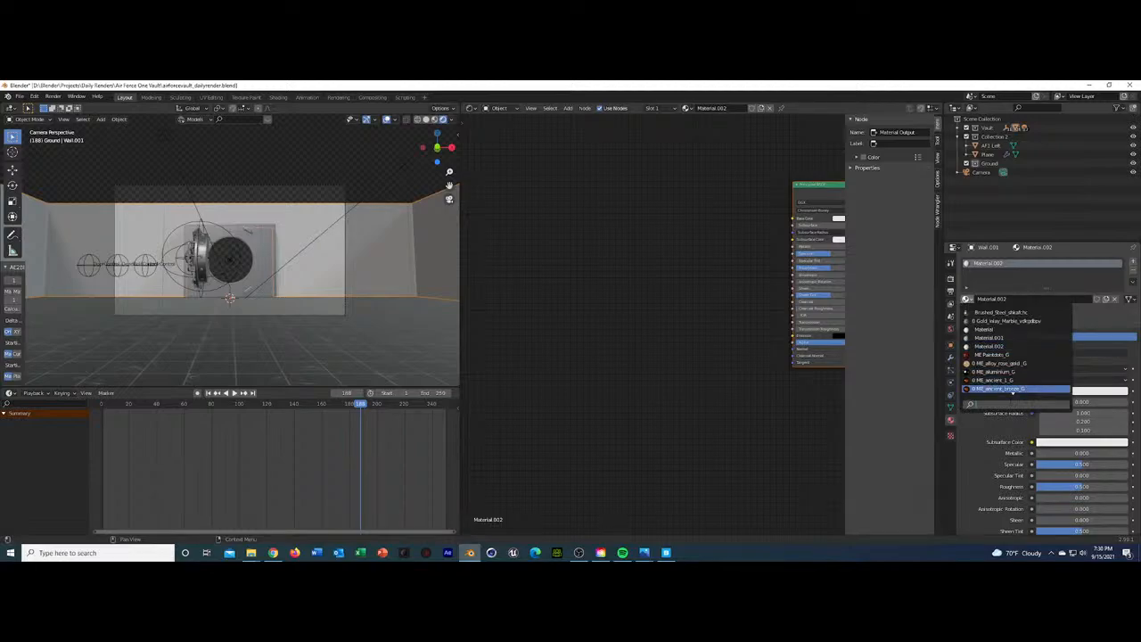
pyautogui.scroll(-15, 1013, 393)
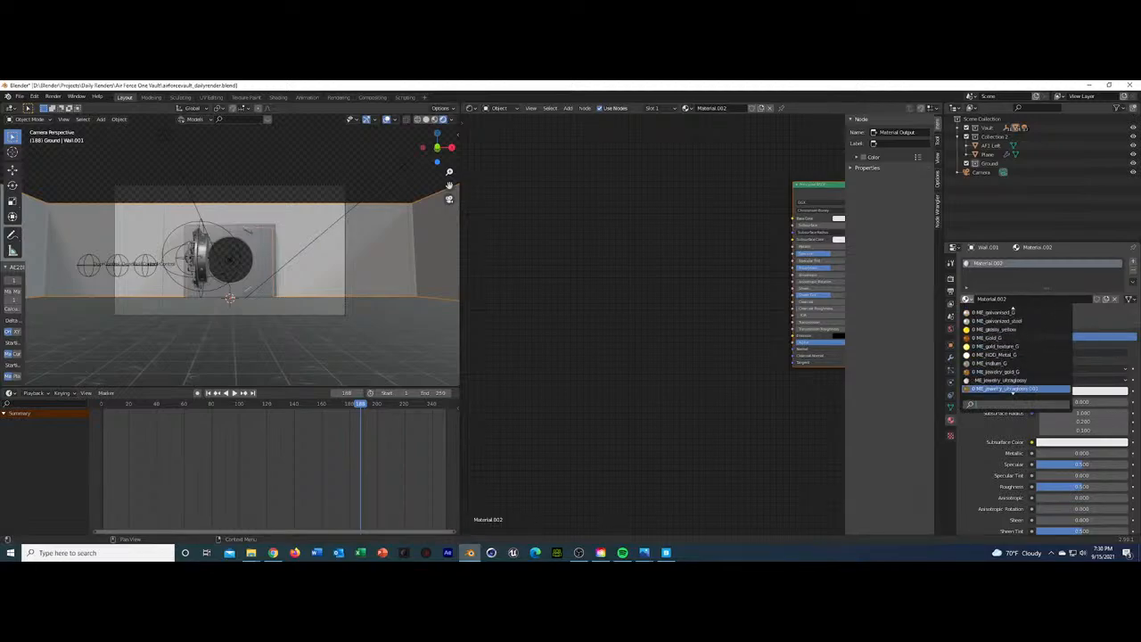
pyautogui.scroll(-10, 1013, 389)
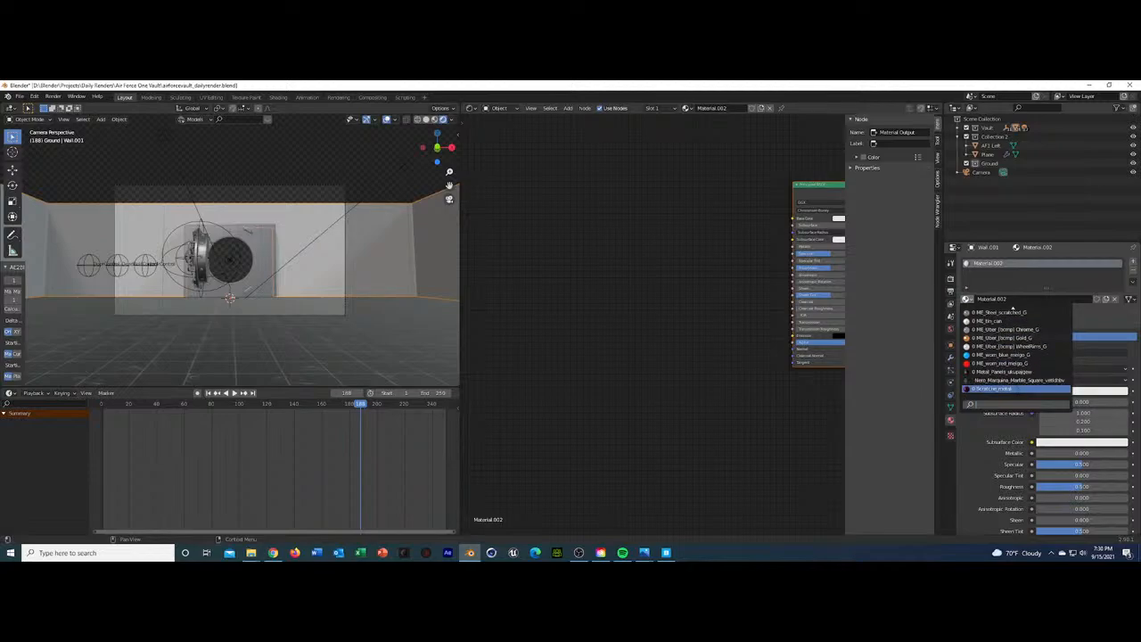
pyautogui.click(1016, 373)
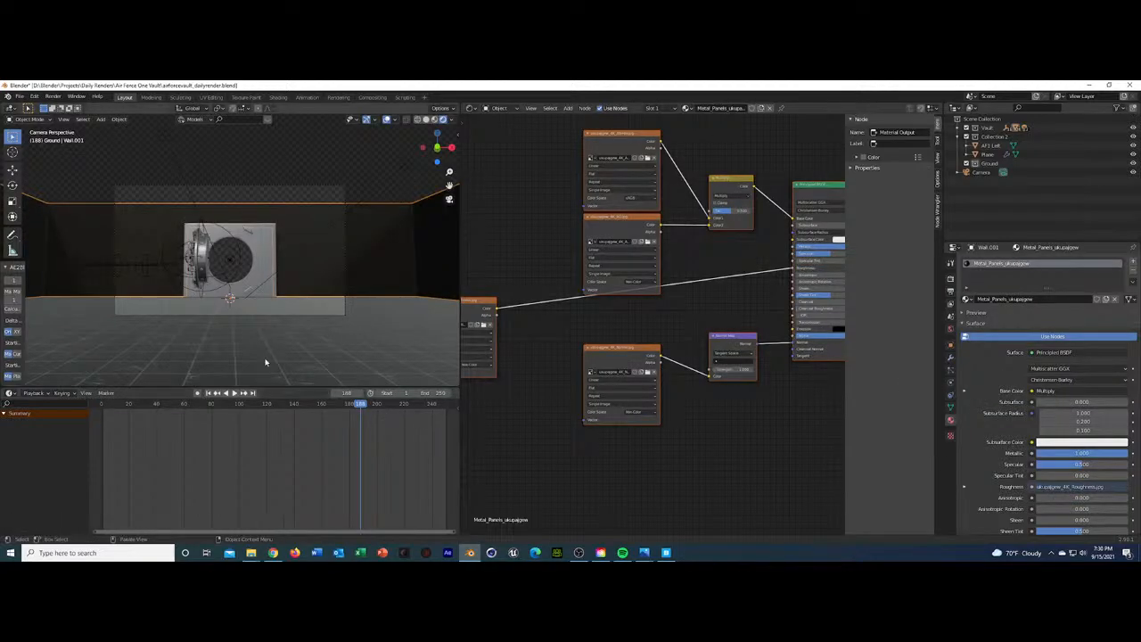
pyautogui.scroll(4, 360, 314)
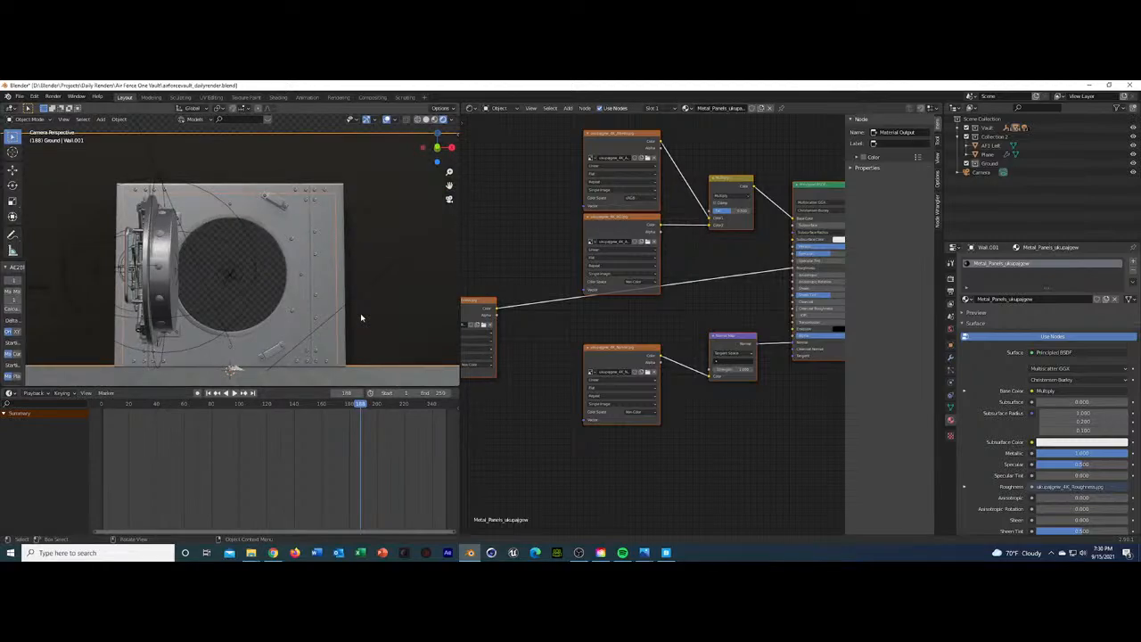
pyautogui.scroll(-4, 360, 313)
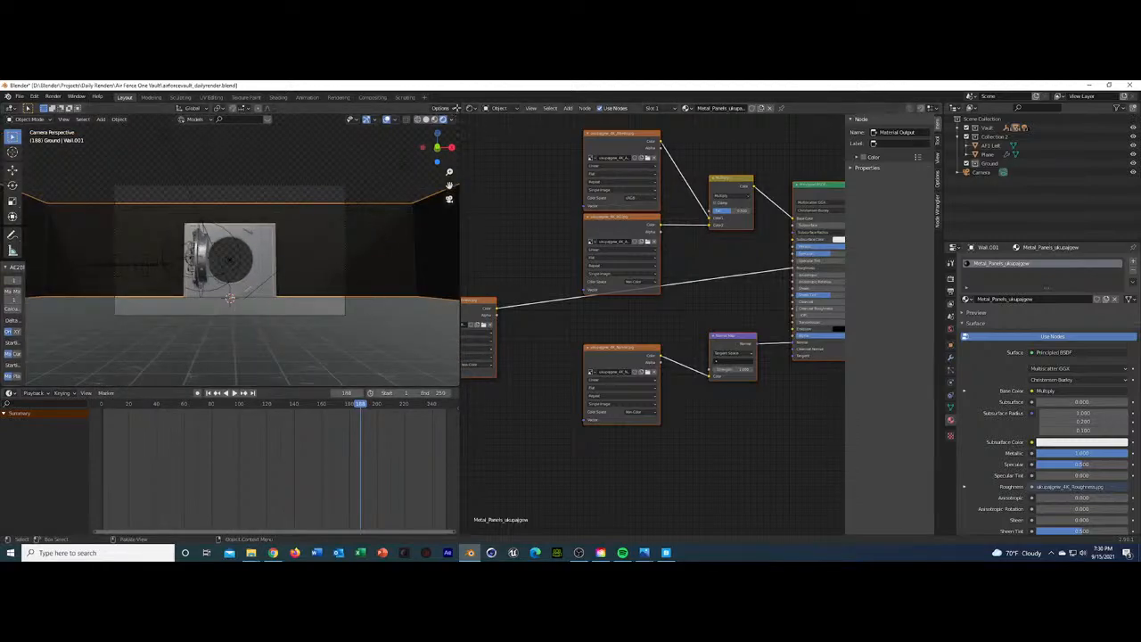
pyautogui.click(471, 108)
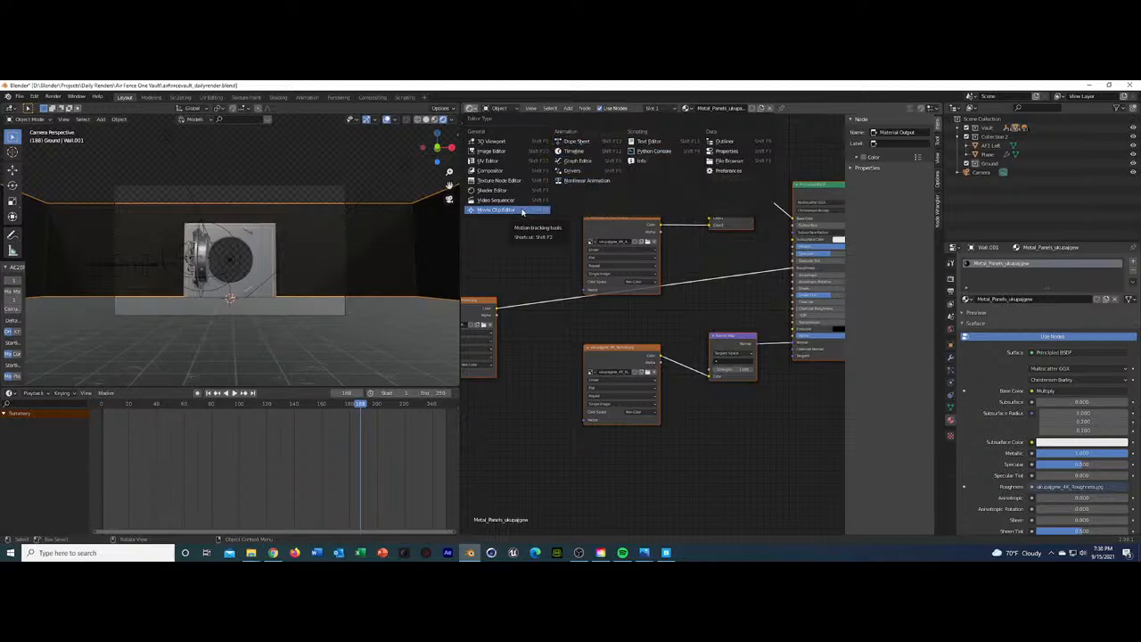
pyautogui.click(951, 435)
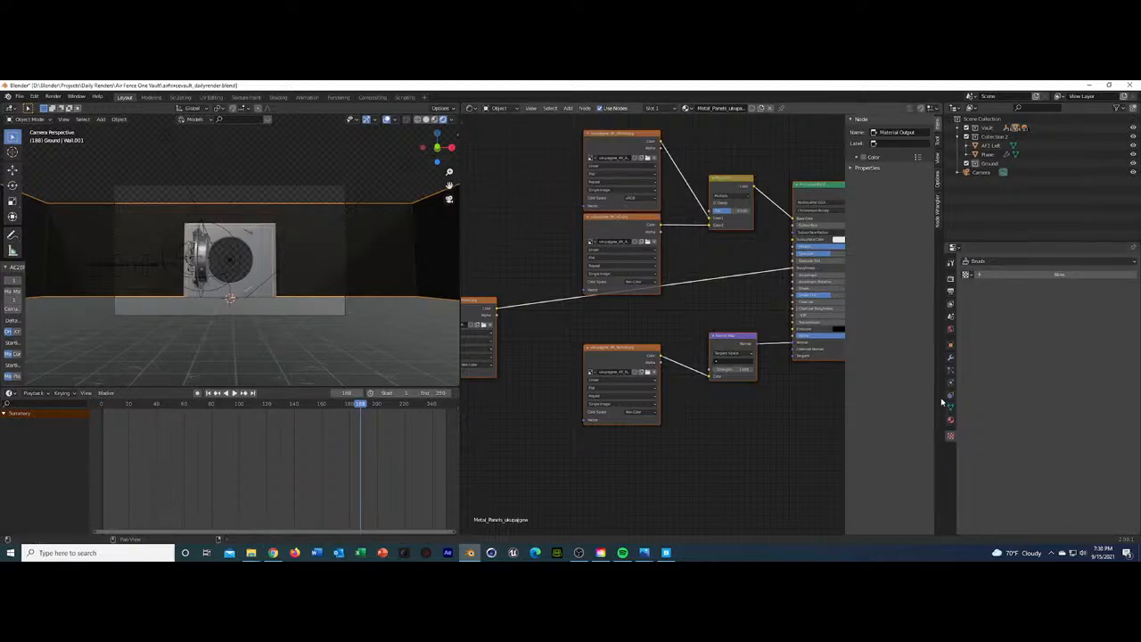
pyautogui.click(951, 422)
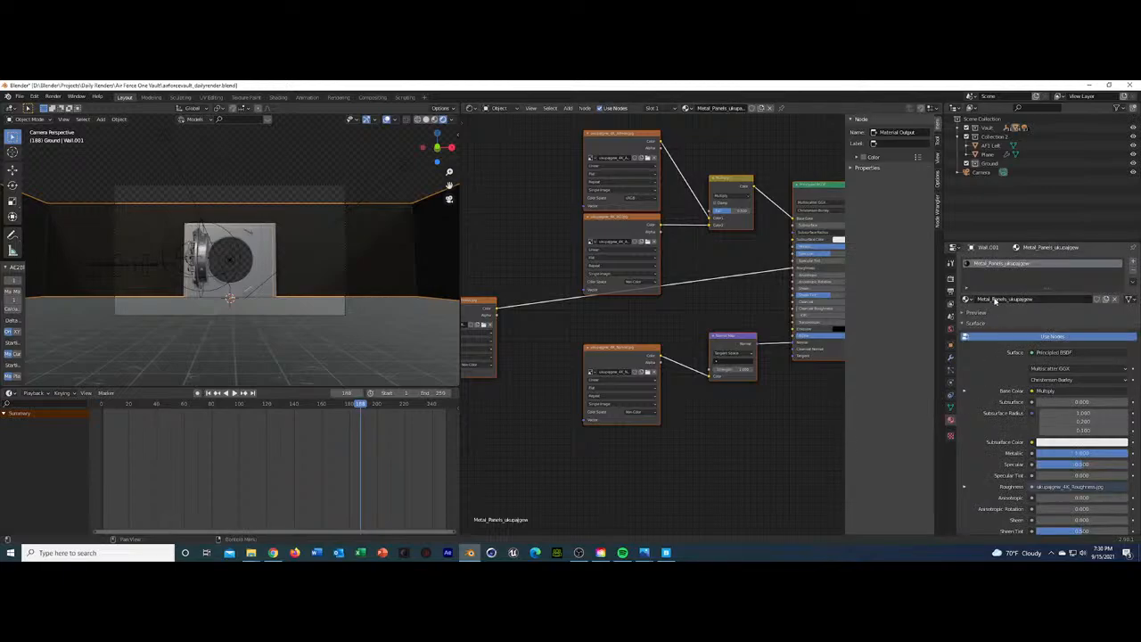
pyautogui.rightClick(317, 241)
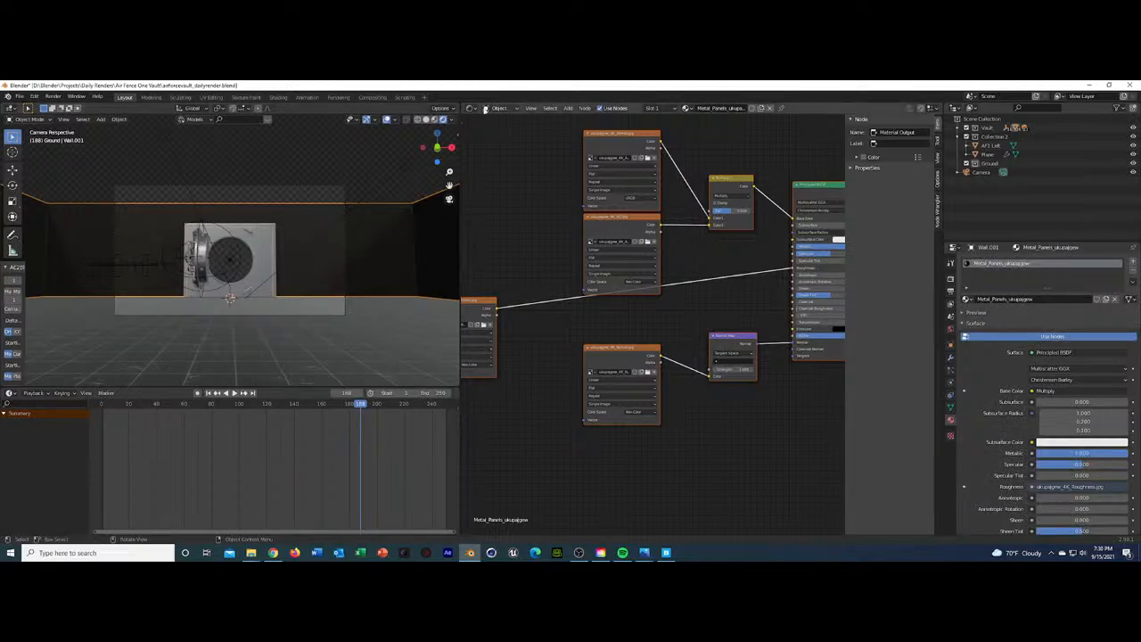
pyautogui.click(472, 108)
pyautogui.click(489, 154)
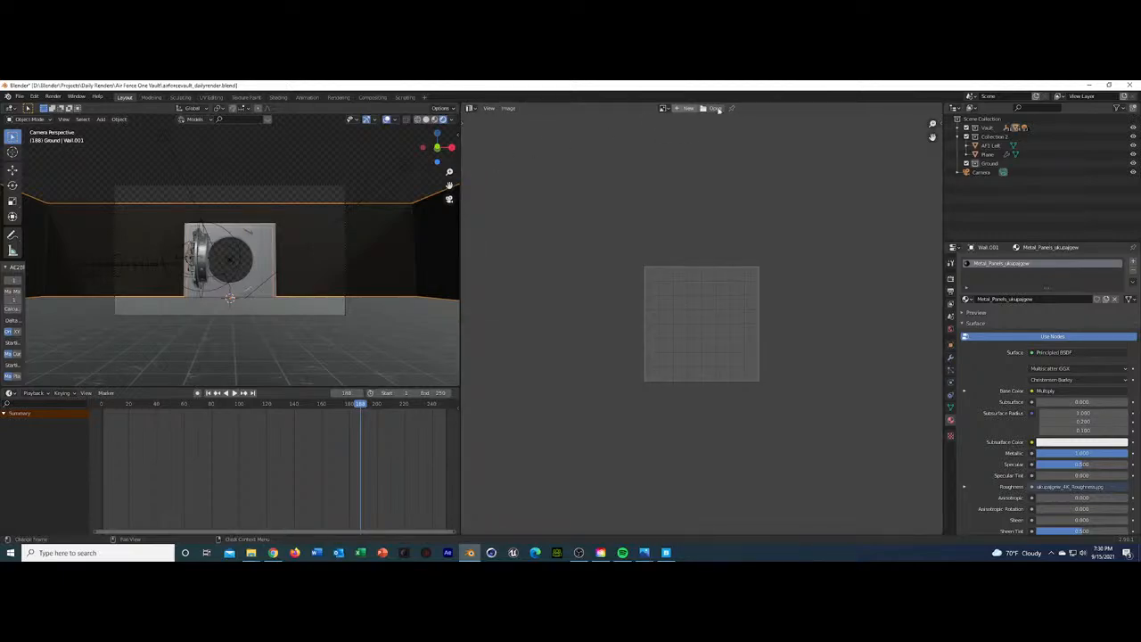
pyautogui.click(690, 108)
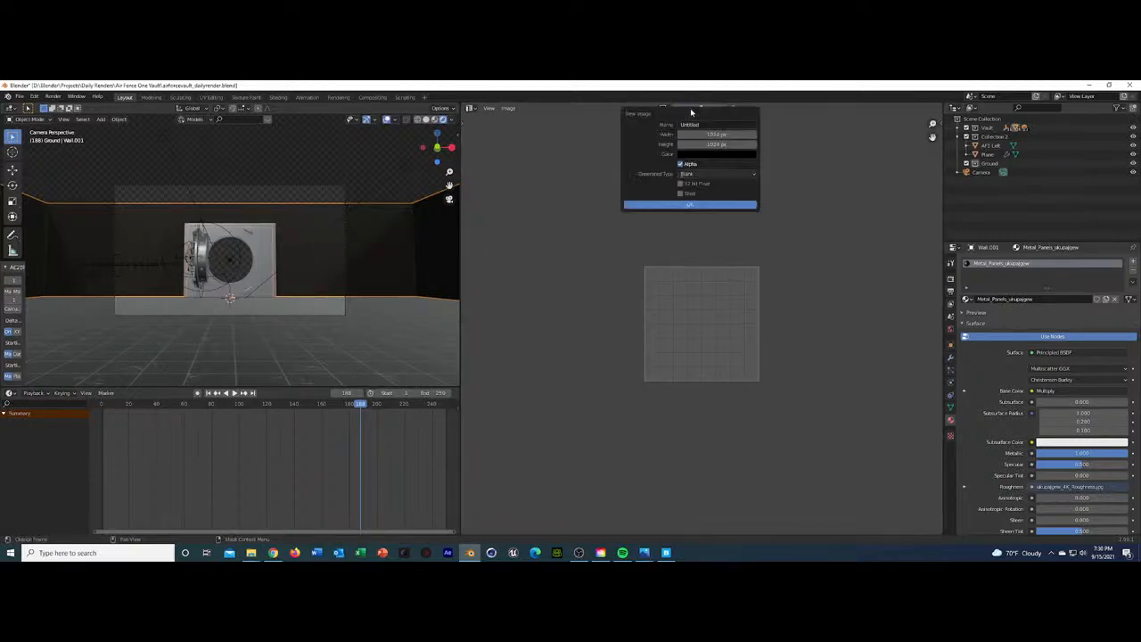
pyautogui.click(717, 204)
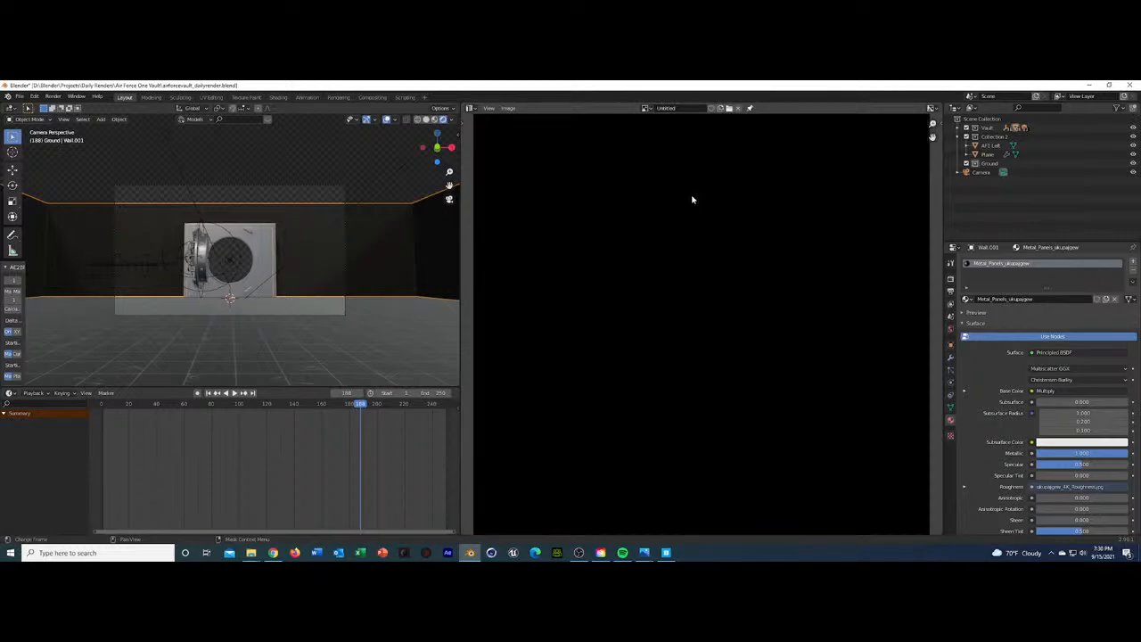
pyautogui.scroll(-6, 693, 198)
pyautogui.hotkey('ctrl', 'z')
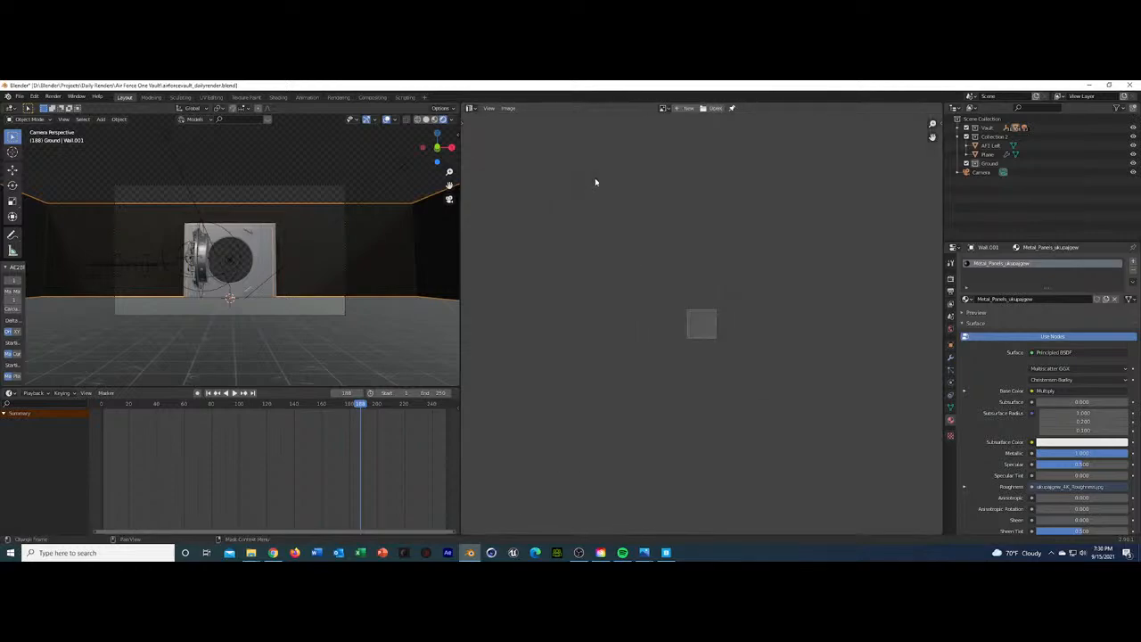
# Turn the empty Image Editor area into a second 3D Viewport showing the vault room.
pyautogui.click(469, 107)
pyautogui.click(491, 141)
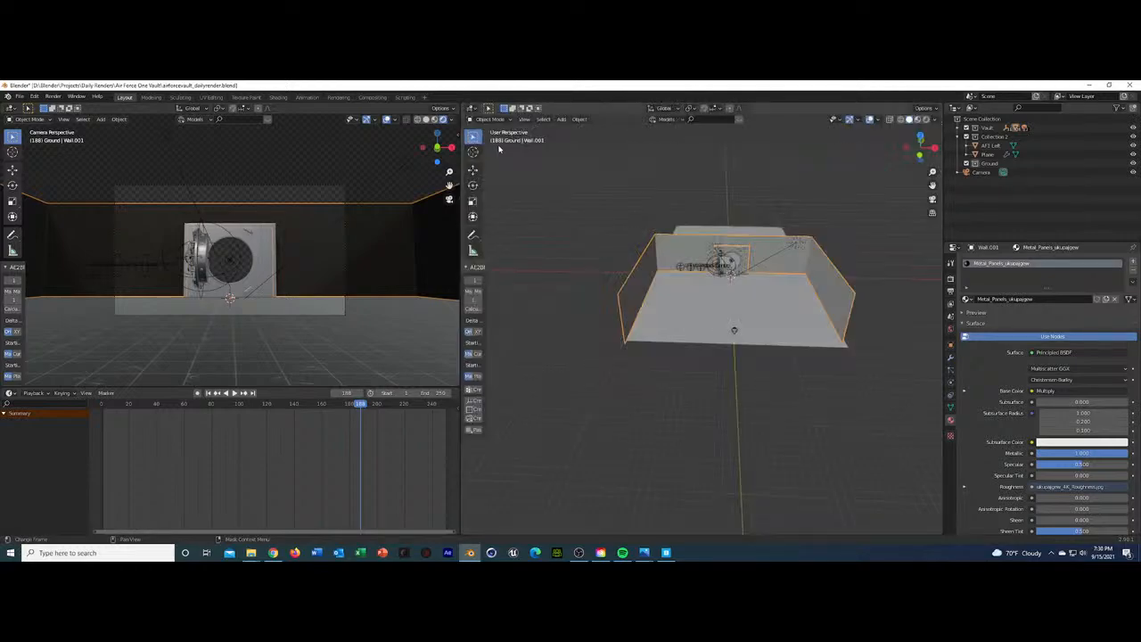
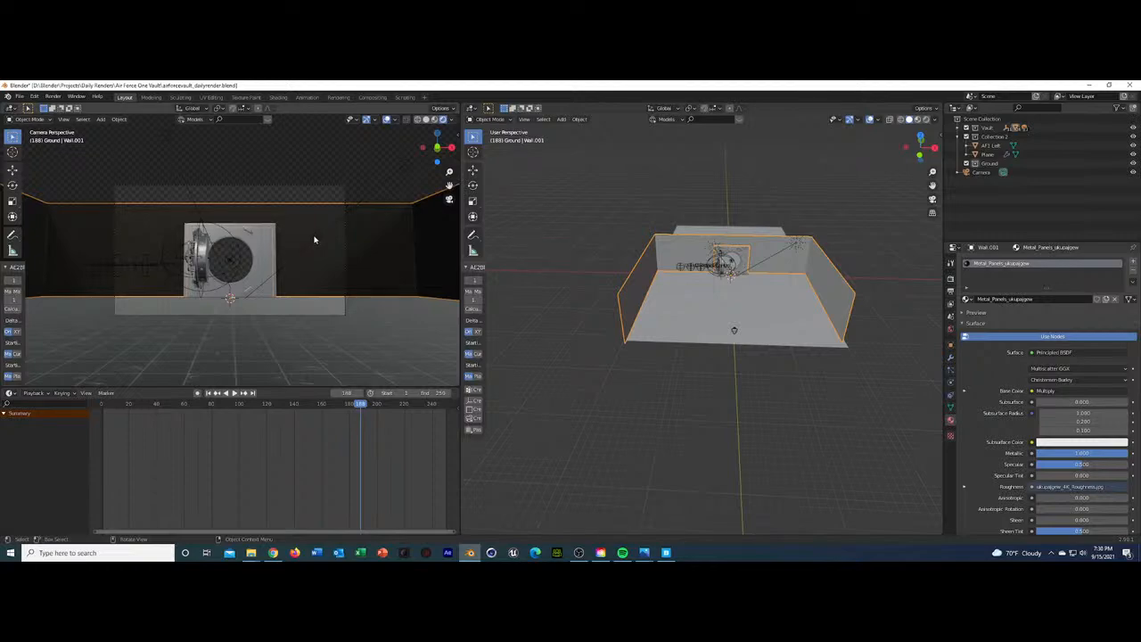
# Search the commands for uv and try to run Transfer UV Maps on the wall.
pyautogui.press('F3')
pyautogui.write('conv')
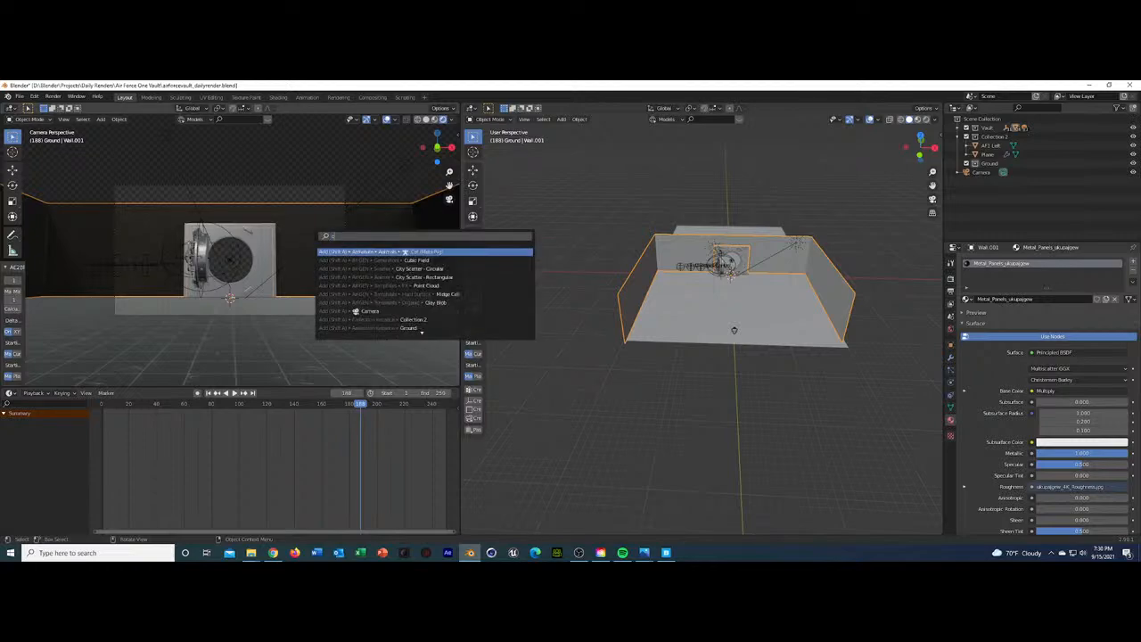
pyautogui.press('BackSpace')
pyautogui.press('BackSpace')
pyautogui.press('BackSpace')
pyautogui.press('BackSpace')
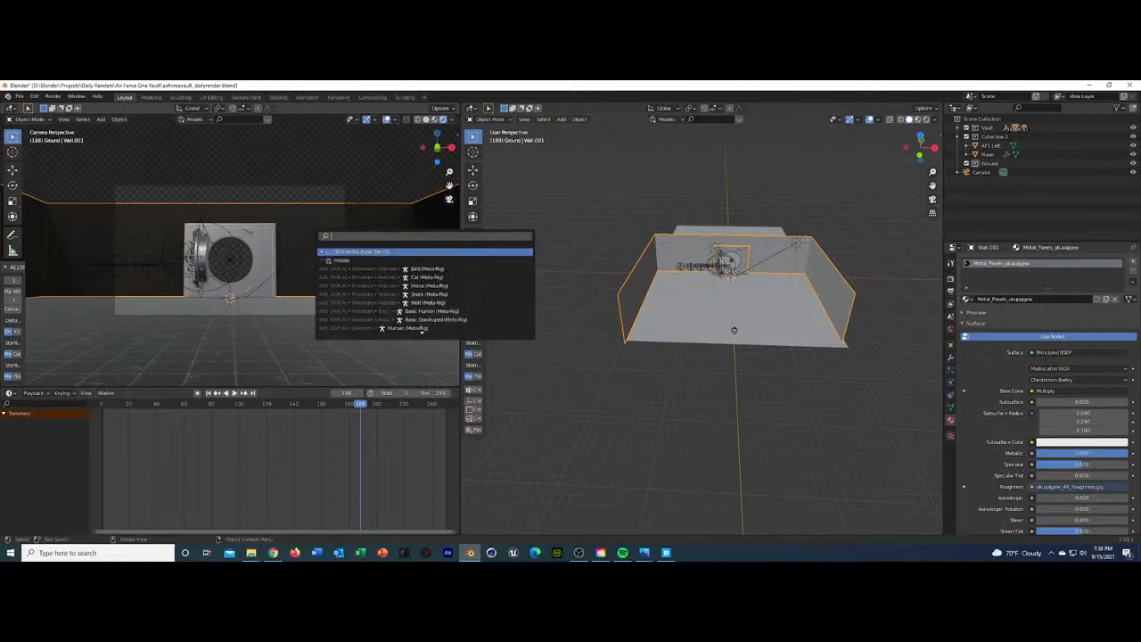
pyautogui.write('uv')
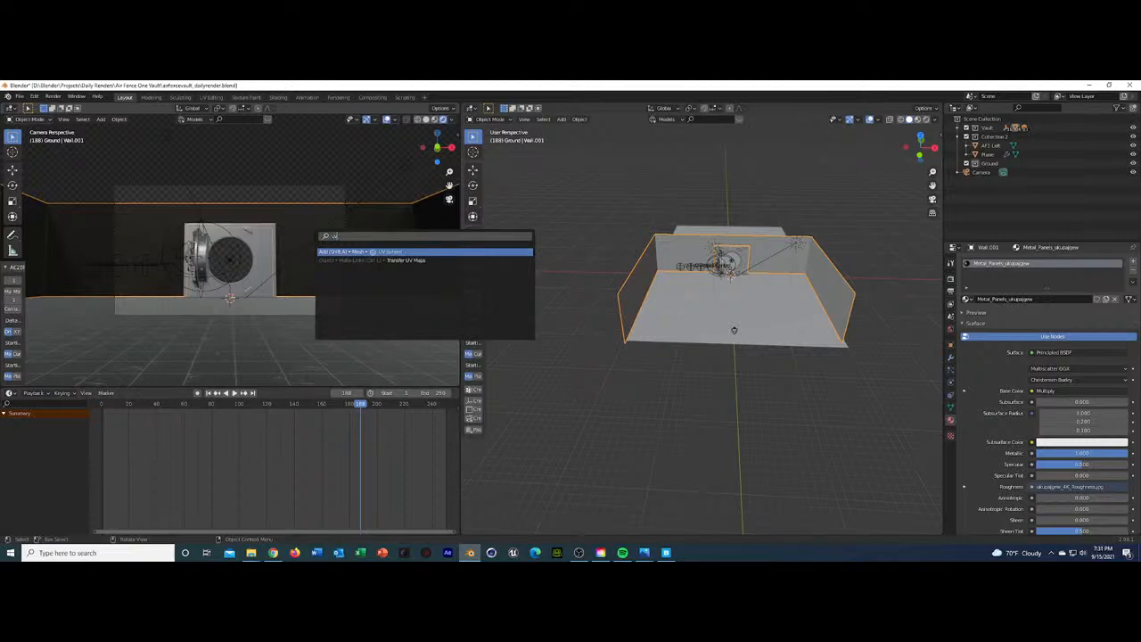
pyautogui.press('Down')
pyautogui.press('Return')
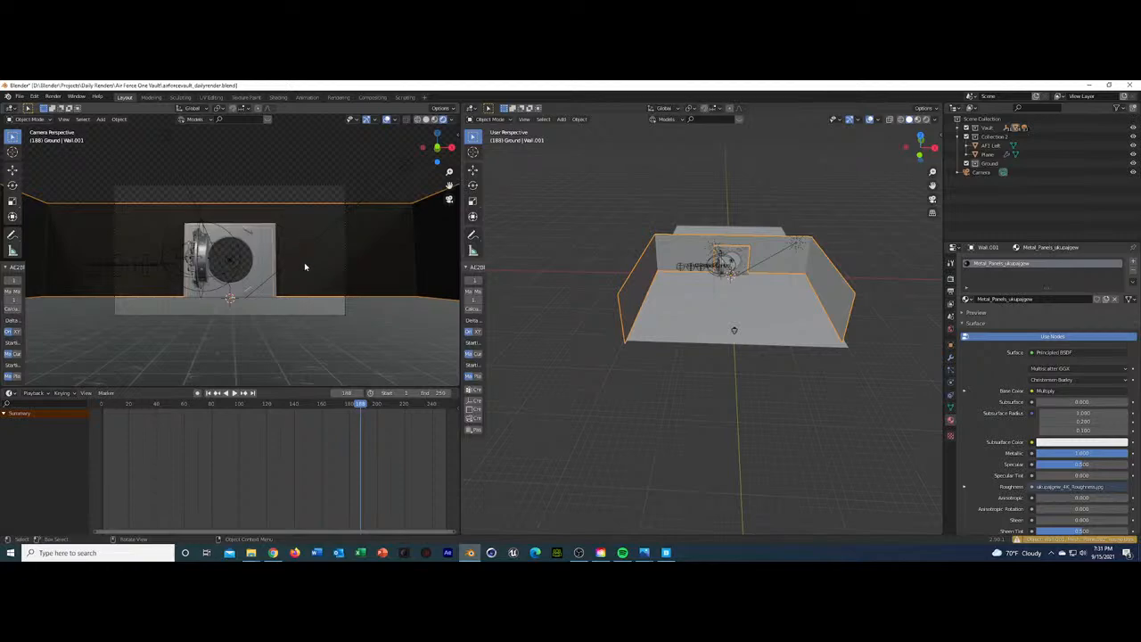
# Select the vault room's wall and turn the second 3D Viewport back into a Shader Editor showing its material.
pyautogui.rightClick(304, 262)
pyautogui.moveTo(369, 173); pyautogui.dragTo(293, 208, button='middle')
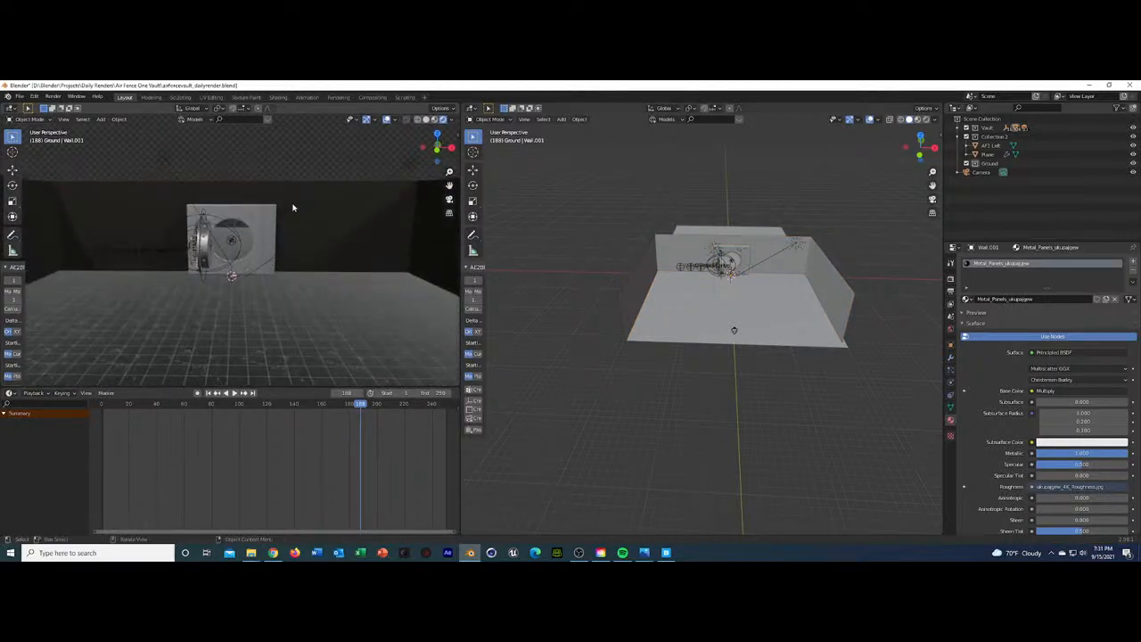
pyautogui.click(293, 208)
pyautogui.click(472, 109)
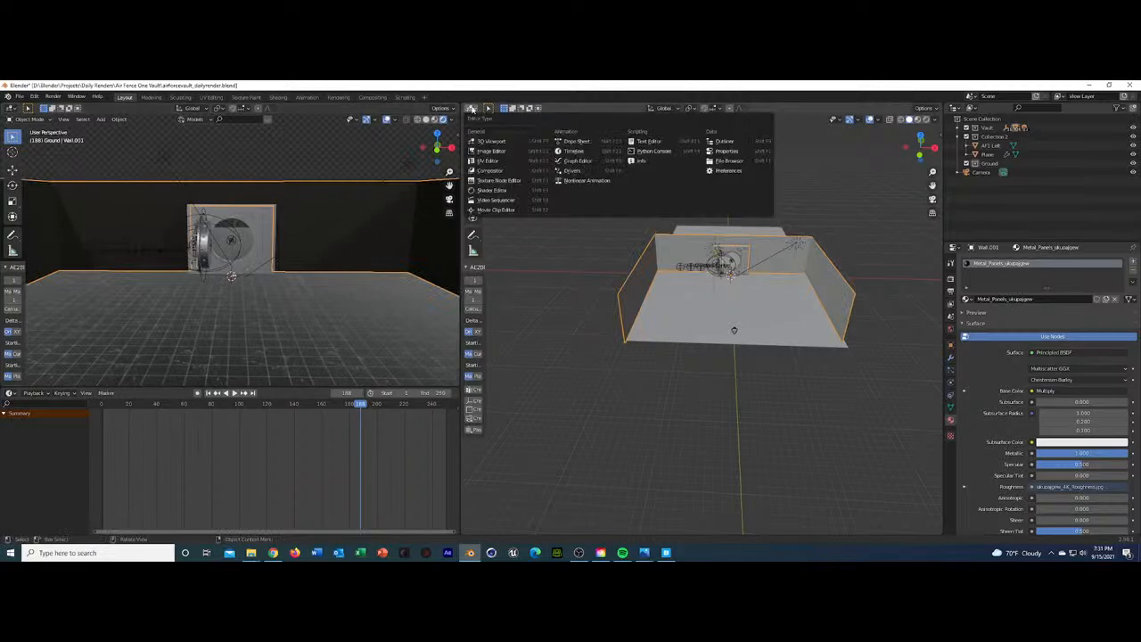
pyautogui.click(492, 190)
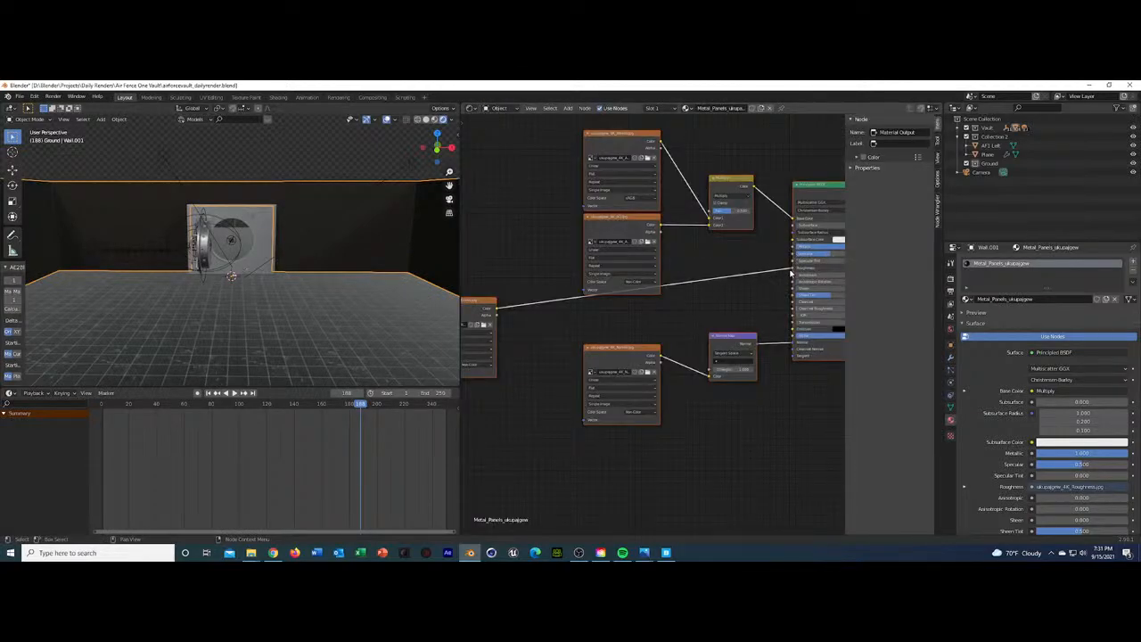
# Disconnect the roughness texture from the Principled BSDF of the Metal_Panels material and lower its Roughness to about 0.2.
pyautogui.moveTo(792, 269); pyautogui.dragTo(765, 264)
pyautogui.click(764, 263)
pyautogui.moveTo(764, 263); pyautogui.dragTo(709, 260, button='middle')
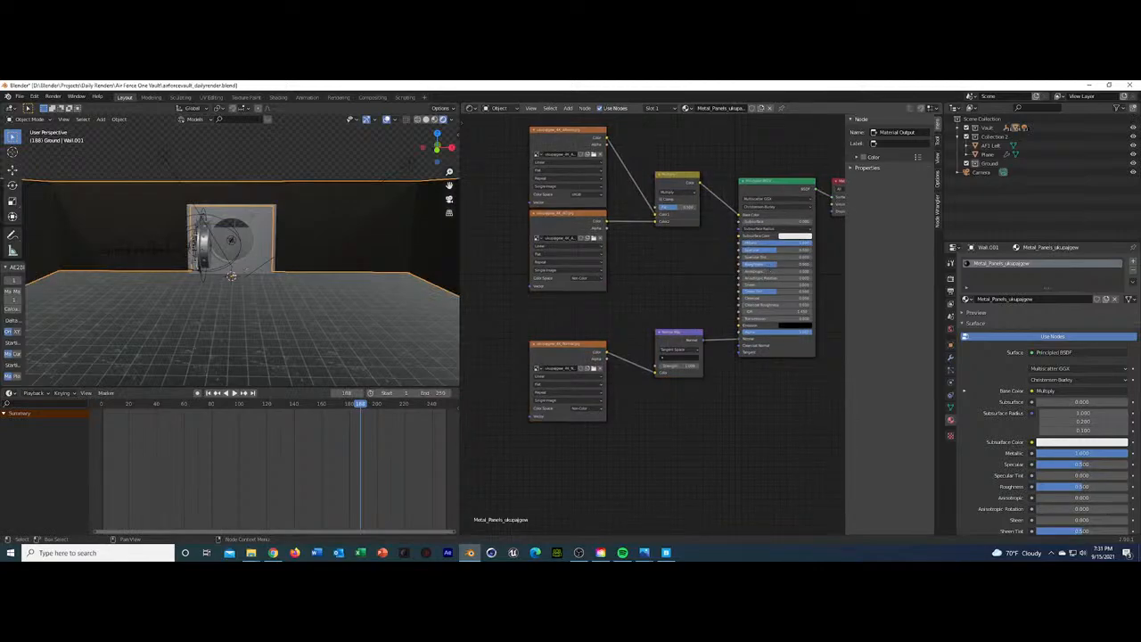
pyautogui.moveTo(772, 265)
pyautogui.mouseDown()
pyautogui.moveTo(743, 265)
pyautogui.moveTo(809, 265)
pyautogui.moveTo(744, 265)
pyautogui.moveTo(757, 264)
pyautogui.mouseUp()
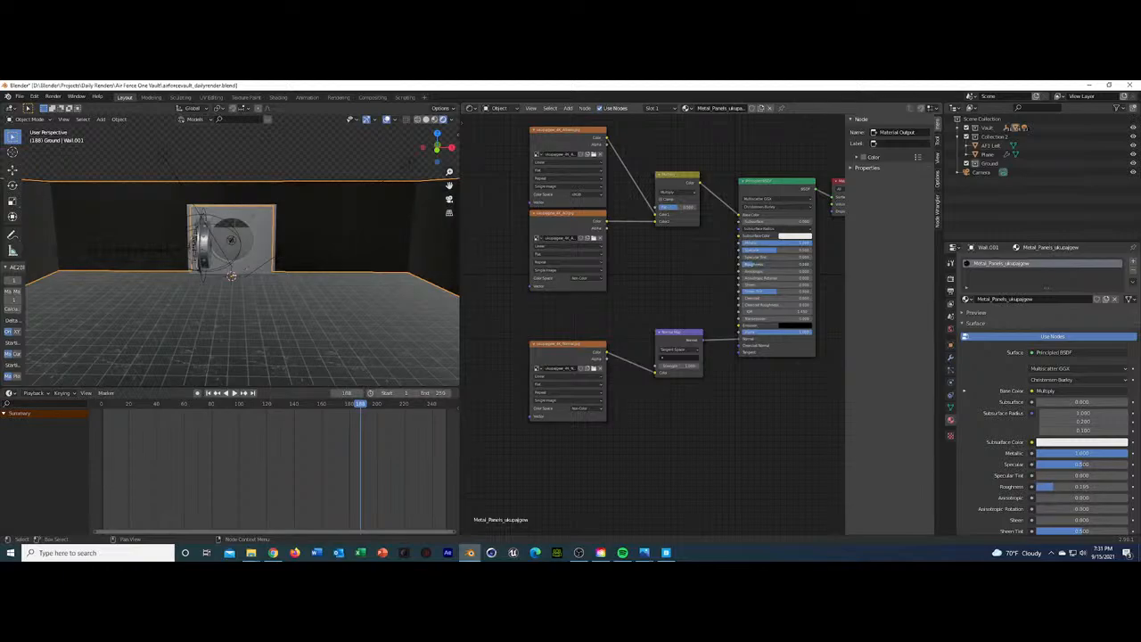
# Select the unwanted object in front of the vault door inside the room and delete it.
pyautogui.press('KP_0')
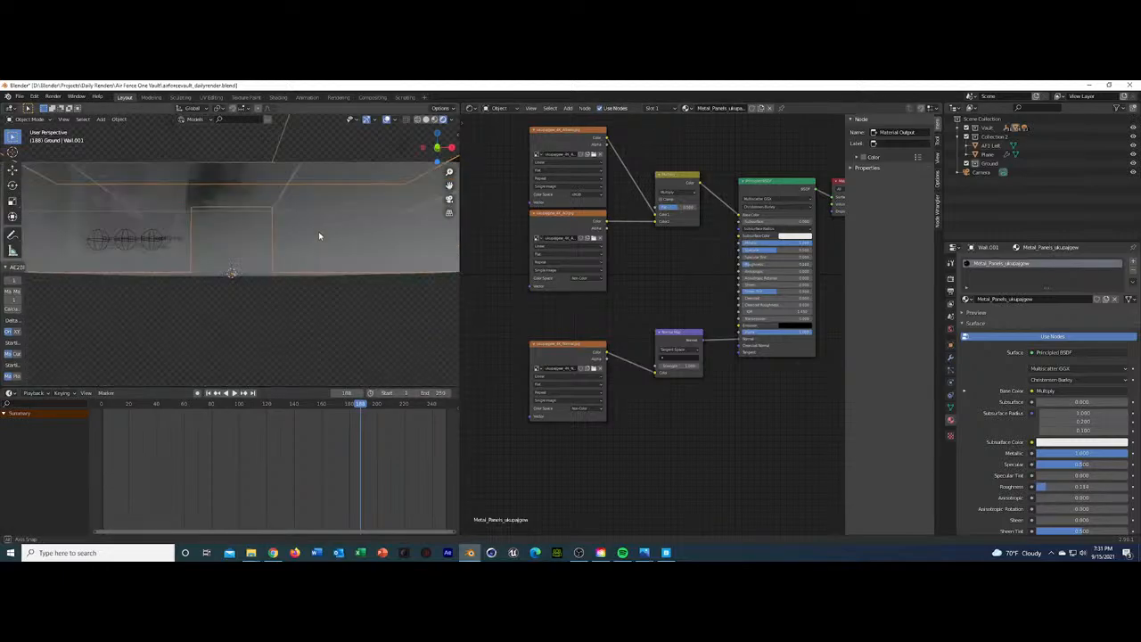
pyautogui.click(199, 344)
pyautogui.moveTo(199, 343); pyautogui.dragTo(294, 294, button='middle')
pyautogui.click(281, 292)
pyautogui.press('x')
pyautogui.click(280, 290)
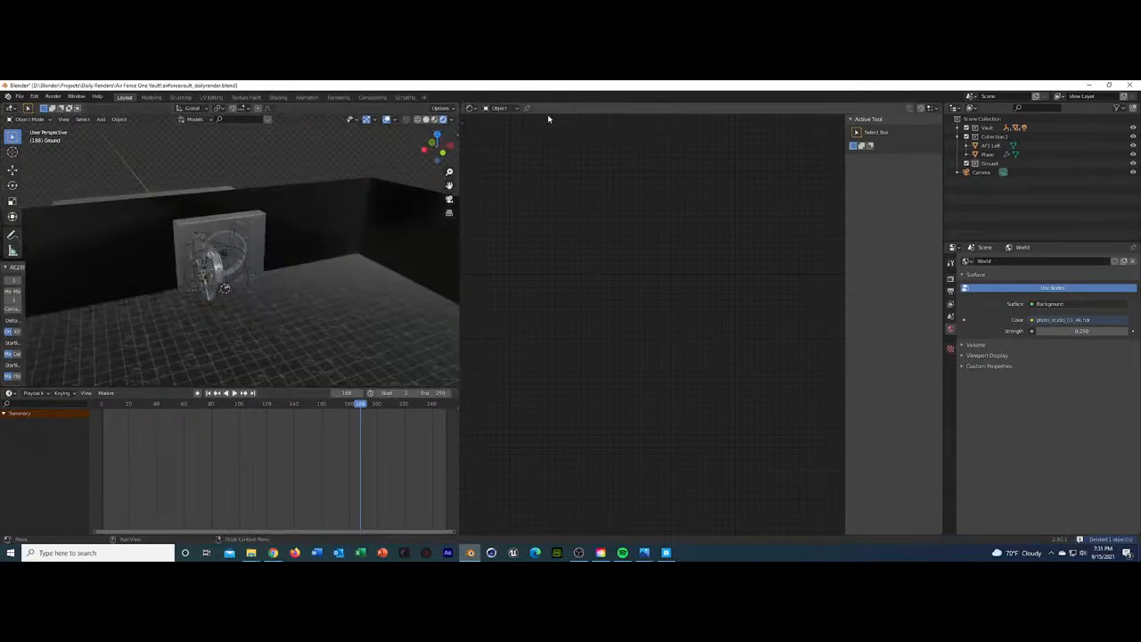
# Show the World nodes in the Shader Editor and add Texture Coordinate and Mapping nodes to the Environment Texture.
pyautogui.click(470, 108)
pyautogui.press('Escape')
pyautogui.click(499, 108)
pyautogui.click(499, 133)
pyautogui.click(665, 196)
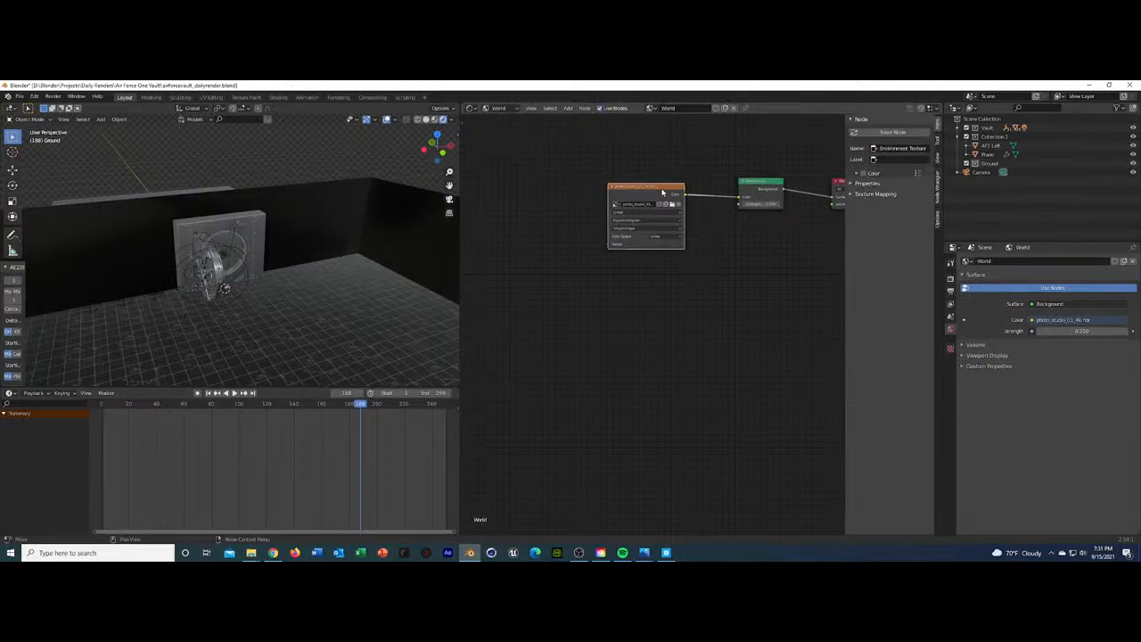
pyautogui.hotkey('ctrl', 't')
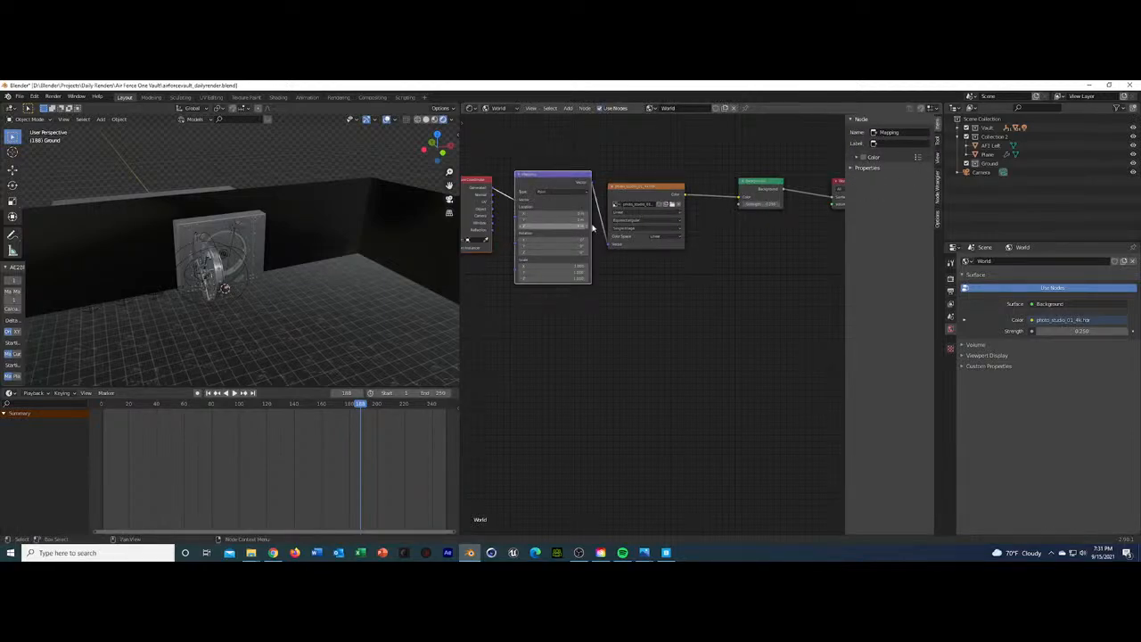
# Rotate the environment texture around Z in the Mapping node to change the lighting on the room.
pyautogui.click(648, 188)
pyautogui.moveTo(554, 252); pyautogui.dragTo(627, 253)
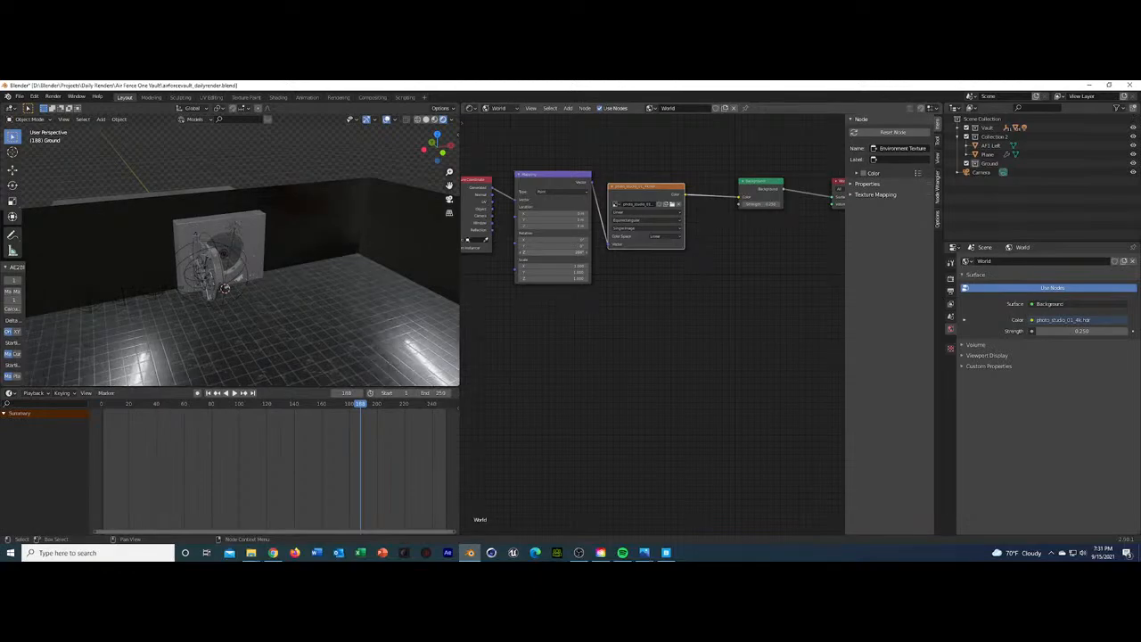
pyautogui.moveTo(260, 215); pyautogui.dragTo(230, 193, button='middle')
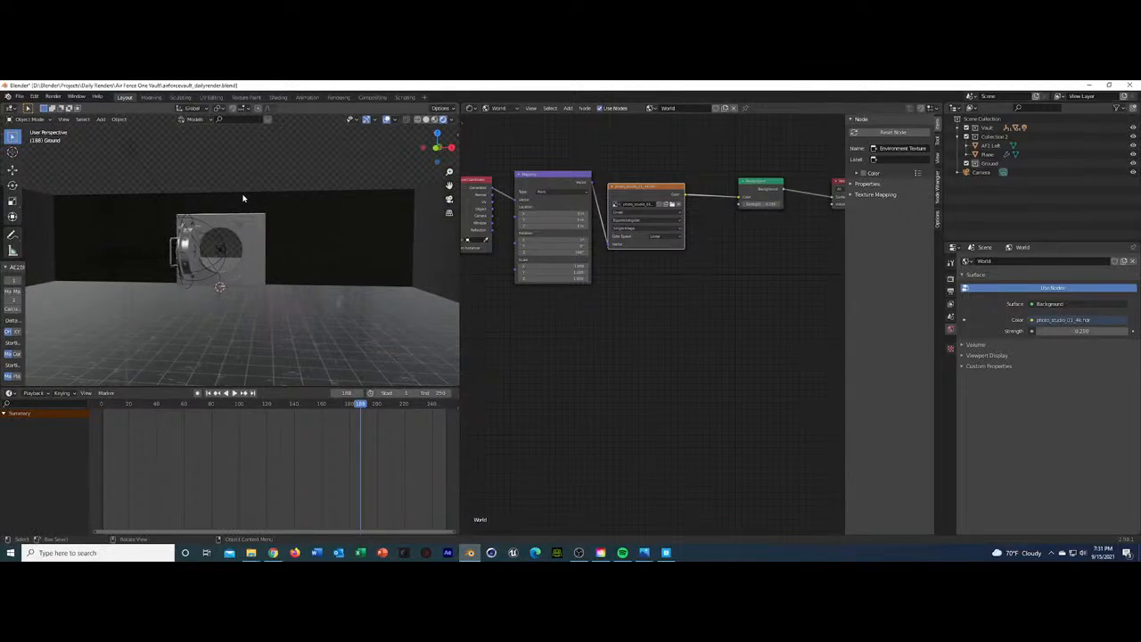
# Add a plane at the vault, scale it up and raise it along Z above the vault door.
pyautogui.moveTo(294, 237); pyautogui.dragTo(189, 240, button='middle')
pyautogui.hotkey('shift', 'a')
pyautogui.moveTo(214, 239)
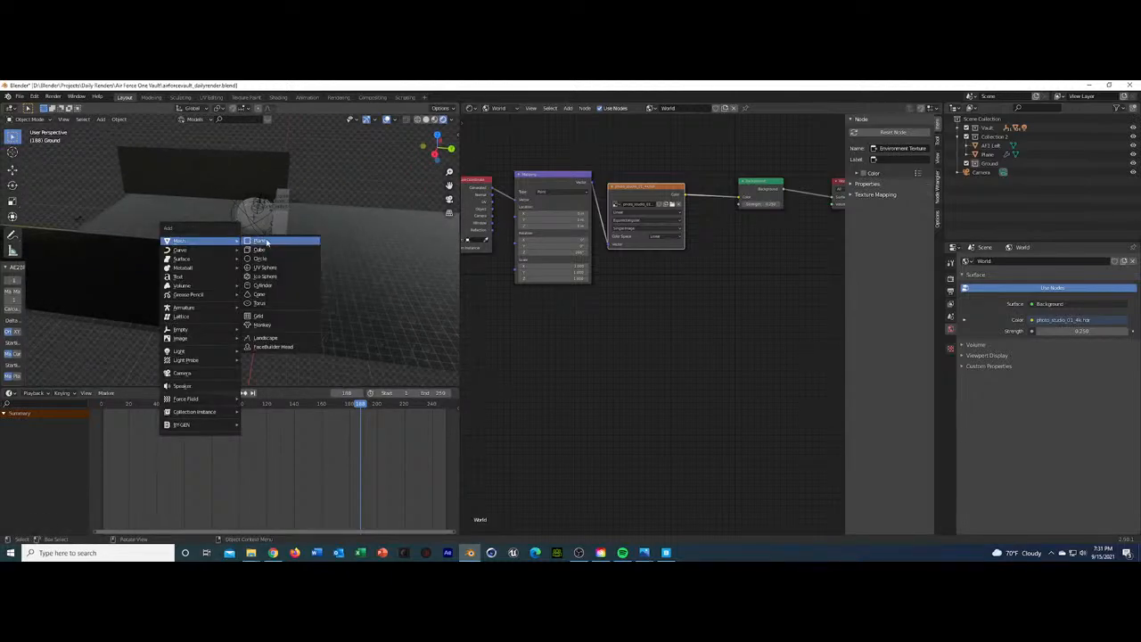
pyautogui.click(274, 244)
pyautogui.press('s')
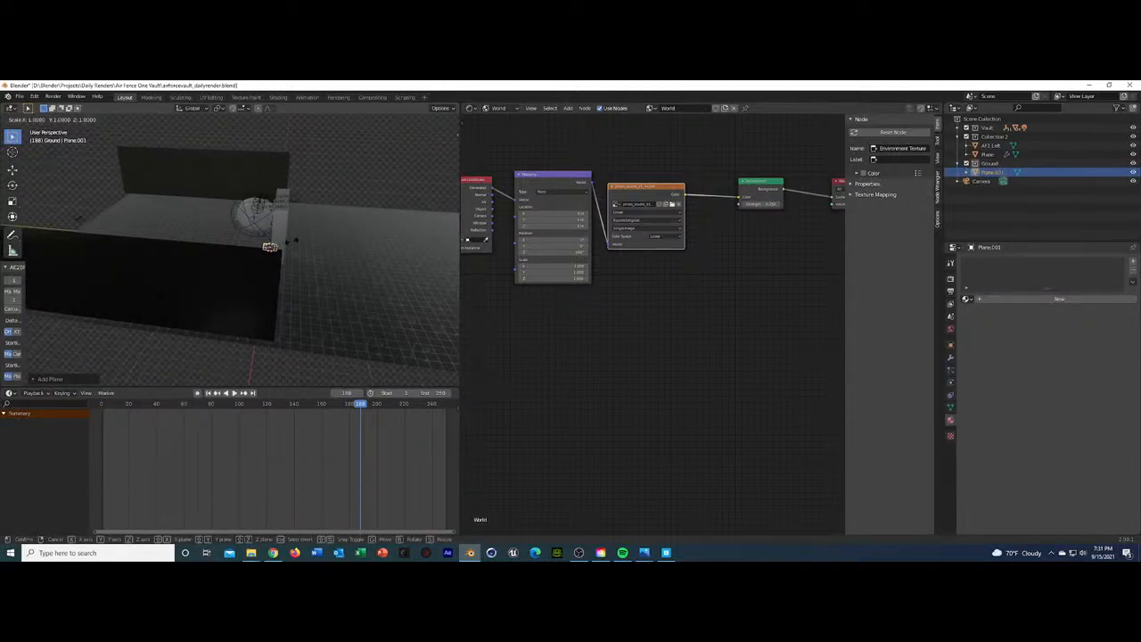
pyautogui.click(298, 236)
pyautogui.press('g')
pyautogui.press('z')
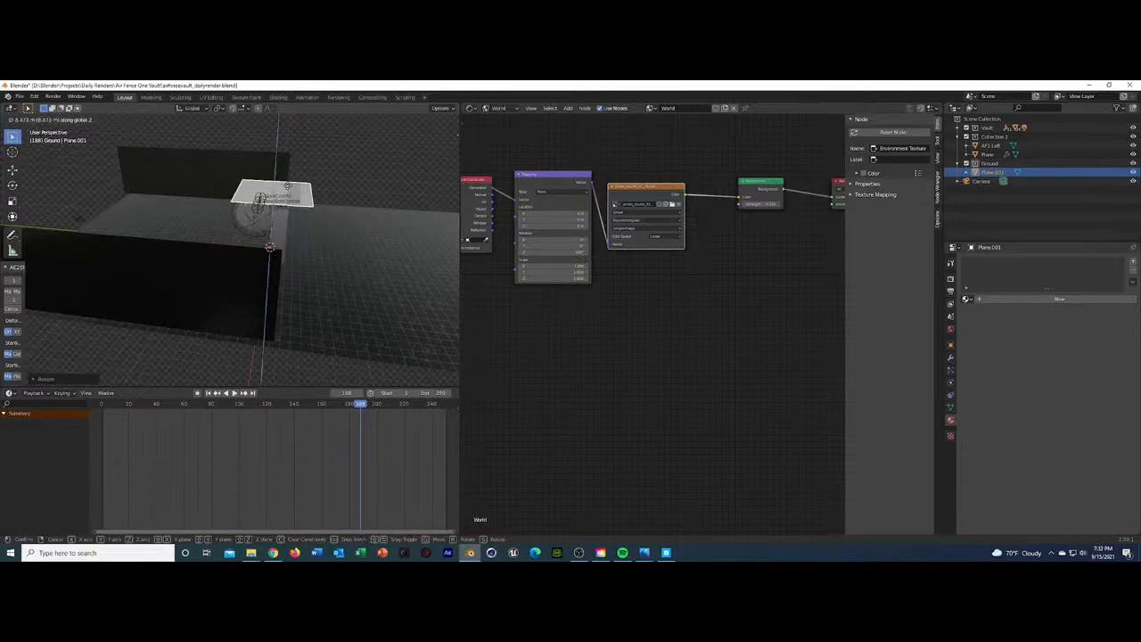
pyautogui.click(286, 191)
# Adjust the new plane's height along Z to line up with the top edge of the walls.
pyautogui.moveTo(281, 198); pyautogui.dragTo(309, 186, button='middle')
pyautogui.press('g')
pyautogui.press('z')
pyautogui.click(354, 202)
pyautogui.scroll(3, 354, 203)
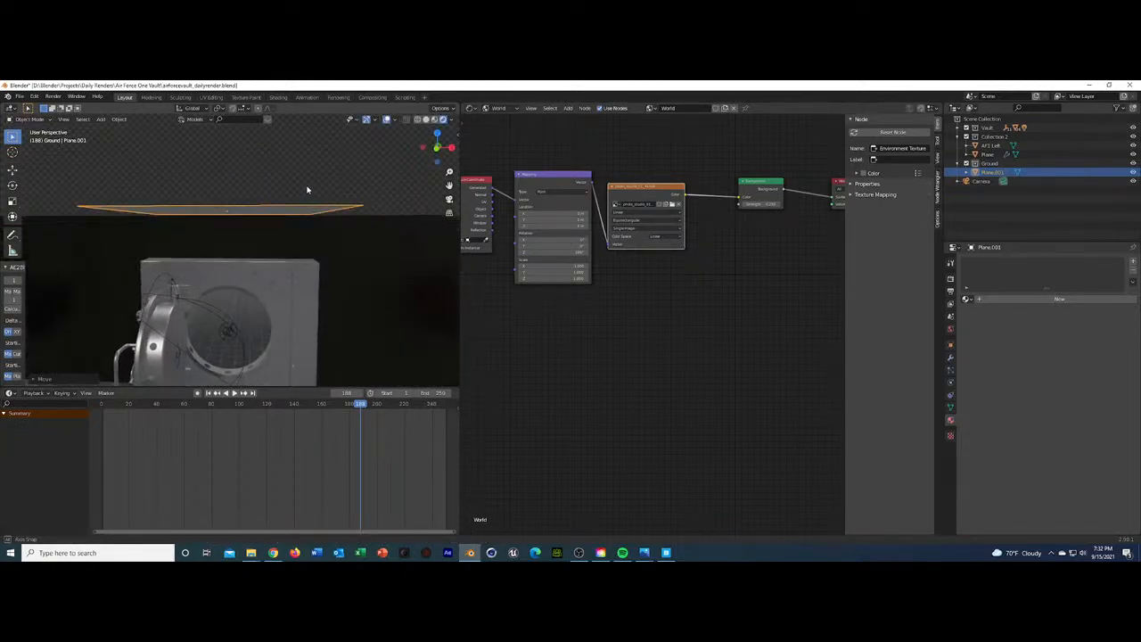
pyautogui.press('g')
pyautogui.press('z')
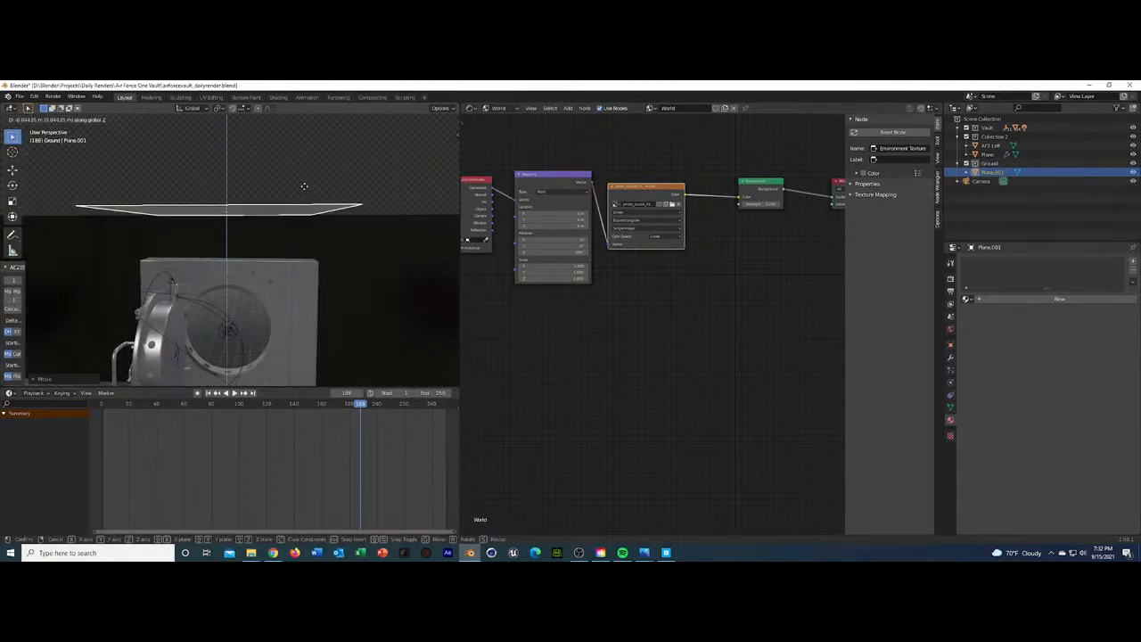
pyautogui.click(304, 187)
# Scale the ceiling plane along X to span the room's width between the side walls.
pyautogui.moveTo(304, 188); pyautogui.dragTo(245, 234, button='middle')
pyautogui.scroll(-4, 245, 234)
pyautogui.press('s')
pyautogui.press('x')
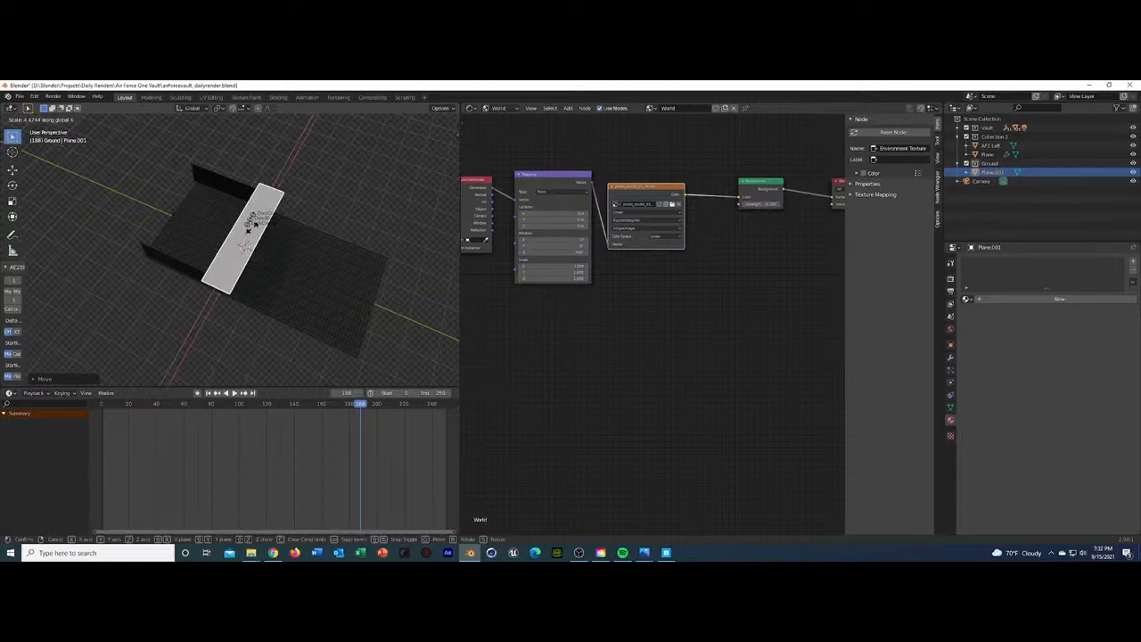
pyautogui.click(254, 223)
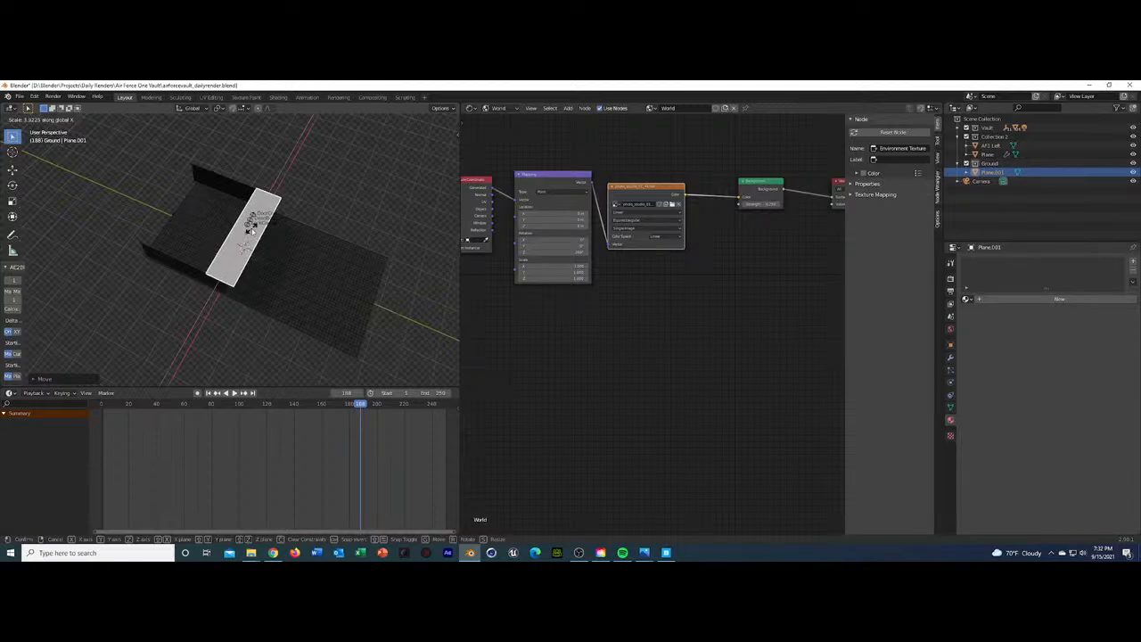
pyautogui.moveTo(254, 223); pyautogui.dragTo(223, 195, button='middle')
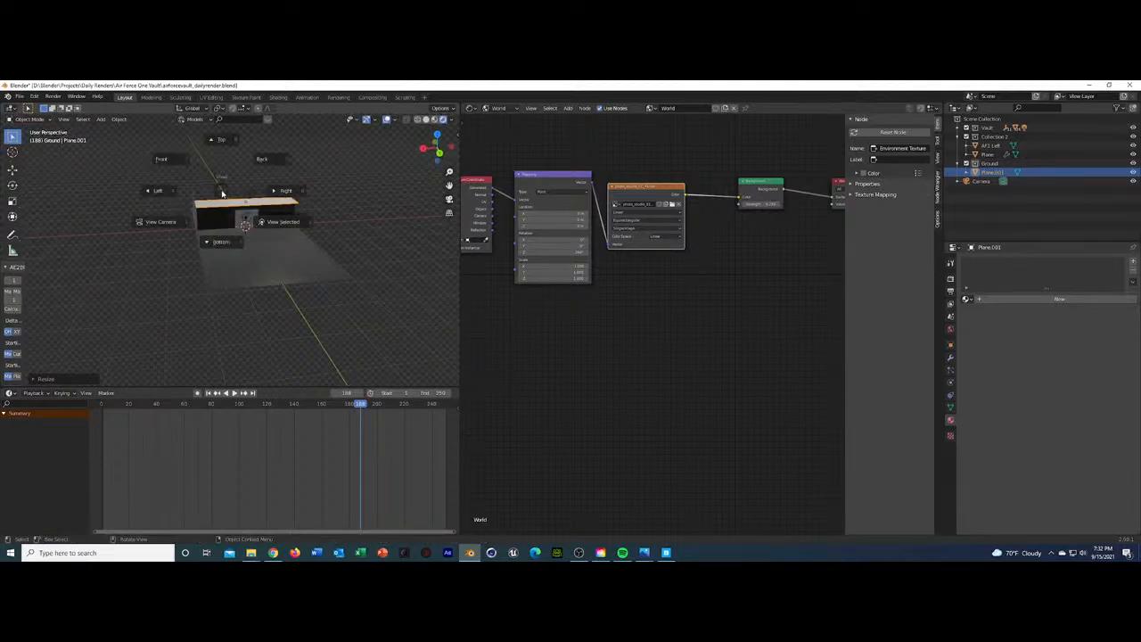
pyautogui.press('KP_7')
pyautogui.scroll(3, 270, 251)
pyautogui.press('s')
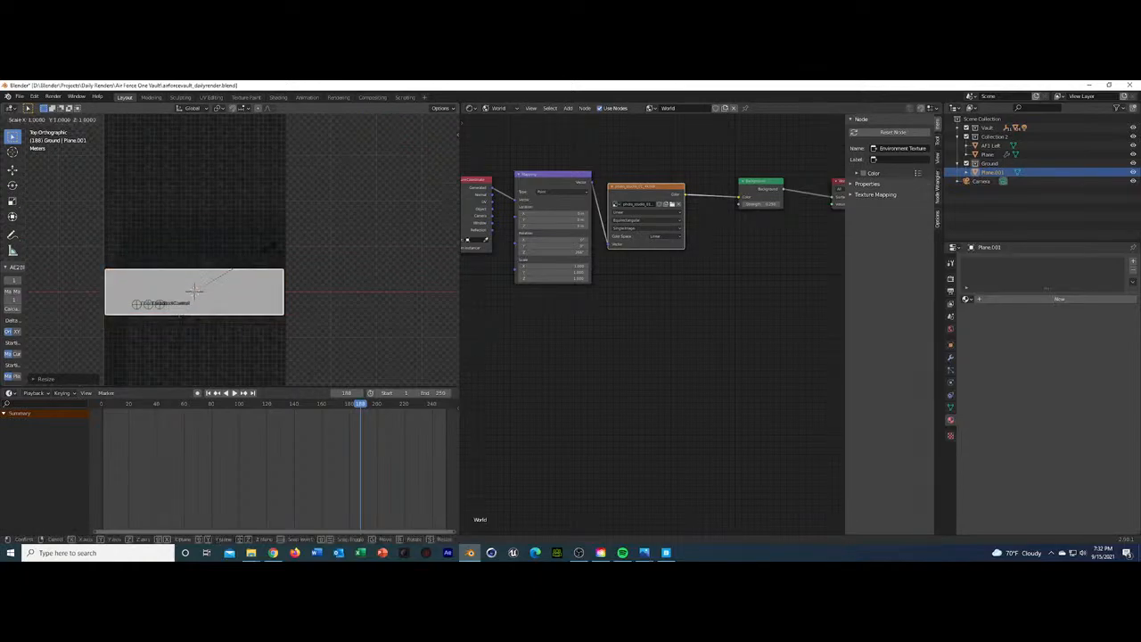
pyautogui.press('x')
pyautogui.click(234, 269)
# Scale the ceiling plane along Y to stretch it over the length of the room.
pyautogui.moveTo(258, 262); pyautogui.dragTo(191, 175, button='middle')
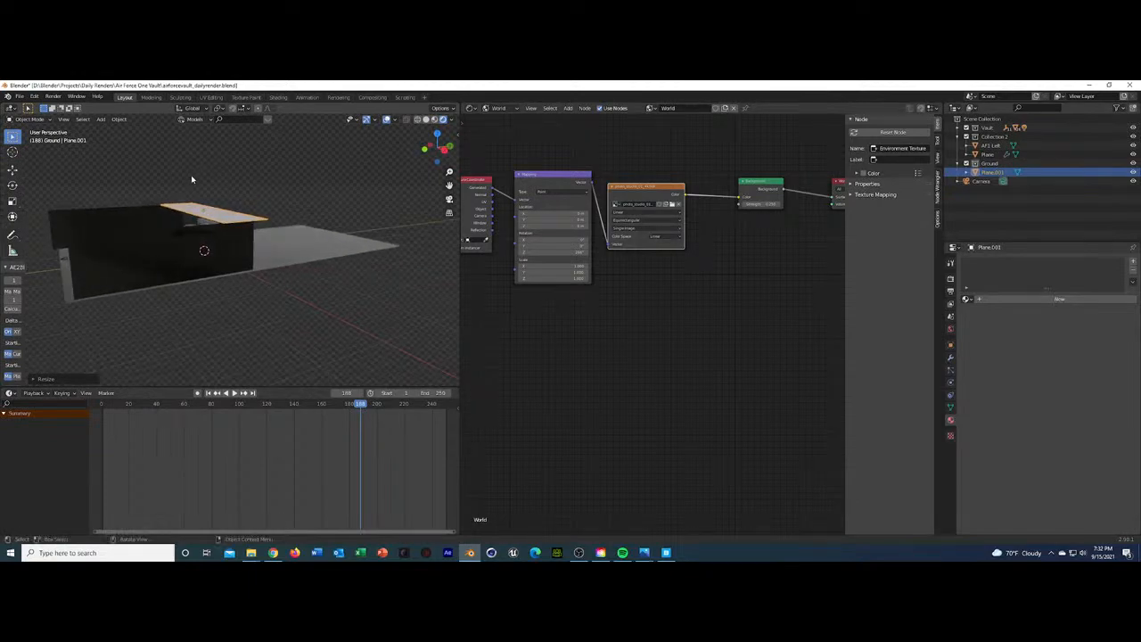
pyautogui.press('s')
pyautogui.press('y')
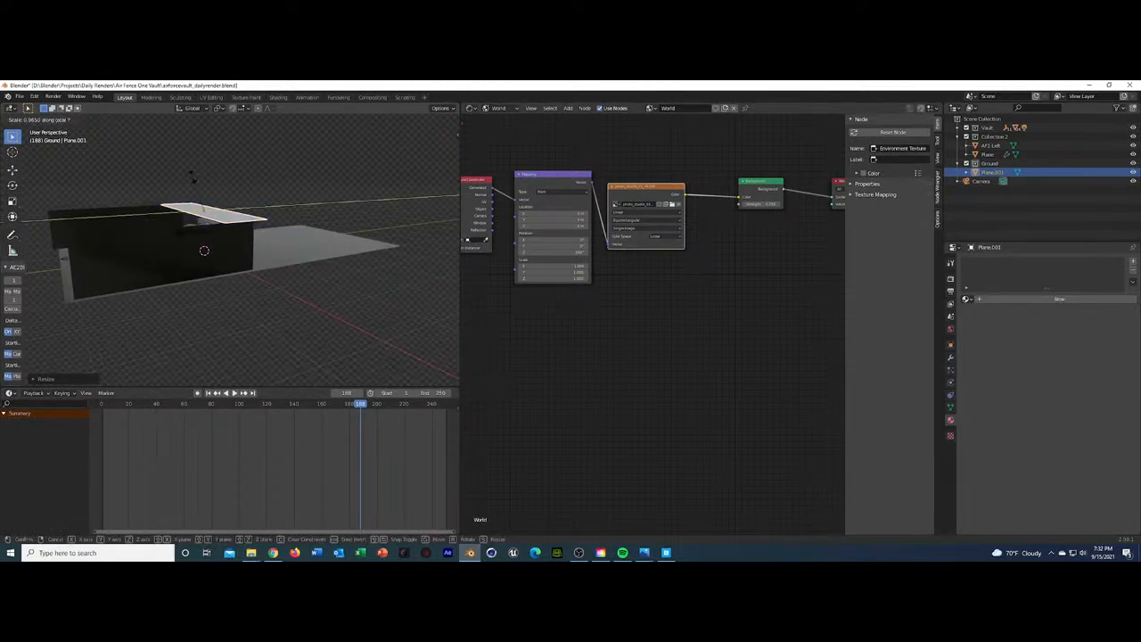
pyautogui.press('y')
pyautogui.press('y')
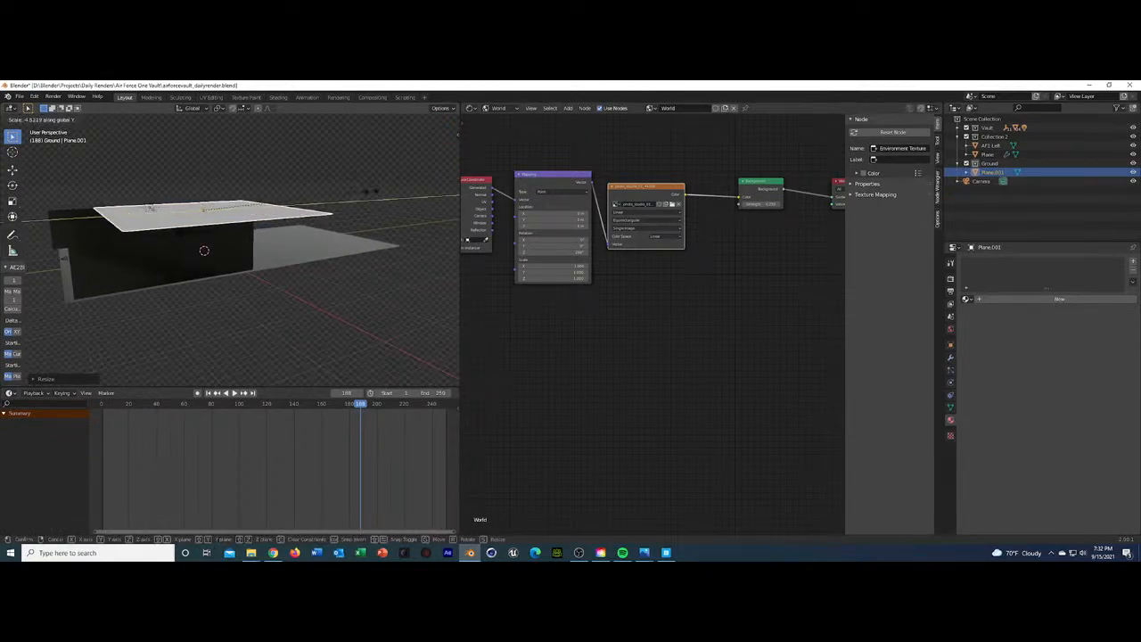
pyautogui.click(150, 208)
# Move the ceiling plane along Y over the walls and save the file.
pyautogui.press('g')
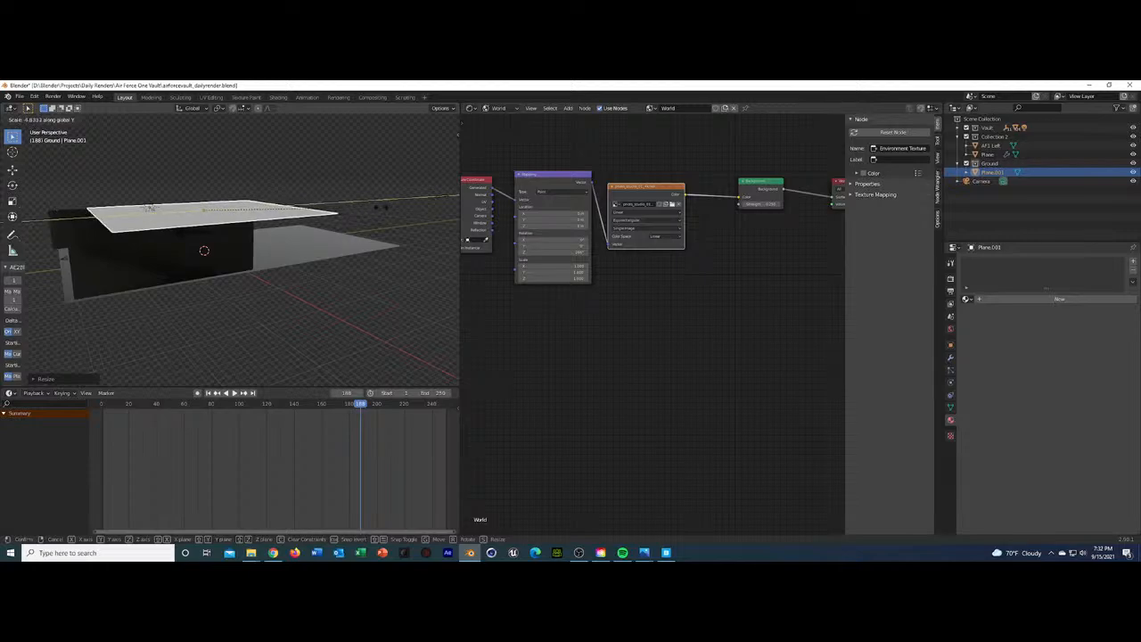
pyautogui.press('x')
pyautogui.press('Escape')
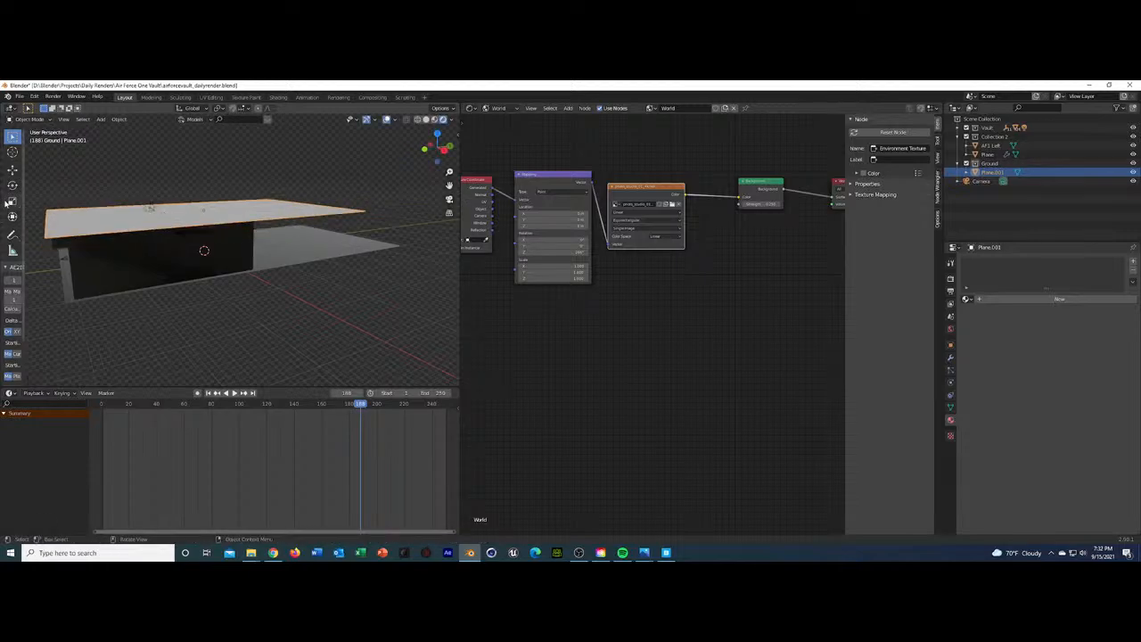
pyautogui.press('g')
pyautogui.press('y')
pyautogui.hotkey('ctrl', 's')
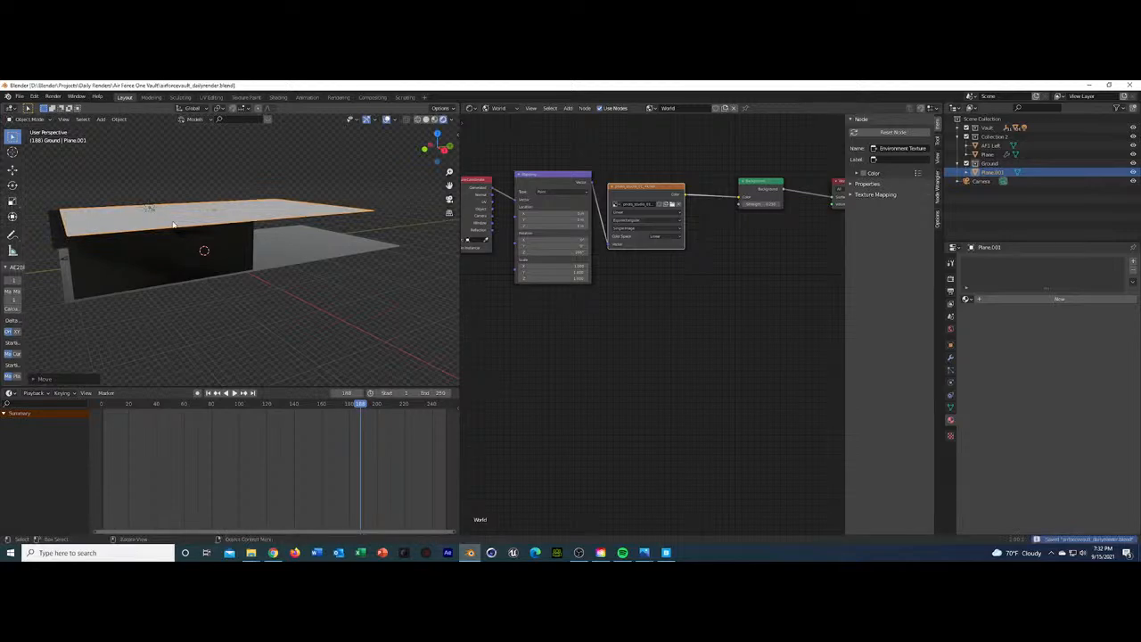
# Assign the existing Nero_Marquina_Marble_Square material to the ceiling plane and look at it through the camera.
pyautogui.moveTo(178, 223); pyautogui.dragTo(244, 215, button='middle')
pyautogui.press('KP_0')
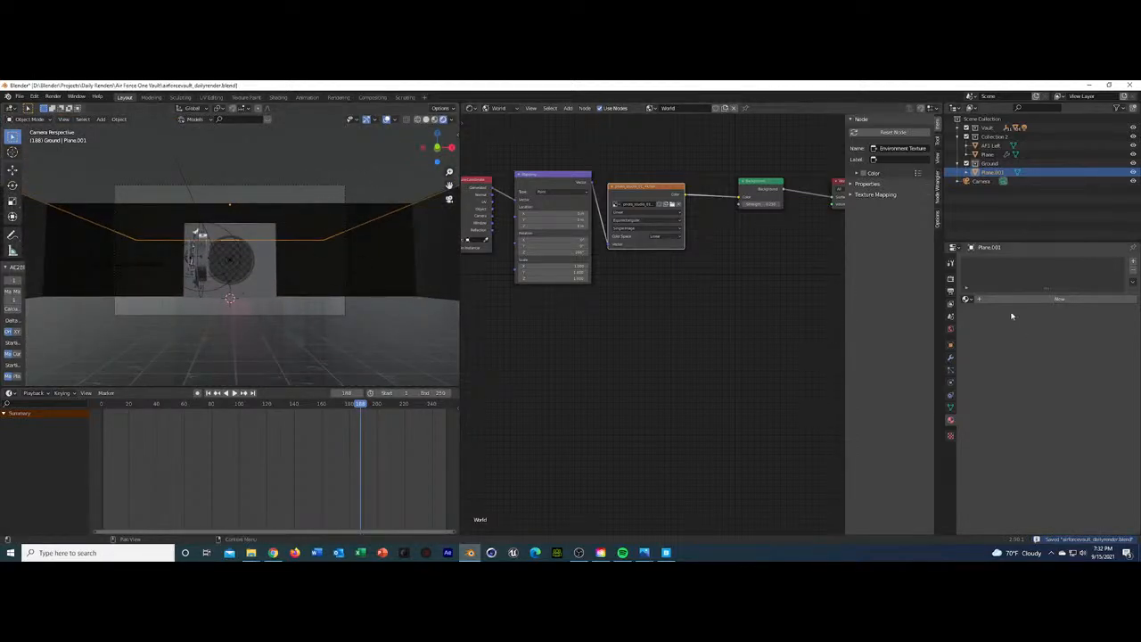
pyautogui.click(969, 299)
pyautogui.scroll(-10, 1016, 352)
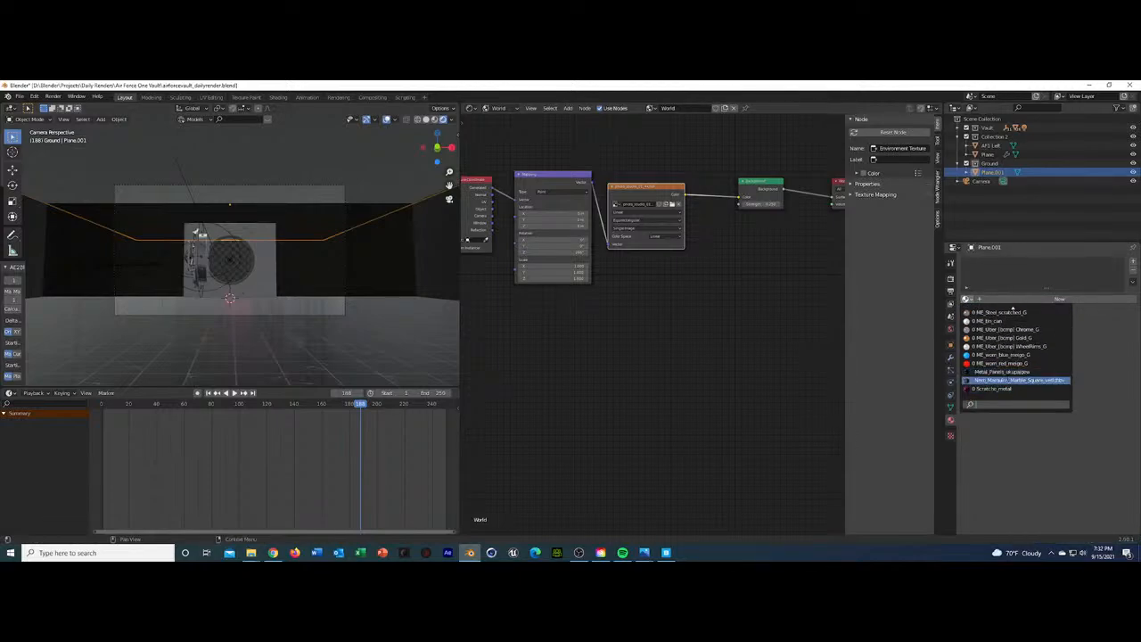
pyautogui.click(1016, 380)
# Compare the ceiling plane with the marble floor plane in the camera view and delete the ceiling plane.
pyautogui.click(313, 195)
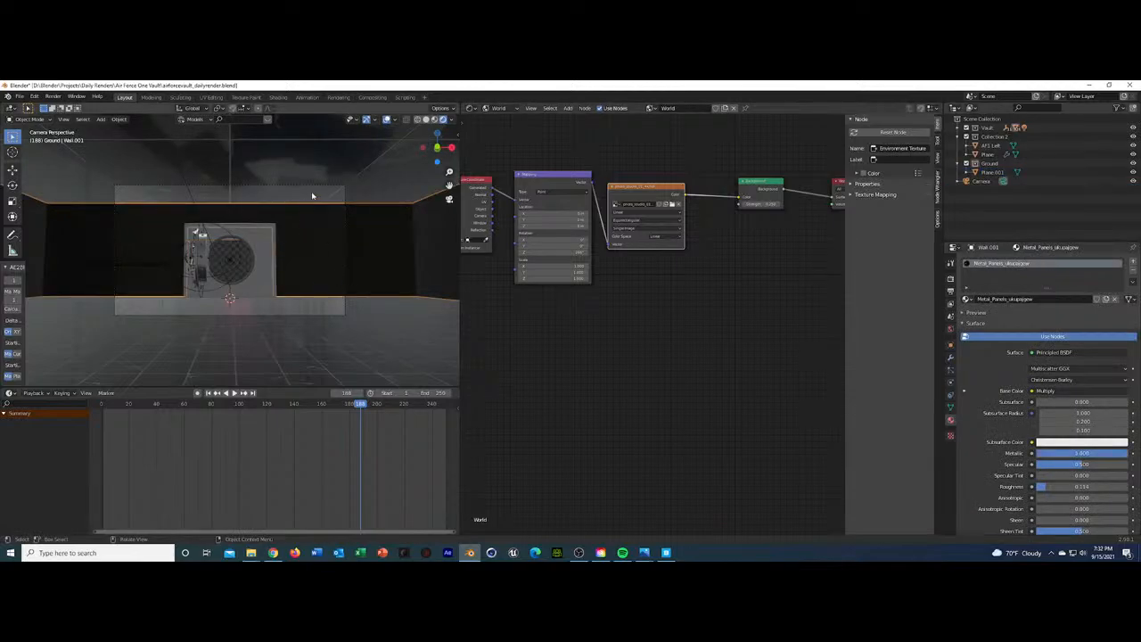
pyautogui.click(331, 174)
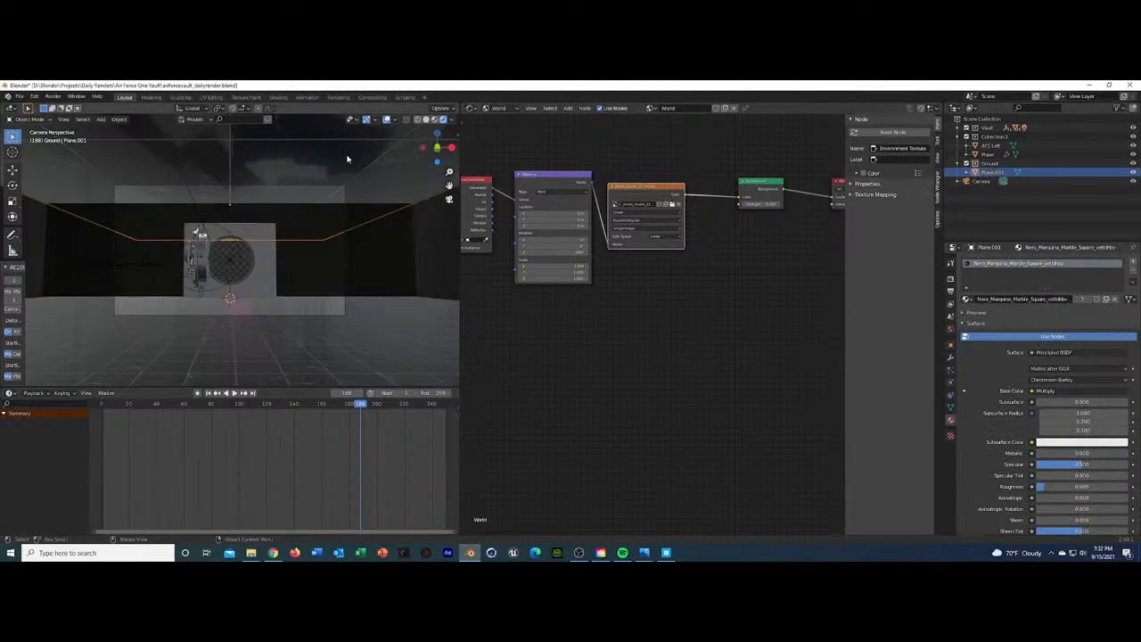
pyautogui.click(342, 265)
pyautogui.moveTo(341, 265); pyautogui.dragTo(316, 270, button='middle')
pyautogui.click(317, 269)
pyautogui.press('KP_0')
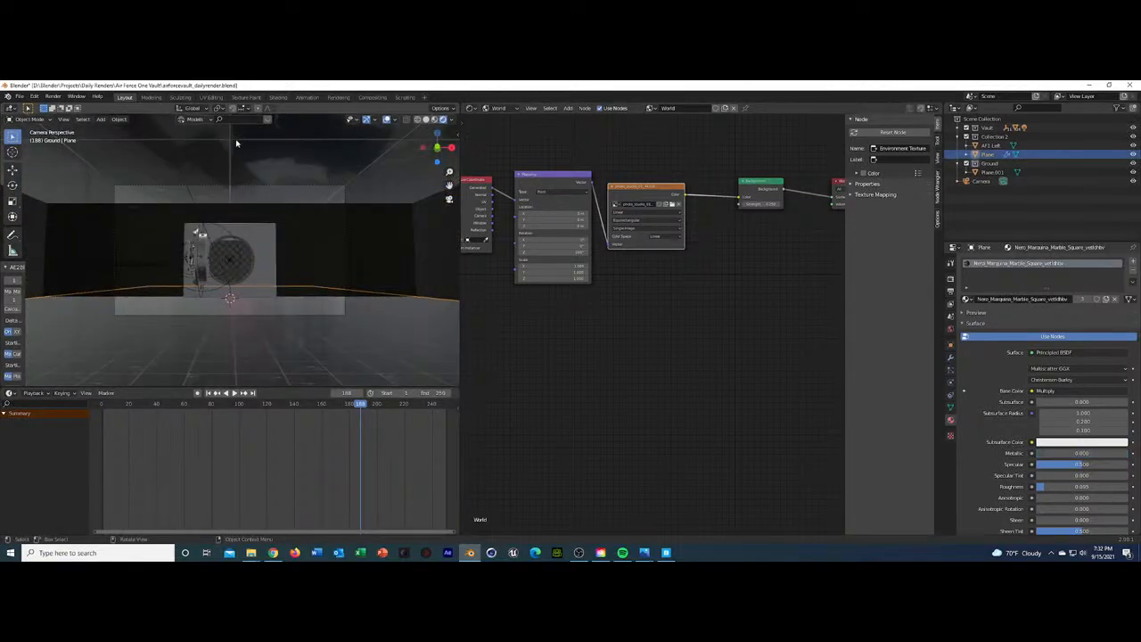
pyautogui.click(265, 180)
# Duplicate the marble floor plane and raise the copy along Z above the floor.
pyautogui.click(276, 381)
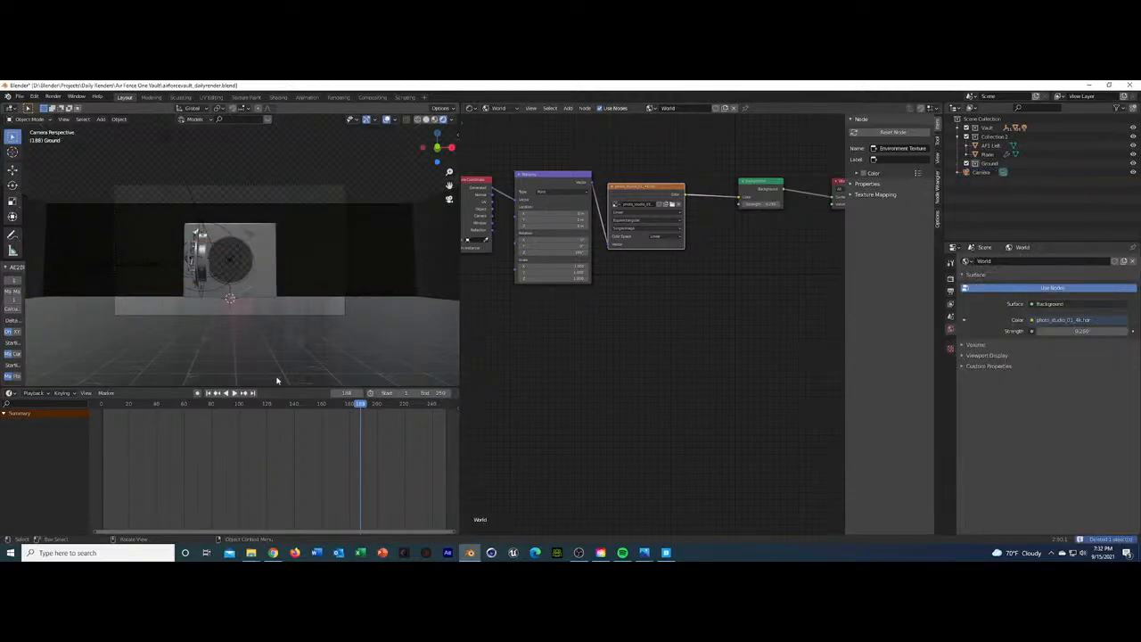
pyautogui.hotkey('shift', 'd')
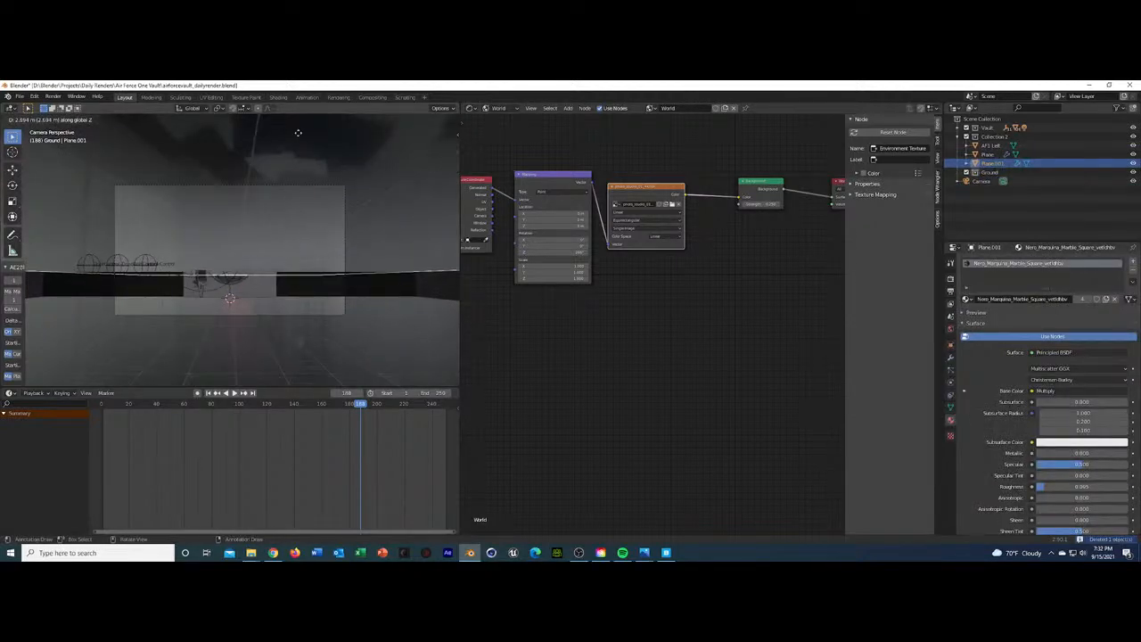
pyautogui.click(308, 344)
pyautogui.press('g')
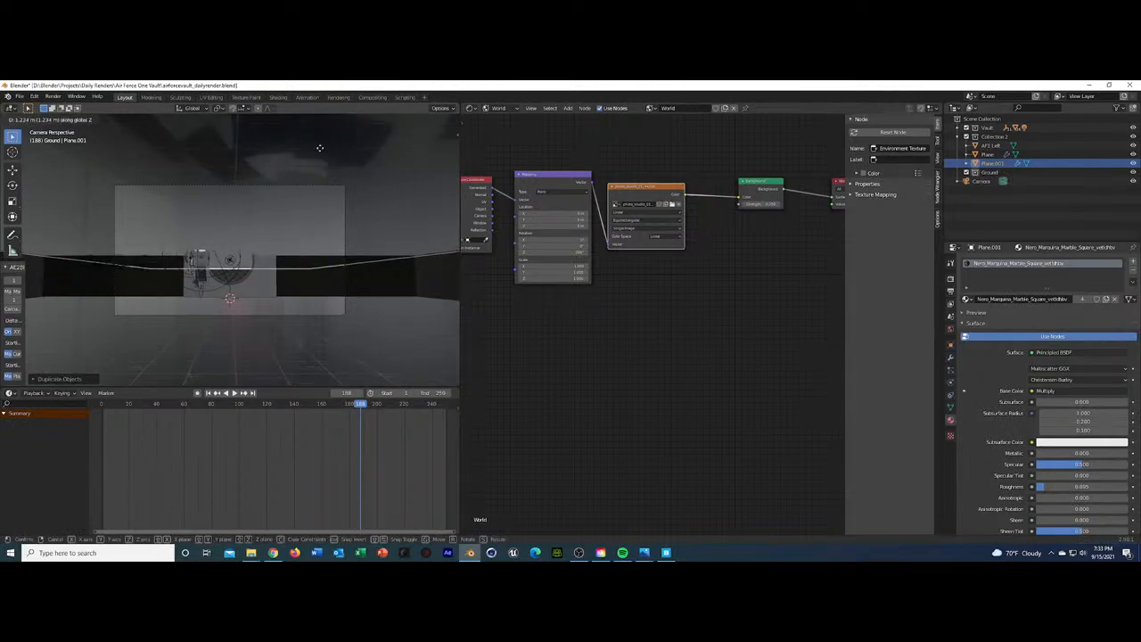
pyautogui.click(345, 259)
# Move the duplicated marble plane along Z to the top edges of the walls as the ceiling and save the file.
pyautogui.moveTo(345, 259); pyautogui.dragTo(276, 251, button='middle')
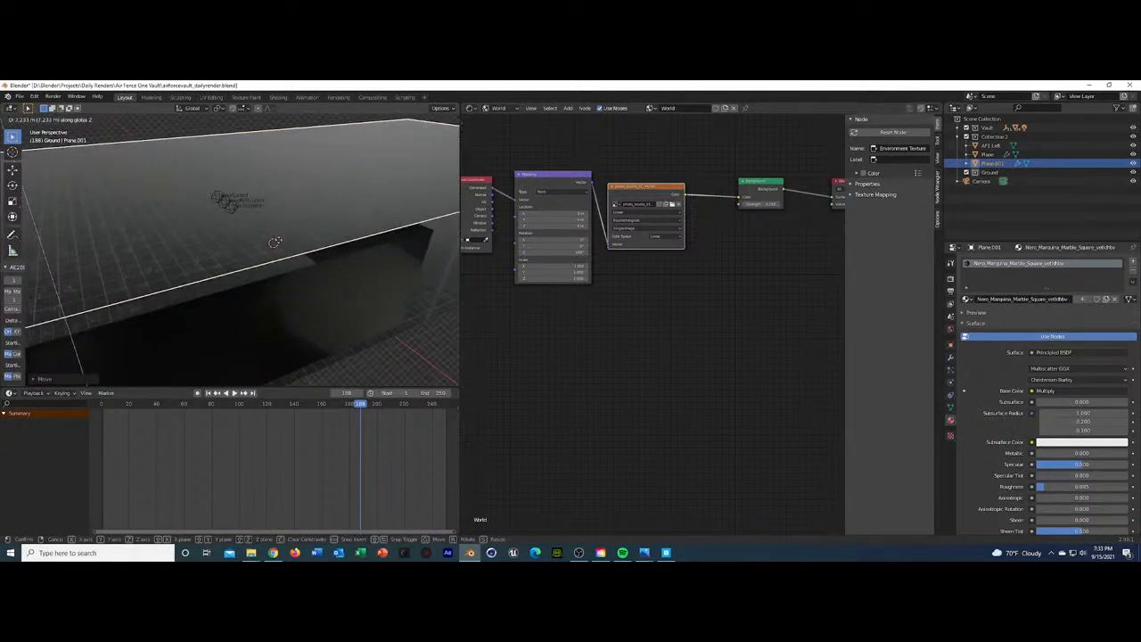
pyautogui.press('g')
pyautogui.press('z')
pyautogui.click(275, 255)
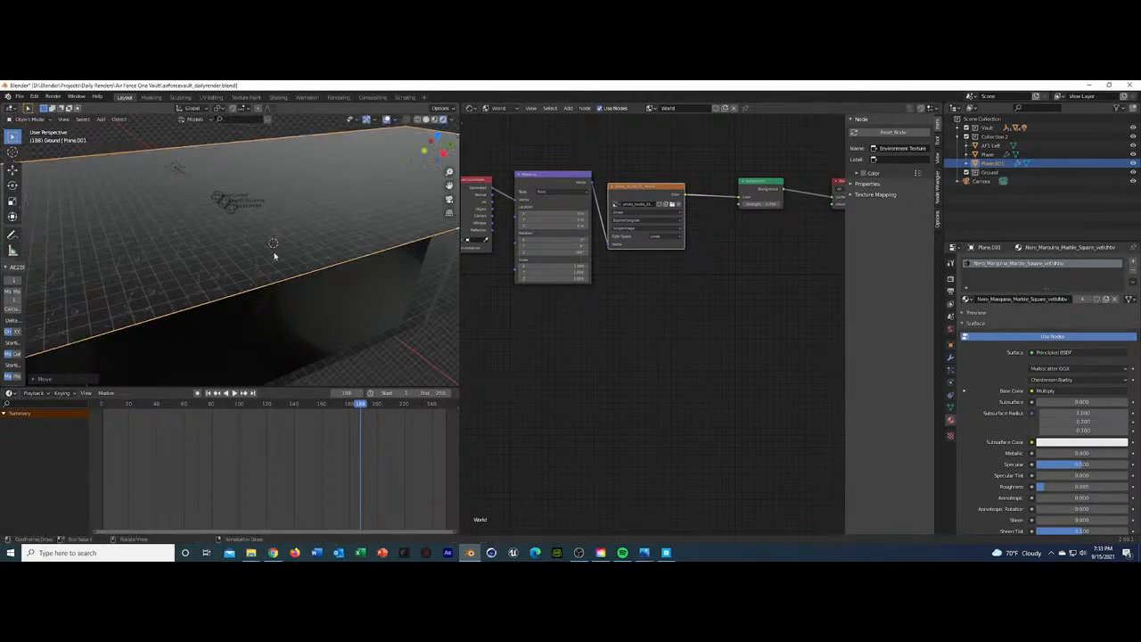
pyautogui.press('KP_0')
pyautogui.click(301, 248)
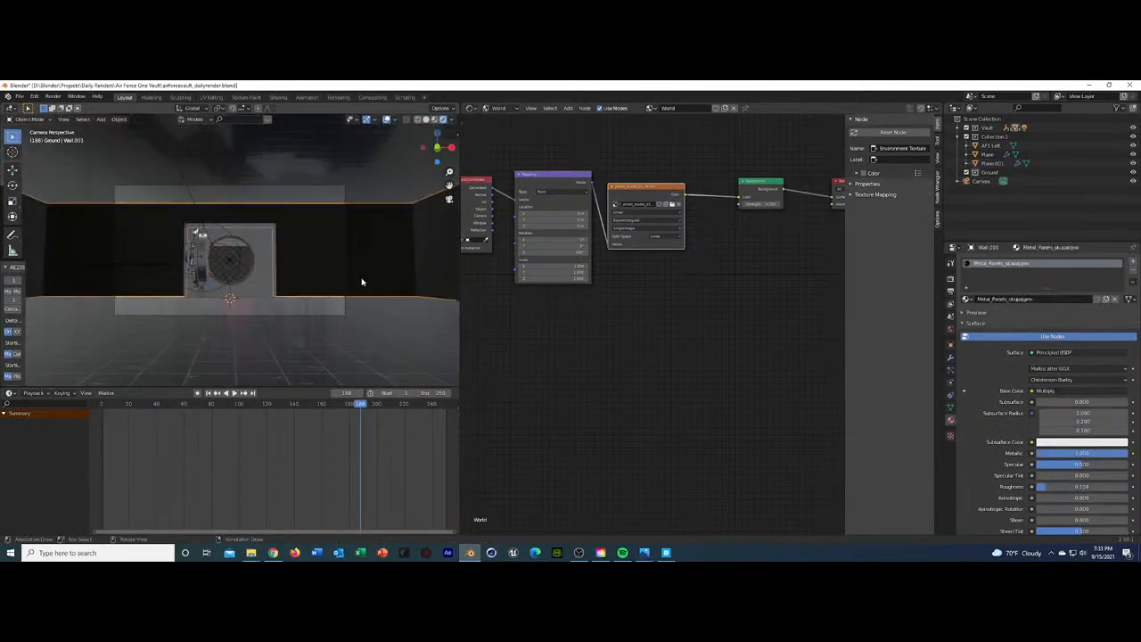
pyautogui.hotkey('ctrl', 's')
# Set the scene camera's focal length to 35 mm.
pyautogui.click(273, 347)
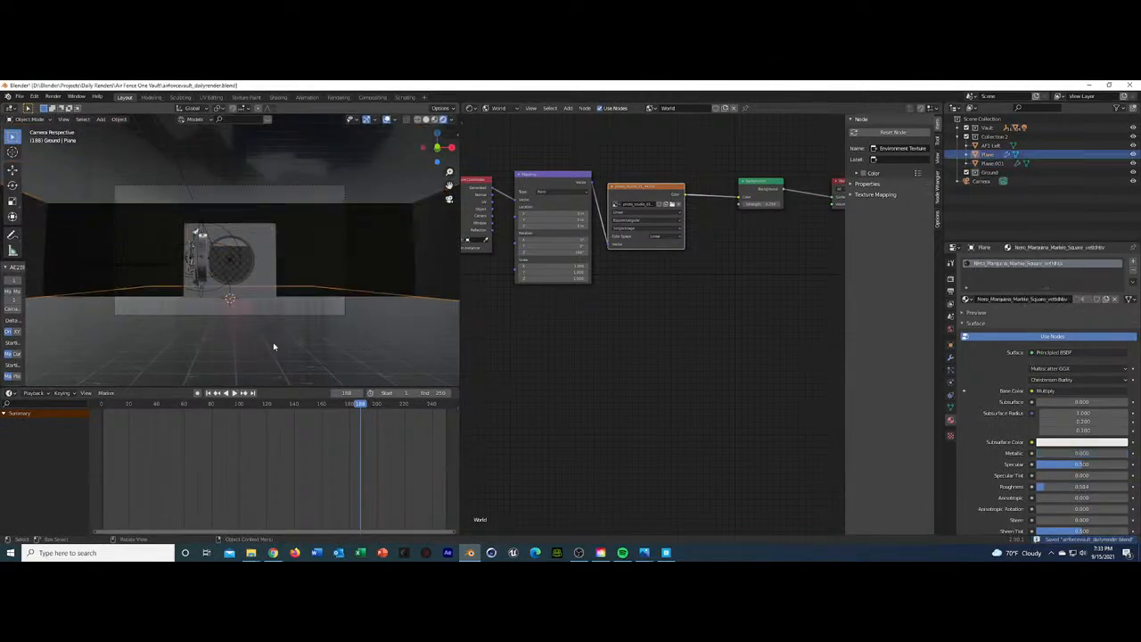
pyautogui.click(981, 181)
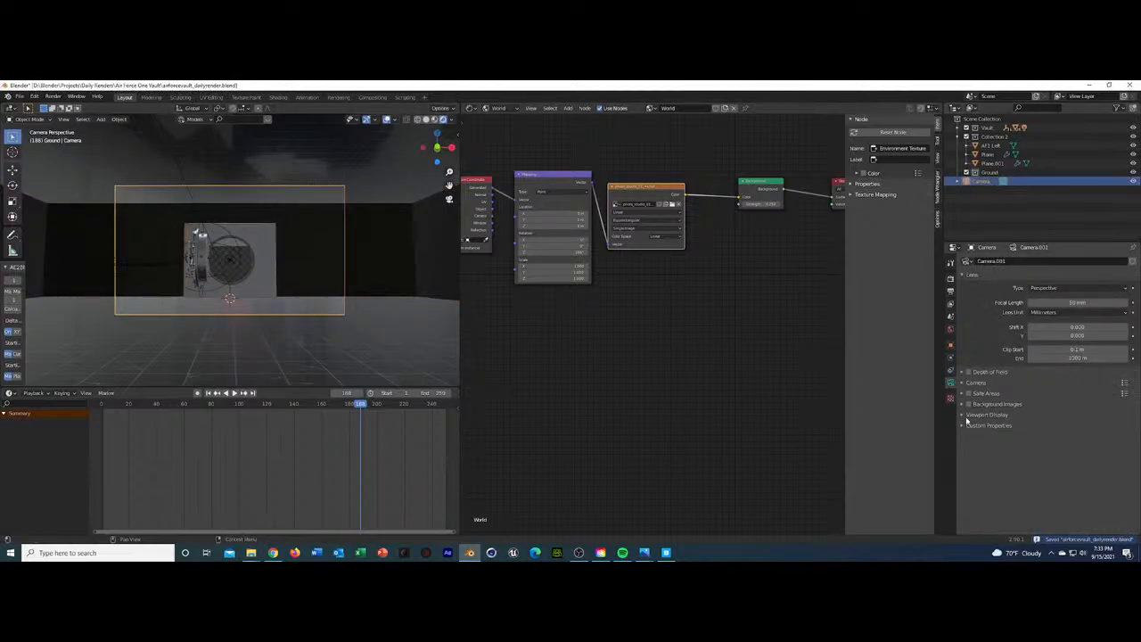
pyautogui.click(1071, 302)
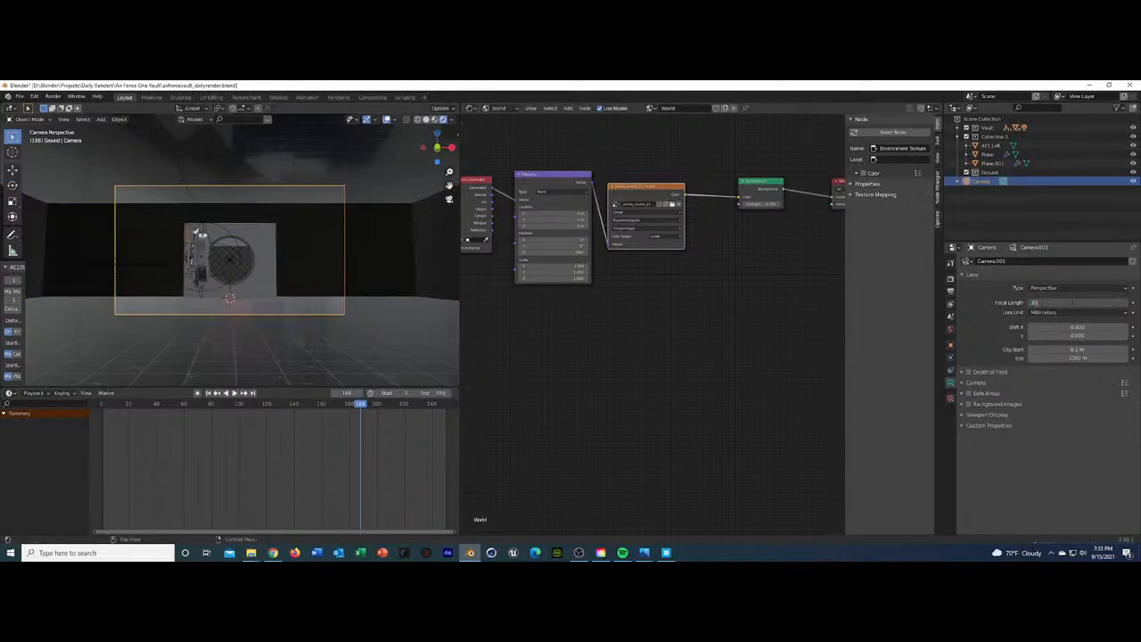
pyautogui.write('35')
pyautogui.press('Return')
# Raise the AF1 Left shoe into the round vault opening and shift it sideways along X to centre it.
pyautogui.click(240, 281)
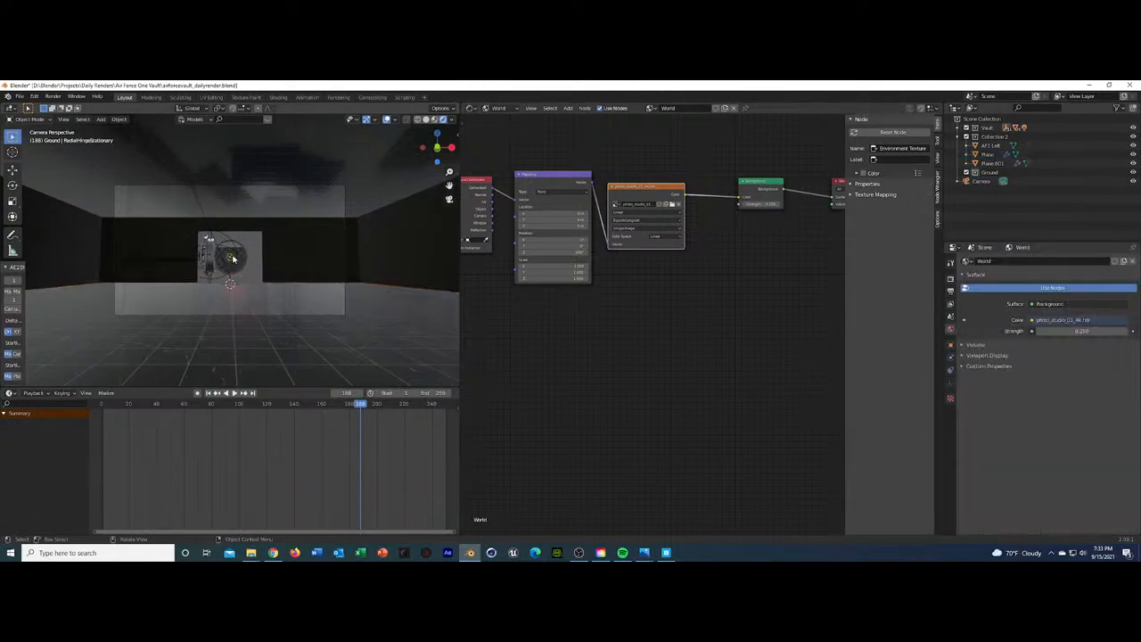
pyautogui.press('KP_Decimal')
pyautogui.scroll(-4, 254, 268)
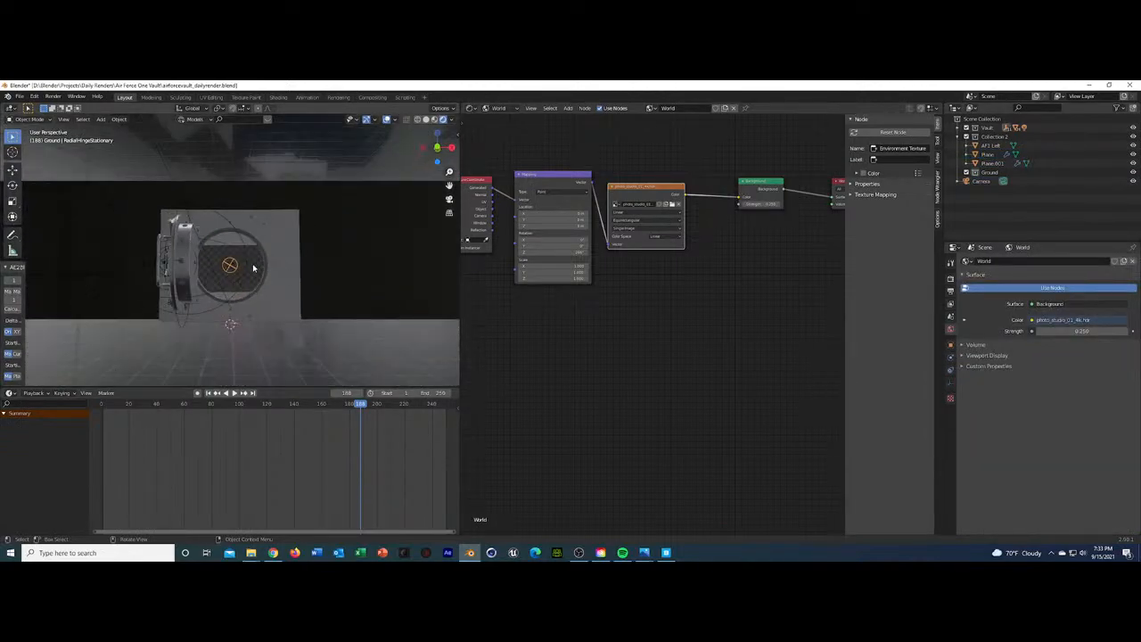
pyautogui.scroll(-5, 242, 307)
pyautogui.scroll(11, 241, 306)
pyautogui.scroll(-7, 231, 308)
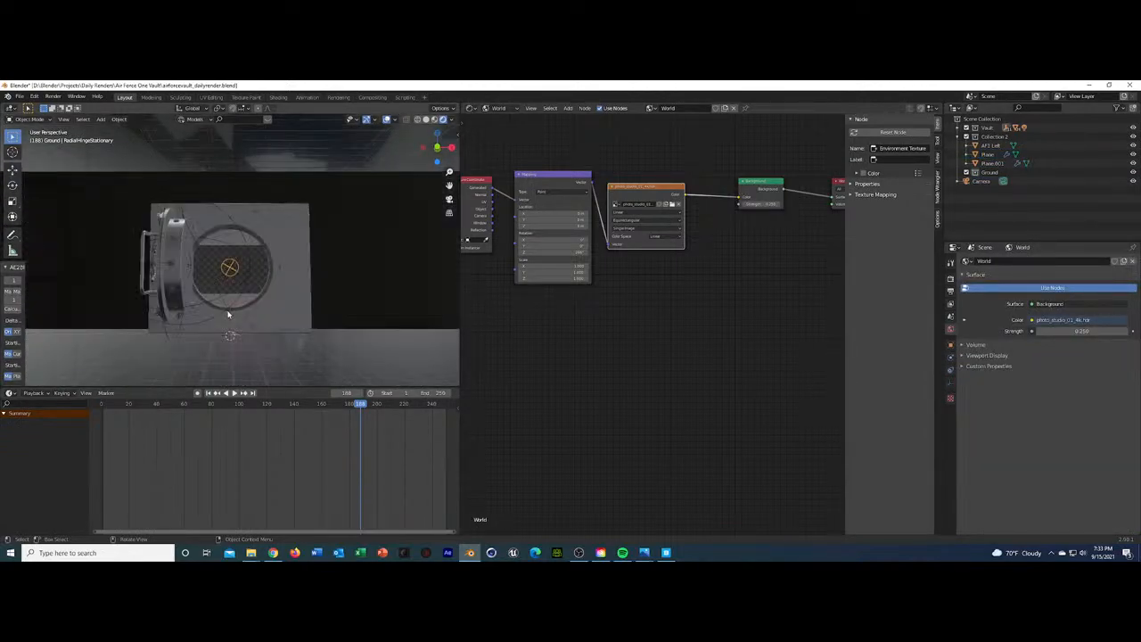
pyautogui.click(232, 334)
pyautogui.press('g')
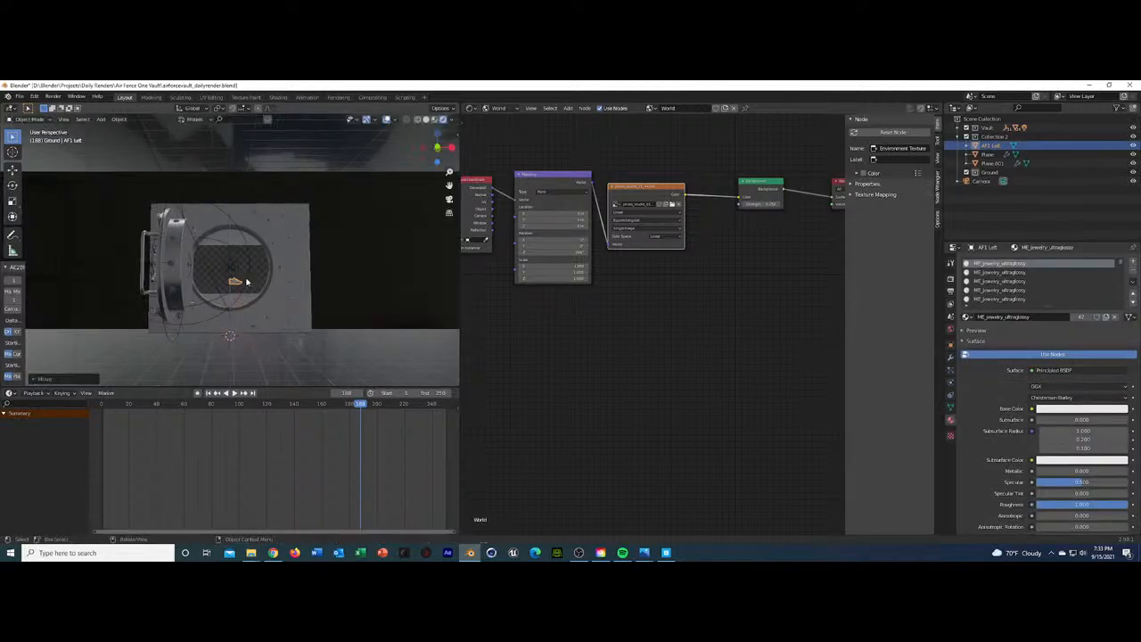
pyautogui.press('y')
pyautogui.press('x')
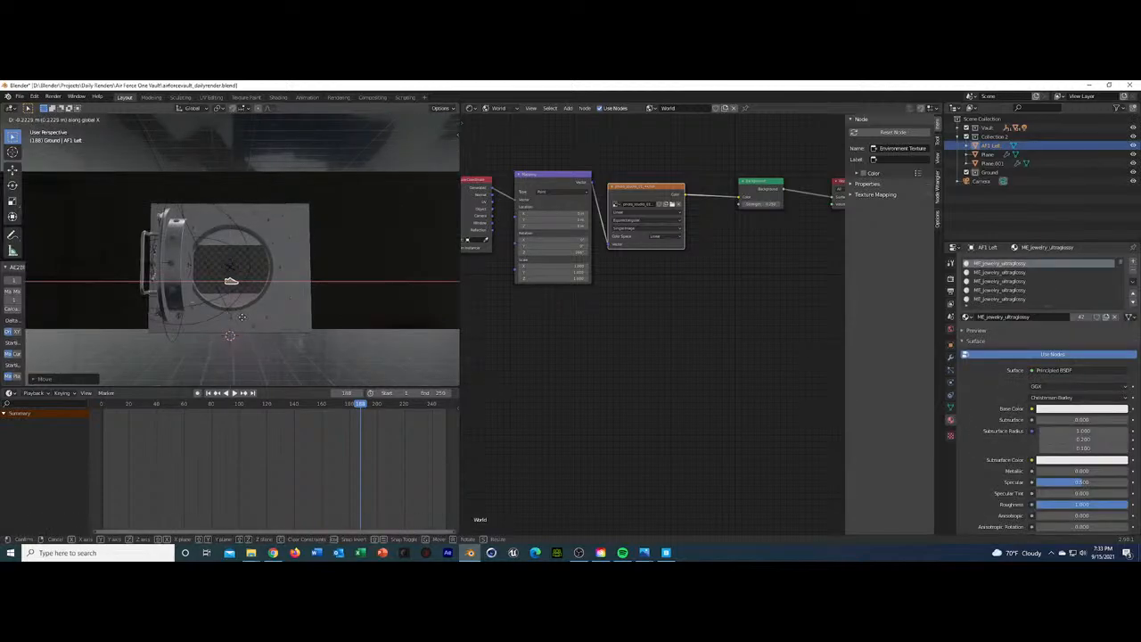
# Set the AF1 Left shoe's Y location to 10 m and save the file.
pyautogui.press('y')
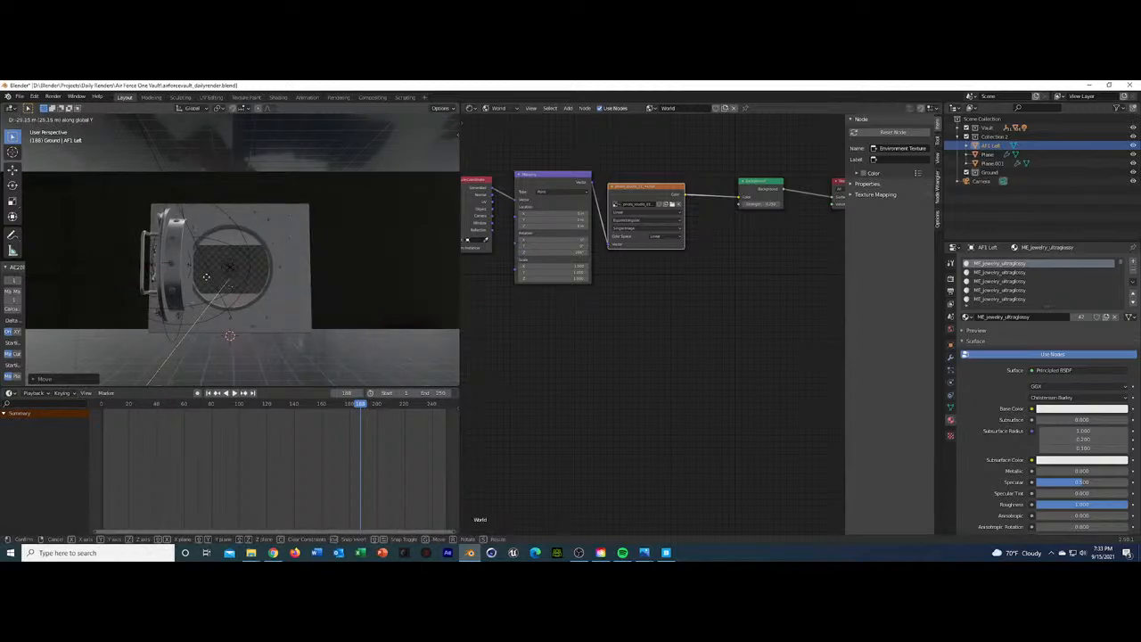
pyautogui.press('Escape')
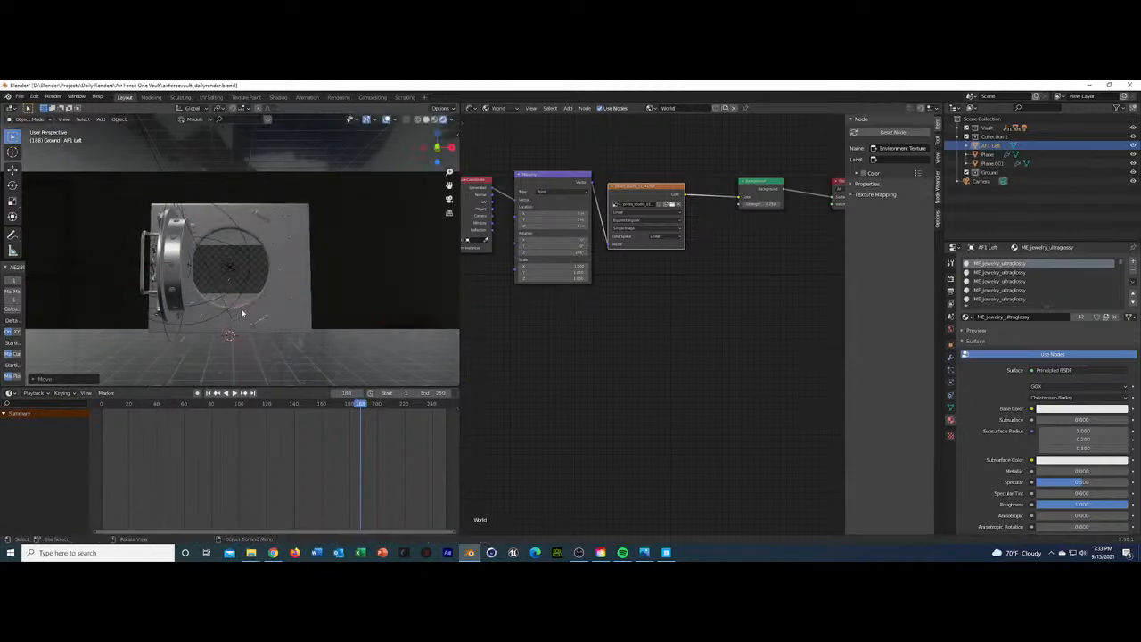
pyautogui.moveTo(262, 288); pyautogui.dragTo(210, 281, button='middle')
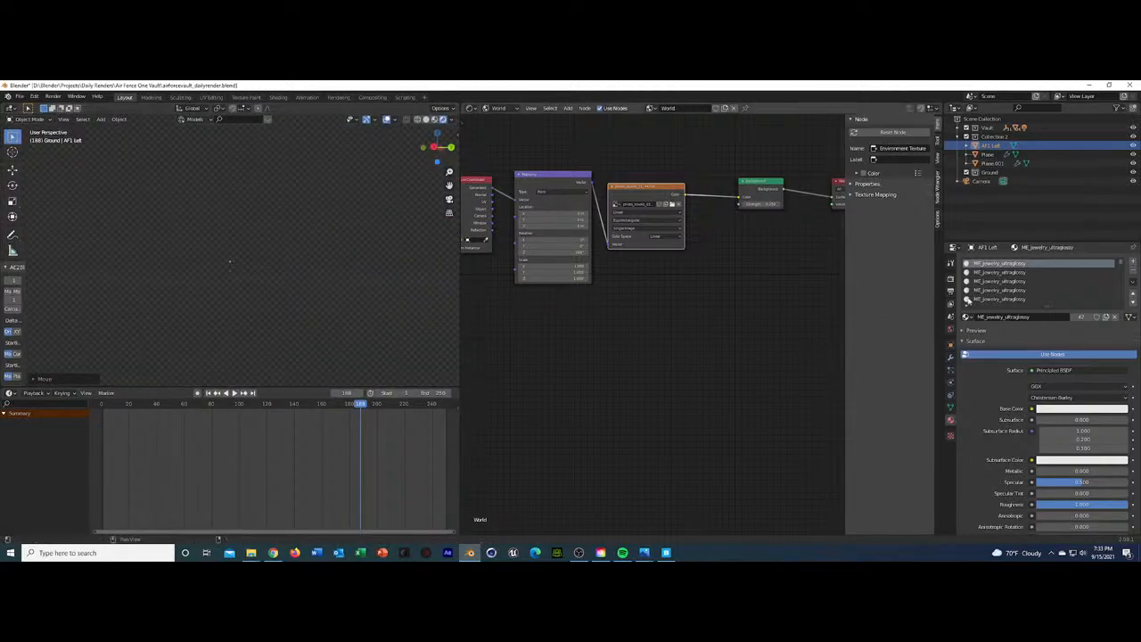
pyautogui.click(951, 345)
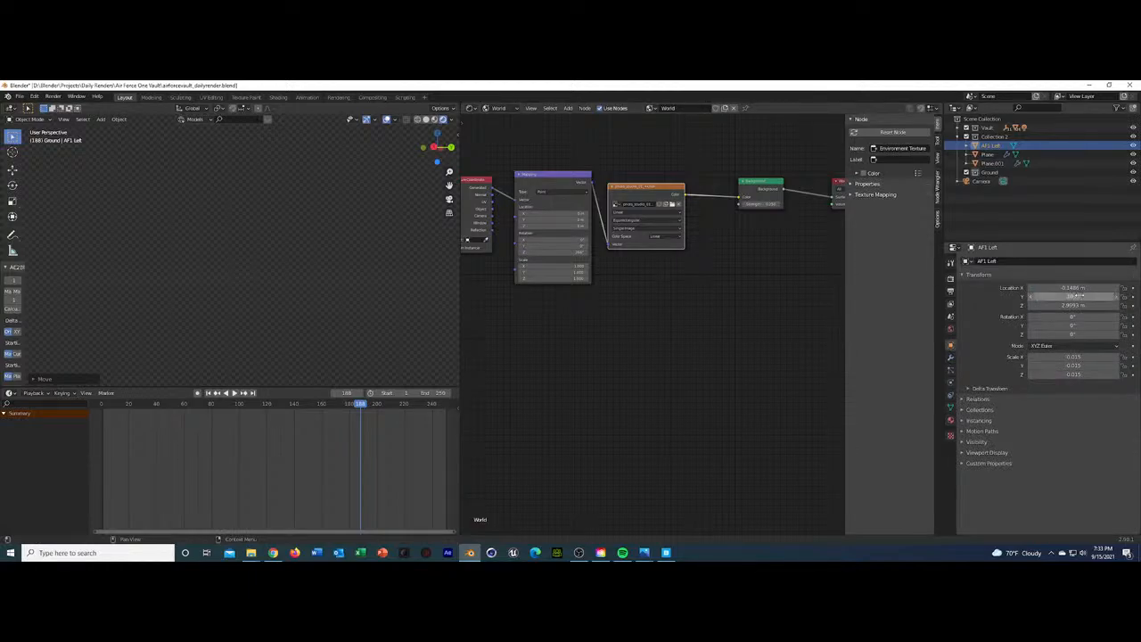
pyautogui.moveTo(1079, 296); pyautogui.dragTo(812, 303)
pyautogui.hotkey('ctrl', 's')
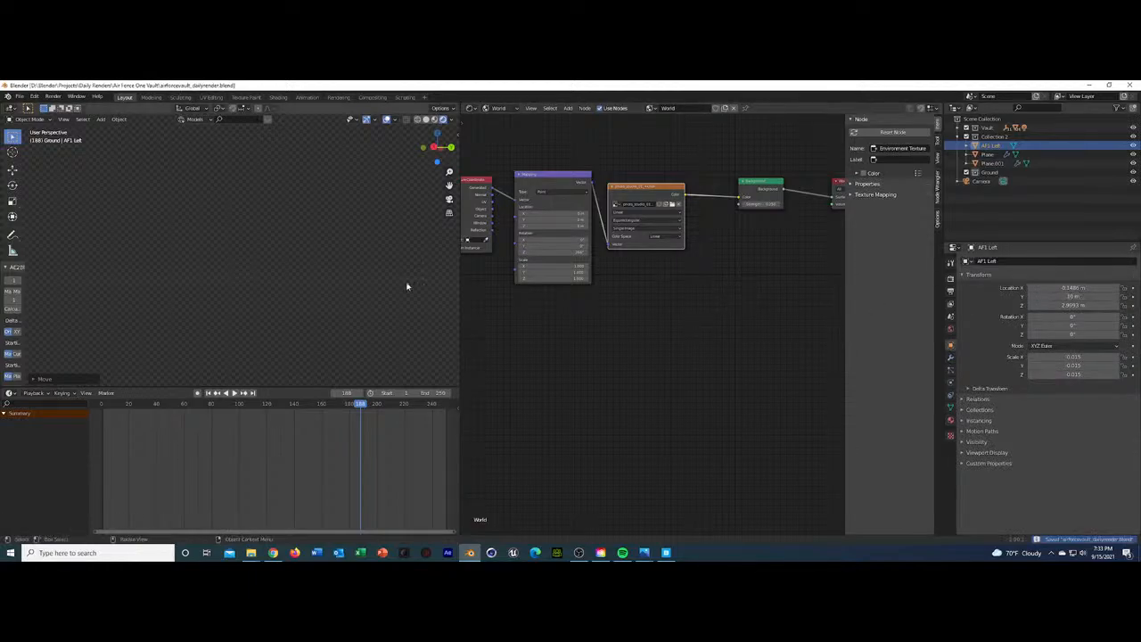
# Switch the viewport to solid shading, play a few frames through the camera and examine the room from other angles.
pyautogui.click(426, 119)
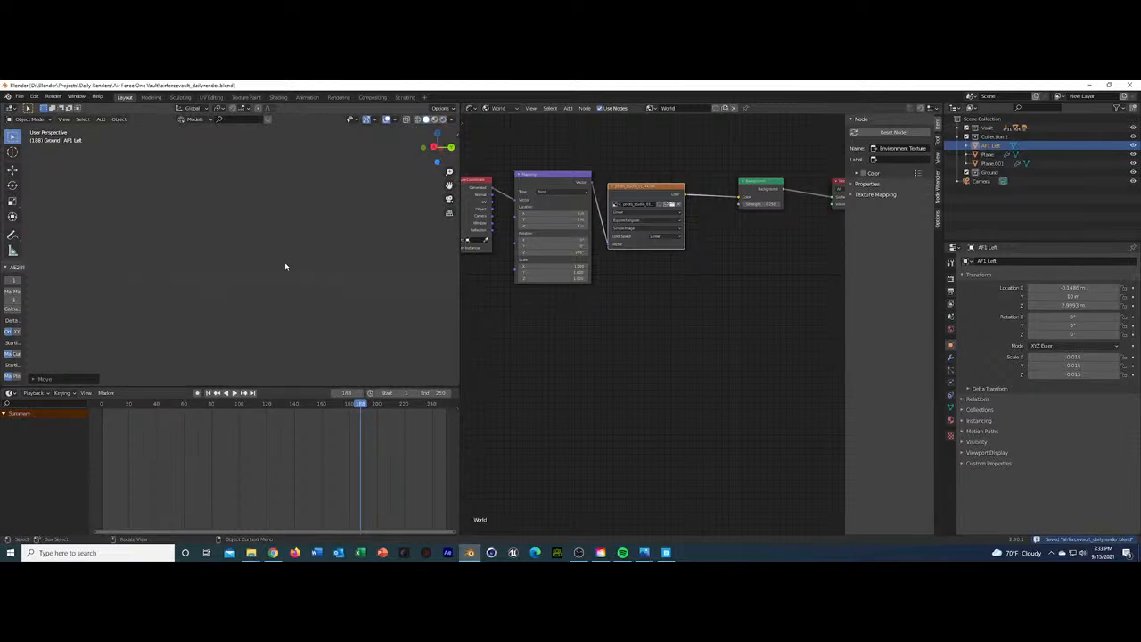
pyautogui.press('KP_0')
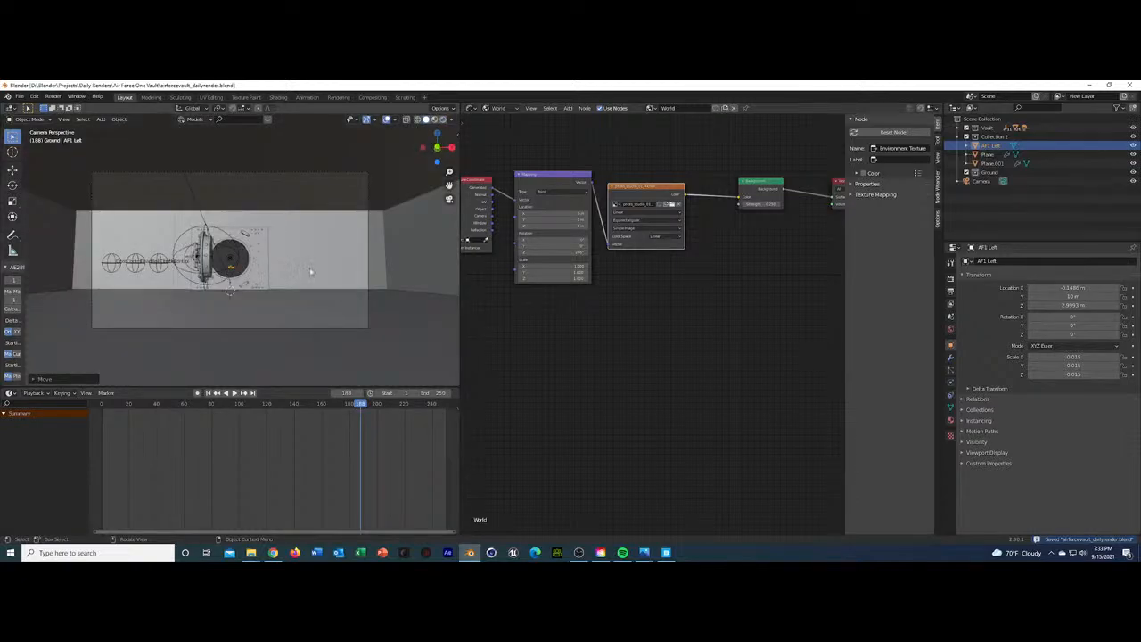
pyautogui.press('KP_0')
pyautogui.moveTo(305, 280)
pyautogui.mouseDown(button='middle')
pyautogui.moveTo(307, 298)
pyautogui.moveTo(313, 287)
pyautogui.mouseUp(button='middle')
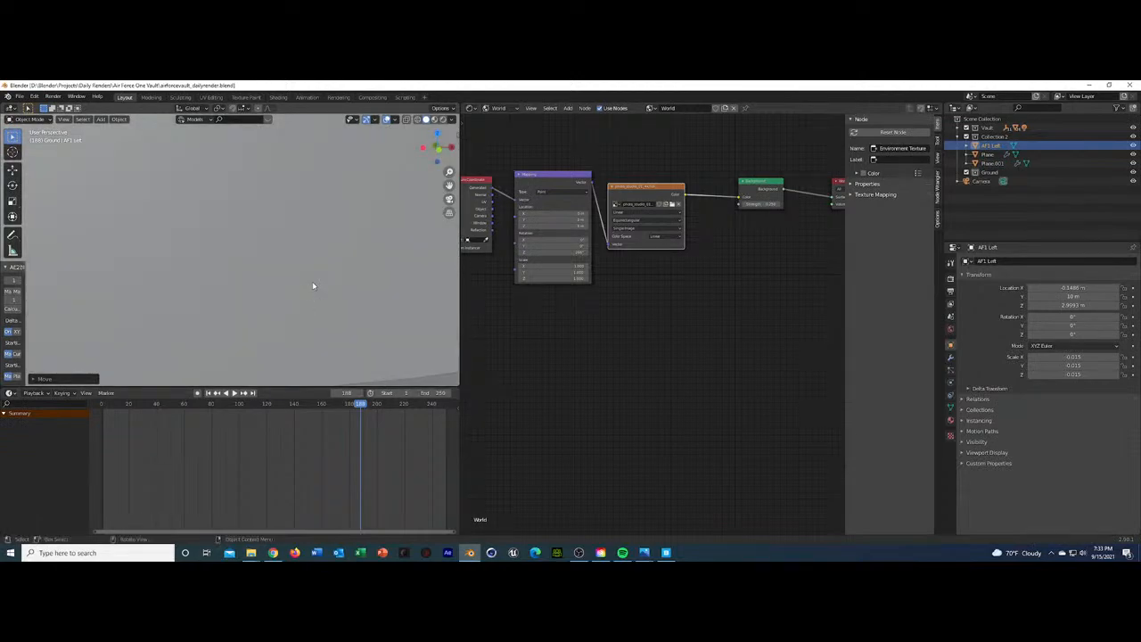
pyautogui.press('KP_0')
pyautogui.press('space')
pyautogui.press('space')
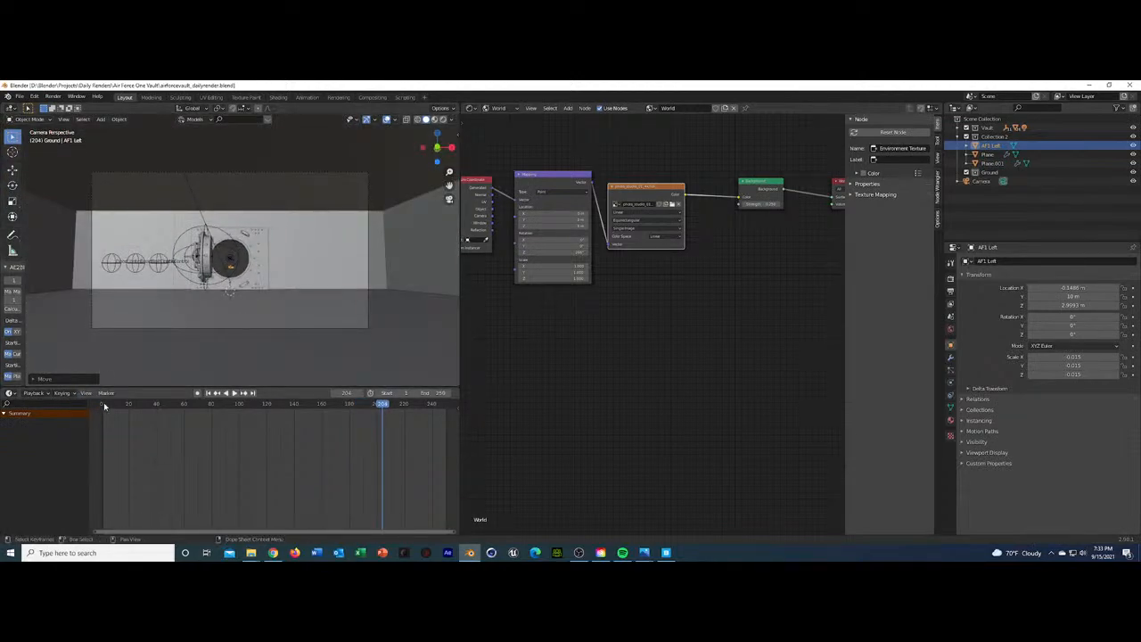
pyautogui.moveTo(250, 269)
pyautogui.mouseDown(button='middle')
pyautogui.moveTo(253, 298)
pyautogui.moveTo(245, 267)
pyautogui.moveTo(247, 290)
pyautogui.mouseUp(button='middle')
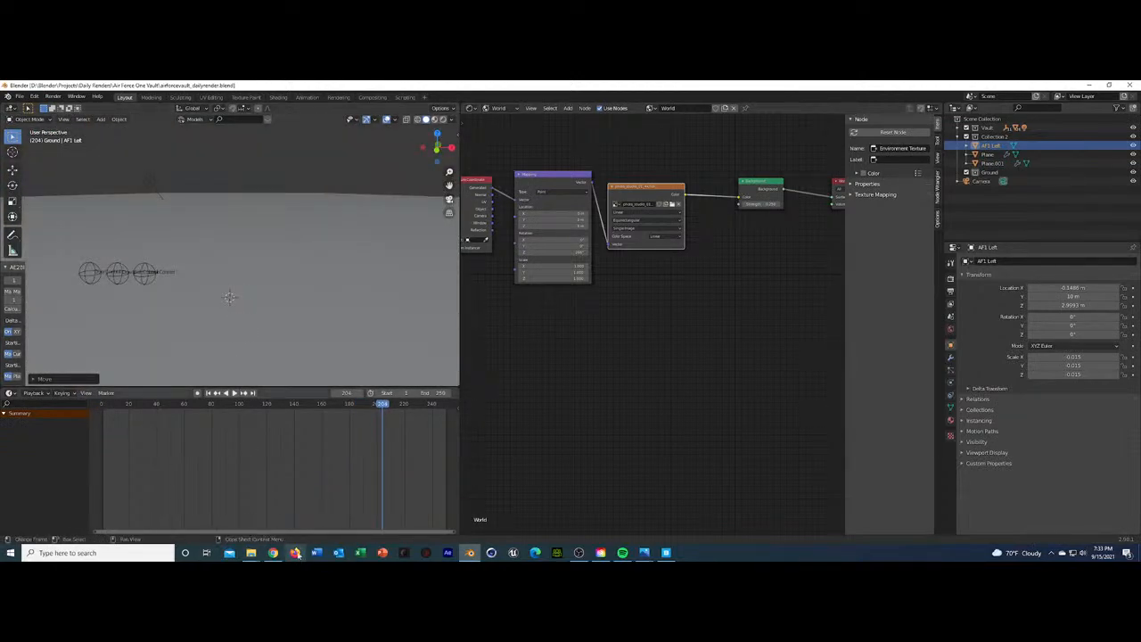
pyautogui.moveTo(282, 227); pyautogui.dragTo(271, 278, button='middle')
# Open the reference image 1.jpg from the Air Force One Vault folder, study the room's ceiling lights and return to Blender.
pyautogui.moveTo(251, 551)
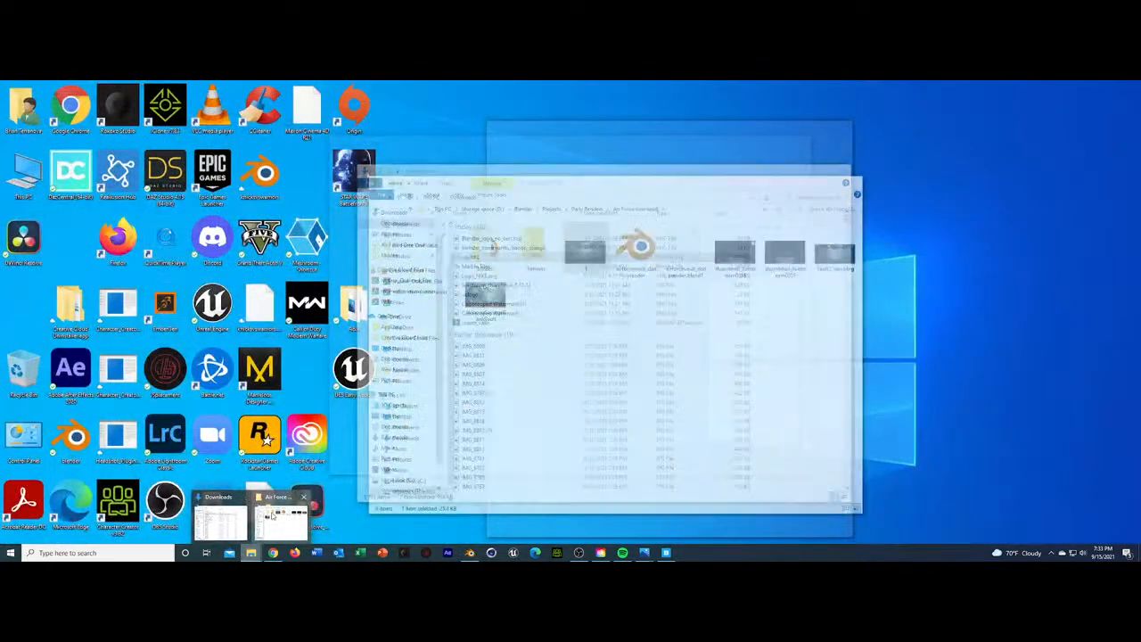
pyautogui.click(268, 525)
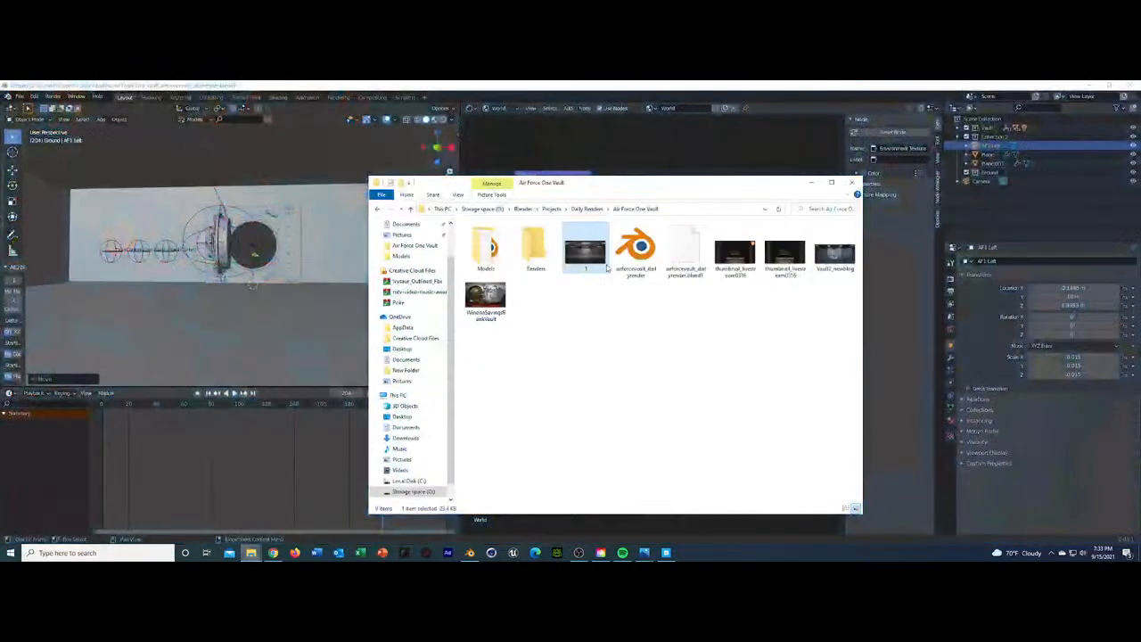
pyautogui.doubleClick(586, 253)
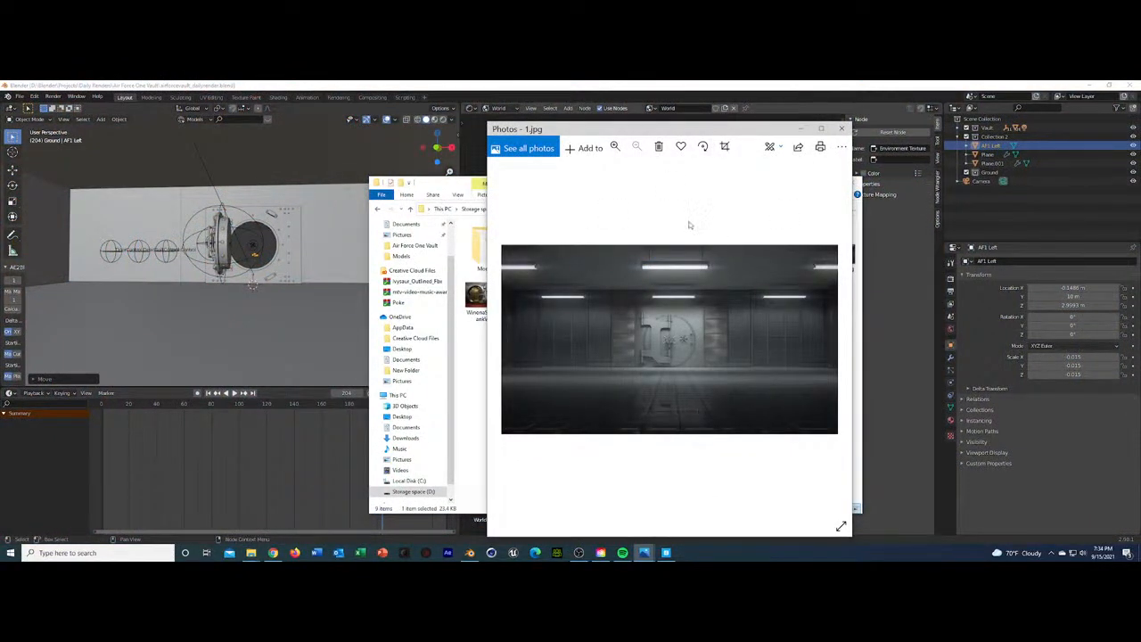
pyautogui.click(803, 130)
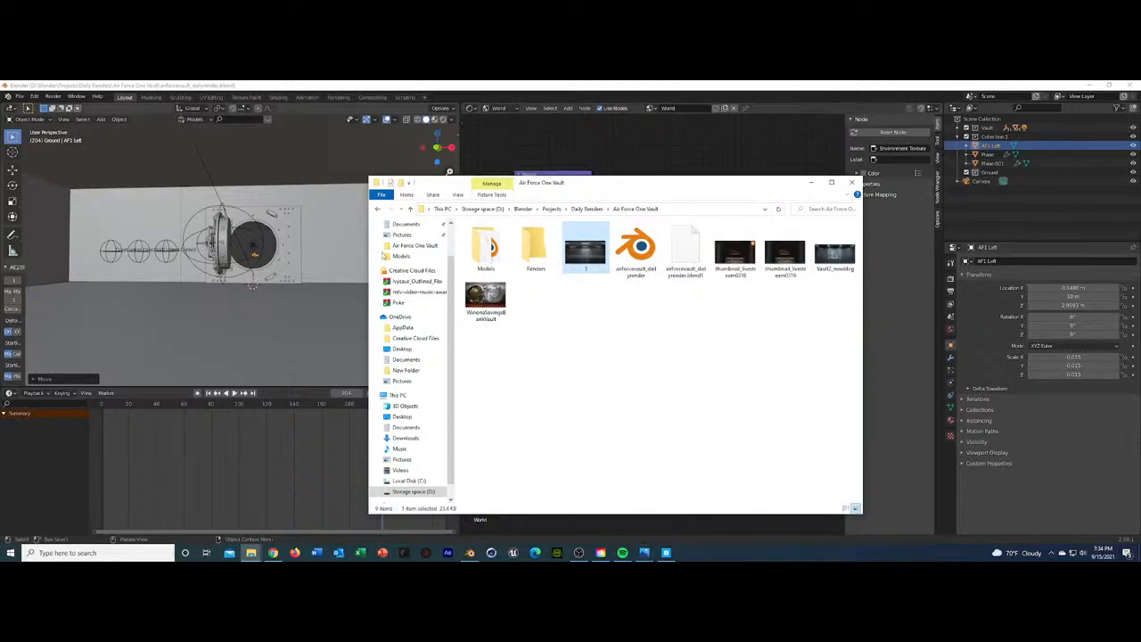
pyautogui.click(810, 182)
# Change the world shader node area into a second 3D viewport and frame the vault room in it.
pyautogui.moveTo(281, 288)
pyautogui.mouseDown(button='middle')
pyautogui.moveTo(290, 301)
pyautogui.moveTo(280, 287)
pyautogui.mouseUp(button='middle')
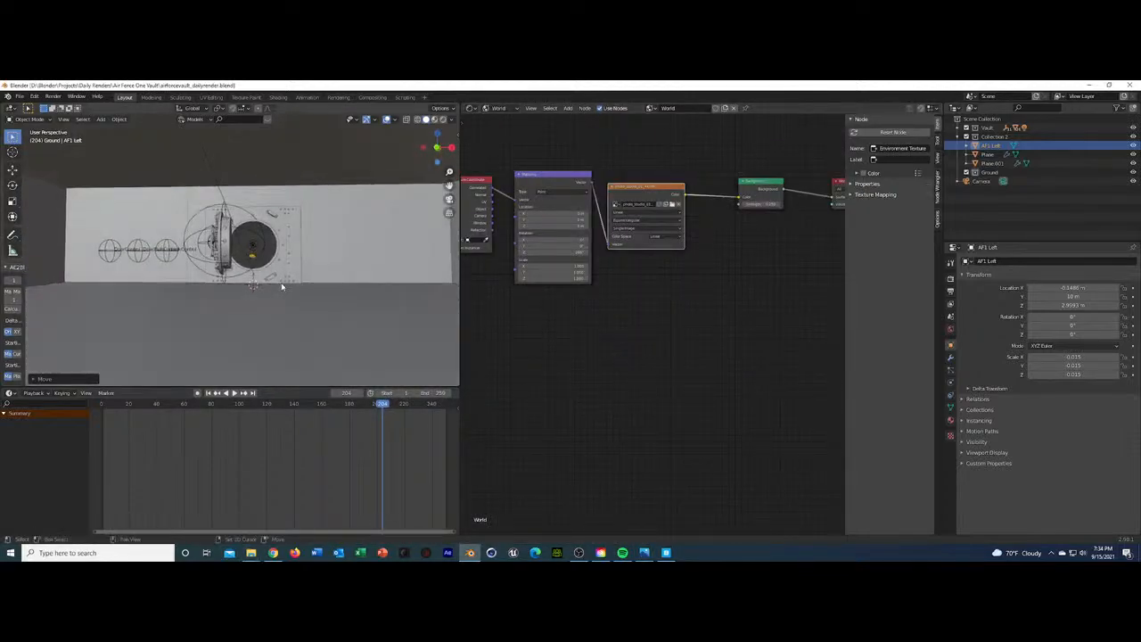
pyautogui.hotkey('shift', 'a')
pyautogui.click(471, 108)
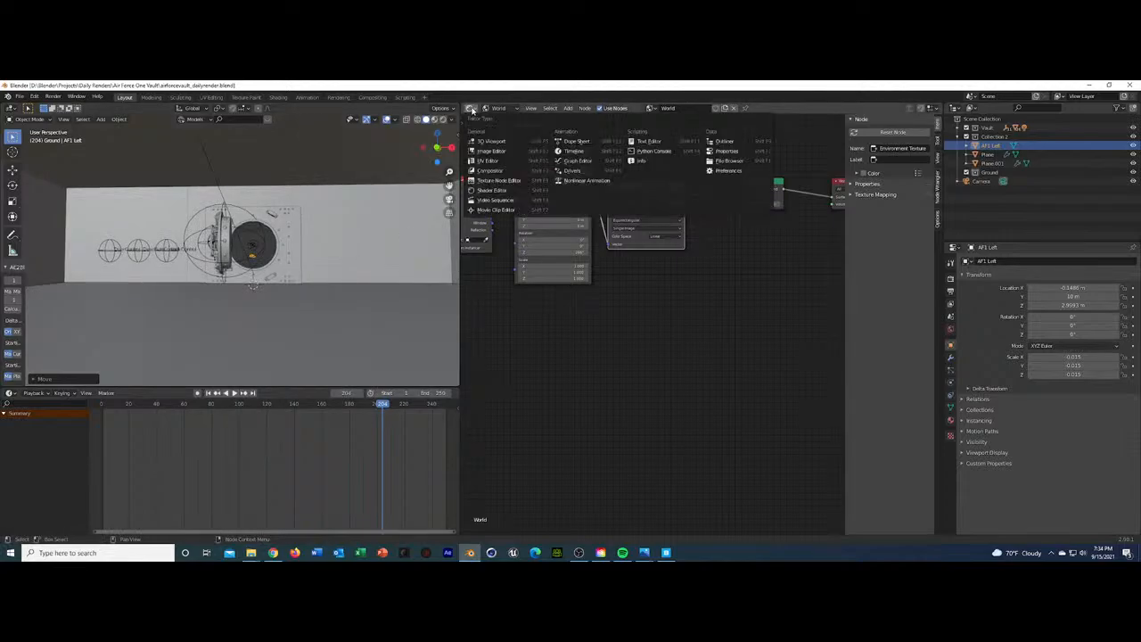
pyautogui.click(502, 142)
pyautogui.moveTo(808, 287); pyautogui.dragTo(733, 330, button='middle')
pyautogui.scroll(7, 823, 293)
pyautogui.scroll(-6, 822, 293)
# Create a new collection in the scene and add a mesh plane to it.
pyautogui.hotkey('shift', 'a')
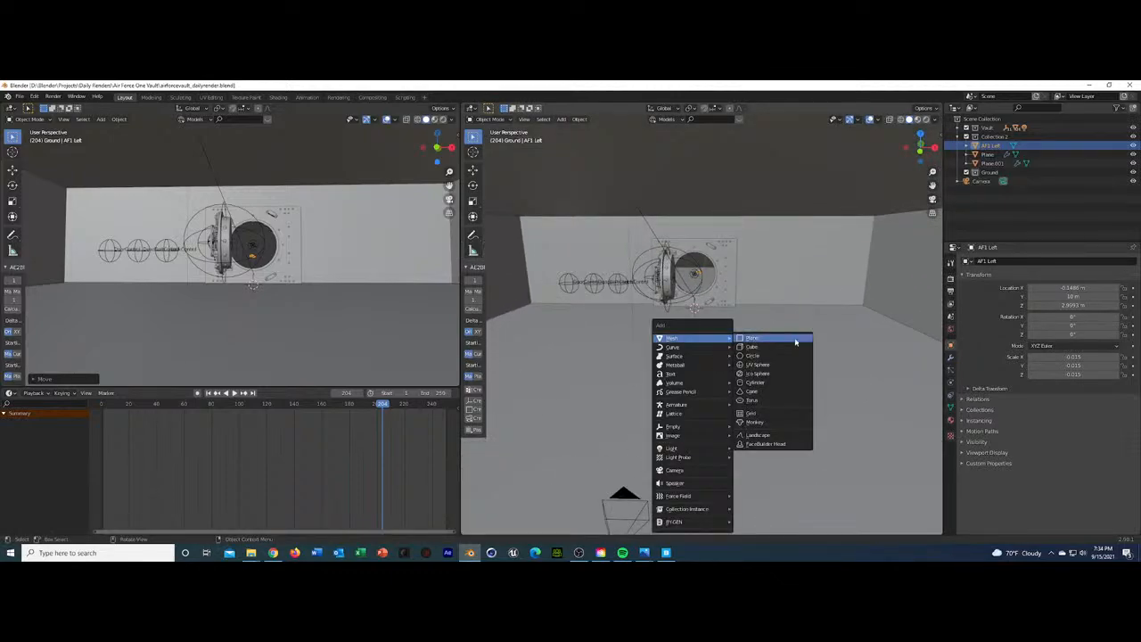
pyautogui.click(1133, 107)
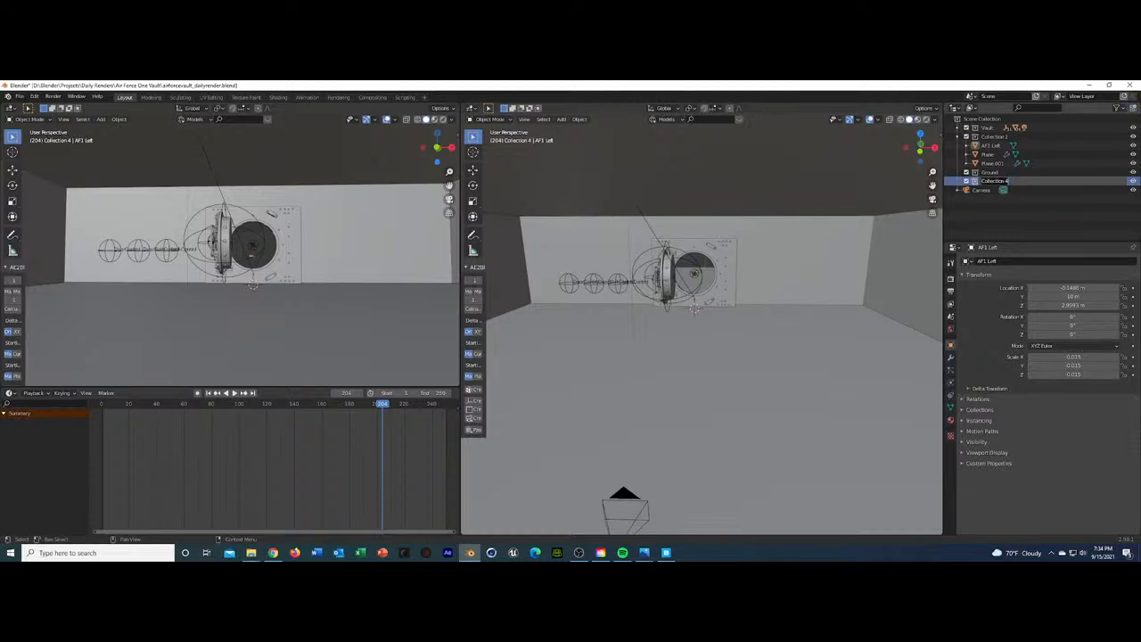
pyautogui.hotkey('shift', 'a')
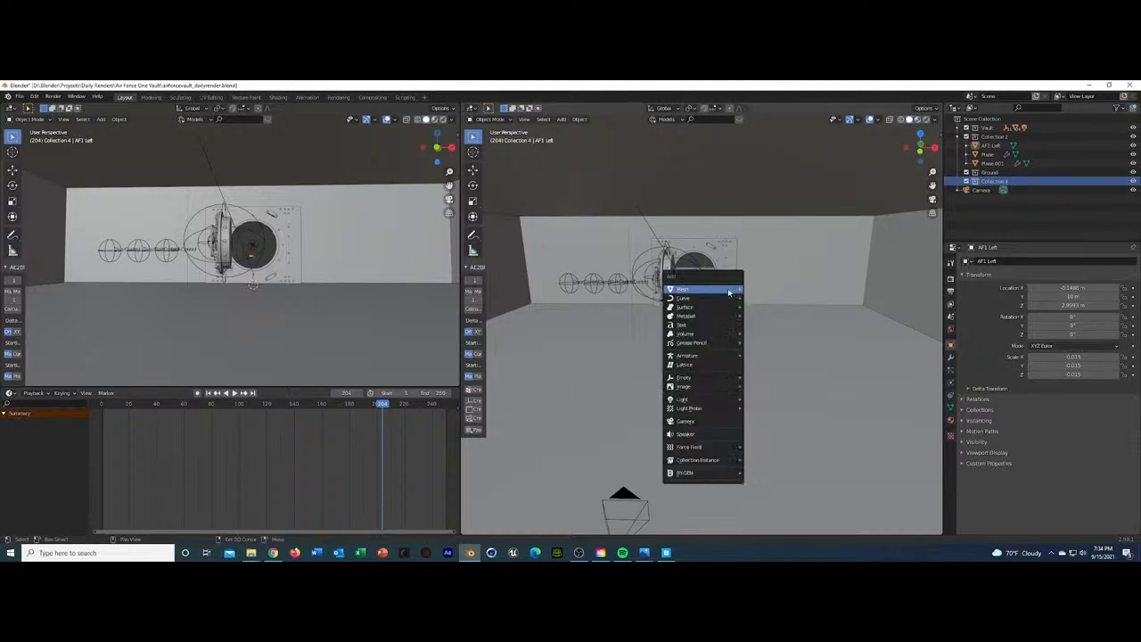
pyautogui.click(763, 289)
# Stretch the new plane along the X axis and move it about 14.66 m along negative Y, towards the camera.
pyautogui.press('s')
pyautogui.press('x')
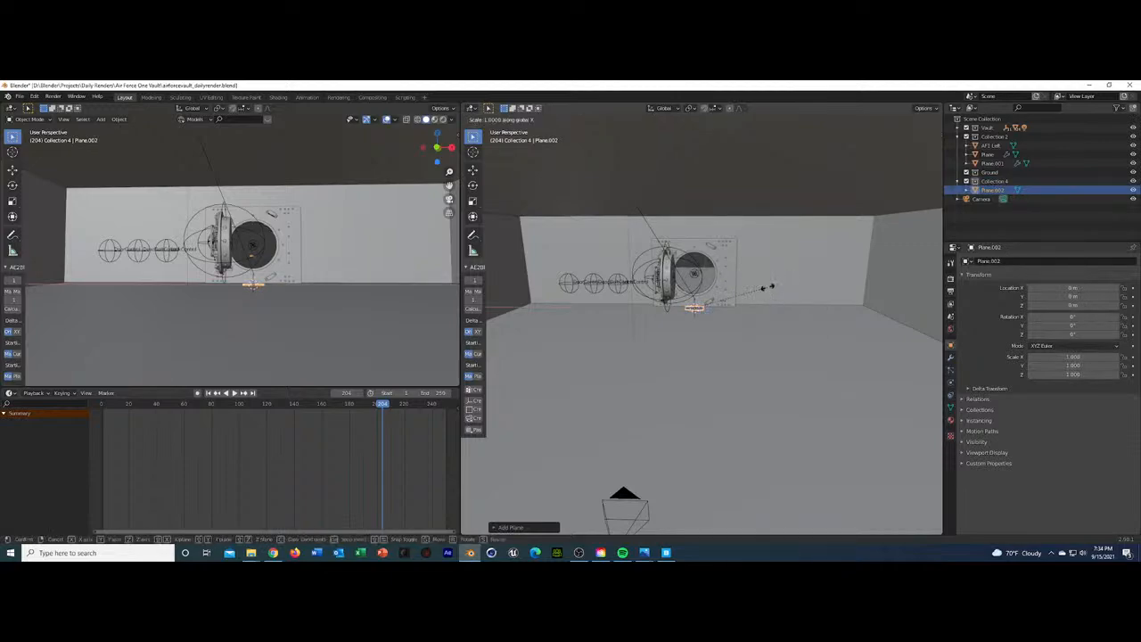
pyautogui.click(903, 300)
pyautogui.press('g')
pyautogui.press('y')
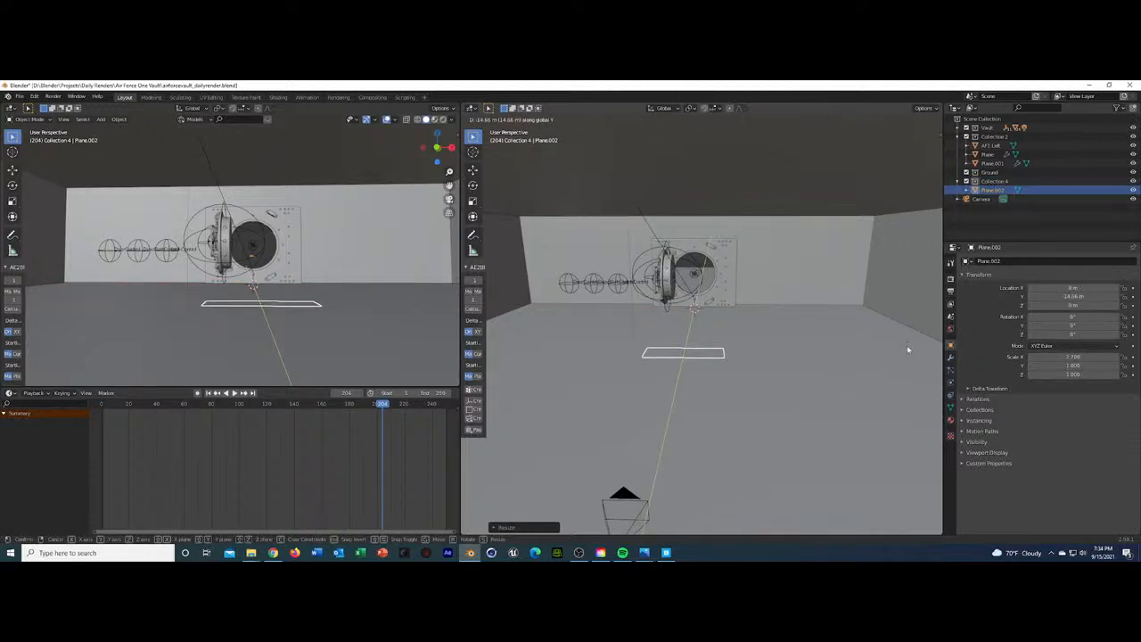
pyautogui.click(907, 348)
pyautogui.moveTo(770, 371); pyautogui.dragTo(773, 359, button='middle')
# Open the reference image 1.jpg from the Air Force One Vault folder, study the ceiling lights' shape and return to Blender.
pyautogui.click(251, 553)
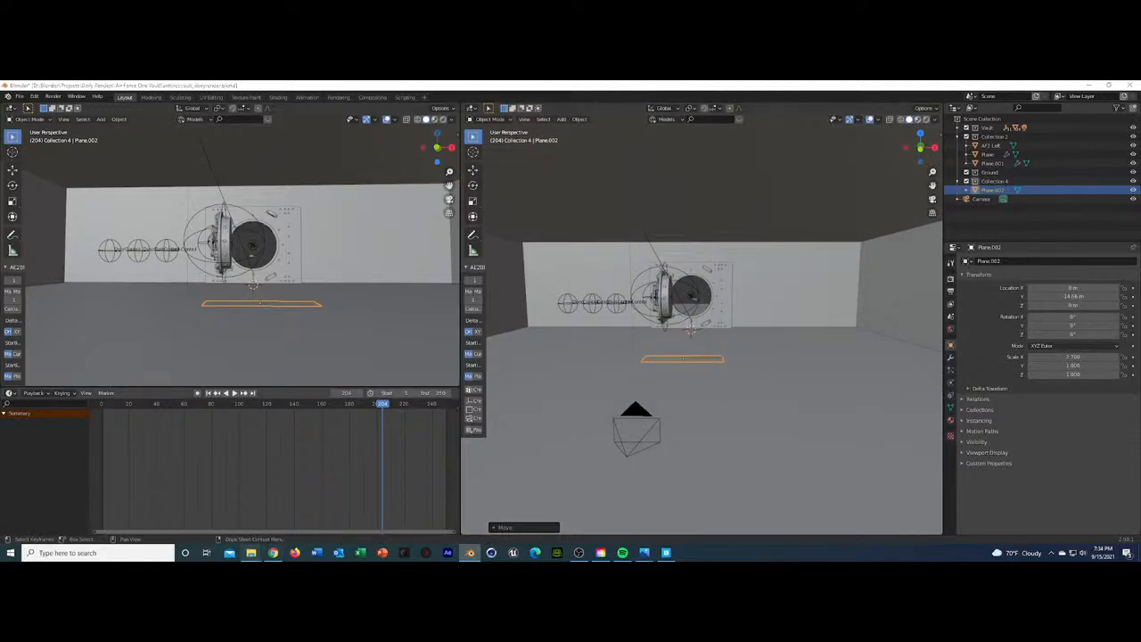
pyautogui.click(257, 516)
pyautogui.click(596, 257)
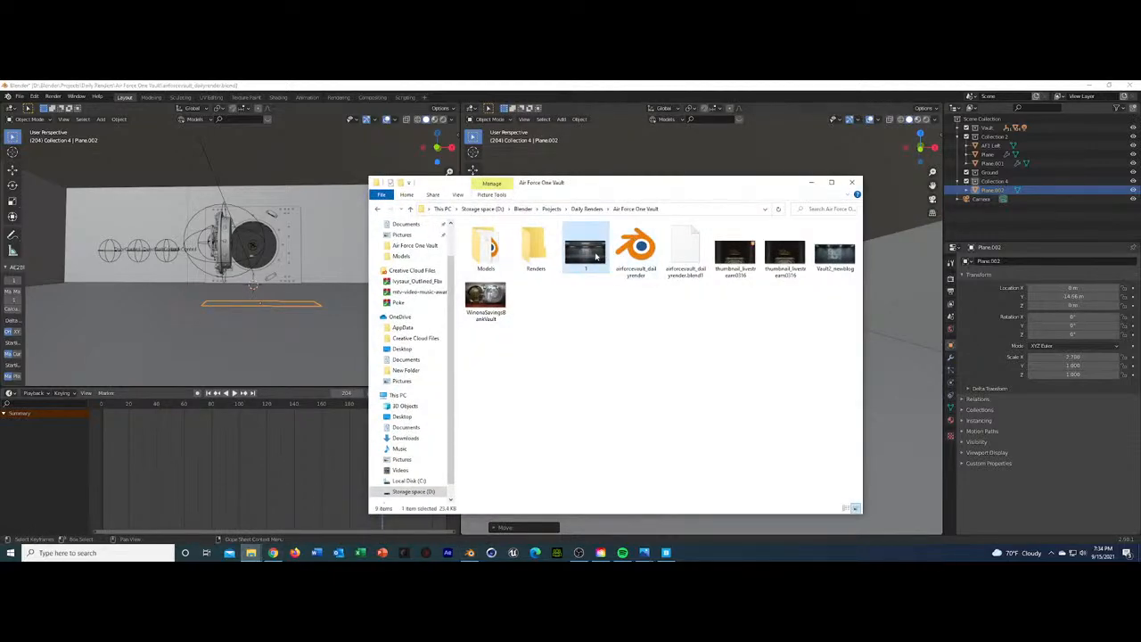
pyautogui.doubleClick(595, 256)
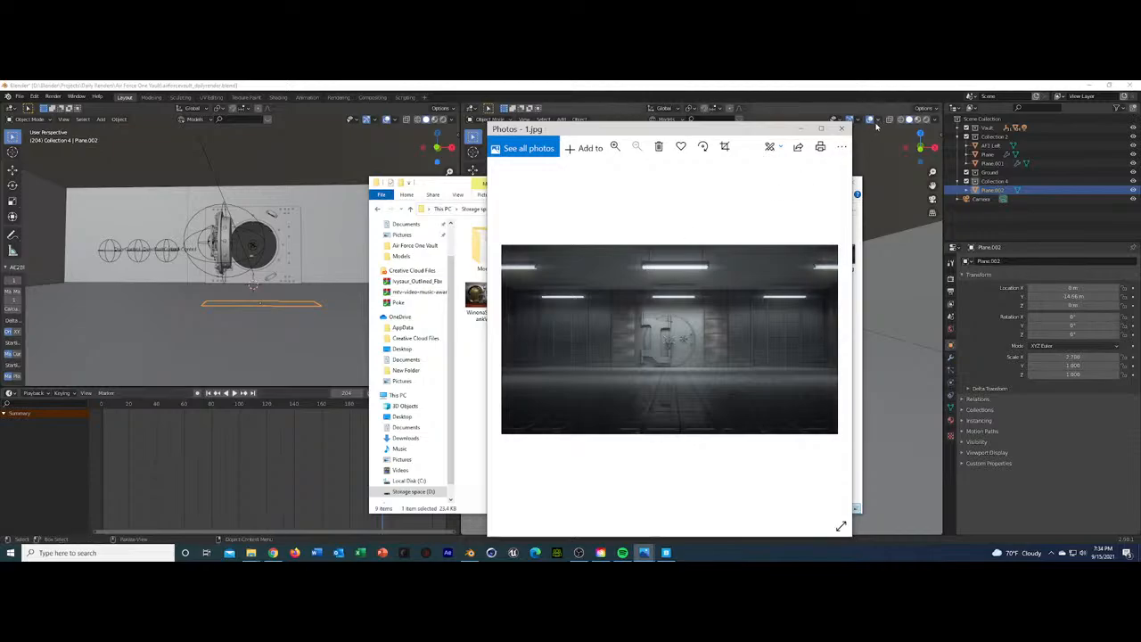
pyautogui.click(842, 131)
# Put the stretched plane in Edit Mode and hide the Vault and Ground collections.
pyautogui.scroll(4, 357, 314)
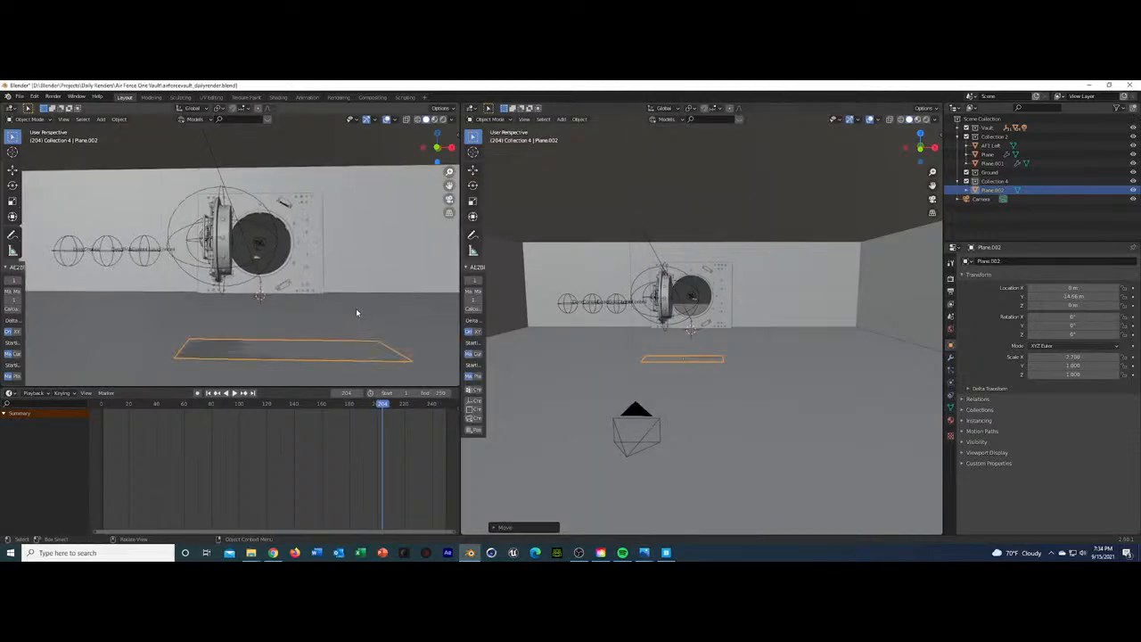
pyautogui.moveTo(357, 322); pyautogui.dragTo(354, 311, button='middle')
pyautogui.press('Tab')
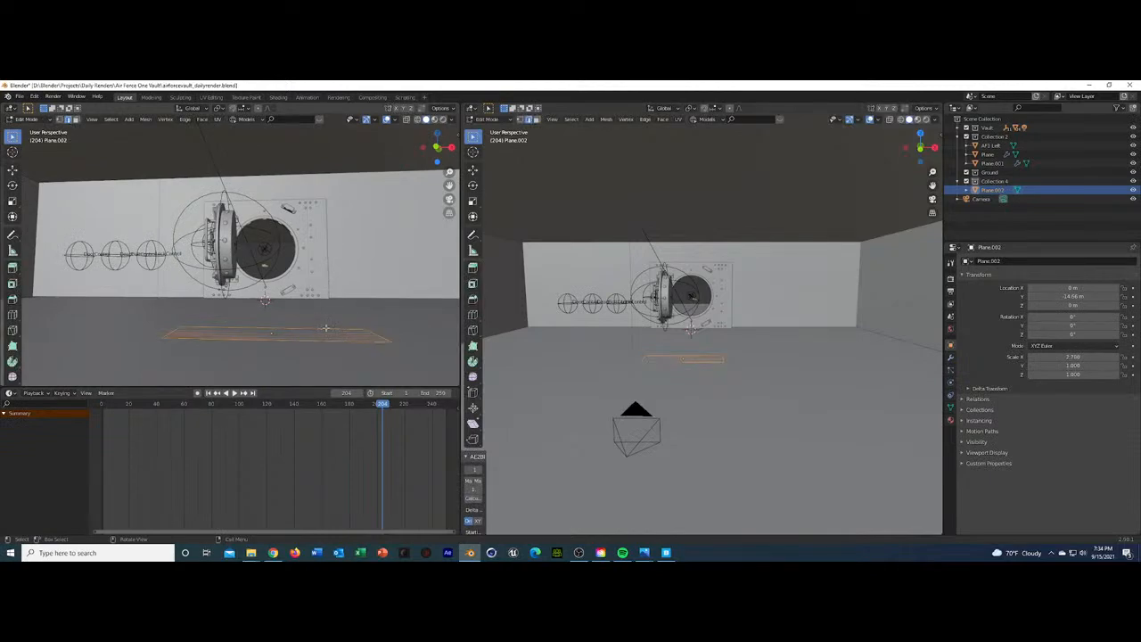
pyautogui.click(1134, 137)
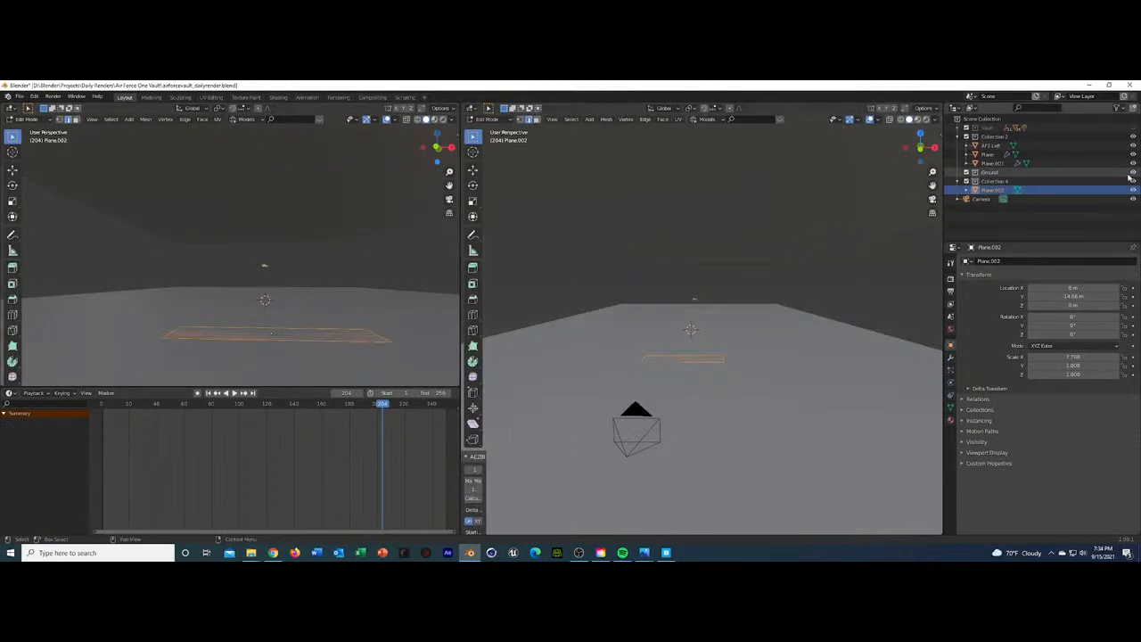
pyautogui.click(1135, 156)
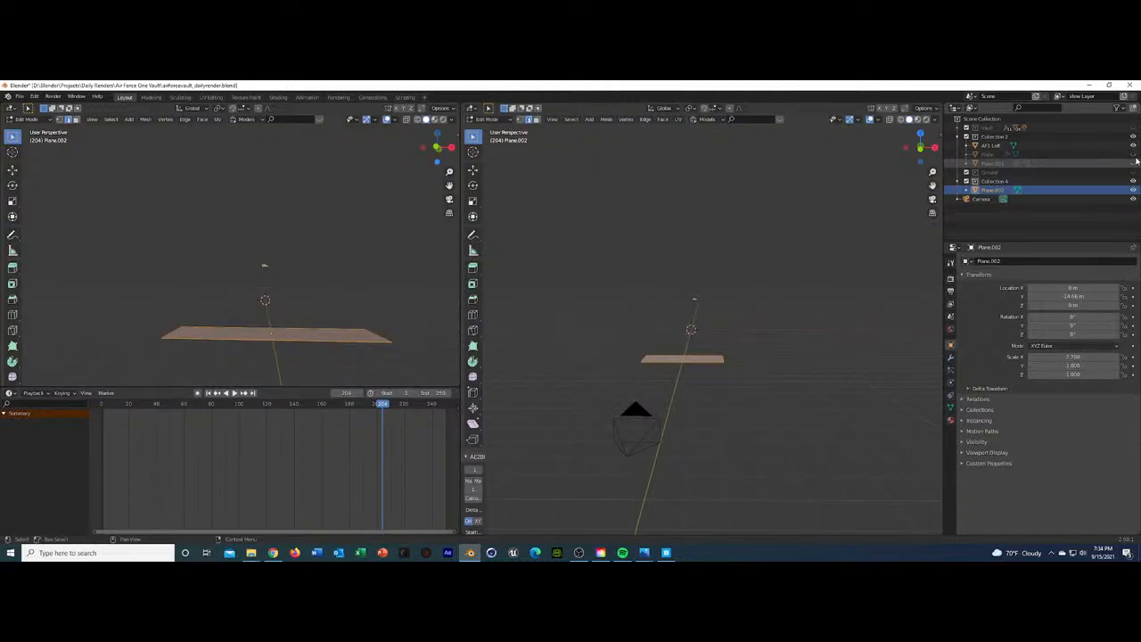
pyautogui.moveTo(1135, 156); pyautogui.dragTo(1134, 164)
# Move Plane and Plane.001 from Collection 2 into the hidden Ground collection.
pyautogui.click(988, 155)
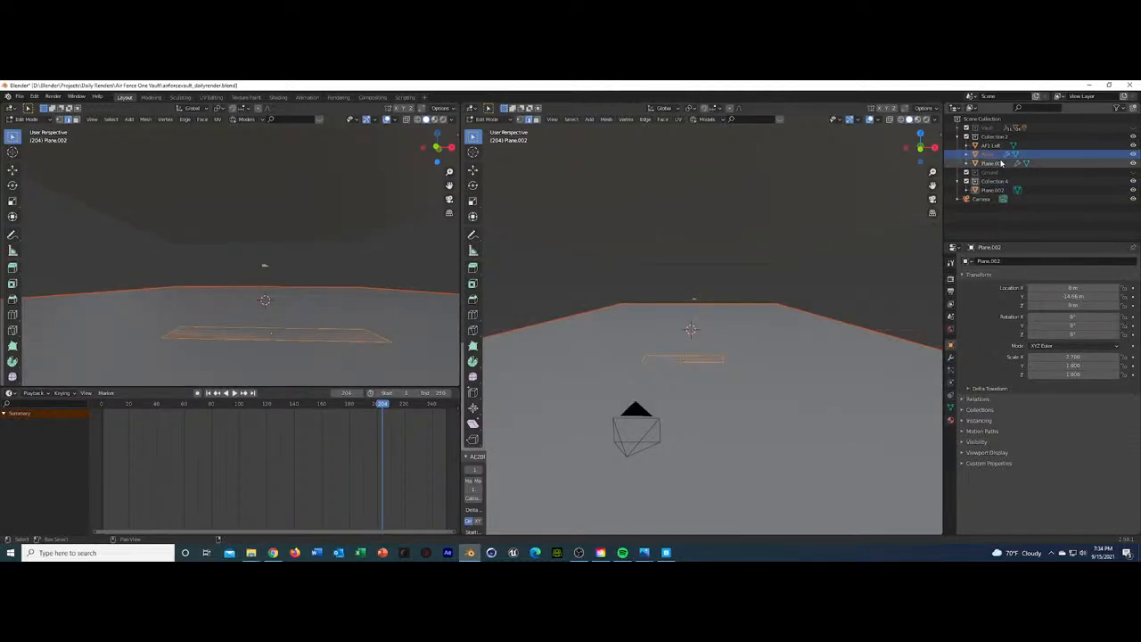
pyautogui.keyDown('shift'); pyautogui.click(999, 163); pyautogui.keyUp('shift')
pyautogui.moveTo(999, 163); pyautogui.dragTo(992, 172)
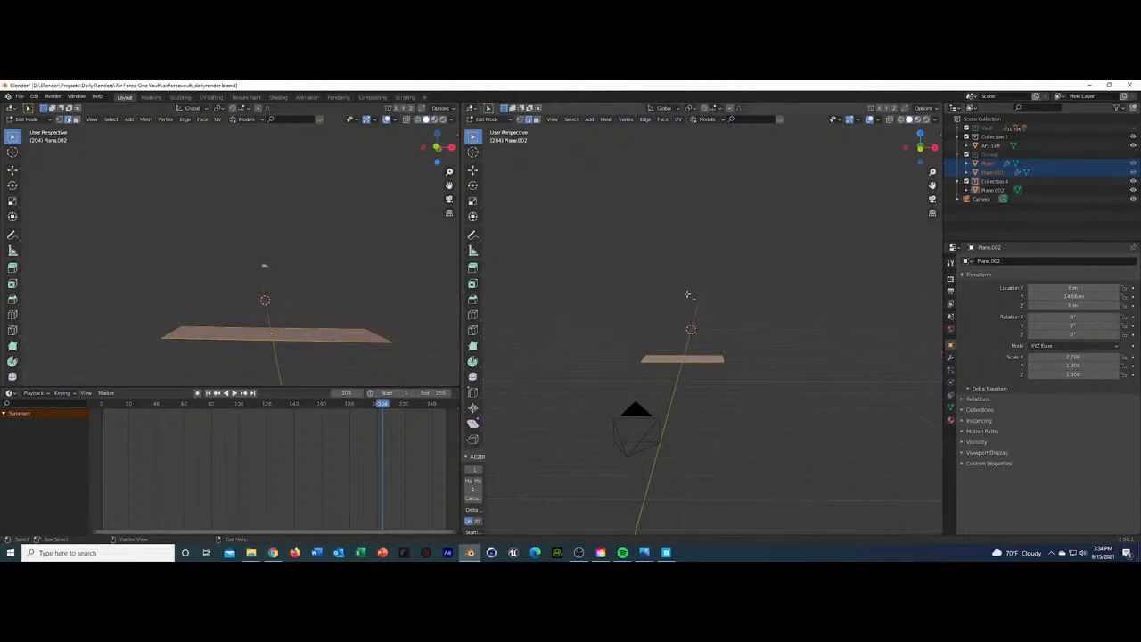
pyautogui.moveTo(716, 318); pyautogui.dragTo(723, 336, button='middle')
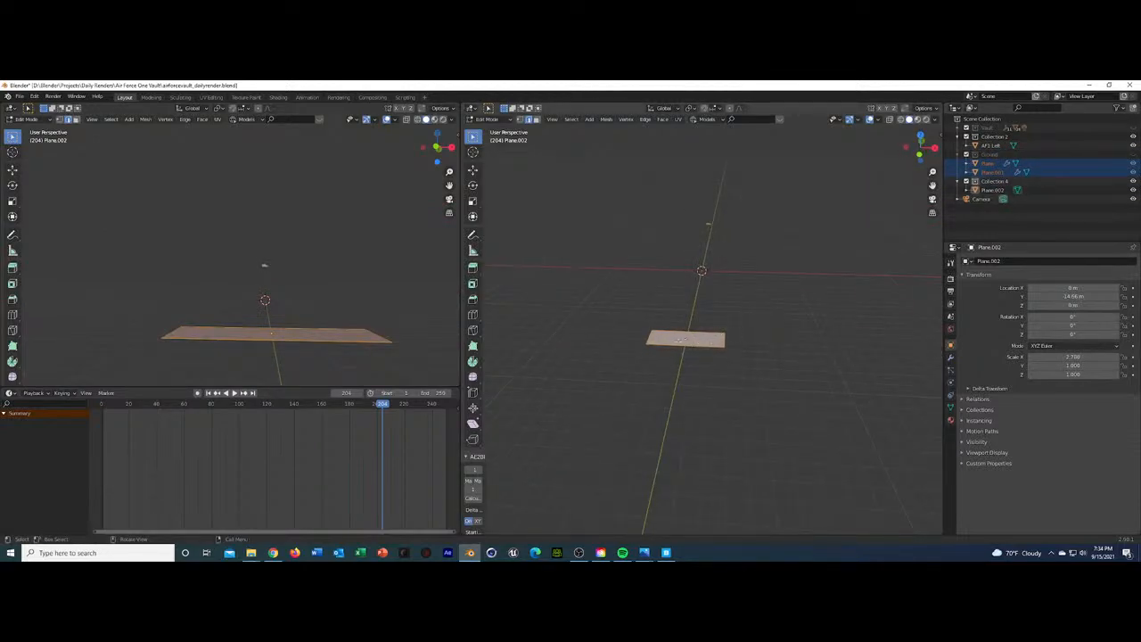
pyautogui.scroll(5, 676, 349)
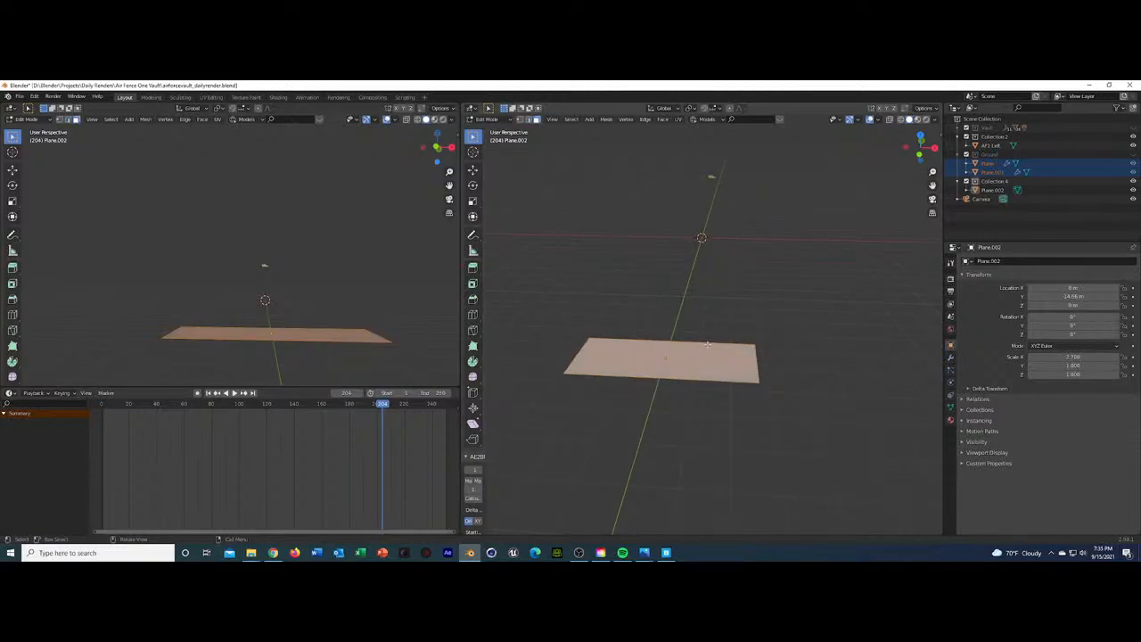
pyautogui.press('e')
pyautogui.click(705, 343)
pyautogui.hotkey('ctrl', 'z')
# Extrude the plane's face along Z into a thin slab and return to Object Mode.
pyautogui.press('e')
pyautogui.press('r')
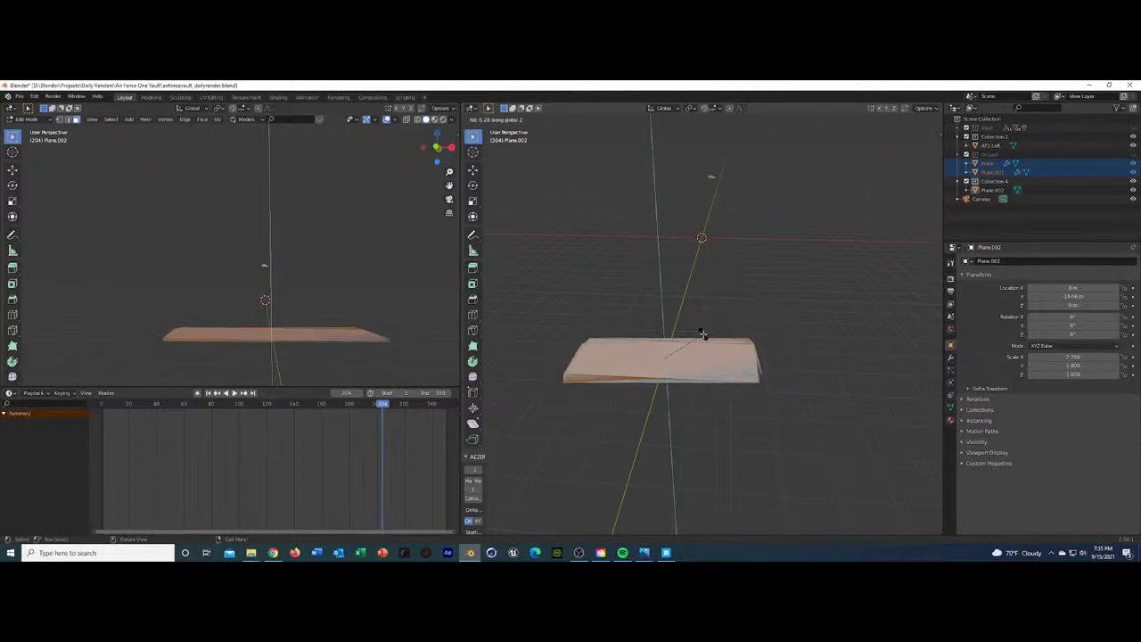
pyautogui.rightClick(703, 334)
pyautogui.press('g')
pyautogui.press('z')
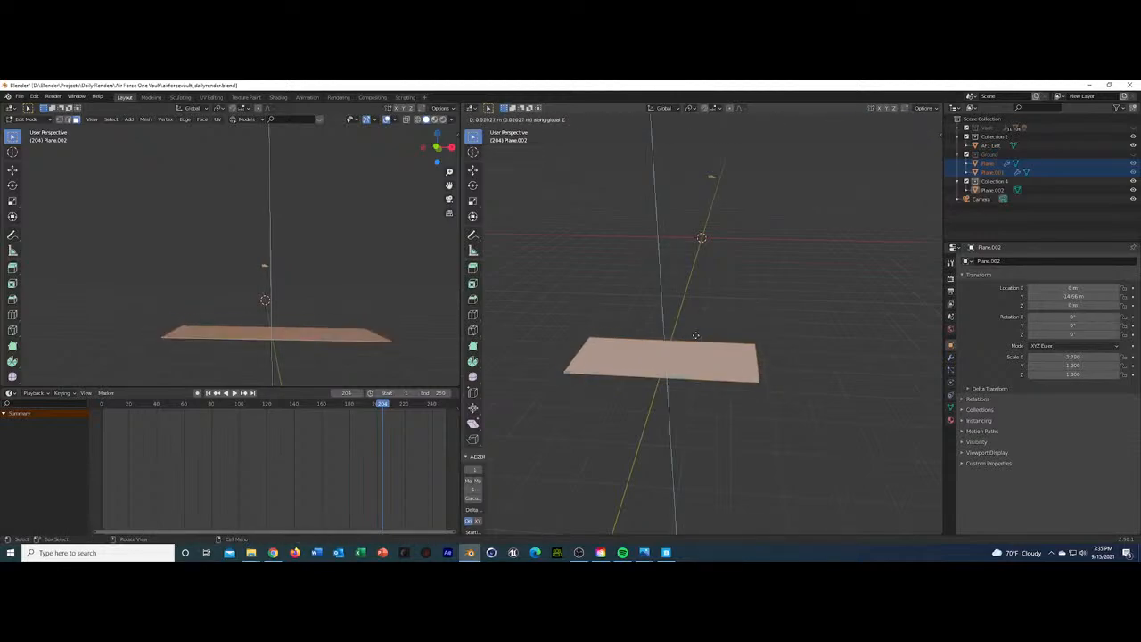
pyautogui.rightClick(697, 329)
pyautogui.moveTo(697, 329)
pyautogui.mouseDown(button='middle')
pyautogui.moveTo(703, 300)
pyautogui.moveTo(759, 297)
pyautogui.moveTo(788, 314)
pyautogui.moveTo(706, 310)
pyautogui.mouseUp(button='middle')
pyautogui.press('Tab')
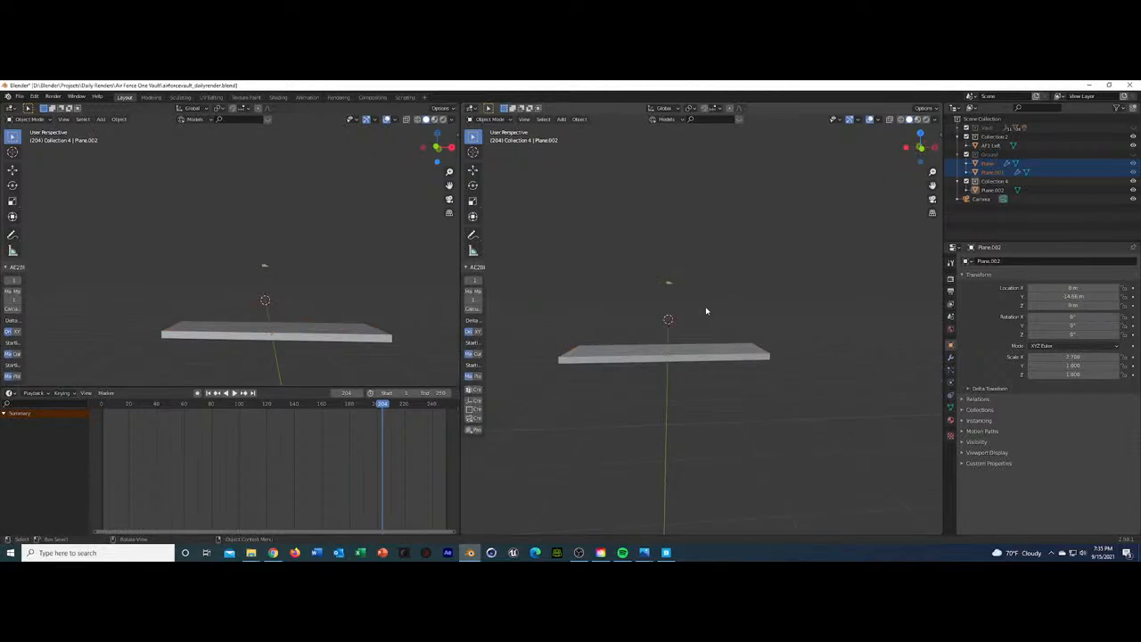
# Give the slab a new material with an Emission surface and set its strength to 3.
pyautogui.click(703, 348)
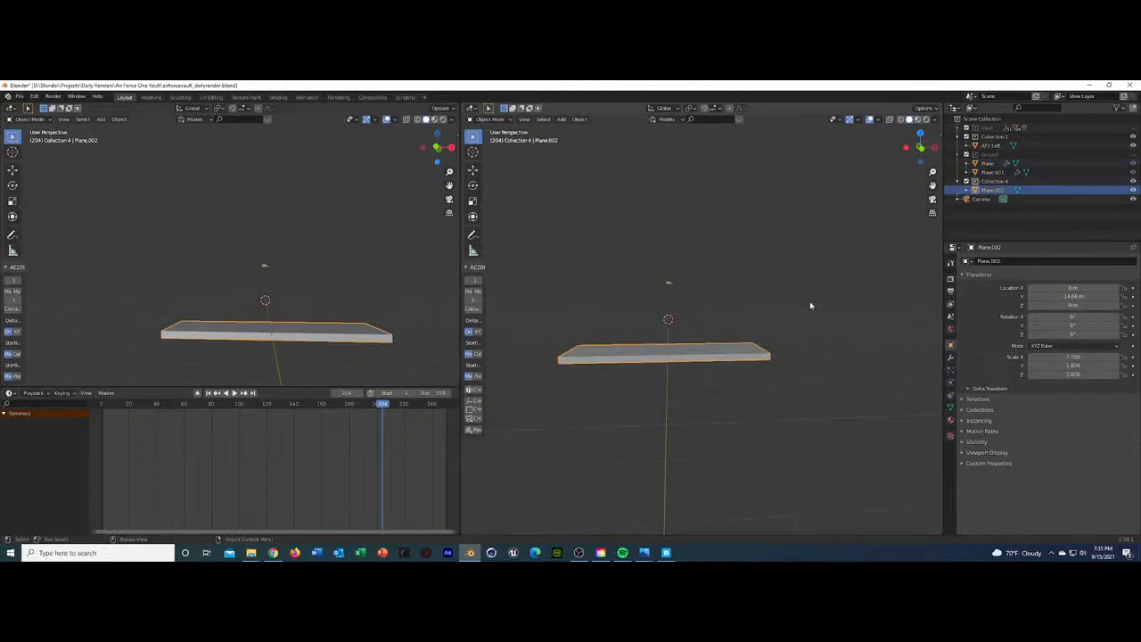
pyautogui.click(950, 416)
pyautogui.click(988, 299)
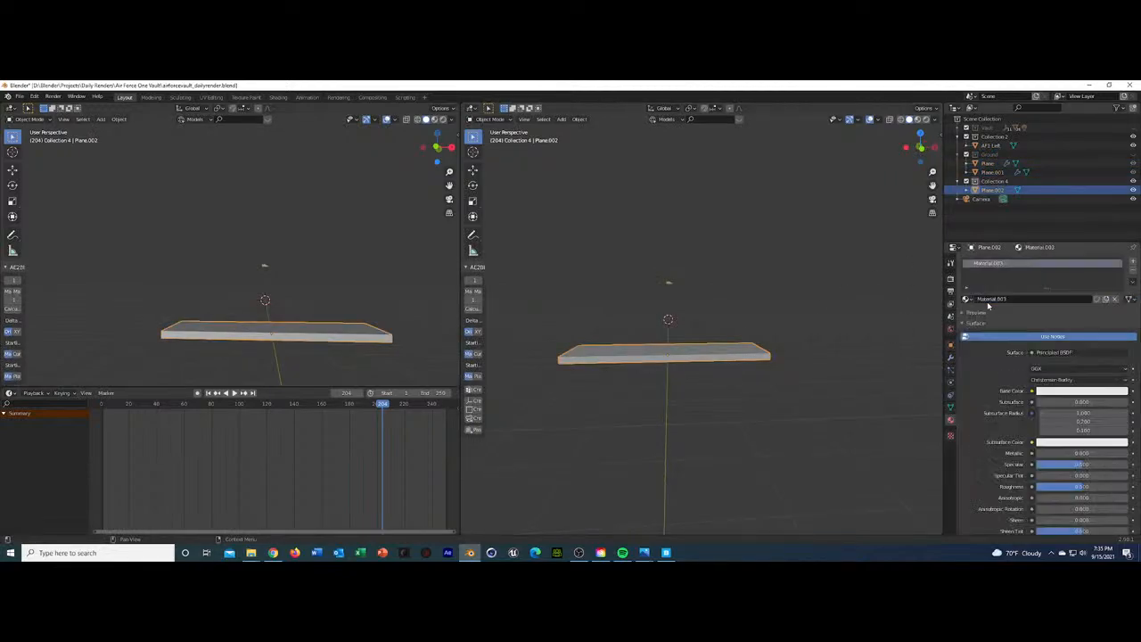
pyautogui.click(1057, 353)
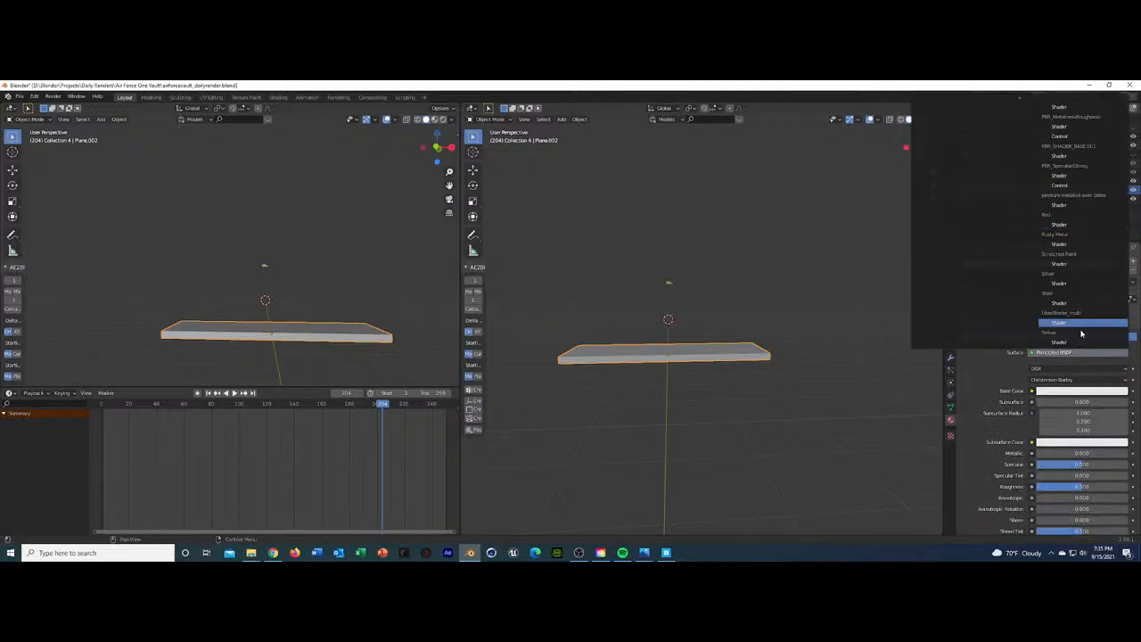
pyautogui.scroll(20, 981, 218)
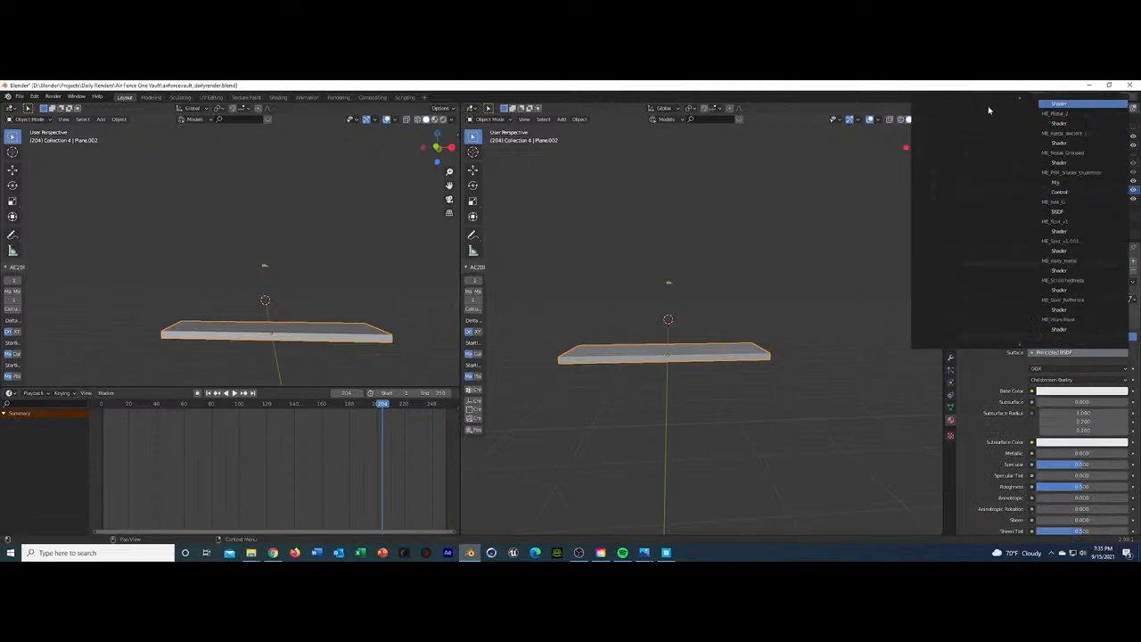
pyautogui.scroll(14, 989, 111)
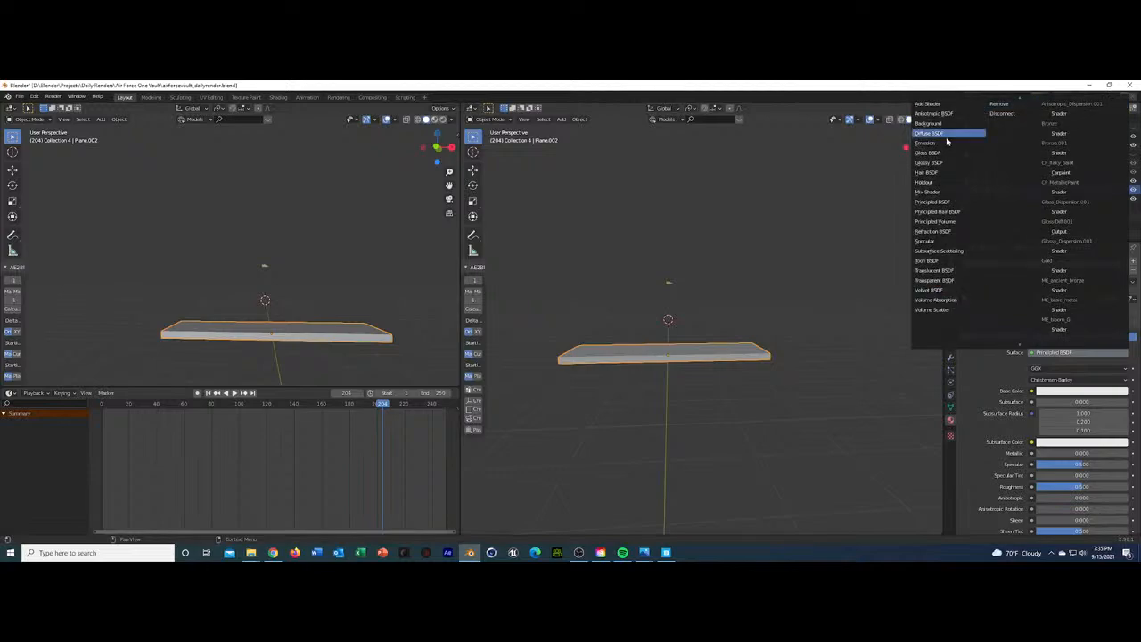
pyautogui.click(946, 142)
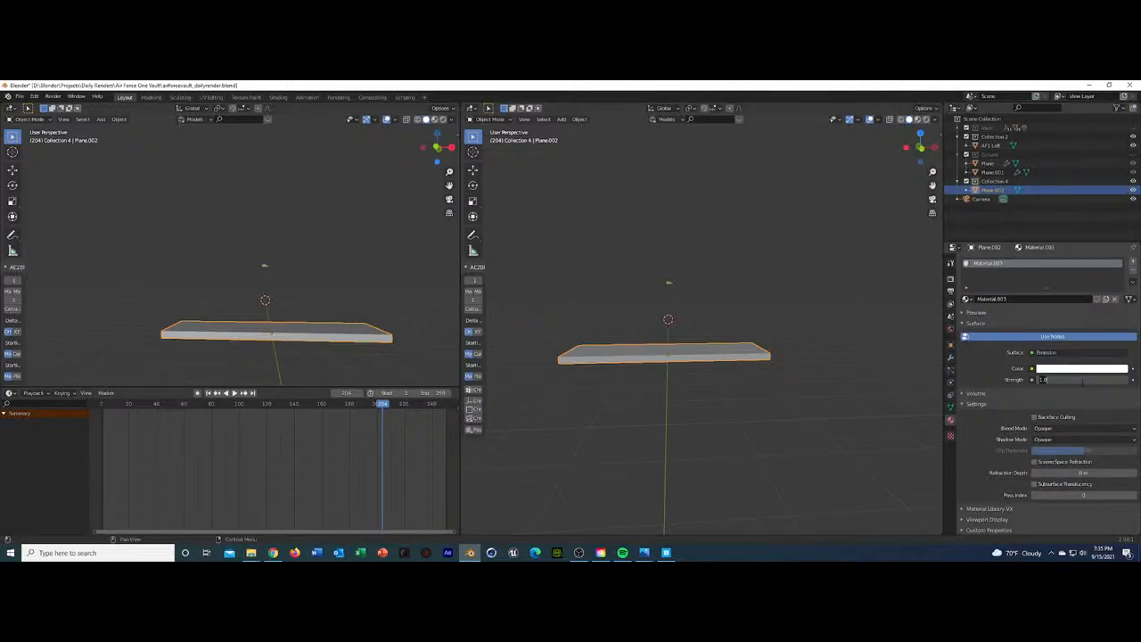
pyautogui.write('3')
pyautogui.press('Return')
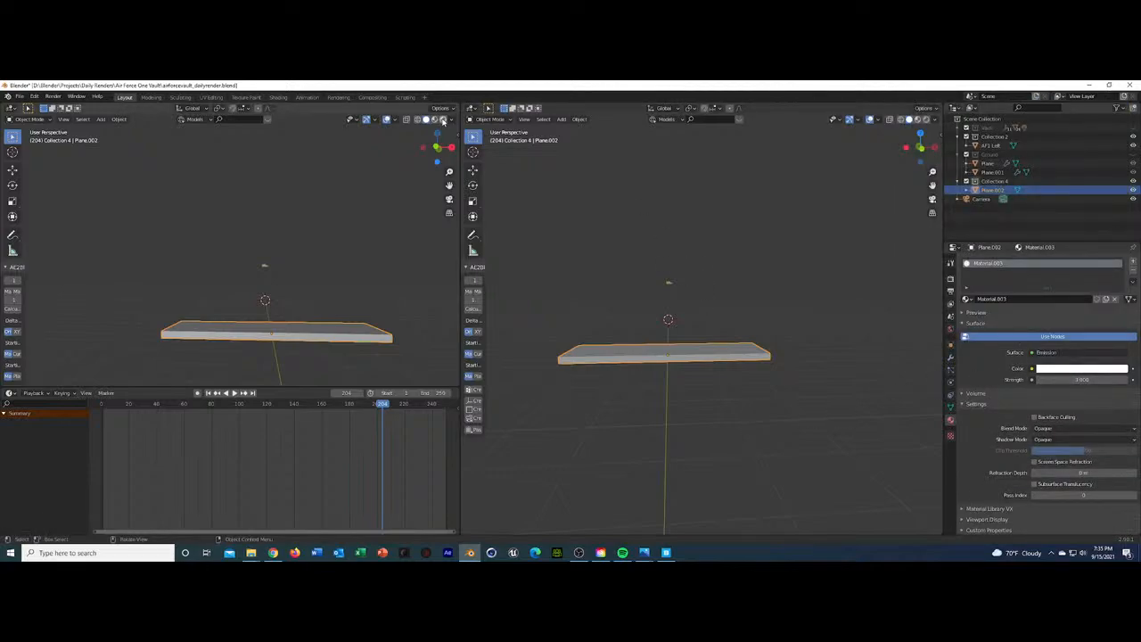
# Preview the glowing slab with rendered shading and turn off Bloom in the Eevee render settings.
pyautogui.click(443, 121)
pyautogui.moveTo(300, 383)
pyautogui.mouseDown(button='middle')
pyautogui.moveTo(420, 349)
pyautogui.moveTo(350, 354)
pyautogui.moveTo(366, 350)
pyautogui.mouseUp(button='middle')
pyautogui.click(951, 277)
pyautogui.click(969, 333)
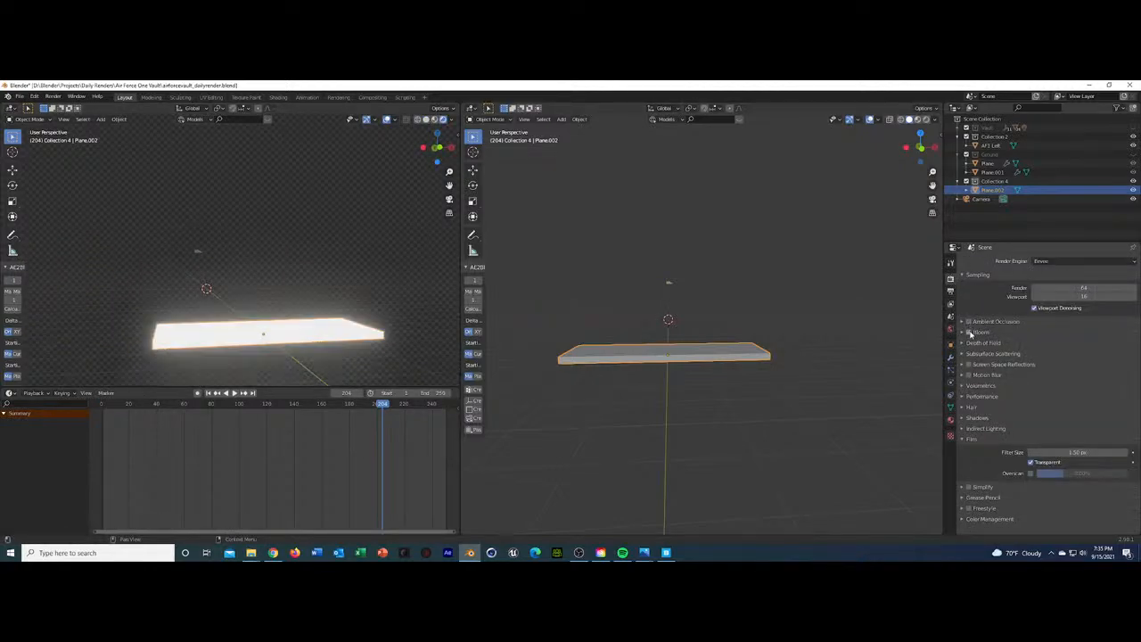
pyautogui.click(969, 333)
# Duplicate the emissive slab and raise the copy along Z so it sits on top of the original.
pyautogui.hotkey('shift', 'd')
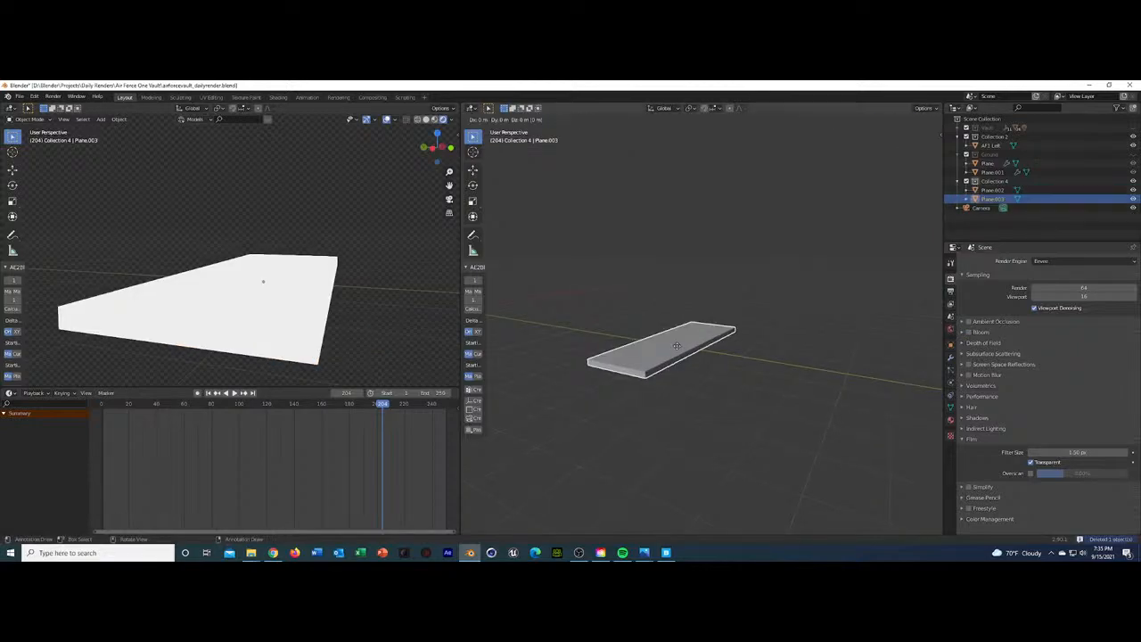
pyautogui.press('z')
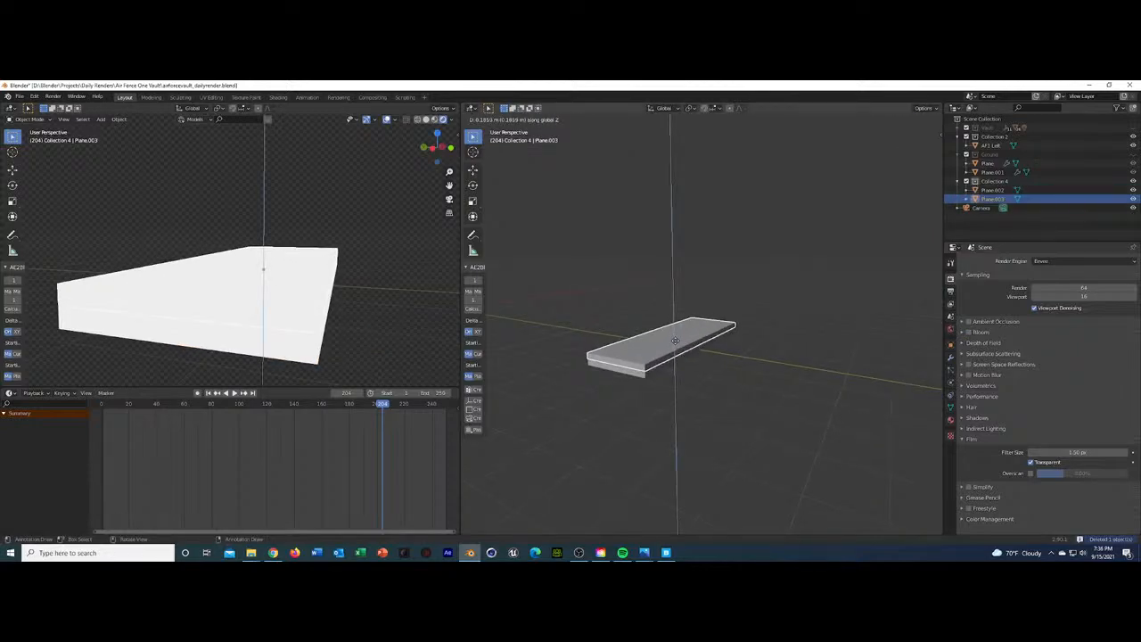
pyautogui.click(675, 341)
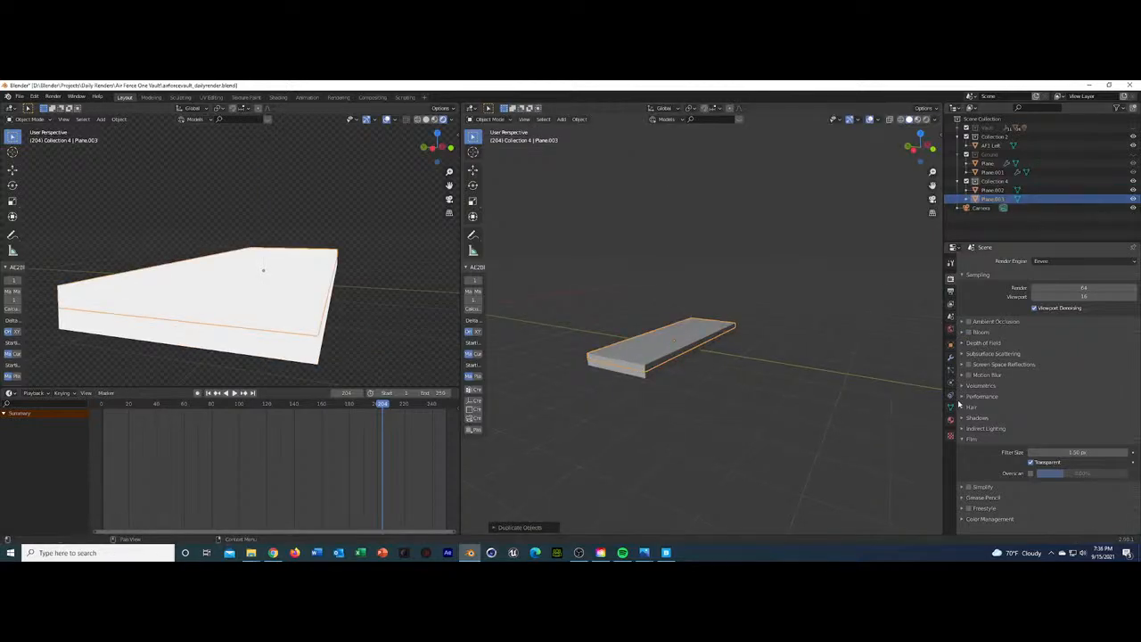
# Change the upper slab's material surface to Principled BSDF with a black base color, leaving the lower slab emissive.
pyautogui.click(951, 420)
pyautogui.click(1049, 354)
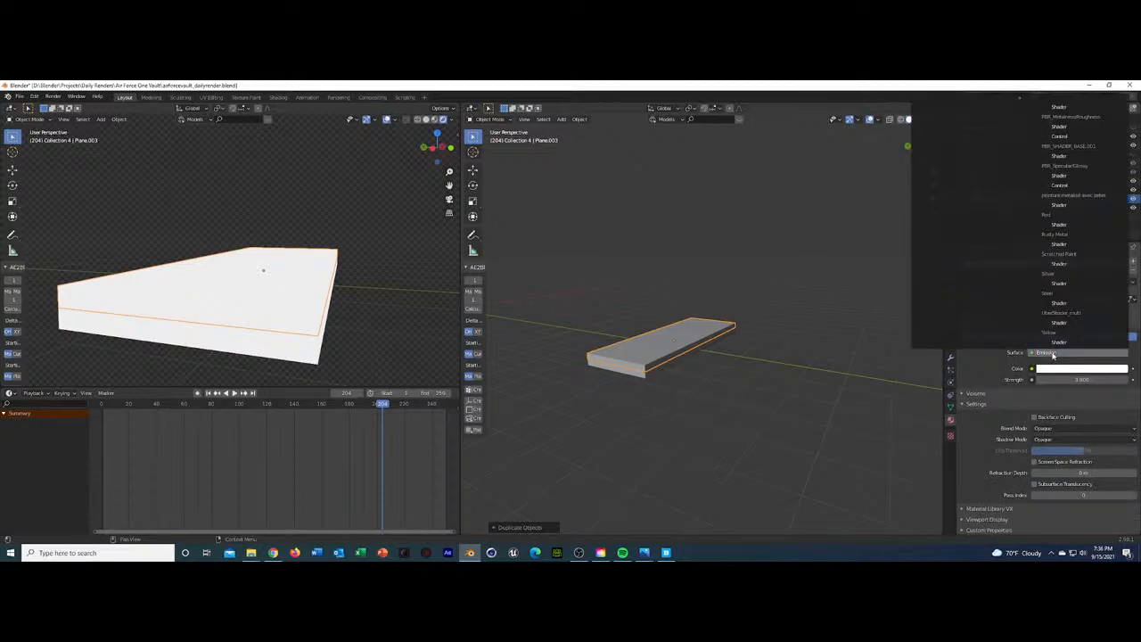
pyautogui.click(1053, 354)
pyautogui.click(1061, 353)
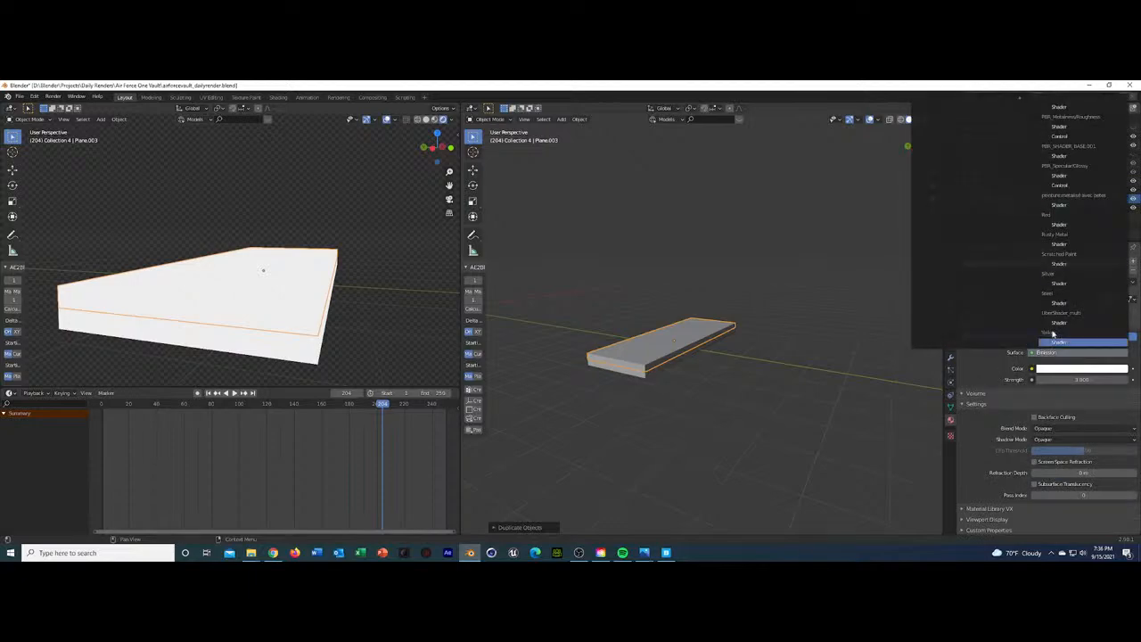
pyautogui.scroll(15, 1013, 254)
pyautogui.scroll(20, 1012, 253)
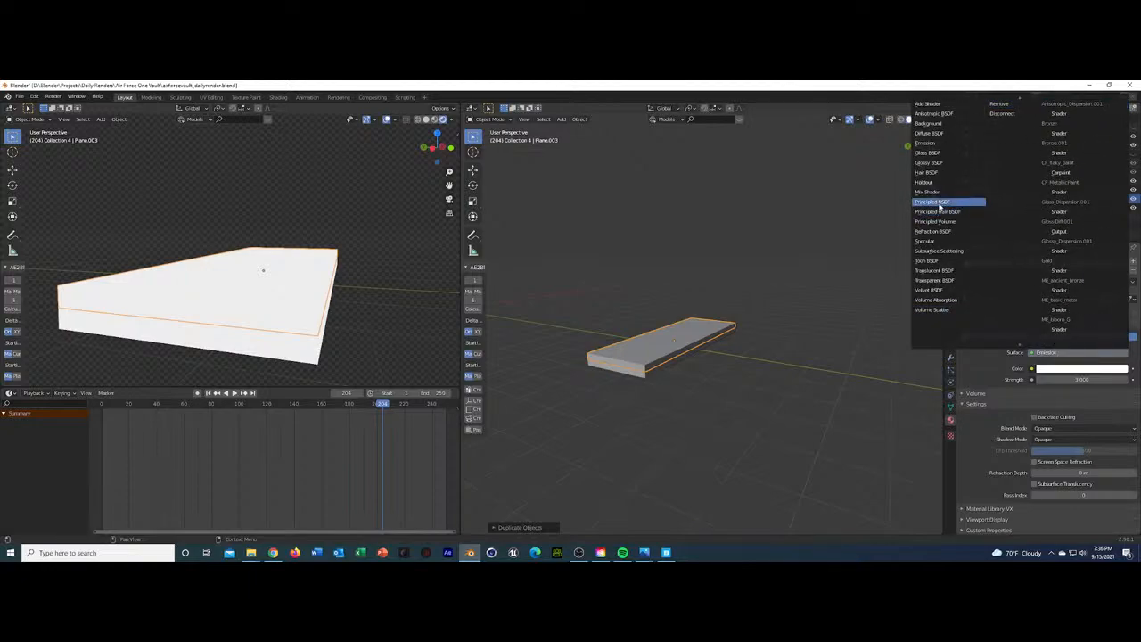
pyautogui.click(941, 202)
pyautogui.click(1090, 393)
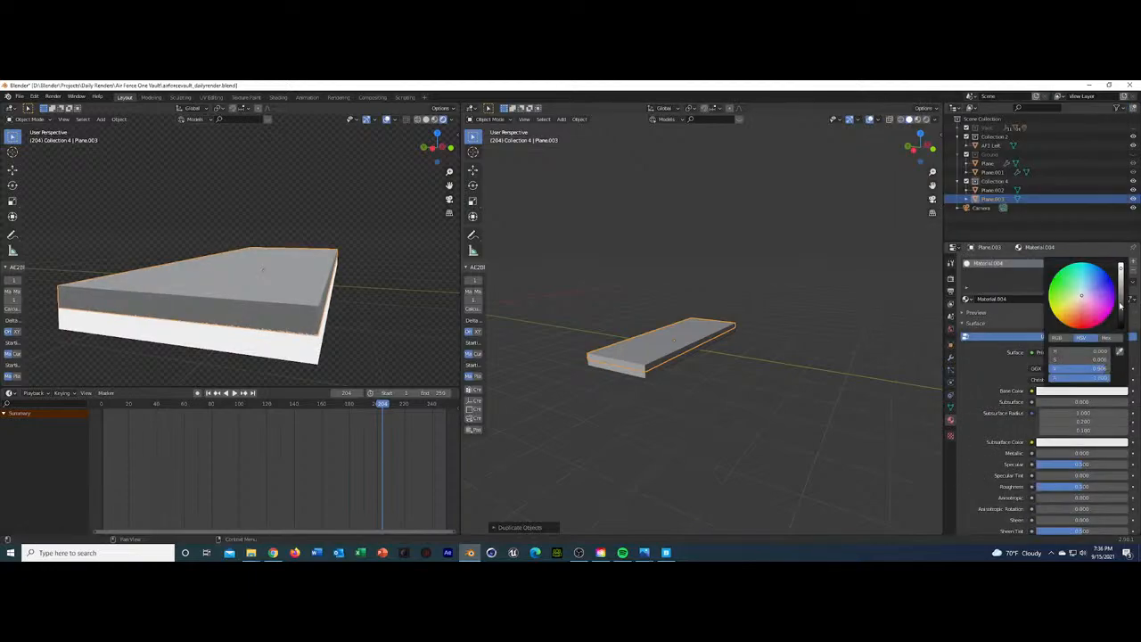
pyautogui.moveTo(1121, 306); pyautogui.dragTo(1121, 328)
# Set the upper slab's black material to metallic 1 and roughness 1.
pyautogui.moveTo(326, 318); pyautogui.dragTo(267, 318, button='middle')
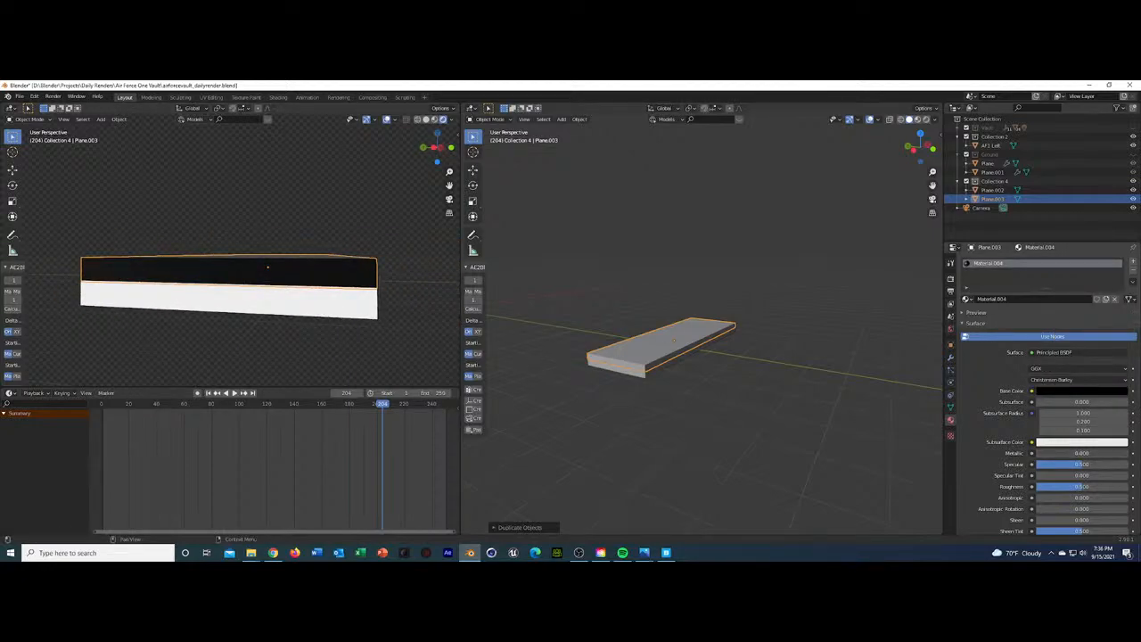
pyautogui.moveTo(1070, 453); pyautogui.dragTo(1130, 455)
pyautogui.moveTo(364, 254); pyautogui.dragTo(309, 255, button='middle')
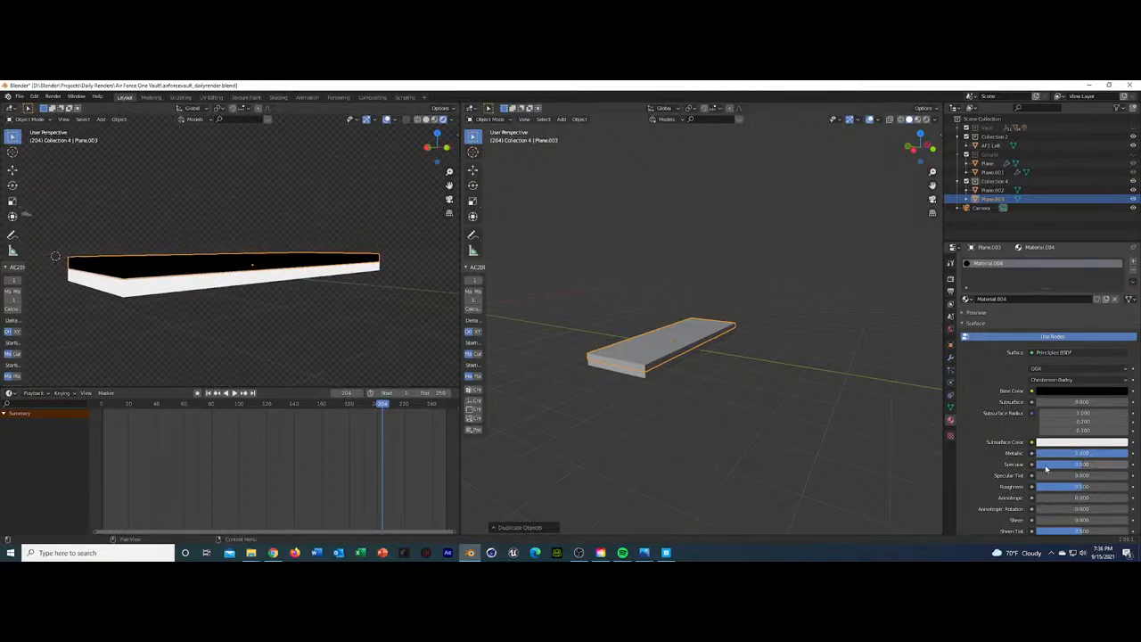
pyautogui.moveTo(1070, 486); pyautogui.dragTo(1129, 486)
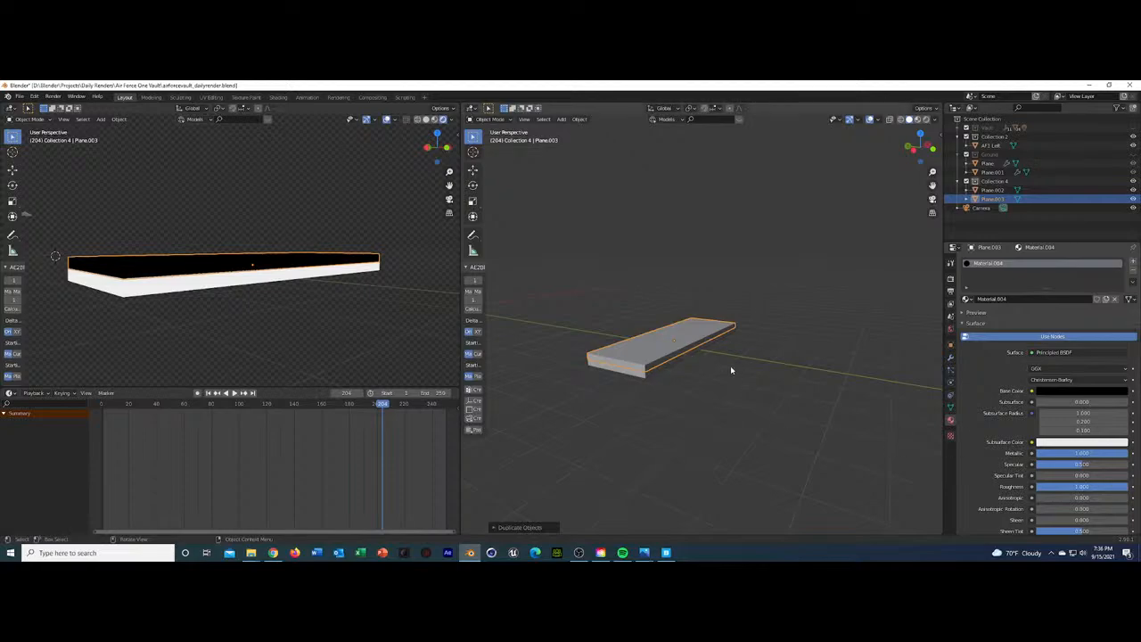
# Extrude one long side face of the black upper slab slightly outward along Y.
pyautogui.scroll(3, 723, 369)
pyautogui.press('Tab')
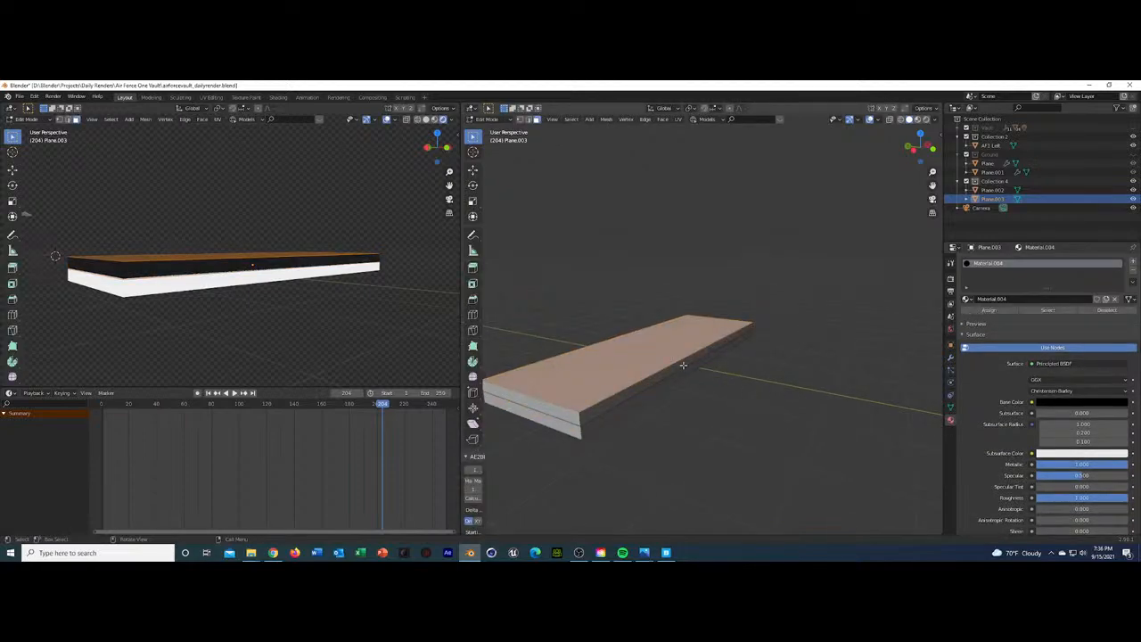
pyautogui.keyDown('alt'); pyautogui.click(681, 364); pyautogui.keyUp('alt')
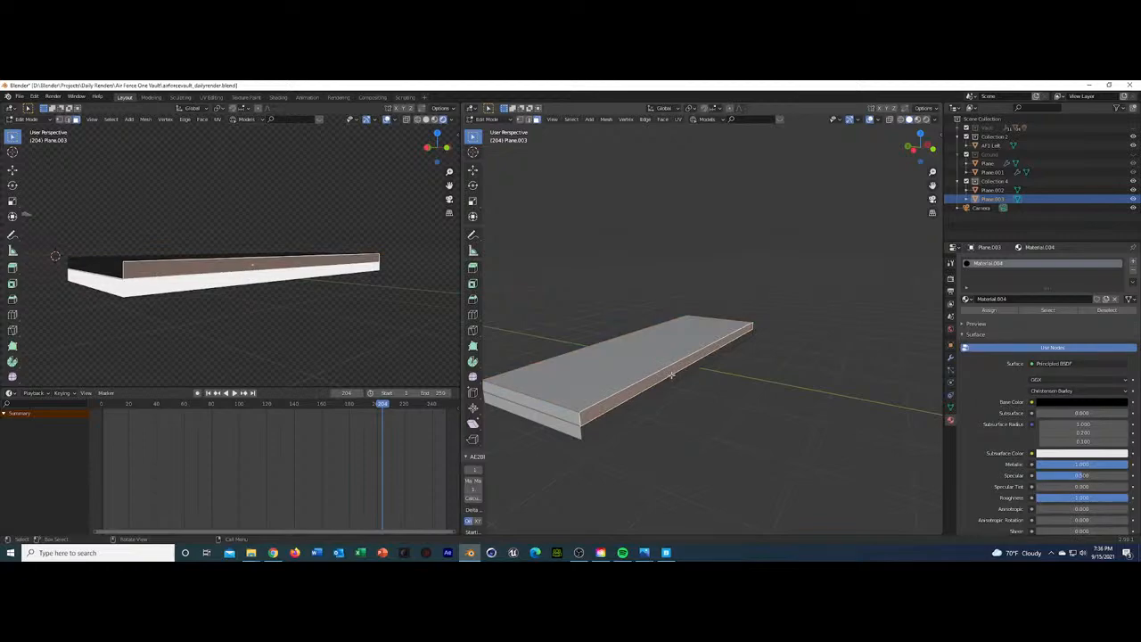
pyautogui.moveTo(672, 375); pyautogui.dragTo(712, 363, button='middle')
pyautogui.press('g')
pyautogui.press('z')
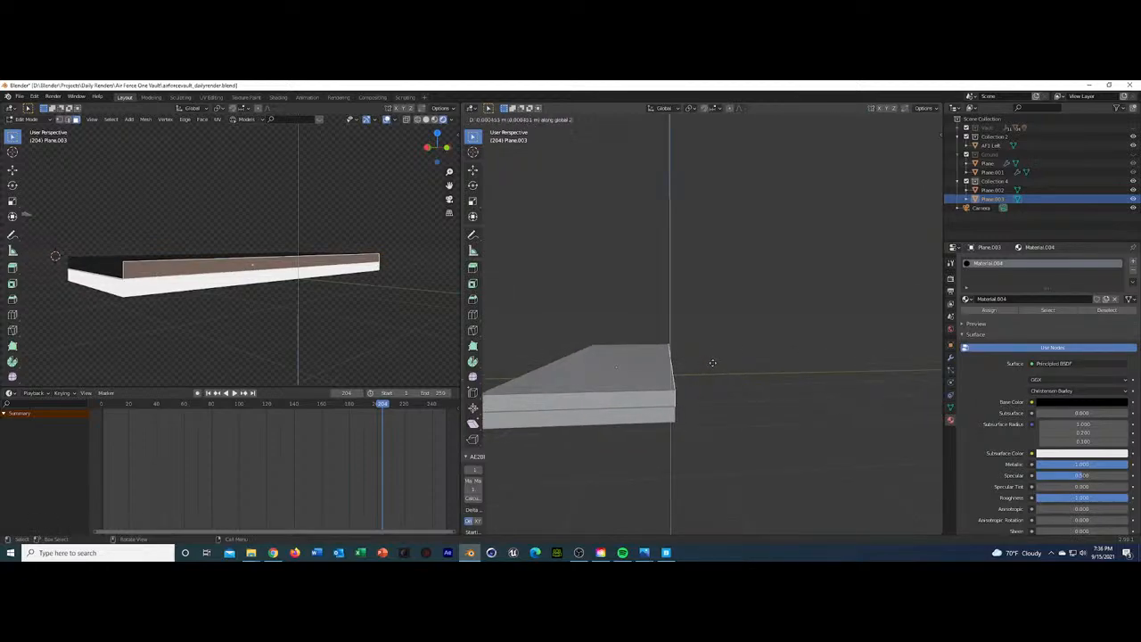
pyautogui.press('z')
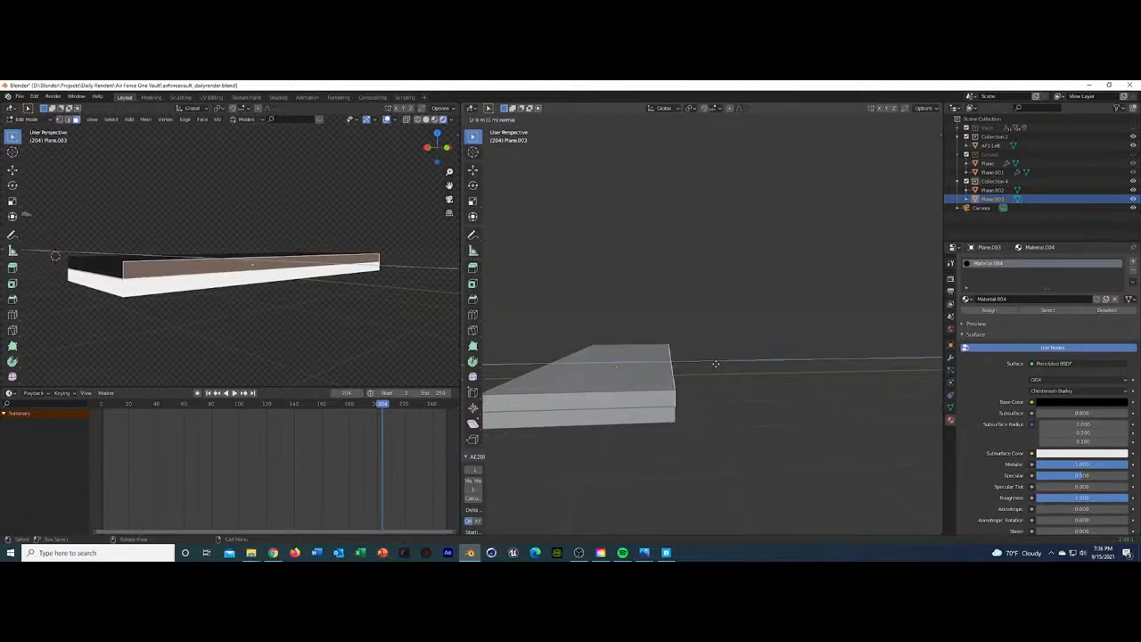
pyautogui.press('z')
pyautogui.press('y')
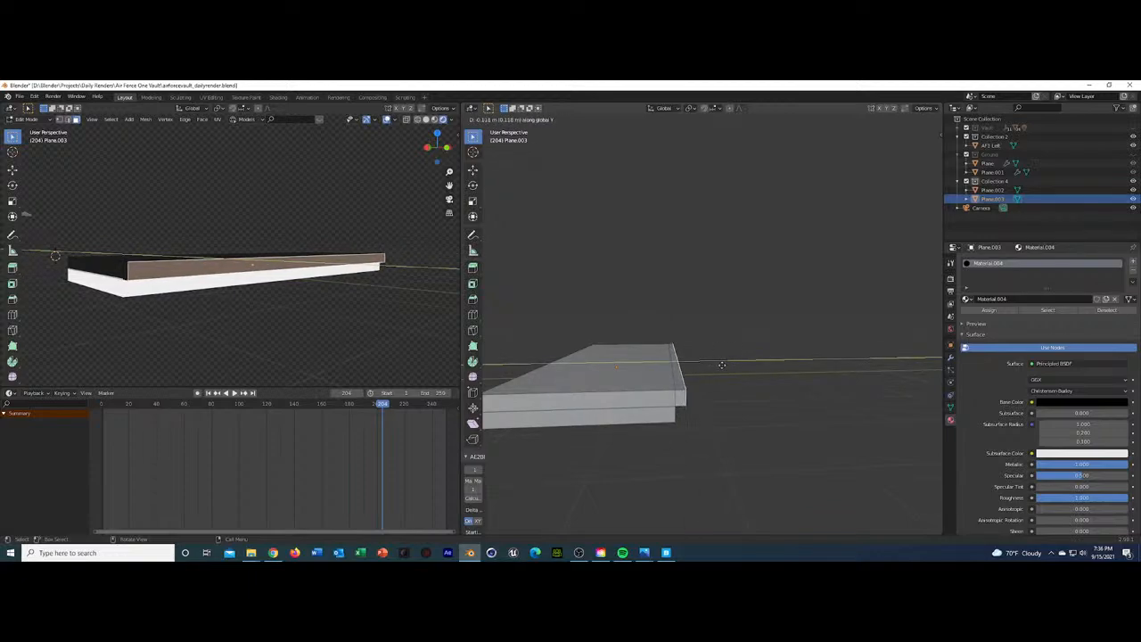
pyautogui.click(724, 365)
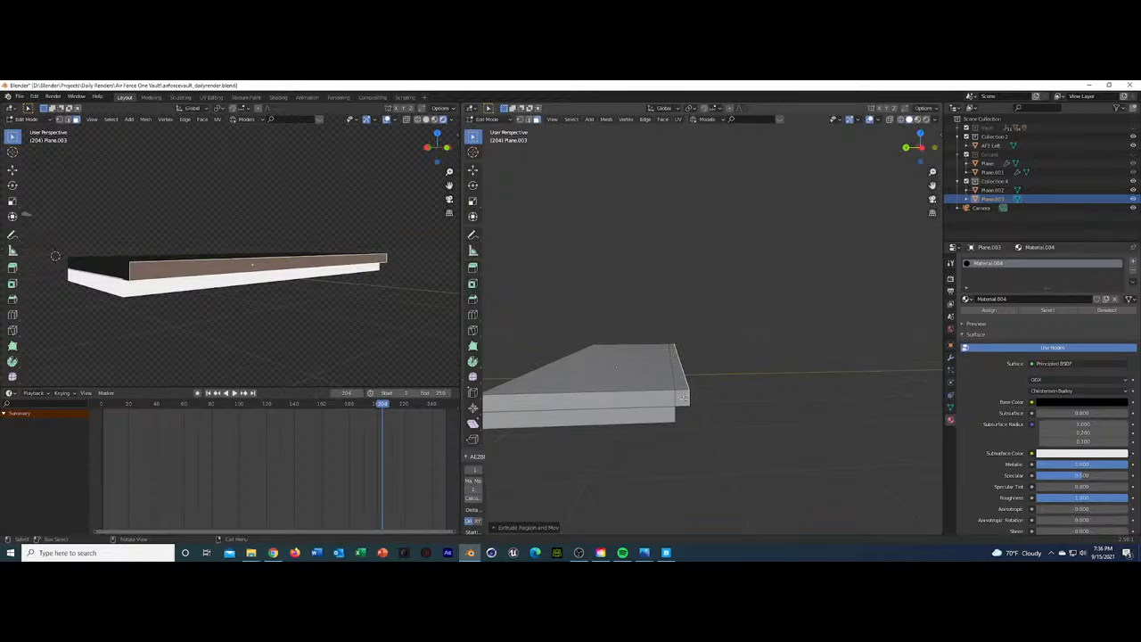
pyautogui.moveTo(683, 396); pyautogui.dragTo(699, 415, button='middle')
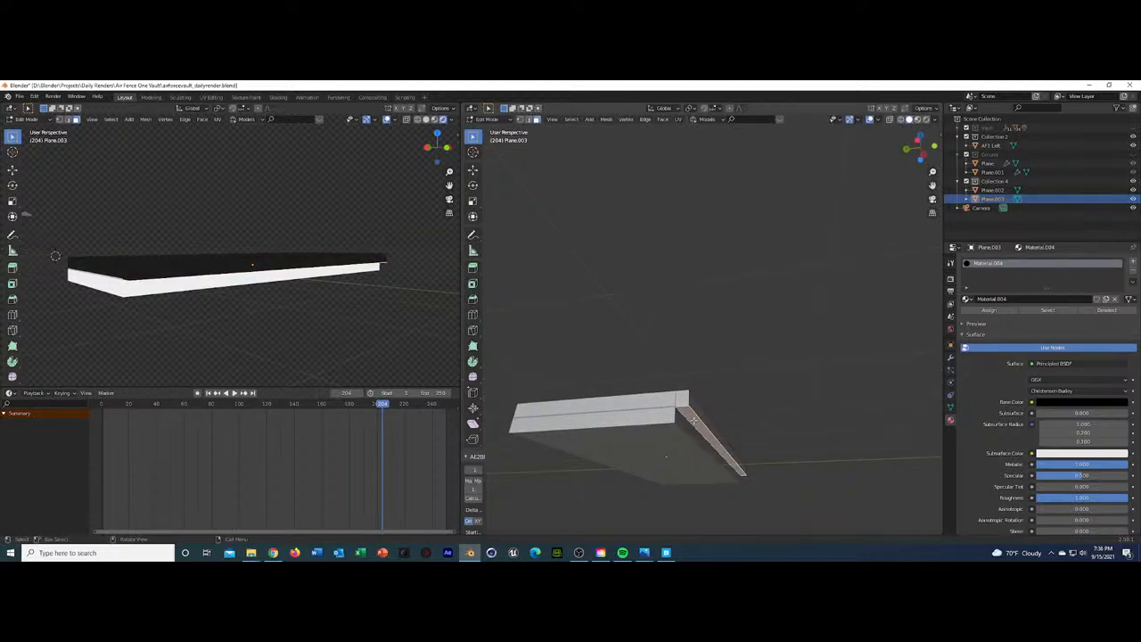
pyautogui.press('e')
pyautogui.press('z')
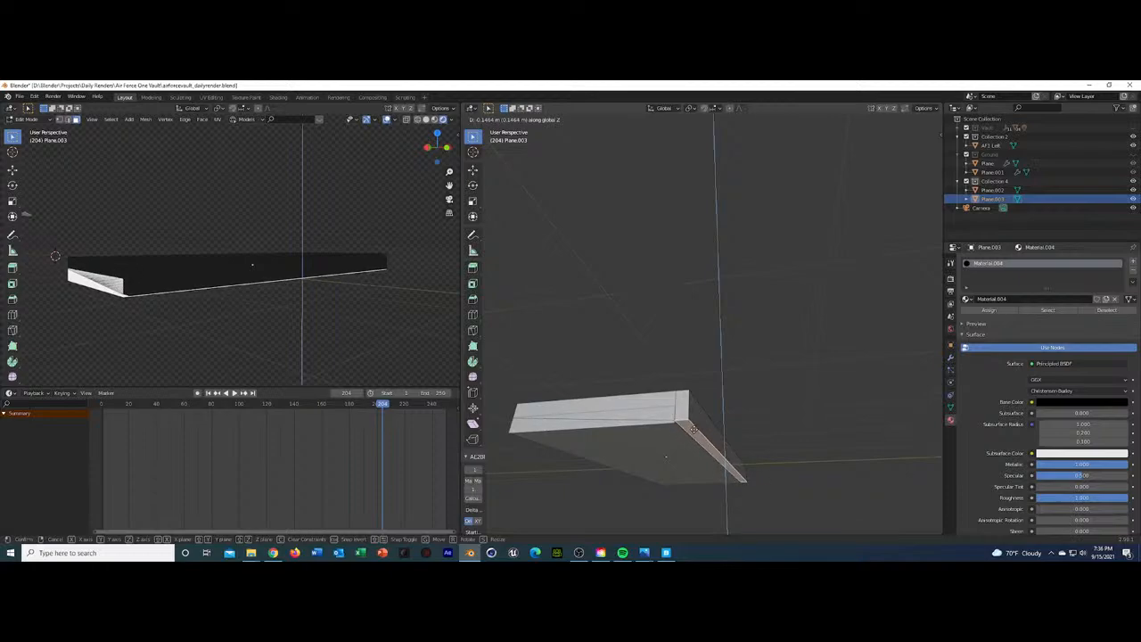
pyautogui.click(694, 429)
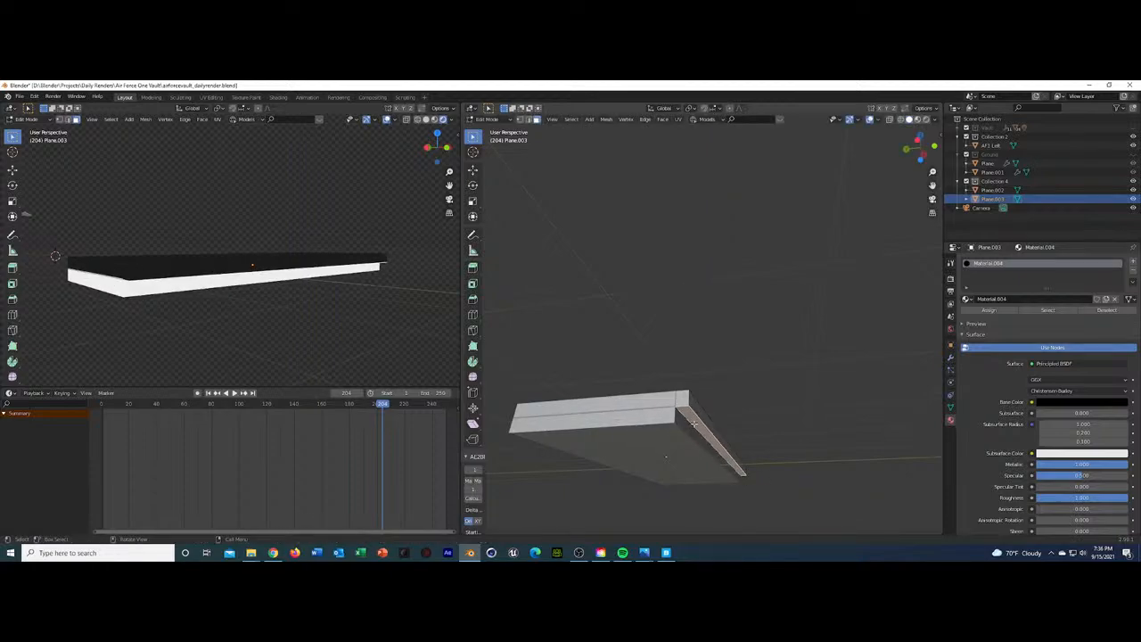
# Extrude the underside face of the new side ledge about 0.17 m down along Z to cover the emissive slab's side.
pyautogui.press('e')
pyautogui.press('z')
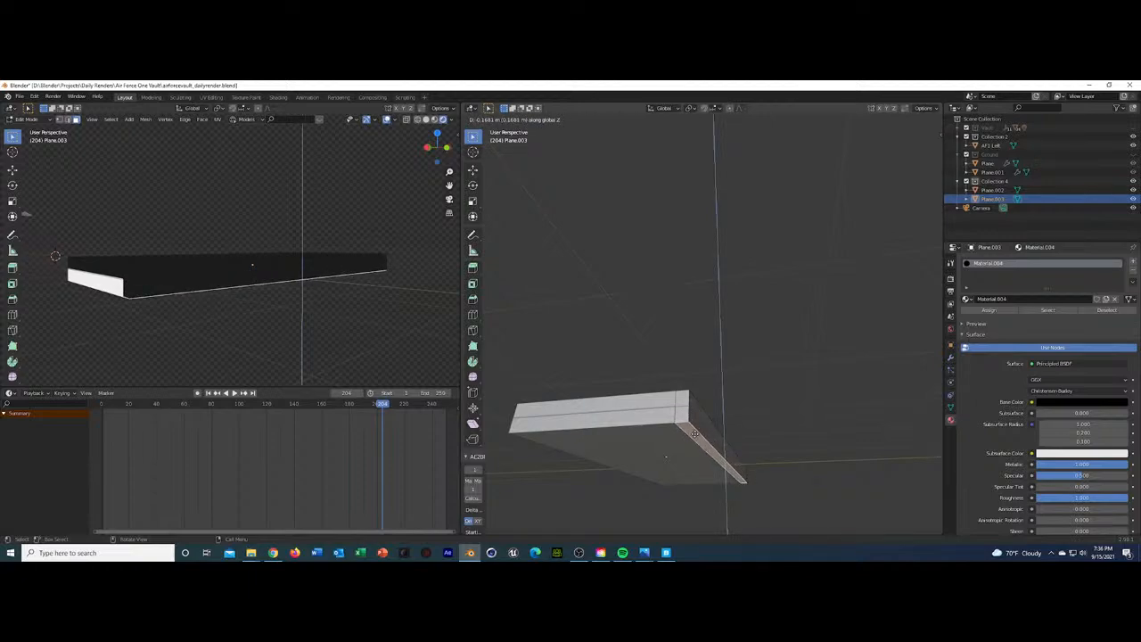
pyautogui.click(695, 433)
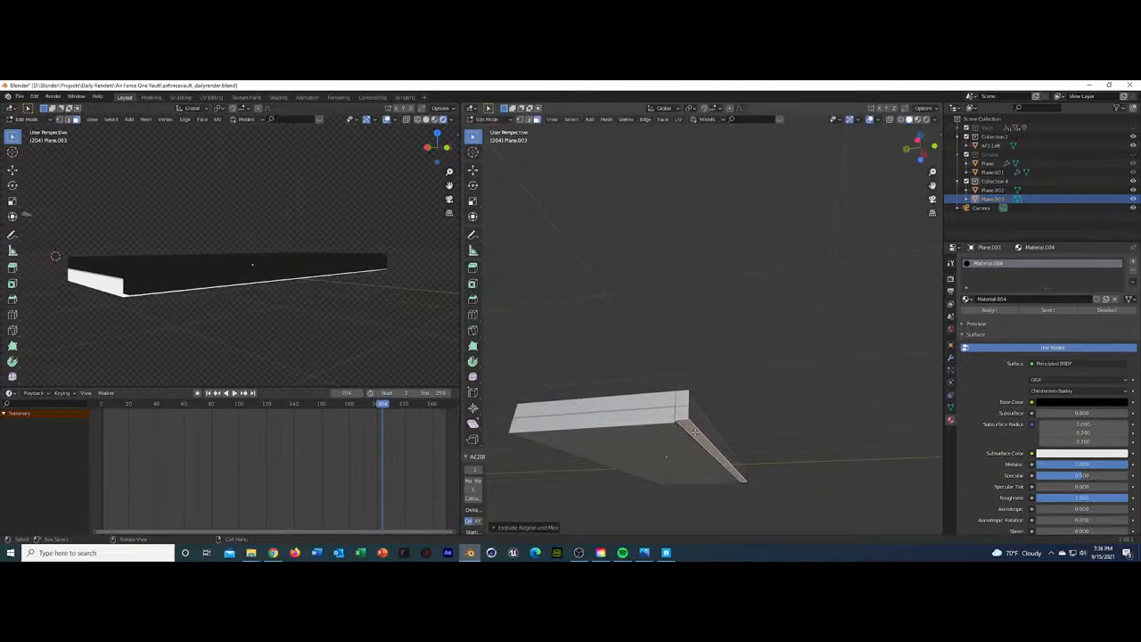
pyautogui.moveTo(649, 436); pyautogui.dragTo(720, 415, button='middle')
pyautogui.press('e')
pyautogui.press('z')
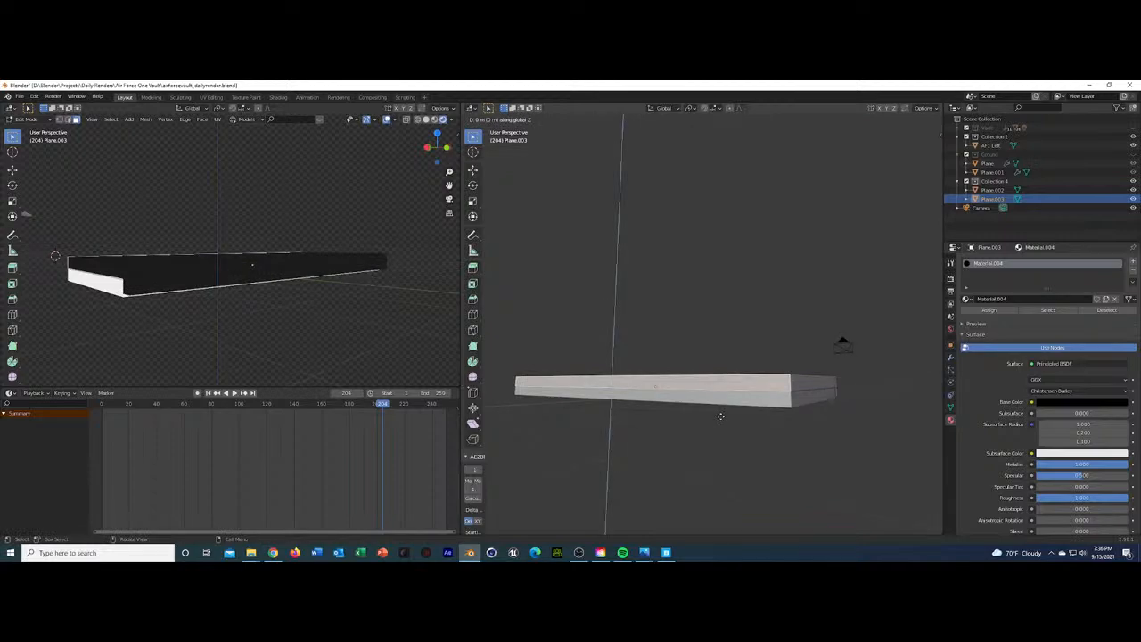
pyautogui.press('y')
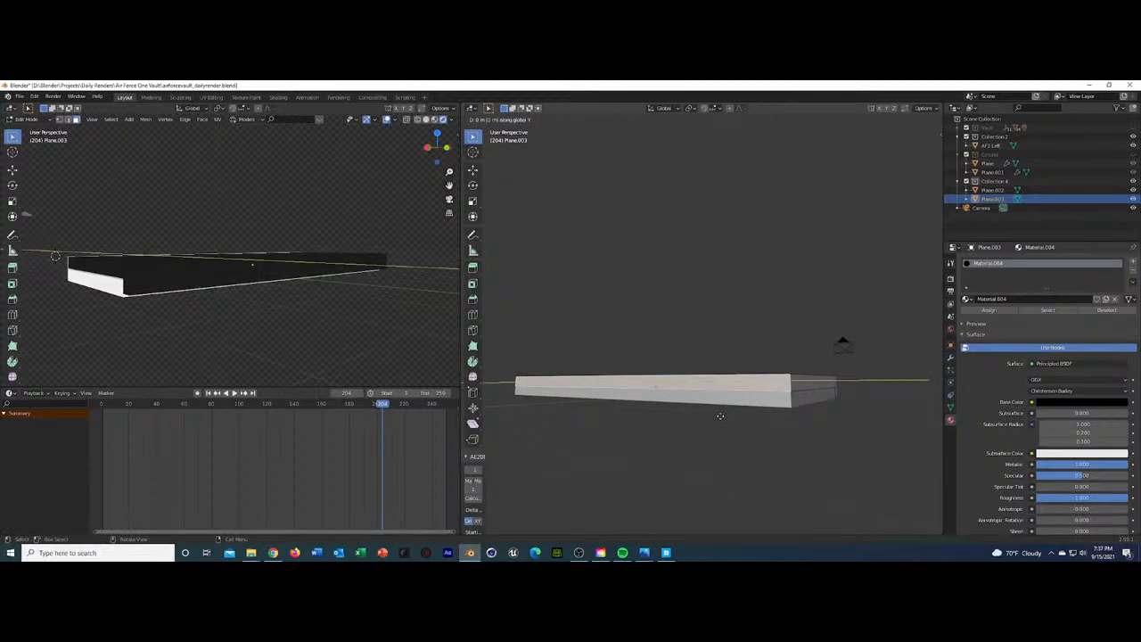
pyautogui.click(705, 415)
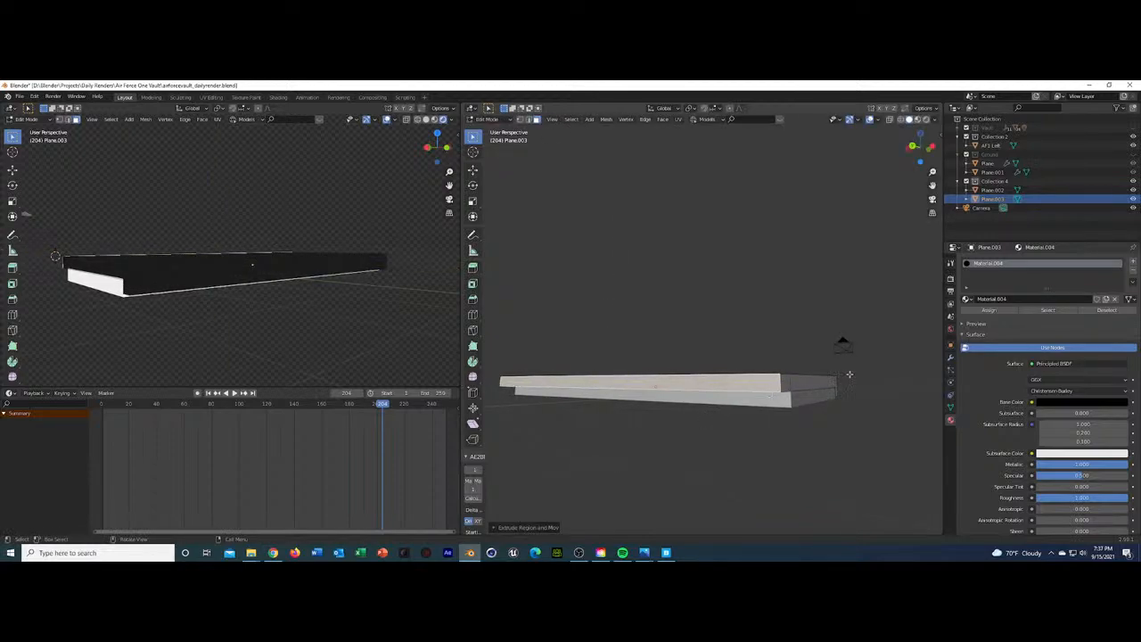
pyautogui.moveTo(704, 415); pyautogui.dragTo(714, 356, button='middle')
pyautogui.scroll(-2, 785, 370)
pyautogui.hotkey('ctrl', 'z')
pyautogui.press('e')
pyautogui.press('y')
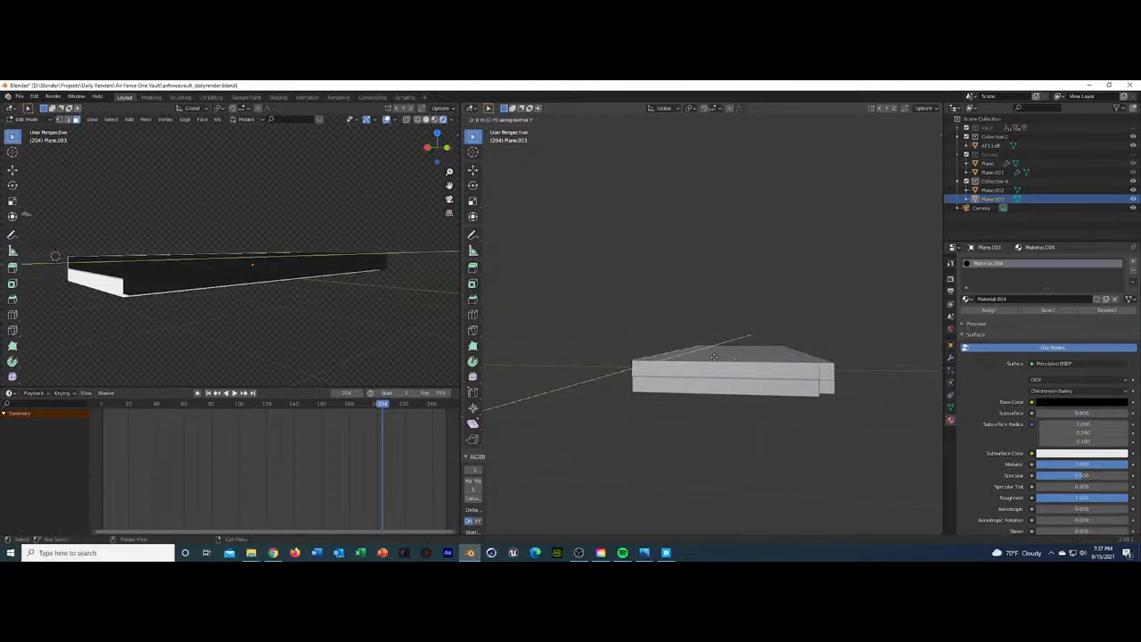
pyautogui.click(710, 356)
pyautogui.press('e')
pyautogui.press('y')
pyautogui.click(705, 353)
pyautogui.hotkey('ctrl', 'z')
# Extrude the opposite long side face of the black slab about 0.17 m outward along its normal.
pyautogui.press('e')
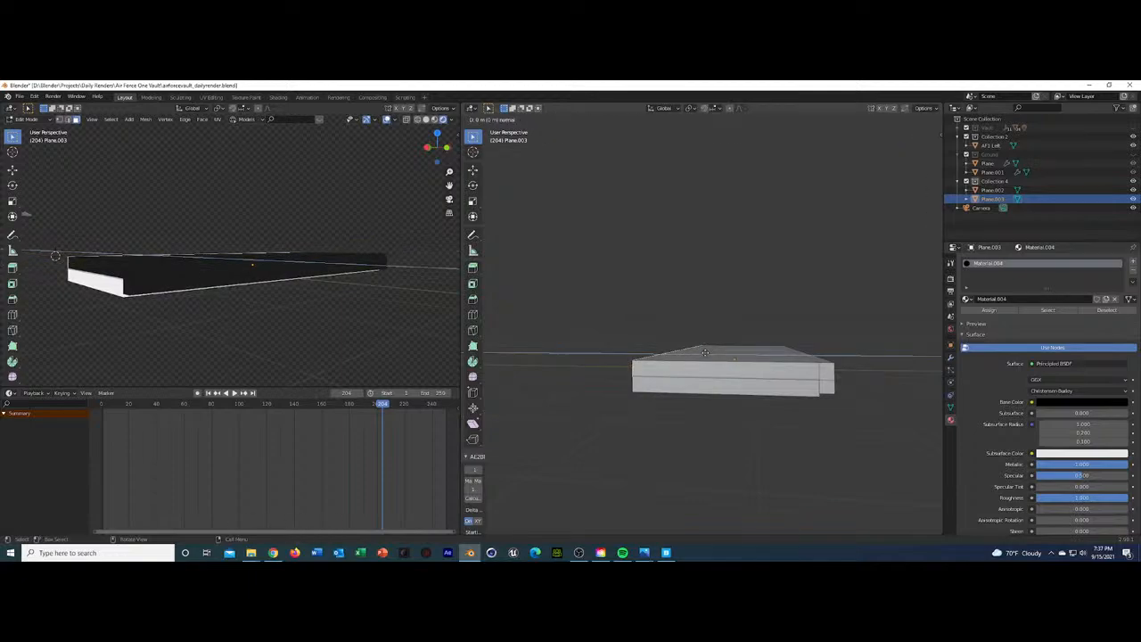
pyautogui.press('z')
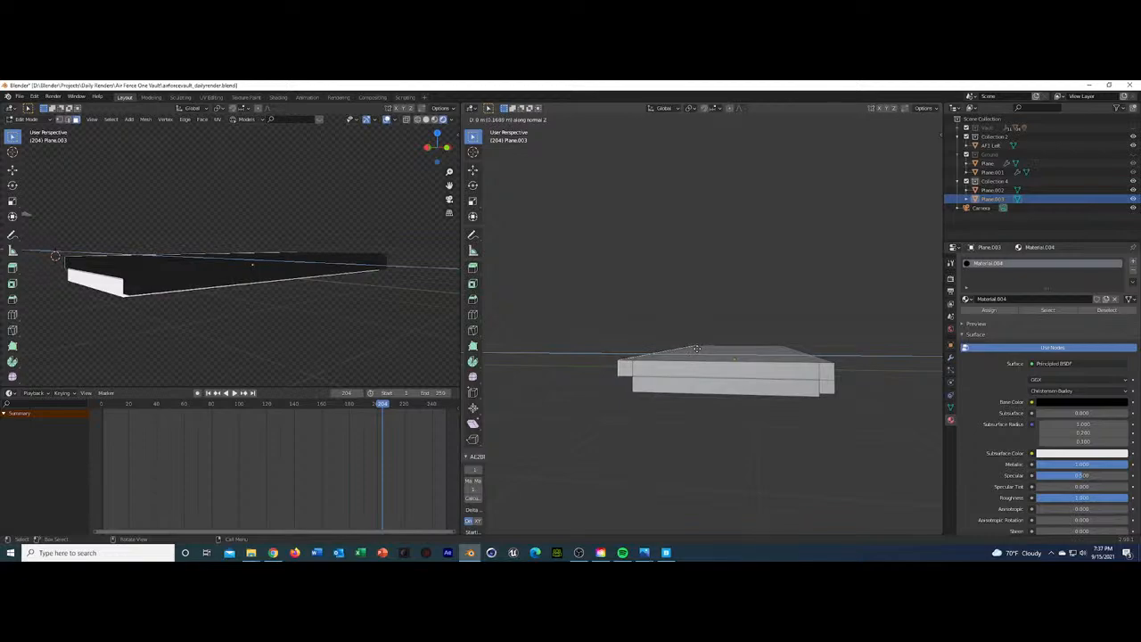
pyautogui.click(697, 349)
# Extrude the underside of this second side ledge down along Z to about the level of the emissive slab's underside.
pyautogui.moveTo(697, 349); pyautogui.dragTo(623, 388, button='middle')
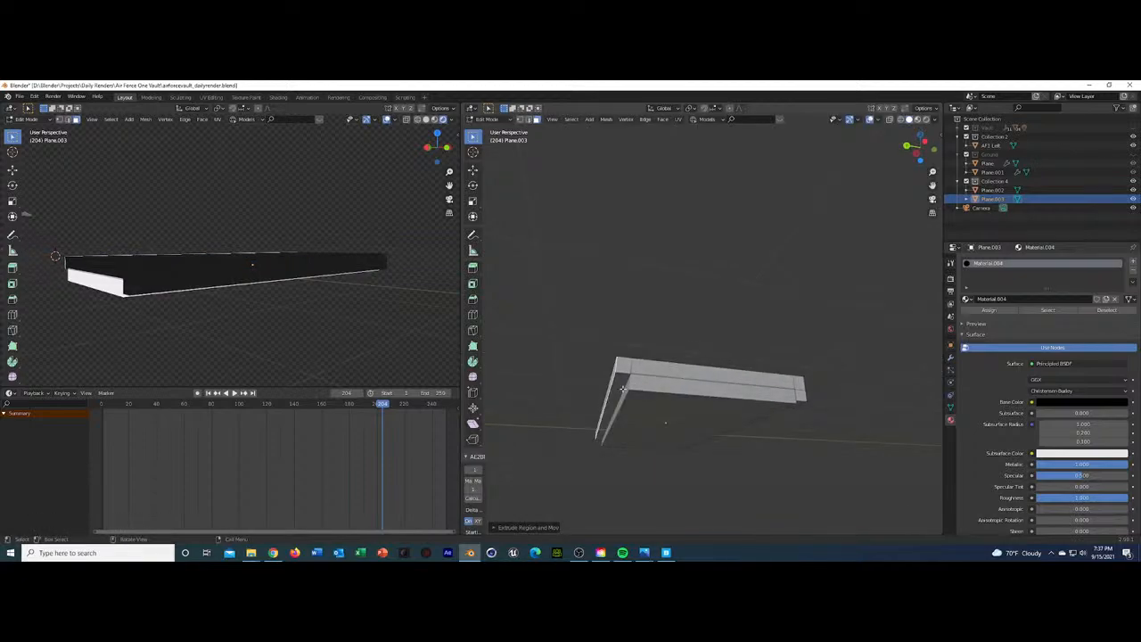
pyautogui.click(618, 390)
pyautogui.press('e')
pyautogui.press('z')
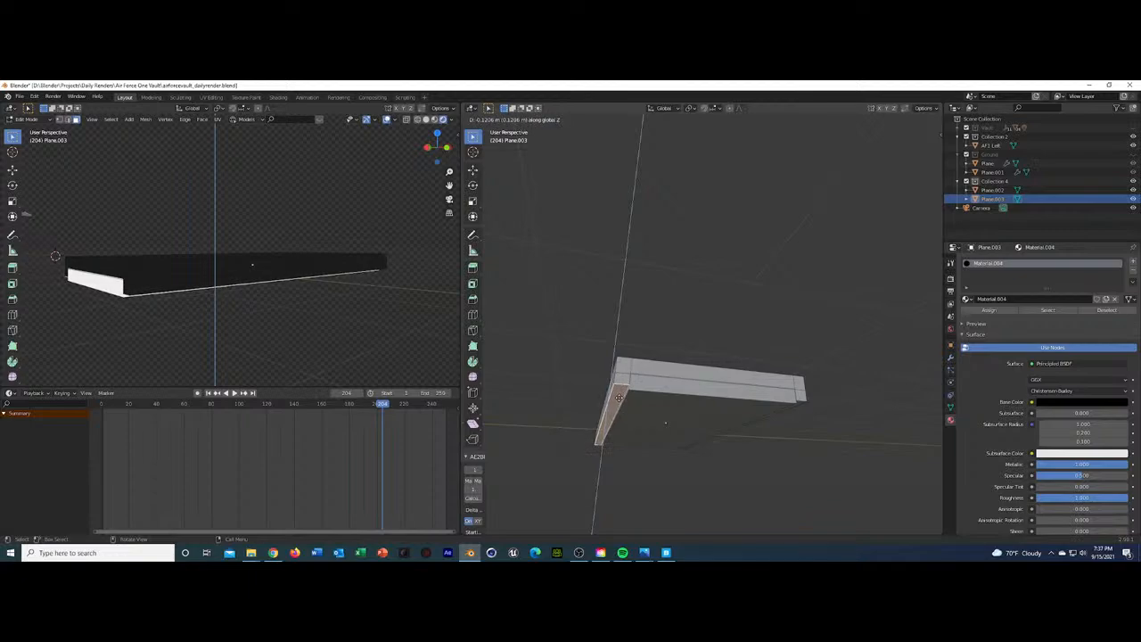
pyautogui.click(619, 397)
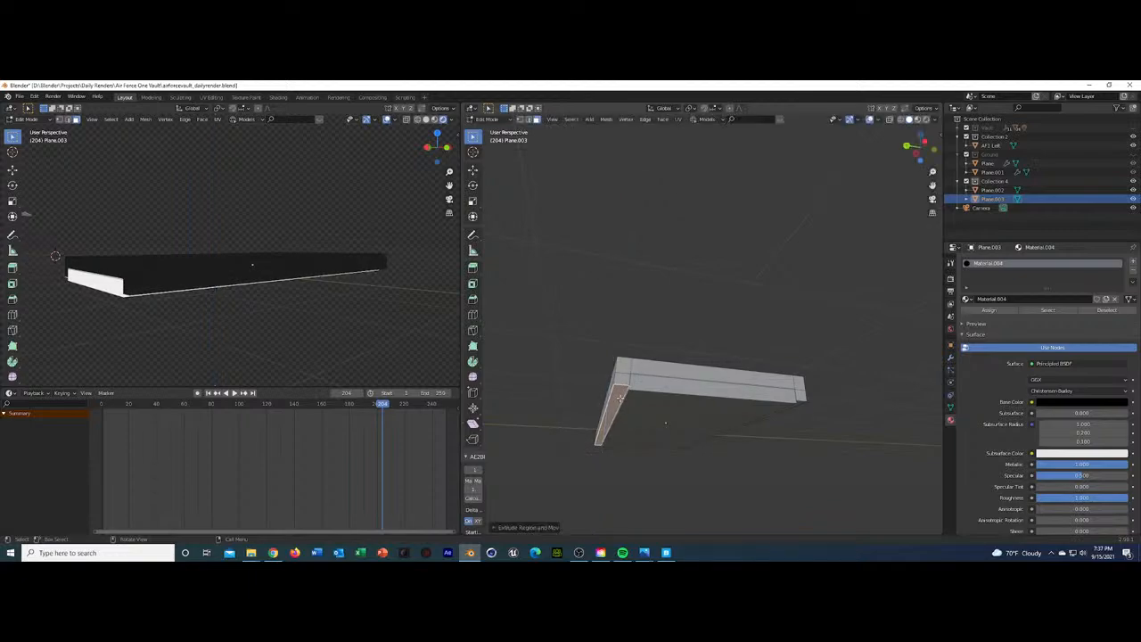
# Extrude the upper faces at one short end of the black housing, including the side ledge ends, outward along X.
pyautogui.moveTo(649, 379); pyautogui.dragTo(764, 324, button='middle')
pyautogui.click(749, 385)
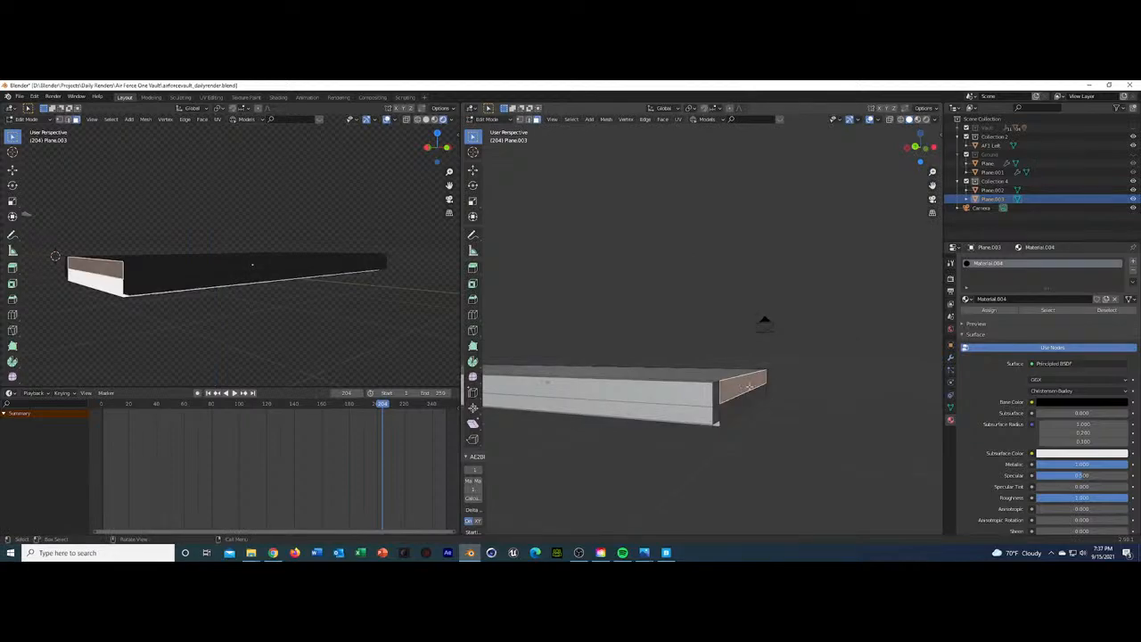
pyautogui.click(715, 393)
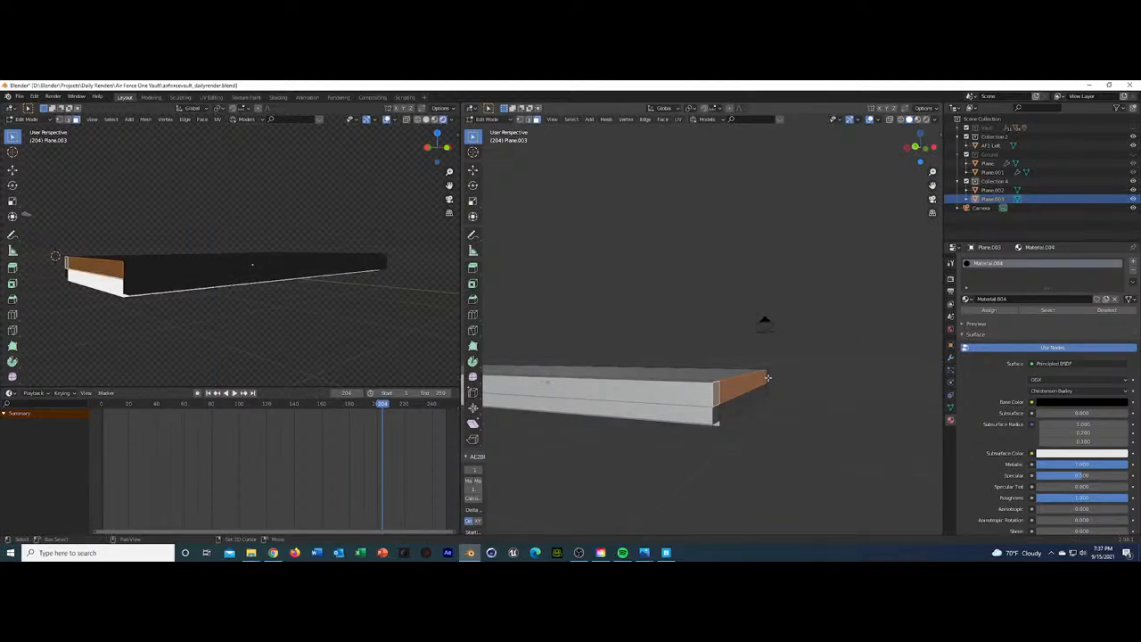
pyautogui.moveTo(818, 380); pyautogui.dragTo(666, 390, button='middle')
pyautogui.press('g')
pyautogui.press('x')
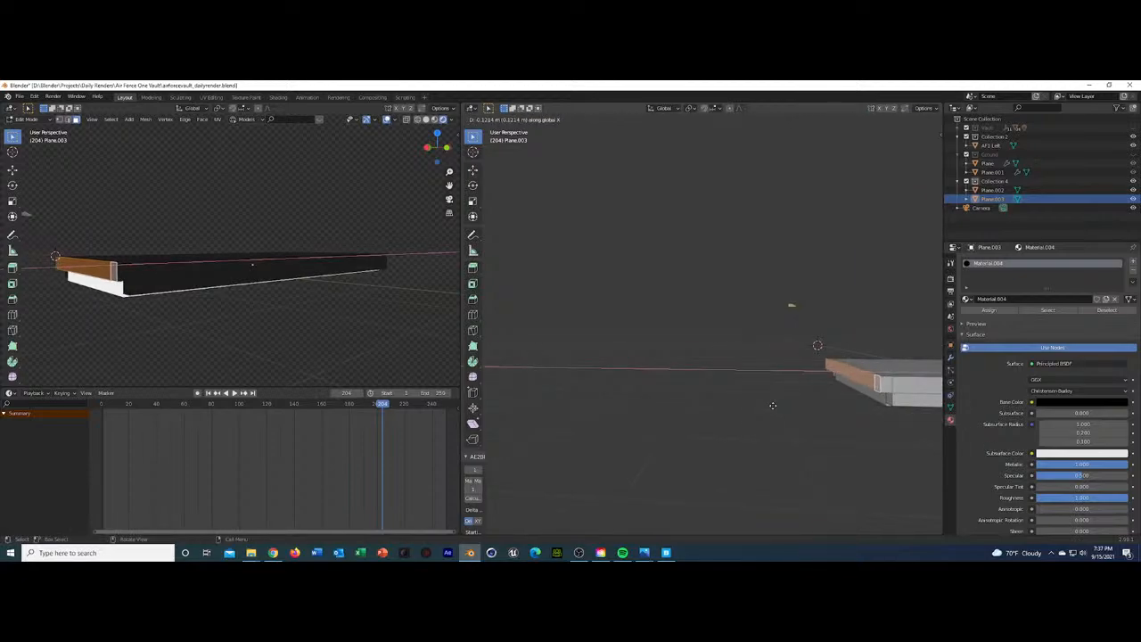
pyautogui.click(773, 404)
# Extrude the underside faces of the new end ledge down along Z to cover that end of the emissive slab.
pyautogui.moveTo(776, 402); pyautogui.dragTo(836, 326, button='middle')
pyautogui.moveTo(797, 451); pyautogui.dragTo(754, 419, button='middle')
pyautogui.click(731, 481)
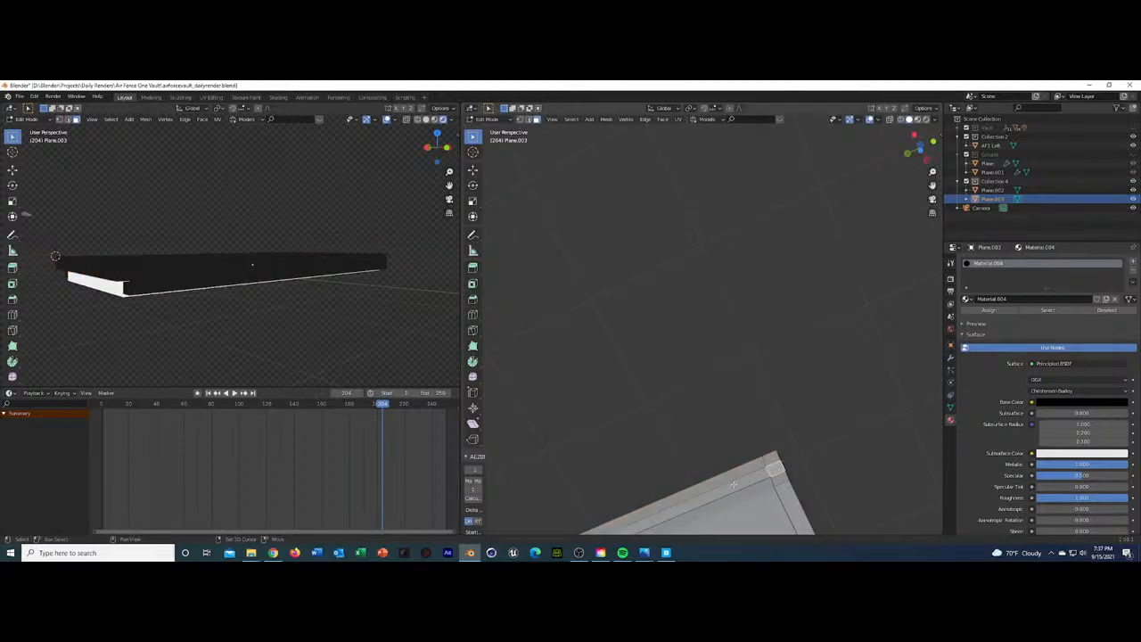
pyautogui.moveTo(733, 484); pyautogui.dragTo(586, 514, button='middle')
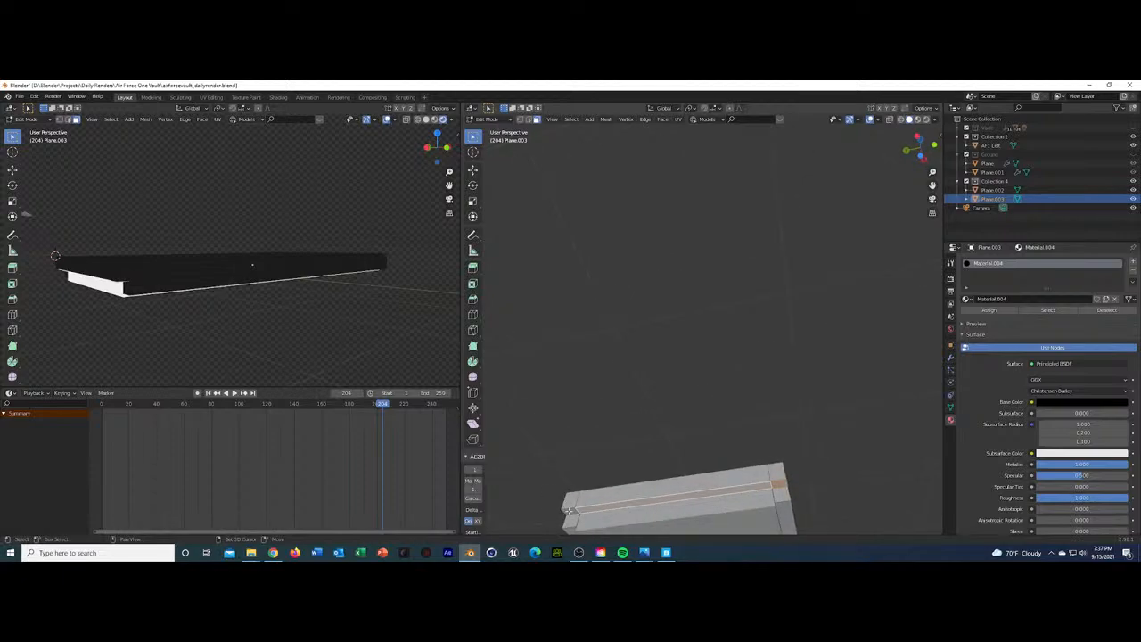
pyautogui.keyDown('alt'); pyautogui.click(568, 511); pyautogui.keyUp('alt')
pyautogui.press('e')
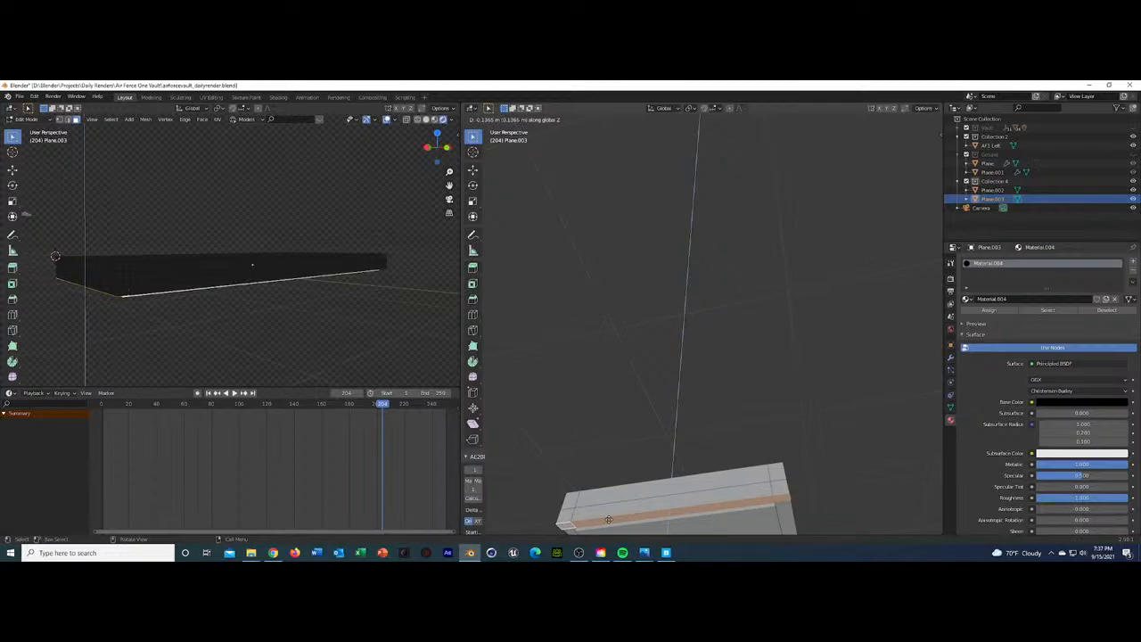
pyautogui.click(609, 519)
# Extrude the upper faces at the opposite short end of the black housing about 0.11 m outward along global X.
pyautogui.moveTo(609, 519); pyautogui.dragTo(741, 497, button='middle')
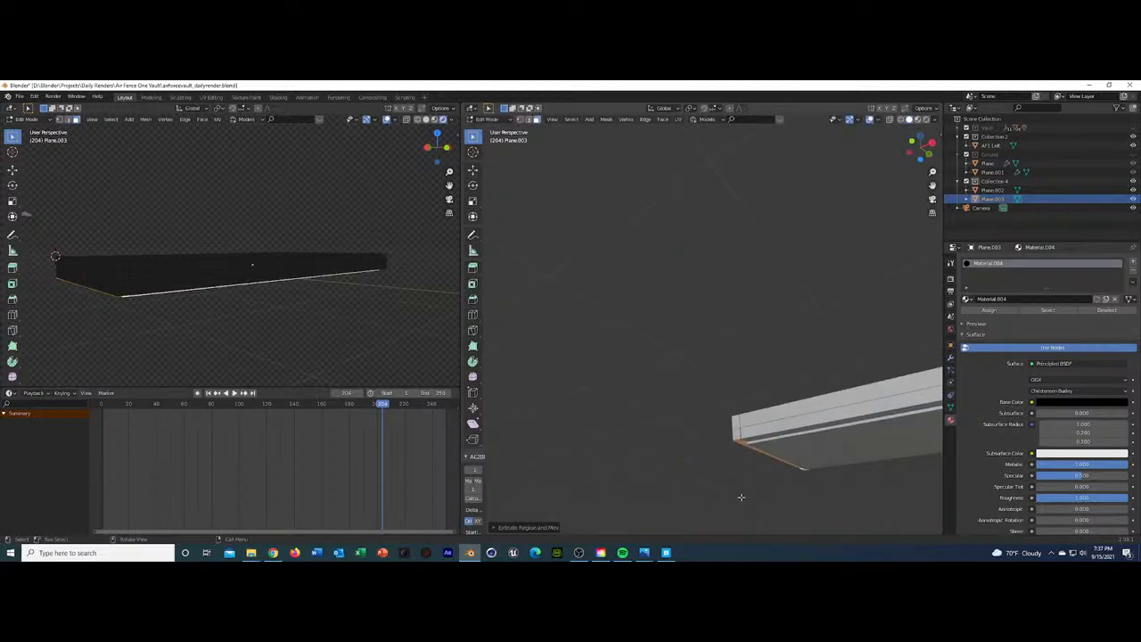
pyautogui.moveTo(217, 320); pyautogui.dragTo(92, 311, button='middle')
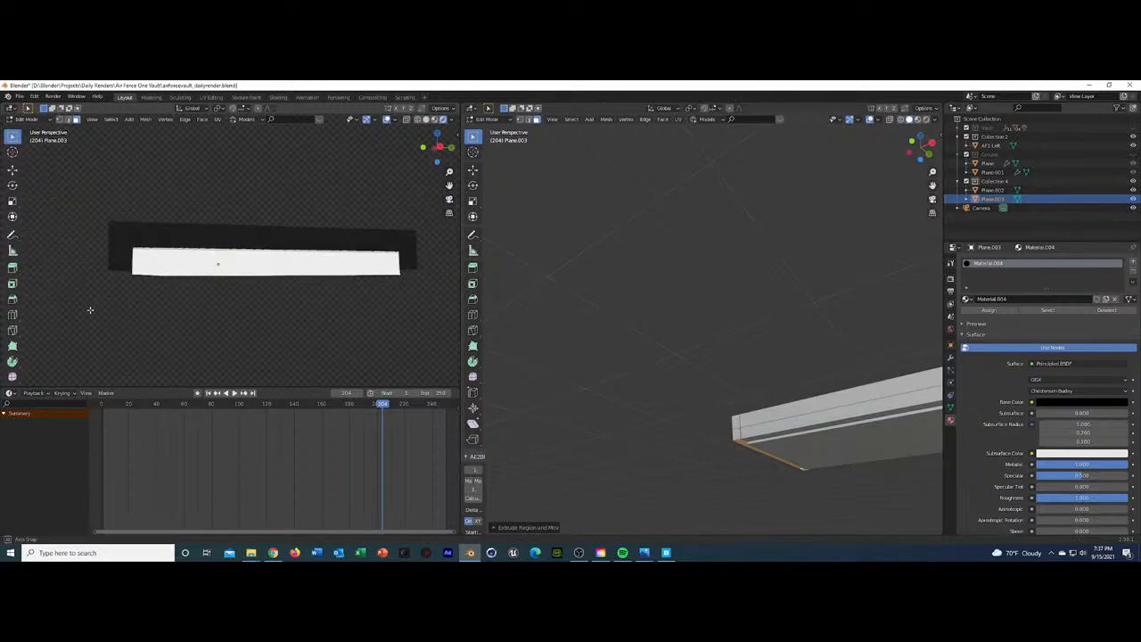
pyautogui.click(118, 238)
pyautogui.keyDown('shift'); pyautogui.click(395, 247); pyautogui.keyUp('shift')
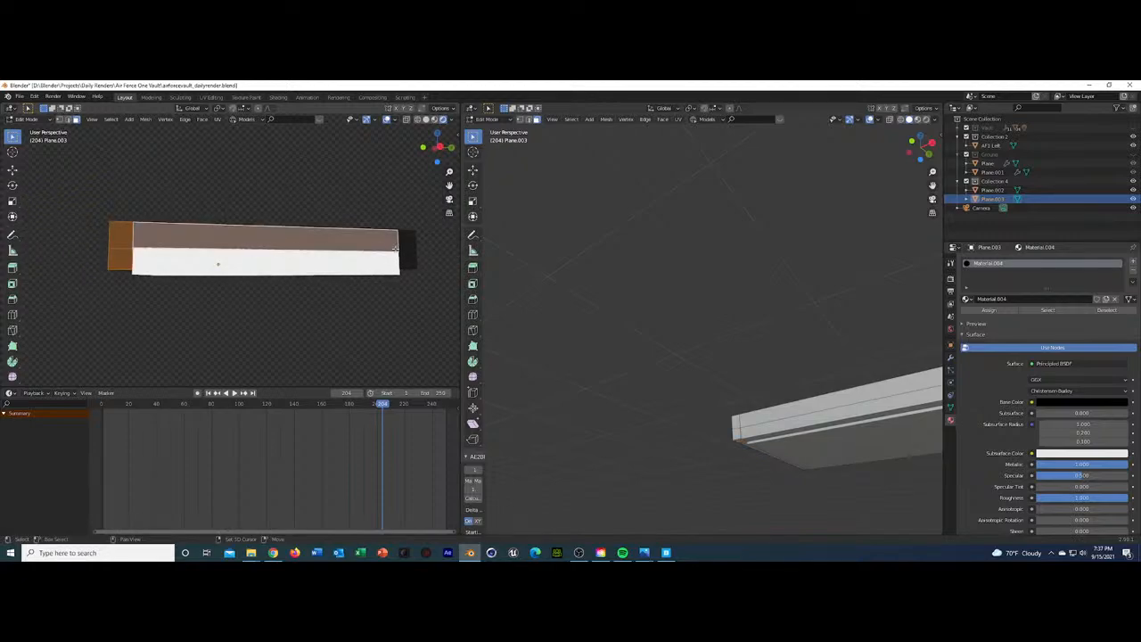
pyautogui.moveTo(406, 246); pyautogui.dragTo(411, 265, button='middle')
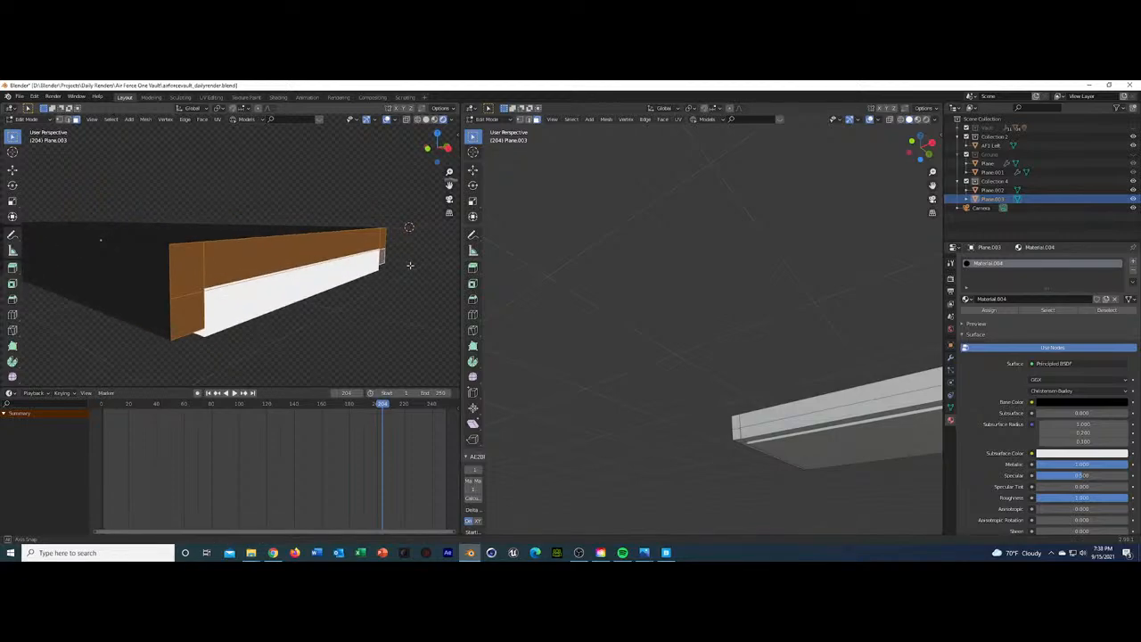
pyautogui.click(238, 249)
pyautogui.keyDown('shift'); pyautogui.click(180, 261); pyautogui.keyUp('shift')
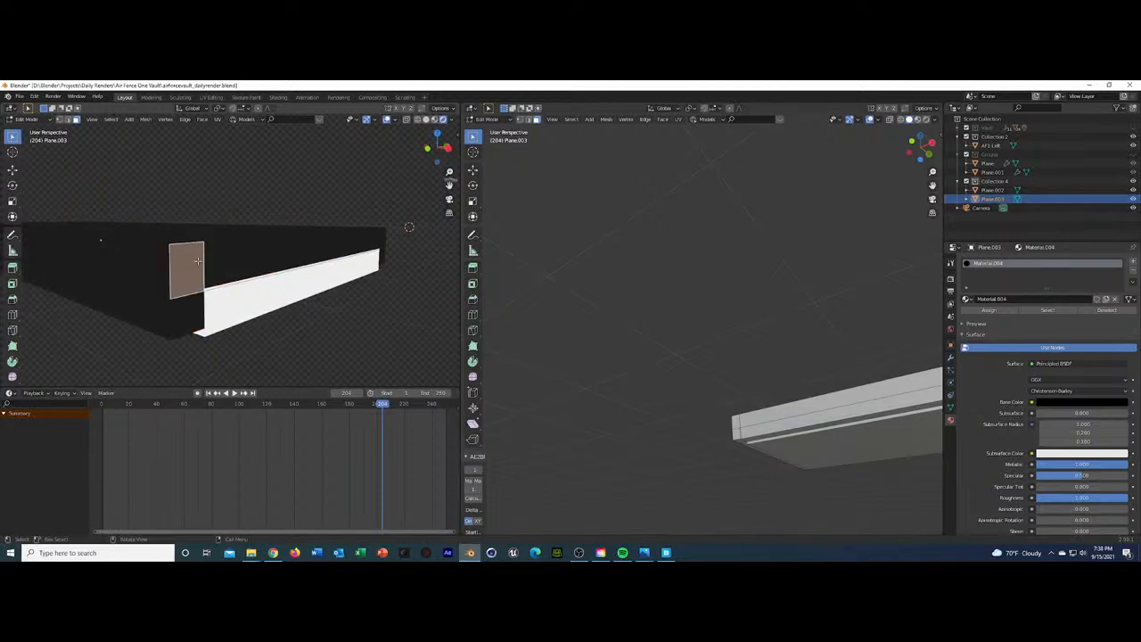
pyautogui.press('e')
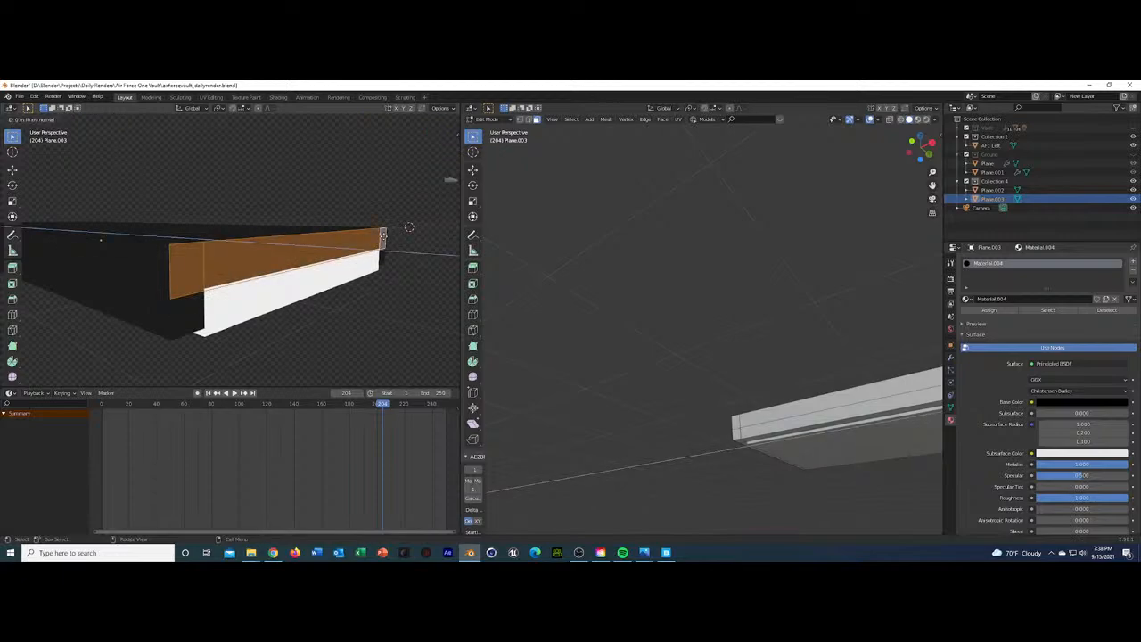
pyautogui.press('x')
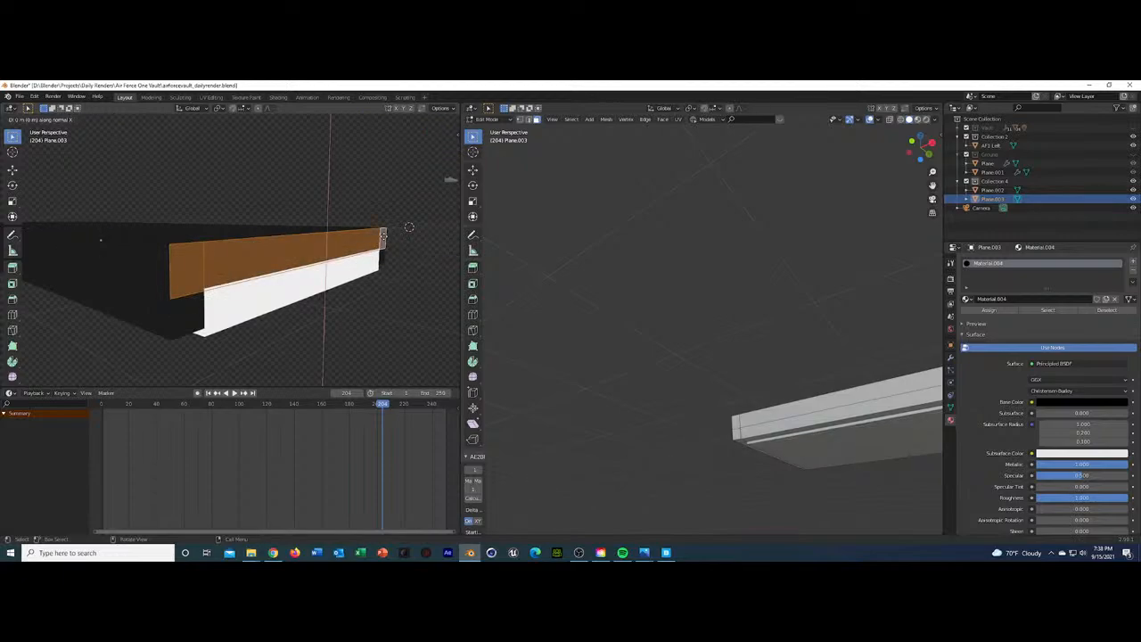
pyautogui.press('x')
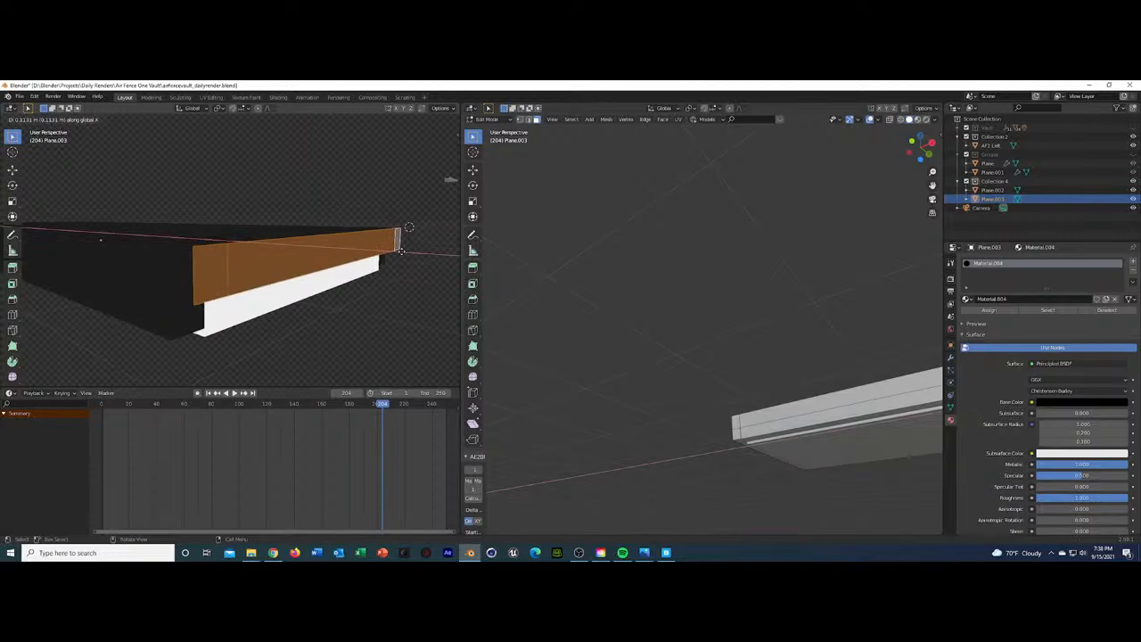
pyautogui.click(402, 252)
# Extrude the underside faces of the new end ledge down about 0.13 m along global Z to cover that end of the slab.
pyautogui.moveTo(233, 260); pyautogui.dragTo(229, 223, button='middle')
pyautogui.moveTo(364, 272); pyautogui.dragTo(445, 314, button='middle')
pyautogui.keyDown('shift'); pyautogui.click(451, 314); pyautogui.keyUp('shift')
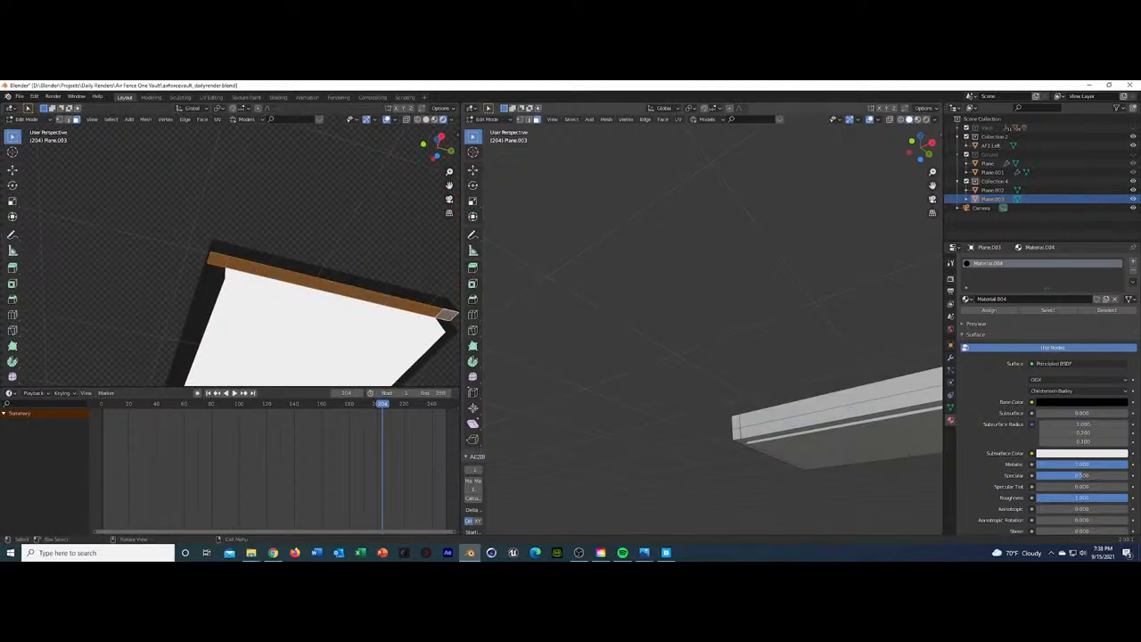
pyautogui.moveTo(827, 419); pyautogui.dragTo(739, 407, button='middle')
pyautogui.press('KP_Decimal')
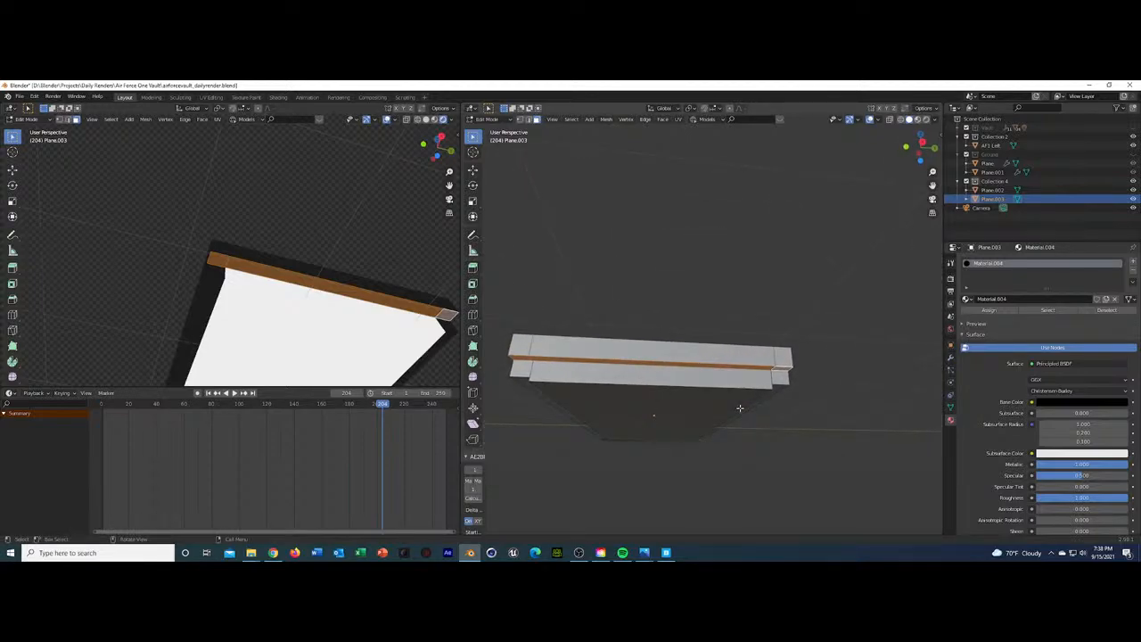
pyautogui.press('g')
pyautogui.press('z')
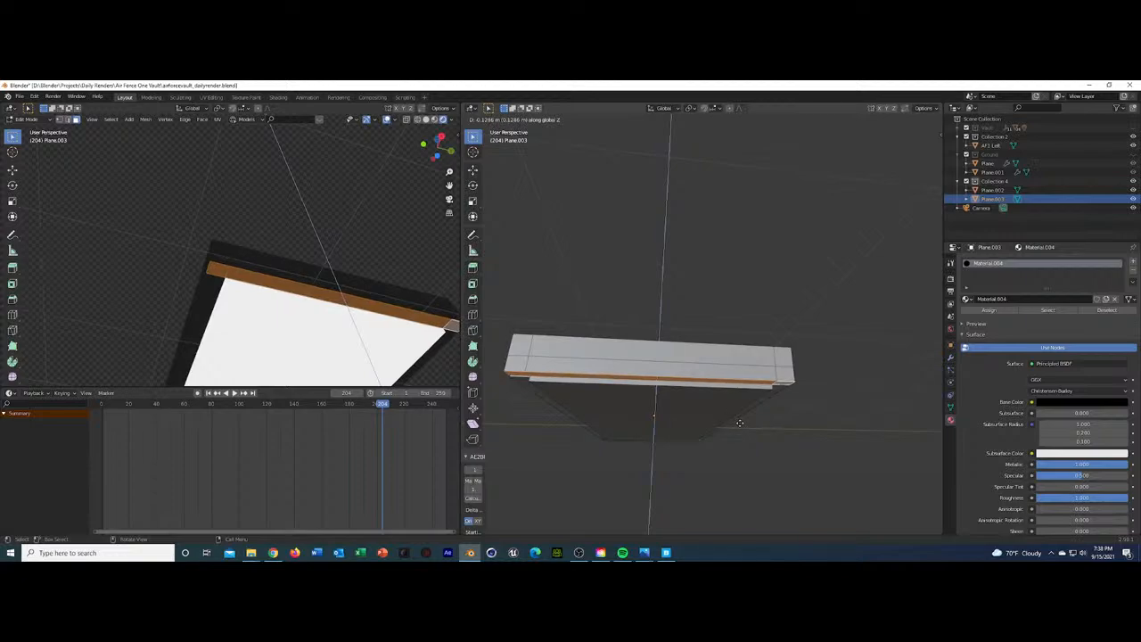
pyautogui.click(740, 423)
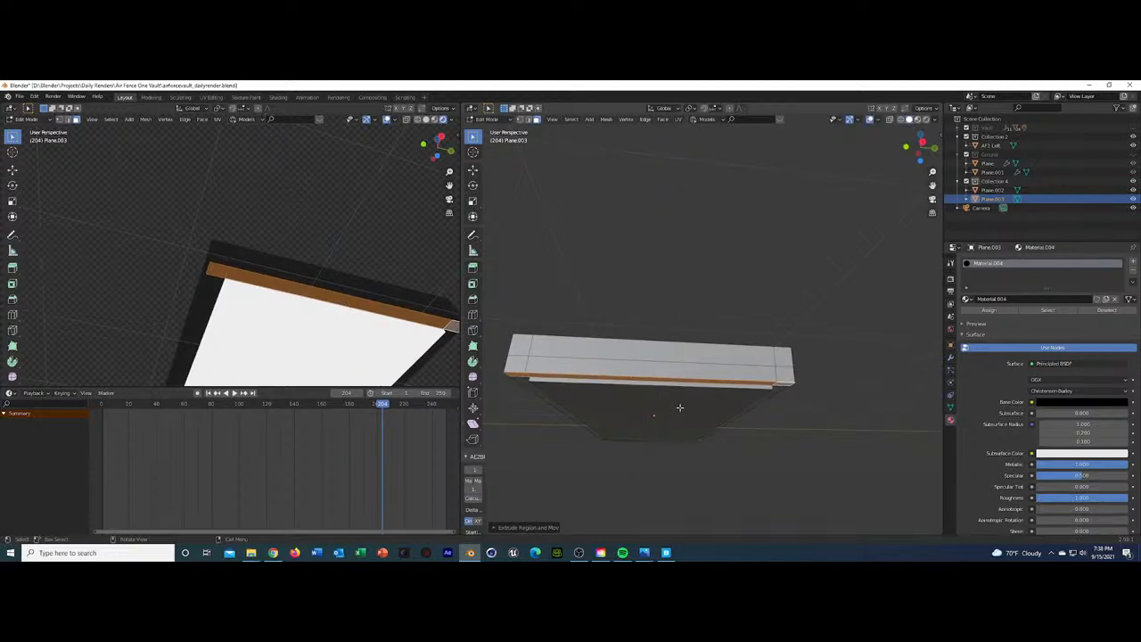
pyautogui.press('e')
pyautogui.click(705, 321)
pyautogui.hotkey('ctrl', 'z')
# Return to Object Mode and lower the emissive slab slightly along global Z relative to the black housing.
pyautogui.moveTo(675, 324); pyautogui.dragTo(726, 411, button='middle')
pyautogui.press('Tab')
pyautogui.moveTo(371, 311); pyautogui.dragTo(424, 341, button='middle')
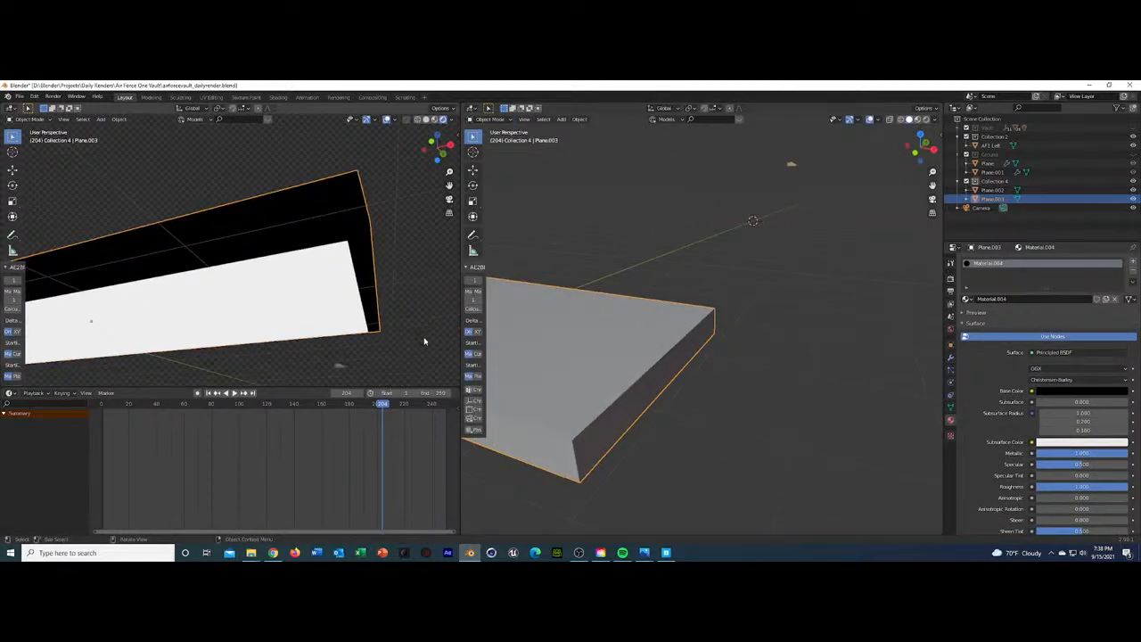
pyautogui.press('KP_0')
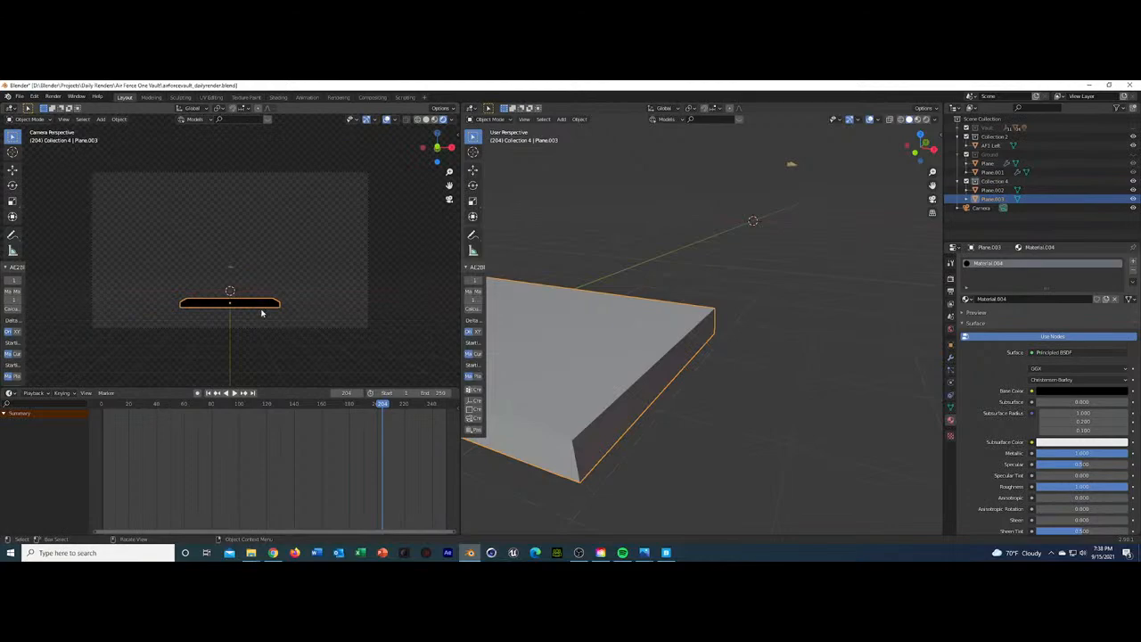
pyautogui.keyDown('shift'); pyautogui.click(998, 192); pyautogui.keyUp('shift')
pyautogui.moveTo(631, 331); pyautogui.dragTo(646, 380, button='middle')
pyautogui.click(647, 380)
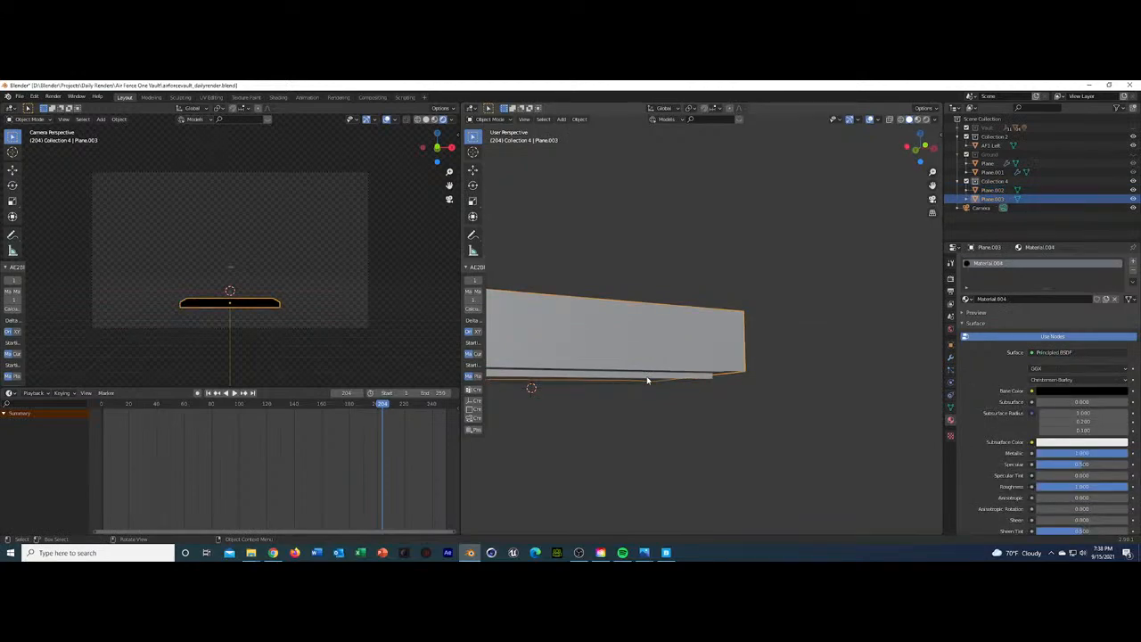
pyautogui.press('g')
pyautogui.press('z')
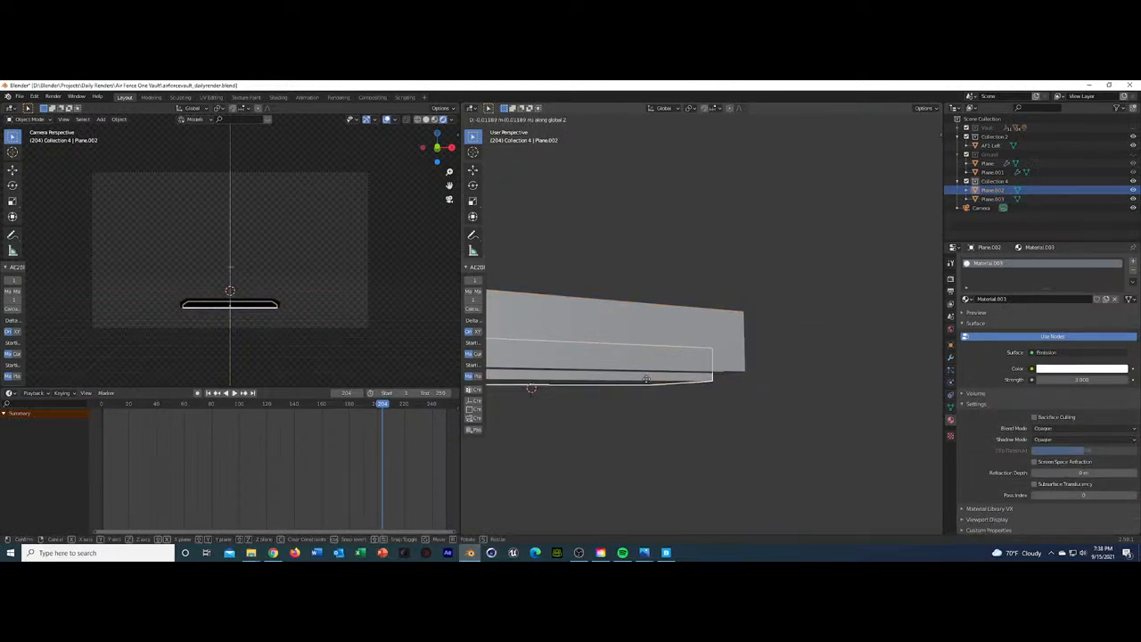
pyautogui.click(648, 381)
# Inspect the light fixture from below and above in the rendered view with nothing selected.
pyautogui.moveTo(246, 281); pyautogui.dragTo(276, 282, button='middle')
pyautogui.scroll(2, 276, 281)
pyautogui.moveTo(305, 345); pyautogui.dragTo(331, 292, button='middle')
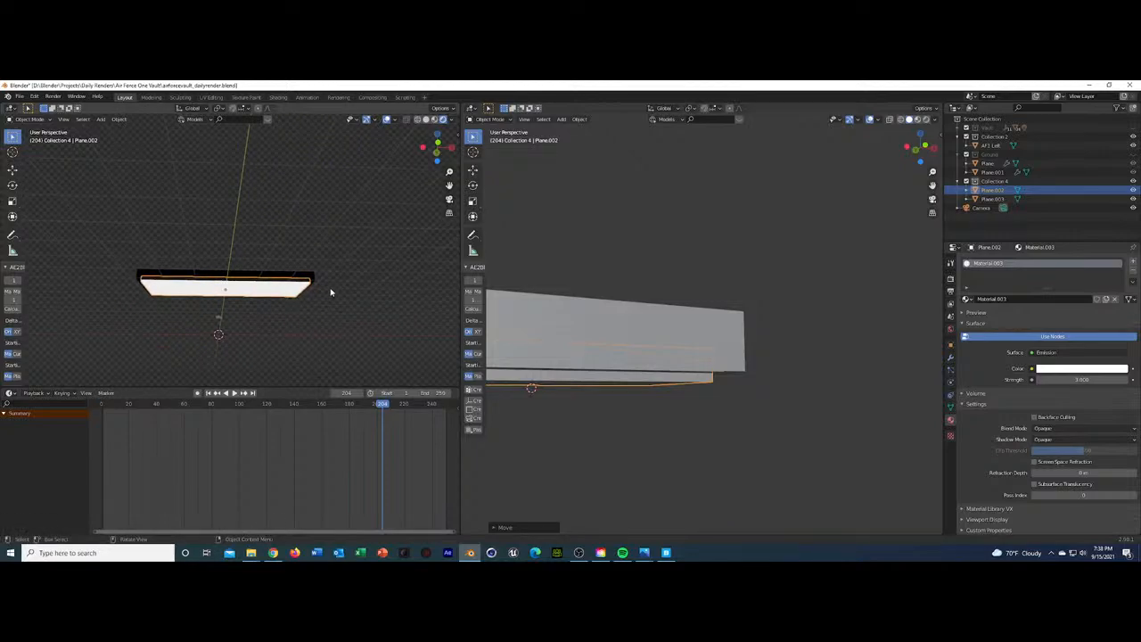
pyautogui.scroll(3, 331, 293)
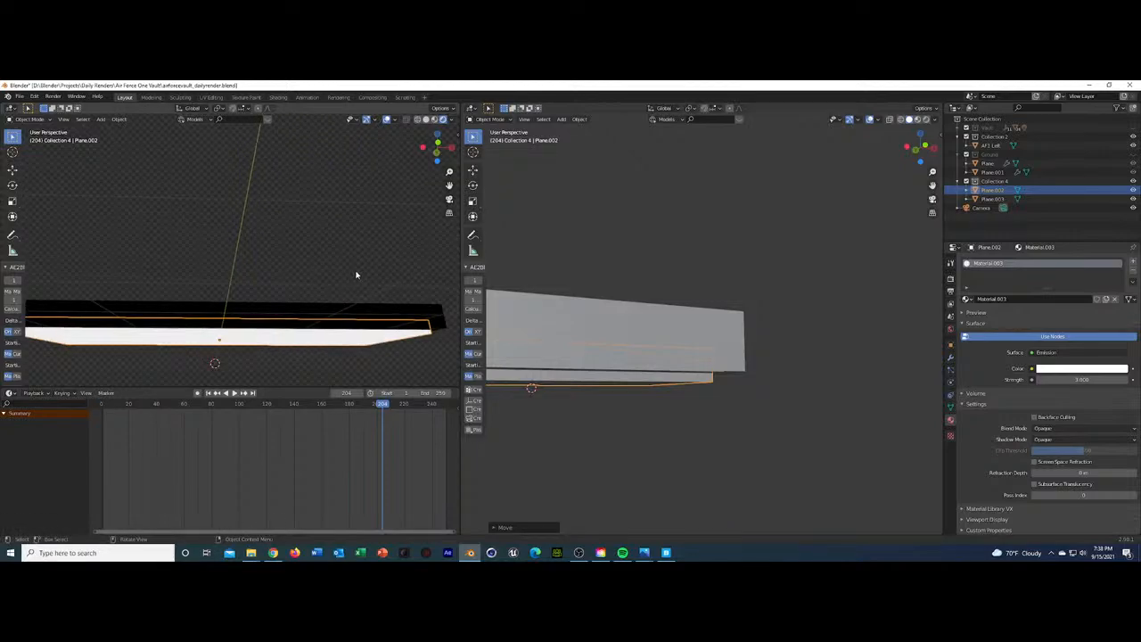
pyautogui.click(355, 274)
pyautogui.click(387, 342)
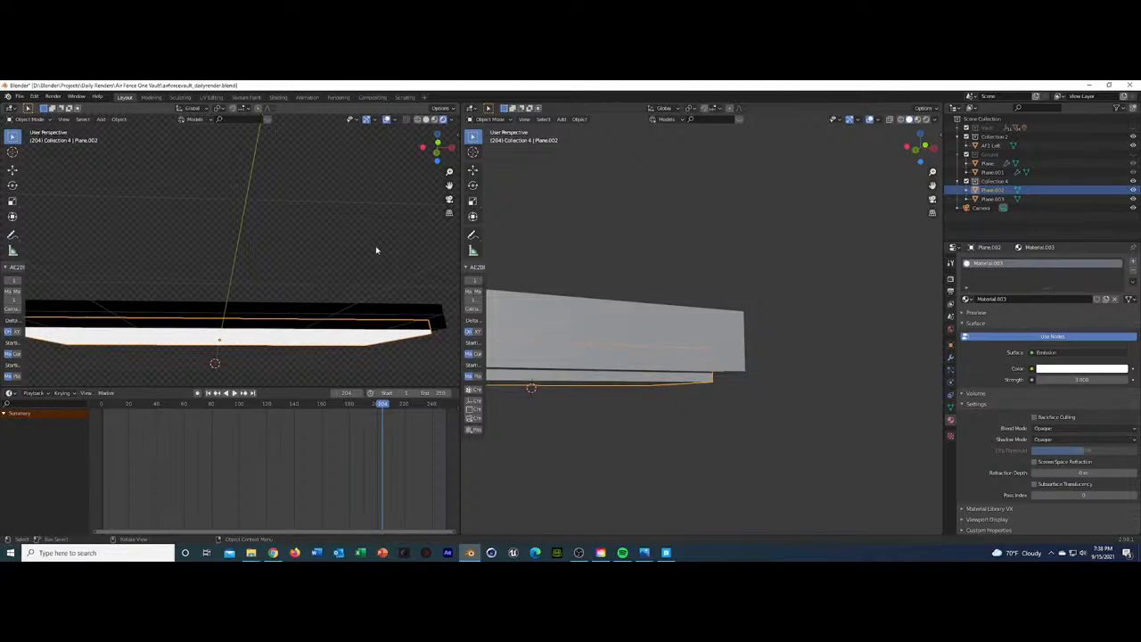
pyautogui.moveTo(376, 250); pyautogui.dragTo(286, 281, button='middle')
pyautogui.scroll(1, 370, 273)
pyautogui.click(370, 273)
pyautogui.scroll(-2, 288, 280)
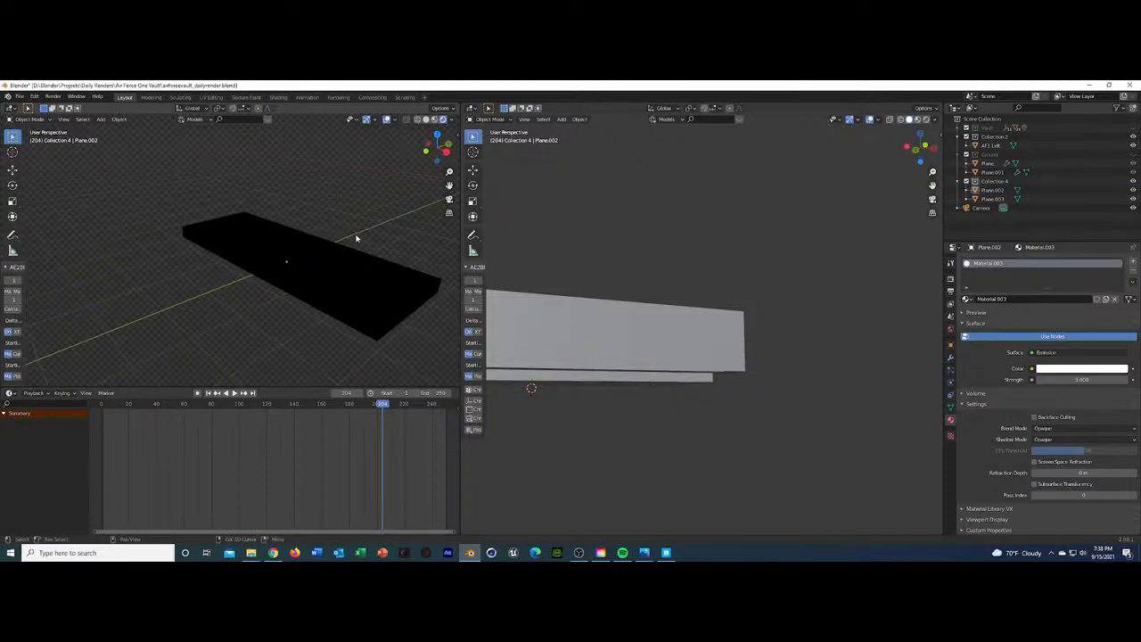
pyautogui.keyDown('shift'); pyautogui.moveTo(356, 238); pyautogui.dragTo(315, 277, button='middle'); pyautogui.keyUp('shift')
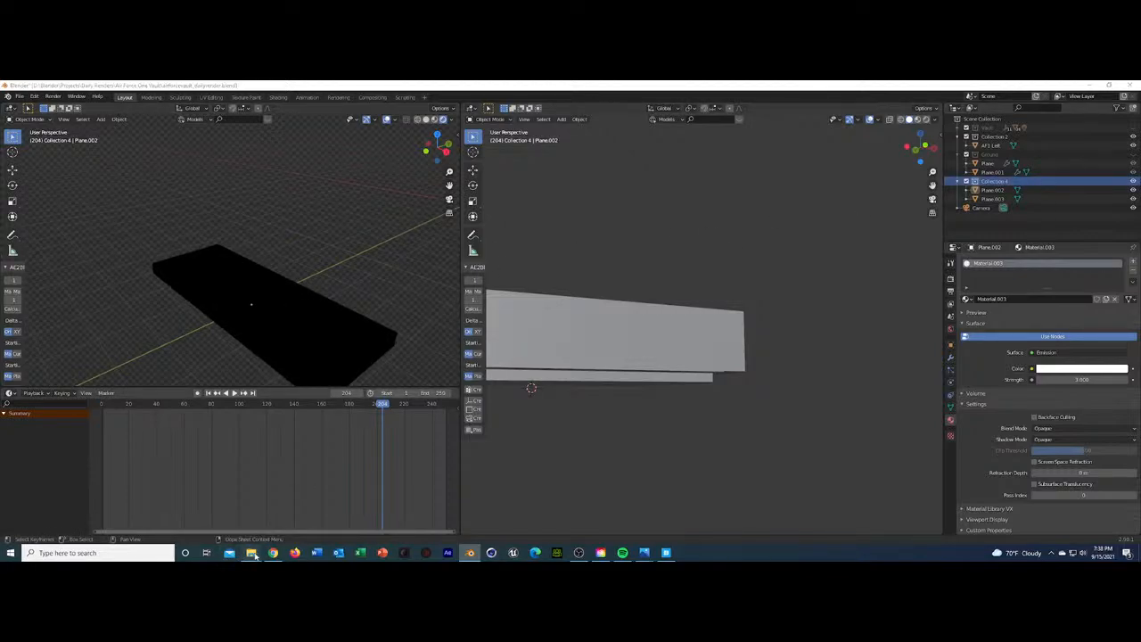
# Open the reference image 1.jpg to check the ceiling lights, and switch back to Blender.
pyautogui.click(276, 517)
pyautogui.doubleClick(601, 261)
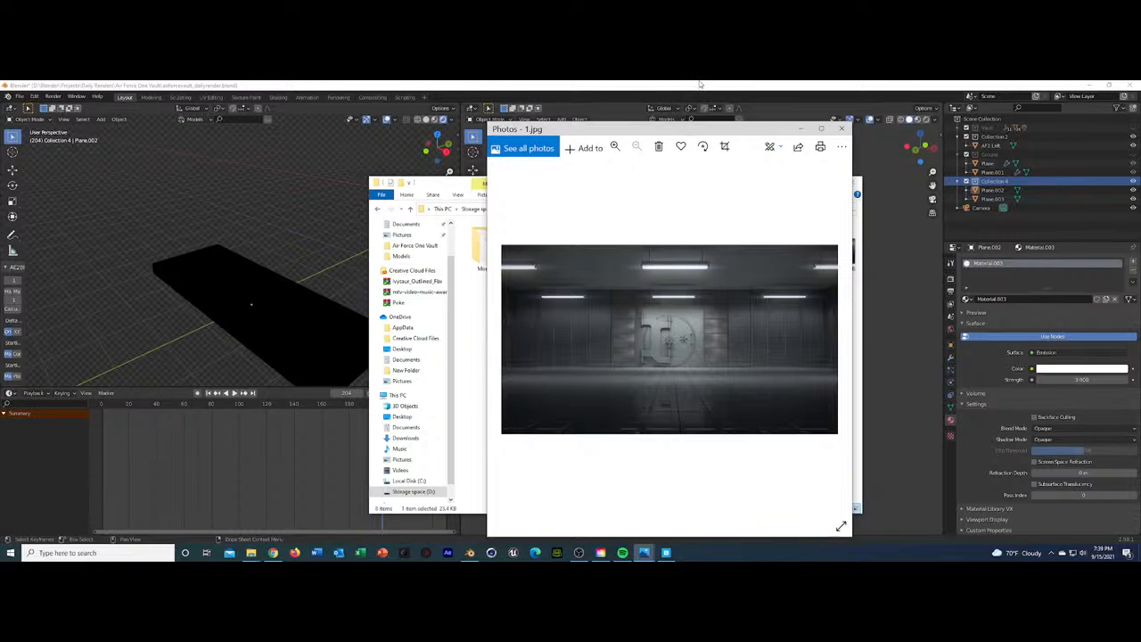
pyautogui.click(700, 83)
# Snap the 3D cursor to the selected black housing and add a cylinder mesh there.
pyautogui.moveTo(570, 286); pyautogui.dragTo(713, 321, button='middle')
pyautogui.click(601, 353)
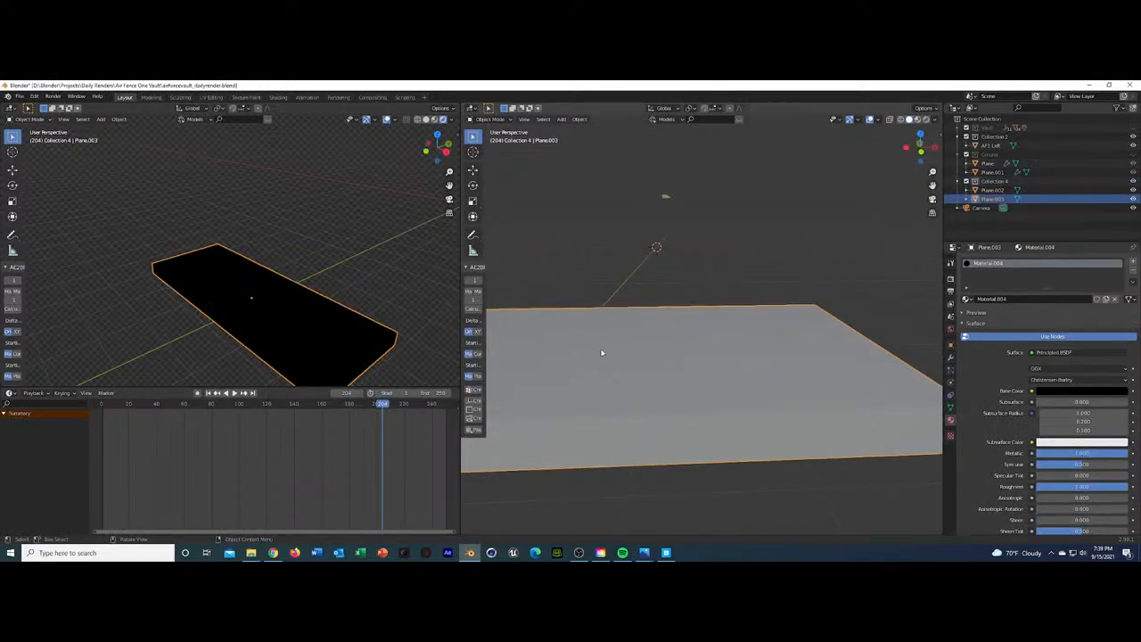
pyautogui.hotkey('shift', 's')
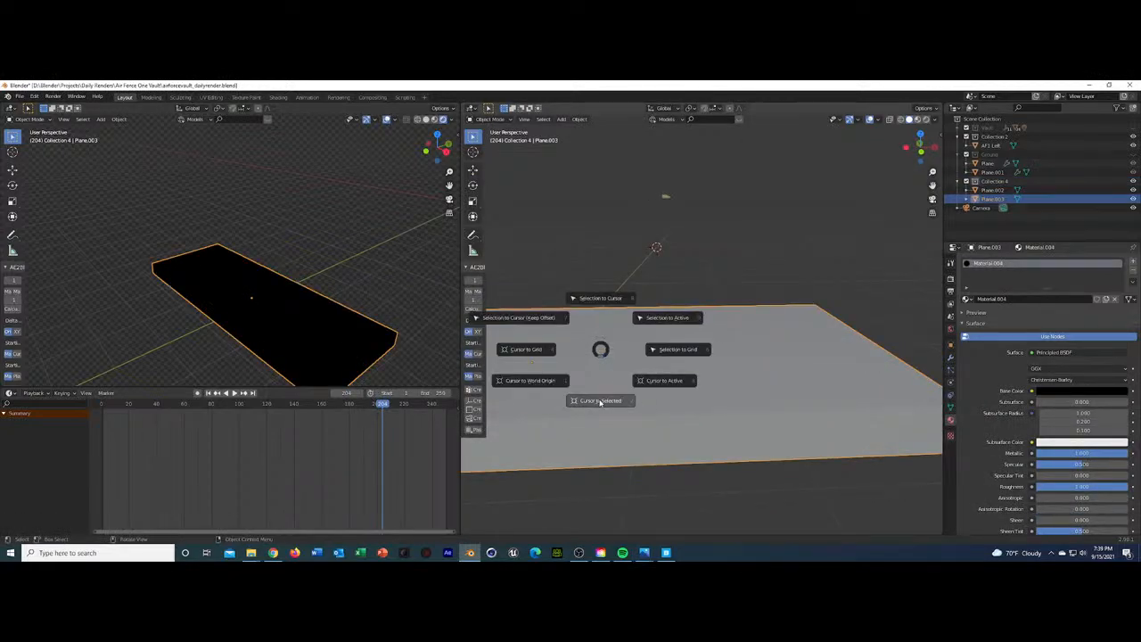
pyautogui.click(612, 393)
pyautogui.hotkey('shift', 'a')
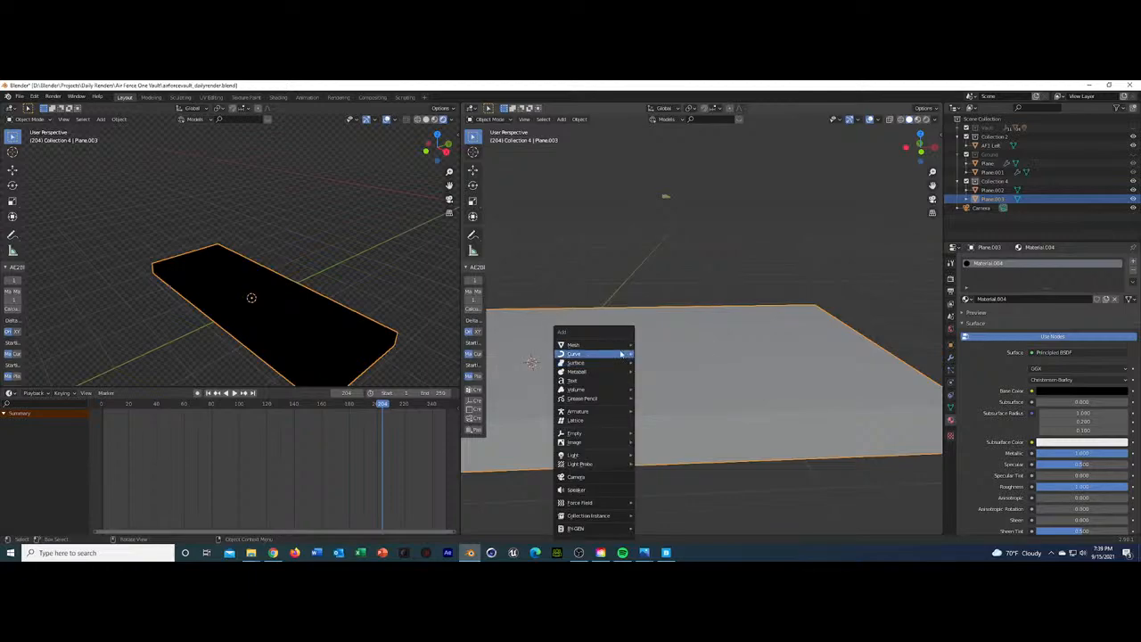
pyautogui.moveTo(617, 350)
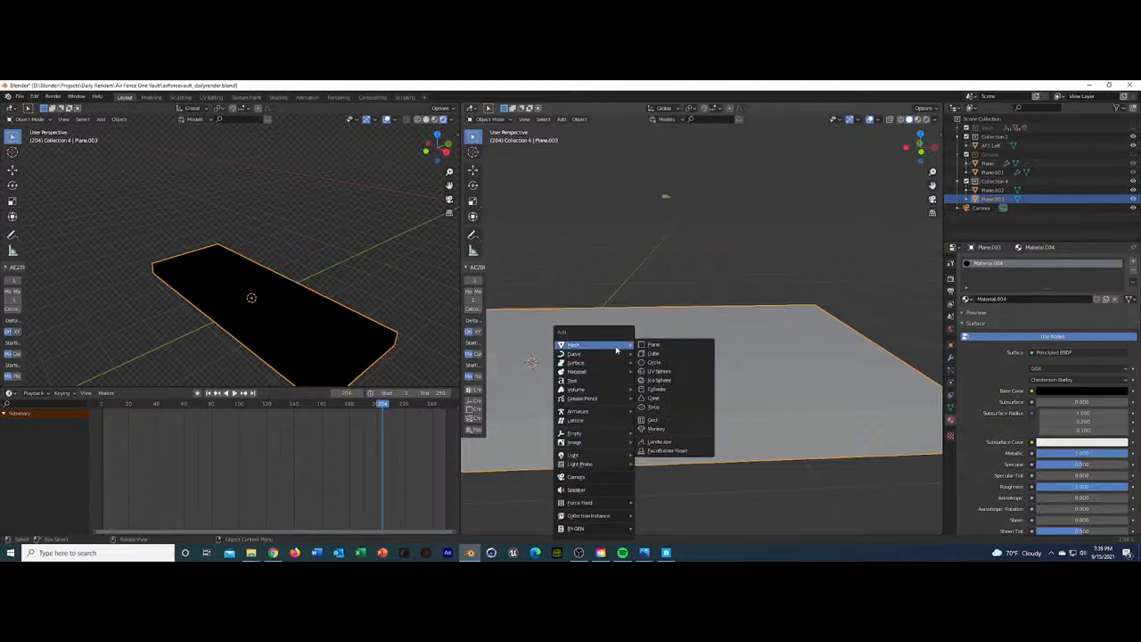
pyautogui.click(662, 389)
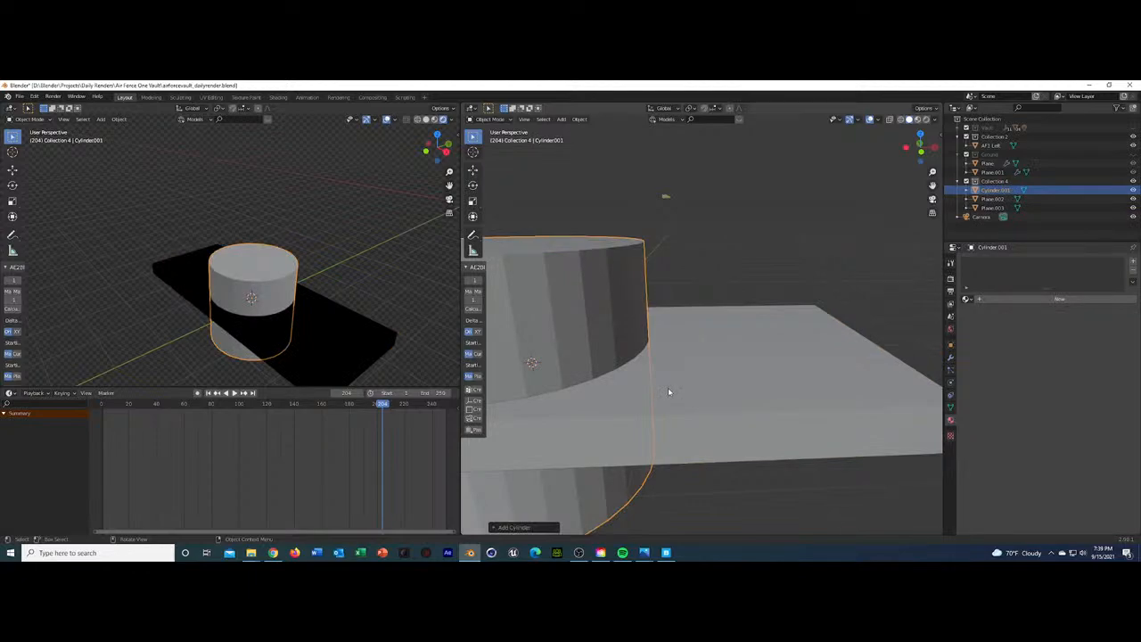
pyautogui.press('s')
pyautogui.press('x')
pyautogui.click(575, 376)
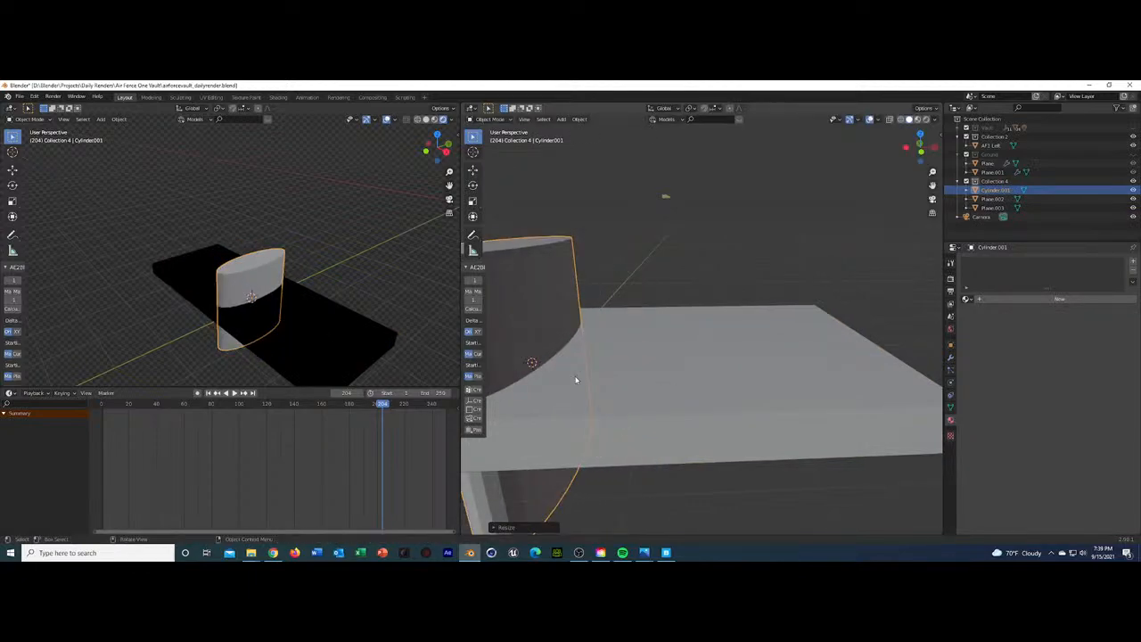
pyautogui.scroll(-2, 634, 353)
pyautogui.hotkey('ctrl', 'z')
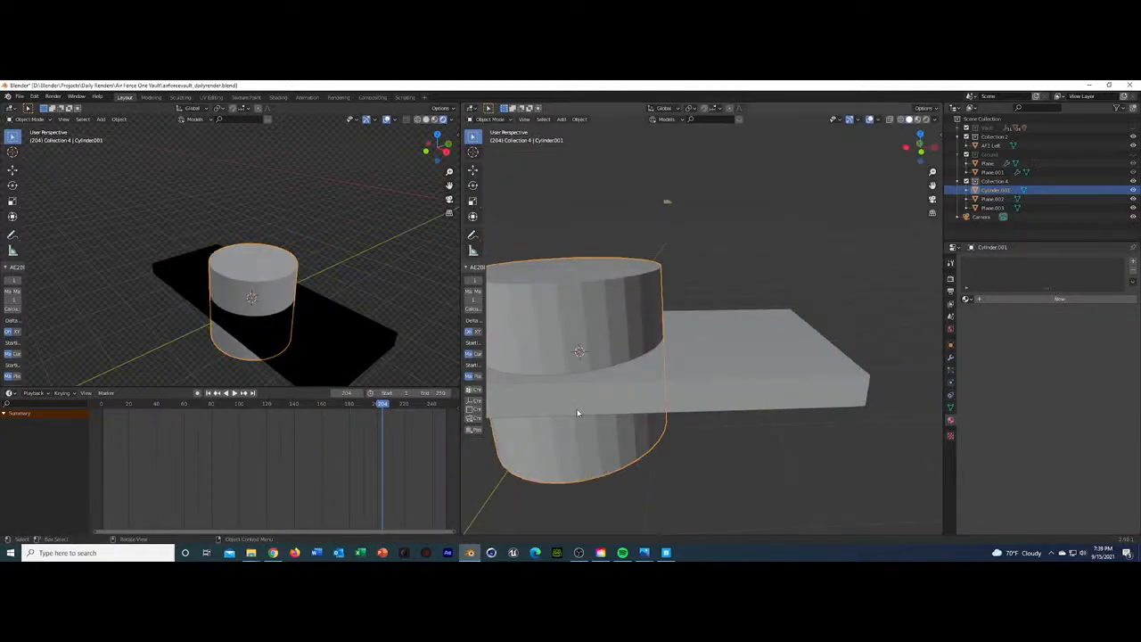
# Scale the cylinder uniformly to about a tenth of its size and raise it along Z above the housing.
pyautogui.press('s')
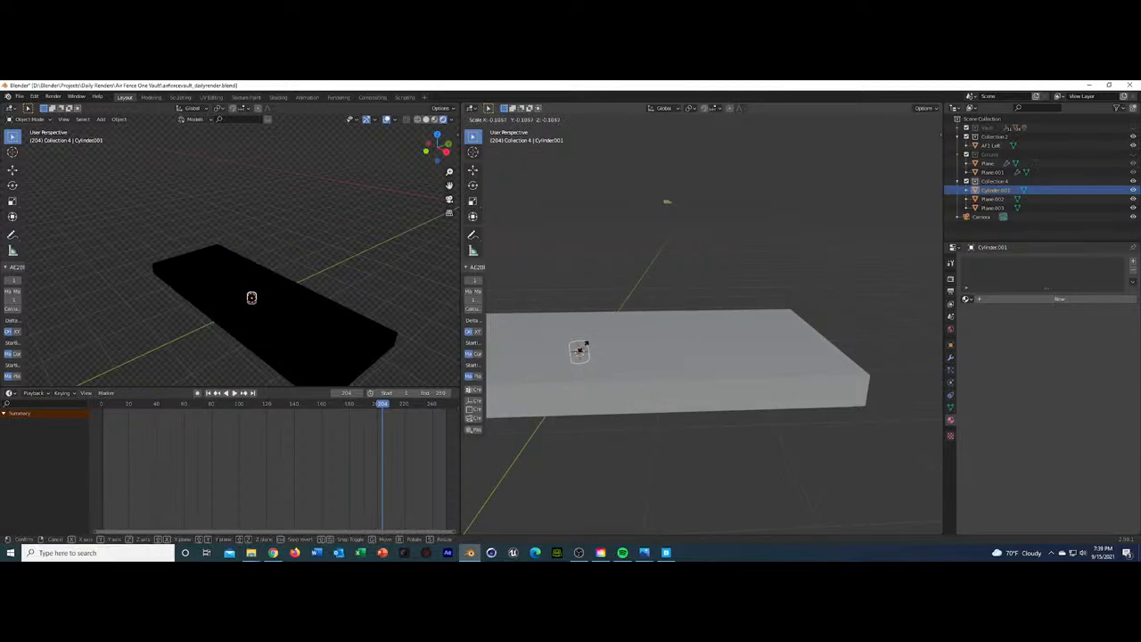
pyautogui.click(577, 347)
pyautogui.press('g')
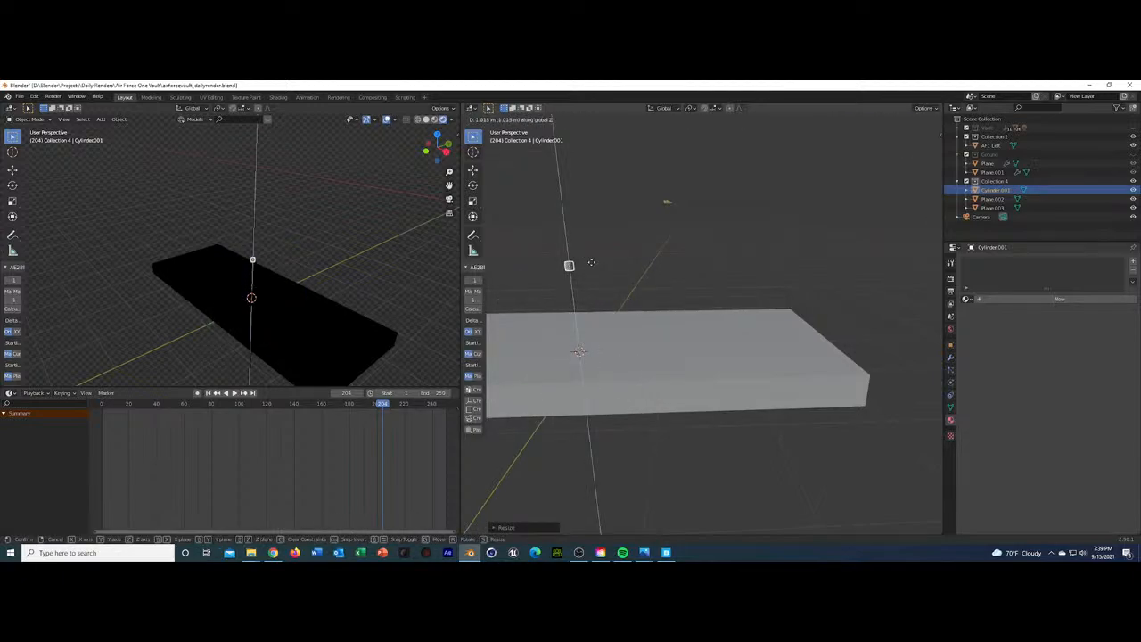
pyautogui.click(589, 278)
# Stretch the cylinder along Z into a thin suspension rod and adjust its height to meet the housing's top.
pyautogui.press('s')
pyautogui.press('z')
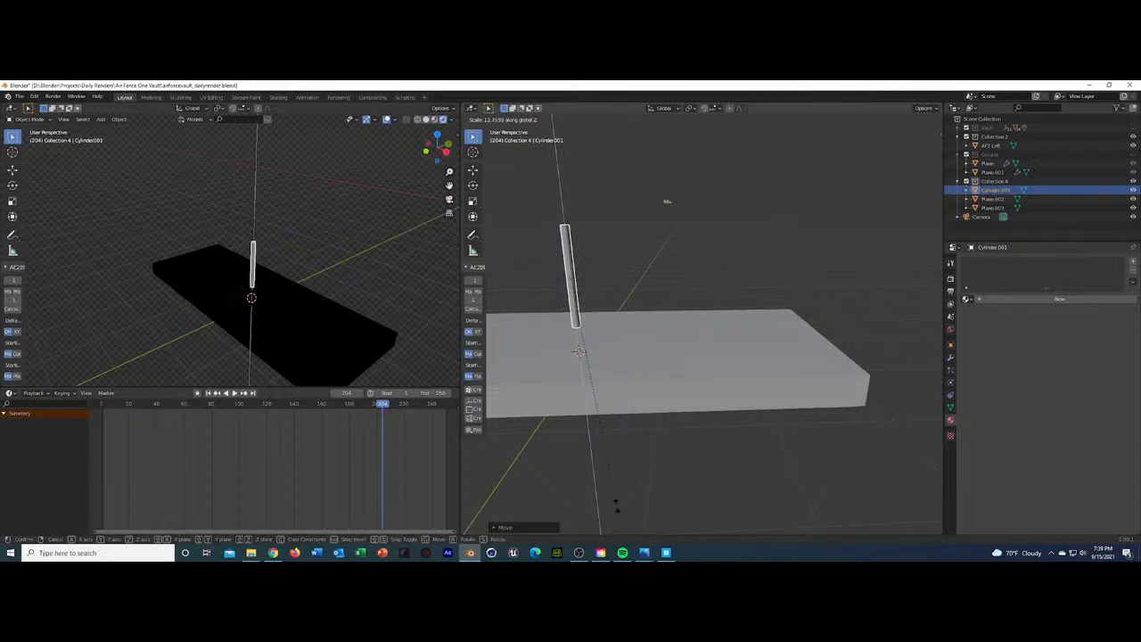
pyautogui.click(627, 169)
pyautogui.press('g')
pyautogui.press('z')
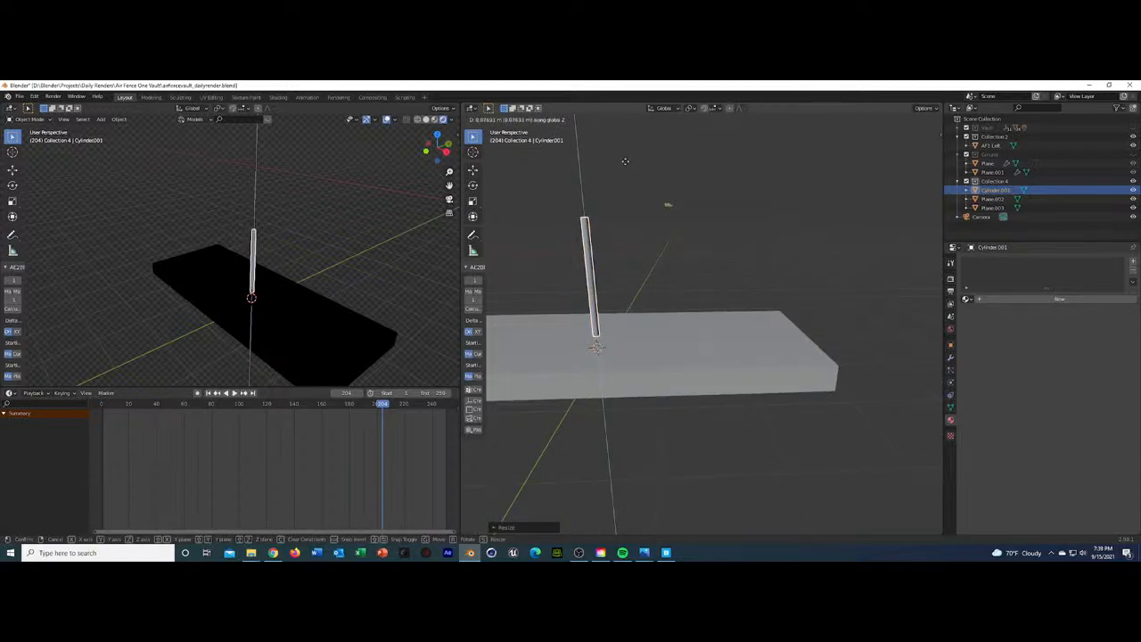
pyautogui.click(622, 165)
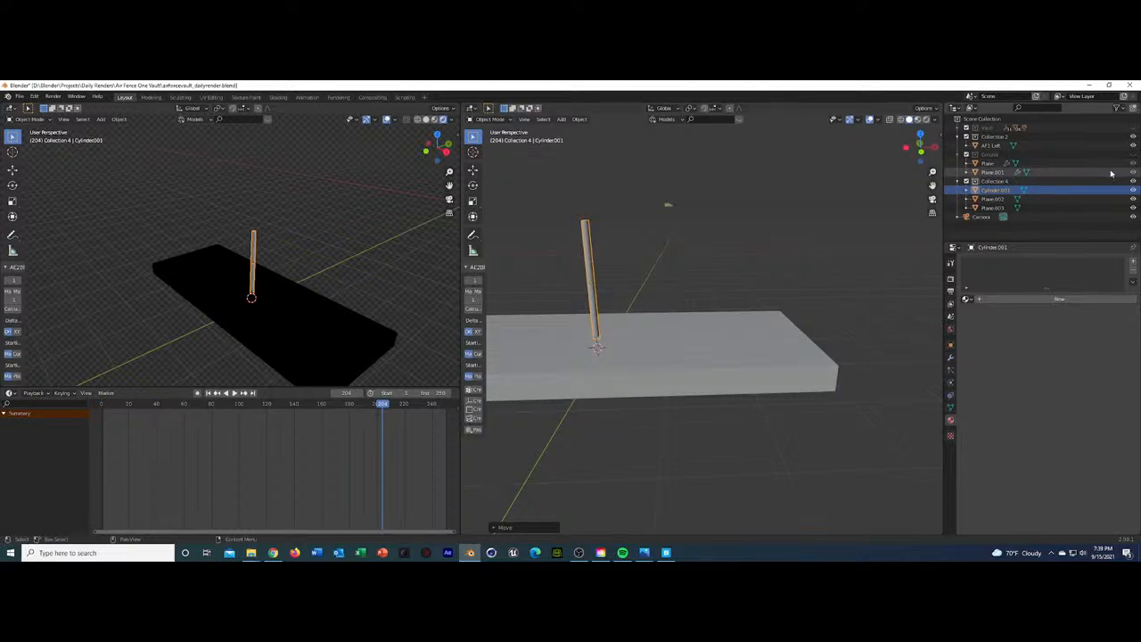
# Show the Ground collection and raise the rod, emissive slab and housing together along global Z above the floor.
pyautogui.click(1133, 154)
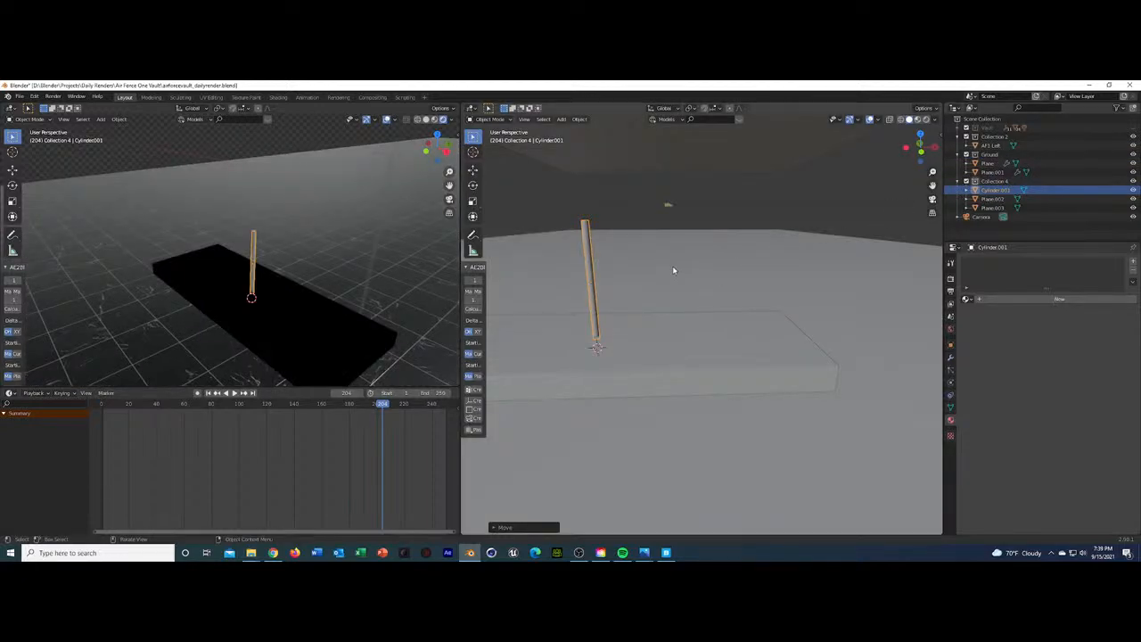
pyautogui.moveTo(673, 270)
pyautogui.mouseDown(button='middle')
pyautogui.moveTo(684, 259)
pyautogui.moveTo(681, 275)
pyautogui.mouseUp(button='middle')
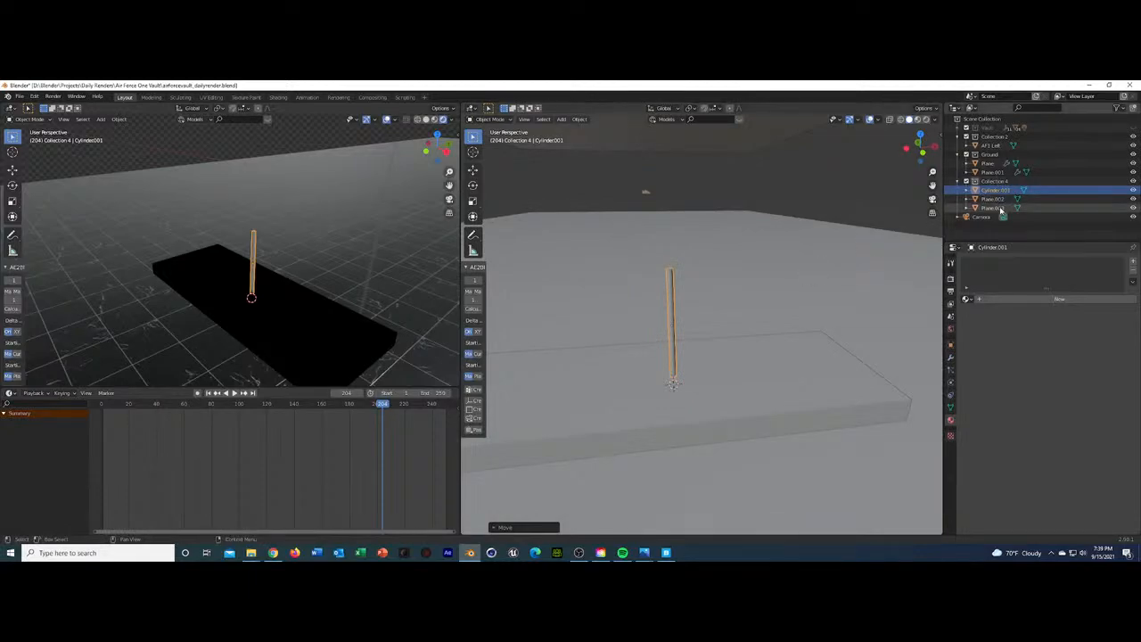
pyautogui.keyDown('shift'); pyautogui.click(746, 317); pyautogui.keyUp('shift')
pyautogui.press('h')
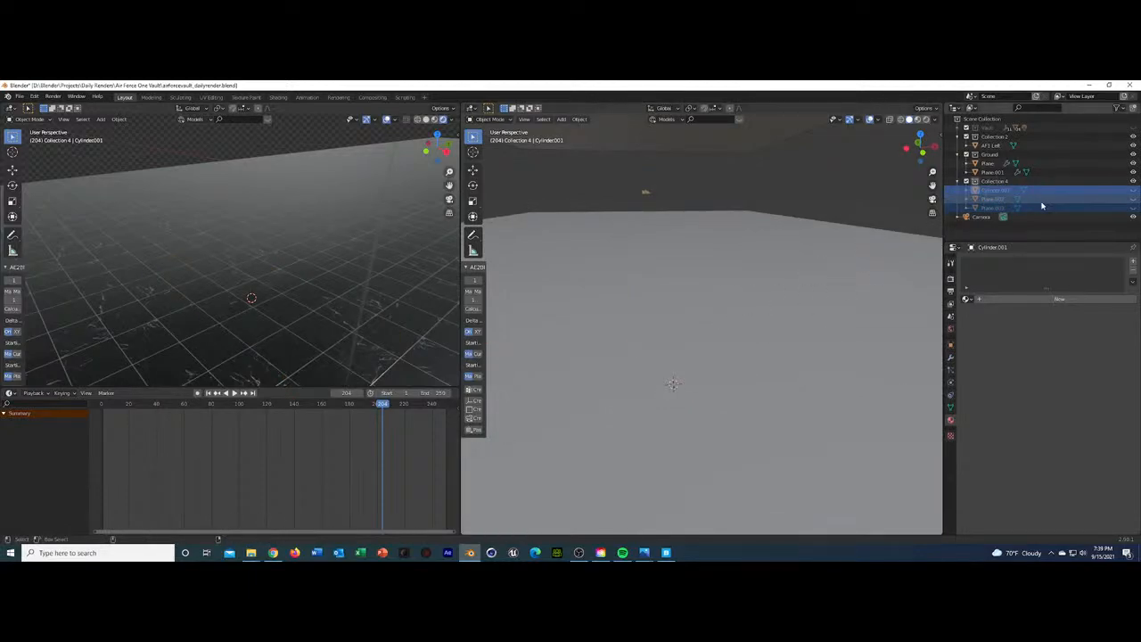
pyautogui.hotkey('alt', 'h')
pyautogui.press('g')
pyautogui.press('z')
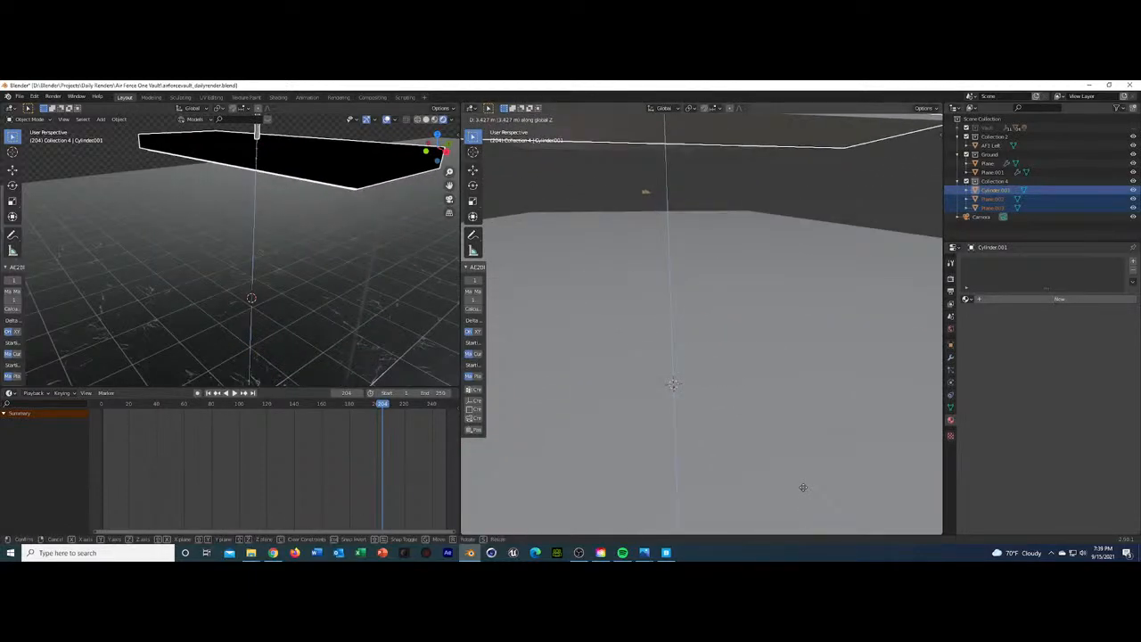
pyautogui.click(823, 523)
# Adjust the whole fixture's height along Z so it hangs just under the ceiling, and view it through the camera.
pyautogui.scroll(-5, 783, 481)
pyautogui.moveTo(715, 294); pyautogui.dragTo(698, 359, button='middle')
pyautogui.press('g')
pyautogui.press('z')
pyautogui.click(703, 268)
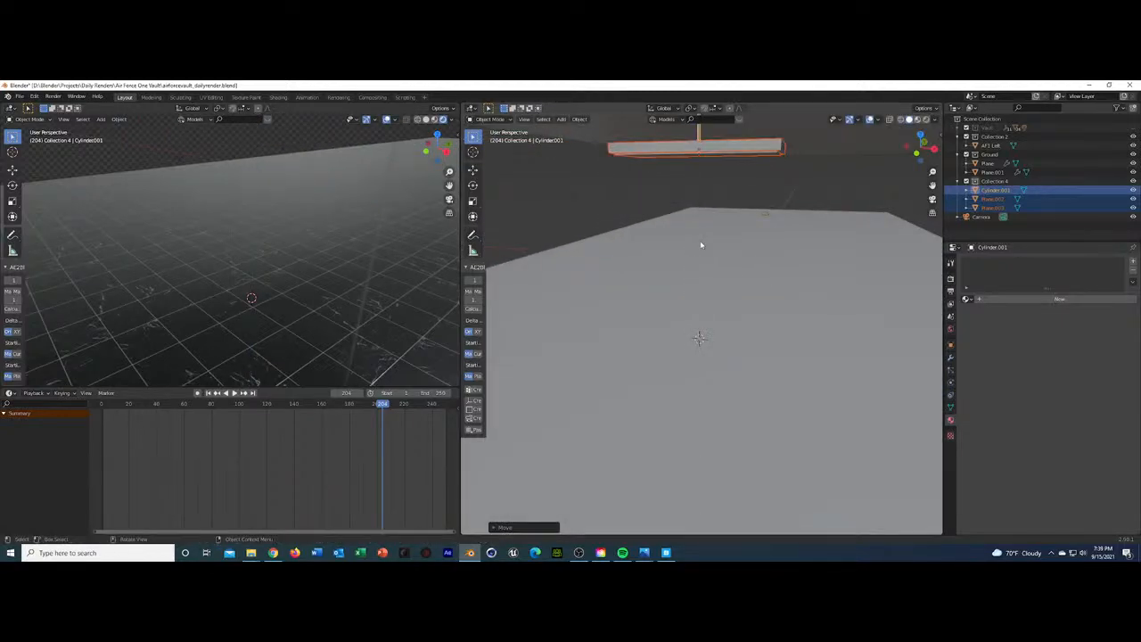
pyautogui.moveTo(703, 247); pyautogui.dragTo(677, 321, button='middle')
pyautogui.press('KP_0')
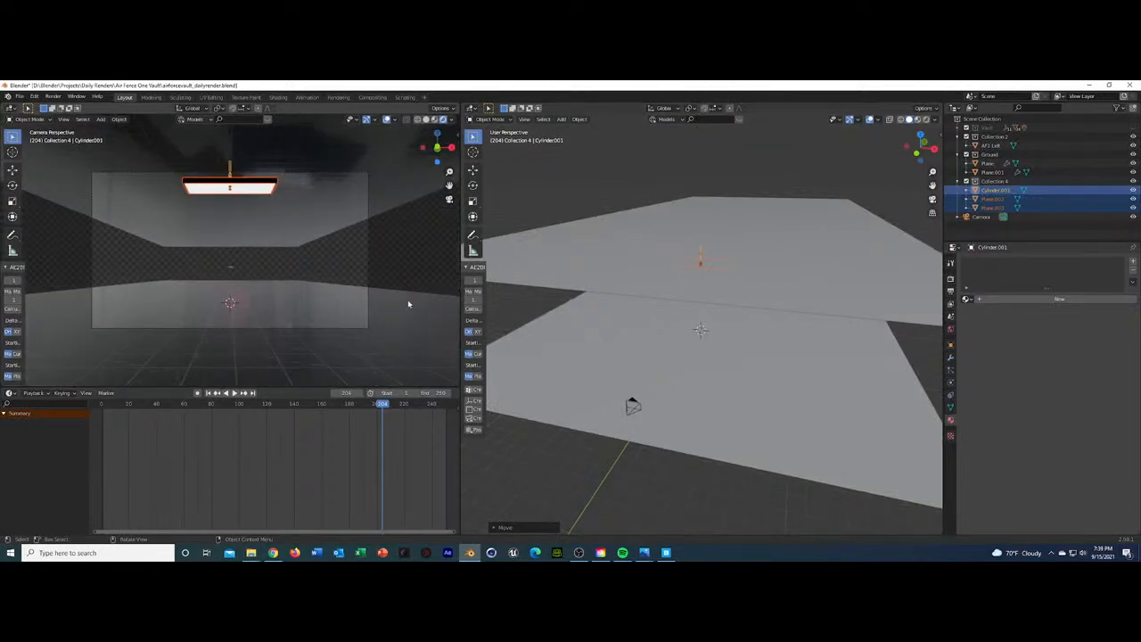
# Show the Vault collection and select the emissive slab in the camera view.
pyautogui.click(336, 308)
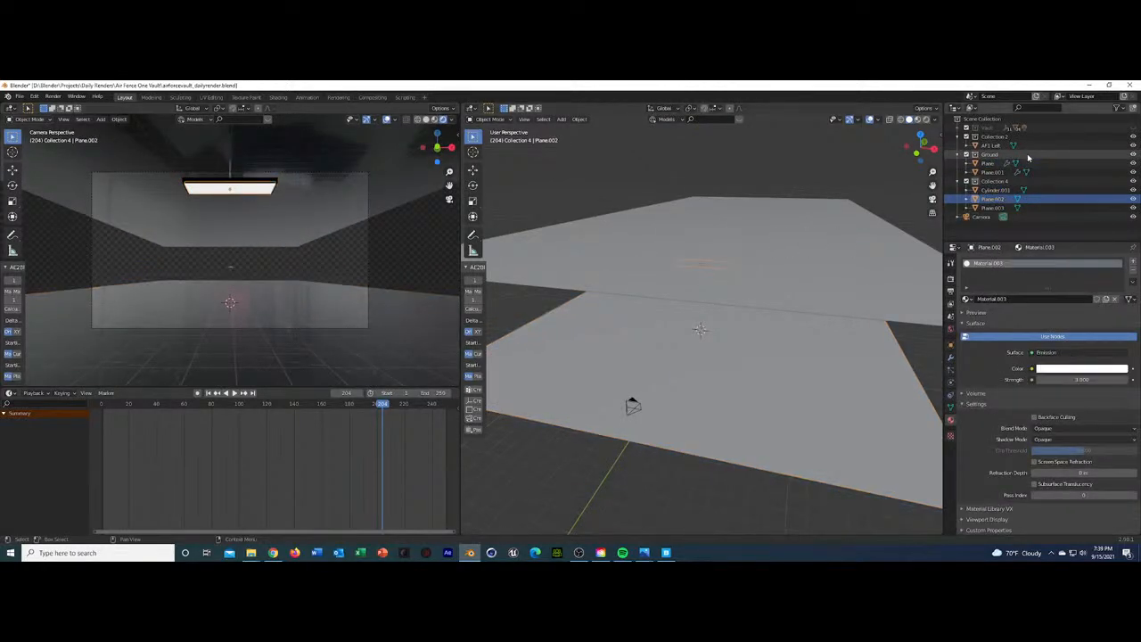
pyautogui.click(1133, 128)
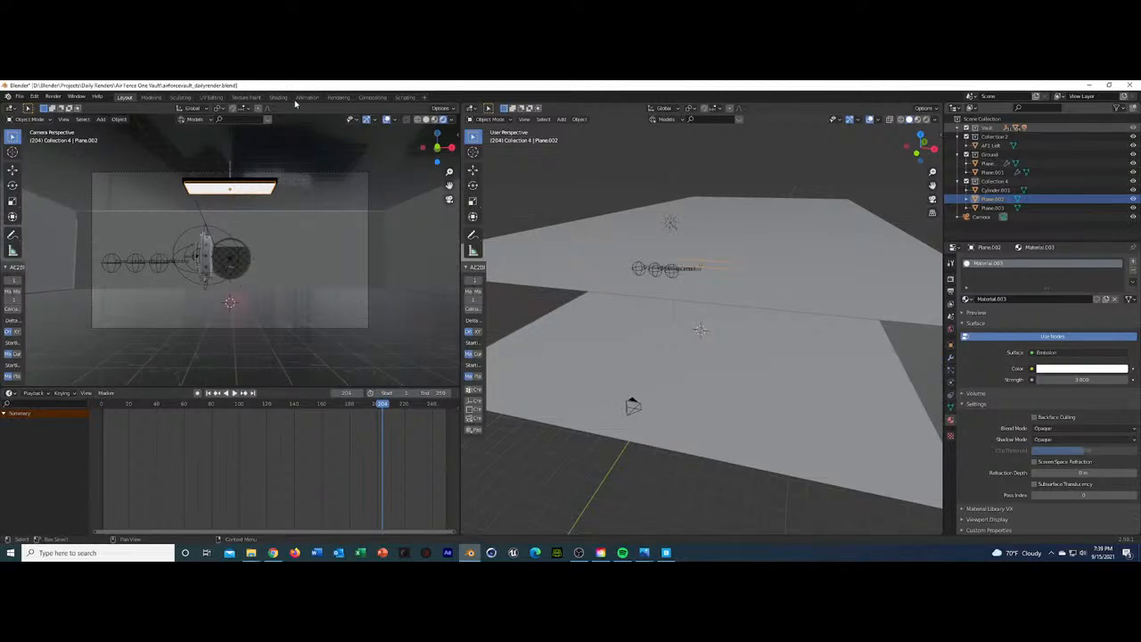
pyautogui.click(318, 206)
pyautogui.click(252, 193)
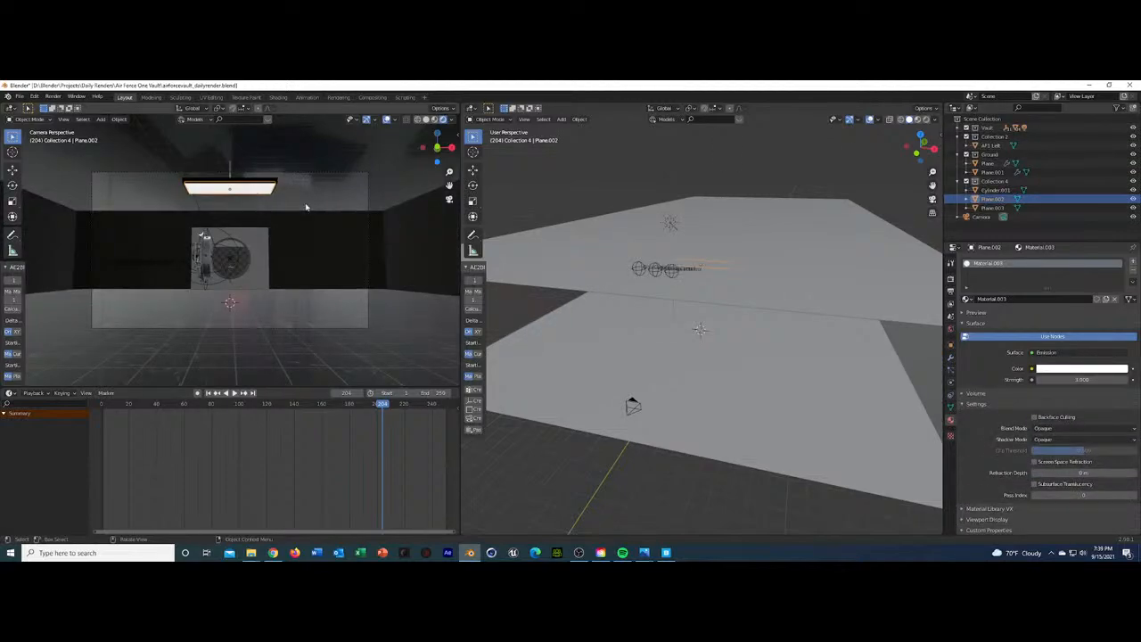
# Enable Bloom, Screen Space Reflections and Ambient Occlusion in the Eevee render settings.
pyautogui.click(950, 279)
pyautogui.click(969, 332)
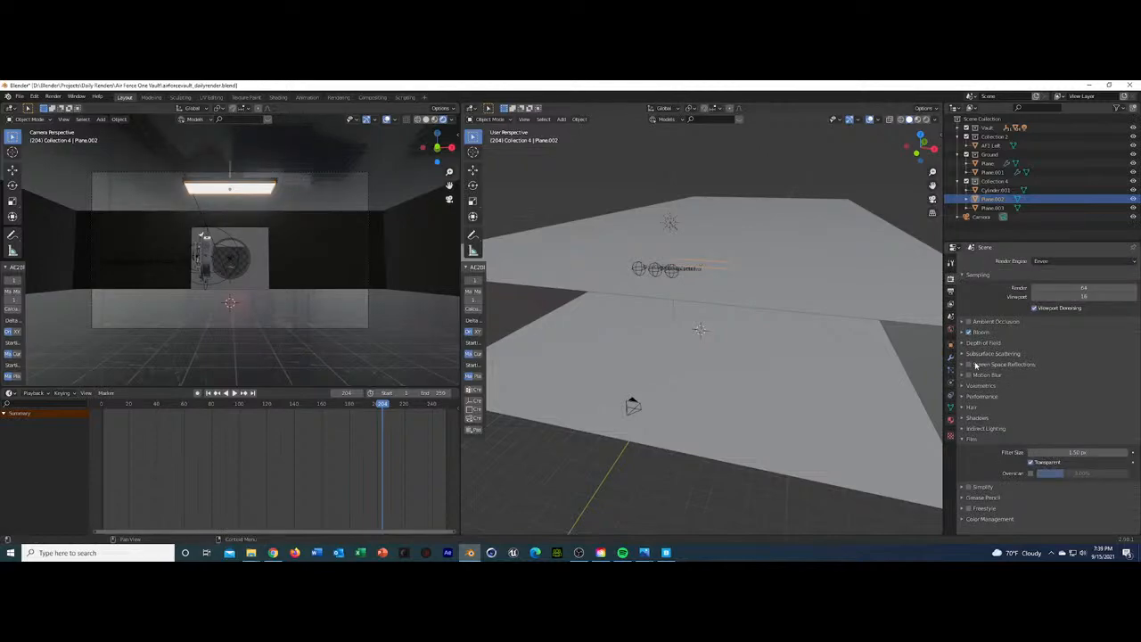
pyautogui.click(969, 365)
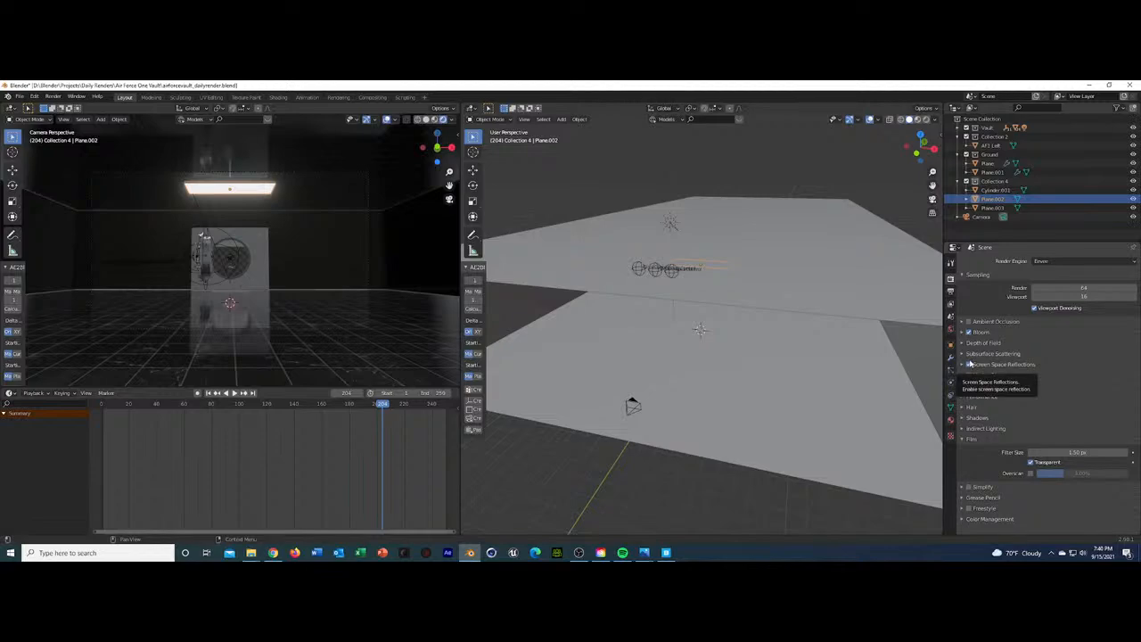
pyautogui.click(968, 323)
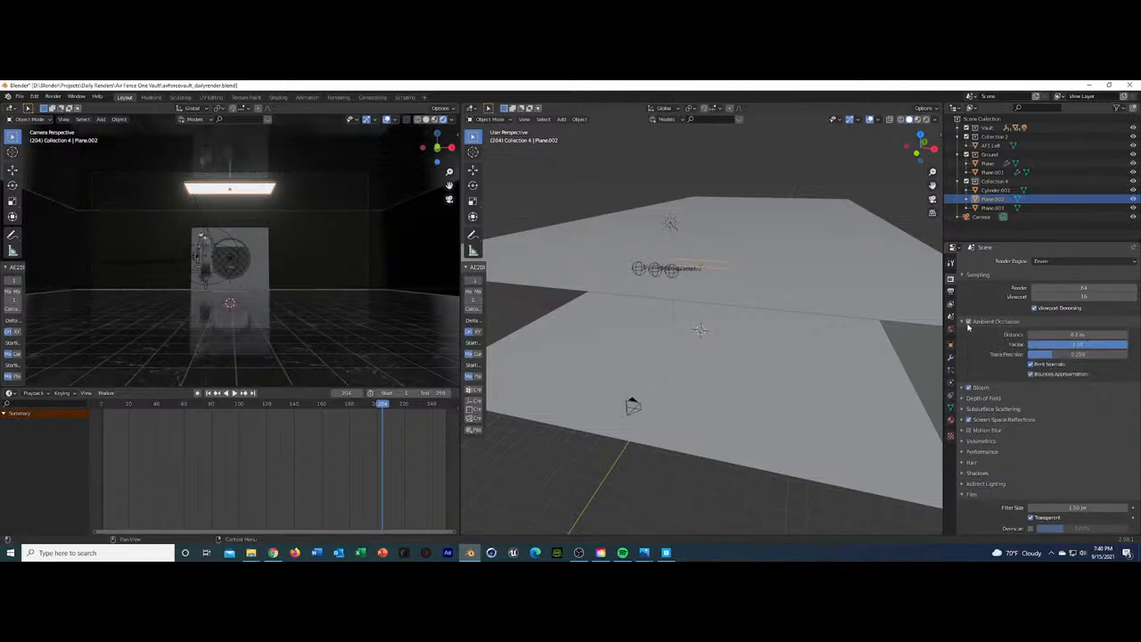
pyautogui.click(964, 323)
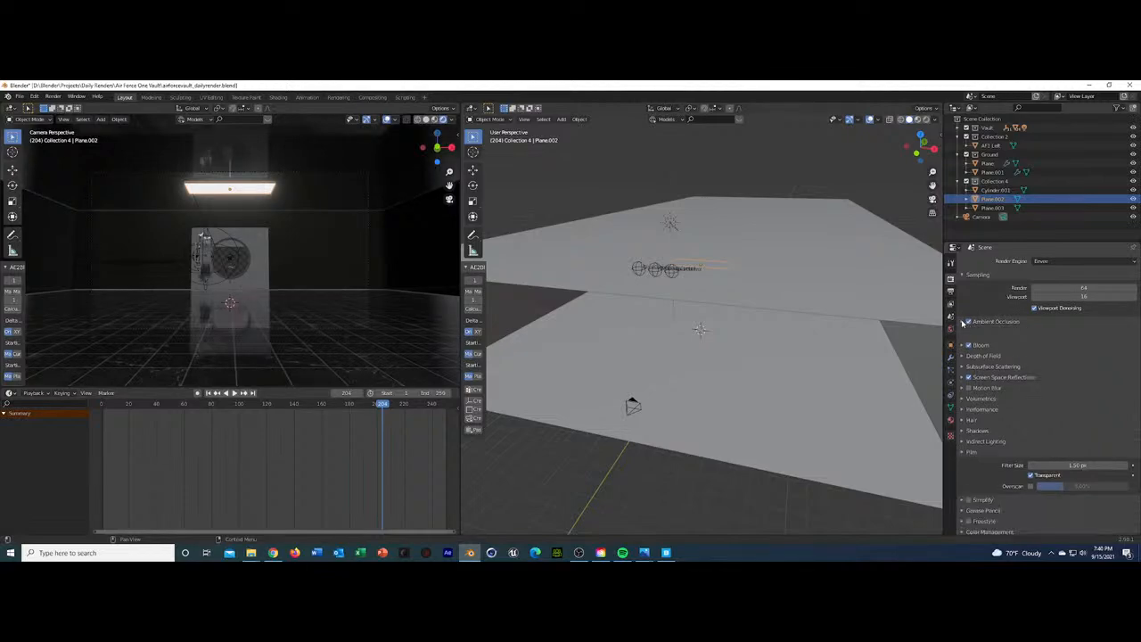
# Select the rod, emissive slab and housing together, raise them about 0.7 m along global Z, and return to the camera view.
pyautogui.click(241, 187)
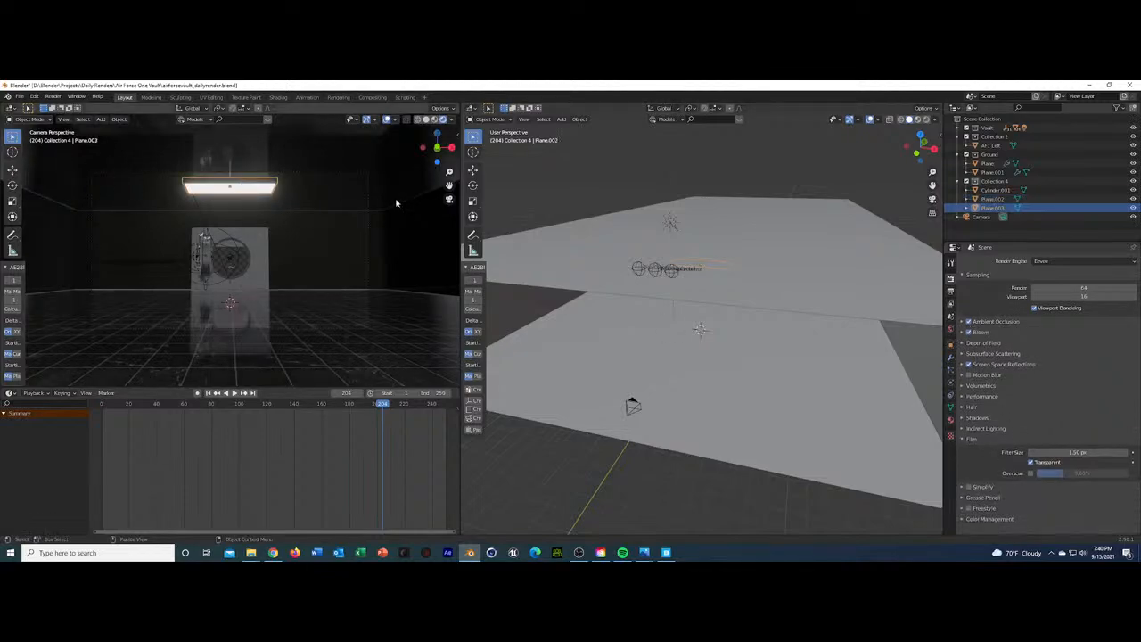
pyautogui.click(230, 177)
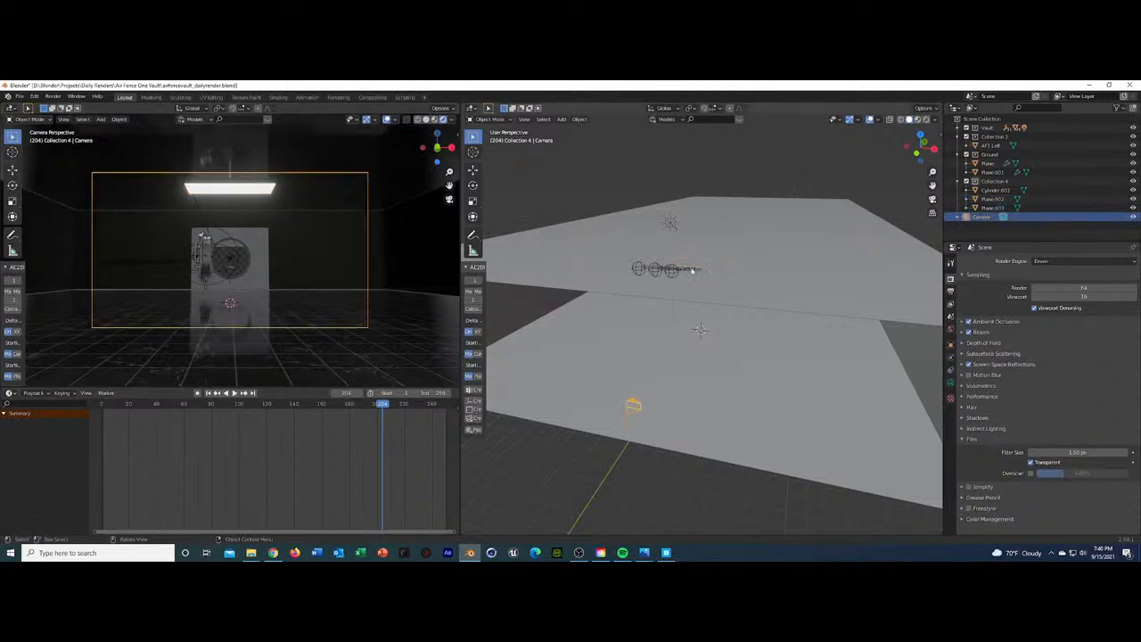
pyautogui.click(997, 191)
pyautogui.keyDown('shift'); pyautogui.click(993, 208); pyautogui.keyUp('shift')
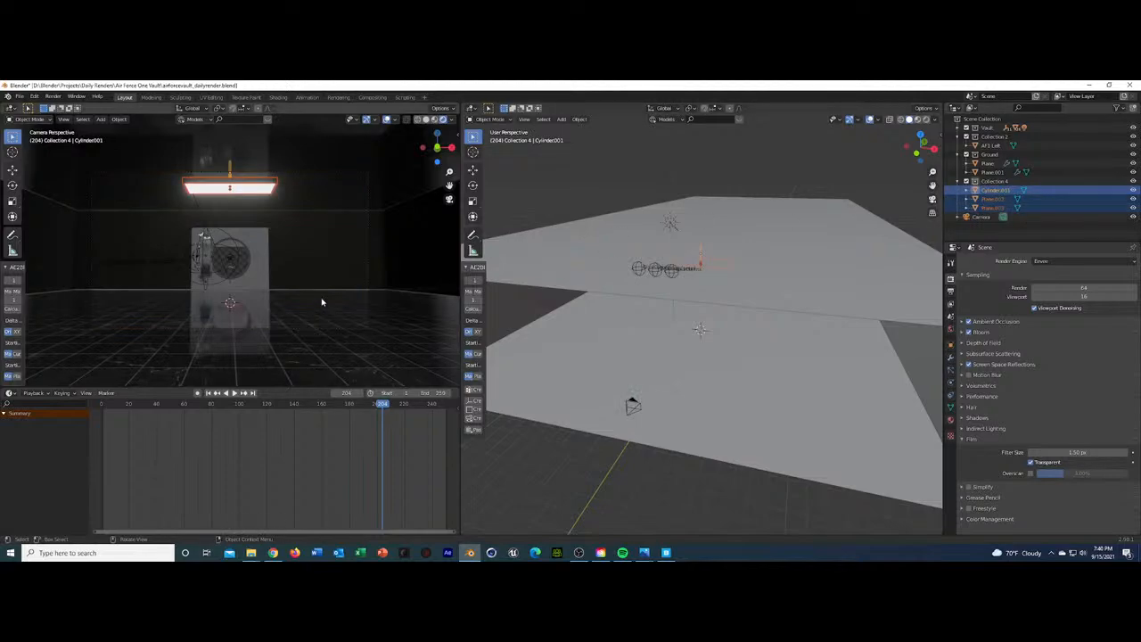
pyautogui.press('KP_Decimal')
pyautogui.press('KP_Decimal')
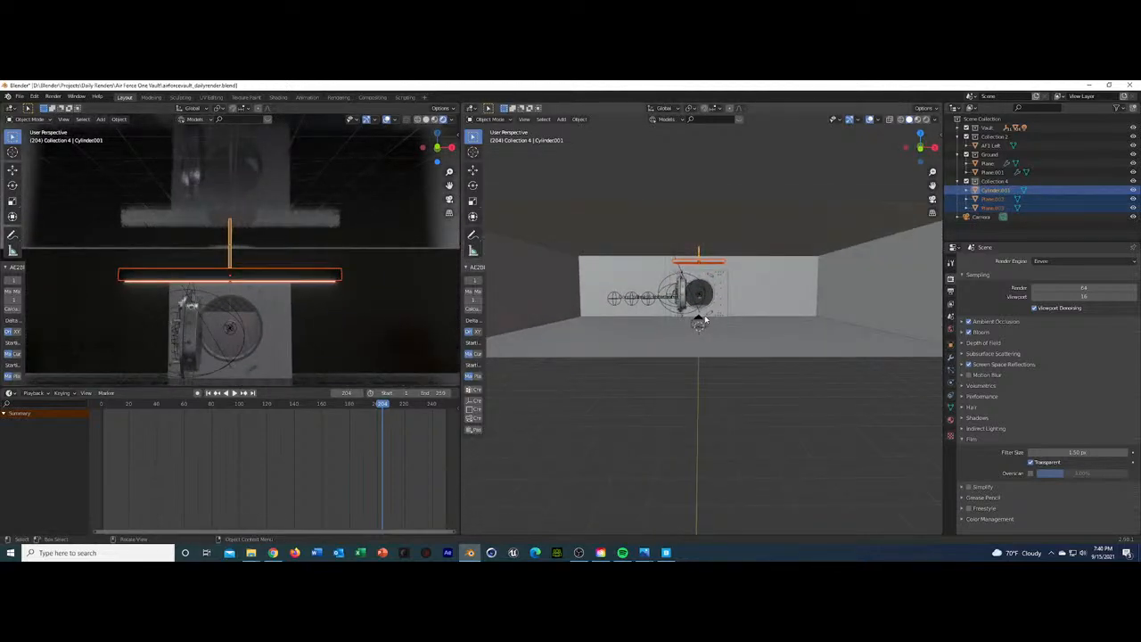
pyautogui.press('KP_Decimal')
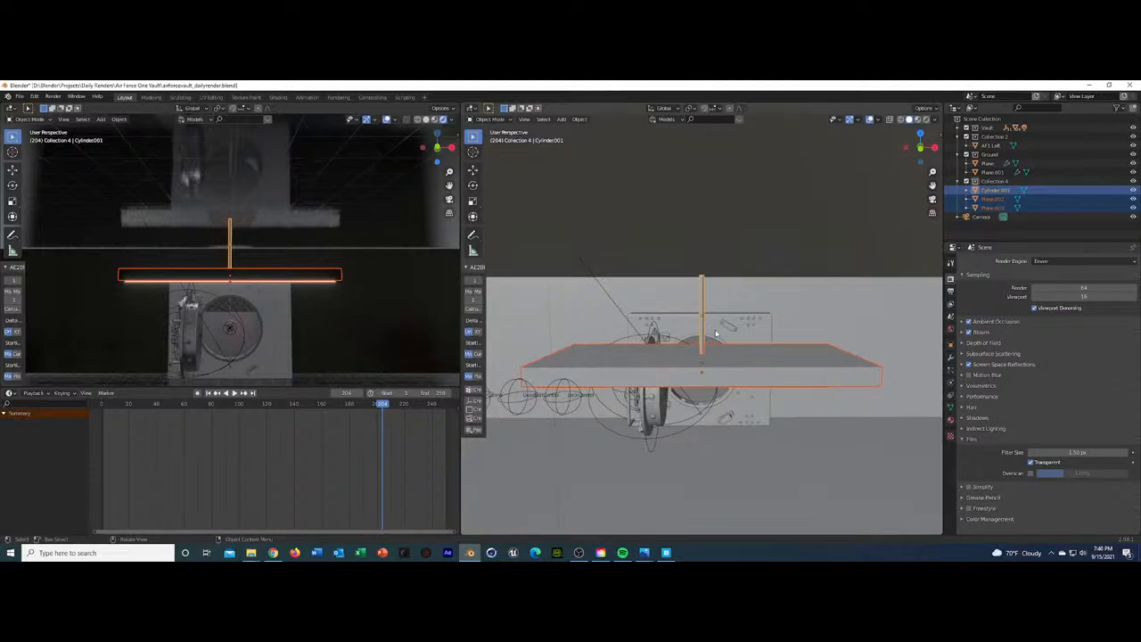
pyautogui.press('g')
pyautogui.press('z')
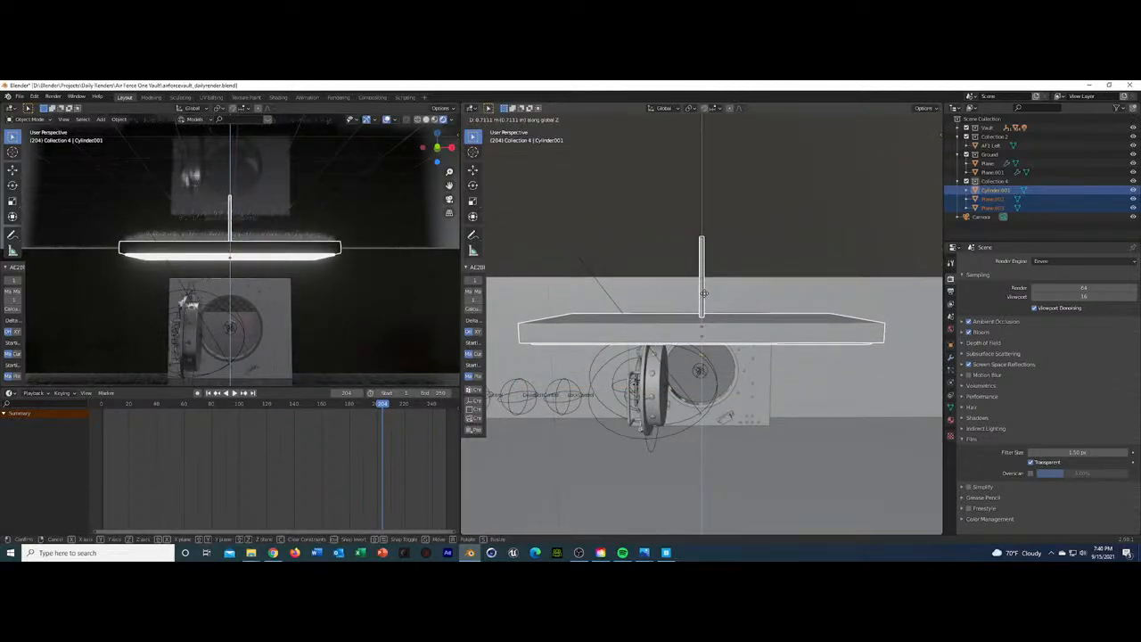
pyautogui.click(704, 292)
pyautogui.press('KP_0')
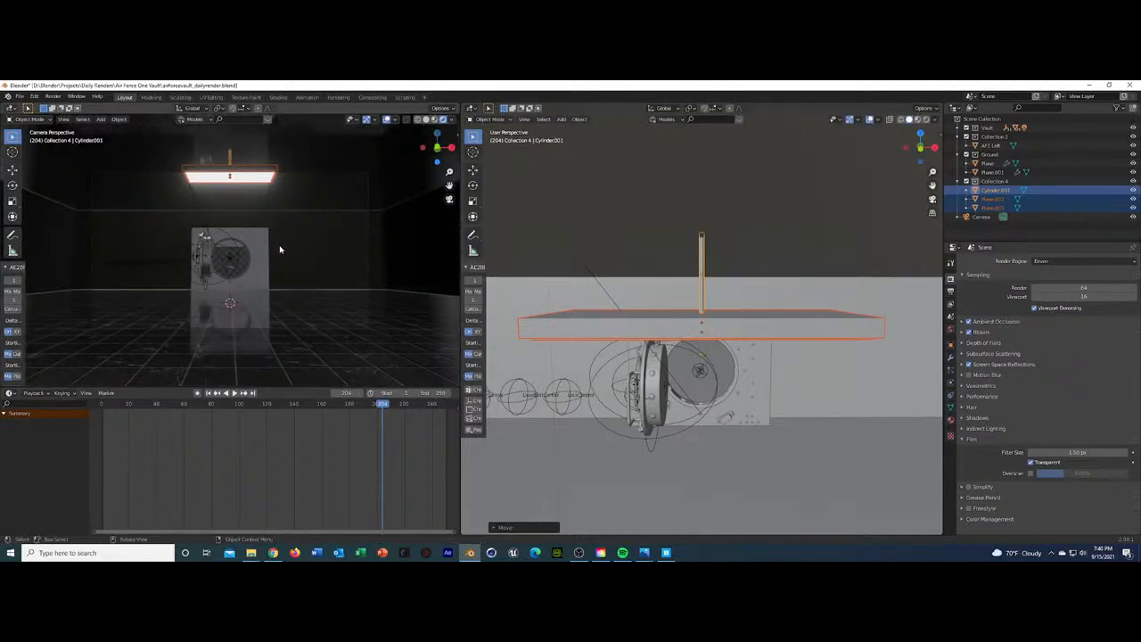
# Move the whole fixture about 10.5 m along Y toward the vault door, and raise it slightly along Z.
pyautogui.press('g')
pyautogui.press('y')
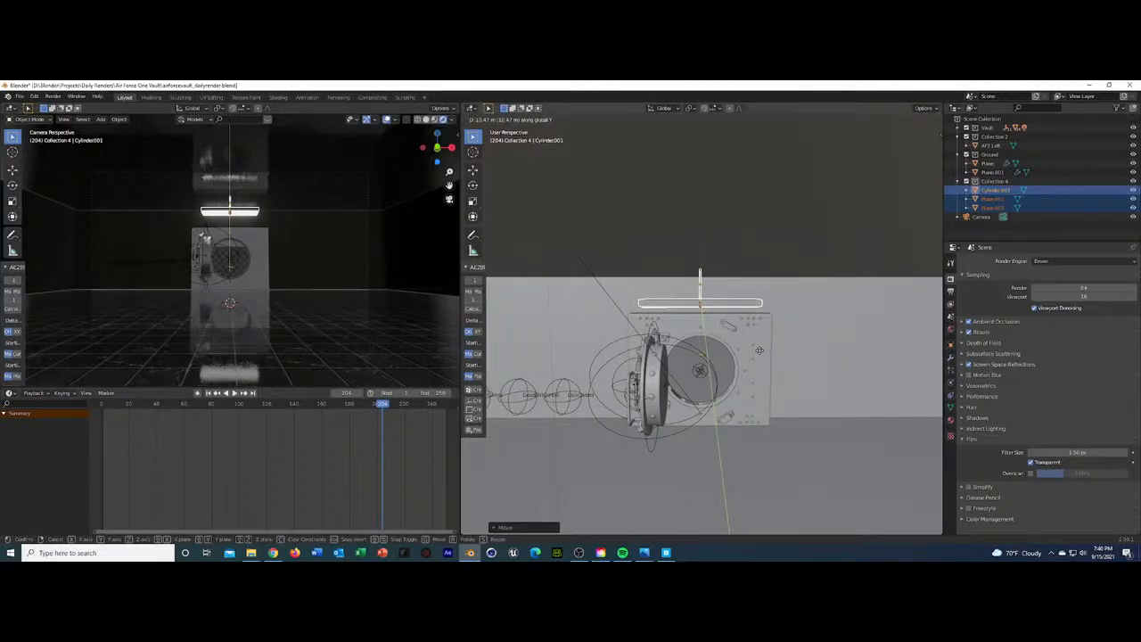
pyautogui.press('z')
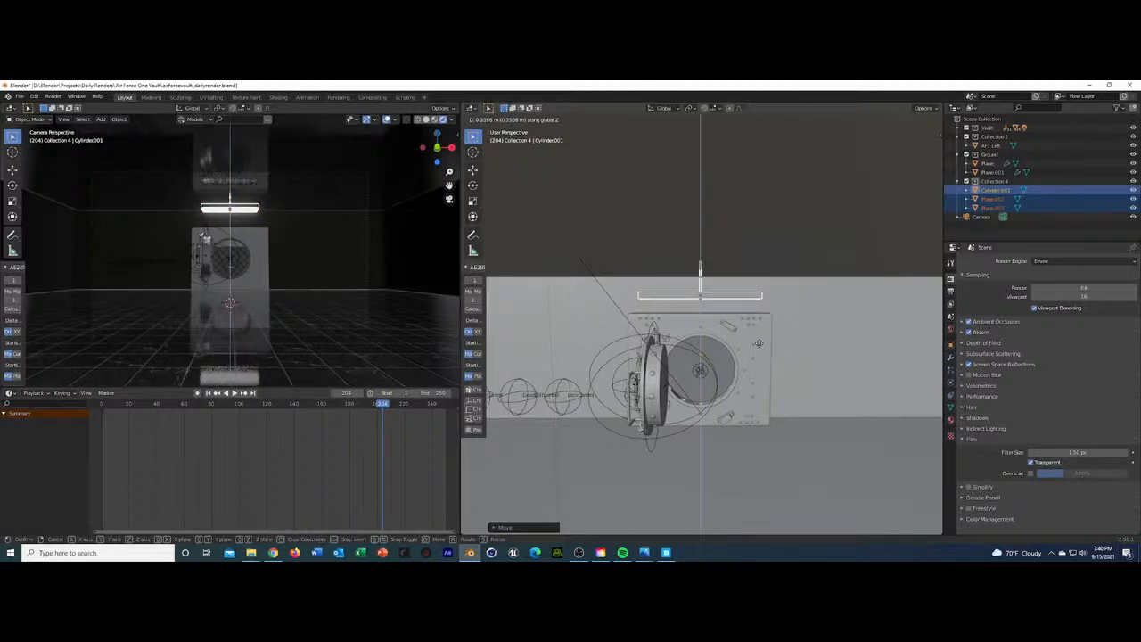
pyautogui.click(759, 340)
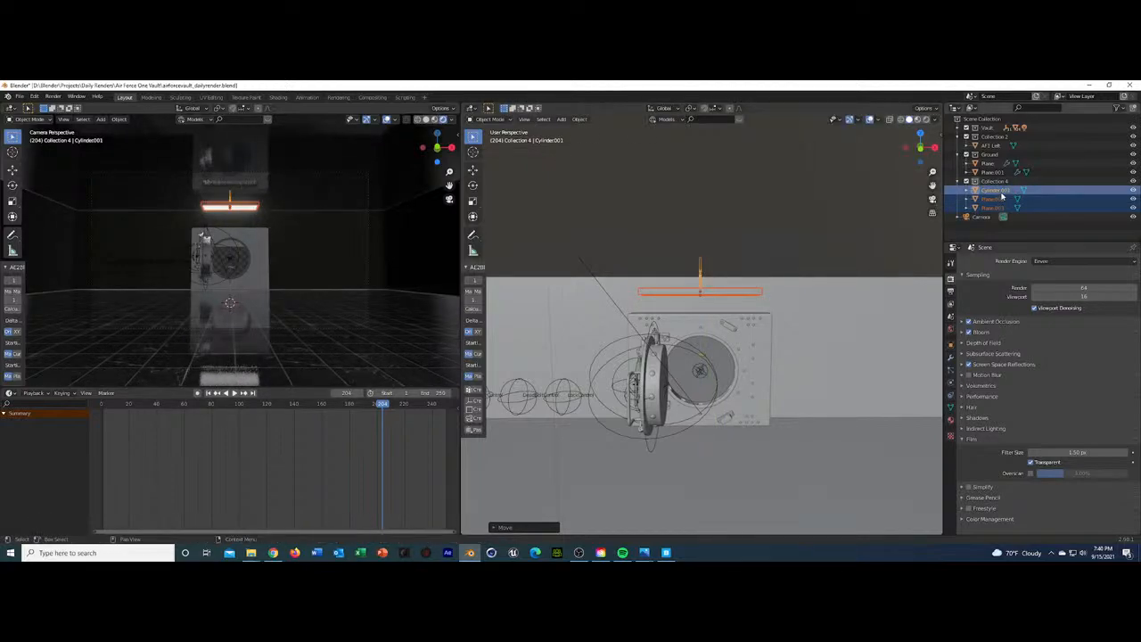
# Move only the suspension rod about 2.1 m along global X toward one end of the housing.
pyautogui.click(998, 190)
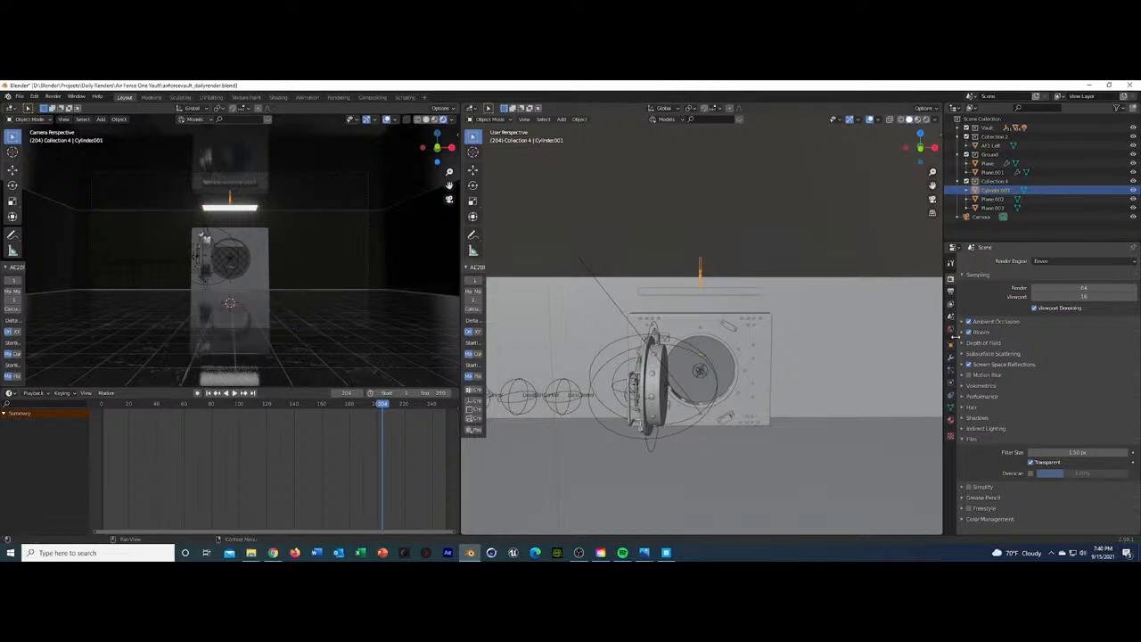
pyautogui.press('g')
pyautogui.press('x')
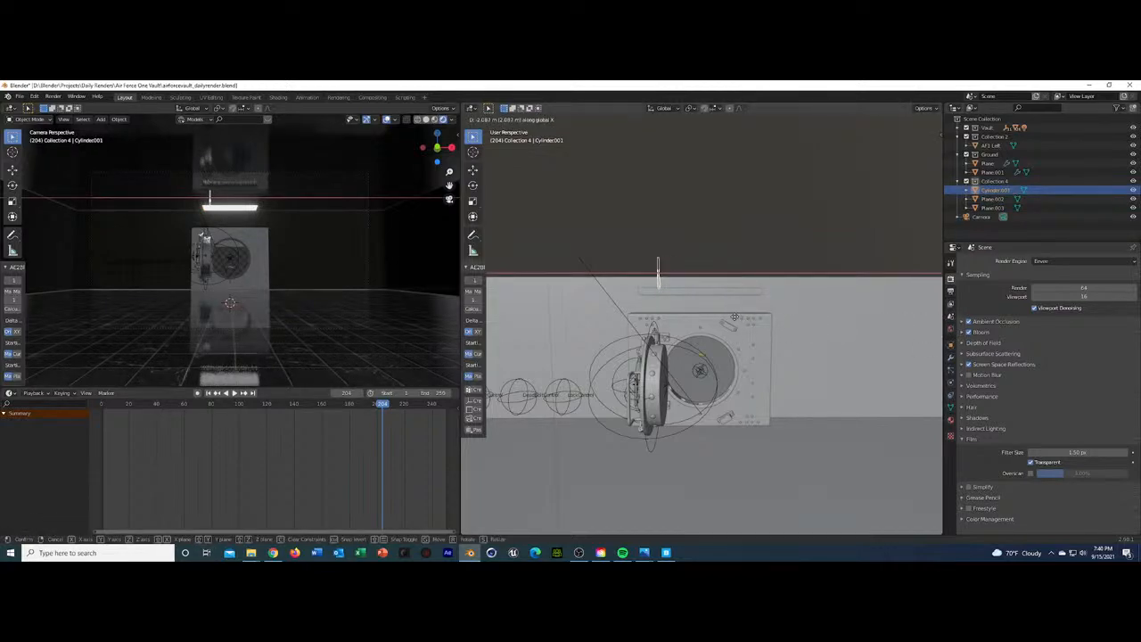
pyautogui.click(735, 316)
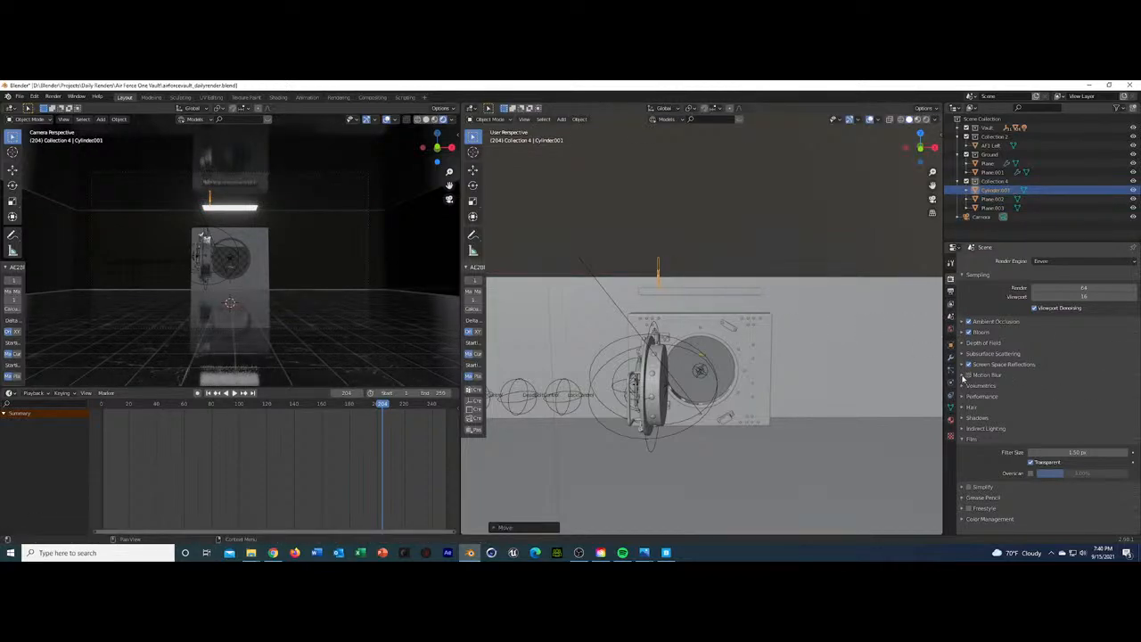
# Add an Array modifier to the rod and increase its relative X offset so the copy sits near the housing's opposite end.
pyautogui.click(951, 344)
pyautogui.click(951, 357)
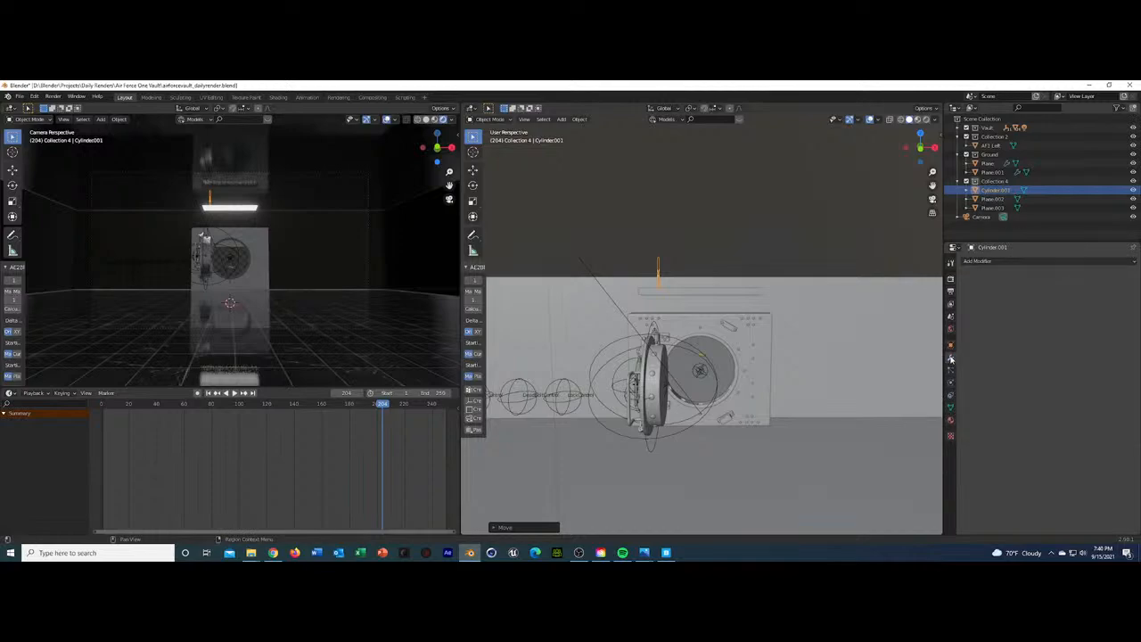
pyautogui.click(1033, 261)
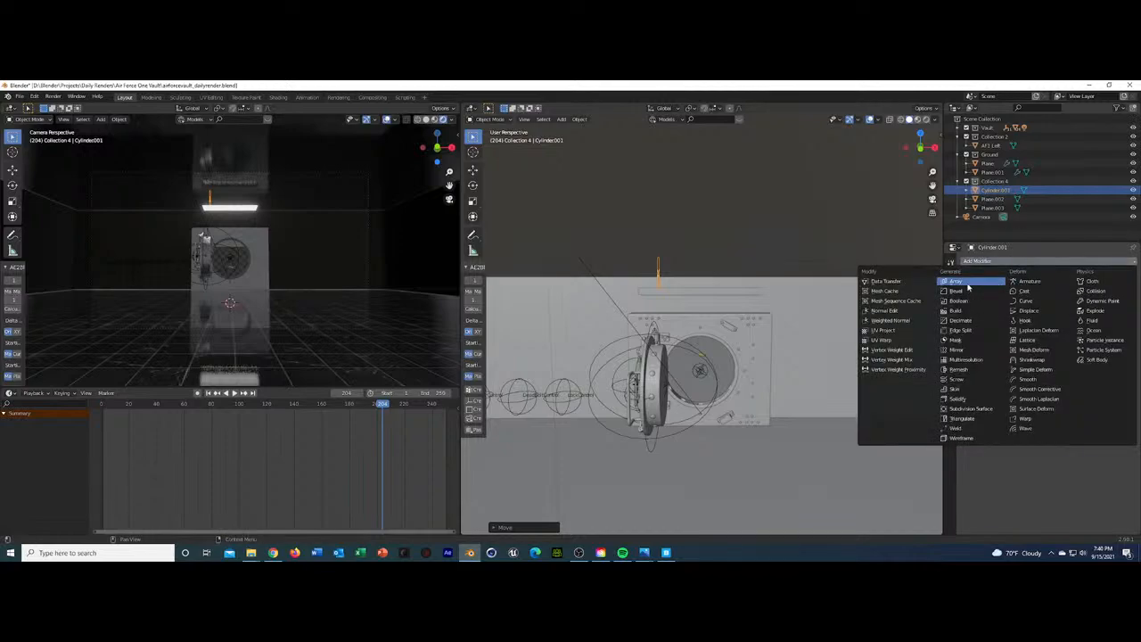
pyautogui.click(966, 282)
pyautogui.moveTo(1077, 327); pyautogui.dragTo(1131, 327)
pyautogui.click(810, 230)
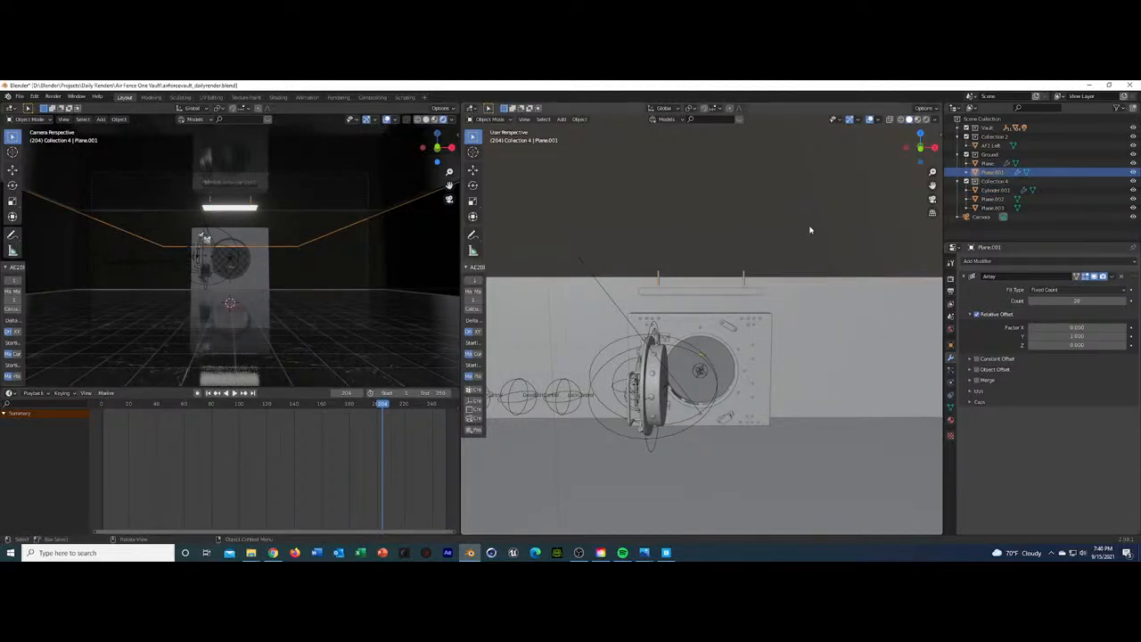
# Give the suspension rods a new material with a black base color and save the file.
pyautogui.click(744, 278)
pyautogui.click(951, 418)
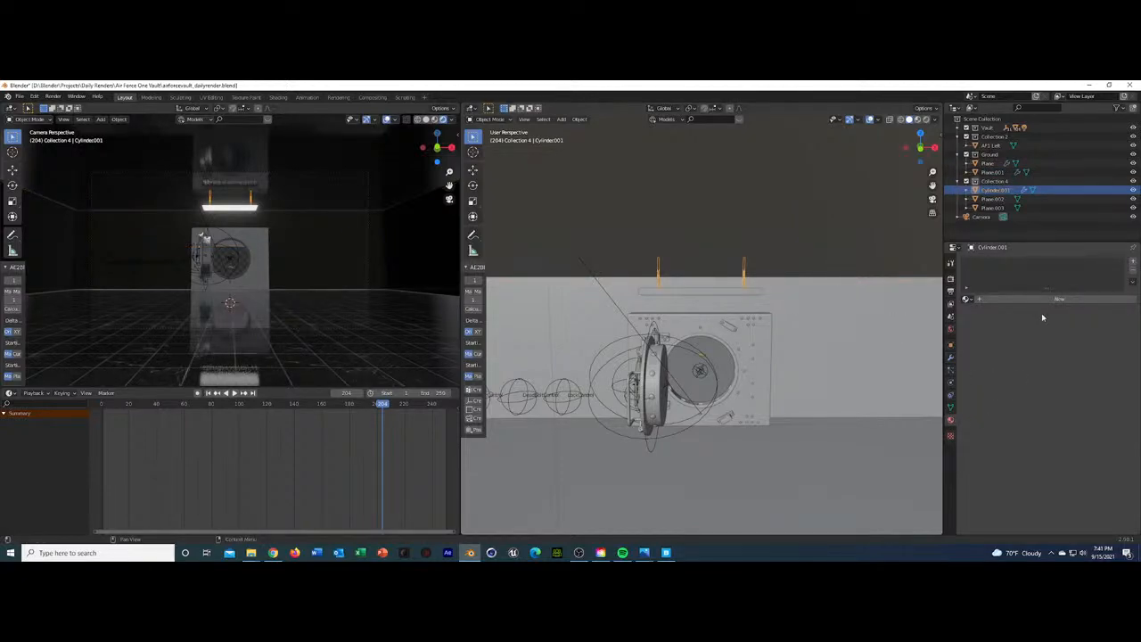
pyautogui.click(992, 301)
pyautogui.click(1086, 392)
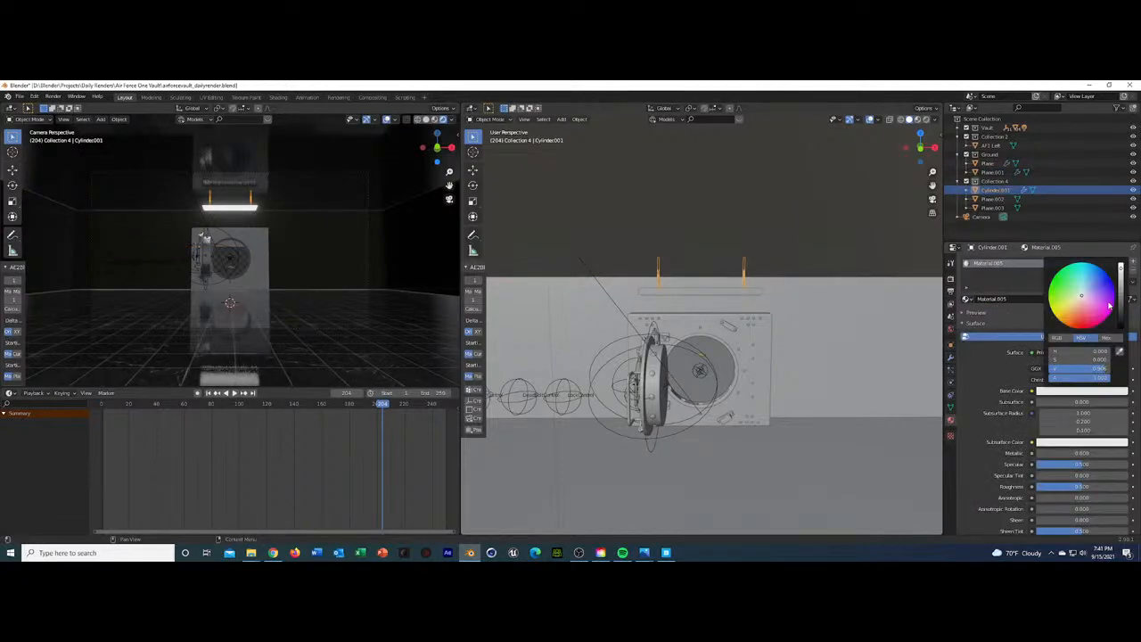
pyautogui.moveTo(1124, 321); pyautogui.dragTo(1124, 343)
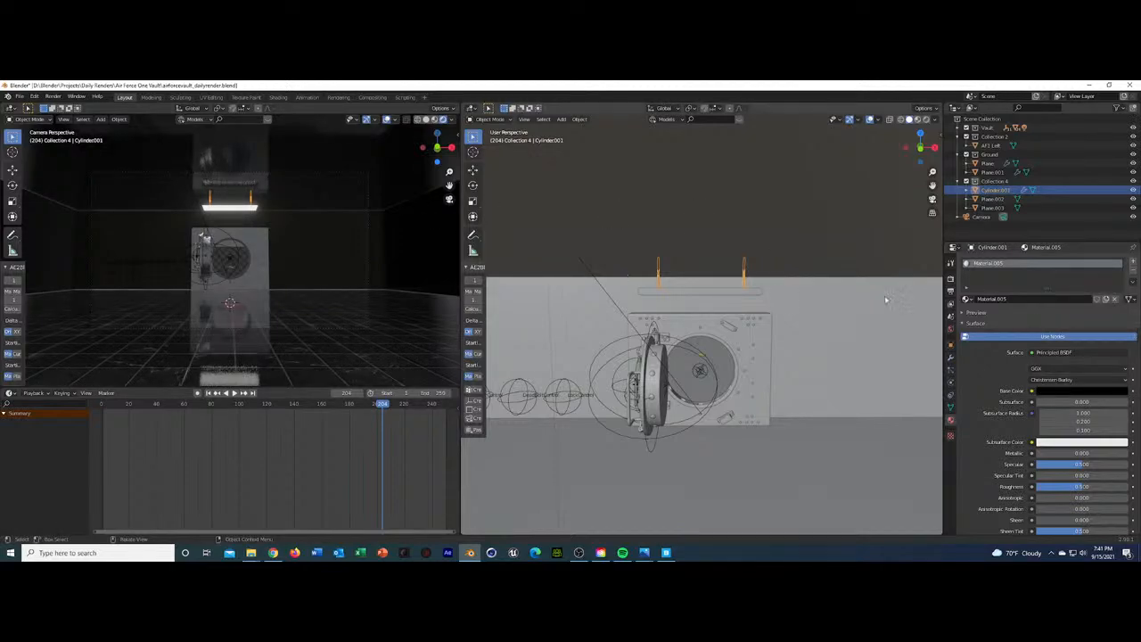
pyautogui.click(803, 376)
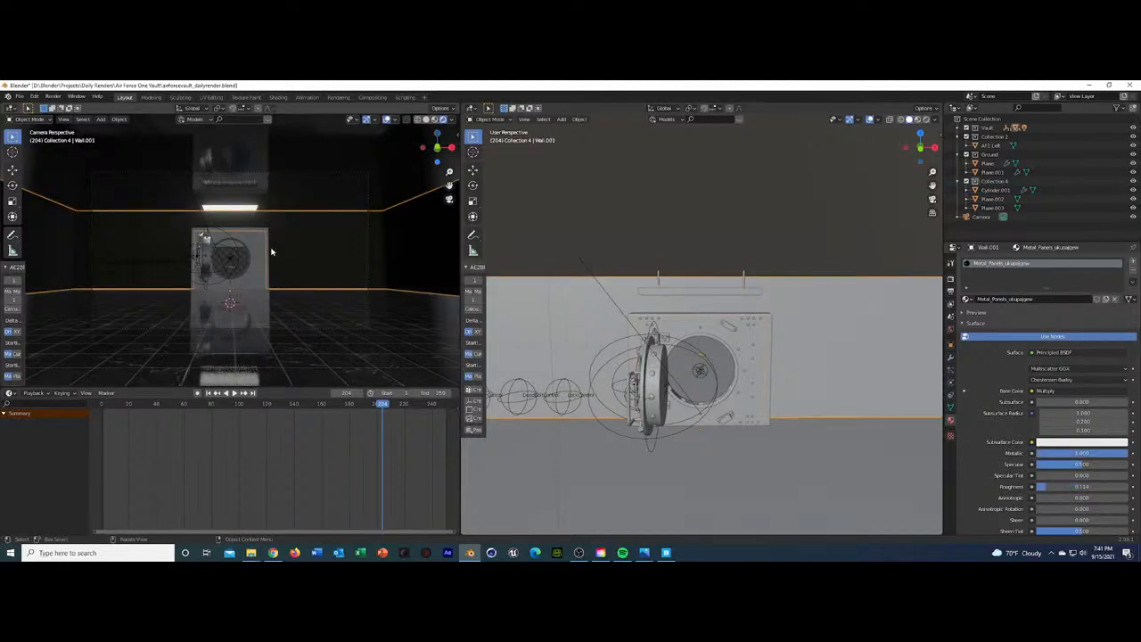
pyautogui.hotkey('ctrl', 's')
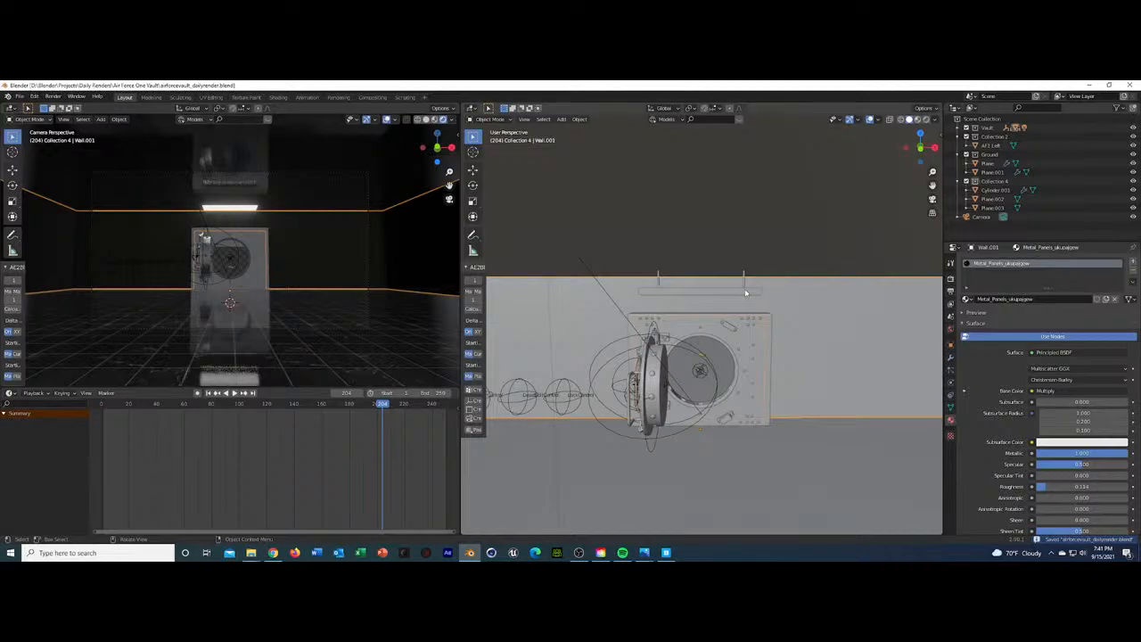
# Select the rods, emissive slab and housing together and display the object transform properties.
pyautogui.click(746, 293)
pyautogui.keyDown('shift'); pyautogui.click(745, 275); pyautogui.keyUp('shift')
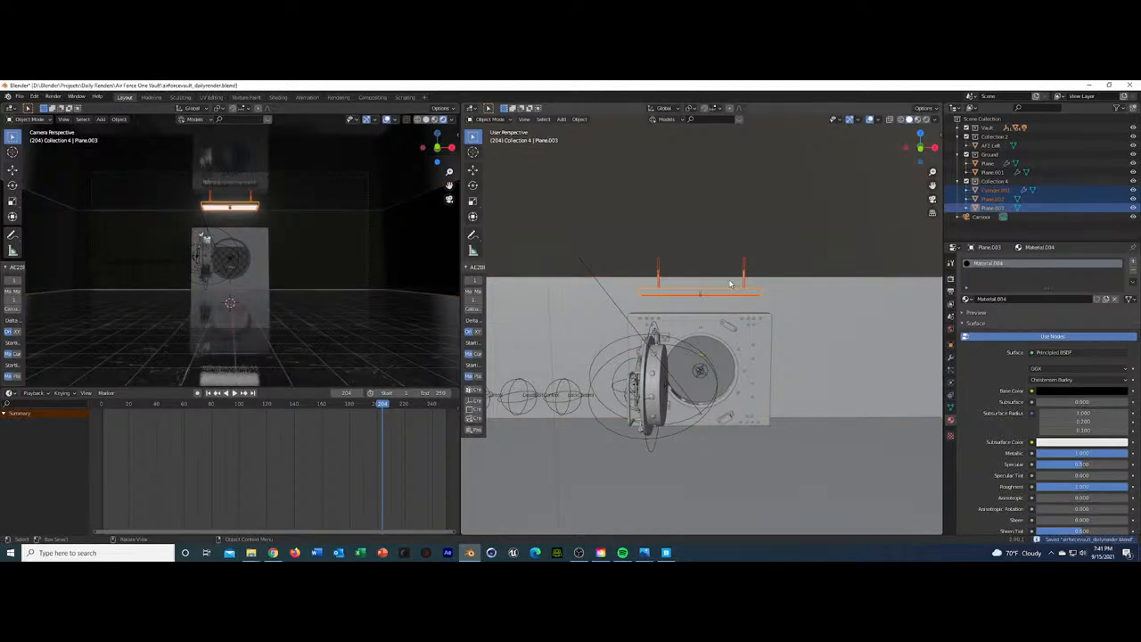
pyautogui.click(949, 348)
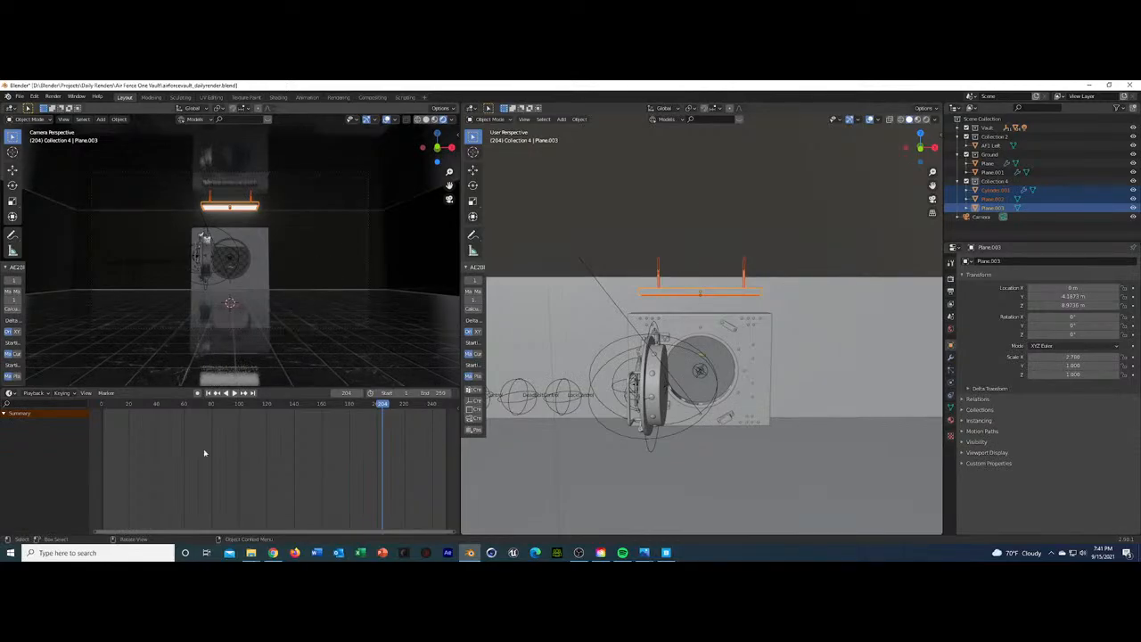
# View the reference image 1.jpg from the Air Force One Vault folder and return to Blender.
pyautogui.moveTo(251, 552)
pyautogui.click(254, 515)
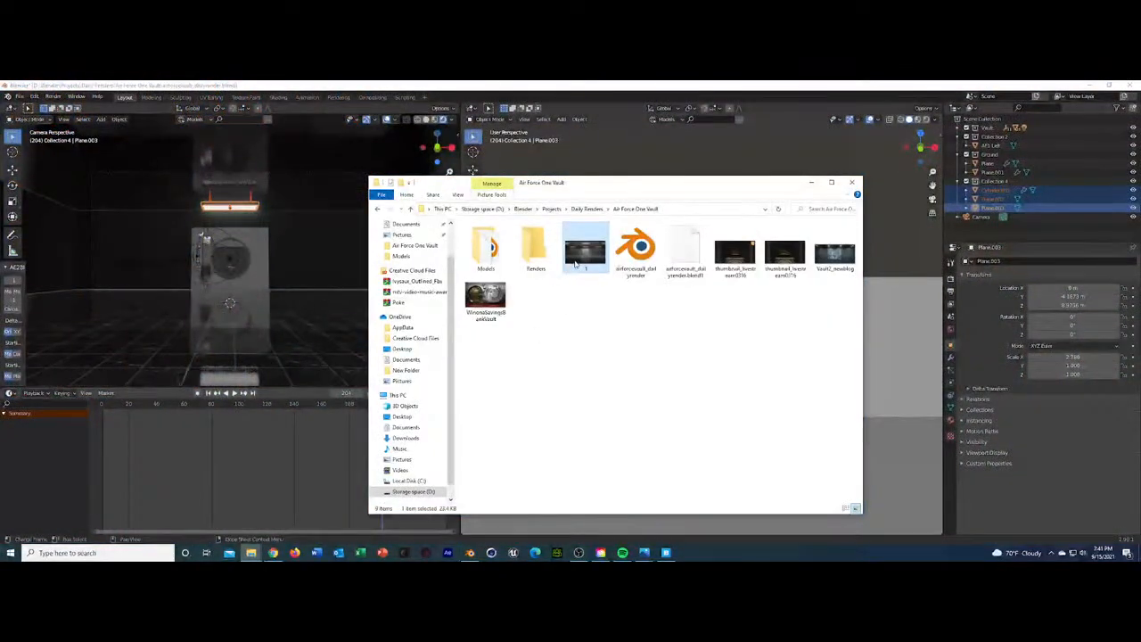
pyautogui.doubleClick(575, 263)
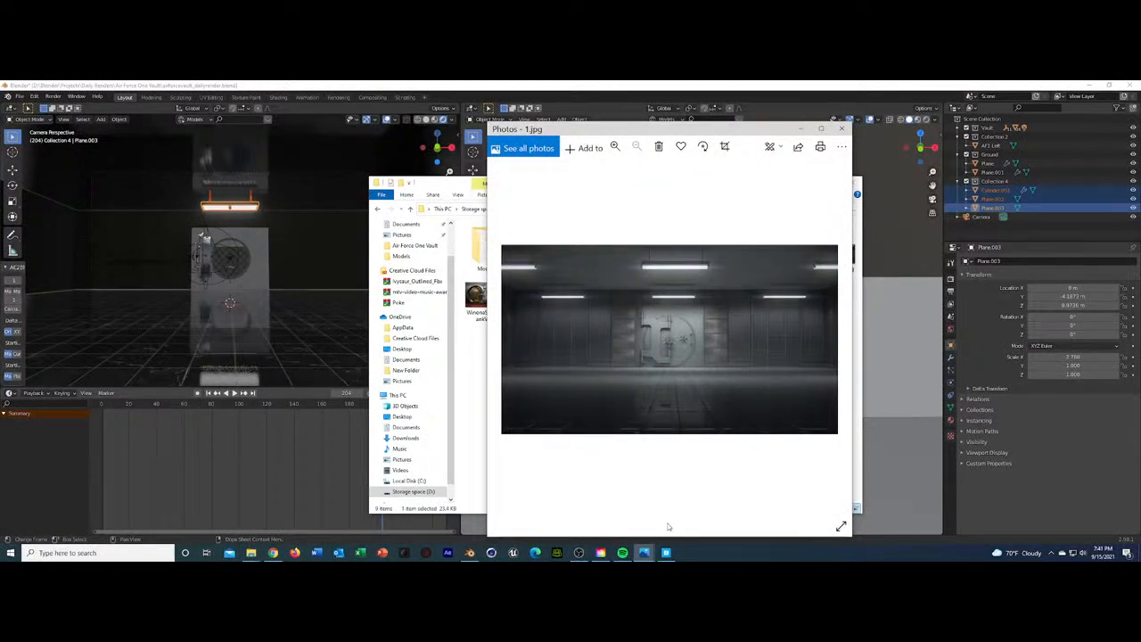
pyautogui.click(247, 278)
pyautogui.click(251, 211)
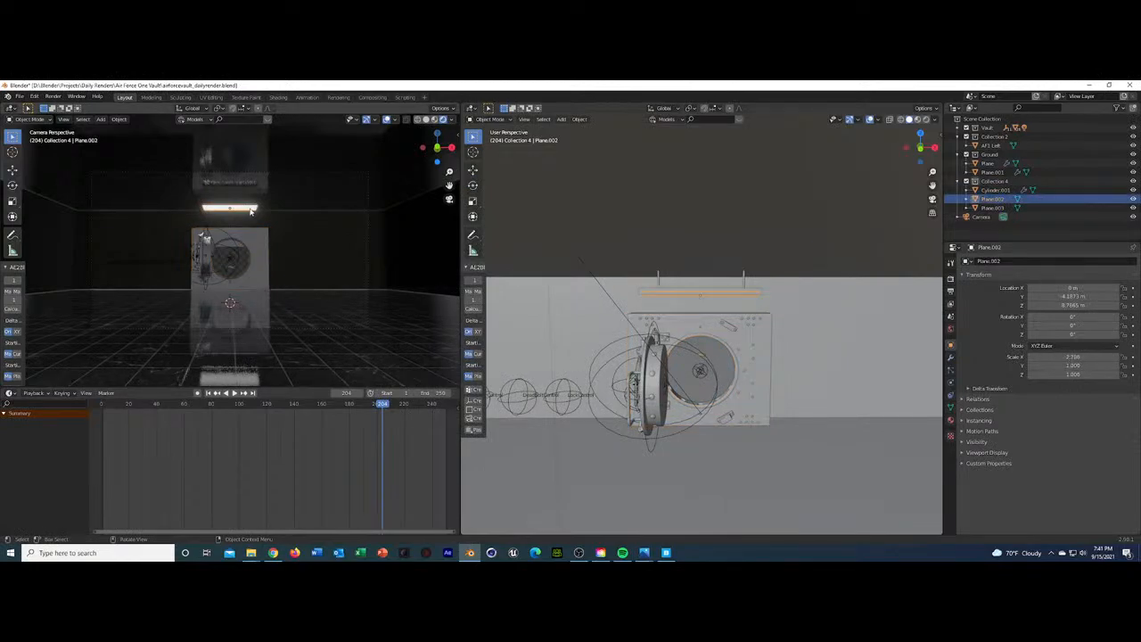
pyautogui.click(754, 293)
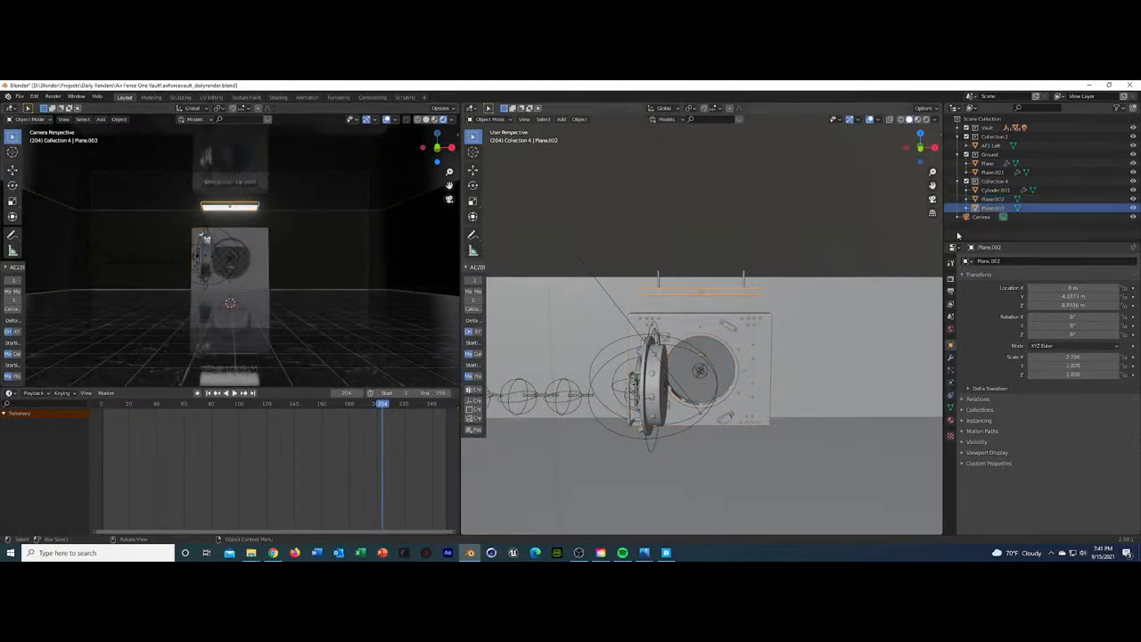
pyautogui.click(950, 357)
pyautogui.click(1021, 262)
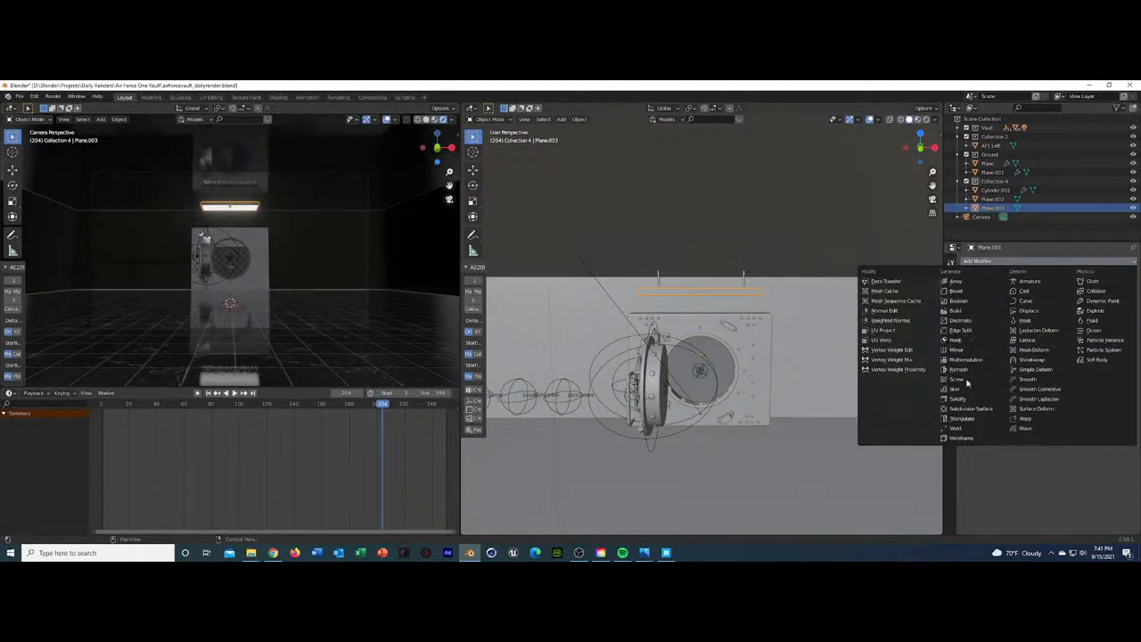
# Select the suspension rods and add a Subdivision Surface modifier below their Array modifier.
pyautogui.click(744, 282)
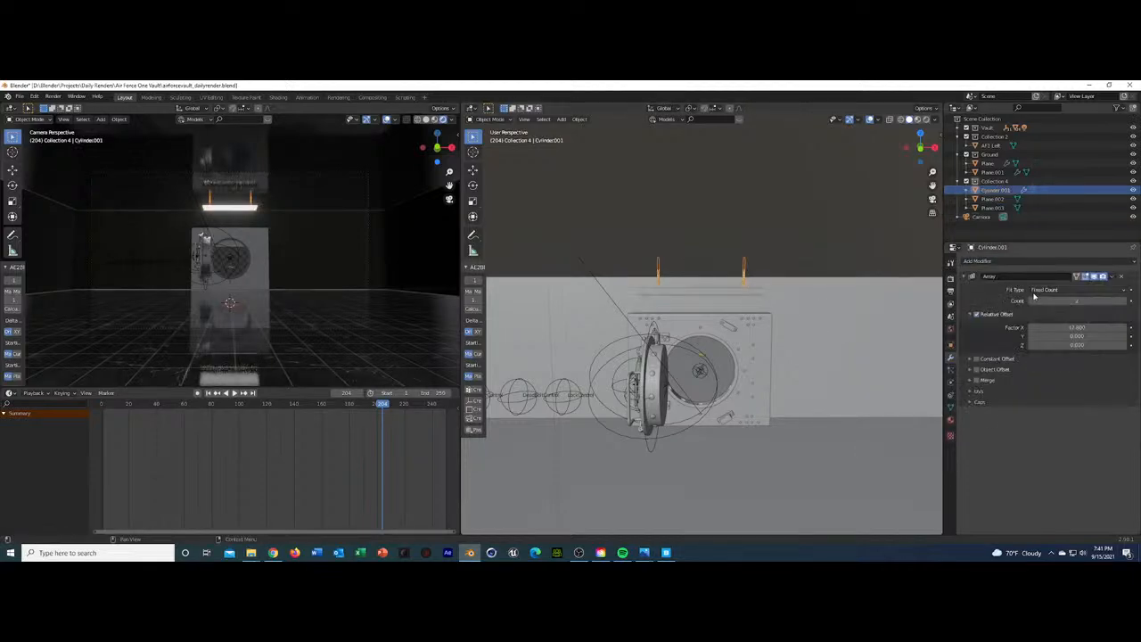
pyautogui.click(953, 373)
pyautogui.click(952, 358)
pyautogui.click(1022, 262)
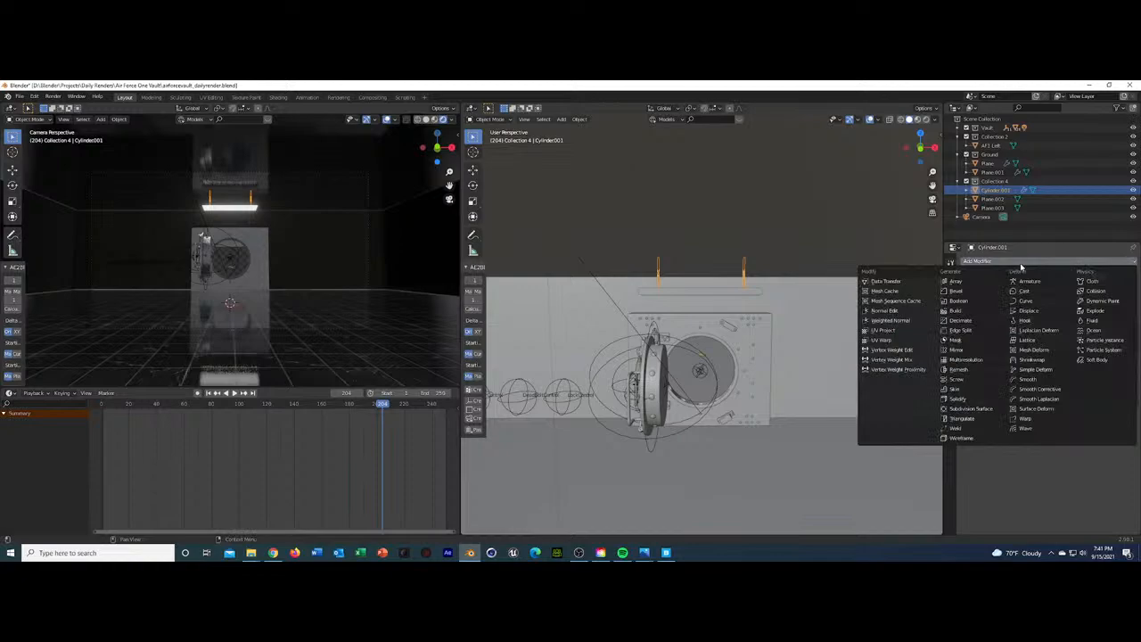
pyautogui.click(970, 409)
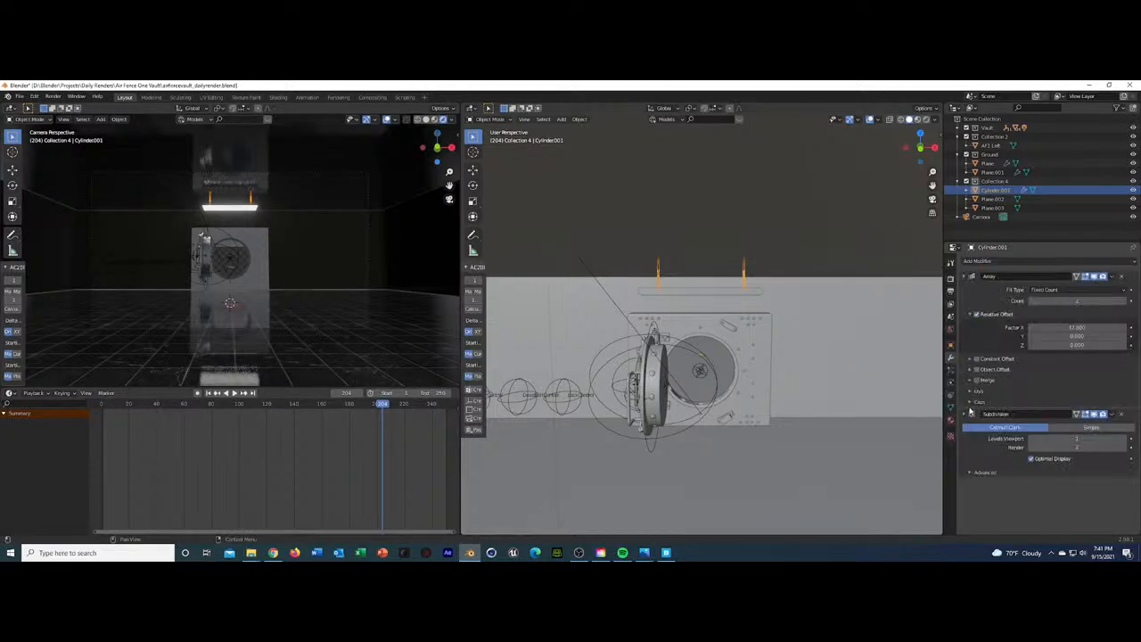
# Apply the suspension rods' Subdivision and Array modifiers, and shift the rods about 0.13 m along X to center them over the housing.
pyautogui.click(1113, 415)
pyautogui.click(1082, 427)
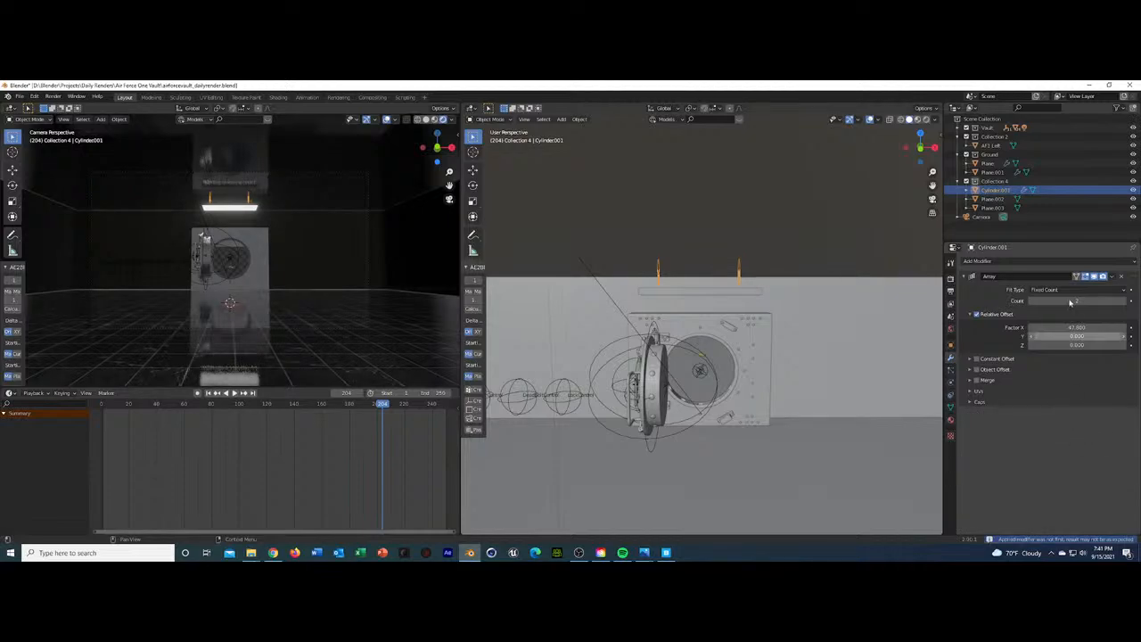
pyautogui.click(1119, 277)
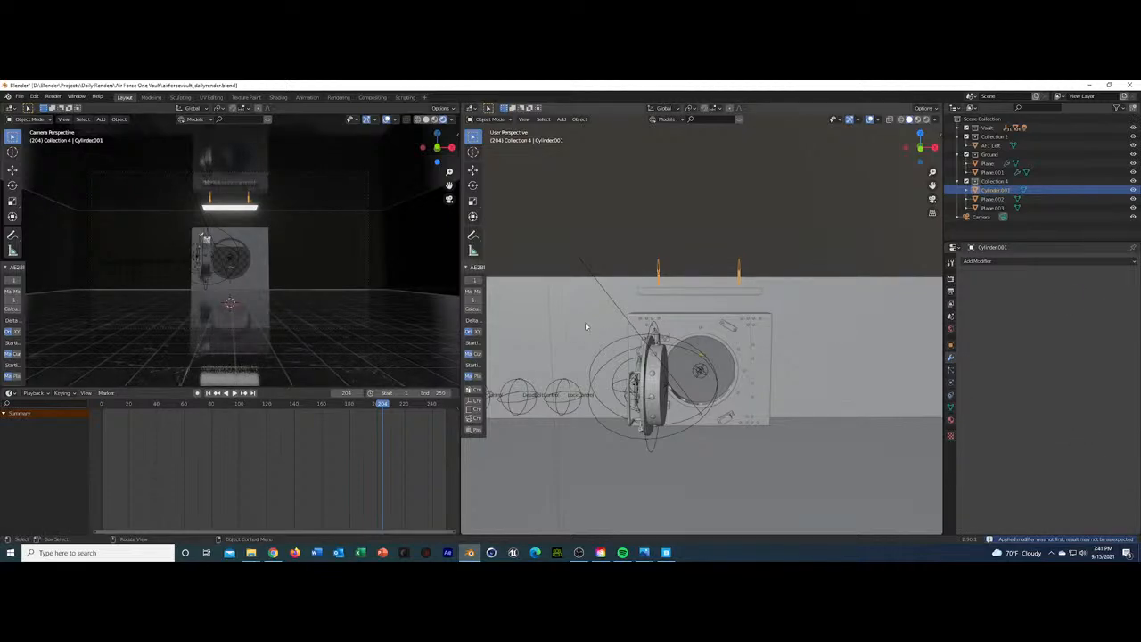
pyautogui.press('g')
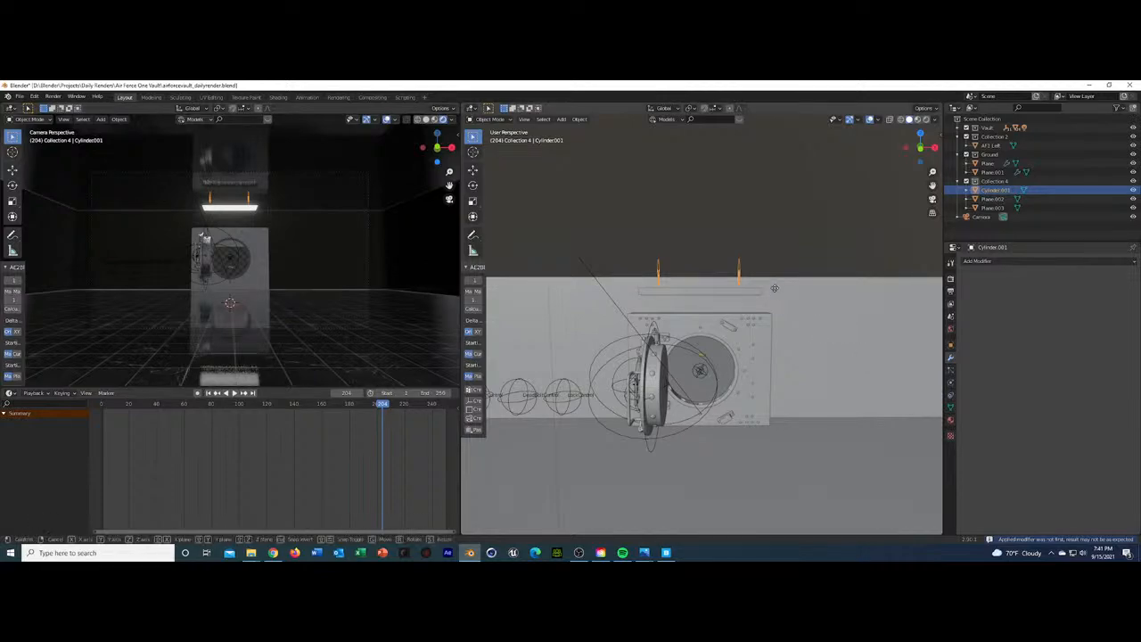
pyautogui.press('x')
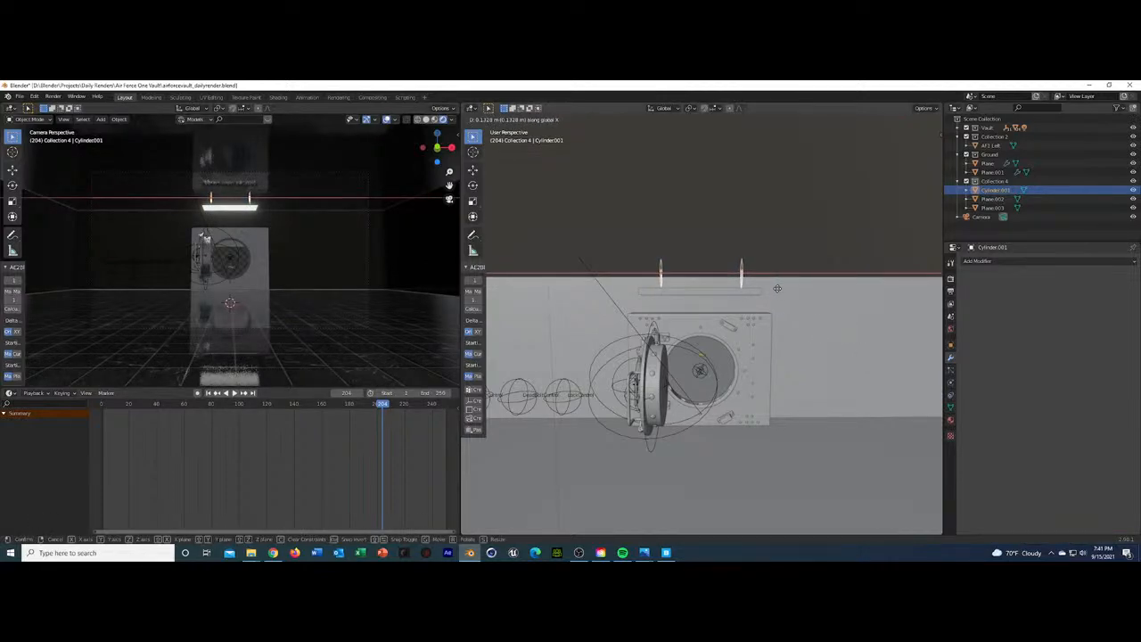
pyautogui.click(777, 288)
# Save the file and join the suspension rods, emissive slab and housing into one object.
pyautogui.click(724, 292)
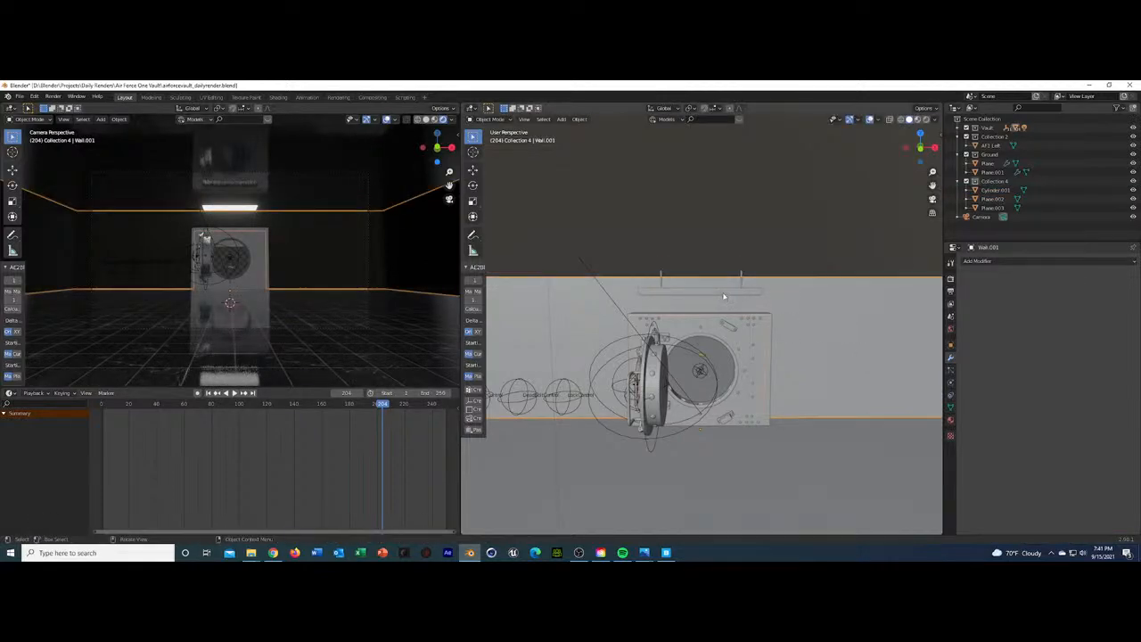
pyautogui.keyDown('shift'); pyautogui.click(993, 191); pyautogui.keyUp('shift')
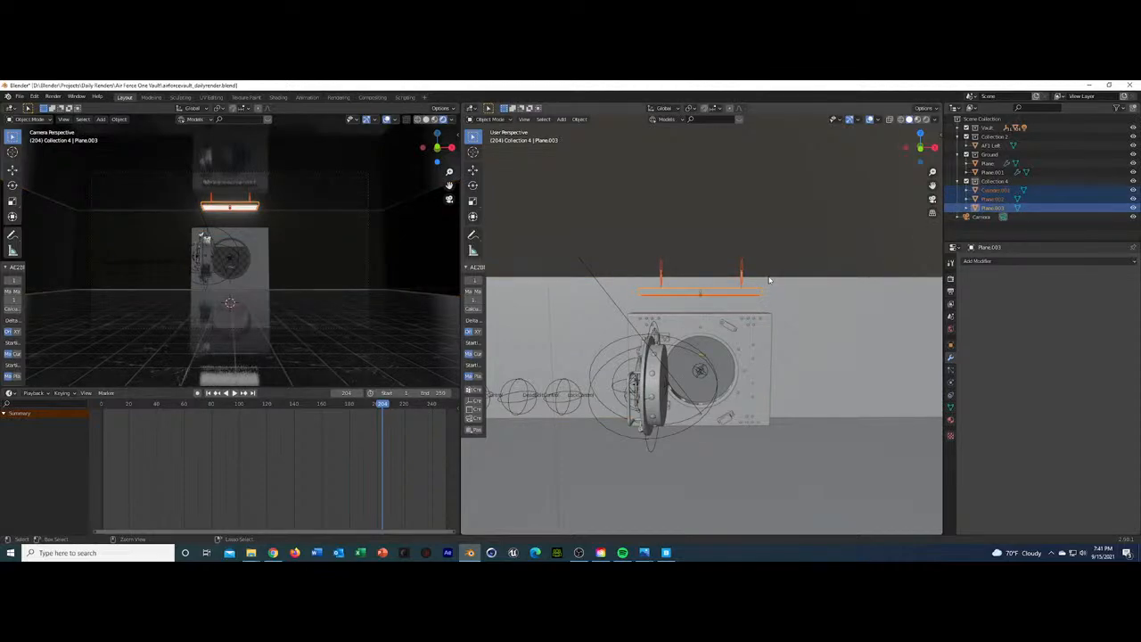
pyautogui.hotkey('ctrl', 's')
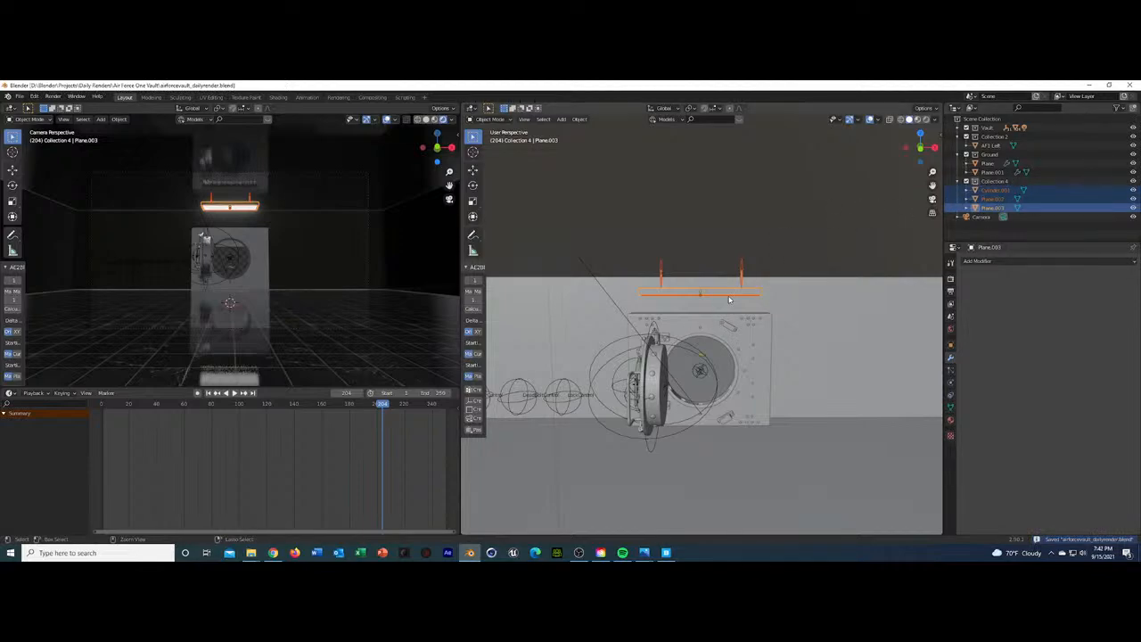
pyautogui.hotkey('ctrl', 'j')
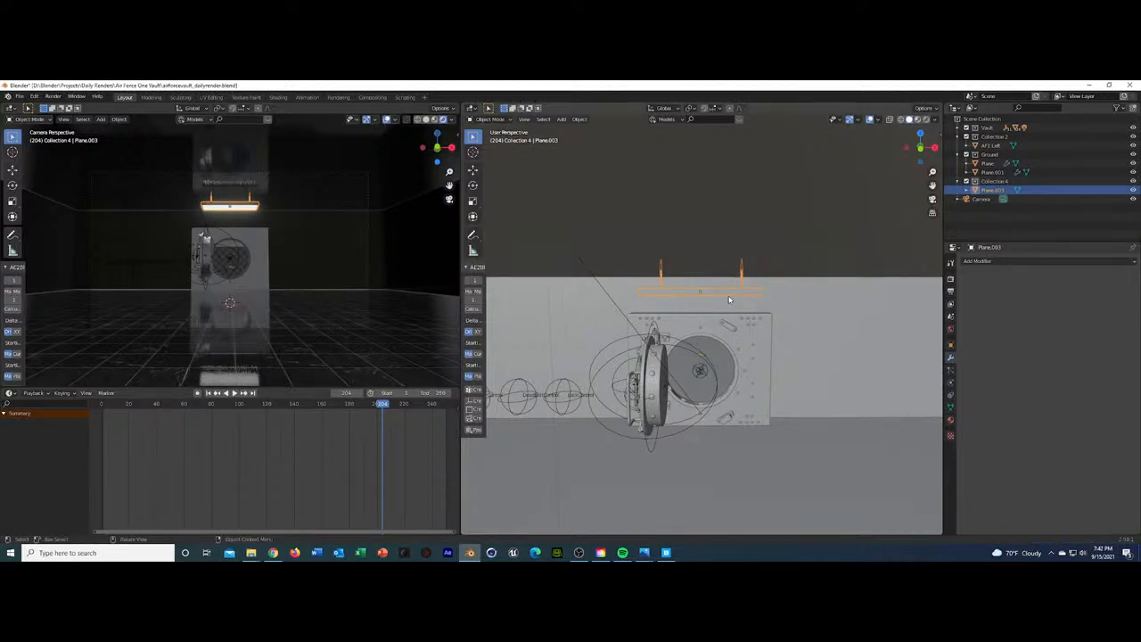
# Rename the joined light fixture object as Light.
pyautogui.doubleClick(991, 190)
pyautogui.write('C')
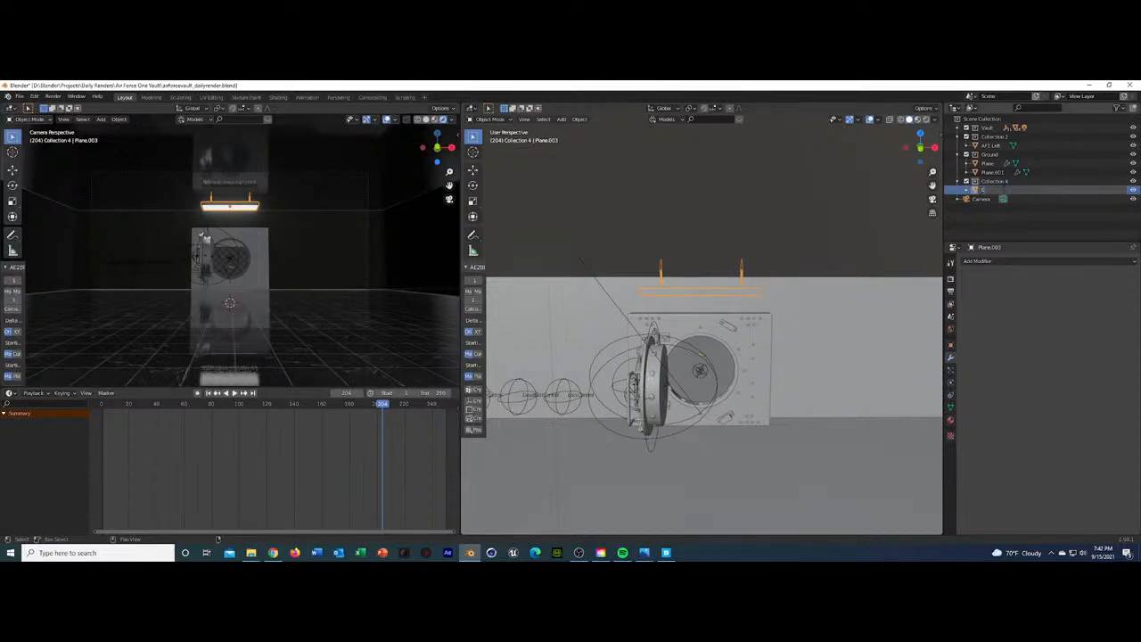
pyautogui.write('ight')
pyautogui.press('Return')
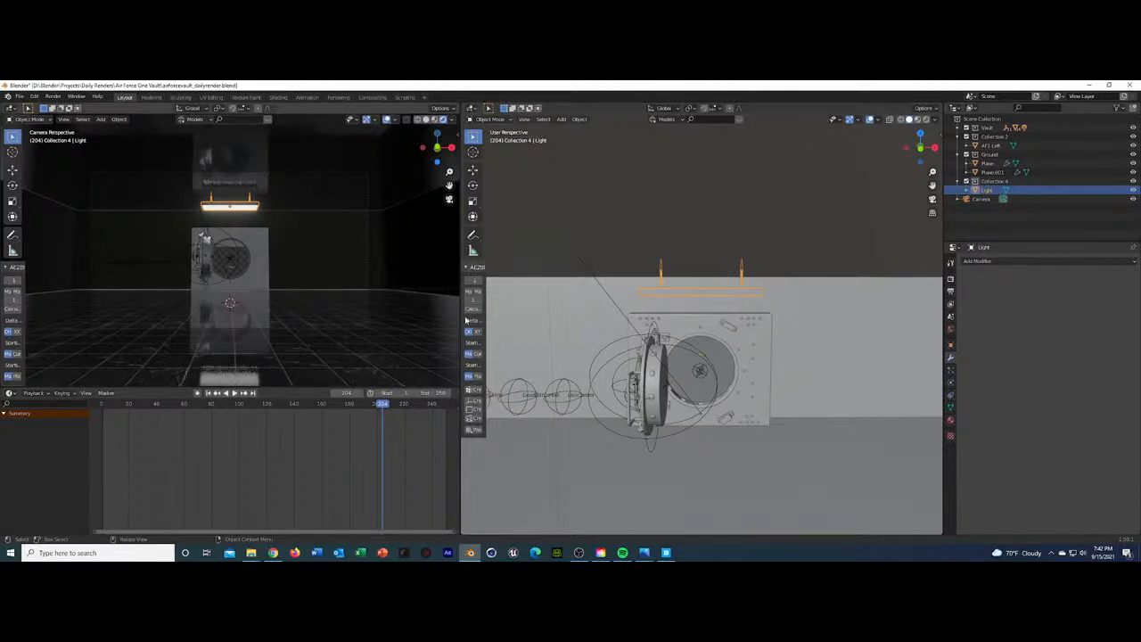
# Try placing a duplicate of the light fixture on each side of the original along the X axis.
pyautogui.click(685, 318)
pyautogui.click(239, 213)
pyautogui.hotkey('shift', 'd')
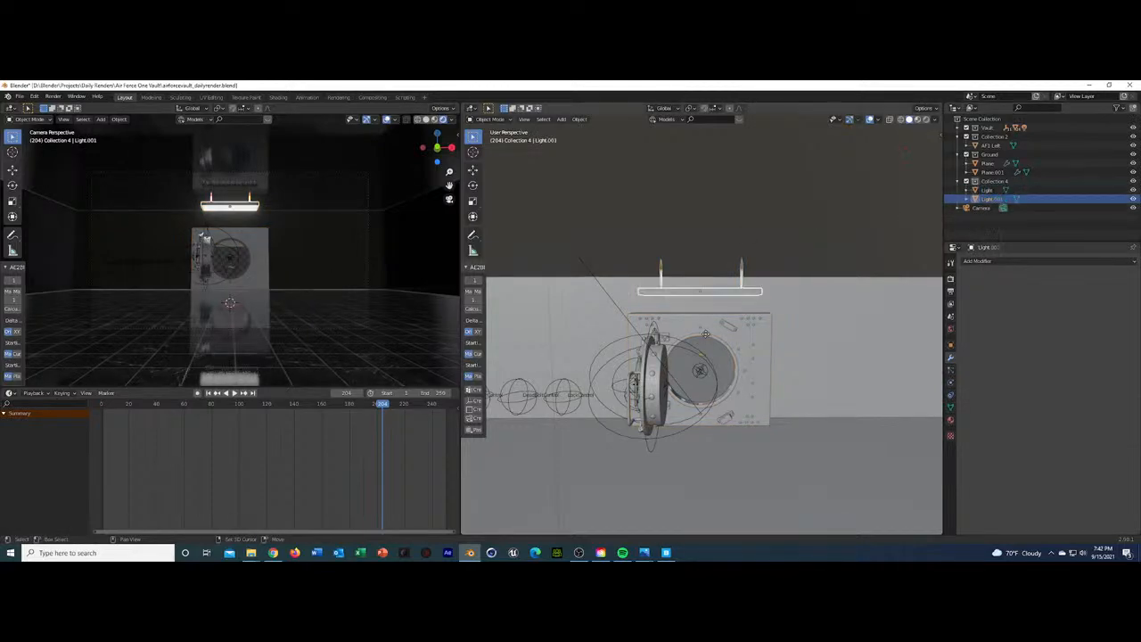
pyautogui.click(494, 318)
pyautogui.hotkey('shift', 'd')
pyautogui.press('z')
pyautogui.press('x')
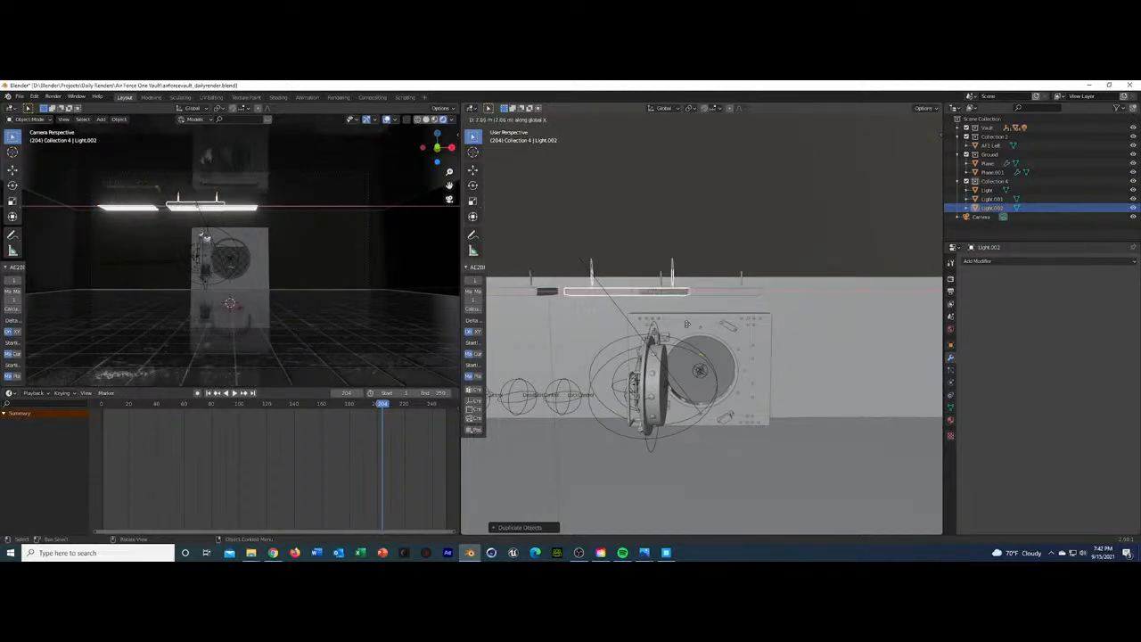
pyautogui.click(917, 320)
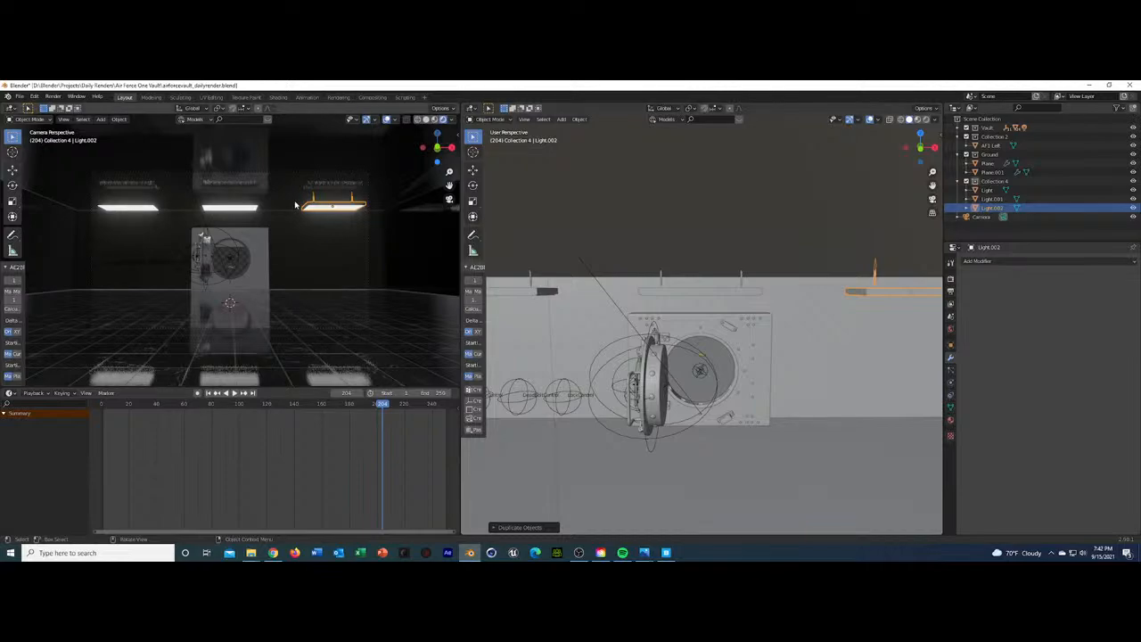
pyautogui.hotkey('ctrl', 'z')
pyautogui.hotkey('ctrl', 'z')
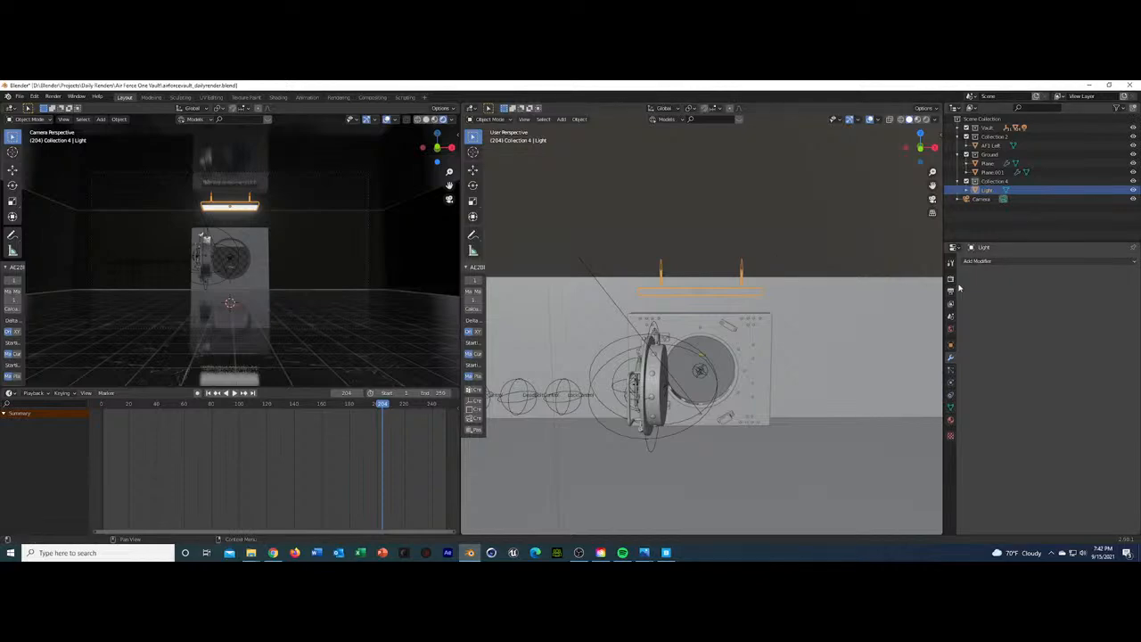
# Adjust the light fixture's height along Z, raising it and lowering it back by about 0.47 m above the vault wall.
pyautogui.press('g')
pyautogui.press('z')
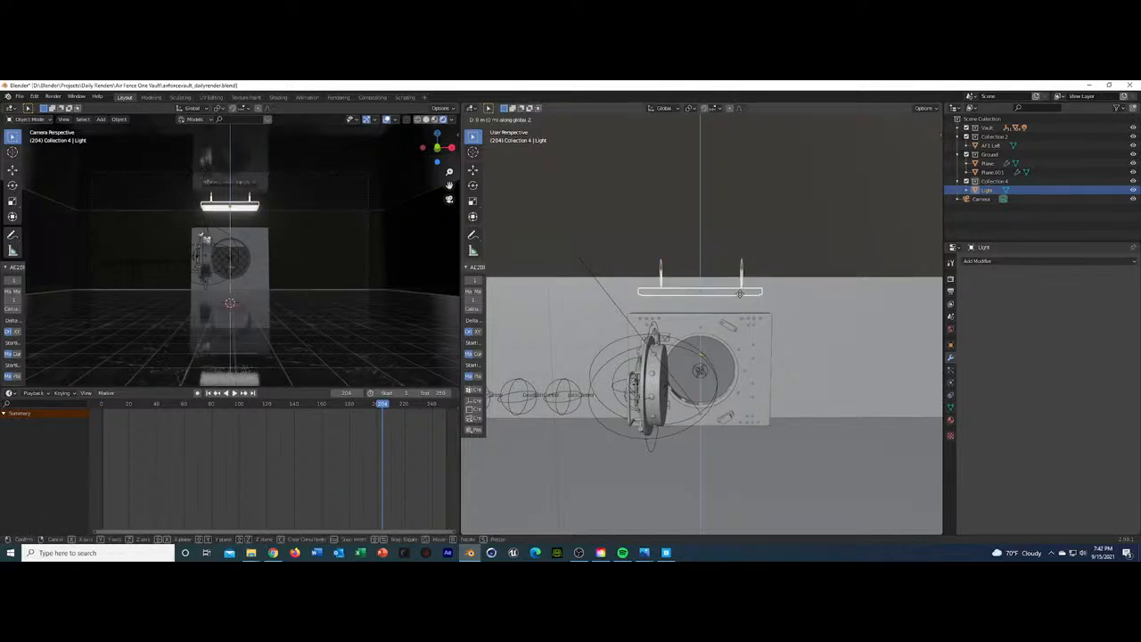
pyautogui.click(740, 283)
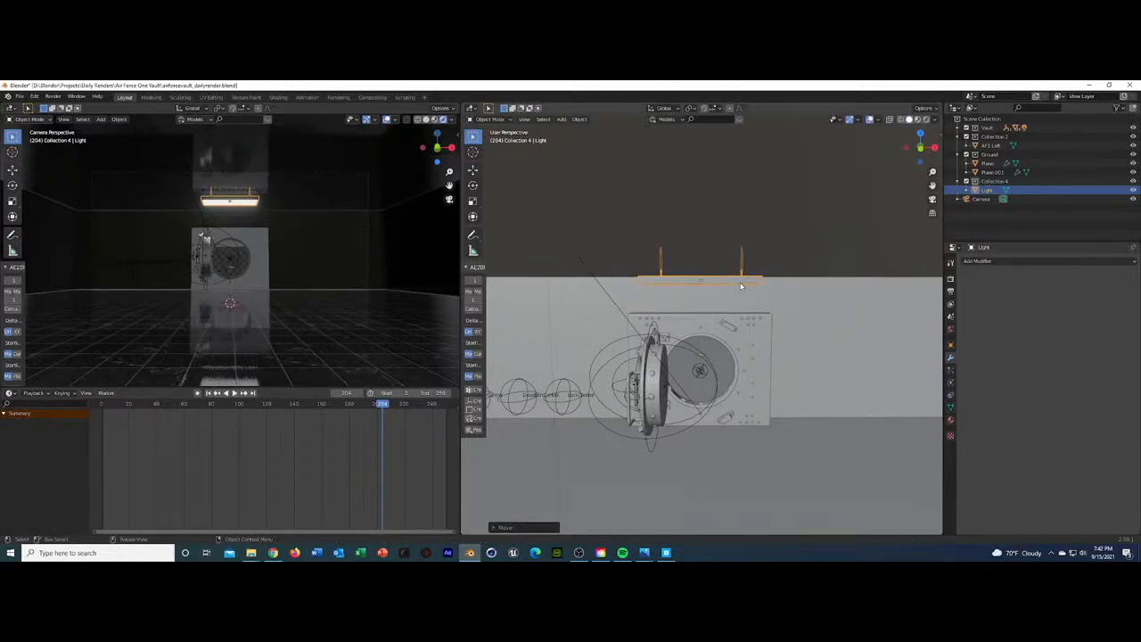
pyautogui.click(268, 265)
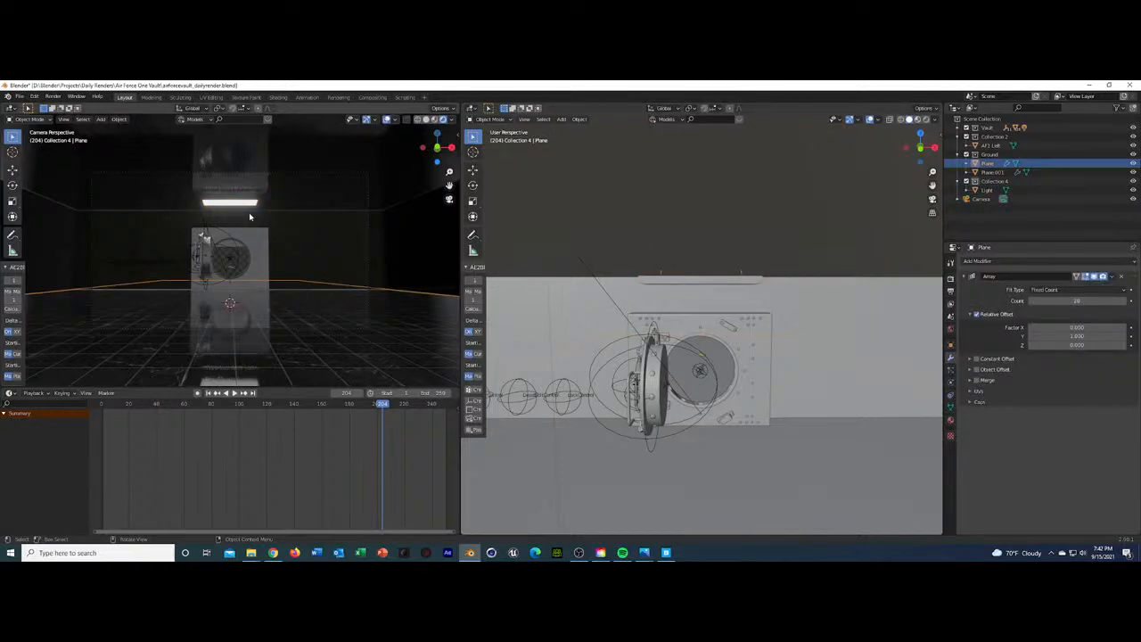
pyautogui.click(699, 287)
pyautogui.press('g')
pyautogui.press('z')
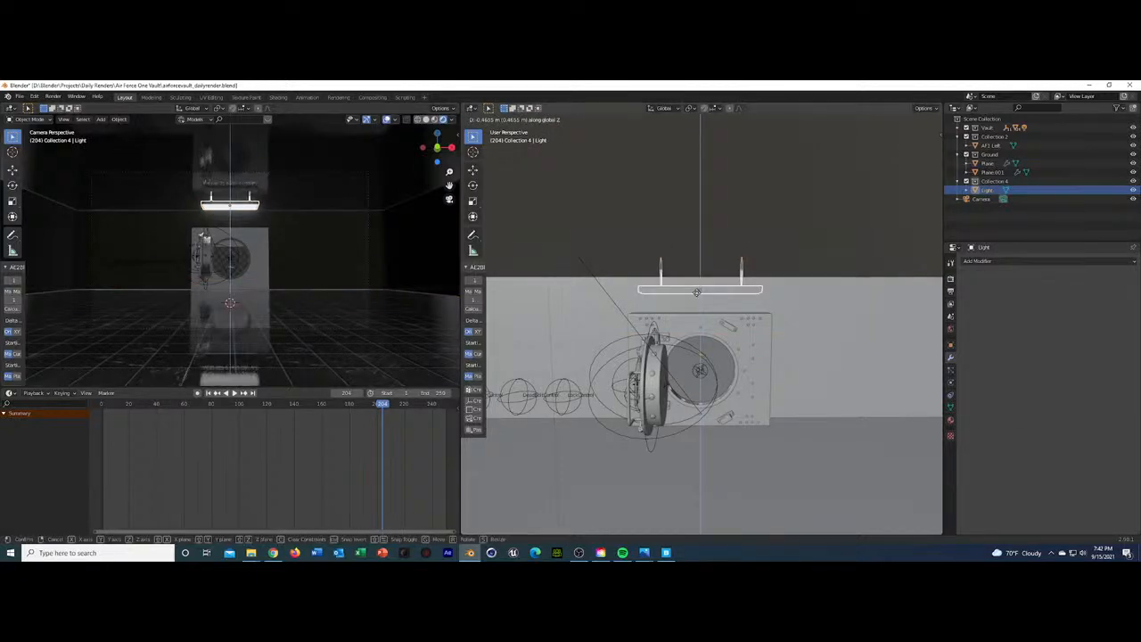
pyautogui.click(697, 292)
# Stretch the light fixture along the X axis by a factor of about 1.4.
pyautogui.click(757, 375)
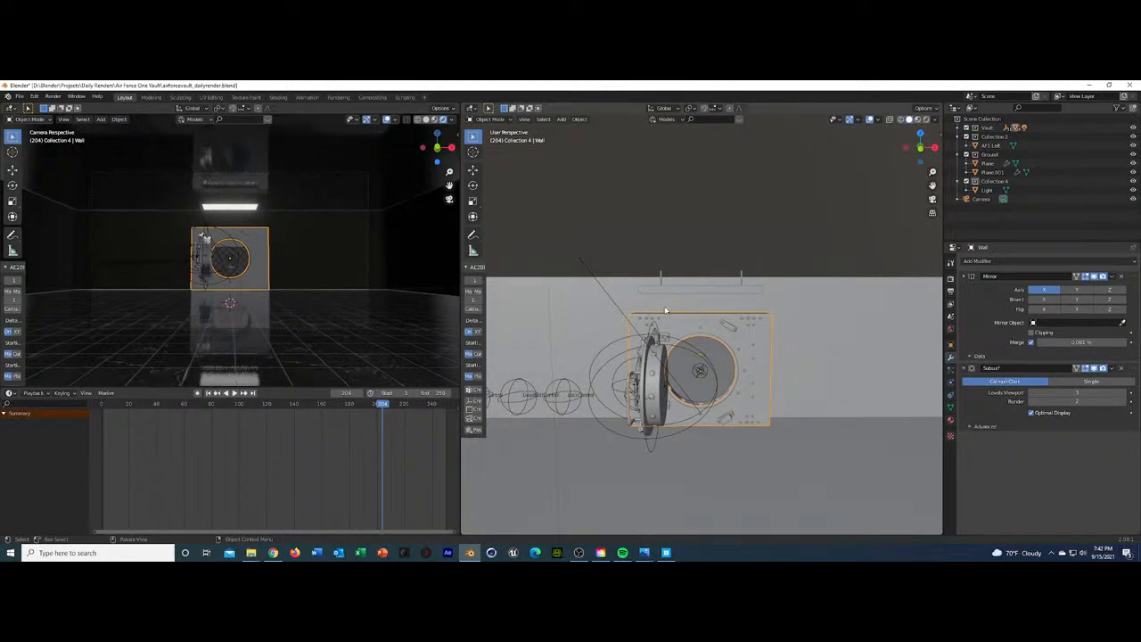
pyautogui.click(691, 287)
pyautogui.press('s')
pyautogui.press('x')
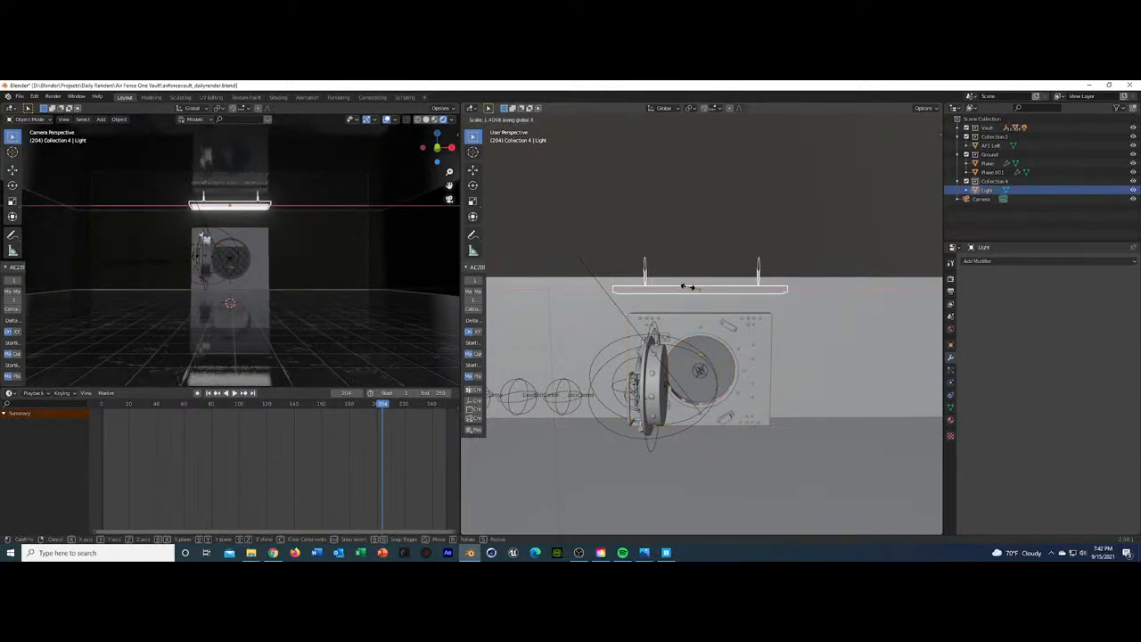
# Scale the hanging light along the global X axis by about 1.42 and shift it slightly along X.
pyautogui.click(689, 288)
pyautogui.press('g')
pyautogui.press('x')
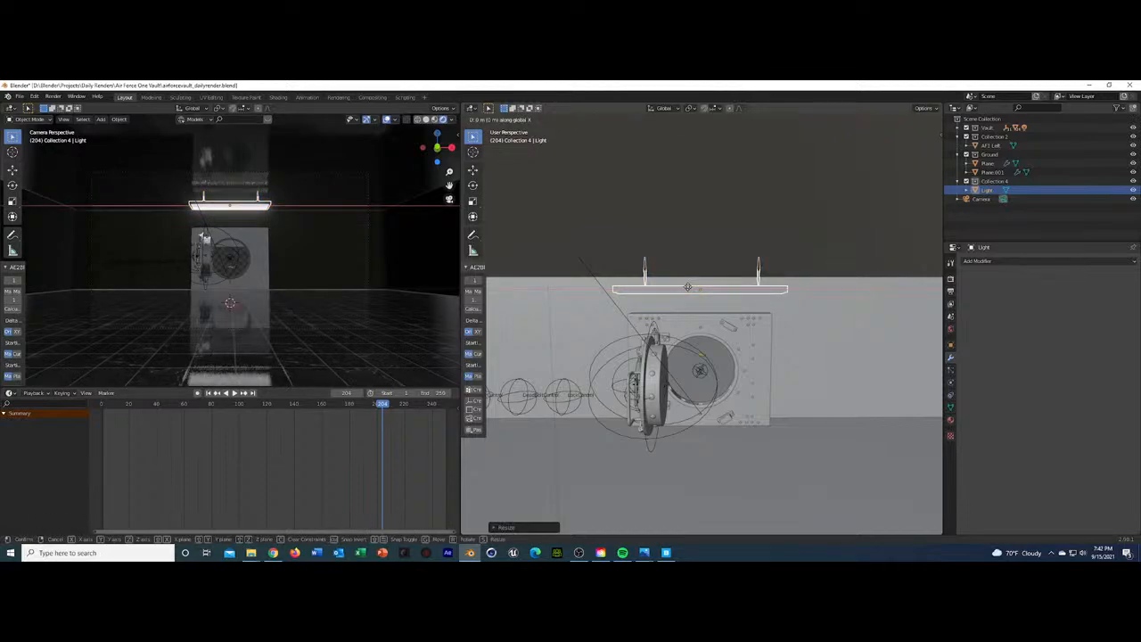
pyautogui.click(689, 286)
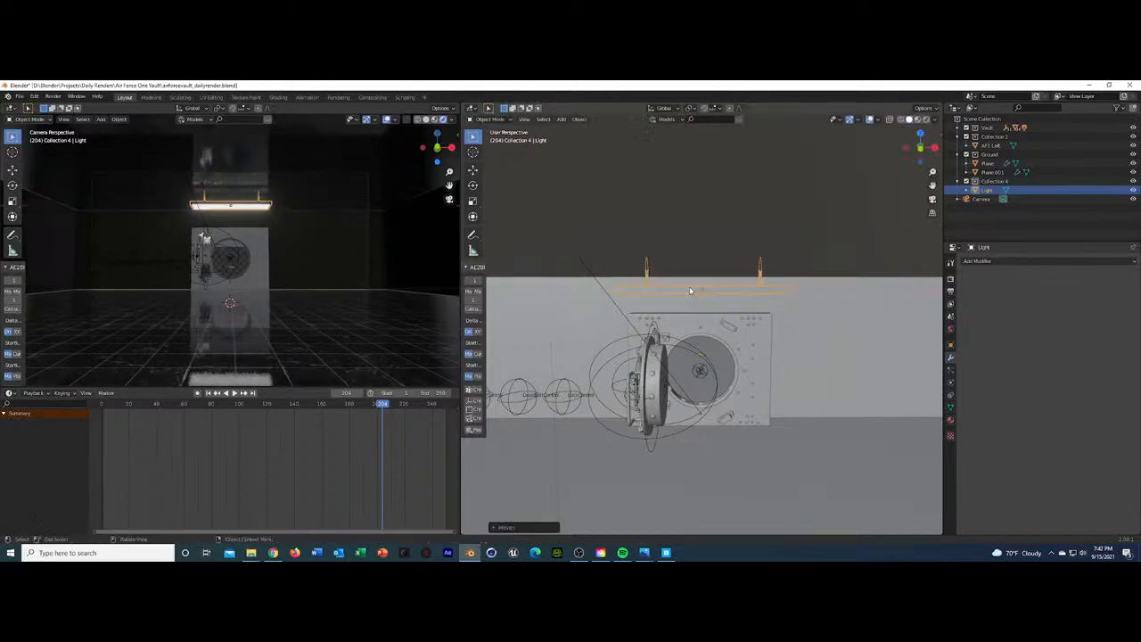
# Shorten the hanging light a little along the global X axis.
pyautogui.press('x')
pyautogui.press('Escape')
pyautogui.press('s')
pyautogui.press('x')
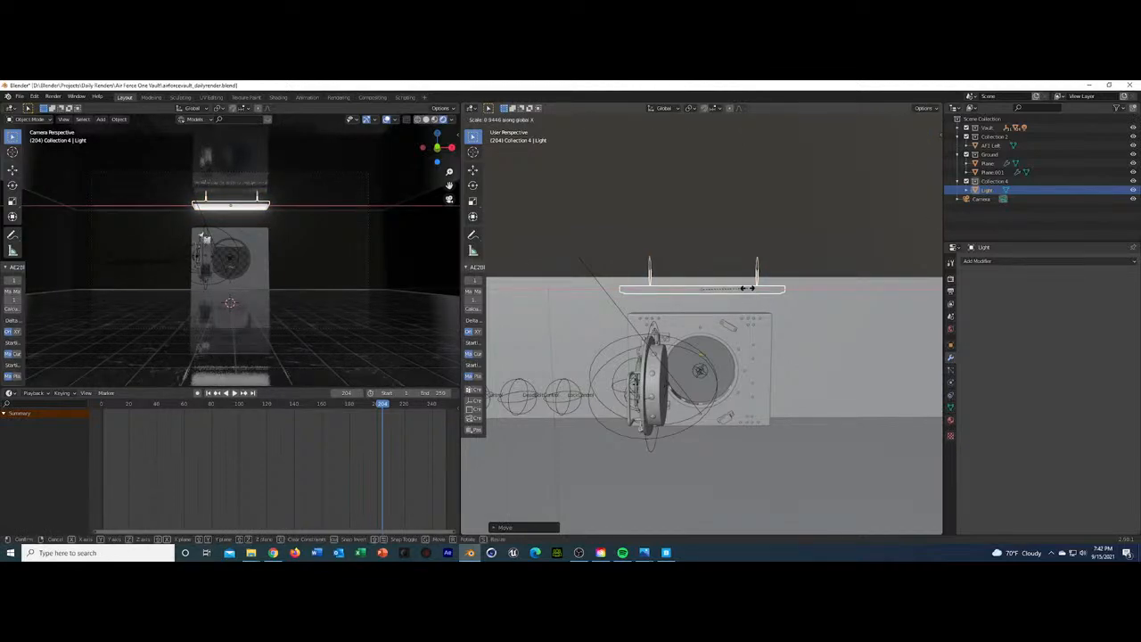
pyautogui.click(745, 287)
# Move the light along X to centre it above the vault door and save the file.
pyautogui.press('g')
pyautogui.press('x')
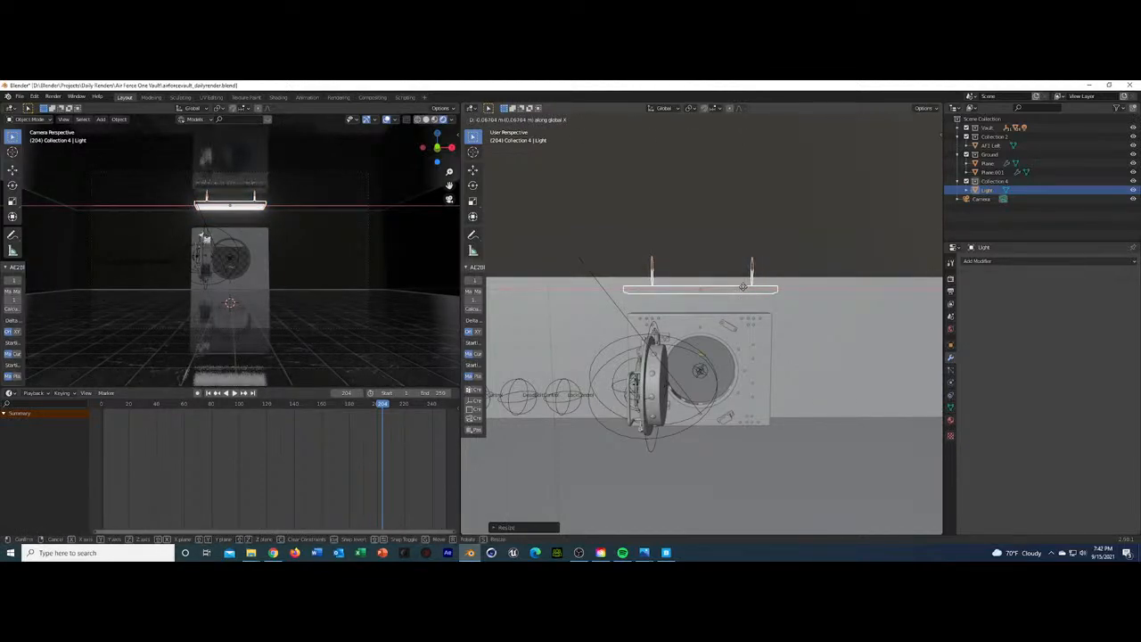
pyautogui.click(743, 287)
pyautogui.click(745, 291)
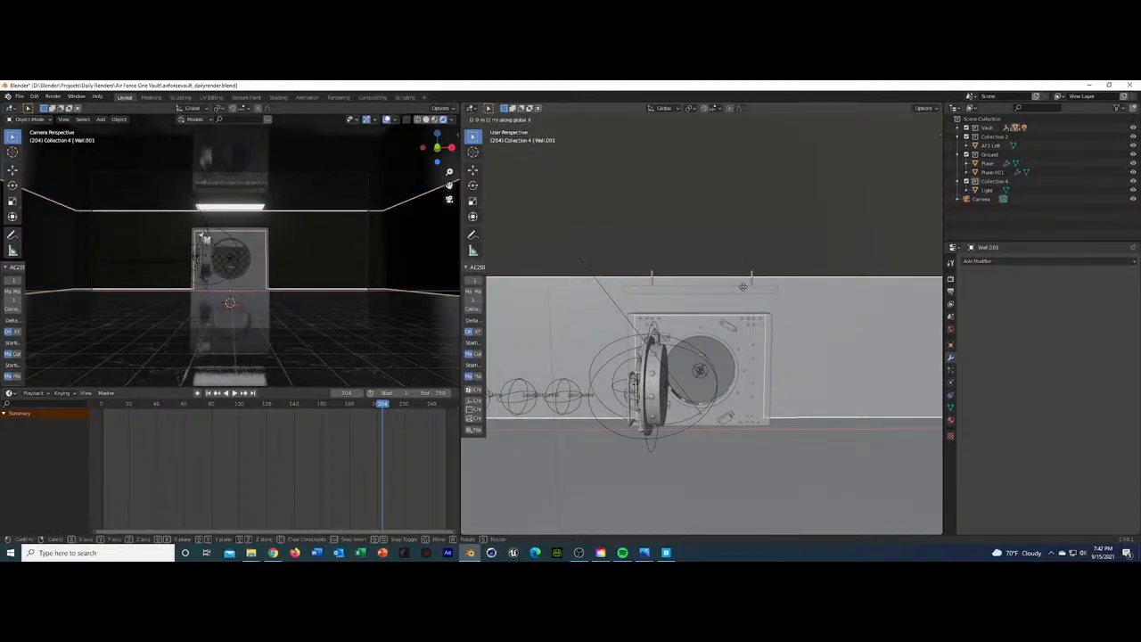
pyautogui.hotkey('ctrl', 's')
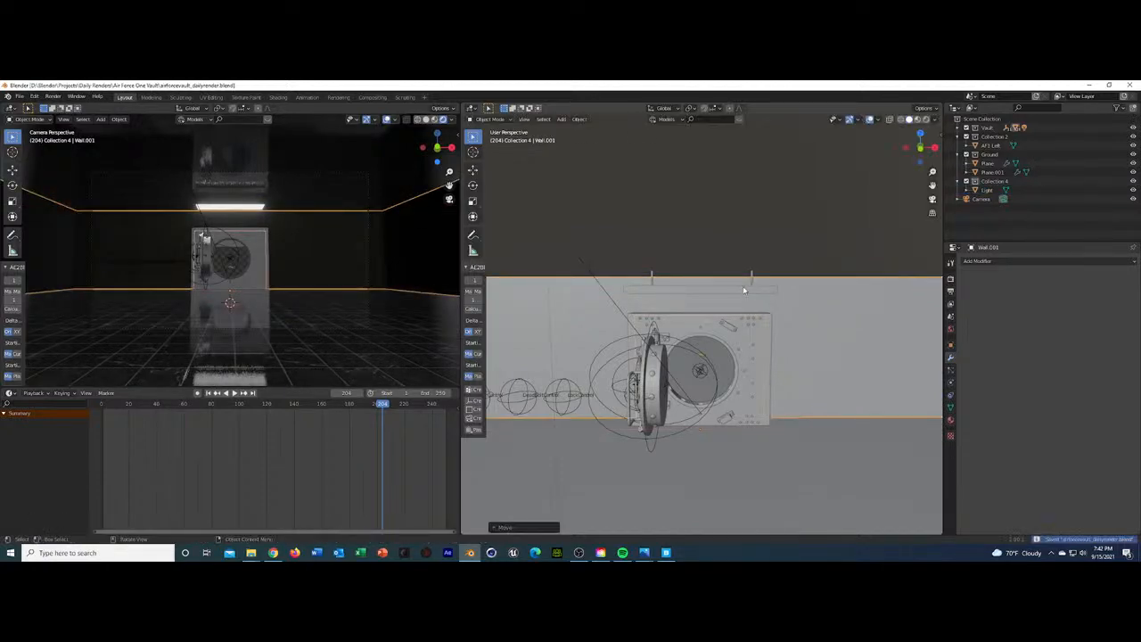
# Add an Array modifier to the Light object with a count of 3.
pyautogui.click(985, 191)
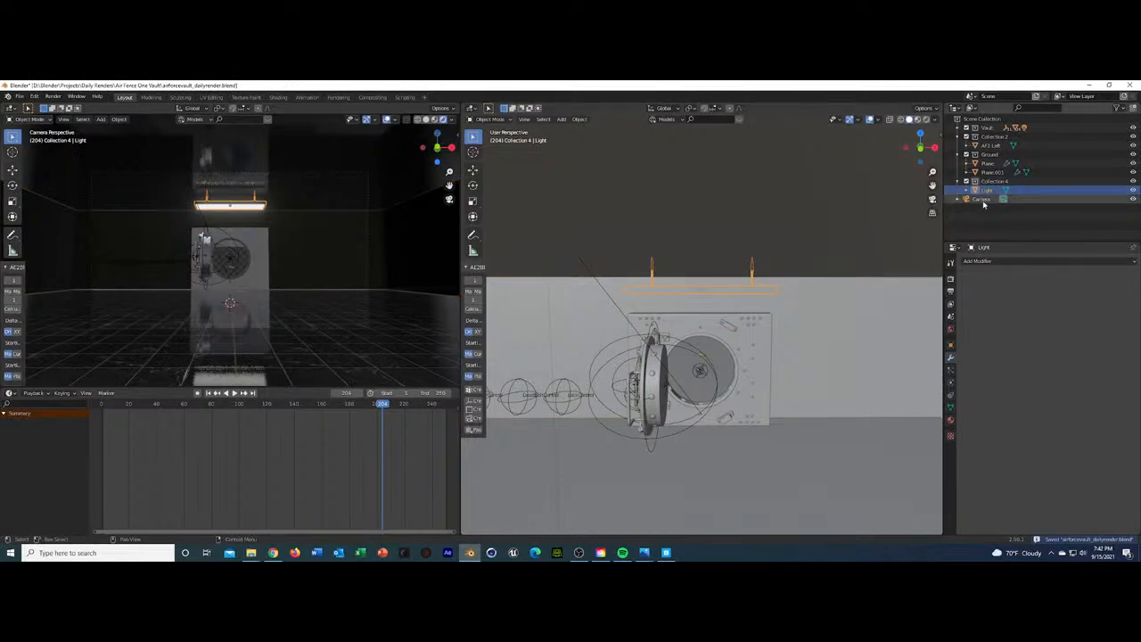
pyautogui.click(1008, 261)
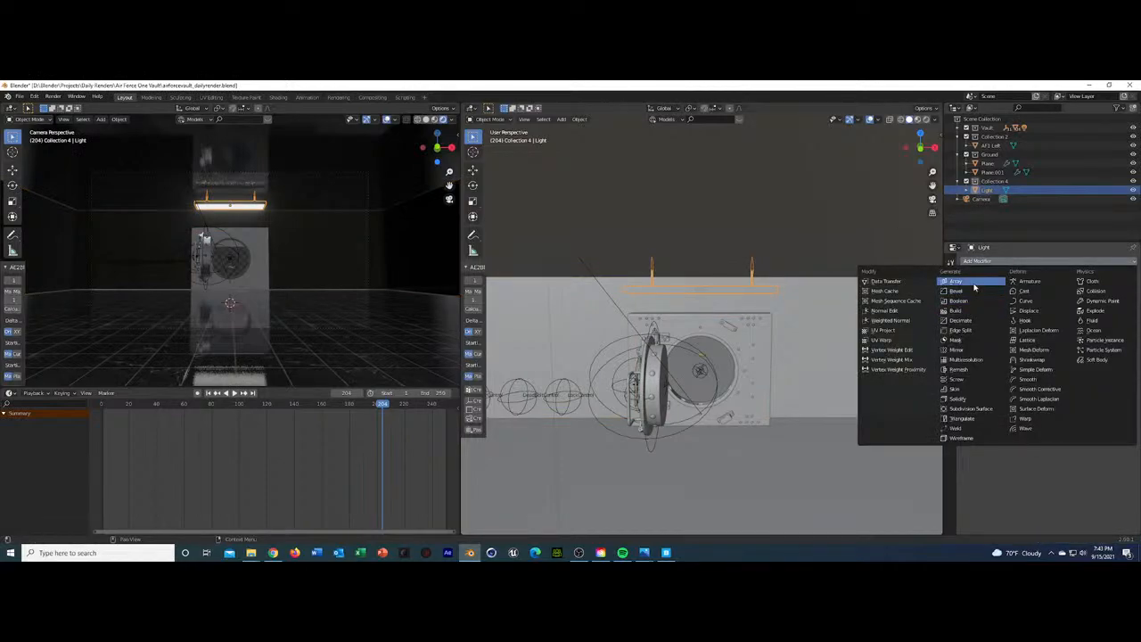
pyautogui.click(972, 282)
pyautogui.click(1076, 302)
pyautogui.write('2')
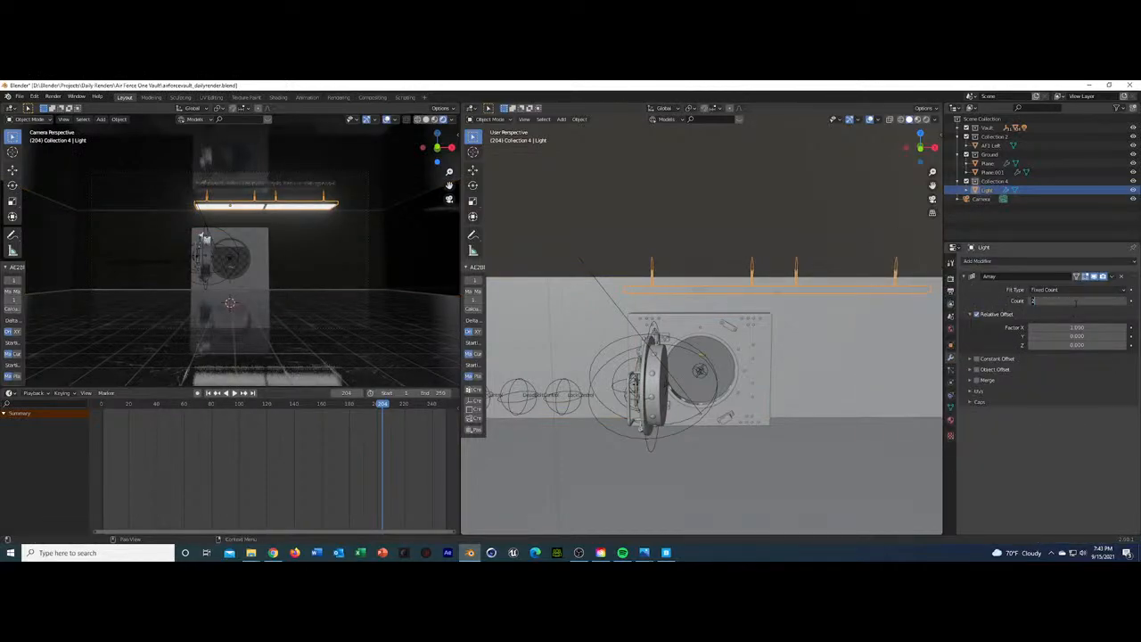
pyautogui.press('Tab')
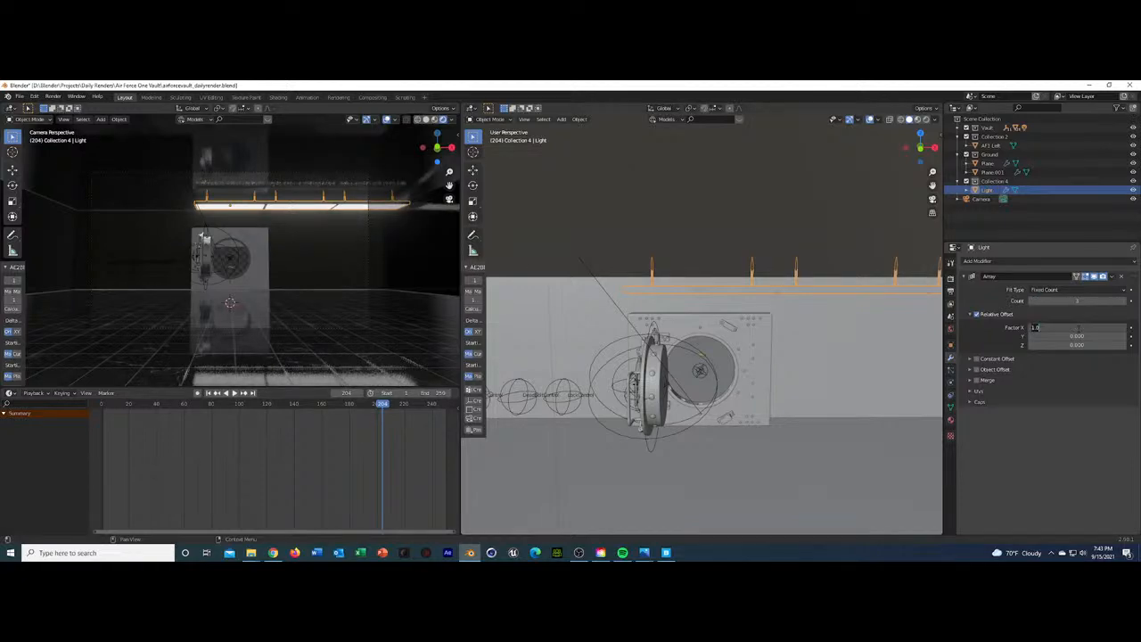
# Set the light array's relative offset to 0 in X and -4 in Y.
pyautogui.write('0')
pyautogui.press('Tab')
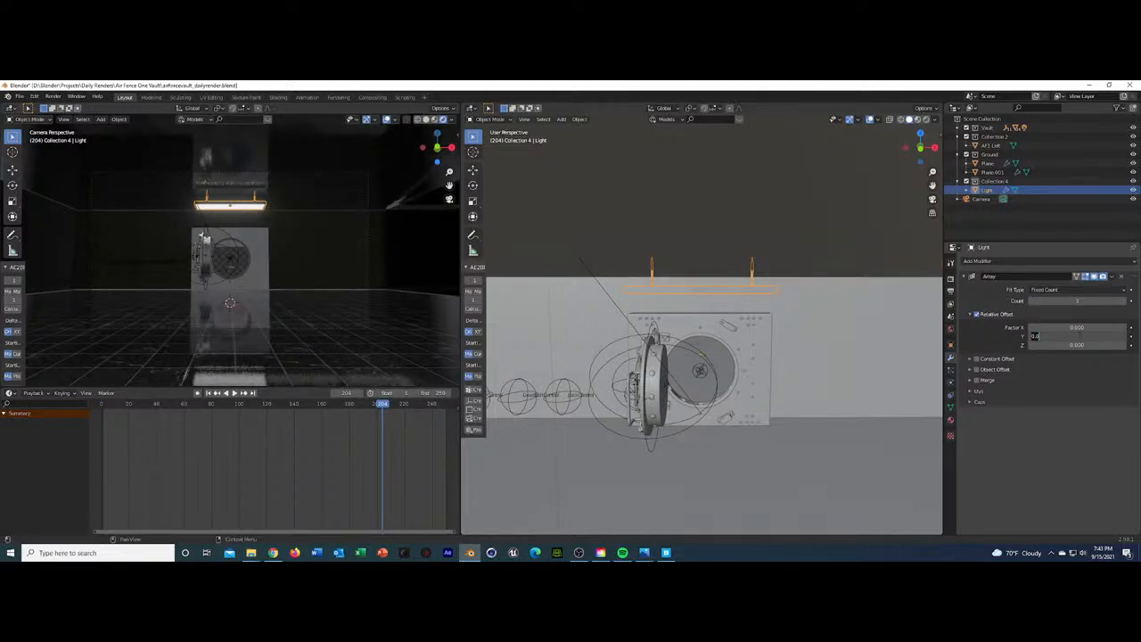
pyautogui.write('1')
pyautogui.press('Return')
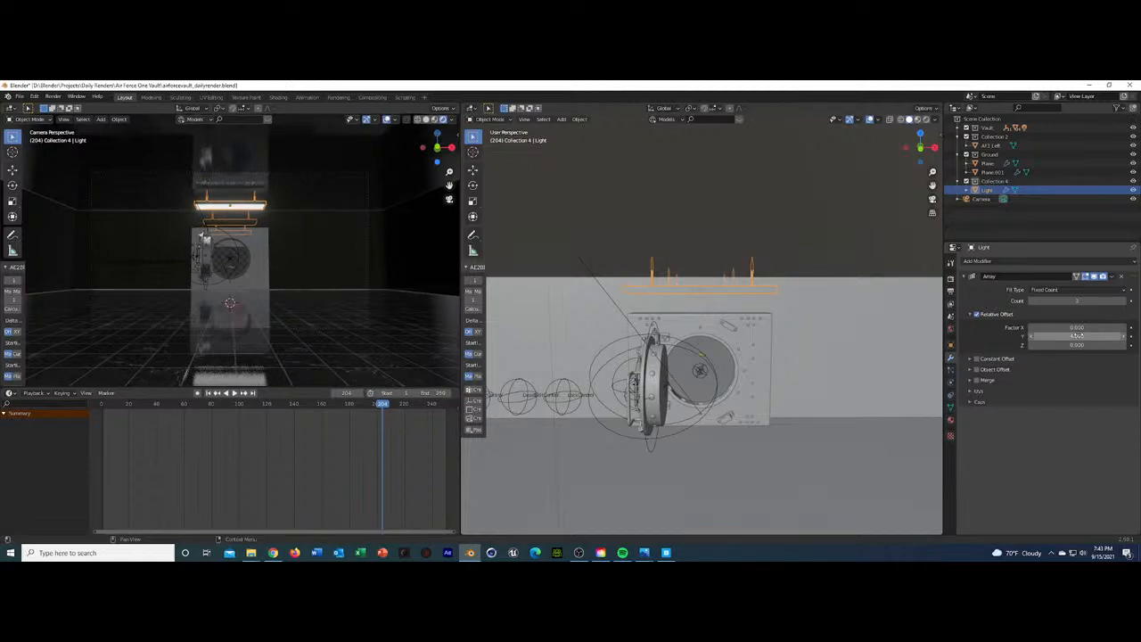
pyautogui.click(1077, 335)
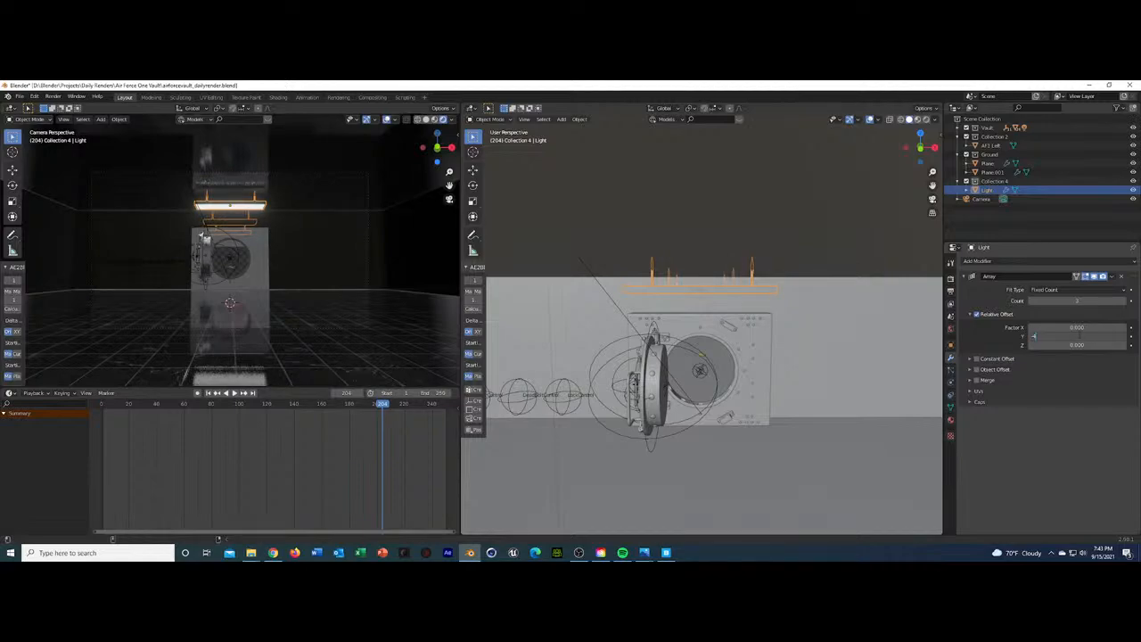
pyautogui.write('2')
pyautogui.press('Return')
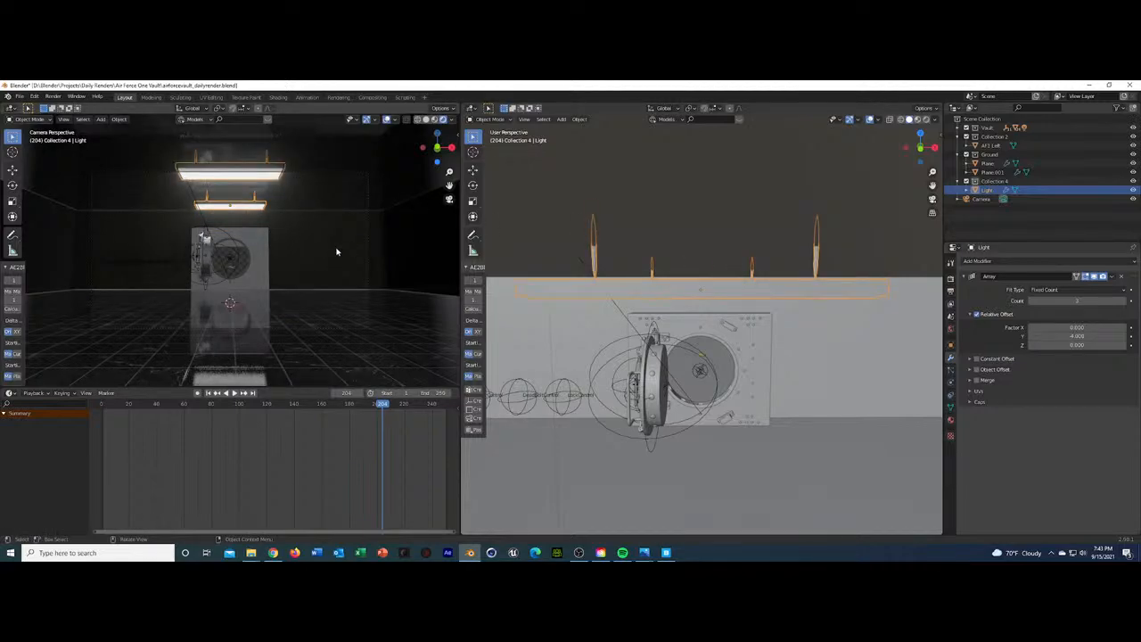
# Check the row of lights from an angle, save the file and return to the camera view.
pyautogui.moveTo(334, 253); pyautogui.dragTo(357, 255, button='middle')
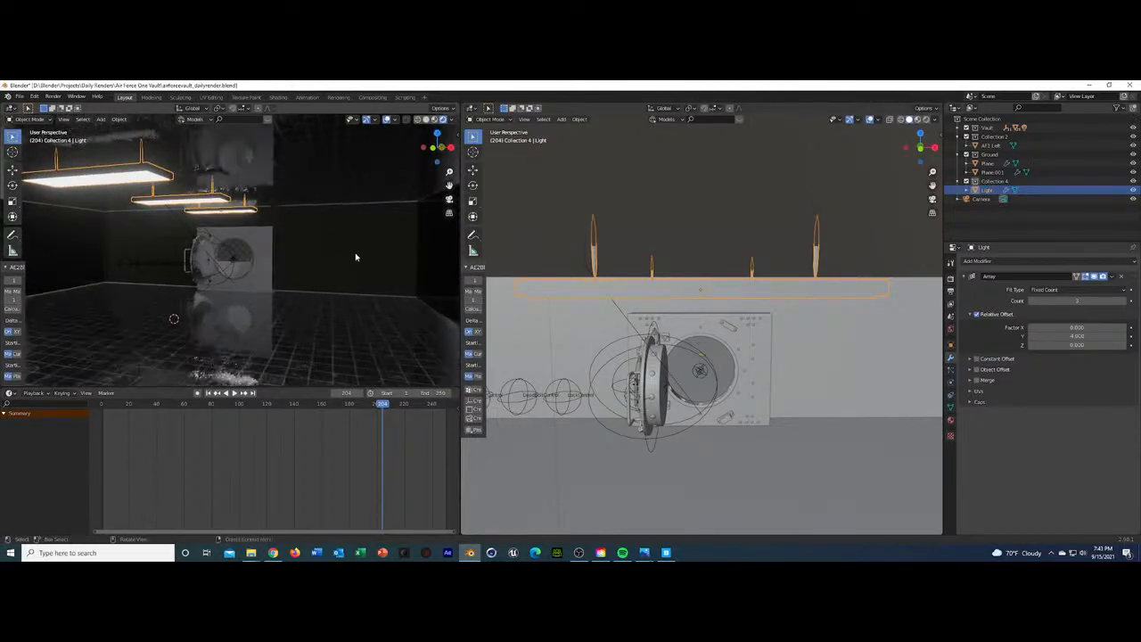
pyautogui.click(1077, 336)
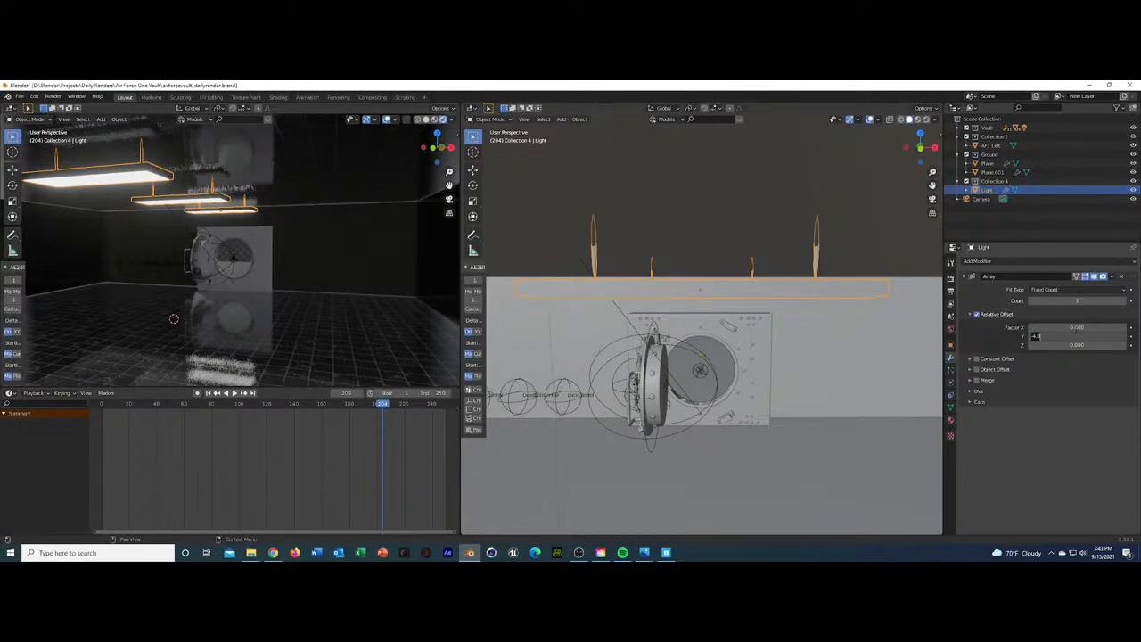
pyautogui.press('Return')
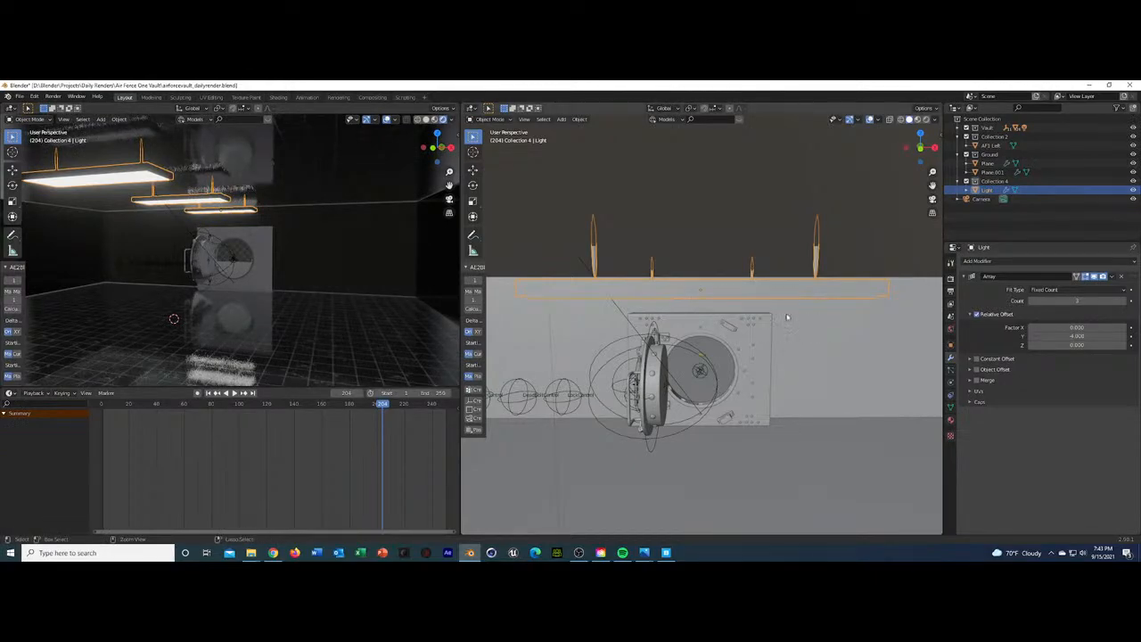
pyautogui.hotkey('ctrl', 's')
pyautogui.press('KP_0')
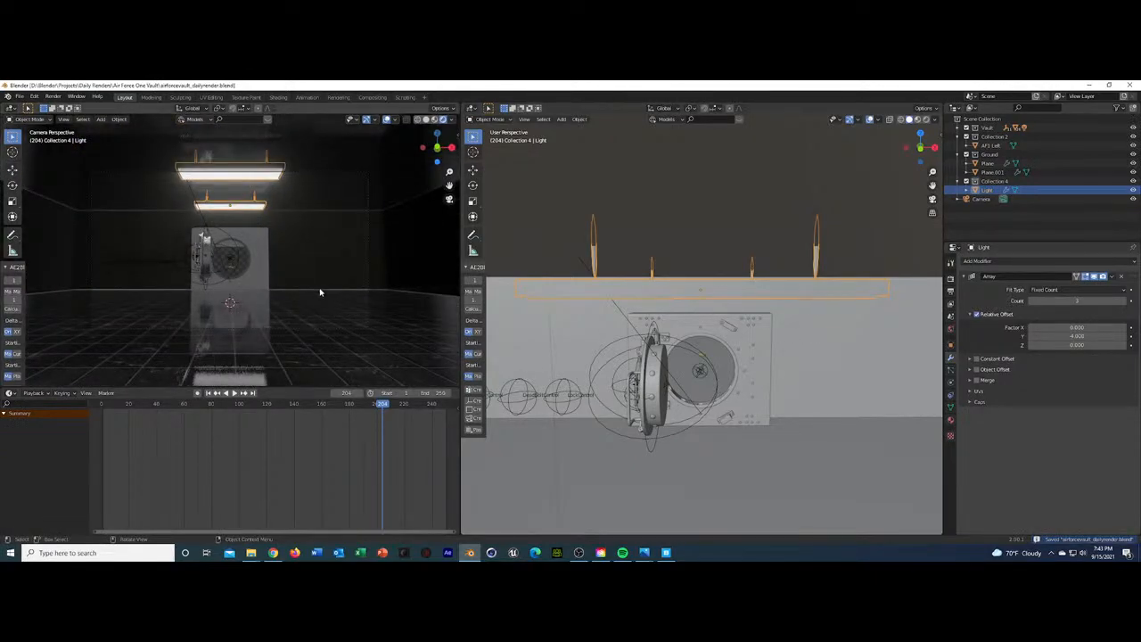
pyautogui.click(239, 183)
pyautogui.click(255, 208)
pyautogui.click(345, 199)
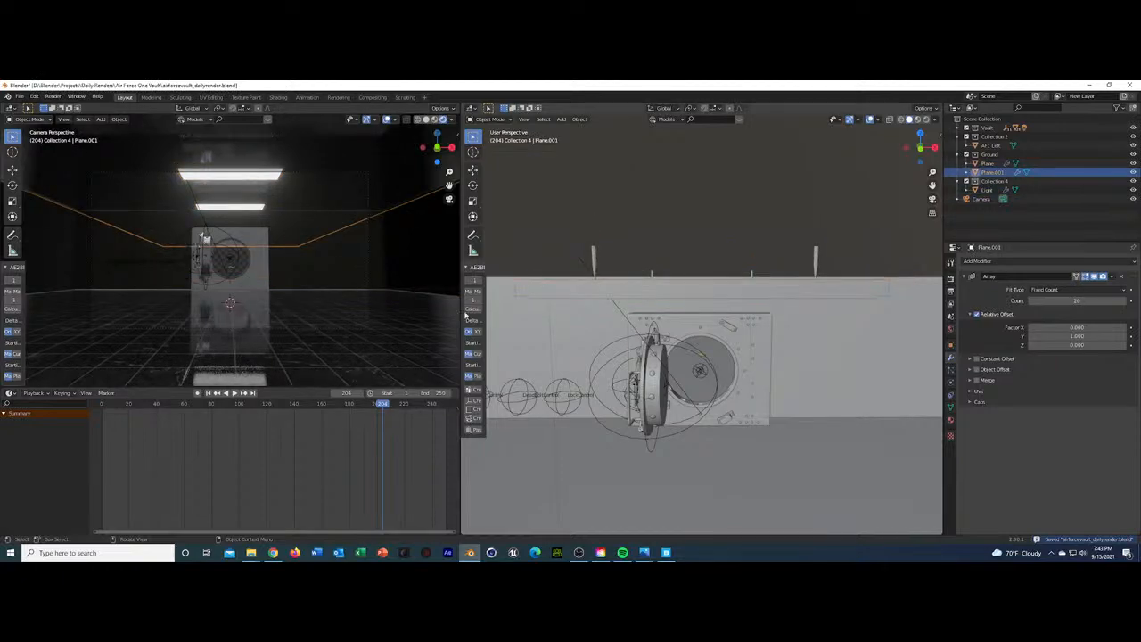
pyautogui.click(283, 298)
pyautogui.click(306, 259)
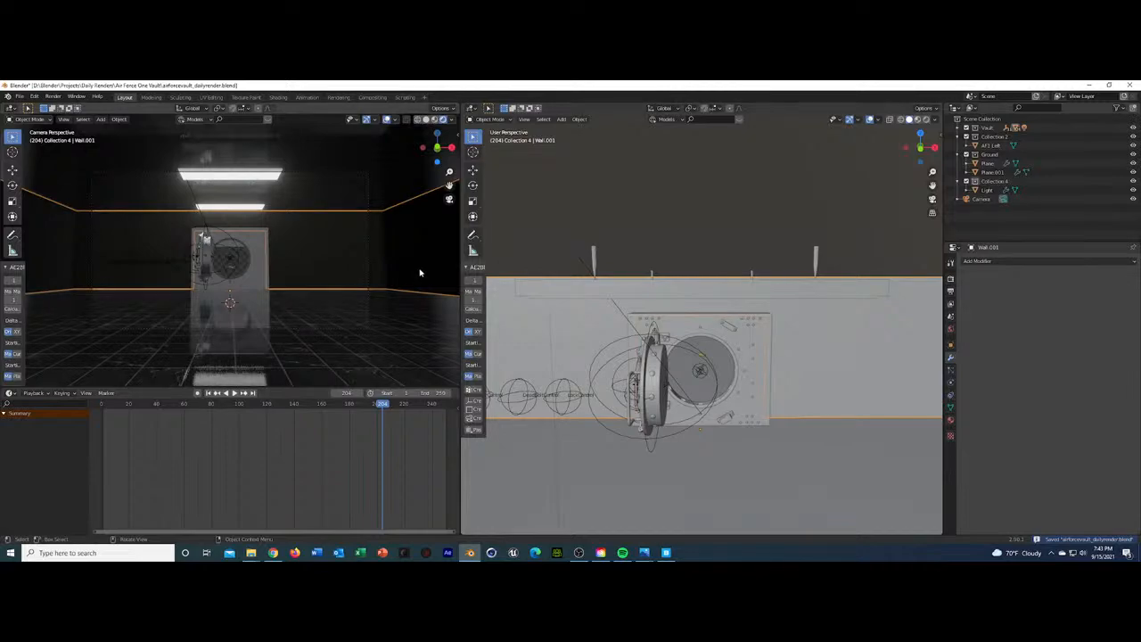
# Select the light array, set its relative Y offset to -3 and save the file.
pyautogui.click(264, 187)
pyautogui.click(1093, 336)
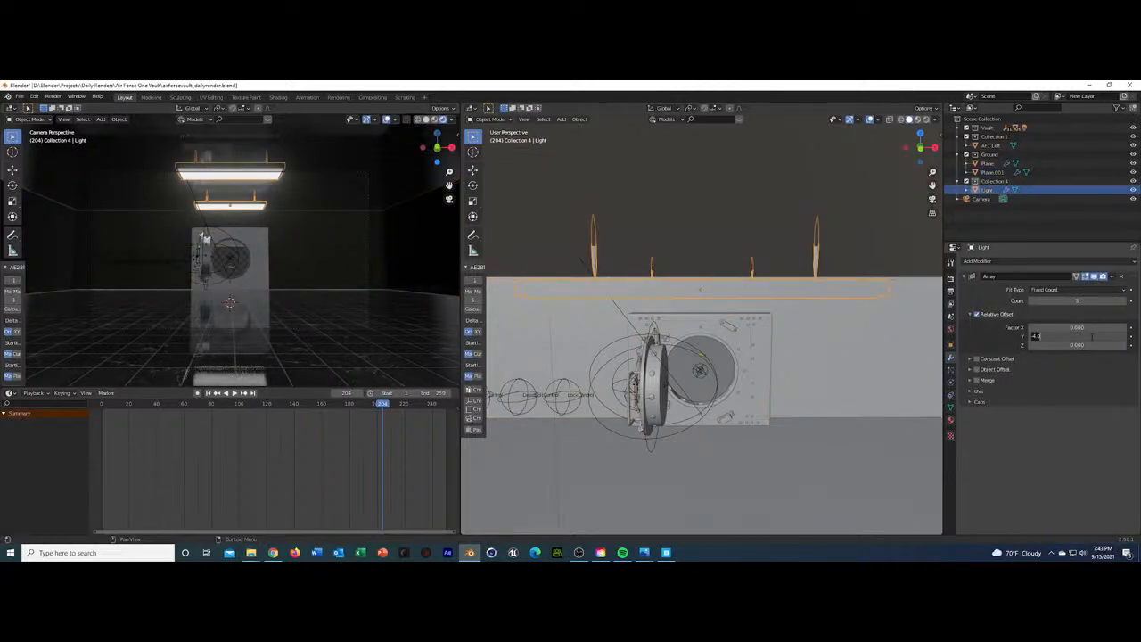
pyautogui.press('Return')
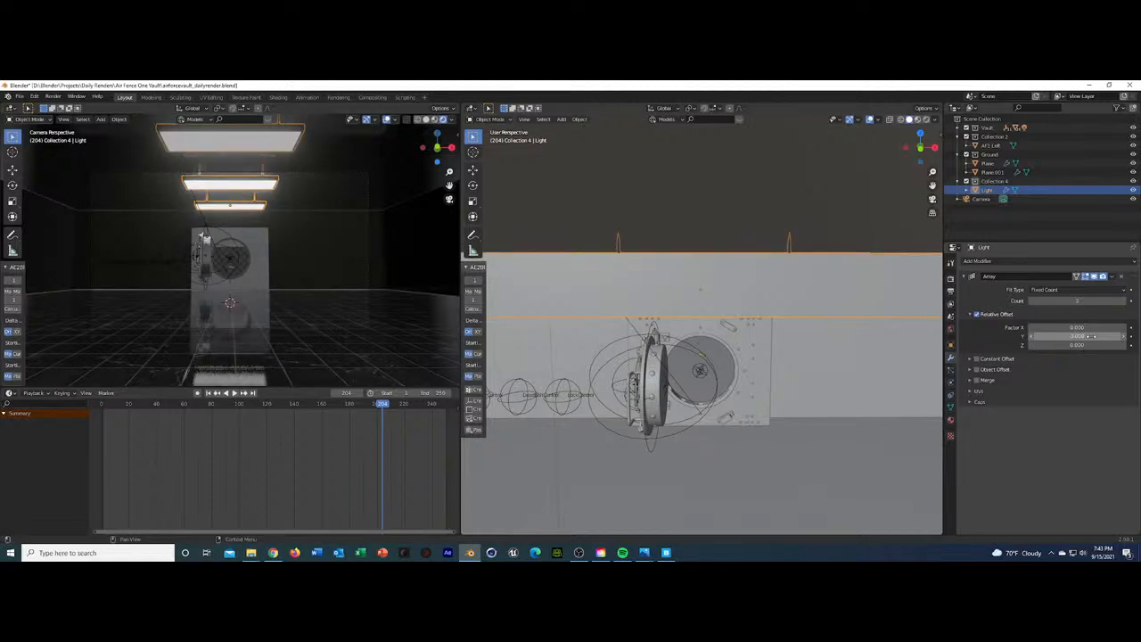
pyautogui.hotkey('ctrl', 's')
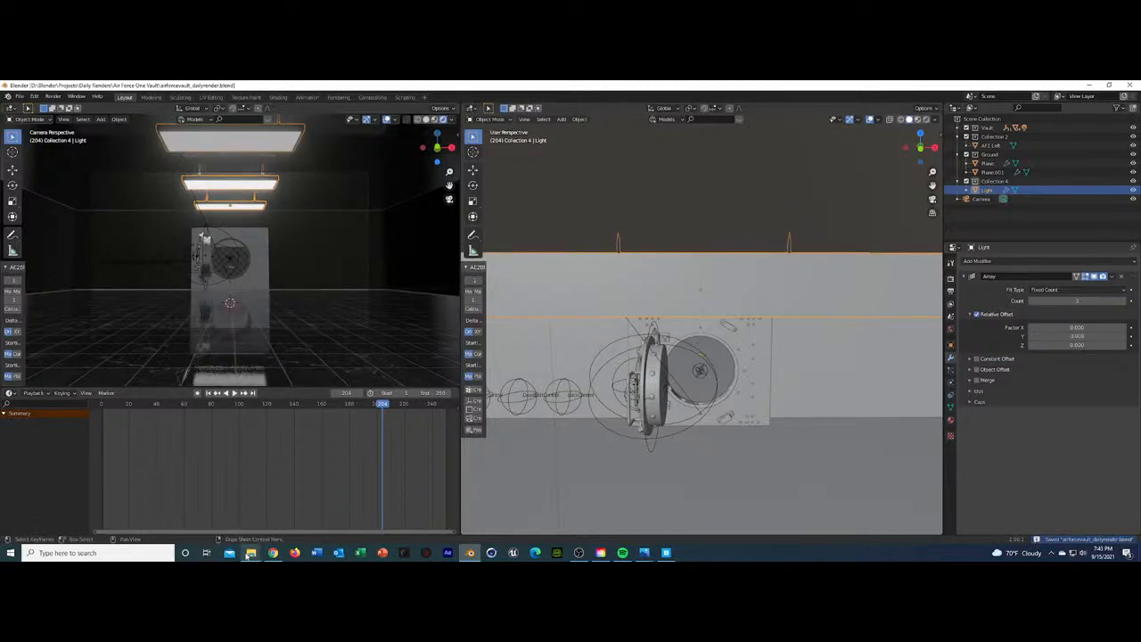
# Look at the image named 1 in the Air Force One Vault folder, then return to Blender.
pyautogui.moveTo(252, 553)
pyautogui.click(253, 517)
pyautogui.doubleClick(600, 245)
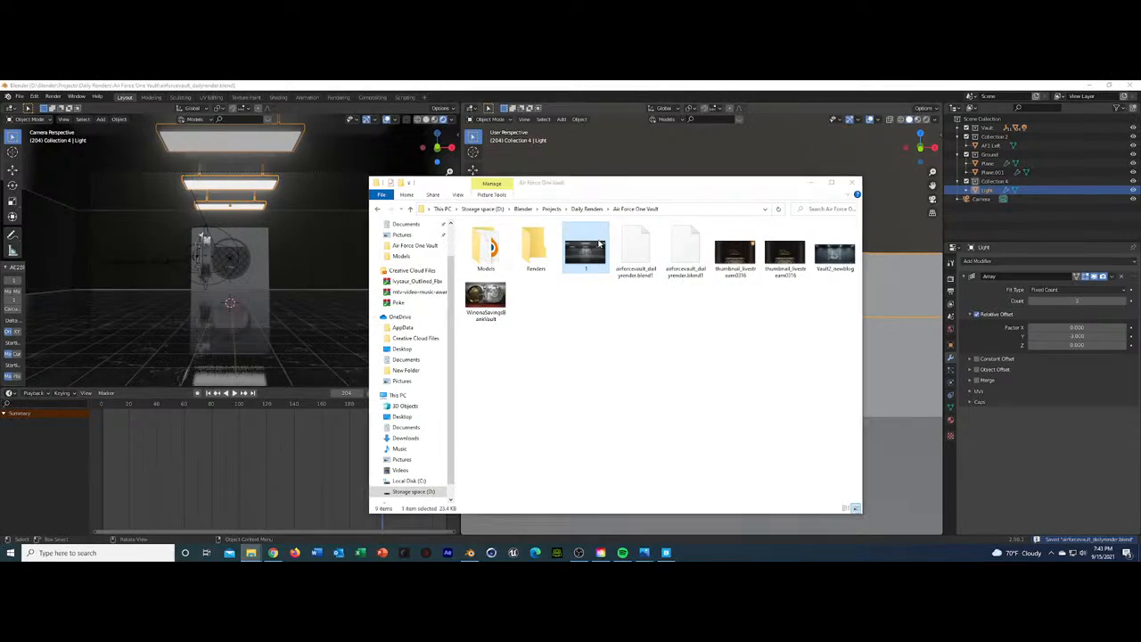
pyautogui.click(824, 86)
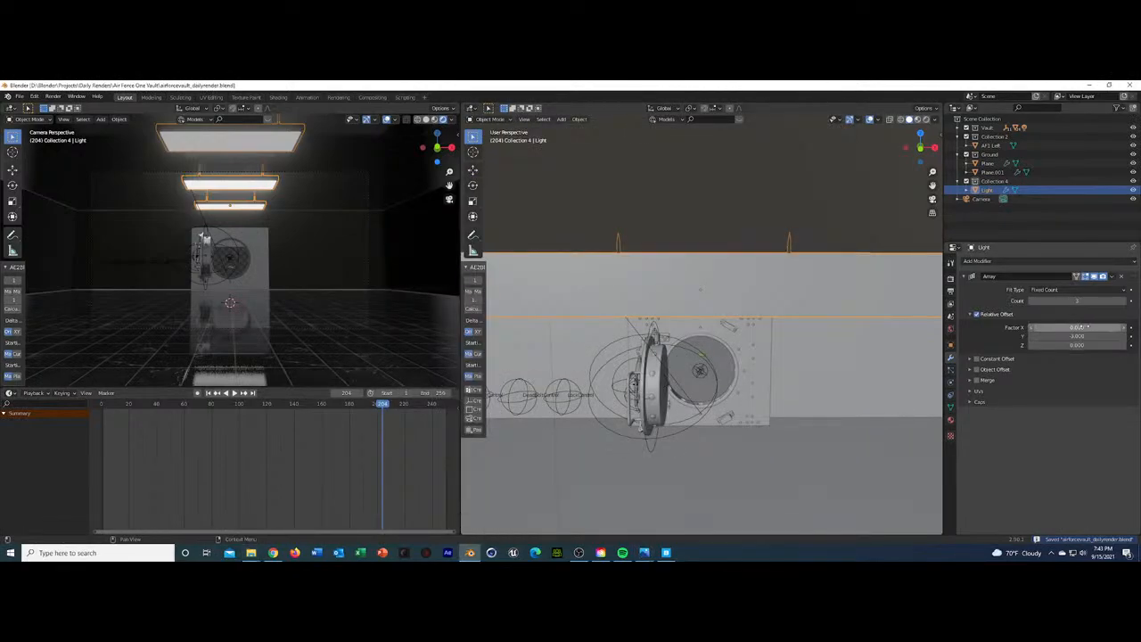
# Set the light array's relative Y offset to -5 and view the spacing from an angle.
pyautogui.doubleClick(1083, 337)
pyautogui.write('0.5')
pyautogui.press('Return')
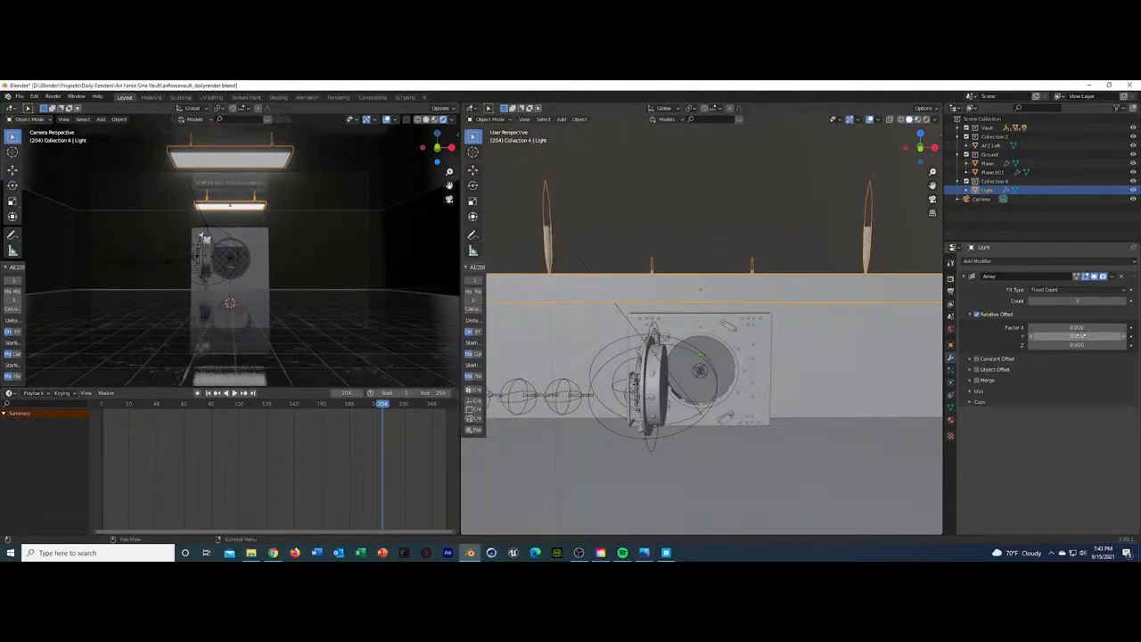
pyautogui.moveTo(735, 358); pyautogui.dragTo(709, 339, button='middle')
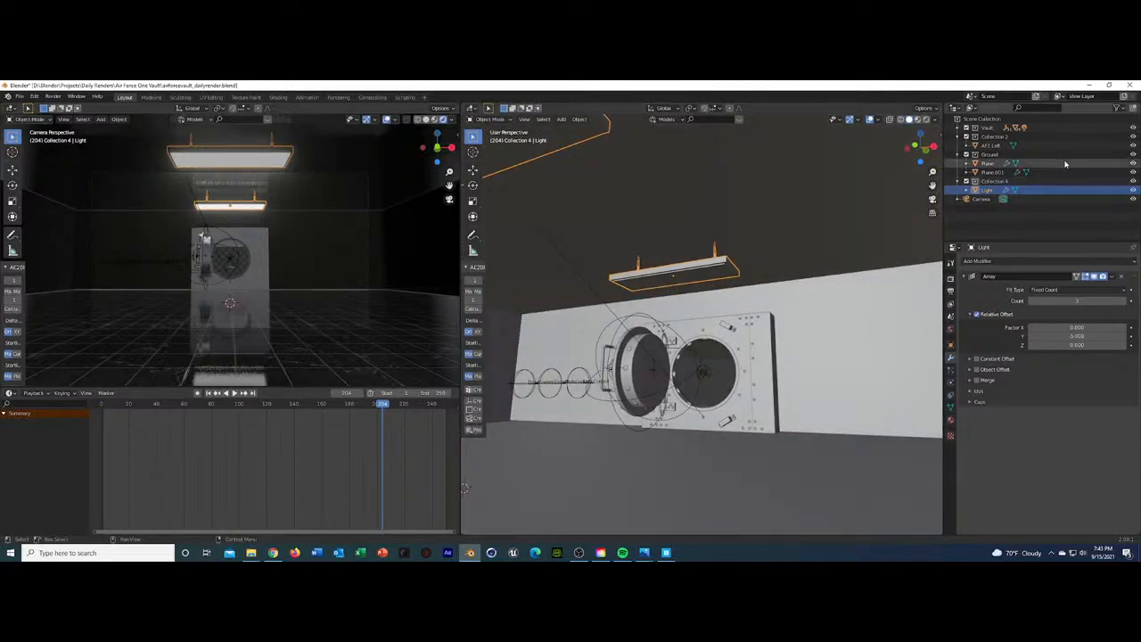
# Keyframe the camera's location at frame 241, and again at frame 0 with its Y location set to about 25.6 m.
pyautogui.click(982, 199)
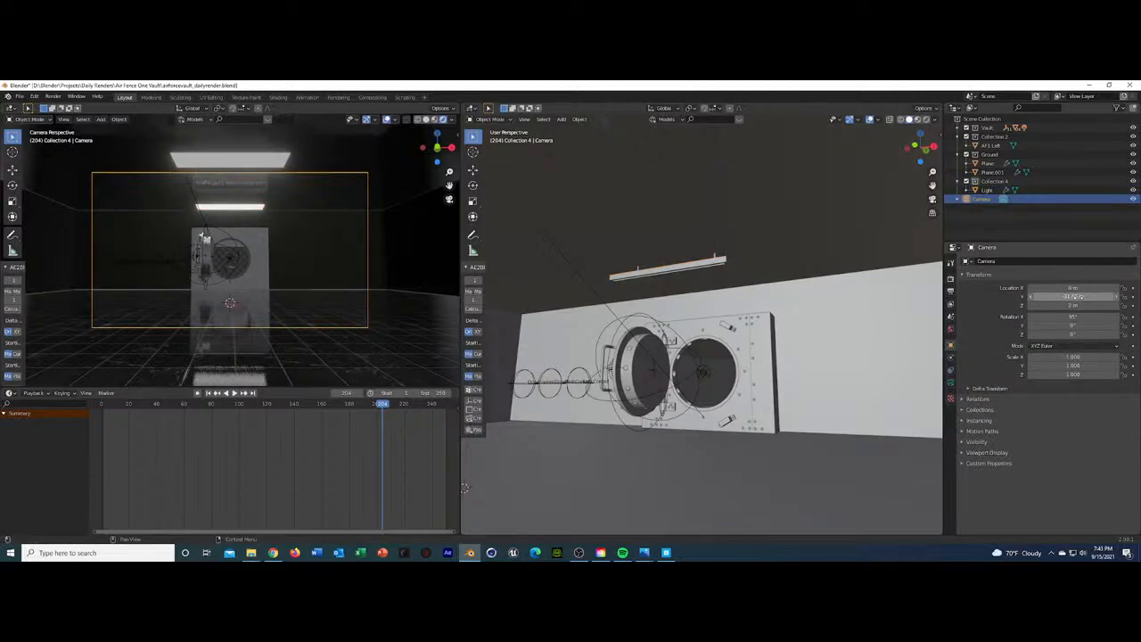
pyautogui.click(434, 409)
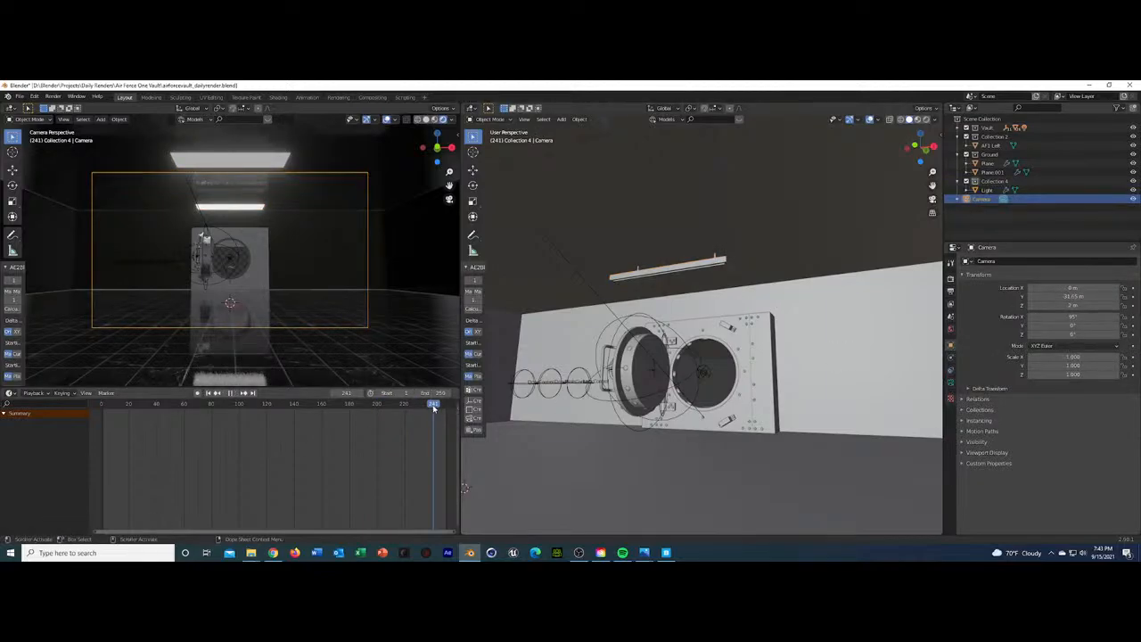
pyautogui.rightClick(1083, 298)
pyautogui.click(1047, 301)
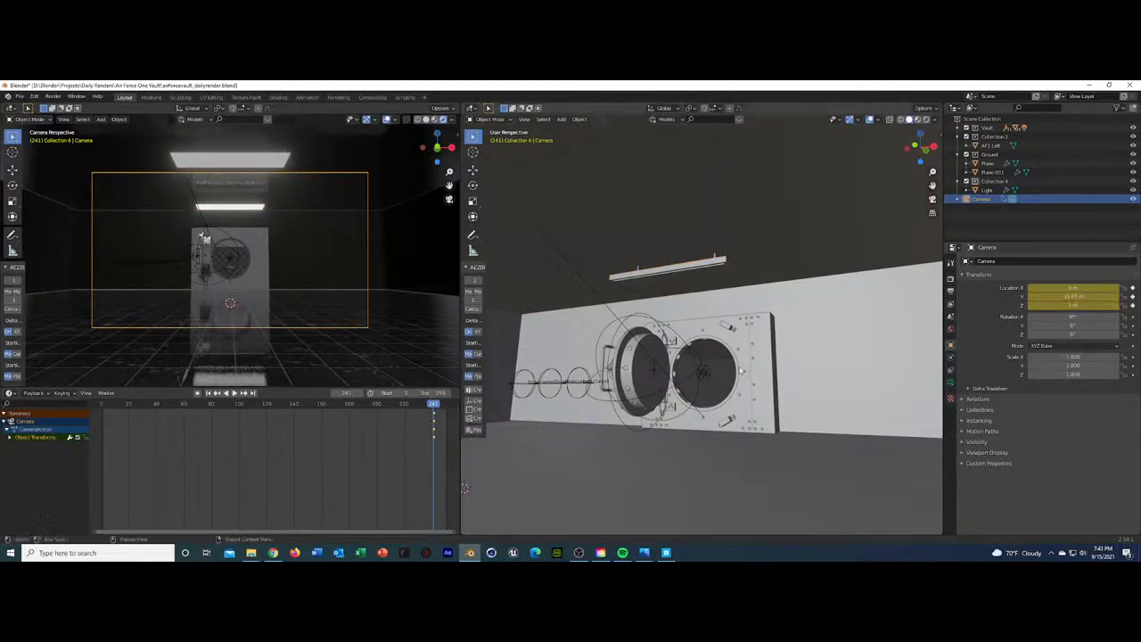
pyautogui.click(102, 406)
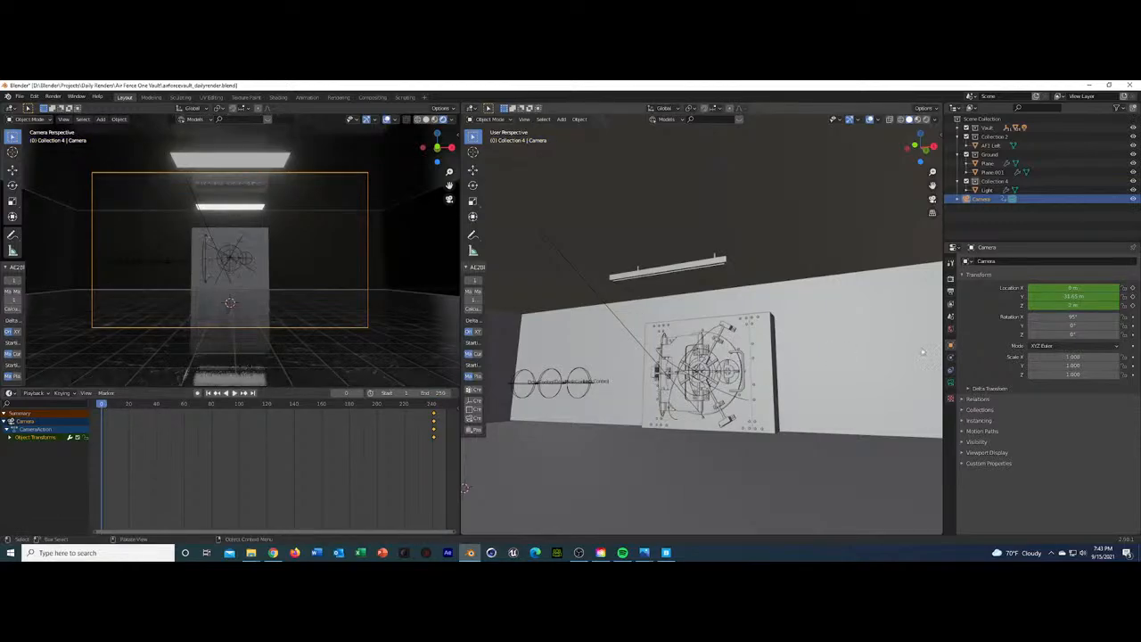
pyautogui.moveTo(1074, 297); pyautogui.dragTo(1136, 297)
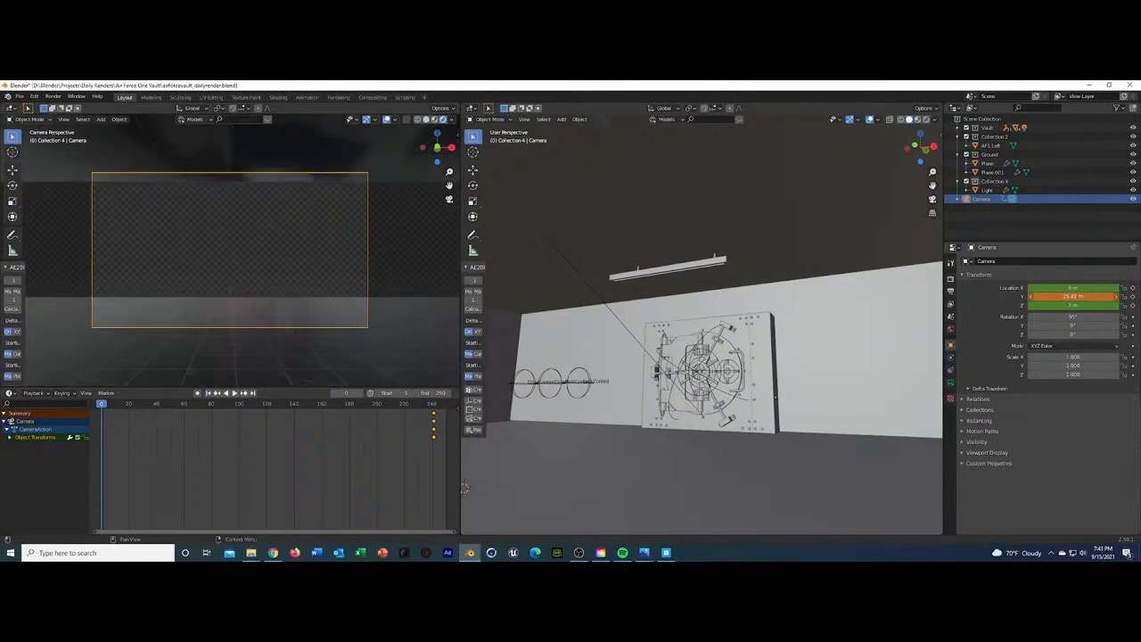
# Play the camera animation, switch the camera viewport to solid shading and stop playback at frame 131.
pyautogui.press('space')
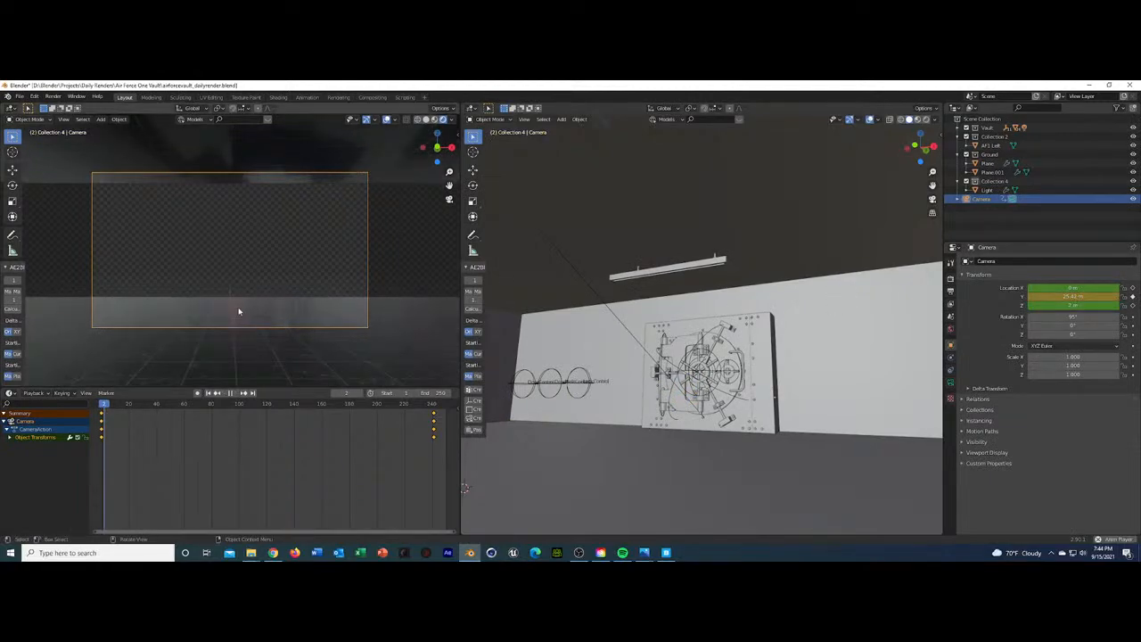
pyautogui.click(427, 118)
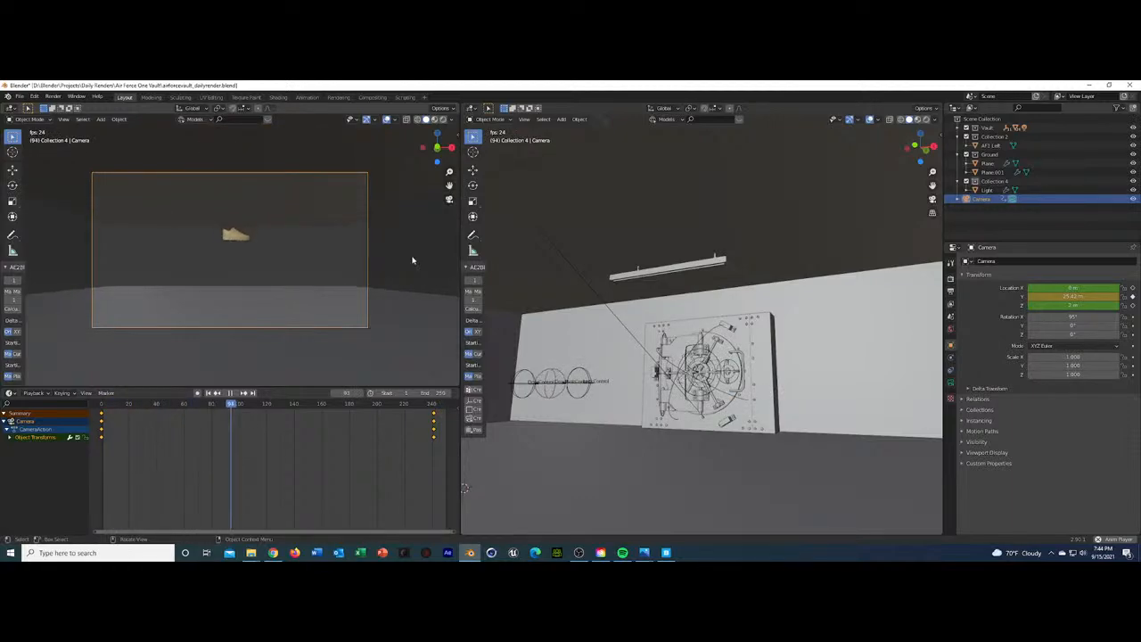
pyautogui.press('space')
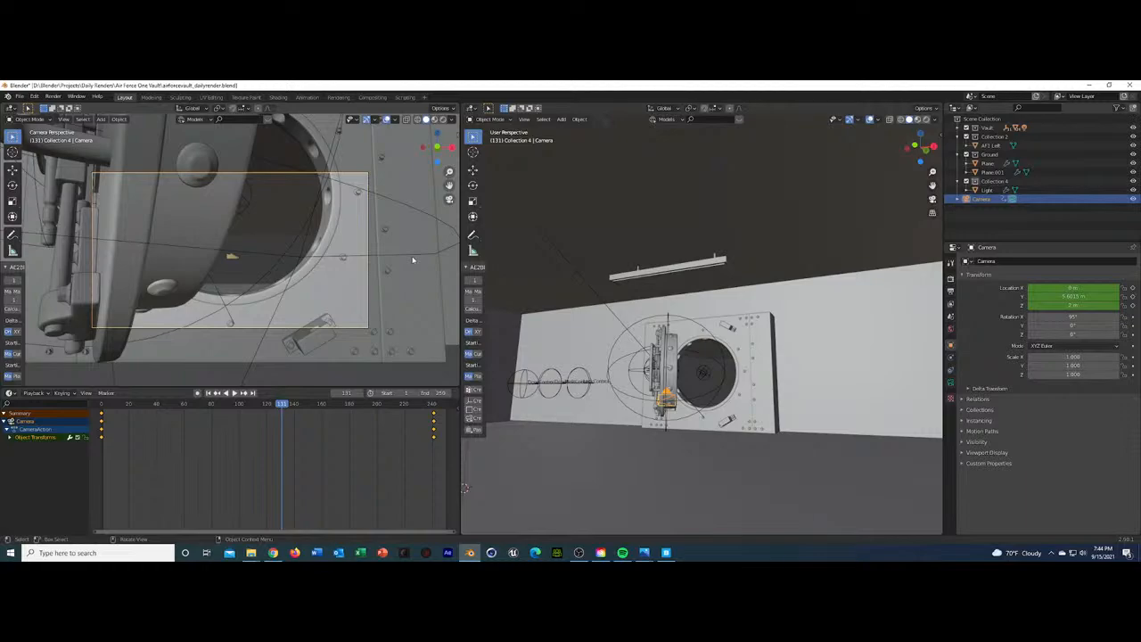
# Continue the camera animation and stop playback at frame 211.
pyautogui.press('space')
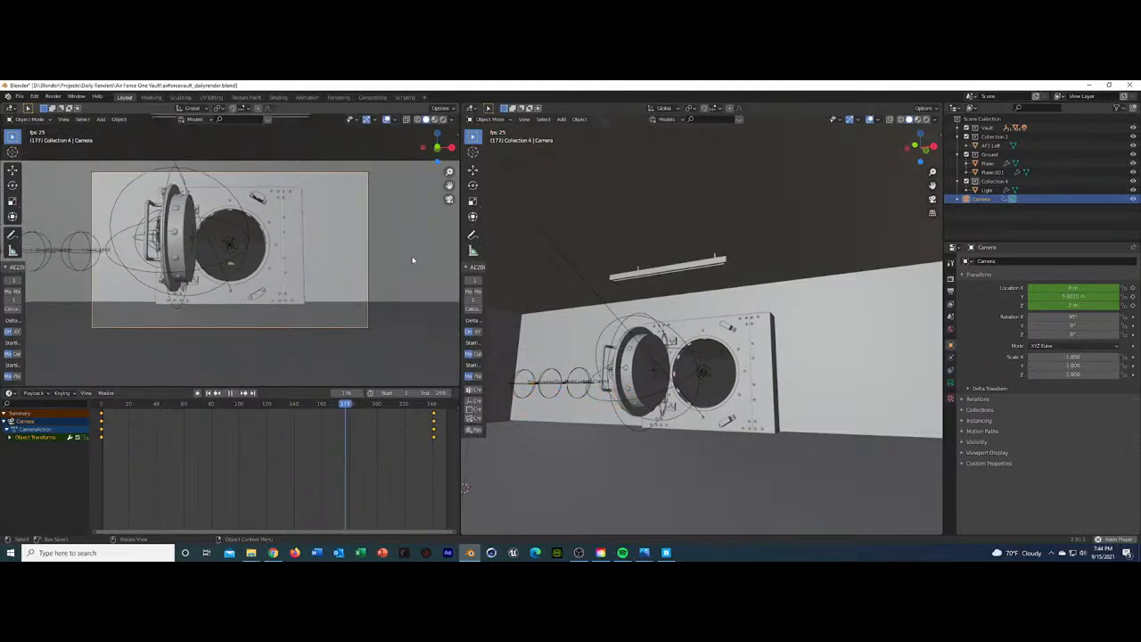
pyautogui.press('space')
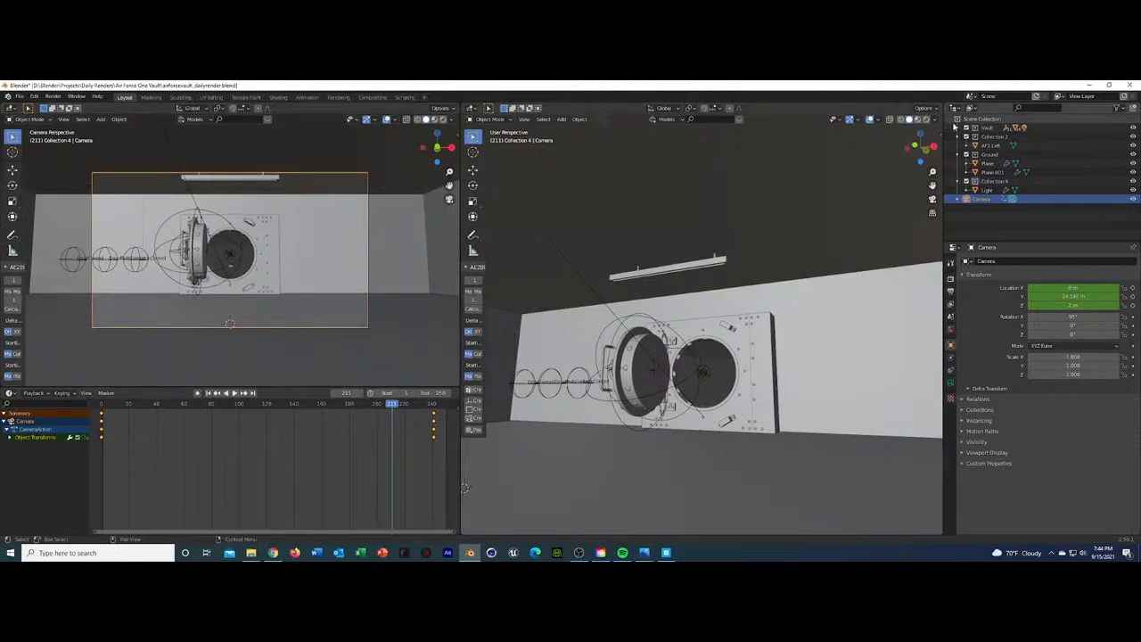
# Expand the Vault collection and CompleteDoorControl, and check the door's child objects for animation keyframes.
pyautogui.click(959, 128)
pyautogui.click(999, 136)
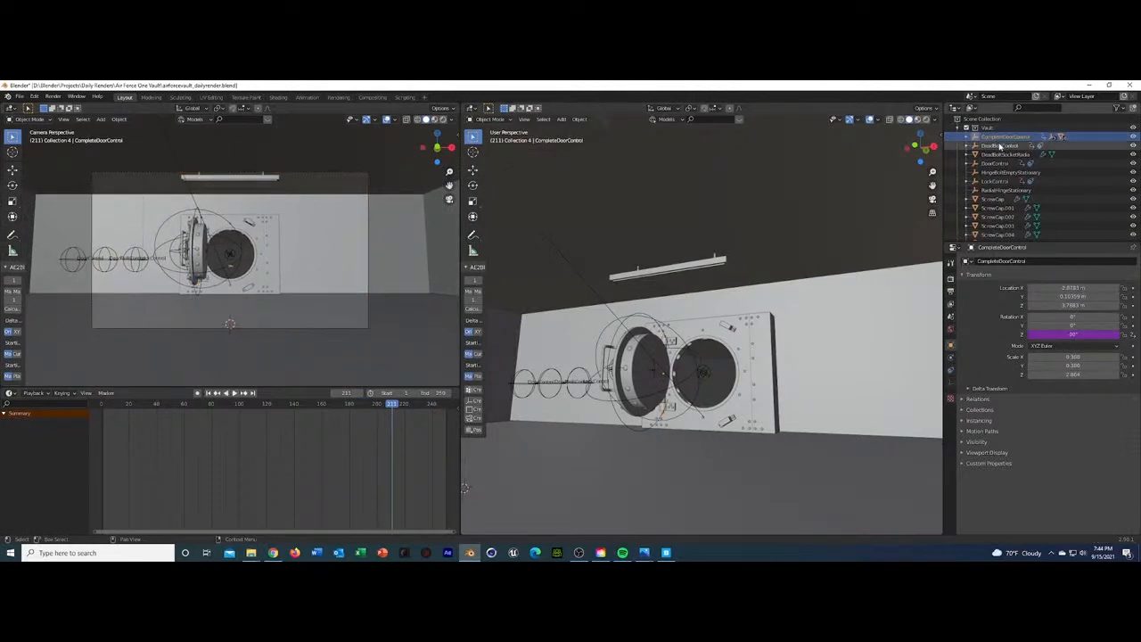
pyautogui.click(976, 137)
pyautogui.click(1012, 154)
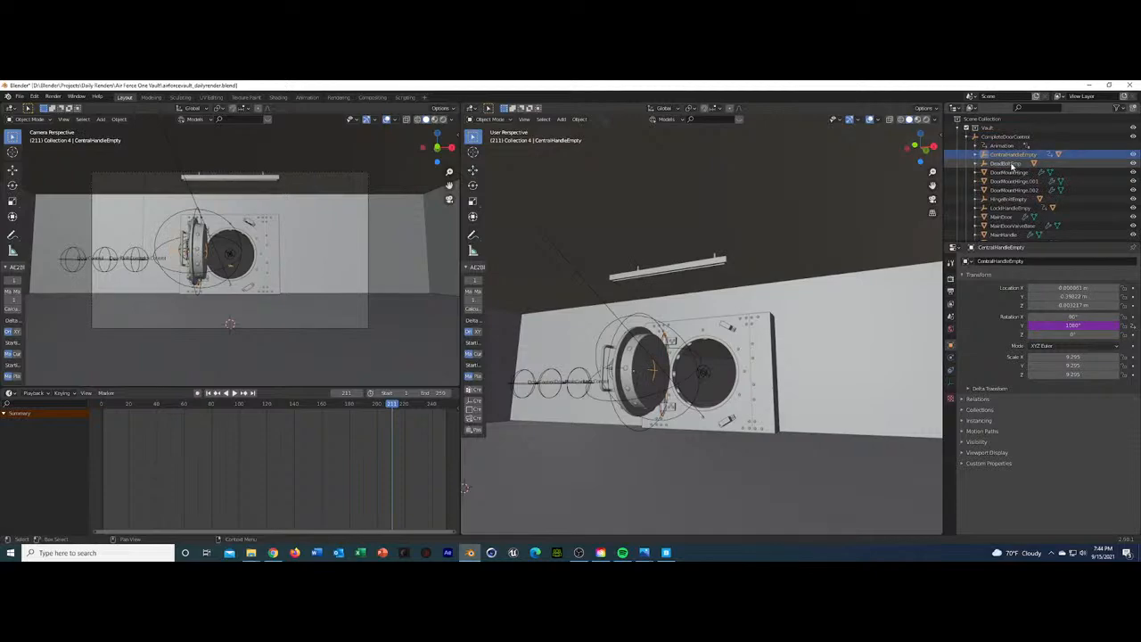
pyautogui.click(1011, 164)
pyautogui.click(1011, 173)
pyautogui.click(1011, 182)
pyautogui.click(1010, 201)
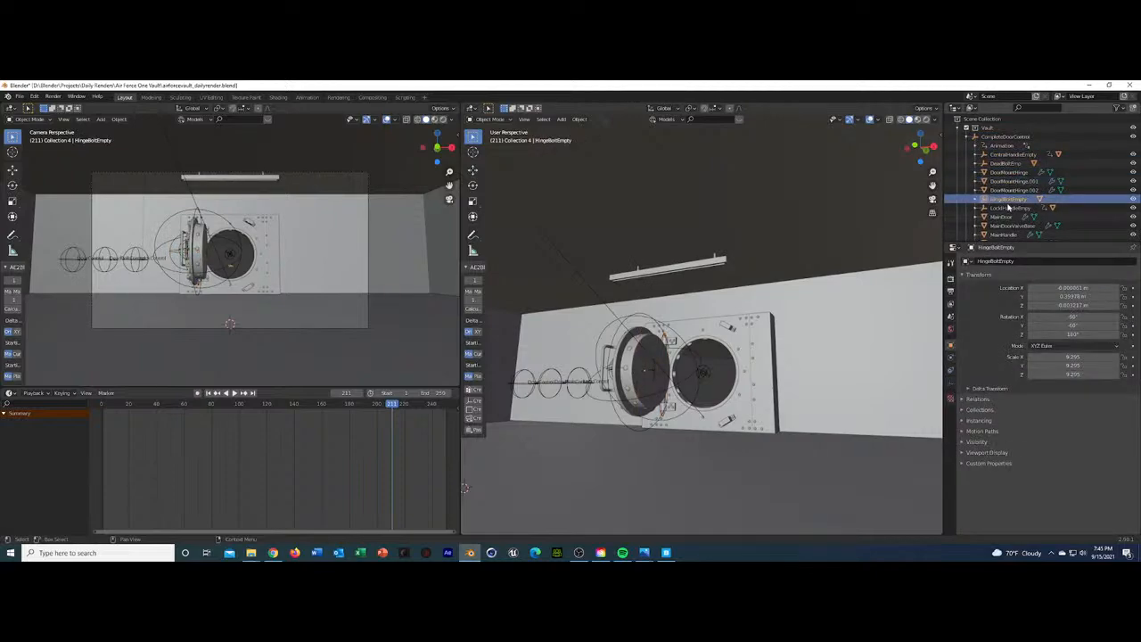
pyautogui.click(1007, 207)
pyautogui.click(1000, 217)
pyautogui.click(1002, 225)
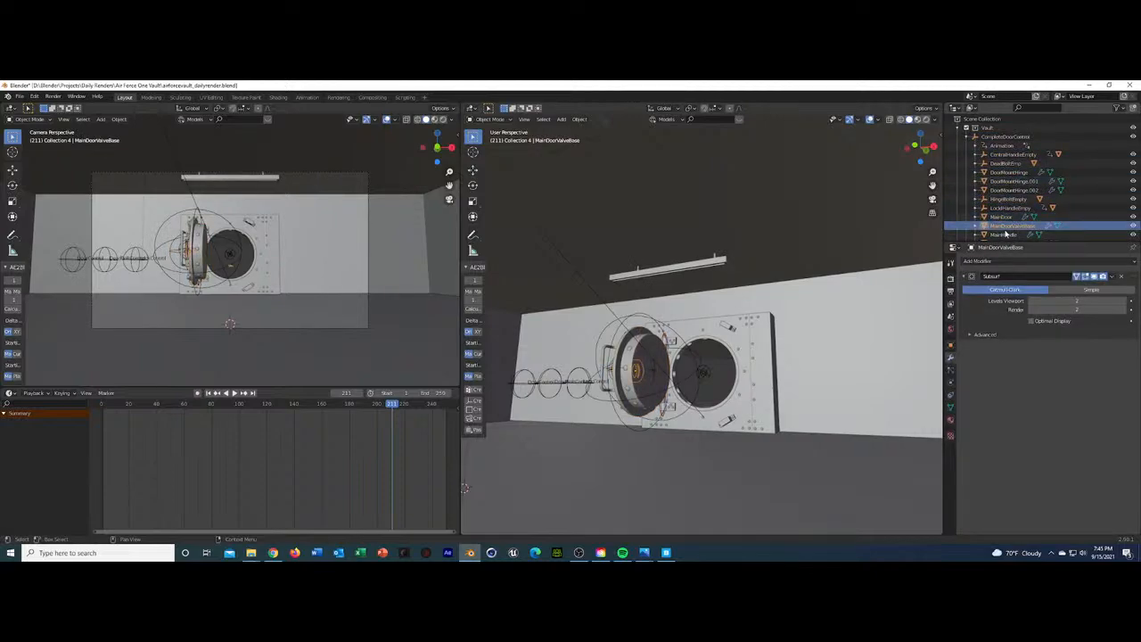
pyautogui.scroll(-2, 1004, 218)
pyautogui.click(1004, 208)
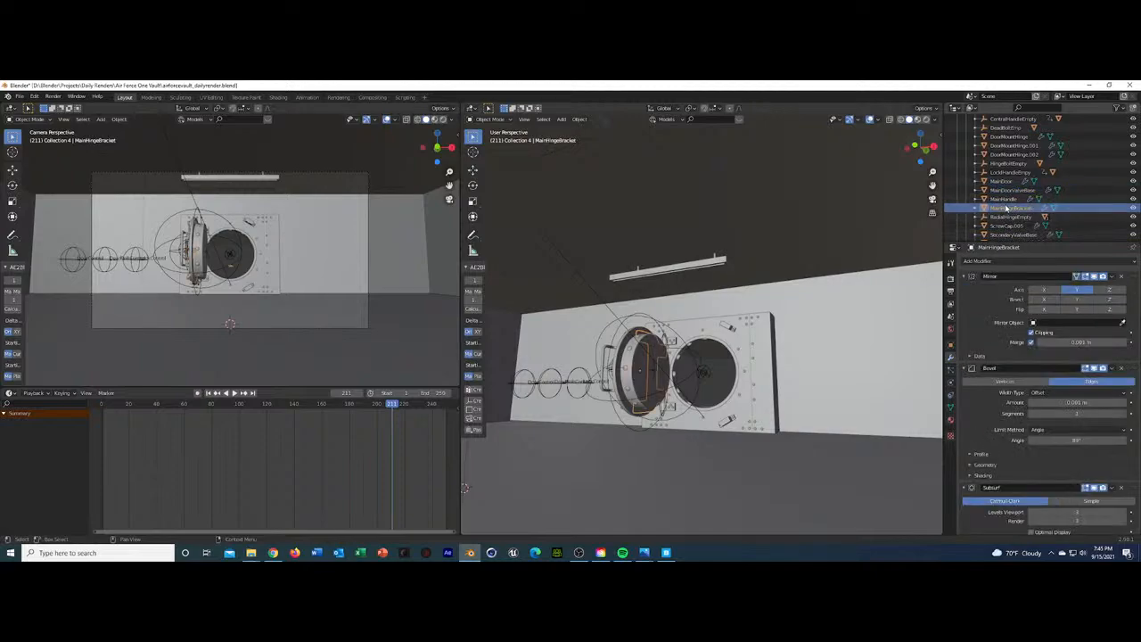
# Select the DoorControl empty and look at its rotation keyframes and their available keyframe operations.
pyautogui.click(523, 384)
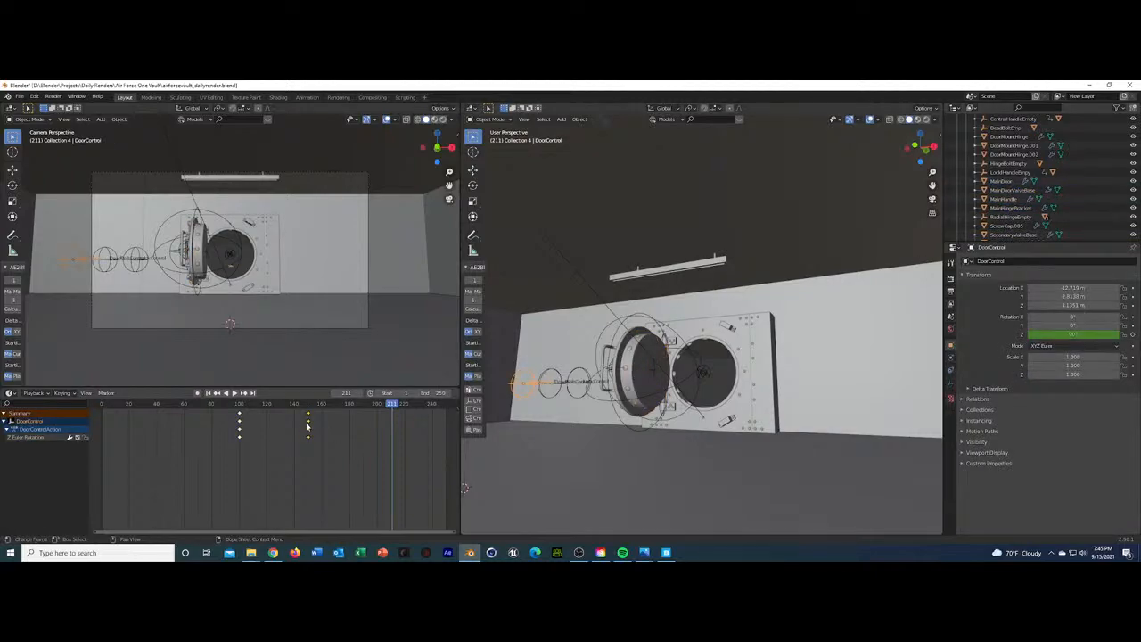
pyautogui.rightClick(239, 420)
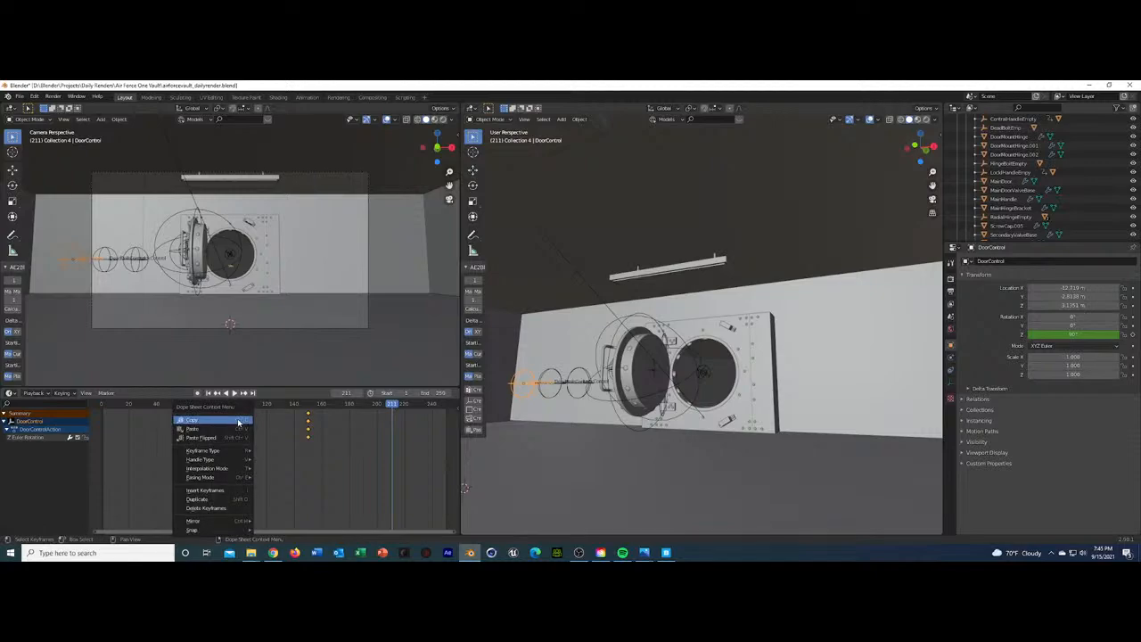
pyautogui.moveTo(236, 480)
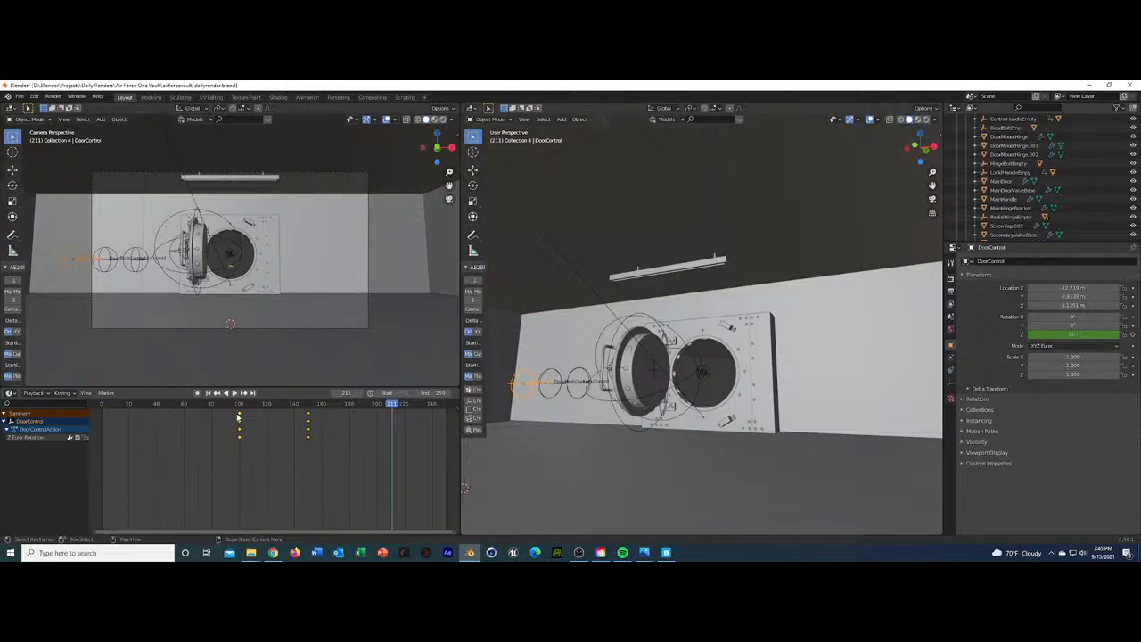
# Select the DeadBoltControl empty and reverse its motion by moving its first keyframe past the second, to about frame 140.
pyautogui.click(547, 376)
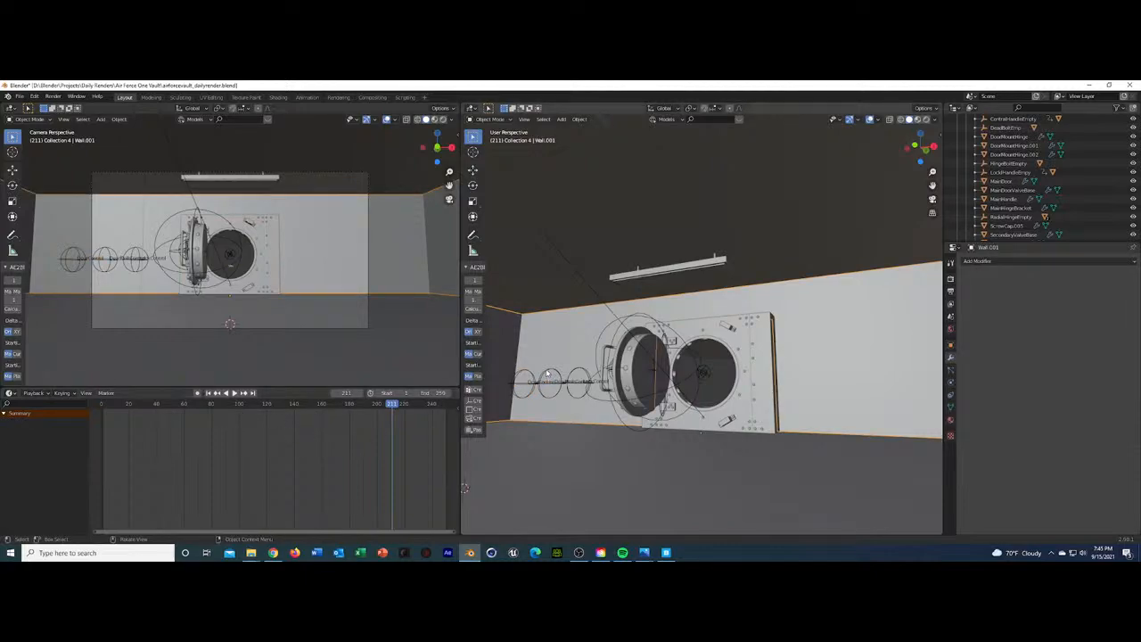
pyautogui.click(544, 374)
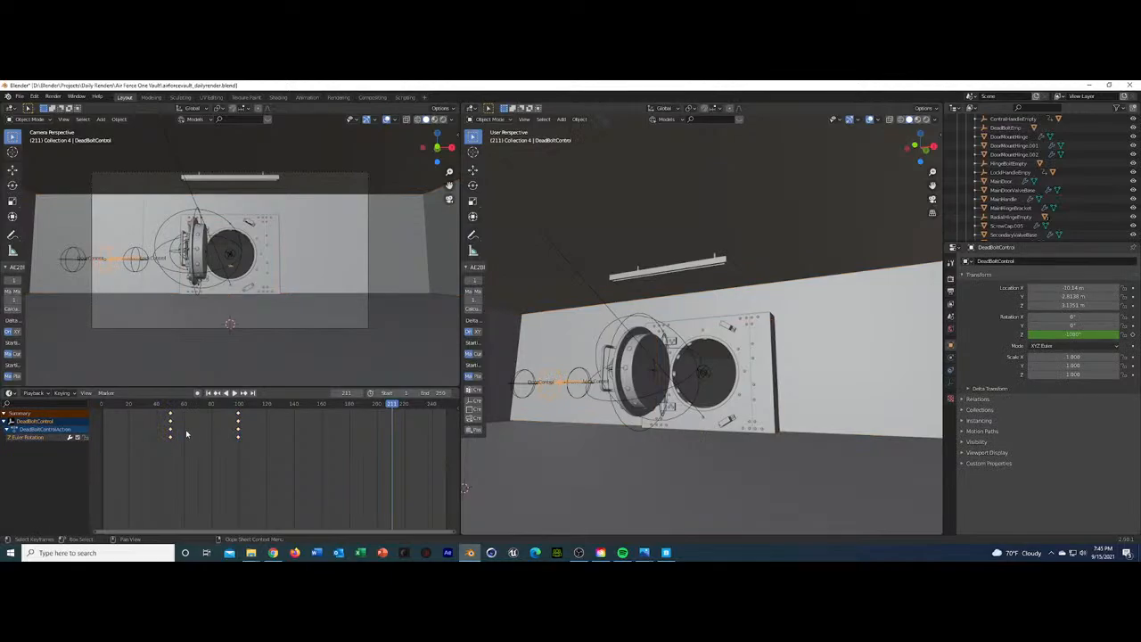
pyautogui.moveTo(171, 433); pyautogui.dragTo(264, 439)
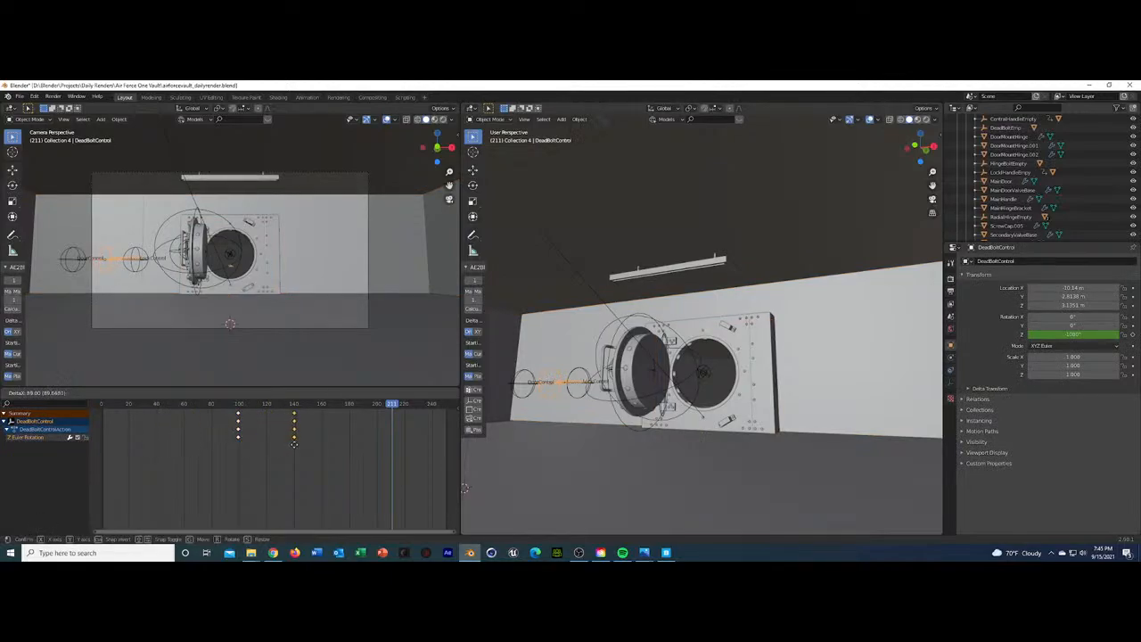
pyautogui.click(293, 443)
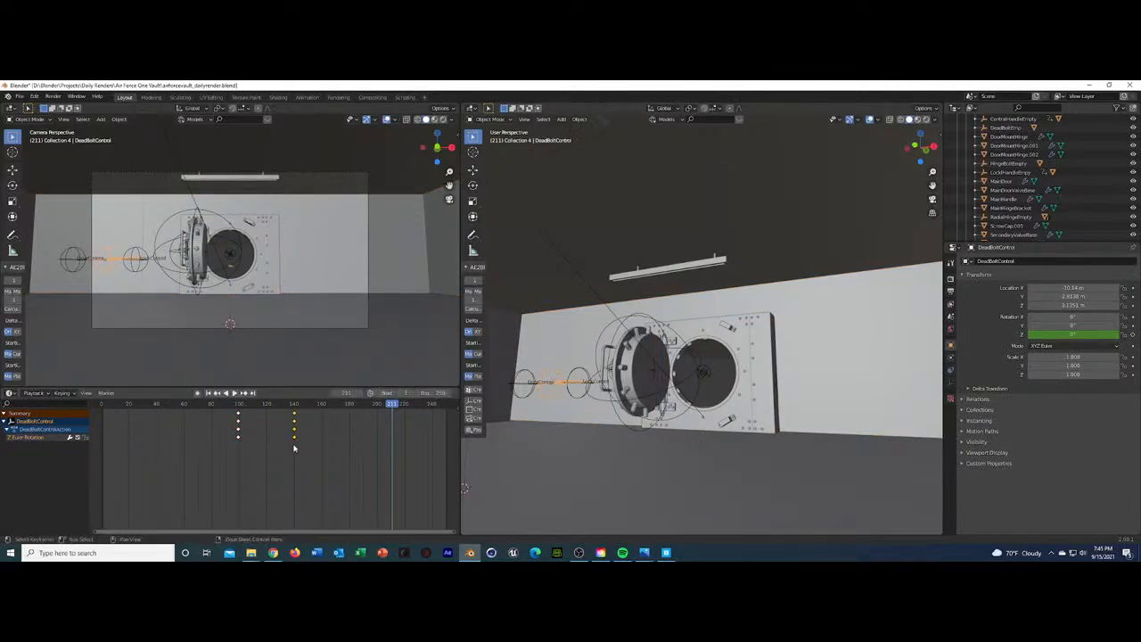
# Select the LockControl empty and reverse its motion by moving its first keyframe past the second, to about frame 100.
pyautogui.click(548, 381)
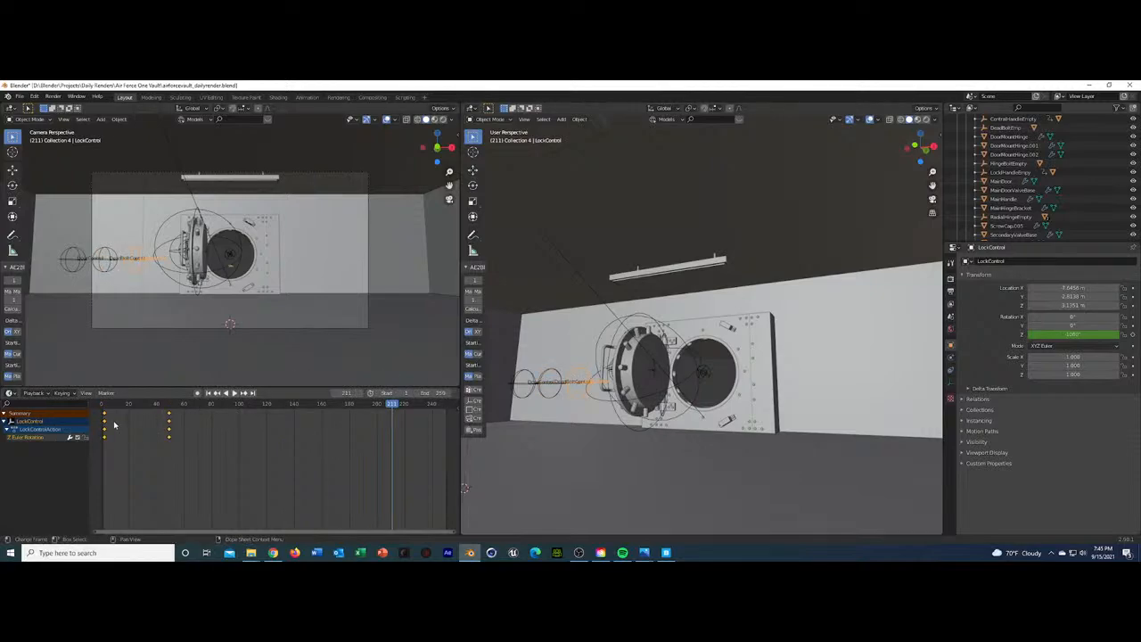
pyautogui.moveTo(105, 429); pyautogui.dragTo(205, 433)
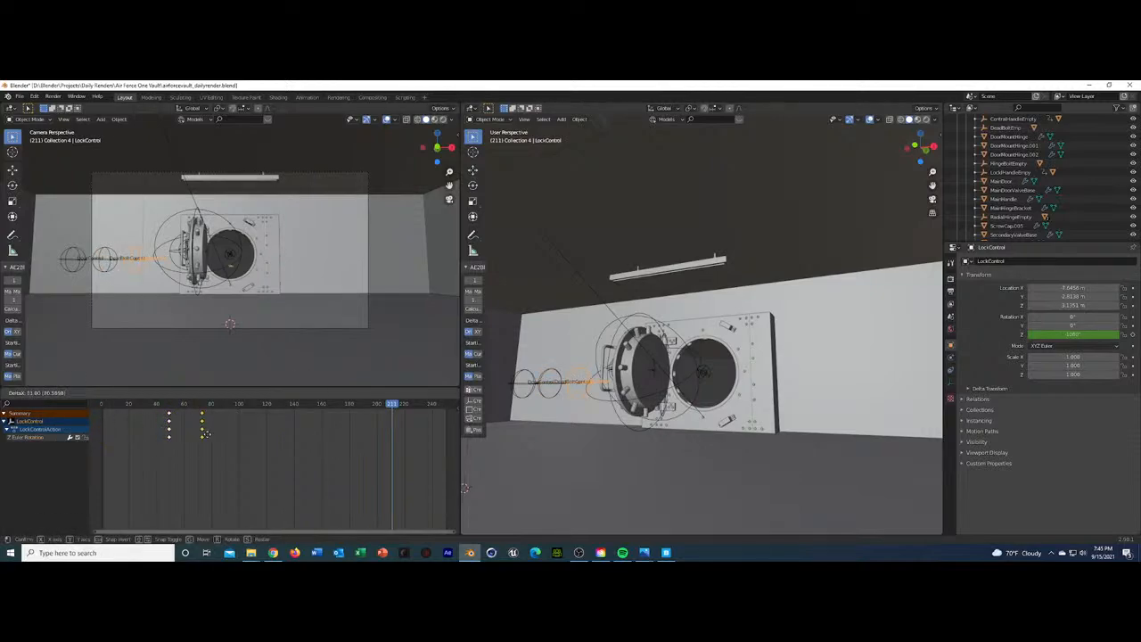
pyautogui.click(239, 438)
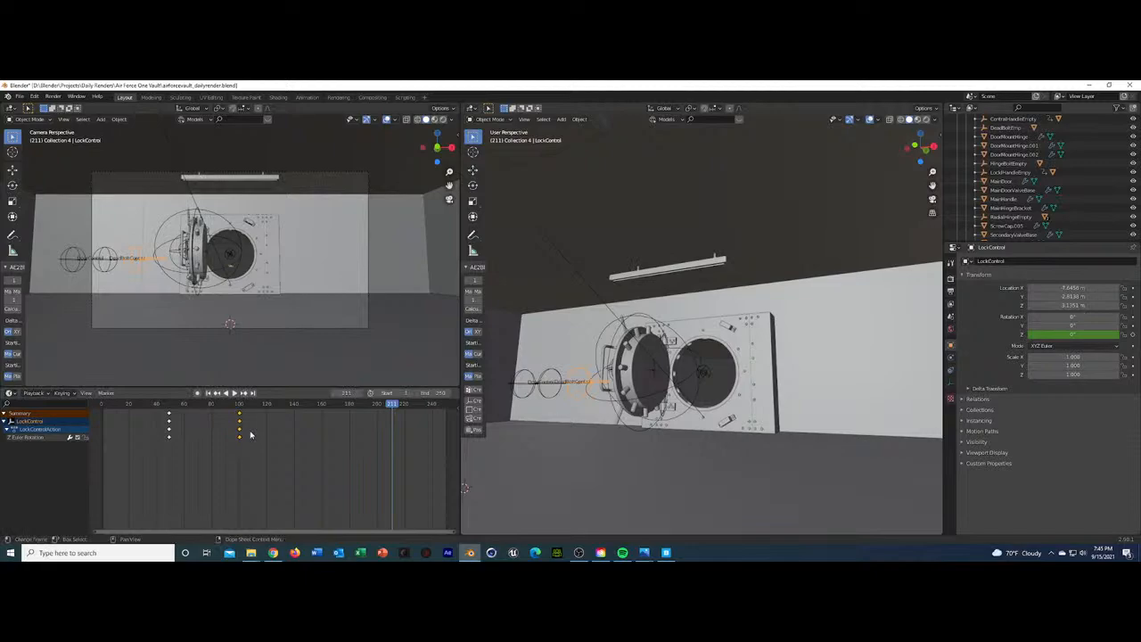
# Select the DoorControl empty and reverse the door swing by moving its frame 100 keyframe to about frame 200.
pyautogui.click(530, 374)
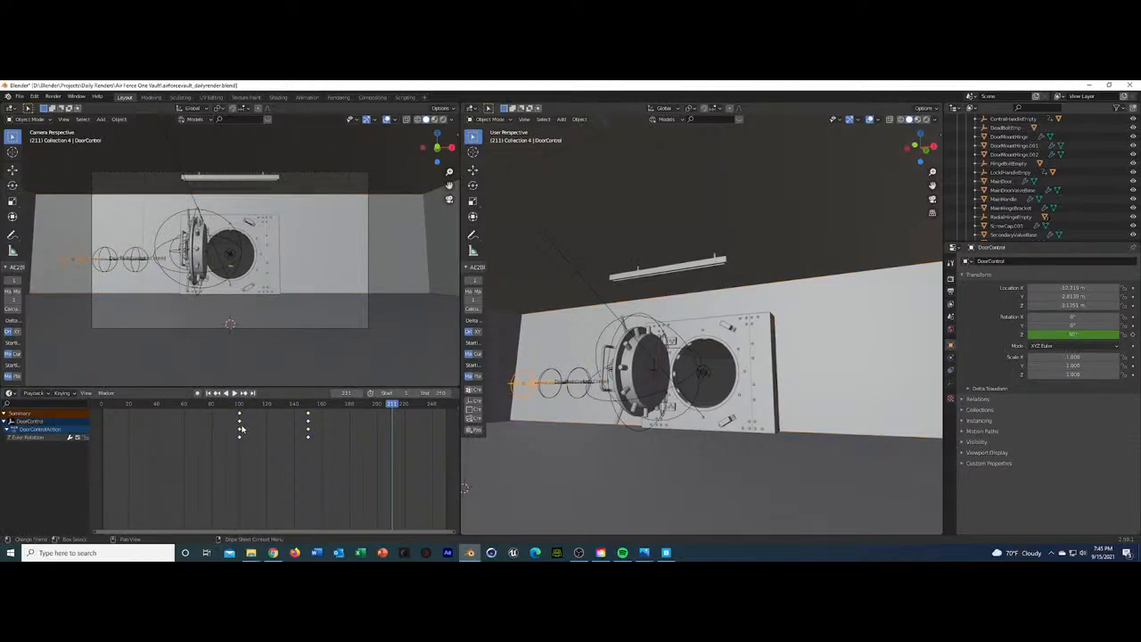
pyautogui.moveTo(240, 430); pyautogui.dragTo(353, 431)
pyautogui.click(377, 437)
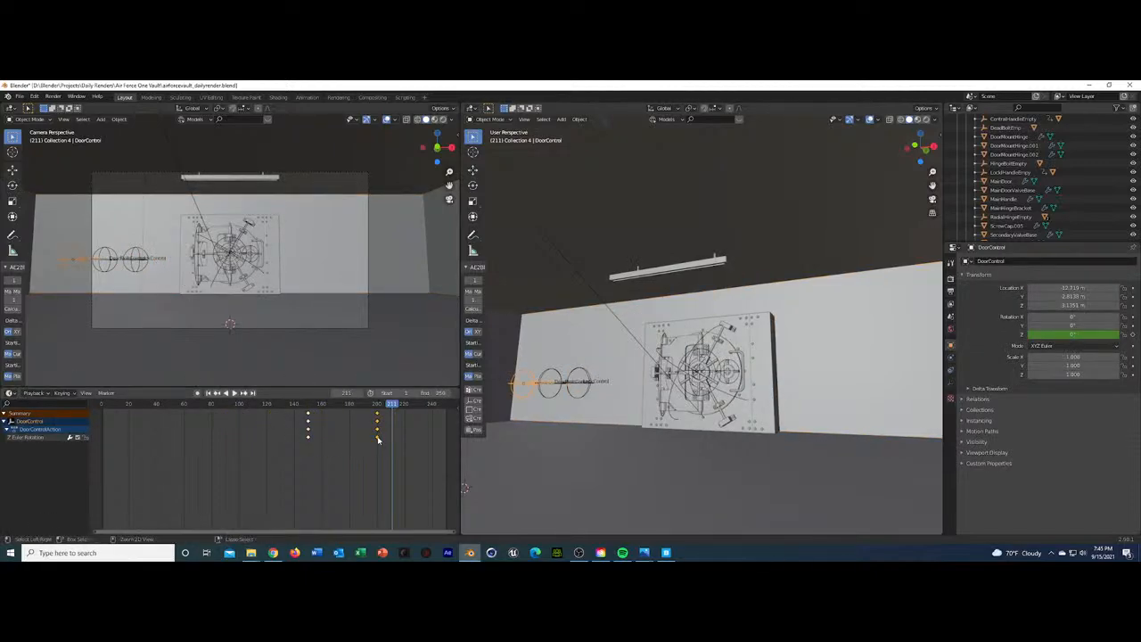
# Play the animation to check the reversed door motion, pausing at frame 55 and stopping at frame 185.
pyautogui.press('space')
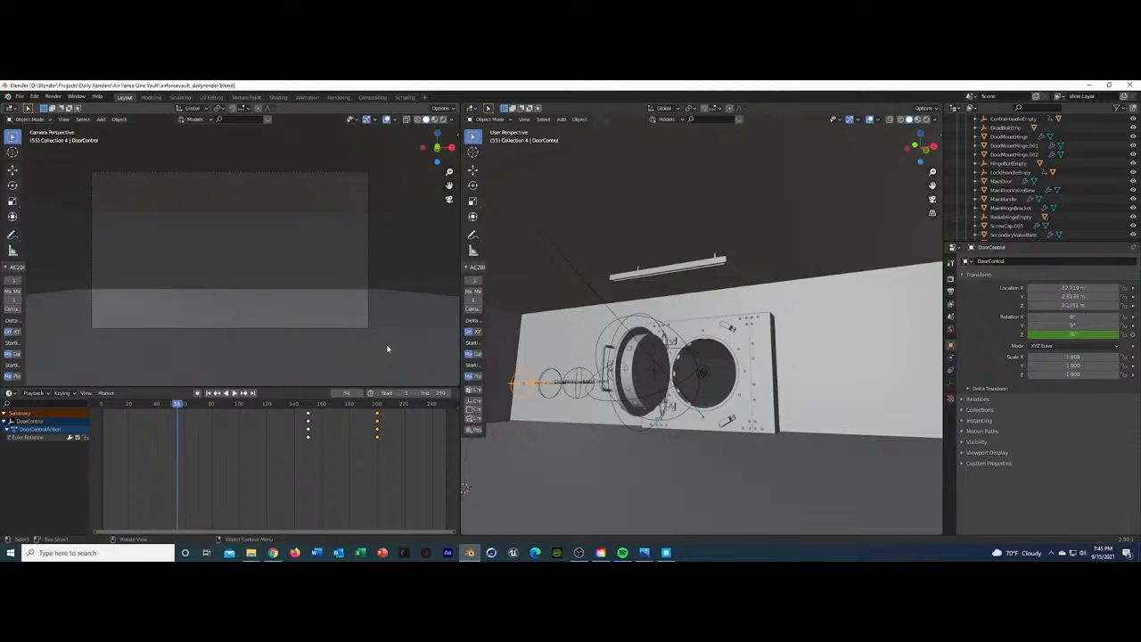
pyautogui.press('space')
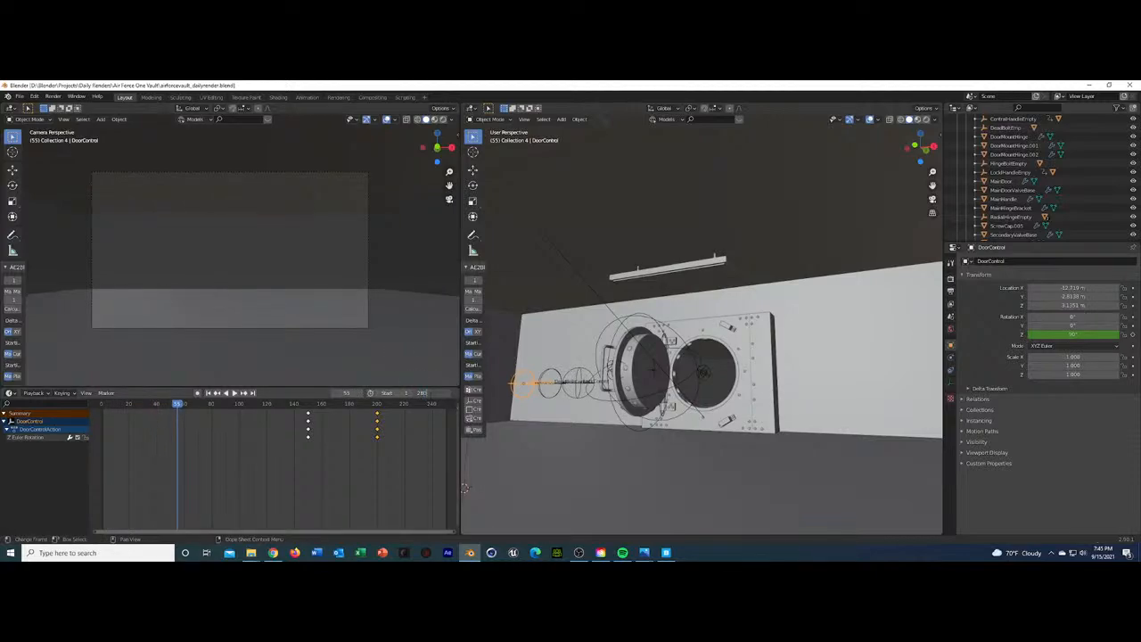
pyautogui.press('space')
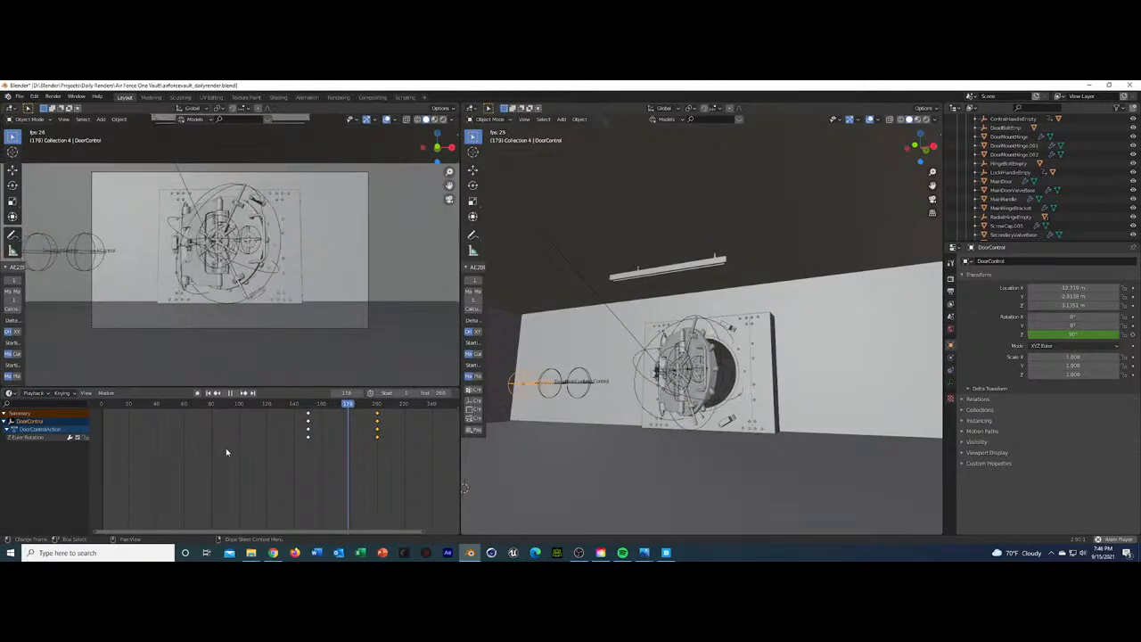
pyautogui.press('space')
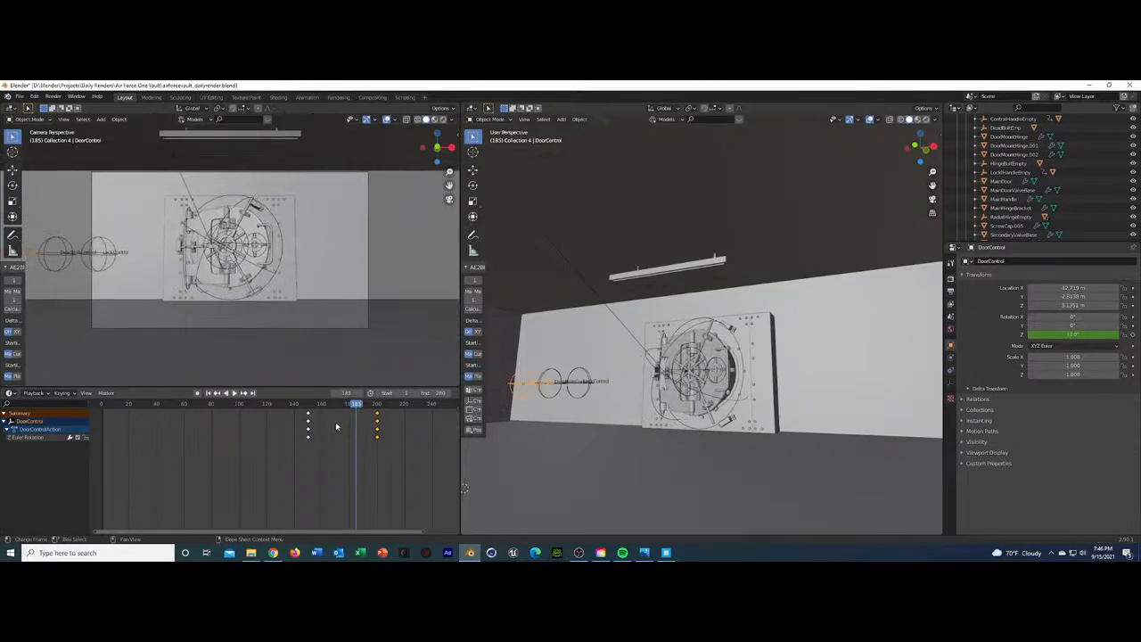
# Shift both DeadBoltControl keyframes after the door swing, to about frames 211 and 253.
pyautogui.click(553, 384)
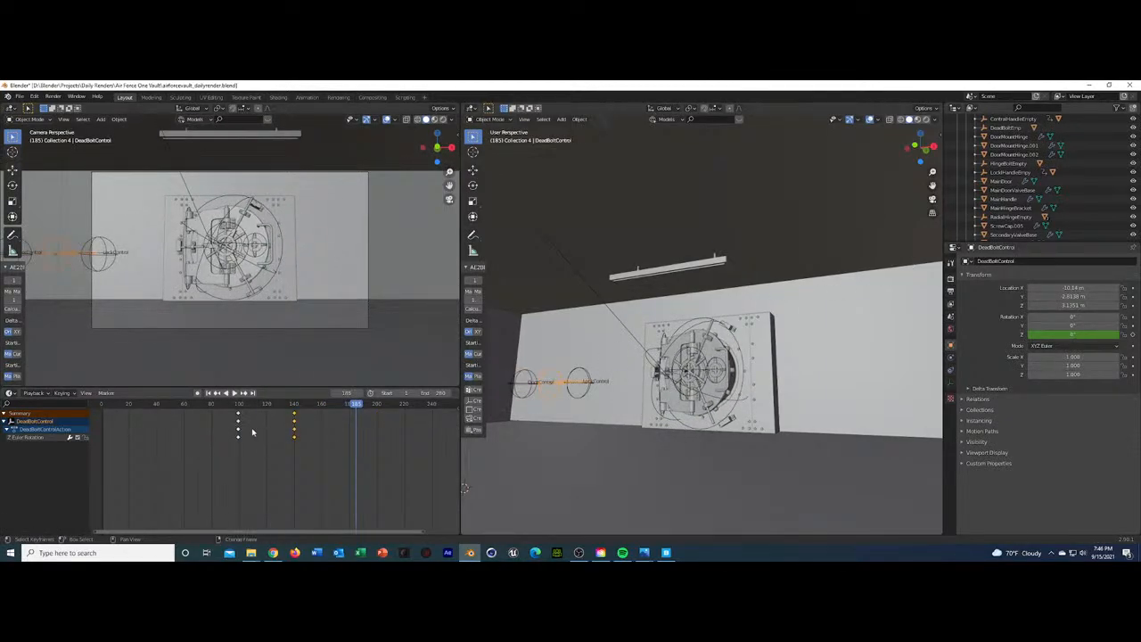
pyautogui.moveTo(290, 432); pyautogui.dragTo(442, 445)
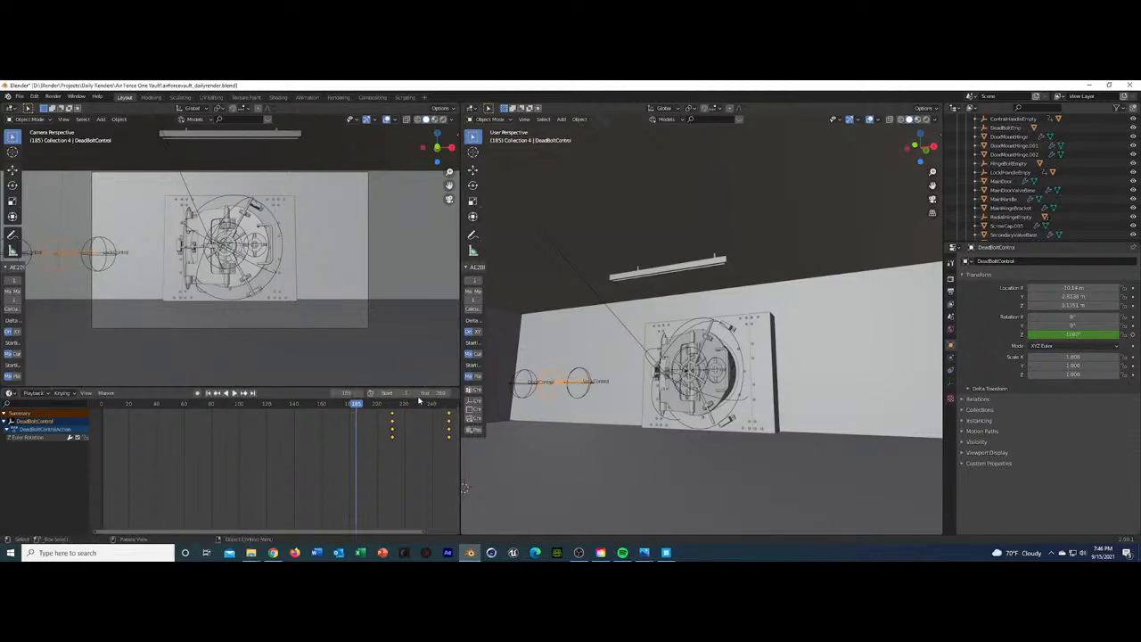
# Select the LockControl empty and shift both its keyframes to about frames 229 and 280.
pyautogui.click(527, 381)
pyautogui.click(527, 376)
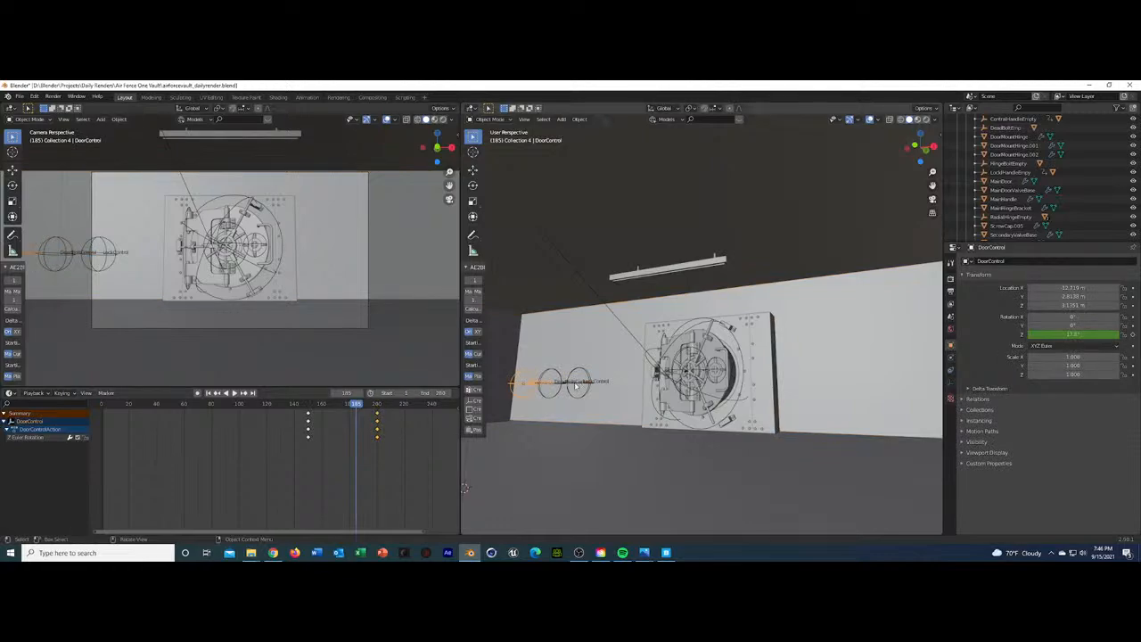
pyautogui.click(55, 252)
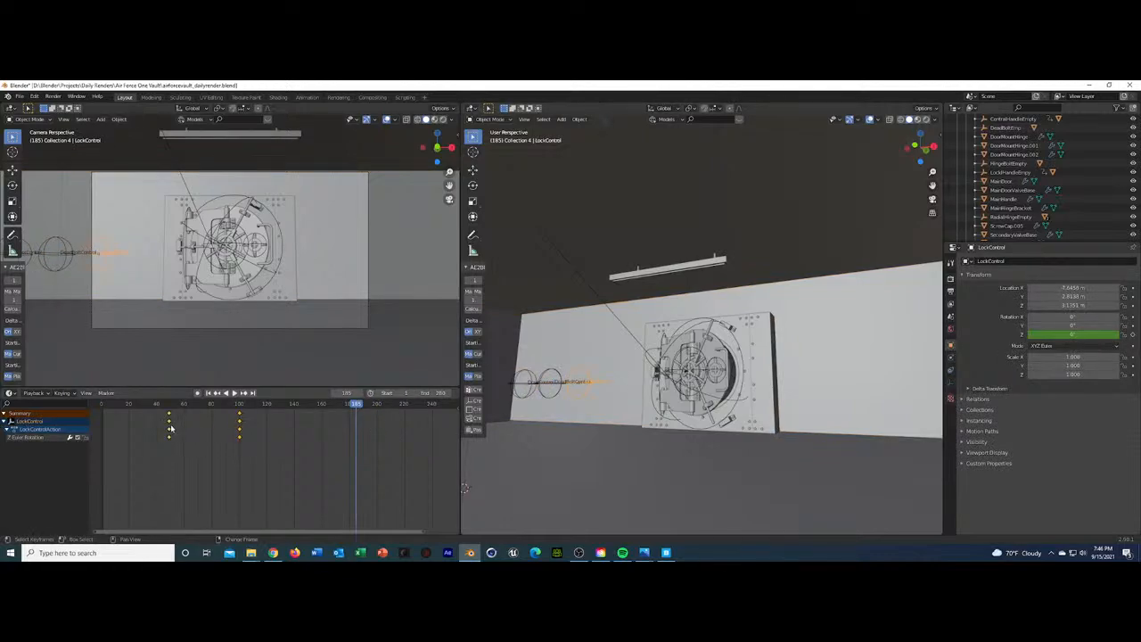
pyautogui.scroll(-1, 413, 444)
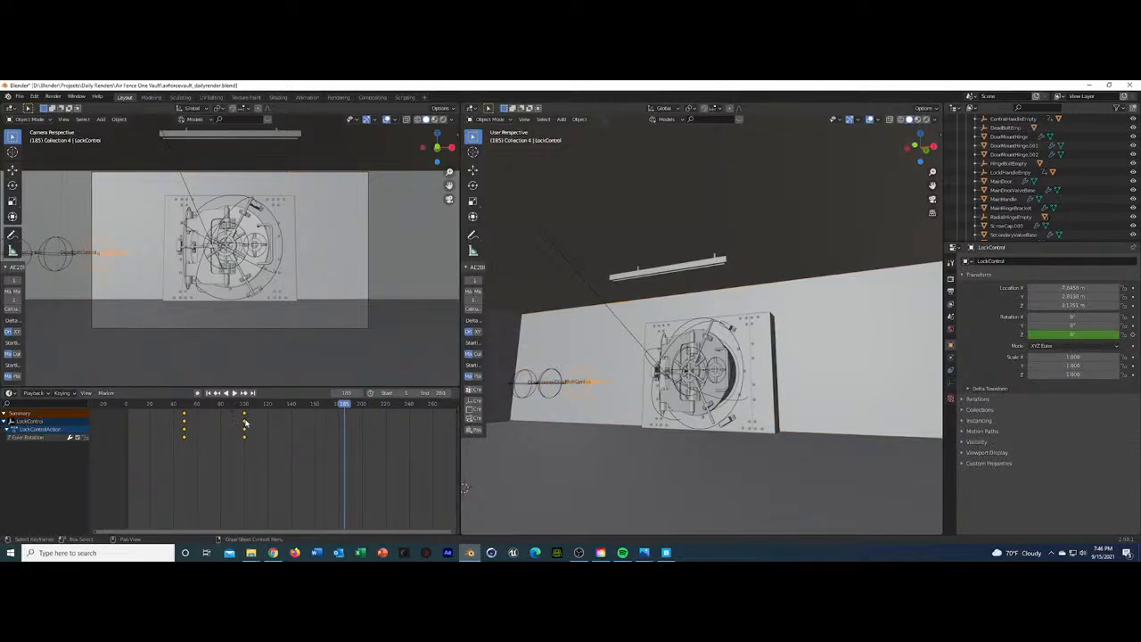
pyautogui.moveTo(246, 425); pyautogui.dragTo(346, 436)
pyautogui.click(456, 453)
# Fit the whole frame range in the timeline, play the retimed vault animation and stop at frame 266.
pyautogui.press('Home')
pyautogui.press('space')
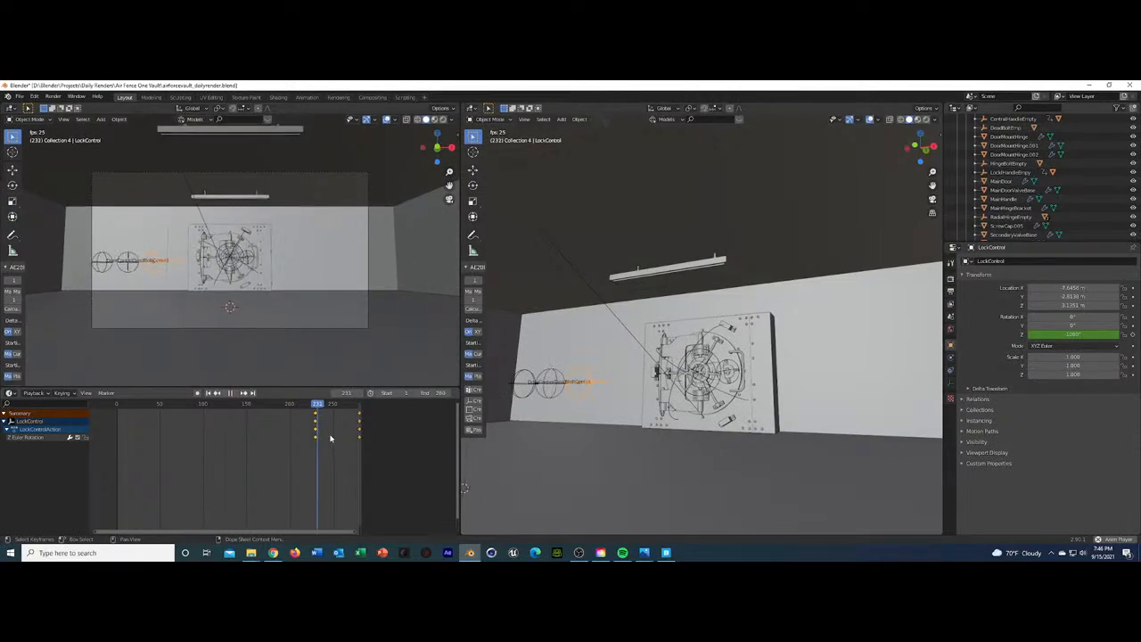
pyautogui.press('space')
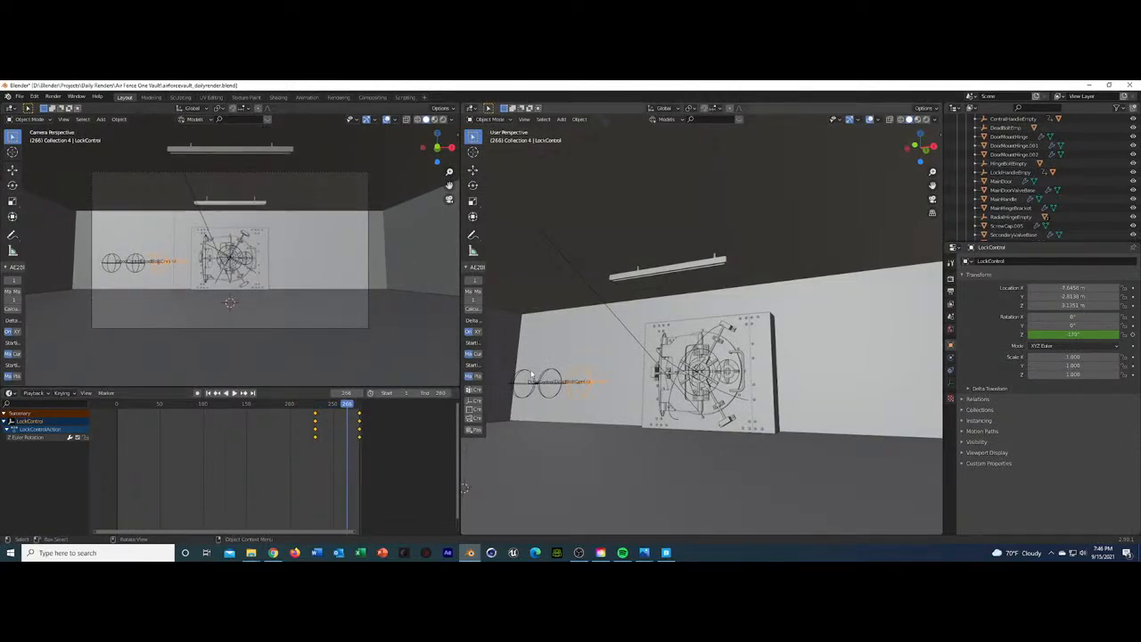
# Select the LockControl, DoorControl and DeadBoltControl empties together and play the animation from about frame 150 to frame 280.
pyautogui.keyDown('shift'); pyautogui.click(531, 375); pyautogui.keyUp('shift')
pyautogui.keyDown('shift'); pyautogui.click(552, 375); pyautogui.keyUp('shift')
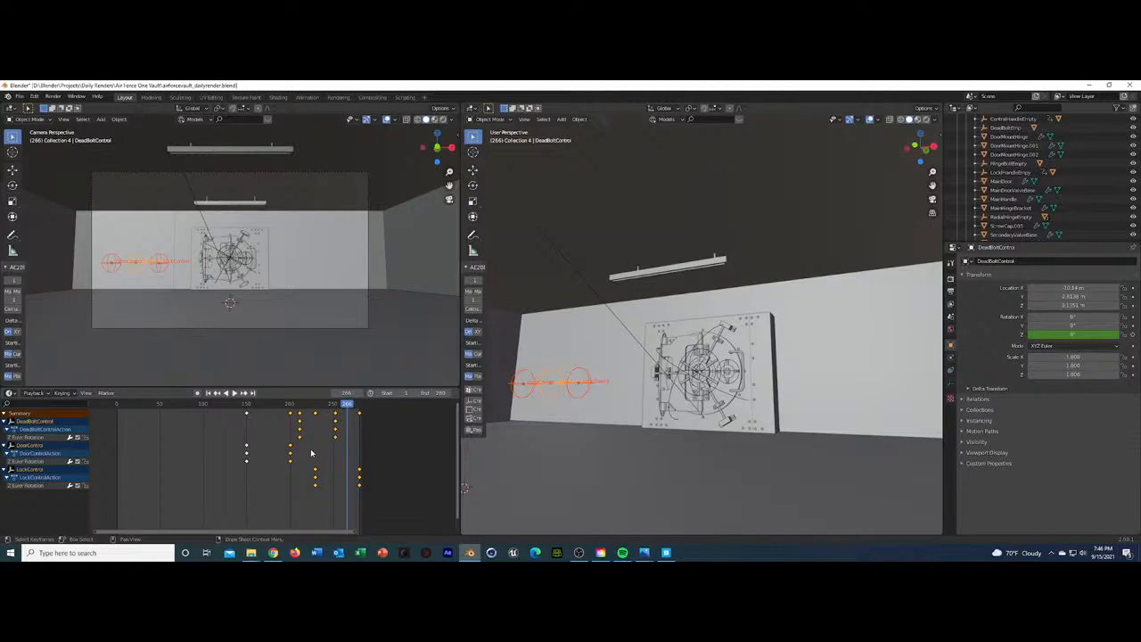
pyautogui.click(247, 404)
pyautogui.press('space')
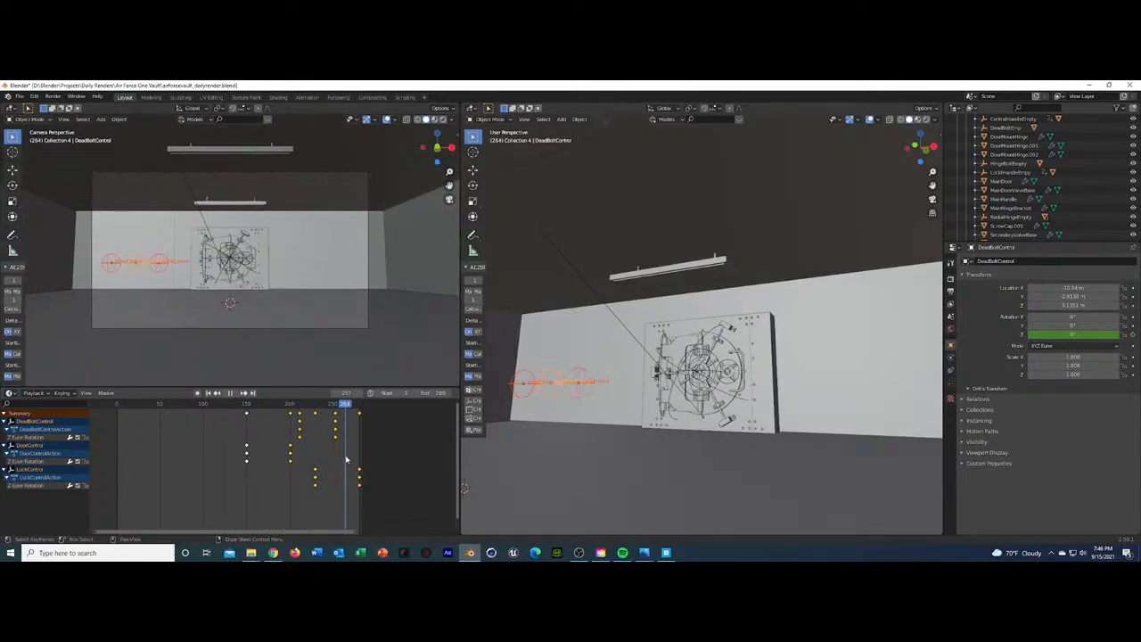
pyautogui.press('space')
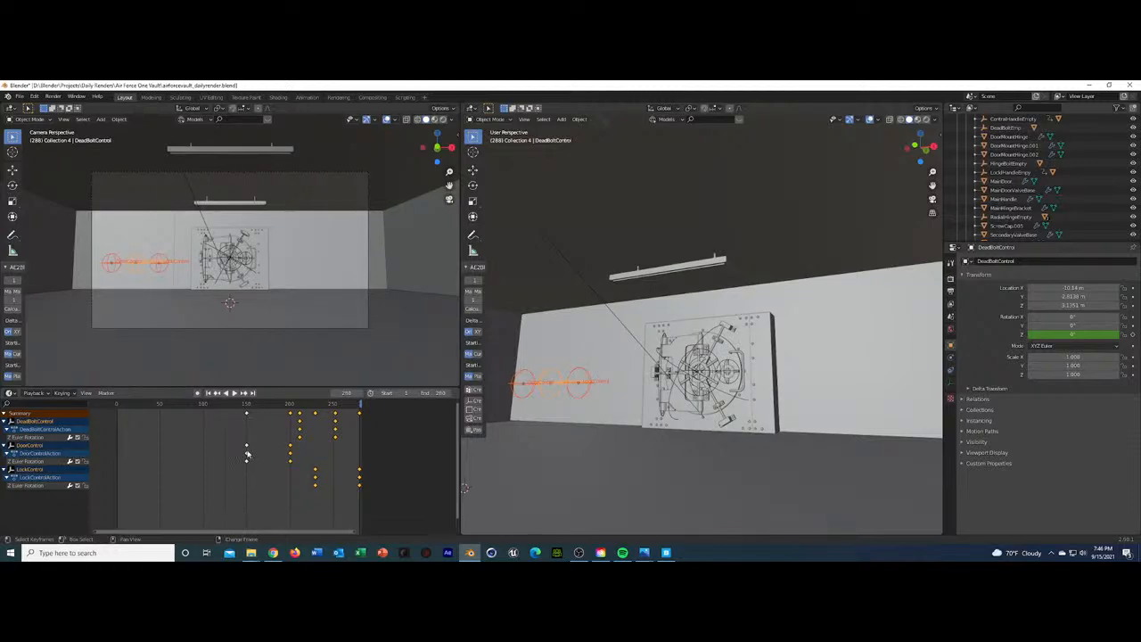
# Replay the door closing from about frame 92 and stop playback near frame 211.
pyautogui.click(196, 404)
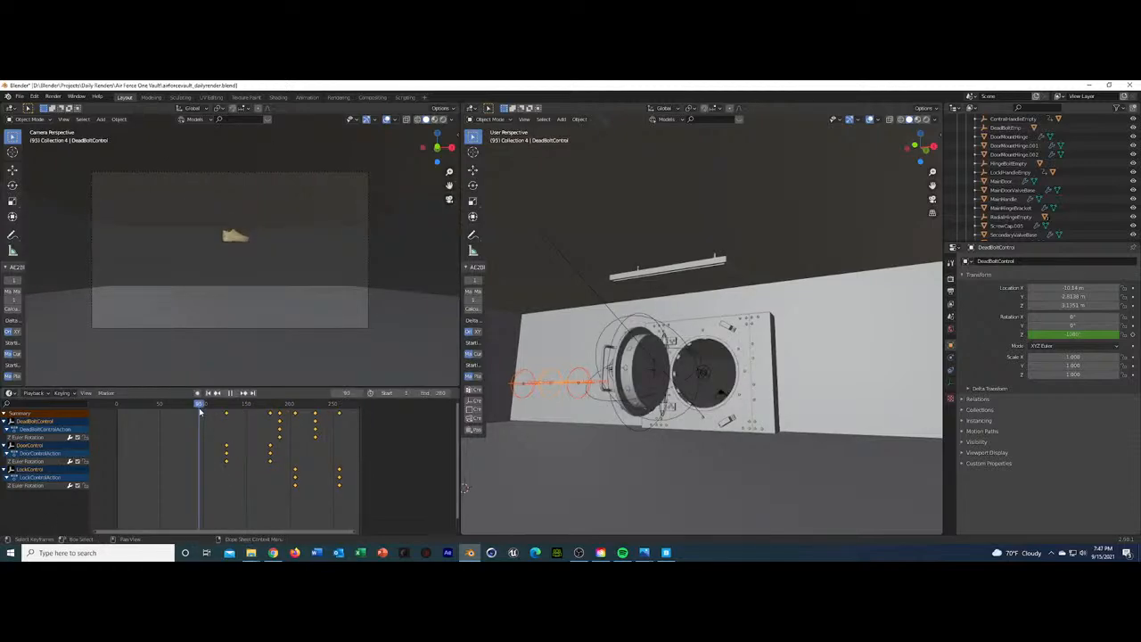
pyautogui.press('space')
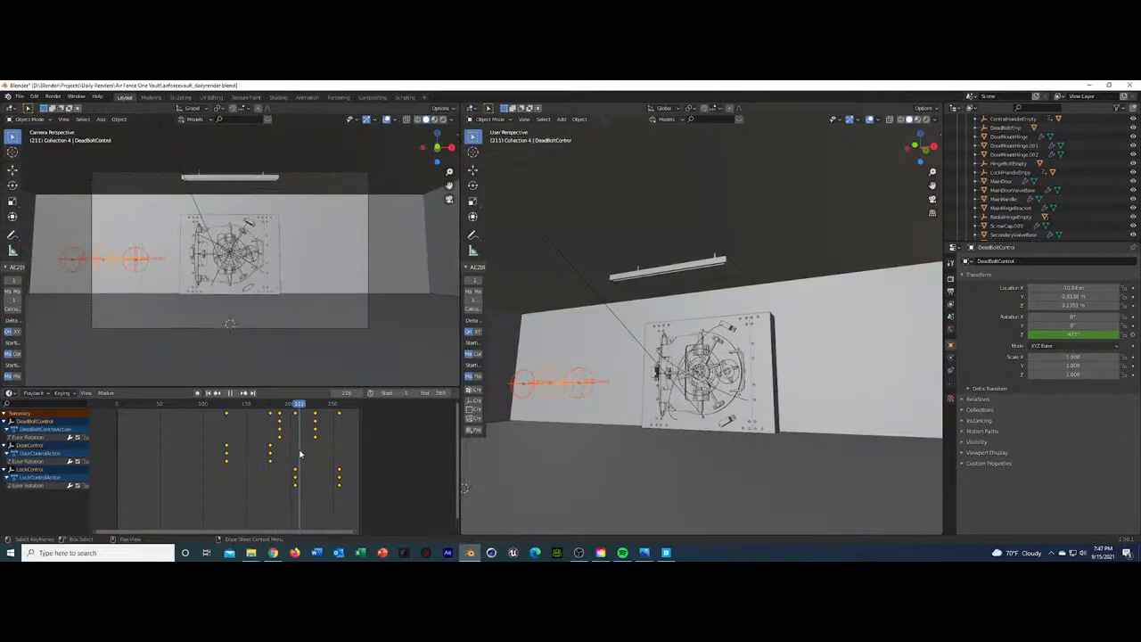
# Stop the playback, save the blend file and return the timeline to frame 1.
pyautogui.press('space')
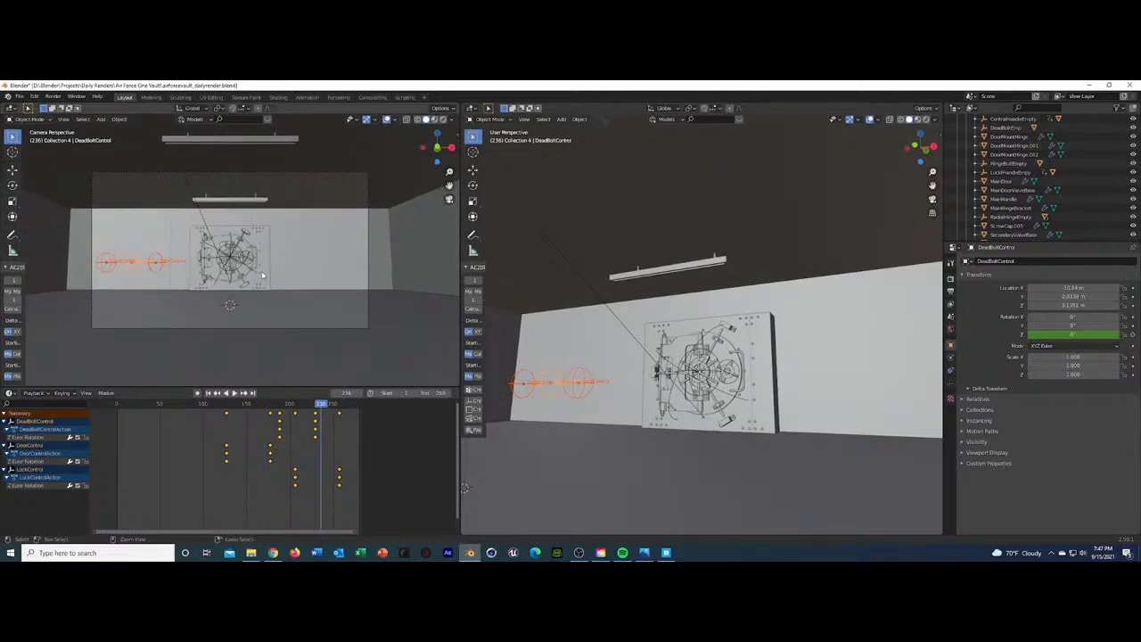
pyautogui.hotkey('ctrl', 's')
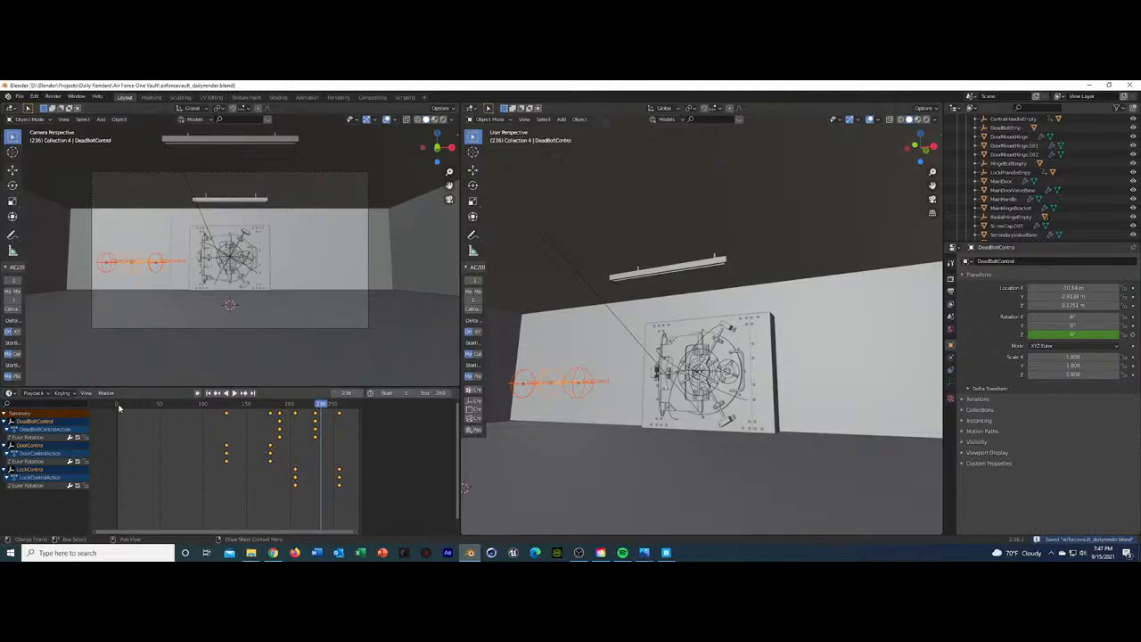
pyautogui.click(119, 404)
pyautogui.press('space')
pyautogui.press('space')
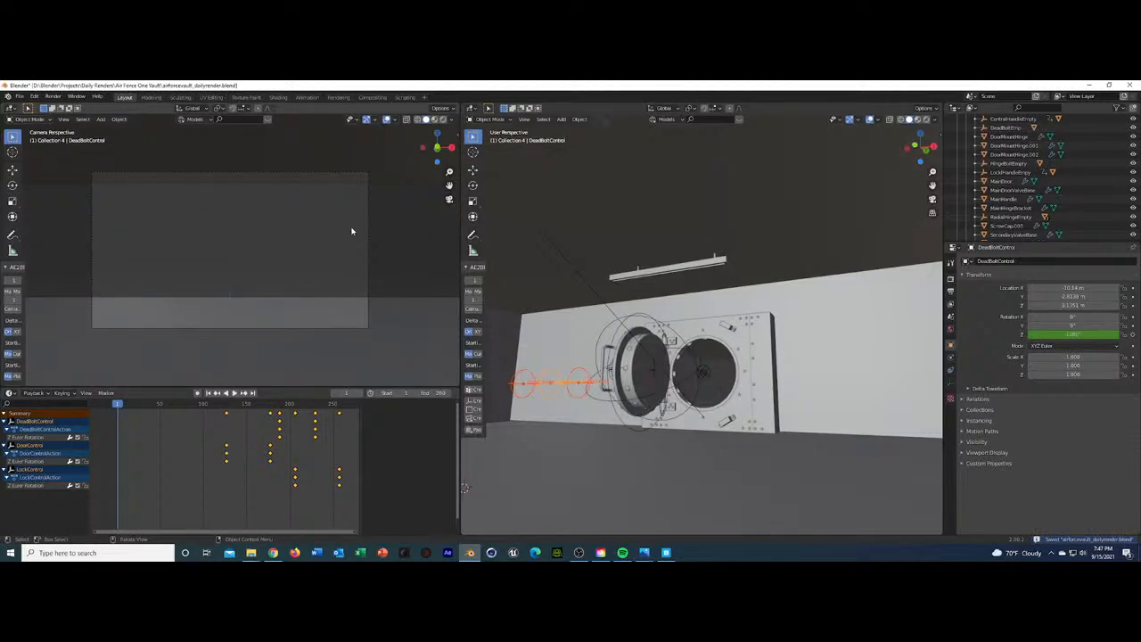
# Play the vault animation through the camera view from frame 1 to review the pull-back and door closing.
pyautogui.click(347, 183)
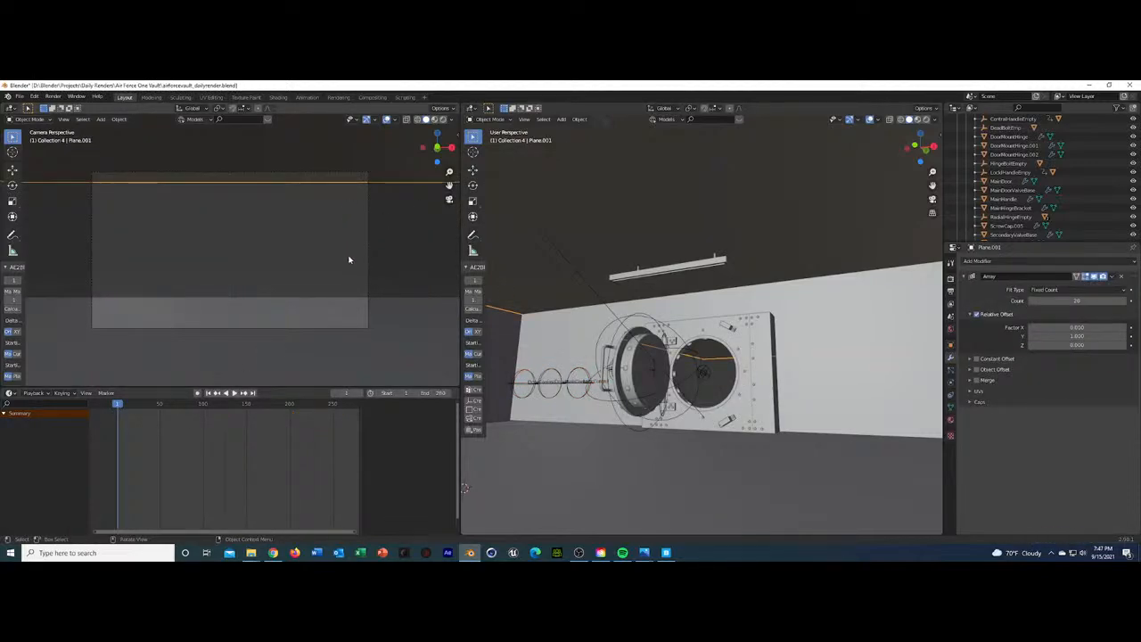
pyautogui.moveTo(349, 260); pyautogui.dragTo(283, 273, button='middle')
pyautogui.scroll(-6, 282, 273)
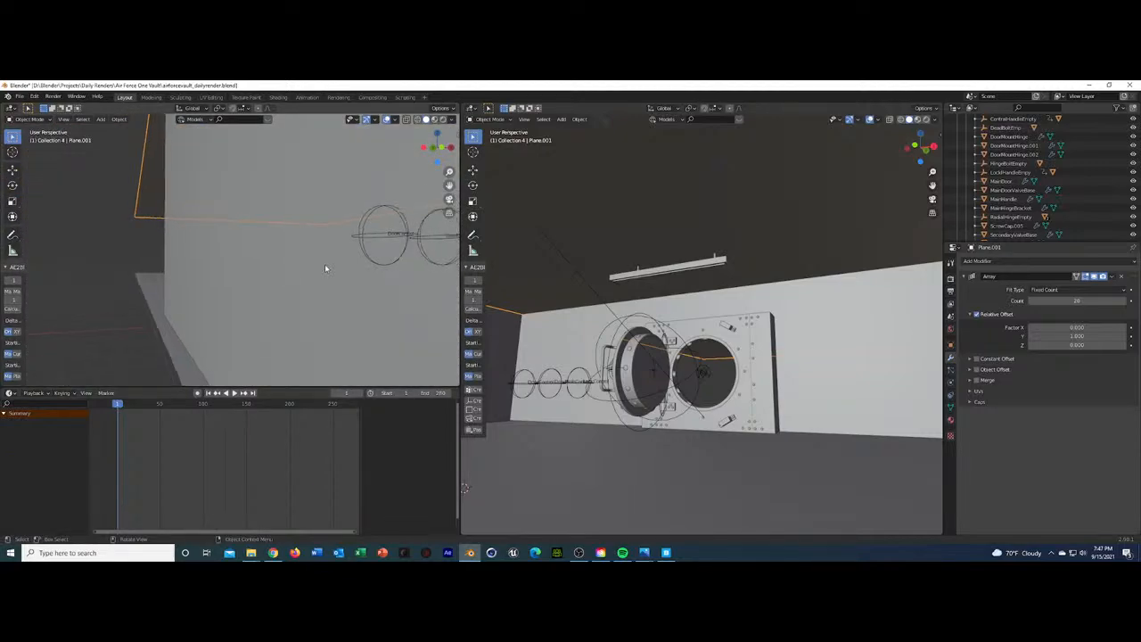
pyautogui.scroll(-3, 325, 268)
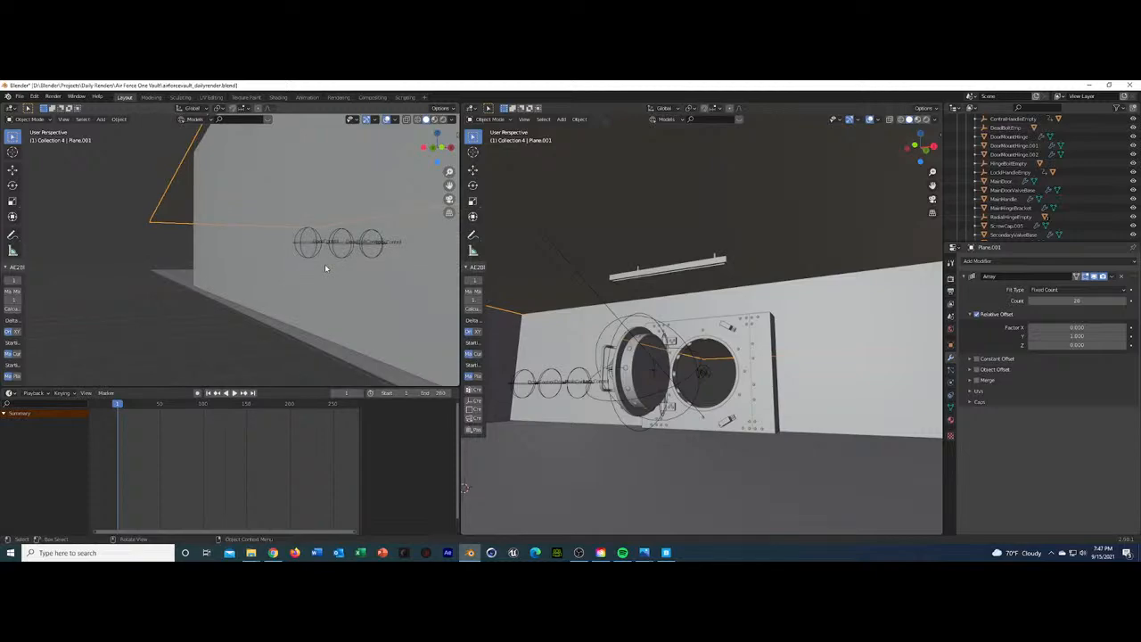
pyautogui.press('KP_0')
pyautogui.press('space')
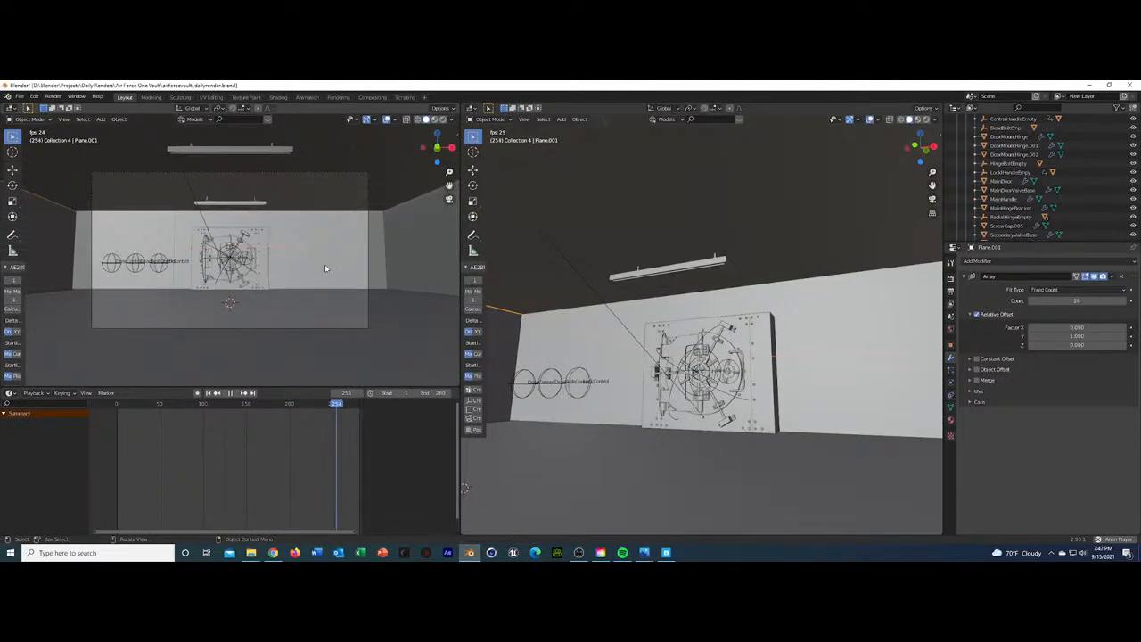
pyautogui.press('space')
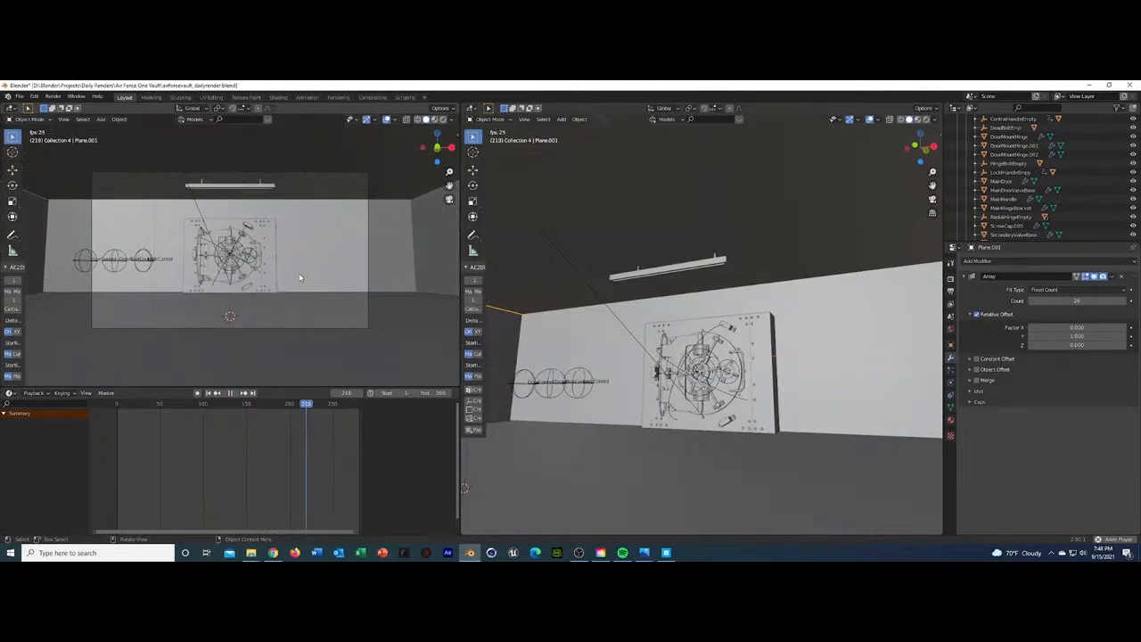
# Switch to the Air Force One Vault folder, view thumbnail_livestream0316.jpg enlarged, and return to Blender.
pyautogui.moveTo(251, 553)
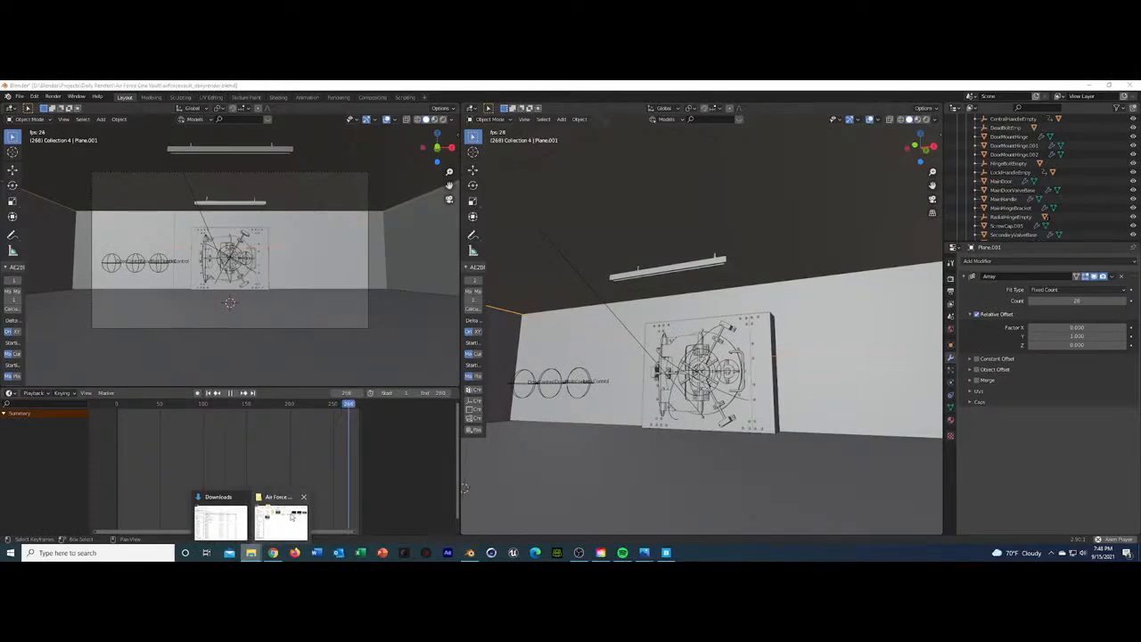
pyautogui.click(222, 512)
pyautogui.doubleClick(745, 260)
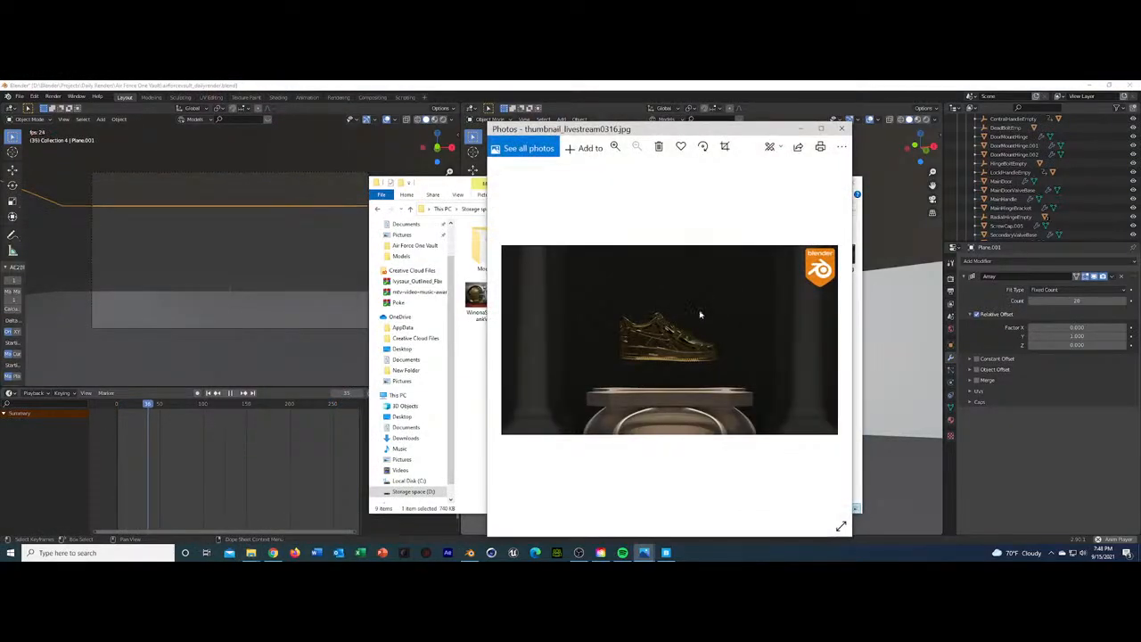
pyautogui.scroll(2, 686, 354)
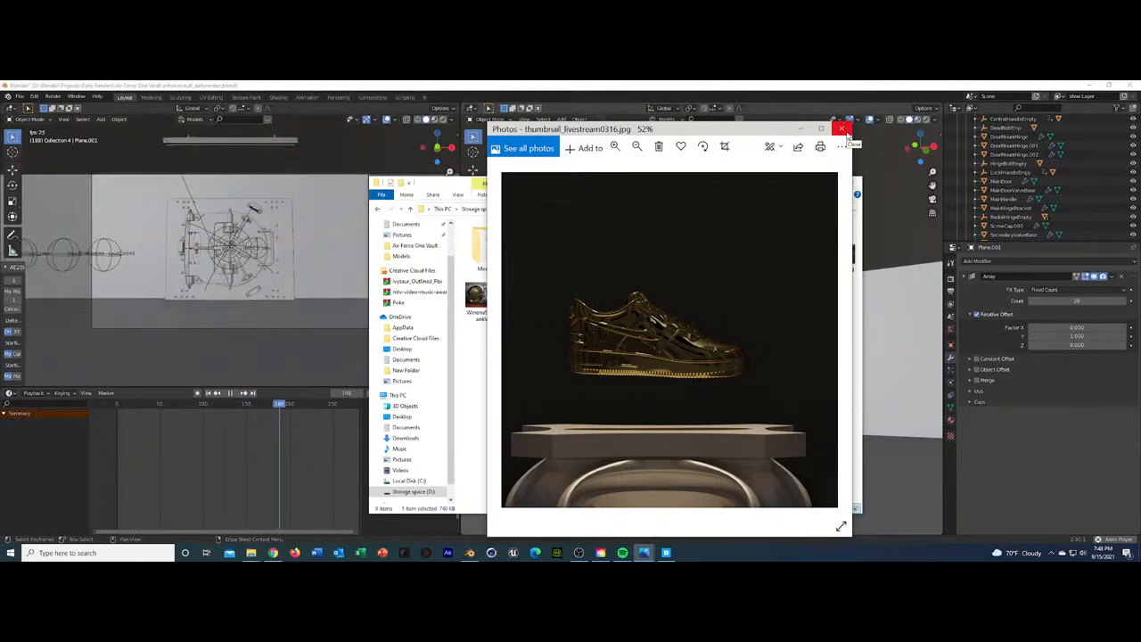
pyautogui.click(844, 131)
pyautogui.click(190, 355)
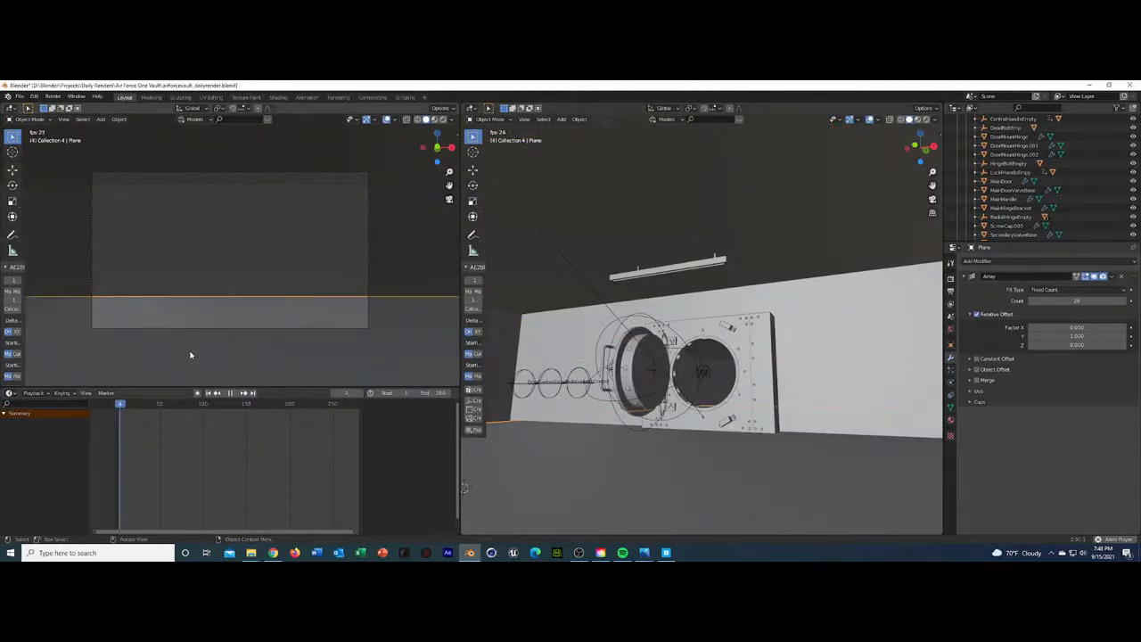
# At frame 270, add a second Array modifier to the ceiling light with a relative X offset of -2.
pyautogui.press('space')
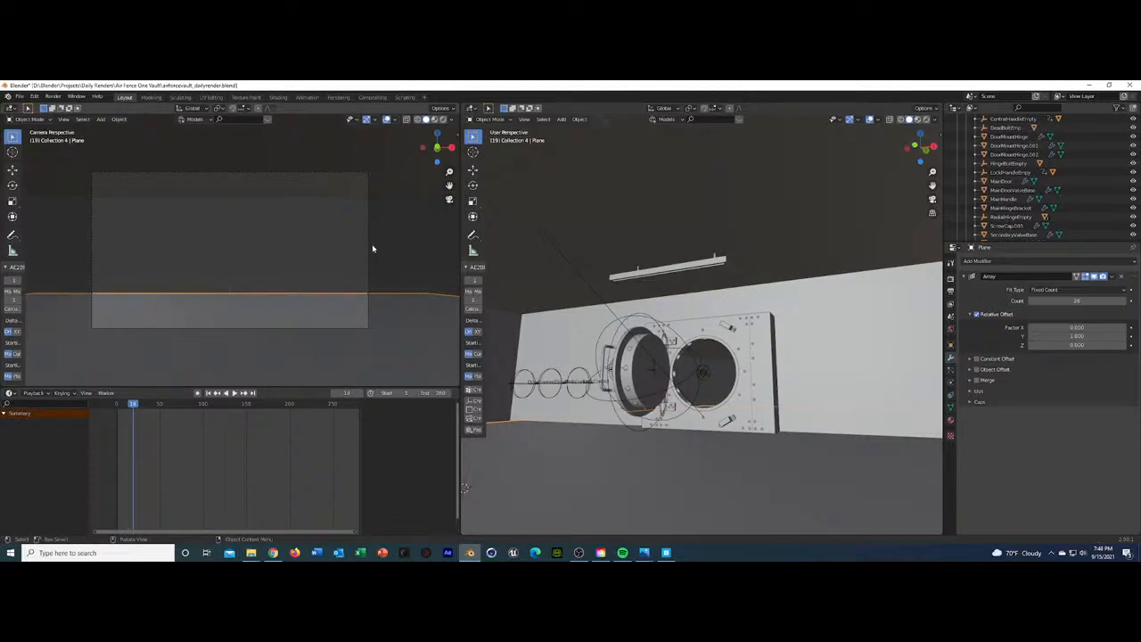
pyautogui.moveTo(134, 426); pyautogui.dragTo(351, 427)
pyautogui.click(268, 158)
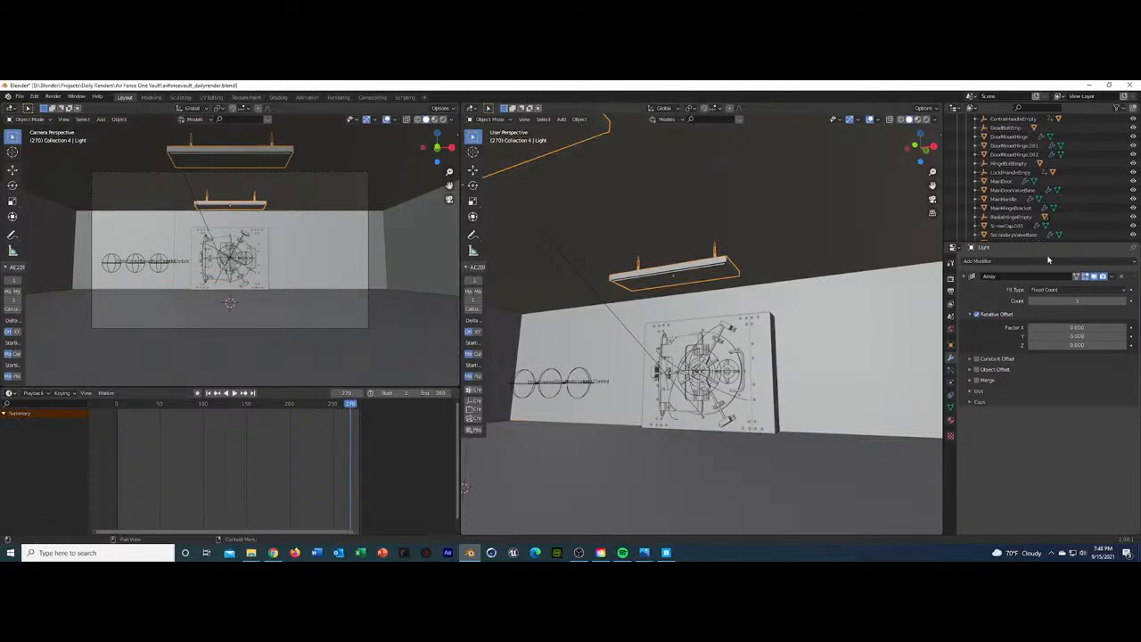
pyautogui.click(1048, 261)
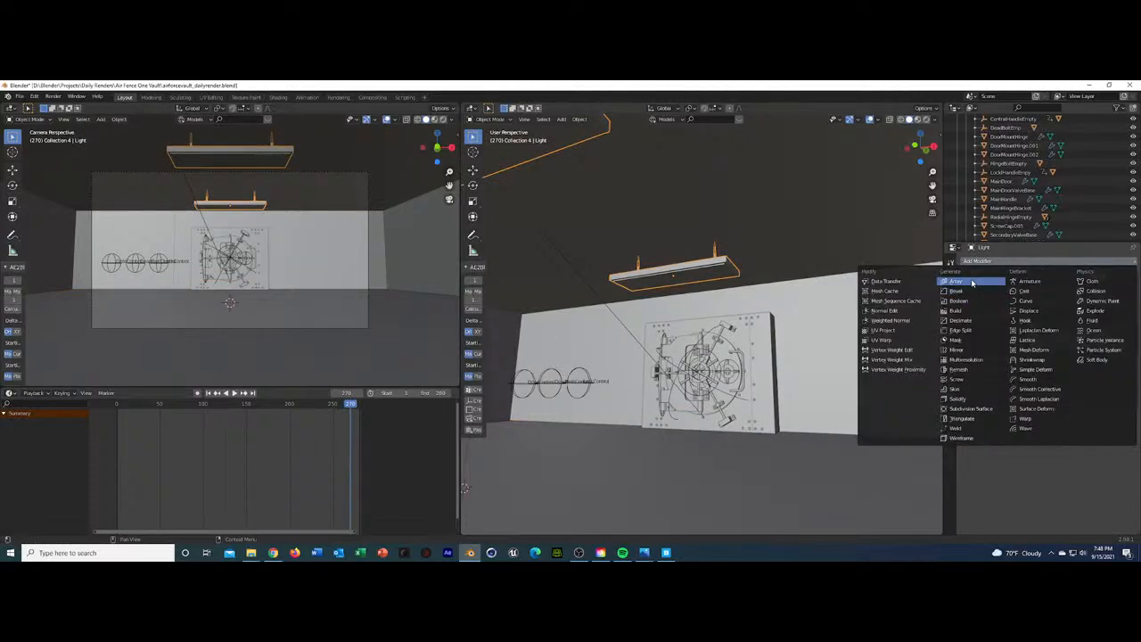
pyautogui.click(972, 283)
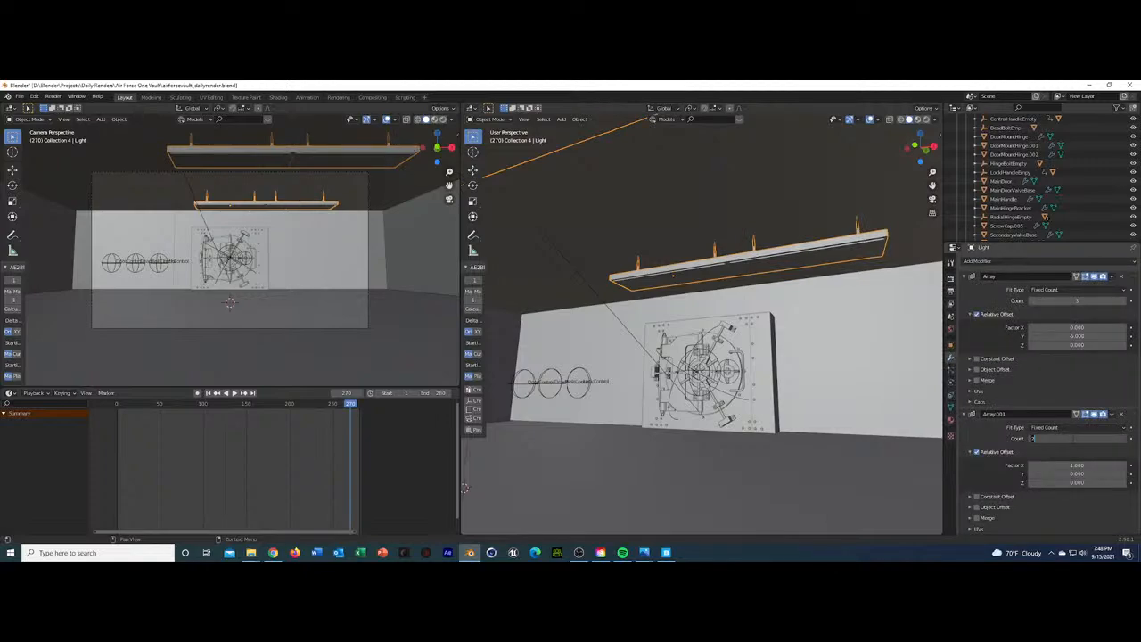
pyautogui.moveTo(1034, 438)
pyautogui.mouseDown()
pyautogui.moveTo(1072, 438)
pyautogui.moveTo(1075, 464)
pyautogui.moveTo(1098, 463)
pyautogui.moveTo(1062, 464)
pyautogui.moveTo(1098, 464)
pyautogui.moveTo(1081, 464)
pyautogui.mouseUp()
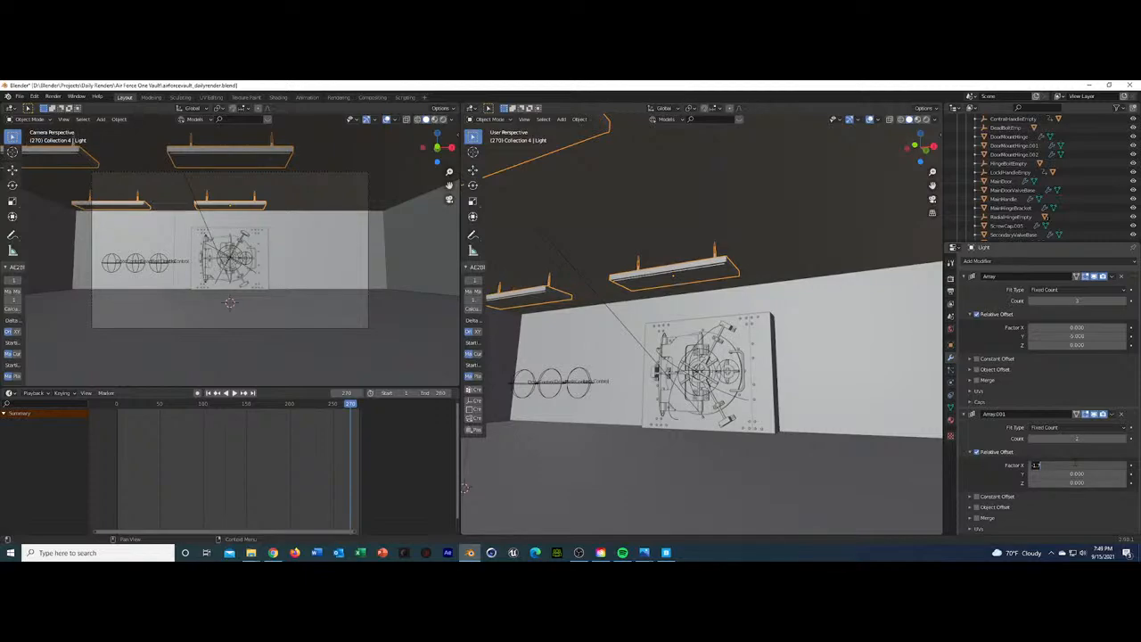
pyautogui.press('Return')
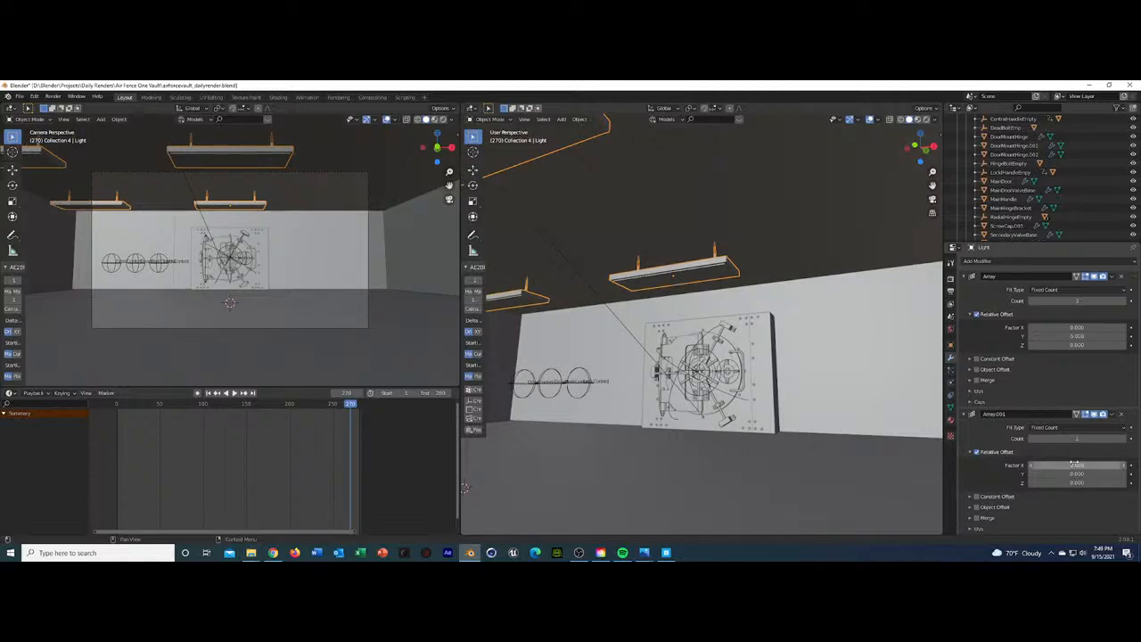
# Switch to the Air Force One Vault folder, check the reference image 1, and return to Blender.
pyautogui.moveTo(245, 558)
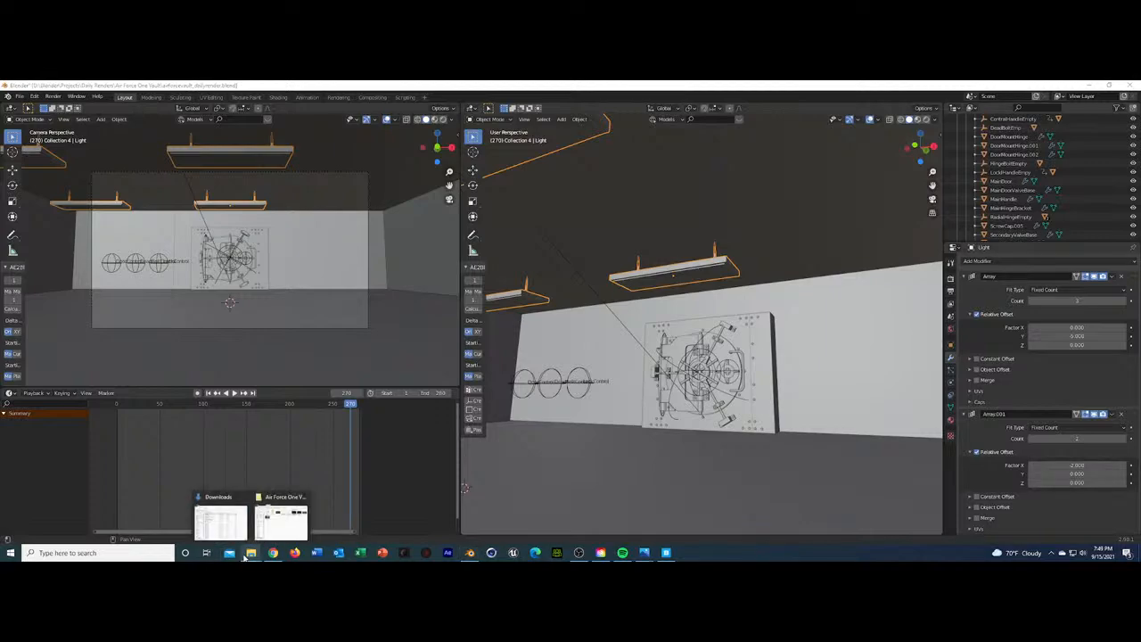
pyautogui.click(266, 530)
pyautogui.doubleClick(585, 252)
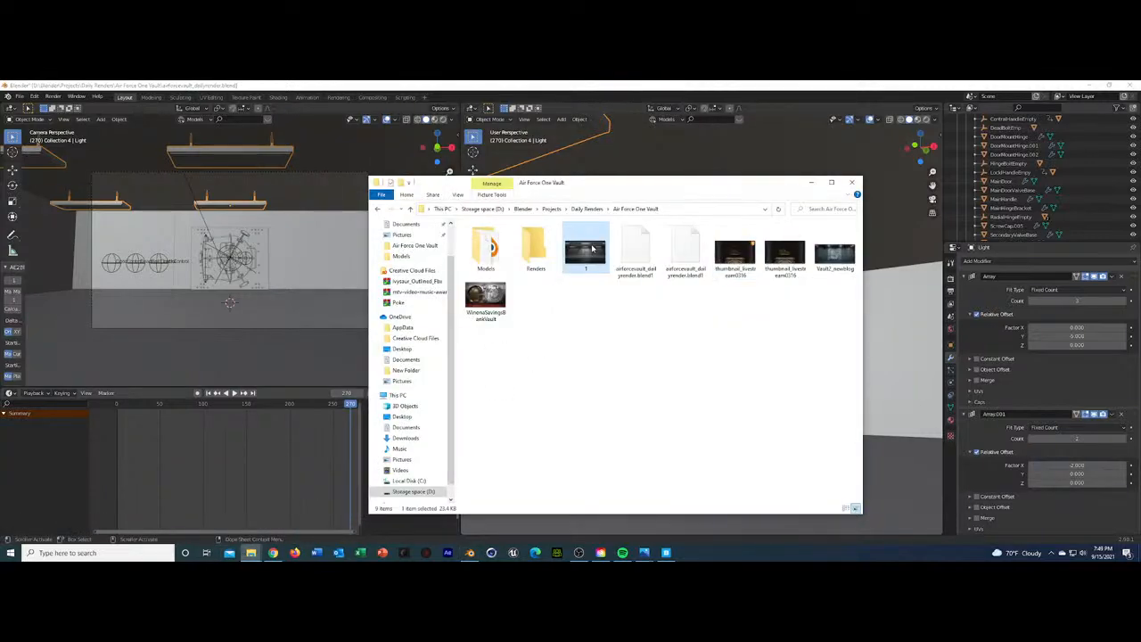
pyautogui.click(1073, 369)
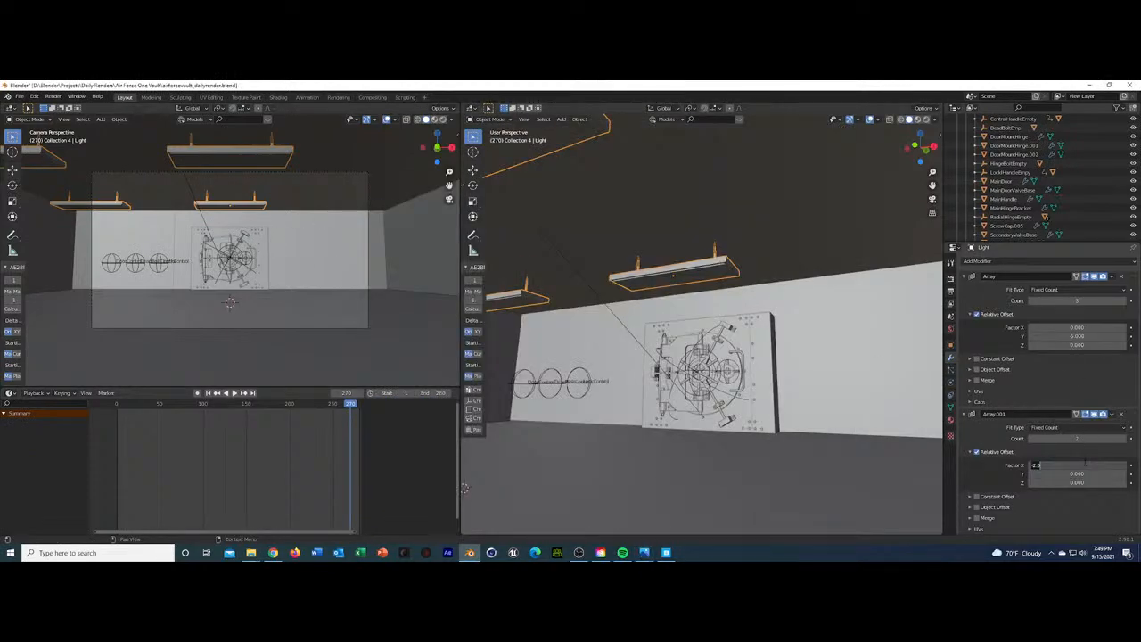
# Set the second light array's relative X offset to -1.5 and show the camera view in rendered shading.
pyautogui.moveTo(1032, 465); pyautogui.dragTo(1084, 463)
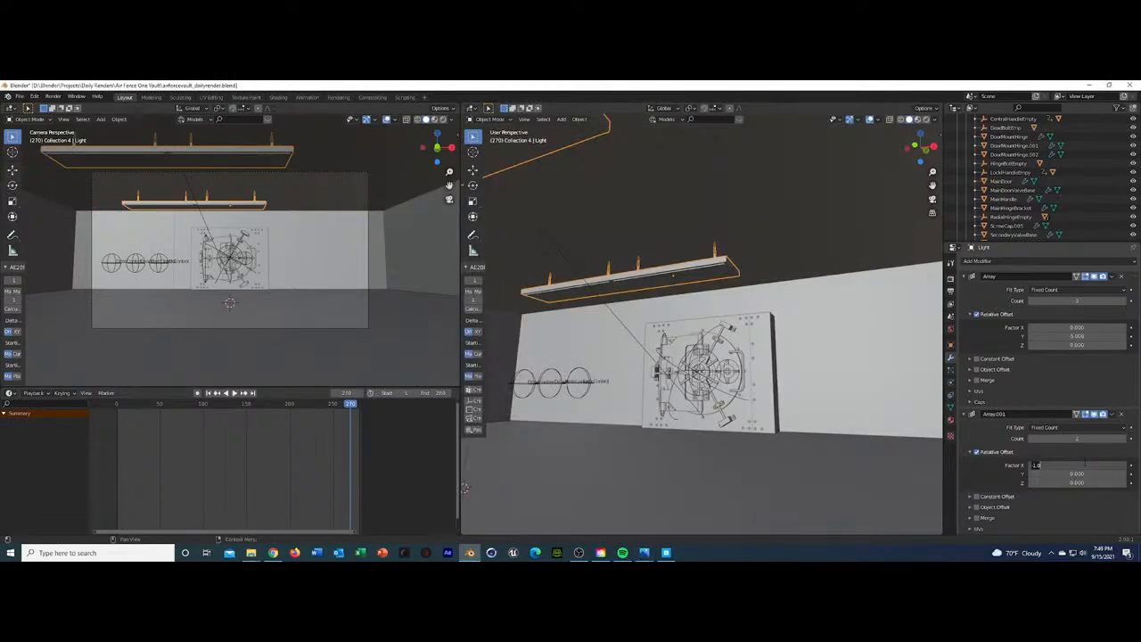
pyautogui.moveTo(1034, 464); pyautogui.dragTo(1084, 462)
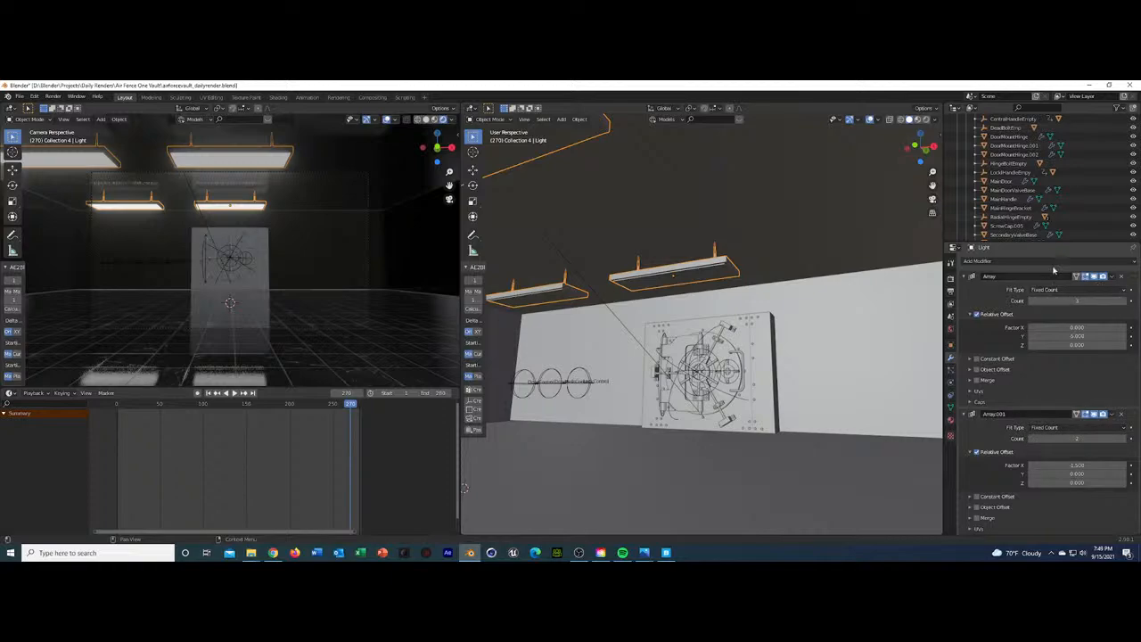
# Add a third Array modifier to the ceiling light and set its relative X offset to 1.25.
pyautogui.click(977, 261)
pyautogui.click(973, 280)
pyautogui.scroll(-2, 973, 280)
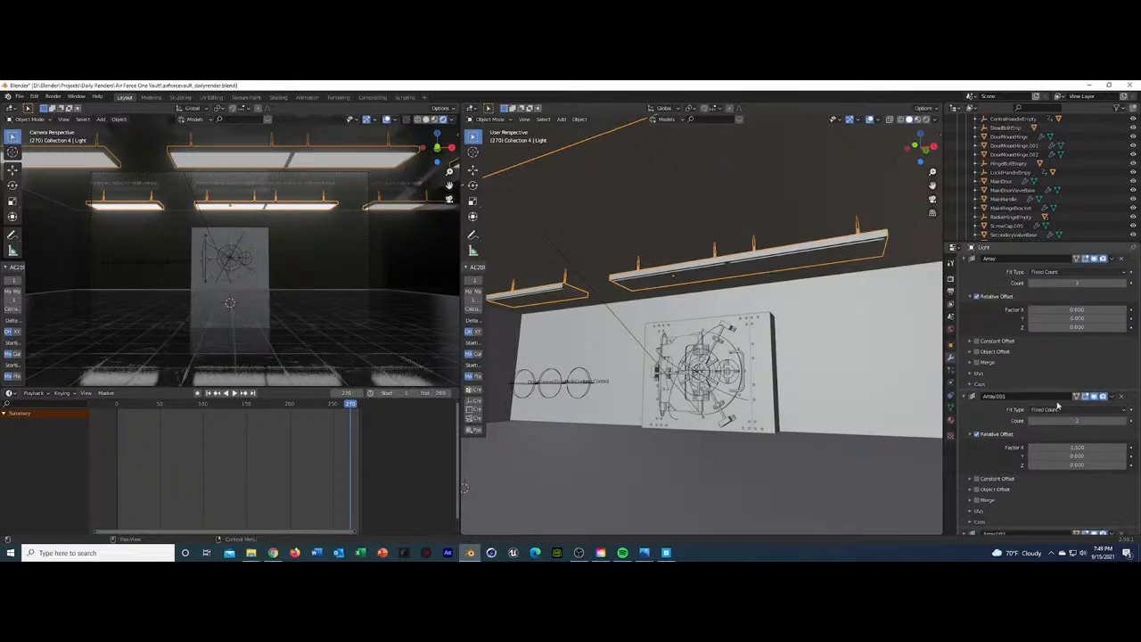
pyautogui.click(1044, 430)
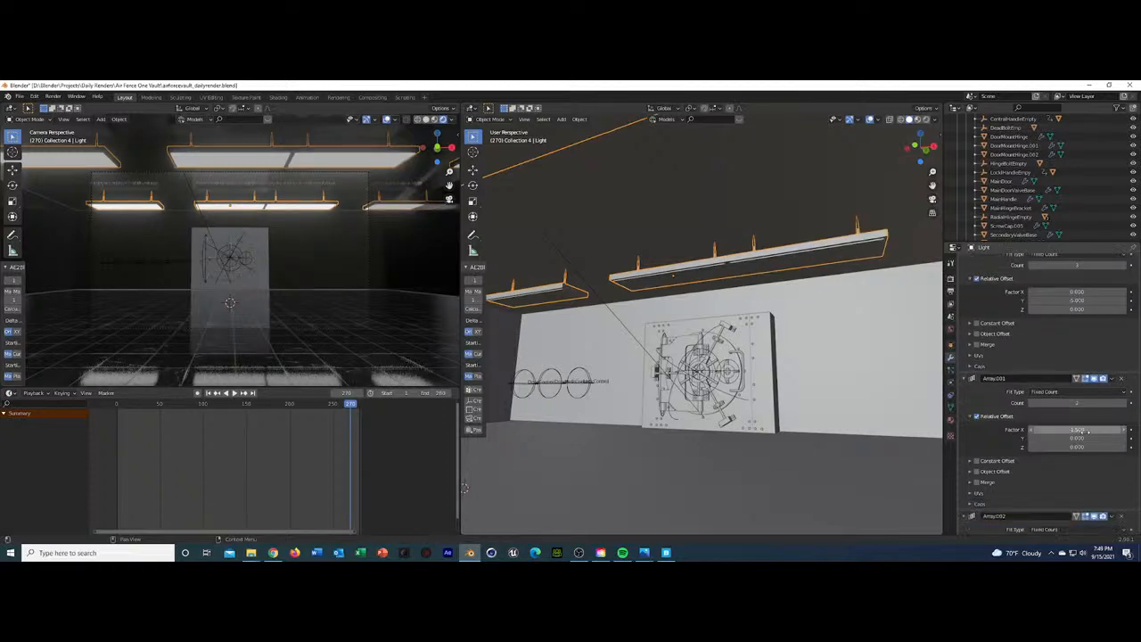
pyautogui.click(1051, 465)
pyautogui.scroll(-4, 1050, 465)
pyautogui.click(1076, 497)
pyautogui.write('1')
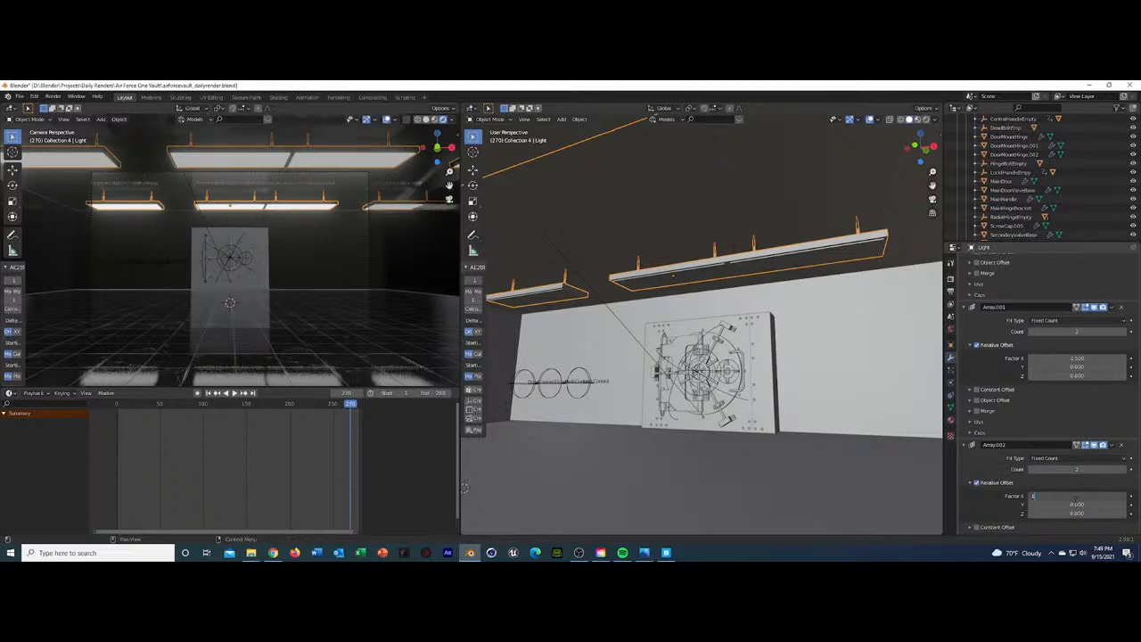
pyautogui.press('Return')
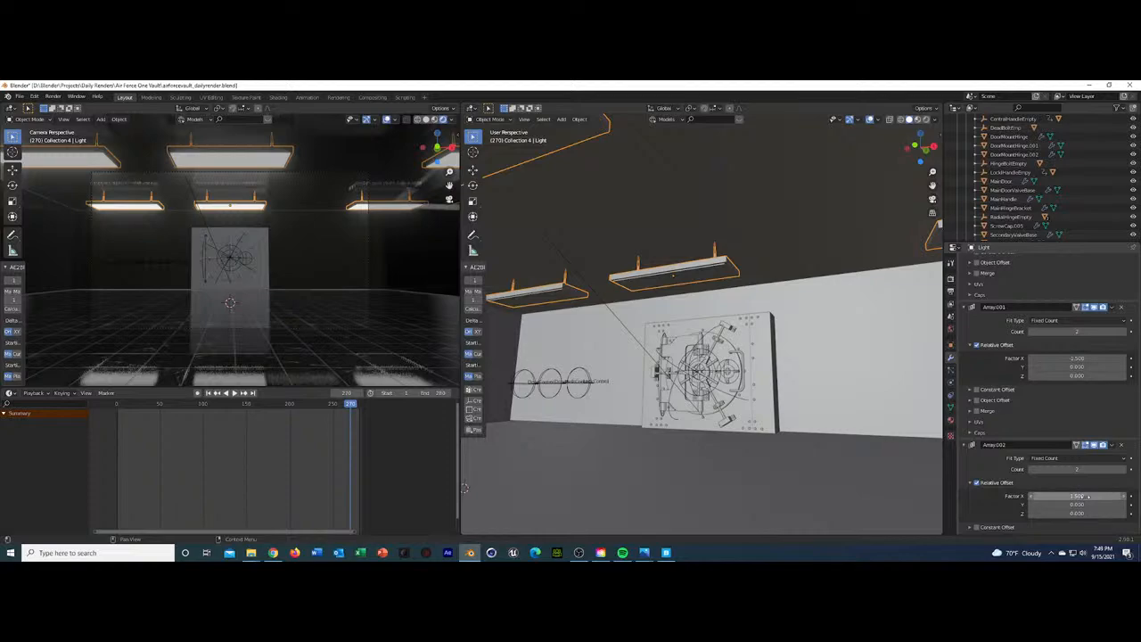
pyautogui.moveTo(1076, 496); pyautogui.dragTo(1088, 497)
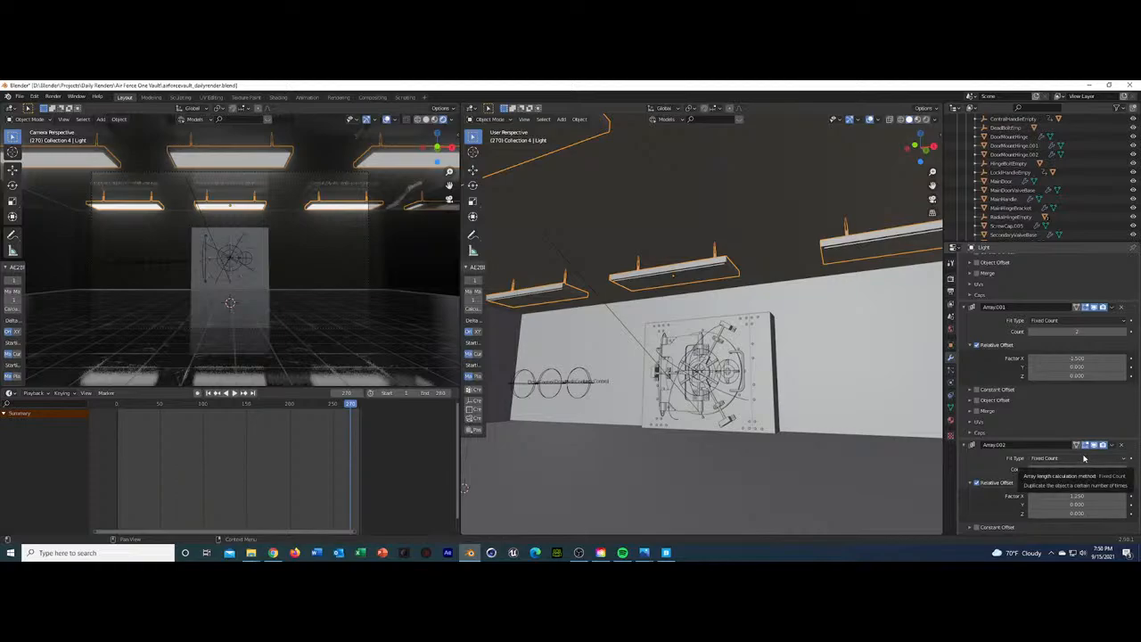
# Undo the X offset changes on the third light array.
pyautogui.press('space')
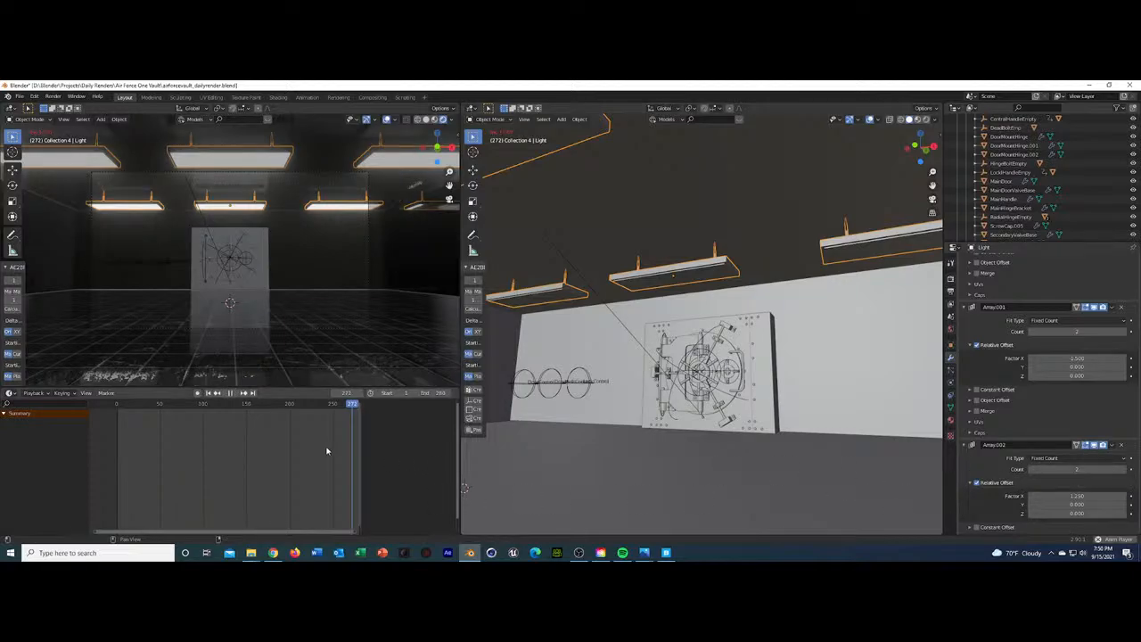
pyautogui.press('space')
pyautogui.moveTo(375, 356); pyautogui.dragTo(371, 277, button='middle')
pyautogui.scroll(-4, 370, 278)
pyautogui.hotkey('ctrl', 'z')
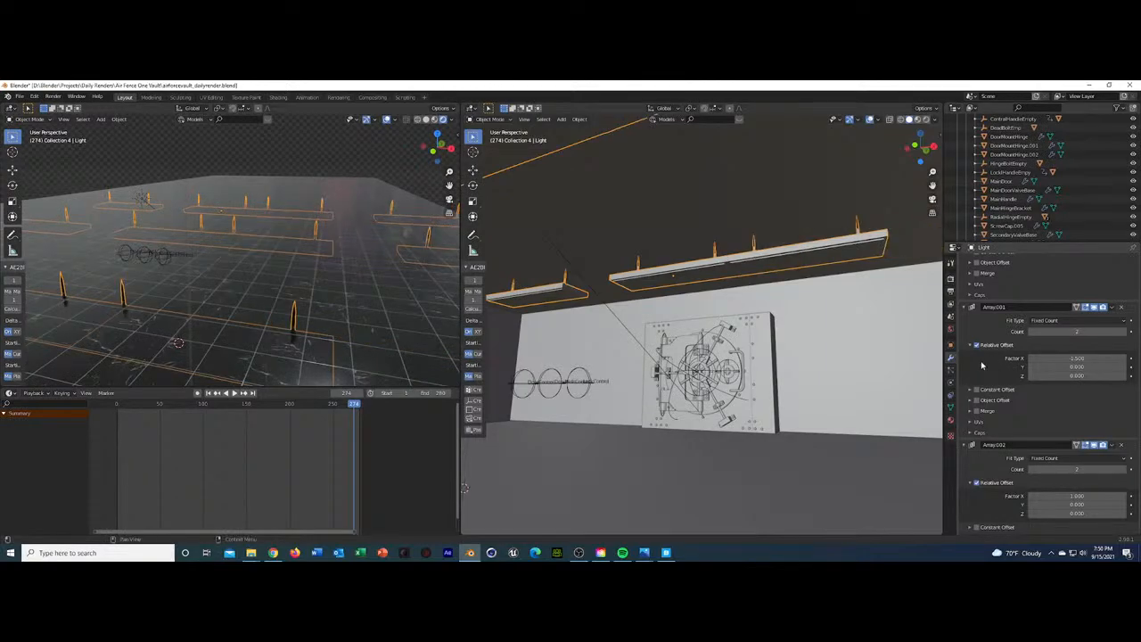
# Try a count of 1 and a relative X offset of 1.5 on the third light array.
pyautogui.click(1034, 469)
pyautogui.write('1')
pyautogui.press('Return')
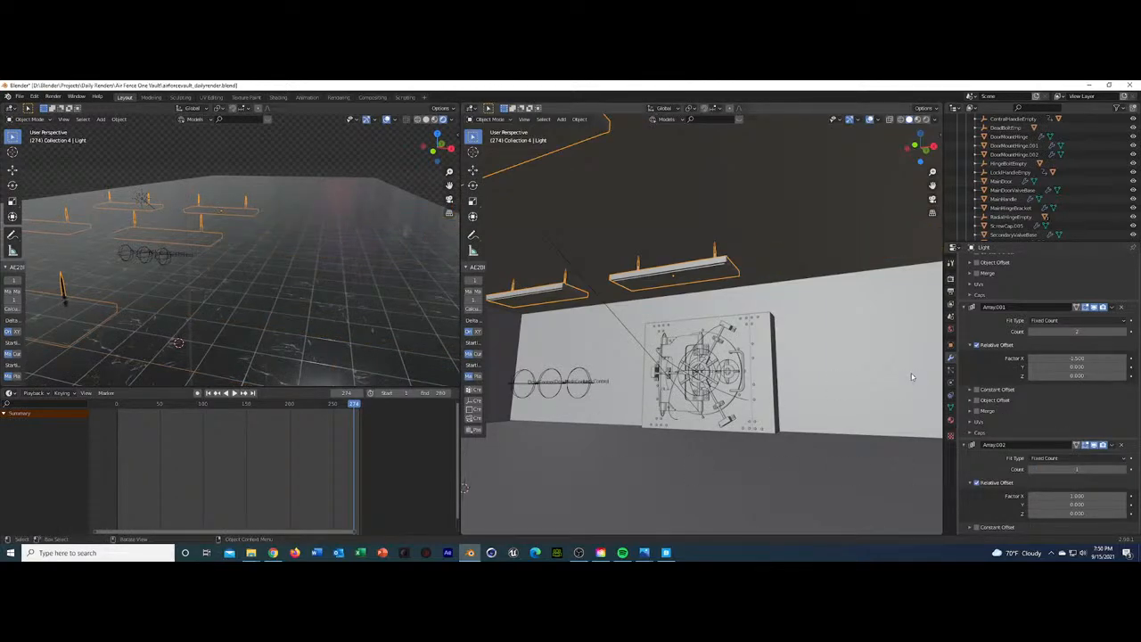
pyautogui.click(1100, 495)
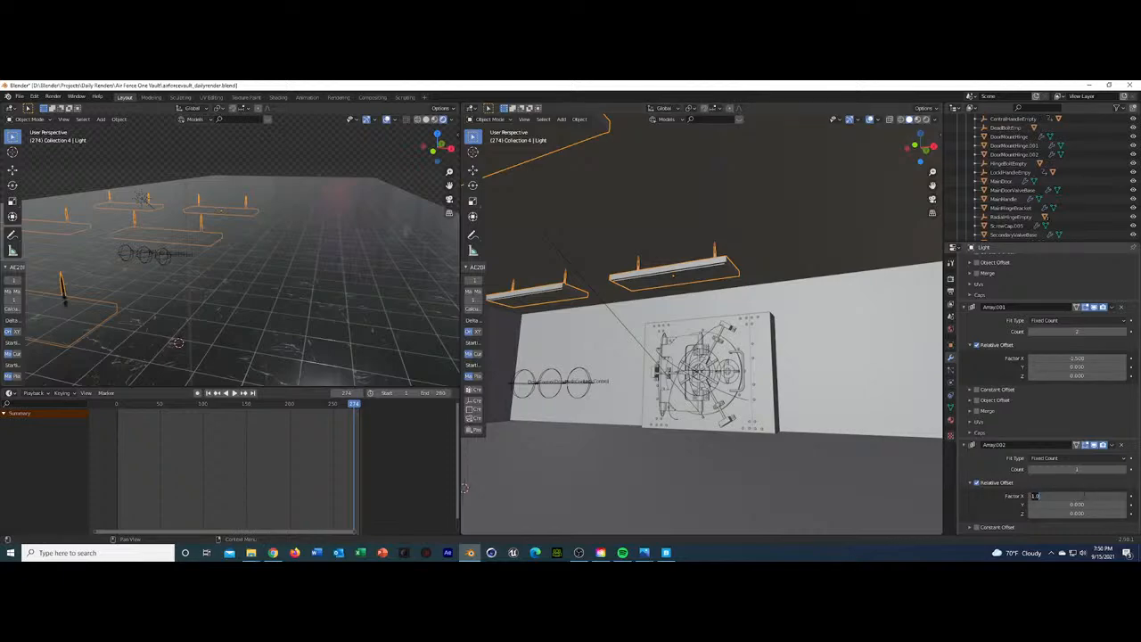
pyautogui.write('1.5')
pyautogui.press('Return')
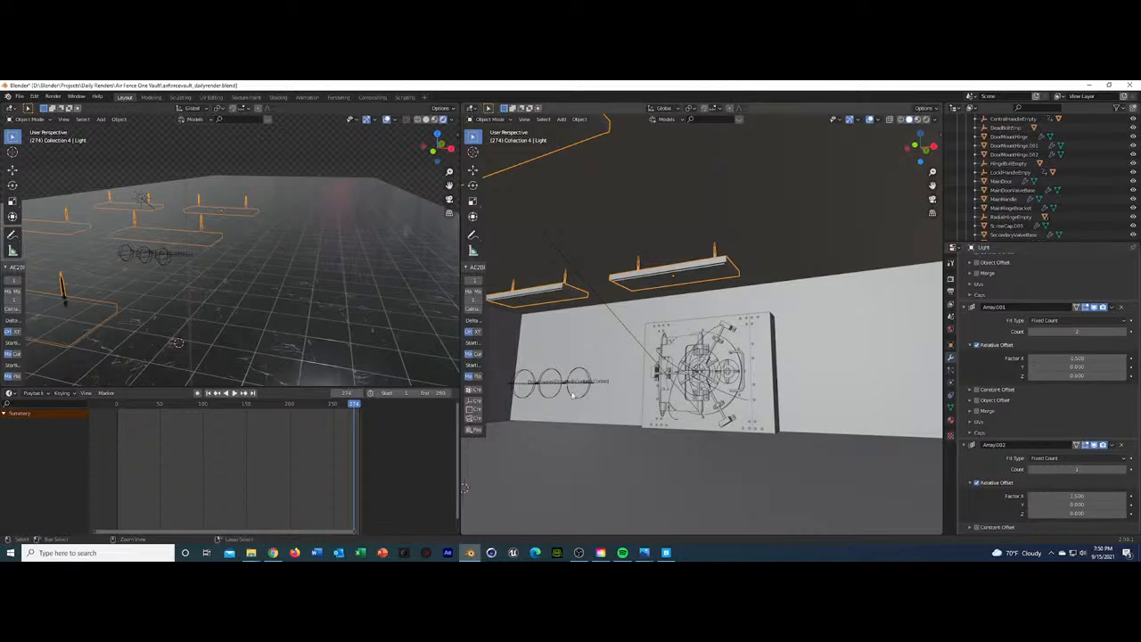
# Undo the third array's count and offset changes and set its relative X offset to 1.2.
pyautogui.hotkey('ctrl', 'z')
pyautogui.hotkey('ctrl', 'z')
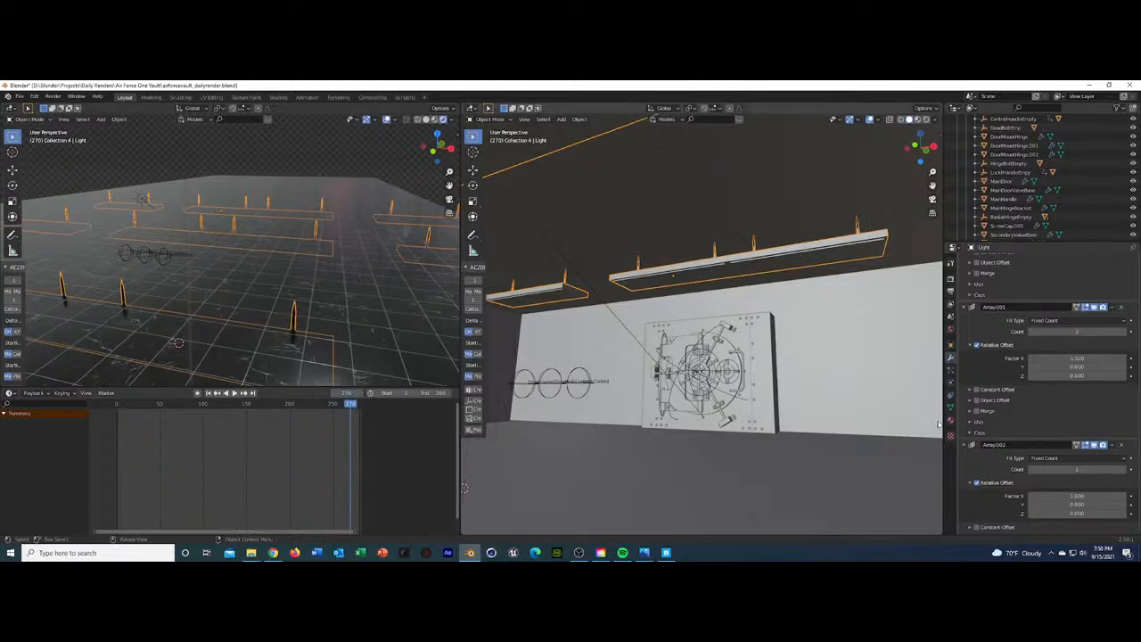
pyautogui.moveTo(1079, 496); pyautogui.dragTo(1113, 495)
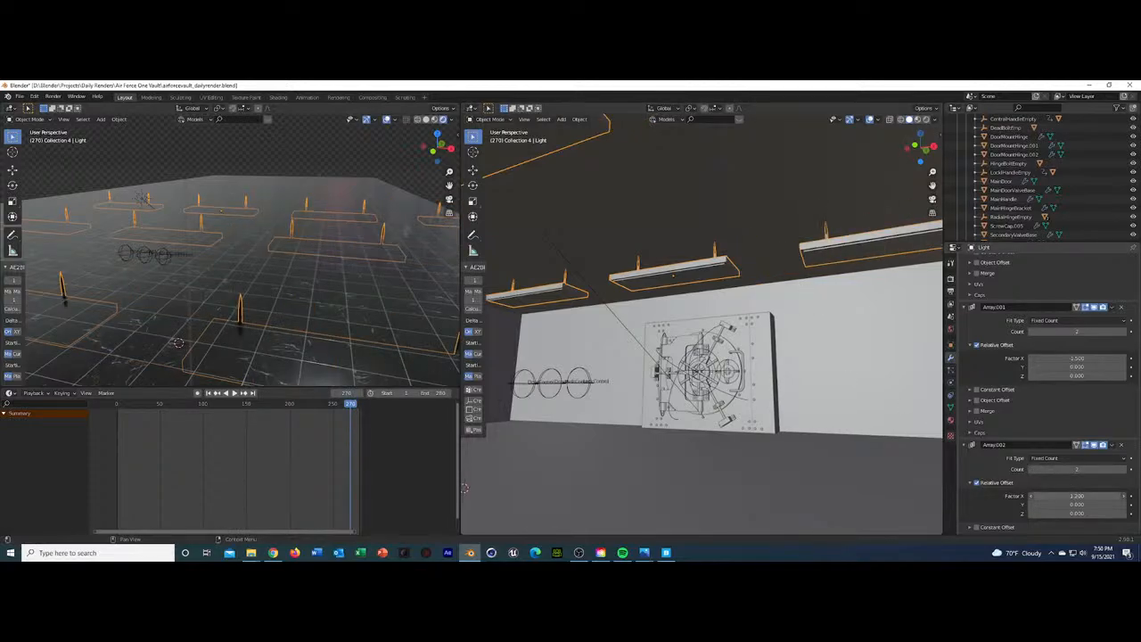
# Examine the ceiling light array through the camera in both viewports and from outside the room.
pyautogui.moveTo(648, 339); pyautogui.dragTo(660, 357, button='middle')
pyautogui.press('KP_0')
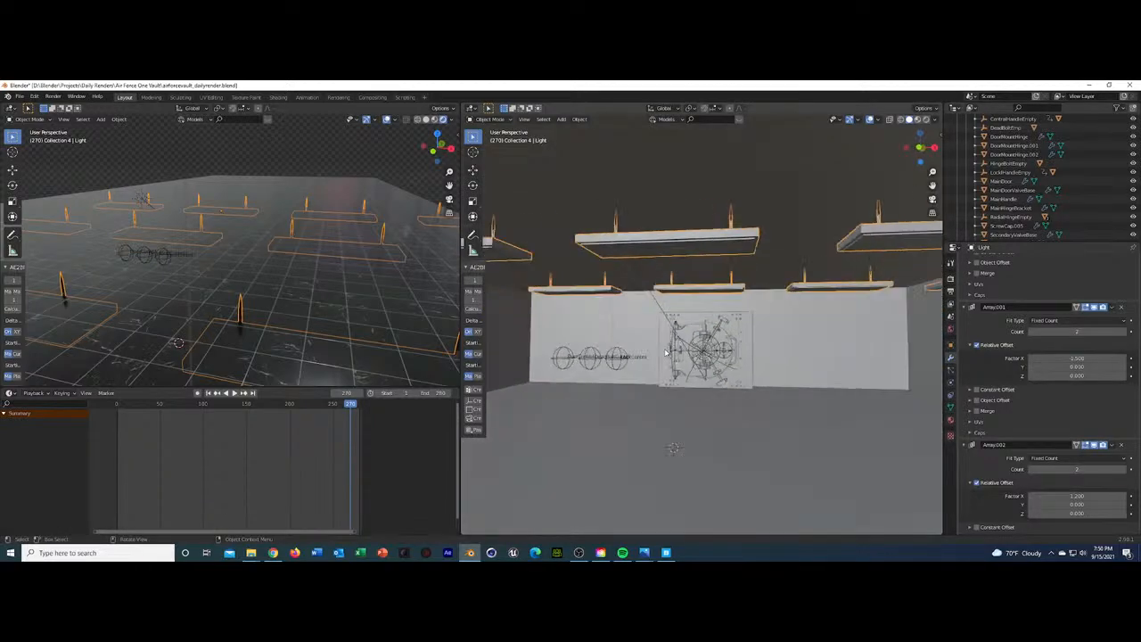
pyautogui.scroll(-8, 697, 351)
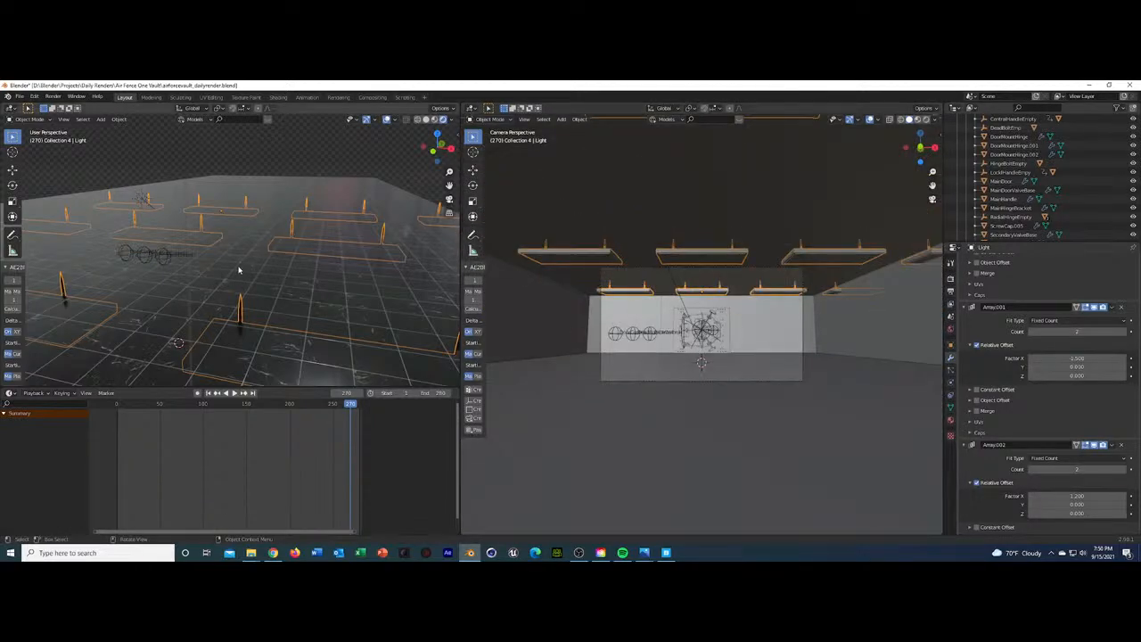
pyautogui.moveTo(253, 275); pyautogui.dragTo(260, 271, button='middle')
pyautogui.press('KP_0')
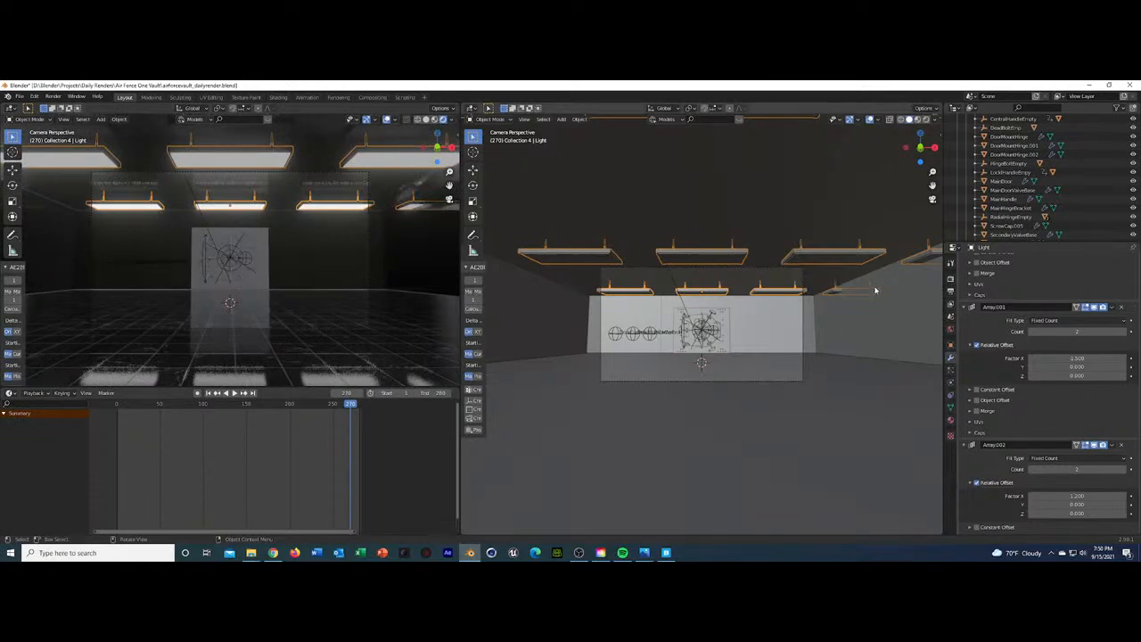
pyautogui.moveTo(879, 288); pyautogui.dragTo(808, 313, button='middle')
pyautogui.moveTo(879, 295); pyautogui.dragTo(805, 304, button='middle')
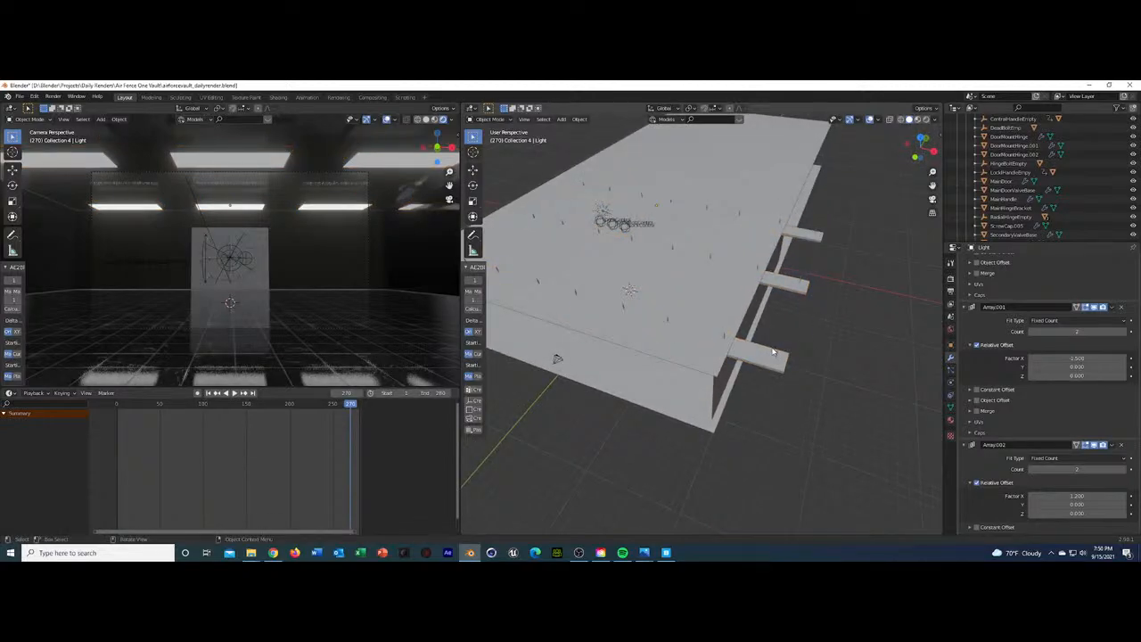
pyautogui.press('Tab')
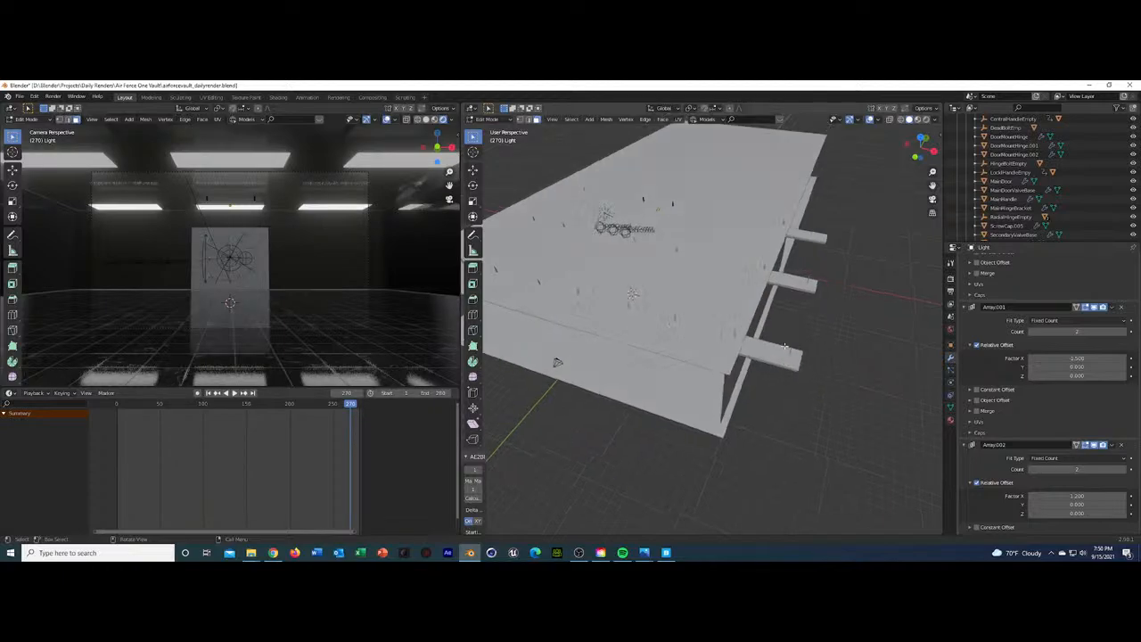
pyautogui.press('KP_0')
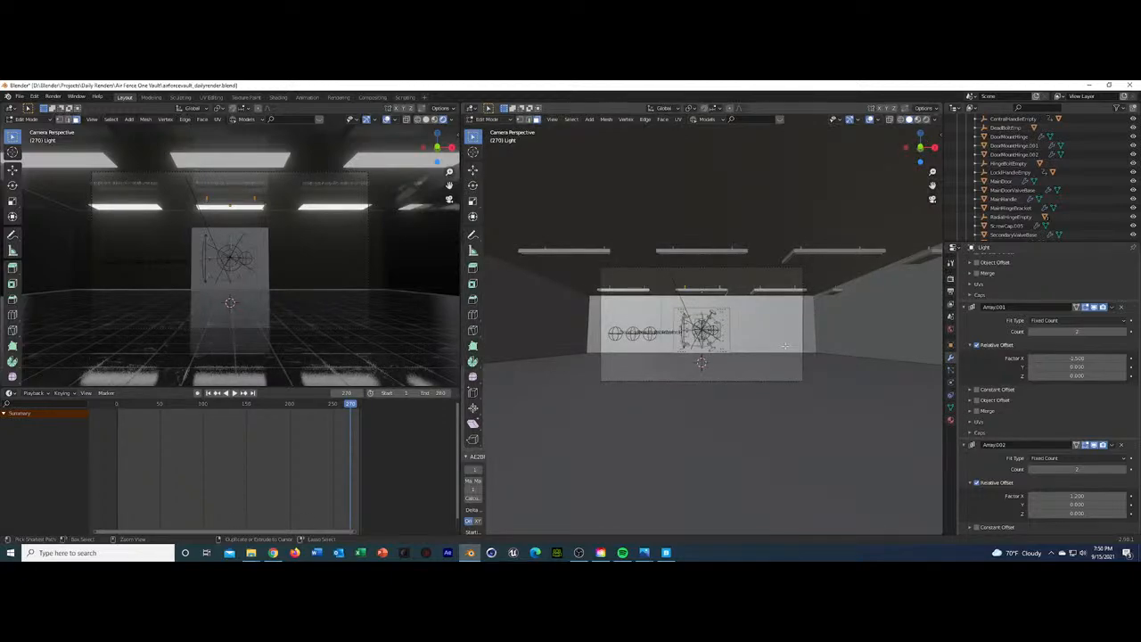
pyautogui.press('Tab')
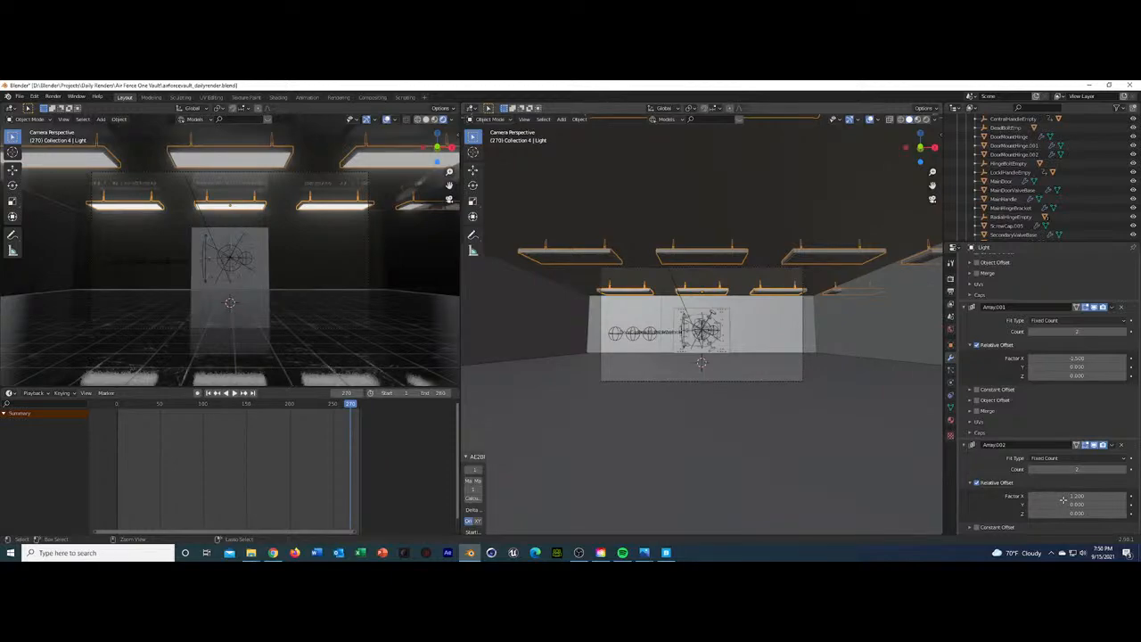
# Remove the third and second Array modifiers from the ceiling light.
pyautogui.press('Tab')
pyautogui.scroll(-2, 1063, 502)
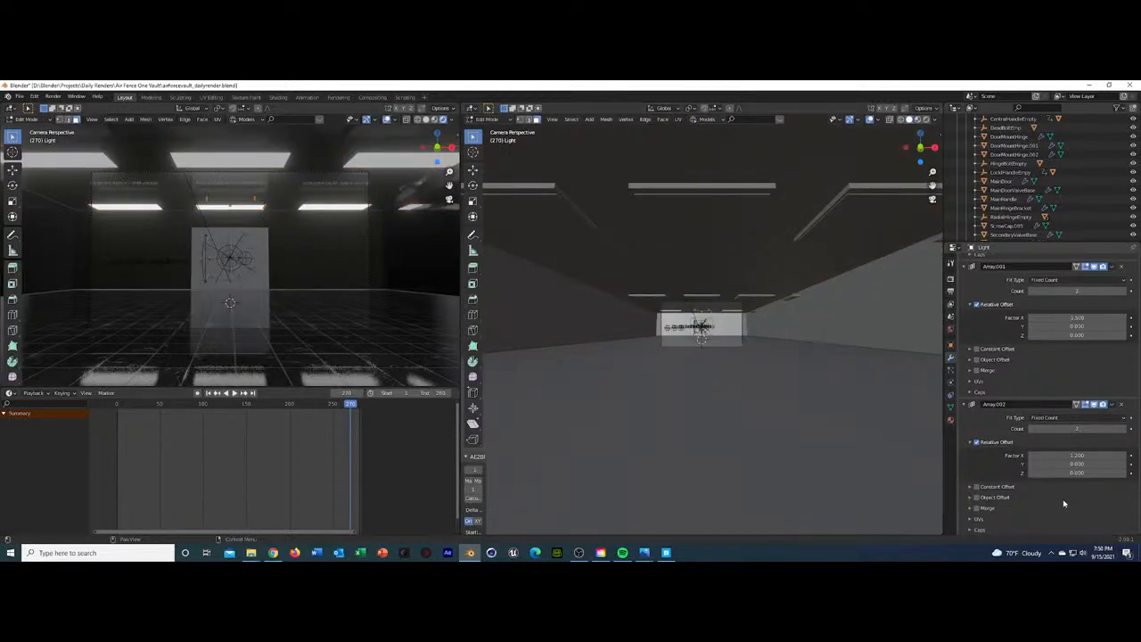
pyautogui.click(1122, 404)
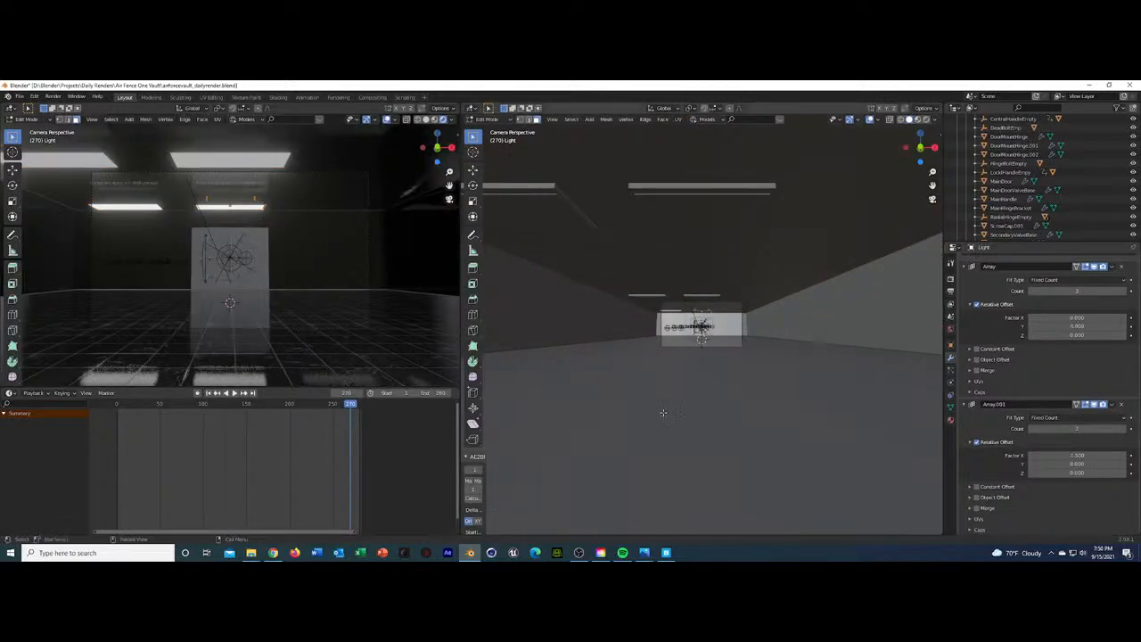
pyautogui.scroll(5, 663, 413)
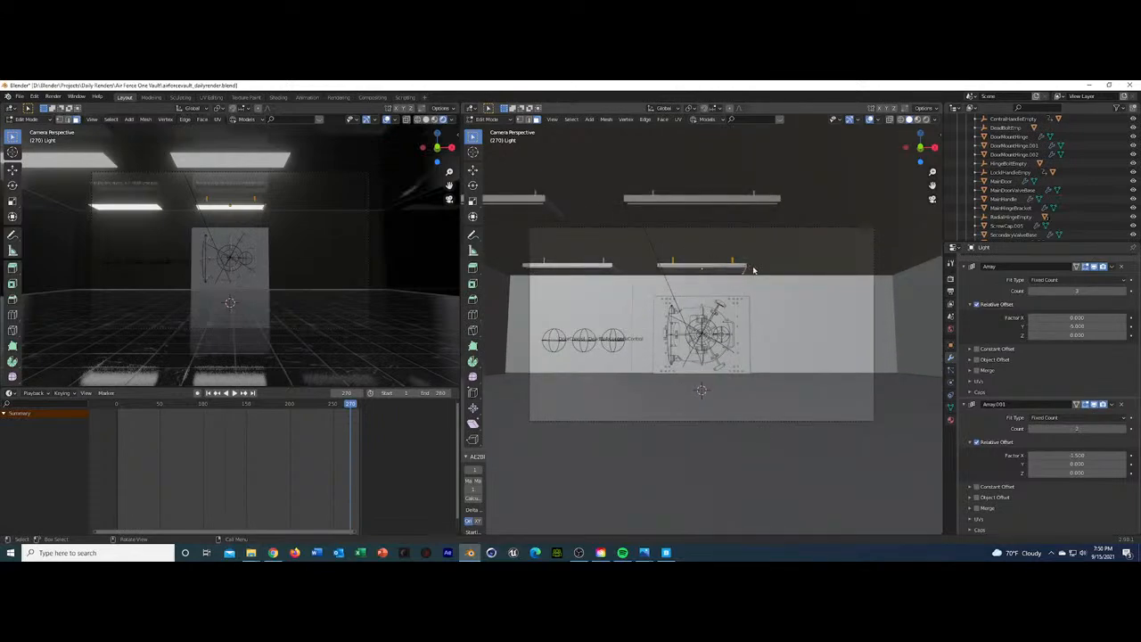
pyautogui.press('Tab')
pyautogui.scroll(3, 766, 276)
pyautogui.scroll(-5, 1087, 188)
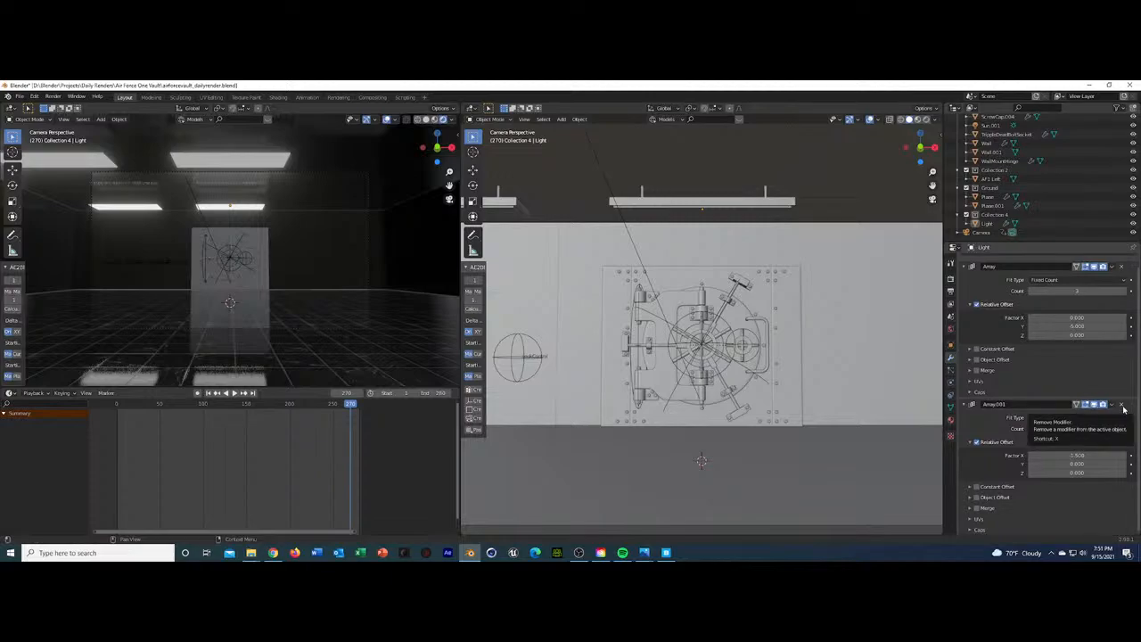
pyautogui.scroll(-4, 759, 249)
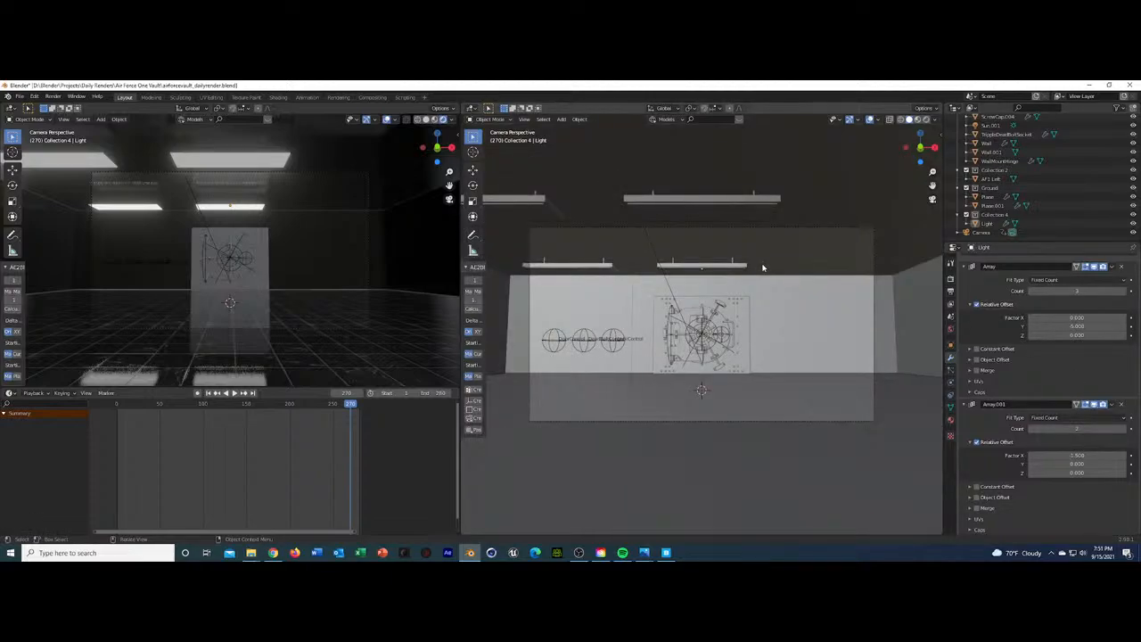
pyautogui.click(1122, 404)
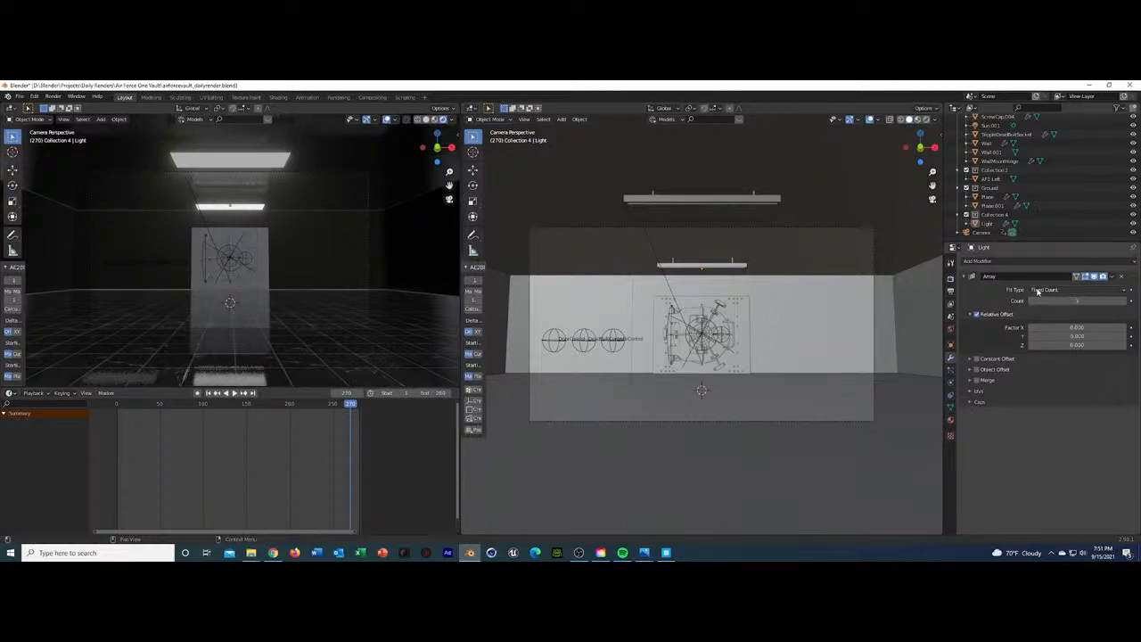
# Apply the remaining Array modifier to the ceiling light and save the file.
pyautogui.click(1113, 278)
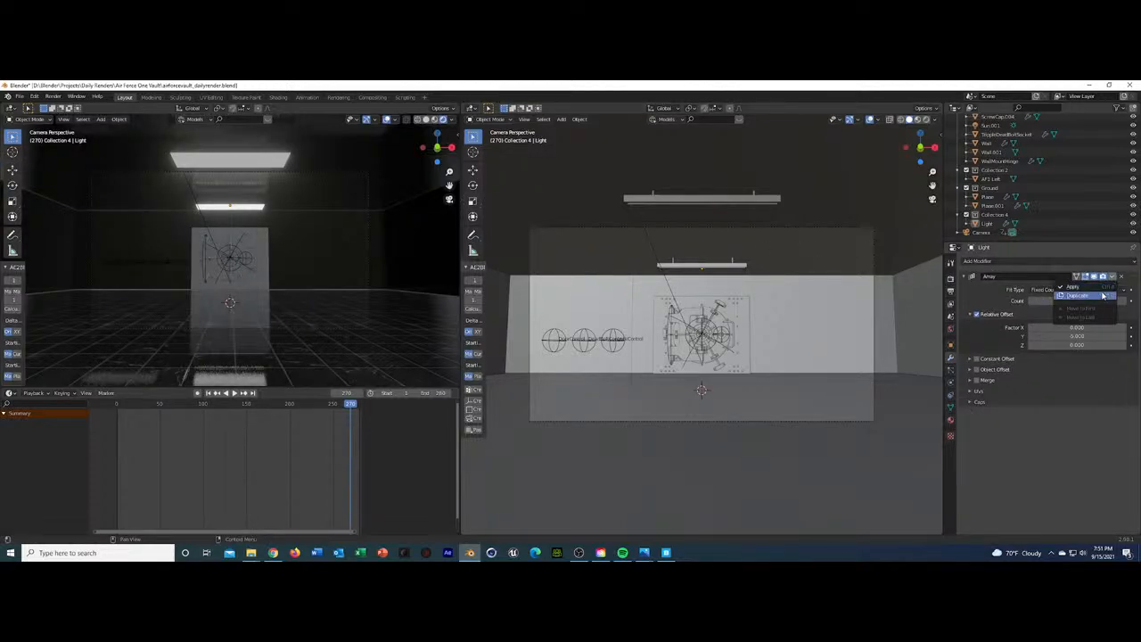
pyautogui.click(1101, 287)
pyautogui.hotkey('ctrl', 's')
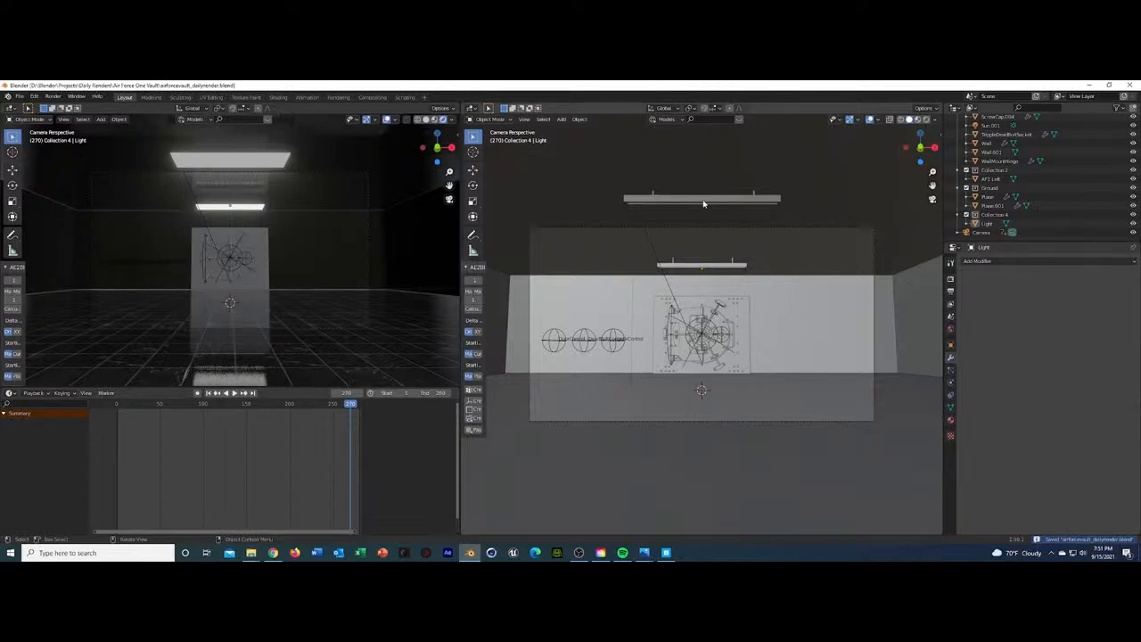
# Move the two ceiling lights along the X axis to the left side of the room.
pyautogui.click(703, 204)
pyautogui.press('g')
pyautogui.press('x')
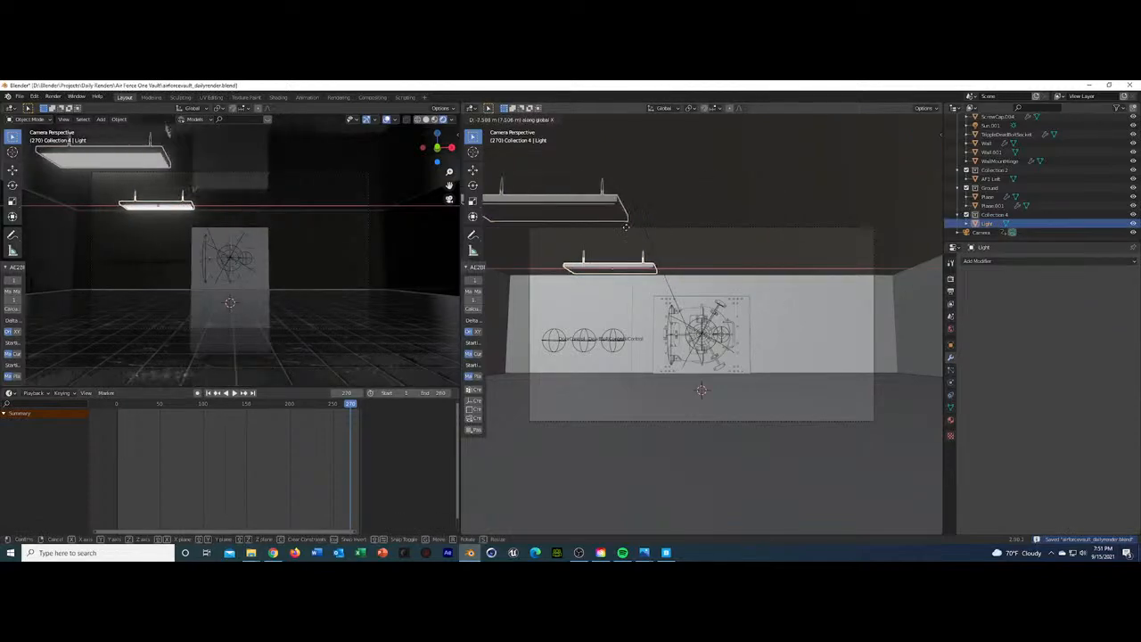
pyautogui.click(578, 234)
# Add an Array modifier to the ceiling lights with a count of 3 and a relative X offset of 1.5.
pyautogui.click(1072, 260)
pyautogui.click(958, 281)
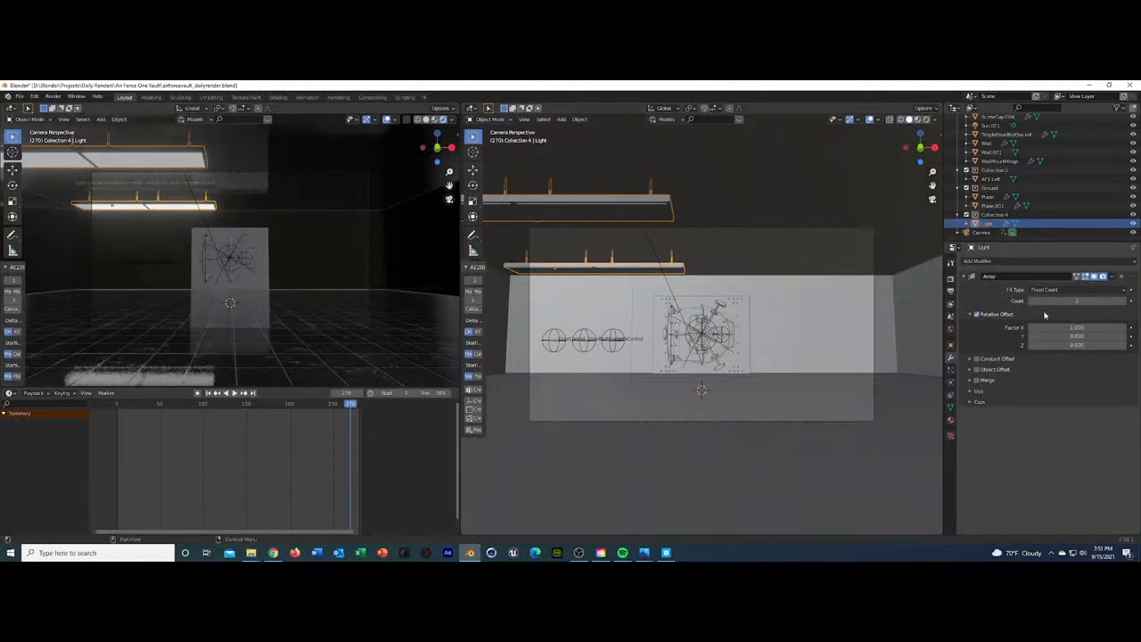
pyautogui.click(1078, 301)
pyautogui.write('3')
pyautogui.press('Return')
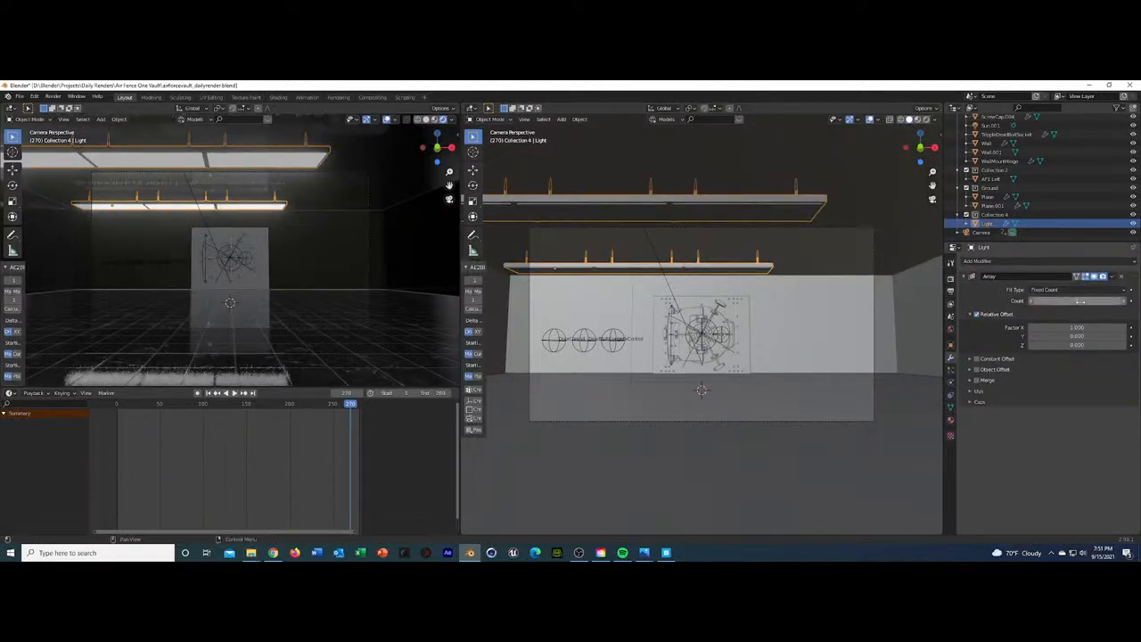
pyautogui.click(1080, 327)
pyautogui.write('1.5')
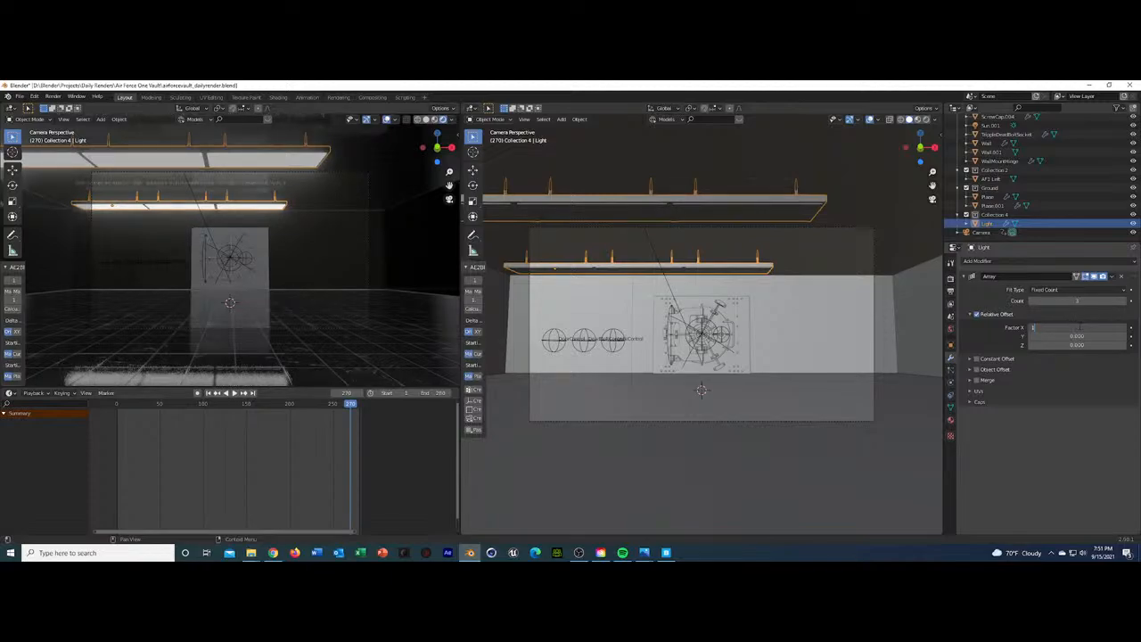
pyautogui.press('Return')
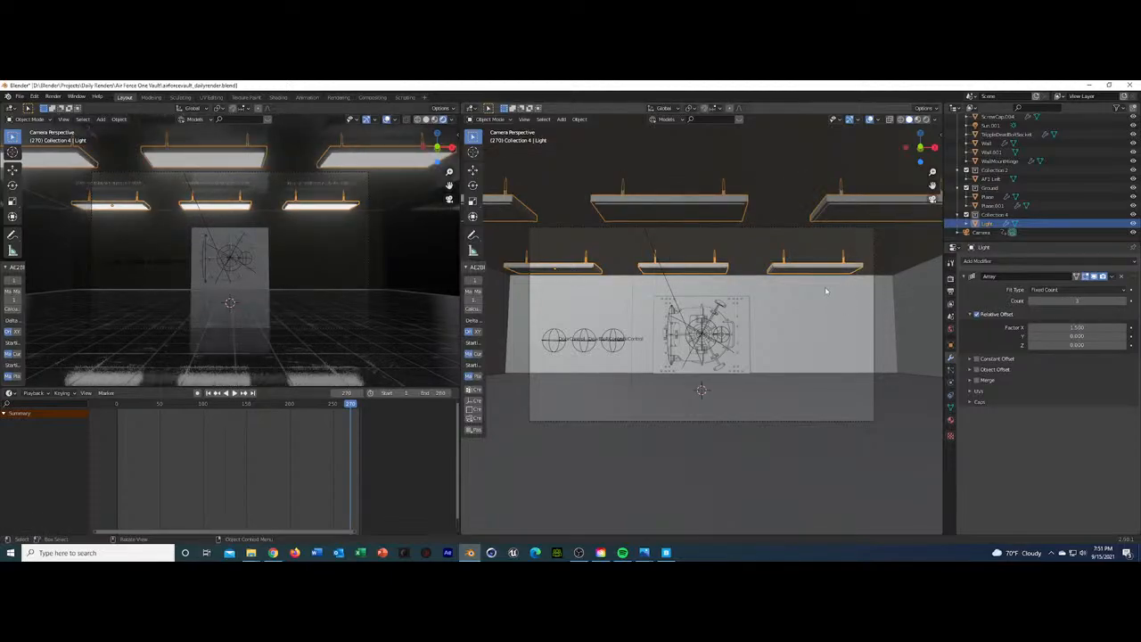
# Move the arrayed lights about 1.5 m along X to center them over the vault door, and save the file.
pyautogui.press('g')
pyautogui.press('x')
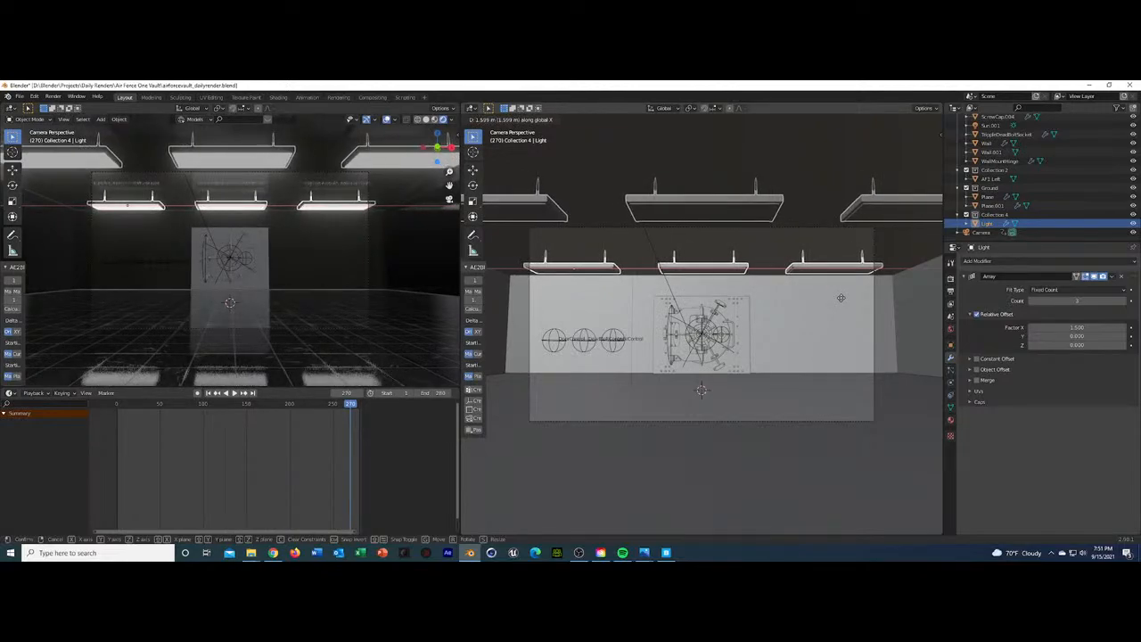
pyautogui.click(841, 297)
pyautogui.click(812, 315)
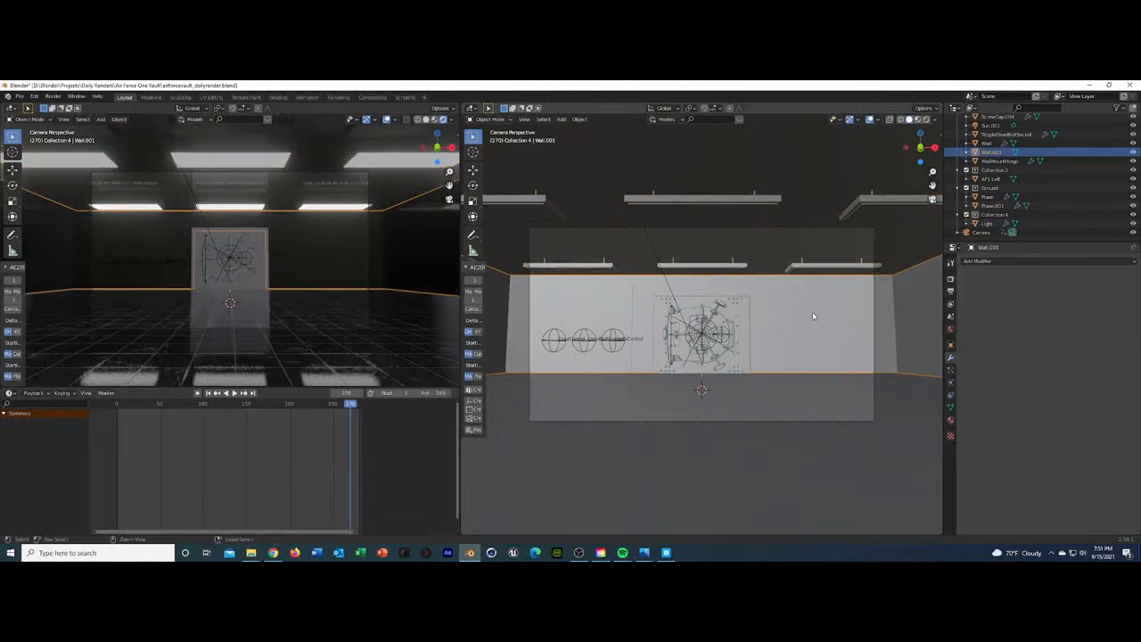
pyautogui.hotkey('ctrl', 's')
pyautogui.scroll(1, 341, 248)
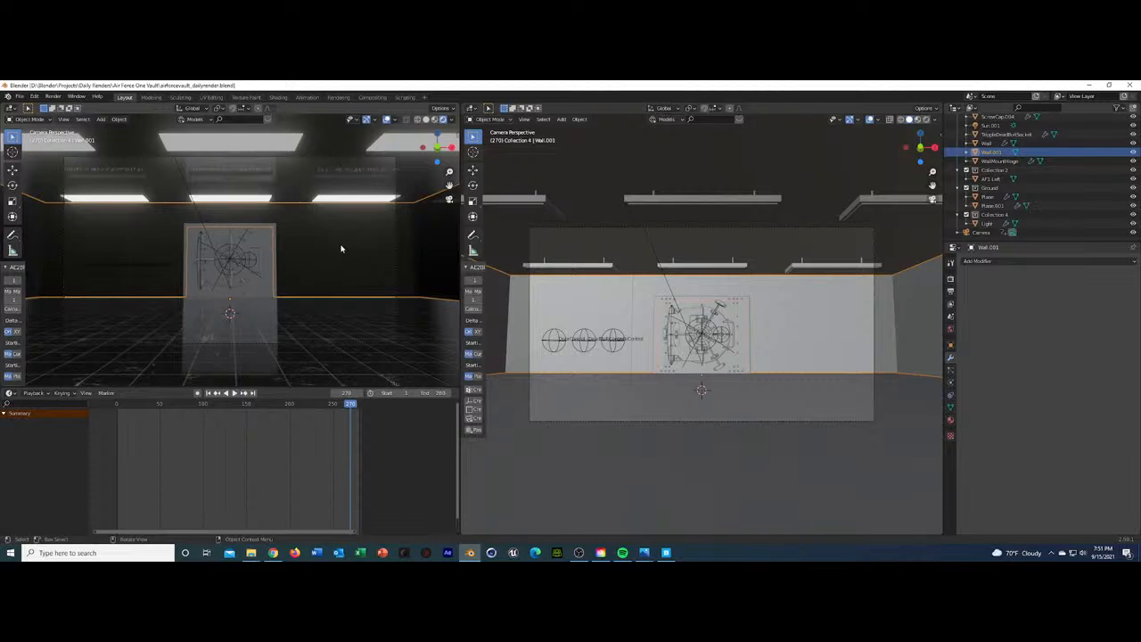
# Switch the render engine to Cycles and set its device to GPU Compute.
pyautogui.click(950, 279)
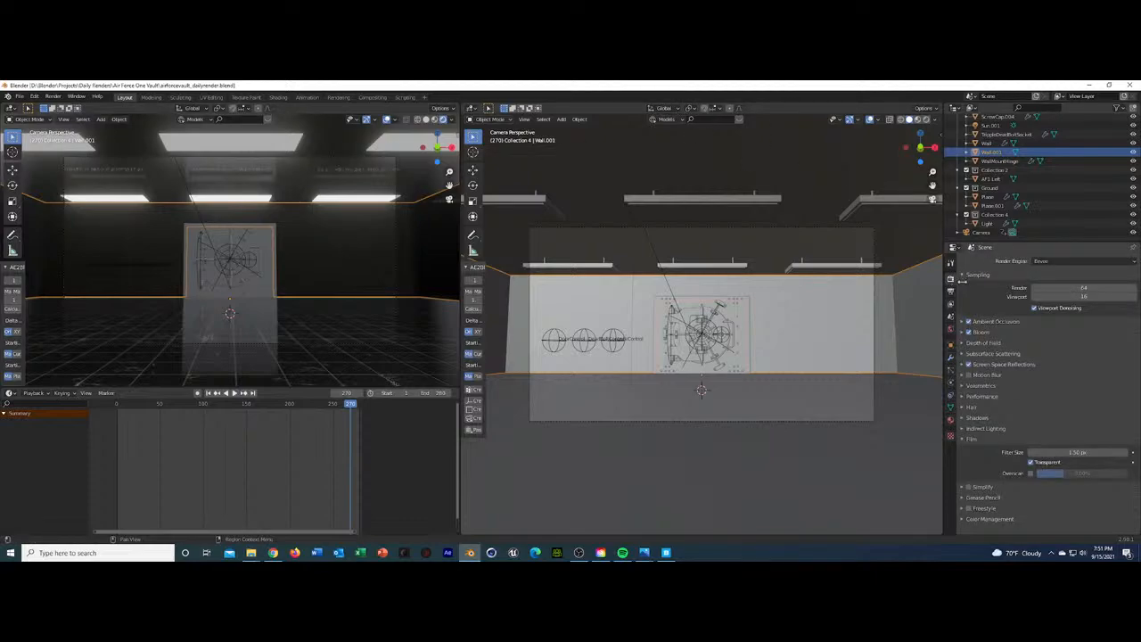
pyautogui.click(1043, 261)
pyautogui.click(1045, 291)
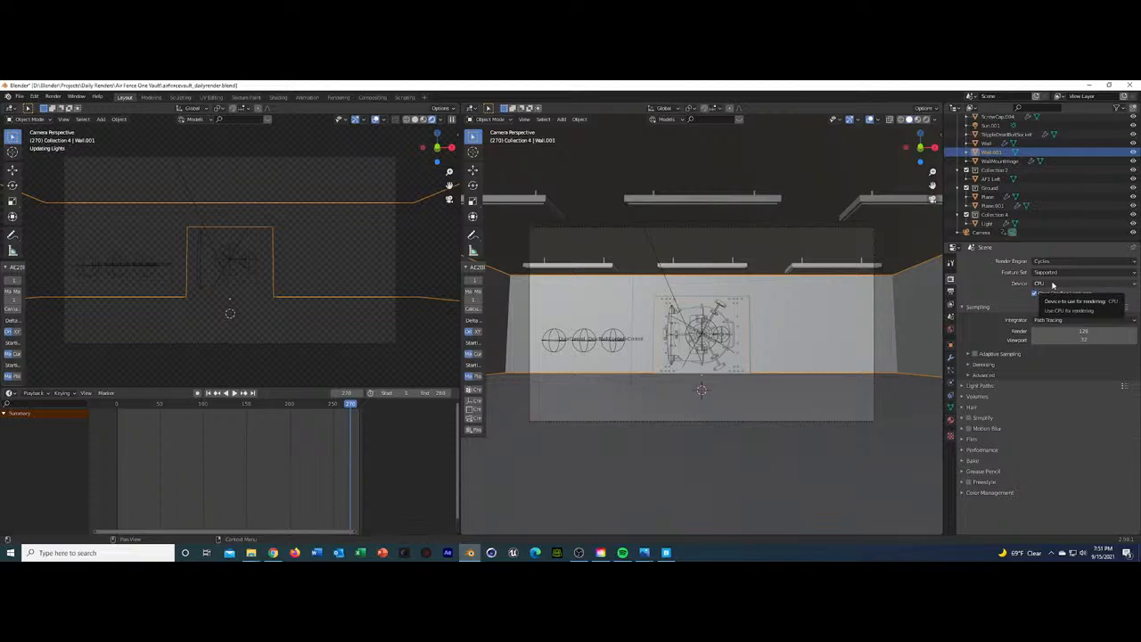
pyautogui.click(1053, 284)
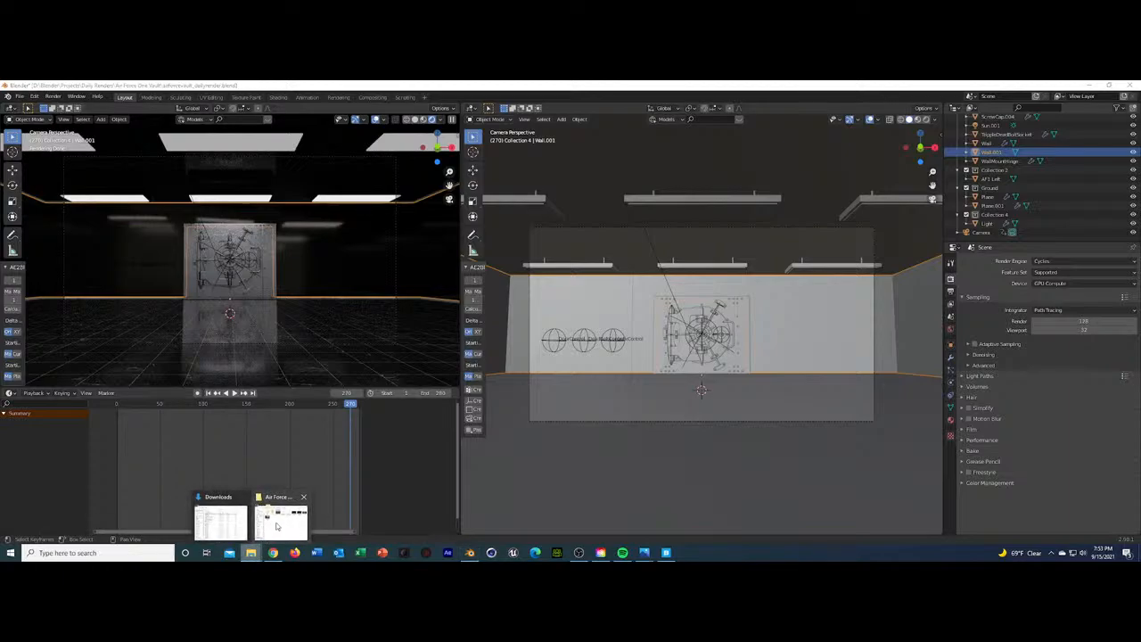
# Open the reference image 1.jpg from the Air Force One Vault folder and compare its lighting with the scene.
pyautogui.click(251, 552)
pyautogui.doubleClick(597, 255)
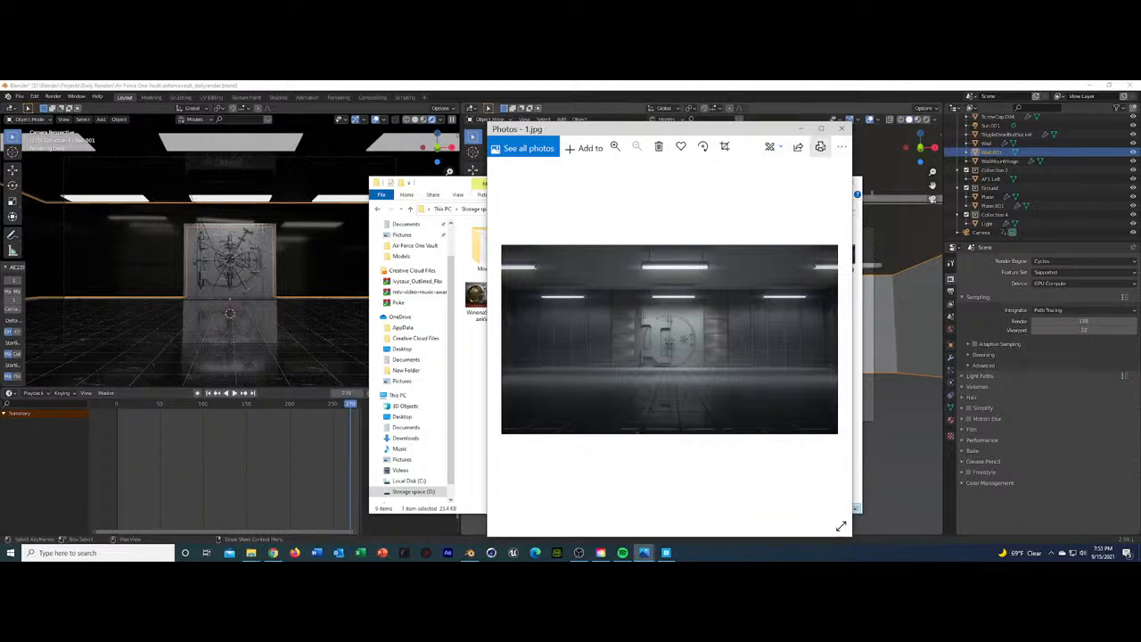
pyautogui.click(801, 130)
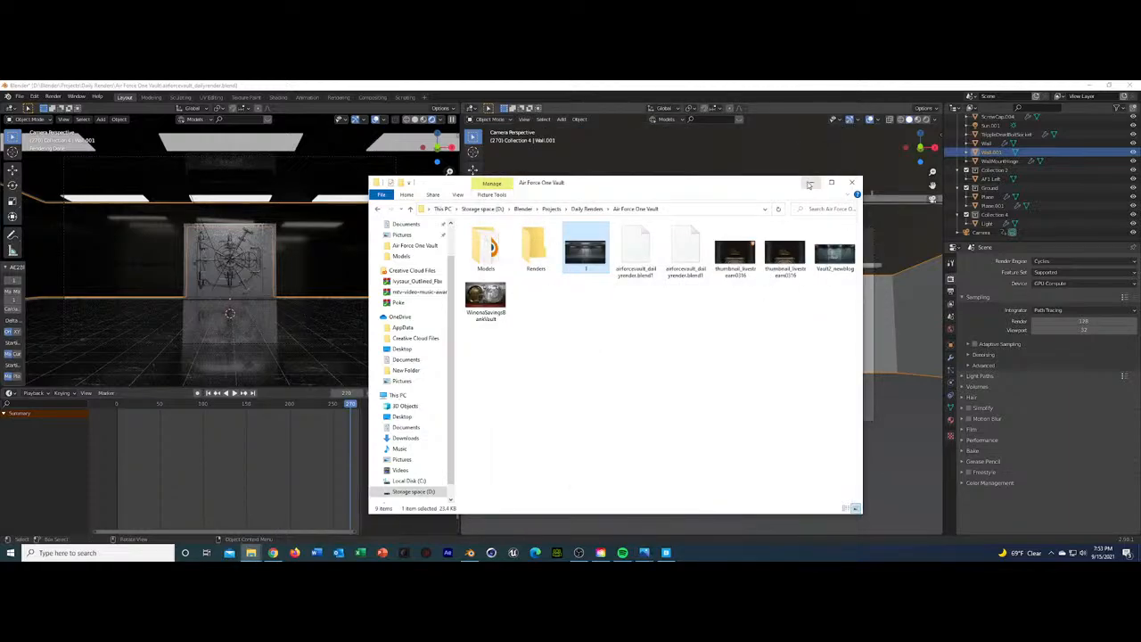
pyautogui.click(808, 184)
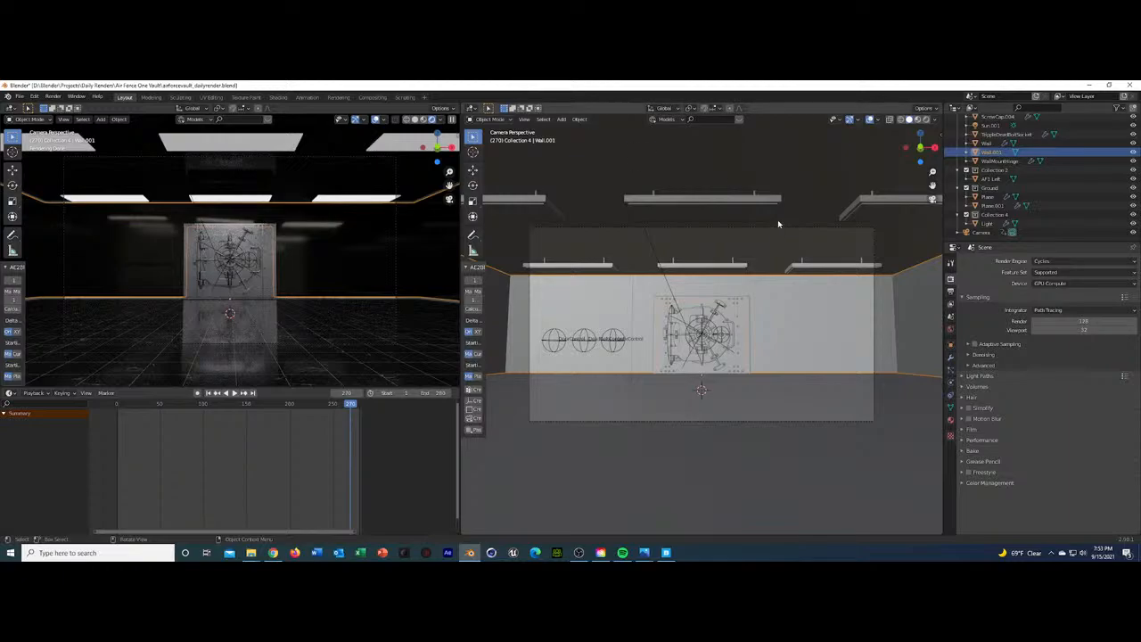
# Set the render engine back to Eevee.
pyautogui.click(1060, 262)
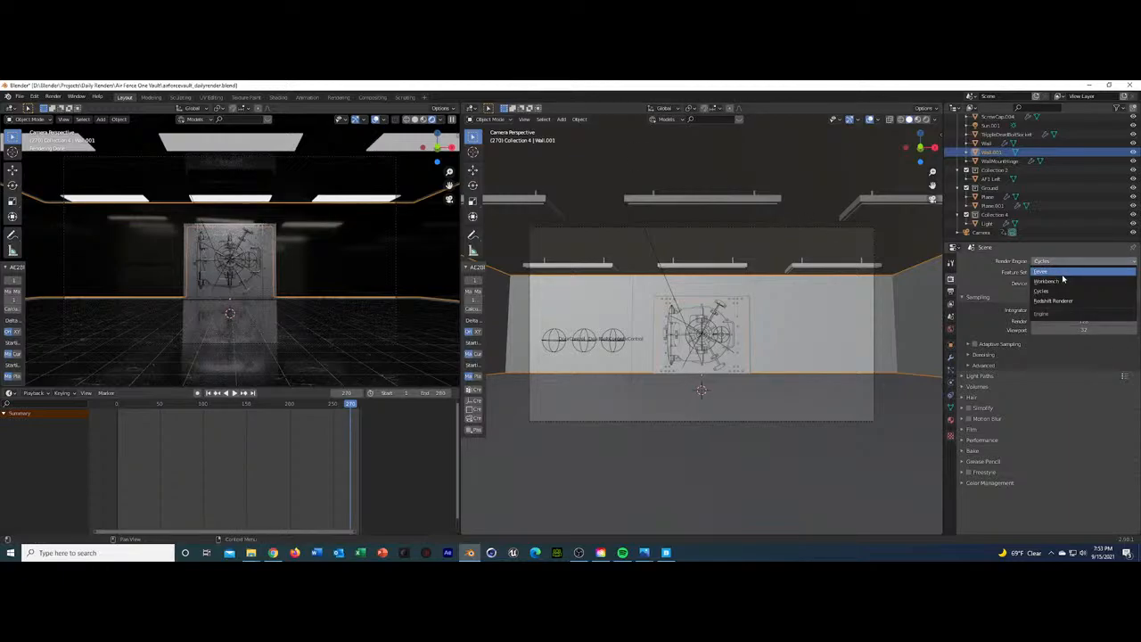
pyautogui.click(1062, 270)
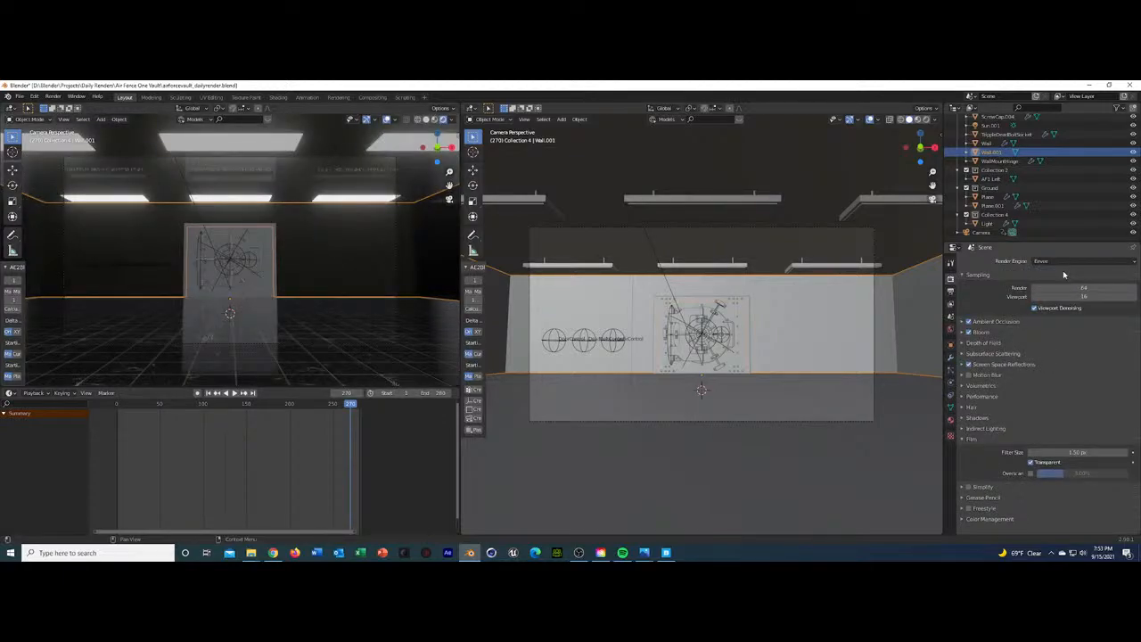
# Select the wall around the vault door and inspect the door hardware's shading up close.
pyautogui.moveTo(336, 267)
pyautogui.mouseDown(button='middle')
pyautogui.moveTo(335, 287)
pyautogui.moveTo(317, 279)
pyautogui.moveTo(329, 268)
pyautogui.mouseUp(button='middle')
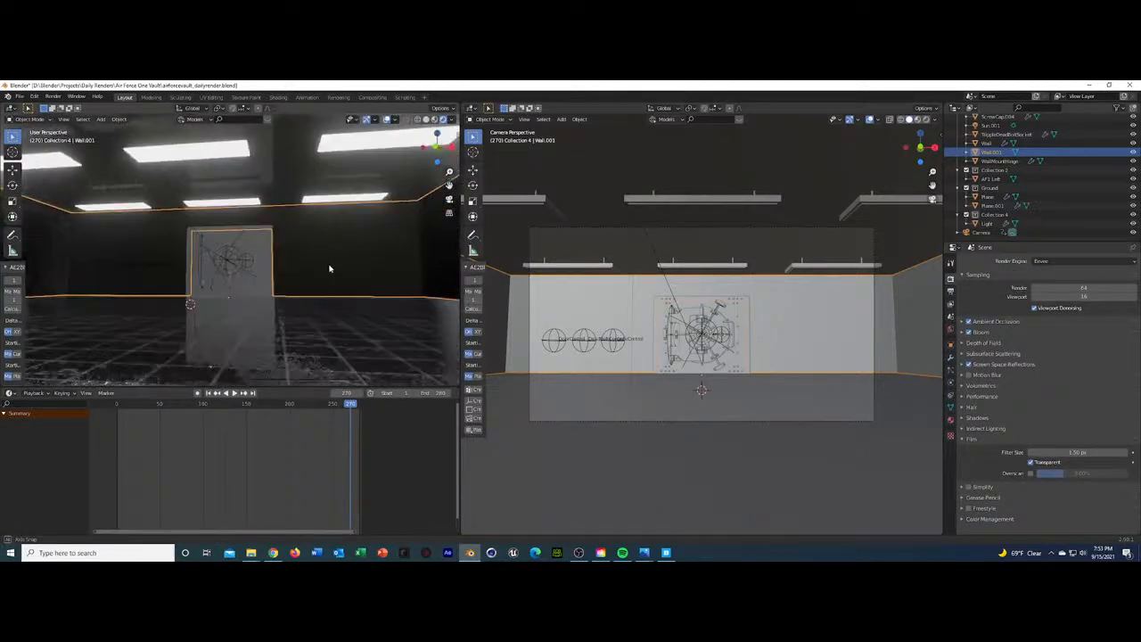
pyautogui.scroll(5, 328, 285)
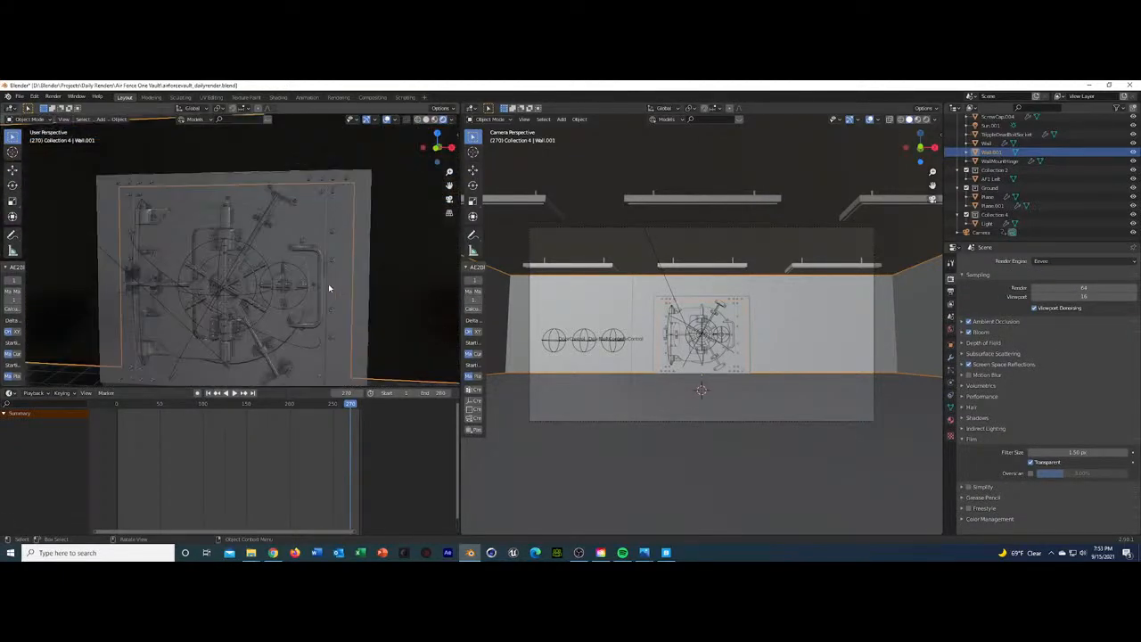
pyautogui.click(328, 283)
pyautogui.moveTo(328, 284)
pyautogui.mouseDown(button='middle')
pyautogui.moveTo(191, 301)
pyautogui.moveTo(449, 305)
pyautogui.moveTo(330, 301)
pyautogui.mouseUp(button='middle')
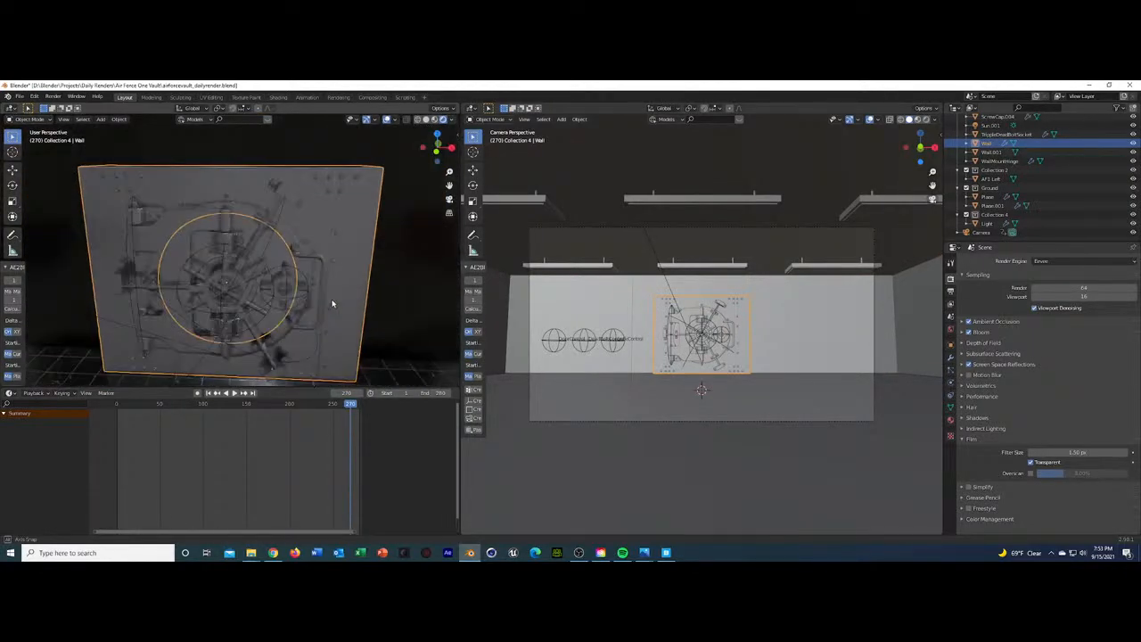
pyautogui.scroll(8, 331, 300)
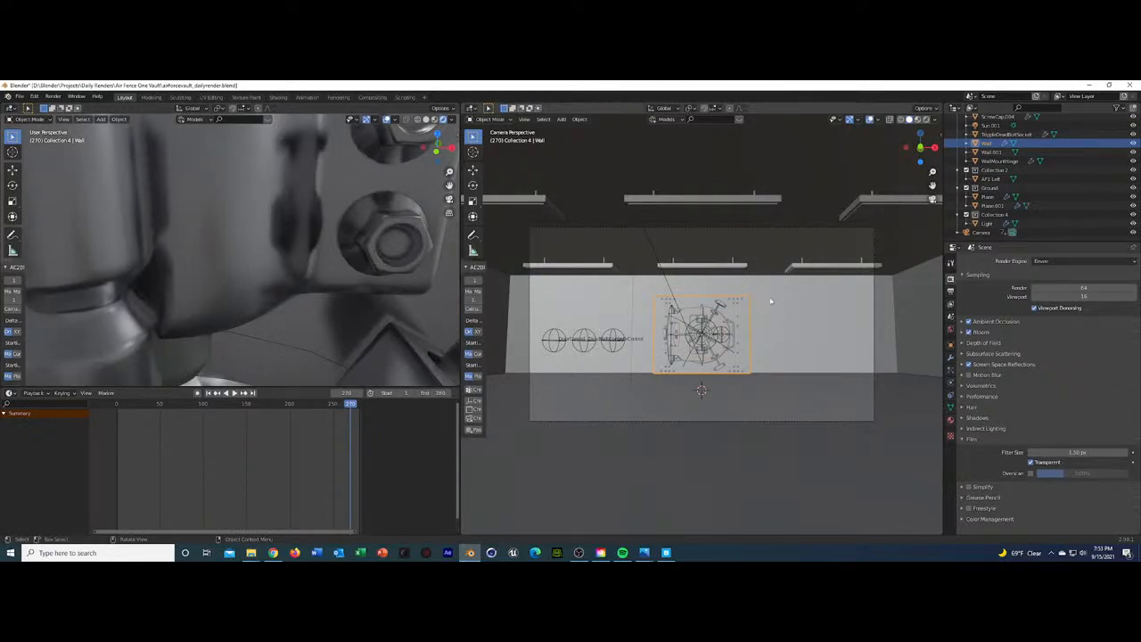
pyautogui.keyDown('shift'); pyautogui.moveTo(771, 301); pyautogui.dragTo(565, 410, button='middle'); pyautogui.keyUp('shift')
pyautogui.scroll(5, 564, 405)
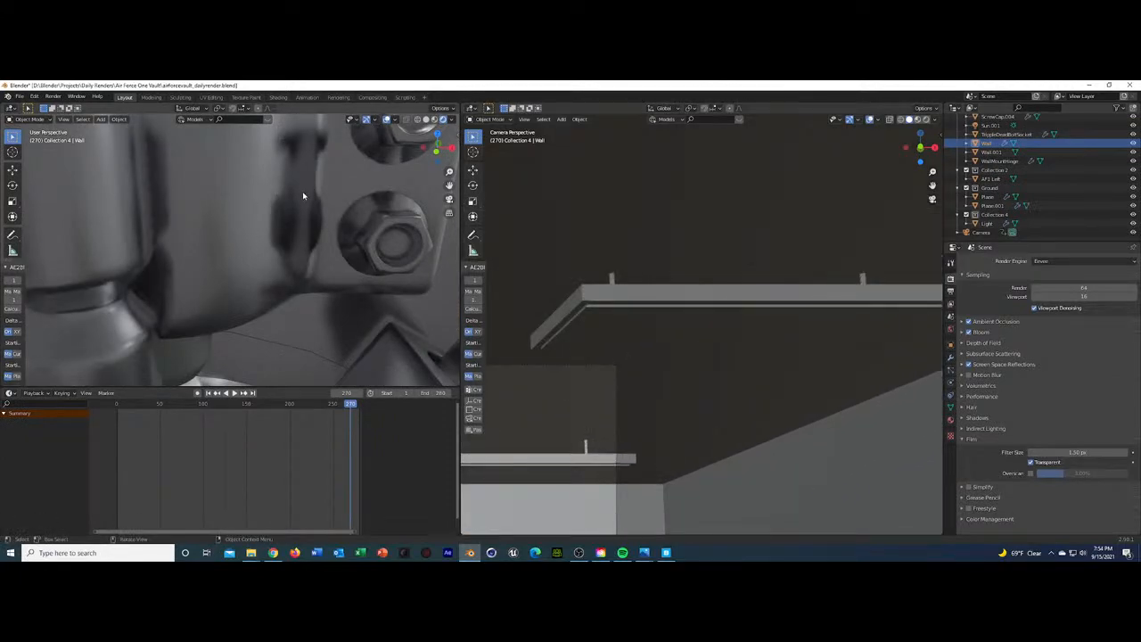
pyautogui.scroll(5, 303, 194)
pyautogui.keyDown('shift'); pyautogui.moveTo(282, 249); pyautogui.dragTo(351, 212, button='middle'); pyautogui.keyUp('shift')
pyautogui.scroll(-4, 350, 213)
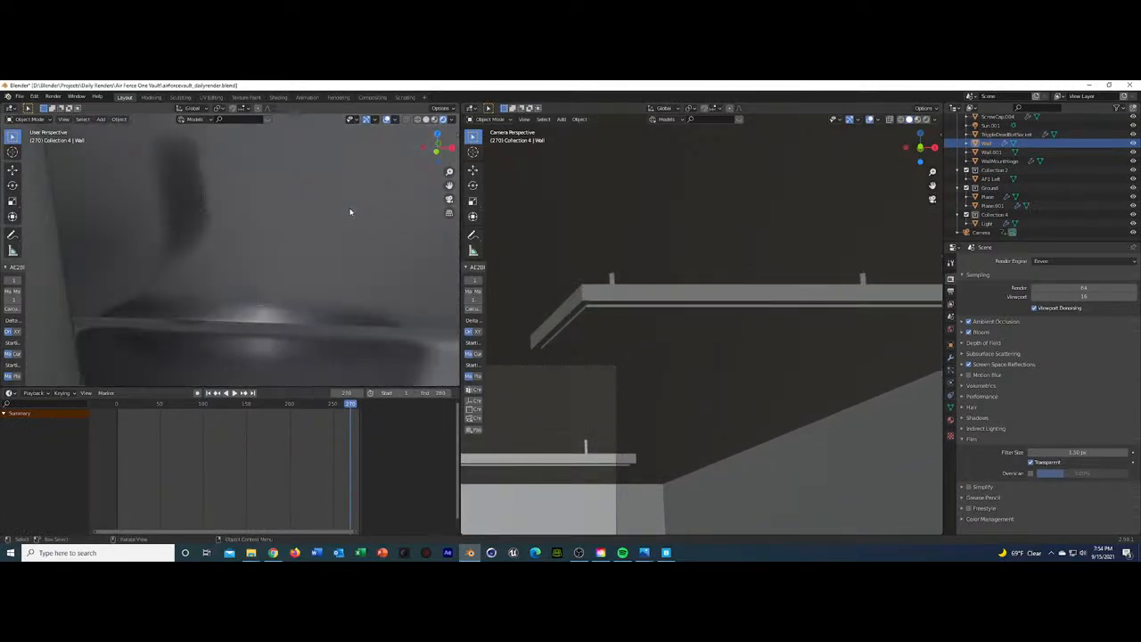
pyautogui.scroll(4, 350, 212)
pyautogui.scroll(10, 1001, 207)
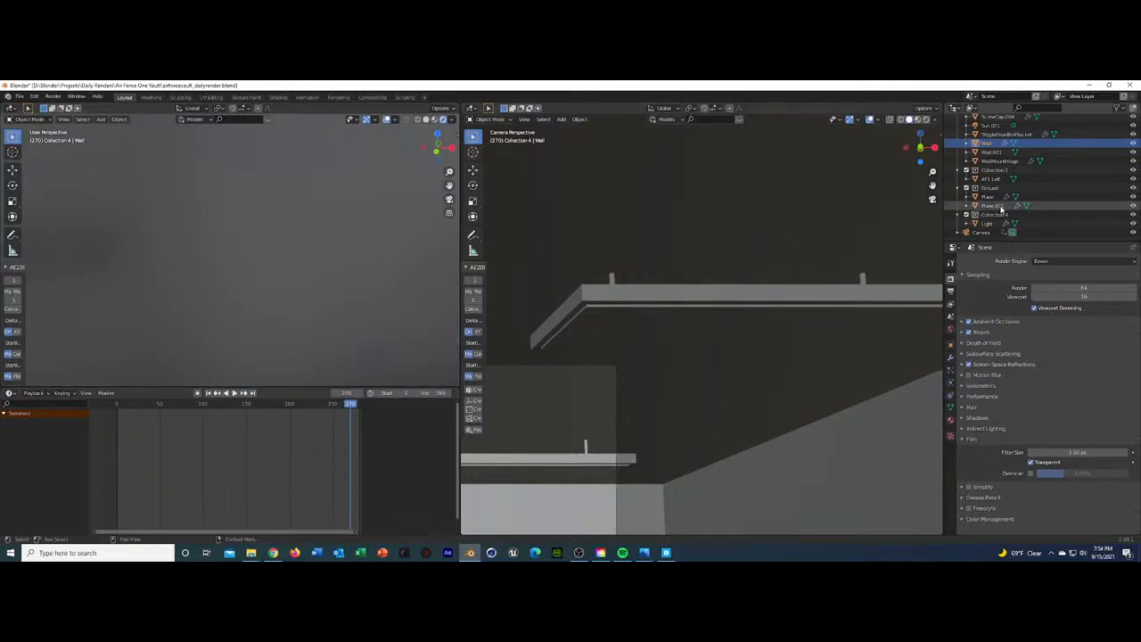
# Select the AF1 Left object in the scene and frame the perspective view on it.
pyautogui.scroll(-10, 998, 208)
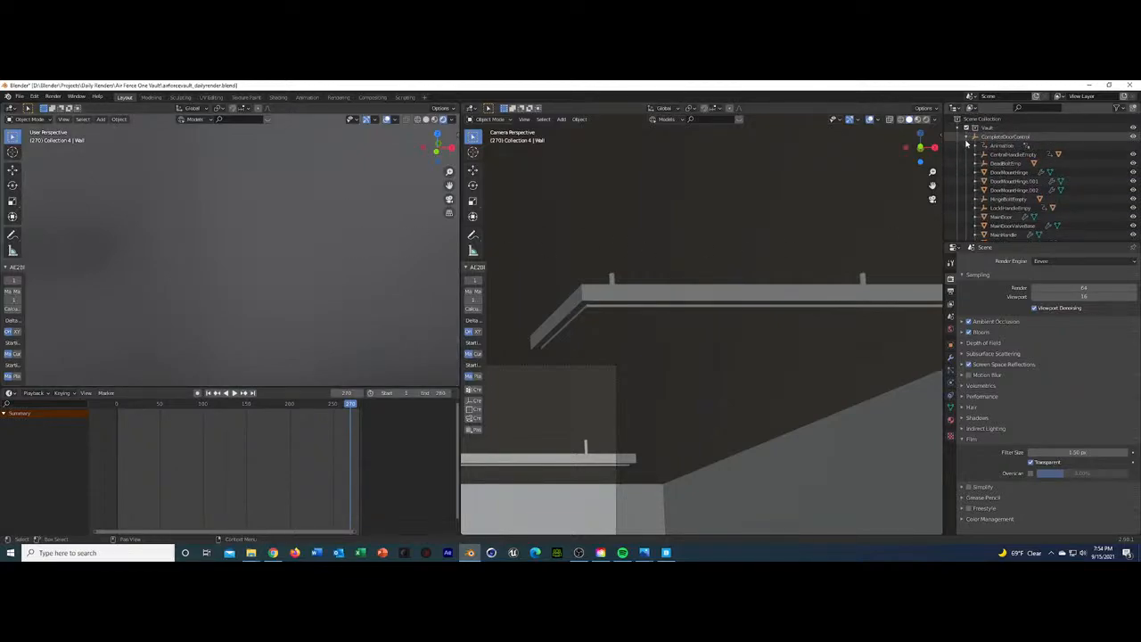
pyautogui.click(988, 190)
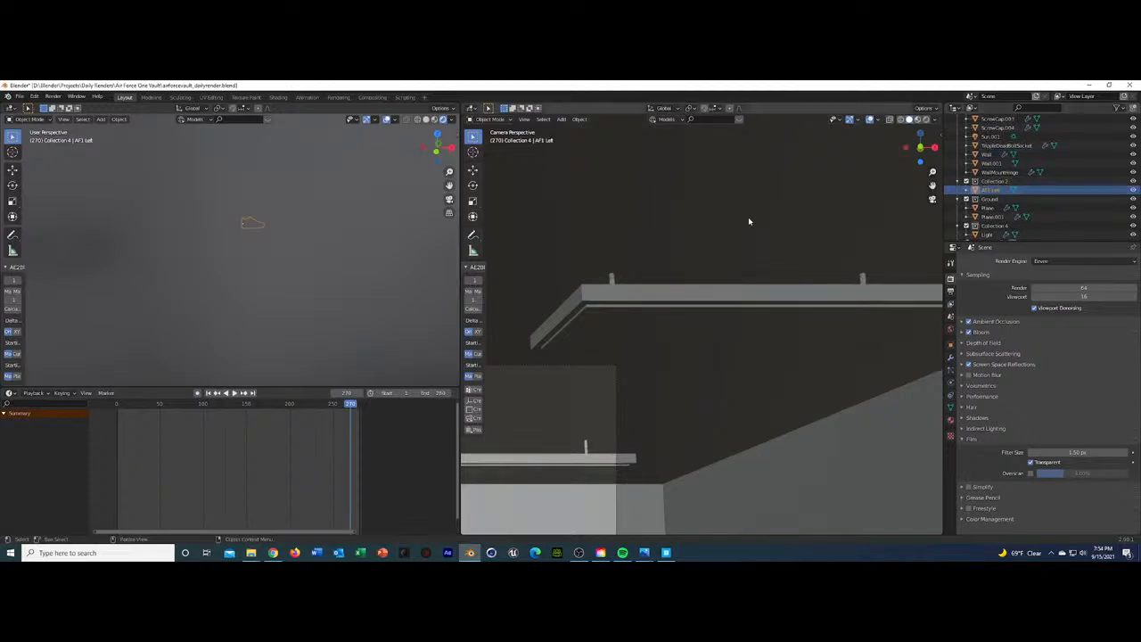
pyautogui.press('KP_Decimal')
pyautogui.moveTo(357, 248)
pyautogui.mouseDown(button='middle')
pyautogui.moveTo(236, 266)
pyautogui.moveTo(348, 233)
pyautogui.moveTo(370, 240)
pyautogui.mouseUp(button='middle')
pyautogui.scroll(5, 369, 246)
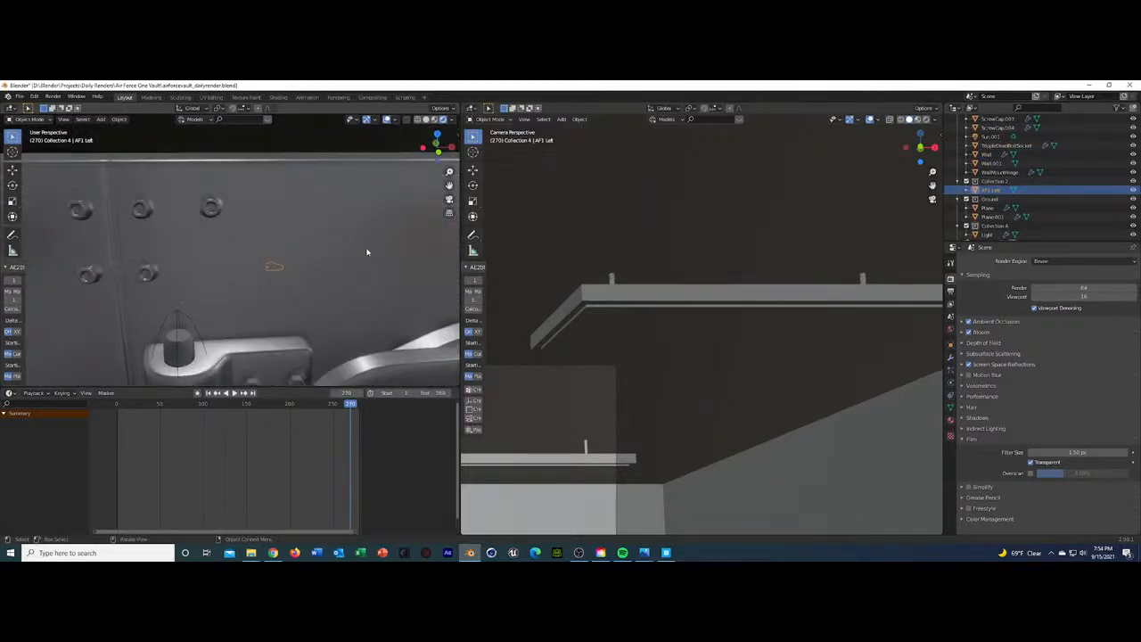
pyautogui.scroll(-8, 366, 250)
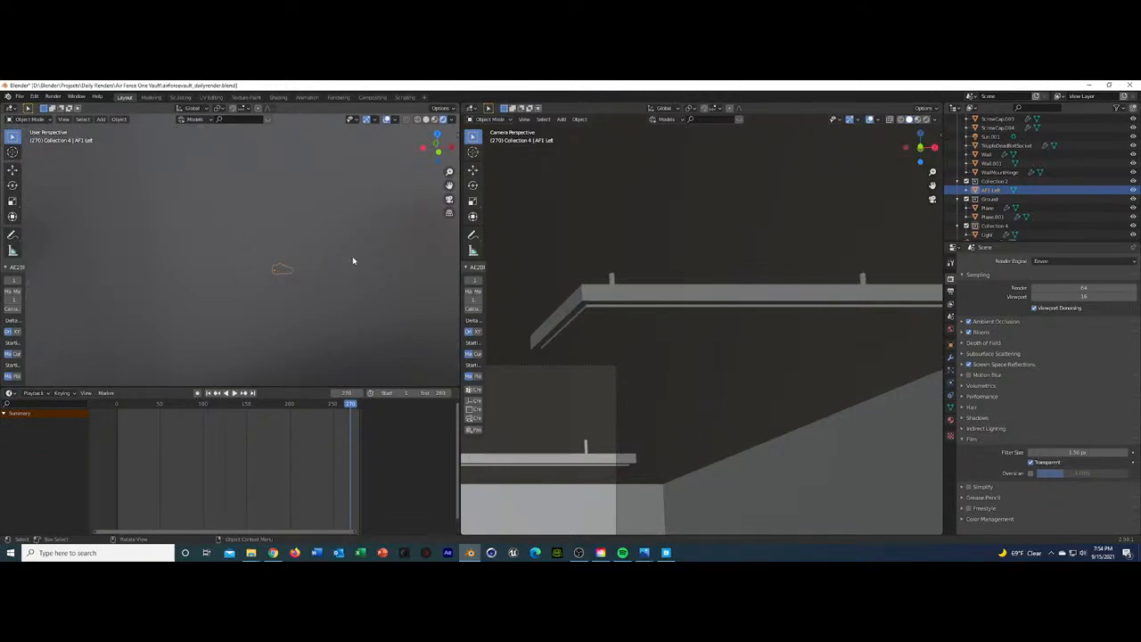
pyautogui.scroll(8, 353, 259)
# Select the ceiling plane Plane.001 and set its Array modifier count to 15.
pyautogui.moveTo(354, 258); pyautogui.dragTo(231, 263, button='middle')
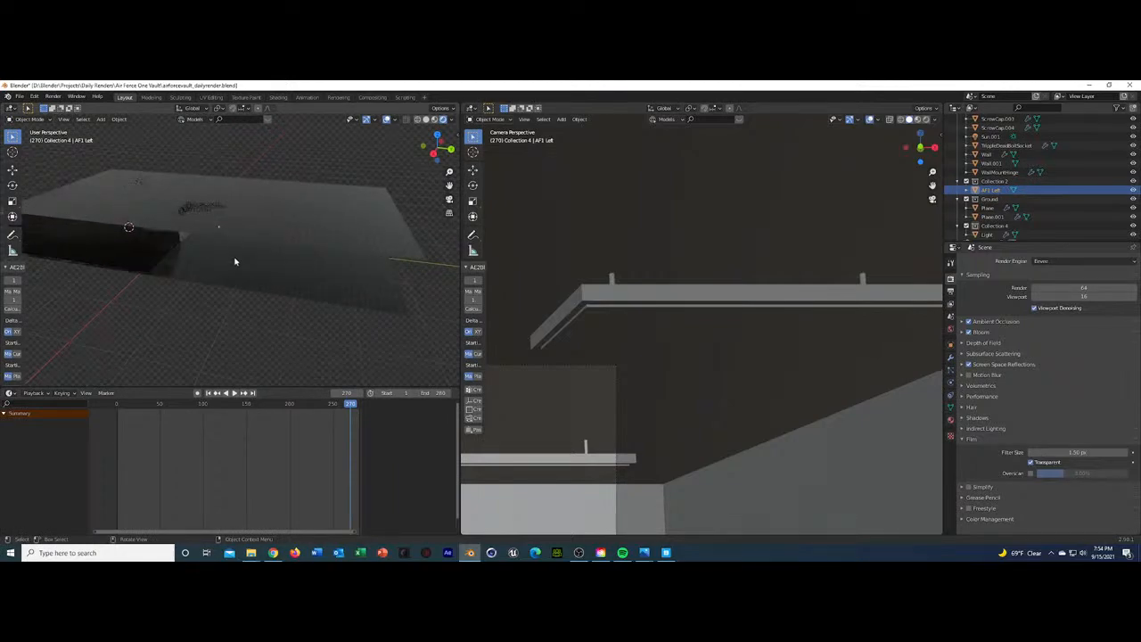
pyautogui.click(288, 234)
pyautogui.keyDown('shift'); pyautogui.click(303, 214); pyautogui.keyUp('shift')
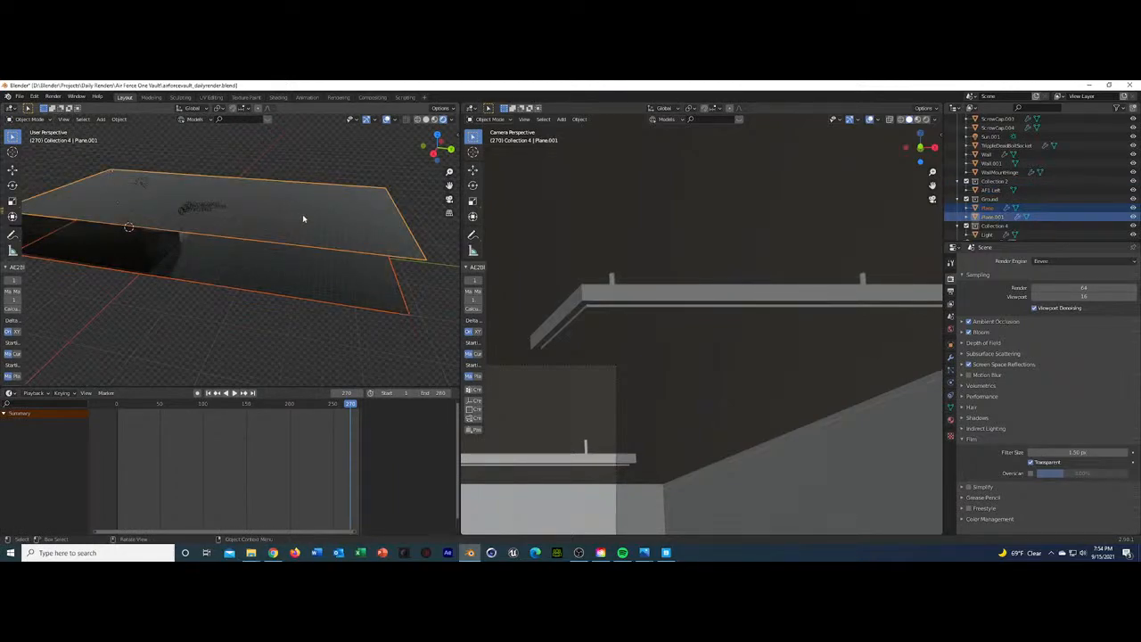
pyautogui.click(286, 331)
pyautogui.click(302, 220)
pyautogui.press('Tab')
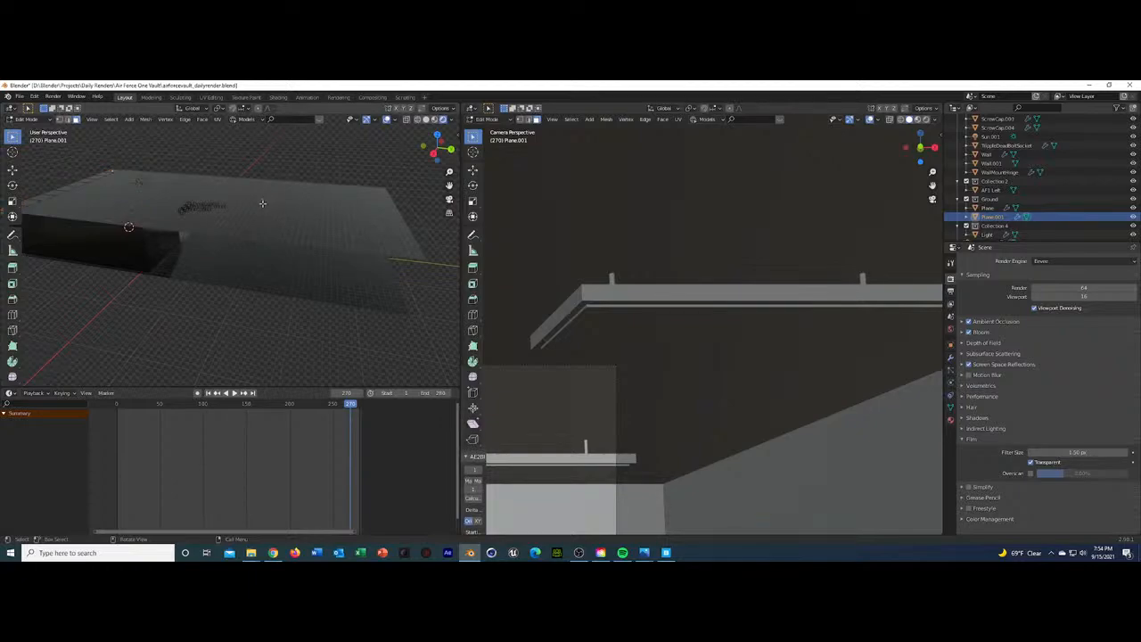
pyautogui.press('Tab')
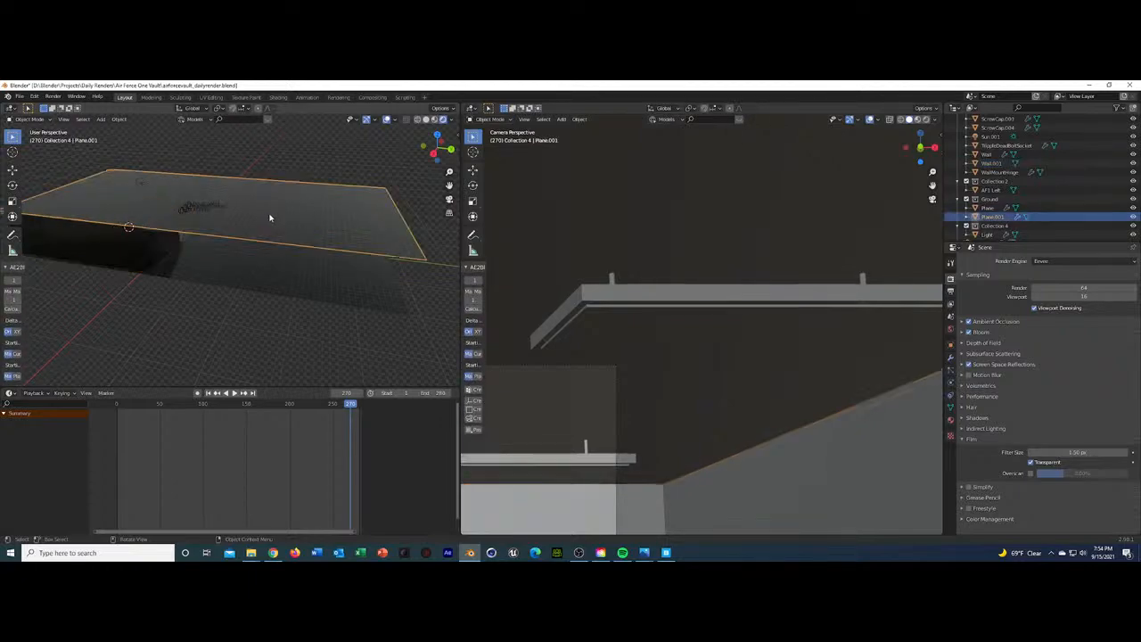
pyautogui.click(951, 357)
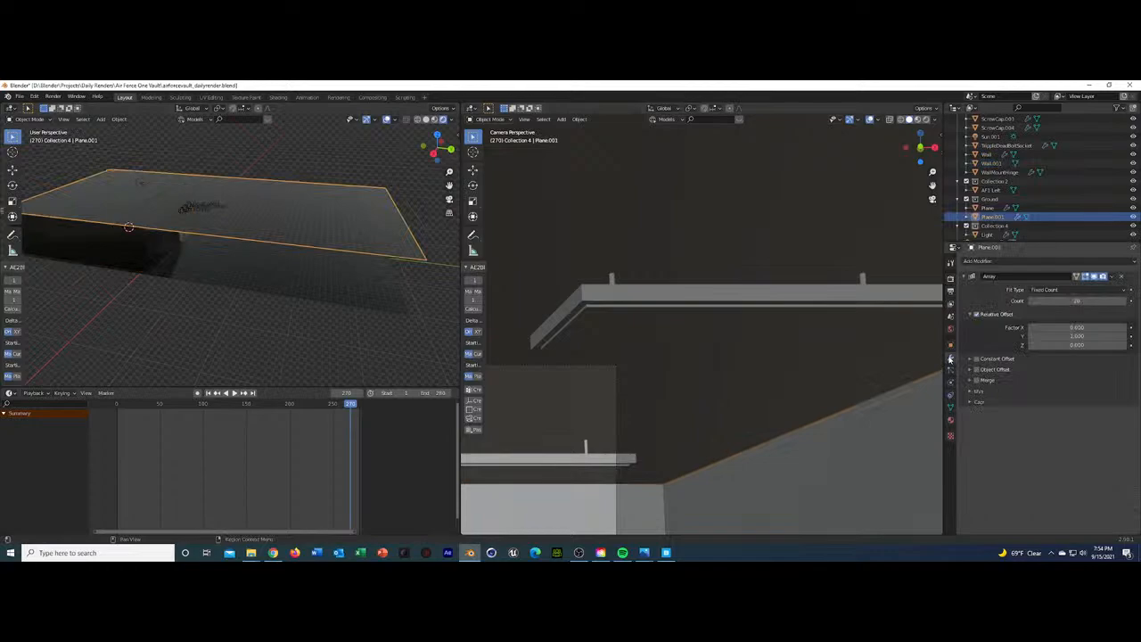
pyautogui.click(1076, 301)
pyautogui.write('20')
pyautogui.press('Return')
pyautogui.click(1076, 301)
pyautogui.write('15')
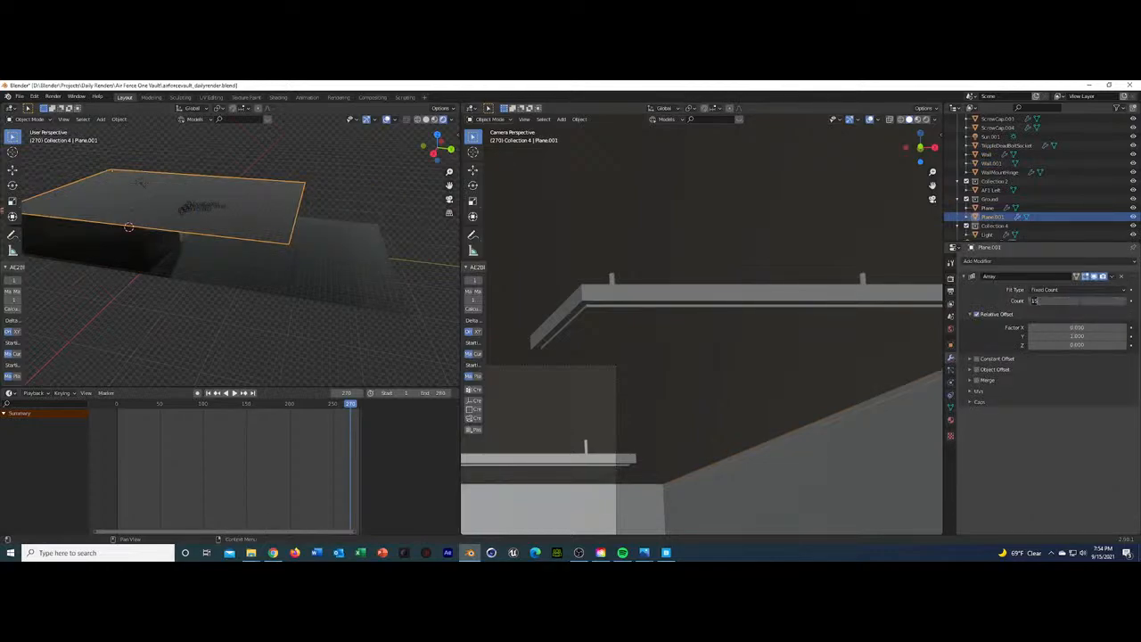
pyautogui.press('Return')
# Set the floor plane's Array modifier count to 15 and save the file.
pyautogui.click(129, 227)
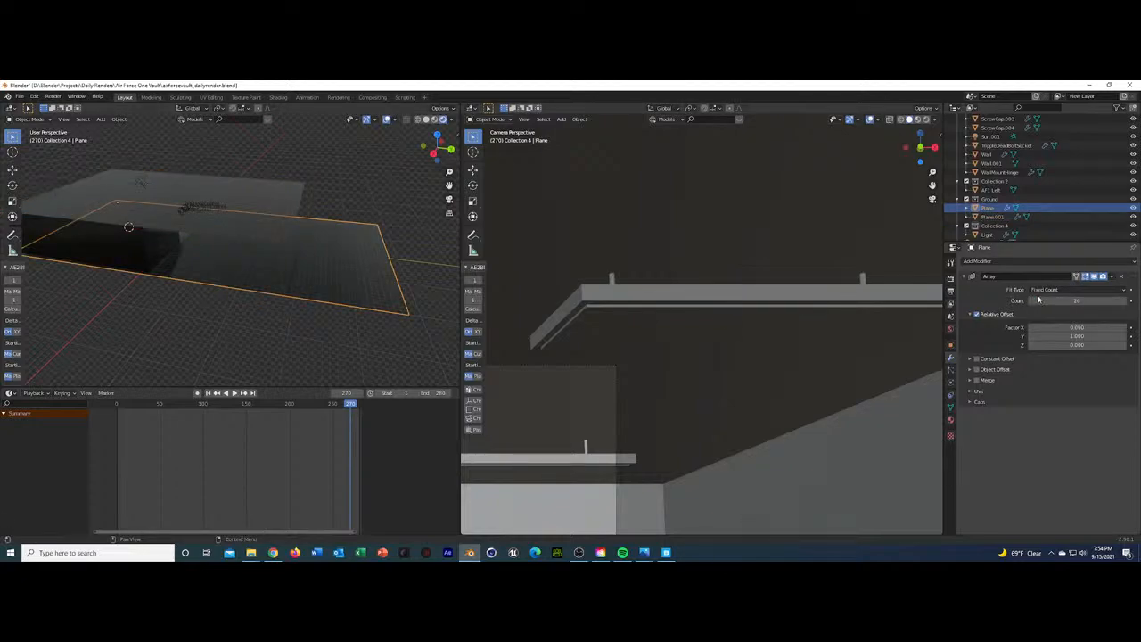
pyautogui.write('15')
pyautogui.press('Return')
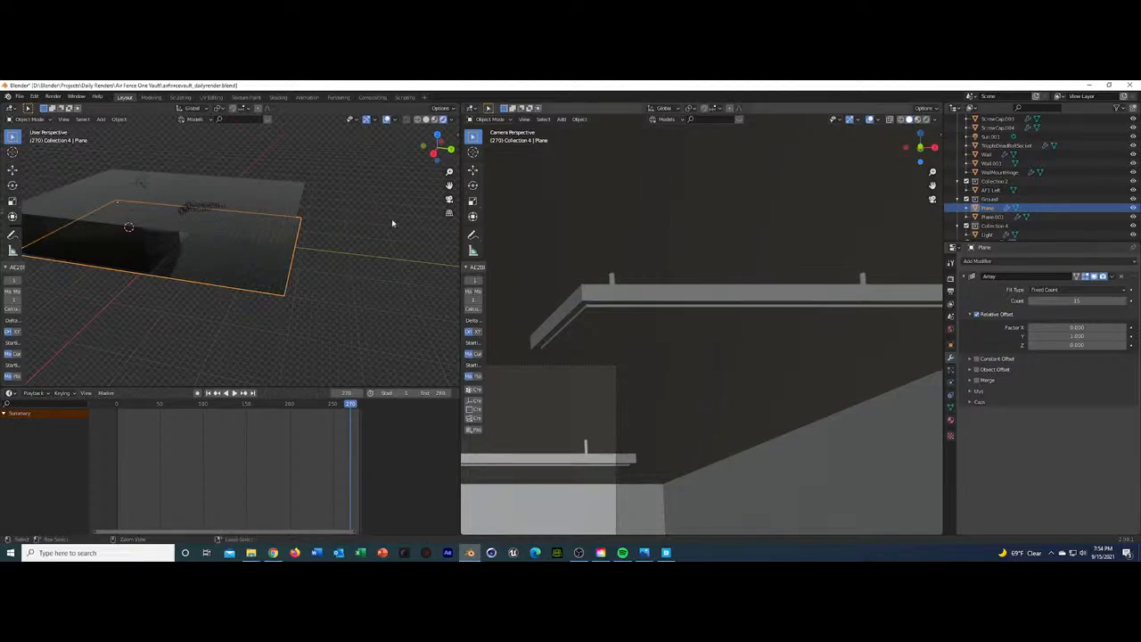
pyautogui.hotkey('ctrl', 's')
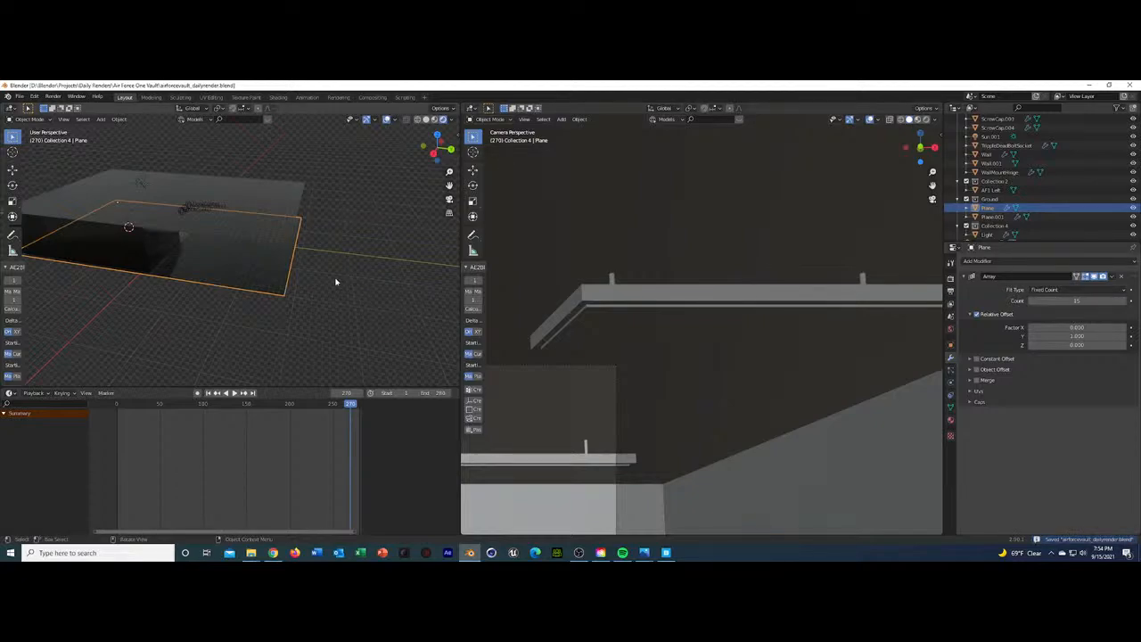
# Lower the ceiling plane about 0.1 m along the global Z axis.
pyautogui.moveTo(335, 282); pyautogui.dragTo(175, 300, button='middle')
pyautogui.scroll(3, 258, 290)
pyautogui.scroll(2, 241, 296)
pyautogui.scroll(2, 250, 301)
pyautogui.hotkey('shift', 'd')
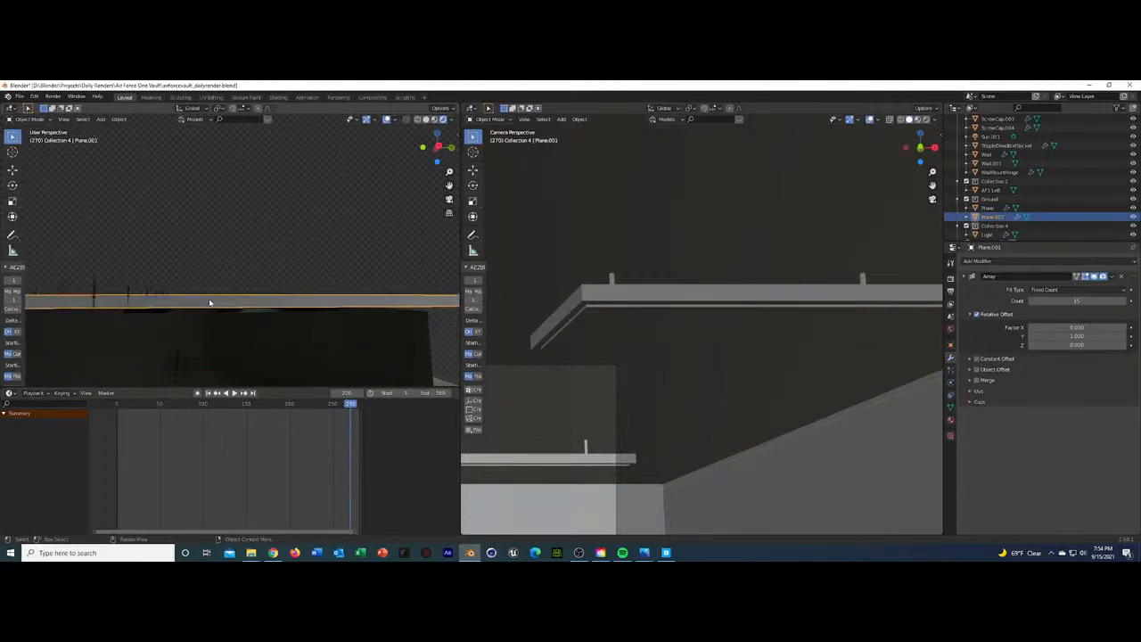
pyautogui.press('z')
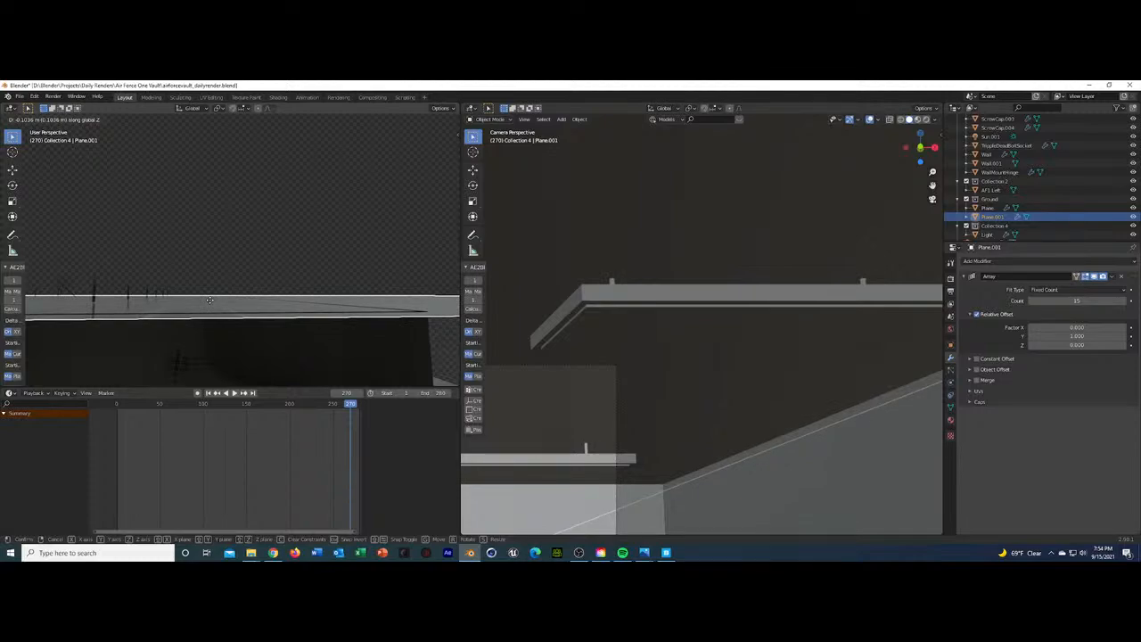
pyautogui.click(209, 301)
# Select the hanging light fixtures, inspect their mesh against the ceiling in Edit Mode and save the file.
pyautogui.moveTo(347, 305); pyautogui.dragTo(201, 331, button='middle')
pyautogui.moveTo(125, 325); pyautogui.dragTo(441, 326, button='middle')
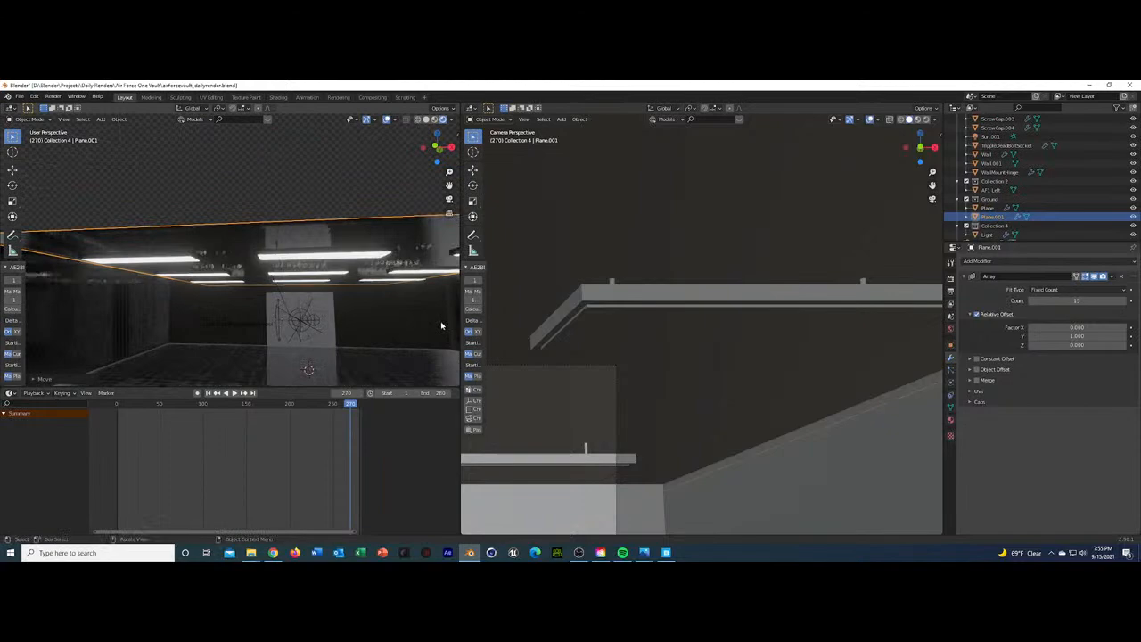
pyautogui.click(311, 255)
pyautogui.press('Tab')
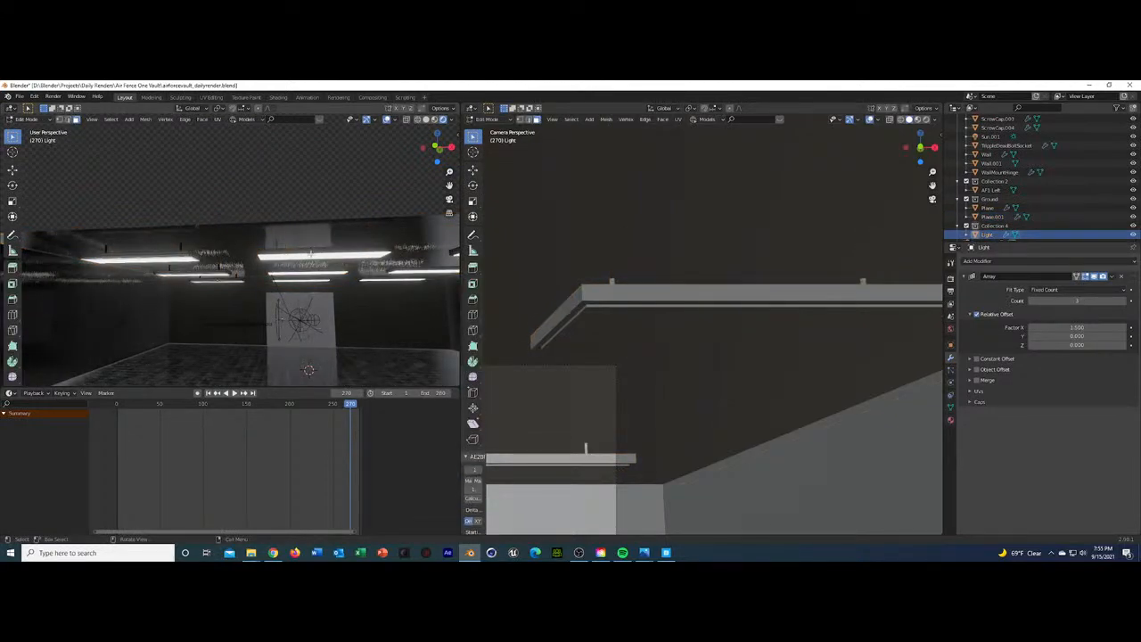
pyautogui.scroll(4, 293, 259)
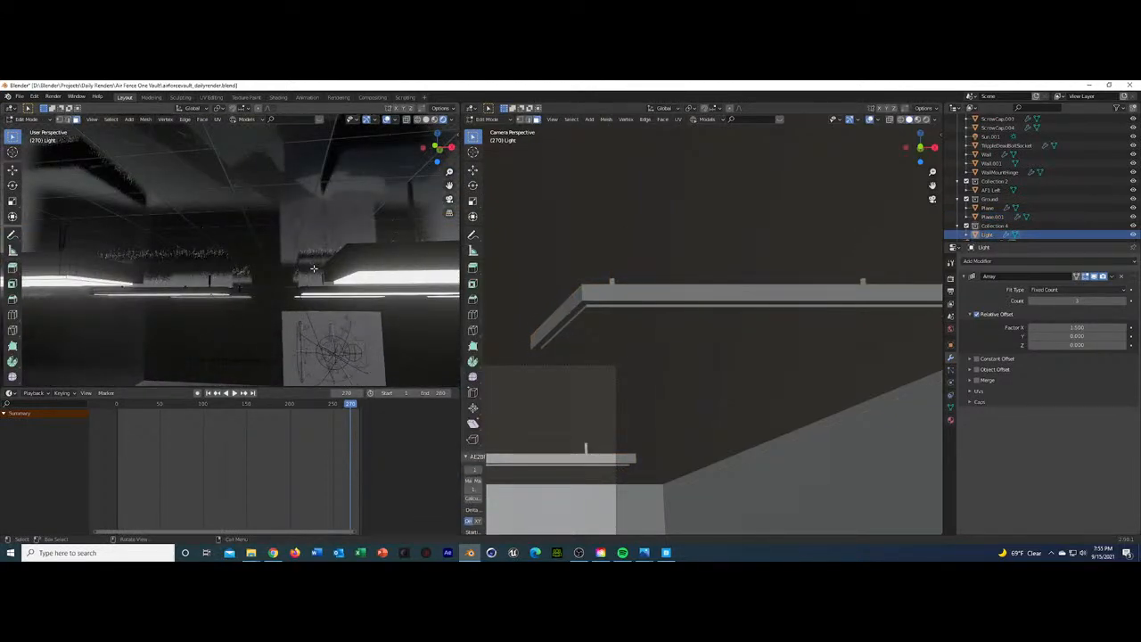
pyautogui.scroll(-1, 314, 269)
pyautogui.scroll(1, 177, 269)
pyautogui.moveTo(176, 269); pyautogui.dragTo(275, 234, button='middle')
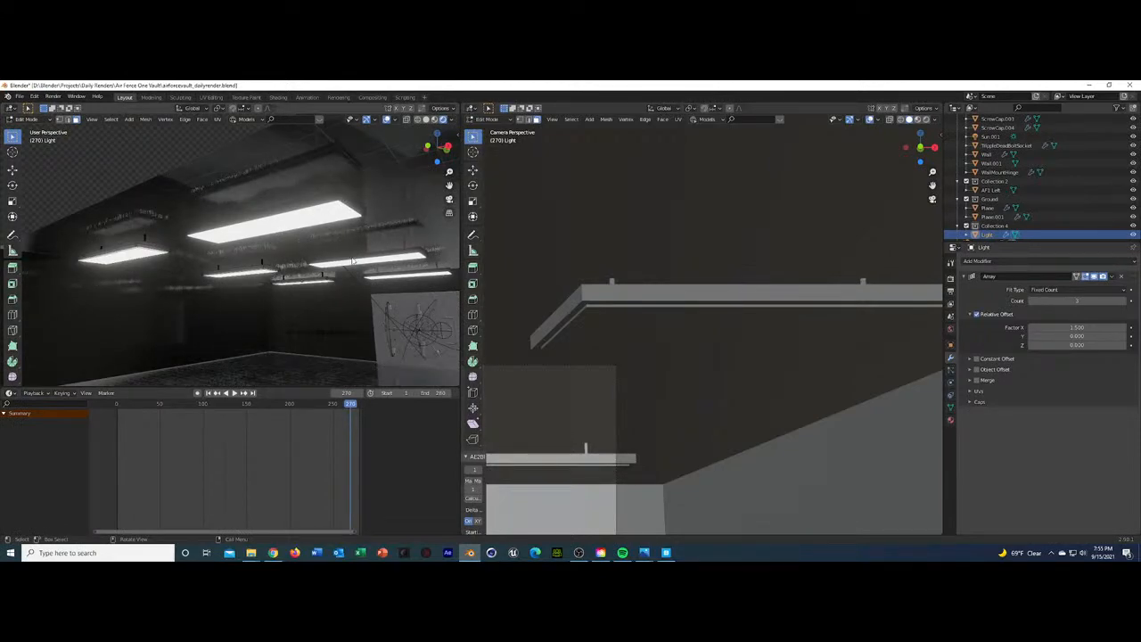
pyautogui.press('Tab')
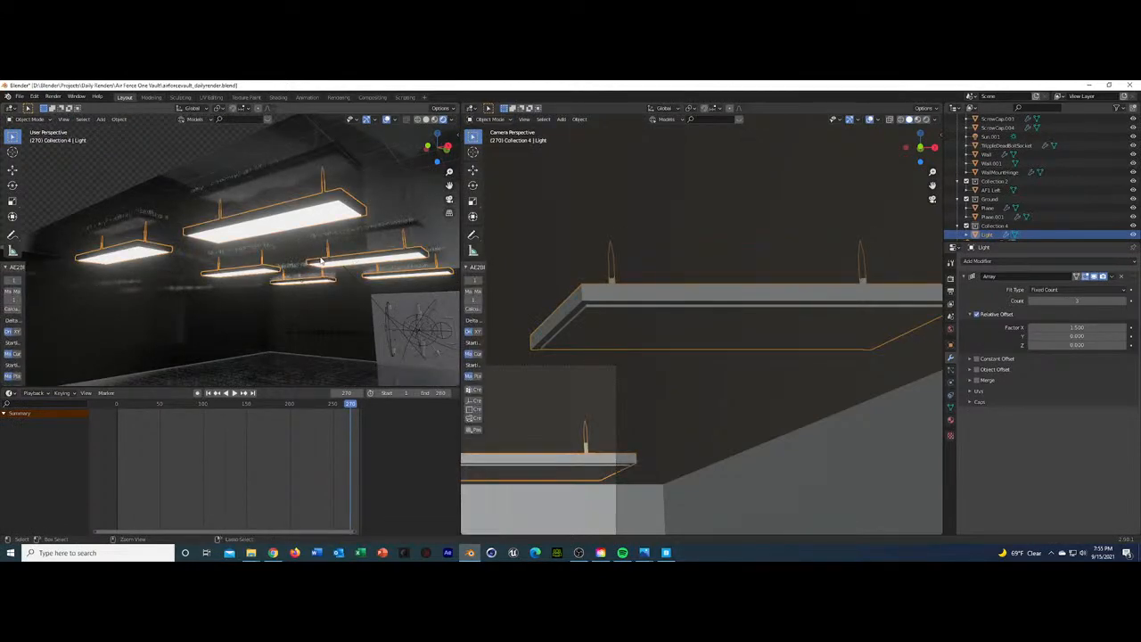
pyautogui.hotkey('ctrl', 's')
# Examine the room from the camera and around AF1 Left, checking the lighting on the walls, floor and vault door.
pyautogui.press('KP_0')
pyautogui.scroll(3, 319, 256)
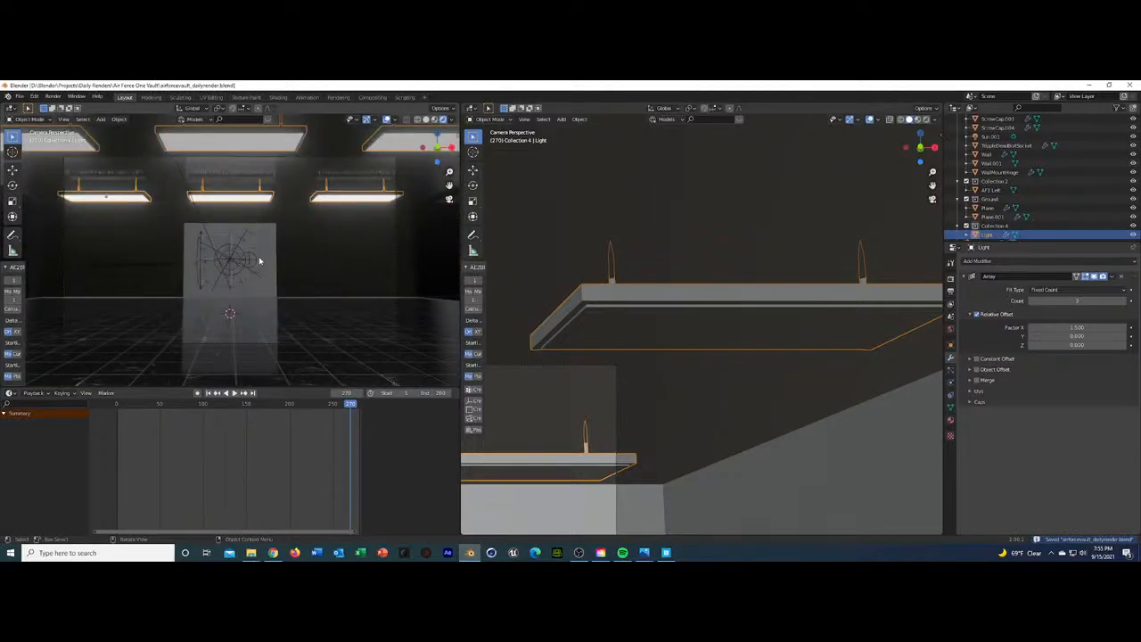
pyautogui.moveTo(260, 260); pyautogui.dragTo(223, 288, button='middle')
pyautogui.click(235, 272)
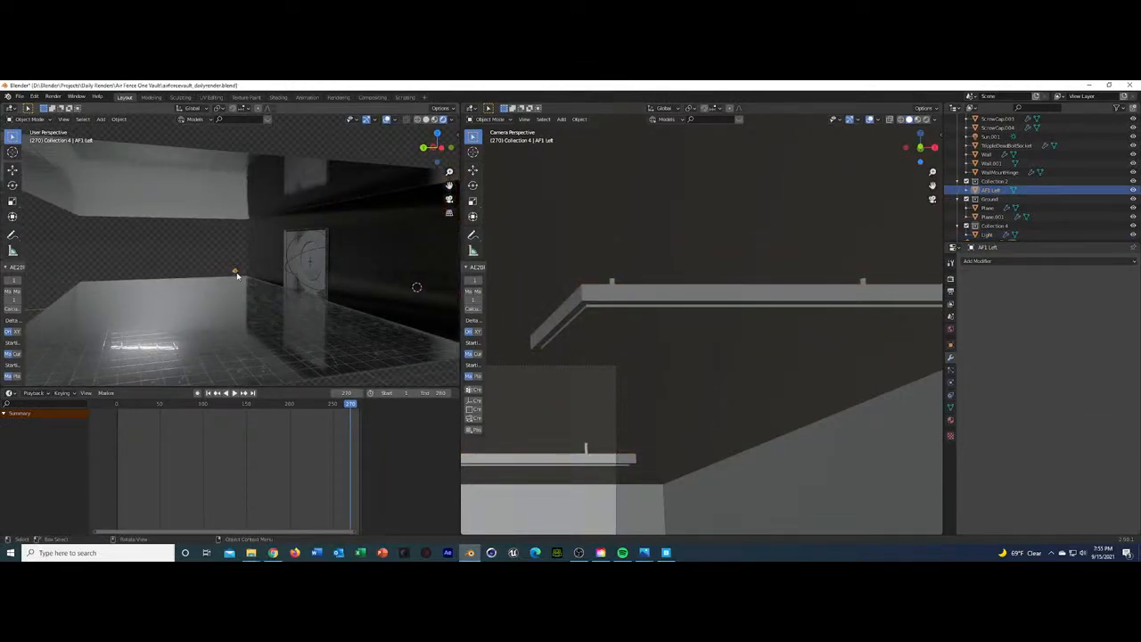
pyautogui.scroll(9, 238, 275)
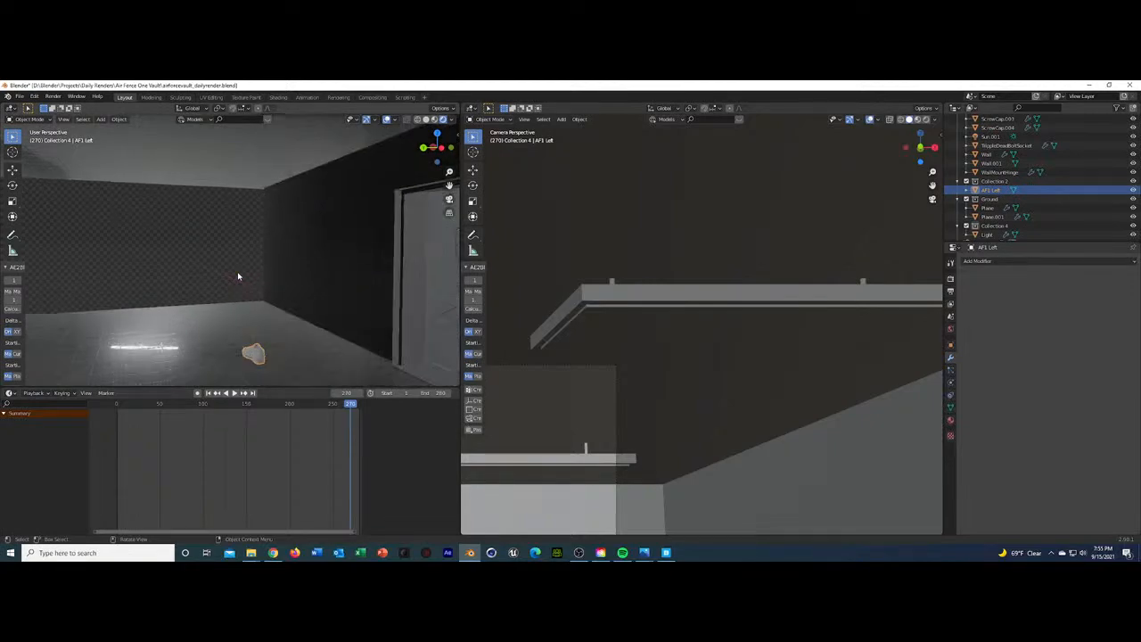
pyautogui.scroll(-3, 238, 275)
pyautogui.press('KP_Decimal')
pyautogui.moveTo(193, 279); pyautogui.dragTo(263, 281, button='middle')
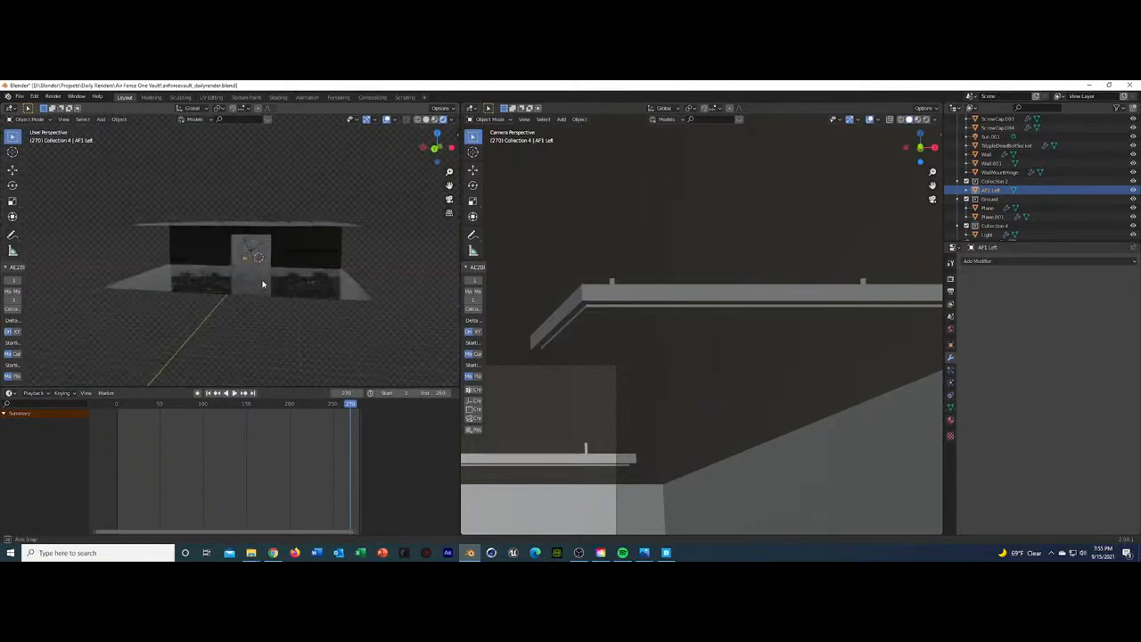
pyautogui.scroll(5, 263, 281)
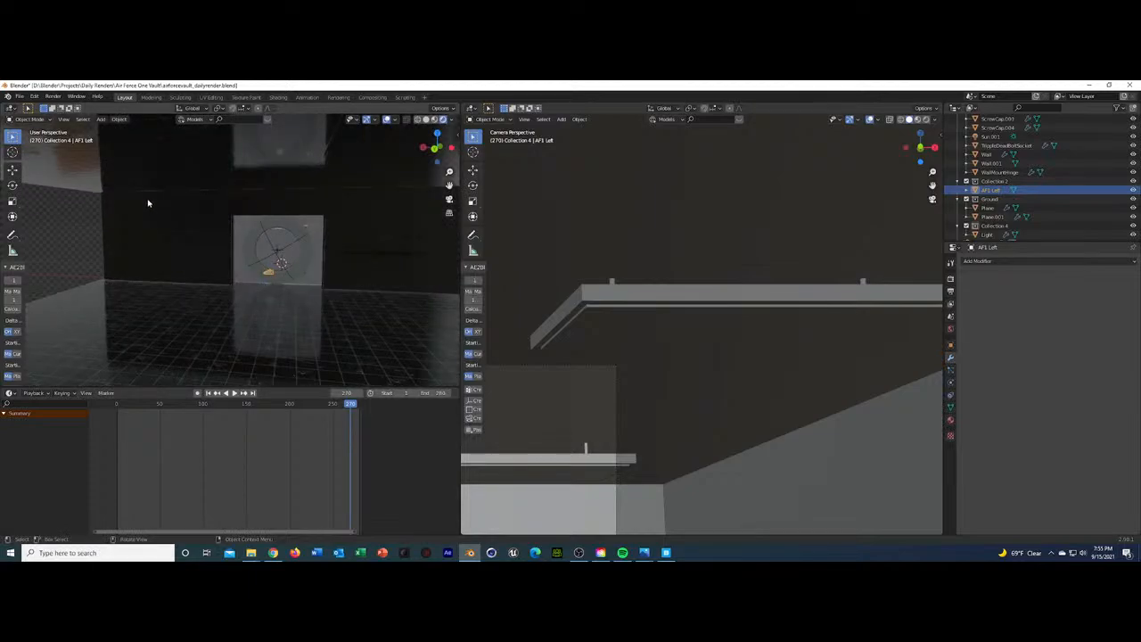
pyautogui.scroll(-5, 176, 285)
pyautogui.scroll(3, 176, 267)
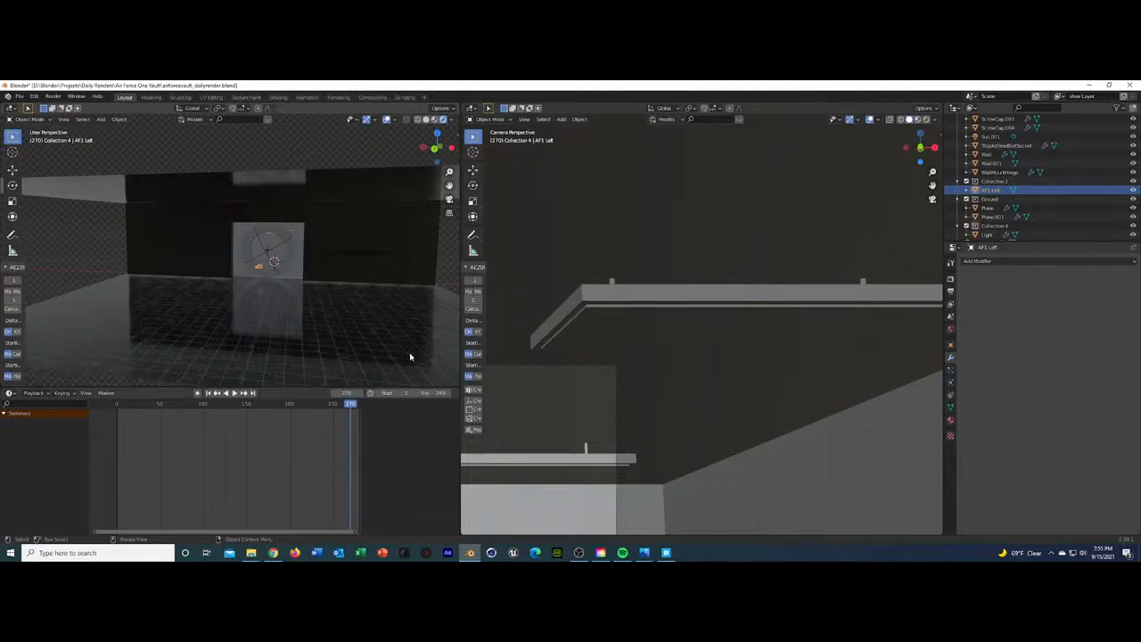
pyautogui.moveTo(188, 233); pyautogui.dragTo(140, 255, button='middle')
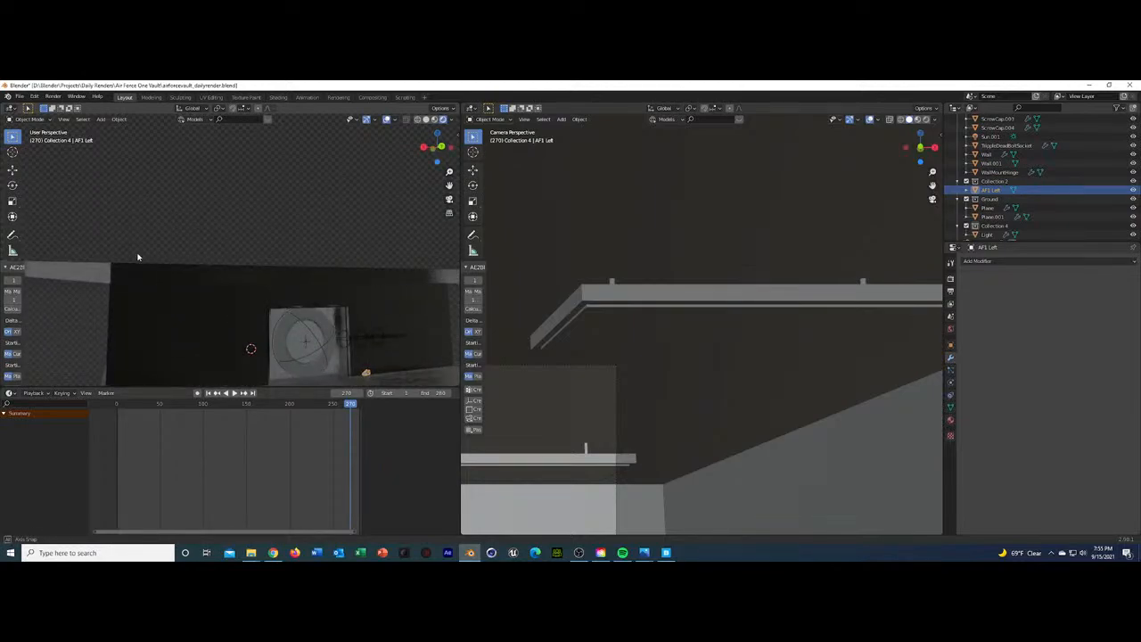
# Select Wall.001 and pick its large lower face beside the vault door in Edit Mode.
pyautogui.scroll(-2, 168, 309)
pyautogui.click(168, 310)
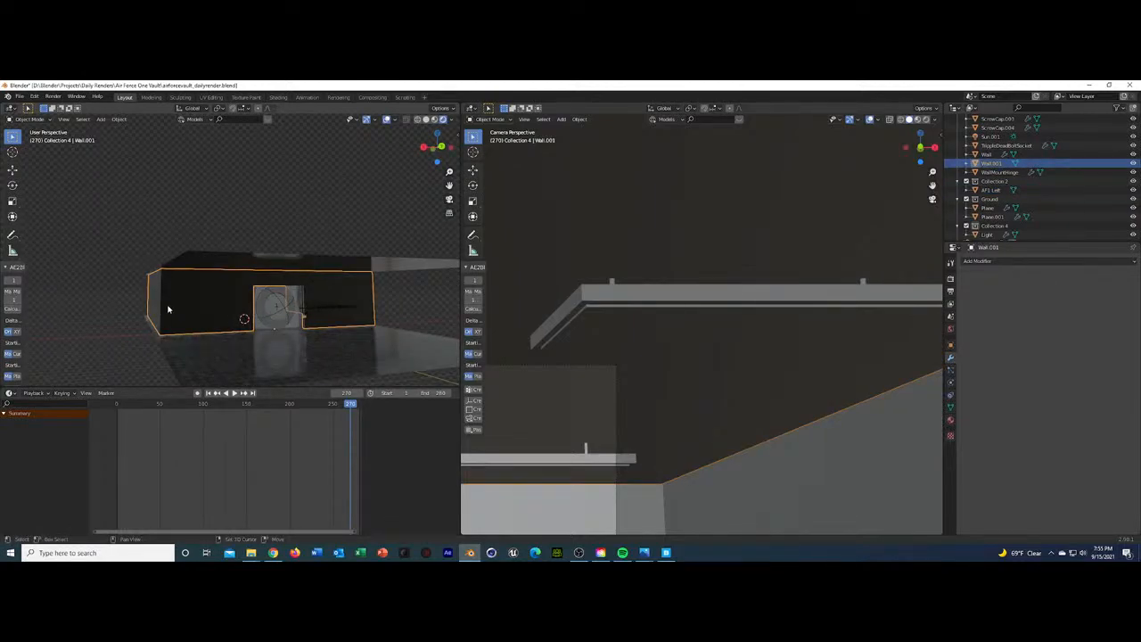
pyautogui.moveTo(173, 316); pyautogui.dragTo(275, 315, button='middle')
pyautogui.scroll(-5, 277, 333)
pyautogui.scroll(6, 278, 333)
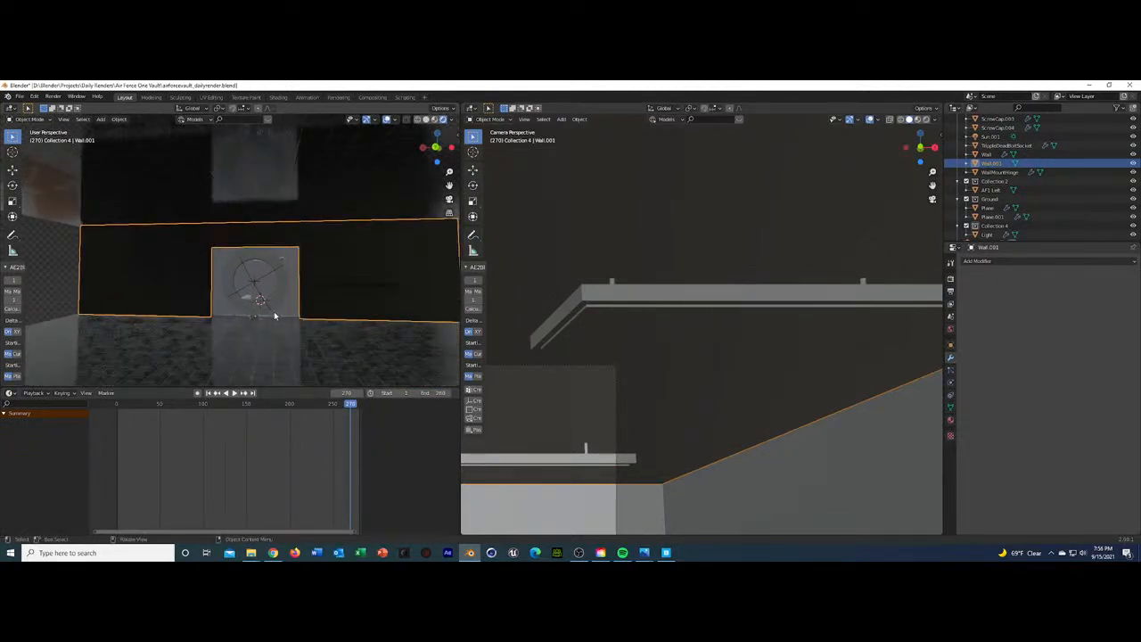
pyautogui.press('Tab')
pyautogui.press('Tab')
pyautogui.press('Tab')
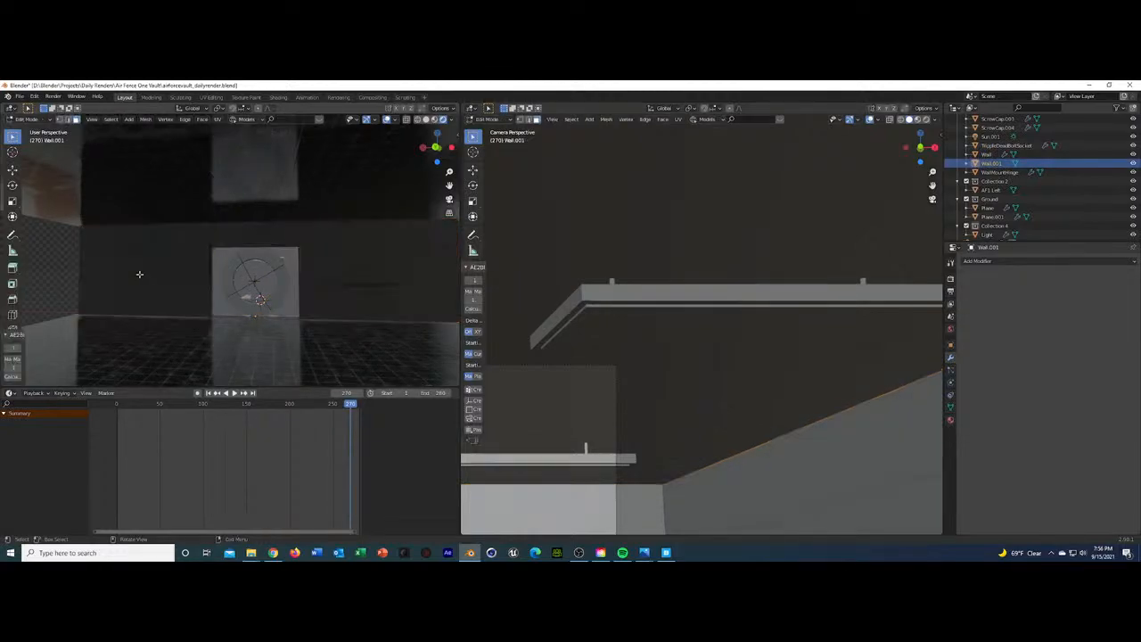
pyautogui.click(158, 279)
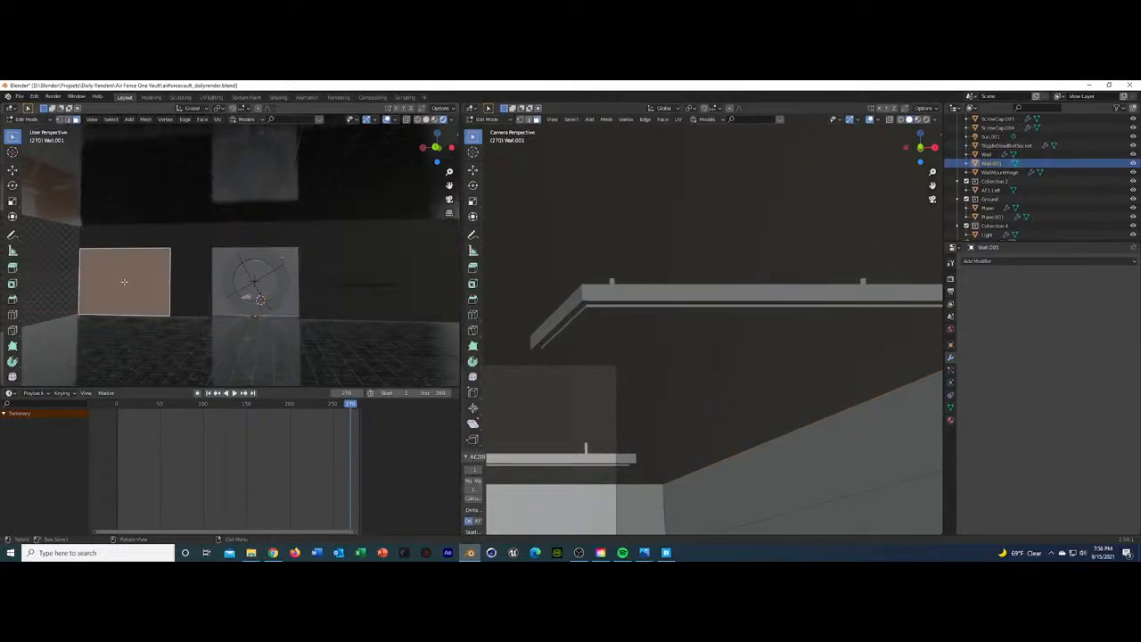
# Add vertical loop cuts through the Wall.001 sections beside the vault door.
pyautogui.scroll(3, 138, 290)
pyautogui.keyDown('shift'); pyautogui.moveTo(148, 300); pyautogui.dragTo(311, 286, button='middle'); pyautogui.keyUp('shift')
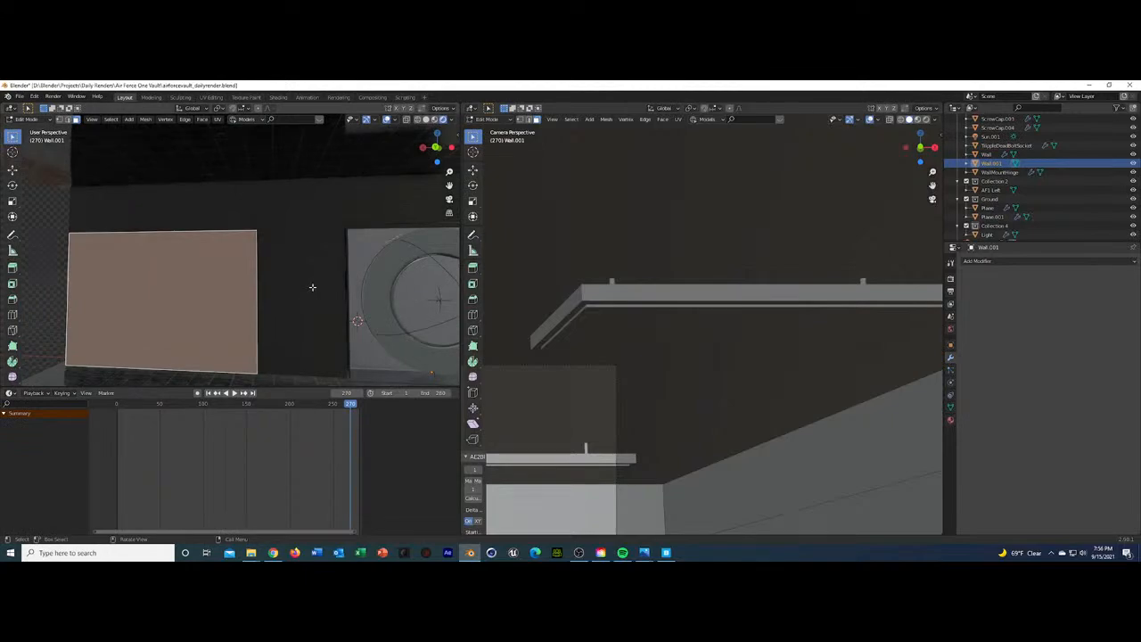
pyautogui.scroll(-1, 230, 296)
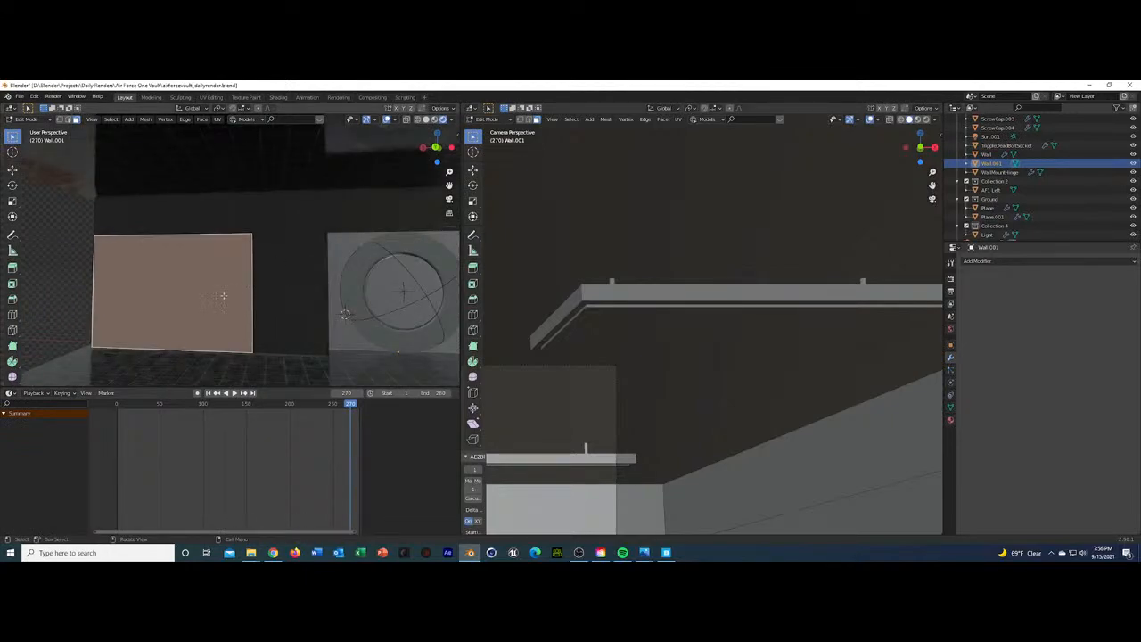
pyautogui.click(12, 315)
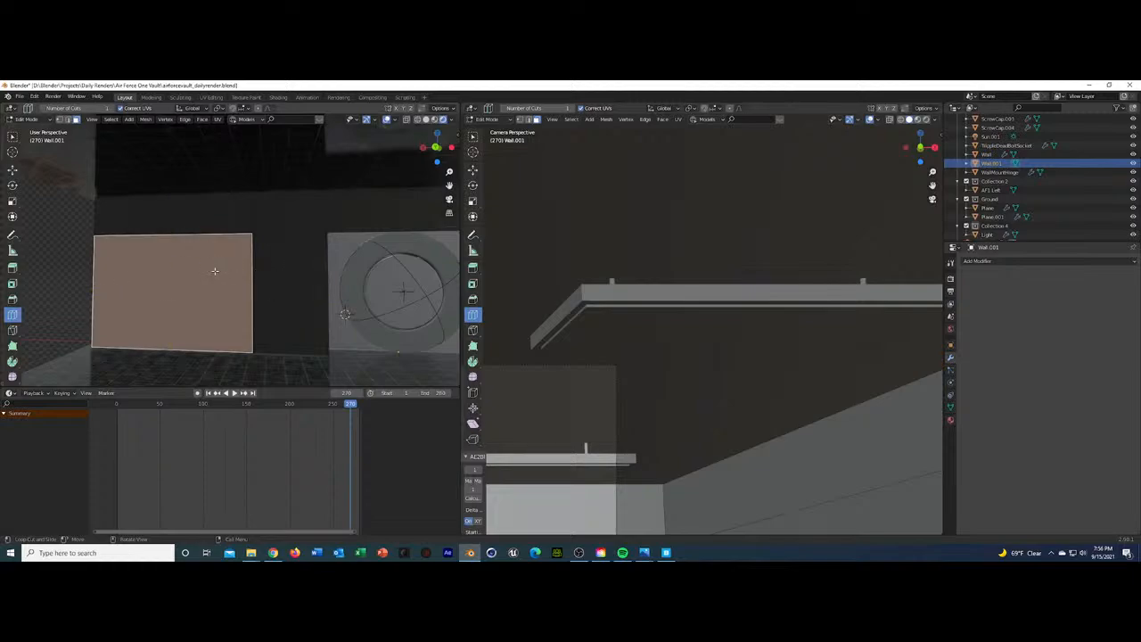
pyautogui.moveTo(215, 276); pyautogui.dragTo(222, 250, button='middle')
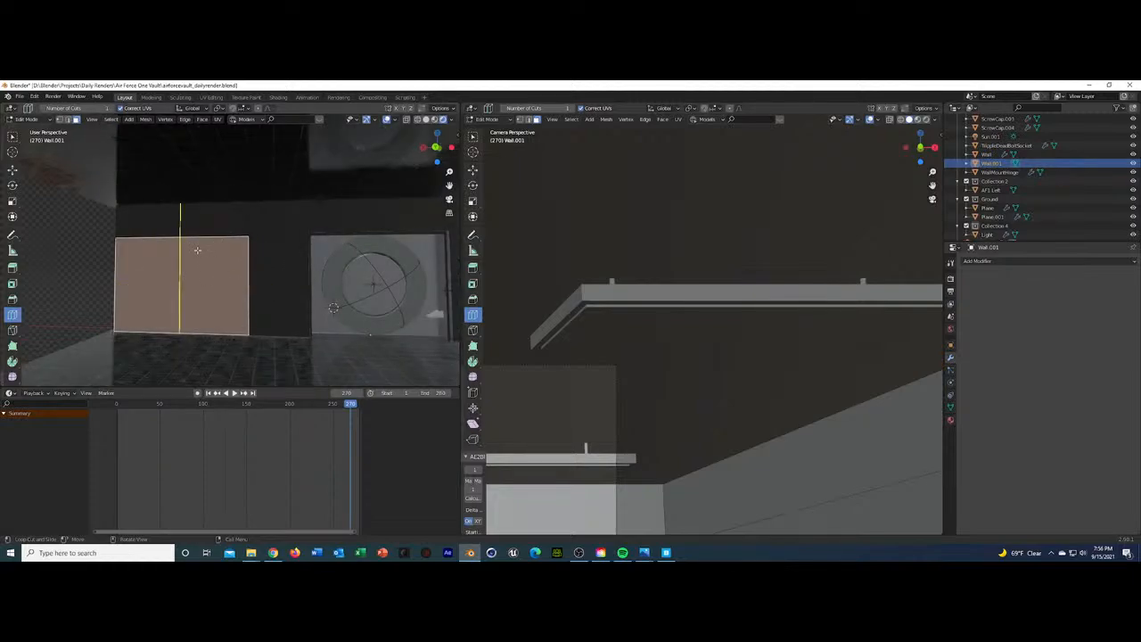
pyautogui.click(197, 251)
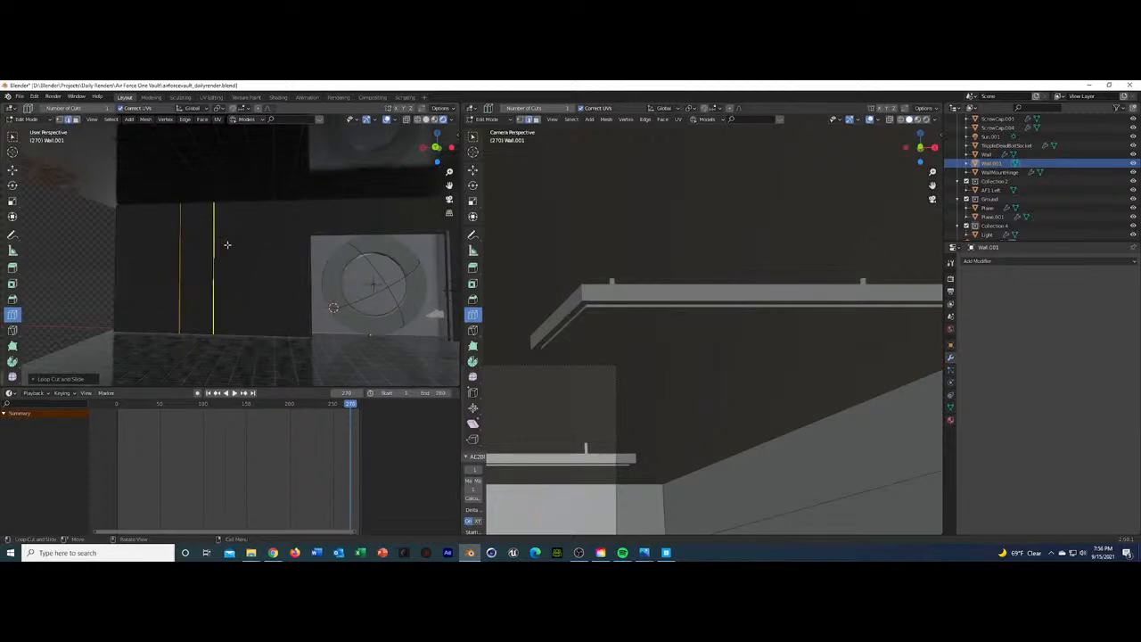
pyautogui.scroll(-4, 243, 283)
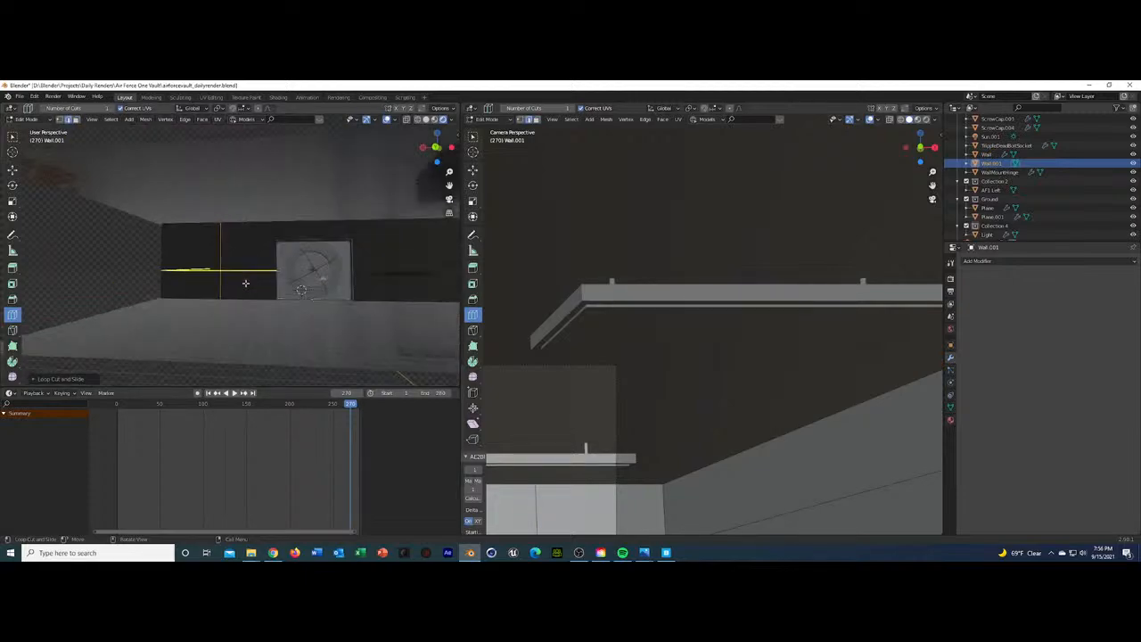
pyautogui.scroll(-2, 410, 292)
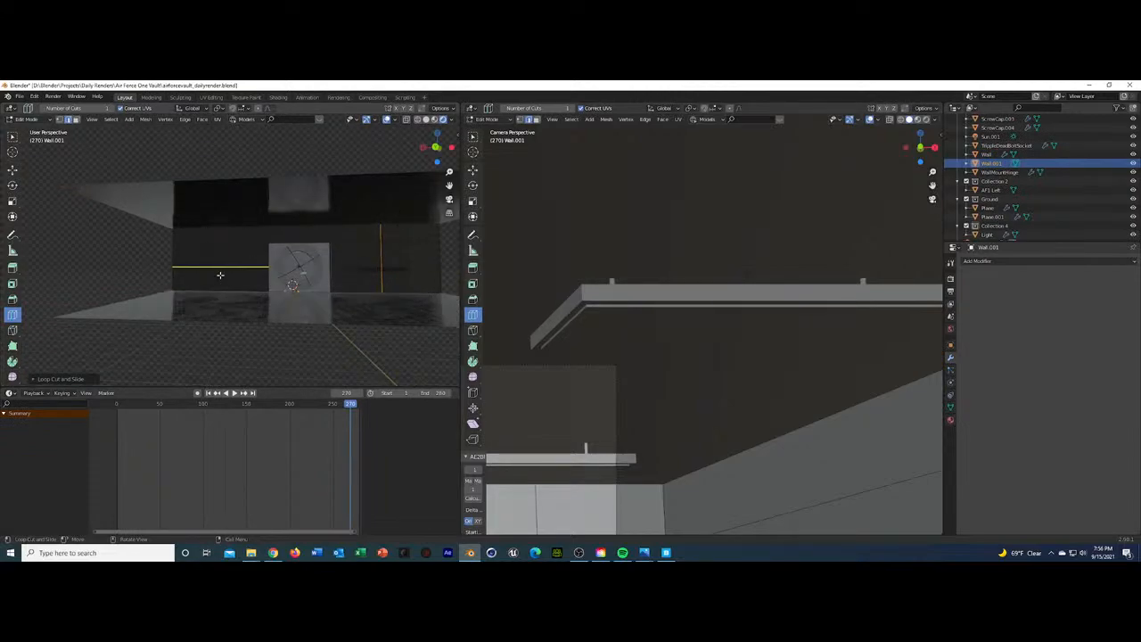
# Try a horizontal loop cut across the wall section beside the vault door, and undo it.
pyautogui.press('e')
pyautogui.click(222, 262)
pyautogui.scroll(2, 229, 275)
pyautogui.scroll(2, 229, 275)
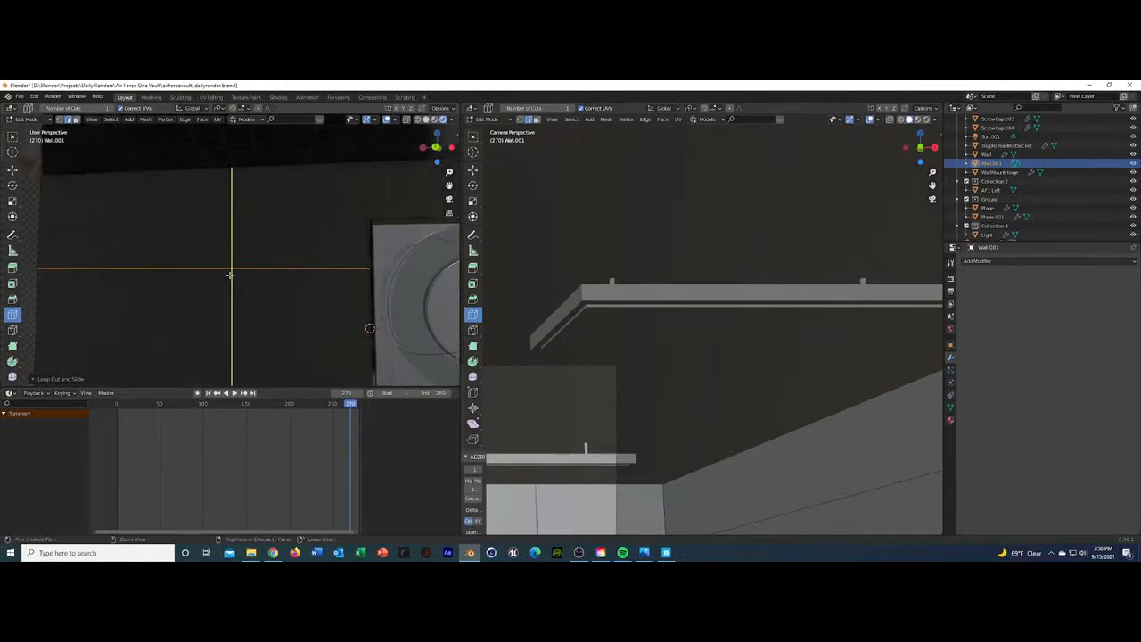
pyautogui.scroll(-4, 229, 274)
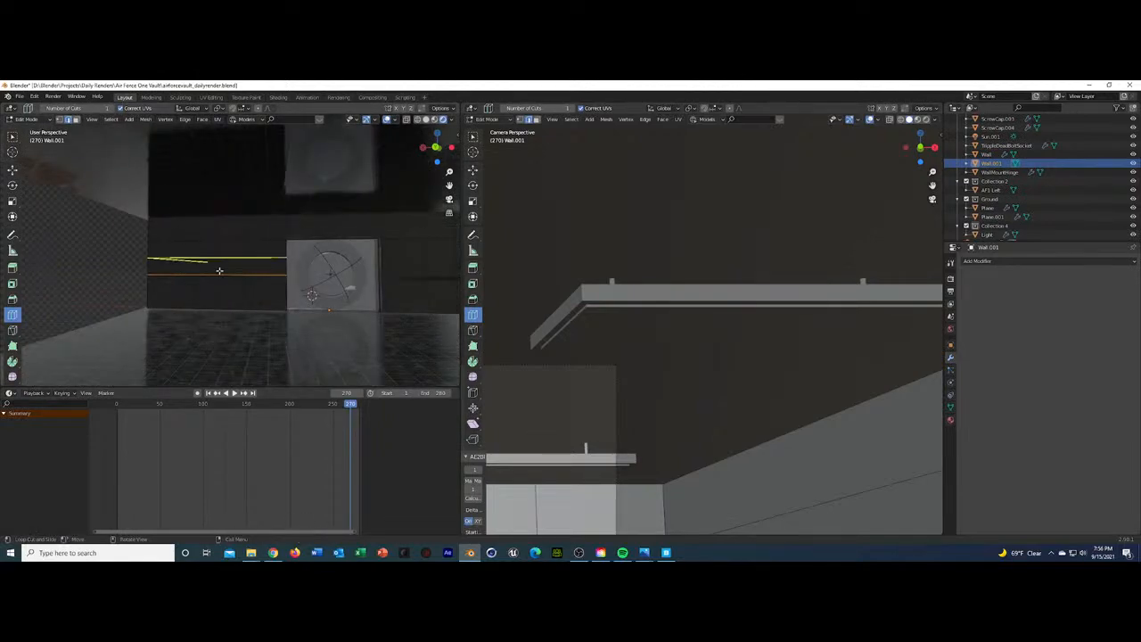
pyautogui.hotkey('ctrl', 'z')
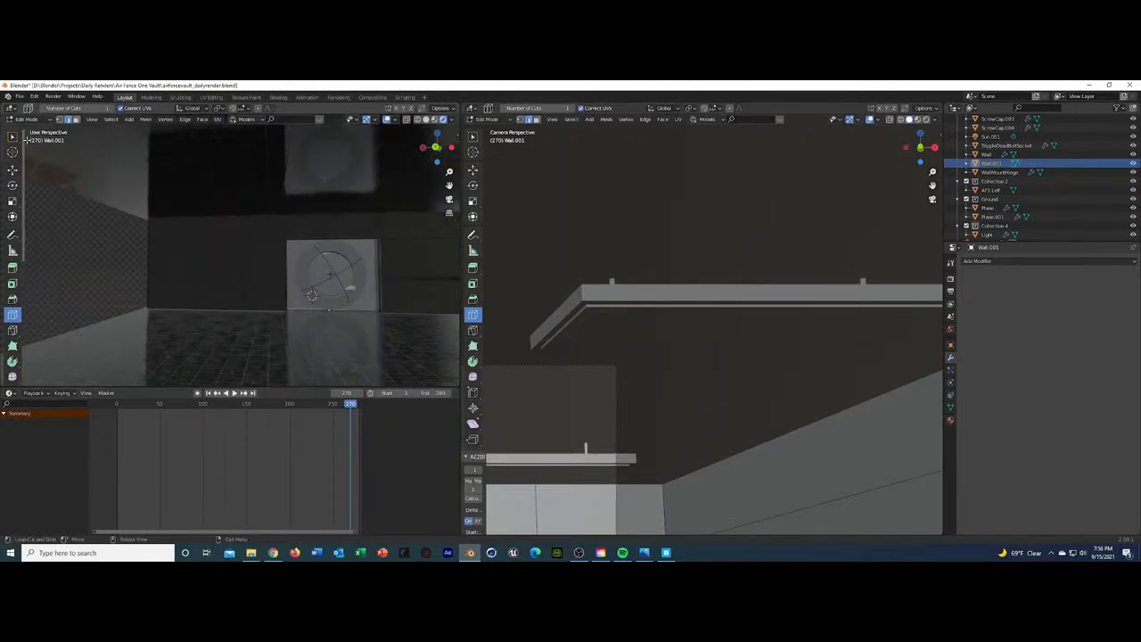
# Loop-cut the wall section on the opposite side of the vault door with a vertical edge.
pyautogui.scroll(-2, 325, 269)
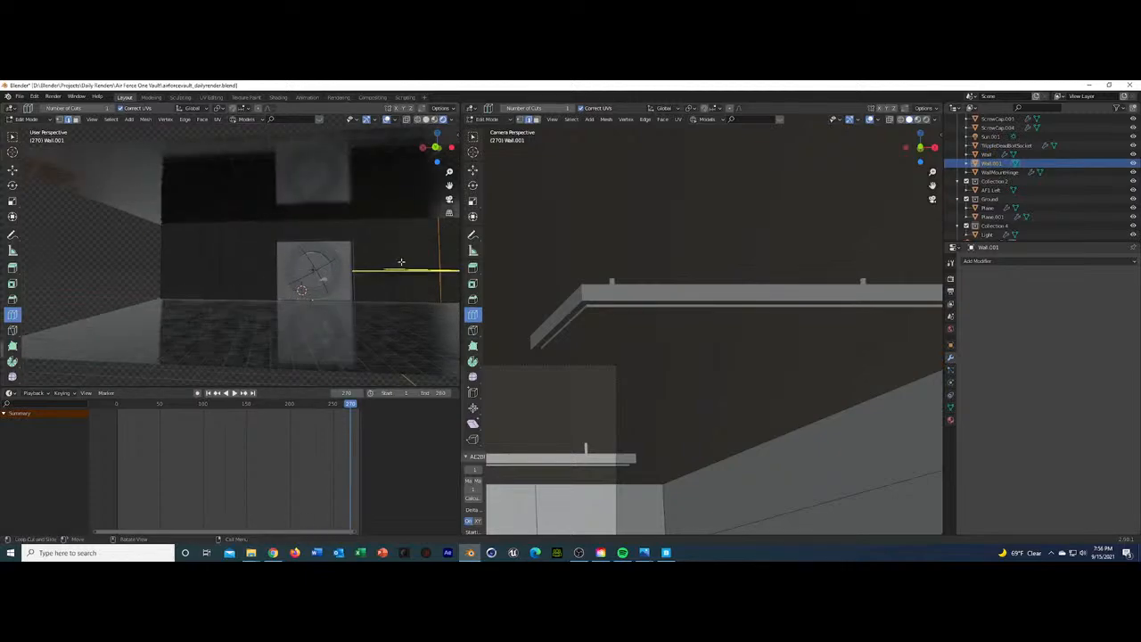
pyautogui.click(404, 225)
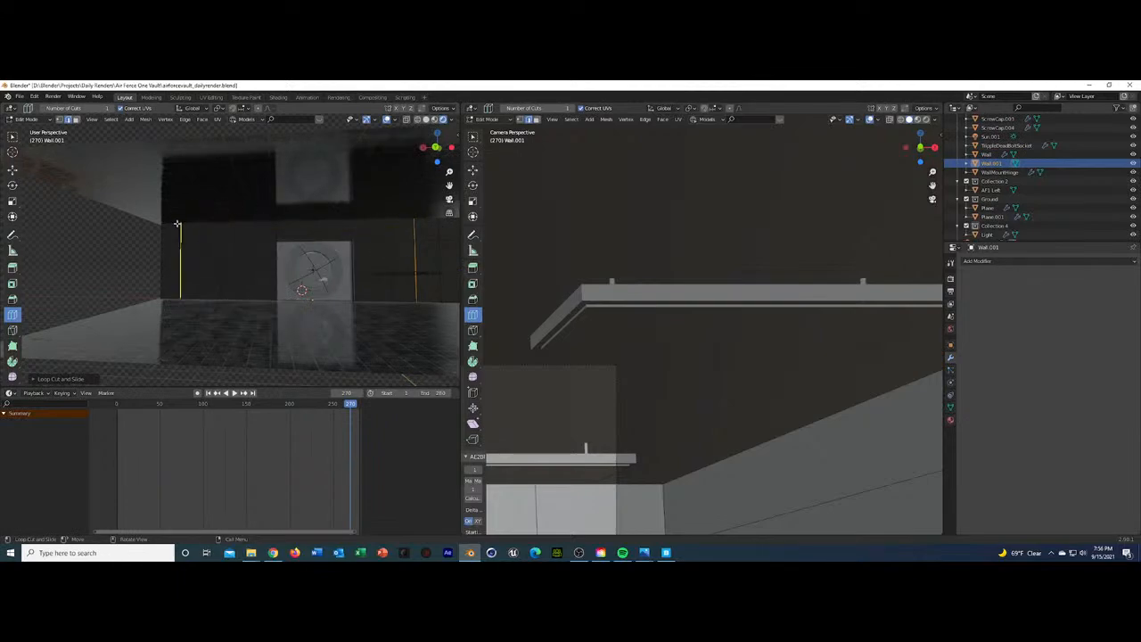
pyautogui.hotkey('ctrl', 'z')
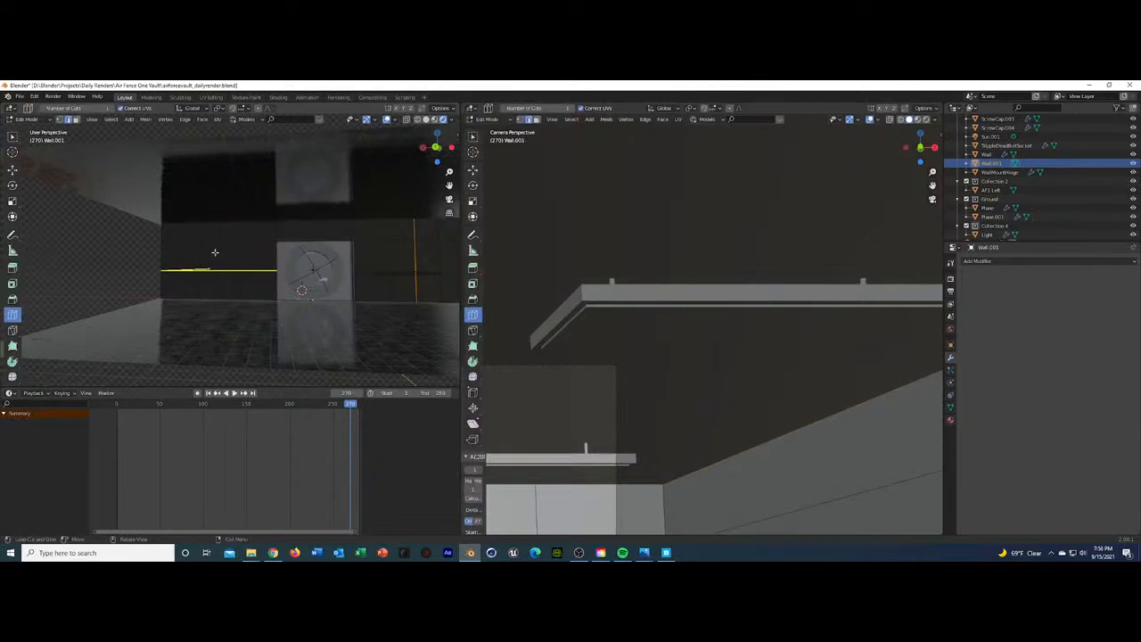
# Extrude the vertical edges on both sides of the vault door about 29 m along global Y to form side walls.
pyautogui.click(12, 137)
pyautogui.click(222, 256)
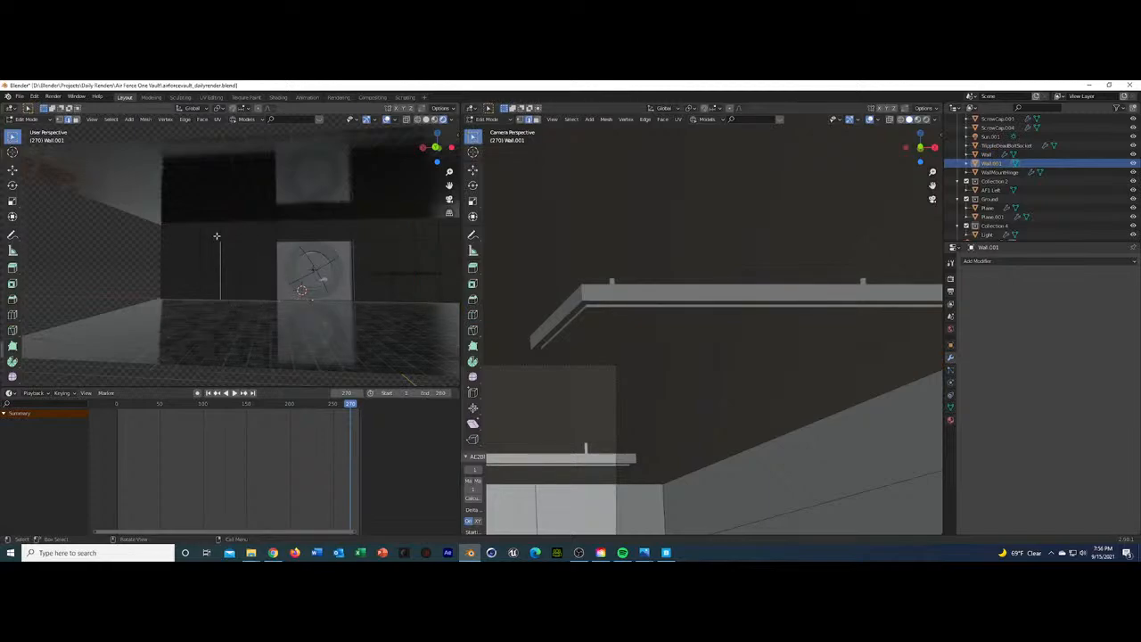
pyautogui.moveTo(216, 235); pyautogui.dragTo(239, 265, button='middle')
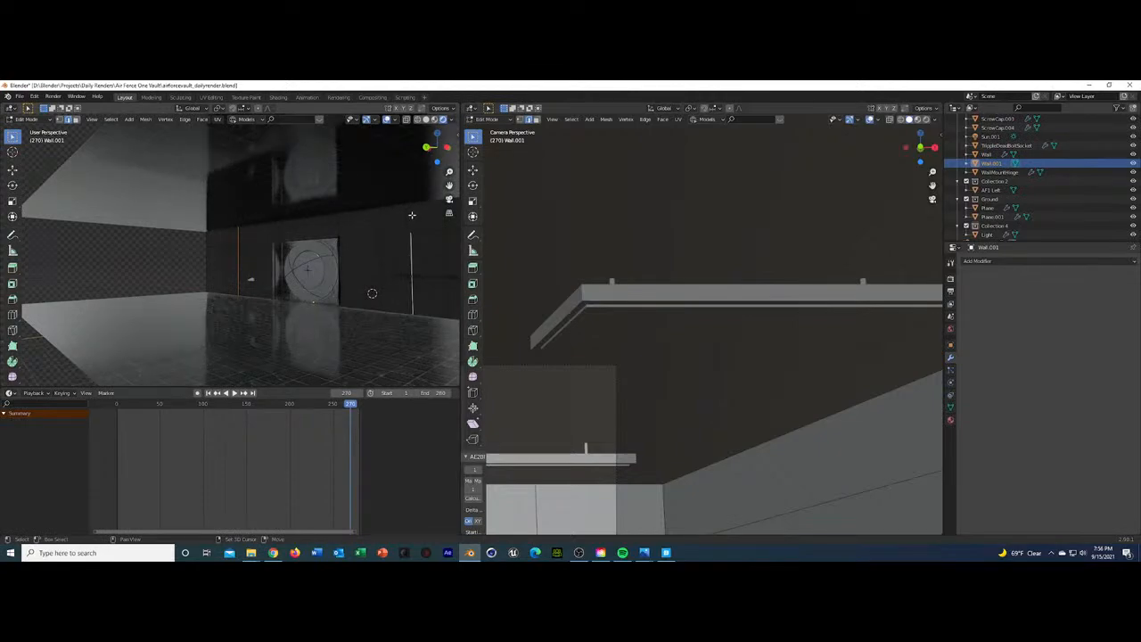
pyautogui.moveTo(388, 290); pyautogui.dragTo(362, 305, button='middle')
pyautogui.press('g')
pyautogui.press('x')
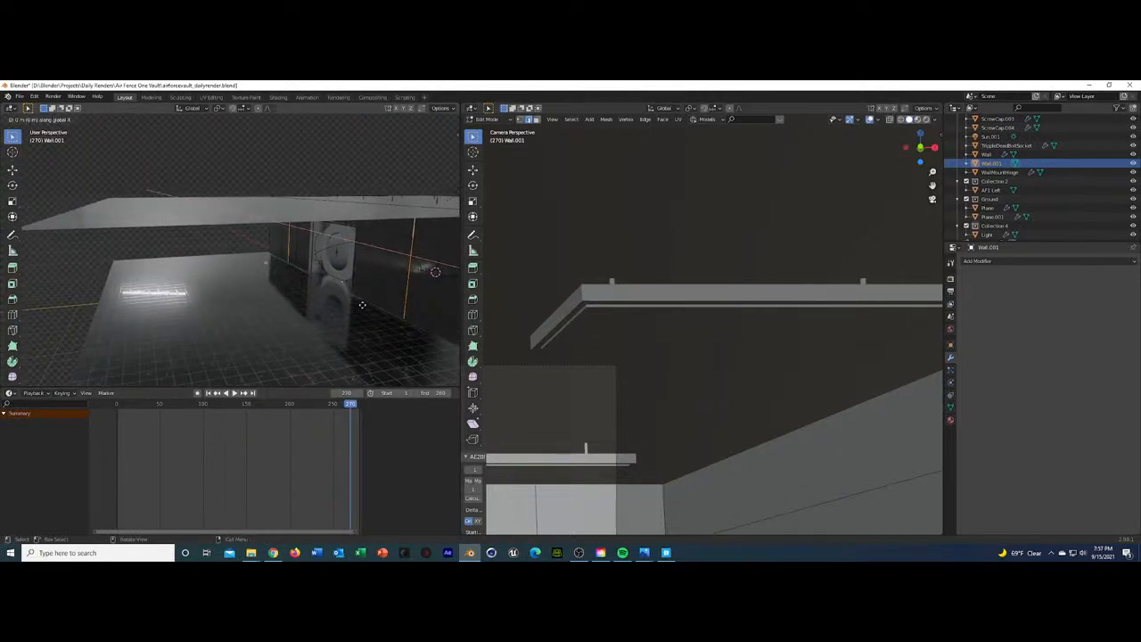
pyautogui.press('y')
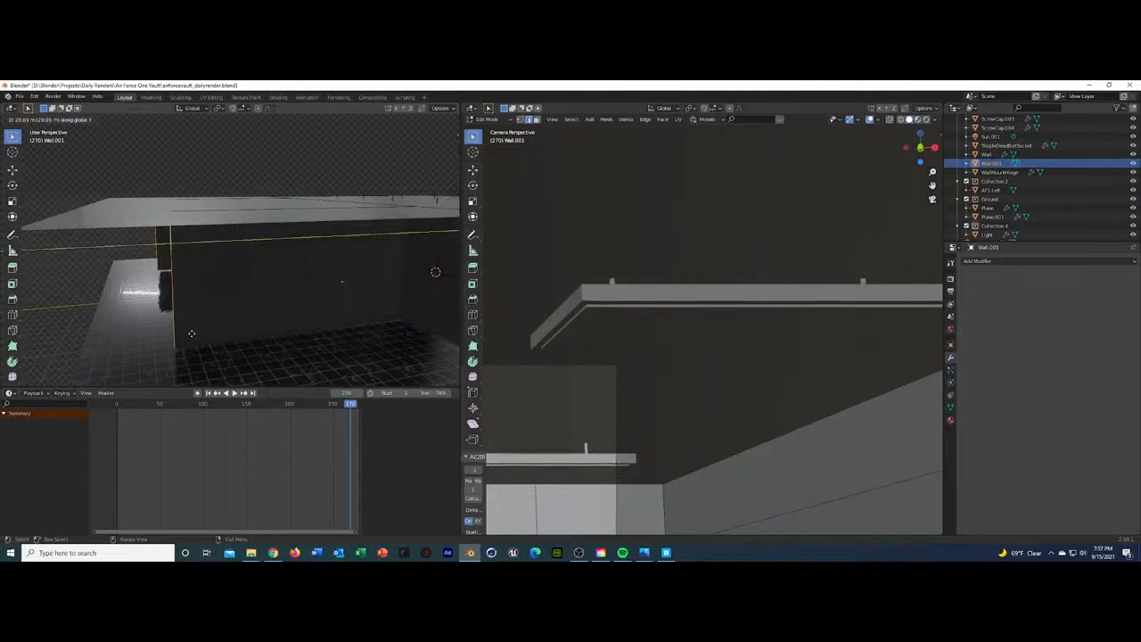
pyautogui.click(191, 334)
# Try extruding the end edges of both side walls about 0.76 m along the global X axis, and undo it.
pyautogui.moveTo(190, 331); pyautogui.dragTo(625, 461, button='middle')
pyautogui.press('KP_0')
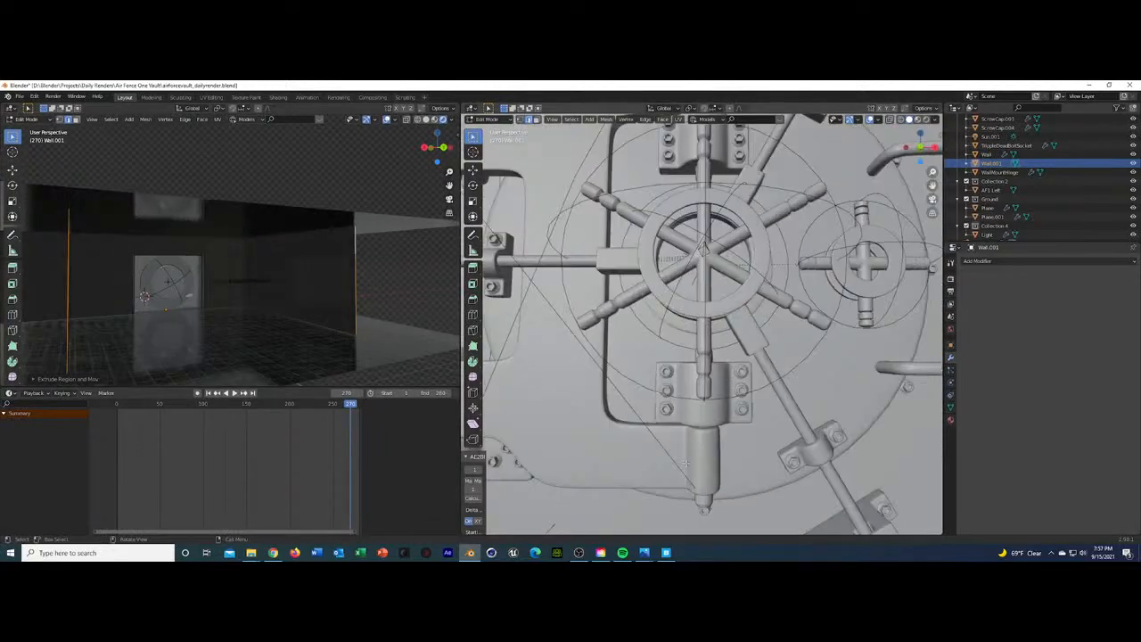
pyautogui.moveTo(704, 416); pyautogui.dragTo(785, 382, button='middle')
pyautogui.scroll(-5, 687, 387)
pyautogui.scroll(2, 638, 399)
pyautogui.scroll(3, 794, 396)
pyautogui.press('e')
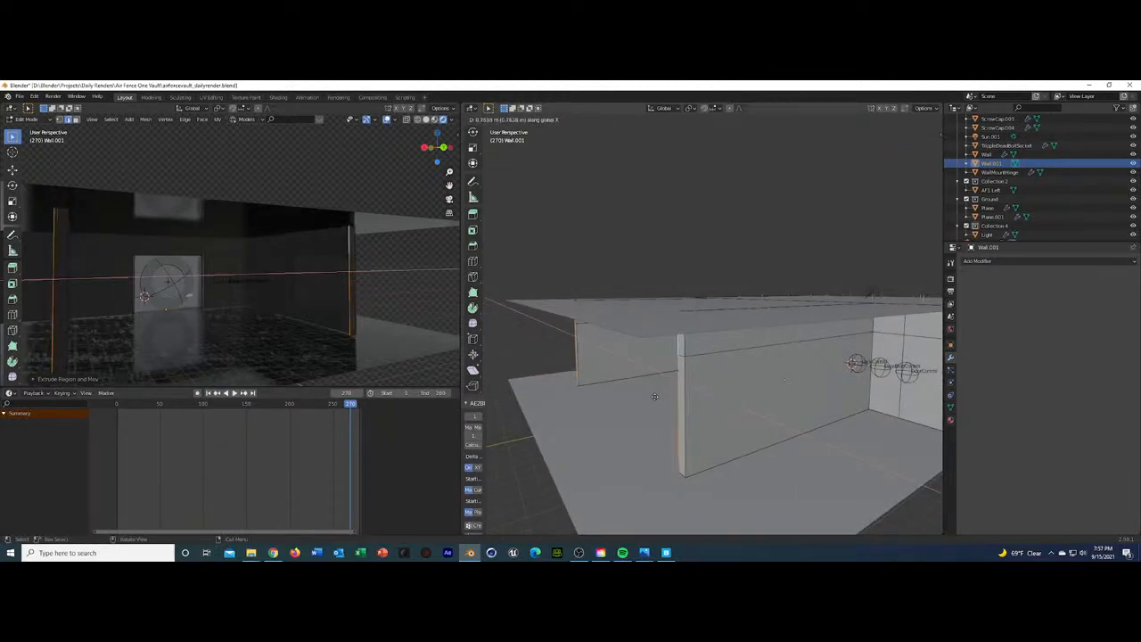
pyautogui.click(653, 394)
pyautogui.hotkey('ctrl', 'z')
# Extrude one side wall's end edges 23.24 m along global X to close the room opposite the vault, and save the file.
pyautogui.click(687, 410)
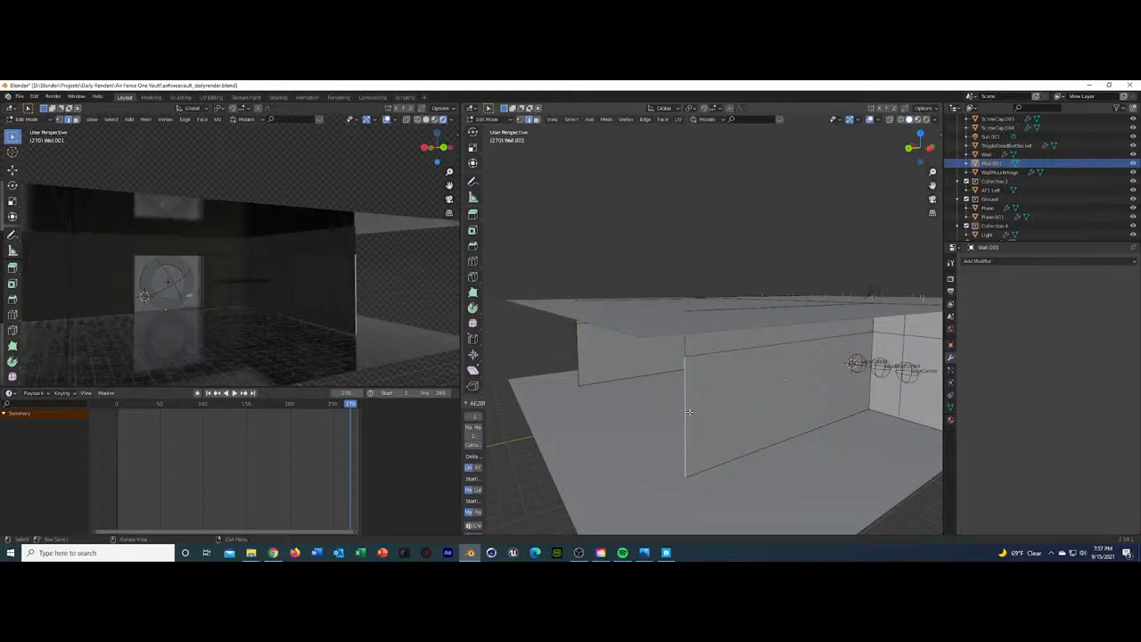
pyautogui.moveTo(688, 410); pyautogui.dragTo(705, 405, button='middle')
pyautogui.press('e')
pyautogui.press('x')
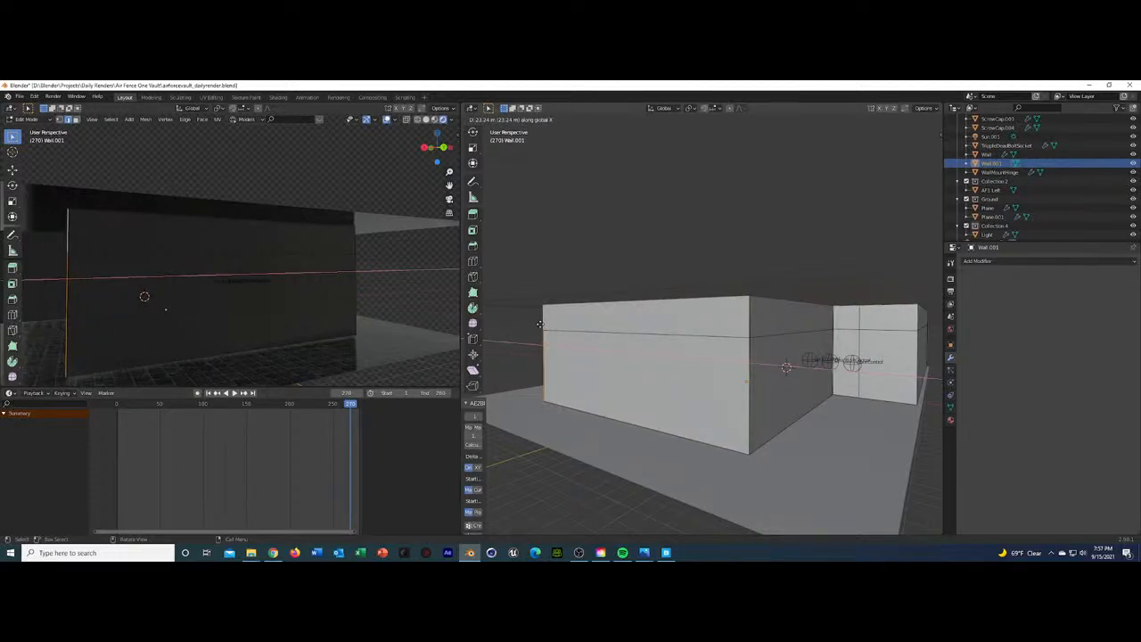
pyautogui.click(540, 324)
pyautogui.moveTo(539, 324); pyautogui.dragTo(684, 327, button='middle')
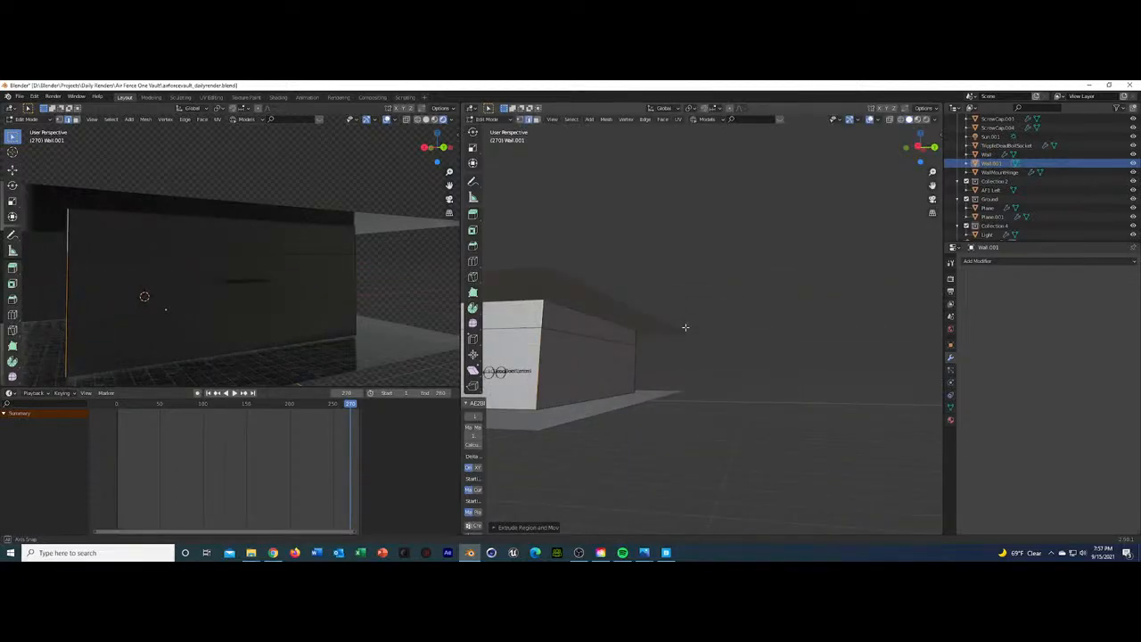
pyautogui.moveTo(637, 361); pyautogui.dragTo(651, 375, button='middle')
pyautogui.scroll(4, 651, 374)
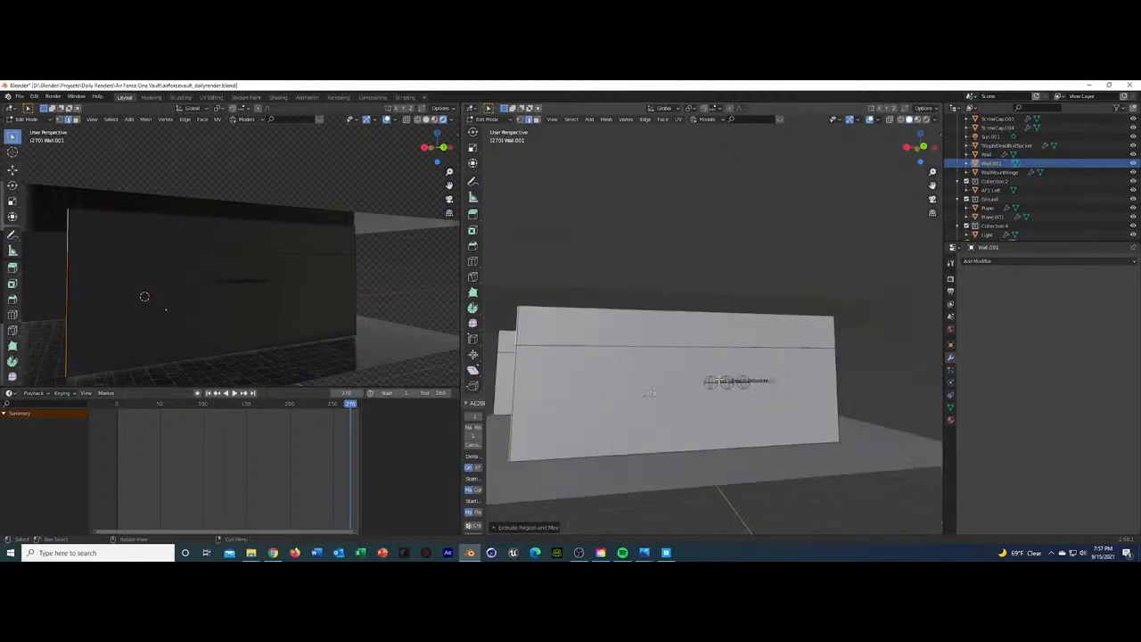
pyautogui.scroll(-4, 660, 385)
pyautogui.press('Tab')
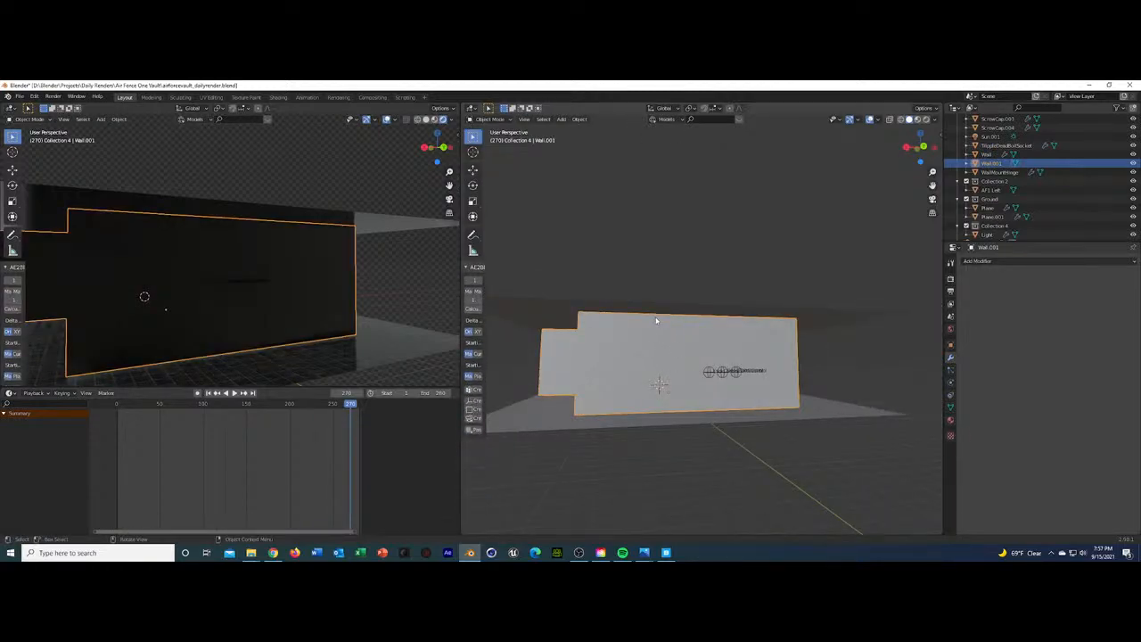
pyautogui.hotkey('ctrl', 's')
# Select AF1 Left and examine the shoe up close inside the enclosed room.
pyautogui.scroll(5, 669, 356)
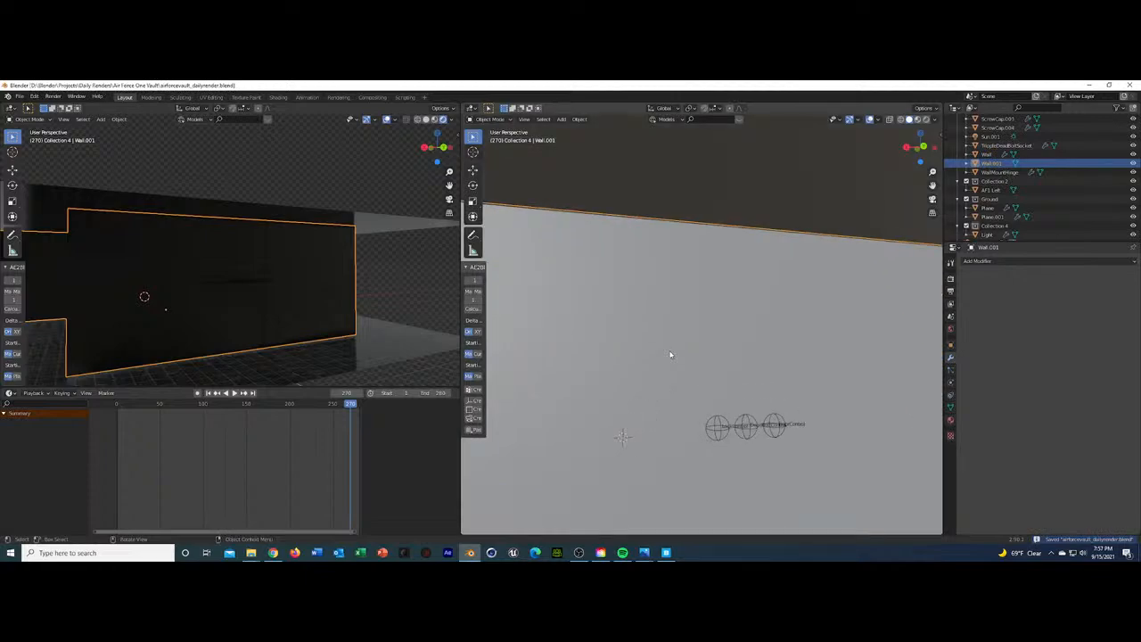
pyautogui.moveTo(670, 355); pyautogui.dragTo(678, 401, button='middle')
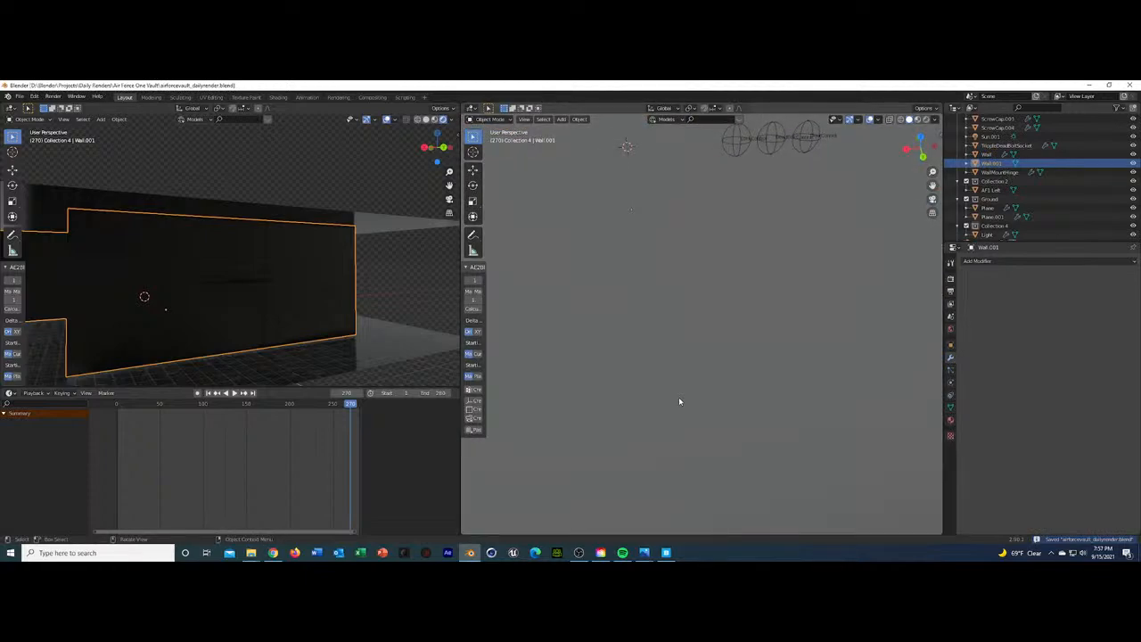
pyautogui.click(990, 190)
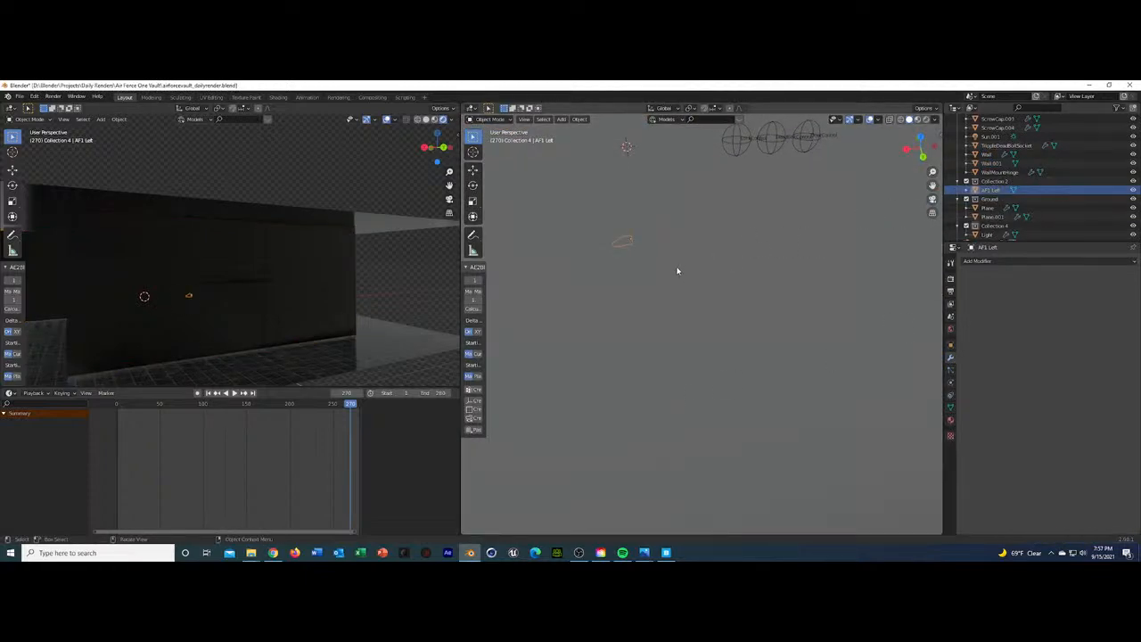
pyautogui.press('KP_Decimal')
pyautogui.moveTo(718, 326); pyautogui.dragTo(654, 299, button='middle')
pyautogui.scroll(-6, 658, 300)
pyautogui.scroll(2, 658, 300)
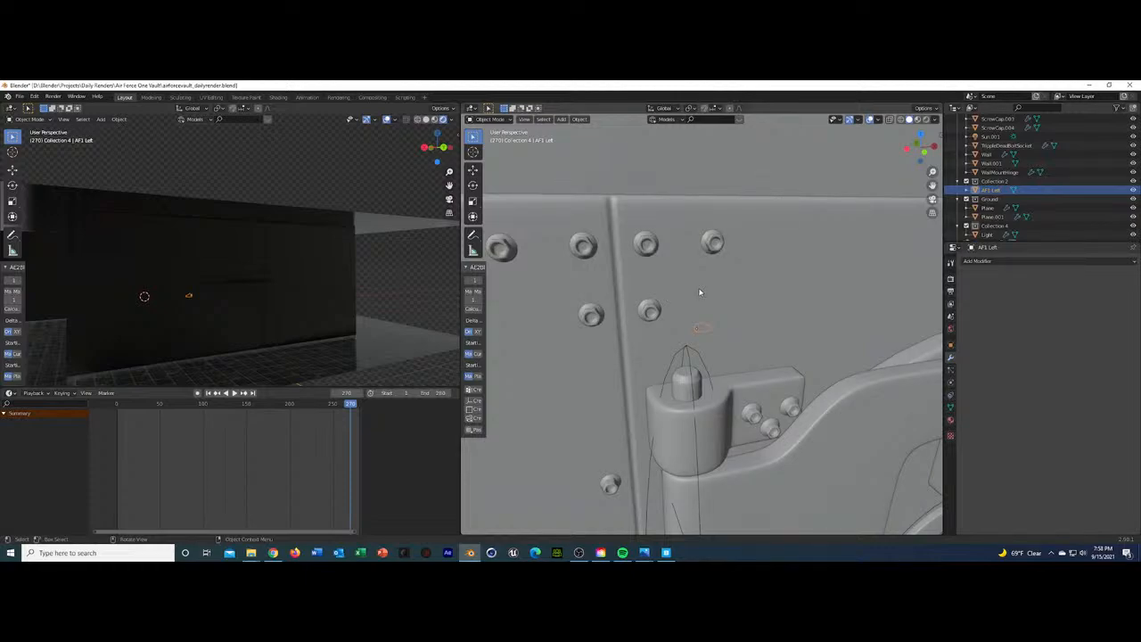
pyautogui.scroll(2, 699, 291)
pyautogui.press('KP_Decimal')
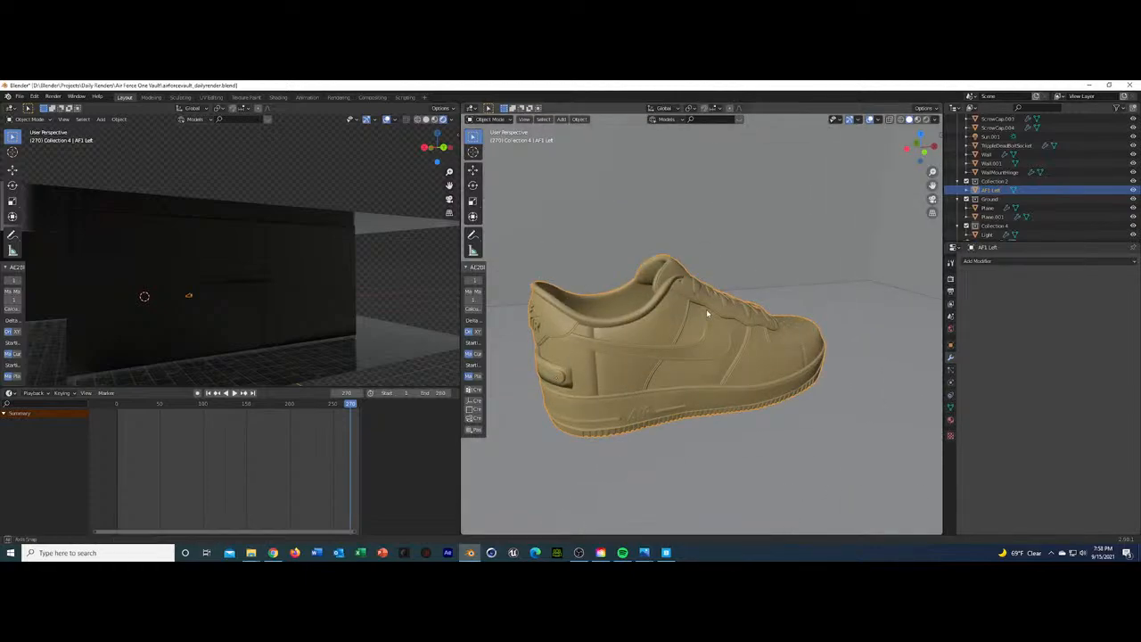
pyautogui.moveTo(708, 313)
pyautogui.mouseDown(button='middle')
pyautogui.moveTo(615, 270)
pyautogui.moveTo(643, 311)
pyautogui.moveTo(709, 308)
pyautogui.mouseUp(button='middle')
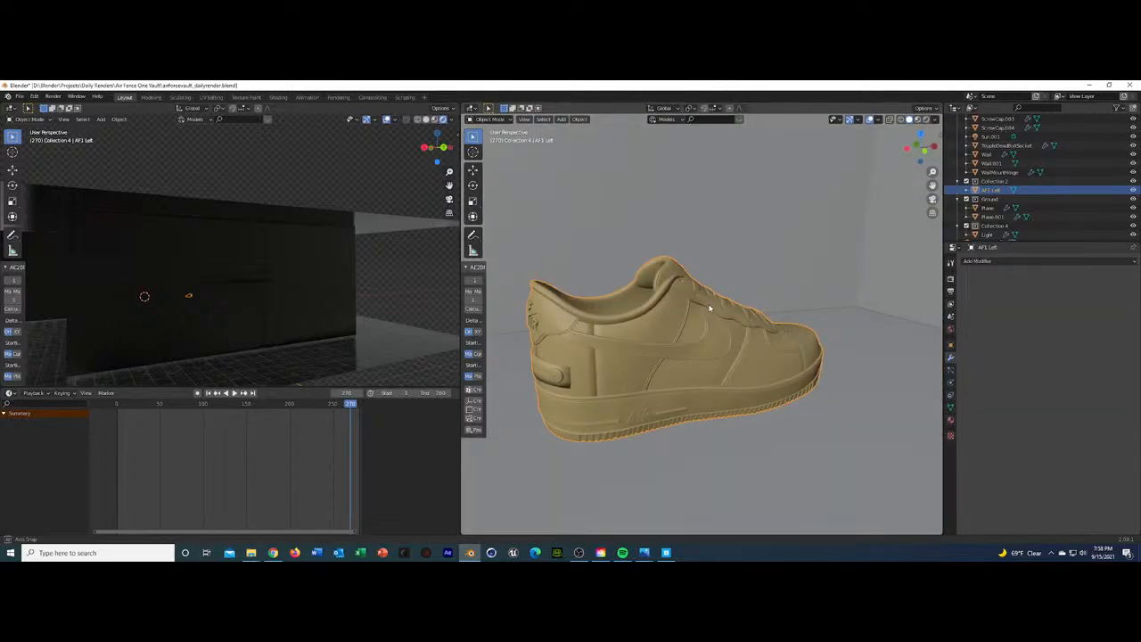
pyautogui.scroll(4, 290, 277)
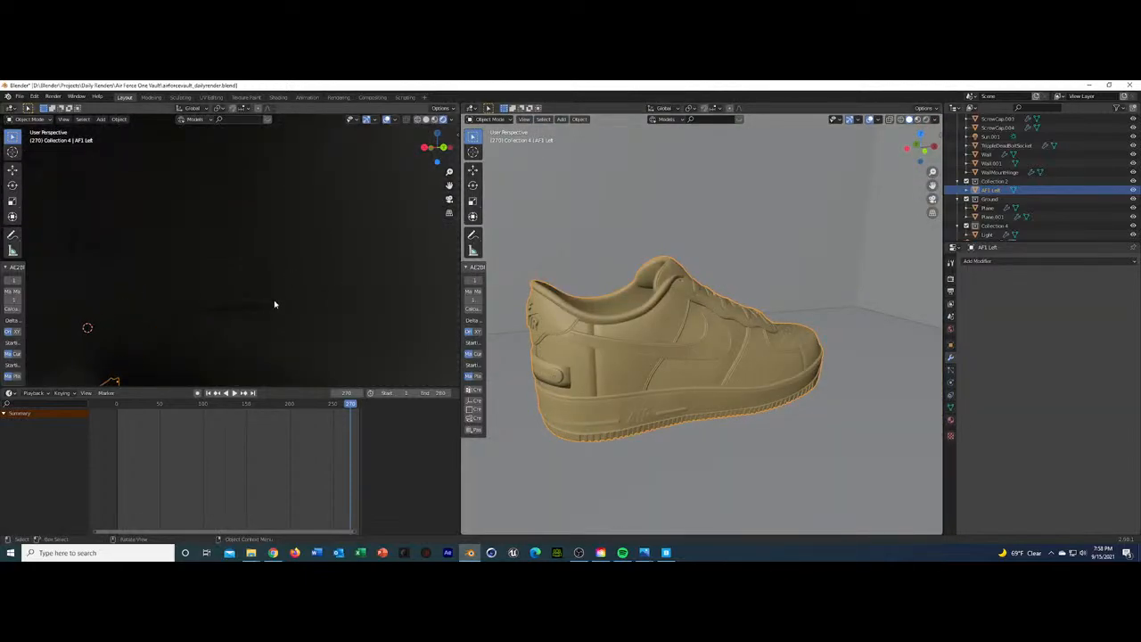
# Move the floor plane about 0.07 m up along the global Z axis and save the file.
pyautogui.scroll(-5, 275, 305)
pyautogui.scroll(6, 226, 319)
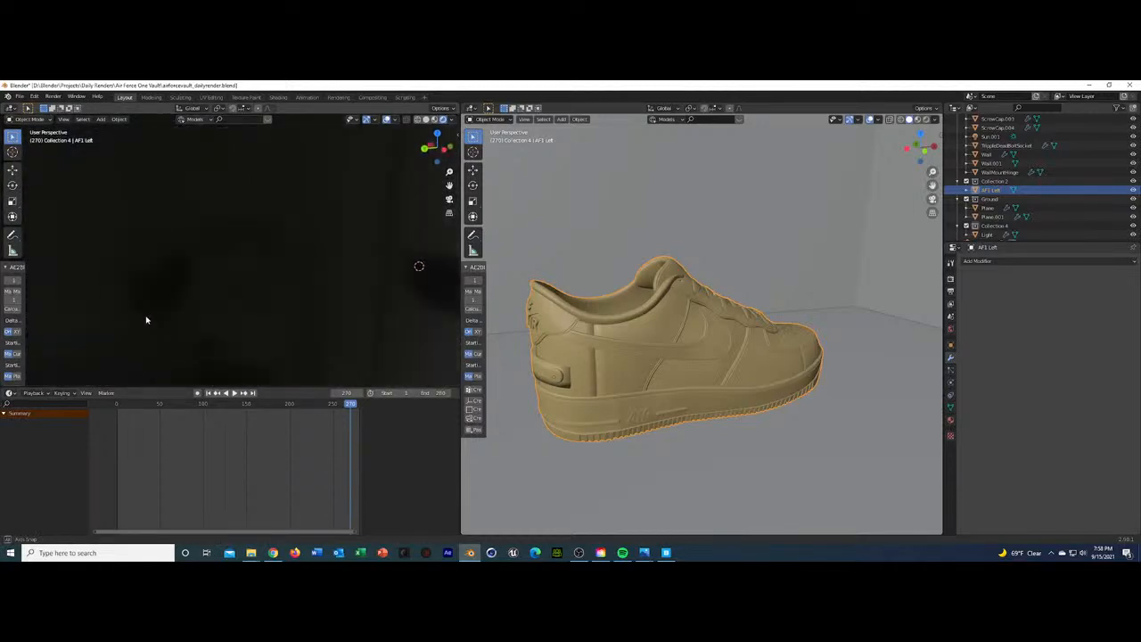
pyautogui.scroll(-2, 228, 319)
pyautogui.moveTo(232, 321); pyautogui.dragTo(242, 210, button='middle')
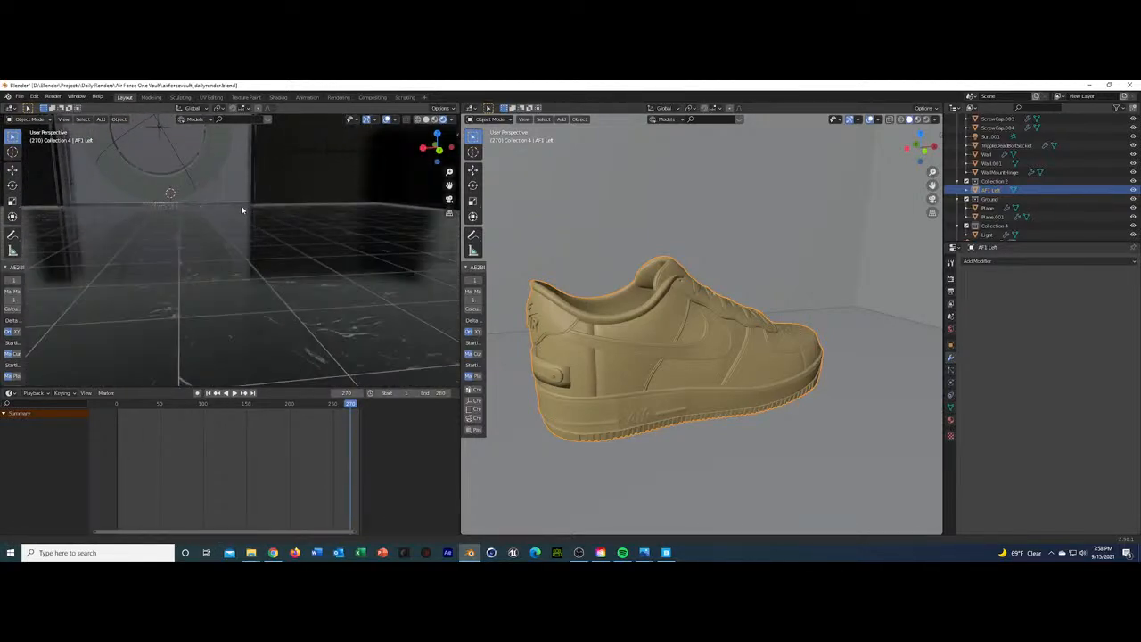
pyautogui.click(244, 246)
pyautogui.press('g')
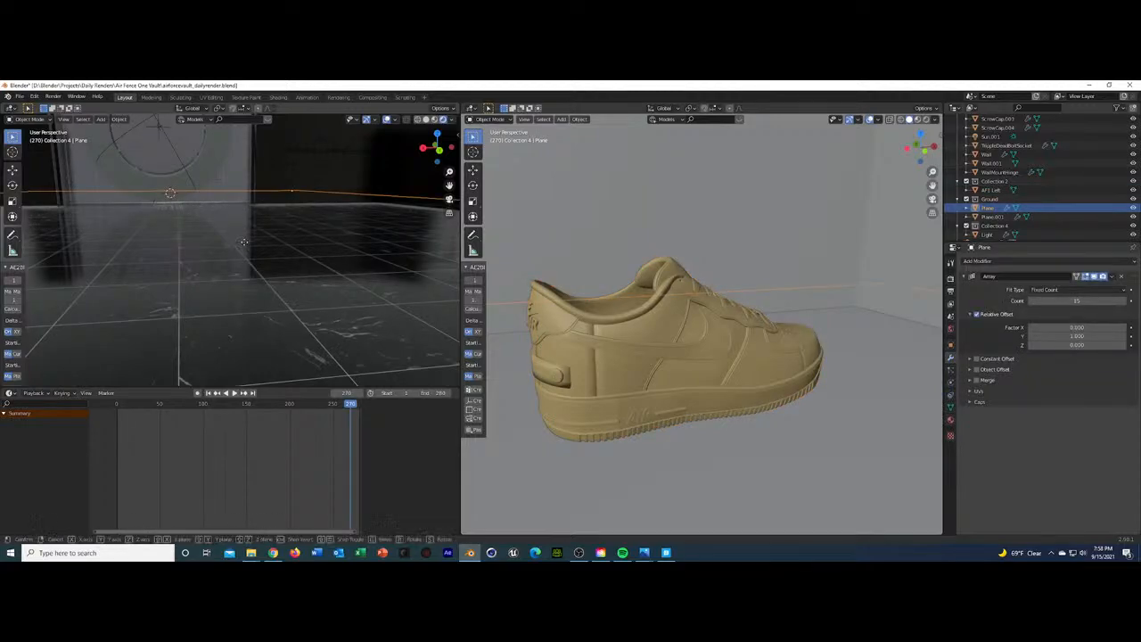
pyautogui.press('z')
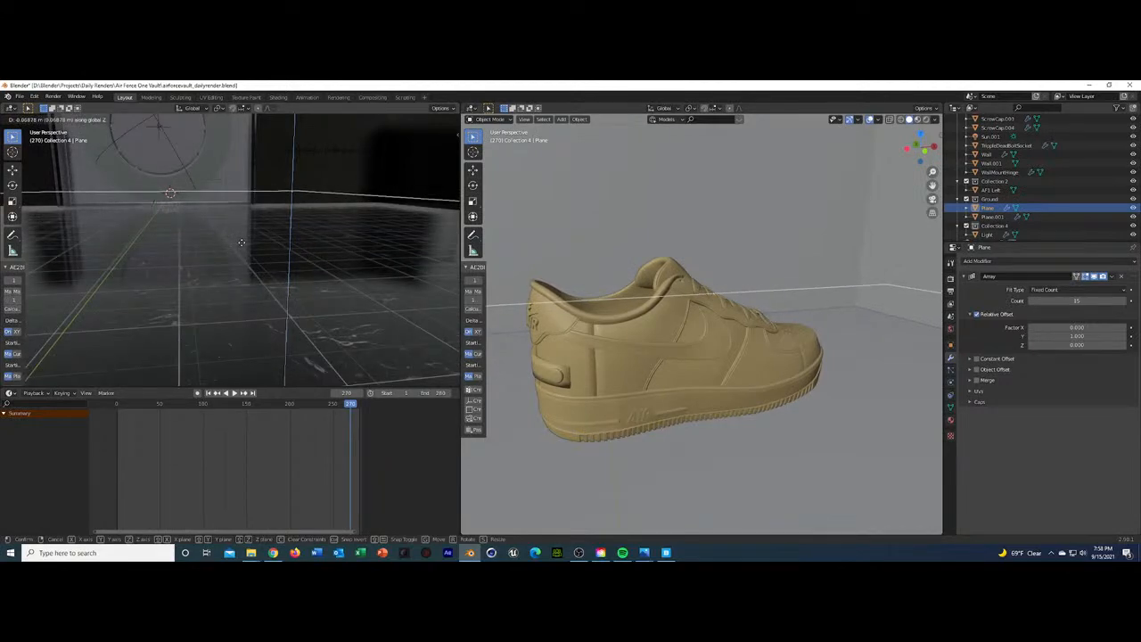
pyautogui.click(241, 243)
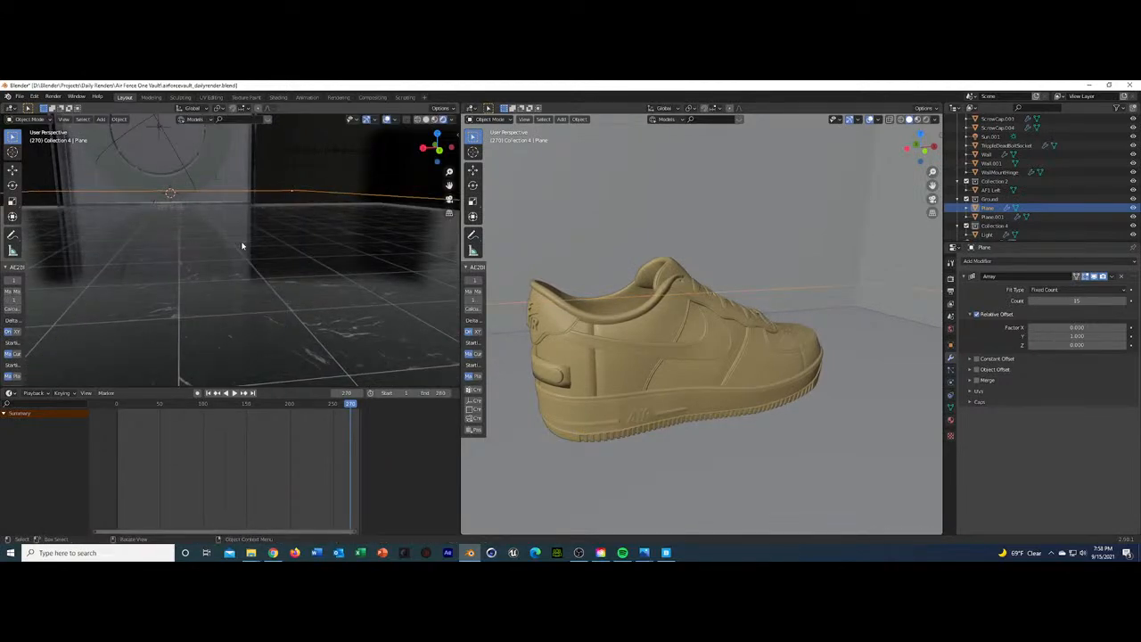
pyautogui.hotkey('ctrl', 's')
# Hide the Vault collection in the viewports so the shoe and floor are left in view.
pyautogui.moveTo(237, 225); pyautogui.dragTo(267, 329, button='middle')
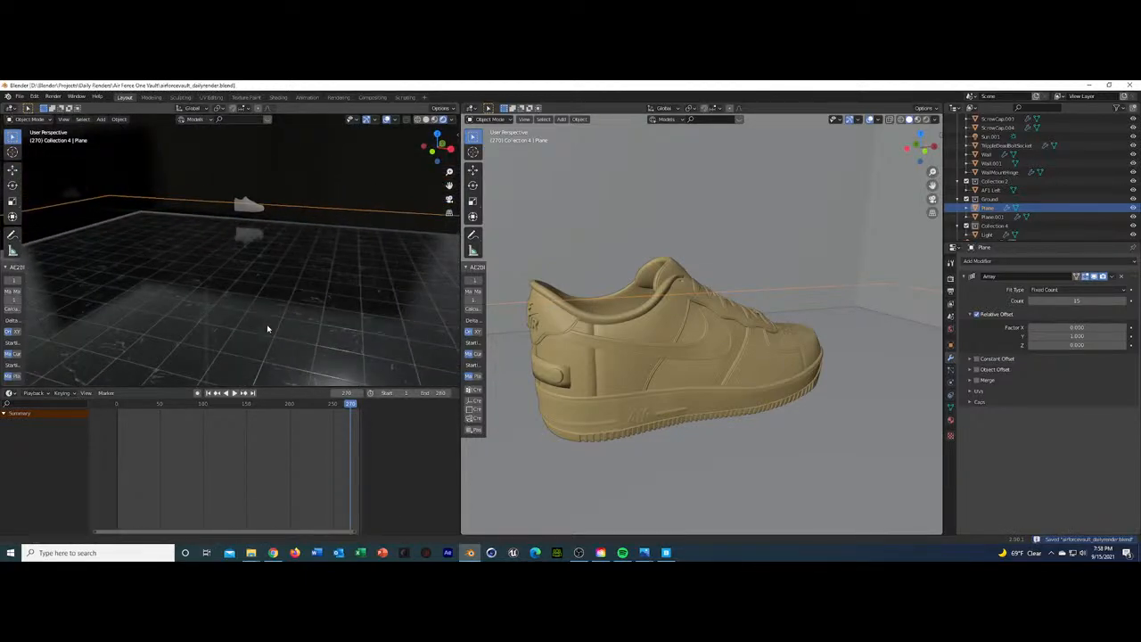
pyautogui.scroll(-1, 253, 313)
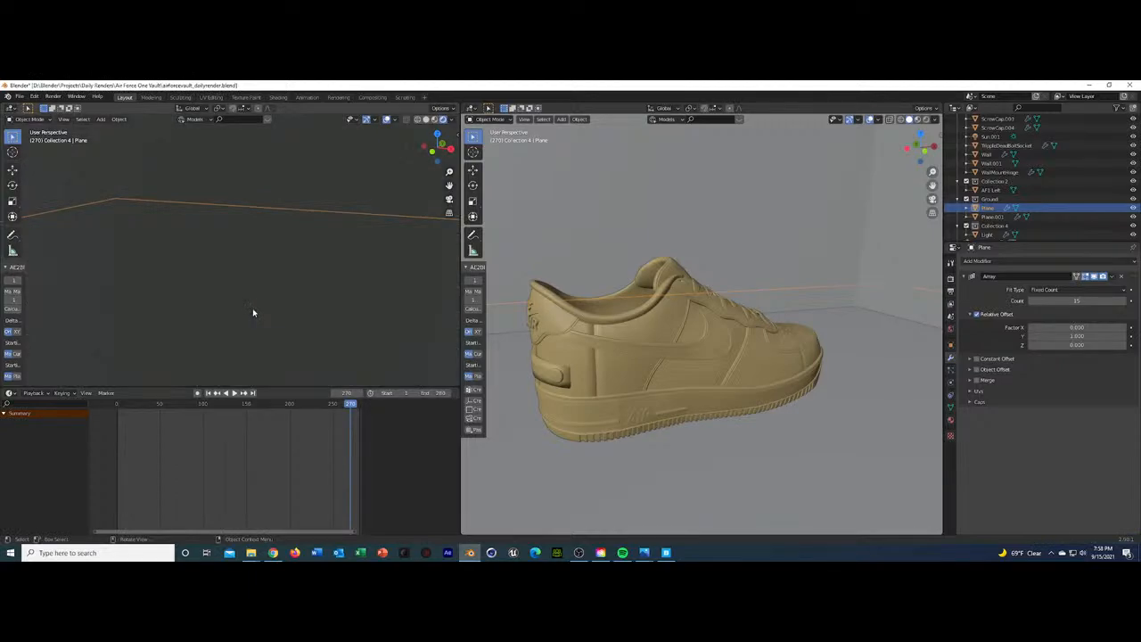
pyautogui.moveTo(253, 313); pyautogui.dragTo(270, 298, button='middle')
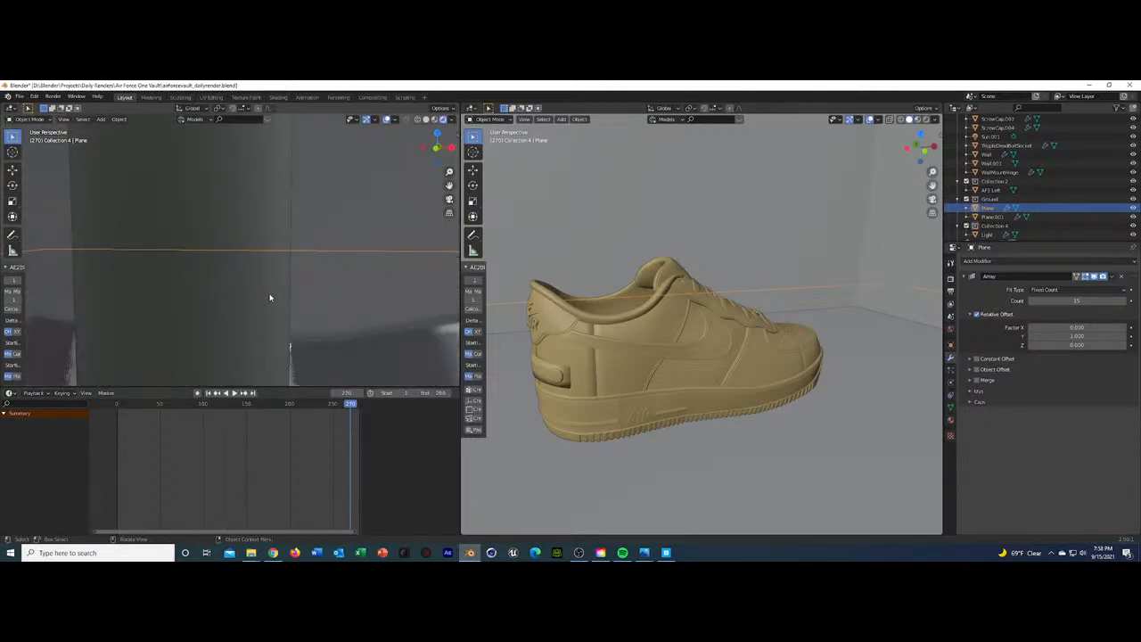
pyautogui.scroll(5, 1103, 150)
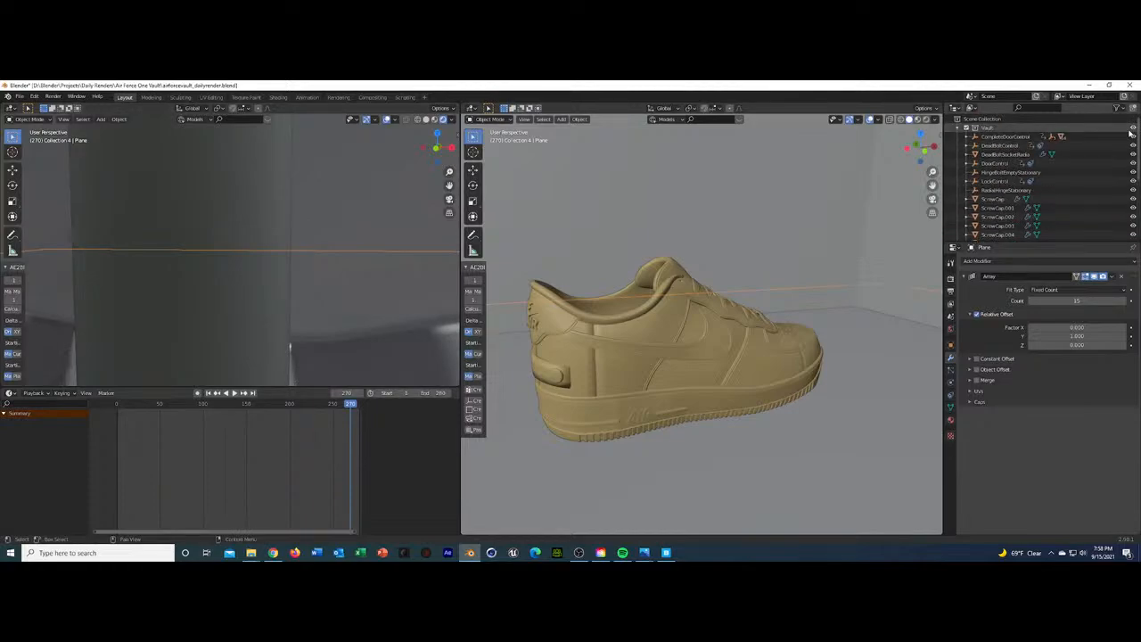
pyautogui.click(1134, 132)
pyautogui.moveTo(273, 242); pyautogui.dragTo(344, 252, button='middle')
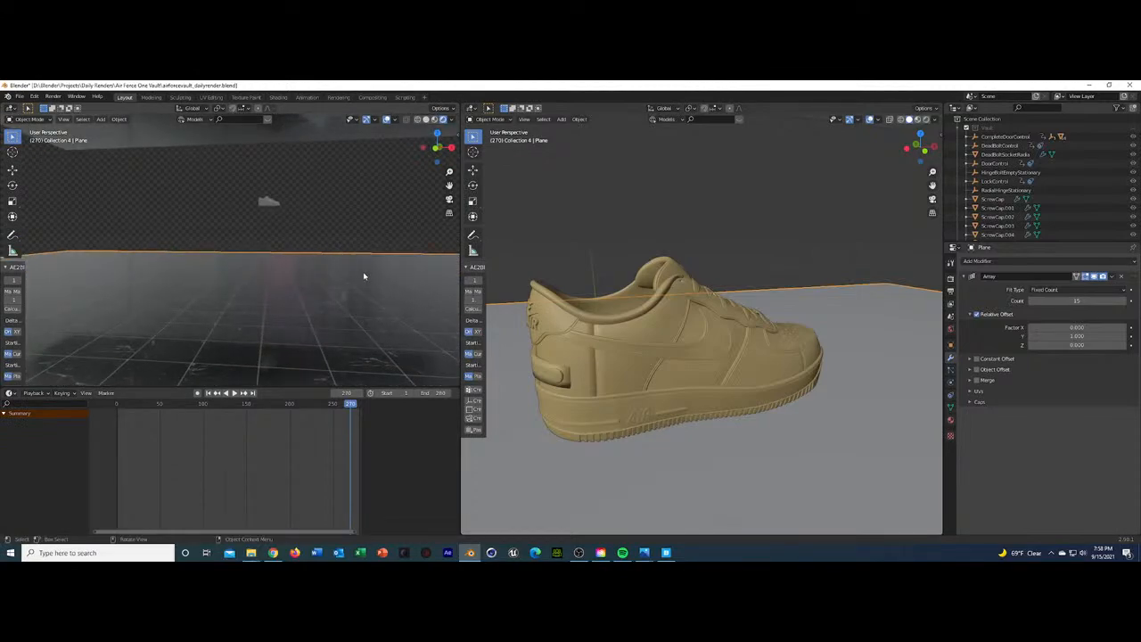
# Start an Append and browse to the Models folder of the Air Force One Vault project.
pyautogui.click(21, 95)
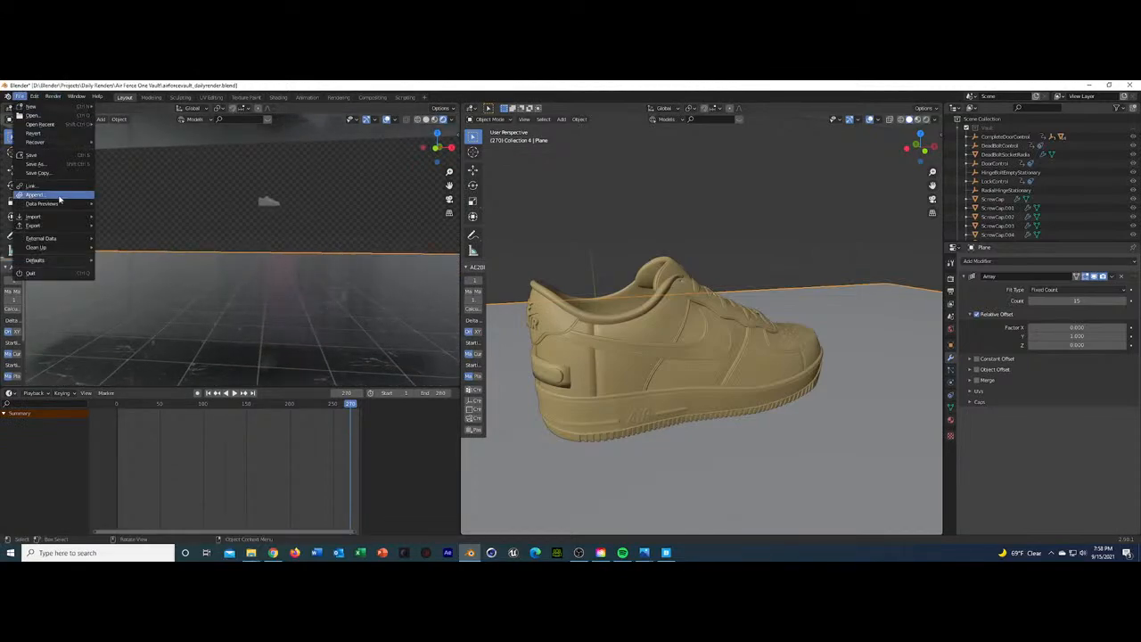
pyautogui.click(53, 197)
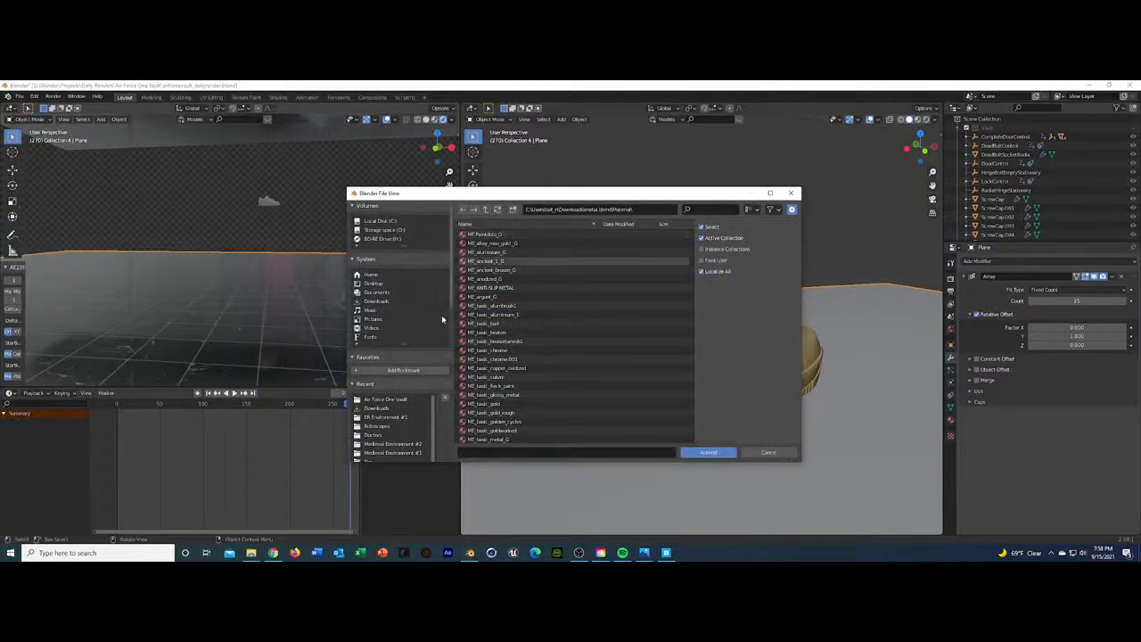
pyautogui.click(389, 399)
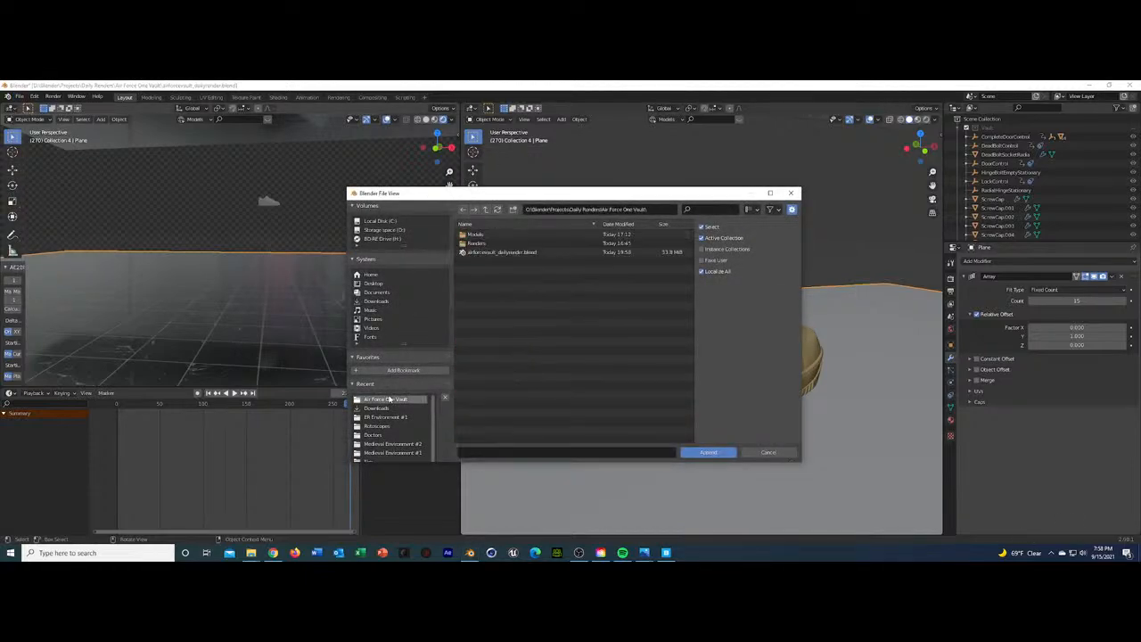
pyautogui.click(488, 234)
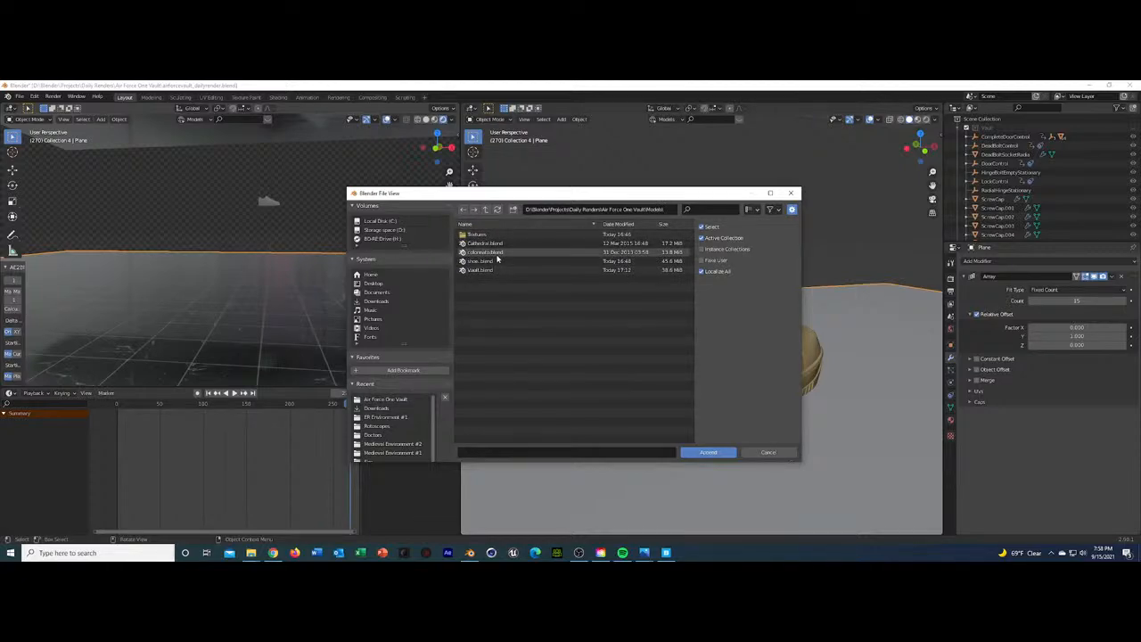
# Look through the object list stored in shoe.blend for column models, and return to the Models folder.
pyautogui.doubleClick(498, 256)
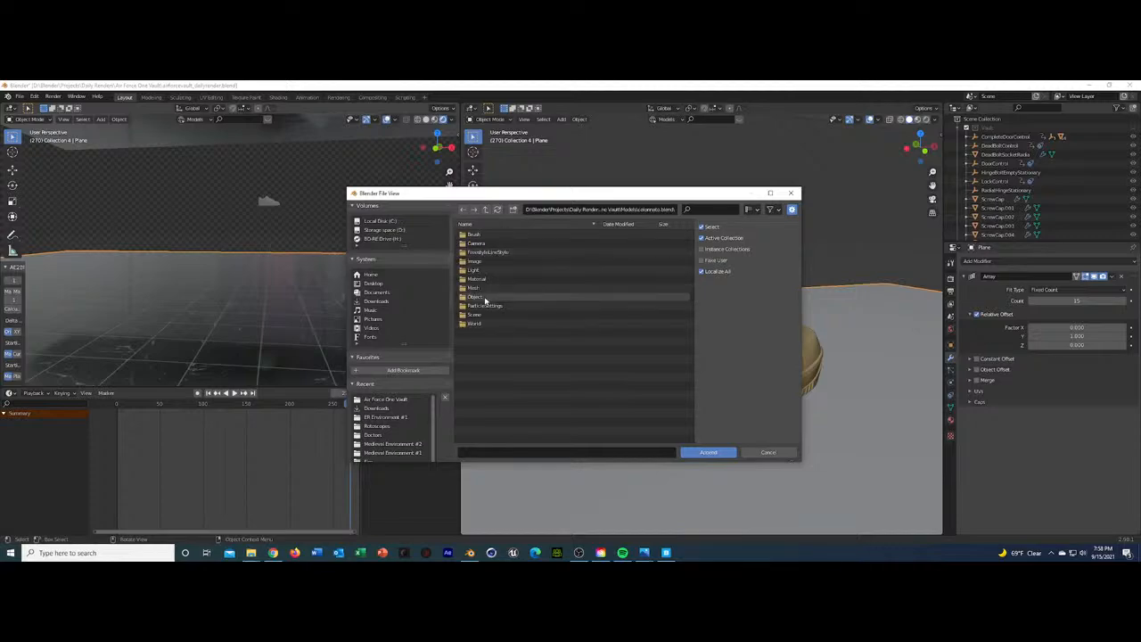
pyautogui.click(463, 209)
pyautogui.doubleClick(484, 261)
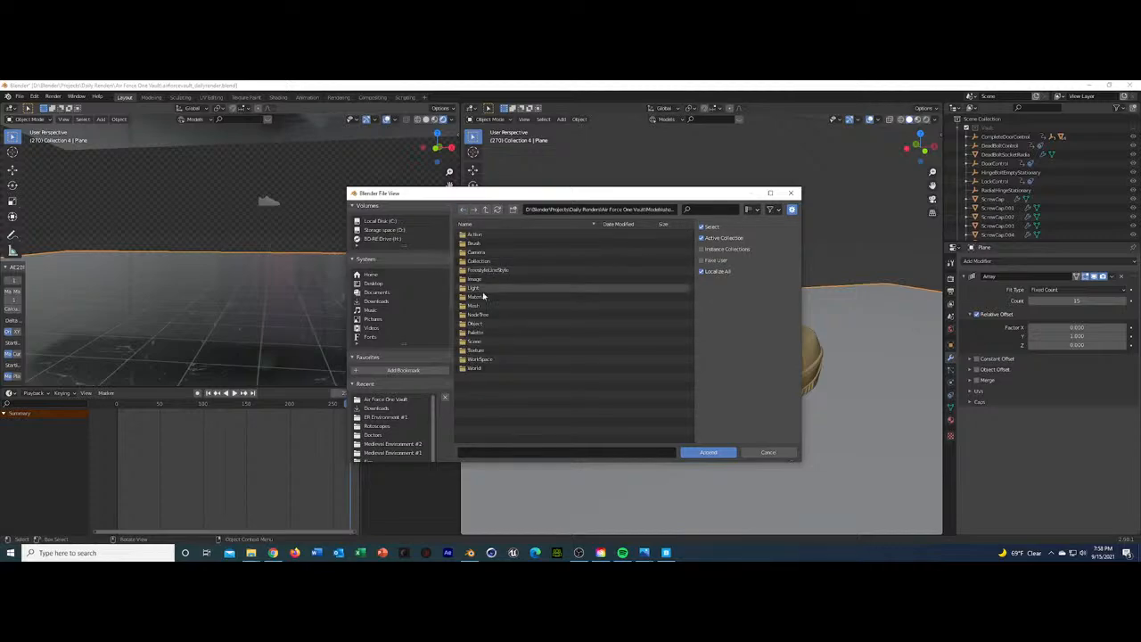
pyautogui.doubleClick(491, 322)
pyautogui.scroll(-15, 509, 255)
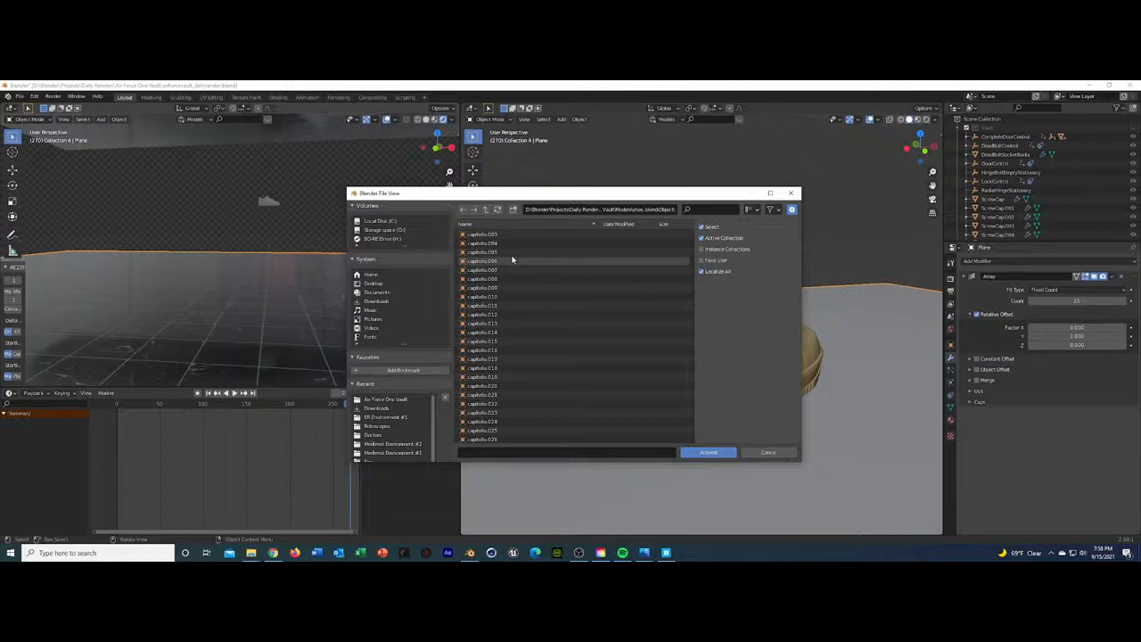
pyautogui.scroll(-10, 512, 259)
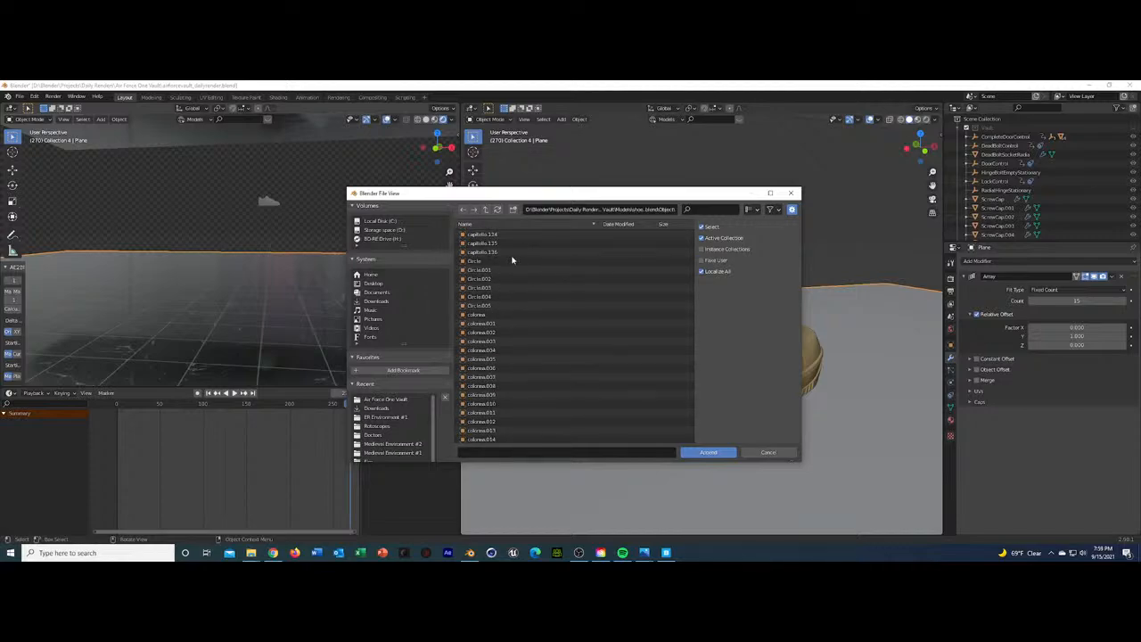
pyautogui.scroll(-10, 512, 260)
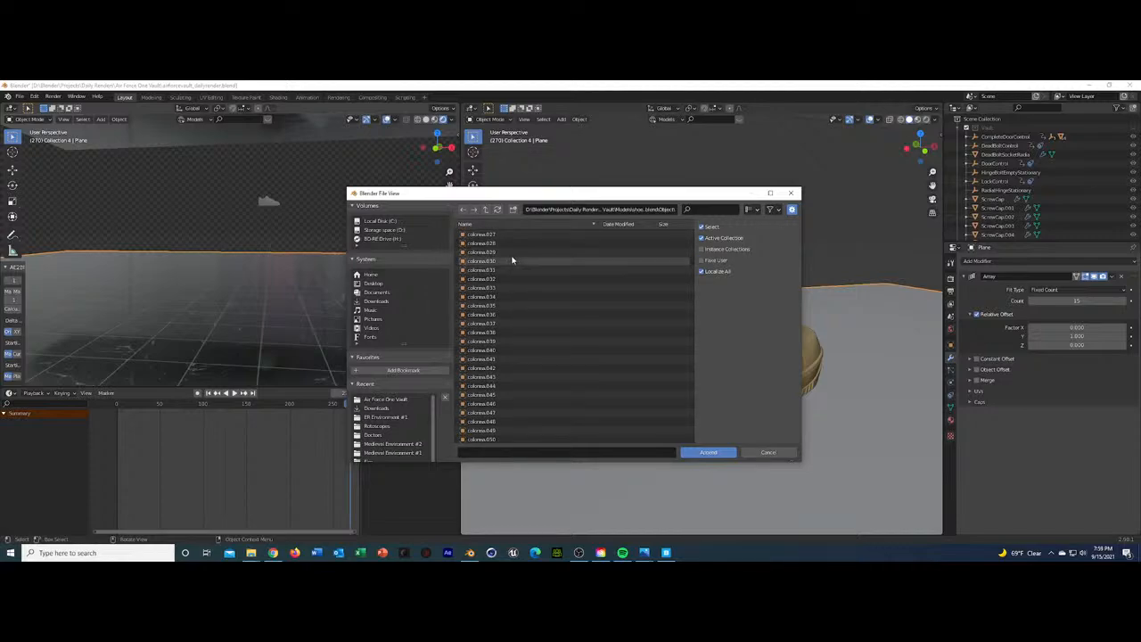
pyautogui.scroll(-10, 512, 260)
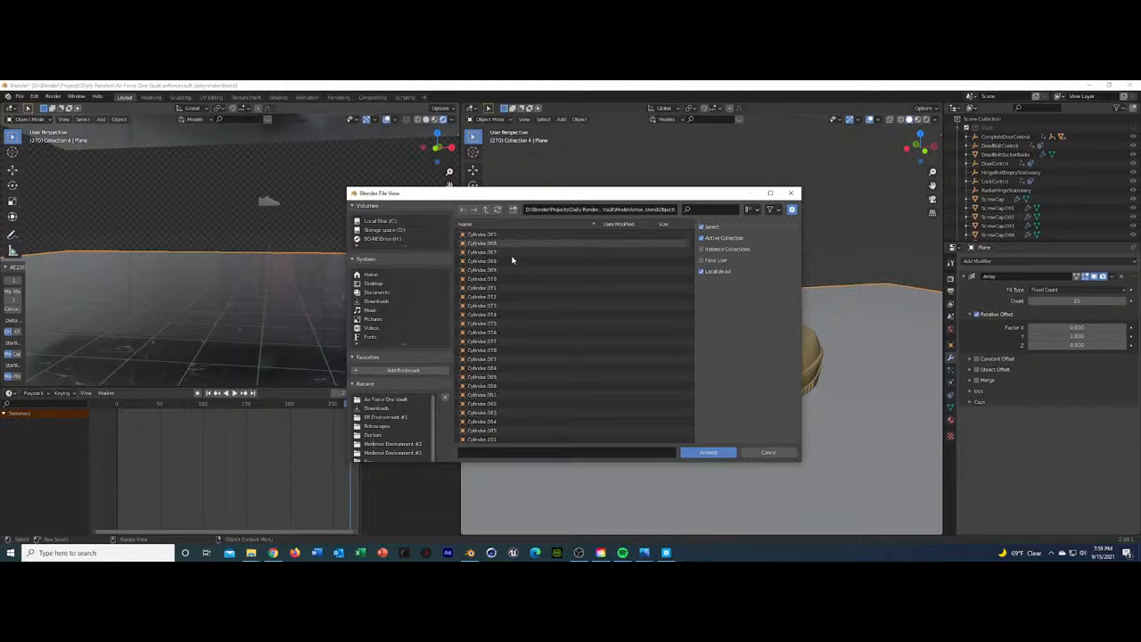
pyautogui.scroll(-10, 513, 259)
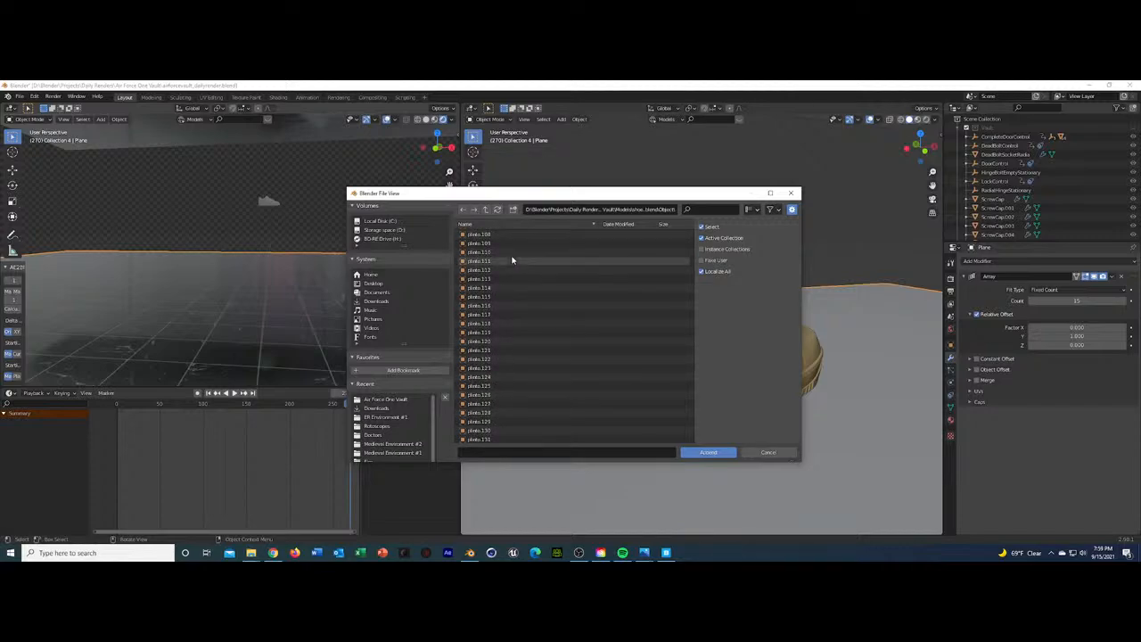
pyautogui.scroll(-10, 513, 260)
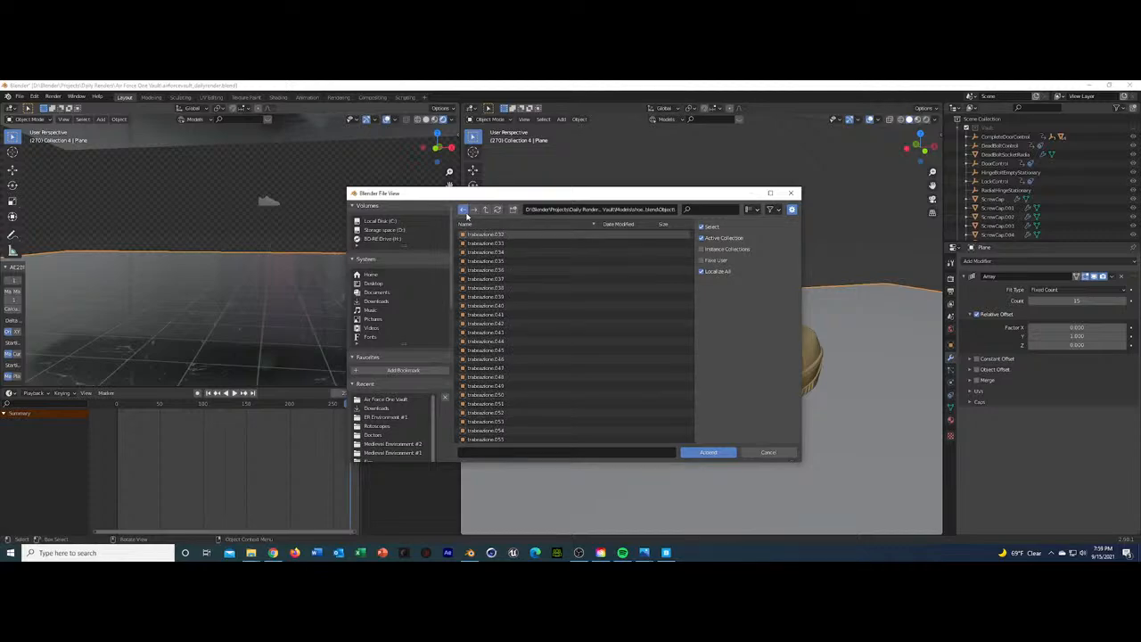
pyautogui.click(462, 210)
pyautogui.click(462, 210)
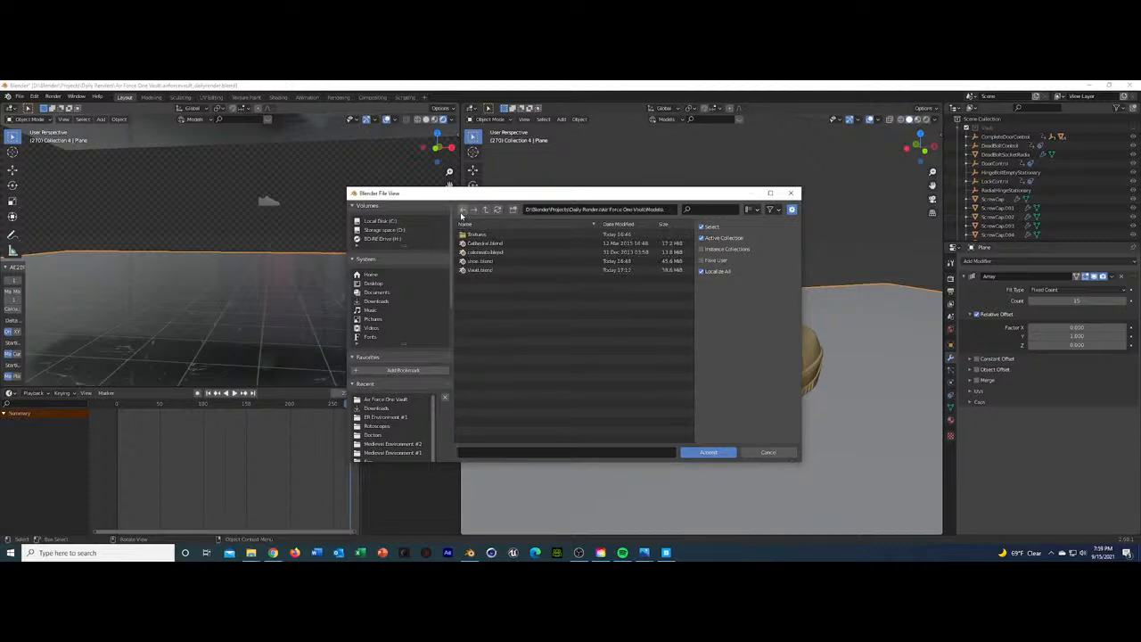
# Open the object list of colonnato.blend and browse to the colonna entries.
pyautogui.doubleClick(486, 253)
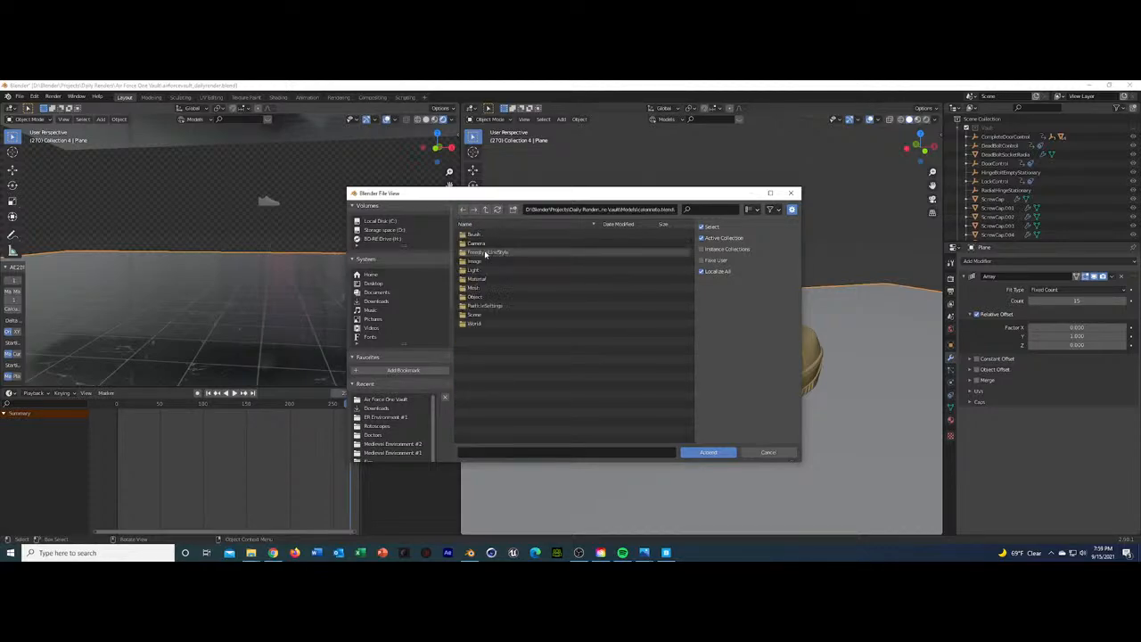
pyautogui.doubleClick(490, 299)
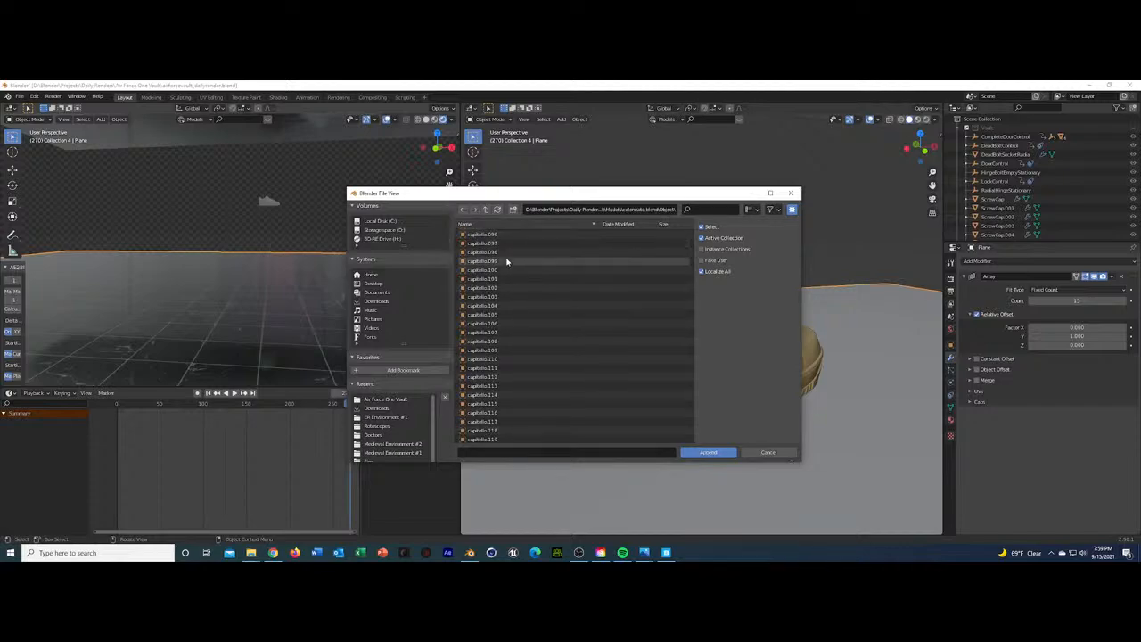
pyautogui.scroll(-10, 506, 260)
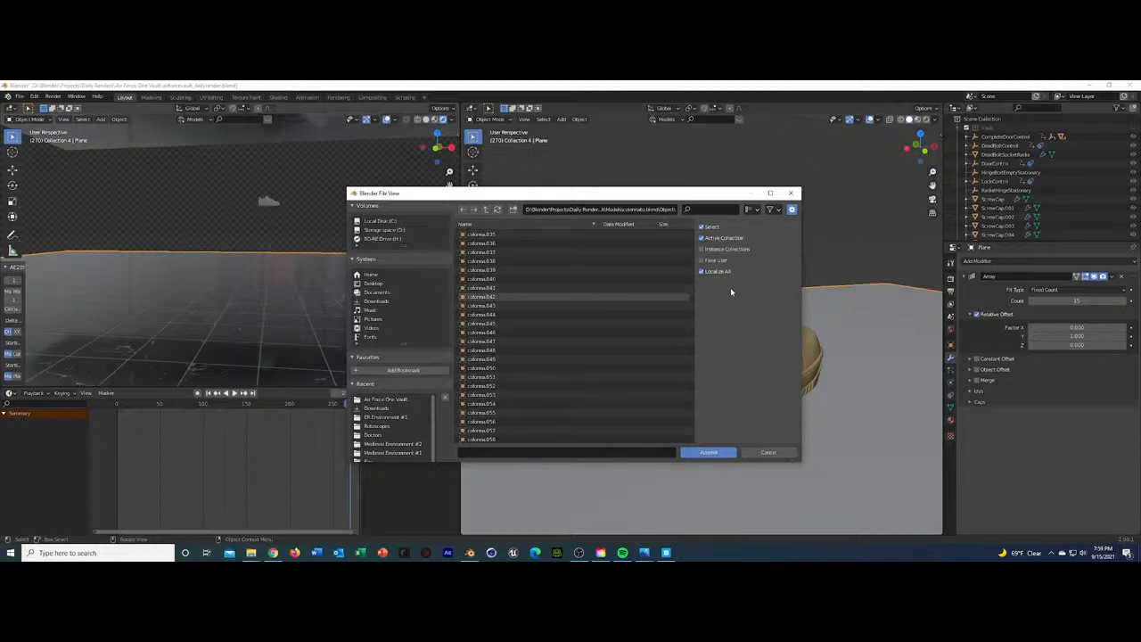
pyautogui.moveTo(691, 297); pyautogui.dragTo(687, 230)
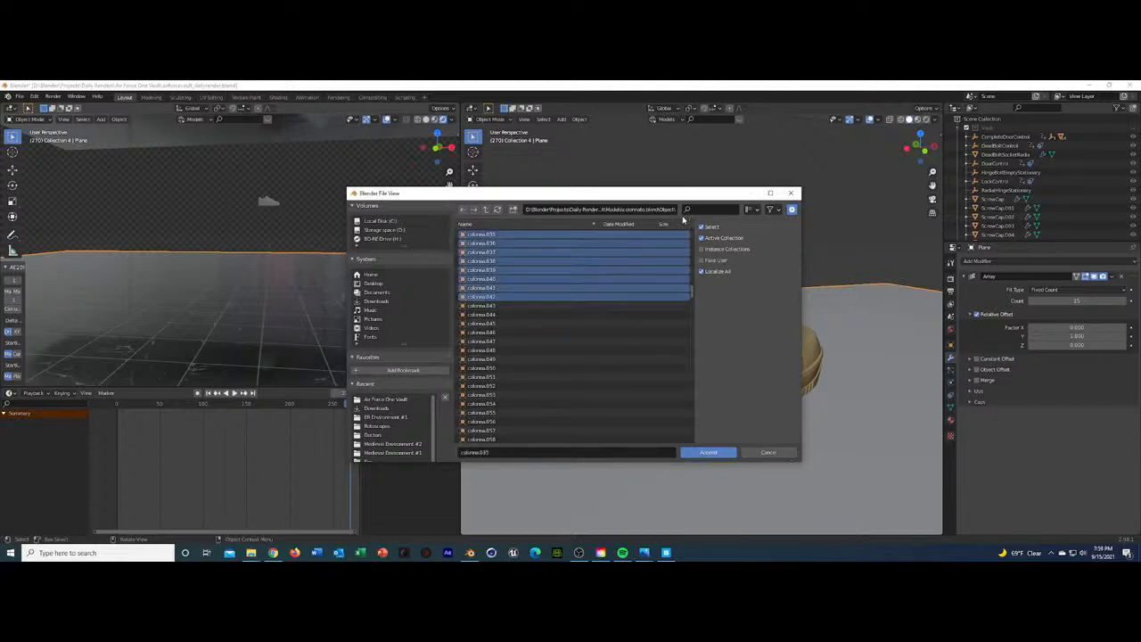
# Make Collection 5 the active collection and append all objects from colonna through colonna.136 into it.
pyautogui.click(957, 130)
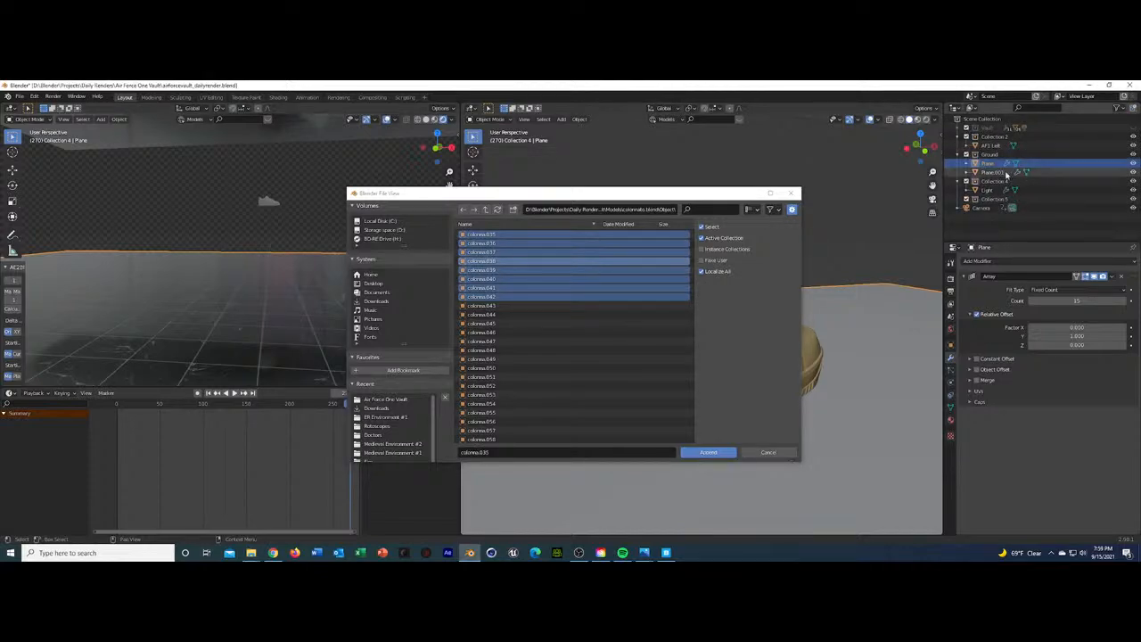
pyautogui.click(995, 199)
pyautogui.scroll(10, 518, 265)
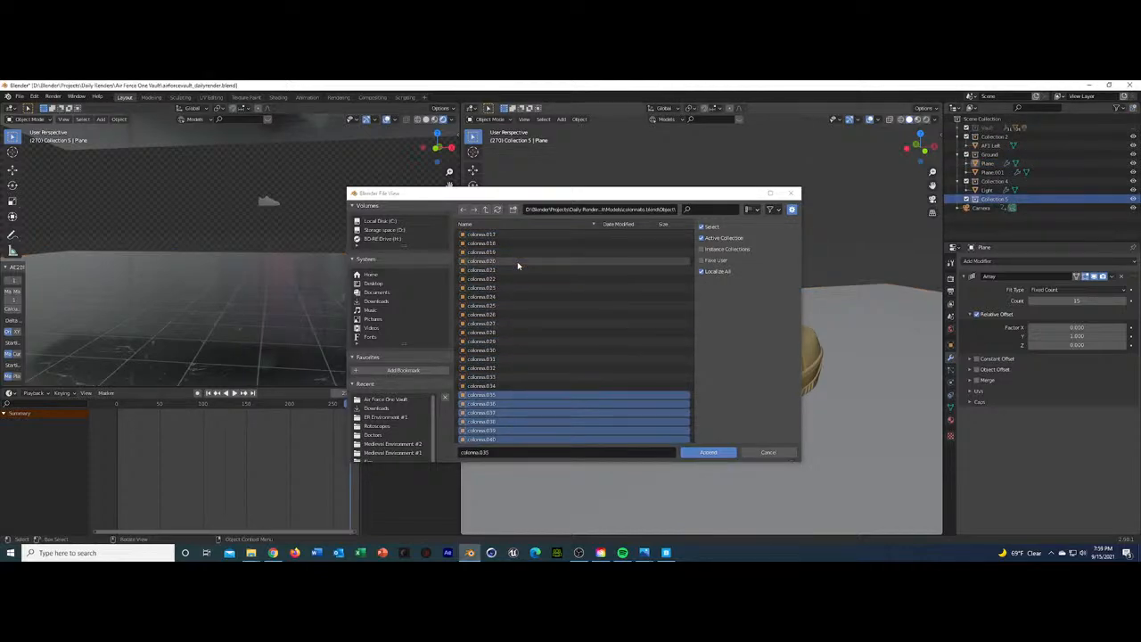
pyautogui.scroll(5, 517, 262)
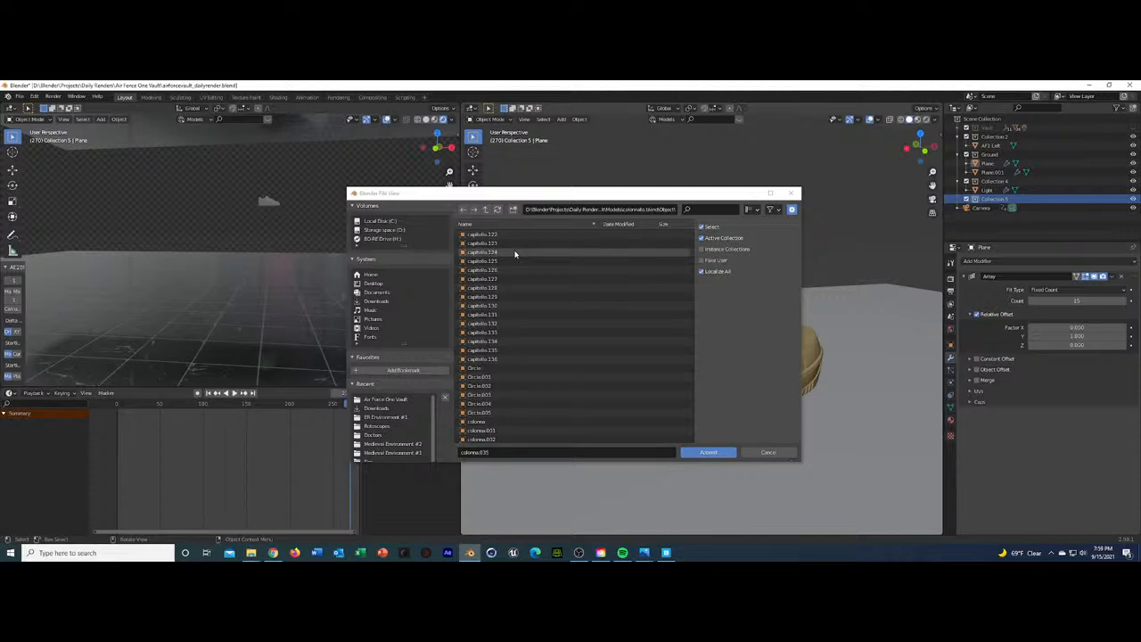
pyautogui.click(482, 422)
pyautogui.scroll(-10, 481, 419)
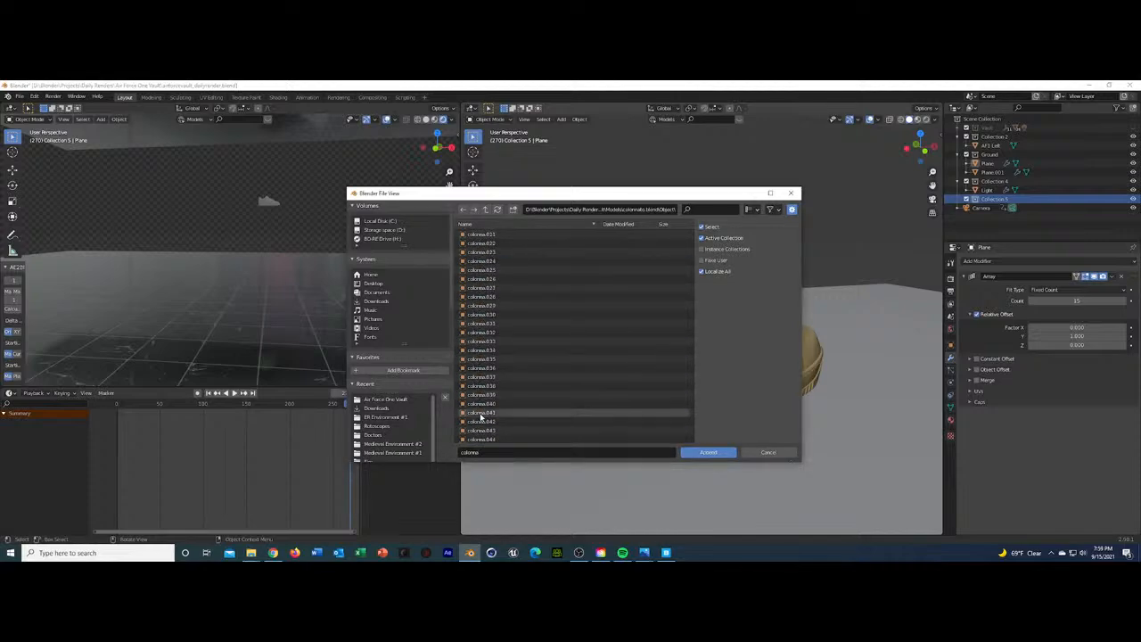
pyautogui.scroll(20, 479, 415)
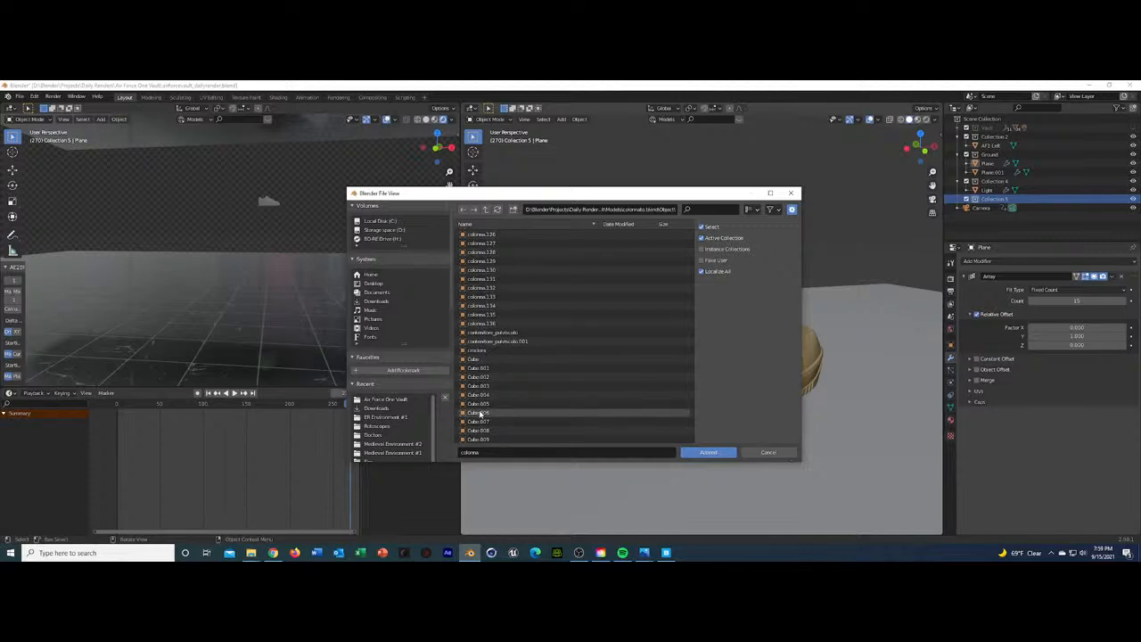
pyautogui.press('a')
pyautogui.scroll(-4, 508, 344)
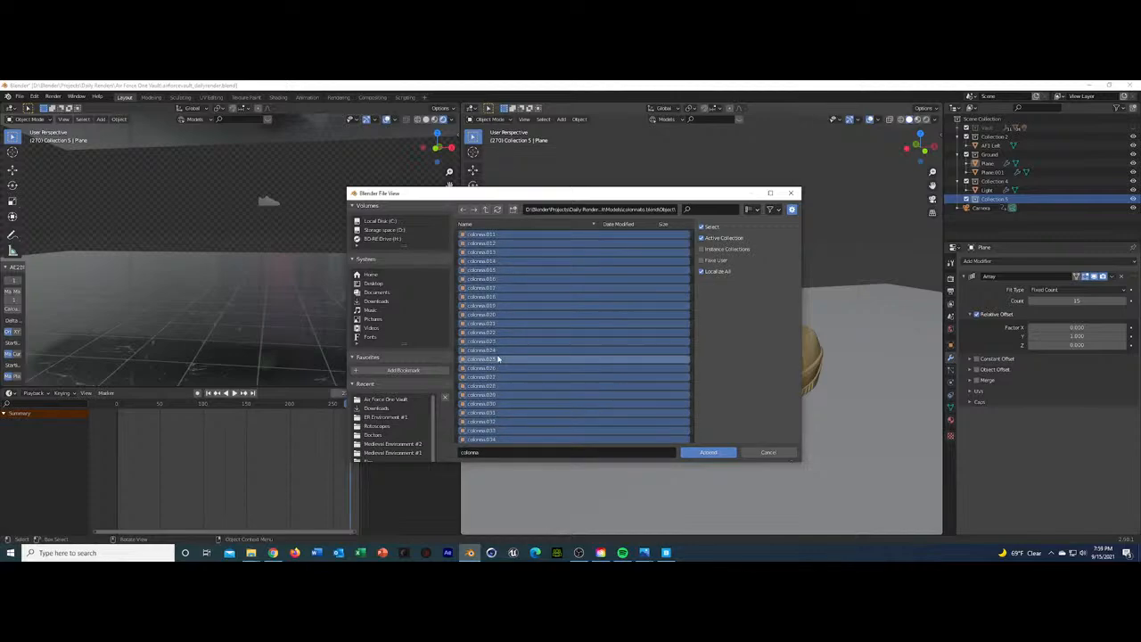
pyautogui.scroll(-20, 498, 358)
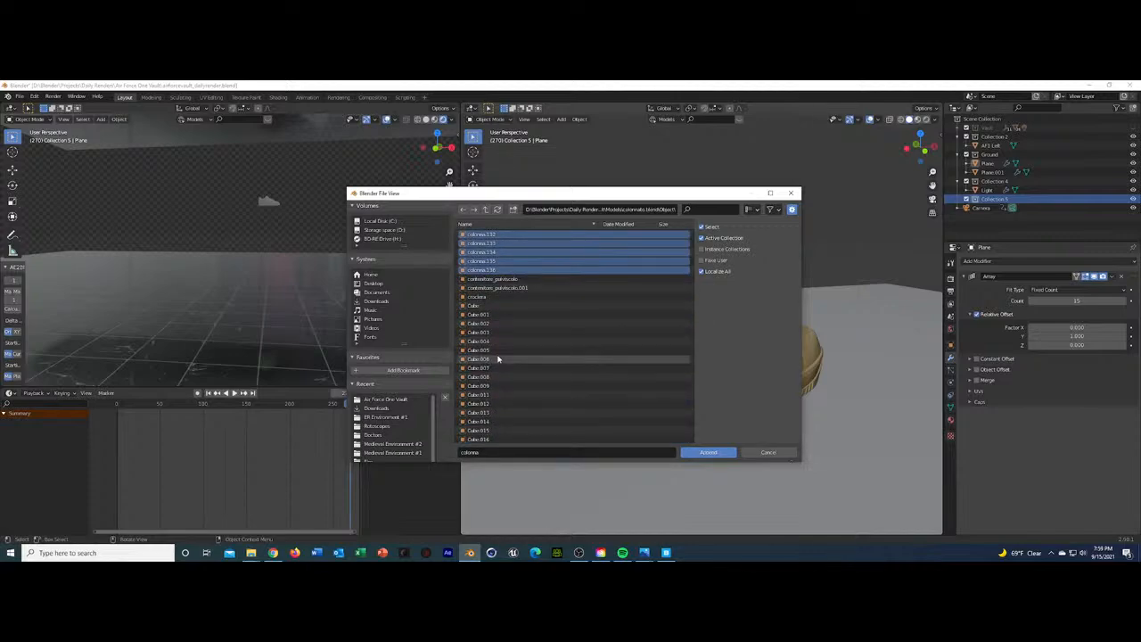
pyautogui.click(714, 452)
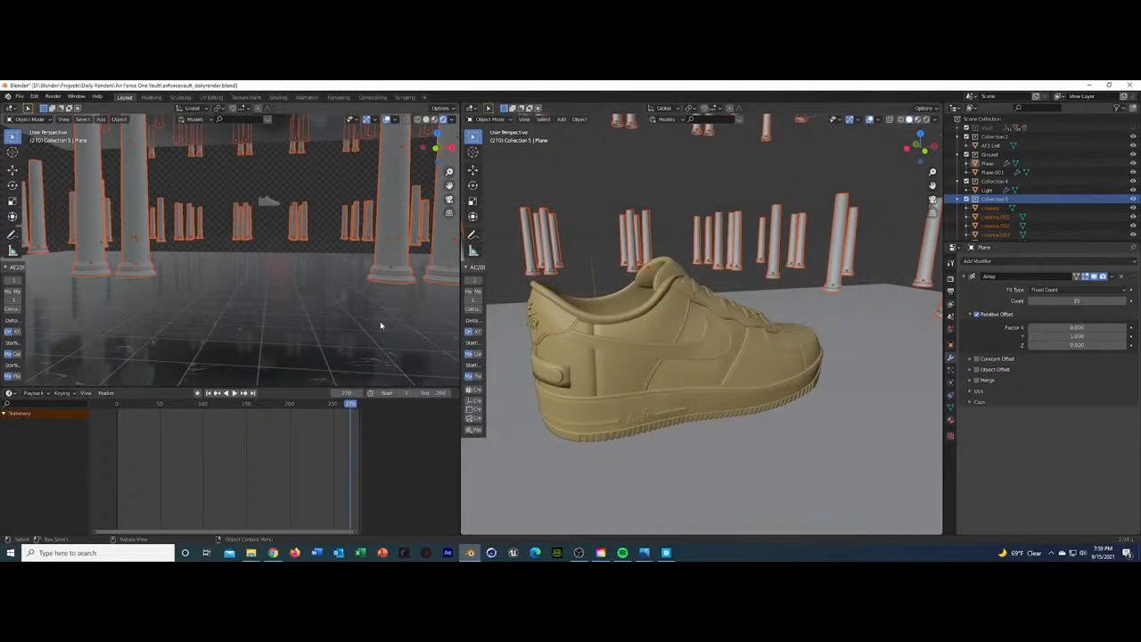
# Delete all the appended colonna objects from Collection 5 and save the file.
pyautogui.press('x')
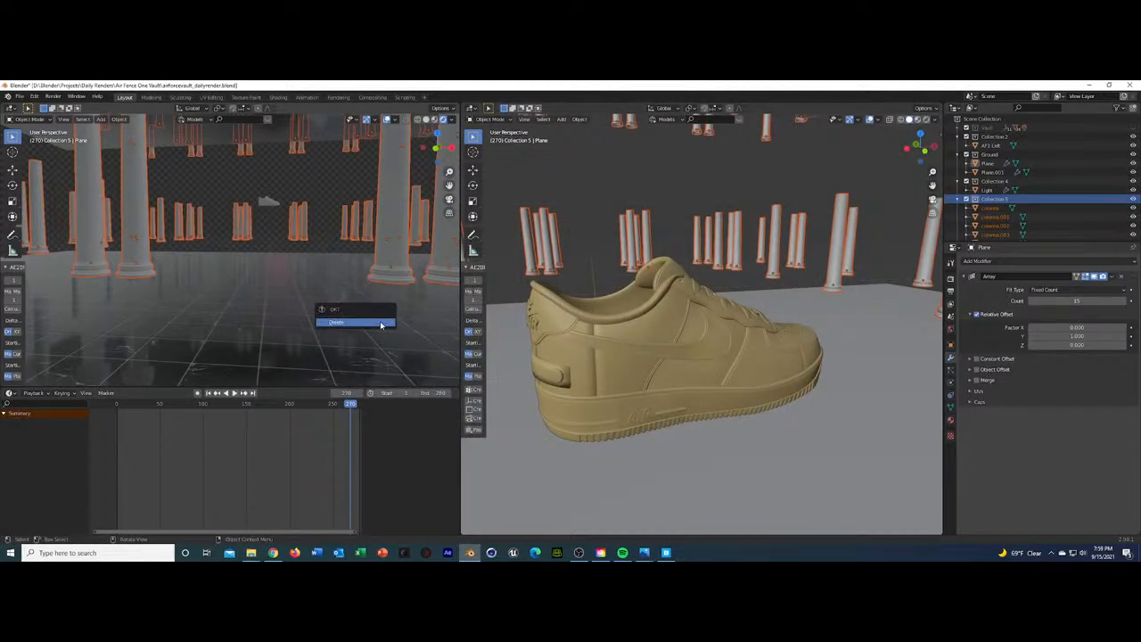
pyautogui.click(379, 323)
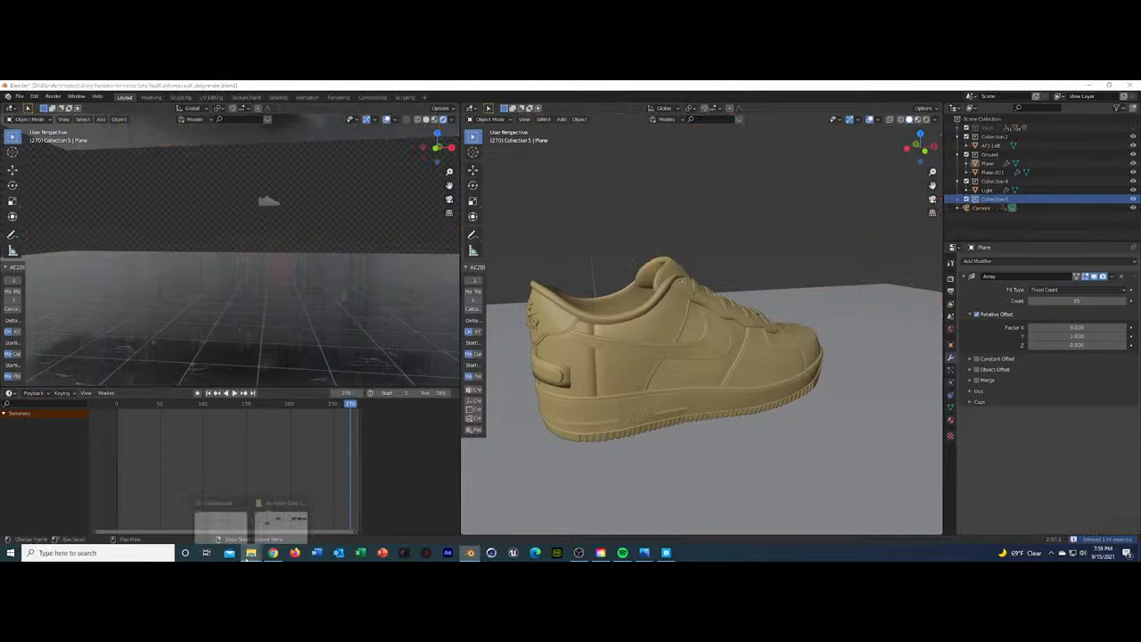
pyautogui.click(281, 525)
pyautogui.keyDown('ctrl'); pyautogui.scroll(-3, 480, 260); pyautogui.keyUp('ctrl')
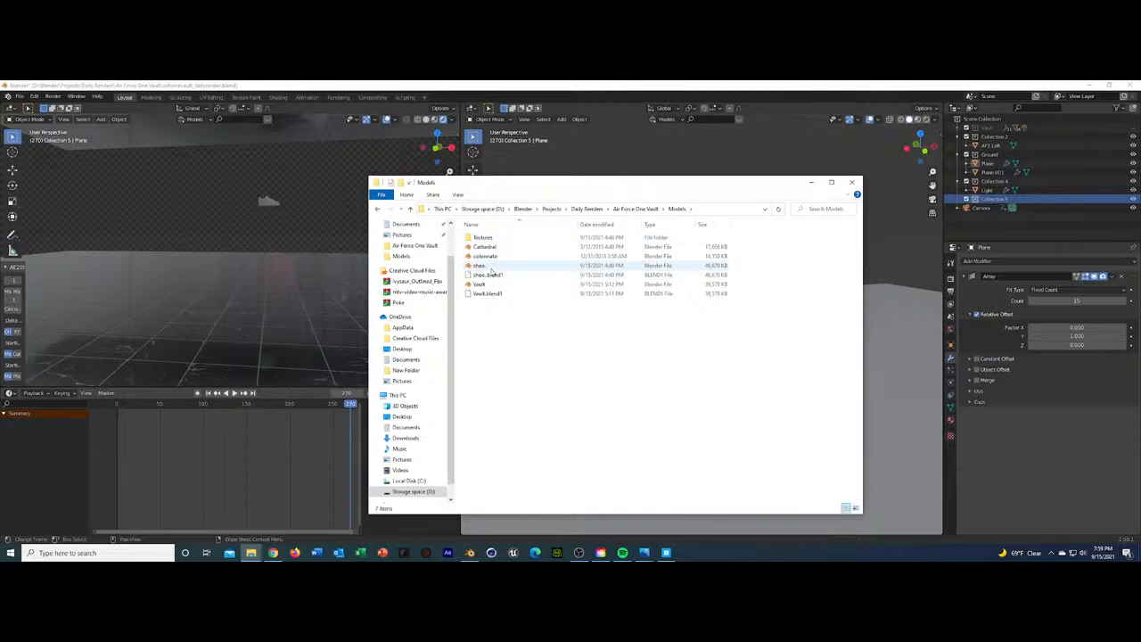
pyautogui.click(273, 254)
pyautogui.hotkey('ctrl', 's')
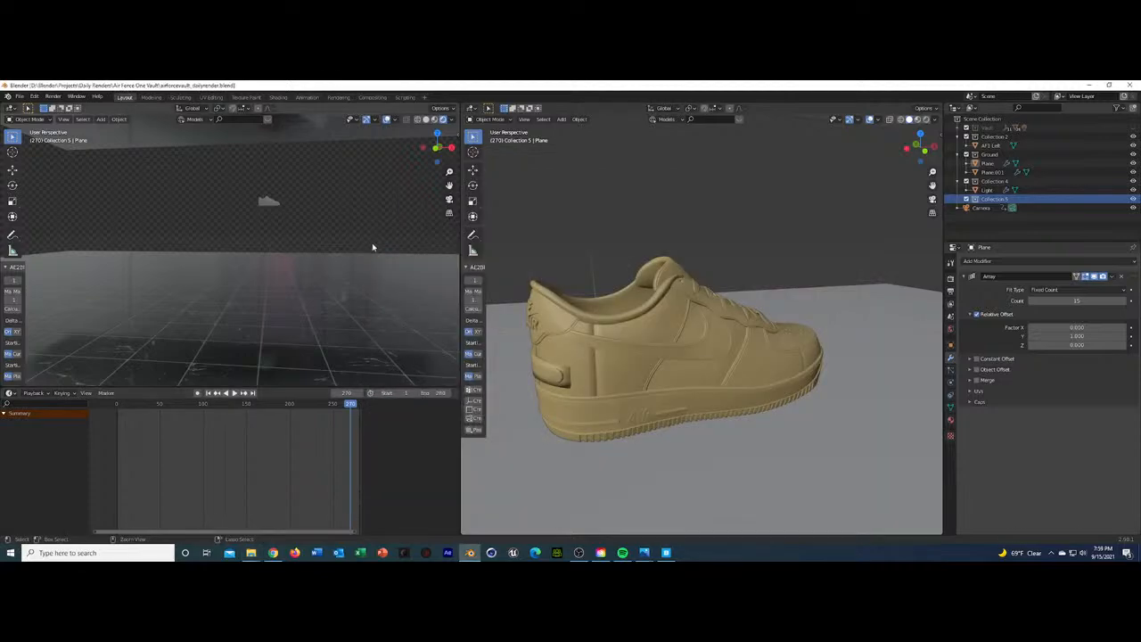
# Open shoe.blend from the Models folder, identify the object that forms the pedestal column under the shoe, and close that file.
pyautogui.click(252, 553)
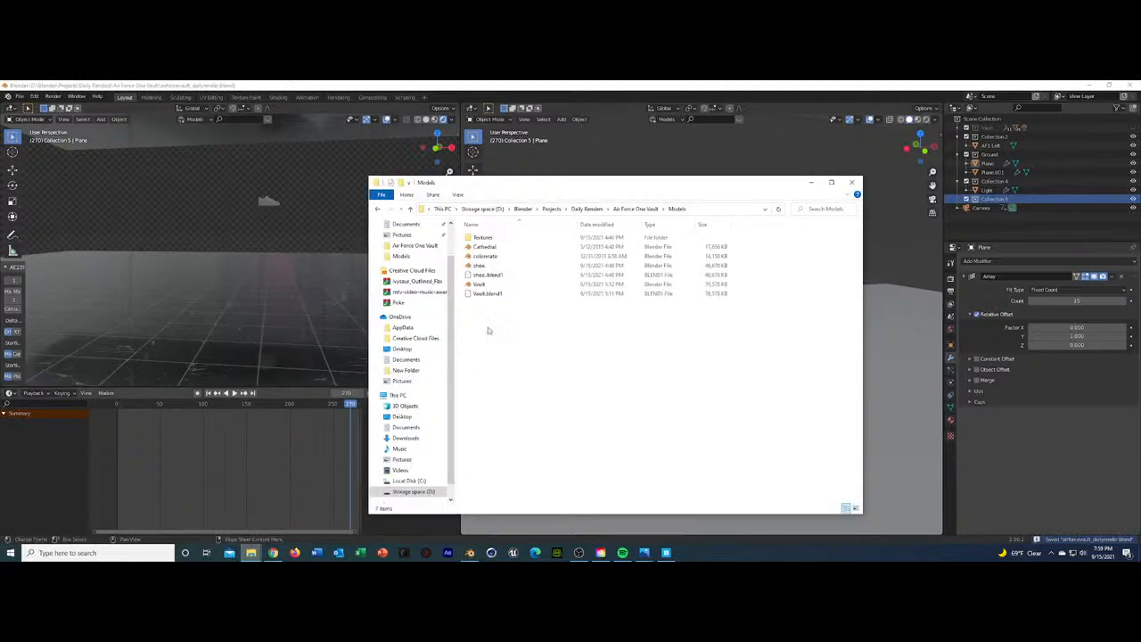
pyautogui.doubleClick(493, 265)
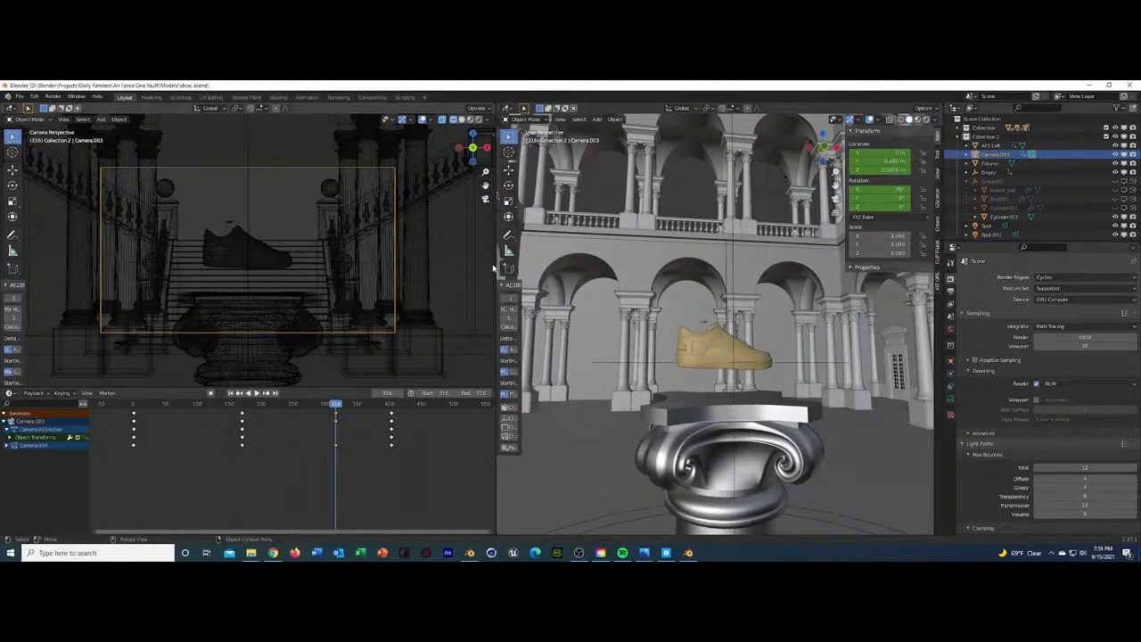
pyautogui.click(734, 459)
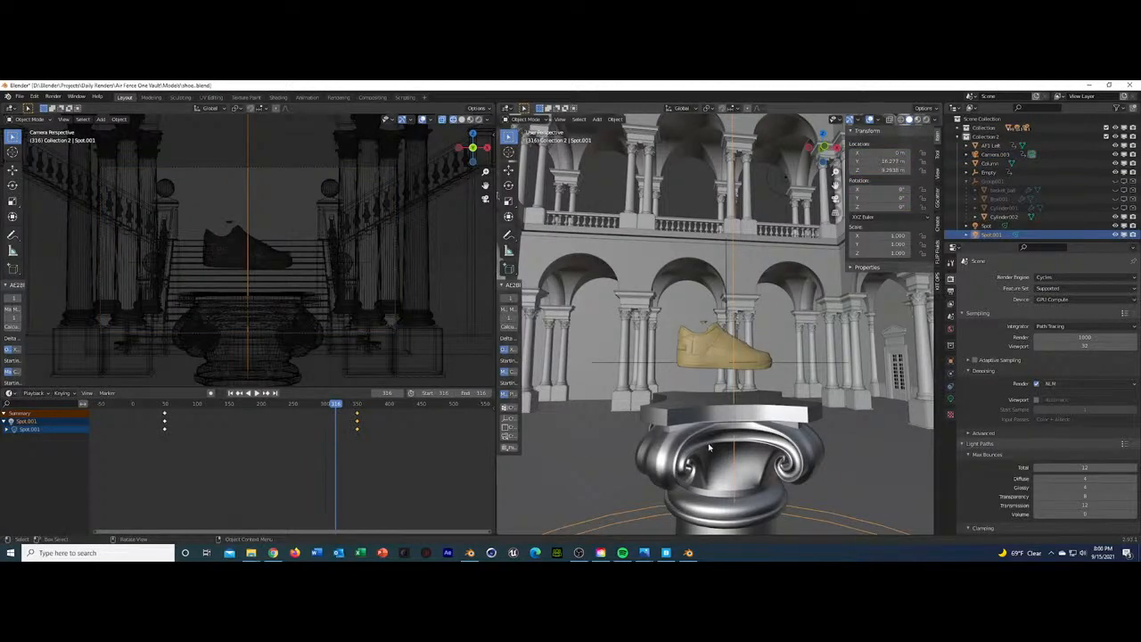
pyautogui.click(709, 447)
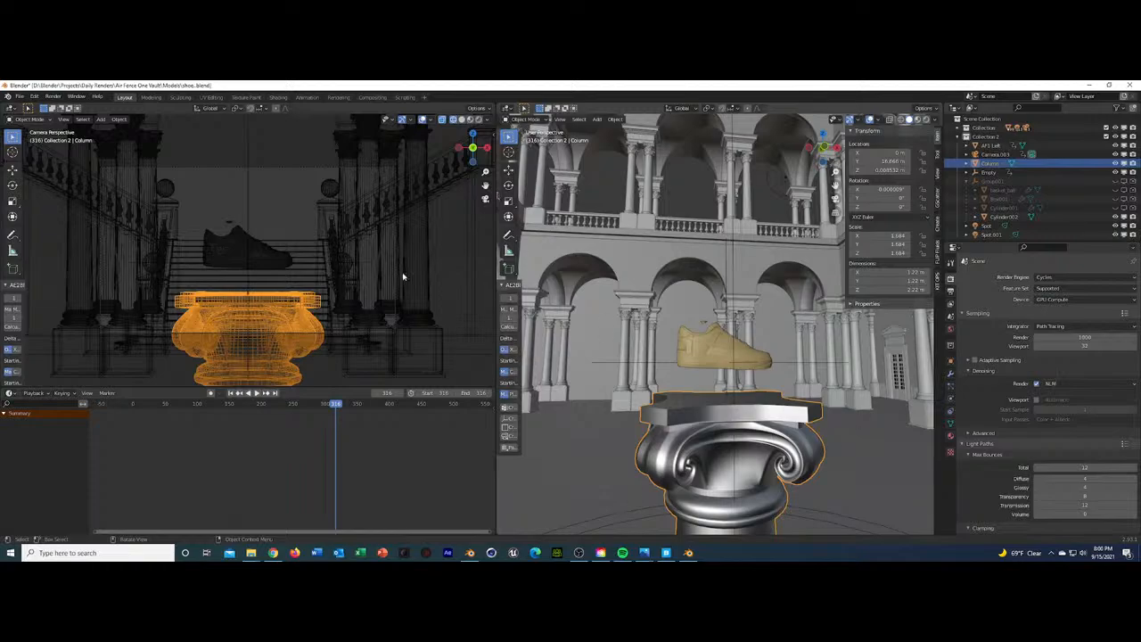
pyautogui.click(1129, 85)
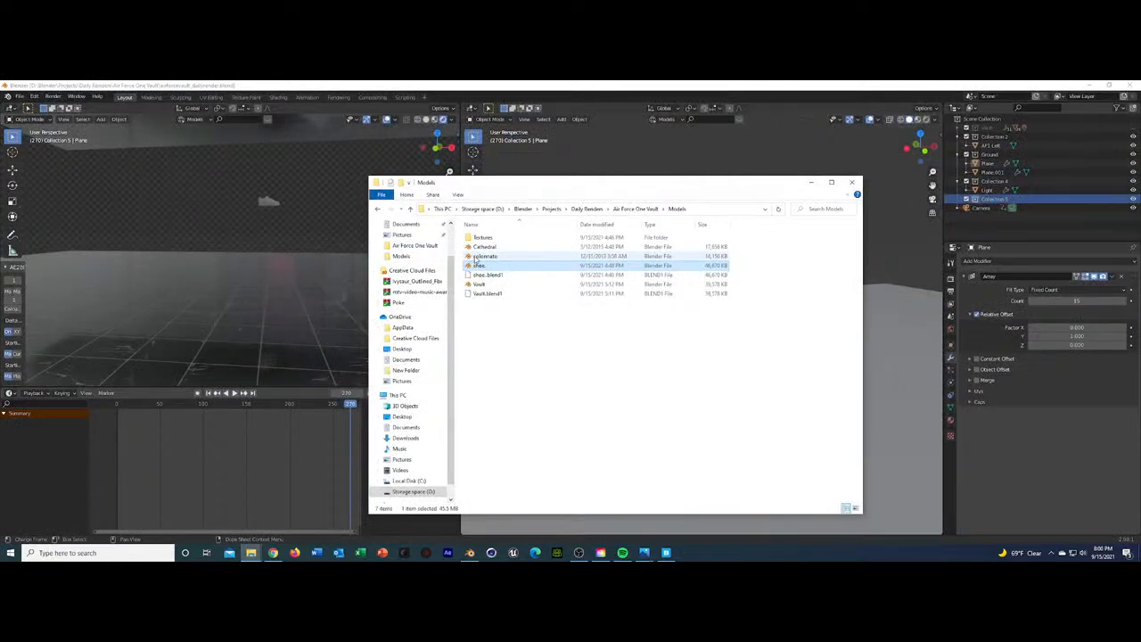
# Start an Append in the vault project and search the object list of colonnato.blend for "colum".
pyautogui.click(149, 87)
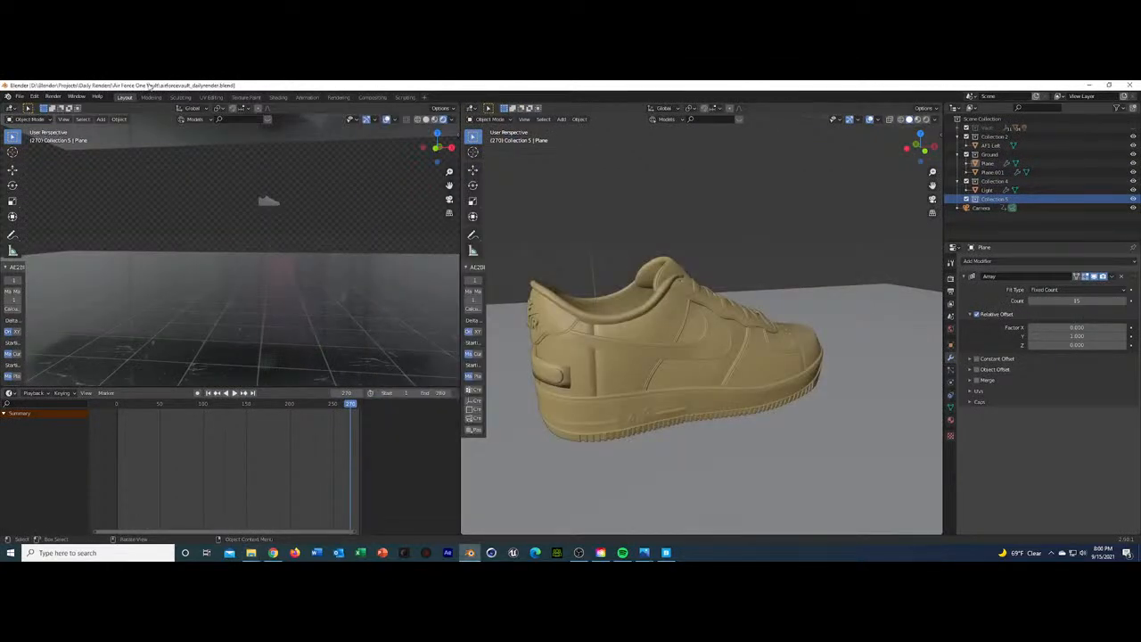
pyautogui.click(20, 96)
pyautogui.click(49, 200)
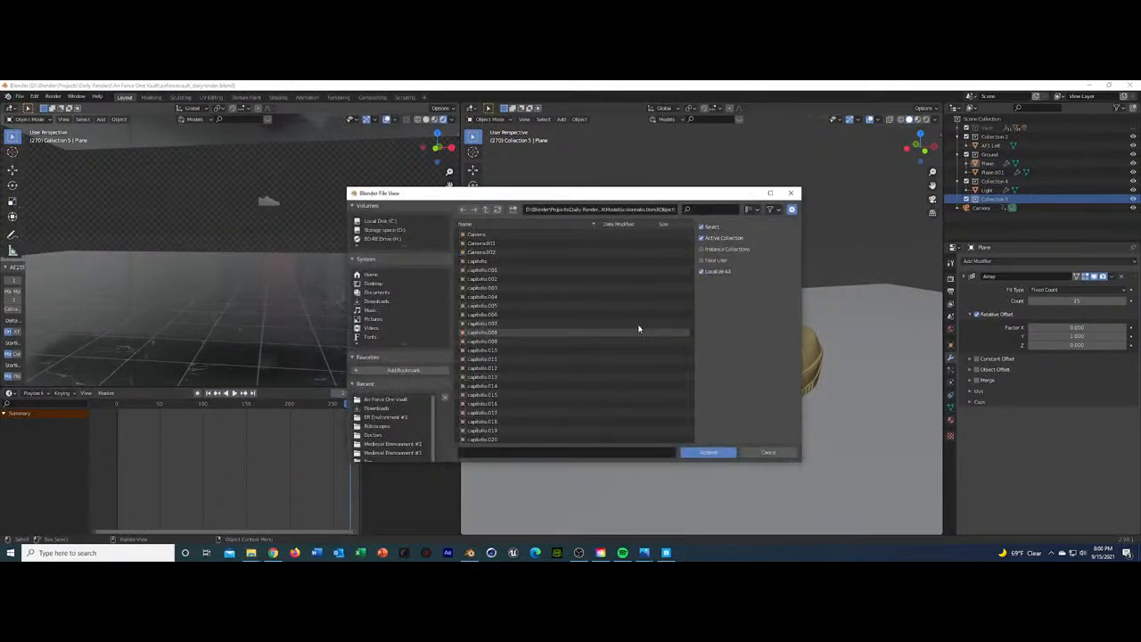
pyautogui.scroll(-20, 499, 287)
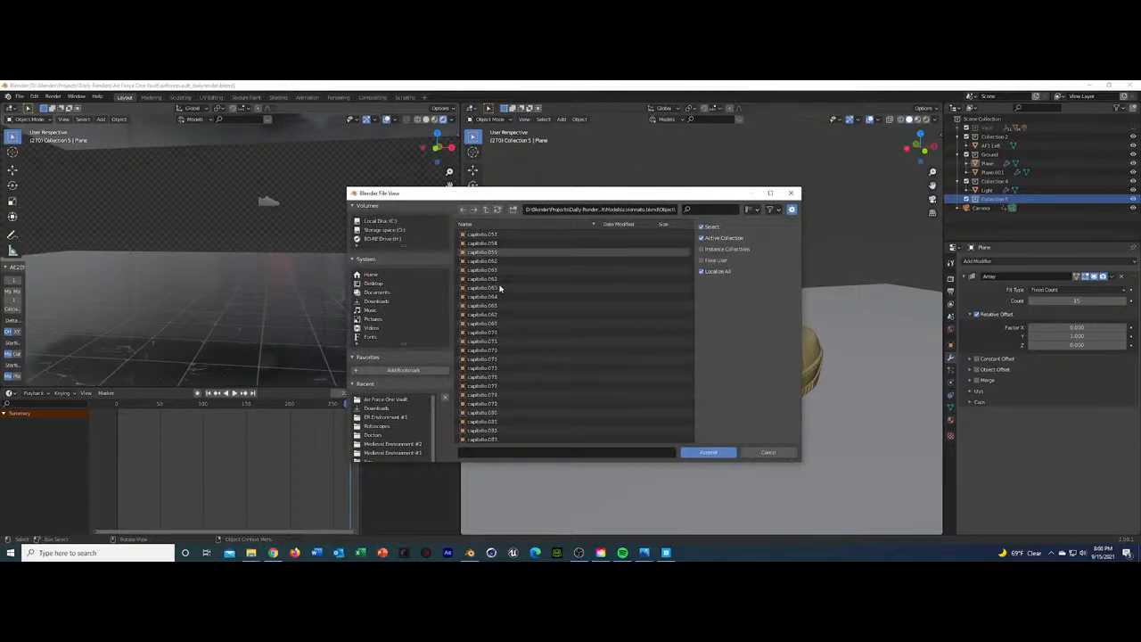
pyautogui.scroll(-2, 501, 288)
pyautogui.hotkey('ctrl', 'f')
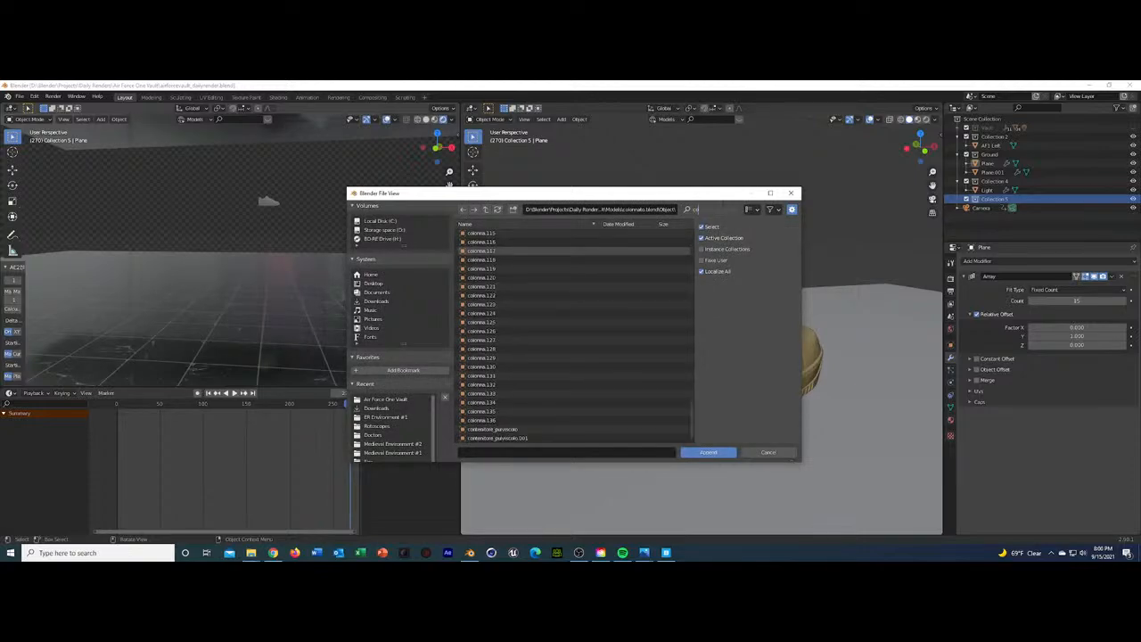
pyautogui.write('colum')
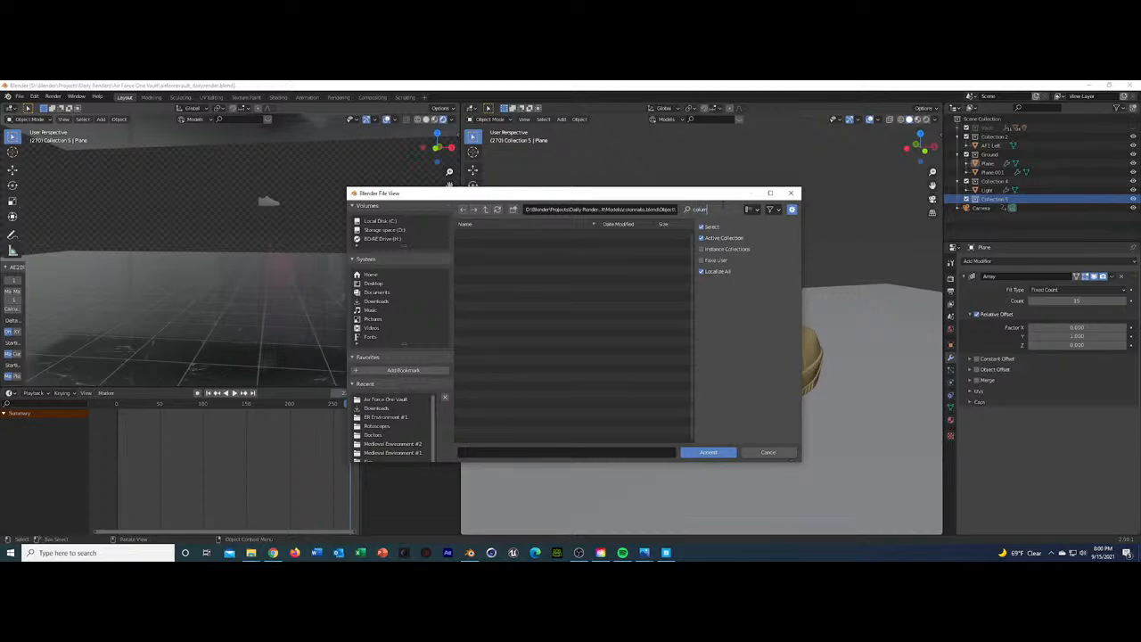
pyautogui.press('Escape')
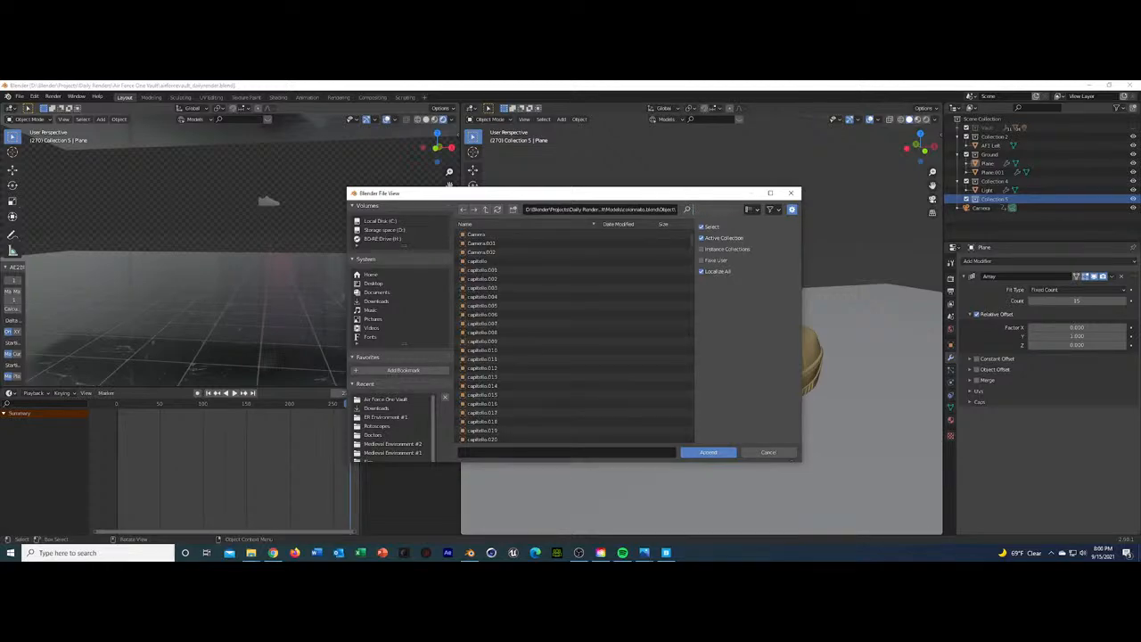
# Append the Column object from shoe.blend in the Models folder into Collection 5.
pyautogui.click(401, 399)
pyautogui.doubleClick(484, 234)
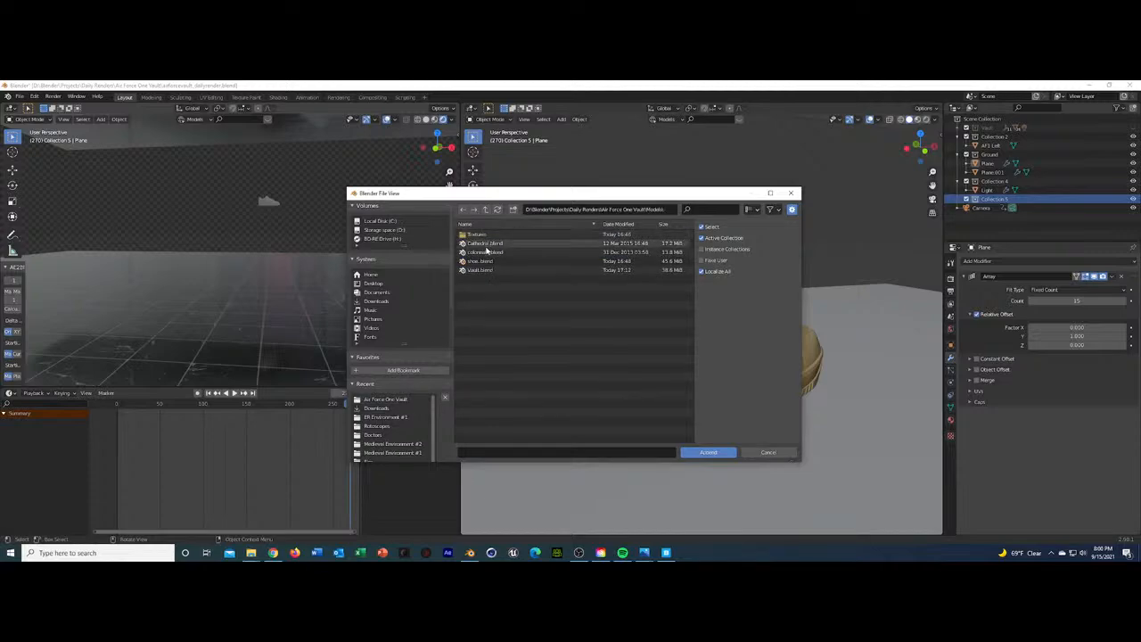
pyautogui.doubleClick(486, 261)
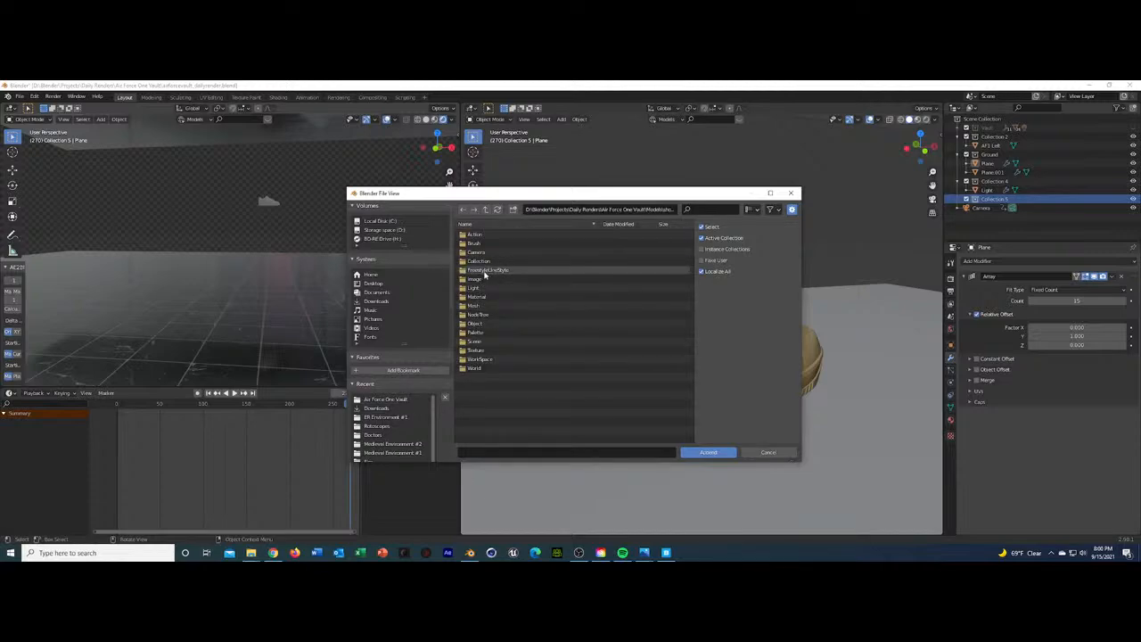
pyautogui.doubleClick(488, 323)
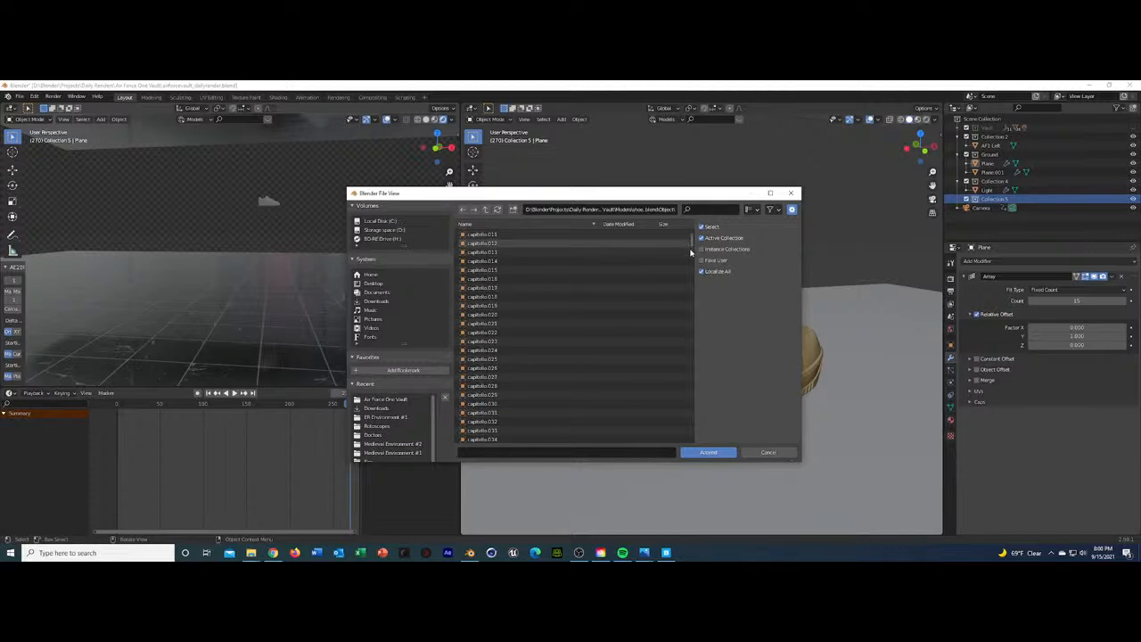
pyautogui.moveTo(690, 252); pyautogui.dragTo(681, 326)
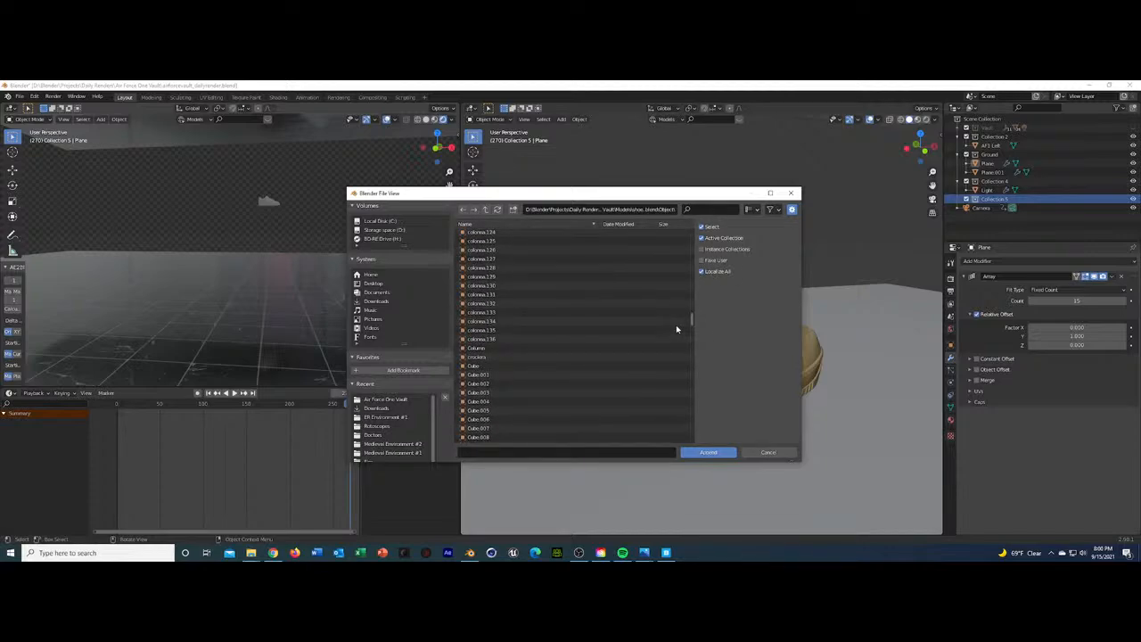
pyautogui.click(560, 347)
pyautogui.click(708, 452)
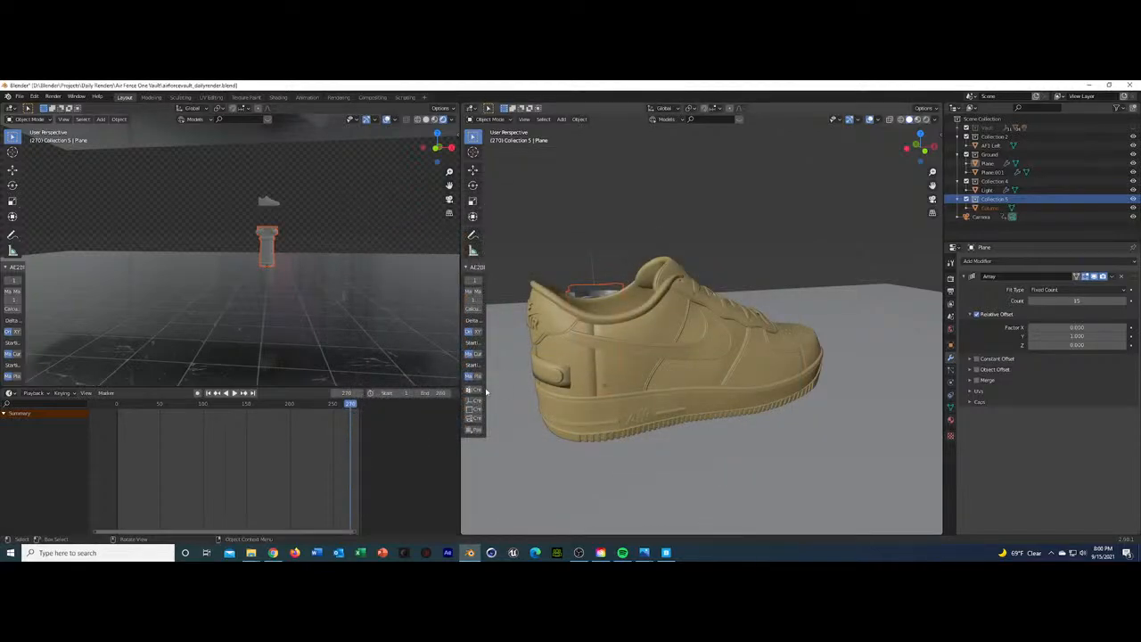
# Move the appended column across the floor toward the camera side of the room.
pyautogui.moveTo(319, 273); pyautogui.dragTo(239, 288, button='middle')
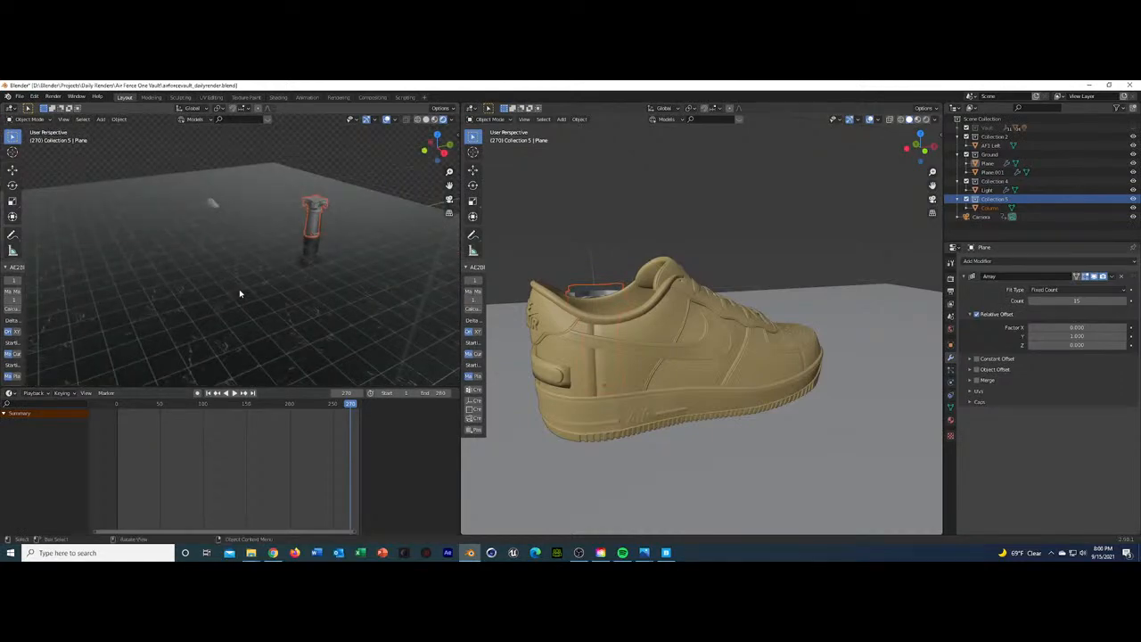
pyautogui.press('g')
pyautogui.click(66, 310)
pyautogui.press('g')
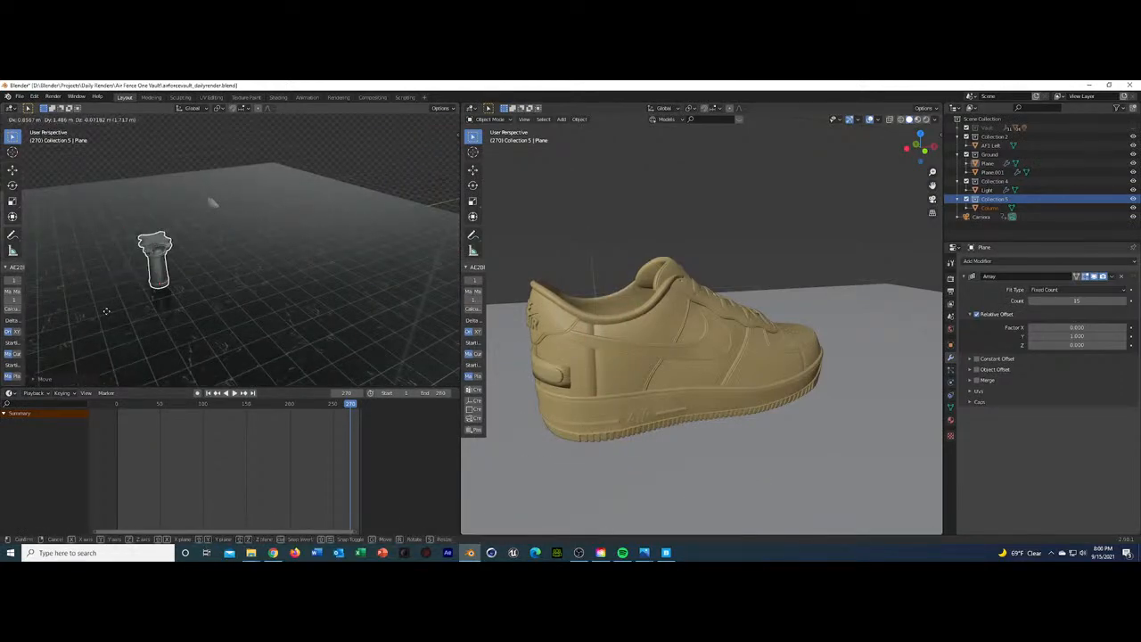
pyautogui.click(109, 303)
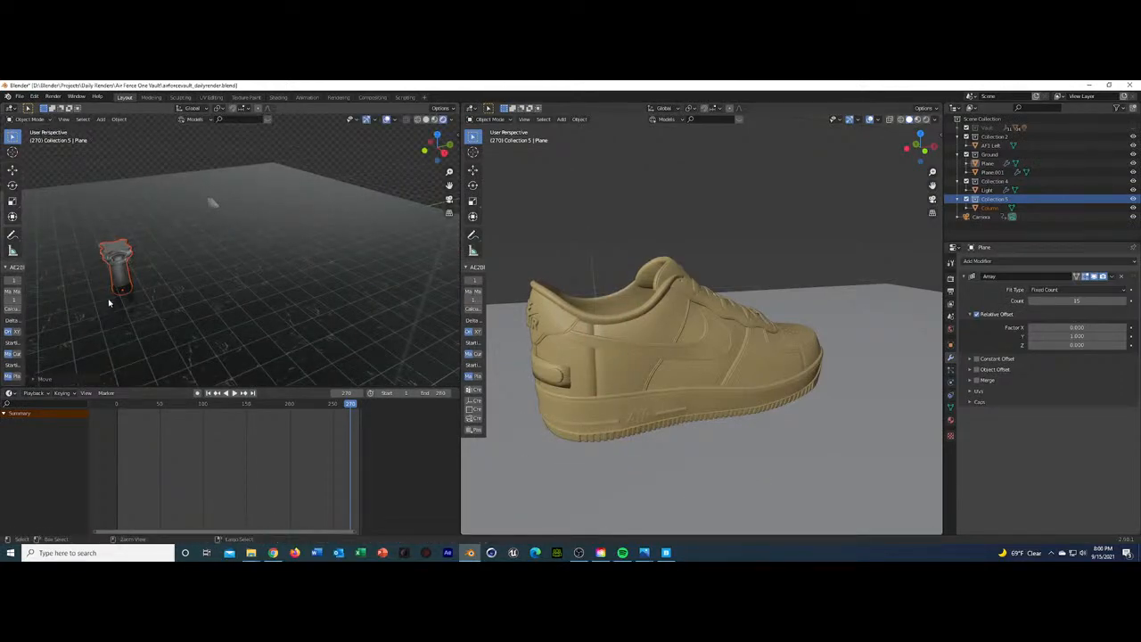
# Move the AF1 Left shoe along the X and Y axes to beside the top of the column.
pyautogui.moveTo(142, 295); pyautogui.dragTo(222, 217, button='middle')
pyautogui.click(222, 216)
pyautogui.press('g')
pyautogui.press('x')
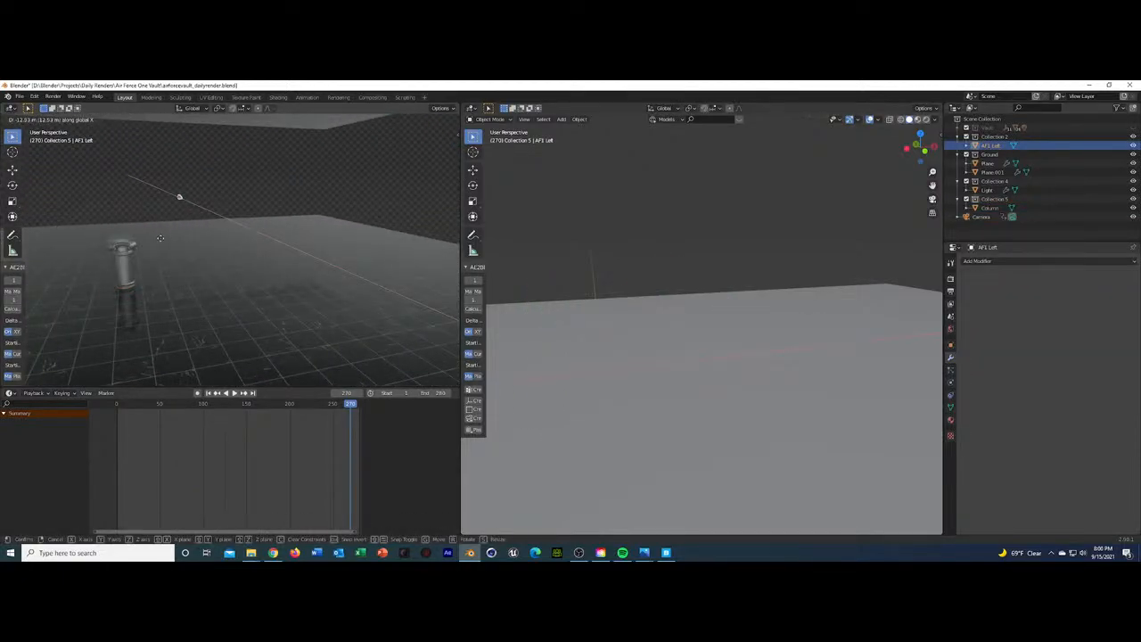
pyautogui.press('z')
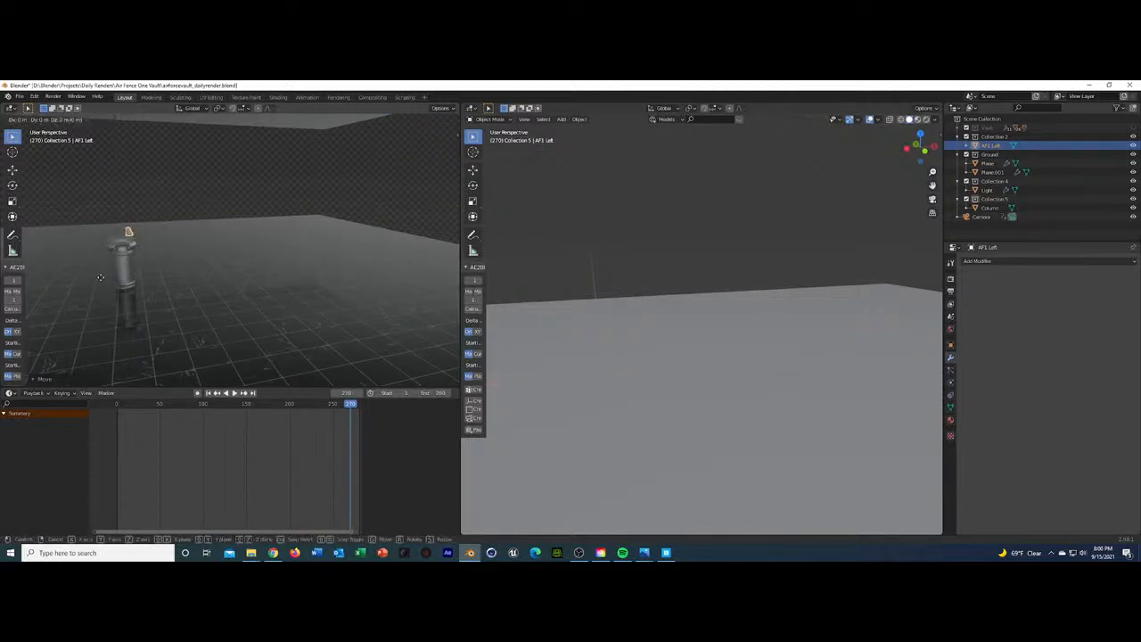
pyautogui.press('y')
pyautogui.click(94, 279)
# Check the placement of the shoe and column through the camera at frame 96.
pyautogui.press('KP_0')
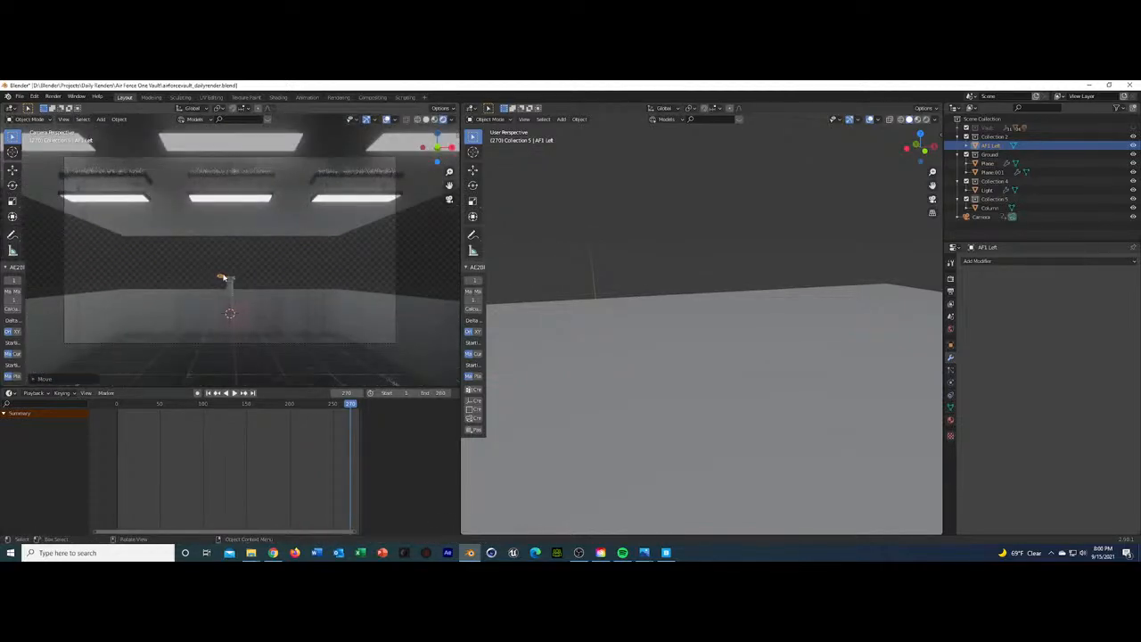
pyautogui.moveTo(130, 403); pyautogui.dragTo(186, 406)
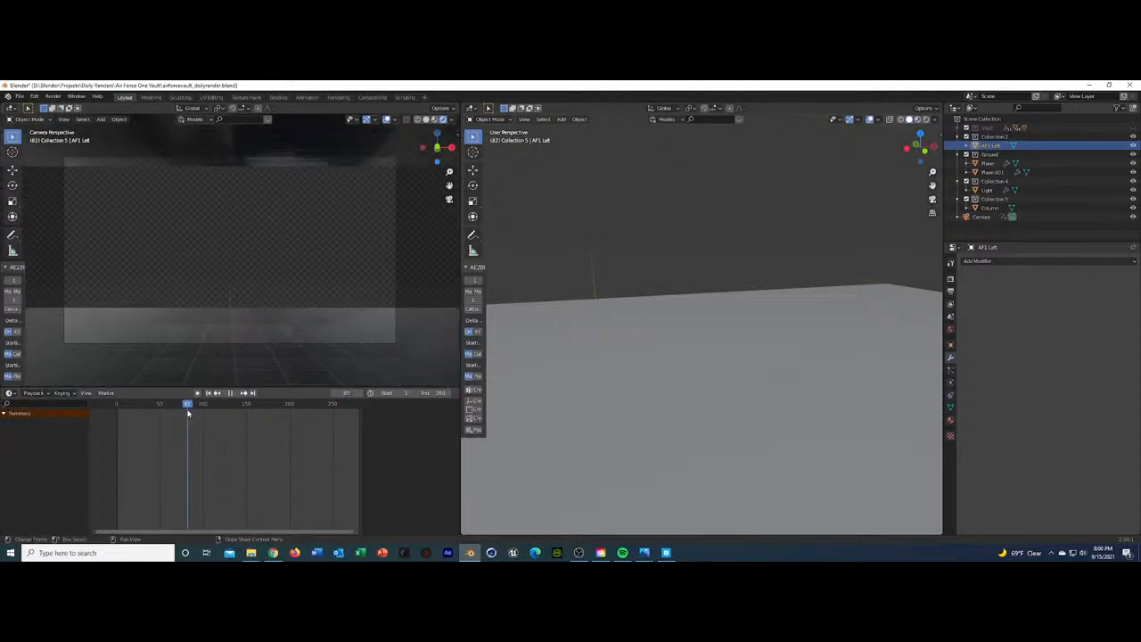
pyautogui.press('space')
pyautogui.press('space')
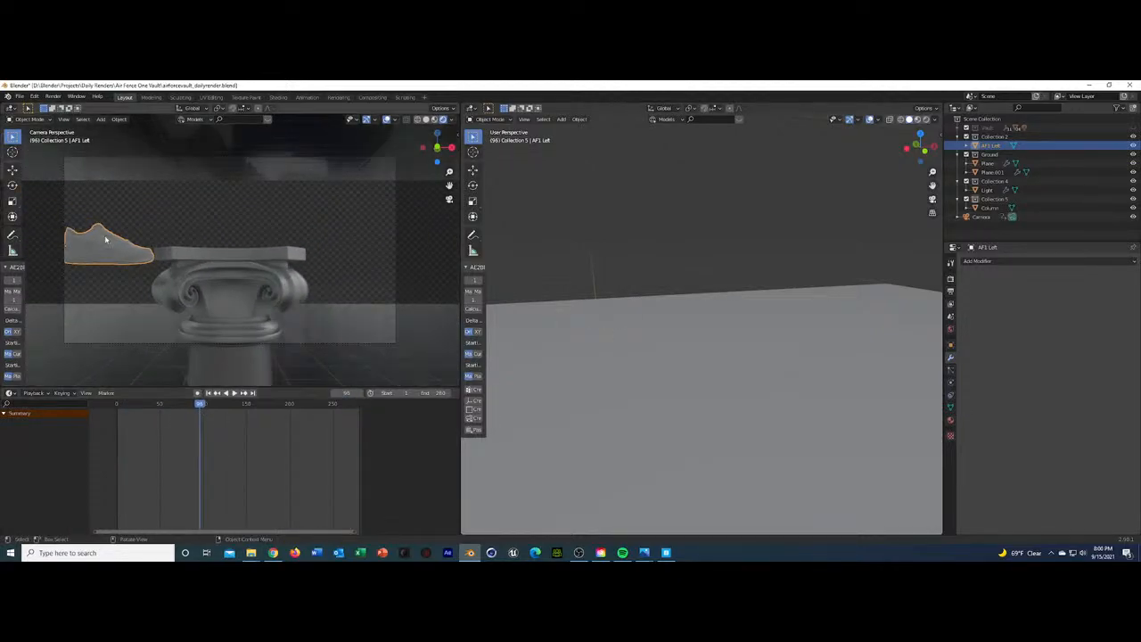
pyautogui.moveTo(263, 252); pyautogui.dragTo(316, 301, button='middle')
pyautogui.hotkey('shift', 's')
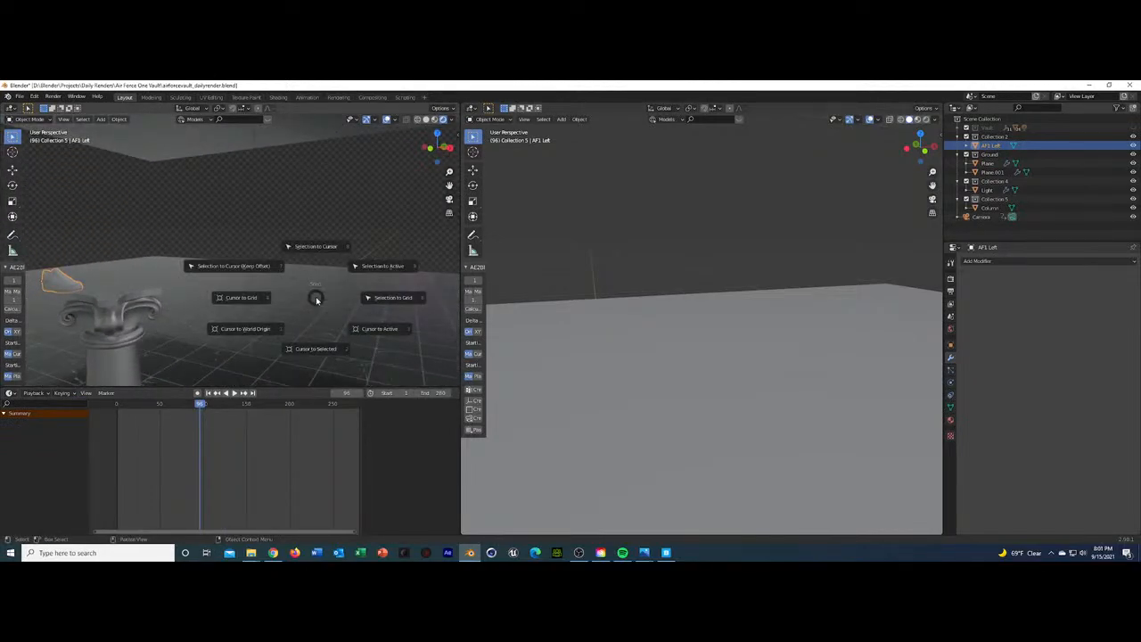
pyautogui.hotkey('shift', 'a')
pyautogui.moveTo(316, 298)
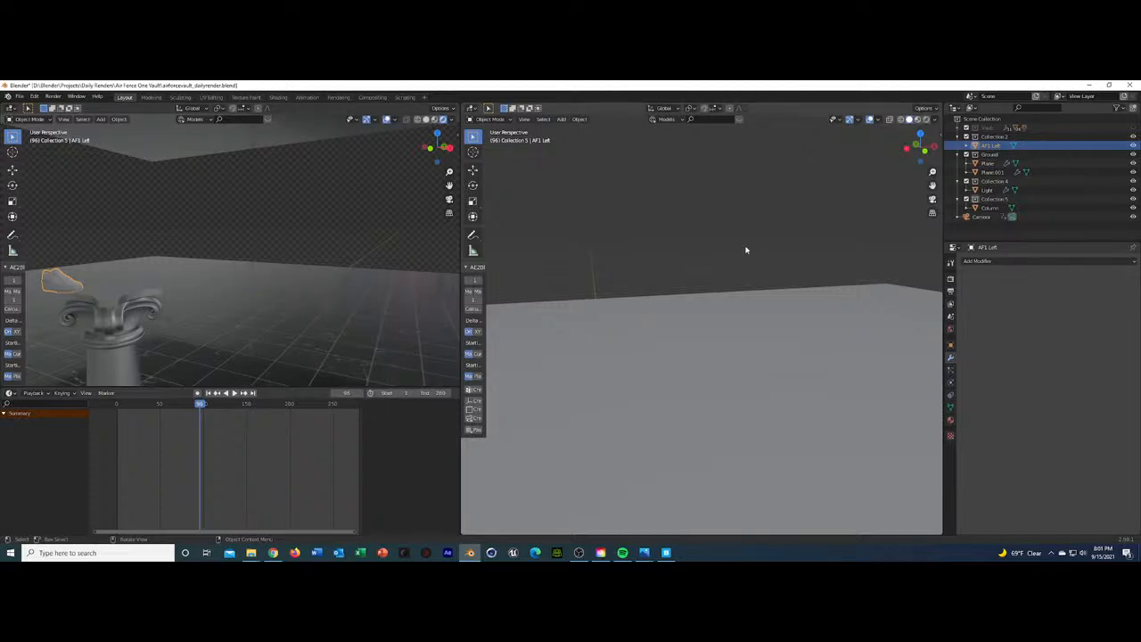
pyautogui.click(276, 330)
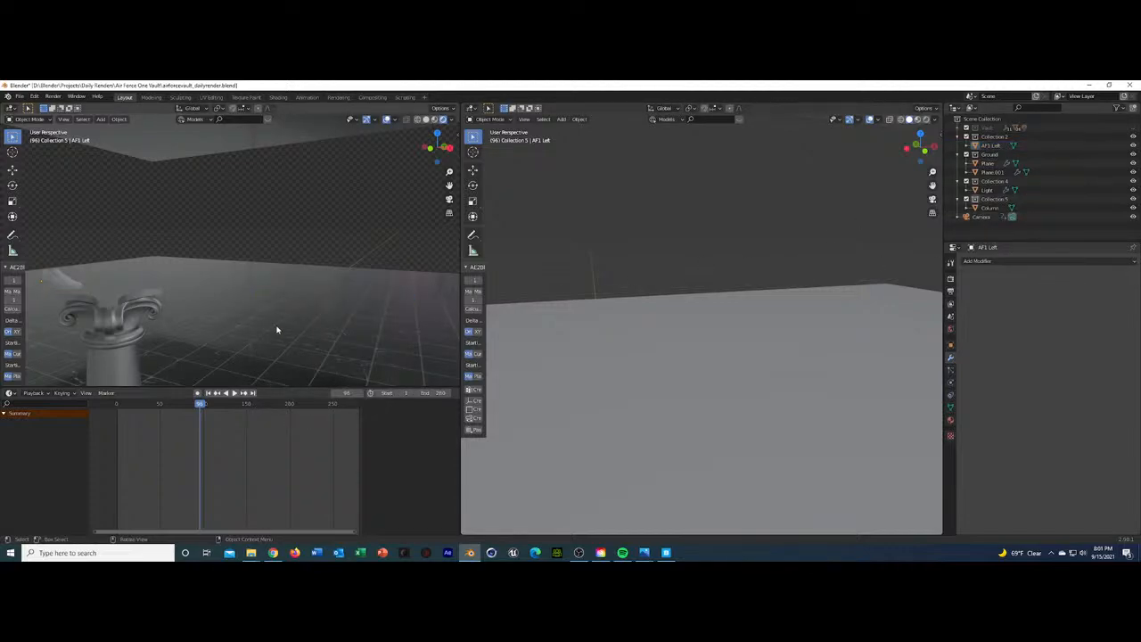
pyautogui.moveTo(277, 330); pyautogui.dragTo(515, 316, button='middle')
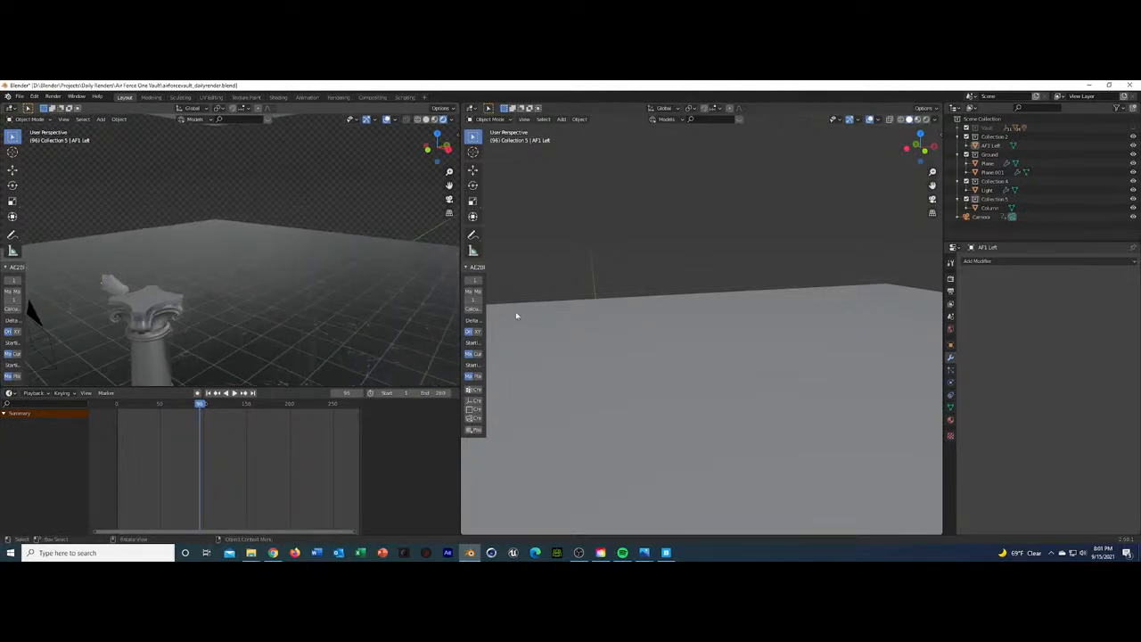
# Frame the AF1 Left shoe, then snap the 3D cursor to the column.
pyautogui.click(116, 284)
pyautogui.press('`')
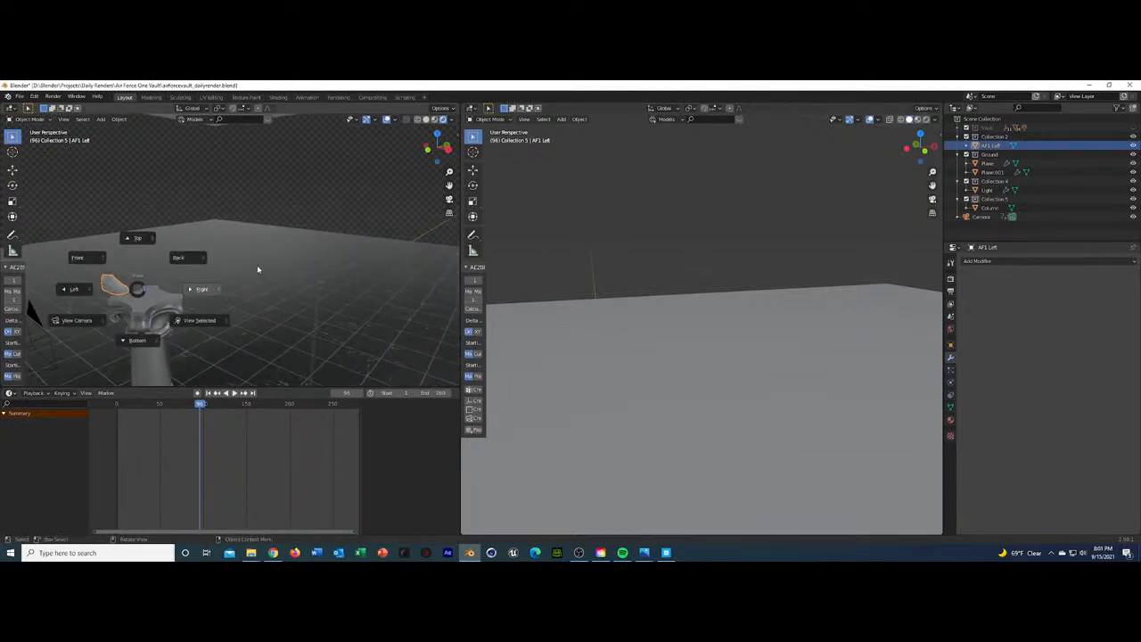
pyautogui.click(265, 268)
pyautogui.moveTo(304, 264); pyautogui.dragTo(286, 282, button='middle')
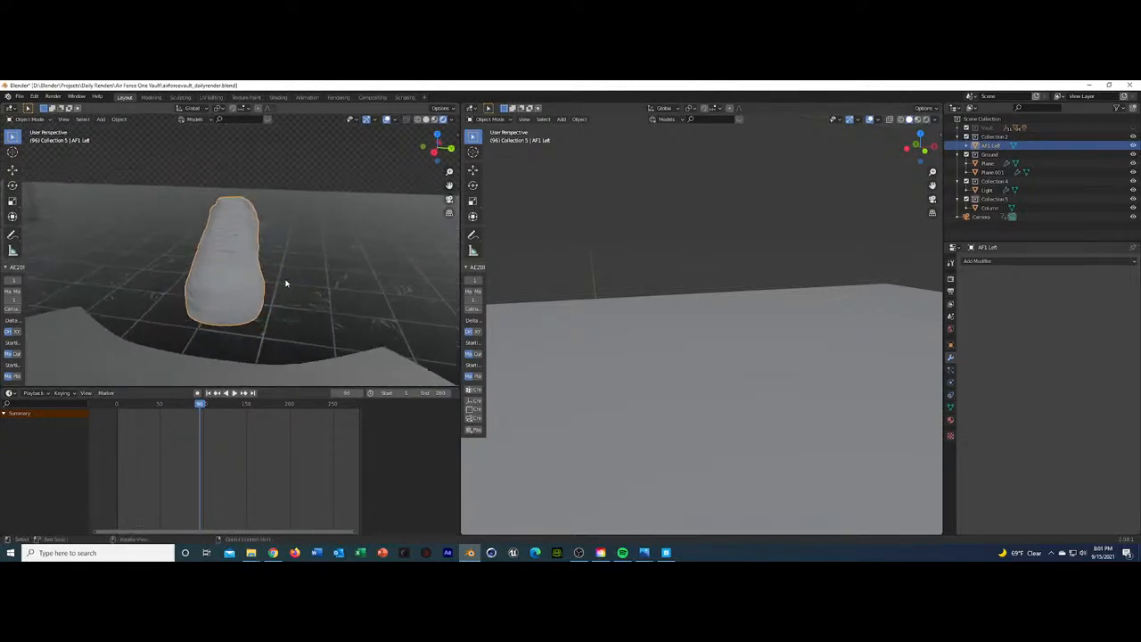
pyautogui.scroll(-14, 287, 283)
pyautogui.scroll(9, 287, 283)
pyautogui.rightClick(285, 283)
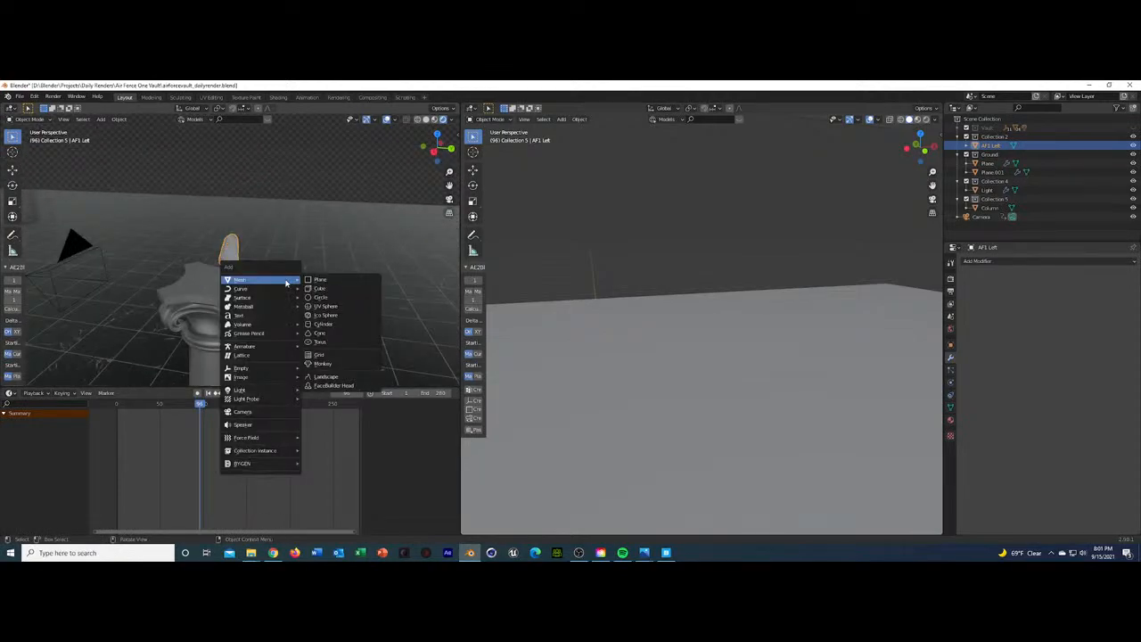
pyautogui.click(199, 282)
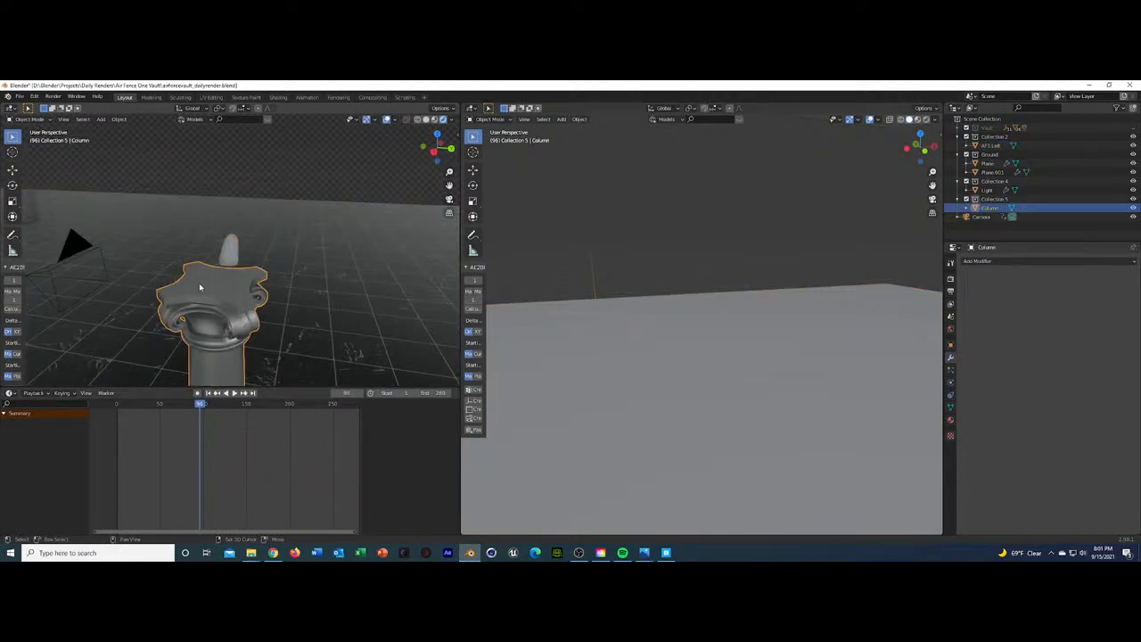
pyautogui.hotkey('shift', 's')
pyautogui.hotkey('shift', 's')
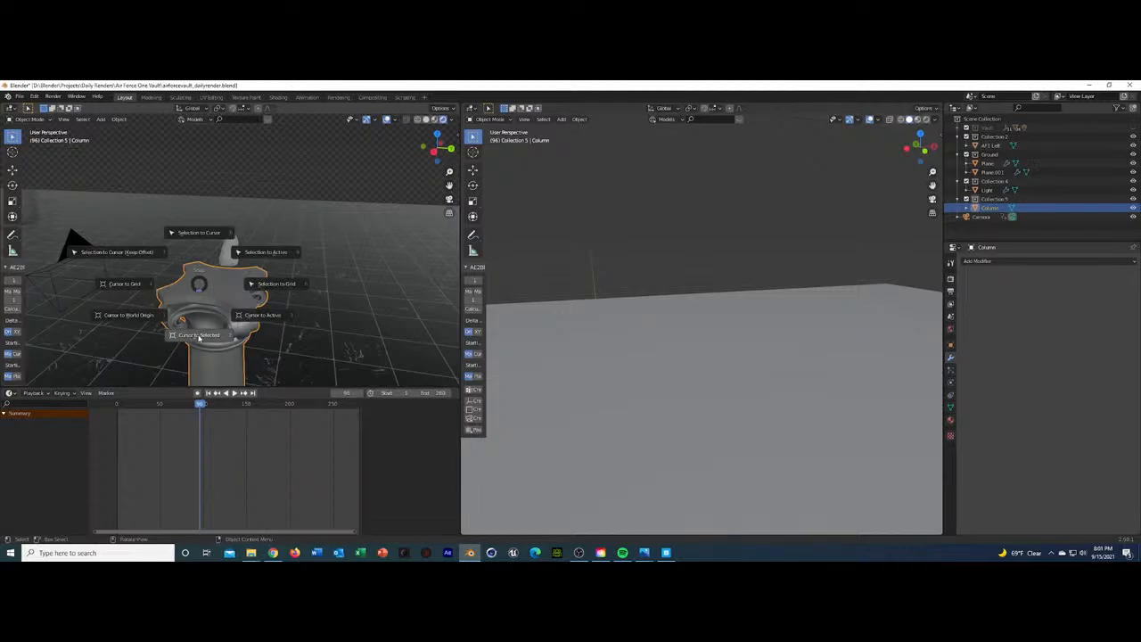
pyautogui.click(199, 336)
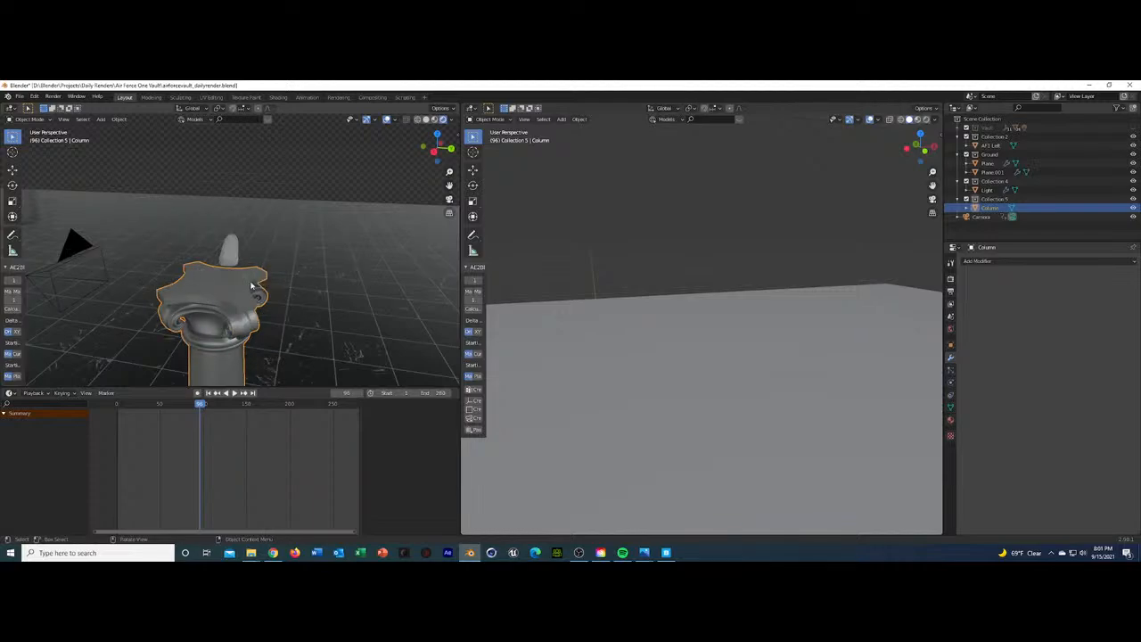
# Add a second camera at the 3D cursor and move it along Z, Y and X to in front of the column.
pyautogui.scroll(-5, 265, 308)
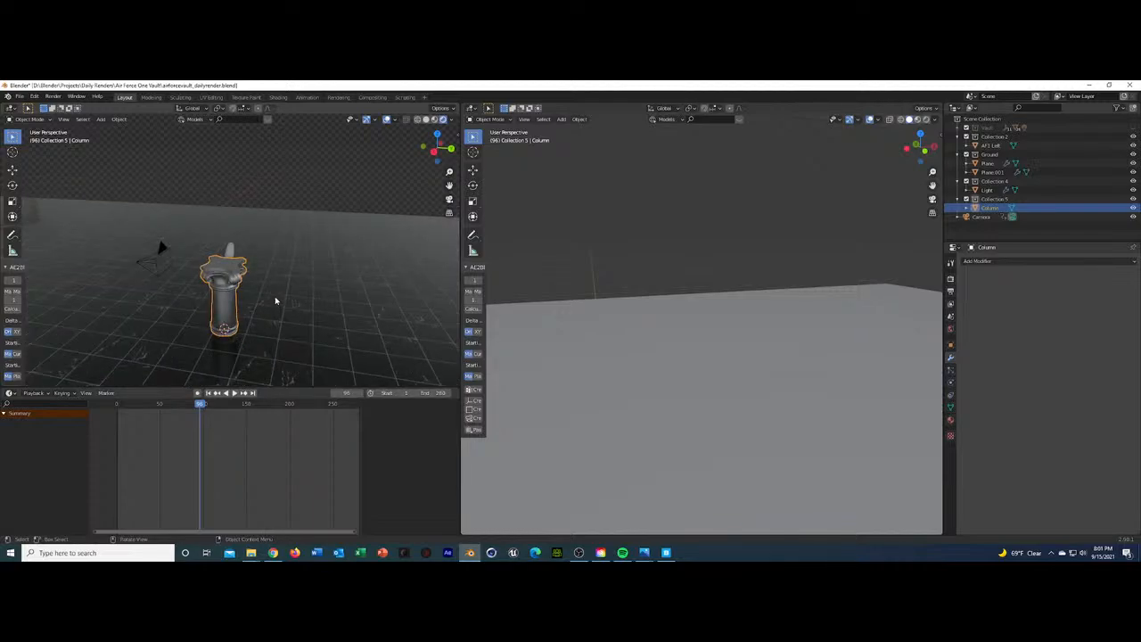
pyautogui.hotkey('shift', 'a')
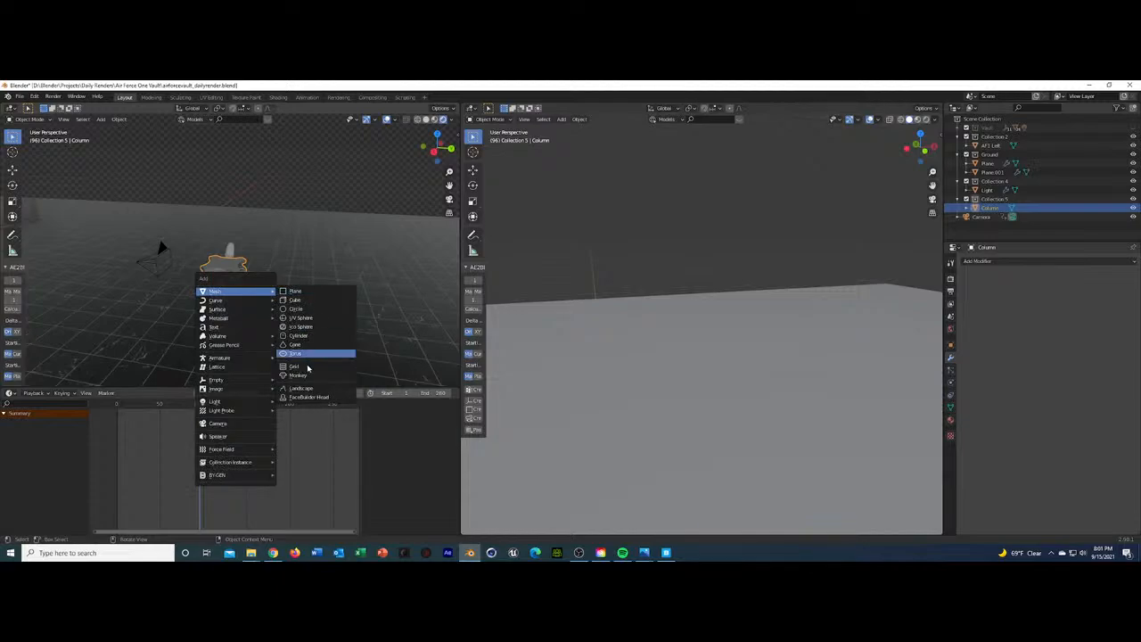
pyautogui.click(237, 430)
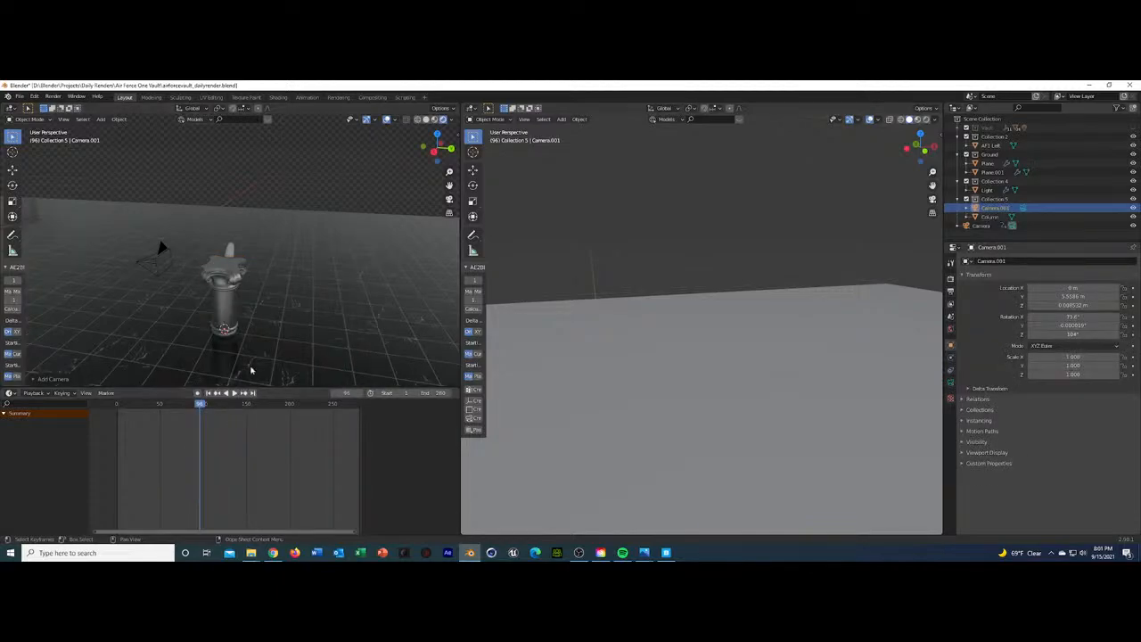
pyautogui.press('g')
pyautogui.press('z')
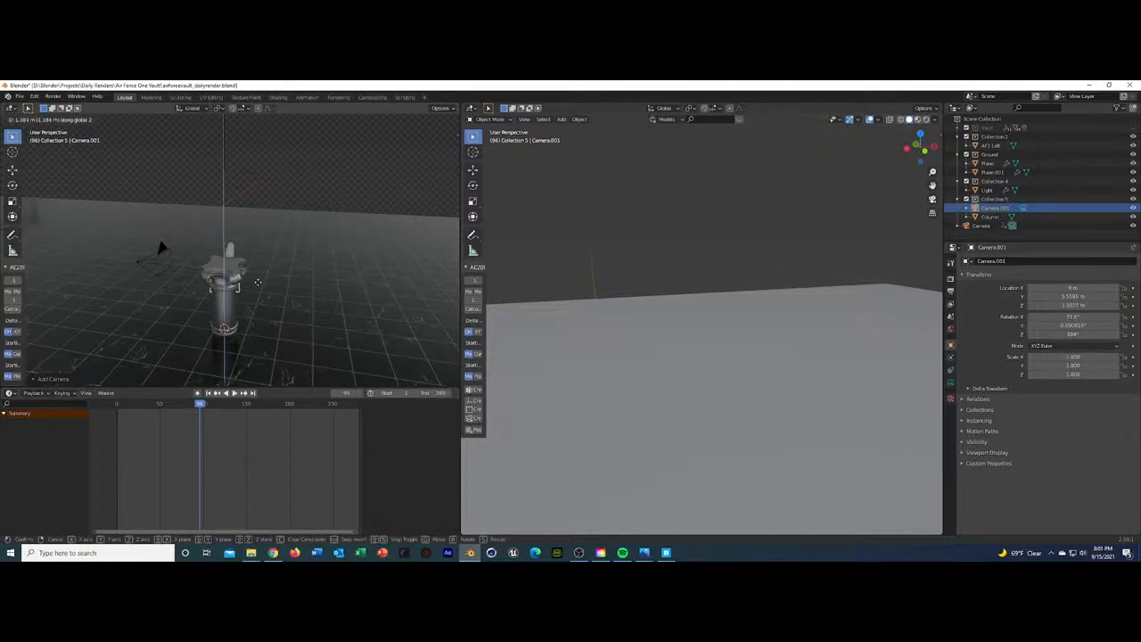
pyautogui.press('y')
pyautogui.press('x')
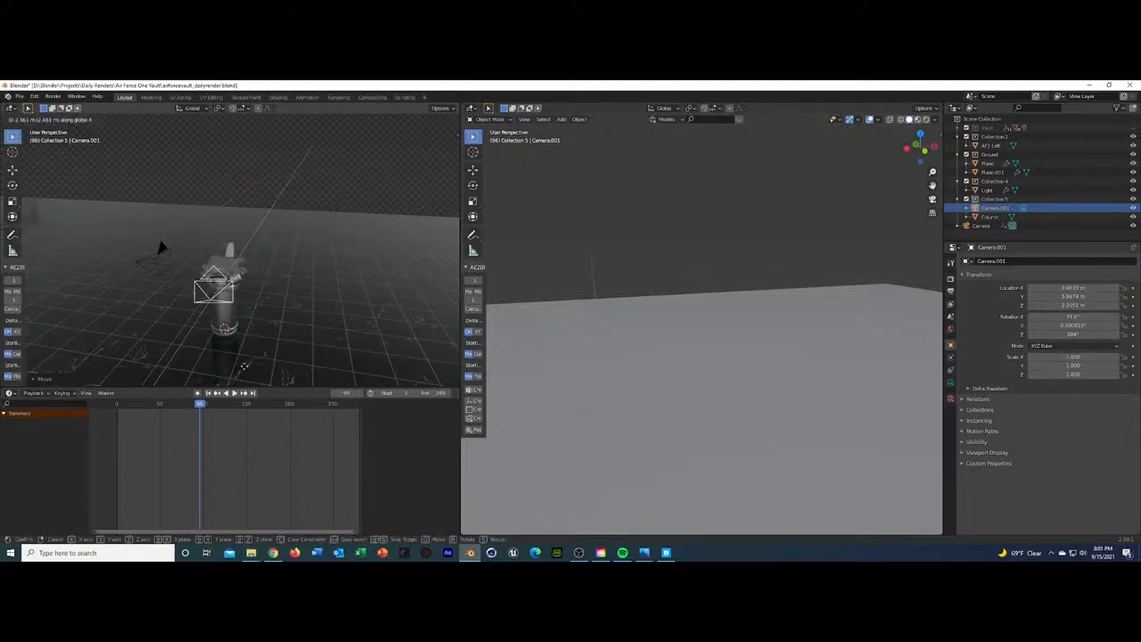
pyautogui.click(202, 183)
pyautogui.press('r')
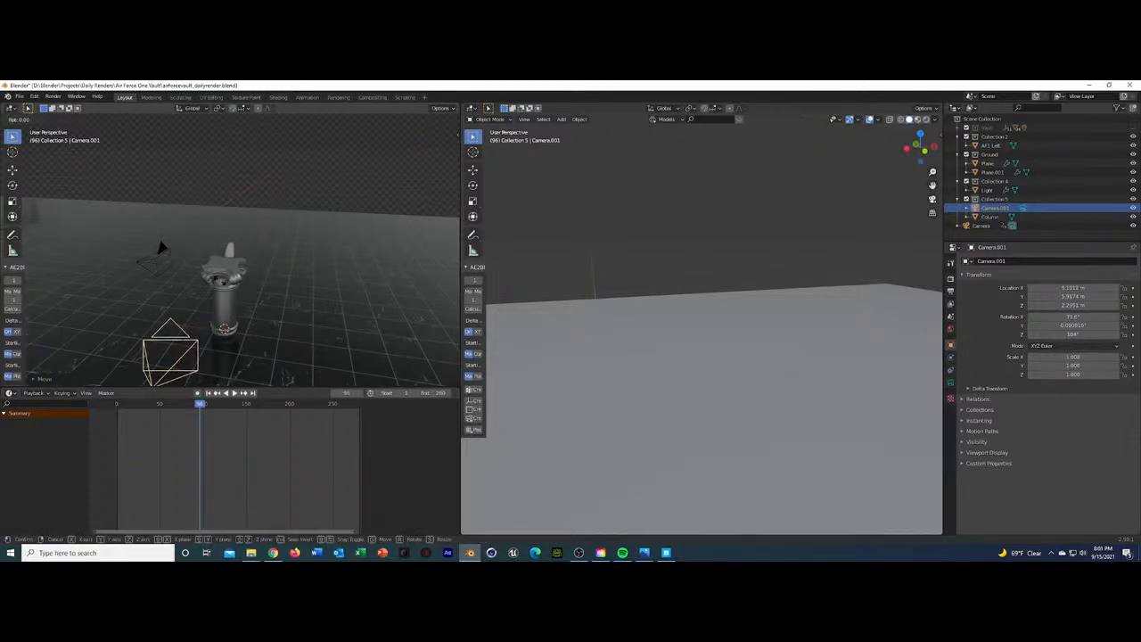
pyautogui.press('x')
pyautogui.click(229, 269)
pyautogui.hotkey('ctrl', 'z')
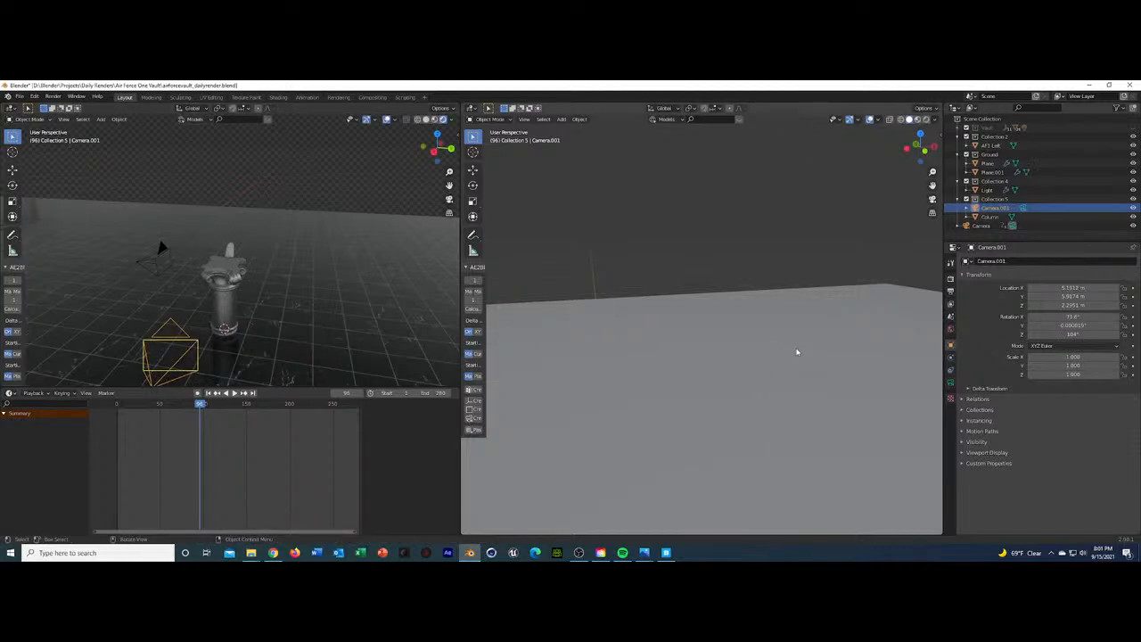
# Set the new camera's rotation to X 90°, Y 0°, Z 90° and make it the active camera for the view.
pyautogui.write('90')
pyautogui.press('Tab')
pyautogui.write('0')
pyautogui.press('Tab')
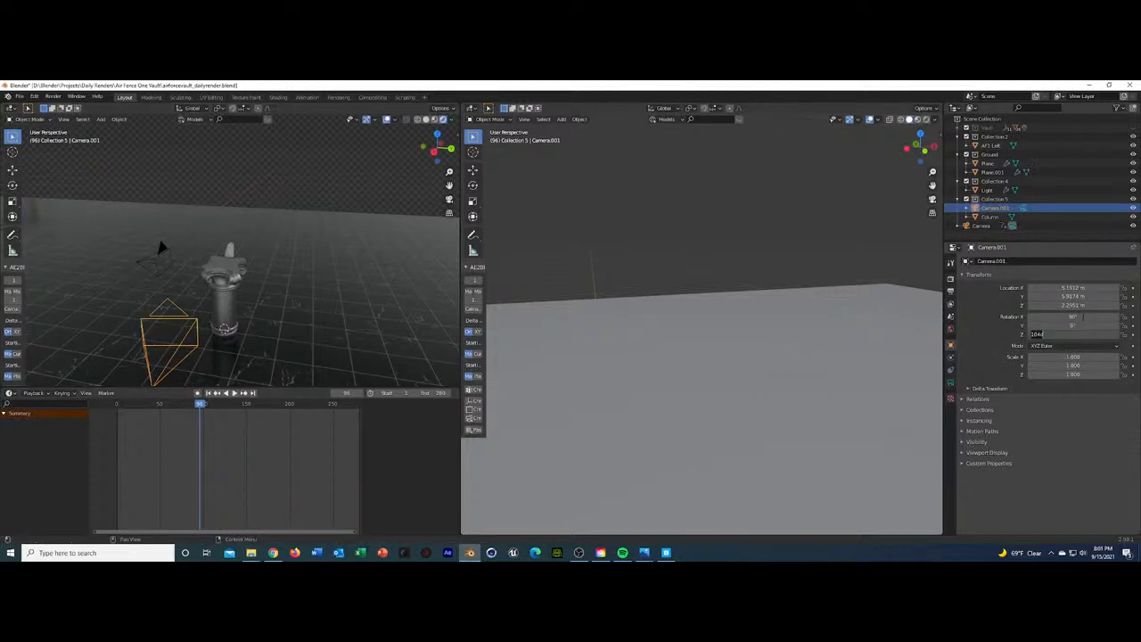
pyautogui.press('Return')
pyautogui.doubleClick(1079, 334)
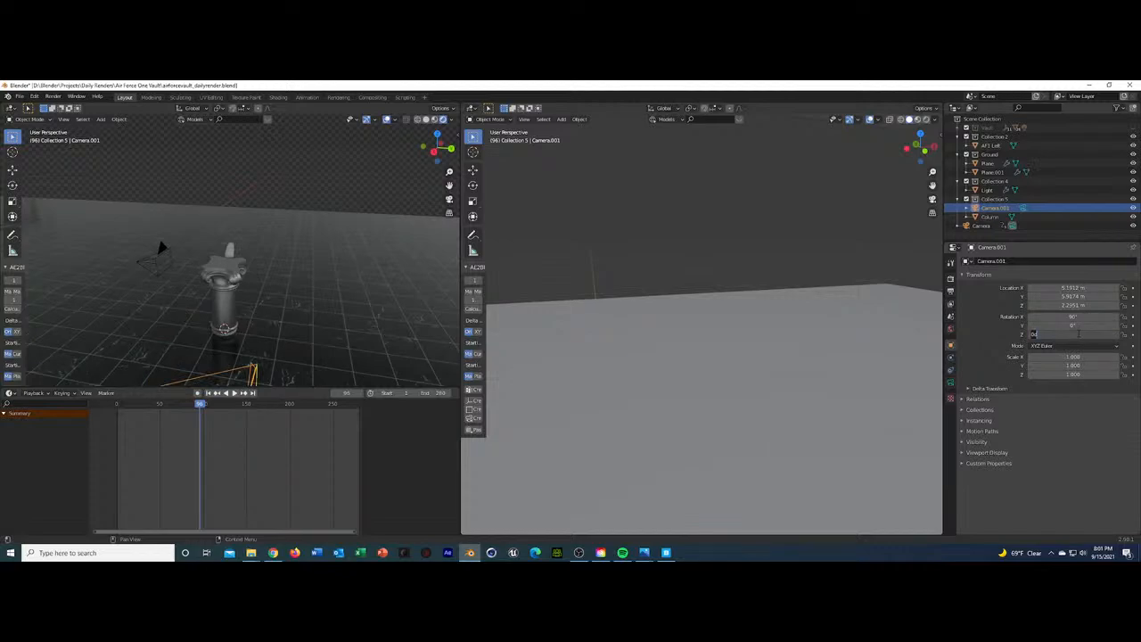
pyautogui.write('90d')
pyautogui.press('Return')
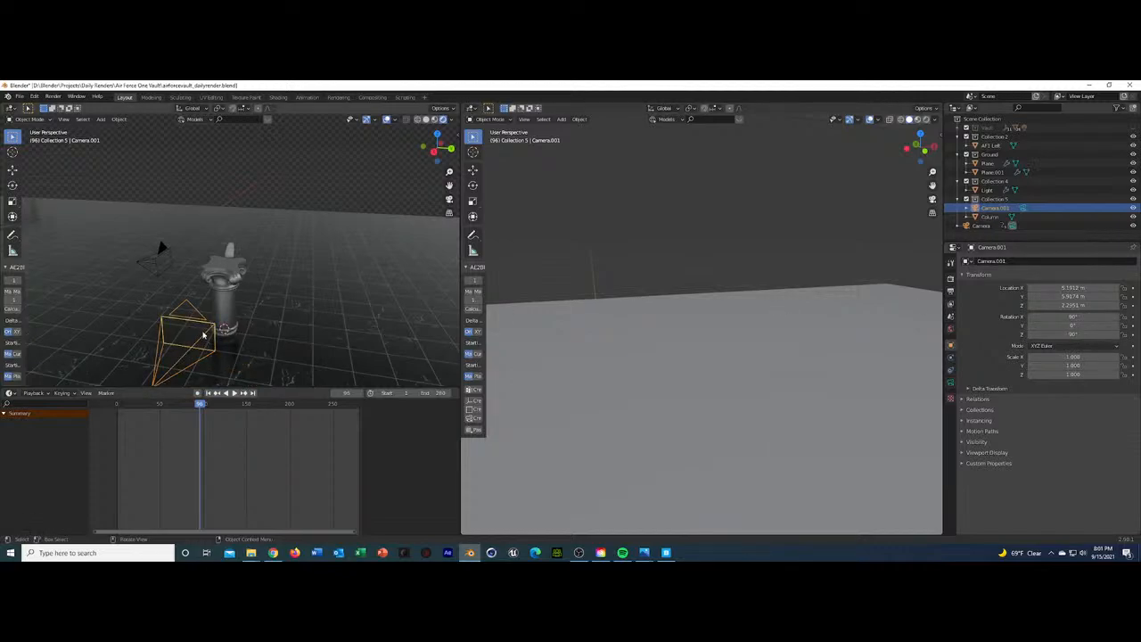
pyautogui.click(1023, 208)
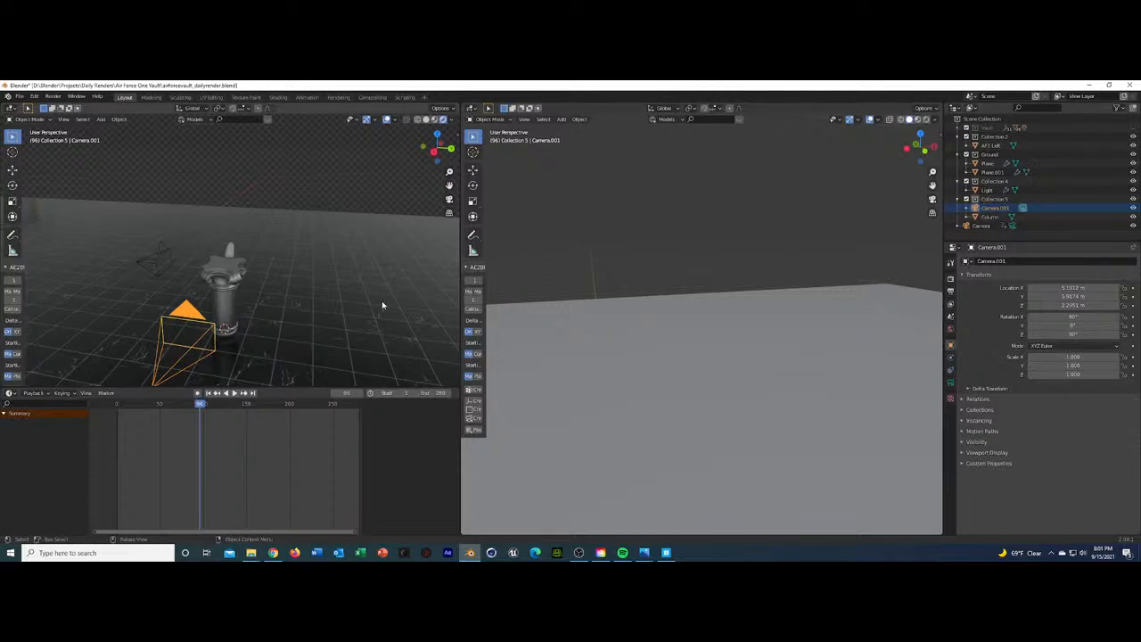
pyautogui.press('KP_0')
# Move the AF1 Left shoe along the global axes onto the top of the column.
pyautogui.click(190, 251)
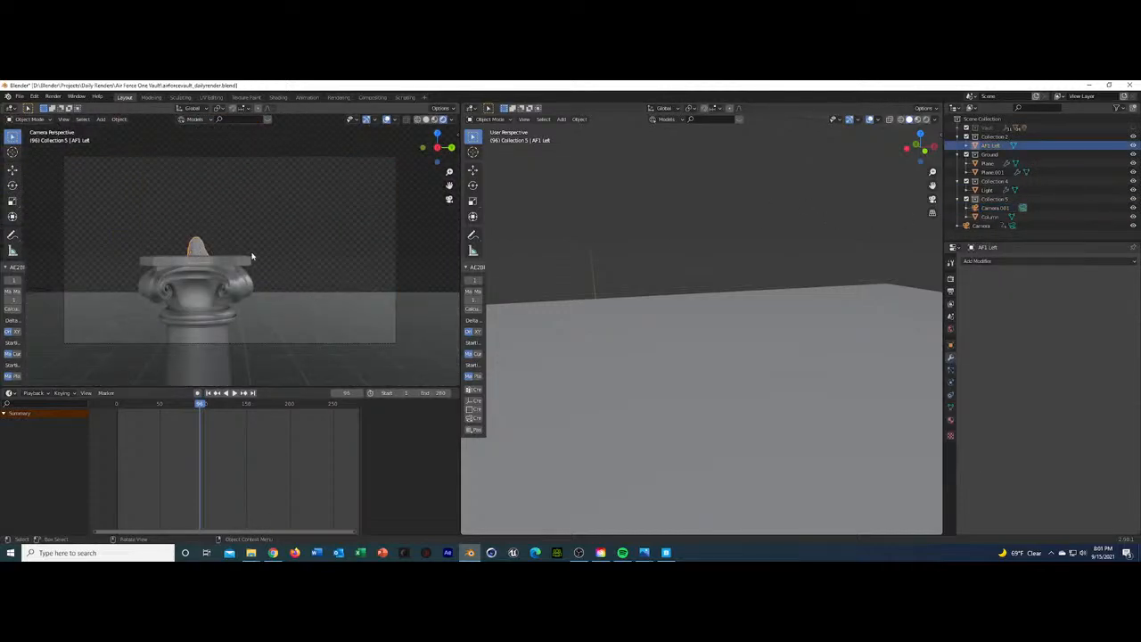
pyautogui.moveTo(255, 255); pyautogui.dragTo(265, 272, button='middle')
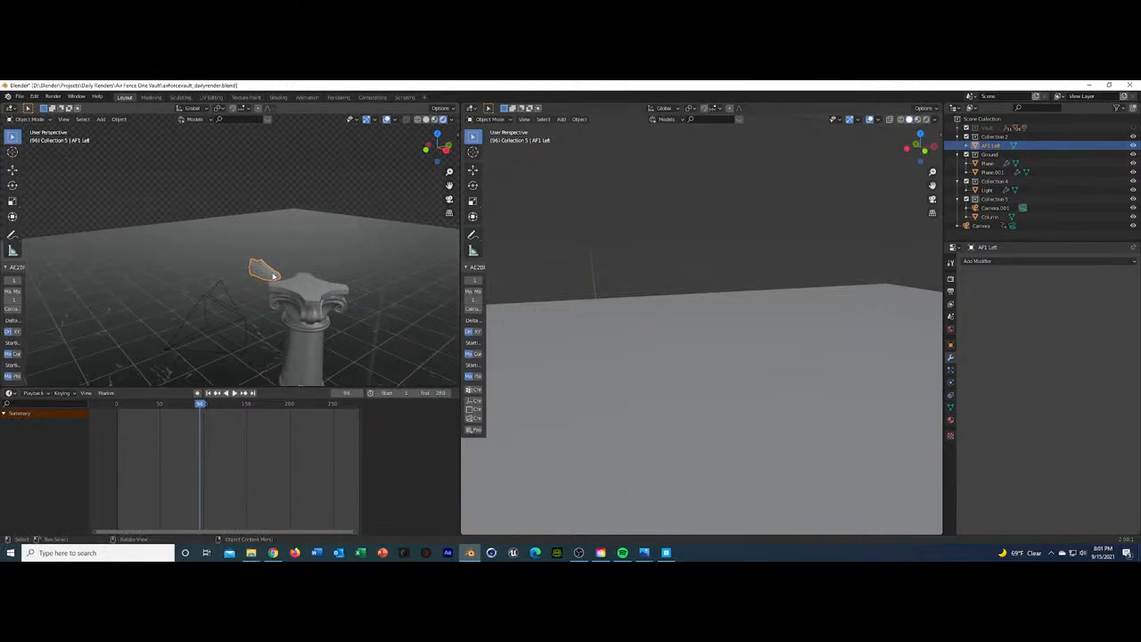
pyautogui.press('g')
pyautogui.press('x')
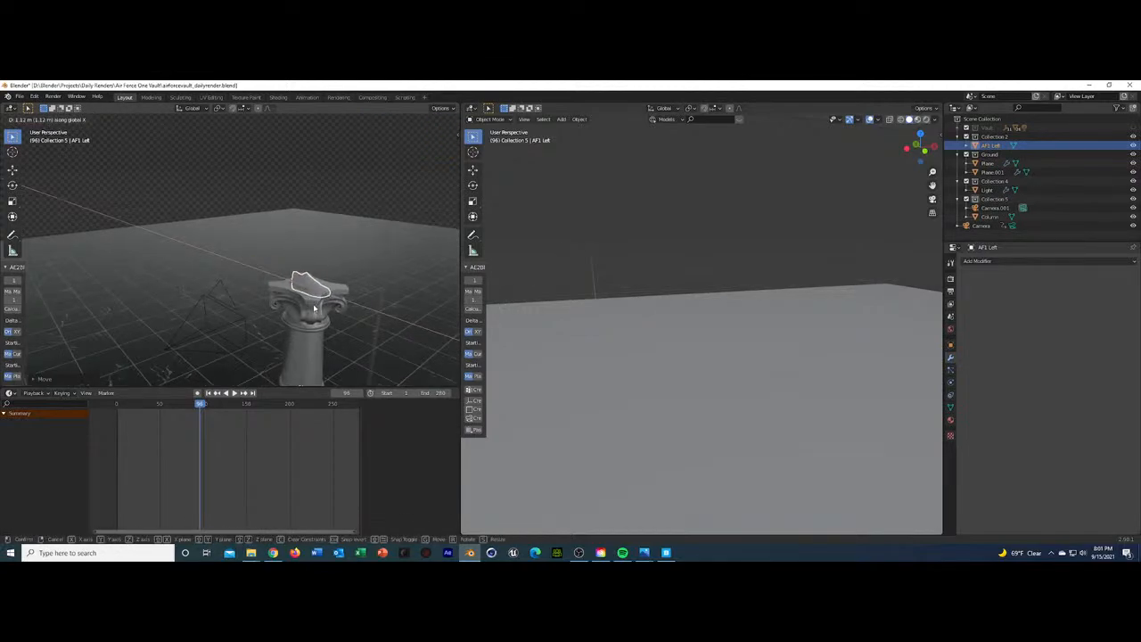
pyautogui.press('y')
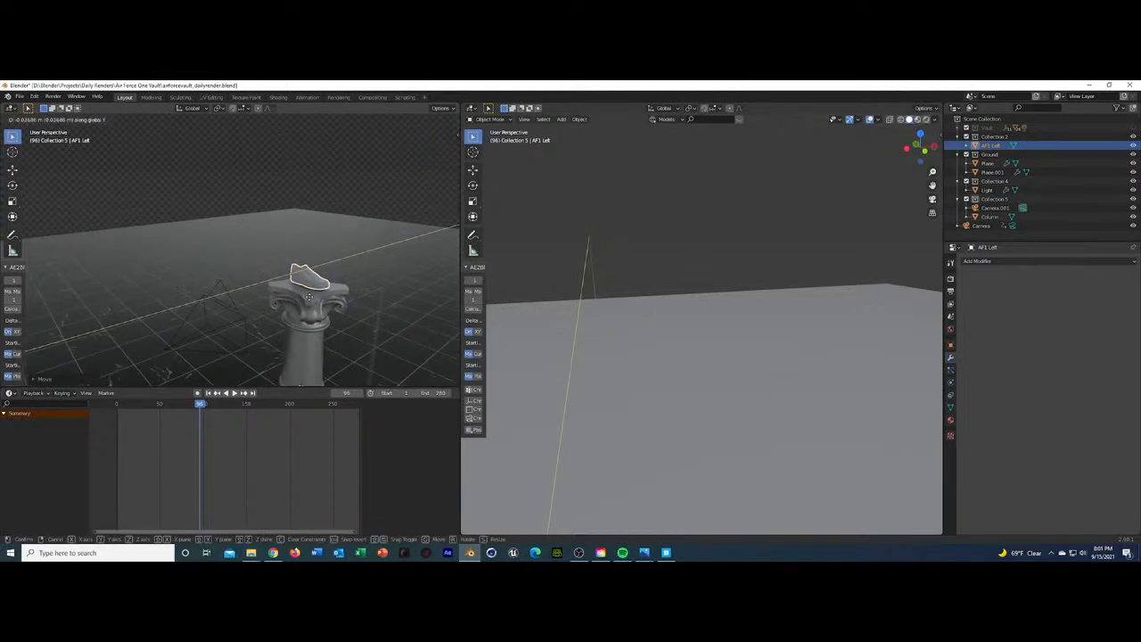
pyautogui.click(308, 299)
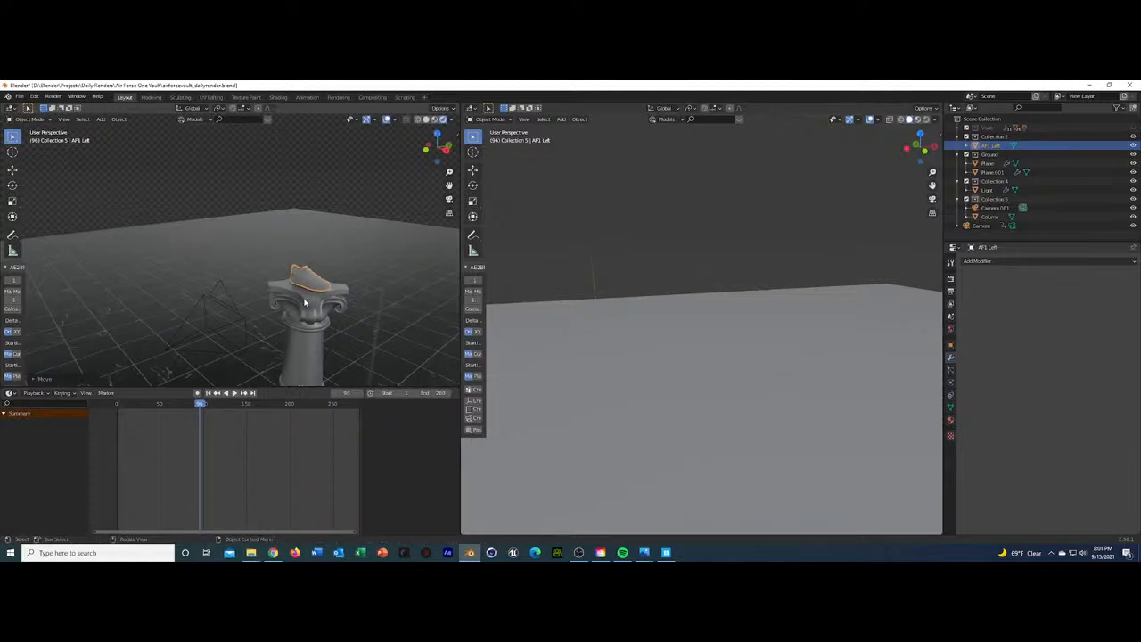
# Fine-tune the shoe's position along X and Y toward the middle of the column's top.
pyautogui.moveTo(286, 302); pyautogui.dragTo(231, 321, button='middle')
pyautogui.press('g')
pyautogui.press('x')
pyautogui.click(342, 287)
pyautogui.press('KP_Decimal')
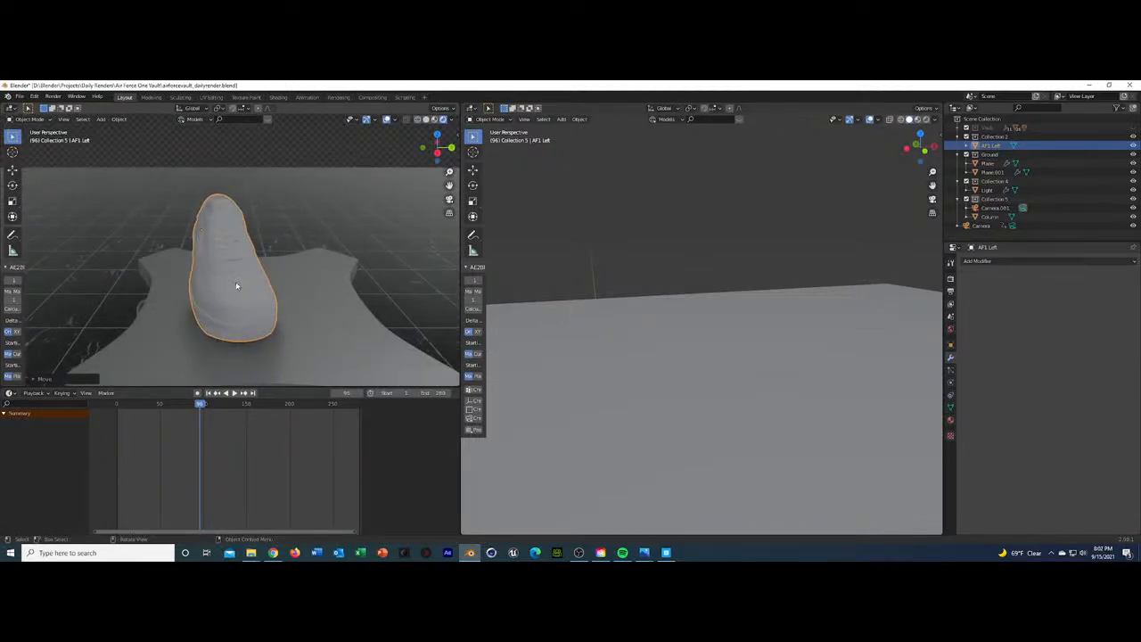
pyautogui.press('g')
pyautogui.press('y')
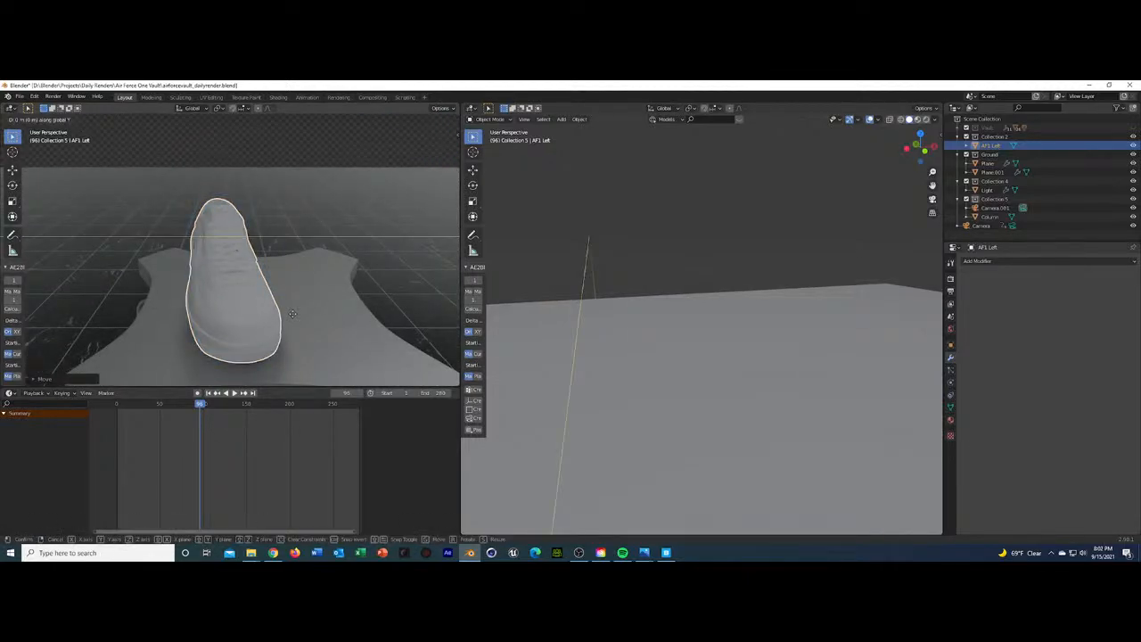
pyautogui.click(307, 318)
# Examine from above, the side and several distances how the shoe sits on the column's capital.
pyautogui.moveTo(308, 318); pyautogui.dragTo(240, 266, button='middle')
pyautogui.scroll(-3, 341, 294)
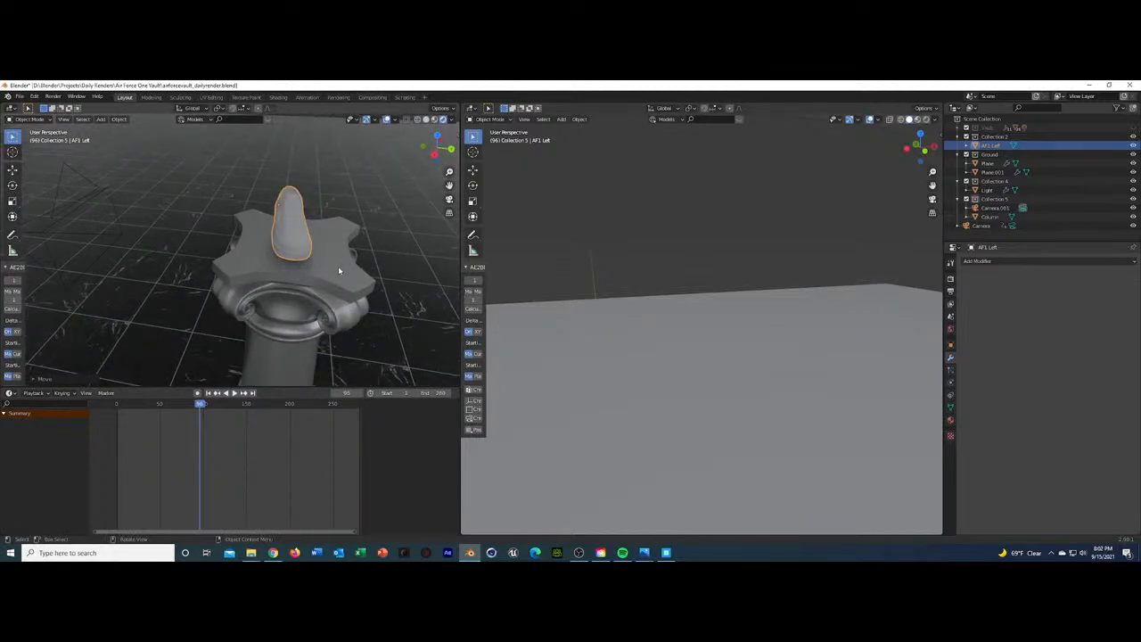
pyautogui.moveTo(338, 266)
pyautogui.mouseDown(button='middle')
pyautogui.moveTo(352, 258)
pyautogui.moveTo(361, 285)
pyautogui.moveTo(371, 248)
pyautogui.moveTo(331, 246)
pyautogui.mouseUp(button='middle')
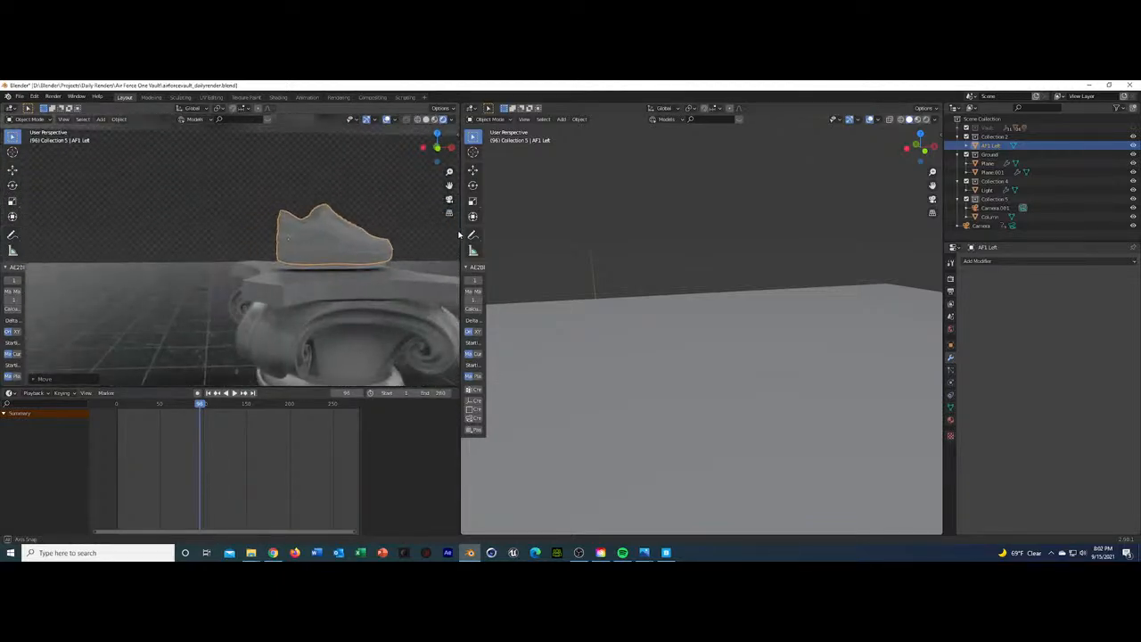
pyautogui.click(302, 290)
pyautogui.moveTo(404, 241); pyautogui.dragTo(298, 268, button='middle')
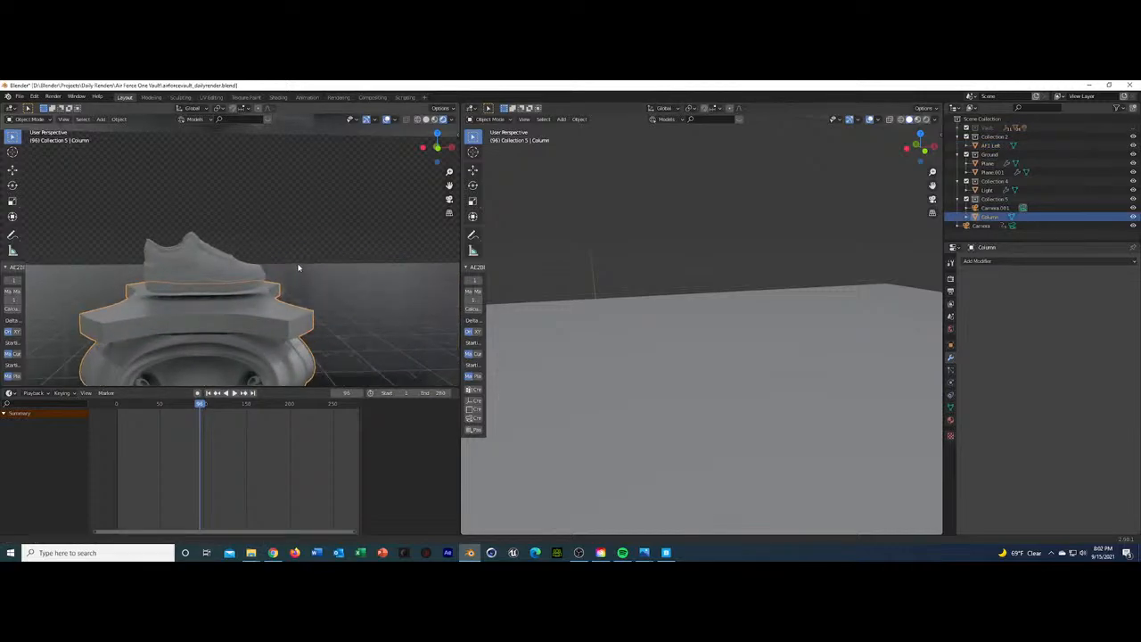
pyautogui.scroll(-5, 298, 265)
pyautogui.scroll(6, 268, 259)
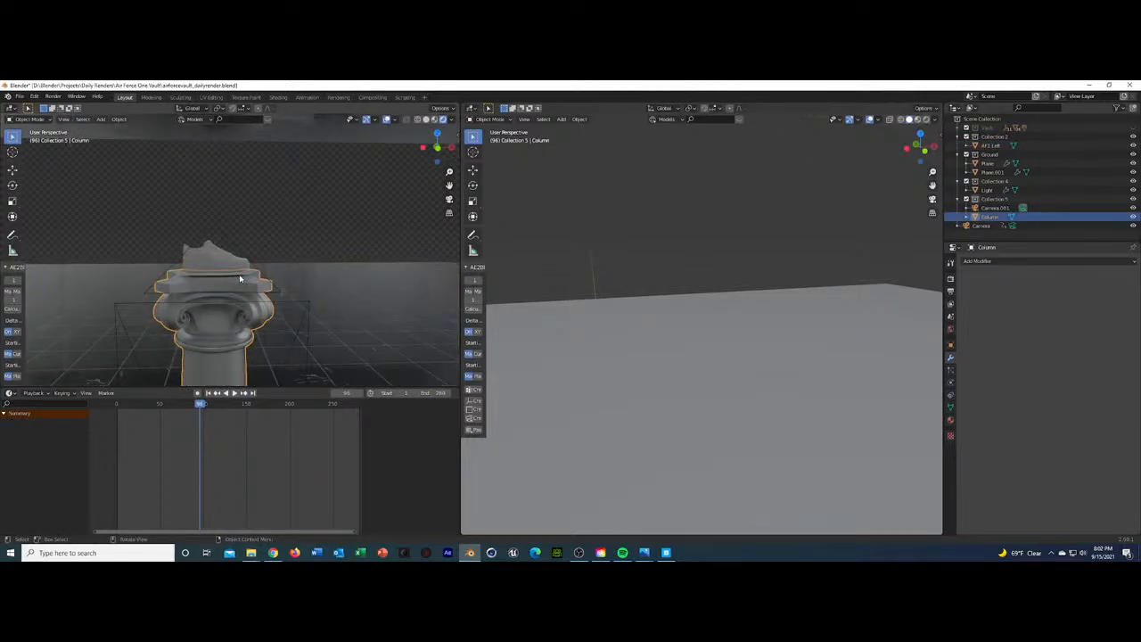
pyautogui.scroll(2, 240, 279)
pyautogui.scroll(-6, 270, 288)
pyautogui.scroll(7, 272, 290)
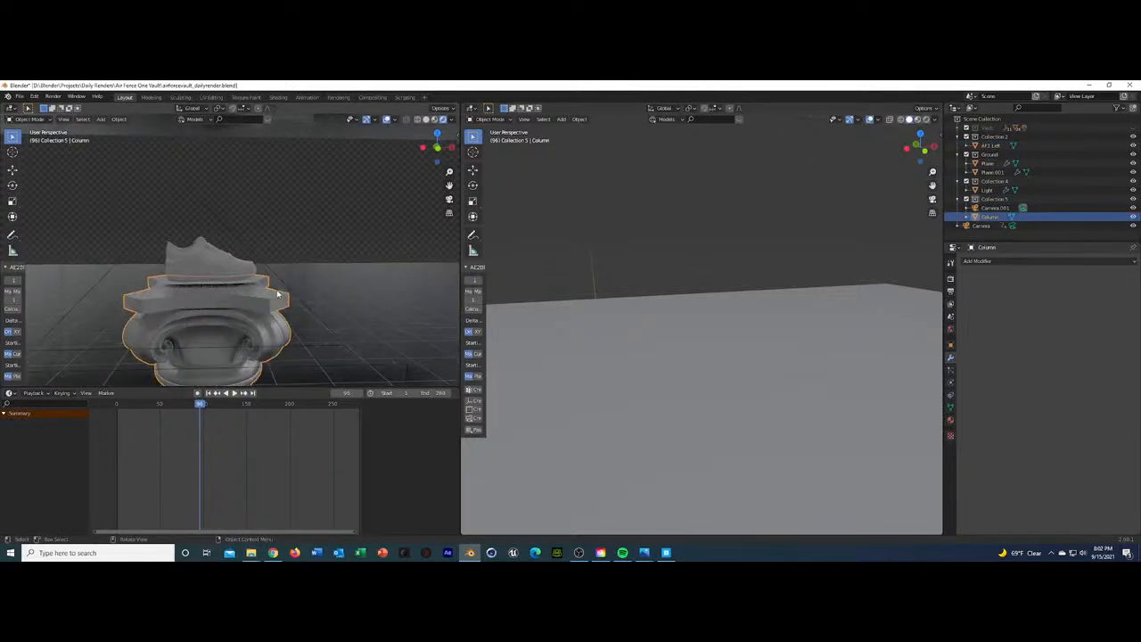
# Try the Scratche_metal material on a material slot of the AF1 Left shoe.
pyautogui.click(217, 291)
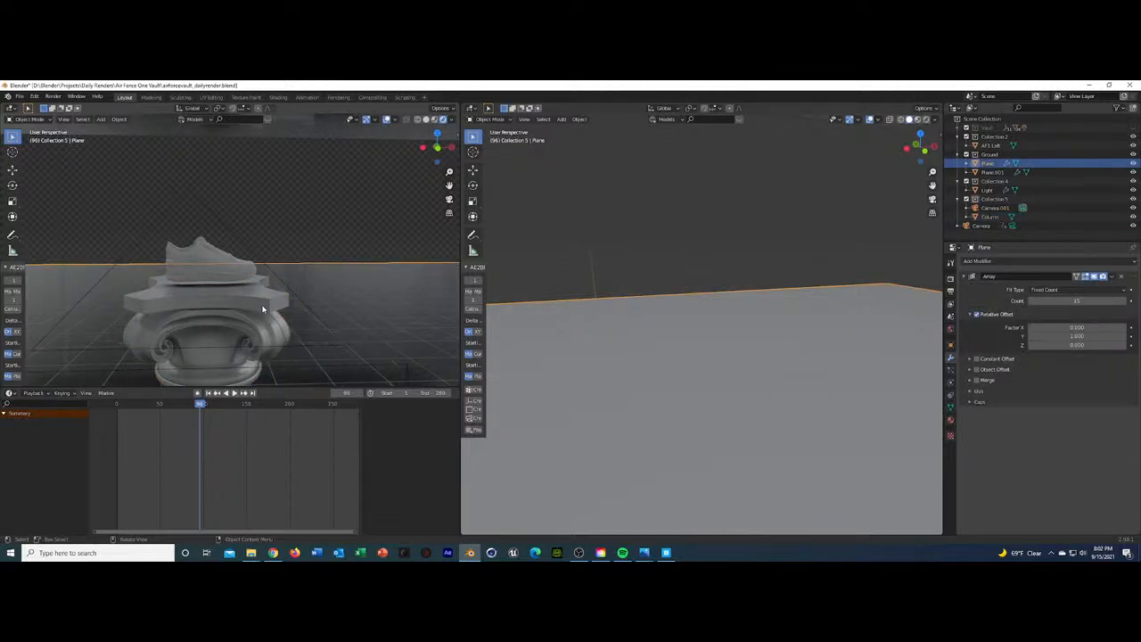
pyautogui.click(211, 262)
pyautogui.click(951, 416)
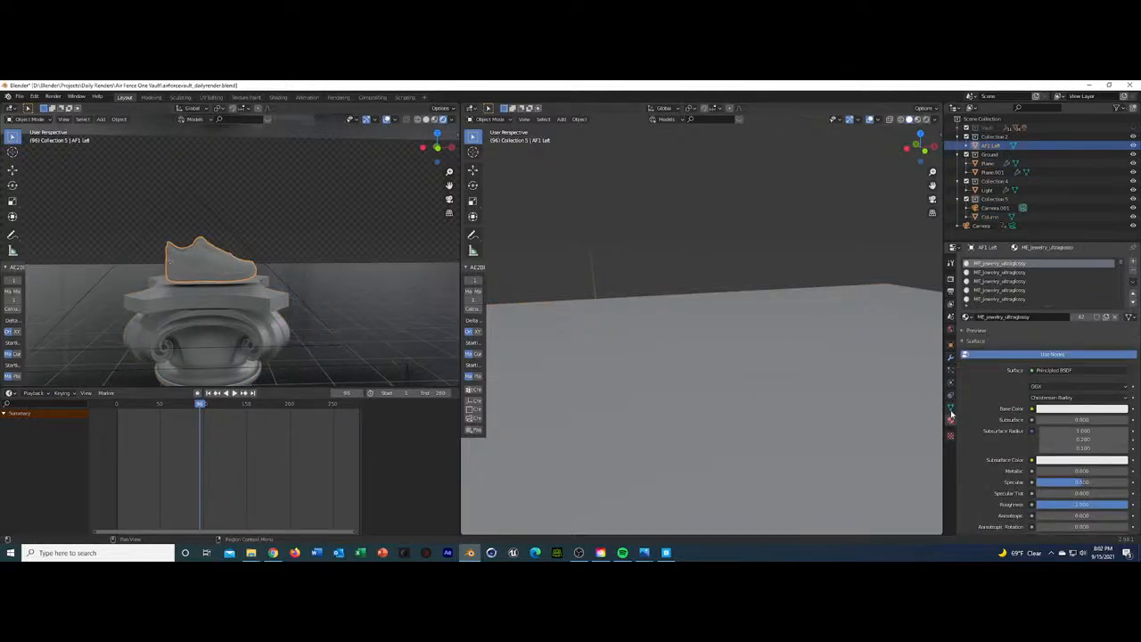
pyautogui.scroll(-2, 1022, 270)
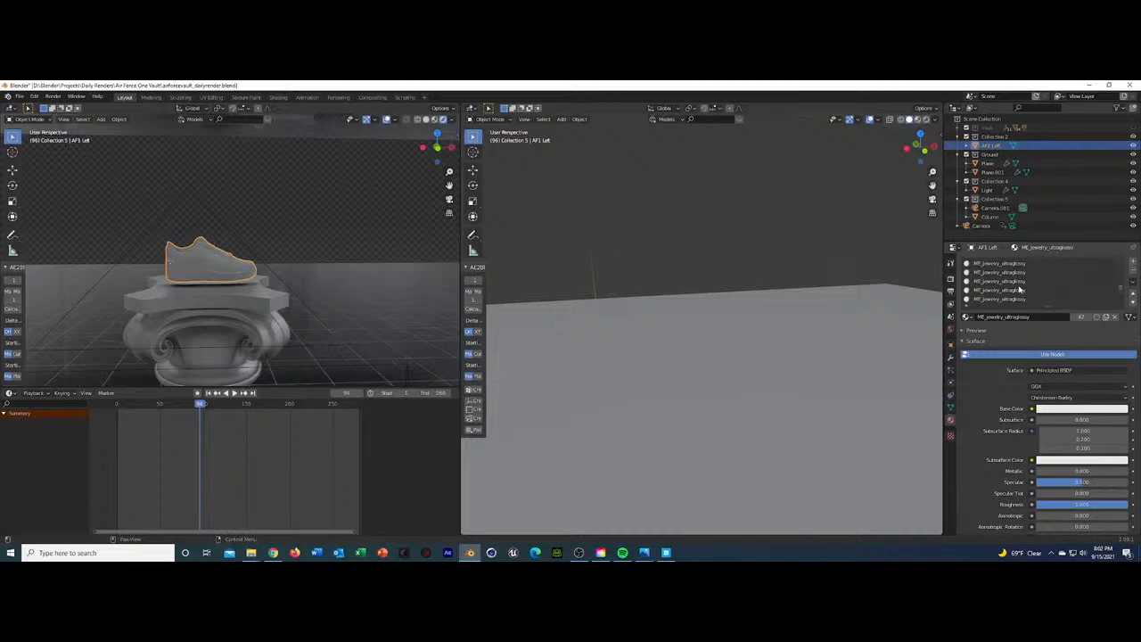
pyautogui.click(967, 318)
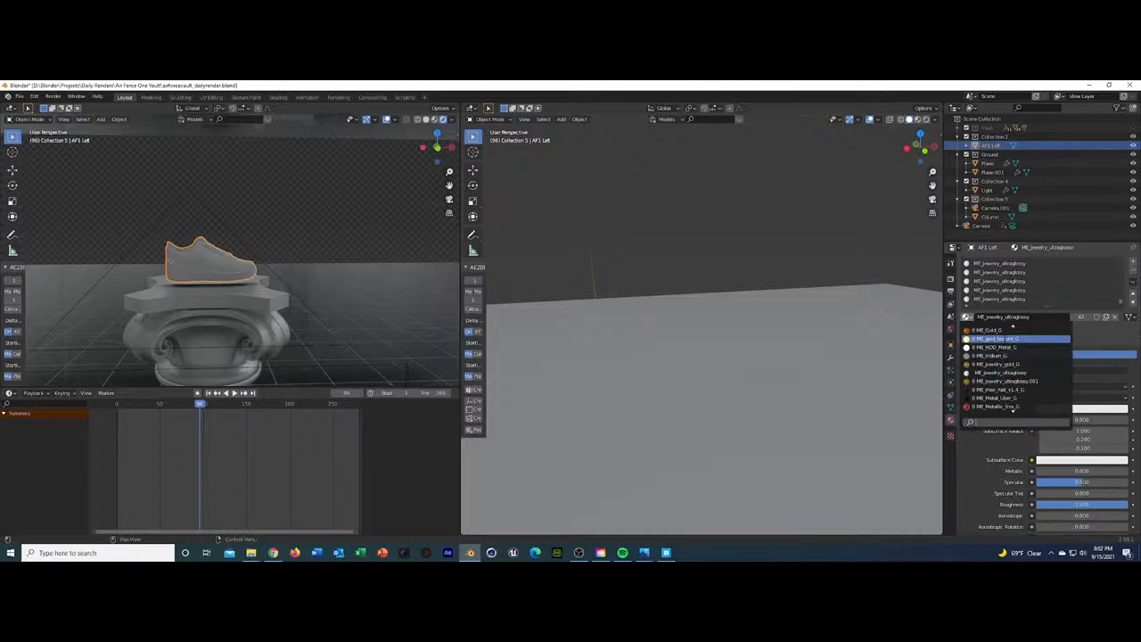
pyautogui.scroll(-5, 1008, 365)
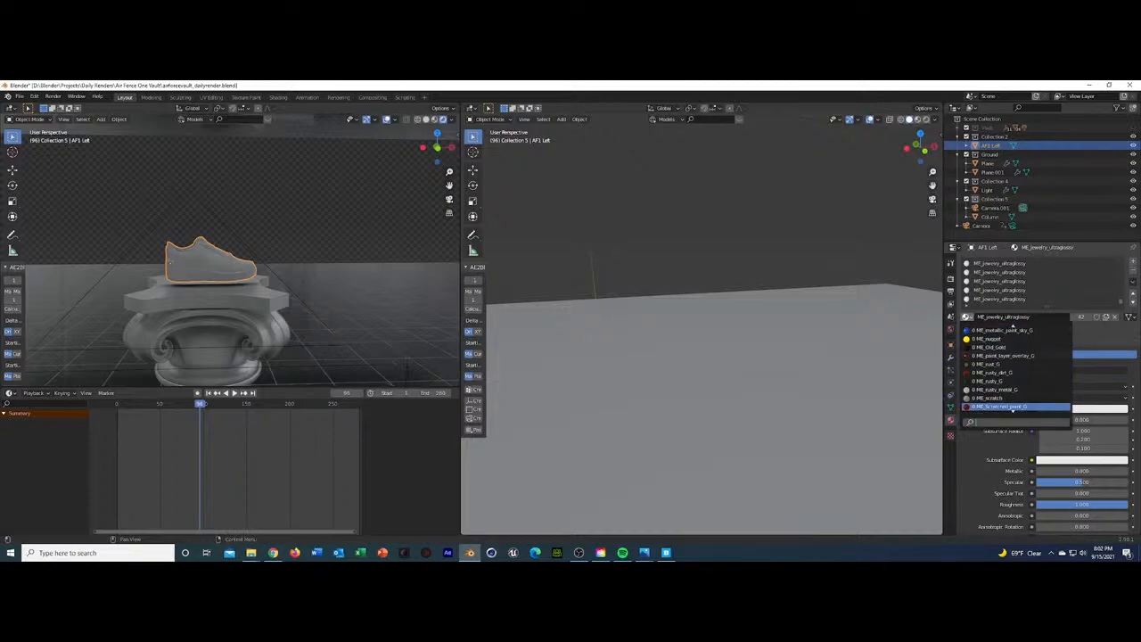
pyautogui.scroll(-15, 1013, 327)
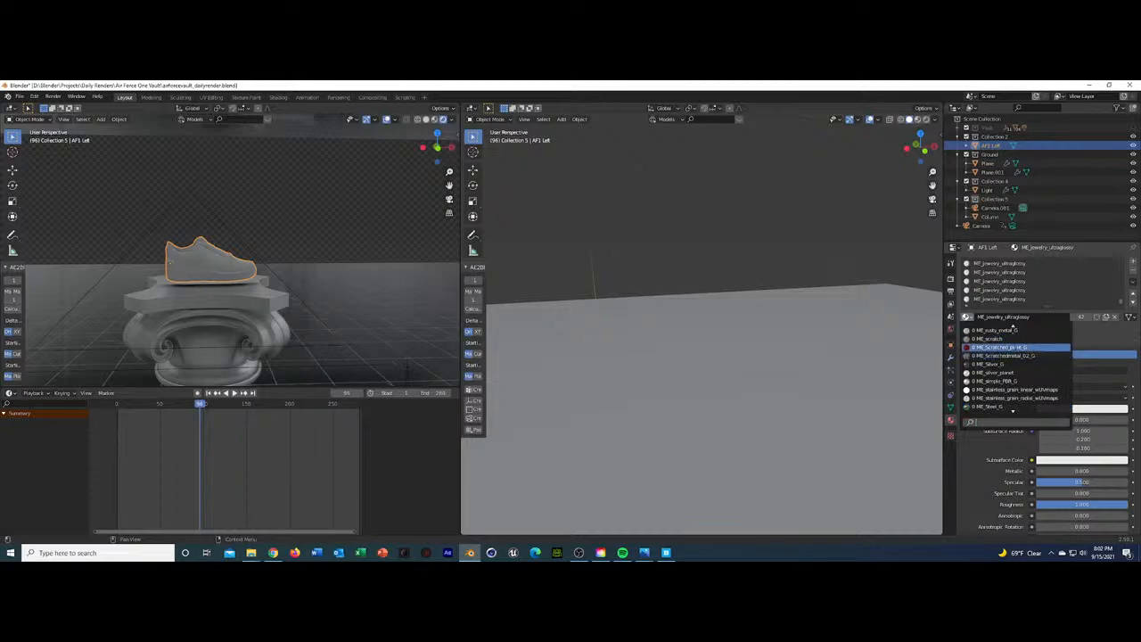
pyautogui.scroll(9, 1013, 328)
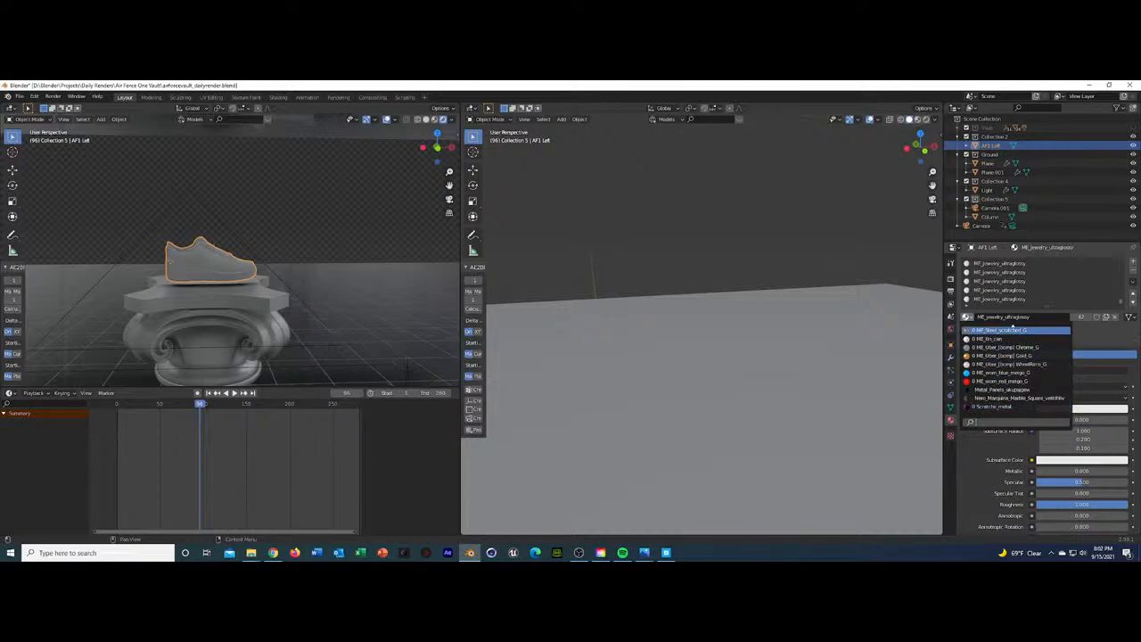
pyautogui.scroll(-7, 1013, 328)
pyautogui.scroll(-2, 1015, 328)
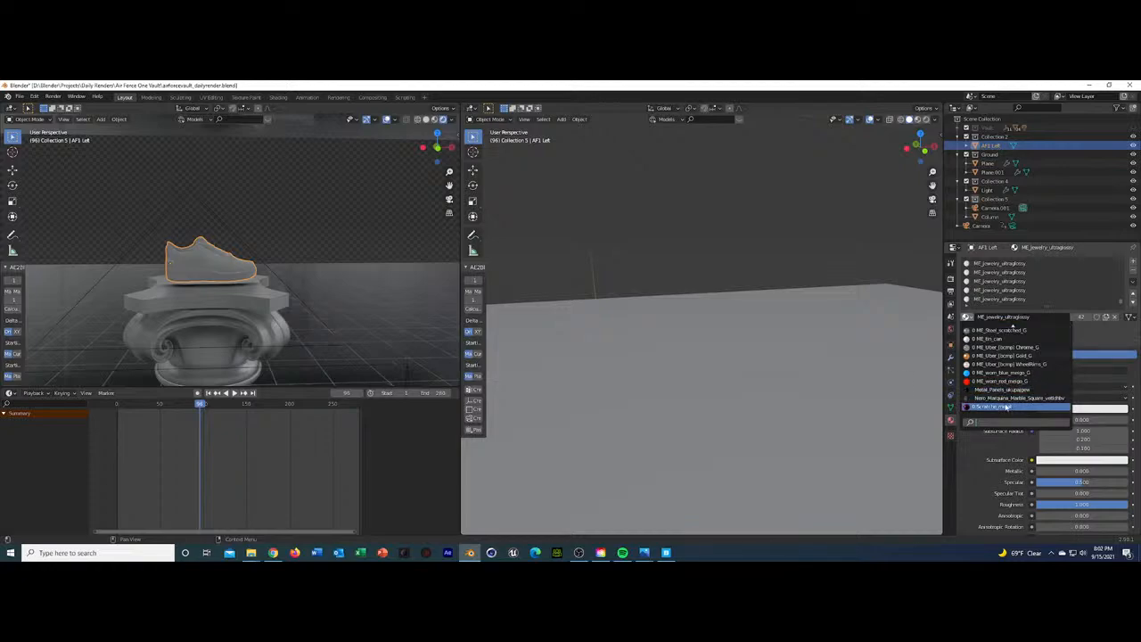
pyautogui.press('Return')
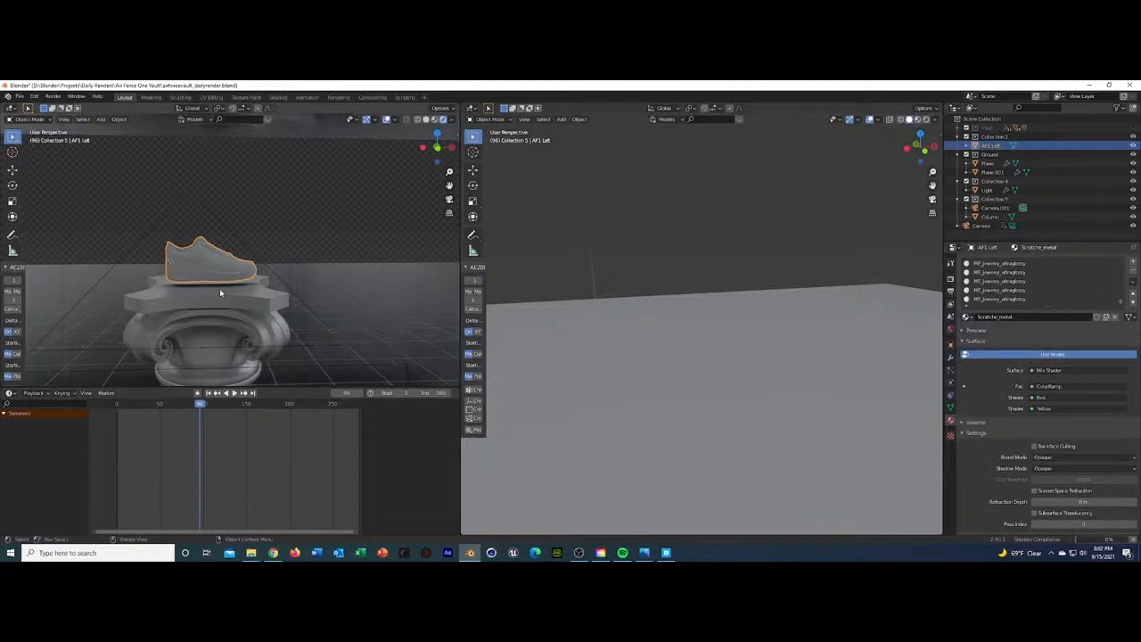
pyautogui.scroll(2, 219, 288)
pyautogui.scroll(3, 220, 288)
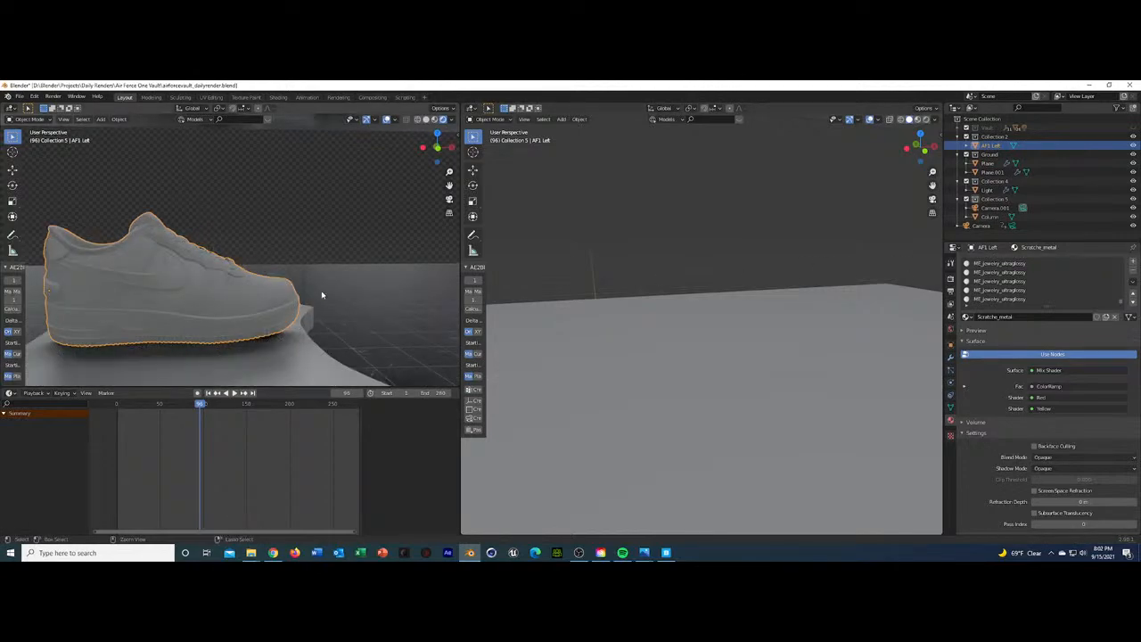
# Undo the material change on the shoe.
pyautogui.hotkey('ctrl', 'z')
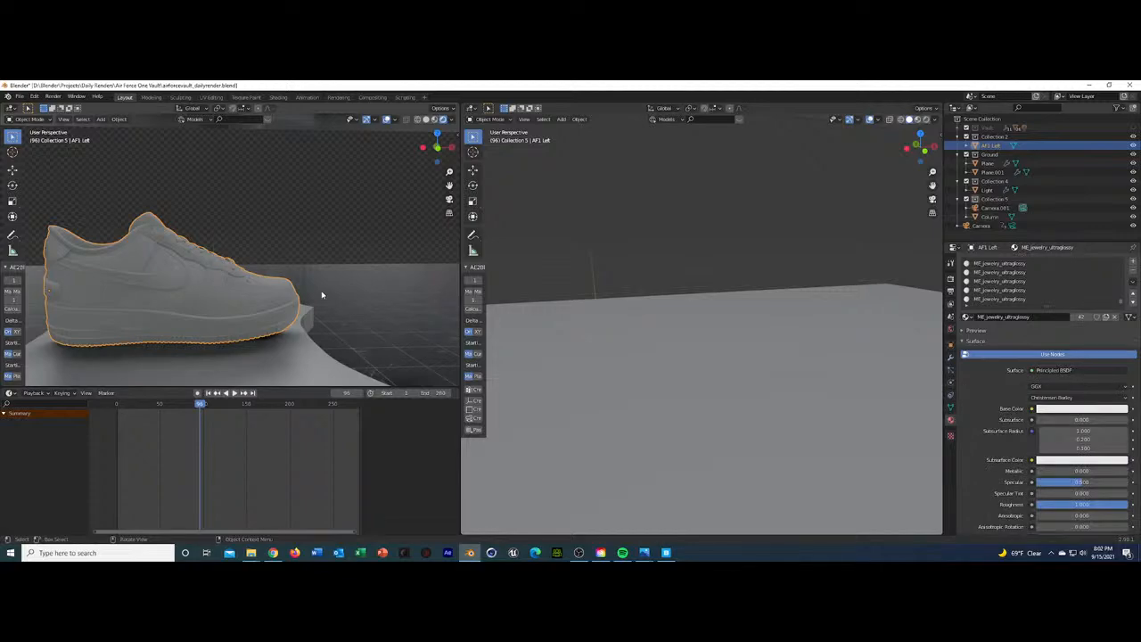
pyautogui.hotkey('ctrl', 'z')
pyautogui.hotkey('ctrl', 'z')
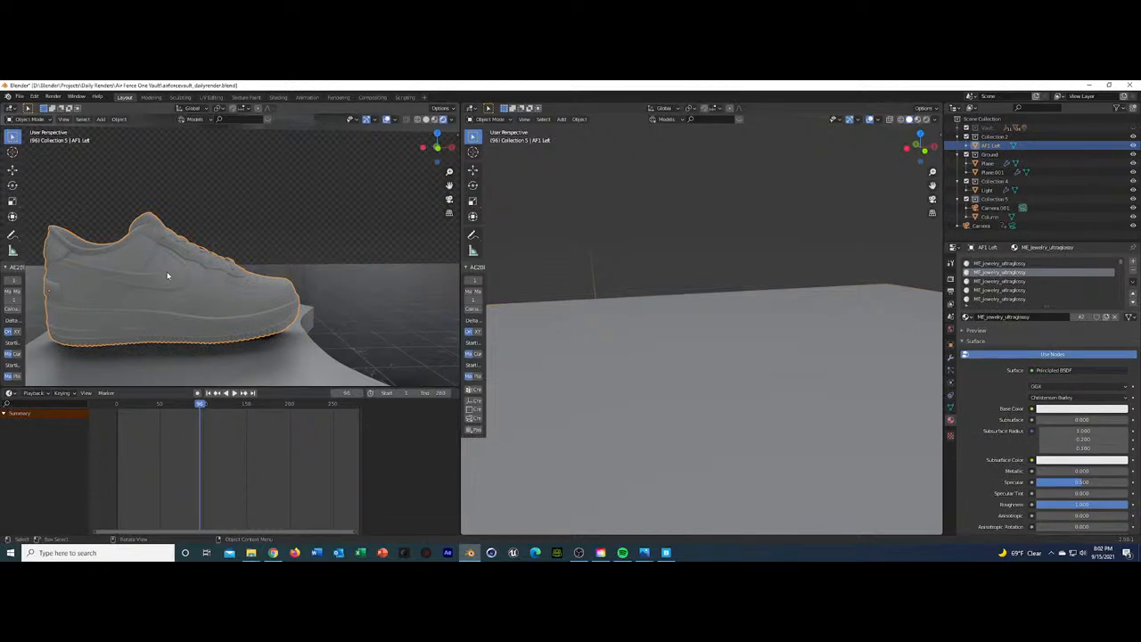
# Add a Subdivision Surface modifier to the column, set to Simple with 4 render levels.
pyautogui.moveTo(295, 255); pyautogui.dragTo(261, 270, button='middle')
pyautogui.click(300, 270)
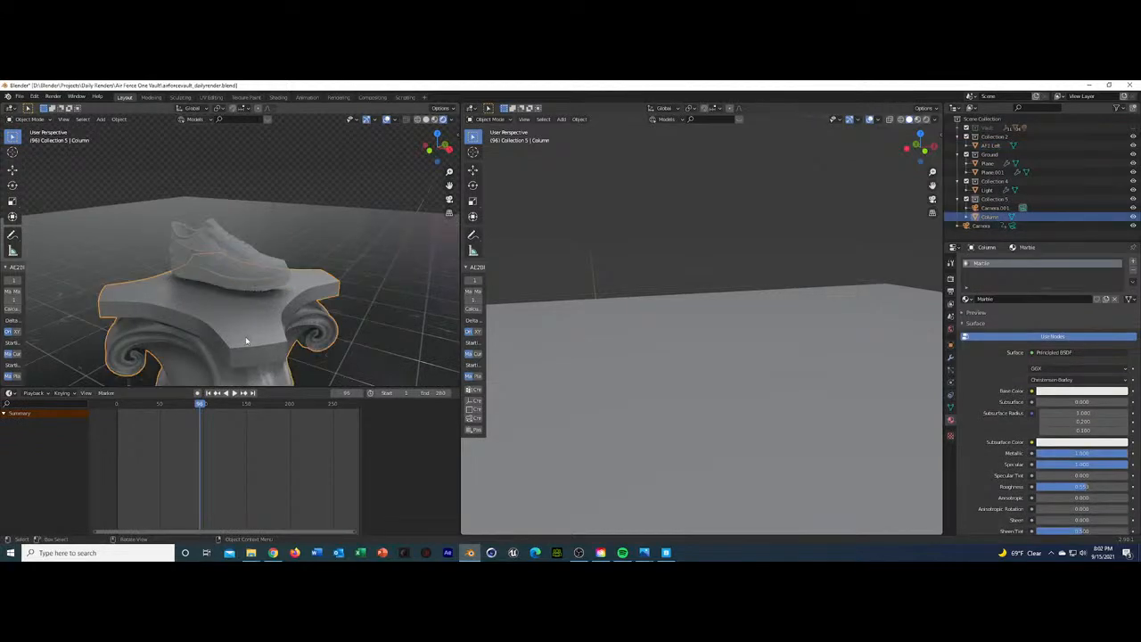
pyautogui.click(950, 357)
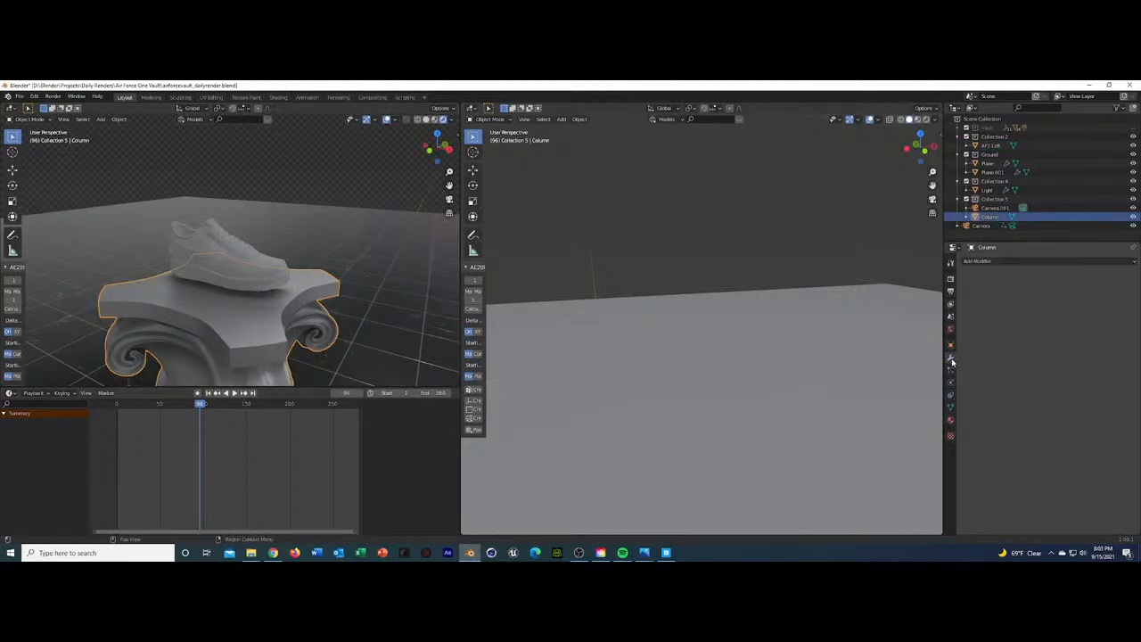
pyautogui.click(1050, 262)
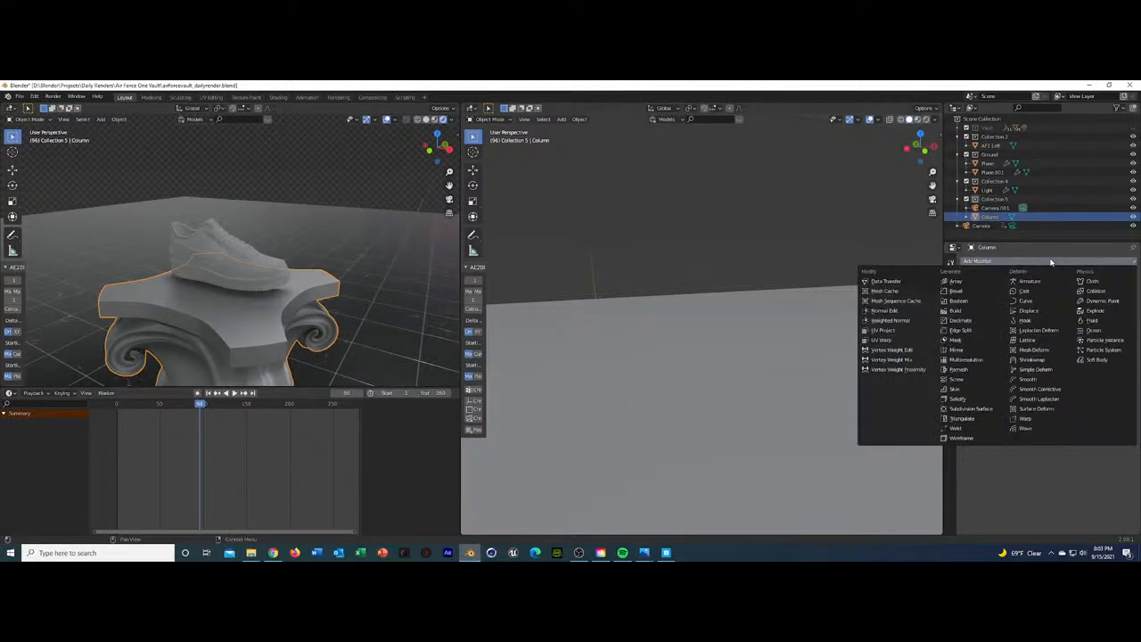
pyautogui.click(978, 409)
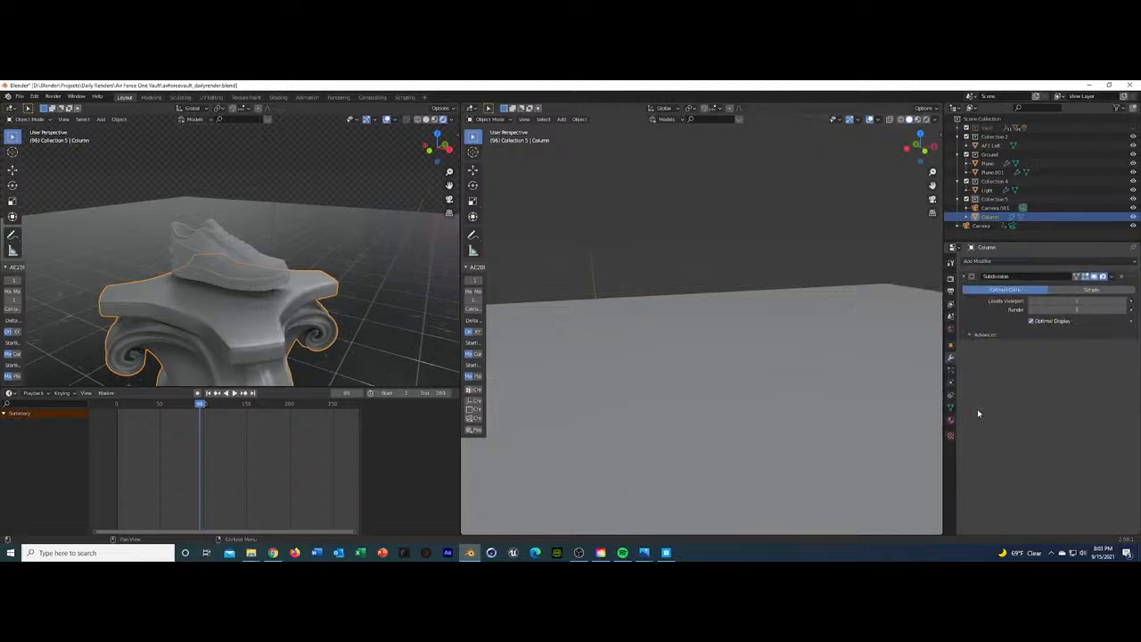
pyautogui.click(1092, 290)
pyautogui.click(1073, 310)
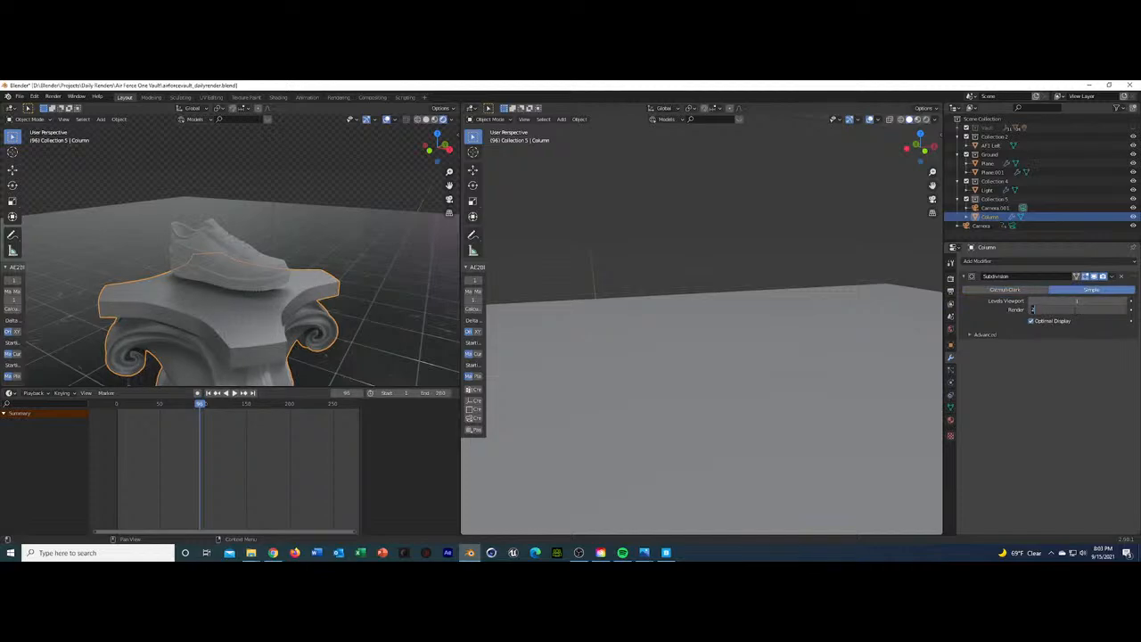
pyautogui.write('4')
pyautogui.press('Return')
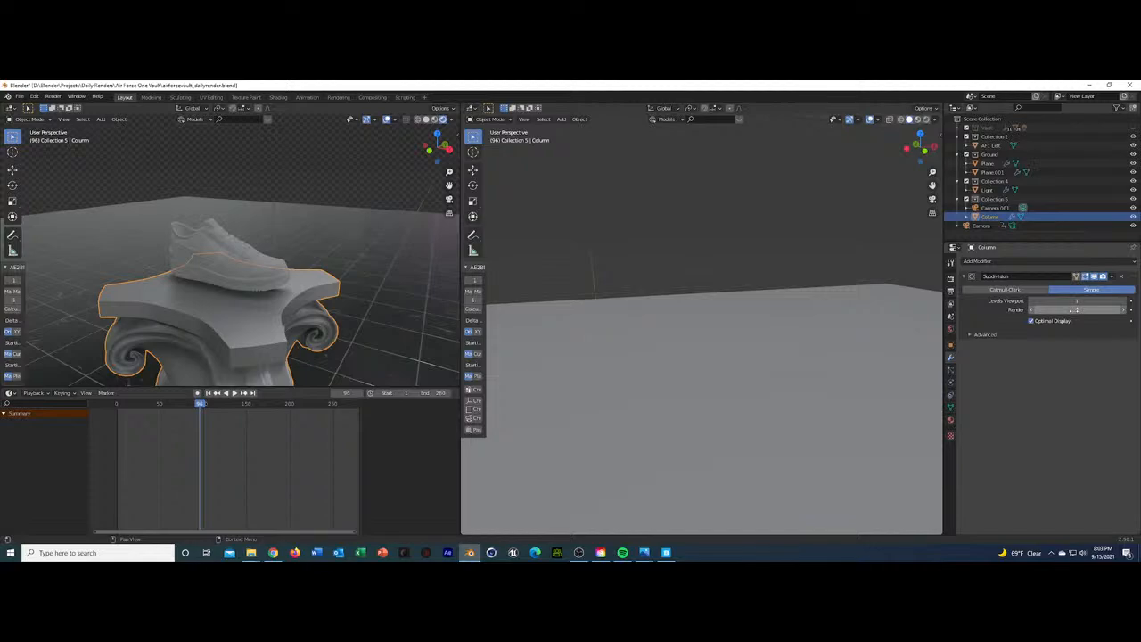
# Try Catmull-Clark subdivision on the column, inspect its edges, and switch the modifier back to Simple.
pyautogui.click(1025, 292)
pyautogui.scroll(3, 356, 330)
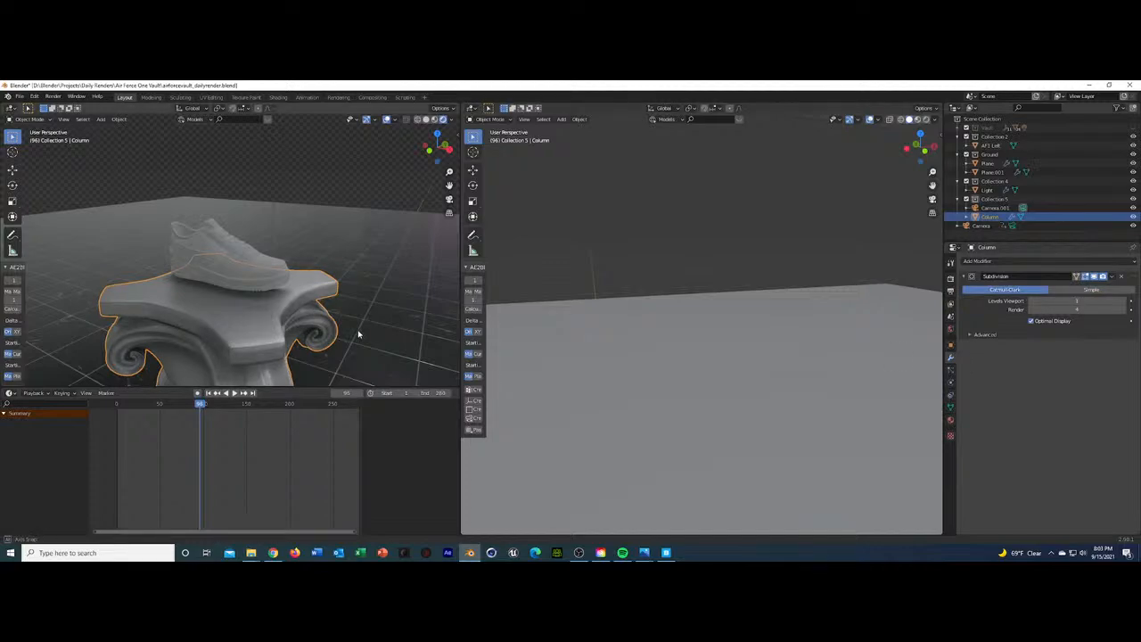
pyautogui.moveTo(357, 331)
pyautogui.mouseDown(button='middle')
pyautogui.moveTo(364, 320)
pyautogui.moveTo(365, 334)
pyautogui.mouseUp(button='middle')
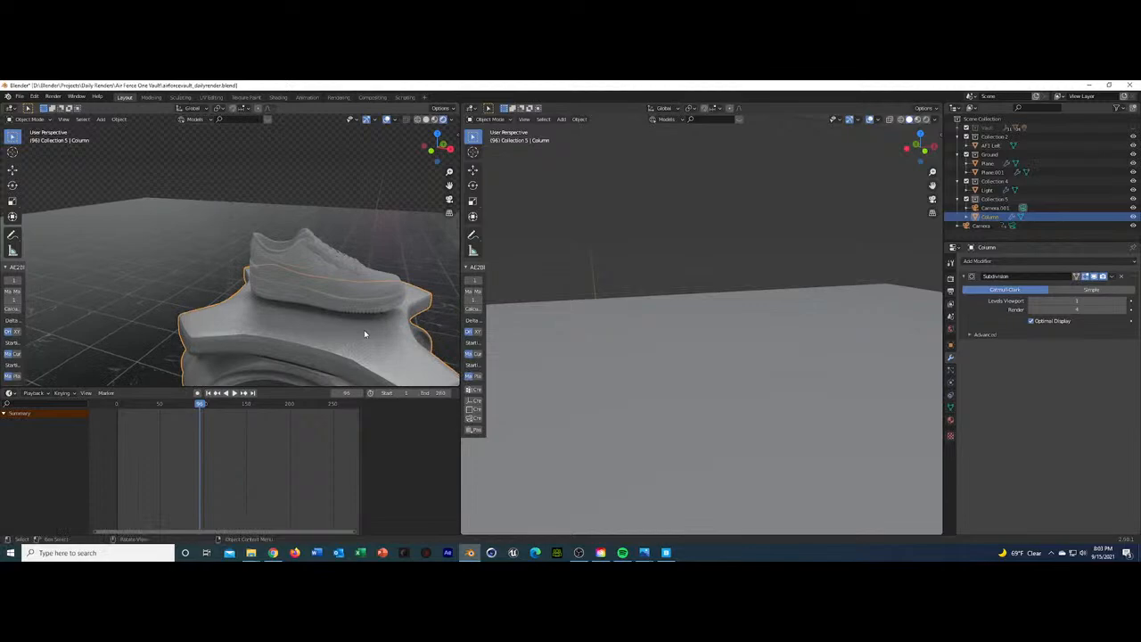
pyautogui.click(1100, 291)
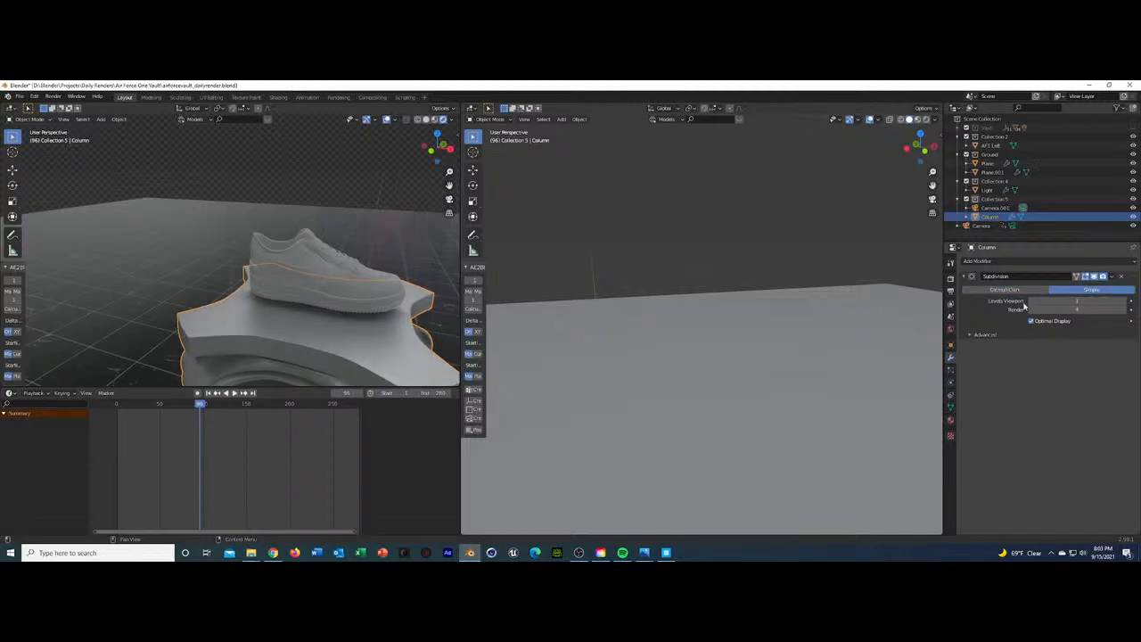
# Try scaling the column uniformly by eye and undo the scaling.
pyautogui.moveTo(294, 303); pyautogui.dragTo(351, 325, button='middle')
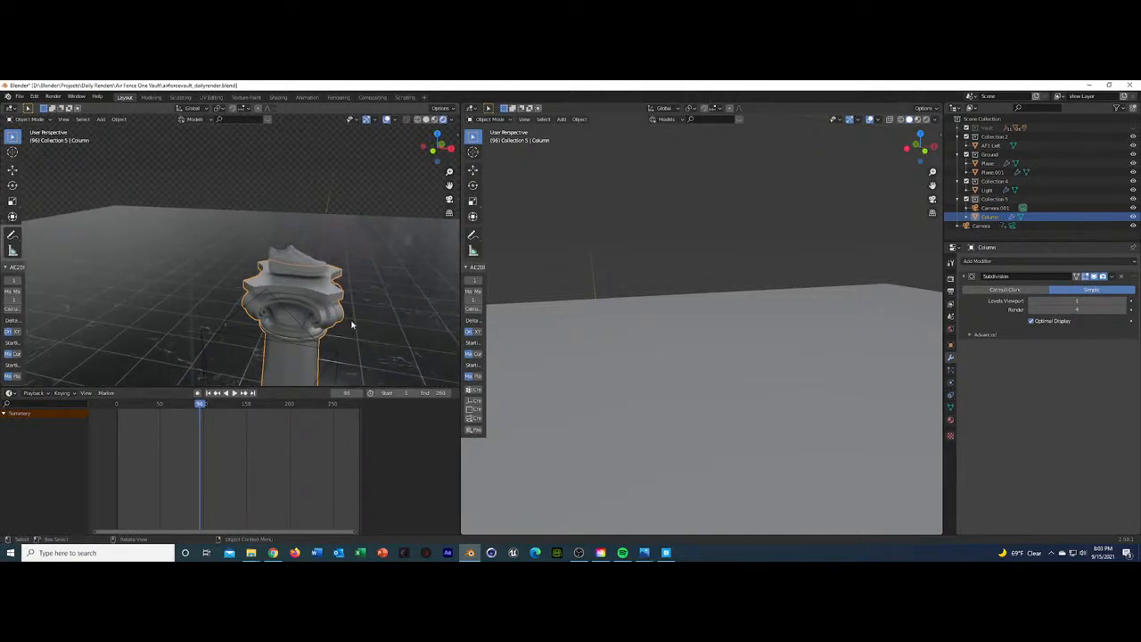
pyautogui.scroll(-5, 352, 324)
pyautogui.scroll(7, 352, 324)
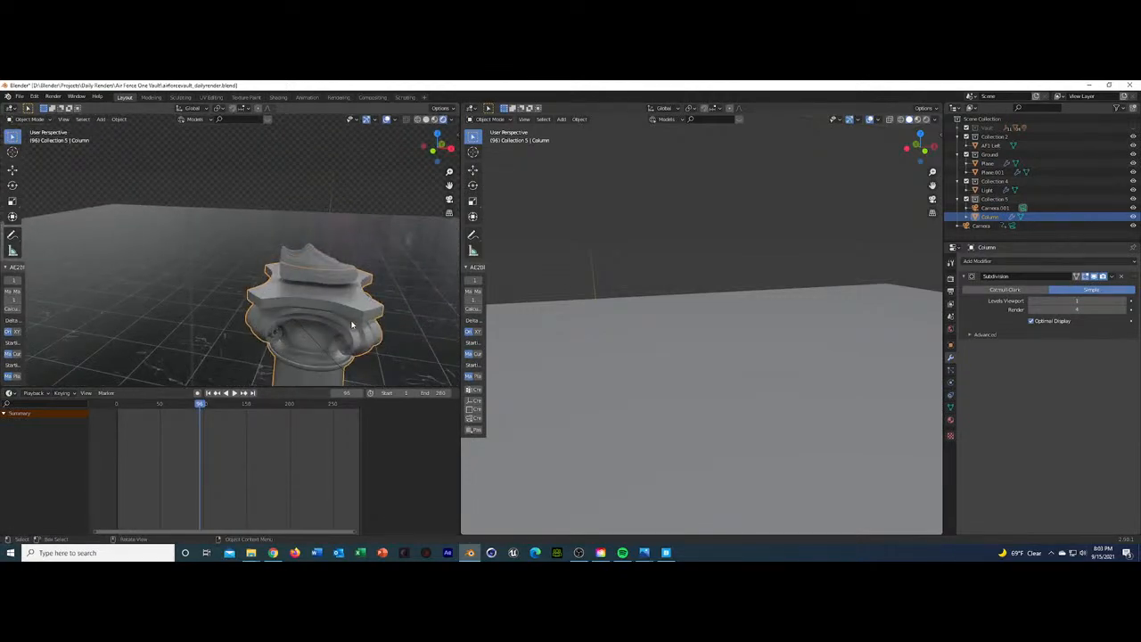
pyautogui.press('s')
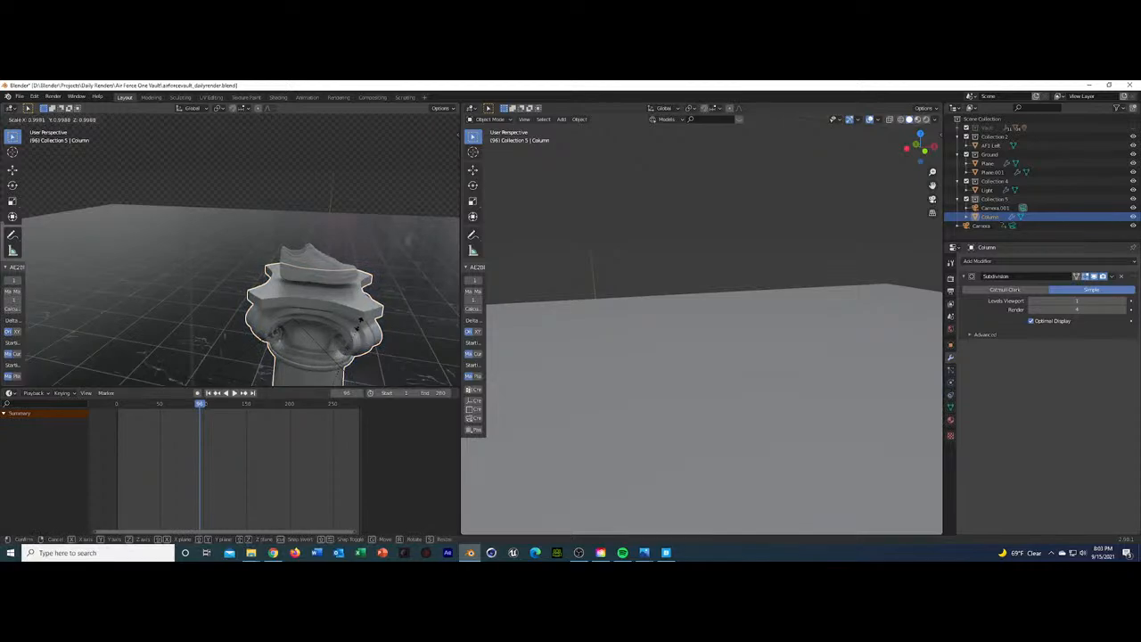
pyautogui.click(421, 322)
pyautogui.hotkey('ctrl', 'z')
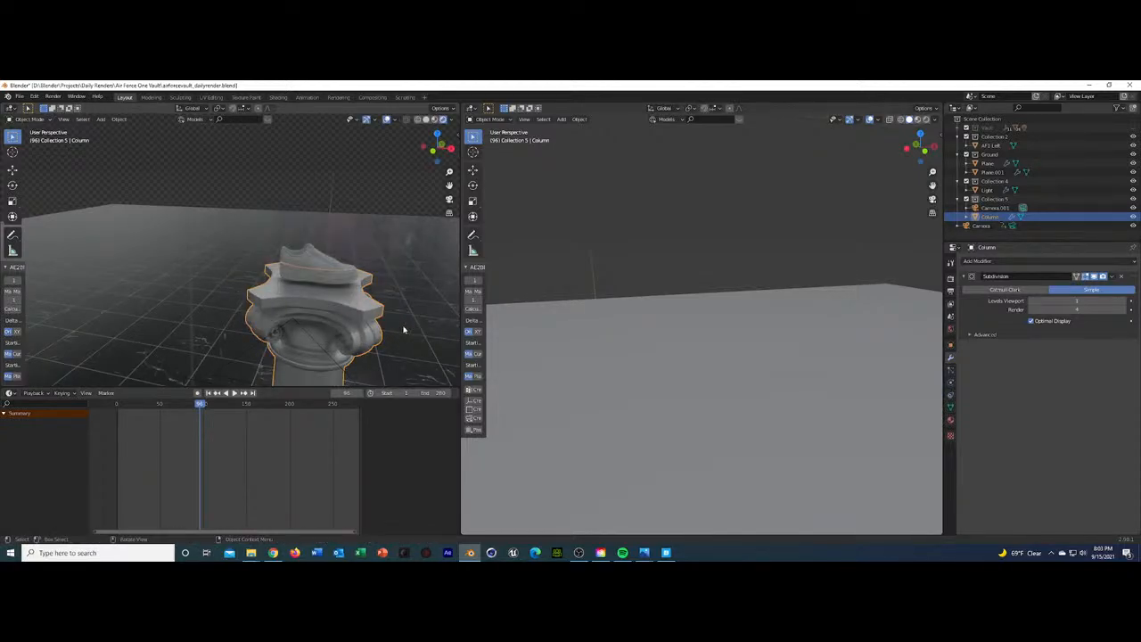
# Try a scale of 1.8 along X and Y on the column, leaving Z alone.
pyautogui.click(950, 345)
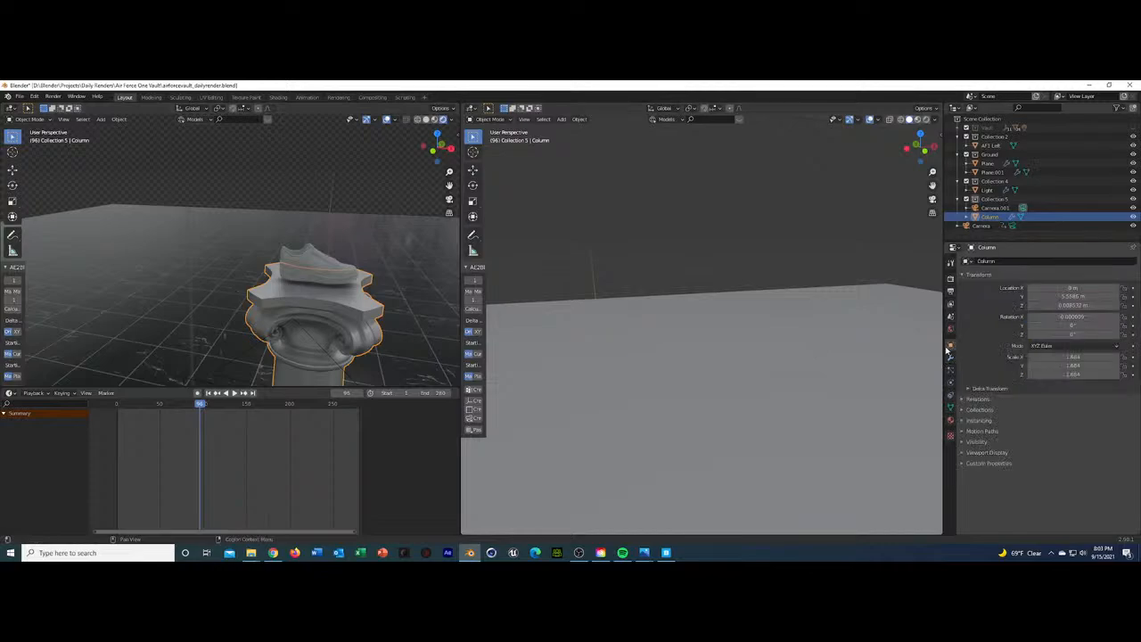
pyautogui.doubleClick(1087, 357)
pyautogui.write('1.9')
pyautogui.press('Tab')
pyautogui.write('1')
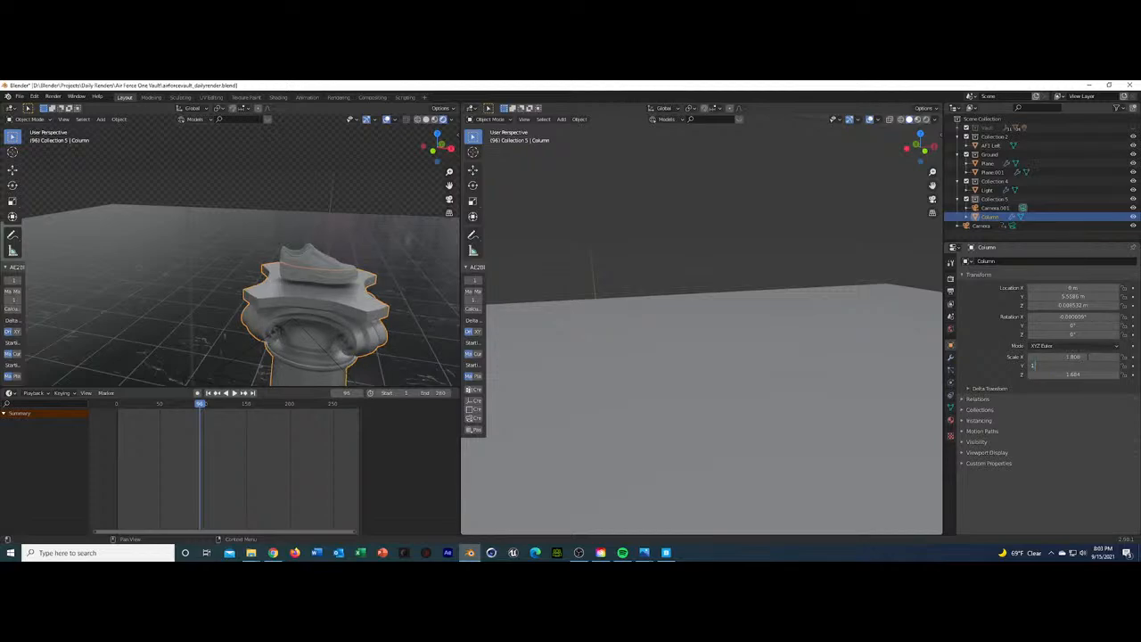
pyautogui.write('.808')
pyautogui.press('Return')
# Set the column's X and Y scale to 2.
pyautogui.click(1087, 356)
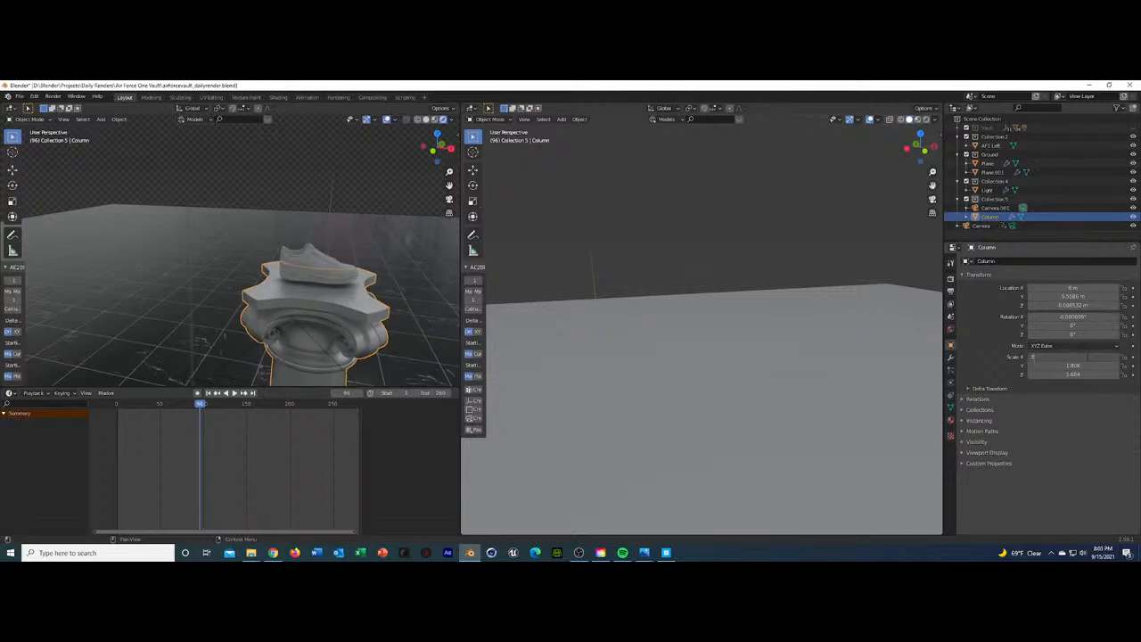
pyautogui.write('2')
pyautogui.press('Tab')
pyautogui.write('2')
pyautogui.press('Tab')
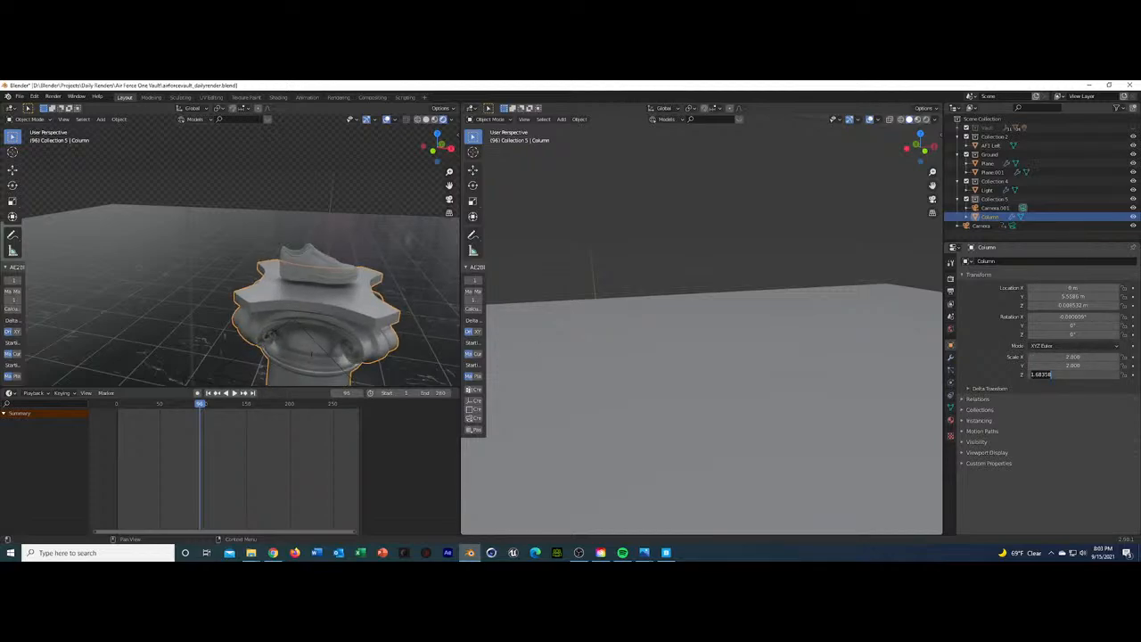
pyautogui.press('Return')
# Save the vault scene file and reselect the column.
pyautogui.moveTo(432, 318)
pyautogui.mouseDown(button='middle')
pyautogui.moveTo(402, 337)
pyautogui.moveTo(359, 334)
pyautogui.moveTo(420, 306)
pyautogui.moveTo(417, 323)
pyautogui.mouseUp(button='middle')
pyautogui.click(418, 323)
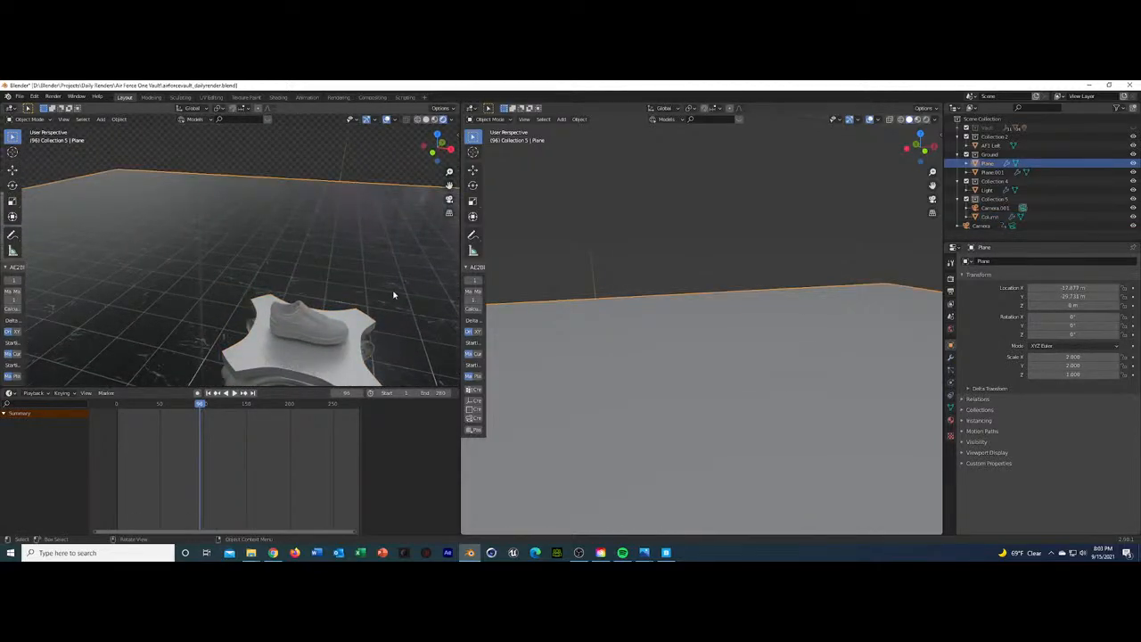
pyautogui.hotkey('ctrl', 's')
pyautogui.click(335, 361)
pyautogui.moveTo(335, 362); pyautogui.dragTo(387, 361, button='middle')
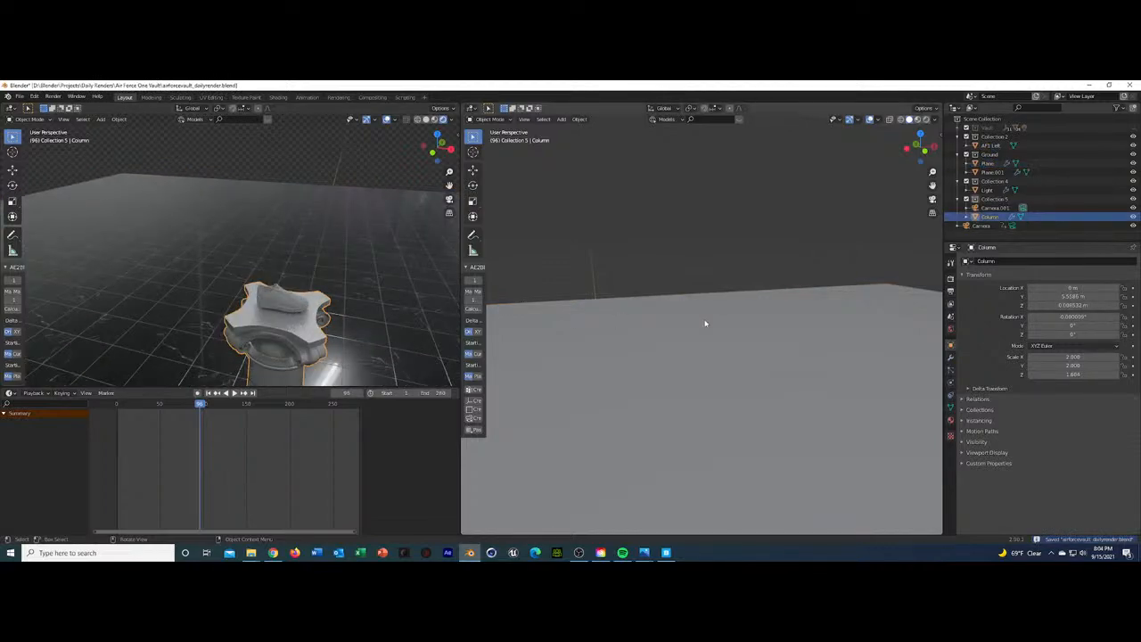
# Select Camera.001, make it the active camera, and look through the camera in both viewports.
pyautogui.press('KP_0')
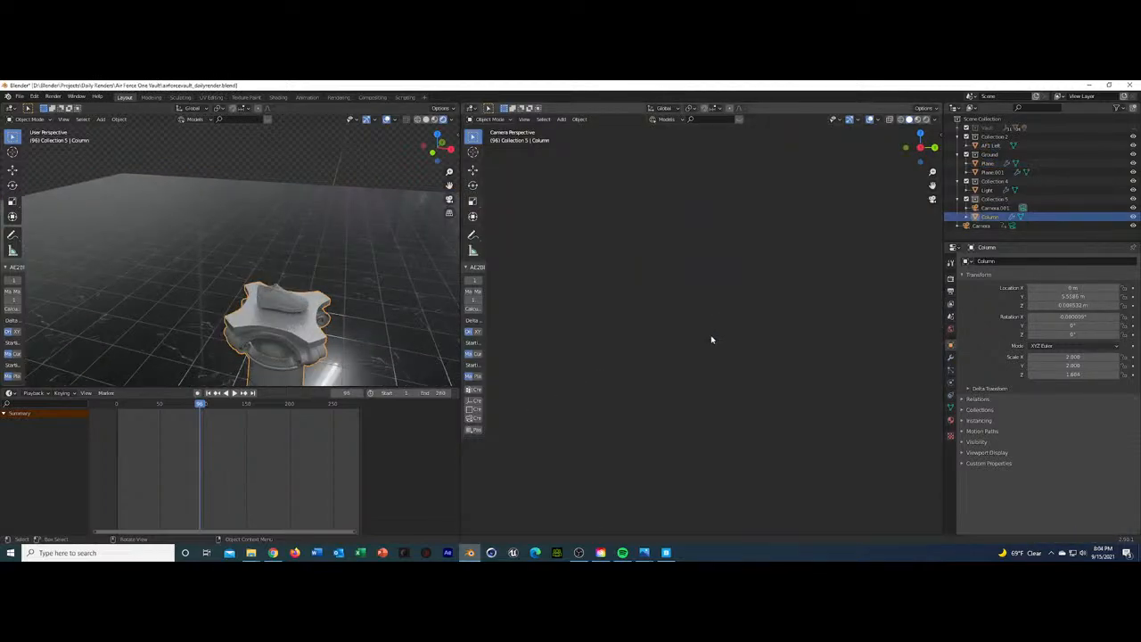
pyautogui.click(997, 207)
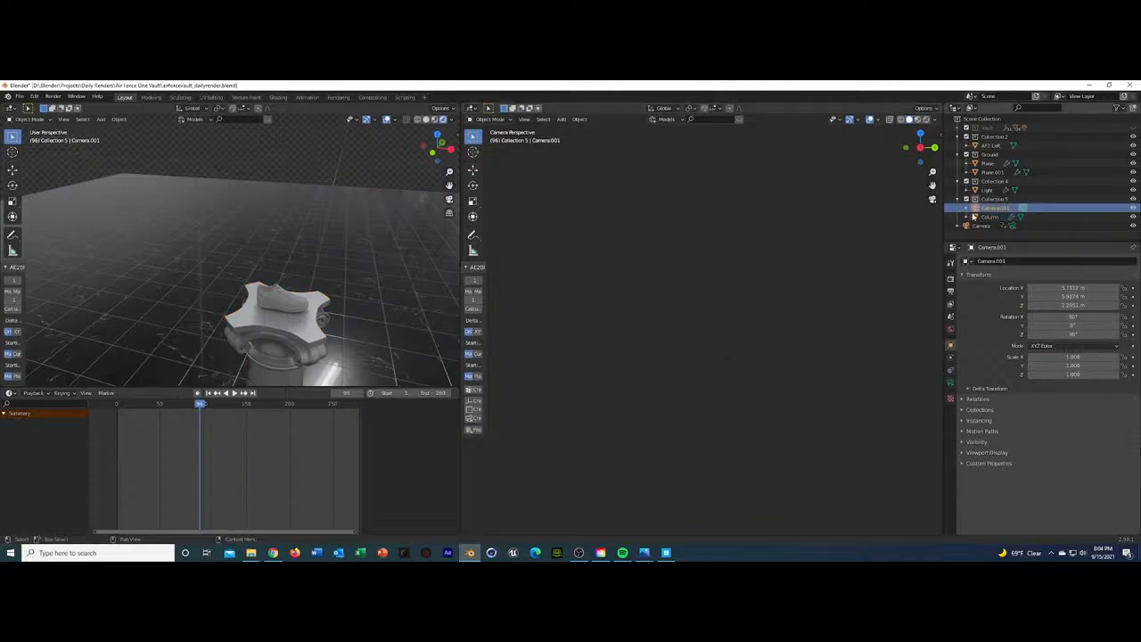
pyautogui.press('ctrl+KP_0')
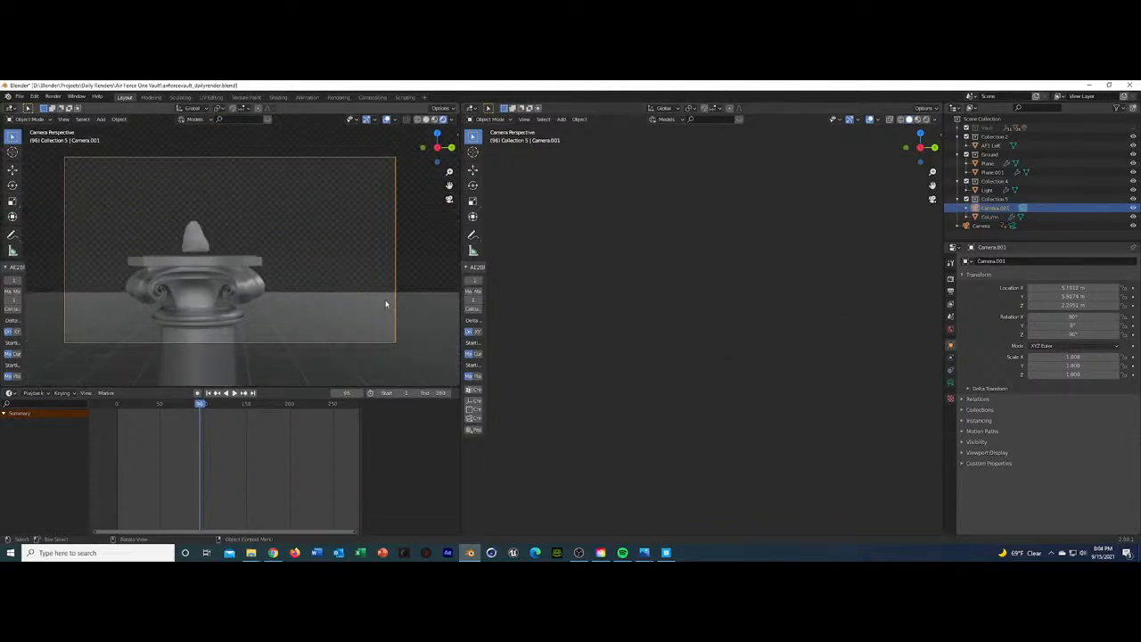
pyautogui.moveTo(613, 223); pyautogui.dragTo(587, 311, button='middle')
pyautogui.press('KP_0')
pyautogui.press('KP_0')
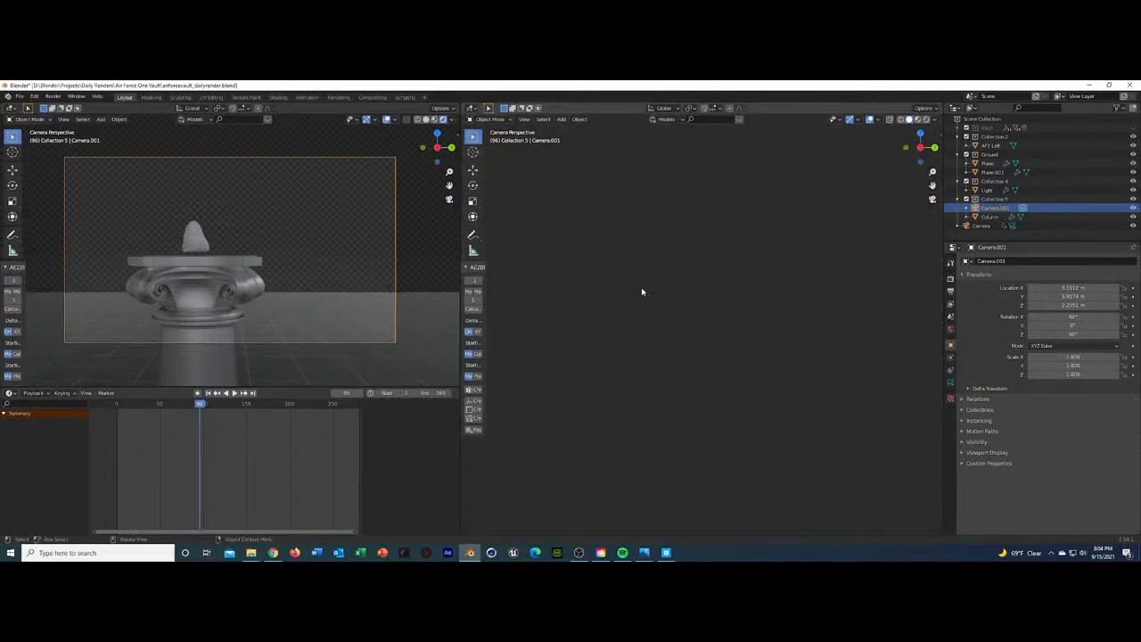
# Add a cylinder mesh at the base of the column.
pyautogui.scroll(-18, 642, 291)
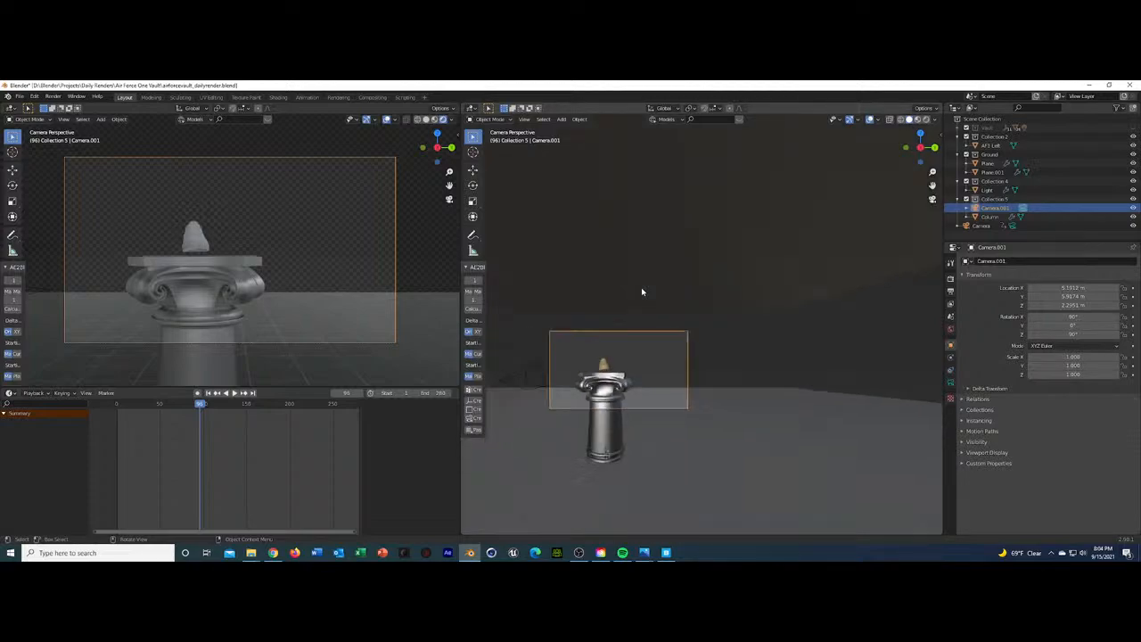
pyautogui.scroll(12, 625, 332)
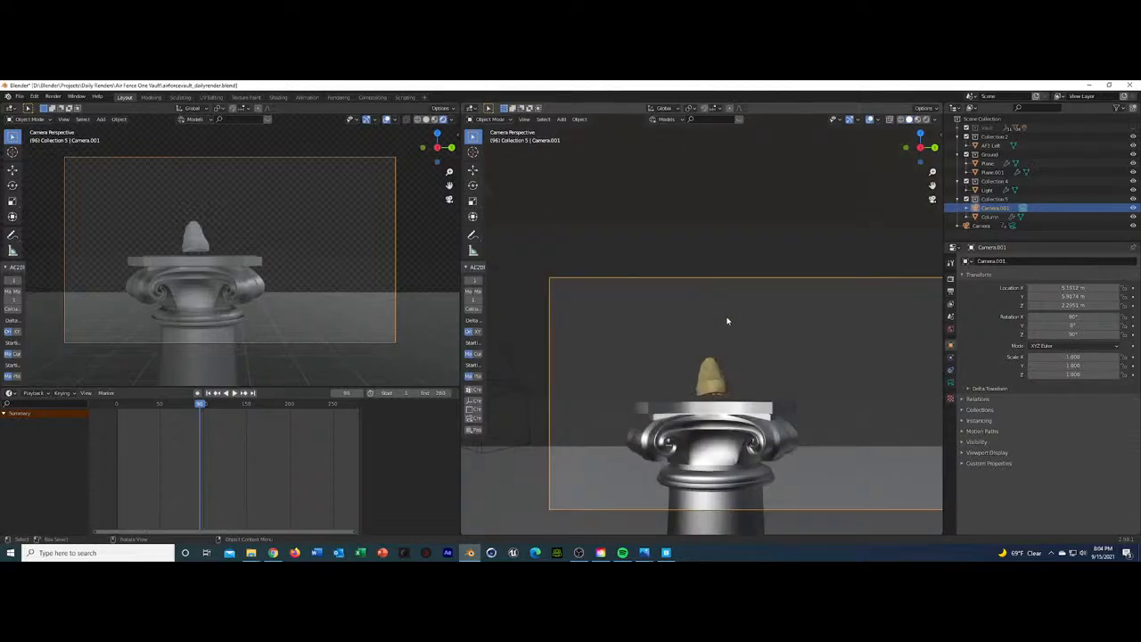
pyautogui.scroll(-4, 727, 321)
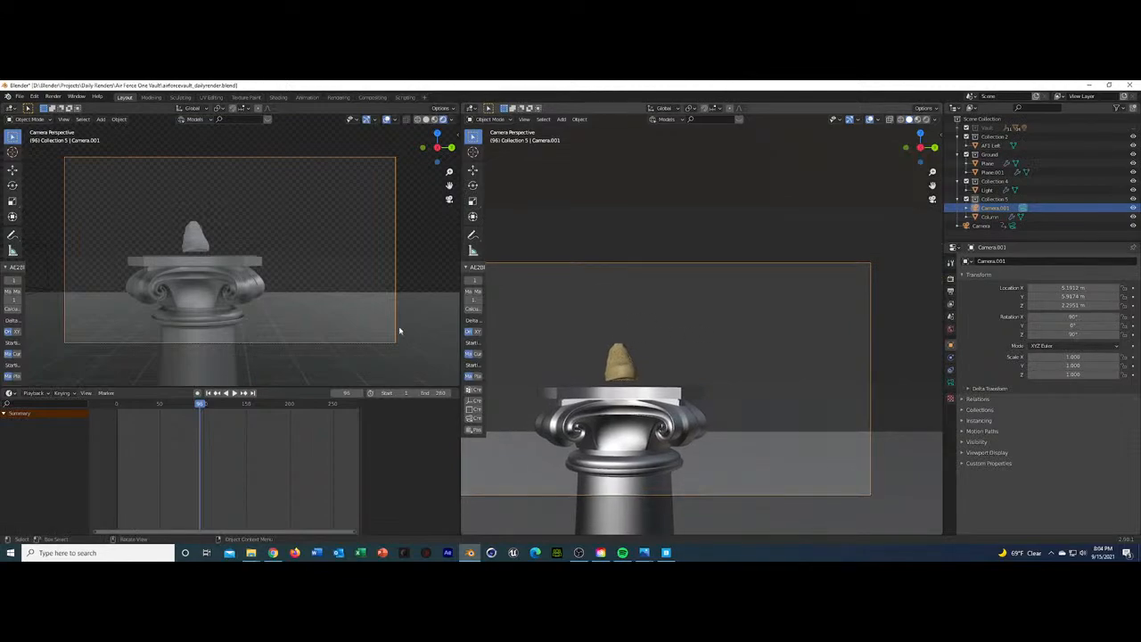
pyautogui.moveTo(247, 257); pyautogui.dragTo(258, 280, button='middle')
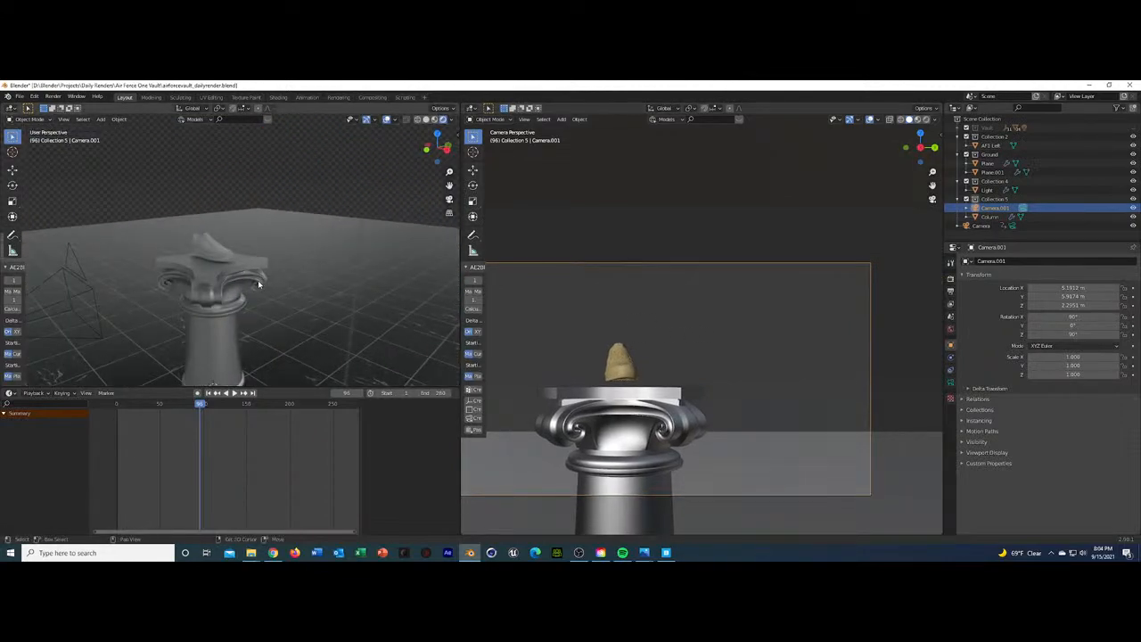
pyautogui.hotkey('shift', 'a')
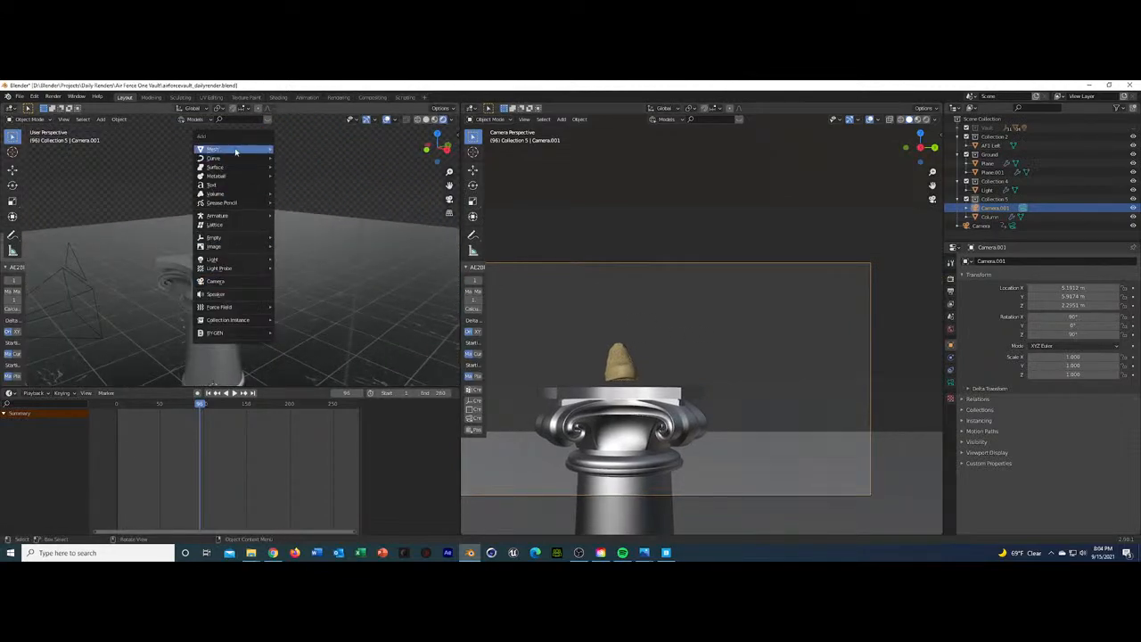
pyautogui.moveTo(237, 149)
pyautogui.click(296, 193)
# Try flattening the cylinder along Z to about 0.53, and scale it up uniformly to about 1.2 in X and Y.
pyautogui.press('s')
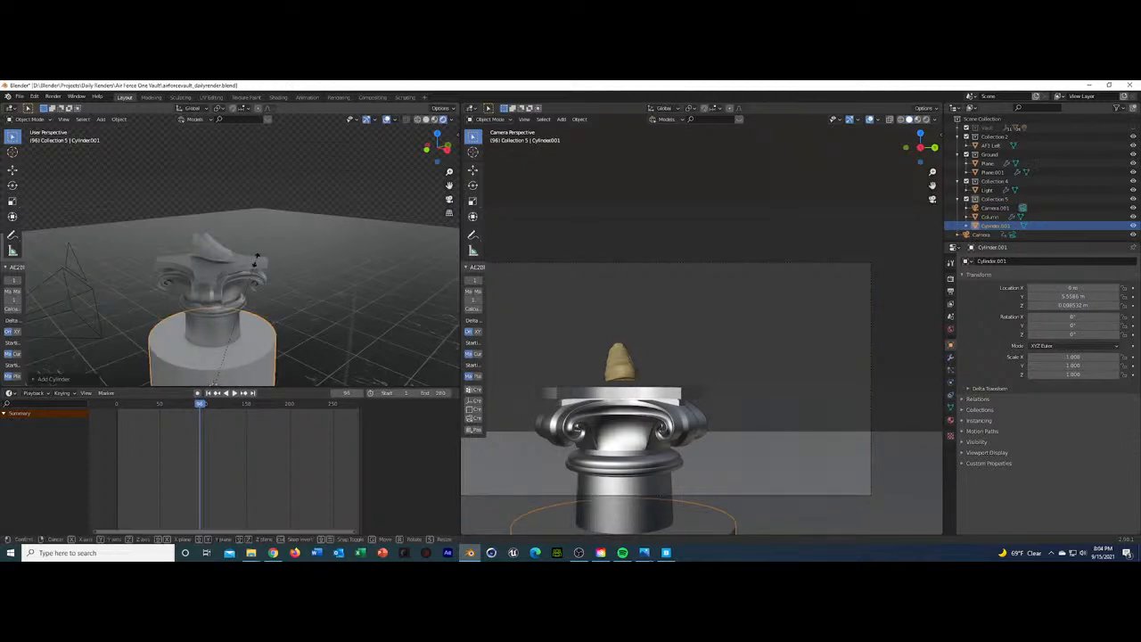
pyautogui.press('z')
pyautogui.click(254, 321)
pyautogui.scroll(-3, 255, 321)
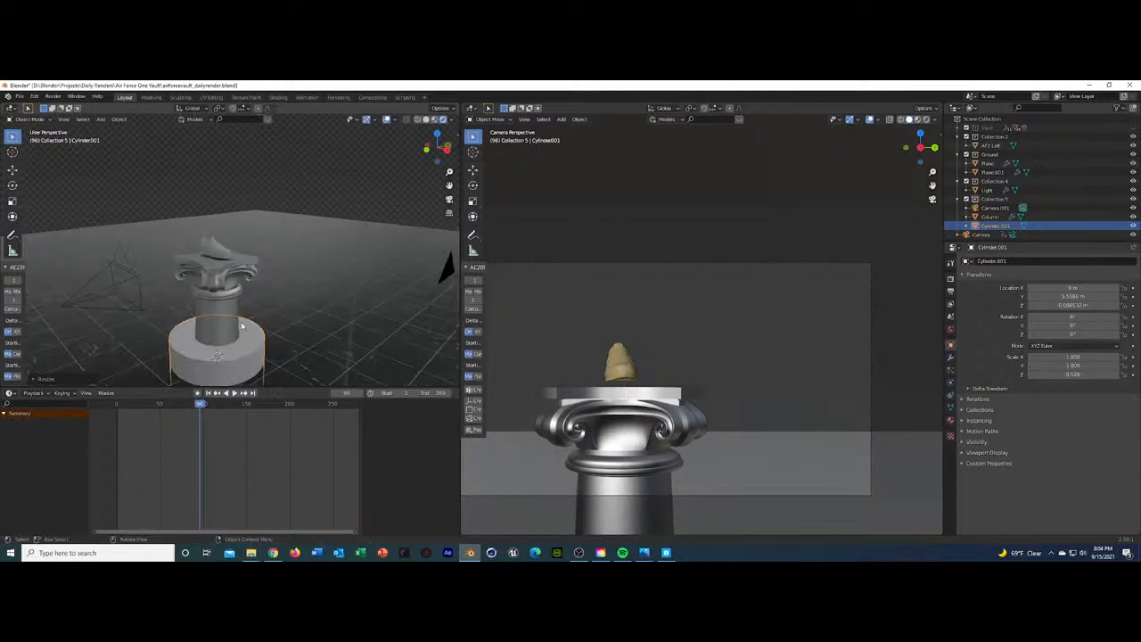
pyautogui.press('s')
pyautogui.click(254, 322)
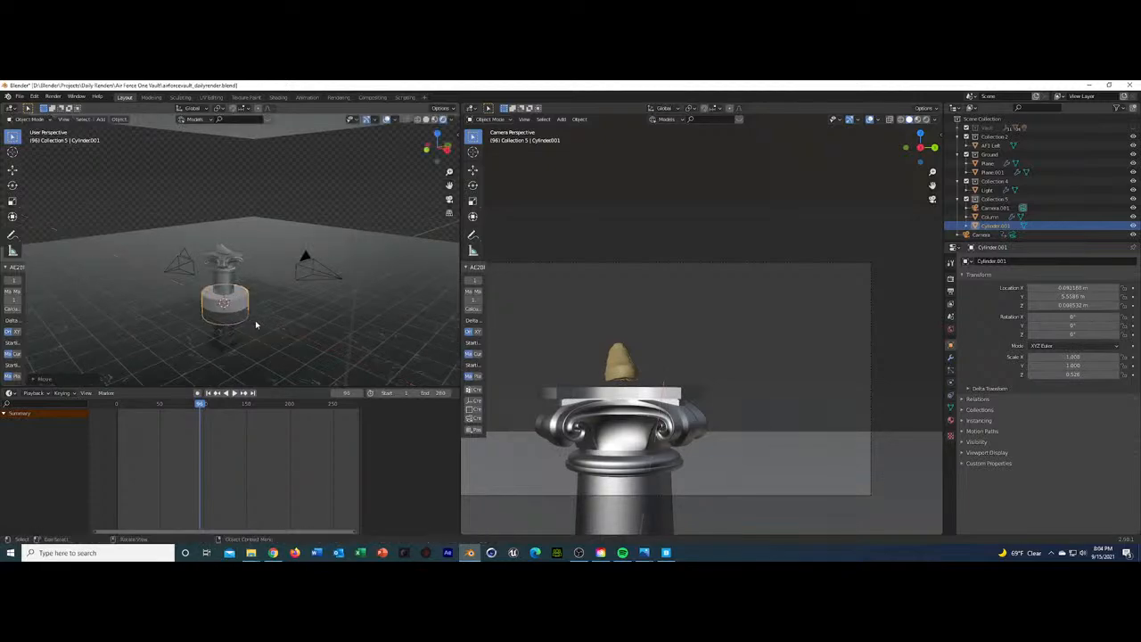
pyautogui.press('s')
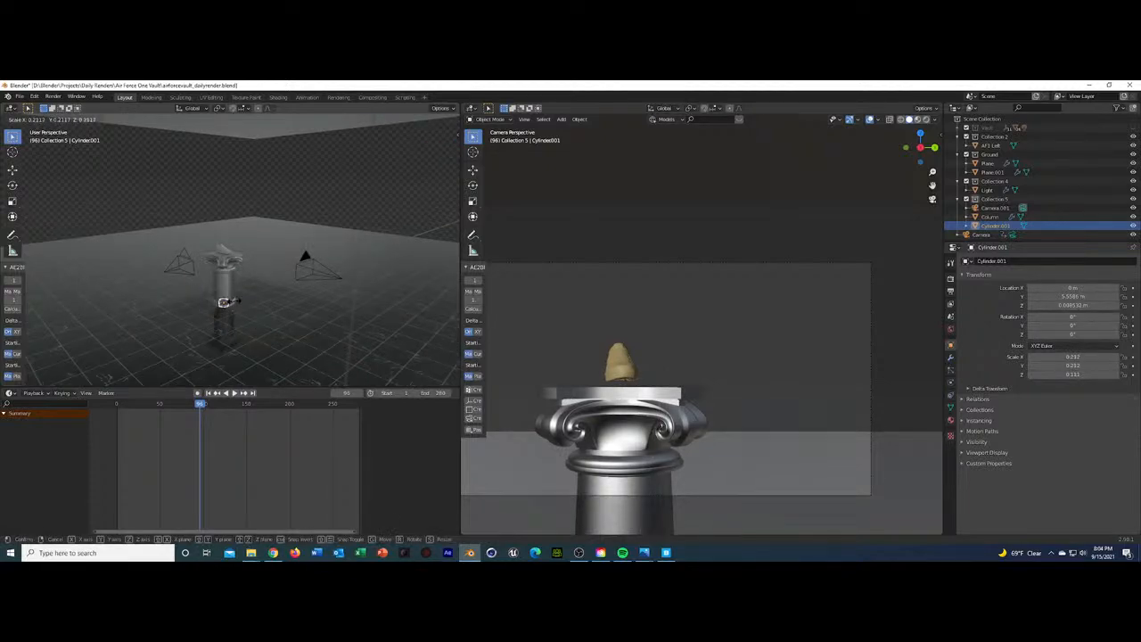
pyautogui.click(283, 319)
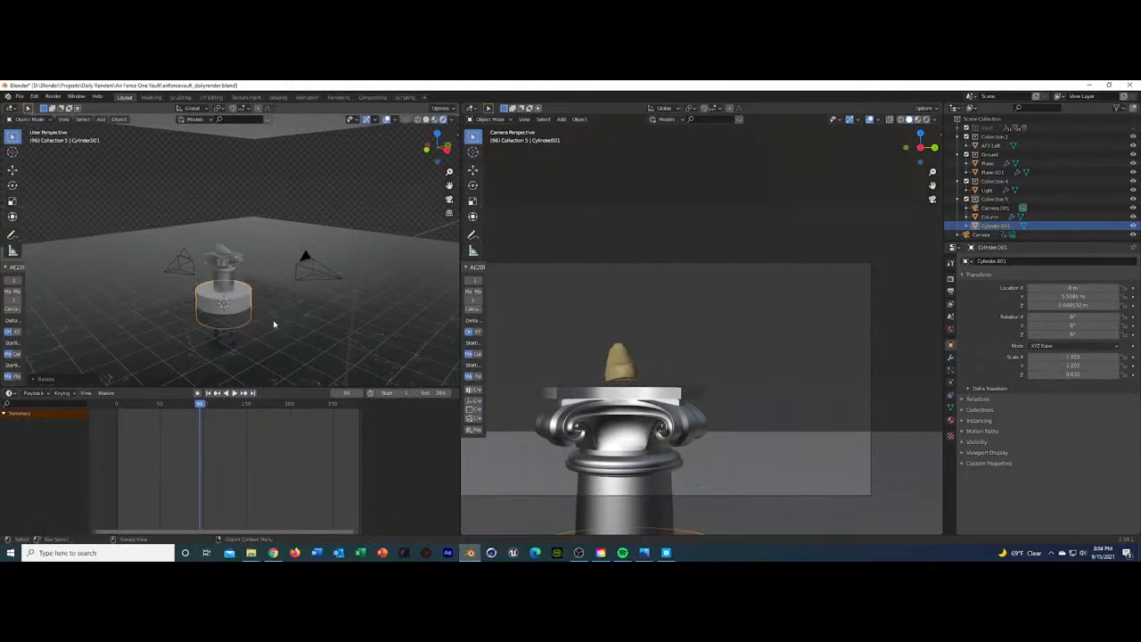
# Set the cylinder's scale to 0.1 in X and Y and 4 in Z to make a tall thin rod.
pyautogui.doubleClick(1072, 356)
pyautogui.write('0.108')
pyautogui.press('Tab')
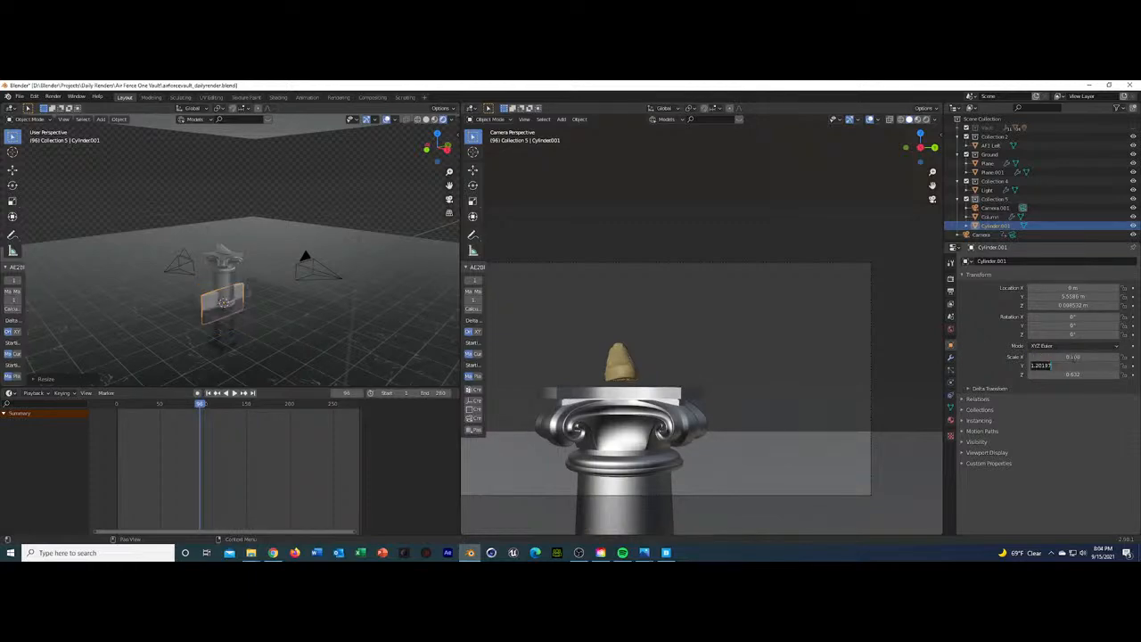
pyautogui.write('0.108')
pyautogui.press('Tab')
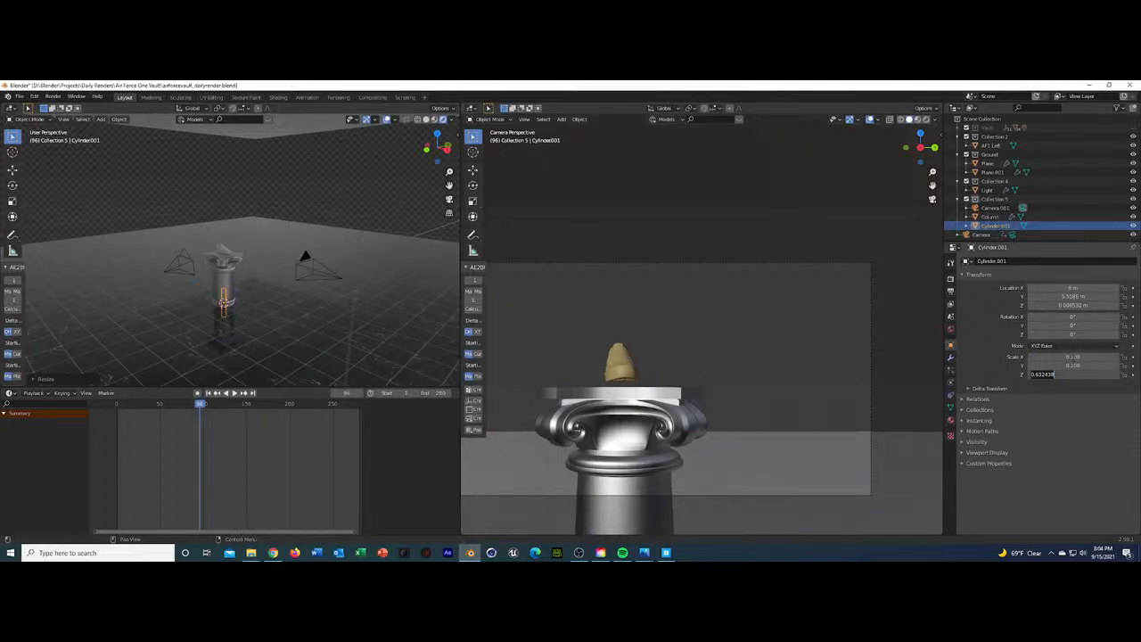
pyautogui.click(1078, 375)
pyautogui.hotkey('ctrl', 'a')
pyautogui.write('4')
pyautogui.press('Return')
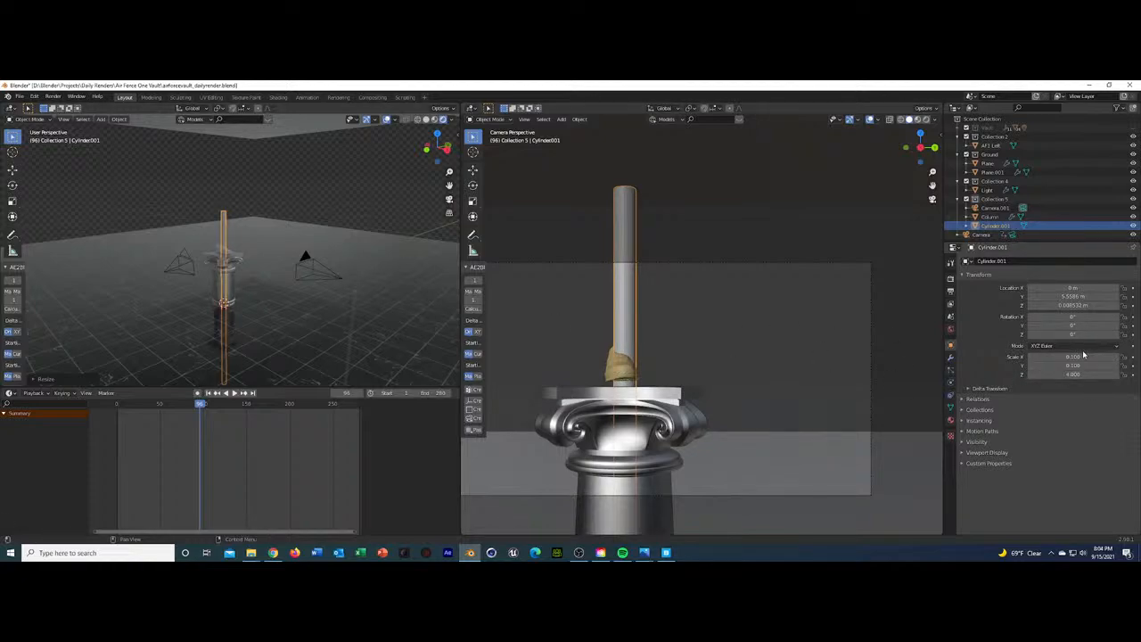
# Try an X and Y scale of 0.05 on the rod.
pyautogui.click(1070, 356)
pyautogui.write('0.05')
pyautogui.press('Tab')
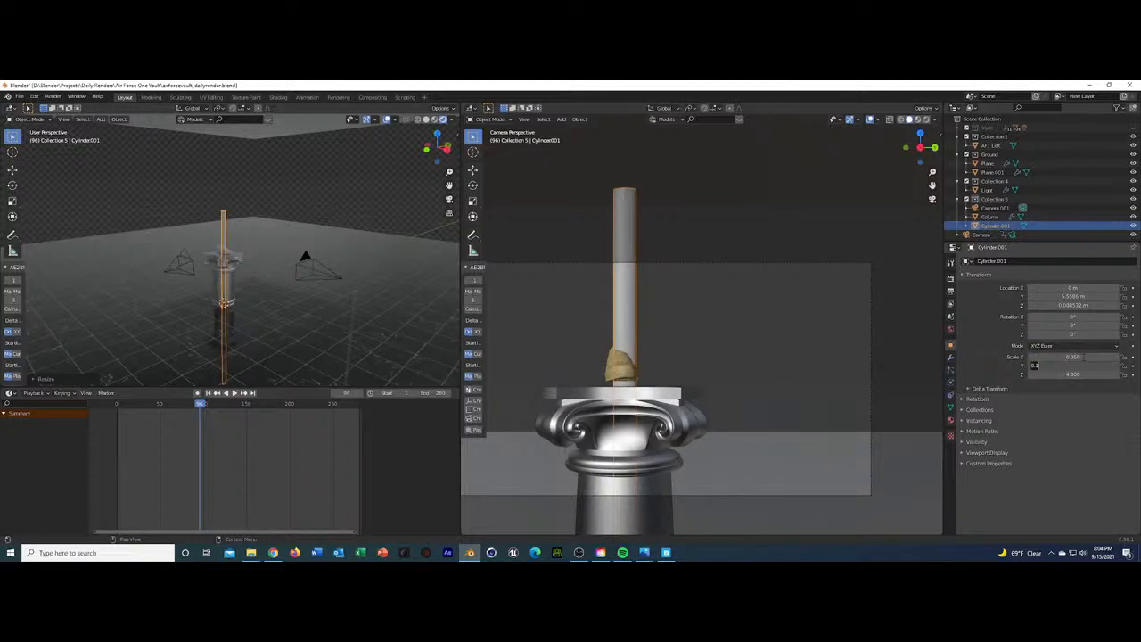
pyautogui.write('0.05')
pyautogui.press('Return')
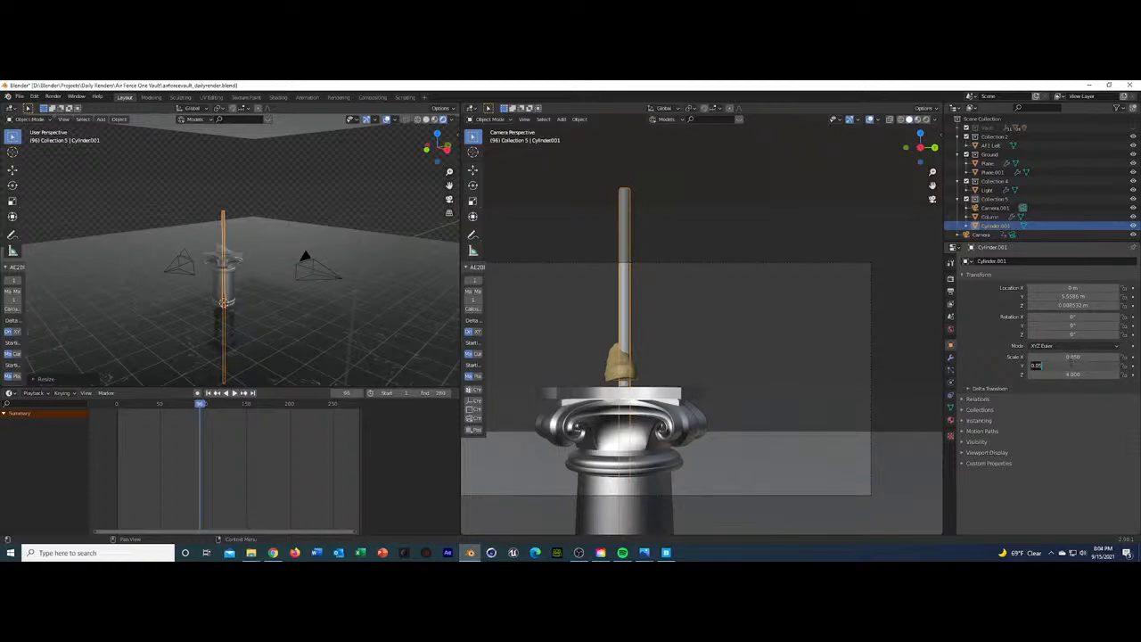
# Set the rod's X and Y scale to 0.025.
pyautogui.click(1071, 358)
pyautogui.write('0.025')
pyautogui.press('Tab')
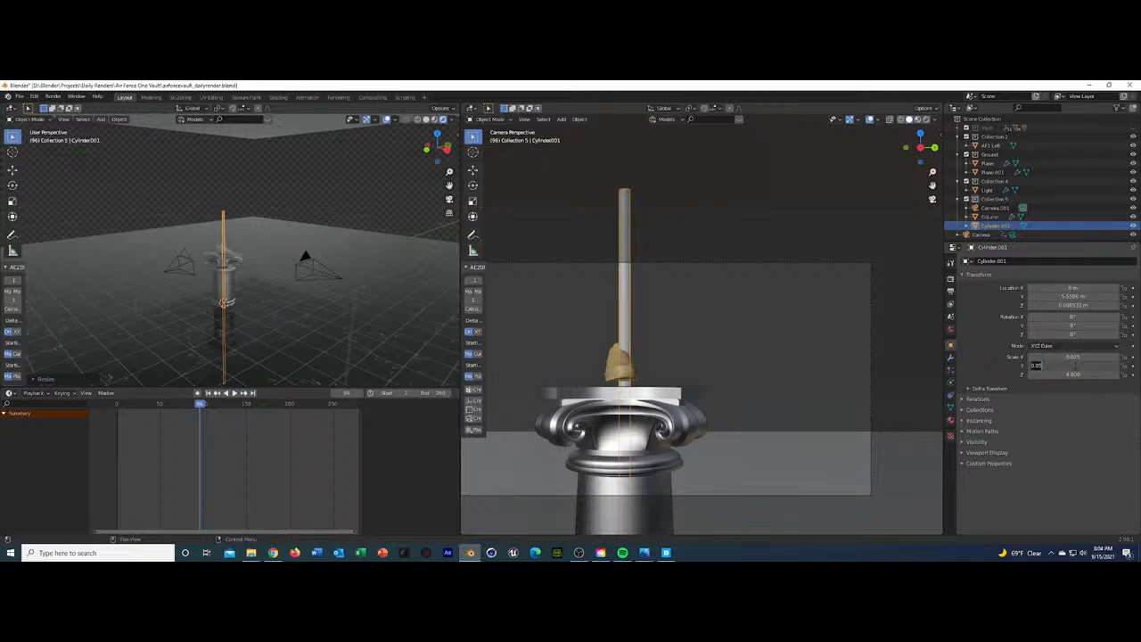
pyautogui.write('0.025')
pyautogui.press('Return')
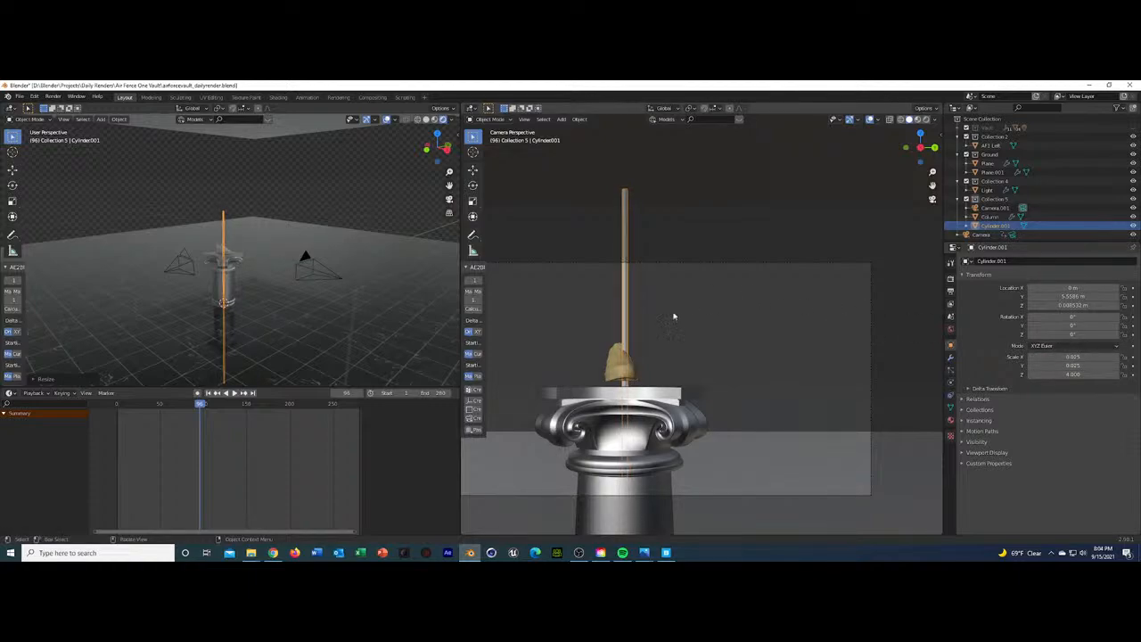
# Move the rod behind the shoe, near the edge of the column's top, and raise it to about 4.48 m in Z.
pyautogui.moveTo(672, 316); pyautogui.dragTo(641, 345, button='middle')
pyautogui.press('g')
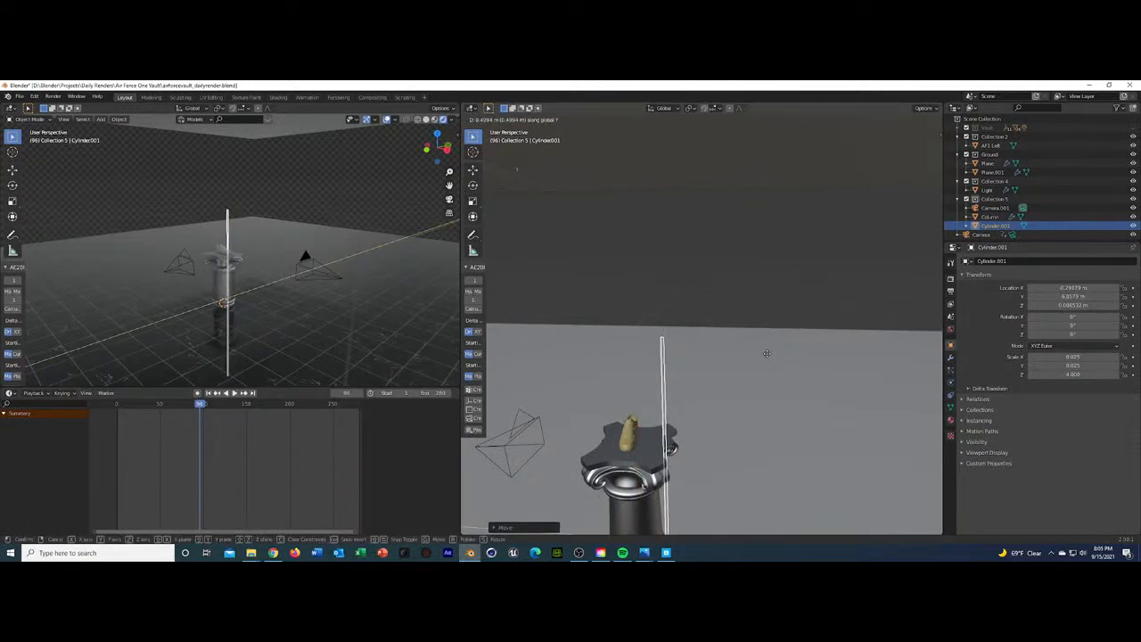
pyautogui.press('y')
pyautogui.press('z')
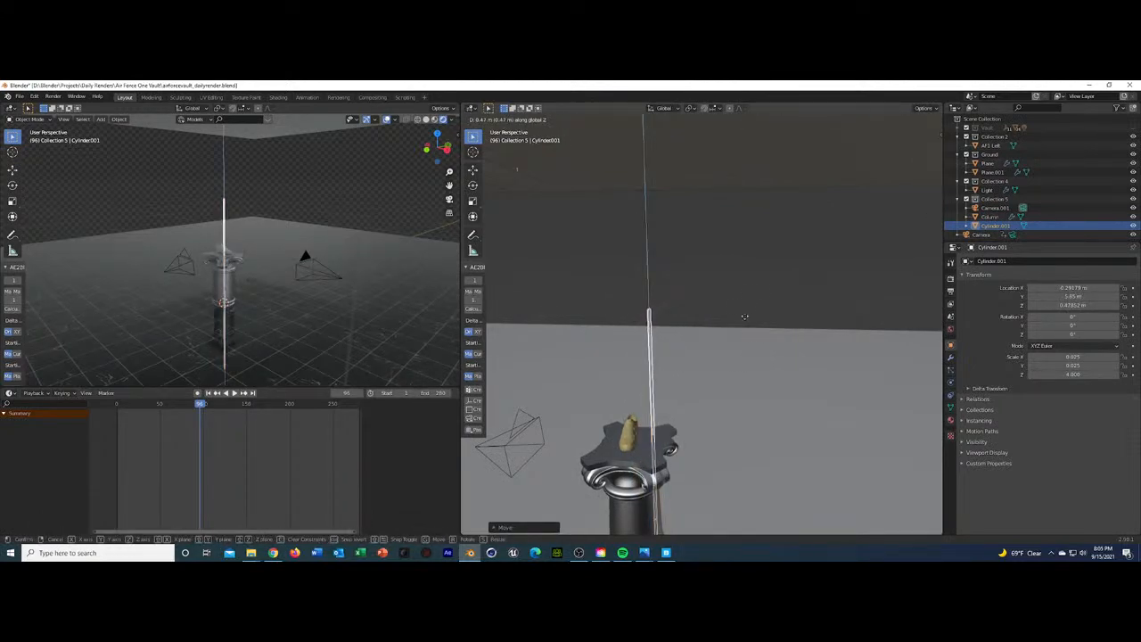
pyautogui.click(714, 233)
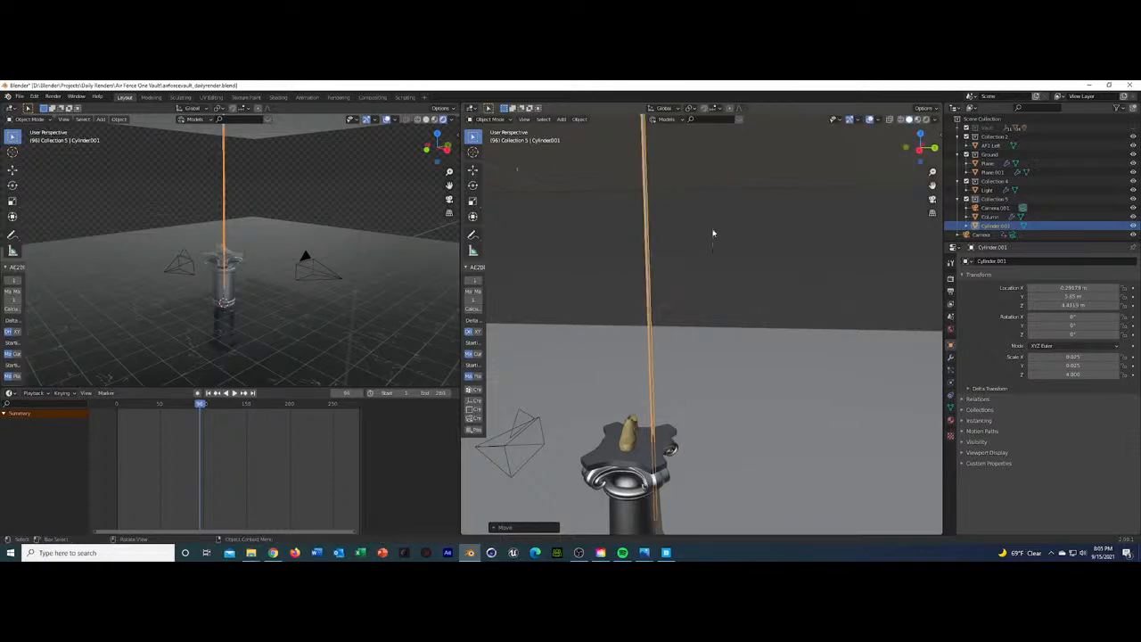
# Shorten the rod by trying a Z scale of 3 and settling on 2.5.
pyautogui.click(1084, 375)
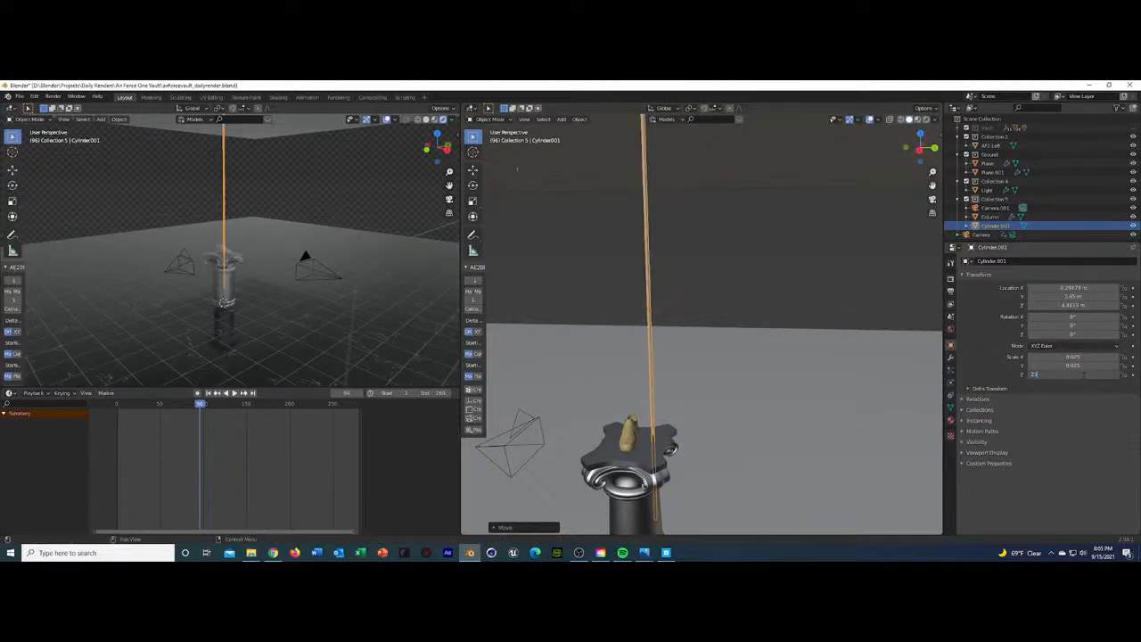
pyautogui.press('Return')
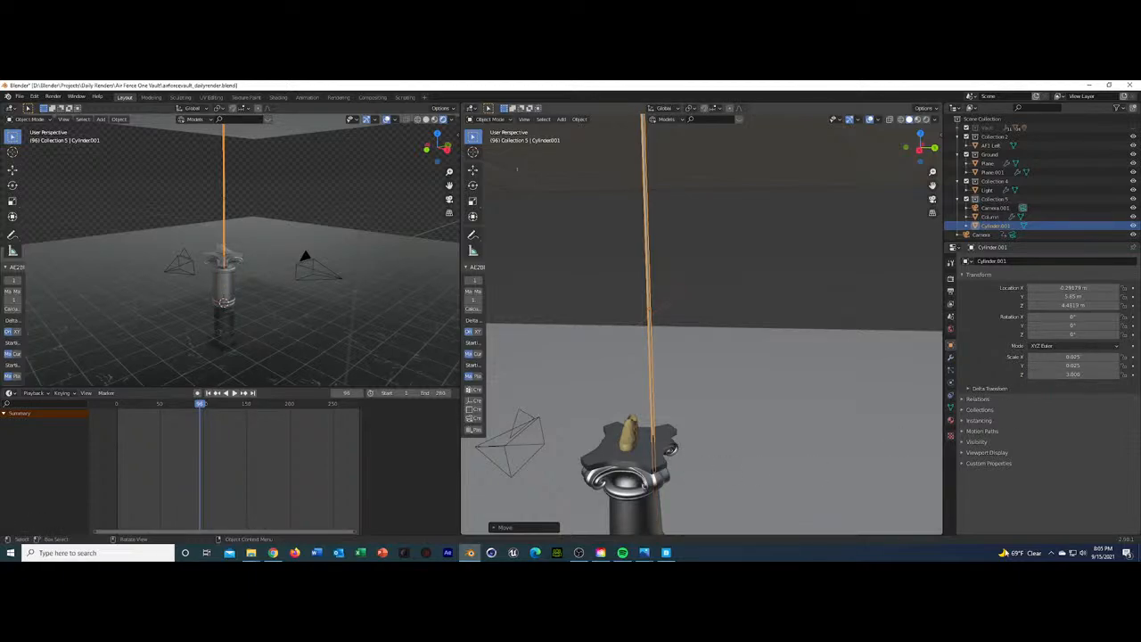
pyautogui.click(1074, 375)
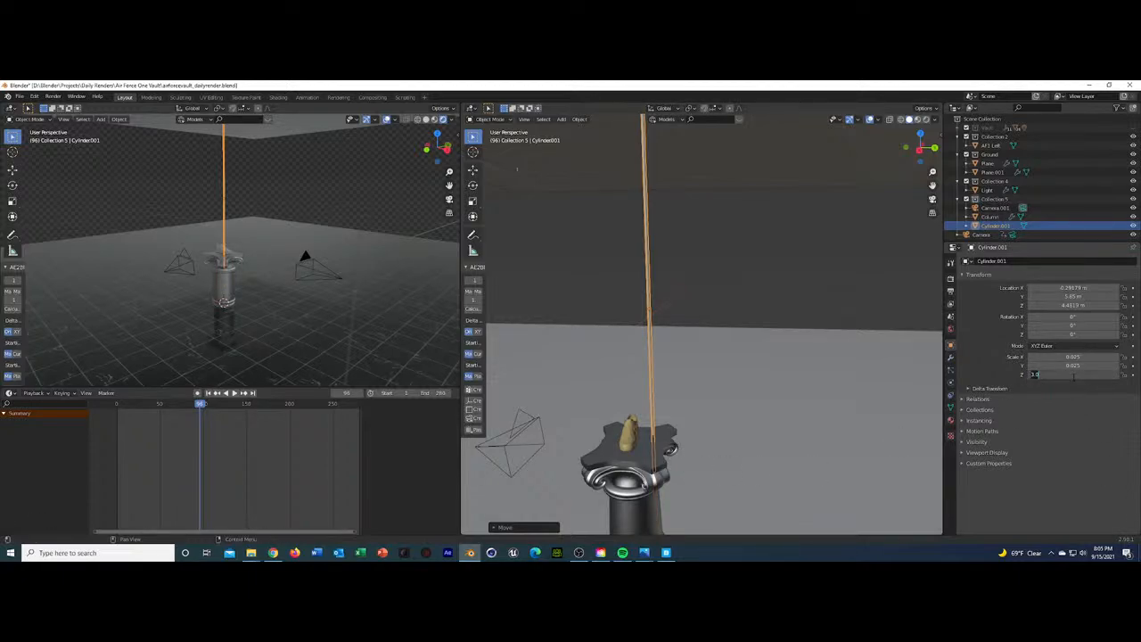
pyautogui.write('2')
pyautogui.press('Return')
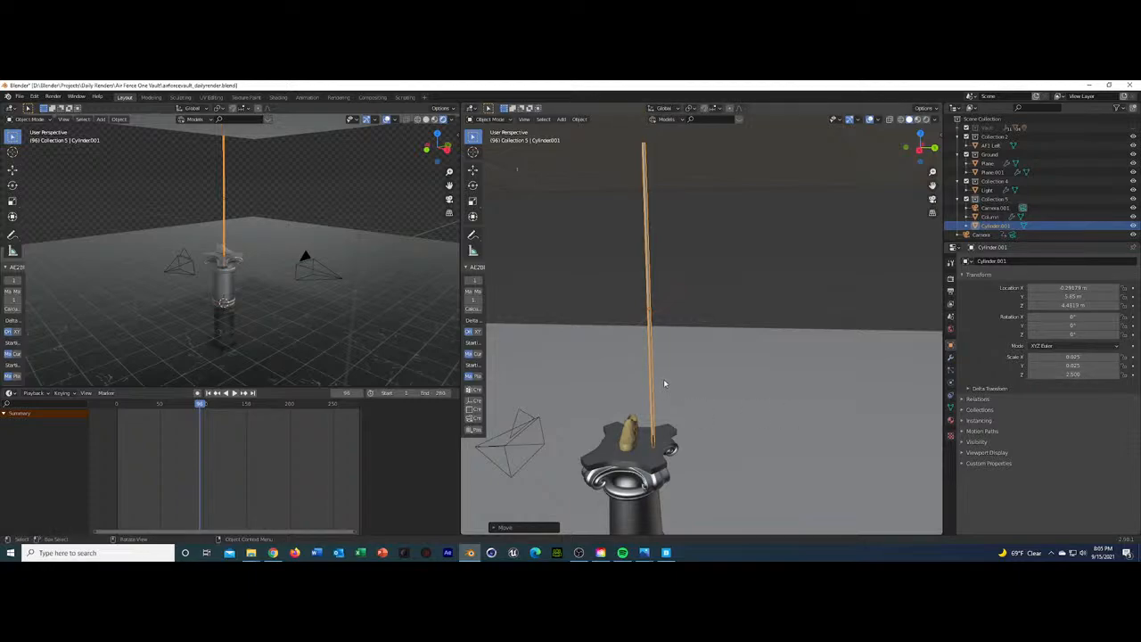
# Raise the rod along Z to about 4.75 m so it stands above the column's top.
pyautogui.moveTo(665, 383); pyautogui.dragTo(654, 380, button='middle')
pyautogui.press('g')
pyautogui.press('z')
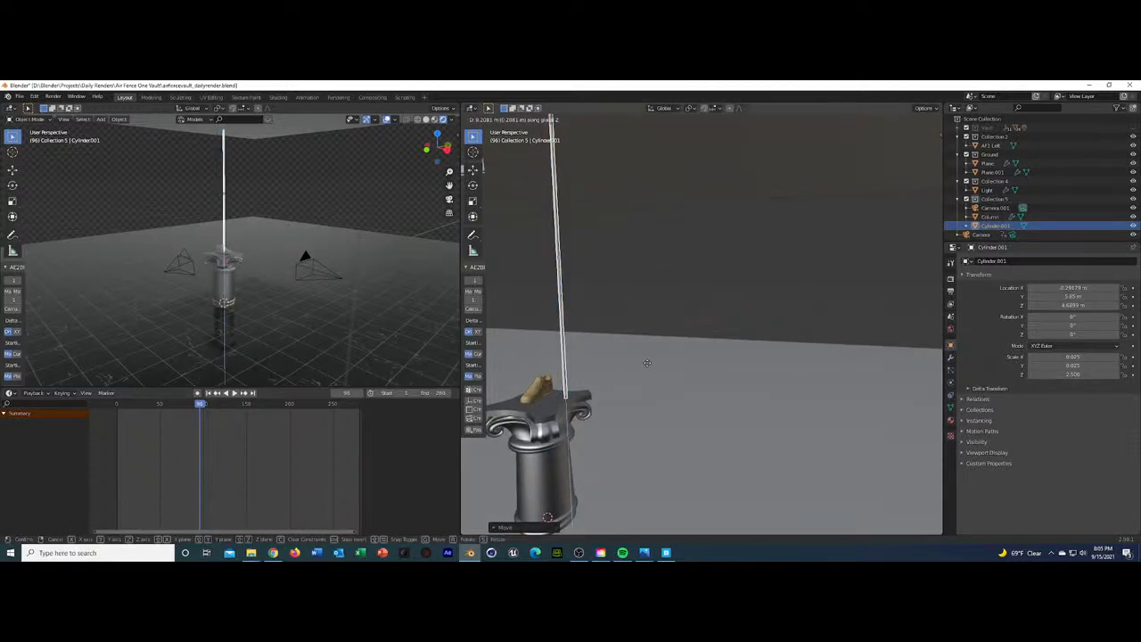
pyautogui.click(644, 360)
pyautogui.scroll(-6, 662, 374)
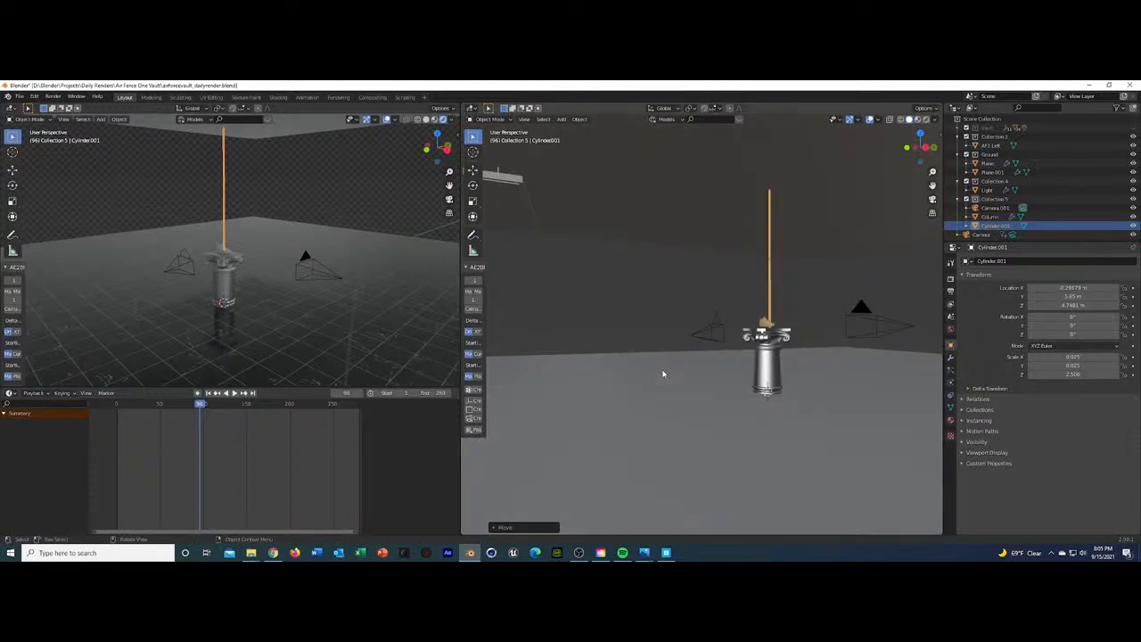
pyautogui.moveTo(733, 358); pyautogui.dragTo(680, 362, button='middle')
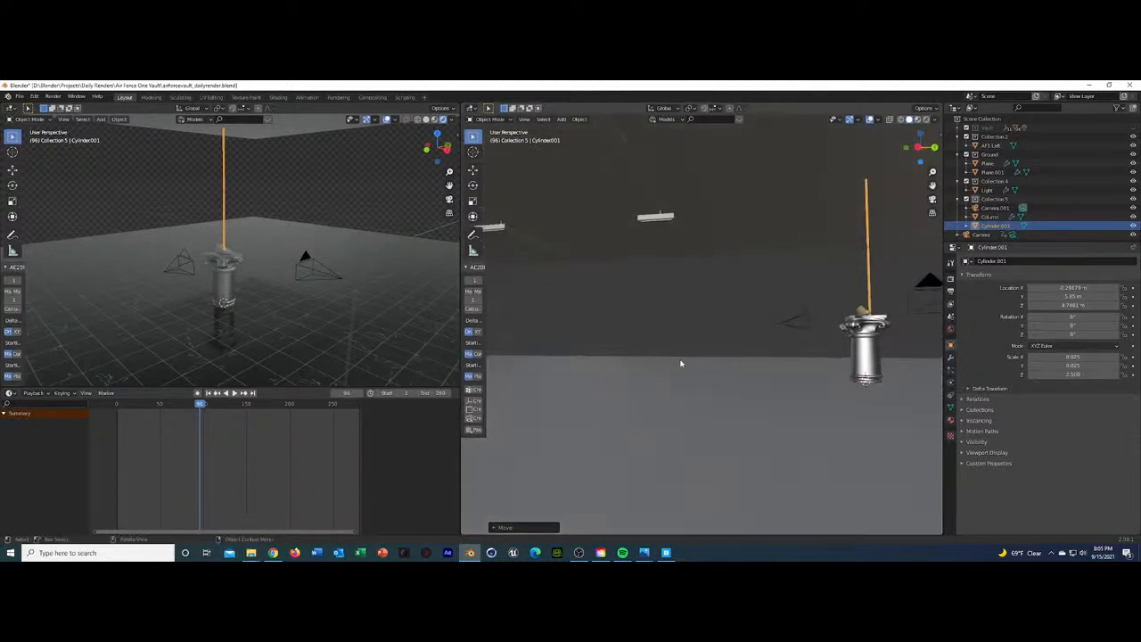
# Show the Vault collection, make the main Camera active, and look through it in the rendered viewport.
pyautogui.click(1134, 129)
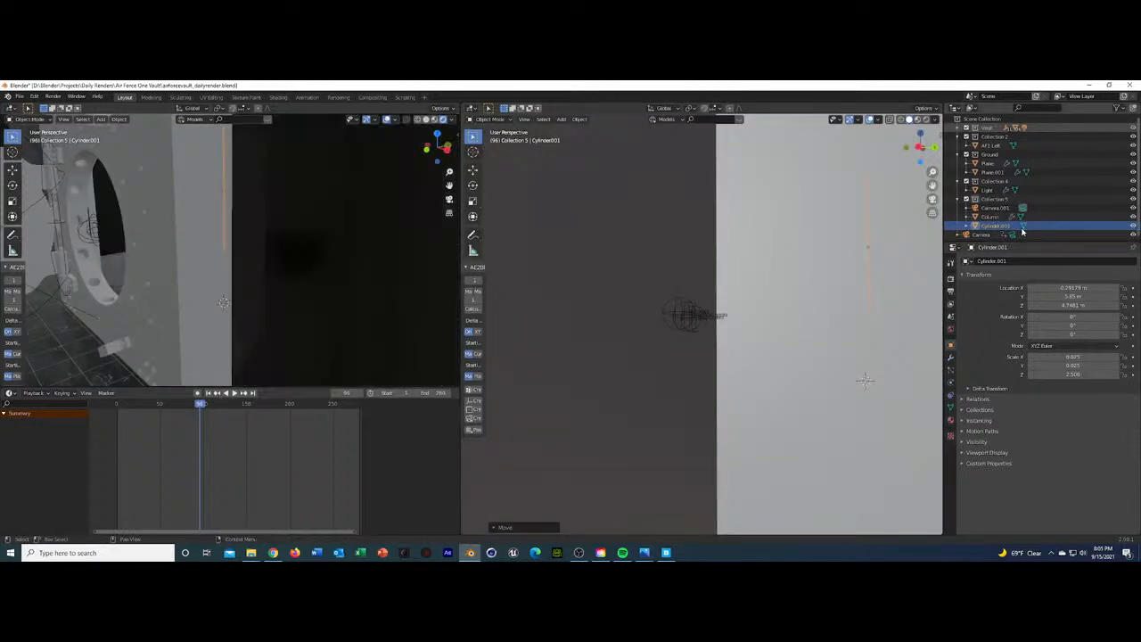
pyautogui.click(985, 235)
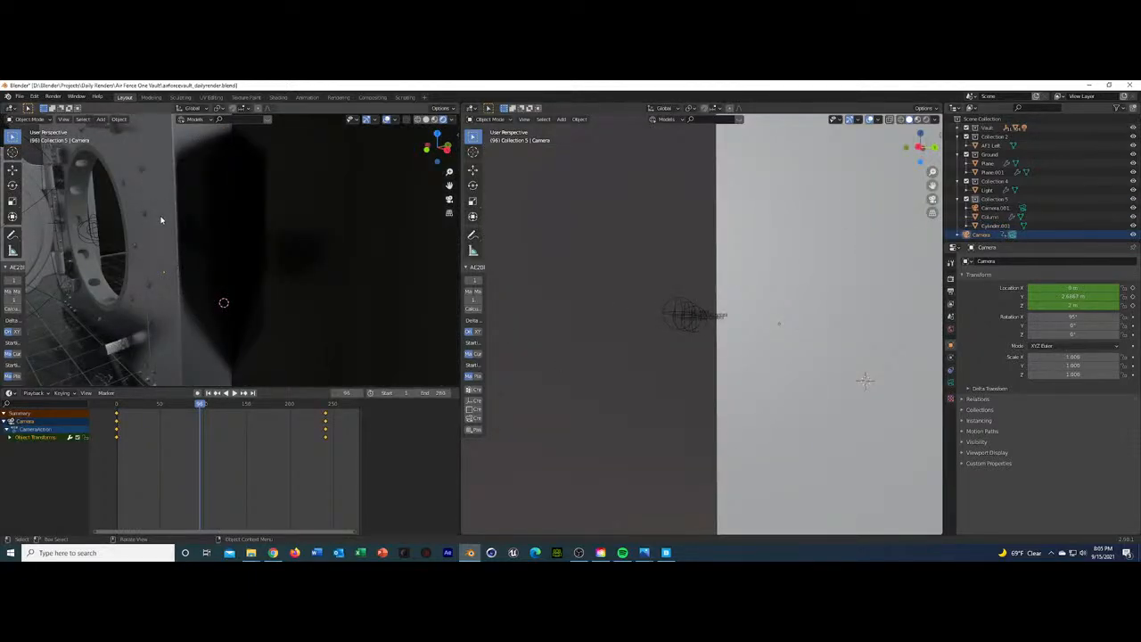
pyautogui.press('KP_0')
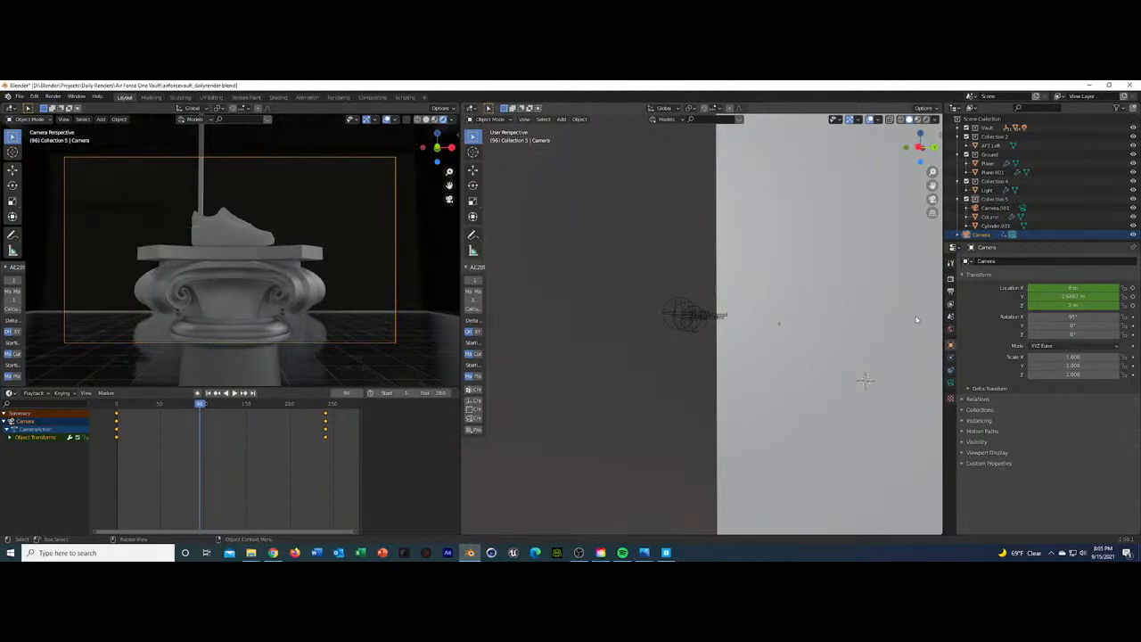
# Give the rod behind the shoe a new material and change its surface shader to Emission.
pyautogui.click(203, 182)
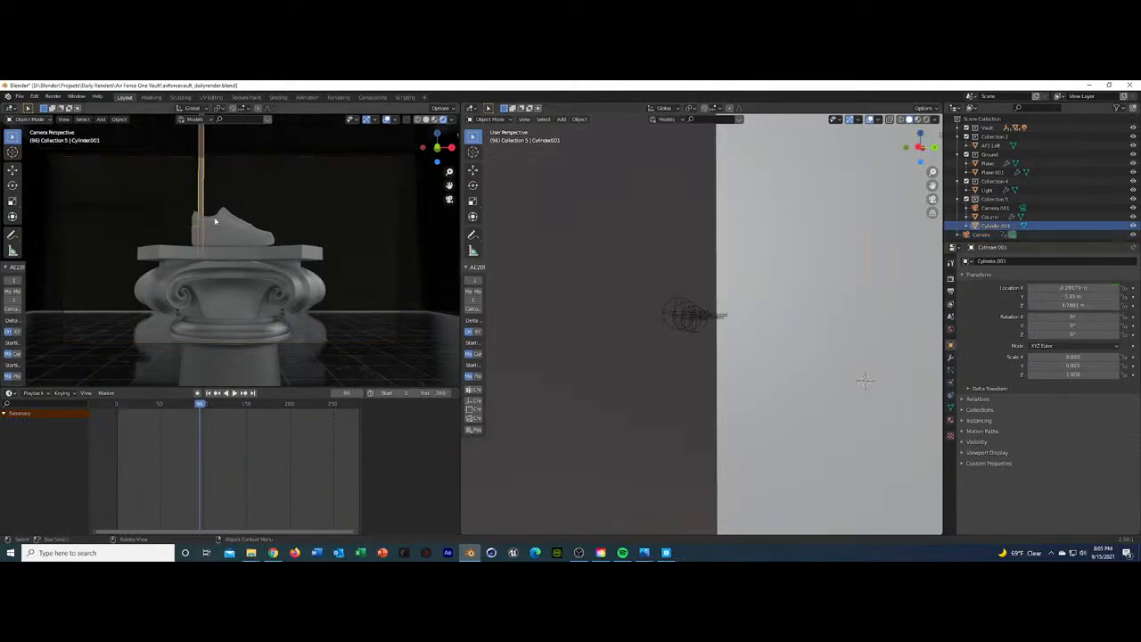
pyautogui.click(950, 419)
pyautogui.click(1046, 302)
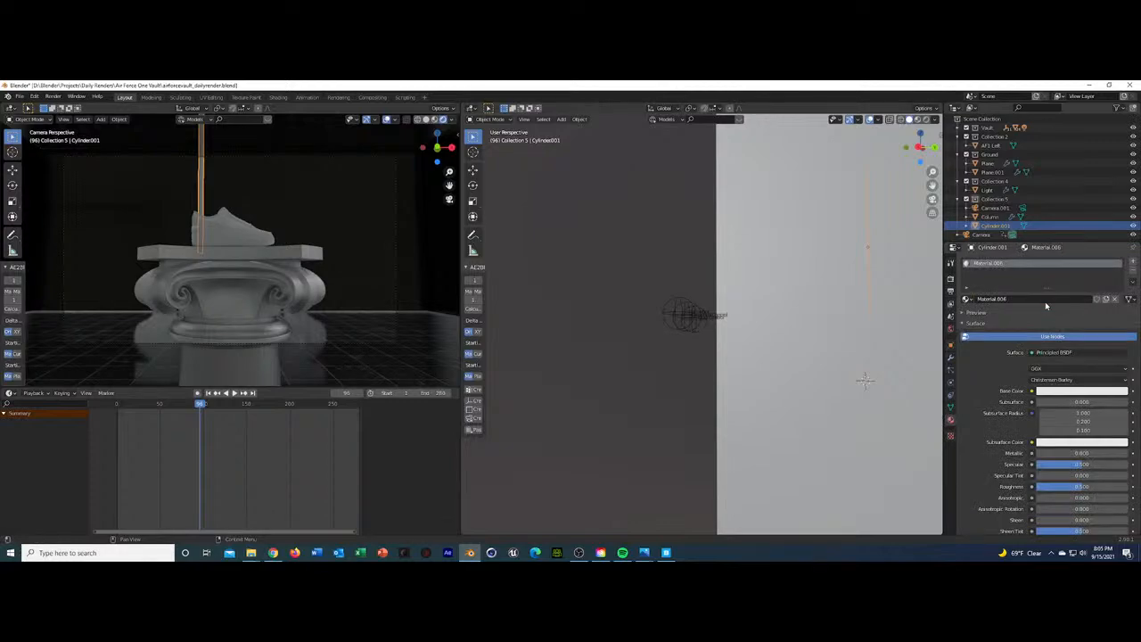
pyautogui.click(966, 300)
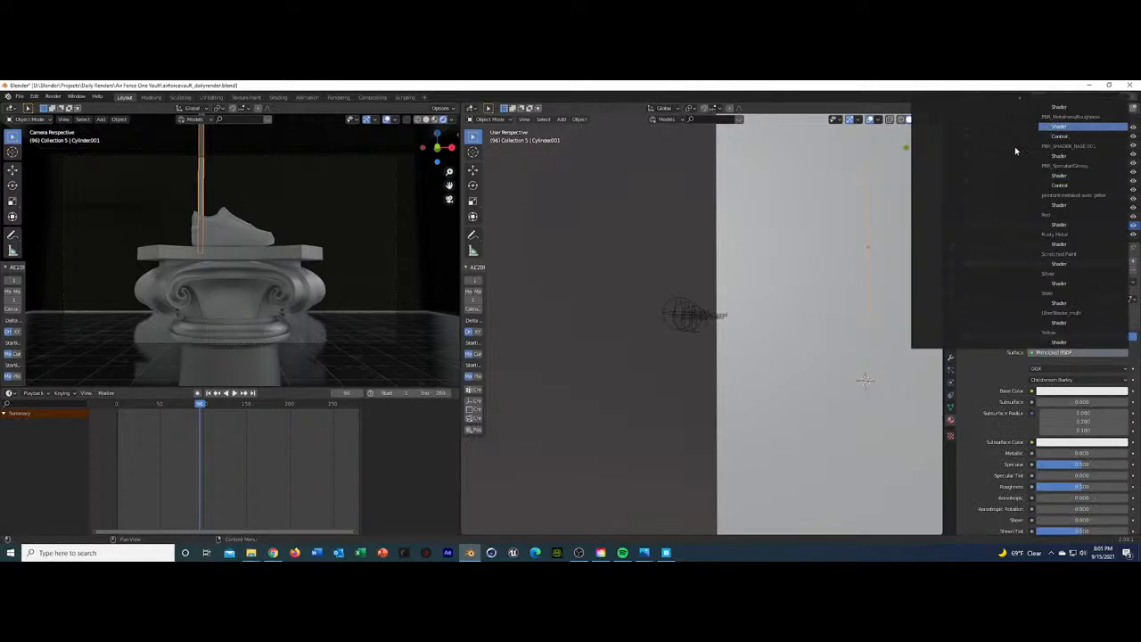
pyautogui.scroll(5, 989, 144)
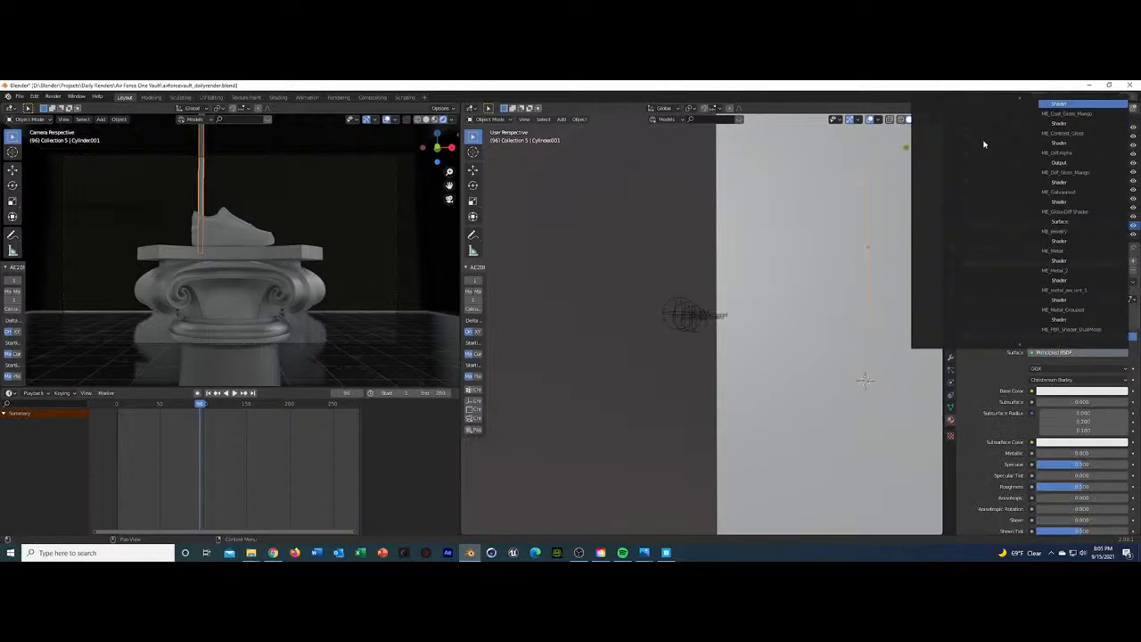
pyautogui.click(985, 143)
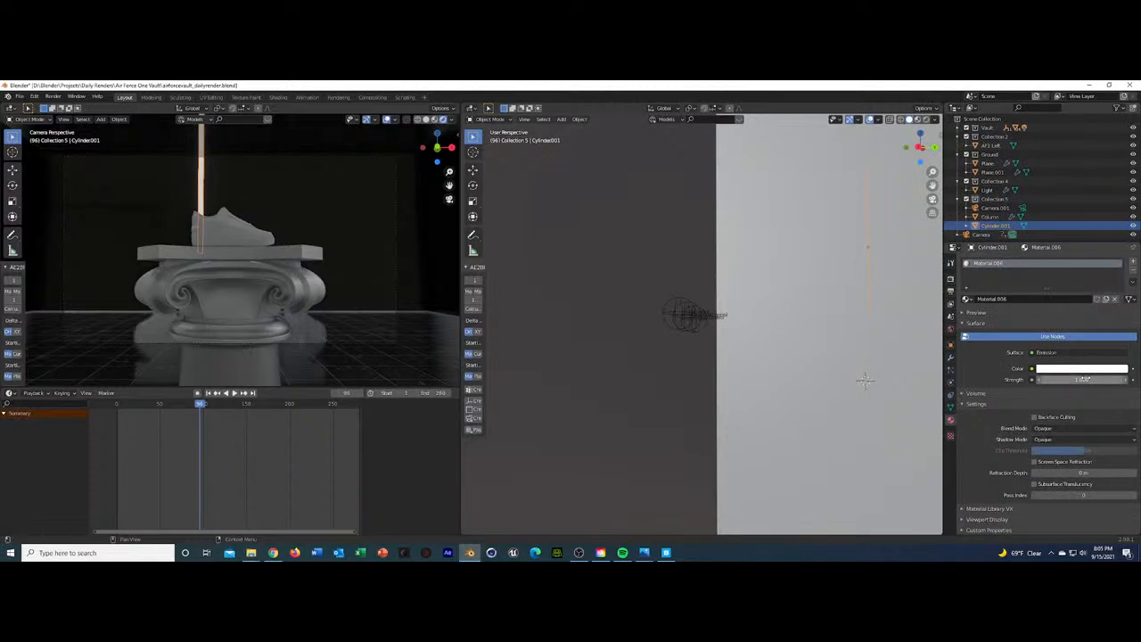
# Set the rod's emission strength, trying 20 and settling on 15.
pyautogui.click(1090, 380)
pyautogui.write('20')
pyautogui.press('Return')
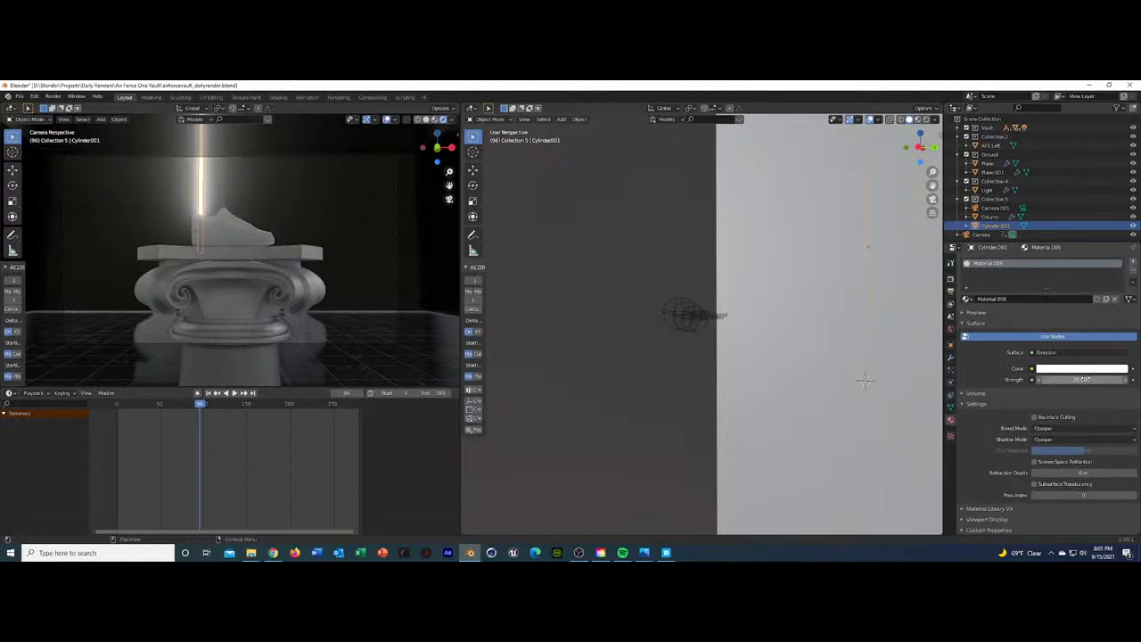
pyautogui.click(1087, 379)
pyautogui.write('15')
pyautogui.press('Return')
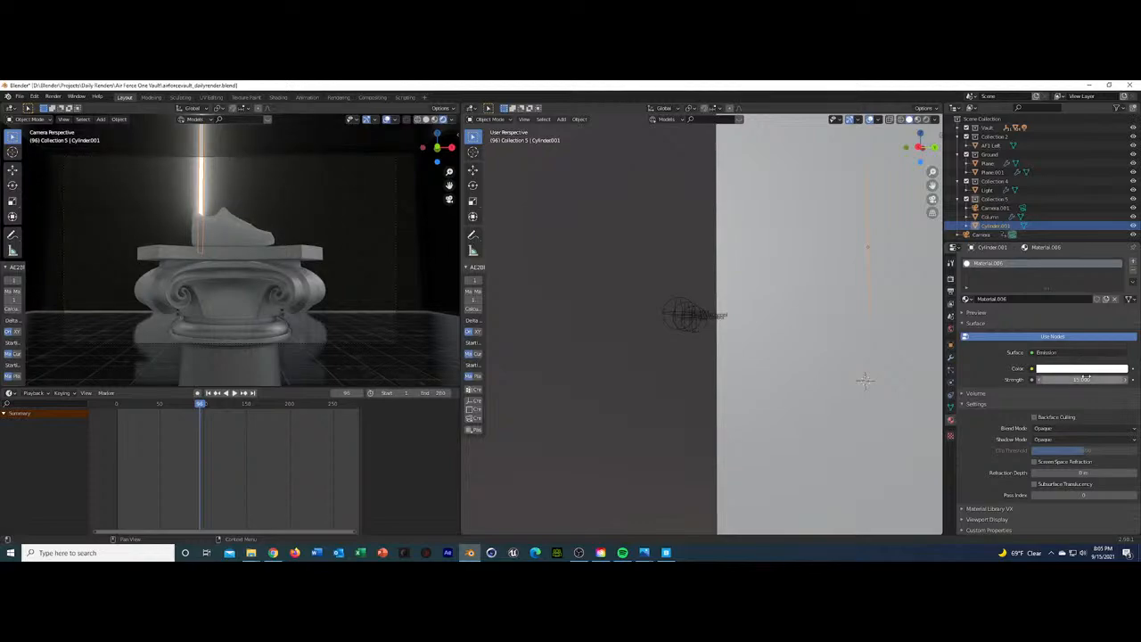
# Create a new brush texture and set its type to Noise.
pyautogui.click(951, 436)
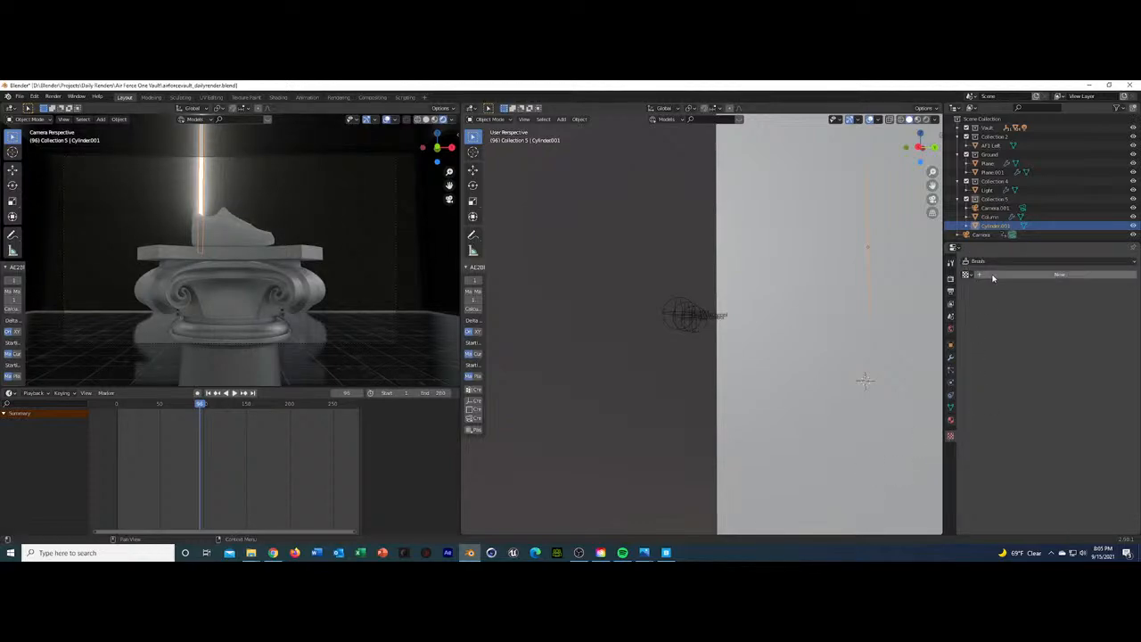
pyautogui.click(992, 277)
pyautogui.click(1070, 288)
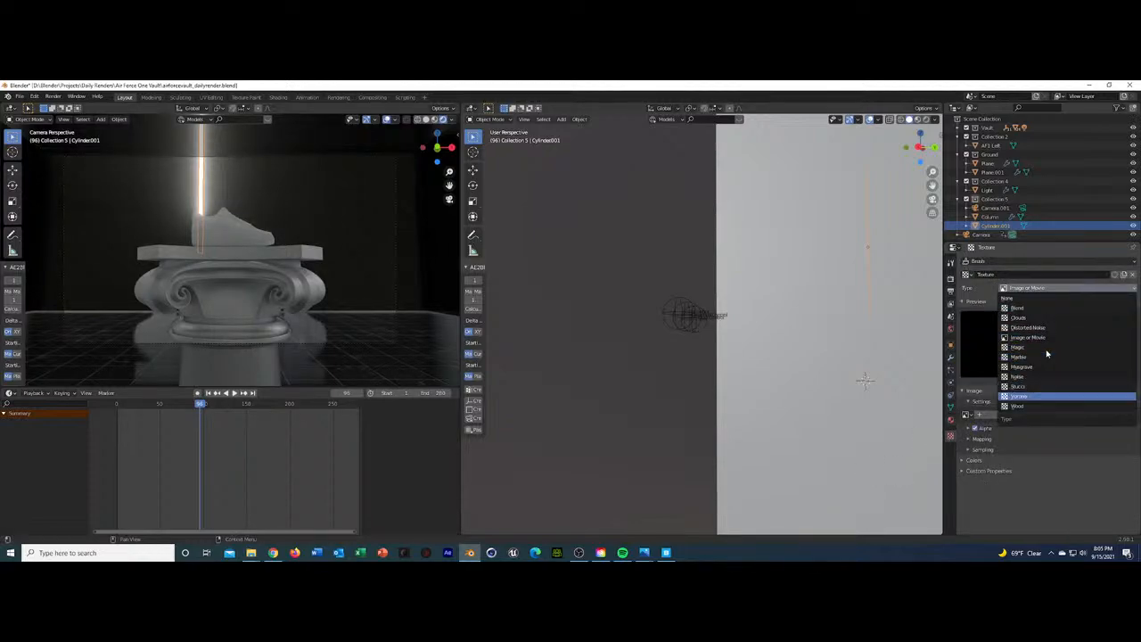
pyautogui.click(1028, 375)
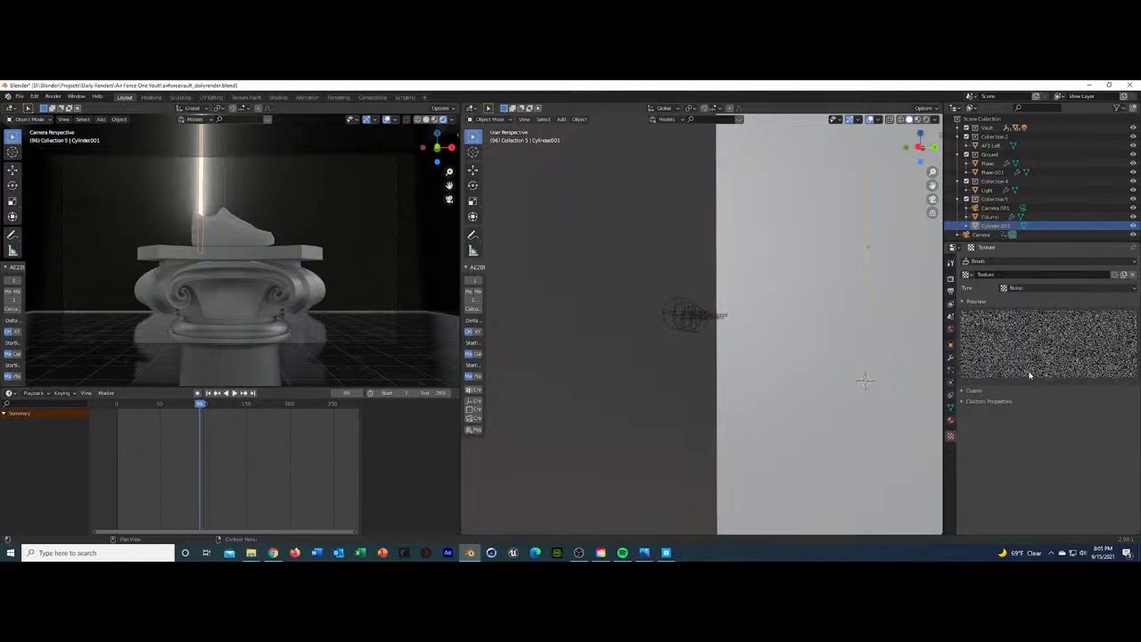
# Enable the color ramp for the noise texture and try adjusting its contrast.
pyautogui.click(962, 392)
pyautogui.click(968, 476)
pyautogui.click(975, 477)
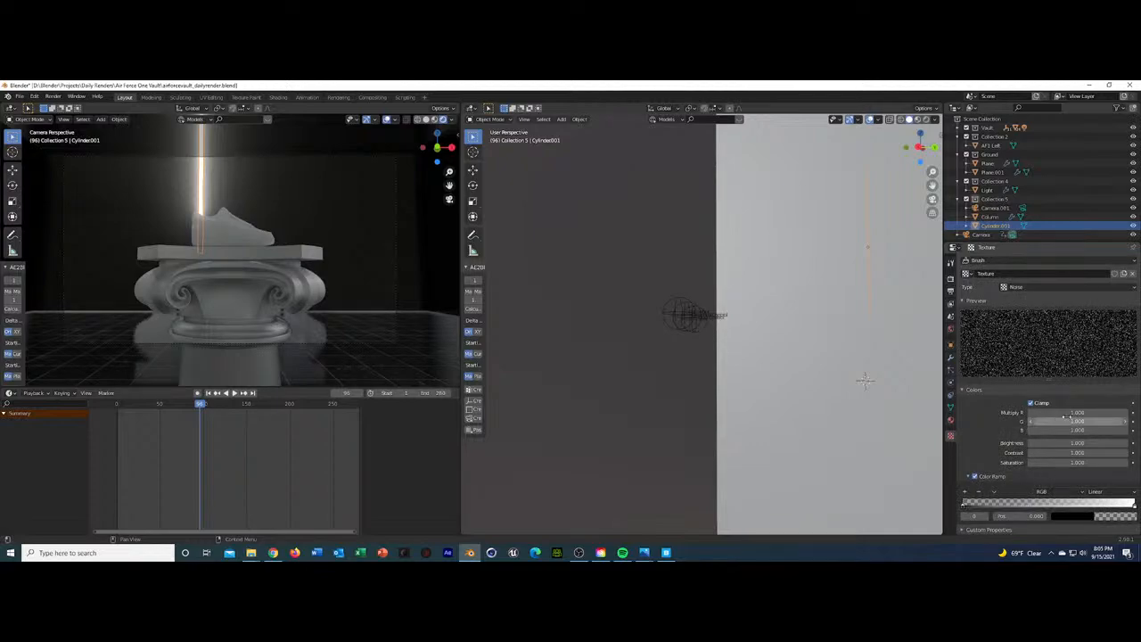
pyautogui.moveTo(1078, 452); pyautogui.dragTo(1105, 452)
pyautogui.press('Escape')
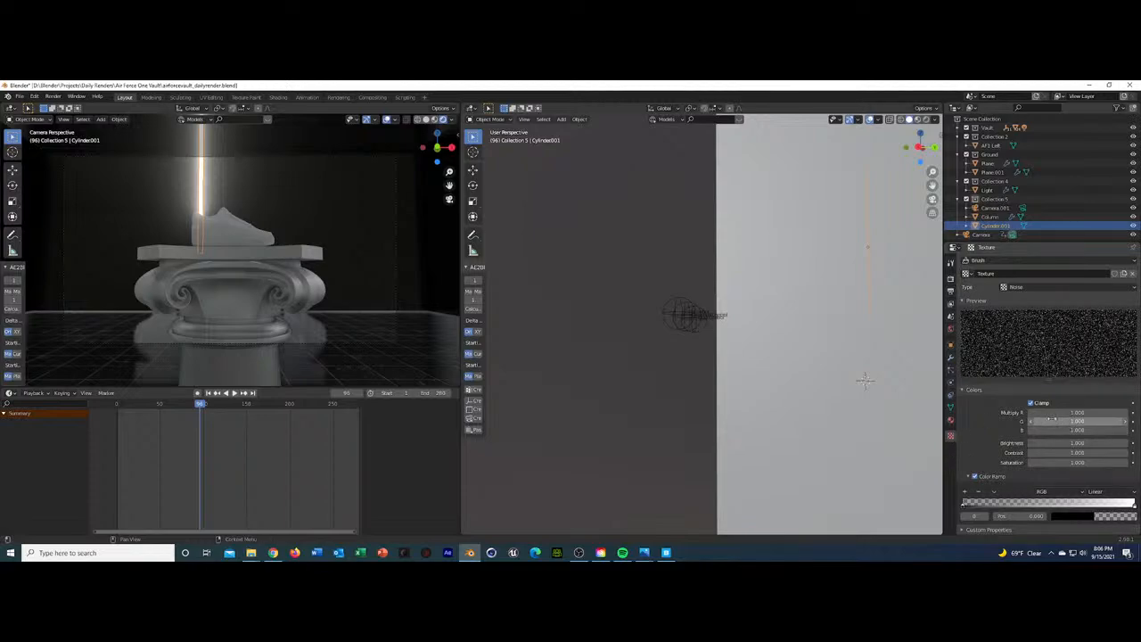
# Set the noise texture's R, G and B multiply values to 2.
pyautogui.moveTo(1074, 412)
pyautogui.mouseDown()
pyautogui.moveTo(1125, 412)
pyautogui.moveTo(1083, 429)
pyautogui.moveTo(1119, 429)
pyautogui.moveTo(1075, 429)
pyautogui.mouseUp()
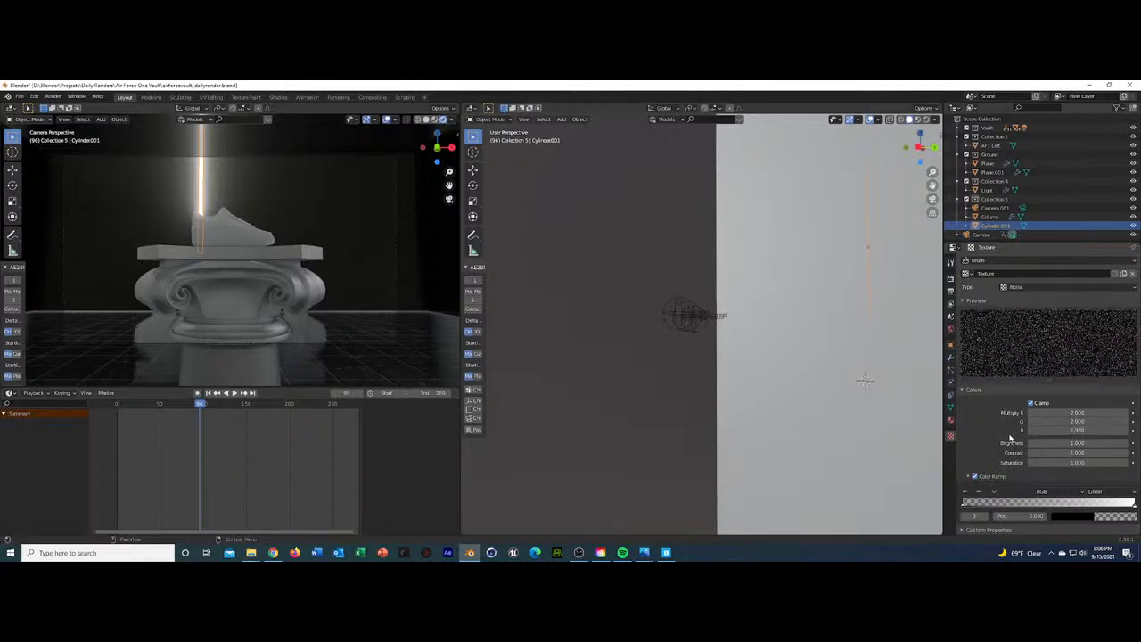
pyautogui.click(1077, 430)
pyautogui.write('2')
pyautogui.press('Return')
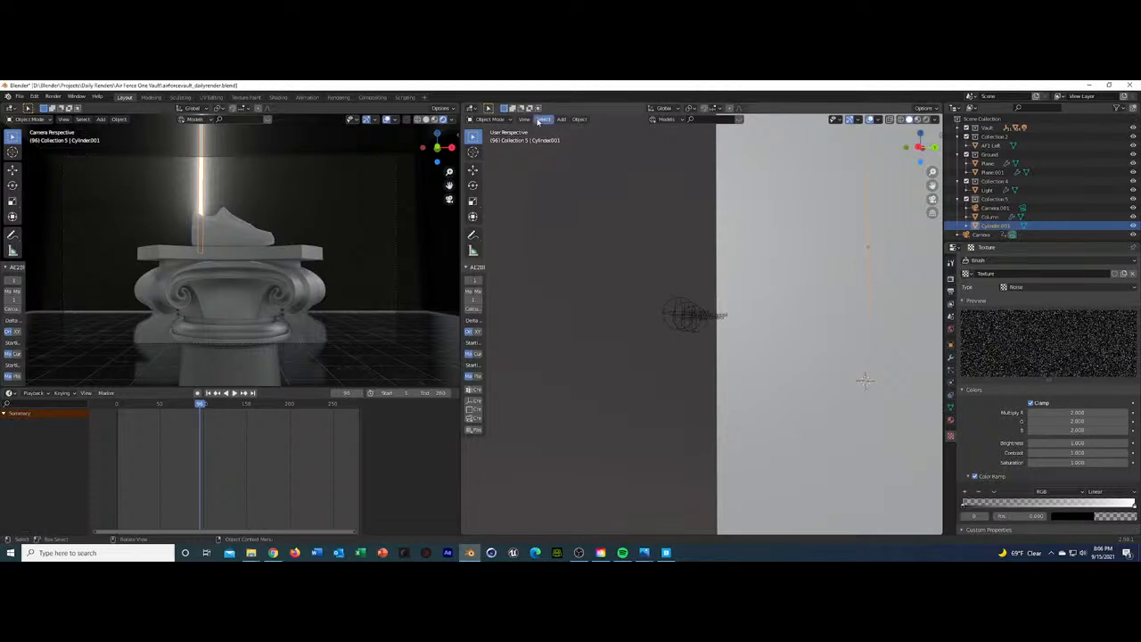
# Turn the large 3D viewport into a Shader Editor showing the rod's object material nodes.
pyautogui.click(471, 108)
pyautogui.click(495, 190)
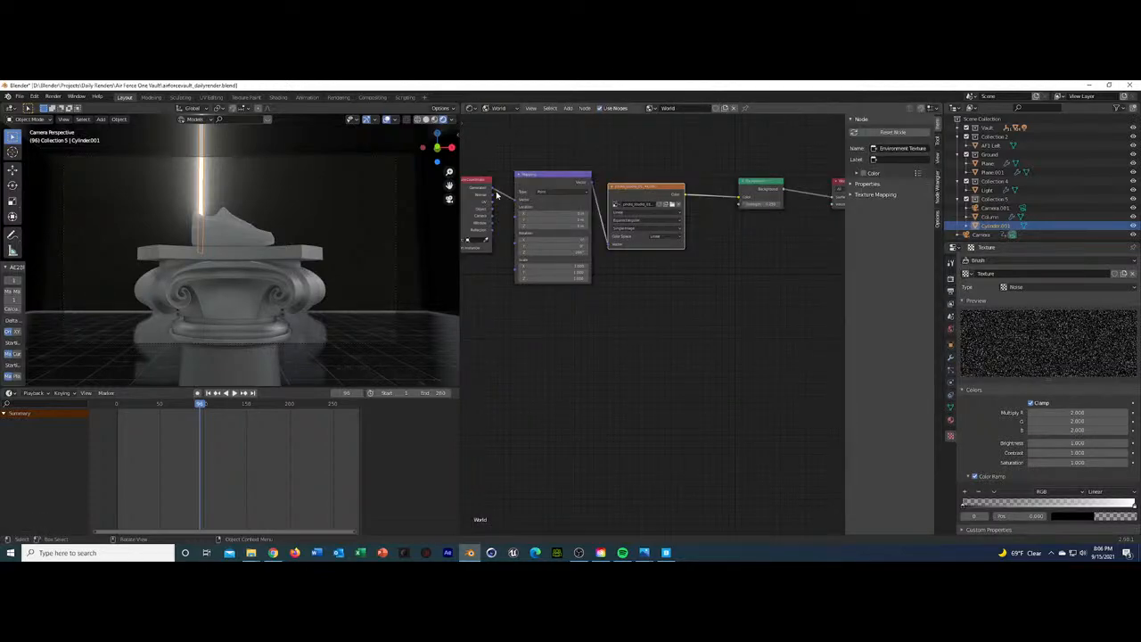
pyautogui.click(500, 119)
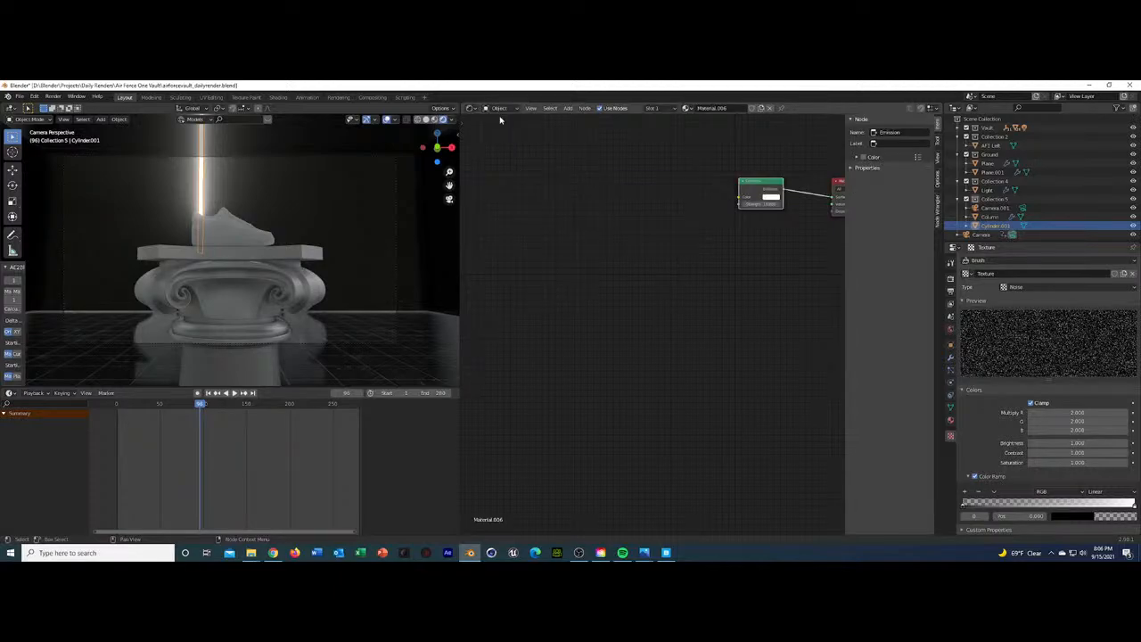
pyautogui.moveTo(784, 242); pyautogui.dragTo(628, 285, button='middle')
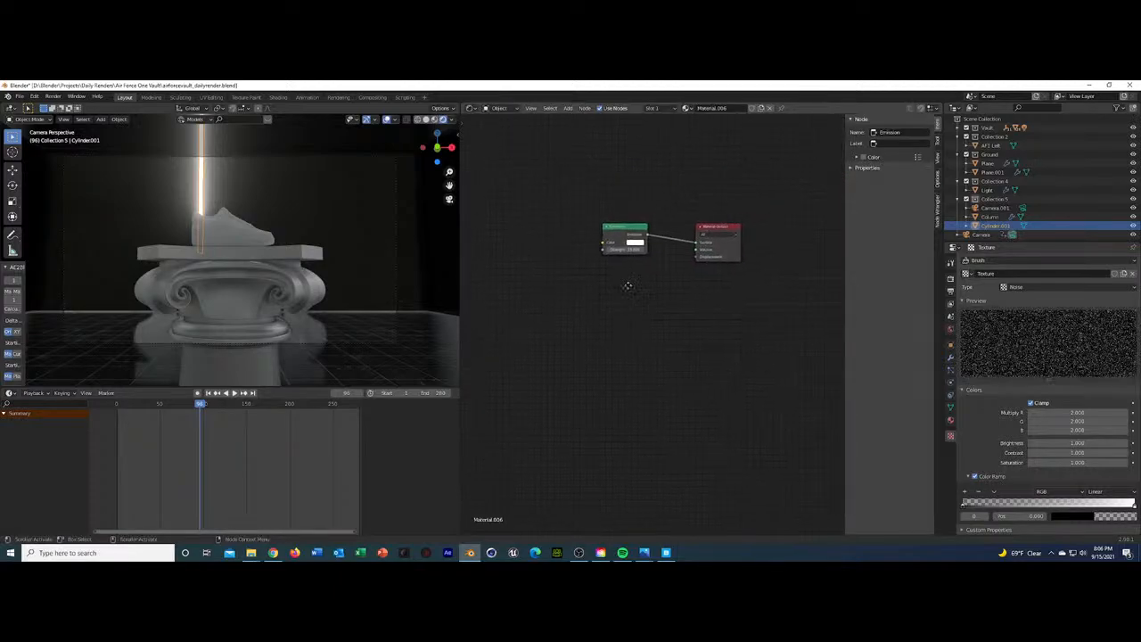
pyautogui.click(630, 232)
pyautogui.hotkey('shift', 'a')
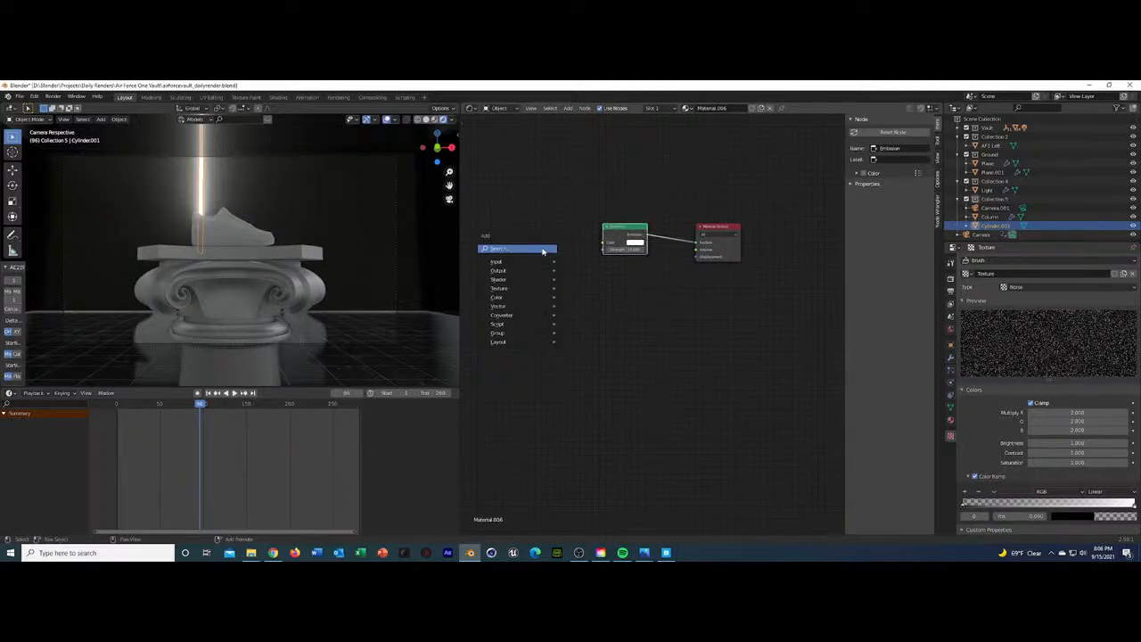
pyautogui.click(542, 252)
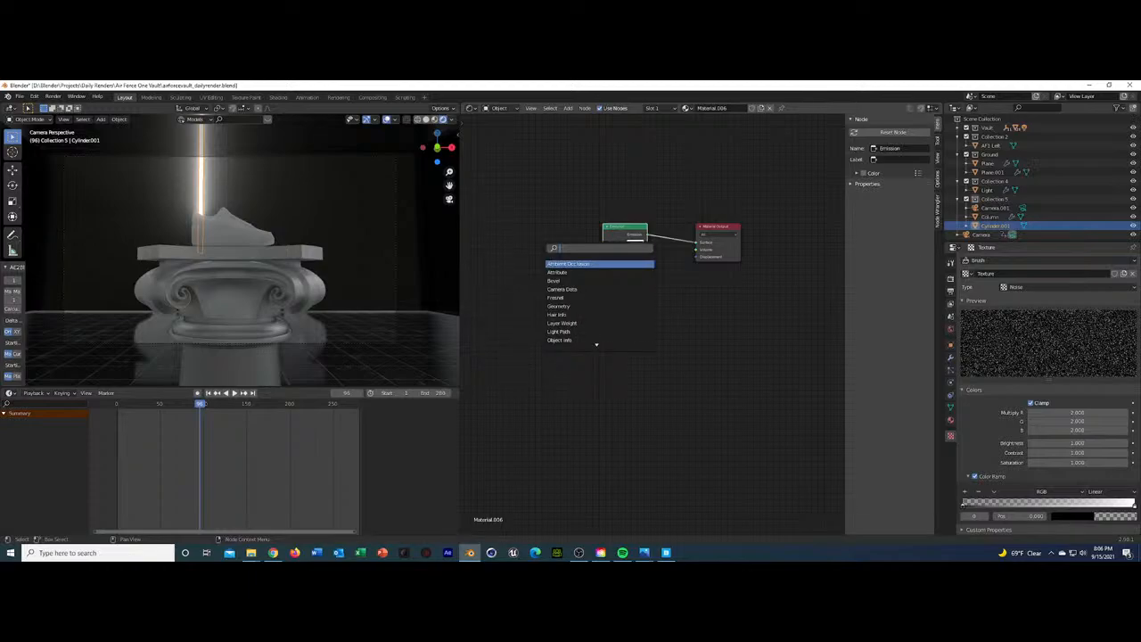
pyautogui.press('Escape')
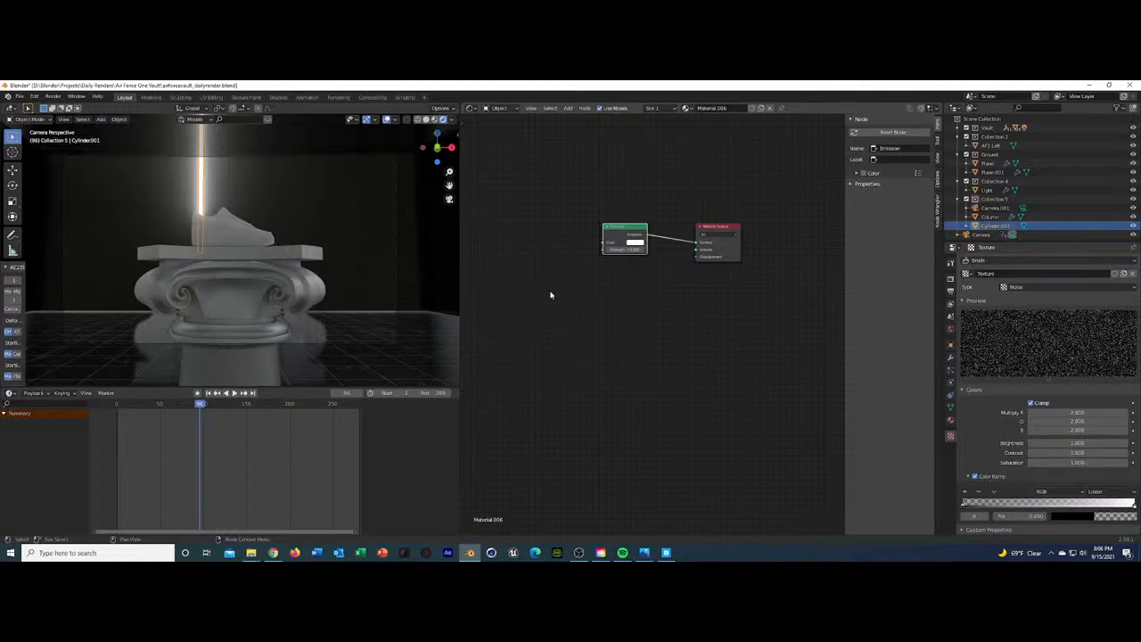
# Add a Displacement node to the beam material and connect it to the Material Output's Displacement input.
pyautogui.hotkey('shift', 'a')
pyautogui.click(553, 298)
pyautogui.write('displ')
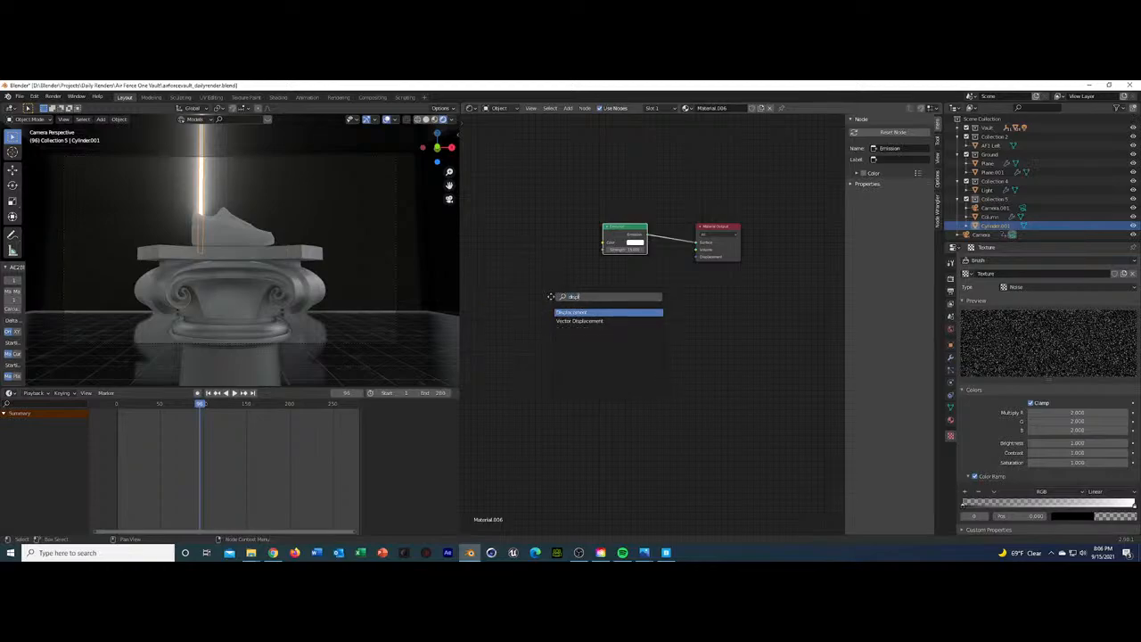
pyautogui.press('Return')
pyautogui.moveTo(595, 311); pyautogui.dragTo(695, 257)
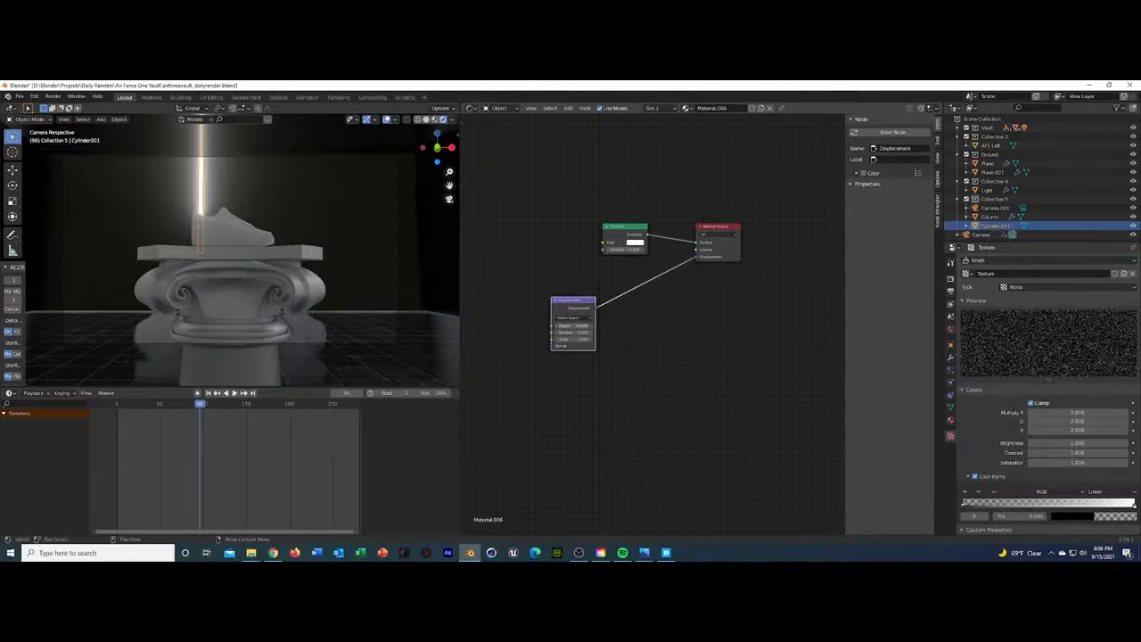
# Delete the Displacement node from the beam cylinder's material.
pyautogui.scroll(2, 168, 224)
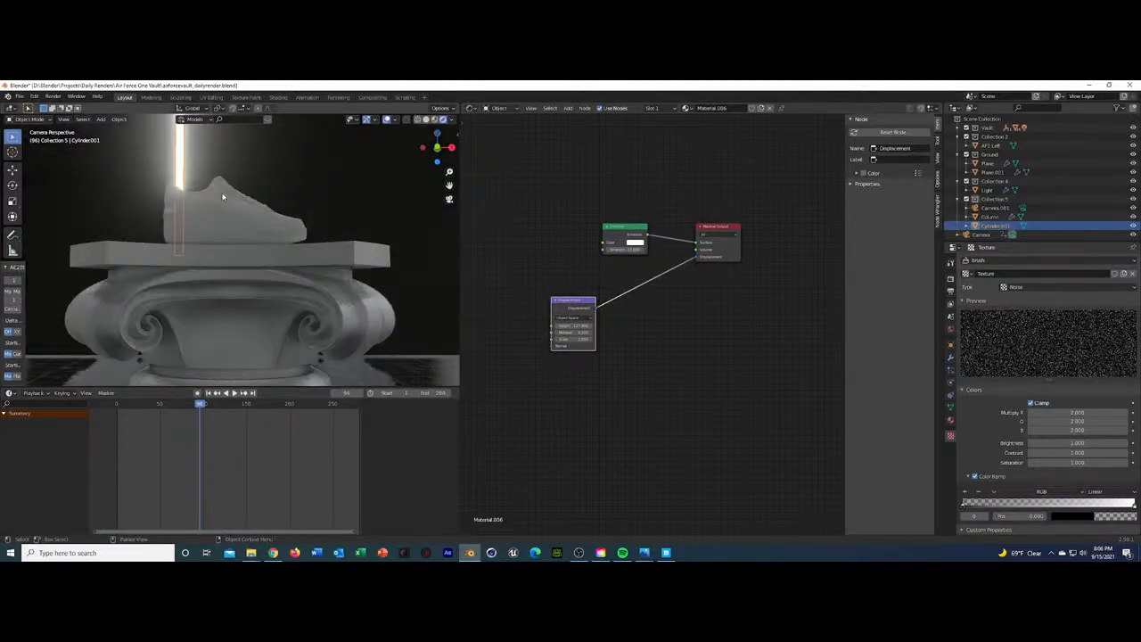
pyautogui.click(299, 200)
pyautogui.click(182, 174)
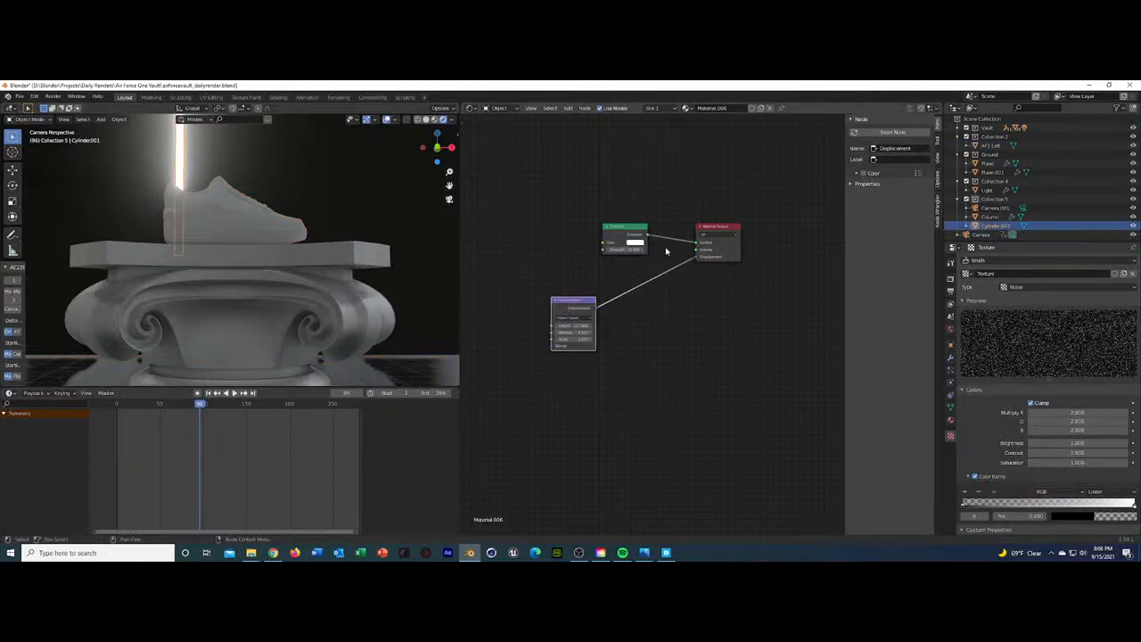
pyautogui.press('x')
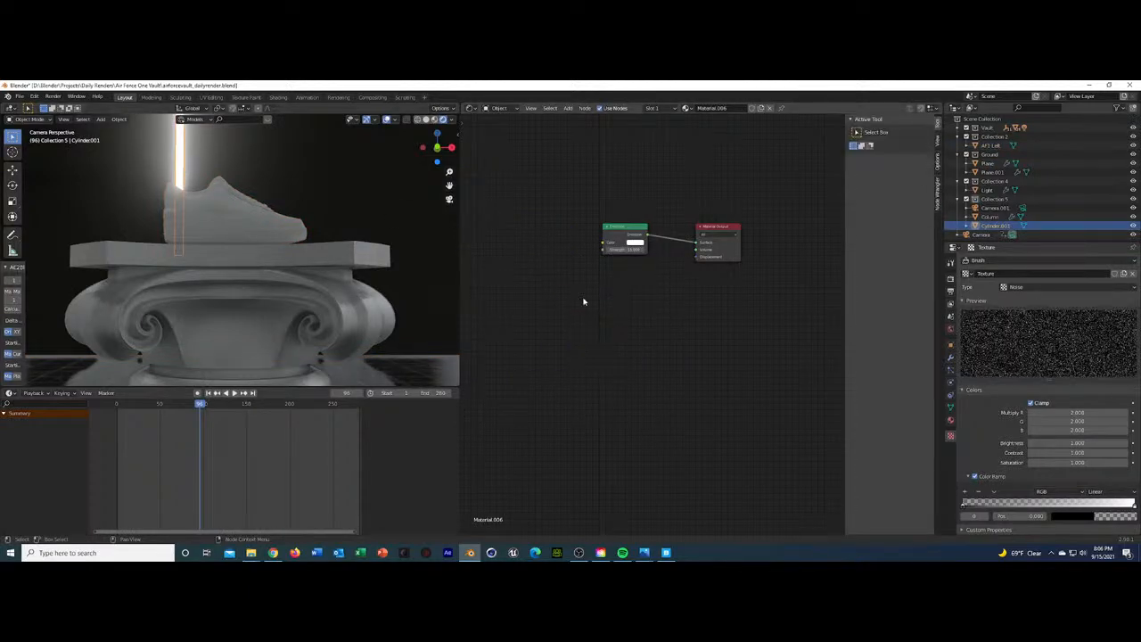
# Add a Decimate modifier to the beam cylinder in Collapse mode and reduce its ratio to about 0.05.
pyautogui.click(951, 357)
pyautogui.click(1009, 262)
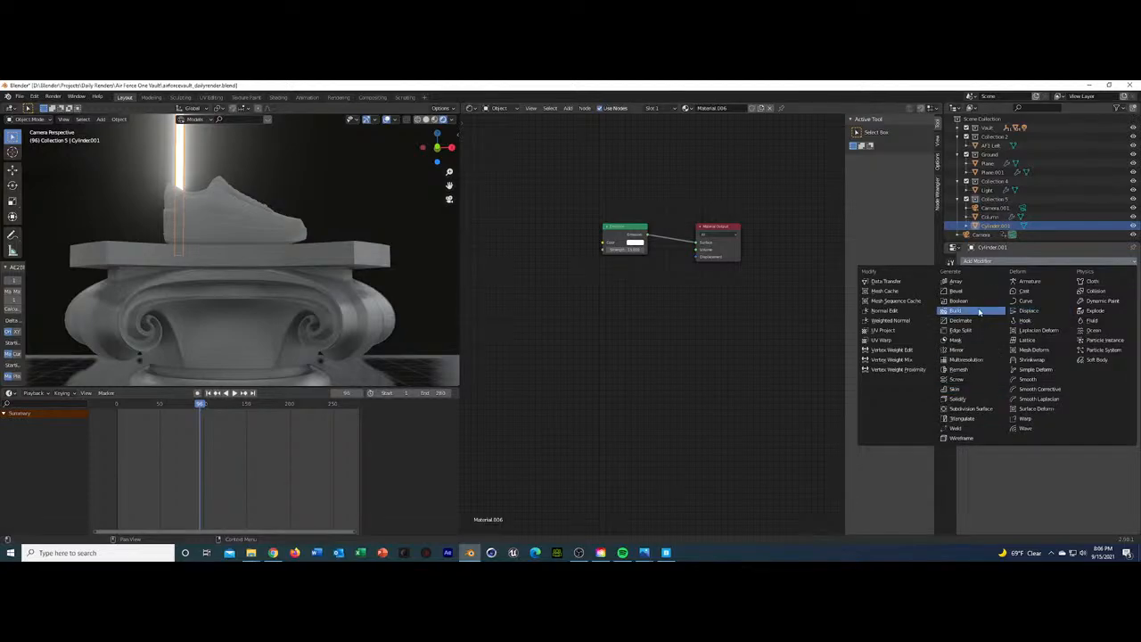
pyautogui.click(979, 320)
pyautogui.scroll(-1, 687, 338)
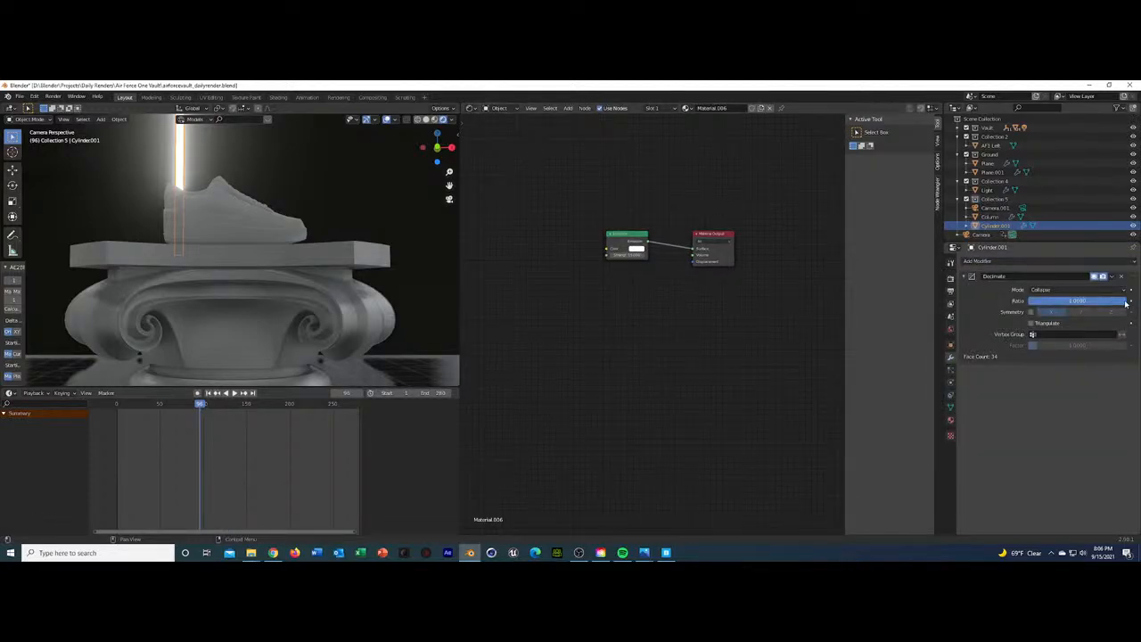
pyautogui.click(1060, 290)
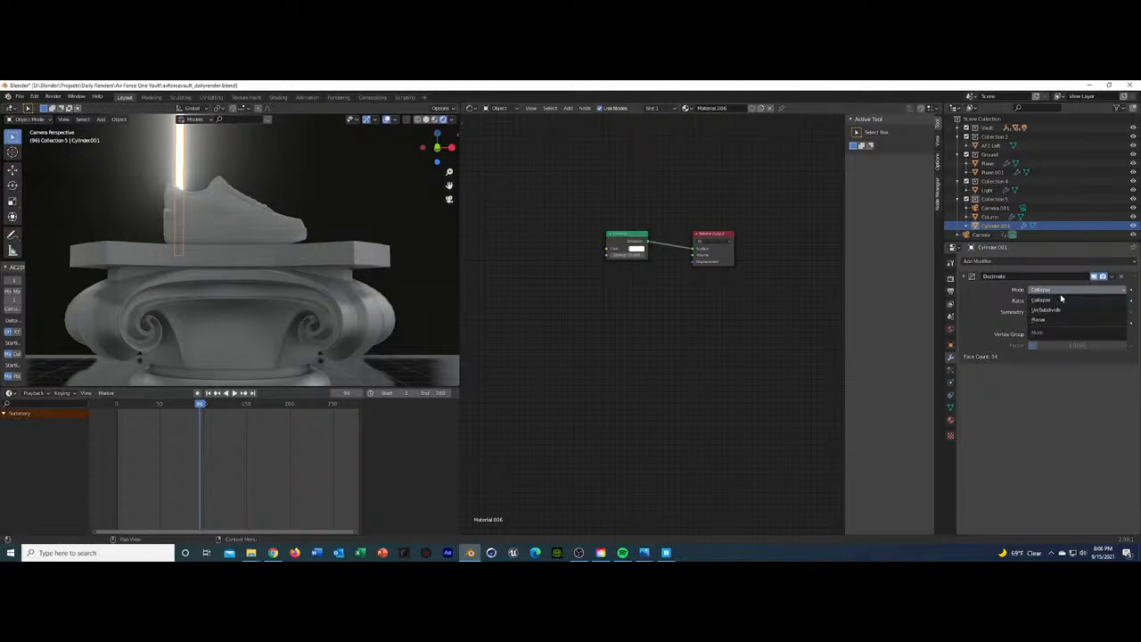
pyautogui.click(1061, 300)
pyautogui.moveTo(1096, 304); pyautogui.dragTo(1030, 302)
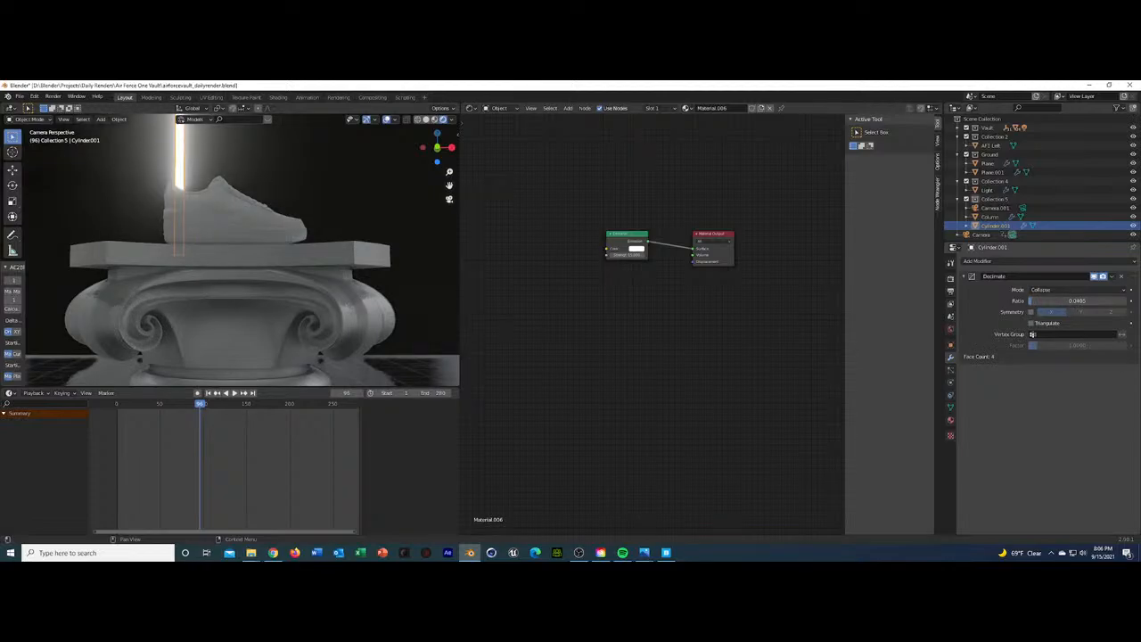
# Change the light beam's Emission color from white to a deep blue.
pyautogui.click(347, 174)
pyautogui.moveTo(310, 162)
pyautogui.mouseDown(button='middle')
pyautogui.moveTo(354, 163)
pyautogui.moveTo(283, 174)
pyautogui.moveTo(322, 164)
pyautogui.mouseUp(button='middle')
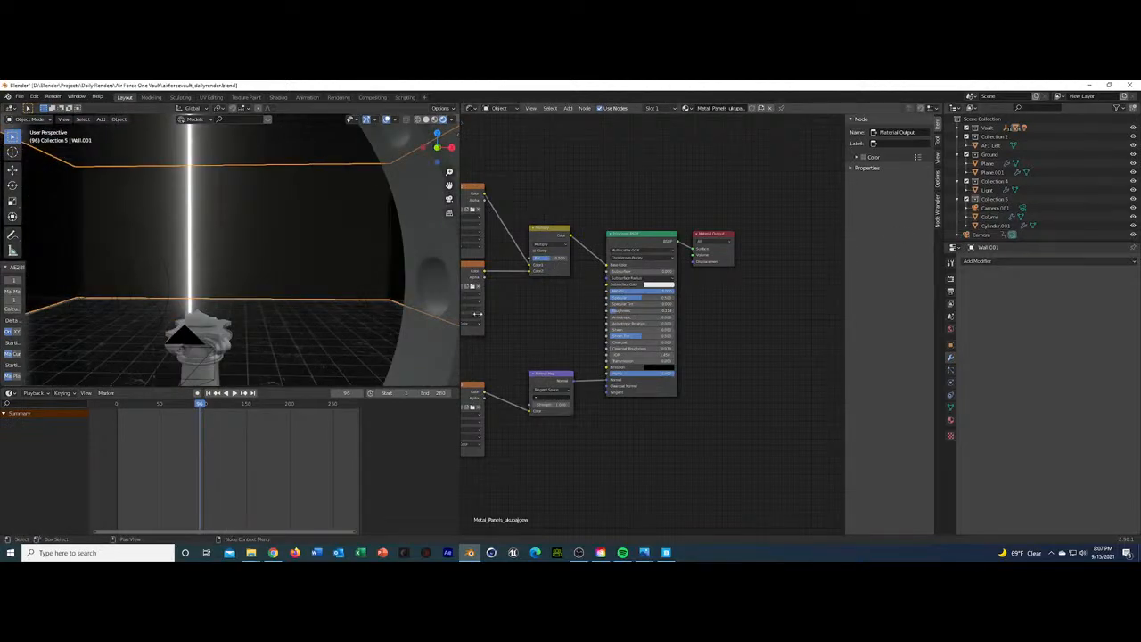
pyautogui.click(190, 297)
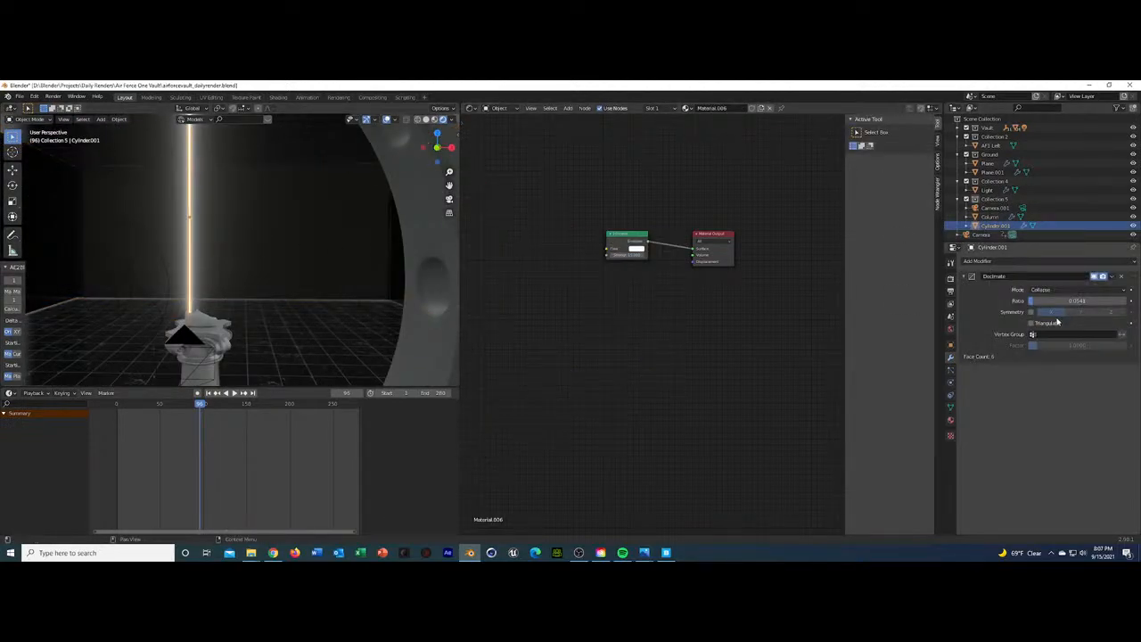
pyautogui.click(635, 248)
pyautogui.moveTo(668, 189); pyautogui.dragTo(637, 184)
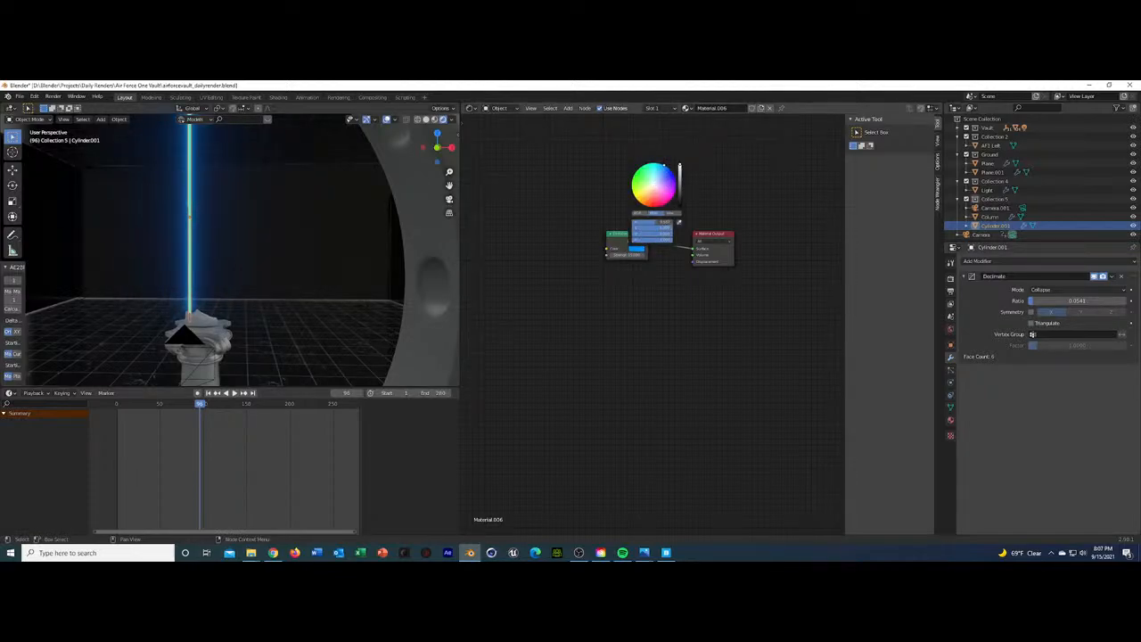
pyautogui.click(154, 275)
pyautogui.click(186, 276)
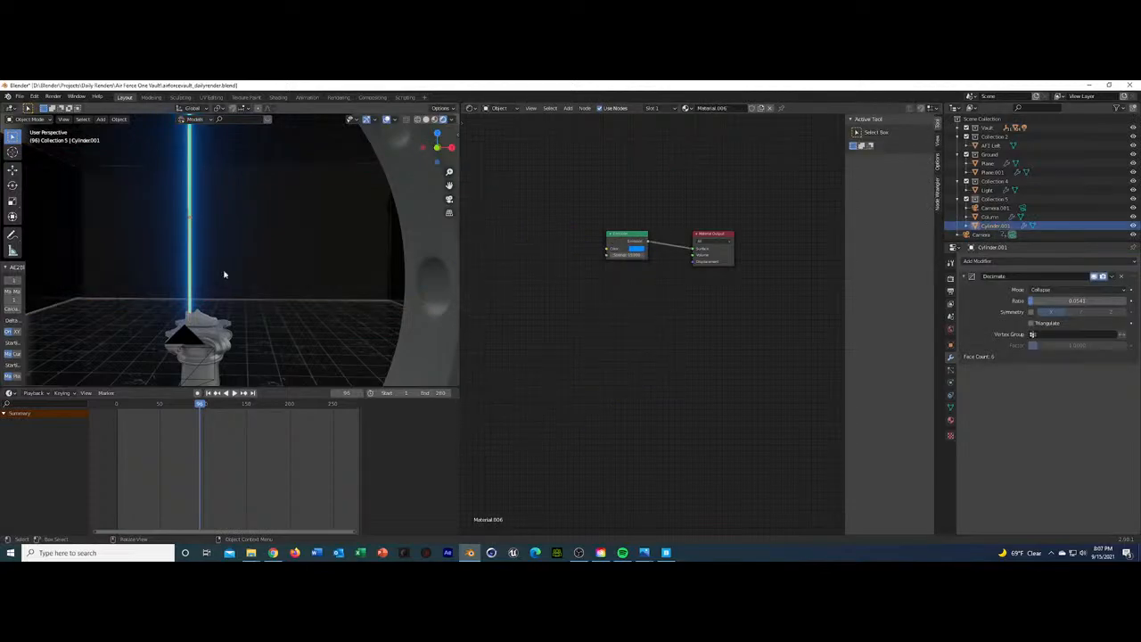
pyautogui.click(636, 254)
pyautogui.click(644, 177)
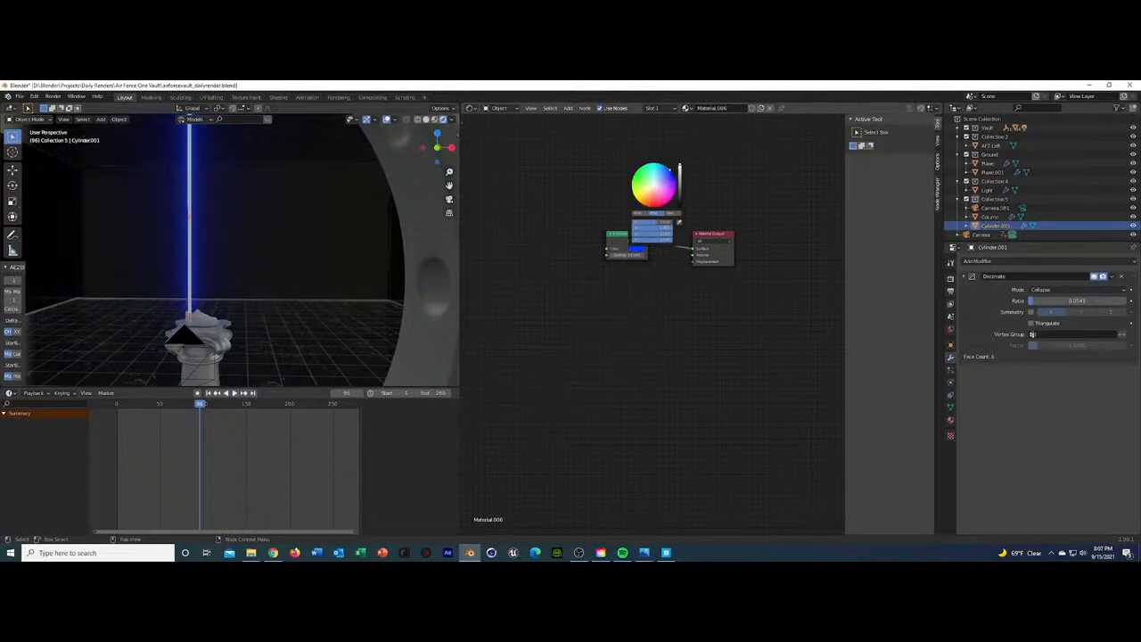
# Check the blue beam through the camera and remove the Decimate modifier from the beam cylinder.
pyautogui.press('KP_0')
pyautogui.click(280, 286)
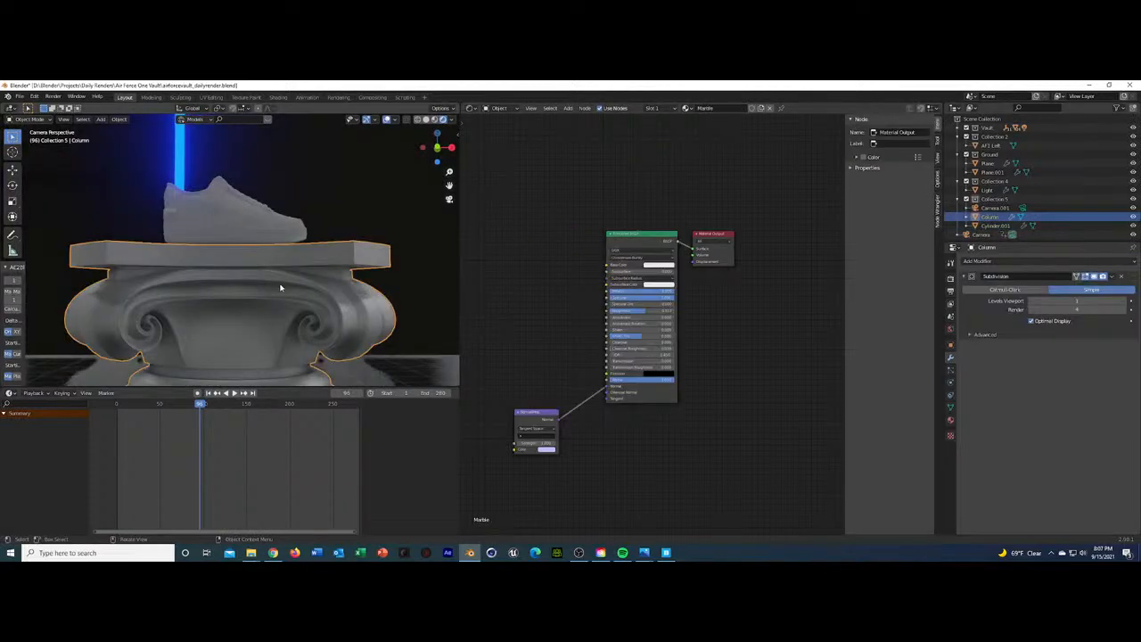
pyautogui.scroll(-2, 280, 287)
pyautogui.click(205, 192)
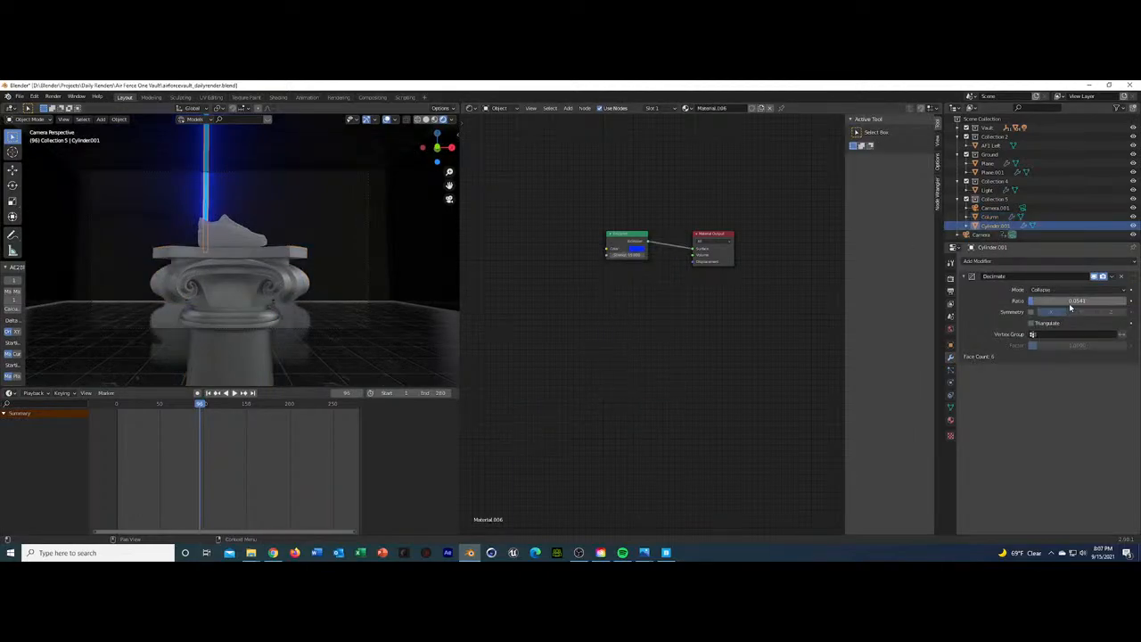
pyautogui.click(1032, 323)
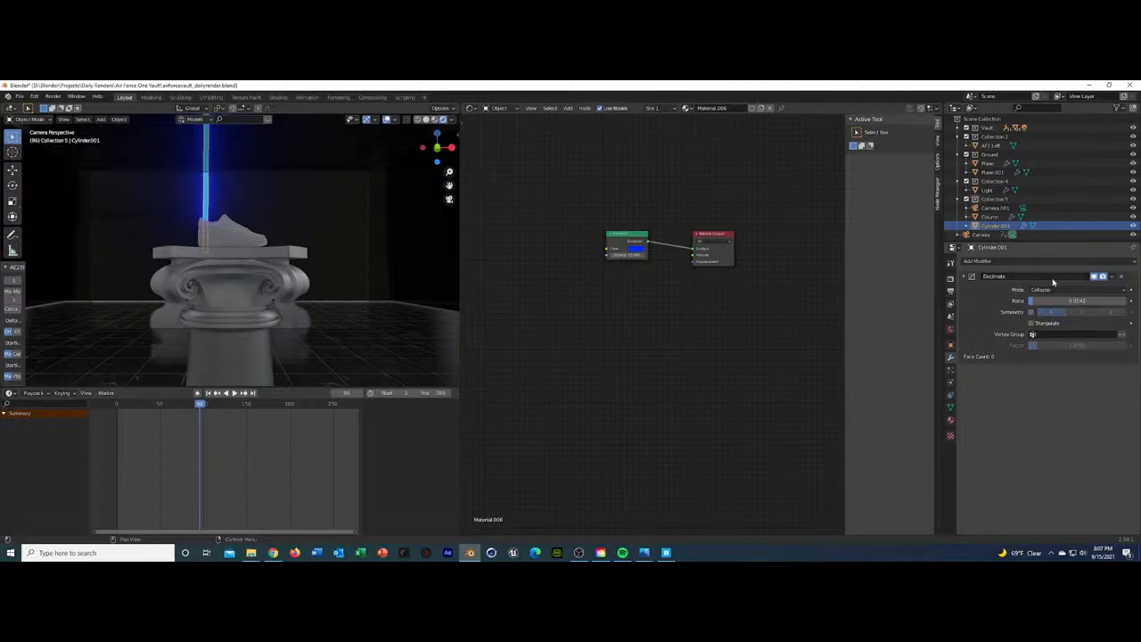
pyautogui.click(1120, 276)
# Add a Displace modifier to the beam cylinder, try a much higher strength, and set the strength back to 1.
pyautogui.click(977, 260)
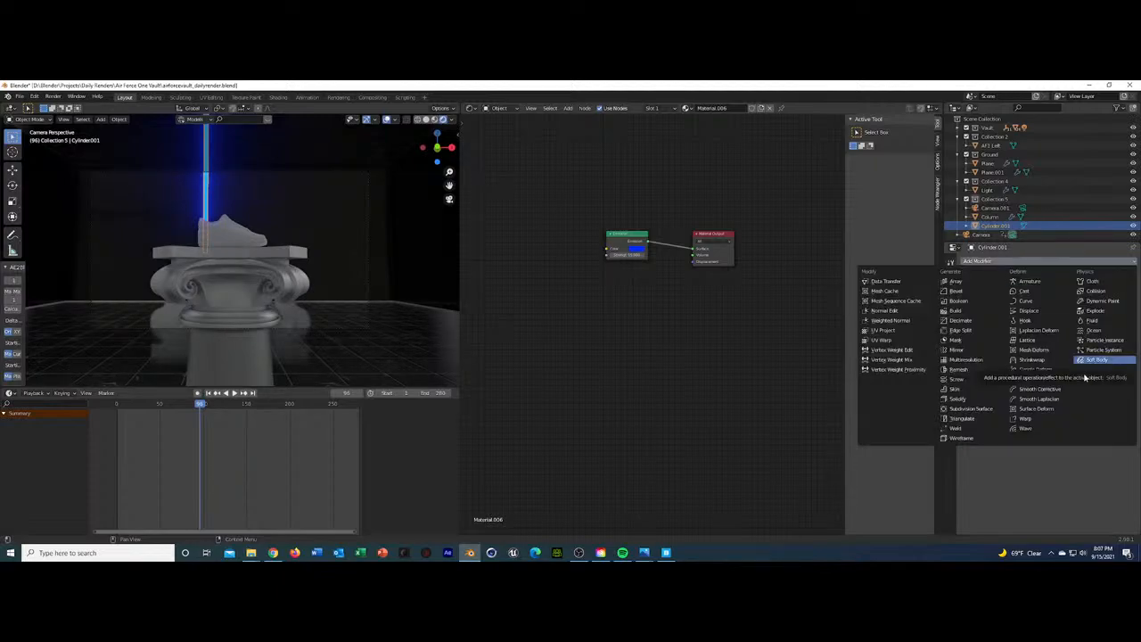
pyautogui.click(1020, 311)
pyautogui.click(1077, 332)
pyautogui.write('10')
pyautogui.press('Return')
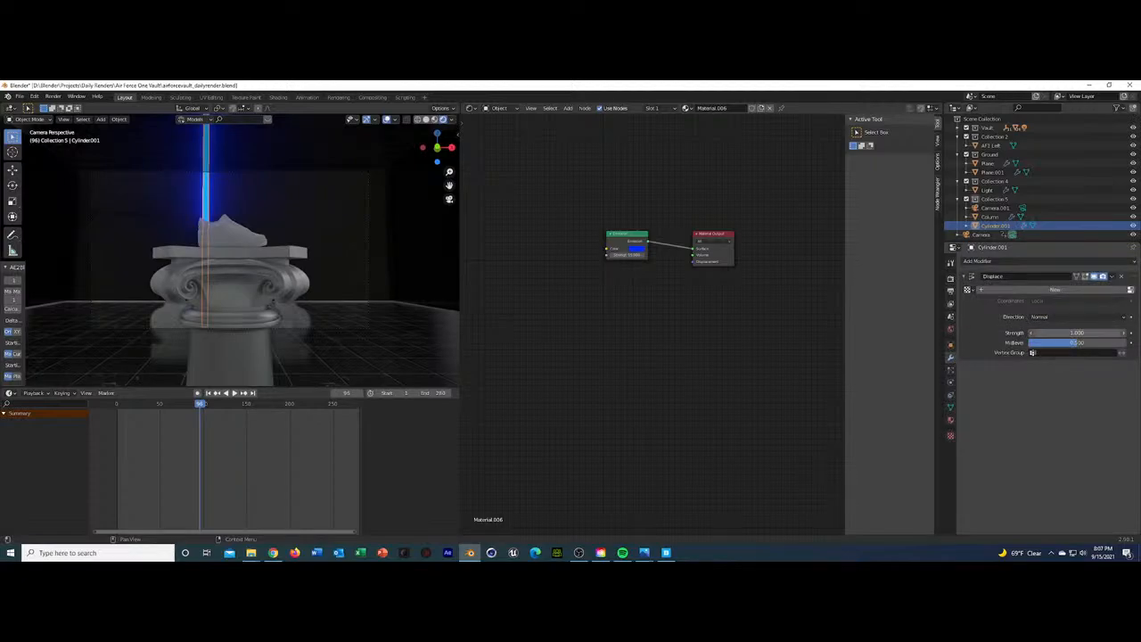
pyautogui.click(1077, 332)
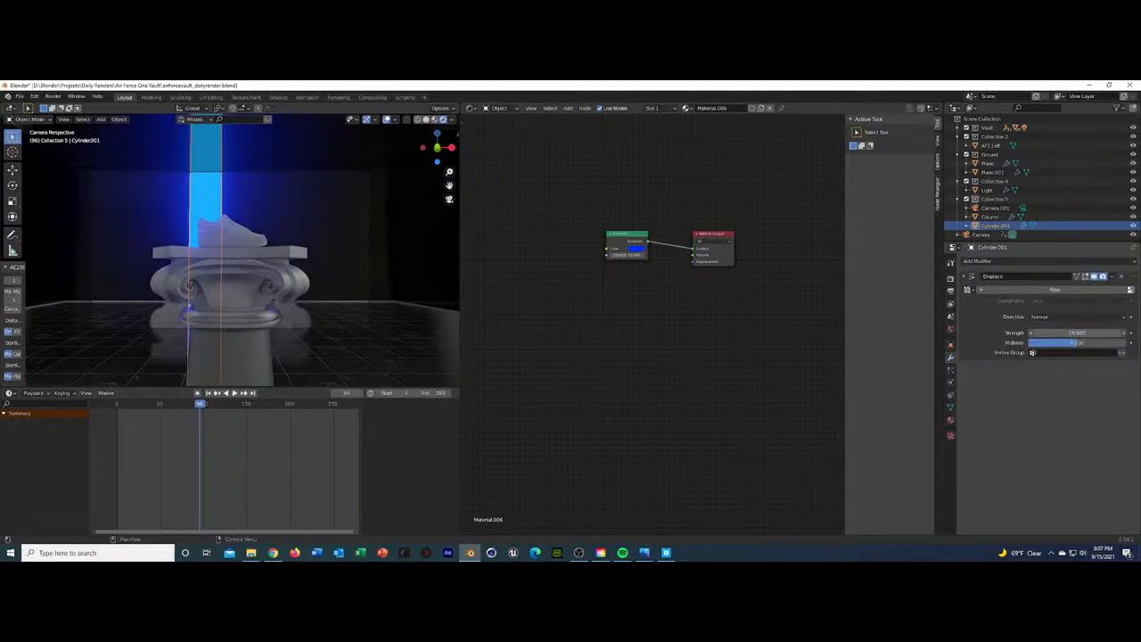
pyautogui.write('1')
pyautogui.press('Return')
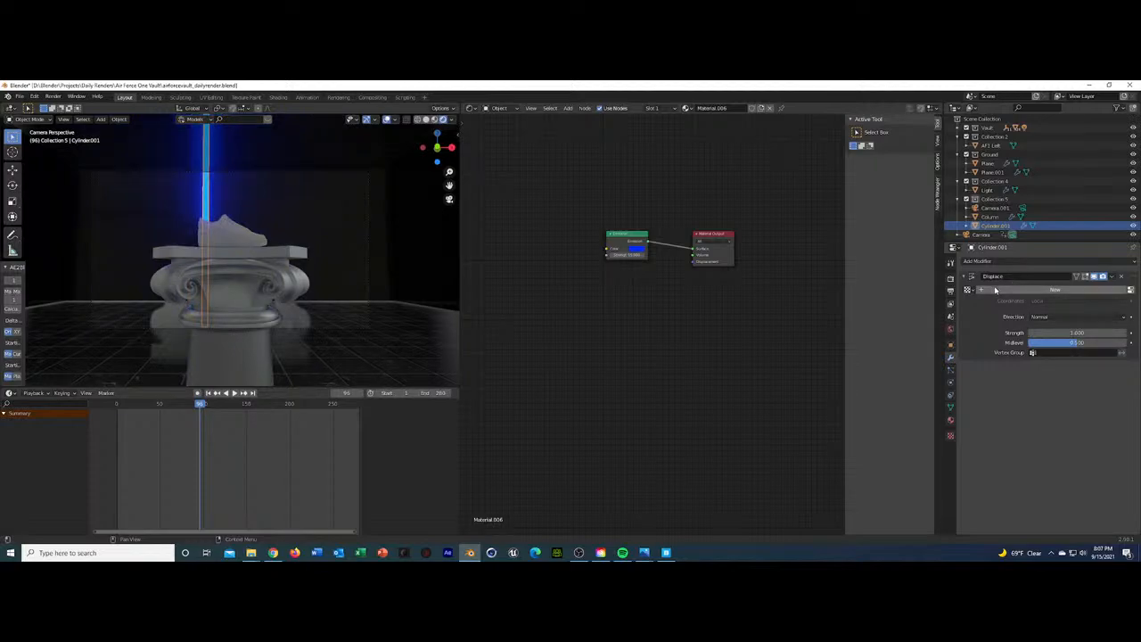
# Assign the existing texture named Texture to the beam's Displace modifier and increase the displacement strength.
pyautogui.click(967, 291)
pyautogui.click(984, 303)
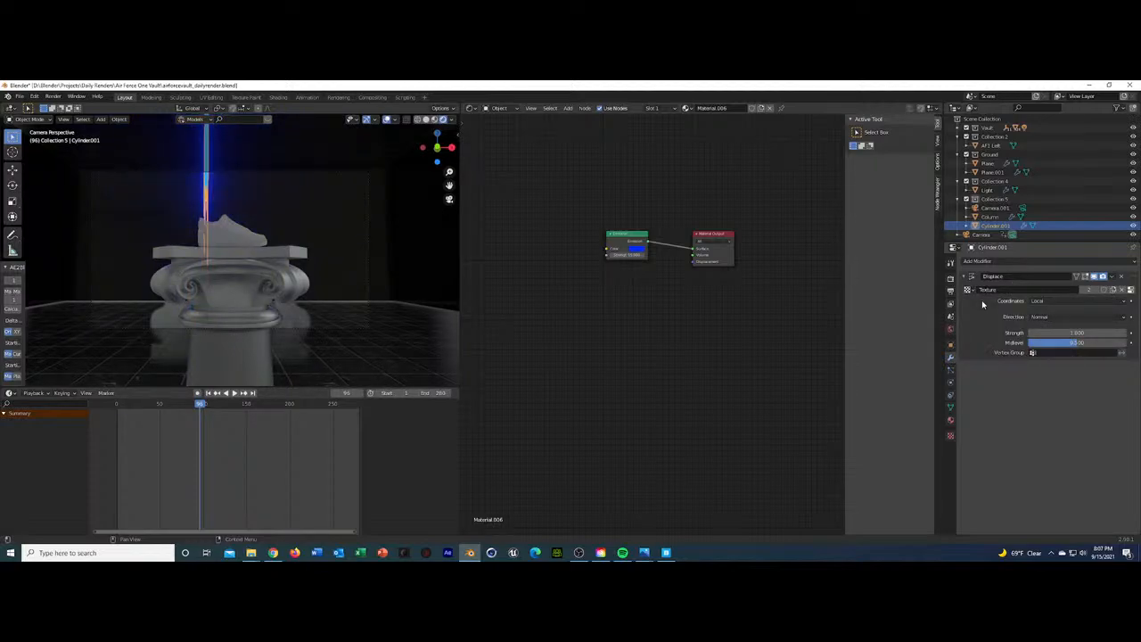
pyautogui.moveTo(1079, 333); pyautogui.dragTo(1106, 333)
pyautogui.click(398, 242)
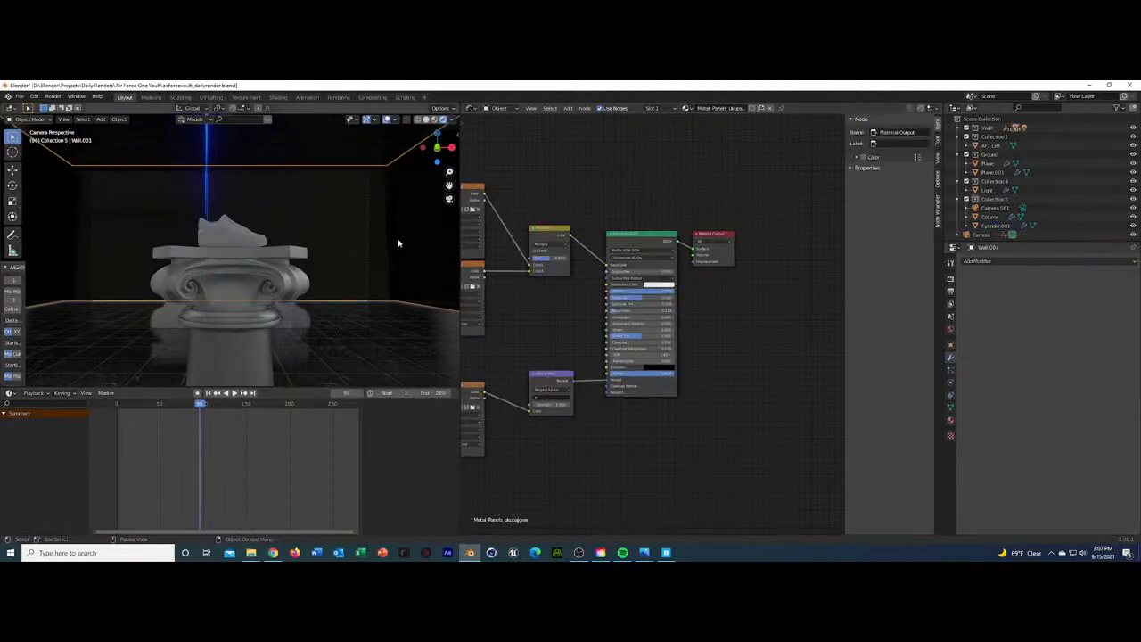
pyautogui.click(205, 207)
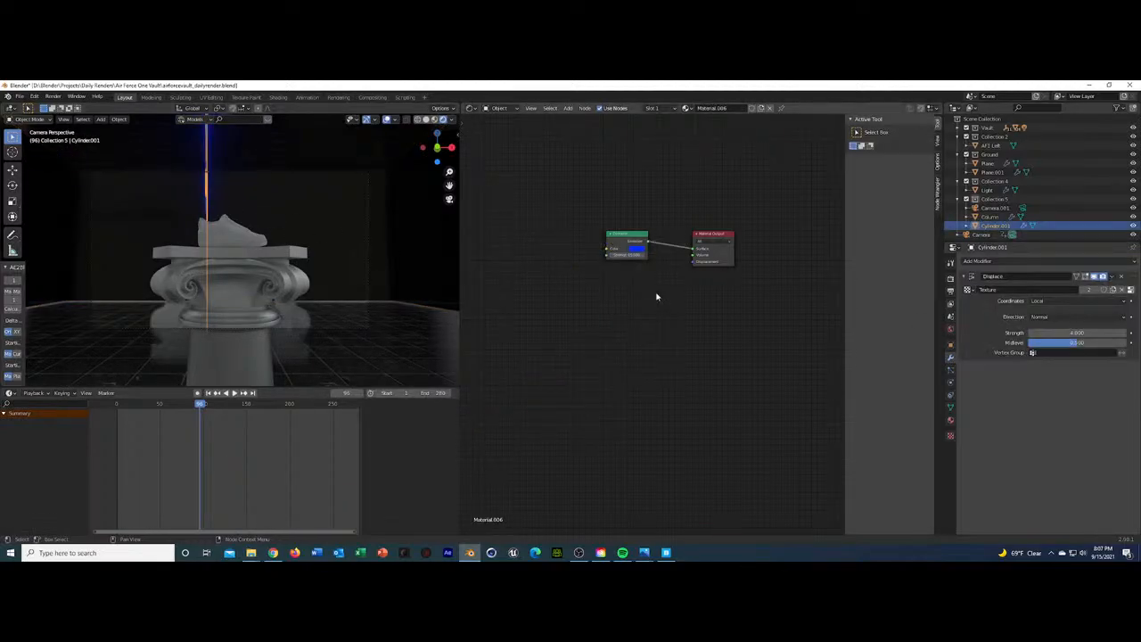
# Lower the strength of the beam cylinder's Displace modifier and check the beam above the shoe.
pyautogui.click(1070, 333)
pyautogui.write('4.0')
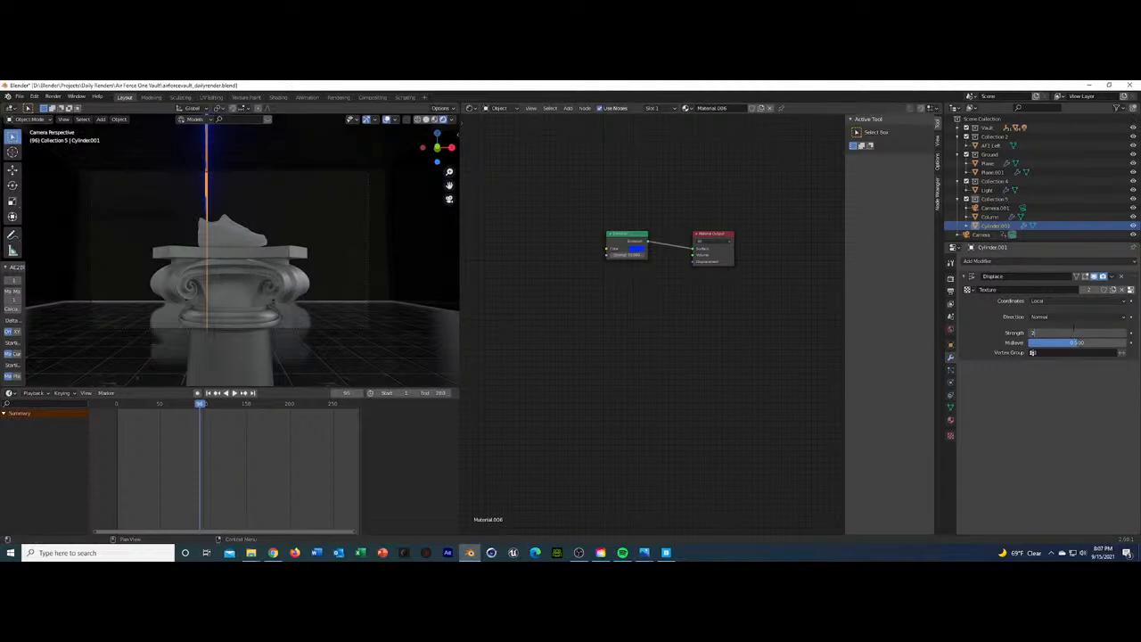
pyautogui.press('Return')
pyautogui.click(343, 285)
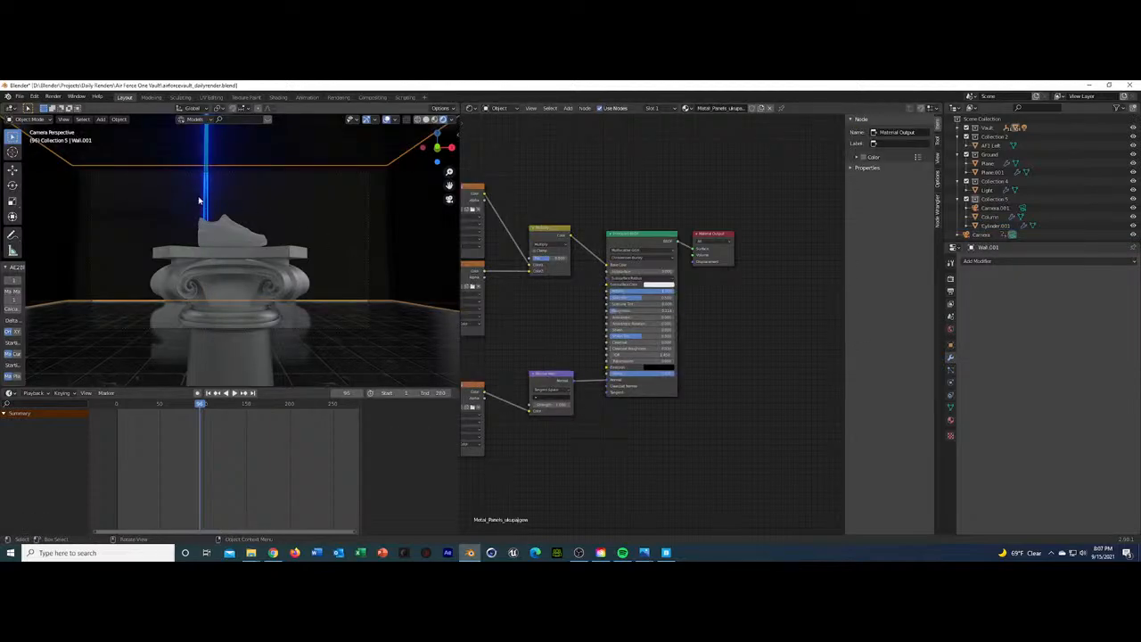
pyautogui.click(205, 203)
pyautogui.moveTo(275, 214); pyautogui.dragTo(326, 259, button='middle')
pyautogui.press('KP_Decimal')
pyautogui.click(326, 259)
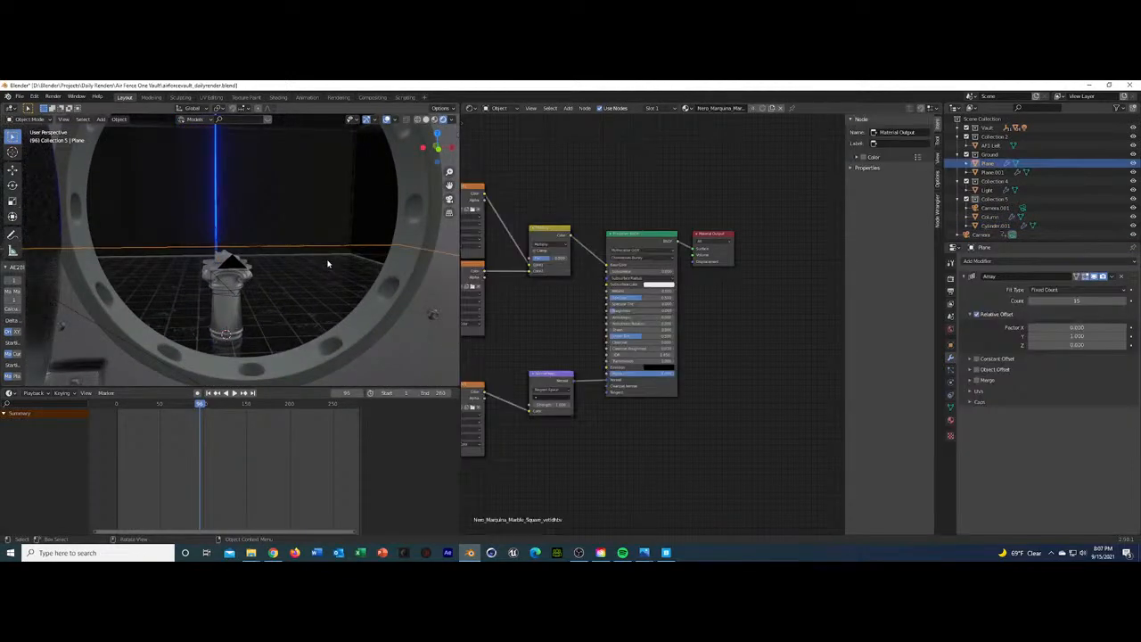
pyautogui.click(214, 239)
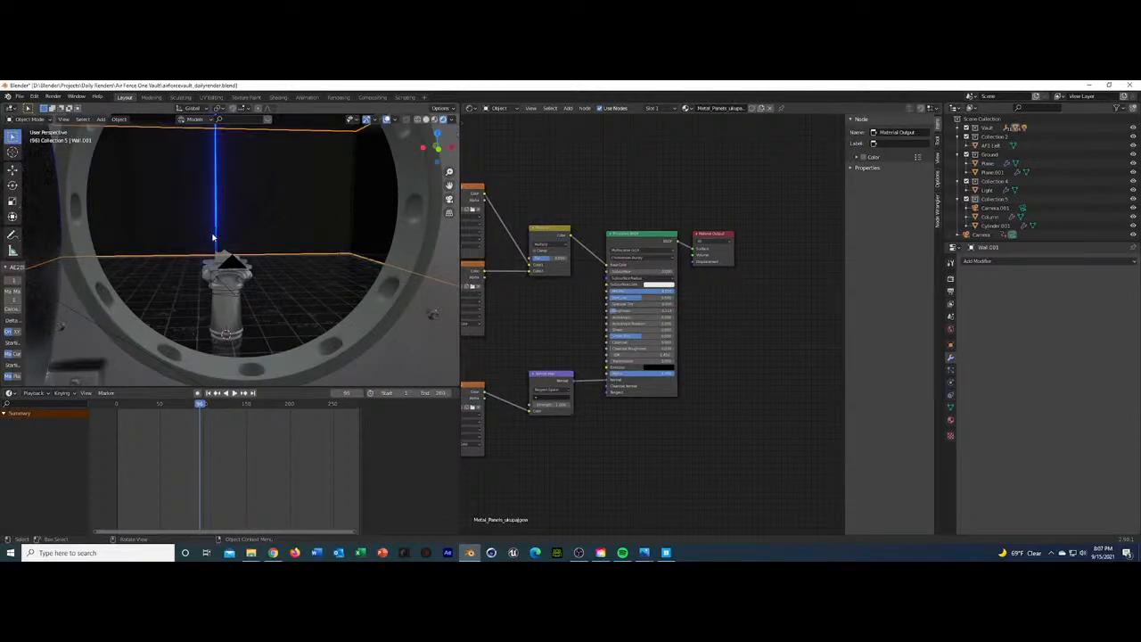
pyautogui.press('KP_Decimal')
pyautogui.moveTo(240, 251); pyautogui.dragTo(237, 301, button='middle')
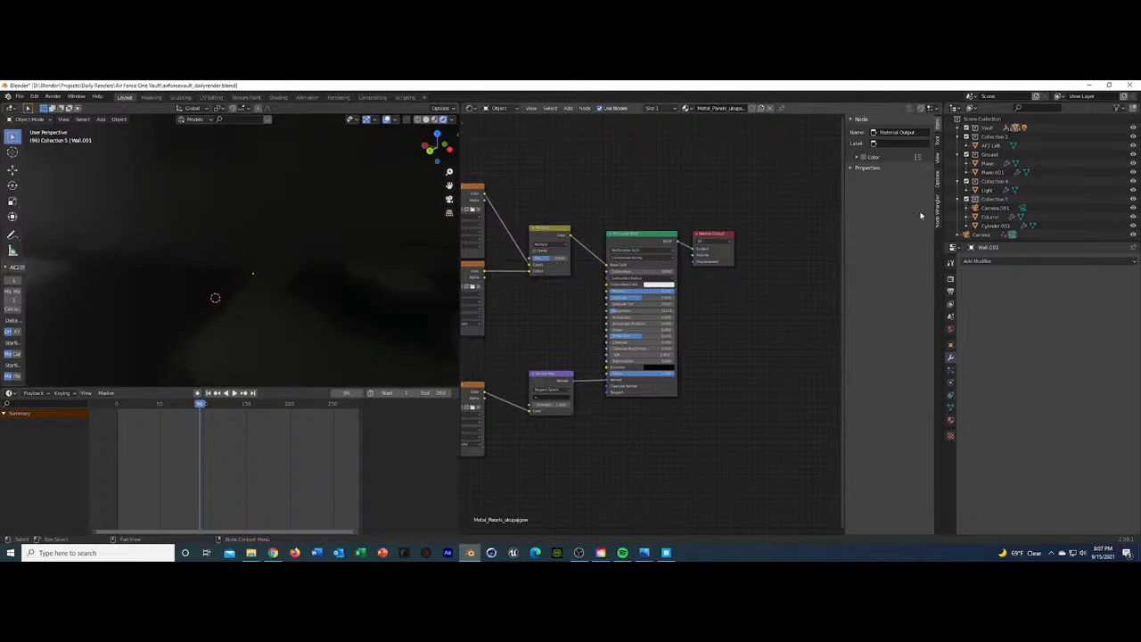
# Select Camera.001 and turn the shader editor area into a 3D viewport looking through the camera.
pyautogui.click(1019, 210)
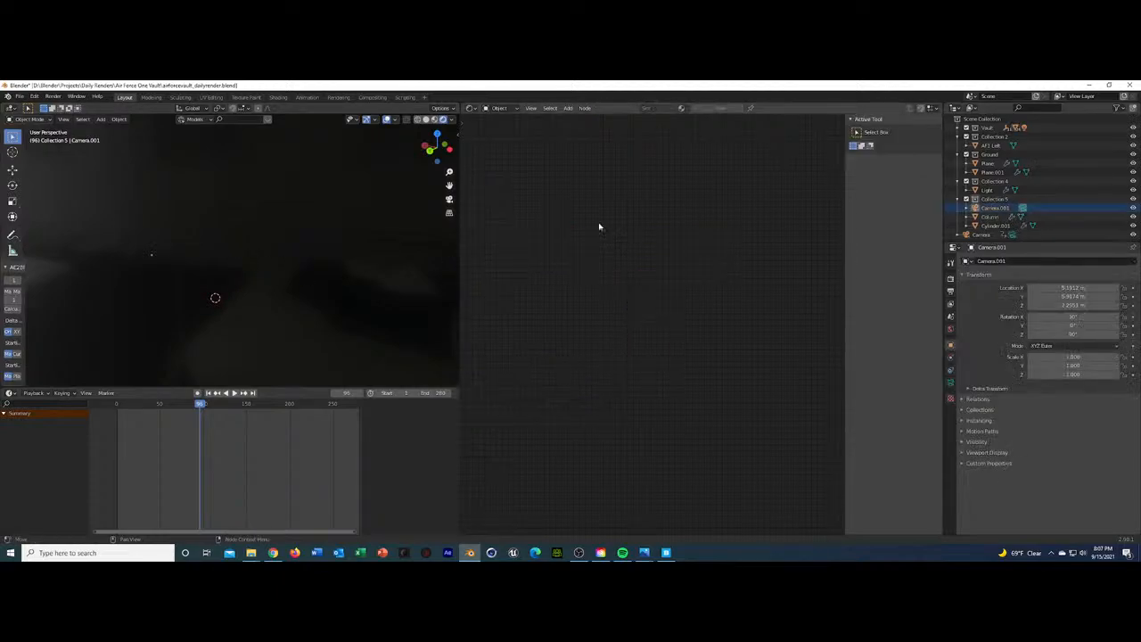
pyautogui.click(469, 108)
pyautogui.click(501, 134)
pyautogui.press('KP_0')
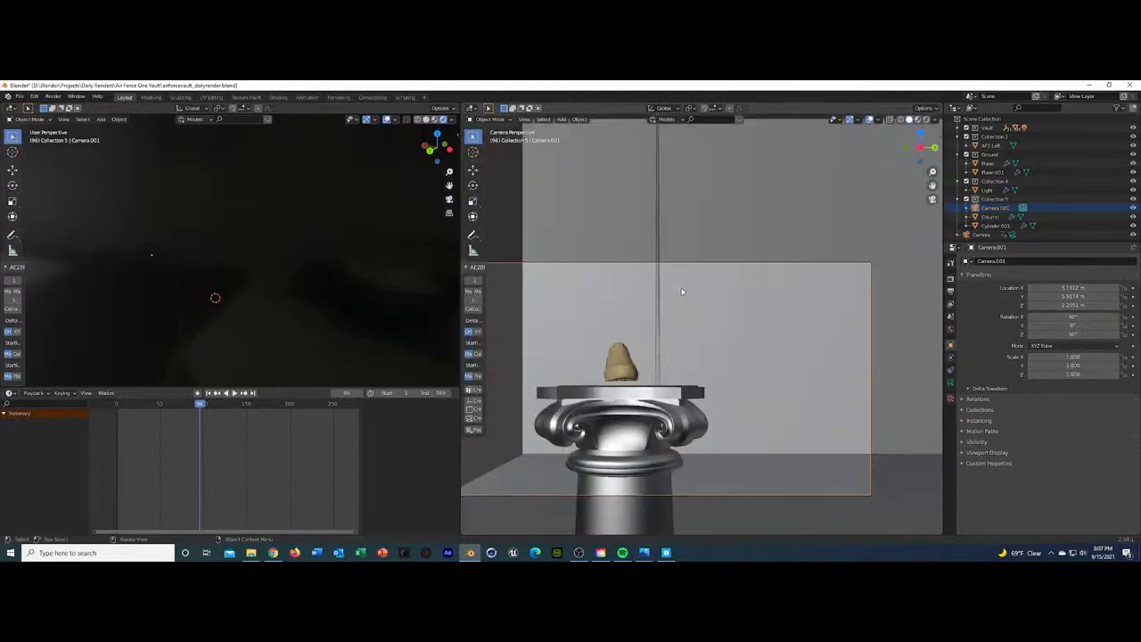
# Add the pedestal column, the sneaker and the beam cylinder to the selection together with Camera.001.
pyautogui.moveTo(641, 313); pyautogui.dragTo(640, 339, button='middle')
pyautogui.scroll(-5, 638, 318)
pyautogui.scroll(6, 639, 340)
pyautogui.click(703, 329)
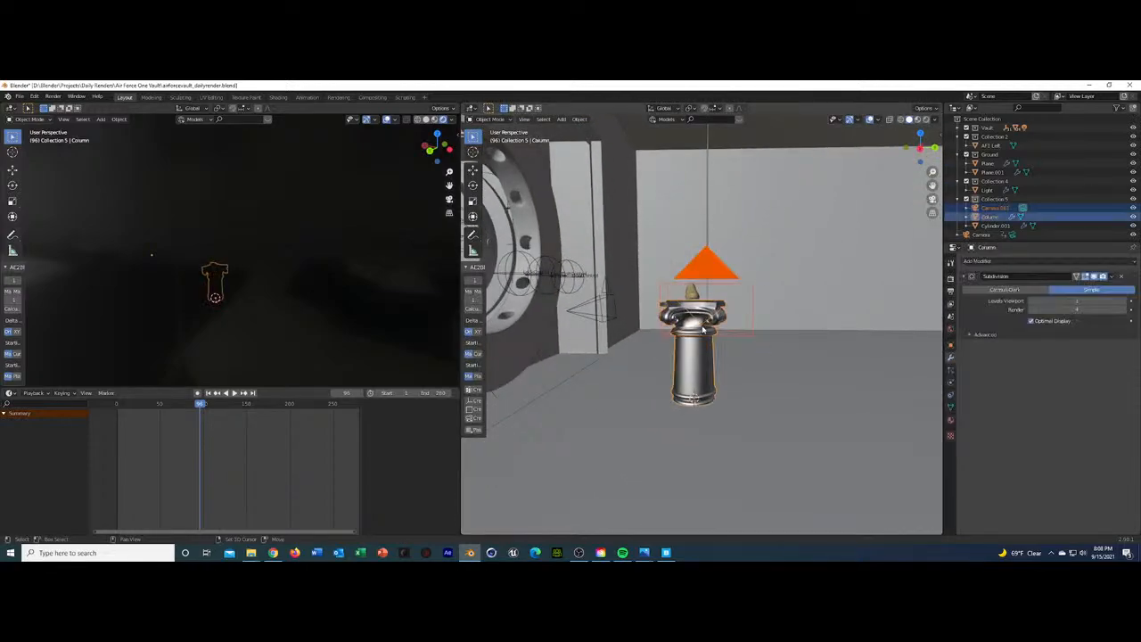
pyautogui.keyDown('shift'); pyautogui.click(694, 298); pyautogui.keyUp('shift')
pyautogui.keyDown('shift'); pyautogui.click(708, 232); pyautogui.keyUp('shift')
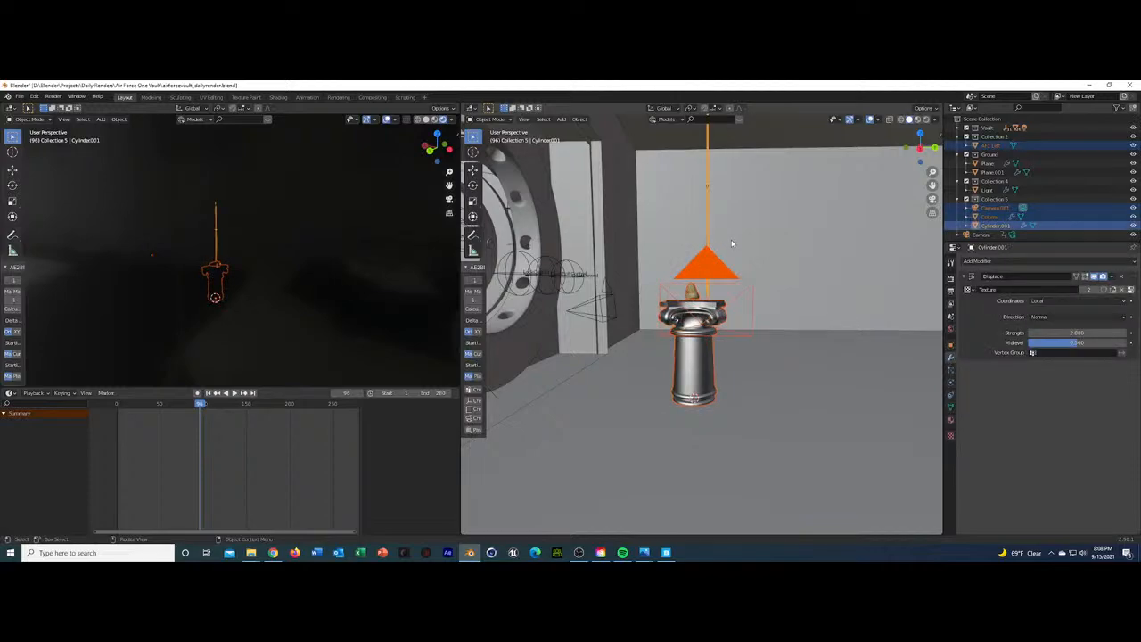
pyautogui.press('g')
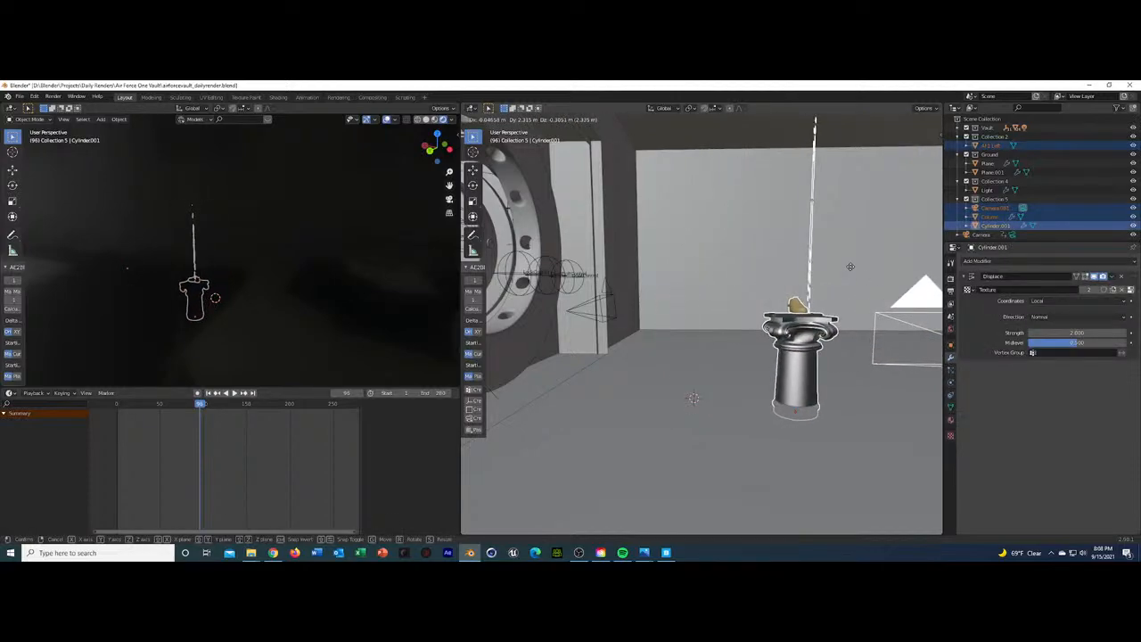
pyautogui.click(843, 266)
pyautogui.hotkey('ctrl', 'z')
# Move the selected pedestal, sneaker, beam and Camera.001 together along the global Y axis and check the camera view.
pyautogui.press('g')
pyautogui.press('y')
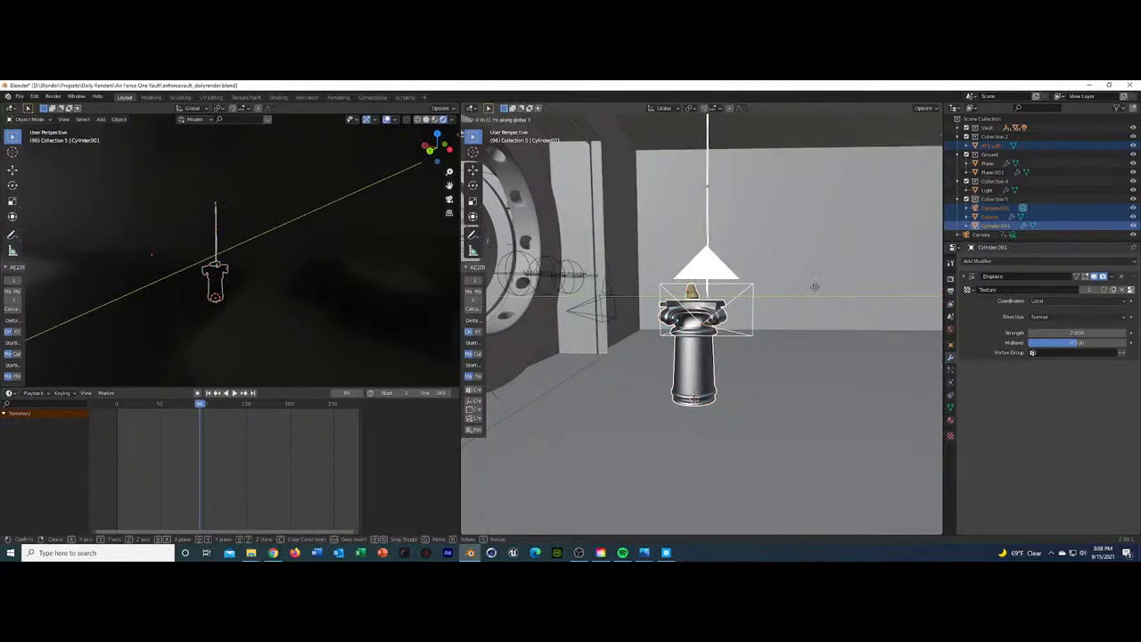
pyautogui.click(719, 313)
pyautogui.scroll(-4, 720, 313)
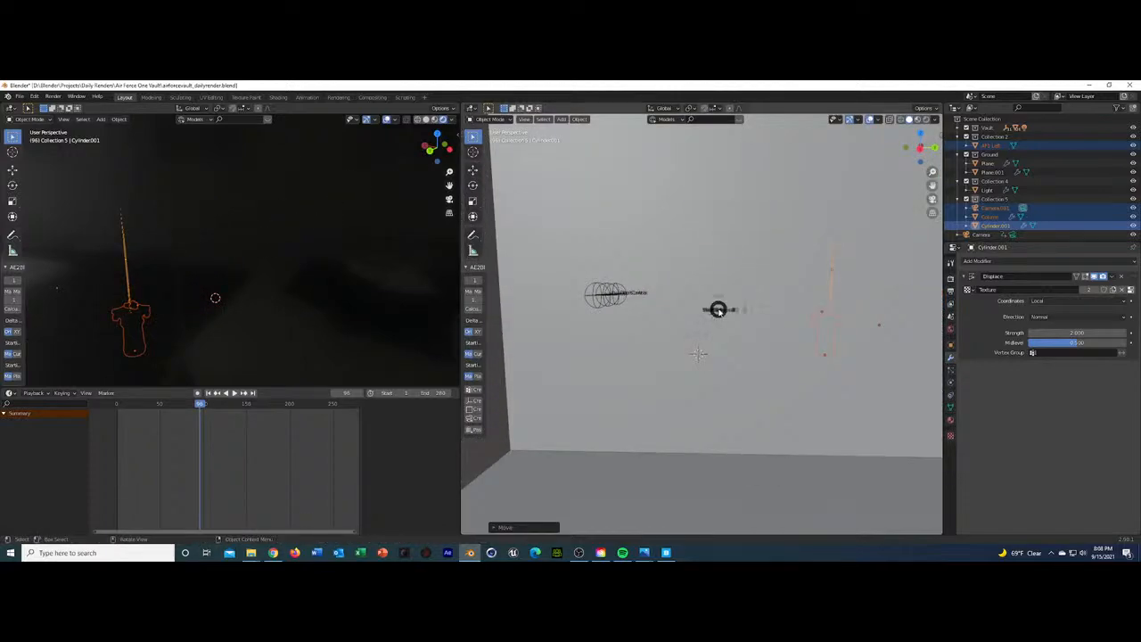
pyautogui.press('KP_Decimal')
pyautogui.scroll(-3, 719, 313)
pyautogui.scroll(2, 719, 313)
pyautogui.moveTo(720, 313)
pyautogui.mouseDown(button='middle')
pyautogui.moveTo(759, 333)
pyautogui.moveTo(735, 323)
pyautogui.mouseUp(button='middle')
pyautogui.press('KP_0')
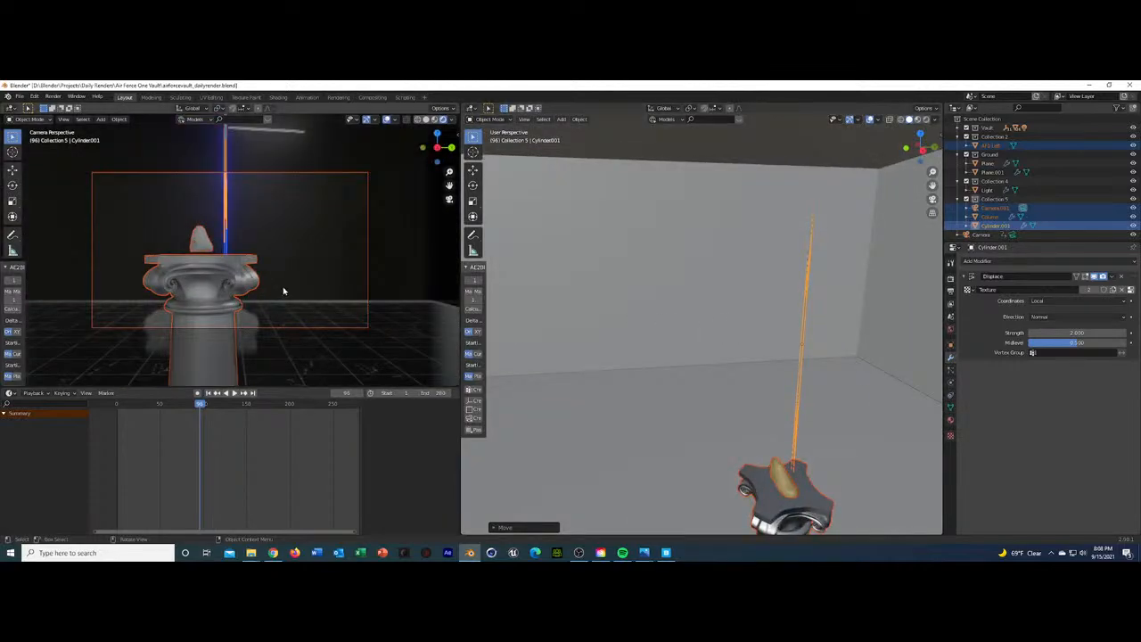
# Make the animated Camera the active view camera and play its animation from about frame 12.
pyautogui.click(1015, 236)
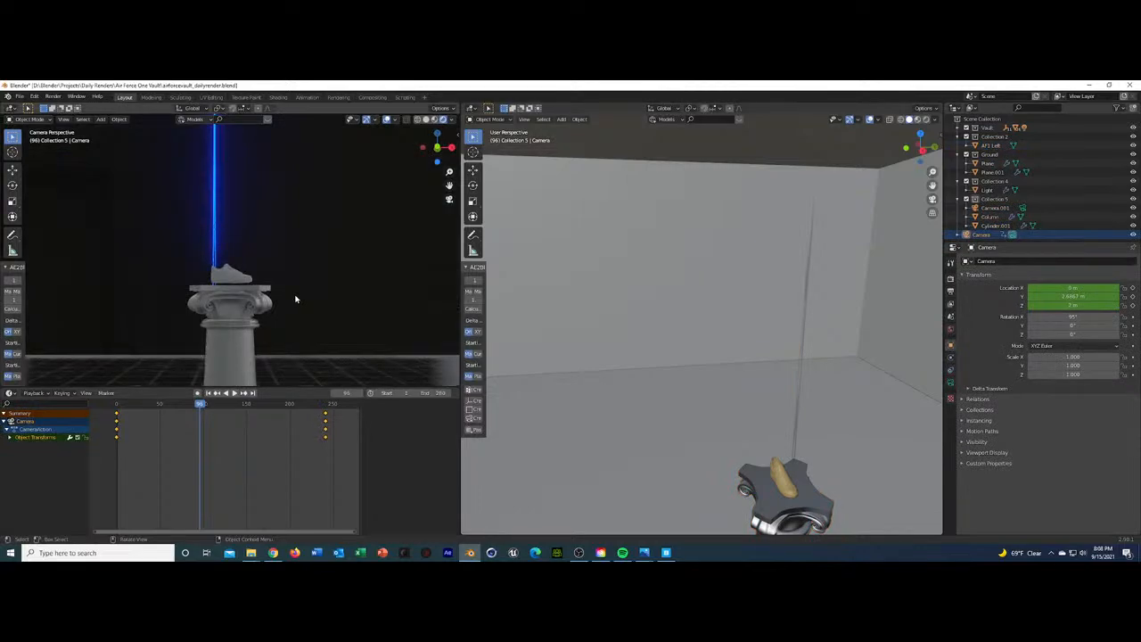
pyautogui.click(134, 404)
pyautogui.press('space')
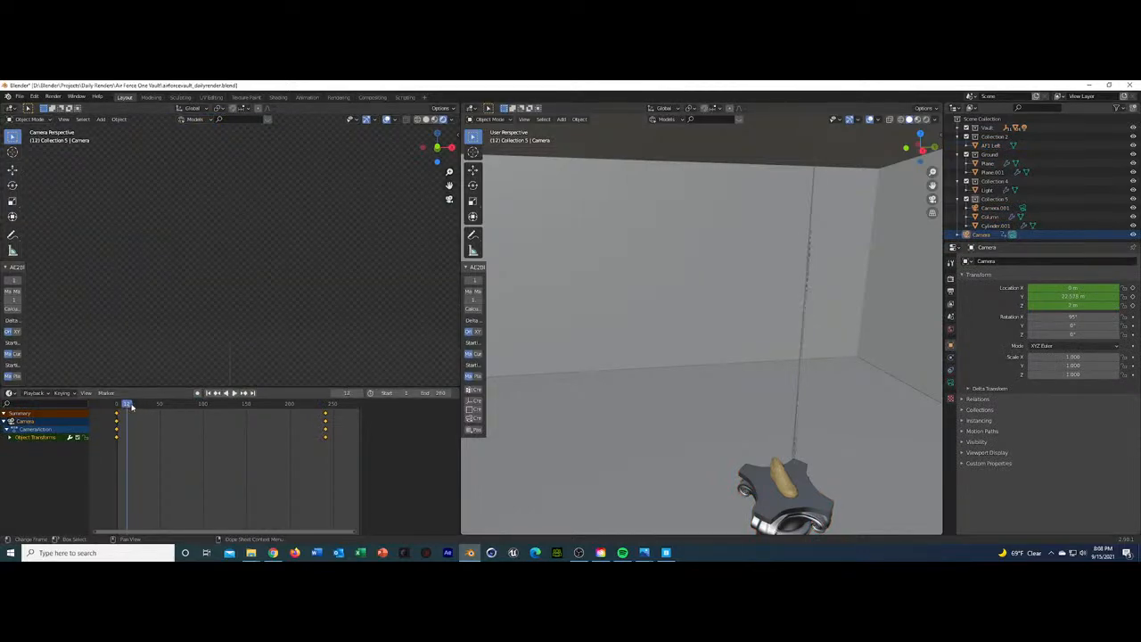
pyautogui.click(228, 392)
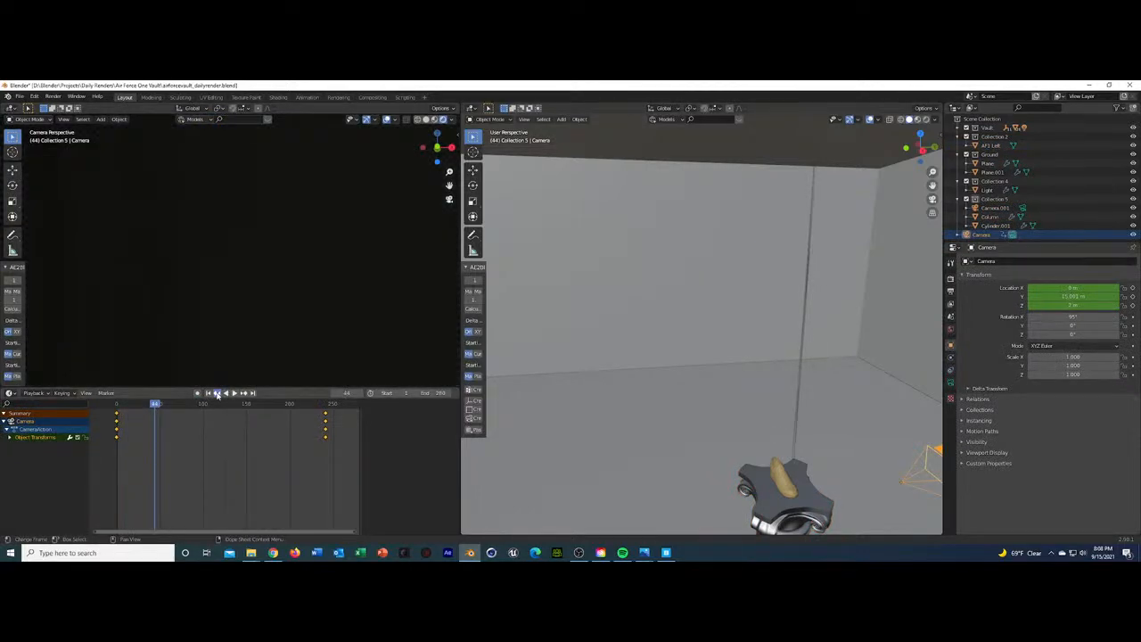
# Go to the first keyframe and reduce the Camera's Y location so the sneaker and pedestal fill more of the frame.
pyautogui.click(218, 395)
pyautogui.moveTo(1061, 297); pyautogui.dragTo(1010, 297)
pyautogui.scroll(-7, 241, 214)
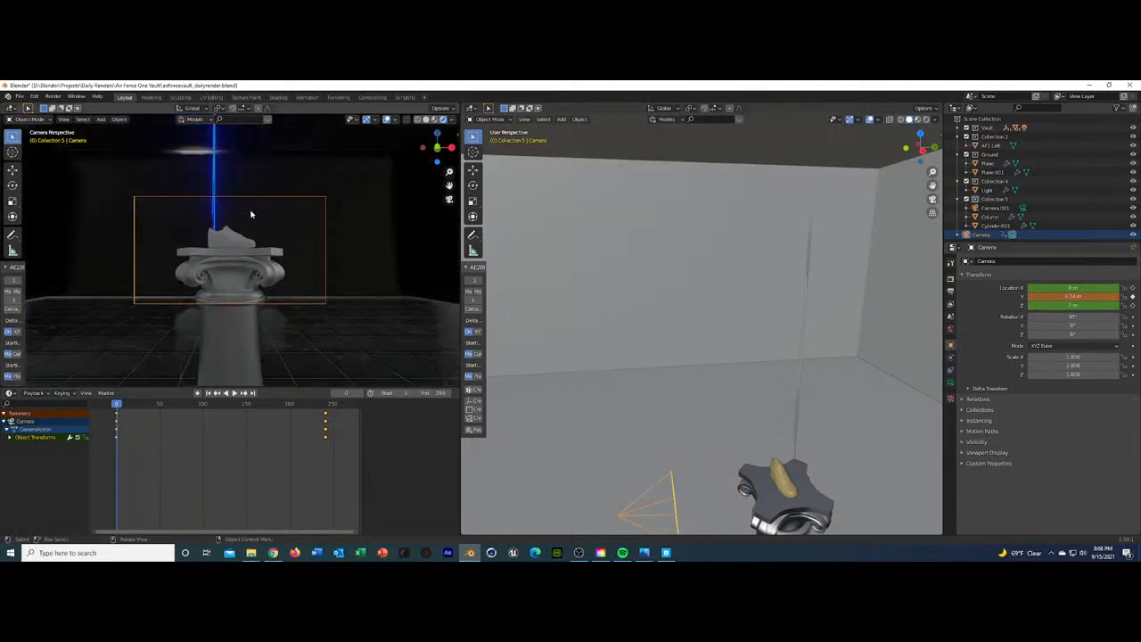
pyautogui.scroll(2, 251, 214)
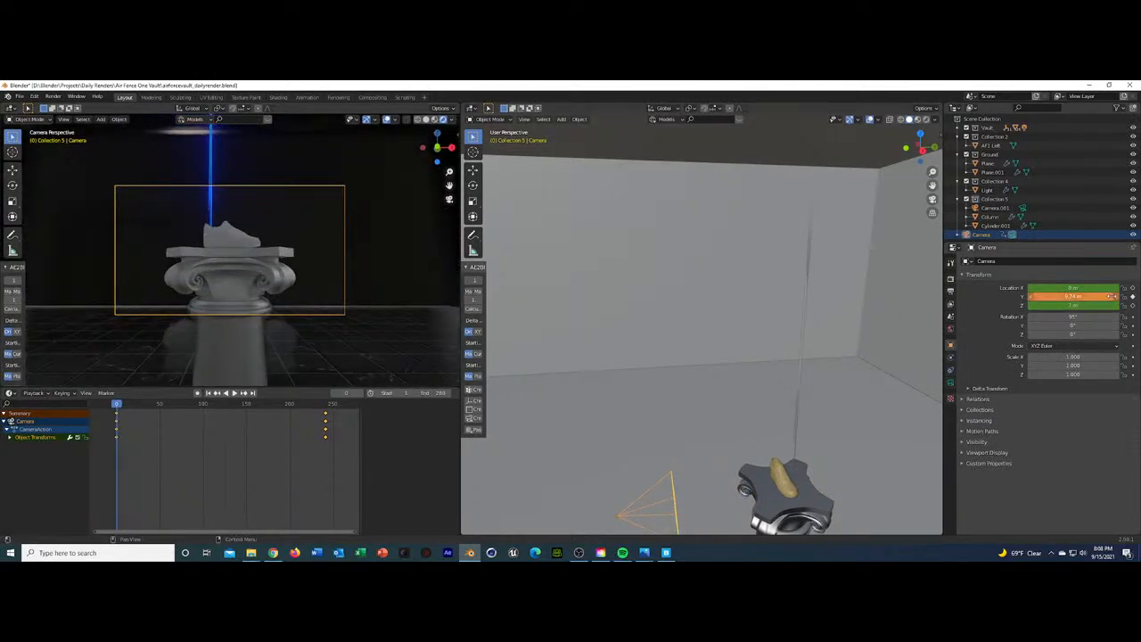
# Adjust the Camera's Z location at frame 0, trying 2.4 m and settling on 2.2 m, and save the file.
pyautogui.moveTo(1086, 304); pyautogui.dragTo(1093, 305)
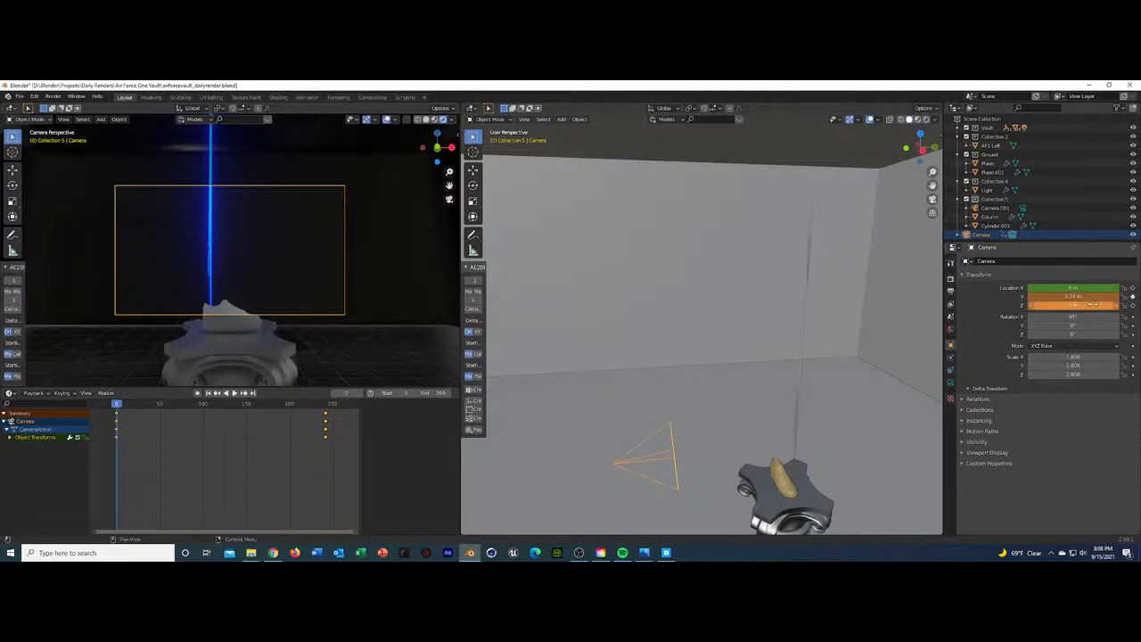
pyautogui.click(1094, 305)
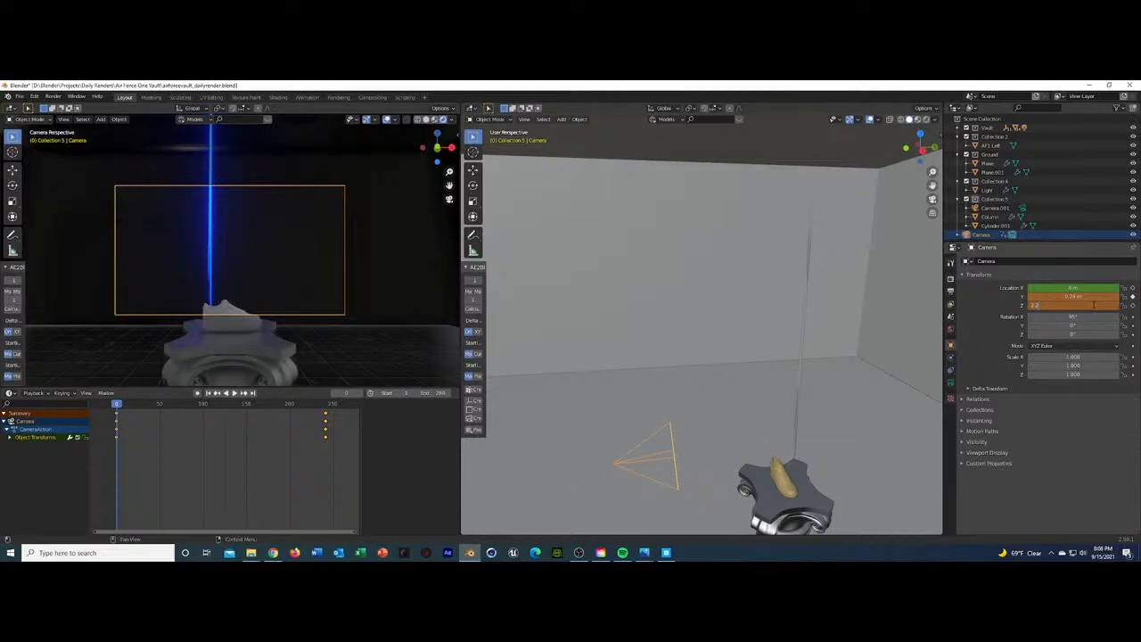
pyautogui.write('2.2')
pyautogui.press('Return')
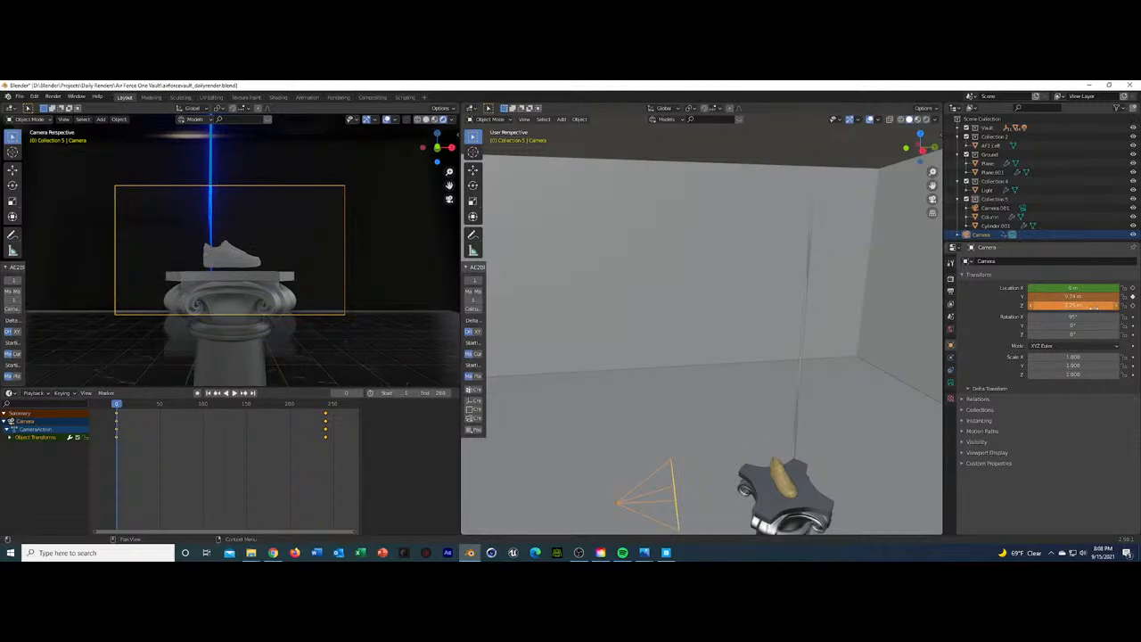
pyautogui.click(1093, 305)
pyautogui.write('2.4')
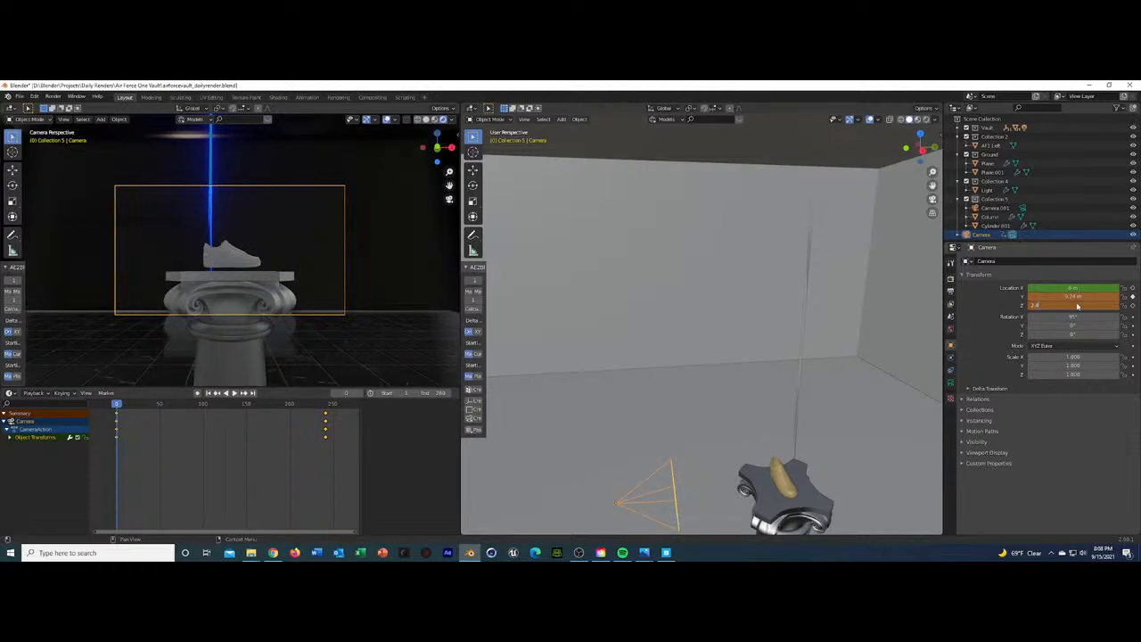
pyautogui.press('Return')
pyautogui.click(1076, 305)
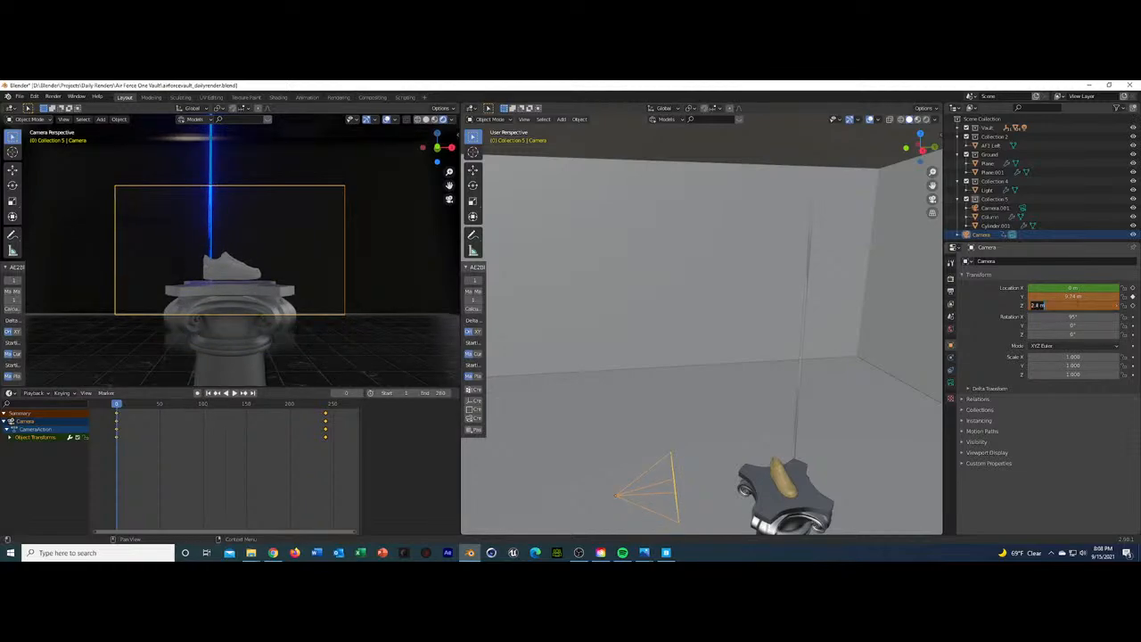
pyautogui.press('Return')
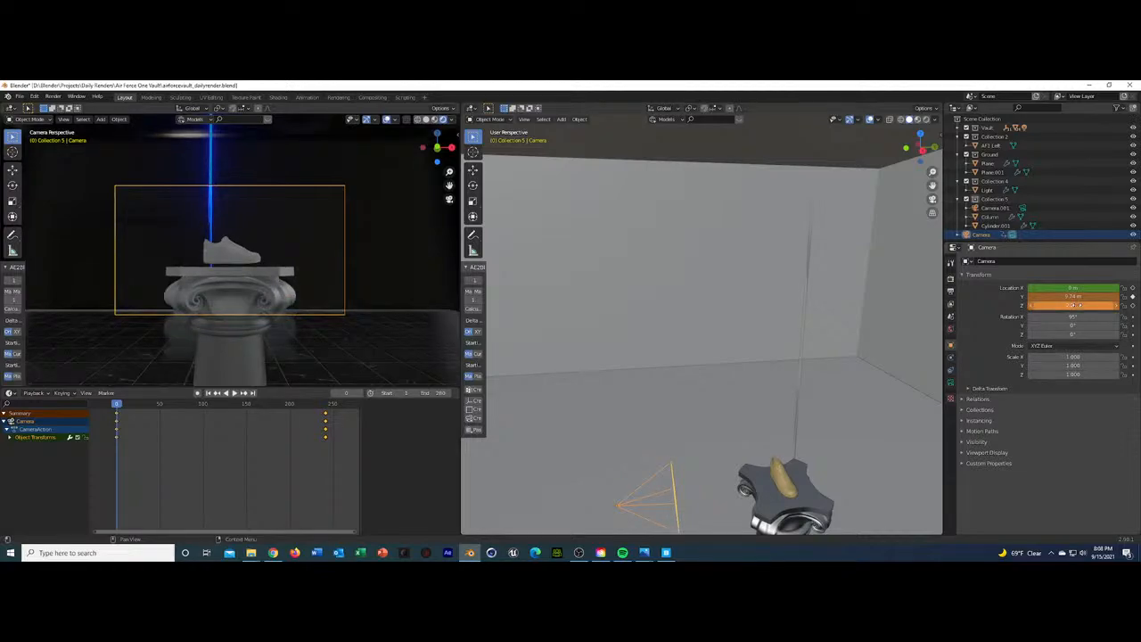
pyautogui.hotkey('ctrl', 's')
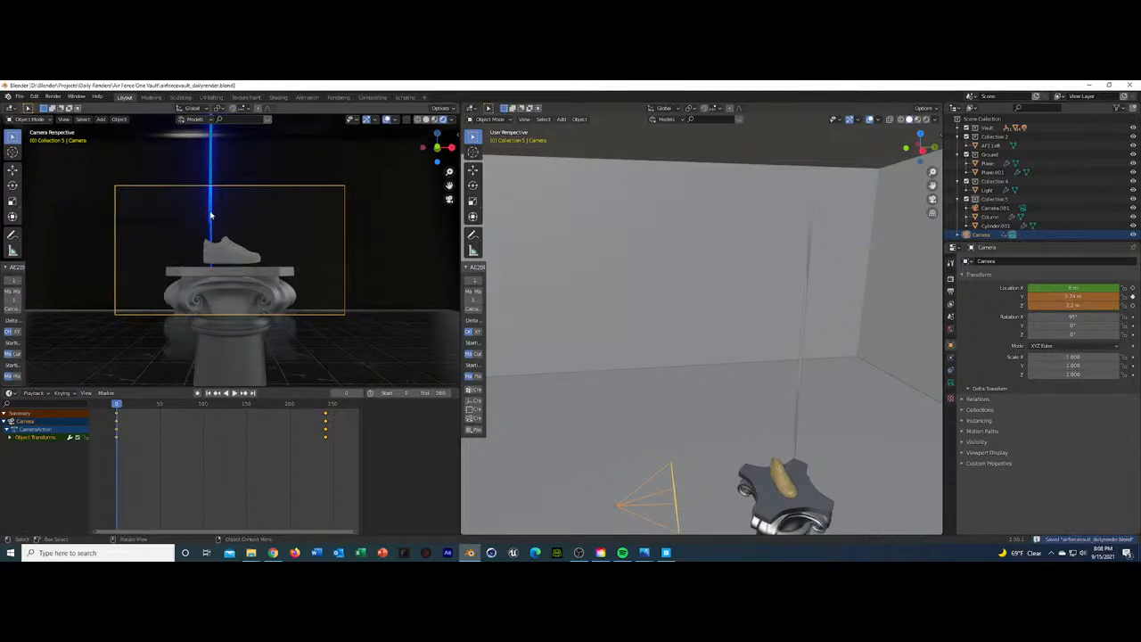
# Remove the Displace modifier from the blue beam cylinder and save the file.
pyautogui.click(212, 215)
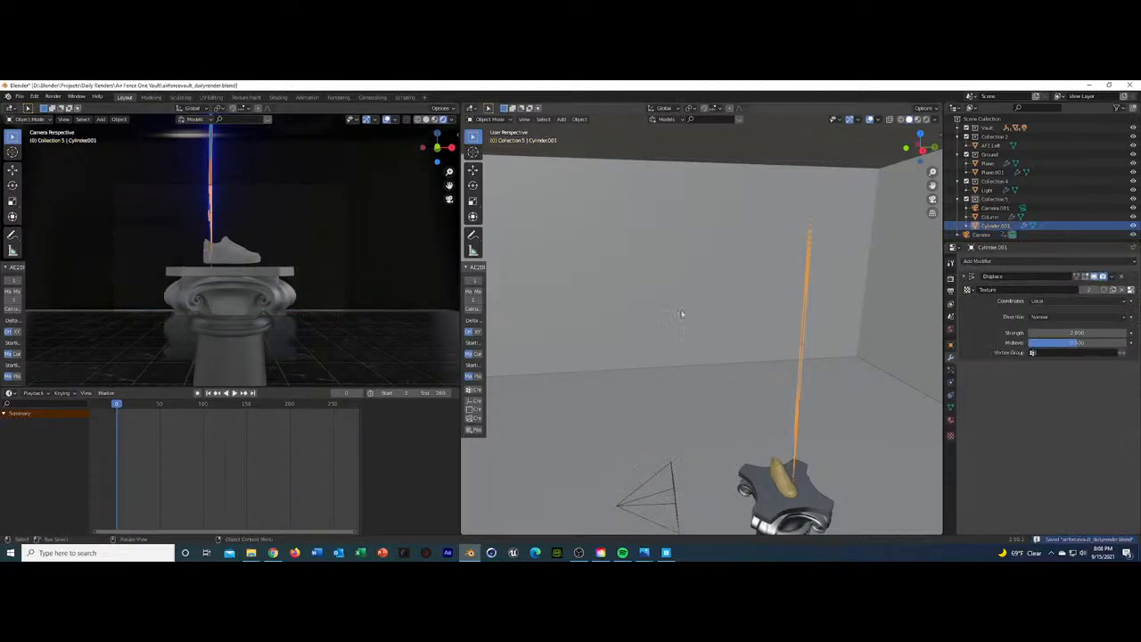
pyautogui.click(1122, 279)
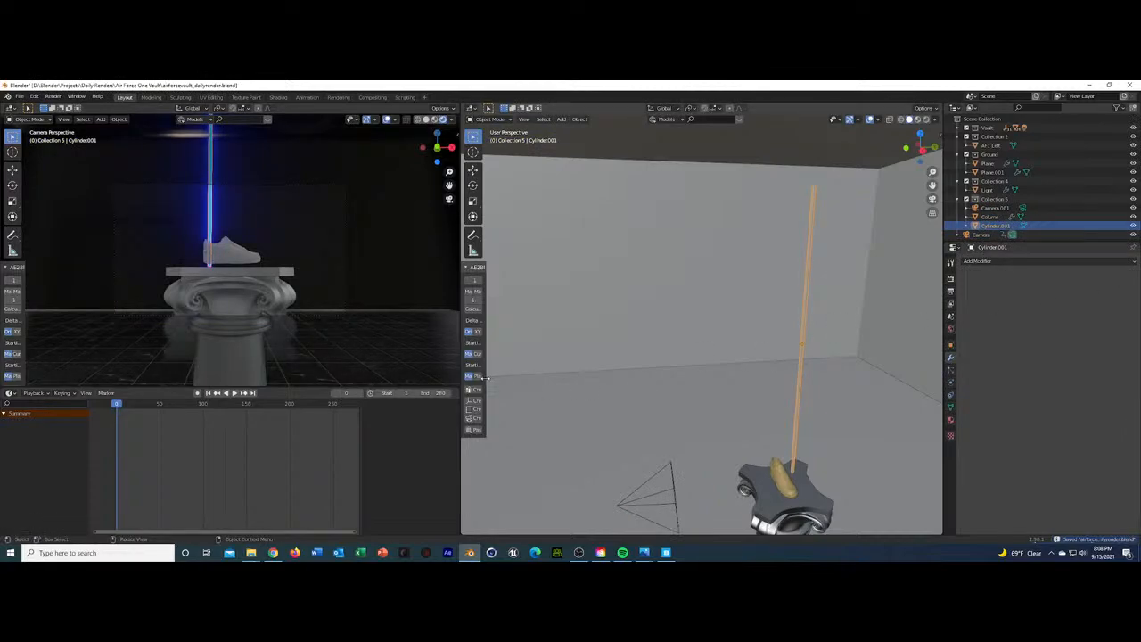
pyautogui.click(313, 275)
pyautogui.hotkey('ctrl', 's')
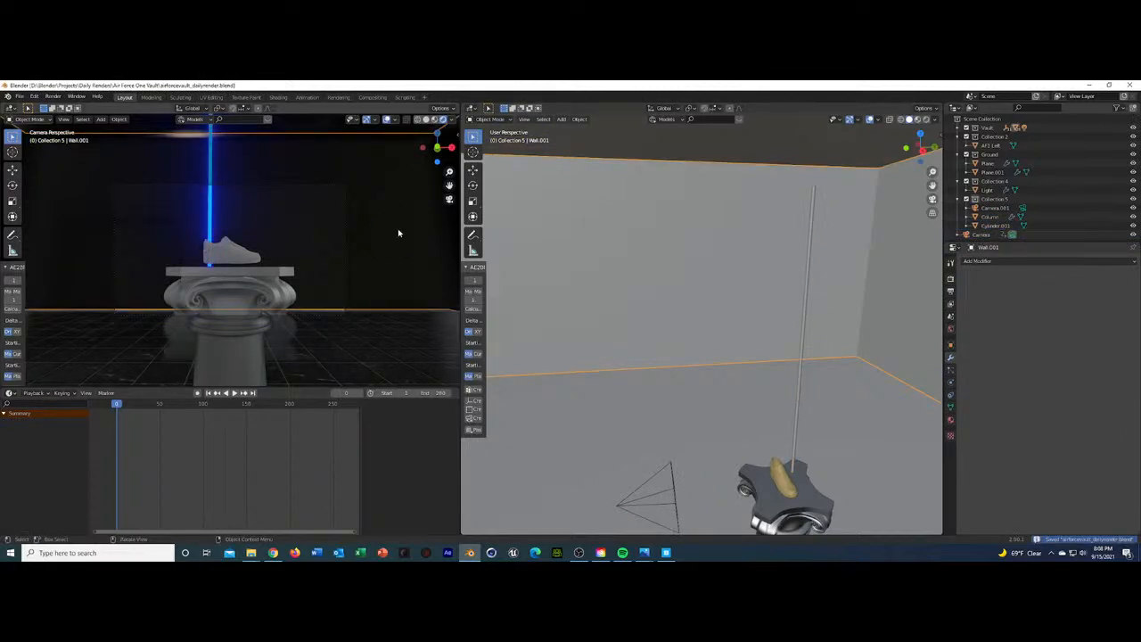
# Browse the existing materials for a replacement for the pedestal column's Marble material.
pyautogui.click(256, 282)
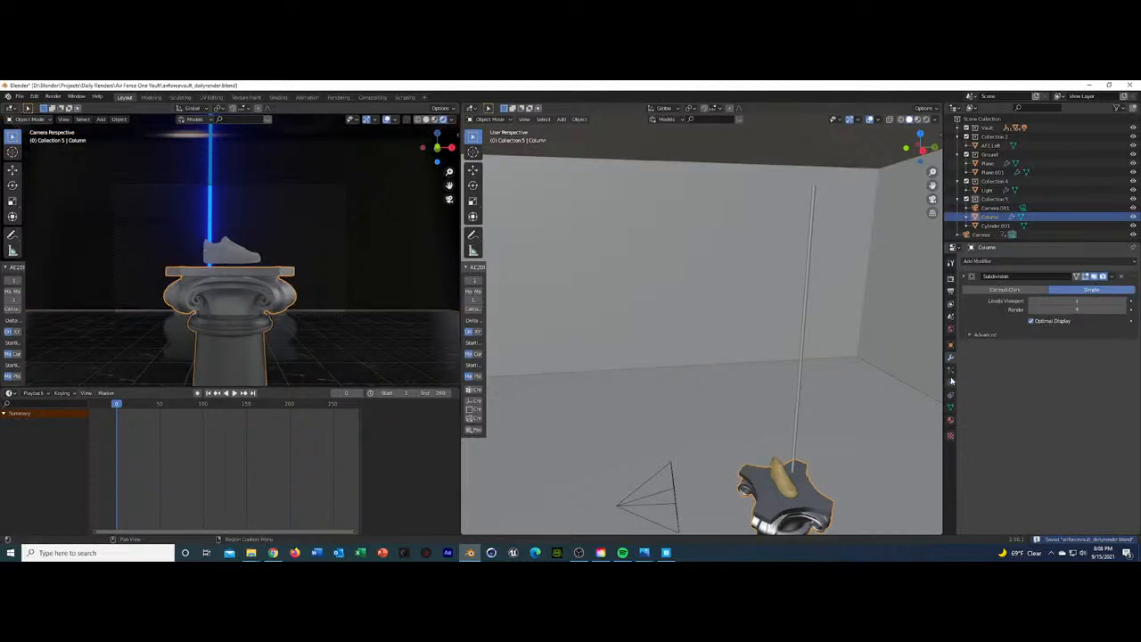
pyautogui.click(950, 419)
pyautogui.click(967, 299)
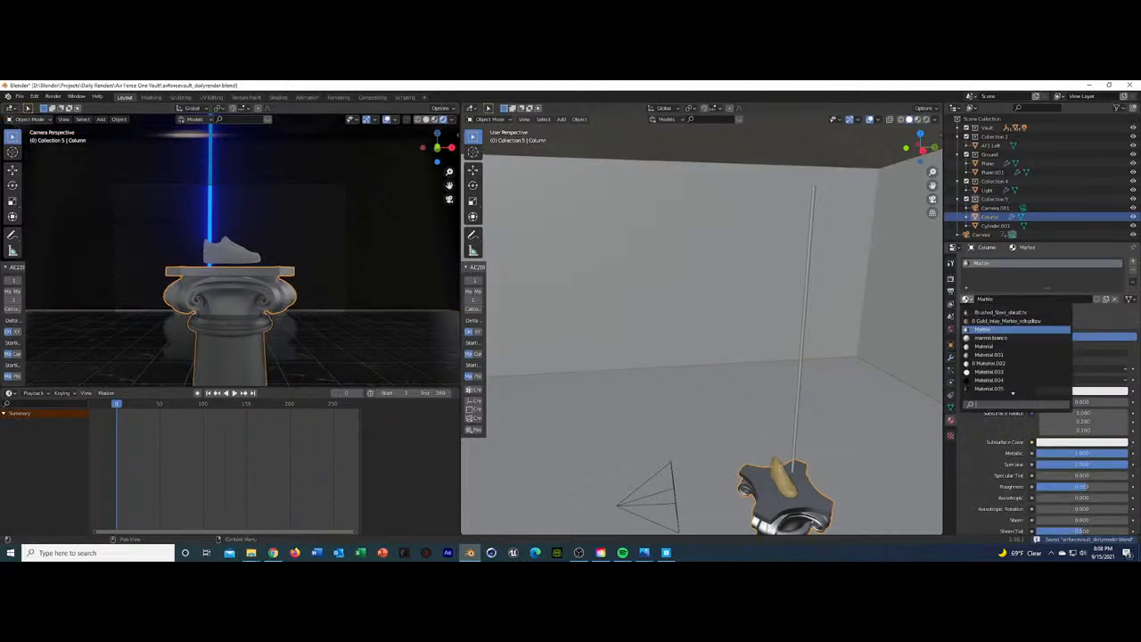
pyautogui.scroll(-20, 1016, 352)
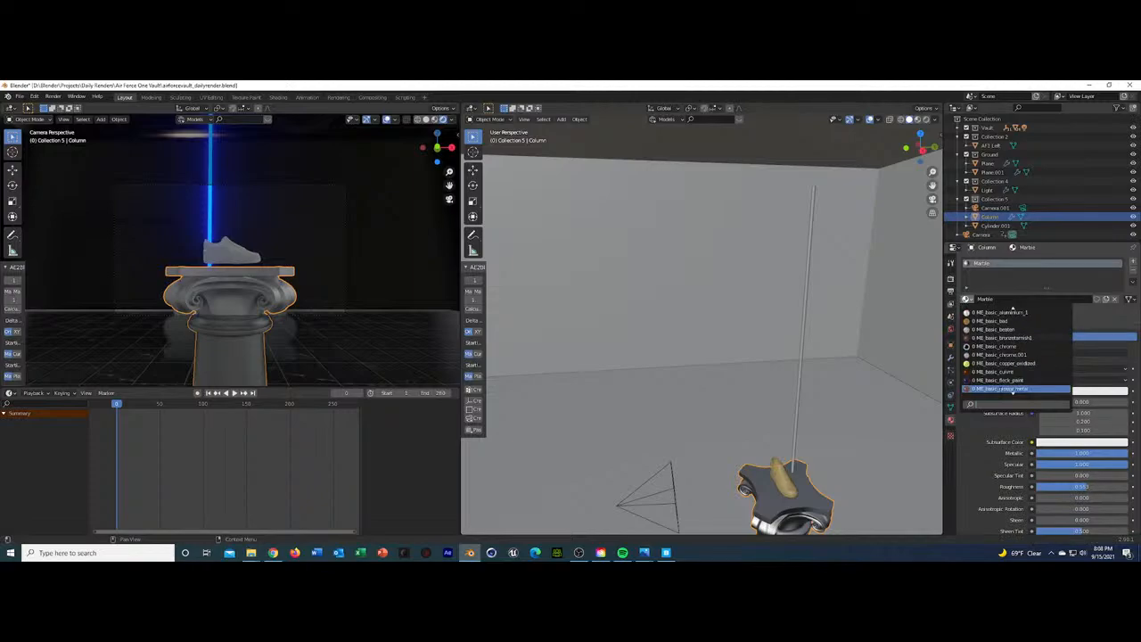
pyautogui.scroll(-10, 1013, 390)
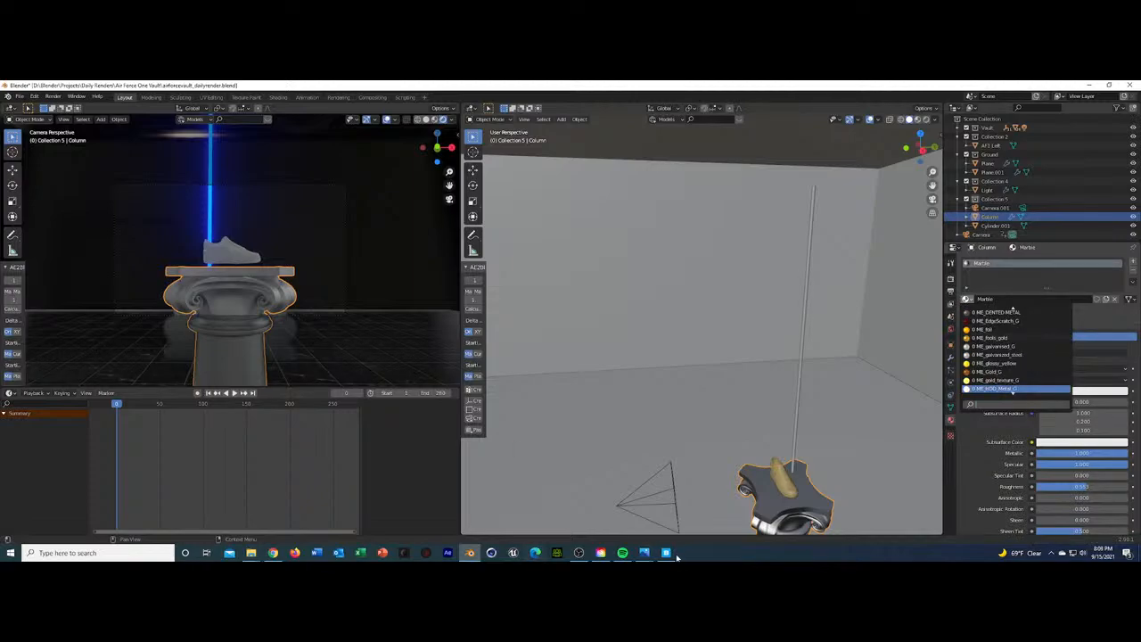
# Switch to Quixel Bridge, clear the surface and metal filters, and search the asset library for marble.
pyautogui.click(667, 553)
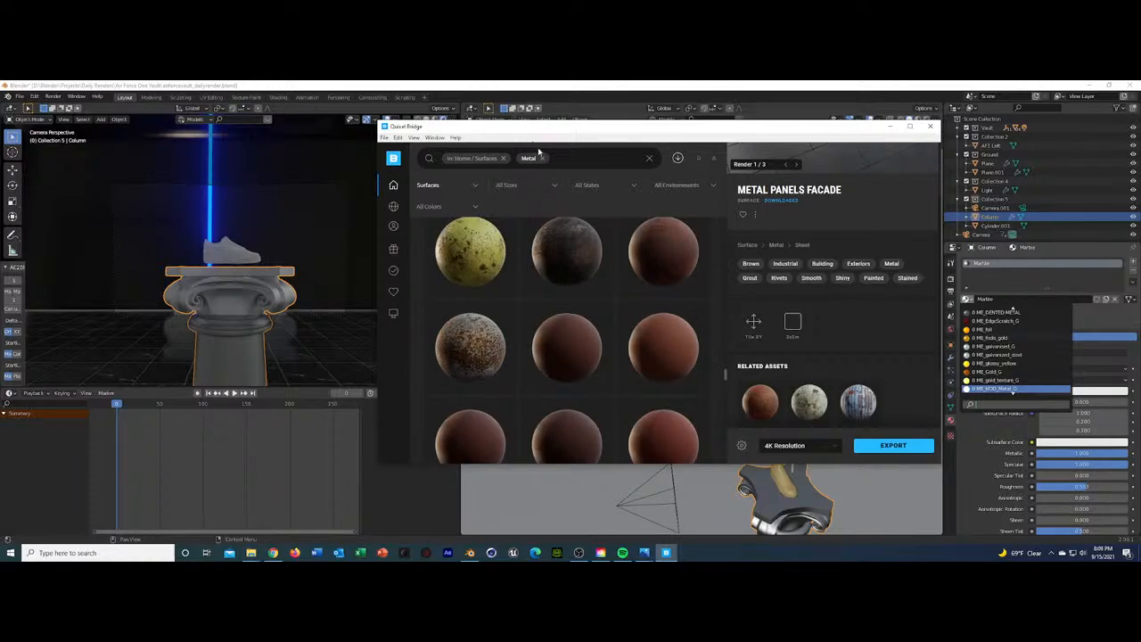
pyautogui.click(503, 158)
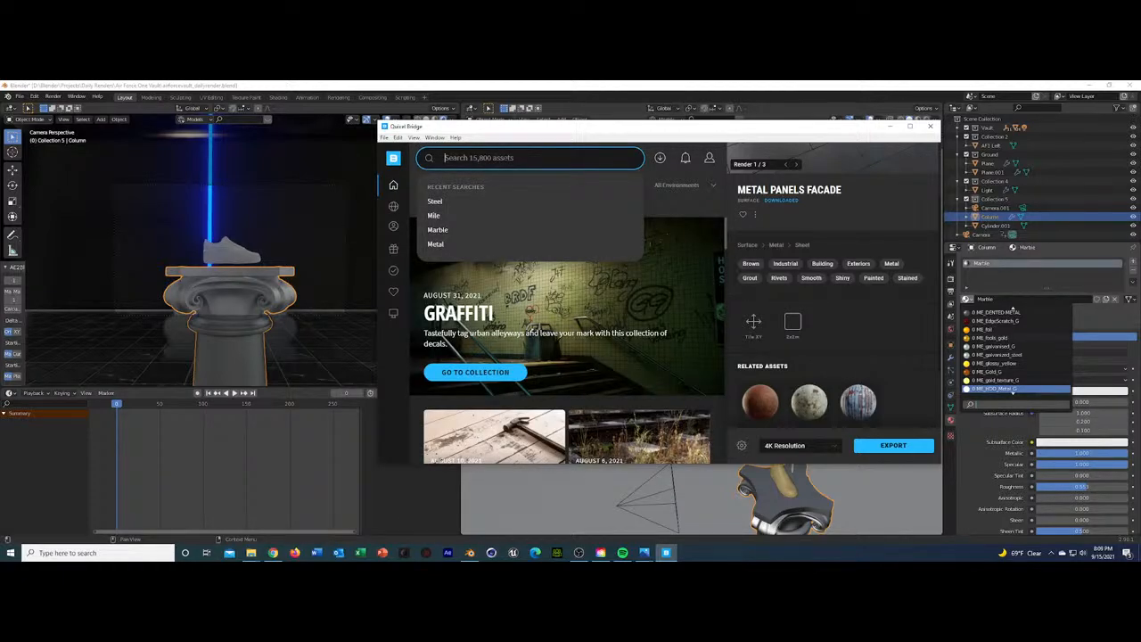
pyautogui.write('marble')
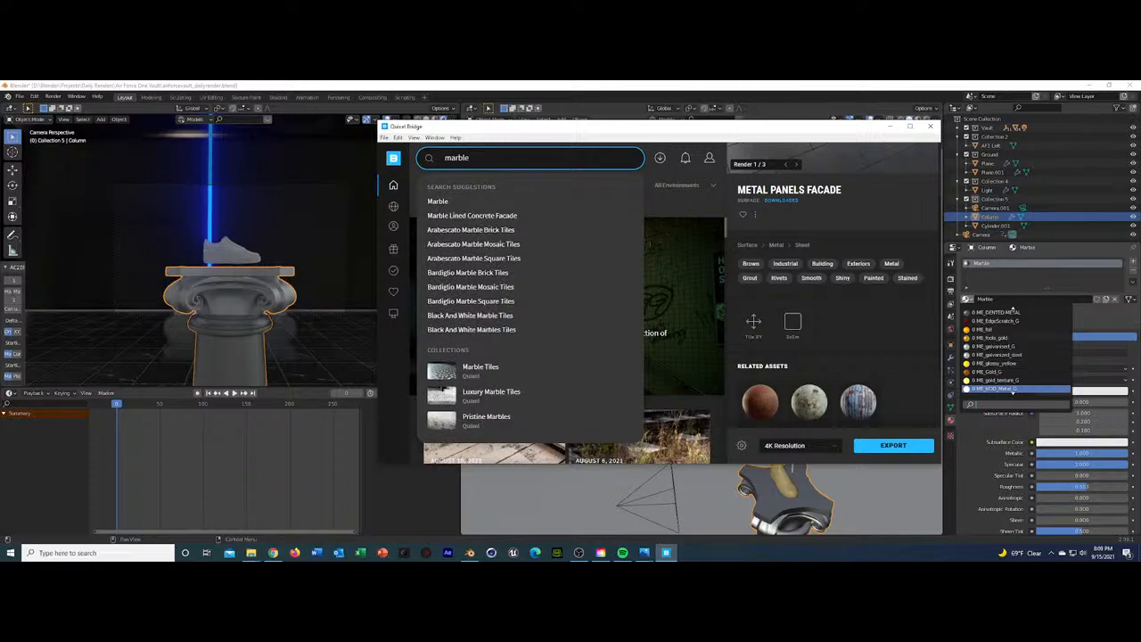
pyautogui.press('Return')
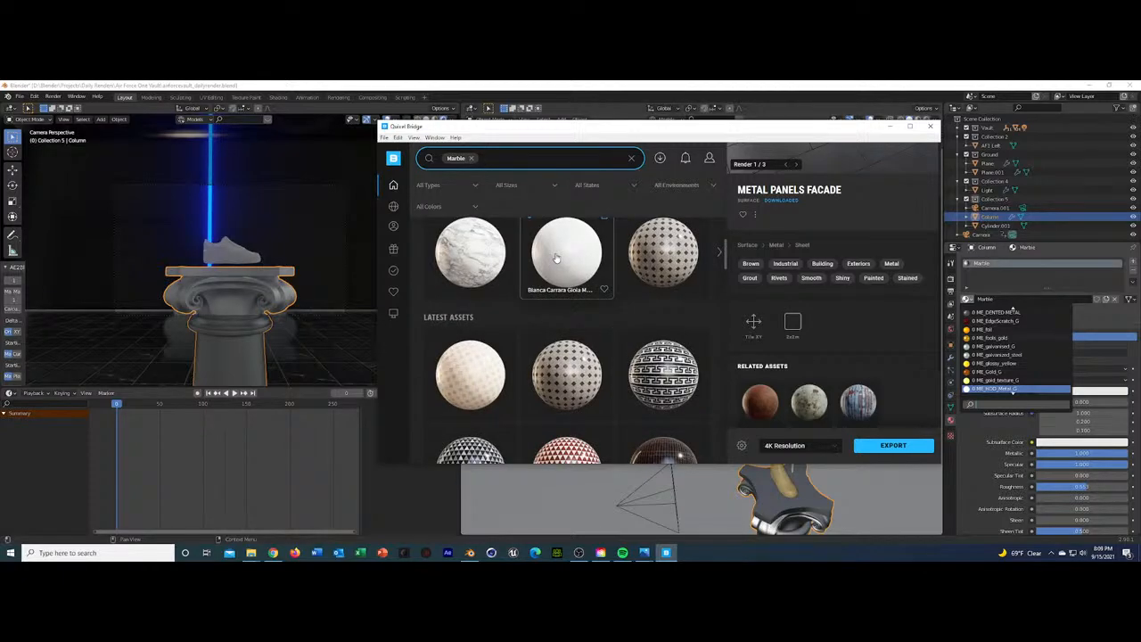
# Compare the Bianca Carrara Gioia and Arabescato marbles and download Arabescato Marble at 4K resolution.
pyautogui.click(567, 263)
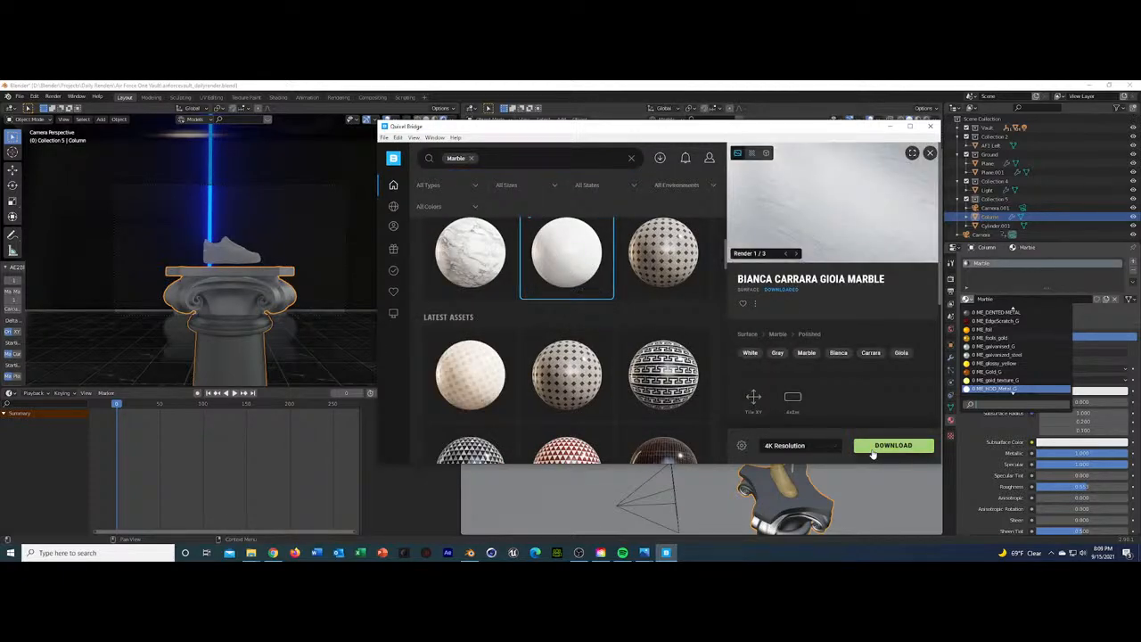
pyautogui.click(470, 263)
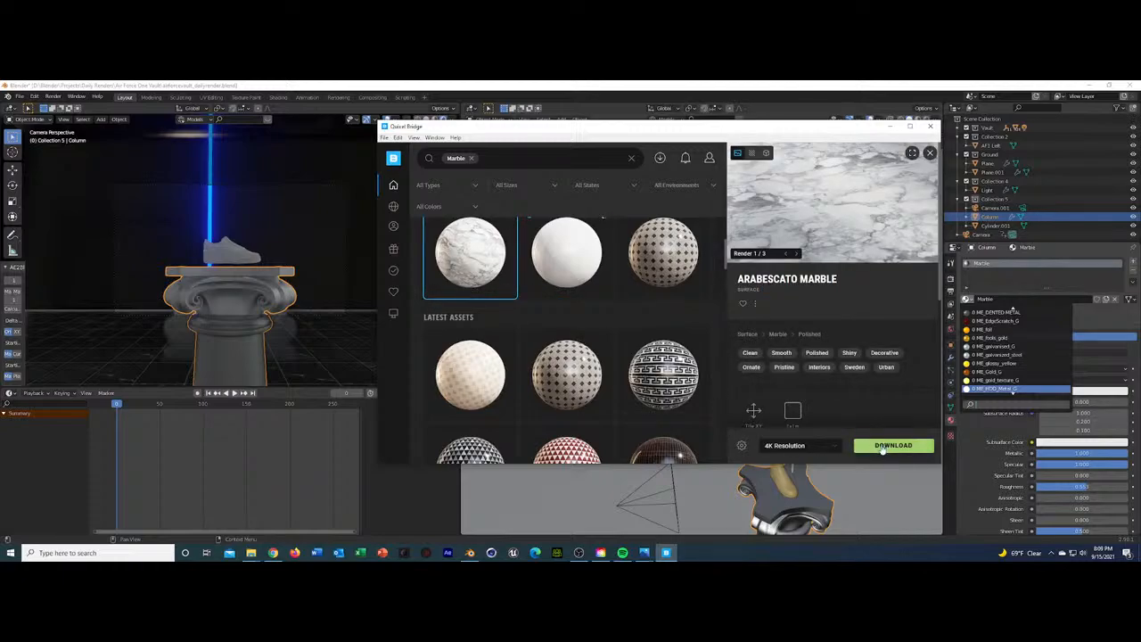
pyautogui.click(885, 447)
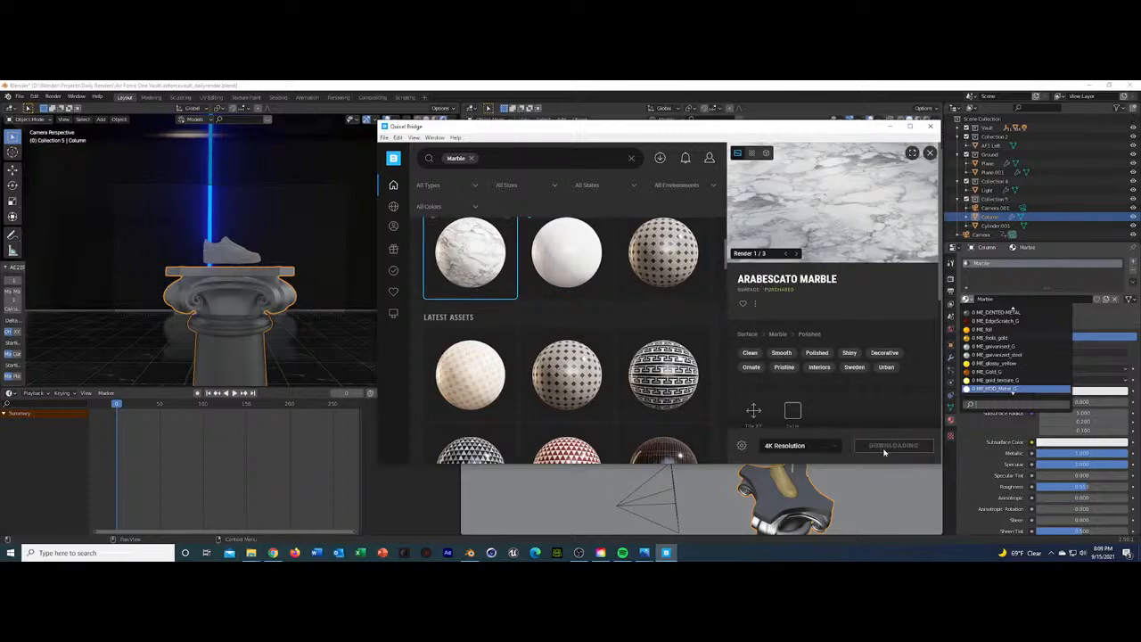
# Try to export the Bianca Carrara Gioia Marble surface at 4K resolution to Blender.
pyautogui.click(556, 256)
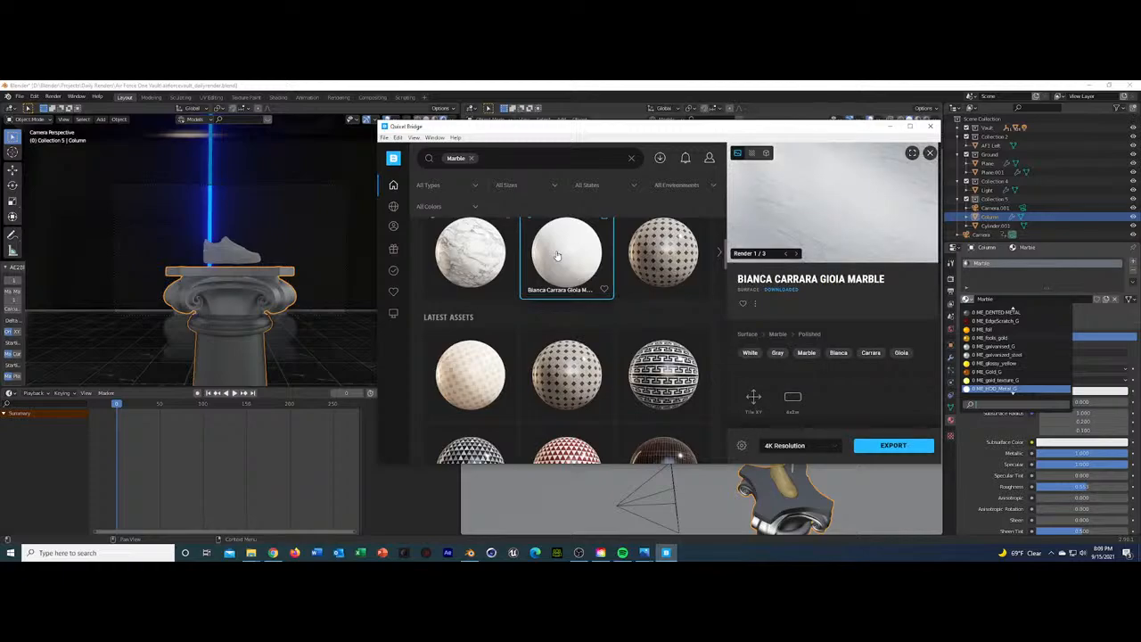
pyautogui.click(913, 451)
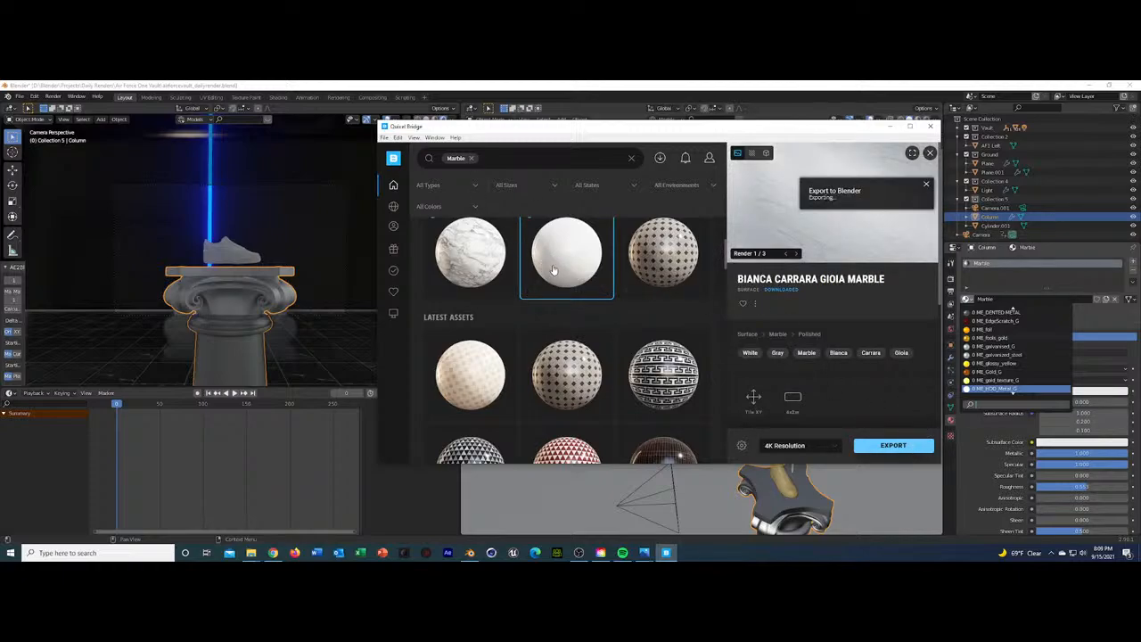
pyautogui.scroll(2, 553, 270)
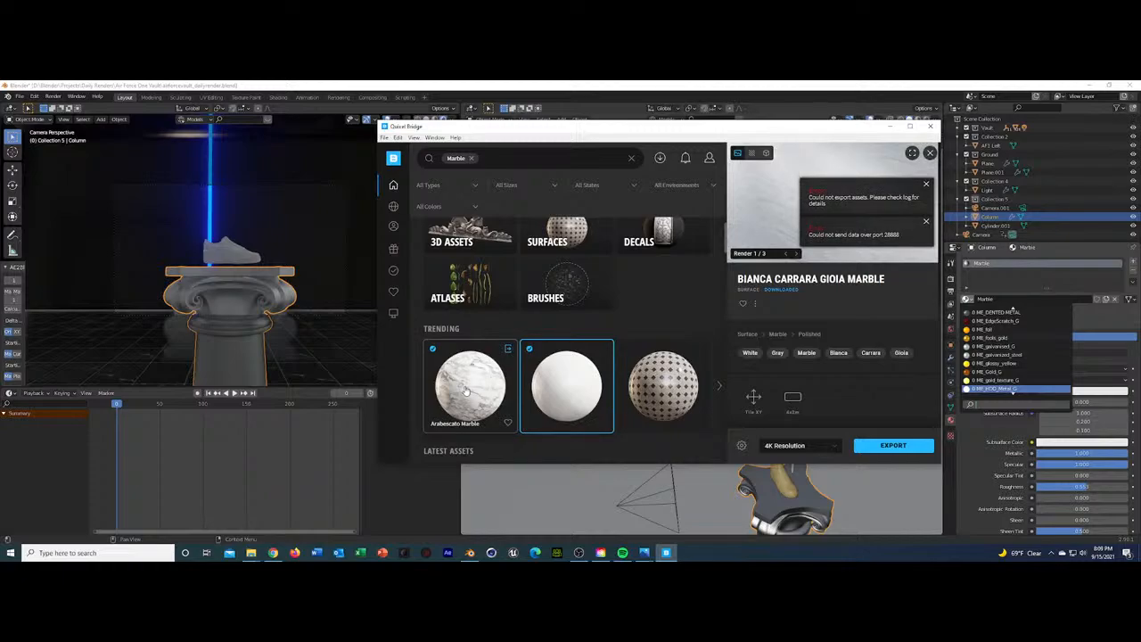
# Try to export the Arabescato Marble surface at 4K resolution to Blender and dismiss the notifications.
pyautogui.click(464, 389)
pyautogui.click(893, 445)
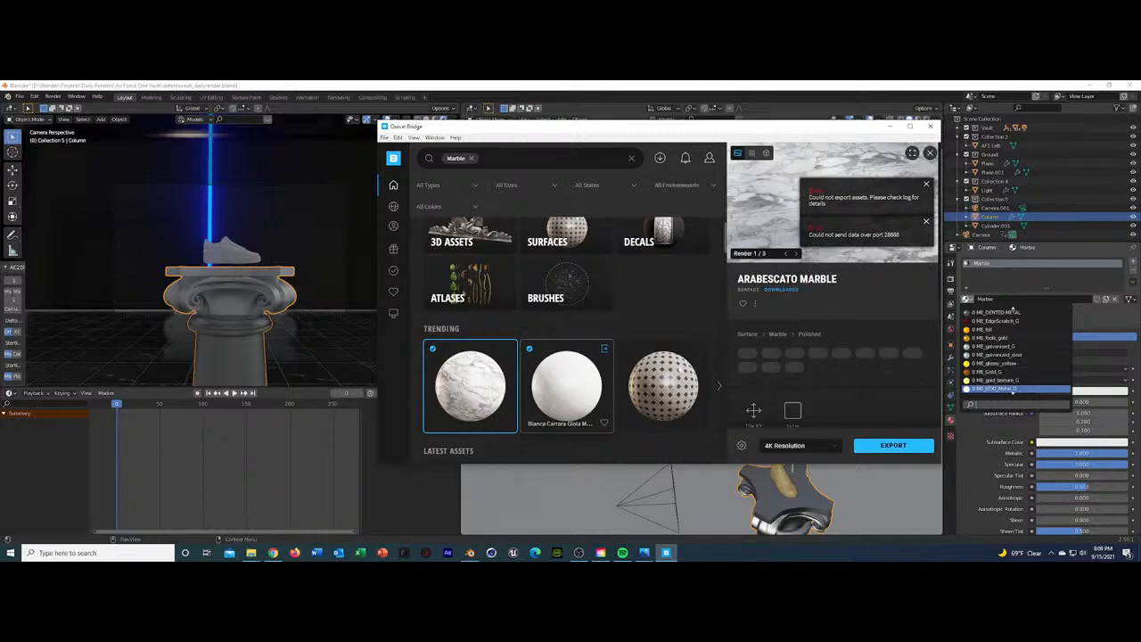
pyautogui.click(927, 221)
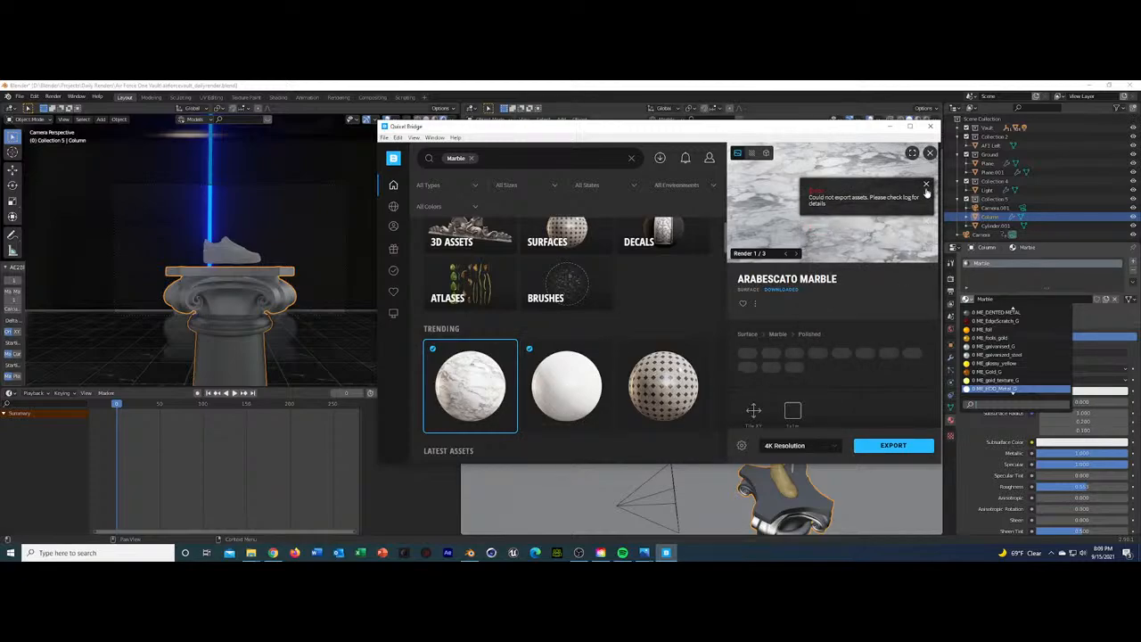
pyautogui.click(925, 184)
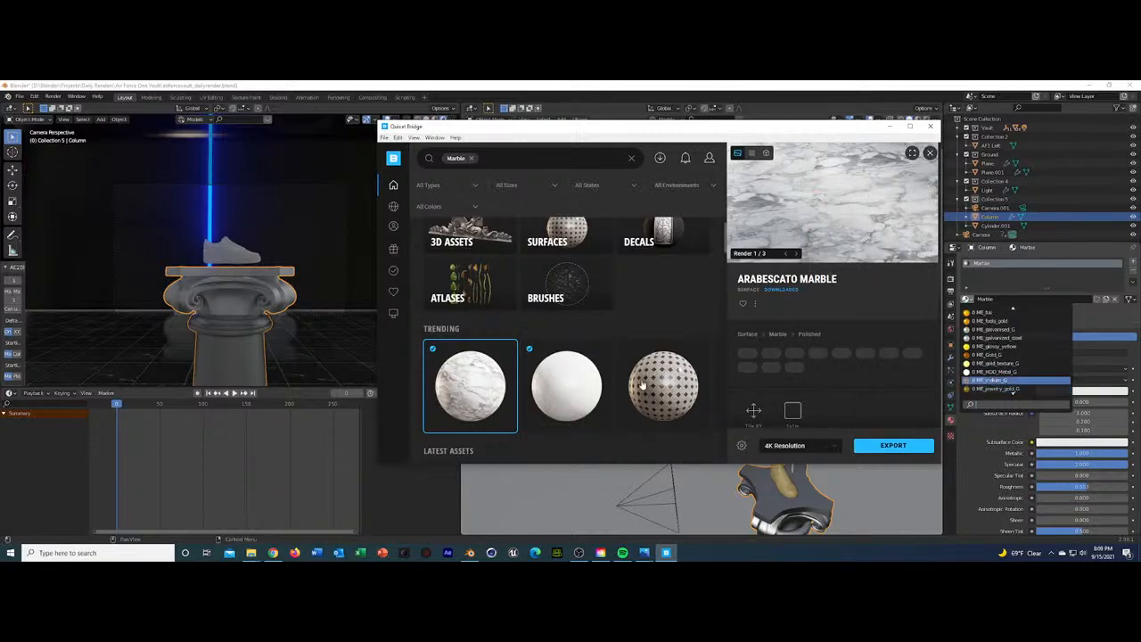
# Try to export the Bianca Carrara Gioia Marble surface at 2K resolution.
pyautogui.click(566, 385)
pyautogui.click(832, 448)
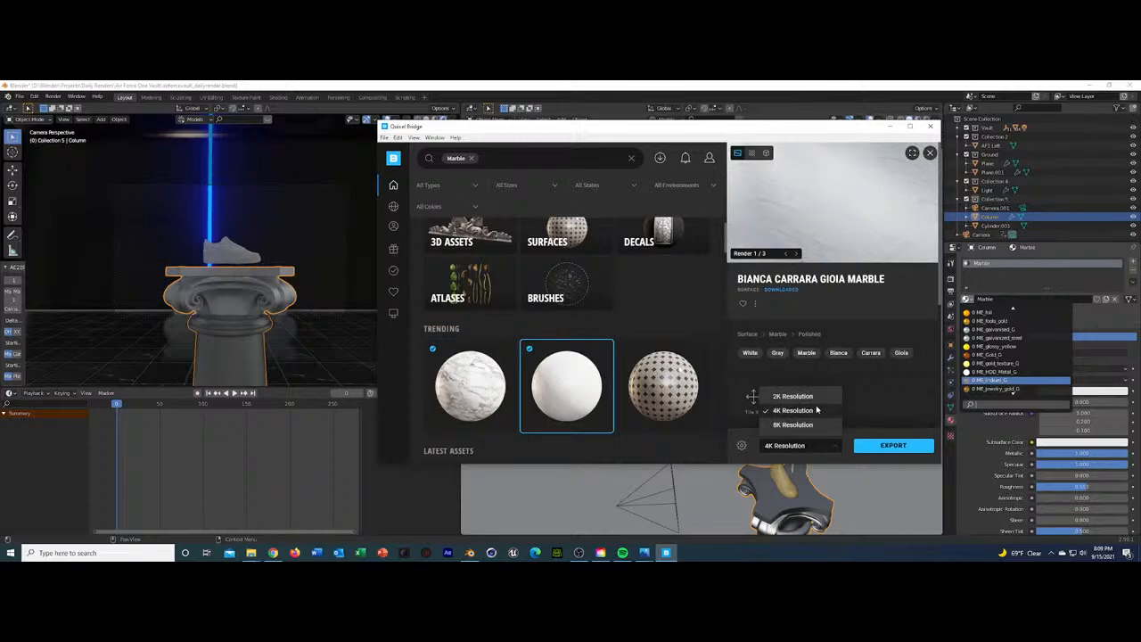
pyautogui.click(814, 401)
pyautogui.click(894, 451)
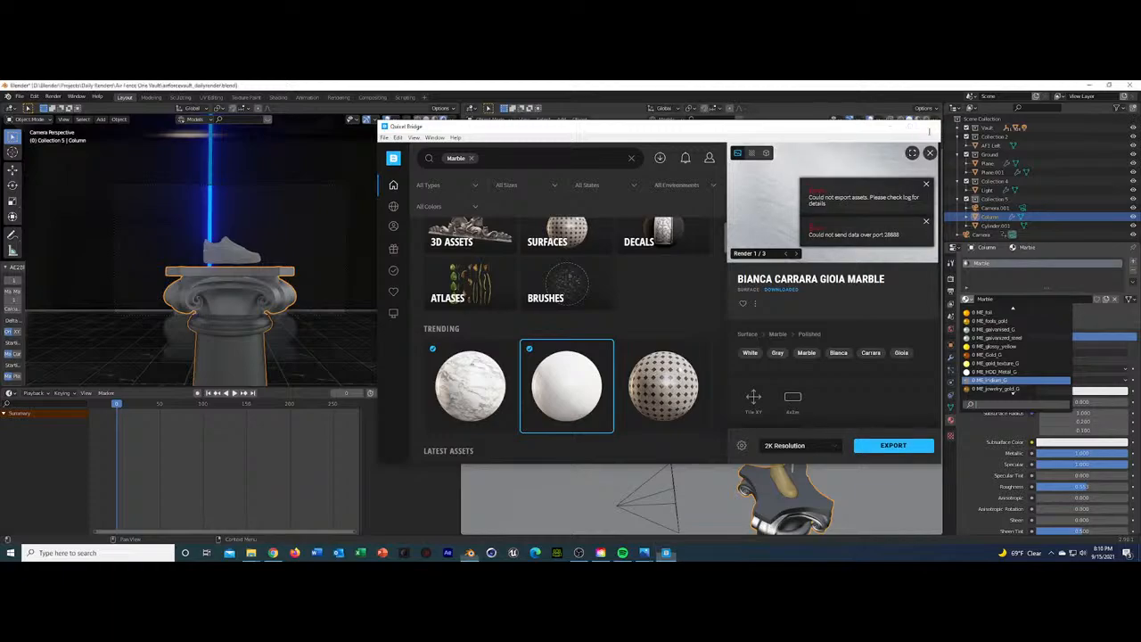
# Close Quixel Bridge, relaunch it from the desktop, and switch back to Blender.
pyautogui.click(930, 126)
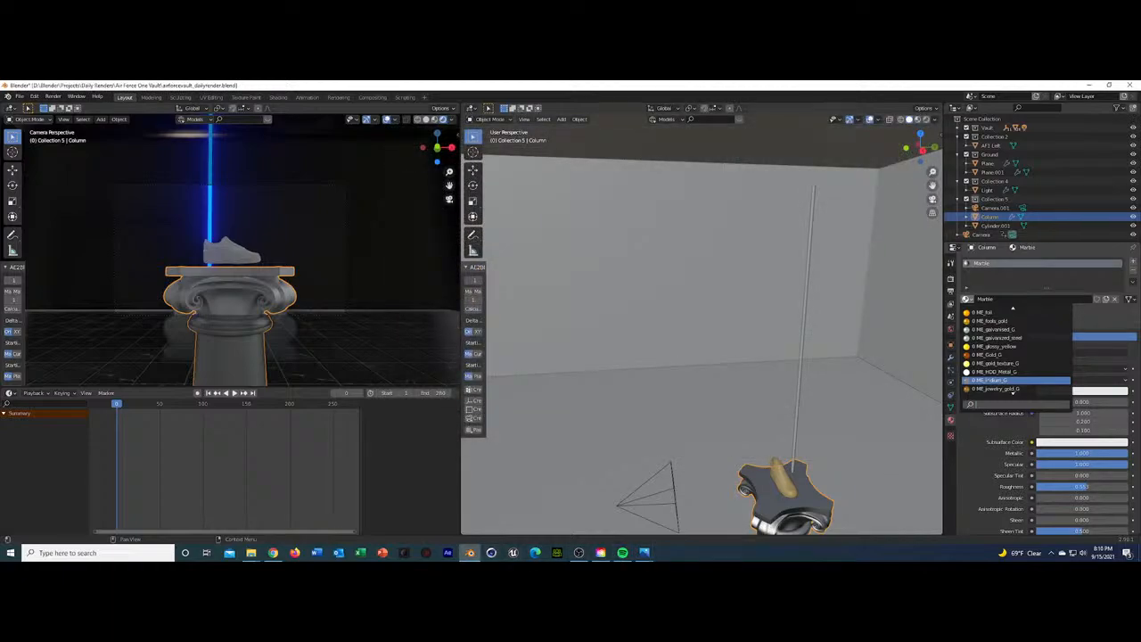
pyautogui.press('ctrl')
pyautogui.click(1089, 85)
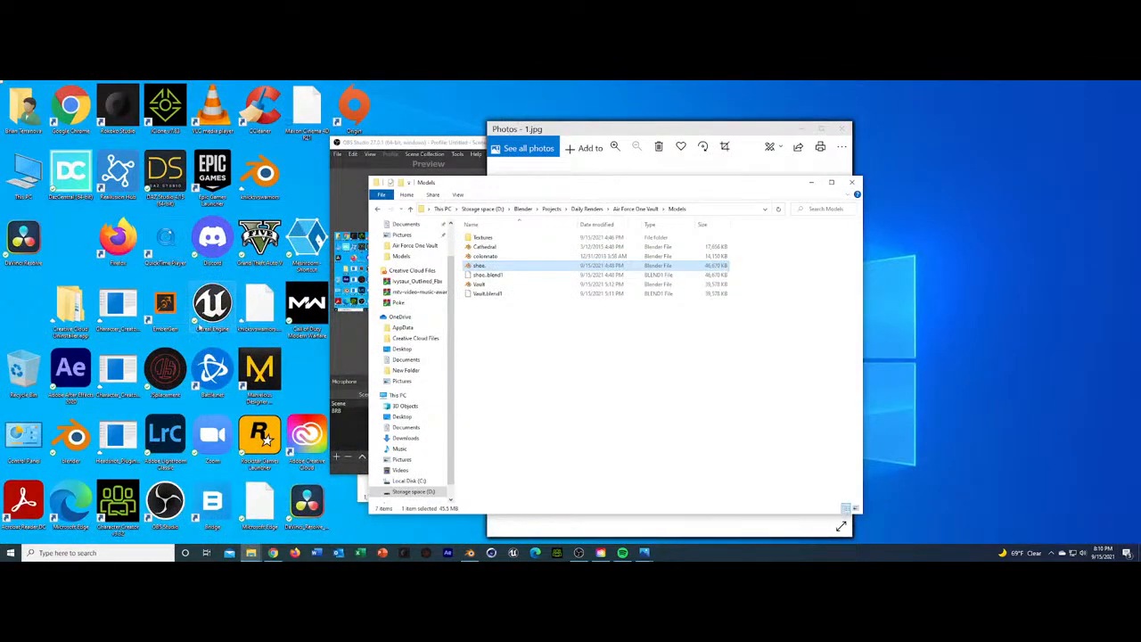
pyautogui.doubleClick(214, 505)
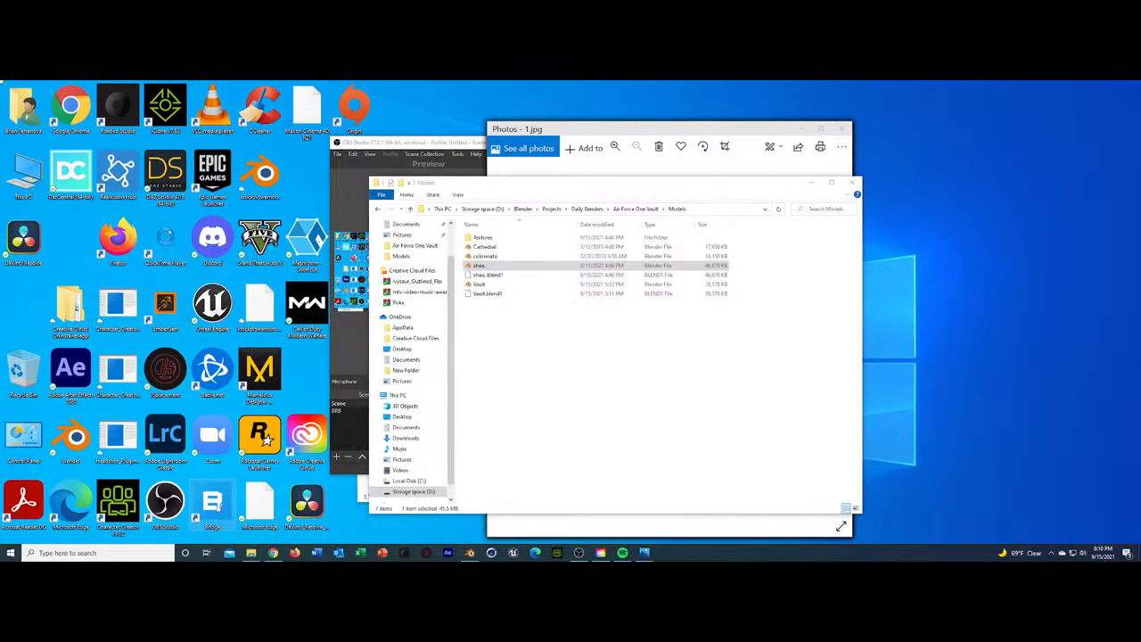
pyautogui.click(470, 553)
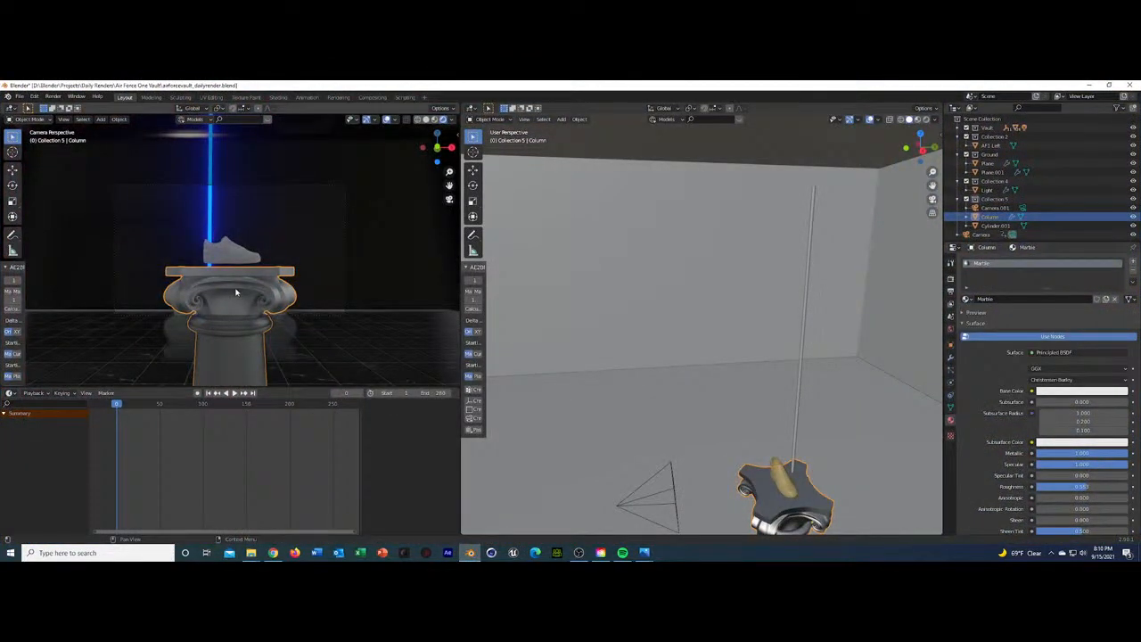
# Replace the pedestal column's Marble material with the existing Brushed_Steel material and check it up close.
pyautogui.click(969, 300)
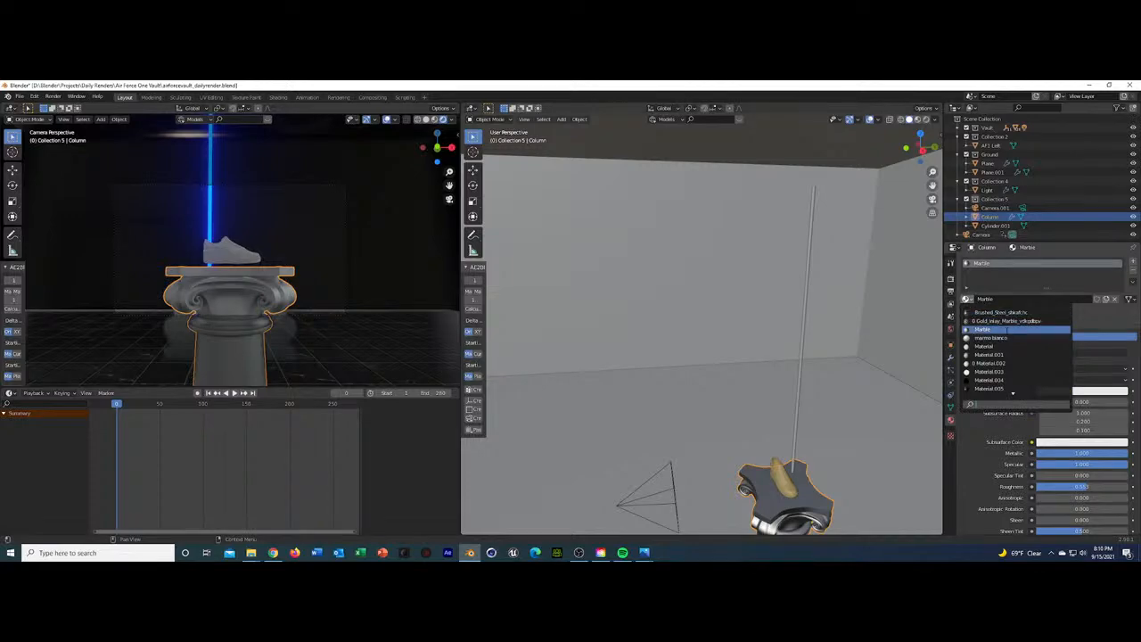
pyautogui.click(1008, 313)
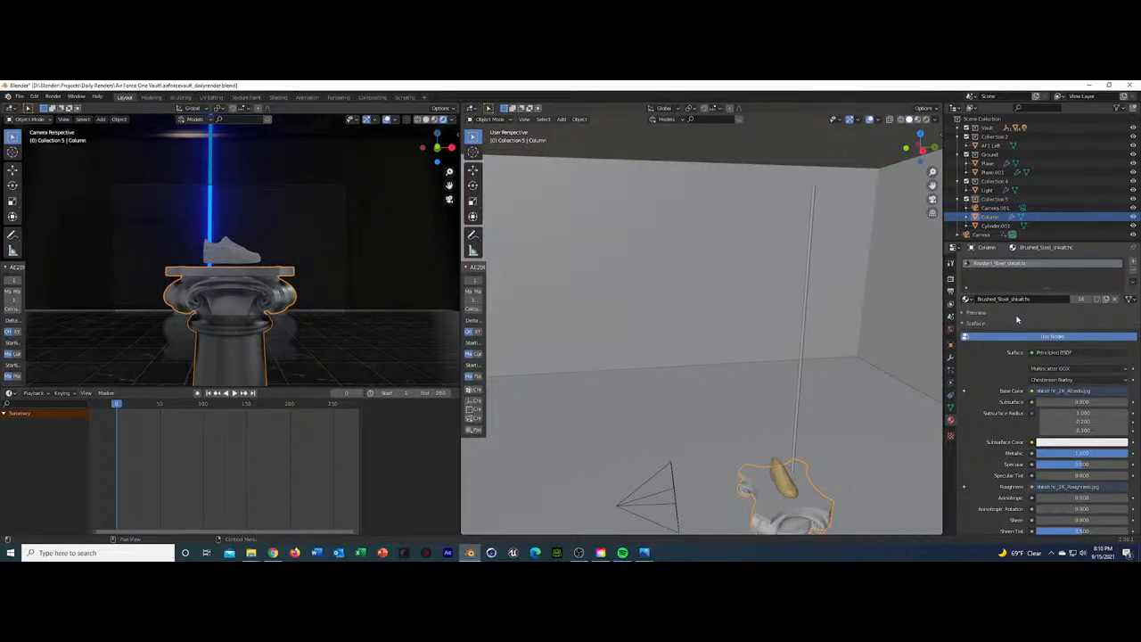
pyautogui.scroll(4, 336, 311)
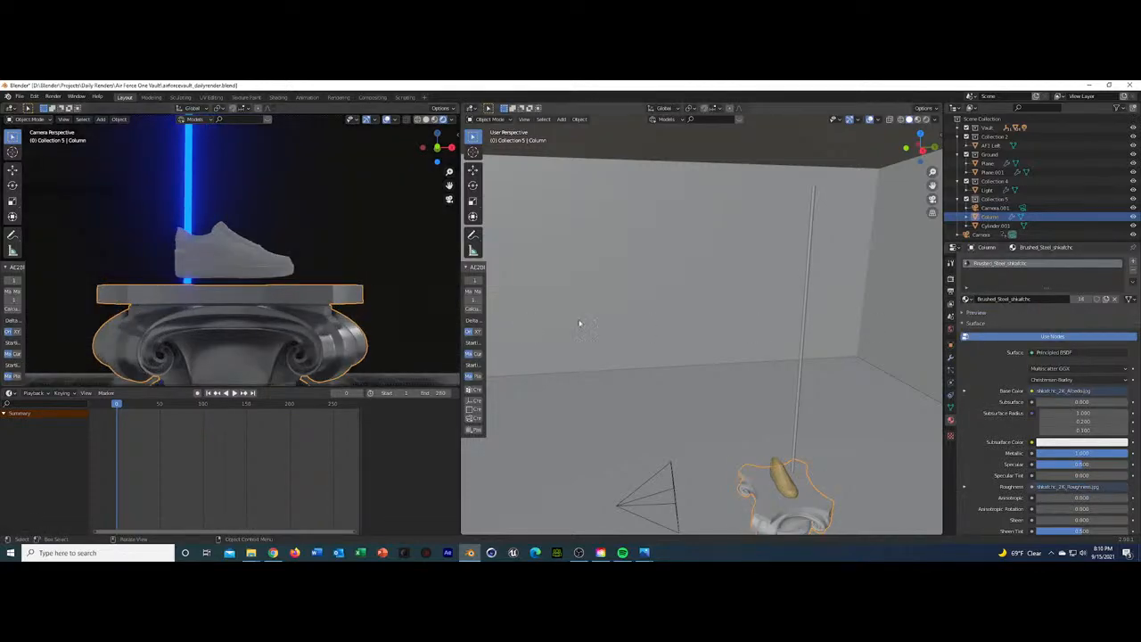
# Try the ME_basic_copper_oxidized material on the pedestal column and inspect it from several angles.
pyautogui.click(969, 299)
pyautogui.scroll(-10, 977, 330)
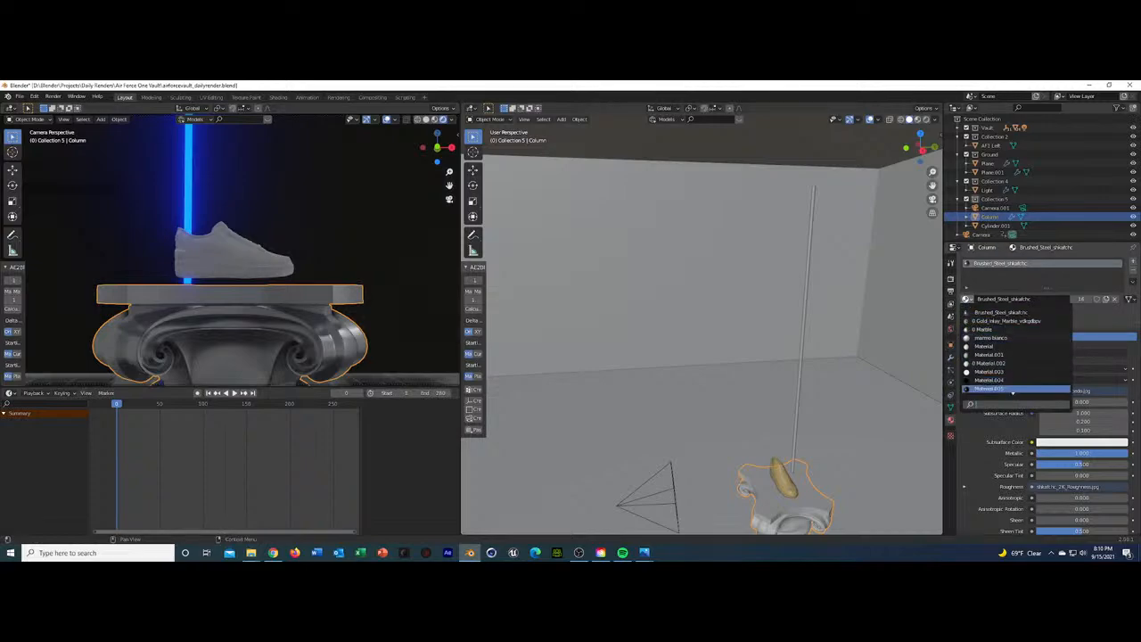
pyautogui.scroll(-6, 976, 330)
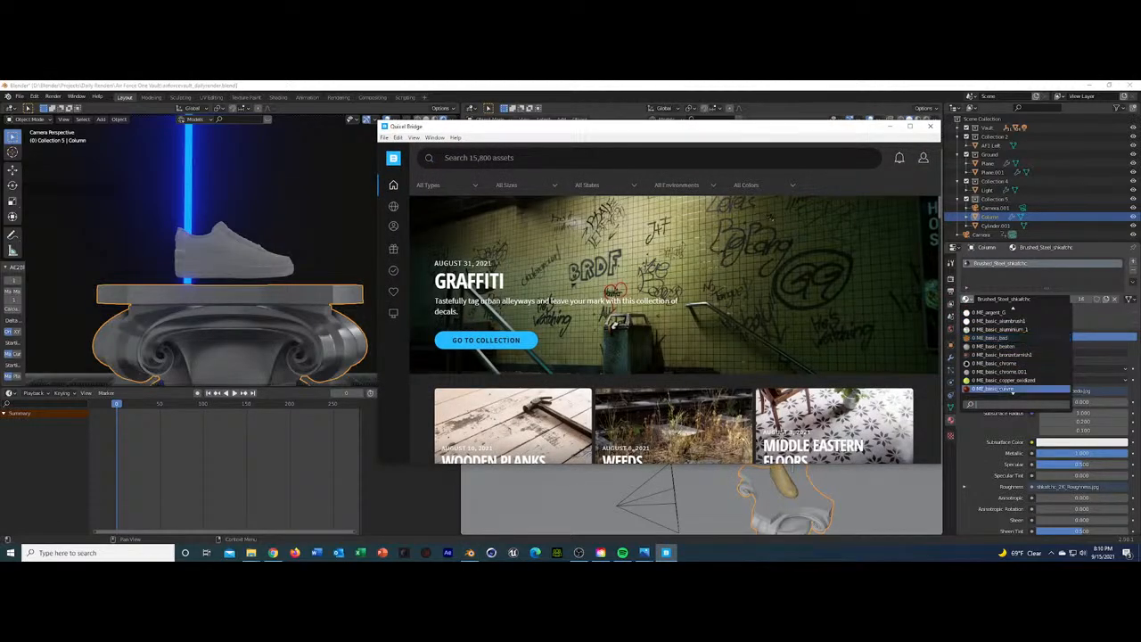
pyautogui.click(1013, 383)
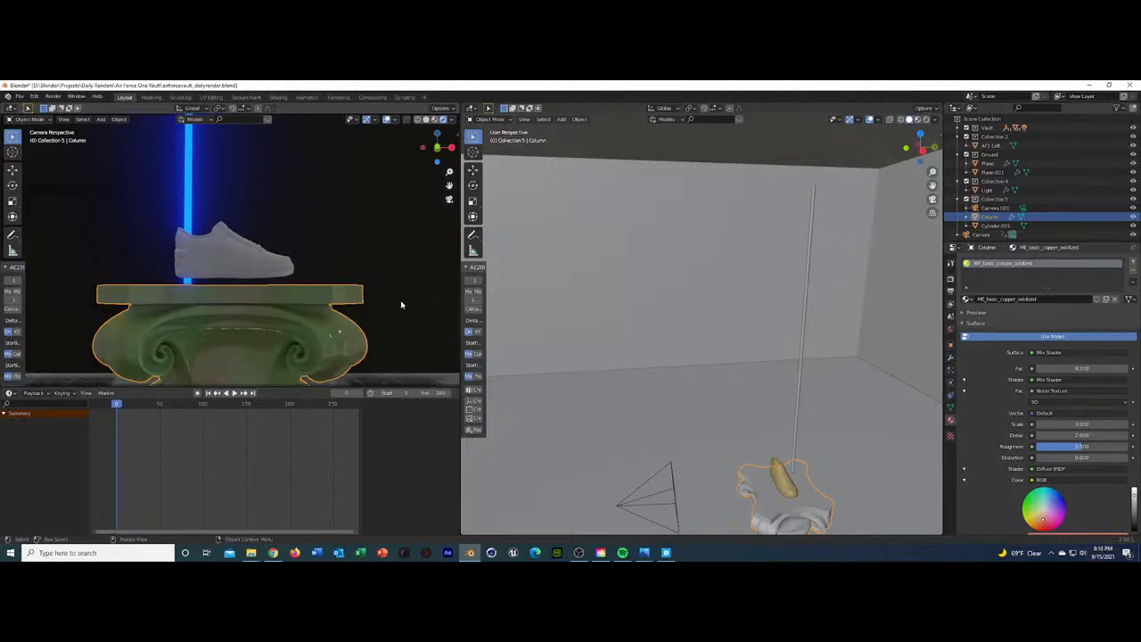
pyautogui.moveTo(401, 305)
pyautogui.mouseDown(button='middle')
pyautogui.moveTo(390, 319)
pyautogui.moveTo(395, 297)
pyautogui.mouseUp(button='middle')
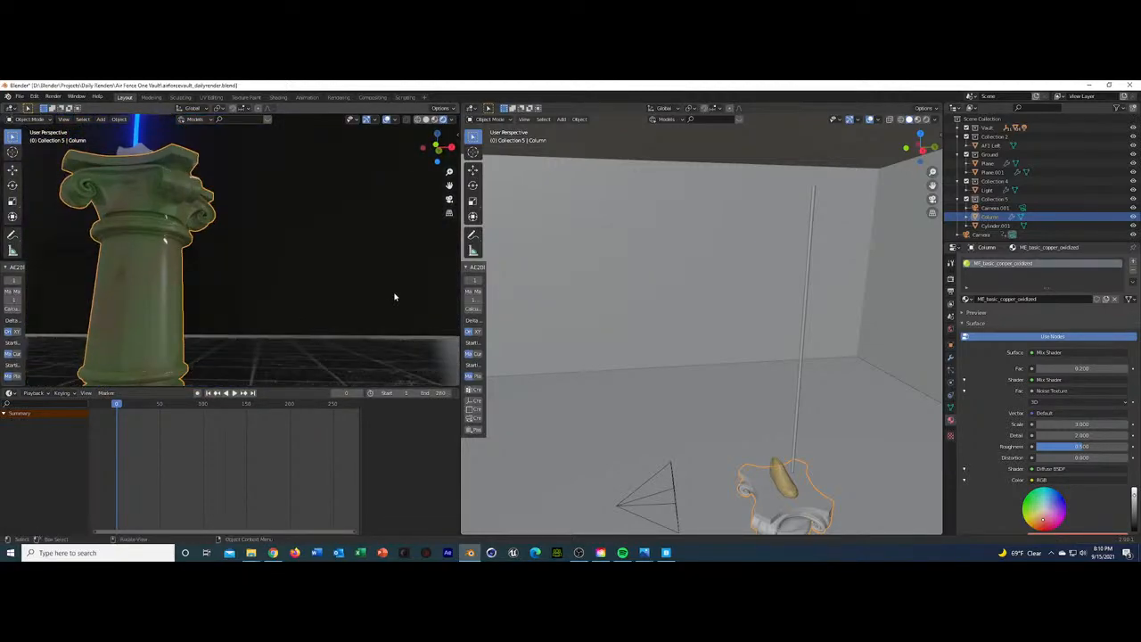
pyautogui.scroll(-5, 303, 294)
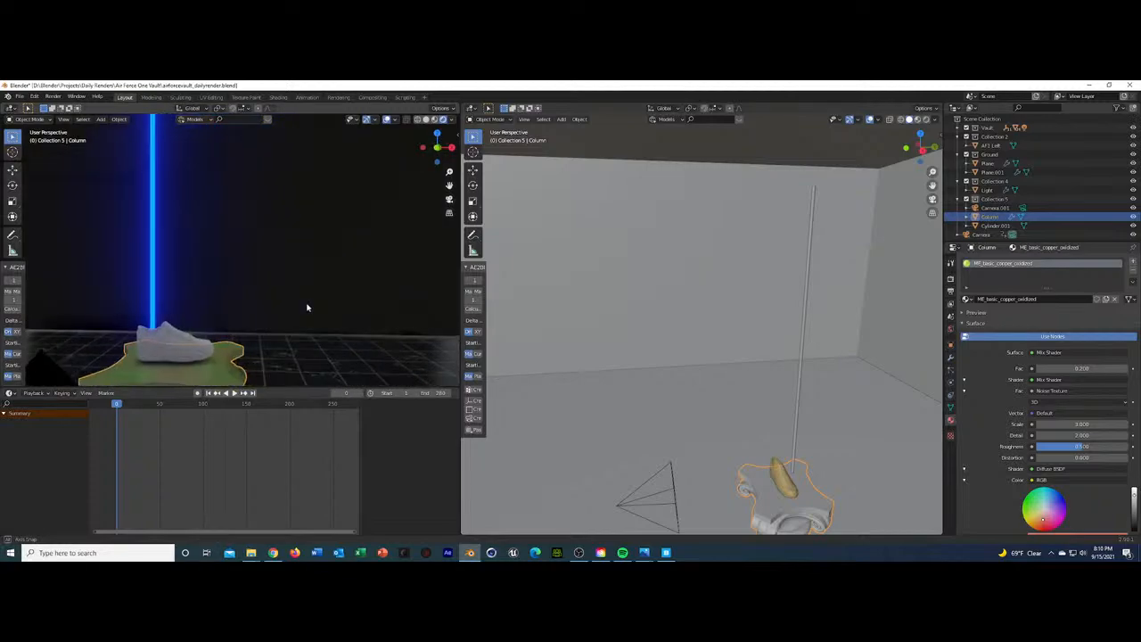
pyautogui.scroll(3, 306, 307)
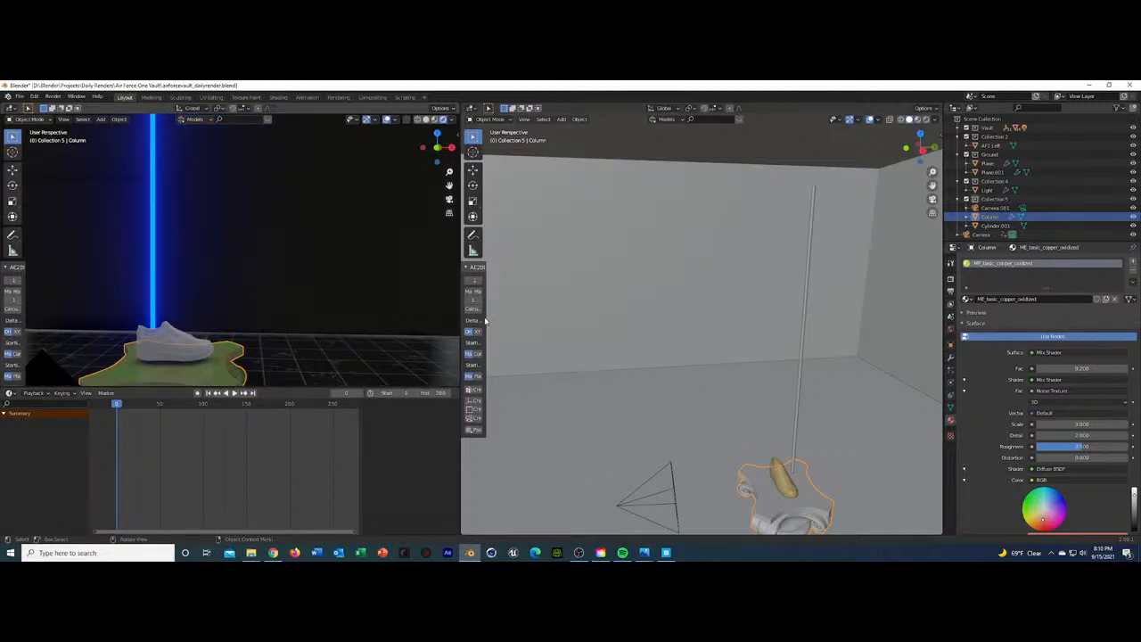
# Assign the Brushed_Steel material to the pedestal column again and return to the camera view.
pyautogui.click(968, 300)
pyautogui.scroll(10, 1013, 309)
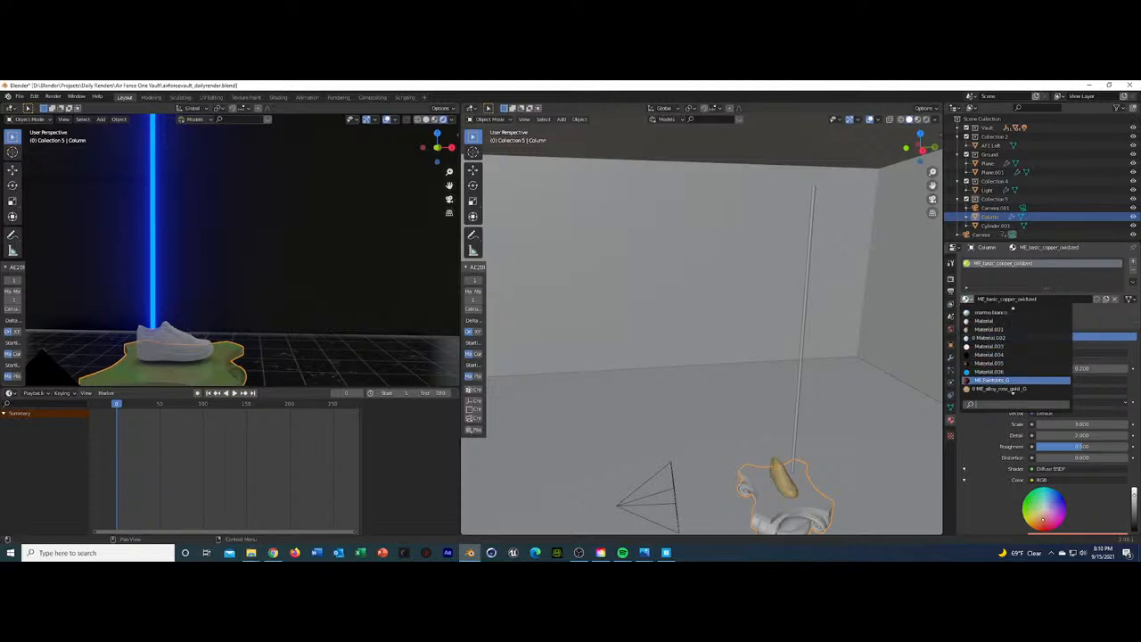
pyautogui.scroll(-6, 1016, 380)
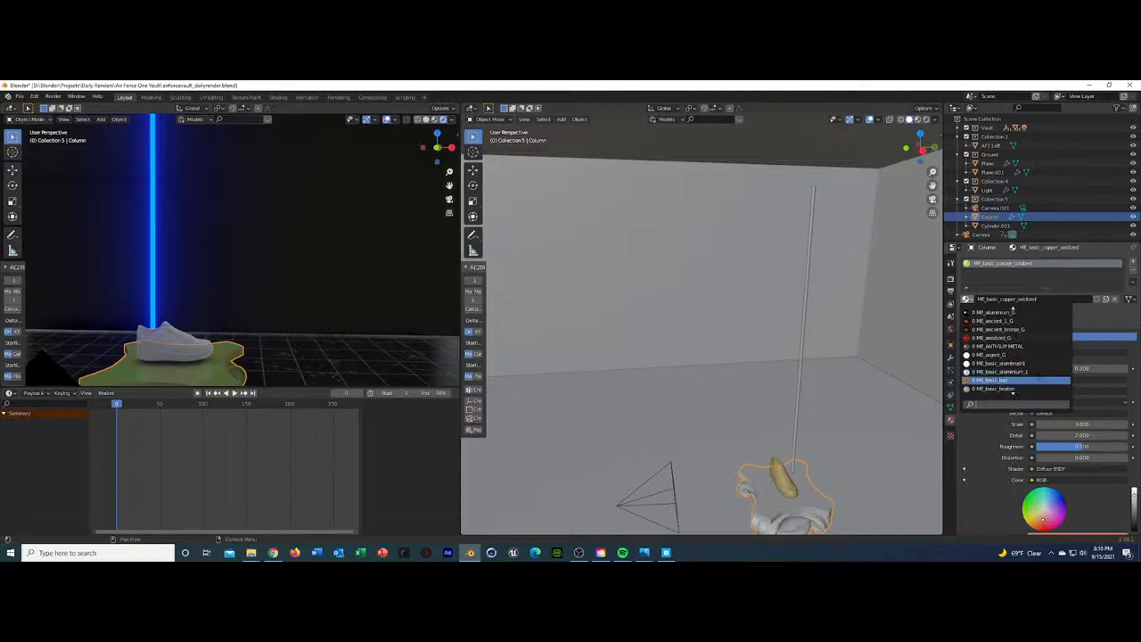
pyautogui.scroll(10, 1016, 349)
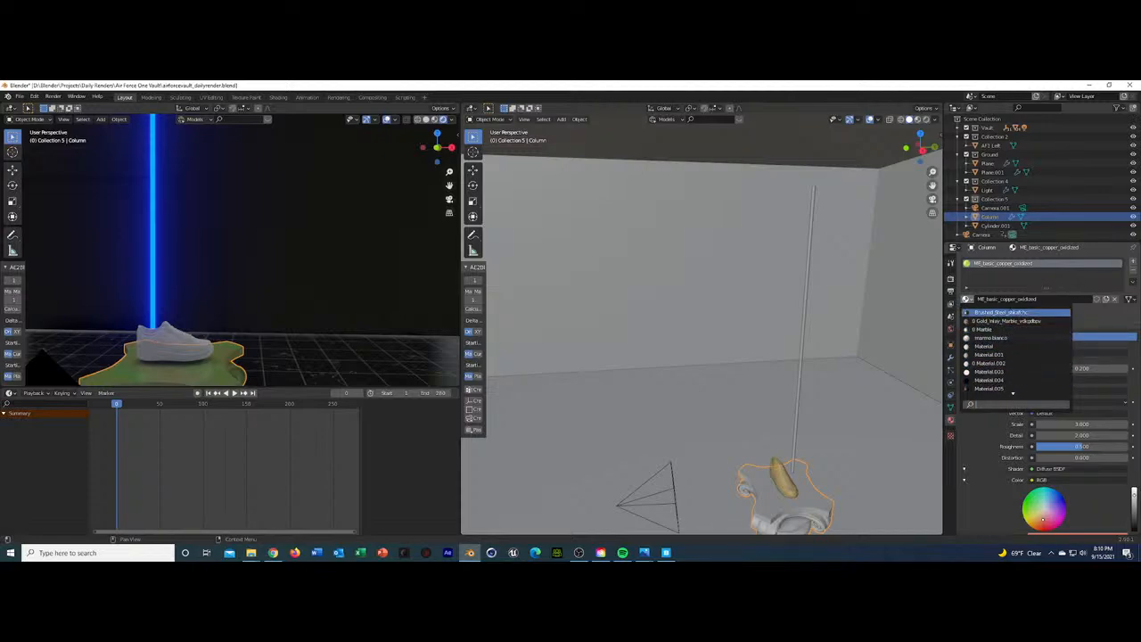
pyautogui.press('Return')
pyautogui.press('KP_0')
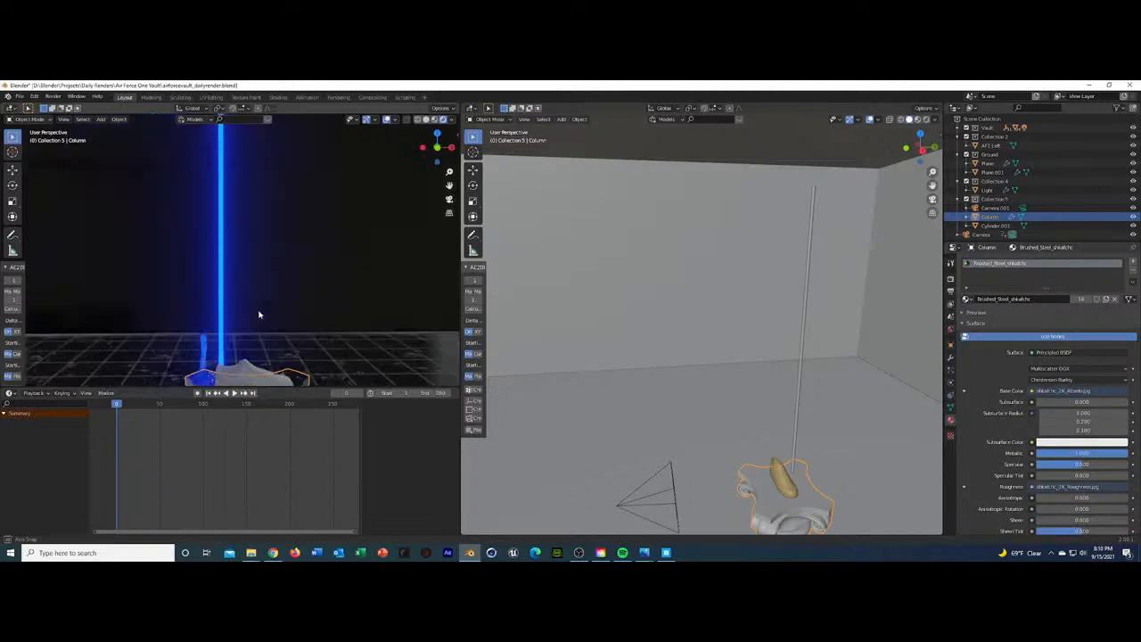
pyautogui.click(277, 322)
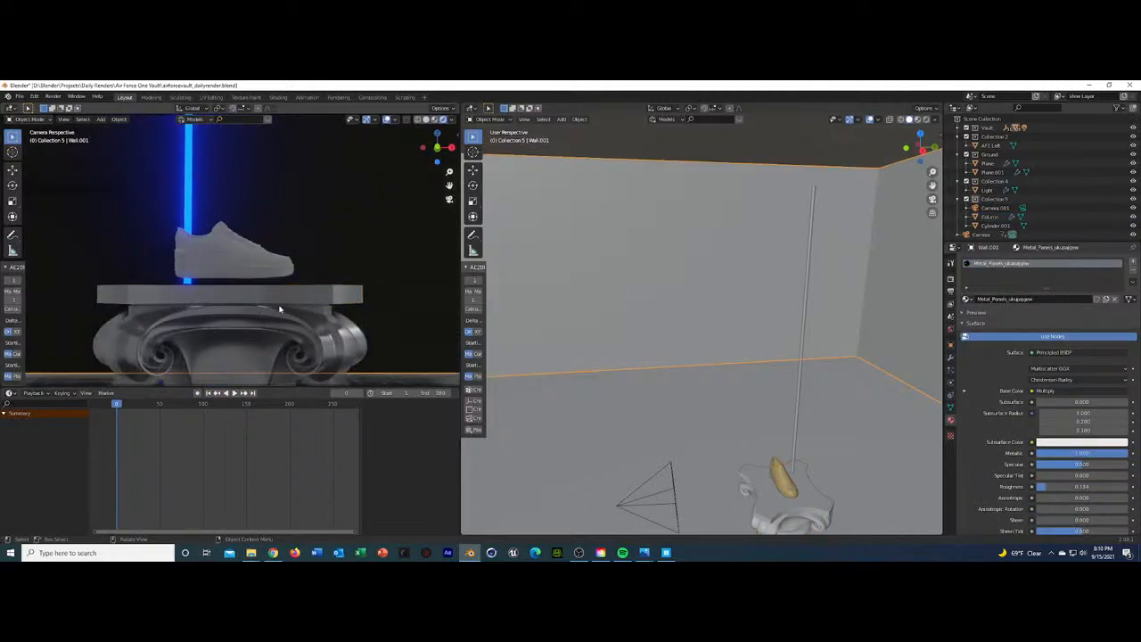
pyautogui.click(279, 304)
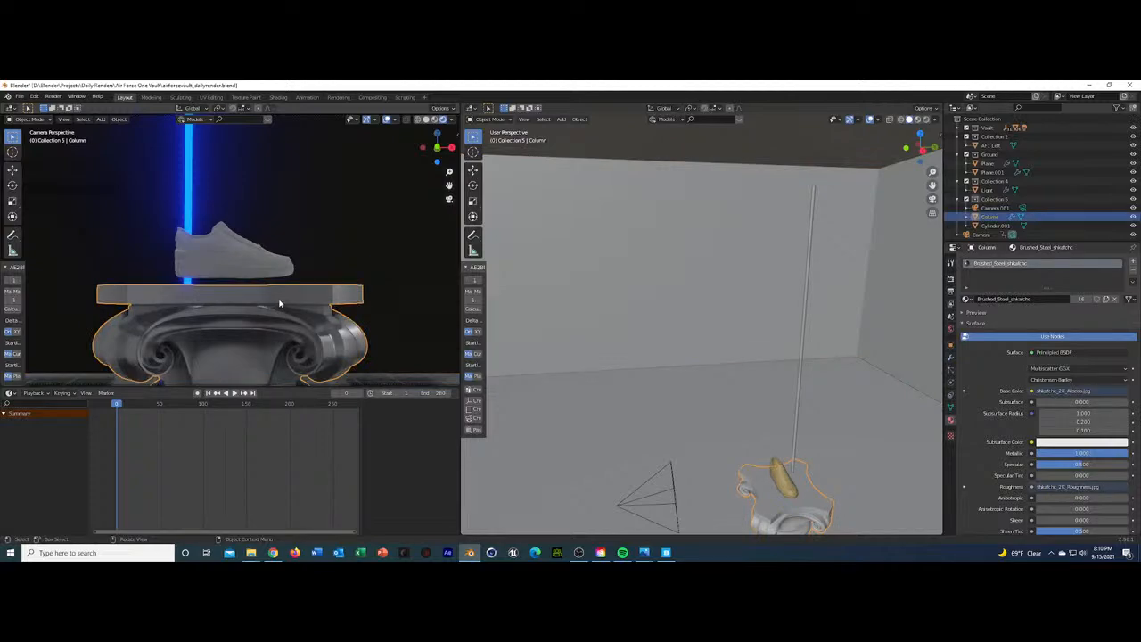
pyautogui.click(279, 304)
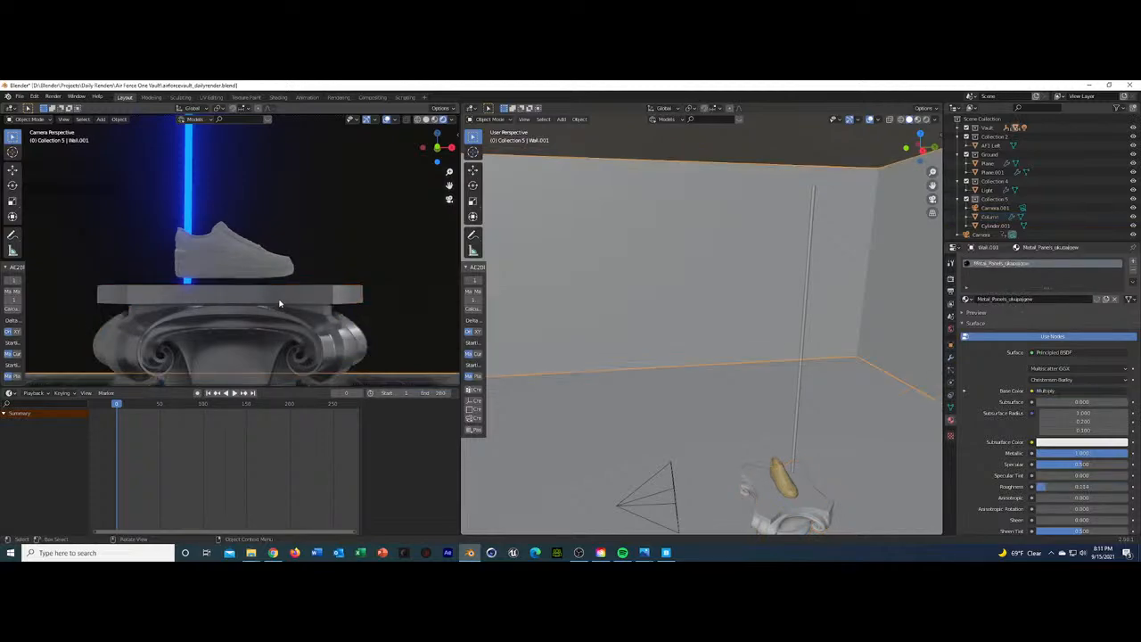
# Stretch the blue light beam cylinder along the Z axis so it rises above the walls and passes down through the pedestal.
pyautogui.click(192, 206)
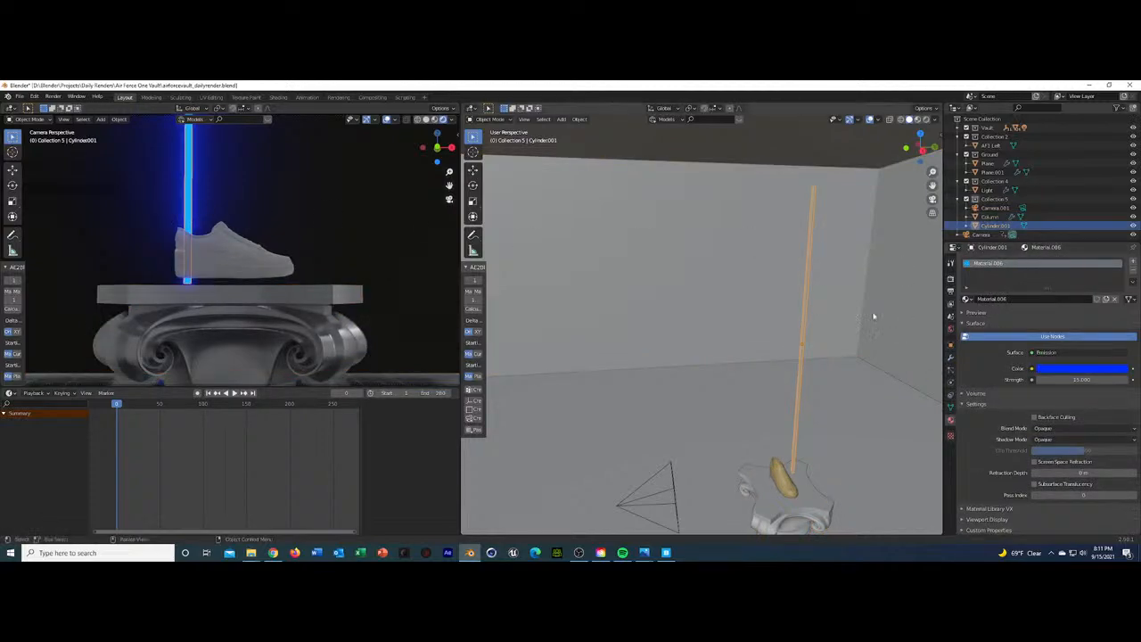
pyautogui.press('s')
pyautogui.press('z')
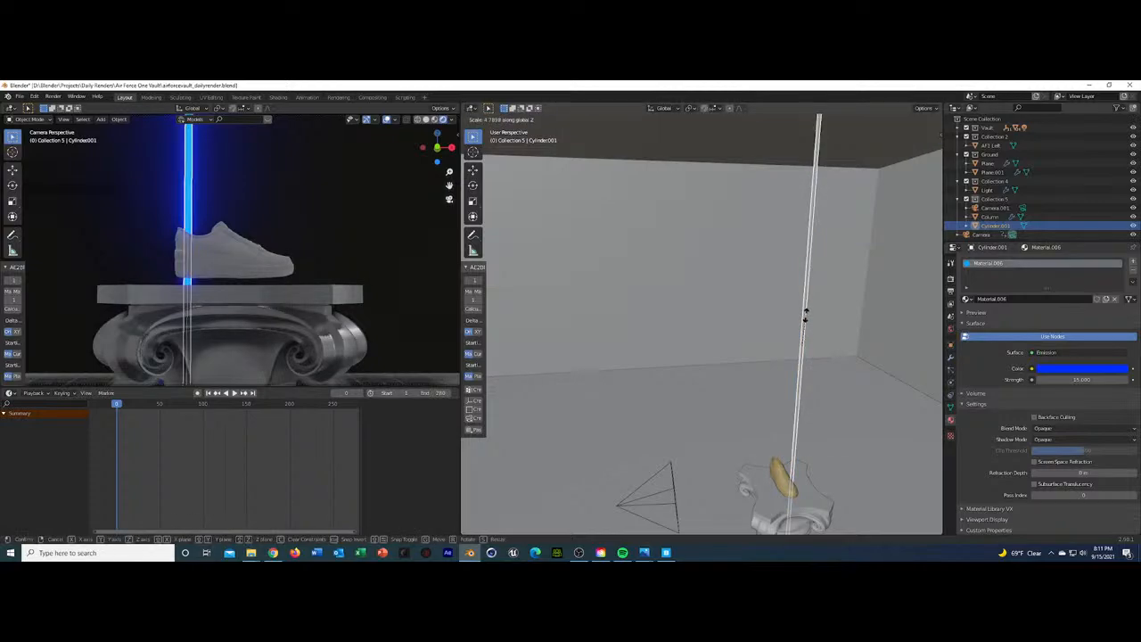
pyautogui.click(805, 325)
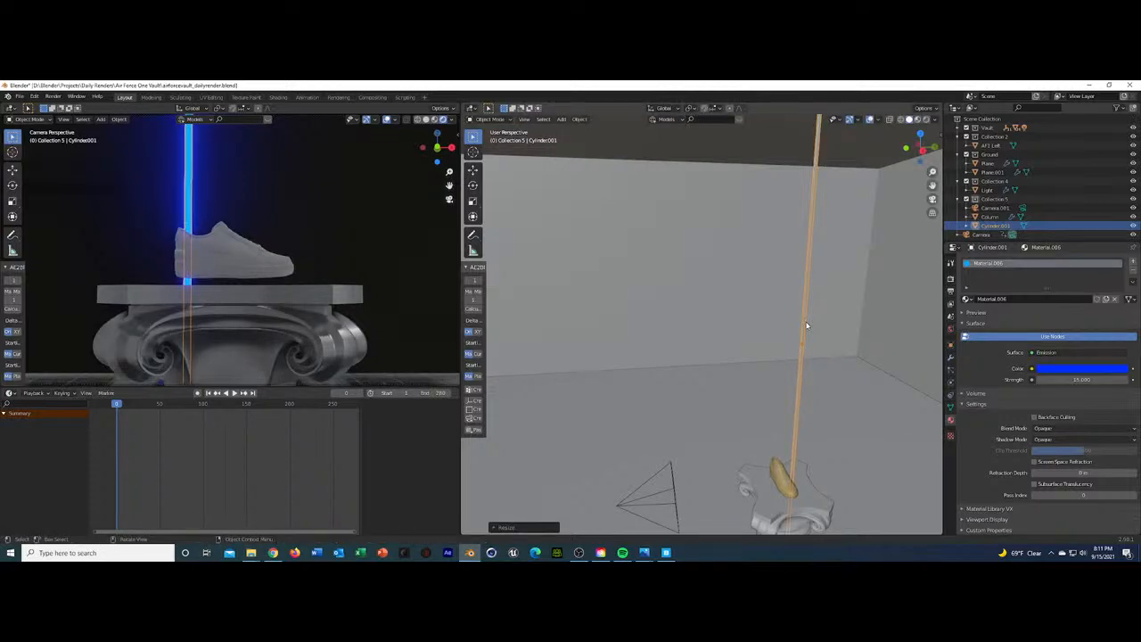
pyautogui.click(856, 333)
pyautogui.moveTo(806, 344); pyautogui.dragTo(711, 360, button='middle')
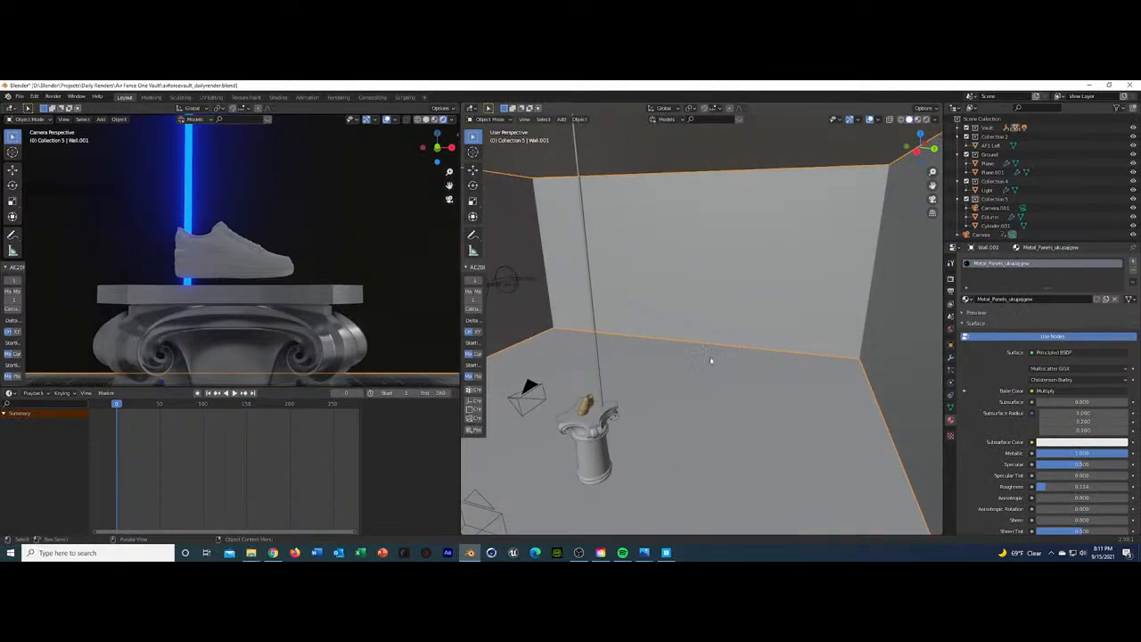
# Move the blue light beam along the X axis, away from the sneaker's heel to the outer edge of the pedestal capital.
pyautogui.click(602, 371)
pyautogui.press('g')
pyautogui.press('x')
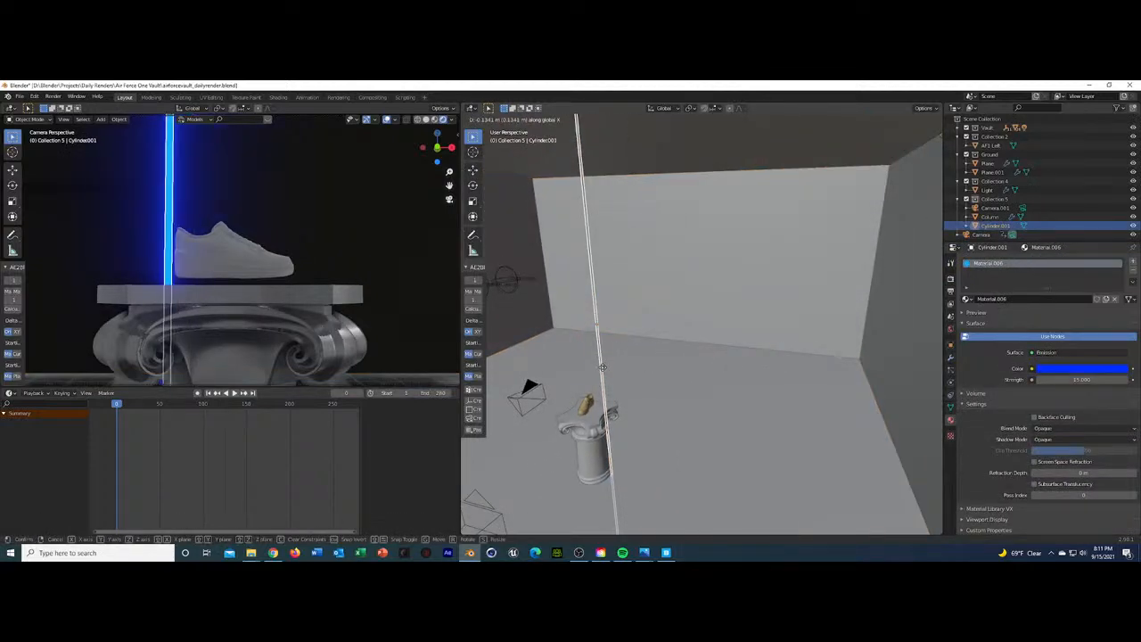
pyautogui.click(603, 366)
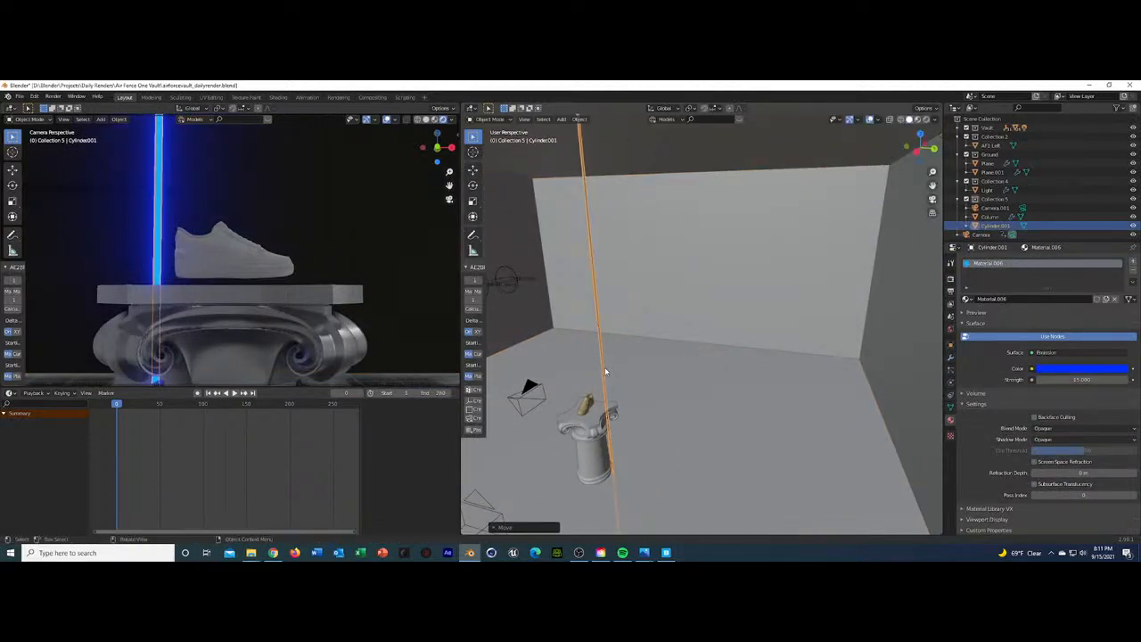
pyautogui.press('g')
pyautogui.press('y')
pyautogui.press('x')
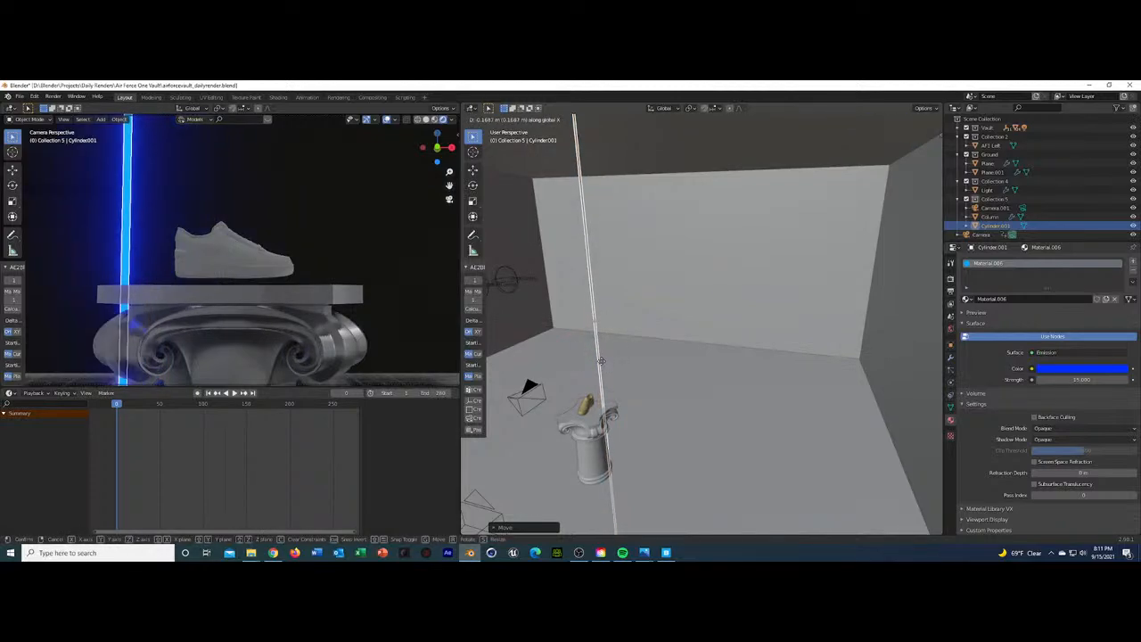
pyautogui.click(601, 360)
# Scale the blue light beam down along the Z axis to shorten it.
pyautogui.moveTo(601, 361); pyautogui.dragTo(640, 396, button='middle')
pyautogui.scroll(-5, 630, 395)
pyautogui.press('s')
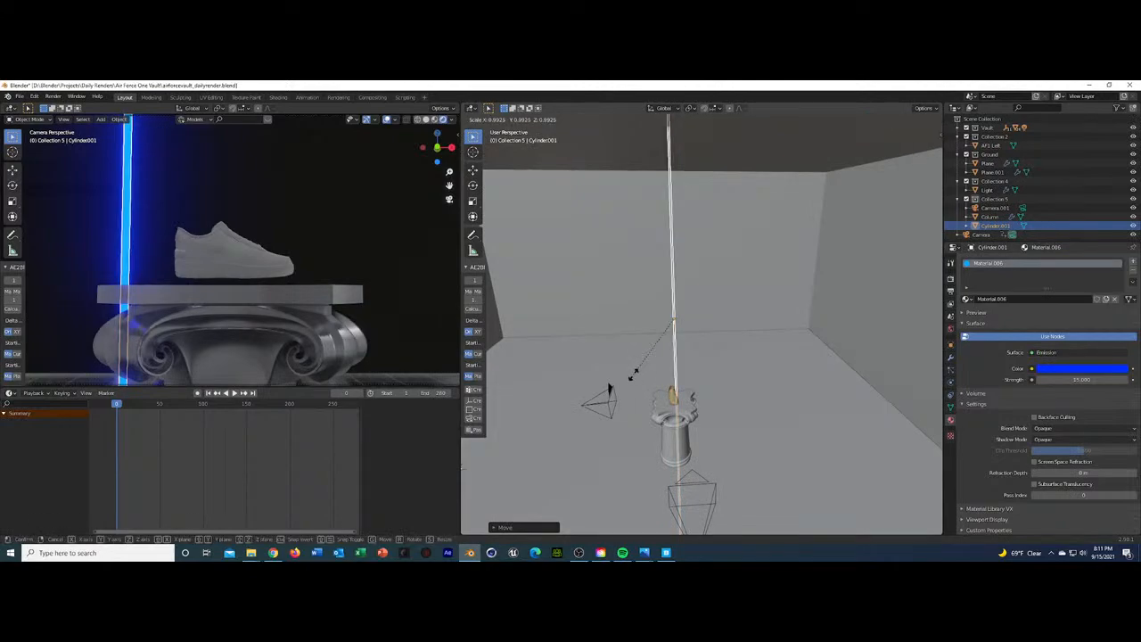
pyautogui.press('z')
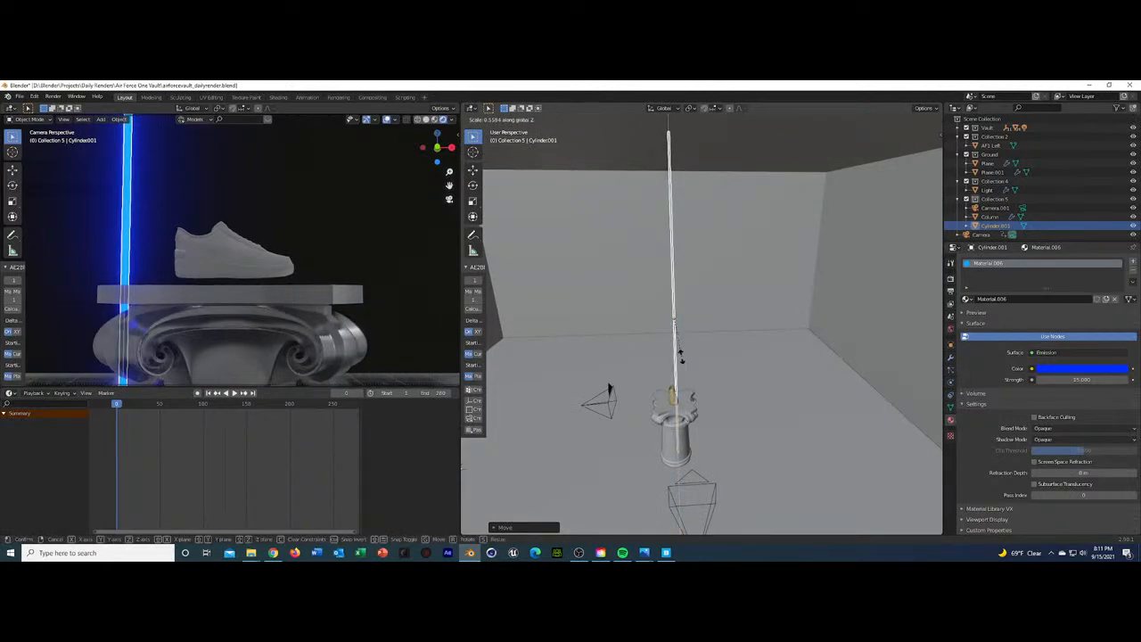
pyautogui.click(682, 356)
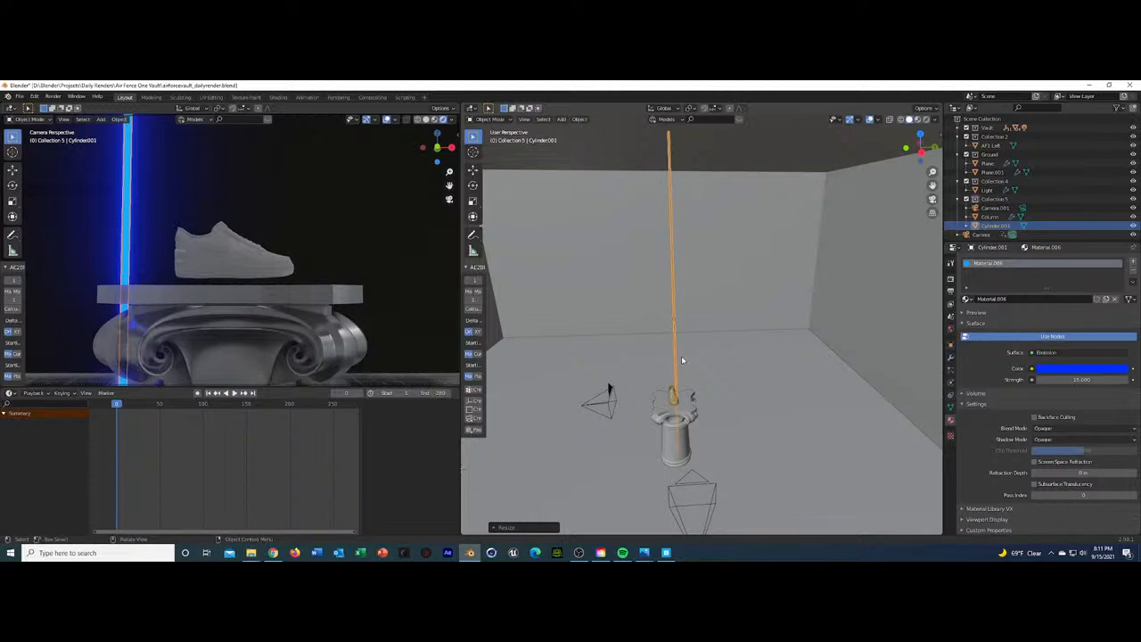
# Inspect the sneaker's transform values and step through the opening frames of the timeline to check it for animation.
pyautogui.click(237, 261)
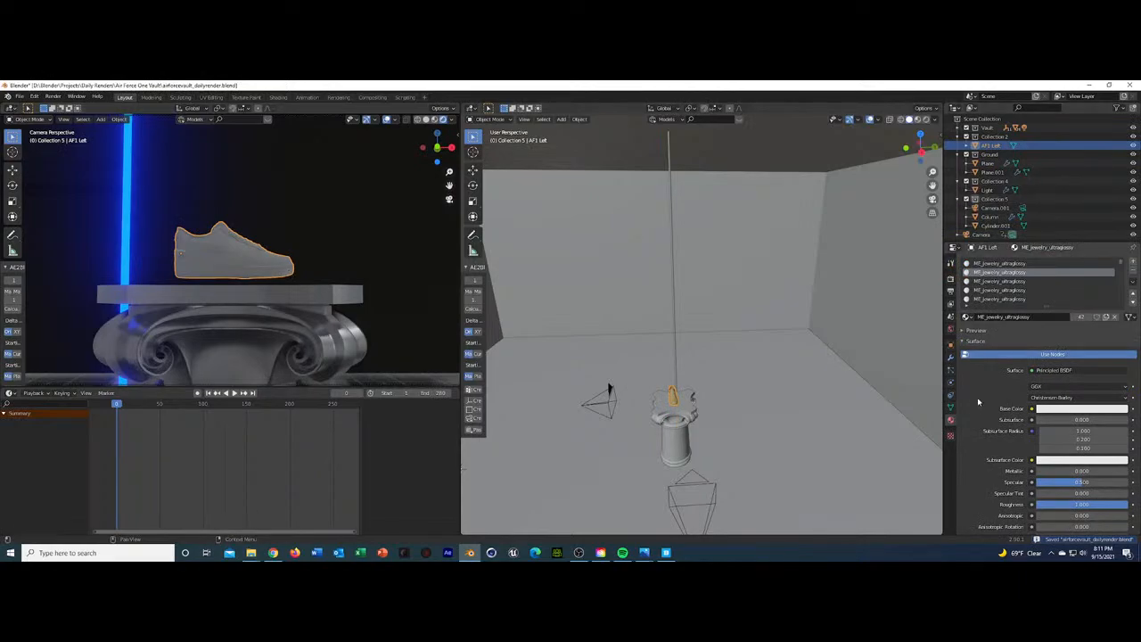
pyautogui.click(952, 346)
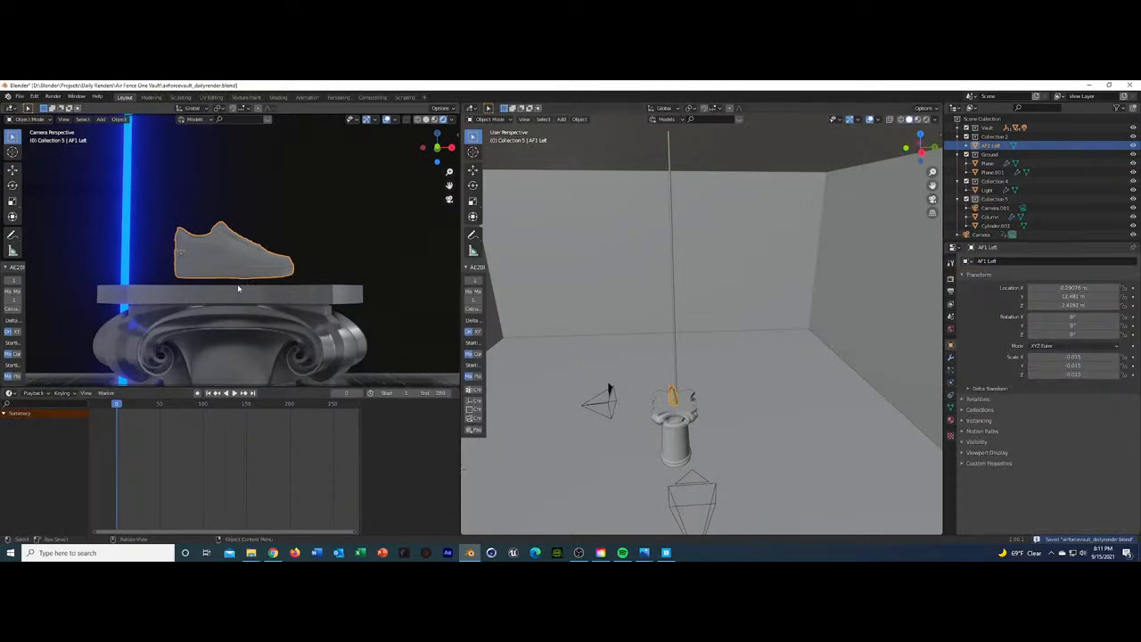
pyautogui.moveTo(278, 269); pyautogui.dragTo(282, 275, button='middle')
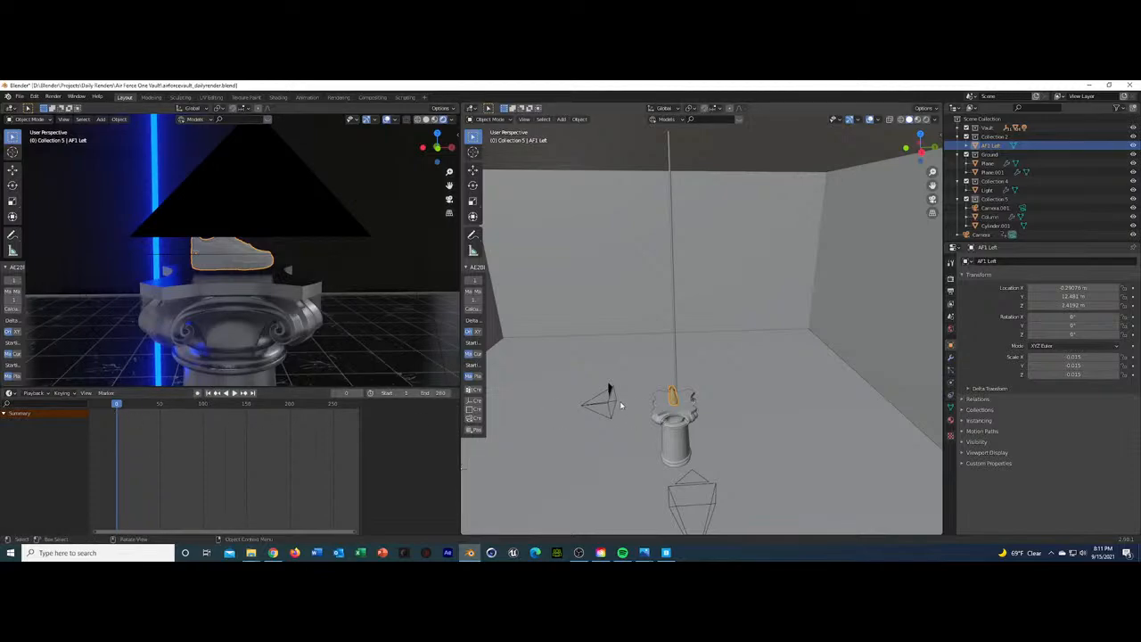
pyautogui.press('Right')
pyautogui.press('Right')
pyautogui.press('Right')
pyautogui.press('Right')
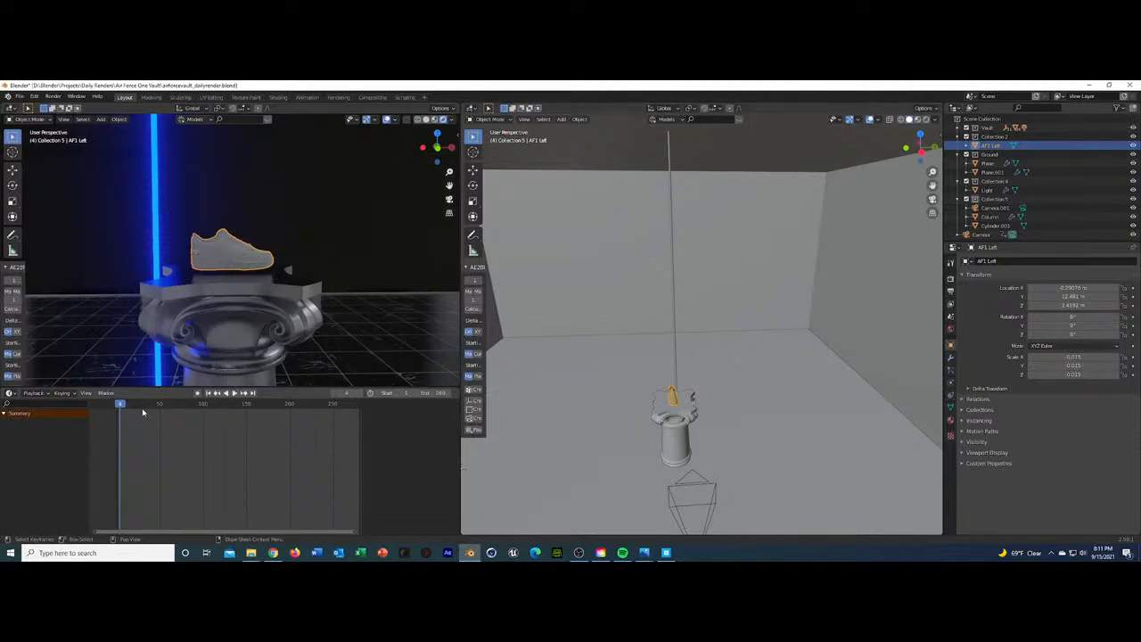
pyautogui.press('Right')
pyautogui.press('Right')
pyautogui.press('Right')
pyautogui.press('Right')
pyautogui.press('Right')
pyautogui.press('Right')
pyautogui.press('Right')
pyautogui.press('Right')
pyautogui.press('Right')
pyautogui.press('Right')
pyautogui.press('Right')
pyautogui.press('Right')
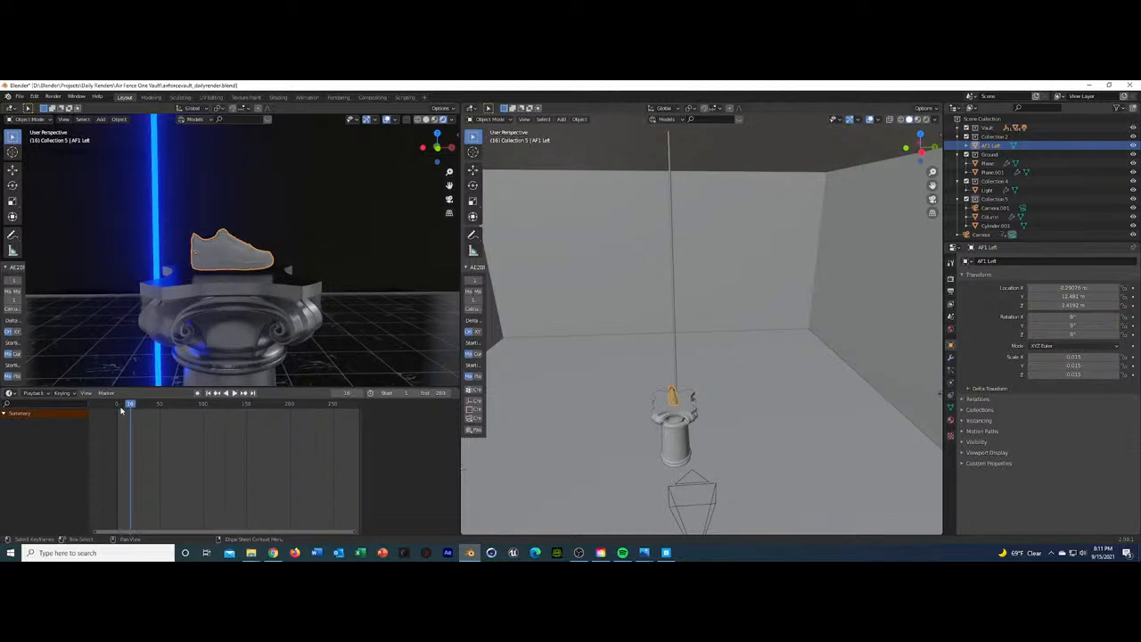
pyautogui.click(118, 408)
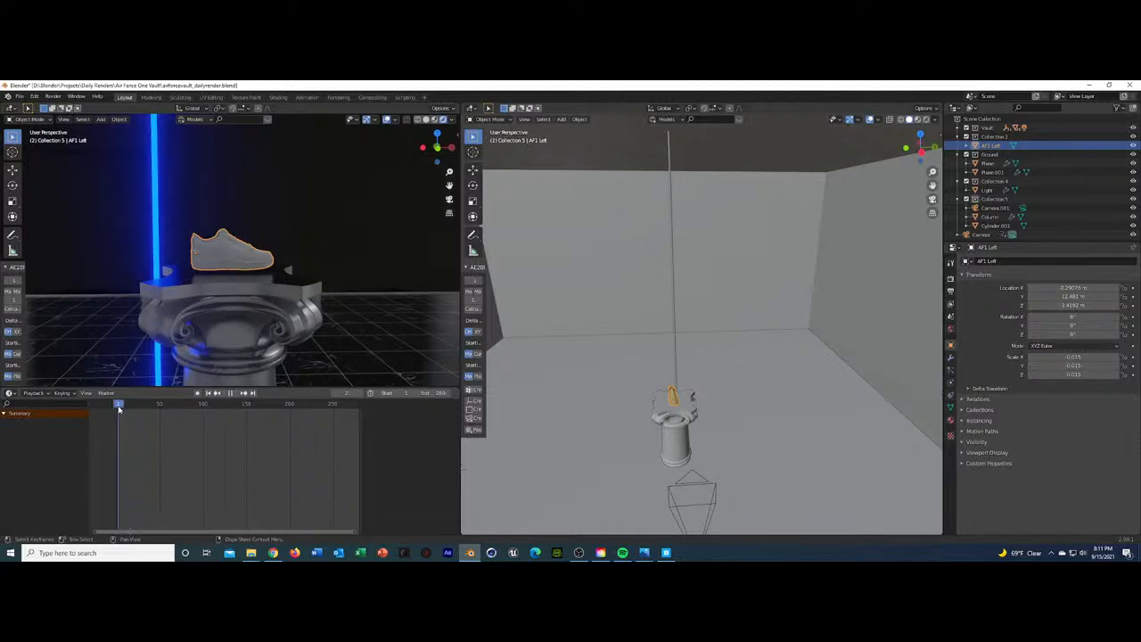
# Select the Camera at frame 0, reduce its Y location to about 9.94 m, and keyframe its Z location at 2.2 m.
pyautogui.click(983, 235)
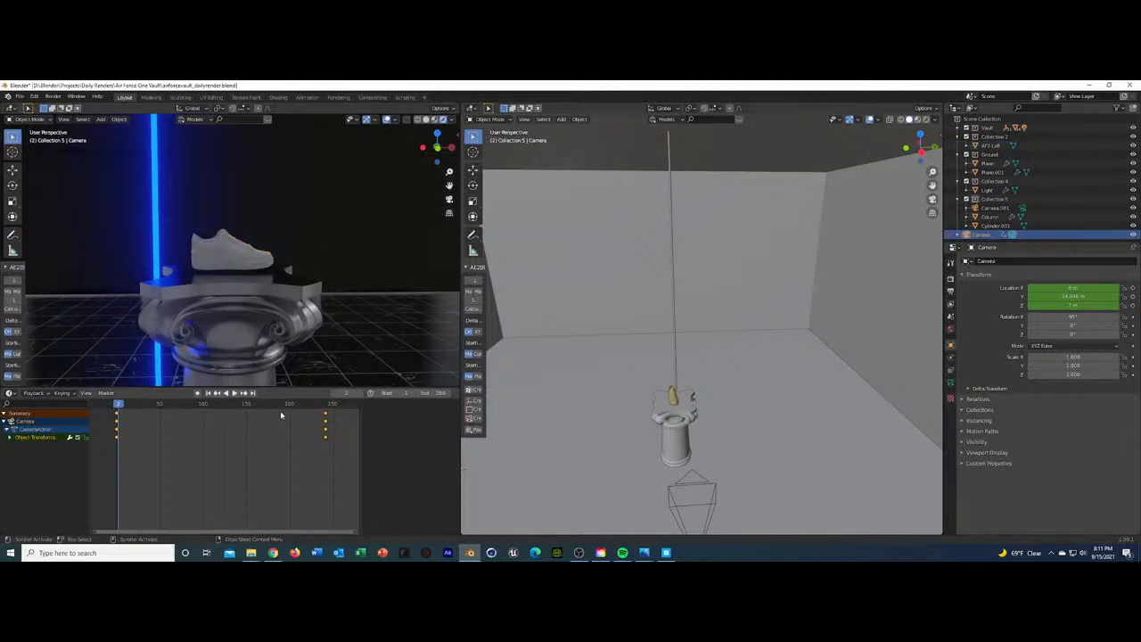
pyautogui.click(218, 397)
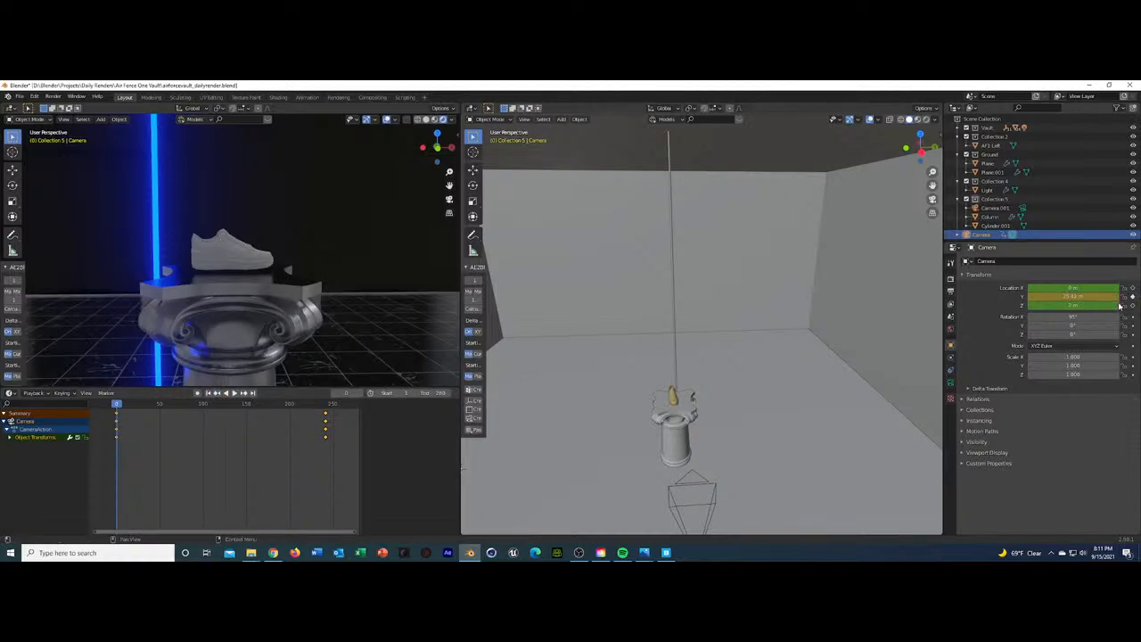
pyautogui.moveTo(1092, 297); pyautogui.dragTo(1048, 296)
pyautogui.doubleClick(1092, 305)
pyautogui.write('2.')
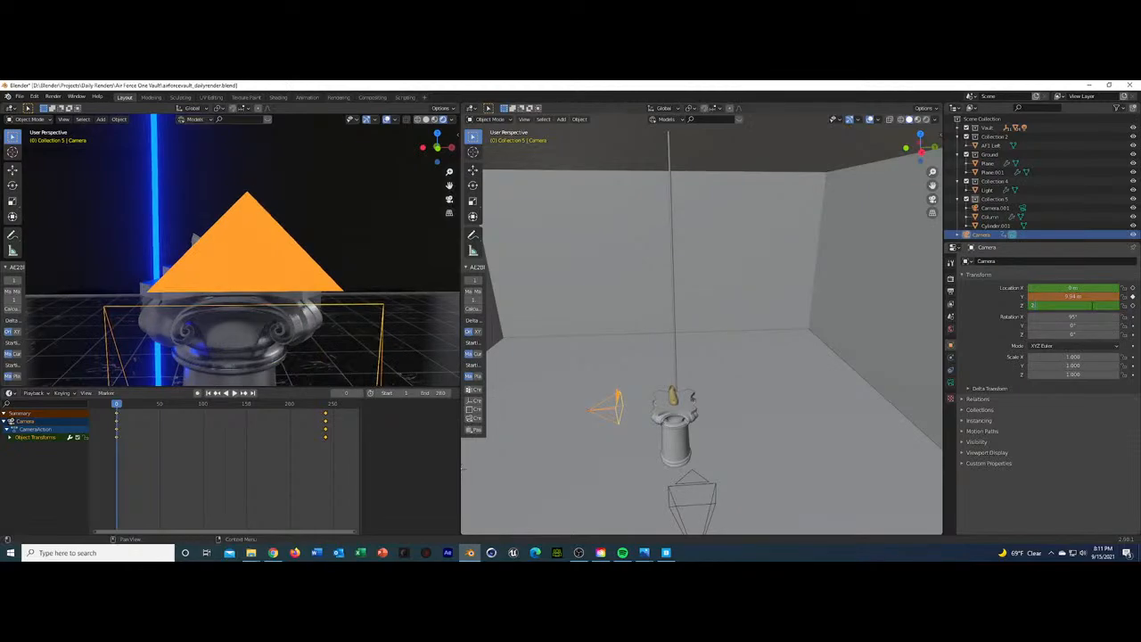
pyautogui.write('2')
pyautogui.press('Return')
pyautogui.click(1133, 305)
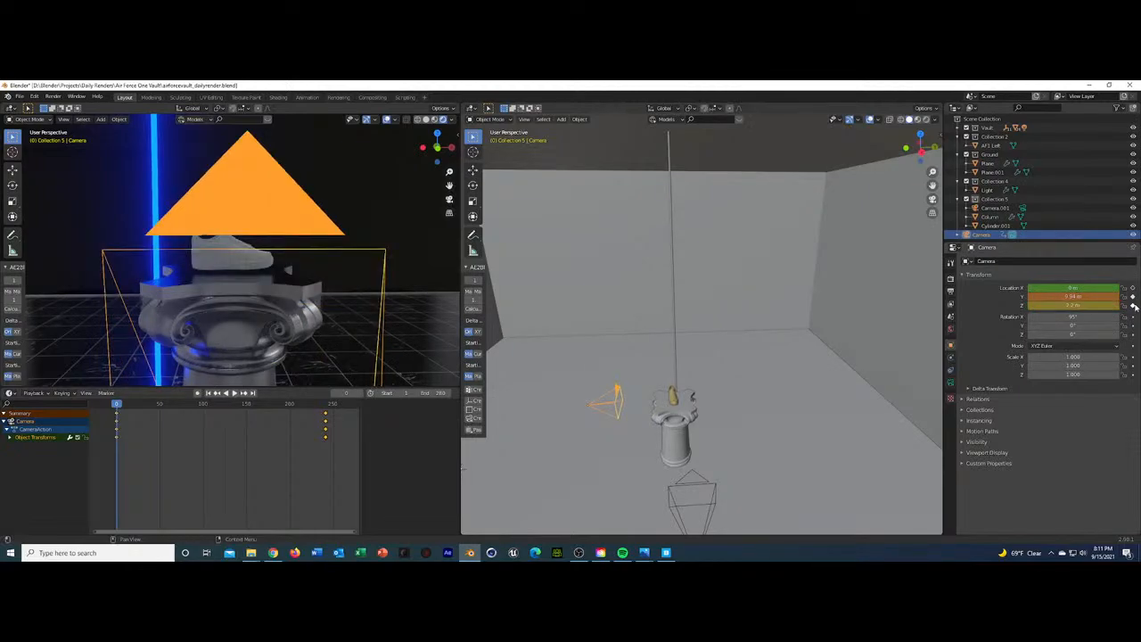
pyautogui.press('KP_0')
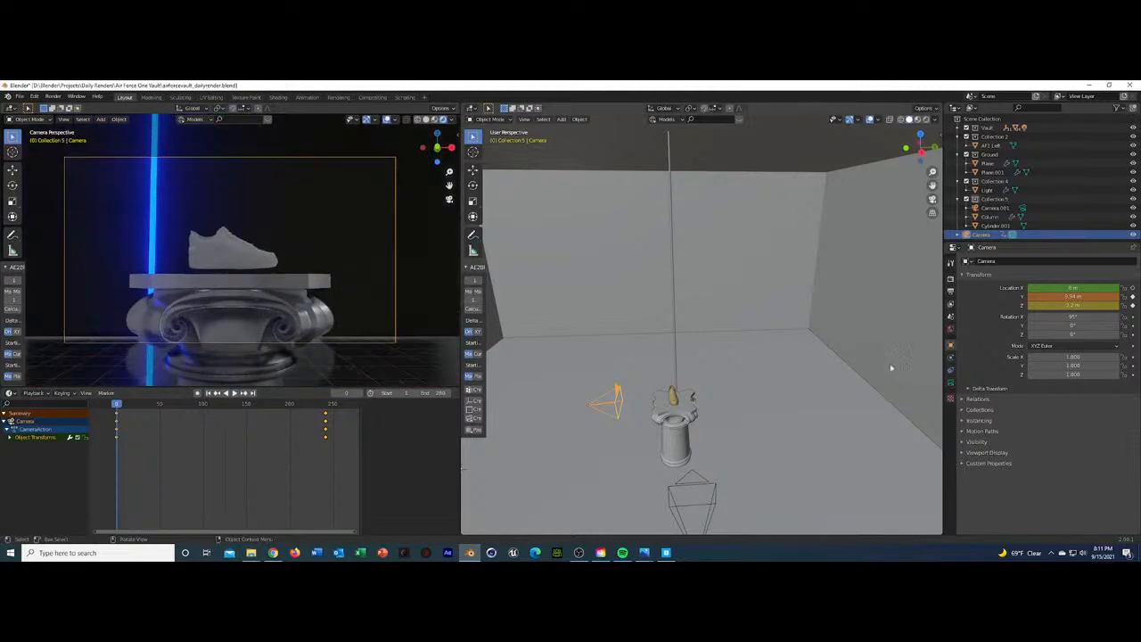
# Set the Camera's Z location to 2.5 m and its X rotation to 90°.
pyautogui.doubleClick(1078, 305)
pyautogui.write('2.5')
pyautogui.press('Return')
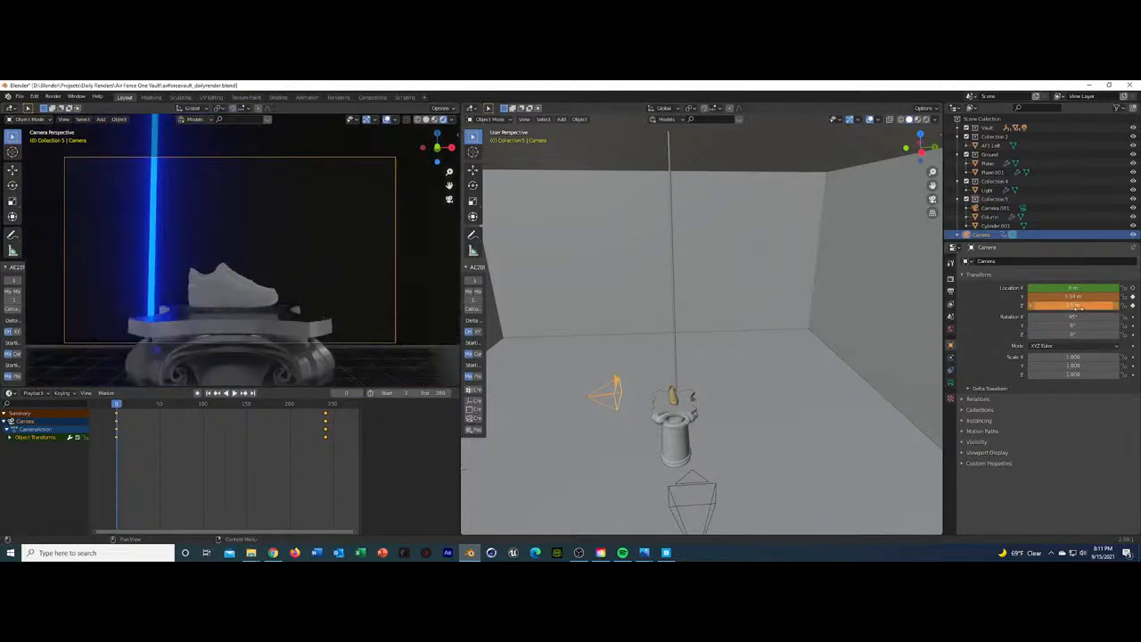
pyautogui.doubleClick(1074, 319)
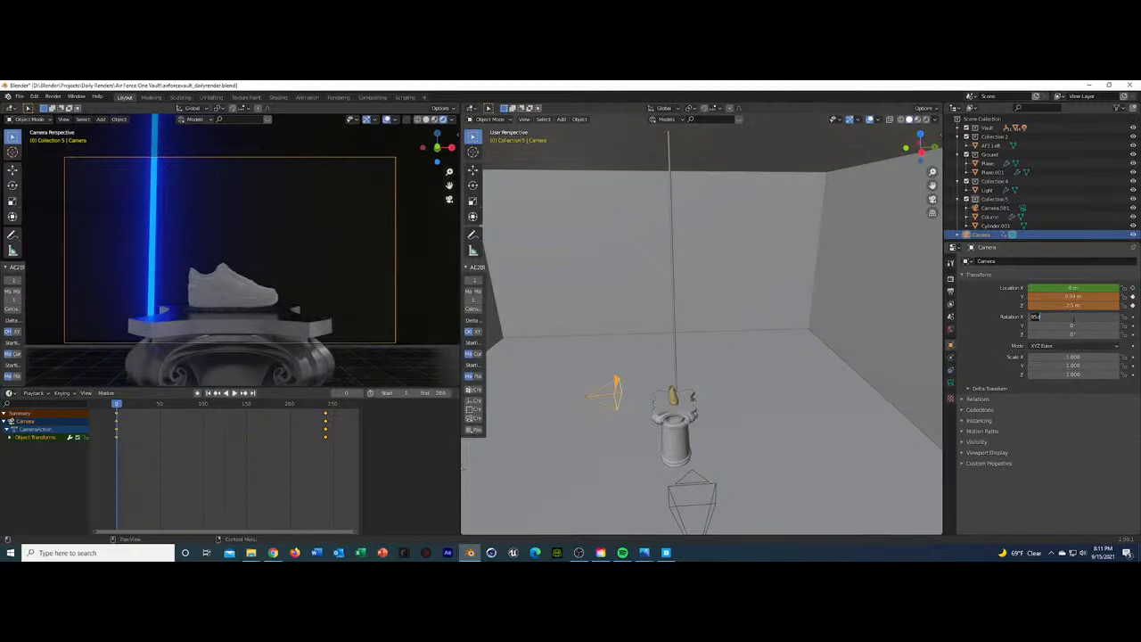
pyautogui.write('90')
pyautogui.press('Return')
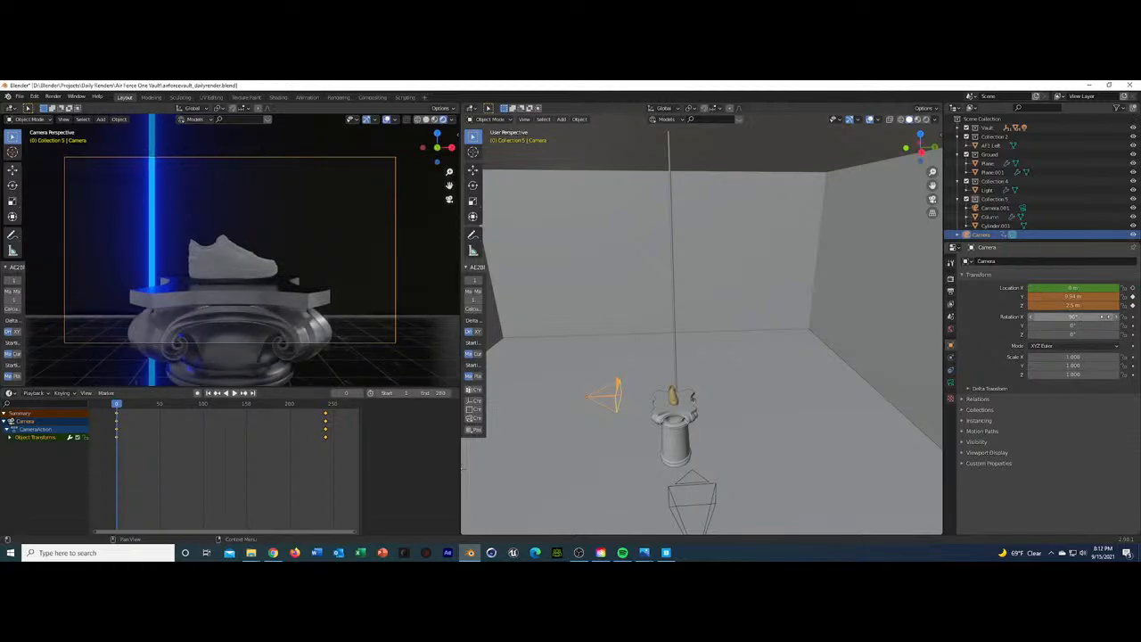
# Set the Camera's Y location to 10 m and keyframe it at frame 0.
pyautogui.doubleClick(1061, 297)
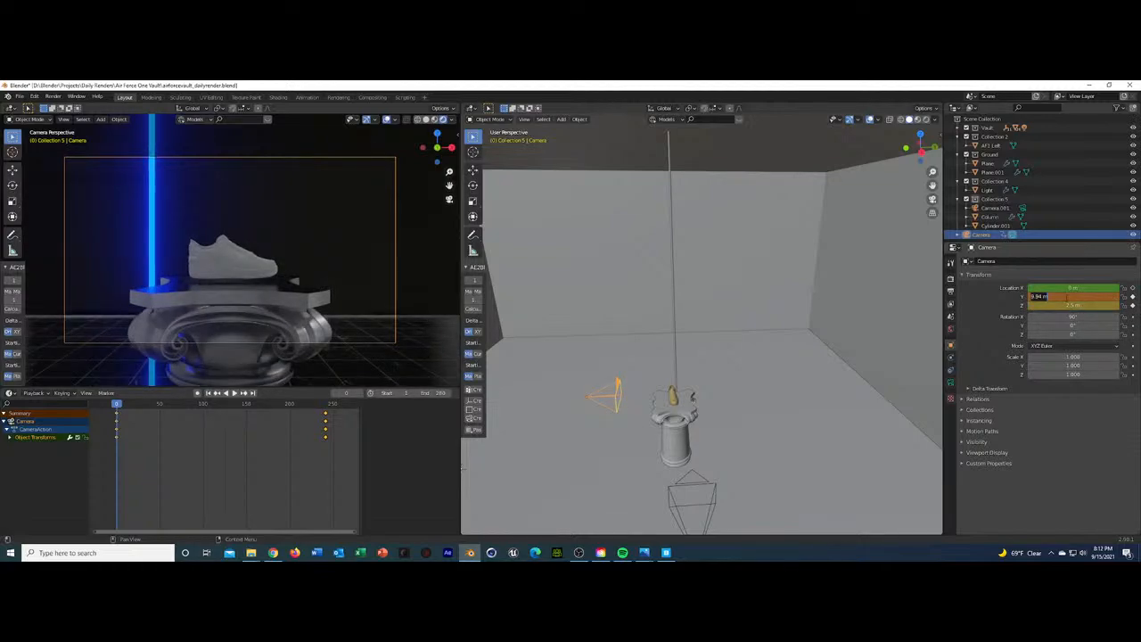
pyautogui.write('10')
pyautogui.press('Return')
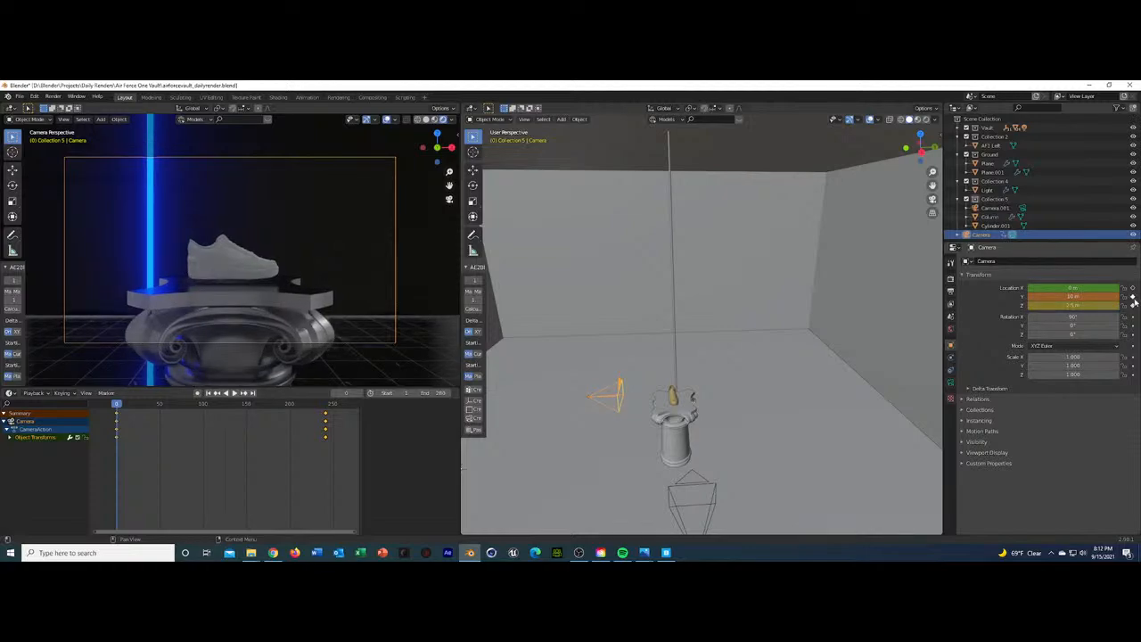
pyautogui.click(1134, 297)
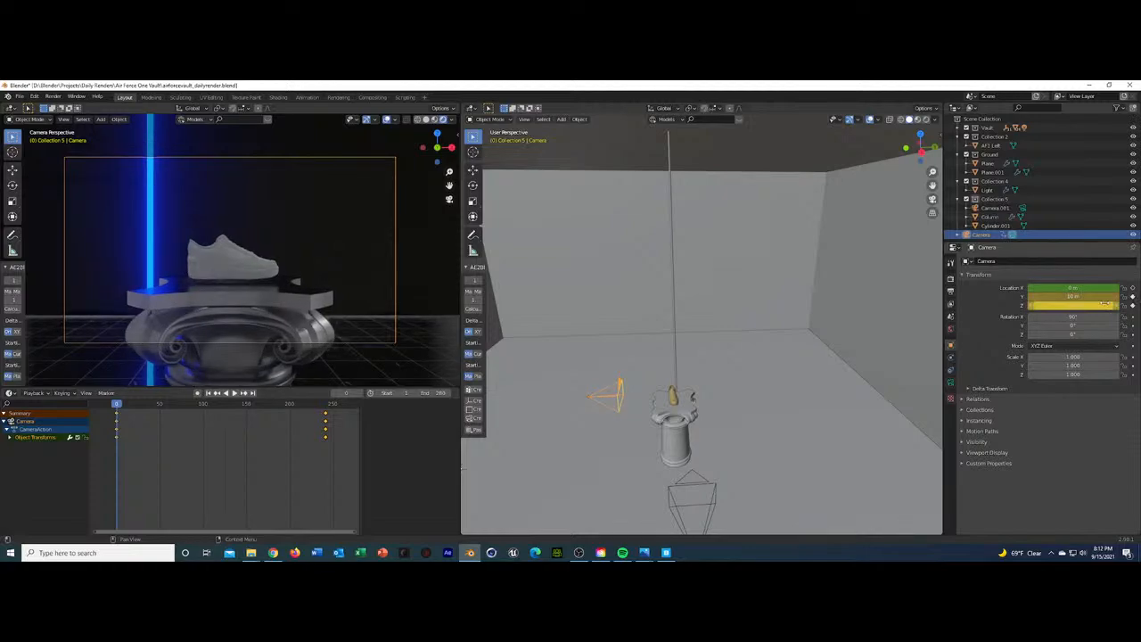
# Move the blue light beam back along the Y axis behind the sneaker and along the X axis toward the toe.
pyautogui.click(150, 239)
pyautogui.moveTo(683, 363); pyautogui.dragTo(684, 370, button='middle')
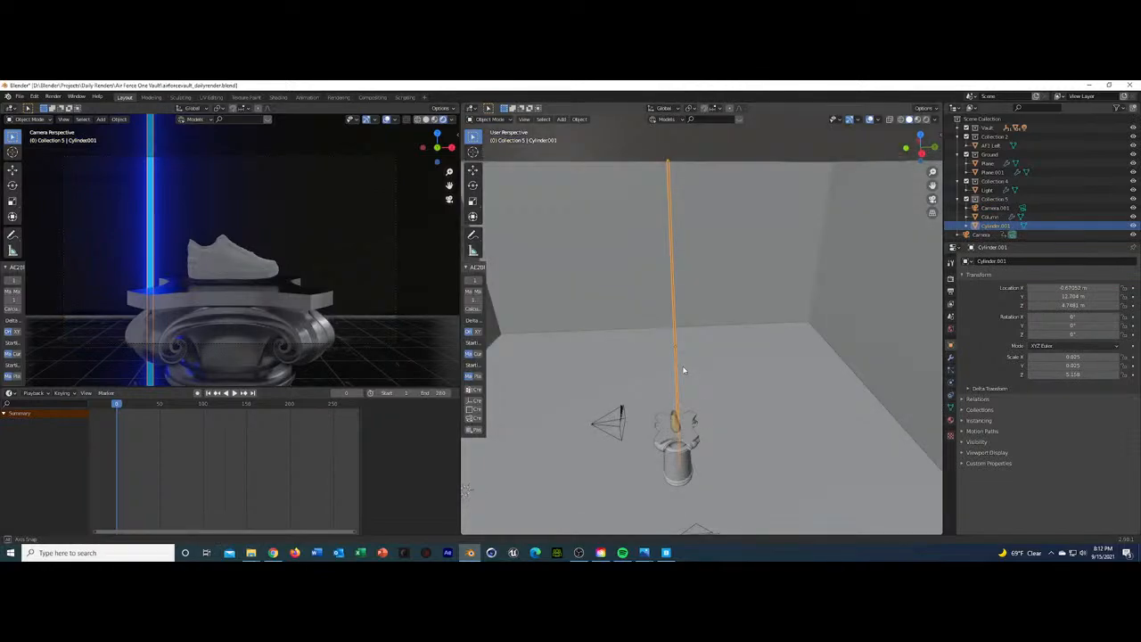
pyautogui.press('g')
pyautogui.press('x')
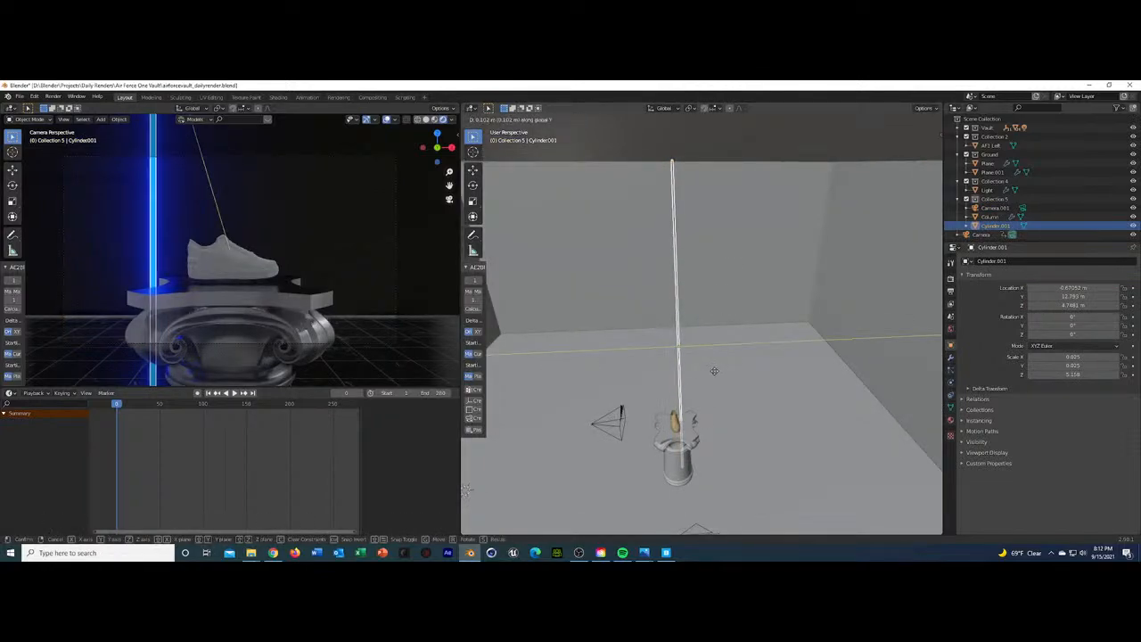
pyautogui.press('y')
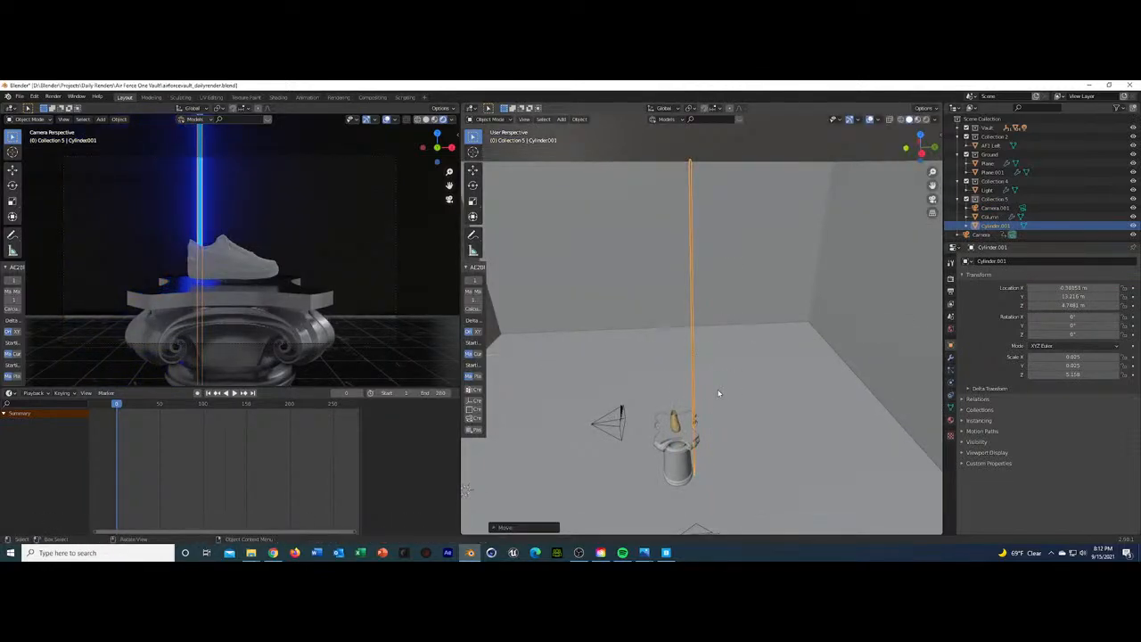
pyautogui.press('x')
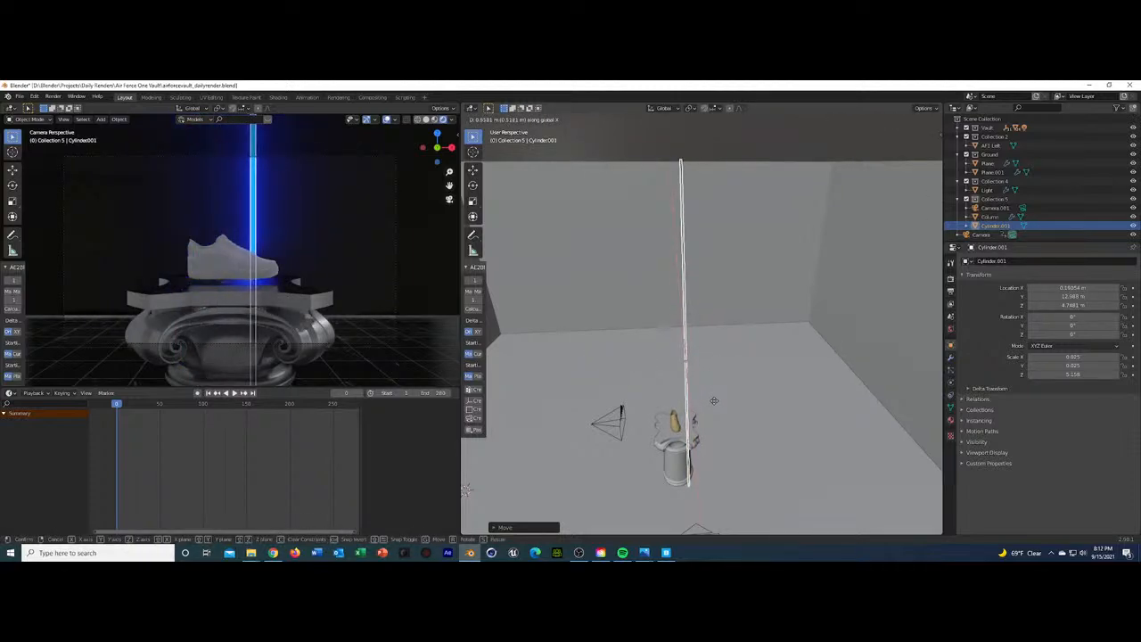
pyautogui.click(714, 400)
# Hide the Plane.001 object that blocks the view of the sneaker pedestal from above.
pyautogui.press('KP_Decimal')
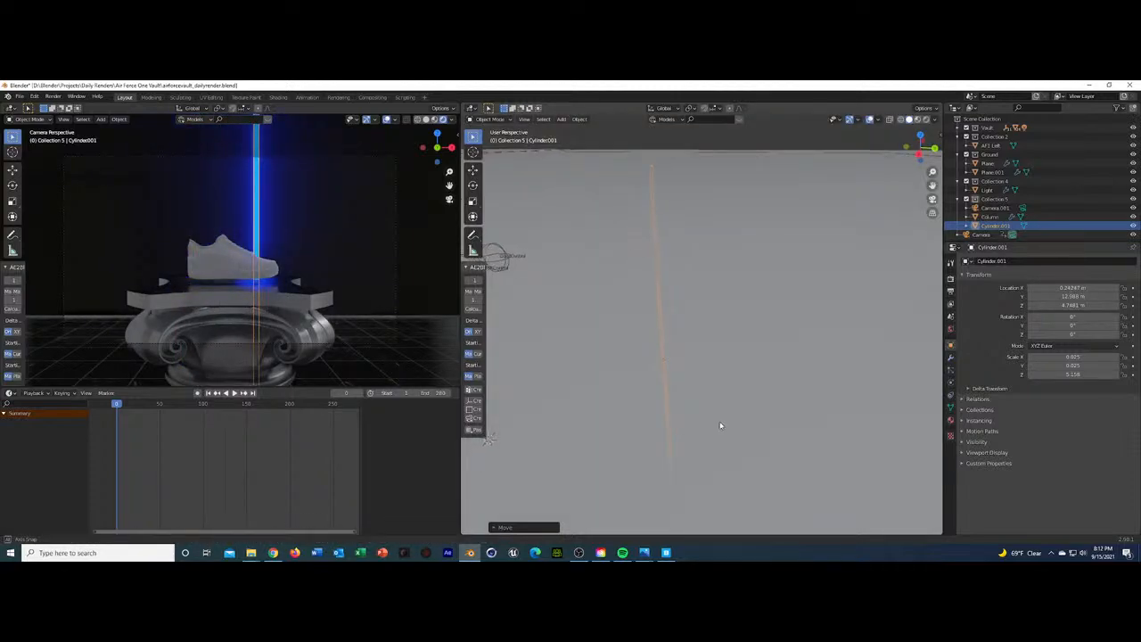
pyautogui.press('`')
pyautogui.click(724, 426)
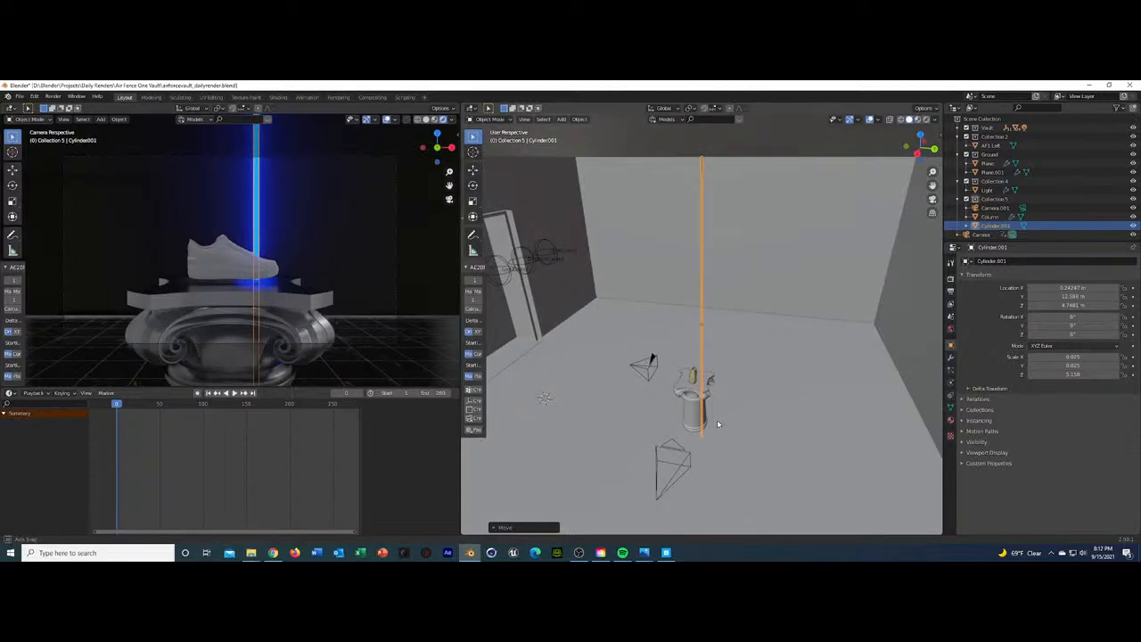
pyautogui.moveTo(718, 422); pyautogui.dragTo(707, 437, button='middle')
pyautogui.click(739, 322)
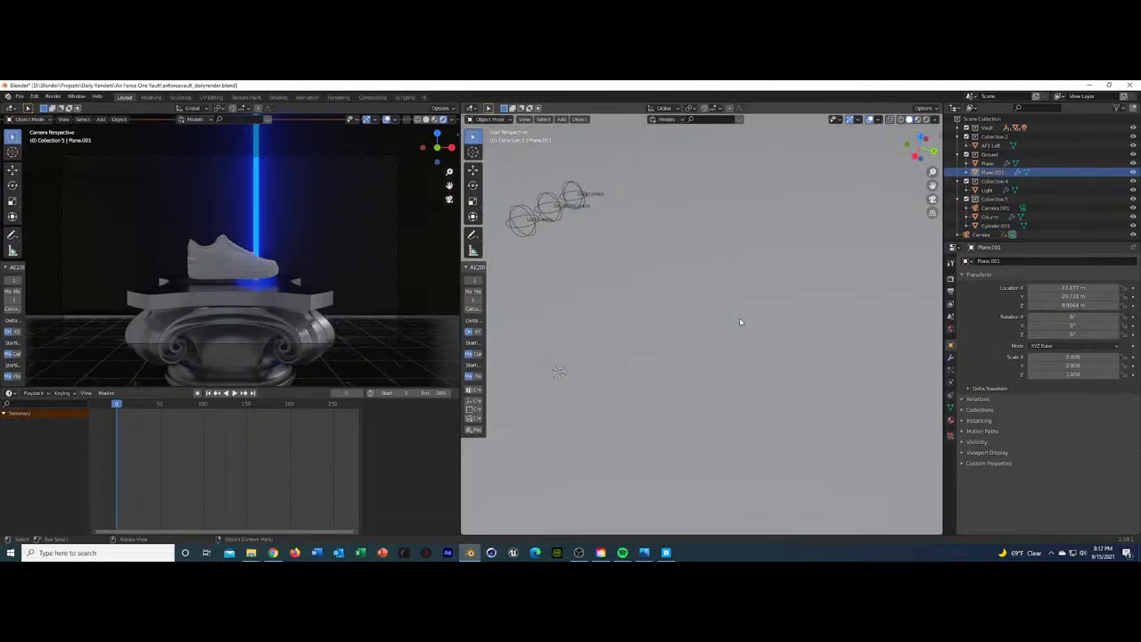
pyautogui.scroll(10, 742, 325)
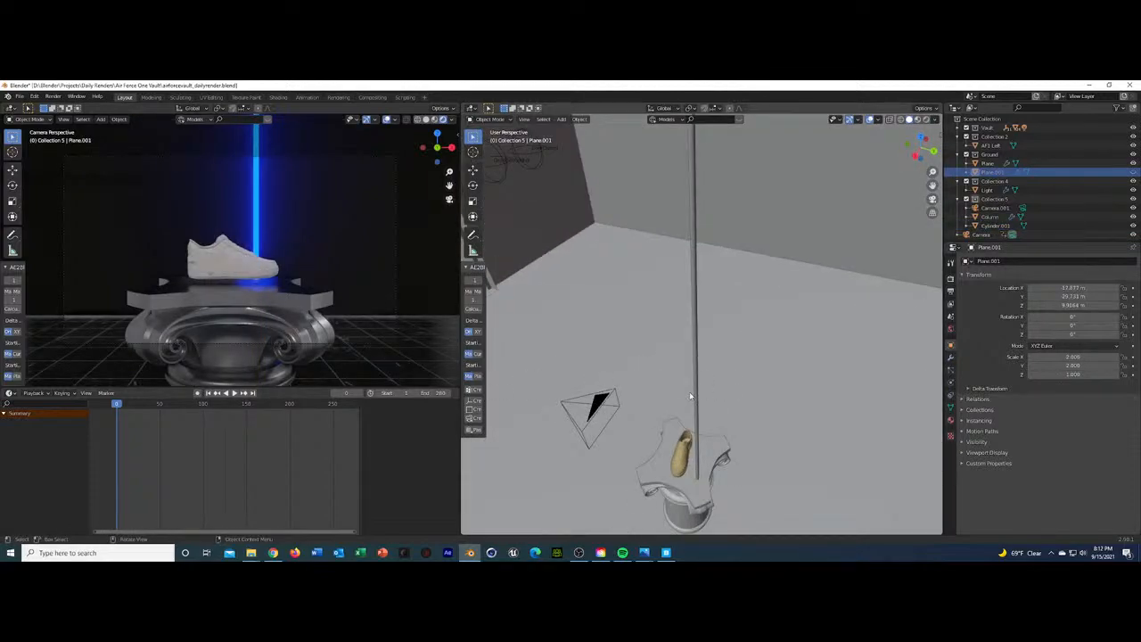
# Move the blue light beam farther back along the Y axis and along the X axis until it stands behind the sneaker's heel.
pyautogui.click(693, 395)
pyautogui.press('g')
pyautogui.press('y')
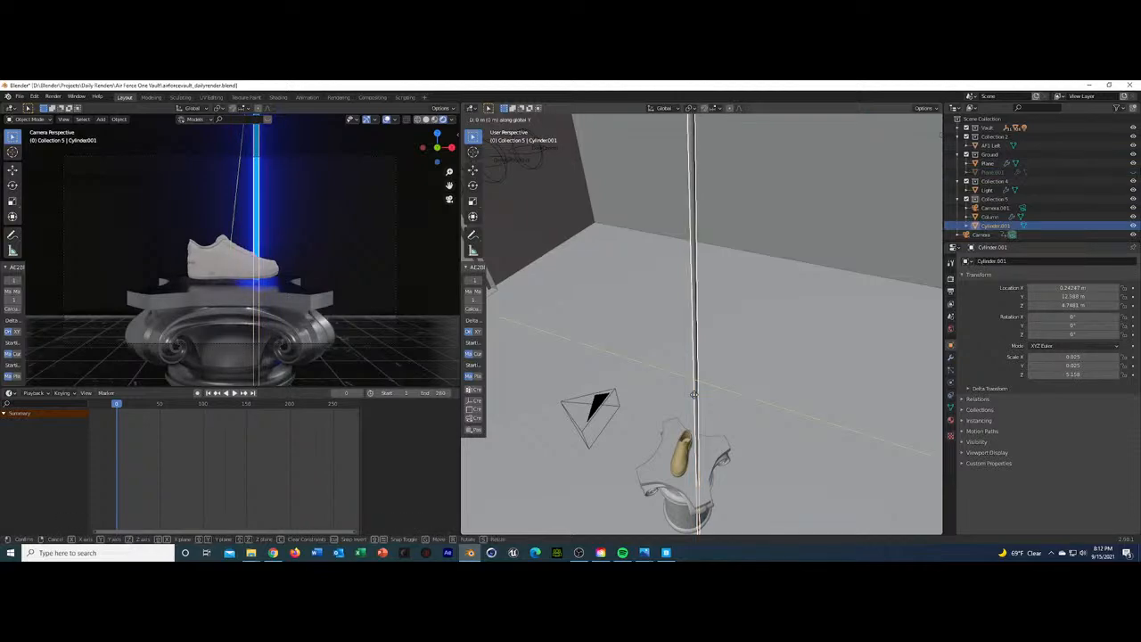
pyautogui.click(713, 392)
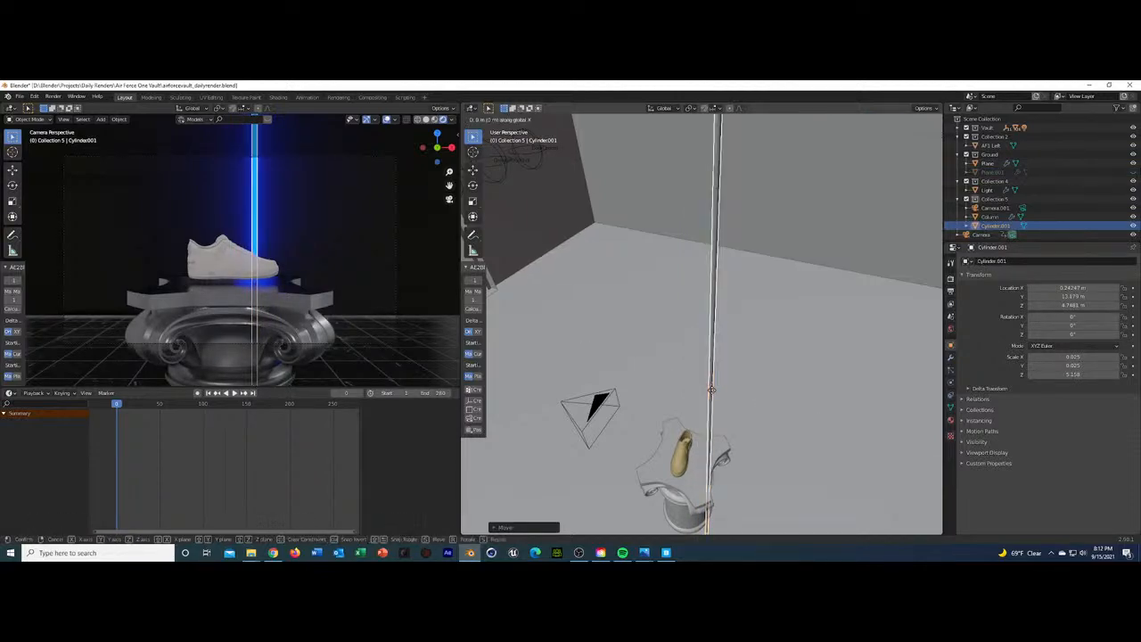
pyautogui.press('g')
pyautogui.press('x')
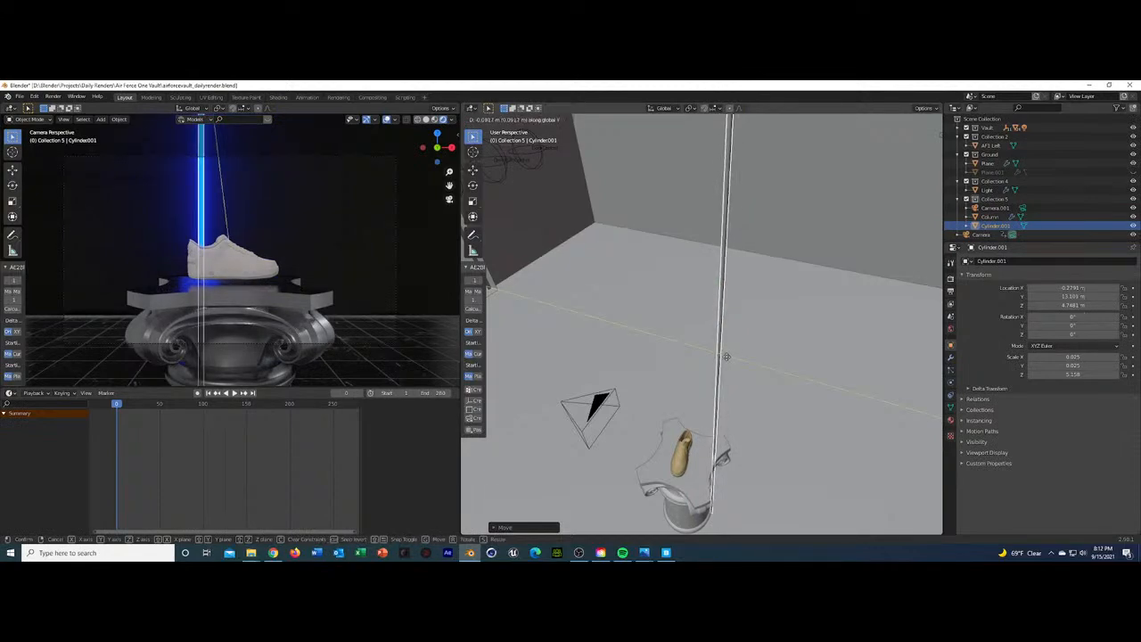
pyautogui.click(728, 360)
pyautogui.press('g')
pyautogui.click(732, 356)
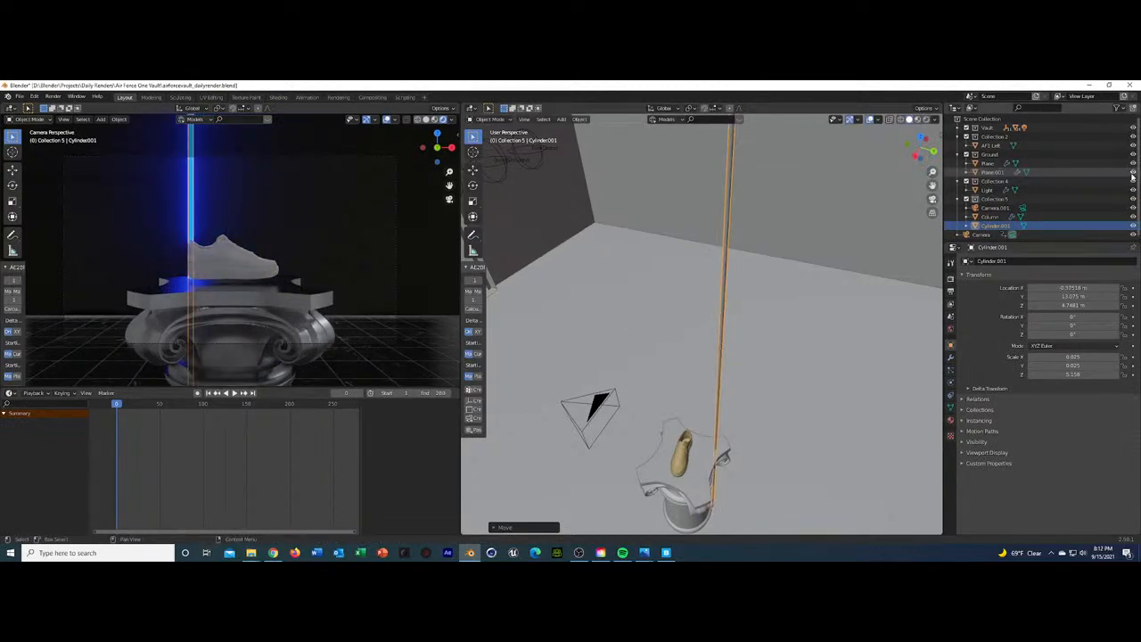
# Show the viewport and render restriction toggles for the scene objects and save the file.
pyautogui.click(1117, 108)
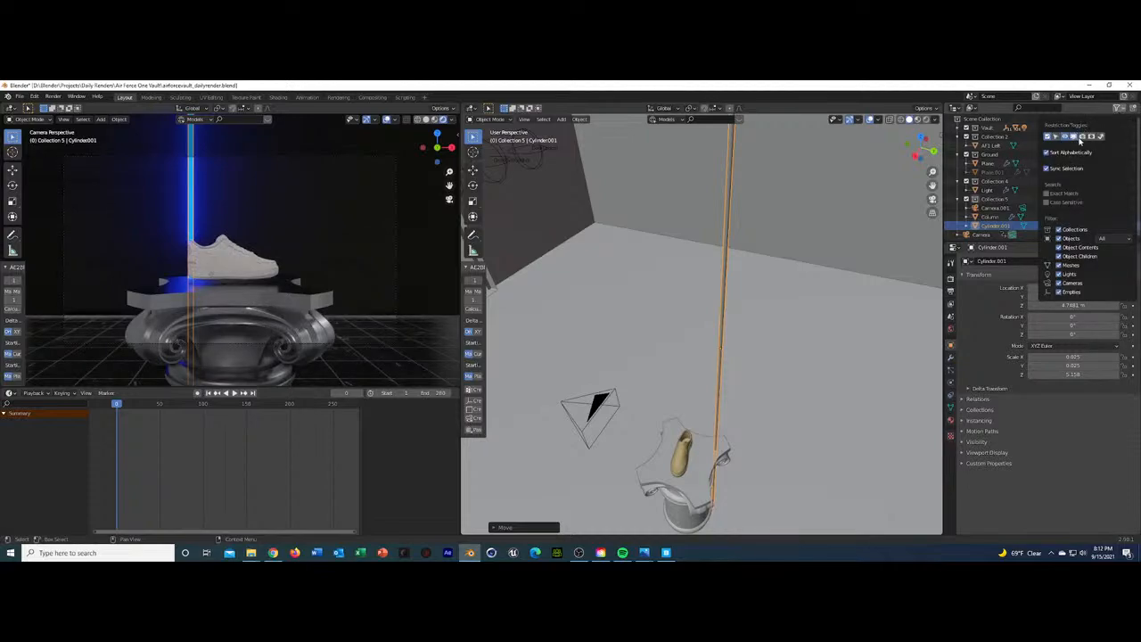
pyautogui.hotkey('ctrl', 's')
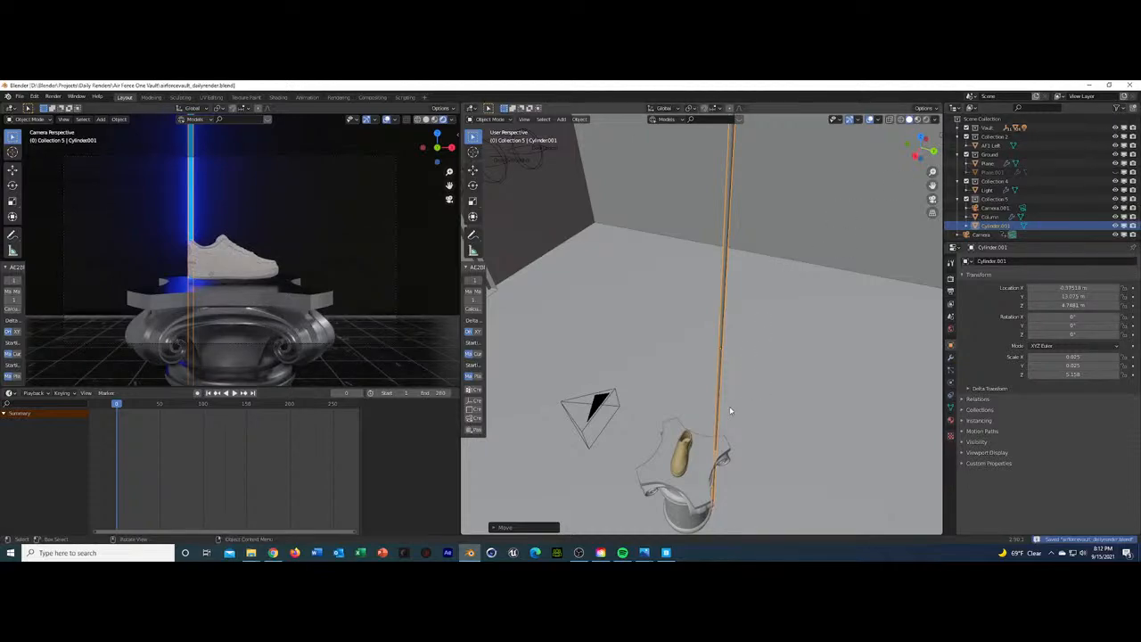
# Shorten the blue light beam along Z to a scale of about 4.944 and raise it until its base sits on the pedestal.
pyautogui.moveTo(720, 426); pyautogui.dragTo(689, 413, button='middle')
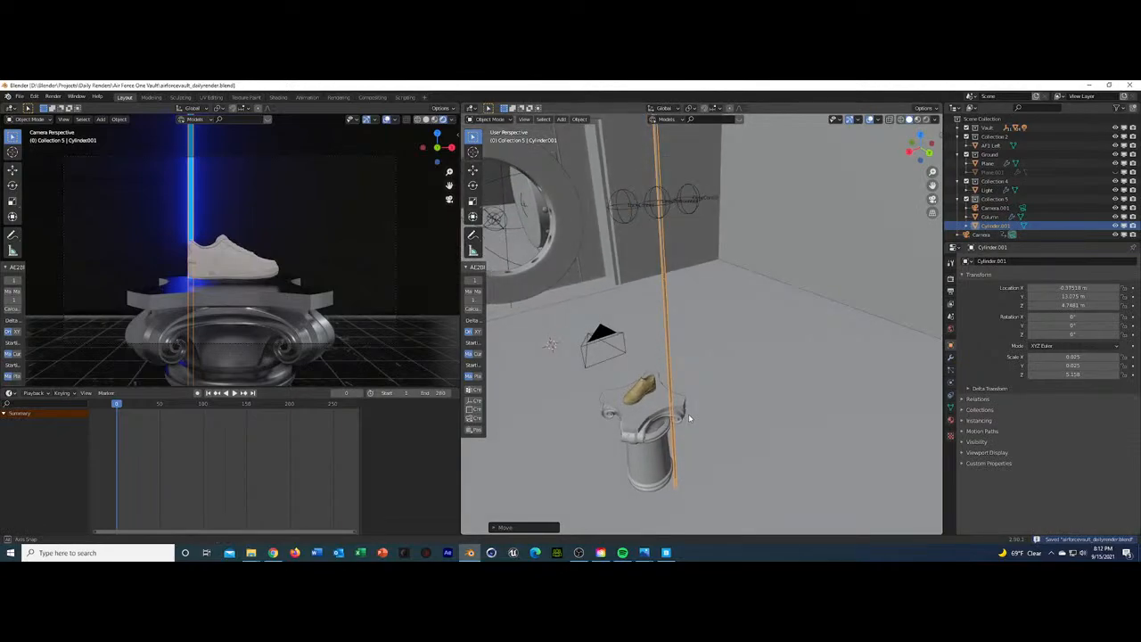
pyautogui.press('s')
pyautogui.press('z')
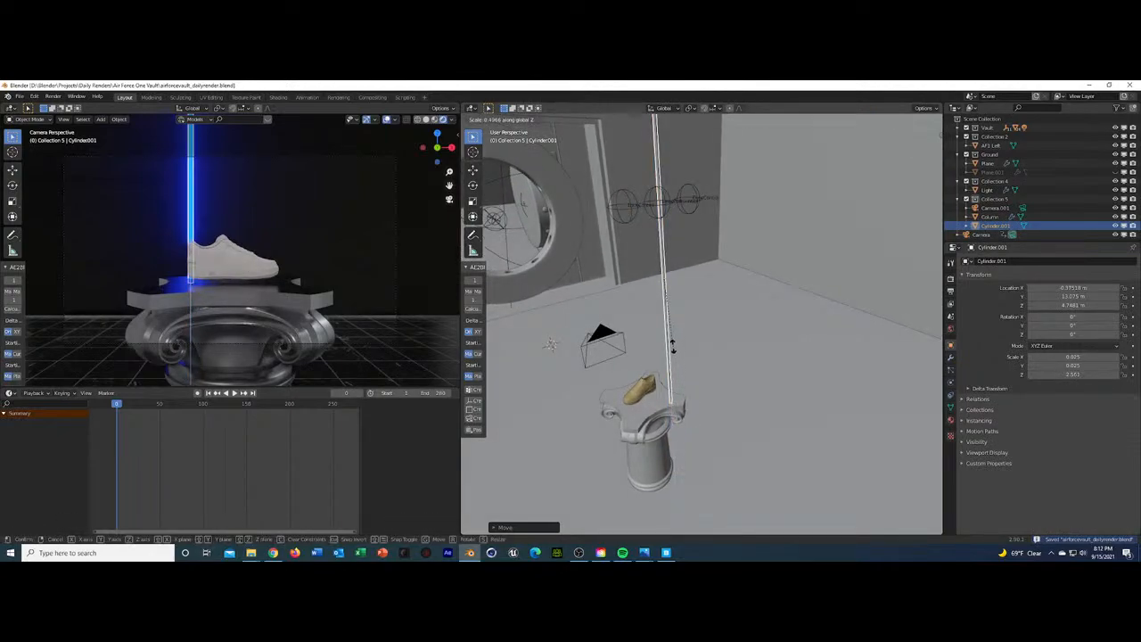
pyautogui.click(673, 346)
pyautogui.moveTo(672, 346); pyautogui.dragTo(674, 352, button='middle')
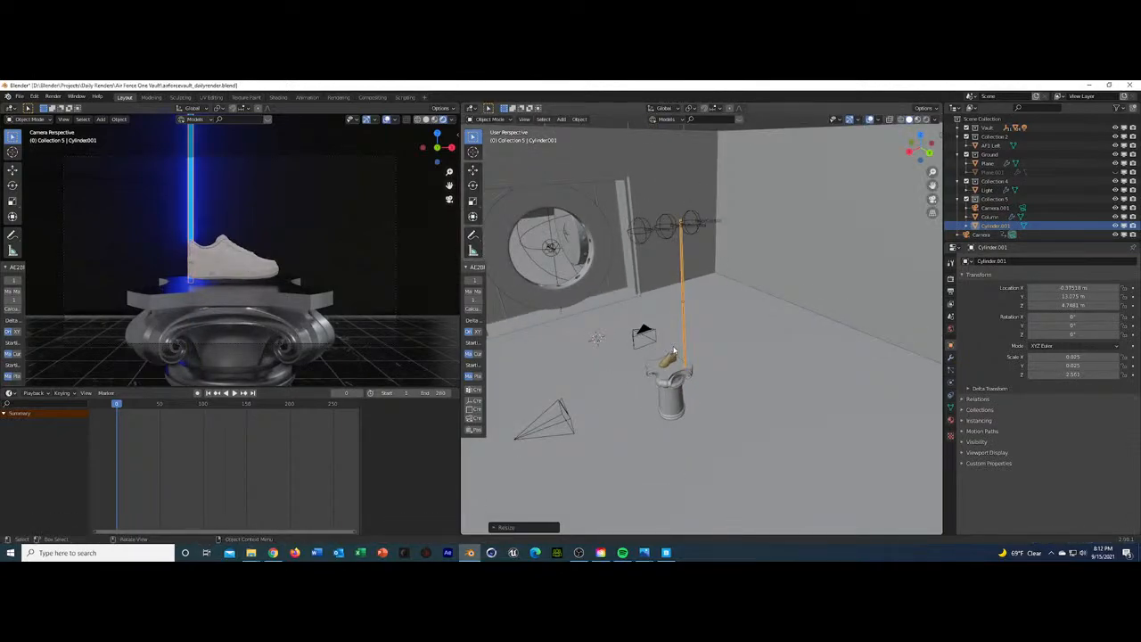
pyautogui.press('g')
pyautogui.press('z')
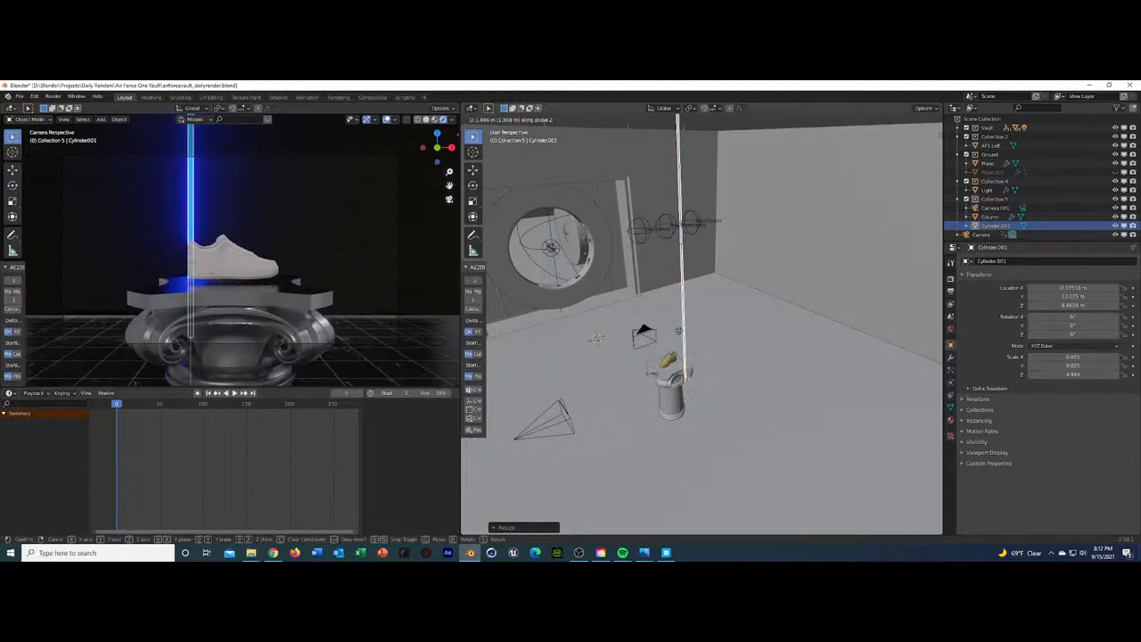
pyautogui.click(677, 322)
pyautogui.scroll(5, 693, 420)
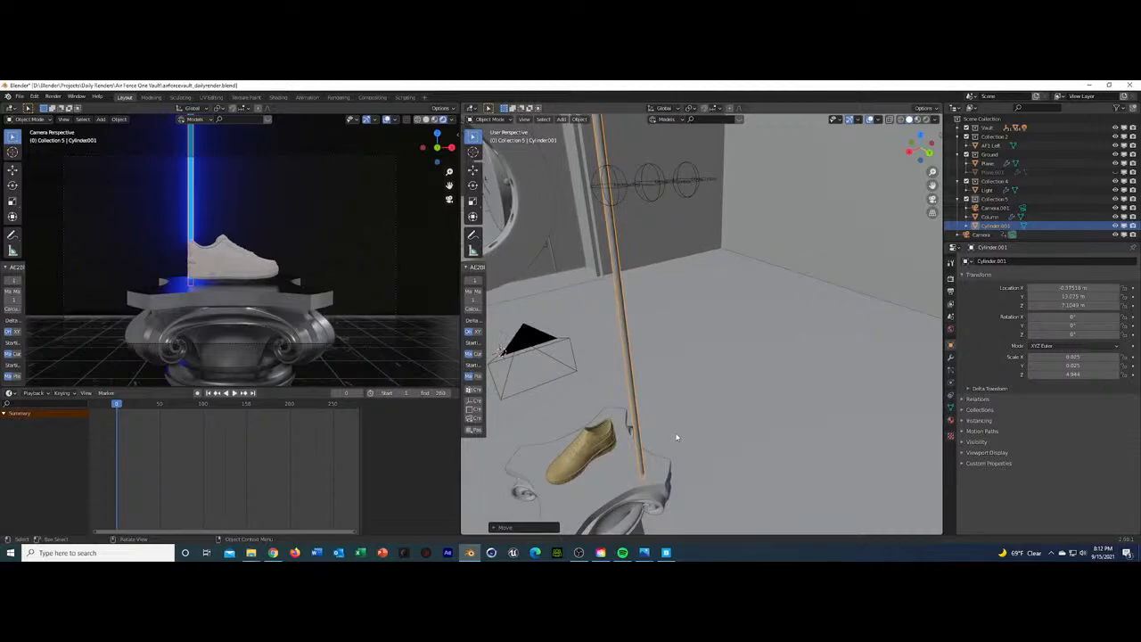
# Move the blue light beam along the X axis until it stands just clear of the sneaker's heel.
pyautogui.press('g')
pyautogui.press('x')
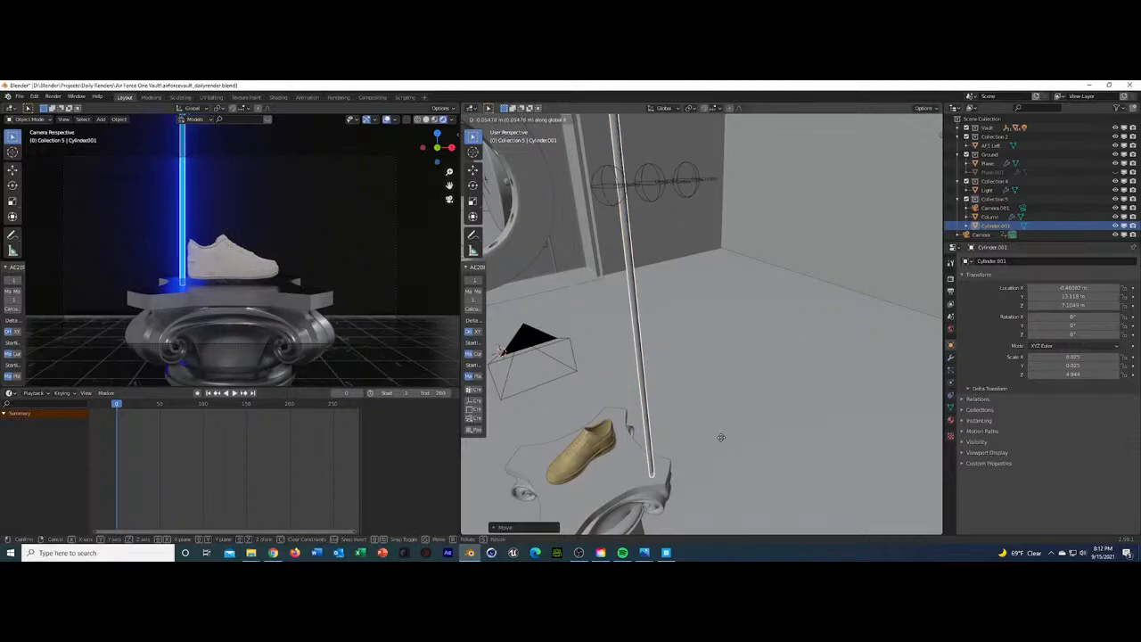
pyautogui.click(723, 437)
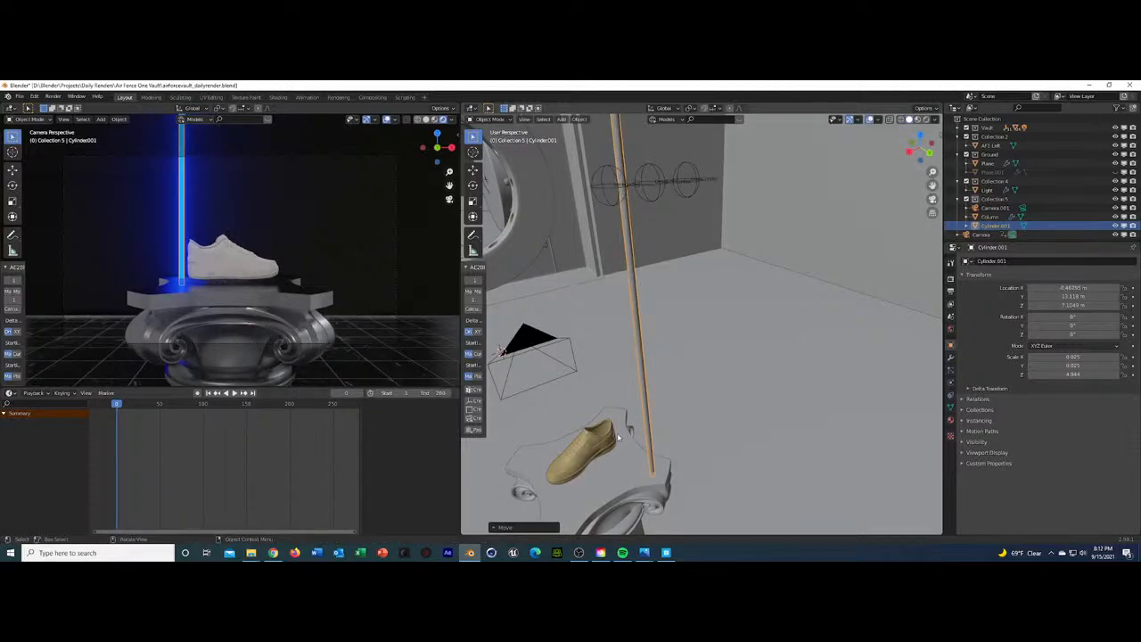
pyautogui.scroll(-1, 240, 195)
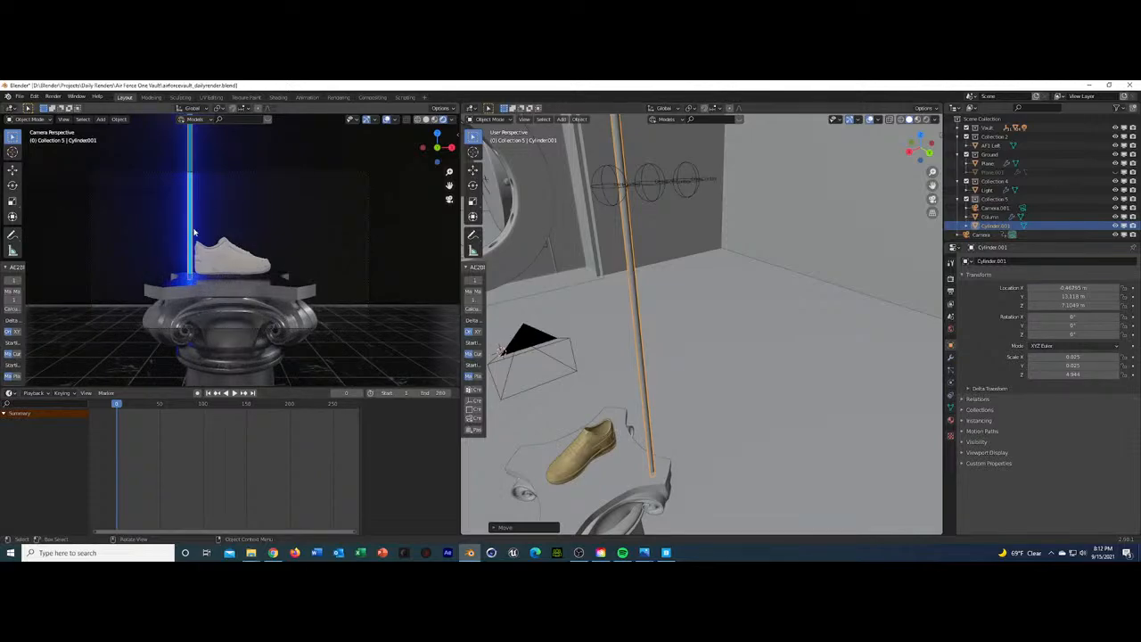
# Try emission strengths of 25, 150, 10 and 2 on the blue beam's material.
pyautogui.click(950, 420)
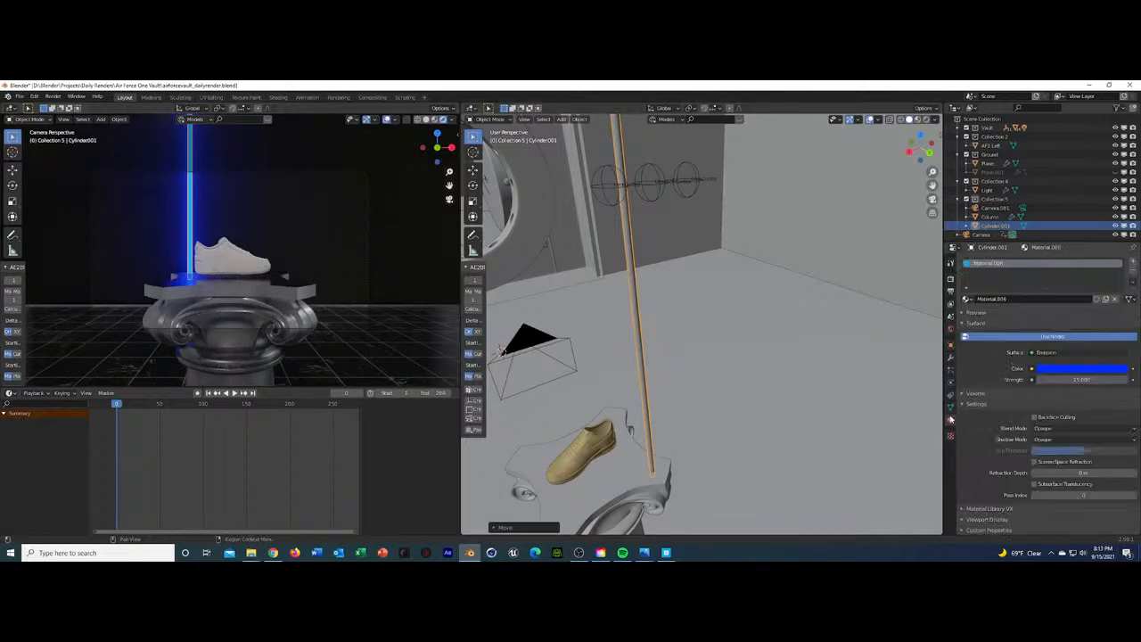
pyautogui.click(1088, 378)
pyautogui.write('25')
pyautogui.press('Return')
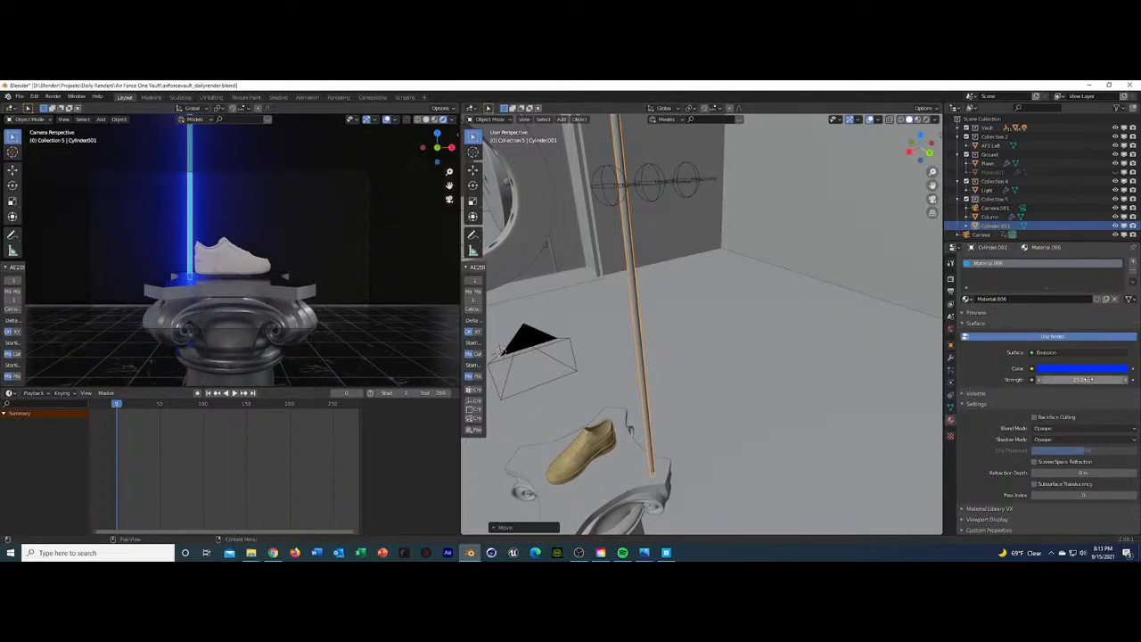
pyautogui.click(1088, 379)
pyautogui.write('150')
pyautogui.press('Return')
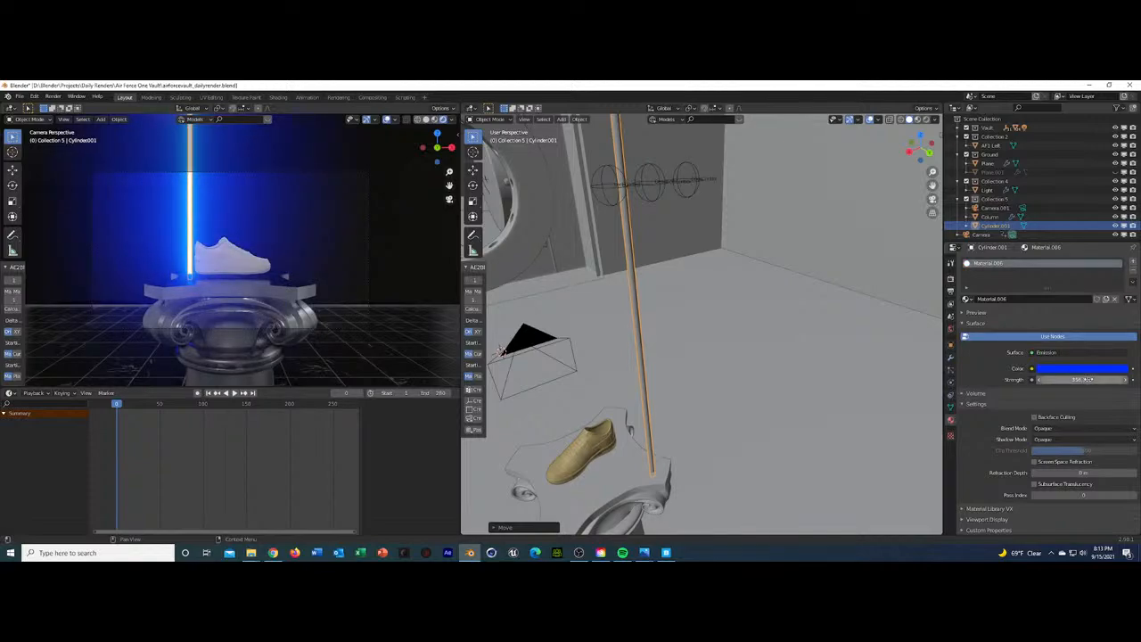
pyautogui.click(1088, 379)
pyautogui.write('10')
pyautogui.press('Return')
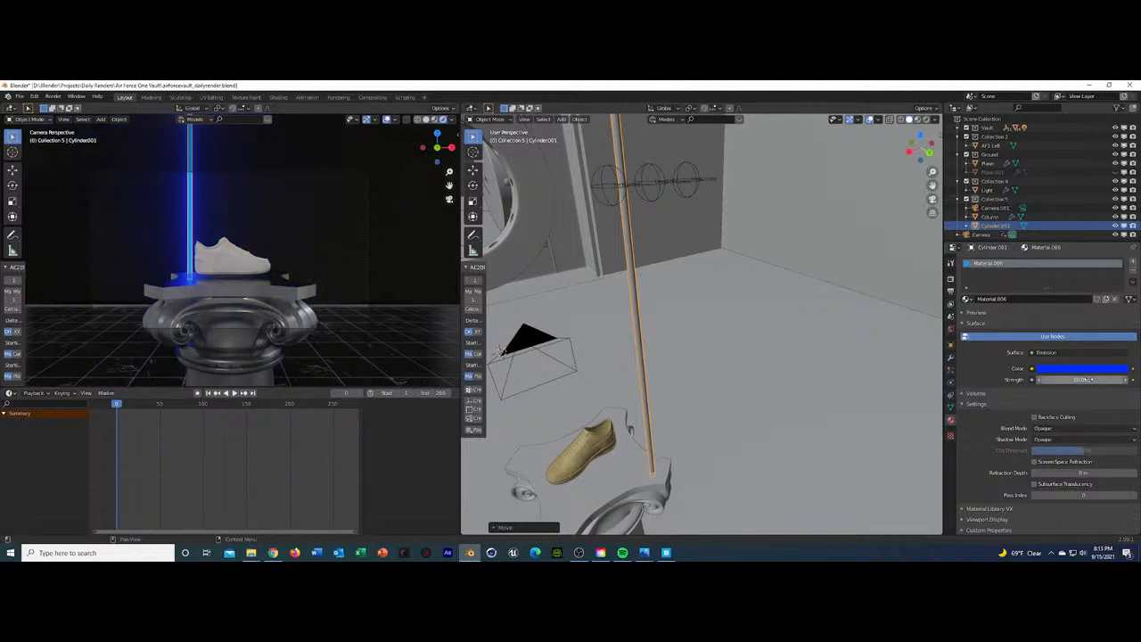
pyautogui.click(1089, 379)
pyautogui.write('2')
pyautogui.press('Return')
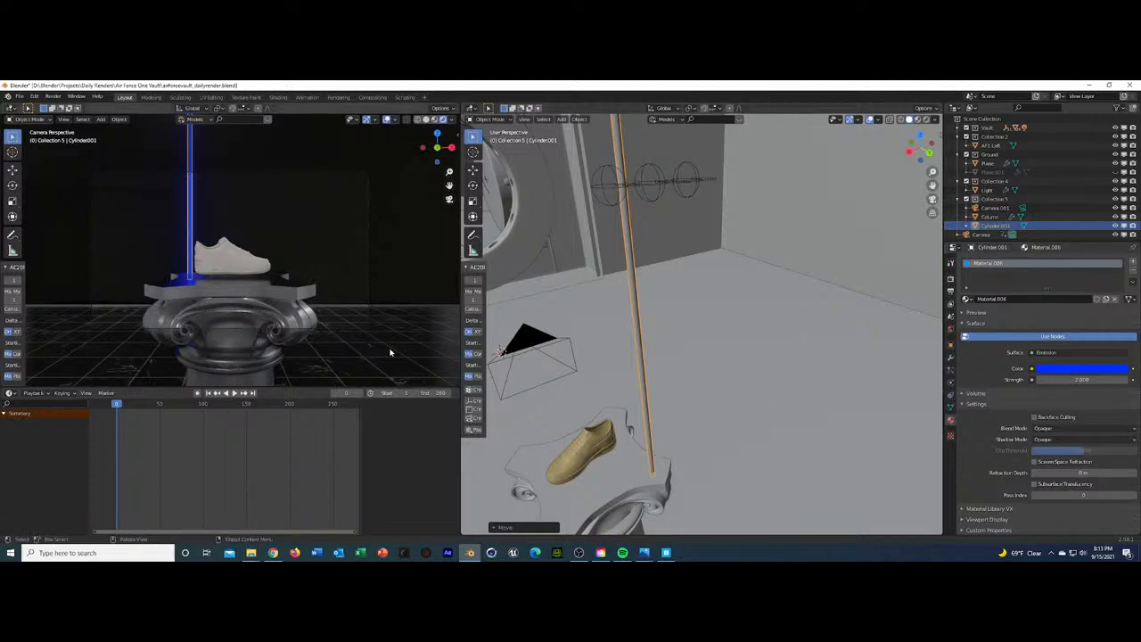
# Reselect the blue beam and set its material's emission strength to 15.
pyautogui.click(252, 312)
pyautogui.click(189, 219)
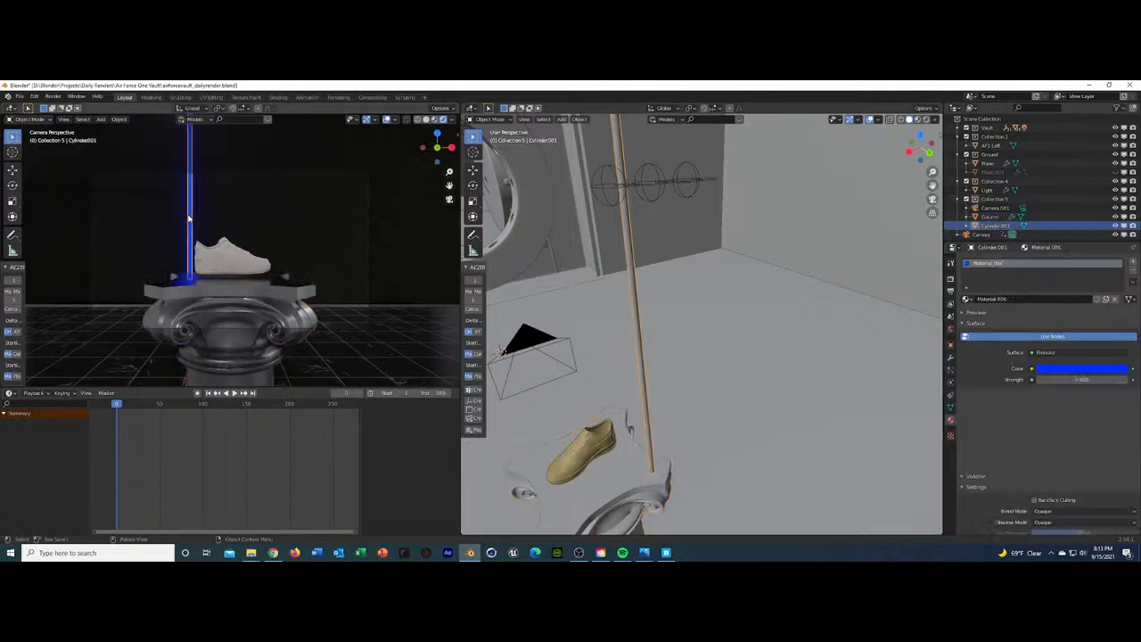
pyautogui.click(1089, 378)
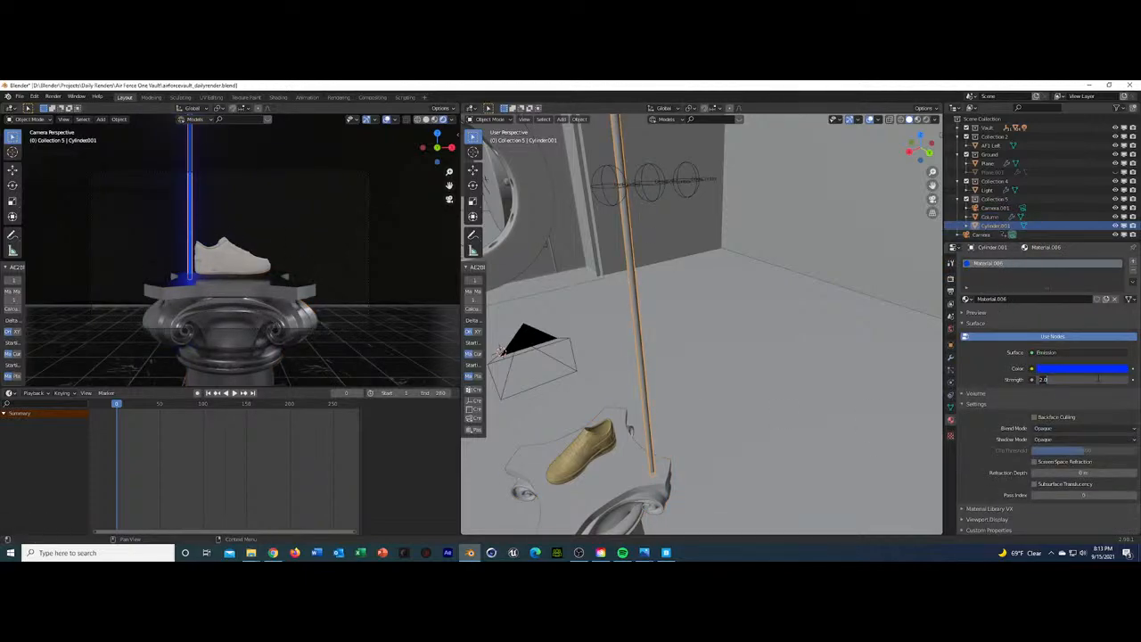
pyautogui.write('15')
pyautogui.press('Return')
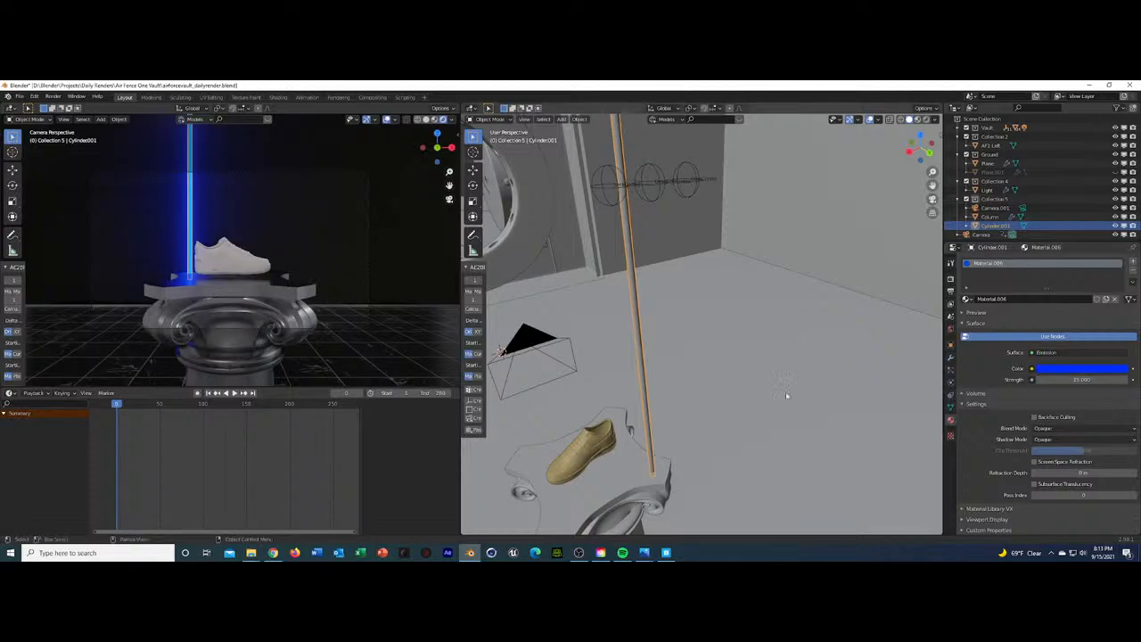
# Move the blue beam into a new collection named Lasers.
pyautogui.hotkey('shift', 'd')
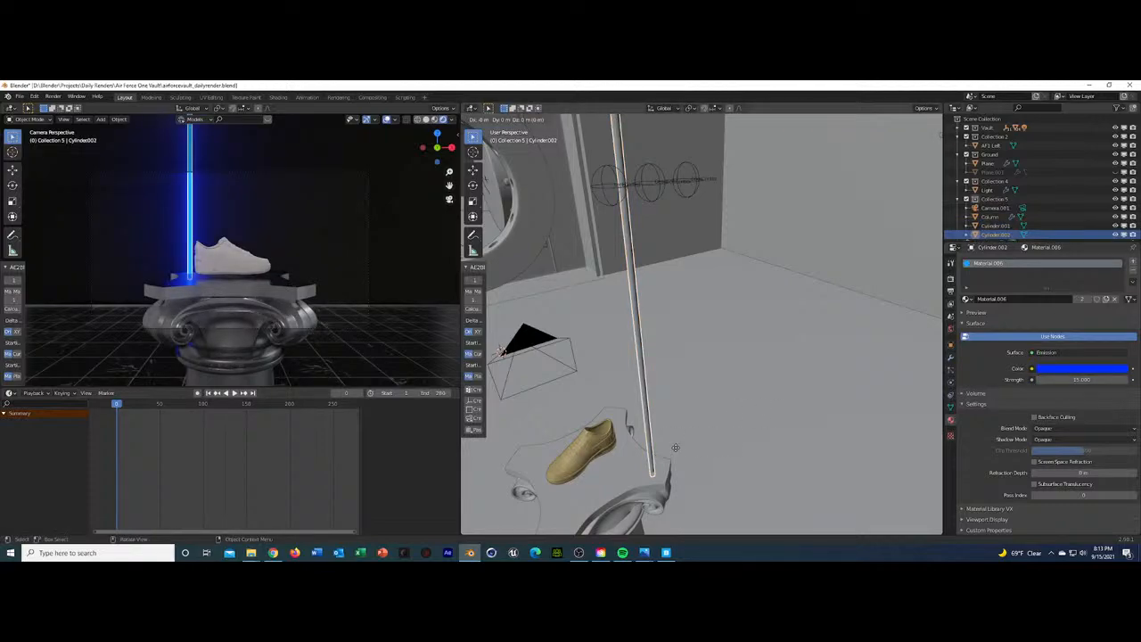
pyautogui.click(669, 457)
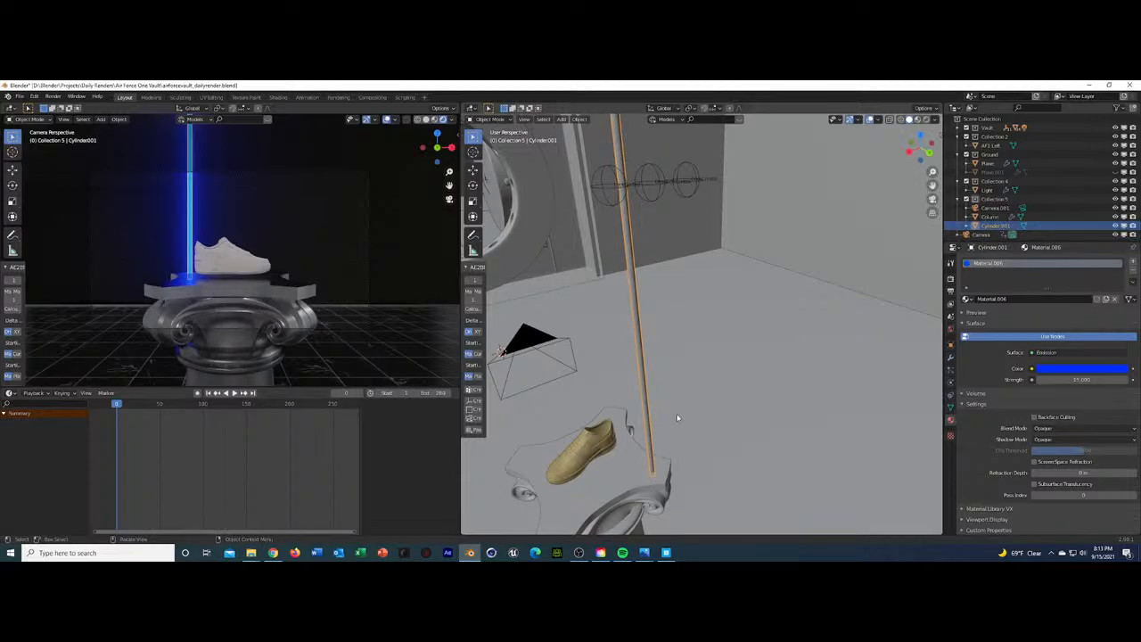
pyautogui.press('m')
pyautogui.click(666, 413)
pyautogui.write('Lasers')
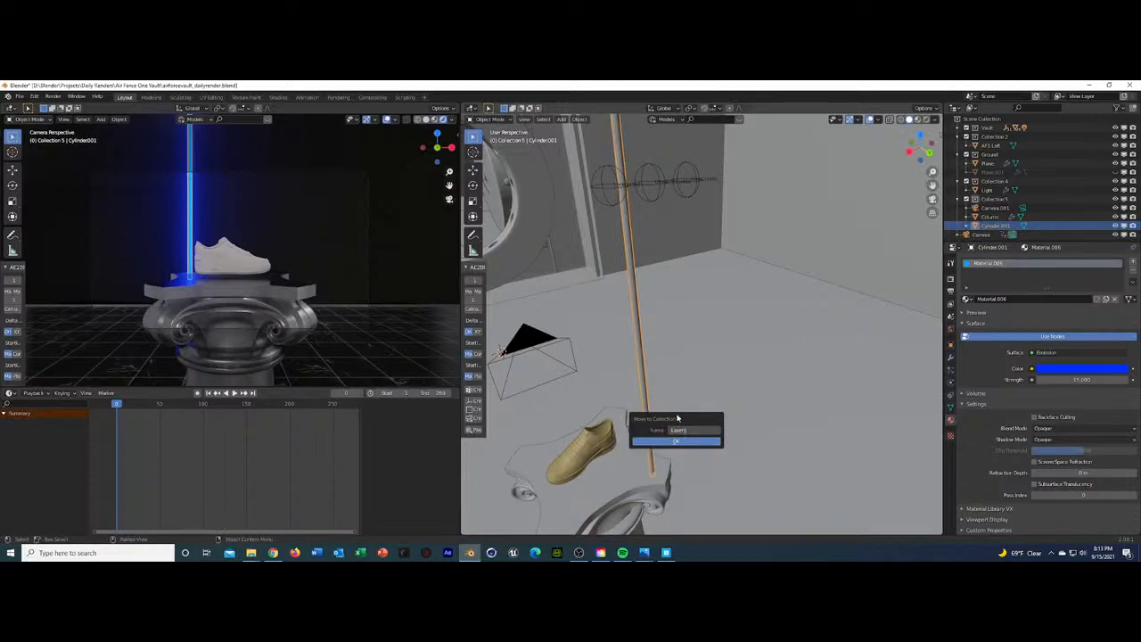
pyautogui.press('Return')
pyautogui.click(670, 441)
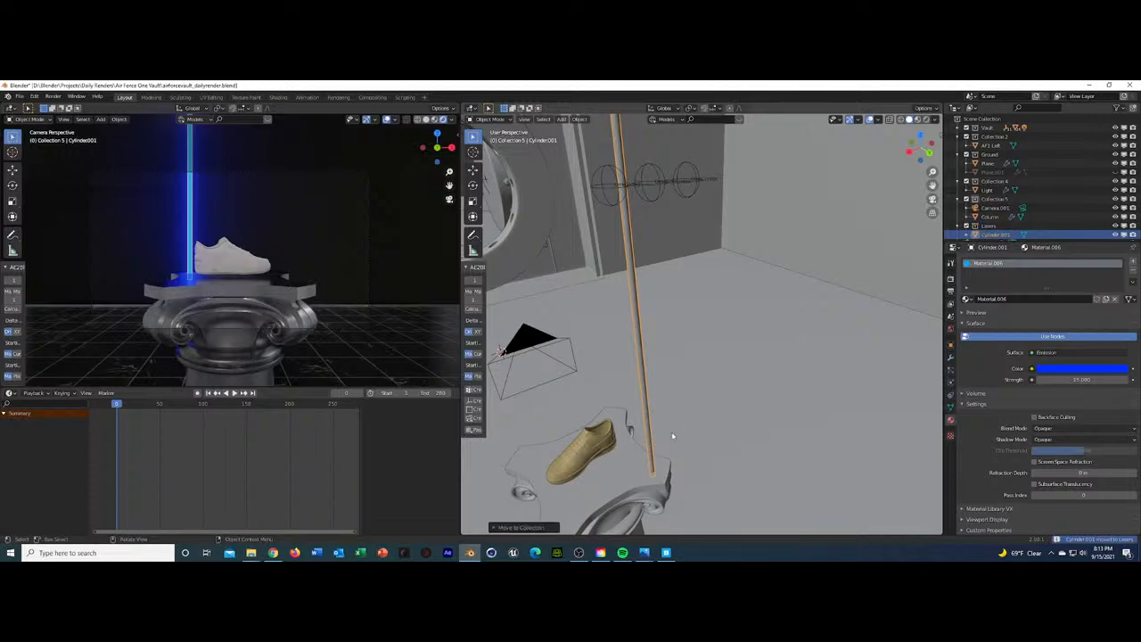
# Duplicate the blue beam along the X axis and place the copy just past the sneaker's toe.
pyautogui.scroll(-2, 666, 436)
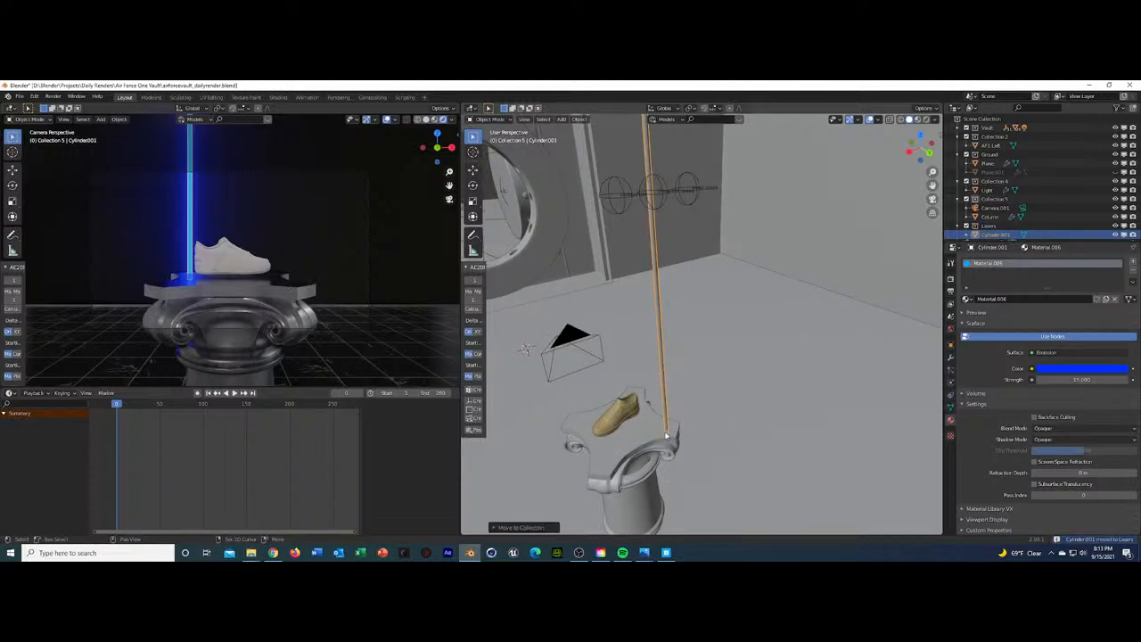
pyautogui.press('g')
pyautogui.press('x')
pyautogui.click(612, 432)
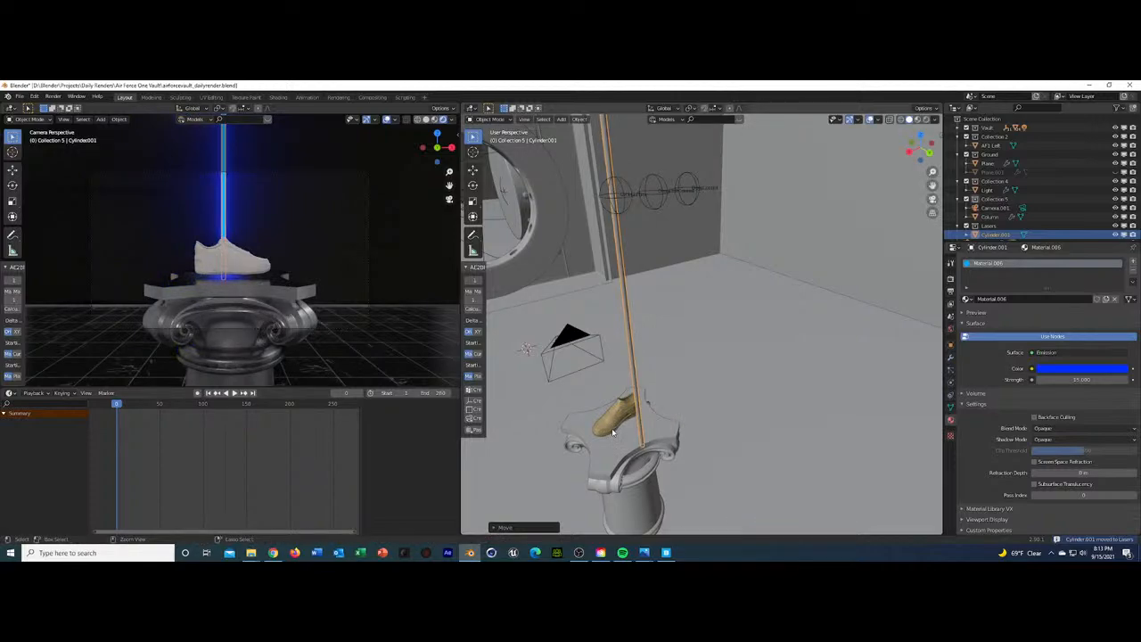
pyautogui.hotkey('shift', 'd')
pyautogui.press('x')
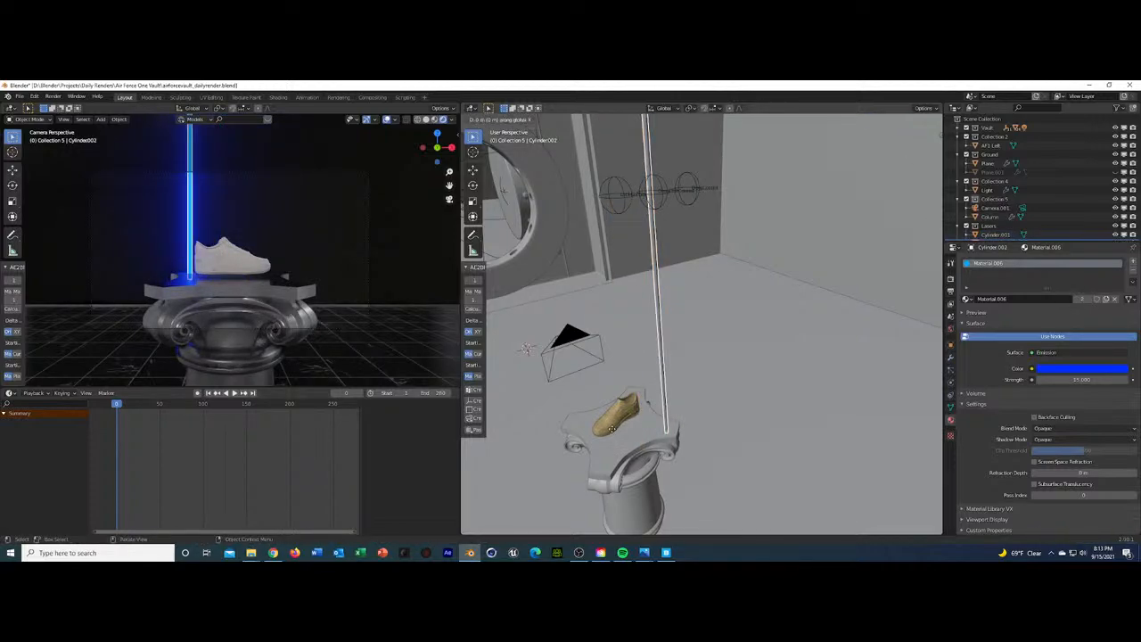
pyautogui.click(478, 453)
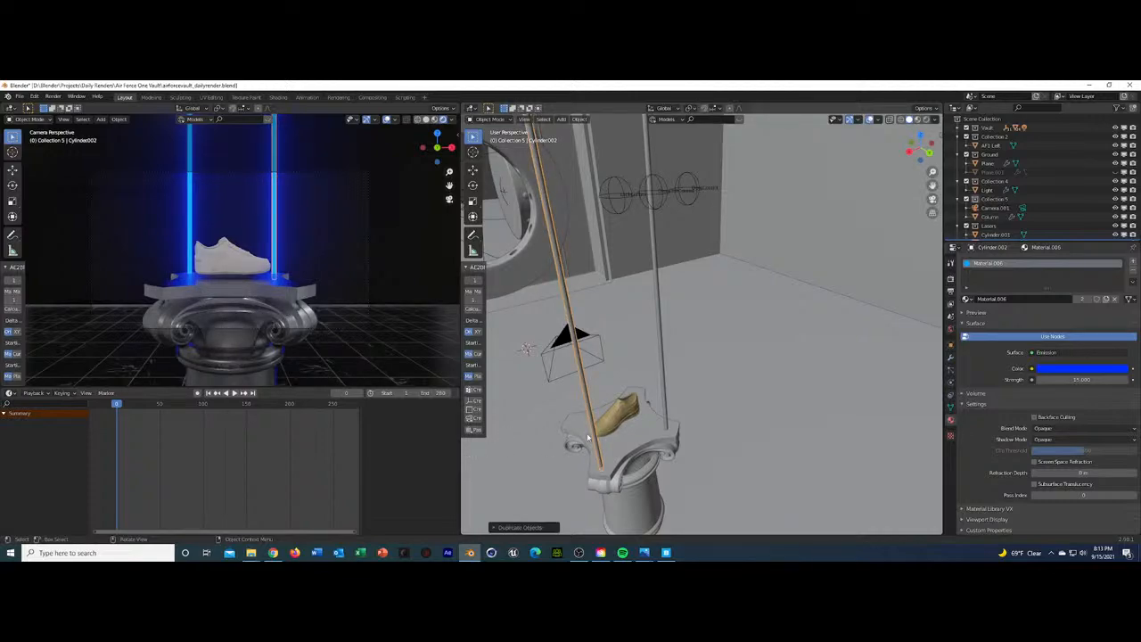
# Try to duplicate the toe-side beam along the Y axis.
pyautogui.hotkey('shift', 'd')
pyautogui.press('y')
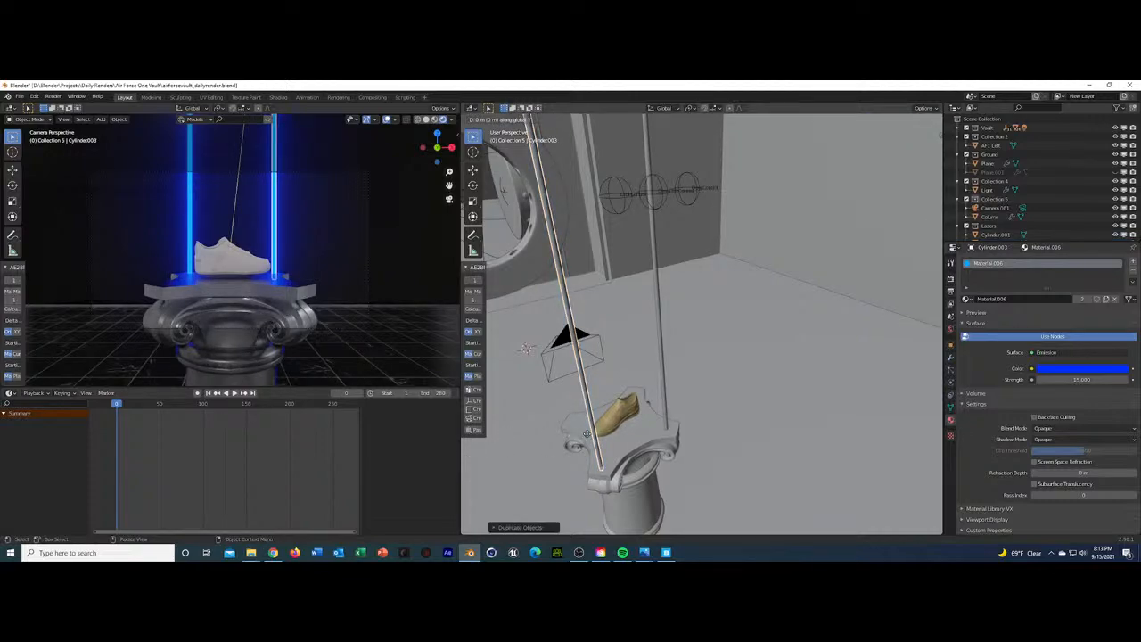
pyautogui.press('Escape')
pyautogui.hotkey('ctrl', 'z')
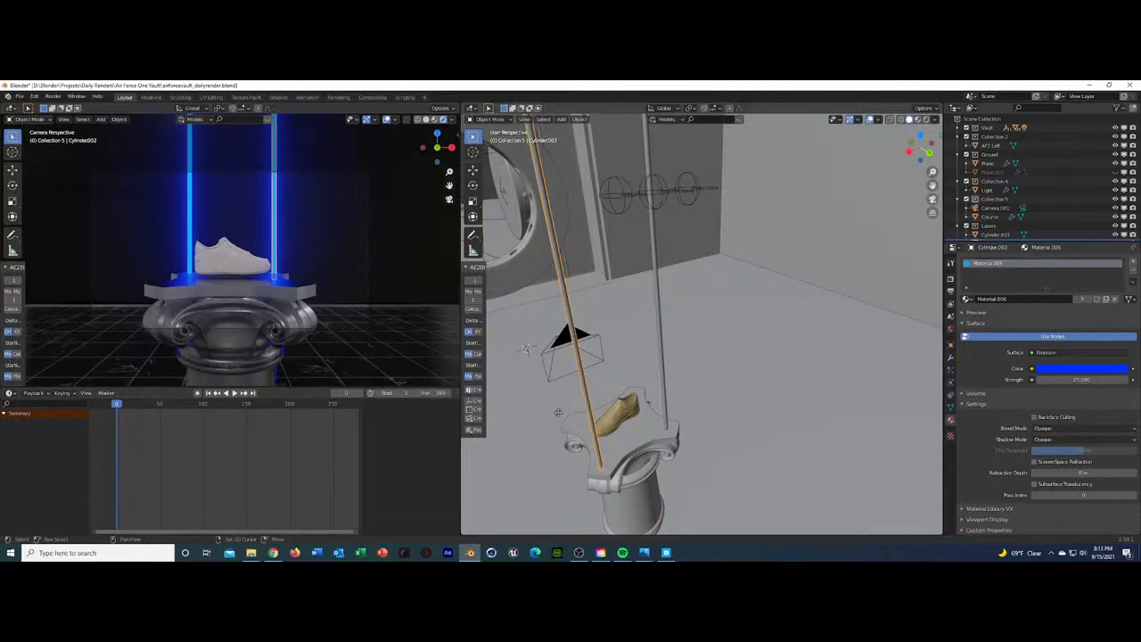
pyautogui.hotkey('shift', 'd')
pyautogui.press('y')
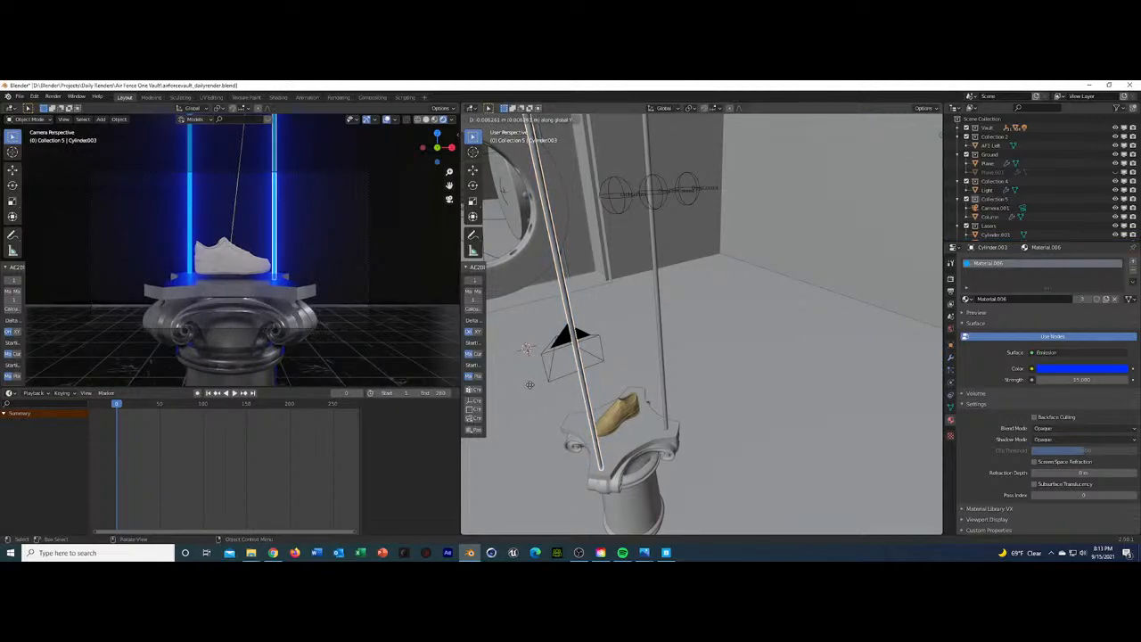
pyautogui.rightClick(531, 388)
pyautogui.hotkey('shift', 'd')
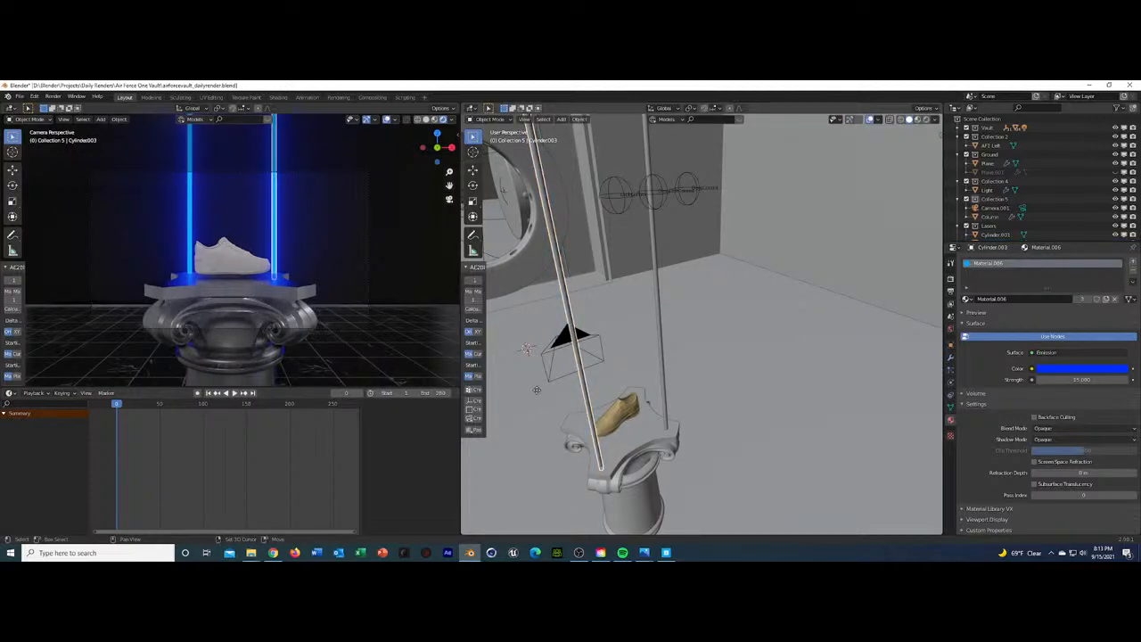
pyautogui.rightClick(538, 393)
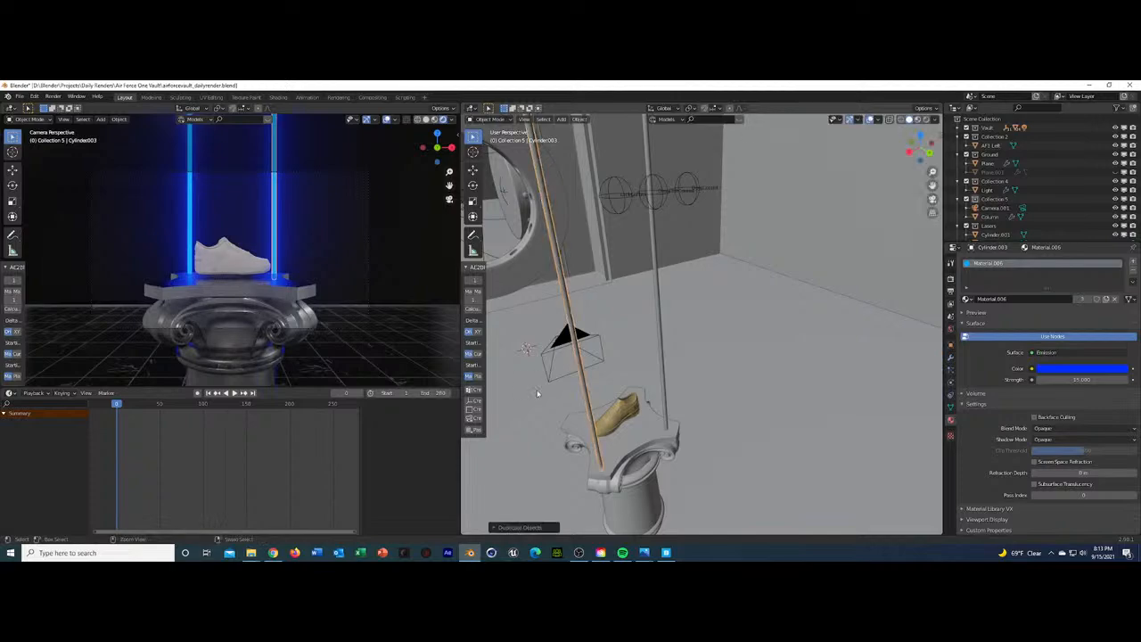
# Select both beams and try duplicating the pair farther behind the sneaker, then undo the duplication.
pyautogui.keyDown('shift'); pyautogui.click(663, 388); pyautogui.keyUp('shift')
pyautogui.hotkey('shift', 's')
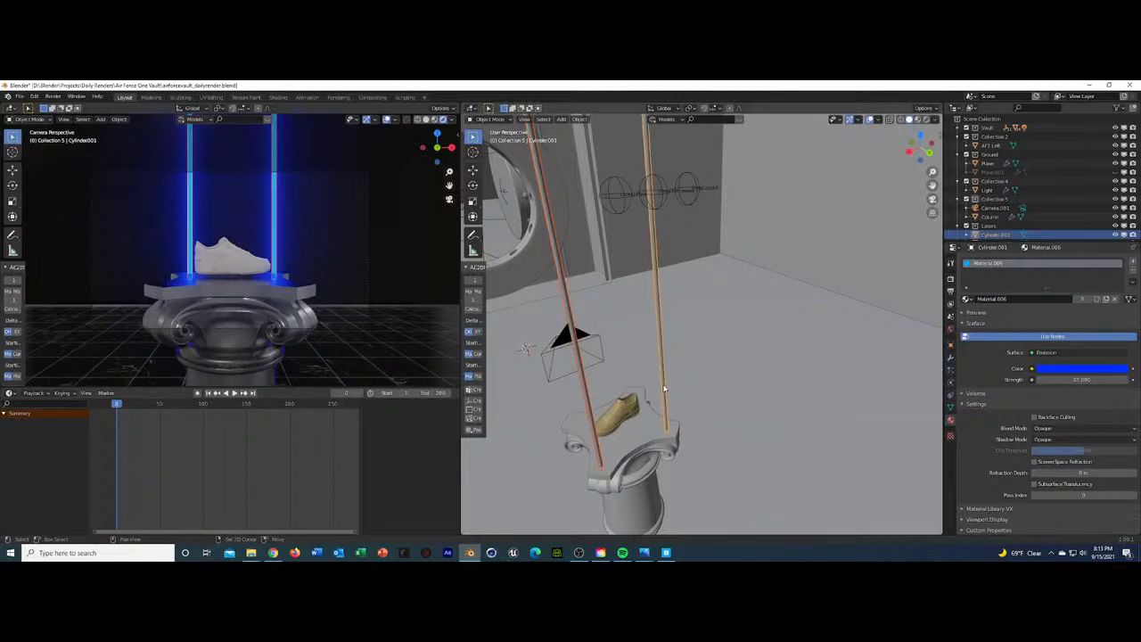
pyautogui.hotkey('shift', 'd')
pyautogui.press('x')
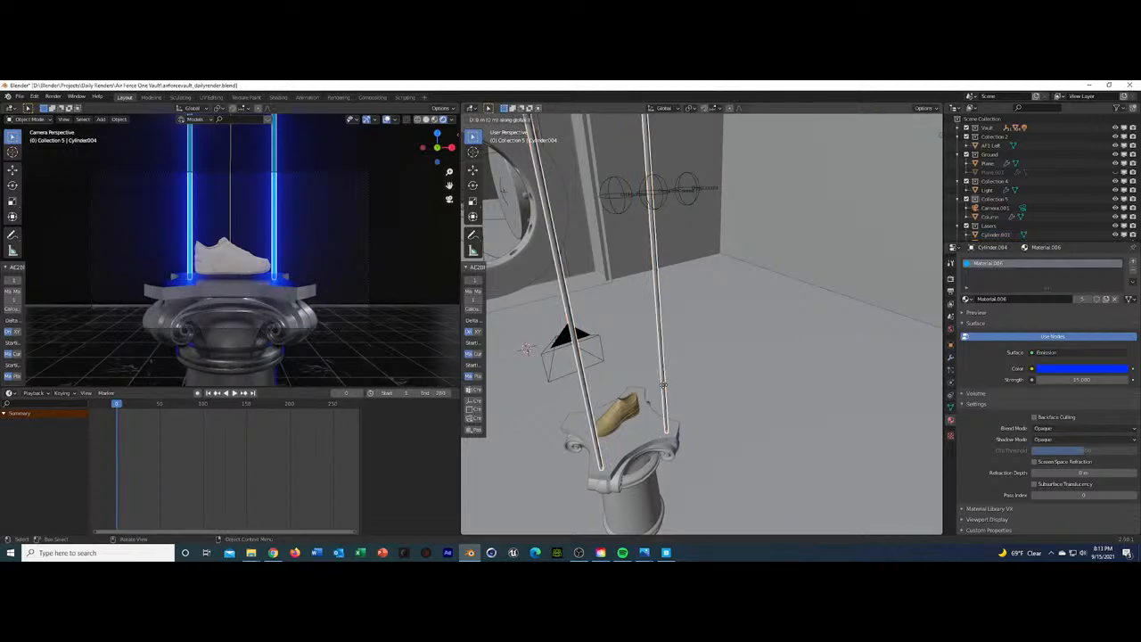
pyautogui.click(738, 462)
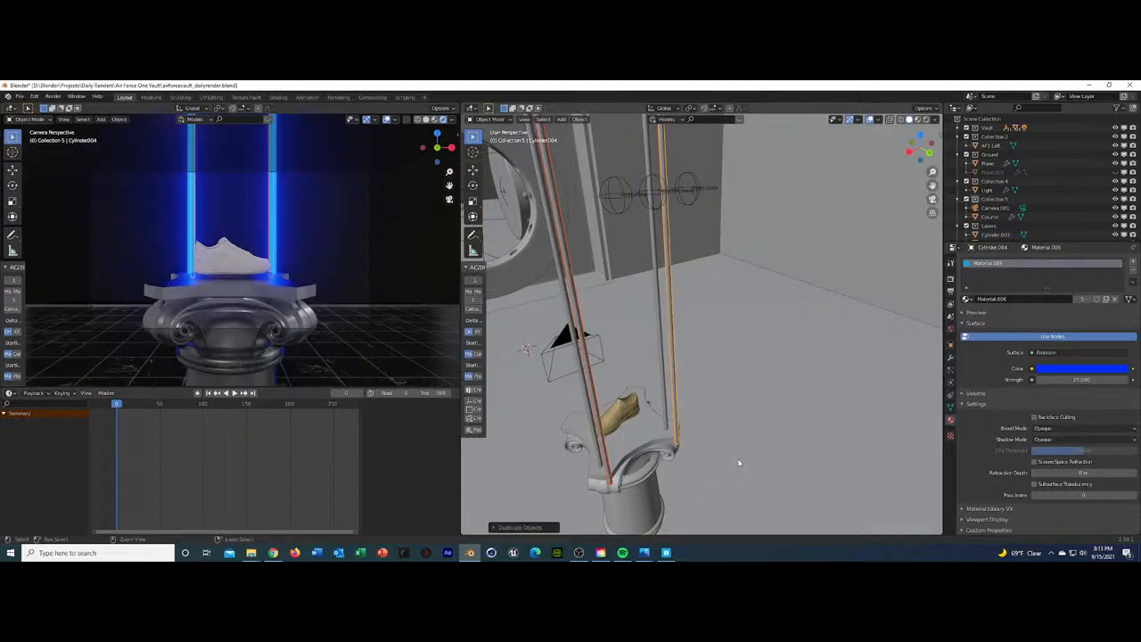
pyautogui.hotkey('ctrl', 'z')
# Try moving the two selected beams along the Y axis toward the camera, to the pedestal's front edge.
pyautogui.press('g')
pyautogui.press('y')
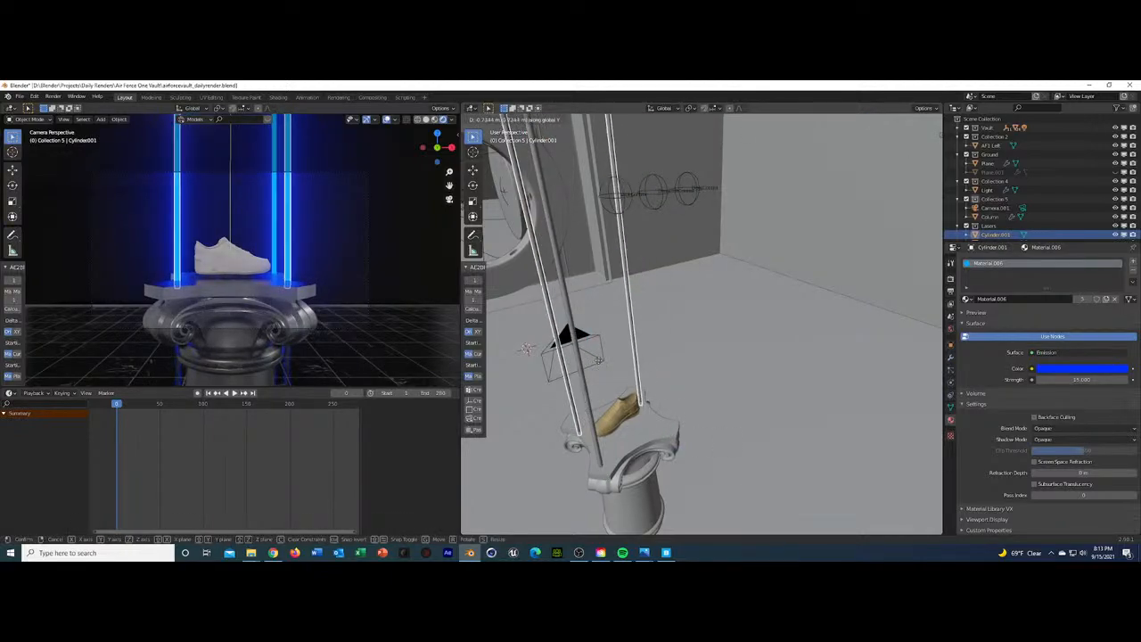
pyautogui.click(554, 330)
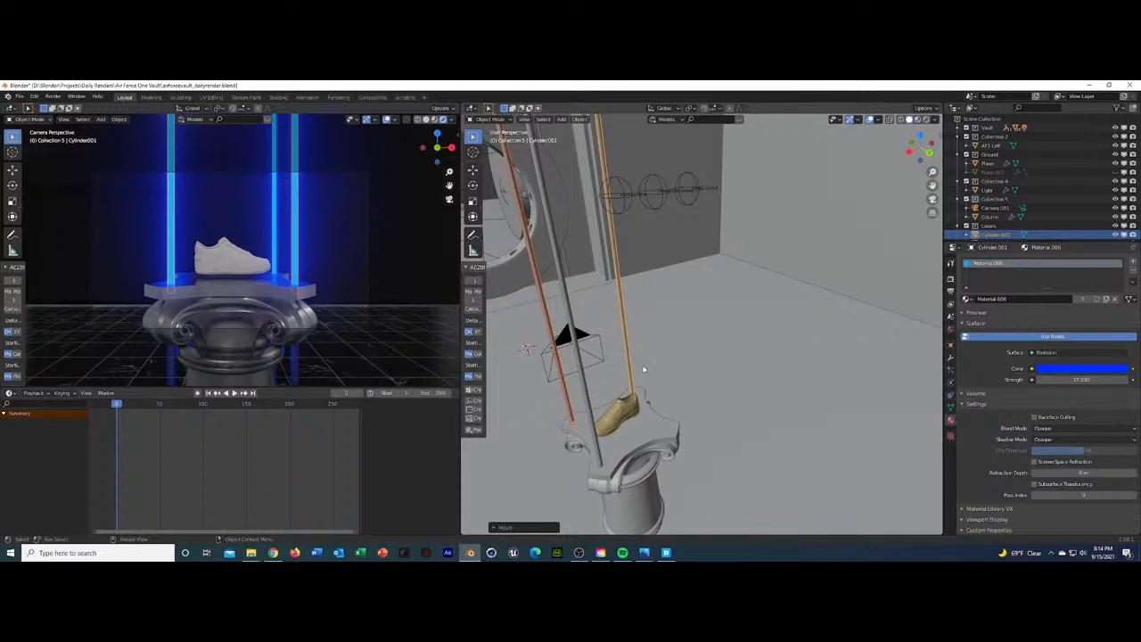
pyautogui.moveTo(644, 368)
pyautogui.mouseDown(button='middle')
pyautogui.moveTo(675, 359)
pyautogui.moveTo(644, 357)
pyautogui.moveTo(657, 357)
pyautogui.moveTo(639, 368)
pyautogui.mouseUp(button='middle')
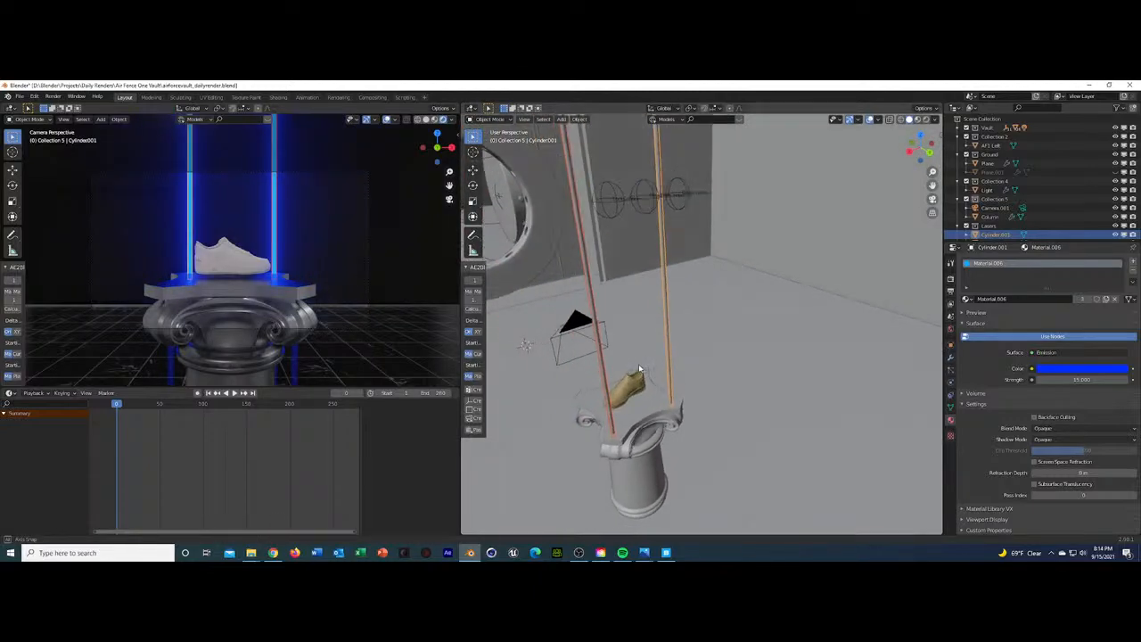
# Duplicate both selected laser beams along the Y axis and place the copies at the pedestal's front edge.
pyautogui.click(669, 363)
pyautogui.click(602, 381)
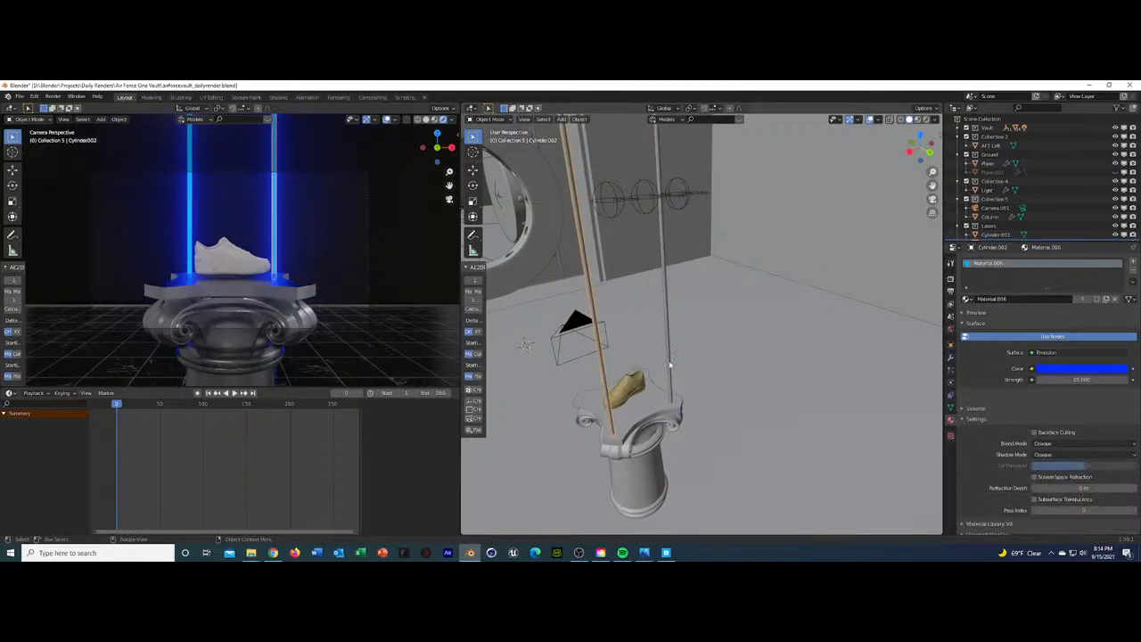
pyautogui.click(669, 361)
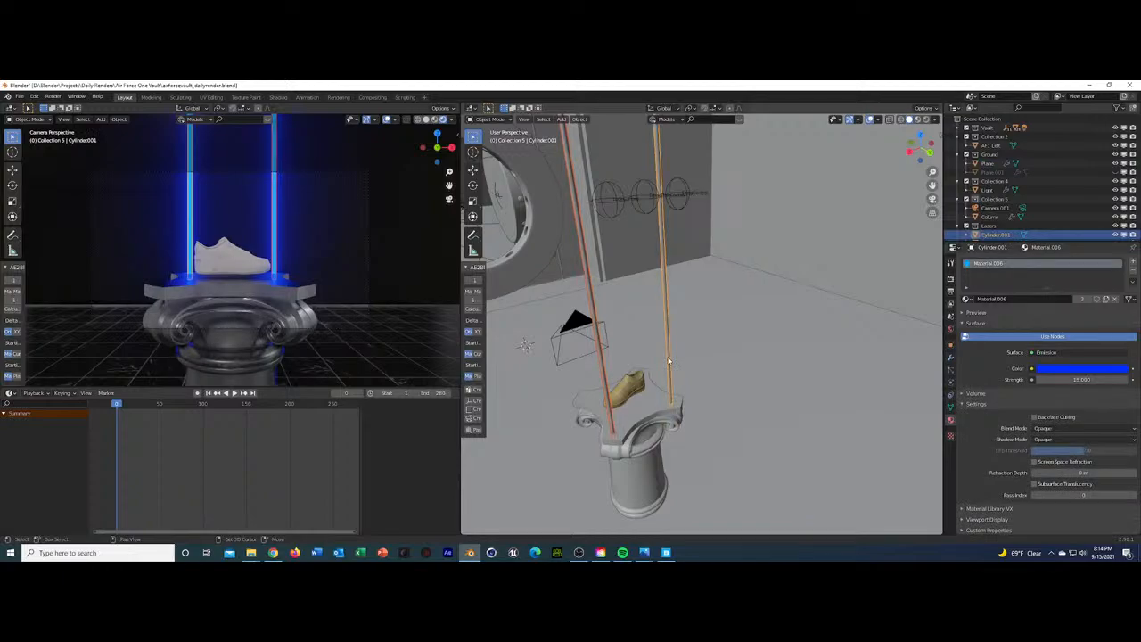
pyautogui.hotkey('shift', 'd')
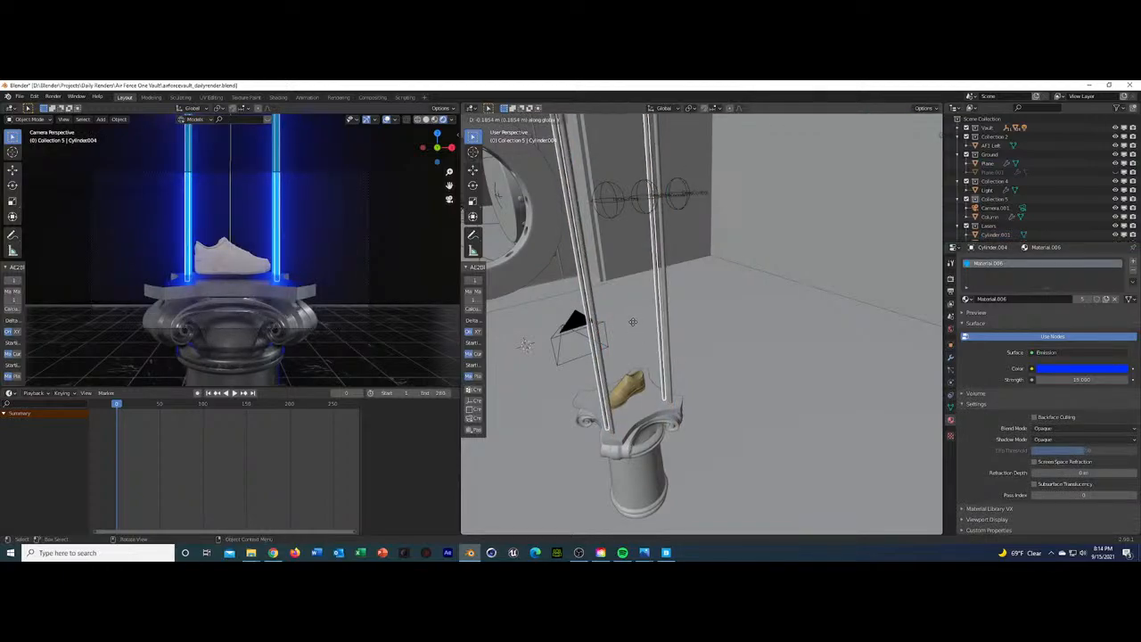
pyautogui.click(551, 278)
pyautogui.click(694, 343)
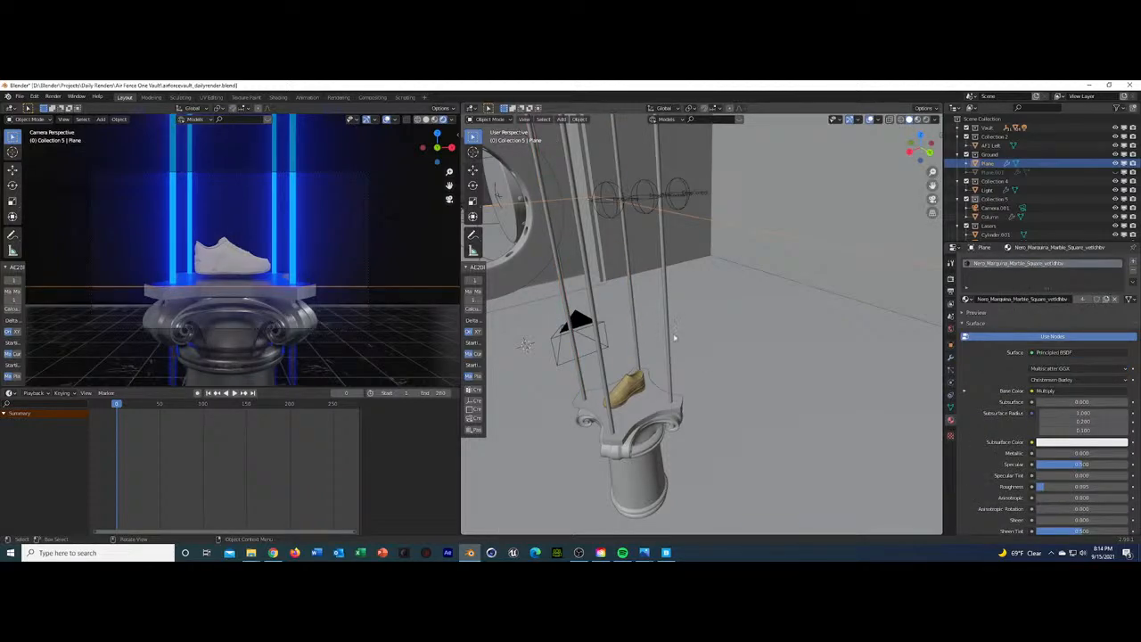
# Change the emission colour of all four laser beams to white and save the file.
pyautogui.moveTo(695, 343); pyautogui.dragTo(741, 366, button='middle')
pyautogui.scroll(-4, 218, 298)
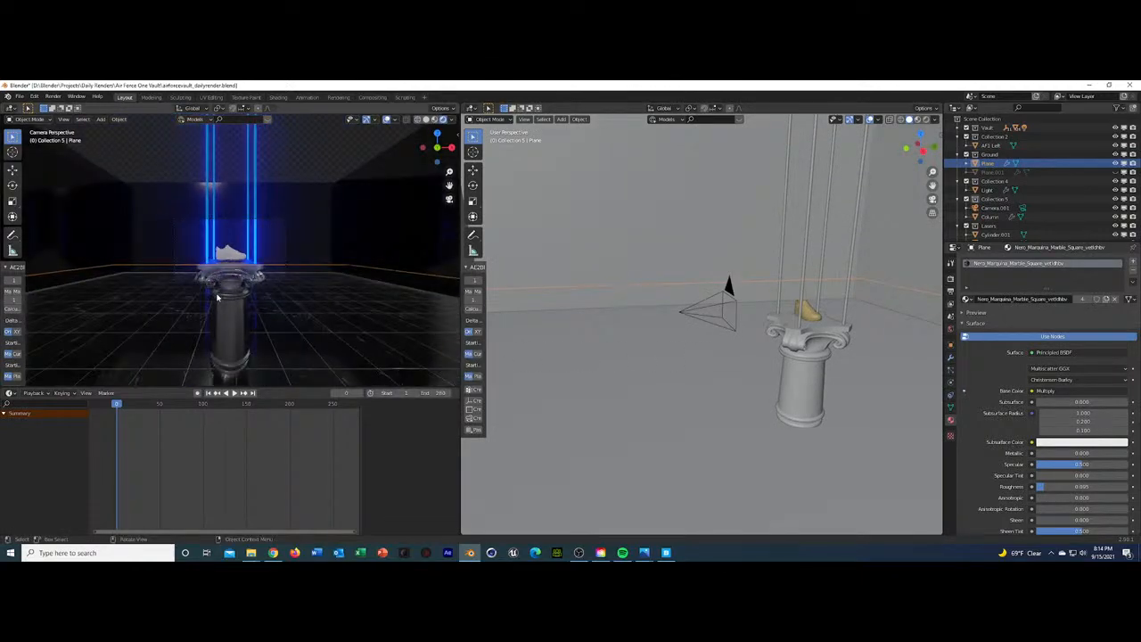
pyautogui.scroll(8, 217, 298)
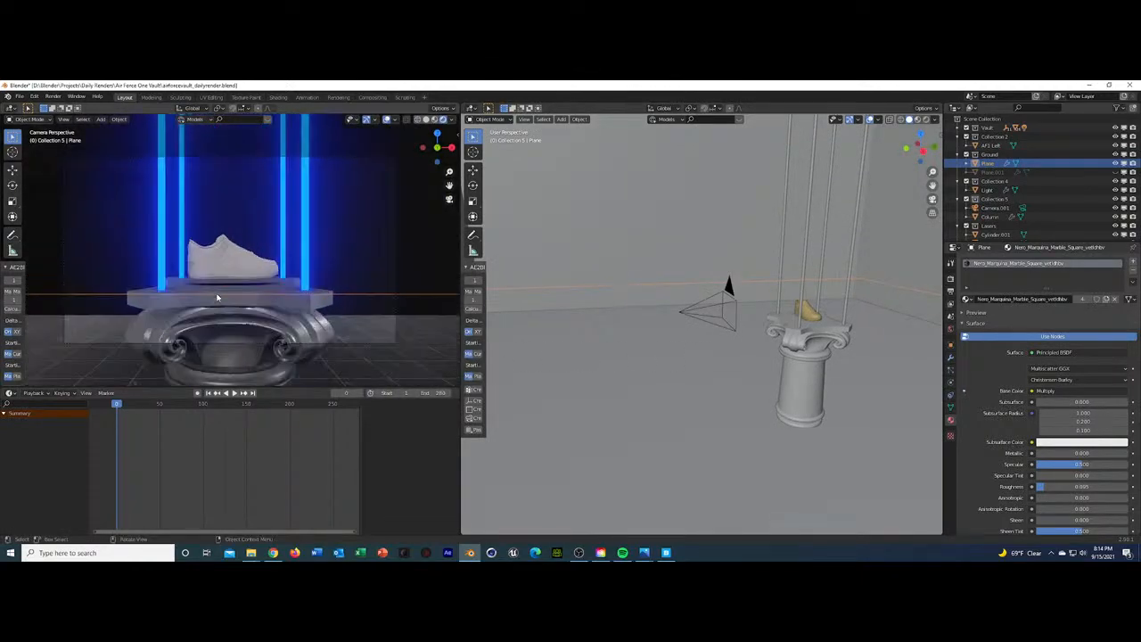
pyautogui.click(279, 259)
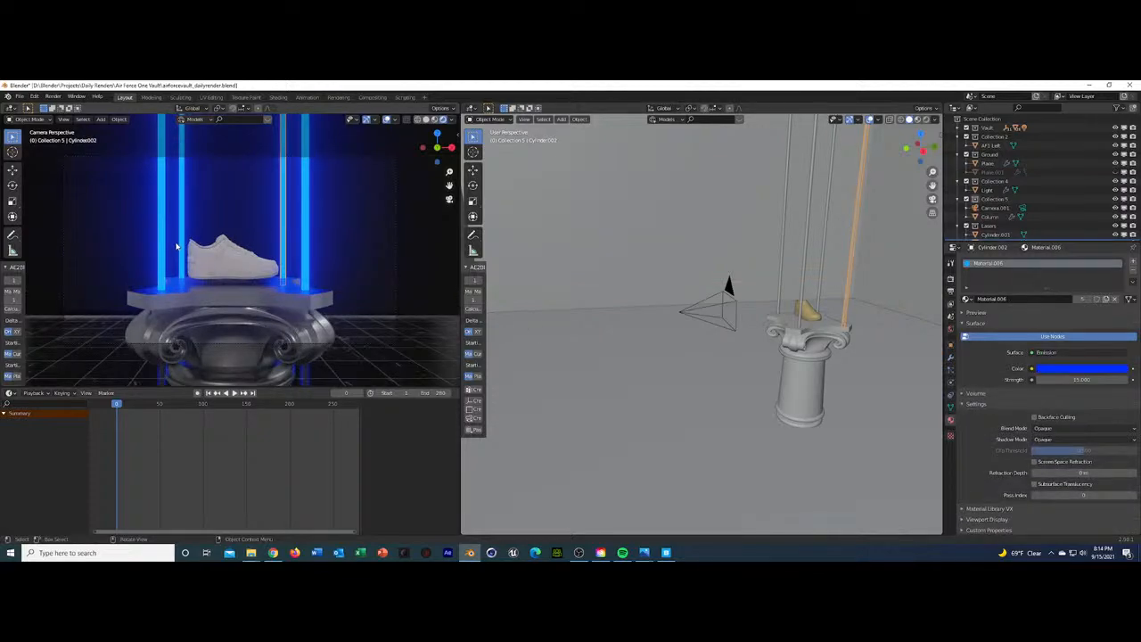
pyautogui.keyDown('shift'); pyautogui.click(168, 236); pyautogui.keyUp('shift')
pyautogui.keyDown('shift'); pyautogui.click(304, 238); pyautogui.keyUp('shift')
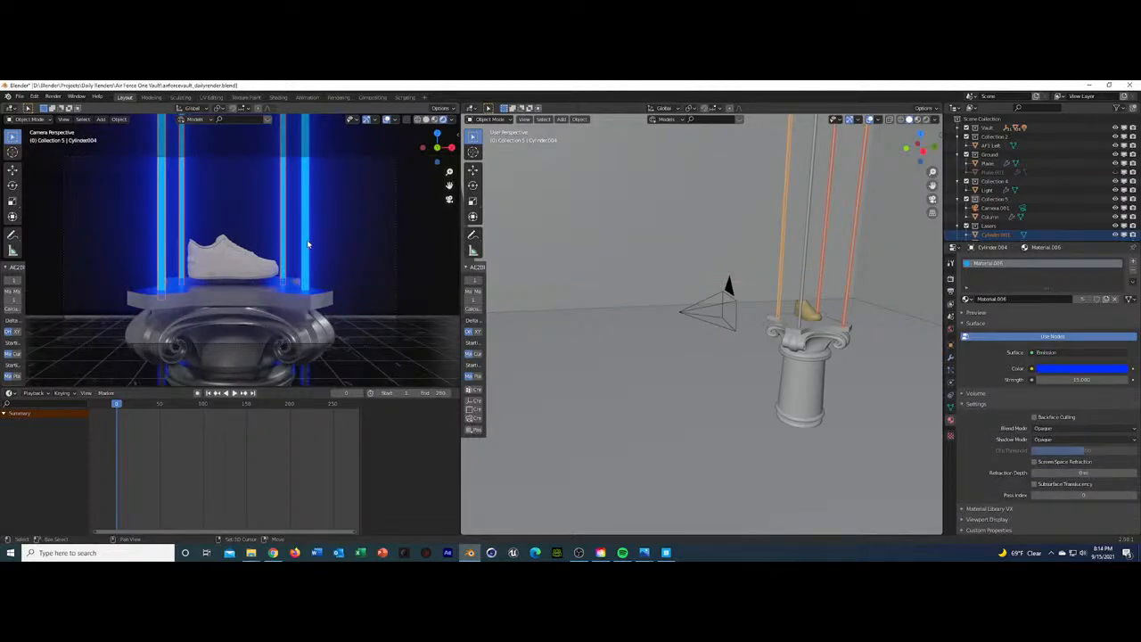
pyautogui.keyDown('shift'); pyautogui.click(307, 244); pyautogui.keyUp('shift')
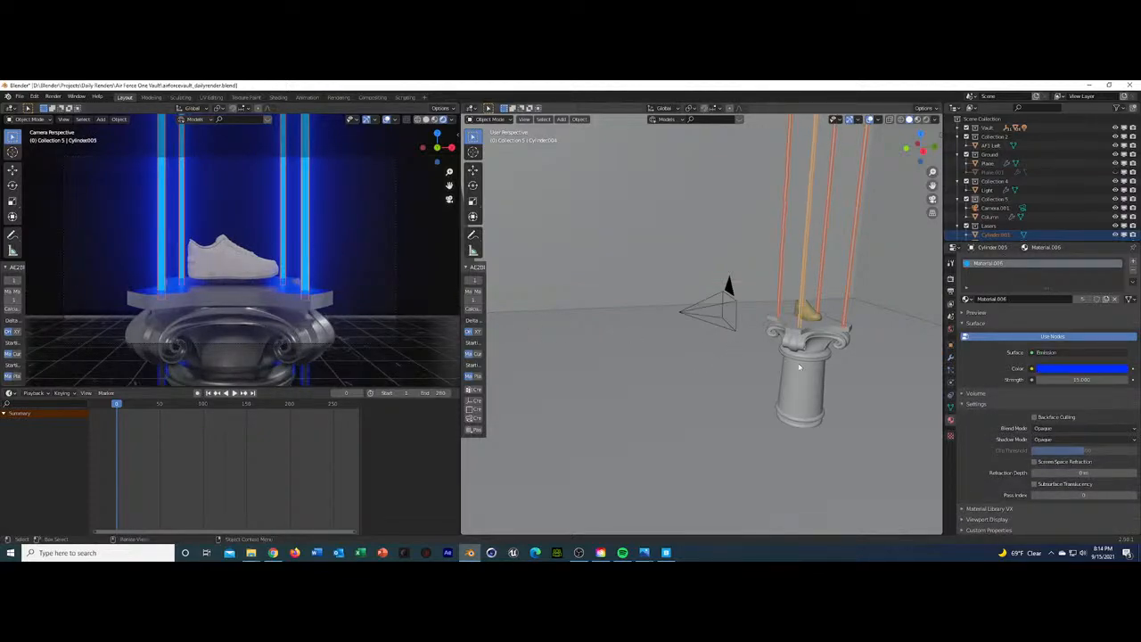
pyautogui.click(1066, 367)
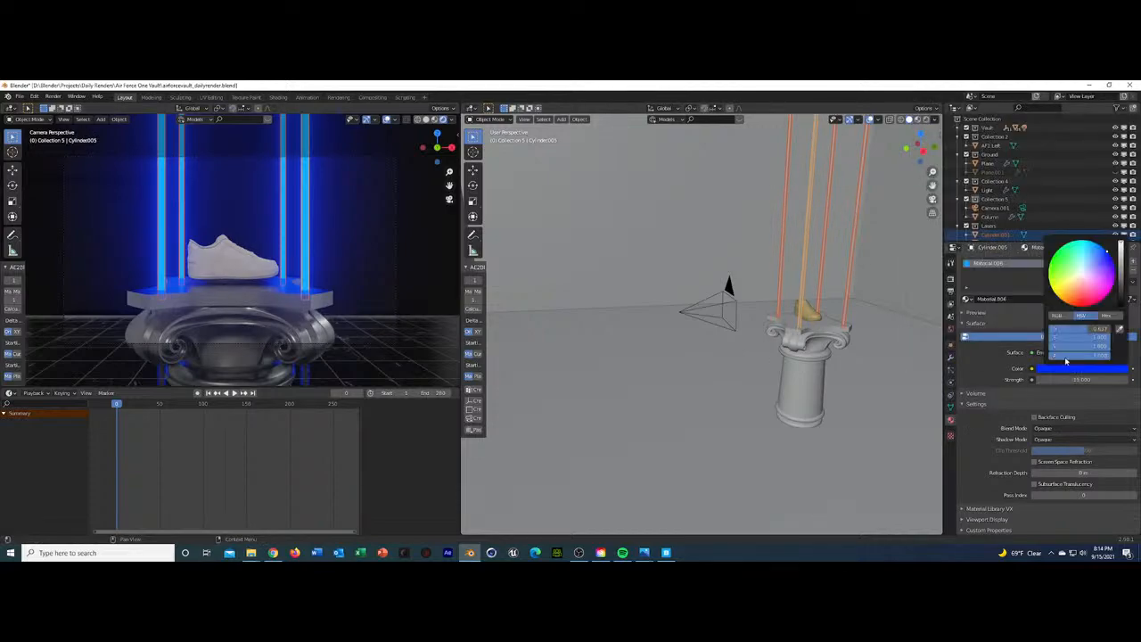
pyautogui.click(1081, 274)
pyautogui.click(378, 283)
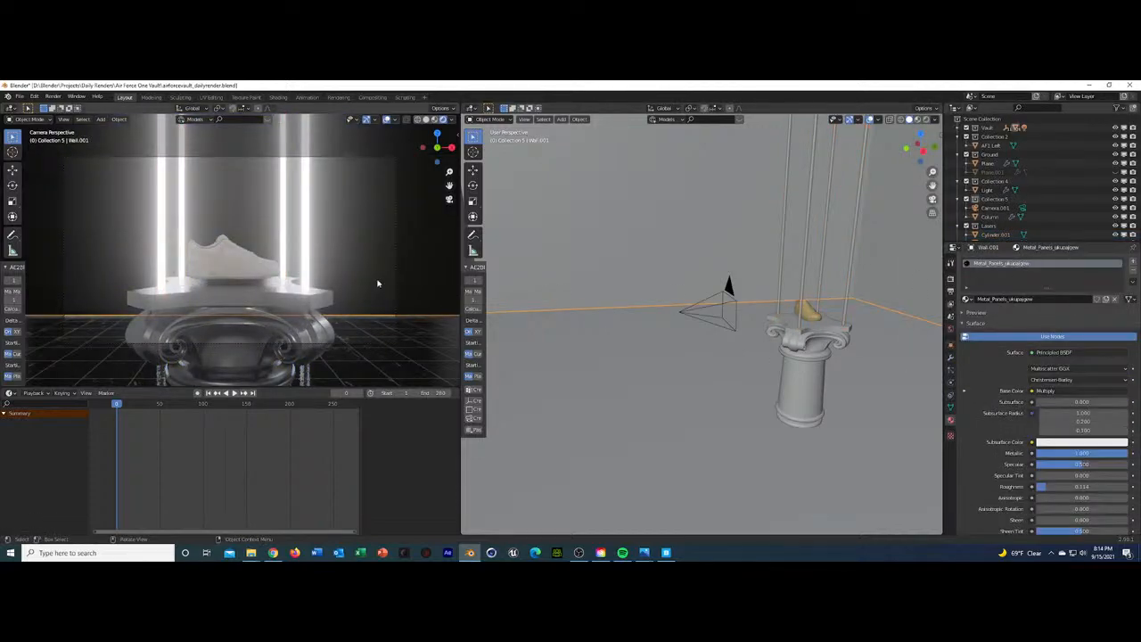
pyautogui.hotkey('ctrl', 's')
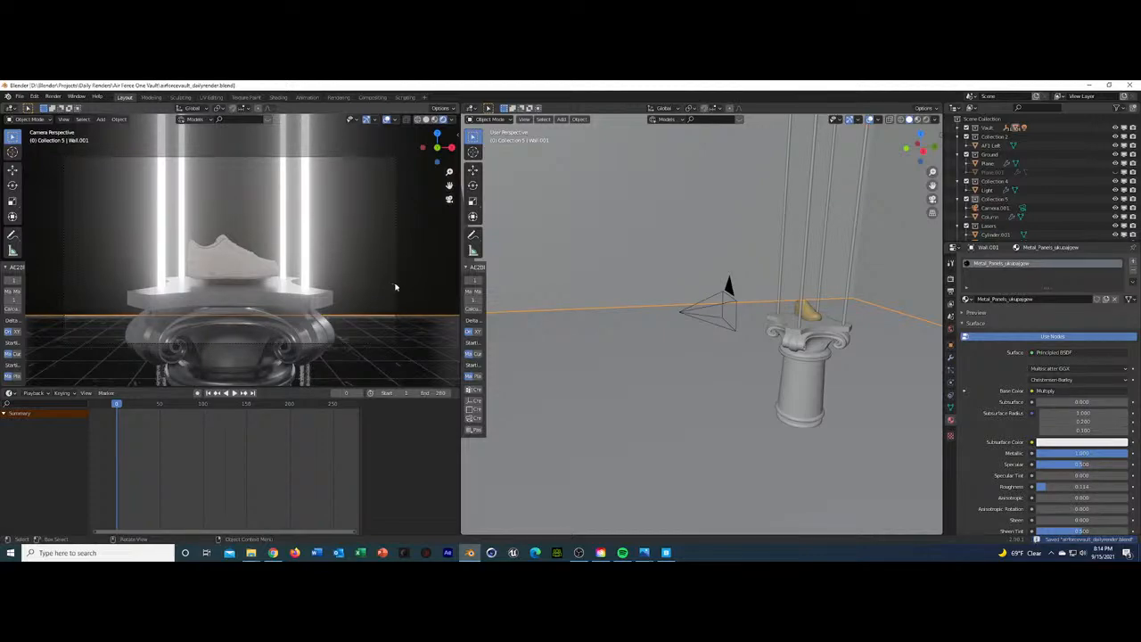
# Lower the beam material's emission strength to 5 and save the file.
pyautogui.click(304, 274)
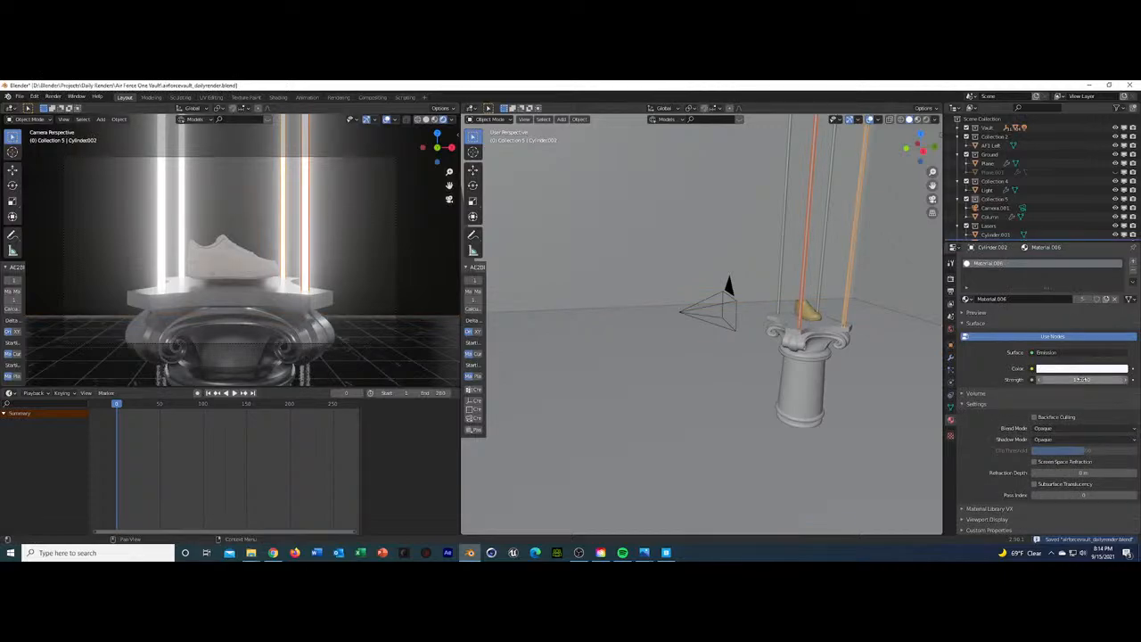
pyautogui.click(1082, 380)
pyautogui.write('12')
pyautogui.press('Return')
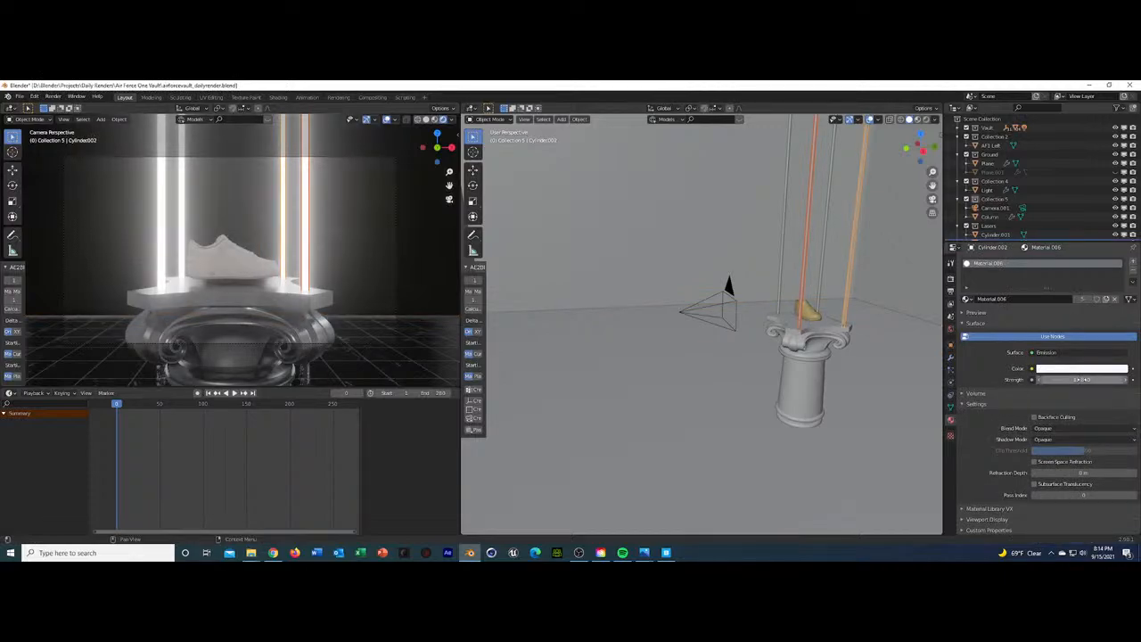
pyautogui.write('0')
pyautogui.press('Return')
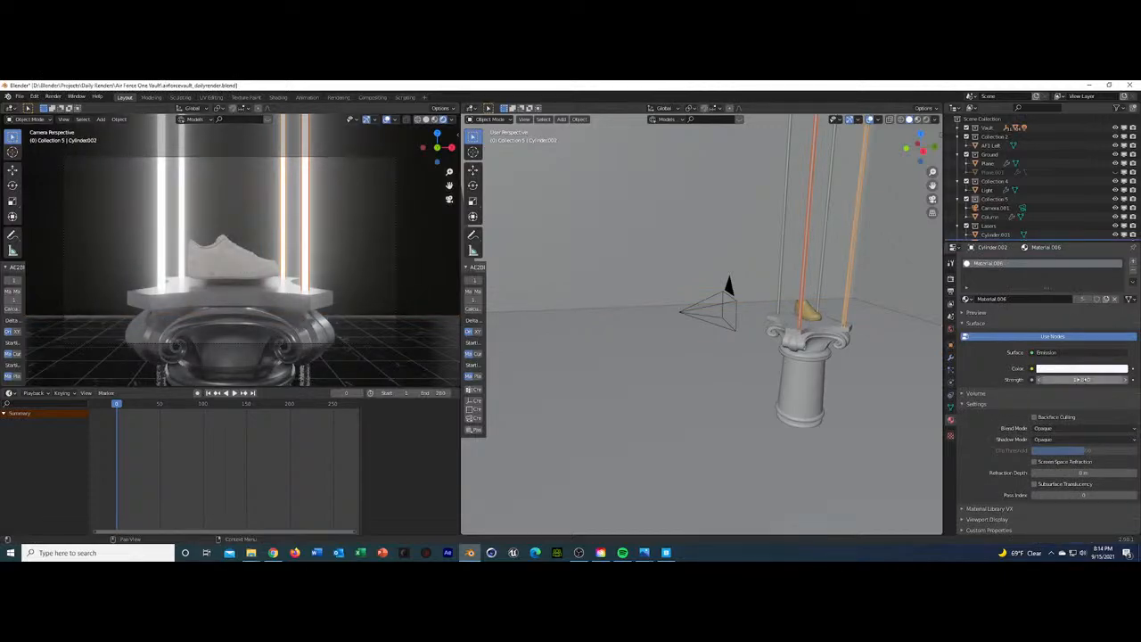
pyautogui.click(1079, 380)
pyautogui.write('1')
pyautogui.press('Return')
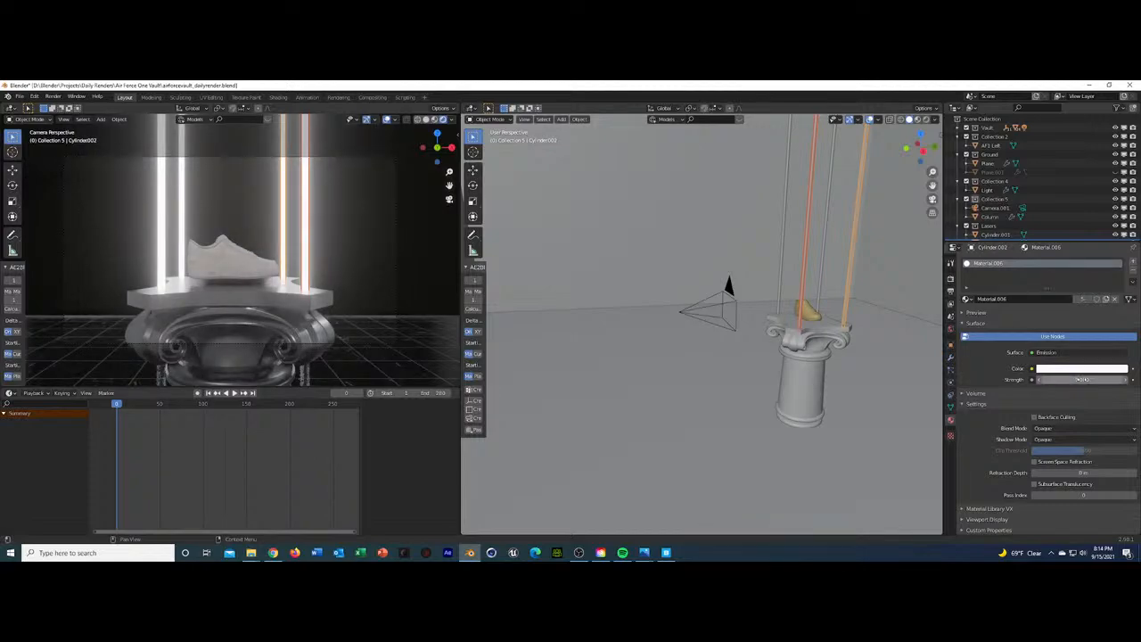
pyautogui.click(1087, 382)
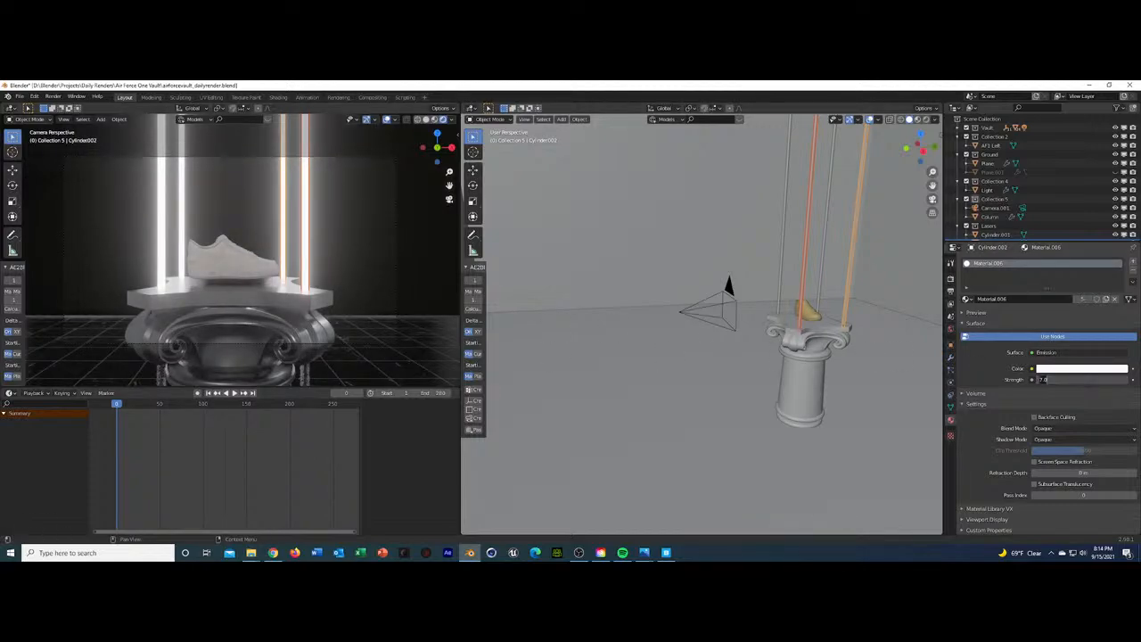
pyautogui.write('5')
pyautogui.press('Return')
pyautogui.click(338, 261)
pyautogui.hotkey('ctrl', 's')
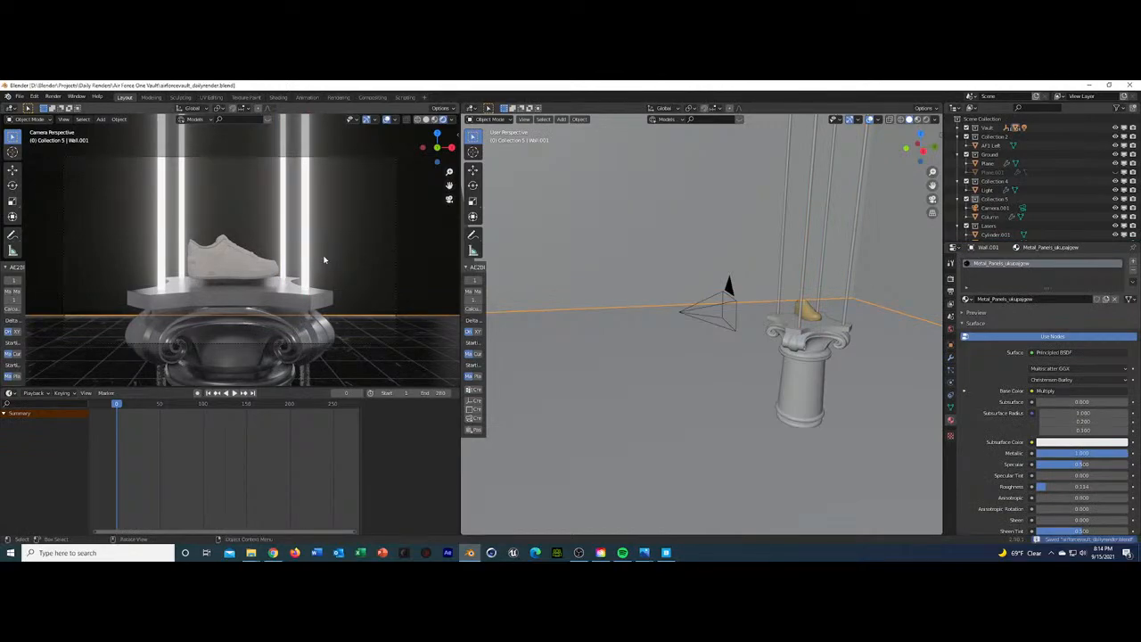
# Try a Displace modifier with reduced strength on the front toe-side beam, then undo it.
pyautogui.click(808, 214)
pyautogui.click(951, 358)
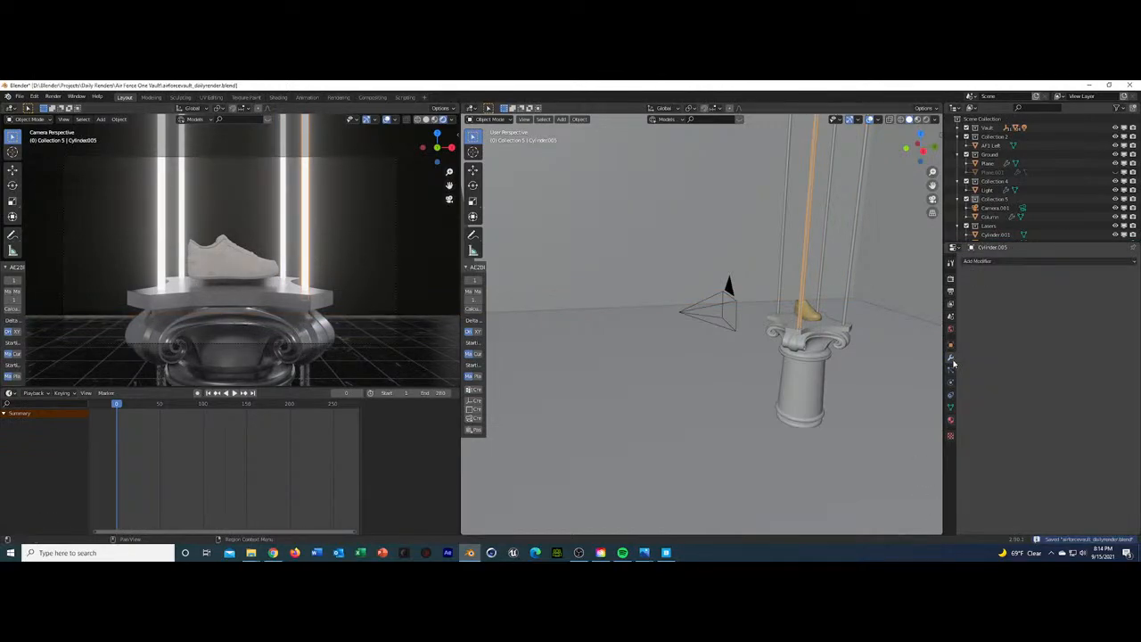
pyautogui.click(1029, 262)
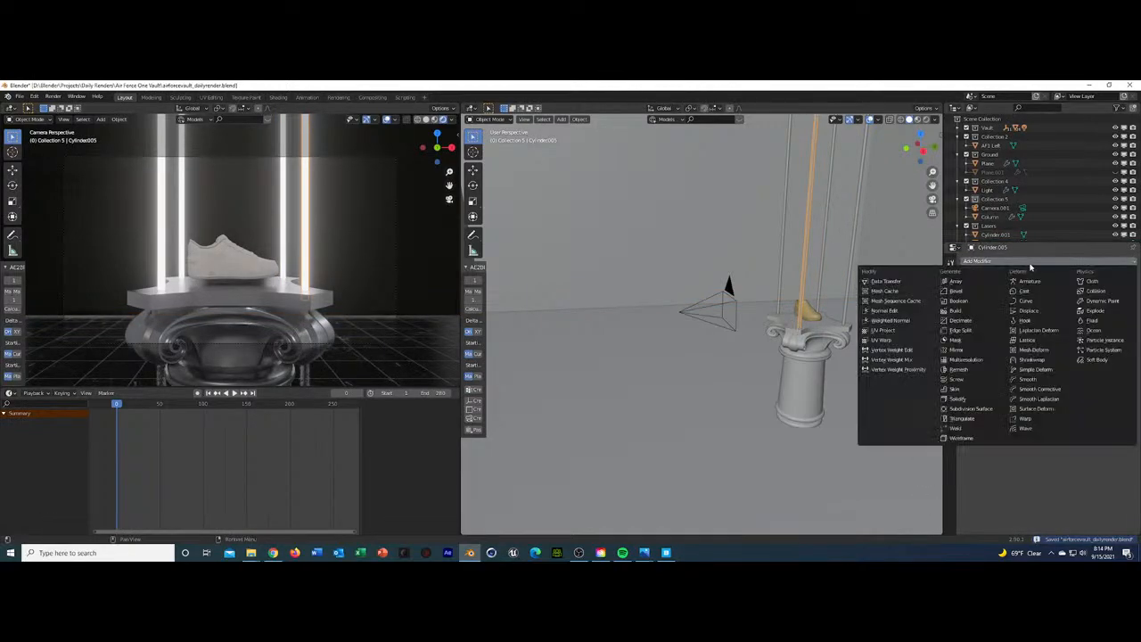
pyautogui.click(1049, 311)
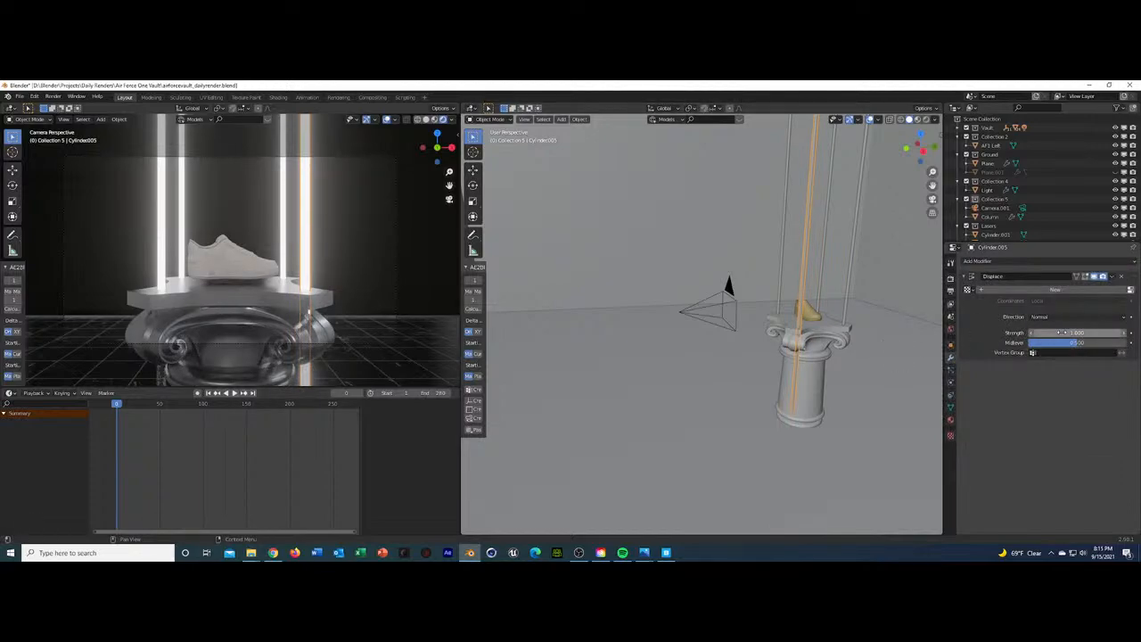
pyautogui.moveTo(1062, 333); pyautogui.dragTo(1039, 333)
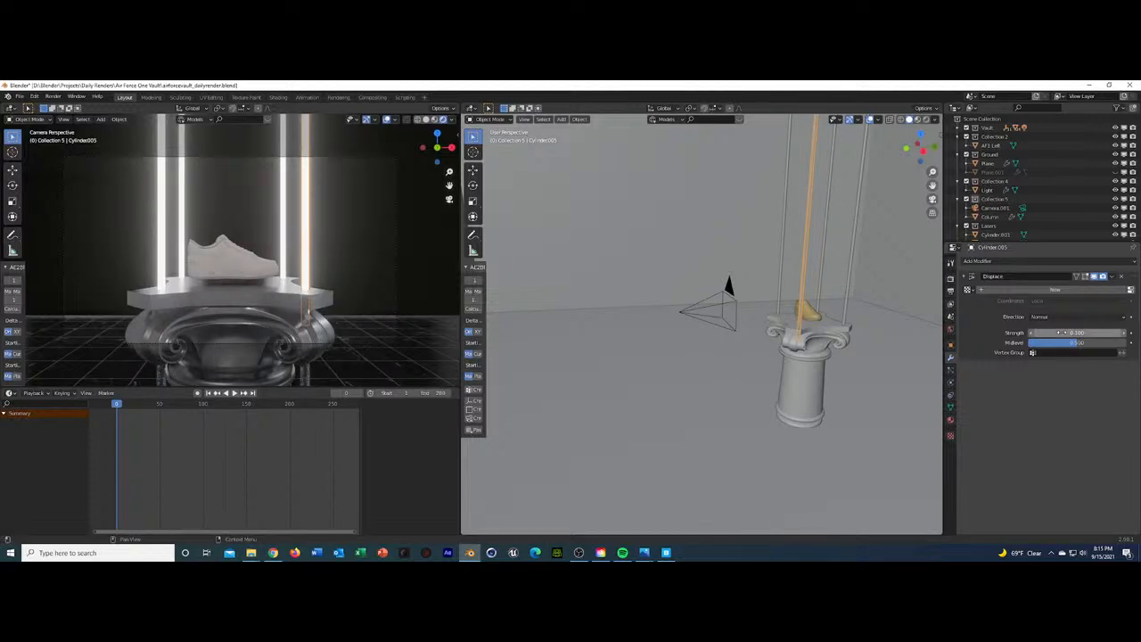
pyautogui.hotkey('ctrl', 'z')
pyautogui.hotkey('ctrl', 'z')
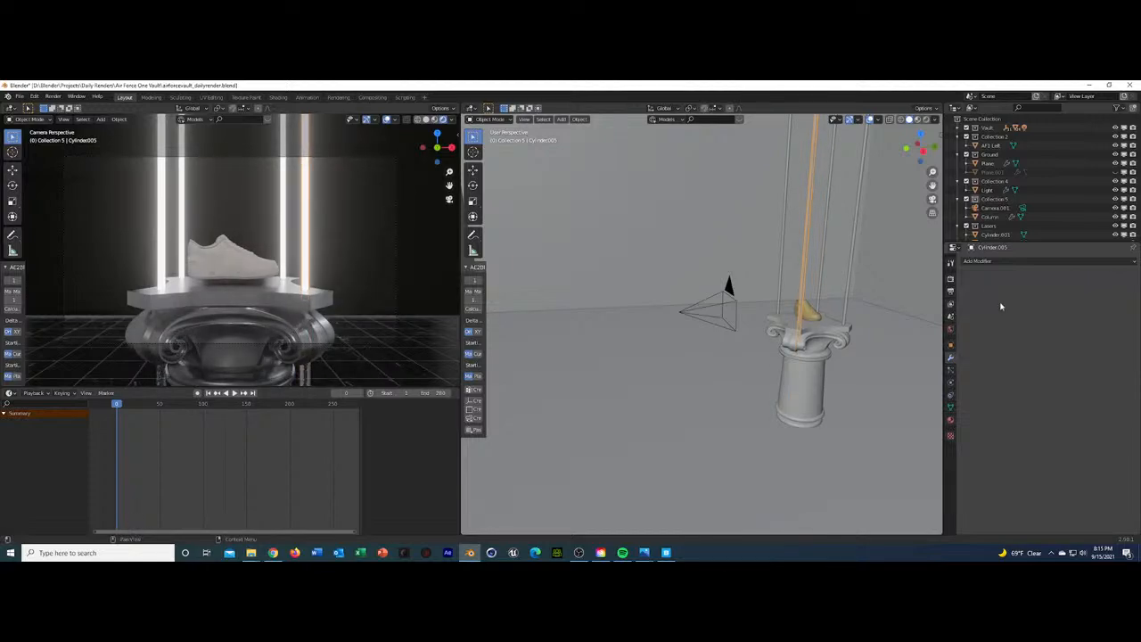
# Add a Displace modifier using the existing Texture to the front toe-side beam and set its midlevel to 0.
pyautogui.click(976, 262)
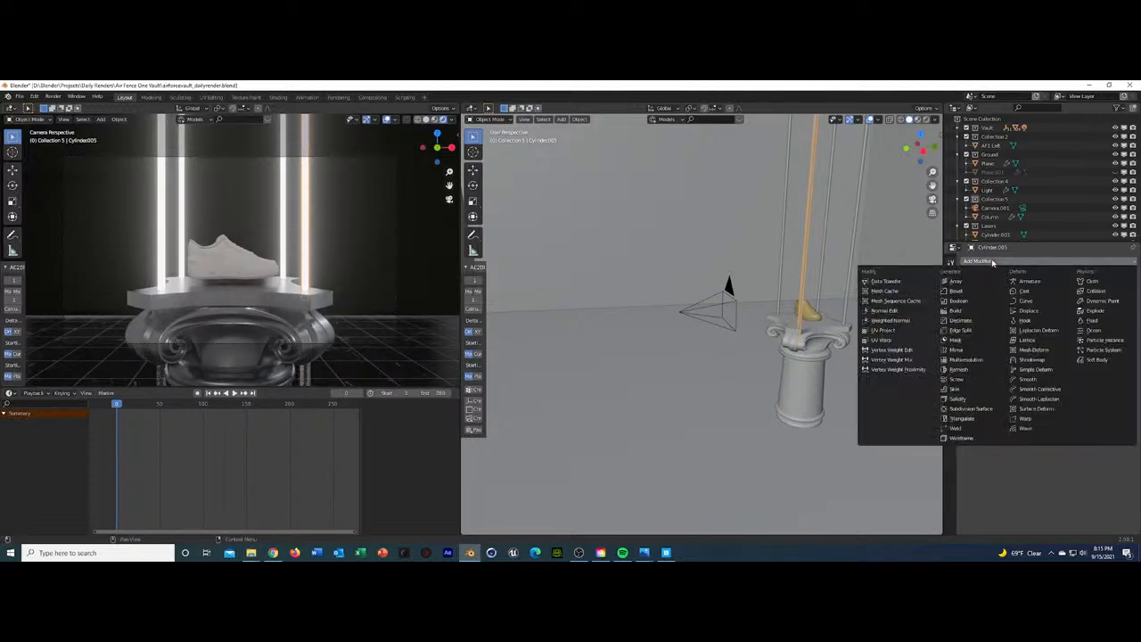
pyautogui.click(1042, 310)
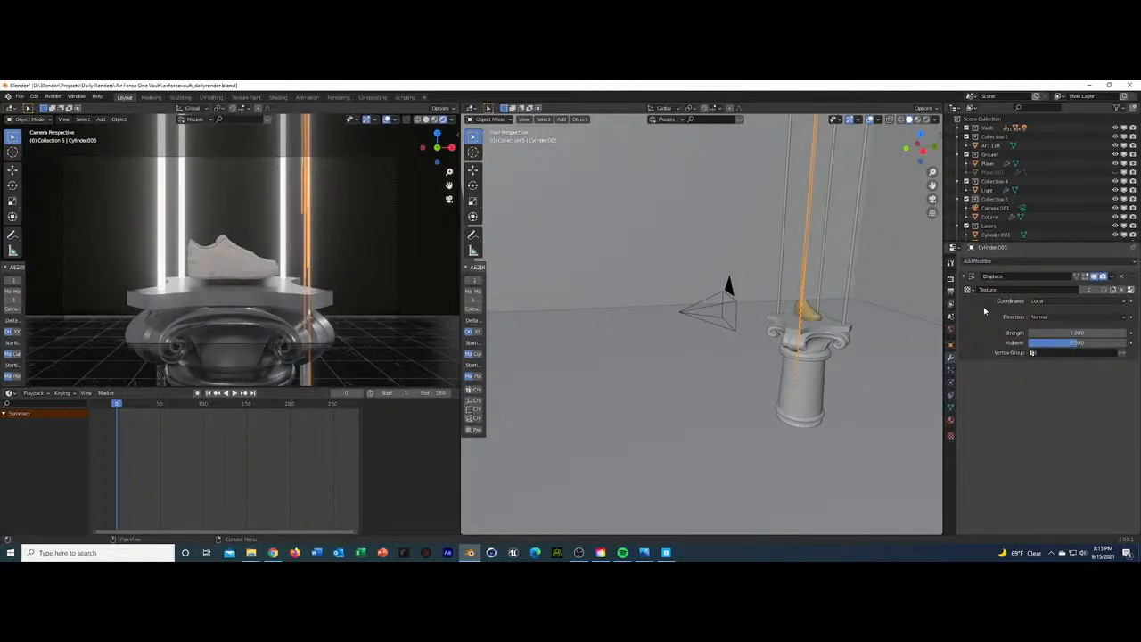
pyautogui.click(335, 260)
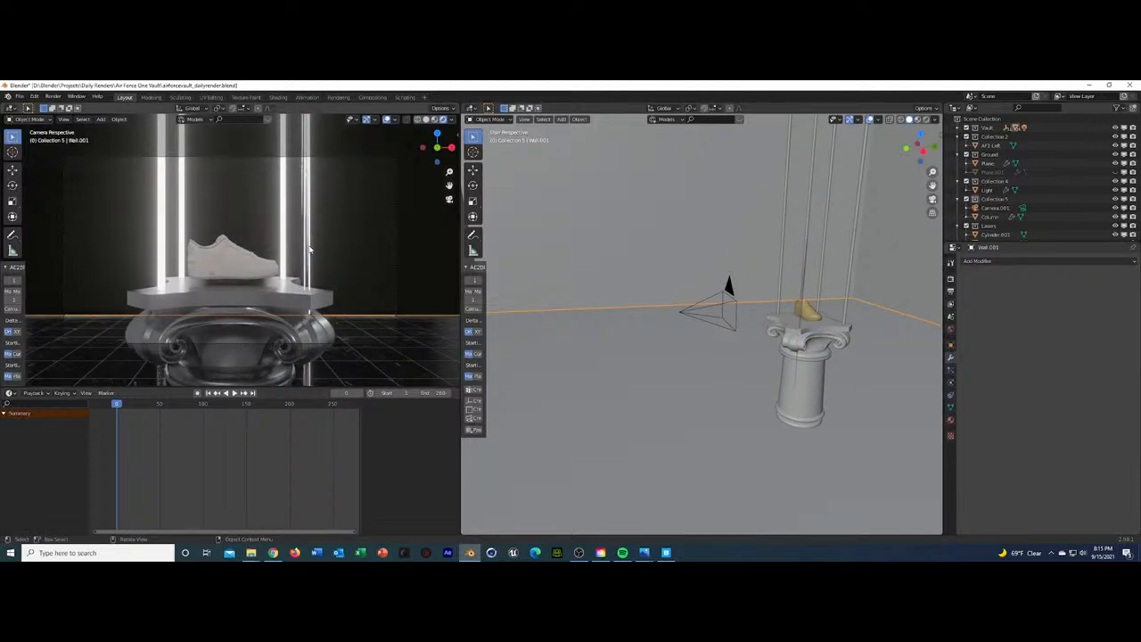
pyautogui.click(308, 250)
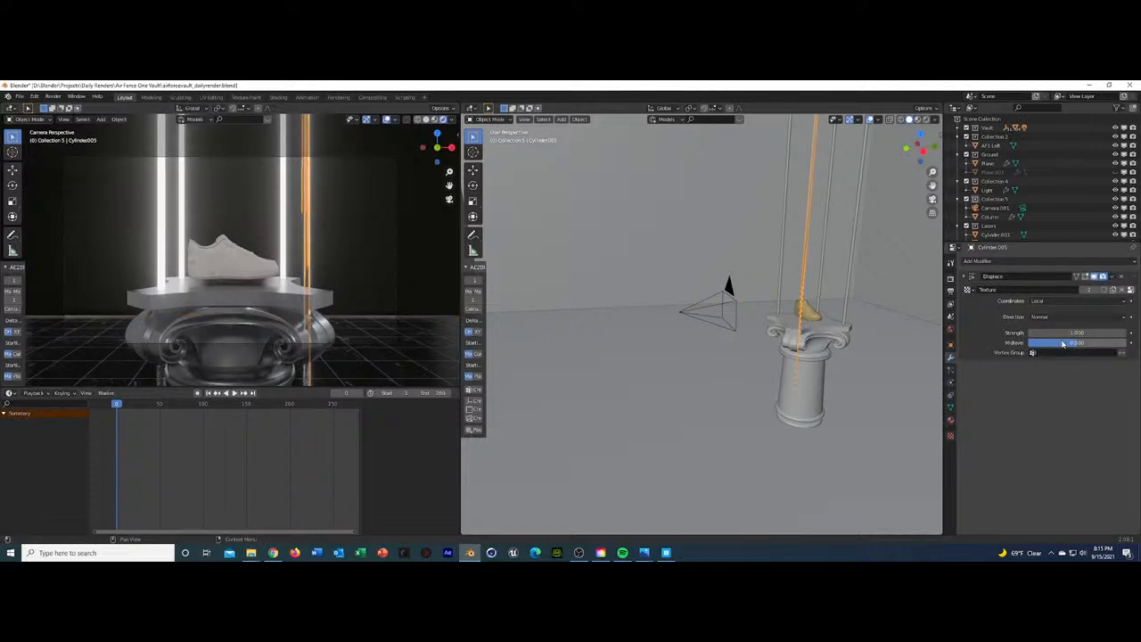
pyautogui.moveTo(1063, 344); pyautogui.dragTo(1039, 331)
# Try a different Displace strength on the front toe-side beam, undo the adjustment, and remove the modifier.
pyautogui.click(800, 318)
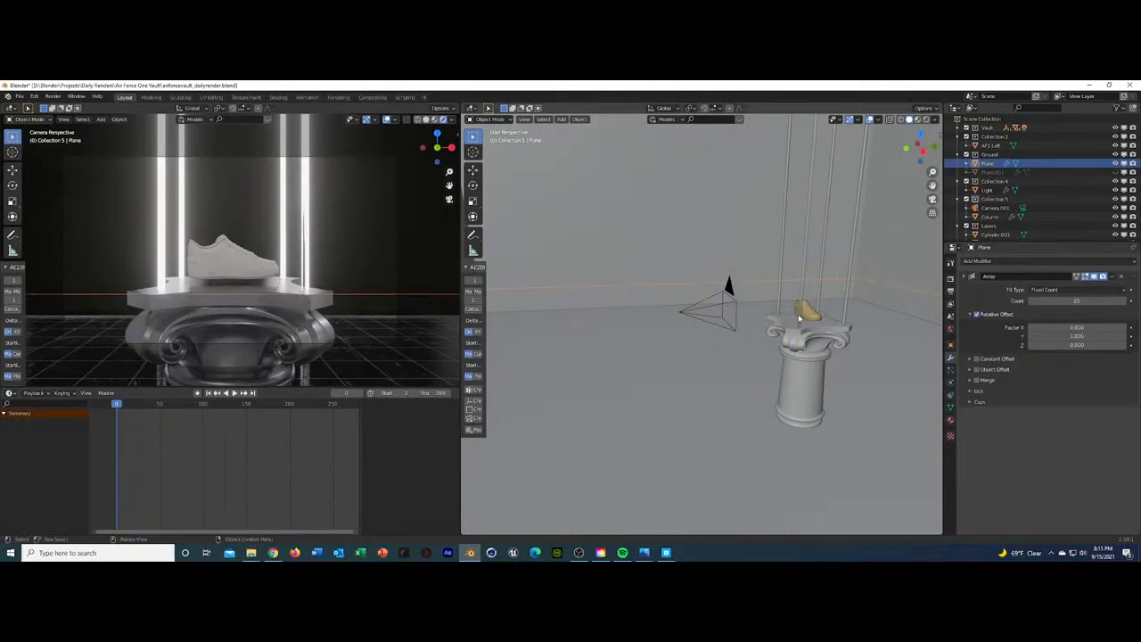
pyautogui.click(801, 314)
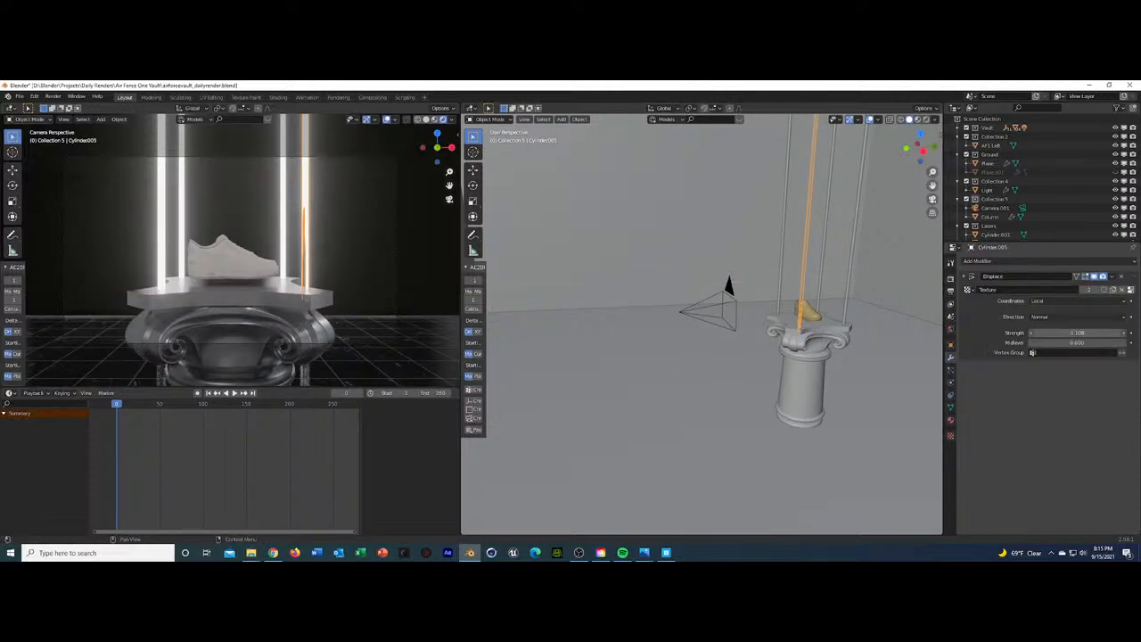
pyautogui.moveTo(1057, 333); pyautogui.dragTo(1089, 333)
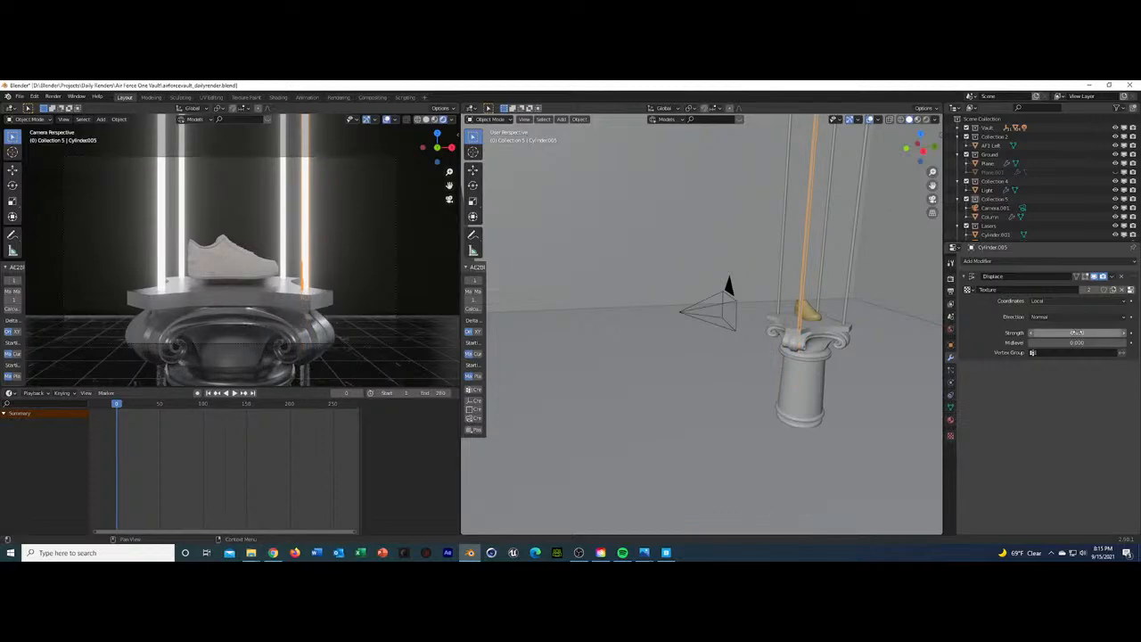
pyautogui.hotkey('ctrl', 'z')
pyautogui.hotkey('ctrl', 'z')
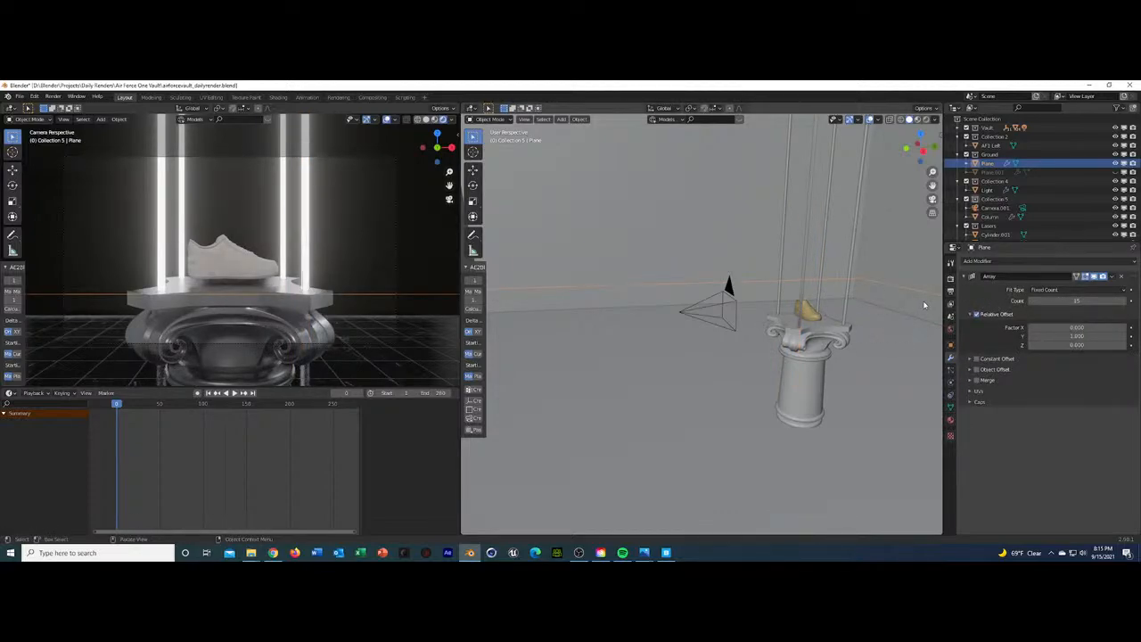
pyautogui.click(801, 303)
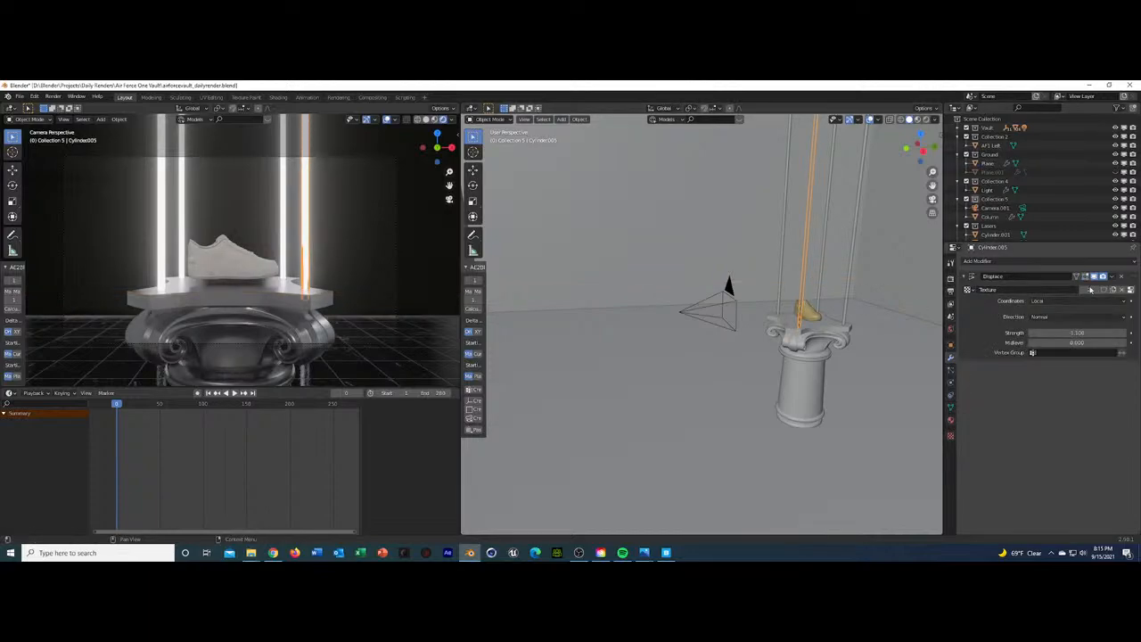
pyautogui.click(1122, 277)
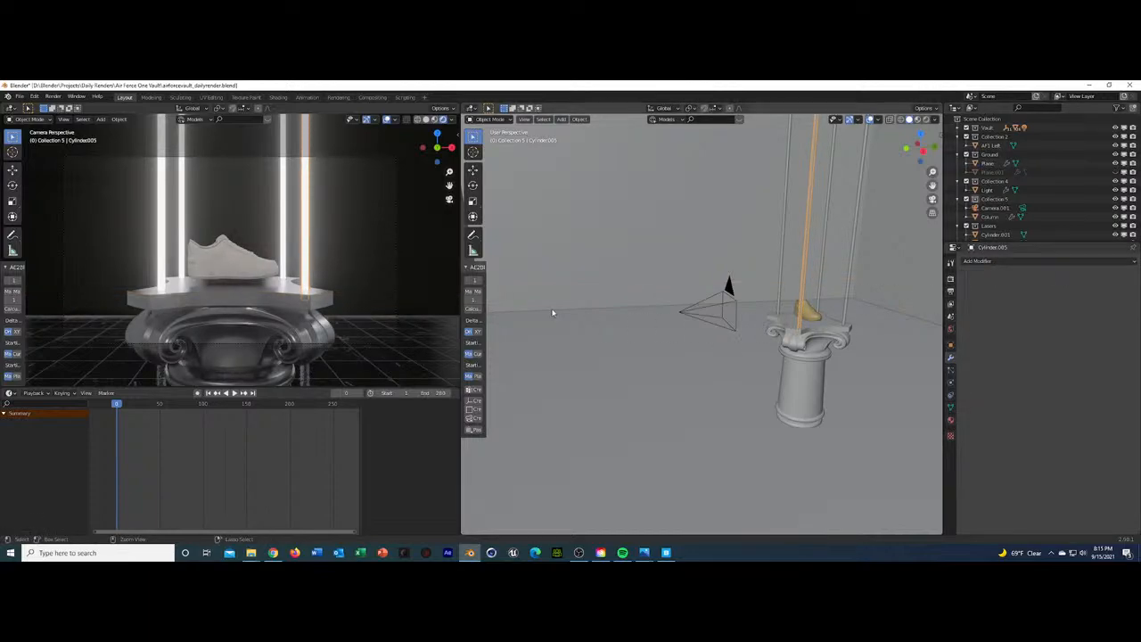
# Save the vault scene file.
pyautogui.hotkey('ctrl', 's')
pyautogui.scroll(7, 775, 280)
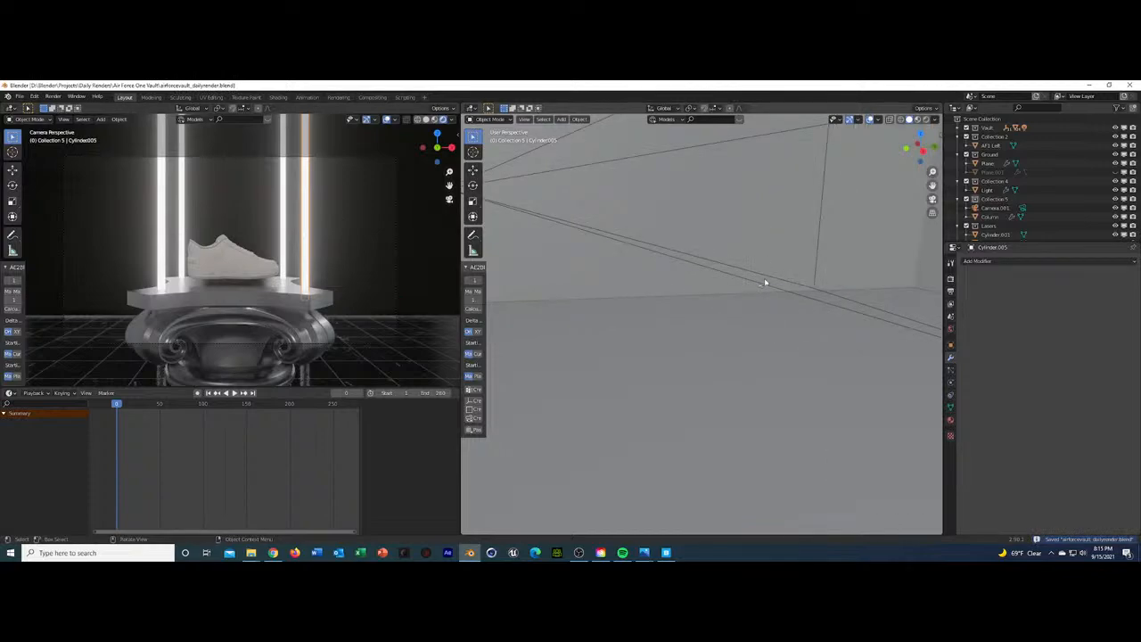
pyautogui.scroll(-3, 768, 281)
pyautogui.moveTo(893, 279); pyautogui.dragTo(843, 283, button='middle')
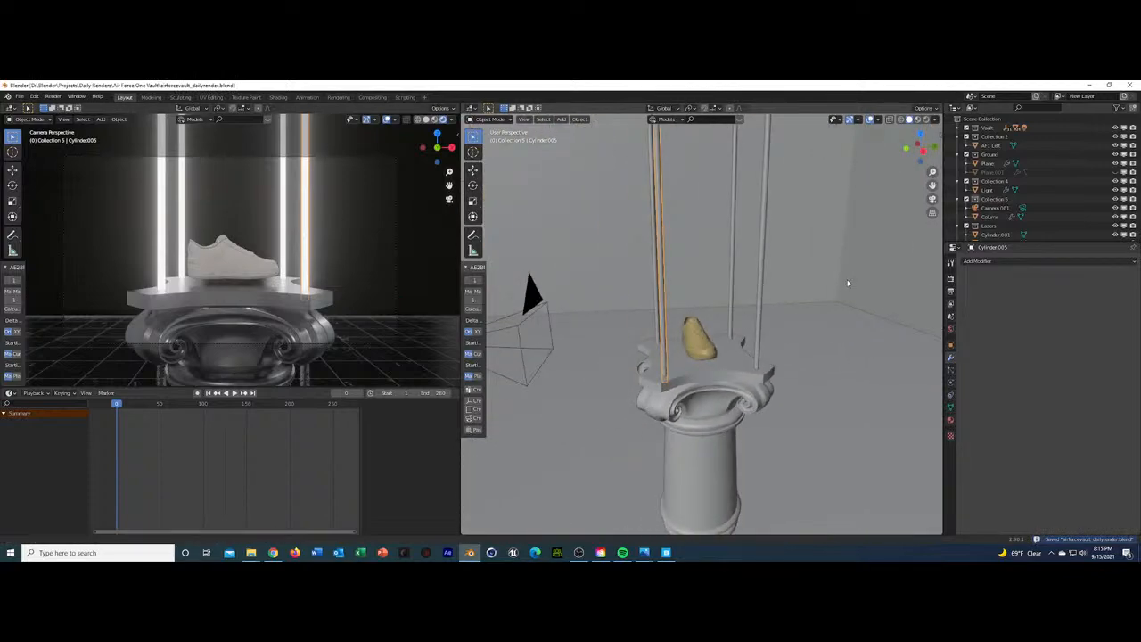
# Try to duplicate and move the two front beams, then undo the change.
pyautogui.click(656, 319)
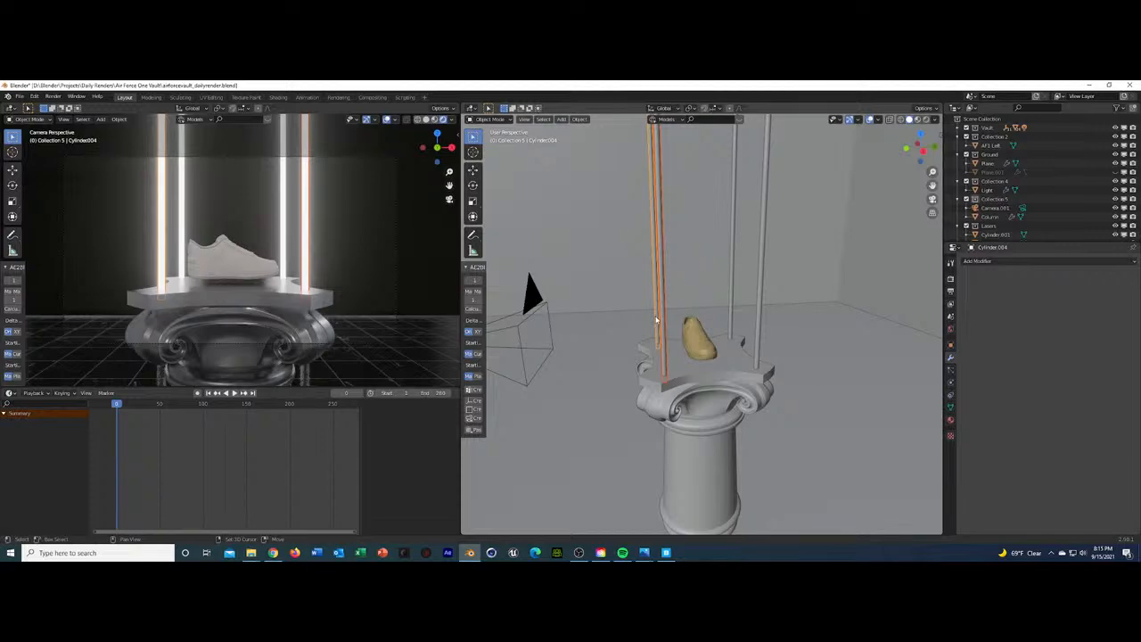
pyautogui.hotkey('shift', 'd')
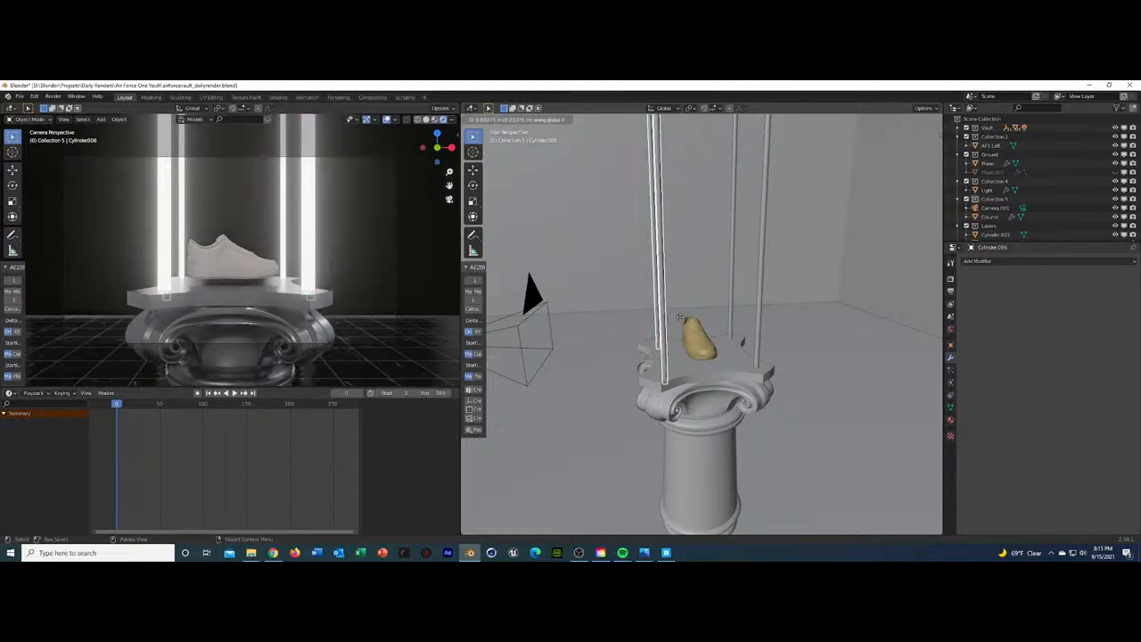
pyautogui.click(667, 319)
pyautogui.hotkey('shift', 'd')
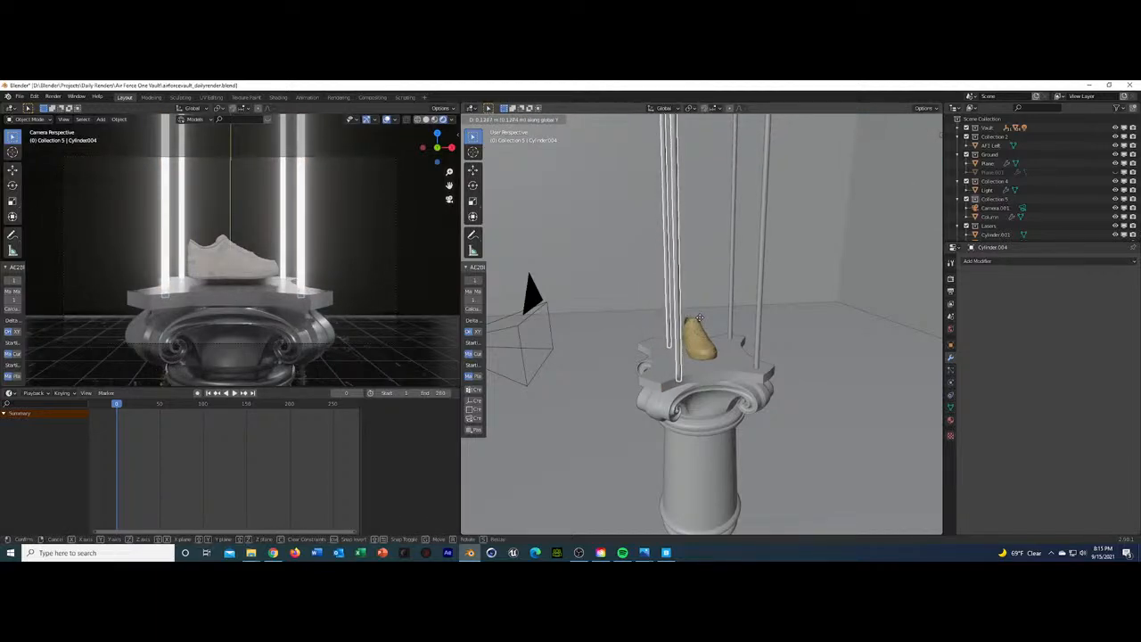
pyautogui.click(720, 321)
pyautogui.hotkey('ctrl', 'z')
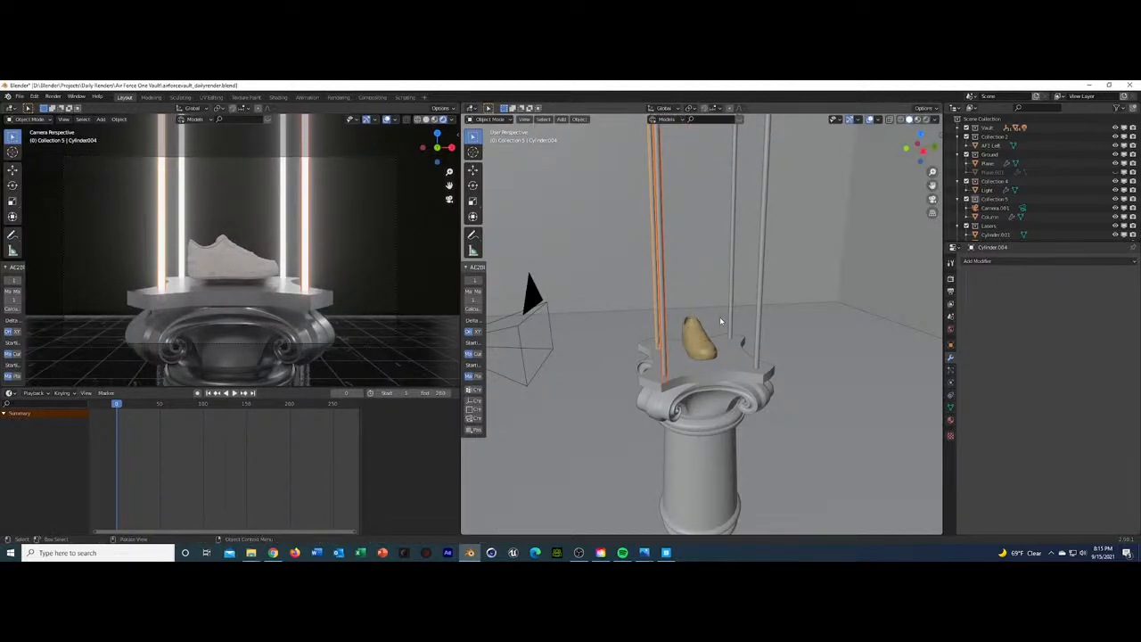
# Duplicate the two front beams and shift the copies along X towards the sneaker's heel side.
pyautogui.hotkey('shift', 'd')
pyautogui.press('x')
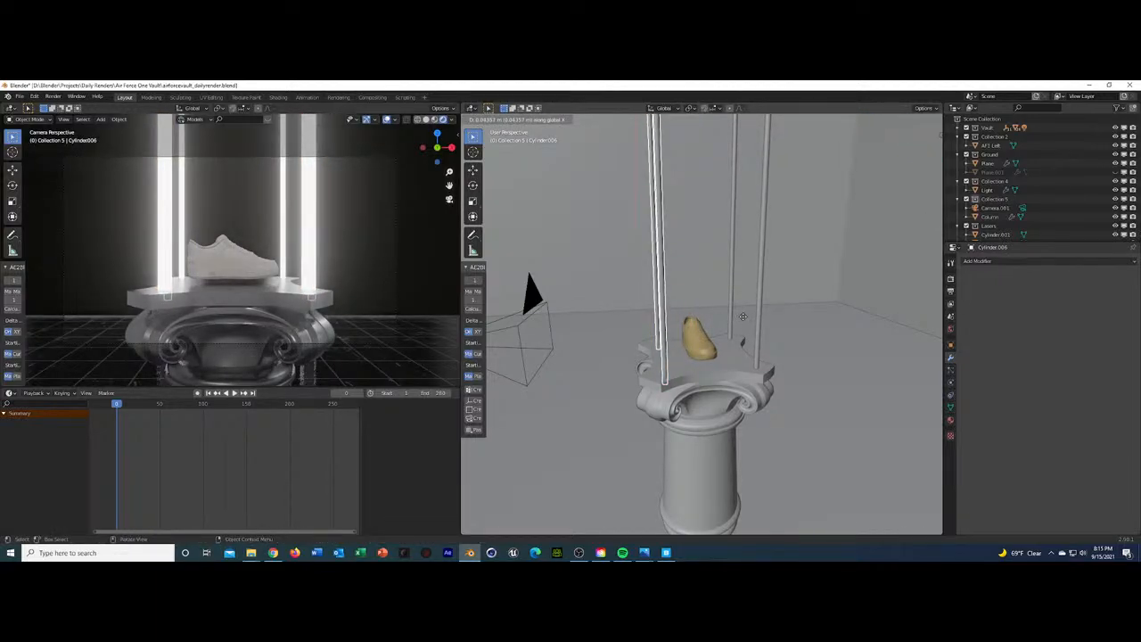
pyautogui.click(743, 316)
pyautogui.hotkey('shift', 'd')
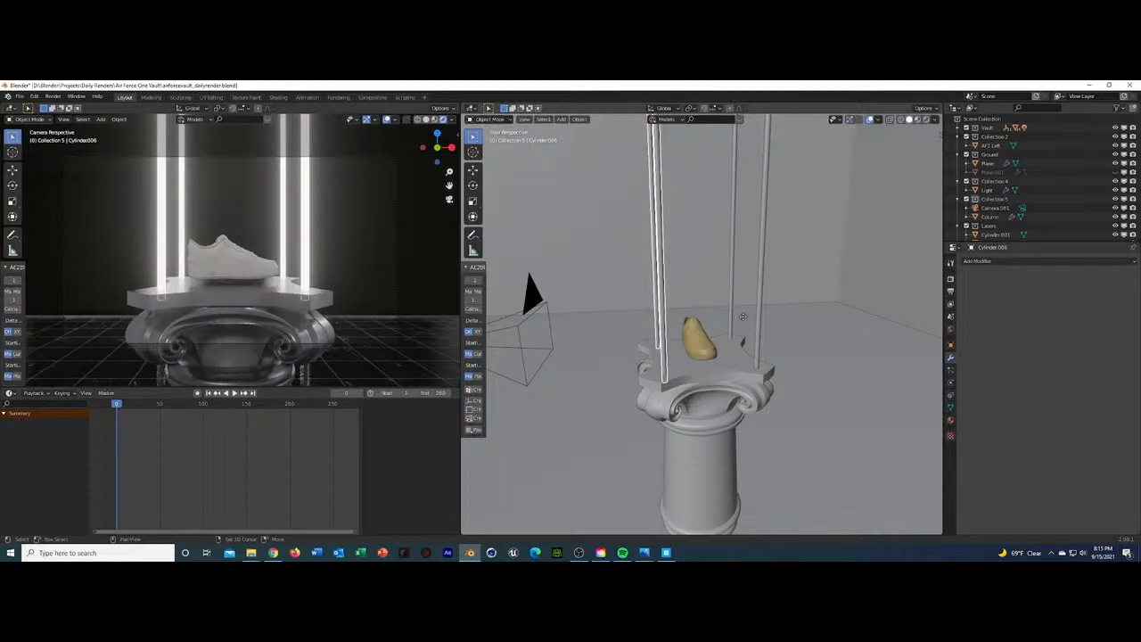
pyautogui.press('x')
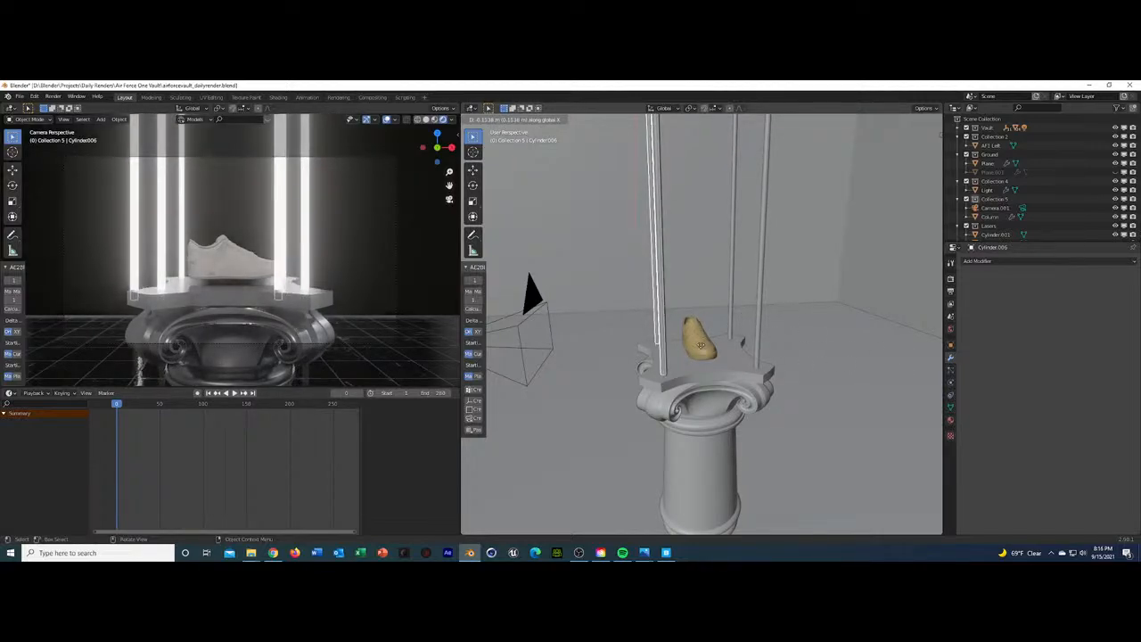
pyautogui.click(520, 332)
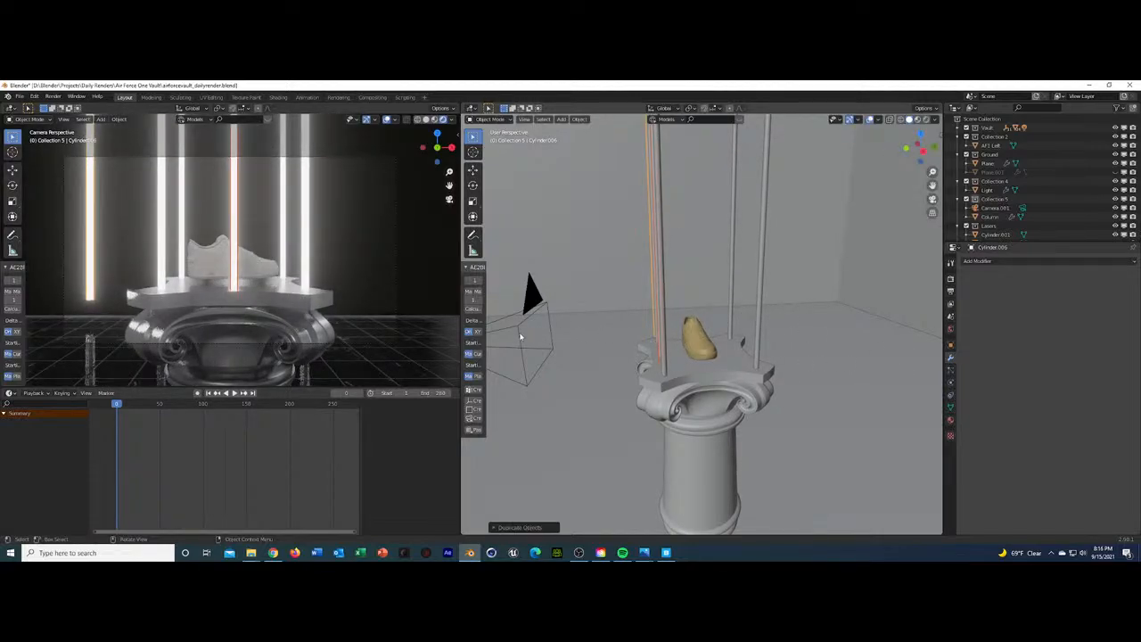
# Rotate the duplicated beam pair about Z and reposition it along Y and X beside the heel-side beams.
pyautogui.press('r')
pyautogui.press('z')
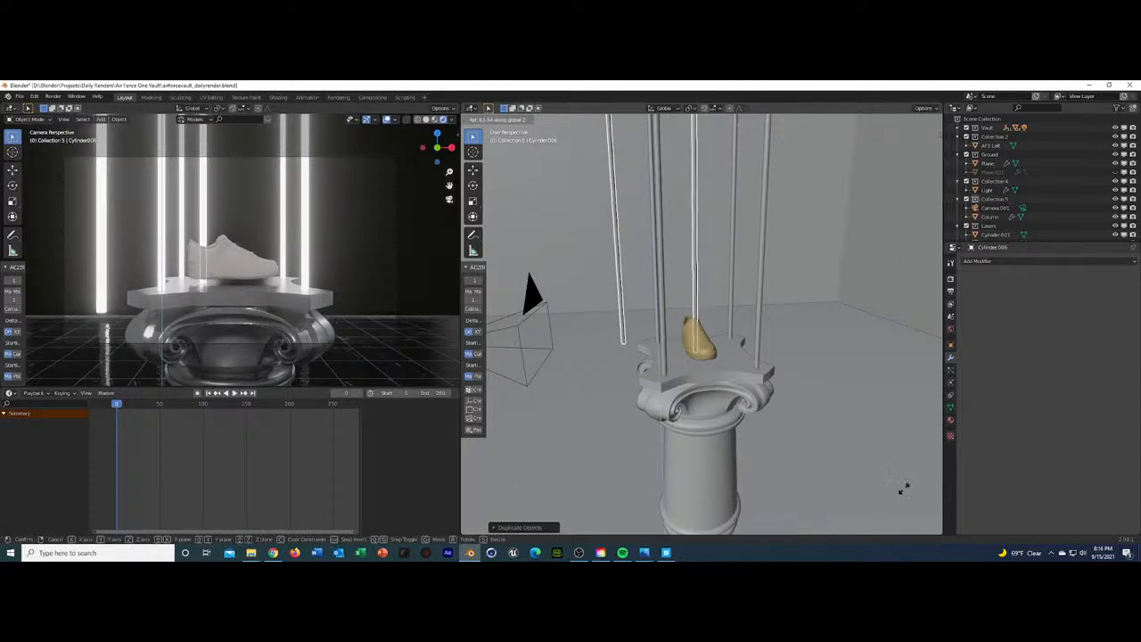
pyautogui.click(697, 256)
pyautogui.press('g')
pyautogui.press('y')
pyautogui.click(724, 266)
pyautogui.press('g')
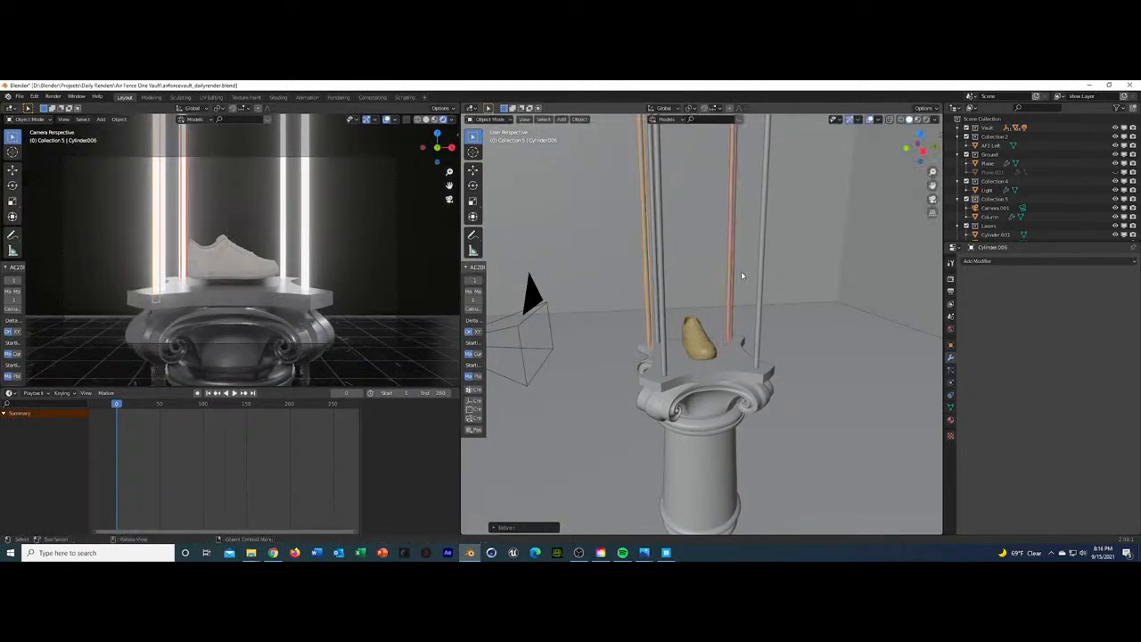
pyautogui.press('x')
pyautogui.click(659, 246)
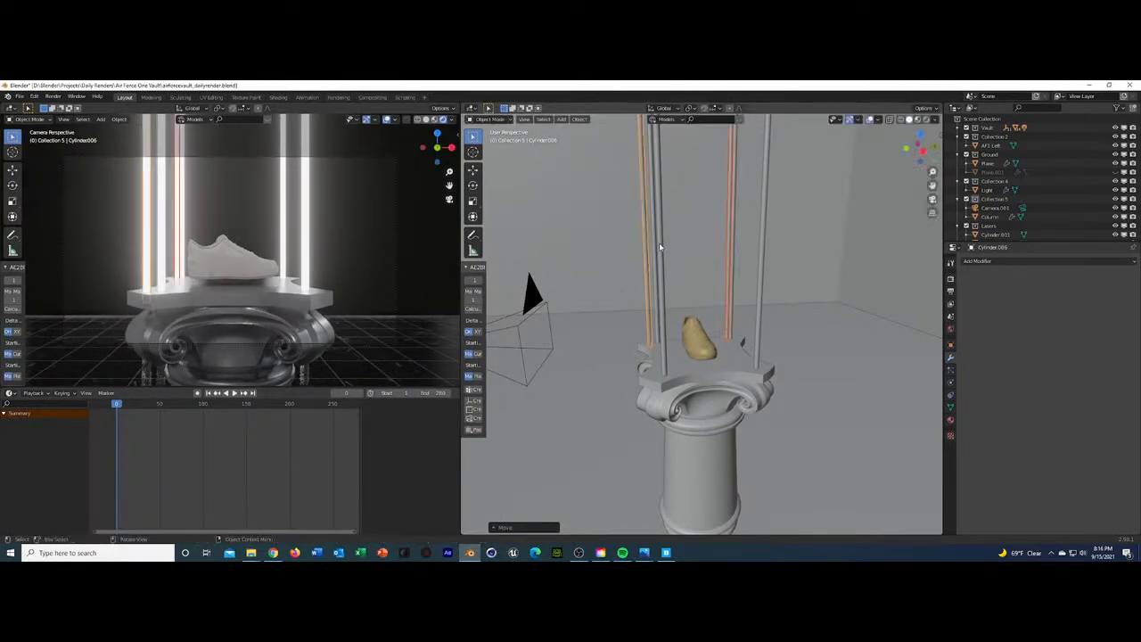
# Move the duplicated beam pair along X to the pedestal's centre, one beam in front of the sneaker and one behind.
pyautogui.scroll(-2, 660, 289)
pyautogui.scroll(8, 725, 311)
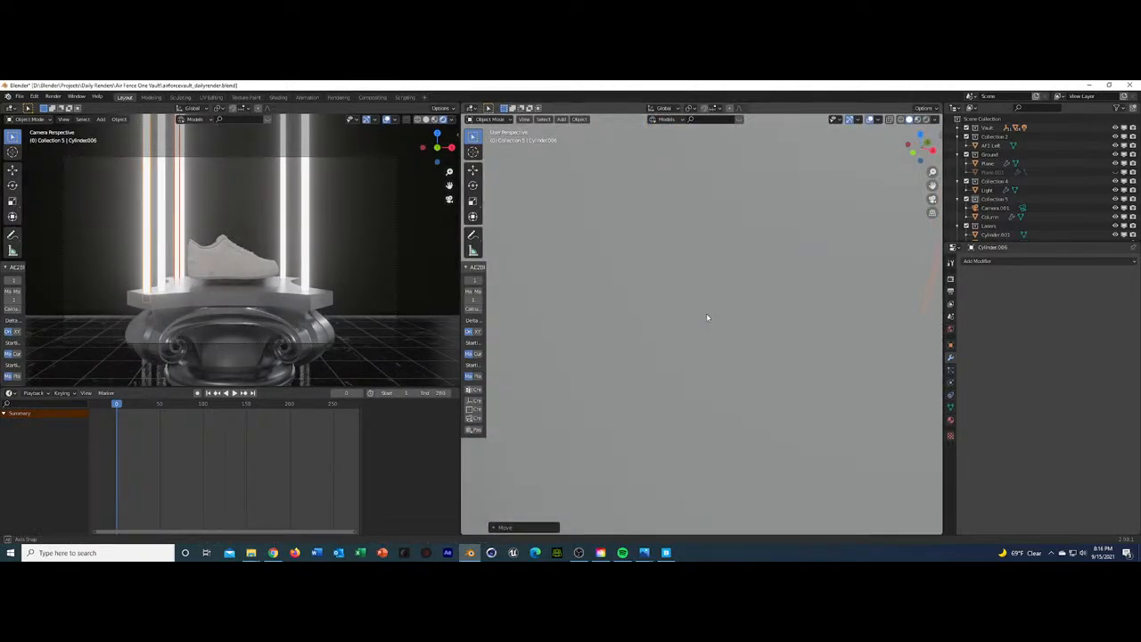
pyautogui.scroll(-6, 707, 317)
pyautogui.scroll(3, 706, 338)
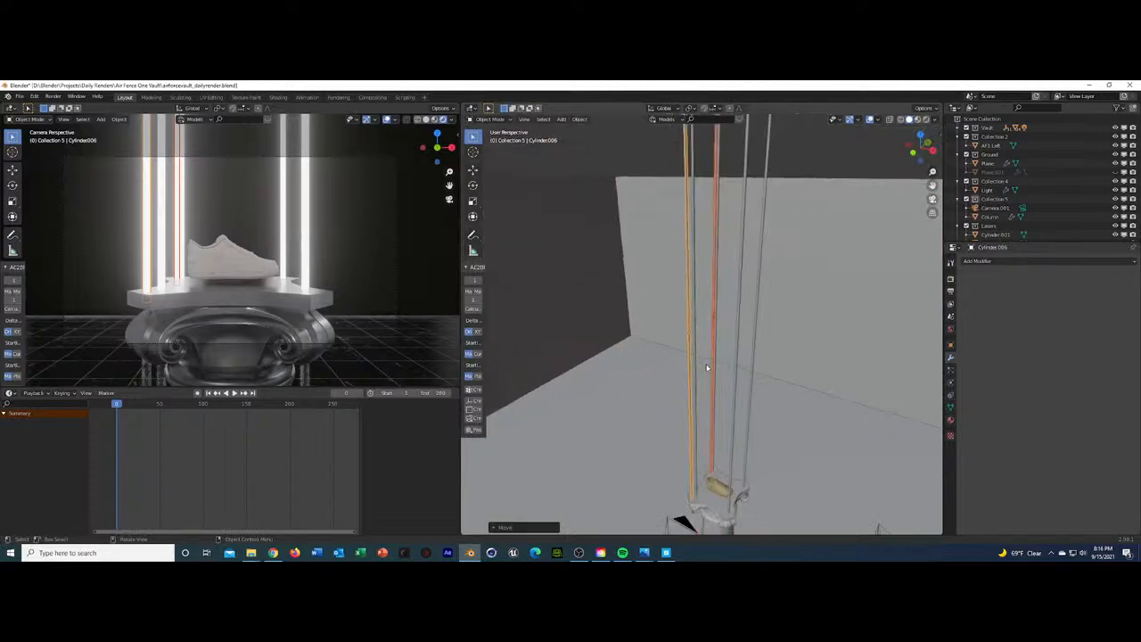
pyautogui.scroll(-3, 706, 370)
pyautogui.press('g')
pyautogui.press('x')
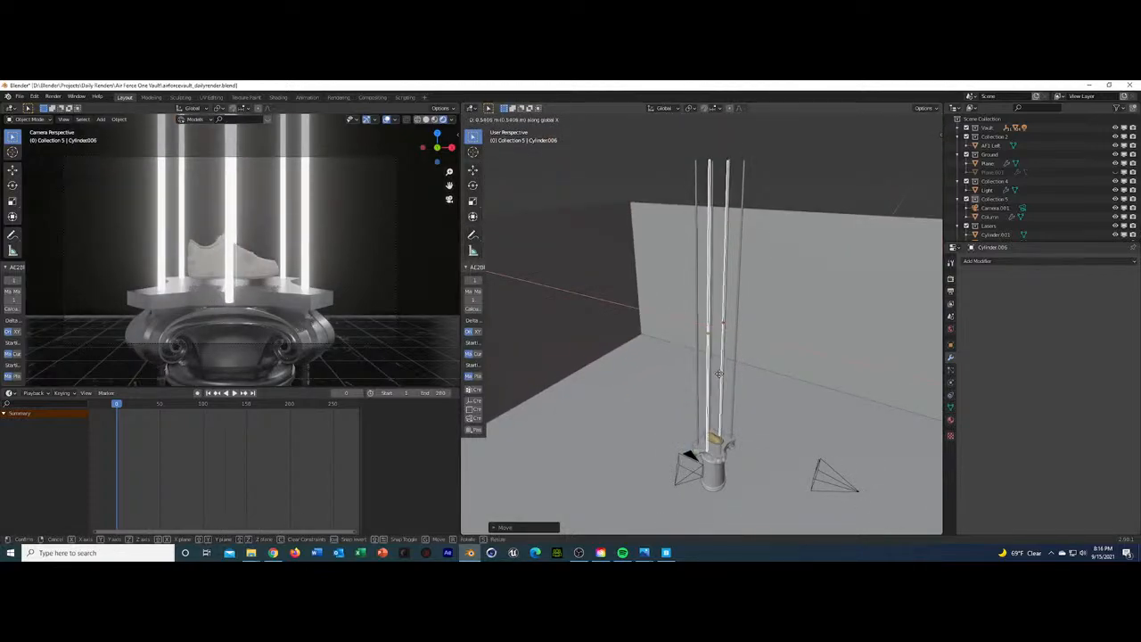
pyautogui.click(720, 376)
pyautogui.scroll(-1, 723, 385)
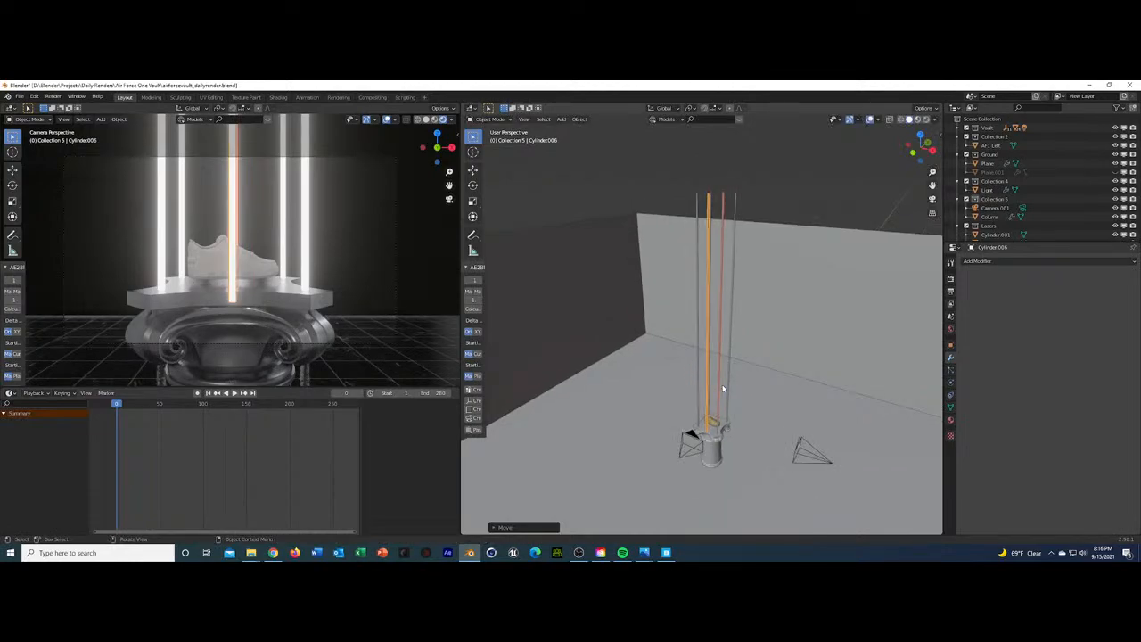
pyautogui.scroll(5, 723, 390)
pyautogui.moveTo(796, 392); pyautogui.dragTo(747, 395, button='middle')
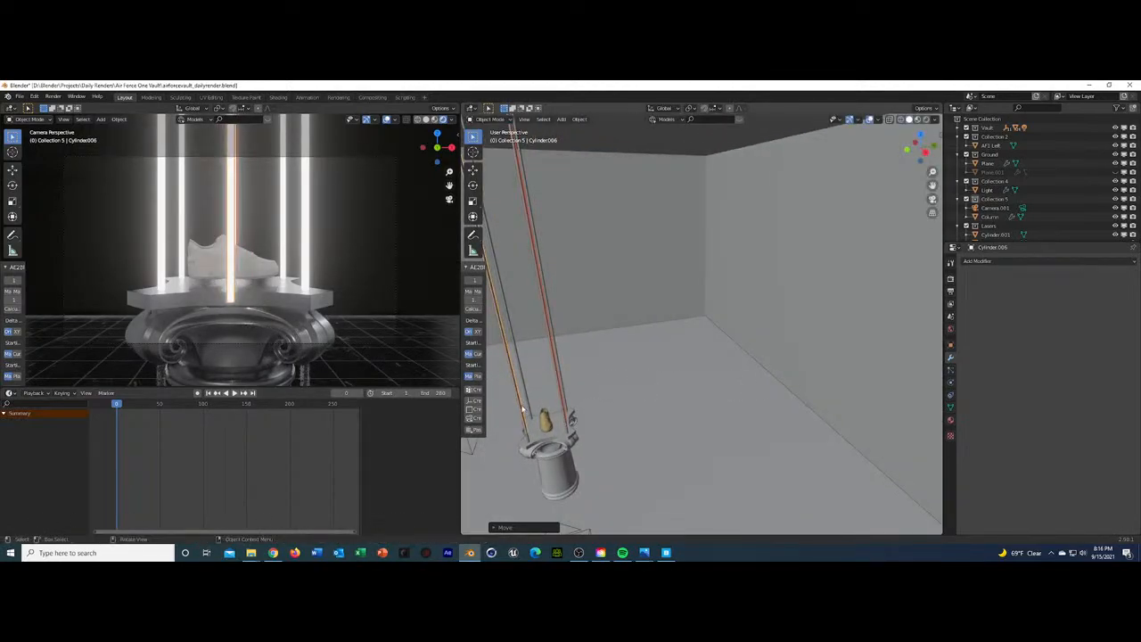
pyautogui.moveTo(523, 409); pyautogui.dragTo(542, 398, button='middle')
# Try to move the front heel-side beam along X towards the toe side.
pyautogui.click(571, 383)
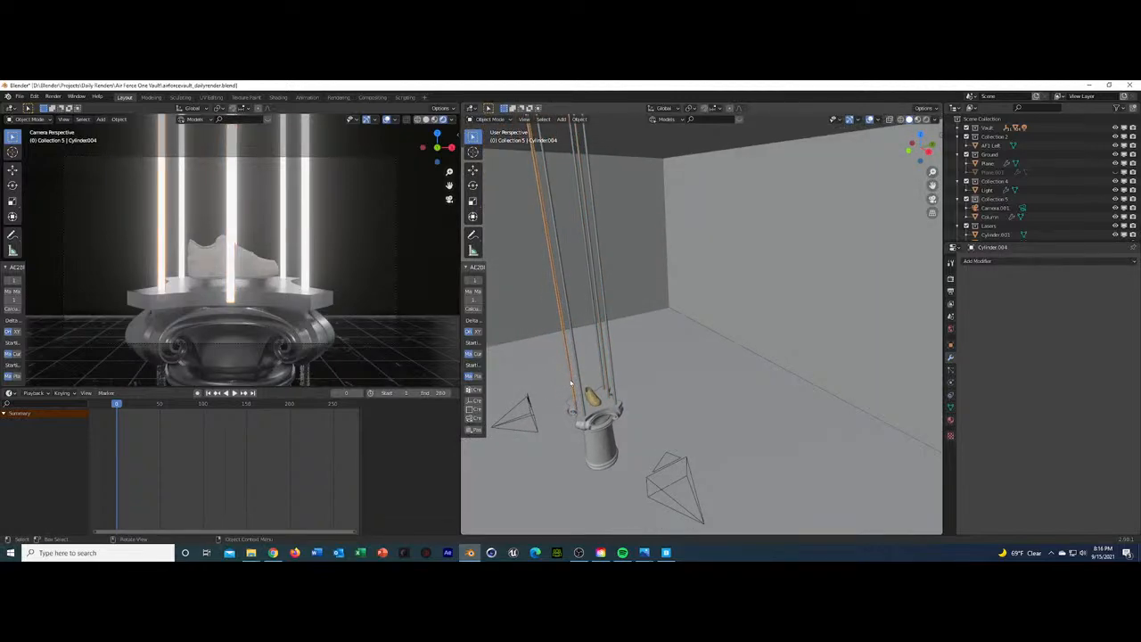
pyautogui.press('g')
pyautogui.press('x')
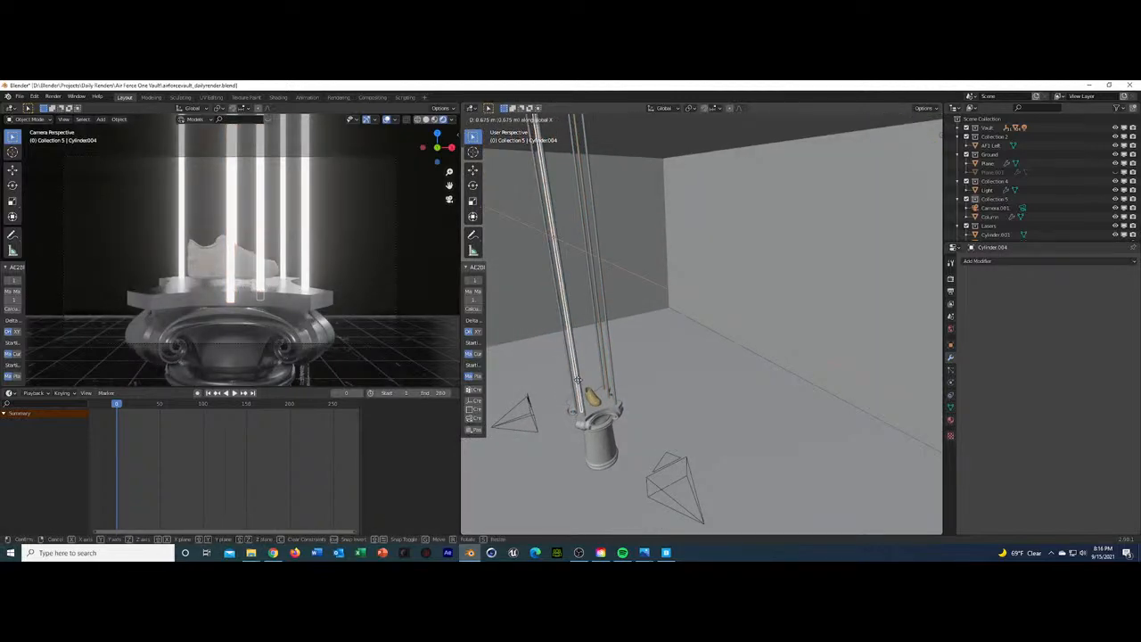
pyautogui.click(578, 384)
pyautogui.scroll(3, 580, 387)
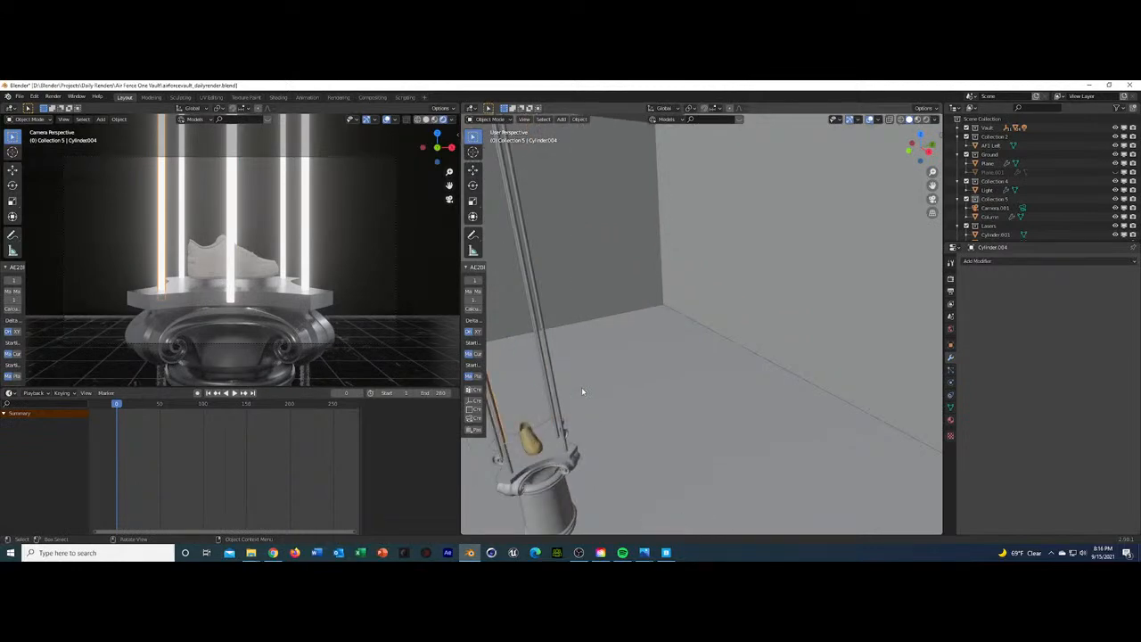
pyautogui.scroll(-3, 591, 402)
# Try to move the extra front-centre beam along Y.
pyautogui.click(606, 428)
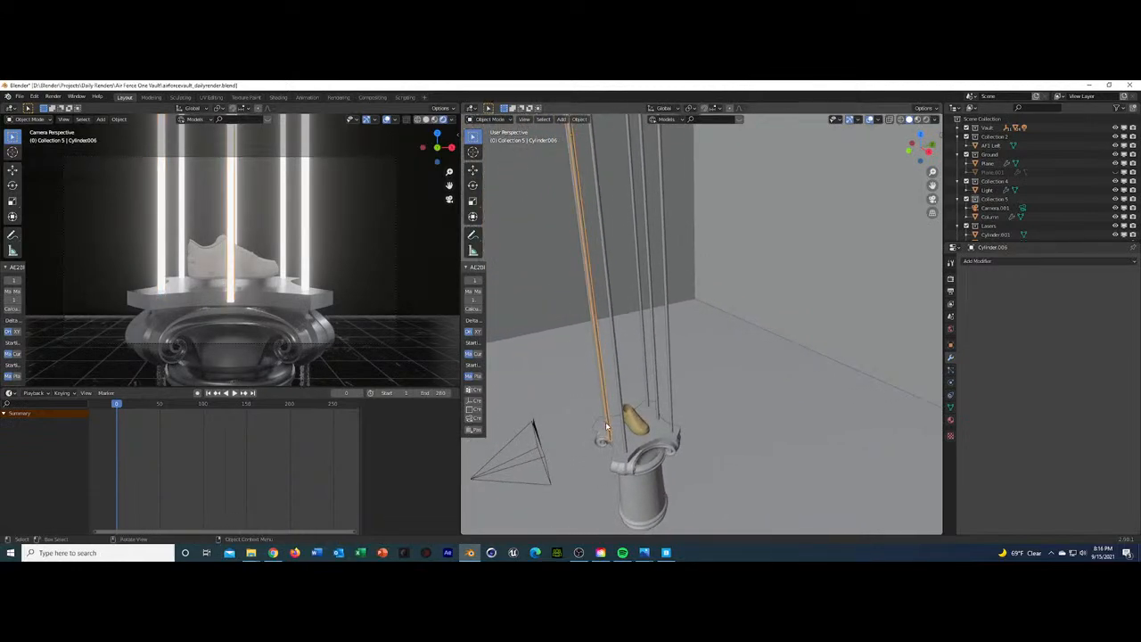
pyautogui.press('g')
pyautogui.press('y')
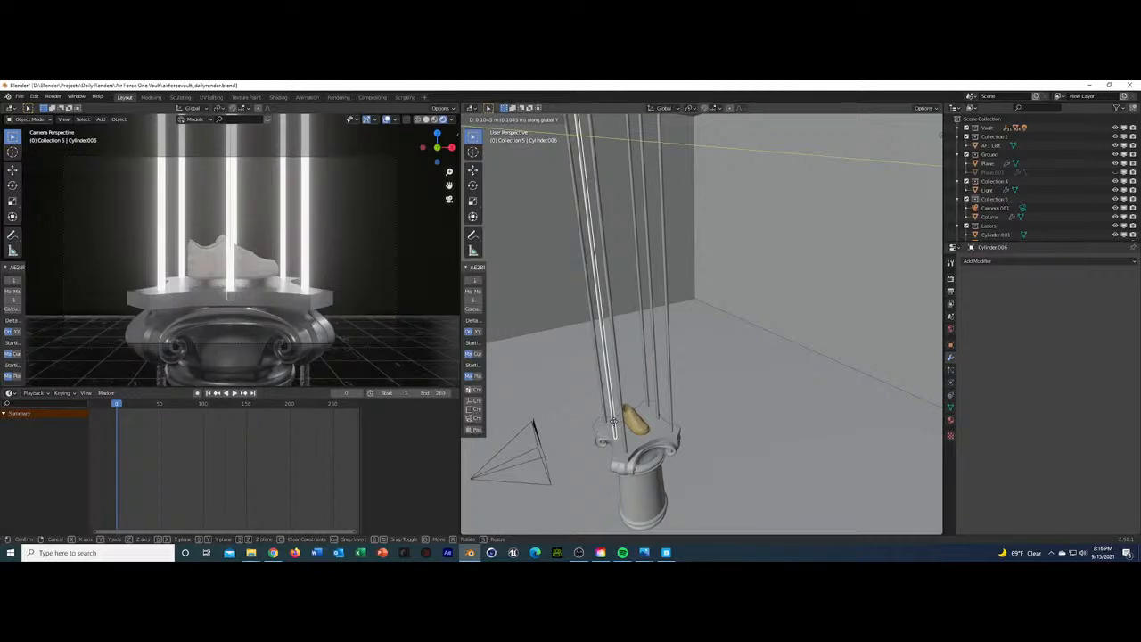
pyautogui.click(614, 421)
# Delete the two extra centre beams in front of and behind the sneaker, keeping the four corner beams.
pyautogui.press('x')
pyautogui.click(614, 421)
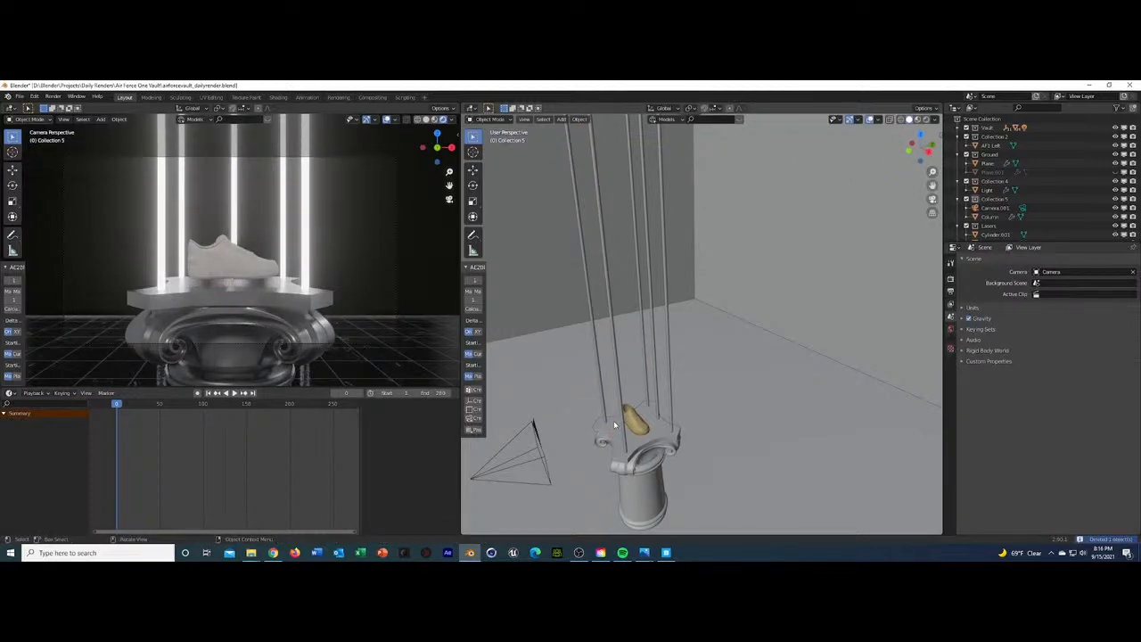
pyautogui.click(654, 373)
pyautogui.press('x')
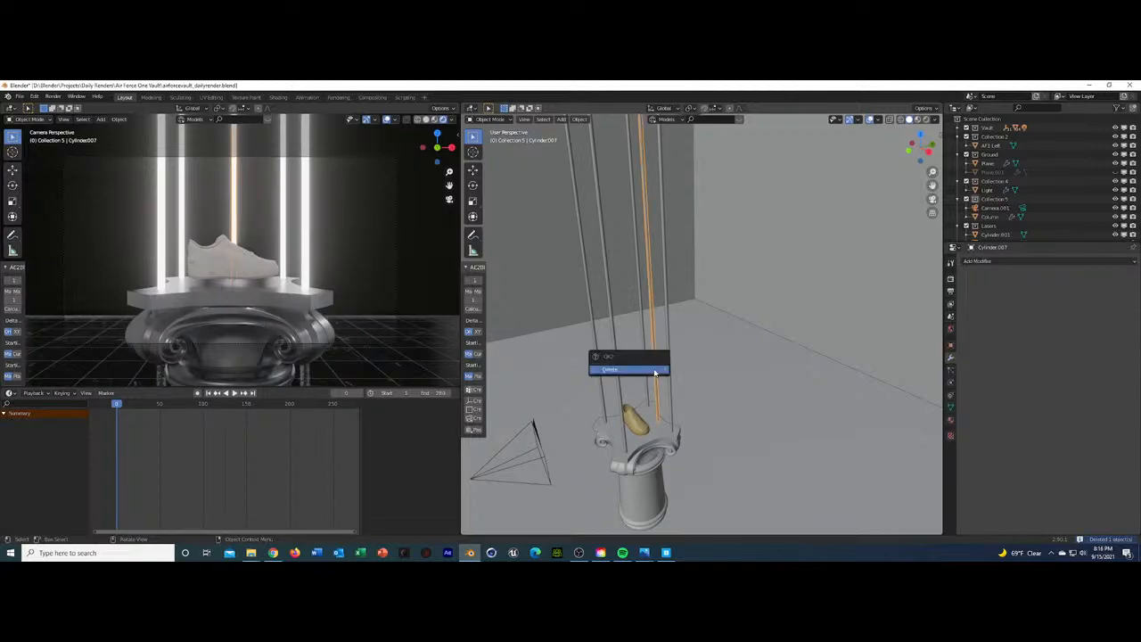
pyautogui.click(653, 368)
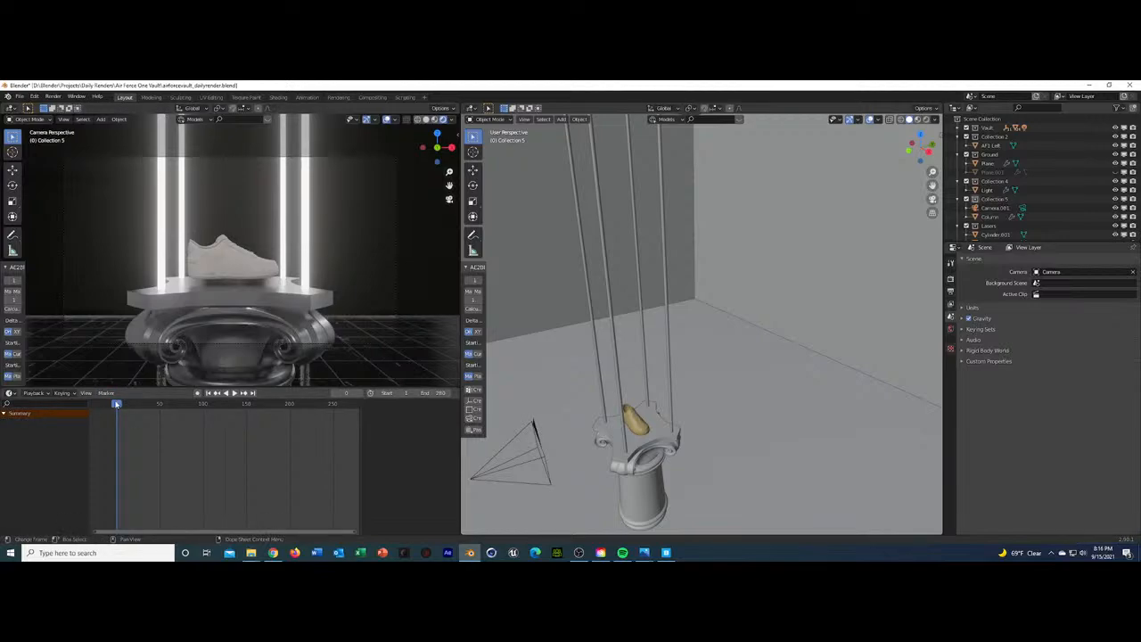
# Go to frame 67, raise the gridded ground plane slightly along Z, and save the file.
pyautogui.moveTo(116, 404); pyautogui.dragTo(175, 417)
pyautogui.click(303, 324)
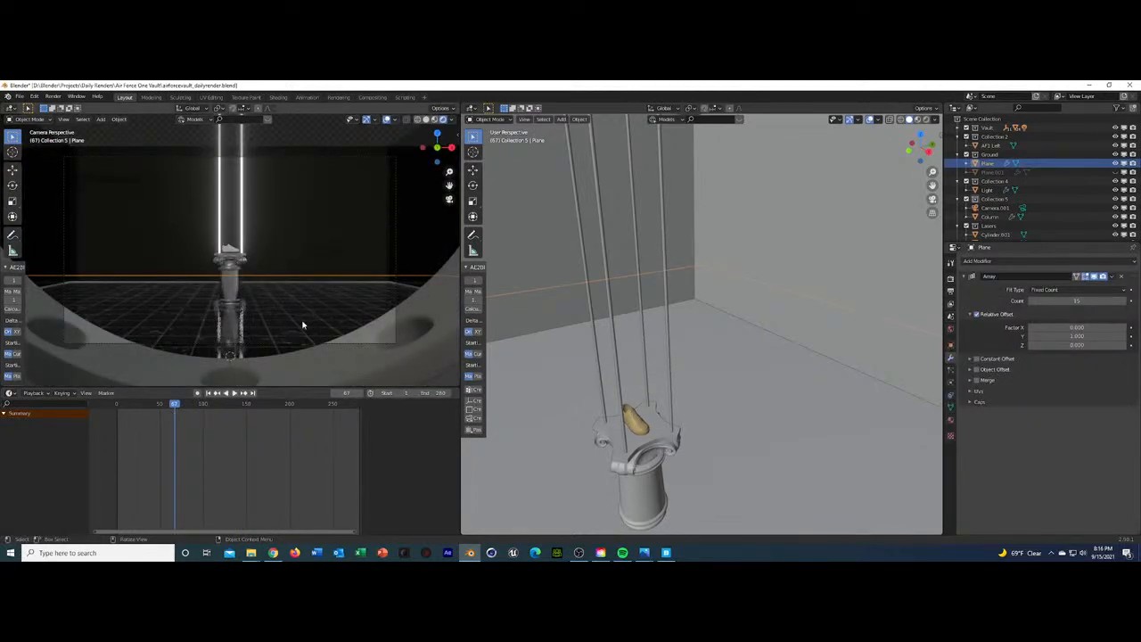
pyautogui.press('g')
pyautogui.press('z')
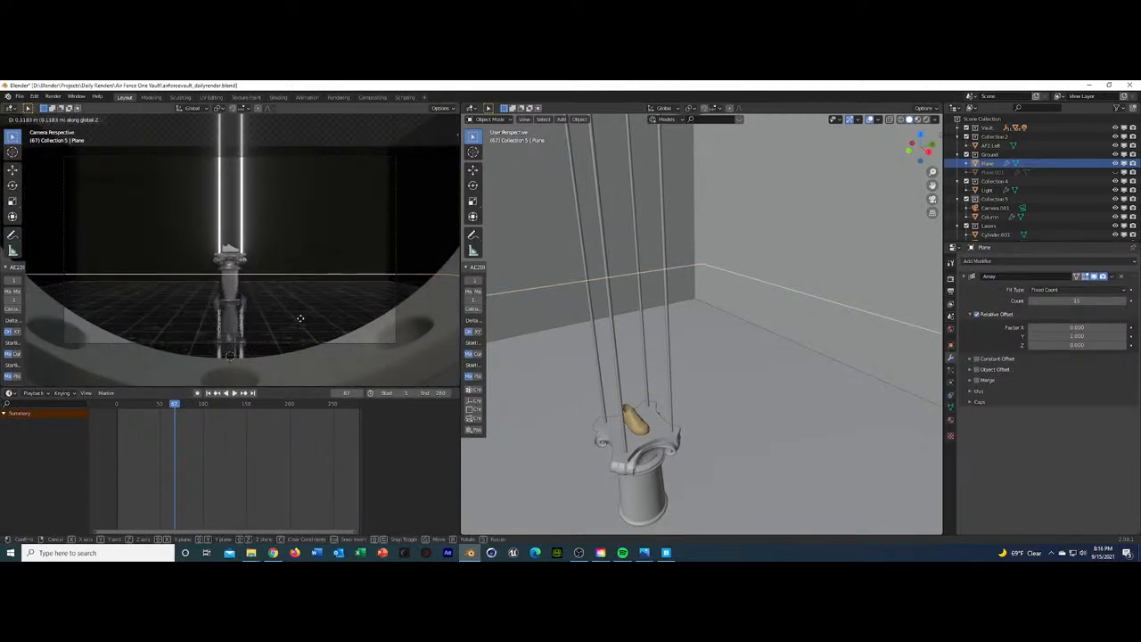
pyautogui.click(301, 323)
pyautogui.hotkey('ctrl', 's')
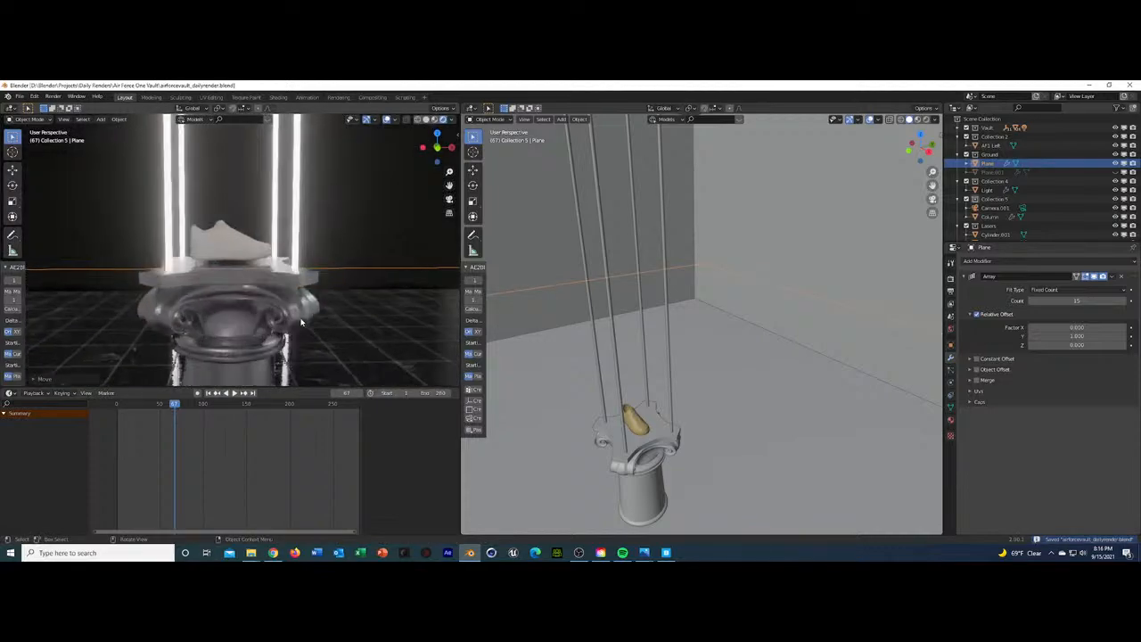
# Preview the animation in the camera viewport, selecting the Camera and switching that viewport to Solid shading.
pyautogui.press('space')
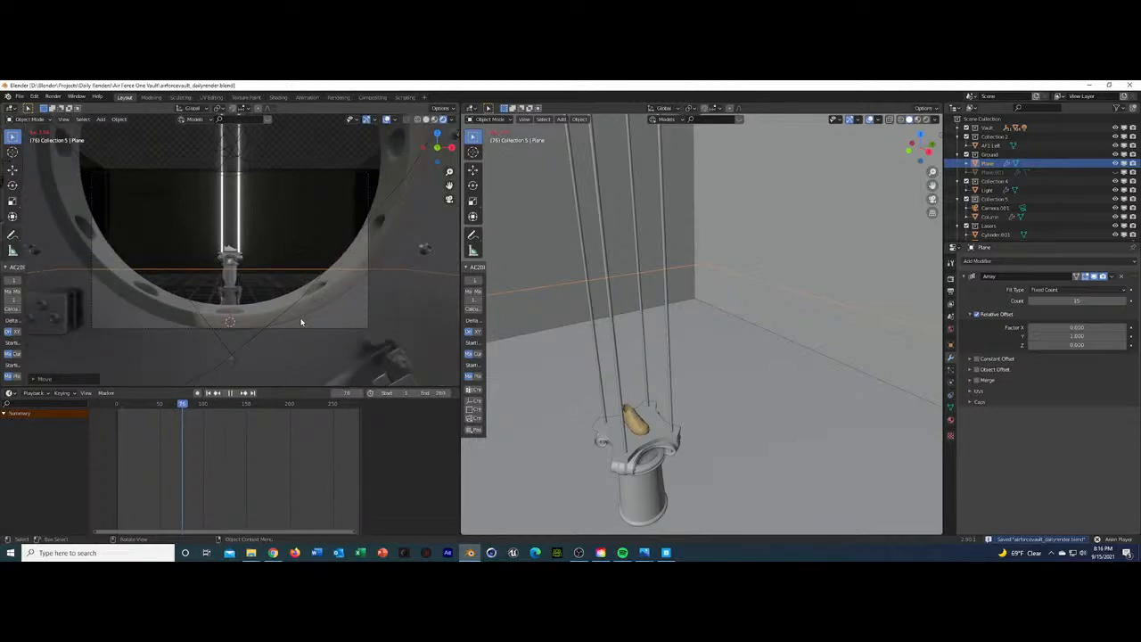
pyautogui.press('space')
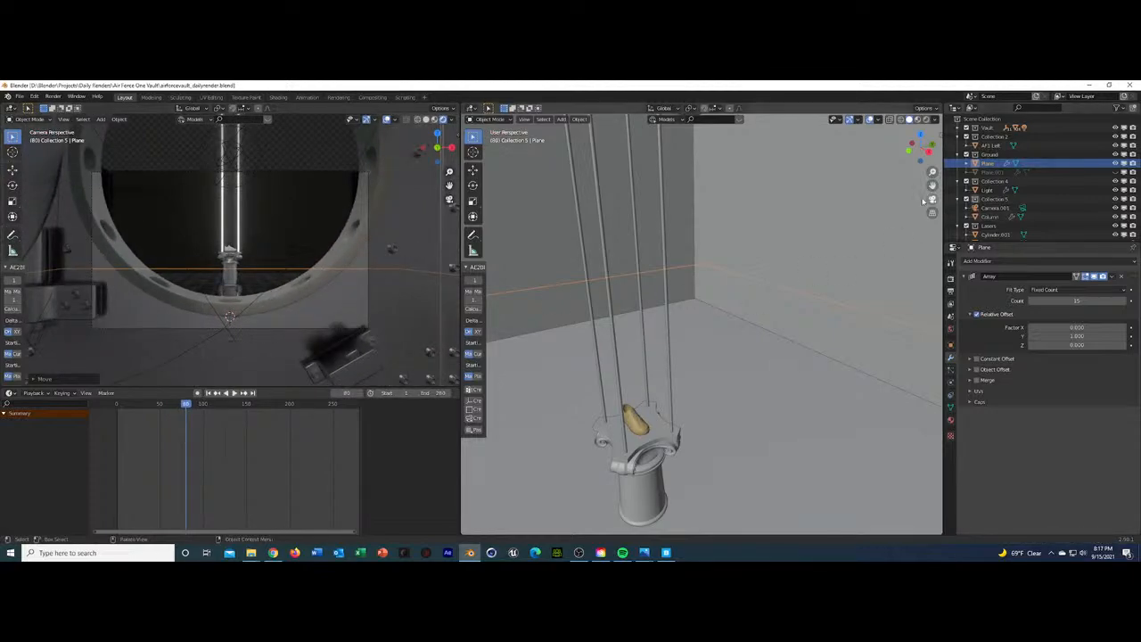
pyautogui.scroll(-3, 991, 233)
pyautogui.click(992, 233)
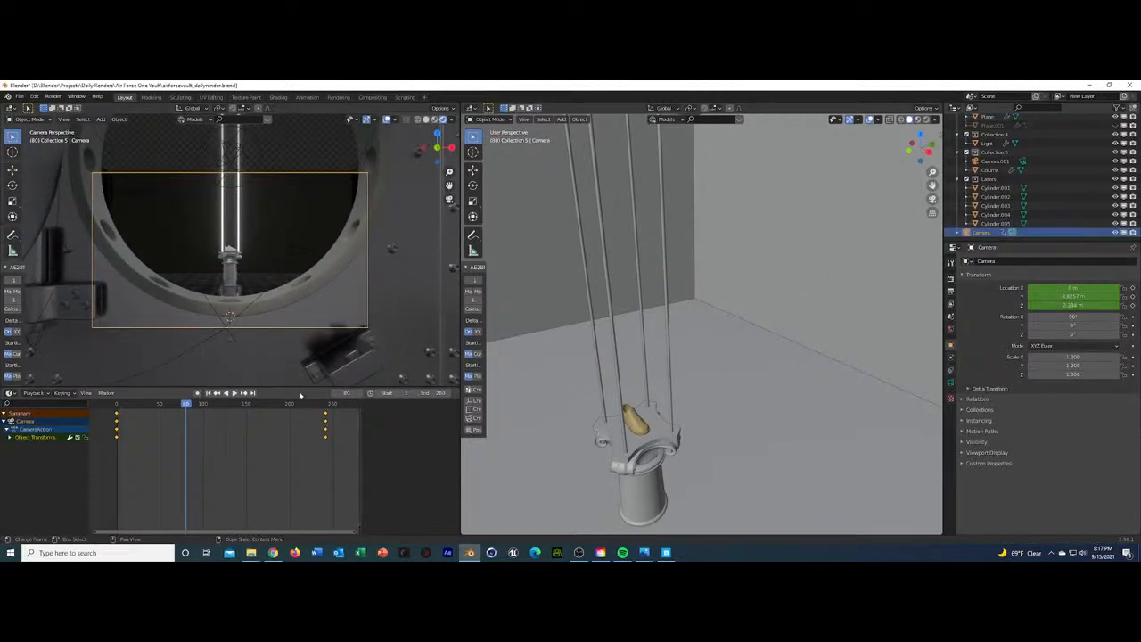
pyautogui.click(426, 120)
pyautogui.press('space')
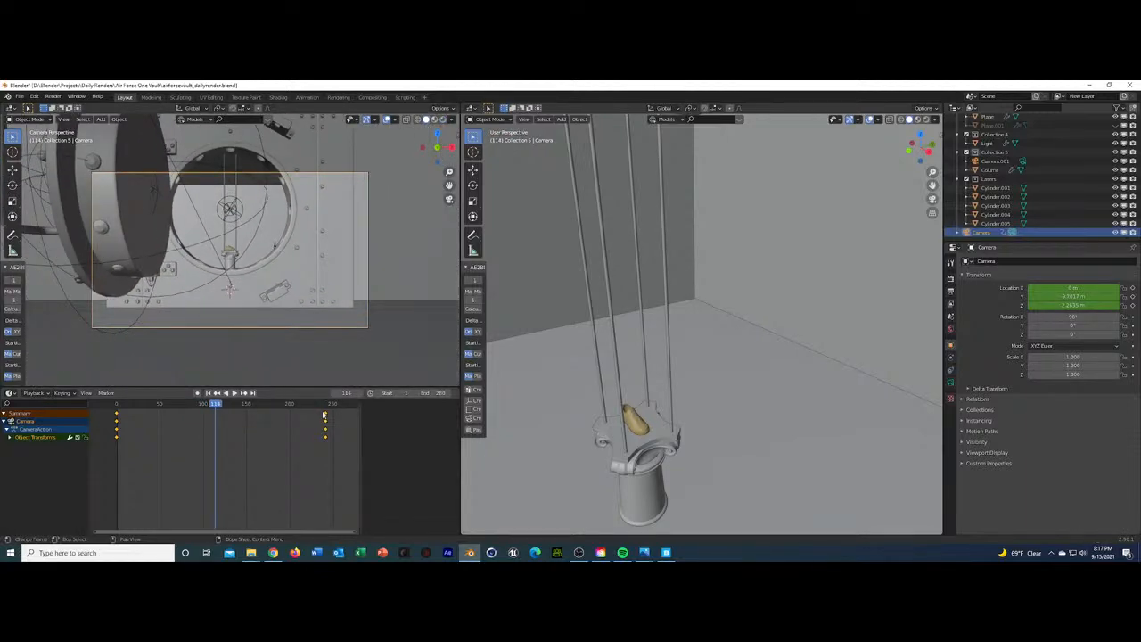
# At the camera's last keyframe, frame 241, set its Z location to 2.25 m and update the keyframe.
pyautogui.click(244, 393)
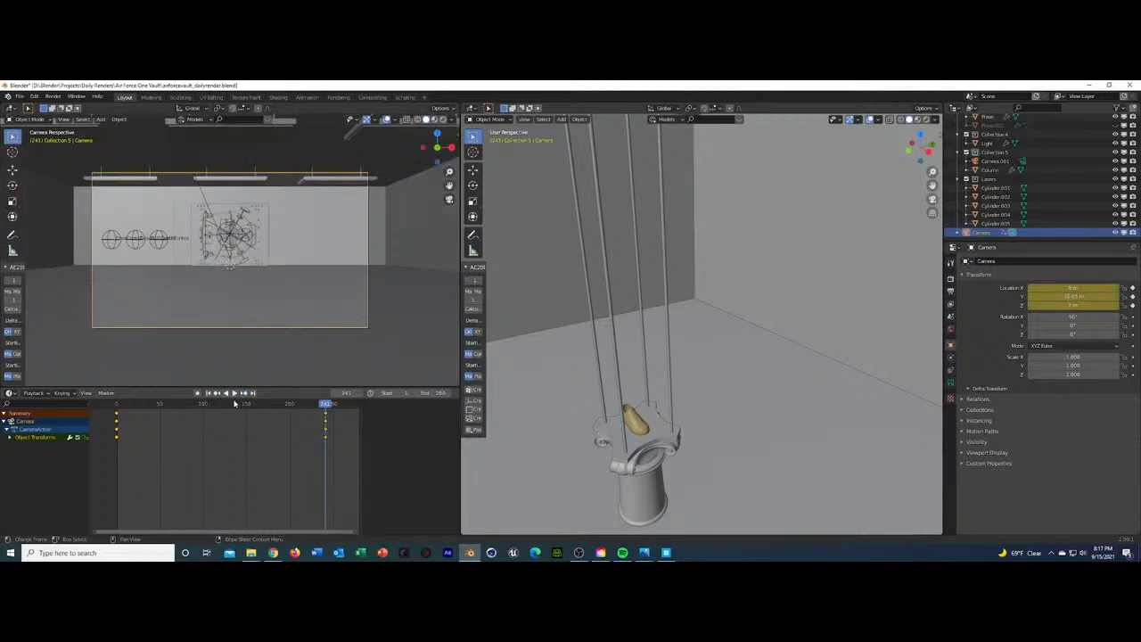
pyautogui.click(1079, 306)
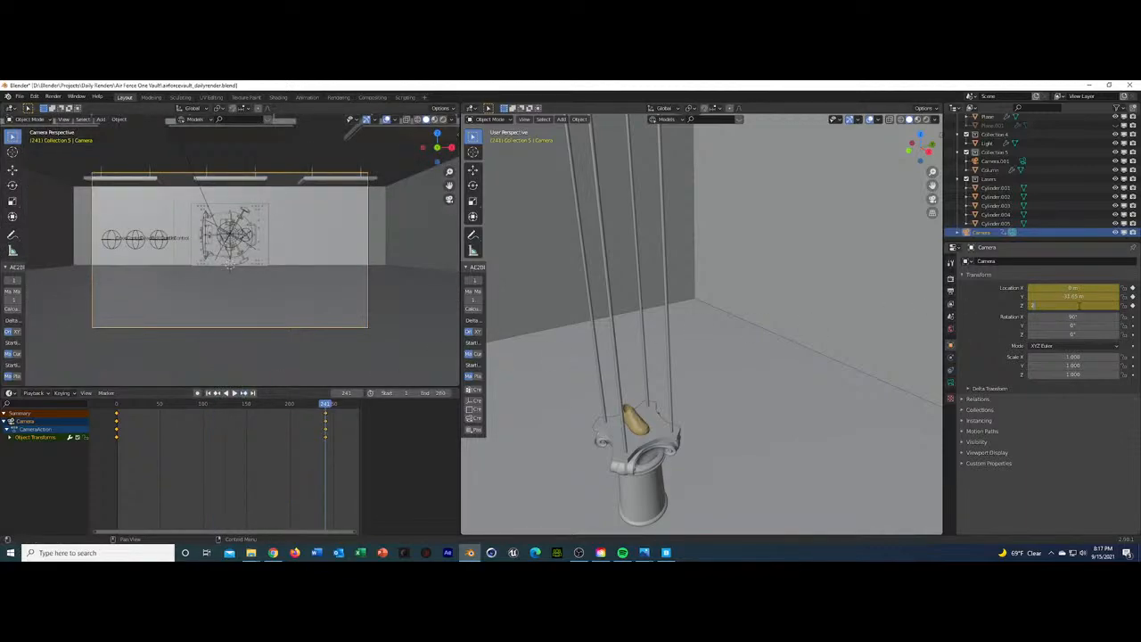
pyautogui.press('Return')
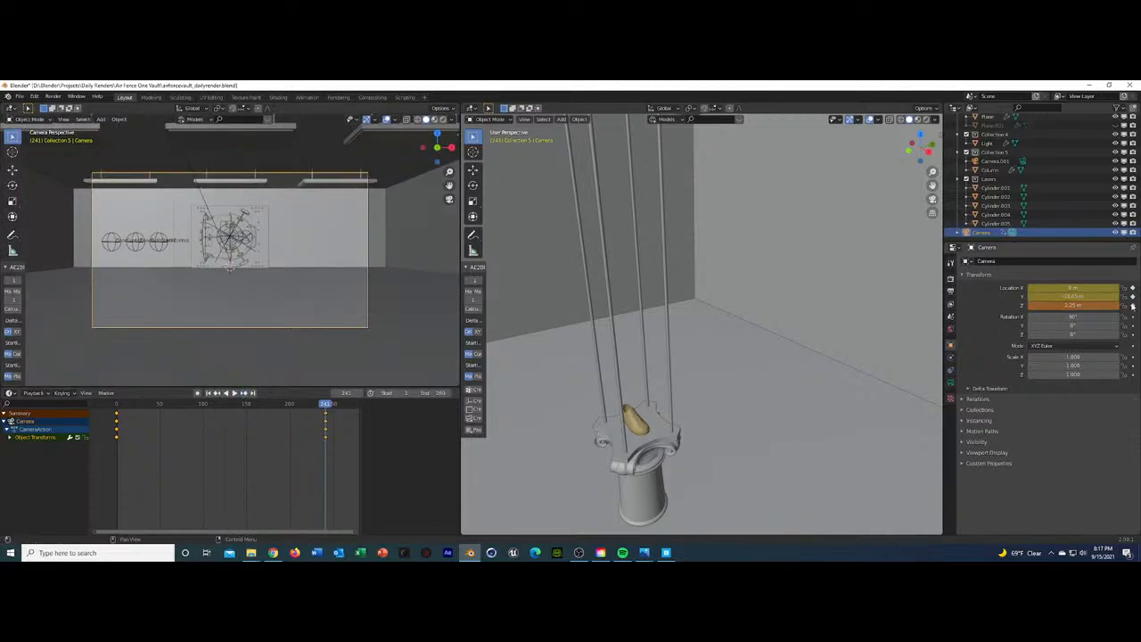
pyautogui.click(1133, 305)
# Set the camera's Y location to -30 m at frame 241, update its keyframe, and preview the animation.
pyautogui.click(1077, 297)
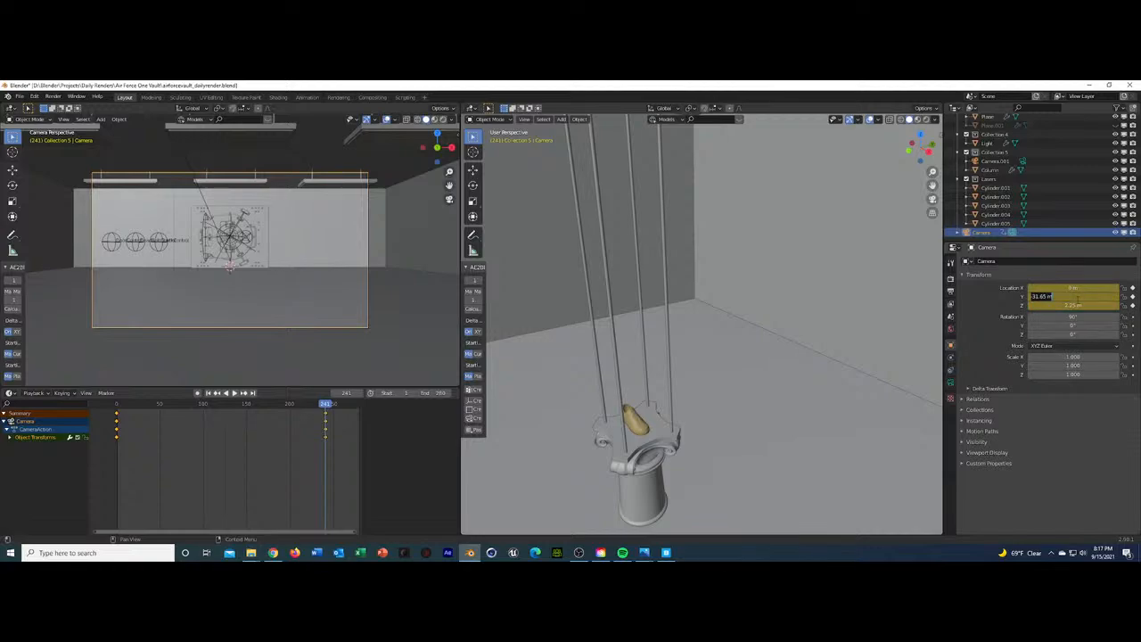
pyautogui.press('Return')
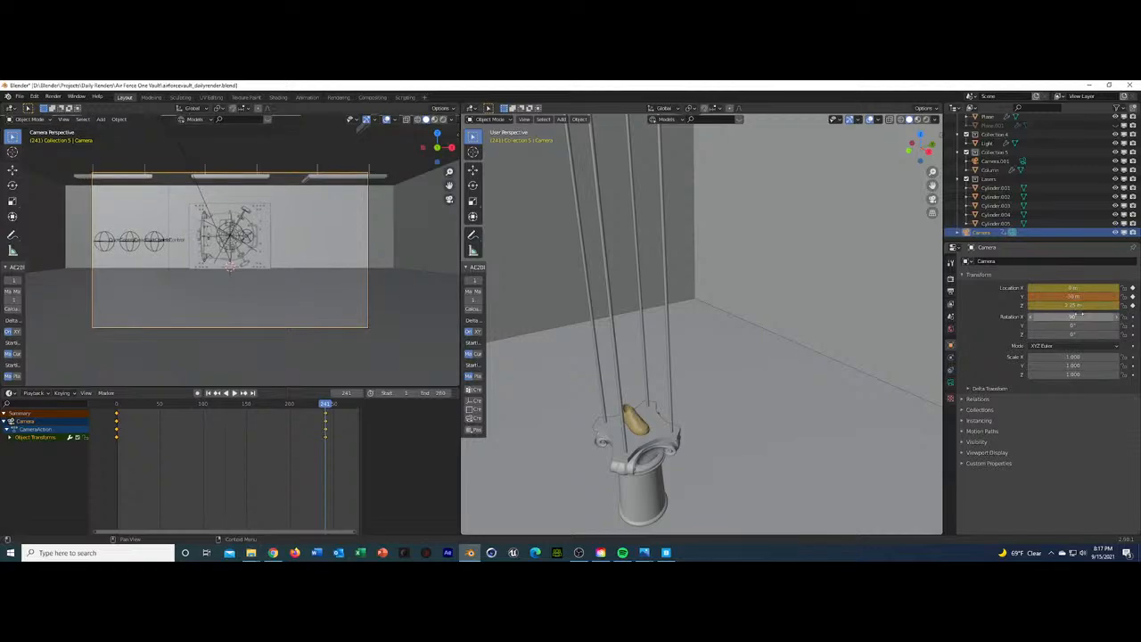
pyautogui.click(1132, 297)
pyautogui.press('space')
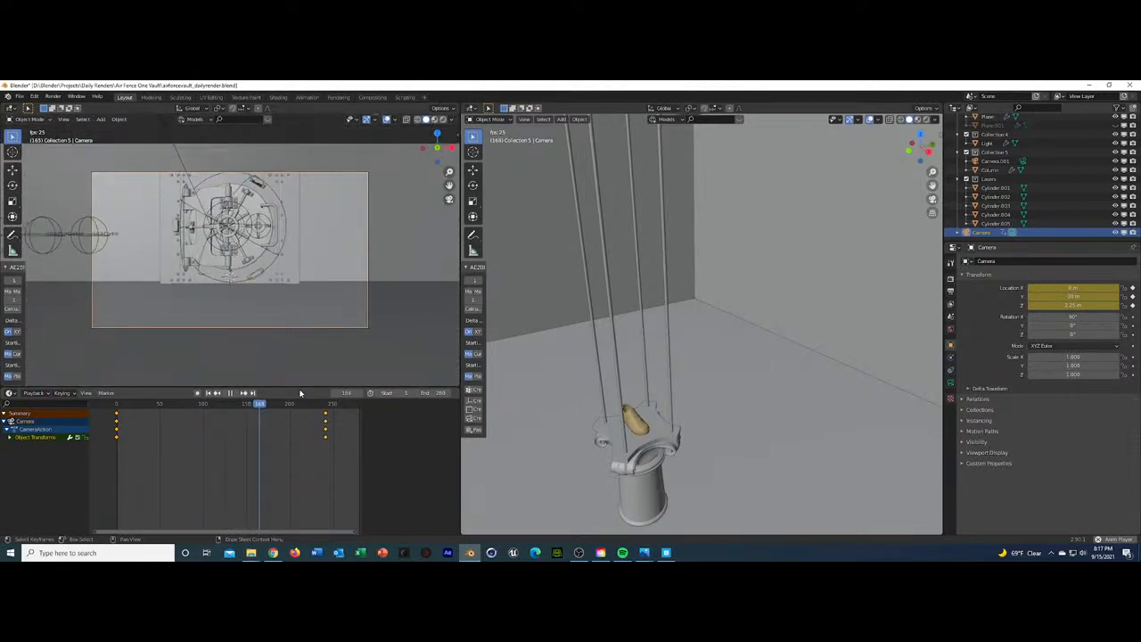
pyautogui.press('space')
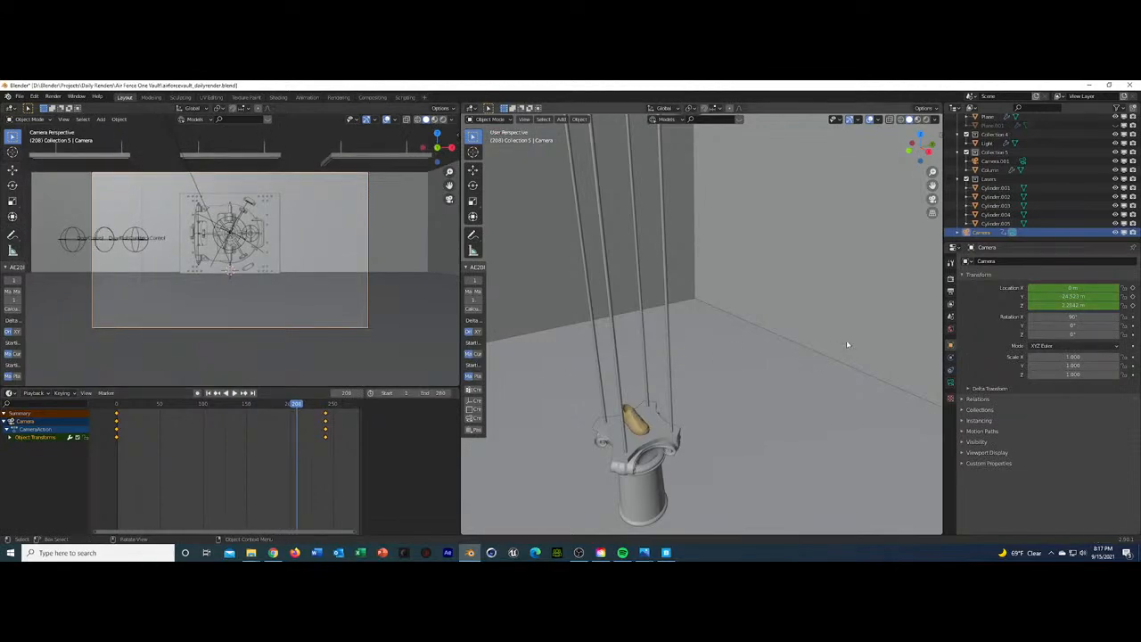
# Return to the camera's keyframe at frame 241, set its Z location to 3 m, update the keyframe, and play the animation.
pyautogui.click(245, 393)
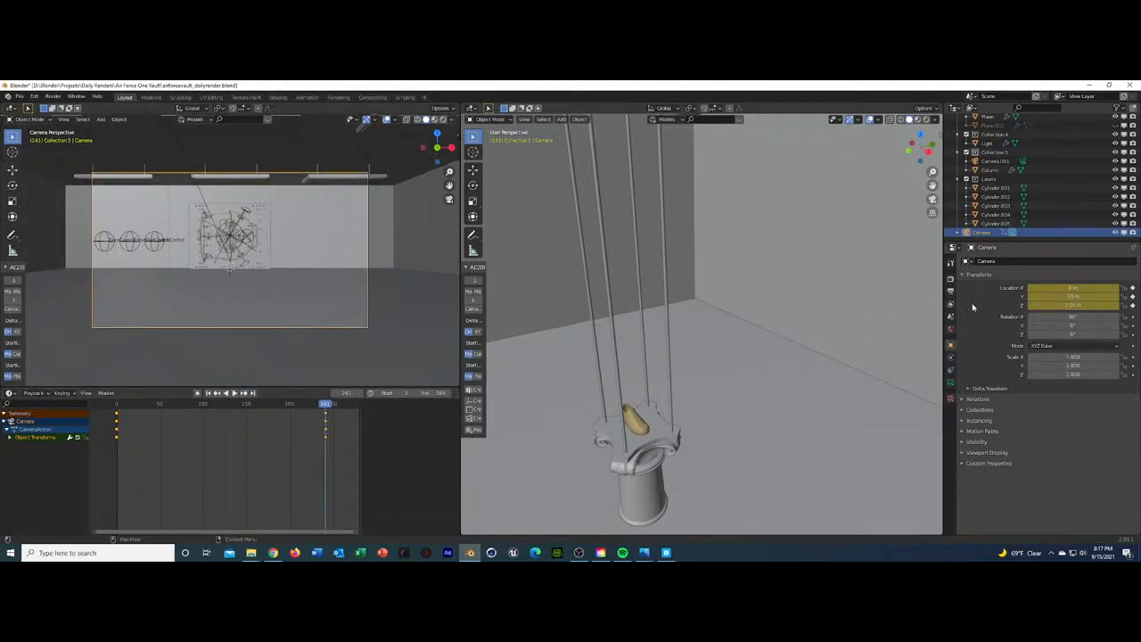
pyautogui.click(1072, 305)
pyautogui.press('Return')
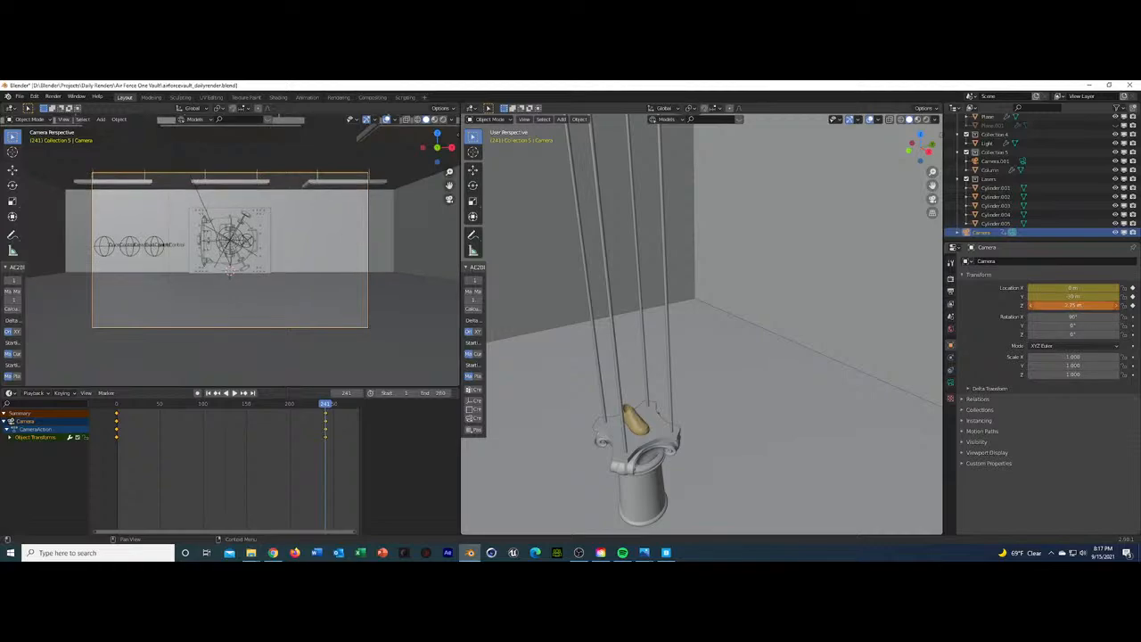
pyautogui.click(1073, 306)
pyautogui.write('3')
pyautogui.press('Return')
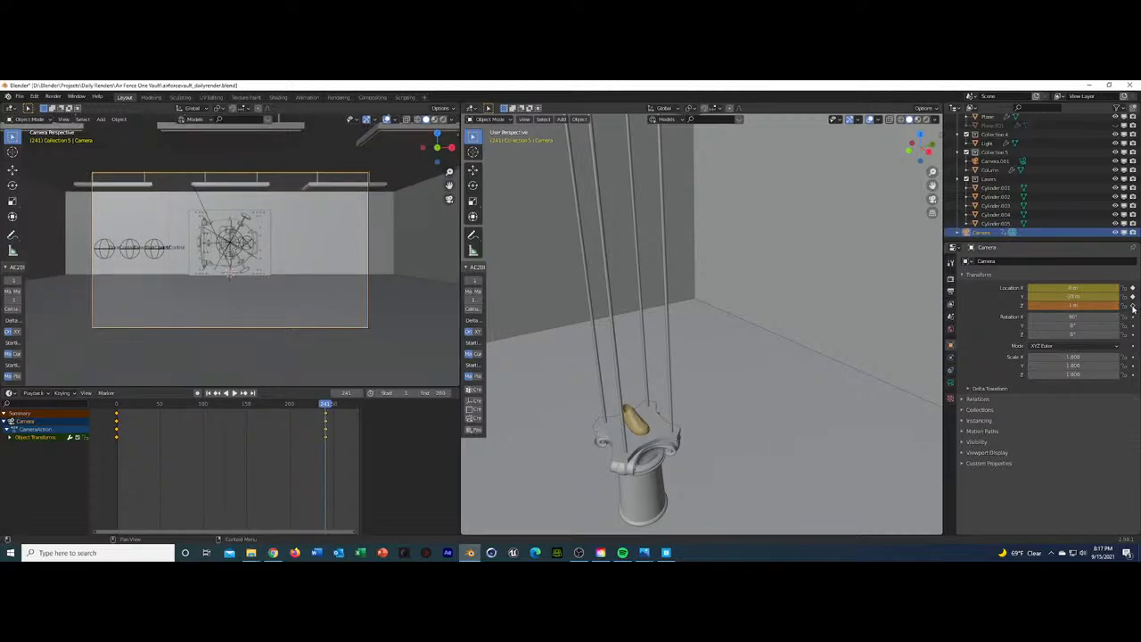
pyautogui.press('i')
pyautogui.press('space')
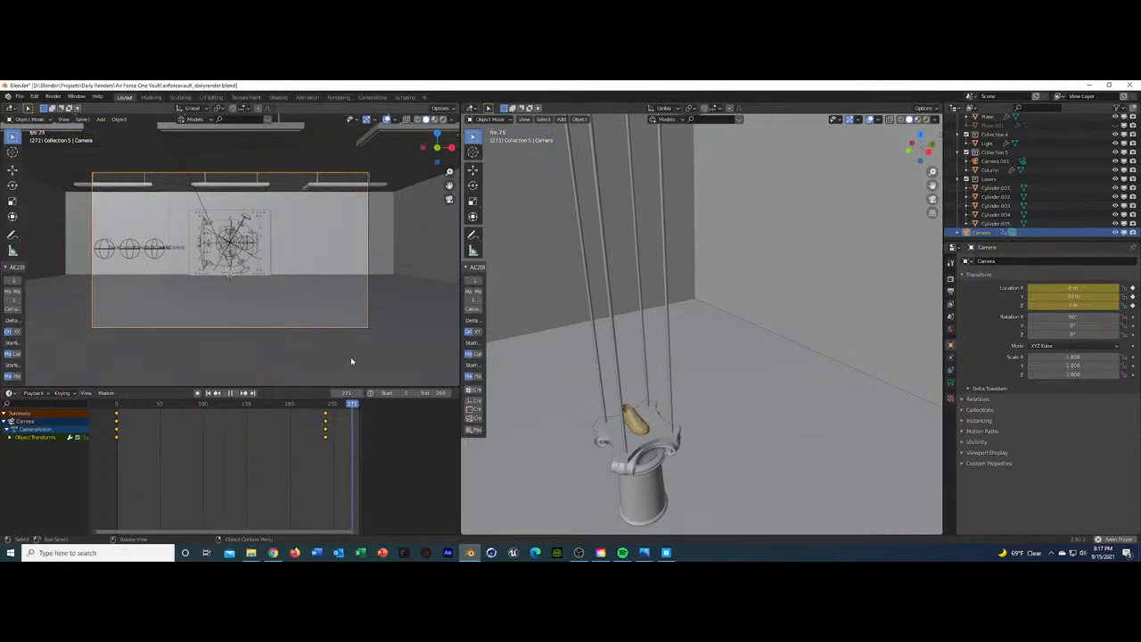
pyautogui.press('space')
# Shift both camera keyframes 31 frames forward, to frames 31 and 272, and return to frame 0.
pyautogui.click(331, 441)
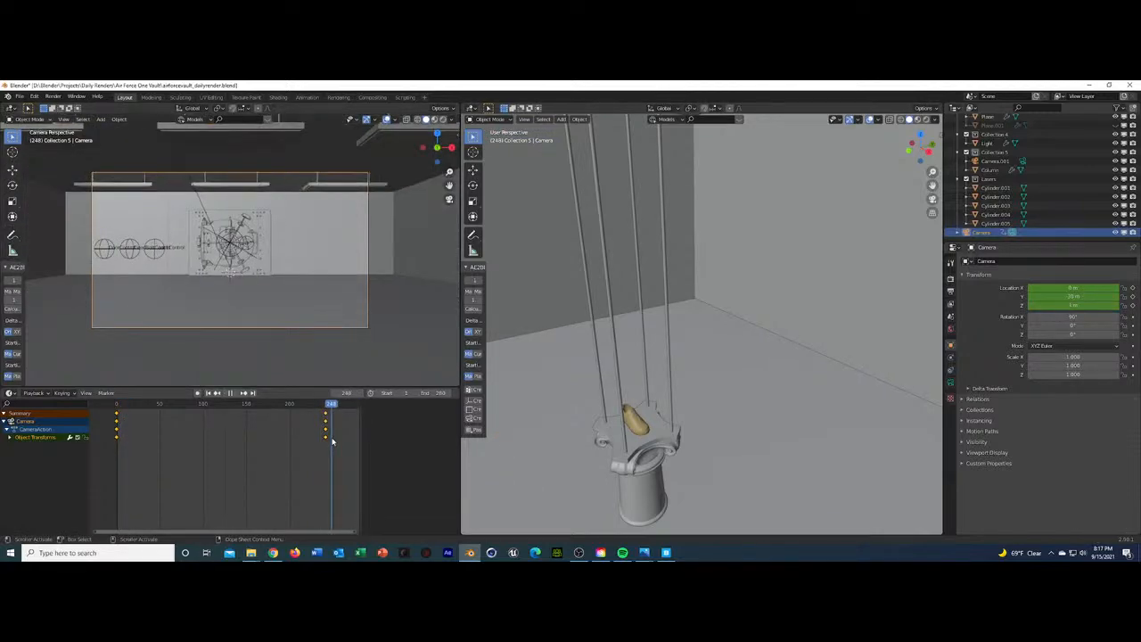
pyautogui.press('g')
pyautogui.click(352, 439)
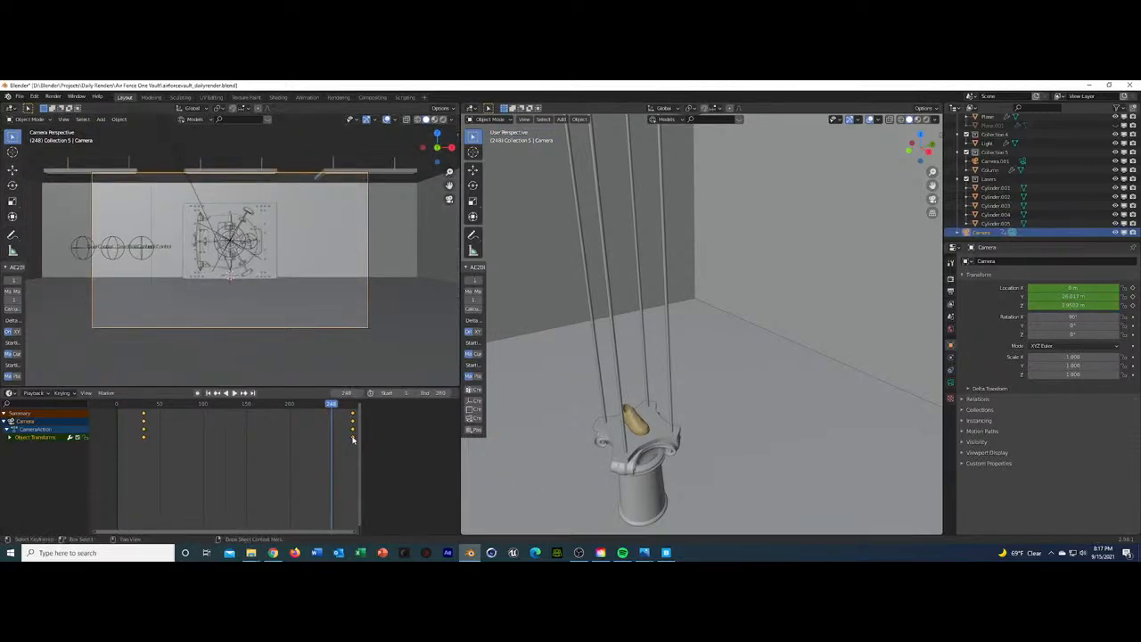
pyautogui.hotkey('shift', 'Left')
pyautogui.press('space')
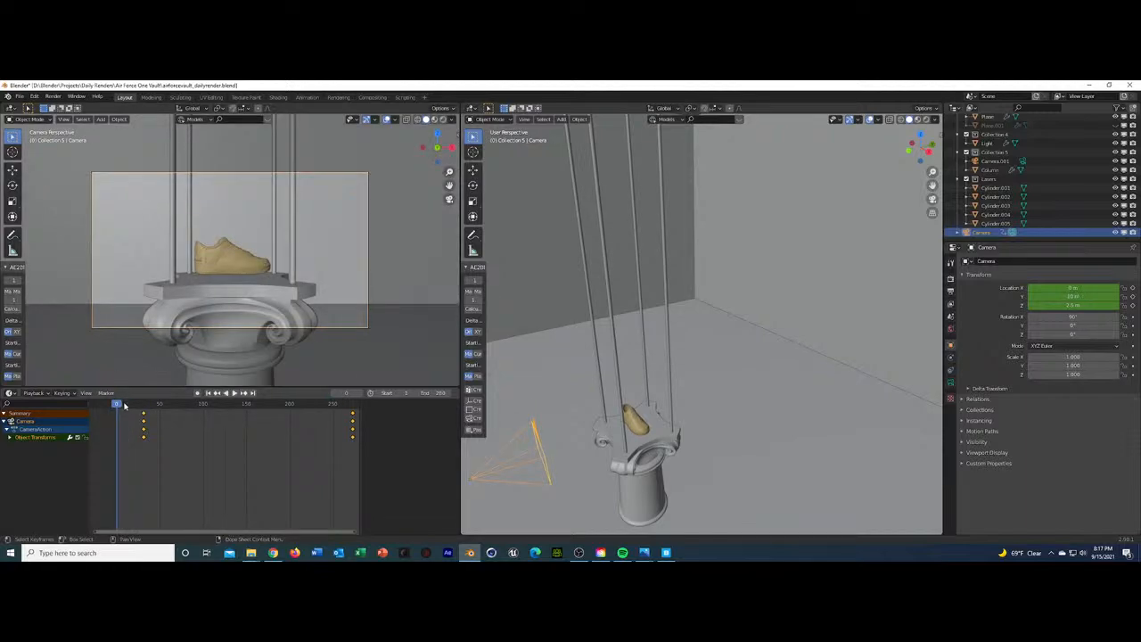
# Select the sneaker and raise its Z location to about 2.52 m so it floats above the pedestal.
pyautogui.click(235, 265)
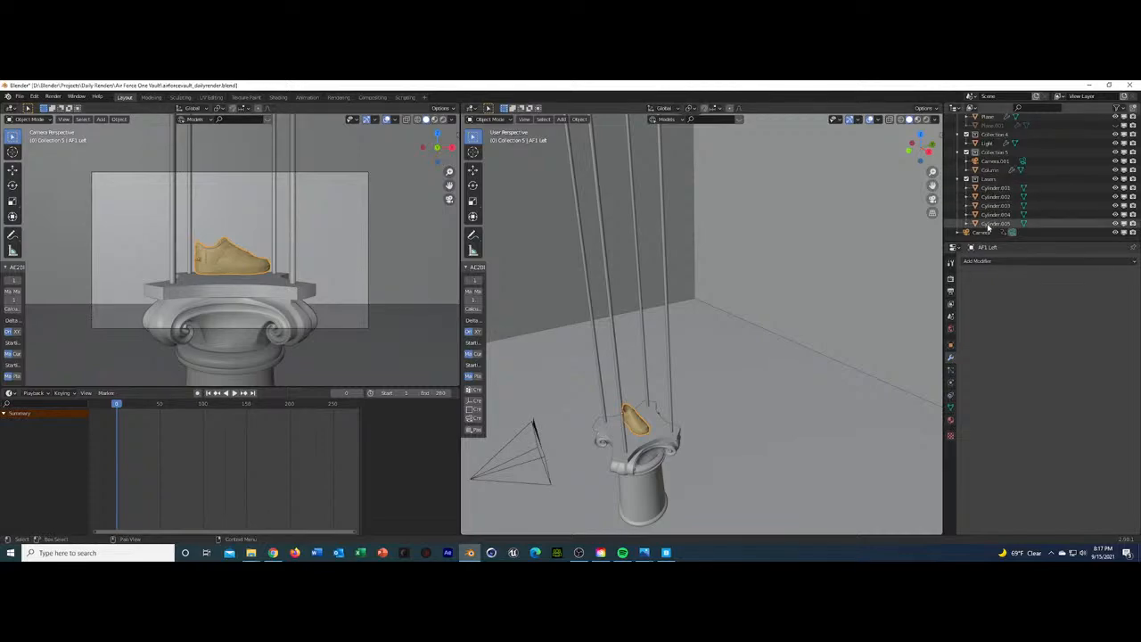
pyautogui.scroll(3, 982, 139)
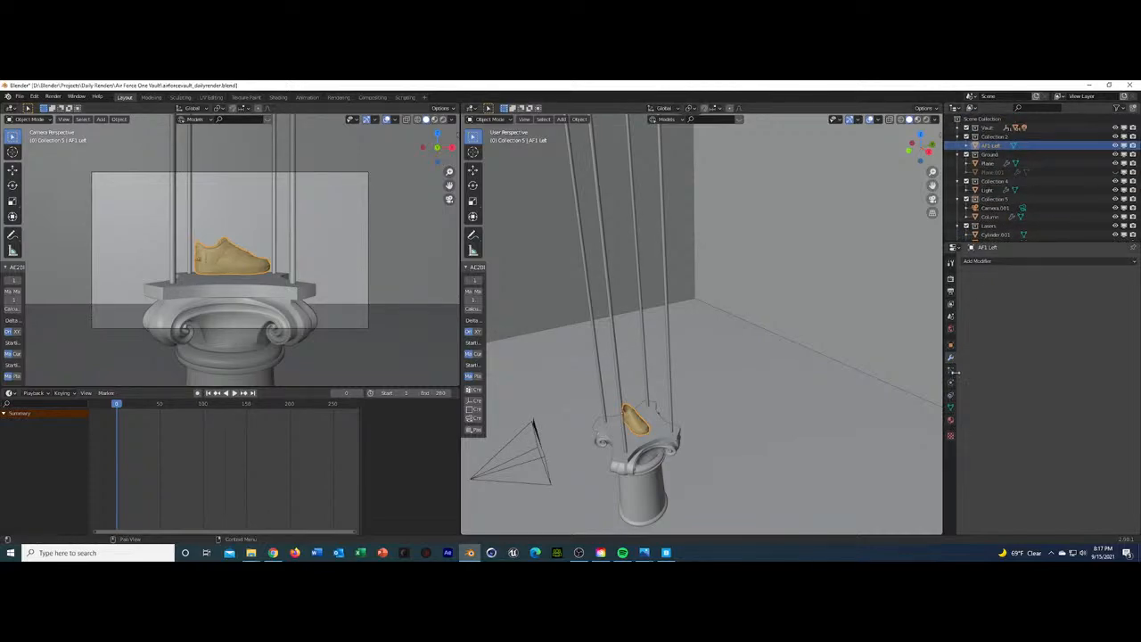
pyautogui.click(950, 345)
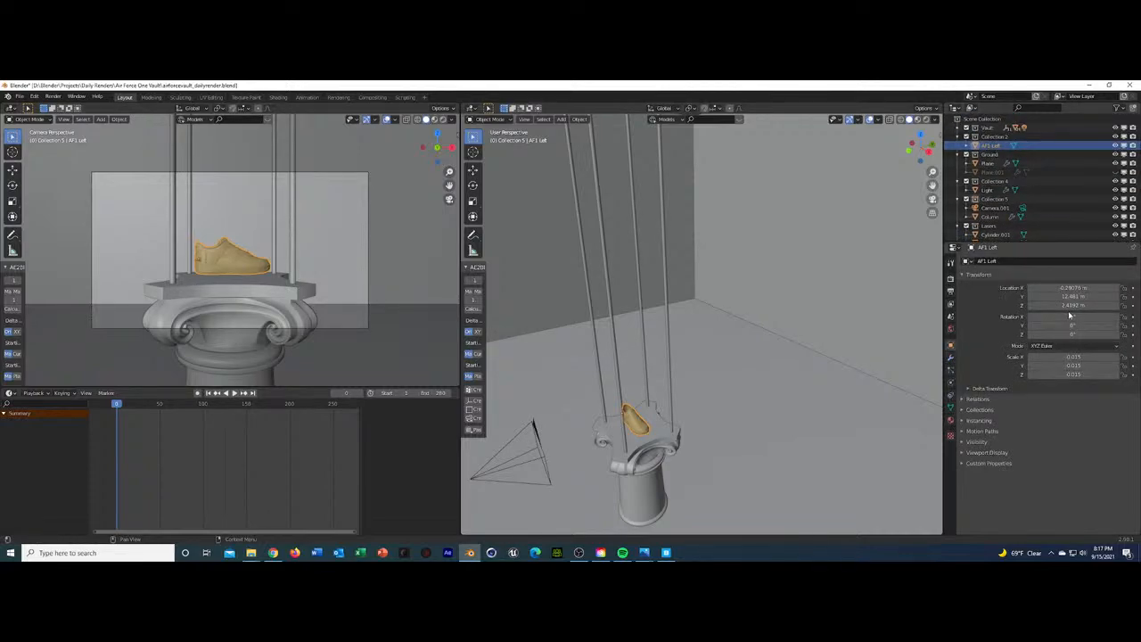
pyautogui.moveTo(1068, 305)
pyautogui.mouseDown()
pyautogui.moveTo(1119, 305)
pyautogui.moveTo(1082, 305)
pyautogui.mouseUp()
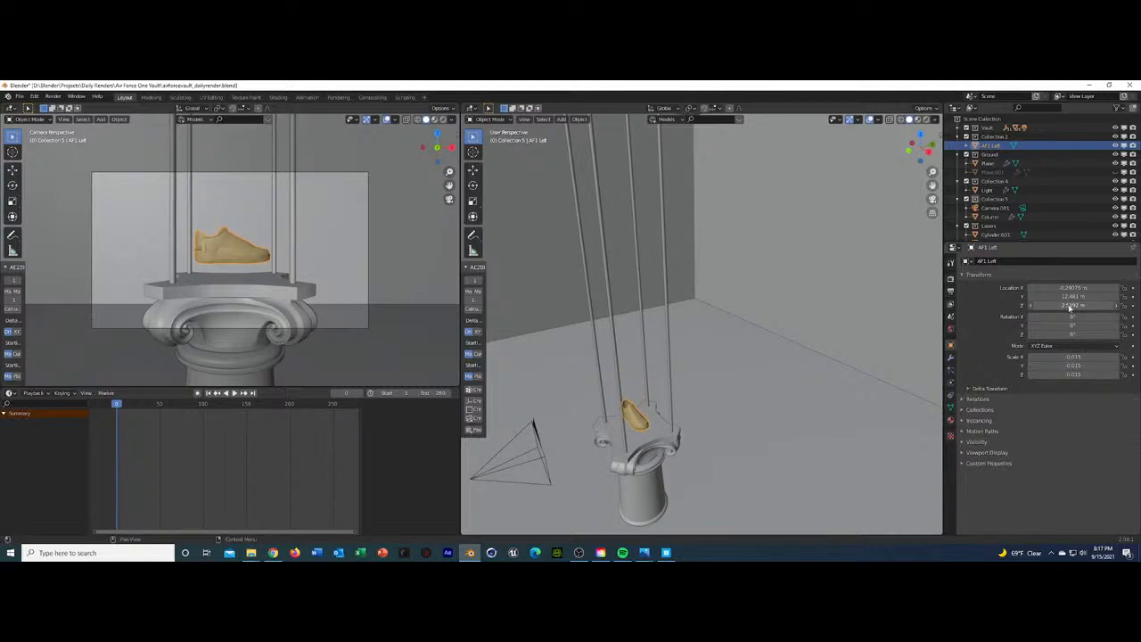
# Keyframe the sneaker's Z location and its X, Y and Z rotation at frame 0.
pyautogui.click(1133, 305)
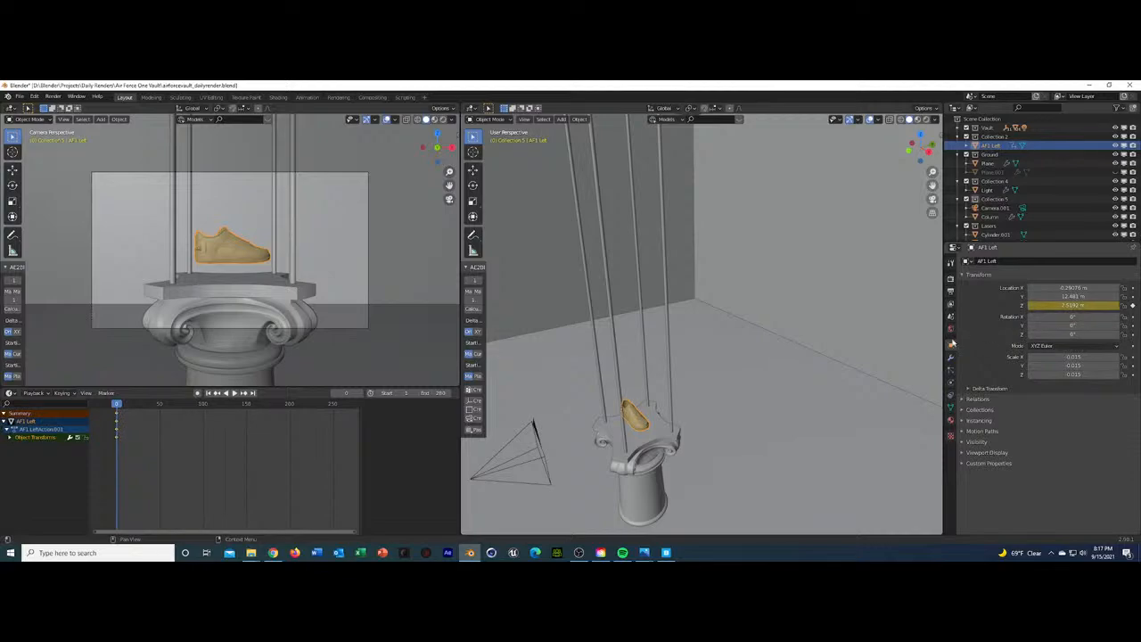
pyautogui.click(1134, 317)
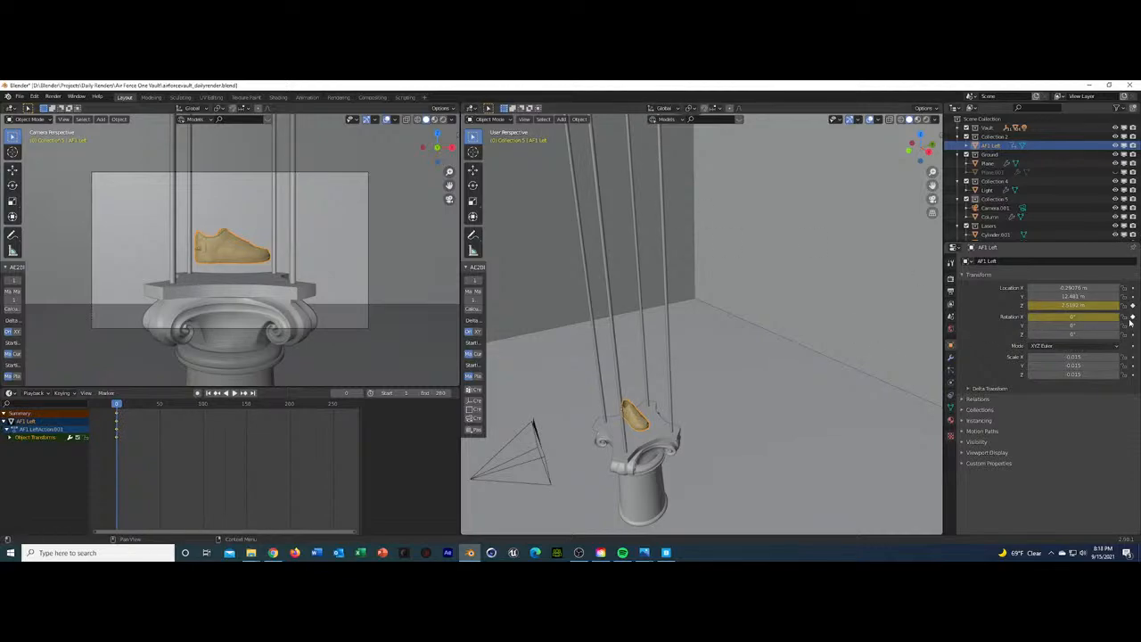
pyautogui.click(1134, 325)
pyautogui.click(1133, 334)
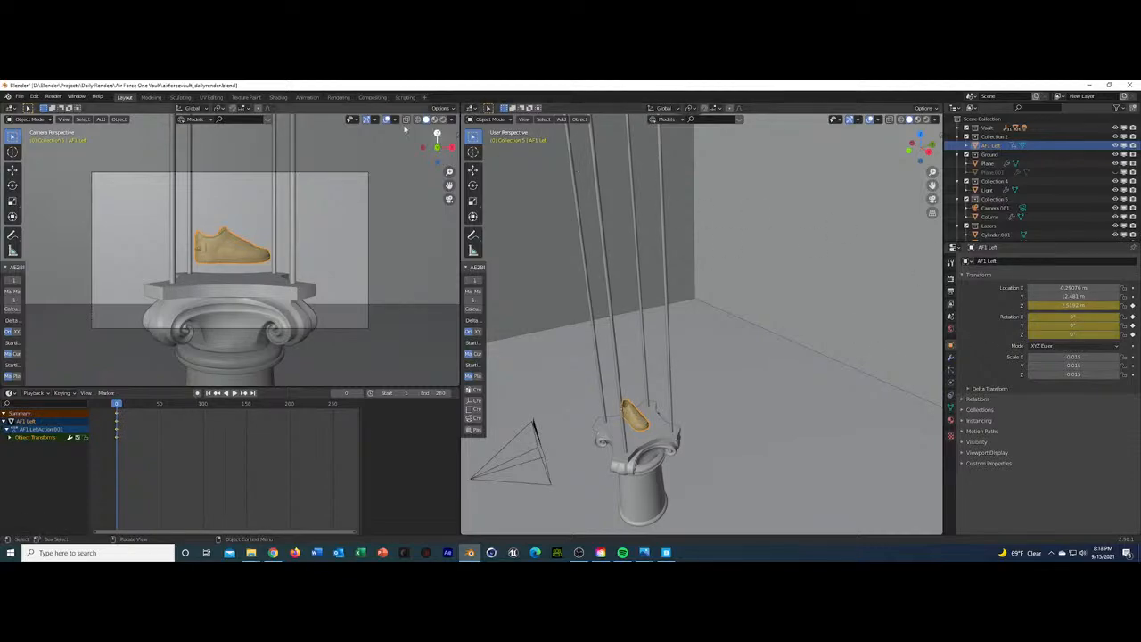
# Change the user perspective viewport to the Graph Editor, expand the sneaker's transform channels, and show the F-curve modifiers.
pyautogui.click(471, 108)
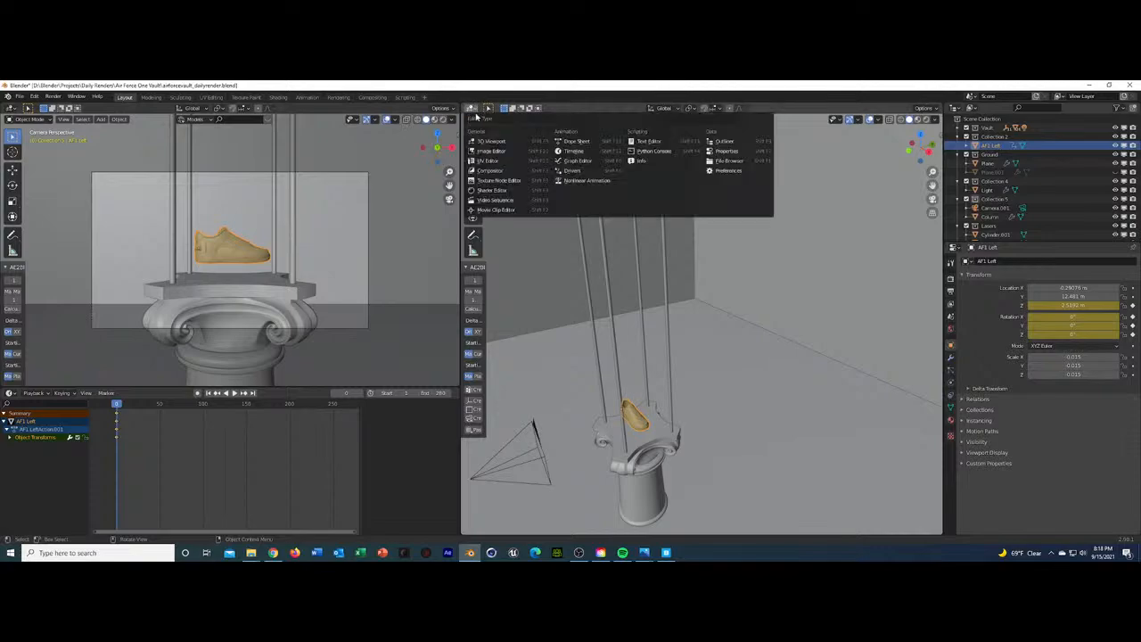
pyautogui.click(582, 161)
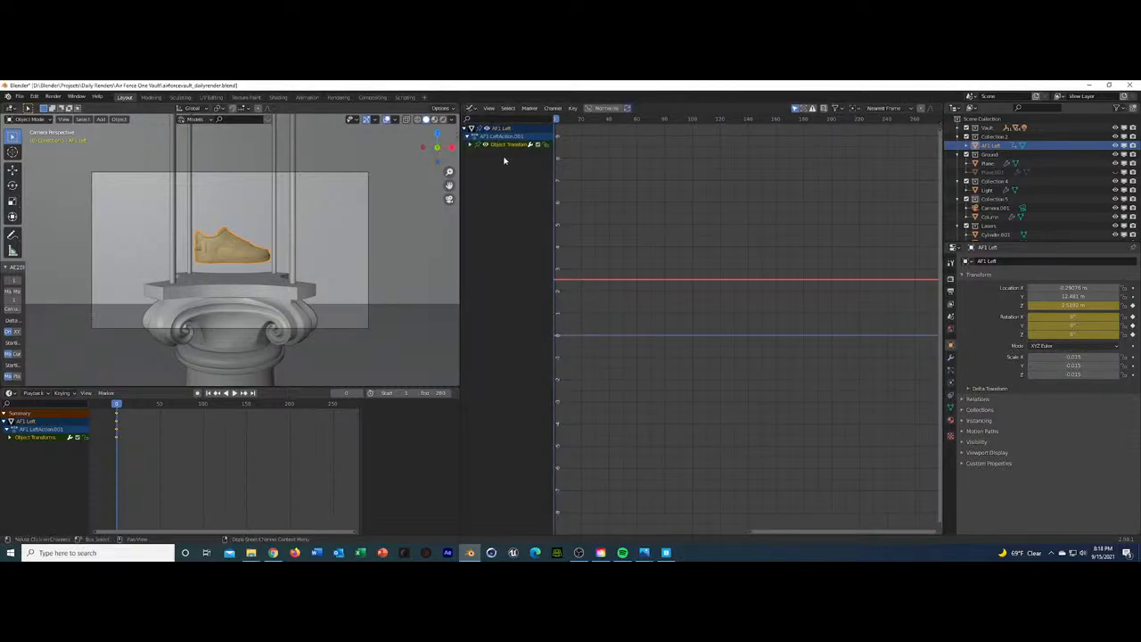
pyautogui.click(470, 145)
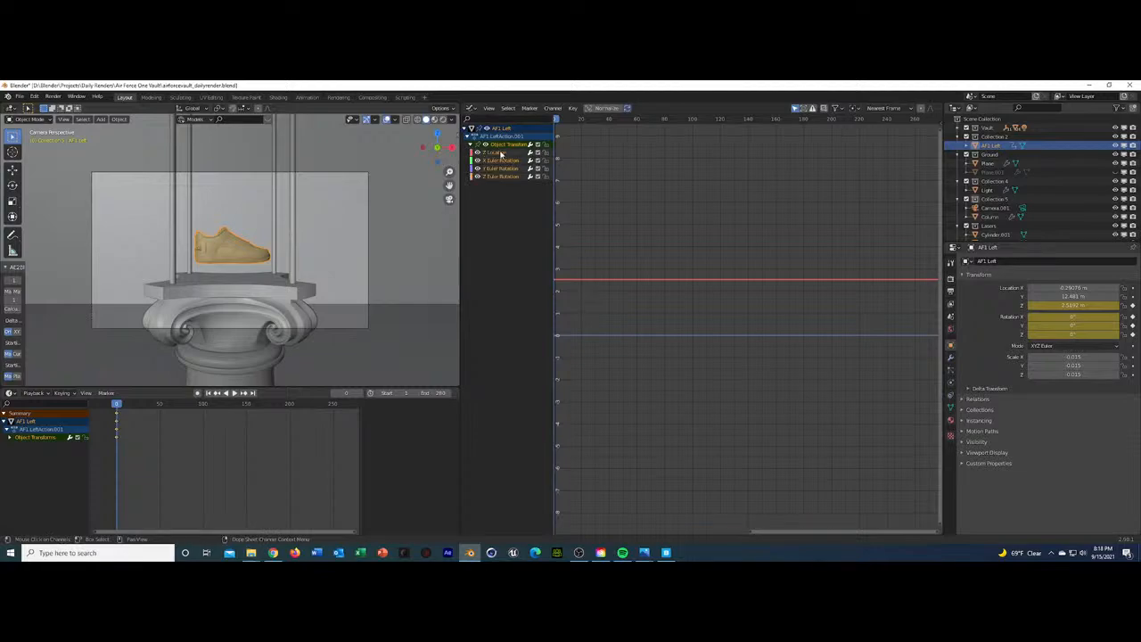
pyautogui.click(937, 125)
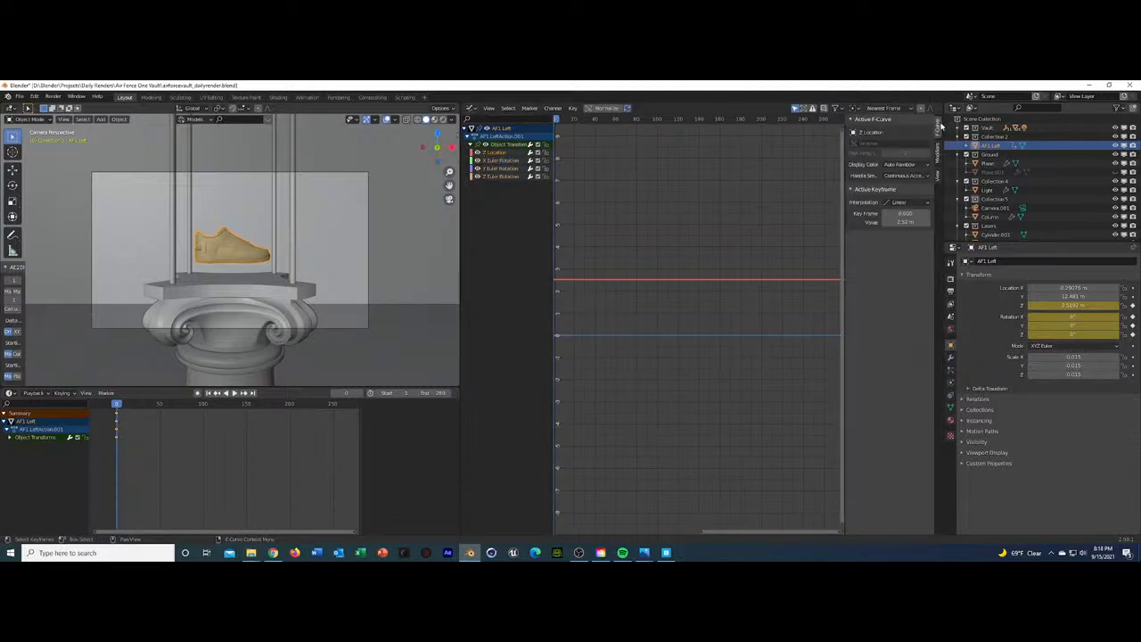
pyautogui.click(937, 150)
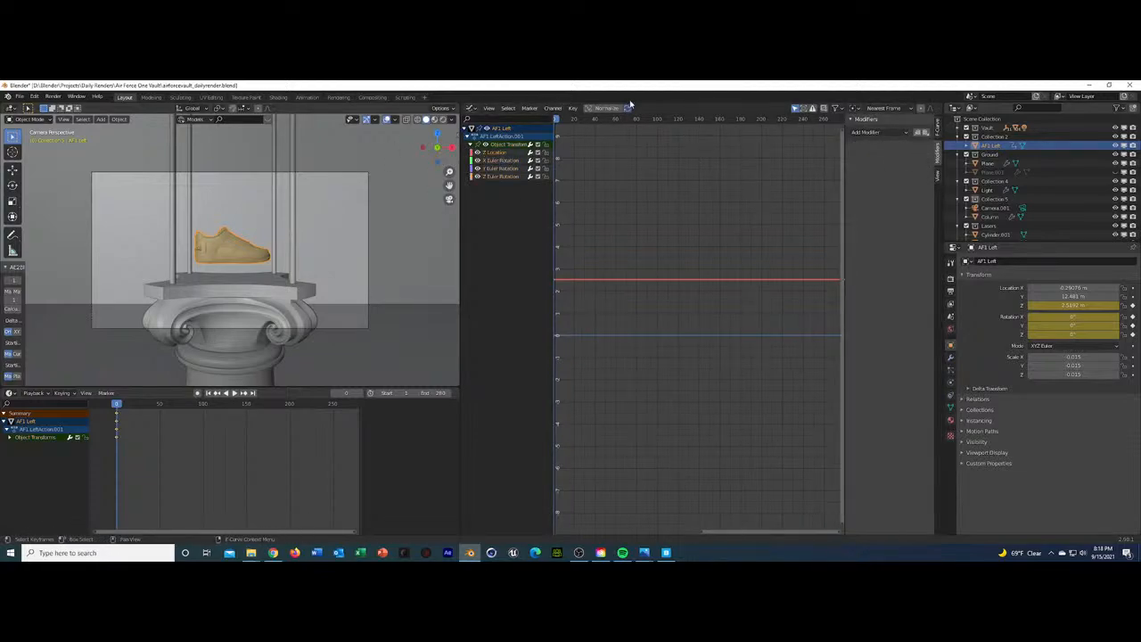
# Add a Noise modifier with a scale of 25 to the sneaker's Z Location curve and preview the motion.
pyautogui.click(499, 151)
pyautogui.click(881, 132)
pyautogui.click(882, 183)
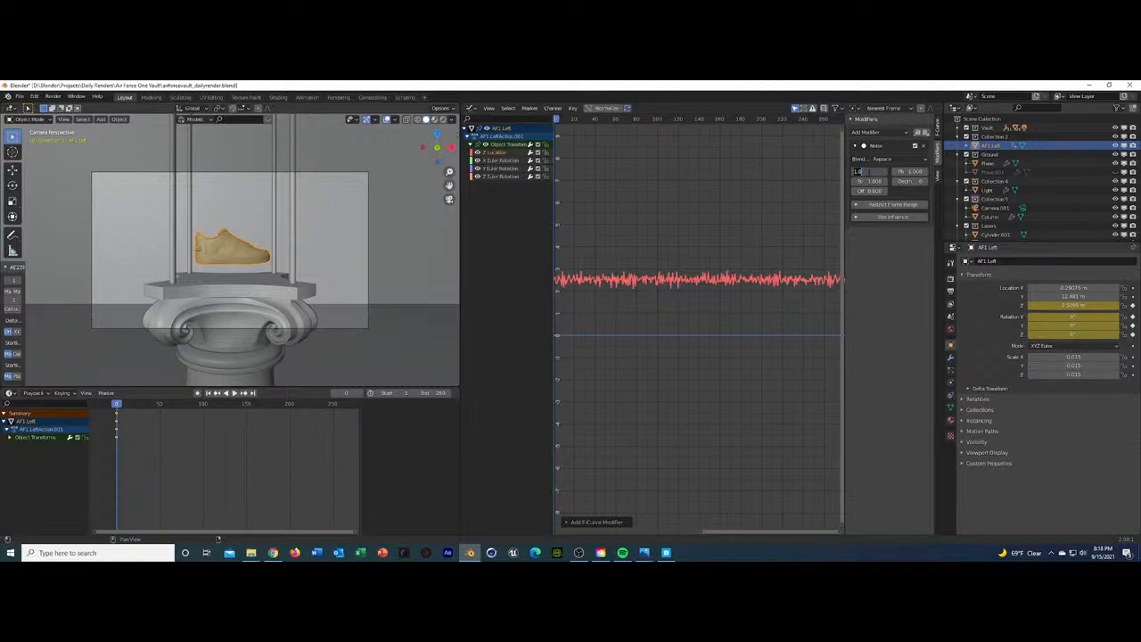
pyautogui.write('25')
pyautogui.press('Return')
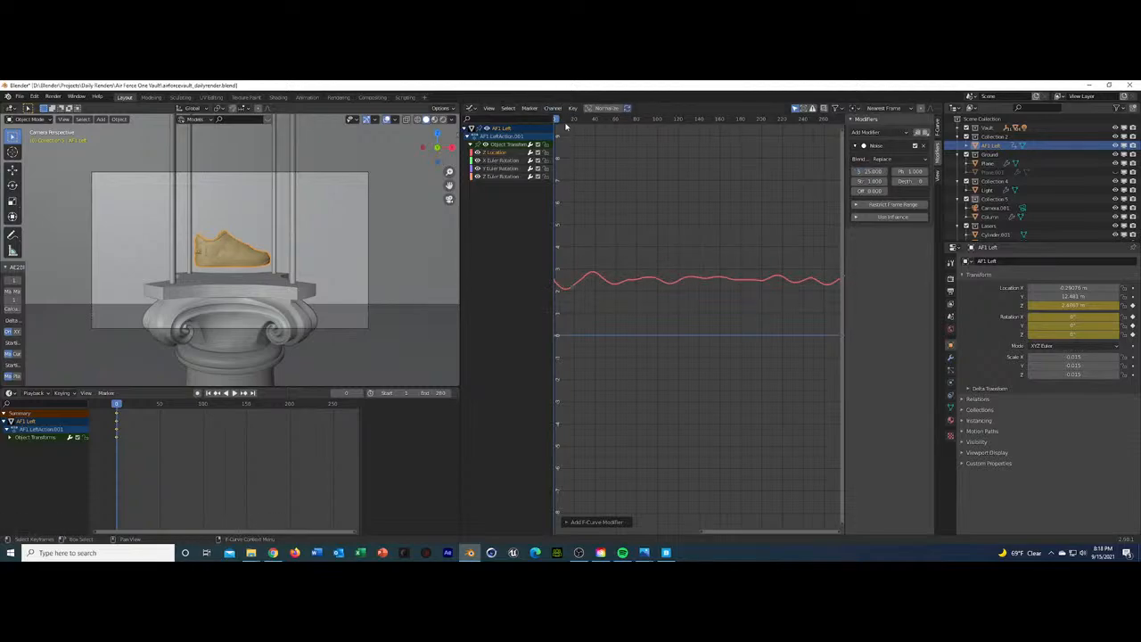
pyautogui.press('space')
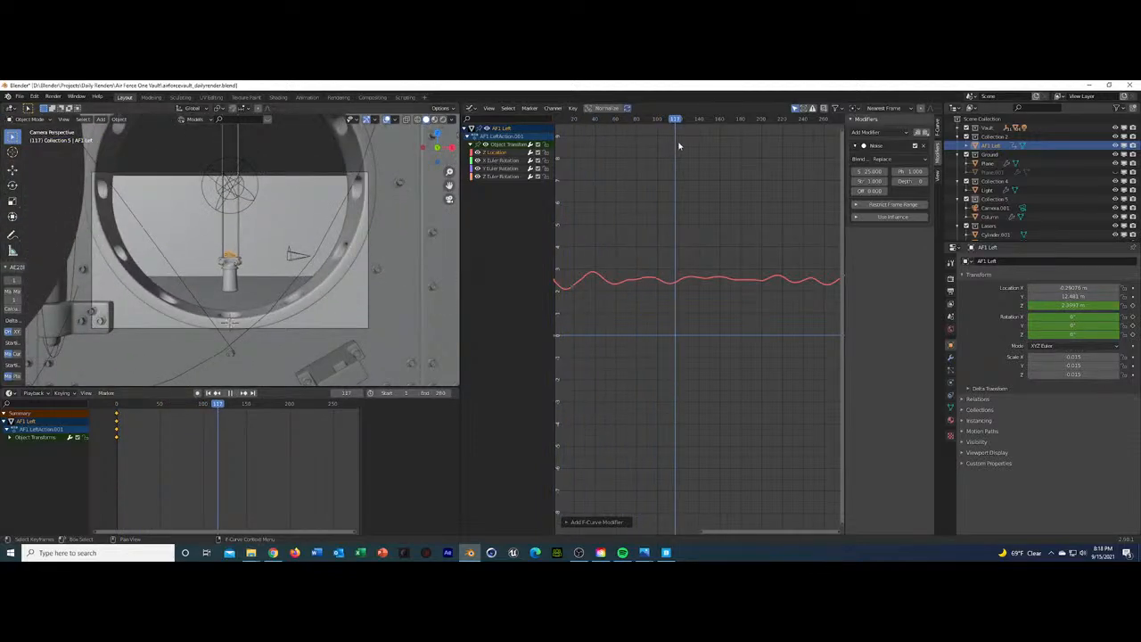
pyautogui.press('Escape')
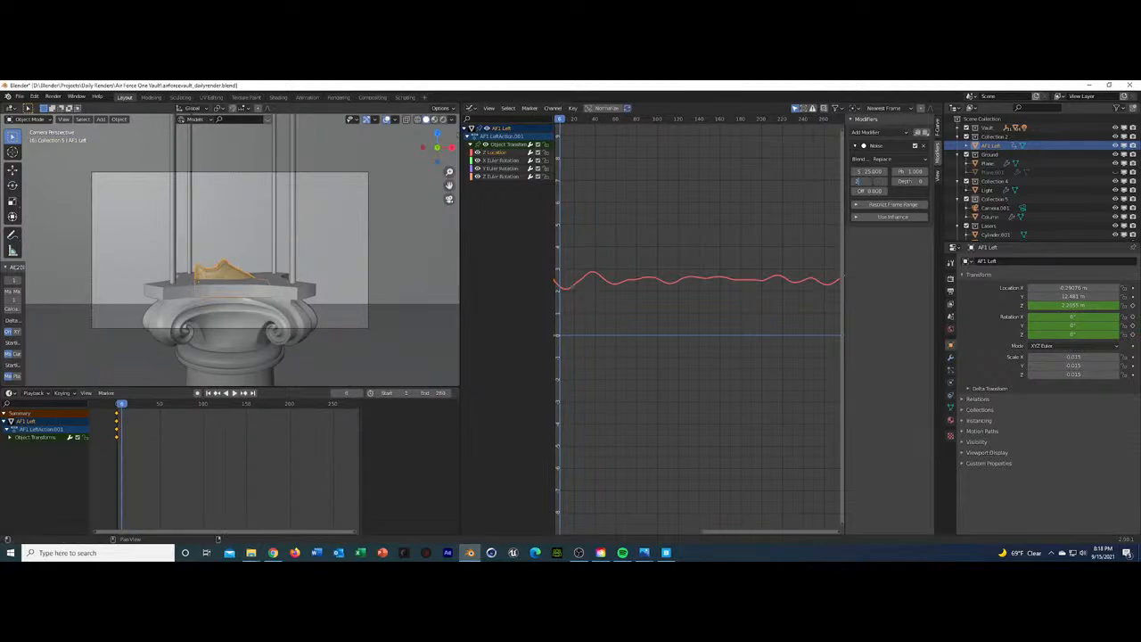
# Soften the sneaker's Z Location noise to strength 0.2 and scale 48 while previewing the hover.
pyautogui.press('space')
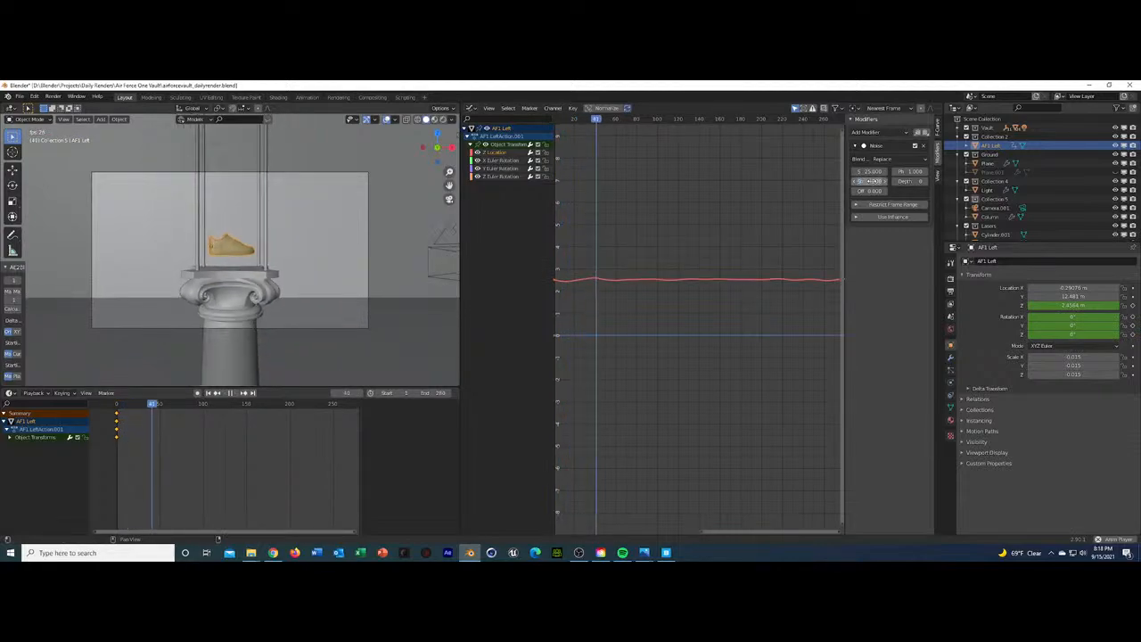
pyautogui.press('space')
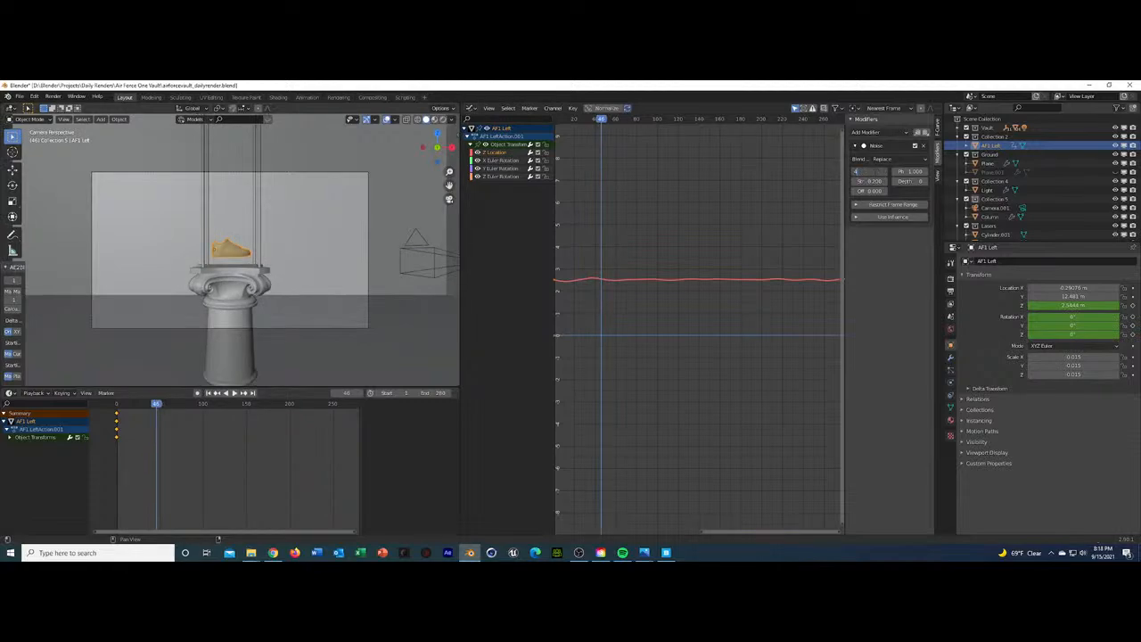
pyautogui.press('space')
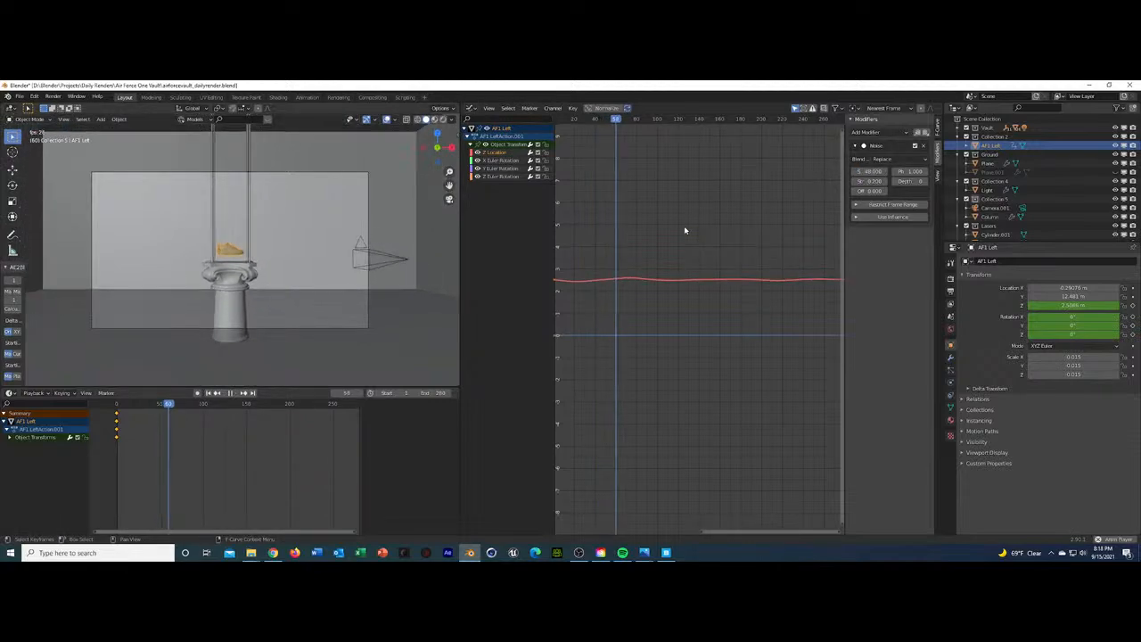
pyautogui.press('space')
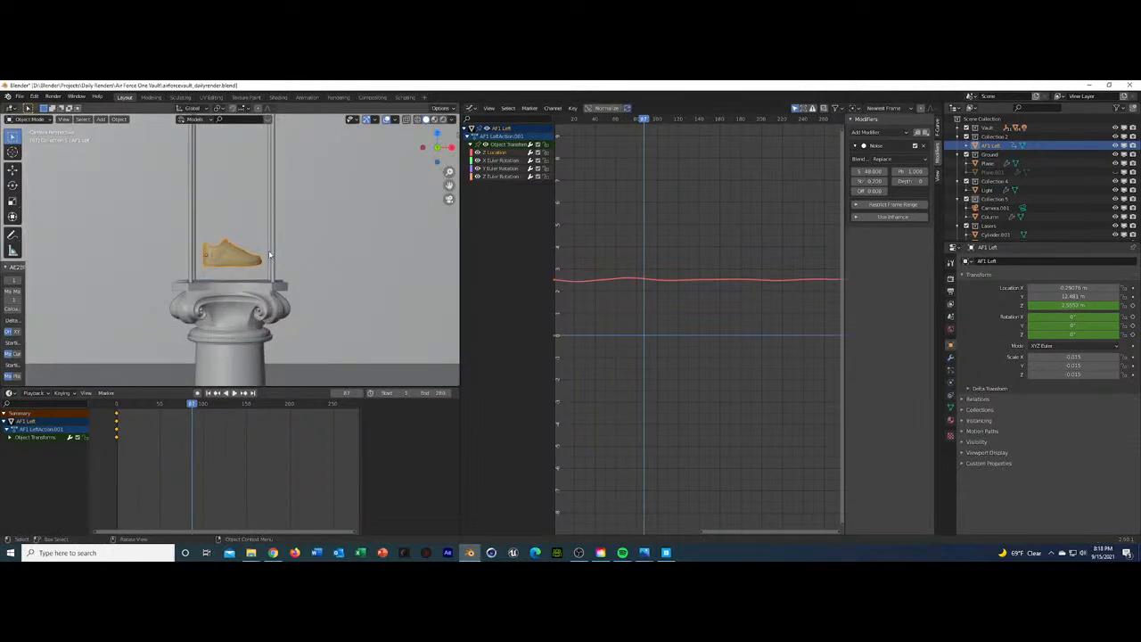
# Try to raise the hovering sneaker by setting its Z location to 2.75 m at frame 0, and play the animation.
pyautogui.click(218, 393)
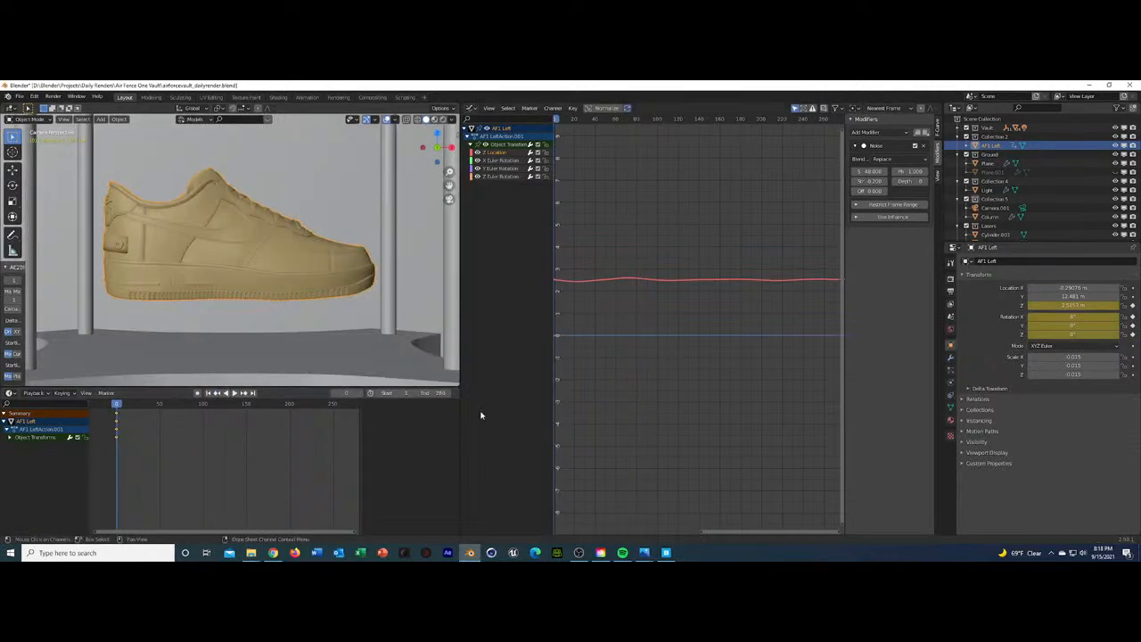
pyautogui.click(1072, 305)
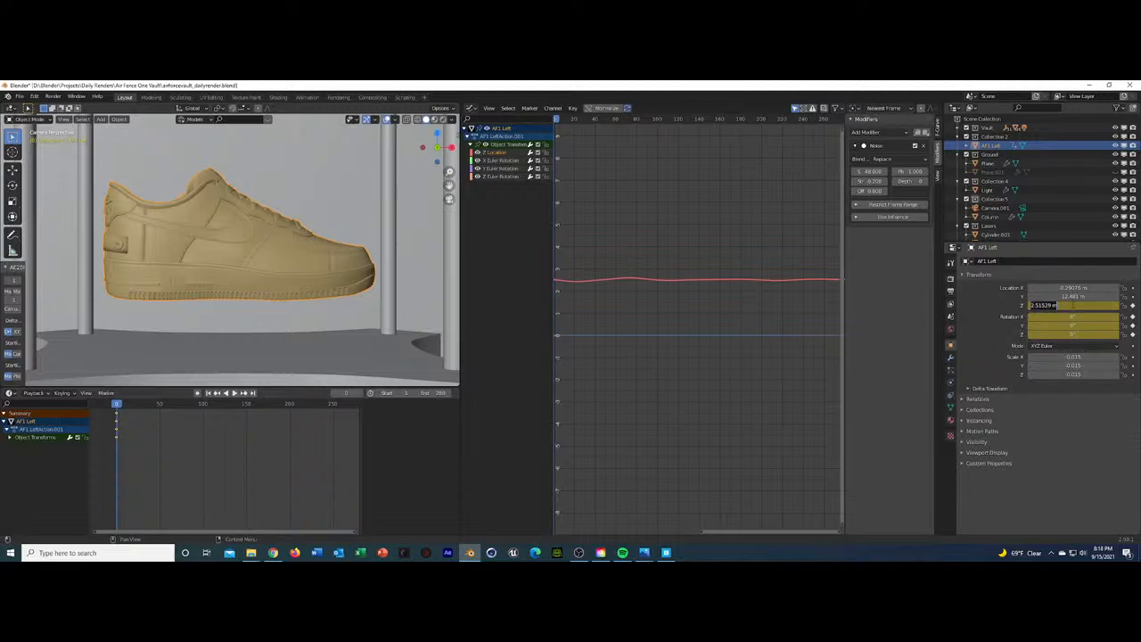
pyautogui.press('Return')
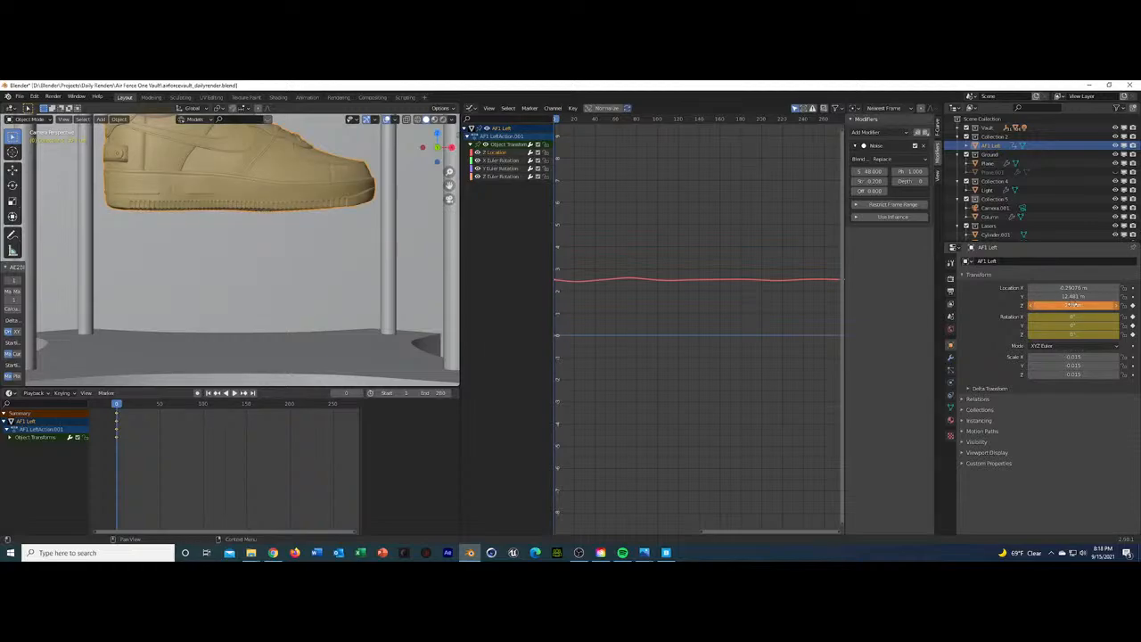
pyautogui.press('space')
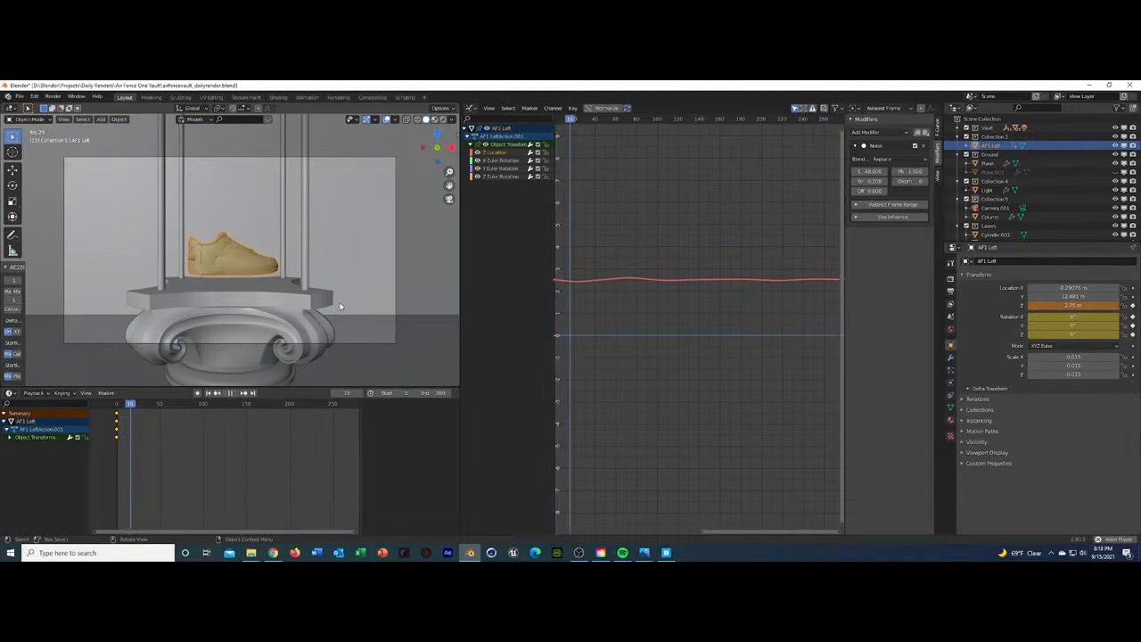
# Set the sneaker's Z location to 2.75 m at frame 0, keyframe it again, and preview the motion.
pyautogui.press('space')
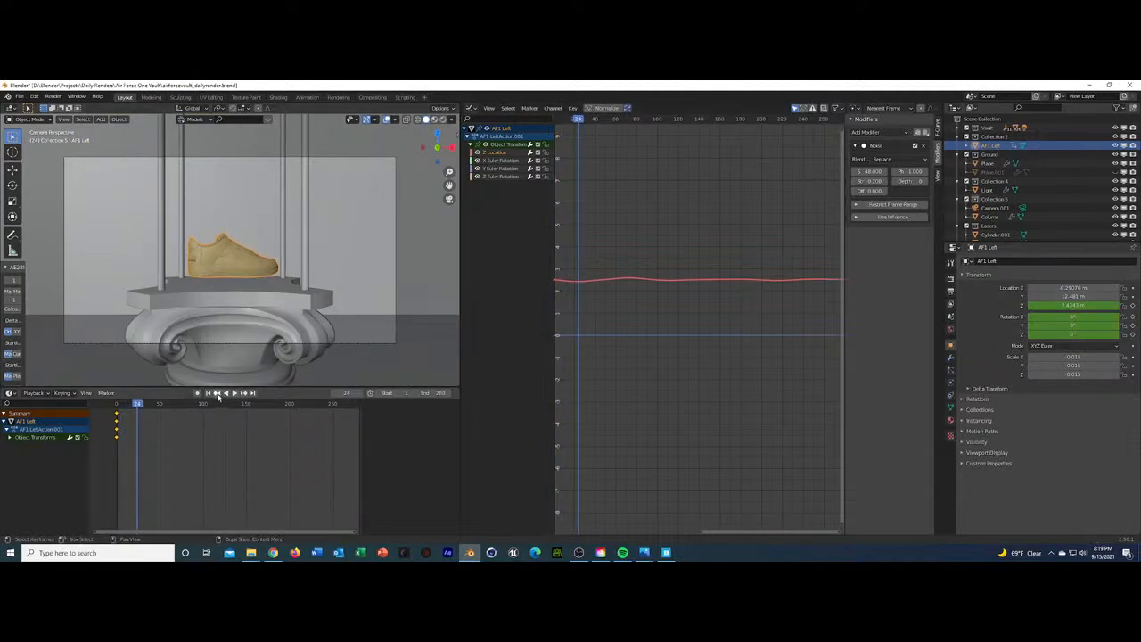
pyautogui.click(217, 395)
pyautogui.click(1077, 305)
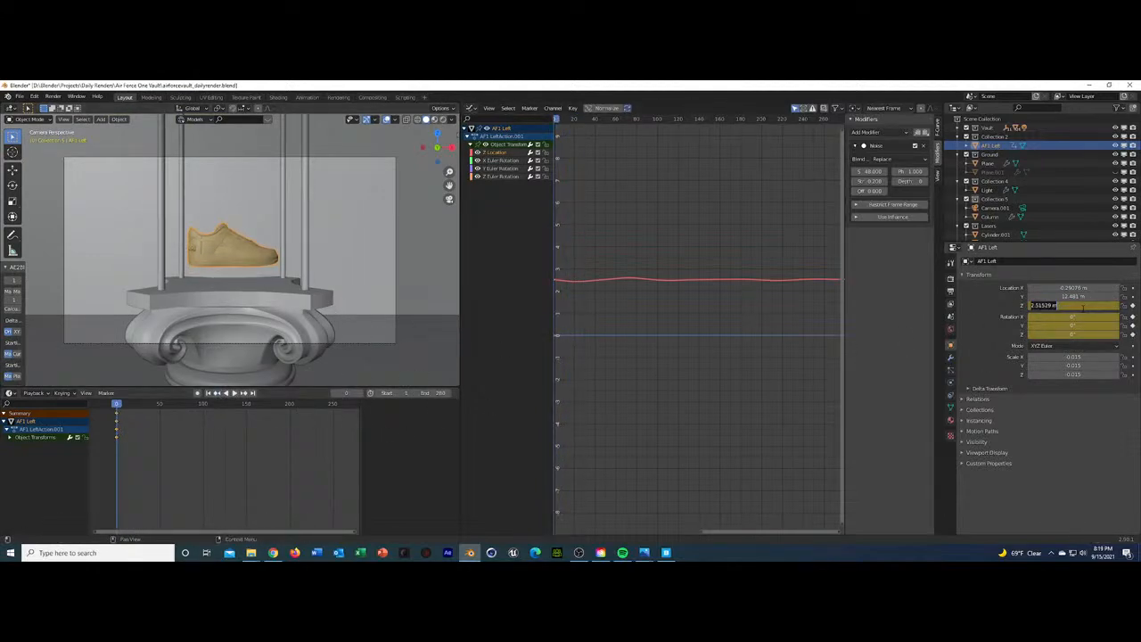
pyautogui.press('Return')
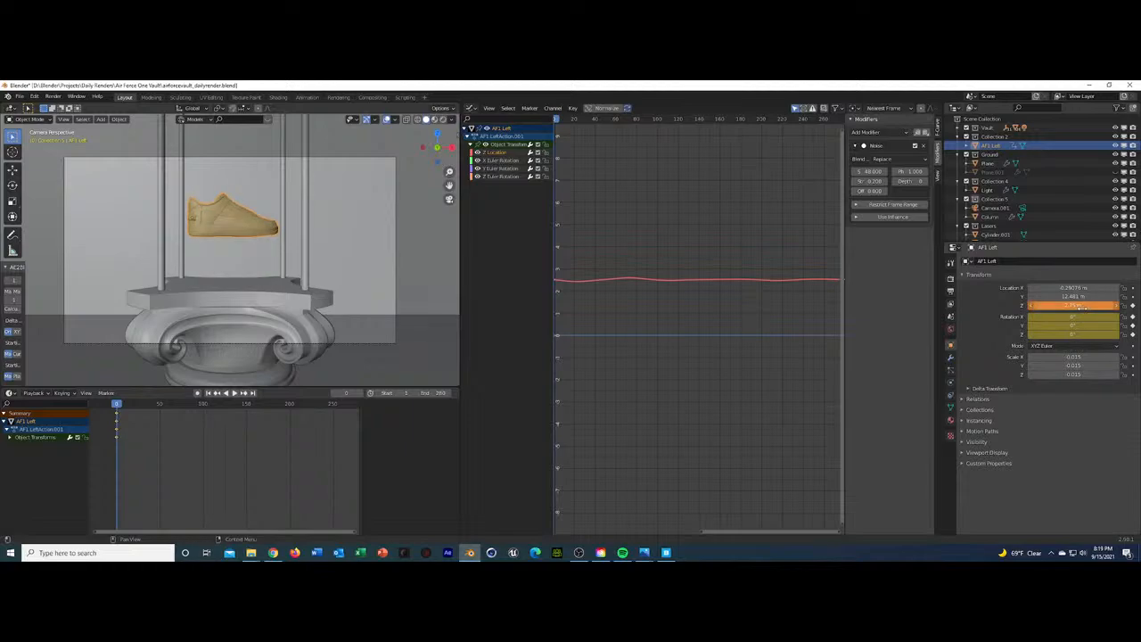
pyautogui.click(1132, 306)
pyautogui.press('space')
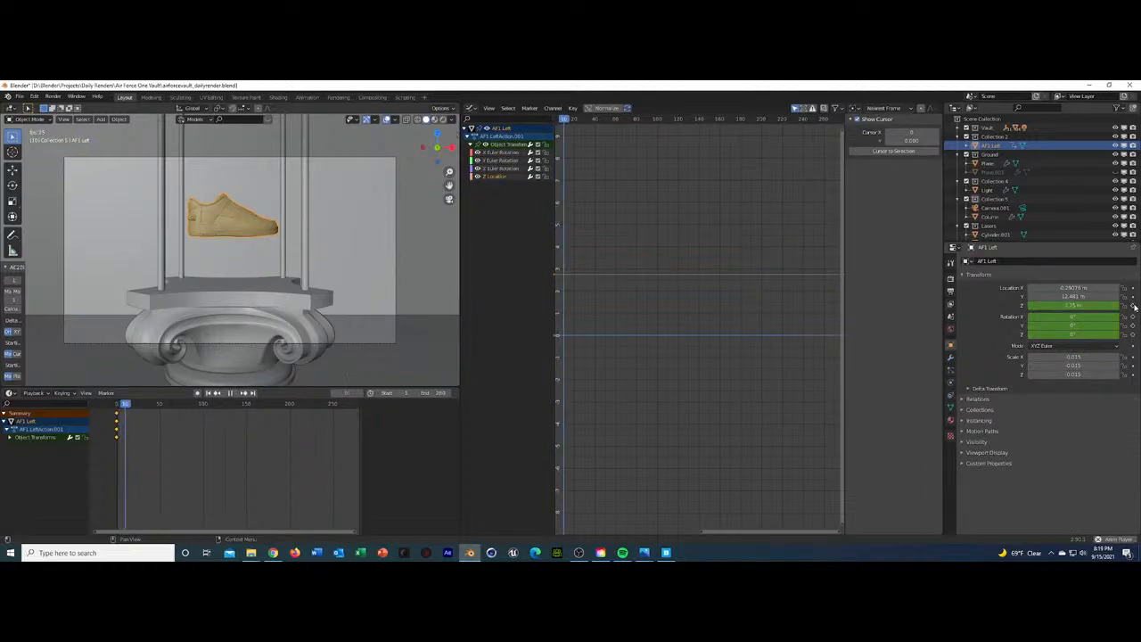
pyautogui.press('space')
# Add a Noise modifier to the sneaker's Z Location curve with scale 48 and a low strength, and play the animation.
pyautogui.click(505, 178)
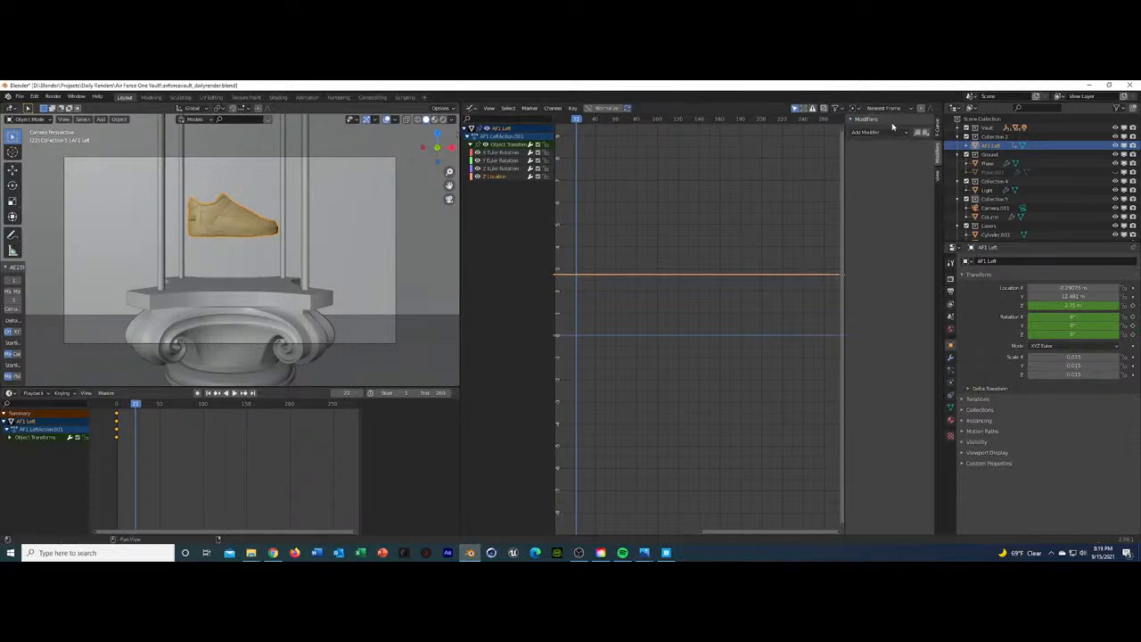
pyautogui.click(889, 131)
pyautogui.click(878, 182)
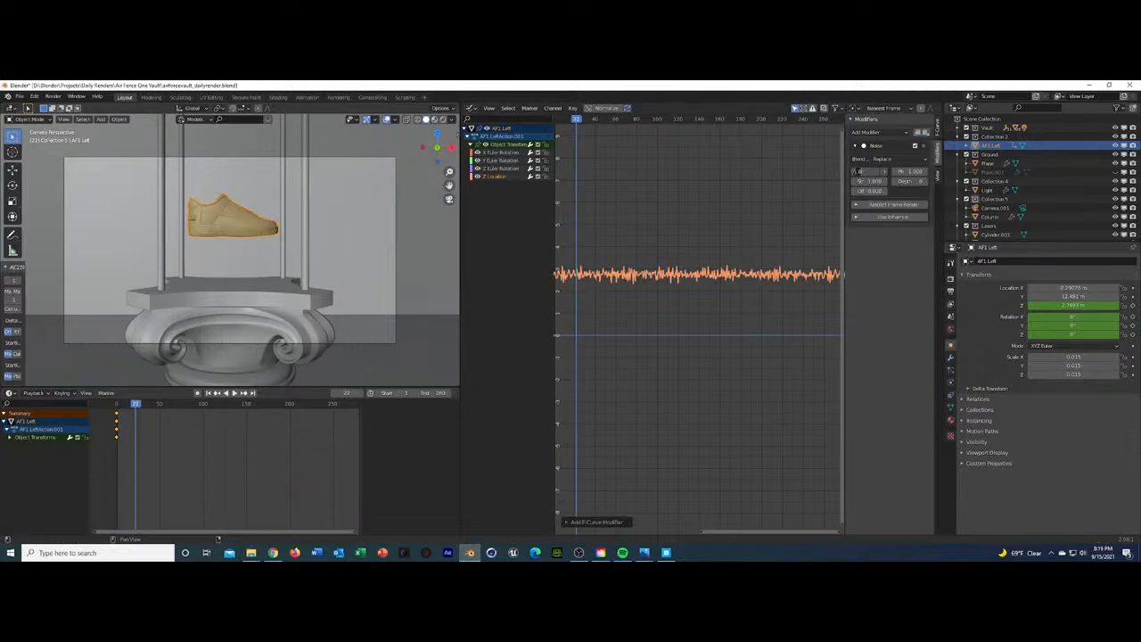
pyautogui.moveTo(867, 171); pyautogui.dragTo(838, 181)
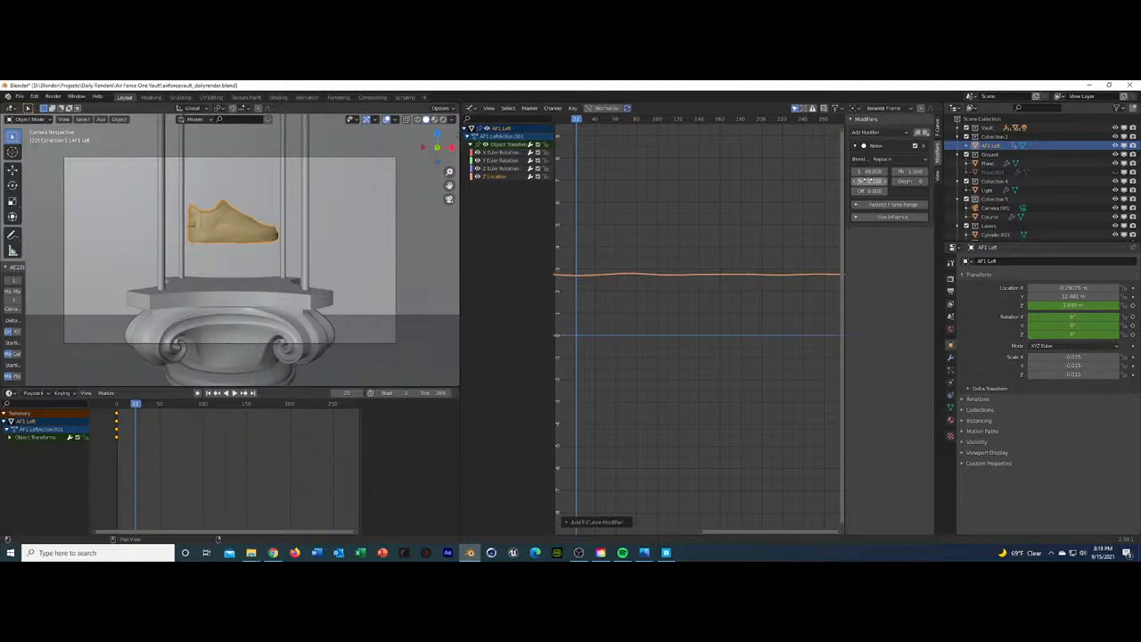
pyautogui.press('space')
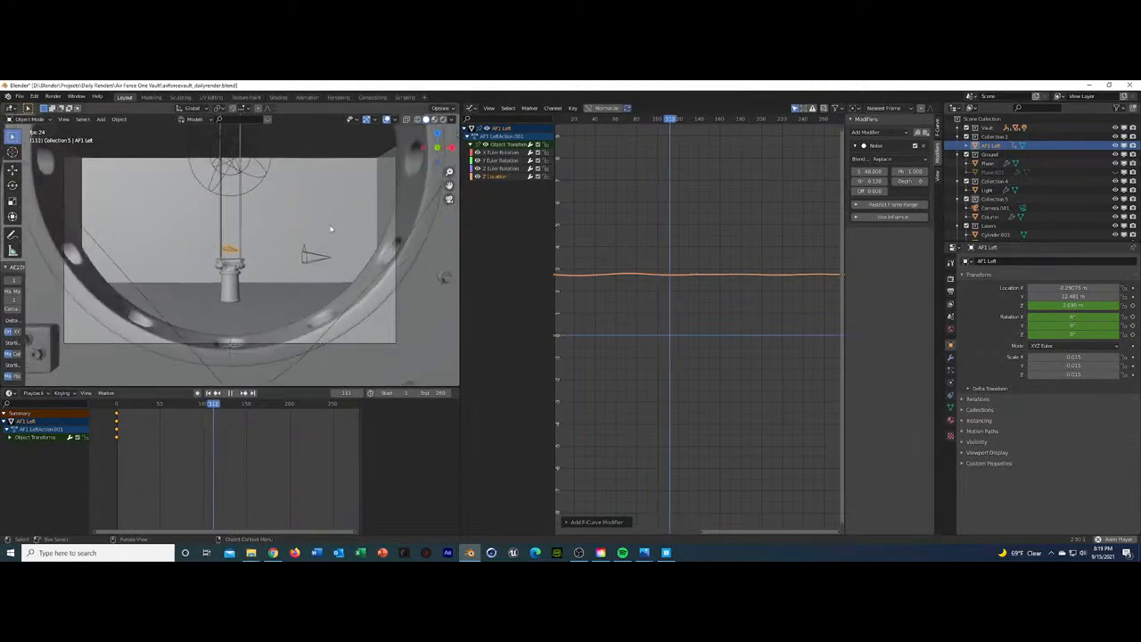
pyautogui.press('space')
# Move the camera's first keyframes to the start of the animation and its last keyframes to about frame 280, and preview the move.
pyautogui.scroll(-3, 989, 218)
pyautogui.click(990, 233)
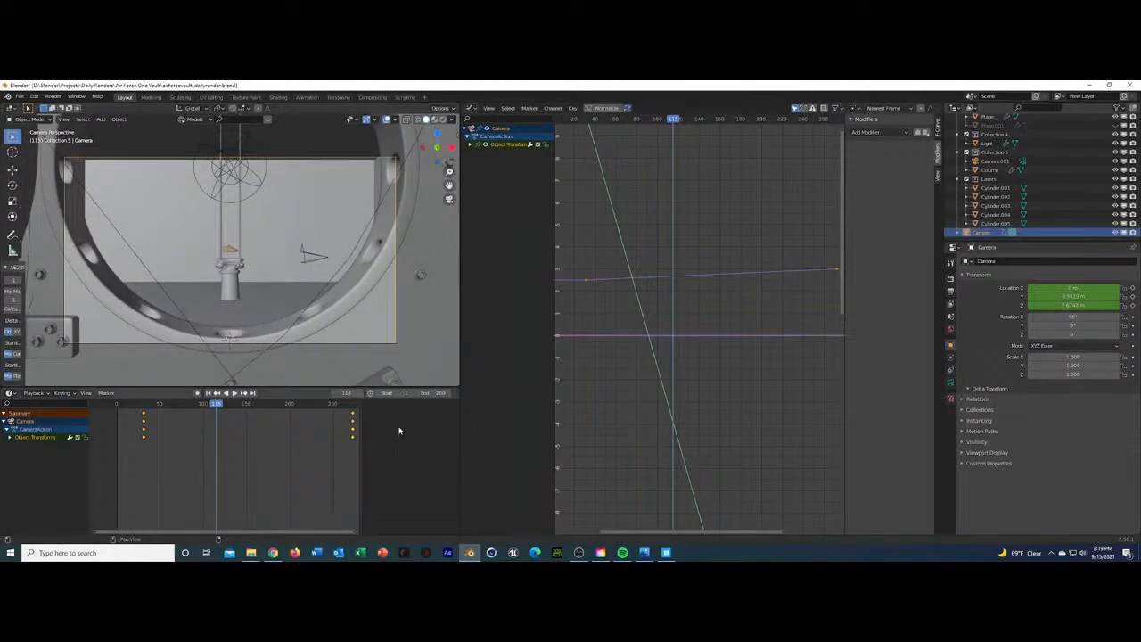
pyautogui.hotkey('shift', 'Left')
pyautogui.press('space')
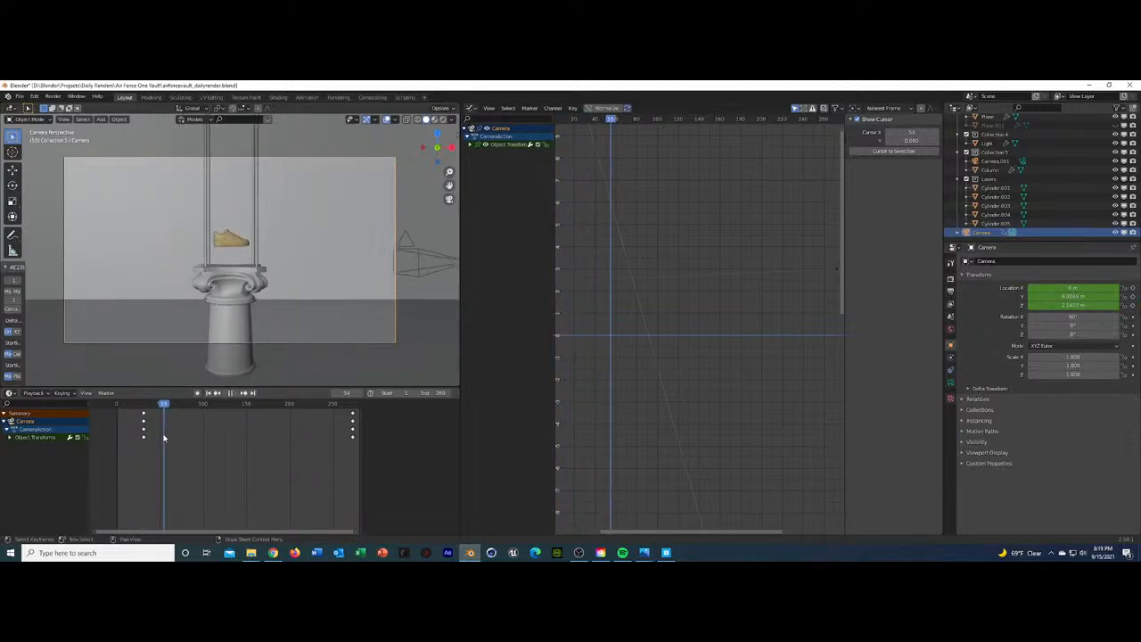
pyautogui.moveTo(145, 437); pyautogui.dragTo(116, 436)
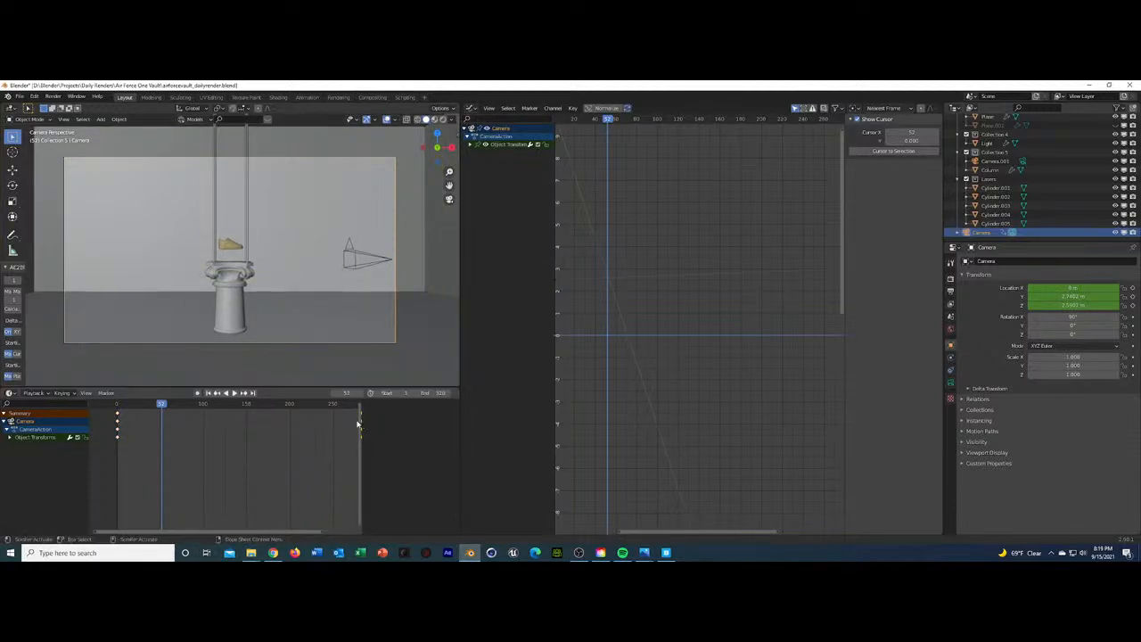
pyautogui.moveTo(352, 422); pyautogui.dragTo(360, 423)
pyautogui.click(116, 408)
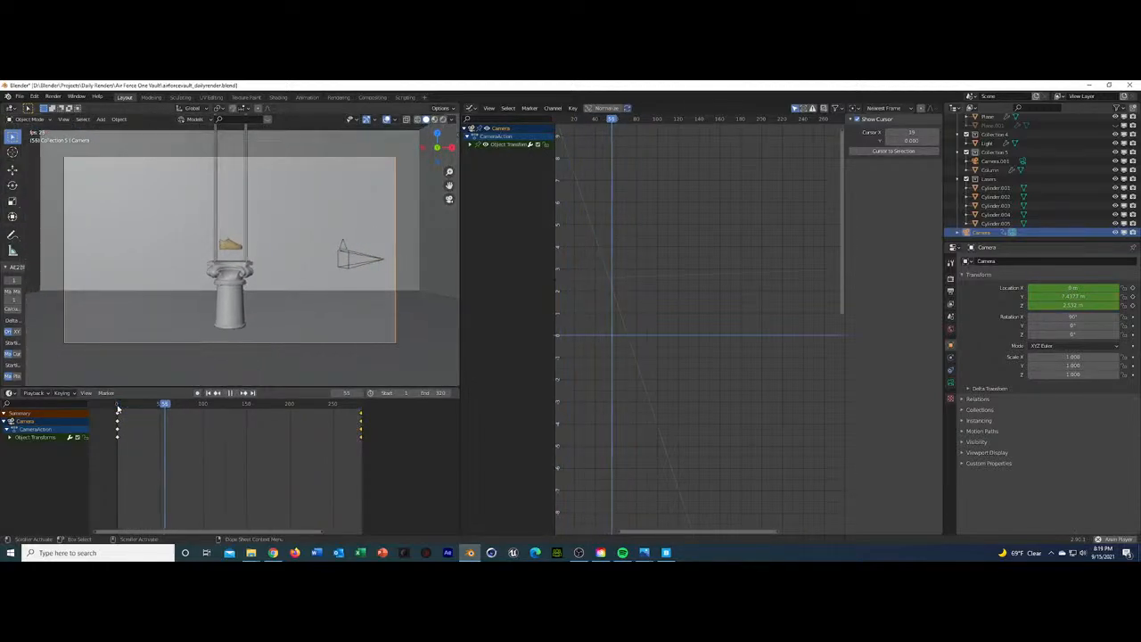
pyautogui.press('space')
# Try to lower the hovering sneaker by keying its Z location at 2.5 m on frame 1, and play the animation.
pyautogui.click(230, 246)
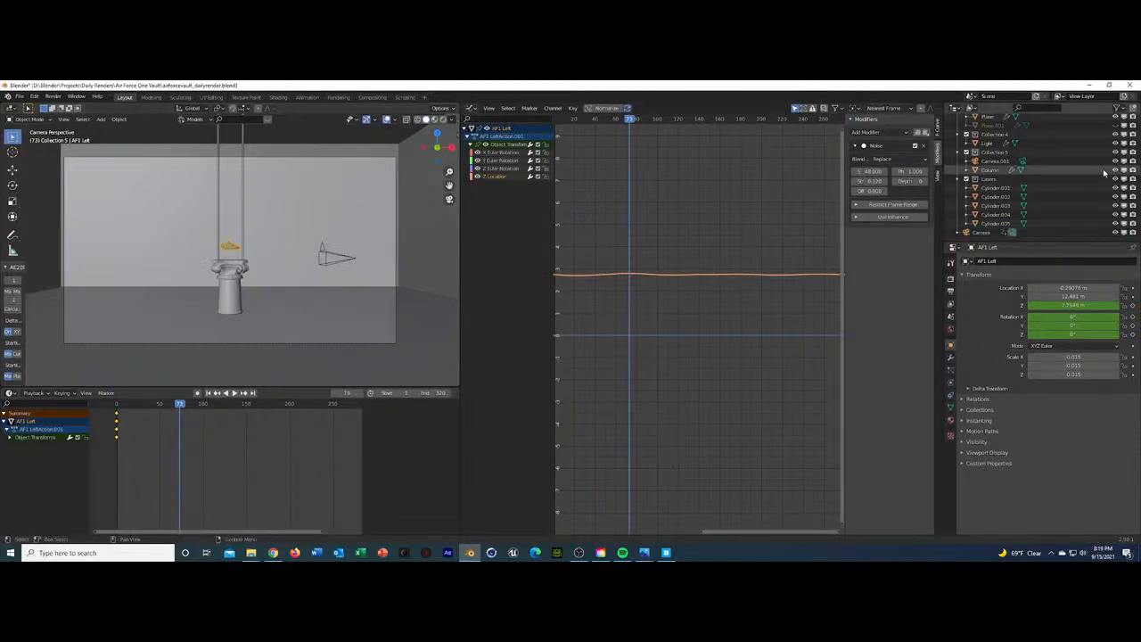
pyautogui.click(210, 393)
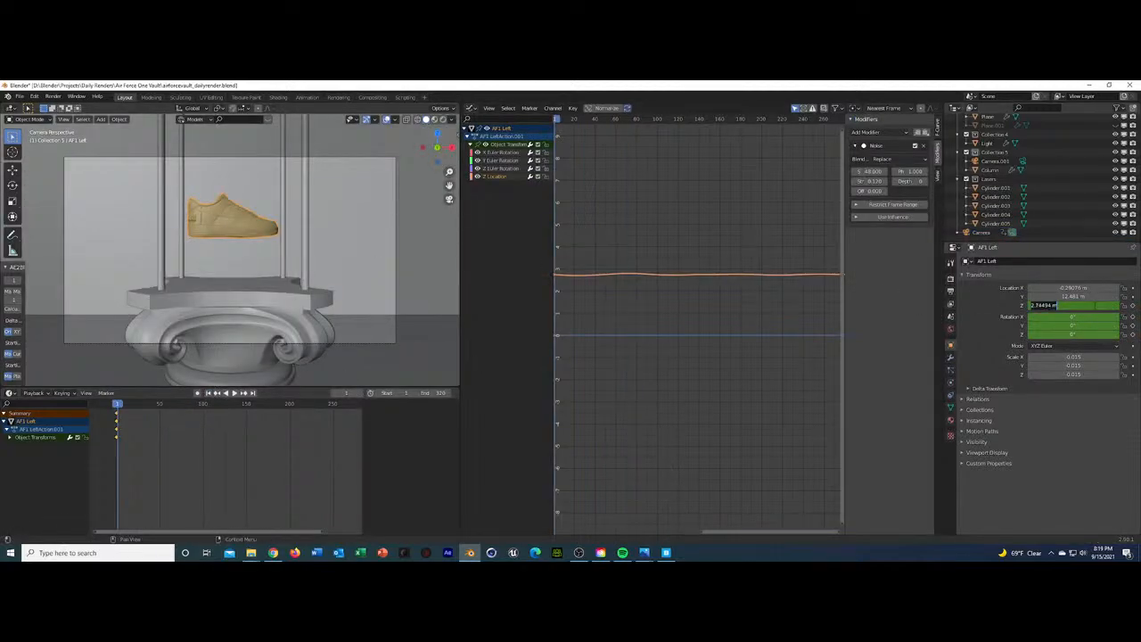
pyautogui.press('Return')
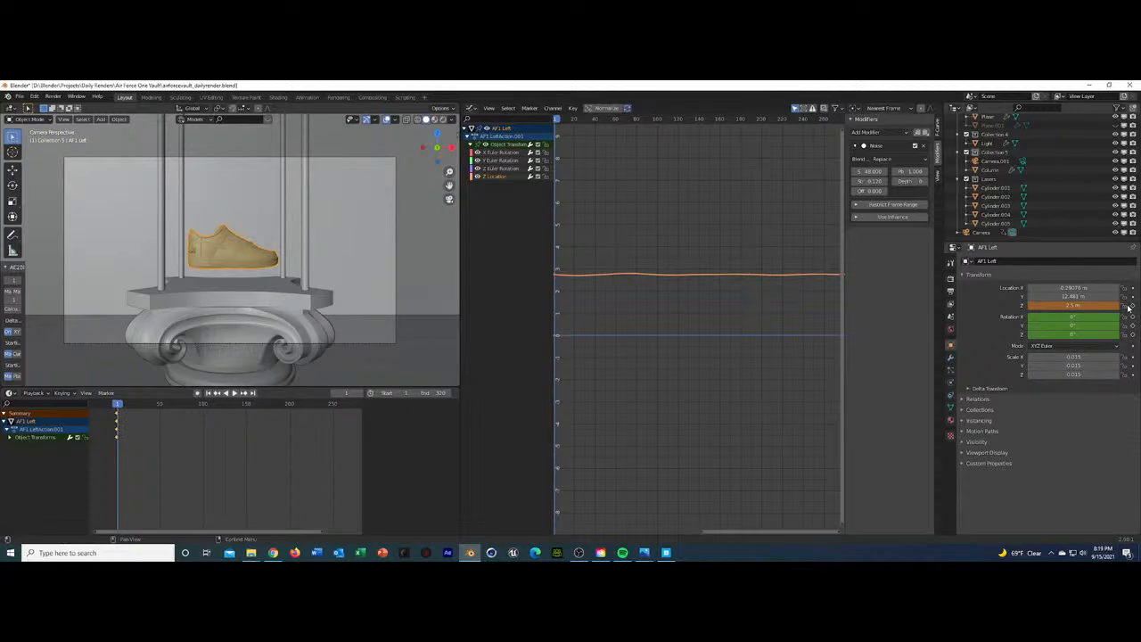
pyautogui.press('space')
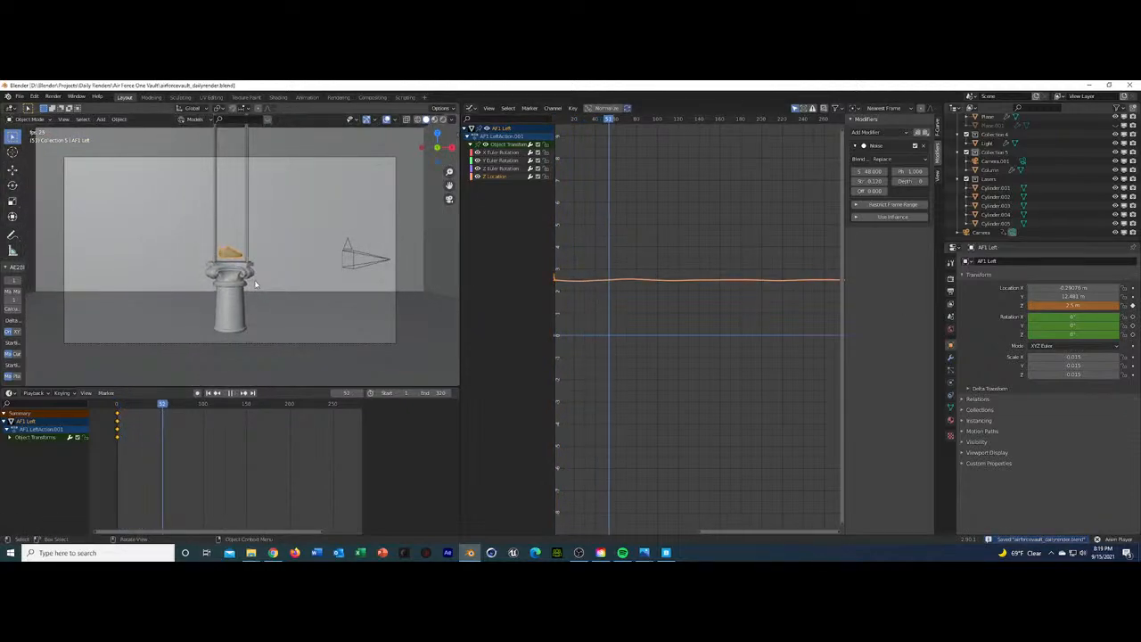
# Delete the sneaker's keyframes, and undo the deletion along with the Z location key at frame 1.
pyautogui.click(118, 405)
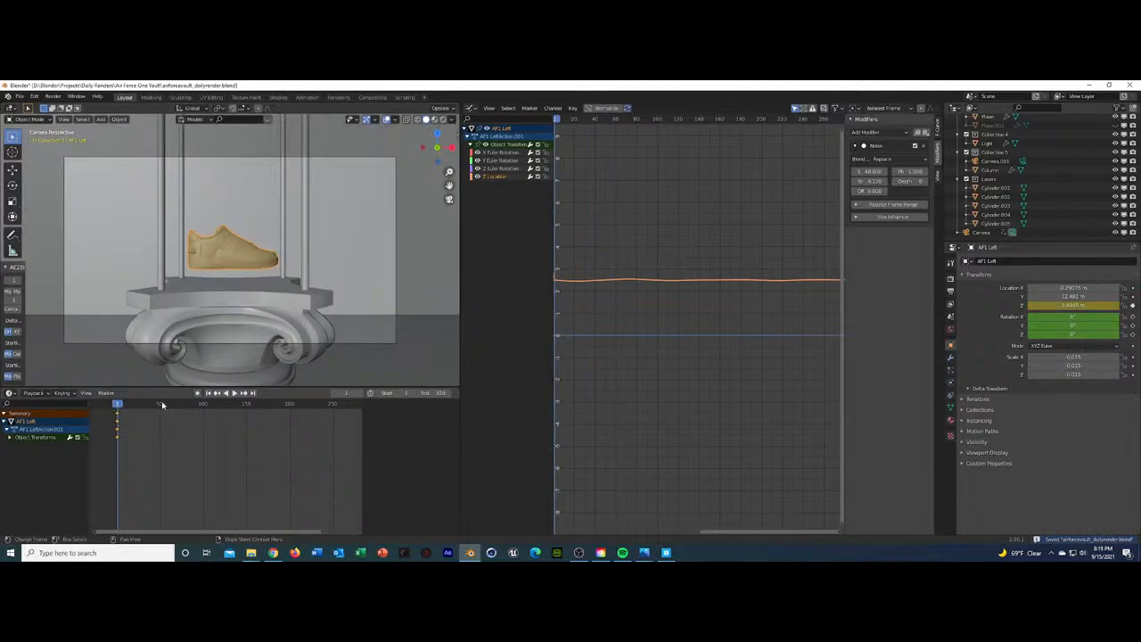
pyautogui.press('x')
pyautogui.click(142, 429)
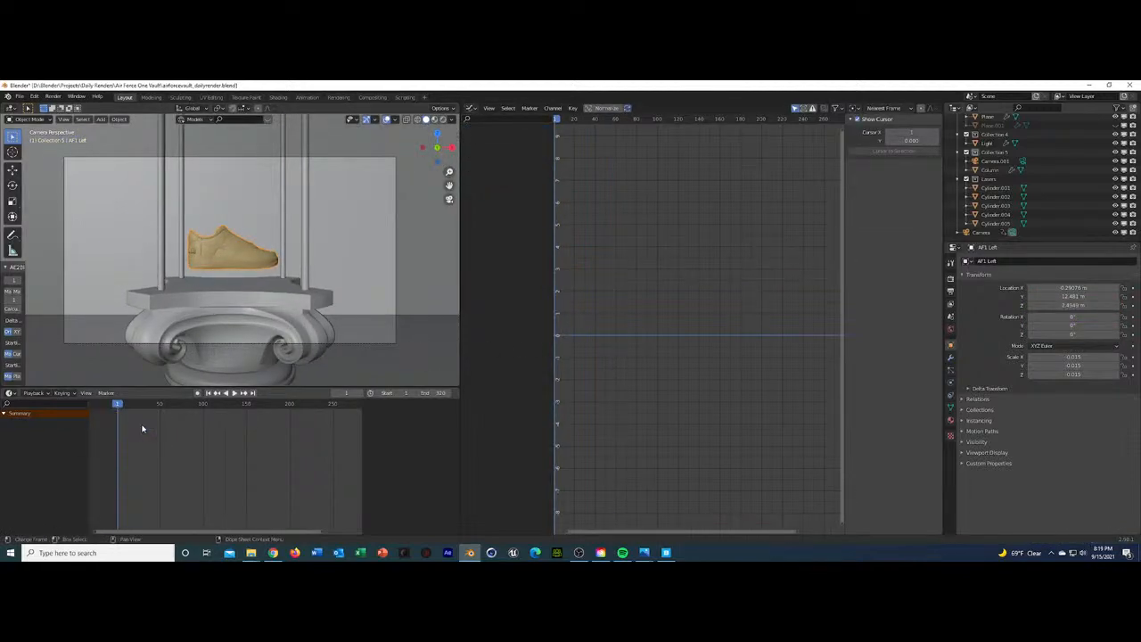
pyautogui.hotkey('ctrl', 'z')
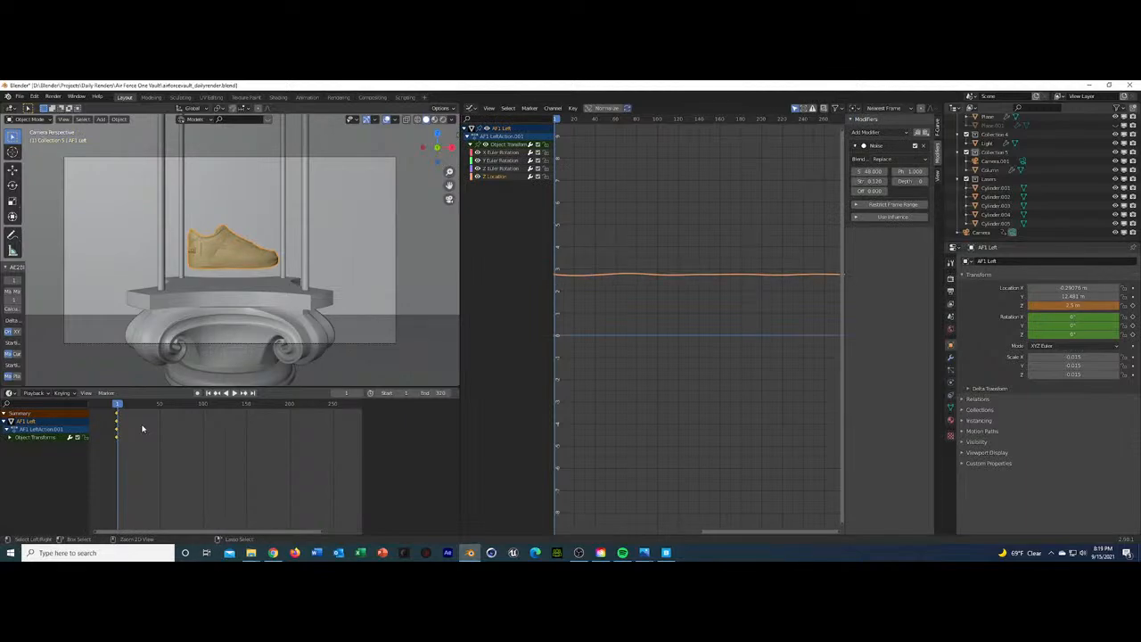
# Set the sneaker's Z location to 2.6 m at frame 0 and keyframe it.
pyautogui.click(218, 394)
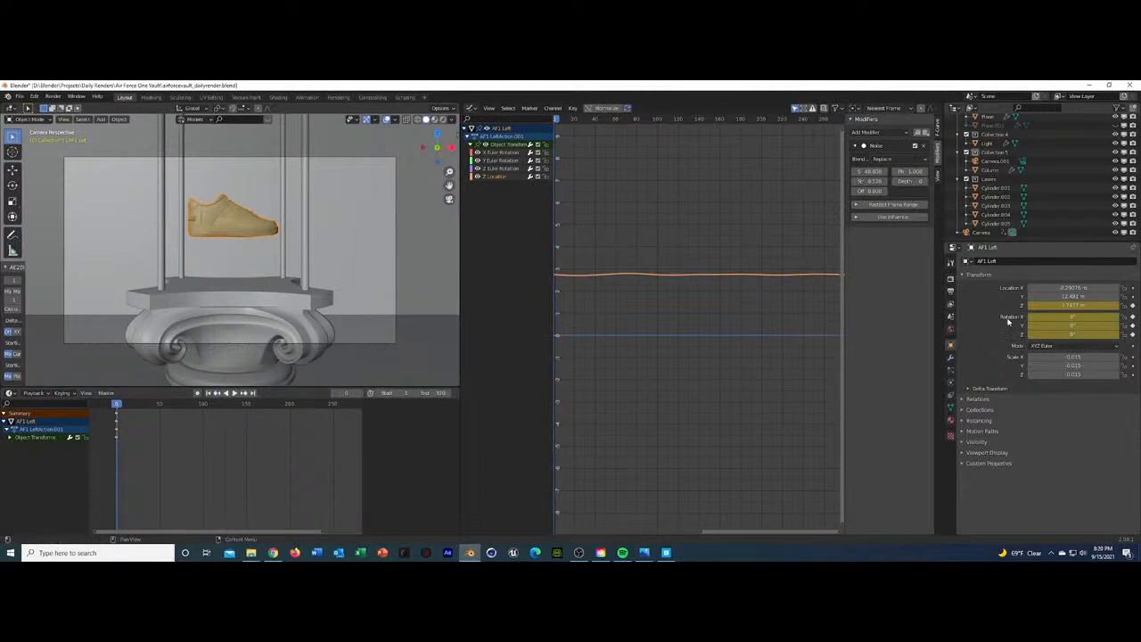
pyautogui.moveTo(1083, 305); pyautogui.dragTo(1079, 305)
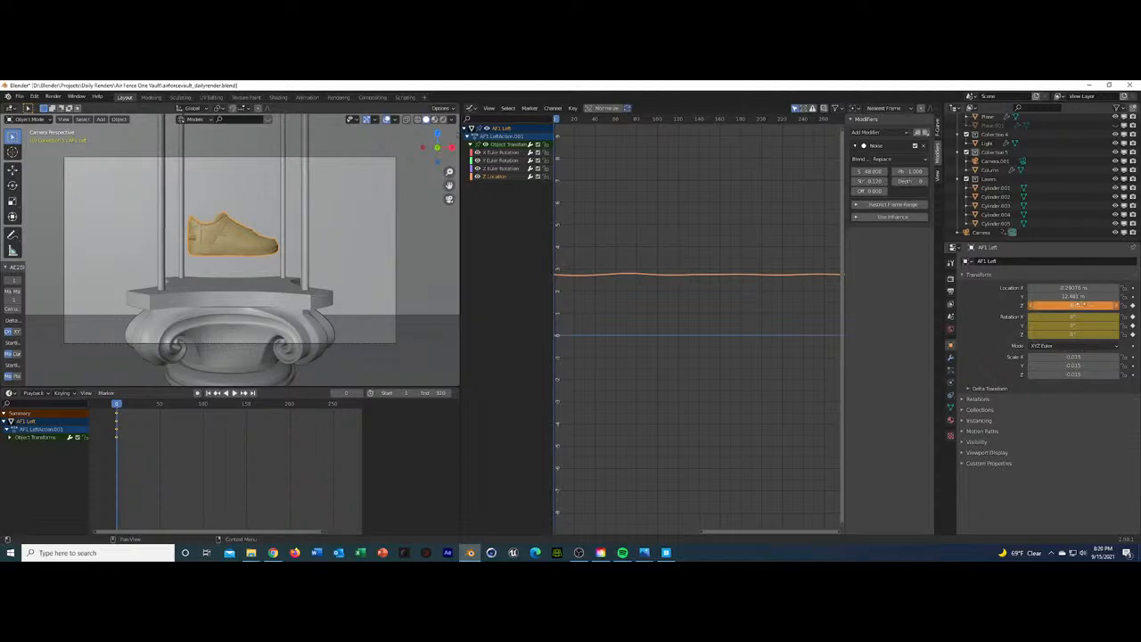
pyautogui.click(1134, 306)
# Add a Noise modifier to the sneaker's Z Location curve with scale 55 and a reduced strength, and preview the hover.
pyautogui.click(500, 178)
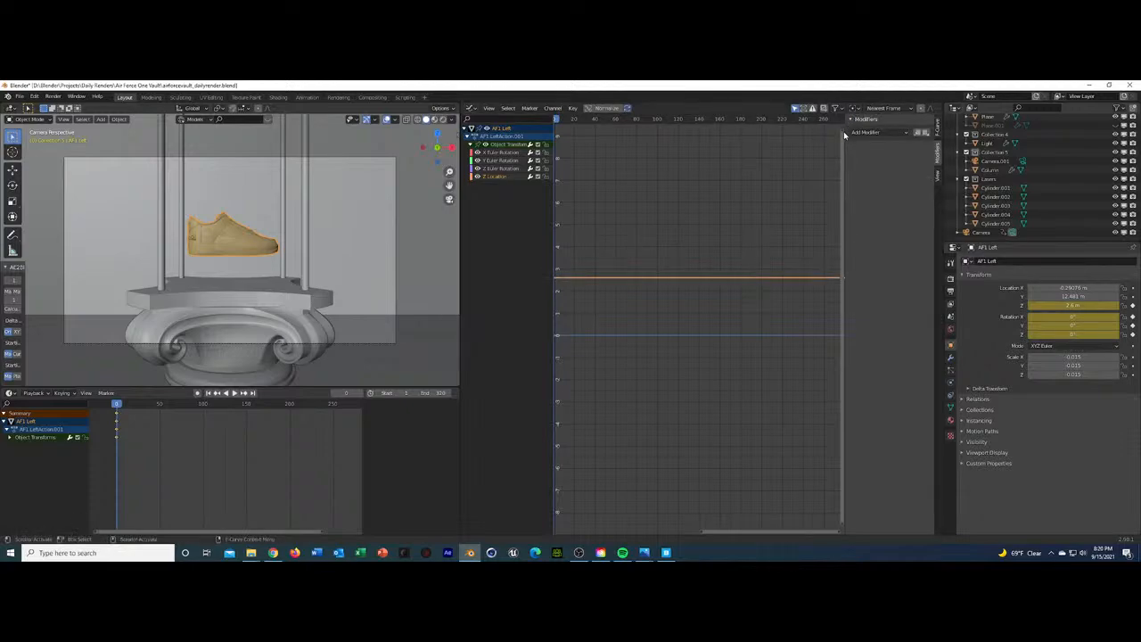
pyautogui.click(869, 132)
pyautogui.click(859, 180)
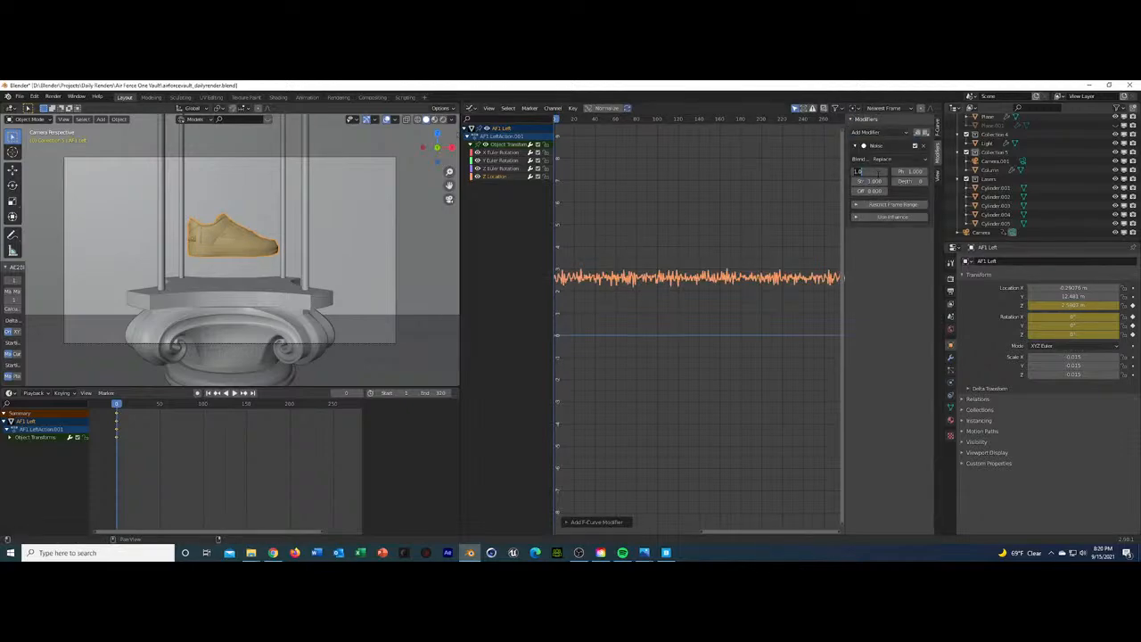
pyautogui.write('55')
pyautogui.press('Return')
pyautogui.moveTo(869, 181); pyautogui.dragTo(883, 181)
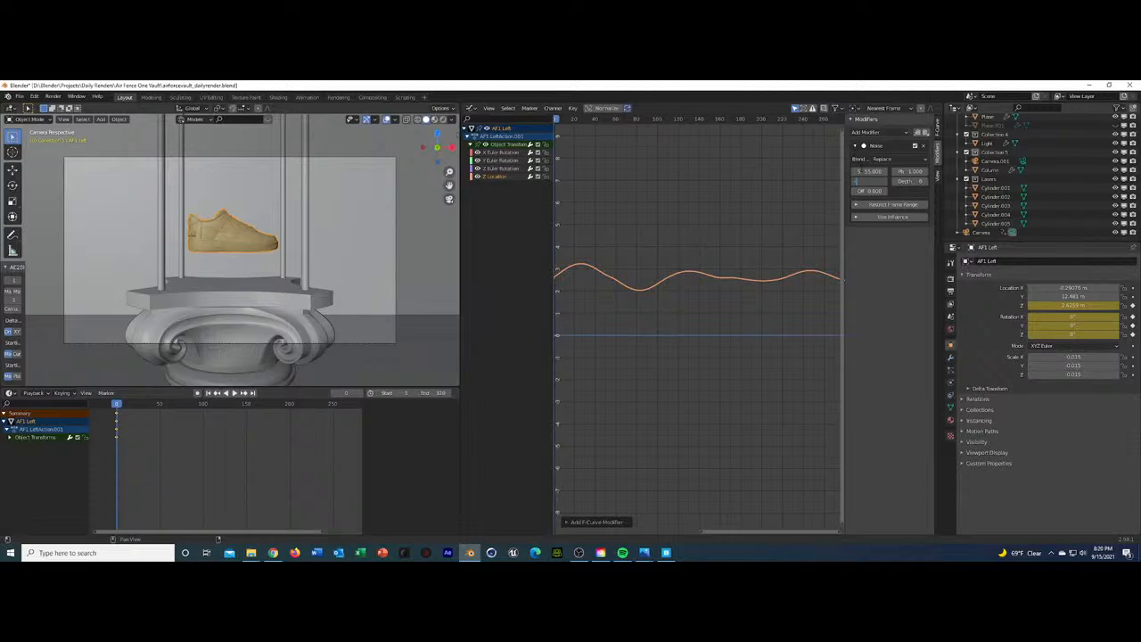
pyautogui.write('0.25')
pyautogui.press('Return')
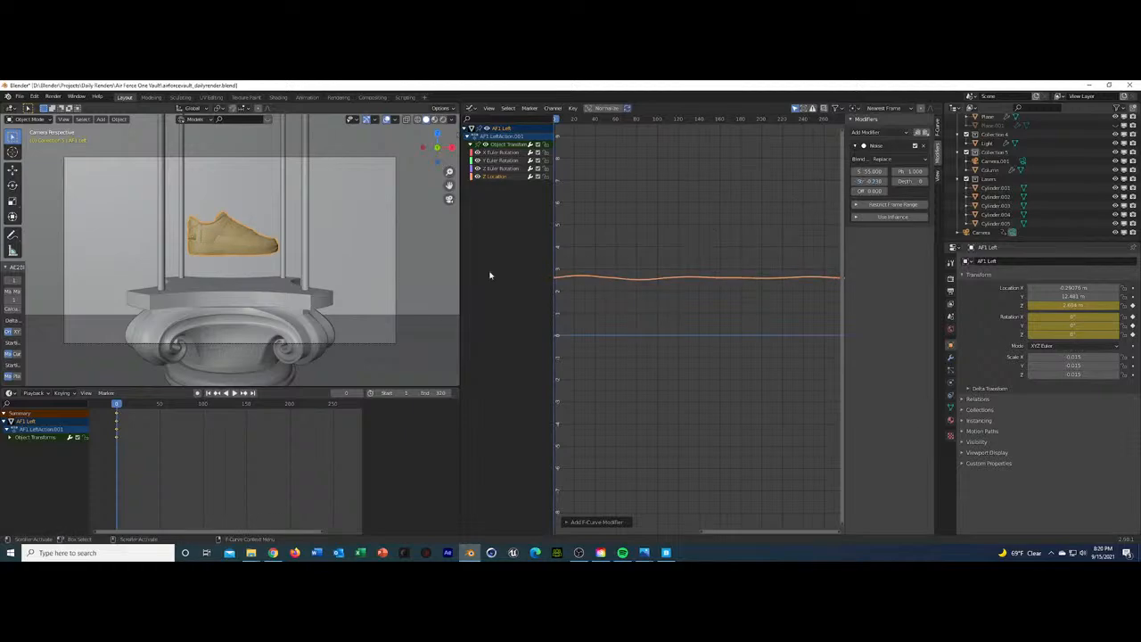
pyautogui.press('space')
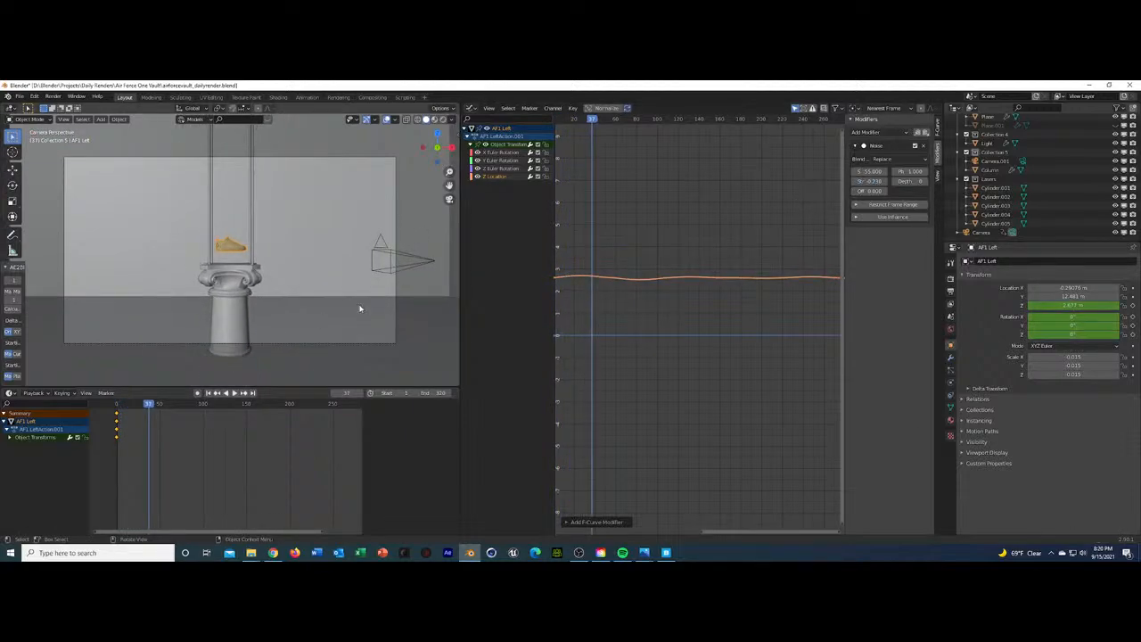
# Add a Noise modifier with scale 23 and strength 0.012 to the sneaker's X Euler Rotation curve, and play the animation from frame 0.
pyautogui.click(496, 159)
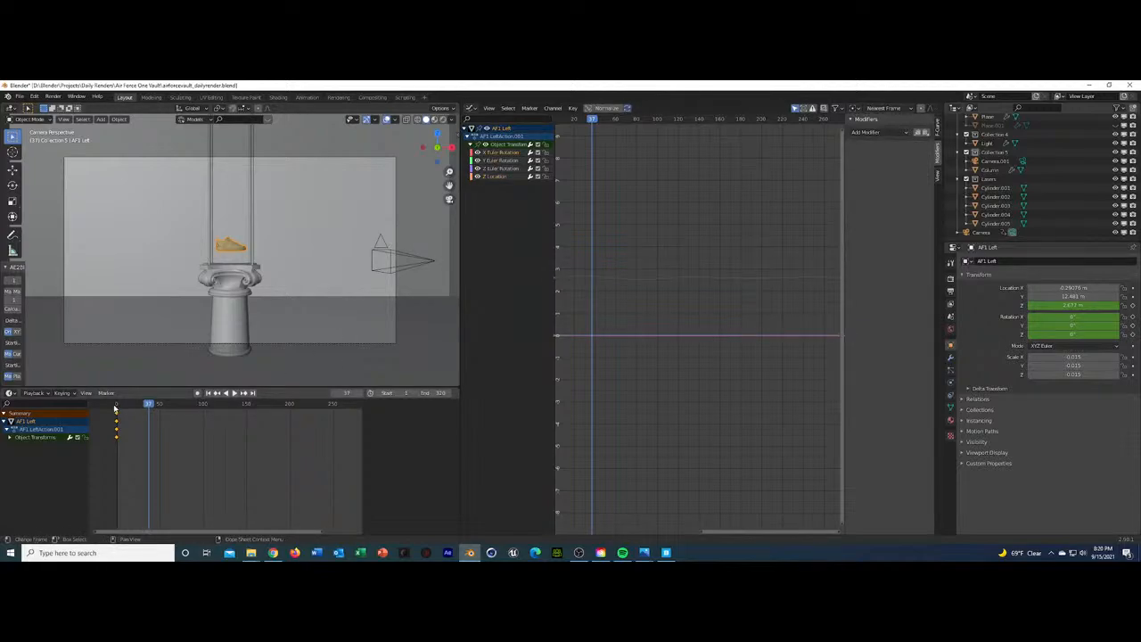
pyautogui.press('Escape')
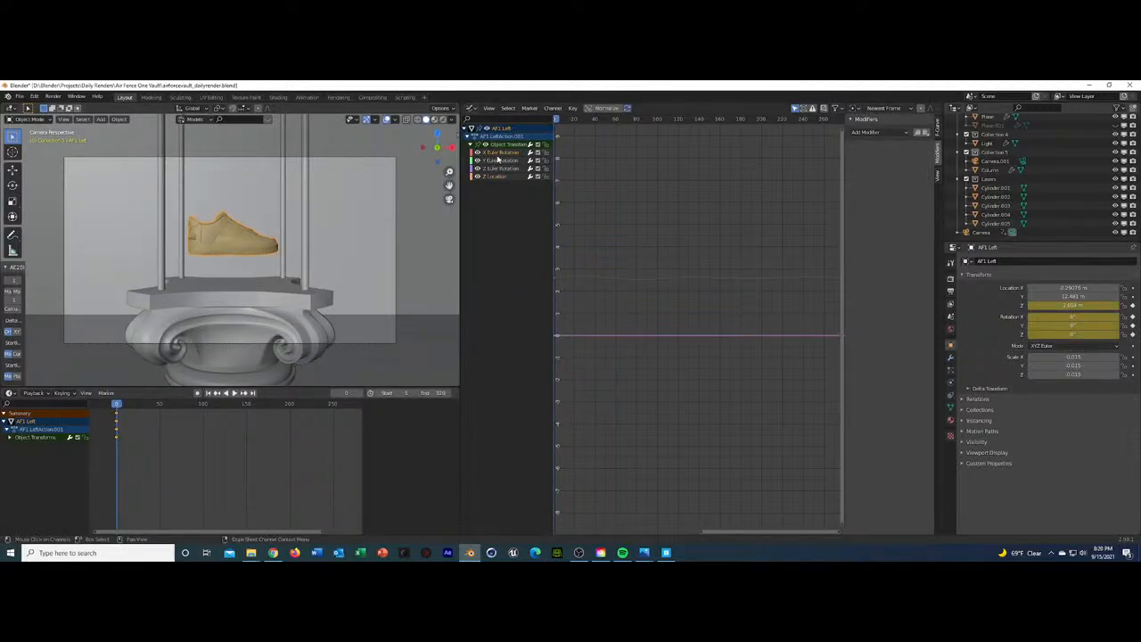
pyautogui.click(896, 133)
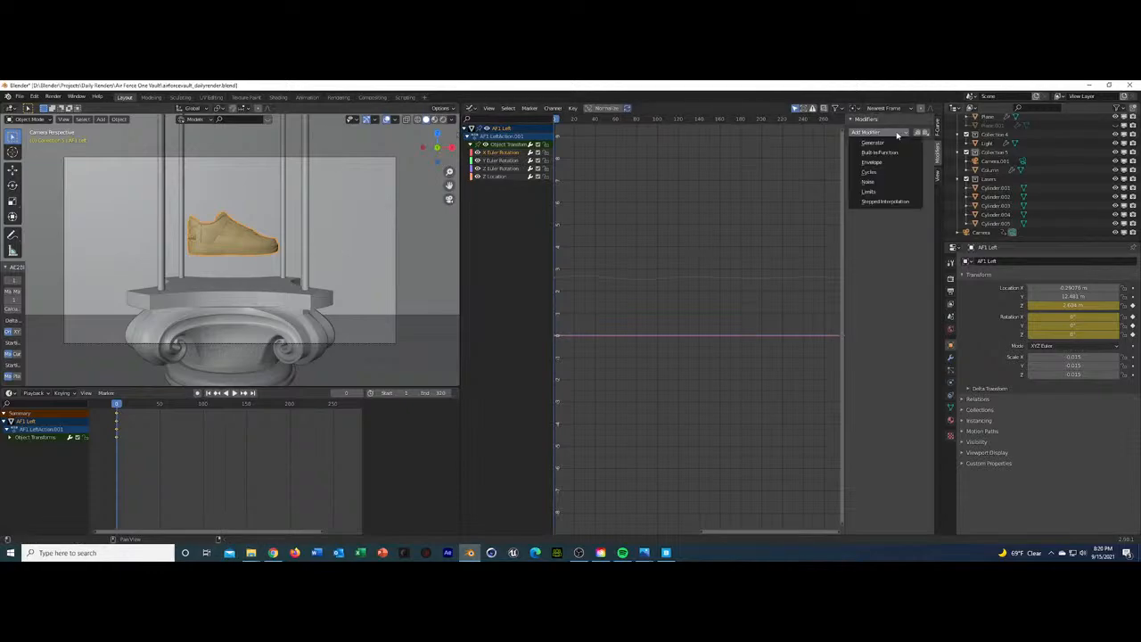
pyautogui.click(883, 183)
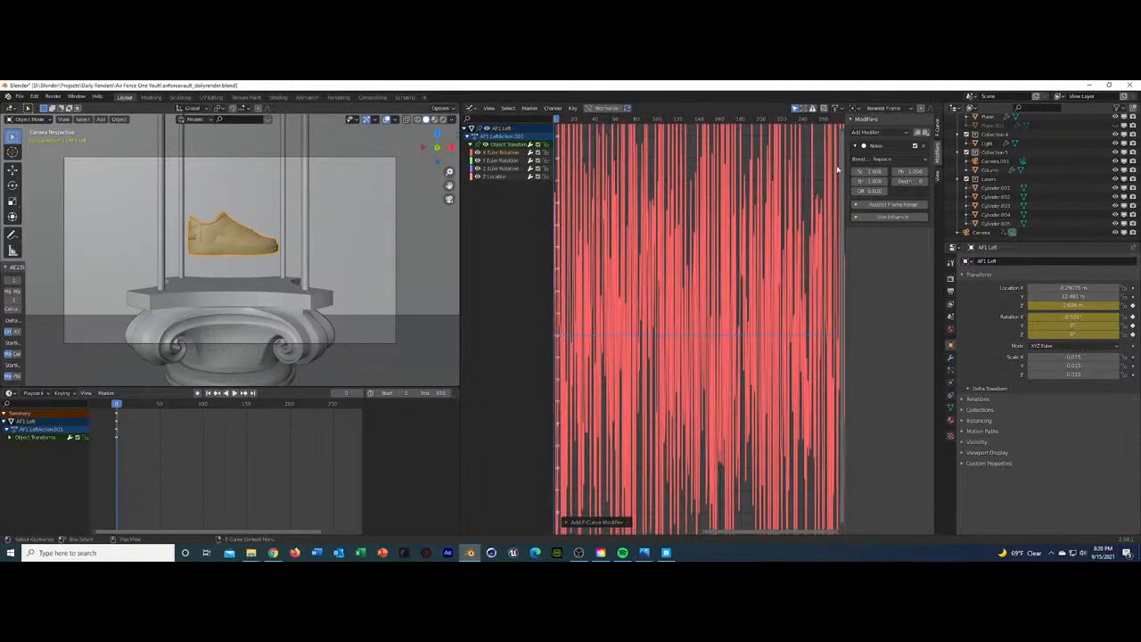
pyautogui.write('20')
pyautogui.press('Return')
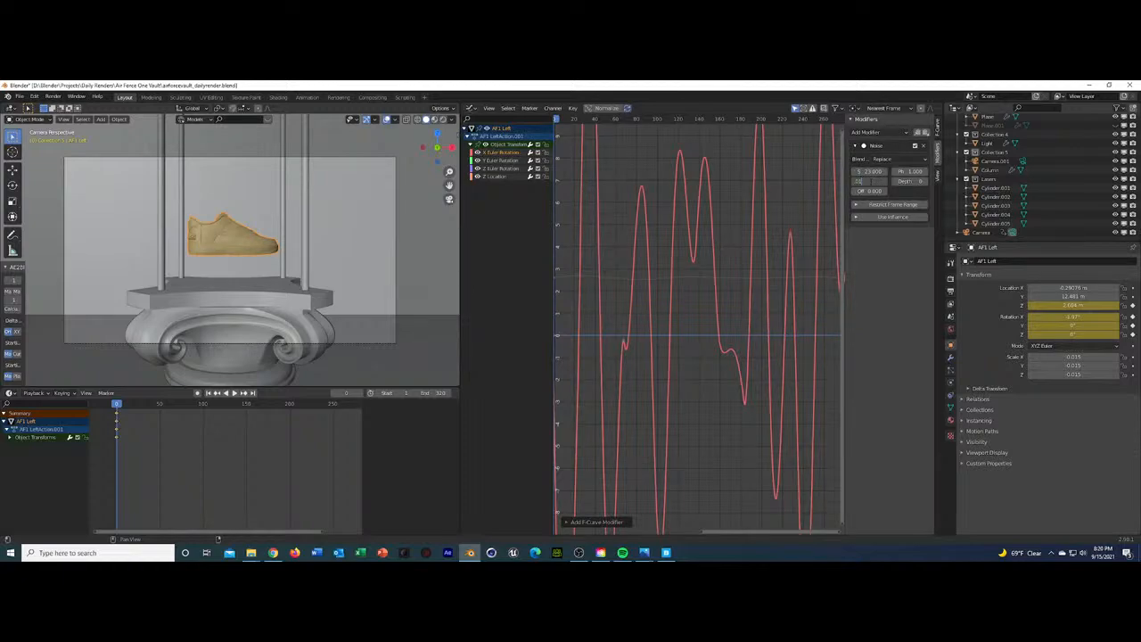
pyautogui.press('Return')
pyautogui.press('space')
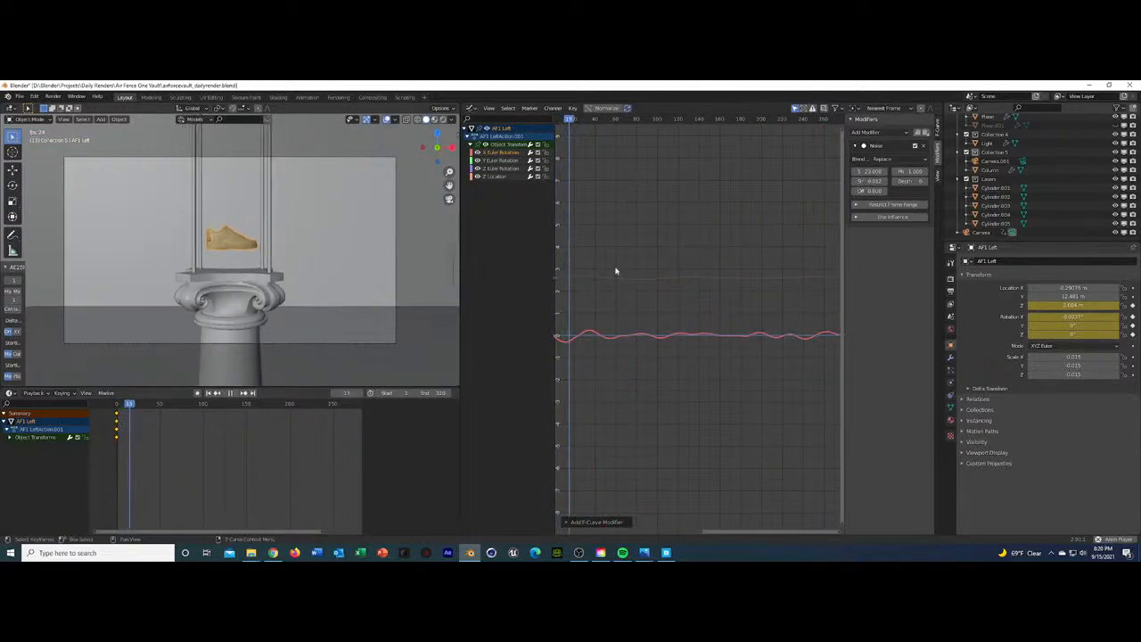
# Set the X Euler Rotation noise strength to 0.12 and preview the sneaker's tilt up close.
pyautogui.press('space')
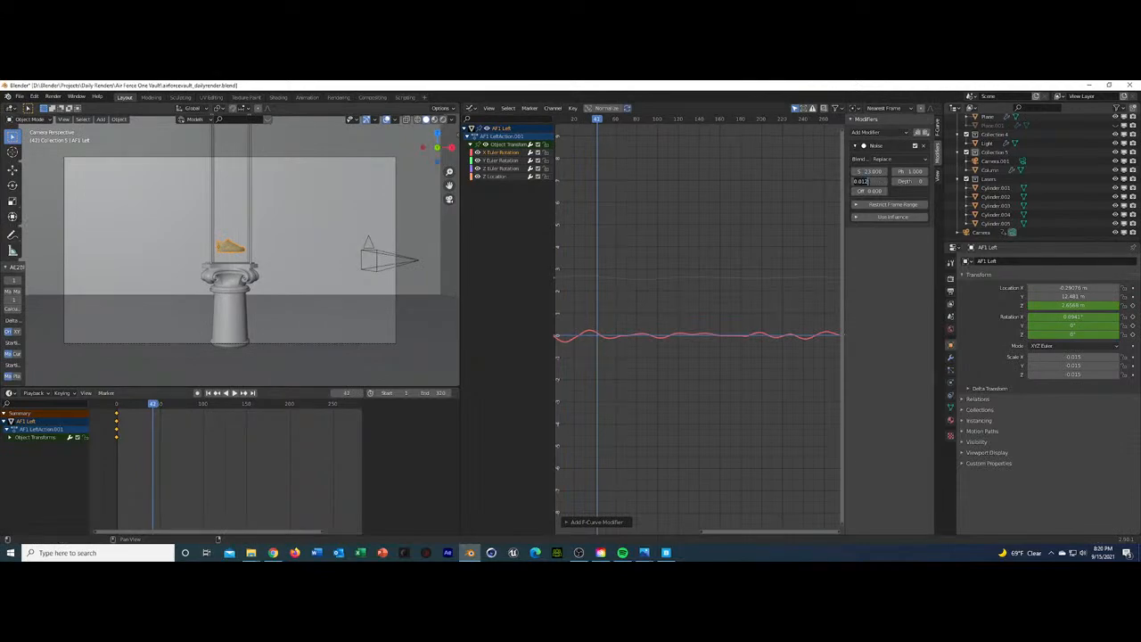
pyautogui.press('Return')
pyautogui.press('space')
pyautogui.scroll(5, 294, 248)
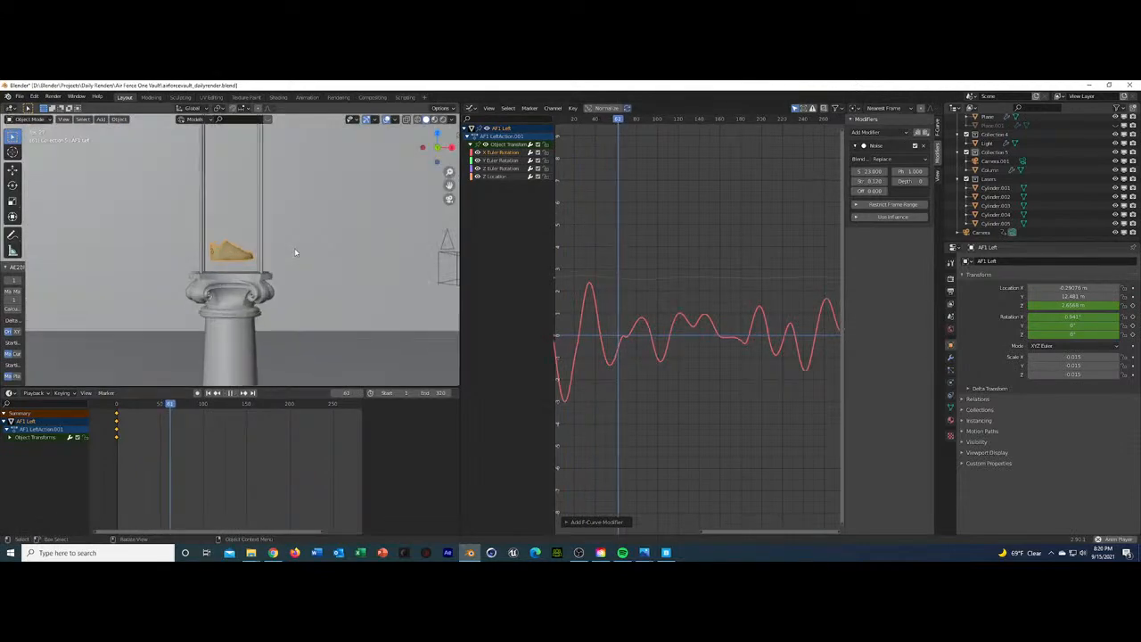
pyautogui.press('space')
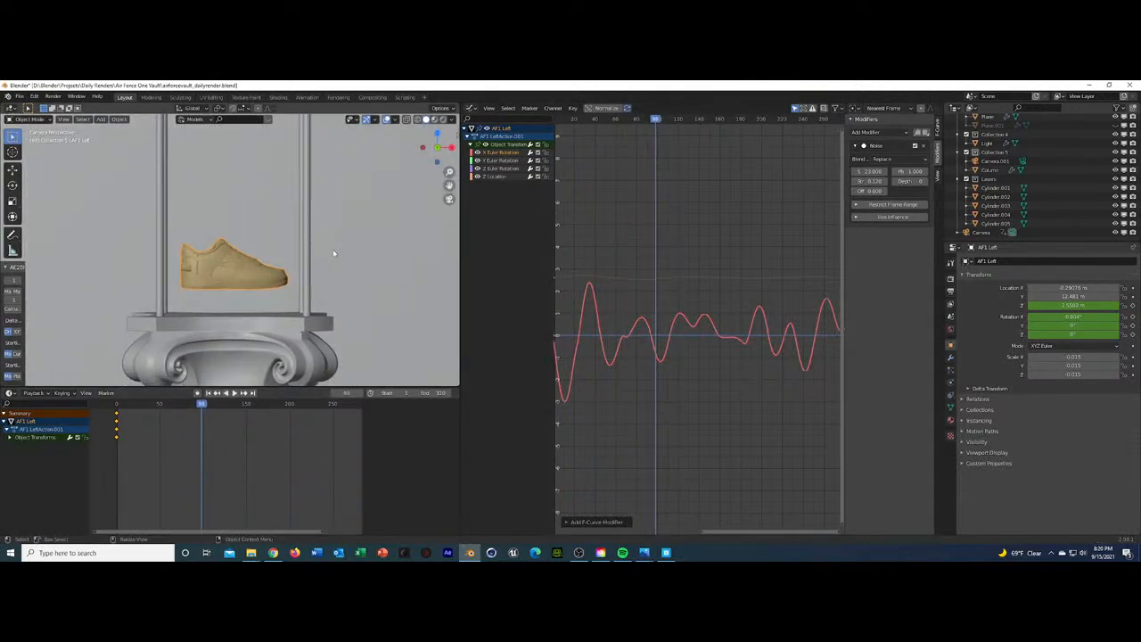
# Make Camera.001 the active camera and play the animation framed on the sneaker and pedestal.
pyautogui.moveTo(357, 241); pyautogui.dragTo(339, 225, button='middle')
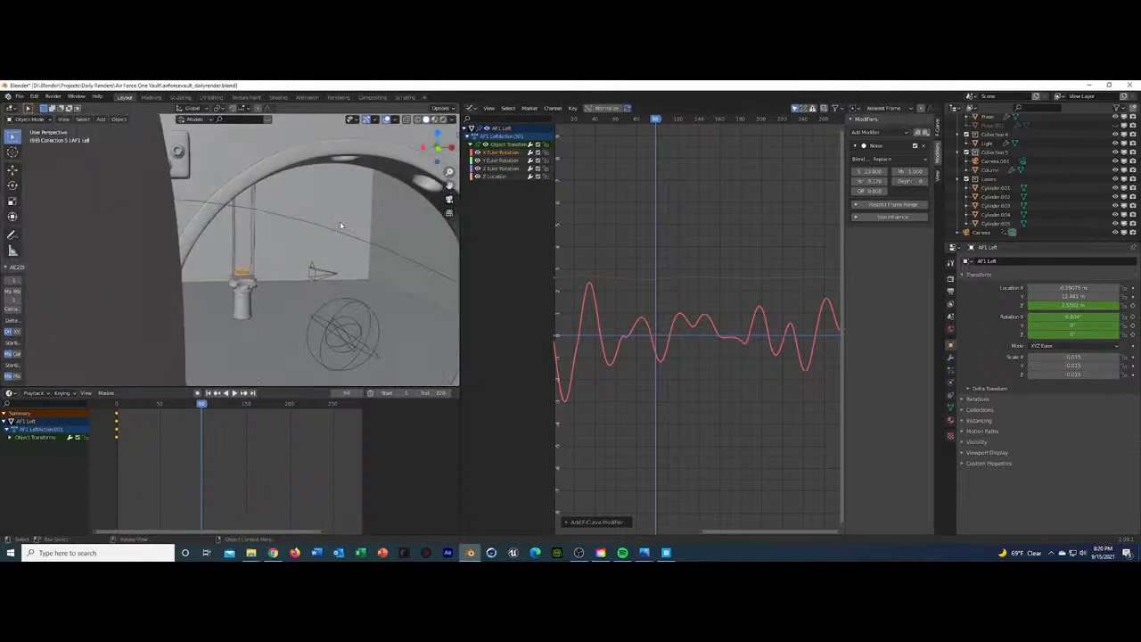
pyautogui.click(321, 275)
pyautogui.press('ctrl+KP_0')
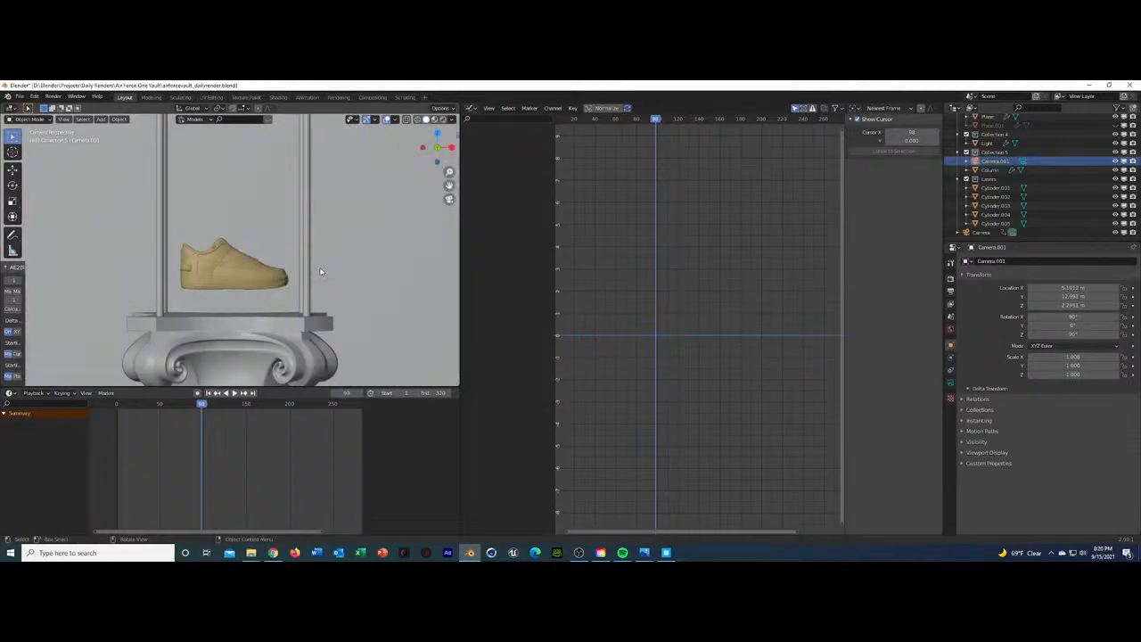
pyautogui.click(1023, 163)
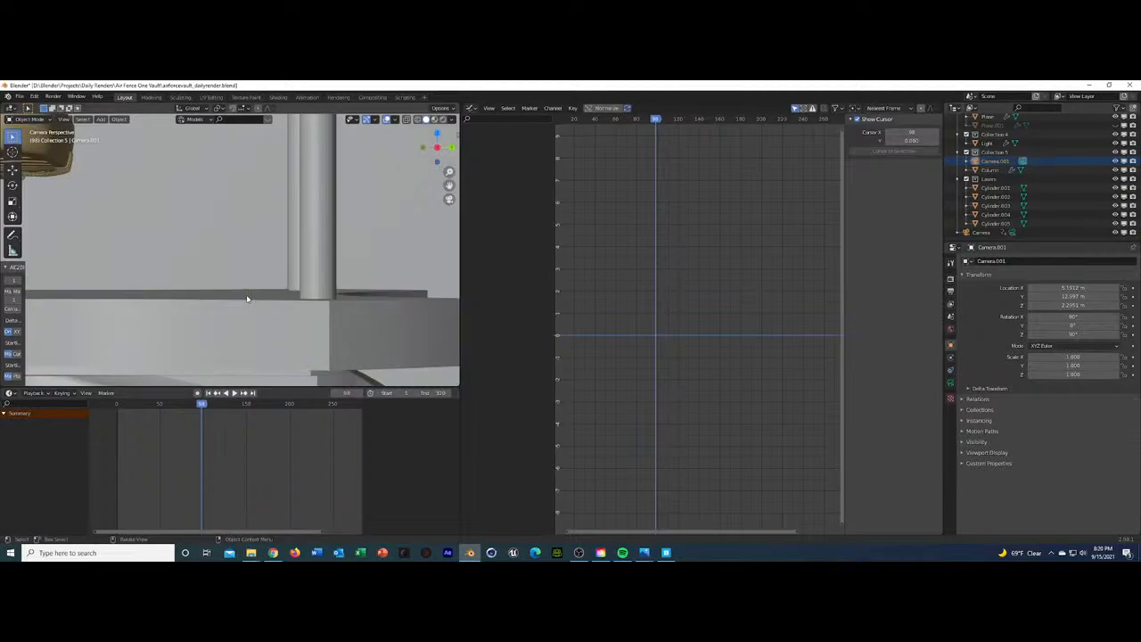
pyautogui.scroll(-14, 257, 292)
pyautogui.press('space')
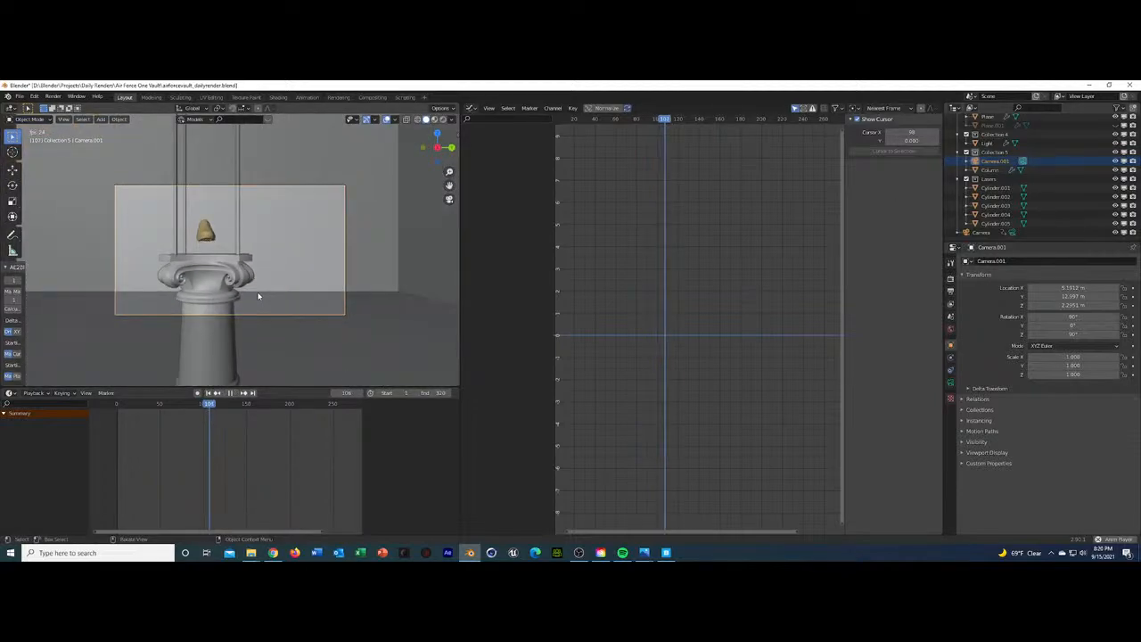
# Set the sneaker's X Euler Rotation noise to strength 0.3 and scale 75, and replay the animation.
pyautogui.click(207, 230)
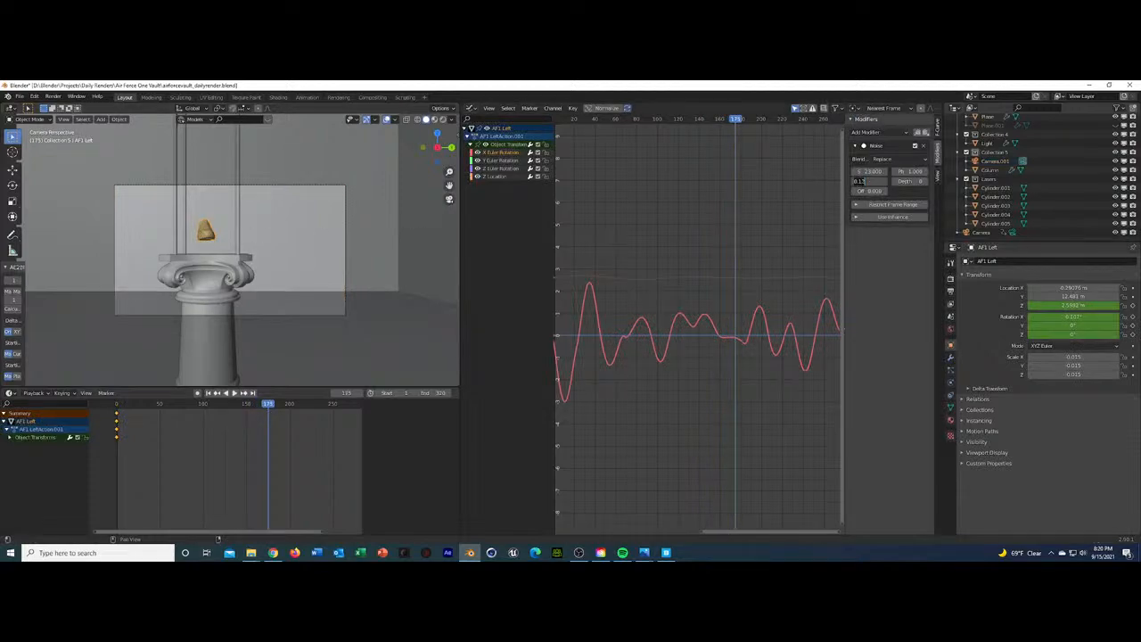
pyautogui.moveTo(857, 181); pyautogui.dragTo(887, 181)
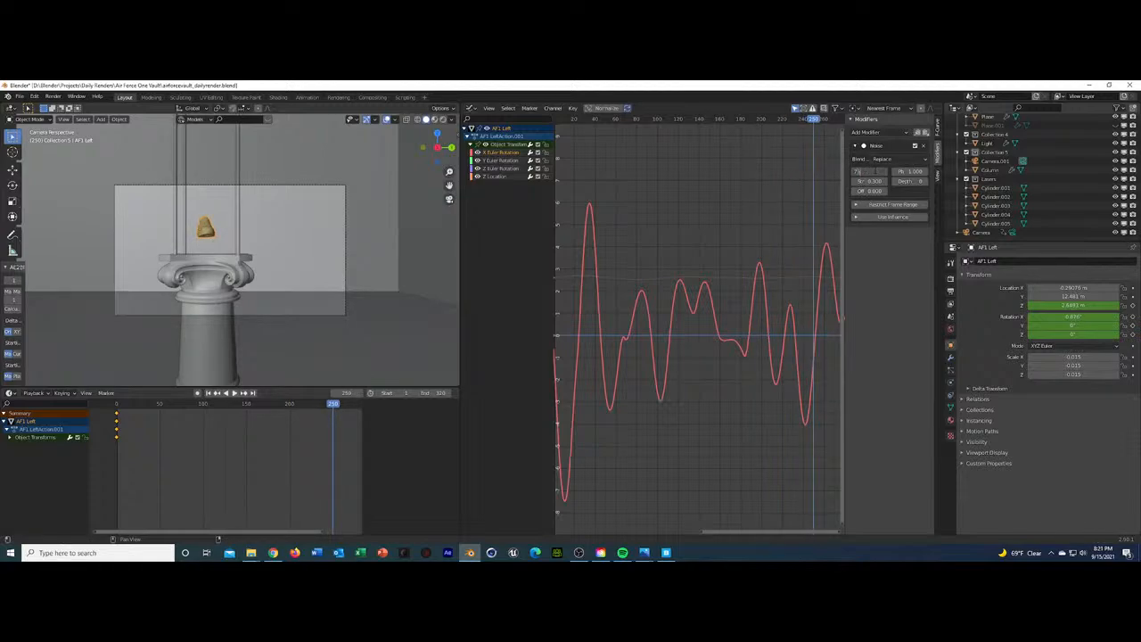
pyautogui.press('Return')
pyautogui.press('space')
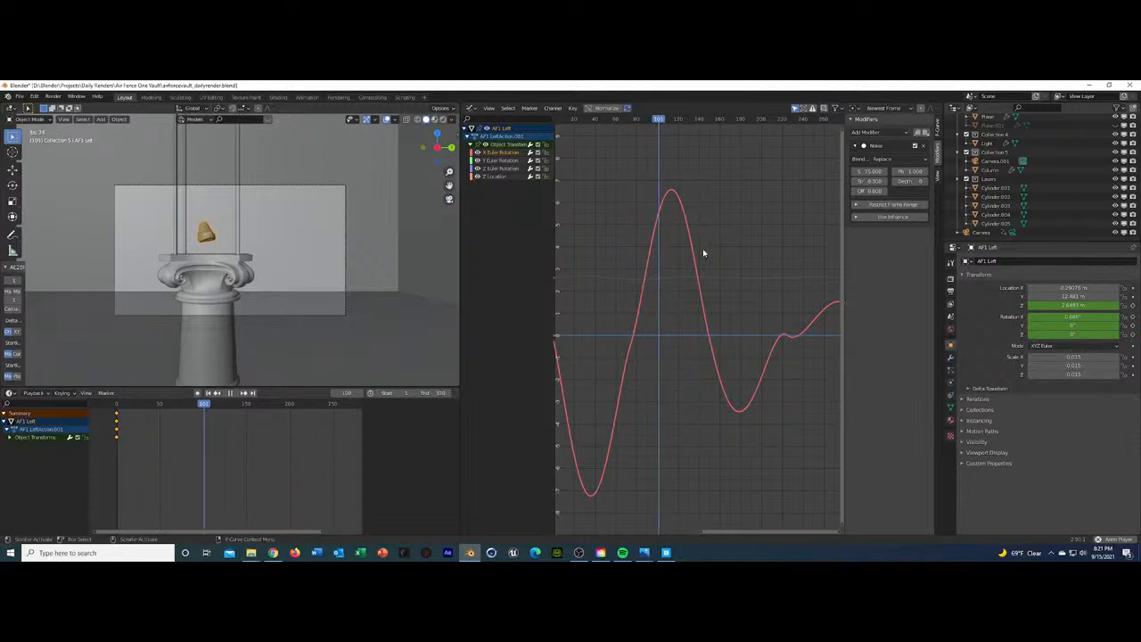
# Add a Noise modifier with strength 0.3 and scale 88 to the sneaker's Y Euler Rotation curve.
pyautogui.click(504, 163)
pyautogui.click(875, 133)
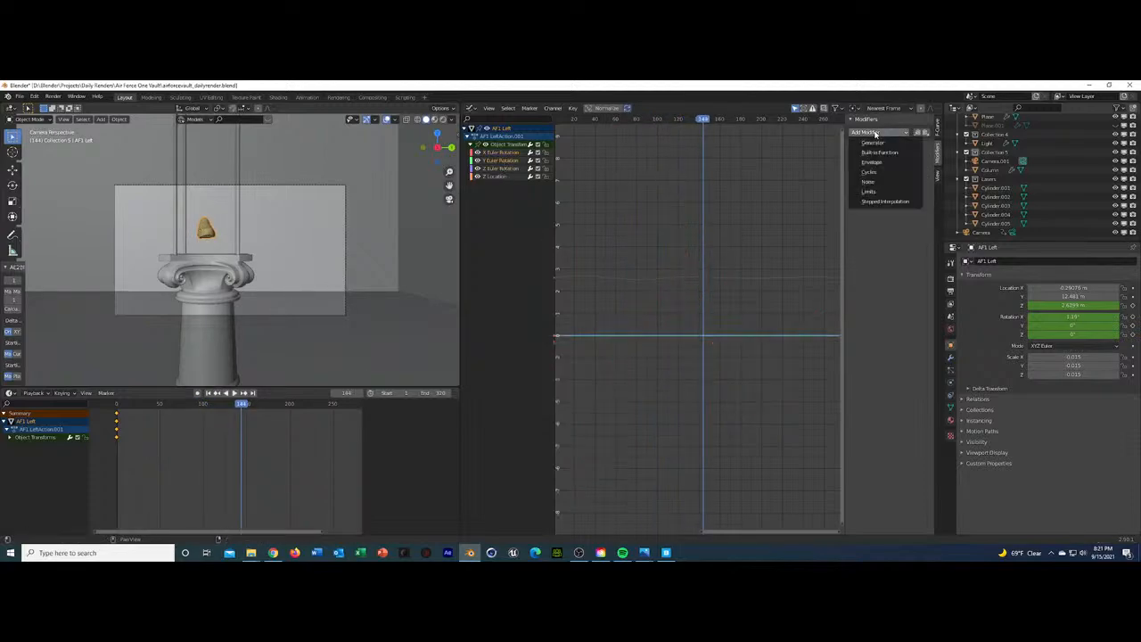
pyautogui.click(882, 182)
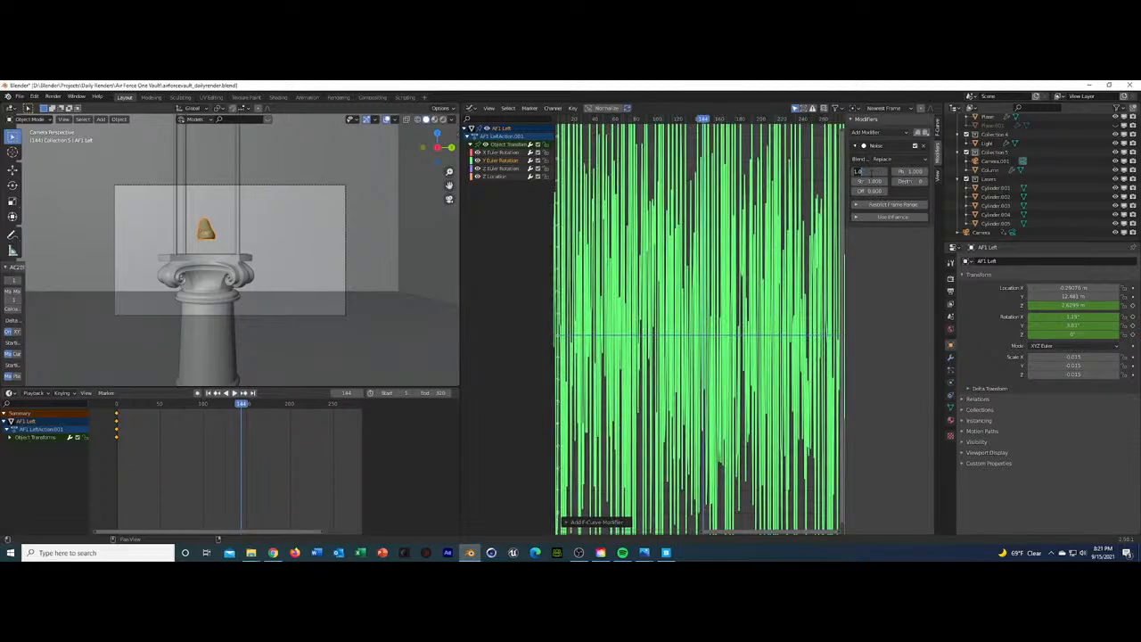
pyautogui.moveTo(858, 171); pyautogui.dragTo(878, 181)
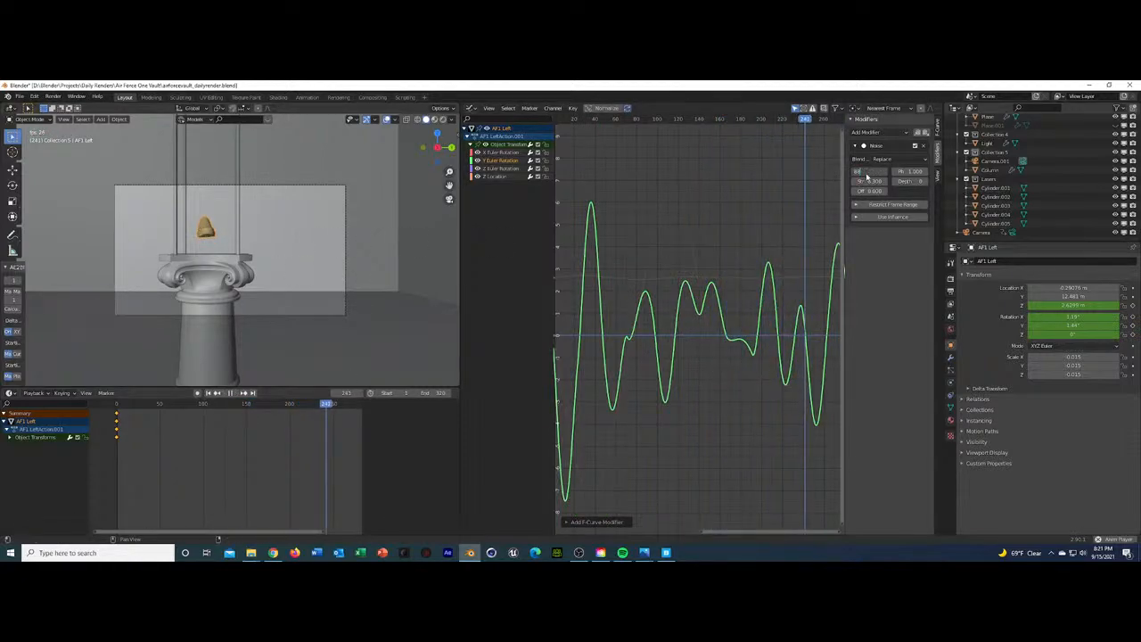
pyautogui.press('Return')
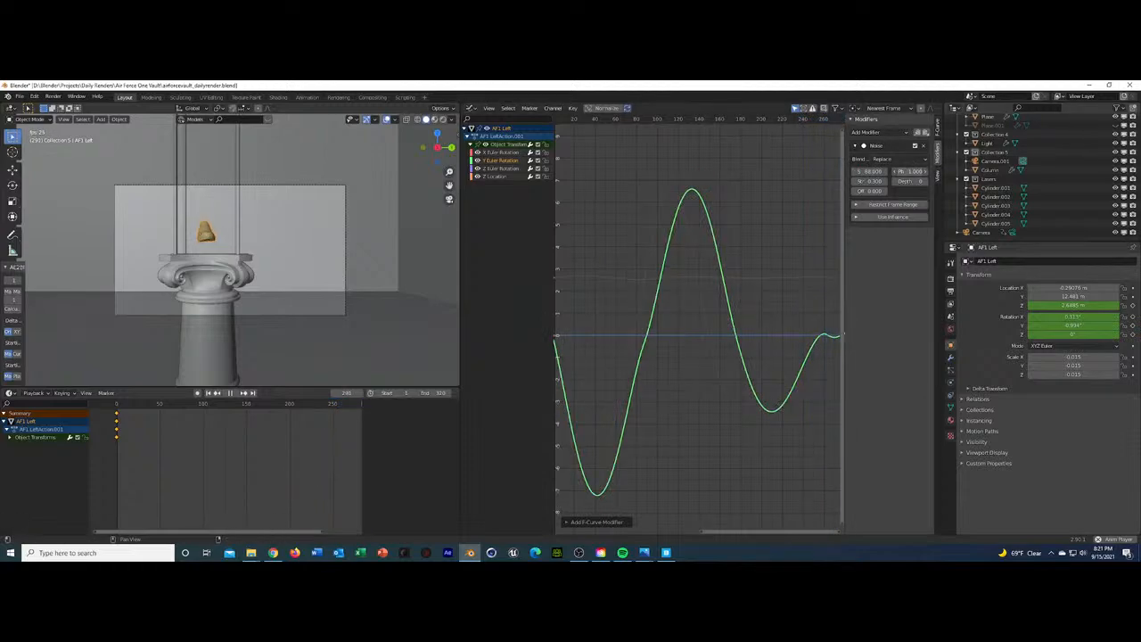
# Set the Y Euler Rotation noise phase to 70, comparing the sneaker's motion during playback.
pyautogui.moveTo(910, 171); pyautogui.dragTo(949, 172)
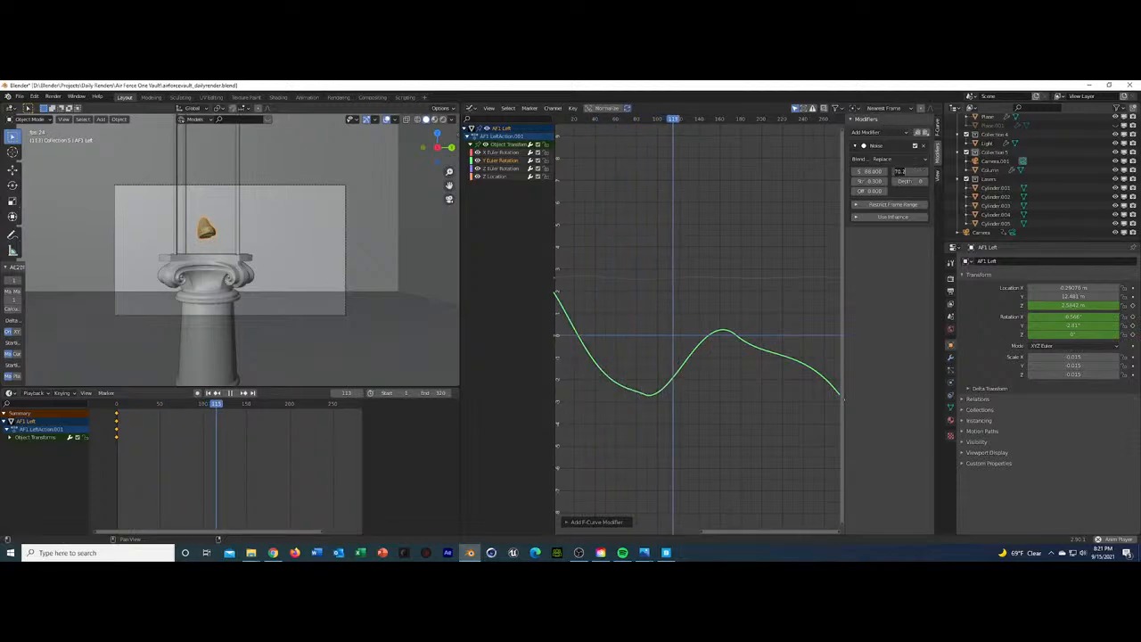
pyautogui.write('0')
pyautogui.press('Return')
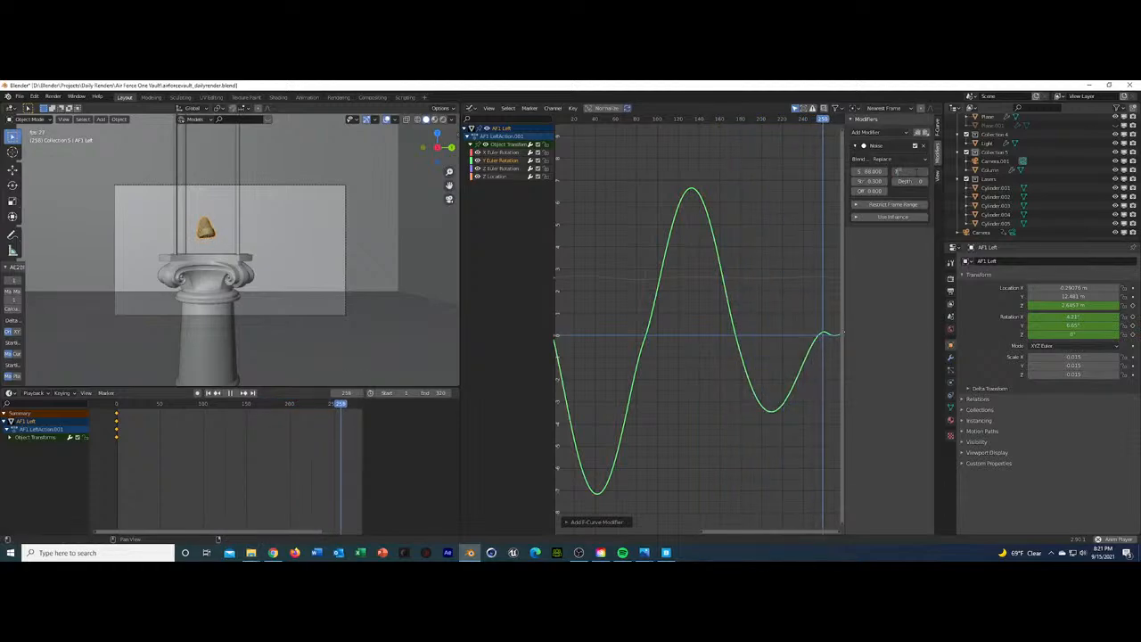
pyautogui.hotkey('ctrl', 'z')
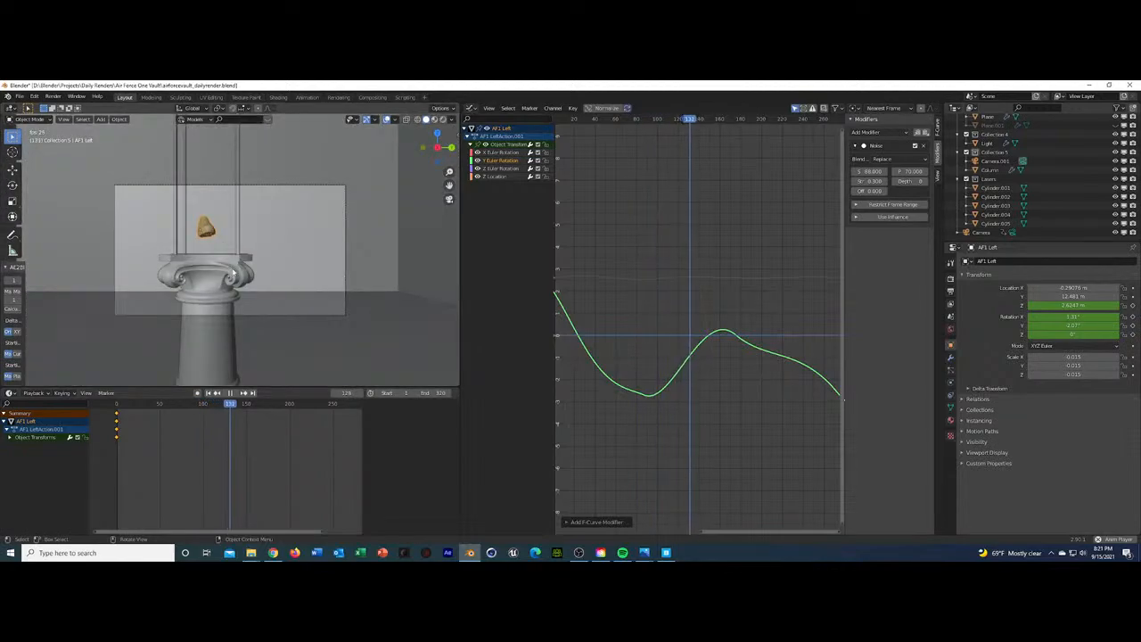
pyautogui.press('space')
# Move the main camera's starting keyframes to about frame 37 so the pull-back begins after a short hold.
pyautogui.click(999, 160)
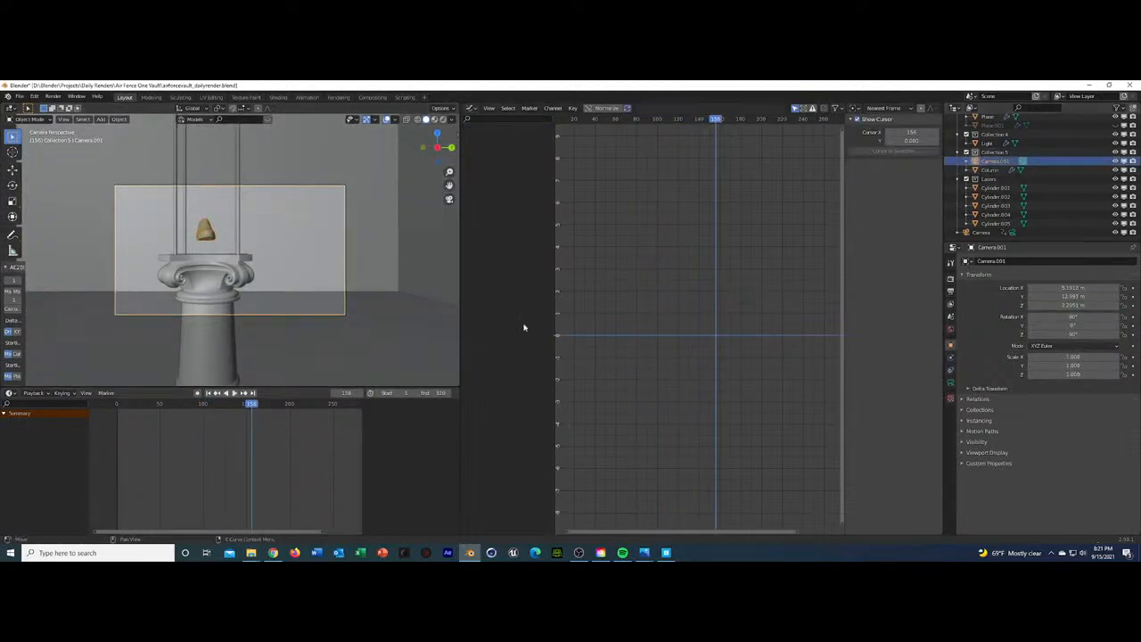
pyautogui.click(981, 232)
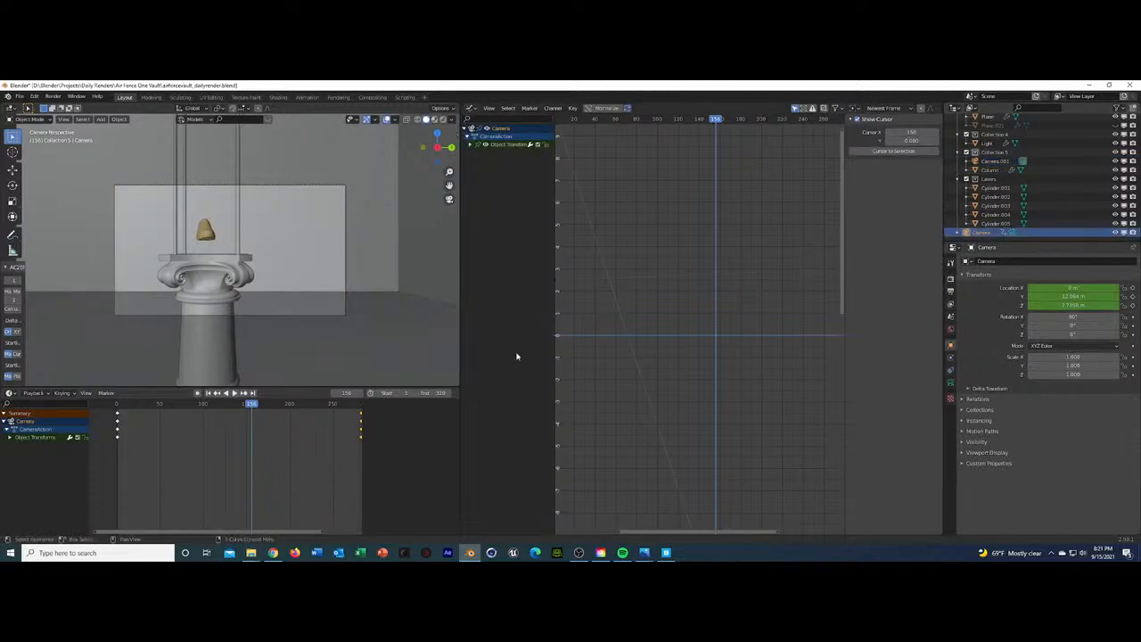
pyautogui.moveTo(118, 423); pyautogui.dragTo(149, 428)
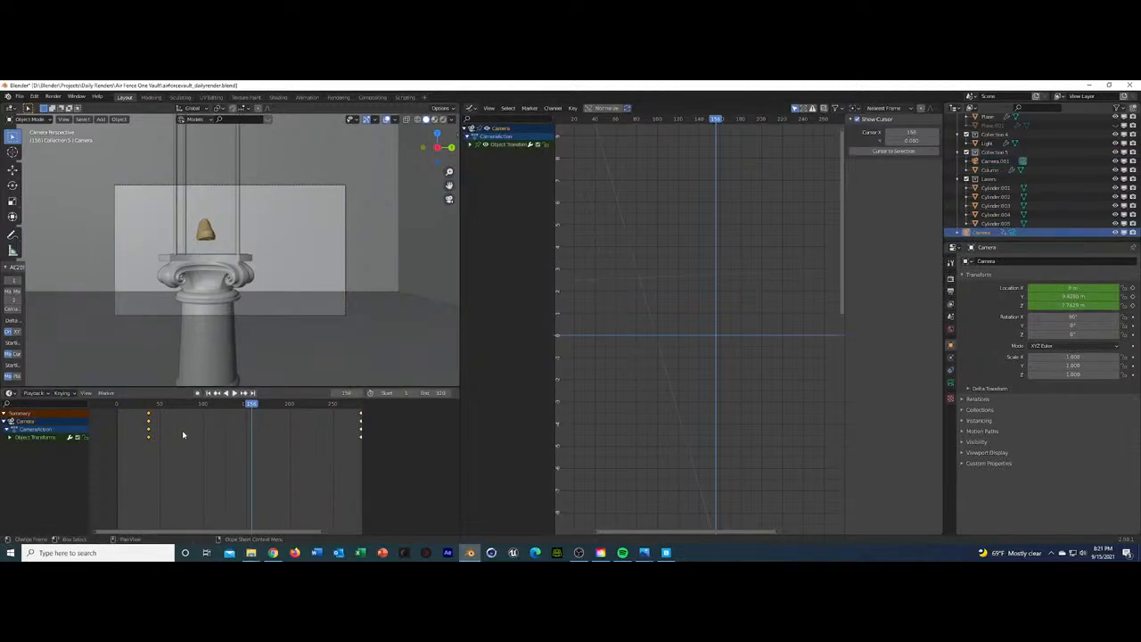
# Set the camera's starting keyframes to Bezier interpolation, make the main camera active again, and play from the beginning.
pyautogui.rightClick(147, 436)
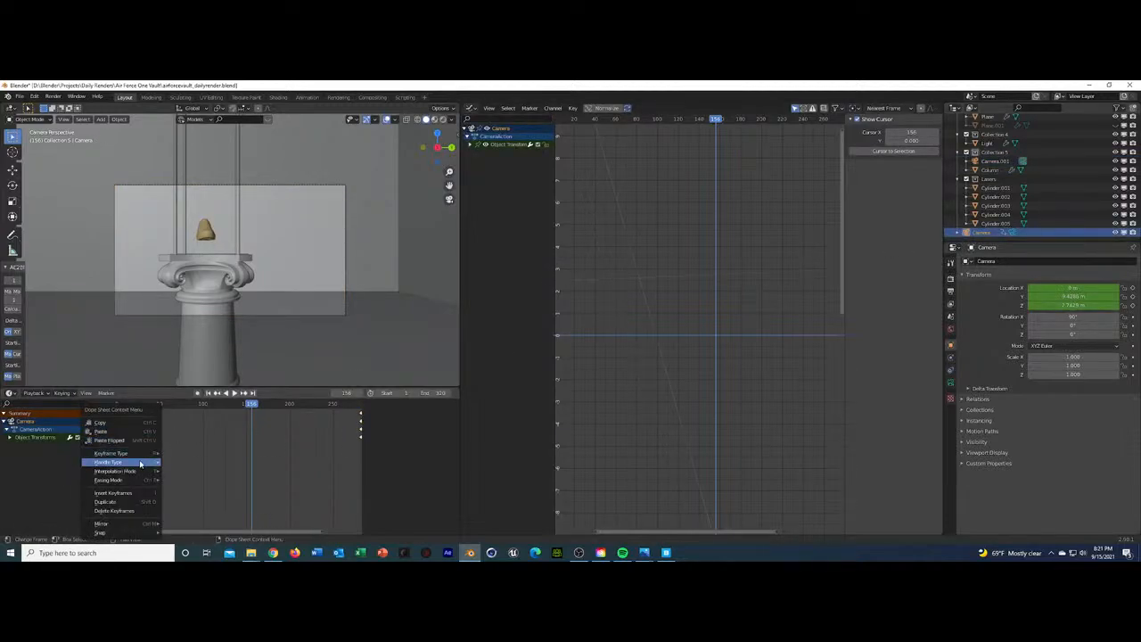
pyautogui.moveTo(138, 481)
pyautogui.click(173, 479)
pyautogui.rightClick(149, 437)
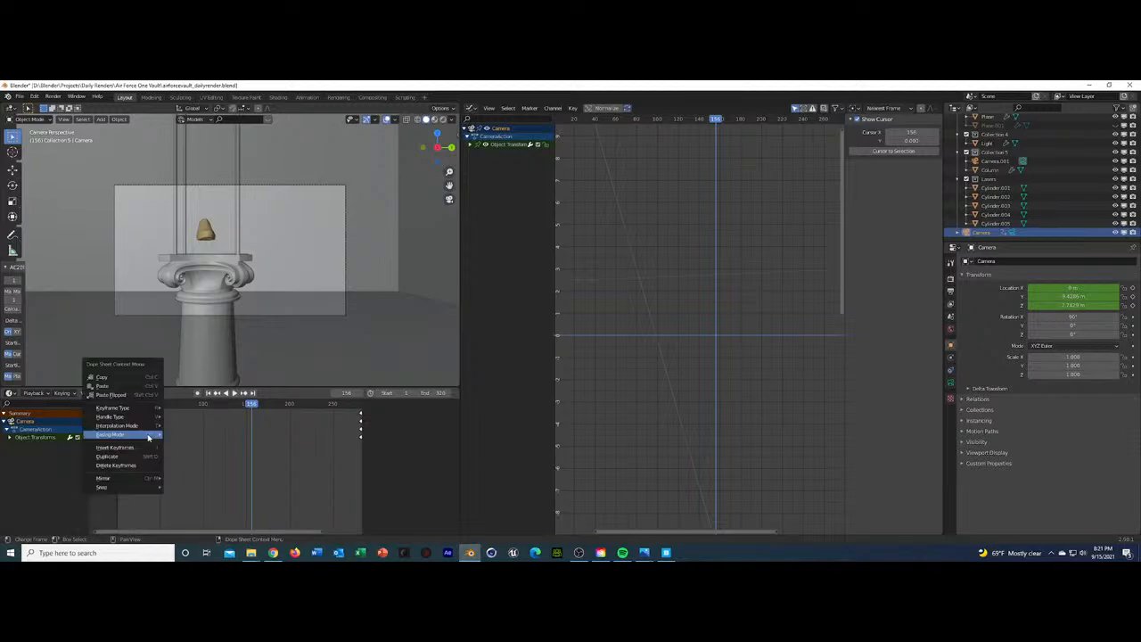
pyautogui.moveTo(139, 426)
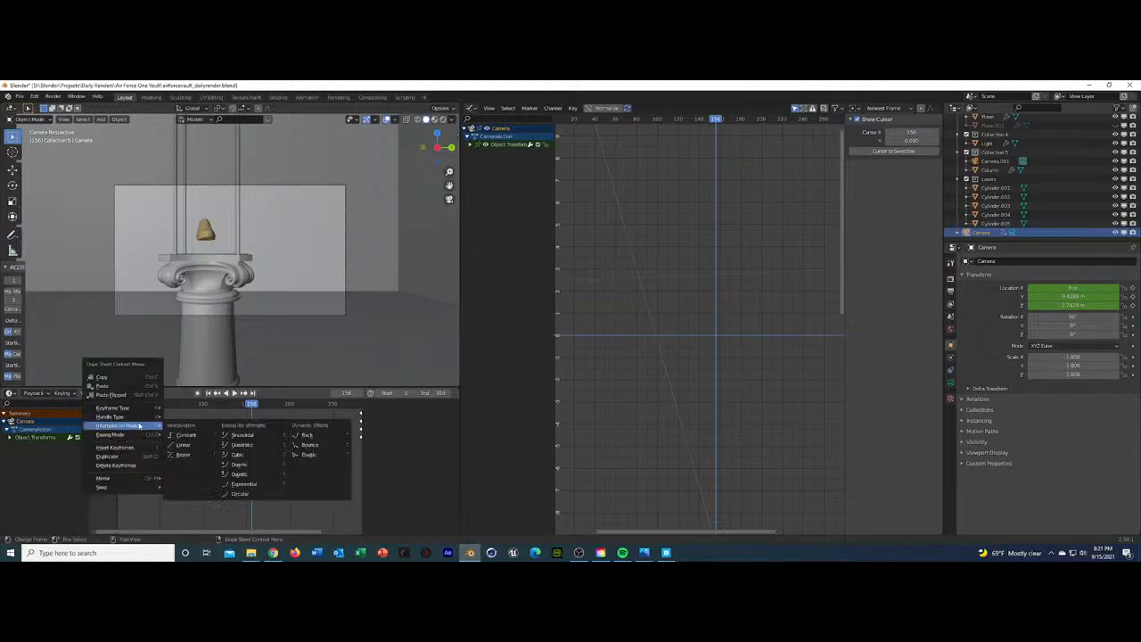
pyautogui.click(180, 456)
pyautogui.click(115, 408)
pyautogui.press('space')
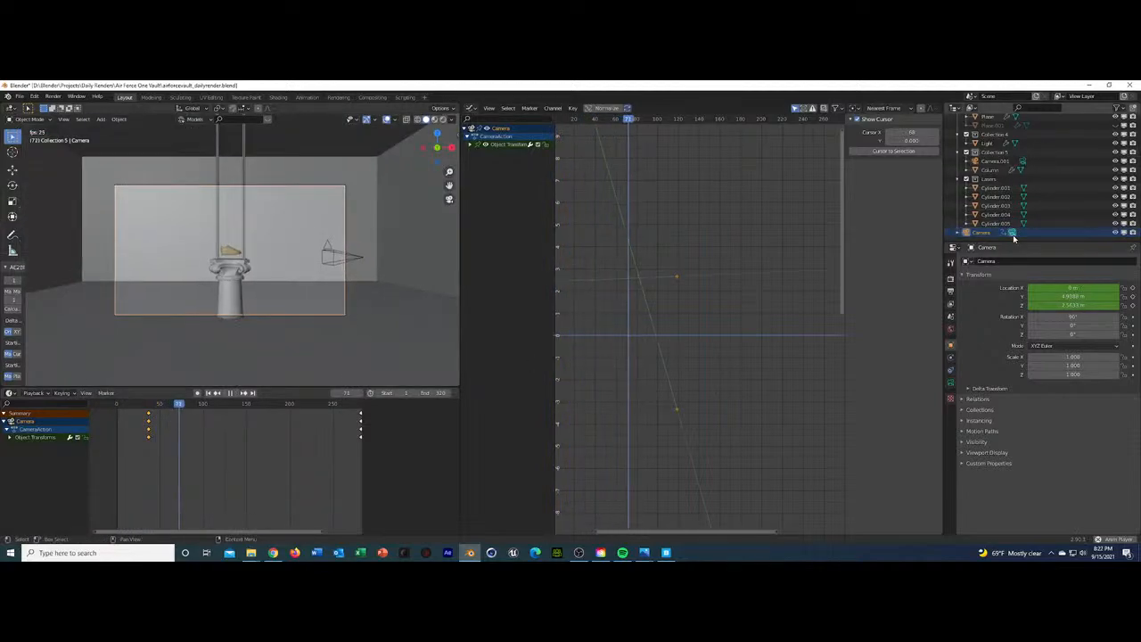
pyautogui.click(121, 405)
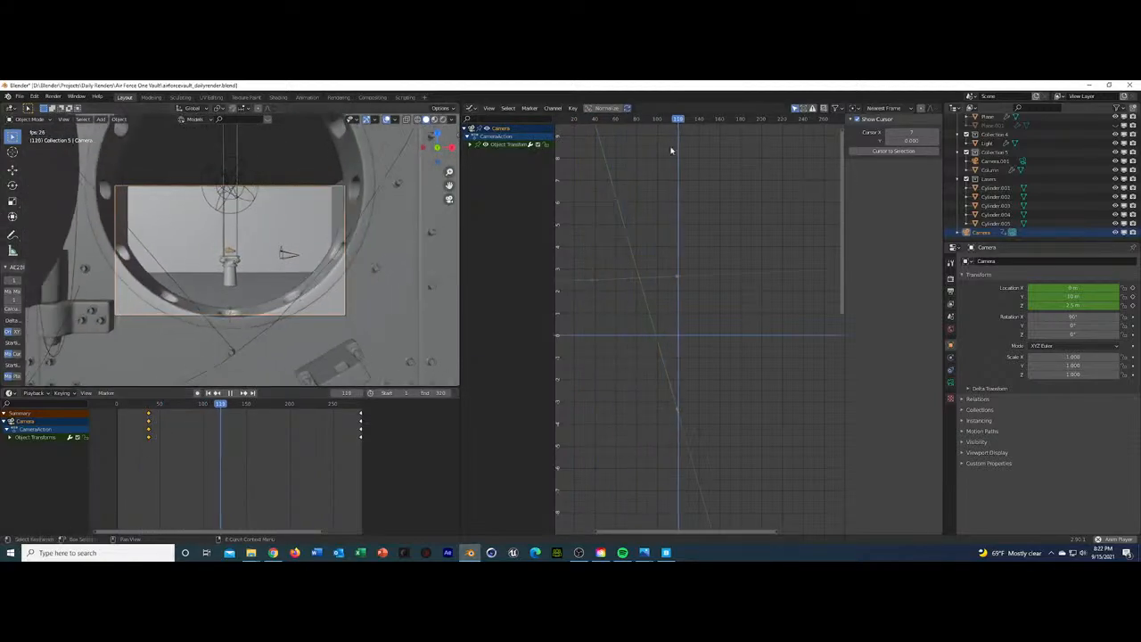
# Ease the start of the camera's Y Location curve with Auto Clamped handles on its first keyframe, and replay from frame 0.
pyautogui.scroll(-4, 677, 165)
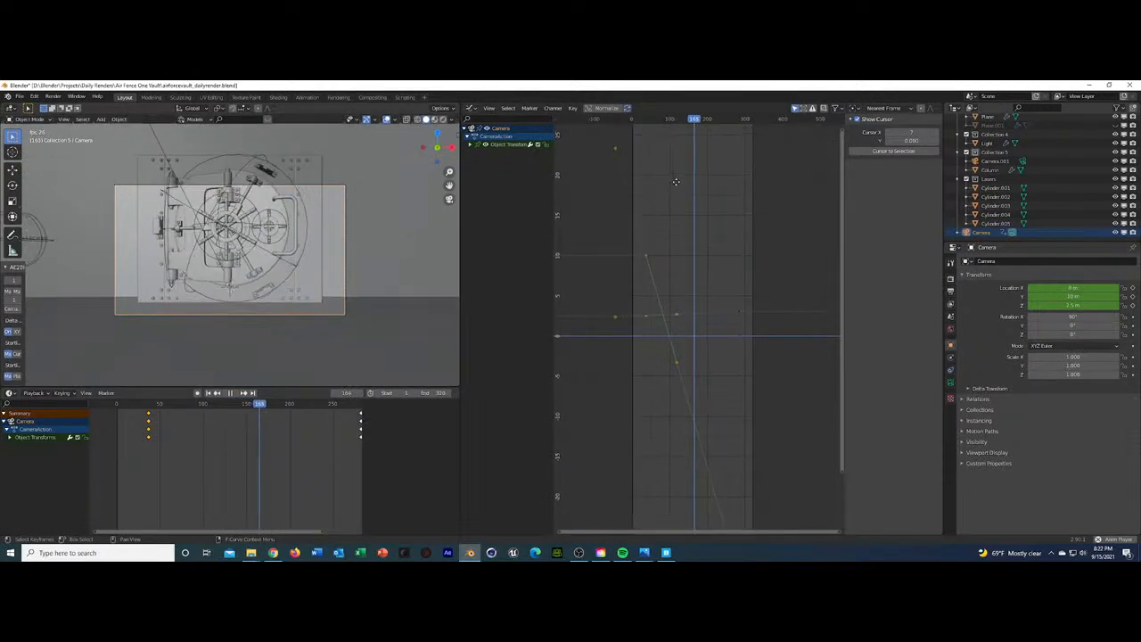
pyautogui.click(646, 256)
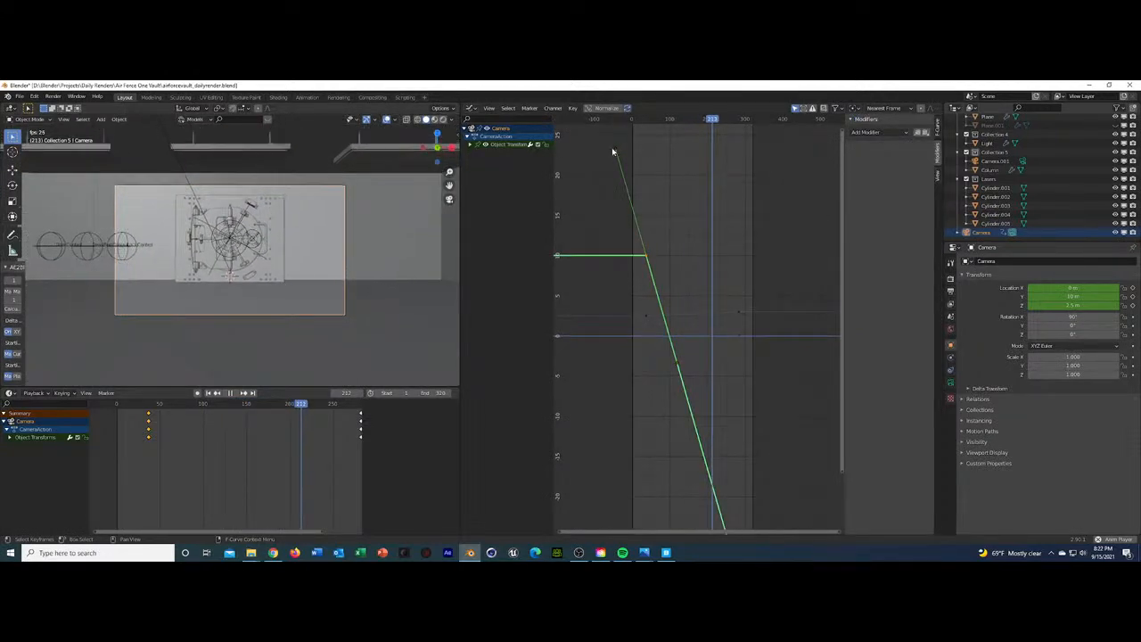
pyautogui.moveTo(612, 151); pyautogui.dragTo(554, 231)
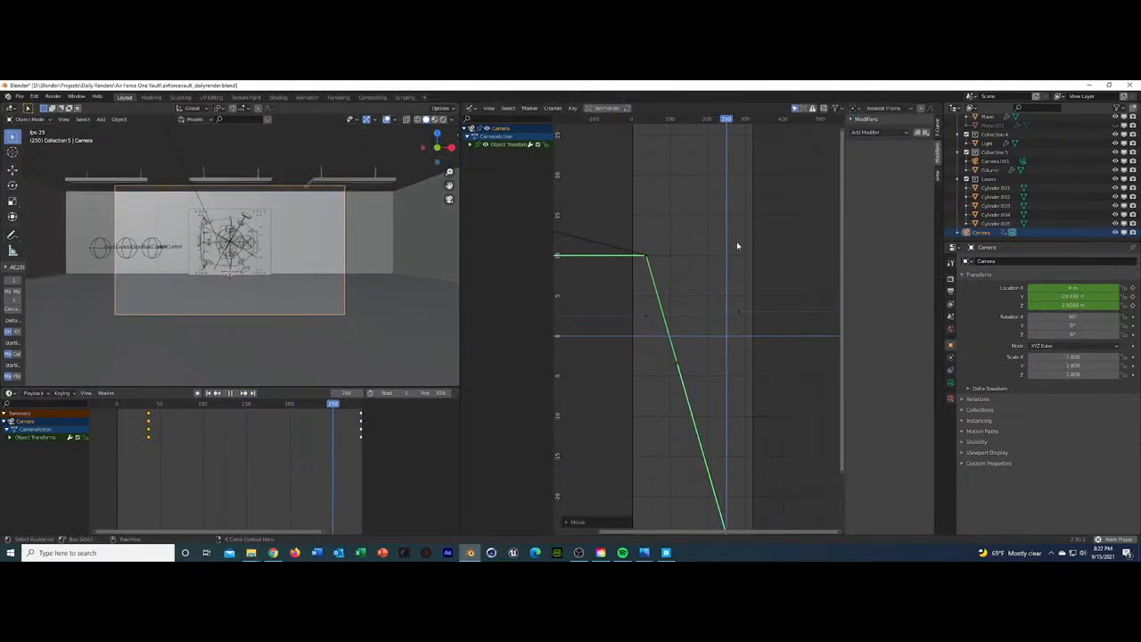
pyautogui.rightClick(647, 258)
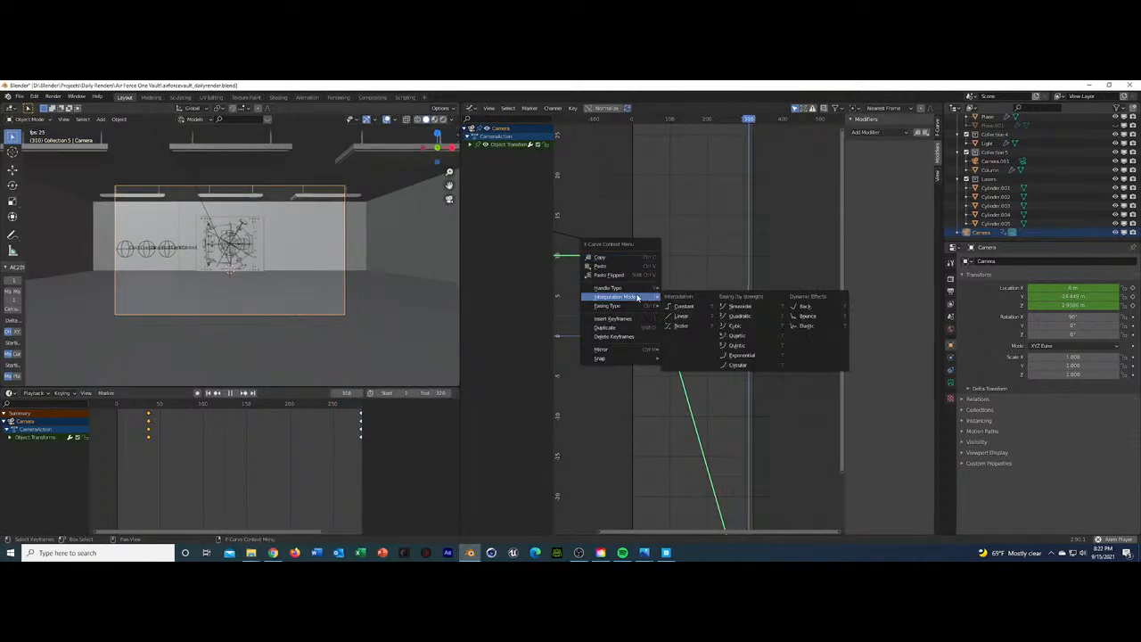
pyautogui.moveTo(637, 290)
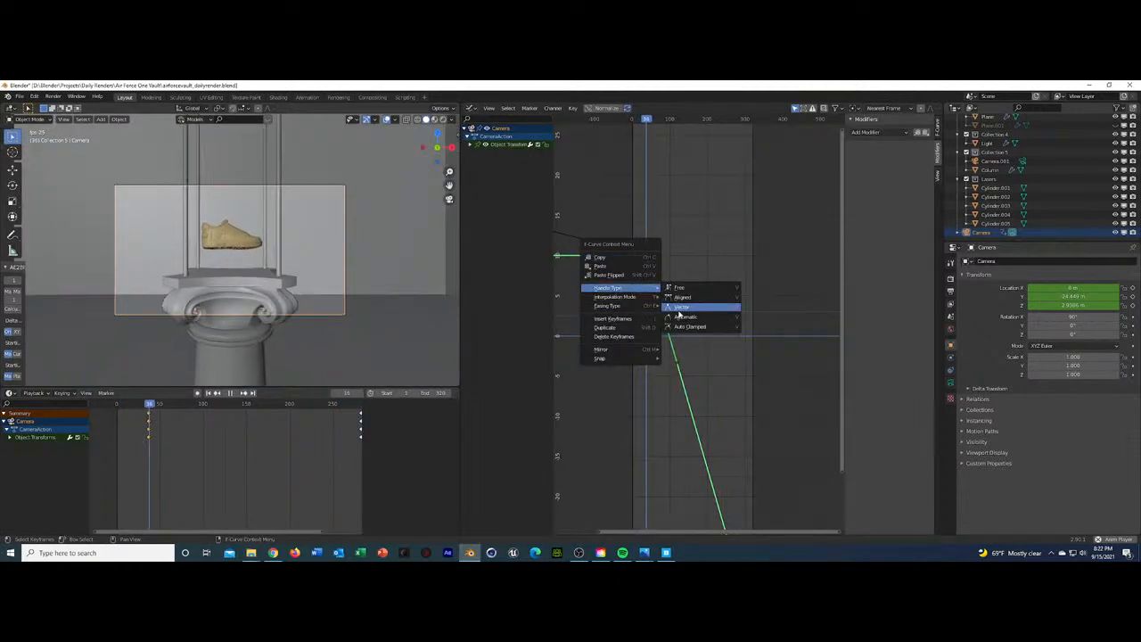
pyautogui.click(688, 327)
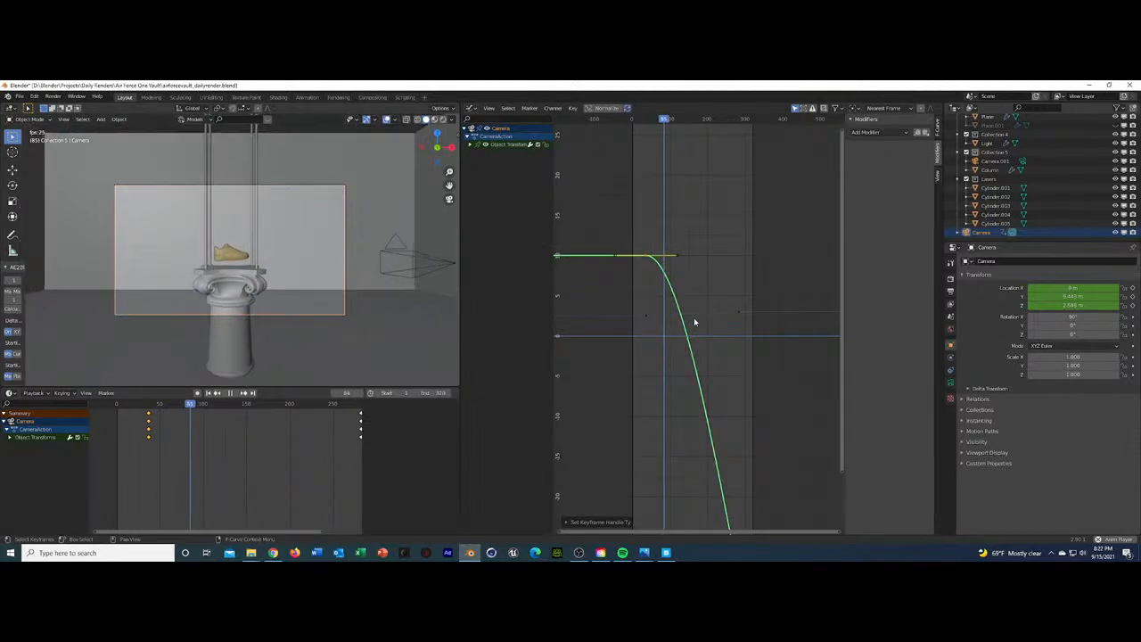
pyautogui.click(632, 119)
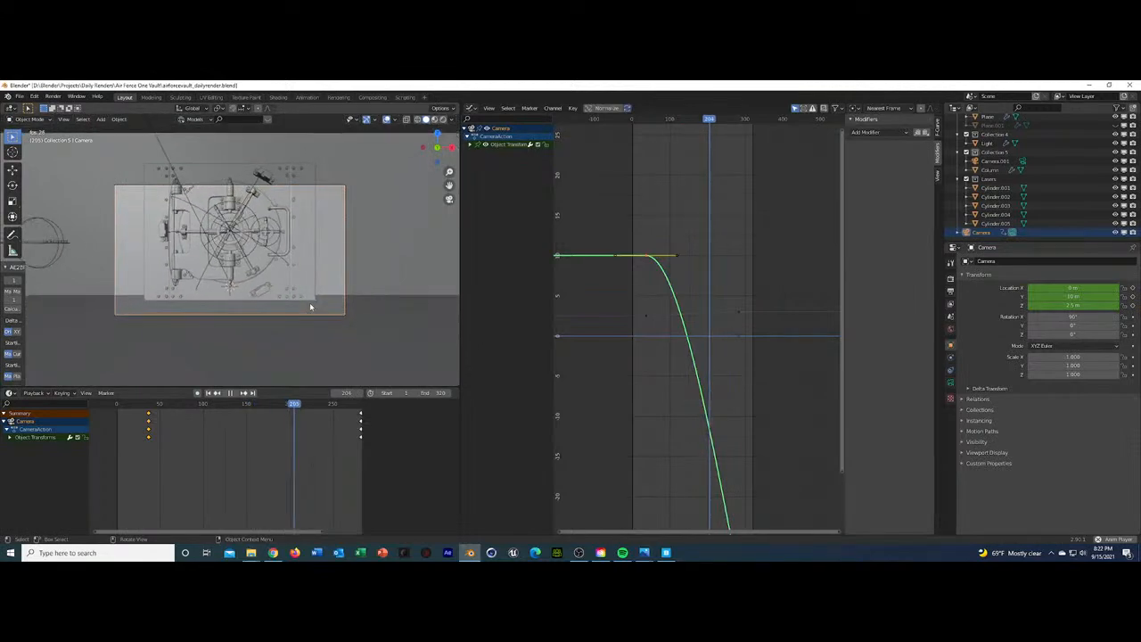
# Select the vault's lock, deadbolt and door controls and shift all their keyframes until the last ones sit at about frame 320.
pyautogui.scroll(3, 989, 161)
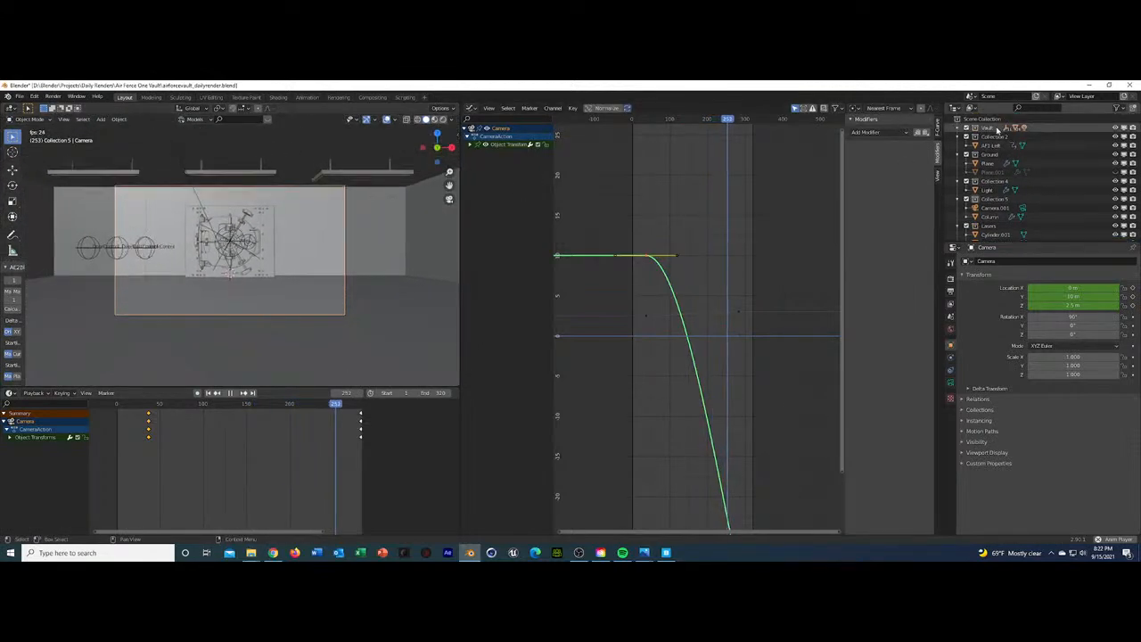
pyautogui.press('space')
pyautogui.click(153, 250)
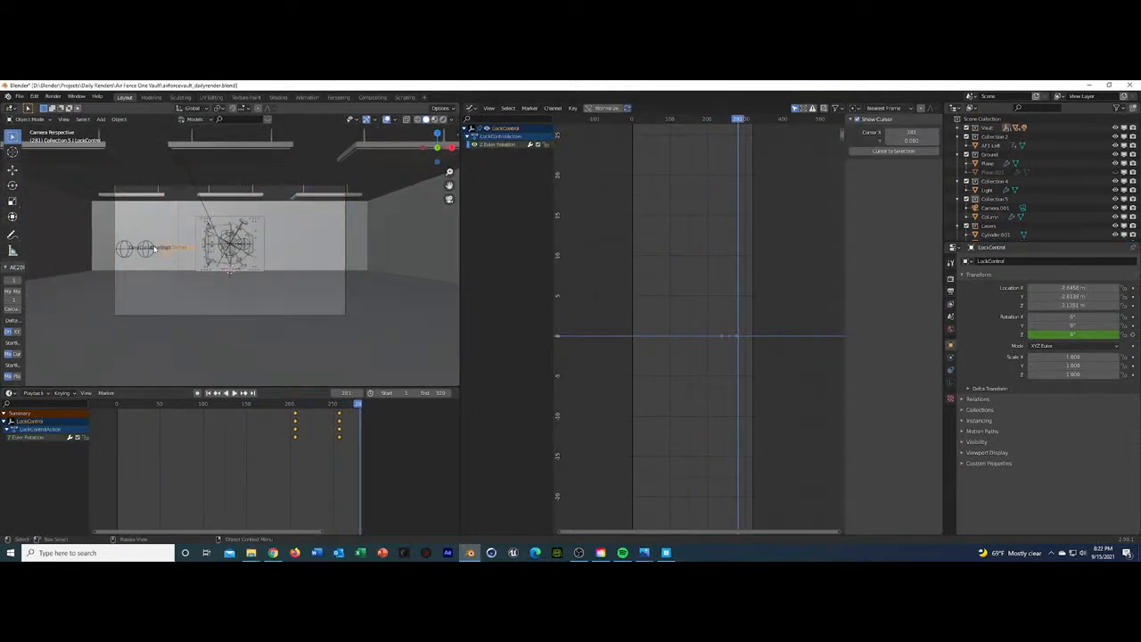
pyautogui.keyDown('shift'); pyautogui.click(141, 247); pyautogui.keyUp('shift')
pyautogui.keyDown('shift'); pyautogui.click(123, 247); pyautogui.keyUp('shift')
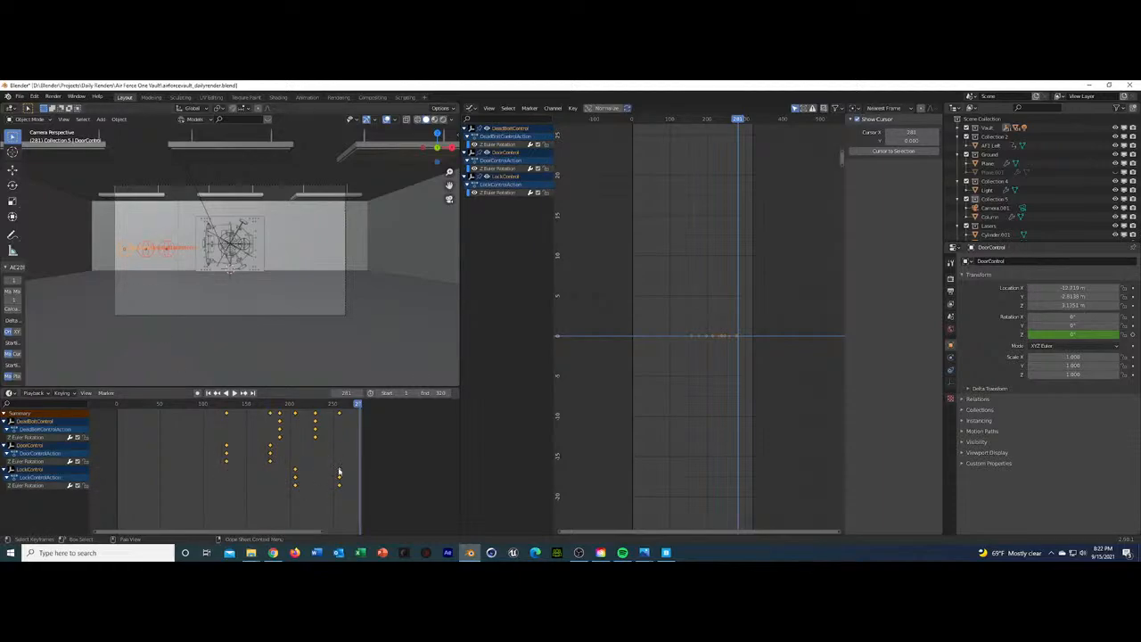
pyautogui.press('g')
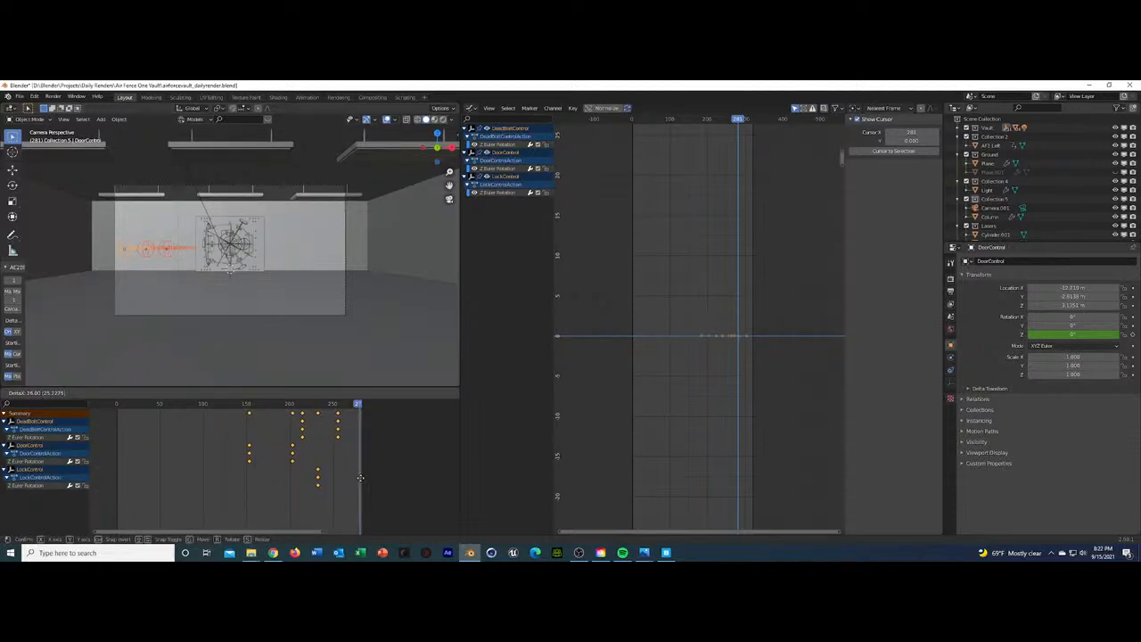
pyautogui.click(356, 477)
pyautogui.scroll(-2, 330, 486)
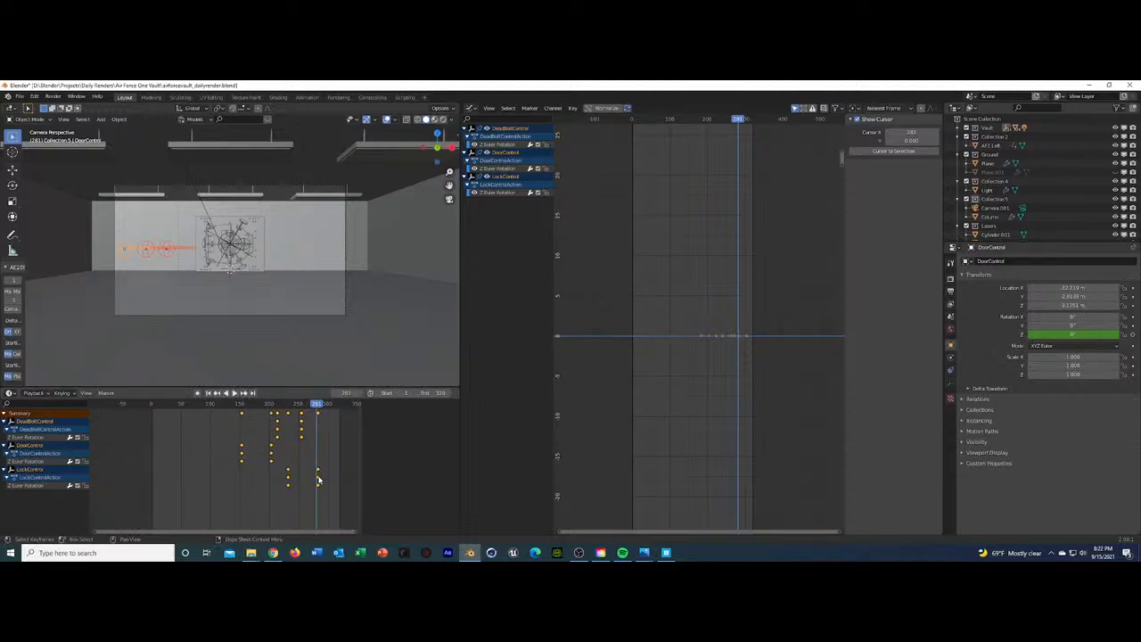
pyautogui.press('g')
pyautogui.click(338, 484)
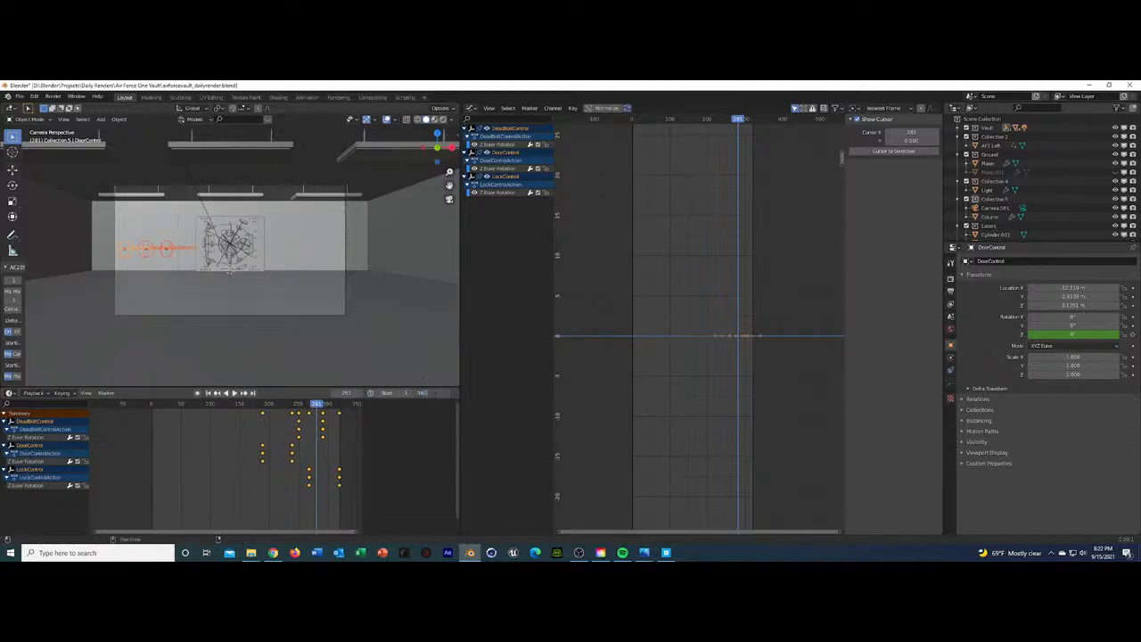
# Set the scene's end frame to 360 and shift all vault control keyframes until the last ones sit at about frame 350.
pyautogui.press('Return')
pyautogui.press('g')
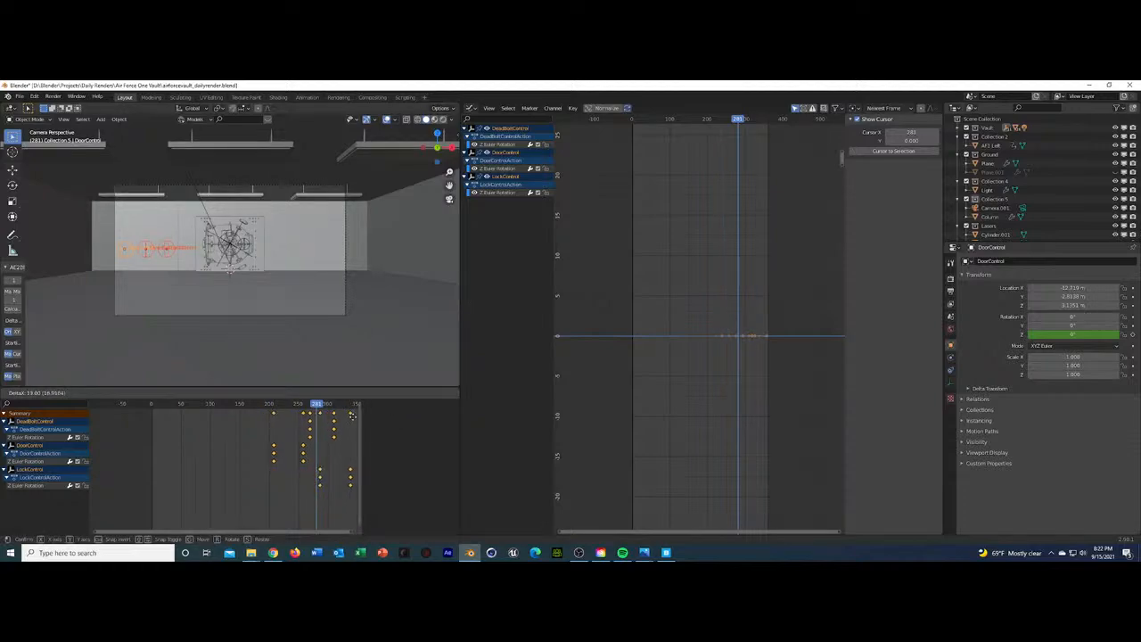
pyautogui.click(357, 416)
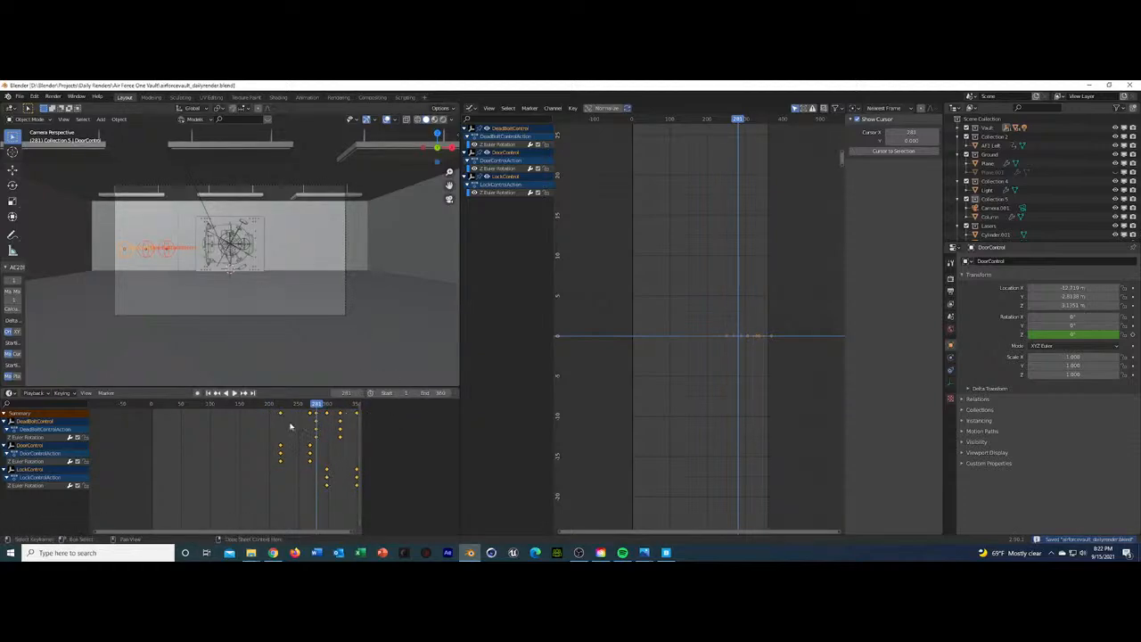
pyautogui.press('space')
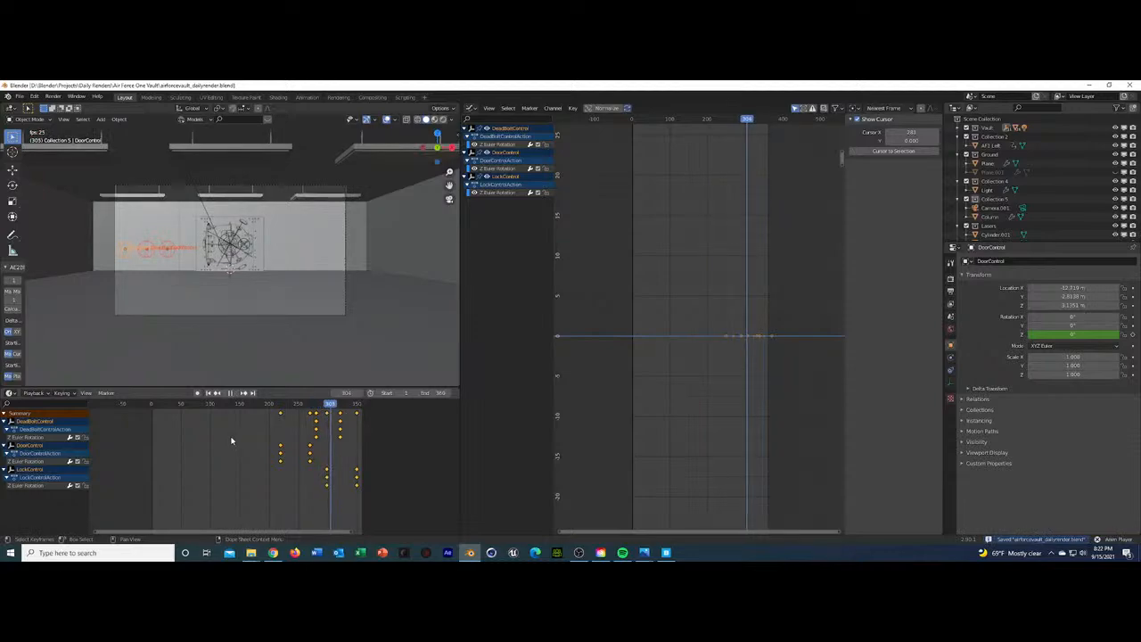
# Select the main camera and move its ending keyframes to about frame 347.
pyautogui.scroll(-3, 985, 223)
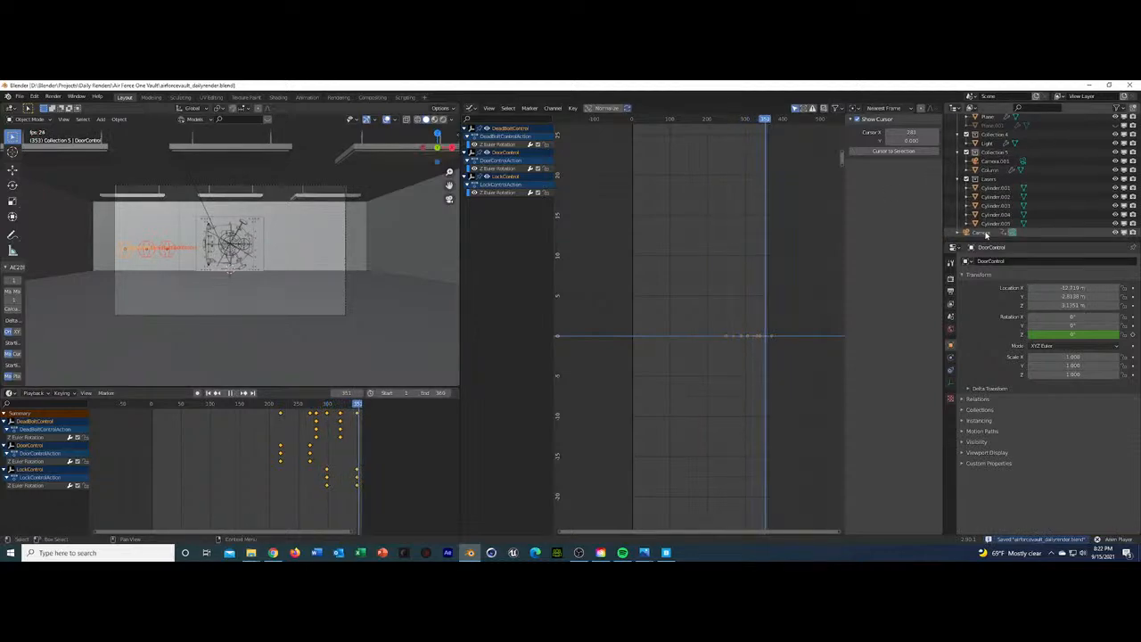
pyautogui.click(985, 234)
pyautogui.press('g')
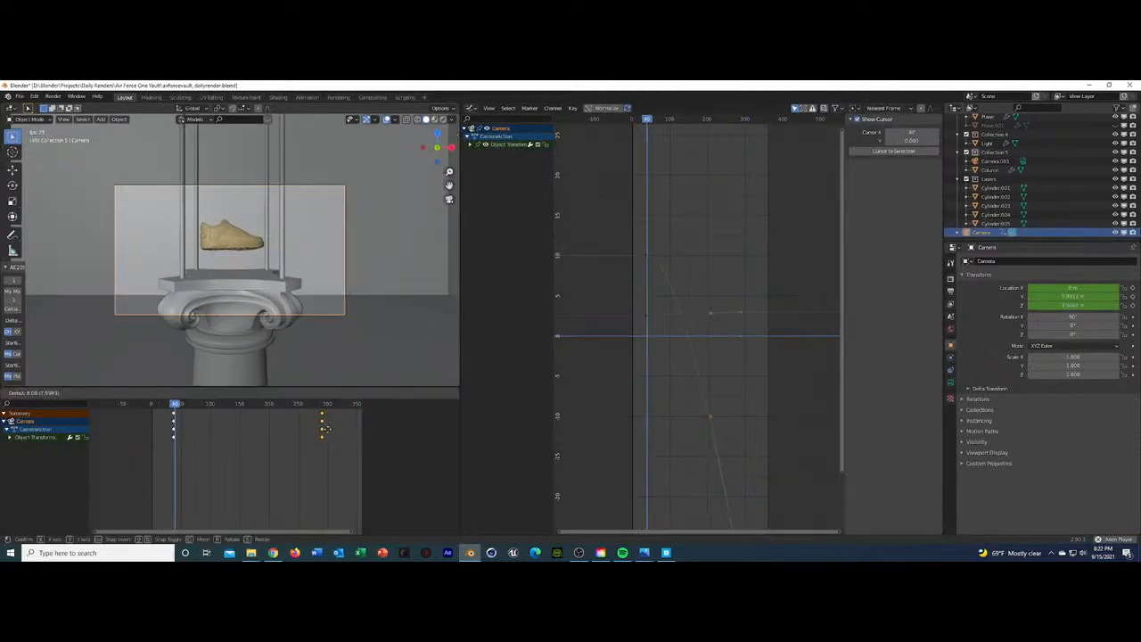
pyautogui.click(352, 429)
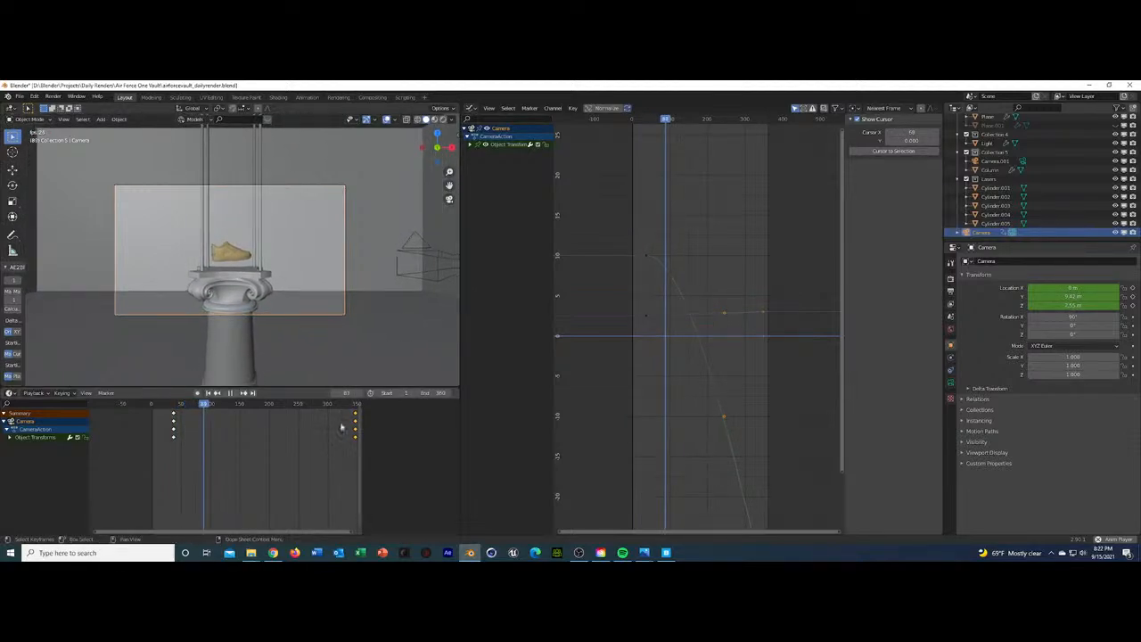
# Ease the end of the camera's Y Location curve by changing its last keyframe's handle type, and save the file.
pyautogui.scroll(-5, 780, 428)
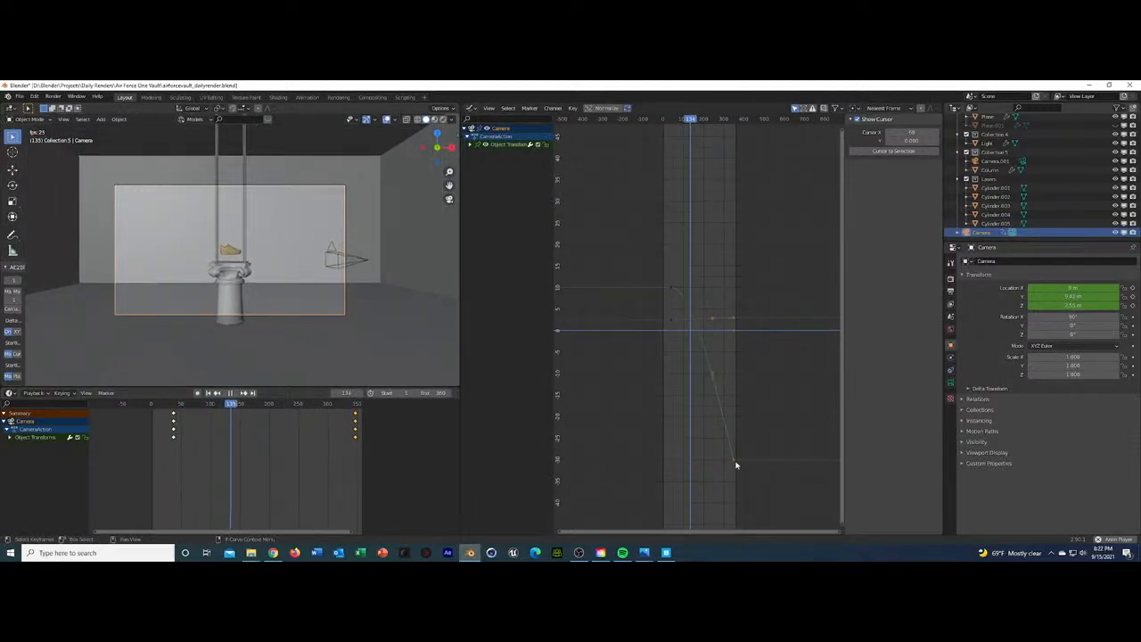
pyautogui.rightClick(736, 465)
pyautogui.moveTo(735, 463)
pyautogui.click(779, 489)
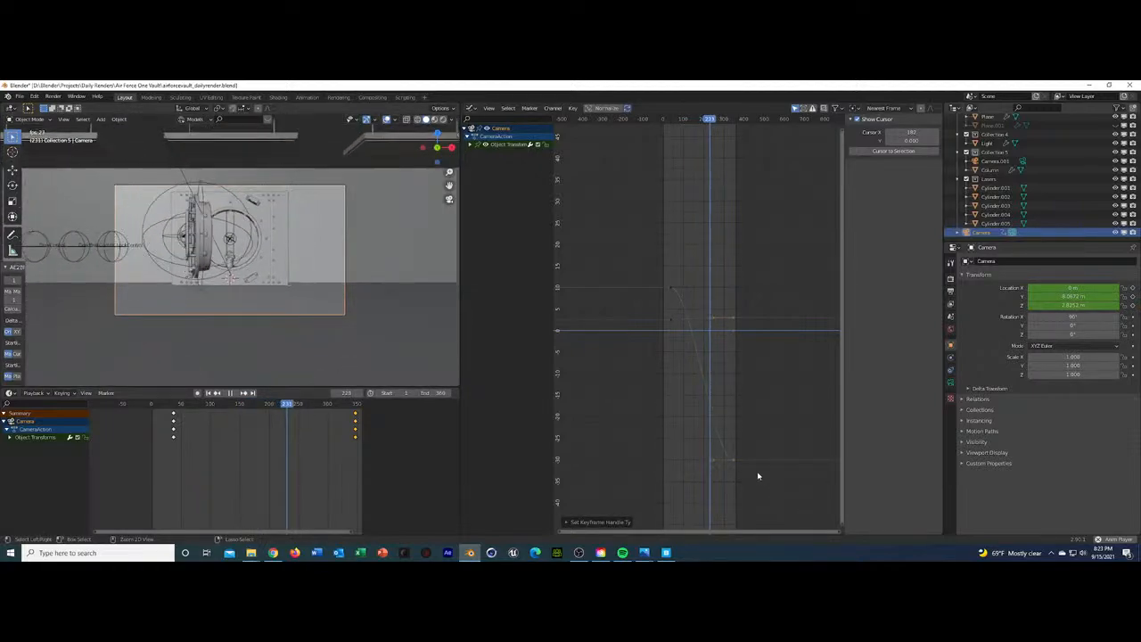
pyautogui.hotkey('ctrl', 's')
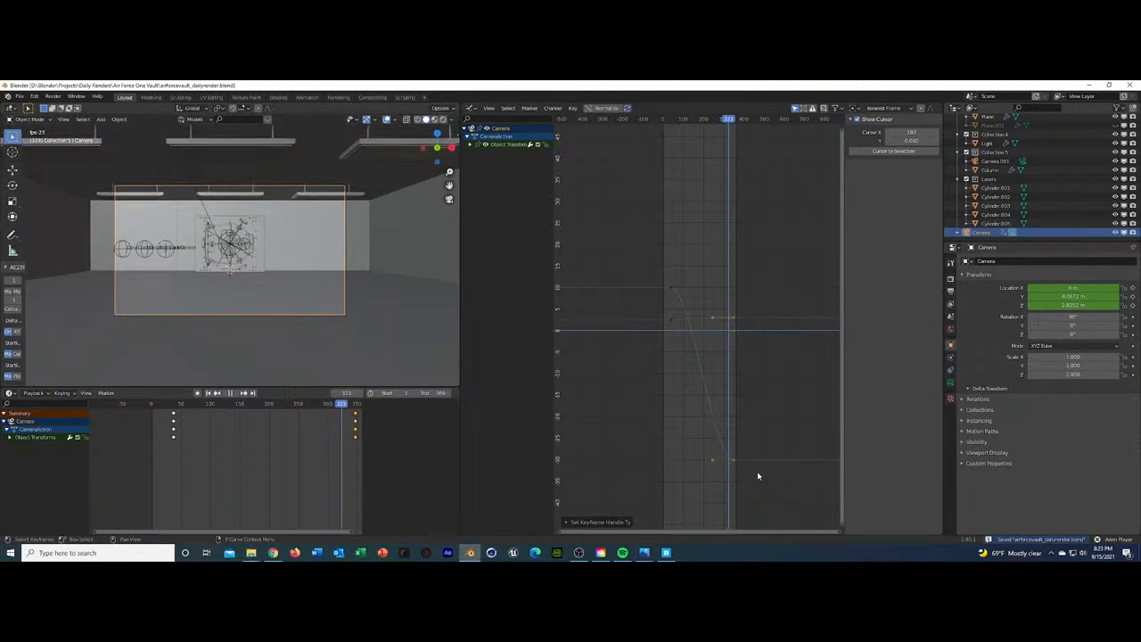
pyautogui.press('space')
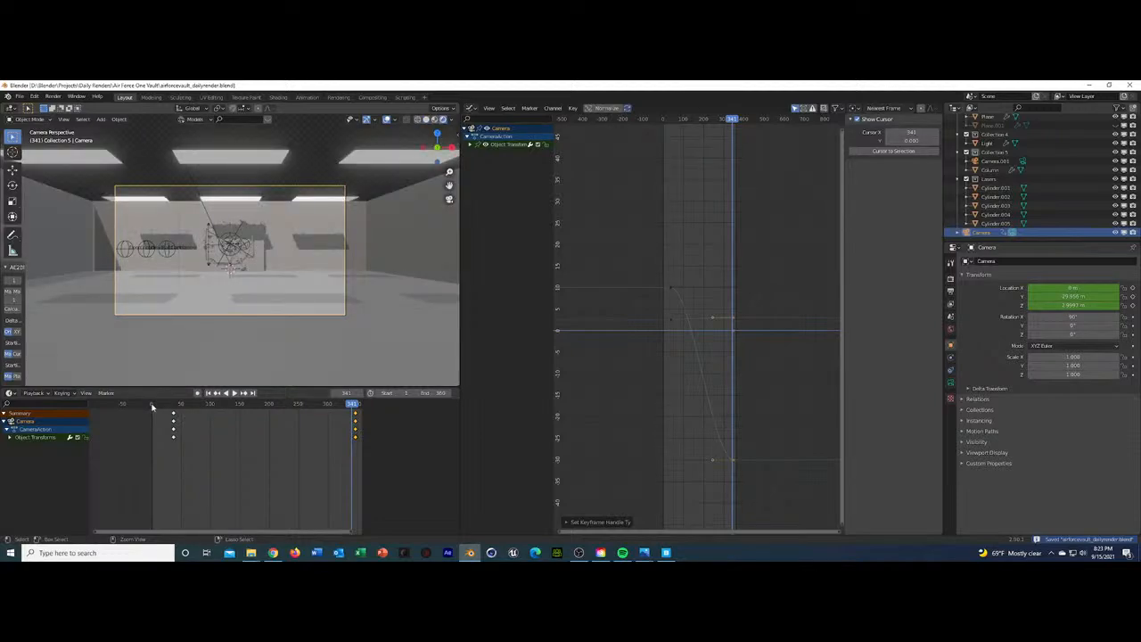
# Return to frame 0, unhide Plane.001, and play the camera pull-back in the rendered view.
pyautogui.click(151, 406)
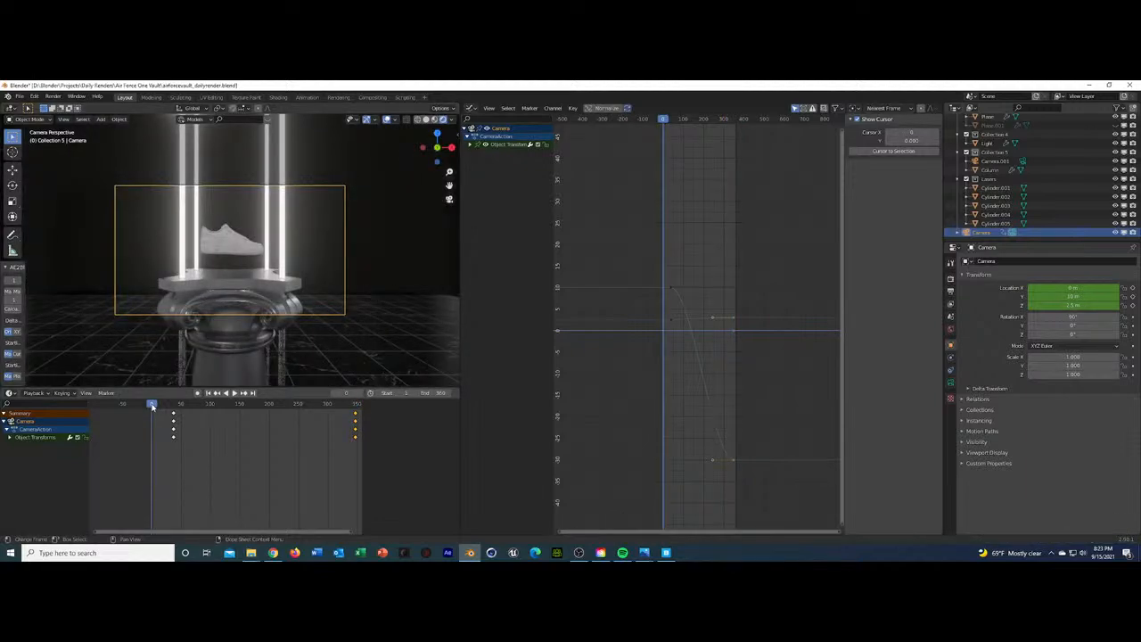
pyautogui.click(1116, 126)
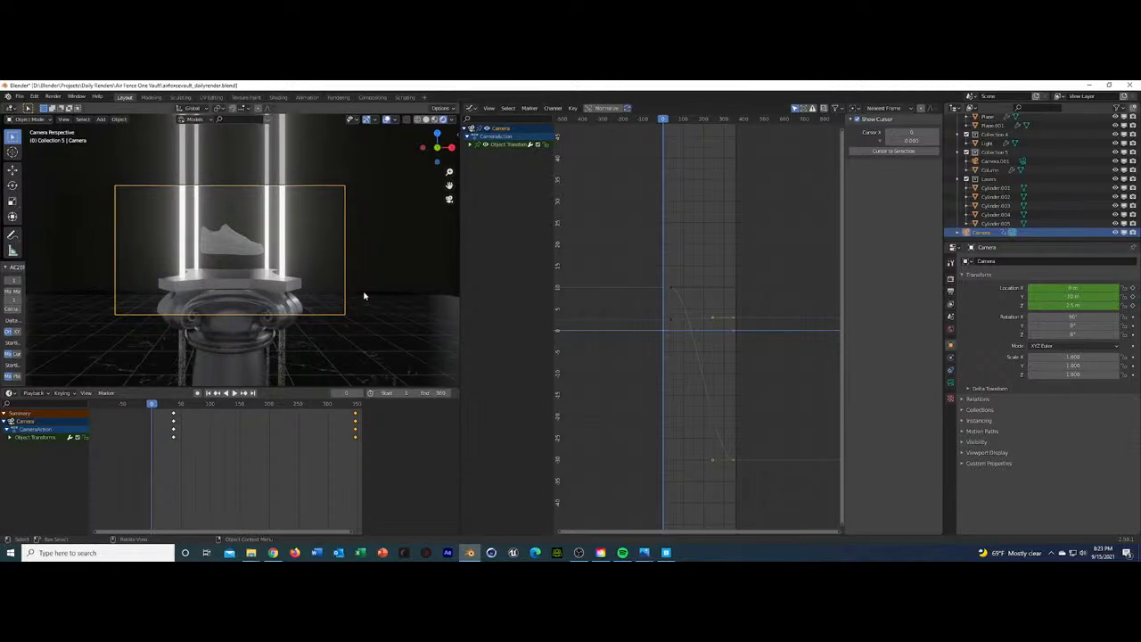
pyautogui.press('space')
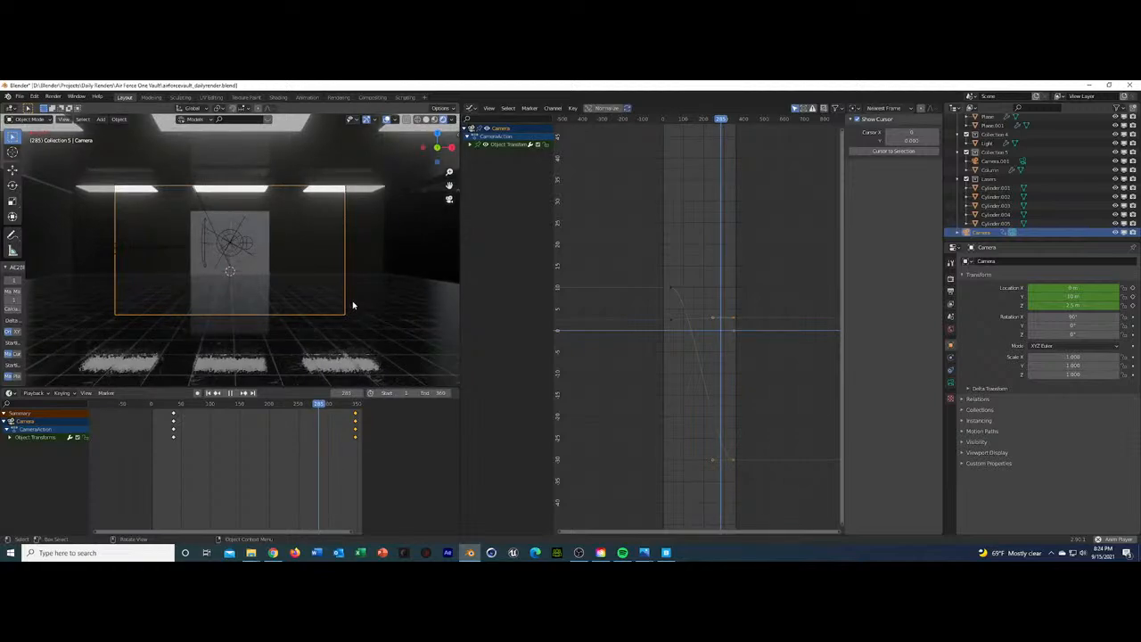
pyautogui.press('space')
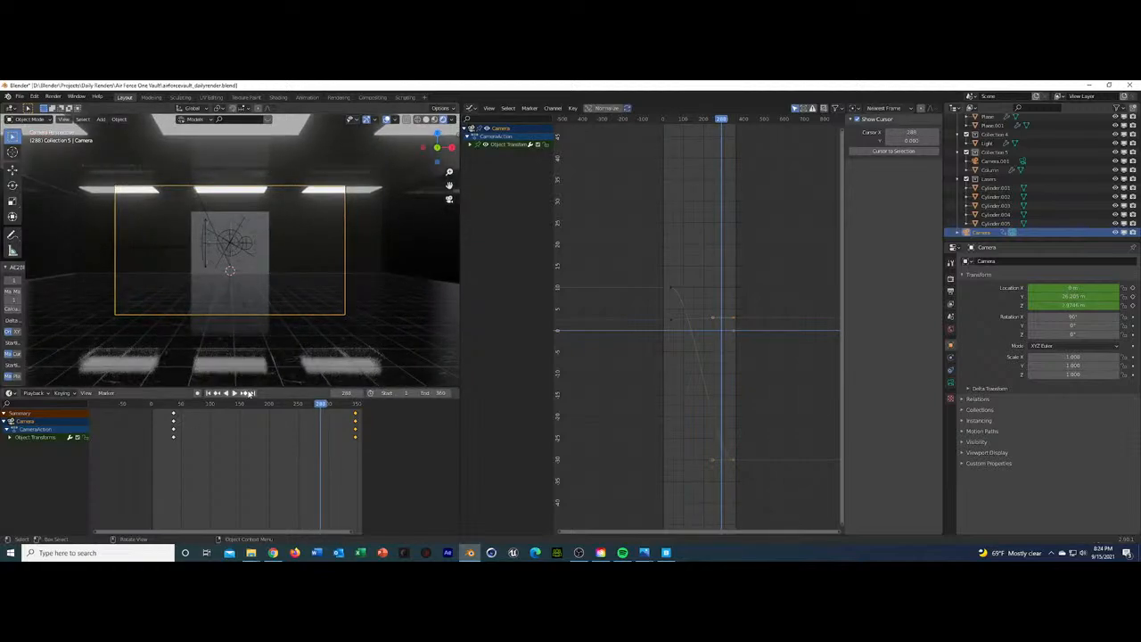
# Change the camera's Y location at its last keyframe to -25 m and ease that keyframe with Automatic handles.
pyautogui.click(245, 394)
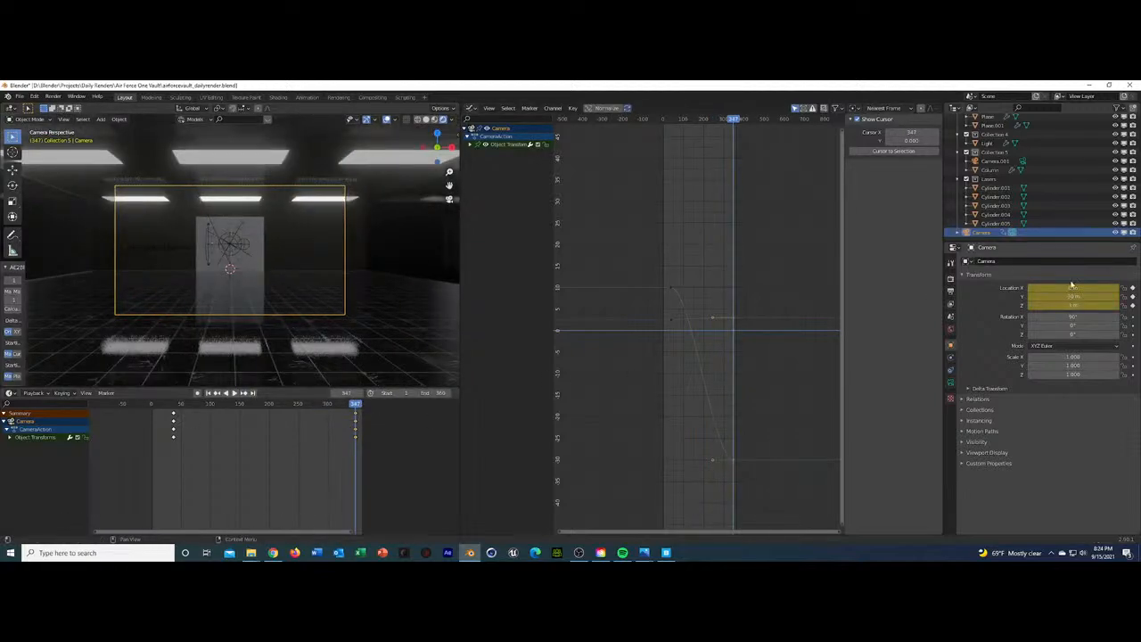
pyautogui.moveTo(1076, 296); pyautogui.dragTo(1096, 296)
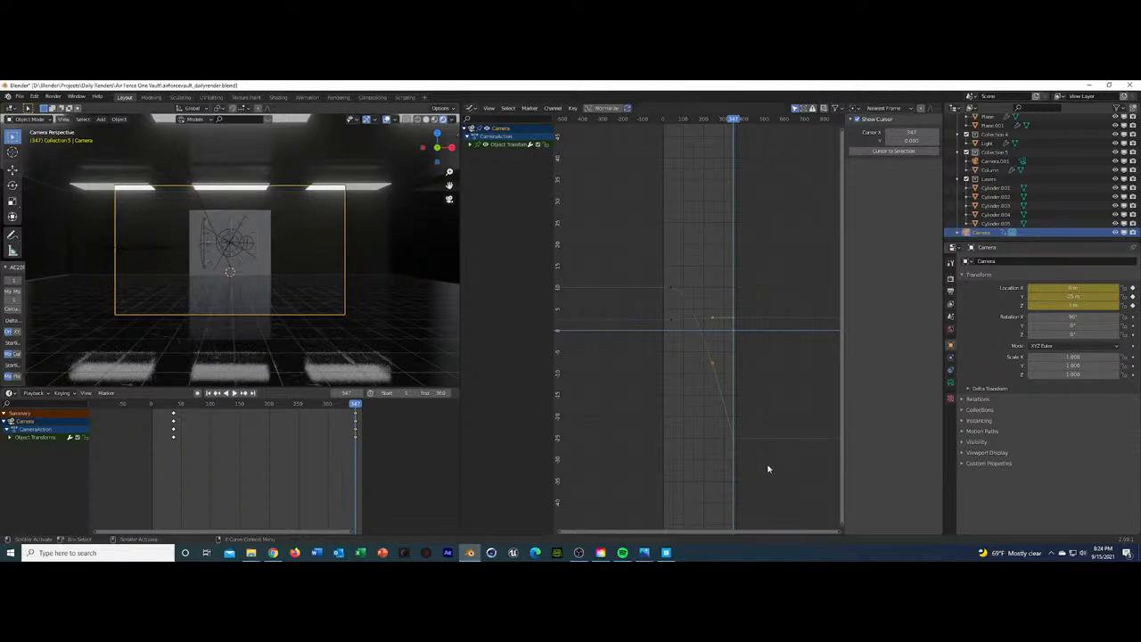
pyautogui.click(735, 438)
pyautogui.rightClick(735, 439)
pyautogui.moveTo(728, 451)
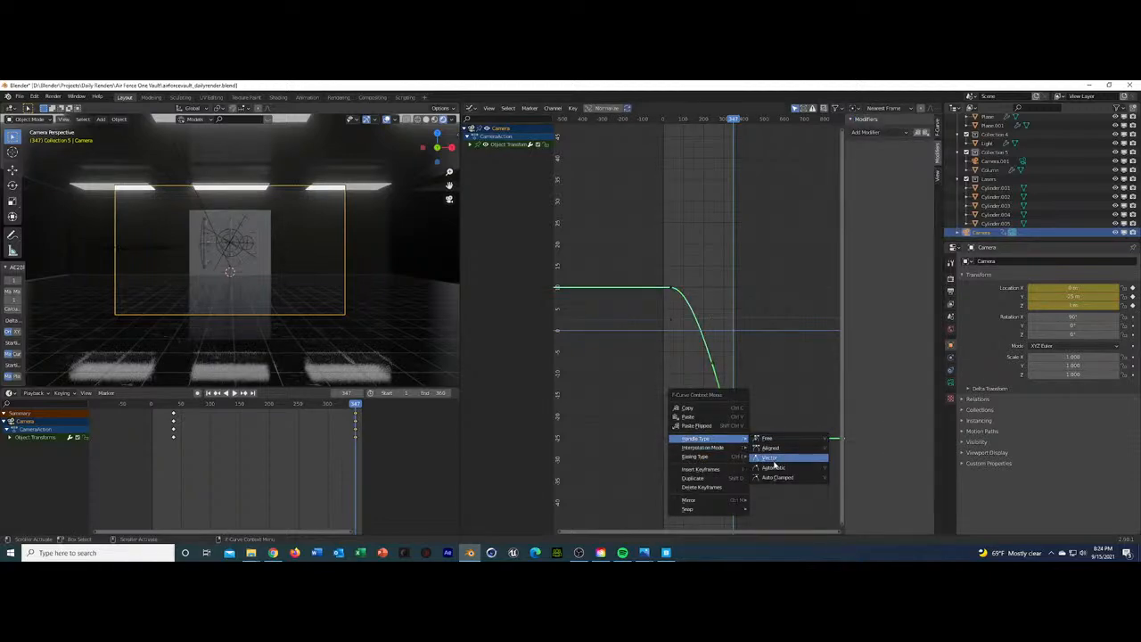
pyautogui.click(772, 467)
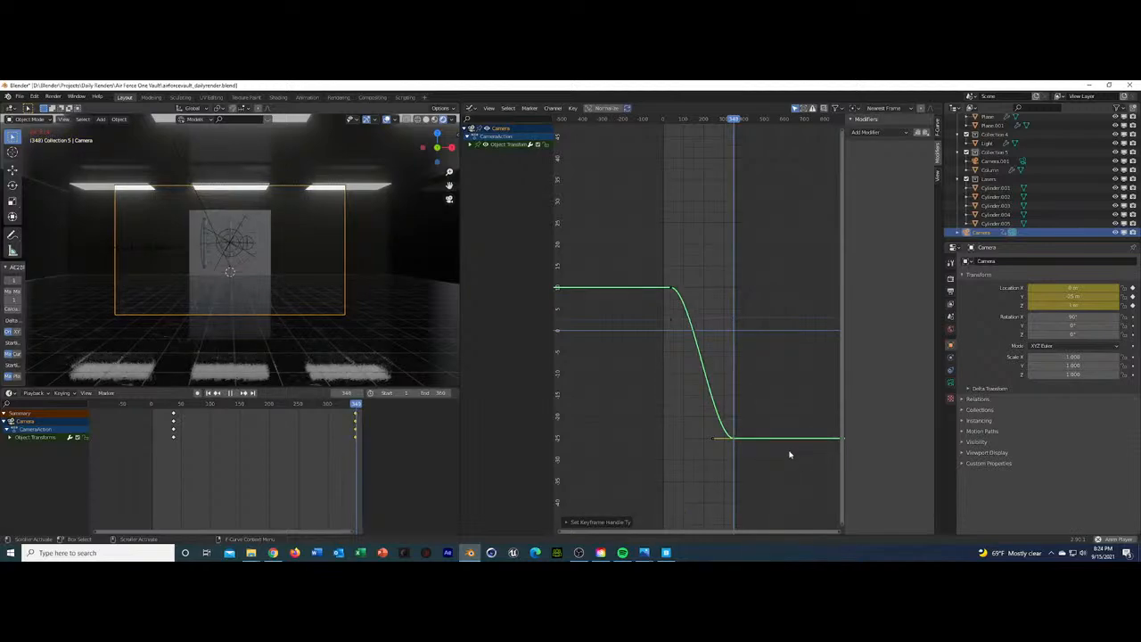
pyautogui.press('space')
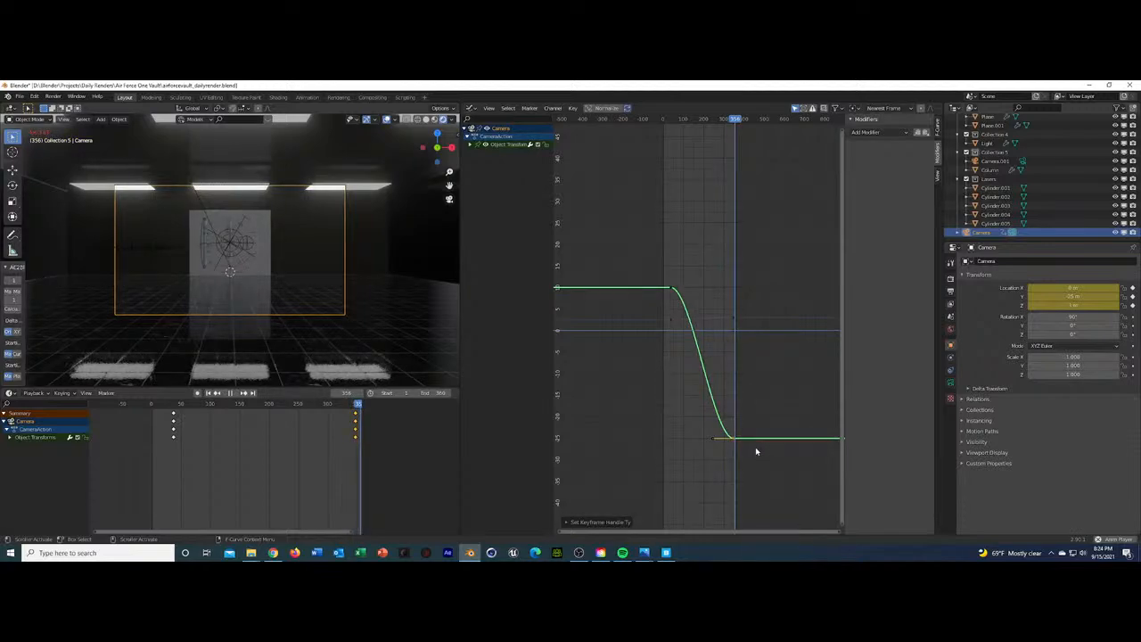
pyautogui.press('space')
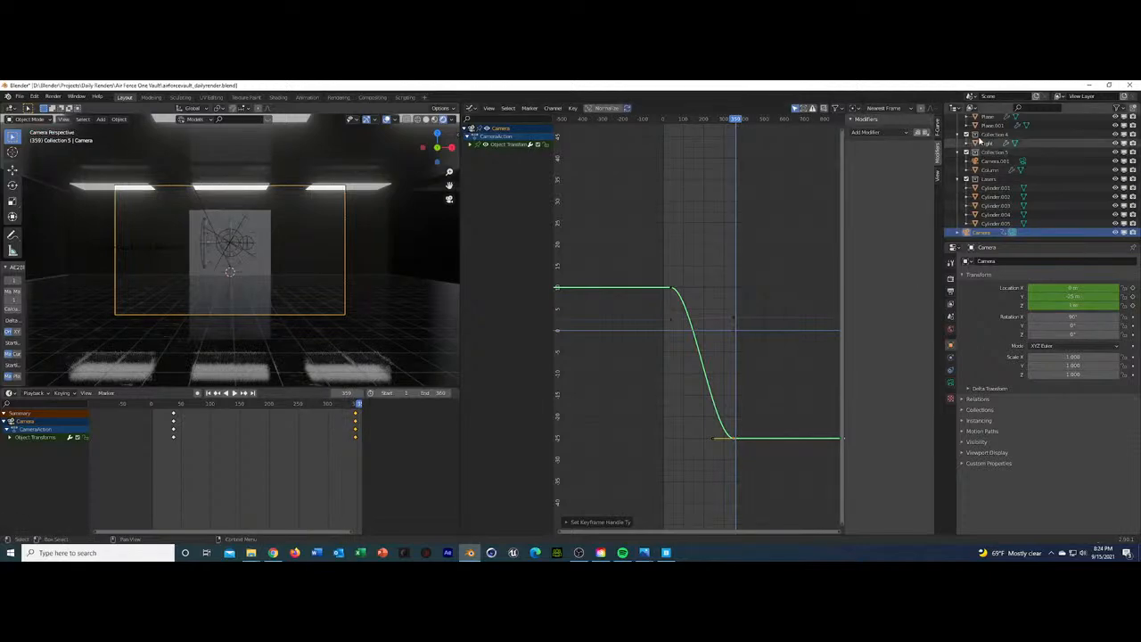
# Select the lock, deadbolt and door controls and shift their keyframes earlier until the last ones sit at about frame 318.
pyautogui.scroll(1, 977, 141)
pyautogui.click(155, 249)
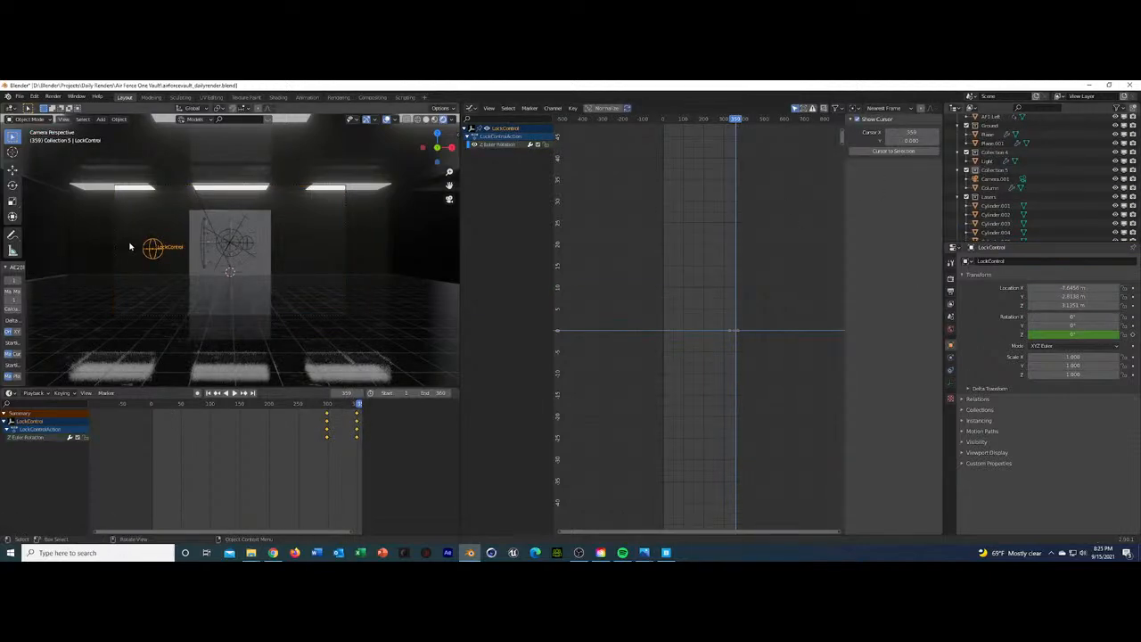
pyautogui.keyDown('shift'); pyautogui.click(102, 247); pyautogui.keyUp('shift')
pyautogui.keyDown('shift'); pyautogui.click(150, 247); pyautogui.keyUp('shift')
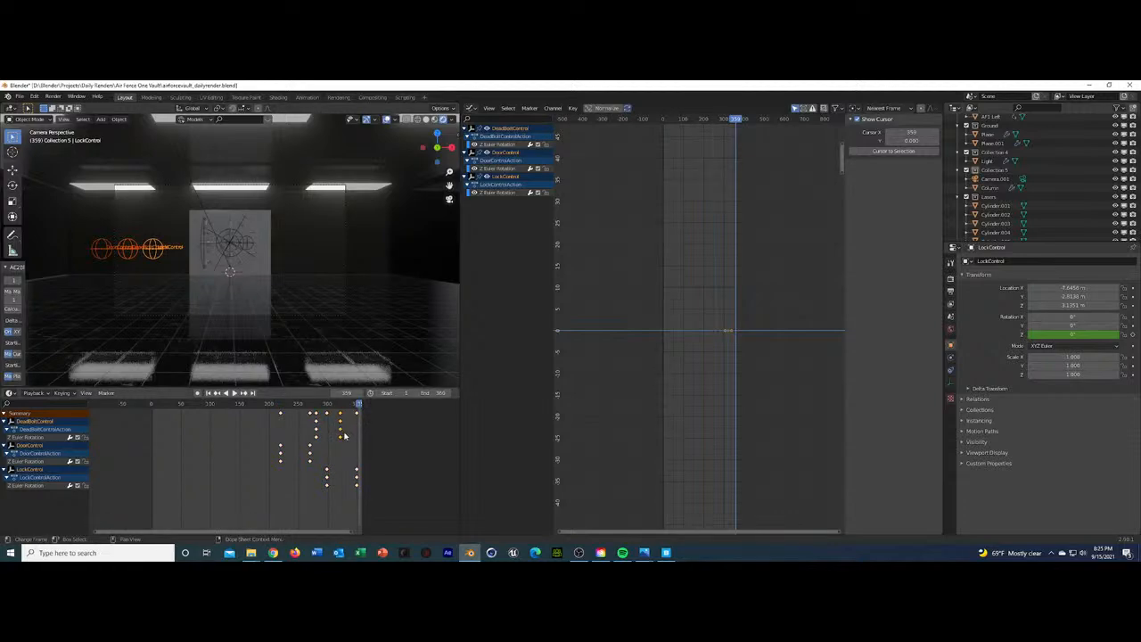
pyautogui.press('g')
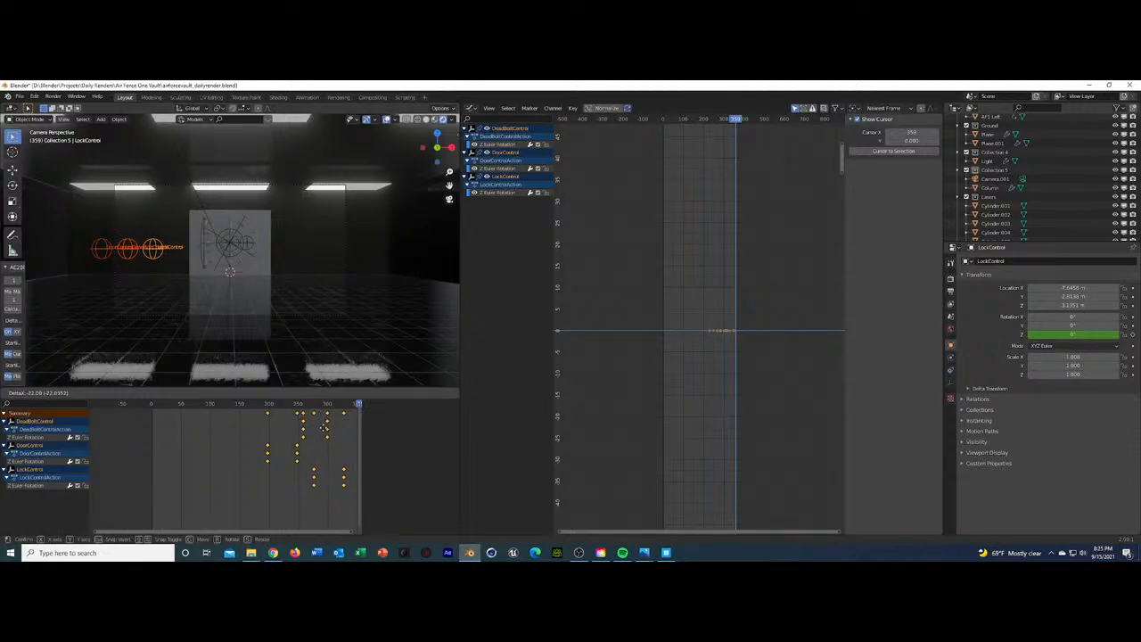
pyautogui.click(278, 416)
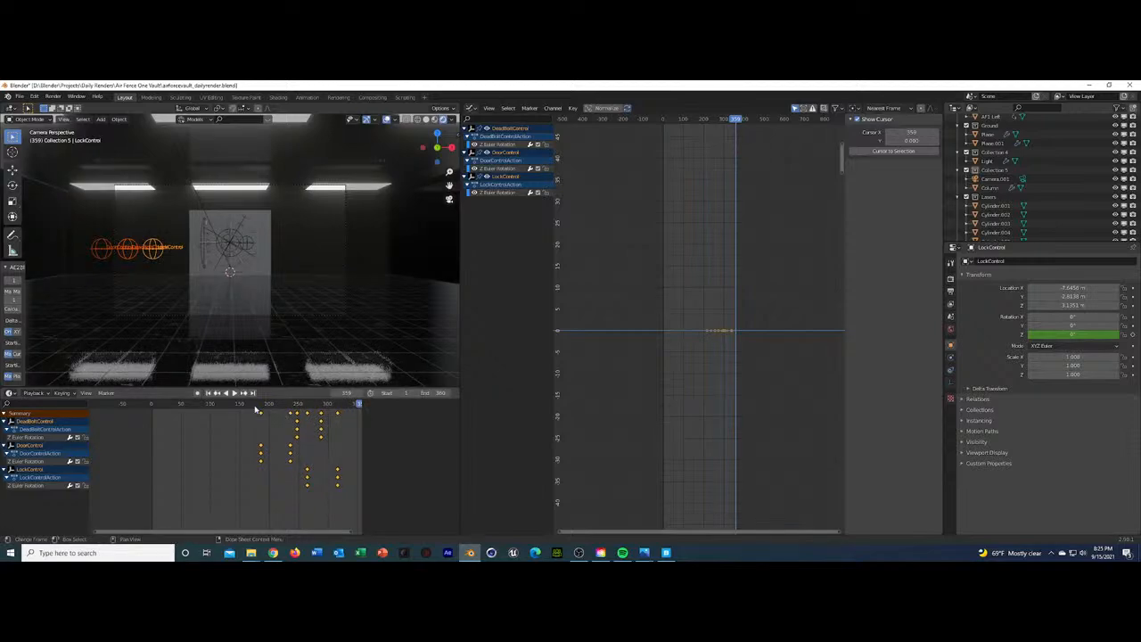
# Scrub through the door closing, shift the vault control keyframes about 6 frames earlier, and replay from just before the door moves.
pyautogui.click(256, 403)
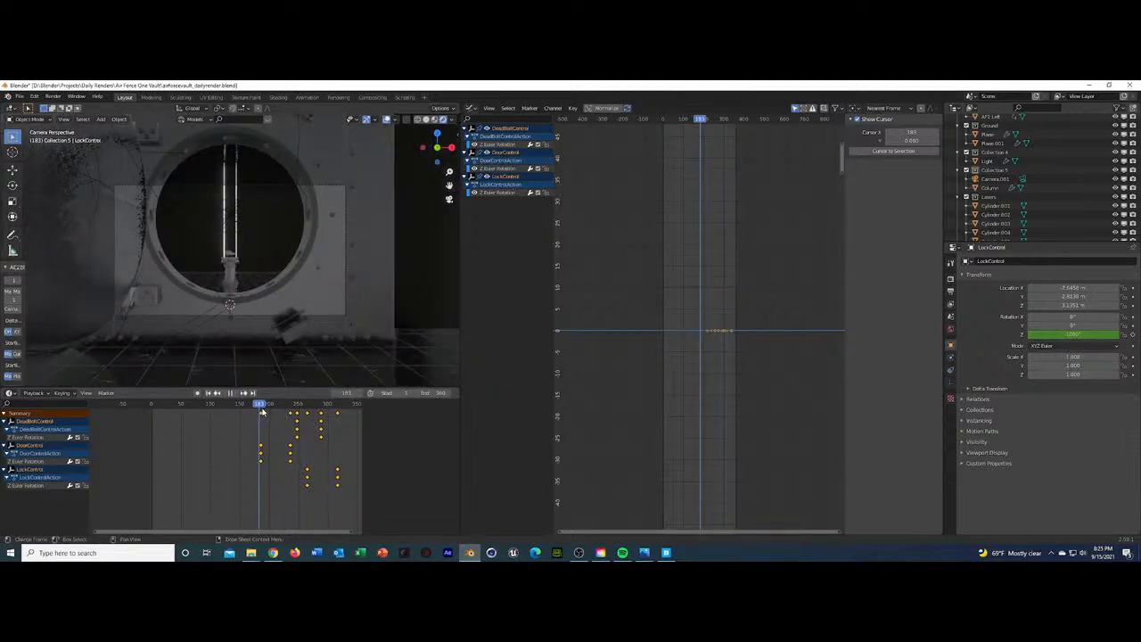
pyautogui.moveTo(259, 411); pyautogui.dragTo(291, 423)
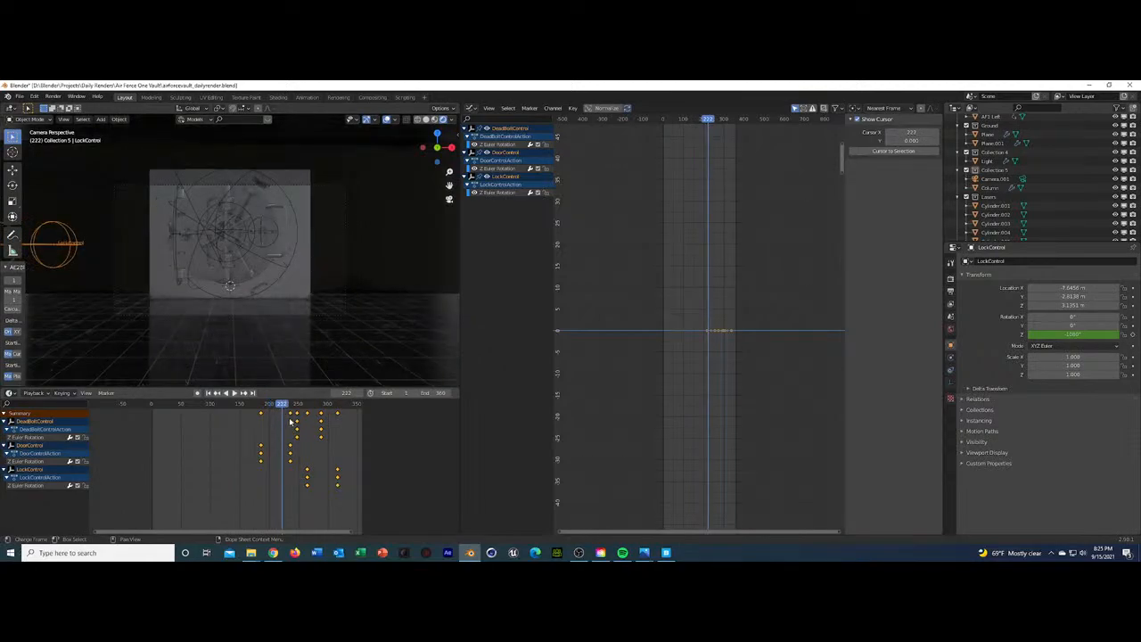
pyautogui.press('g')
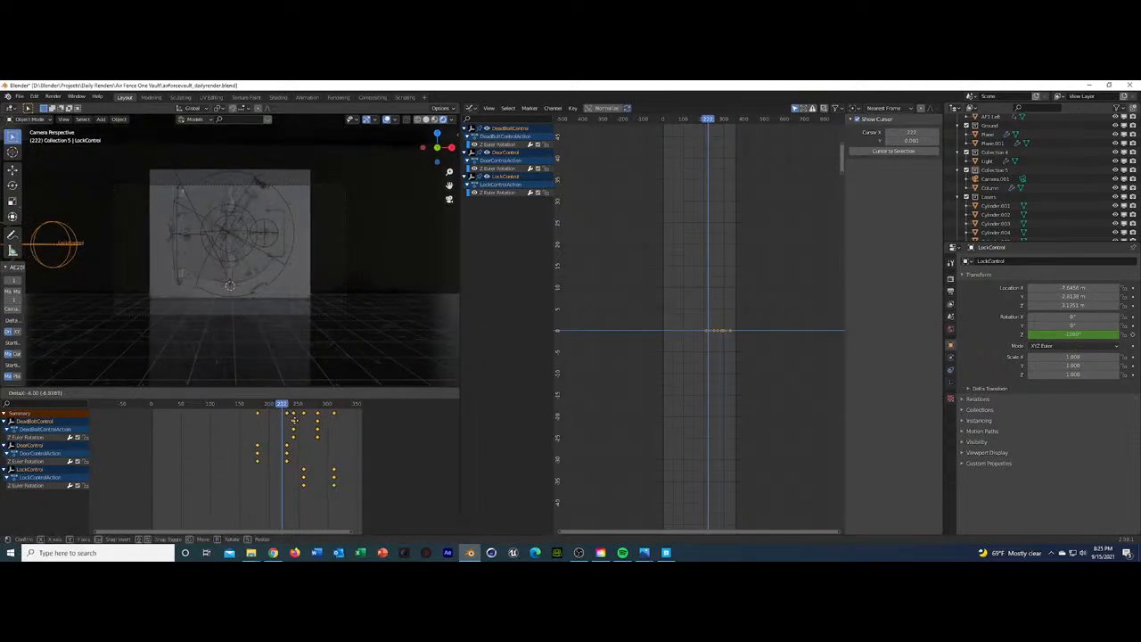
pyautogui.click(294, 419)
pyautogui.click(247, 406)
pyautogui.press('space')
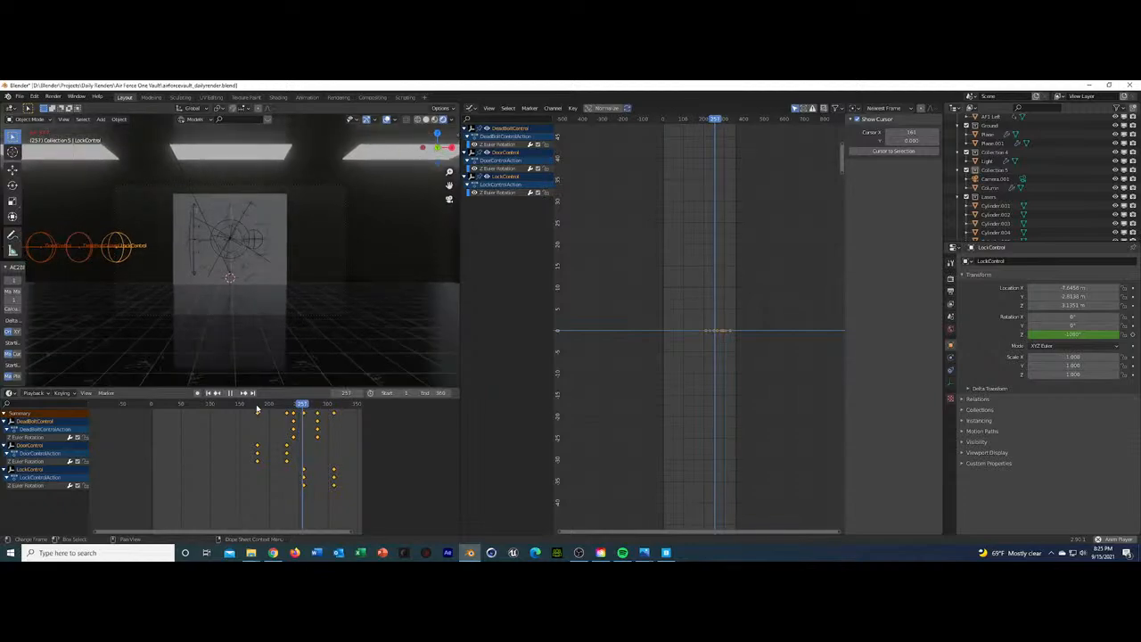
pyautogui.press('space')
# Select the three-armed deadbolt bars on the vault door in a close-up view.
pyautogui.press('KP_0')
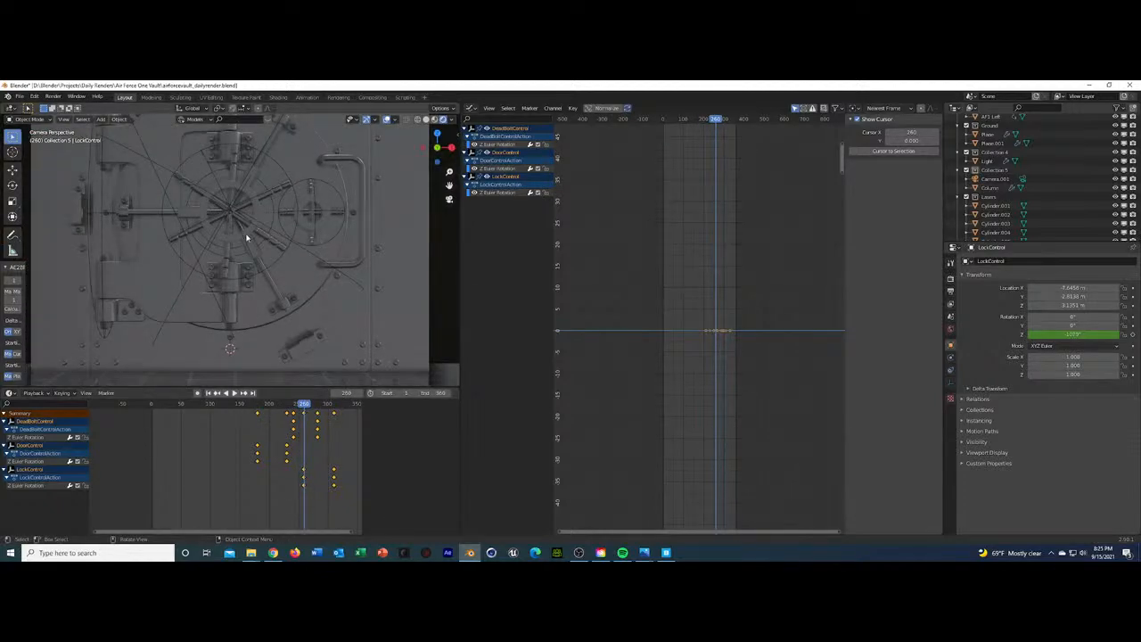
pyautogui.click(250, 220)
pyautogui.click(249, 235)
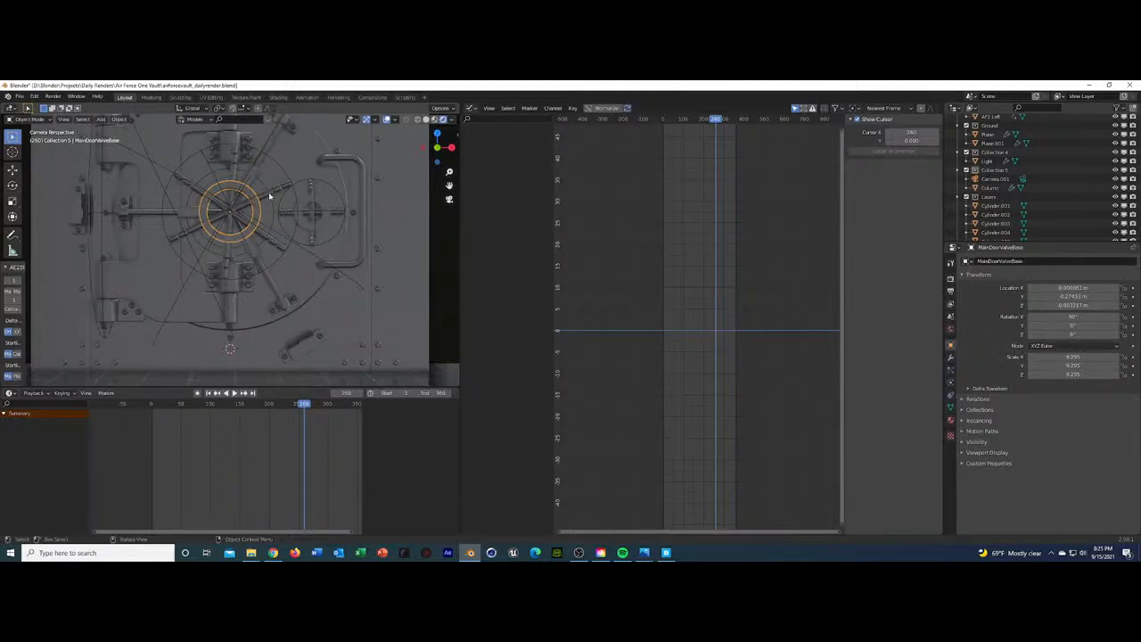
pyautogui.click(260, 203)
pyautogui.click(259, 205)
pyautogui.click(152, 214)
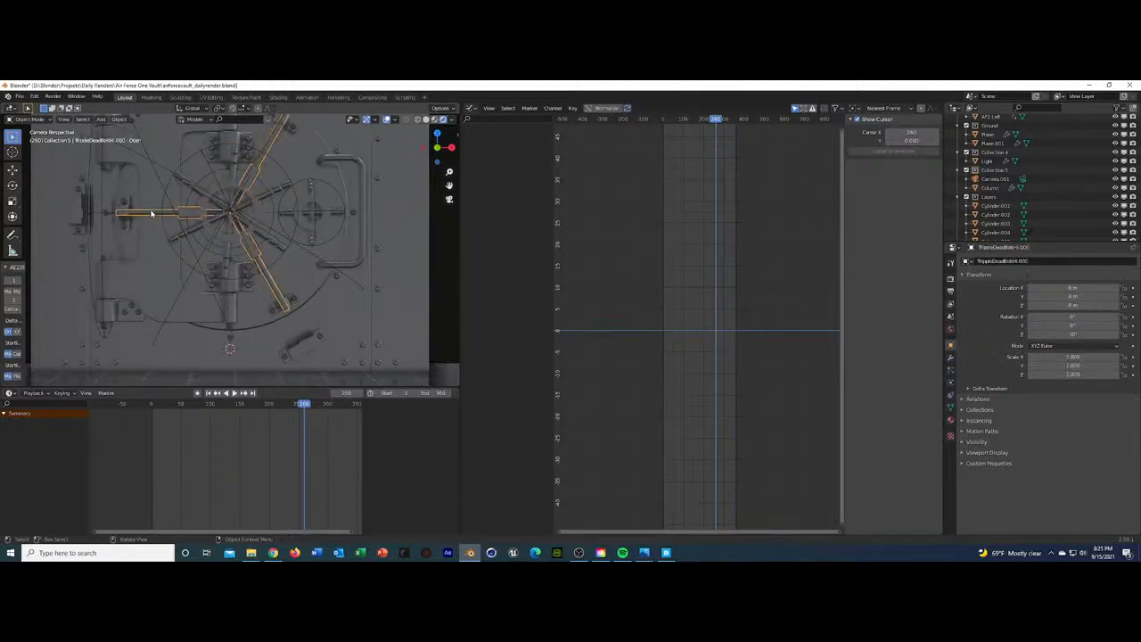
# Try the ME_basic_gold material on the deadbolt bars and undo the assignment.
pyautogui.click(951, 419)
pyautogui.click(967, 300)
pyautogui.scroll(-6, 1012, 374)
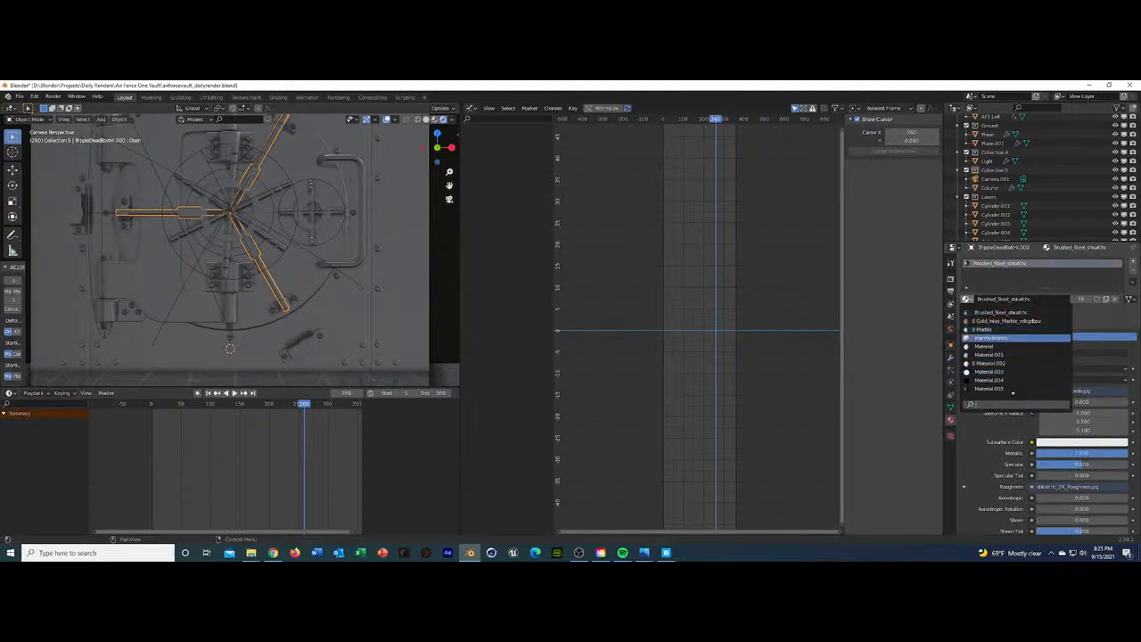
pyautogui.scroll(-8, 1008, 375)
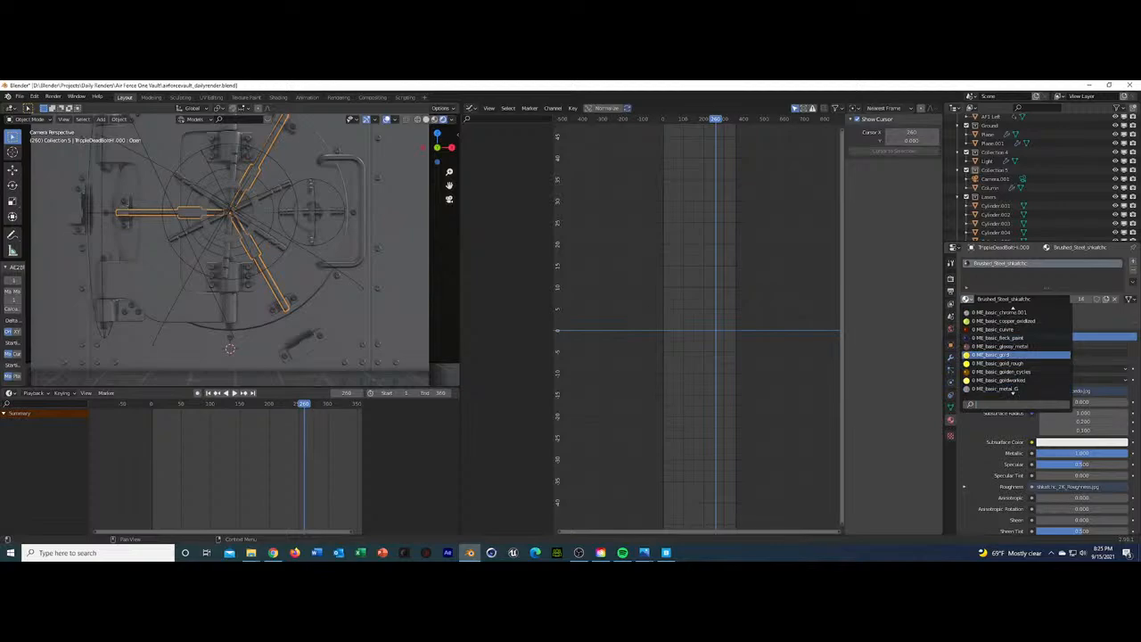
pyautogui.click(1008, 356)
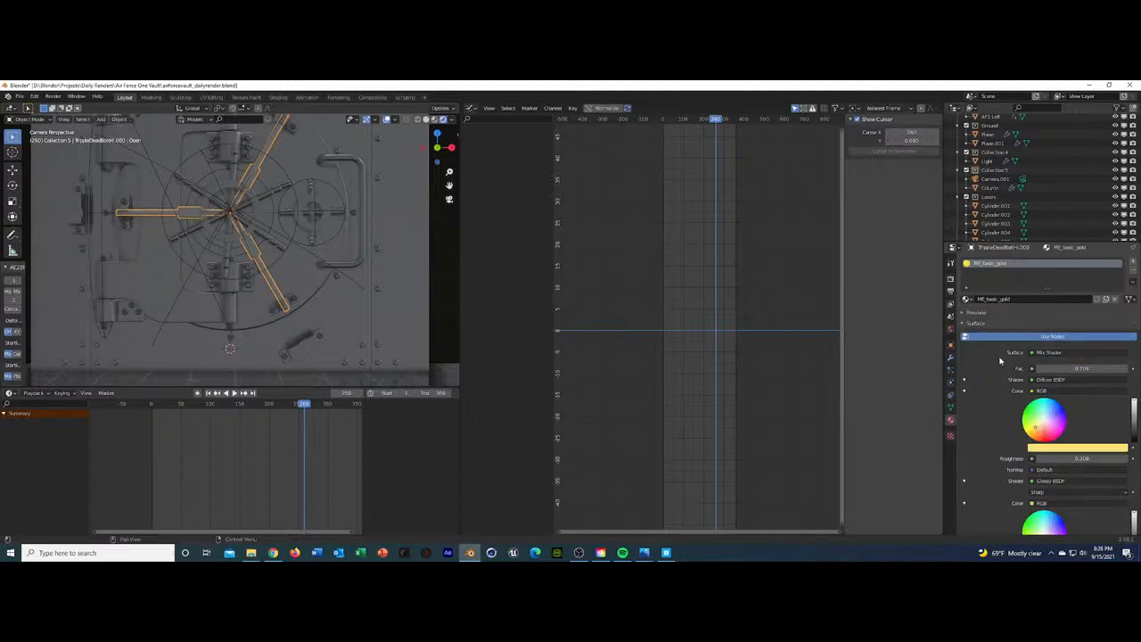
pyautogui.click(367, 303)
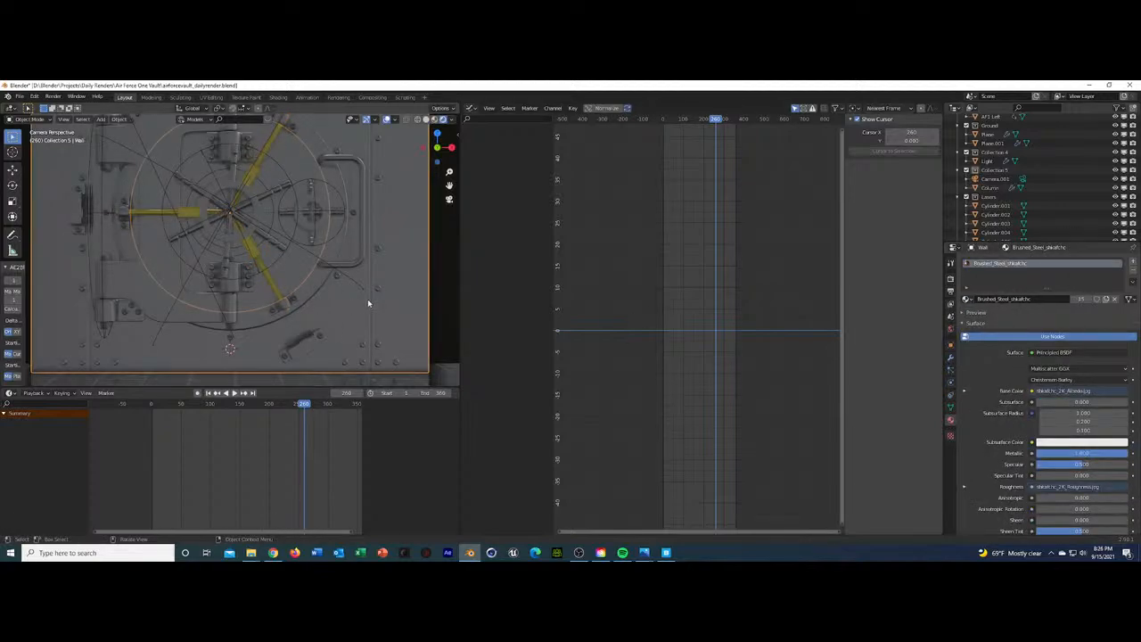
pyautogui.hotkey('ctrl', 'z')
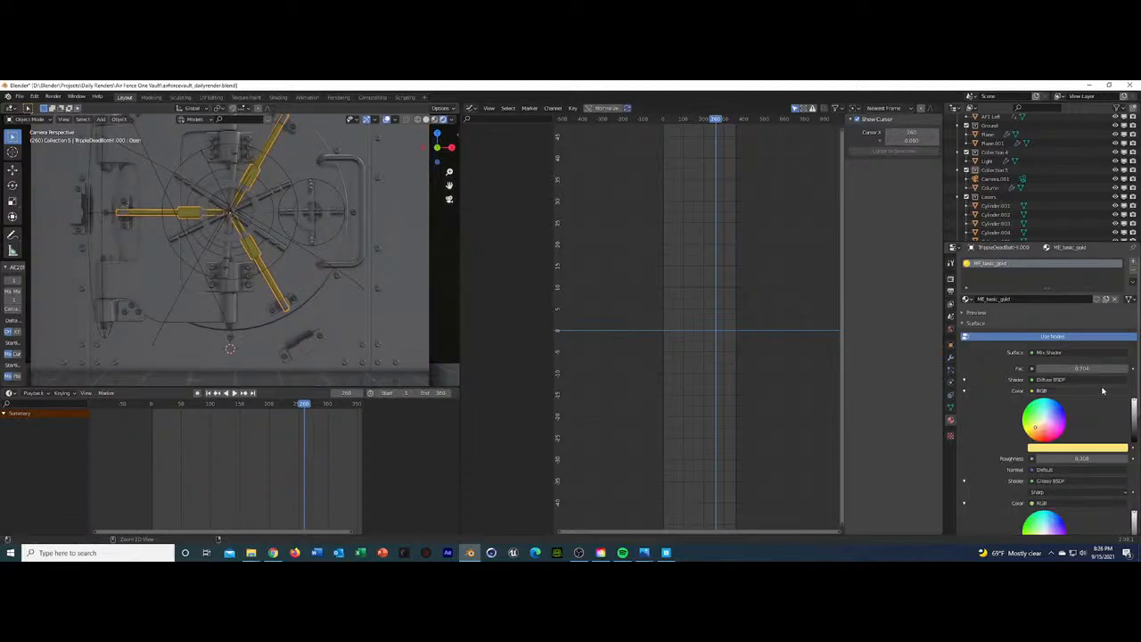
pyautogui.hotkey('ctrl', 'z')
# Assign the ME_colombia_rough material to the three-armed deadbolt bars.
pyautogui.click(967, 300)
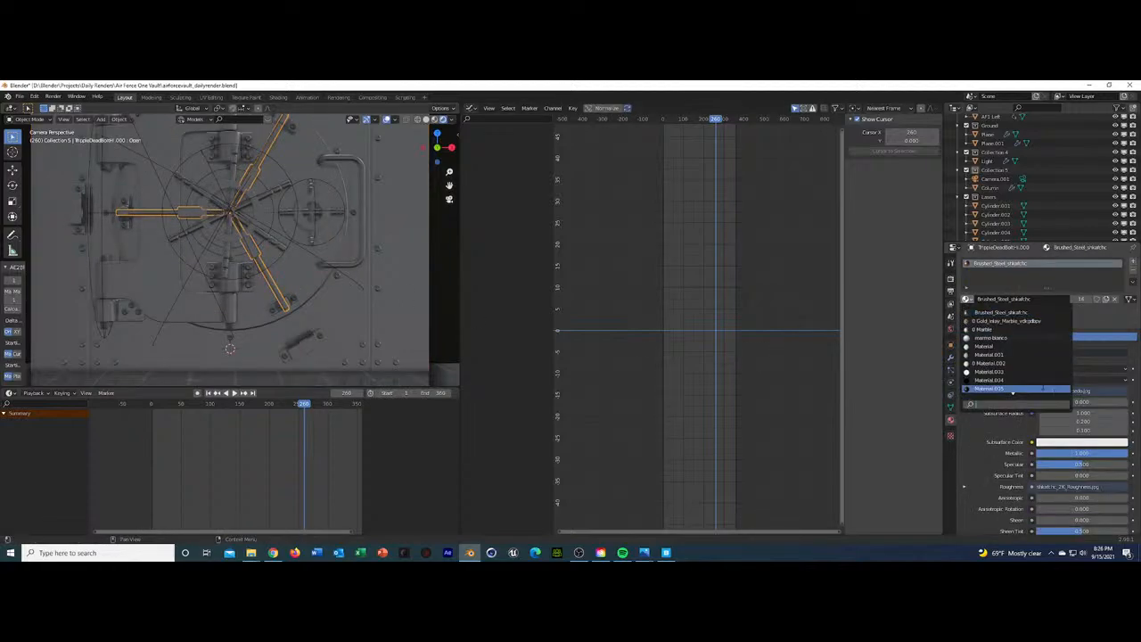
pyautogui.scroll(-5, 1016, 357)
pyautogui.scroll(-10, 1017, 357)
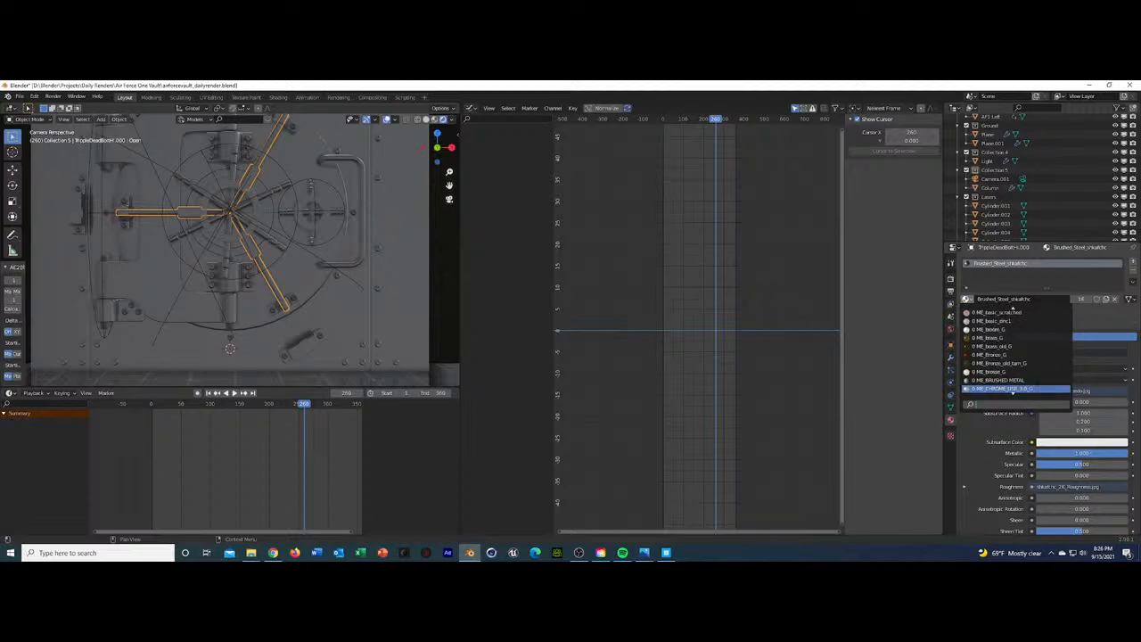
pyautogui.scroll(-4, 1017, 350)
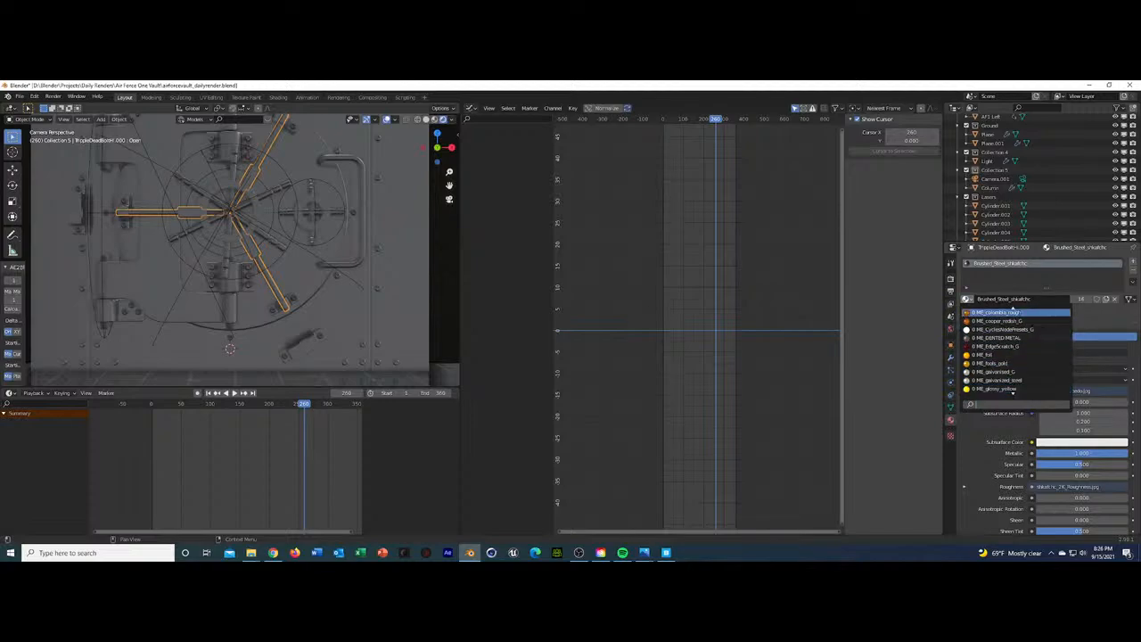
pyautogui.click(1016, 312)
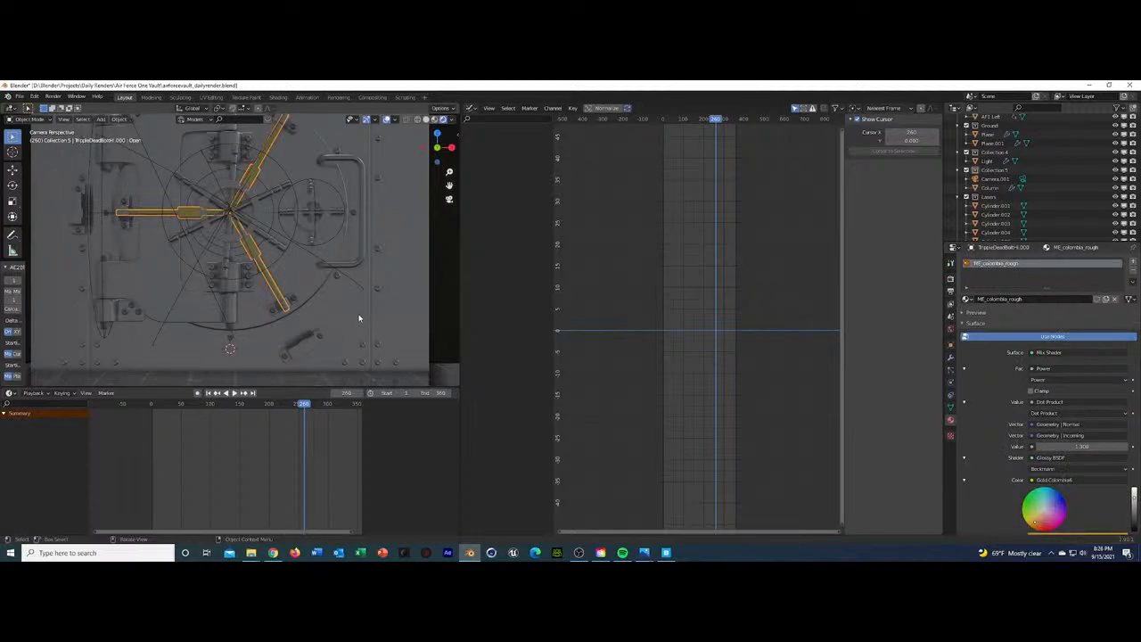
# Apply the ME_colombia_rough material to the main door's central valve base.
pyautogui.click(399, 301)
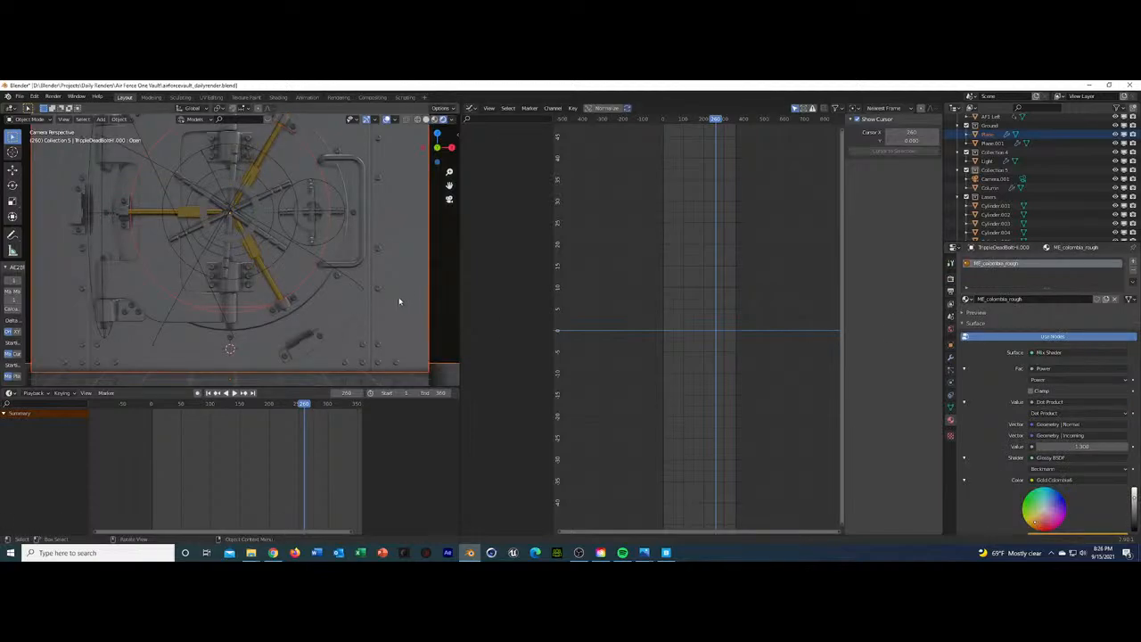
pyautogui.scroll(-5, 290, 293)
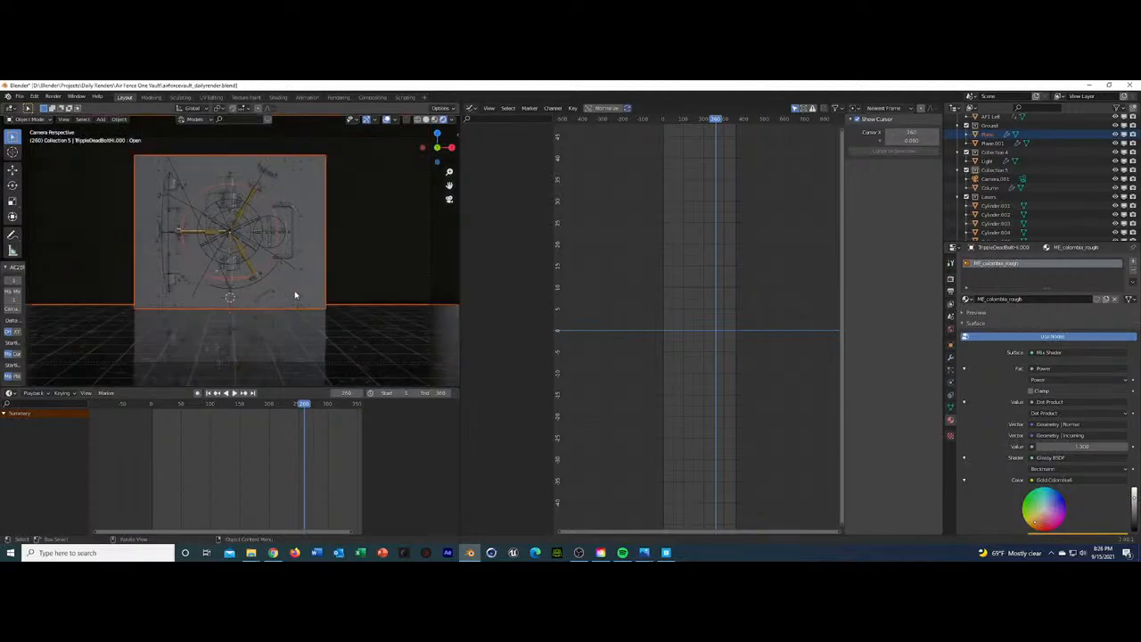
pyautogui.click(234, 242)
pyautogui.click(967, 300)
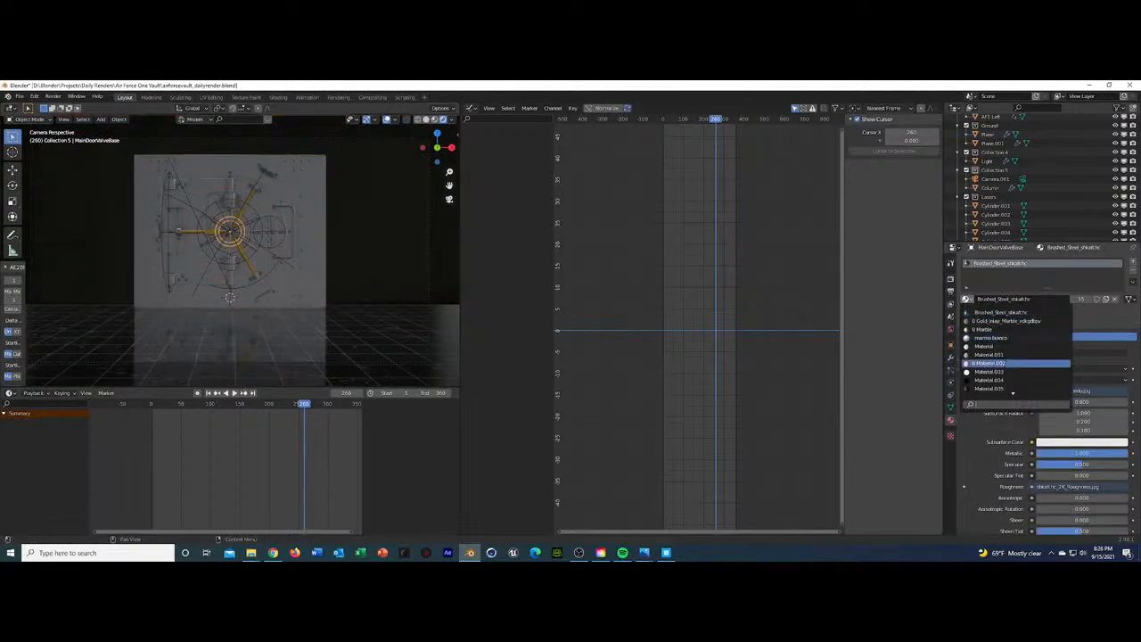
pyautogui.scroll(-10, 1017, 352)
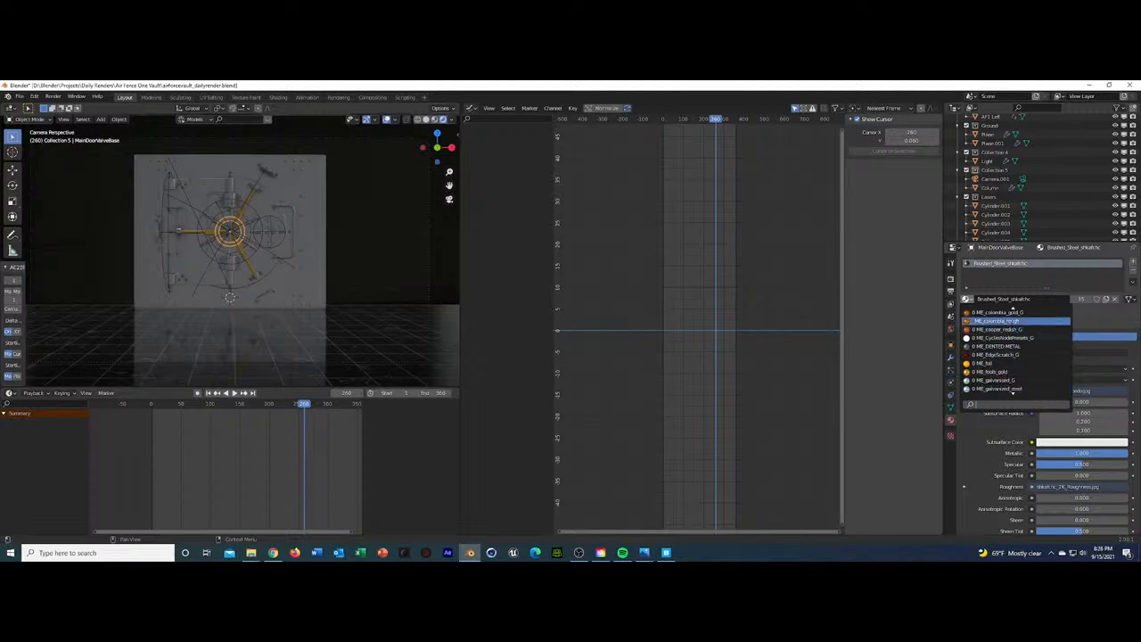
pyautogui.click(999, 321)
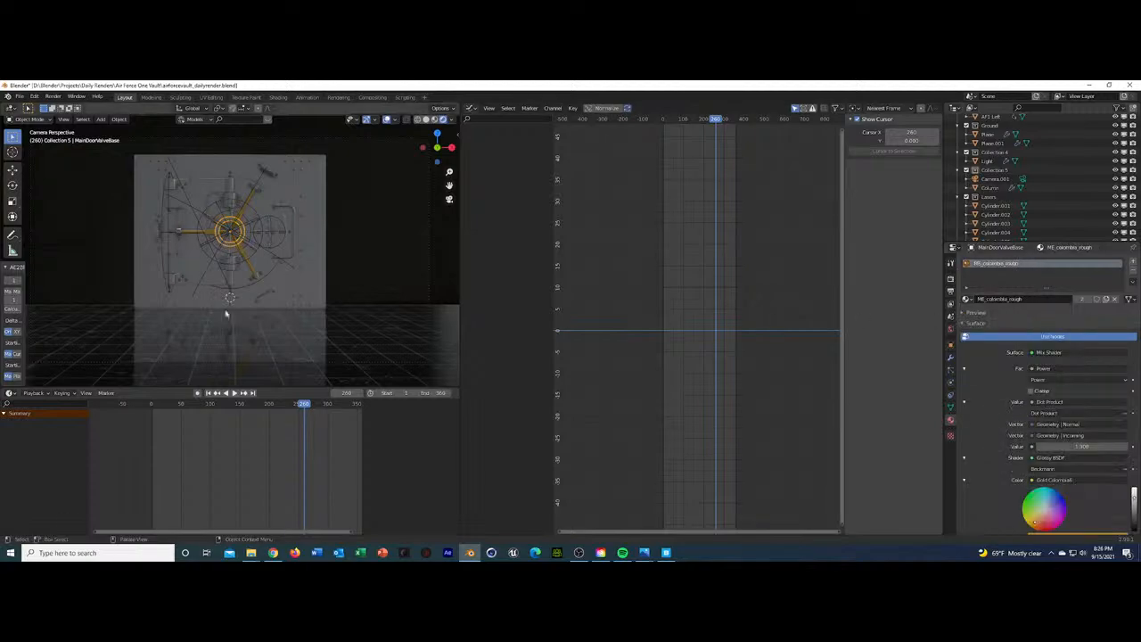
# Undo the ME_colombia_rough assignments on the valve base and the triple deadbolts, and save the file.
pyautogui.click(278, 310)
pyautogui.click(426, 304)
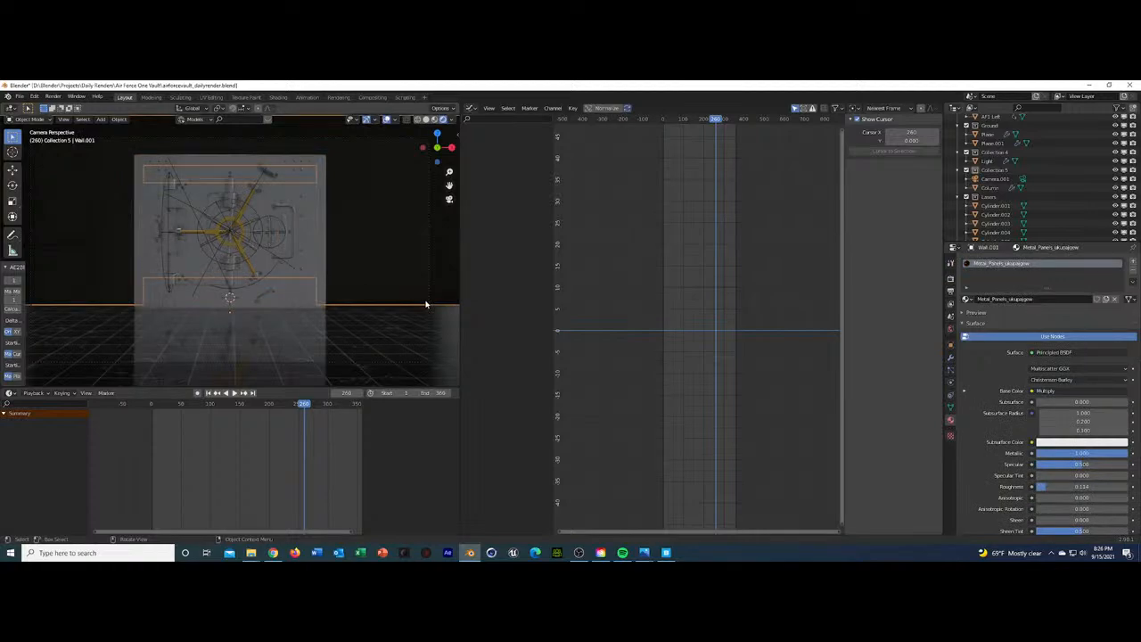
pyautogui.keyDown('ctrl'); pyautogui.click(426, 304); pyautogui.keyUp('ctrl')
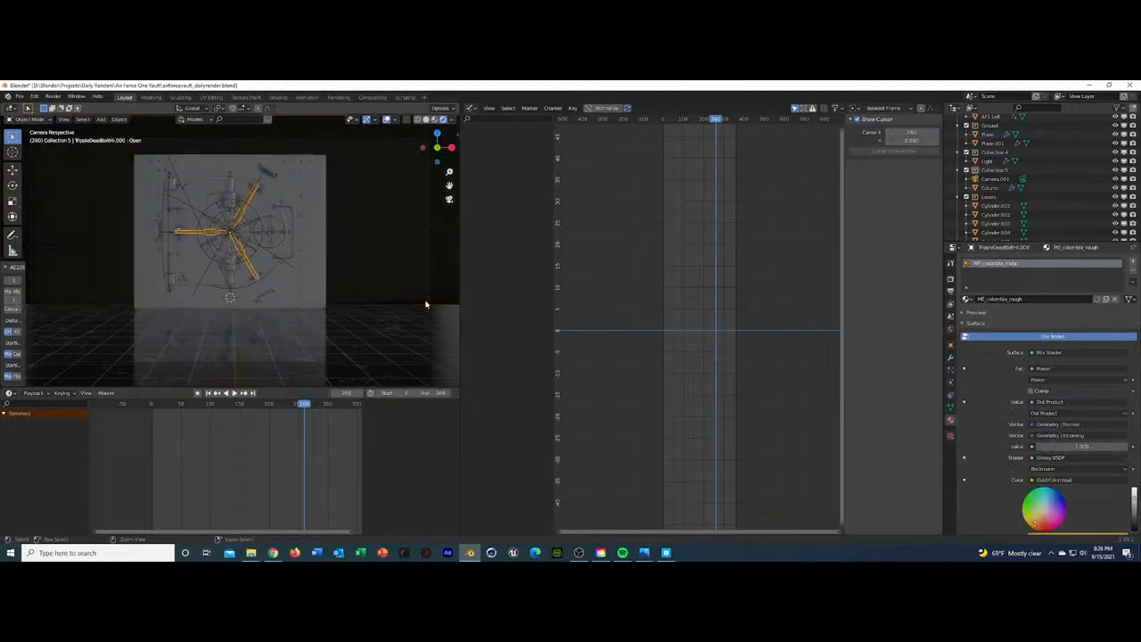
pyautogui.keyDown('ctrl'); pyautogui.click(426, 304); pyautogui.keyUp('ctrl')
pyautogui.scroll(3, 331, 338)
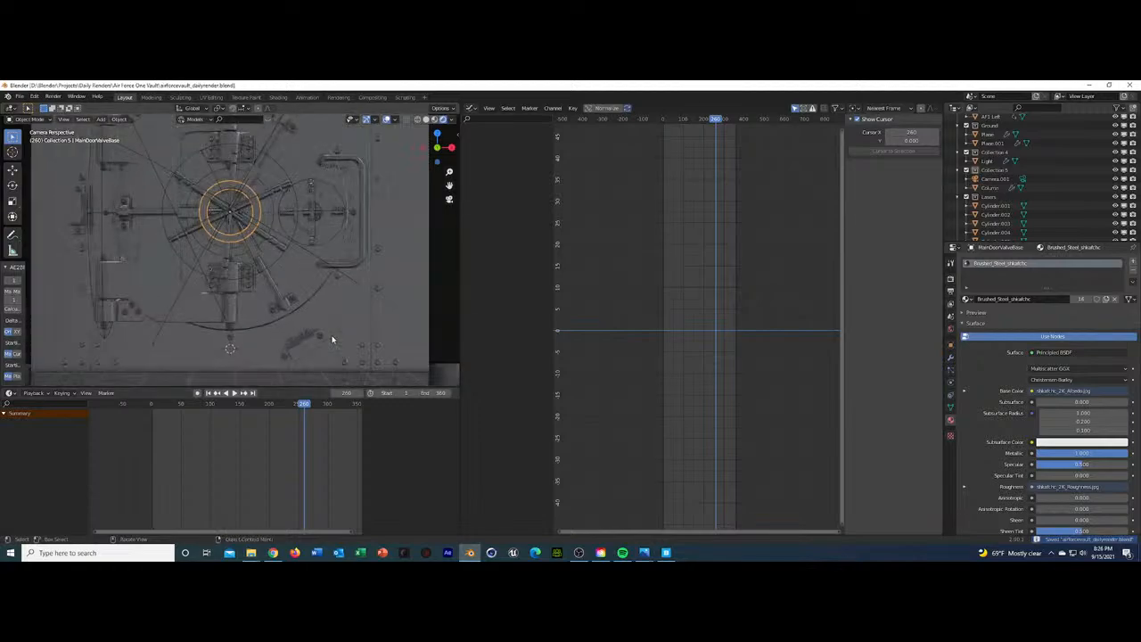
# Play the animation from frame 1 and stop it at frame 27.
pyautogui.press('space')
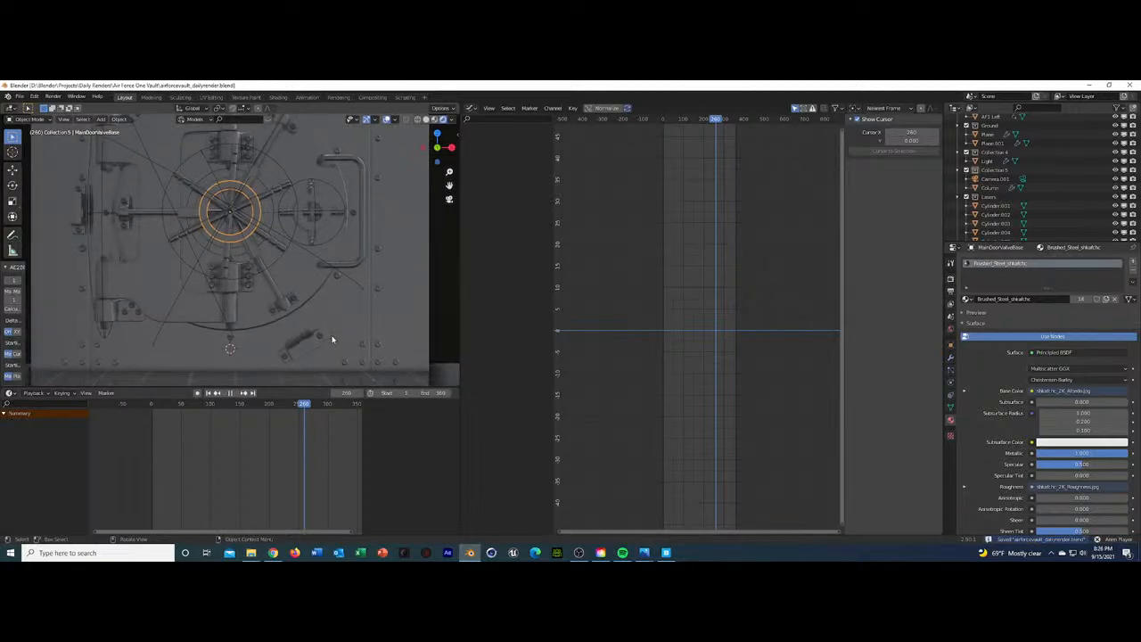
pyautogui.click(151, 406)
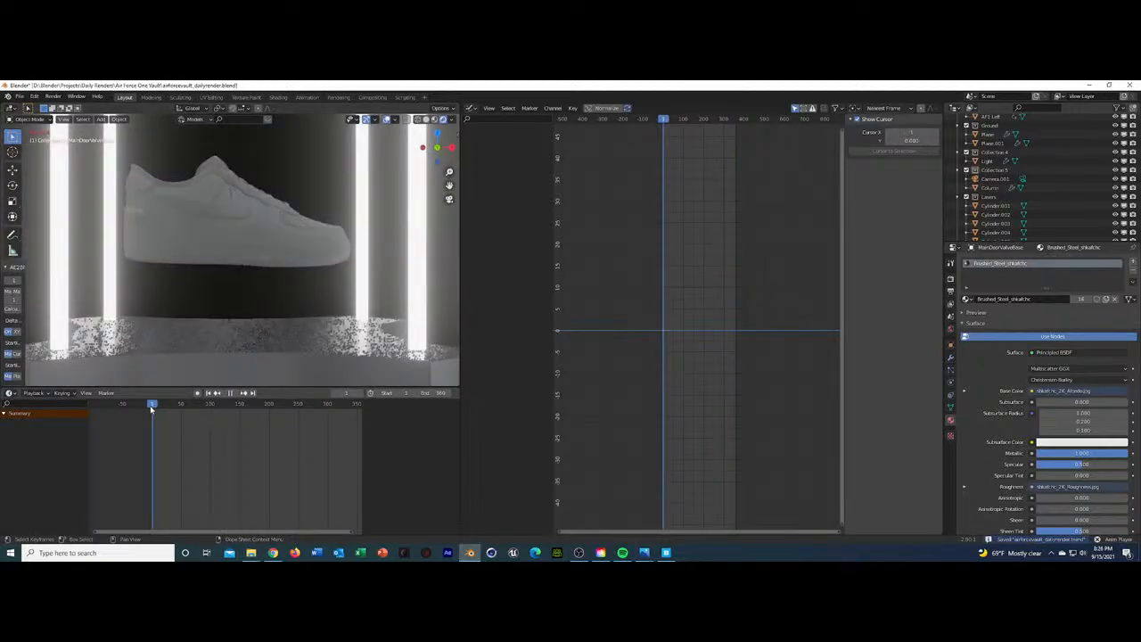
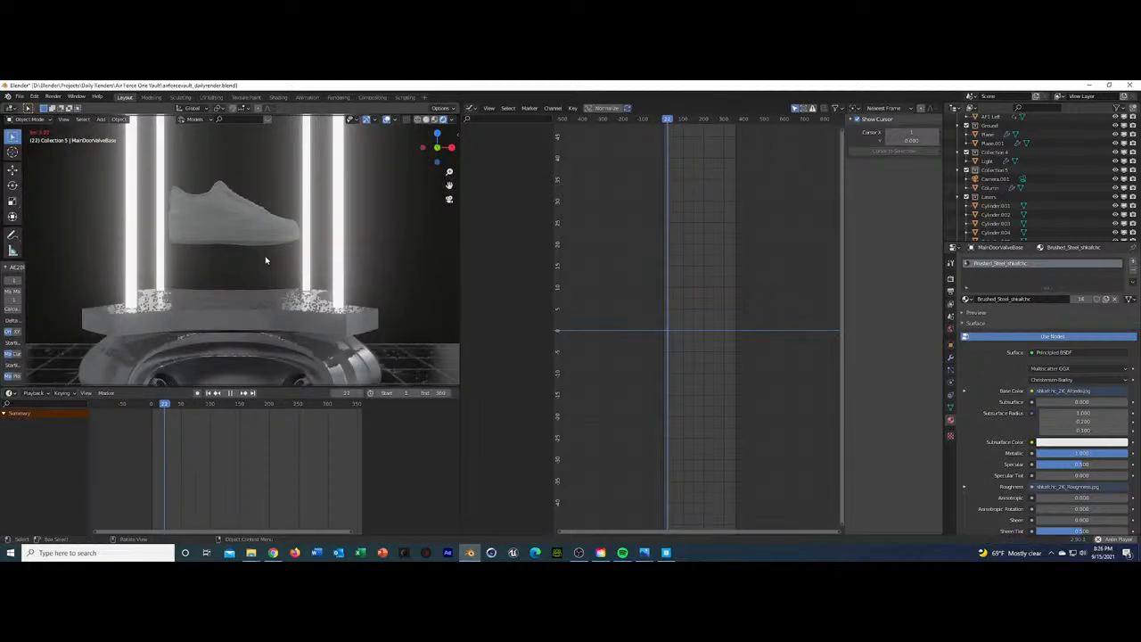
pyautogui.press('space')
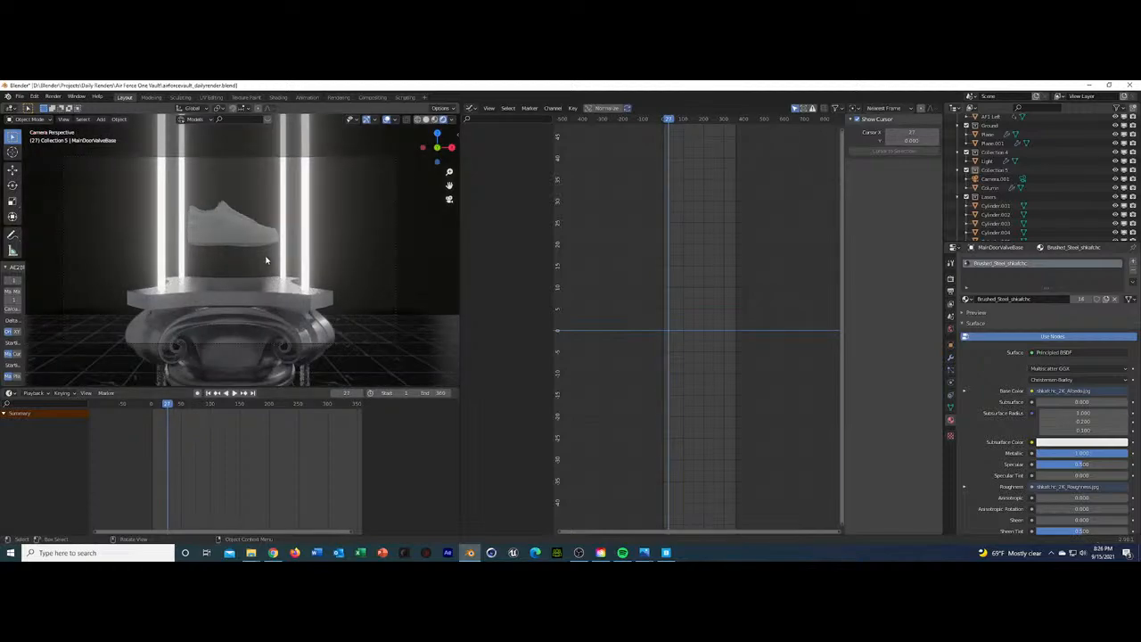
# Change the emission strength of Material.006 on the glowing light tubes around the shoe.
pyautogui.click(308, 265)
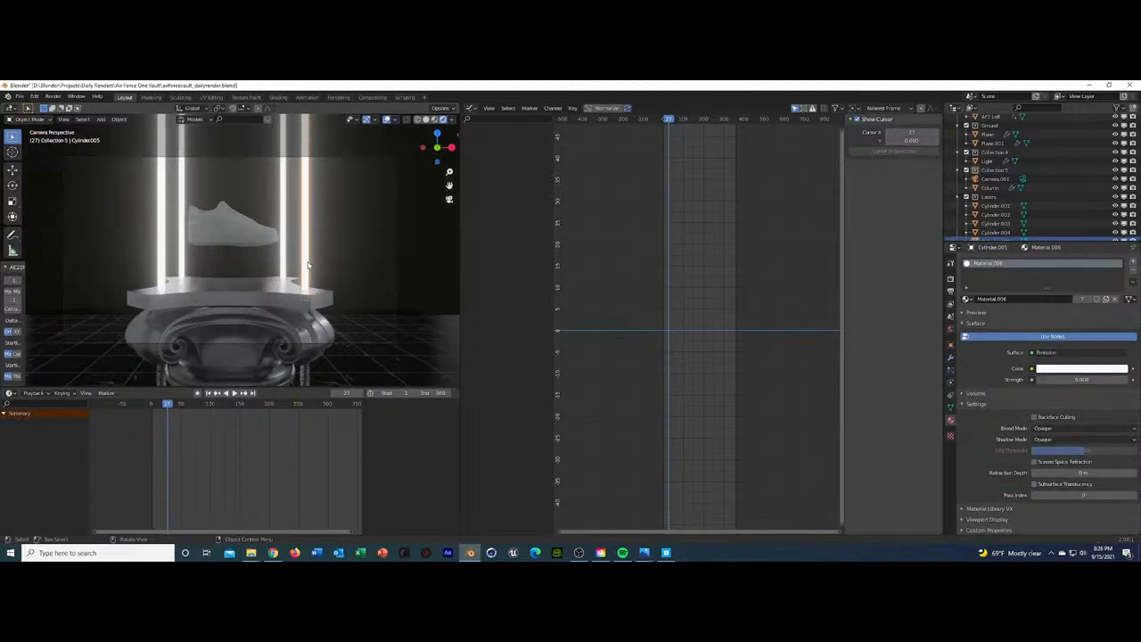
pyautogui.click(1081, 379)
pyautogui.write('5.0')
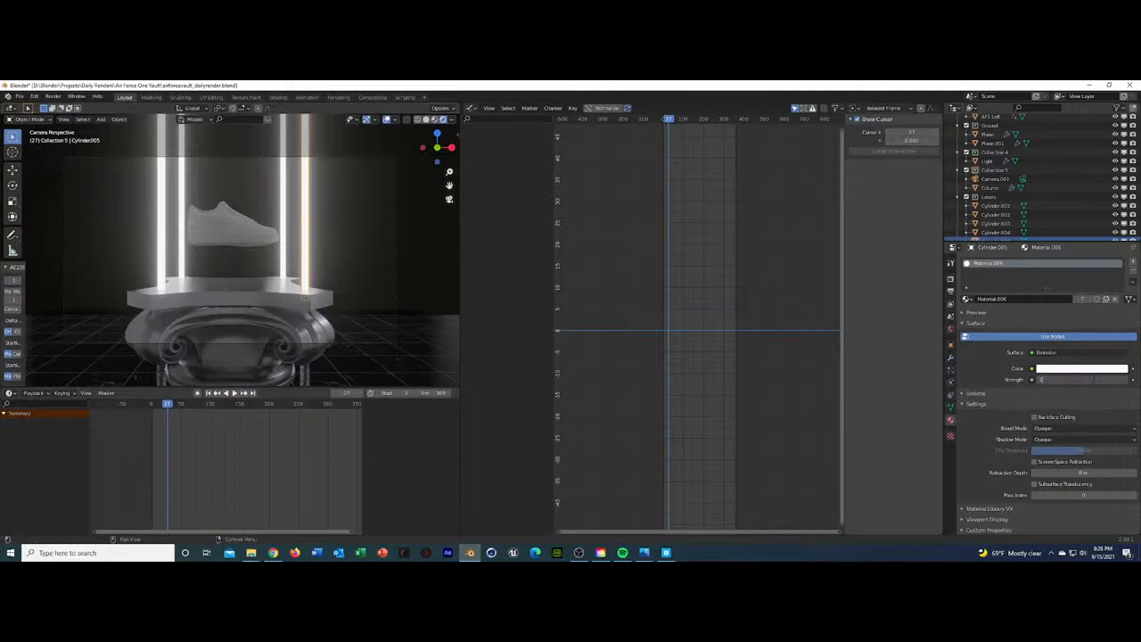
pyautogui.press('Return')
# Select only the column's top slab faces in Edit Mode and add a second material slot with a new material.
pyautogui.click(348, 278)
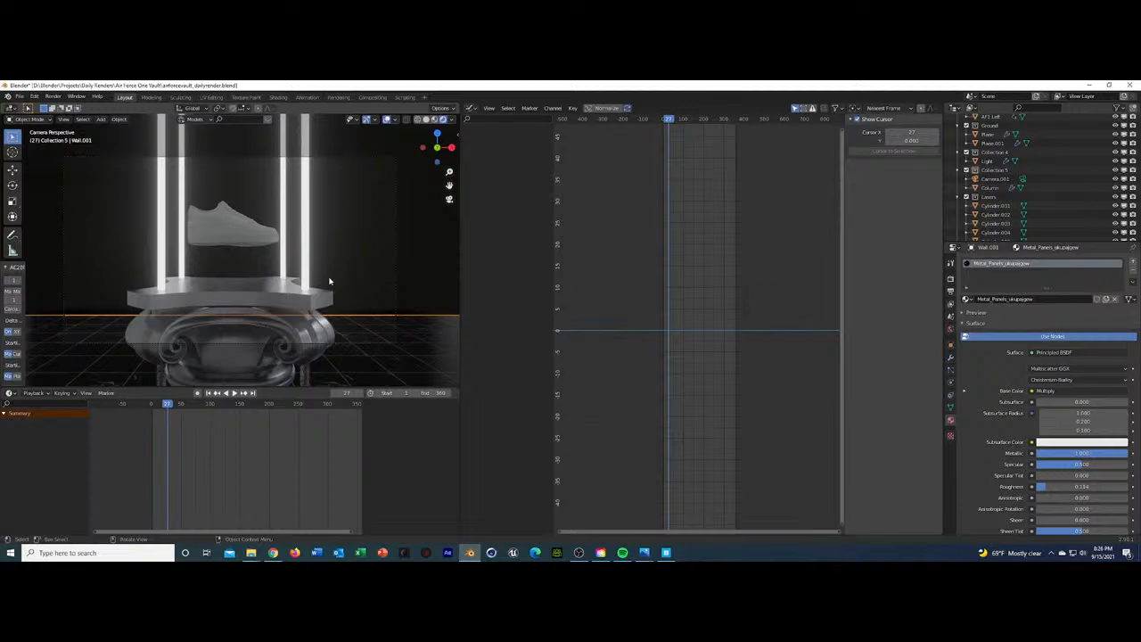
pyautogui.click(267, 308)
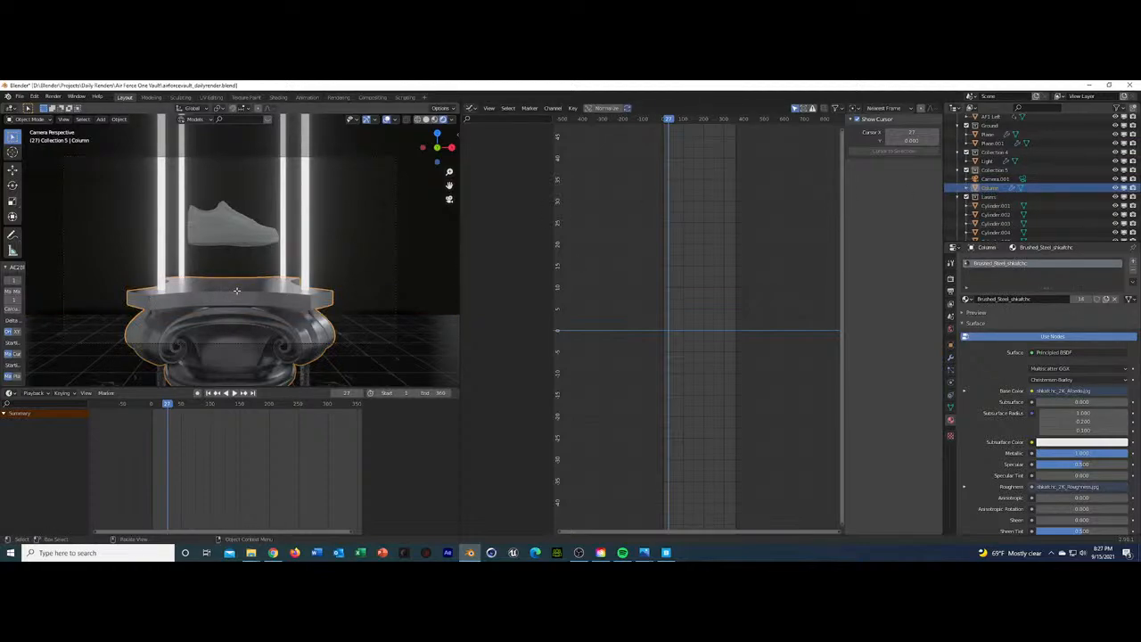
pyautogui.press('Tab')
pyautogui.hotkey('alt', 'a')
pyautogui.moveTo(239, 292); pyautogui.dragTo(263, 283, button='middle')
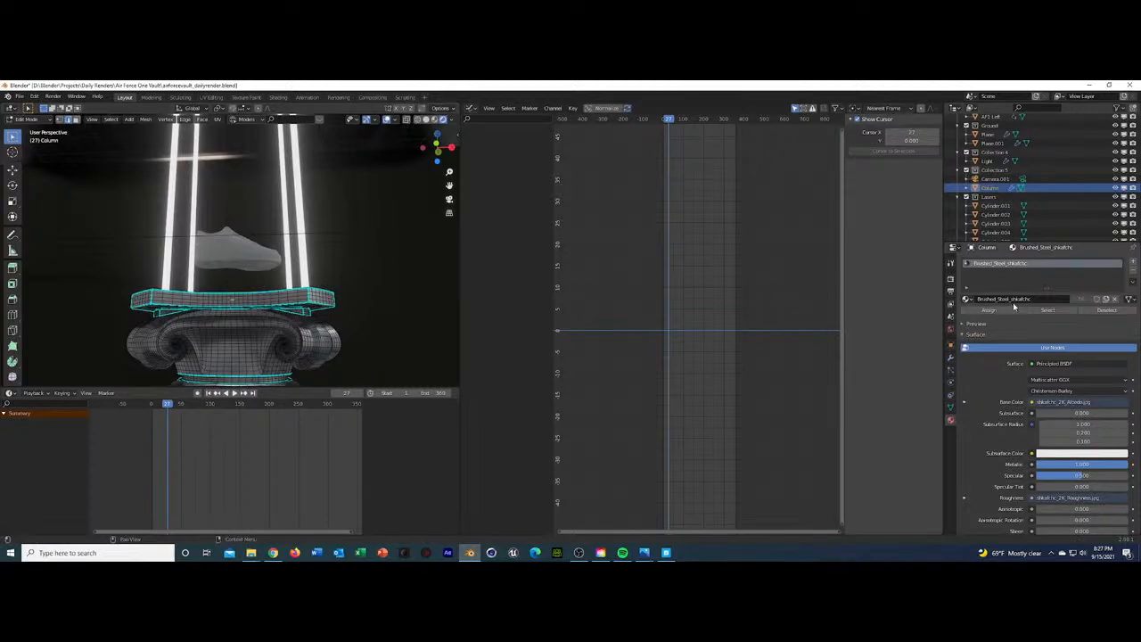
pyautogui.click(1047, 310)
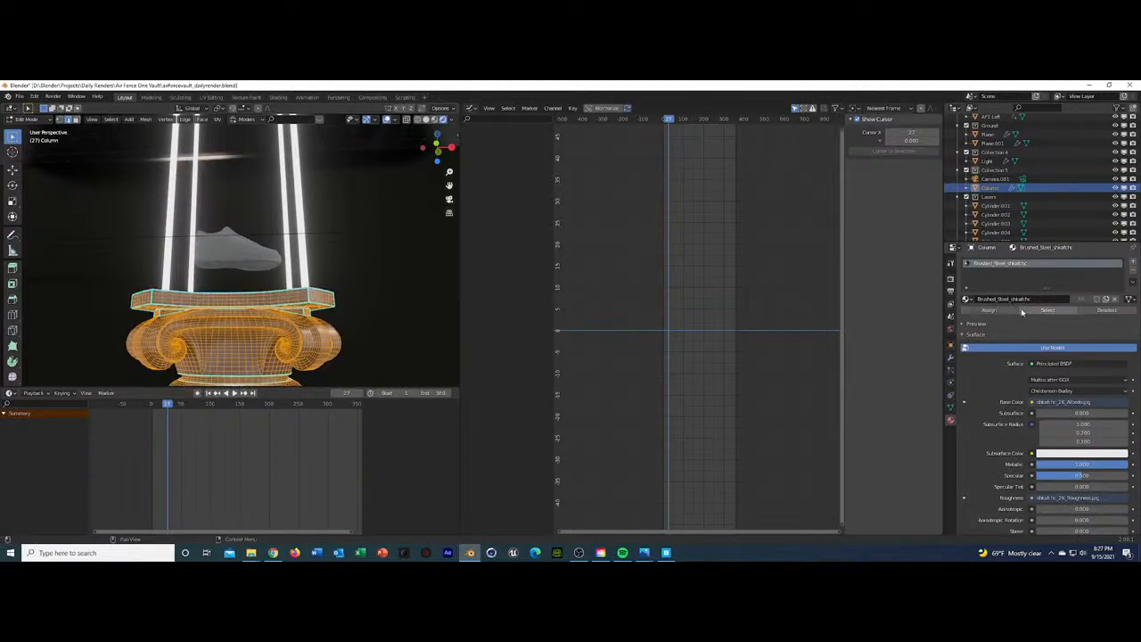
pyautogui.hotkey('alt', 'a')
pyautogui.moveTo(130, 285); pyautogui.dragTo(368, 306)
pyautogui.click(1046, 310)
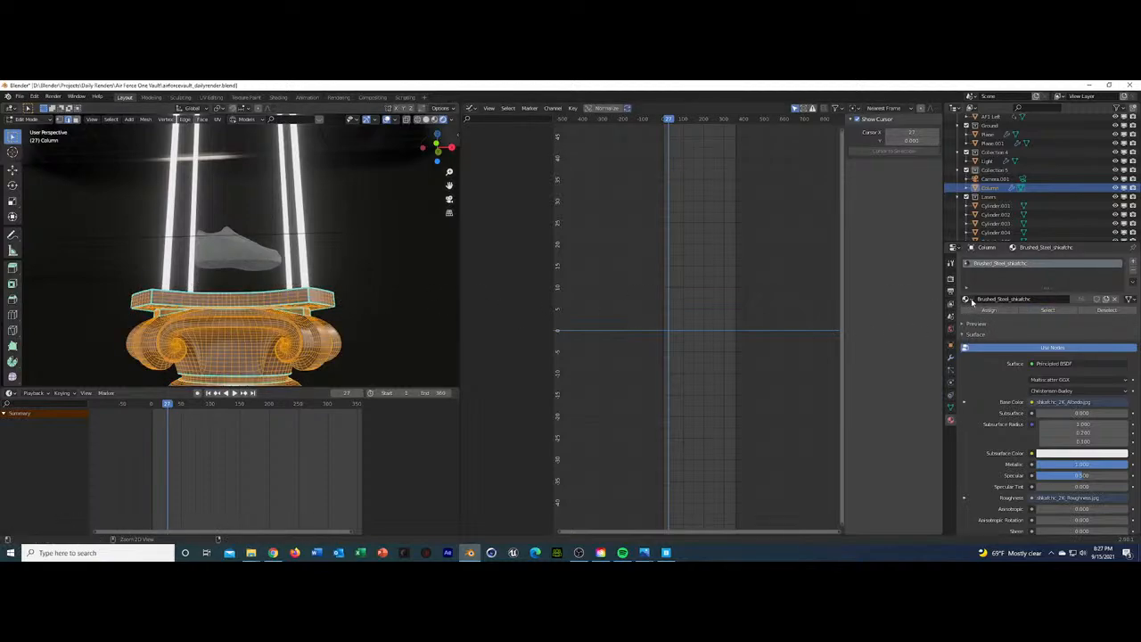
pyautogui.hotkey('ctrl', 'z')
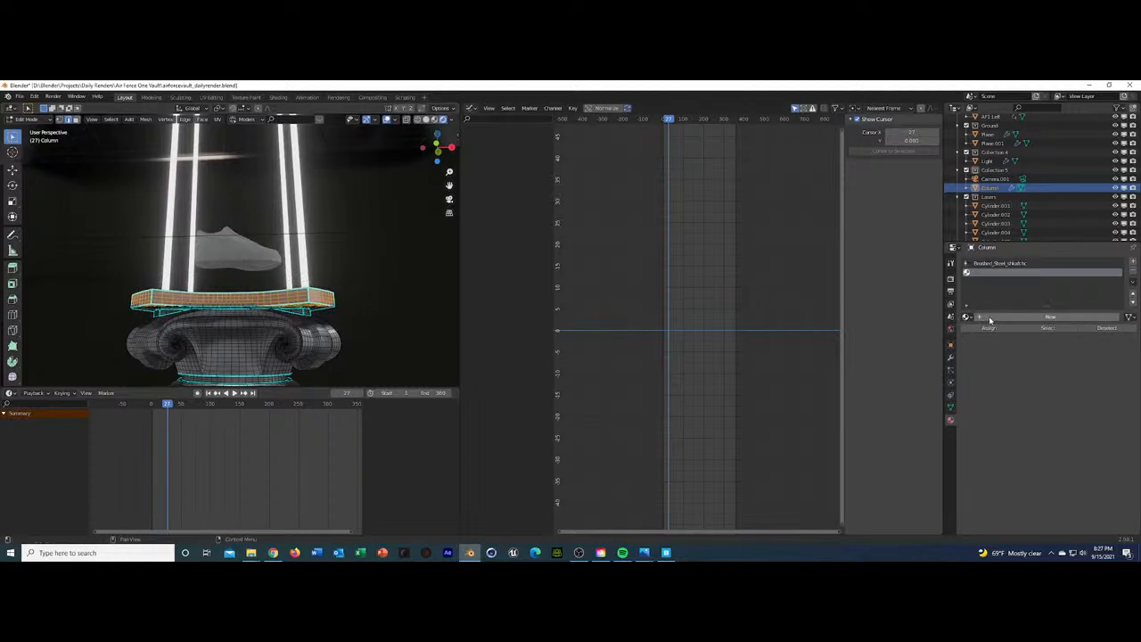
pyautogui.click(990, 317)
# Set the column's second material slot to ME_colombia_rough and check the column in Object Mode.
pyautogui.click(966, 317)
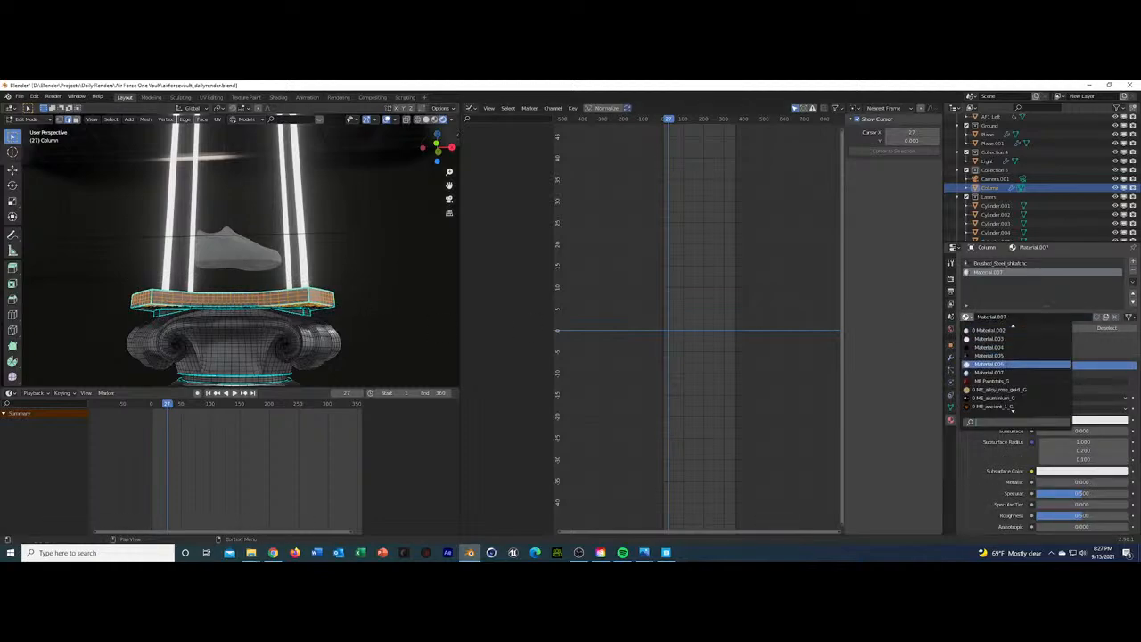
pyautogui.scroll(-3, 1013, 393)
pyautogui.scroll(-5, 1013, 410)
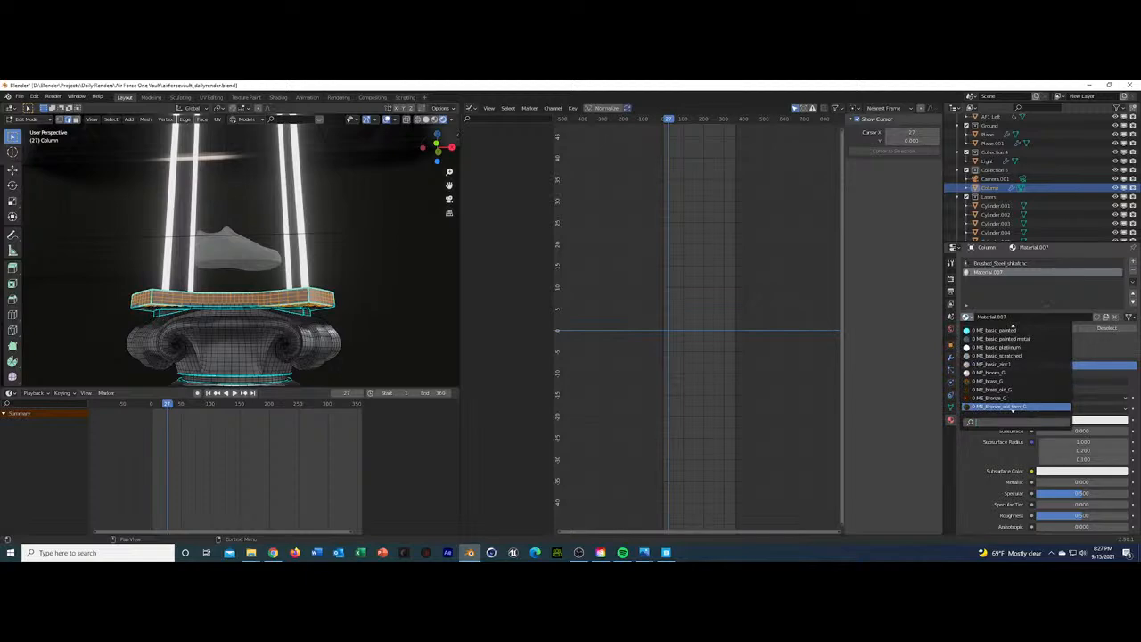
pyautogui.scroll(-6, 1013, 406)
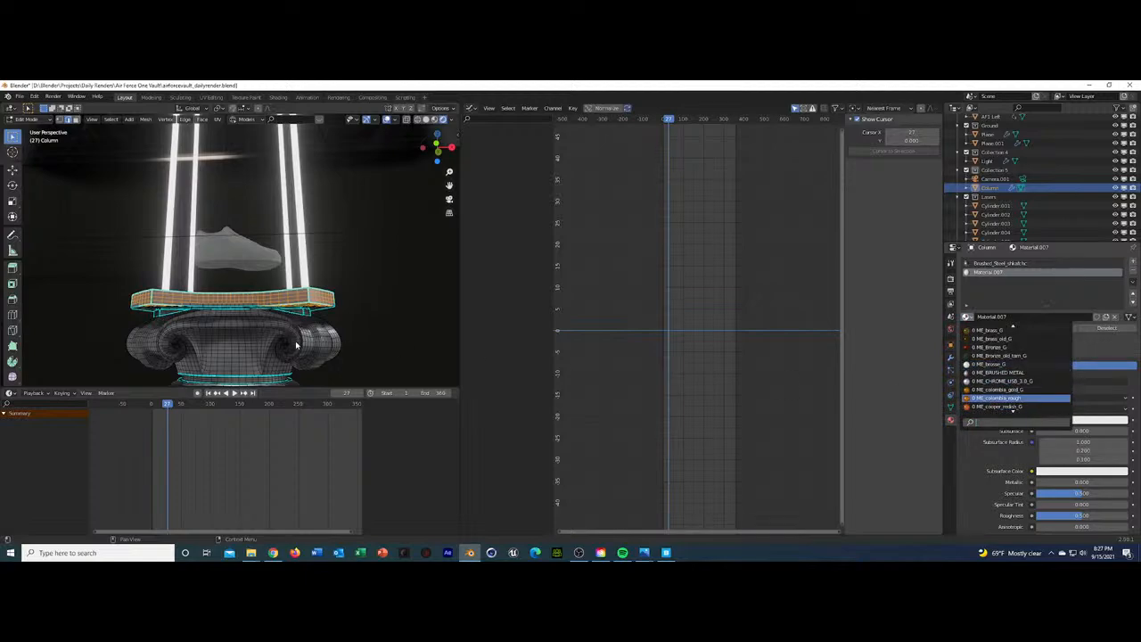
pyautogui.press('Return')
pyautogui.moveTo(299, 346); pyautogui.dragTo(335, 334, button='middle')
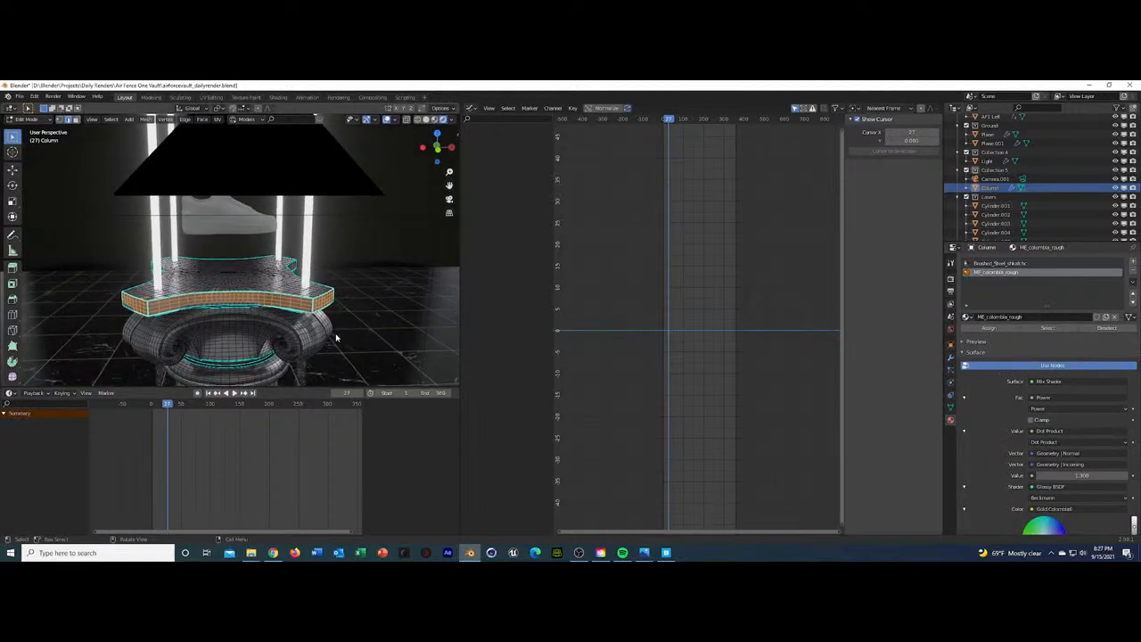
pyautogui.press('Tab')
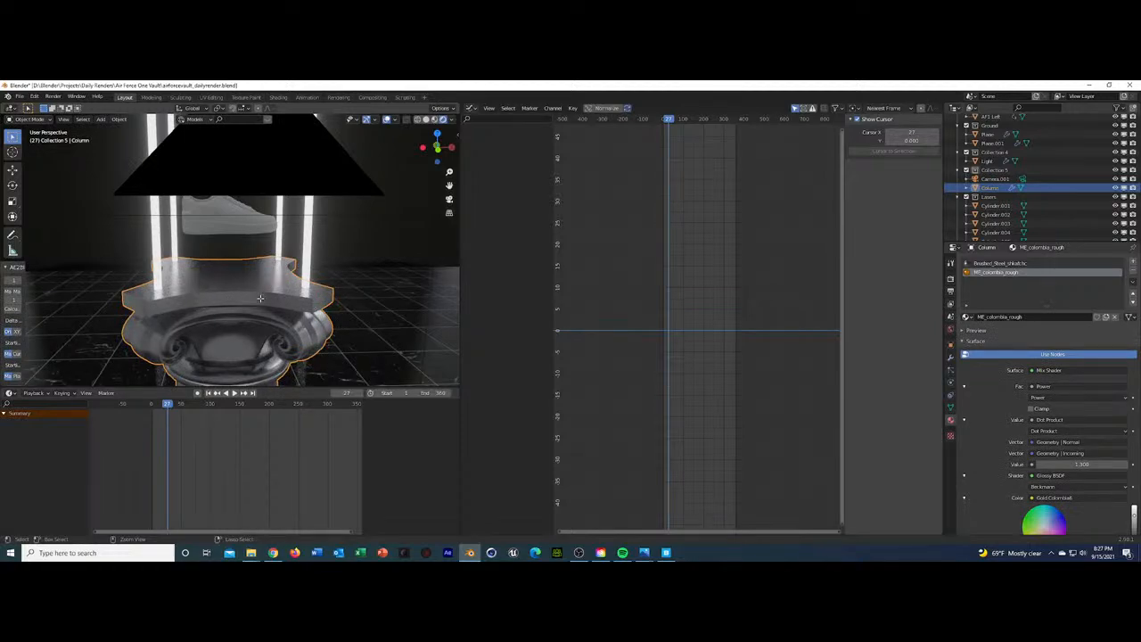
# Undo the material replacement in the column's second slot and resume editing its mesh.
pyautogui.hotkey('ctrl', 'z')
pyautogui.moveTo(309, 301); pyautogui.dragTo(303, 295, button='middle')
pyautogui.press('Tab')
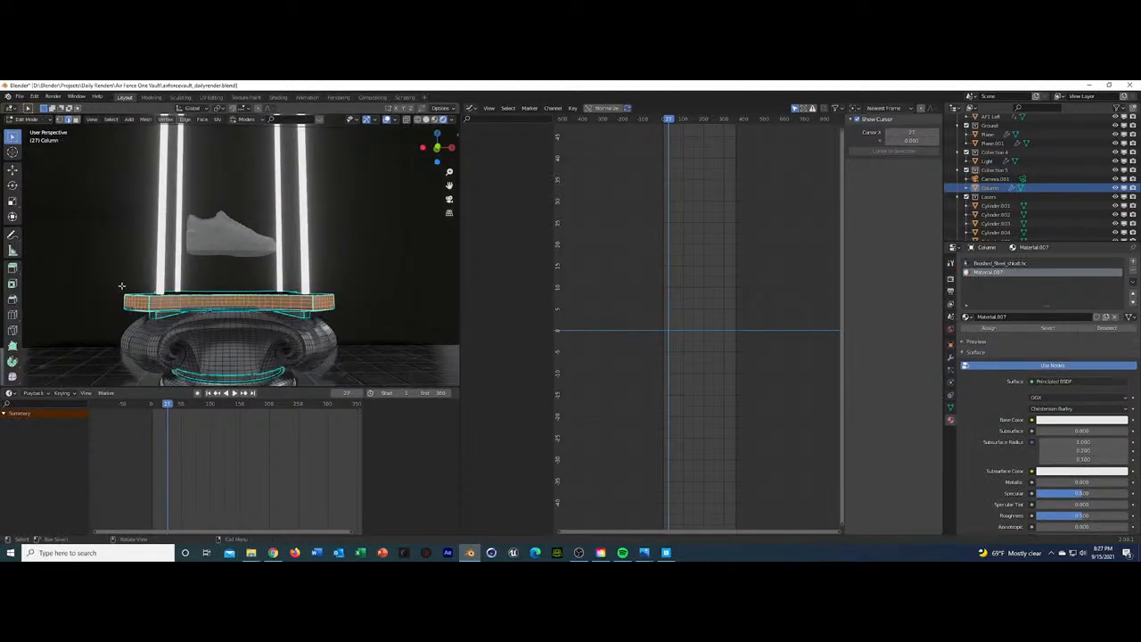
# Put ME_colombia_rough in the column's second slot and assign it to the selected slab edge faces.
pyautogui.click(967, 317)
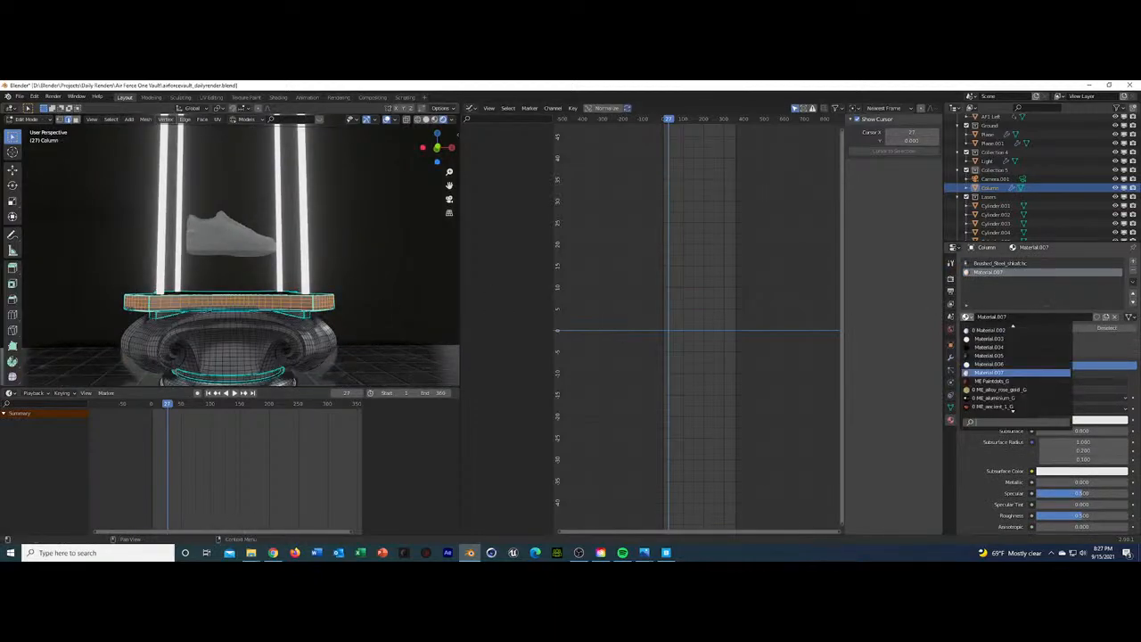
pyautogui.scroll(-10, 1017, 367)
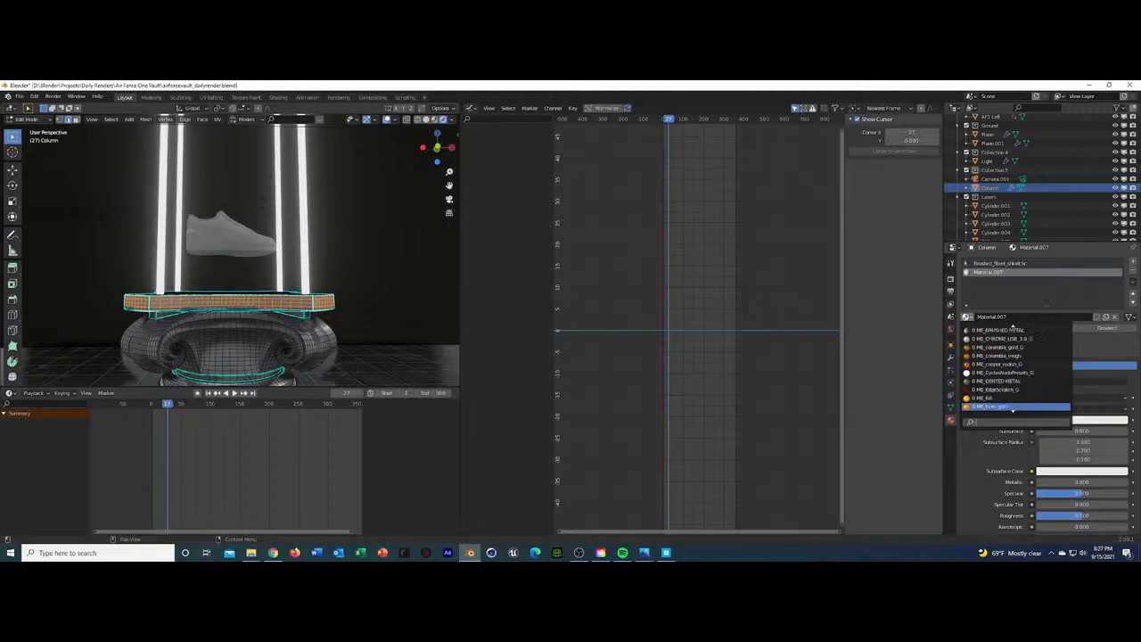
pyautogui.scroll(6, 1013, 328)
pyautogui.press('Return')
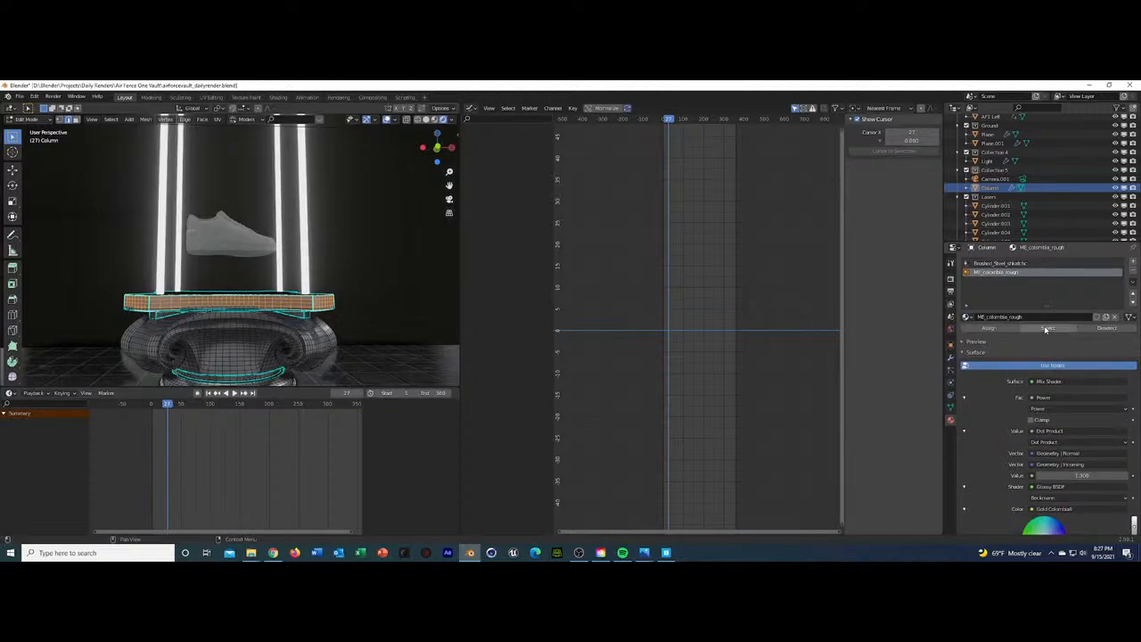
pyautogui.click(1008, 330)
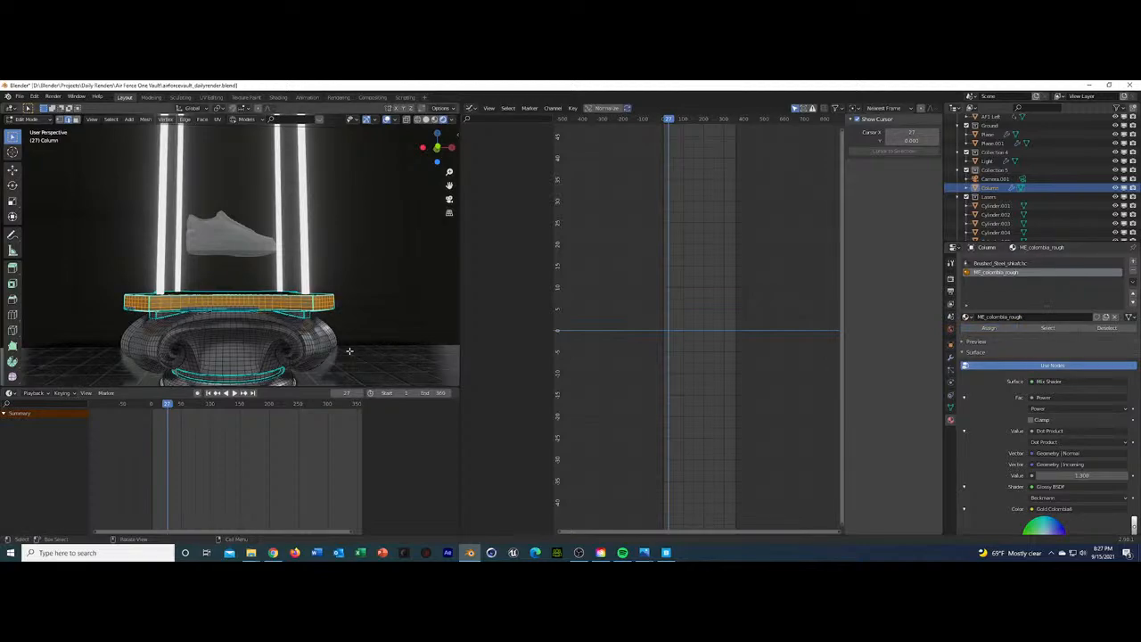
pyautogui.press('Tab')
pyautogui.moveTo(377, 313)
pyautogui.mouseDown(button='middle')
pyautogui.moveTo(377, 328)
pyautogui.moveTo(367, 314)
pyautogui.mouseUp(button='middle')
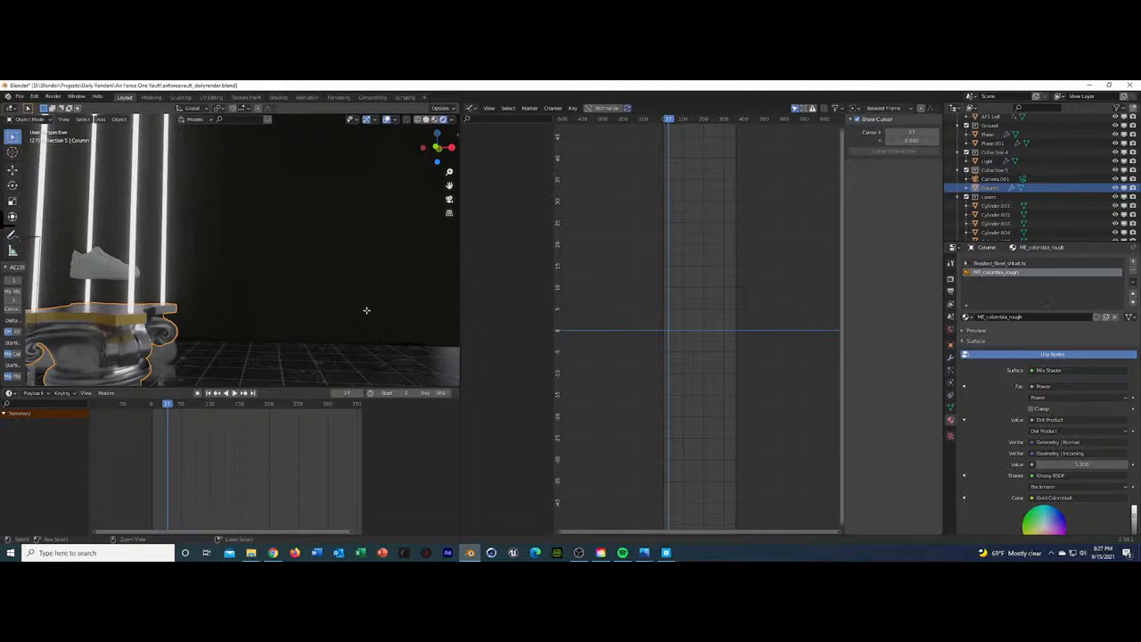
# Undo the ME_colombia_rough assignment on the column's slab and return to the camera view in Object Mode.
pyautogui.press('Tab')
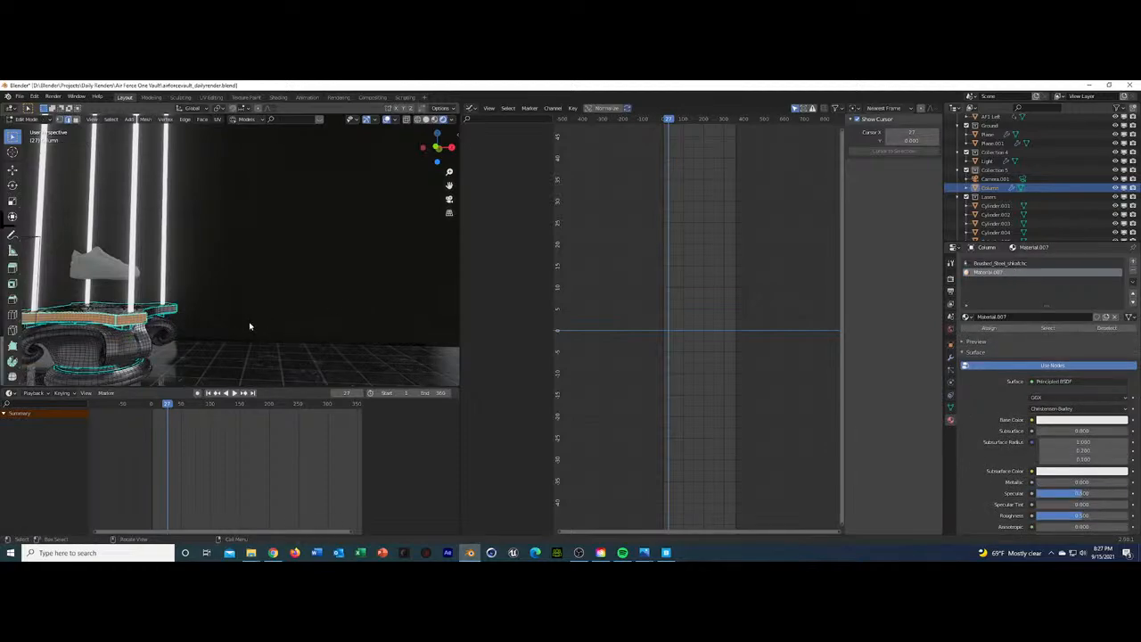
pyautogui.press('Tab')
pyautogui.press('KP_0')
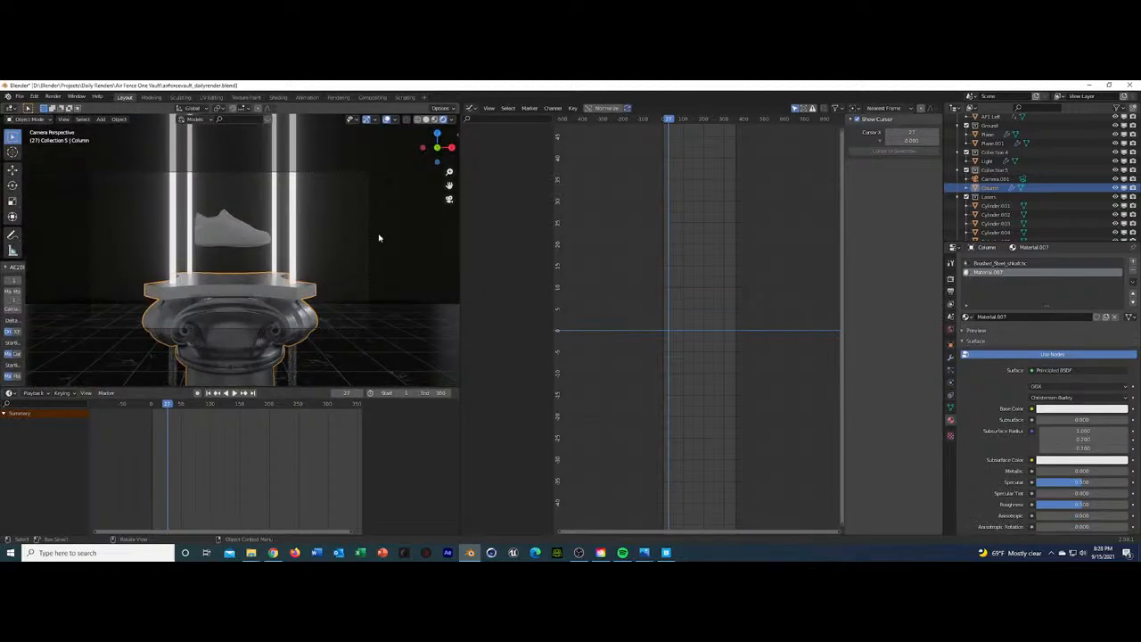
# Select the marble-textured ceiling plane (Plane.001) above the vault and lower it along the Z axis.
pyautogui.click(383, 238)
pyautogui.moveTo(390, 241)
pyautogui.mouseDown(button='middle')
pyautogui.moveTo(366, 260)
pyautogui.moveTo(310, 251)
pyautogui.moveTo(434, 249)
pyautogui.moveTo(384, 249)
pyautogui.mouseUp(button='middle')
pyautogui.scroll(-8, 385, 250)
pyautogui.scroll(1, 383, 250)
pyautogui.scroll(1, 384, 249)
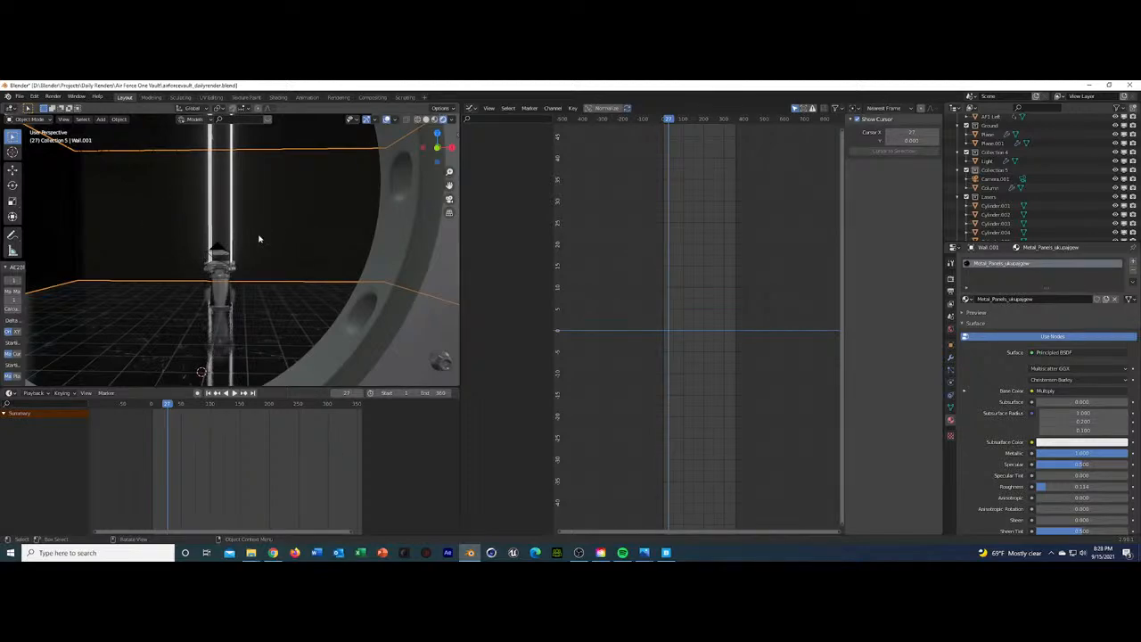
pyautogui.click(298, 137)
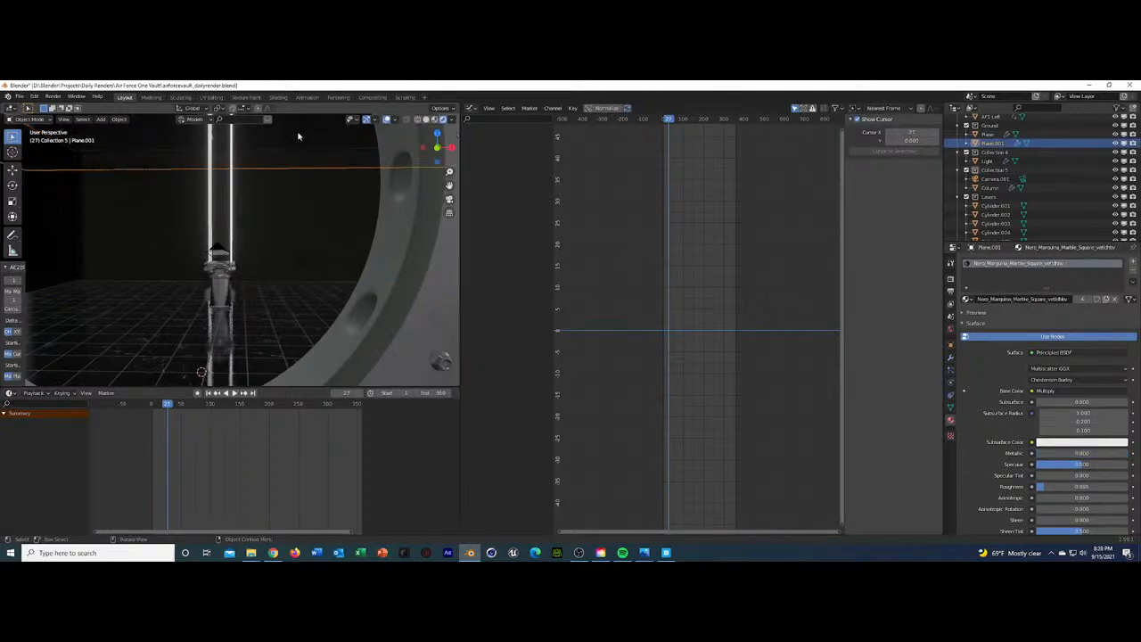
pyautogui.press('g')
pyautogui.press('z')
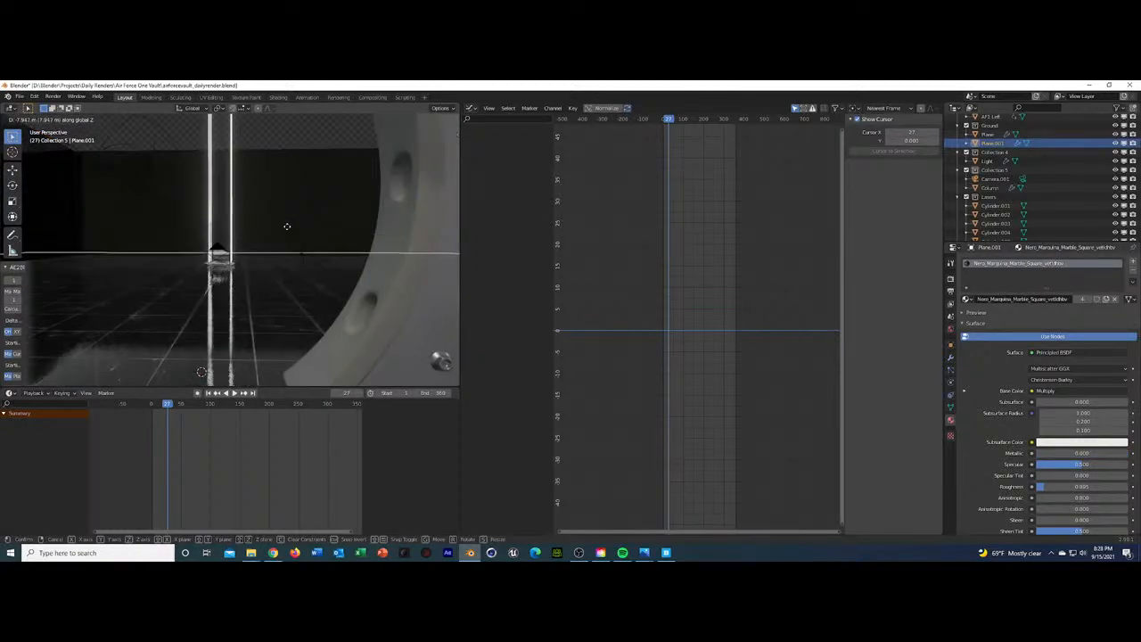
pyautogui.click(293, 204)
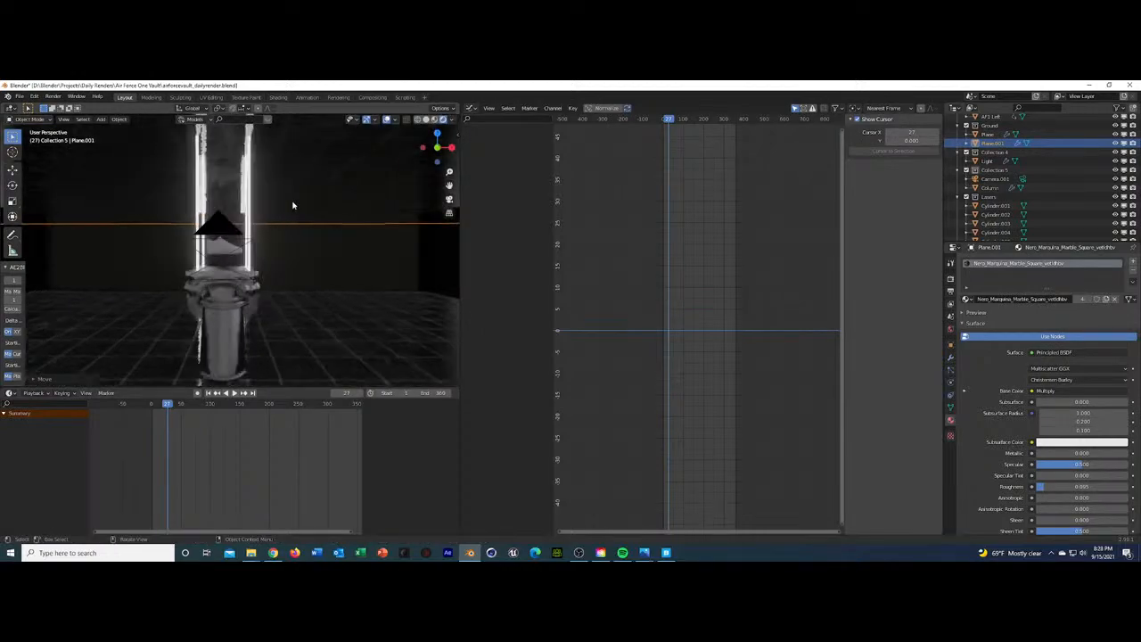
# Check the lowered ceiling plane through the camera by playing the animation and jumping to frames around 143 and 225.
pyautogui.press('KP_0')
pyautogui.click(318, 246)
pyautogui.press('space')
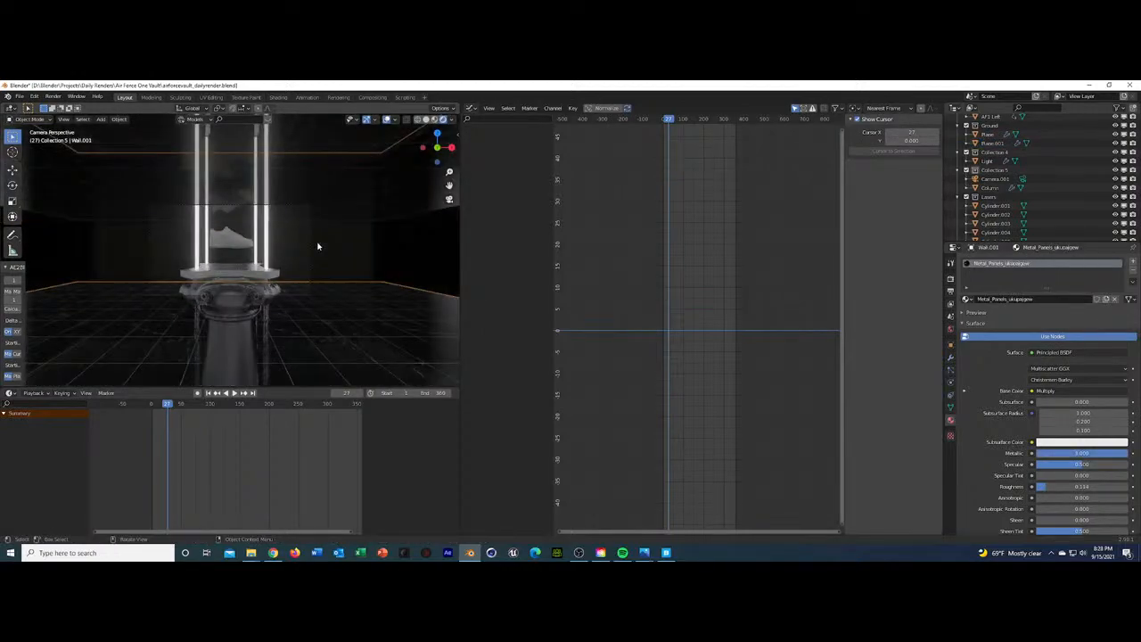
pyautogui.click(237, 404)
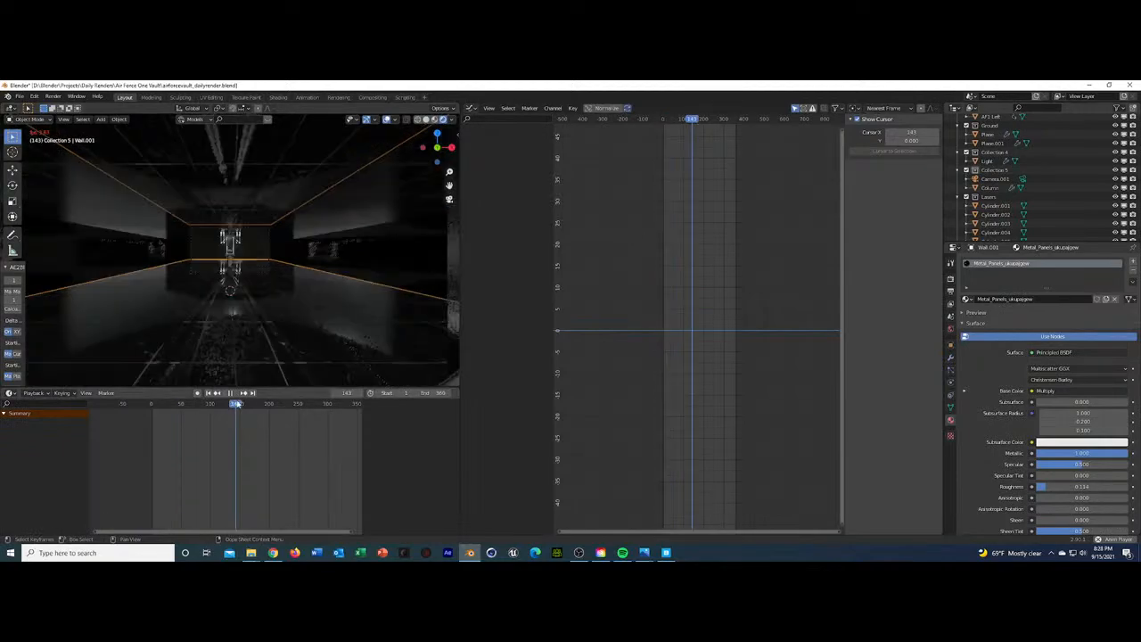
pyautogui.press('space')
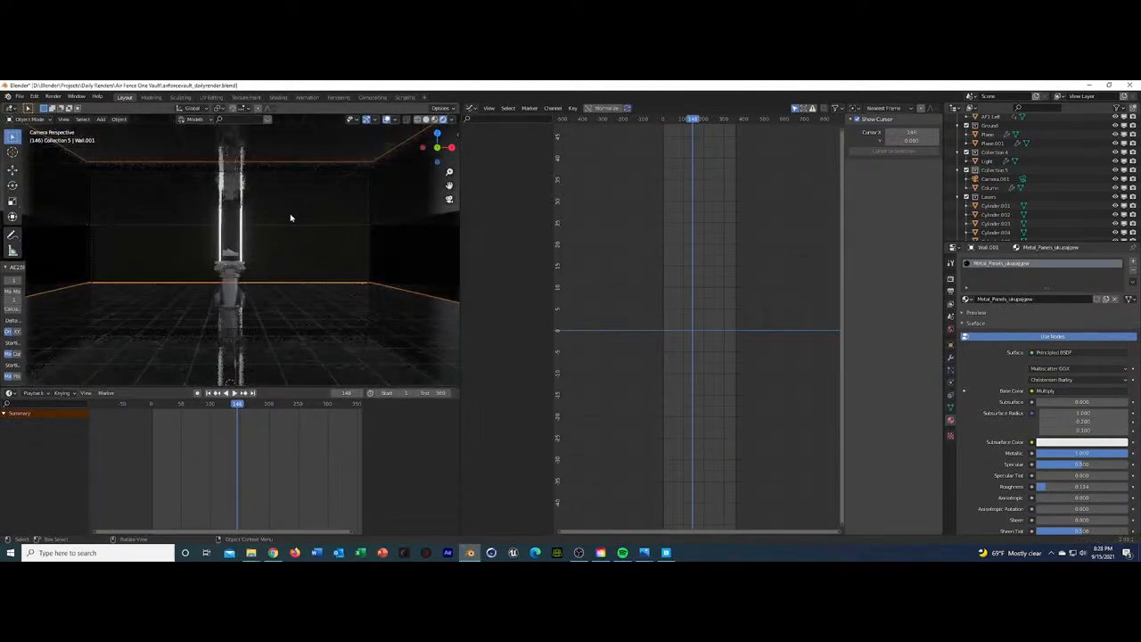
pyautogui.click(284, 404)
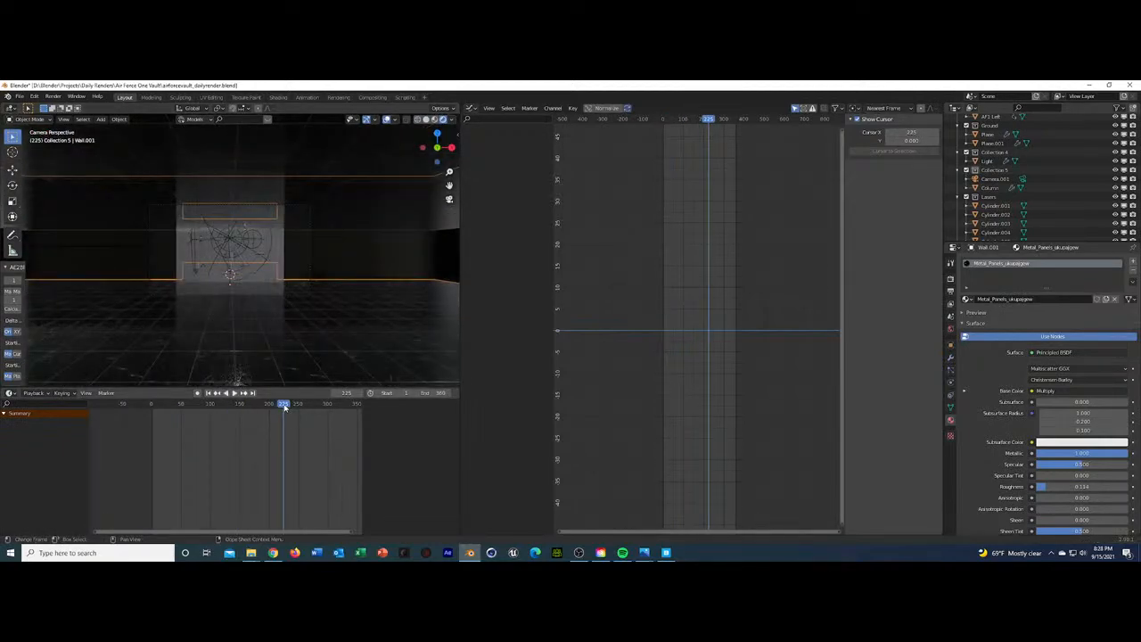
# Undo the ceiling plane's lowering and save the scene file.
pyautogui.hotkey('ctrl', 'z')
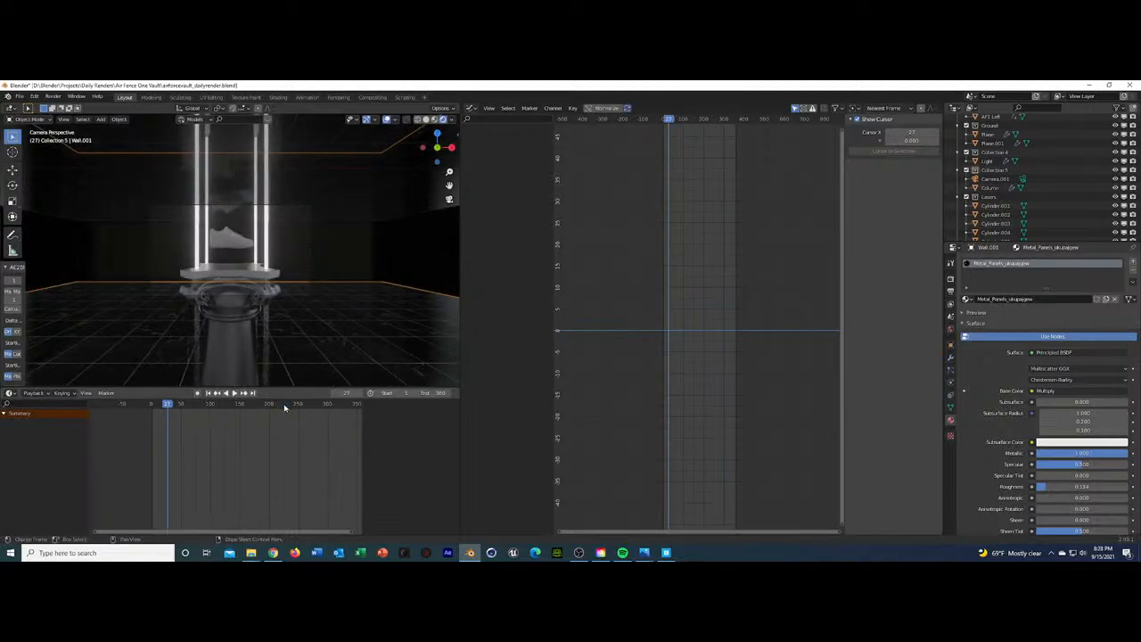
pyautogui.click(243, 219)
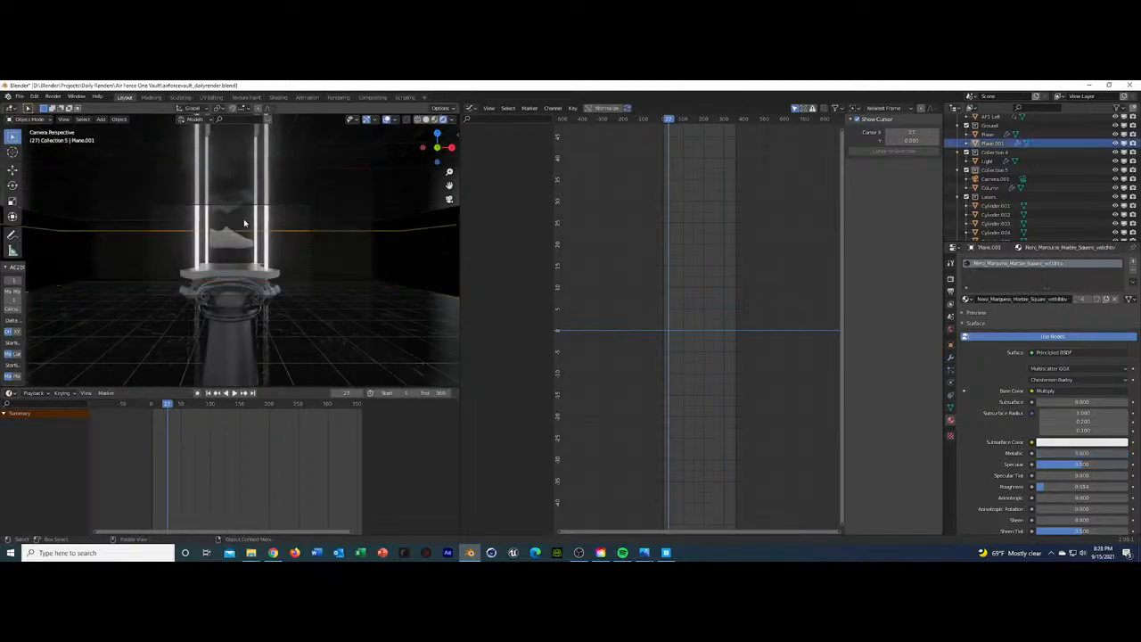
pyautogui.click(376, 241)
pyautogui.hotkey('ctrl', 's')
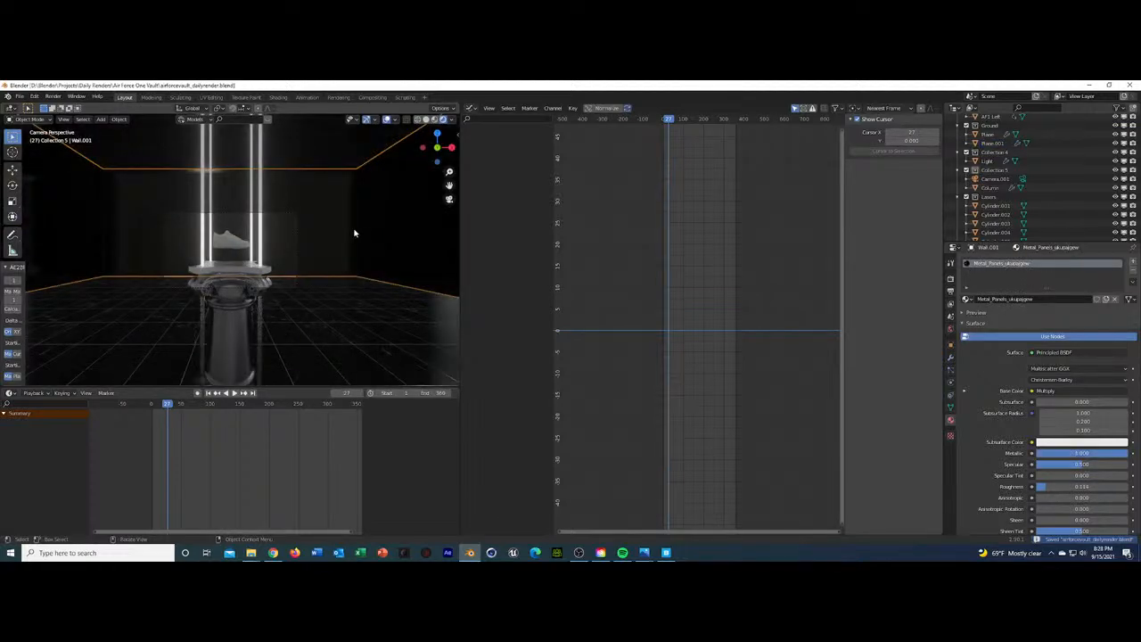
# Switch to Quixel Bridge, look over the local Megascans assets, and return to Blender.
pyautogui.click(665, 553)
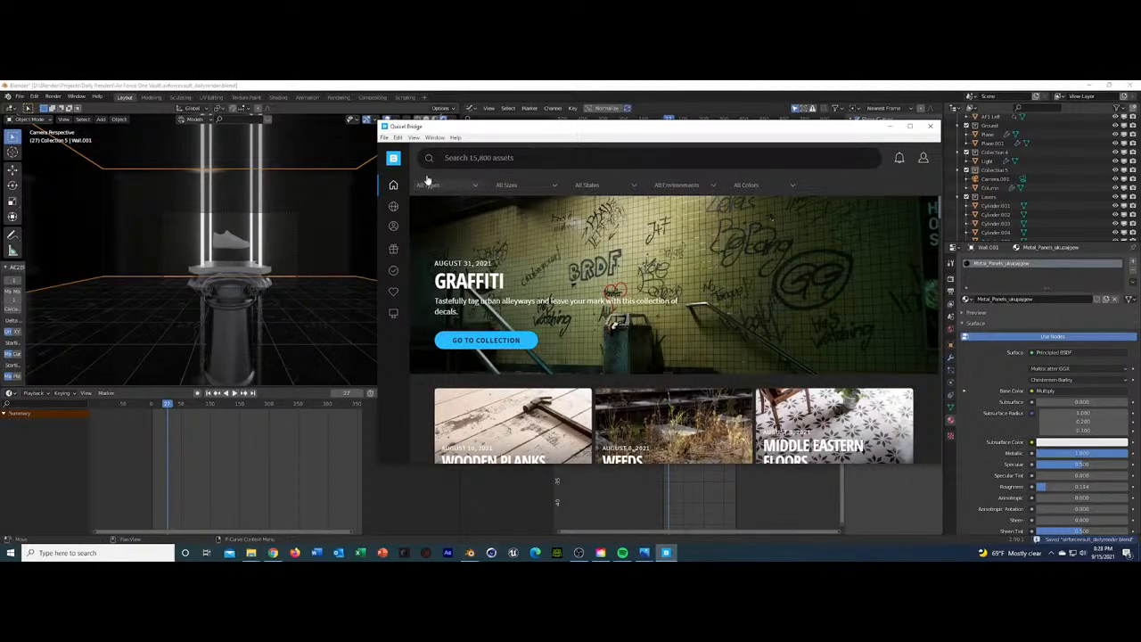
pyautogui.click(550, 157)
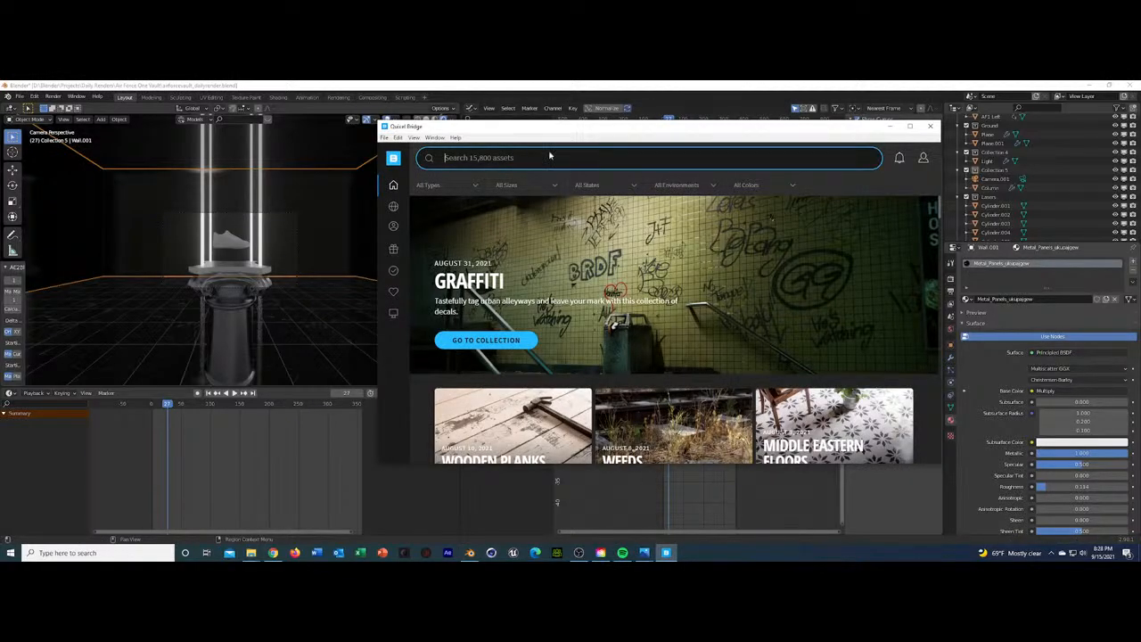
pyautogui.click(393, 313)
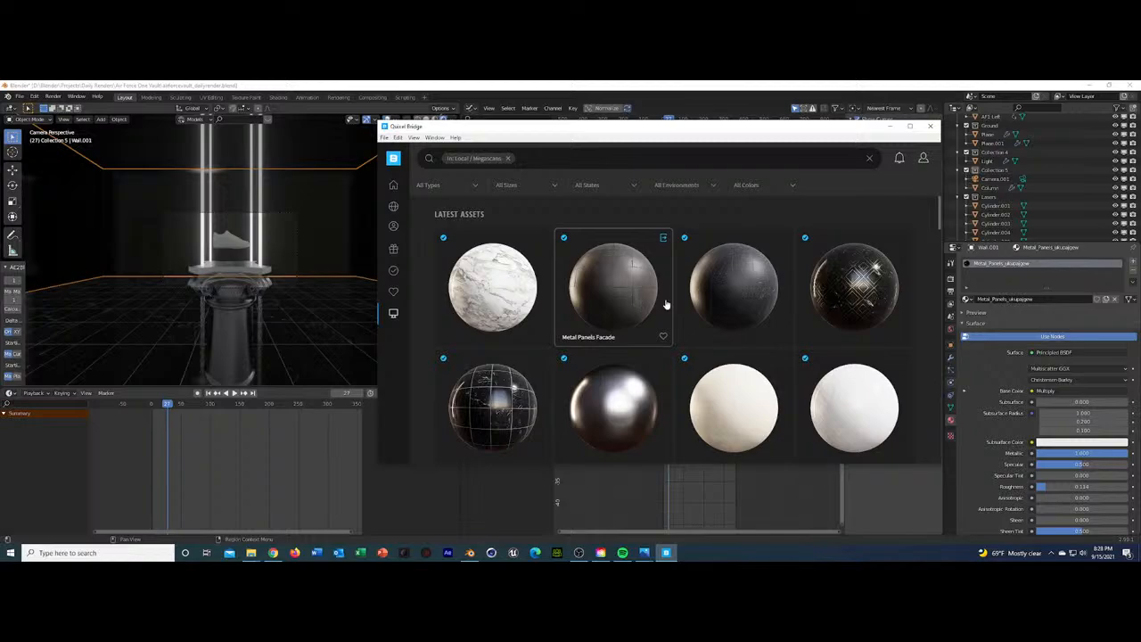
pyautogui.click(1021, 277)
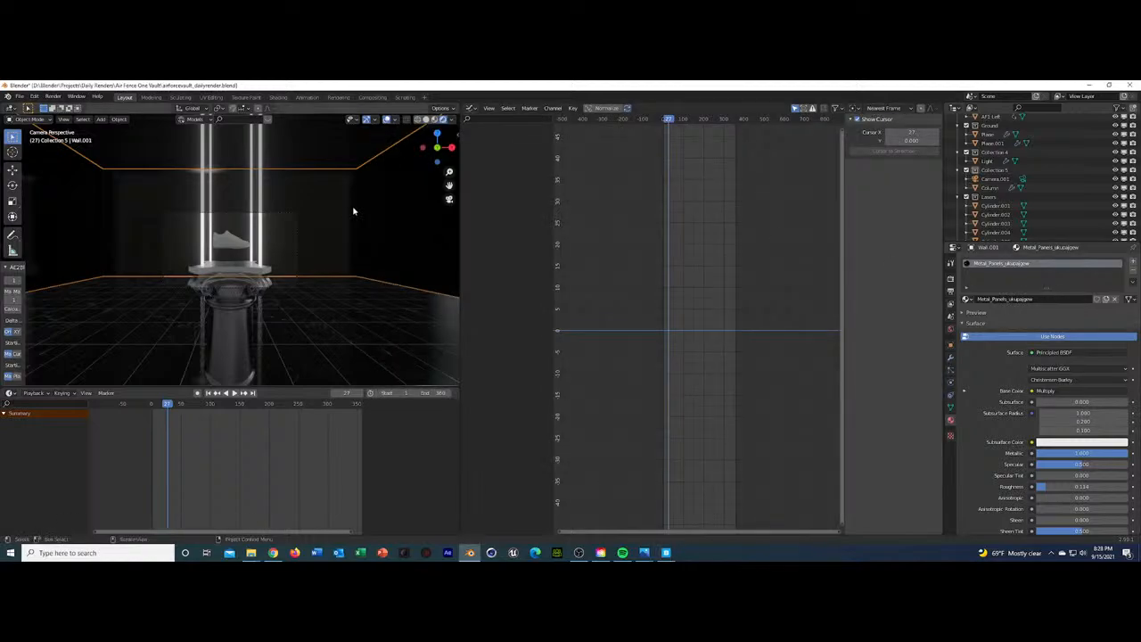
# Turn the graph editor area into a second 3D viewport and enter Edit Mode on the vault wall.
pyautogui.moveTo(319, 233); pyautogui.dragTo(187, 255, button='middle')
pyautogui.click(470, 108)
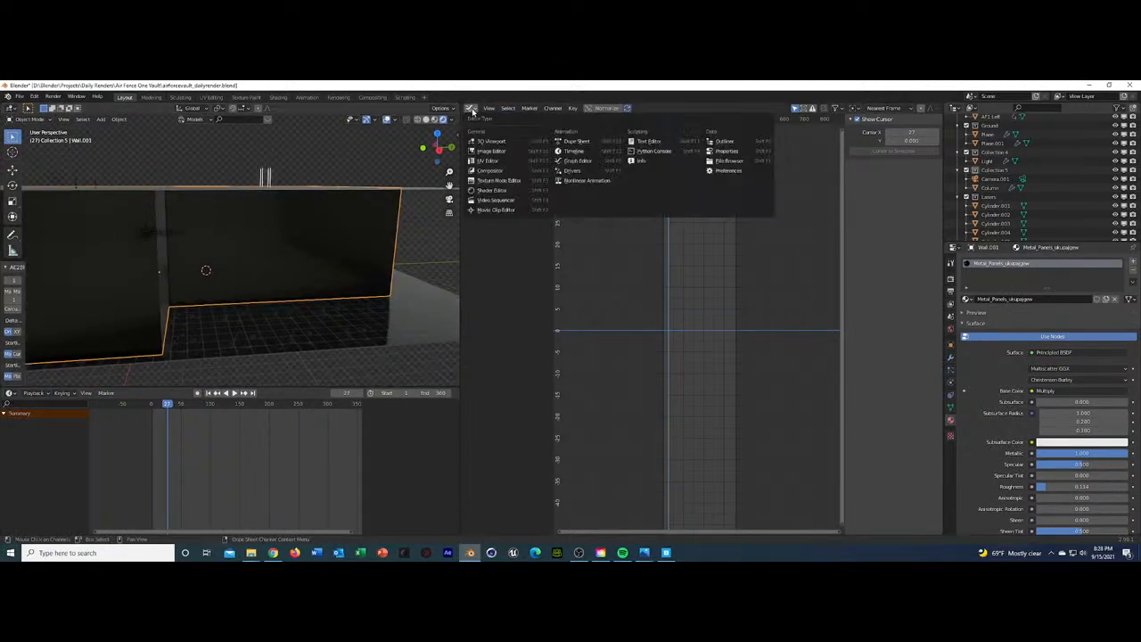
pyautogui.click(497, 141)
pyautogui.scroll(-6, 807, 320)
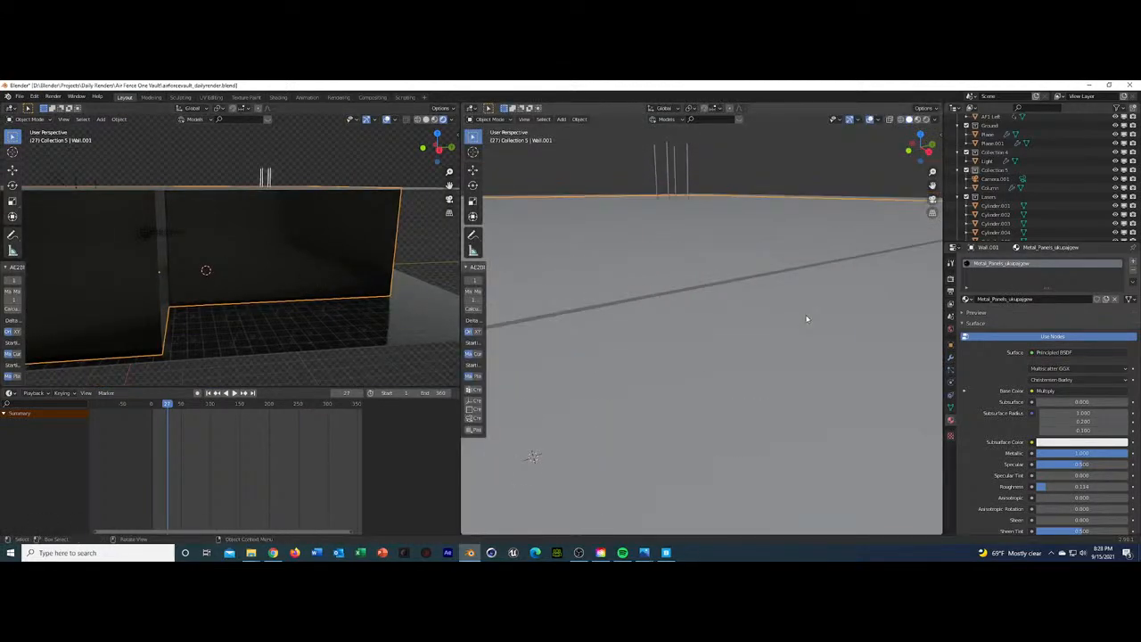
pyautogui.moveTo(807, 319); pyautogui.dragTo(815, 393, button='middle')
pyautogui.press('Tab')
pyautogui.scroll(-3, 815, 393)
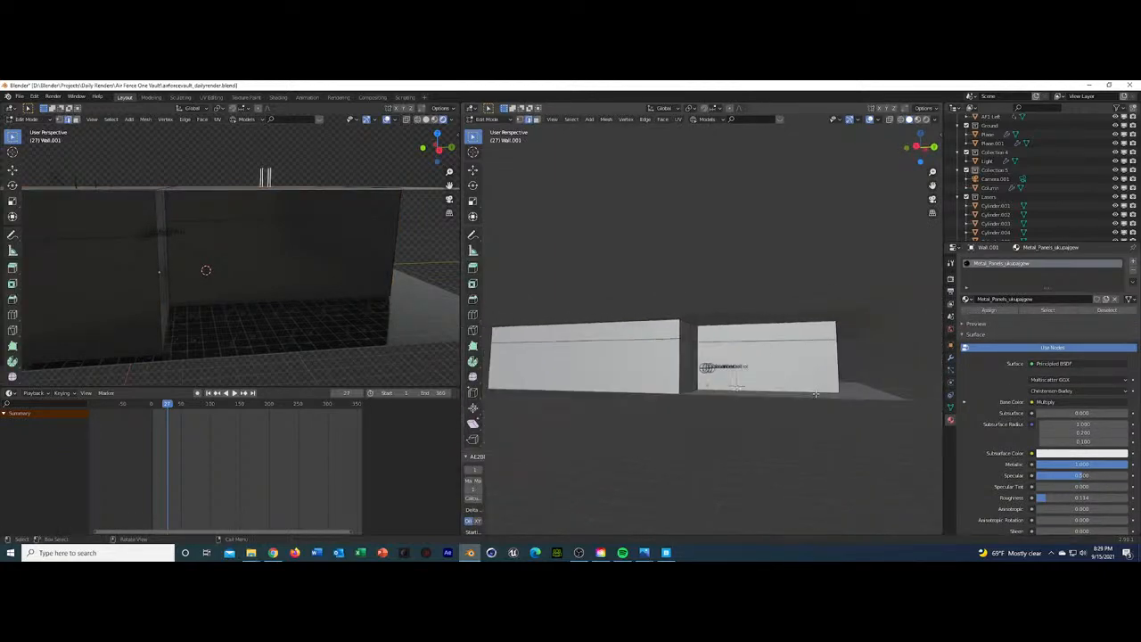
# Select the upper and lower faces of the long side wall and separate the selection into its own object.
pyautogui.click(740, 393)
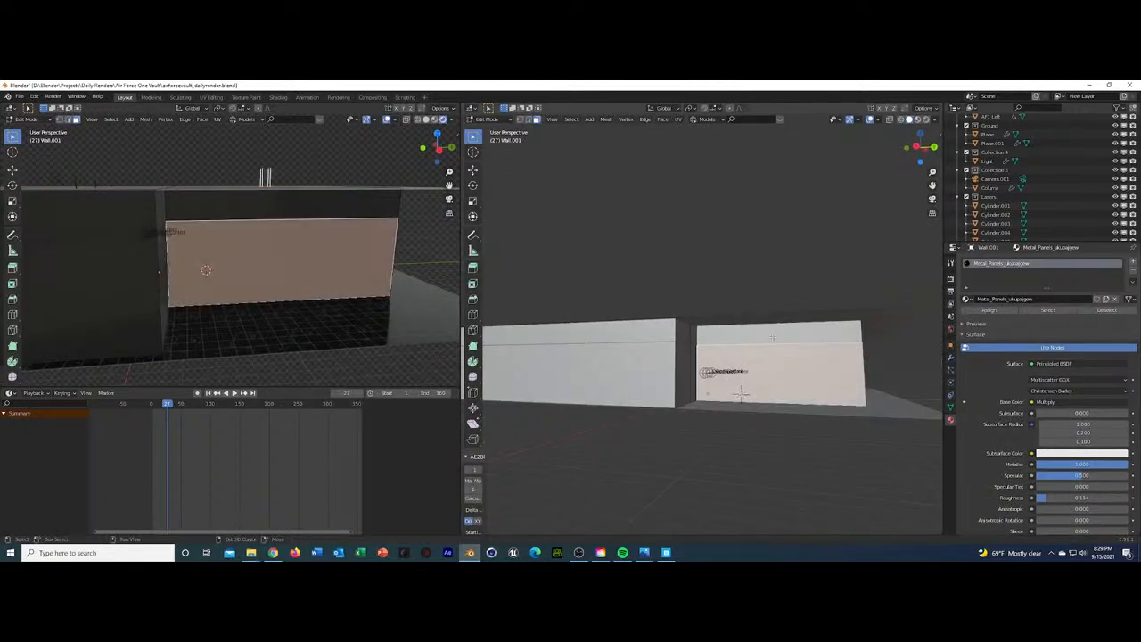
pyautogui.moveTo(740, 394); pyautogui.dragTo(711, 362, button='middle')
pyautogui.keyDown('shift'); pyautogui.click(858, 373); pyautogui.keyUp('shift')
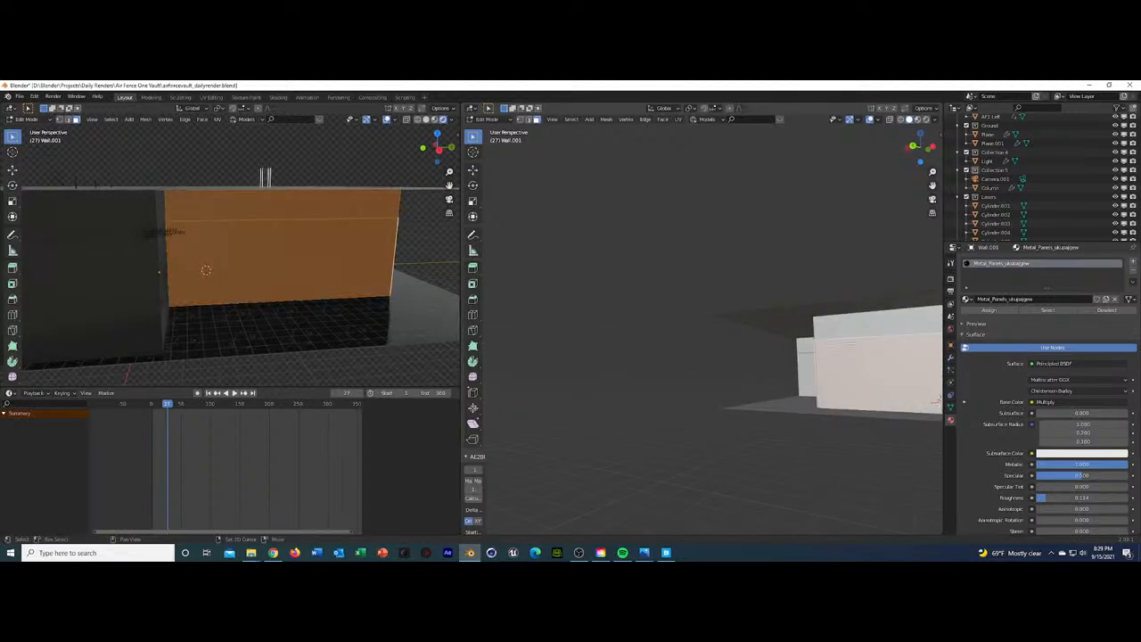
pyautogui.keyDown('shift'); pyautogui.click(863, 336); pyautogui.keyUp('shift')
pyautogui.moveTo(863, 343); pyautogui.dragTo(862, 371, button='middle')
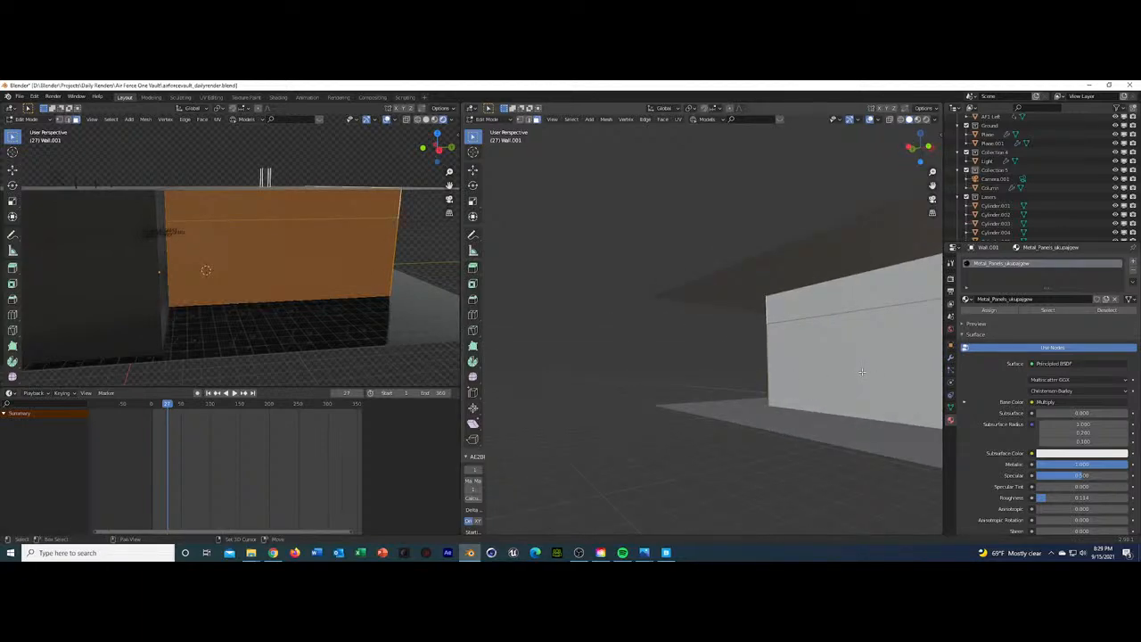
pyautogui.moveTo(841, 301); pyautogui.dragTo(842, 368, button='middle')
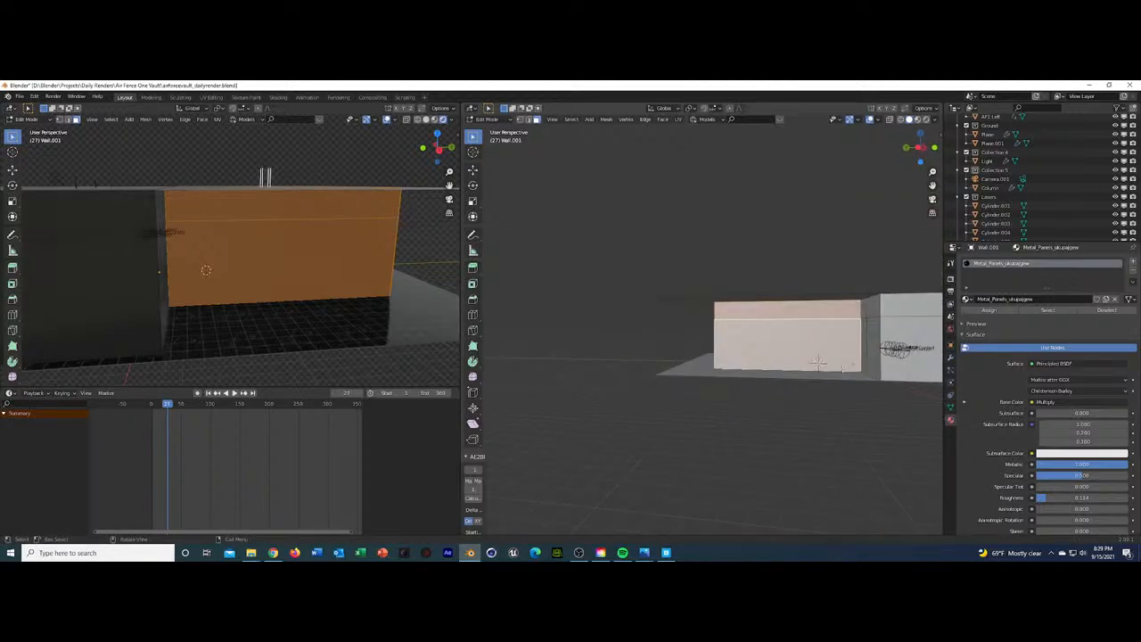
pyautogui.press('p')
pyautogui.click(844, 373)
pyautogui.press('p')
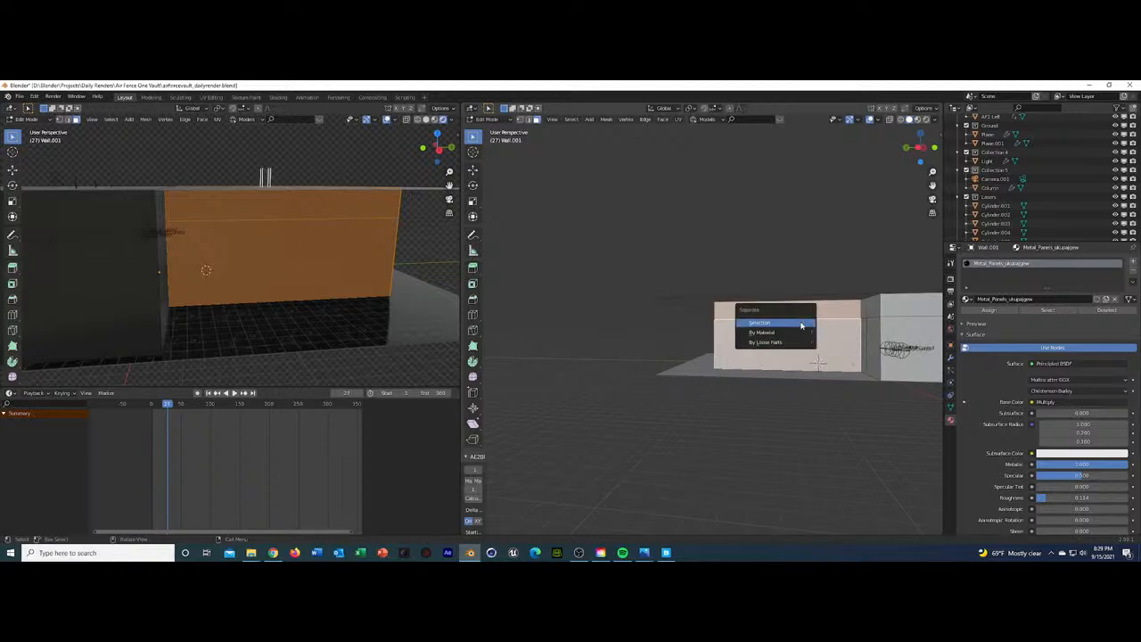
pyautogui.click(802, 325)
# Return to Object Mode, add a mesh plane, and move it along the Y axis to outside the vault room.
pyautogui.scroll(4, 778, 376)
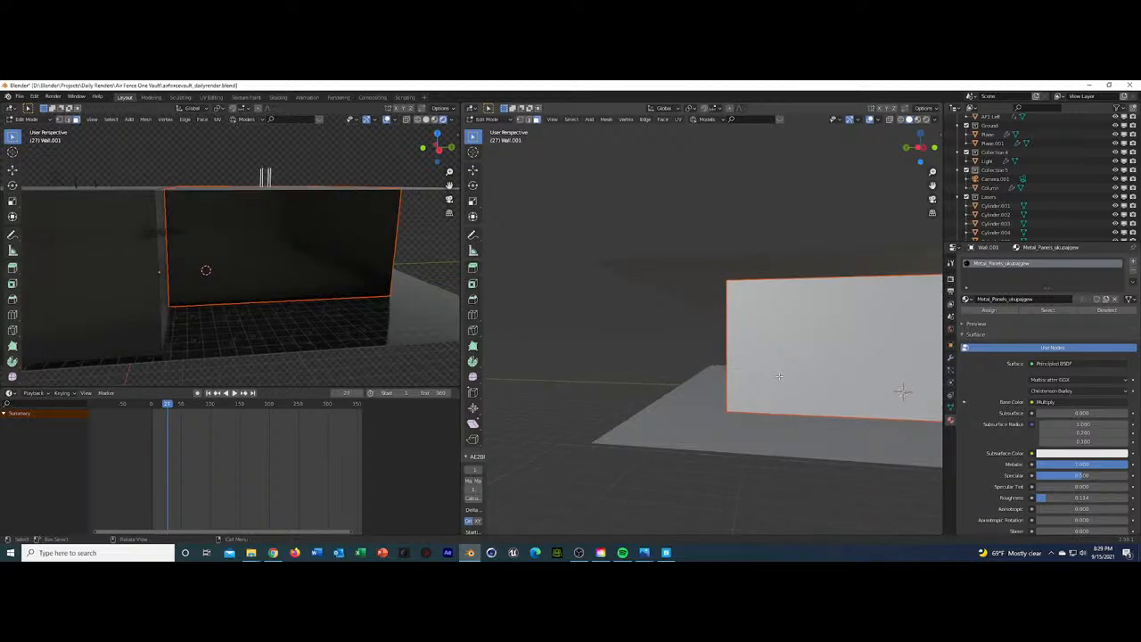
pyautogui.moveTo(715, 376); pyautogui.dragTo(714, 403, button='middle')
pyautogui.press('1')
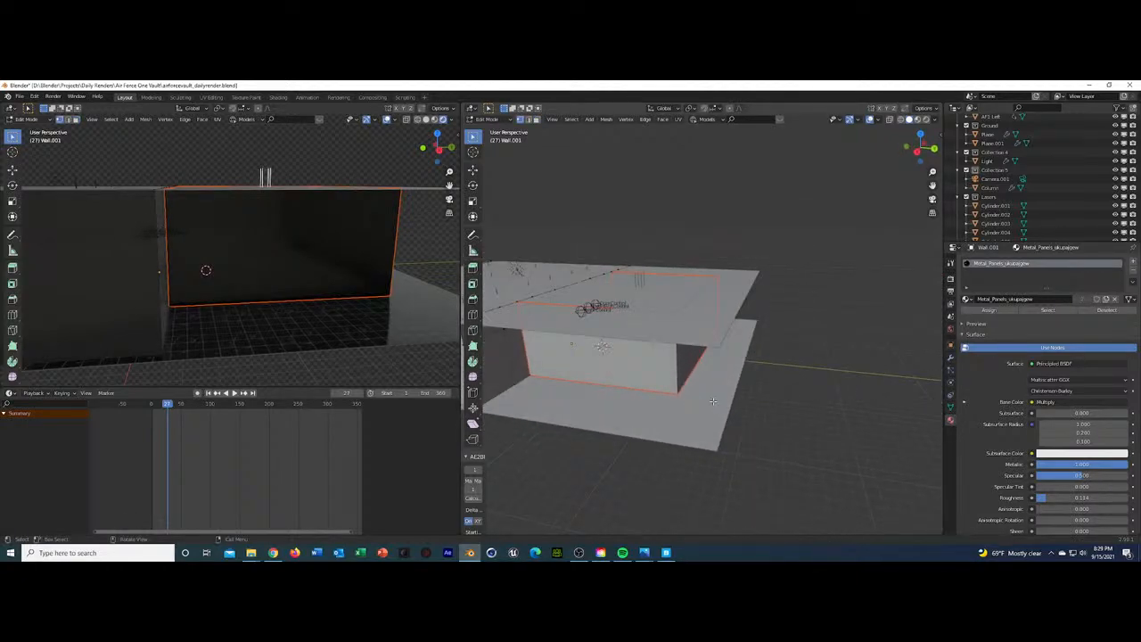
pyautogui.scroll(6, 696, 397)
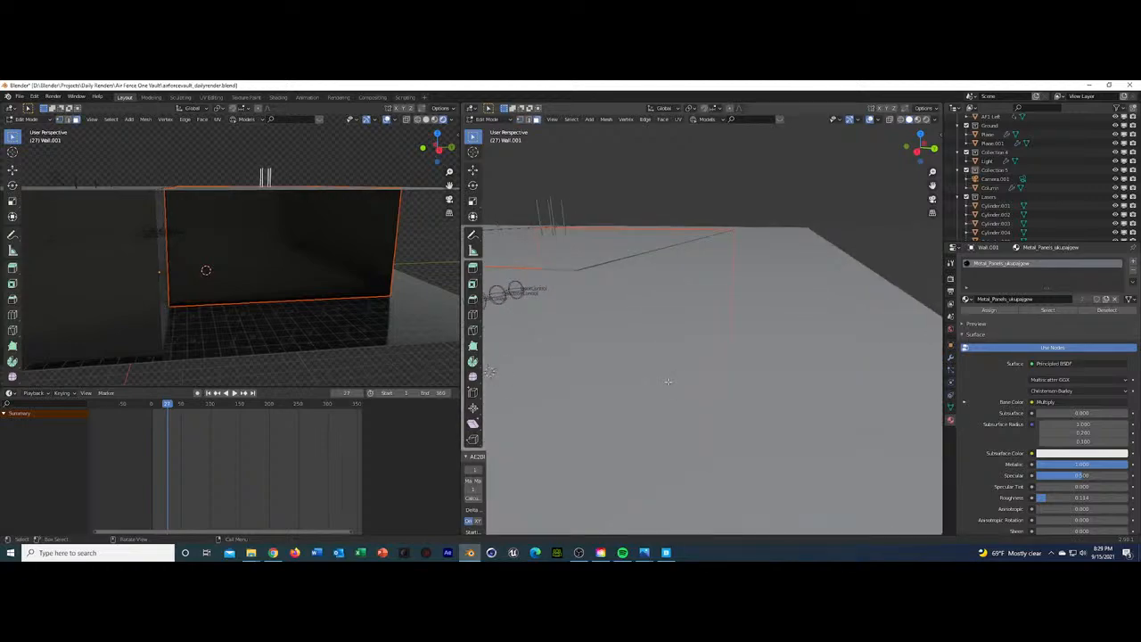
pyautogui.moveTo(645, 385); pyautogui.dragTo(778, 312, button='middle')
pyautogui.moveTo(642, 397); pyautogui.dragTo(619, 387, button='middle')
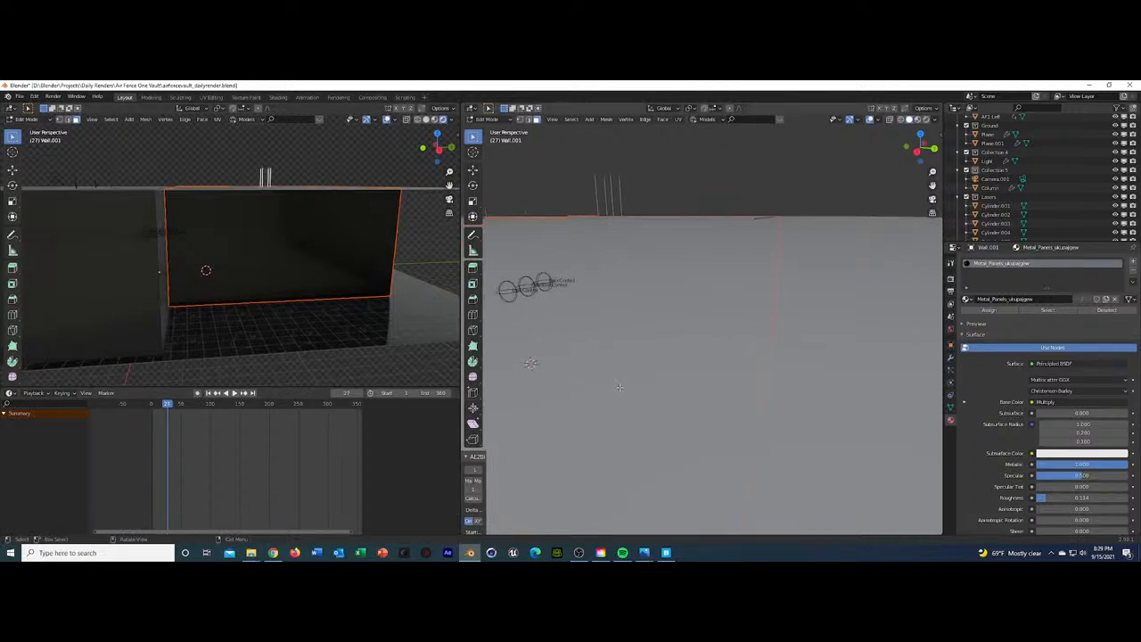
pyautogui.scroll(-10, 619, 387)
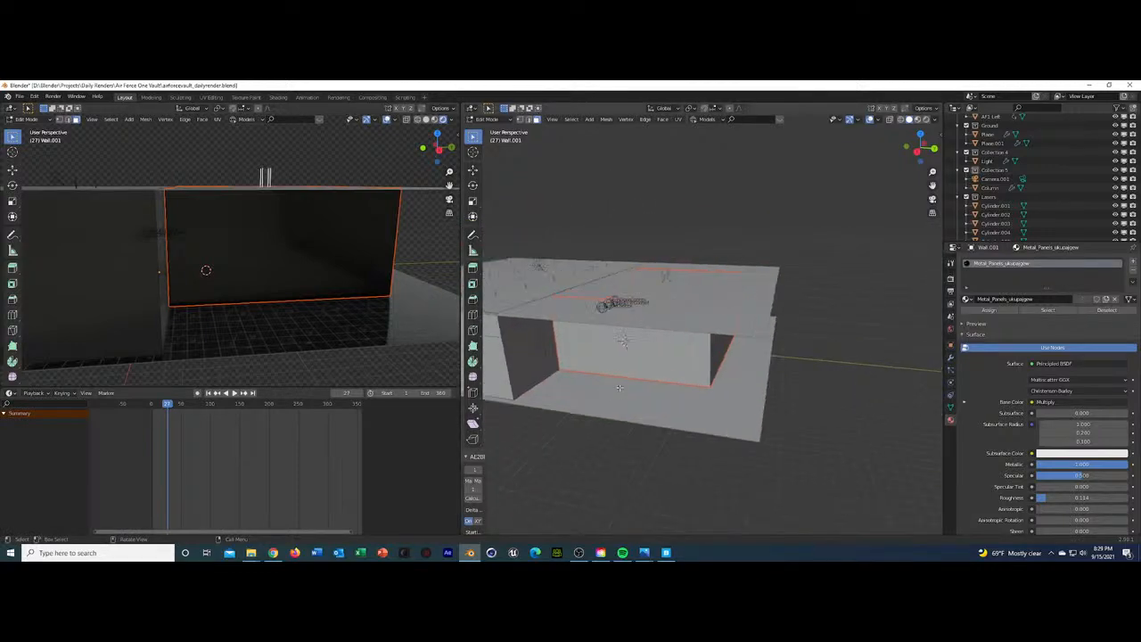
pyautogui.press('Tab')
pyautogui.hotkey('shift', 'a')
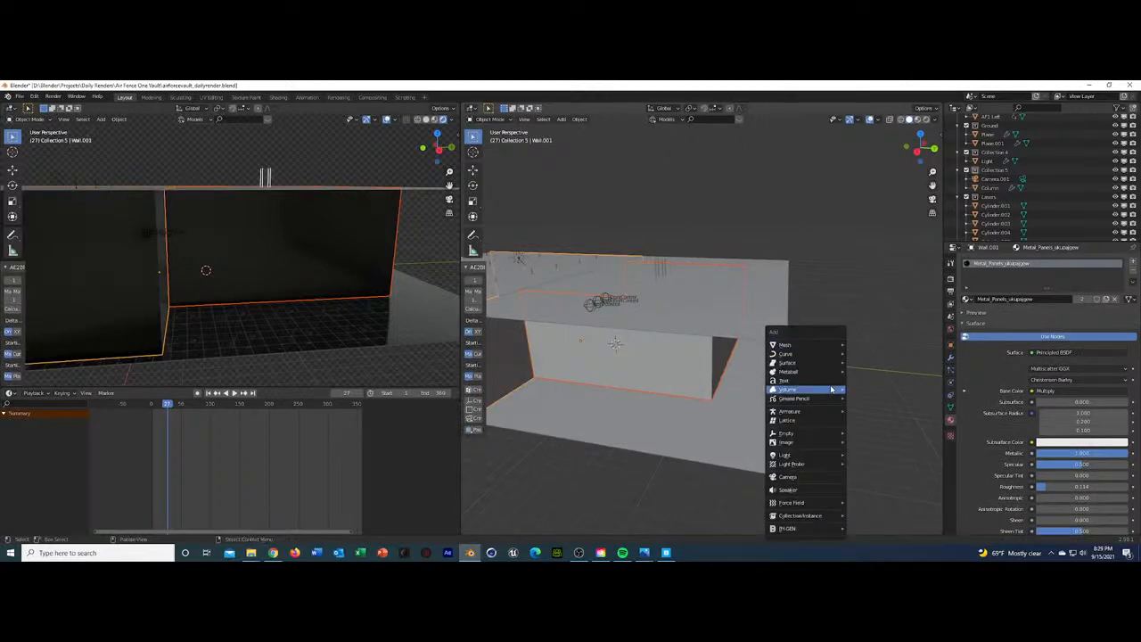
pyautogui.moveTo(807, 345)
pyautogui.click(855, 350)
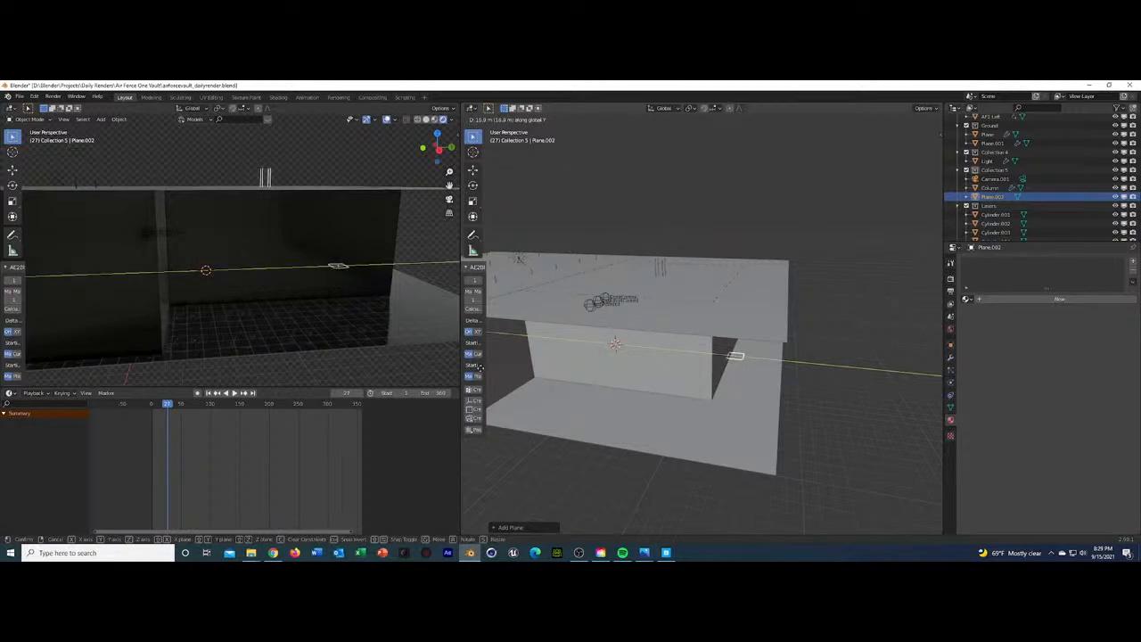
pyautogui.click(565, 376)
# Assign the existing Metal_Panels_ukupajgow material to the new plane and isolate the plane in local view for inspection.
pyautogui.click(967, 298)
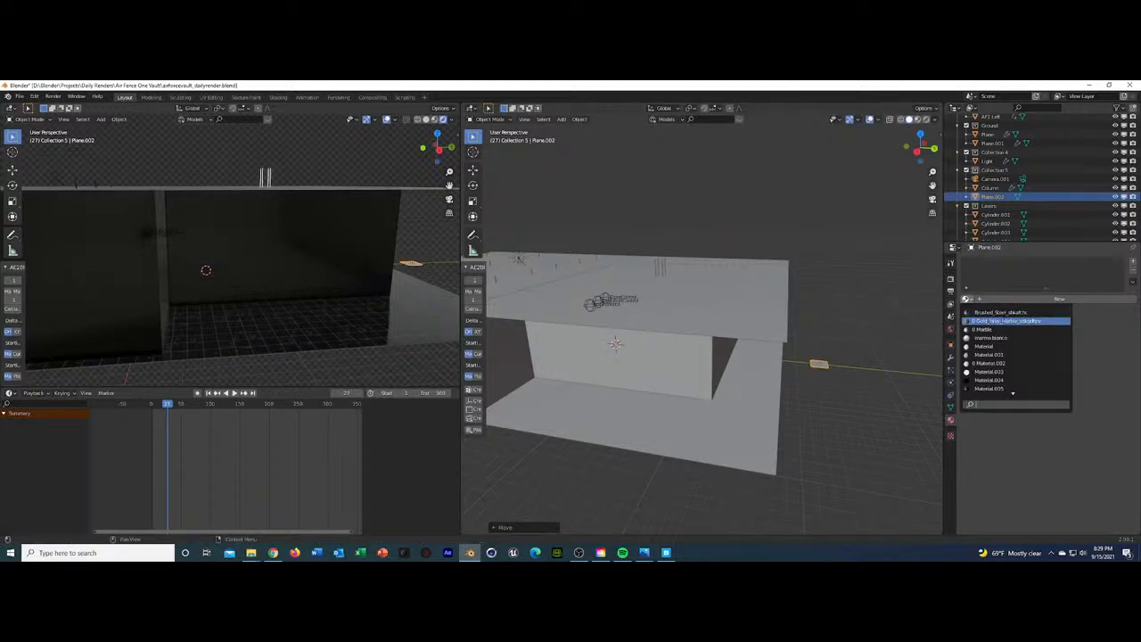
pyautogui.write('META')
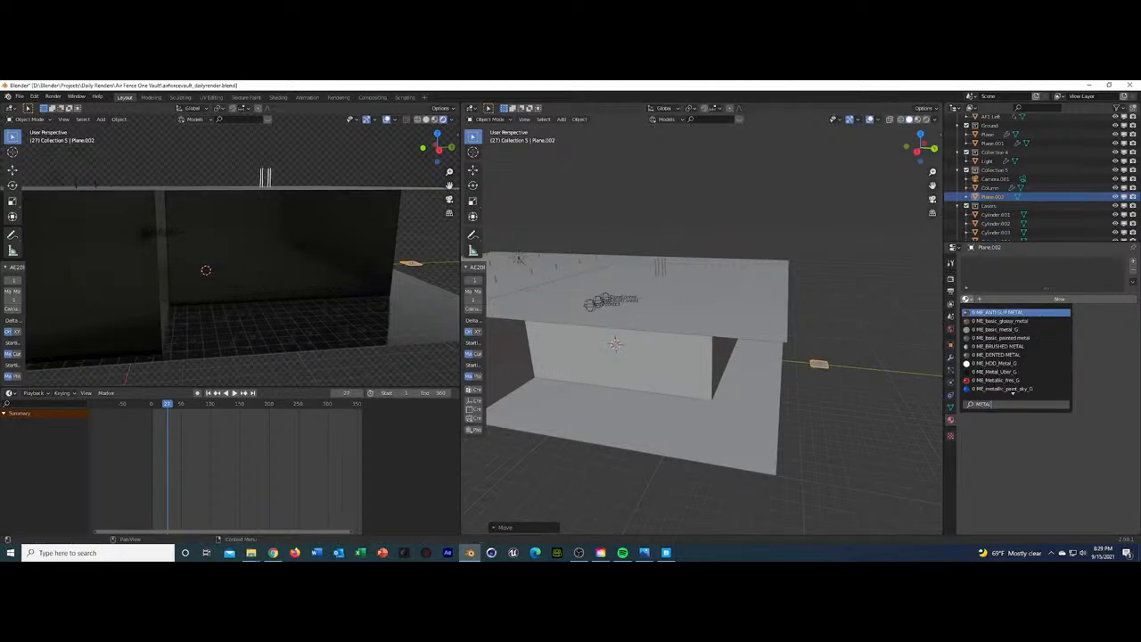
pyautogui.write('L')
pyautogui.press('BackSpace')
pyautogui.scroll(-4, 1003, 374)
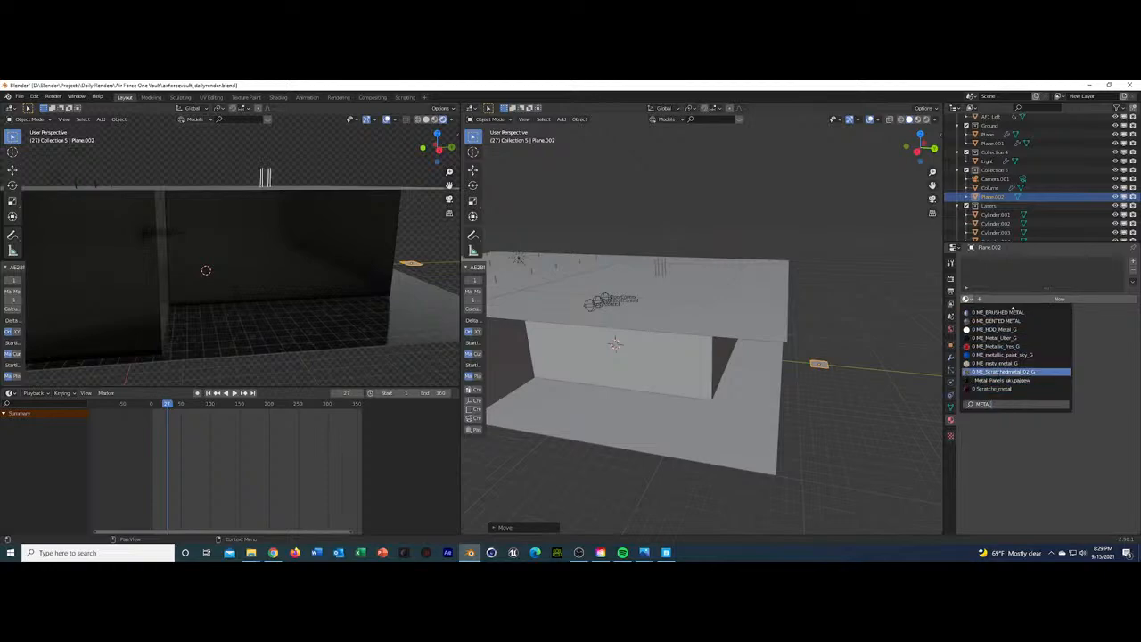
pyautogui.click(1003, 381)
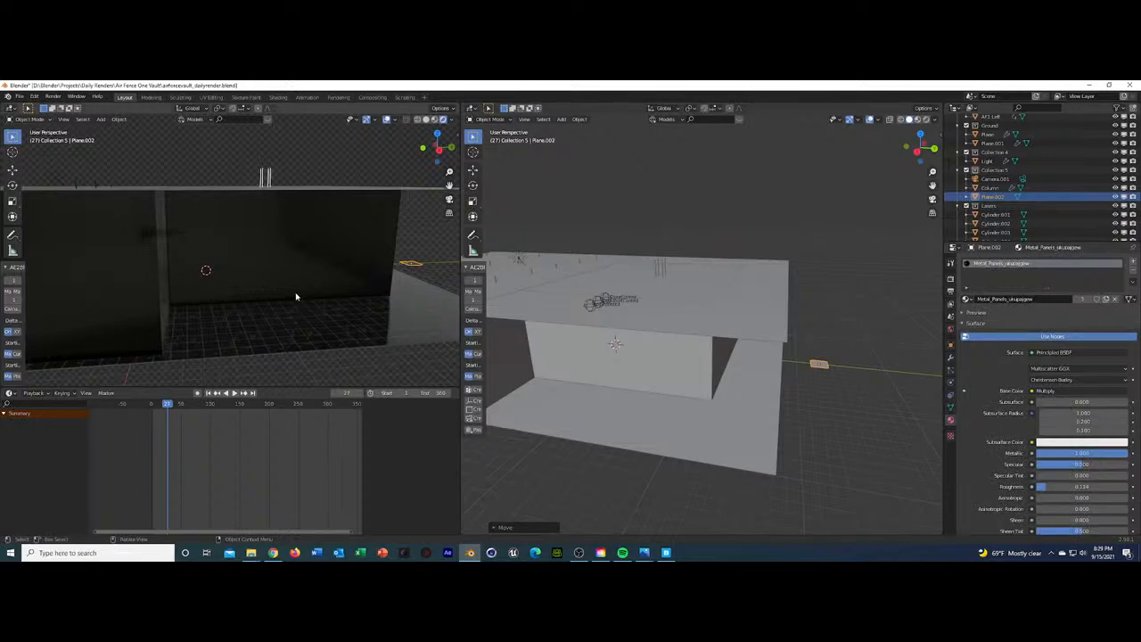
pyautogui.press('KP_Divide')
pyautogui.moveTo(295, 295); pyautogui.dragTo(382, 333, button='middle')
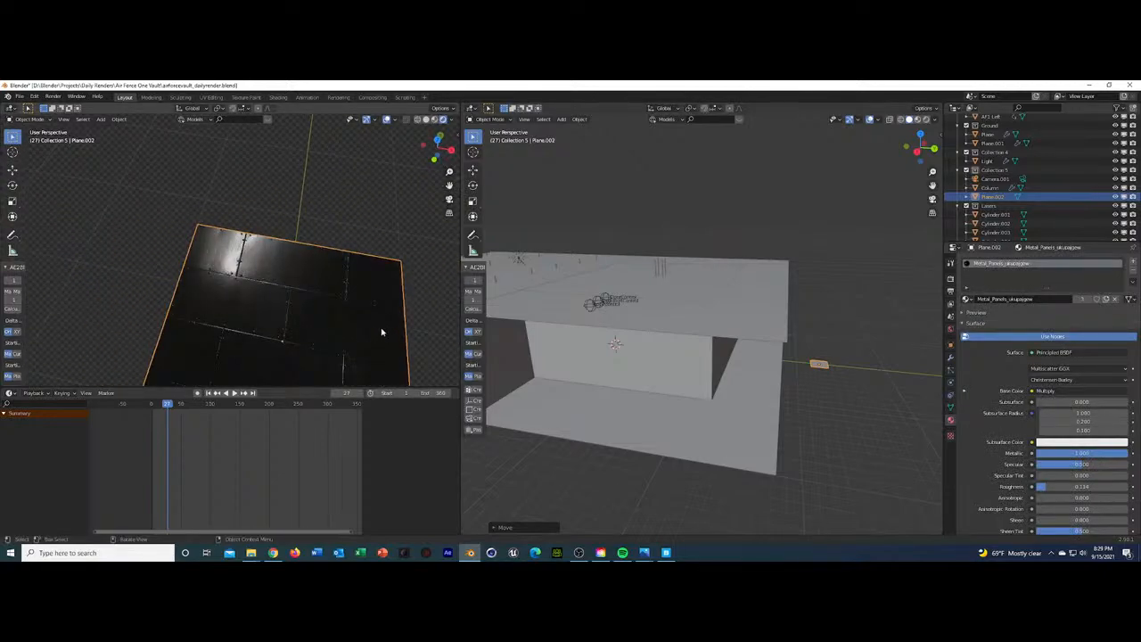
# Rotate the metal panel plane 90 degrees about the X axis so it stands upright.
pyautogui.press('r')
pyautogui.press('z')
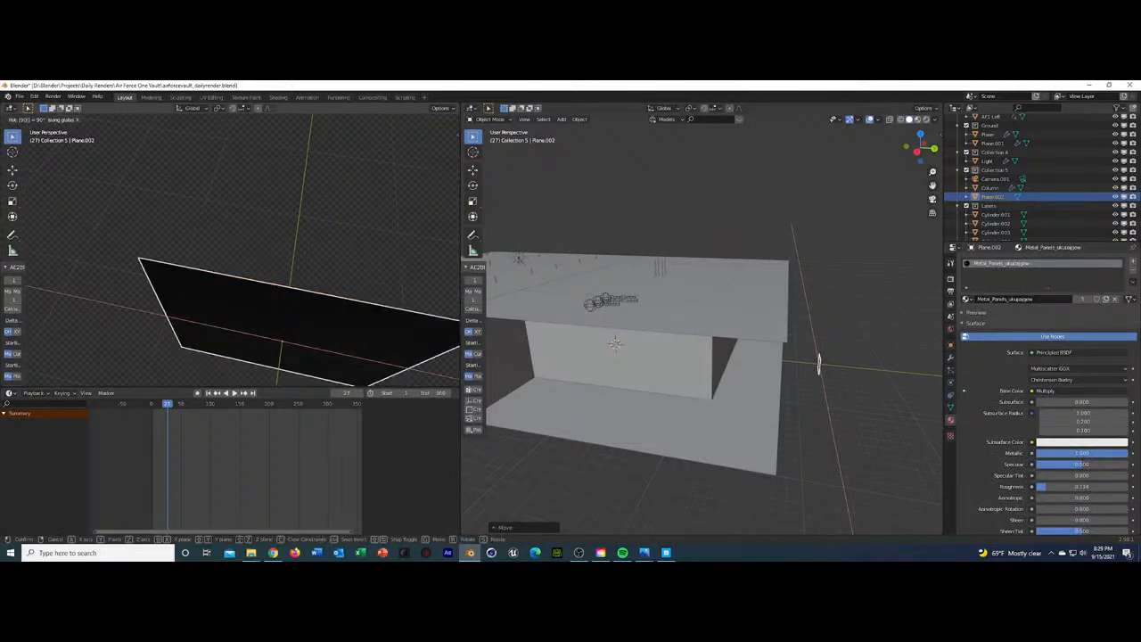
pyautogui.click(351, 255)
pyautogui.press('KP_7')
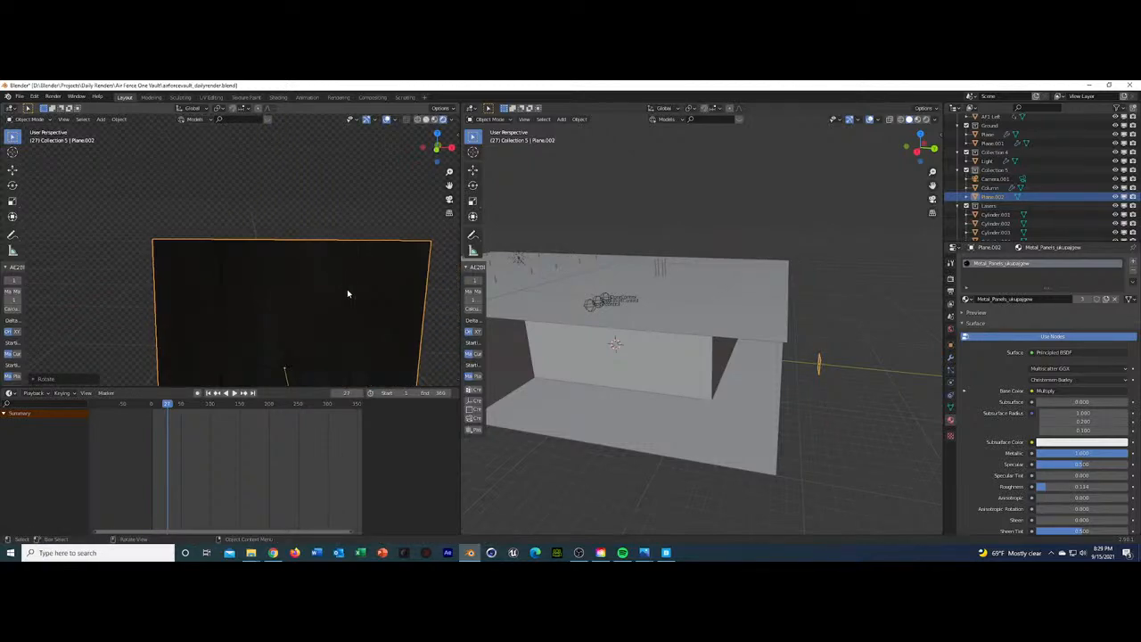
pyautogui.scroll(-5, 314, 324)
pyautogui.scroll(1, 314, 324)
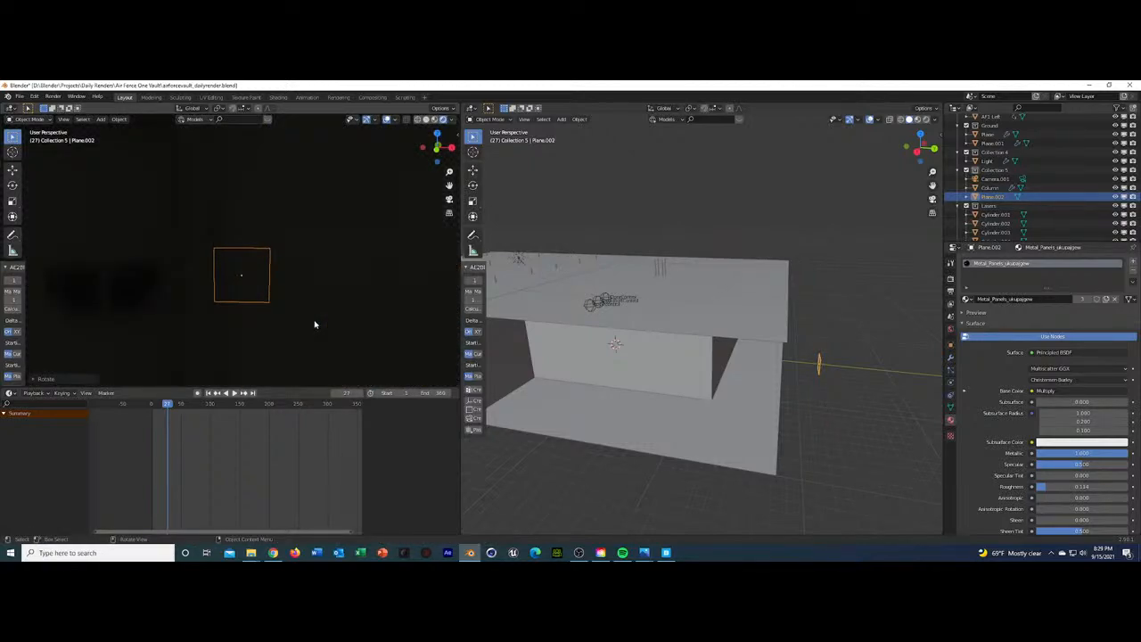
pyautogui.press('KP_5')
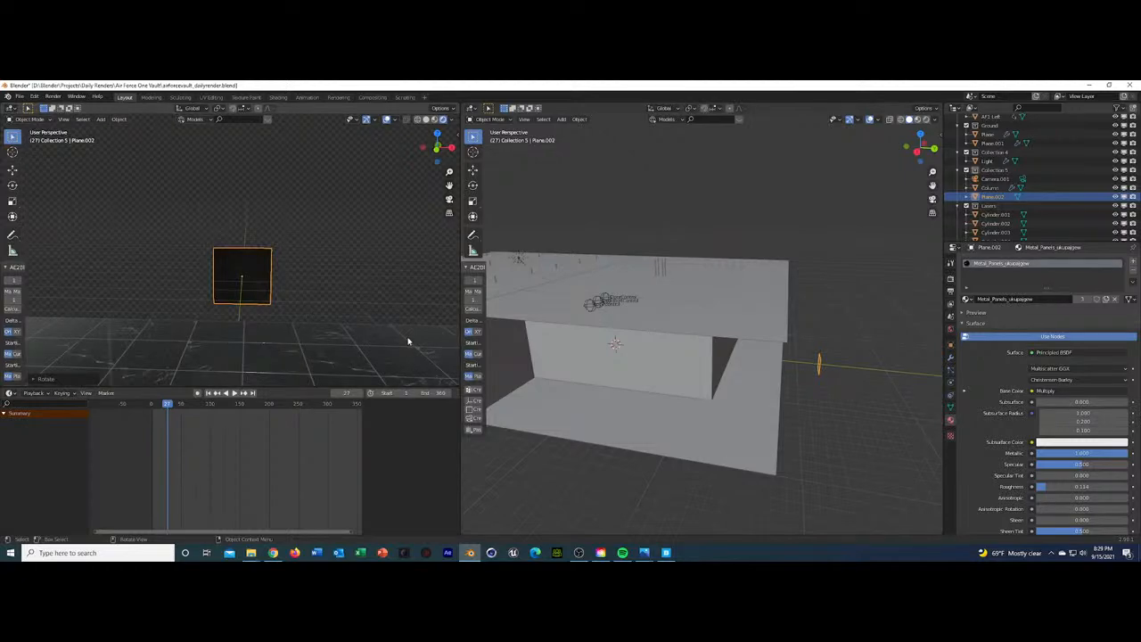
pyautogui.press('KP_7')
pyautogui.scroll(2, 409, 340)
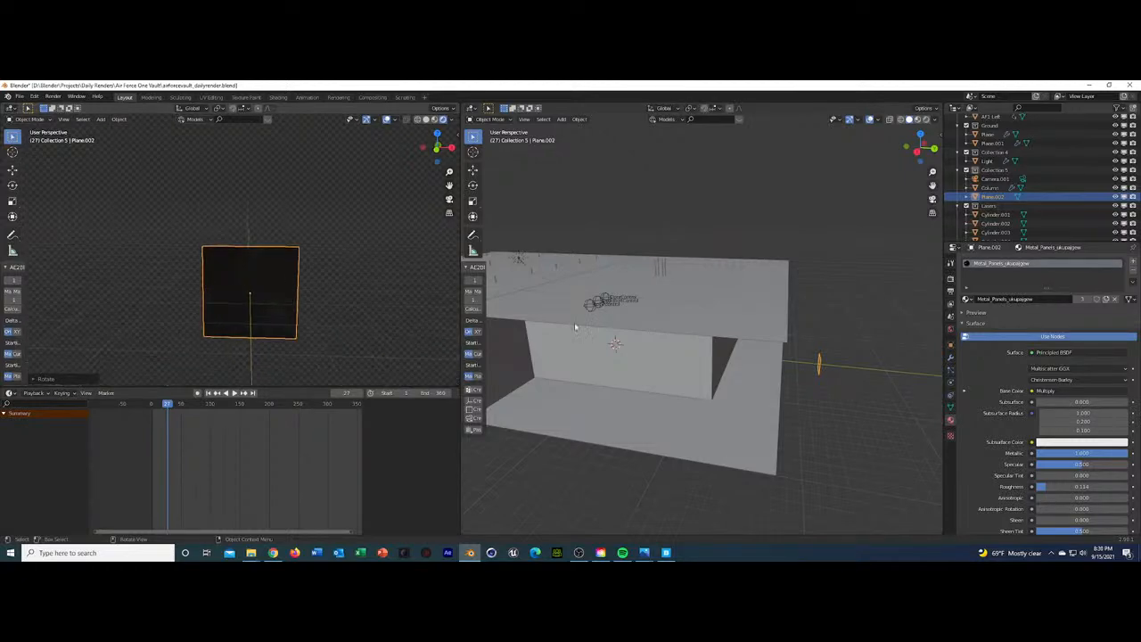
# Add an Array modifier to the upright panel plane.
pyautogui.click(951, 354)
pyautogui.click(1039, 261)
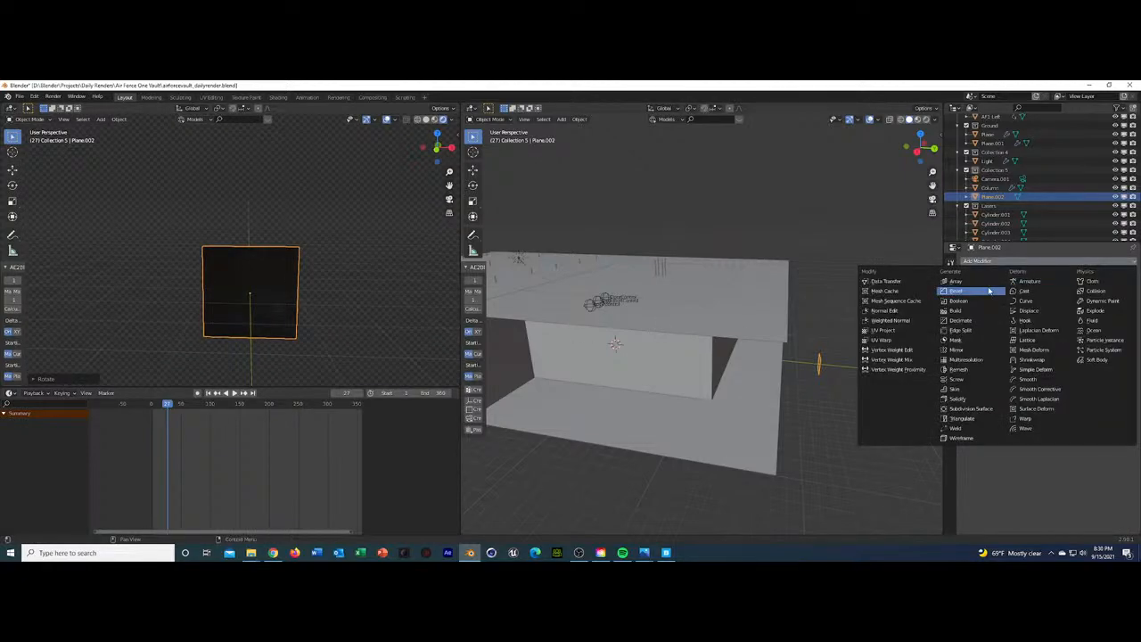
pyautogui.click(985, 282)
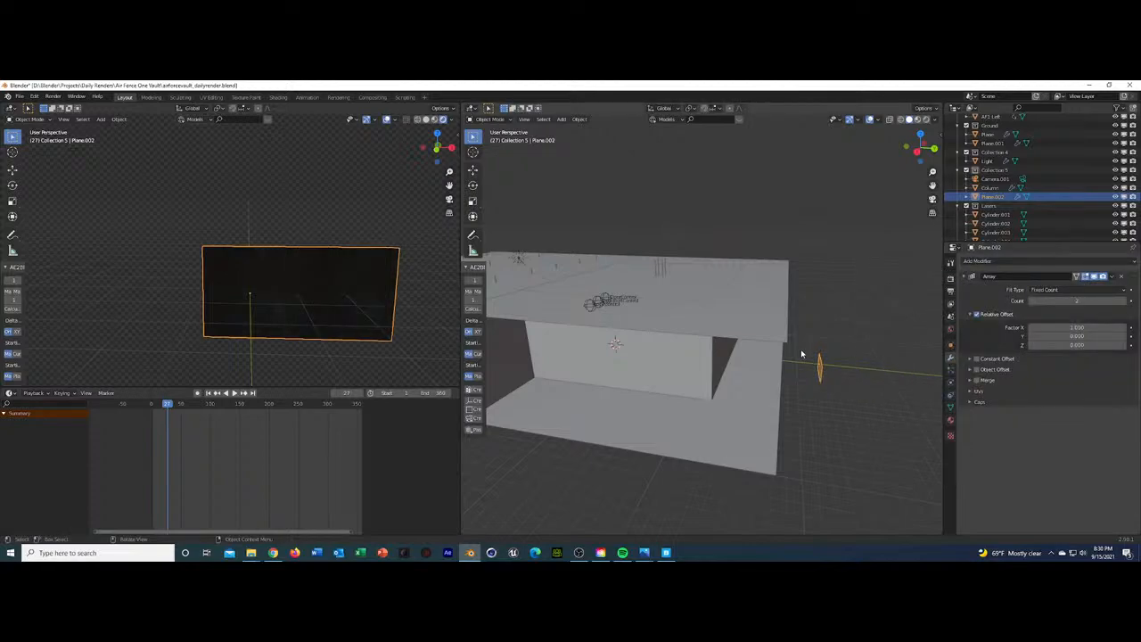
# Move the arrayed plane along the X axis toward the side edge of the vault room.
pyautogui.moveTo(790, 348); pyautogui.dragTo(696, 337, button='middle')
pyautogui.scroll(-4, 720, 340)
pyautogui.press('g')
pyautogui.press('x')
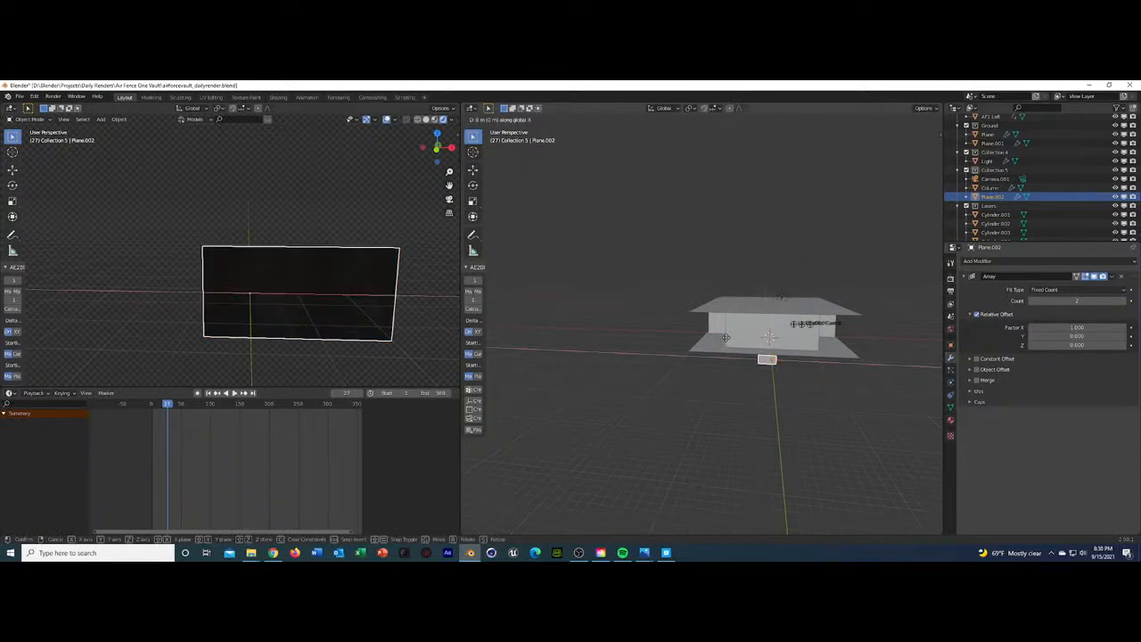
pyautogui.click(775, 348)
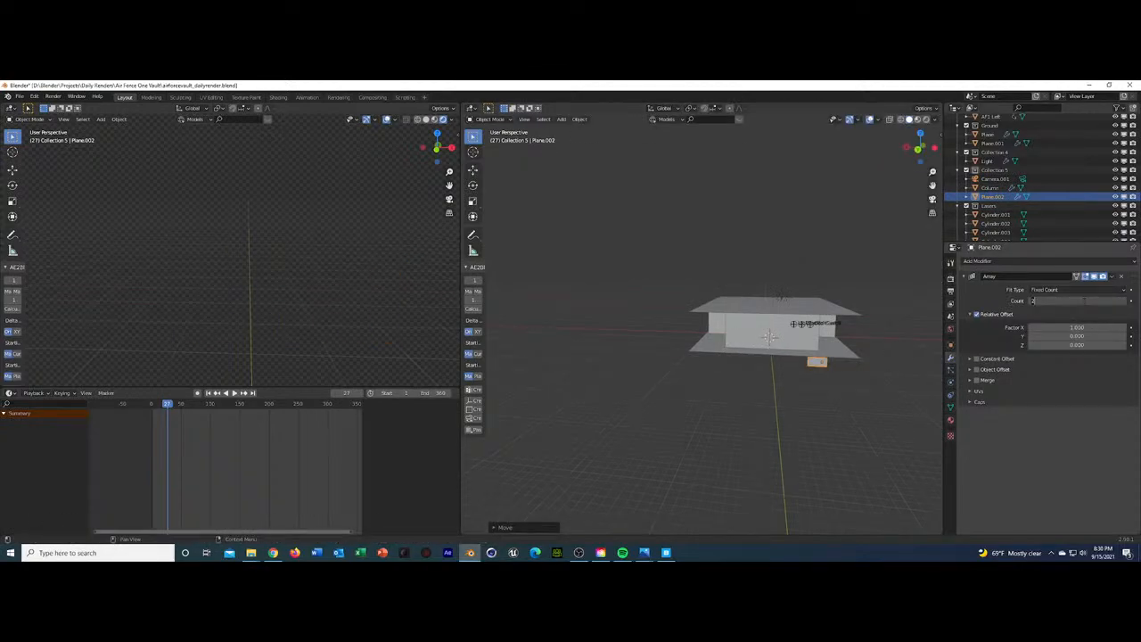
# Try array counts of 20 and 15 for the plane, and settle on 12 to span the vault's width.
pyautogui.moveTo(1033, 300); pyautogui.dragTo(1082, 301)
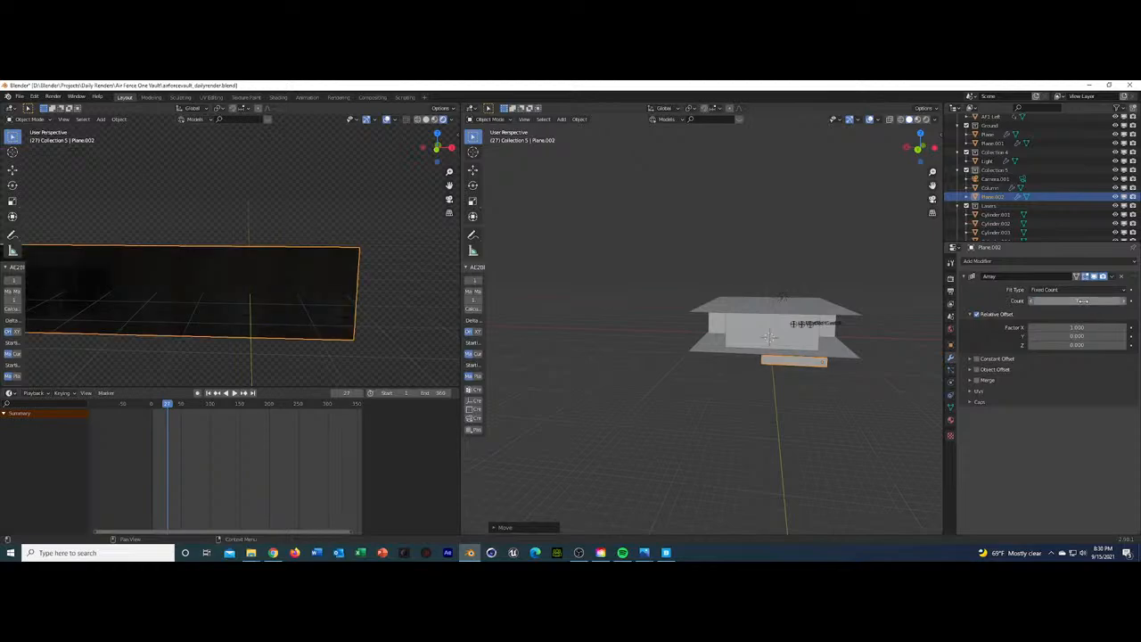
pyautogui.click(1082, 300)
pyautogui.write('20')
pyautogui.press('Return')
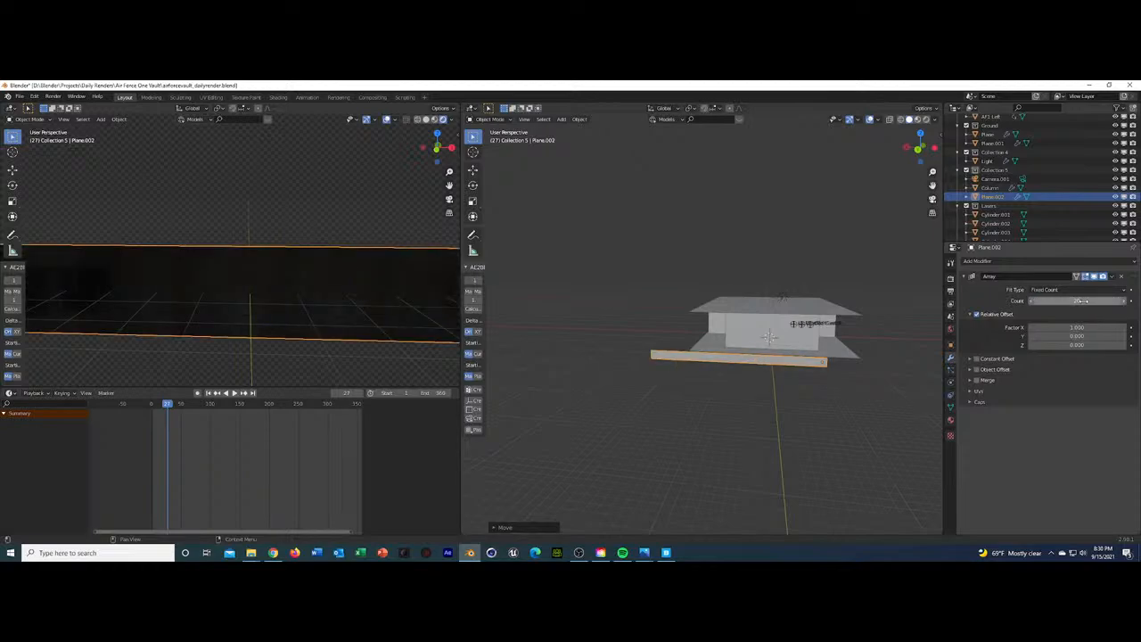
pyautogui.write('15')
pyautogui.press('Return')
pyautogui.click(1081, 301)
pyautogui.write('12')
pyautogui.press('Return')
pyautogui.click(1082, 301)
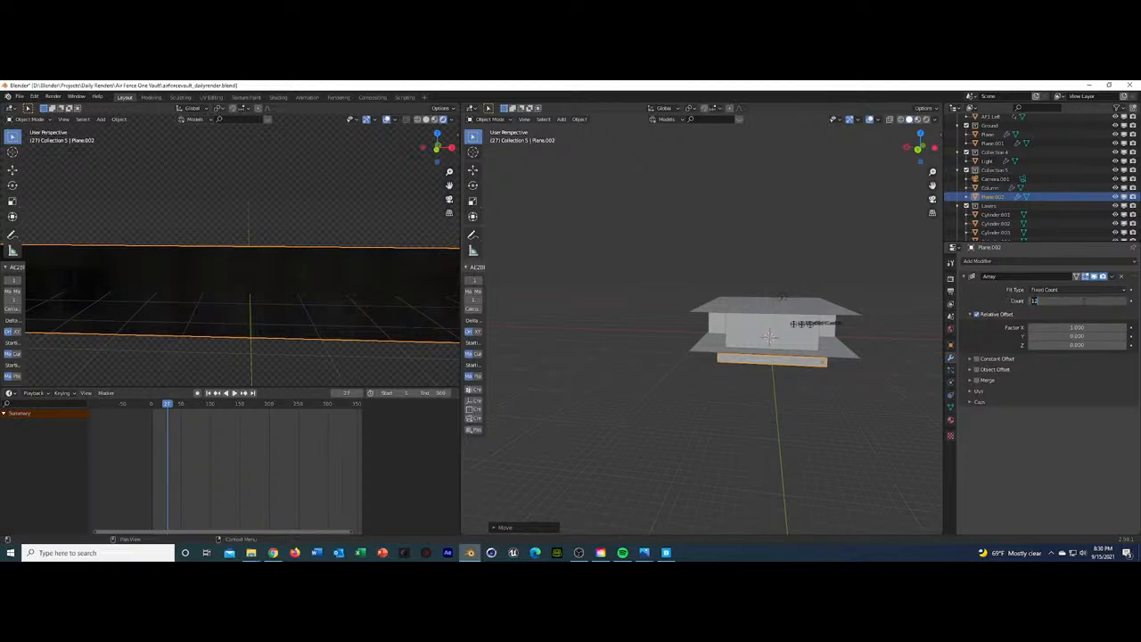
pyautogui.press('Return')
# Select the Wall.002 object and hide it to open up the inside of the vault.
pyautogui.scroll(4, 837, 379)
pyautogui.moveTo(837, 379); pyautogui.dragTo(808, 380, button='middle')
pyautogui.click(889, 366)
pyautogui.scroll(-4, 889, 367)
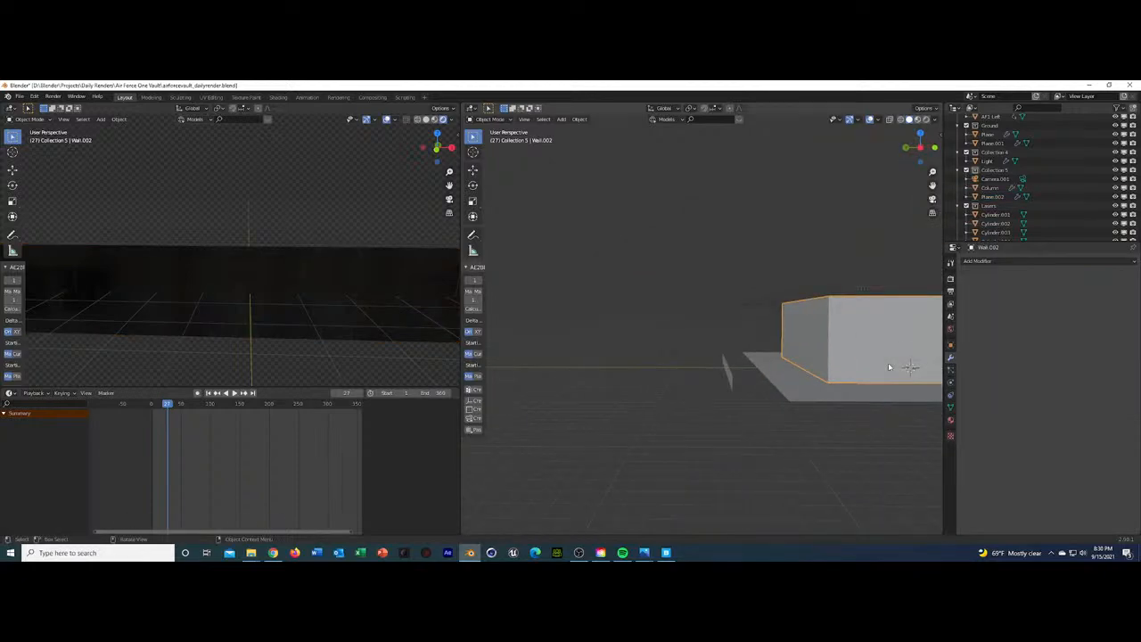
pyautogui.press('h')
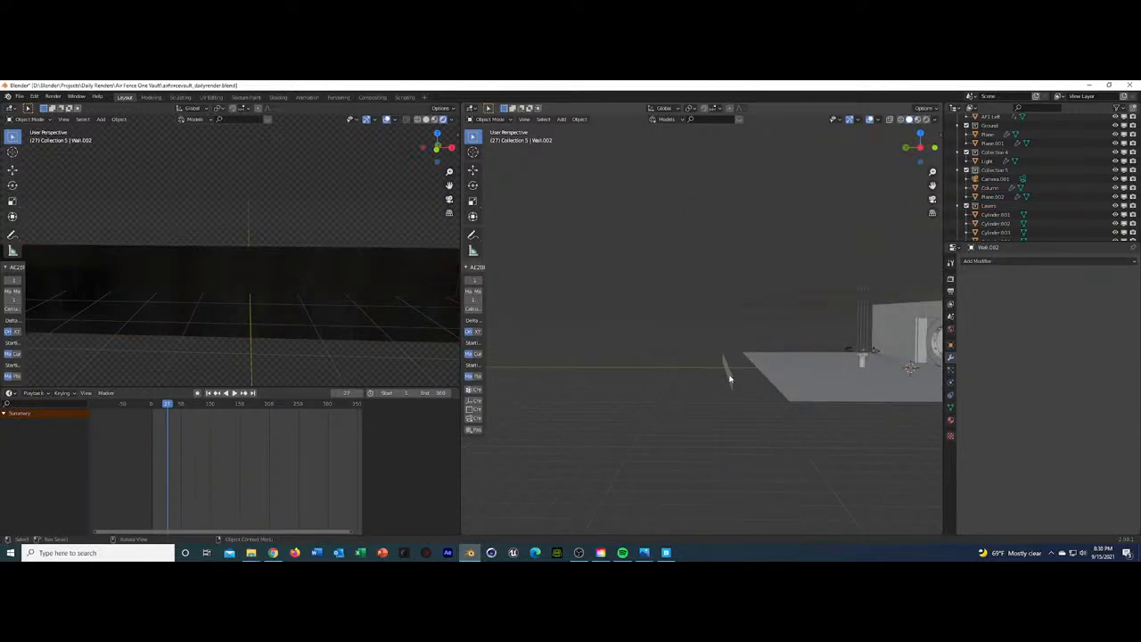
# Move the panel strip along the Y axis into the vault and raise it along Z to just above the floor.
pyautogui.click(726, 373)
pyautogui.press('g')
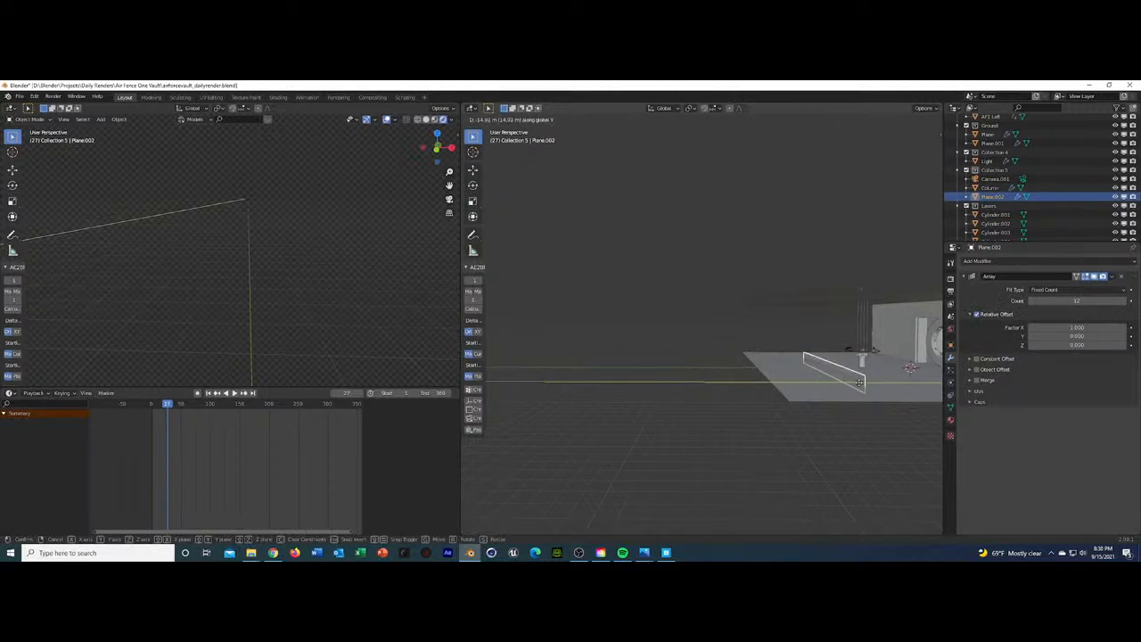
pyautogui.click(821, 381)
pyautogui.press('g')
pyautogui.press('z')
pyautogui.click(822, 375)
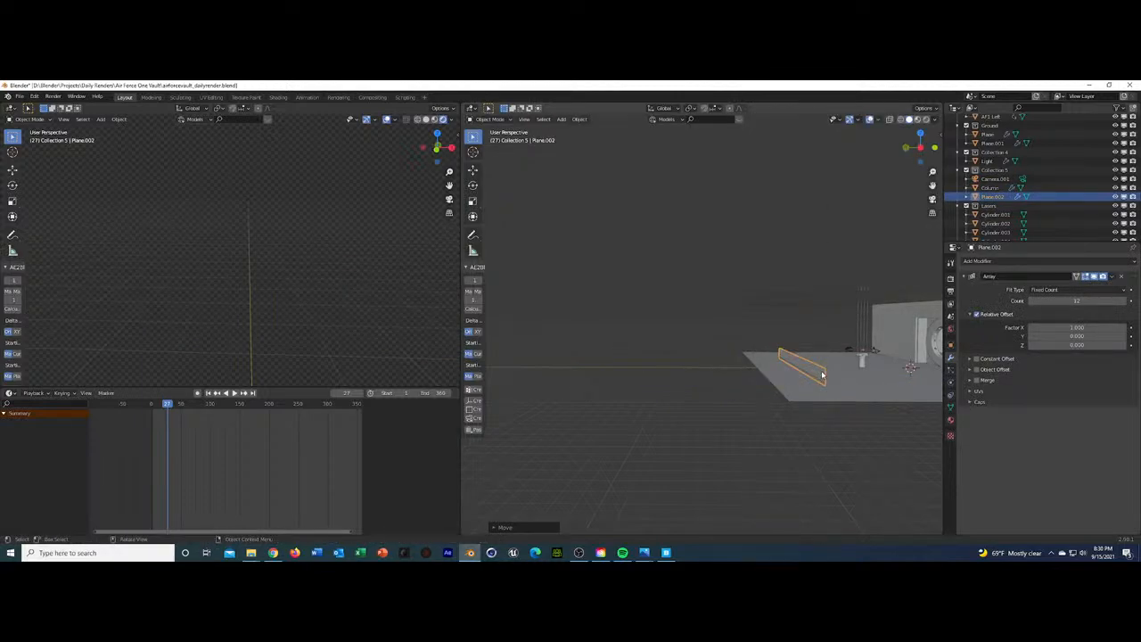
pyautogui.scroll(5, 826, 373)
pyautogui.moveTo(827, 375); pyautogui.dragTo(787, 384, button='middle')
pyautogui.press('g')
pyautogui.press('z')
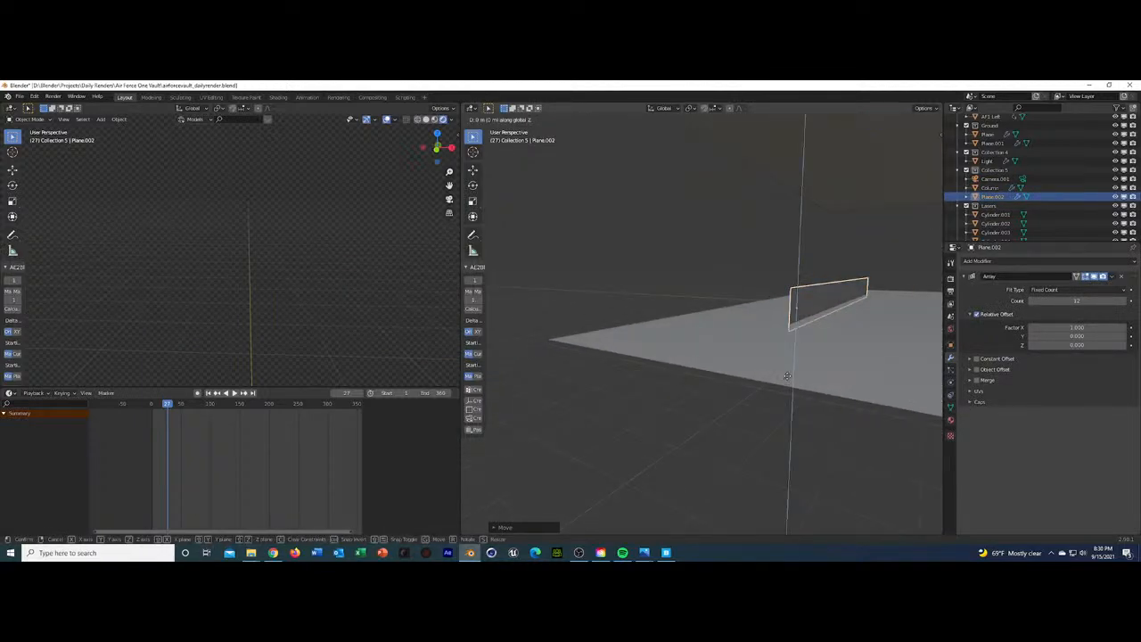
pyautogui.click(787, 375)
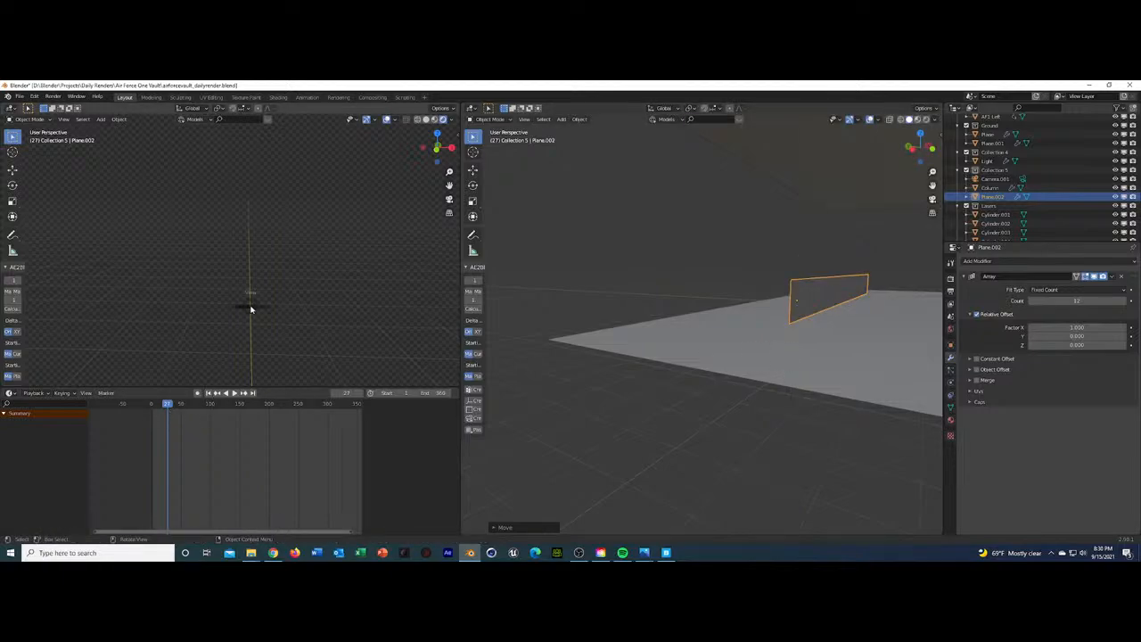
# Look through the scene camera and move the panel strip along the Y axis closer to the pedestal.
pyautogui.press('KP_0')
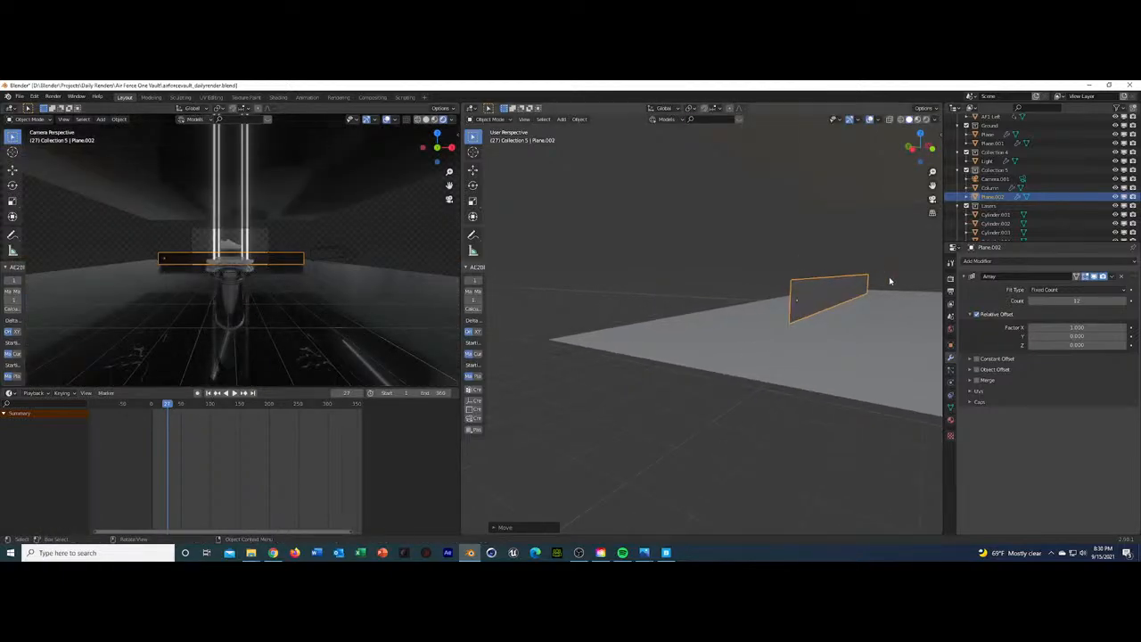
pyautogui.moveTo(850, 285); pyautogui.dragTo(667, 298, button='middle')
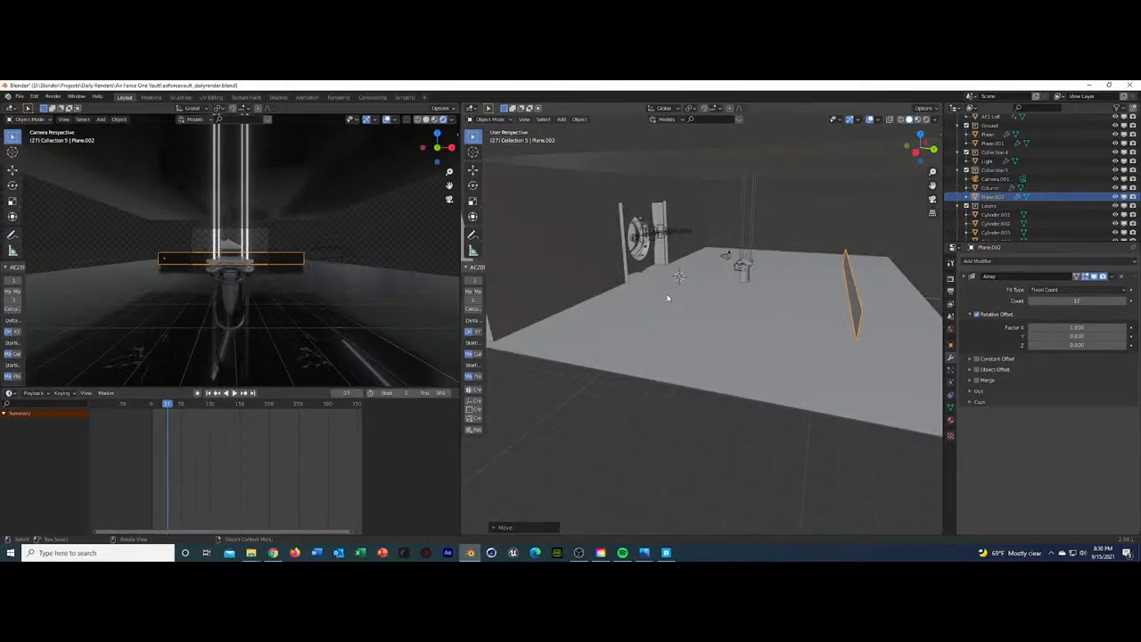
pyautogui.press('g')
pyautogui.press('y')
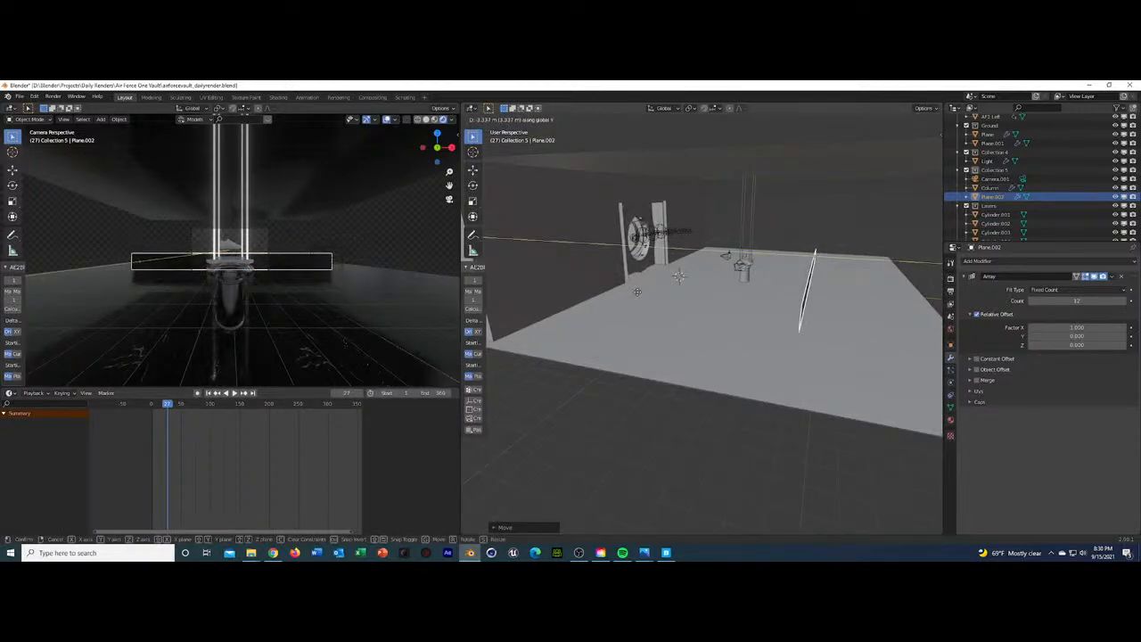
pyautogui.click(635, 290)
pyautogui.click(745, 272)
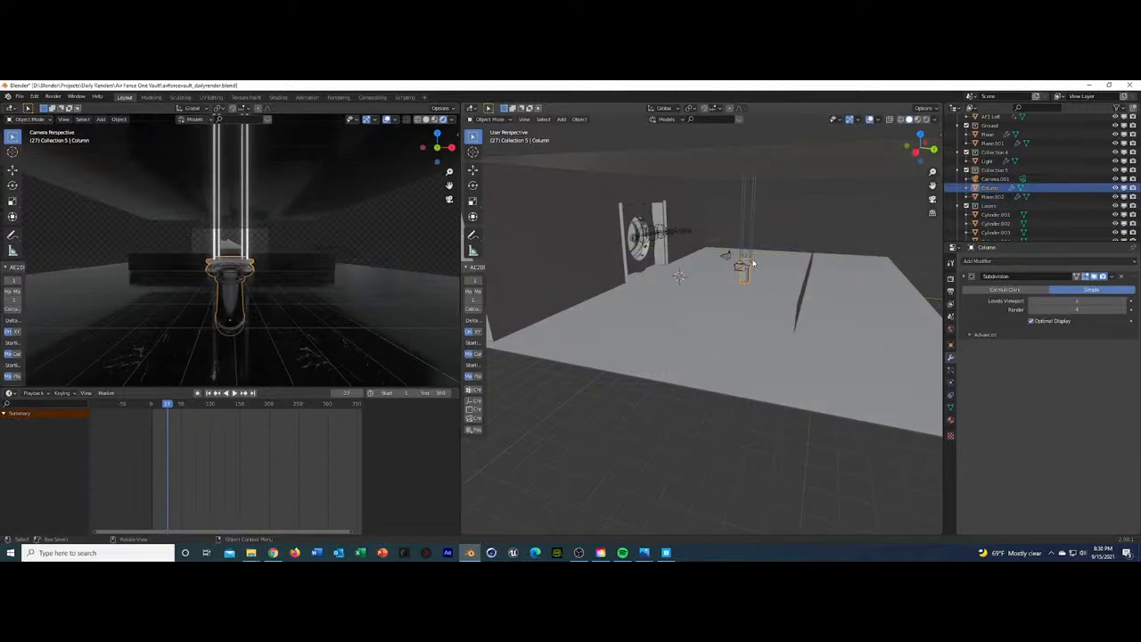
pyautogui.keyDown('shift'); pyautogui.click(750, 255); pyautogui.keyUp('shift')
pyautogui.keyDown('shift'); pyautogui.click(751, 255); pyautogui.keyUp('shift')
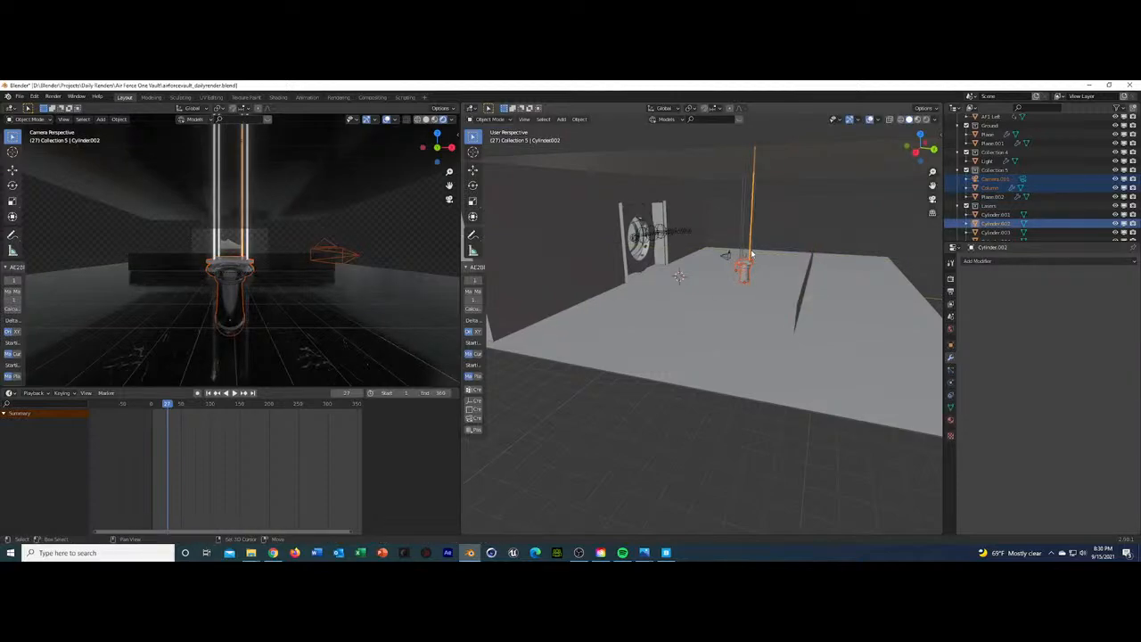
pyautogui.keyDown('shift'); pyautogui.click(744, 251); pyautogui.keyUp('shift')
pyautogui.scroll(4, 767, 251)
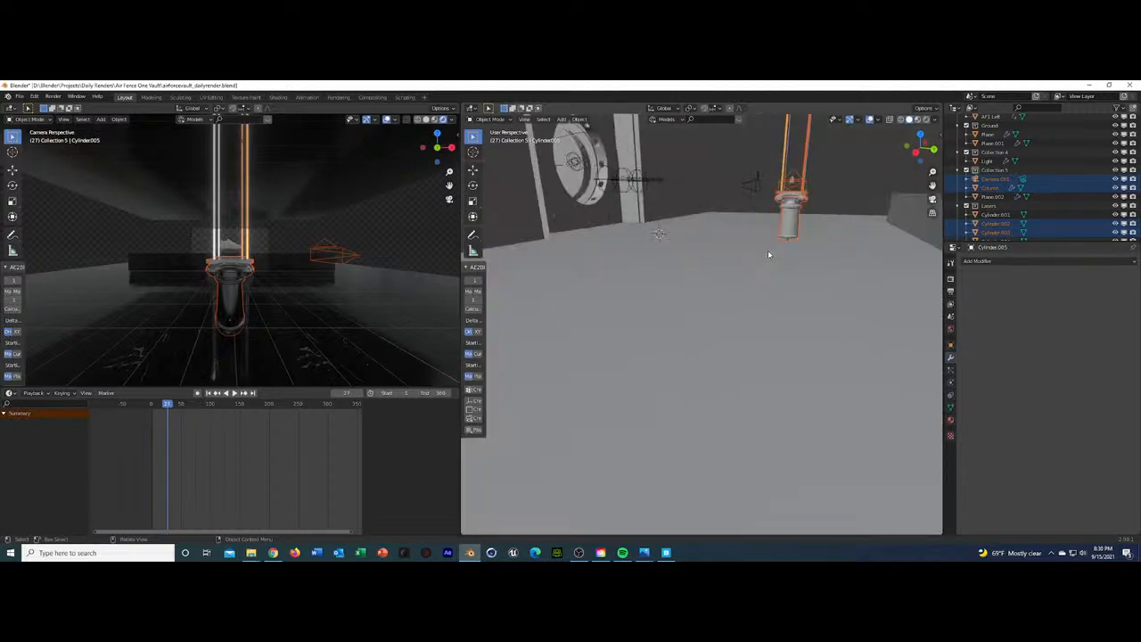
pyautogui.keyDown('shift'); pyautogui.moveTo(848, 238); pyautogui.dragTo(708, 276, button='middle'); pyautogui.keyUp('shift')
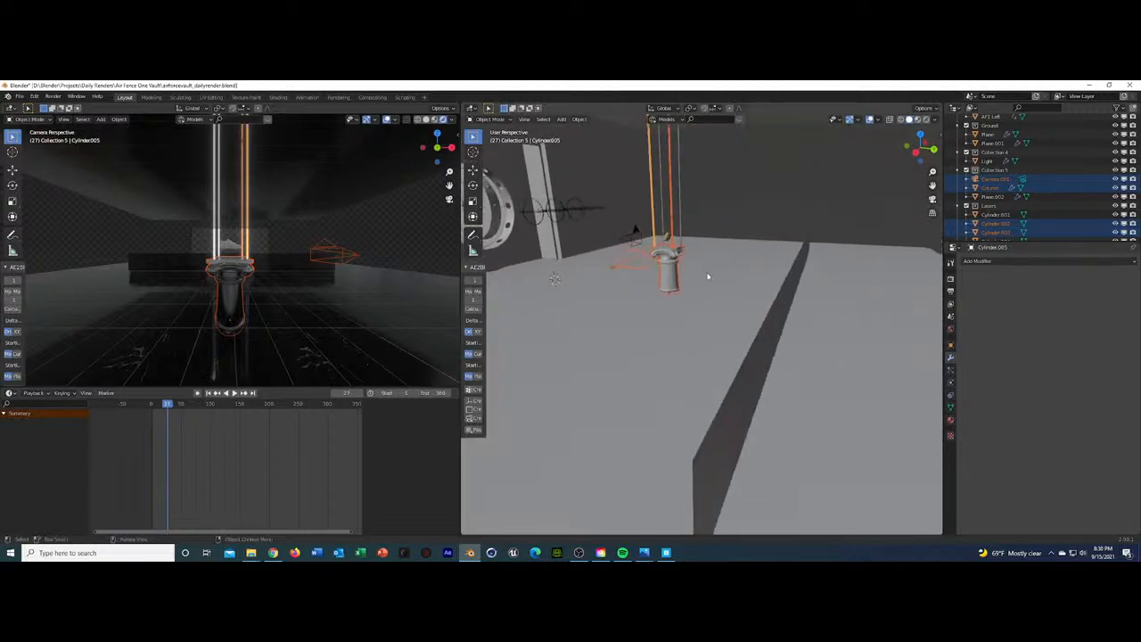
pyautogui.click(761, 275)
# Reselect the panel strip and add a second Array modifier to it.
pyautogui.click(772, 332)
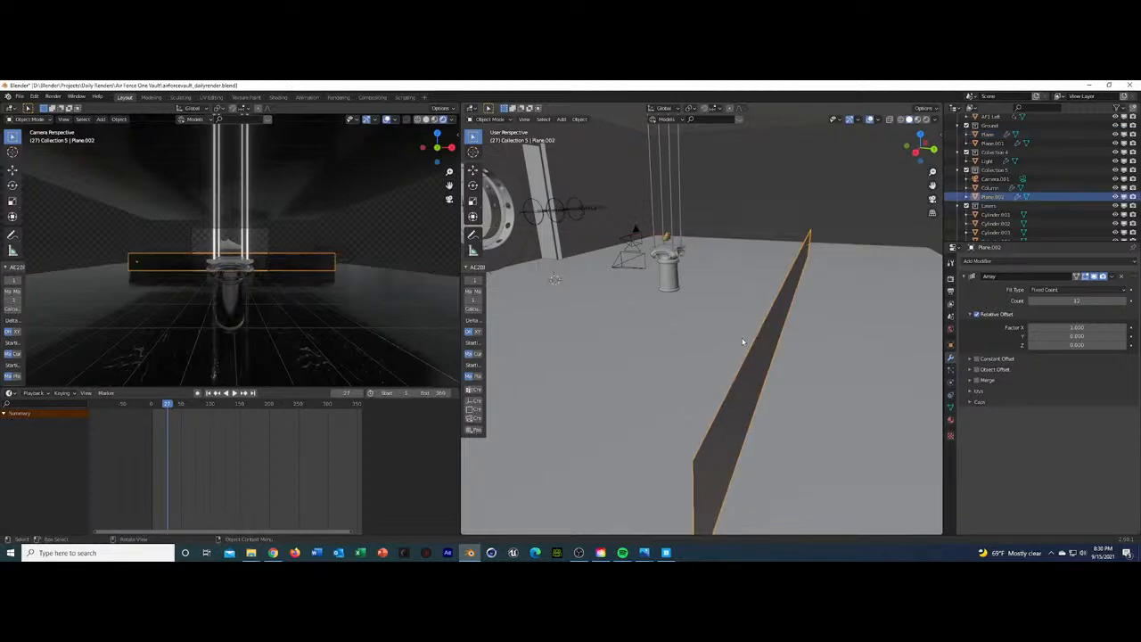
pyautogui.moveTo(773, 339); pyautogui.dragTo(797, 323, button='middle')
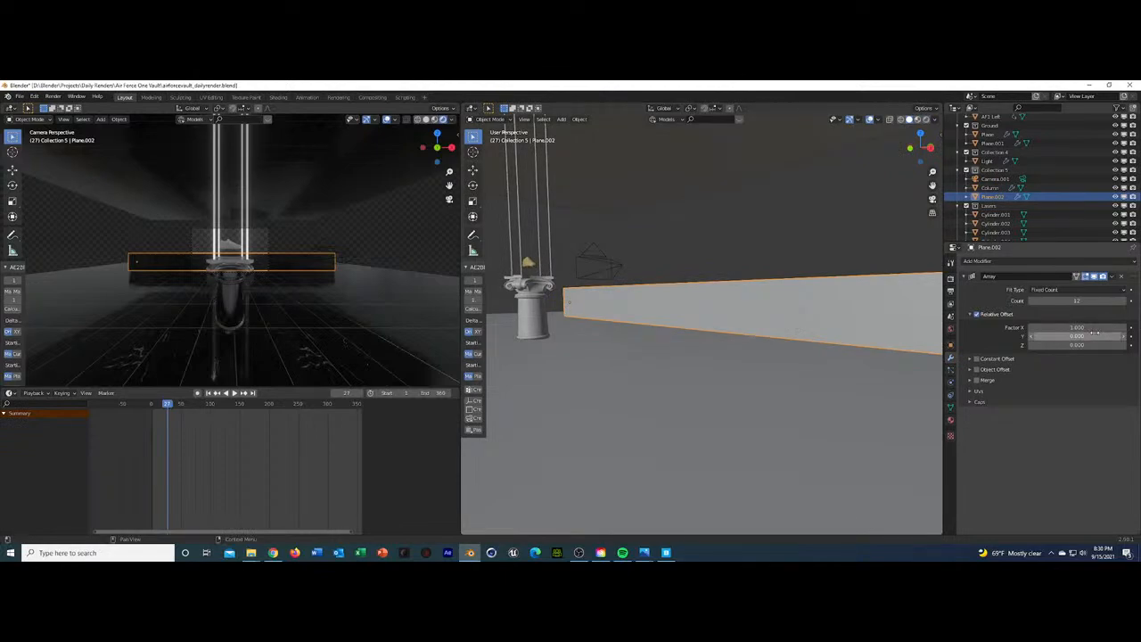
pyautogui.click(1050, 261)
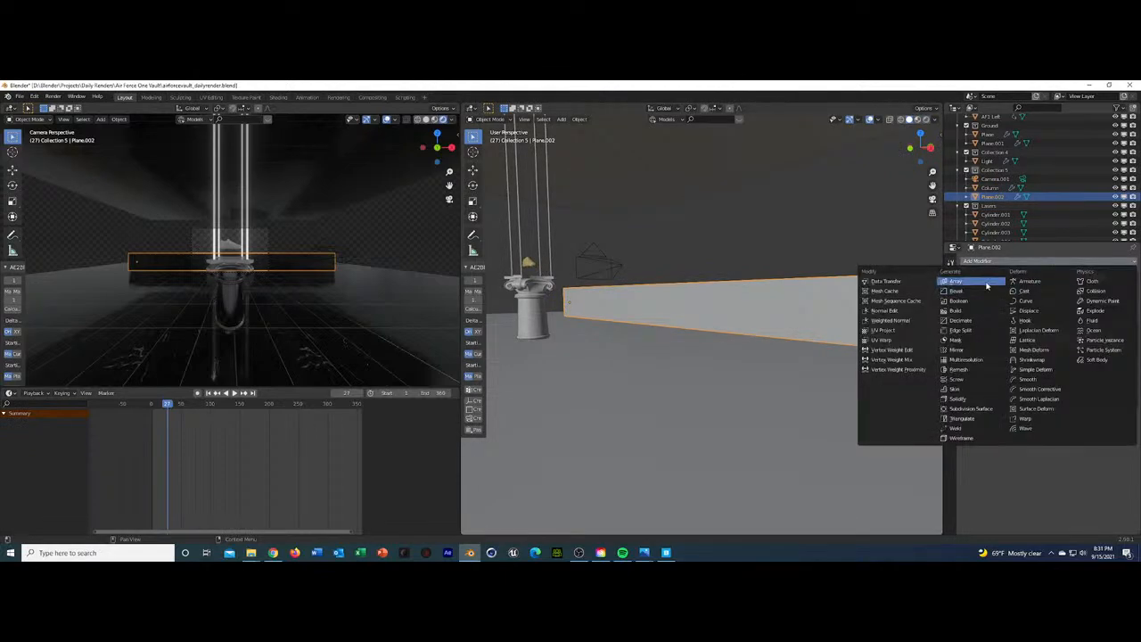
pyautogui.click(987, 284)
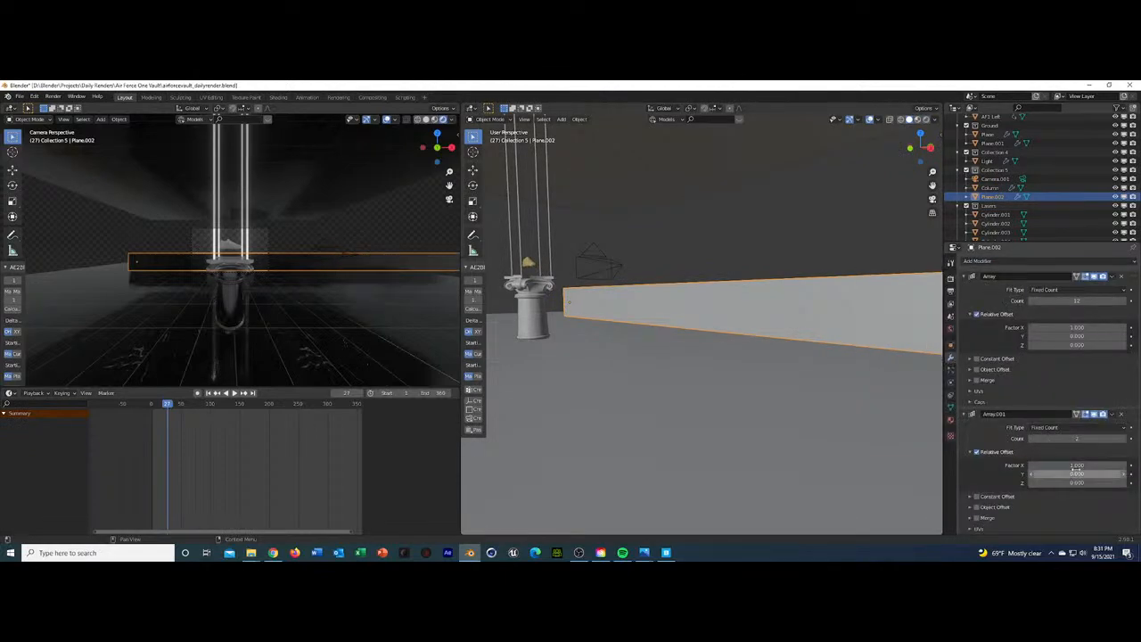
# Set the second array's relative offset to 0 on X and 1 on Z.
pyautogui.click(1061, 464)
pyautogui.press('Tab')
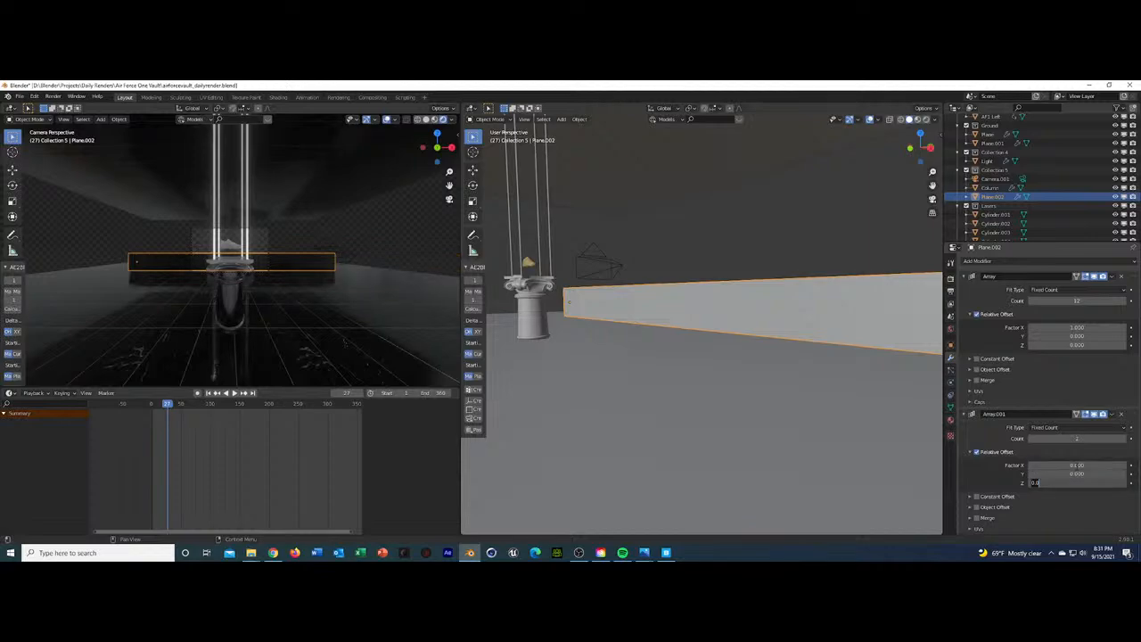
pyautogui.press('Tab')
pyautogui.press('Return')
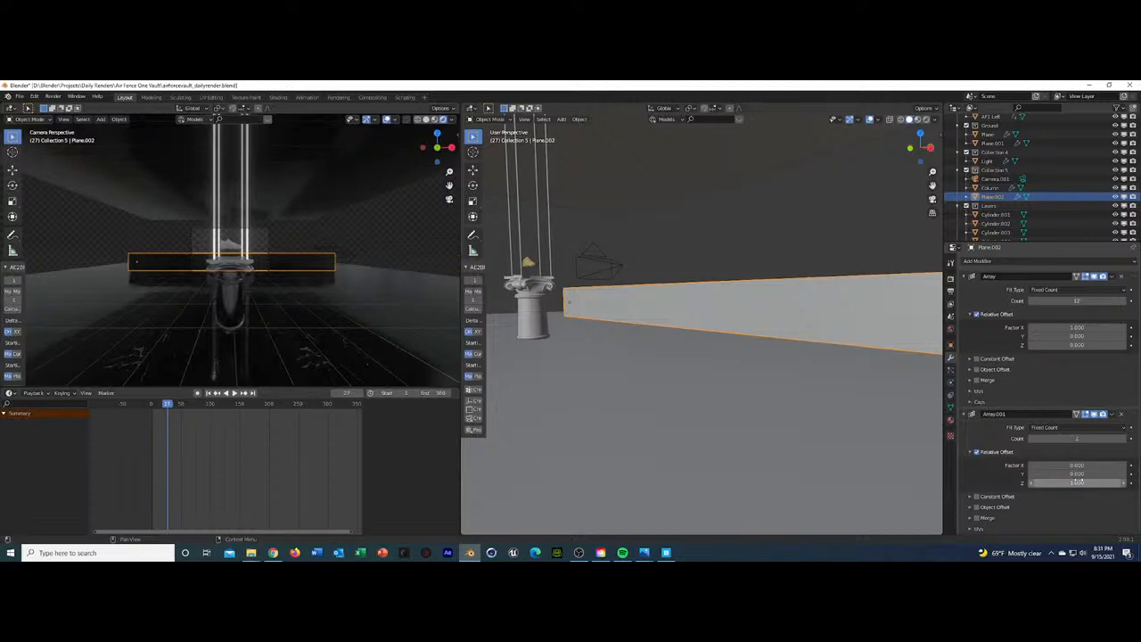
pyautogui.moveTo(1069, 438)
pyautogui.mouseDown()
pyautogui.moveTo(1101, 438)
pyautogui.moveTo(1052, 437)
pyautogui.mouseUp()
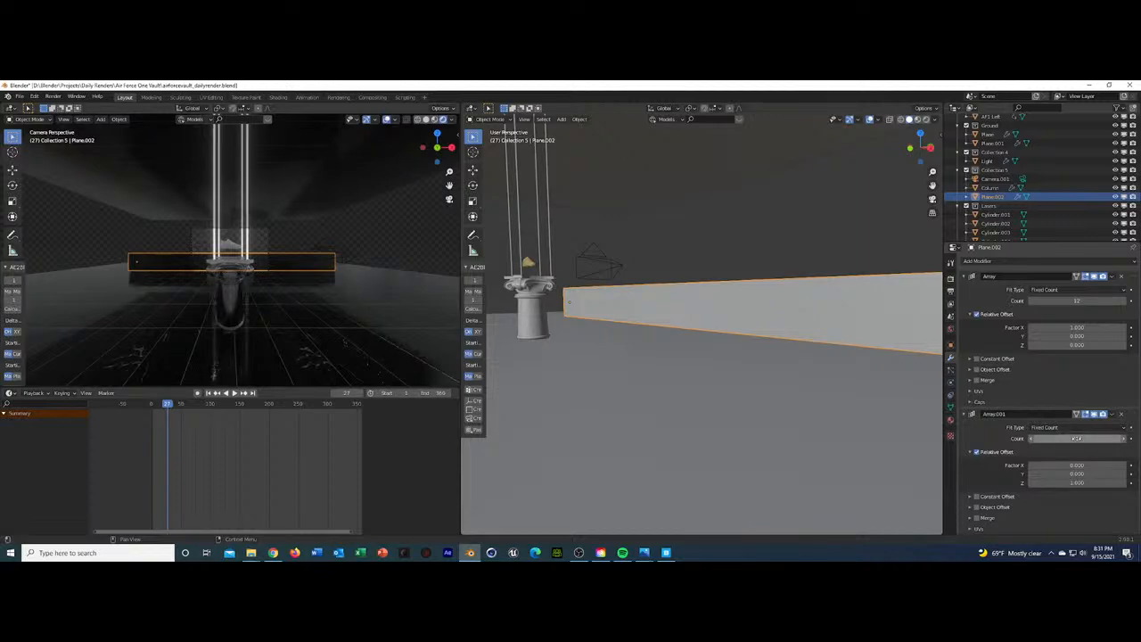
# Change the second array's relative offset to 1 on Y and 0 on Z, and increase its count to stack more panel rows.
pyautogui.doubleClick(1077, 482)
pyautogui.write('0')
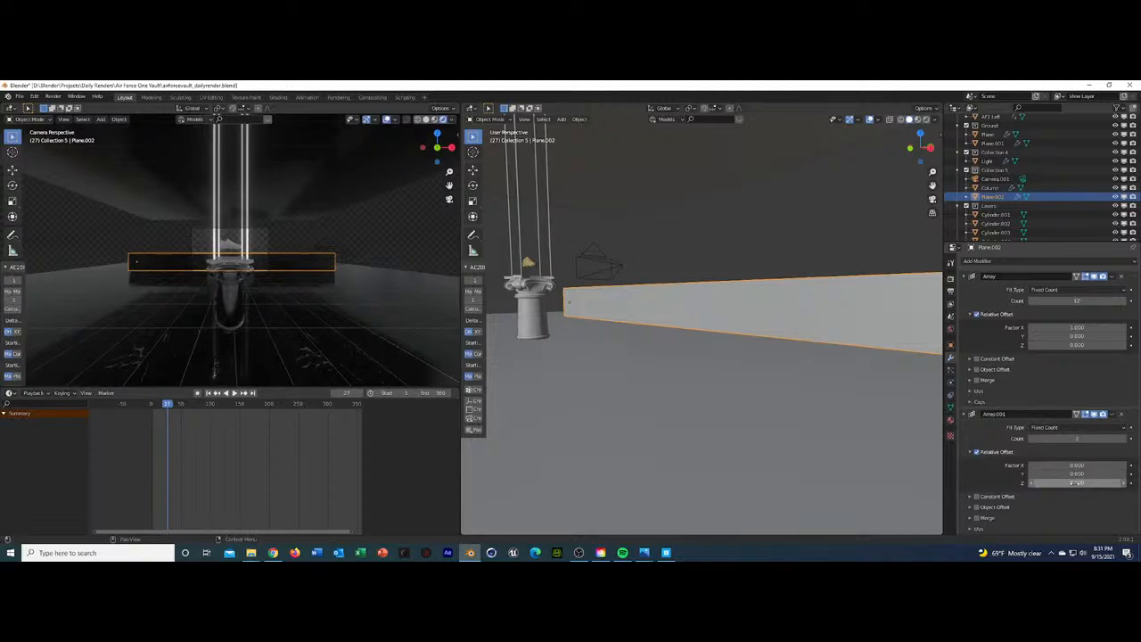
pyautogui.hotkey('shift', 'Tab')
pyautogui.write('1')
pyautogui.press('Return')
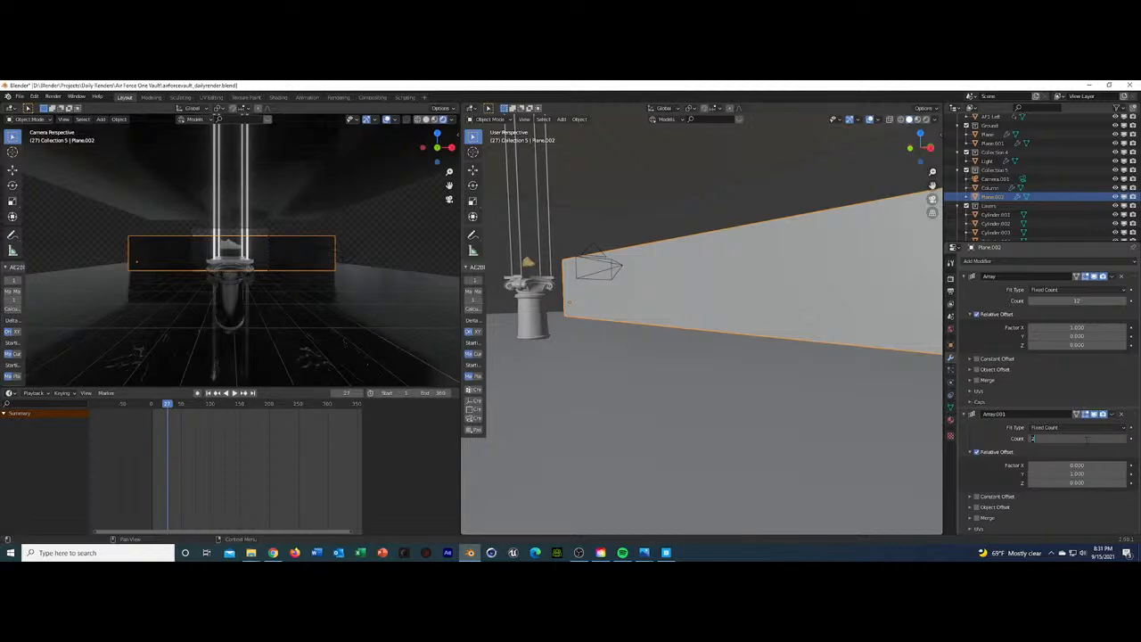
pyautogui.moveTo(1086, 438); pyautogui.dragTo(1084, 439)
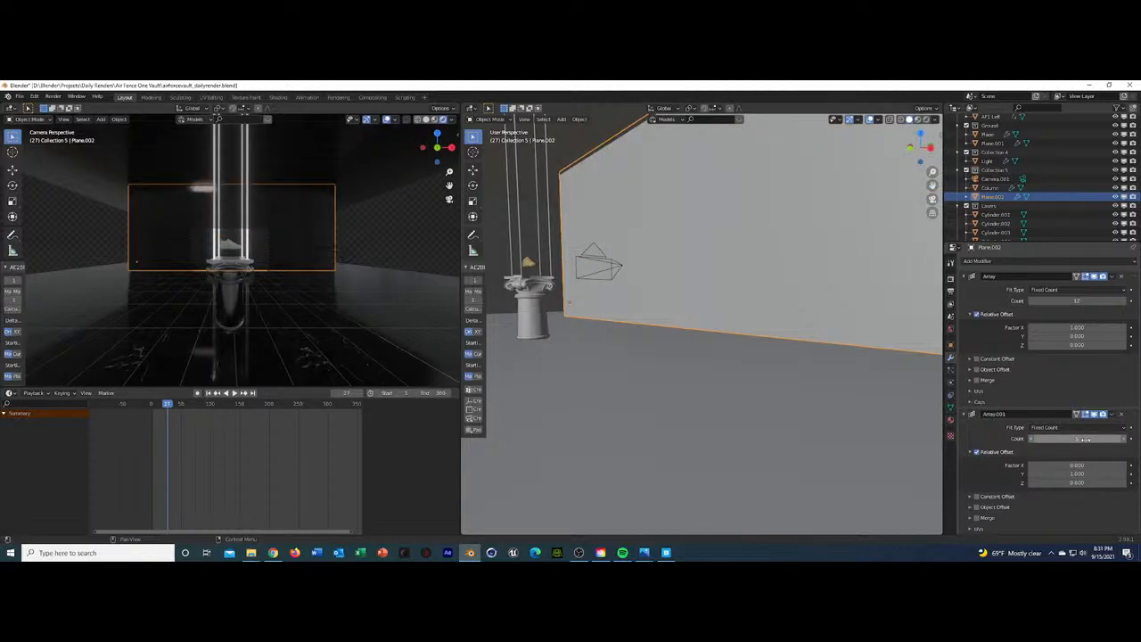
# Duplicate the arrayed panel back wall and rotate the copy 90° about the Z axis.
pyautogui.click(435, 276)
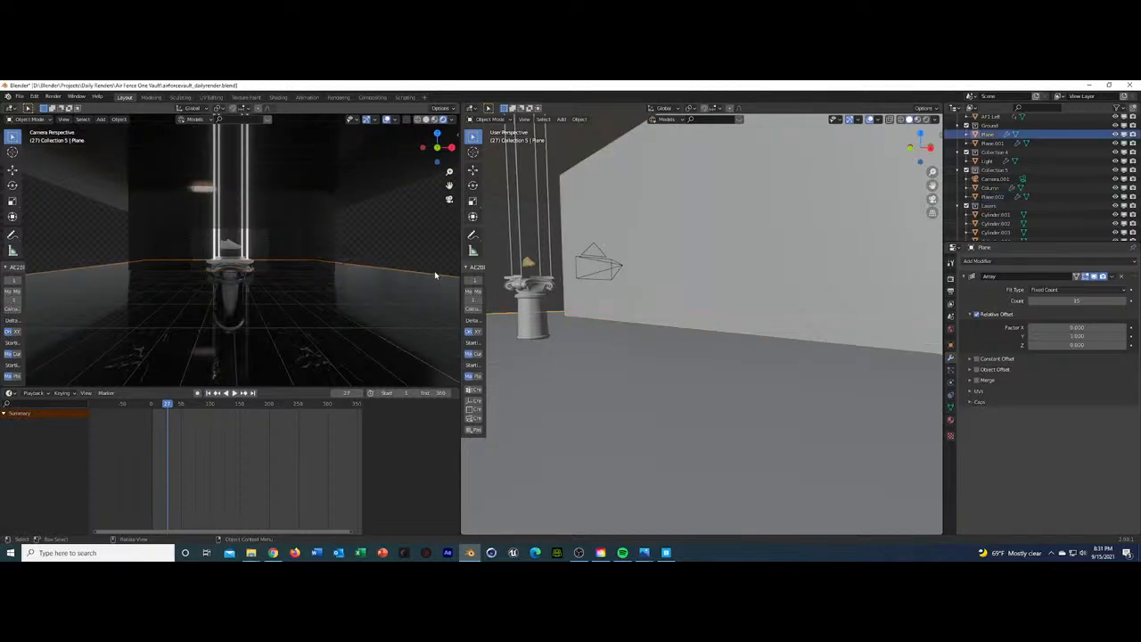
pyautogui.click(337, 228)
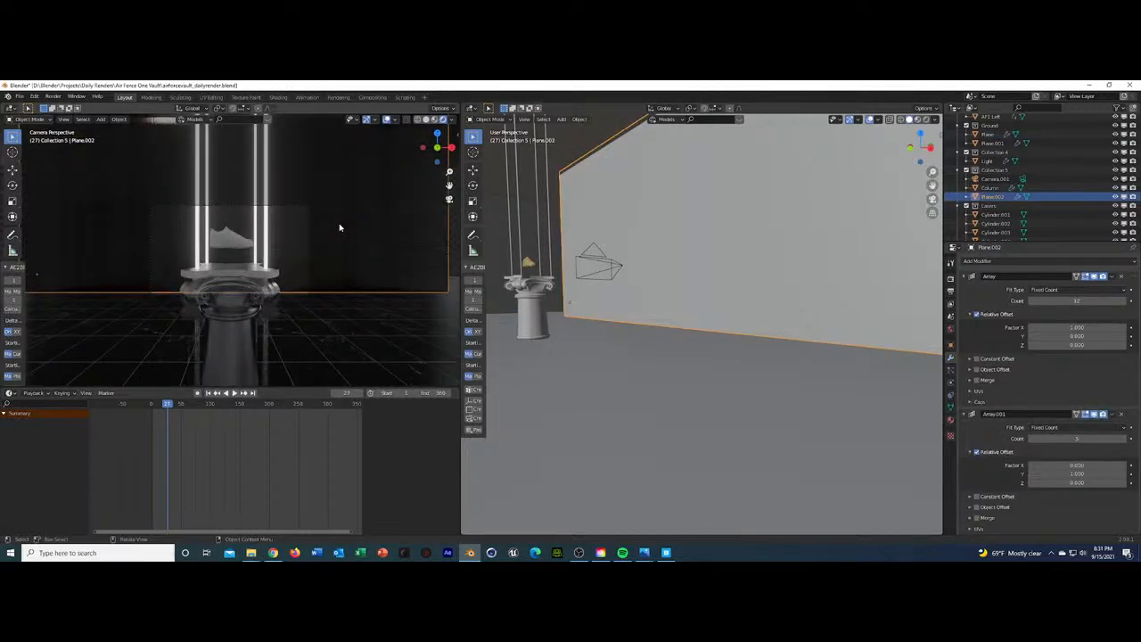
pyautogui.scroll(-3, 338, 228)
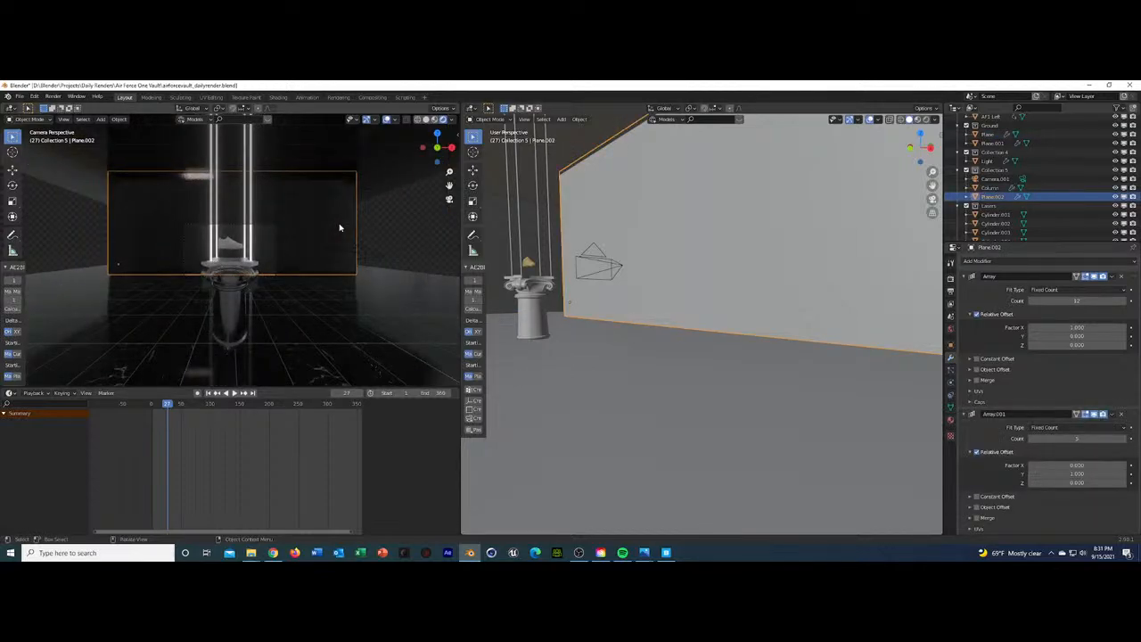
pyautogui.press('KP_Decimal')
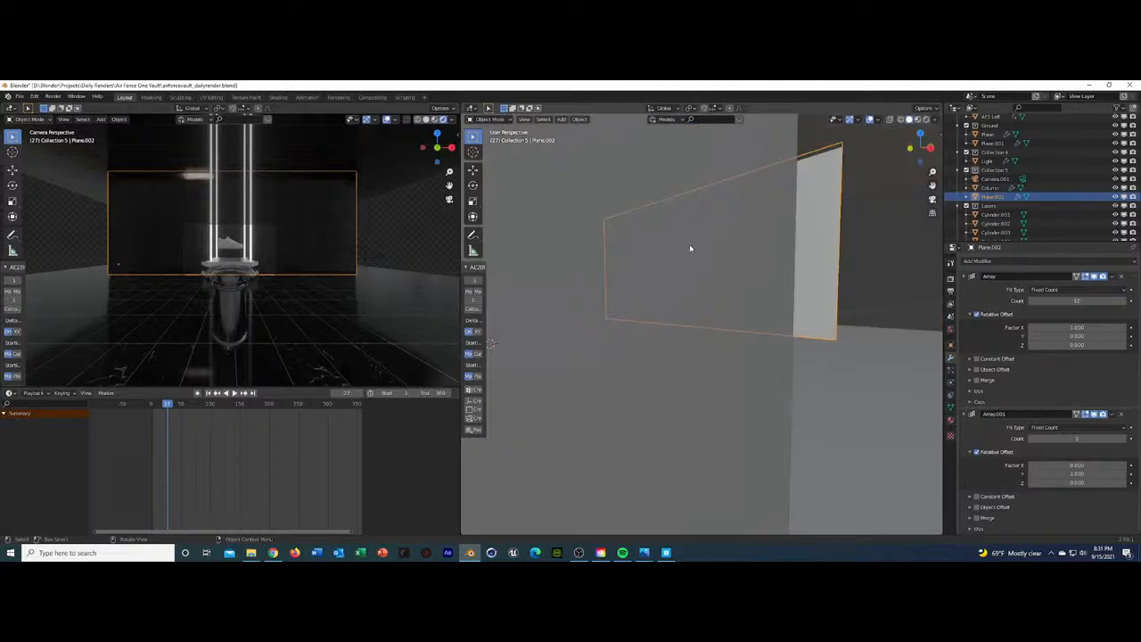
pyautogui.scroll(5, 820, 246)
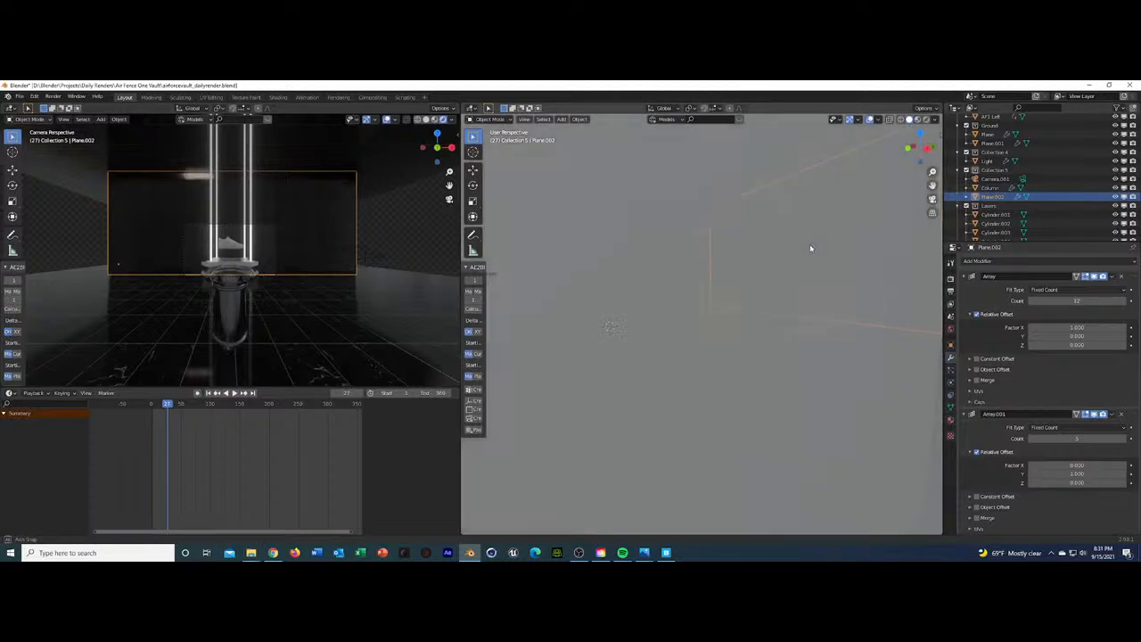
pyautogui.scroll(-3, 744, 264)
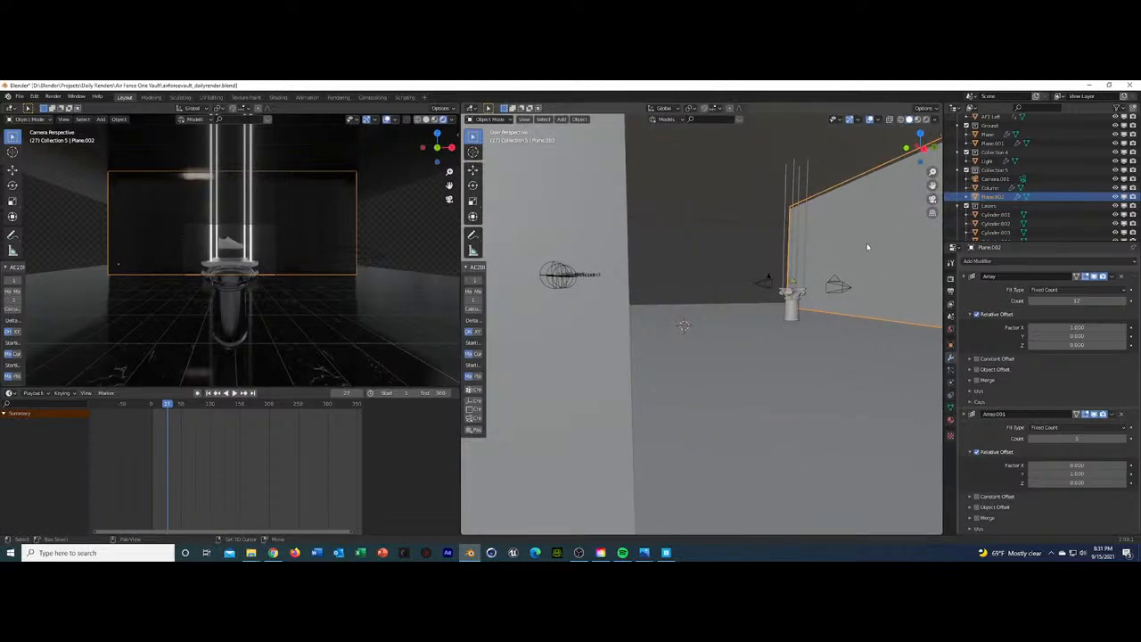
pyautogui.hotkey('shift', 'd')
pyautogui.write('rz90')
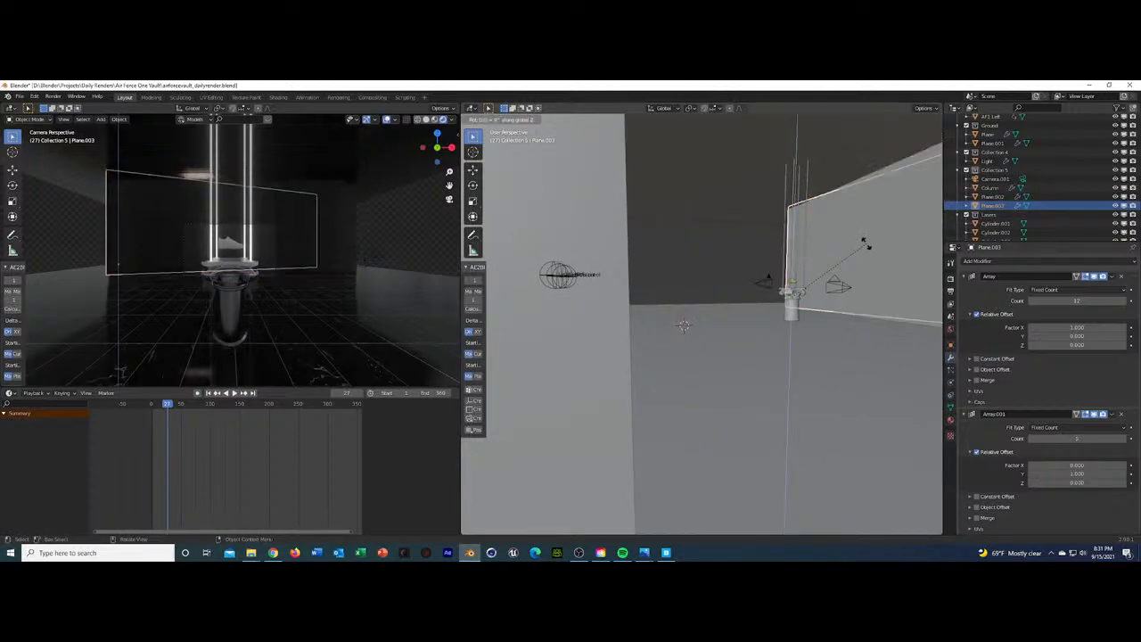
pyautogui.press('Return')
# Move the rotated panel wall along the Y axis so it lines up as one side wall of the room.
pyautogui.press('g')
pyautogui.press('y')
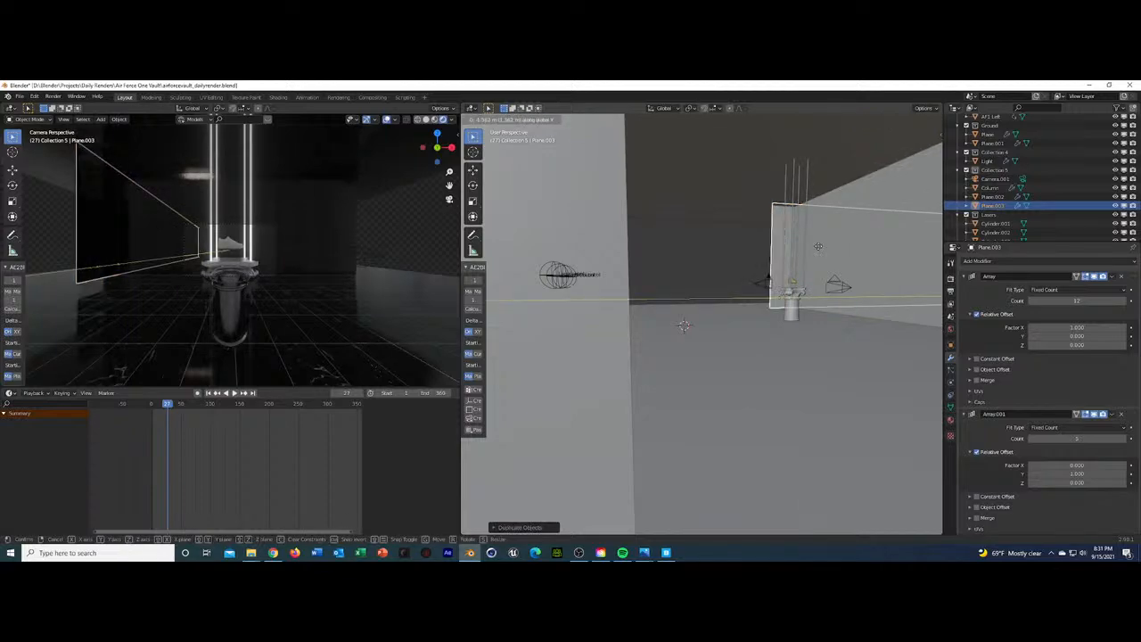
pyautogui.click(749, 259)
pyautogui.moveTo(749, 259); pyautogui.dragTo(779, 269, button='middle')
pyautogui.press('g')
pyautogui.press('y')
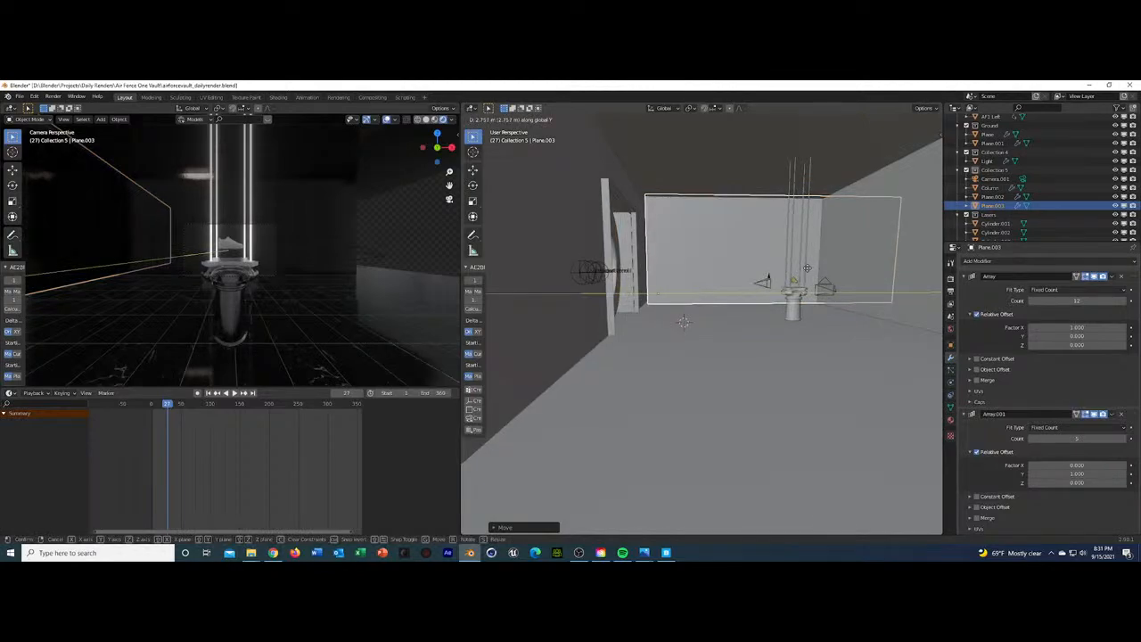
pyautogui.click(805, 266)
# Duplicate the side panel wall and move the copy along the X axis to the opposite side of the room.
pyautogui.hotkey('shift', 'd')
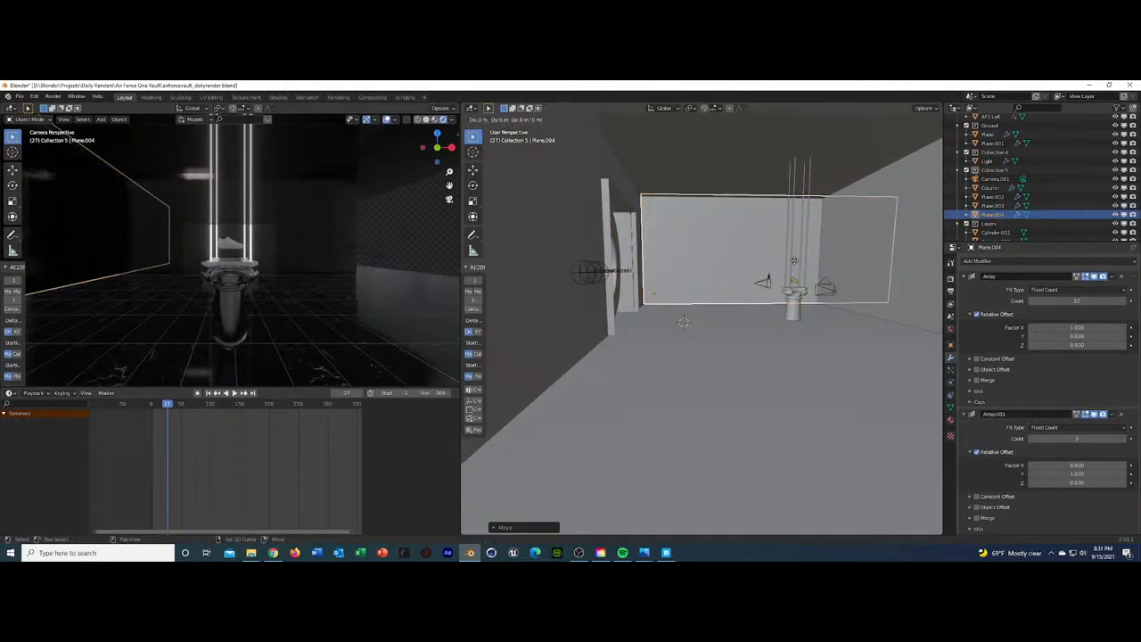
pyautogui.press('y')
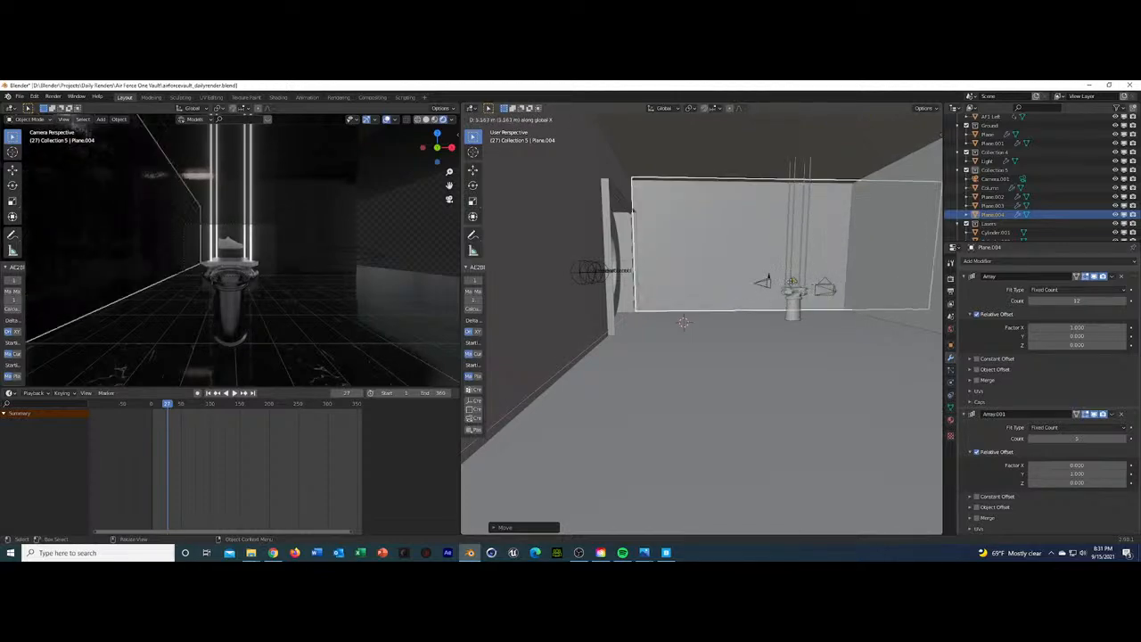
pyautogui.click(644, 252)
# Examine the new side walls through the scene camera and play part of the animation.
pyautogui.click(336, 260)
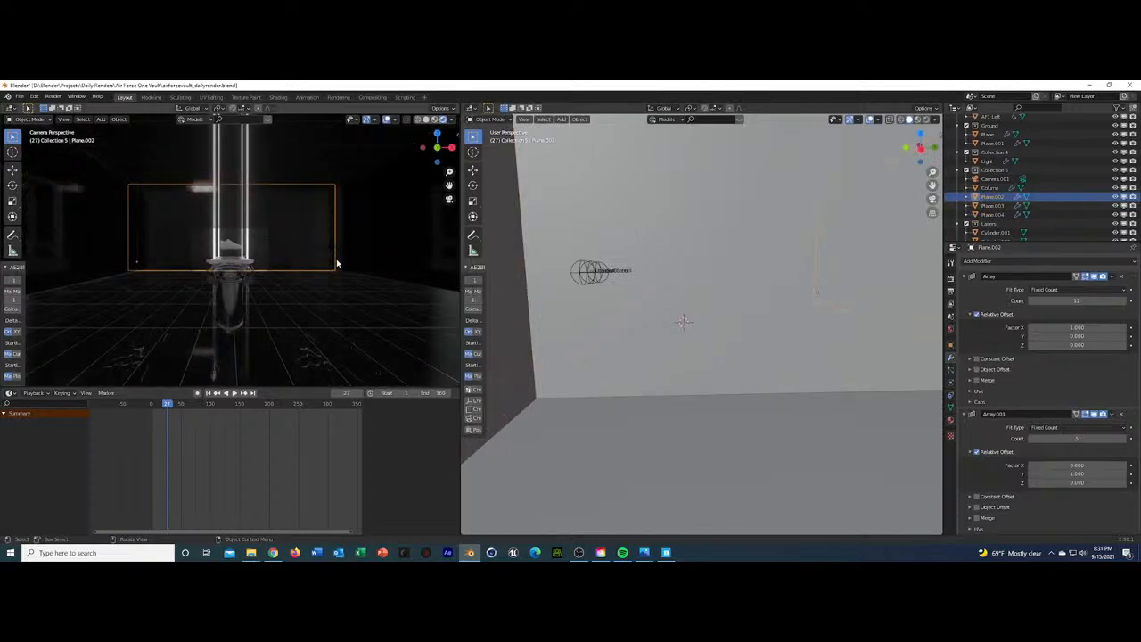
pyautogui.click(378, 280)
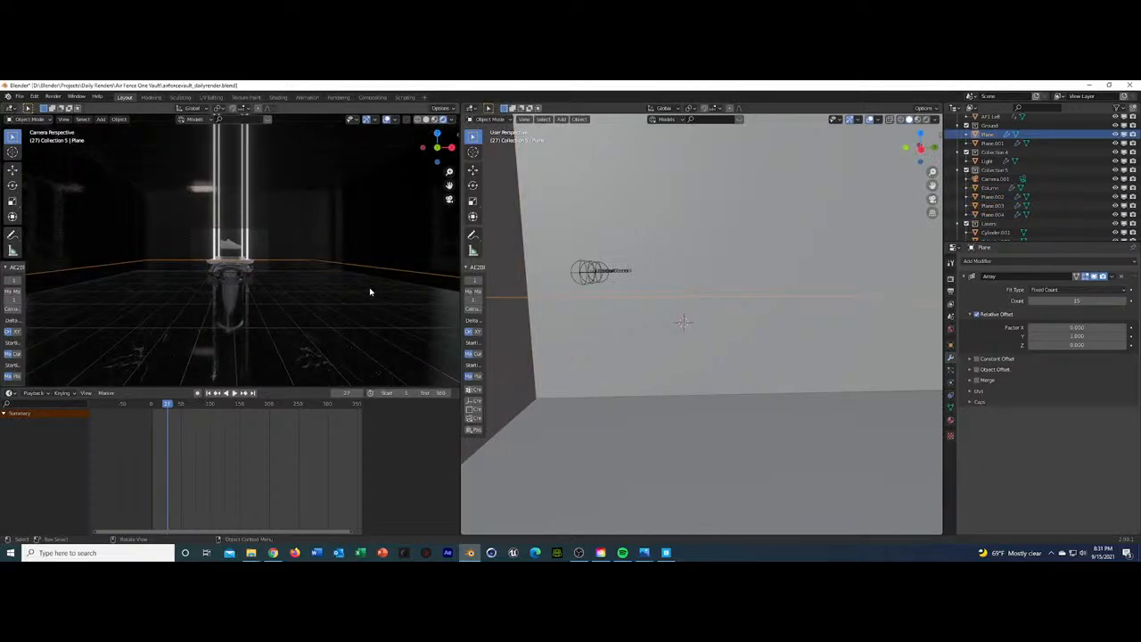
pyautogui.moveTo(342, 297); pyautogui.dragTo(209, 325, button='middle')
pyautogui.press('KP_0')
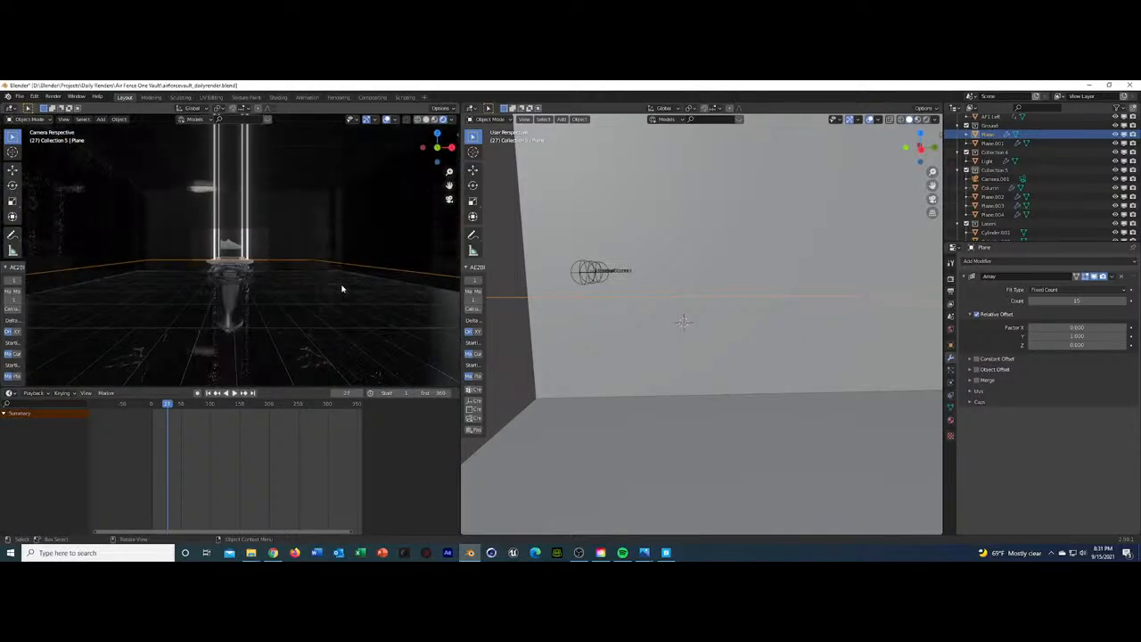
pyautogui.press('space')
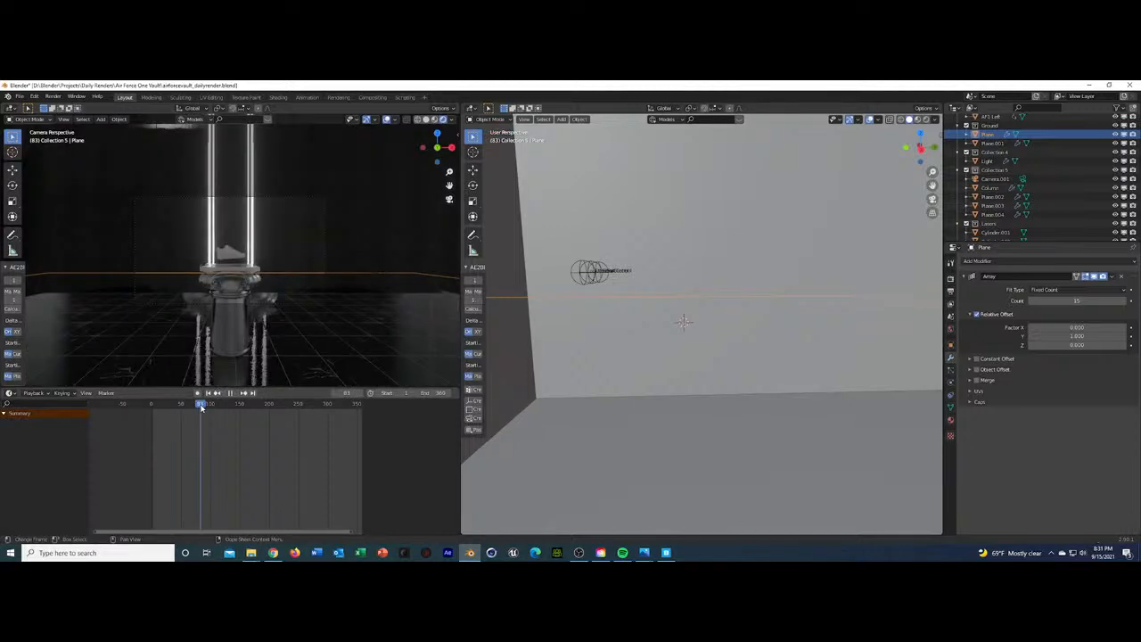
pyautogui.press('space')
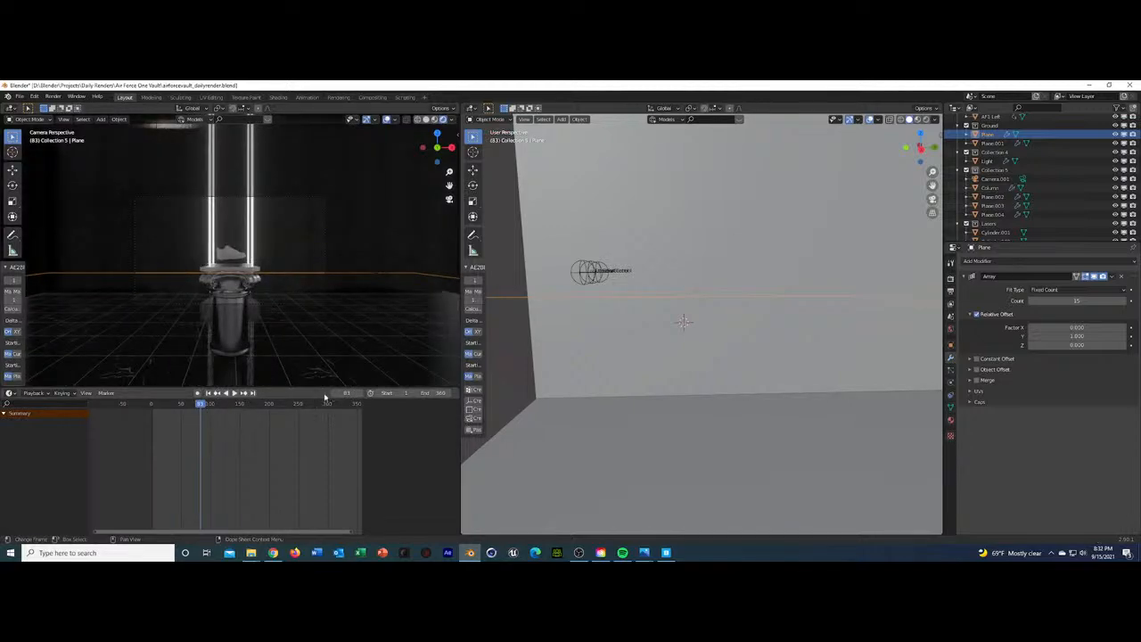
# Set the animated scene camera's focal length to 50 mm, return to frame 0 and save the file.
pyautogui.scroll(-2, 991, 149)
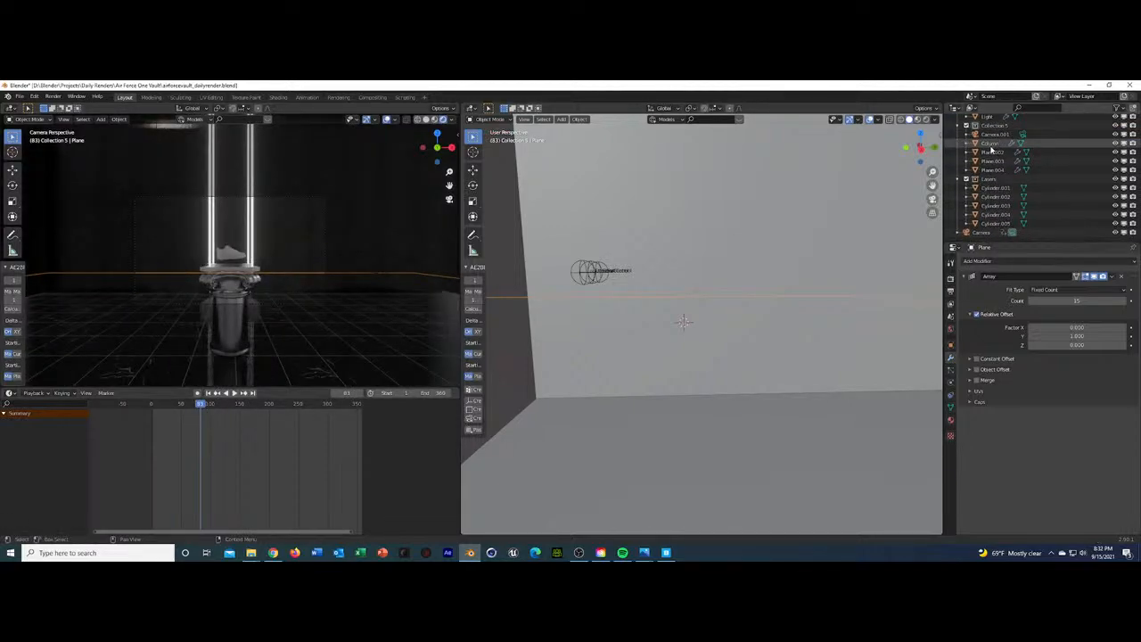
pyautogui.click(981, 231)
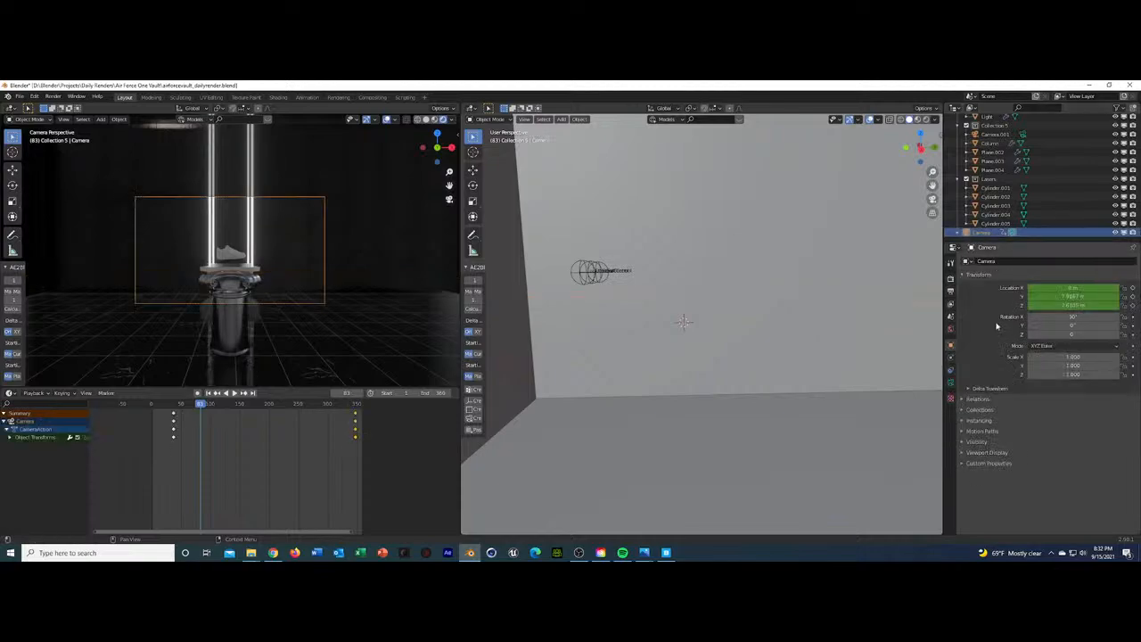
pyautogui.click(950, 384)
pyautogui.click(1077, 302)
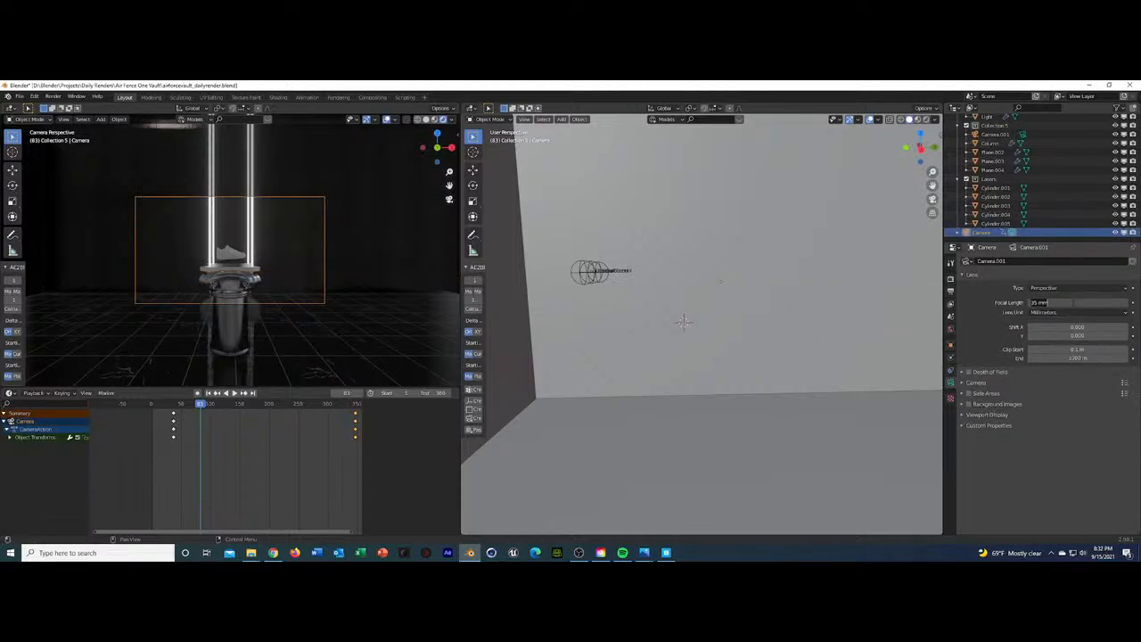
pyautogui.write('50')
pyautogui.press('Return')
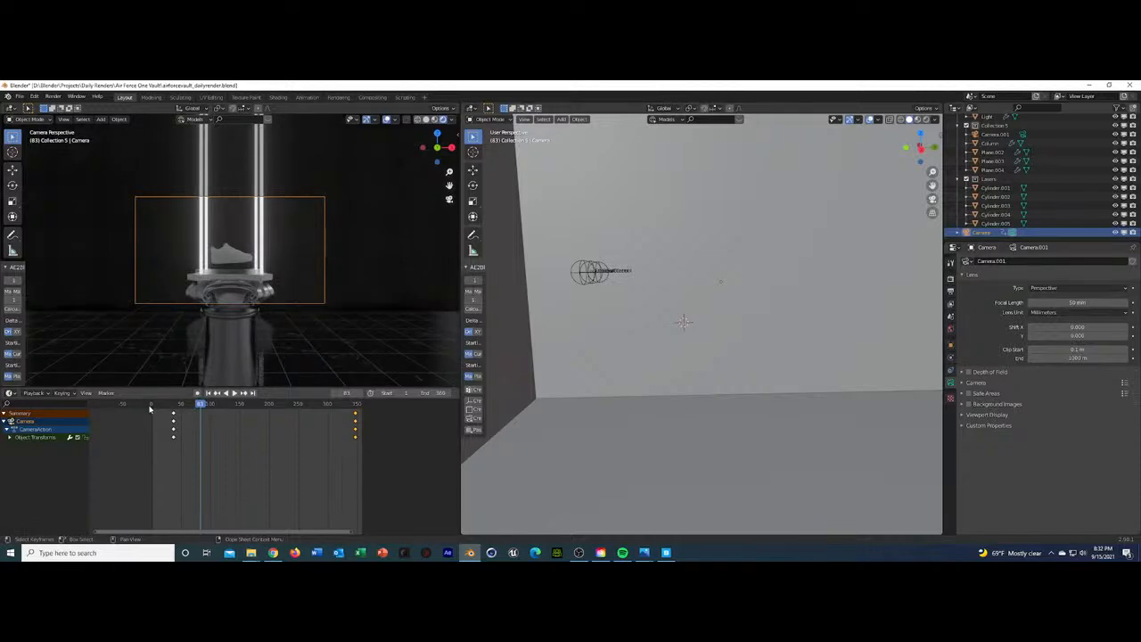
pyautogui.click(150, 405)
pyautogui.hotkey('ctrl', 's')
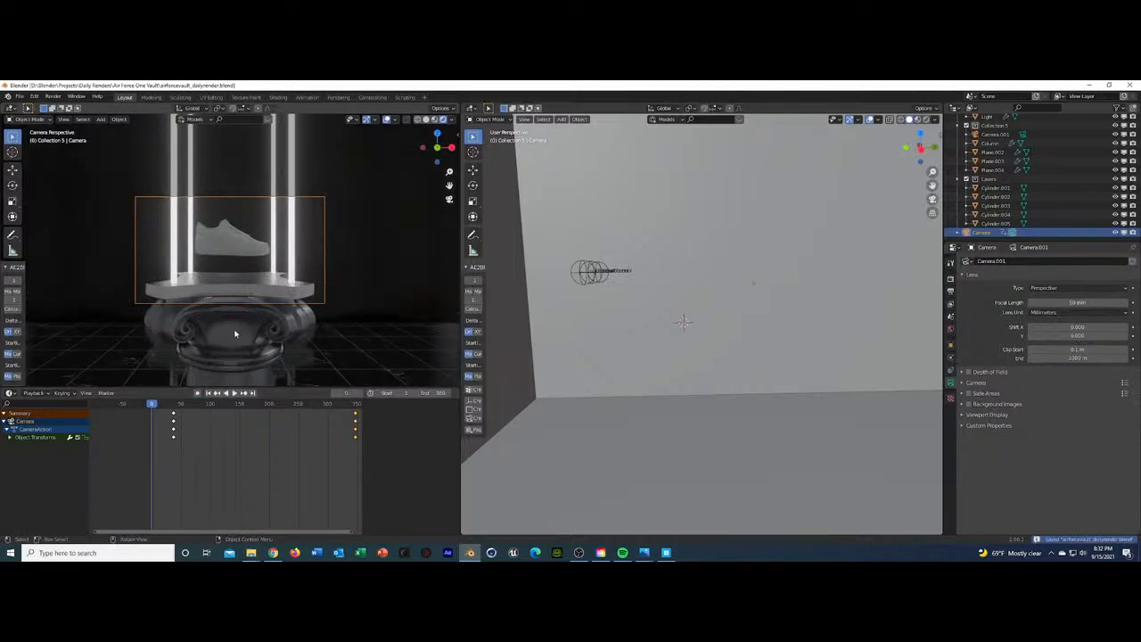
# Play the camera animation with the new focal length and check the framing around frames 84 and 129.
pyautogui.press('space')
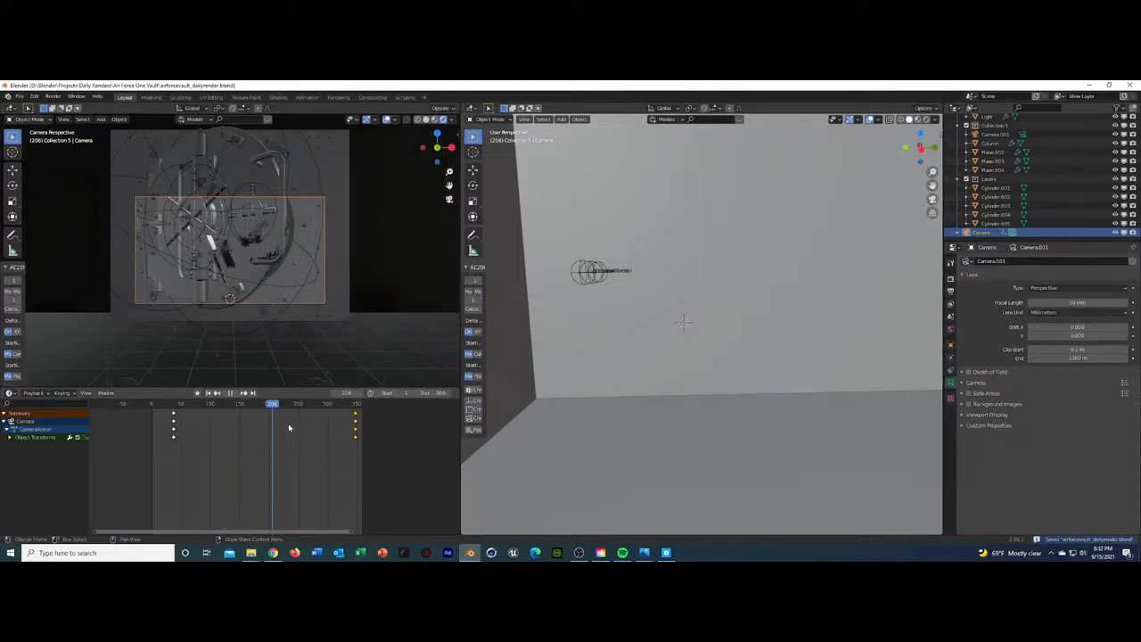
pyautogui.press('space')
pyautogui.click(202, 406)
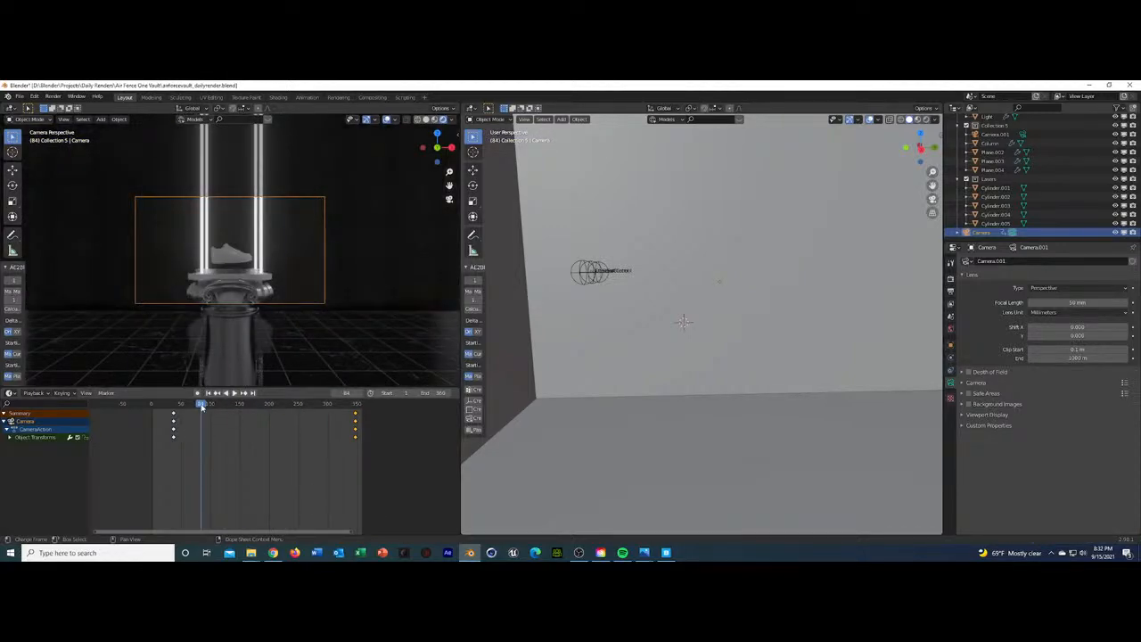
pyautogui.click(228, 405)
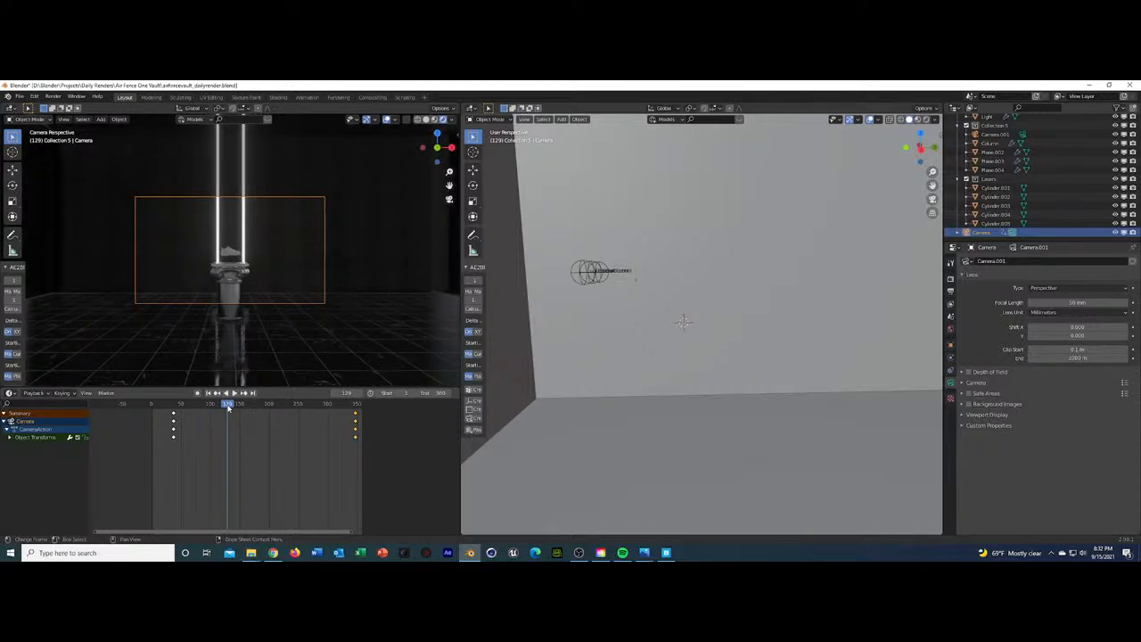
# Move the second side panel wall along the X axis closer to the back wall's edge and save the file.
pyautogui.click(800, 323)
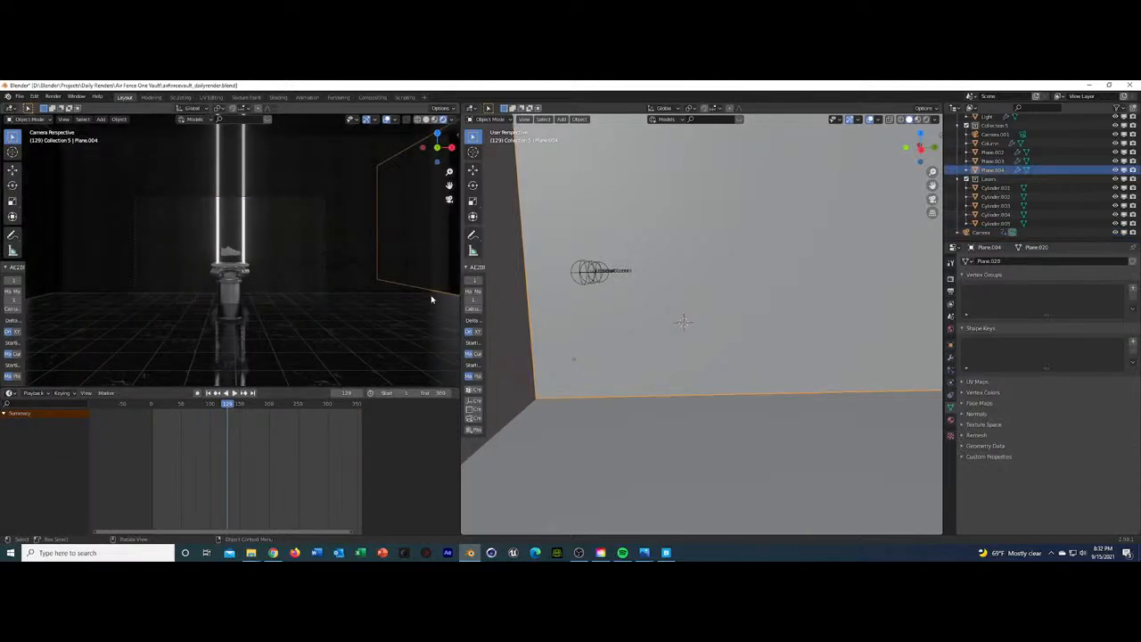
pyautogui.scroll(-4, 799, 323)
pyautogui.moveTo(800, 323); pyautogui.dragTo(753, 345, button='middle')
pyautogui.press('g')
pyautogui.press('x')
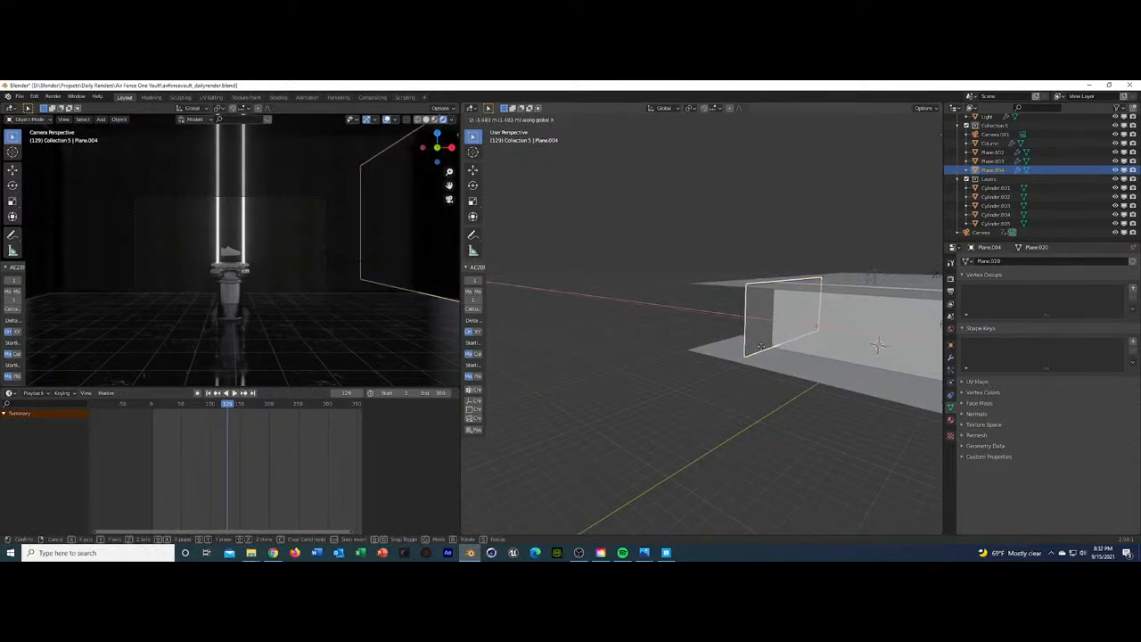
pyautogui.click(756, 345)
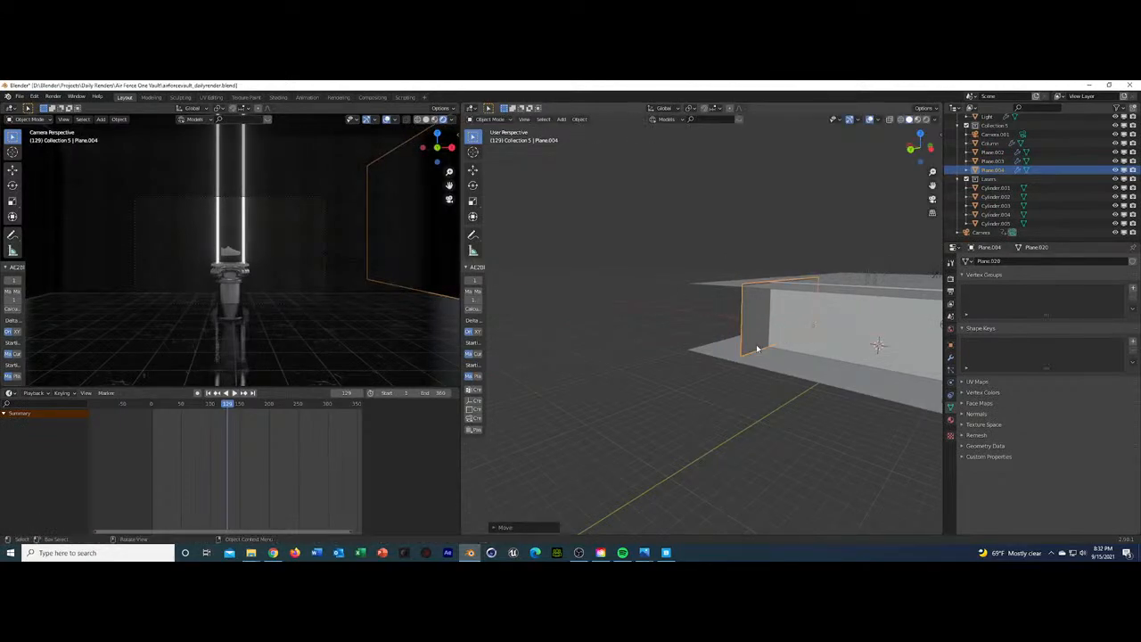
pyautogui.click(697, 373)
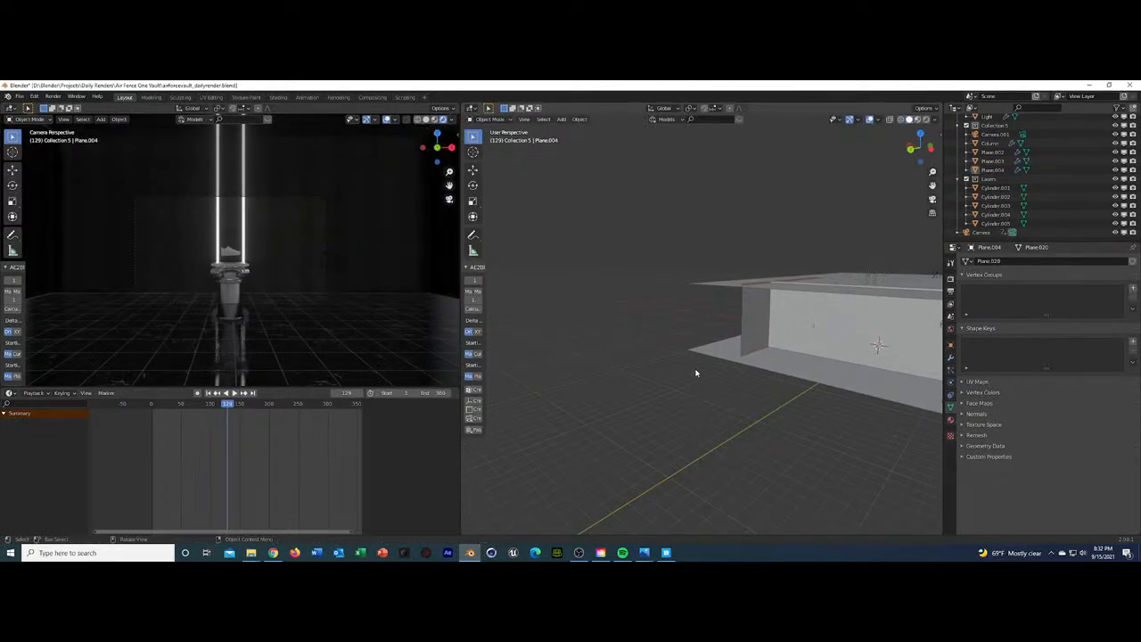
pyautogui.click(259, 246)
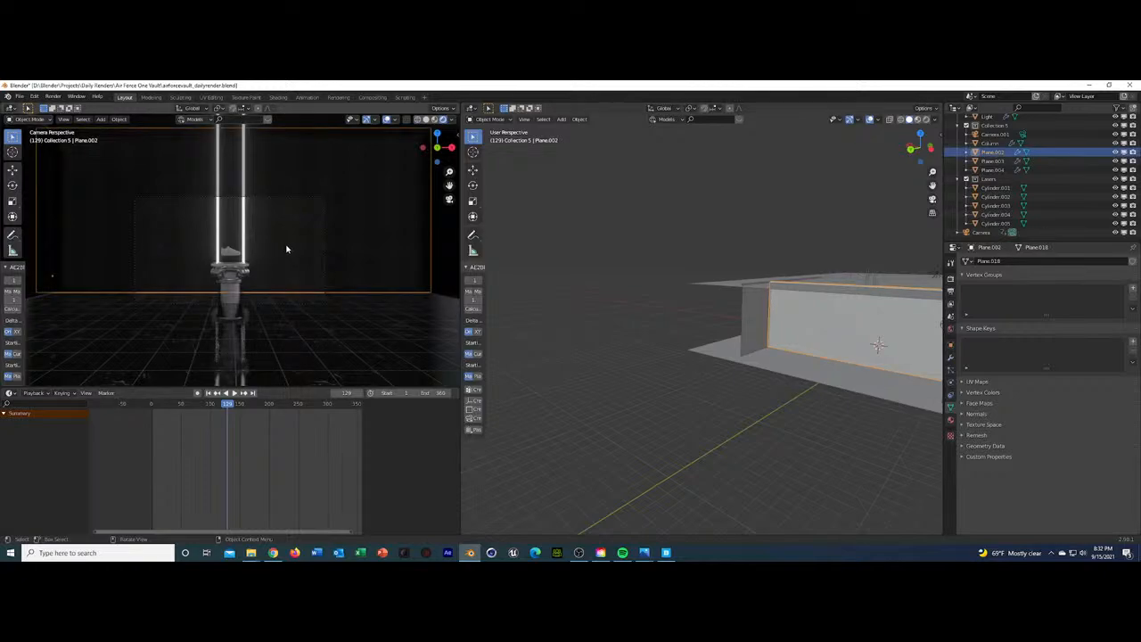
pyautogui.hotkey('ctrl', 's')
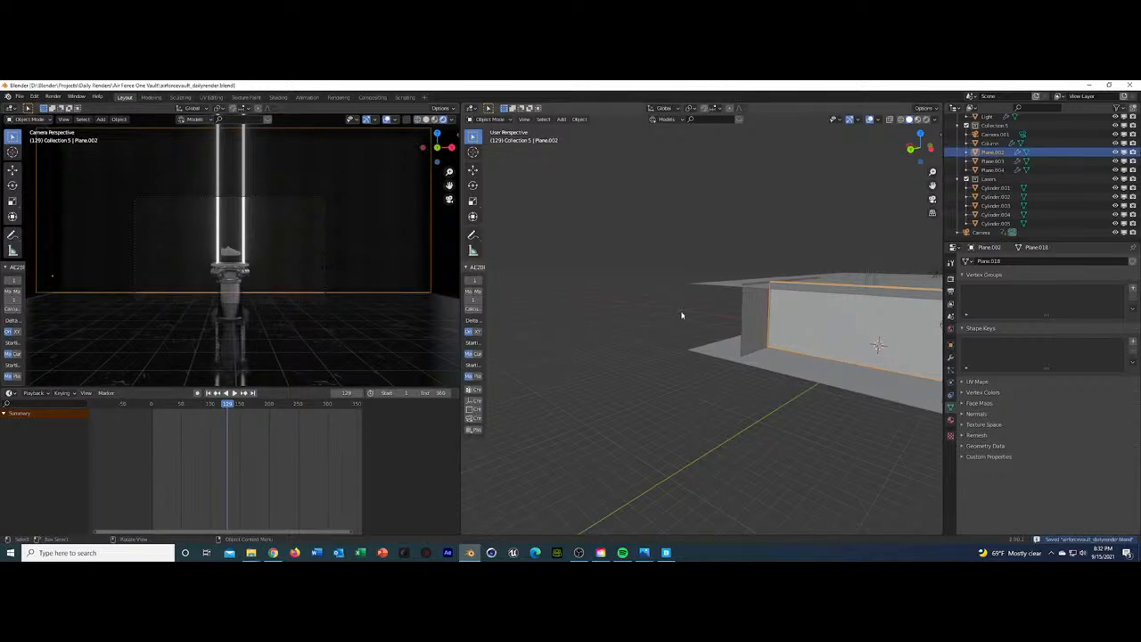
# Look through the scene camera in the larger viewport and play the animation to review the camera move.
pyautogui.moveTo(862, 314); pyautogui.dragTo(862, 315, button='middle')
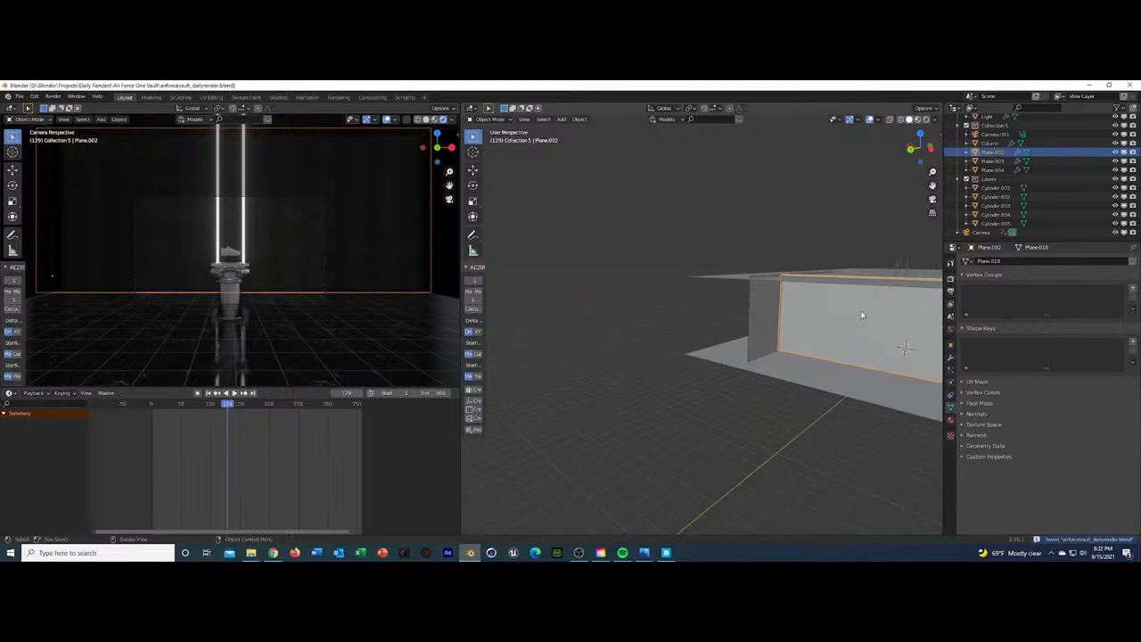
pyautogui.press('KP_0')
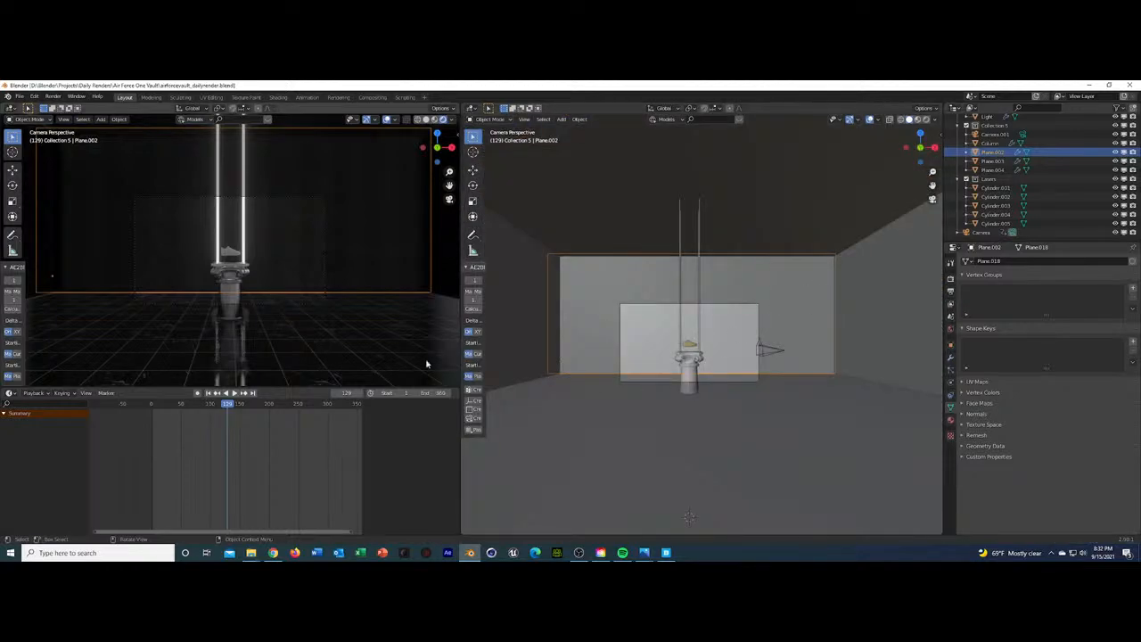
pyautogui.moveTo(224, 403); pyautogui.dragTo(286, 403)
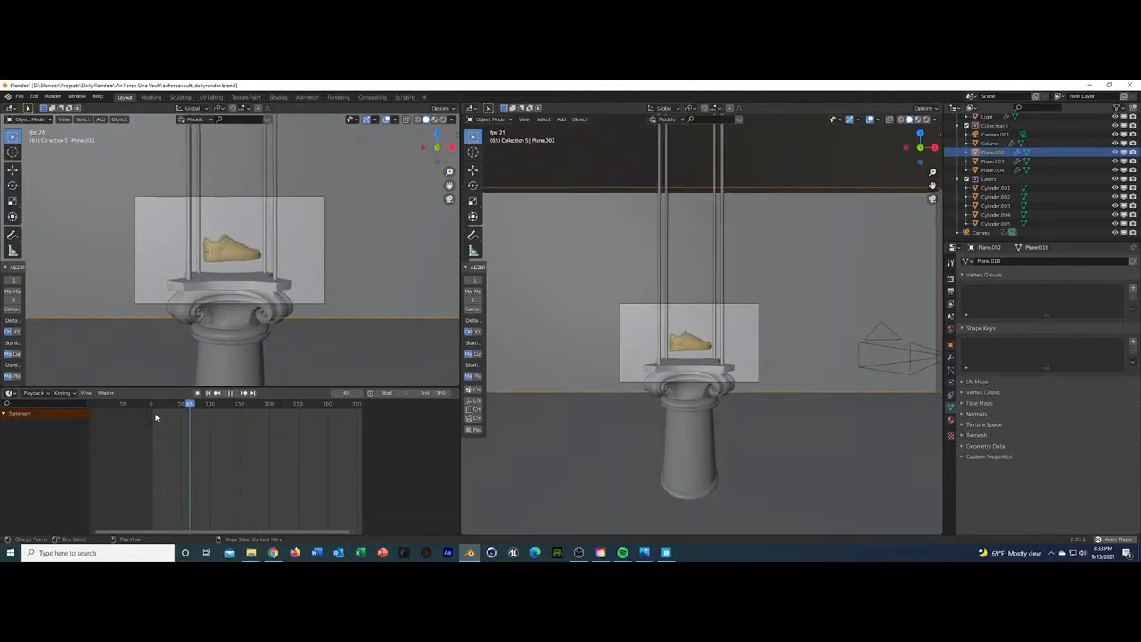
pyautogui.press('space')
# Set the scene camera's focal length to 70 mm and keyframe it at the camera's starting keyframe, frame 38.
pyautogui.click(980, 232)
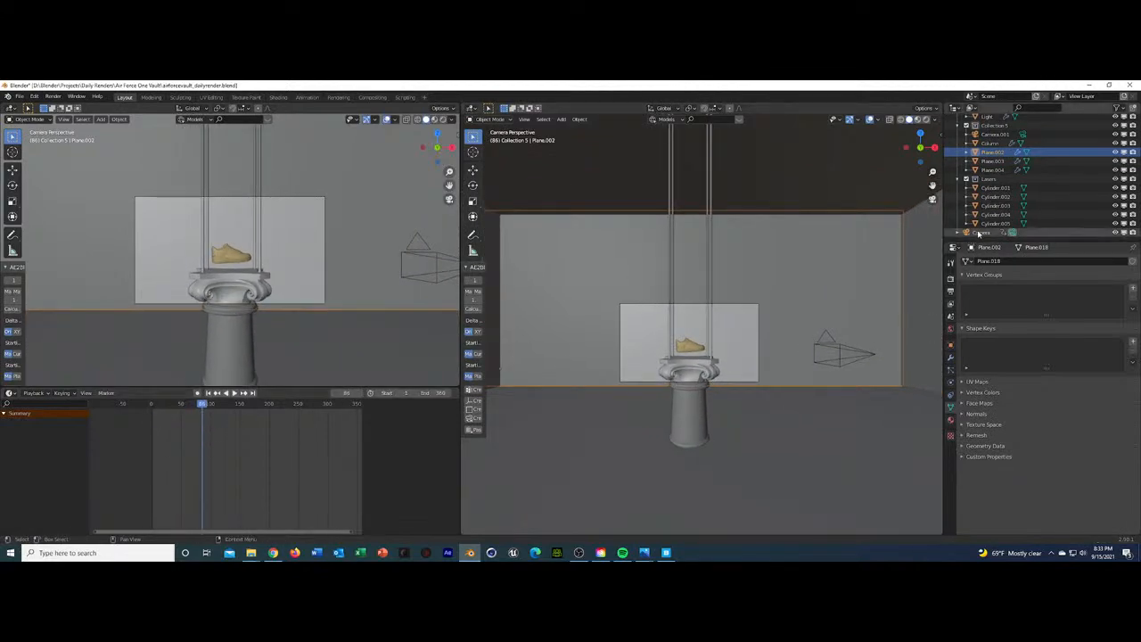
pyautogui.click(175, 405)
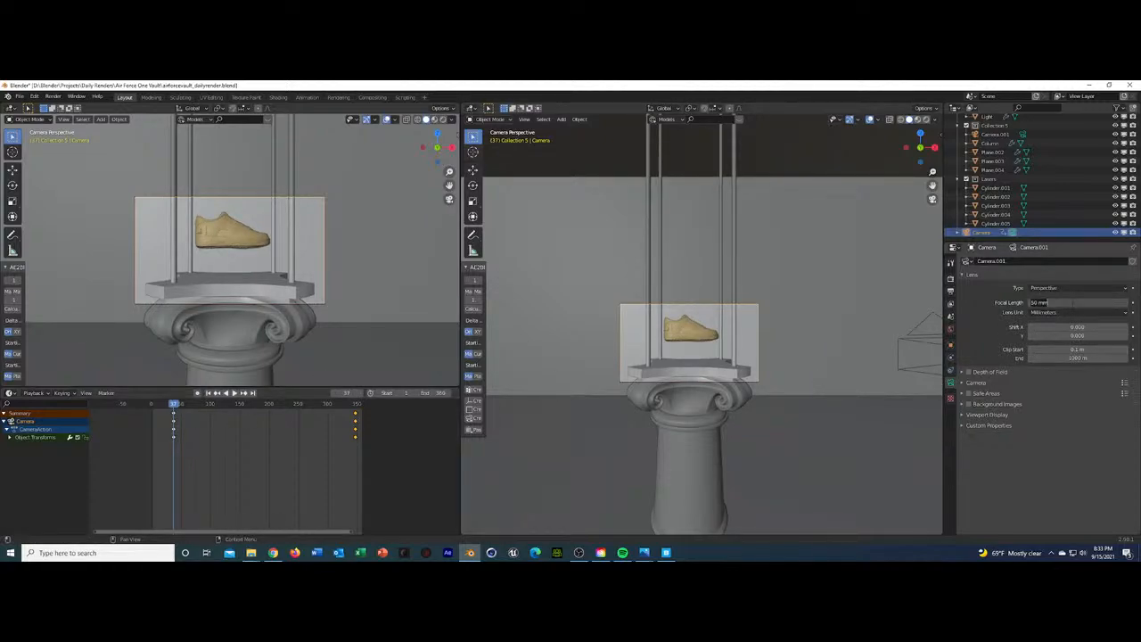
pyautogui.press('Return')
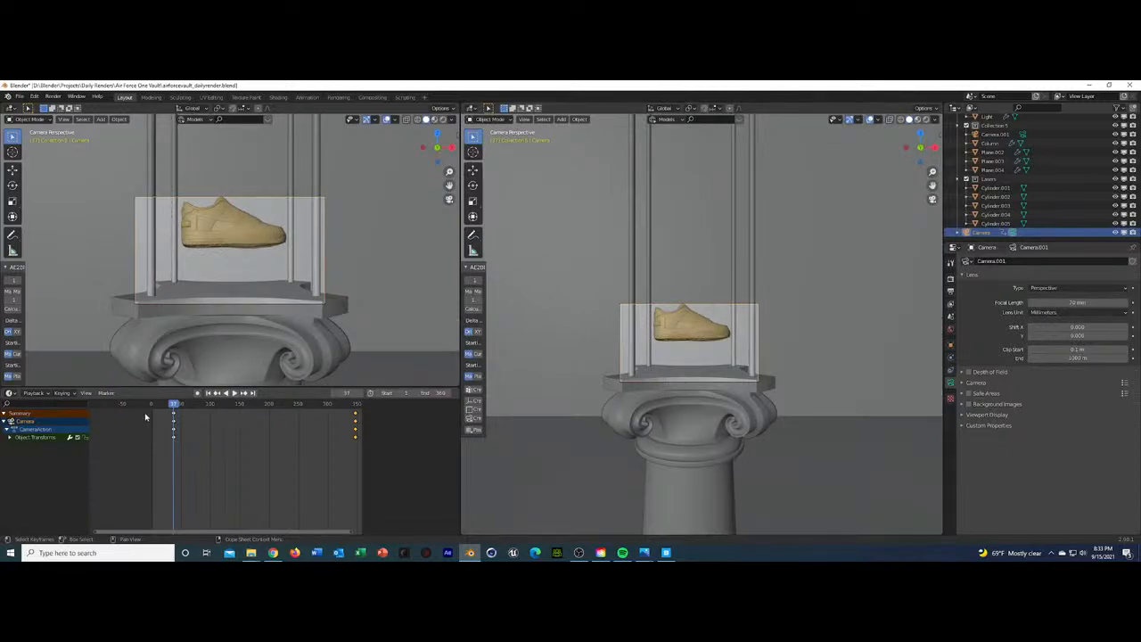
pyautogui.press('space')
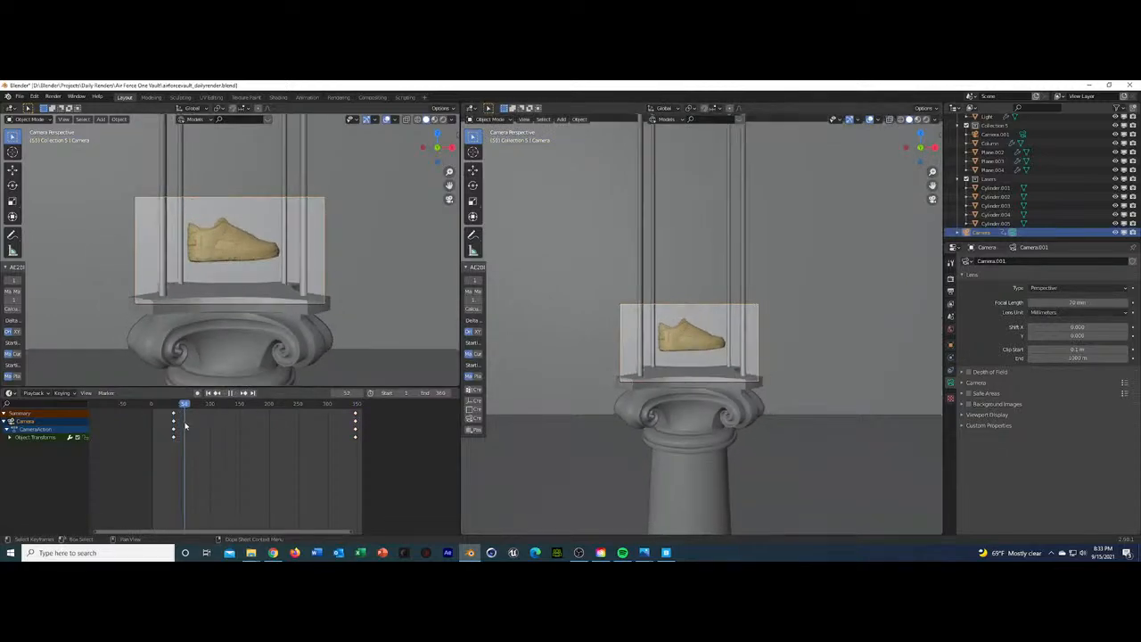
pyautogui.click(173, 406)
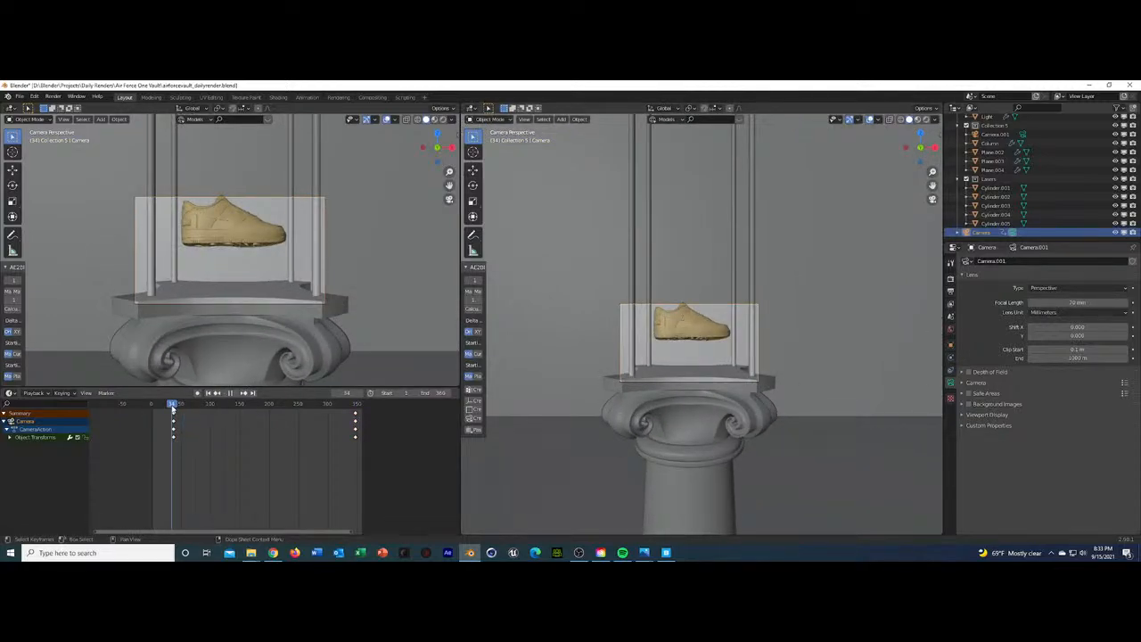
pyautogui.moveTo(169, 407)
pyautogui.mouseDown()
pyautogui.moveTo(152, 409)
pyautogui.moveTo(175, 413)
pyautogui.mouseUp()
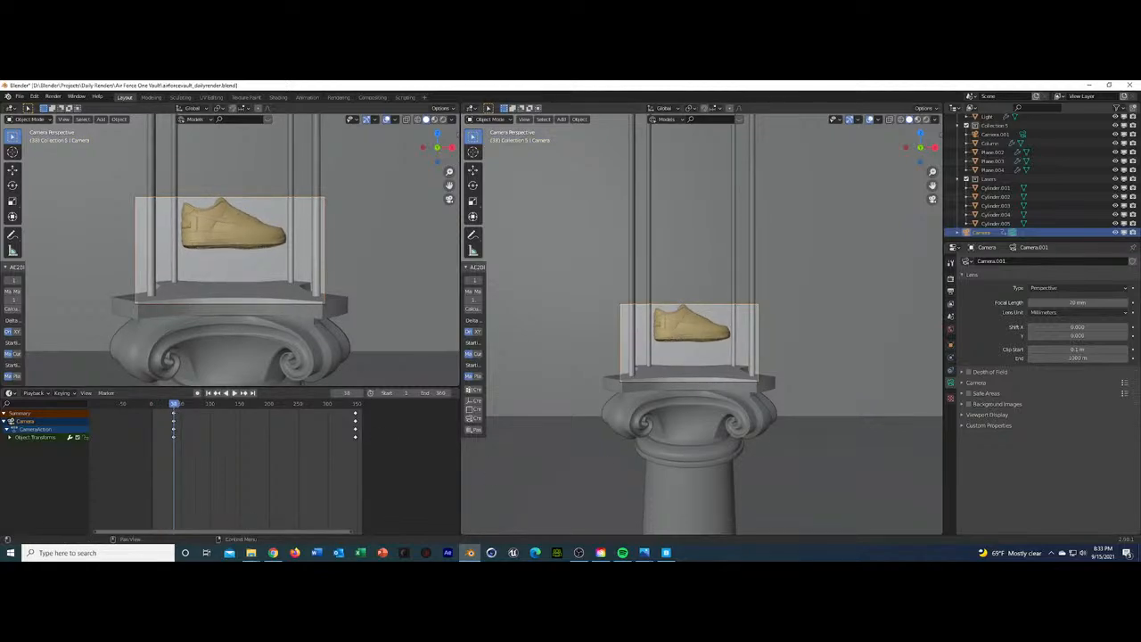
# At the camera's last keyframe, frame 347, set the focal length to 35 mm and keyframe it.
pyautogui.moveTo(272, 413); pyautogui.dragTo(356, 419)
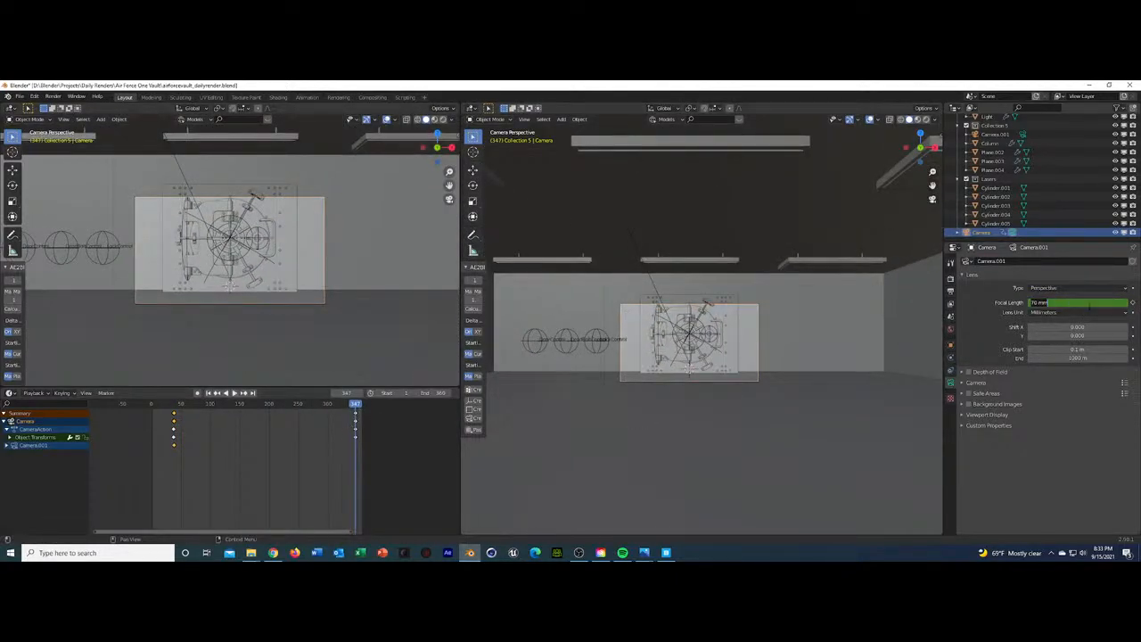
pyautogui.moveTo(1088, 306); pyautogui.dragTo(1089, 309)
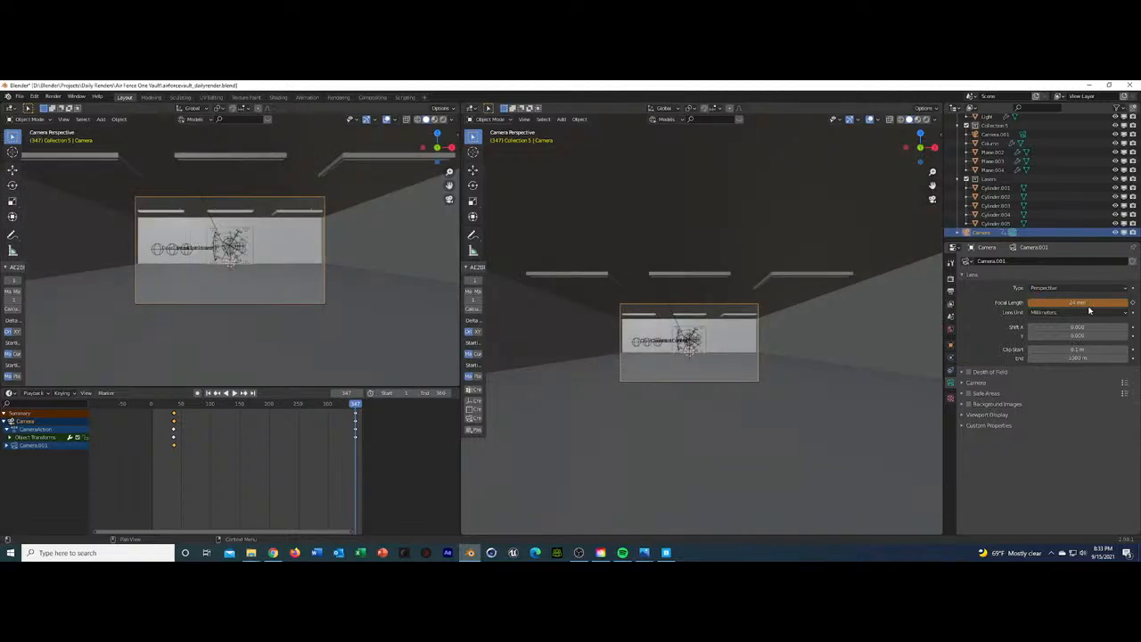
pyautogui.write('35')
pyautogui.press('Return')
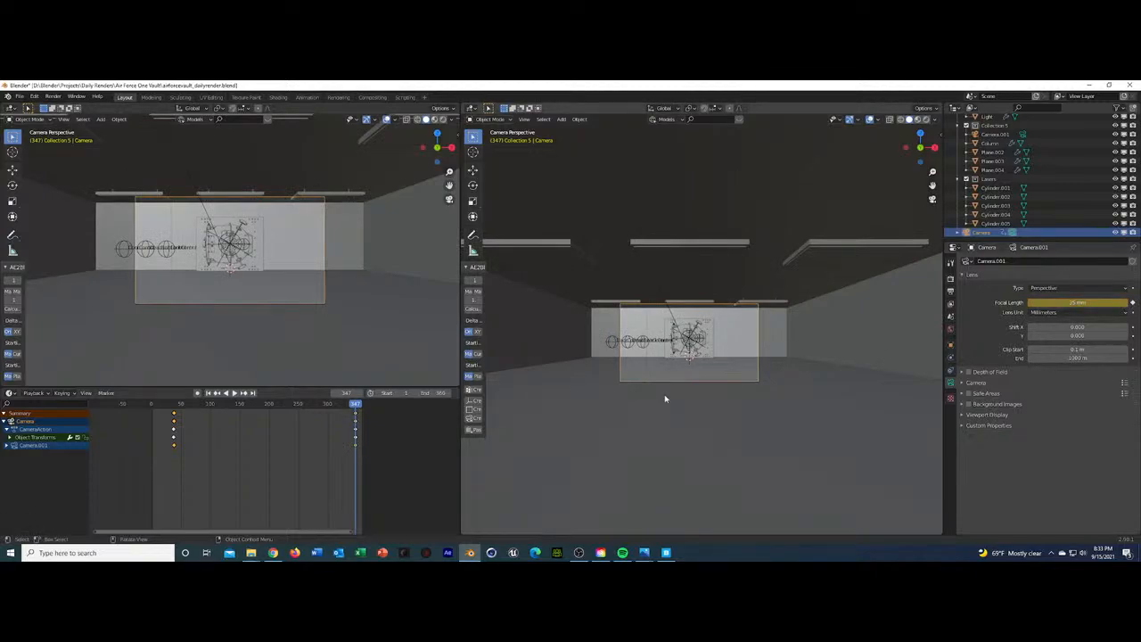
# Set the camera's location at frame 347 to Y -27.5 m and Z 3.25 m, keyframe it and play the animation.
pyautogui.click(951, 346)
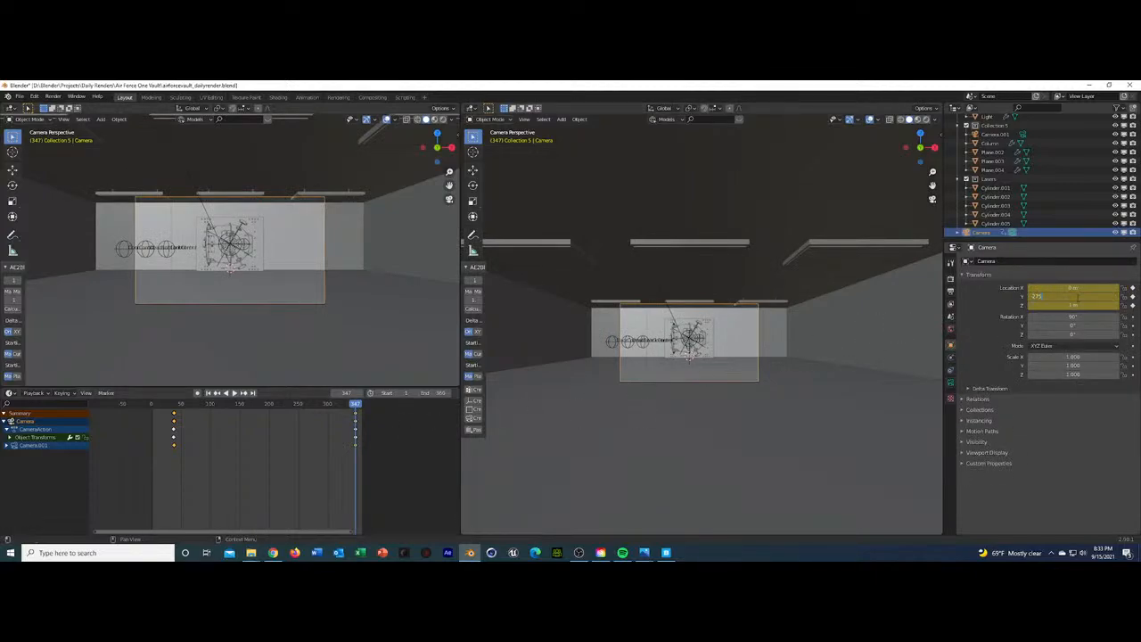
pyautogui.press('Return')
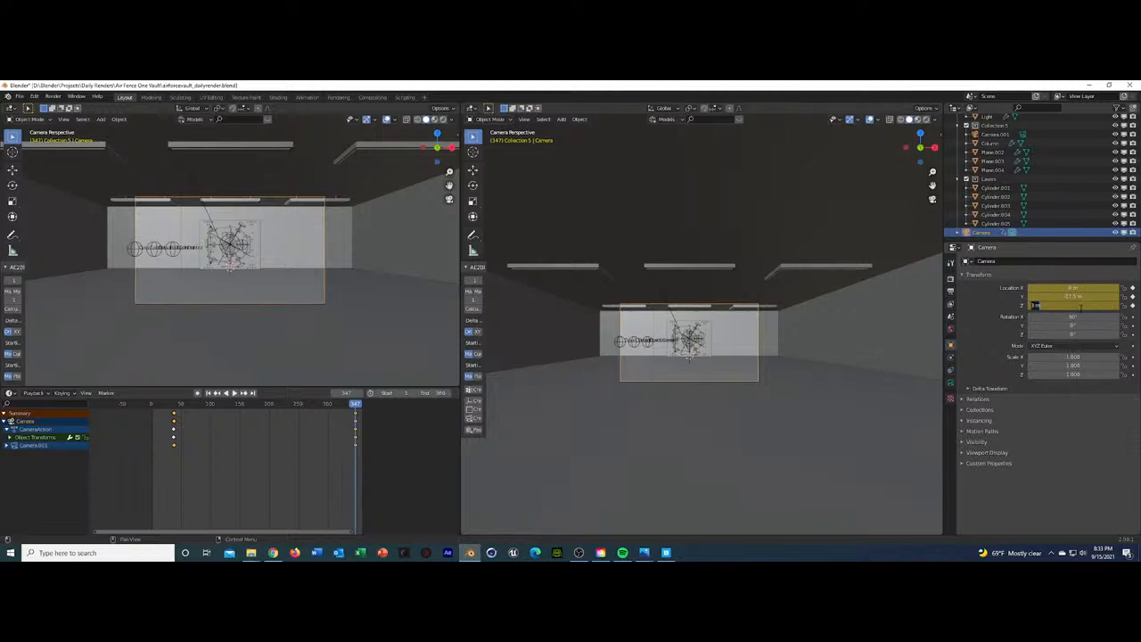
pyautogui.moveTo(1081, 308); pyautogui.dragTo(1079, 306)
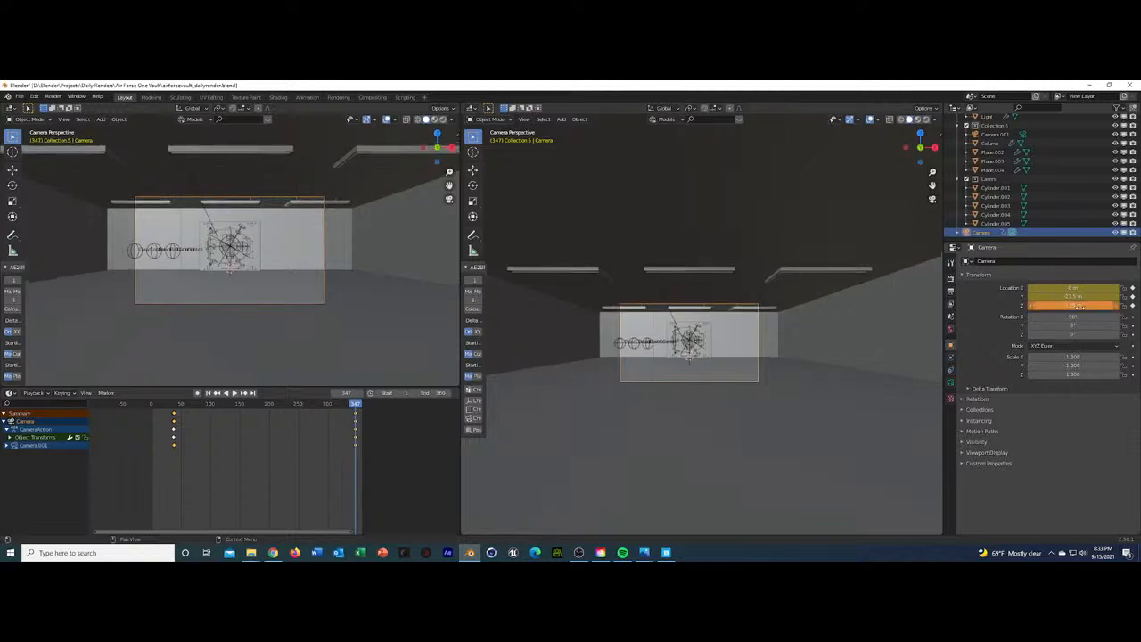
pyautogui.click(1132, 305)
pyautogui.press('space')
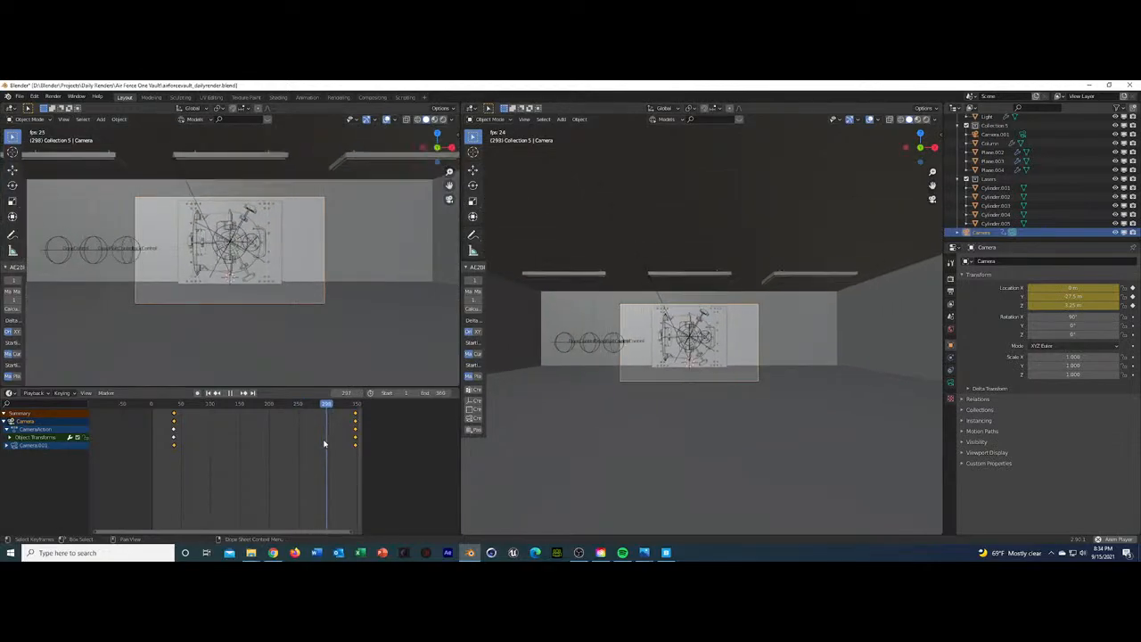
pyautogui.press('space')
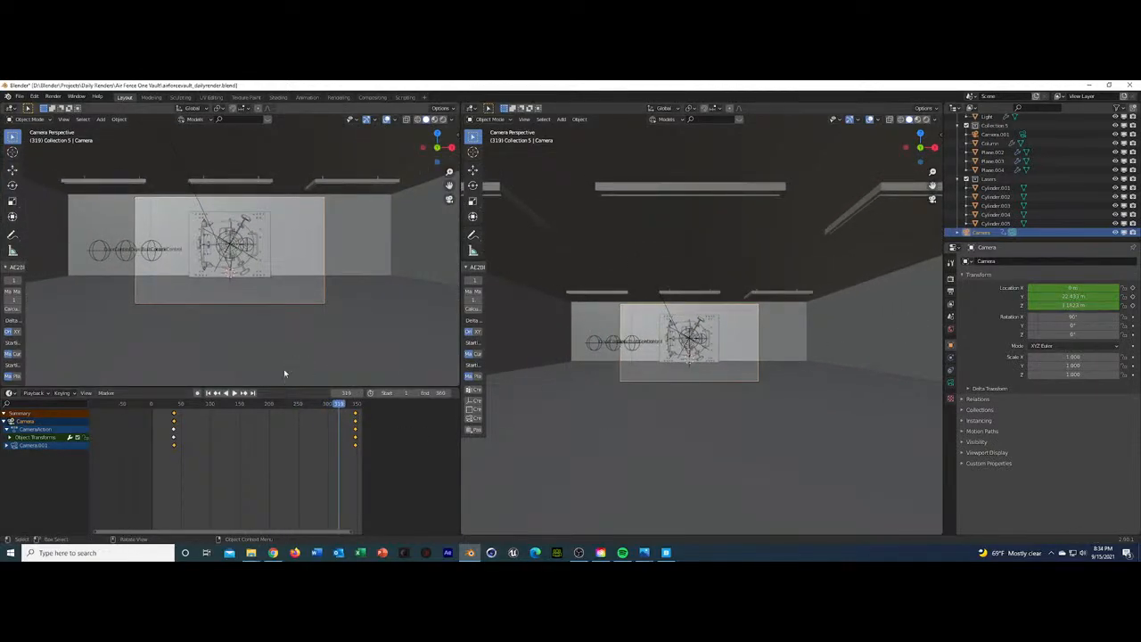
# Set the camera's Y location at the last keyframe to -25 m, keyframe it and replay the animation.
pyautogui.click(245, 394)
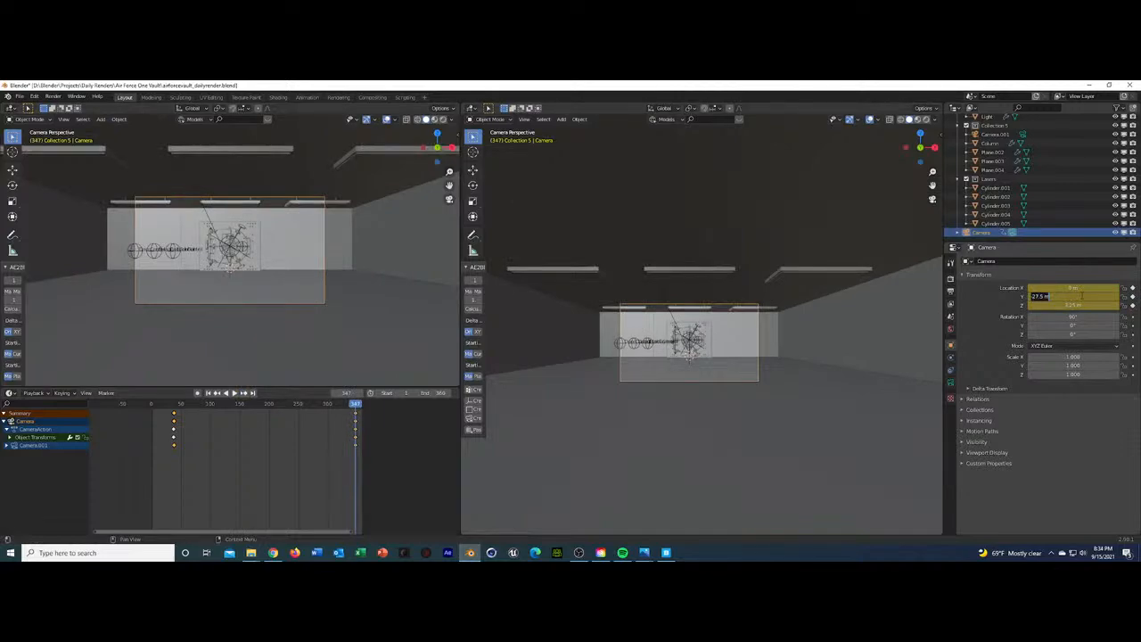
pyautogui.press('Return')
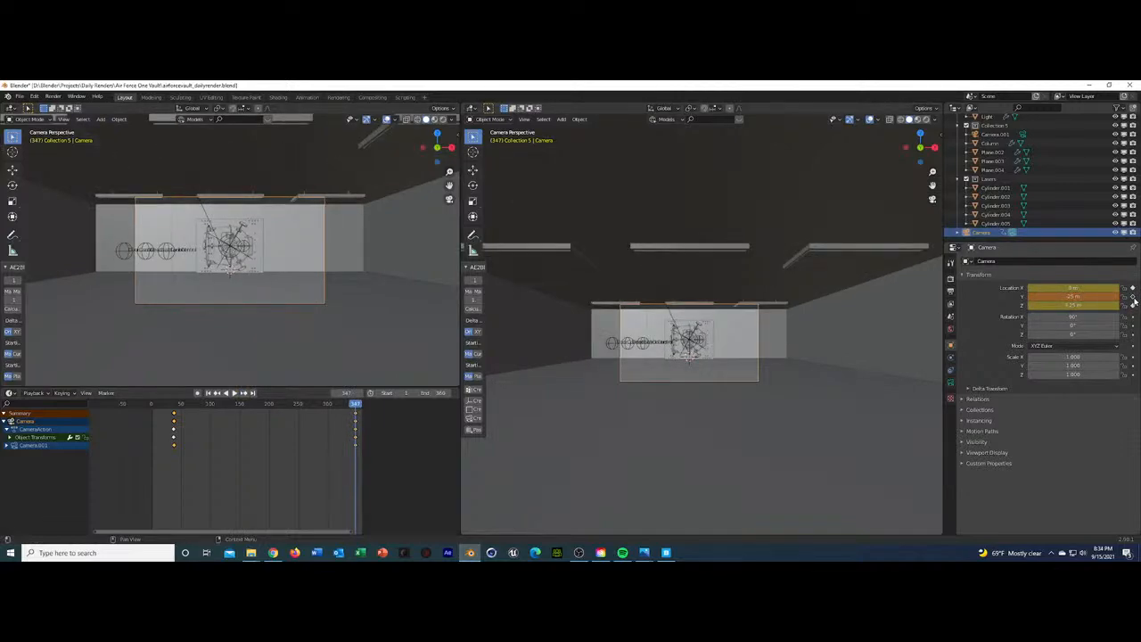
pyautogui.click(1133, 297)
pyautogui.press('space')
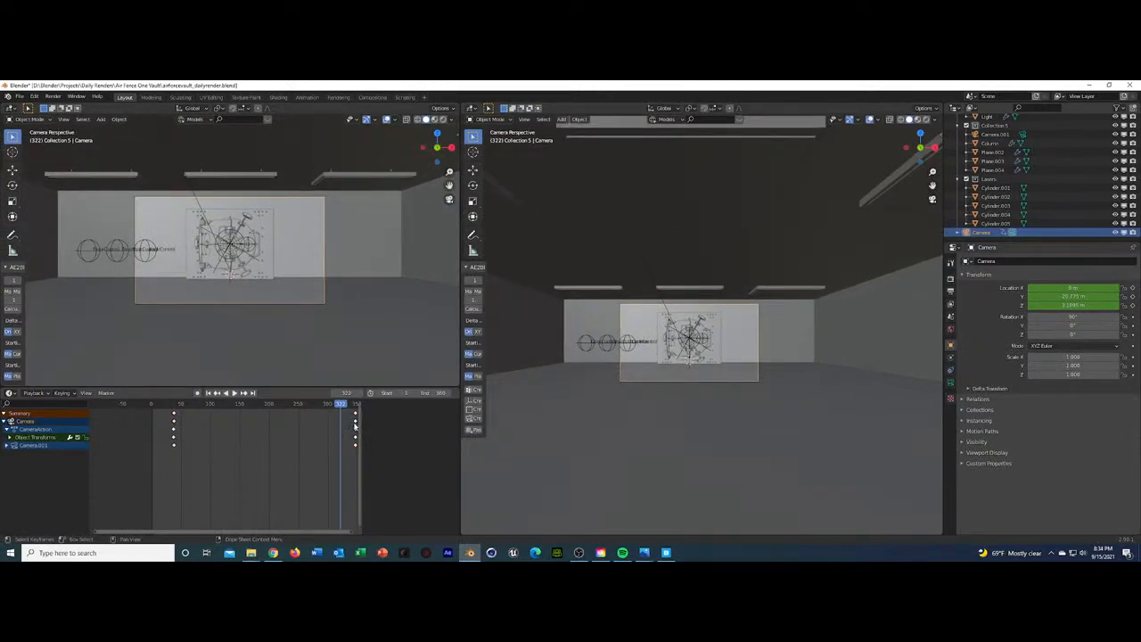
# Move the camera's ending keyframes to frame 313, keyframe a 50 mm focal length there and play the result.
pyautogui.moveTo(355, 423); pyautogui.dragTo(271, 416)
pyautogui.click(951, 382)
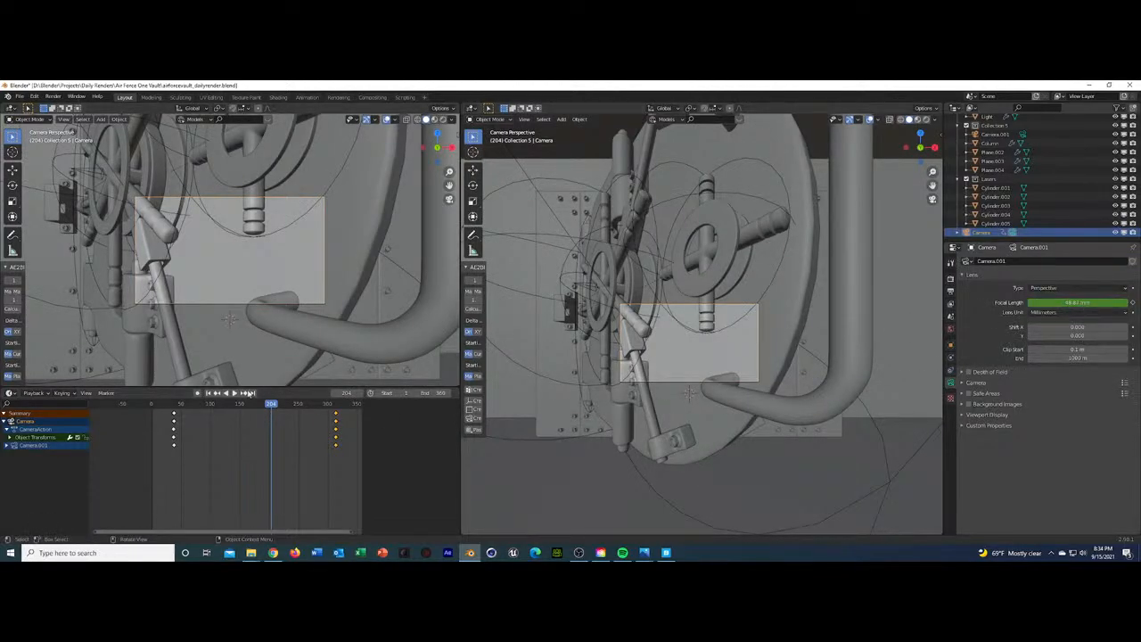
pyautogui.click(245, 392)
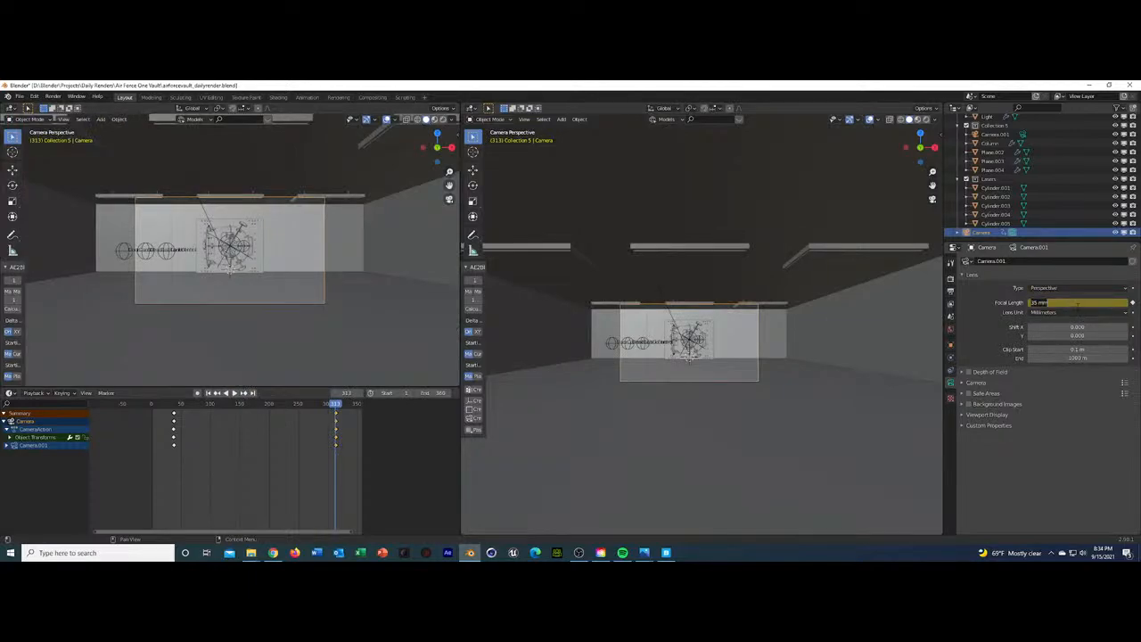
pyautogui.moveTo(1077, 304); pyautogui.dragTo(1061, 303)
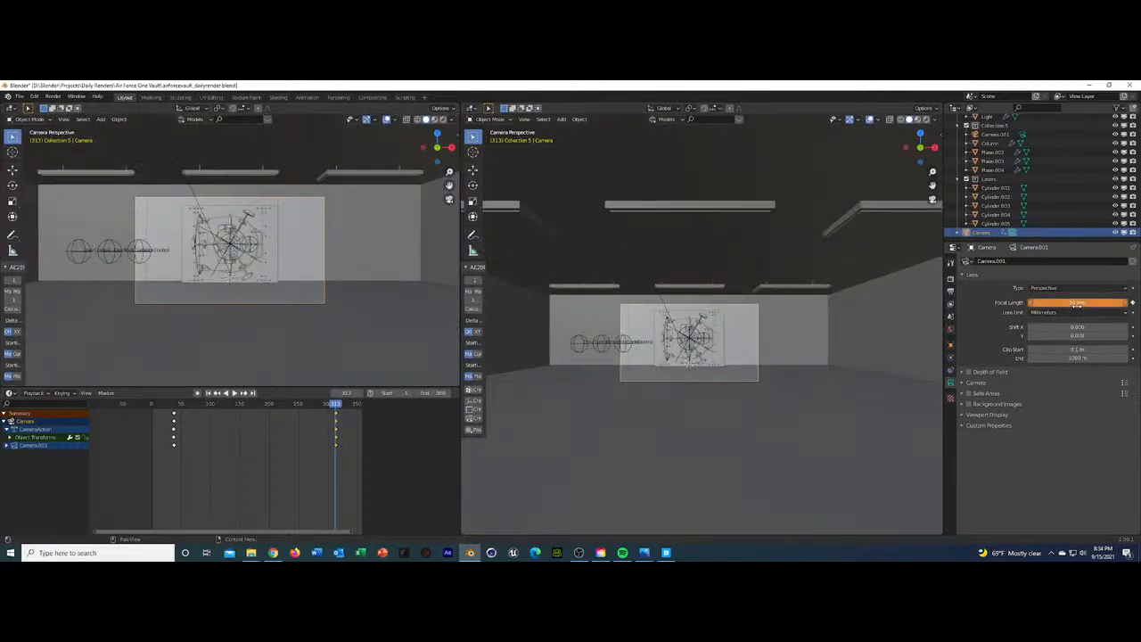
pyautogui.click(1132, 304)
pyautogui.press('space')
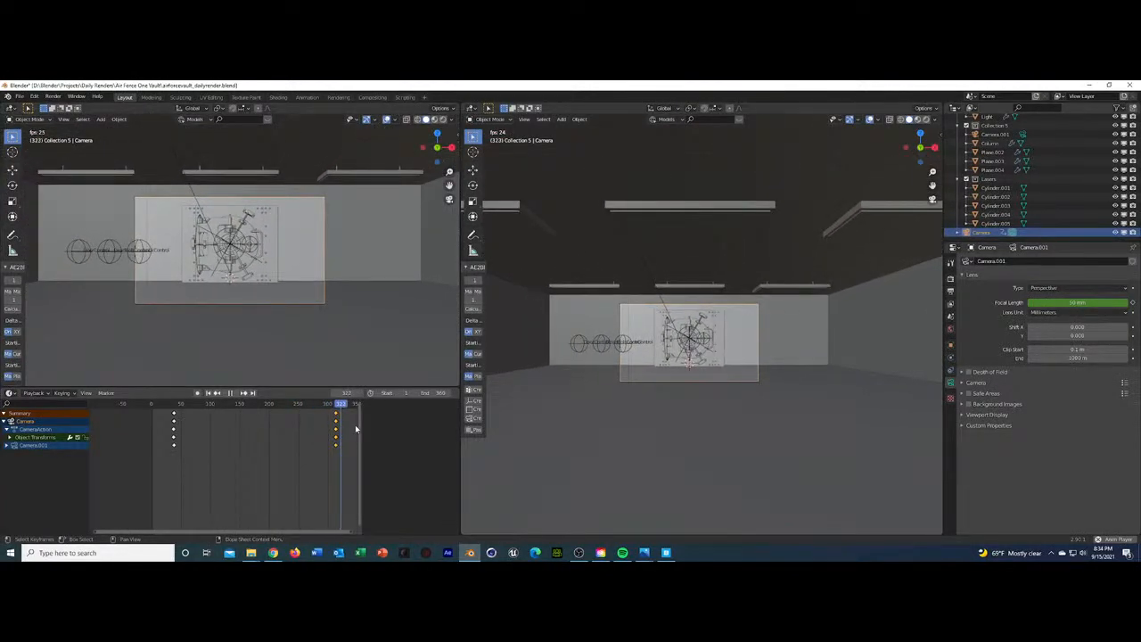
pyautogui.press('space')
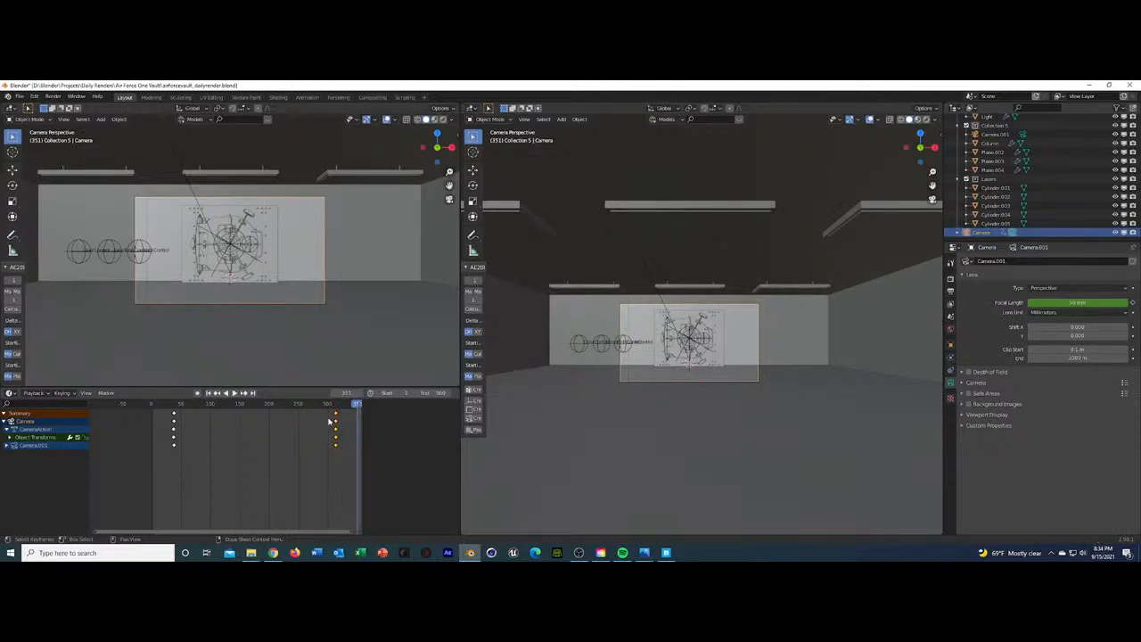
# Change the handle type of the camera's ending keyframes to Automatic and play the animation to review the move.
pyautogui.rightClick(337, 421)
pyautogui.moveTo(335, 414)
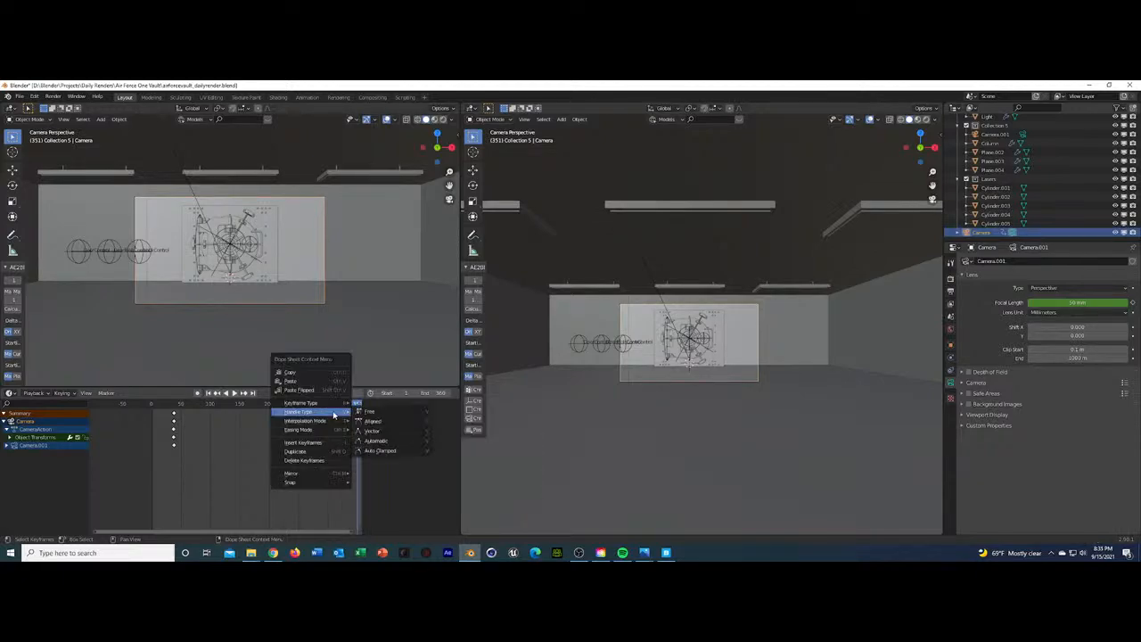
pyautogui.click(373, 442)
pyautogui.press('space')
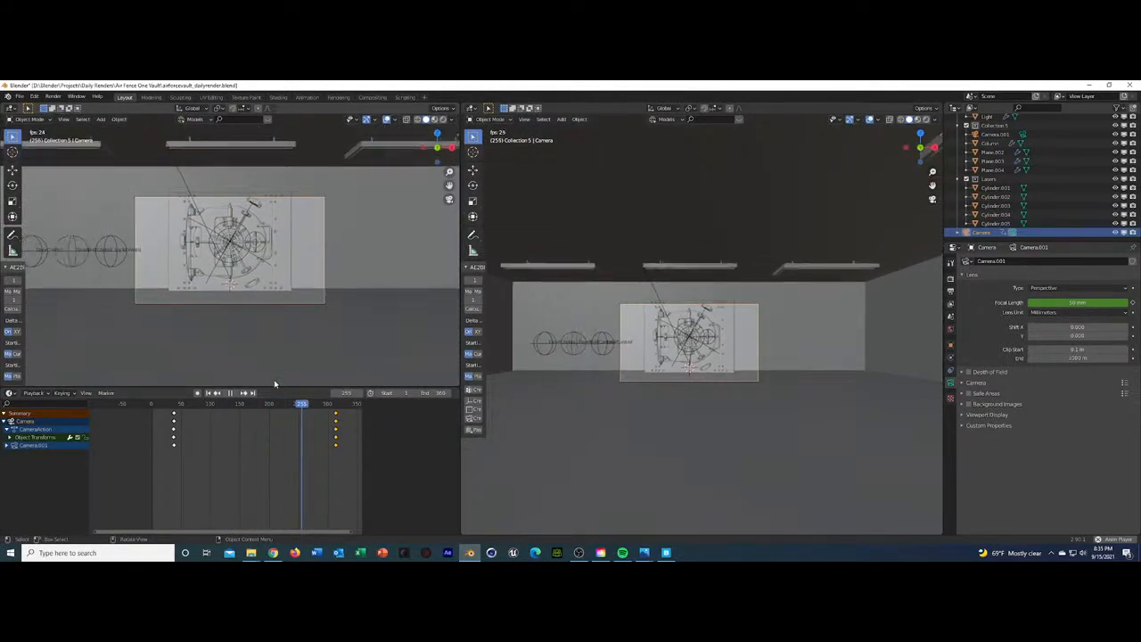
pyautogui.press('space')
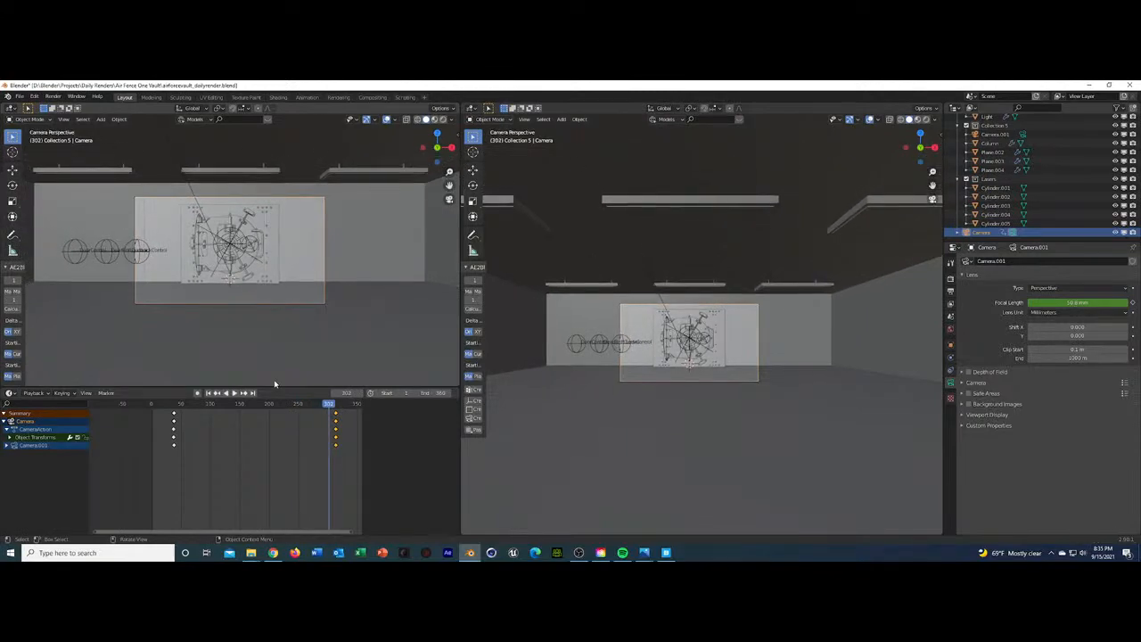
# Show the smaller viewport in rendered shading, select the vault wall and orbit out of the camera view.
pyautogui.click(444, 120)
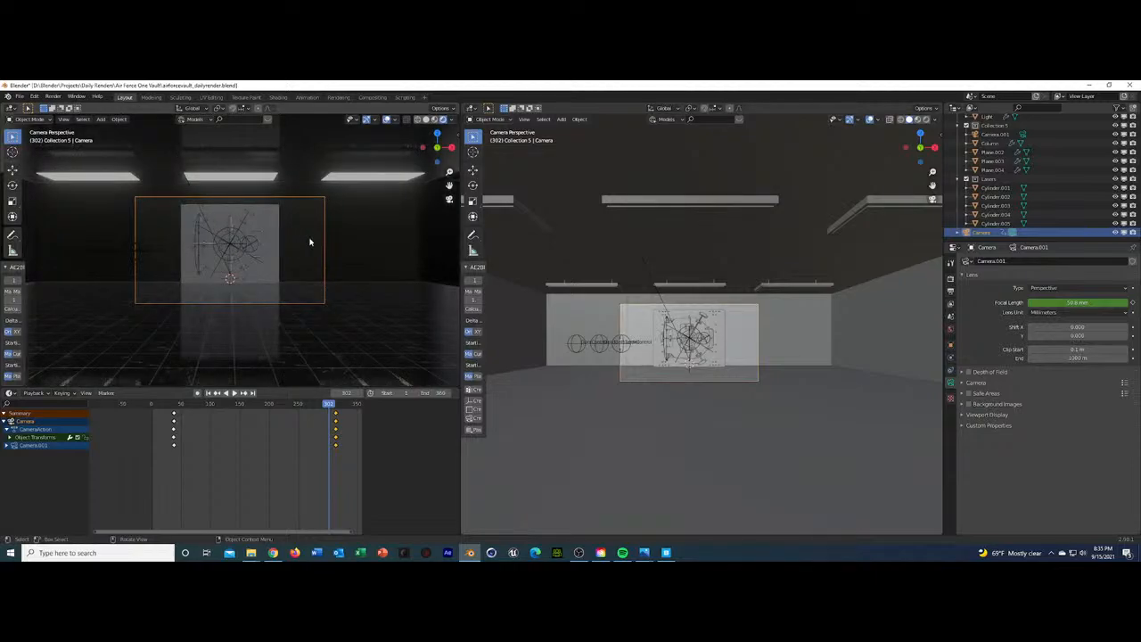
pyautogui.click(275, 256)
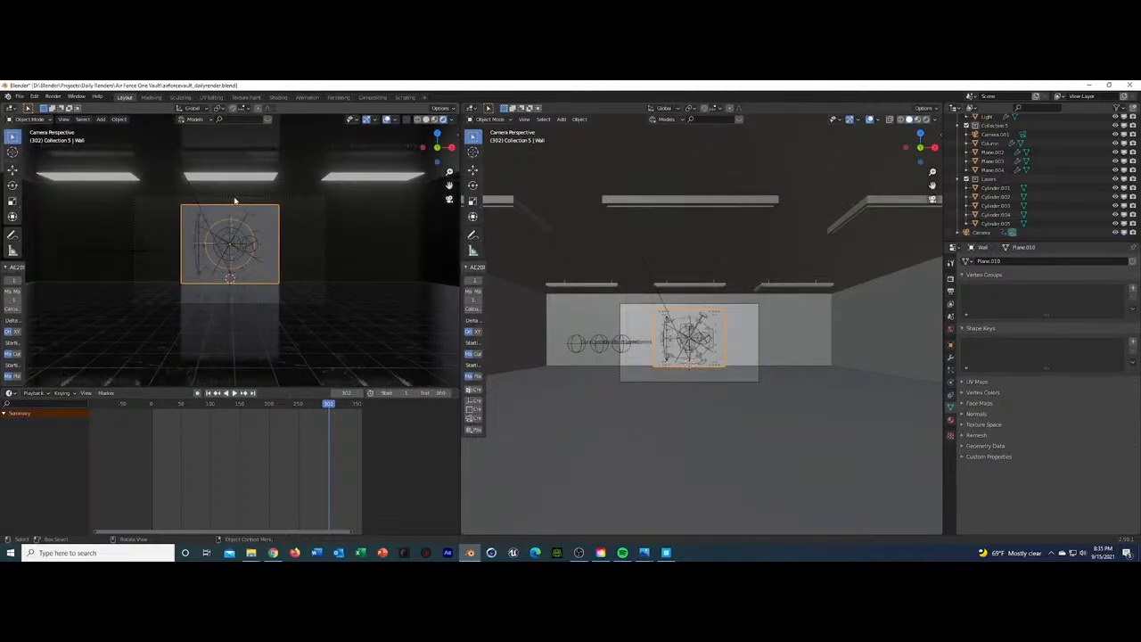
pyautogui.moveTo(259, 178); pyautogui.dragTo(318, 238, button='middle')
# Show the World nodes in a shader editor, raise the Background strength and check the vault wall's lighting through the scene camera.
pyautogui.click(472, 108)
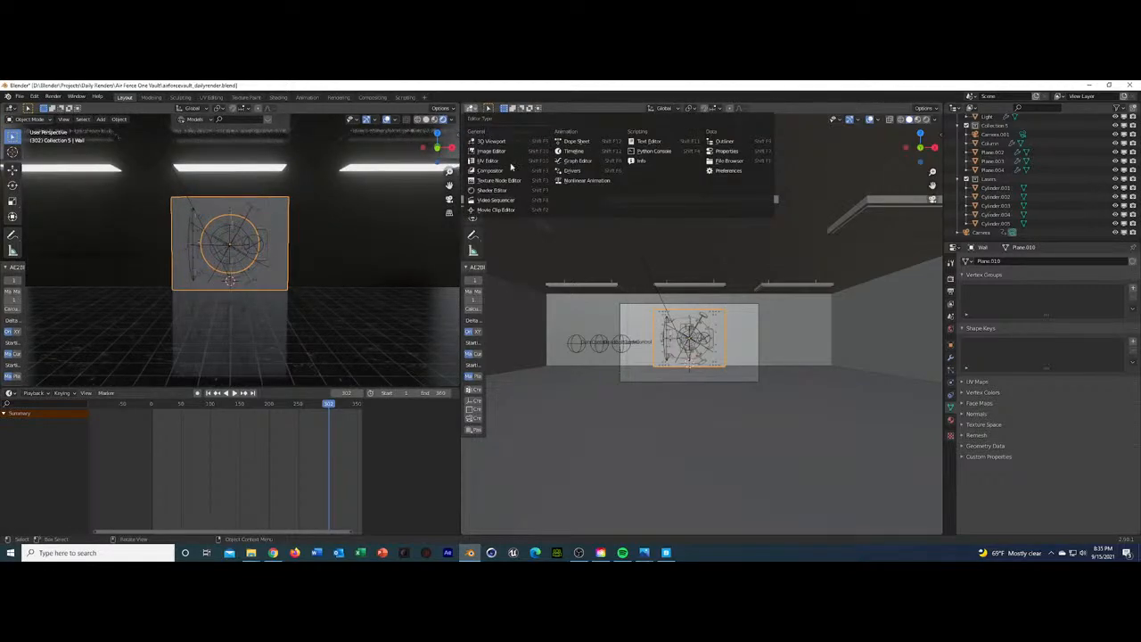
pyautogui.click(510, 190)
pyautogui.click(488, 107)
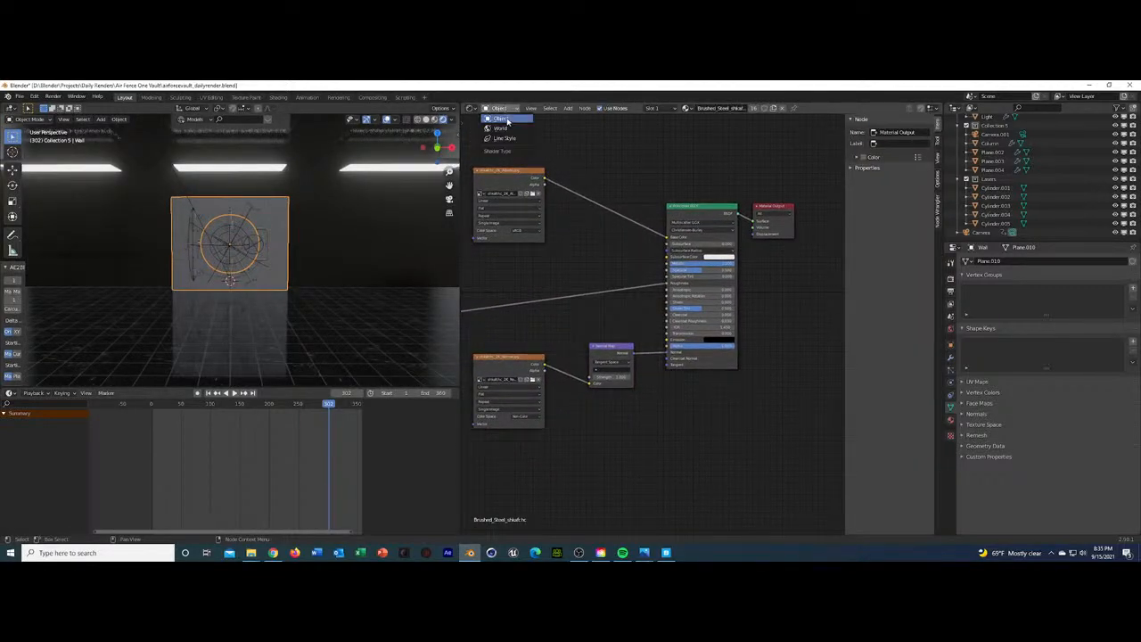
pyautogui.click(513, 131)
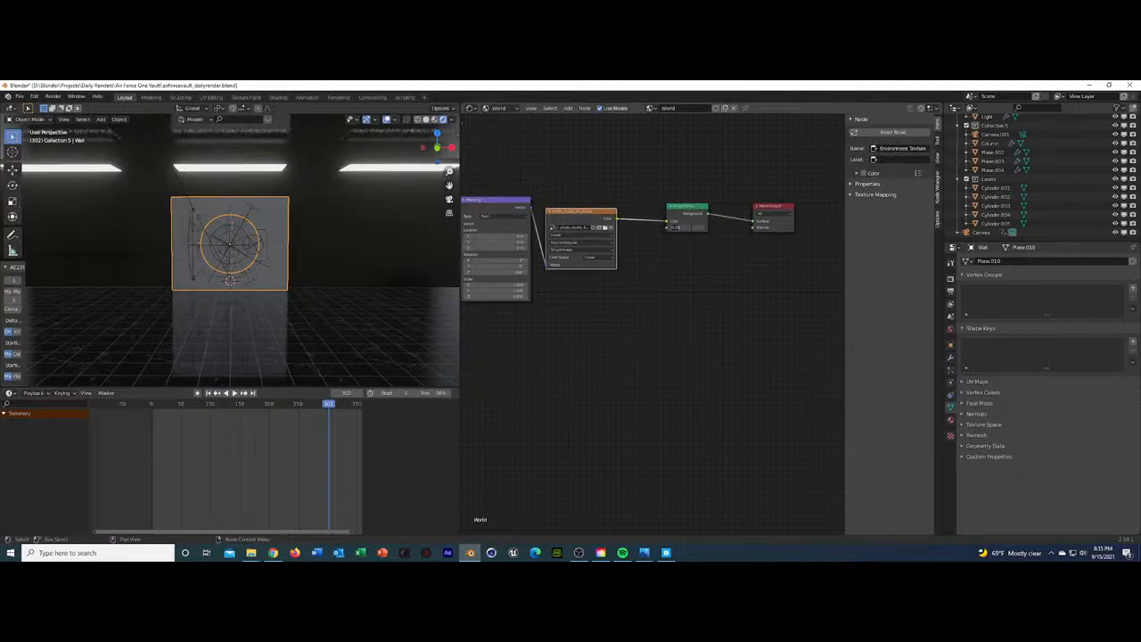
pyautogui.press('Return')
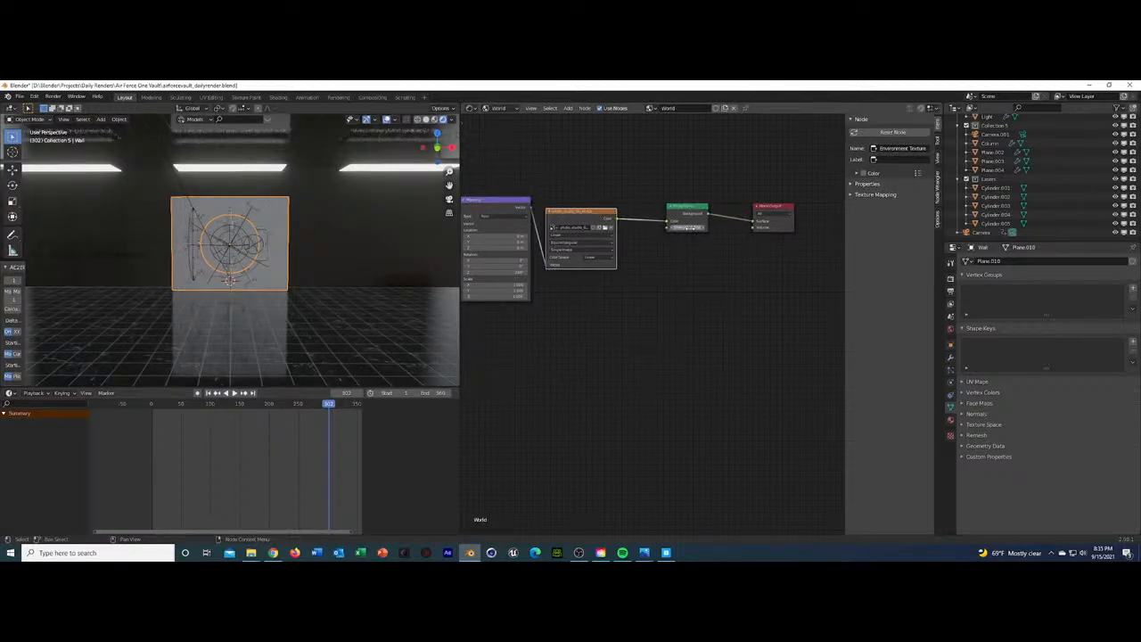
pyautogui.press('Return')
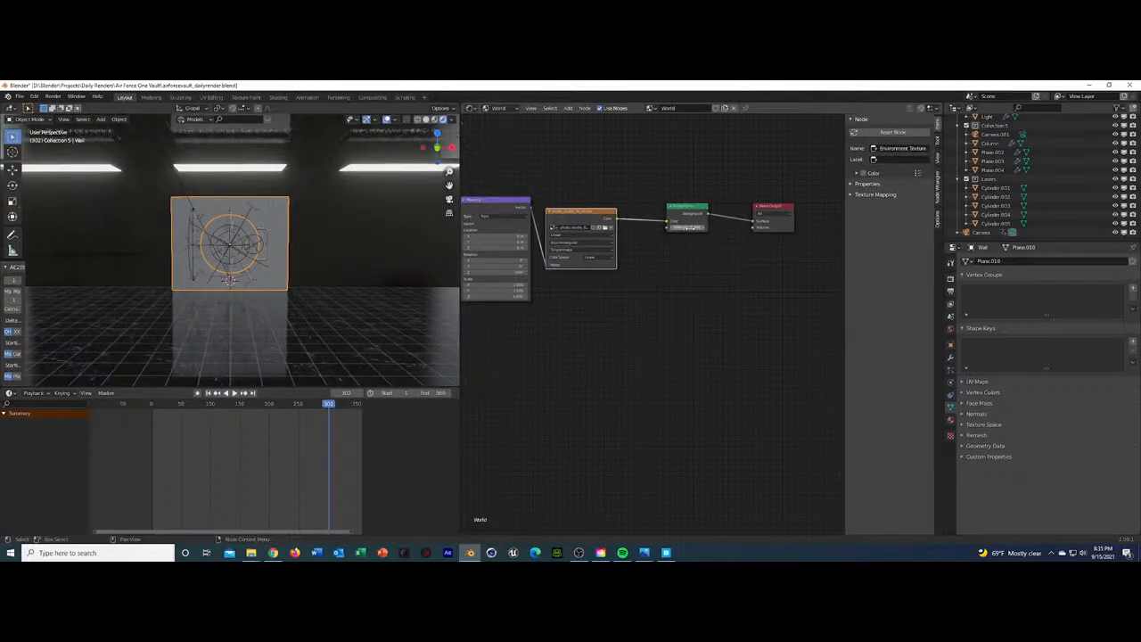
pyautogui.press('Return')
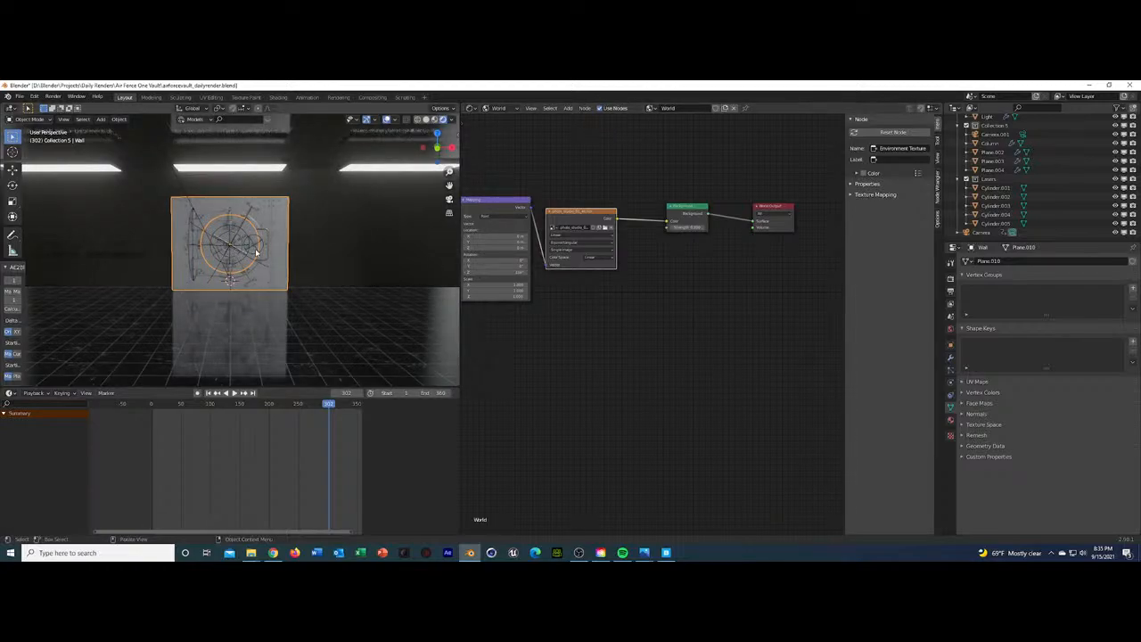
pyautogui.press('KP_0')
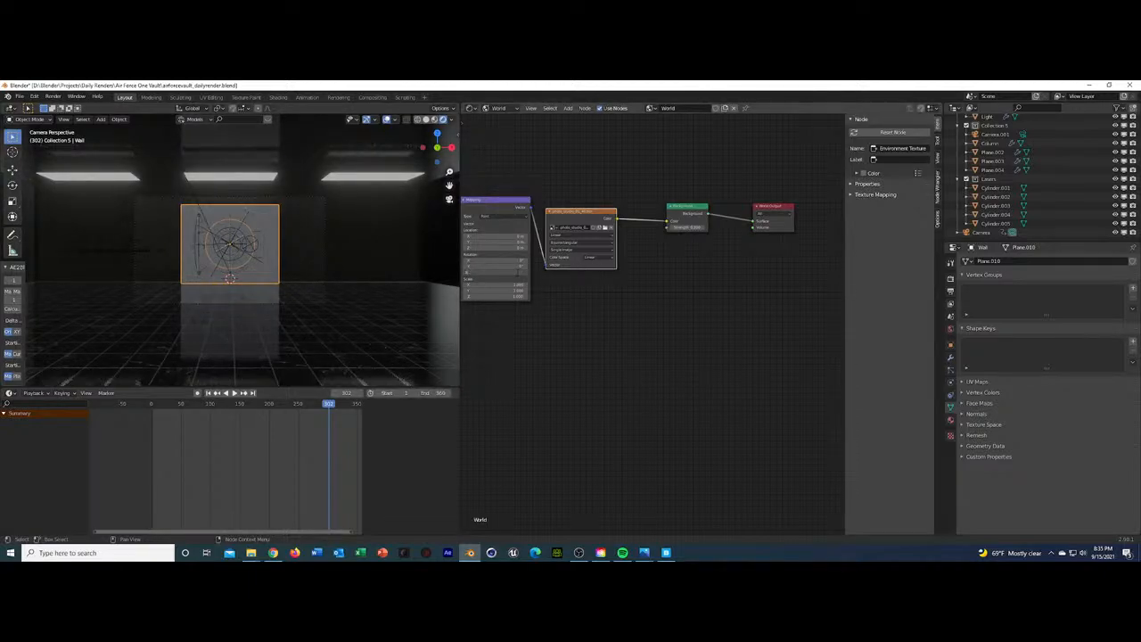
pyautogui.scroll(2, 230, 242)
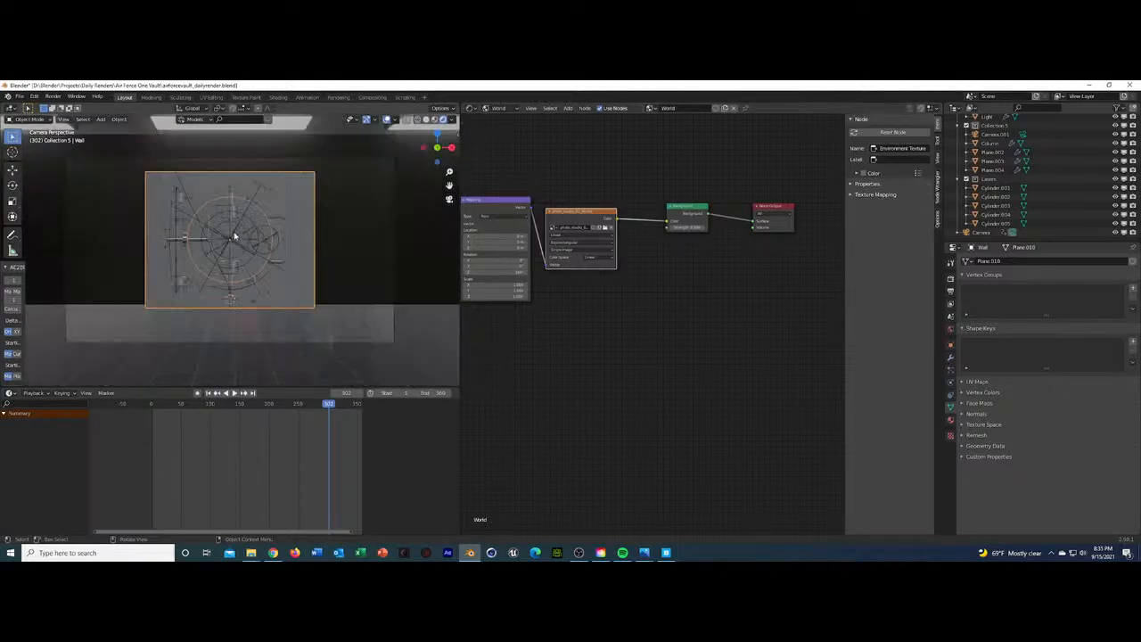
# Select the ceiling light object, frame it and examine how the lights are laid out above the room.
pyautogui.scroll(-5, 235, 237)
pyautogui.moveTo(234, 237); pyautogui.dragTo(370, 179, button='middle')
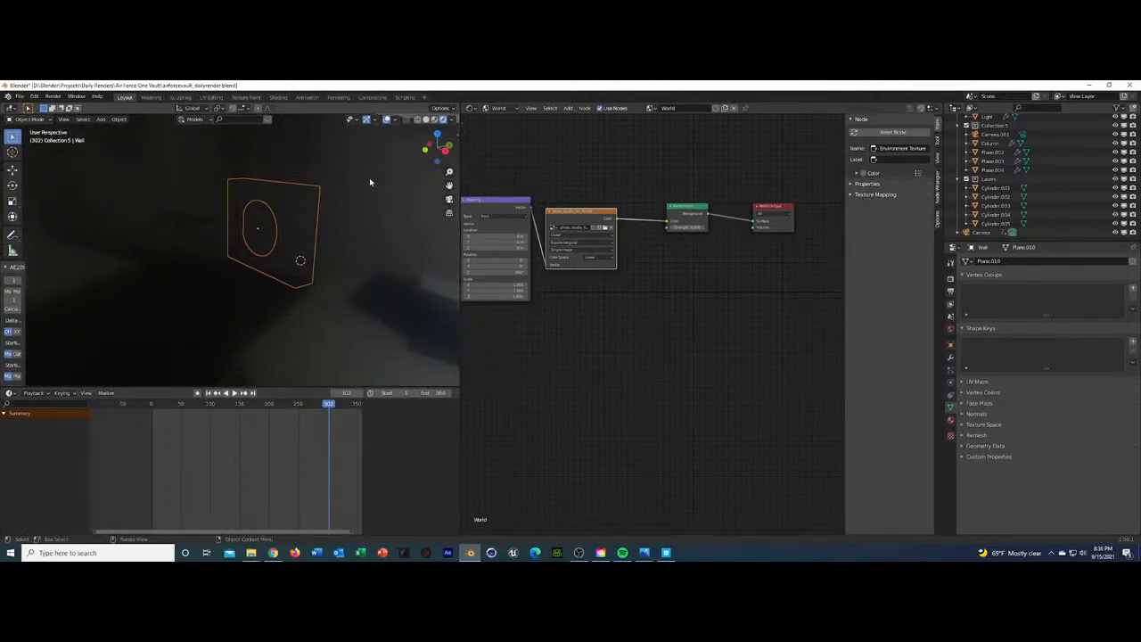
pyautogui.keyDown('shift'); pyautogui.moveTo(285, 205); pyautogui.dragTo(286, 205, button='middle'); pyautogui.keyUp('shift')
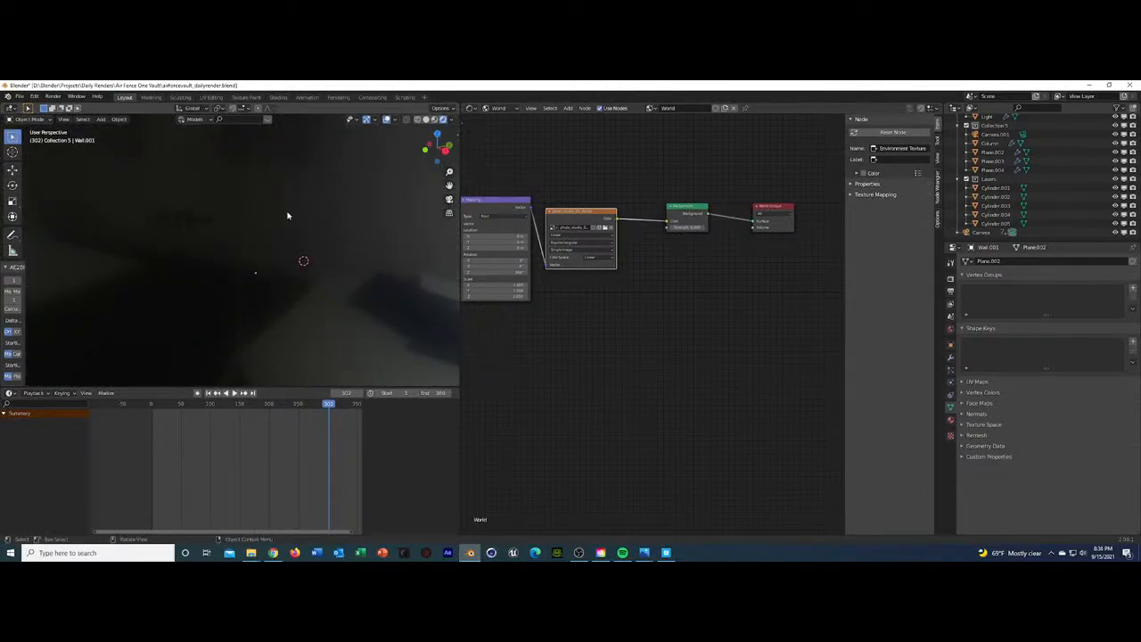
pyautogui.scroll(4, 997, 131)
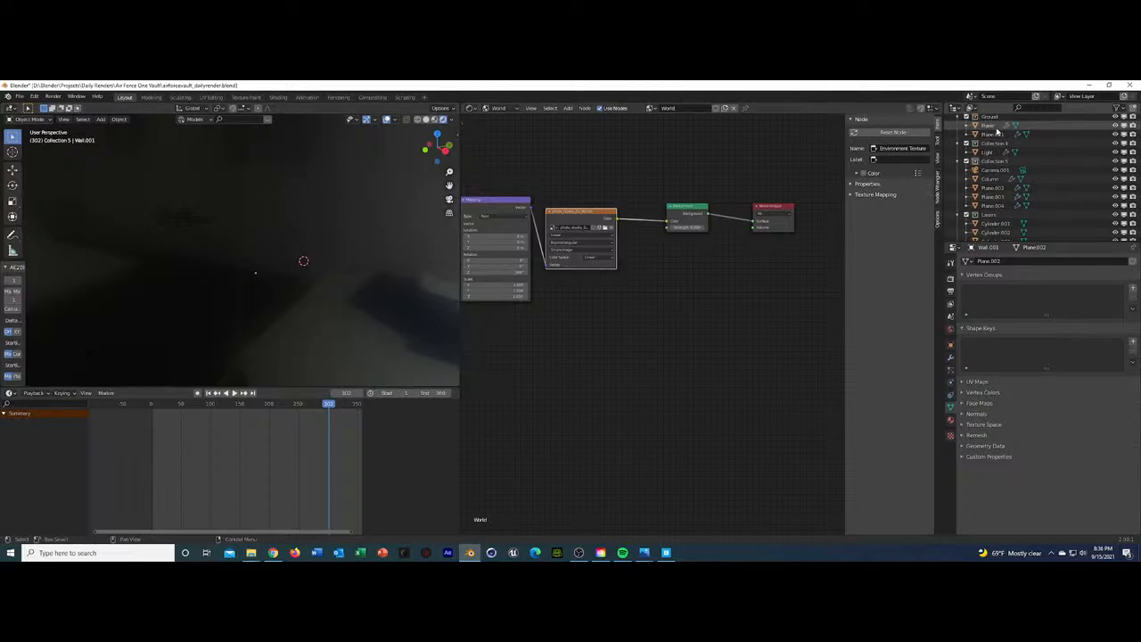
pyautogui.click(987, 151)
pyautogui.press('KP_Decimal')
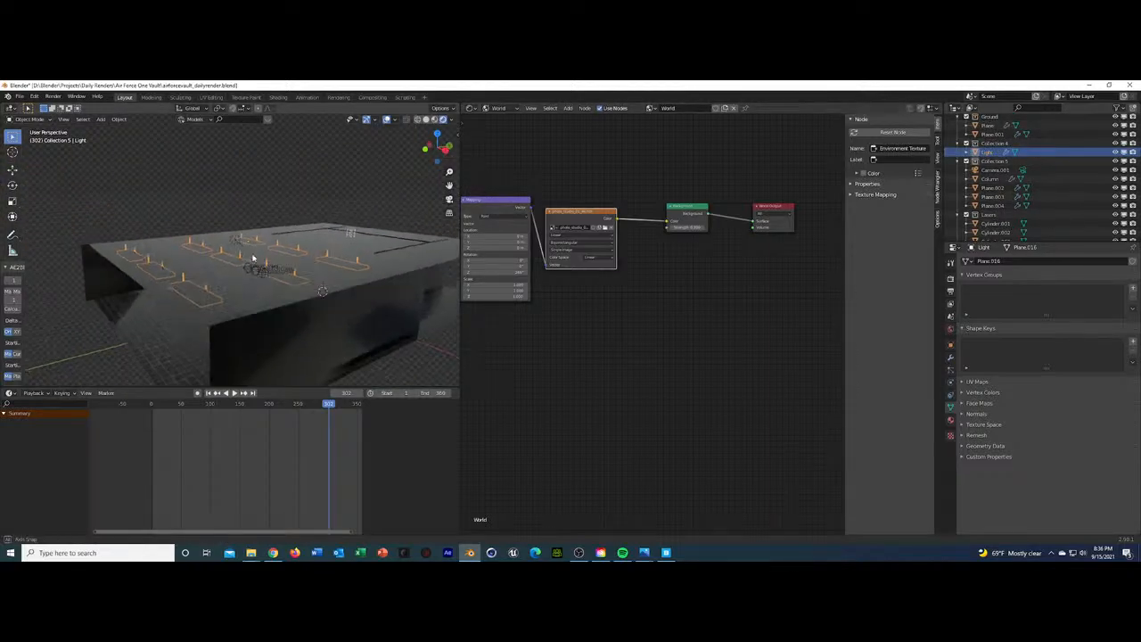
pyautogui.scroll(10, 254, 258)
pyautogui.moveTo(285, 250); pyautogui.dragTo(268, 267, button='middle')
pyautogui.scroll(-8, 263, 267)
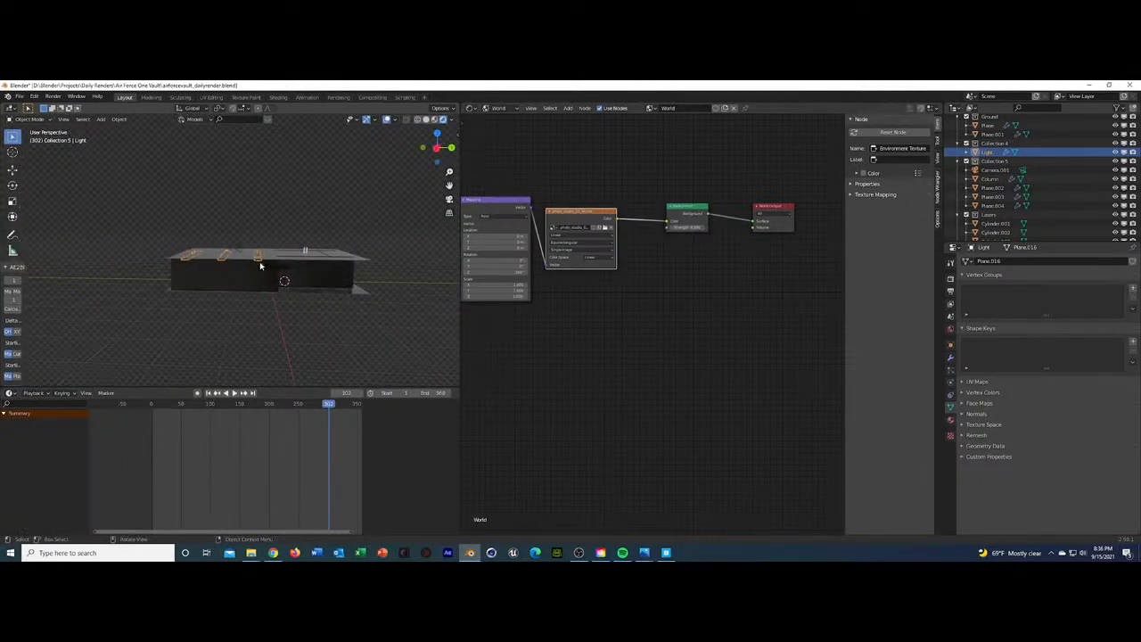
pyautogui.scroll(4, 261, 265)
pyautogui.moveTo(259, 262); pyautogui.dragTo(358, 286, button='middle')
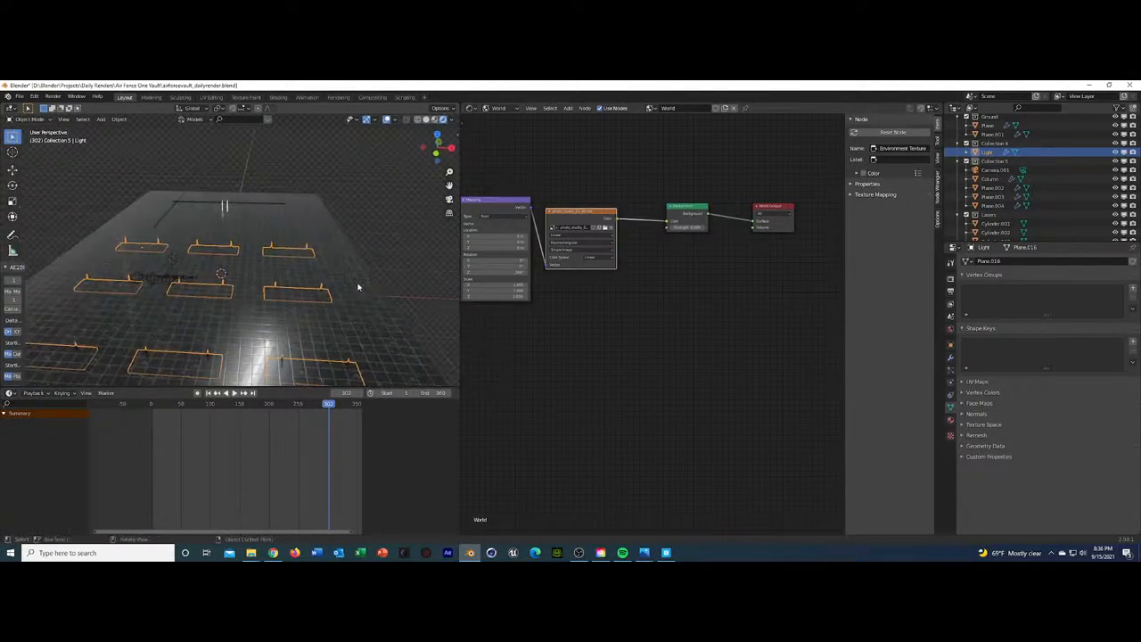
# Duplicate the ceiling lights, place the copy farther back toward the vault wall and remove its Array modifier.
pyautogui.hotkey('shift', 'd')
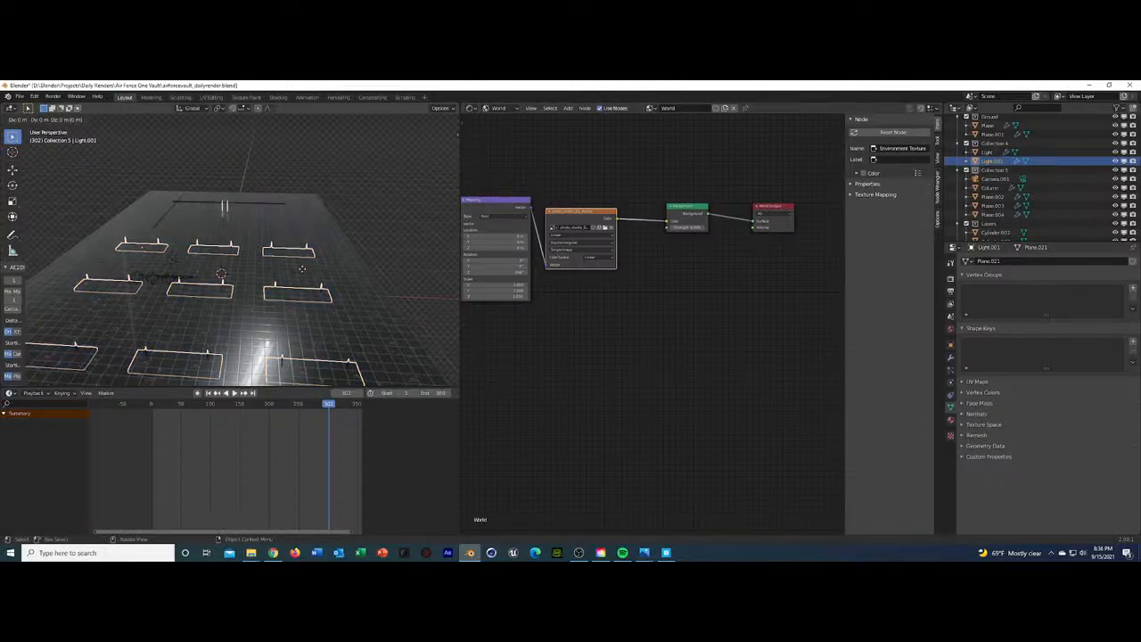
pyautogui.click(303, 217)
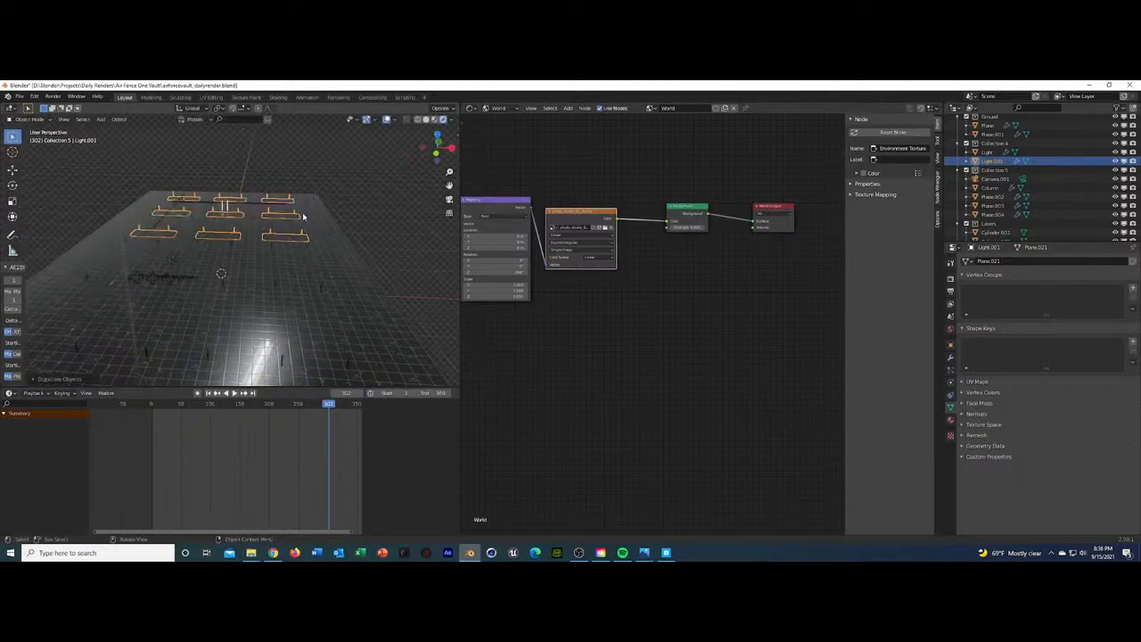
pyautogui.click(952, 357)
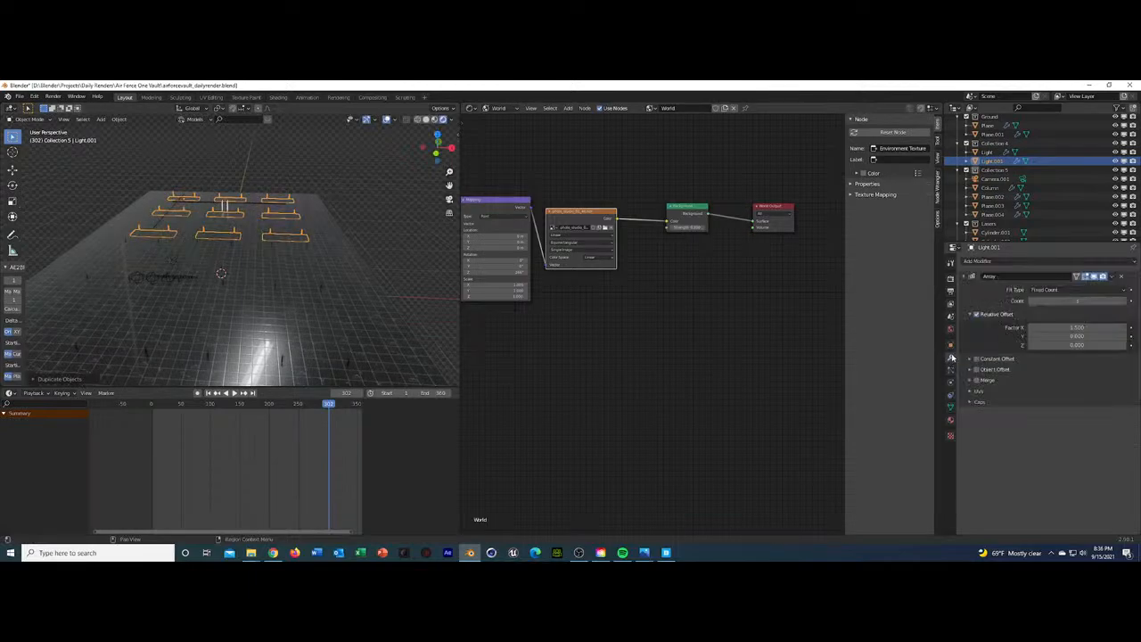
pyautogui.click(1122, 278)
# Rotate the duplicated lights about the Z axis and move them clear of the room beyond its far end.
pyautogui.press('r')
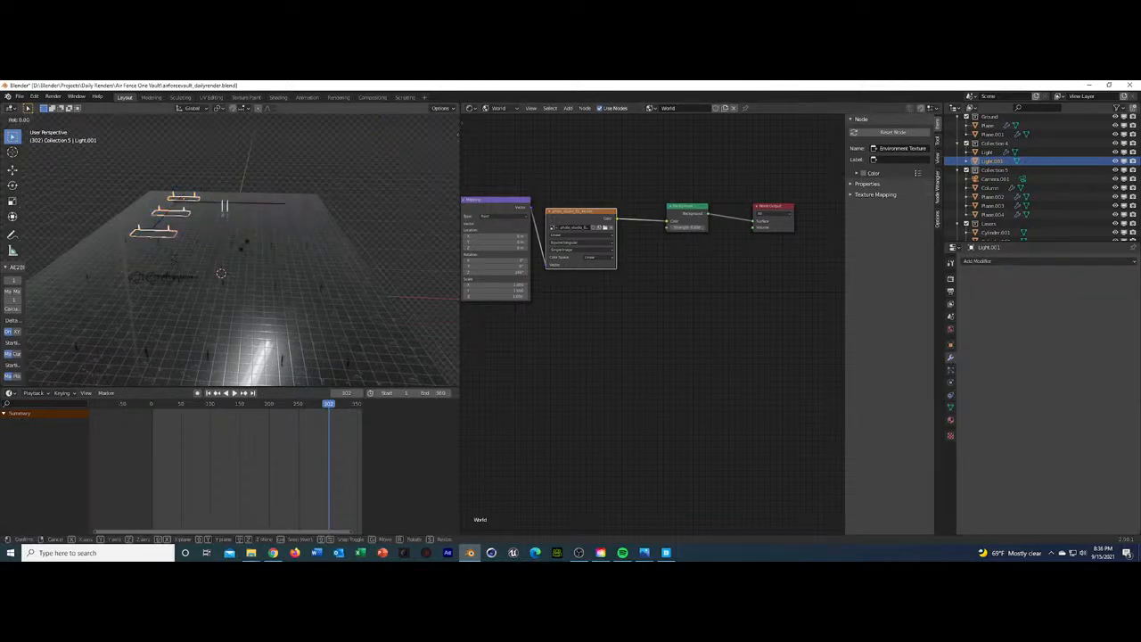
pyautogui.press('z')
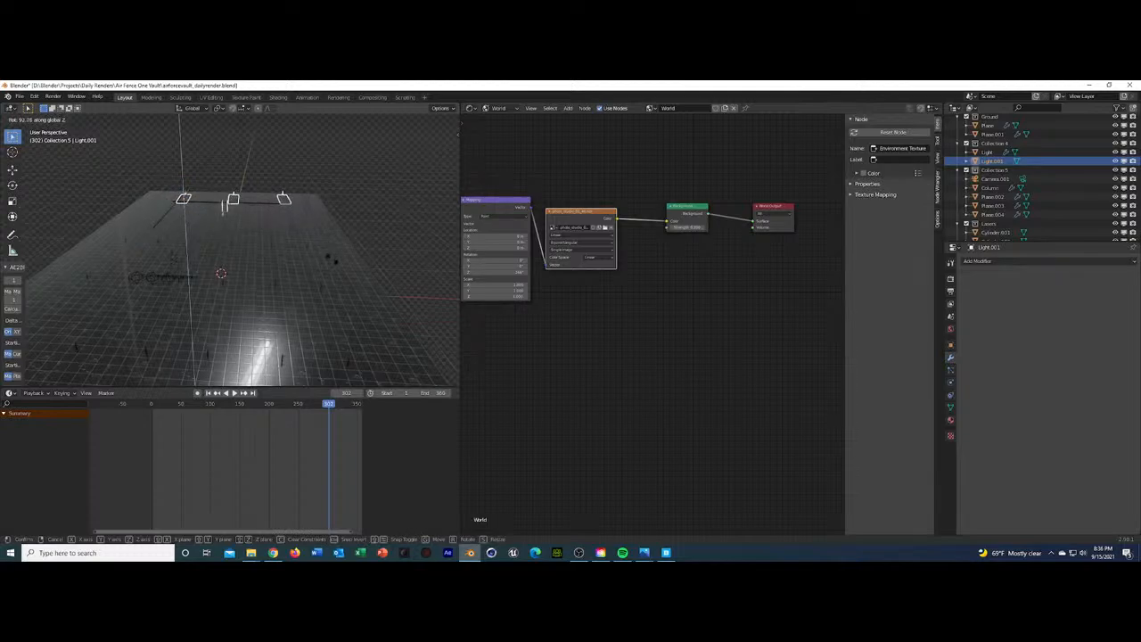
pyautogui.click(262, 143)
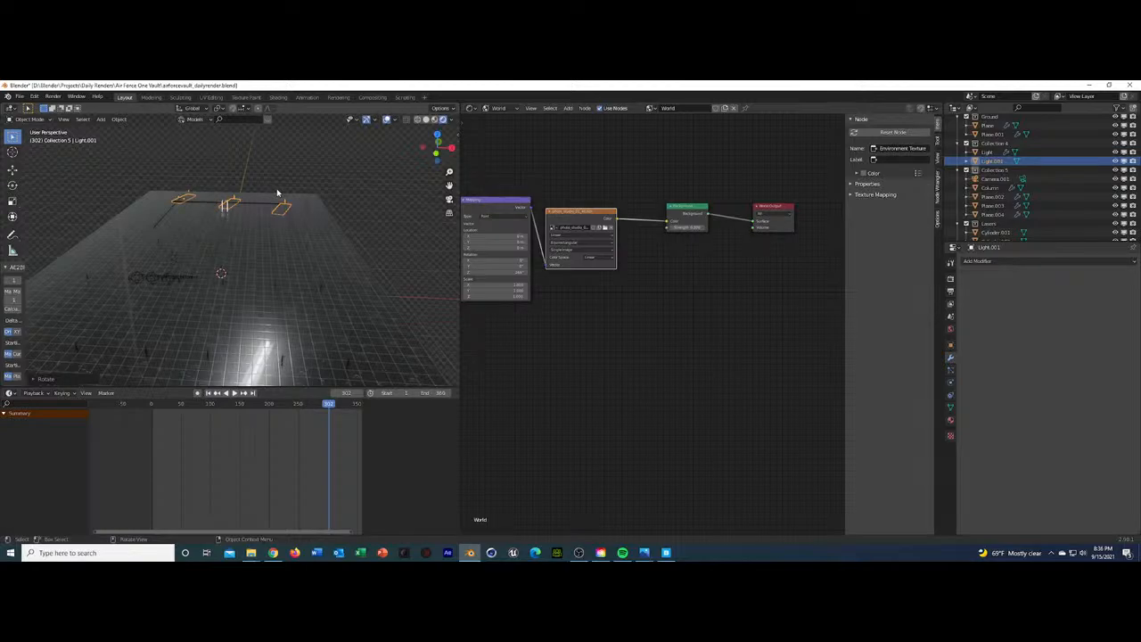
pyautogui.press('r')
pyautogui.press('z')
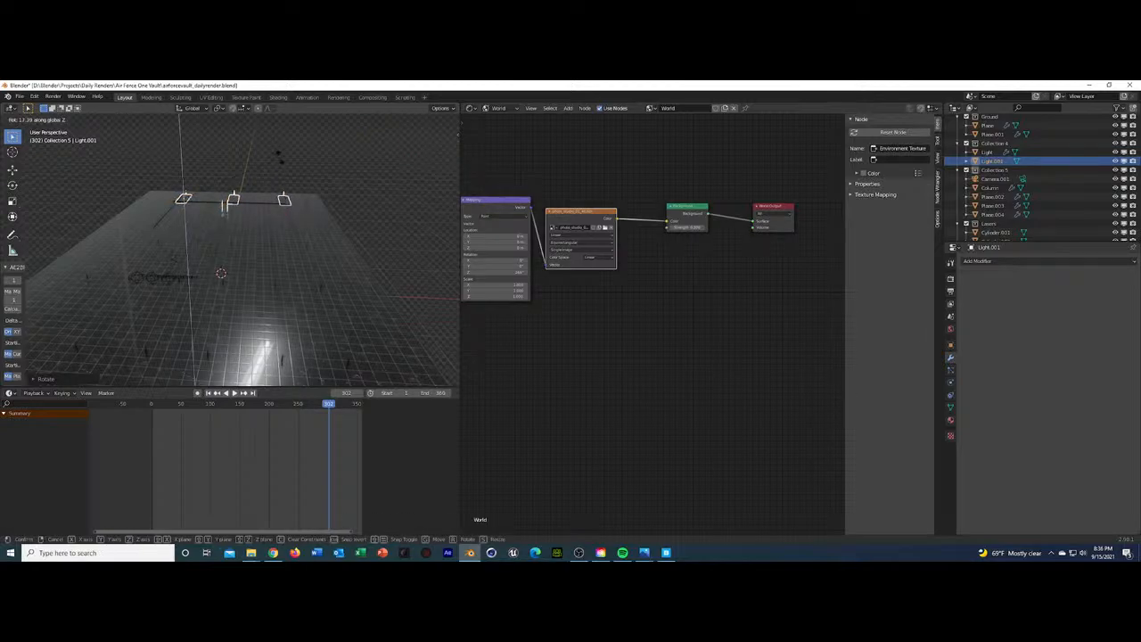
pyautogui.click(281, 157)
pyautogui.press('g')
pyautogui.click(281, 185)
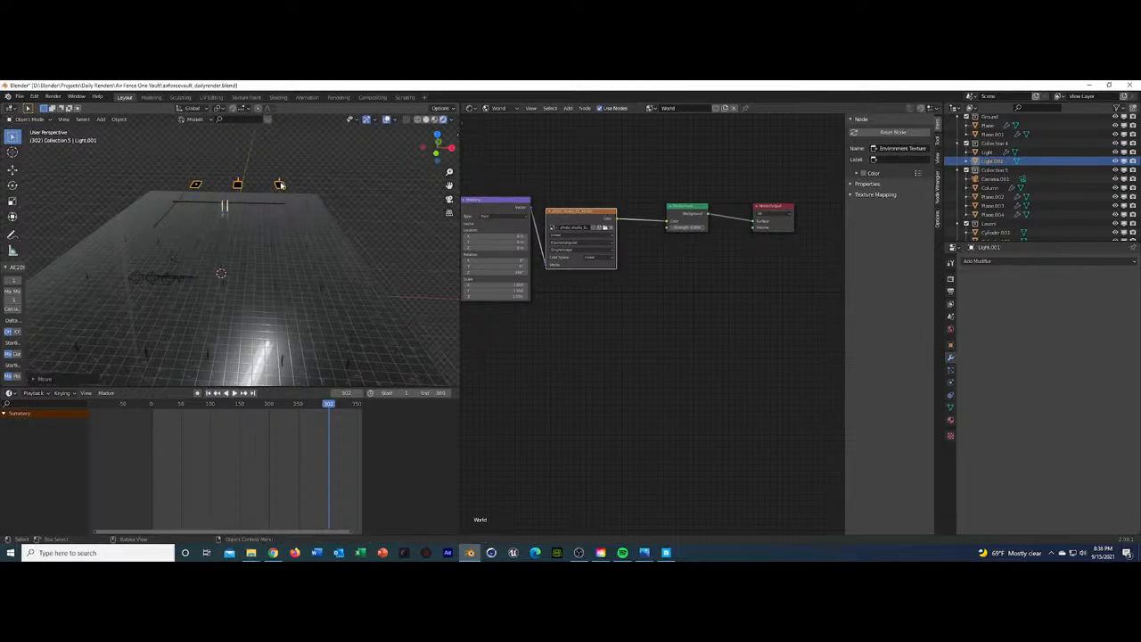
# Delete the panels of the middle and outer lights in the duplicated mesh, keeping only the light at the object's origin.
pyautogui.scroll(3, 280, 184)
pyautogui.press('KP_Decimal')
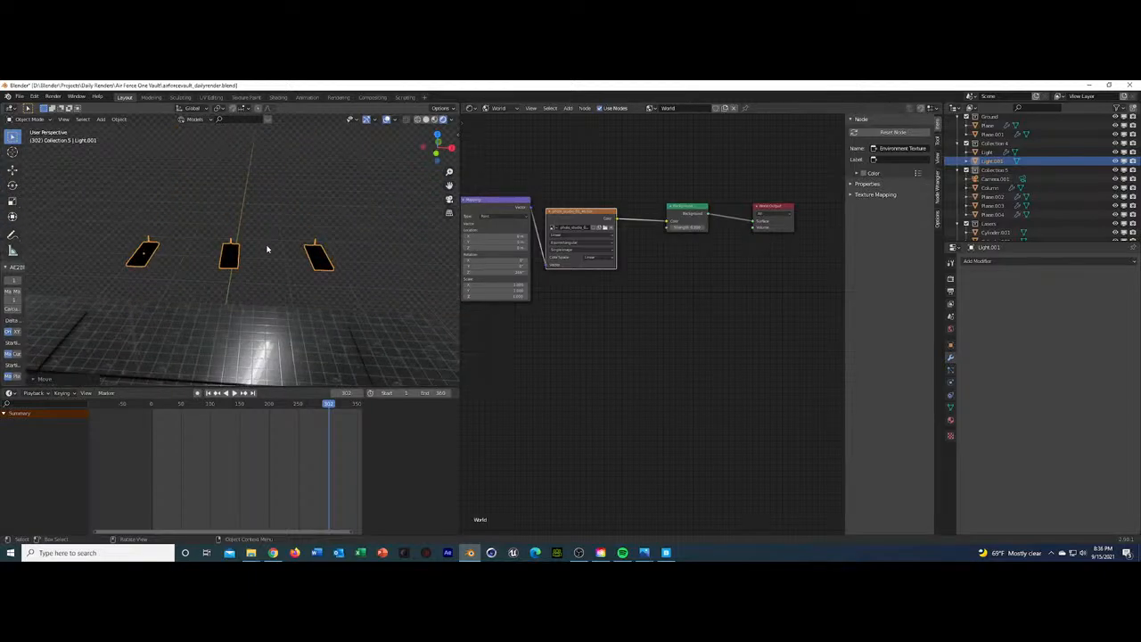
pyautogui.press('Tab')
pyautogui.moveTo(207, 218); pyautogui.dragTo(368, 297)
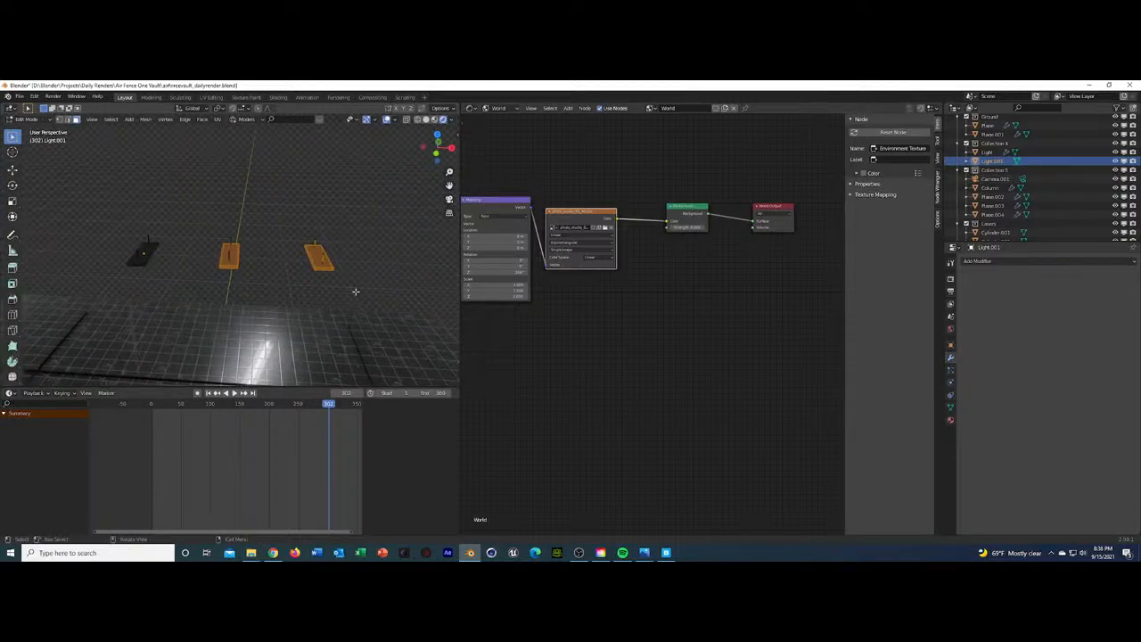
pyautogui.rightClick(328, 286)
pyautogui.click(298, 304)
pyautogui.moveTo(205, 216); pyautogui.dragTo(387, 309)
pyautogui.rightClick(378, 272)
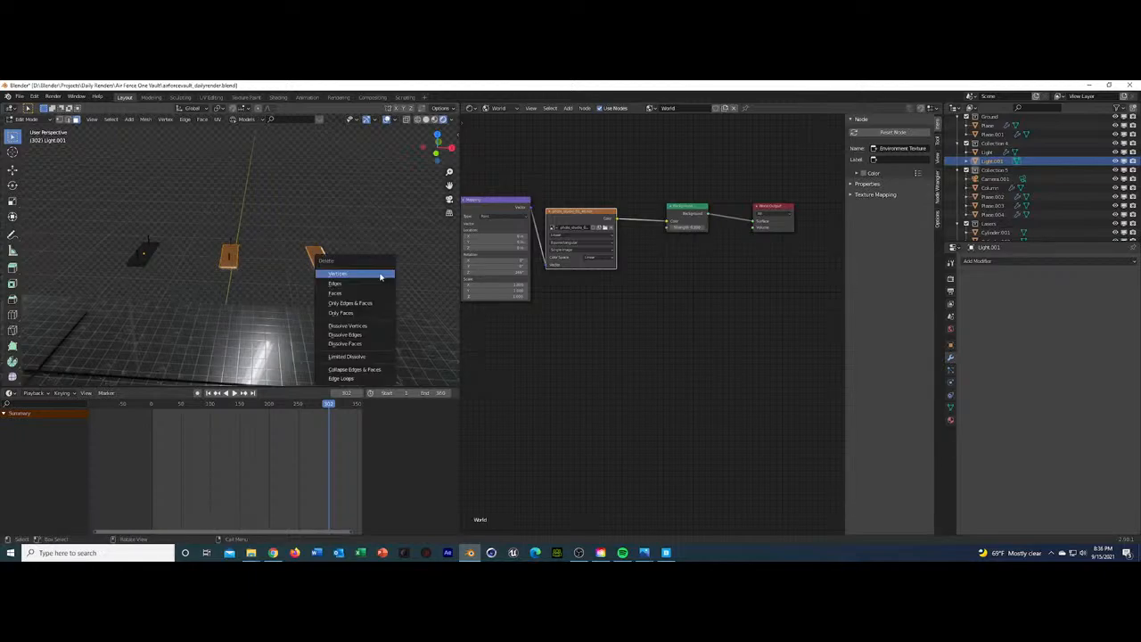
pyautogui.click(356, 377)
pyautogui.rightClick(352, 265)
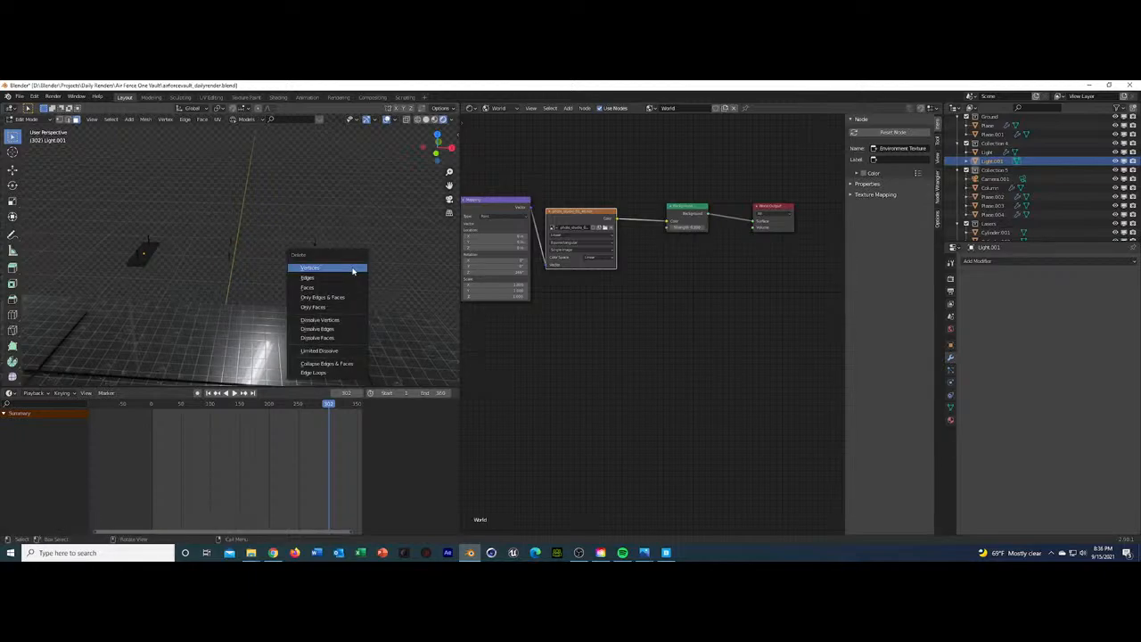
# Delete the leftover hanger vertices of the outer light farthest from the duplicated object's origin.
pyautogui.moveTo(212, 225); pyautogui.dragTo(263, 268)
pyautogui.moveTo(198, 204); pyautogui.dragTo(333, 275)
pyautogui.rightClick(335, 267)
pyautogui.moveTo(214, 222); pyautogui.dragTo(345, 282)
pyautogui.rightClick(338, 268)
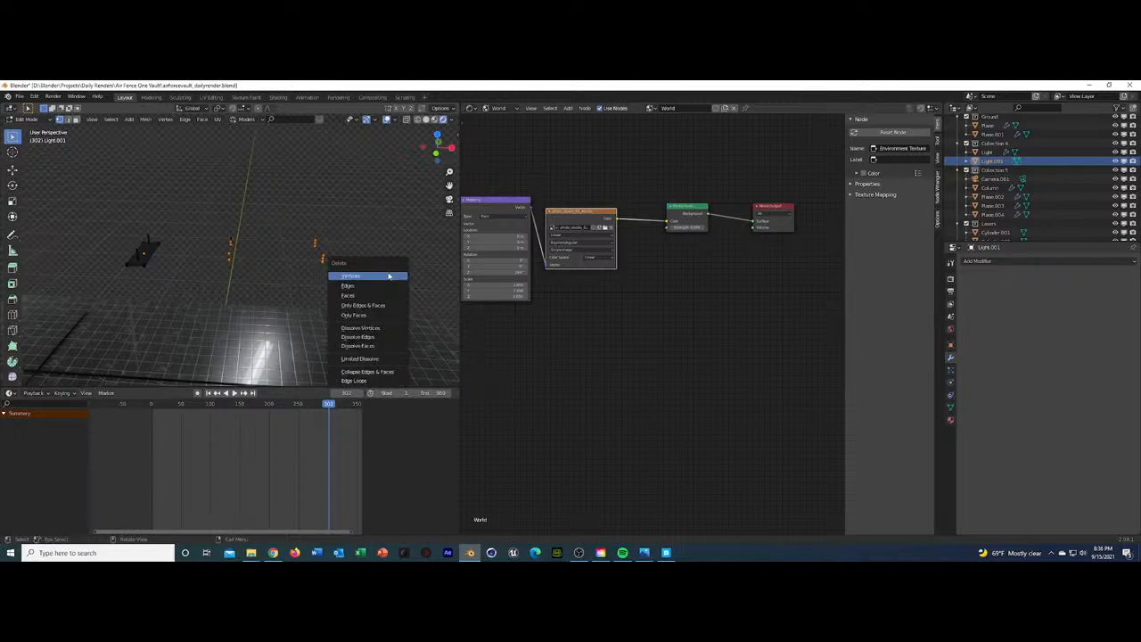
pyautogui.moveTo(194, 223); pyautogui.dragTo(364, 280)
pyautogui.press('x')
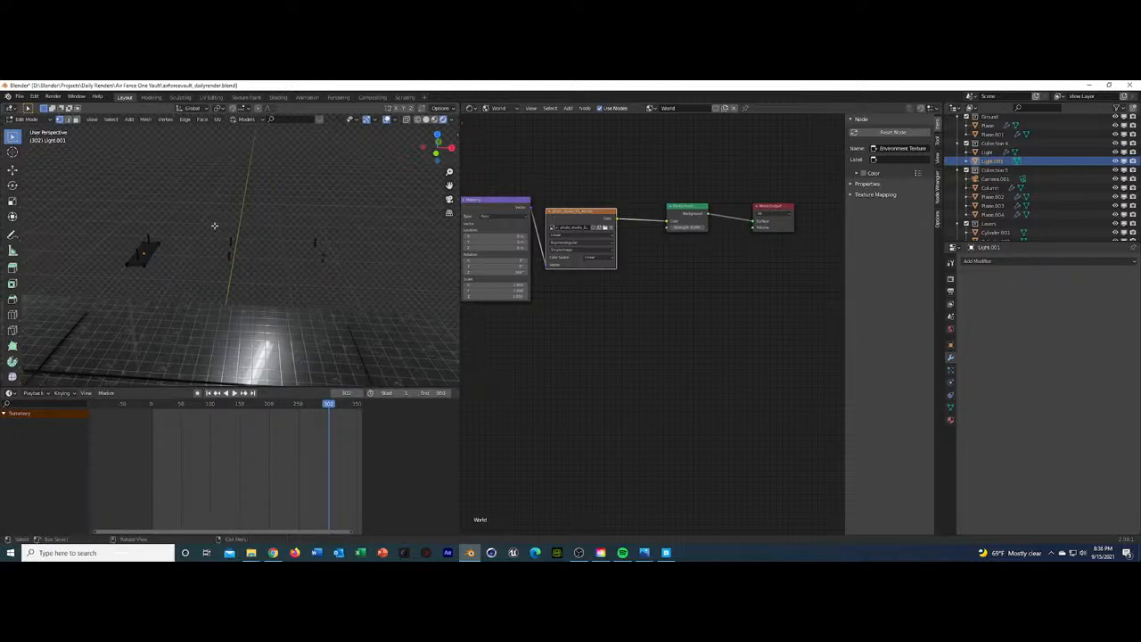
pyautogui.moveTo(214, 223); pyautogui.dragTo(372, 280)
pyautogui.press('x')
pyautogui.click(330, 271)
pyautogui.moveTo(204, 223); pyautogui.dragTo(395, 285)
pyautogui.press('x')
pyautogui.click(331, 269)
# Delete all leftover hanger vertices of the middle light so the duplicated object holds a single light, and return to Object Mode.
pyautogui.moveTo(224, 221); pyautogui.dragTo(318, 259)
pyautogui.press('x')
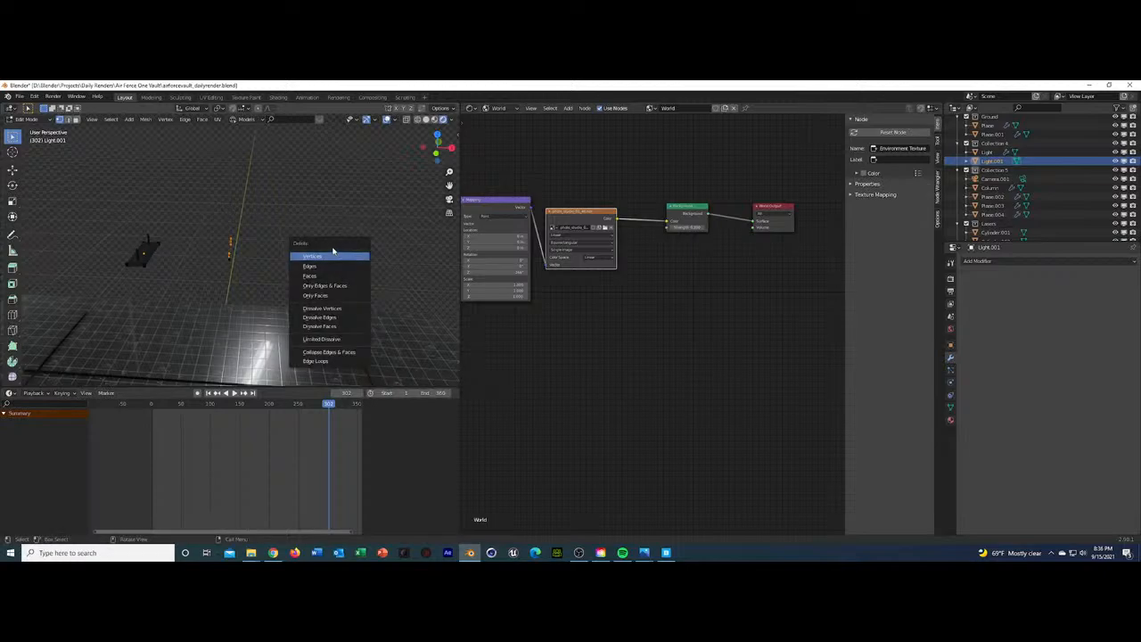
pyautogui.click(335, 258)
pyautogui.moveTo(193, 223); pyautogui.dragTo(355, 271)
pyautogui.press('x')
pyautogui.click(298, 257)
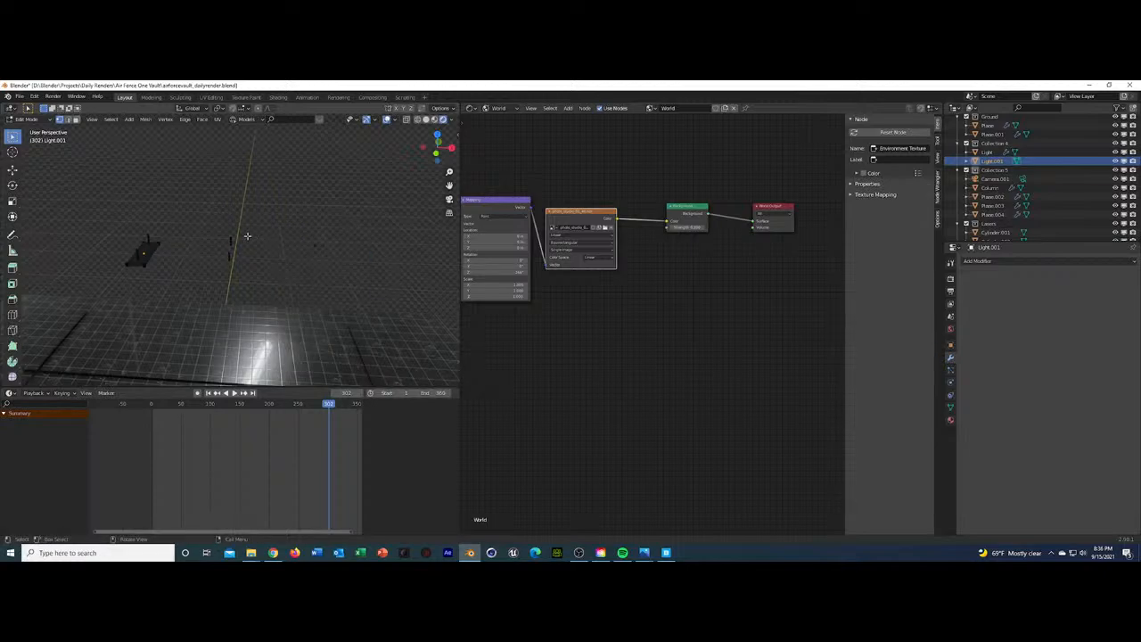
pyautogui.moveTo(216, 224); pyautogui.dragTo(330, 270)
pyautogui.press('x')
pyautogui.click(330, 270)
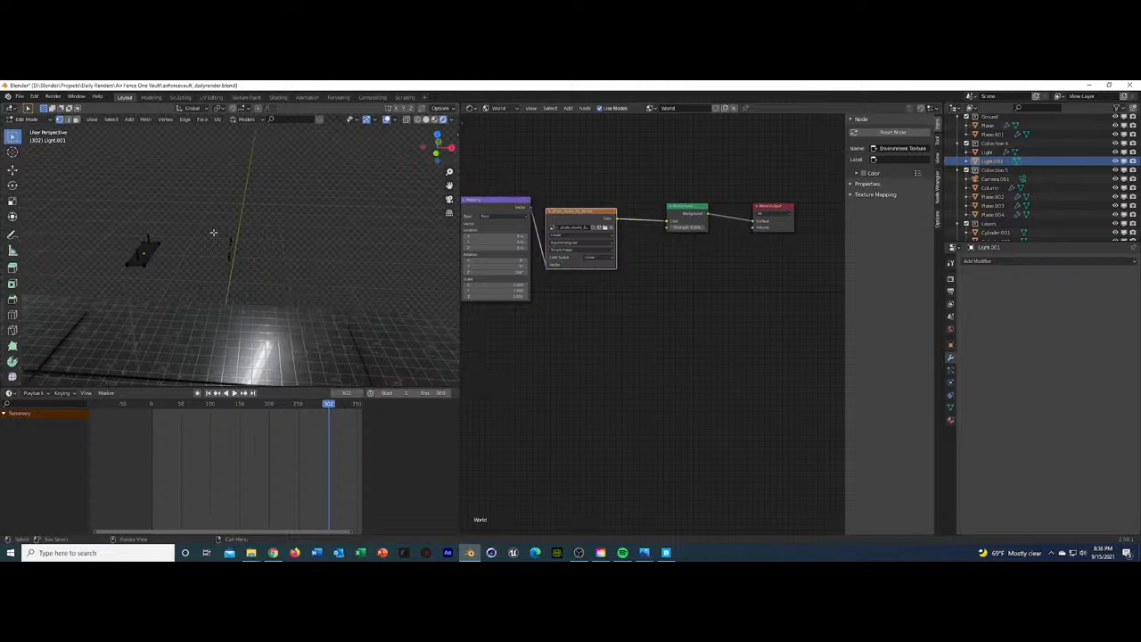
pyautogui.press('x')
pyautogui.click(313, 271)
pyautogui.moveTo(198, 229); pyautogui.dragTo(228, 259)
pyautogui.press('x')
pyautogui.click(235, 244)
pyautogui.moveTo(205, 220); pyautogui.dragTo(271, 280)
pyautogui.press('x')
pyautogui.click(233, 271)
pyautogui.moveTo(223, 270); pyautogui.dragTo(223, 271)
pyautogui.press('x')
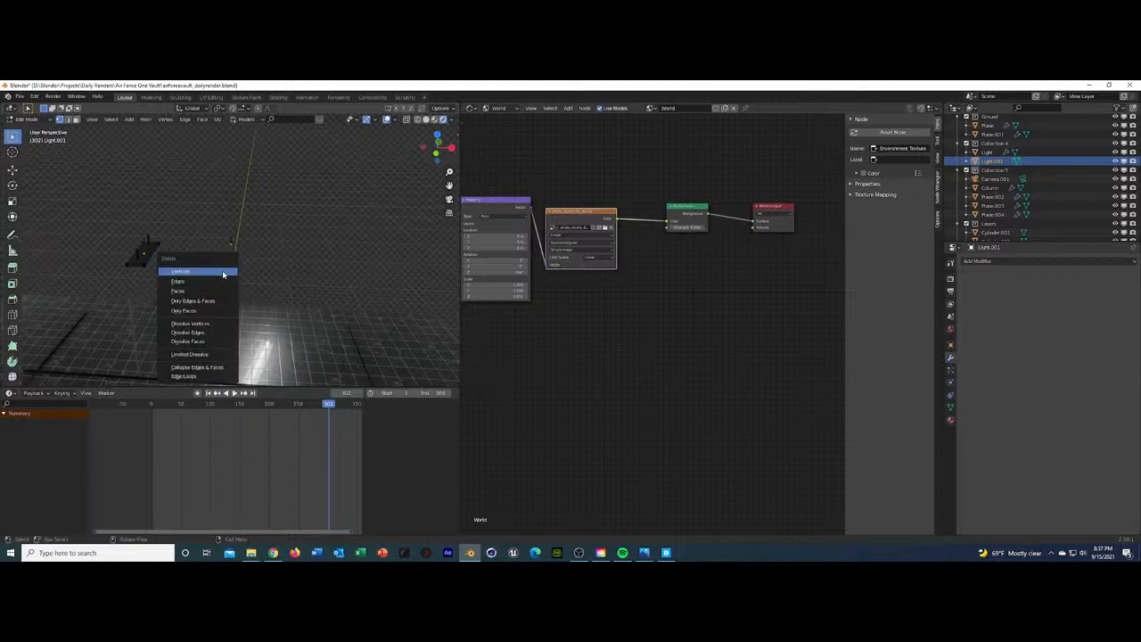
pyautogui.moveTo(223, 271); pyautogui.dragTo(208, 212, button='middle')
pyautogui.press('x')
pyautogui.click(258, 270)
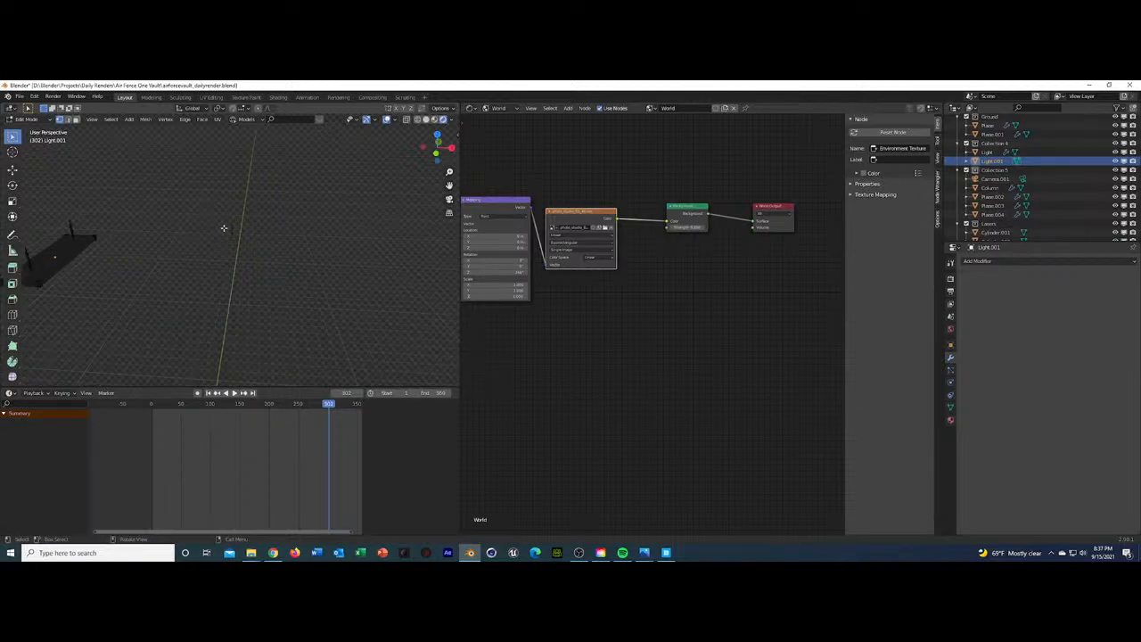
pyautogui.moveTo(224, 228); pyautogui.dragTo(252, 274)
pyautogui.press('x')
pyautogui.click(247, 266)
pyautogui.moveTo(225, 212); pyautogui.dragTo(258, 294)
pyautogui.press('x')
pyautogui.click(257, 293)
pyautogui.scroll(-3, 257, 293)
pyautogui.press('Tab')
# Straighten the single light by setting its Z rotation to 0°.
pyautogui.press('r')
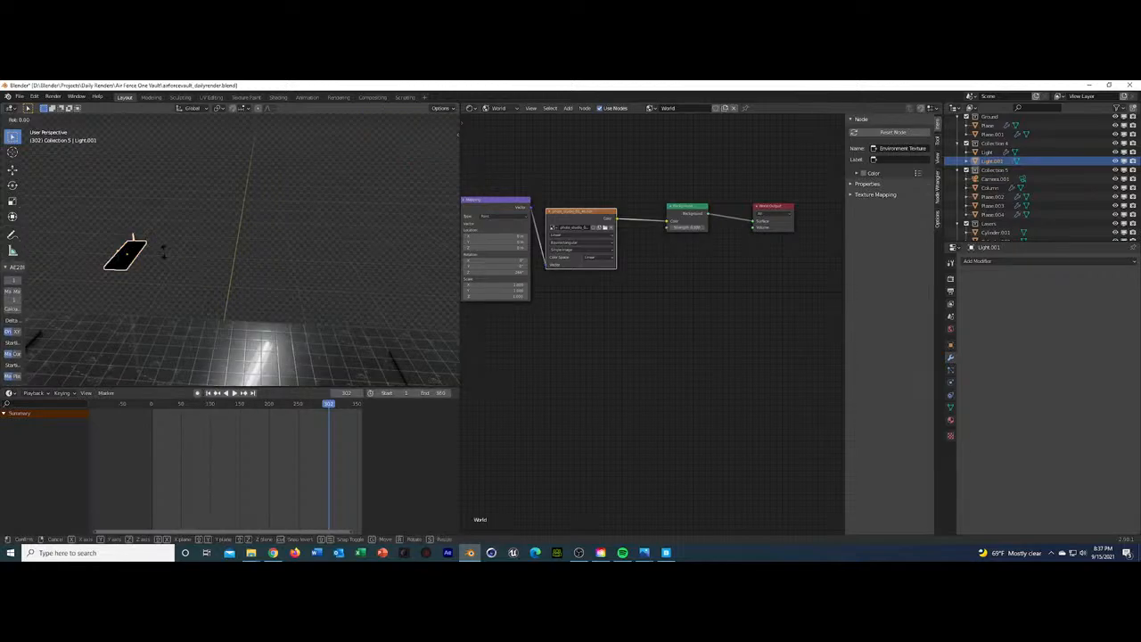
pyautogui.press('z')
pyautogui.click(126, 299)
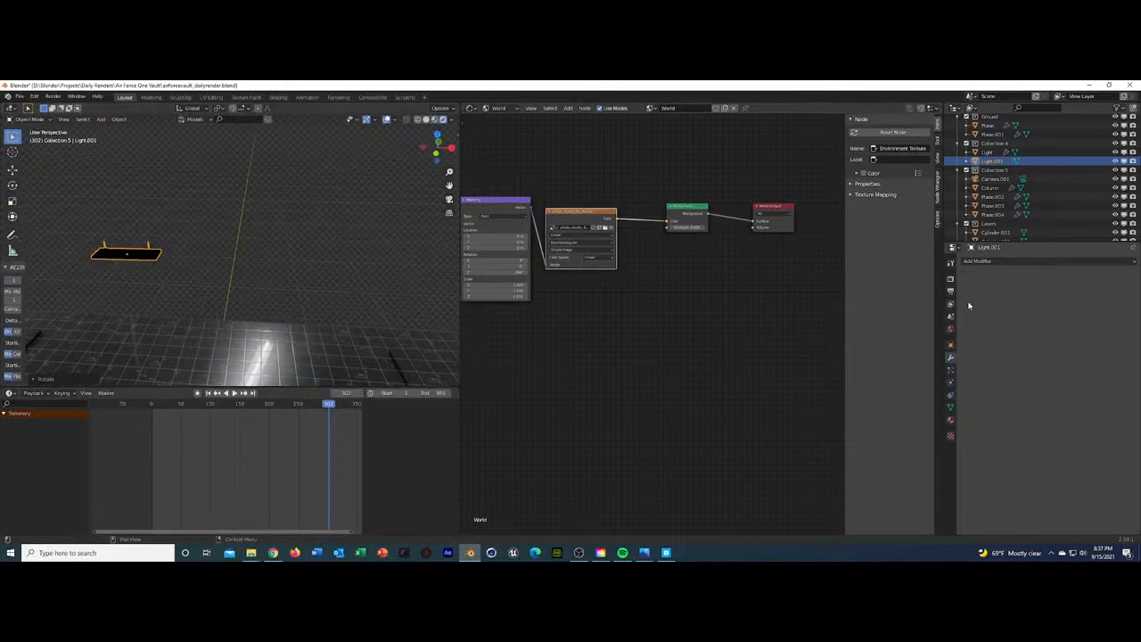
pyautogui.click(950, 344)
pyautogui.click(1082, 334)
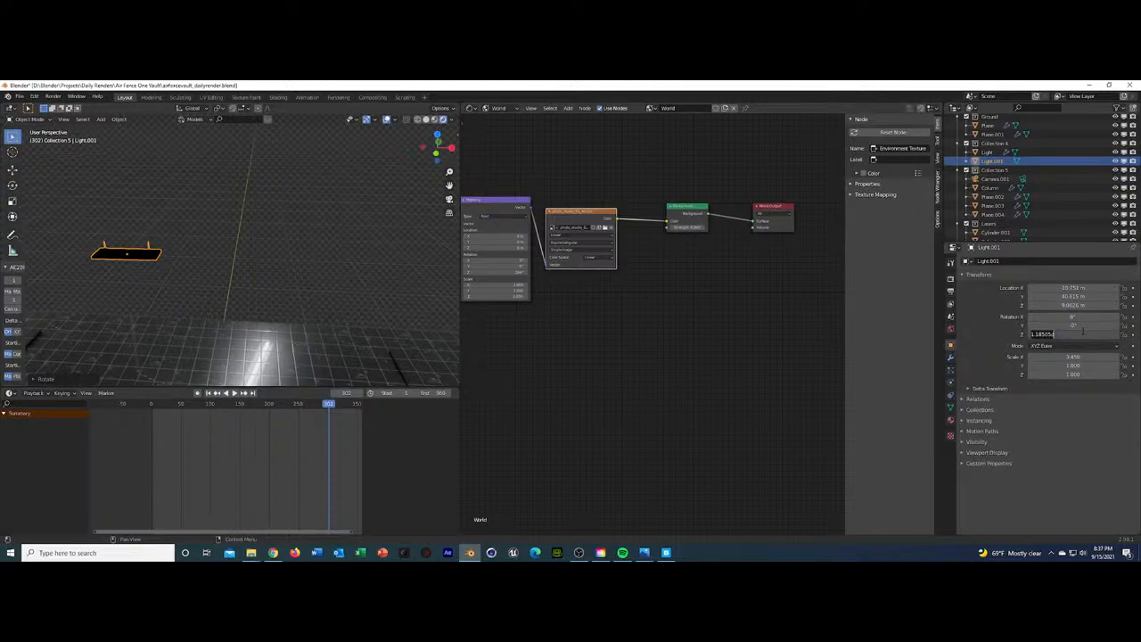
pyautogui.press('Return')
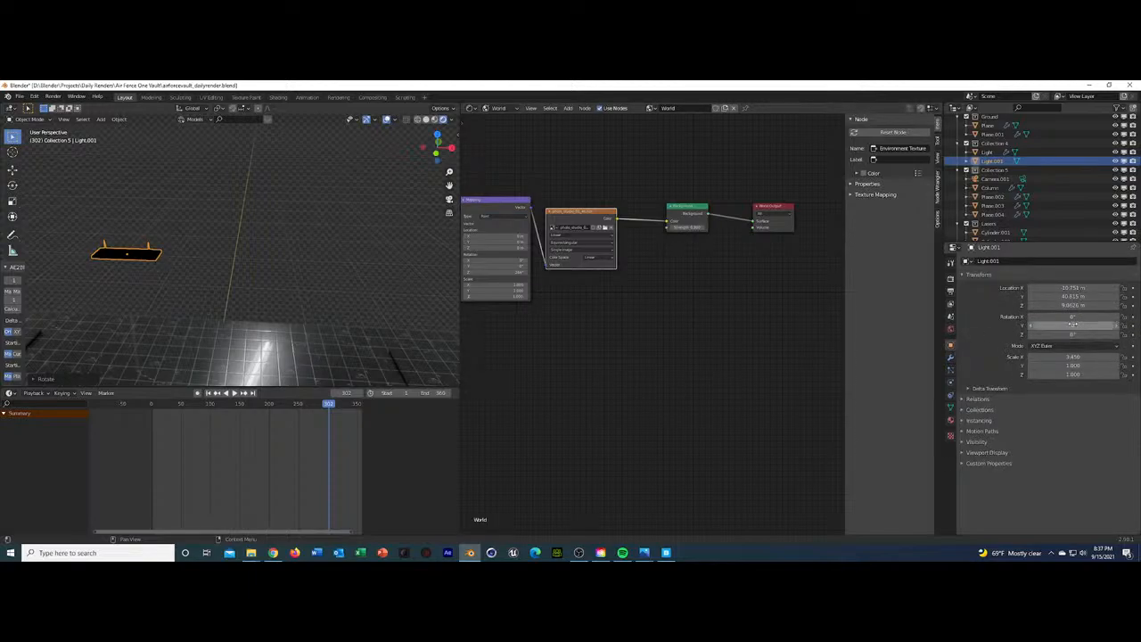
# Move the single light back into the room, to about 2.16 m in X and 15.96 m in Y.
pyautogui.moveTo(1081, 288); pyautogui.dragTo(1031, 296)
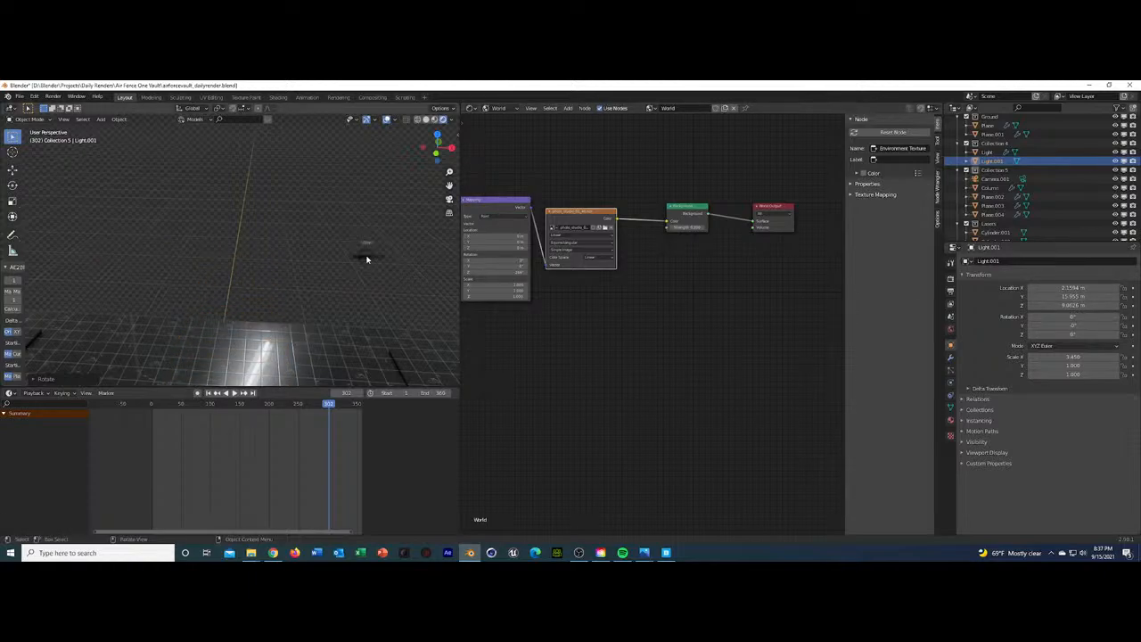
pyautogui.moveTo(369, 247); pyautogui.dragTo(366, 260, button='middle')
pyautogui.press('KP_Divide')
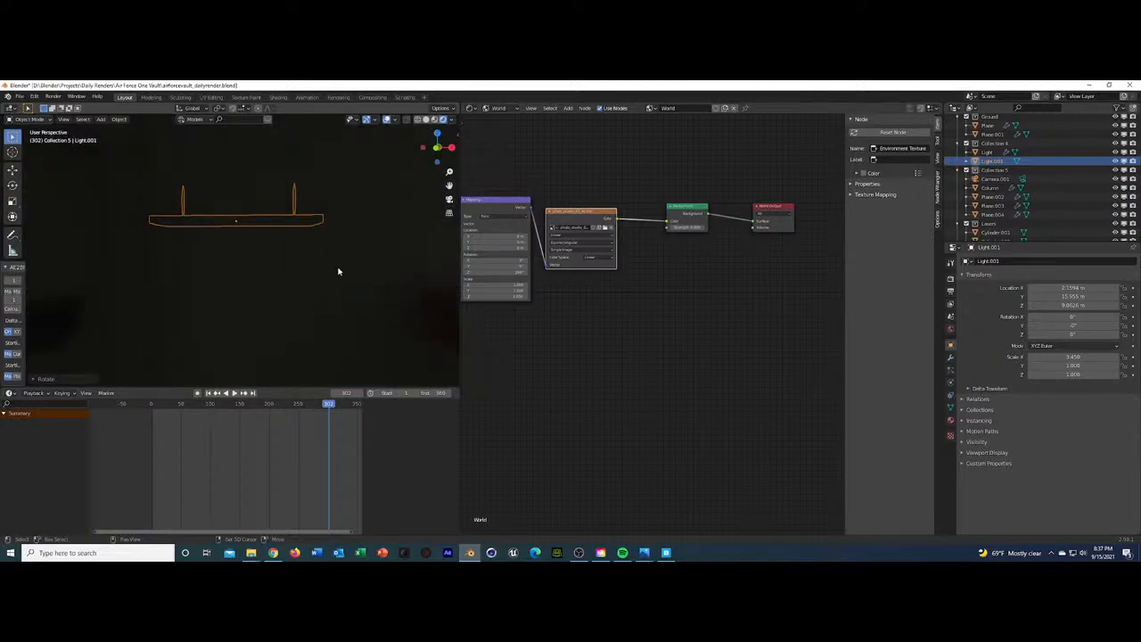
# Replace the shader editor with a 3D viewport and frame the single light from slightly below.
pyautogui.click(471, 107)
pyautogui.click(495, 125)
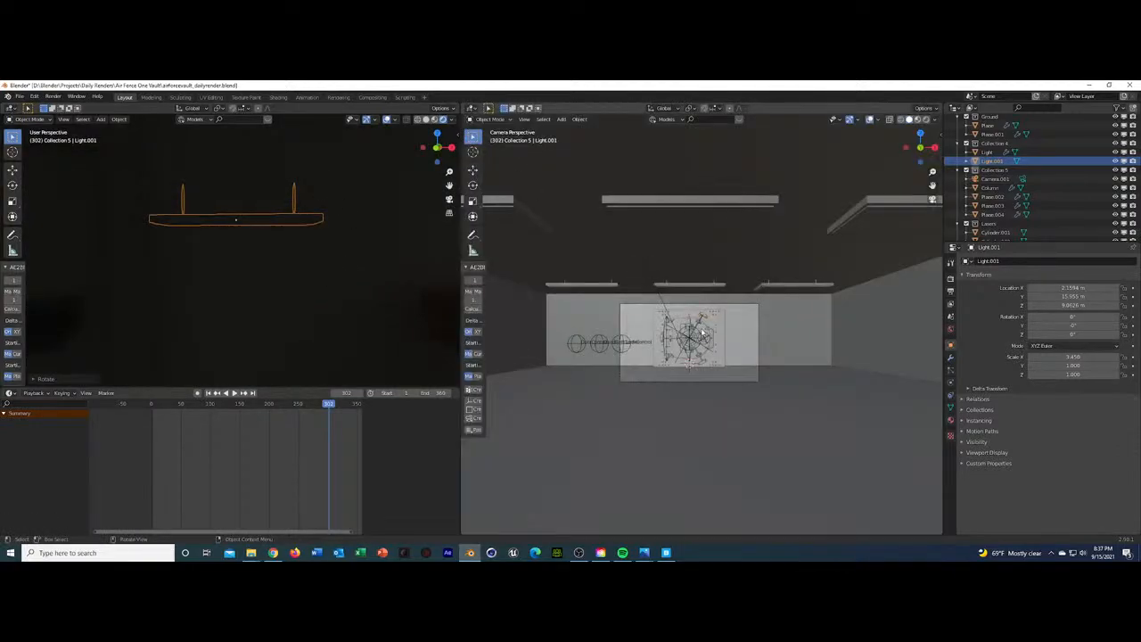
pyautogui.press('KP_Decimal')
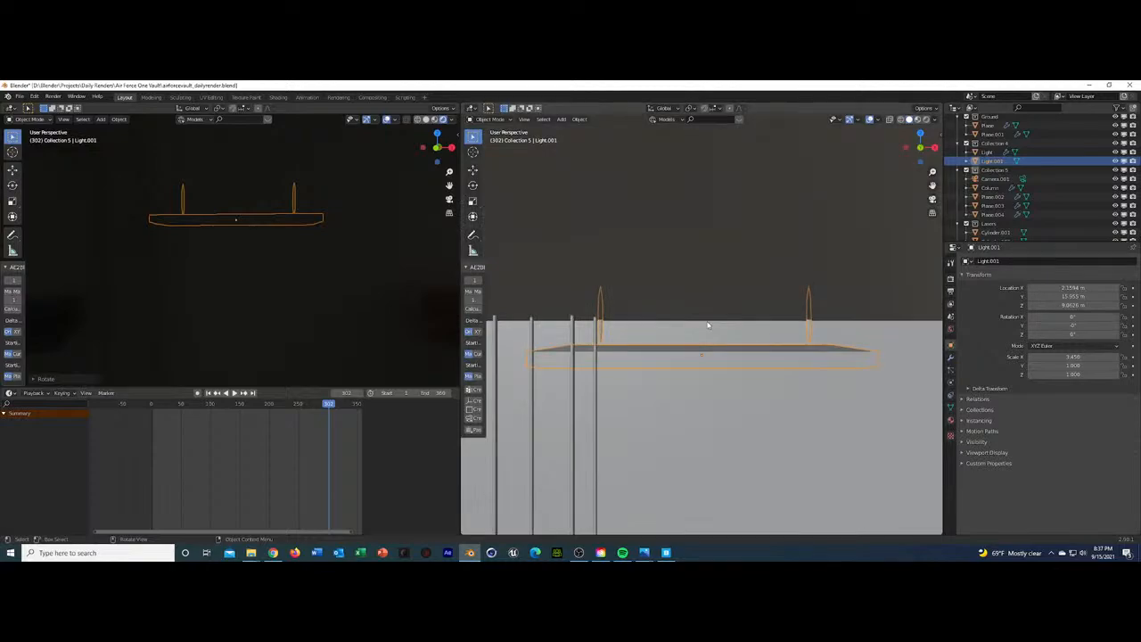
pyautogui.moveTo(708, 326); pyautogui.dragTo(669, 312, button='middle')
# Move the single light to about -1.06 m in X and 17.62 m in Y, and look through the camera.
pyautogui.press('g')
pyautogui.press('x')
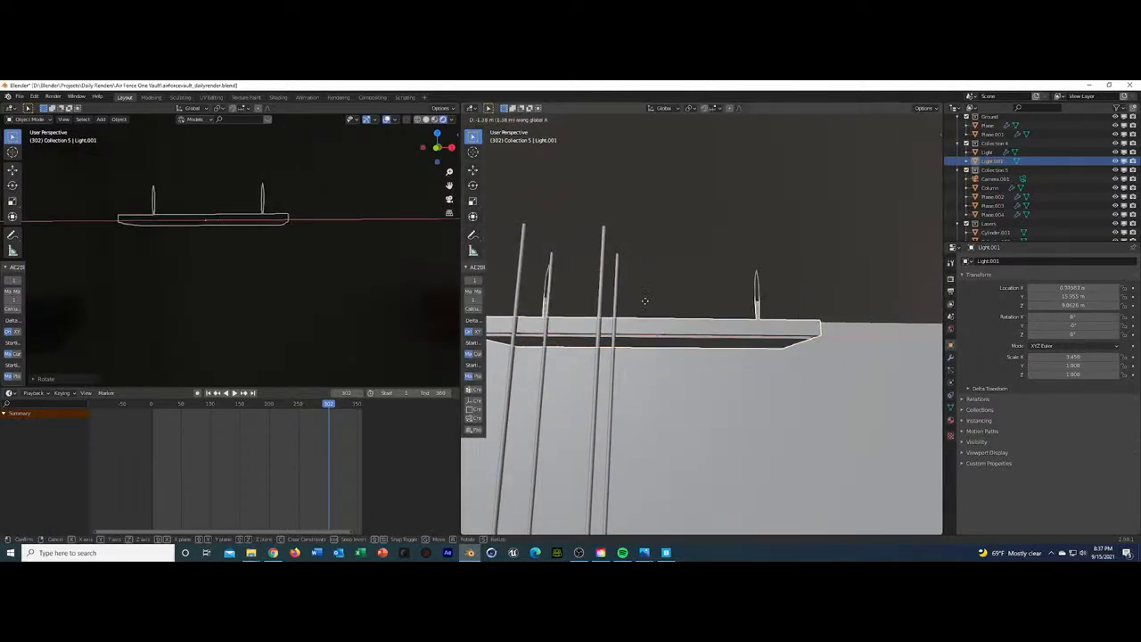
pyautogui.click(615, 299)
pyautogui.press('g')
pyautogui.press('y')
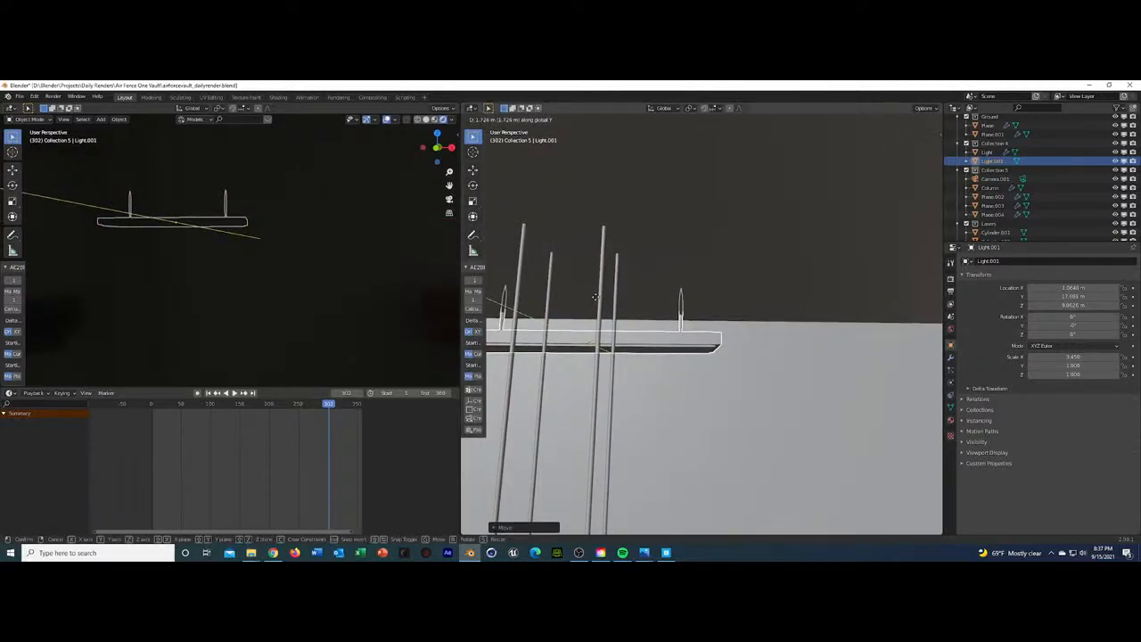
pyautogui.click(595, 297)
pyautogui.press('KP_0')
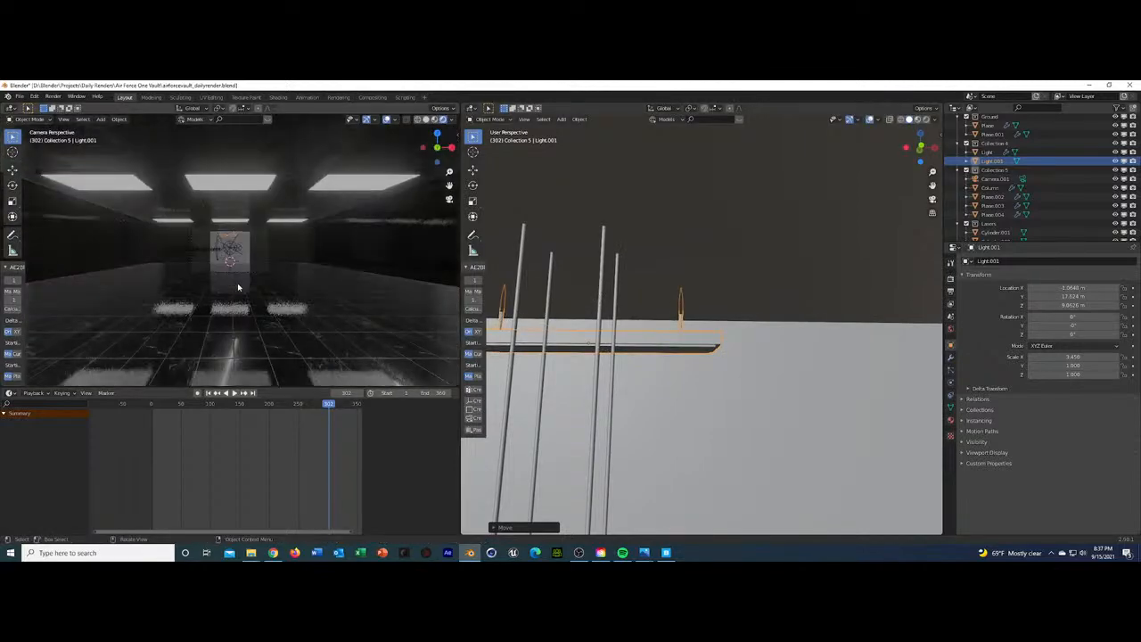
# At frame 20, shift the single light along X to about 0.22 m to centre it above the pedestal.
pyautogui.click(163, 405)
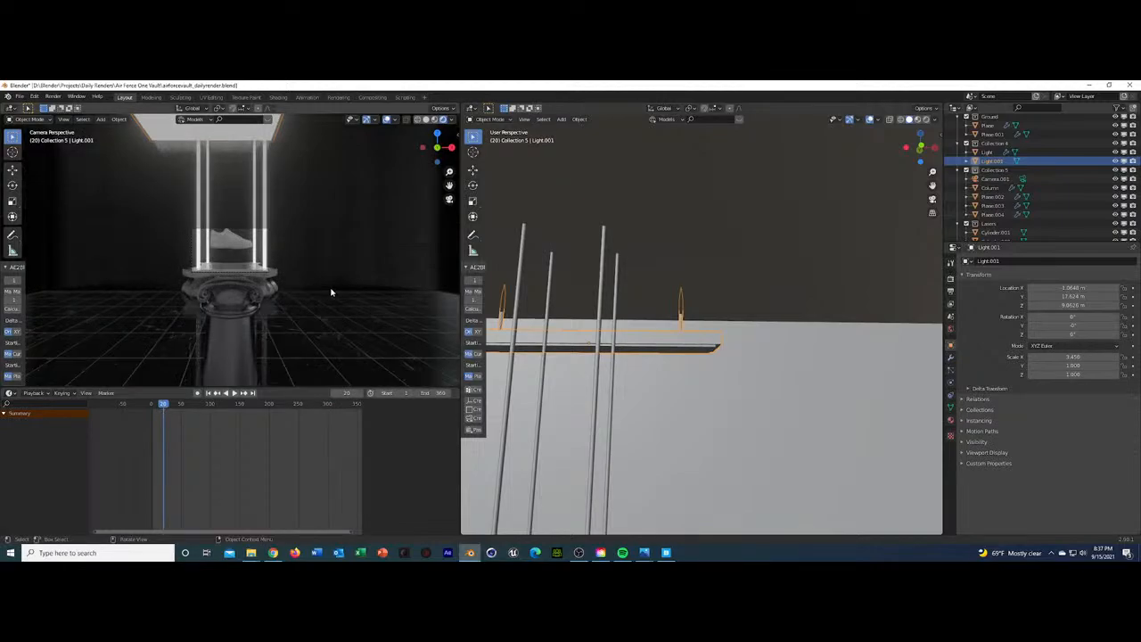
pyautogui.press('g')
pyautogui.press('x')
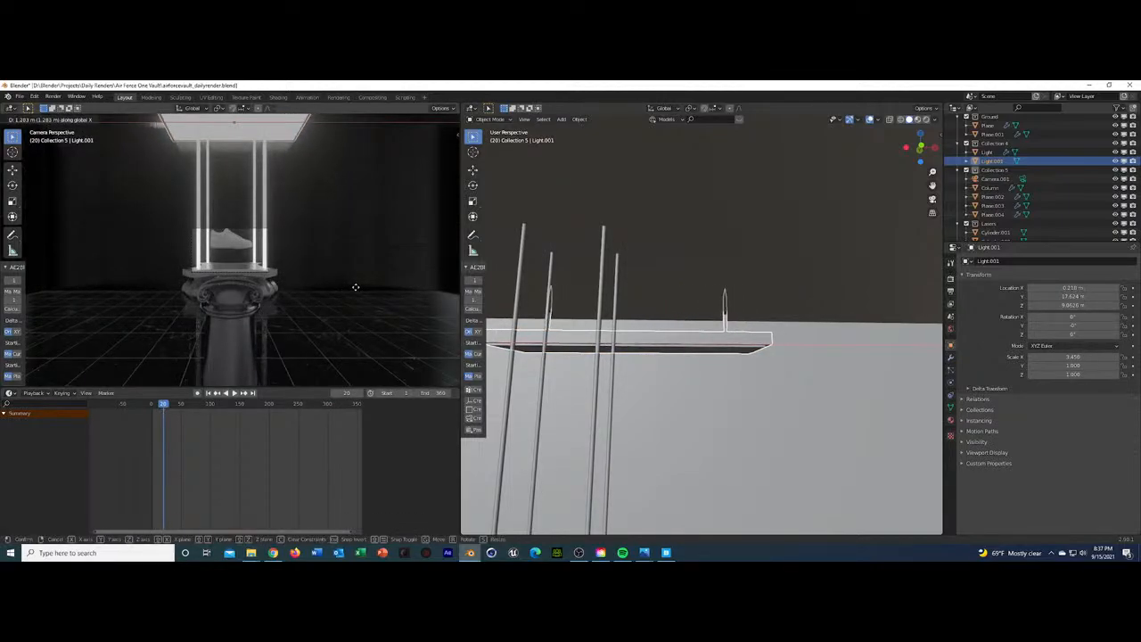
pyautogui.click(356, 288)
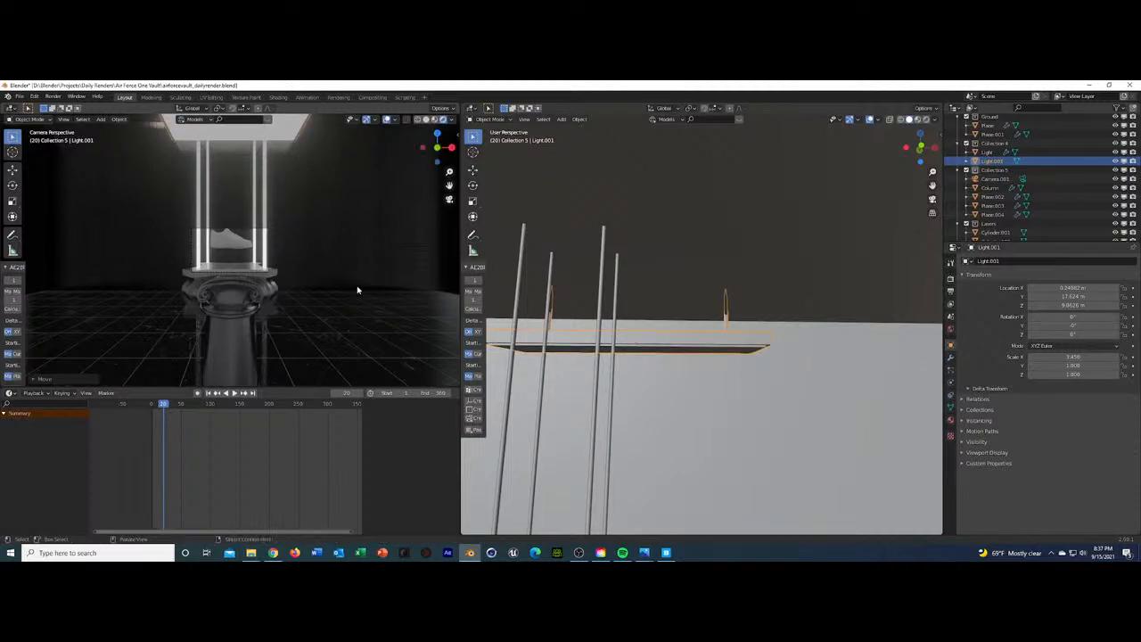
pyautogui.press('g')
pyautogui.press('x')
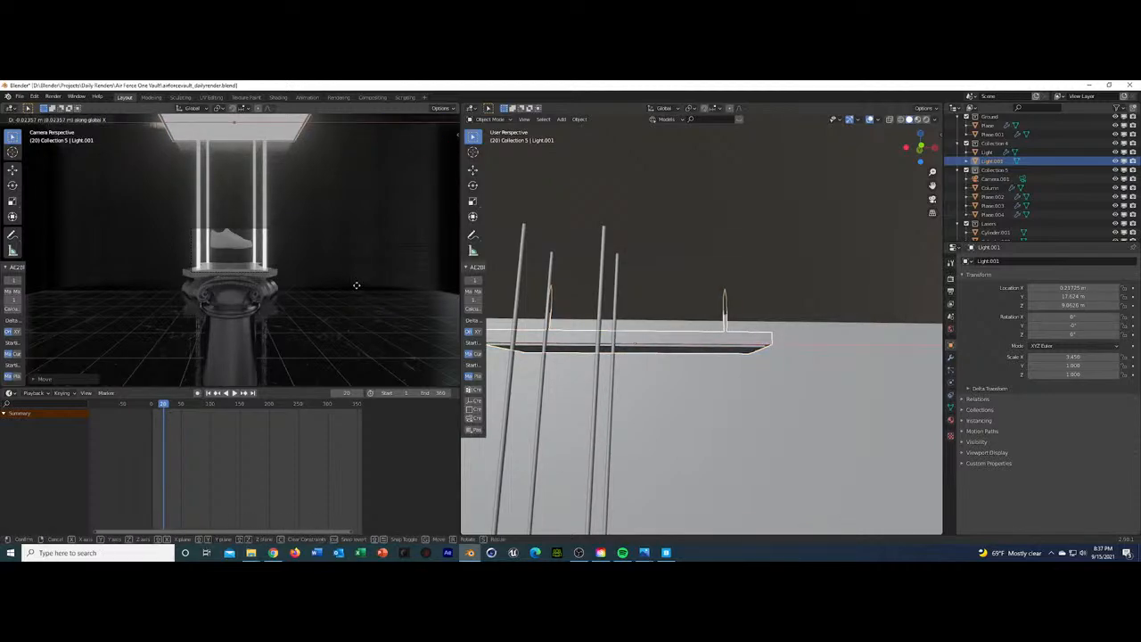
pyautogui.click(357, 285)
# Reposition the single light over the pedestal area, to about -0.36 m in X and 14.15 m in Y.
pyautogui.moveTo(570, 339); pyautogui.dragTo(801, 304, button='middle')
pyautogui.press('g')
pyautogui.press('x')
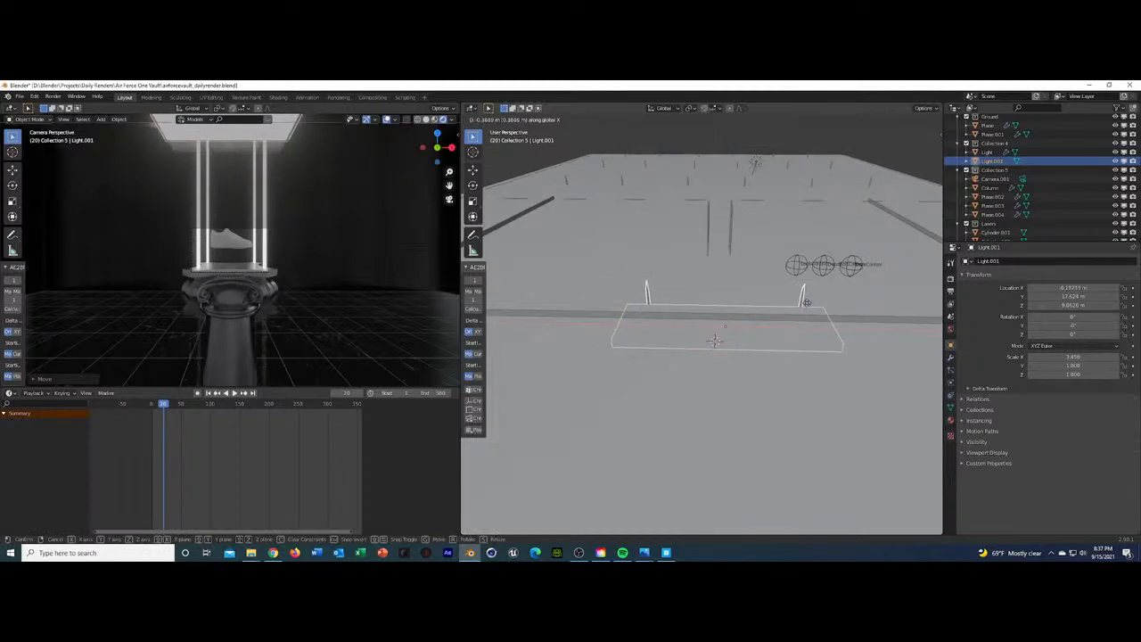
pyautogui.click(715, 341)
pyautogui.press('g')
pyautogui.press('y')
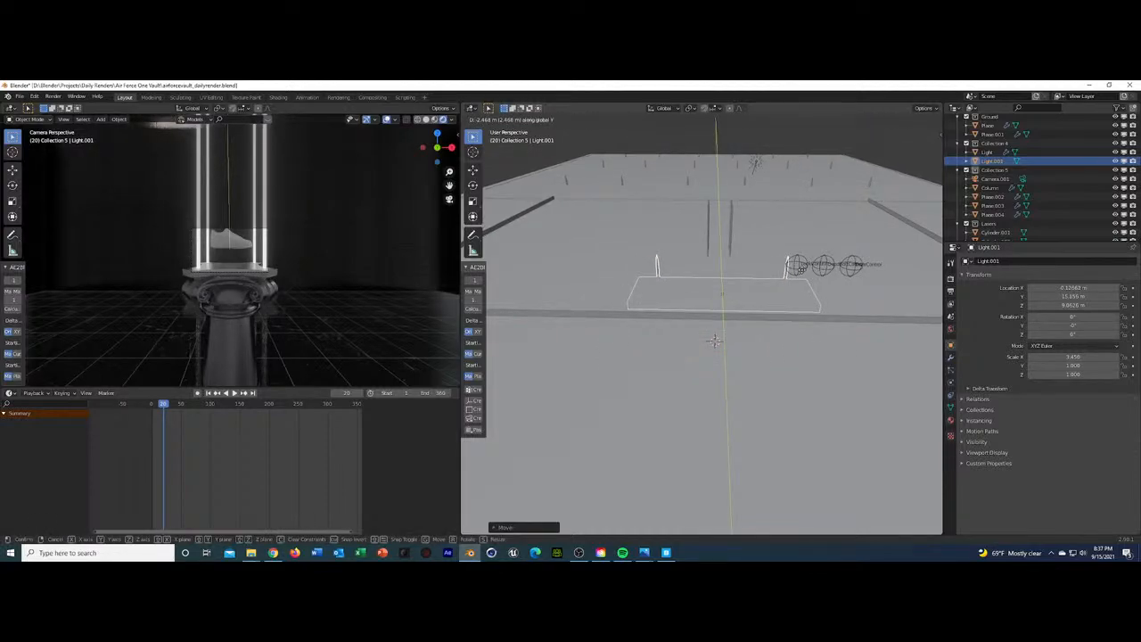
pyautogui.press('x')
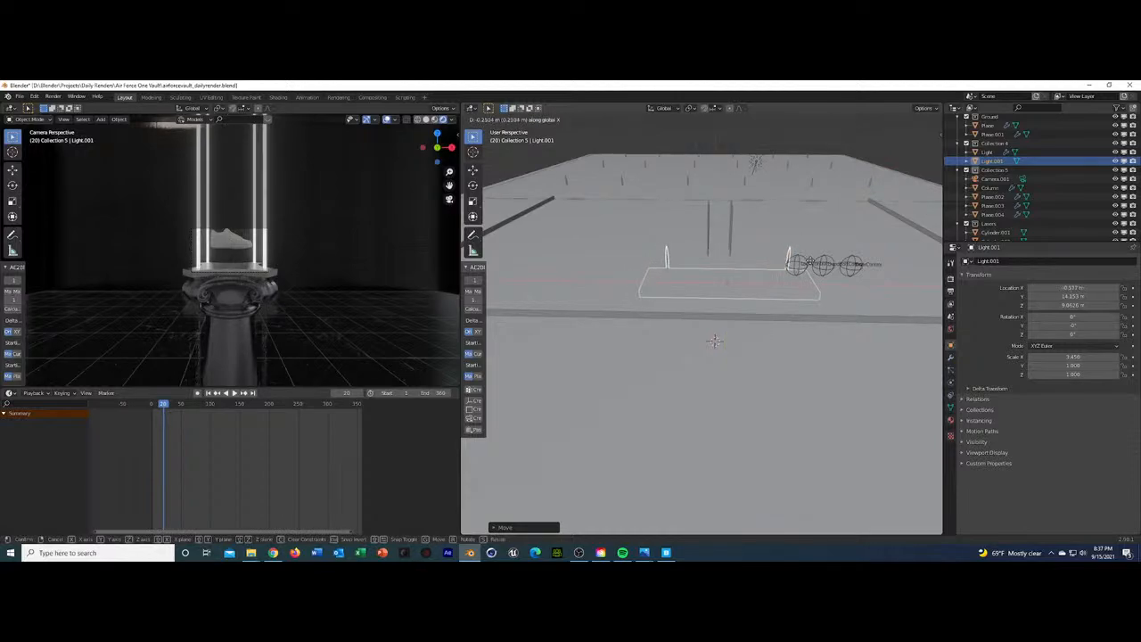
pyautogui.click(715, 340)
# Duplicate the single light along Y and place the copy at about 4.33 m.
pyautogui.hotkey('shift', 'd')
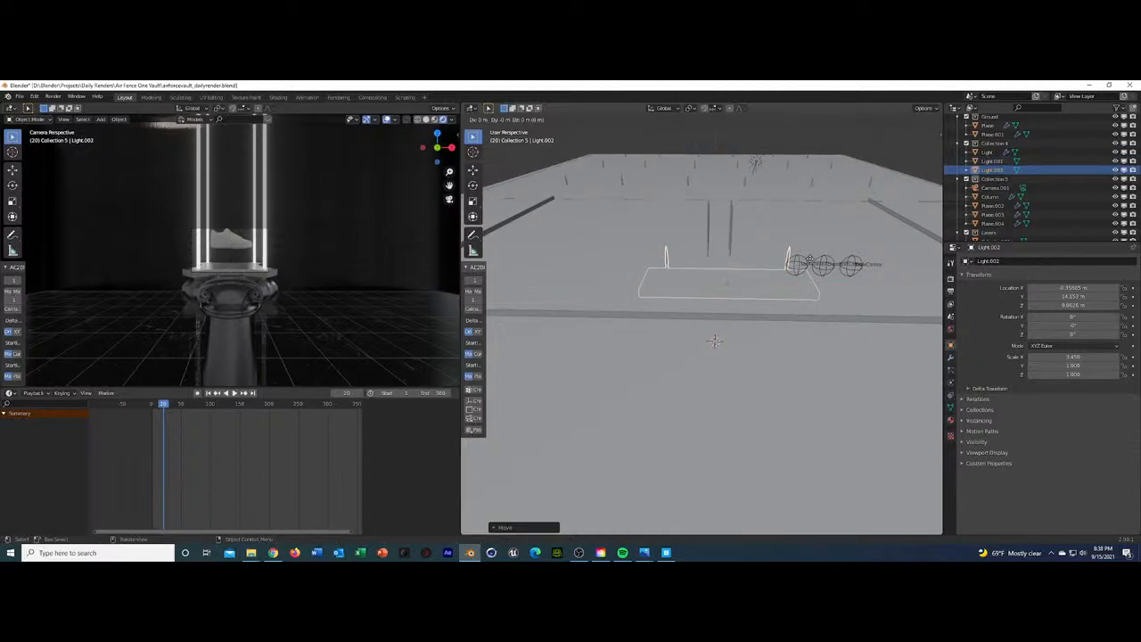
pyautogui.press('y')
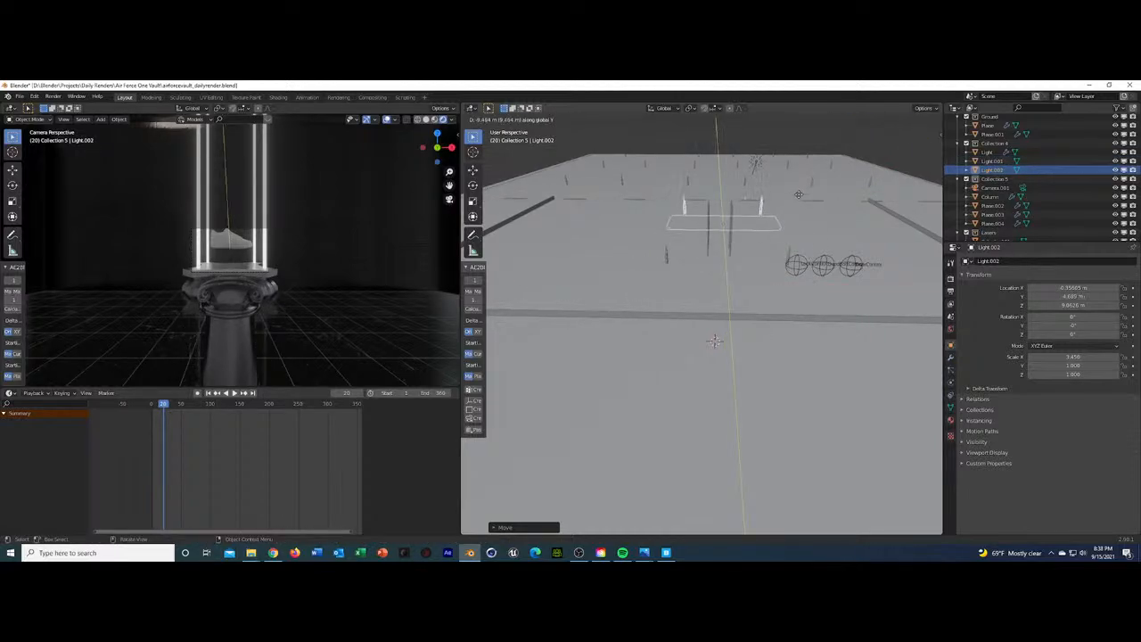
pyautogui.click(800, 201)
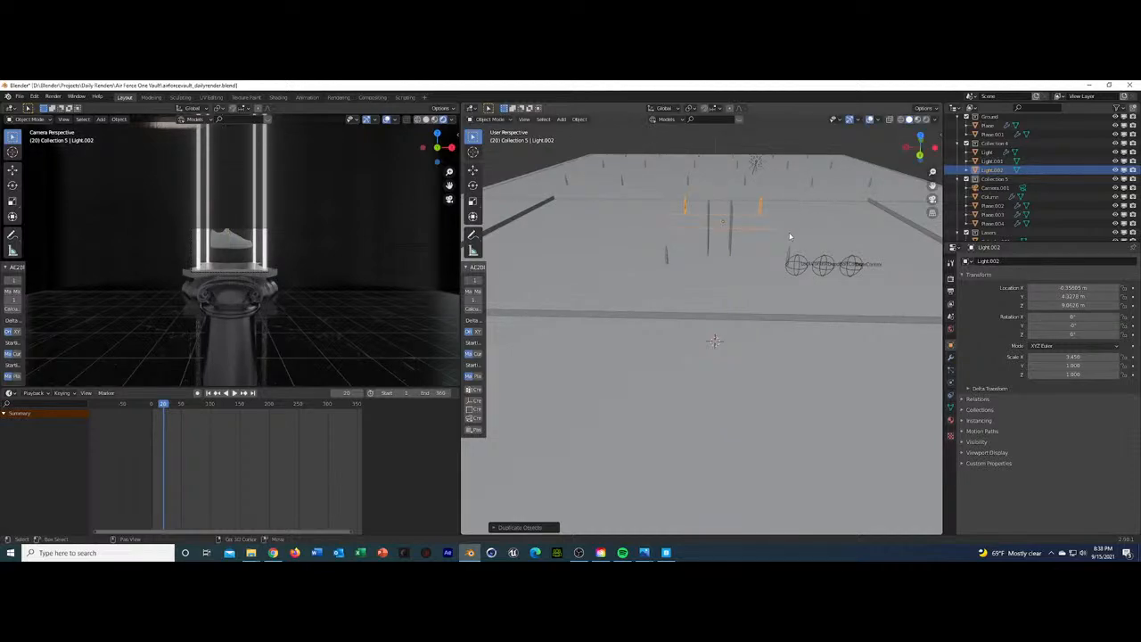
# Duplicate the second light in place and move the copy along X towards the side wall.
pyautogui.hotkey('shift', 'd')
pyautogui.rightClick(788, 235)
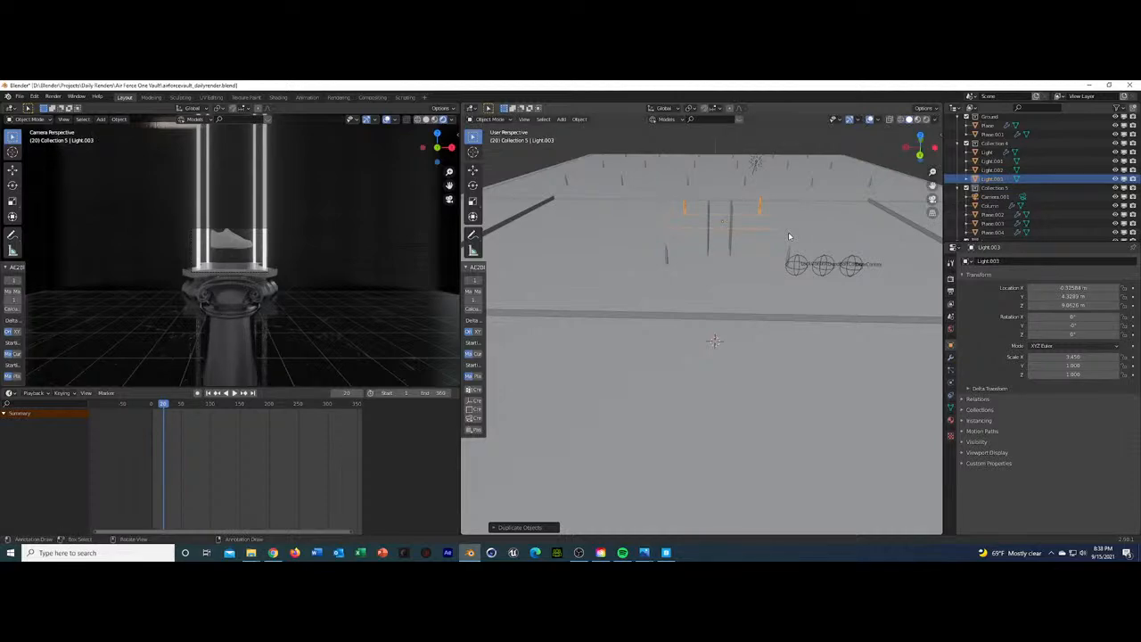
pyautogui.press('g')
pyautogui.press('x')
pyautogui.click(658, 232)
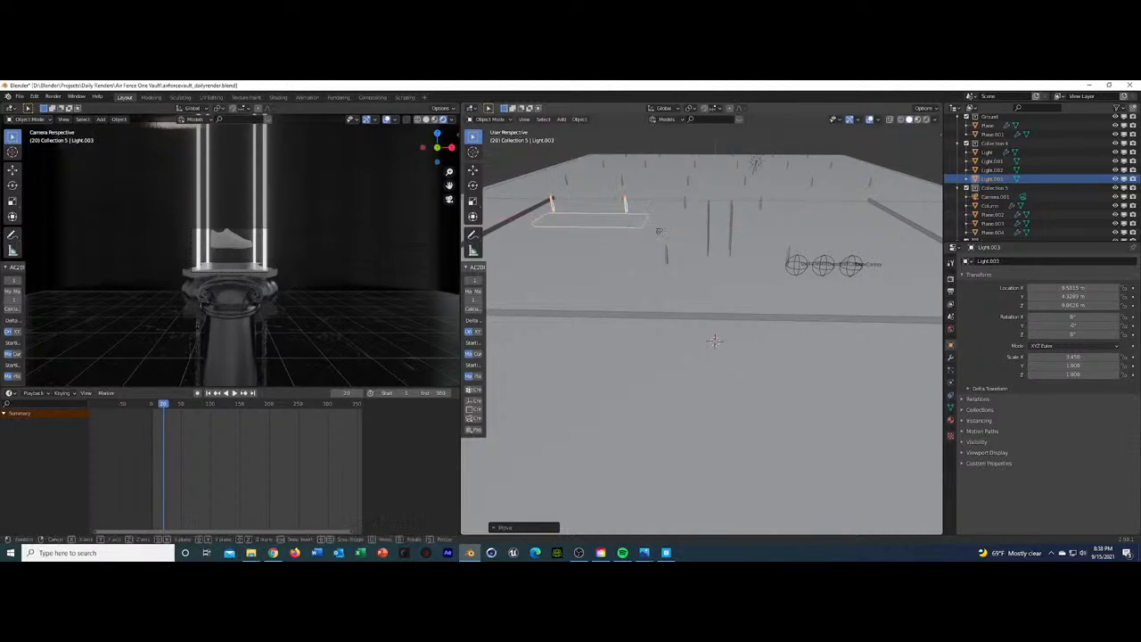
# Turn the side light parallel to the side wall by setting its Z rotation to 90°.
pyautogui.press('r')
pyautogui.press('z')
pyautogui.click(616, 131)
pyautogui.doubleClick(1069, 333)
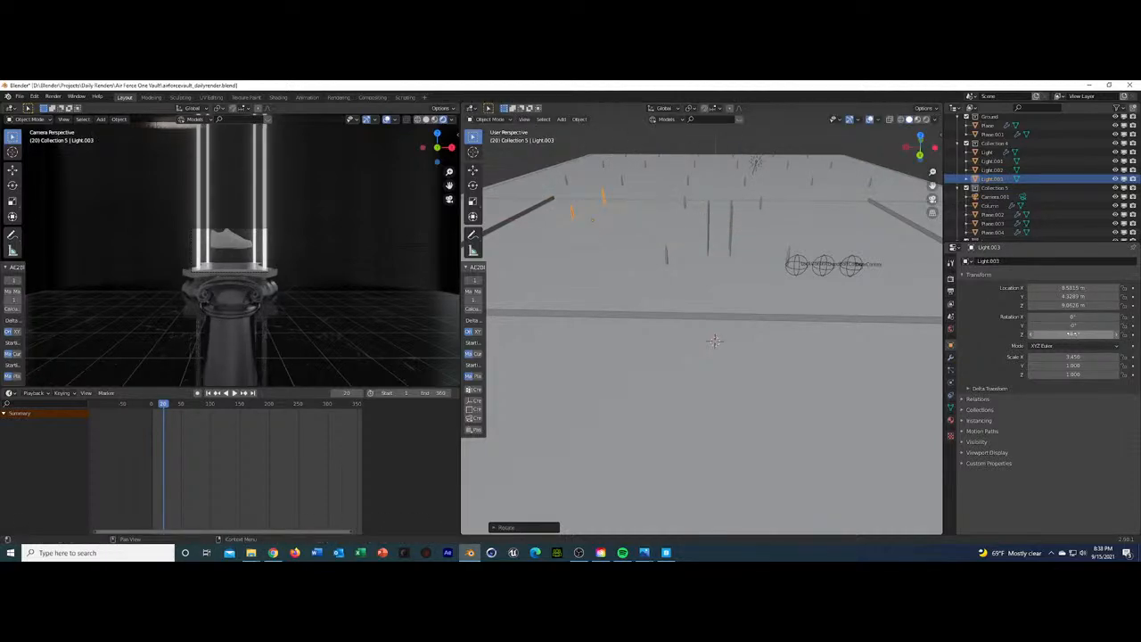
pyautogui.write('90')
pyautogui.press('Return')
# Move the rotated side light along Y to about 8.74 m, between the two middle lights.
pyautogui.press('g')
pyautogui.press('x')
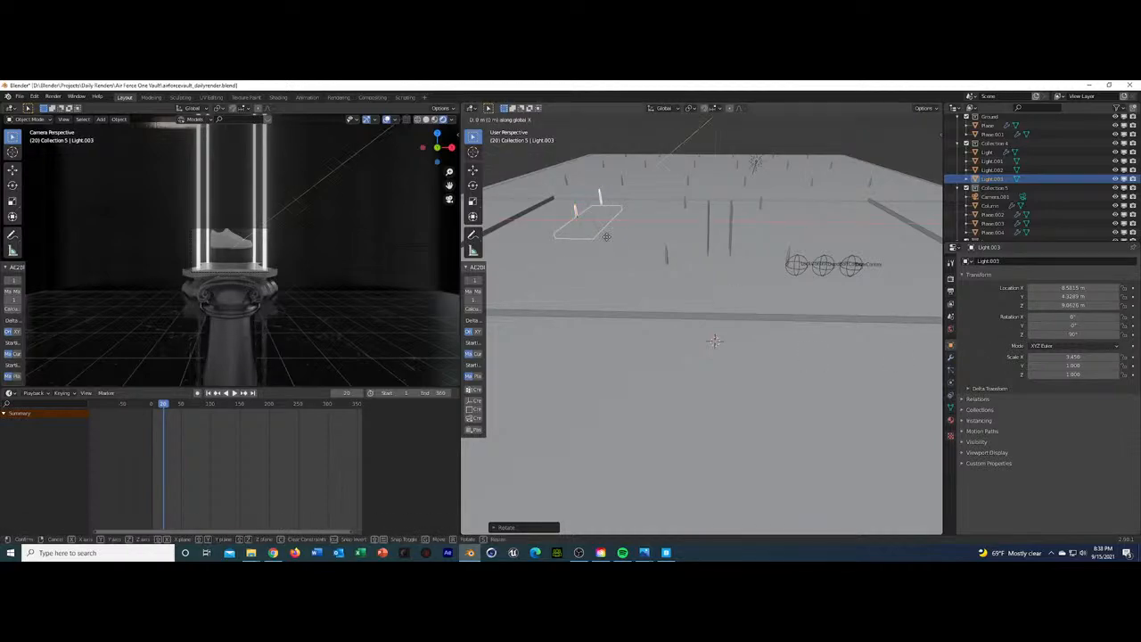
pyautogui.click(600, 261)
pyautogui.moveTo(600, 260); pyautogui.dragTo(802, 303, button='middle')
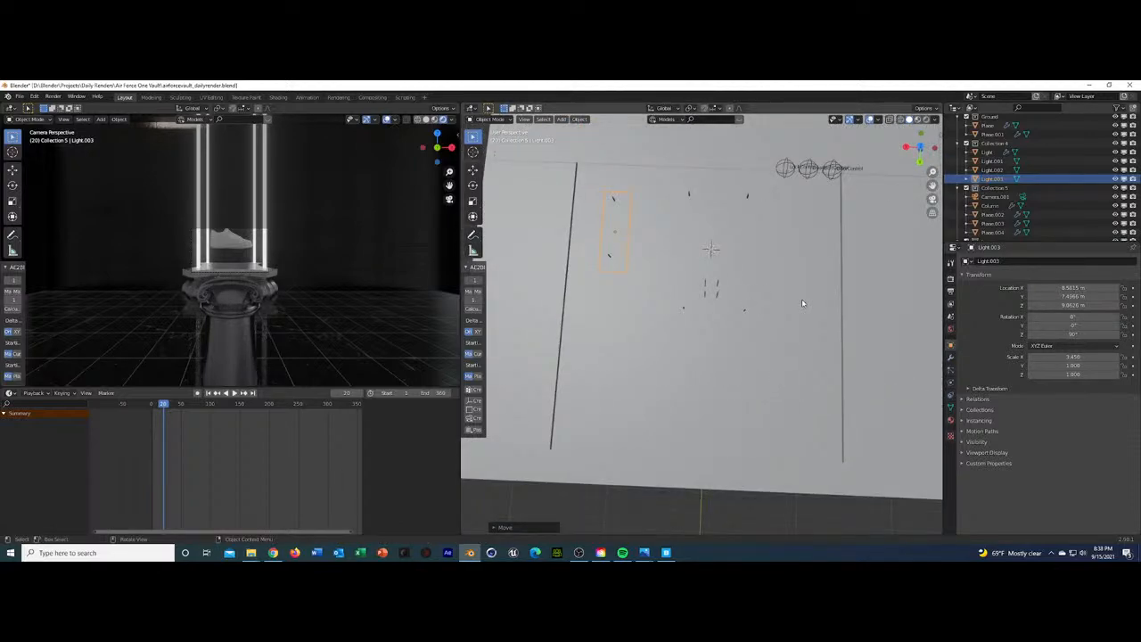
pyautogui.press('g')
pyautogui.press('y')
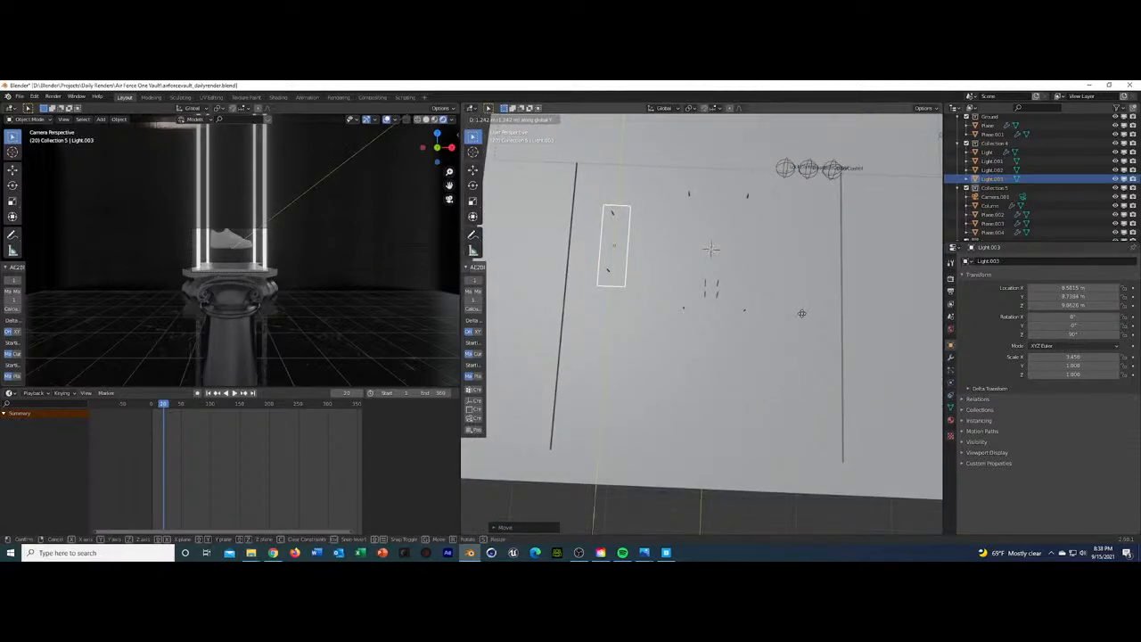
pyautogui.click(802, 313)
# Duplicate the side light along X to the opposite side of the room and briefly play the animation to check the lighting.
pyautogui.hotkey('shift', 'd')
pyautogui.press('x')
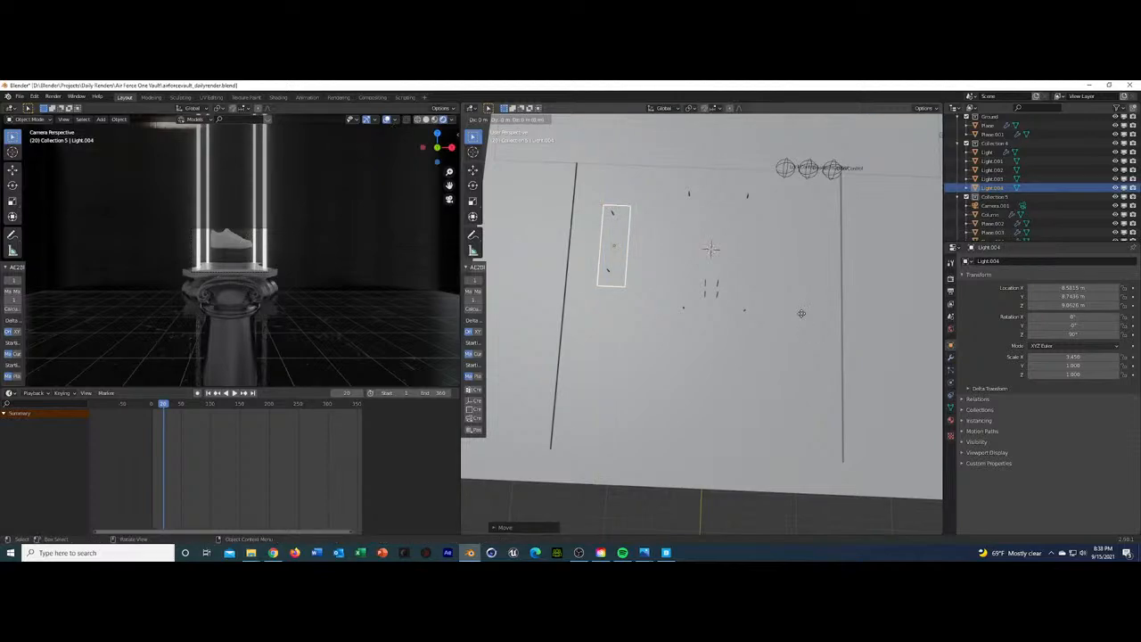
pyautogui.click(511, 319)
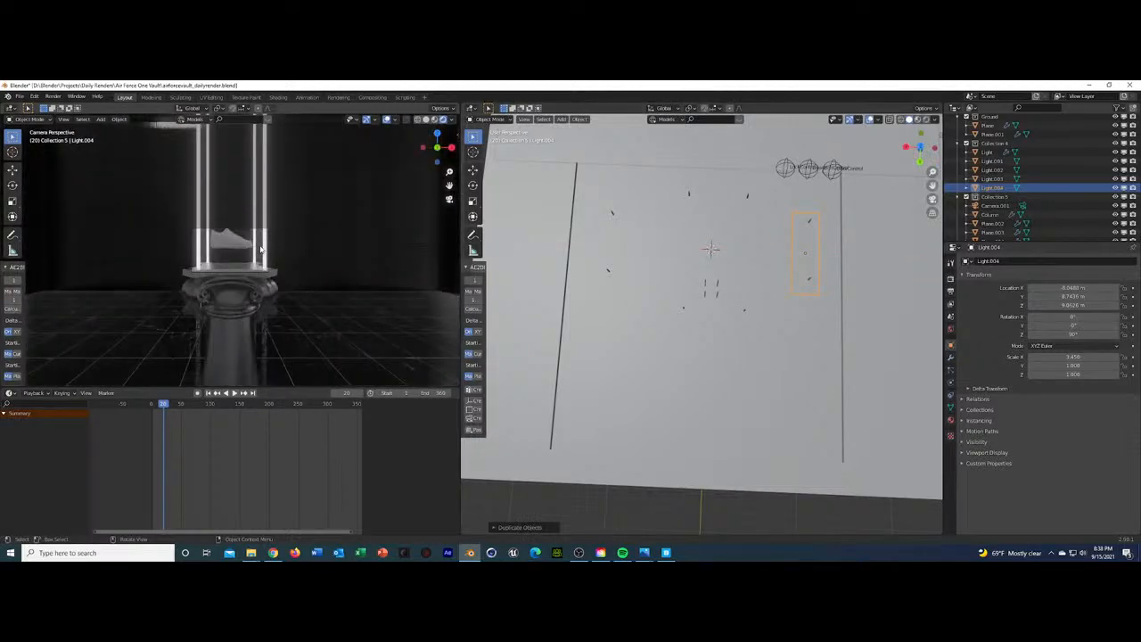
pyautogui.click(299, 256)
pyautogui.press('space')
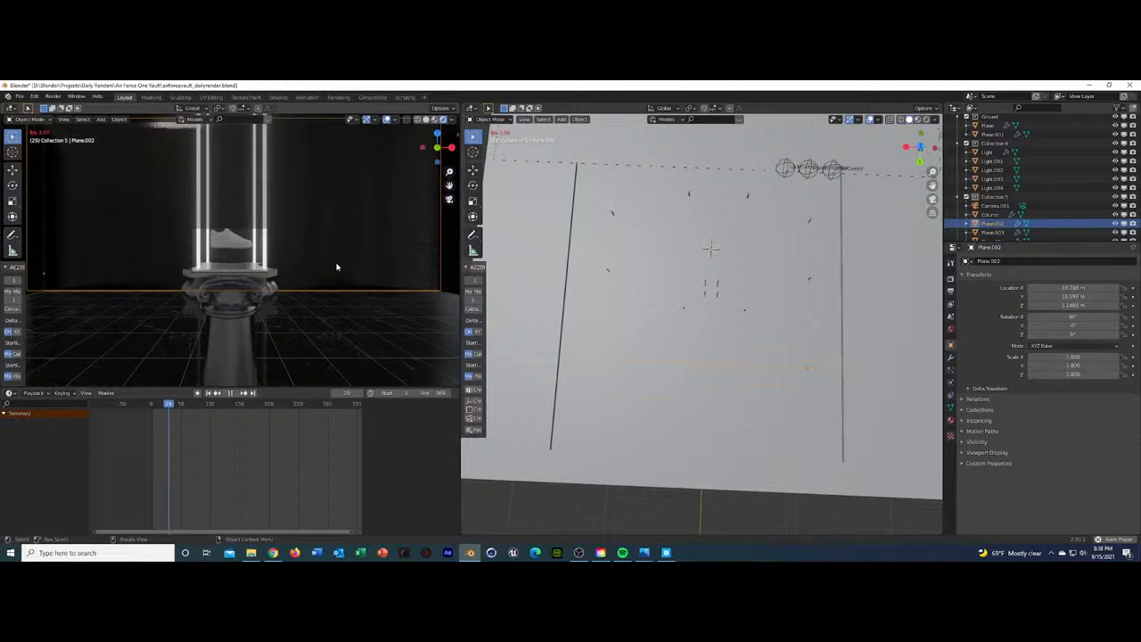
pyautogui.press('space')
# Hide the four glowing laser cylinders around the sneaker.
pyautogui.click(266, 198)
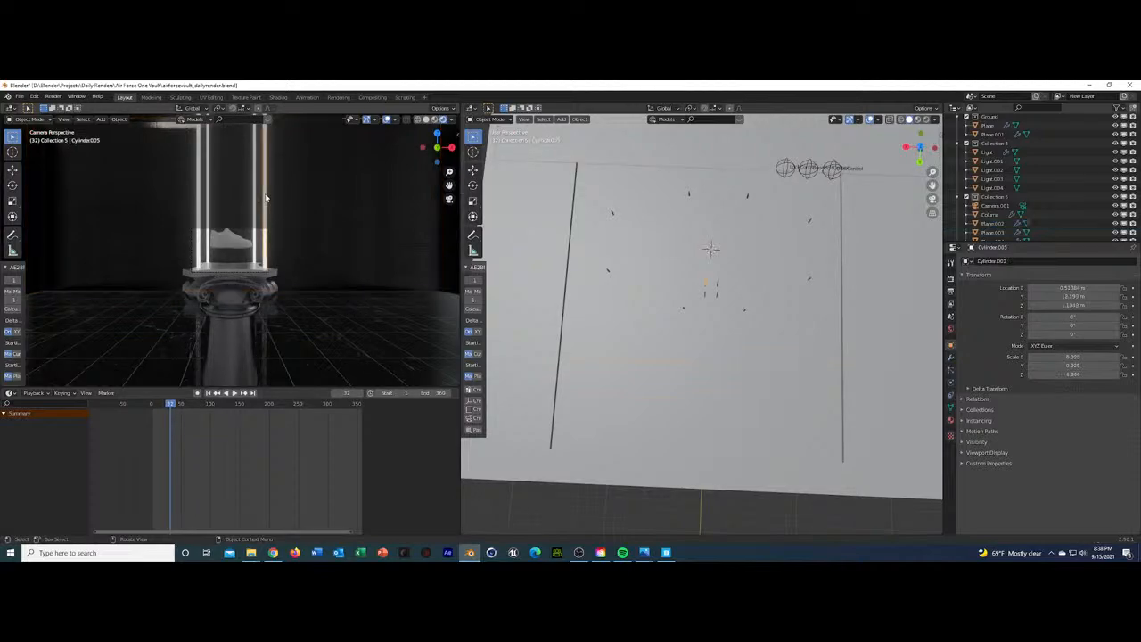
pyautogui.click(203, 208)
pyautogui.press('h')
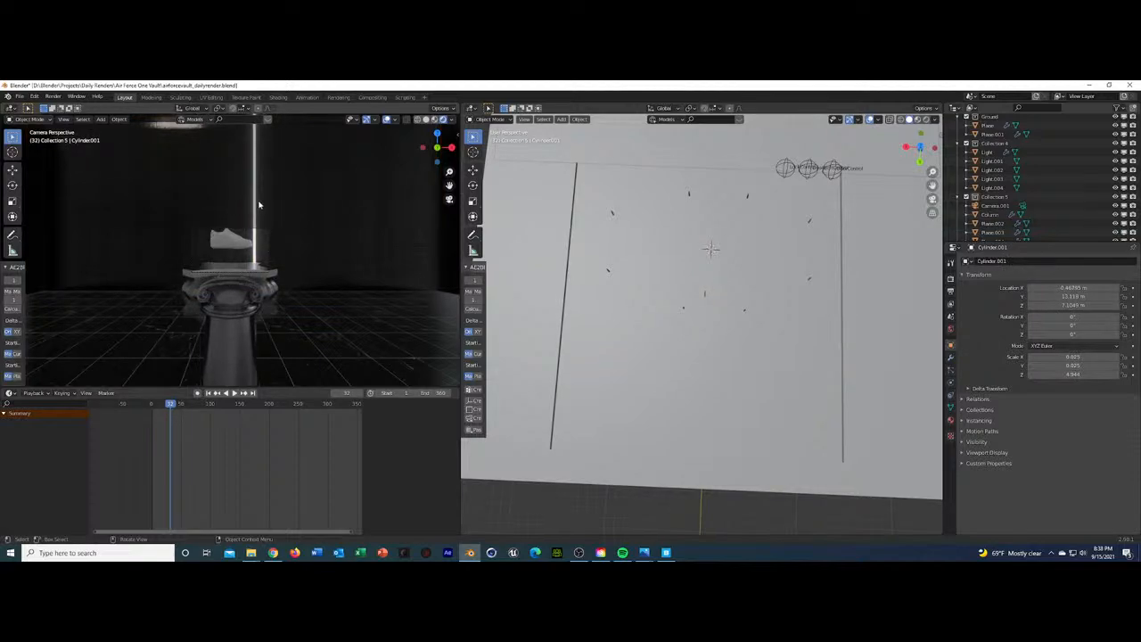
pyautogui.press('h')
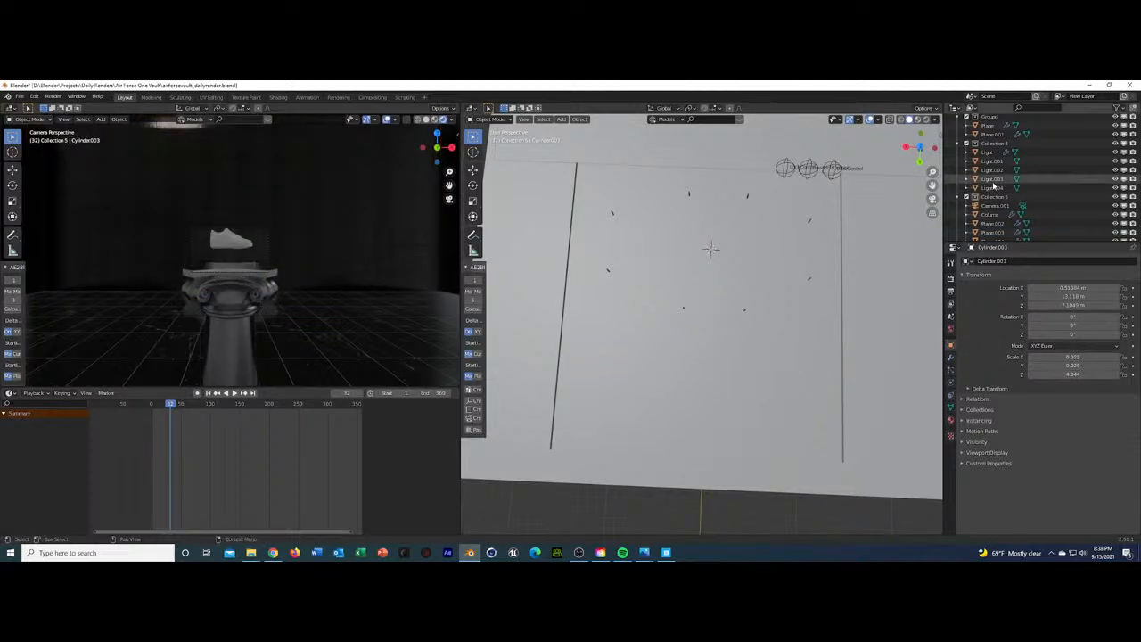
# Try tilting the main camera upward with an X rotation of 95° and briefly play the animation to check the shot.
pyautogui.click(993, 206)
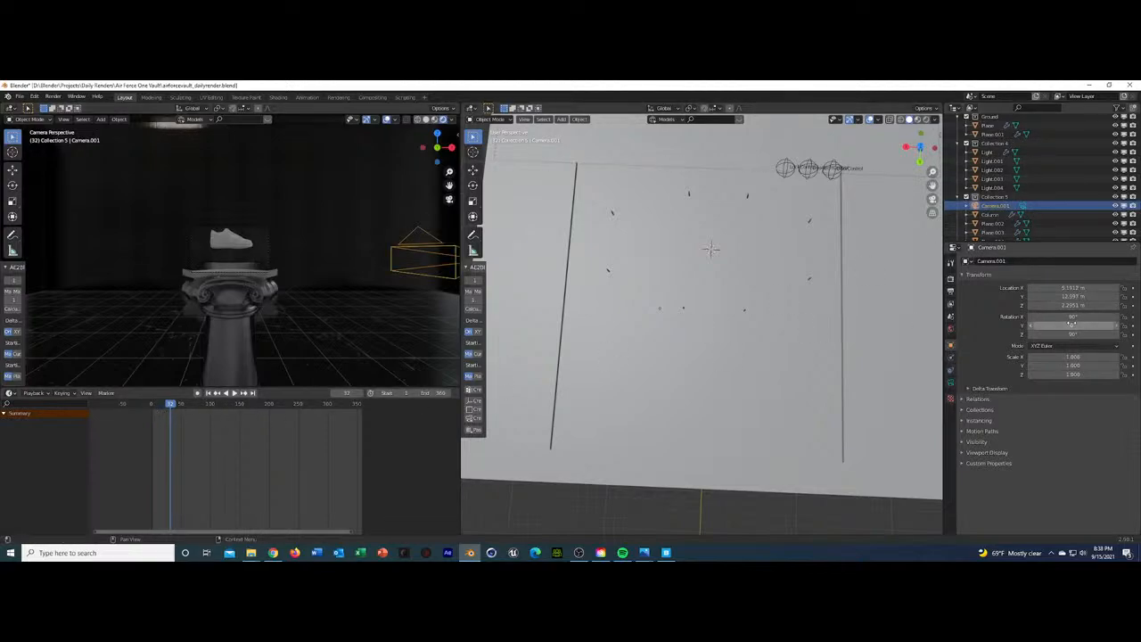
pyautogui.scroll(-4, 1004, 234)
pyautogui.click(983, 233)
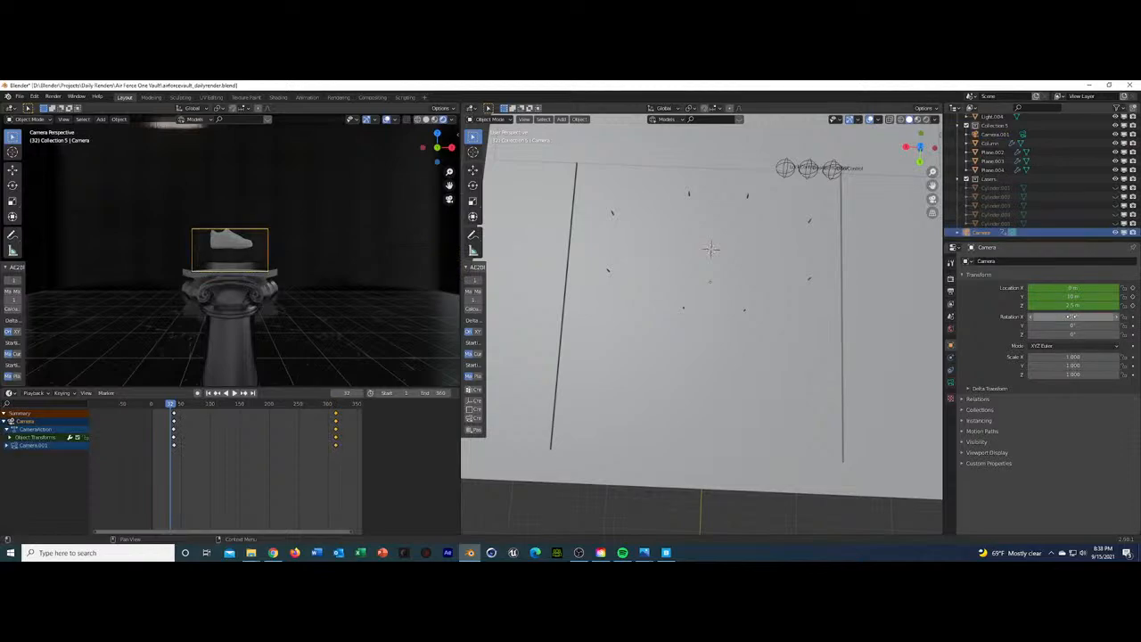
pyautogui.click(1071, 317)
pyautogui.write('90')
pyautogui.press('Return')
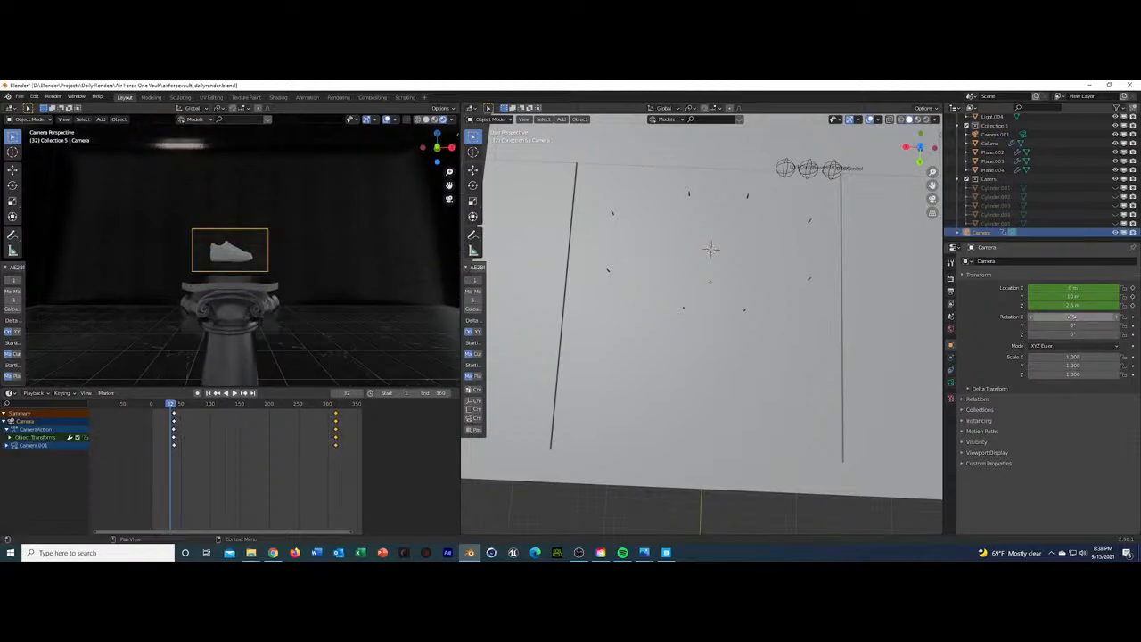
pyautogui.press('space')
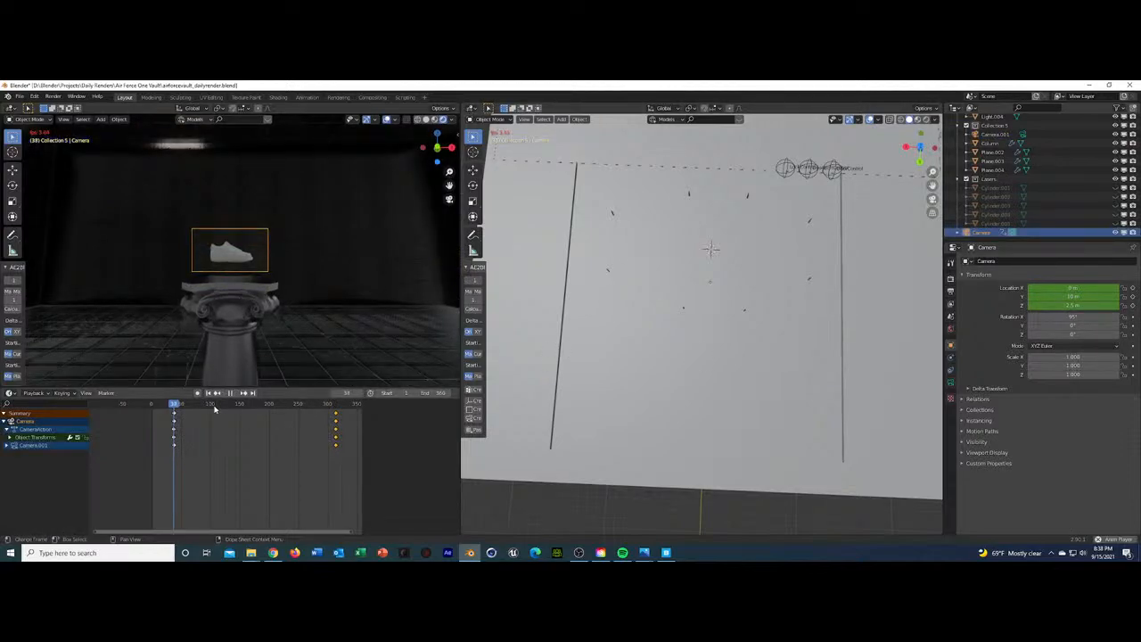
pyautogui.scroll(5, 183, 413)
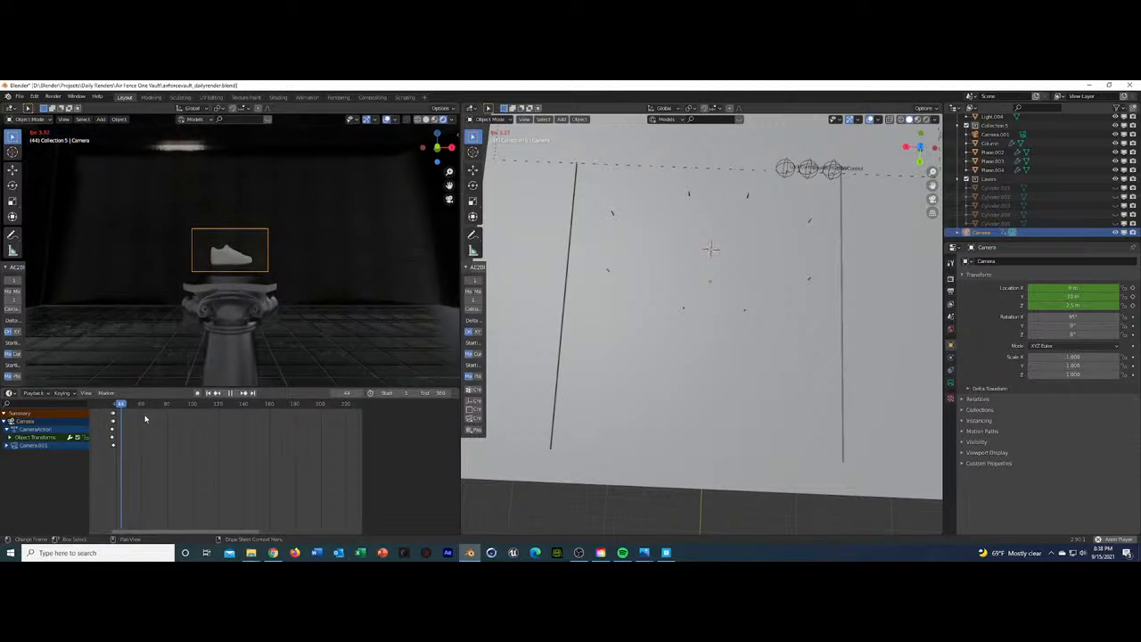
pyautogui.press('space')
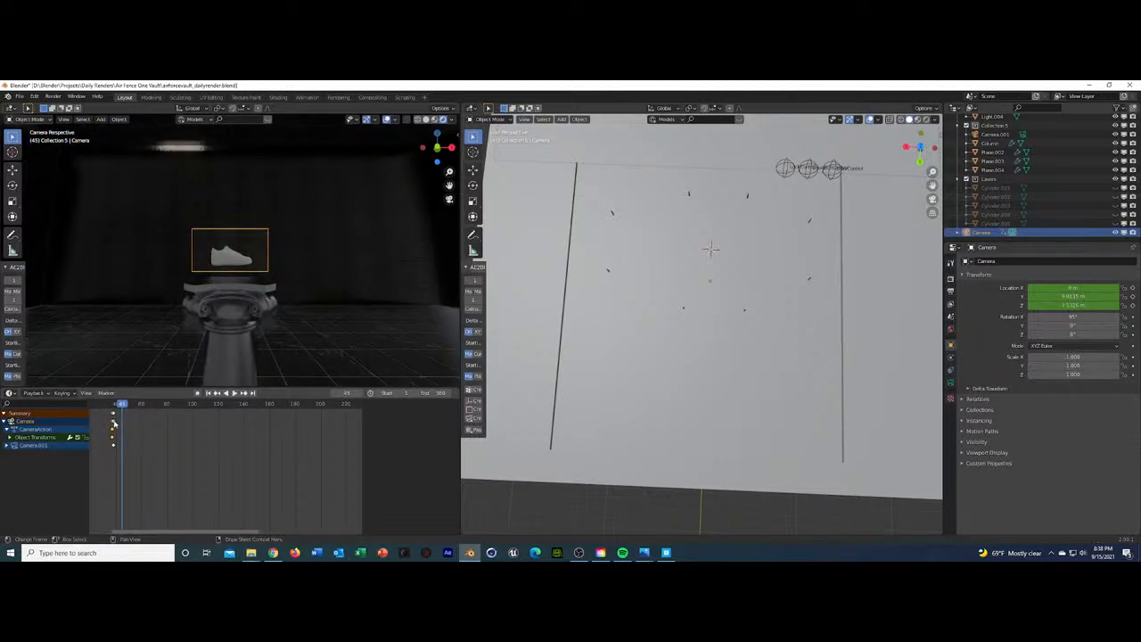
# Go to frame 30 and level the camera by setting its X rotation to 90°.
pyautogui.click(103, 405)
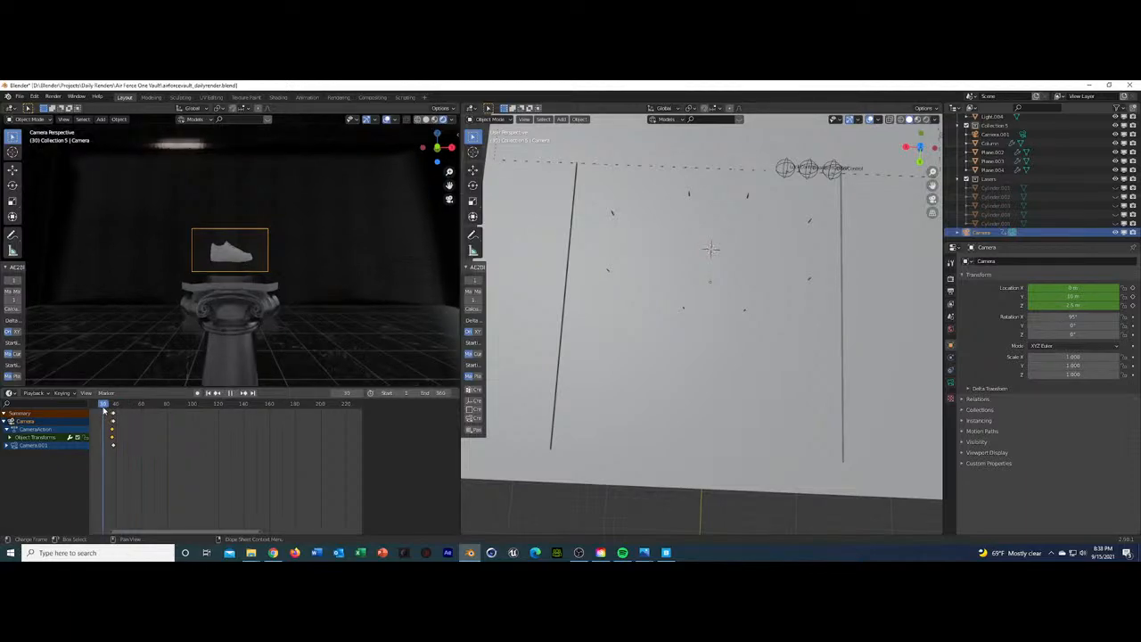
pyautogui.doubleClick(1072, 316)
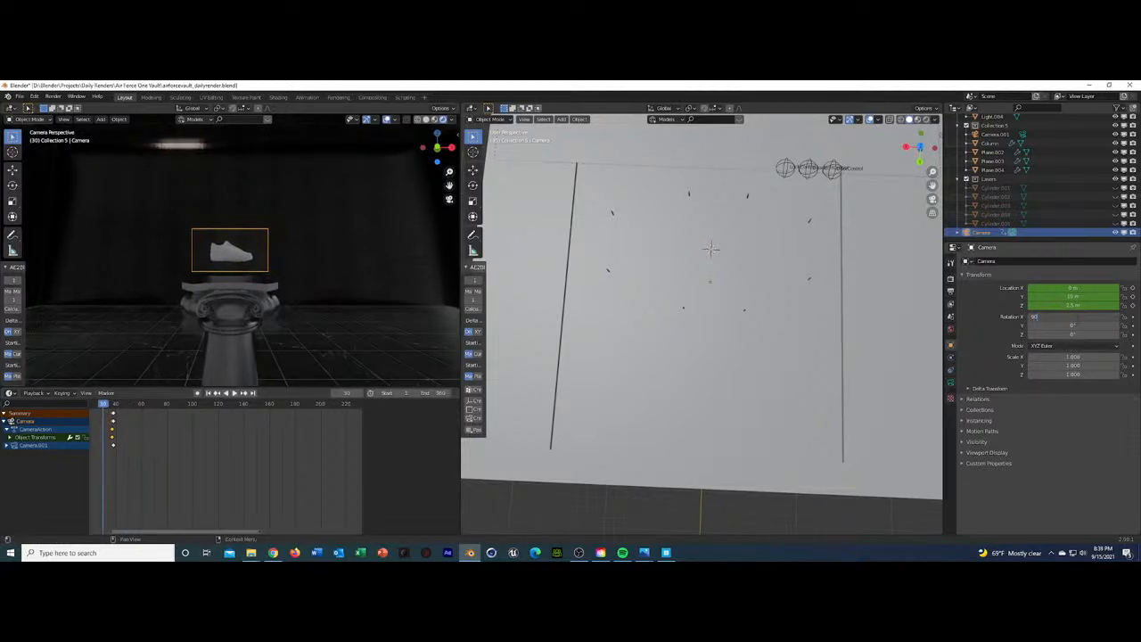
pyautogui.write('90')
pyautogui.press('Return')
# Go to the camera's keyframe at frame 37, keyframe its focal length at 50 mm, and briefly play the animation.
pyautogui.click(951, 384)
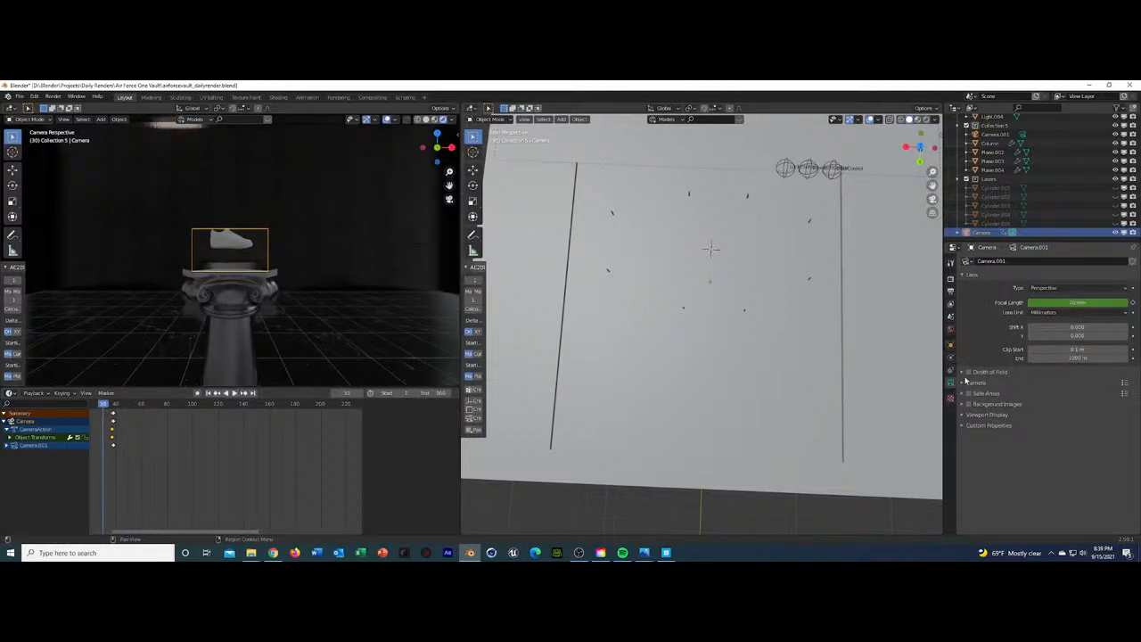
pyautogui.click(246, 396)
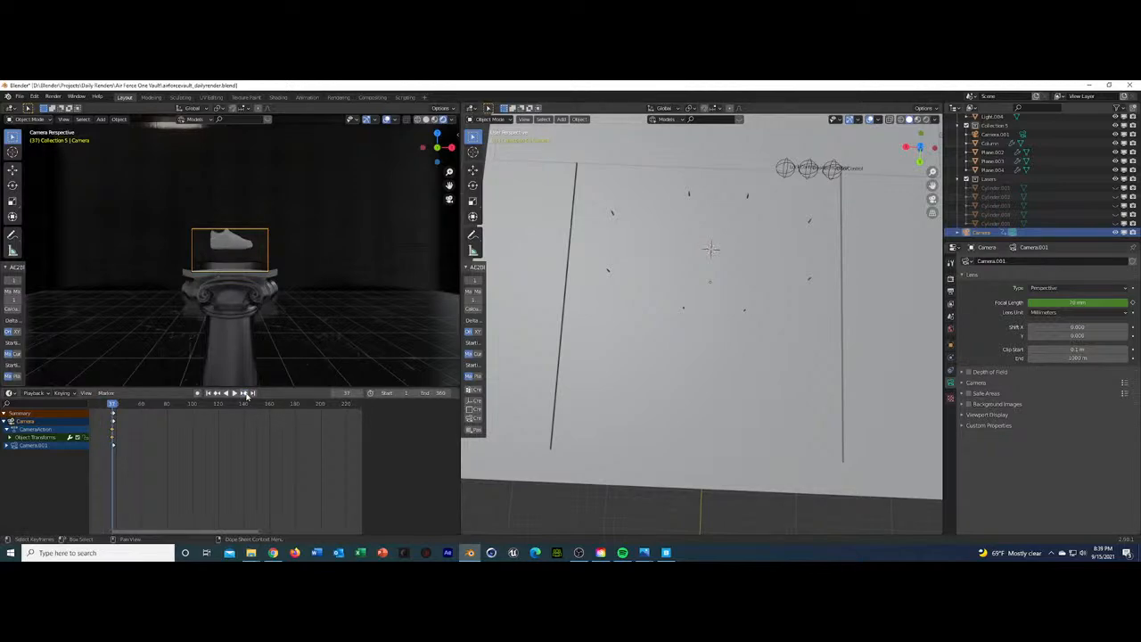
pyautogui.doubleClick(1065, 303)
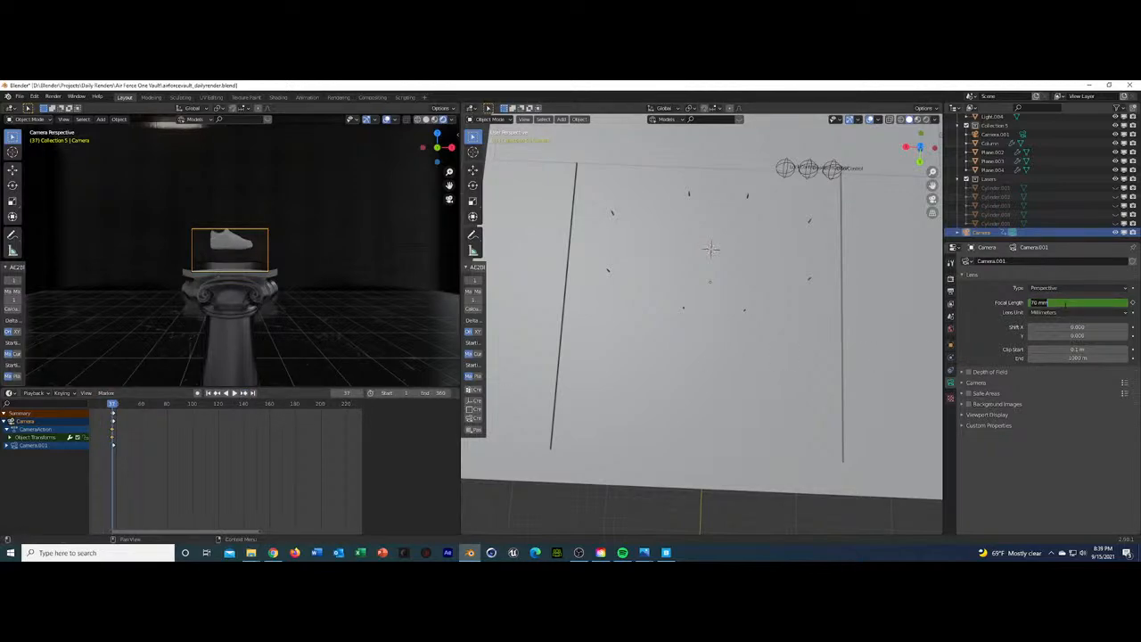
pyautogui.write('50')
pyautogui.press('Return')
pyautogui.click(1132, 303)
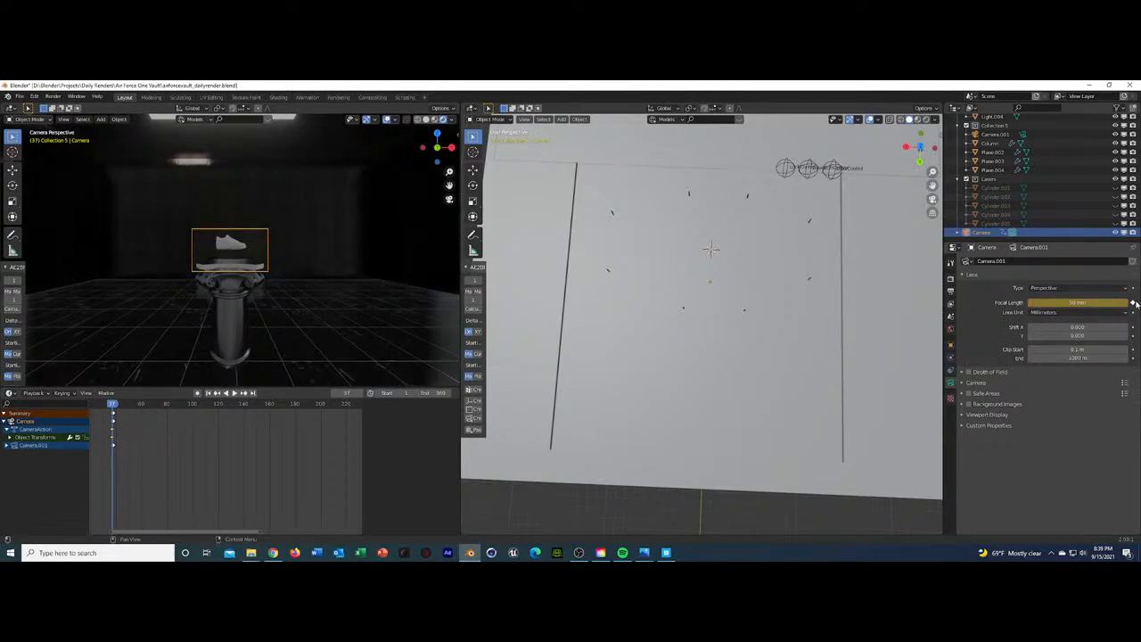
pyautogui.press('space')
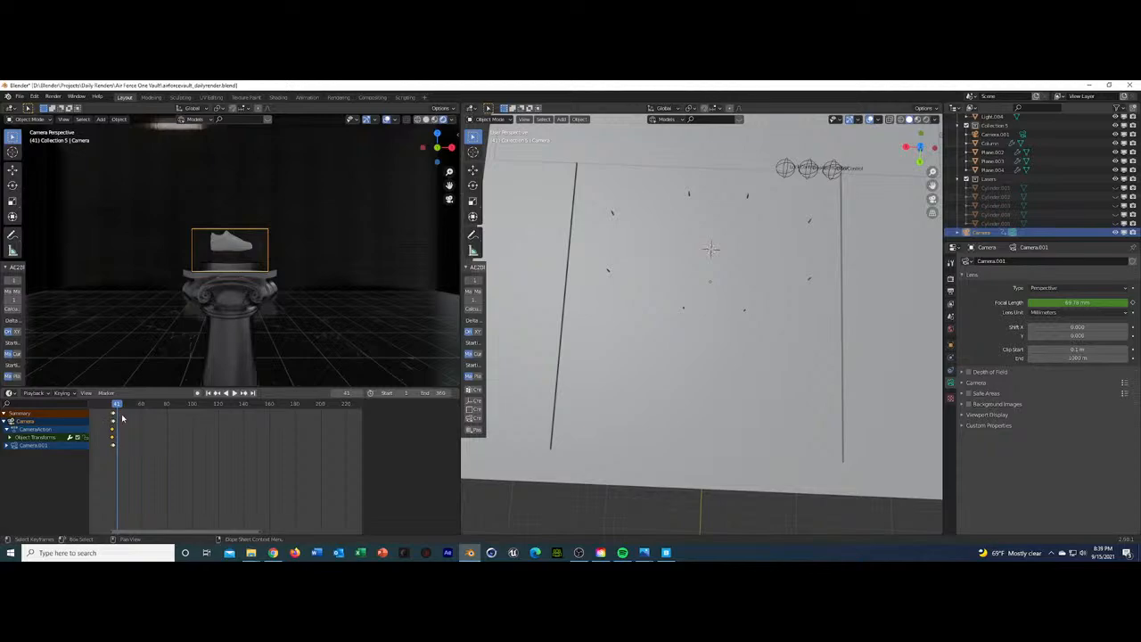
# Keyframe the camera's focal length at 50 mm on frame 38 and briefly play the animation outside the camera view.
pyautogui.click(114, 416)
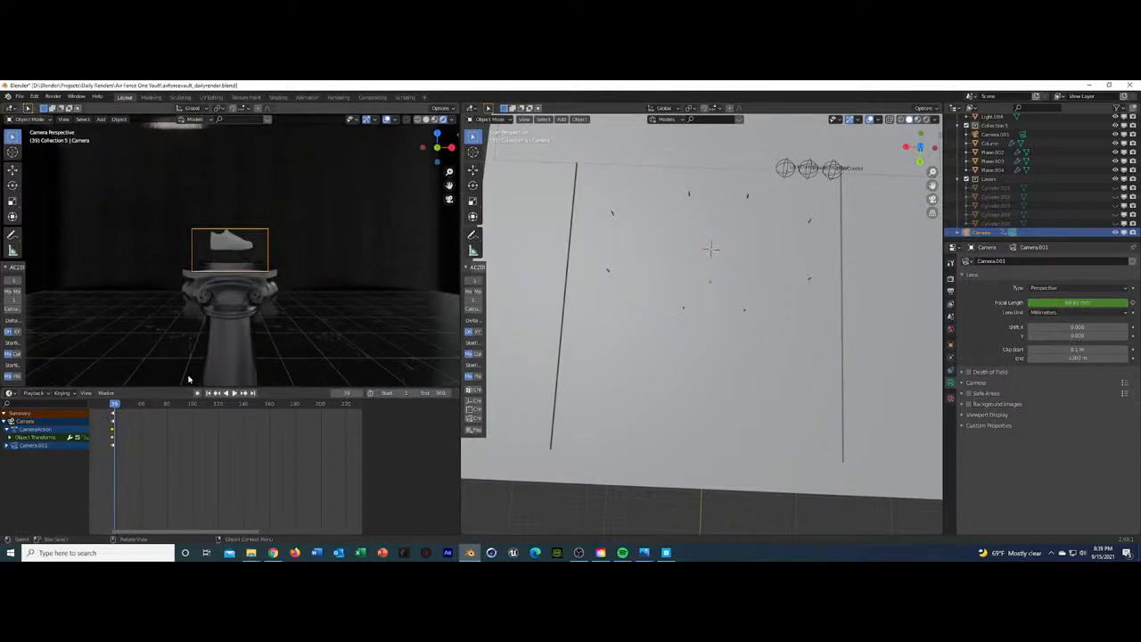
pyautogui.click(219, 393)
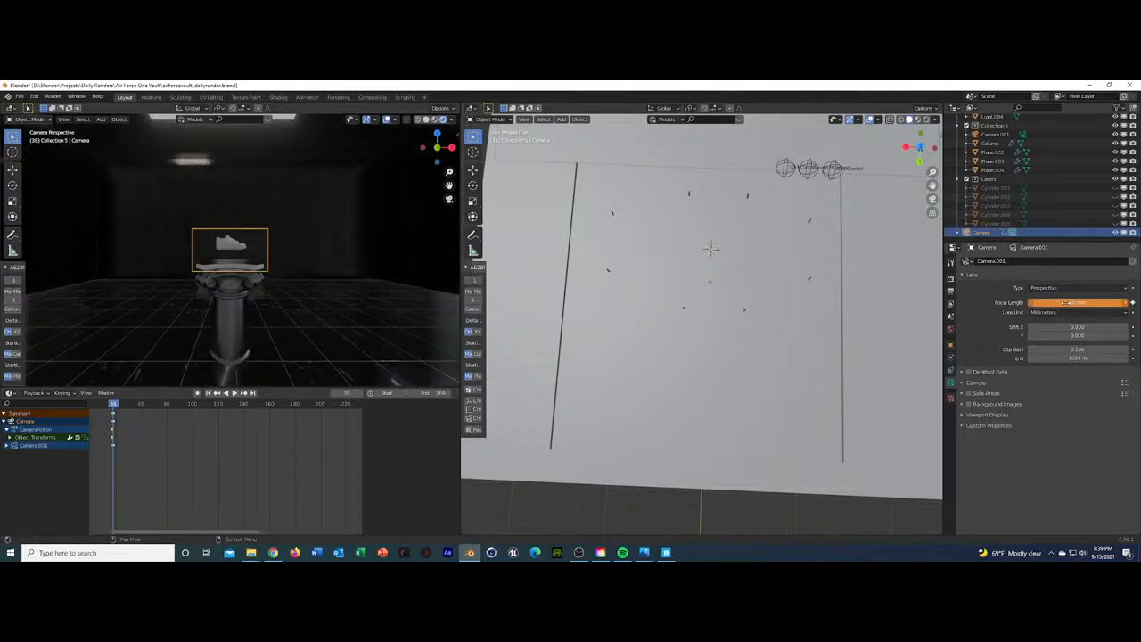
pyautogui.click(1132, 304)
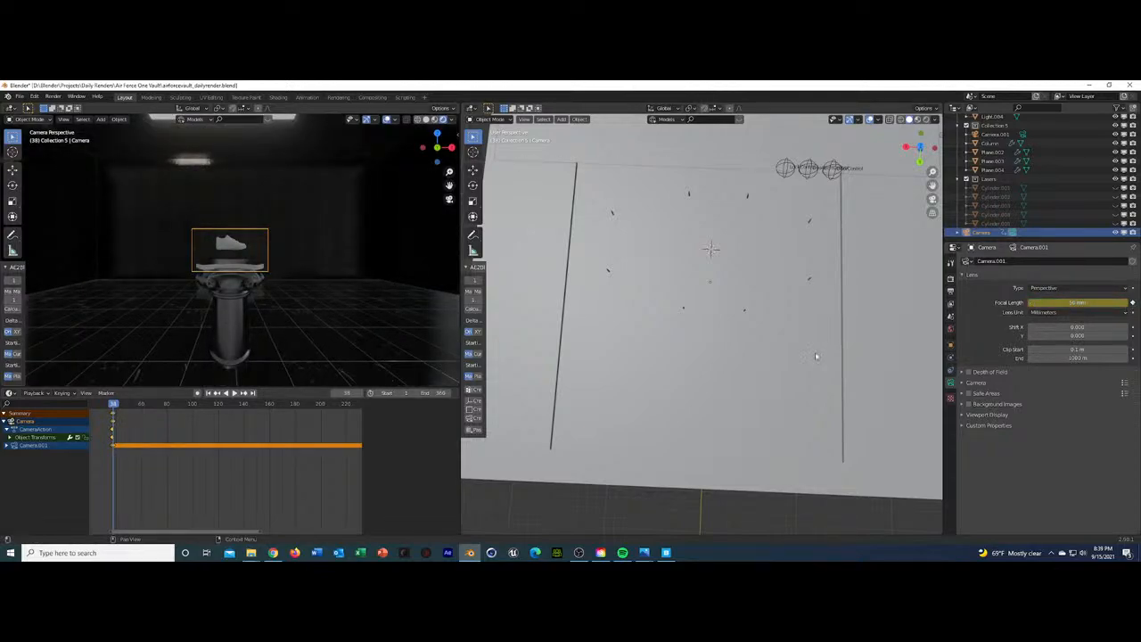
pyautogui.press('KP_0')
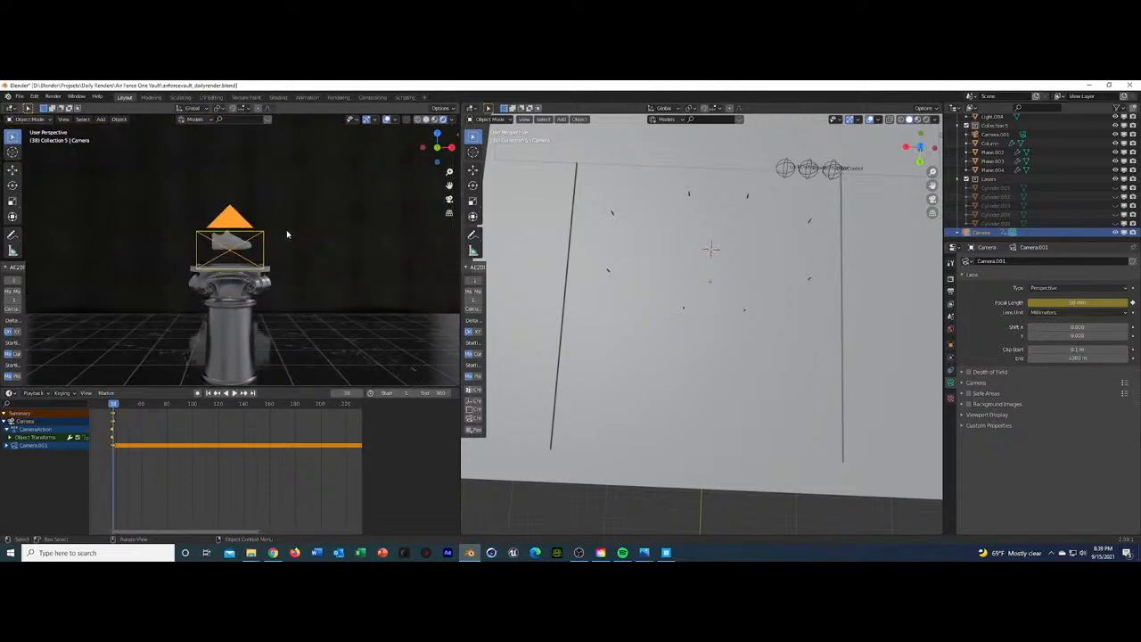
pyautogui.press('space')
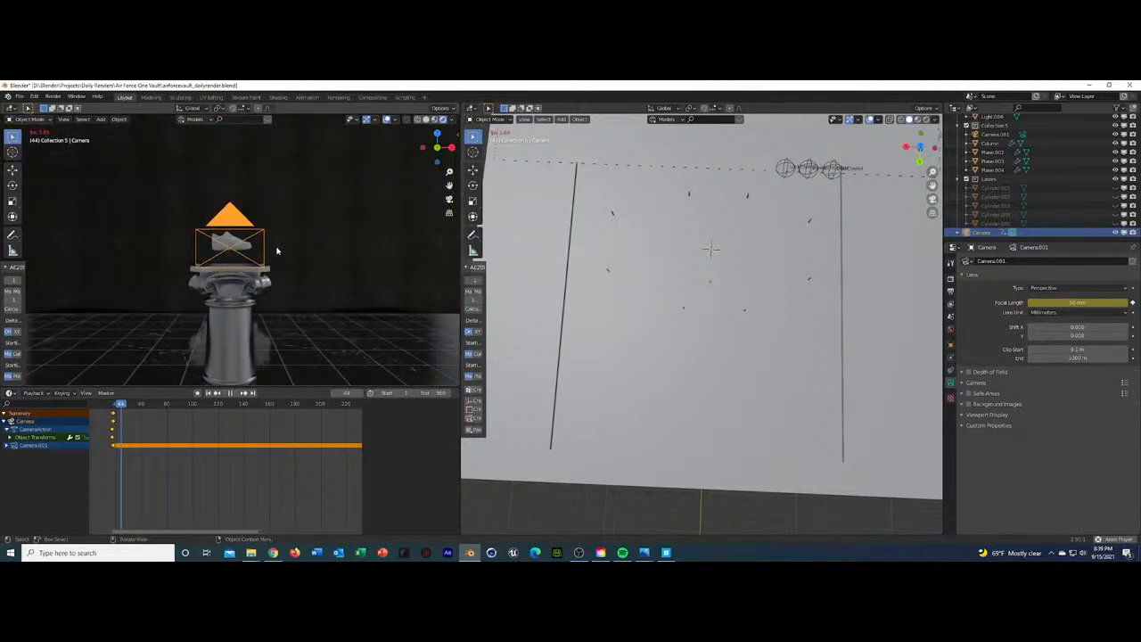
pyautogui.scroll(-5, 276, 251)
pyautogui.press('space')
# Select the back wall plane and display its object material nodes in the Shader Editor.
pyautogui.press('`')
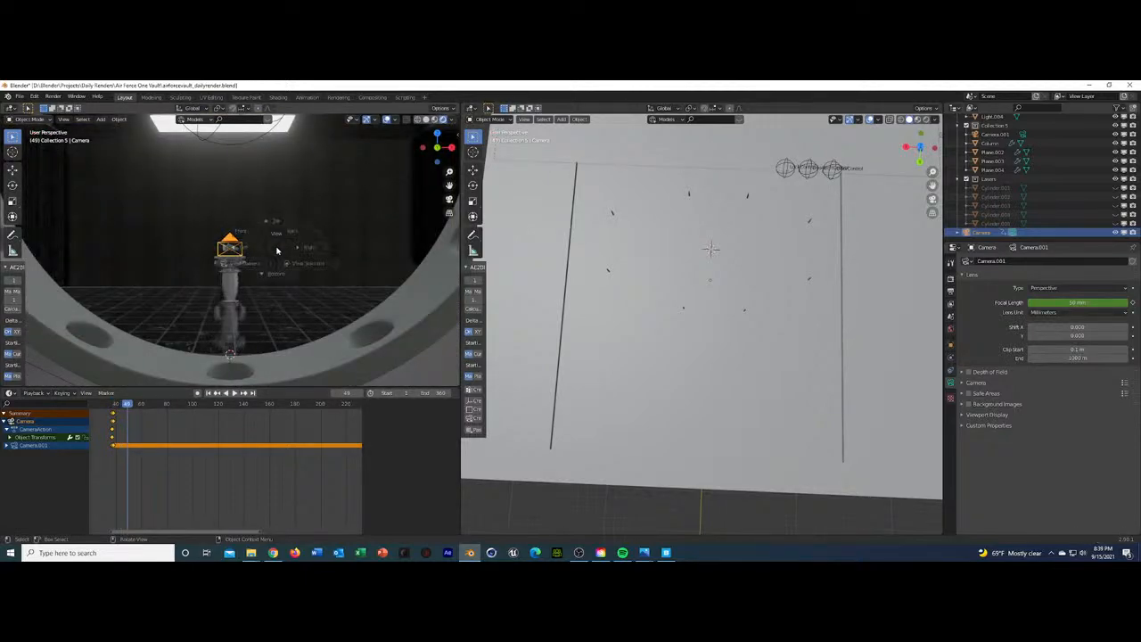
pyautogui.click(276, 250)
pyautogui.scroll(3, 277, 250)
pyautogui.moveTo(276, 250); pyautogui.dragTo(341, 263, button='middle')
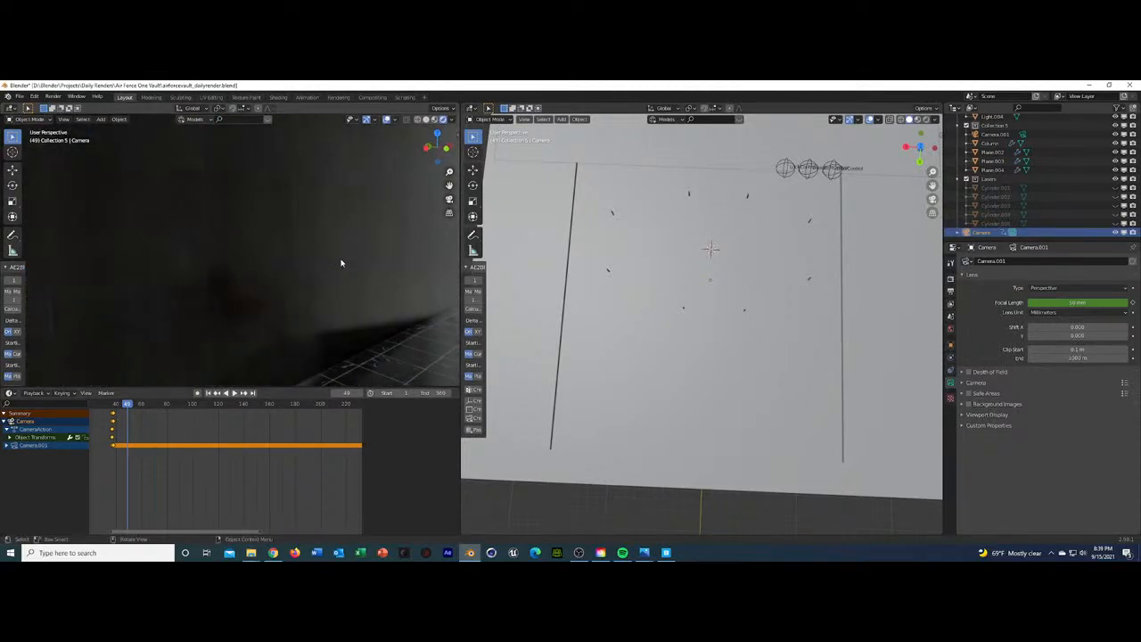
pyautogui.click(335, 255)
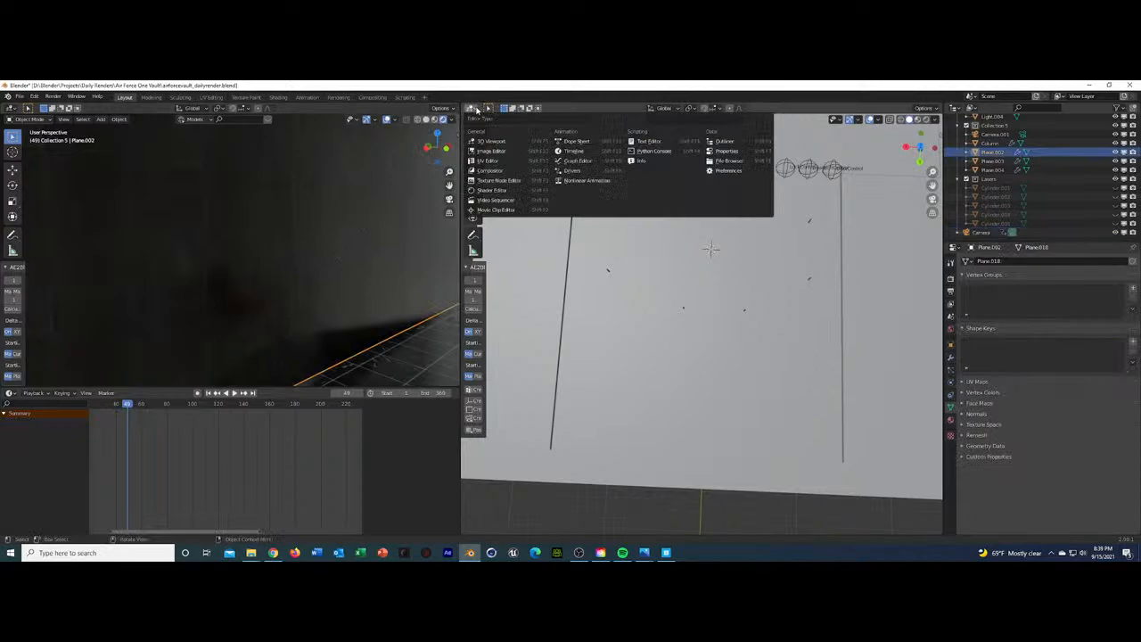
pyautogui.click(522, 190)
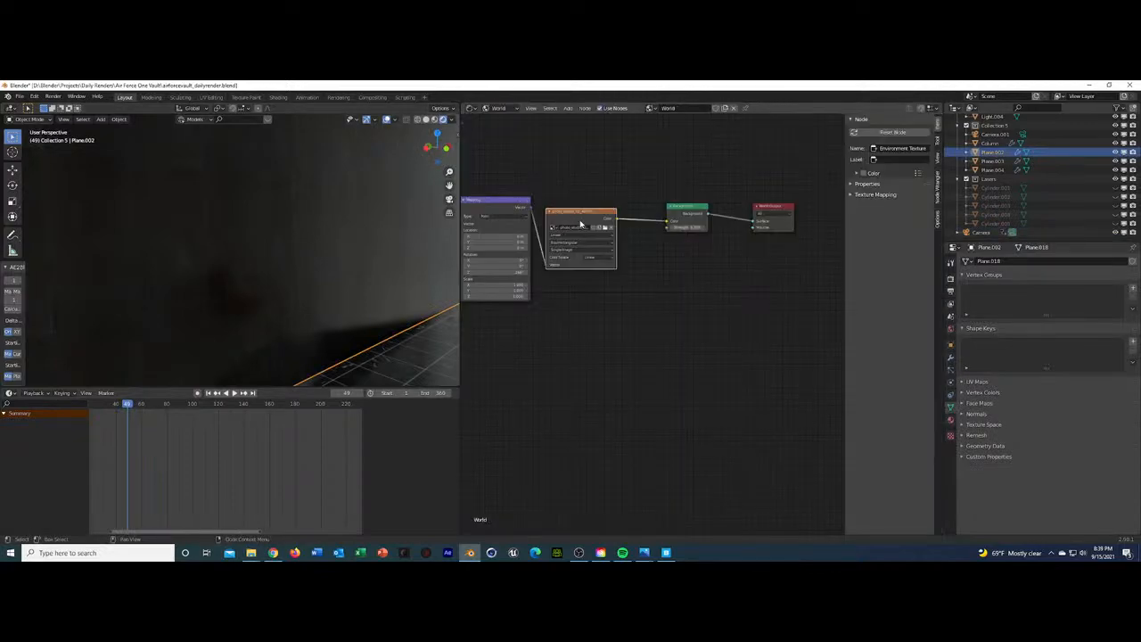
pyautogui.click(497, 108)
pyautogui.click(501, 121)
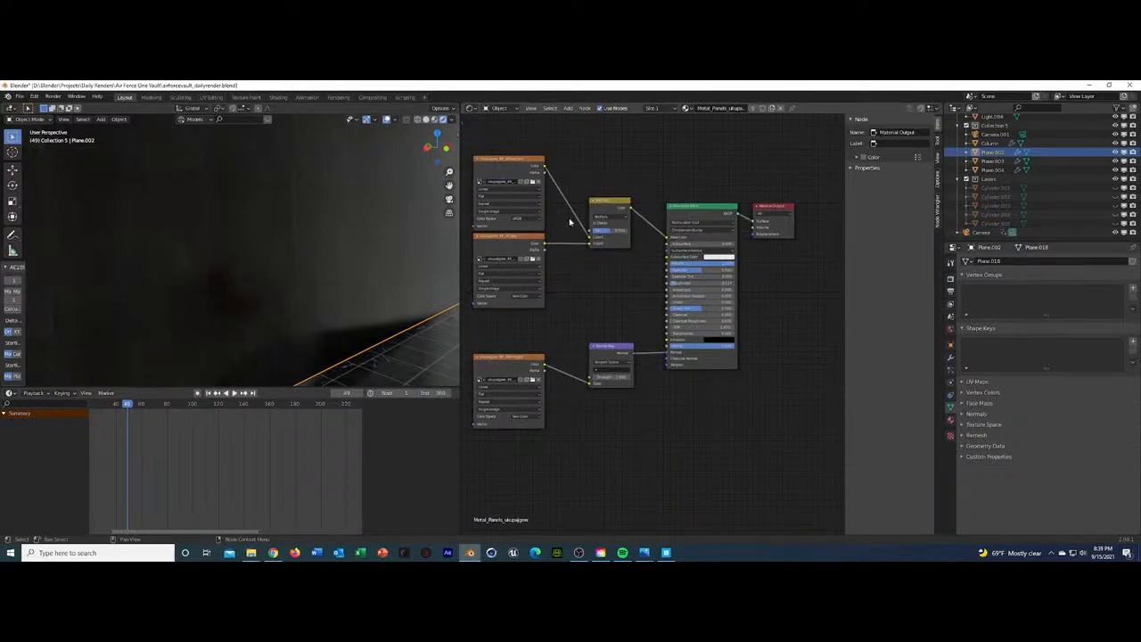
# Try feeding a new ColorRamp into the Vector input of the wall's upper image texture and shifting its black stop toward the white end.
pyautogui.moveTo(593, 163); pyautogui.dragTo(688, 163, button='middle')
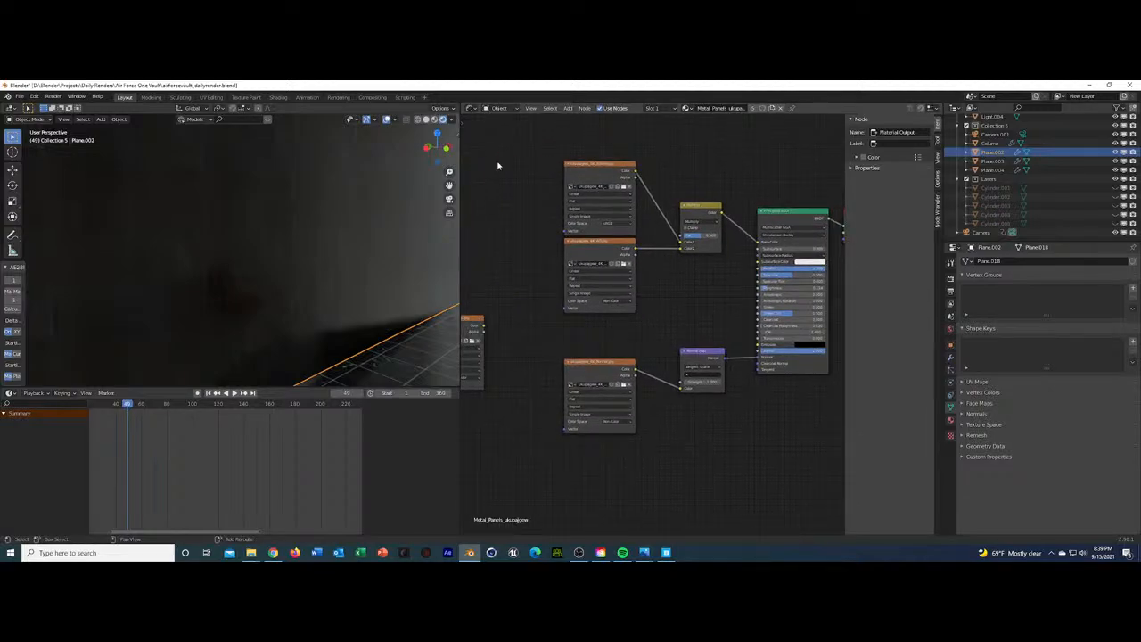
pyautogui.hotkey('shift', 'a')
pyautogui.click(499, 165)
pyautogui.write('color')
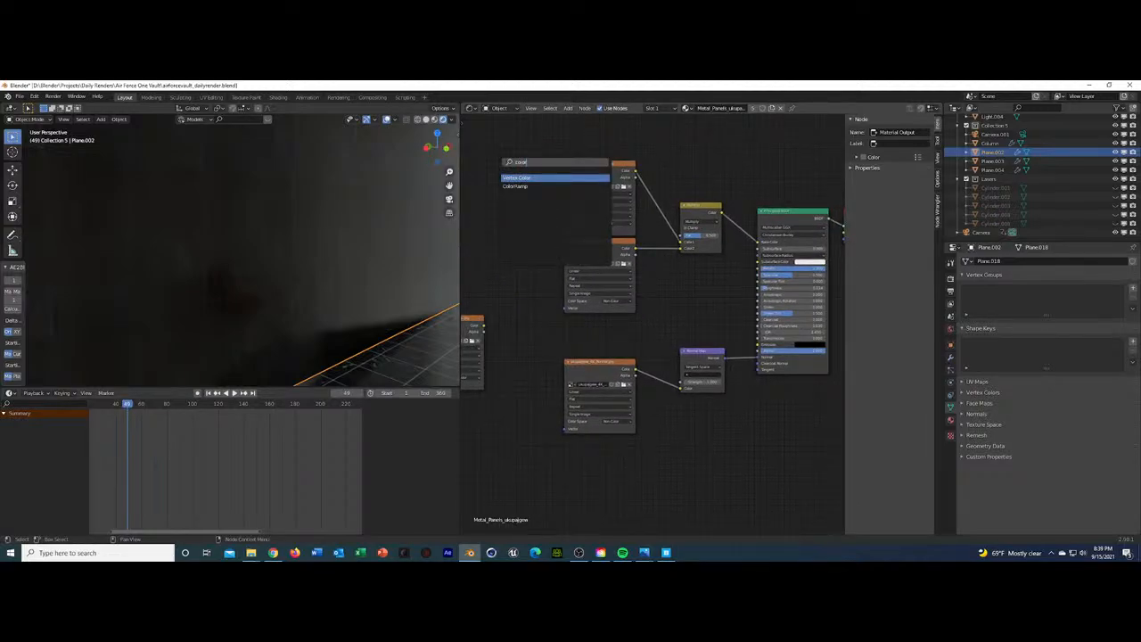
pyautogui.click(516, 186)
pyautogui.click(483, 197)
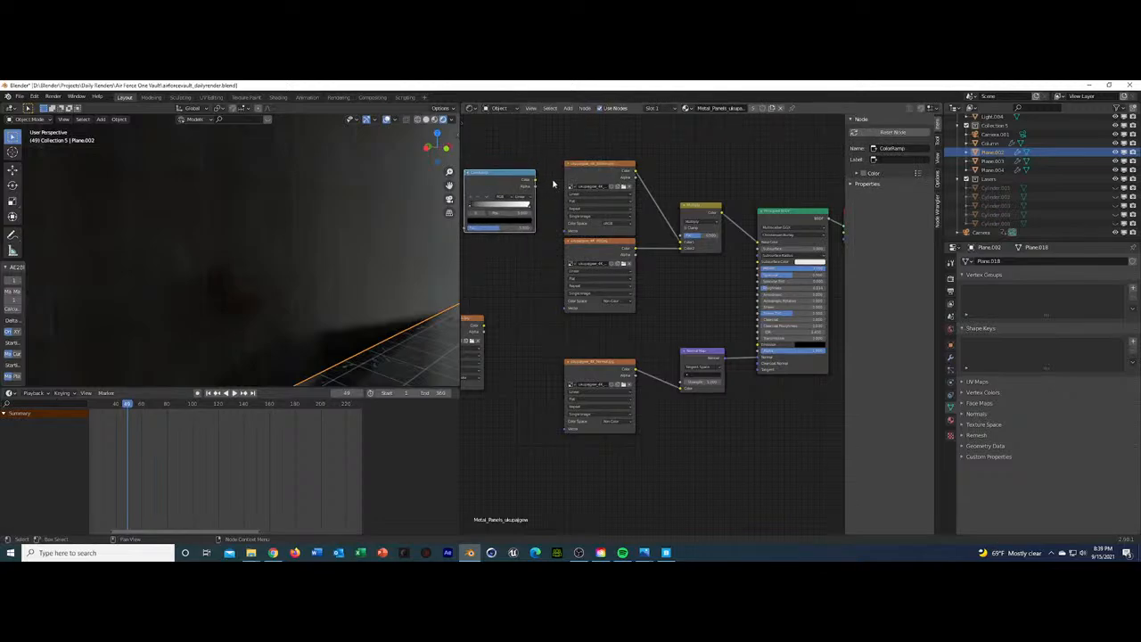
pyautogui.moveTo(534, 181); pyautogui.dragTo(565, 239)
pyautogui.moveTo(472, 212); pyautogui.dragTo(540, 215)
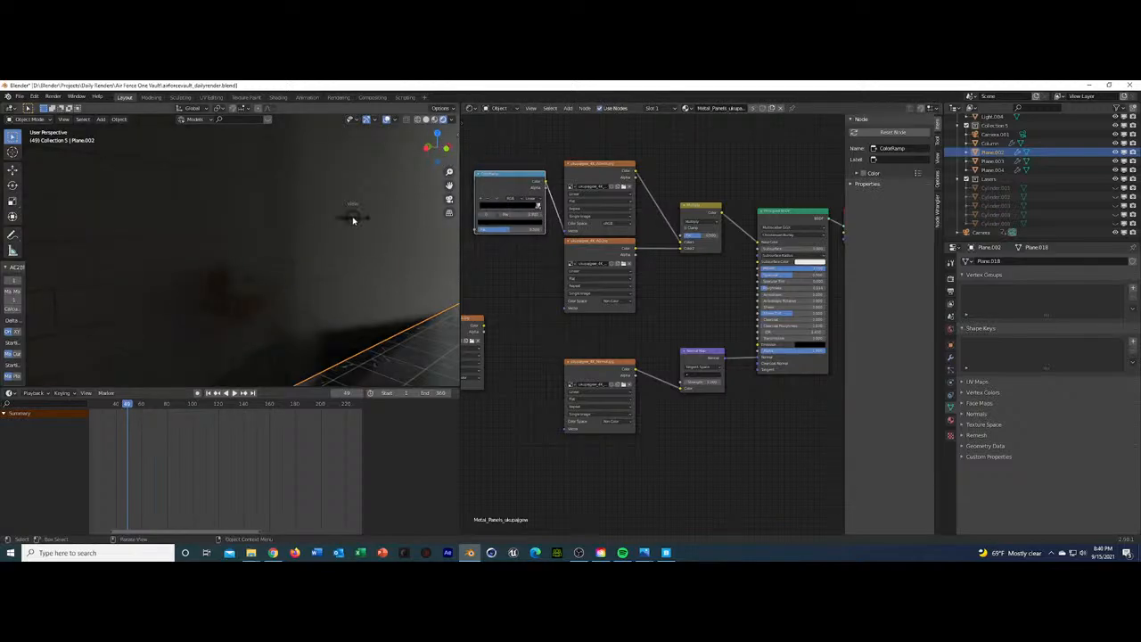
# Try moving the ColorRamp's stops toward the start and turning the black one white in camera view, and delete the node.
pyautogui.press('KP_0')
pyautogui.moveTo(536, 208); pyautogui.dragTo(482, 211)
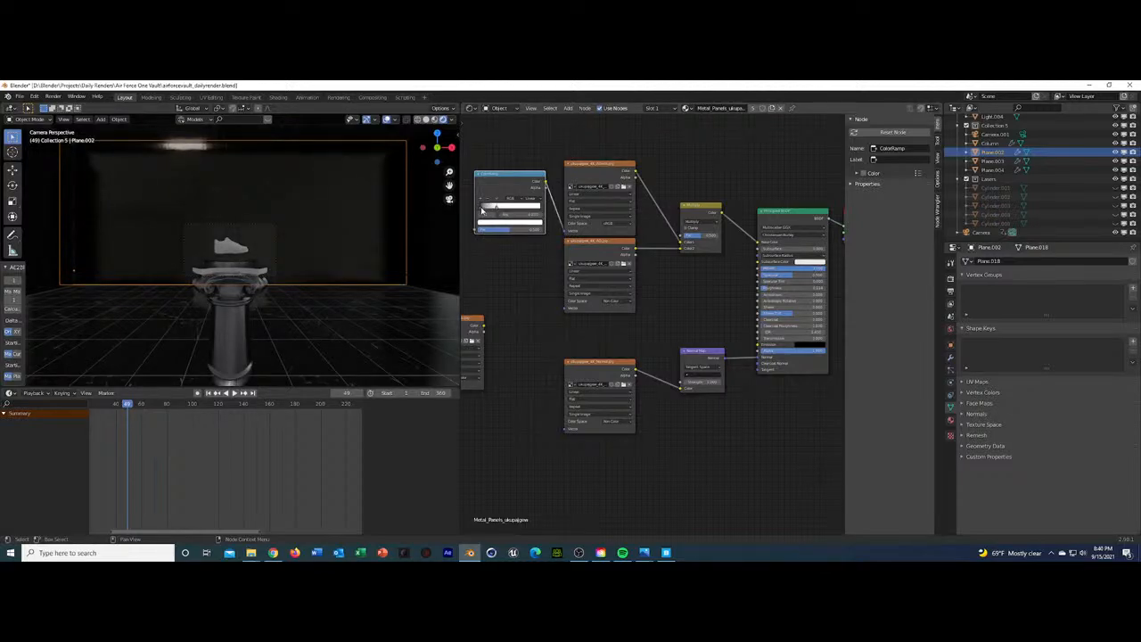
pyautogui.click(524, 222)
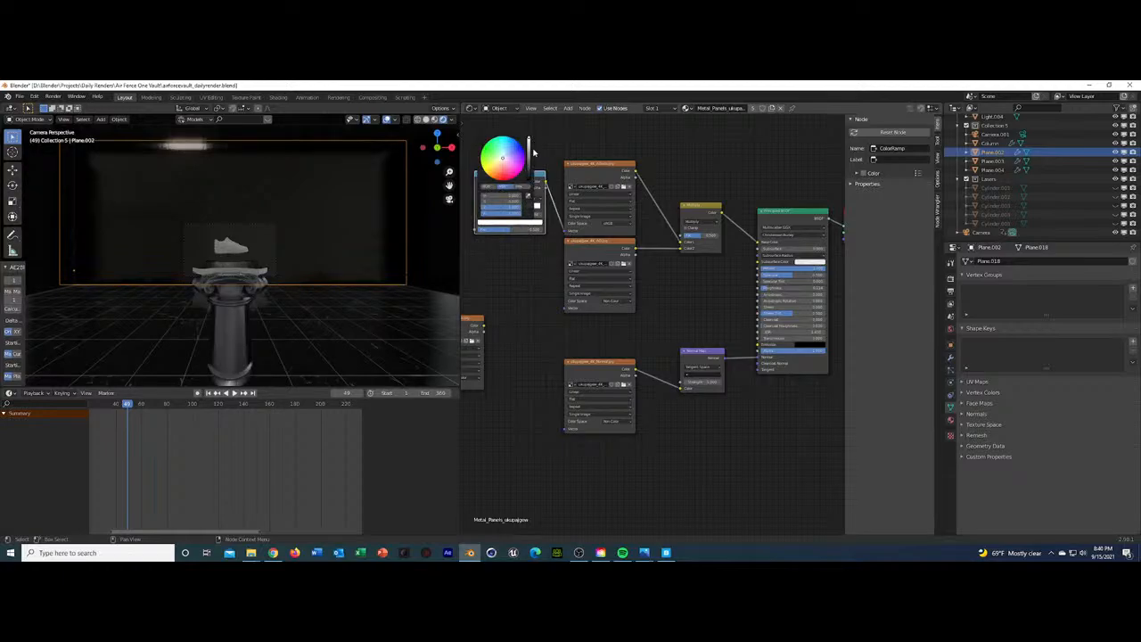
pyautogui.moveTo(530, 153)
pyautogui.mouseDown()
pyautogui.moveTo(529, 170)
pyautogui.moveTo(530, 144)
pyautogui.mouseUp()
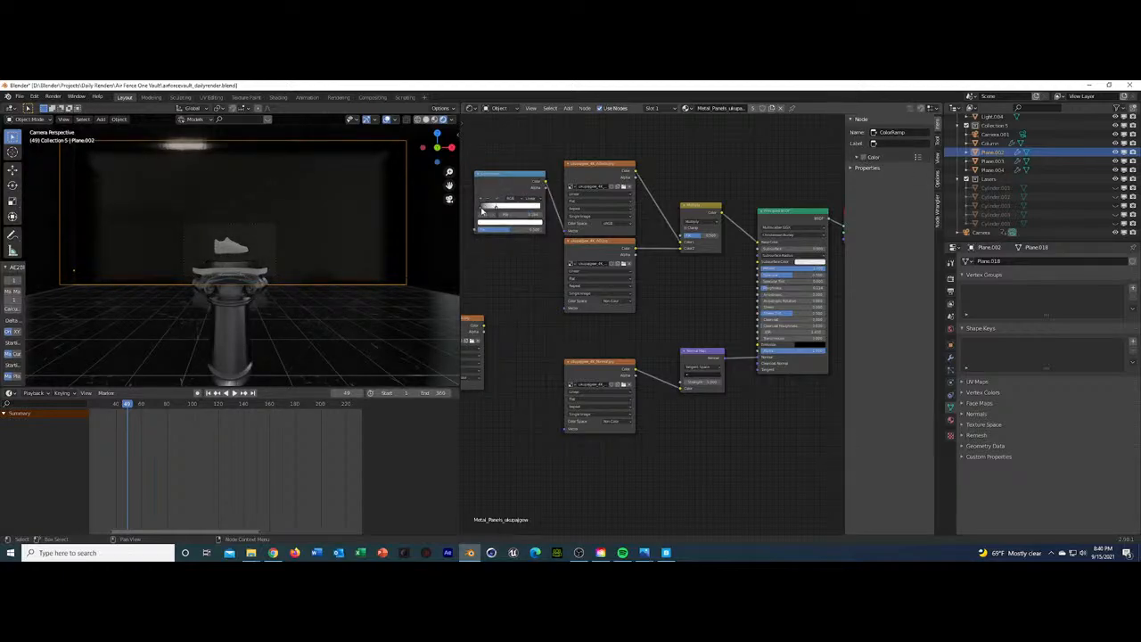
pyautogui.click(484, 210)
pyautogui.click(517, 222)
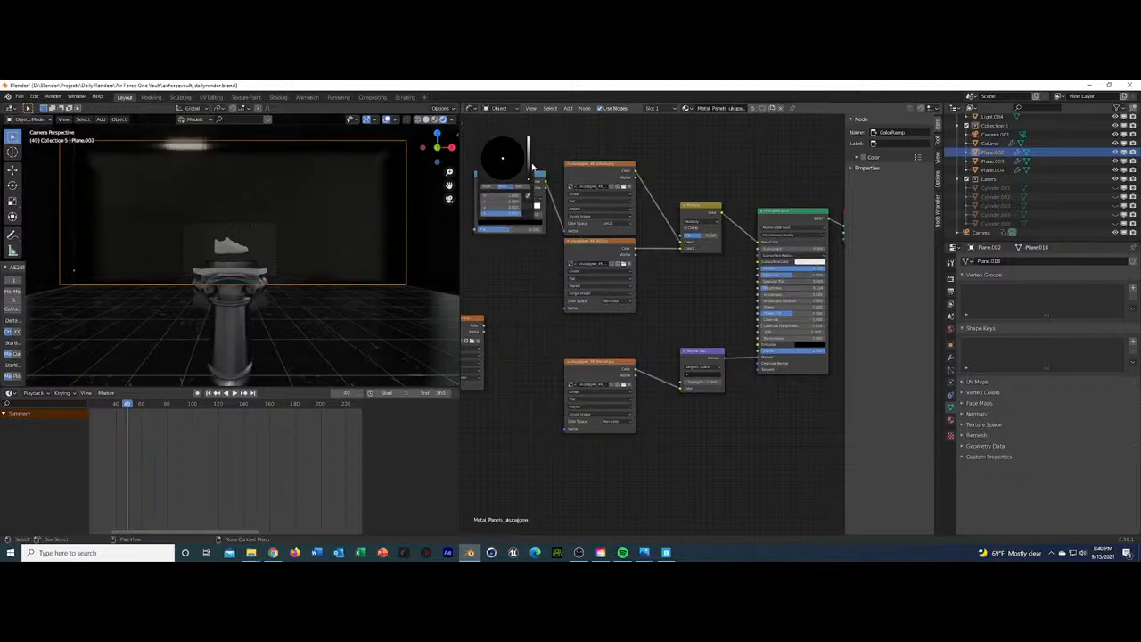
pyautogui.moveTo(529, 153)
pyautogui.mouseDown()
pyautogui.moveTo(528, 138)
pyautogui.moveTo(528, 165)
pyautogui.moveTo(528, 138)
pyautogui.mouseUp()
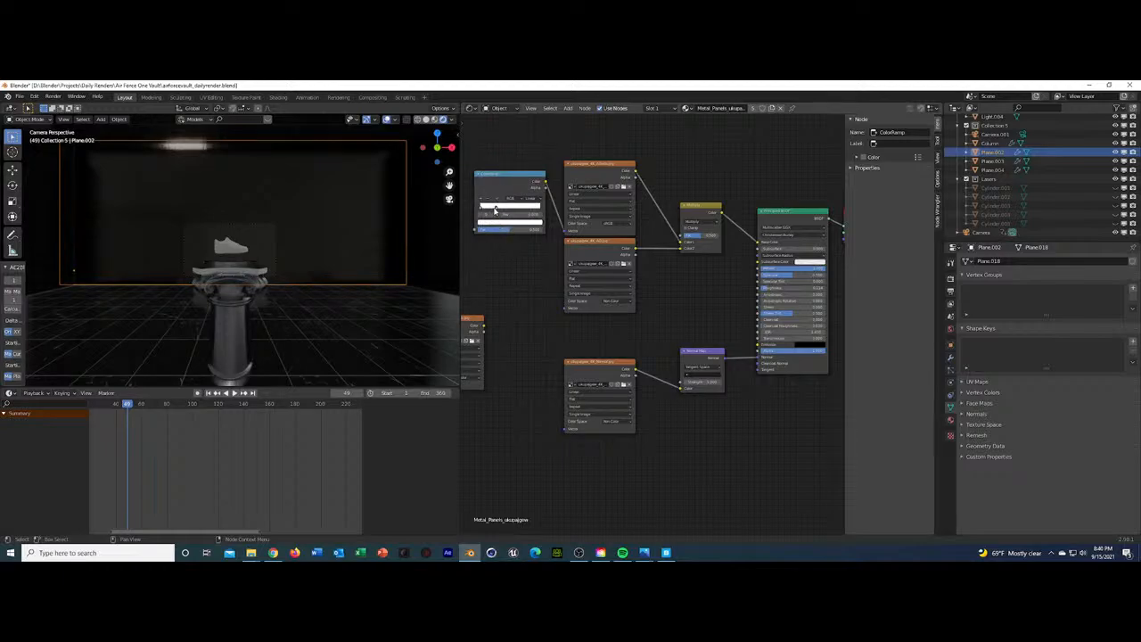
pyautogui.click(507, 174)
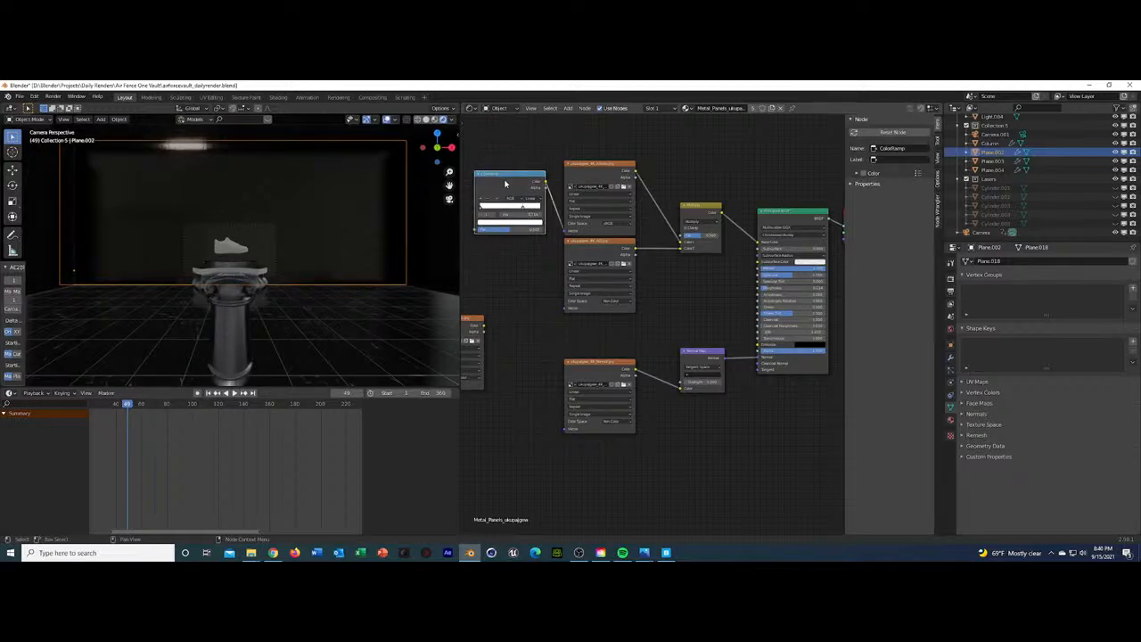
pyautogui.press('x')
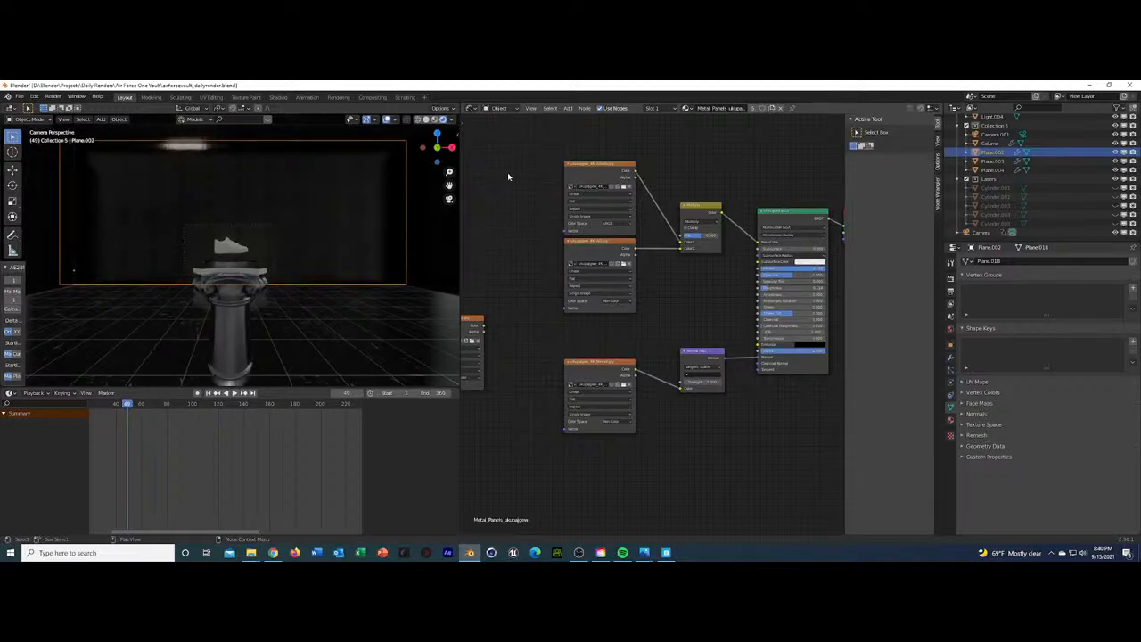
# Select the sneaker and add an Emission node above the Principled BSDF in its material.
pyautogui.scroll(3, 289, 215)
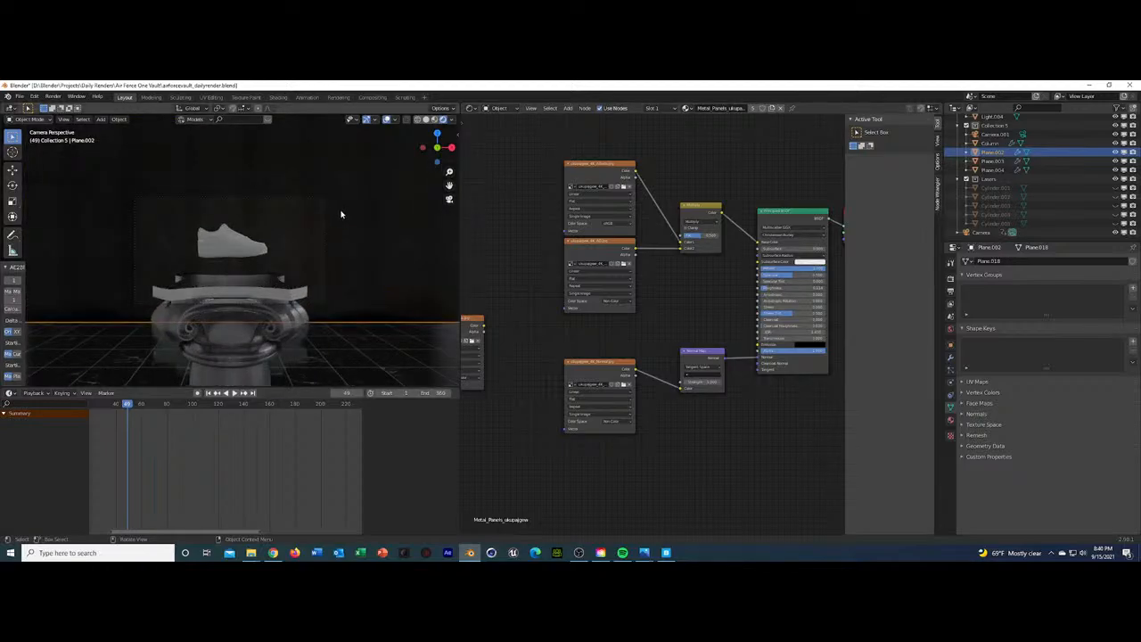
pyautogui.scroll(-3, 345, 214)
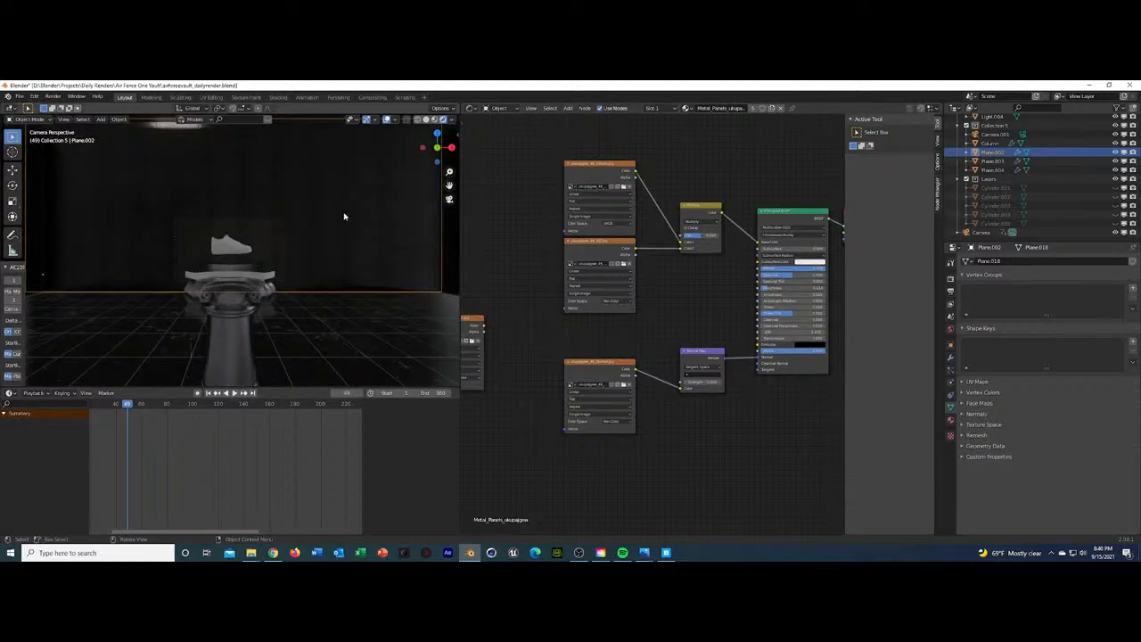
pyautogui.scroll(5, 278, 276)
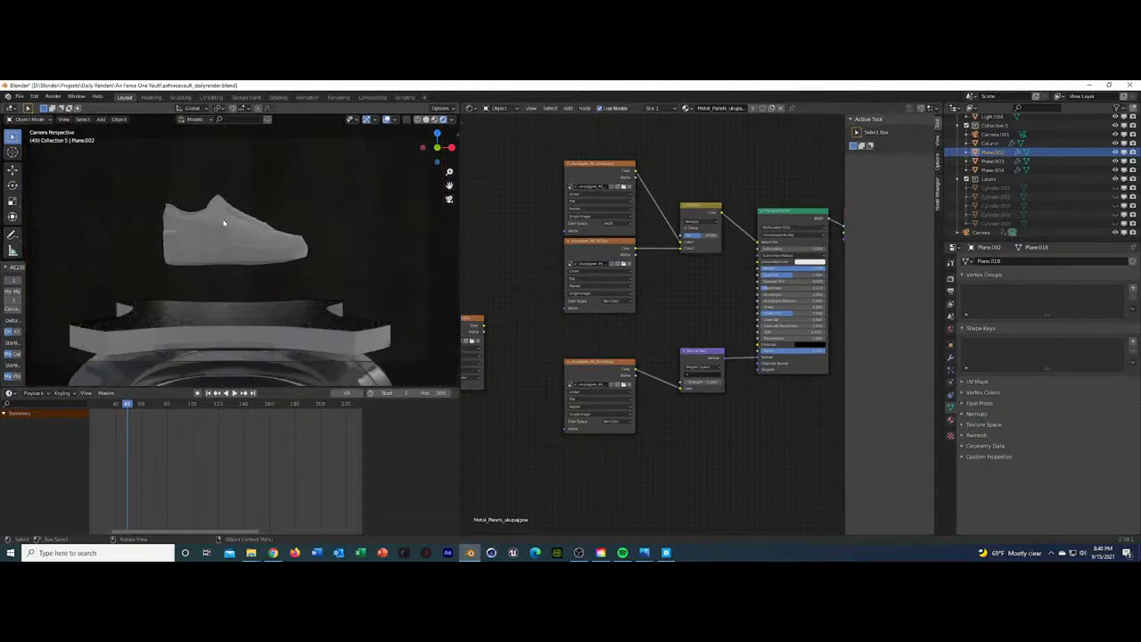
pyautogui.click(224, 223)
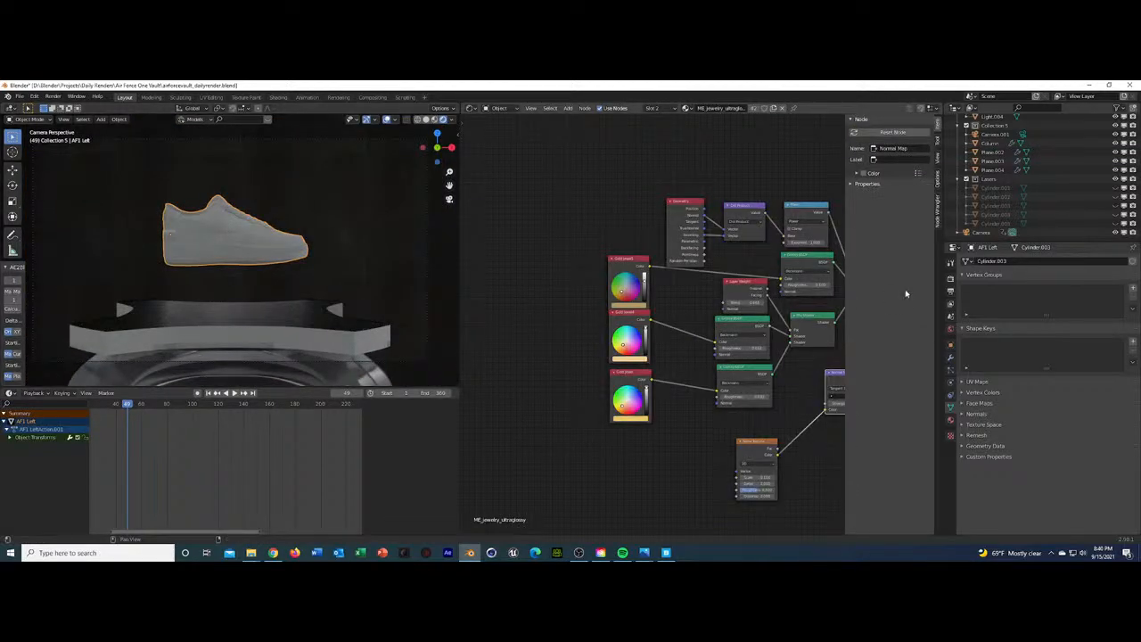
pyautogui.scroll(5, 998, 228)
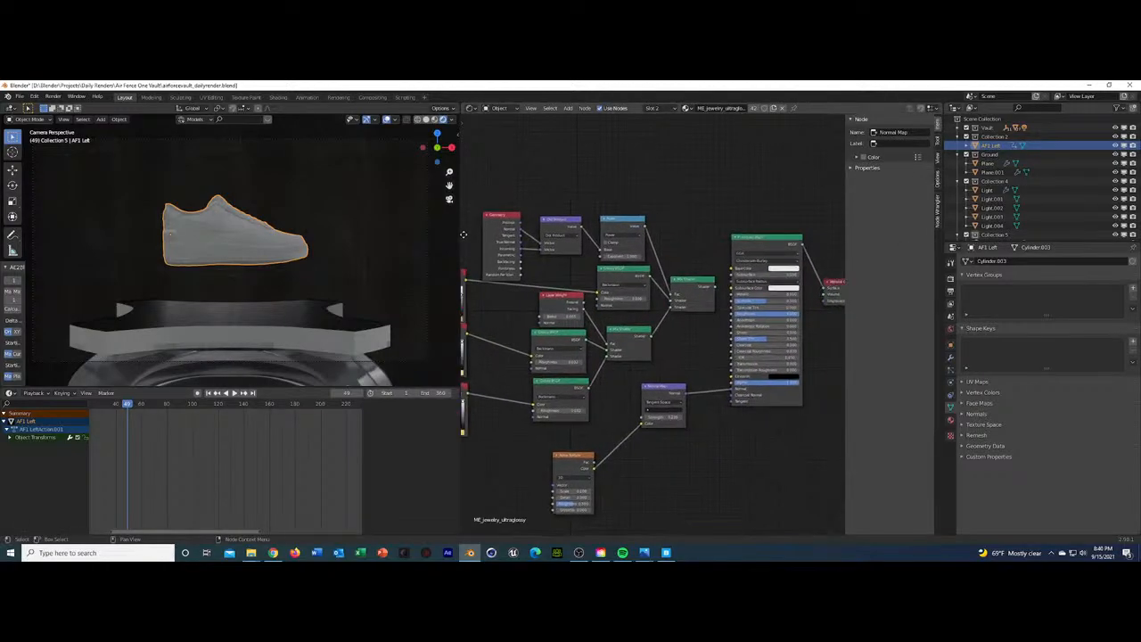
pyautogui.moveTo(764, 208); pyautogui.dragTo(660, 199, button='middle')
pyautogui.hotkey('shift', 'a')
pyautogui.click(660, 196)
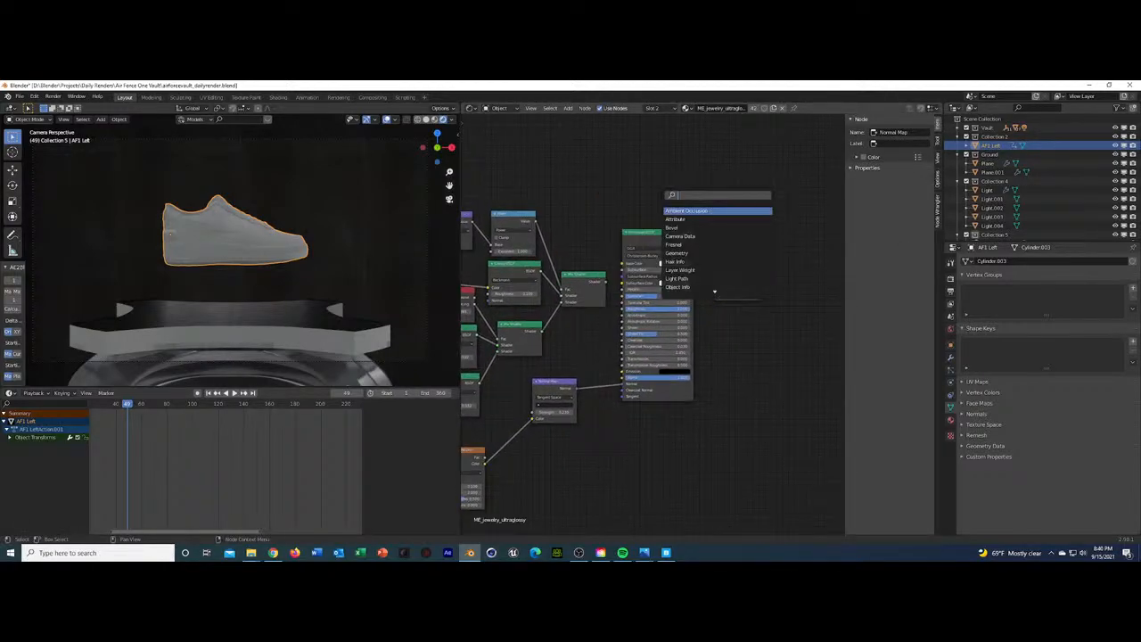
pyautogui.write('emission')
pyautogui.press('Return')
pyautogui.click(661, 196)
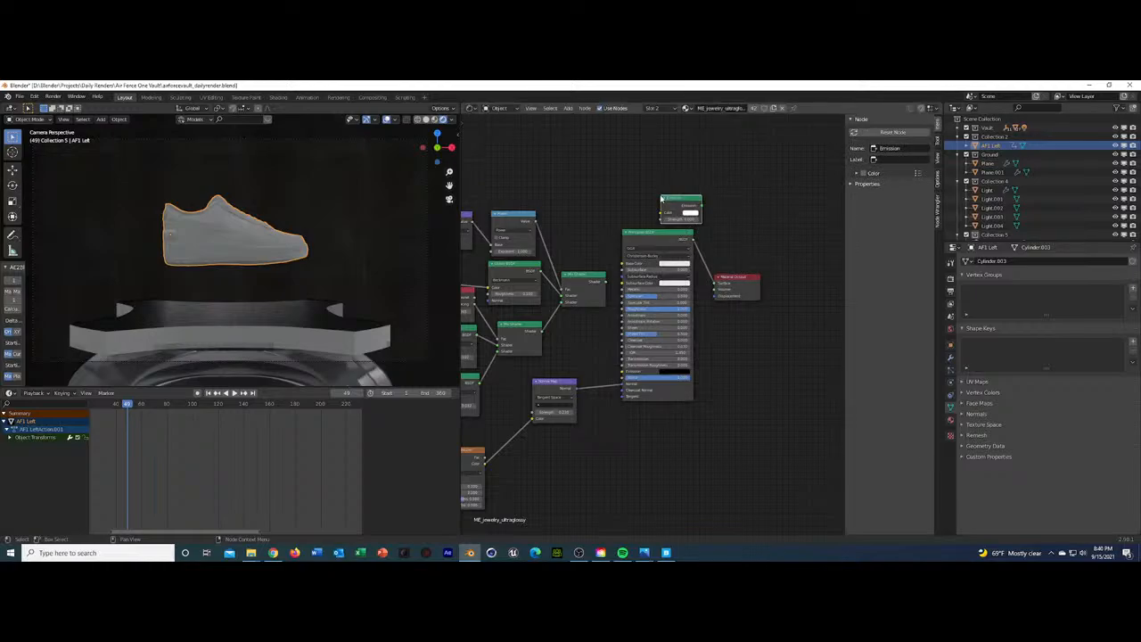
# Move the Material Output node farther from the shaders and try the Emission node as the sneaker material's surface.
pyautogui.moveTo(733, 287); pyautogui.dragTo(795, 279)
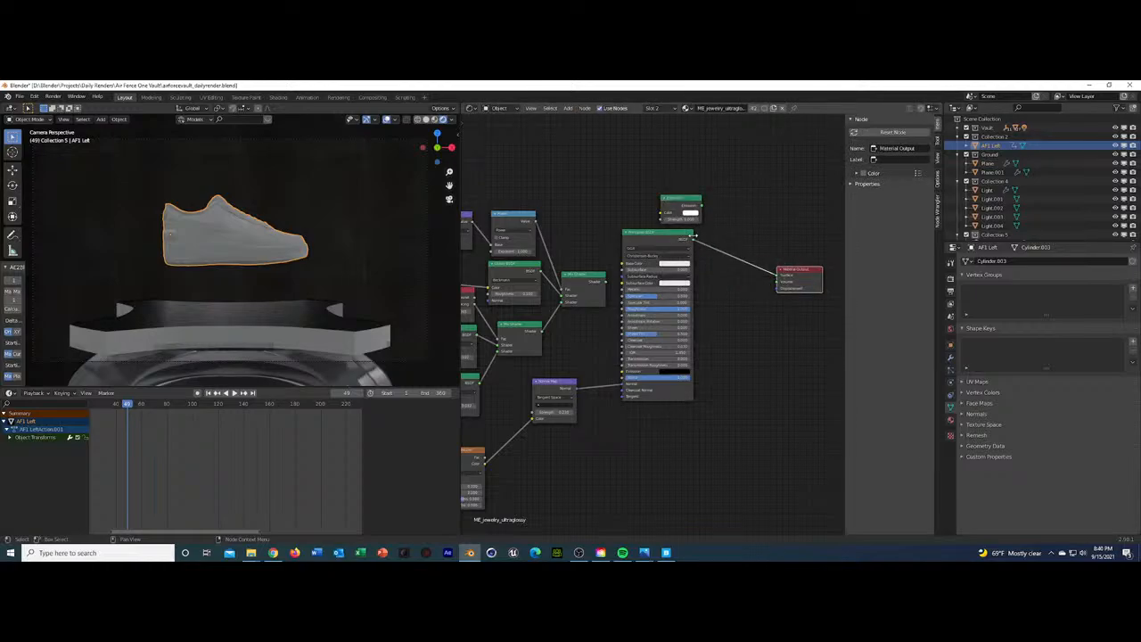
pyautogui.moveTo(703, 208); pyautogui.dragTo(775, 275)
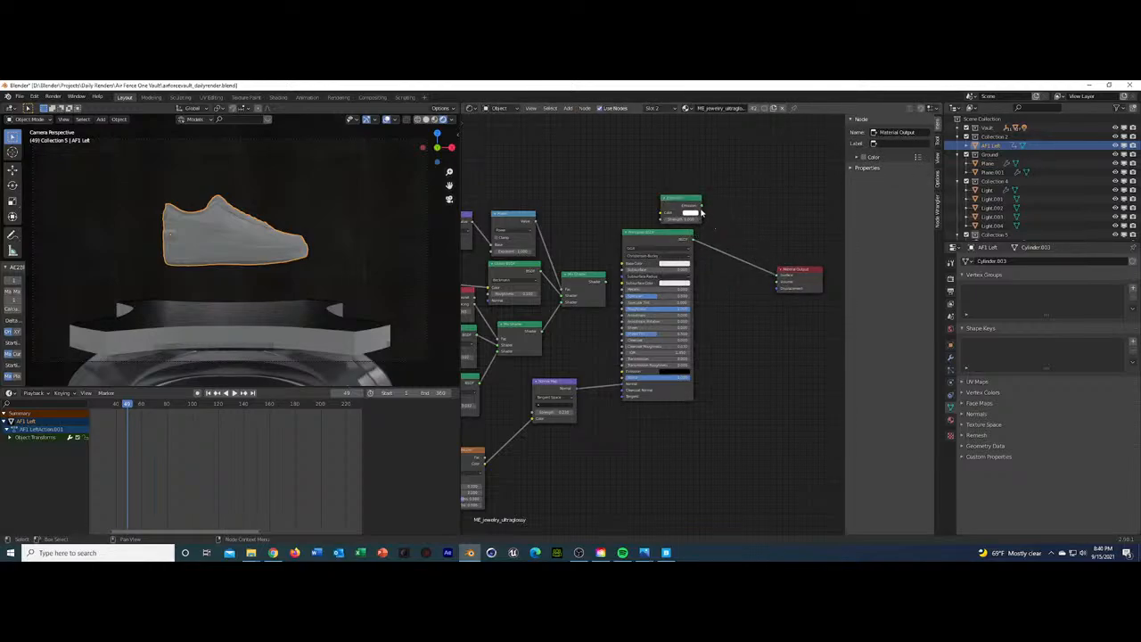
pyautogui.moveTo(703, 208); pyautogui.dragTo(777, 275)
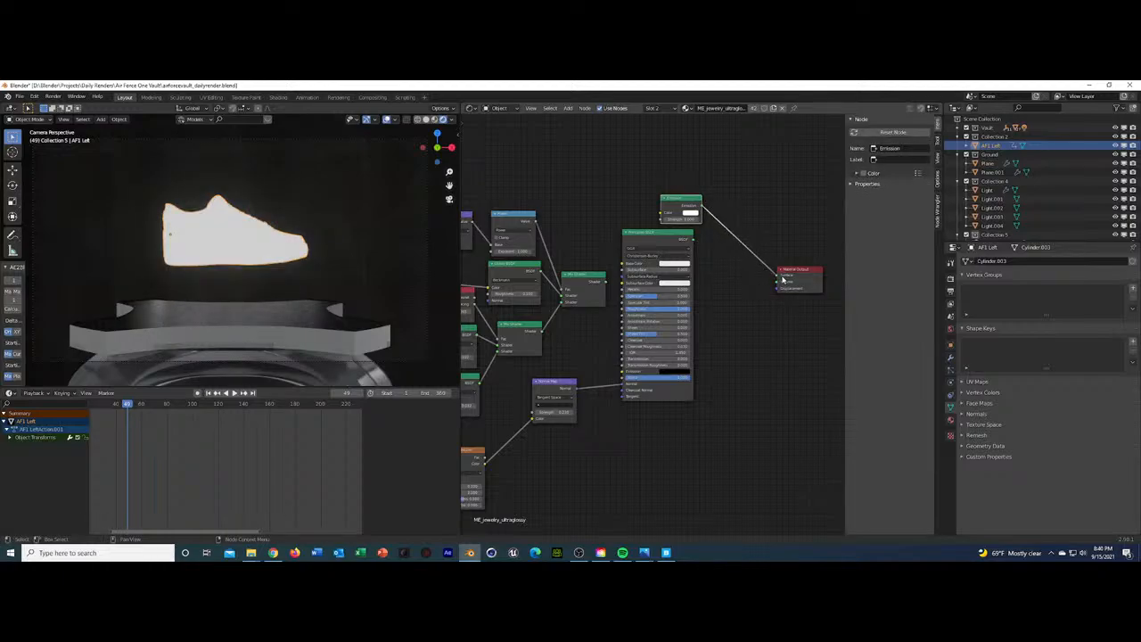
pyautogui.click(253, 214)
pyautogui.click(210, 231)
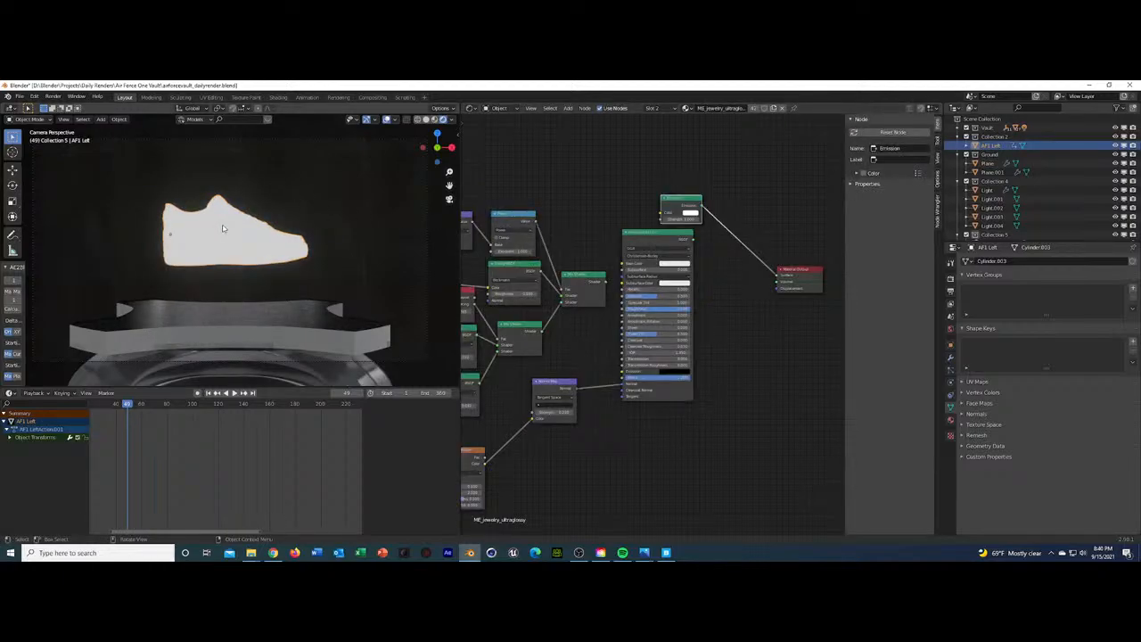
pyautogui.scroll(-3, 117, 427)
# Duplicate the sneaker in place at frame 0 and compare the material slots of the original and the copy.
pyautogui.click(99, 403)
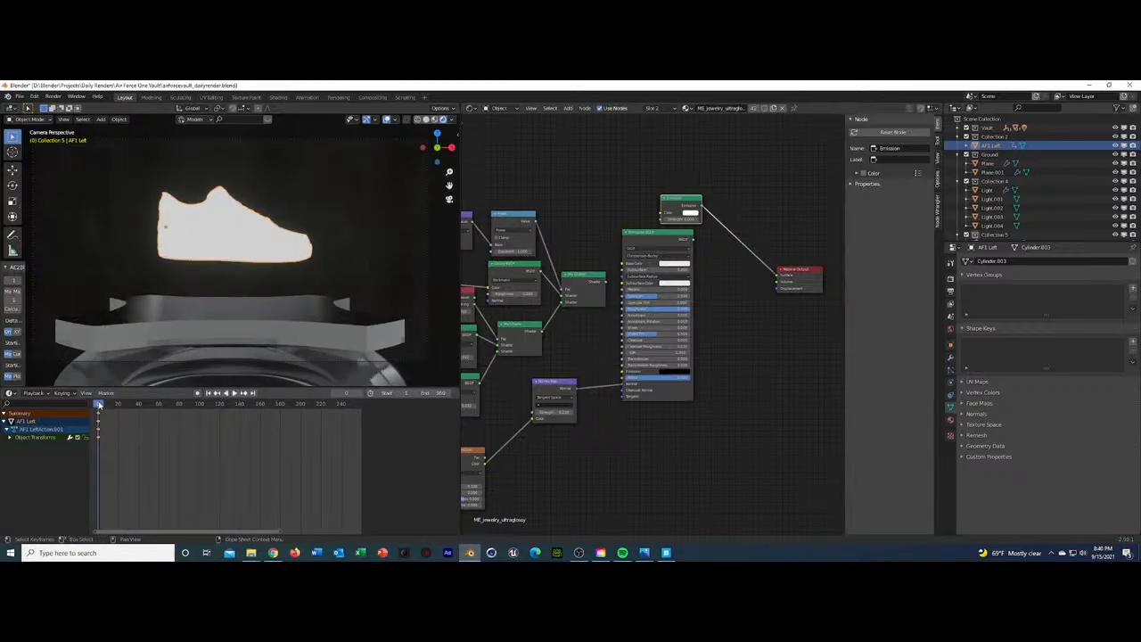
pyautogui.hotkey('shift', 'd')
pyautogui.rightClick(222, 303)
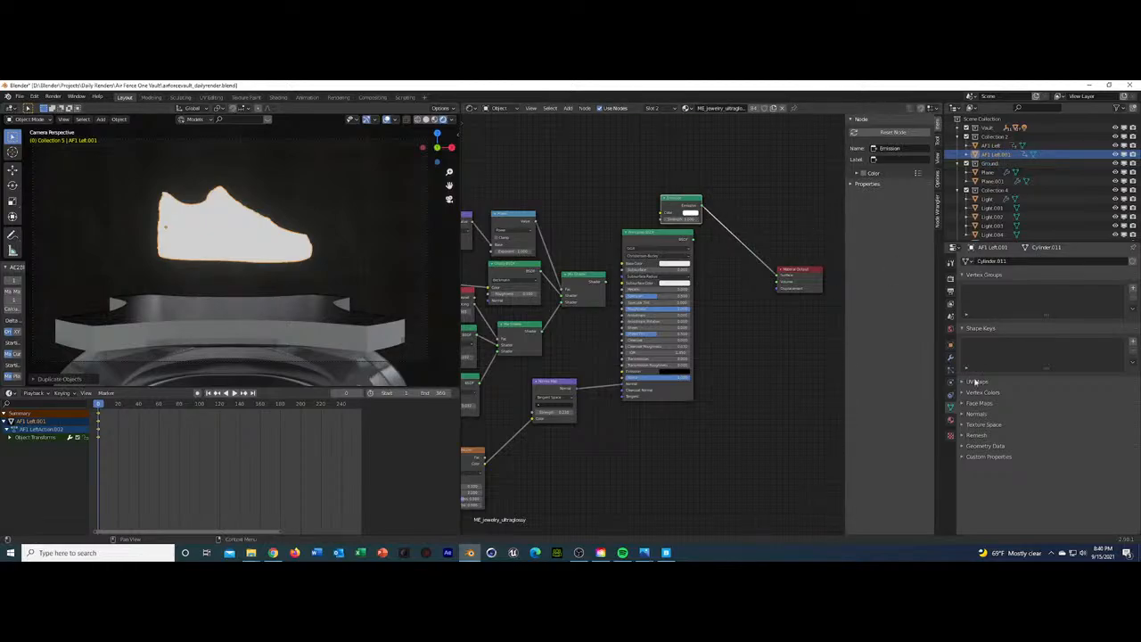
pyautogui.click(951, 419)
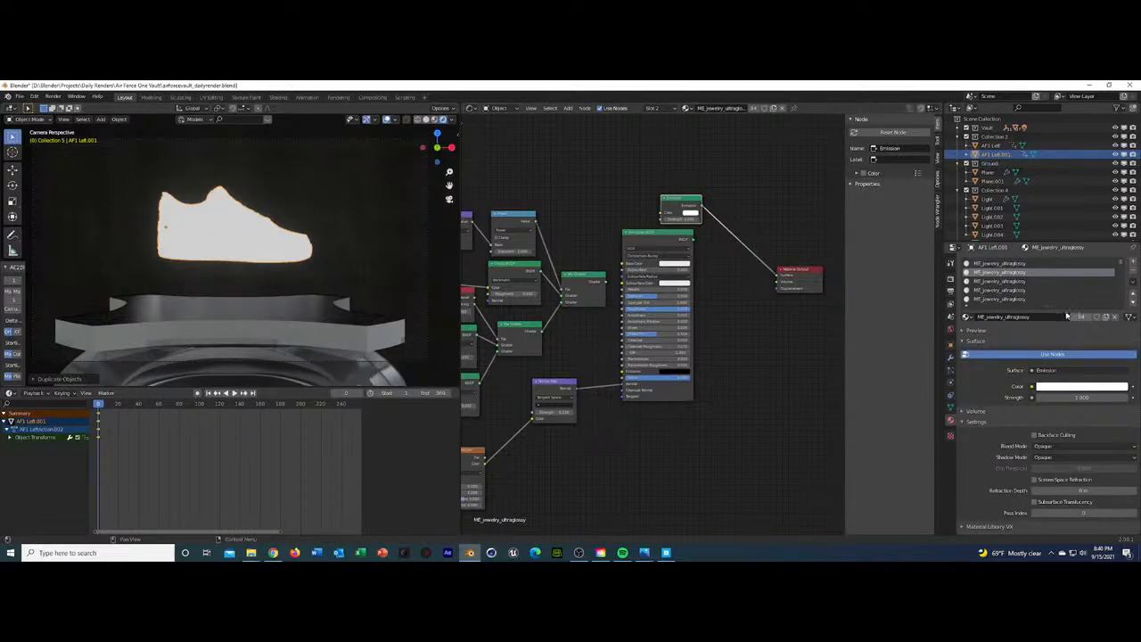
pyautogui.click(994, 145)
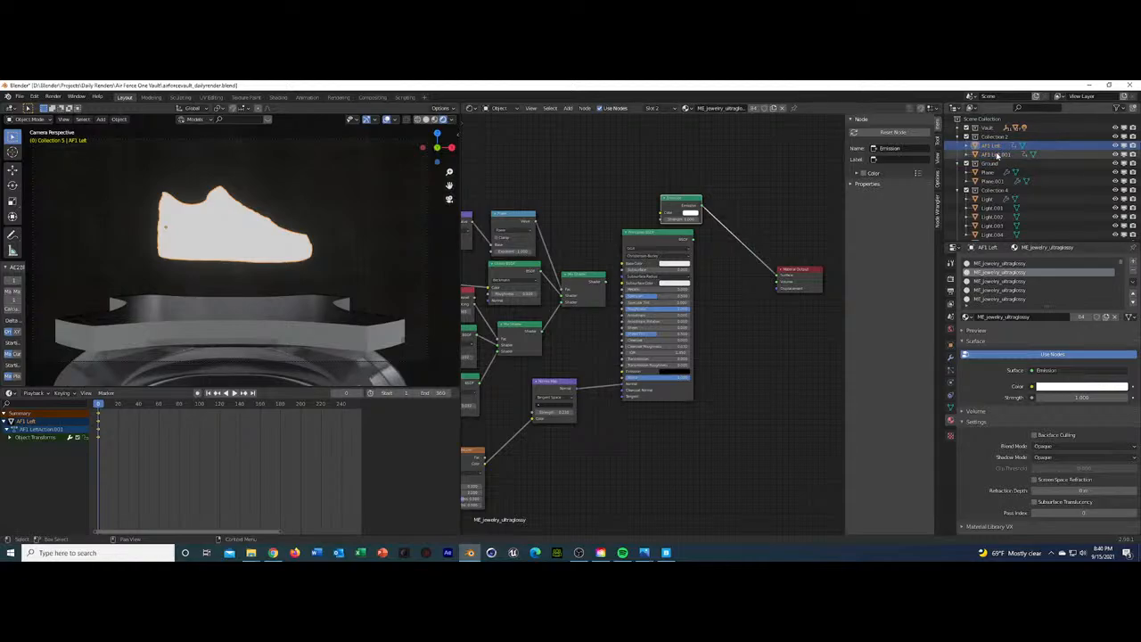
pyautogui.click(996, 154)
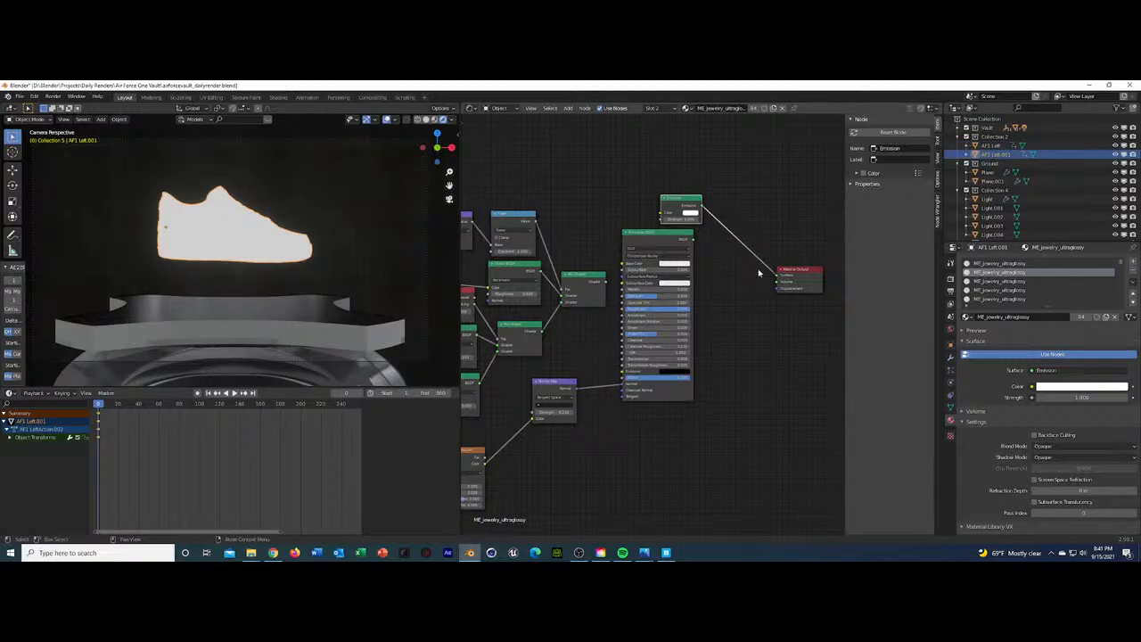
# Try linking the Principled BSDF to the Material Output for the duplicate sneaker, and undo the link changes.
pyautogui.moveTo(777, 276)
pyautogui.mouseDown()
pyautogui.moveTo(736, 257)
pyautogui.moveTo(778, 279)
pyautogui.mouseUp()
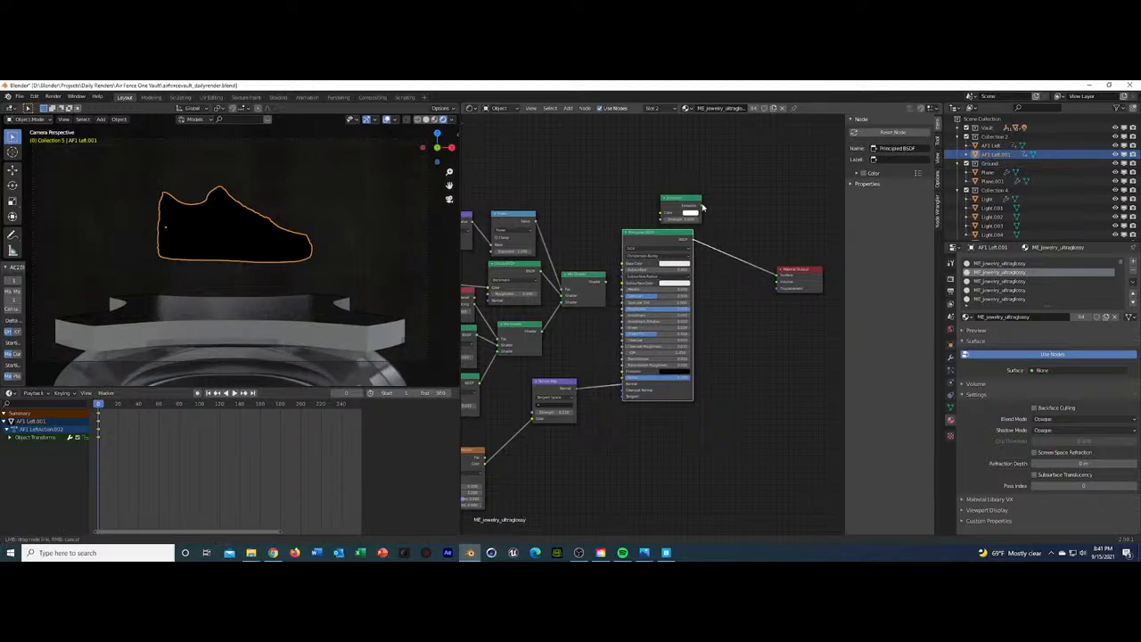
pyautogui.hotkey('ctrl', 'z')
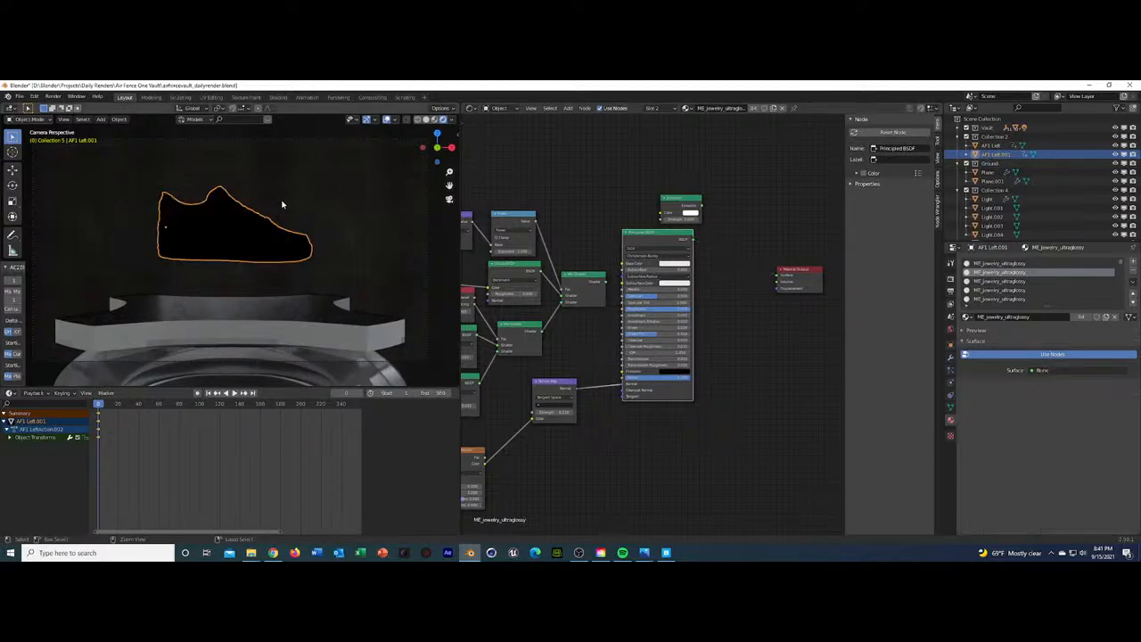
pyautogui.hotkey('ctrl', 'z')
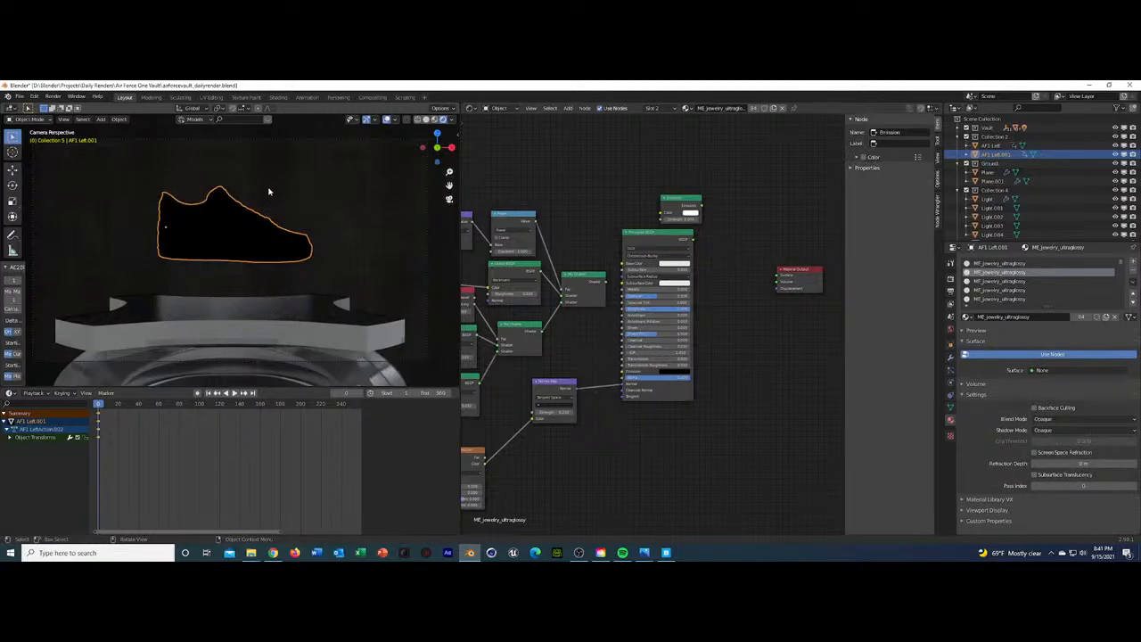
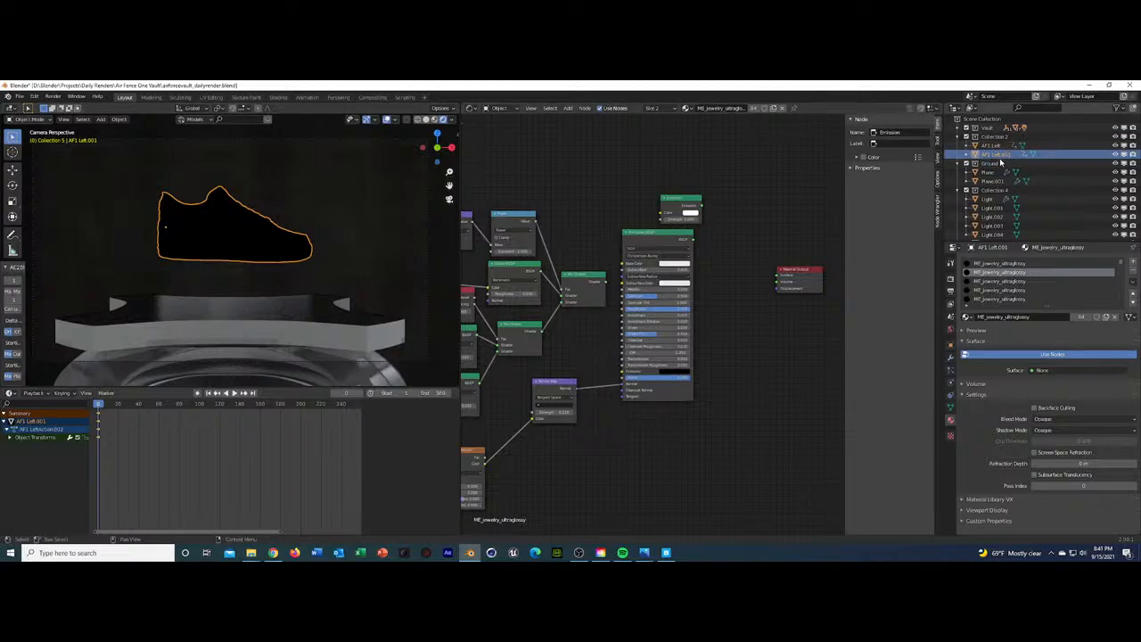
# Delete the duplicate sneaker.
pyautogui.press('x')
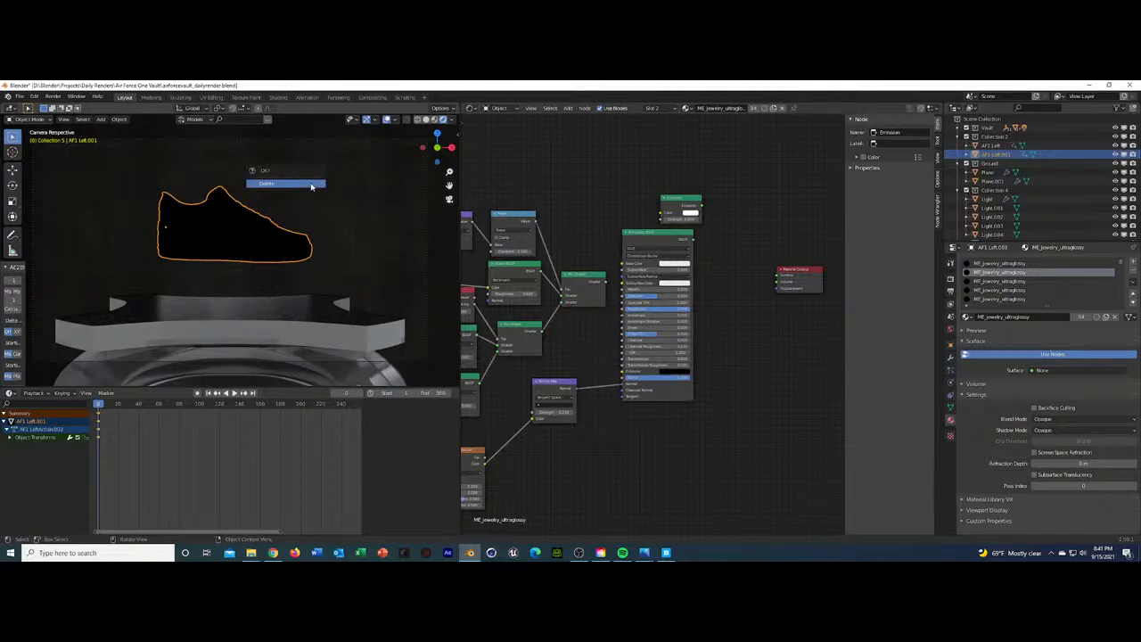
pyautogui.click(293, 184)
# Select the original sneaker, test its Emission node on the surface output again, and connect the Principled BSDF instead.
pyautogui.click(992, 145)
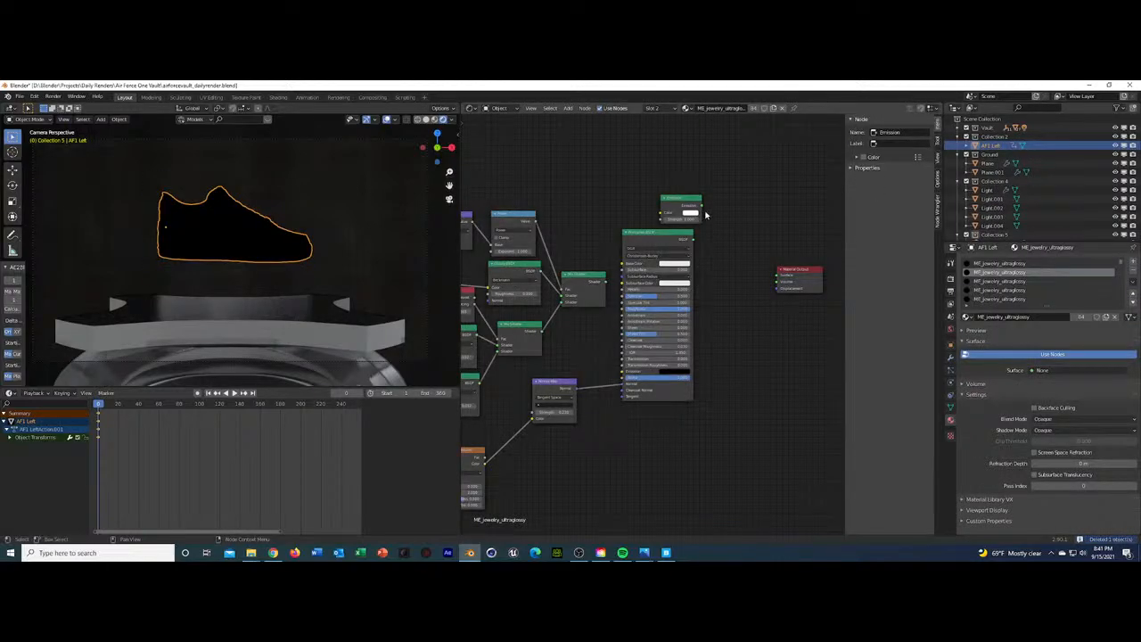
pyautogui.moveTo(701, 207); pyautogui.dragTo(777, 278)
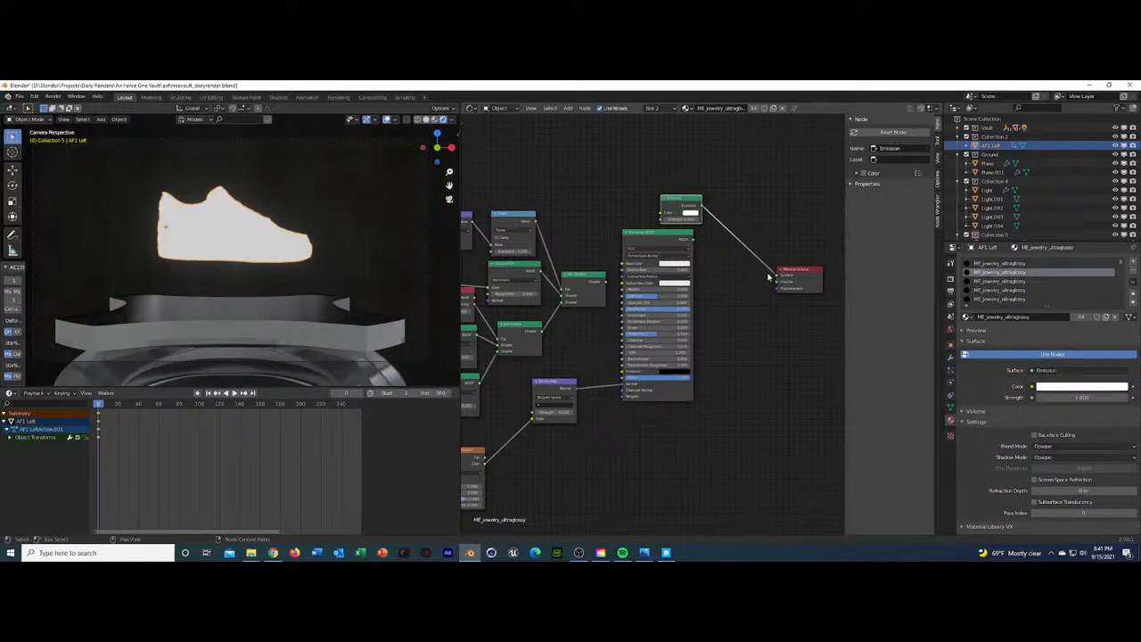
pyautogui.moveTo(692, 240); pyautogui.dragTo(778, 277)
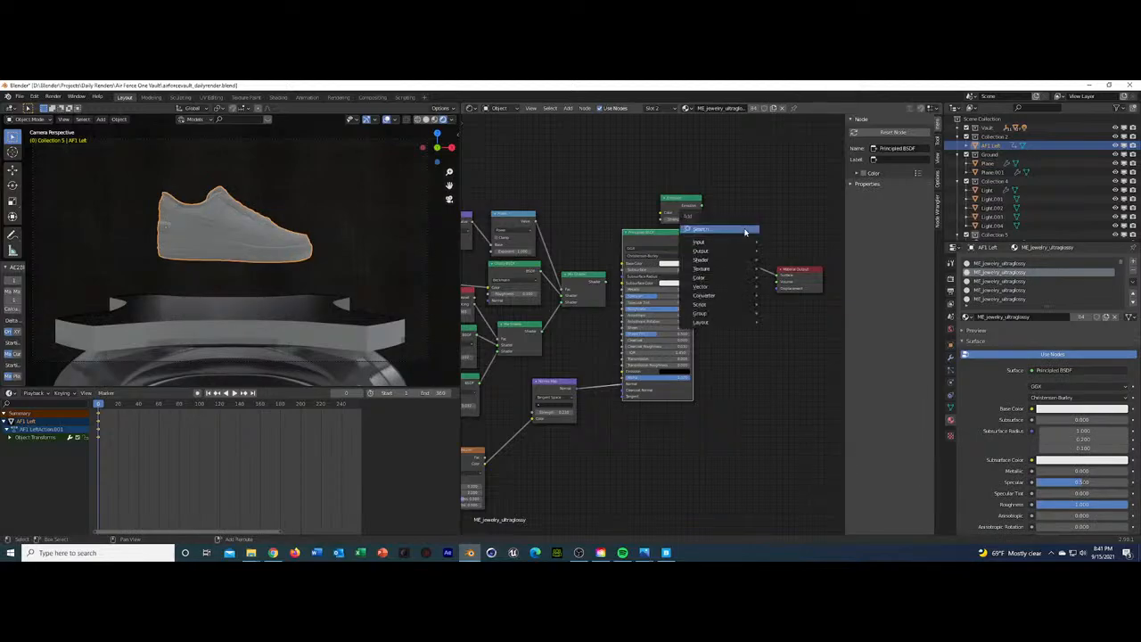
# Select the dark side wall plane with the metal panels material and move it slightly along the Y axis toward the pedestal.
pyautogui.moveTo(274, 291); pyautogui.dragTo(184, 319, button='middle')
pyautogui.click(285, 309)
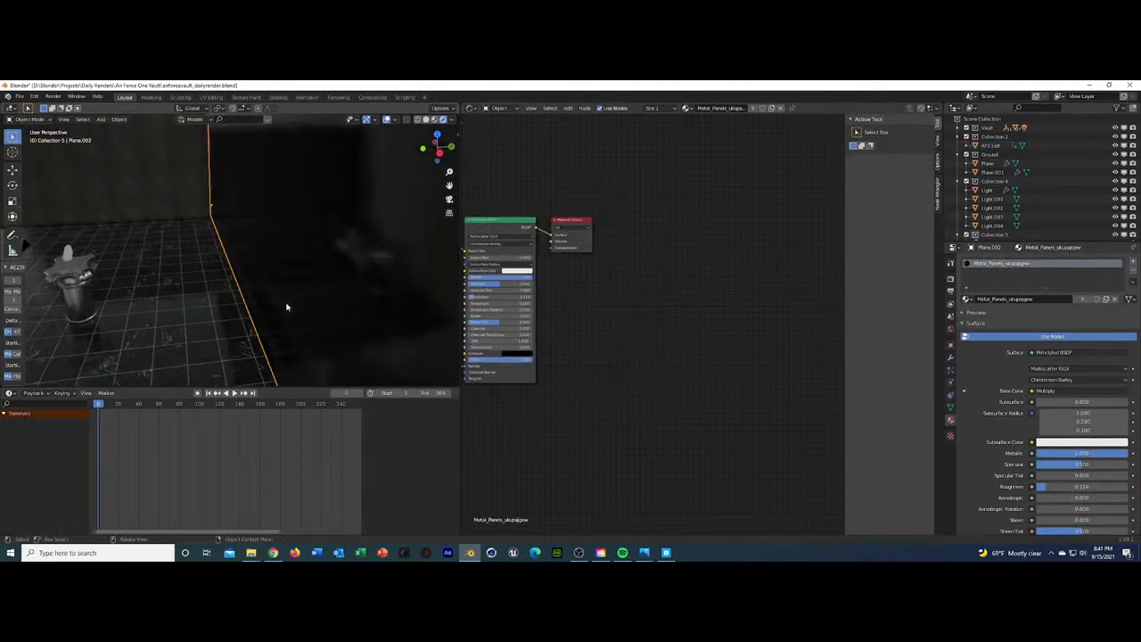
pyautogui.press('g')
pyautogui.press('x')
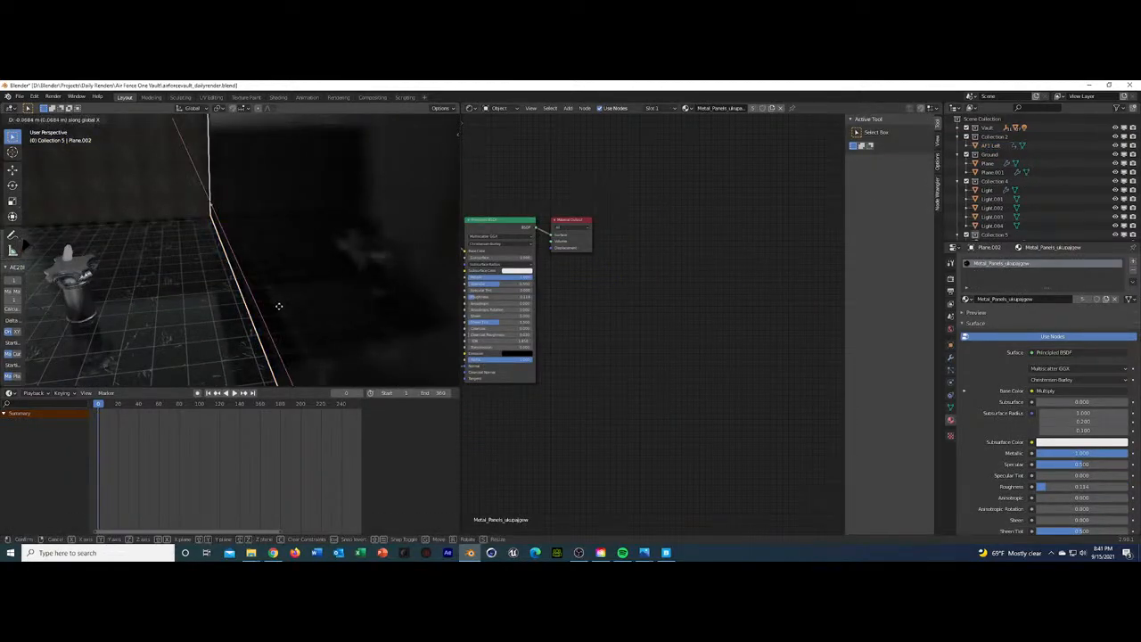
pyautogui.rightClick(279, 308)
pyautogui.press('g')
pyautogui.press('y')
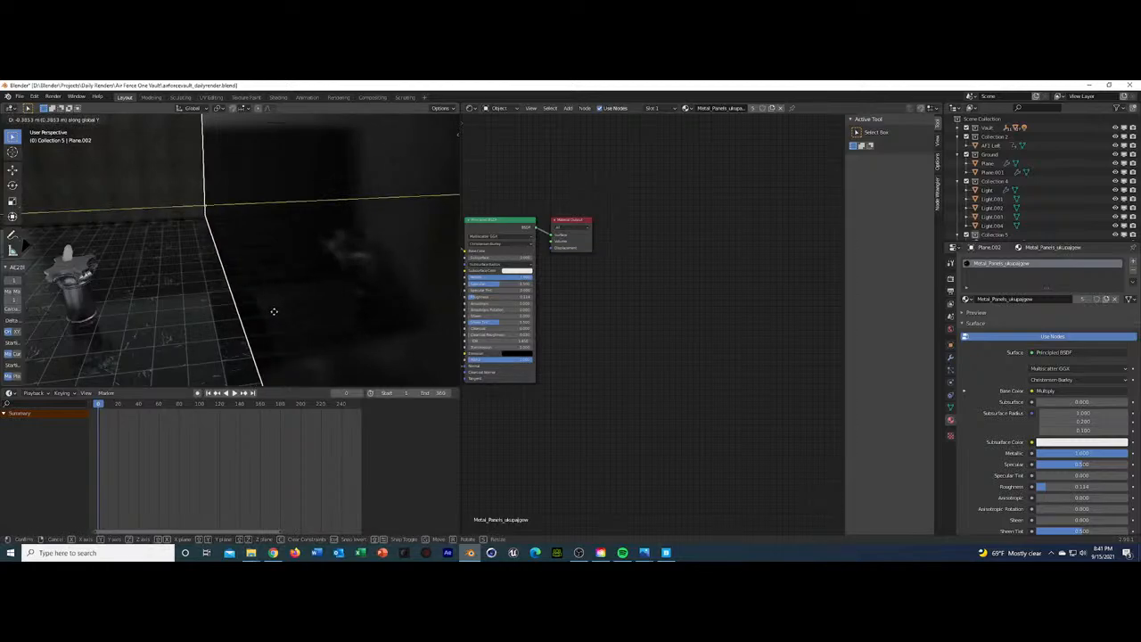
pyautogui.click(276, 313)
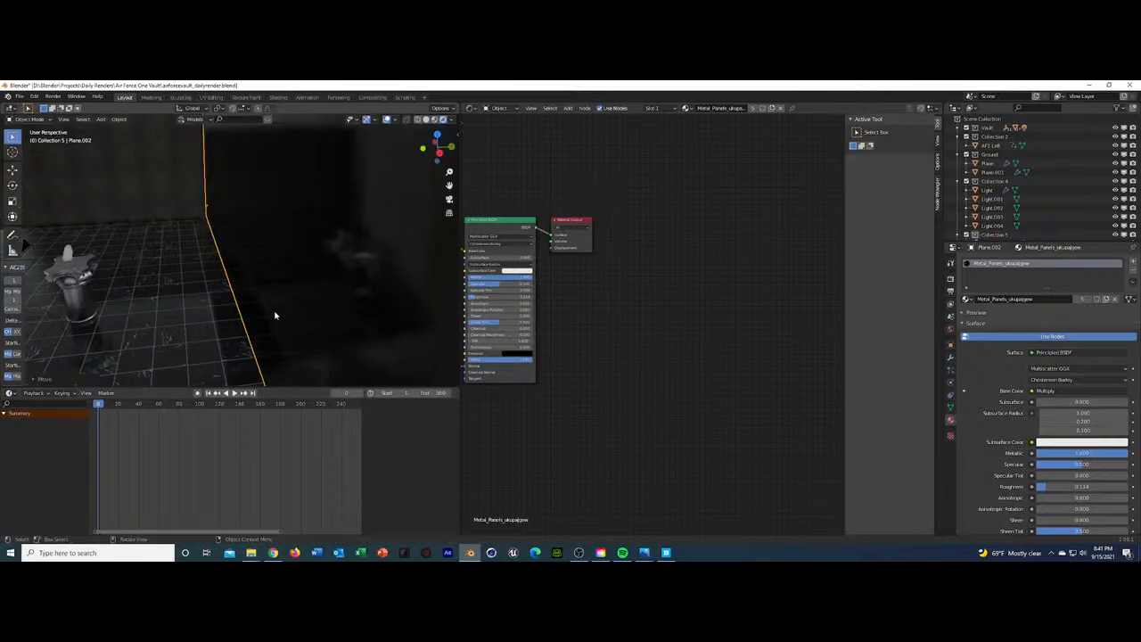
# Play the animation through the camera up to frame 16 and save the file.
pyautogui.moveTo(138, 209); pyautogui.dragTo(214, 216, button='middle')
pyautogui.press('KP_0')
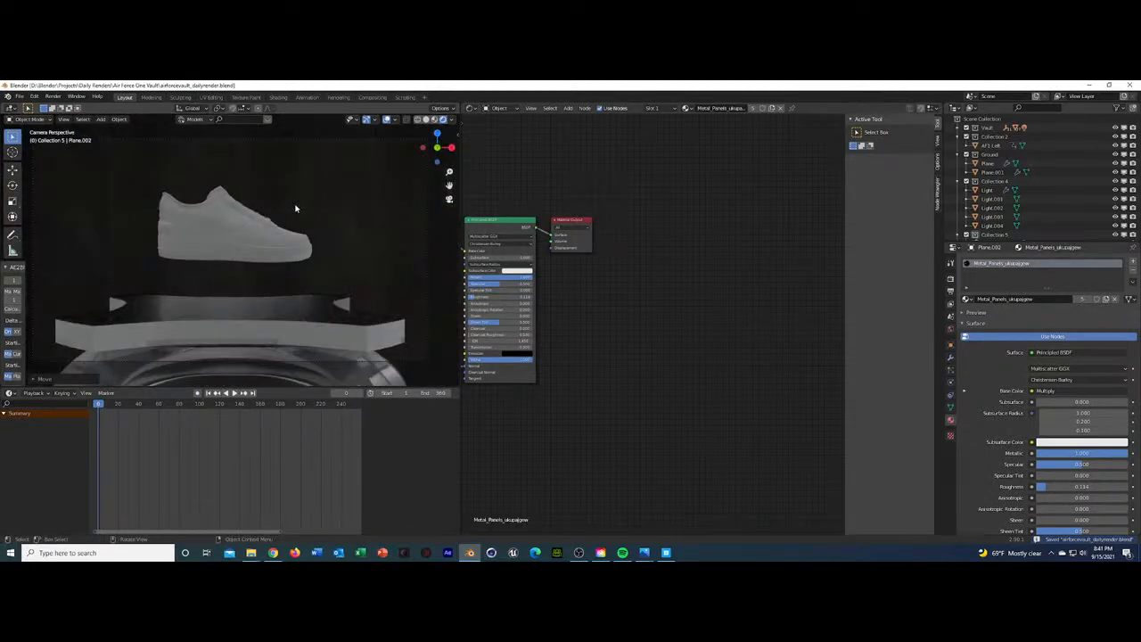
pyautogui.press('space')
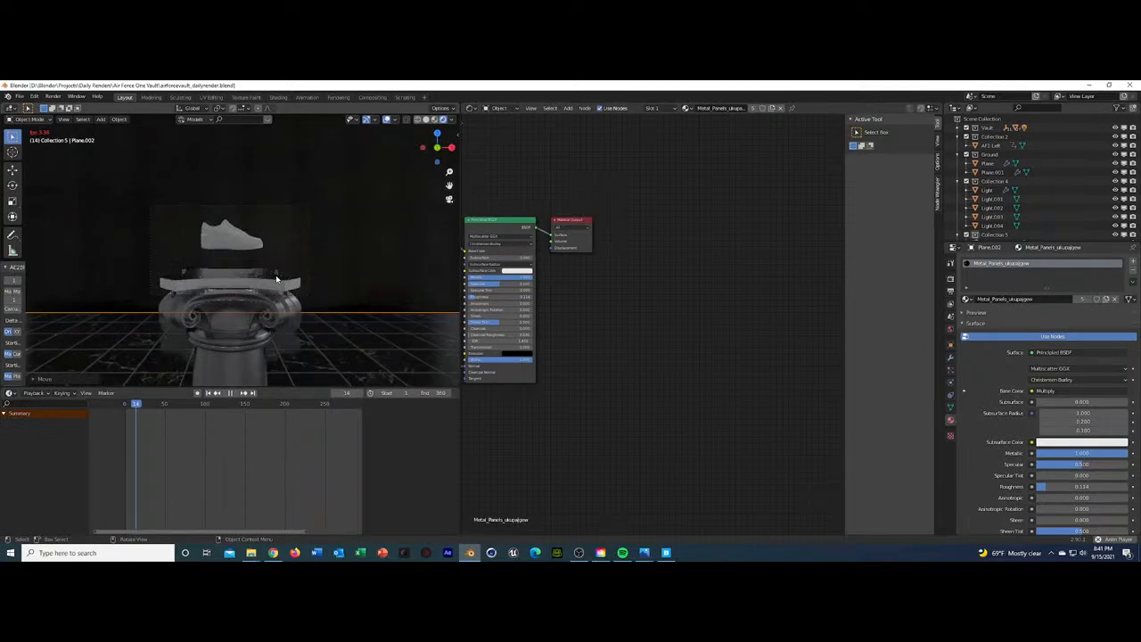
pyautogui.press('space')
pyautogui.hotkey('ctrl', 's')
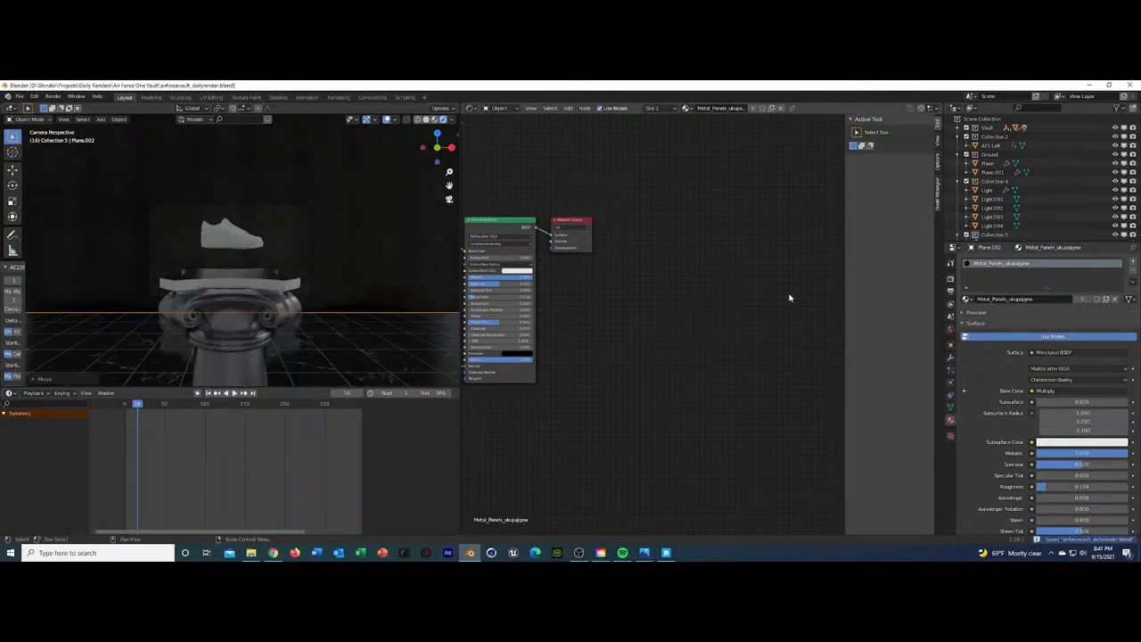
# Switch the viewport to wireframe shading, set the render engine to Cycles, and save the file.
pyautogui.click(951, 278)
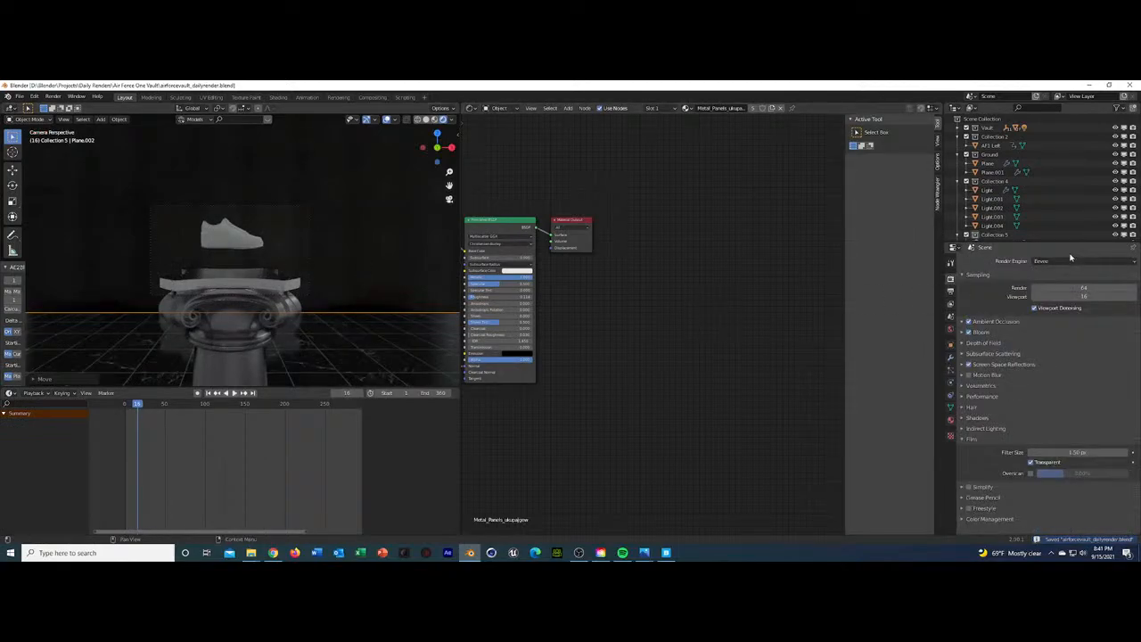
pyautogui.click(418, 118)
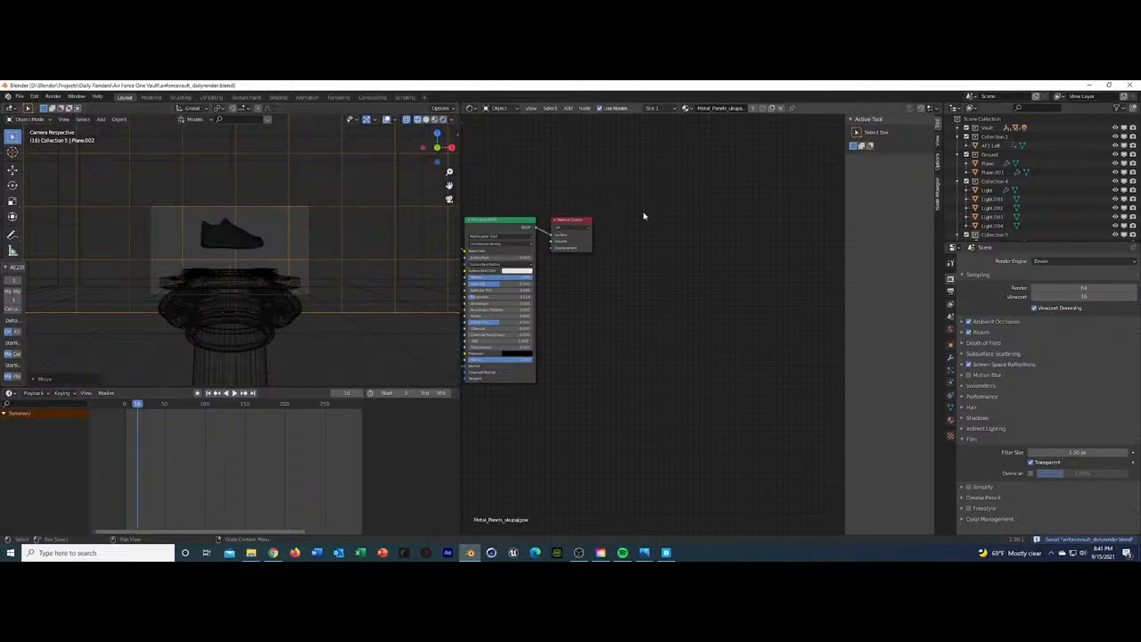
pyautogui.click(1072, 264)
pyautogui.click(1059, 291)
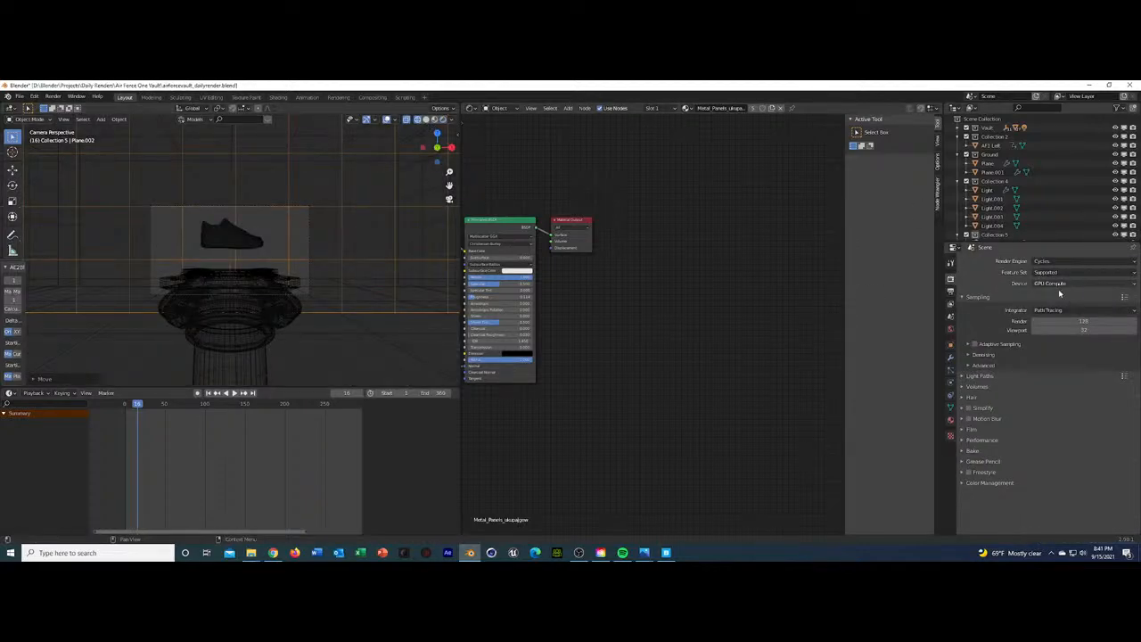
pyautogui.hotkey('ctrl', 's')
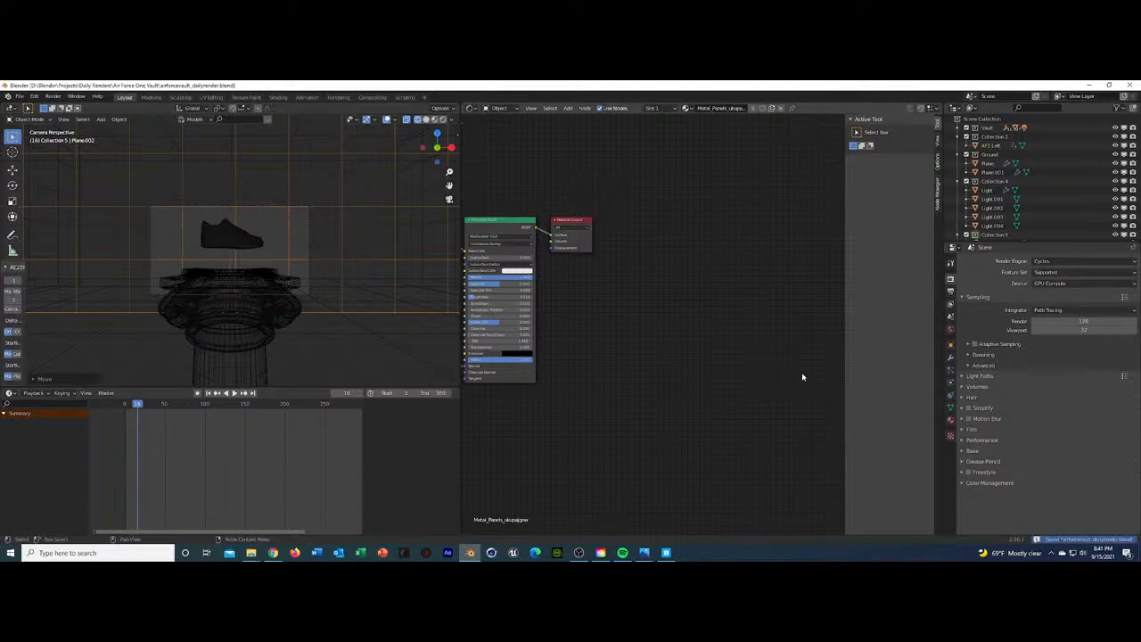
# Enable NLM denoising for renders and set the total maximum light bounces to 18.
pyautogui.click(972, 355)
pyautogui.click(1033, 367)
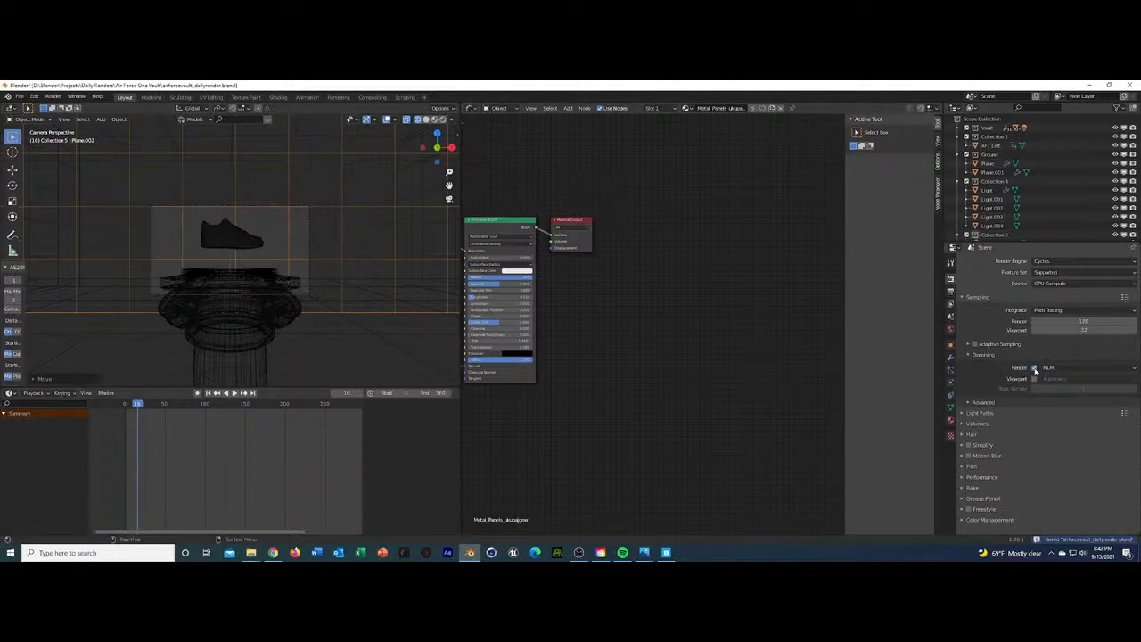
pyautogui.click(965, 413)
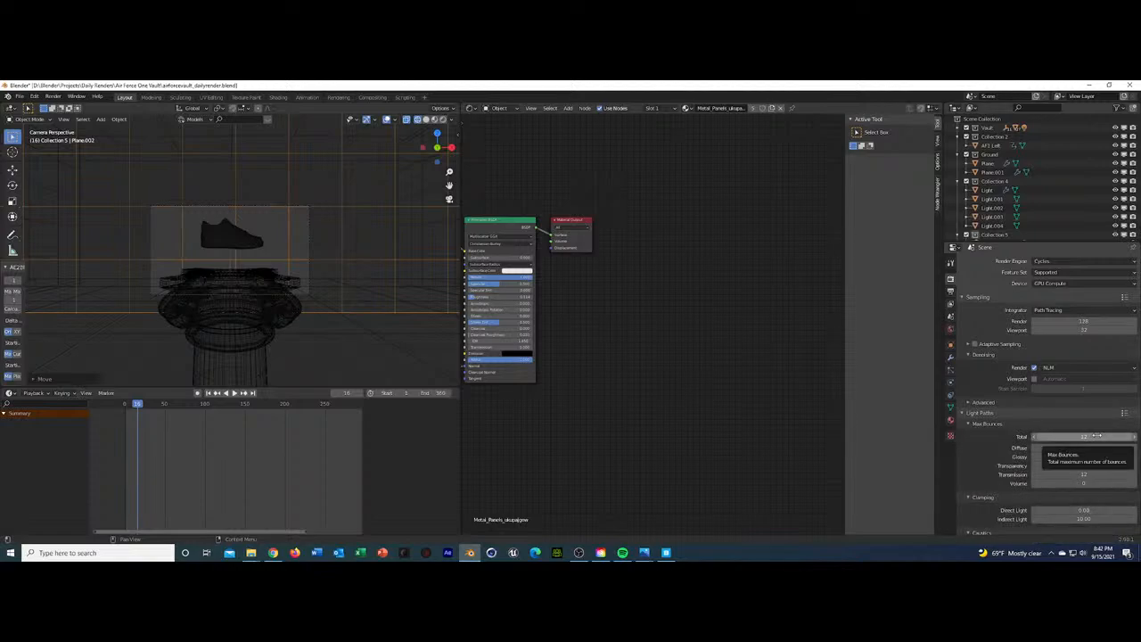
pyautogui.click(1097, 436)
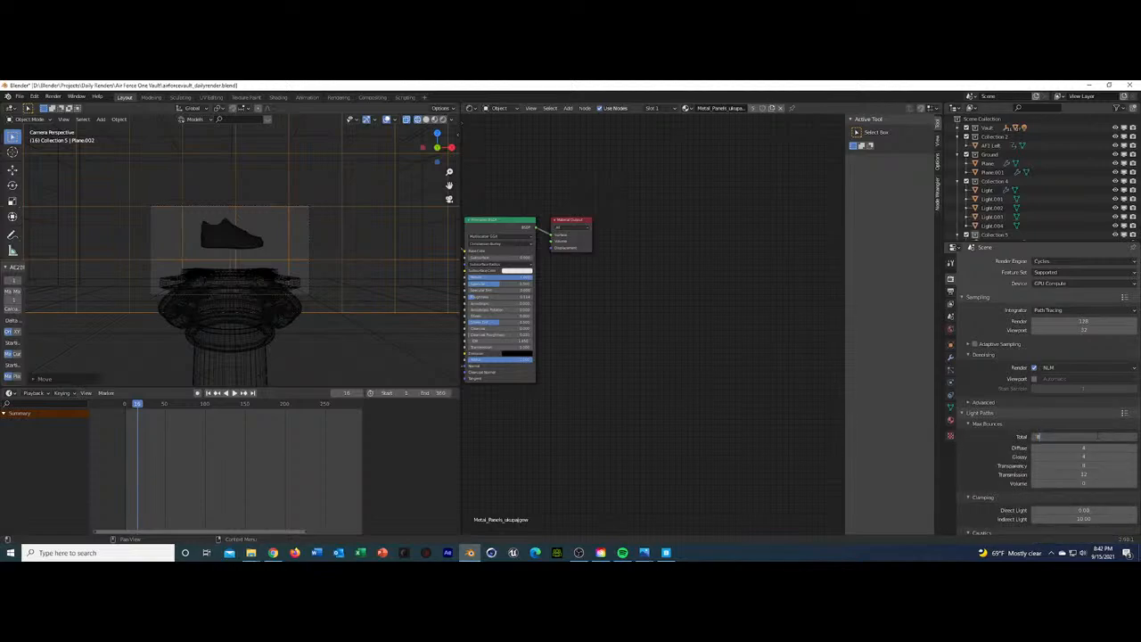
pyautogui.write('16')
pyautogui.press('Return')
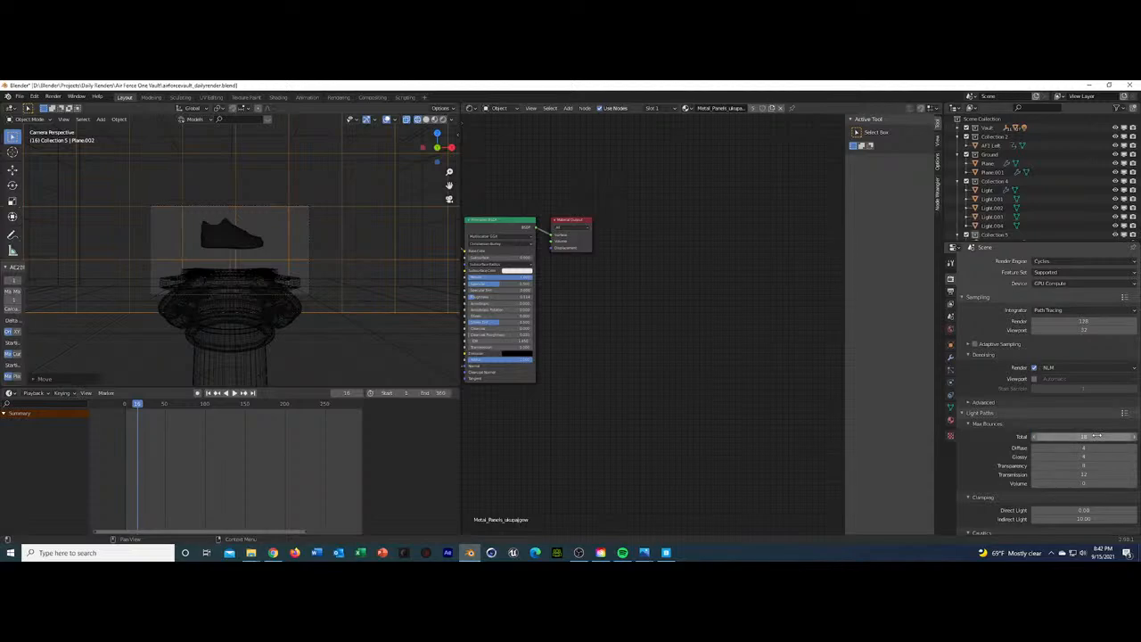
# Check the remaining light path and volume settings, and render frame 16 as a still image.
pyautogui.scroll(-5, 1082, 432)
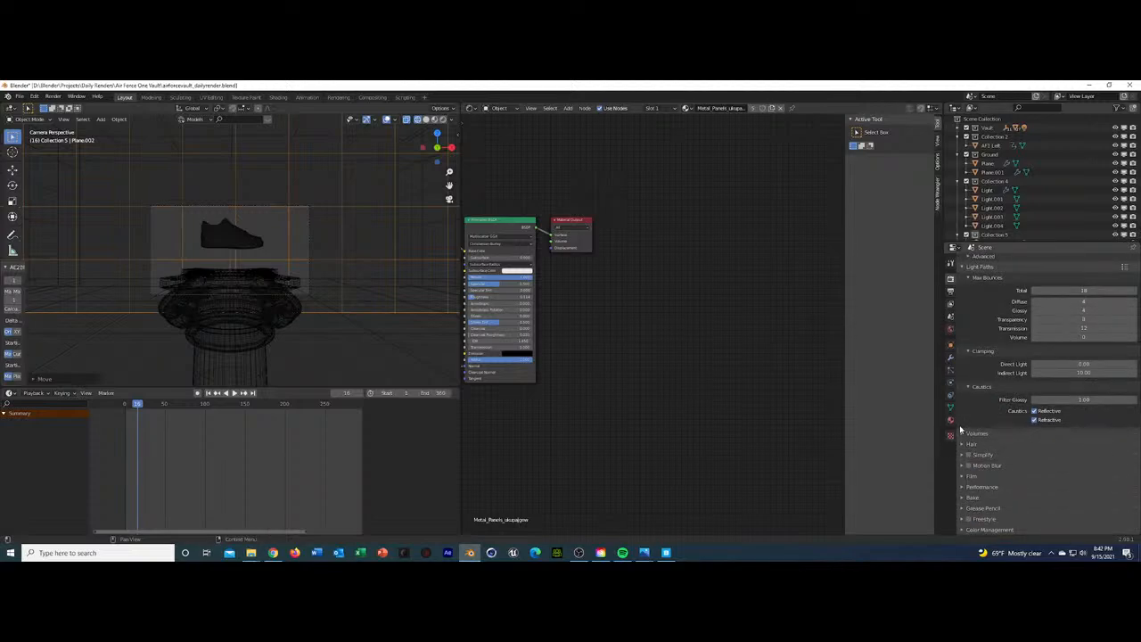
pyautogui.click(964, 435)
pyautogui.click(963, 434)
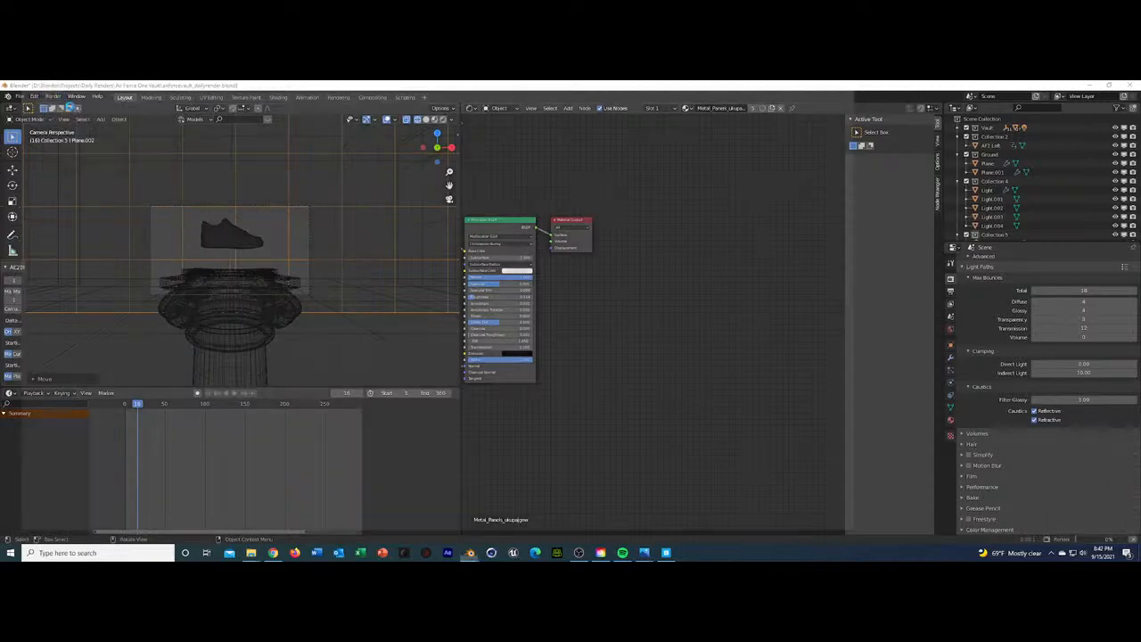
pyautogui.press('F12')
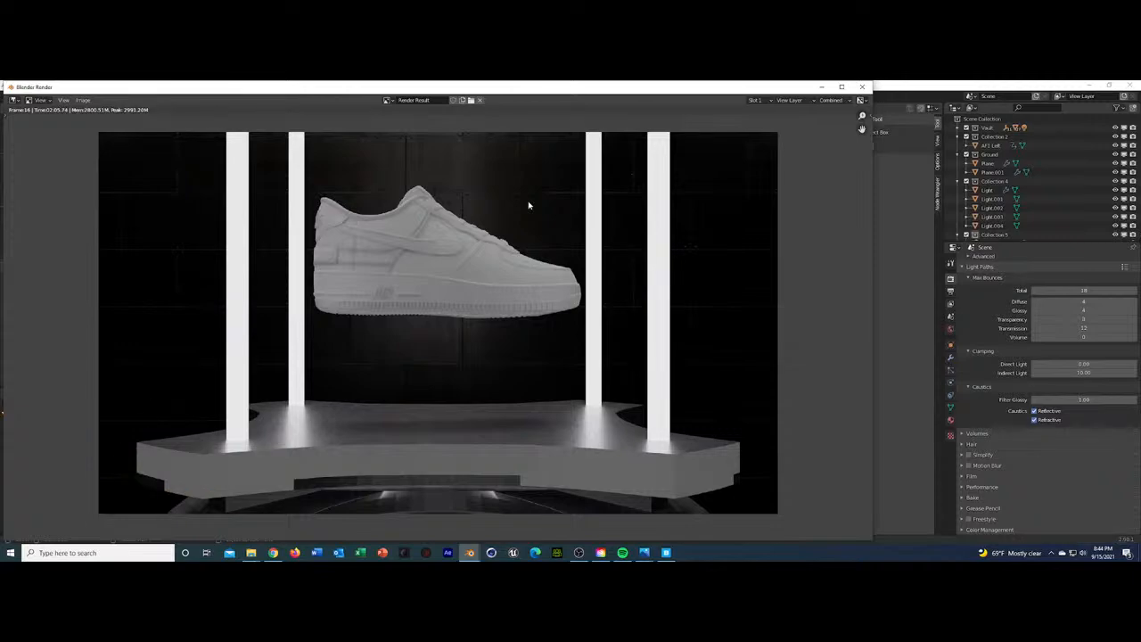
# Examine the finished Cycles render of frame 16 up close around the shoe's sole and the wall panels, and close it.
pyautogui.scroll(-4, 478, 235)
pyautogui.scroll(4, 477, 235)
pyautogui.scroll(6, 477, 234)
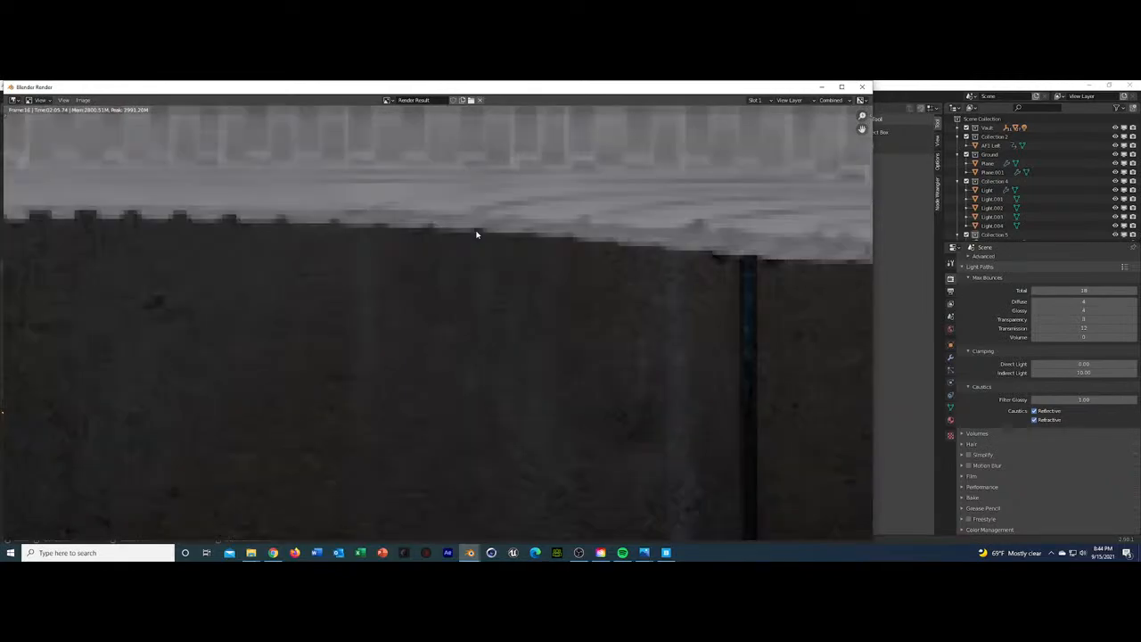
pyautogui.scroll(-3, 477, 234)
pyautogui.scroll(-6, 477, 235)
pyautogui.scroll(1, 477, 234)
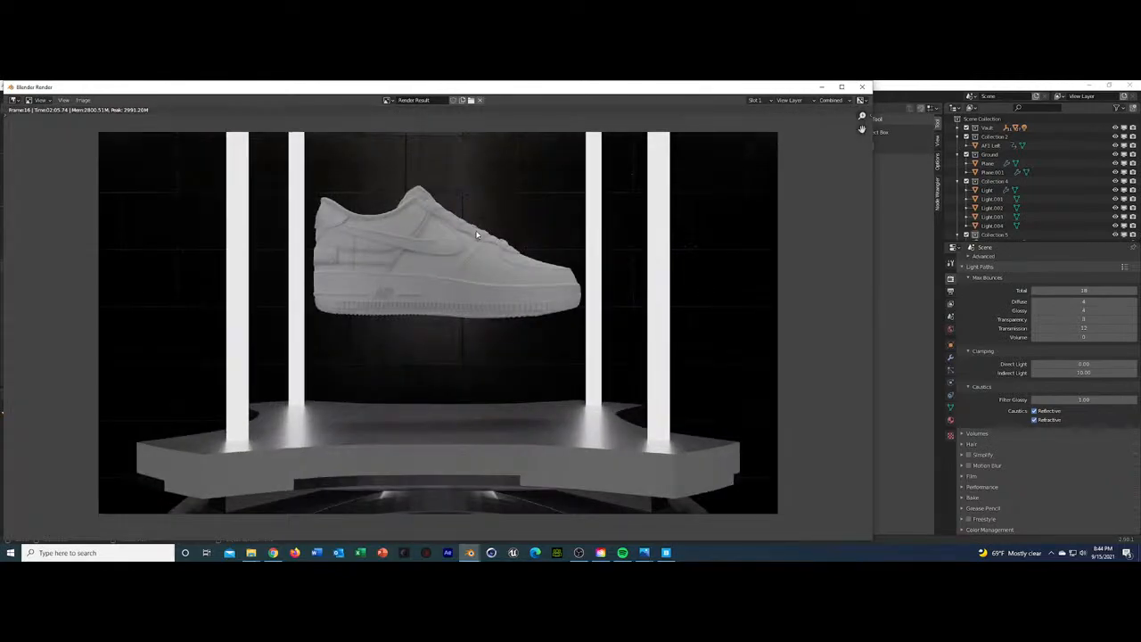
pyautogui.scroll(6, 477, 248)
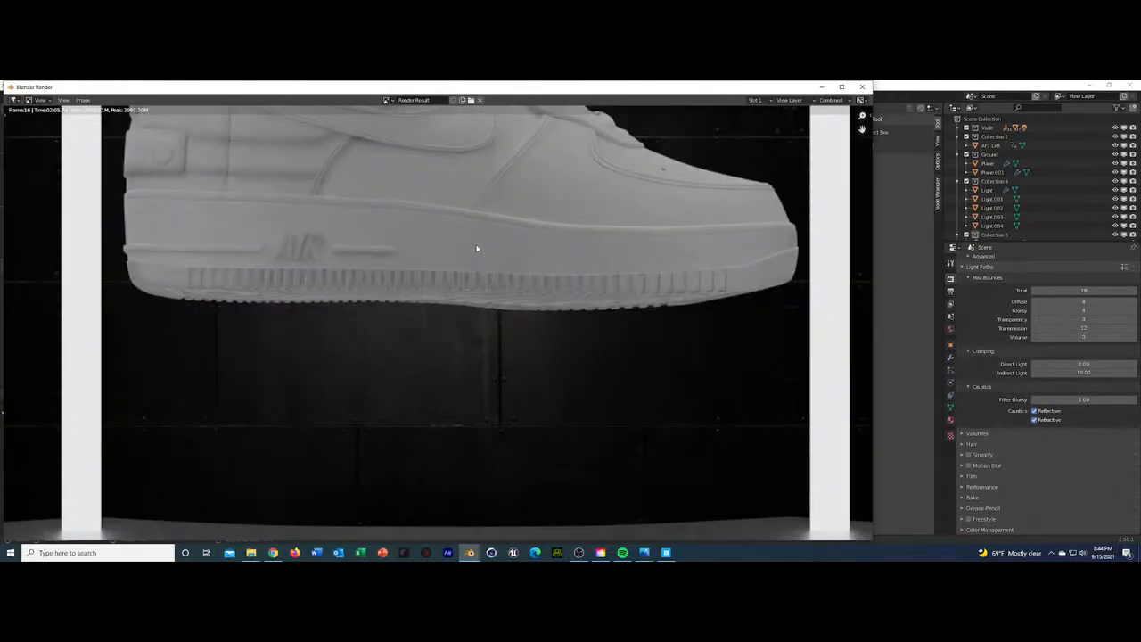
pyautogui.scroll(-6, 477, 249)
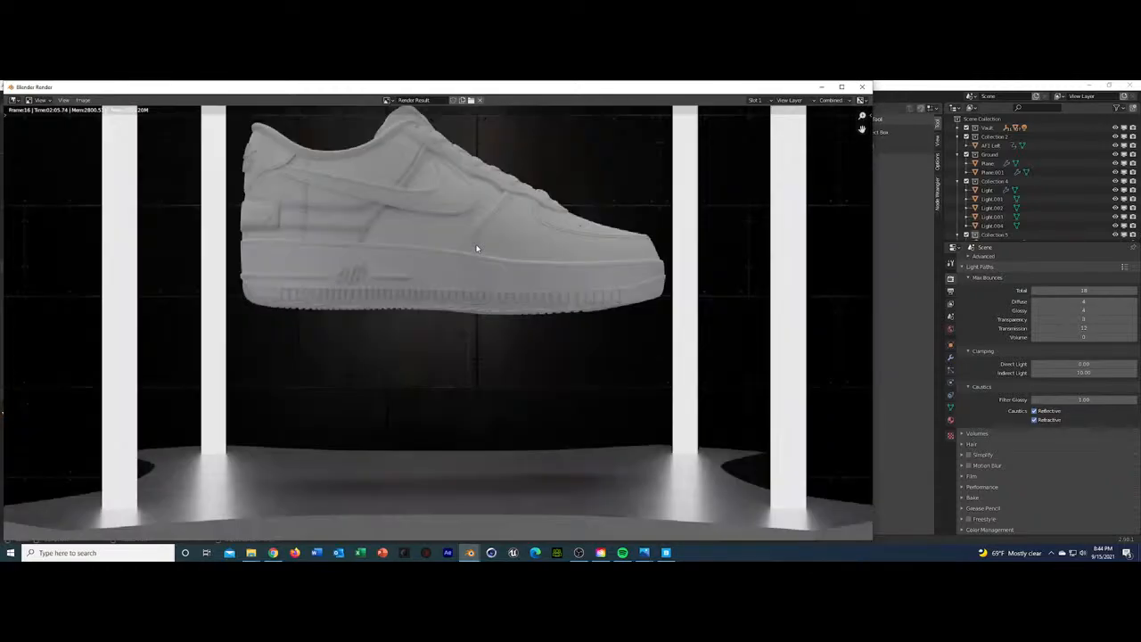
pyautogui.click(861, 87)
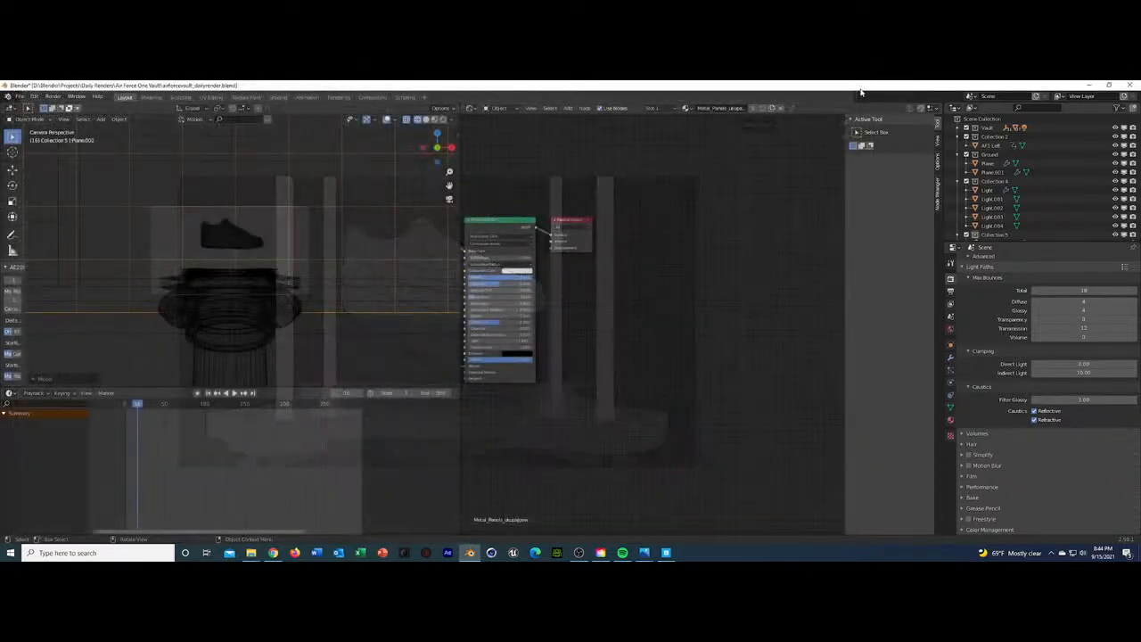
# Set the total maximum light bounces to 12.
pyautogui.click(1084, 290)
pyautogui.press('BackSpace')
pyautogui.write('2')
pyautogui.press('Return')
# Disable all five cylinder objects in both viewports and renders, and save the file.
pyautogui.scroll(-5, 1061, 172)
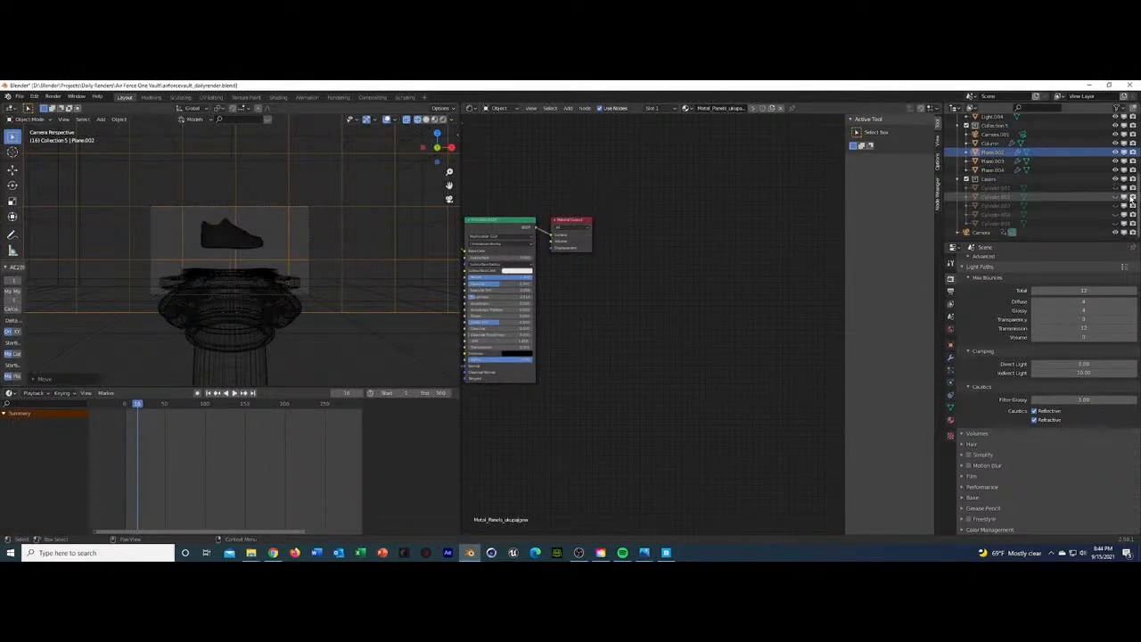
pyautogui.click(1125, 189)
pyautogui.click(1125, 197)
pyautogui.click(1125, 206)
pyautogui.click(1124, 215)
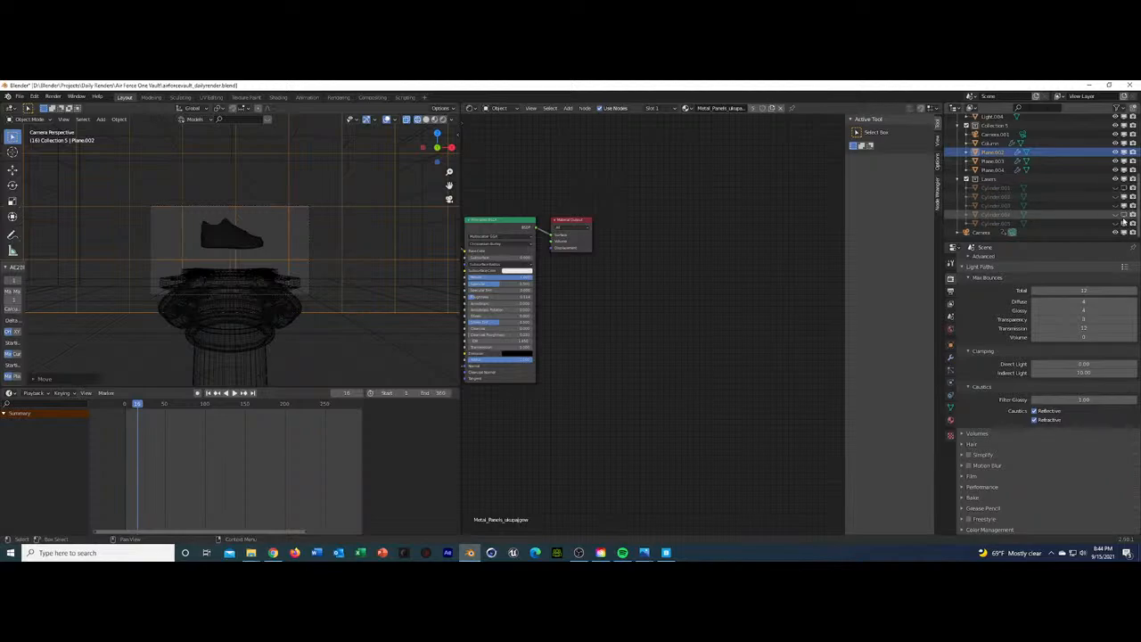
pyautogui.click(1124, 224)
pyautogui.click(1134, 224)
pyautogui.click(1133, 214)
pyautogui.click(1134, 206)
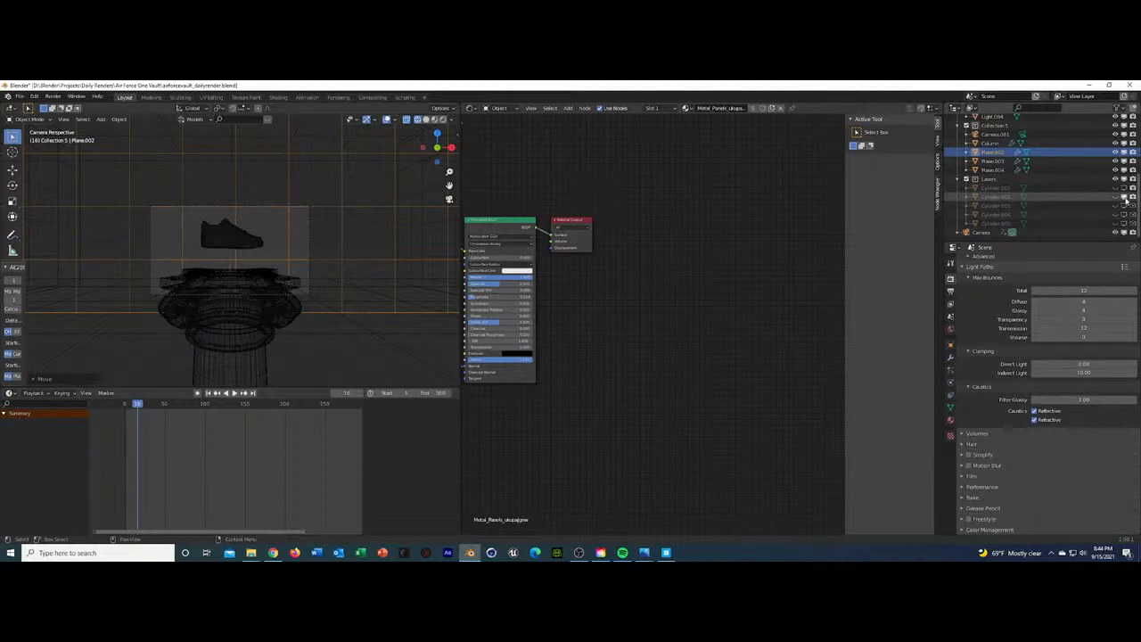
pyautogui.click(1133, 197)
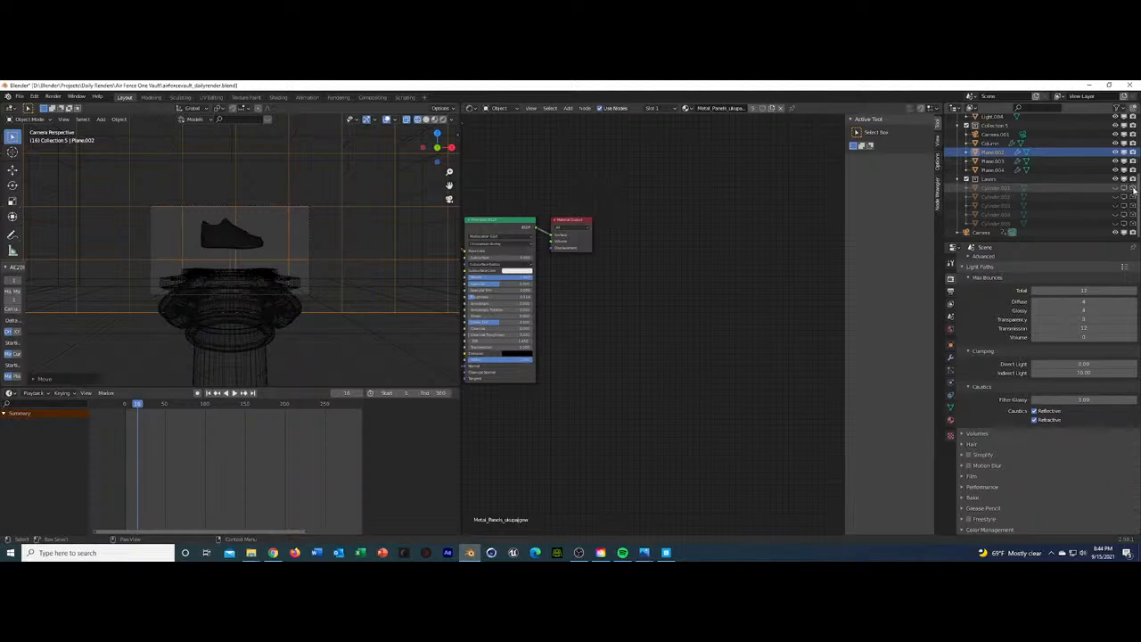
pyautogui.click(1134, 188)
pyautogui.hotkey('ctrl', 's')
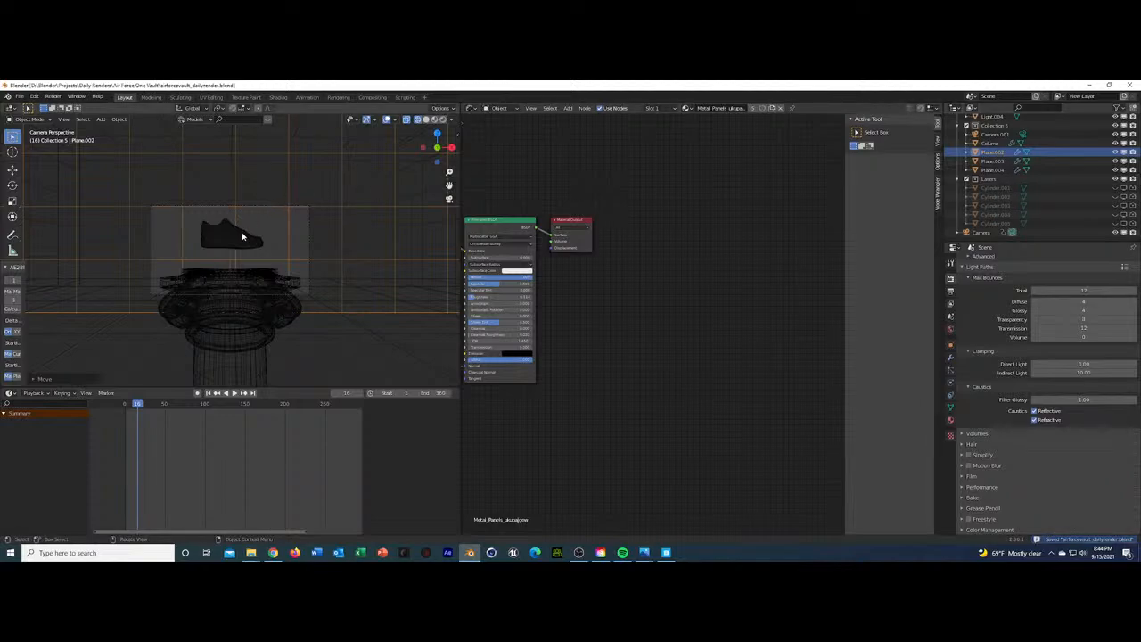
# Set the output resolution to 2560 by 1440 px and save the file.
pyautogui.click(950, 292)
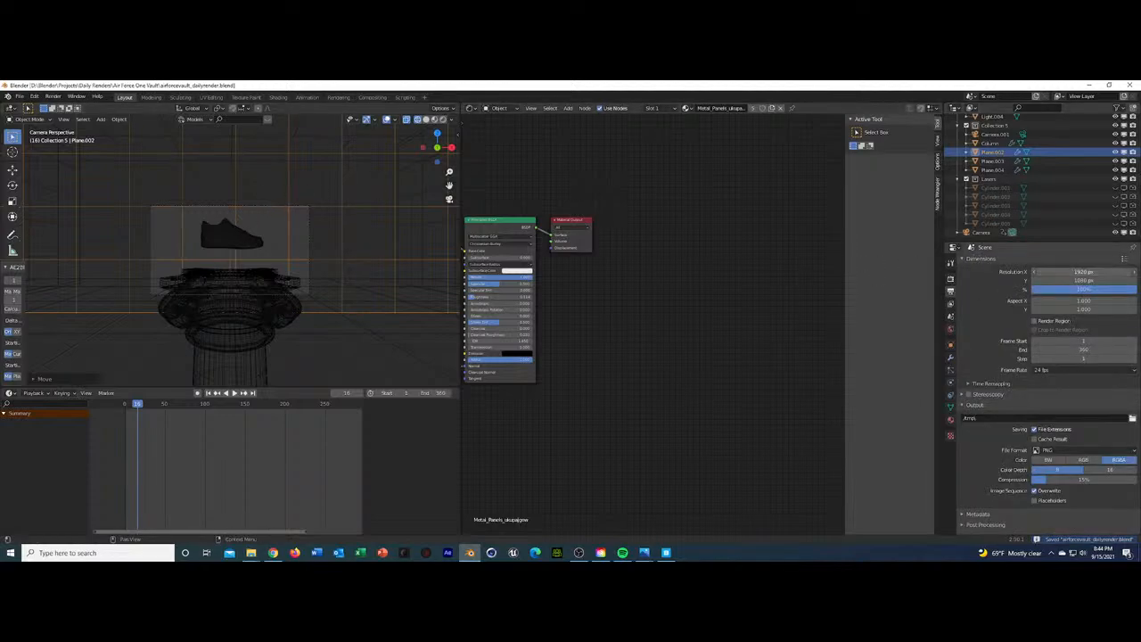
pyautogui.click(1082, 271)
pyautogui.write('2560')
pyautogui.press('Tab')
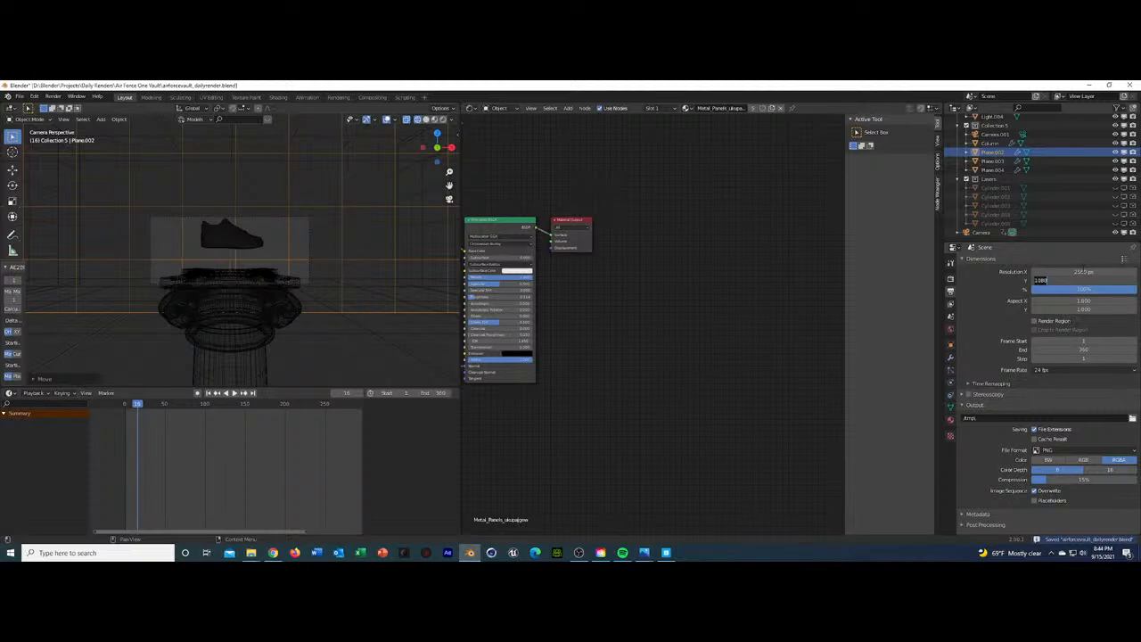
pyautogui.write('1440')
pyautogui.press('Return')
pyautogui.hotkey('ctrl', 's')
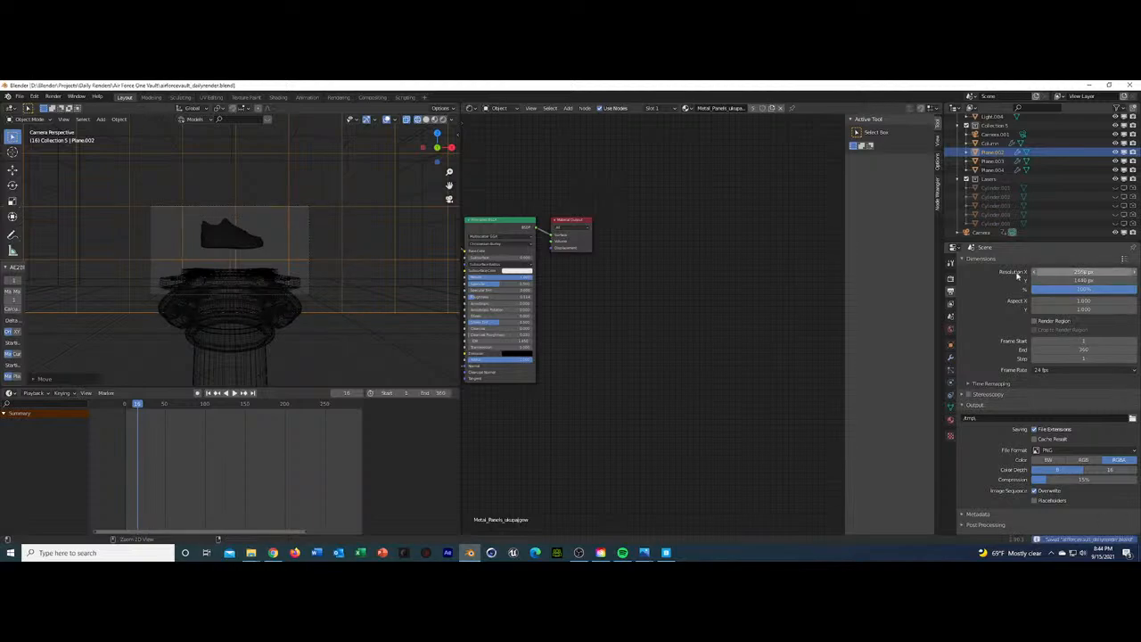
# Render frame 16 with Cycles, inspect the shoe as the tiles come in, and close the render before it finishes.
pyautogui.click(34, 96)
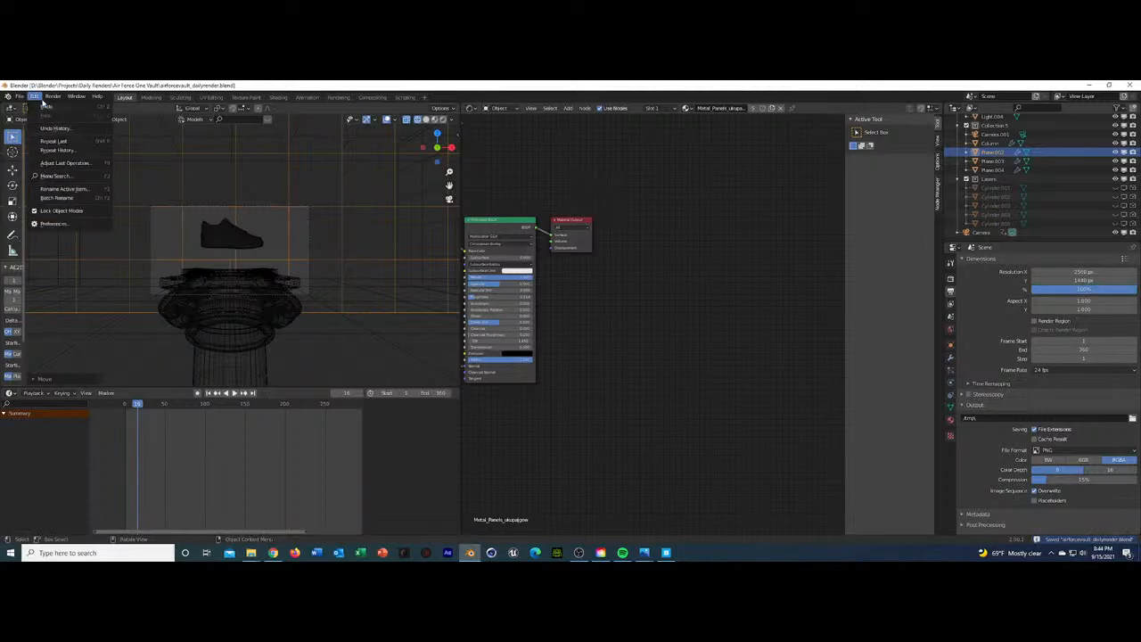
pyautogui.click(52, 96)
pyautogui.click(53, 107)
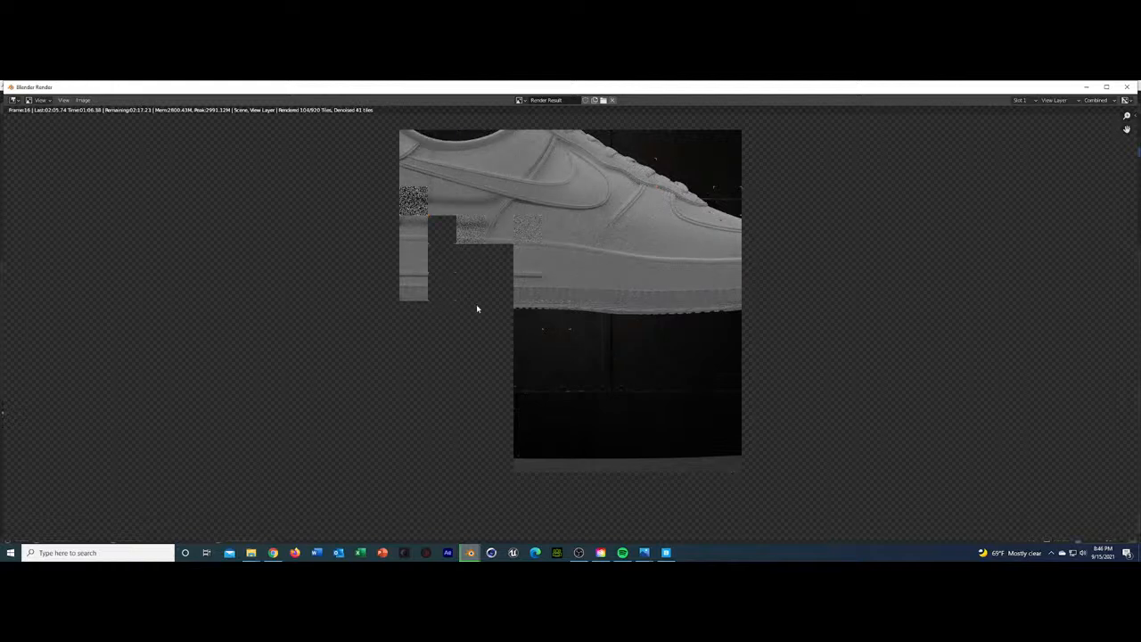
pyautogui.scroll(-1, 449, 265)
pyautogui.scroll(-2, 448, 265)
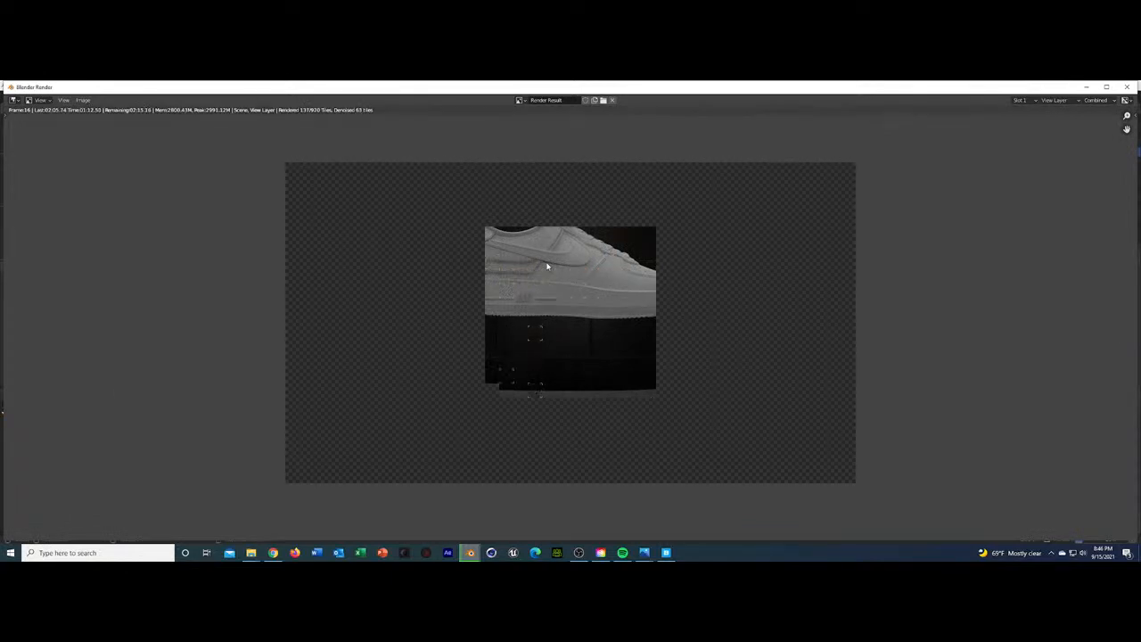
pyautogui.scroll(2, 548, 266)
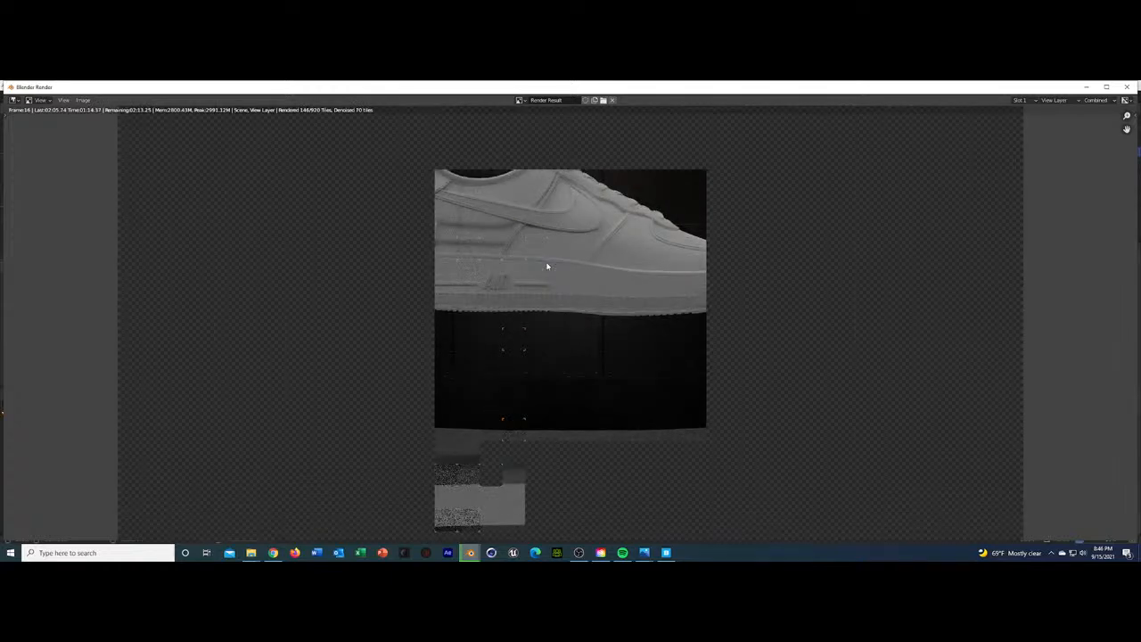
pyautogui.scroll(5, 547, 266)
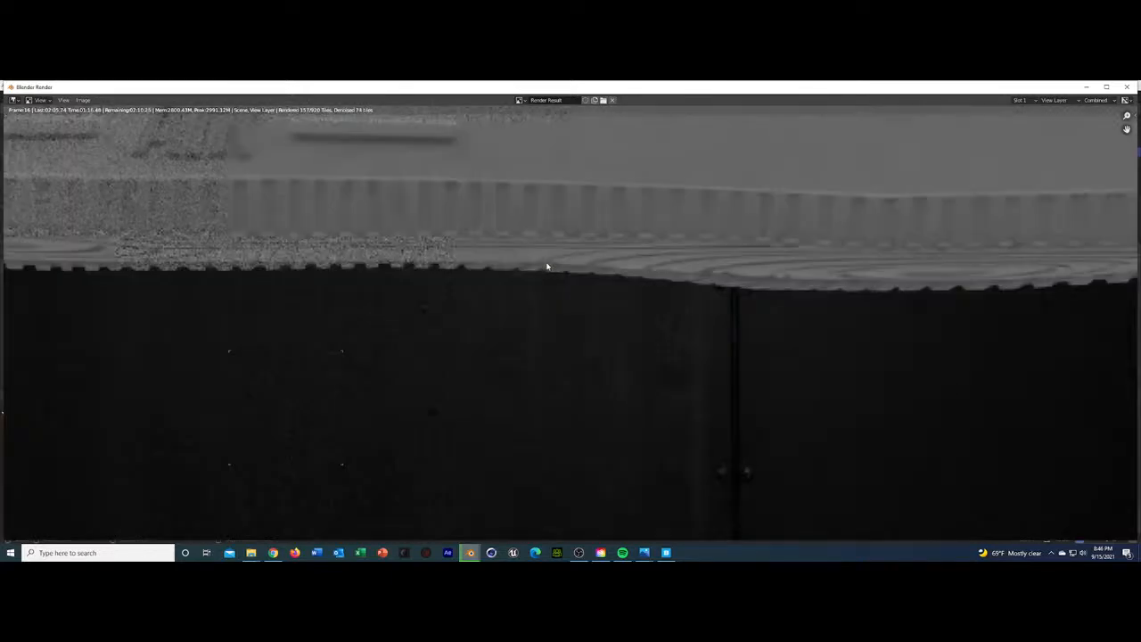
pyautogui.scroll(-3, 547, 265)
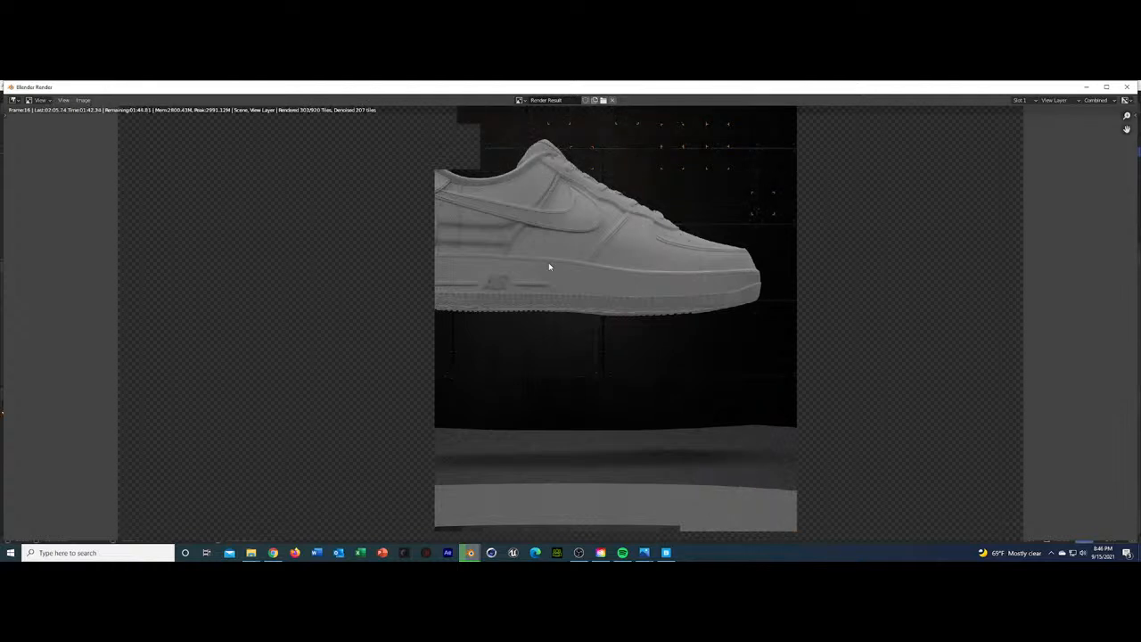
pyautogui.scroll(-2, 536, 204)
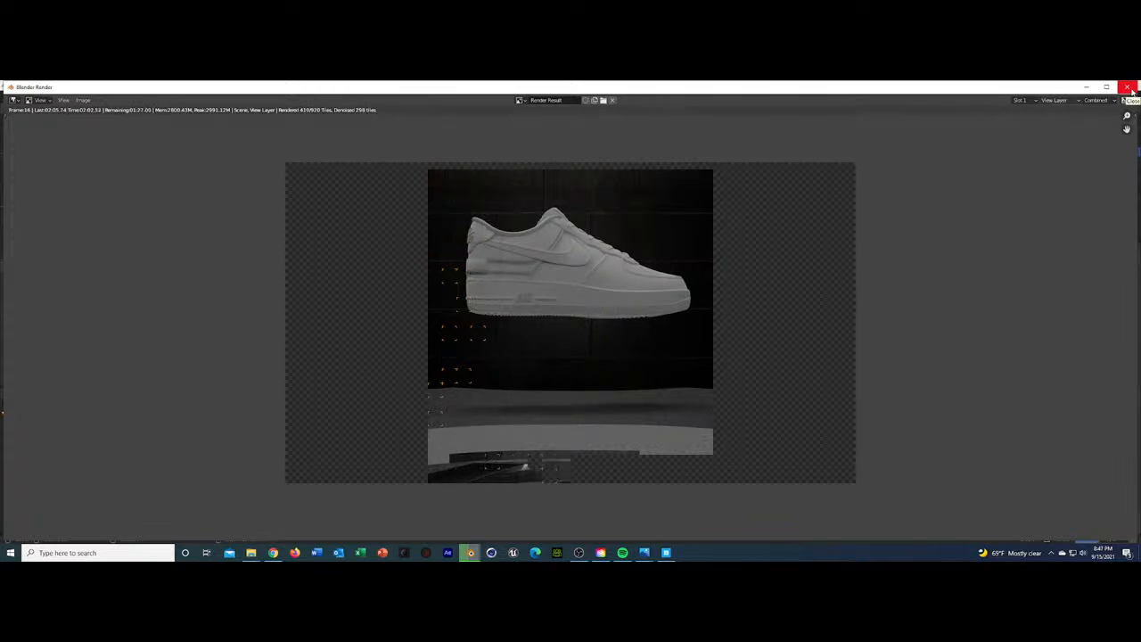
pyautogui.click(1130, 89)
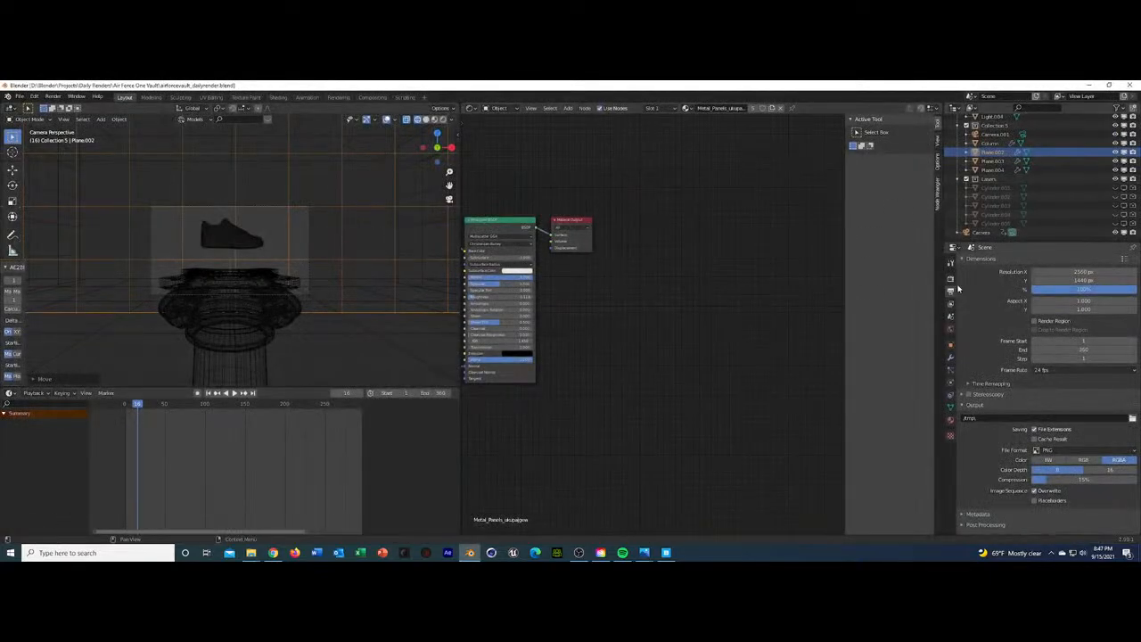
# Switch the render engine to Eevee, set the render samples to 200, and save the file.
pyautogui.click(950, 279)
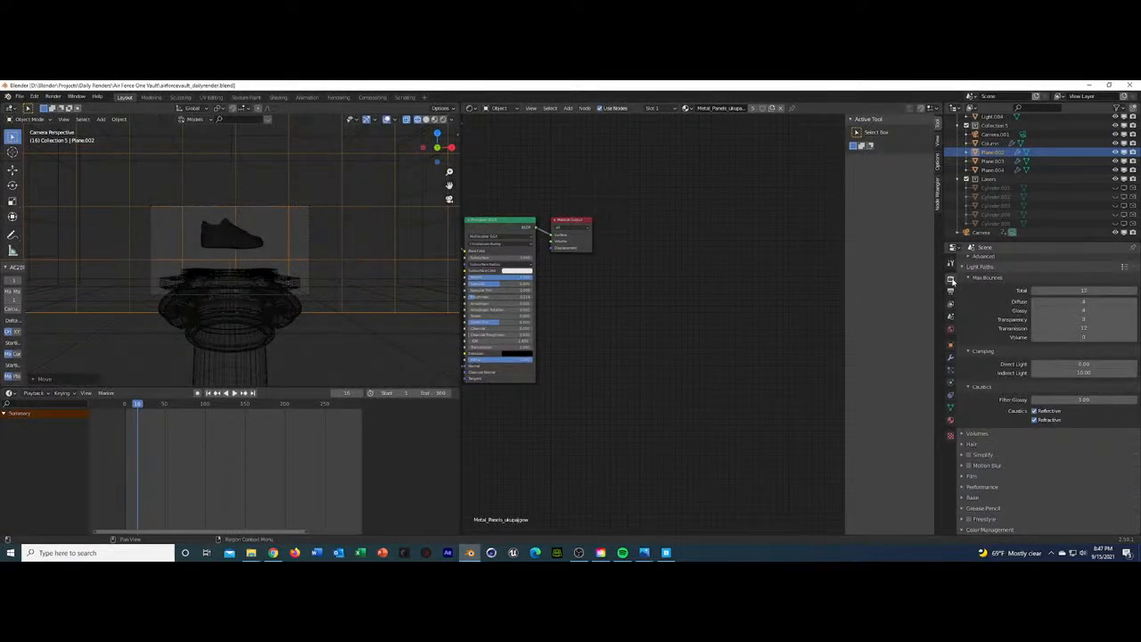
pyautogui.scroll(3, 1014, 277)
pyautogui.click(1061, 262)
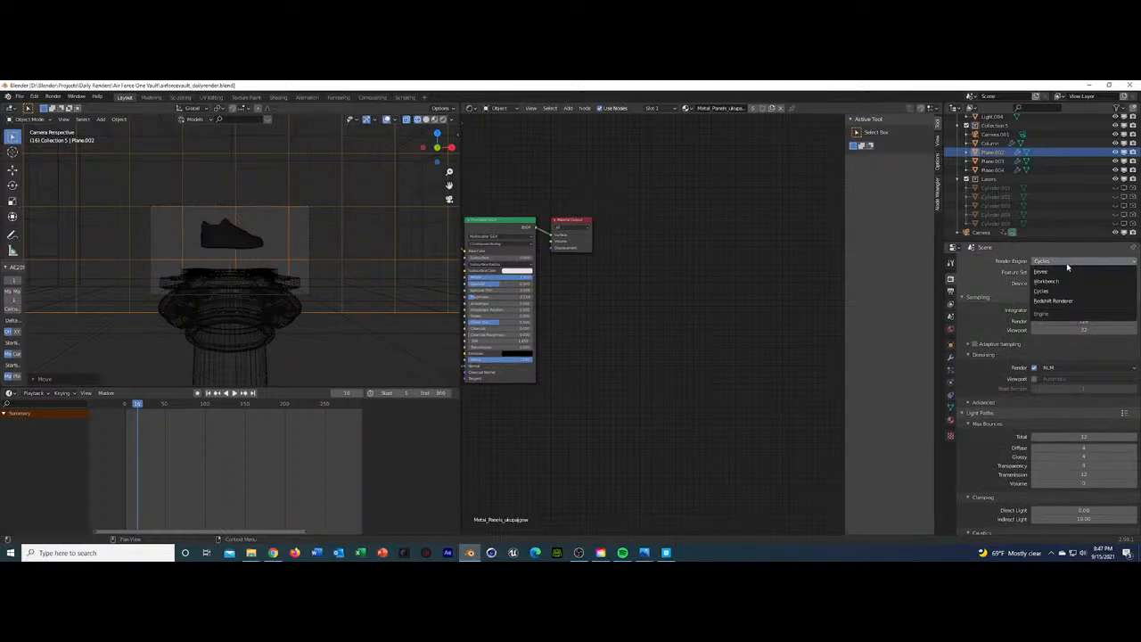
pyautogui.click(1067, 275)
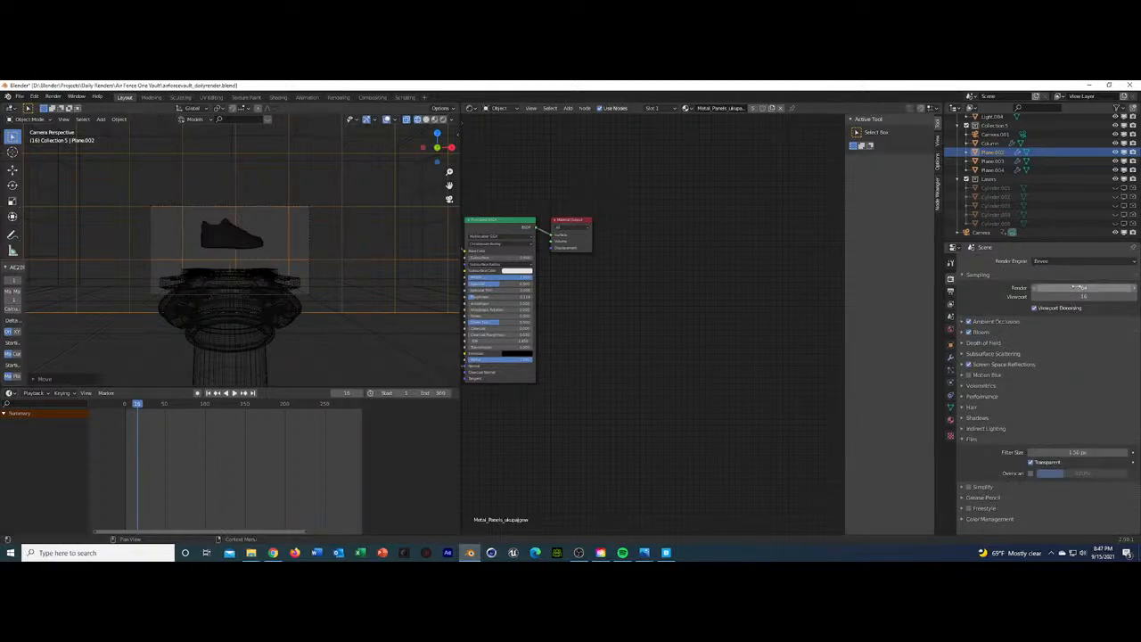
pyautogui.click(1074, 287)
pyautogui.write('200')
pyautogui.press('Return')
pyautogui.hotkey('ctrl', 's')
# Check the Performance and Shadows settings, and render frame 16 as a still image.
pyautogui.click(963, 398)
pyautogui.click(962, 398)
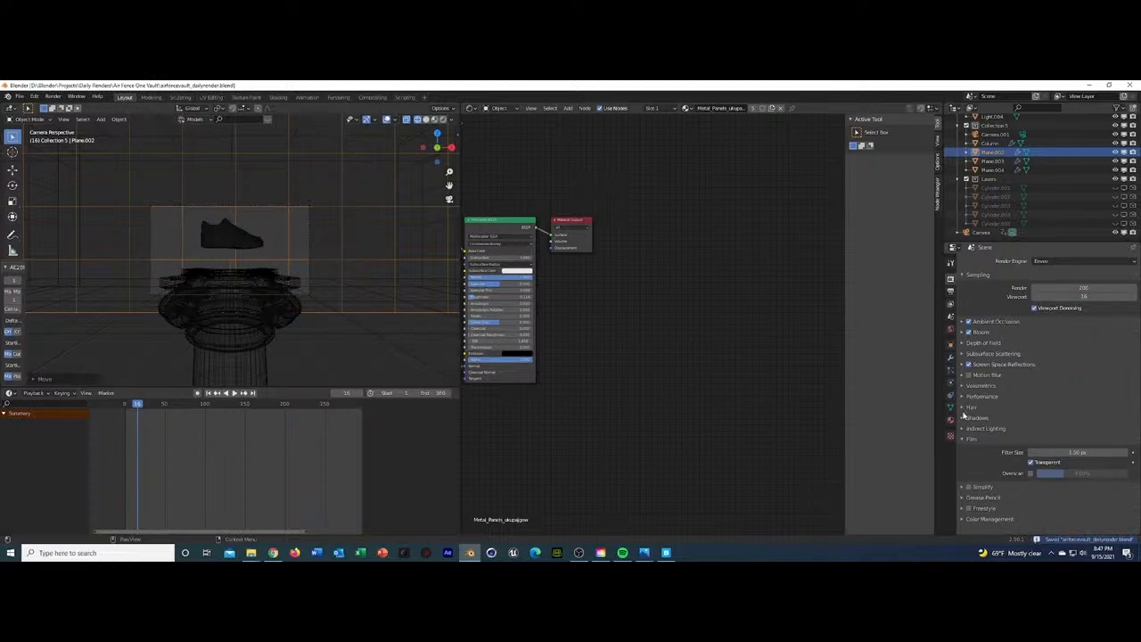
pyautogui.click(964, 419)
pyautogui.click(964, 418)
pyautogui.click(54, 96)
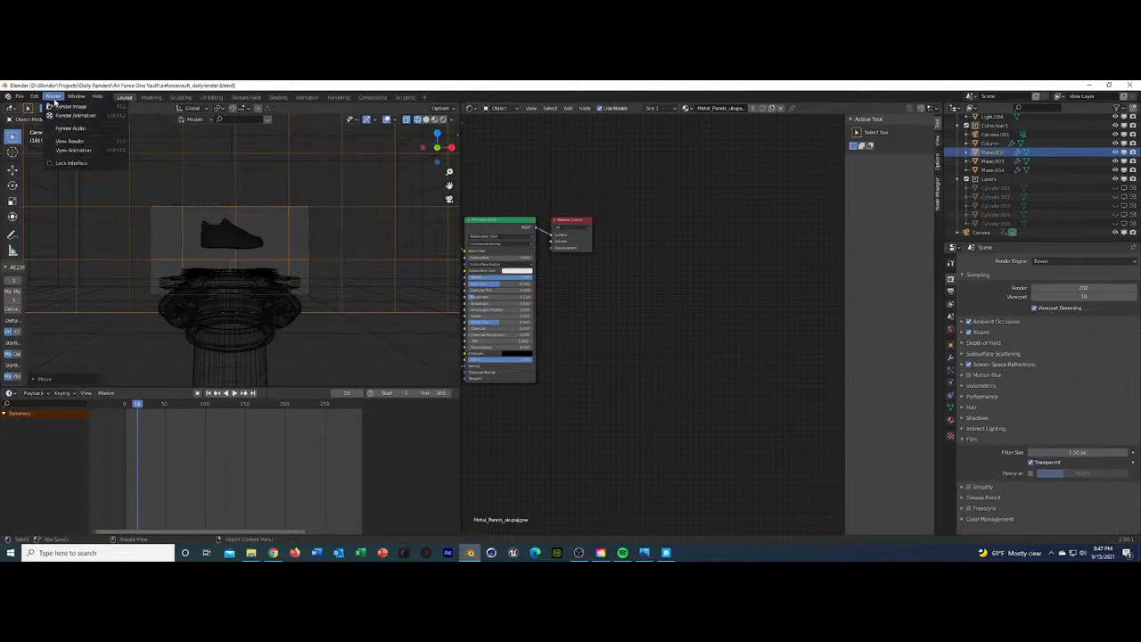
pyautogui.click(67, 108)
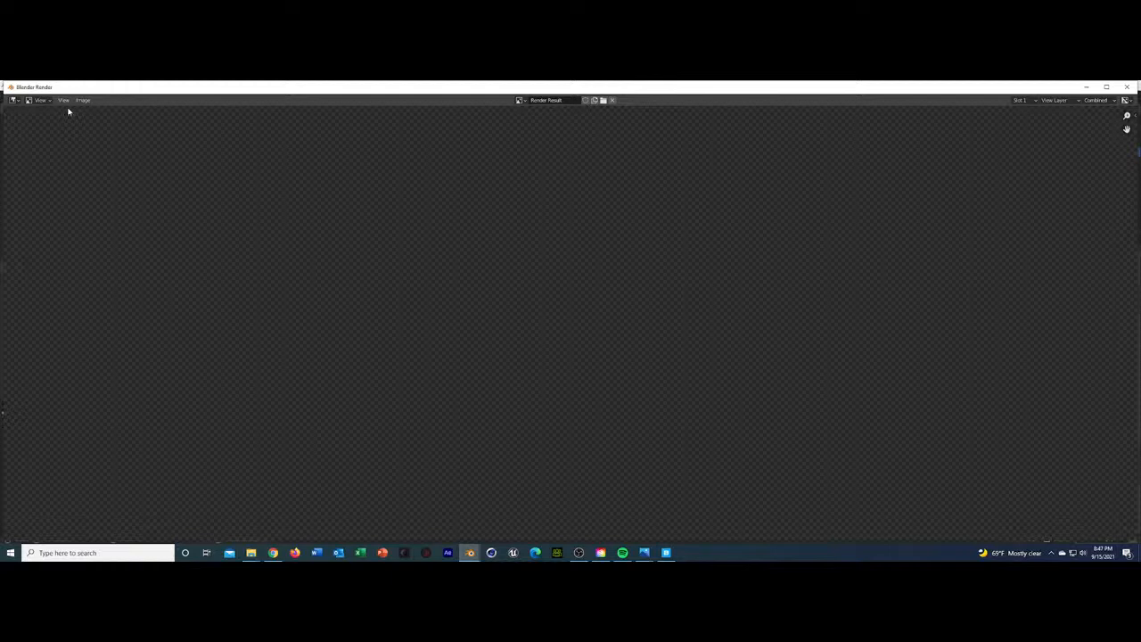
# Switch to Quixel Bridge and browse the local Megascans surface materials.
pyautogui.click(666, 553)
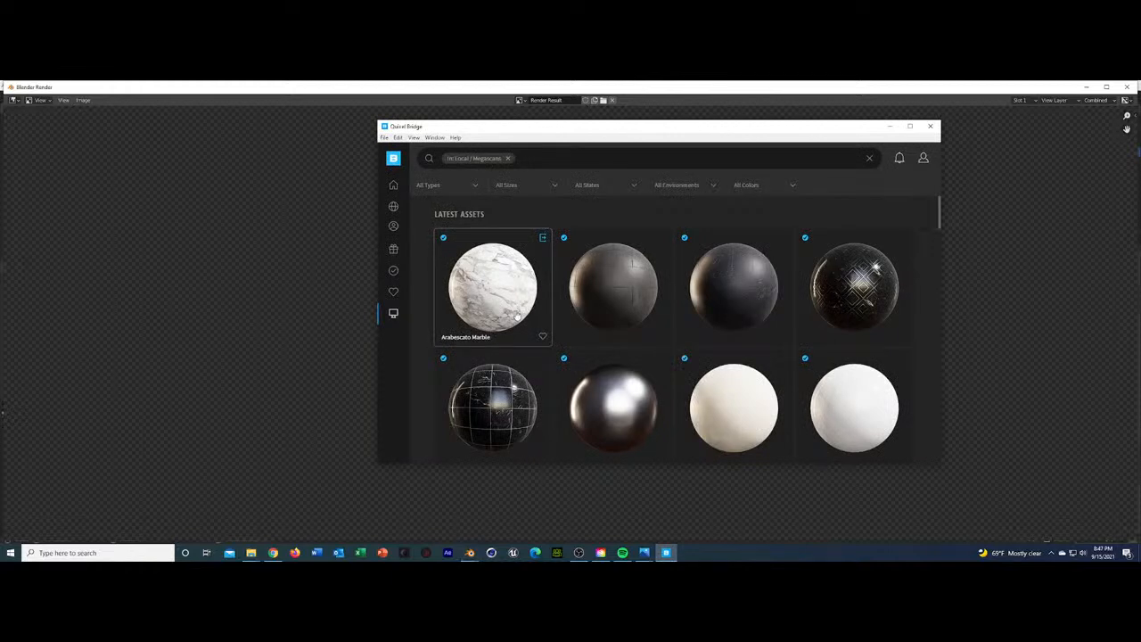
pyautogui.scroll(-1, 515, 316)
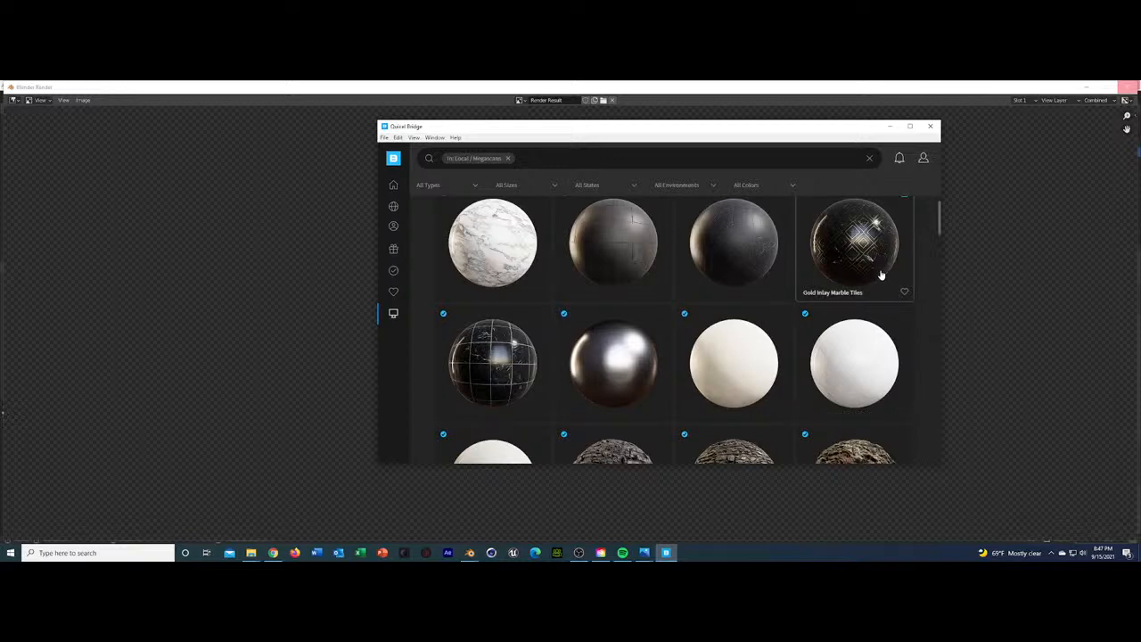
pyautogui.scroll(-3, 881, 275)
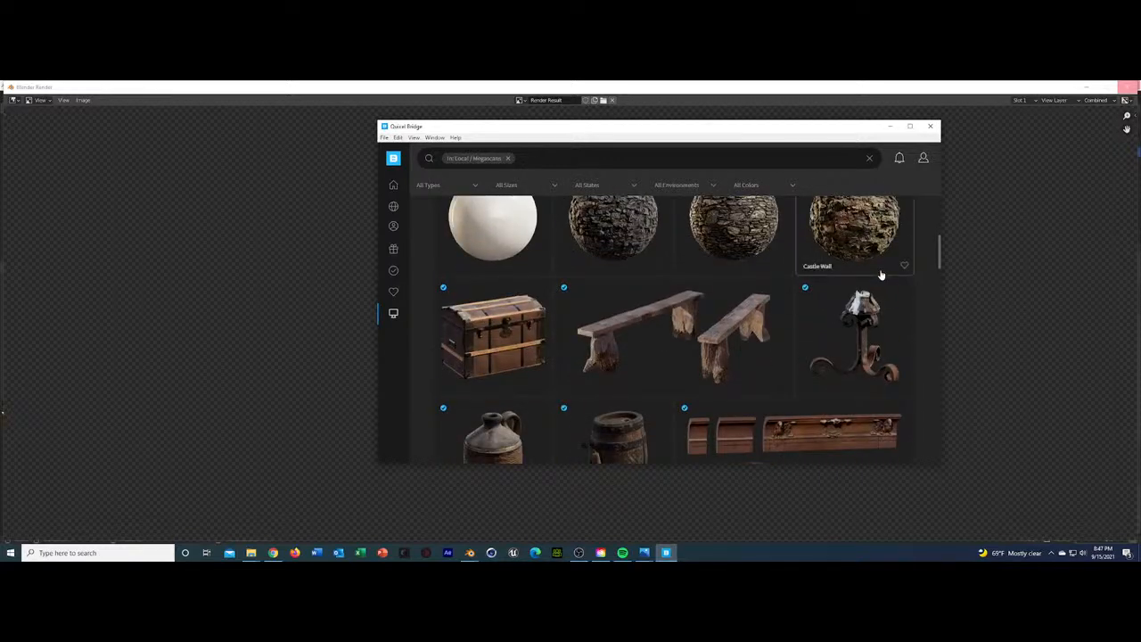
pyautogui.scroll(2, 881, 276)
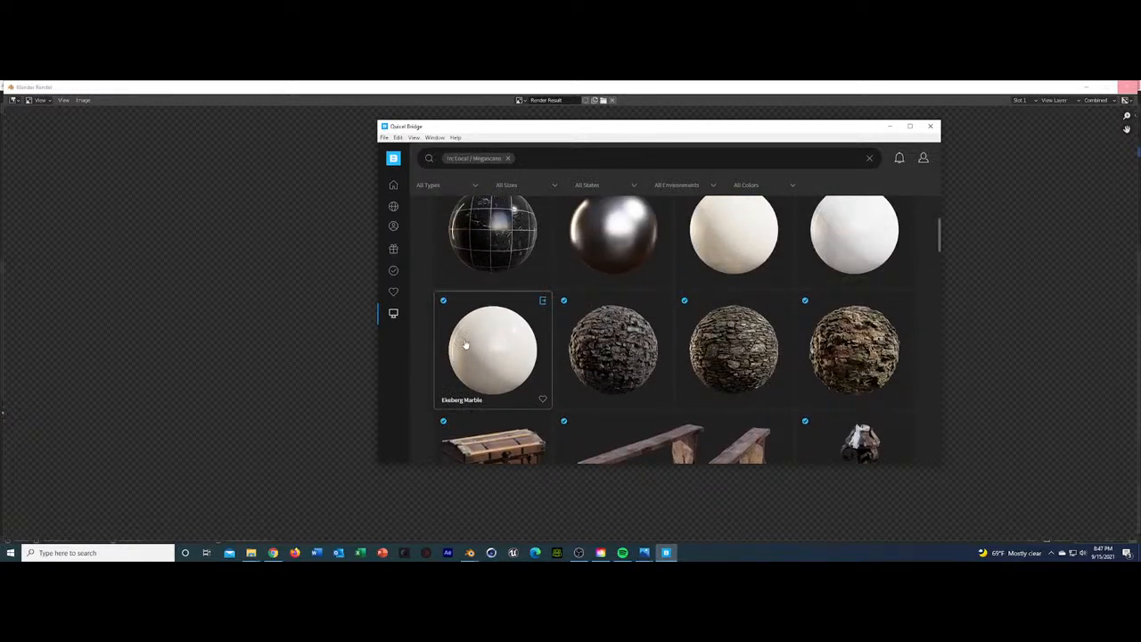
pyautogui.scroll(2, 470, 345)
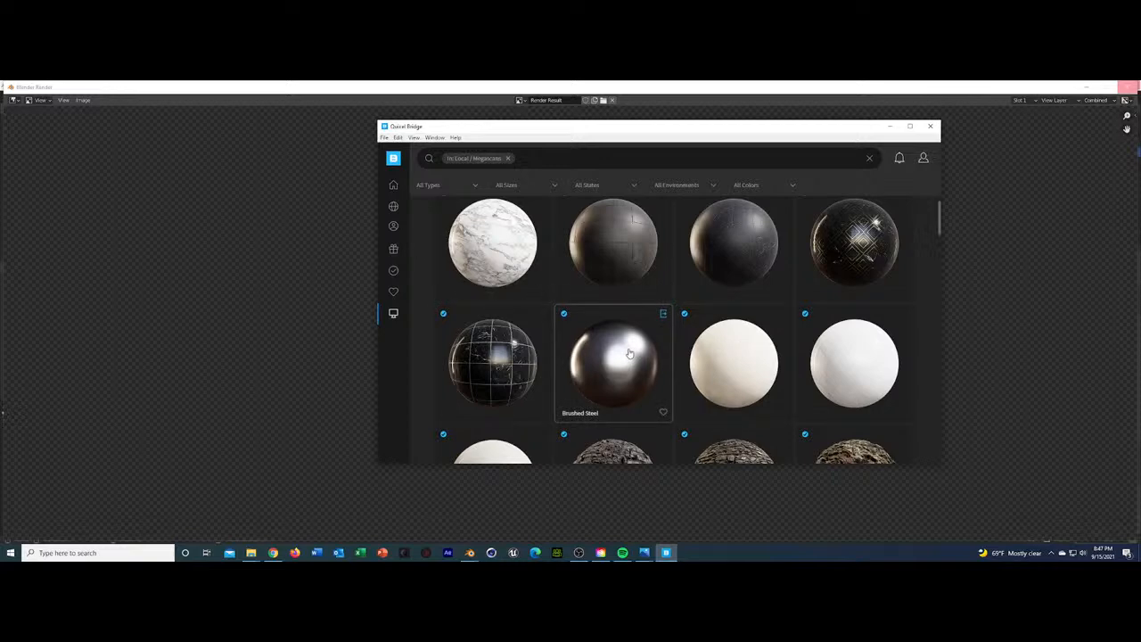
# Return to Blender to examine the whole Eevee render, and select the column beneath the sneaker.
pyautogui.click(288, 93)
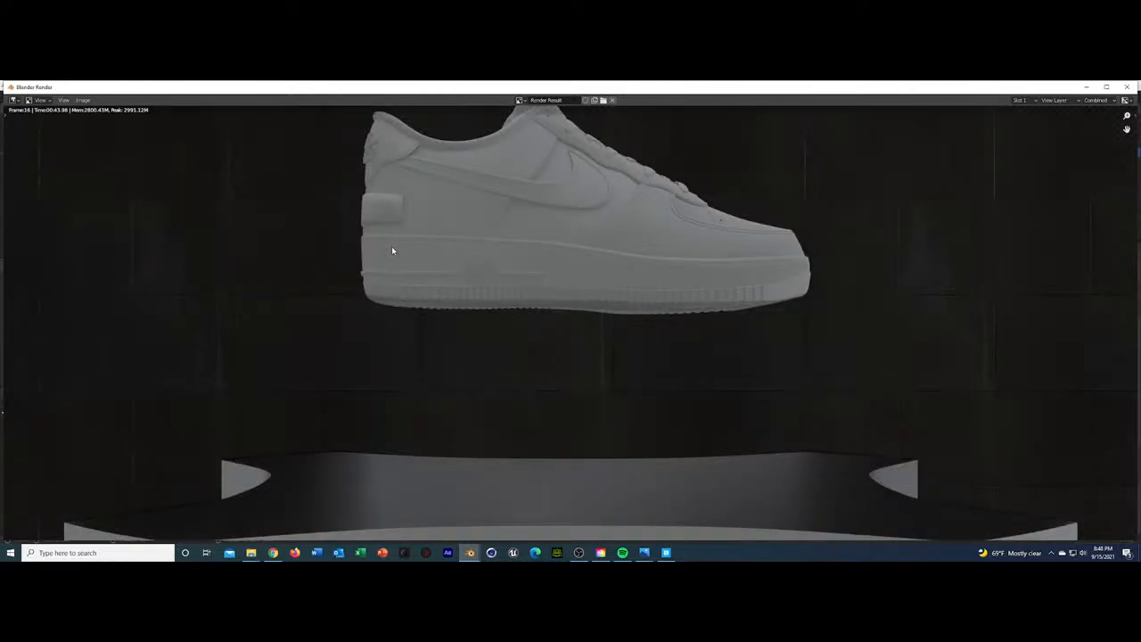
pyautogui.scroll(-3, 413, 250)
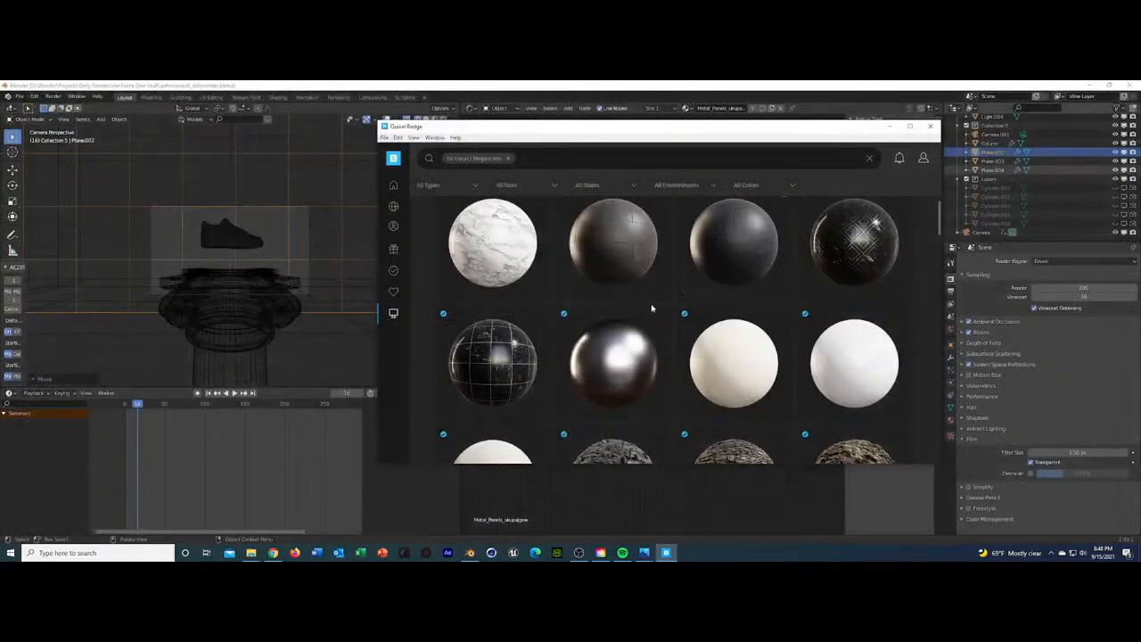
pyautogui.click(210, 341)
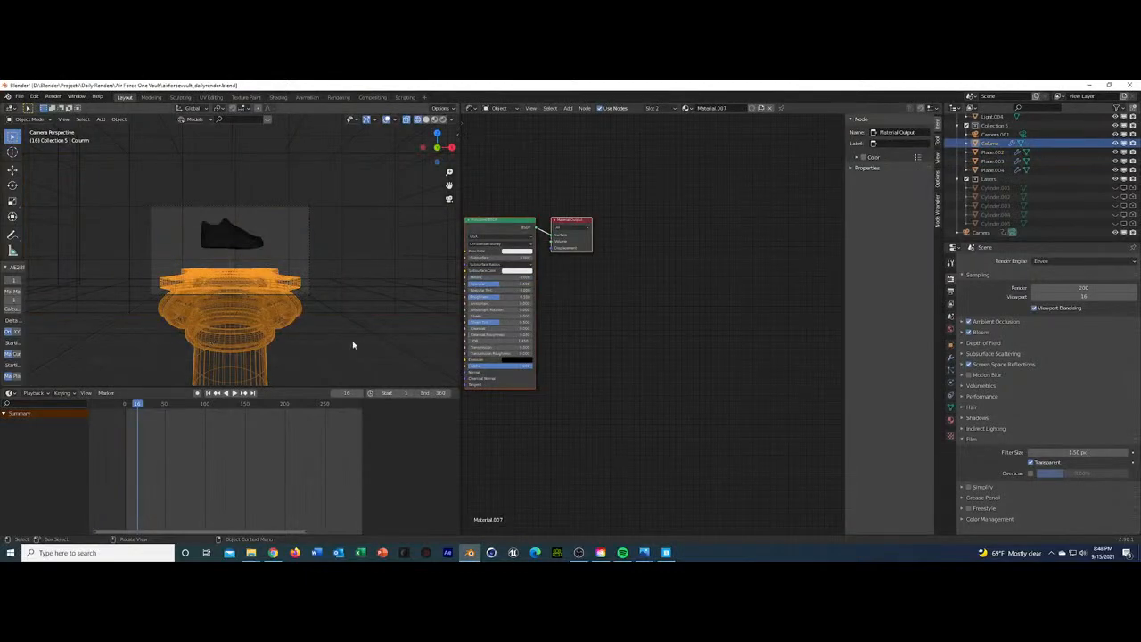
# Remove the Material.007 slot from the column, keeping its Brushed_Steel material, and open the list of available materials.
pyautogui.click(950, 420)
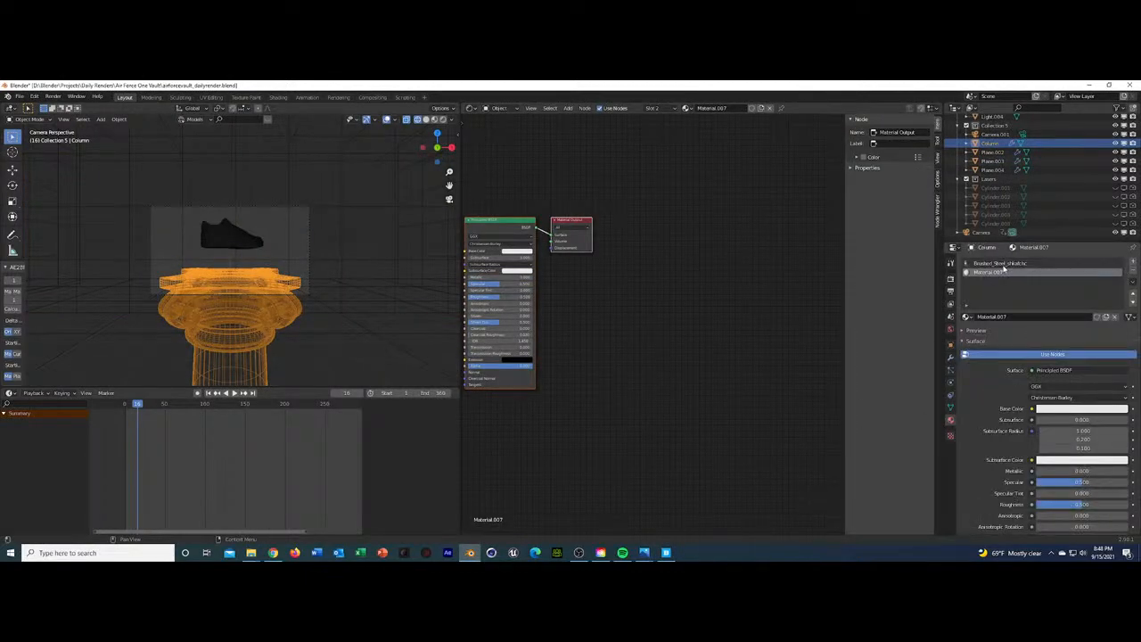
pyautogui.click(1003, 264)
pyautogui.click(1000, 273)
pyautogui.click(1133, 271)
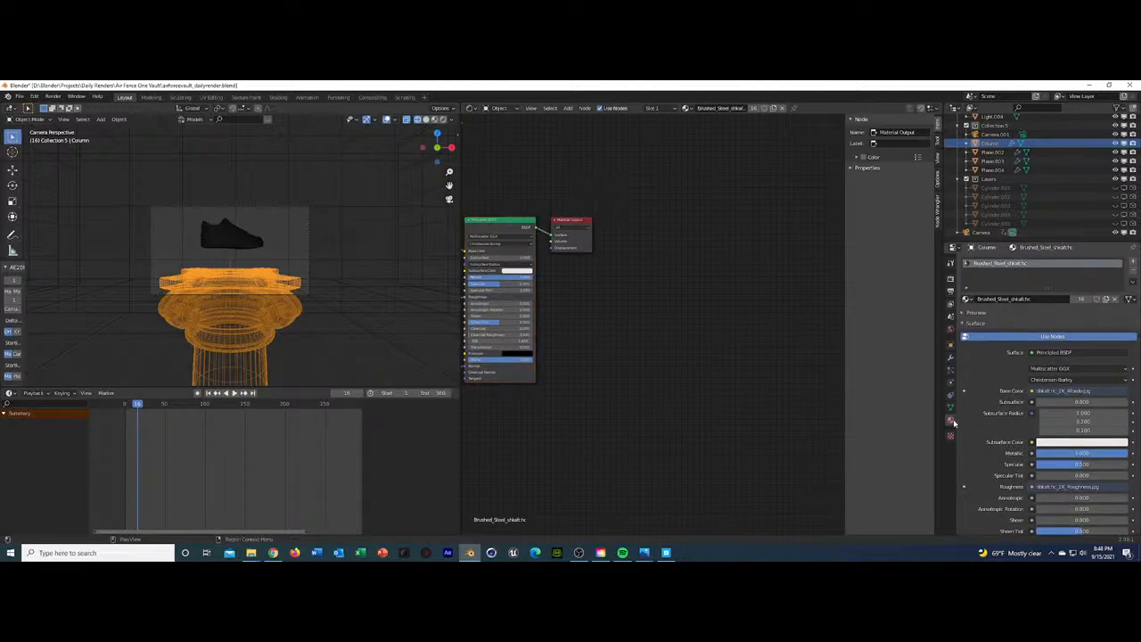
pyautogui.click(967, 299)
# Switch to Quixel Bridge and try to export the Bianca Carrara Gioia Marble surface at 4K resolution.
pyautogui.click(666, 553)
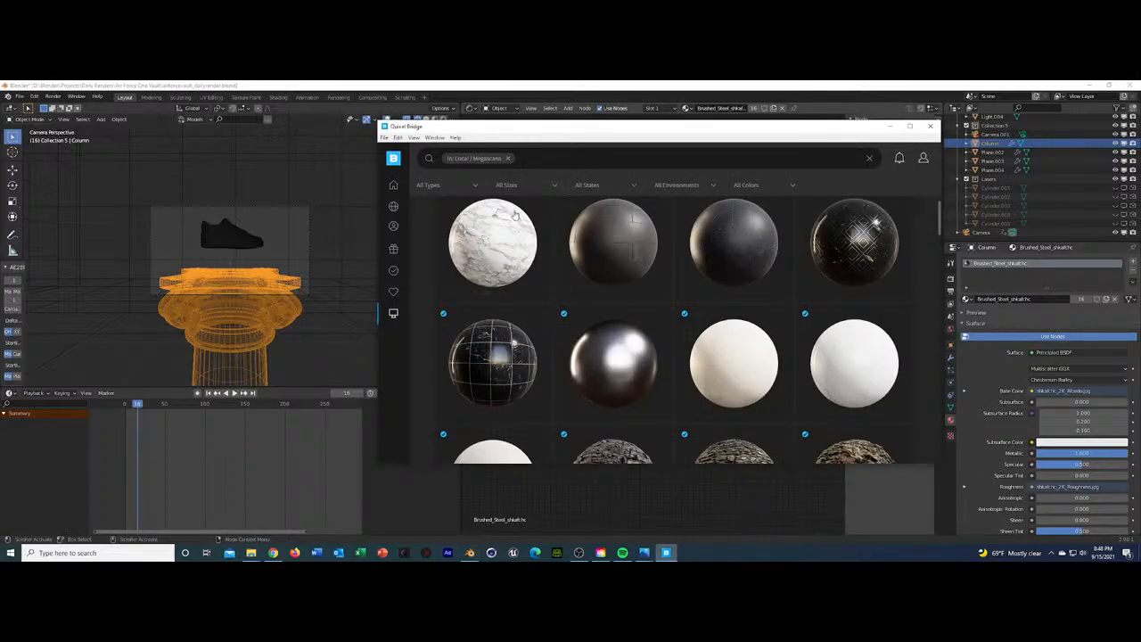
pyautogui.scroll(-1, 520, 258)
pyautogui.click(849, 310)
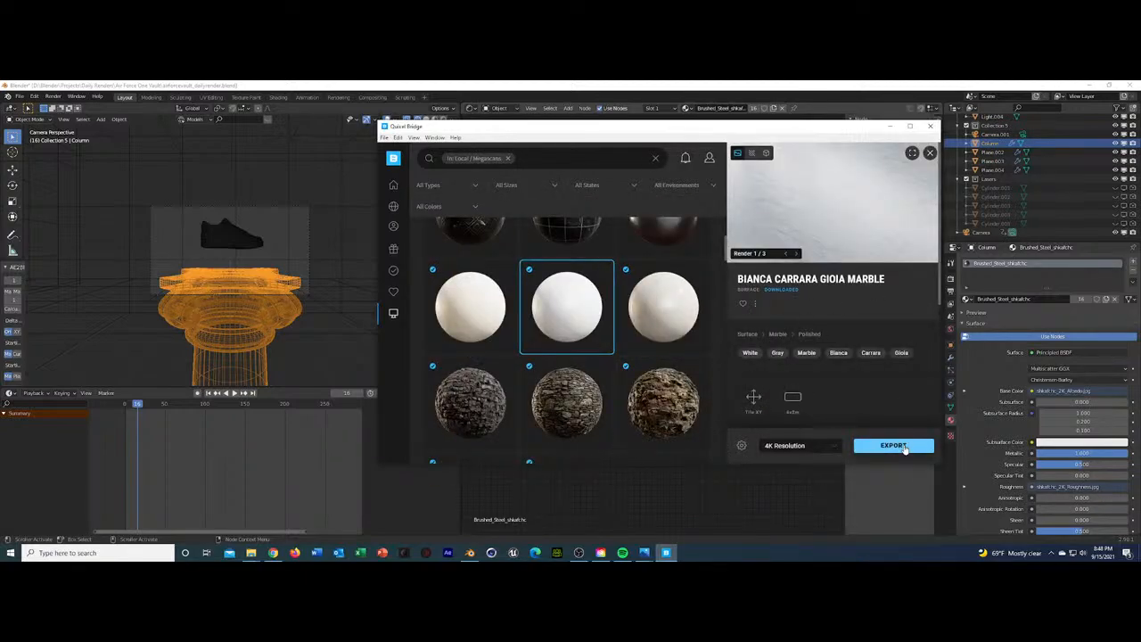
pyautogui.click(893, 446)
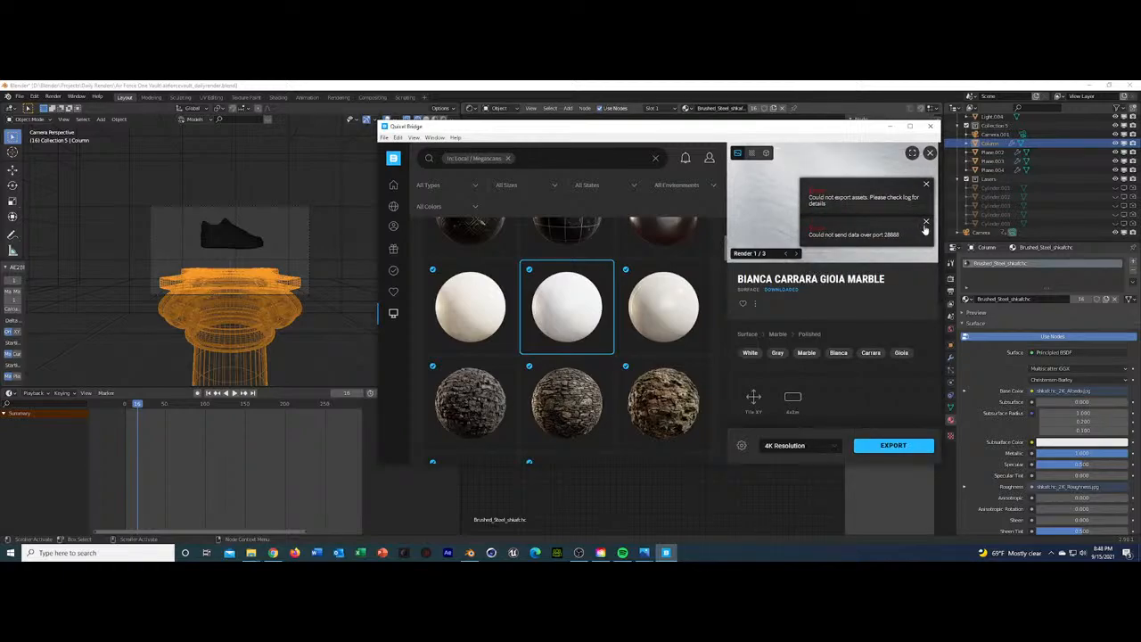
pyautogui.click(926, 222)
# Download the Ekeberg Marble surface at 4K resolution and try to export it to Blender.
pyautogui.click(666, 314)
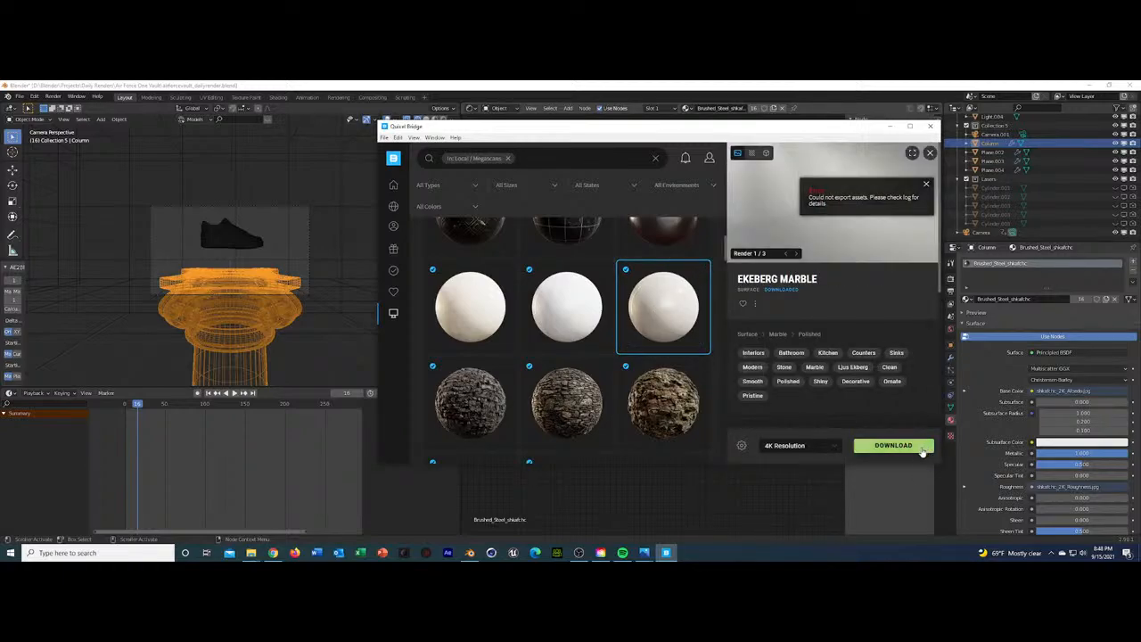
pyautogui.click(882, 447)
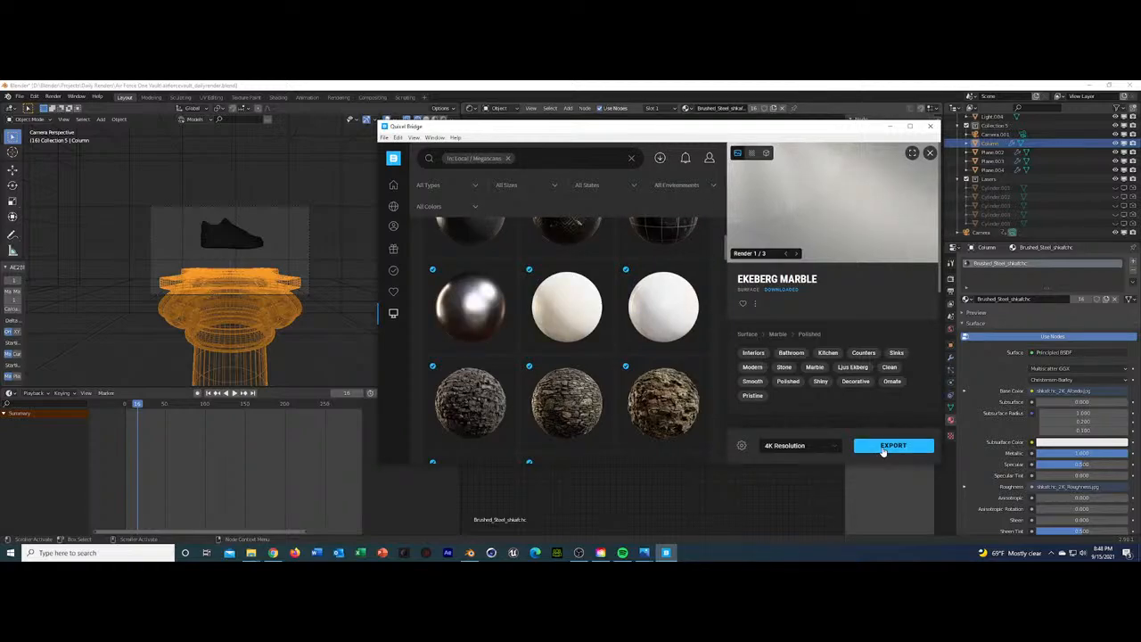
pyautogui.click(883, 446)
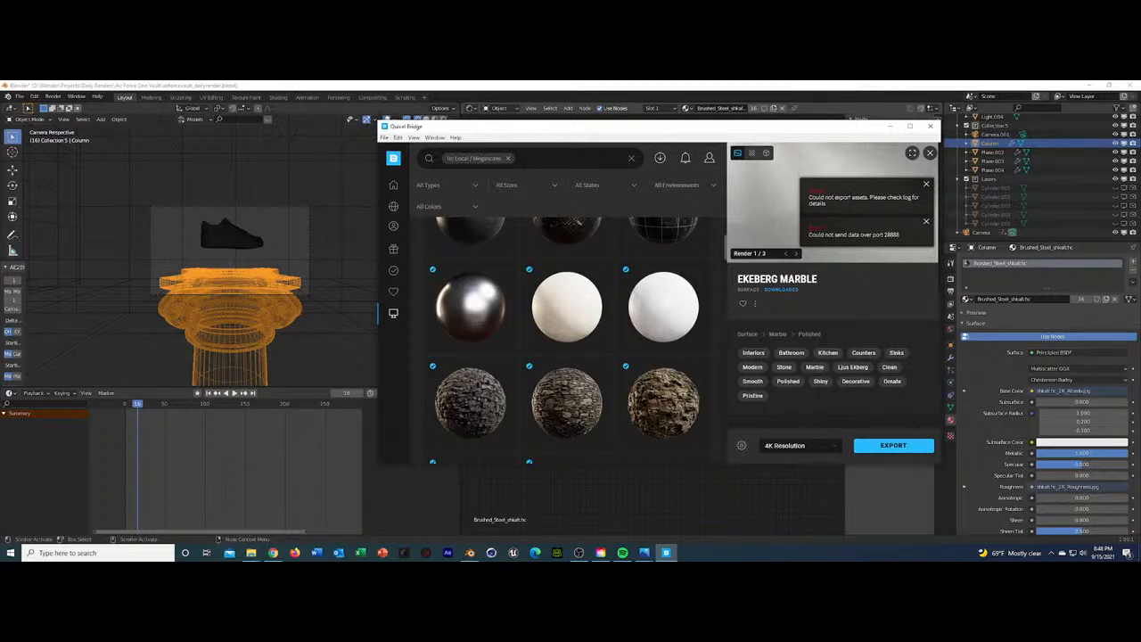
# Return to Quixel Bridge's home page and look for its plugin and export settings.
pyautogui.moveTo(395, 290)
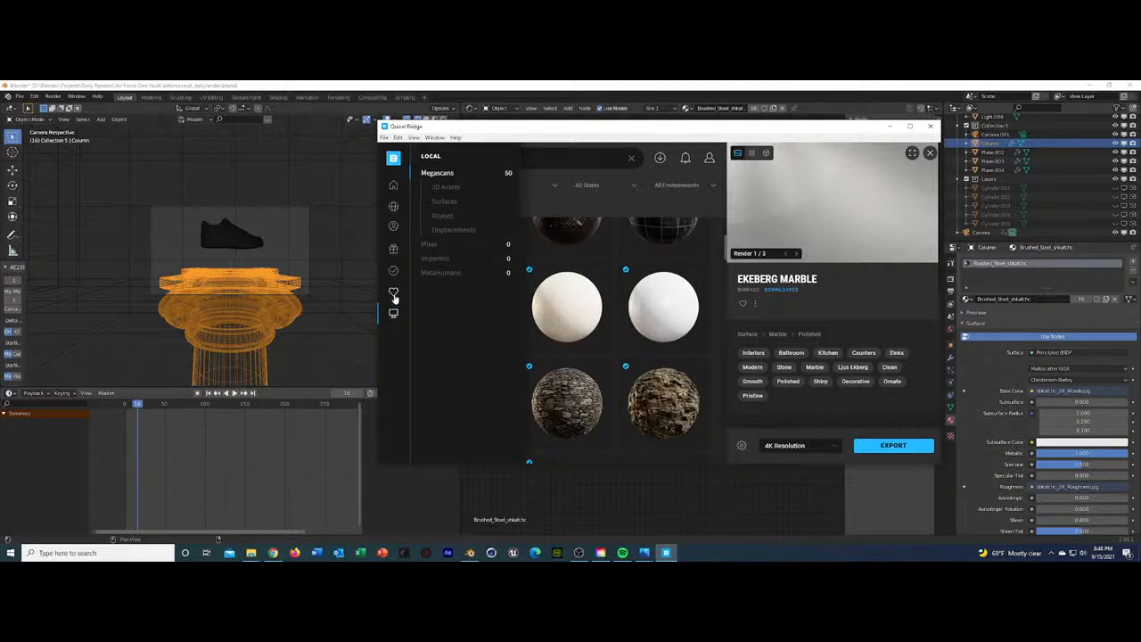
pyautogui.click(394, 294)
pyautogui.moveTo(394, 185)
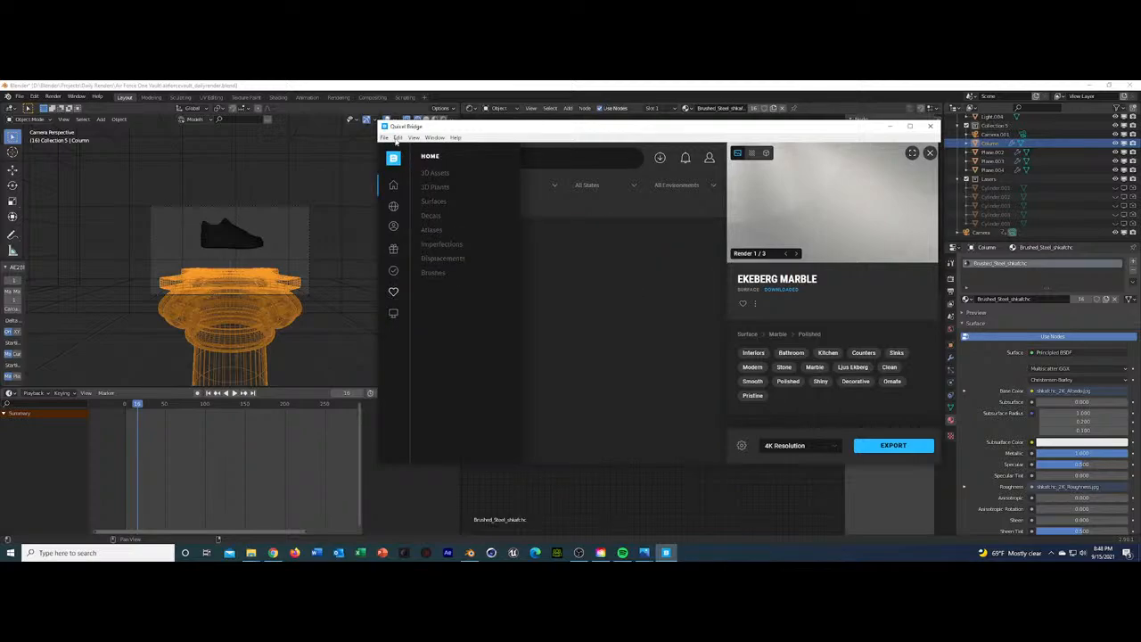
pyautogui.click(397, 138)
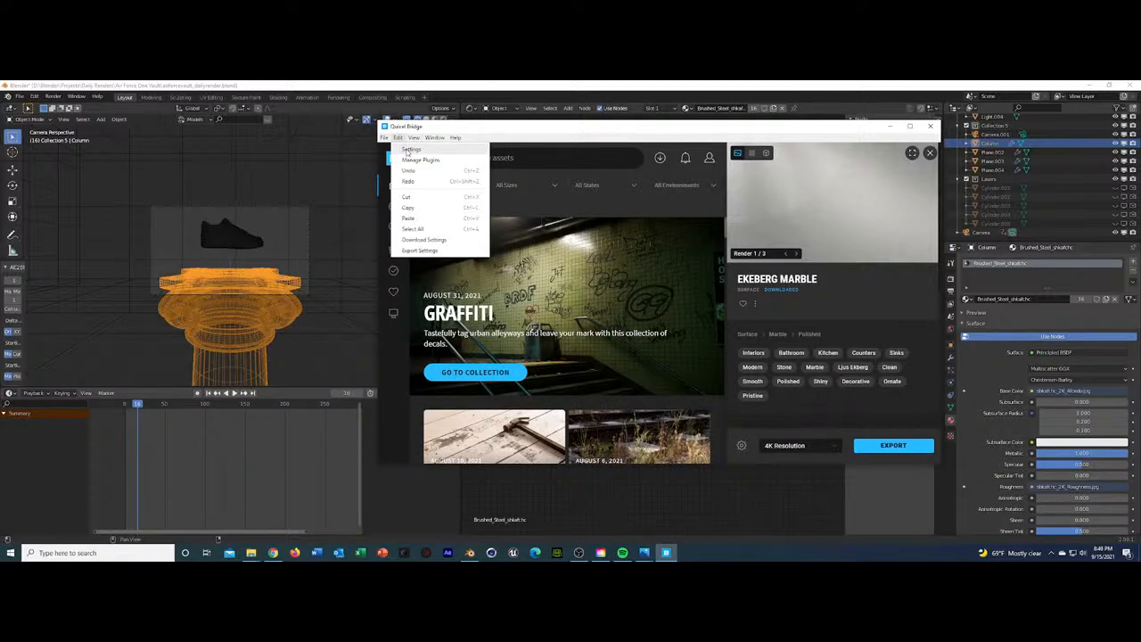
pyautogui.click(608, 137)
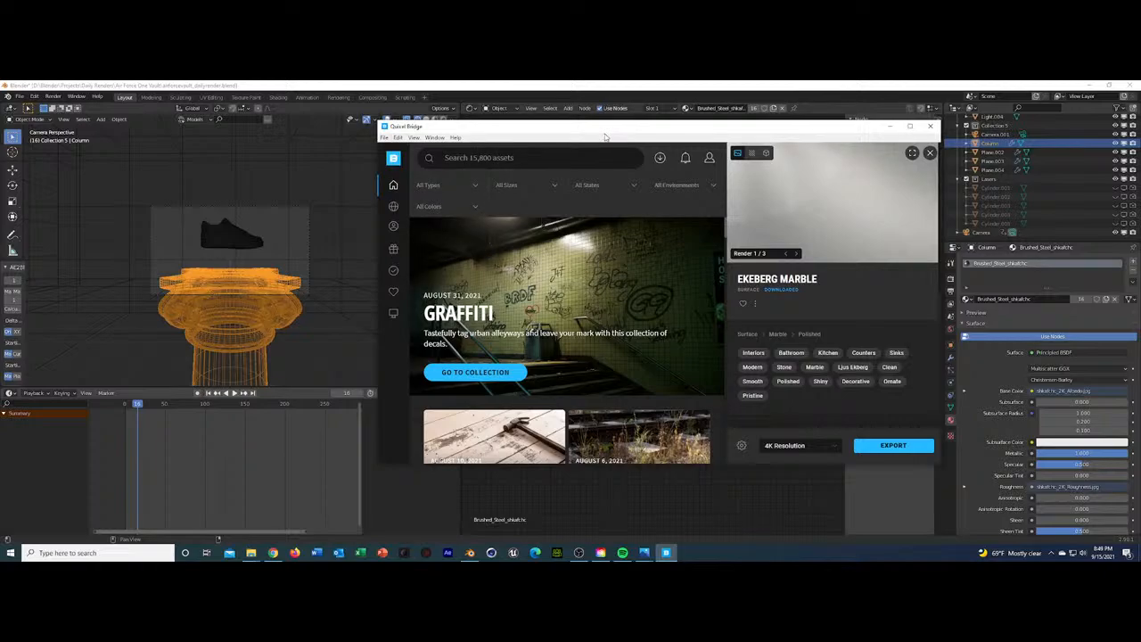
pyautogui.click(595, 84)
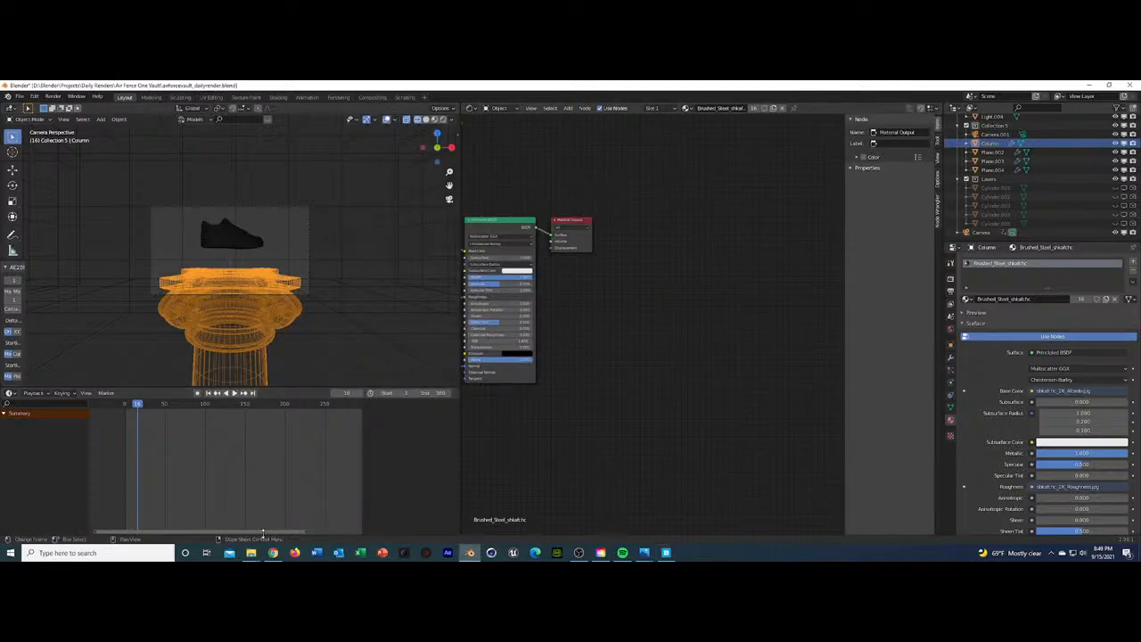
pyautogui.click(21, 97)
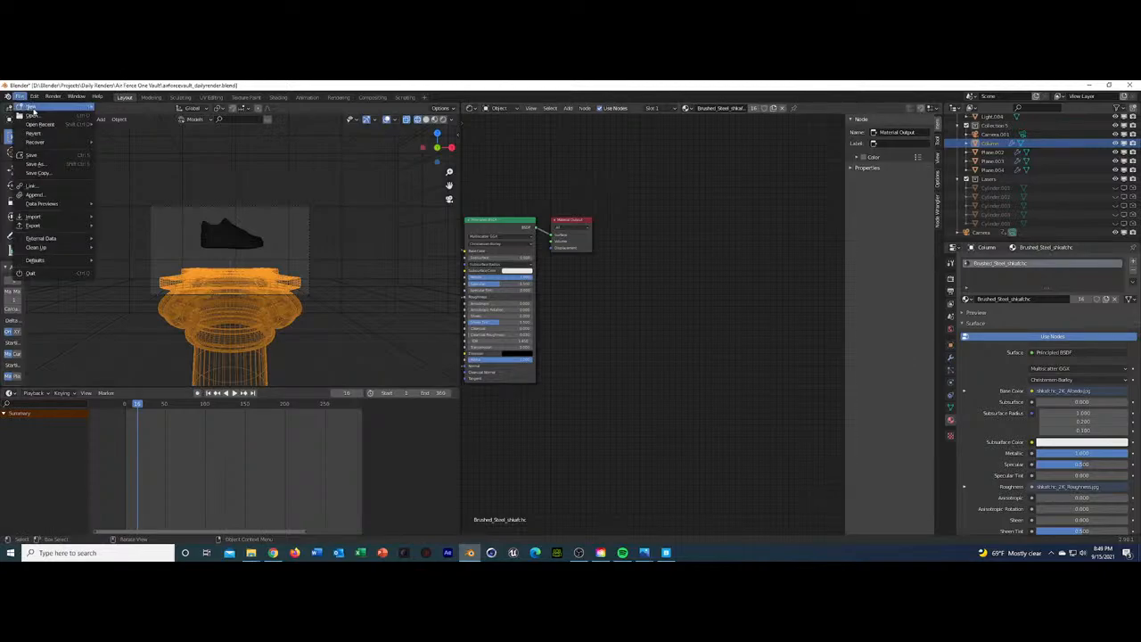
pyautogui.click(40, 204)
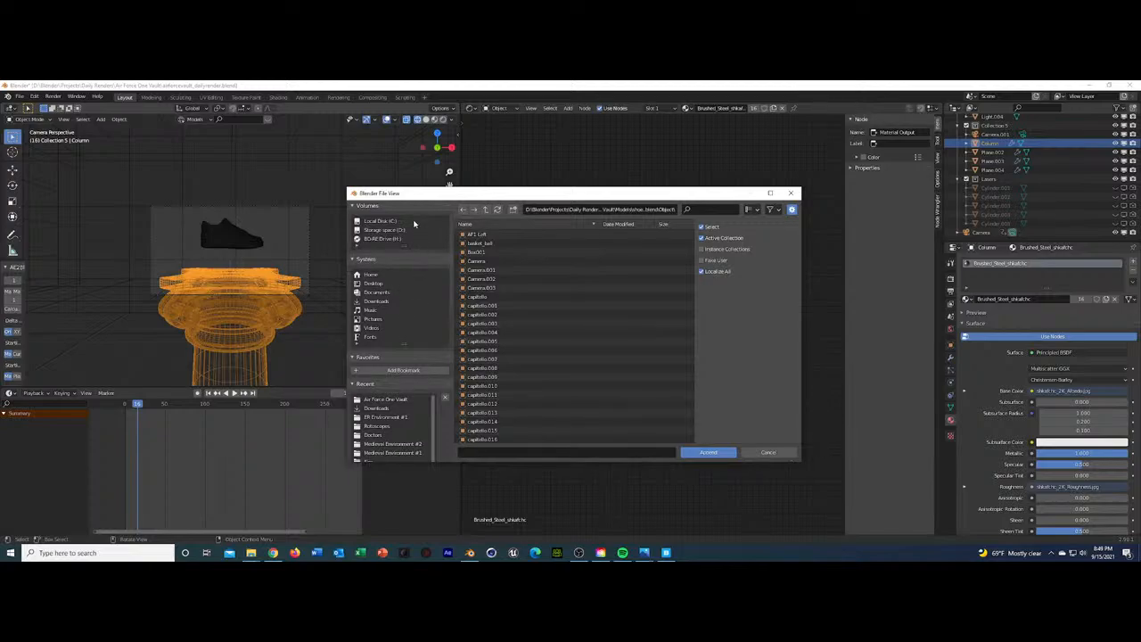
pyautogui.click(384, 230)
pyautogui.click(385, 303)
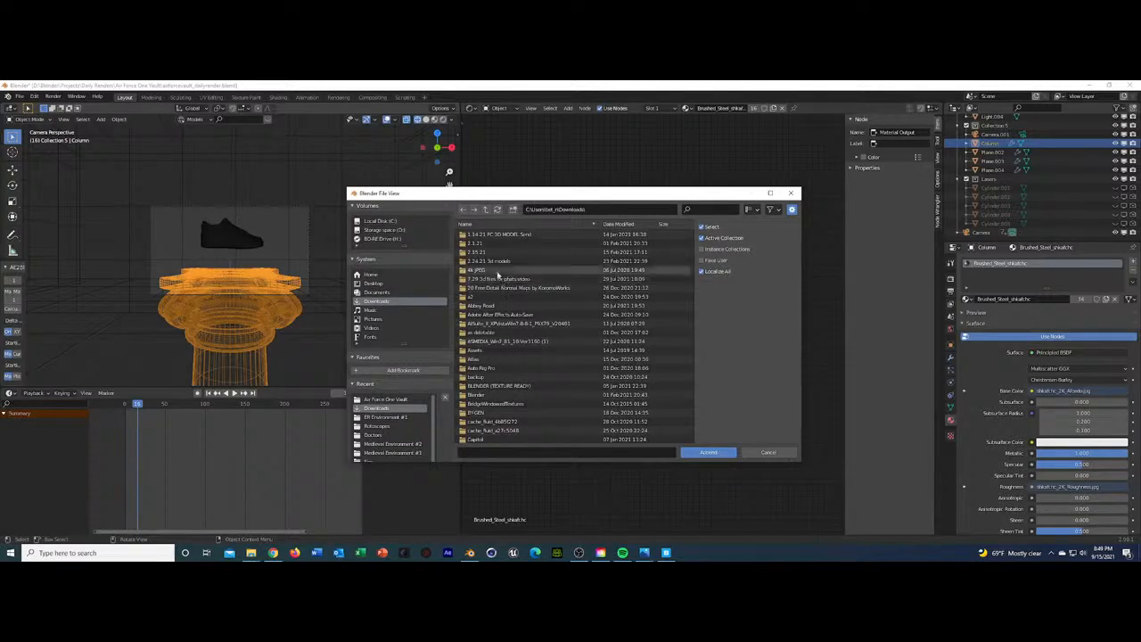
pyautogui.scroll(-15, 508, 319)
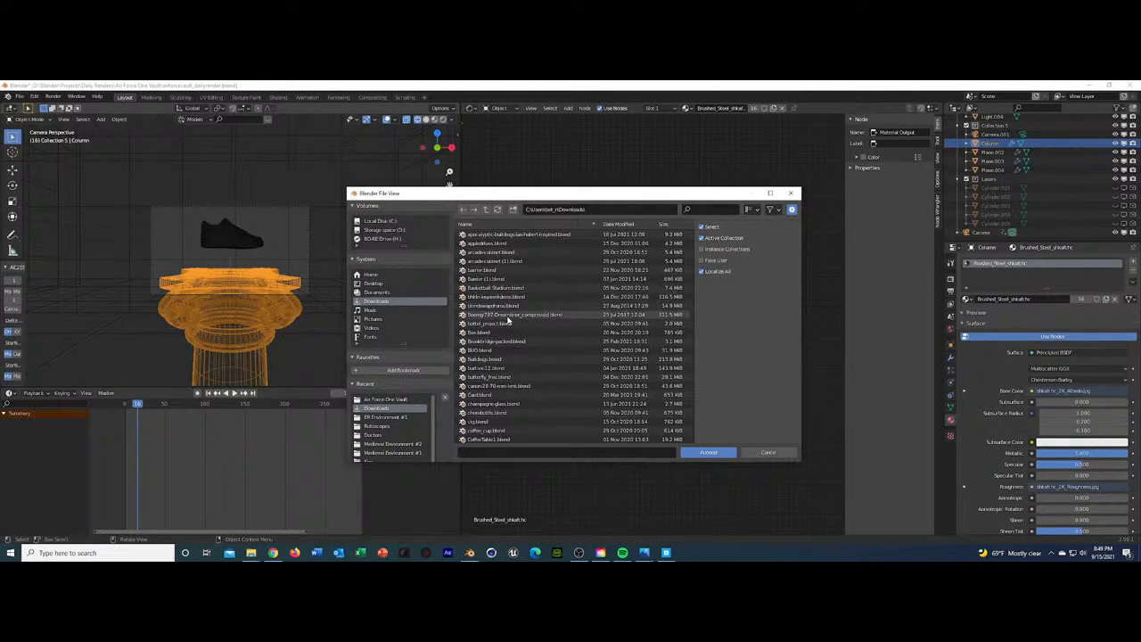
pyautogui.scroll(-10, 509, 319)
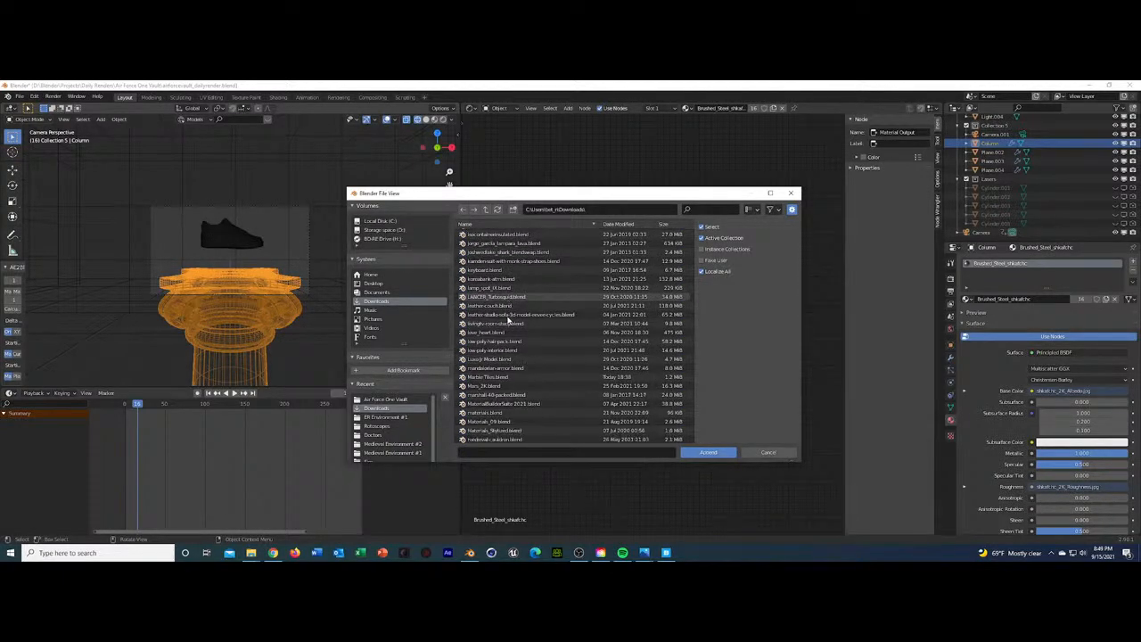
pyautogui.click(495, 270)
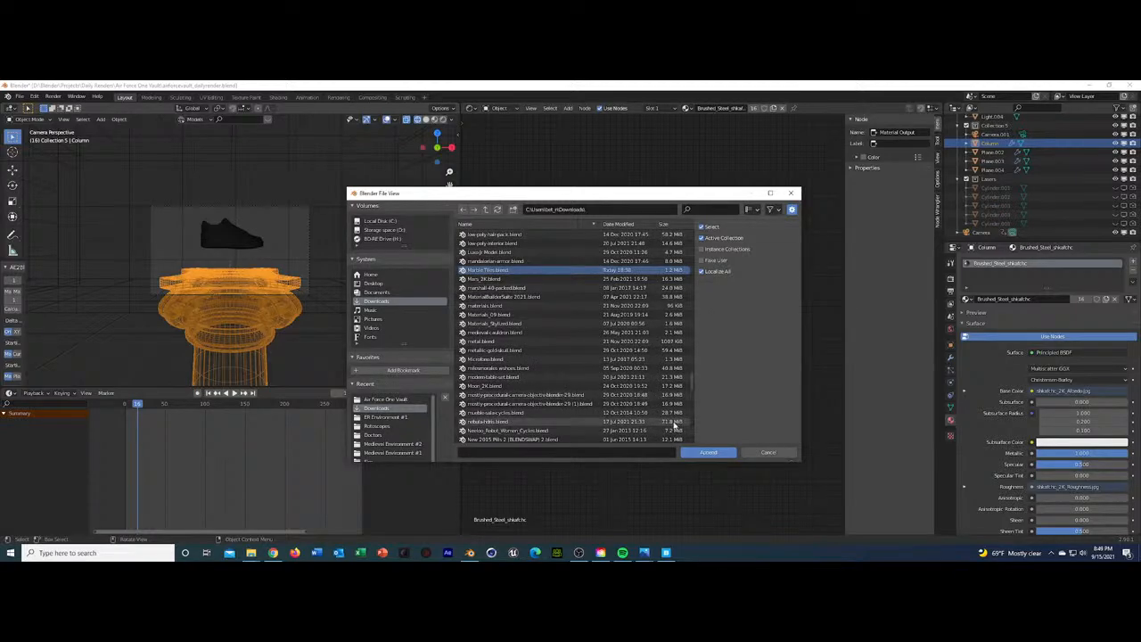
pyautogui.click(709, 452)
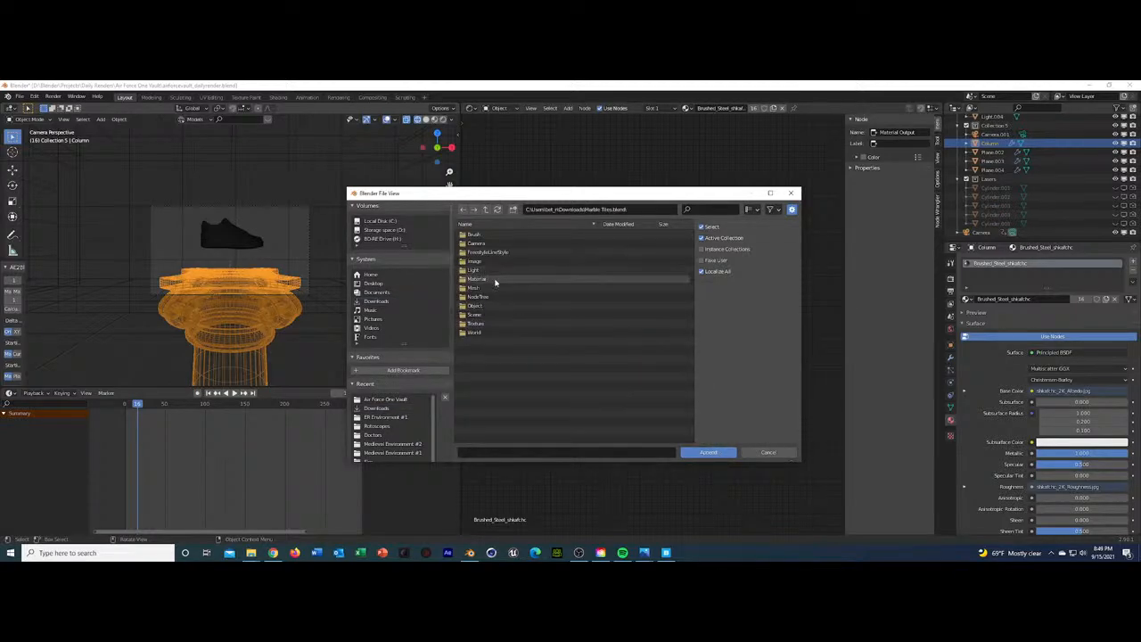
pyautogui.click(495, 305)
pyautogui.click(767, 452)
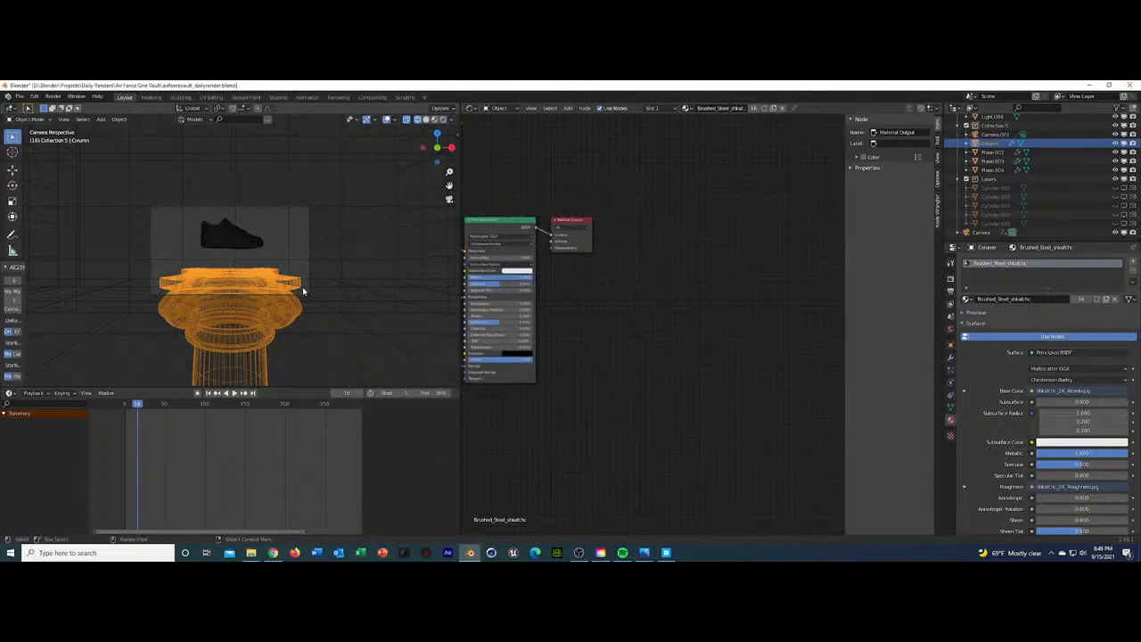
# Restart Blender and Quixel Bridge, reopening the airforcevault_dailyrender.blend scene.
pyautogui.click(1129, 85)
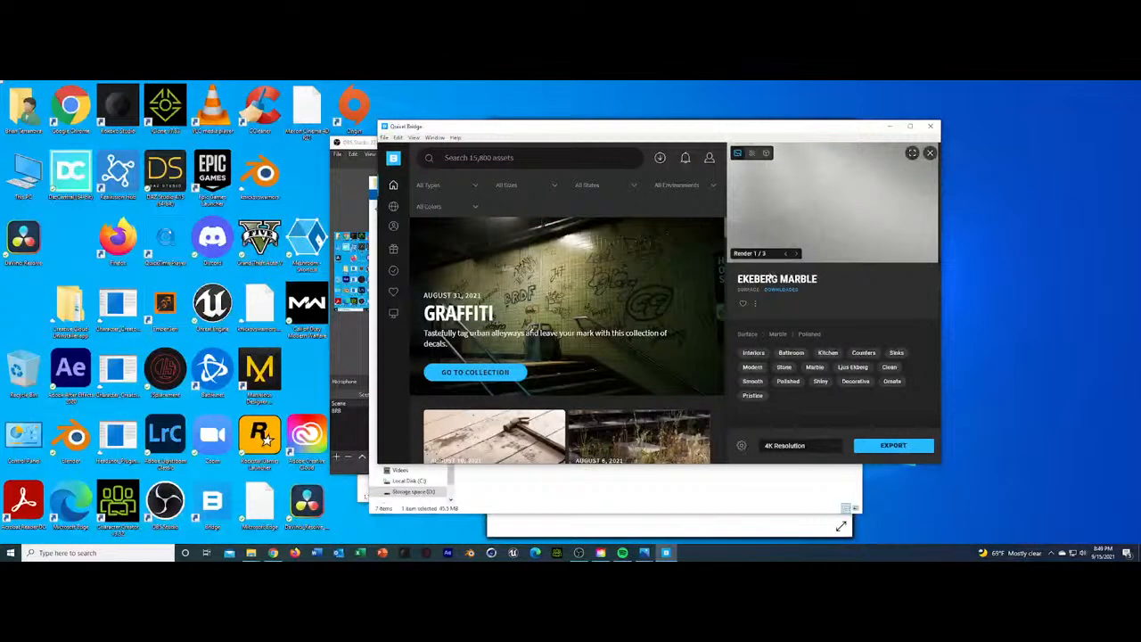
pyautogui.click(930, 126)
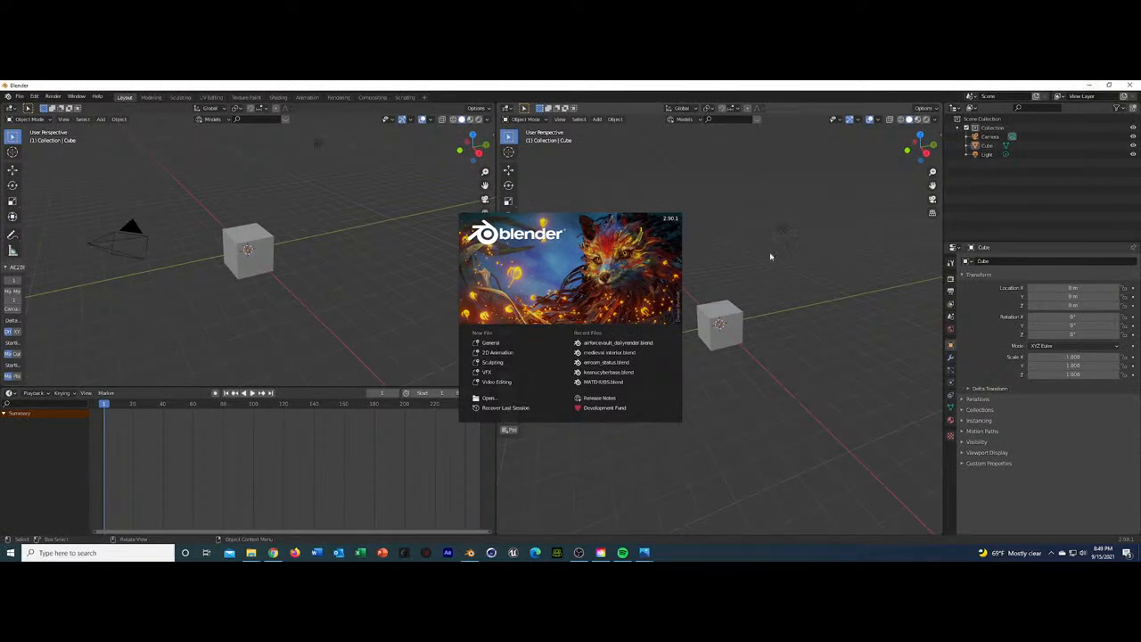
pyautogui.click(616, 343)
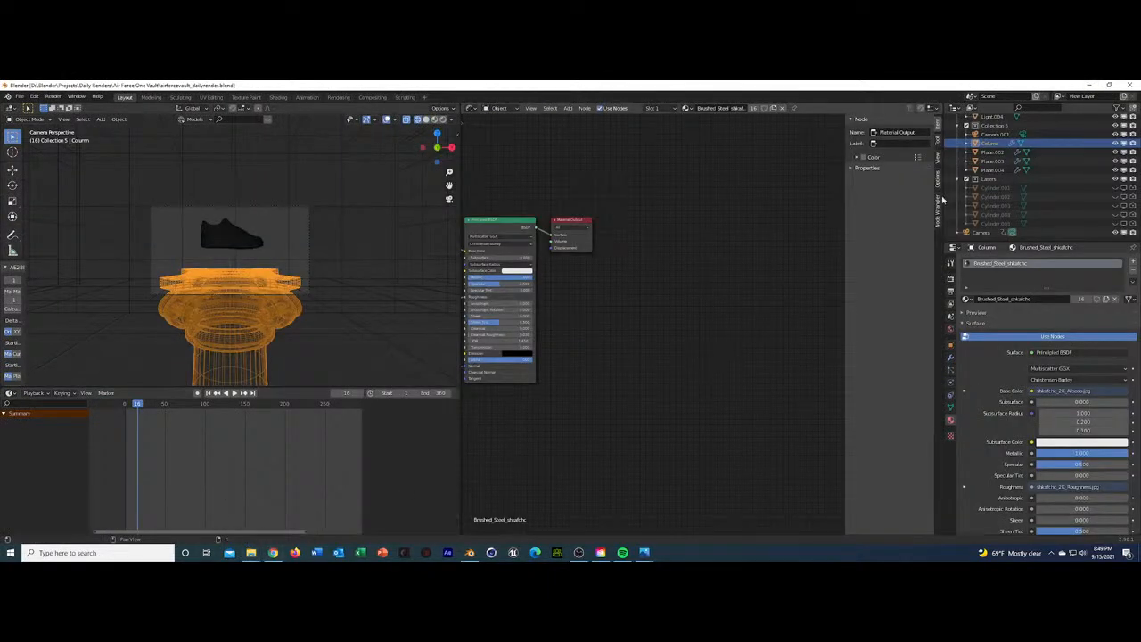
pyautogui.click(1090, 85)
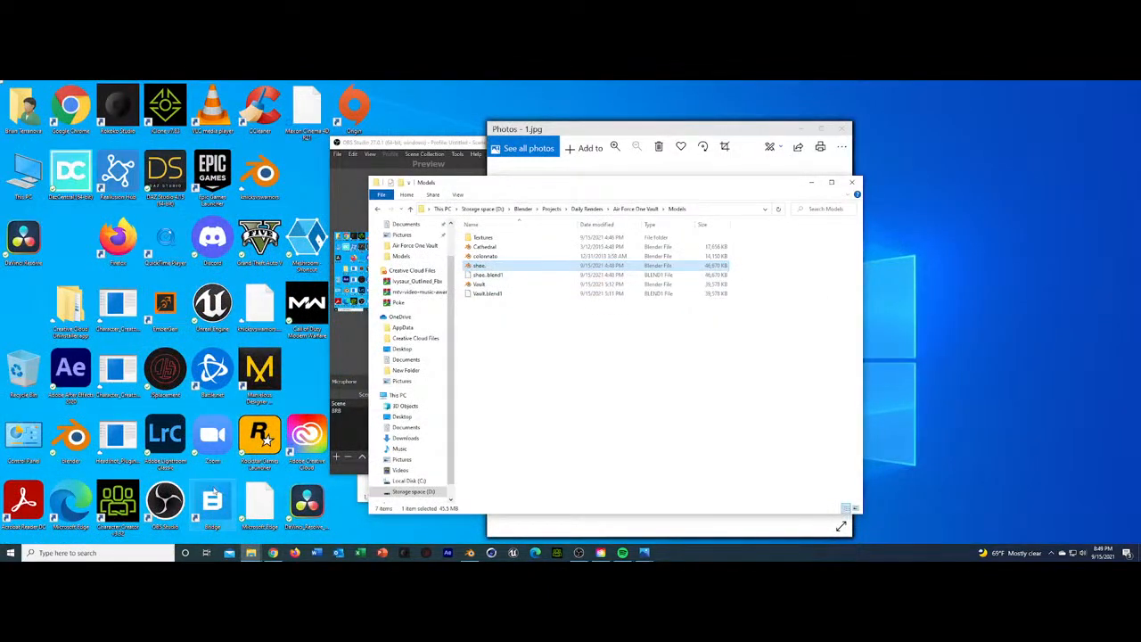
pyautogui.doubleClick(212, 501)
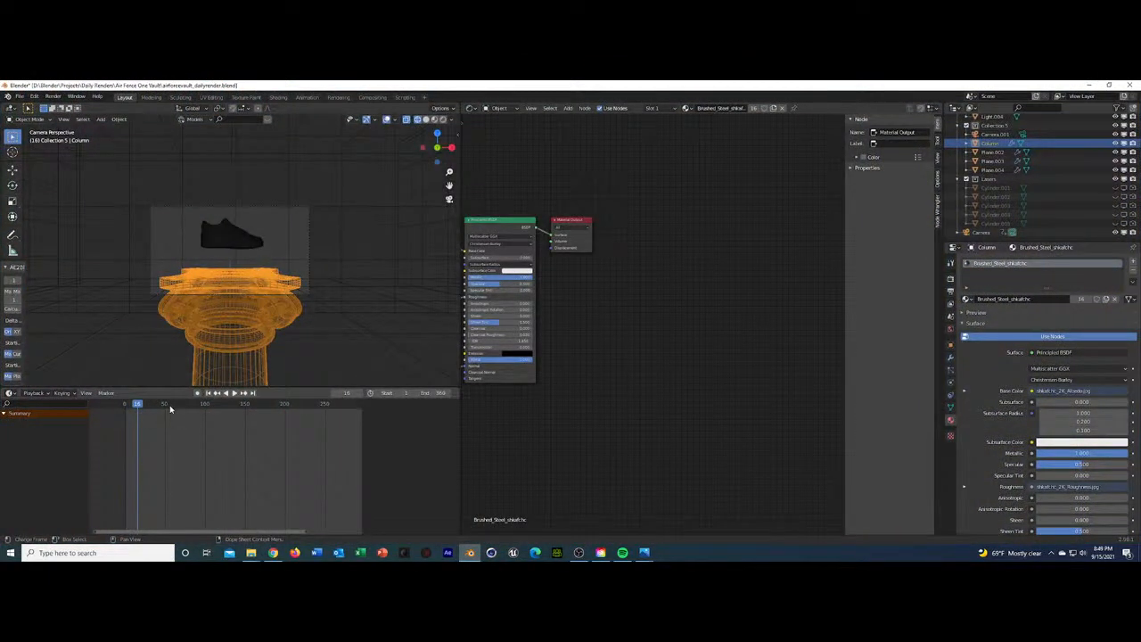
# Play the camera animation, stop it at frame 418, and show the viewport in rendered shading.
pyautogui.press('space')
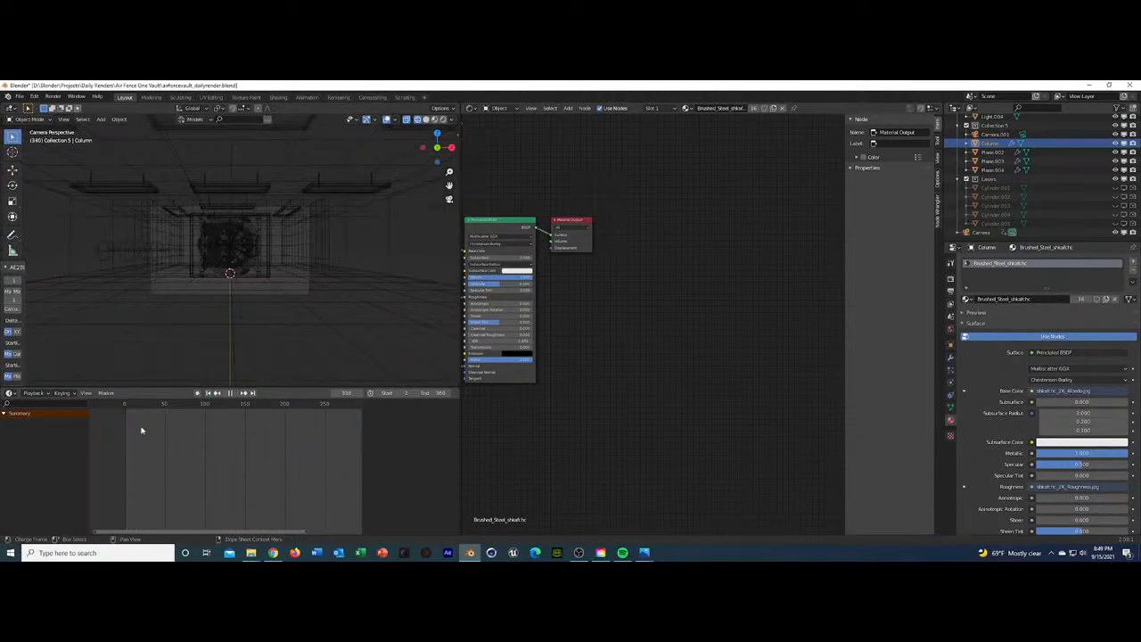
pyautogui.moveTo(357, 428); pyautogui.dragTo(331, 426)
pyautogui.moveTo(131, 428); pyautogui.dragTo(446, 426)
pyautogui.press('space')
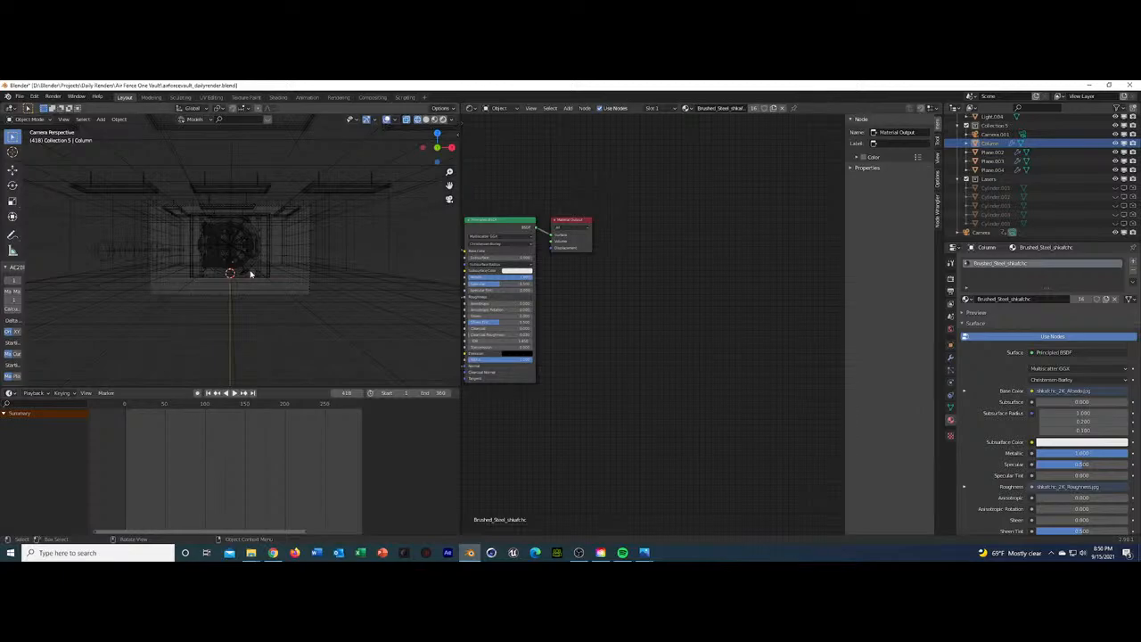
pyautogui.hotkey('shift', 'z')
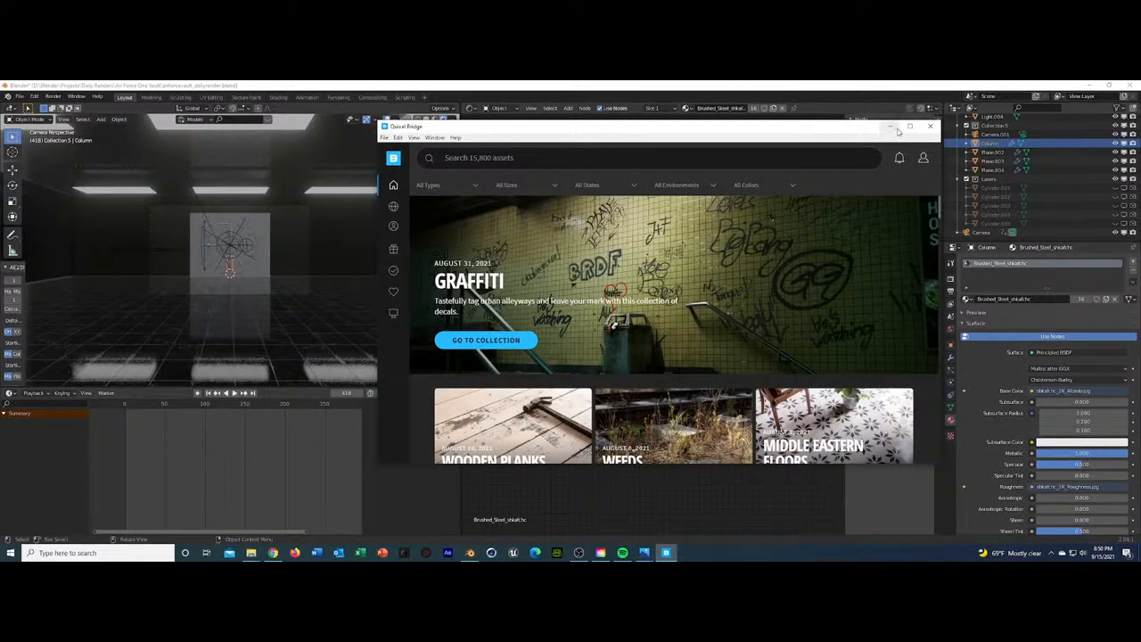
# Minimize Quixel Bridge and select the three metal-panel wall planes Plane.002, Plane.003 and Plane.004 together in Blender.
pyautogui.click(890, 126)
pyautogui.moveTo(261, 266); pyautogui.dragTo(388, 188, button='middle')
pyautogui.click(372, 161)
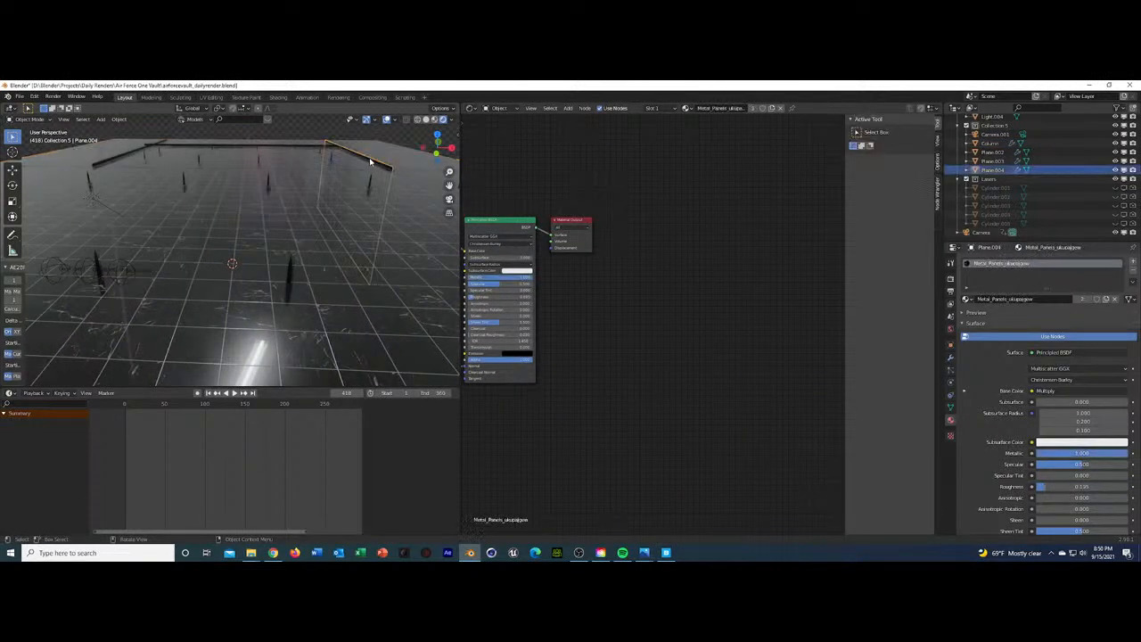
pyautogui.click(279, 144)
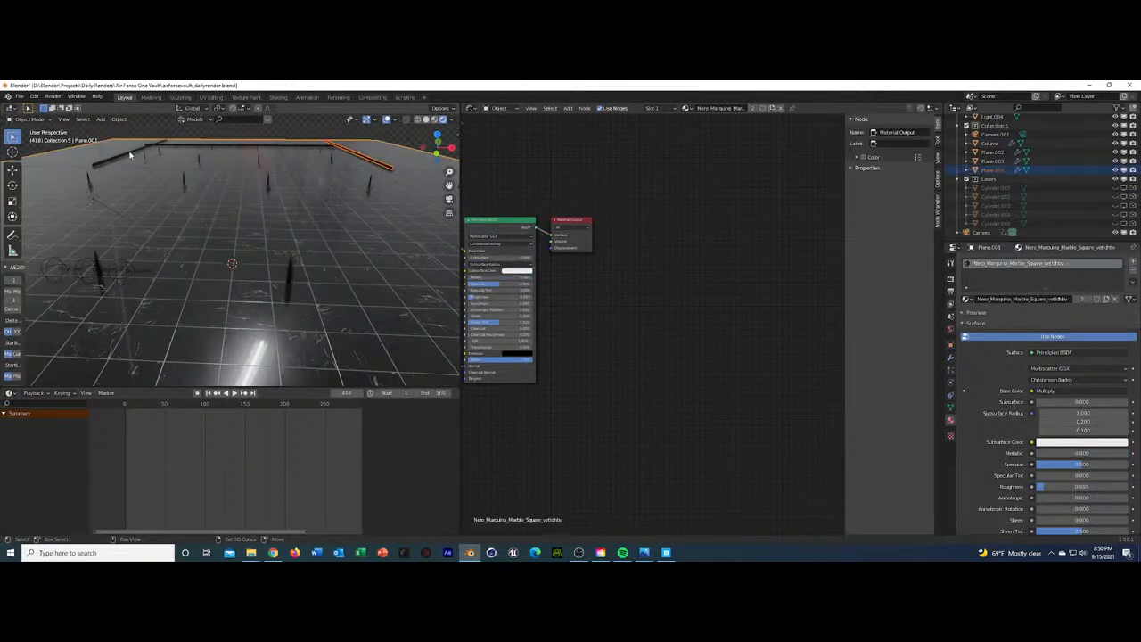
pyautogui.click(226, 149)
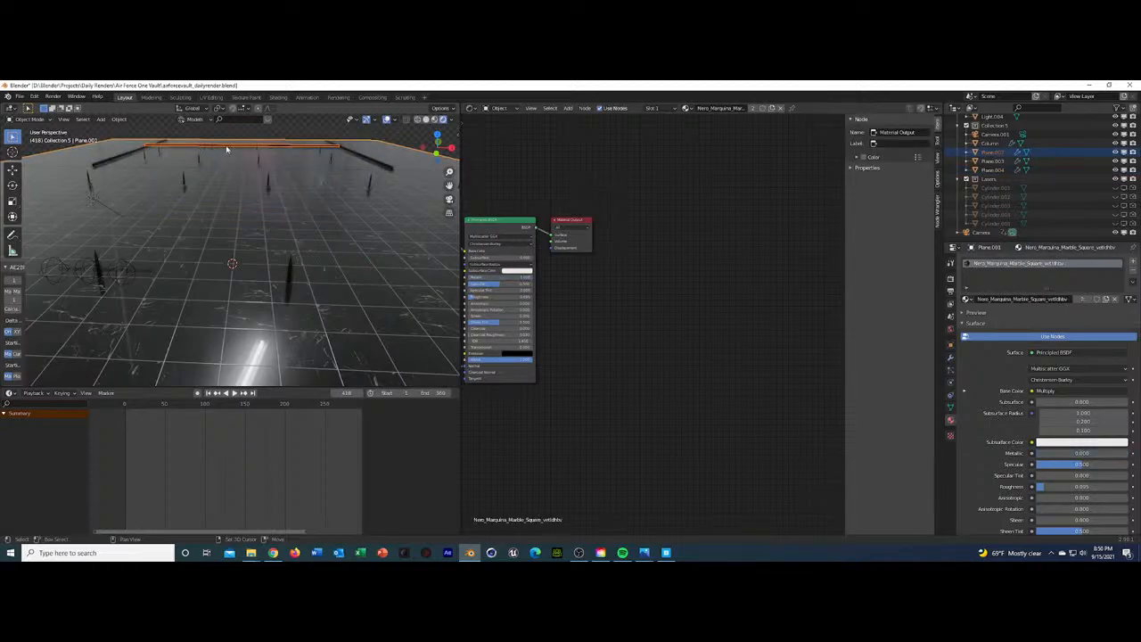
pyautogui.click(296, 144)
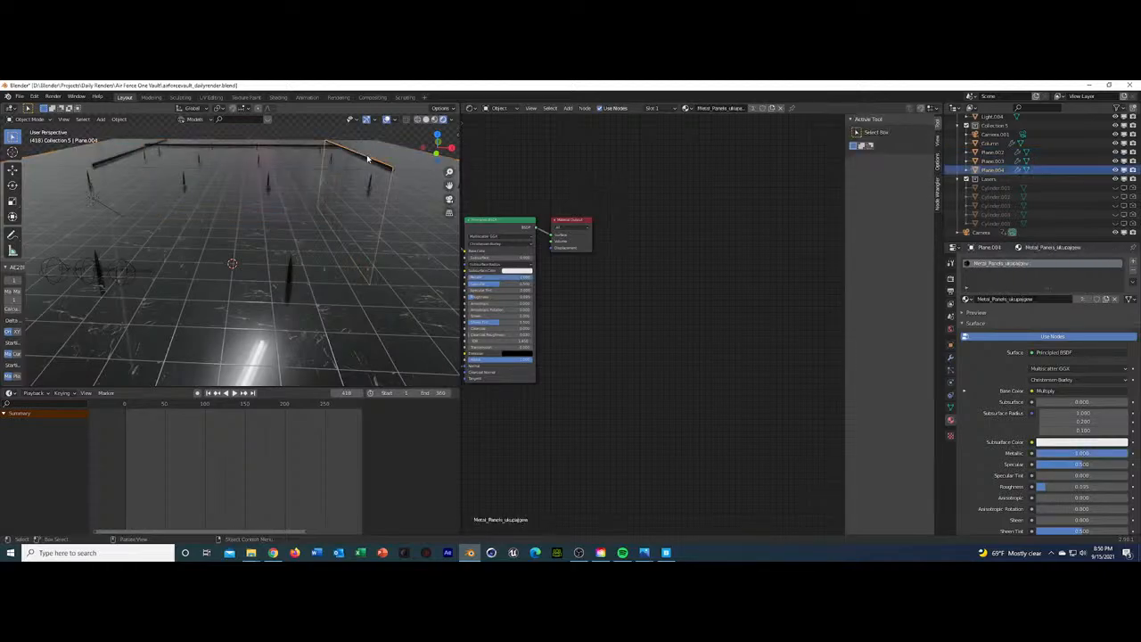
pyautogui.click(296, 145)
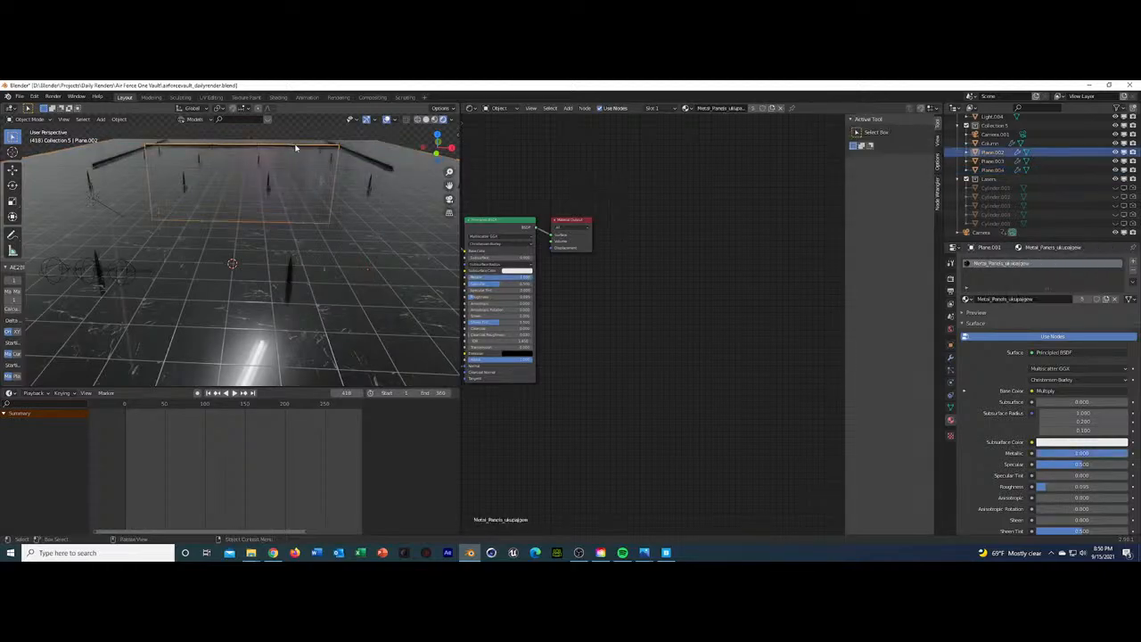
pyautogui.keyDown('shift'); pyautogui.click(126, 155); pyautogui.keyUp('shift')
pyautogui.keyDown('shift'); pyautogui.click(357, 157); pyautogui.keyUp('shift')
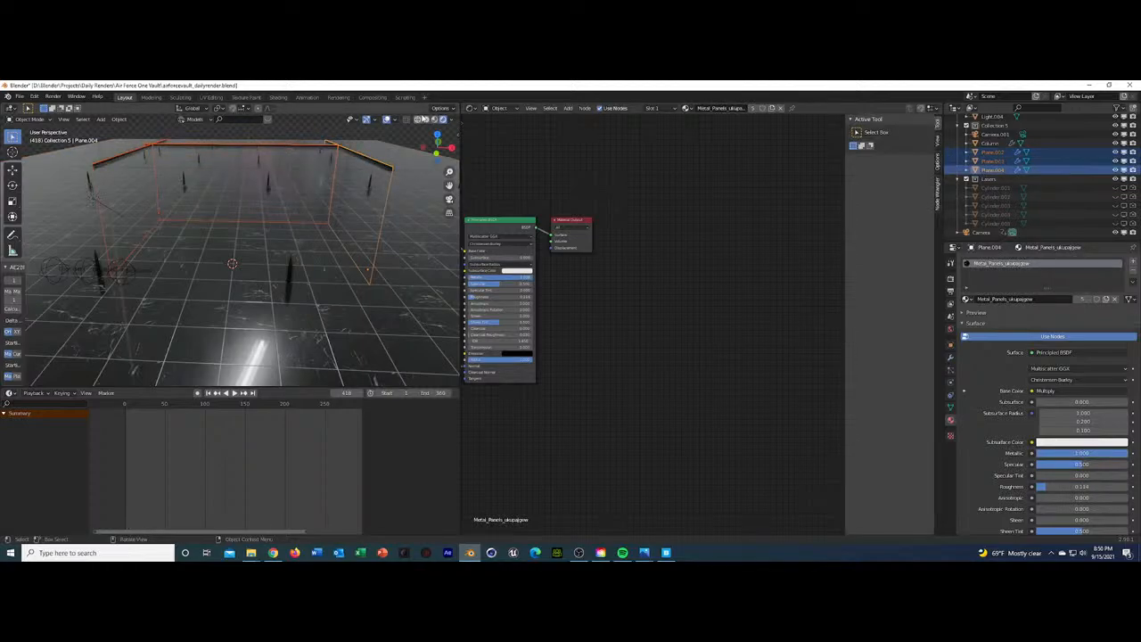
# Switch the viewport to wireframe, duplicate the three selected wall planes and move the copies about 19.6 m along negative Y.
pyautogui.click(418, 119)
pyautogui.moveTo(398, 144); pyautogui.dragTo(268, 196, button='middle')
pyautogui.hotkey('shift', 'd')
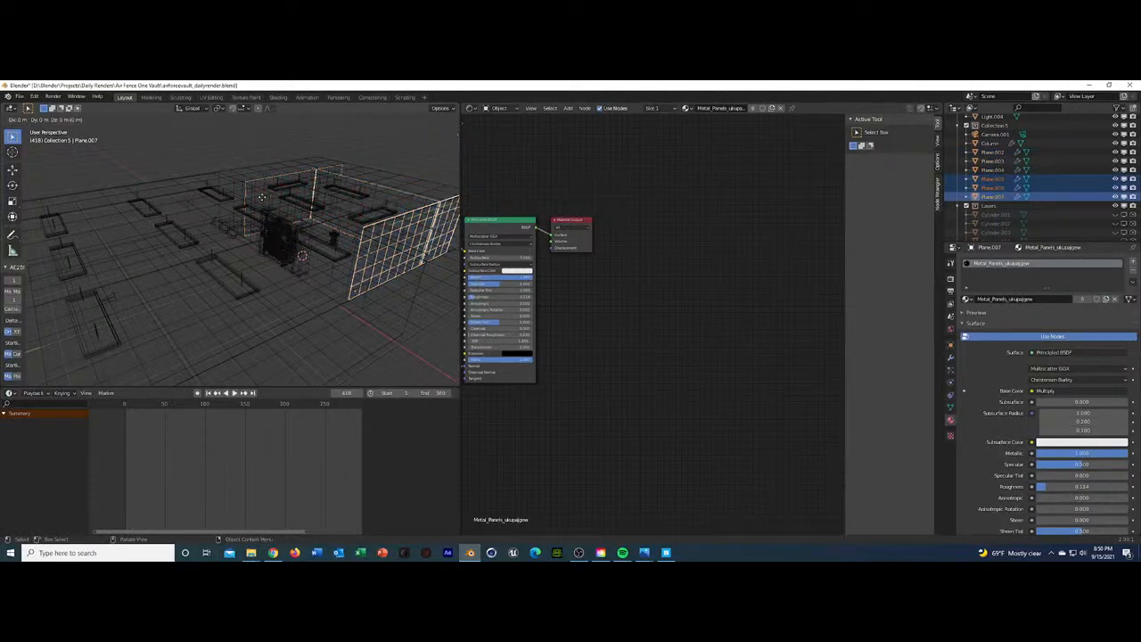
pyautogui.press('y')
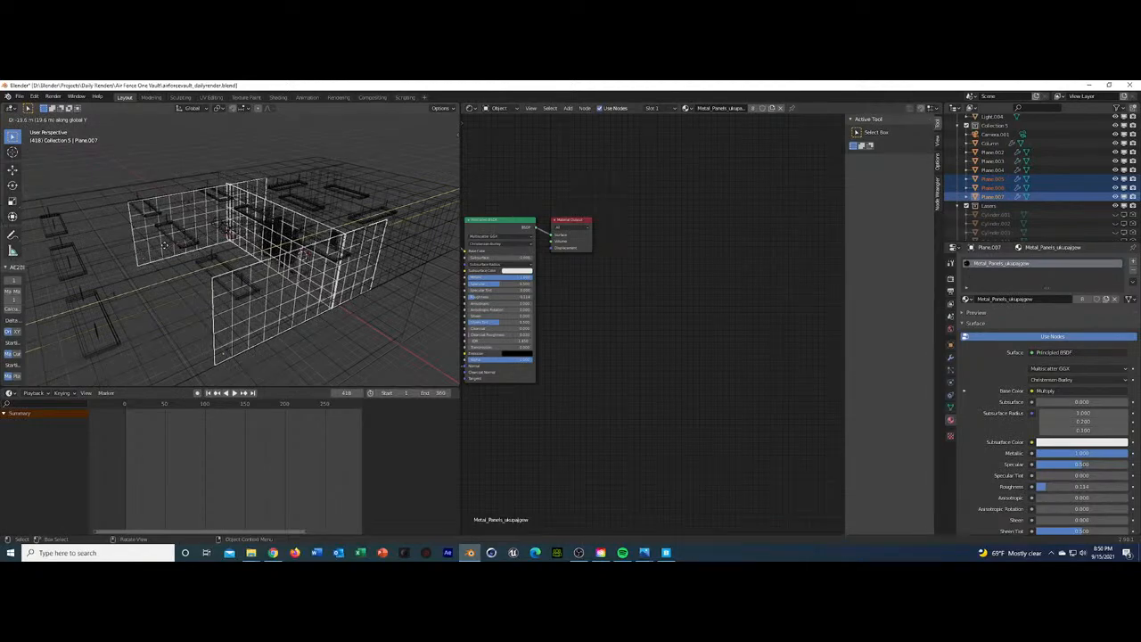
pyautogui.click(165, 242)
# Inspect the duplicated wall planes through the scene camera and from outside the room in rendered shading.
pyautogui.moveTo(278, 237)
pyautogui.mouseDown(button='middle')
pyautogui.moveTo(245, 237)
pyautogui.moveTo(291, 227)
pyautogui.mouseUp(button='middle')
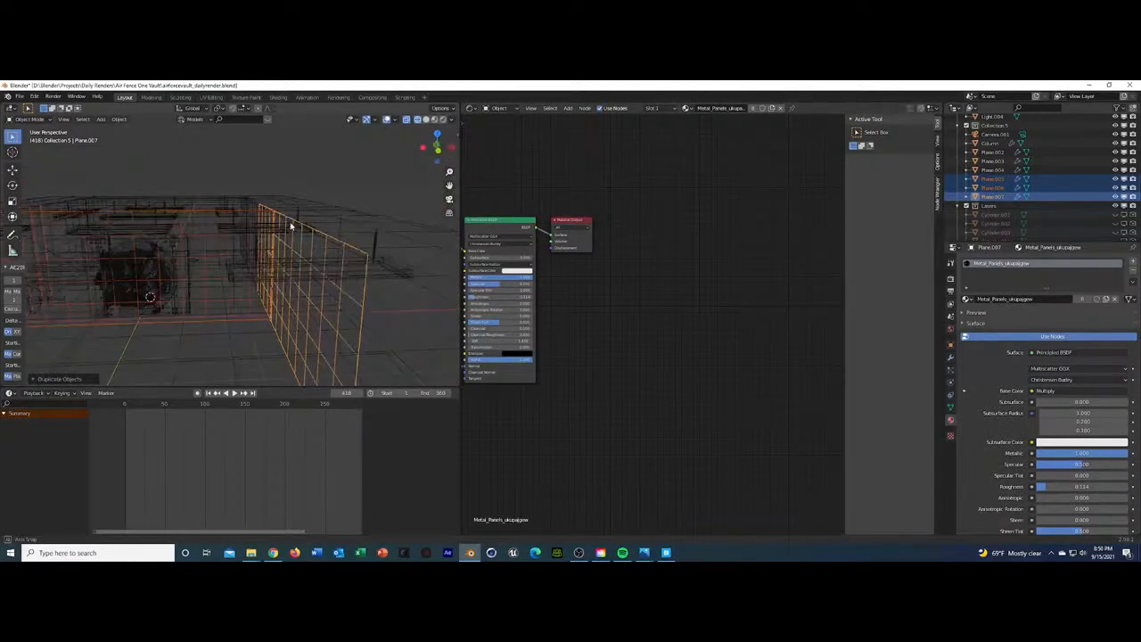
pyautogui.press('KP_0')
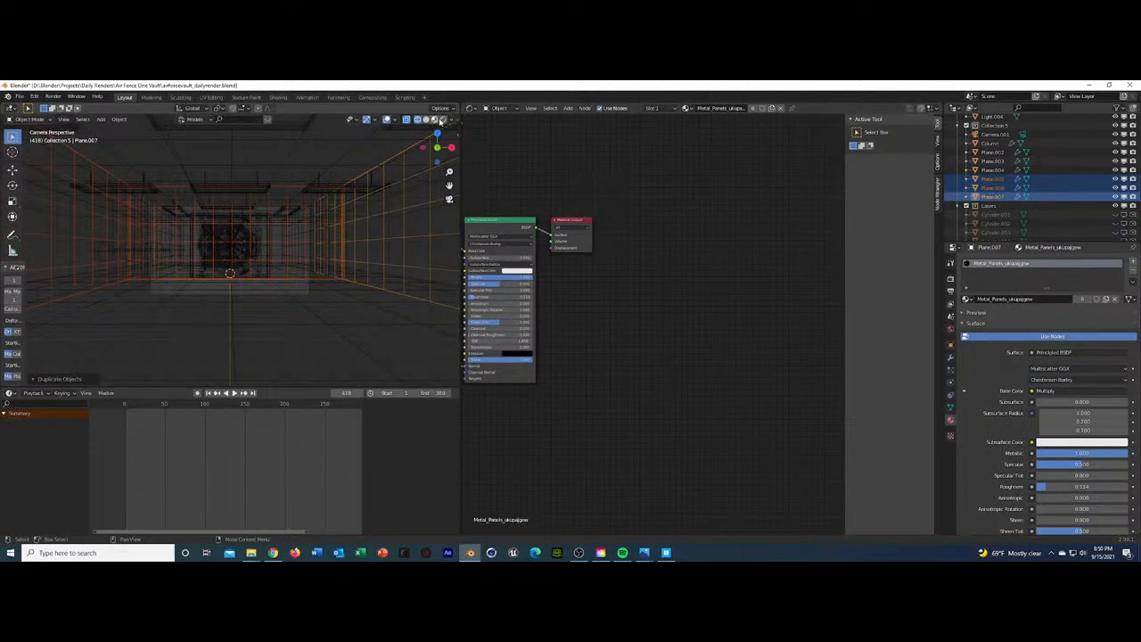
pyautogui.click(441, 119)
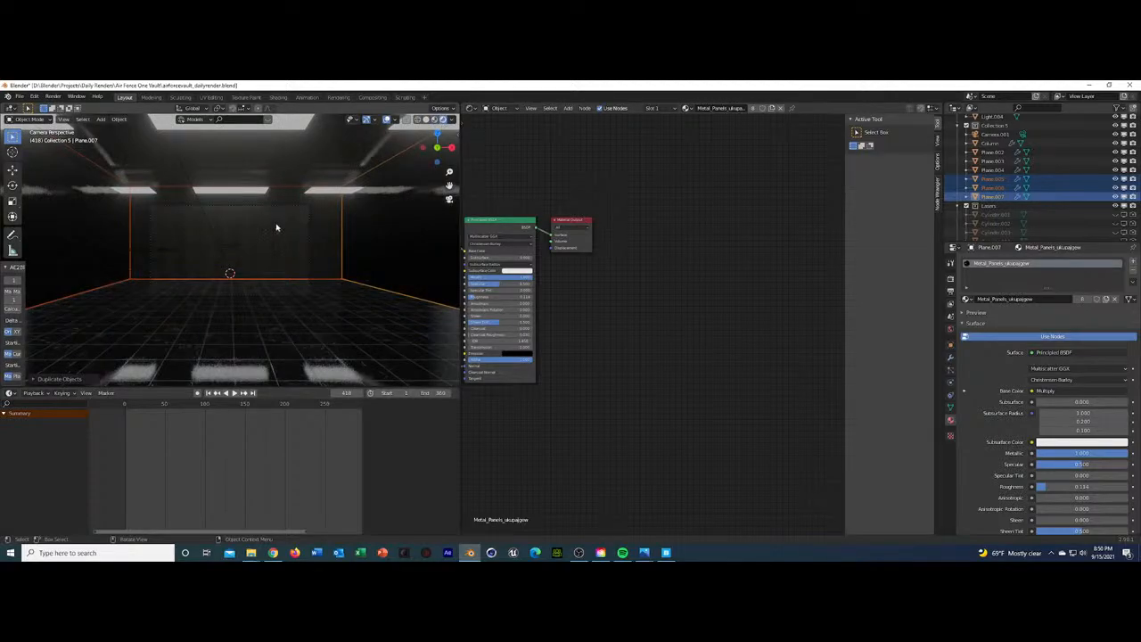
pyautogui.moveTo(277, 228); pyautogui.dragTo(260, 252, button='middle')
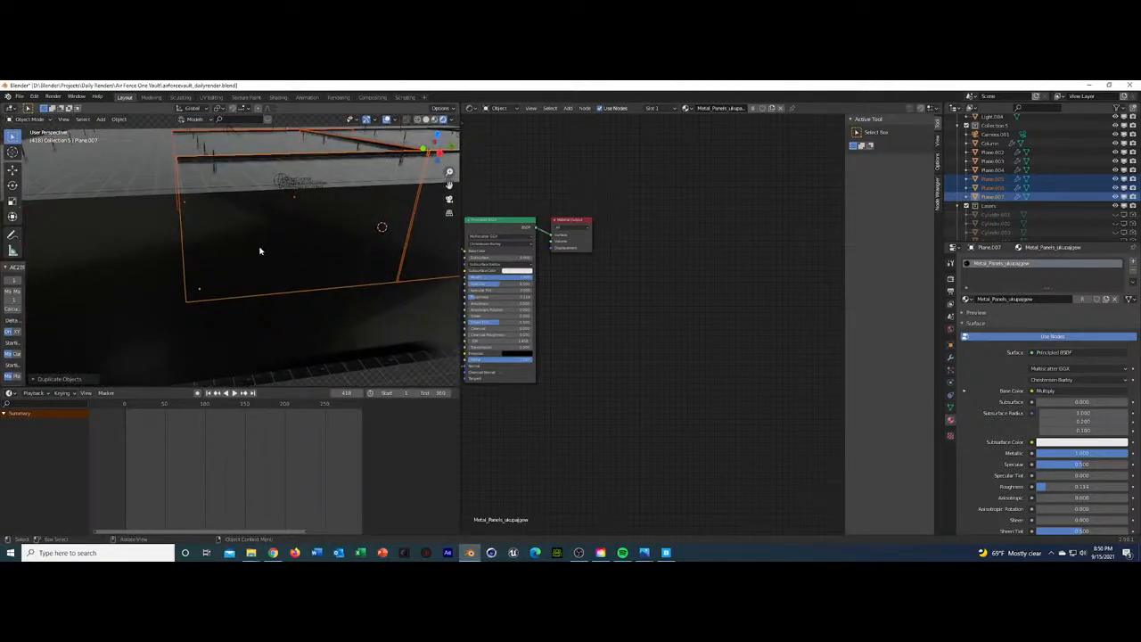
pyautogui.scroll(2, 260, 251)
pyautogui.scroll(-3, 359, 199)
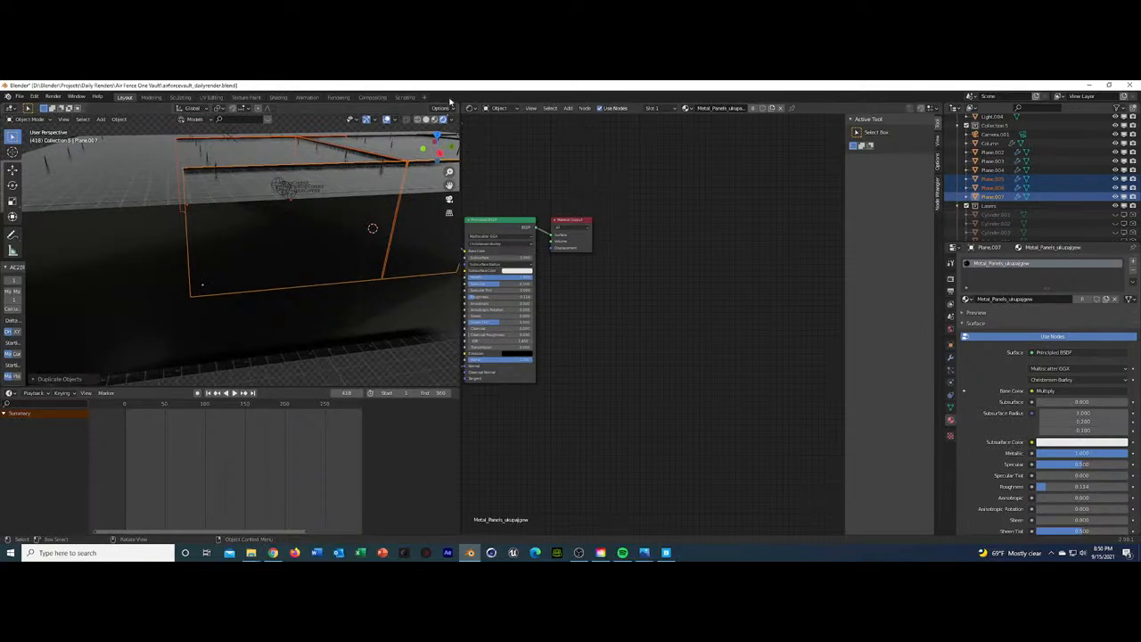
# Return the viewport to wireframe and shift the three duplicated wall planes along the global Y axis.
pyautogui.click(419, 119)
pyautogui.moveTo(360, 178); pyautogui.dragTo(198, 249, button='middle')
pyautogui.press('g')
pyautogui.press('y')
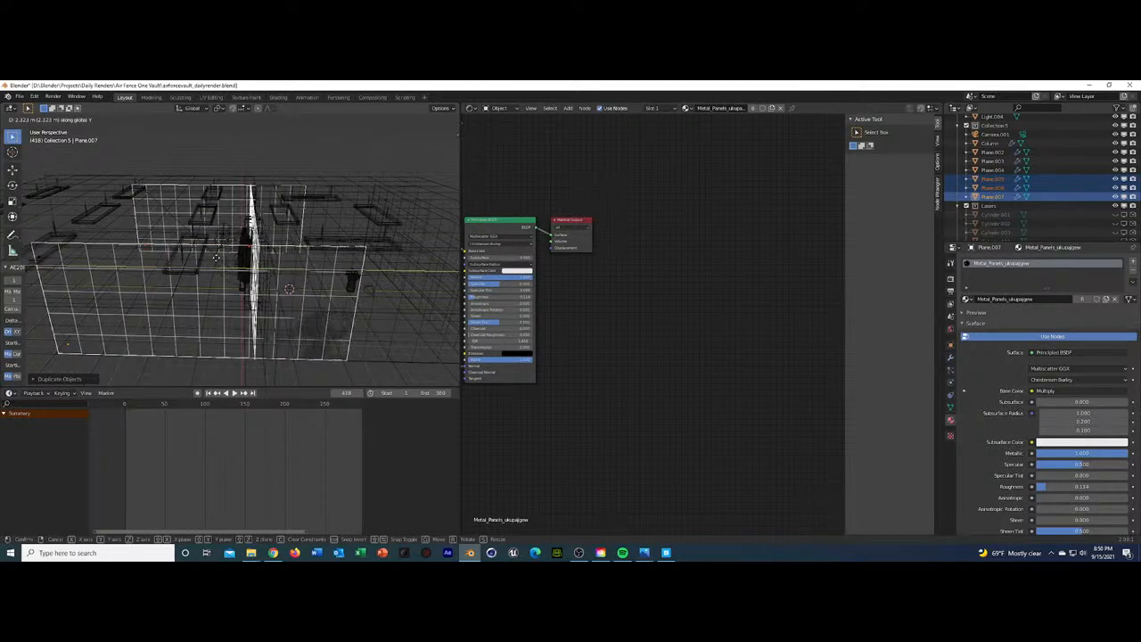
# Place the duplicated wall panels about 2.3 m along Y and check the room in the rendered camera view.
pyautogui.click(216, 257)
pyautogui.moveTo(216, 256); pyautogui.dragTo(292, 242, button='middle')
pyautogui.press('KP_0')
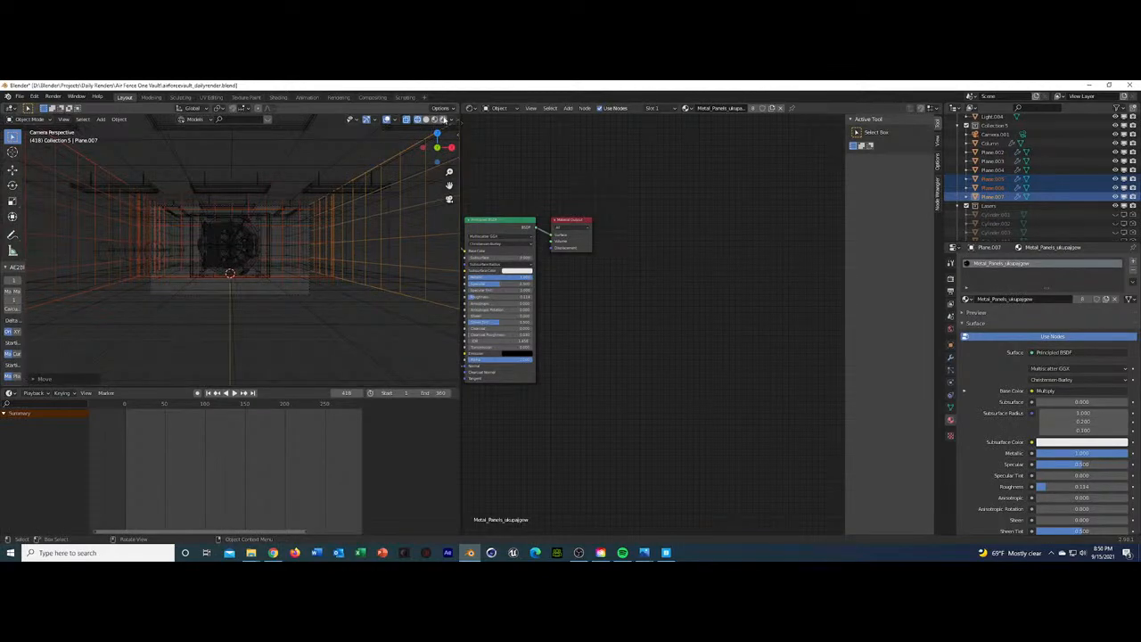
pyautogui.click(444, 119)
pyautogui.scroll(4, 321, 267)
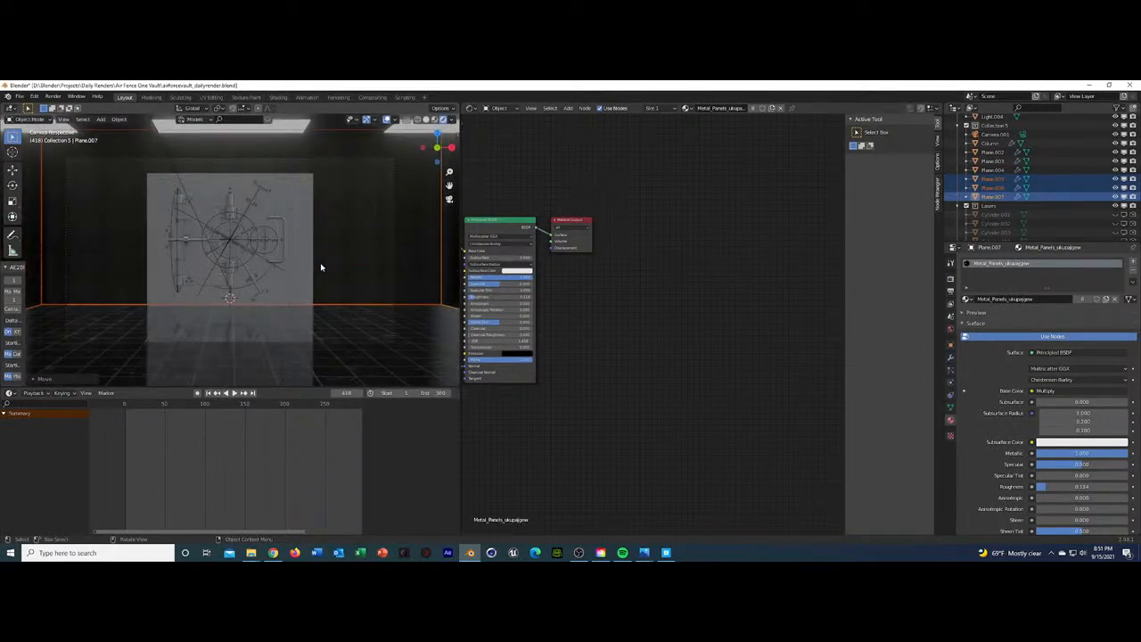
pyautogui.scroll(4, 321, 266)
pyautogui.scroll(-8, 321, 266)
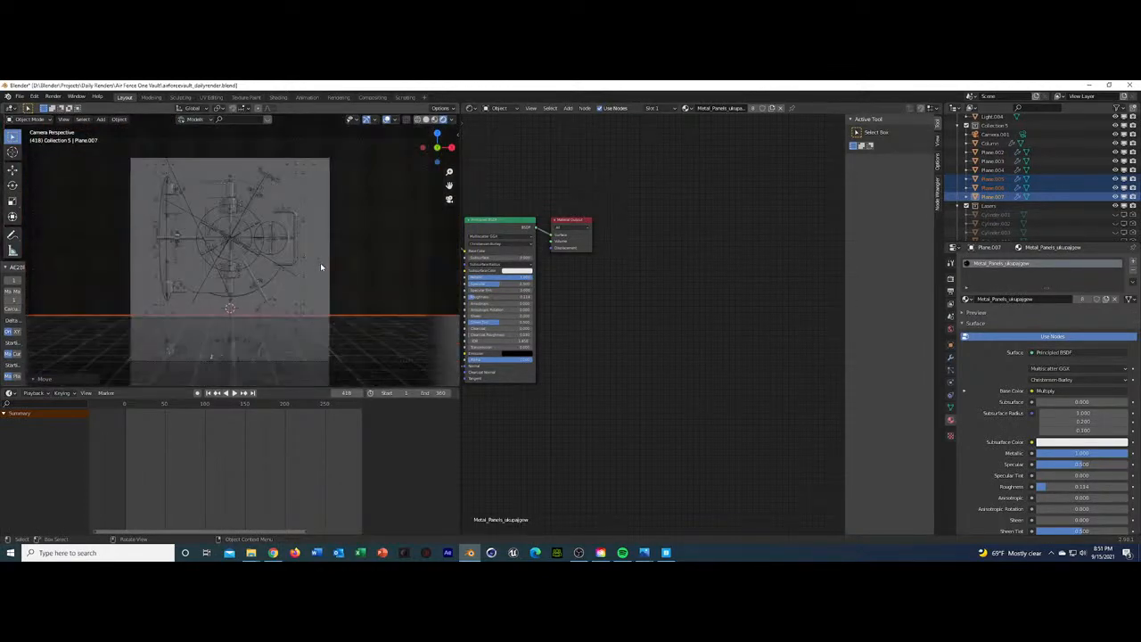
pyautogui.scroll(-2, 321, 266)
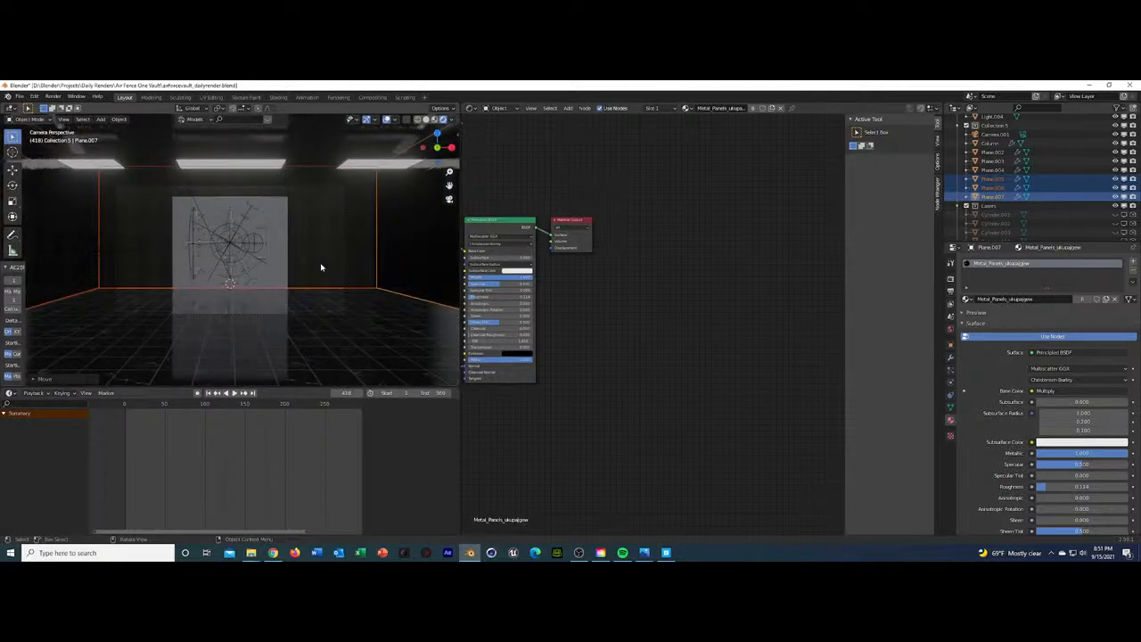
pyautogui.press('g')
pyautogui.press('z')
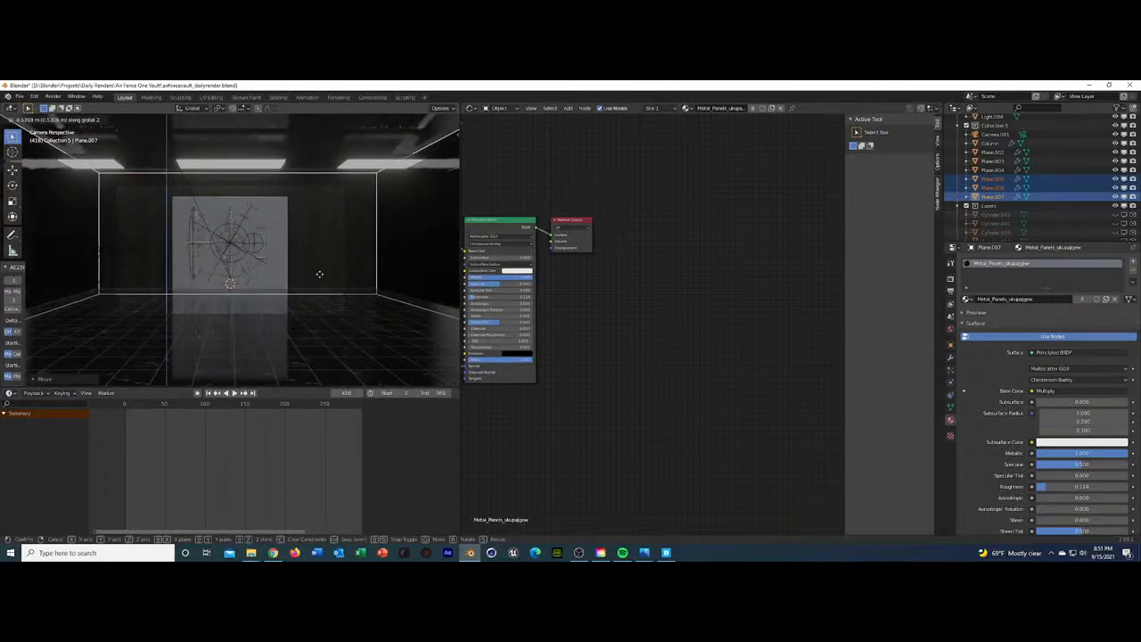
pyautogui.click(293, 315)
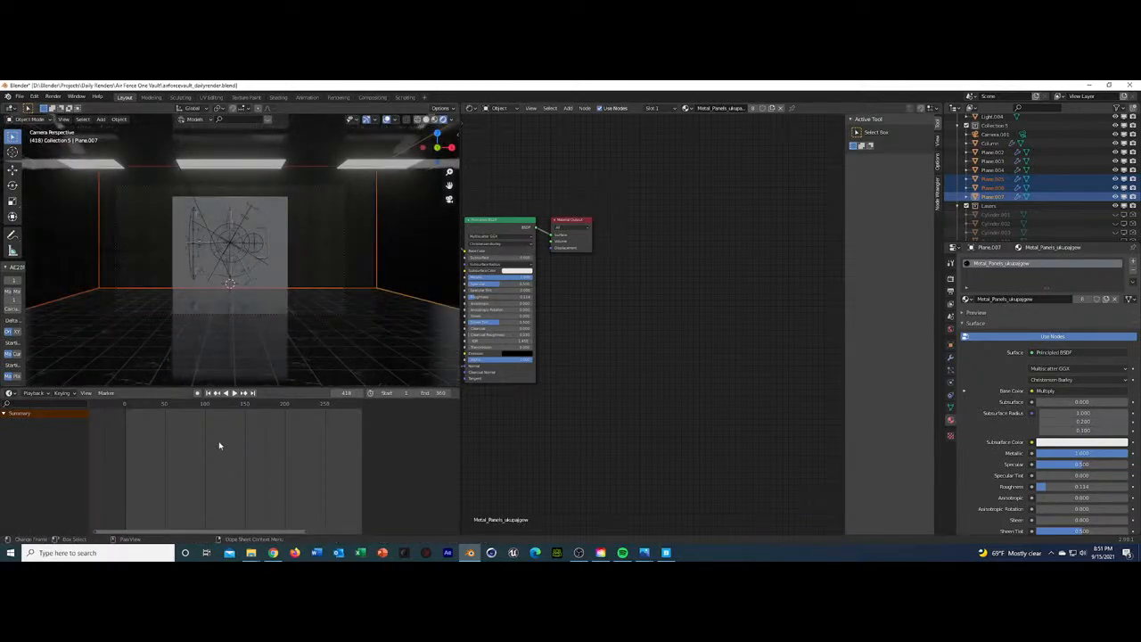
# Play the camera animation through the vault opening, stop at frame 174 and examine the room there.
pyautogui.click(207, 410)
pyautogui.press('space')
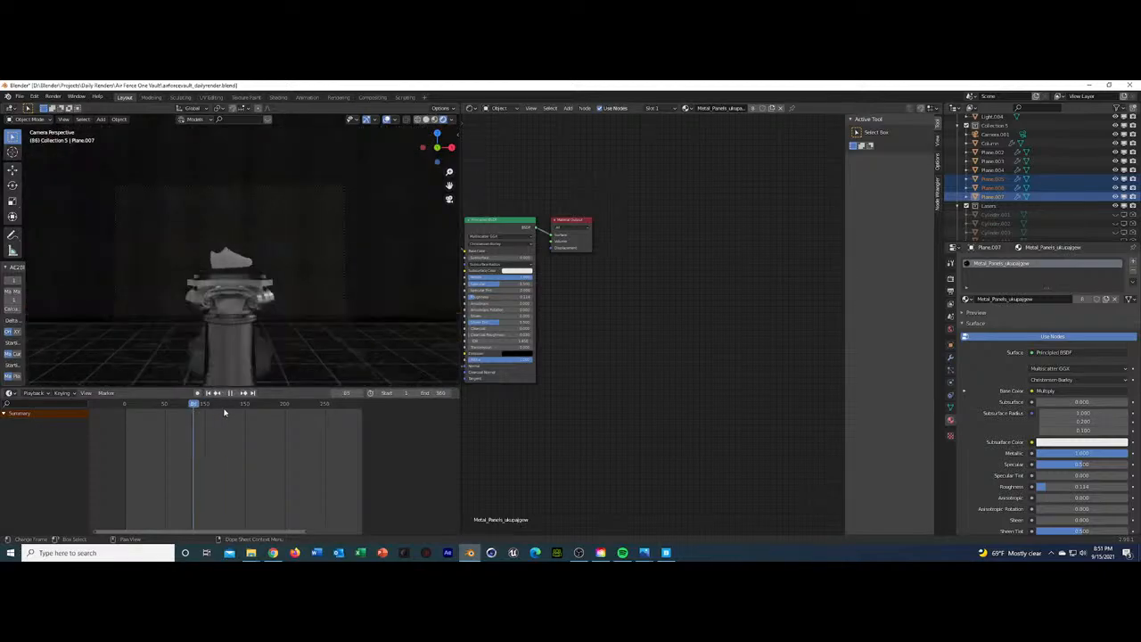
pyautogui.press('space')
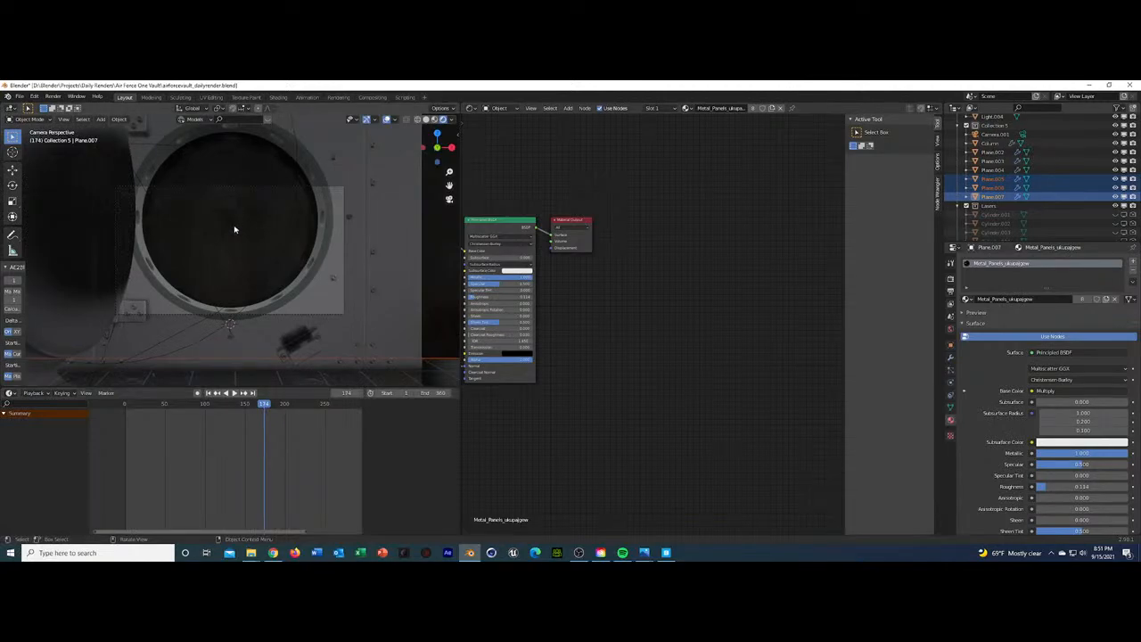
pyautogui.scroll(-5, 235, 230)
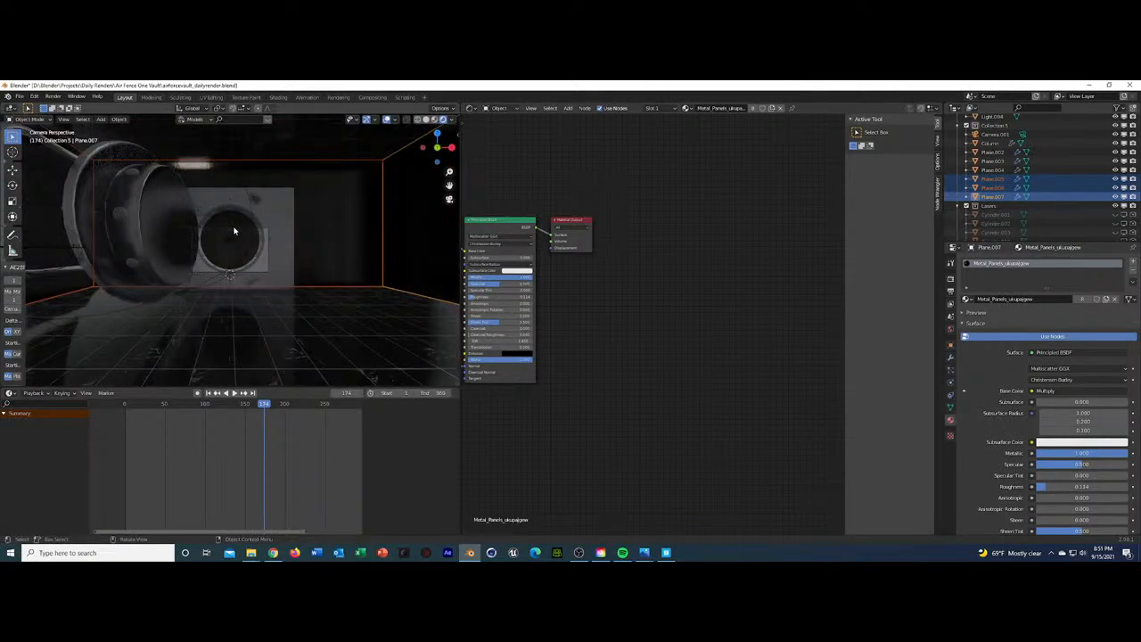
# Select only the back wall panel behind the vault door and display the scene in solid shading.
pyautogui.click(310, 251)
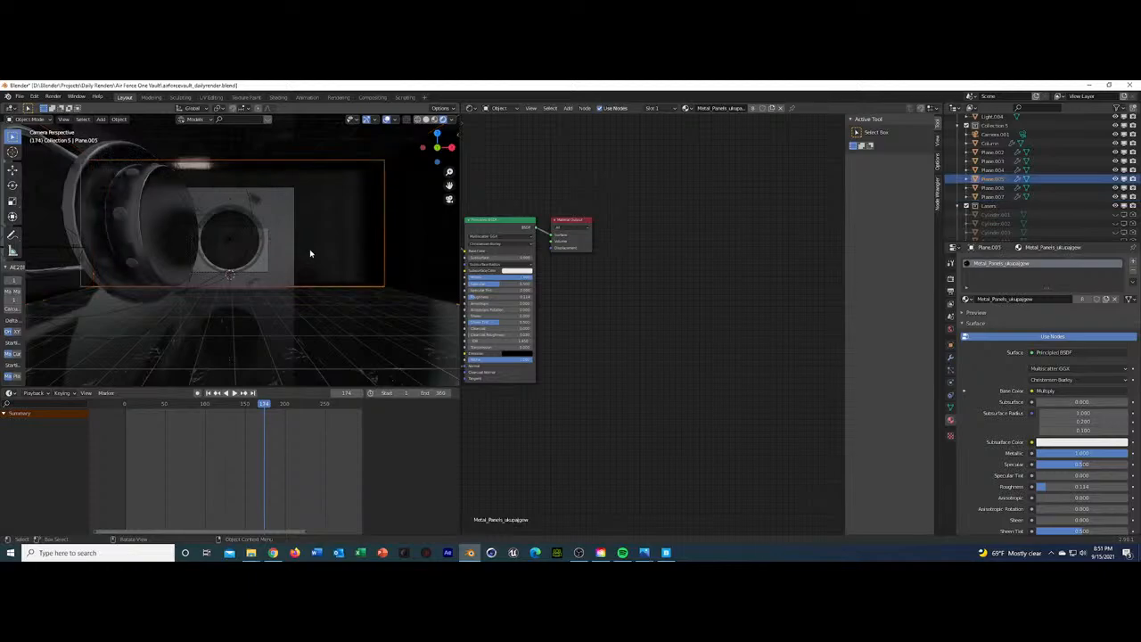
pyautogui.press('Tab')
pyautogui.moveTo(317, 233)
pyautogui.mouseDown(button='middle')
pyautogui.moveTo(273, 242)
pyautogui.moveTo(316, 239)
pyautogui.mouseUp(button='middle')
pyautogui.scroll(-5, 316, 239)
pyautogui.click(419, 119)
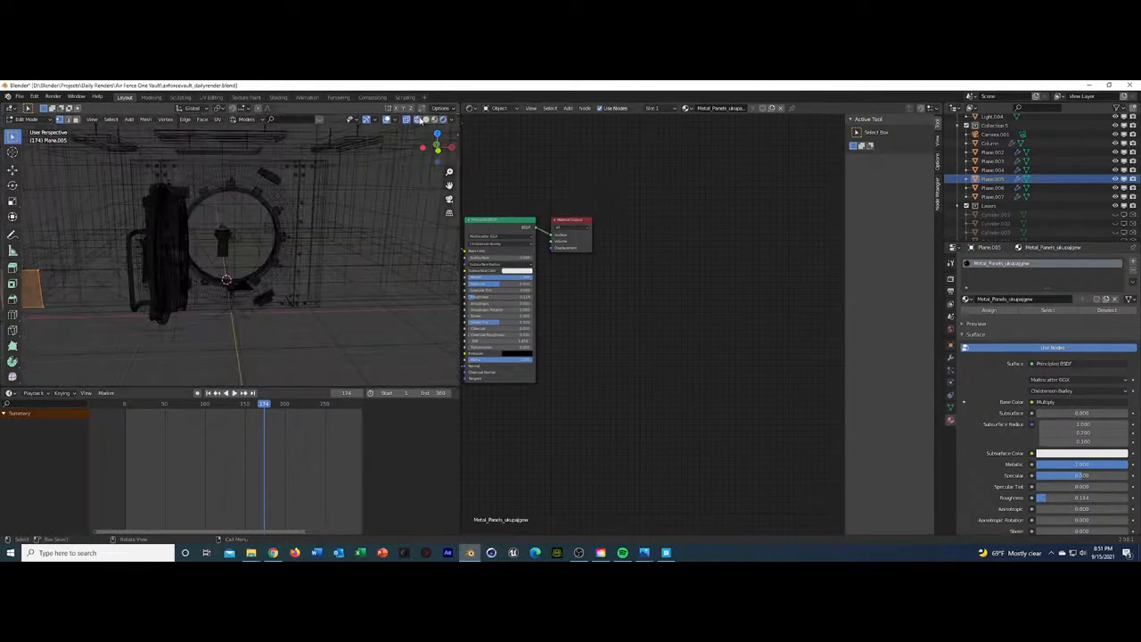
pyautogui.click(429, 125)
pyautogui.click(450, 120)
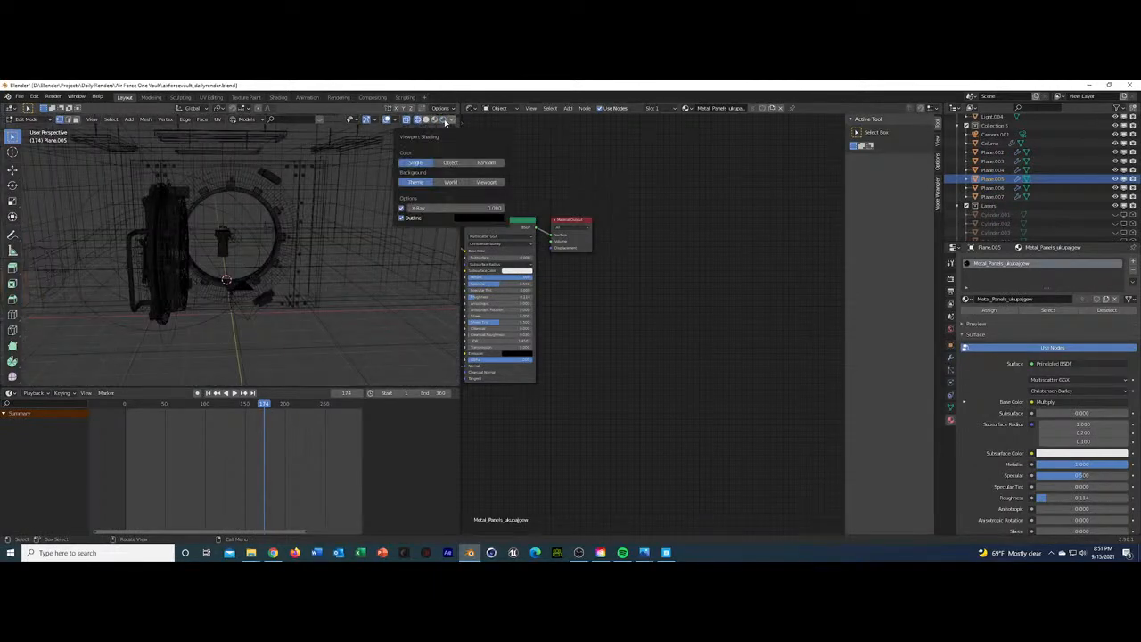
pyautogui.click(444, 123)
pyautogui.press('Tab')
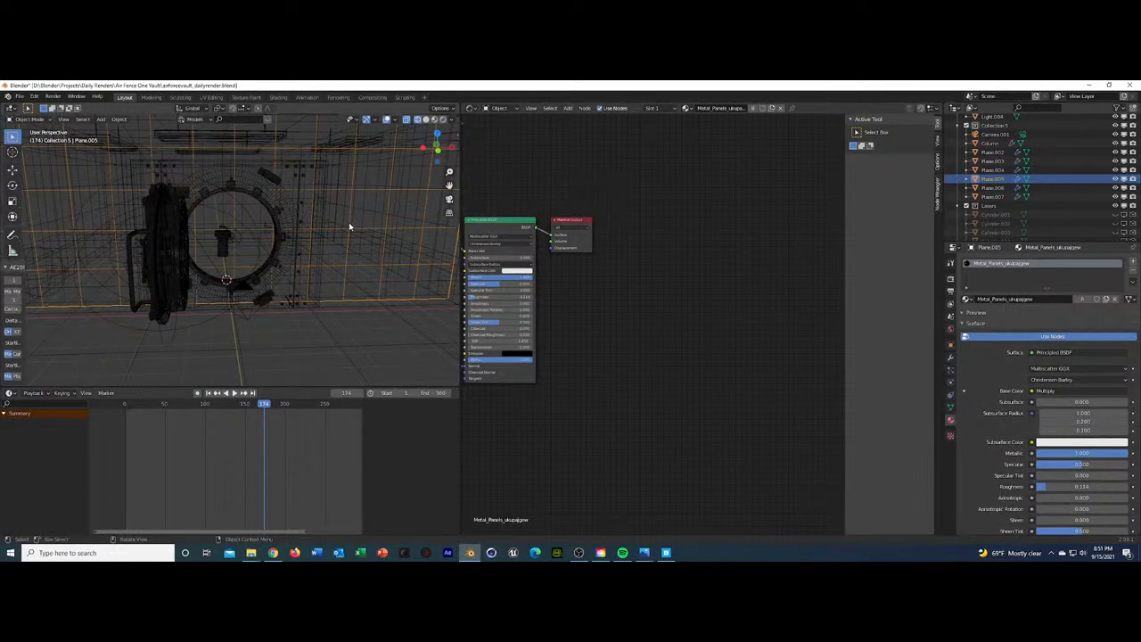
pyautogui.click(348, 219)
pyautogui.click(426, 119)
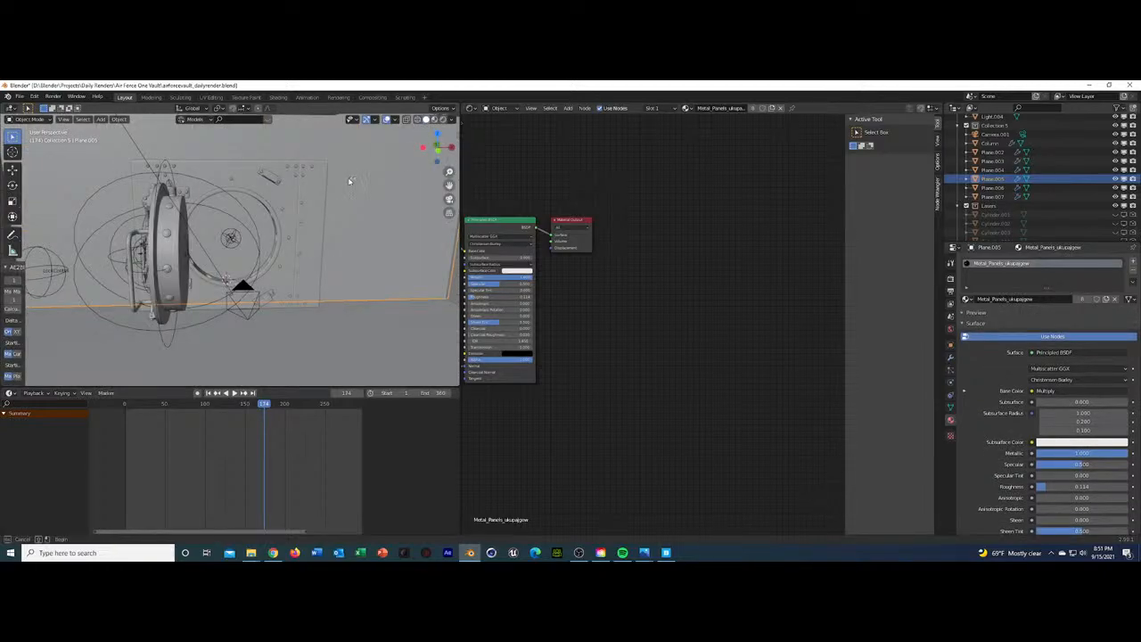
# Undo the last selection change and examine the back wall's mesh in Edit Mode from a wider view.
pyautogui.hotkey('ctrl', 'z')
pyautogui.moveTo(368, 185); pyautogui.dragTo(359, 181, button='middle')
pyautogui.press('Tab')
pyautogui.scroll(-6, 359, 181)
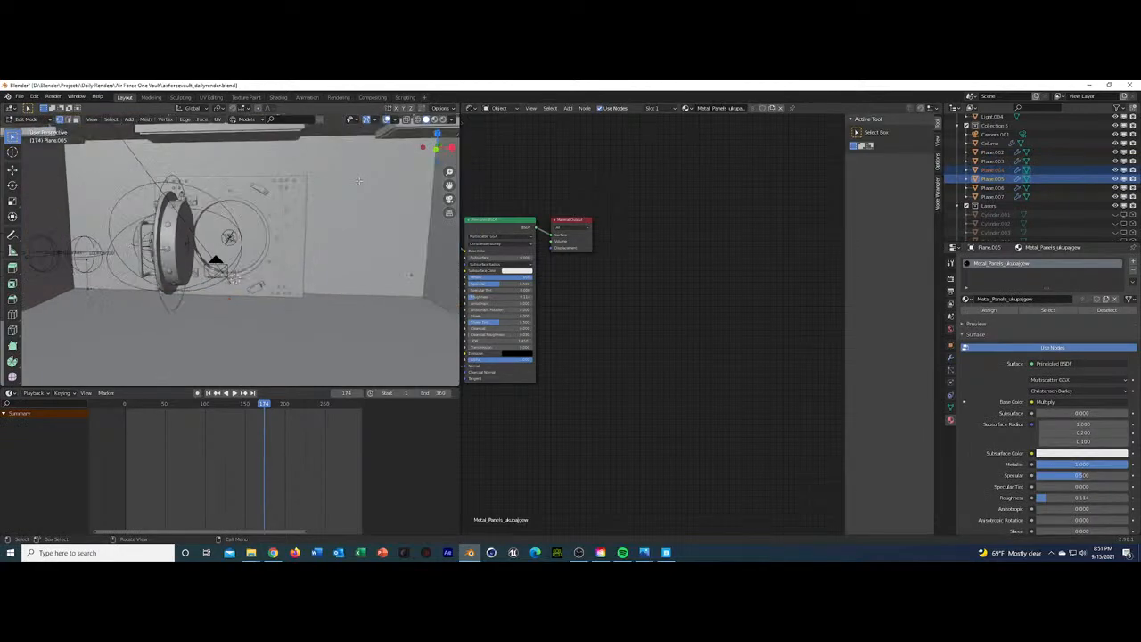
pyautogui.scroll(4, 359, 181)
pyautogui.press('Tab')
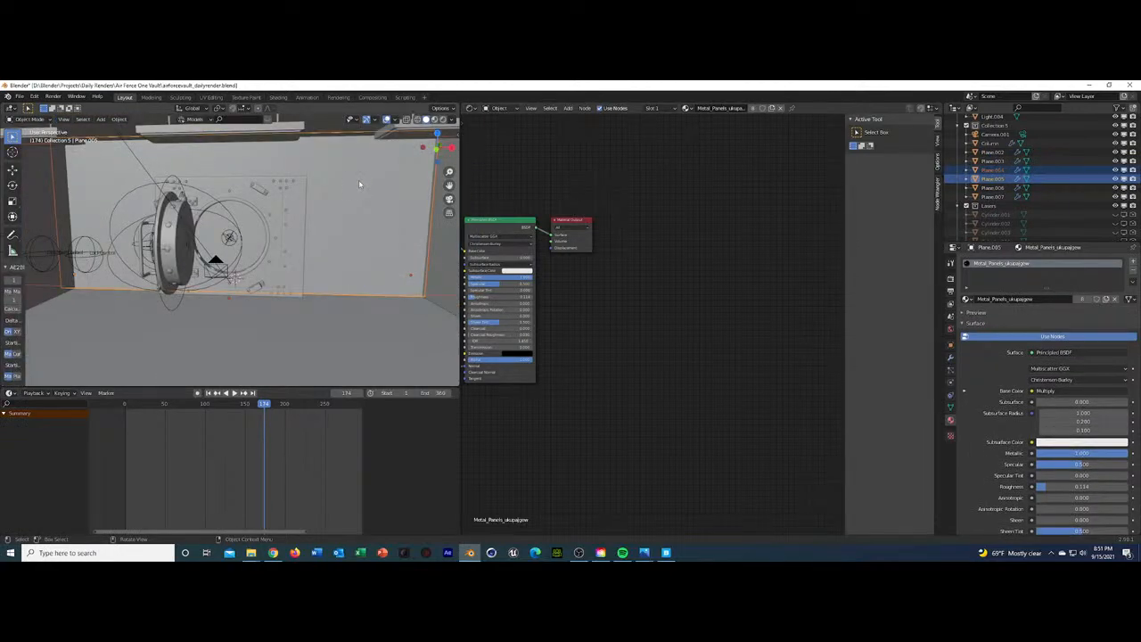
# Show the back wall's modifiers and make that wall, Plane.005, the only selected object.
pyautogui.click(951, 357)
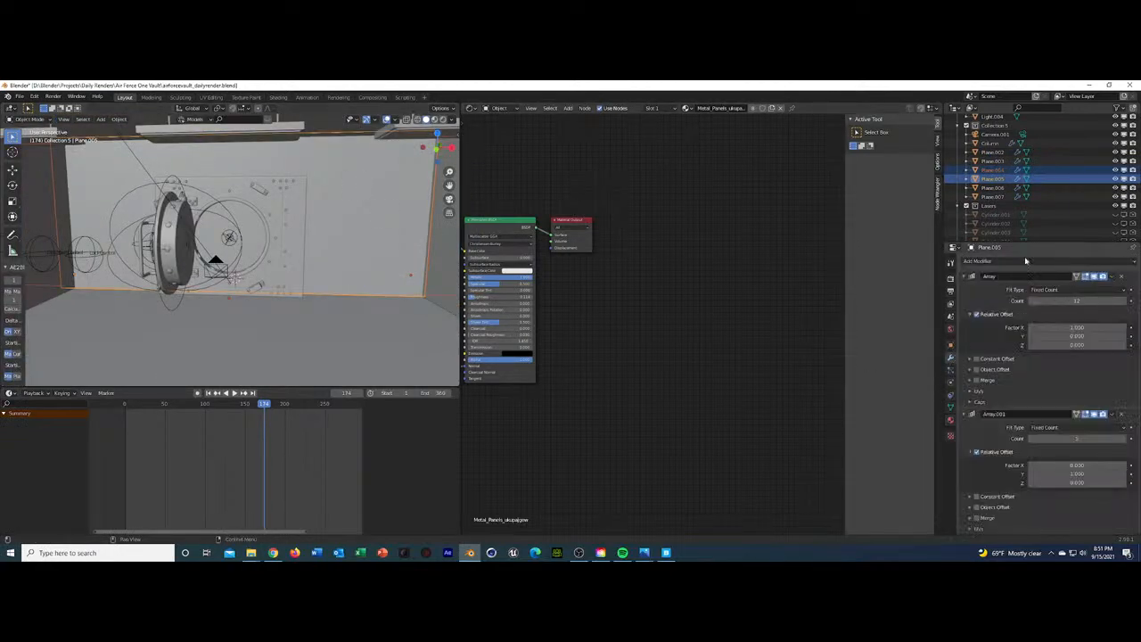
pyautogui.click(1112, 276)
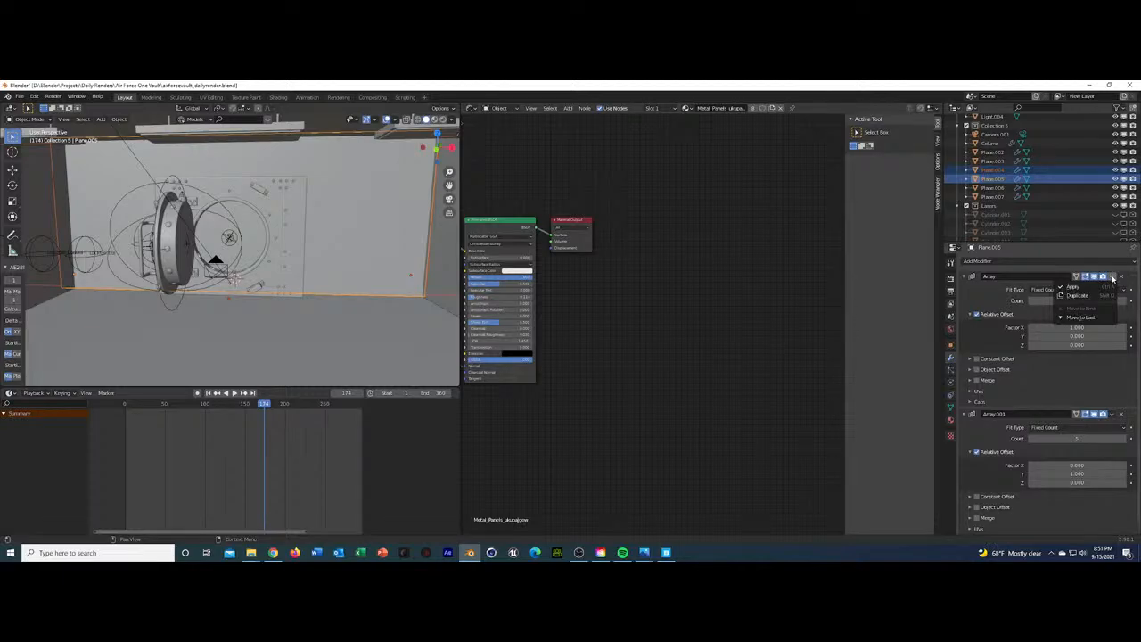
pyautogui.moveTo(288, 274); pyautogui.dragTo(288, 300, button='middle')
pyautogui.scroll(-6, 289, 303)
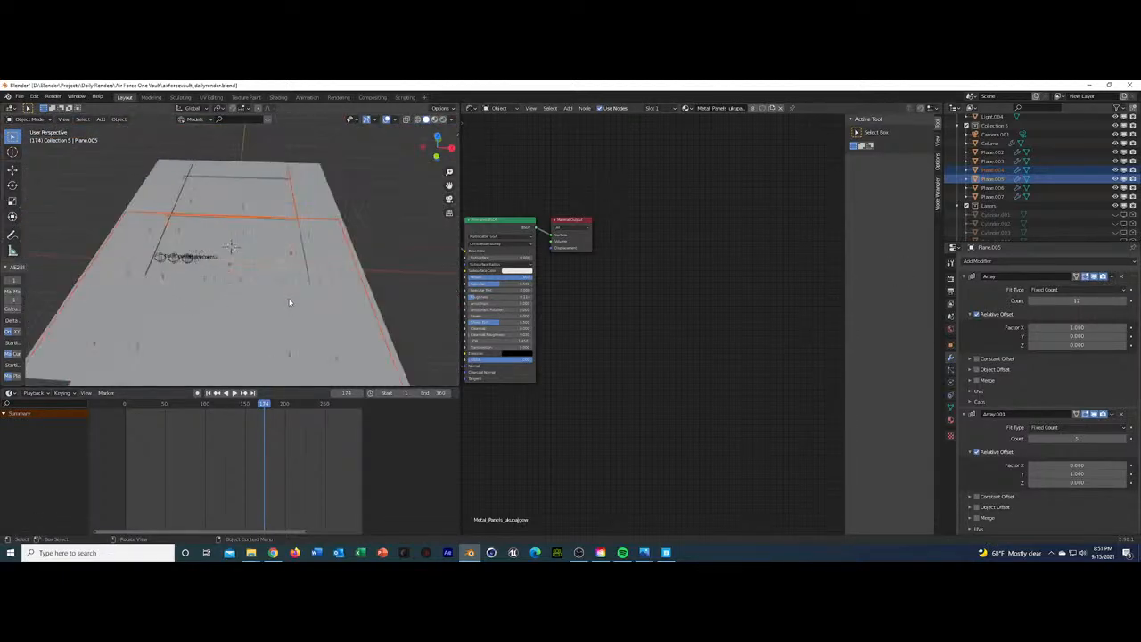
pyautogui.scroll(2, 289, 303)
pyautogui.scroll(-5, 288, 302)
pyautogui.click(273, 333)
pyautogui.moveTo(273, 333); pyautogui.dragTo(242, 315, button='middle')
pyautogui.click(242, 314)
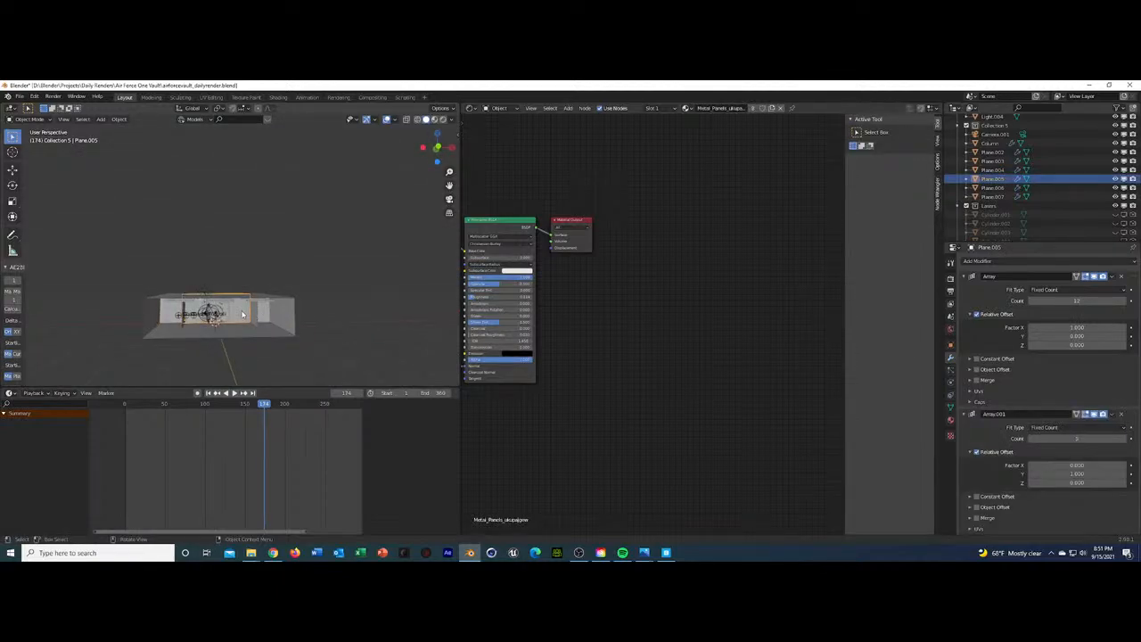
pyautogui.scroll(4, 240, 315)
pyautogui.keyDown('shift'); pyautogui.moveTo(259, 319); pyautogui.dragTo(295, 283, button='middle'); pyautogui.keyUp('shift')
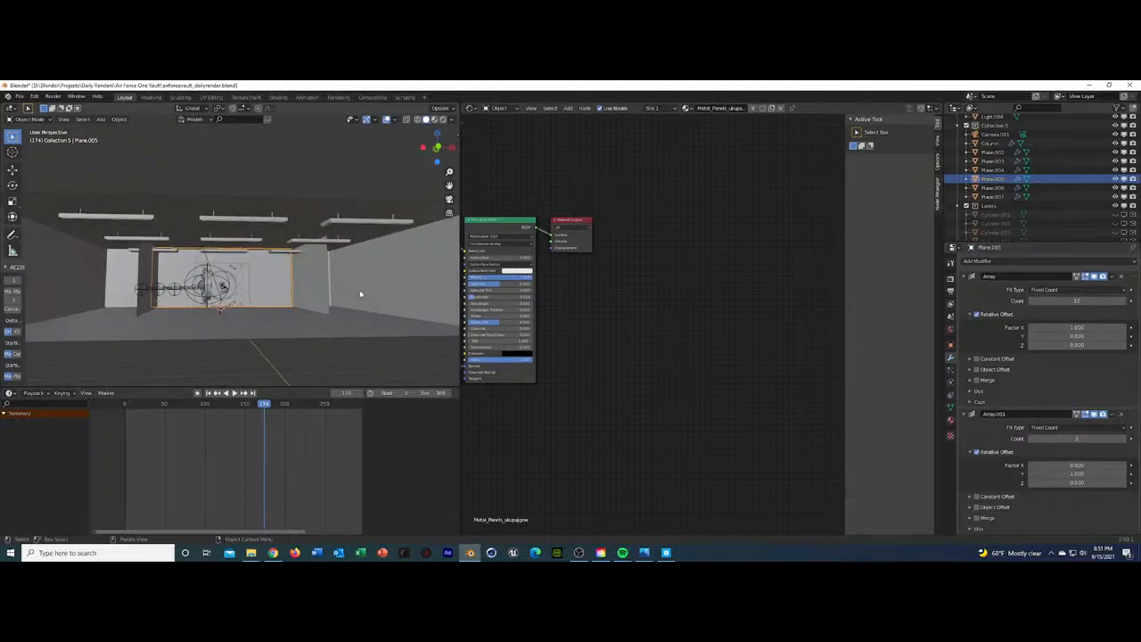
# Apply both Array modifiers on the back wall, first Array and then Array.001.
pyautogui.click(1111, 277)
pyautogui.click(1106, 288)
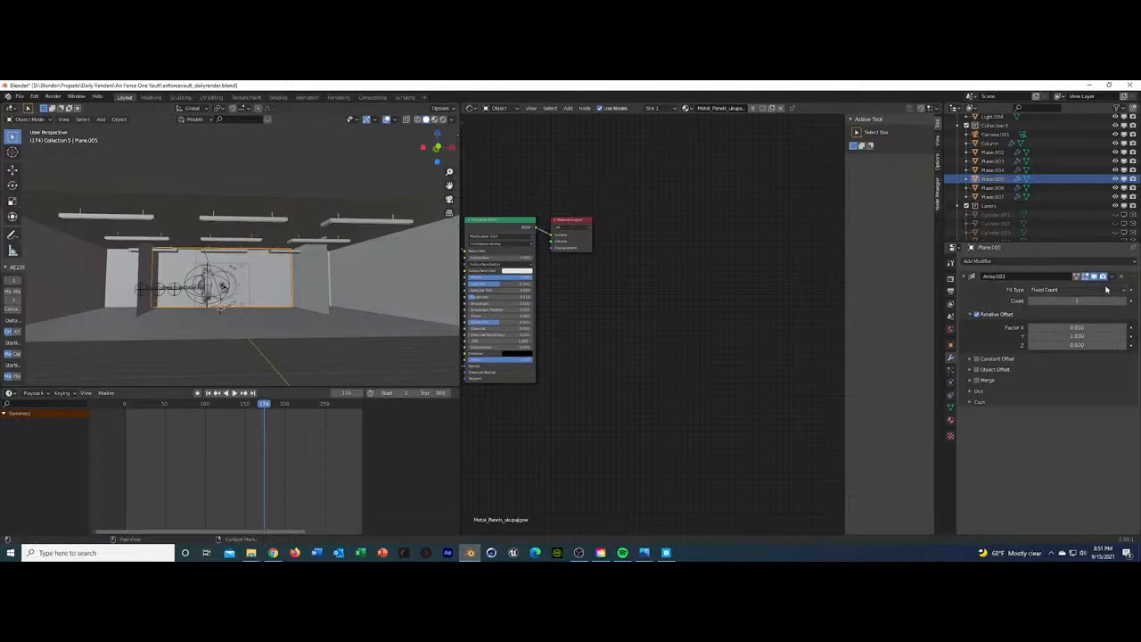
pyautogui.click(1112, 277)
pyautogui.click(1108, 288)
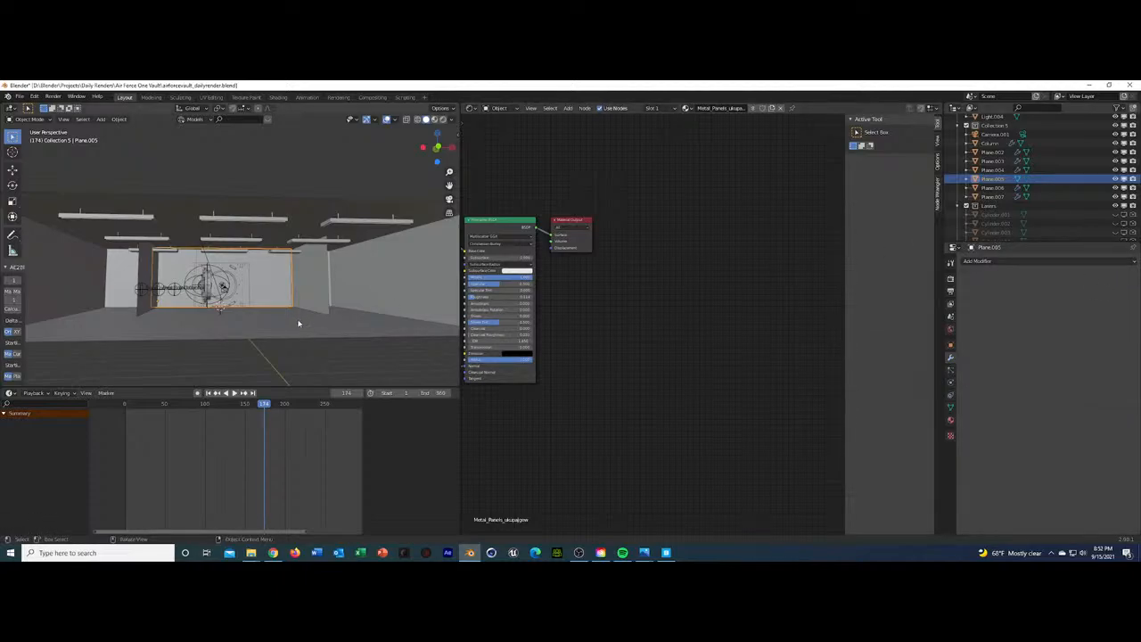
# Move the back wall object slightly along X to bring a mesh grid line closer to the vault frame's side edge.
pyautogui.press('Tab')
pyautogui.scroll(5, 269, 294)
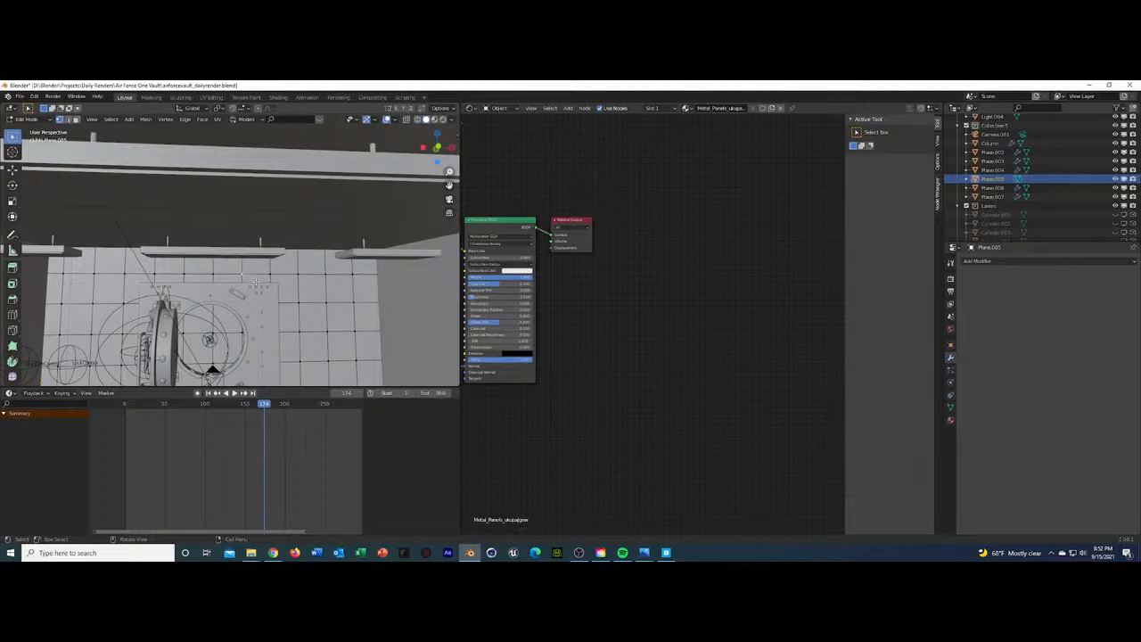
pyautogui.moveTo(255, 283)
pyautogui.mouseDown(button='middle')
pyautogui.moveTo(240, 287)
pyautogui.moveTo(267, 283)
pyautogui.moveTo(255, 281)
pyautogui.mouseUp(button='middle')
pyautogui.press('Tab')
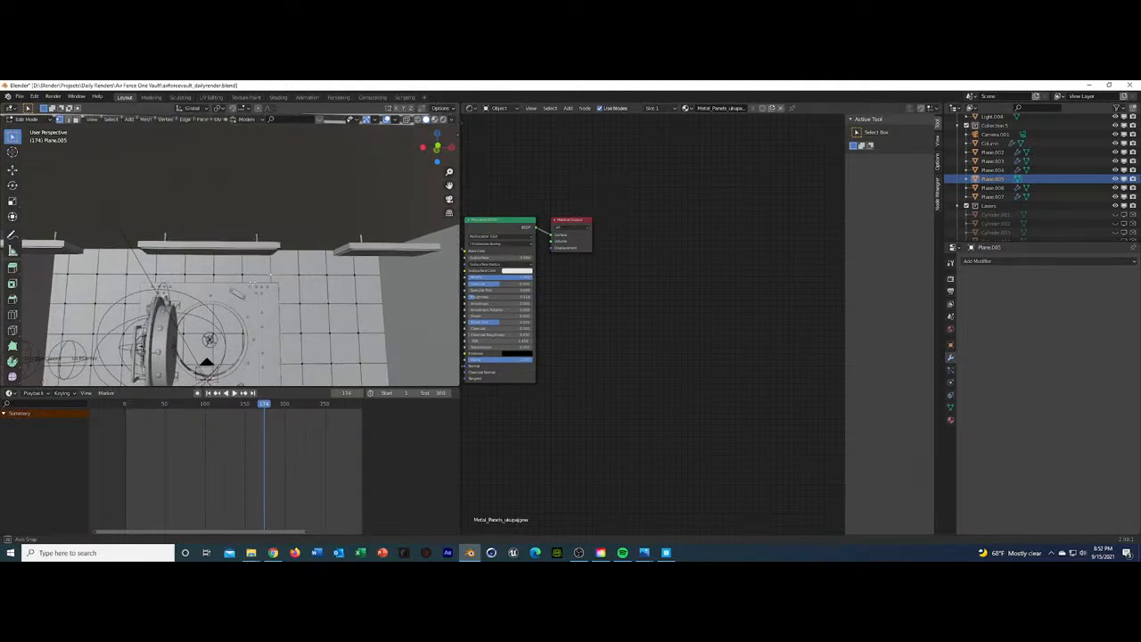
pyautogui.press('g')
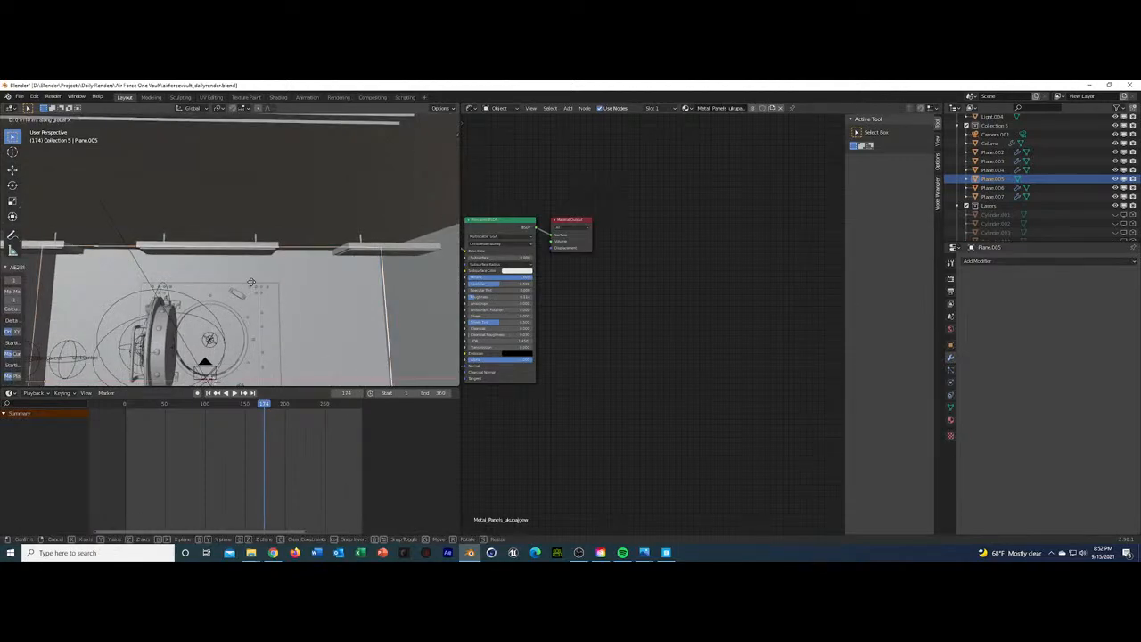
pyautogui.press('x')
pyautogui.click(255, 283)
pyautogui.press('Tab')
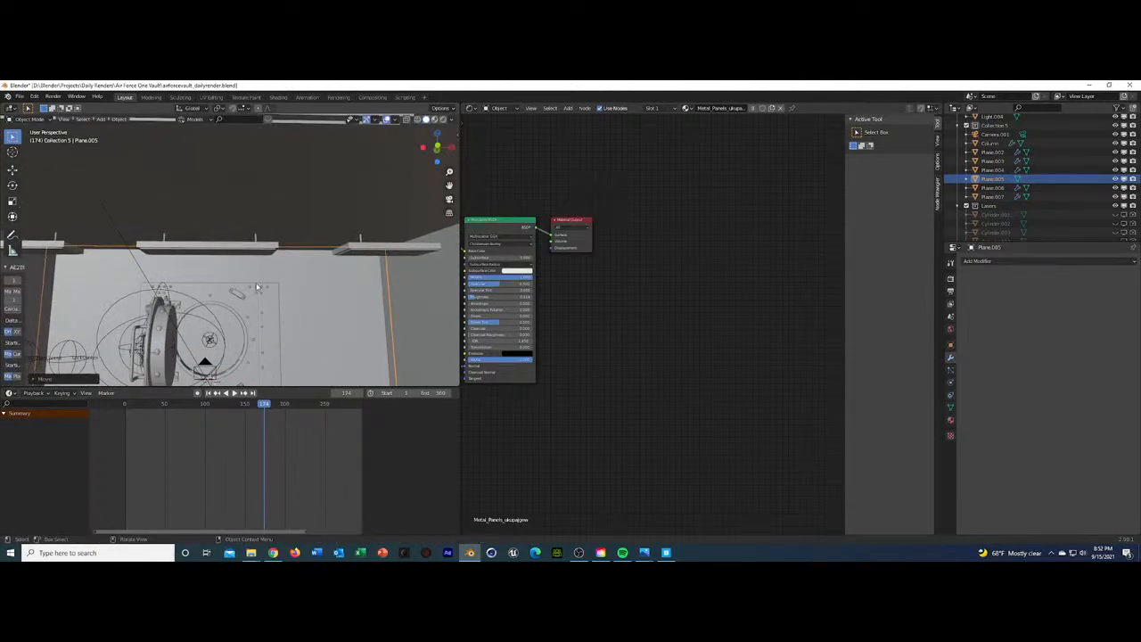
# Select the back wall's entire mesh and move it about 0.24 m along X to line up with the vault frame's edge.
pyautogui.press('a')
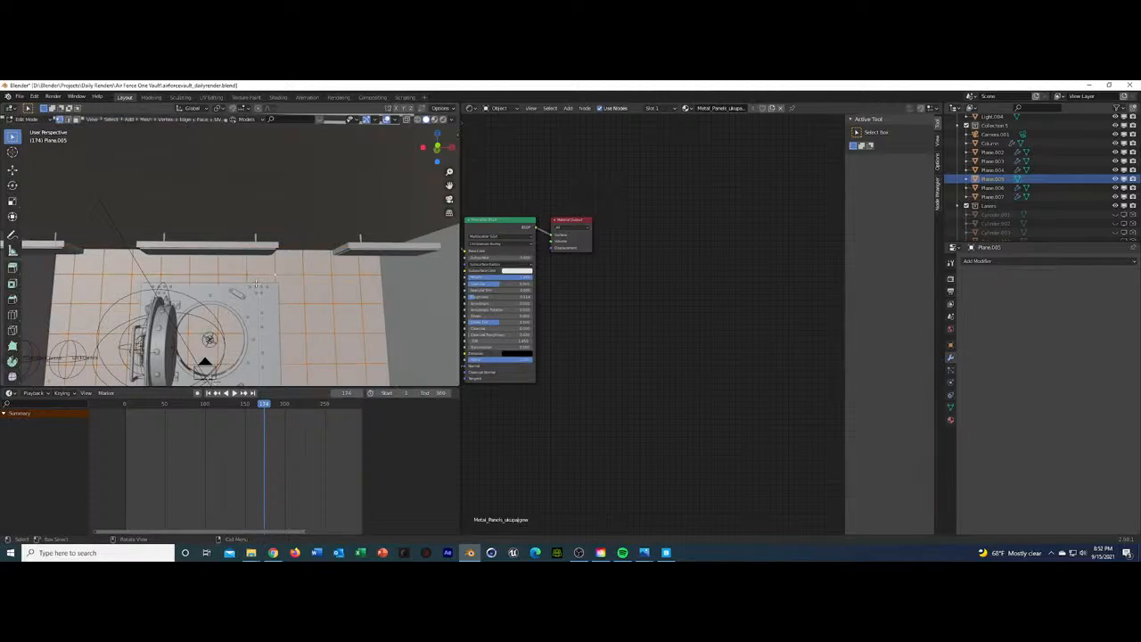
pyautogui.press('g')
pyautogui.press('x')
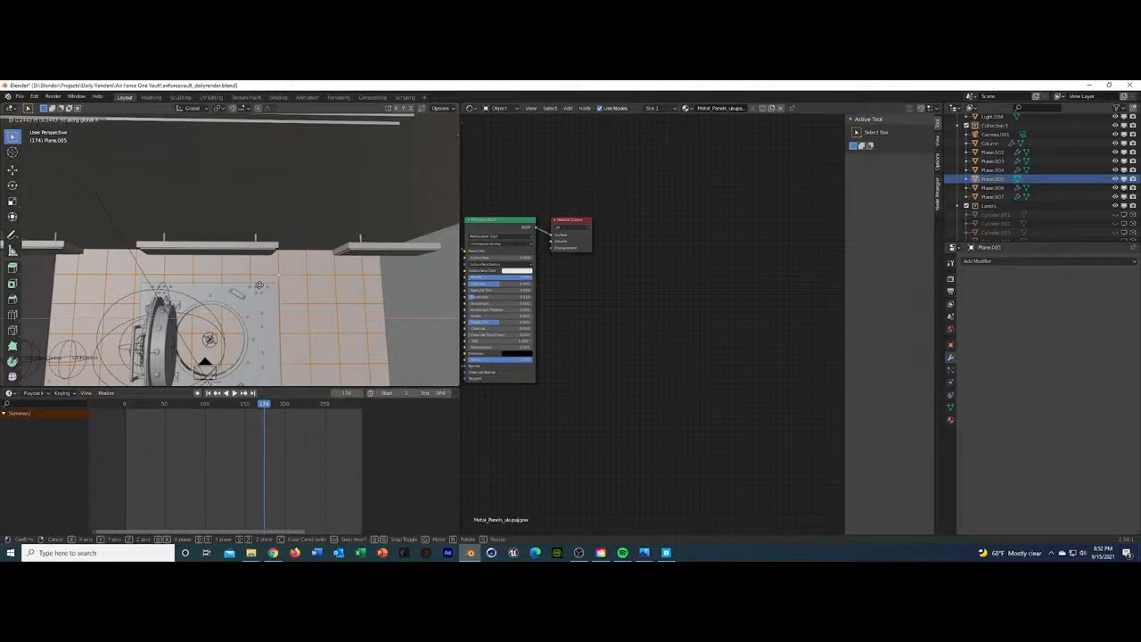
pyautogui.click(260, 284)
# Add a horizontal loop cut to the back wall near the vault frame's upper edge and extrude the selection in place.
pyautogui.click(278, 279)
pyautogui.scroll(4, 280, 280)
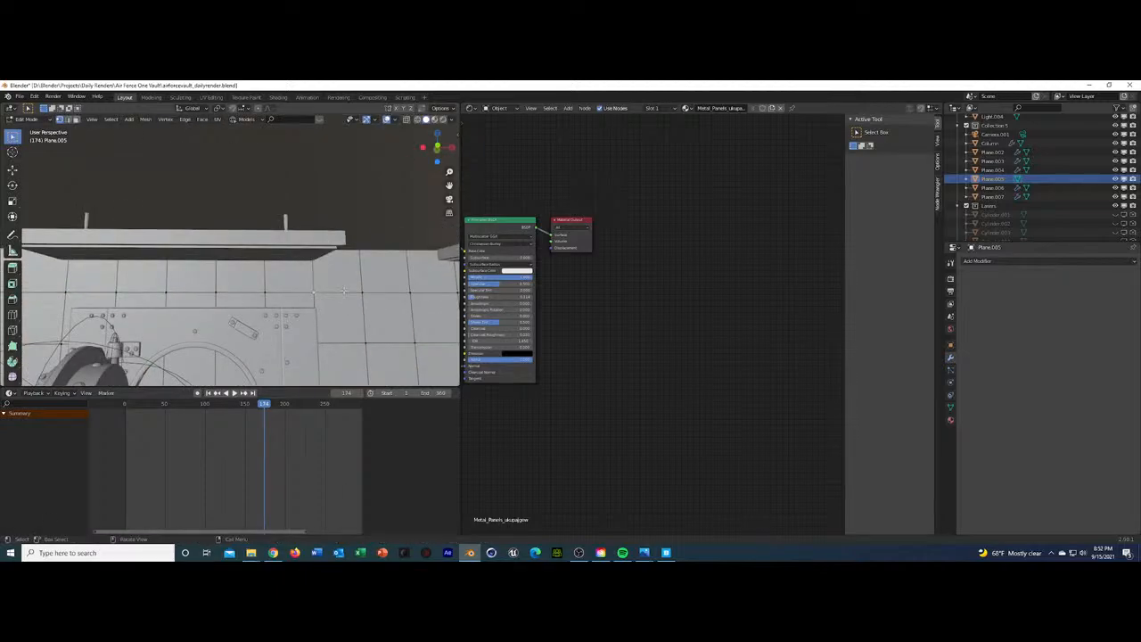
pyautogui.moveTo(323, 287)
pyautogui.mouseDown(button='middle')
pyautogui.moveTo(329, 305)
pyautogui.moveTo(334, 291)
pyautogui.moveTo(312, 304)
pyautogui.mouseUp(button='middle')
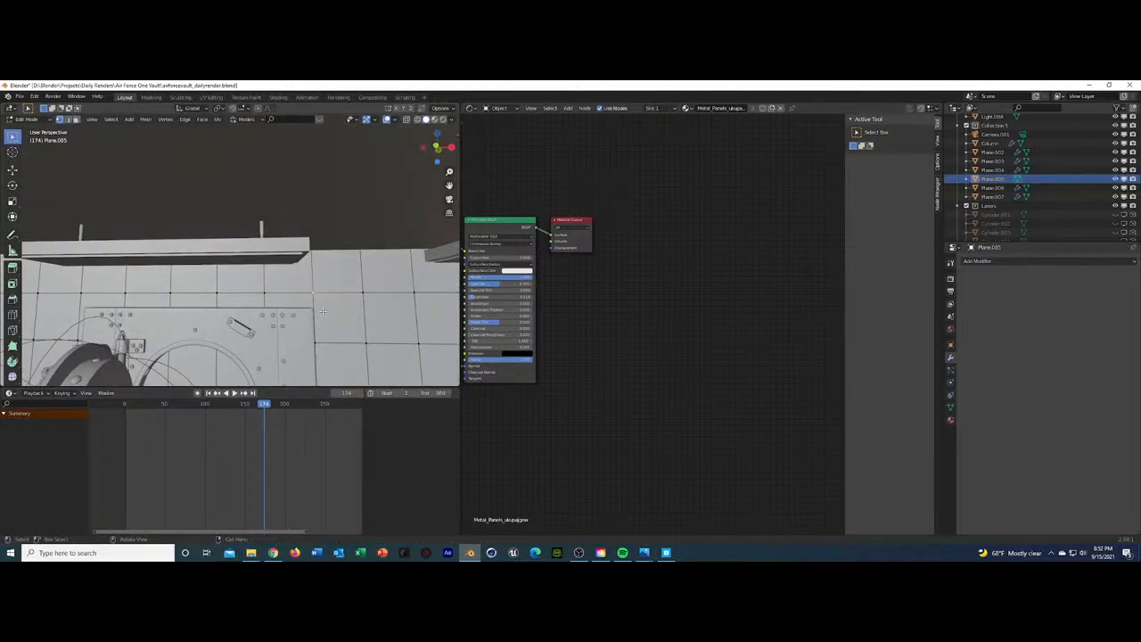
pyautogui.hotkey('ctrl', 'r')
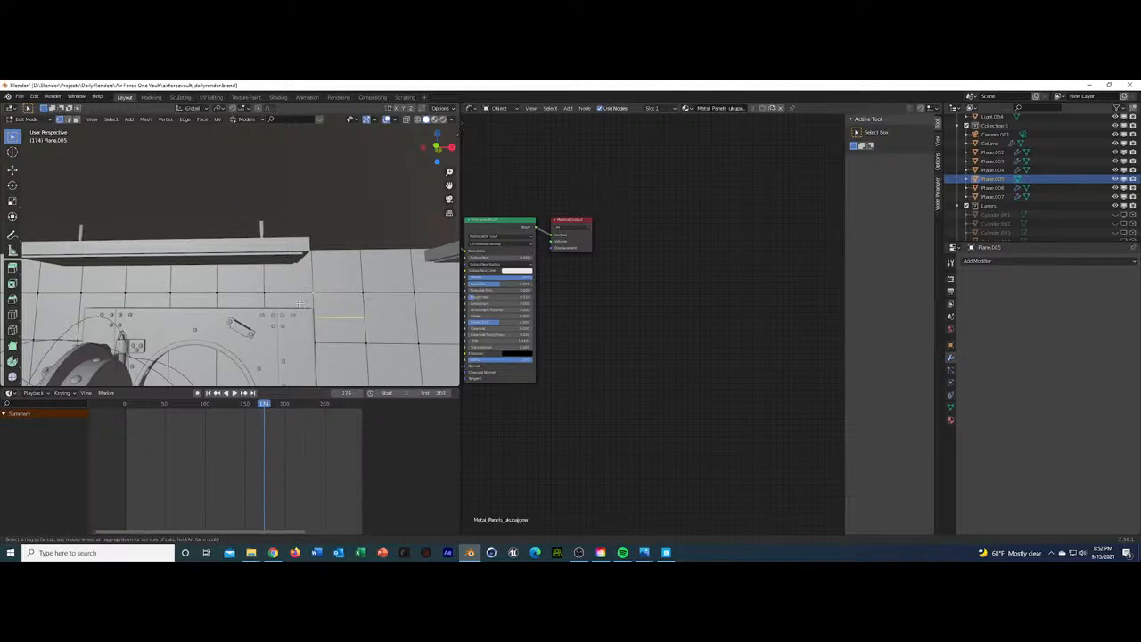
pyautogui.click(284, 301)
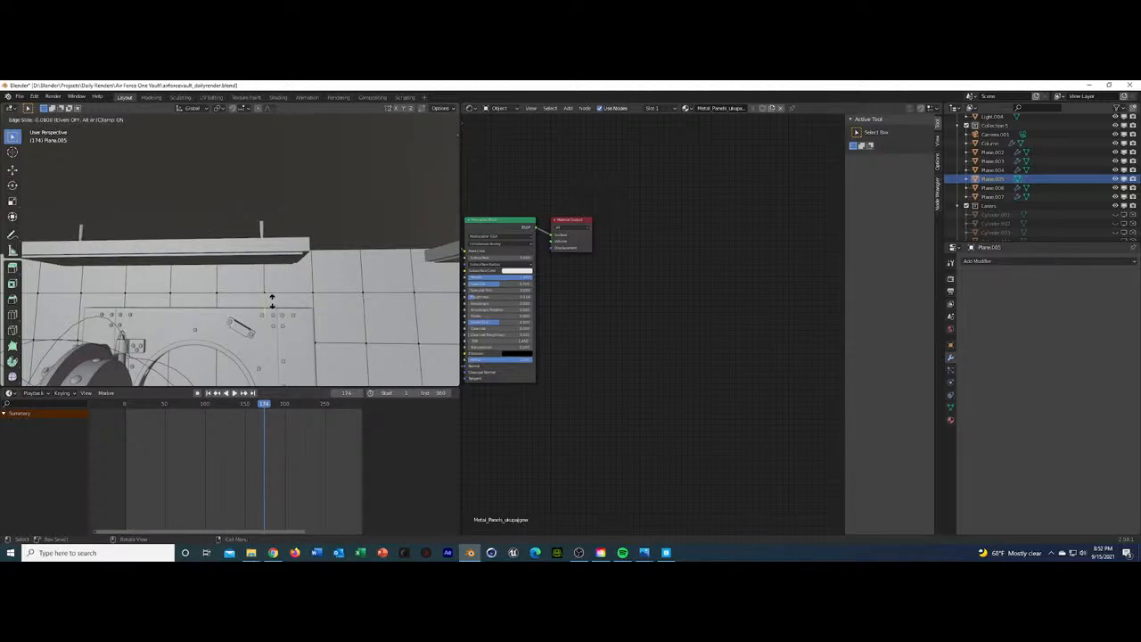
pyautogui.click(273, 294)
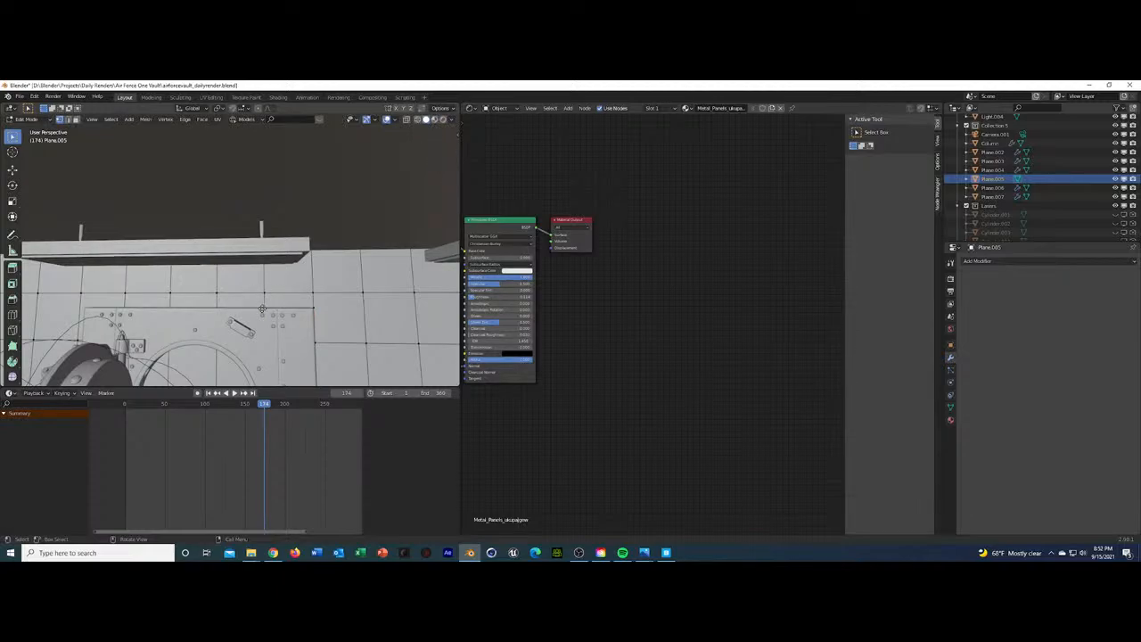
pyautogui.press('e')
pyautogui.rightClick(179, 305)
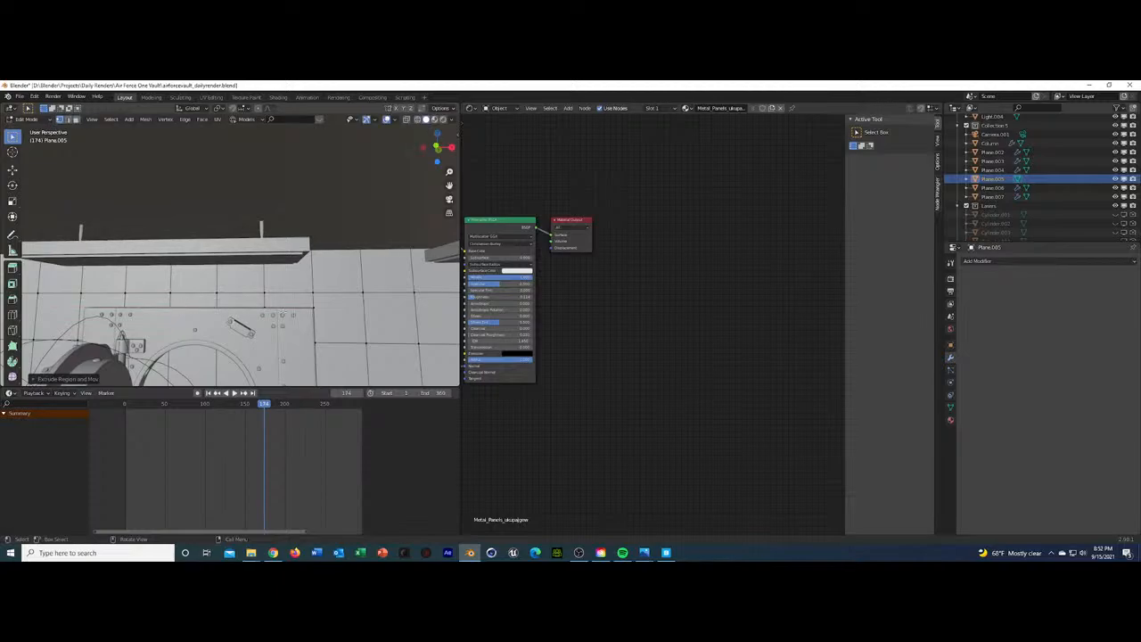
# Try to move the back wall's mesh along X near the vault frame's upper corner and undo the move.
pyautogui.moveTo(281, 314)
pyautogui.mouseDown(button='middle')
pyautogui.moveTo(292, 324)
pyautogui.moveTo(289, 312)
pyautogui.mouseUp(button='middle')
pyautogui.press('g')
pyautogui.press('x')
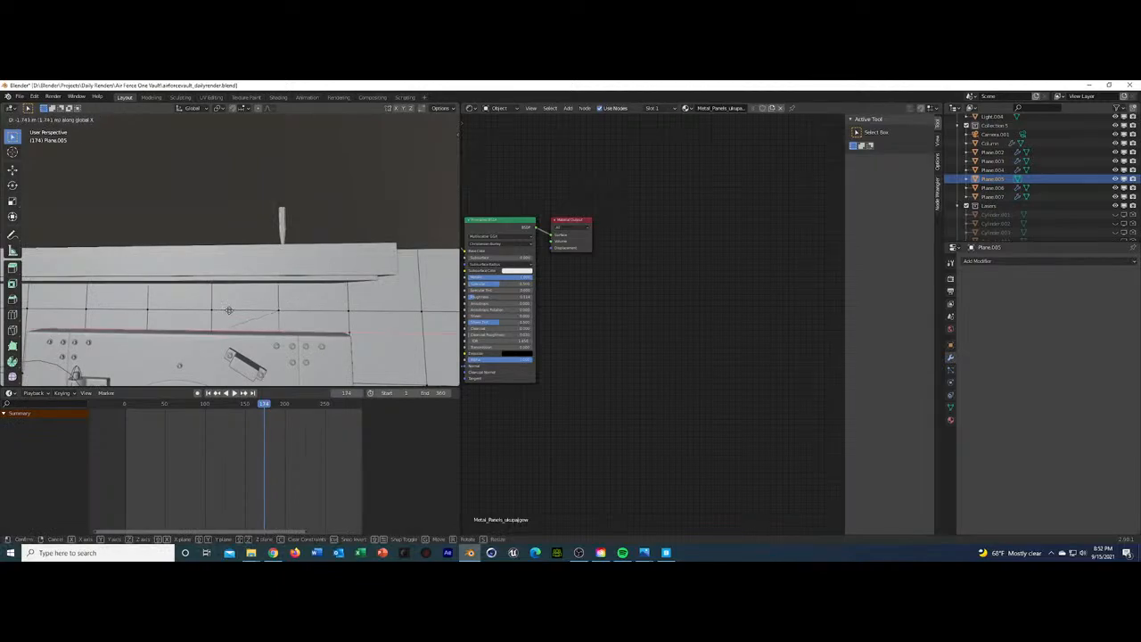
pyautogui.click(233, 313)
pyautogui.hotkey('ctrl', 'z')
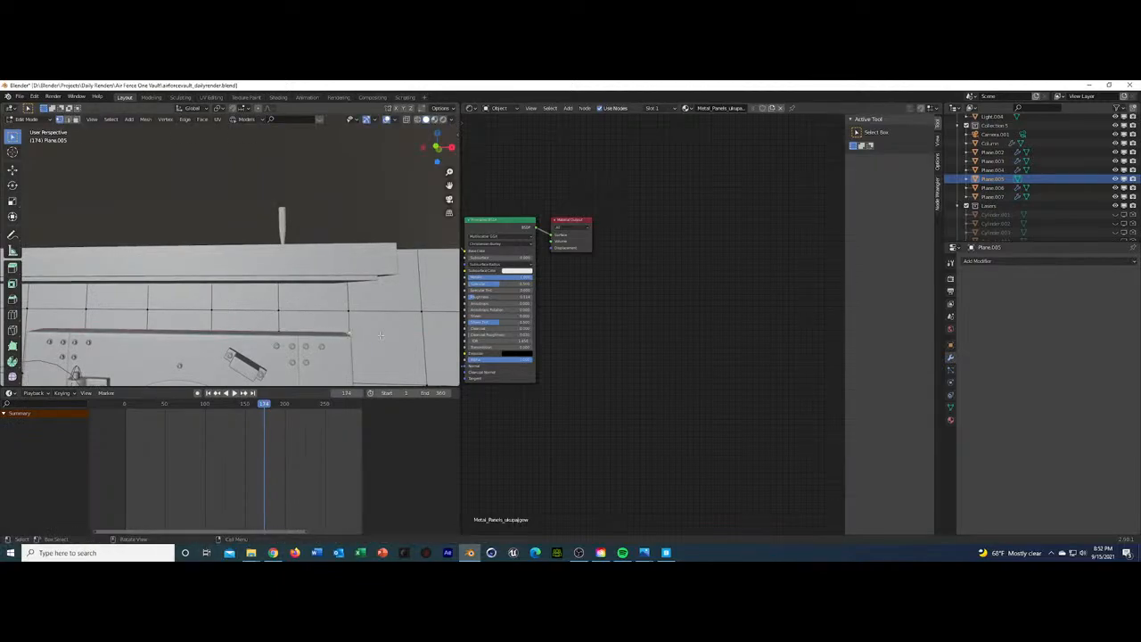
# Move the back wall's mesh about 0.15 m in negative X toward the vault frame's side edge.
pyautogui.moveTo(373, 334); pyautogui.dragTo(352, 331, button='middle')
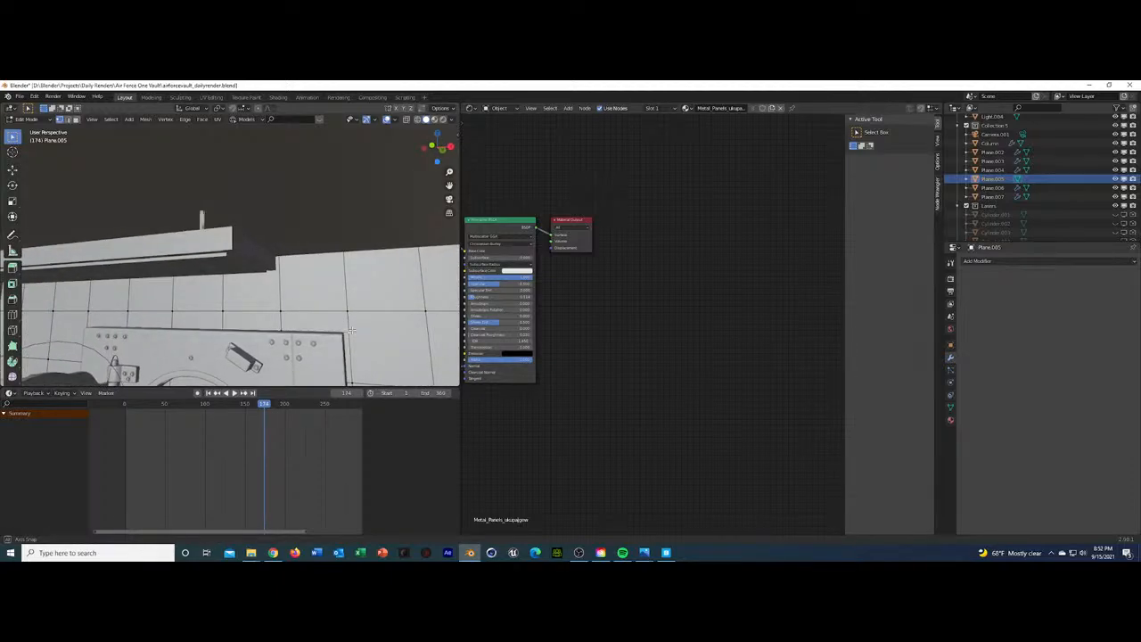
pyautogui.scroll(-3, 278, 329)
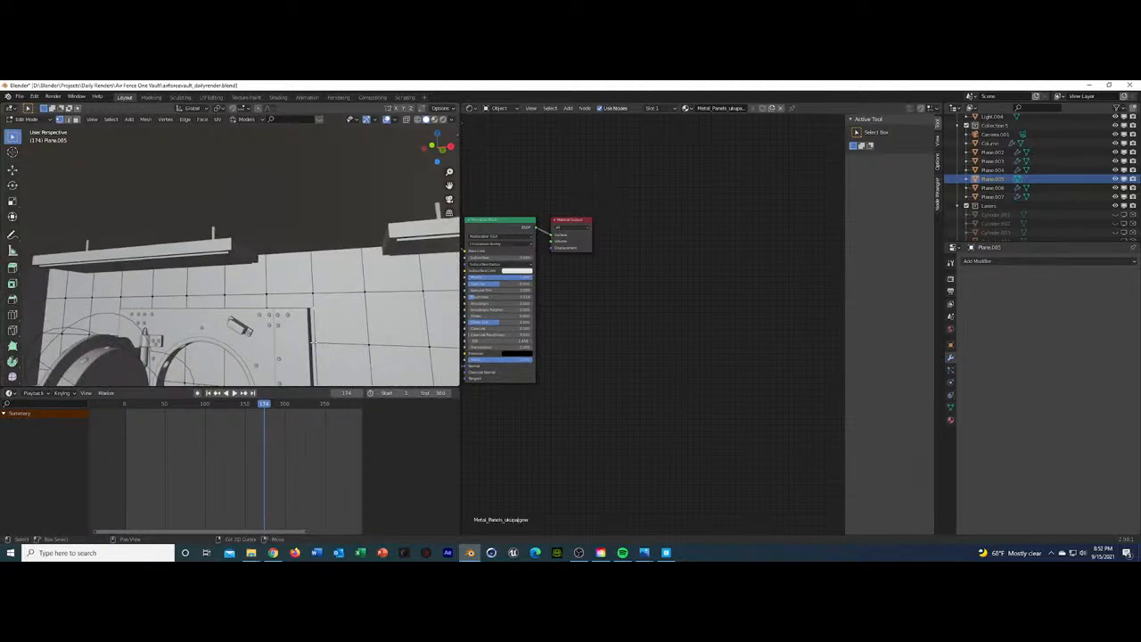
pyautogui.scroll(-2, 277, 330)
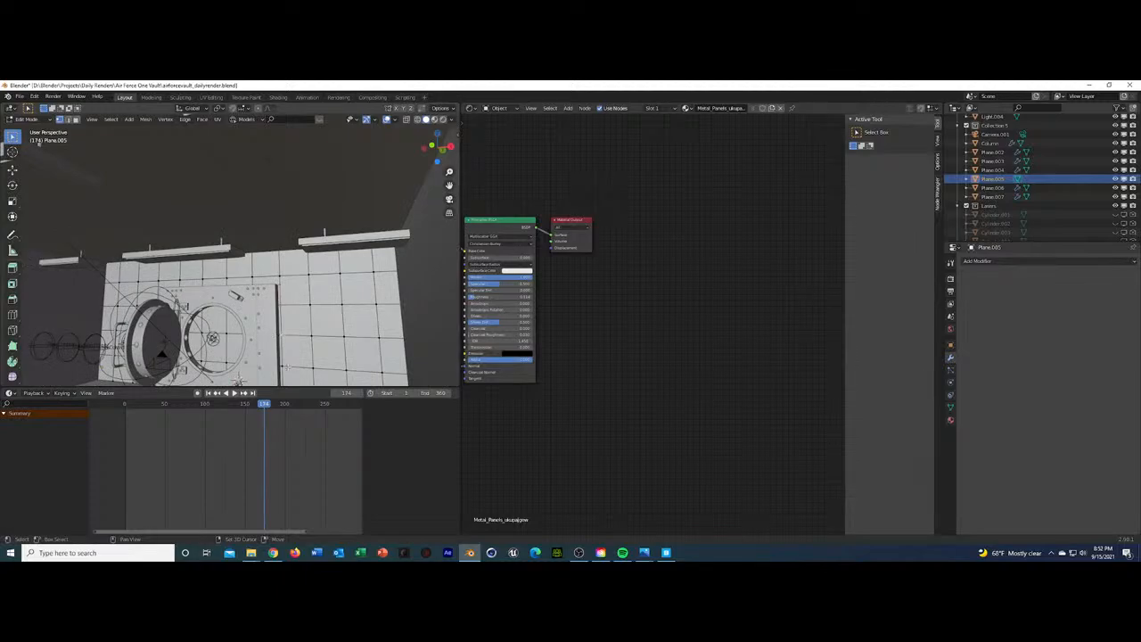
pyautogui.keyDown('shift'); pyautogui.moveTo(287, 364); pyautogui.dragTo(237, 362, button='middle'); pyautogui.keyUp('shift')
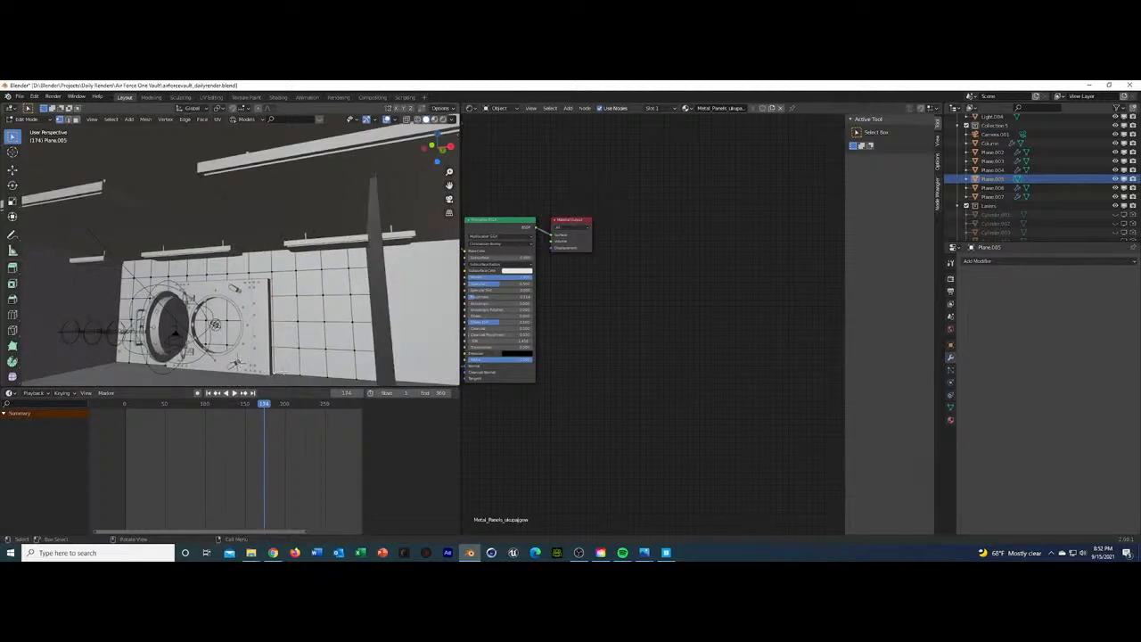
pyautogui.press('g')
pyautogui.press('x')
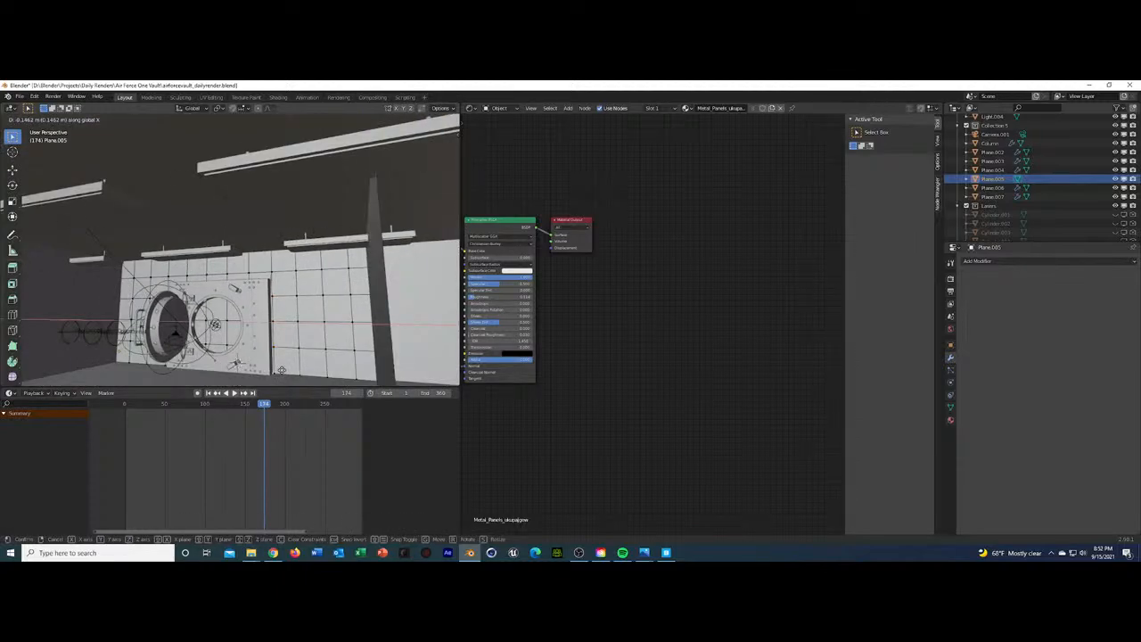
pyautogui.click(280, 369)
pyautogui.press('Tab')
# Shift the back wall's mesh about another 0.12 m in negative X to line its grid up with the vault frame's edge.
pyautogui.moveTo(281, 370); pyautogui.dragTo(276, 312, button='middle')
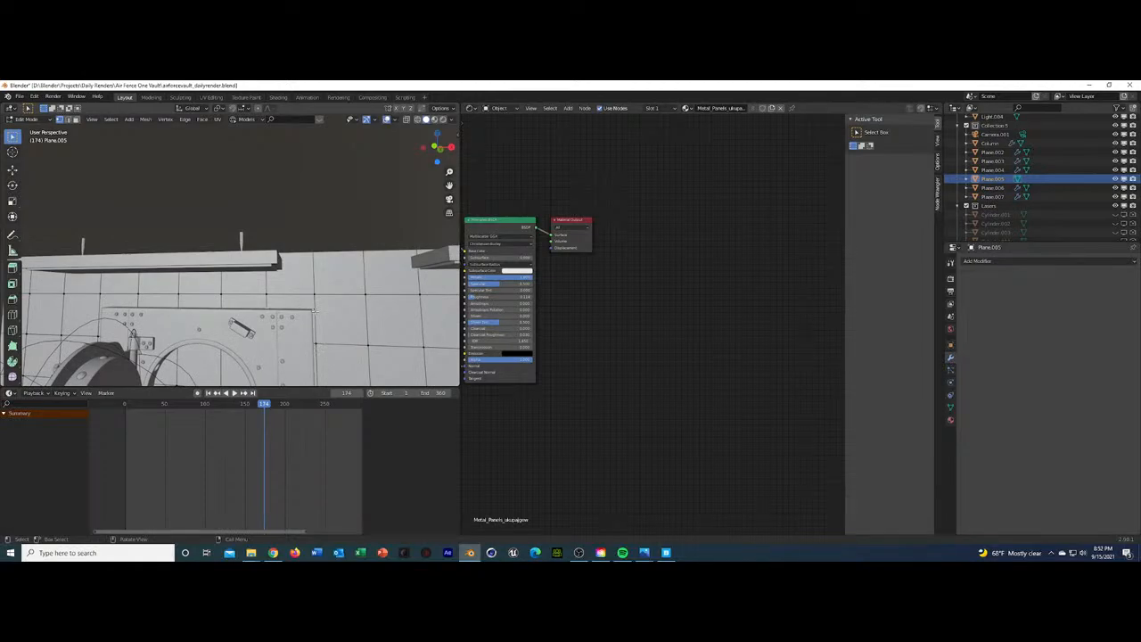
pyautogui.press('g')
pyautogui.press('x')
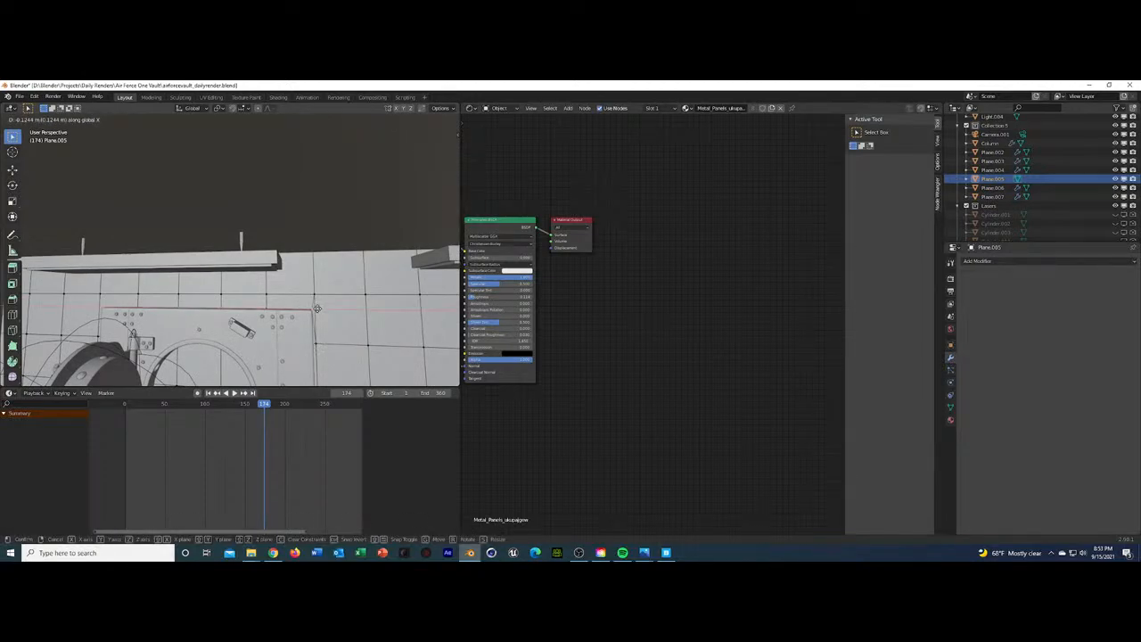
pyautogui.click(316, 309)
# Select the back wall faces covering the round vault opening and delete those faces.
pyautogui.moveTo(316, 308); pyautogui.dragTo(224, 326, button='middle')
pyautogui.scroll(5, 316, 329)
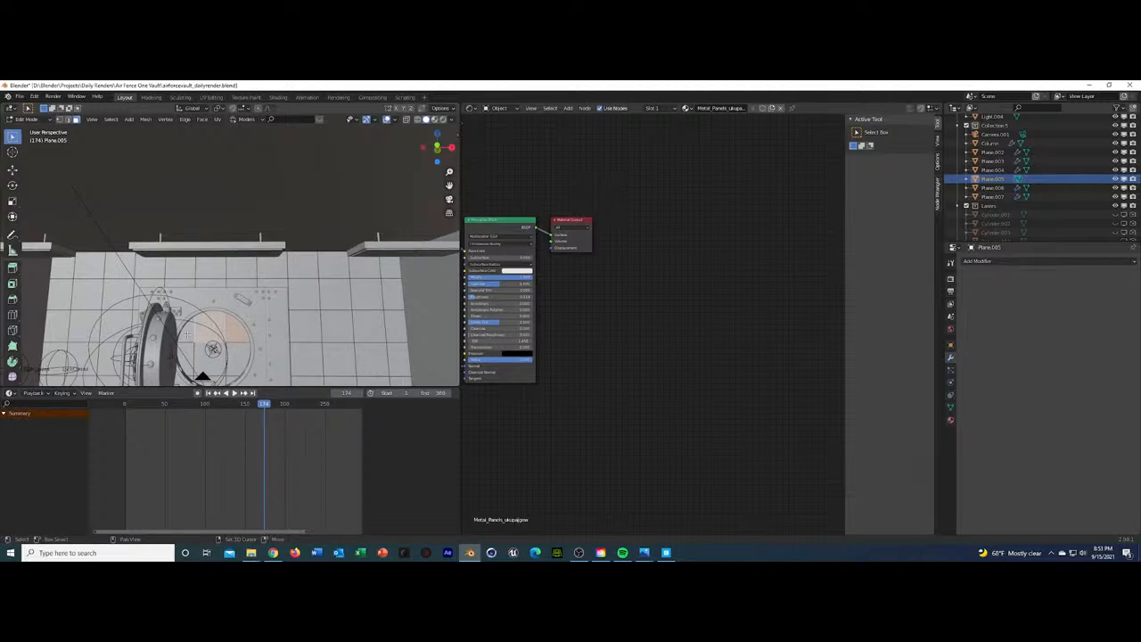
pyautogui.moveTo(191, 353); pyautogui.dragTo(193, 361, button='middle')
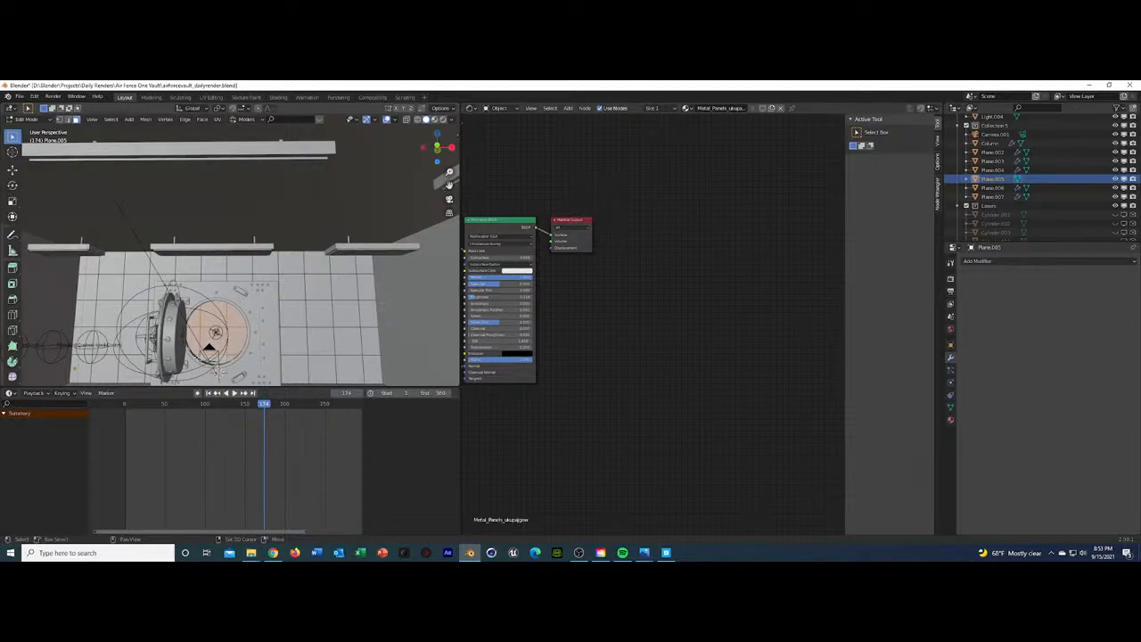
pyautogui.press('x')
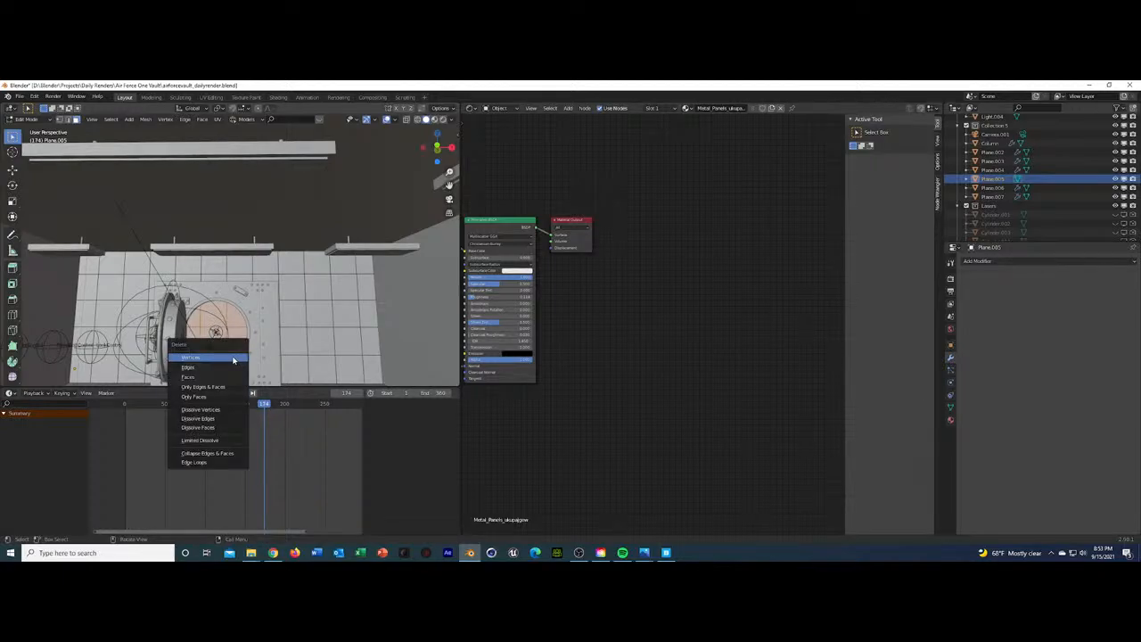
pyautogui.click(220, 377)
# Switch the viewport to rendered shading and leave Edit Mode on the back wall, facing the vault opening.
pyautogui.moveTo(219, 377); pyautogui.dragTo(395, 124, button='middle')
pyautogui.click(444, 120)
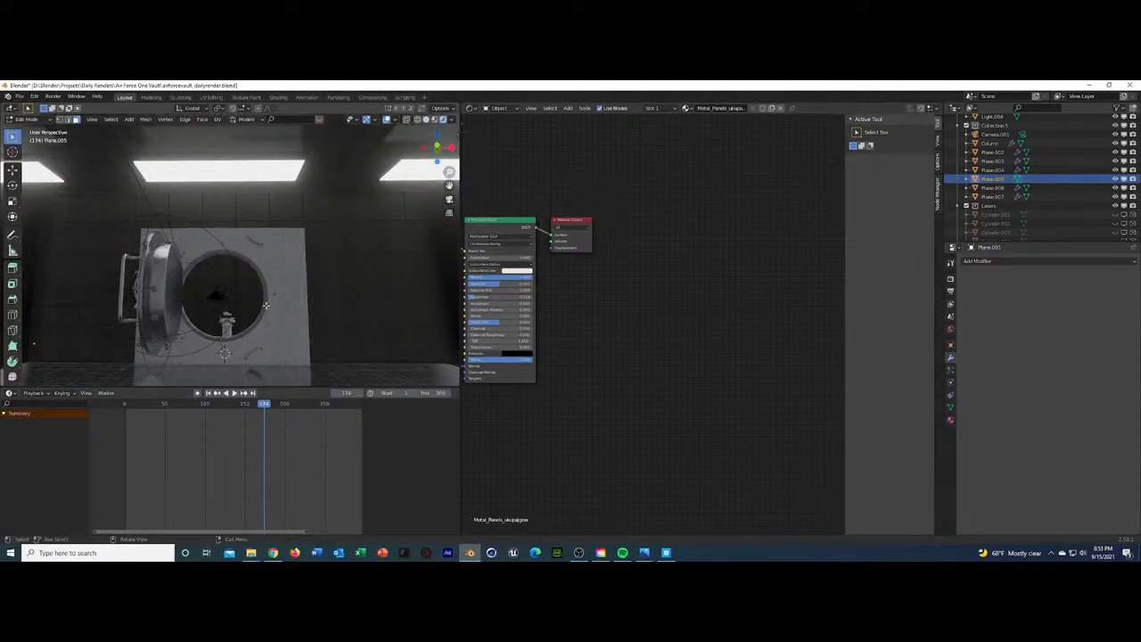
pyautogui.moveTo(266, 305)
pyautogui.mouseDown(button='middle')
pyautogui.moveTo(231, 357)
pyautogui.moveTo(223, 339)
pyautogui.moveTo(270, 295)
pyautogui.moveTo(278, 301)
pyautogui.moveTo(268, 297)
pyautogui.mouseUp(button='middle')
pyautogui.press('Tab')
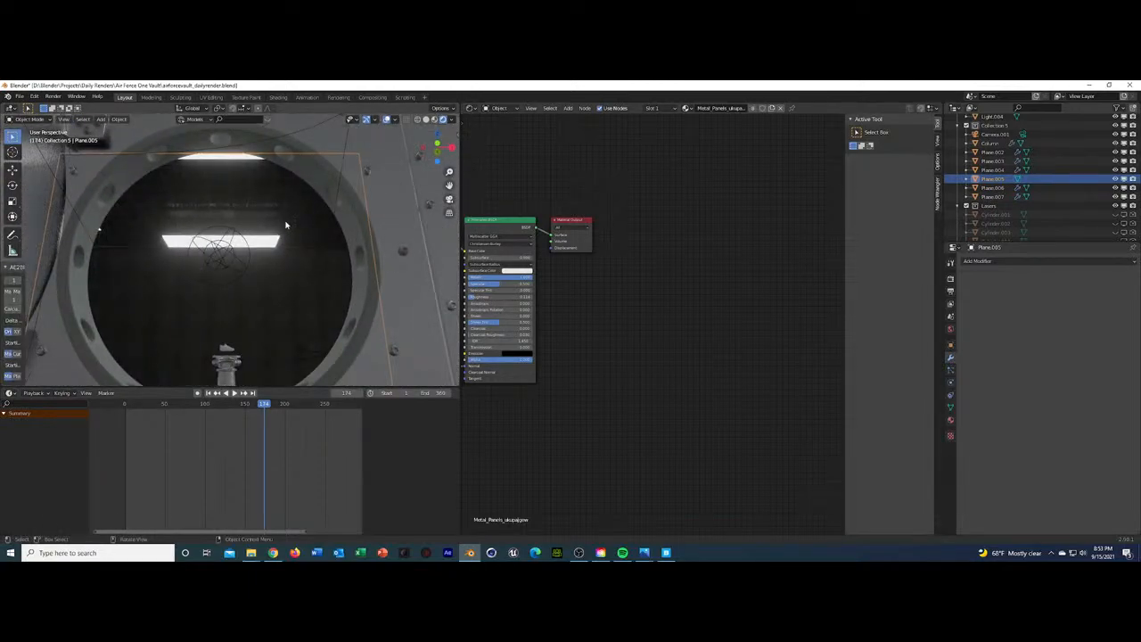
# Inspect the room's panel planes from inside and outside and return to the scene camera's view.
pyautogui.click(284, 221)
pyautogui.moveTo(284, 220); pyautogui.dragTo(413, 244, button='middle')
pyautogui.click(167, 181)
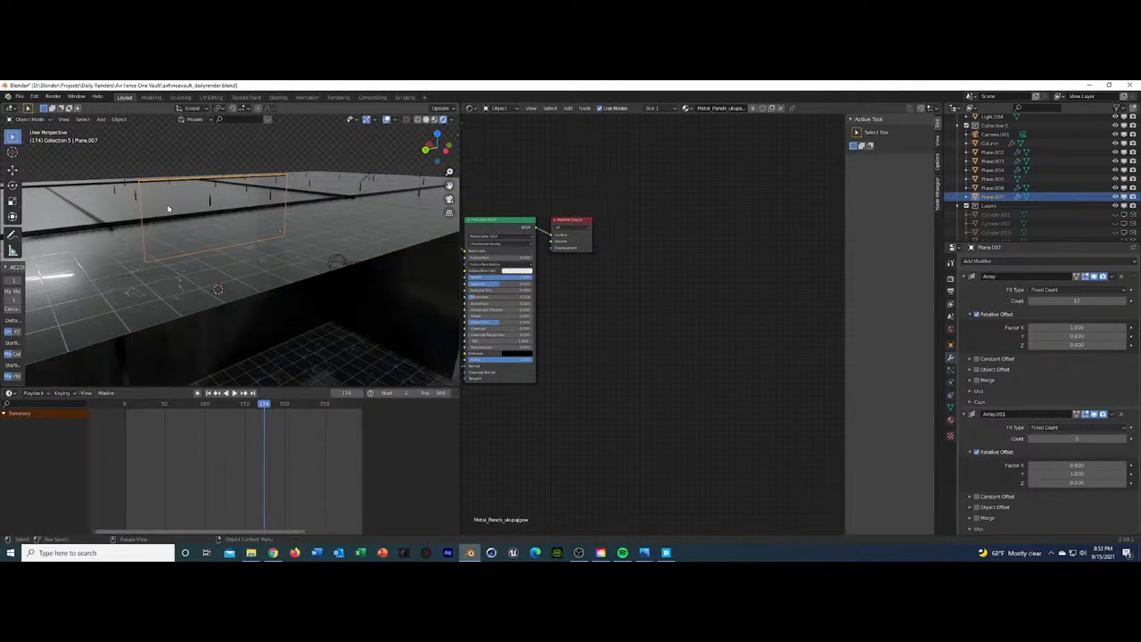
pyautogui.click(168, 209)
pyautogui.press('KP_0')
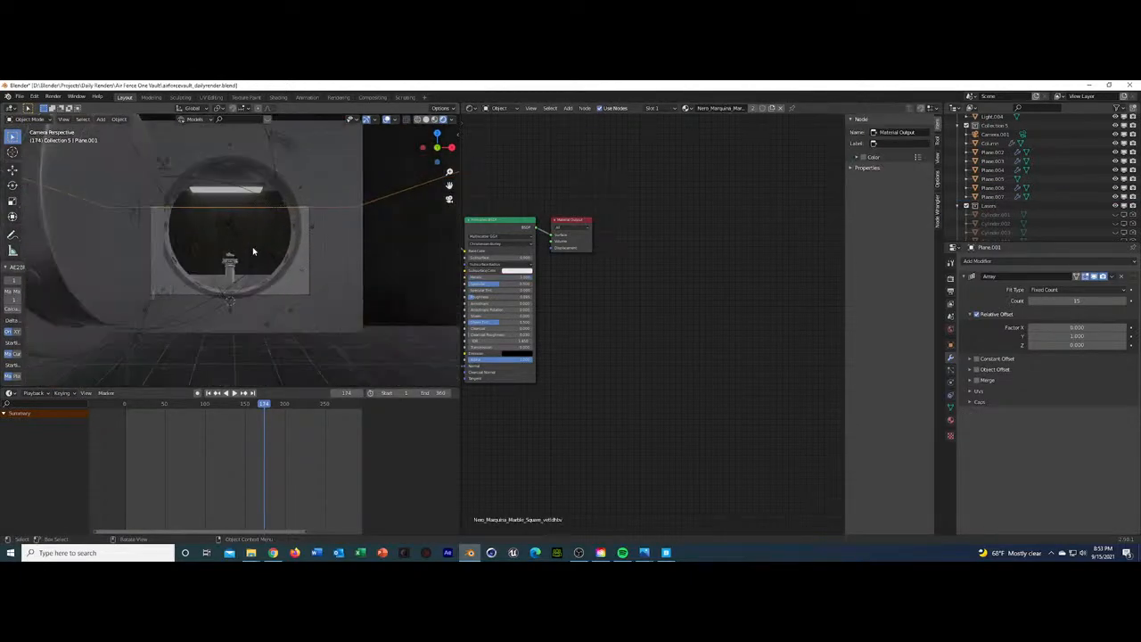
# Save the file and preview the vault door animation through the camera.
pyautogui.scroll(2, 262, 249)
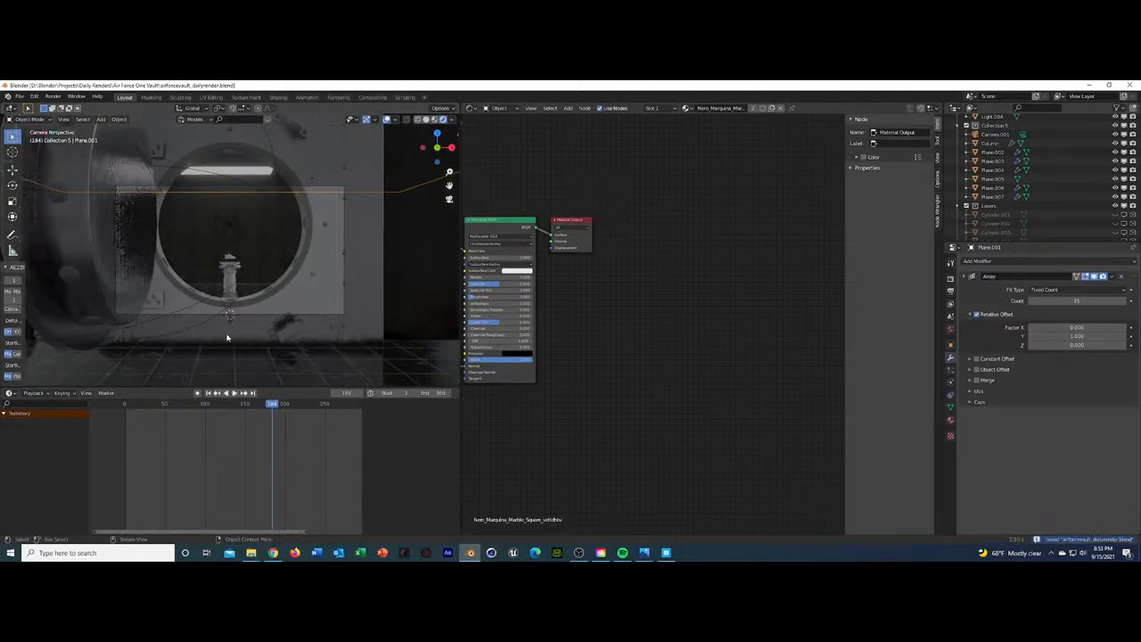
pyautogui.hotkey('ctrl', 's')
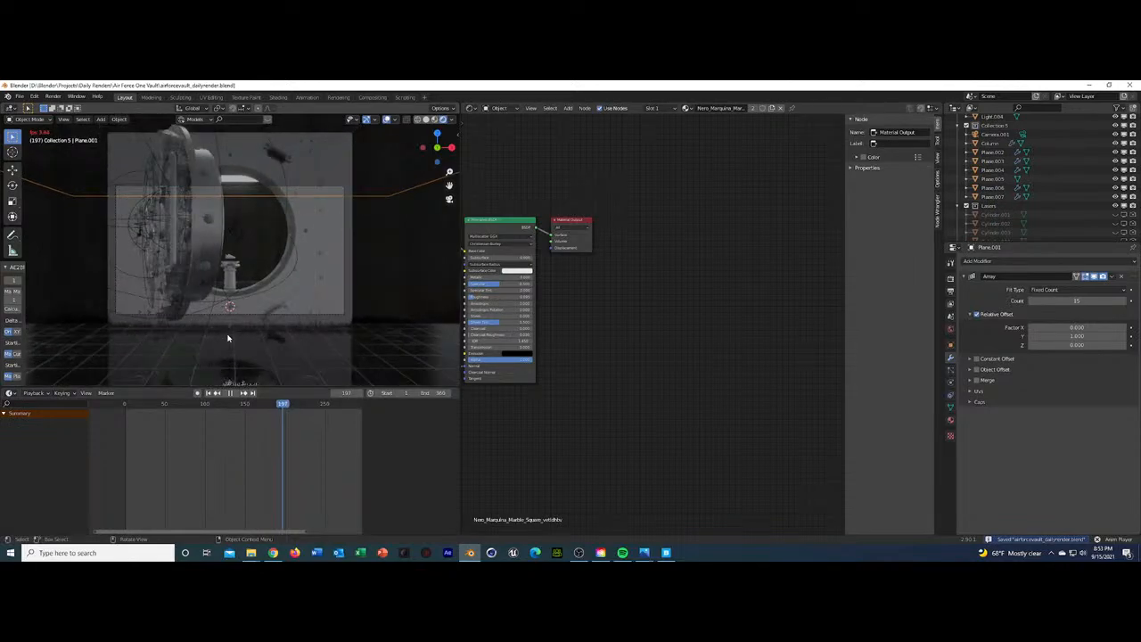
pyautogui.press('Escape')
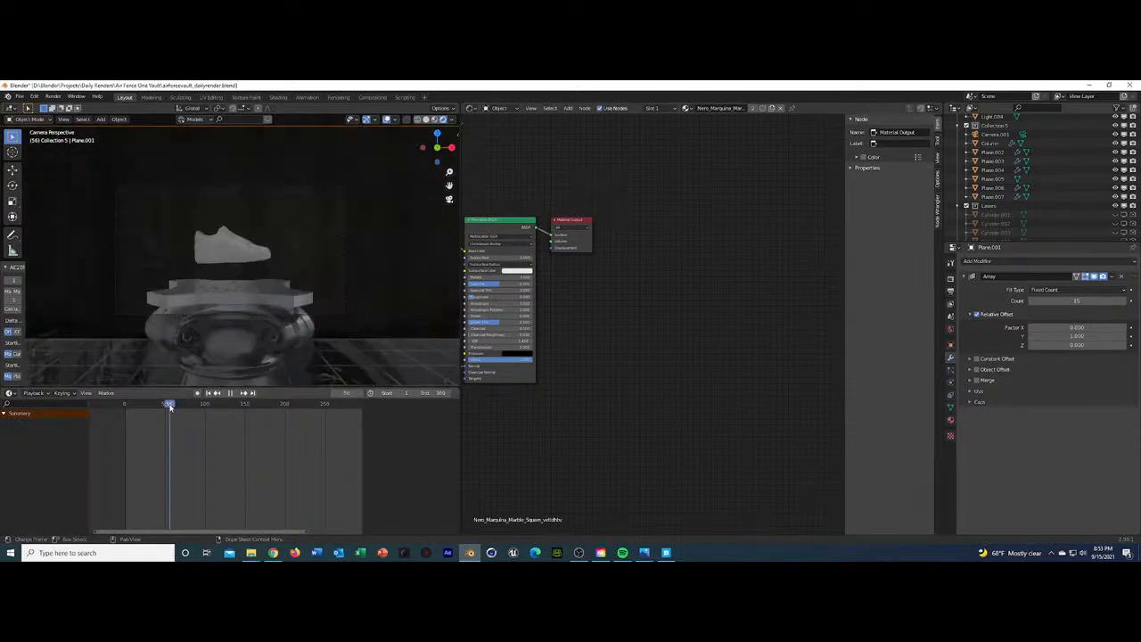
# Select the column under the shoe and set its Z scale to 2.
pyautogui.click(232, 326)
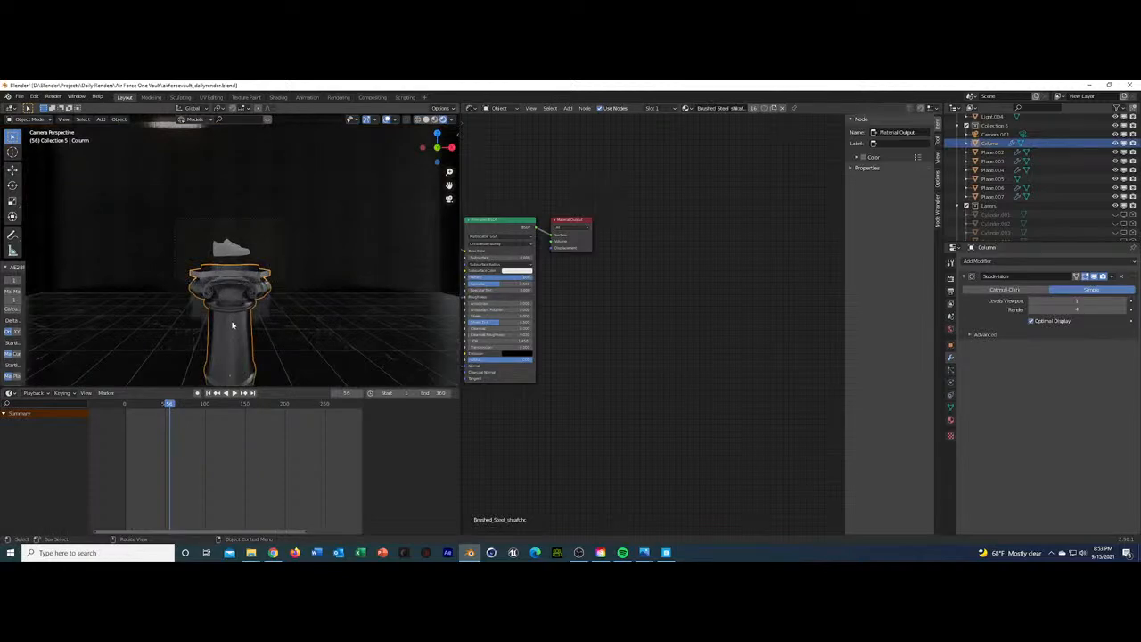
pyautogui.click(951, 345)
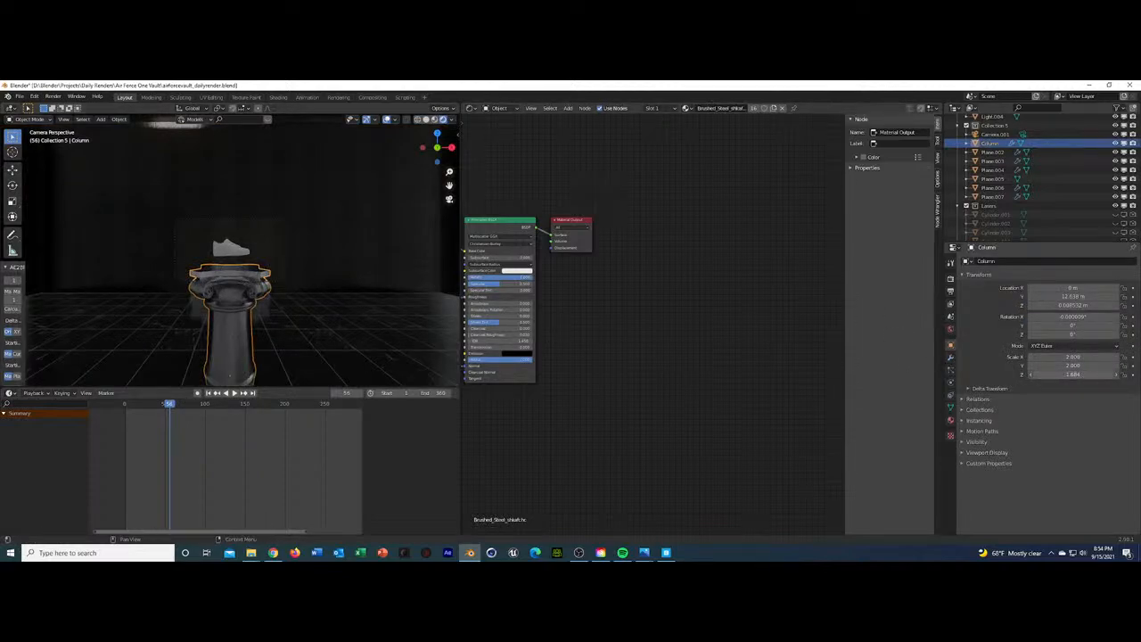
pyautogui.write('2')
pyautogui.press('Return')
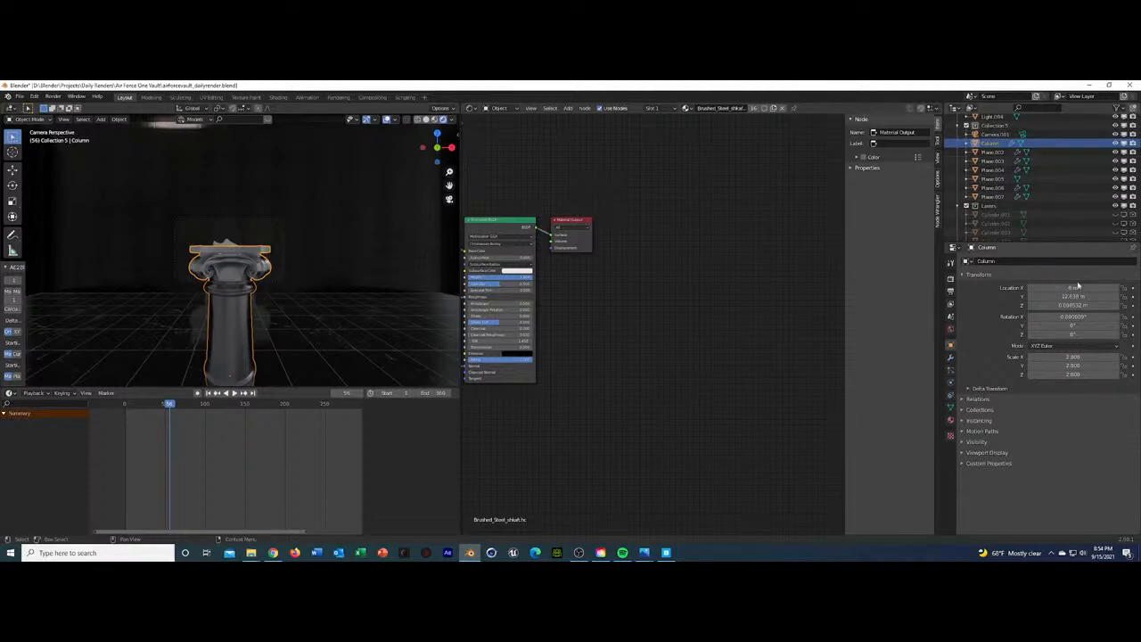
# Set the AF1 Left shoe's Z location to 3 m at frame 0 and keyframe it.
pyautogui.click(228, 244)
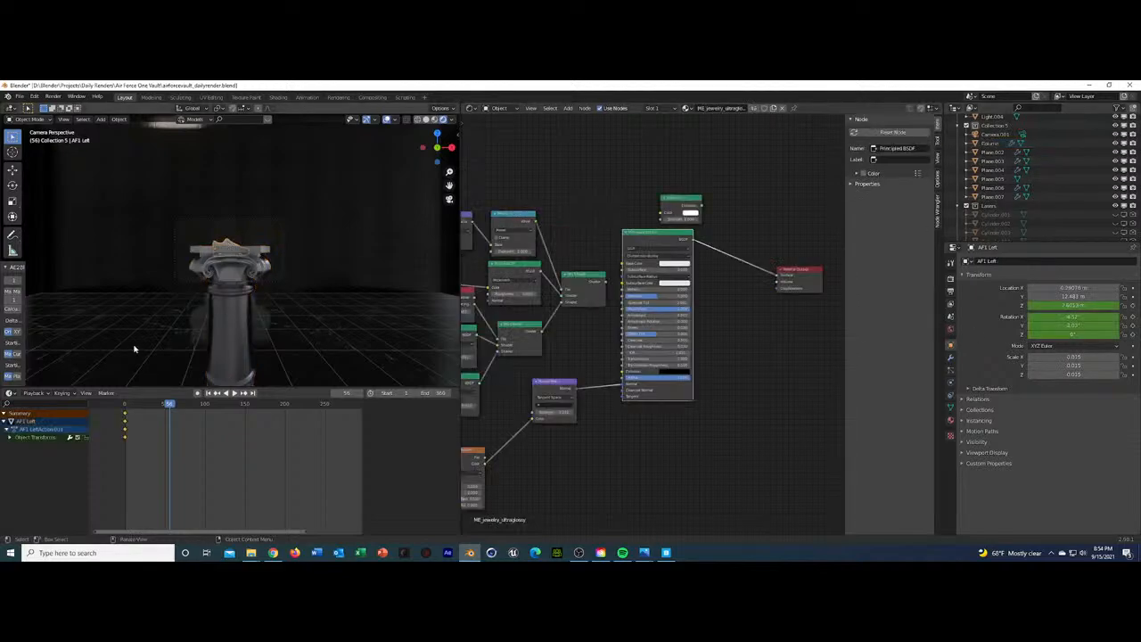
pyautogui.click(216, 393)
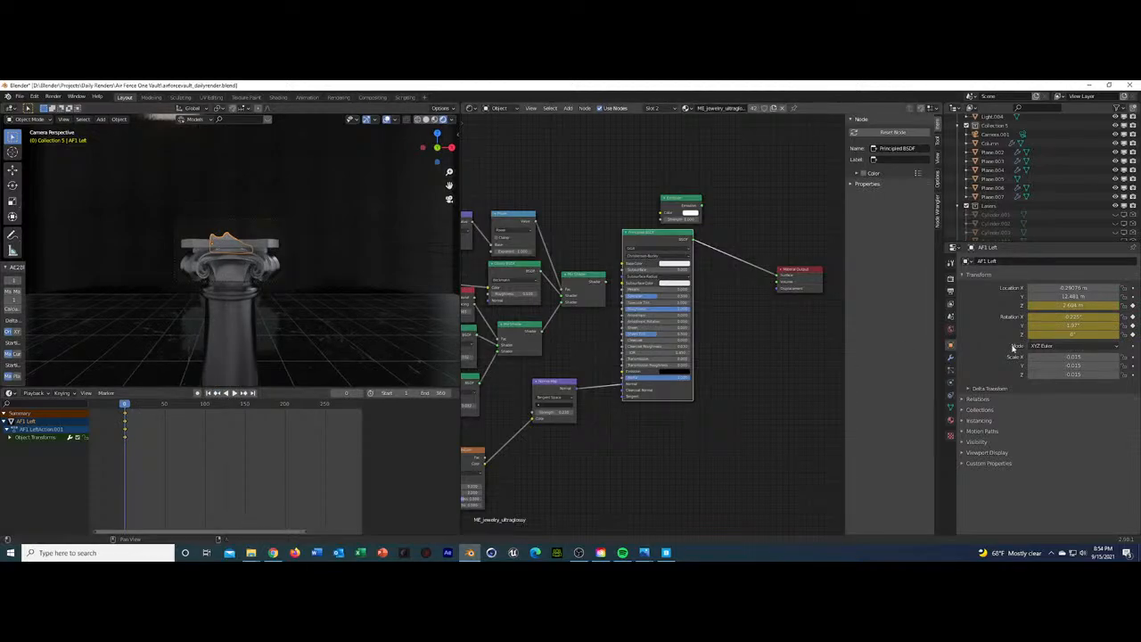
pyautogui.click(1079, 306)
pyautogui.press('Return')
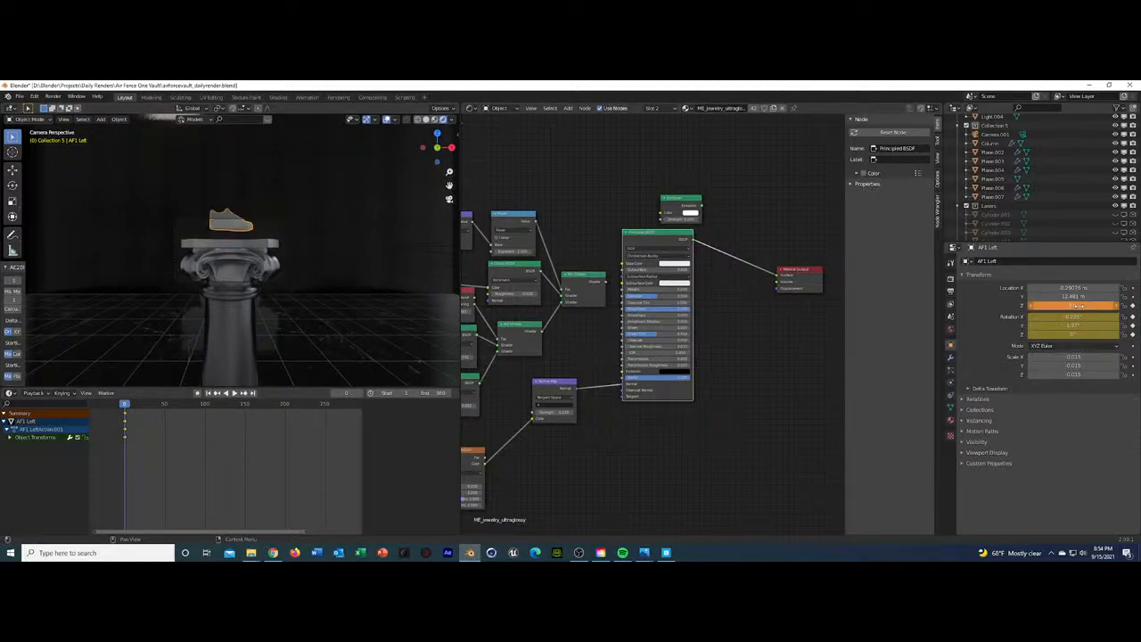
pyautogui.click(1134, 306)
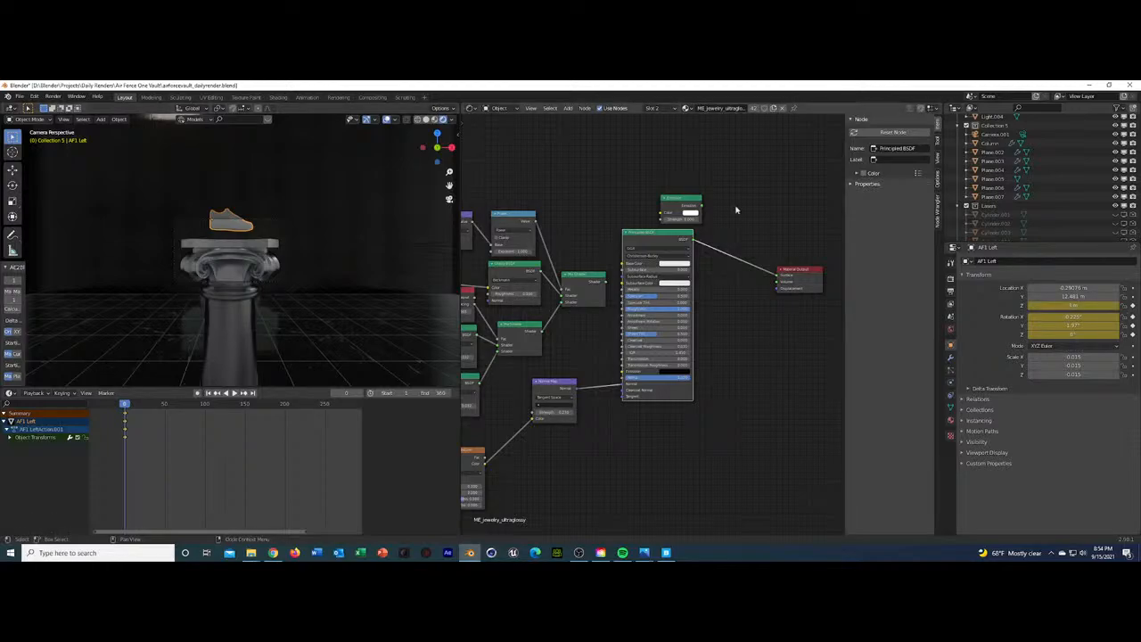
# Select the Camera object and set its Z location to 3 m at its frame 37 keyframe.
pyautogui.scroll(-2, 996, 156)
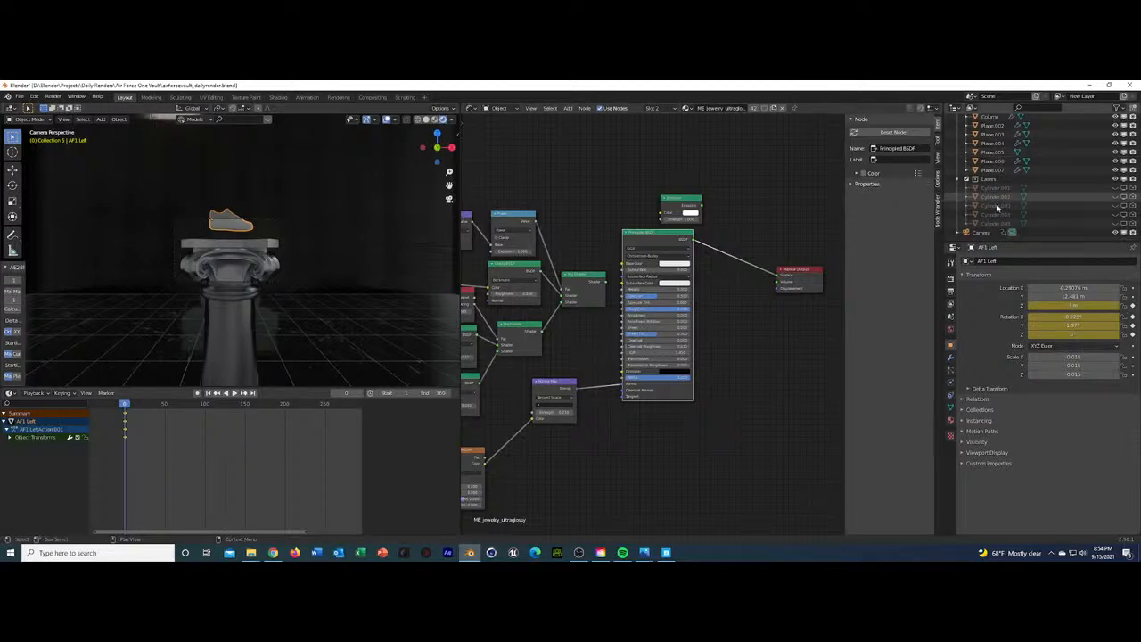
pyautogui.click(981, 232)
pyautogui.click(1069, 306)
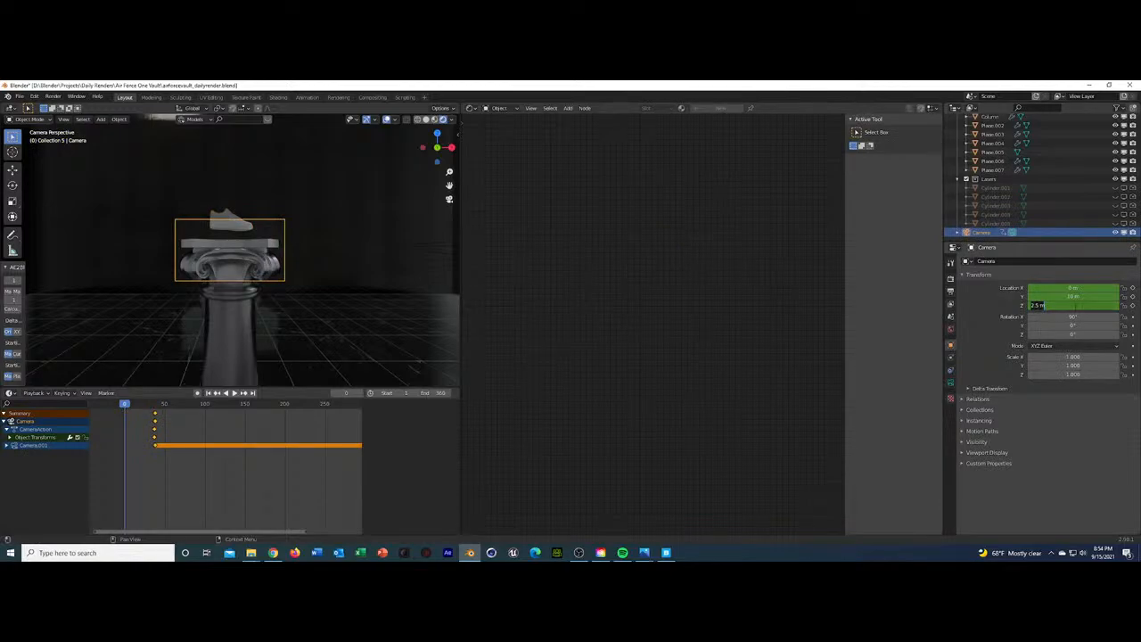
pyautogui.press('Return')
pyautogui.click(243, 394)
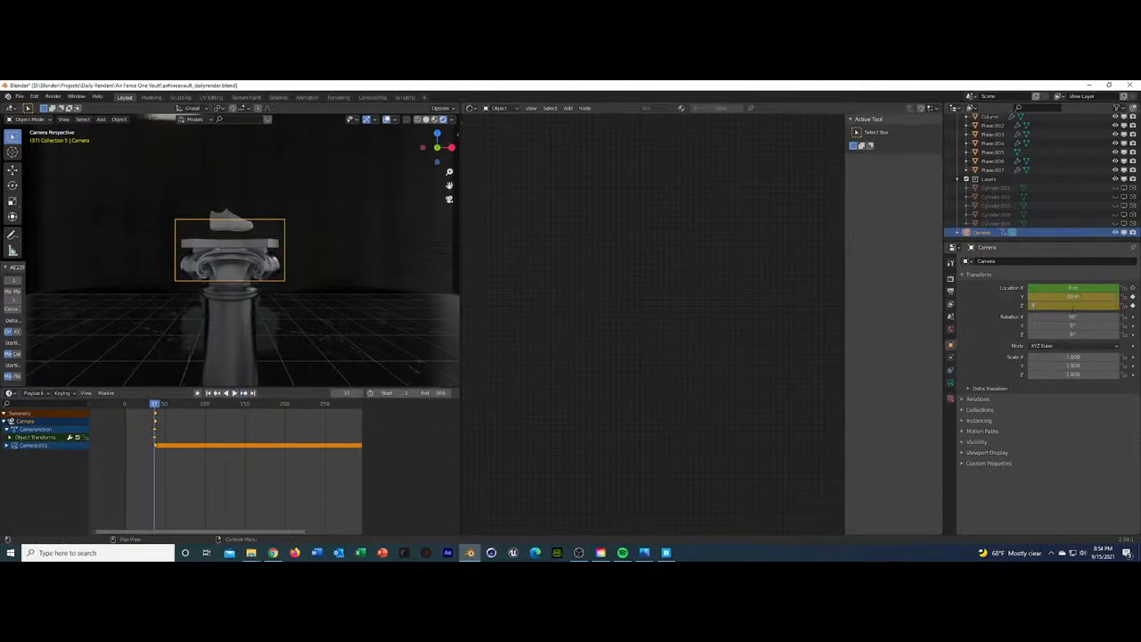
pyautogui.moveTo(1034, 306); pyautogui.dragTo(1072, 307)
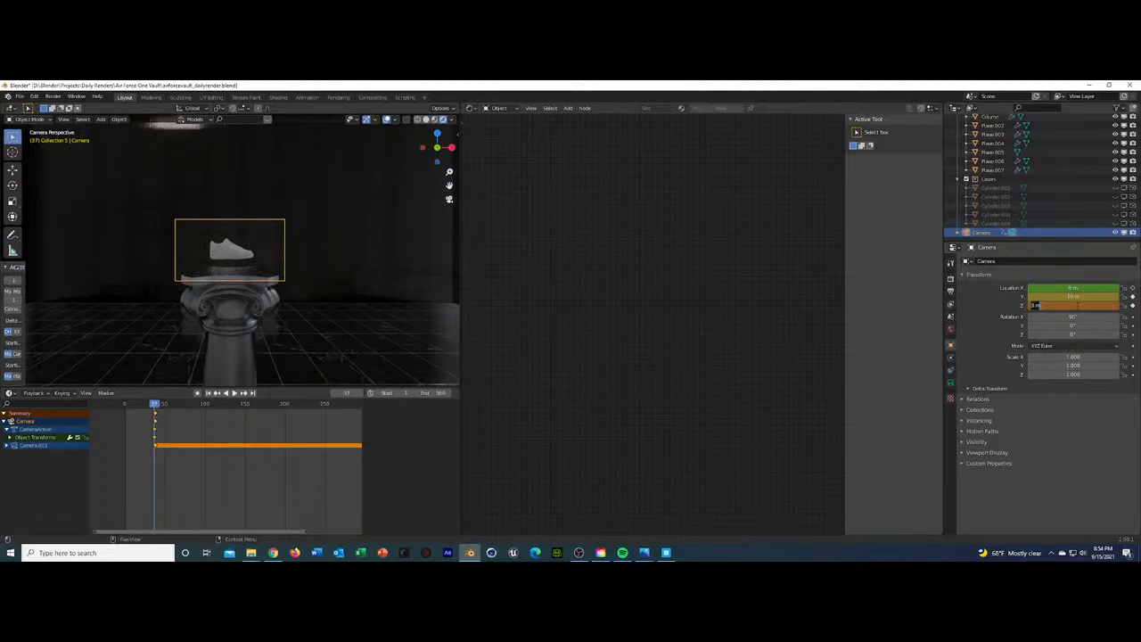
pyautogui.moveTo(1034, 306); pyautogui.dragTo(1076, 306)
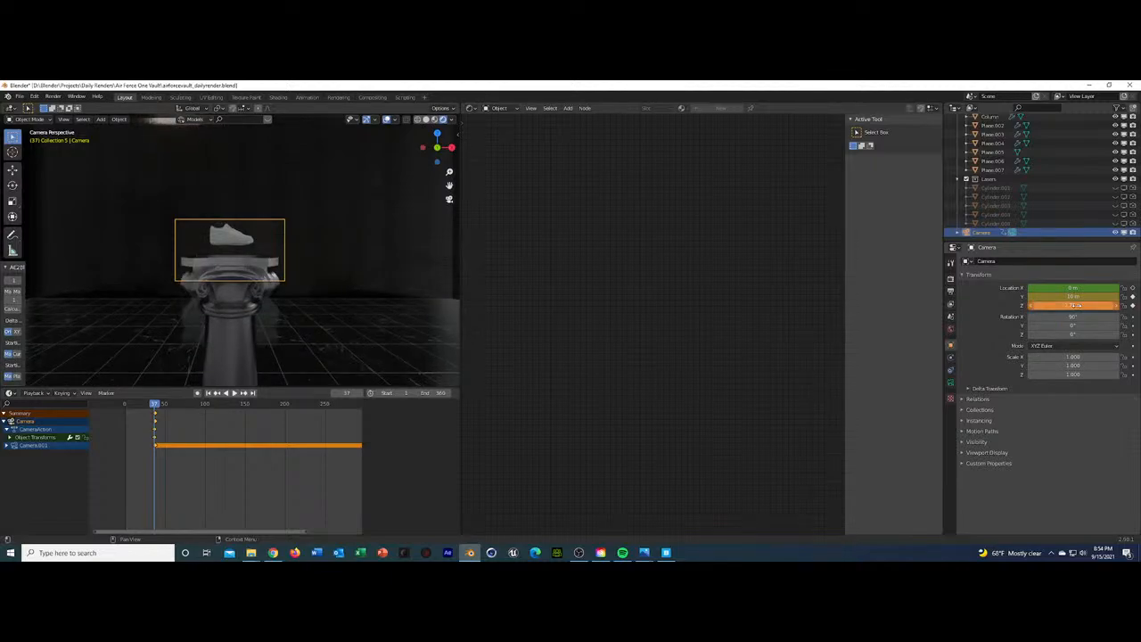
pyautogui.press('Return')
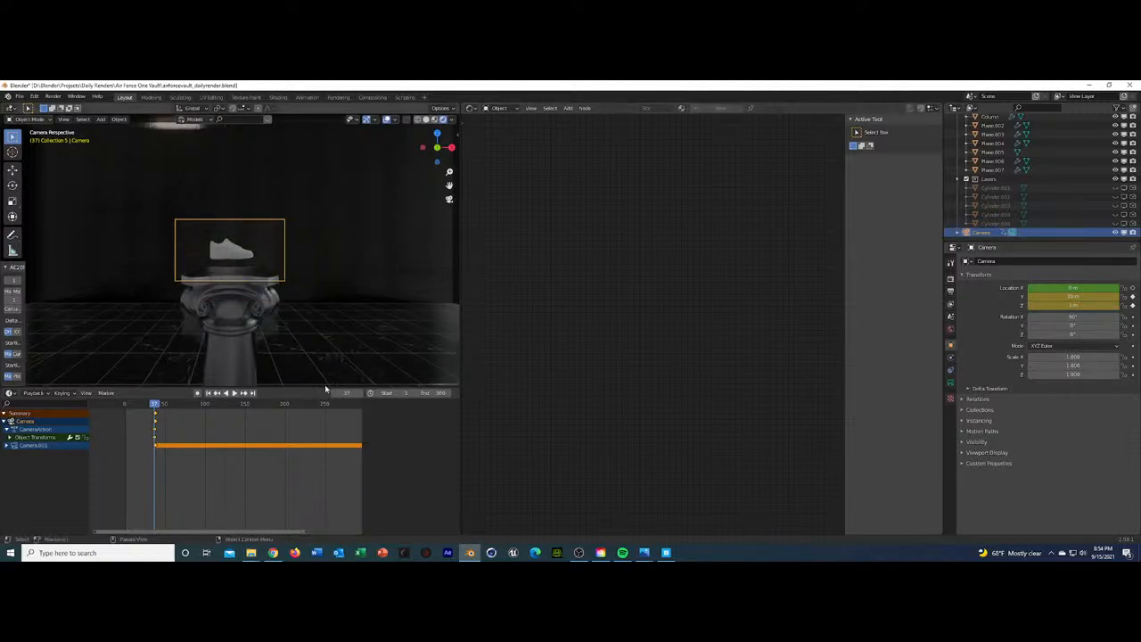
# Jump through the camera's keyframes and play the animation from around frame 37 to check the shoe's framing.
pyautogui.click(159, 413)
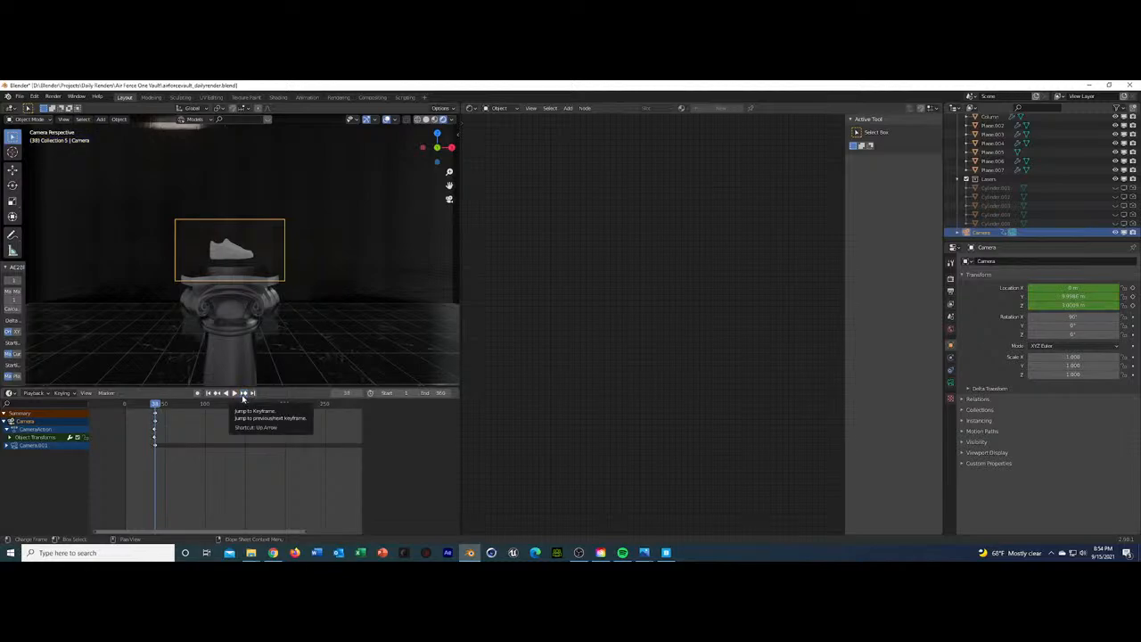
pyautogui.click(242, 393)
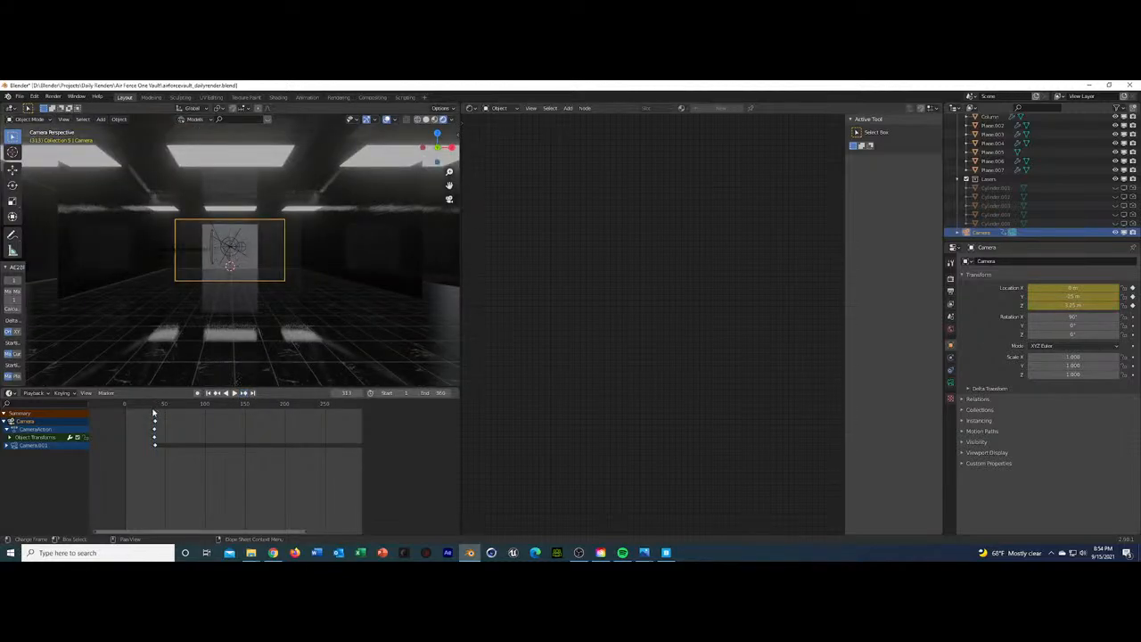
pyautogui.click(154, 405)
pyautogui.press('space')
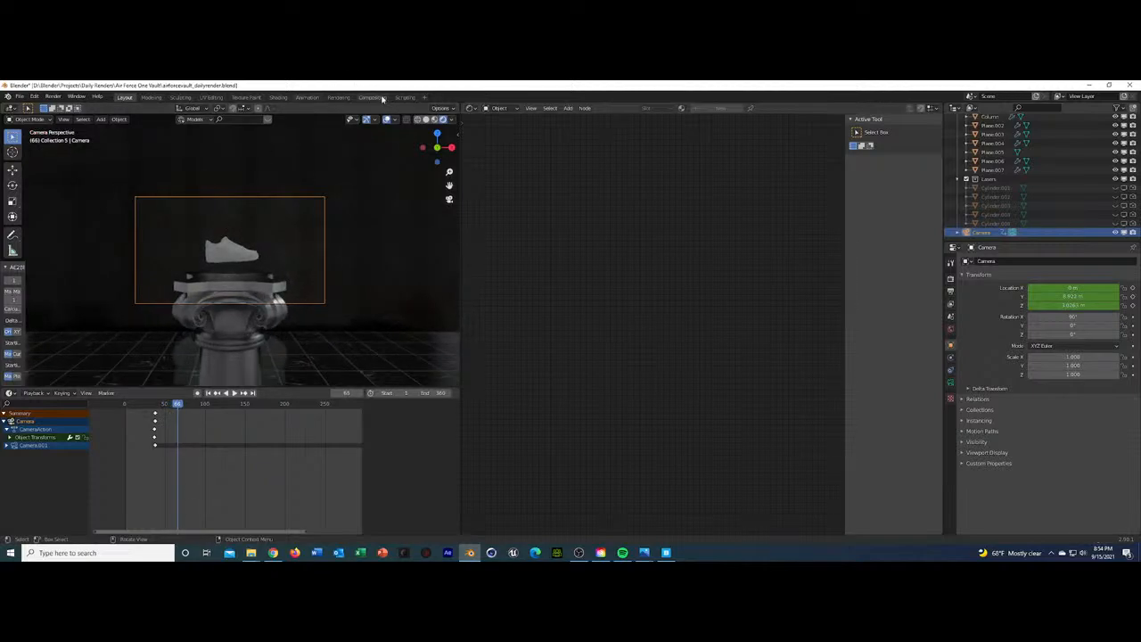
# Select the AF1 Left shoe in solid shading and show its animation curves in a Graph Editor in place of the node editor.
pyautogui.click(426, 120)
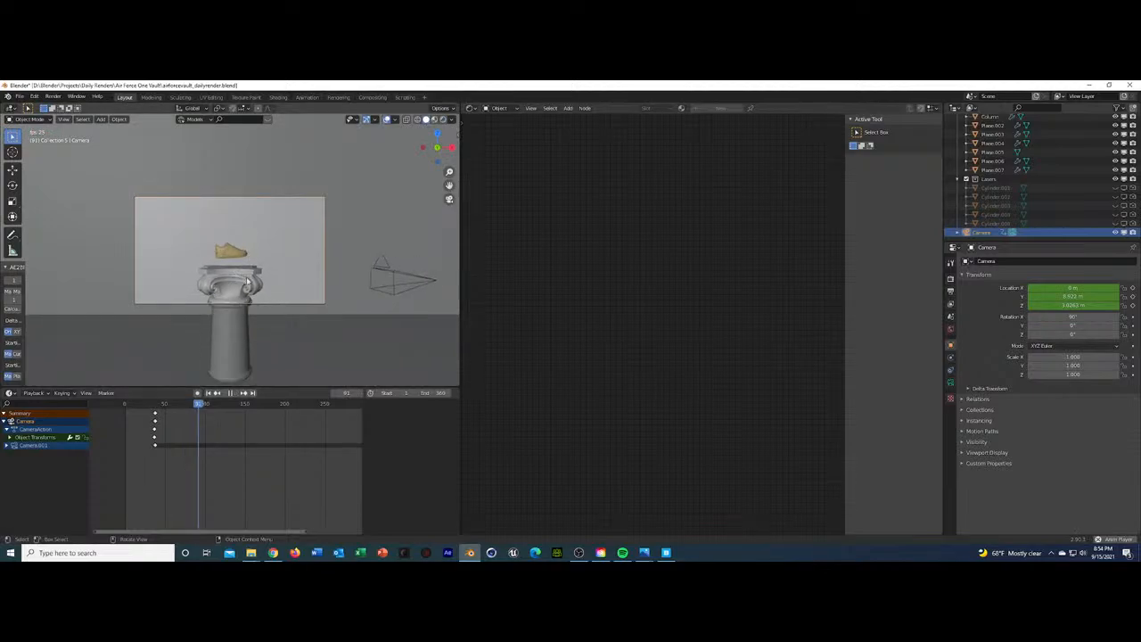
pyautogui.press('space')
pyautogui.click(232, 253)
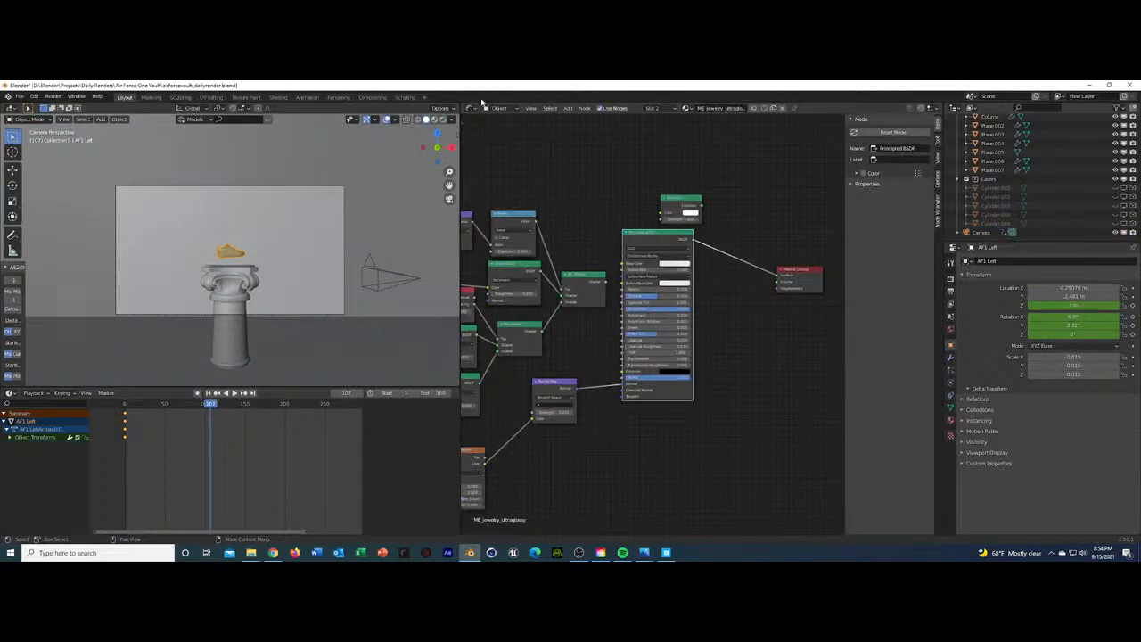
pyautogui.click(472, 107)
pyautogui.click(582, 159)
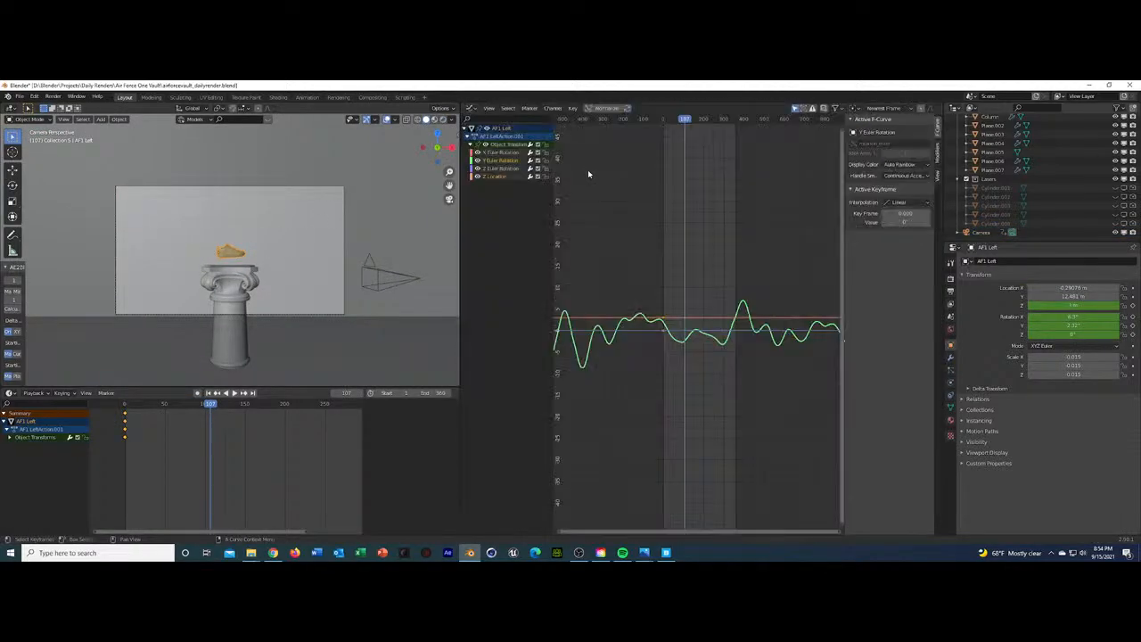
# Add a Noise modifier to the shoe's Z Location curve.
pyautogui.click(495, 176)
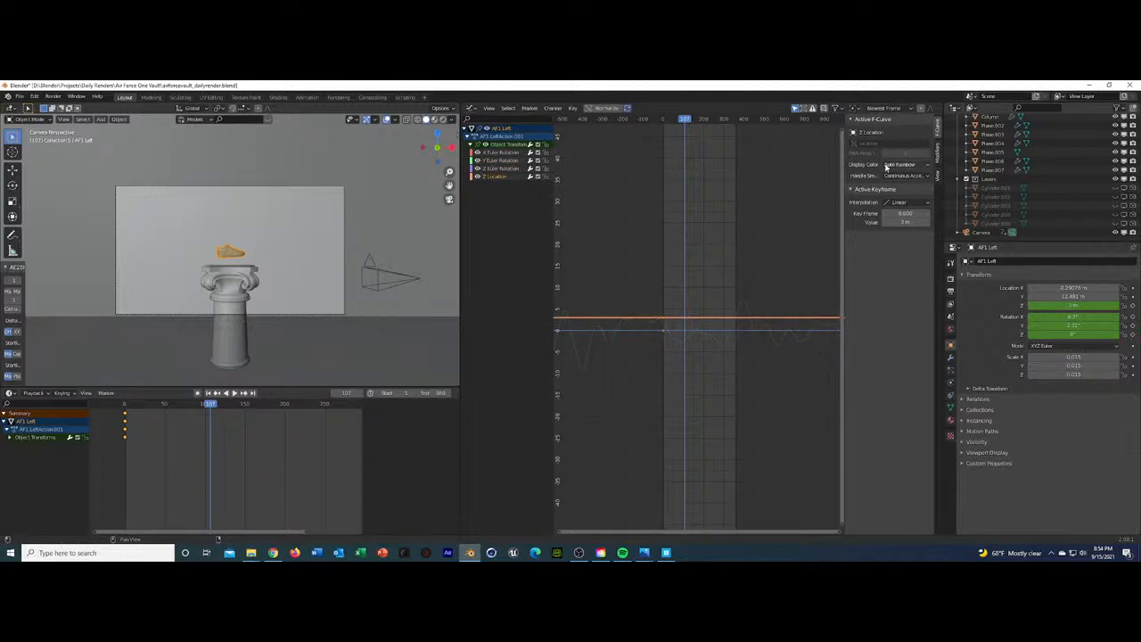
pyautogui.click(938, 157)
pyautogui.click(881, 132)
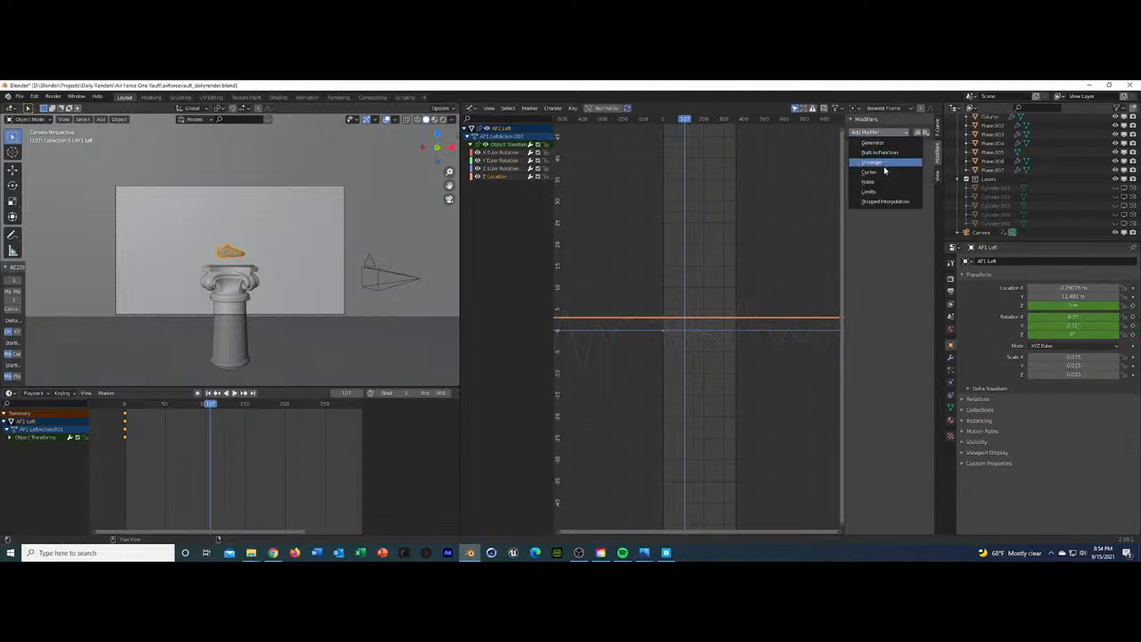
pyautogui.click(885, 181)
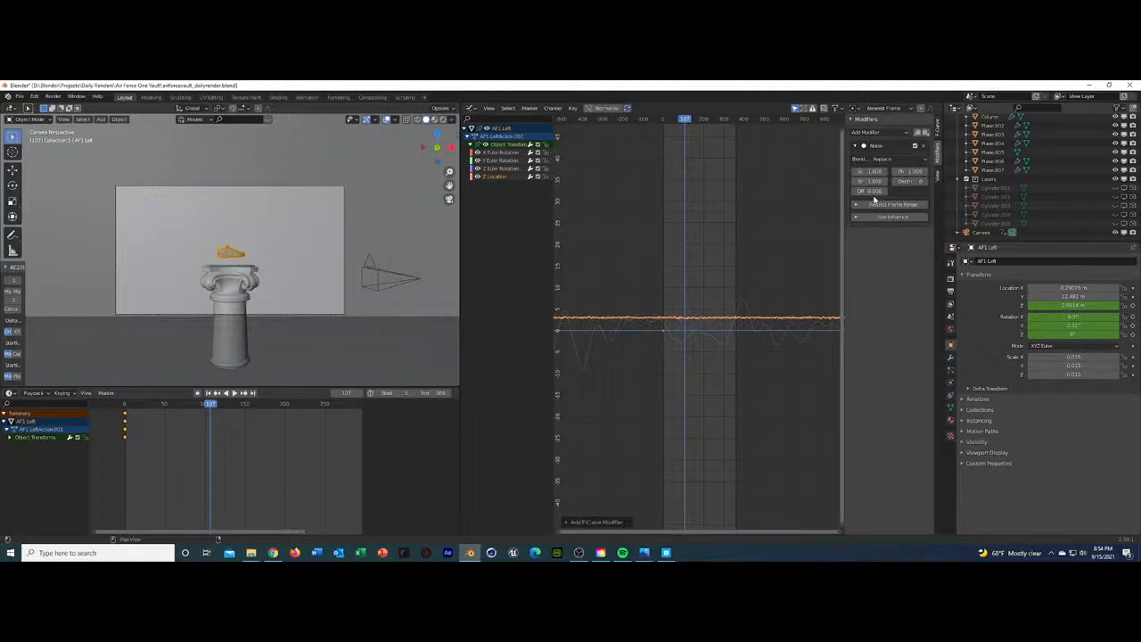
# Set the Z Location noise modifier's scale to 84 and its strength to -0.2.
pyautogui.click(873, 171)
pyautogui.write('80')
pyautogui.press('Return')
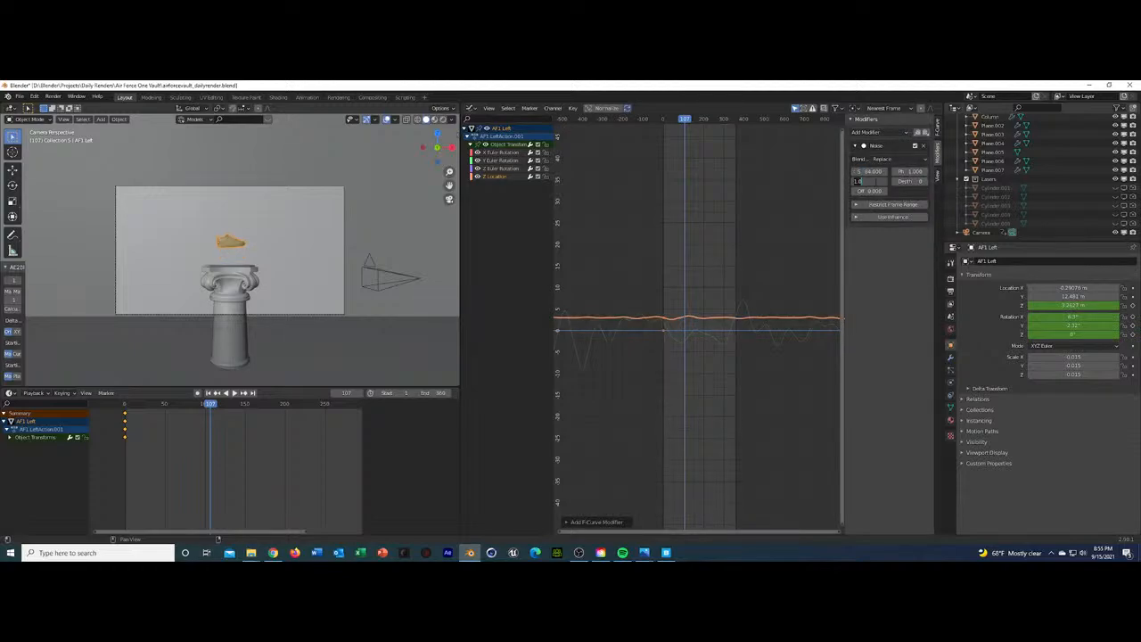
pyautogui.press('Return')
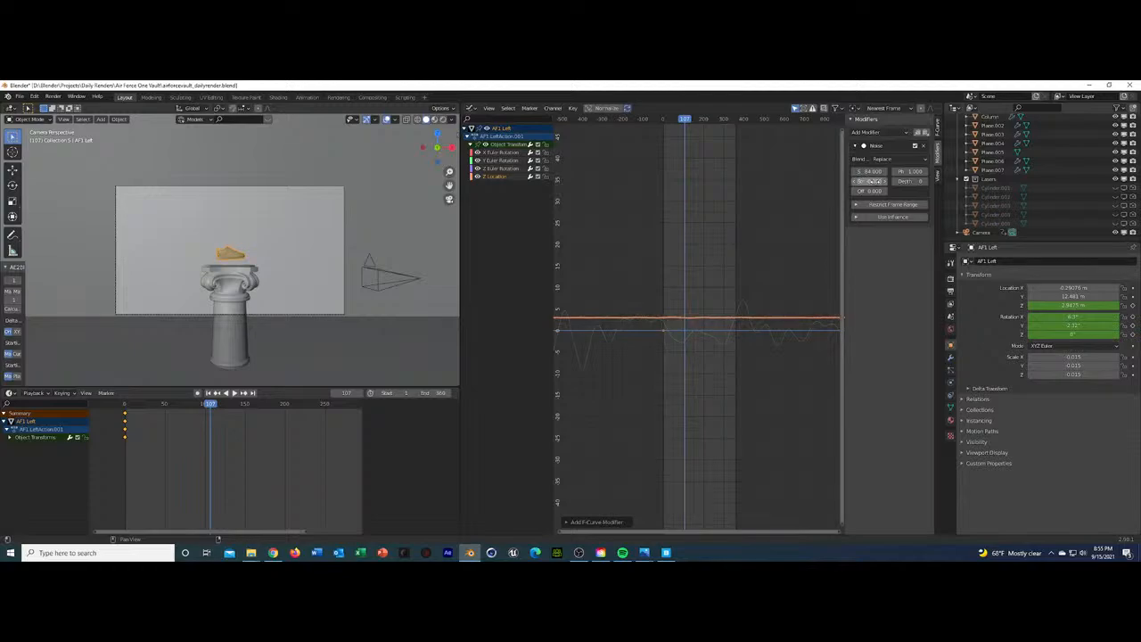
# Scrub and play the animation from the start to check the shoe's vertical floating motion.
pyautogui.moveTo(129, 404); pyautogui.dragTo(201, 407)
pyautogui.press('space')
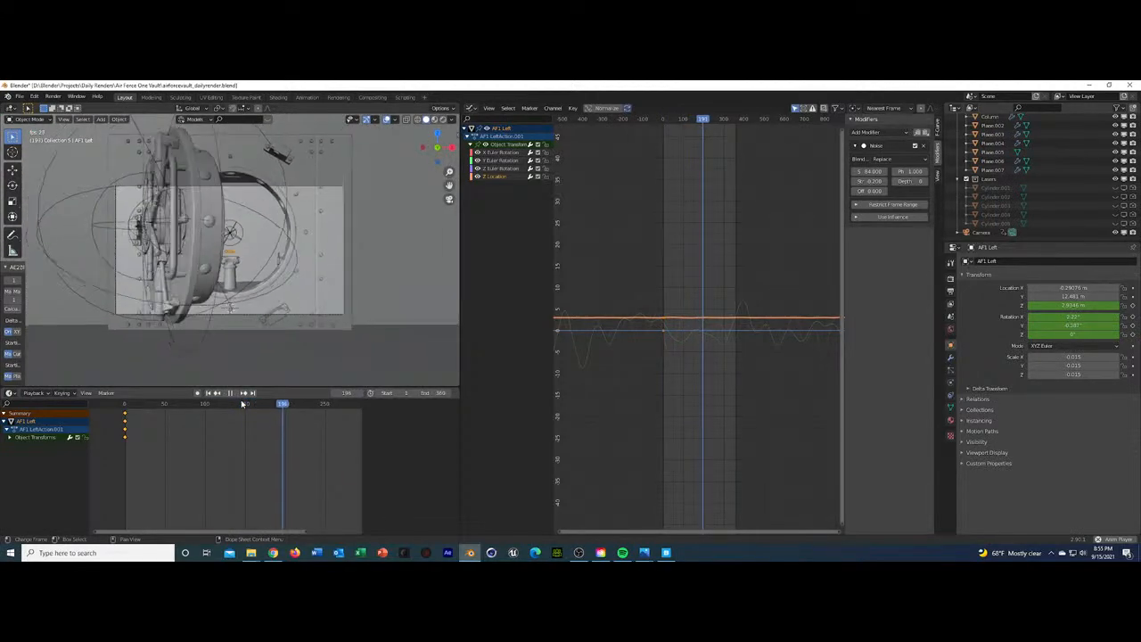
pyautogui.click(126, 406)
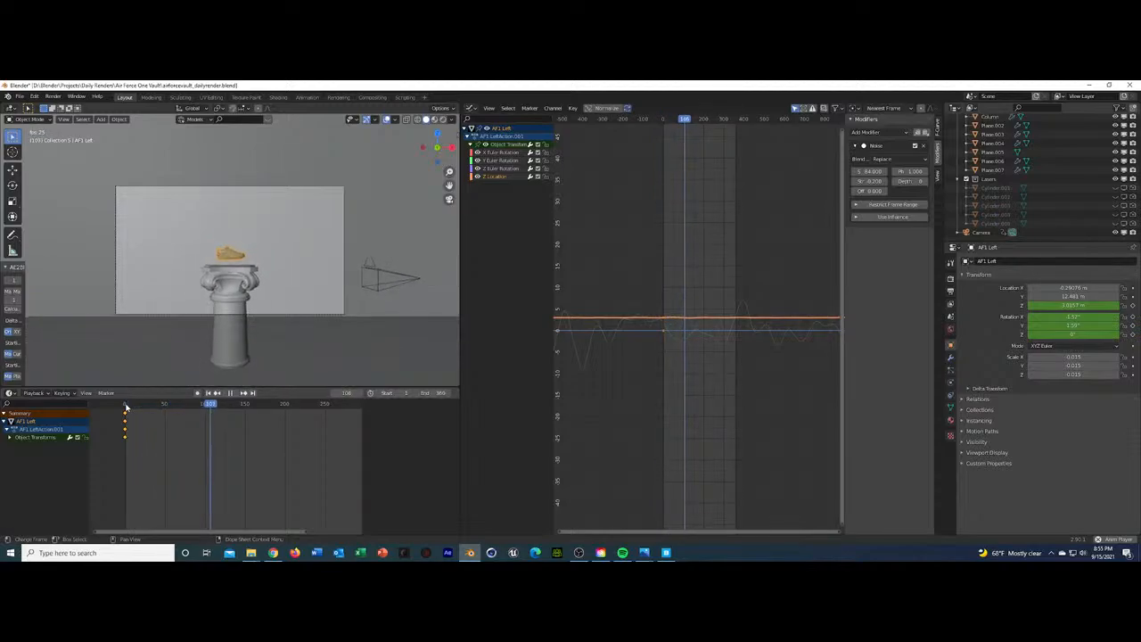
pyautogui.press('space')
# Switch to Chrome and search Google for NIKE SWOOSH SVG in a new tab.
pyautogui.click(276, 552)
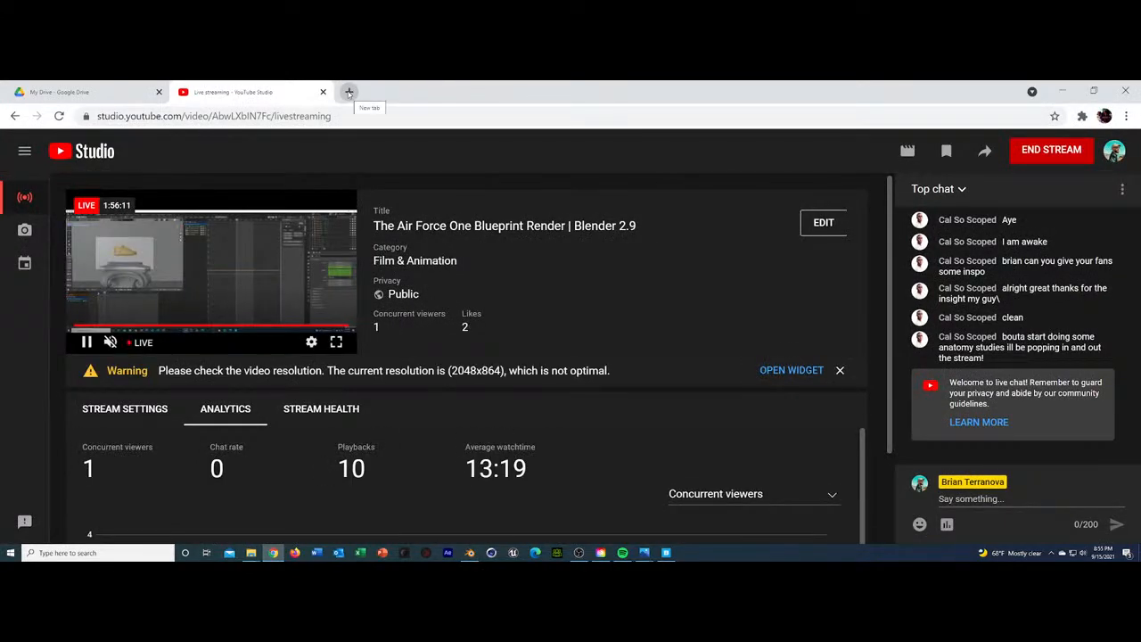
pyautogui.click(350, 92)
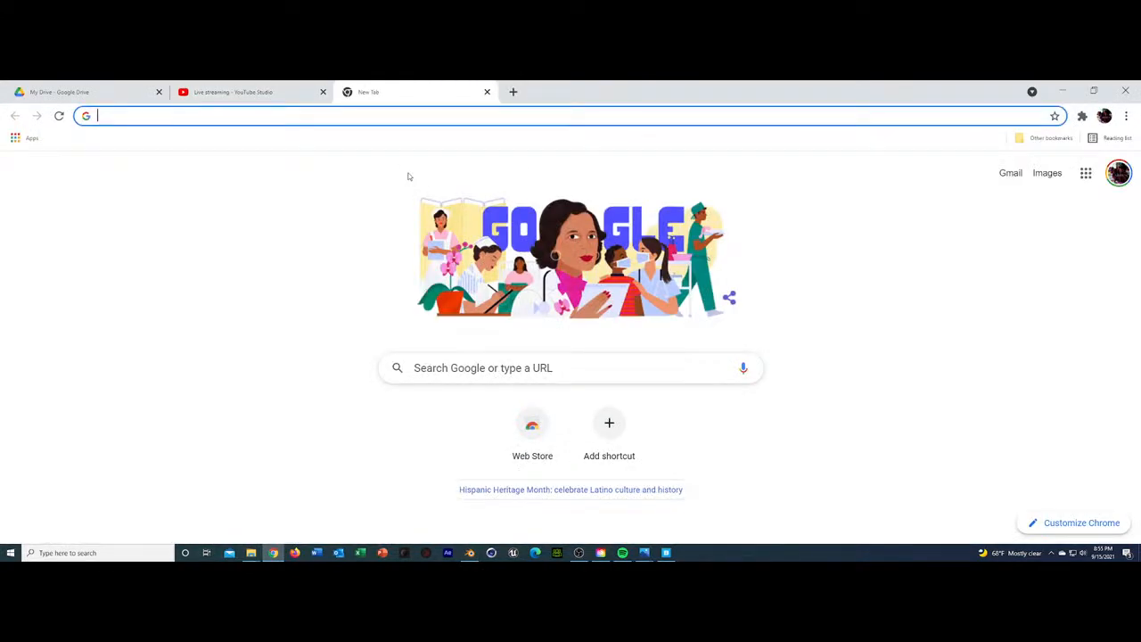
pyautogui.write('NIKE ')
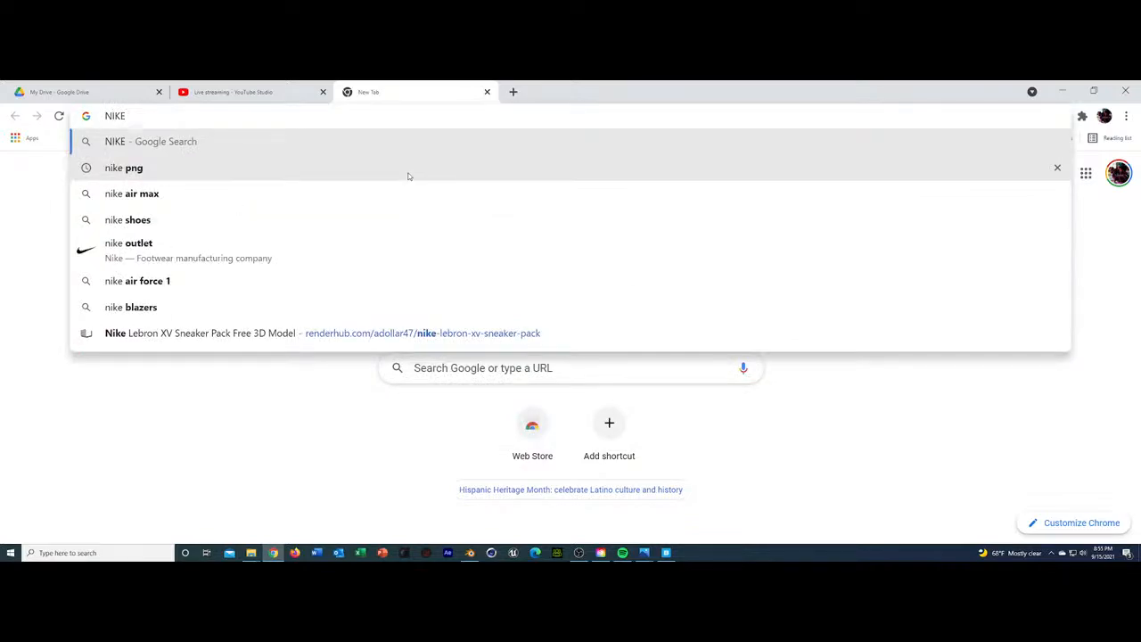
pyautogui.write('SVG')
pyautogui.press('BackSpace')
pyautogui.press('BackSpace')
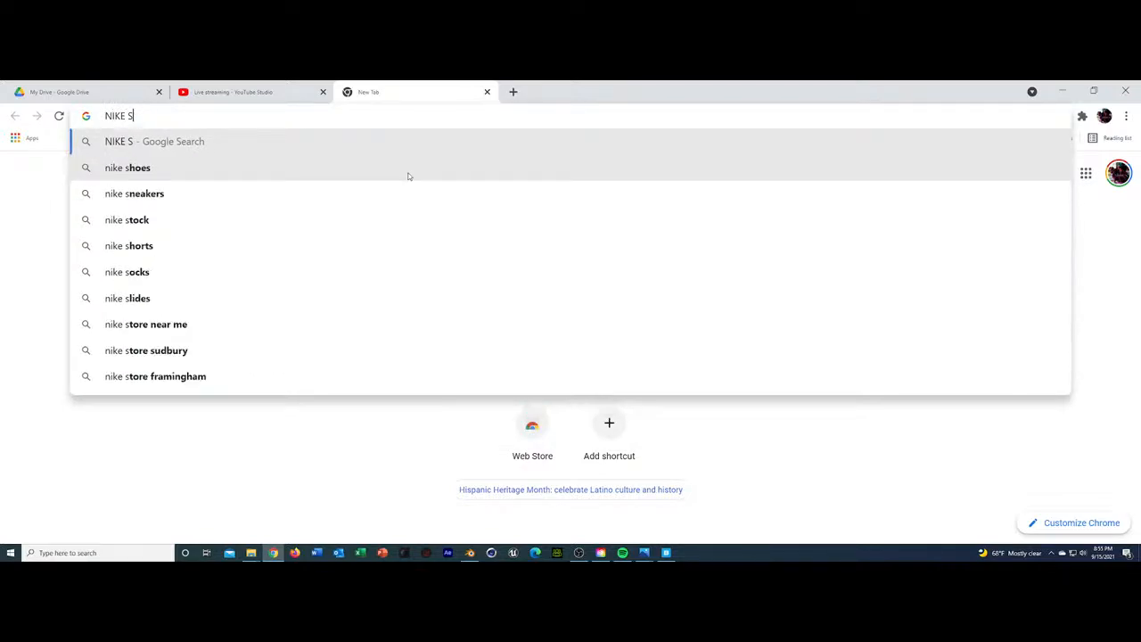
pyautogui.write('WOOSH VS')
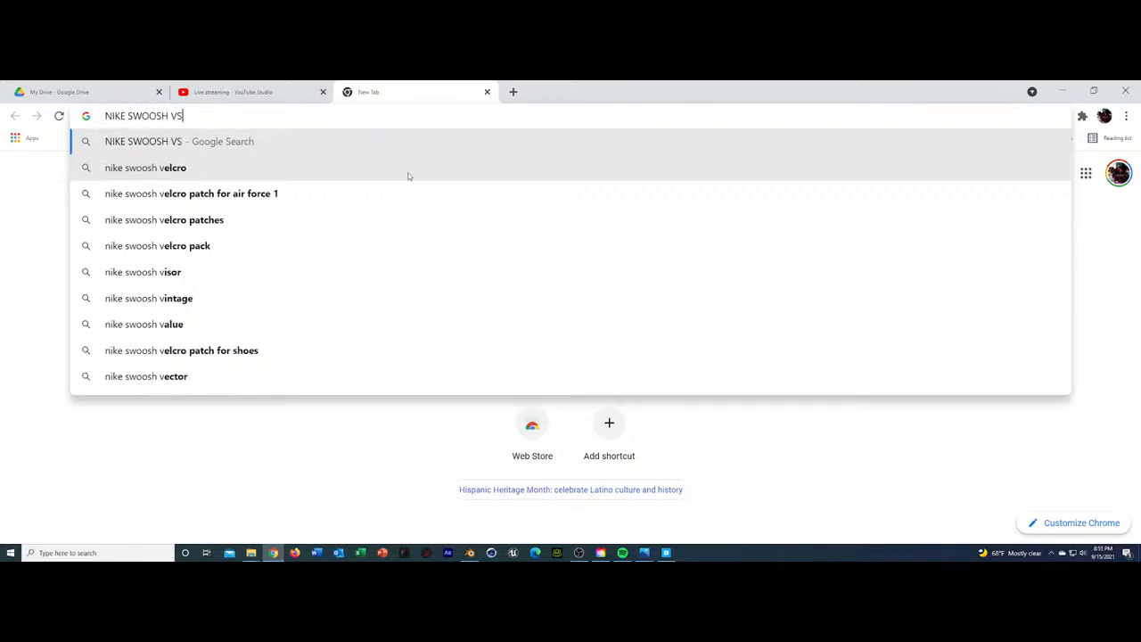
pyautogui.press('BackSpace')
pyautogui.press('BackSpace')
pyautogui.write('SVG')
pyautogui.press('Return')
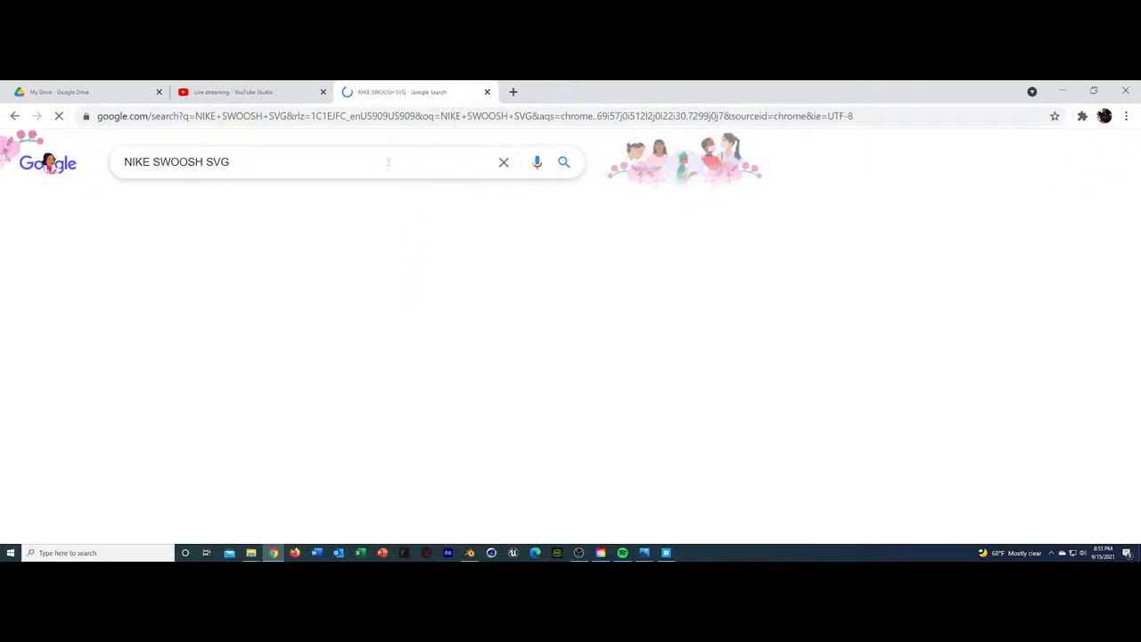
# Open the Wikimedia Commons page for Logo NIKE.svg and save its preview image as a PNG in the Air Force One Vault folder.
pyautogui.scroll(-5, 204, 268)
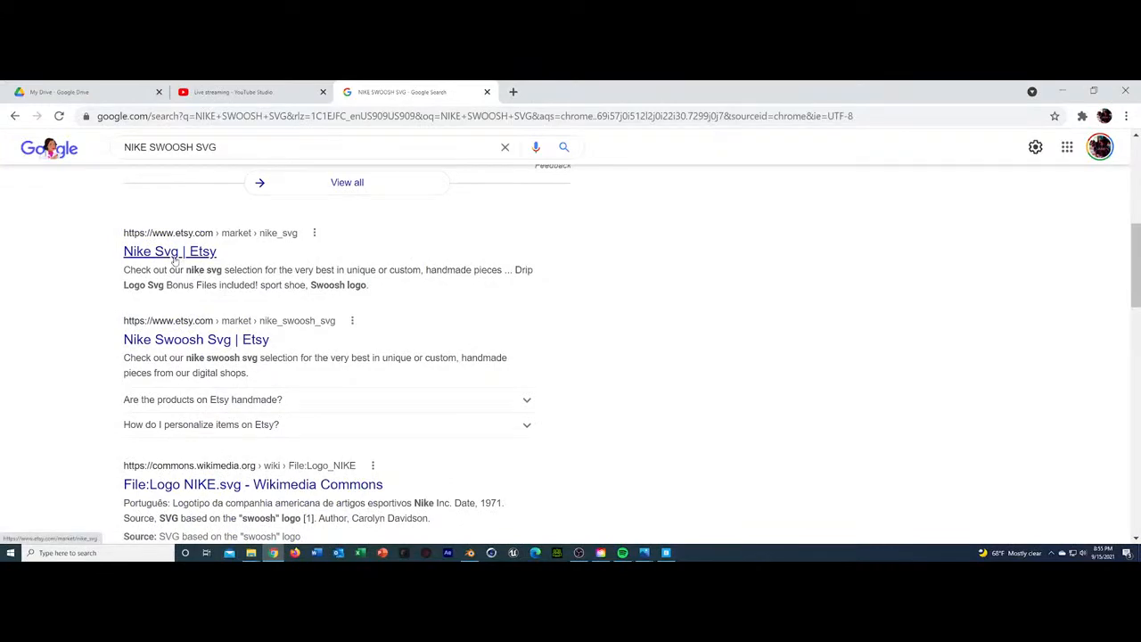
pyautogui.scroll(-2, 179, 267)
pyautogui.click(225, 351)
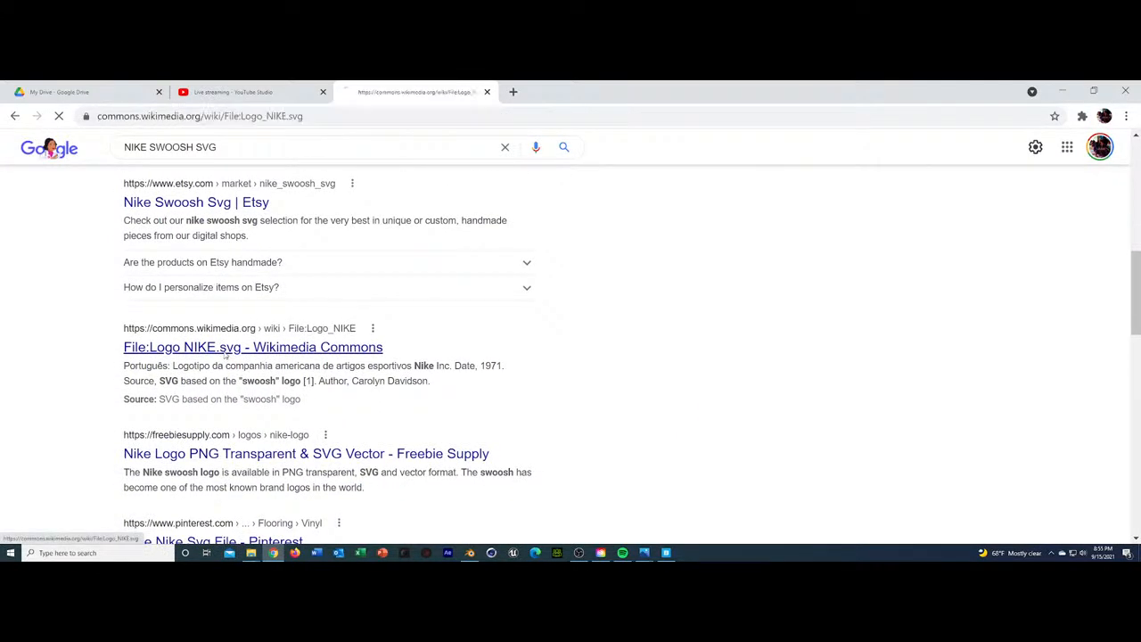
pyautogui.rightClick(268, 333)
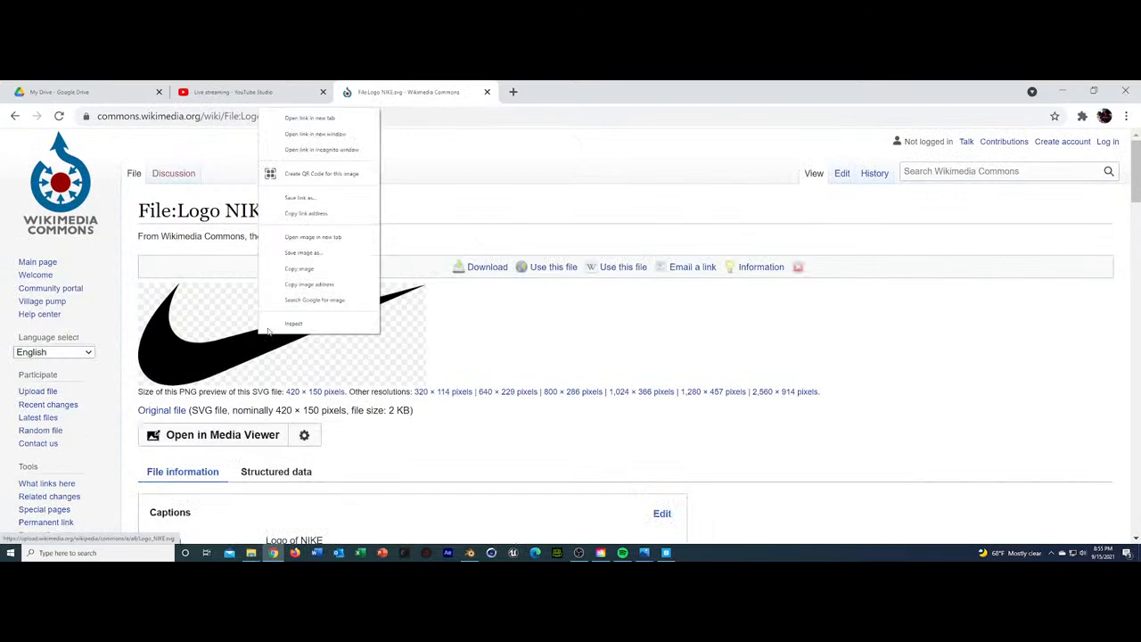
pyautogui.click(315, 257)
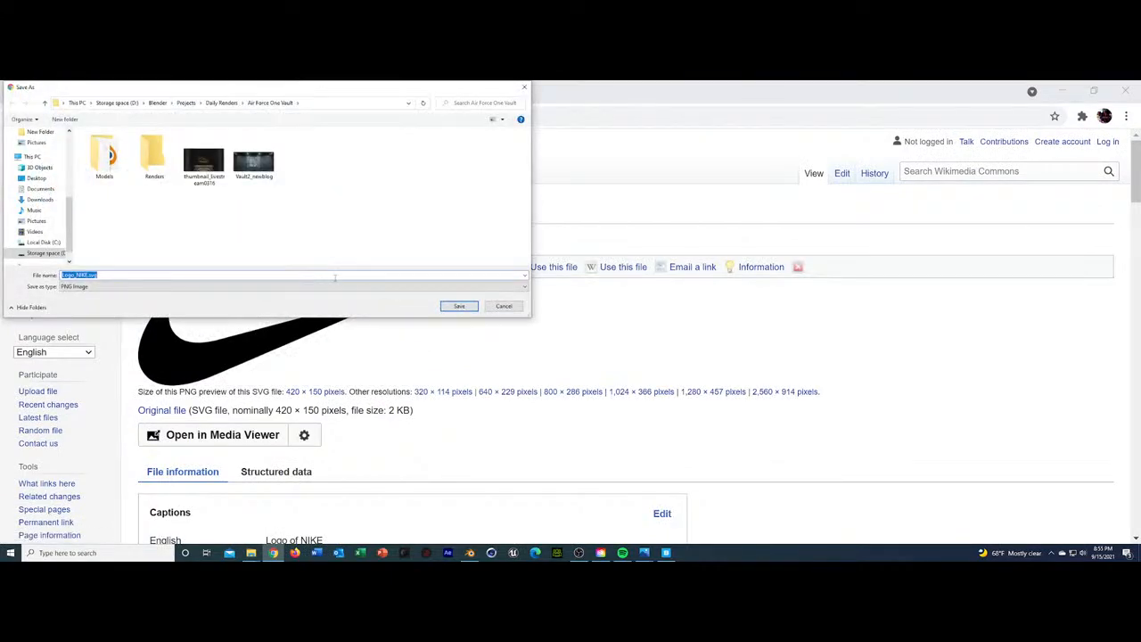
pyautogui.click(459, 306)
pyautogui.scroll(-3, 299, 322)
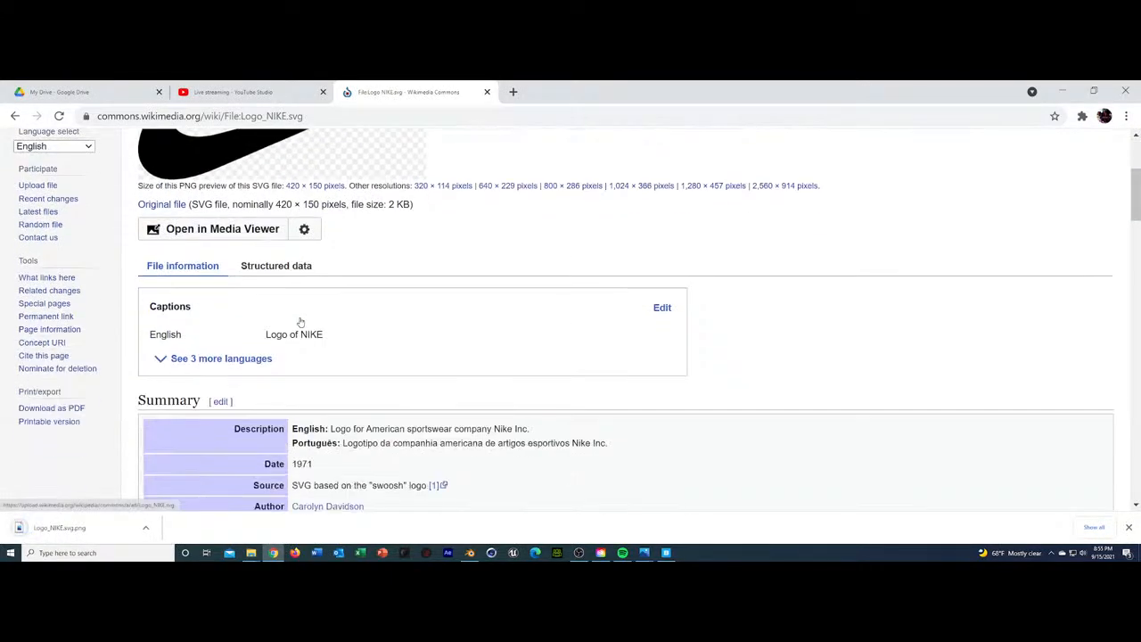
pyautogui.click(303, 230)
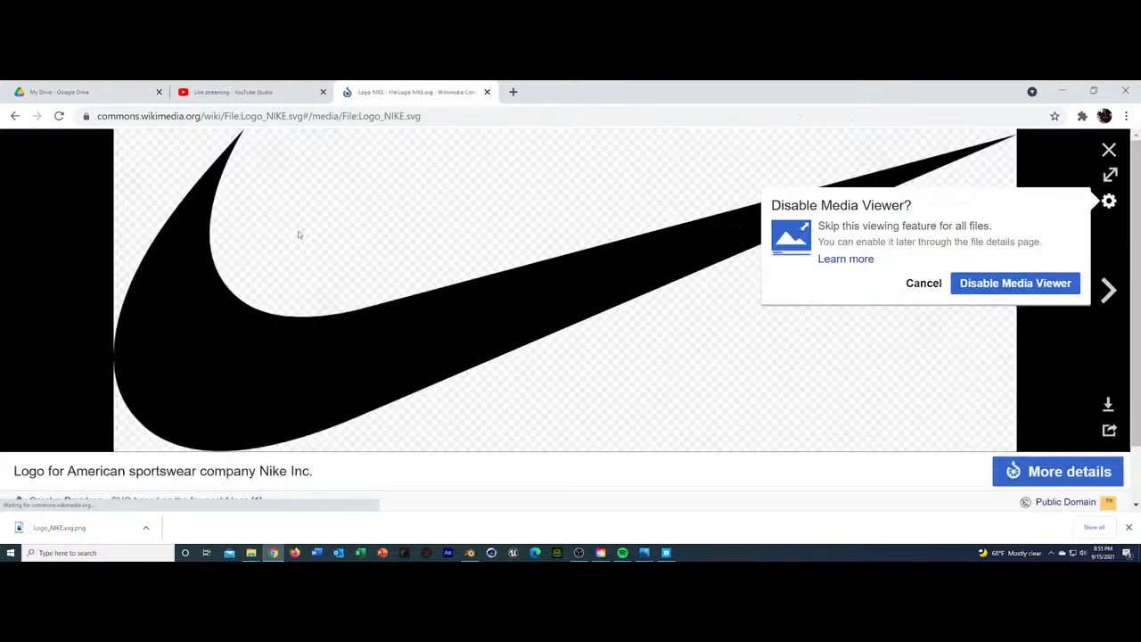
pyautogui.click(921, 283)
pyautogui.rightClick(510, 299)
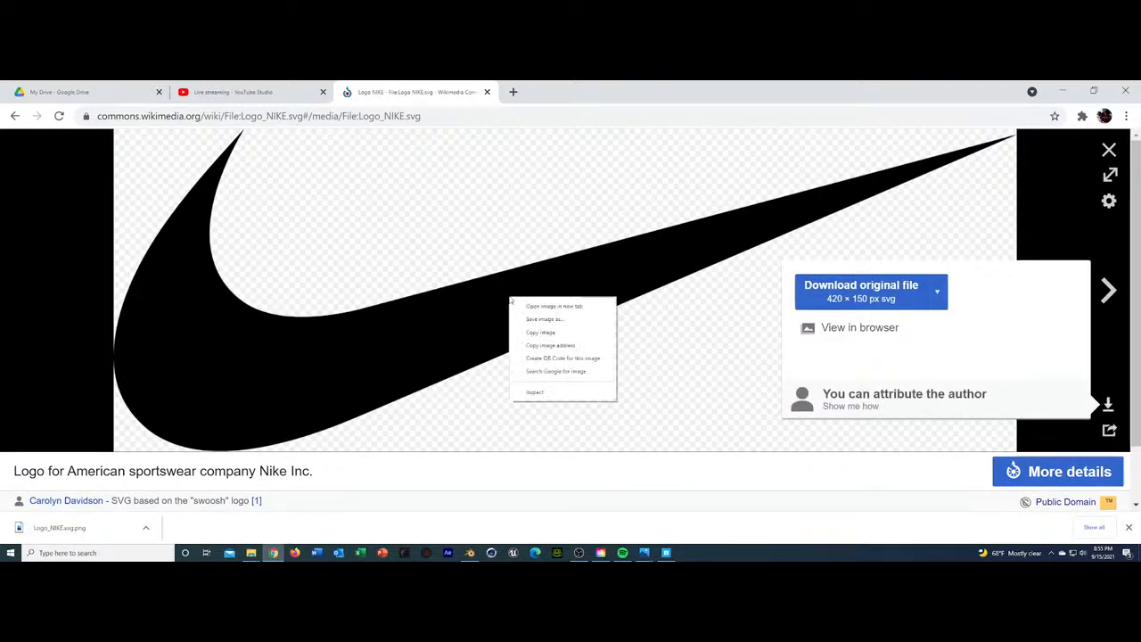
pyautogui.click(540, 318)
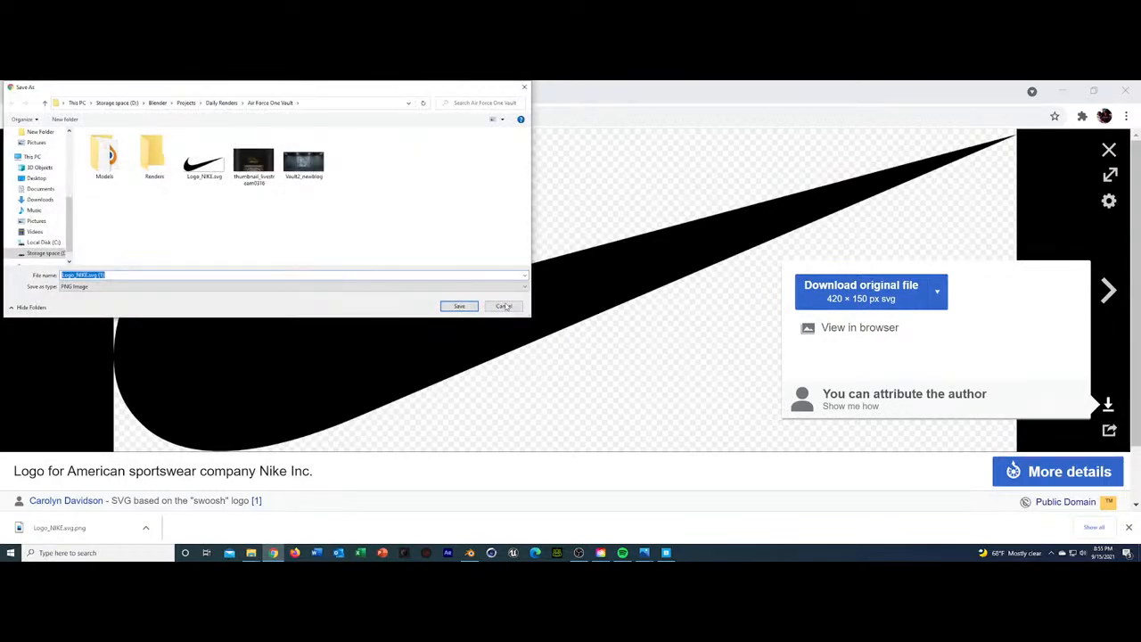
pyautogui.click(502, 307)
pyautogui.click(16, 116)
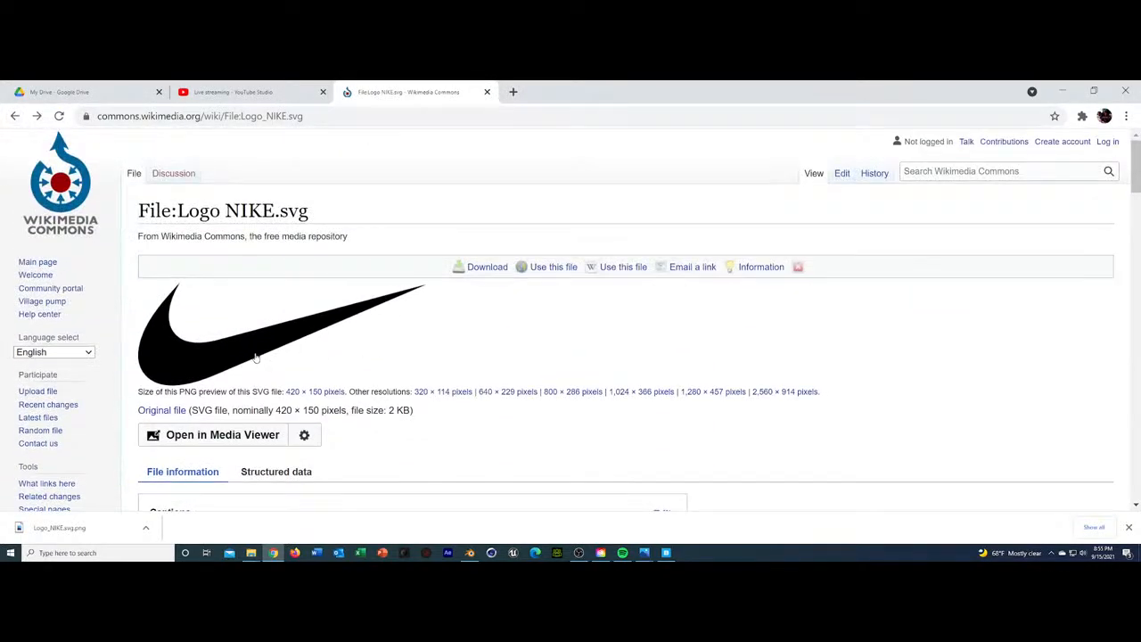
# Open the original logo file and save it as the SVG document Logo_NIKE in the Air Force One Vault folder.
pyautogui.click(167, 408)
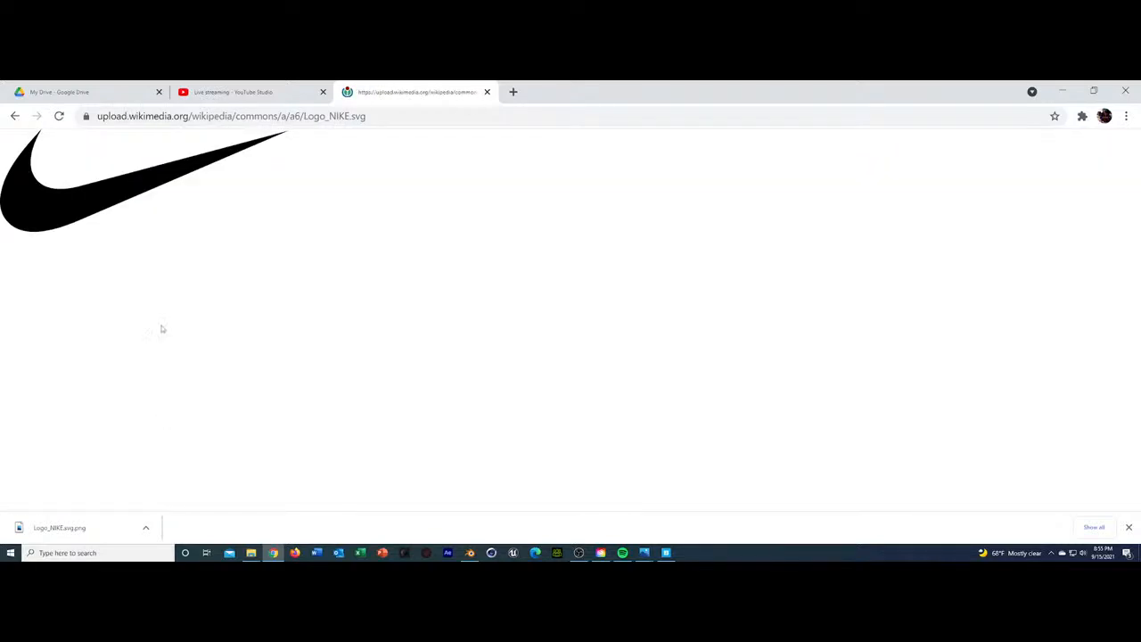
pyautogui.rightClick(105, 155)
pyautogui.click(143, 216)
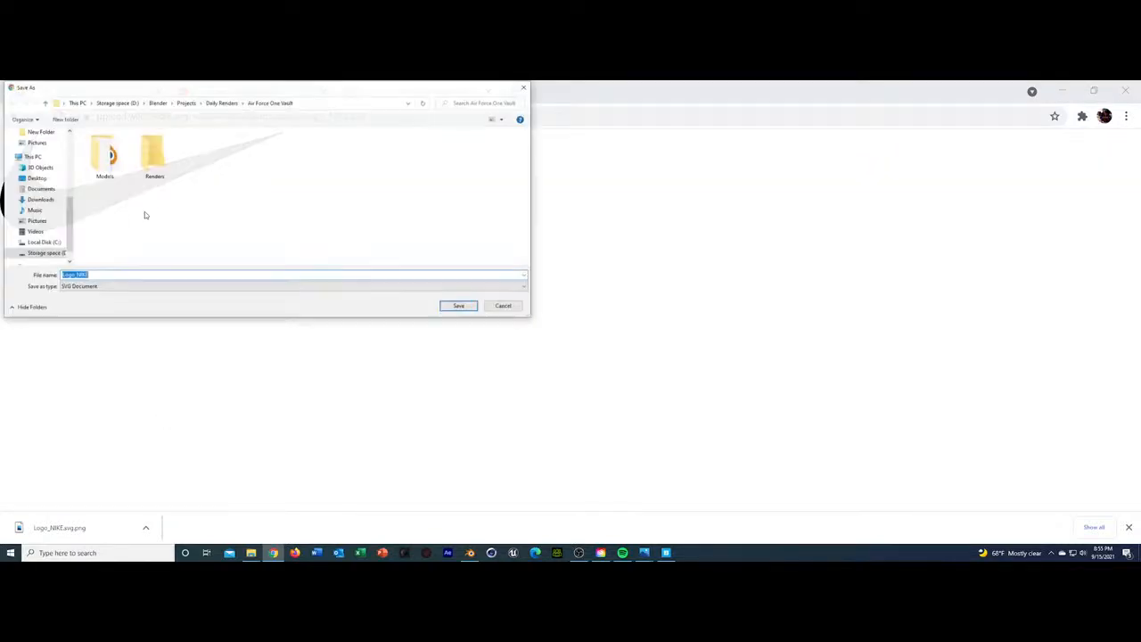
pyautogui.click(459, 308)
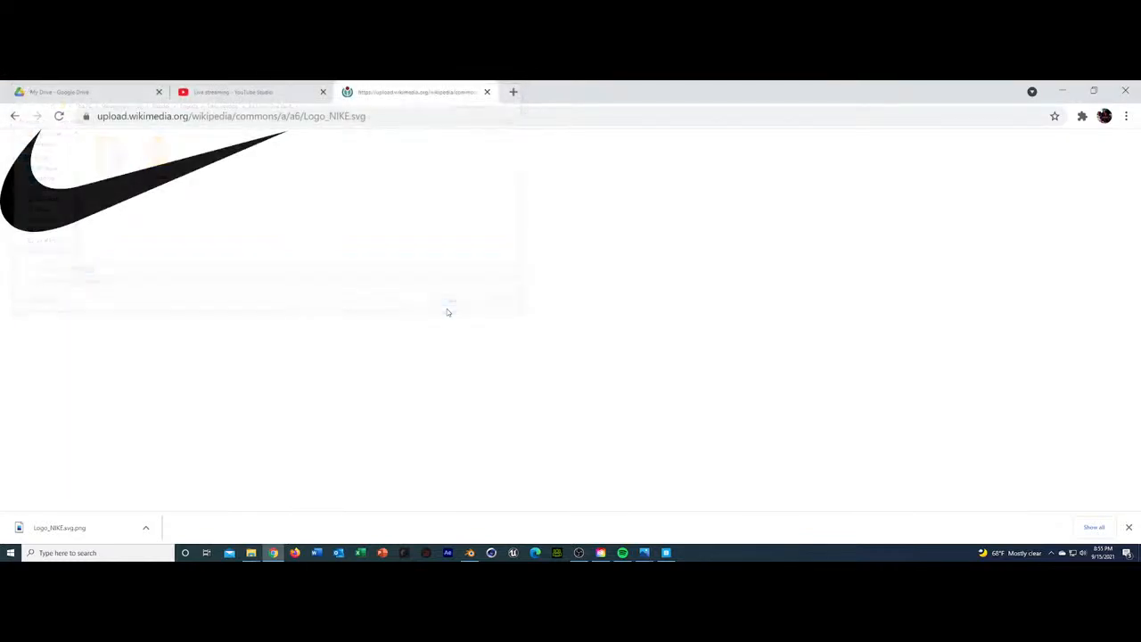
# Return to Blender, leave the camera view and turn the Graph Editor area into a second 3D viewport.
pyautogui.click(1062, 92)
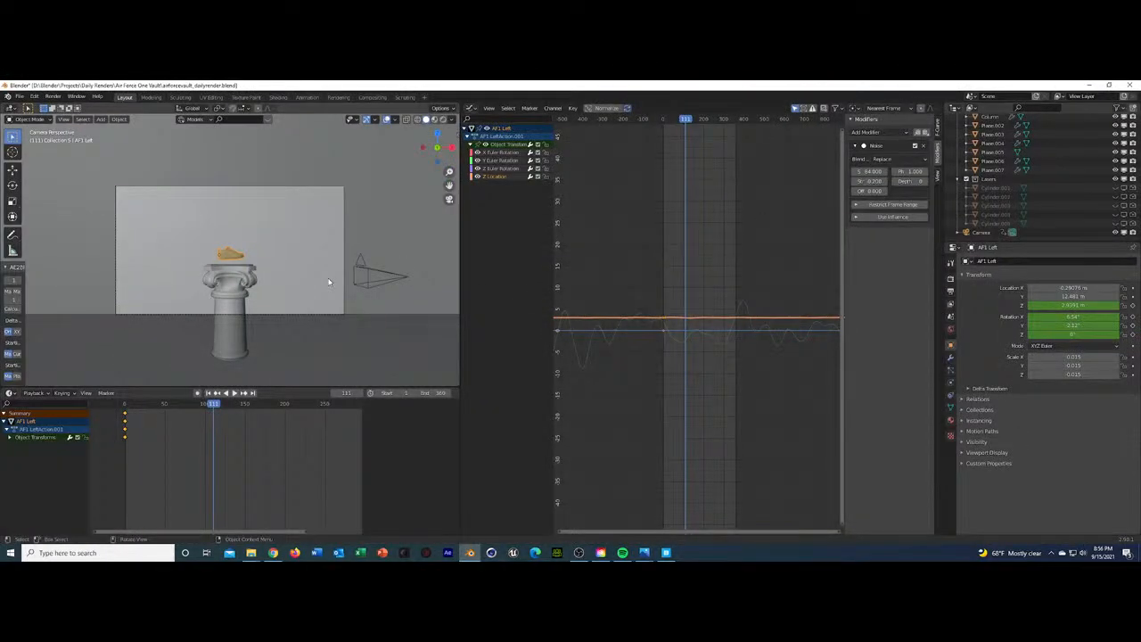
pyautogui.moveTo(329, 280); pyautogui.dragTo(299, 297, button='middle')
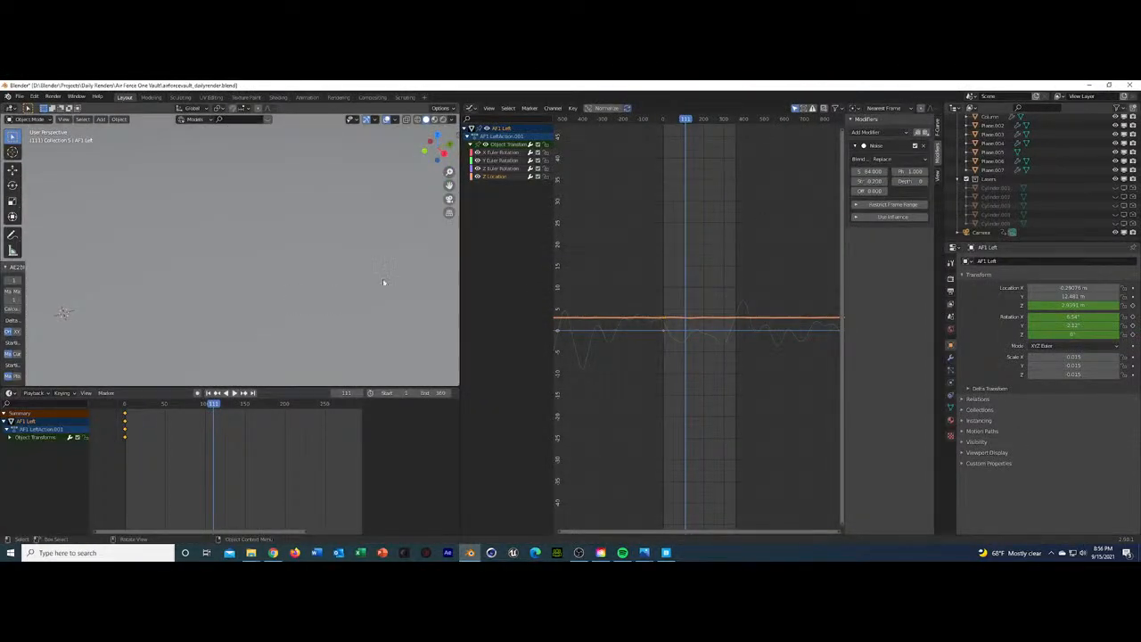
pyautogui.click(469, 109)
pyautogui.click(502, 141)
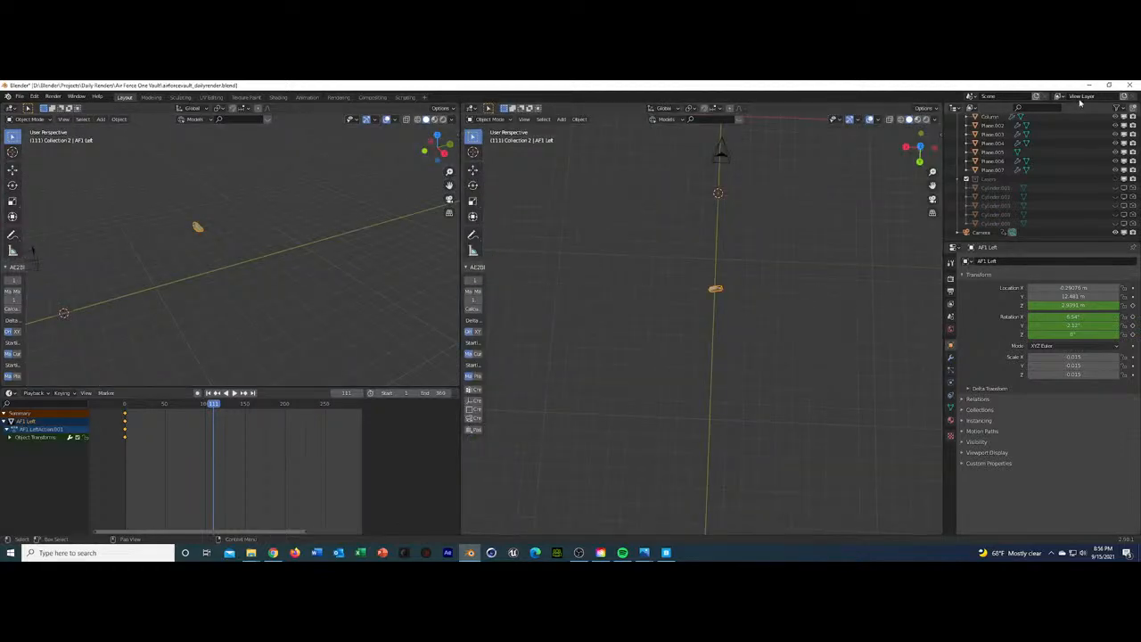
# Unhide the Vault, Ground, Collection 4 and Collection 5 collections and view the room's interior in the second viewport.
pyautogui.scroll(3, 1117, 179)
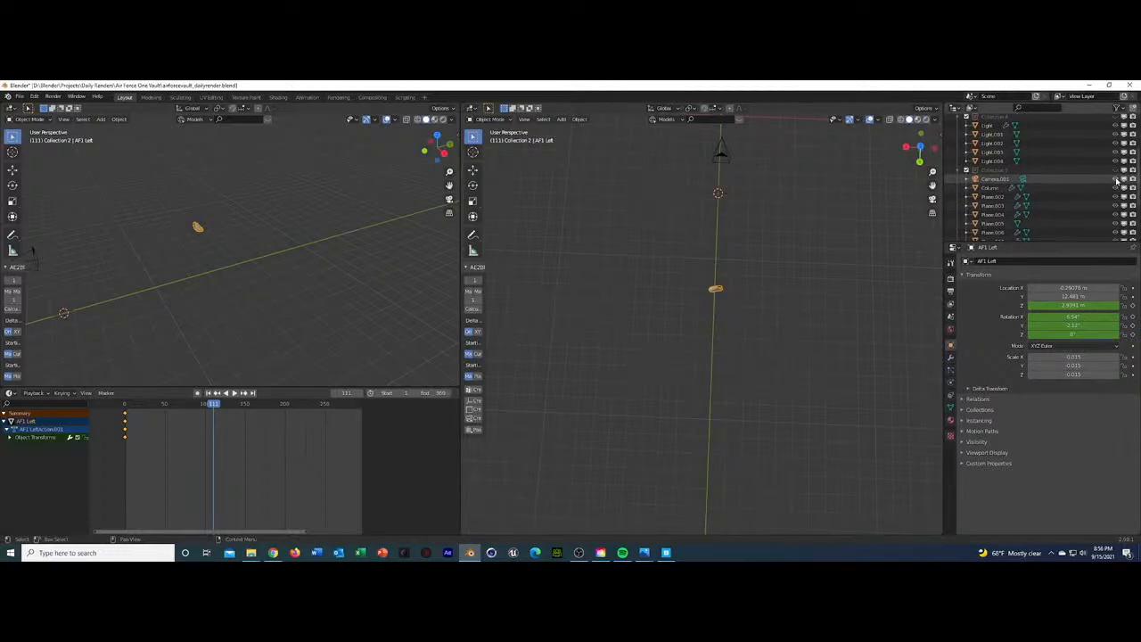
pyautogui.click(1117, 169)
pyautogui.scroll(1, 1119, 169)
pyautogui.click(1115, 171)
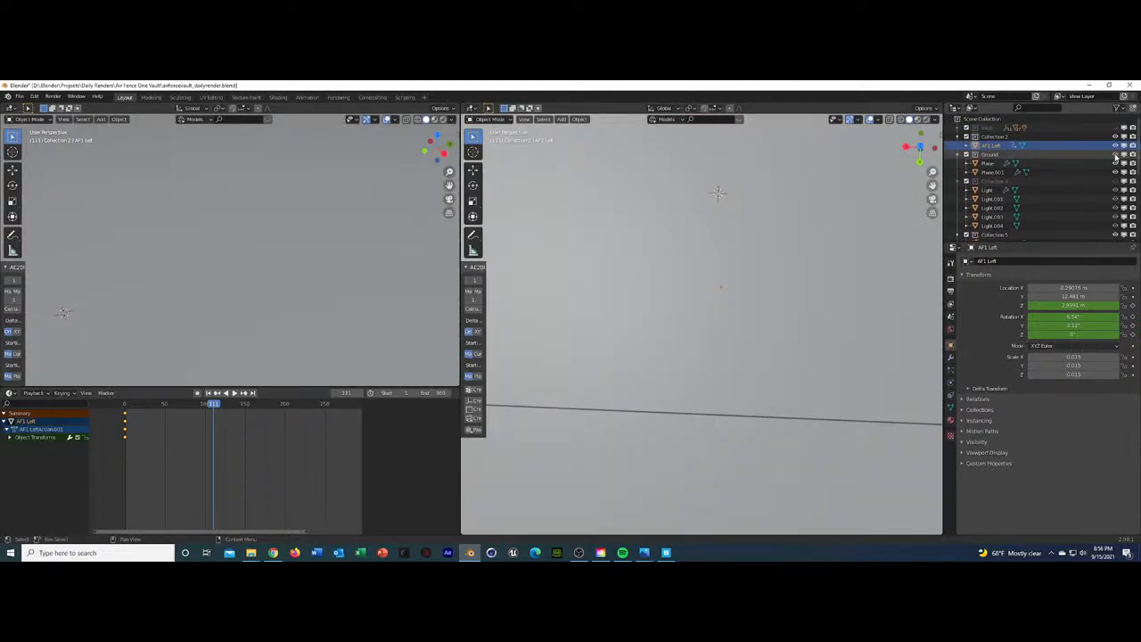
pyautogui.click(1115, 181)
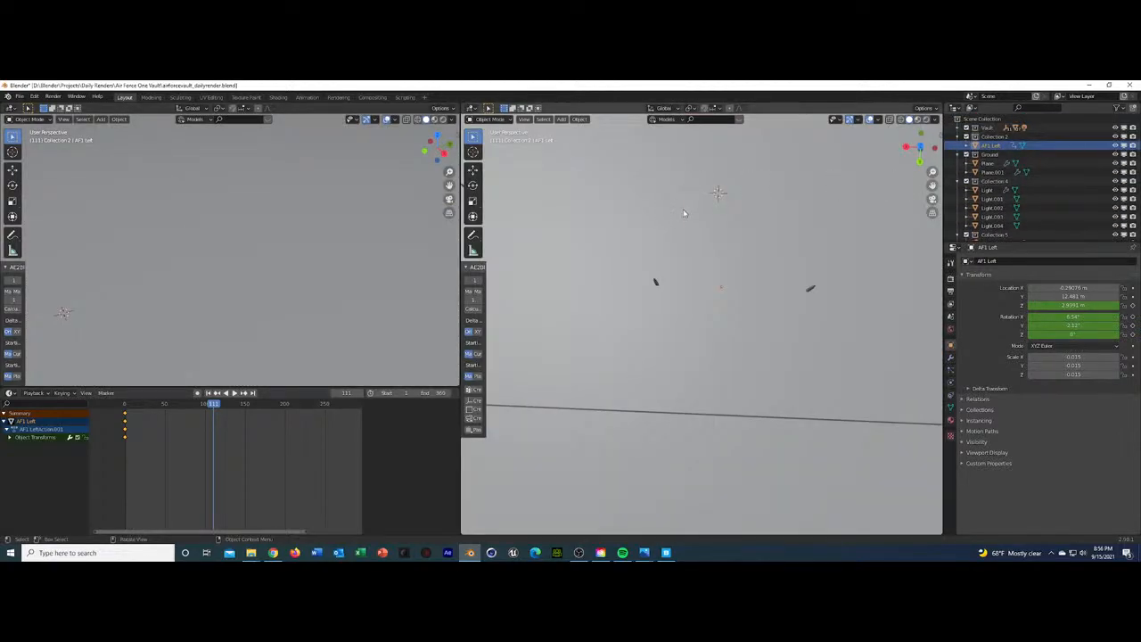
pyautogui.moveTo(657, 280); pyautogui.dragTo(785, 523, button='middle')
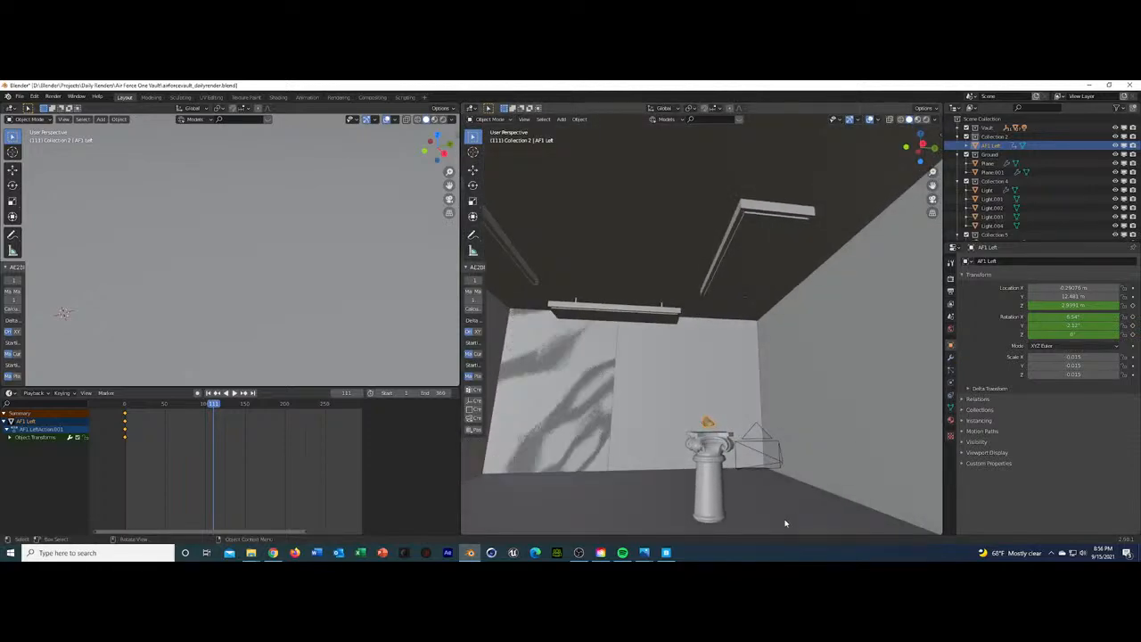
# Look through the camera in the first viewport and save the project.
pyautogui.moveTo(625, 467); pyautogui.dragTo(720, 451, button='middle')
pyautogui.scroll(5, 720, 471)
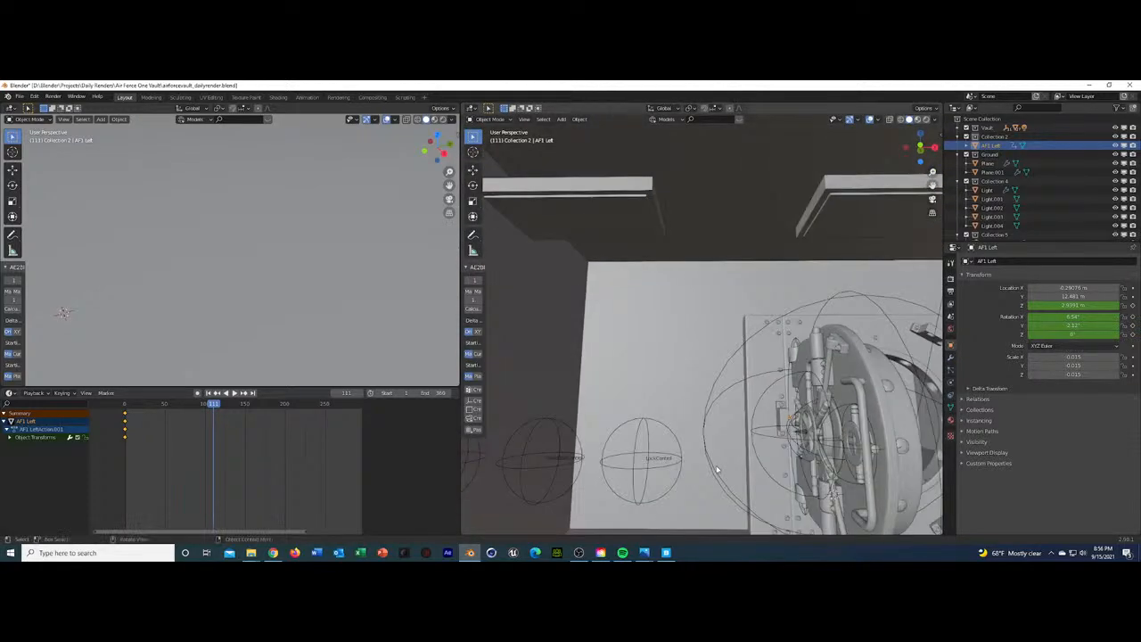
pyautogui.moveTo(285, 379); pyautogui.dragTo(240, 304, button='middle')
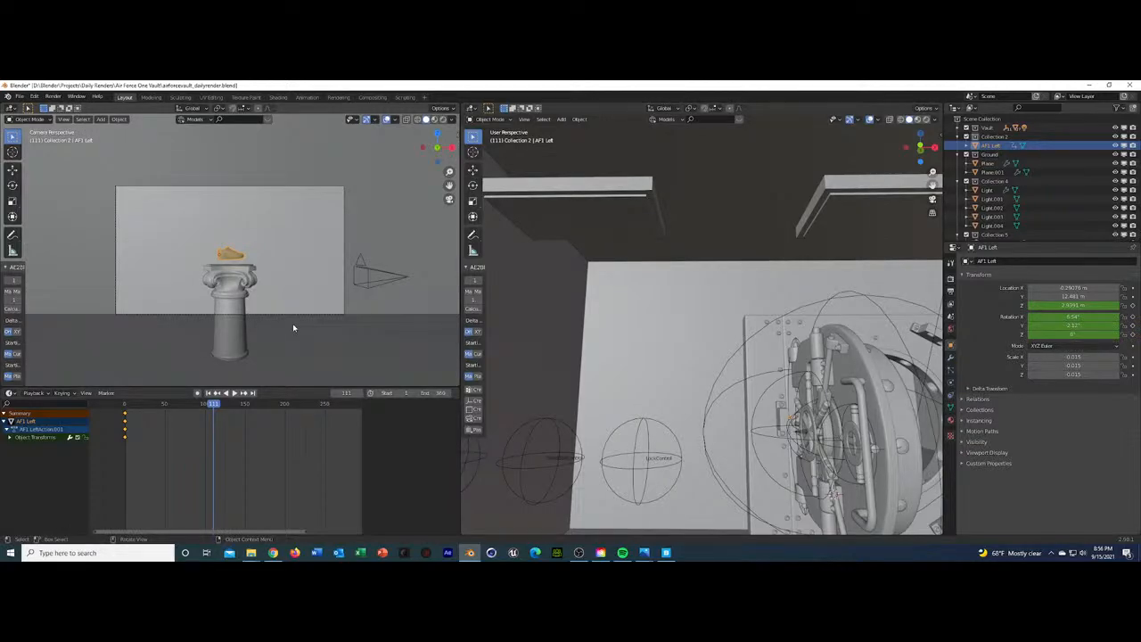
pyautogui.hotkey('ctrl', 's')
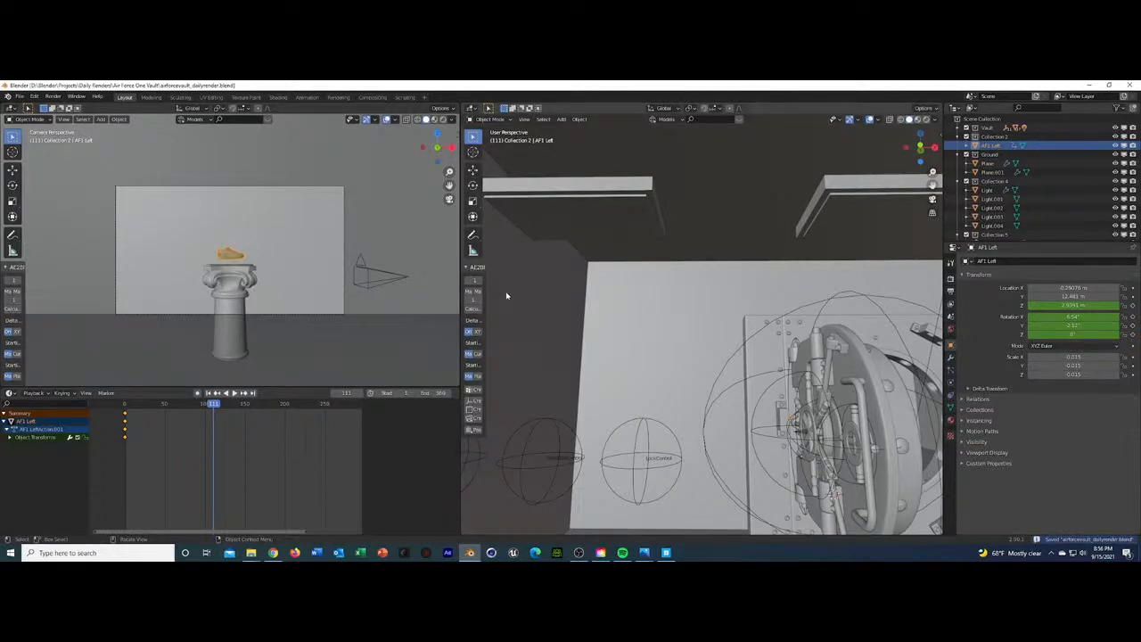
# Place the 3D cursor at the world origin.
pyautogui.moveTo(673, 207); pyautogui.dragTo(744, 393, button='middle')
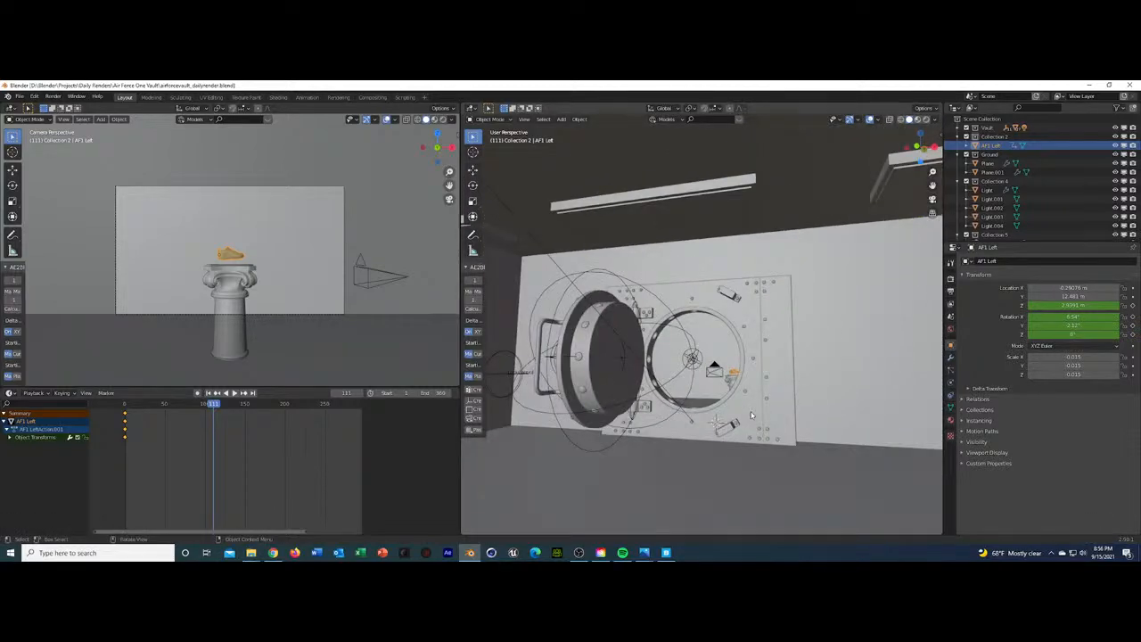
pyautogui.scroll(-5, 750, 413)
pyautogui.hotkey('shift', 's')
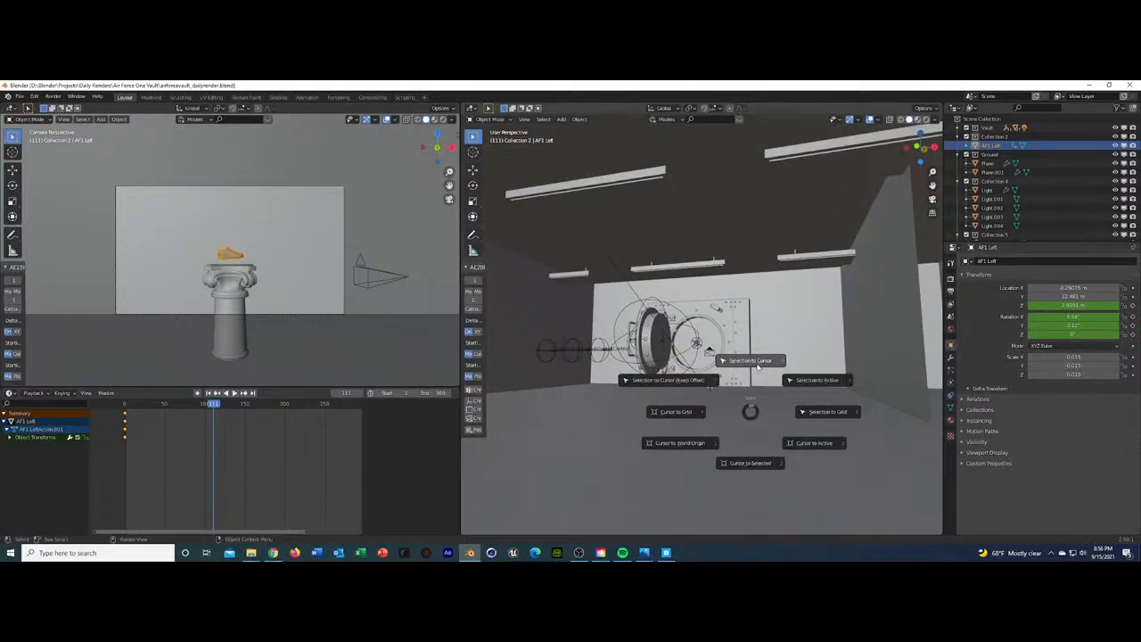
pyautogui.click(686, 444)
# Import Logo_NIKE.svg from the Air Force One Vault folder as a Scalable Vector Graphics file.
pyautogui.hotkey('shift', 'a')
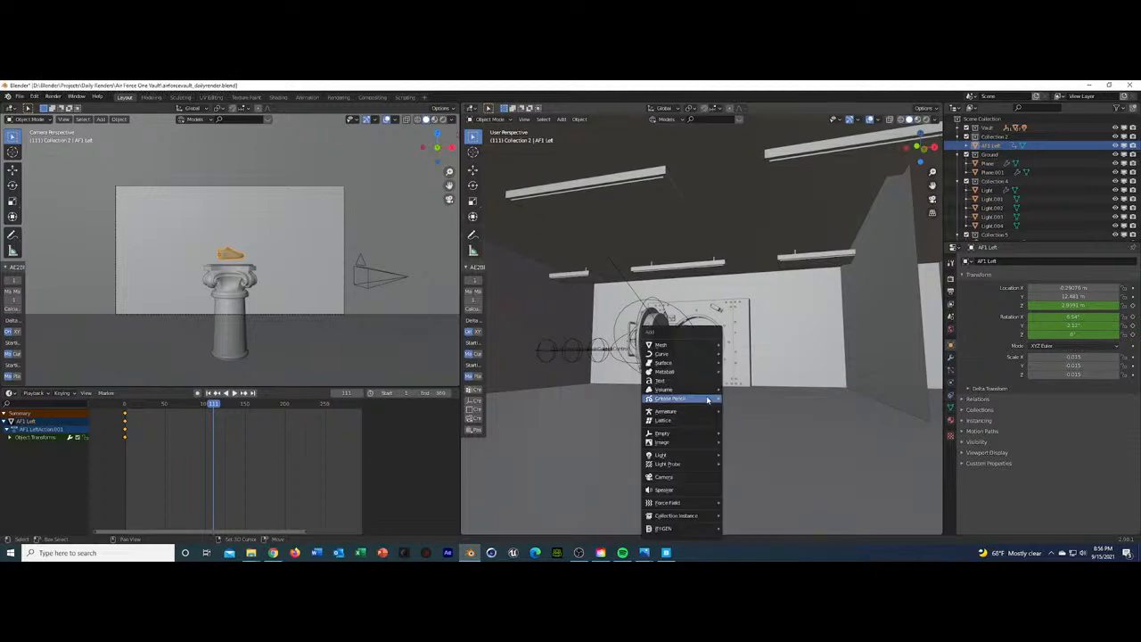
pyautogui.moveTo(686, 442)
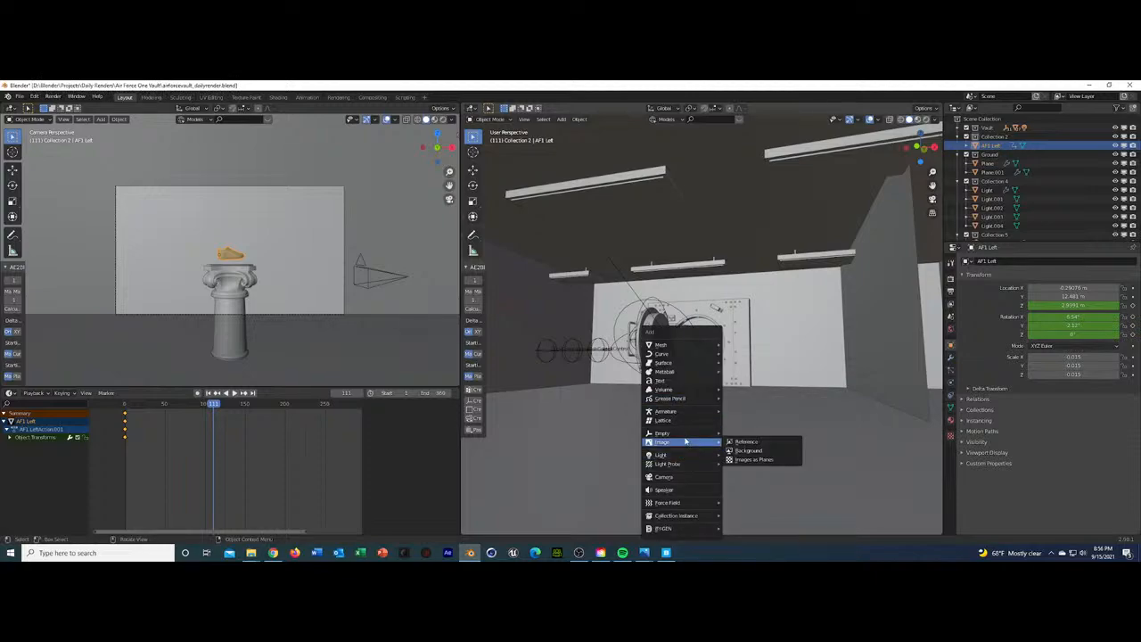
pyautogui.click(19, 97)
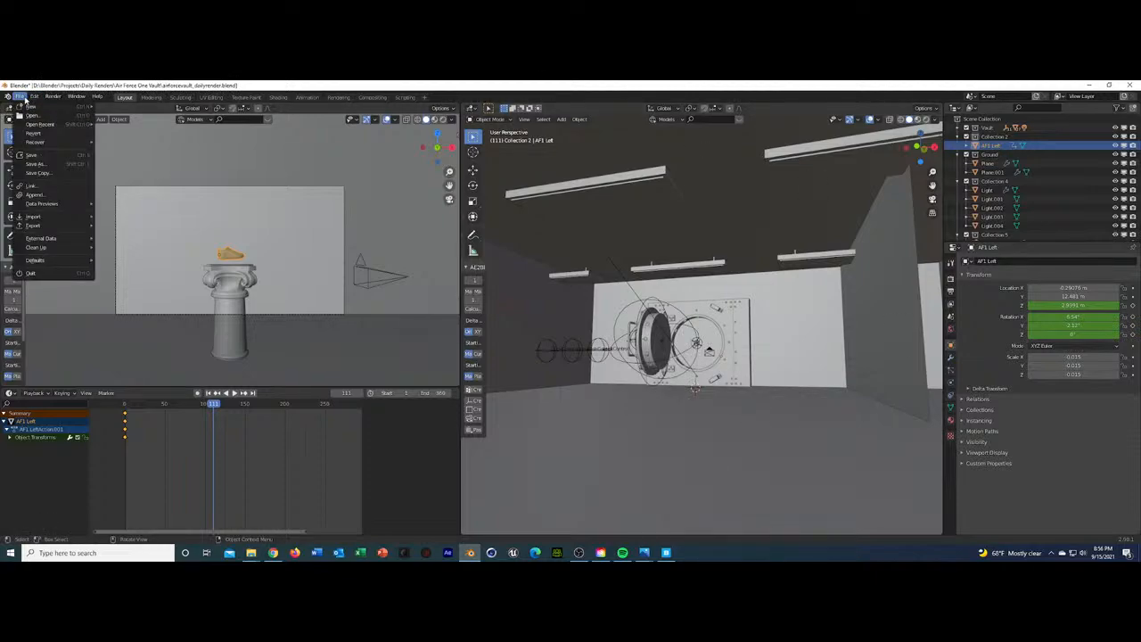
pyautogui.moveTo(35, 217)
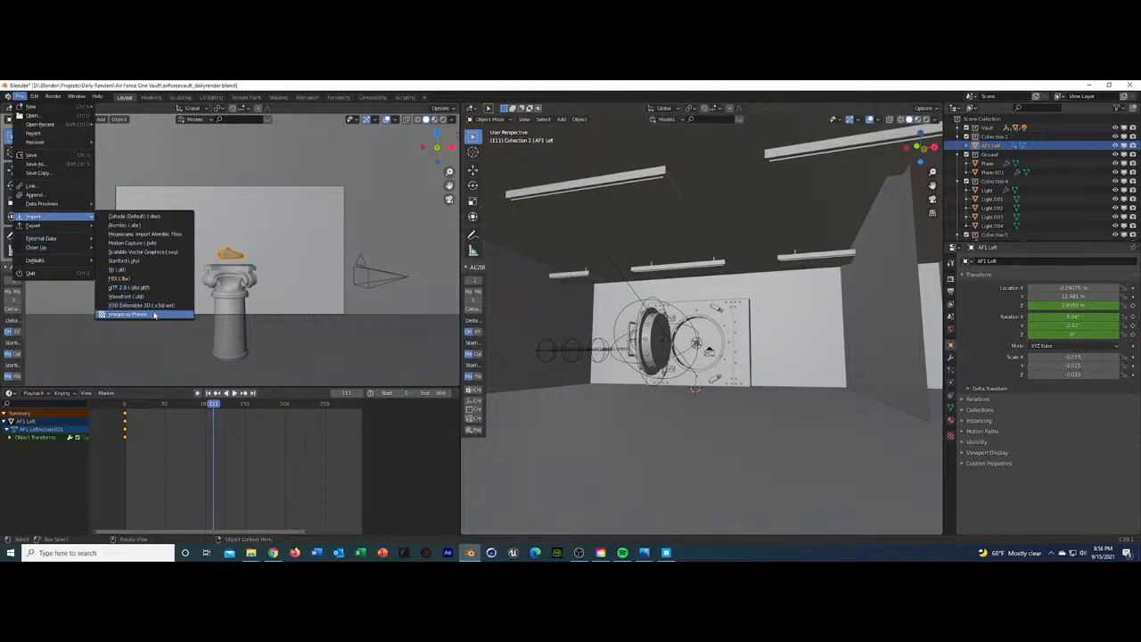
pyautogui.click(154, 255)
pyautogui.click(486, 252)
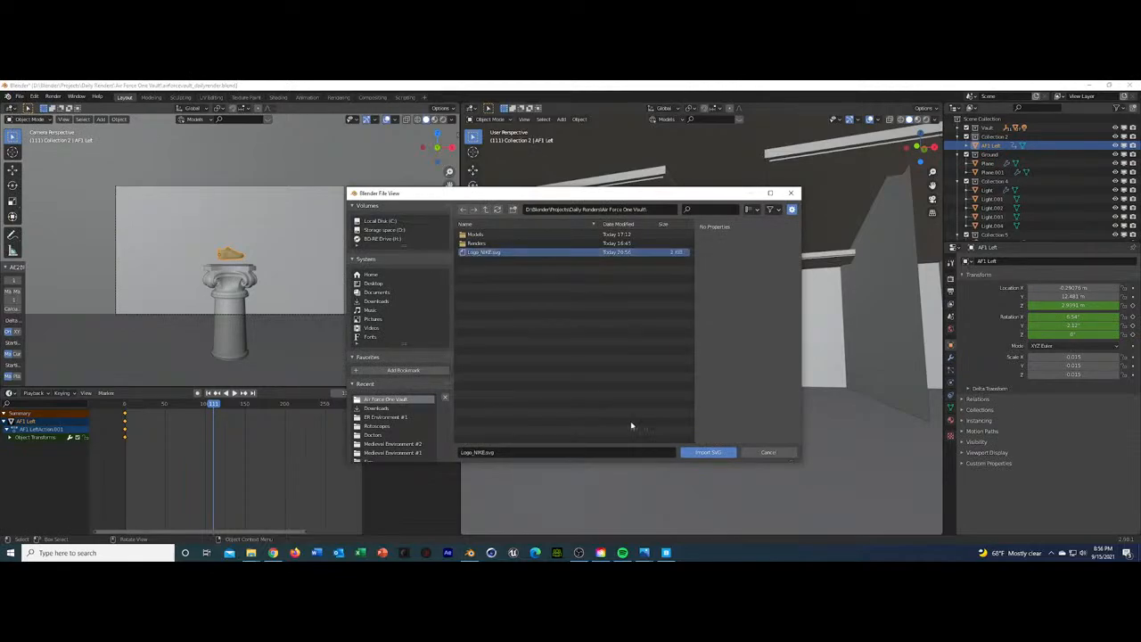
pyautogui.click(709, 453)
# Scale the imported swoosh curve path2 up uniformly to about 22.6.
pyautogui.moveTo(705, 402); pyautogui.dragTo(703, 420, button='middle')
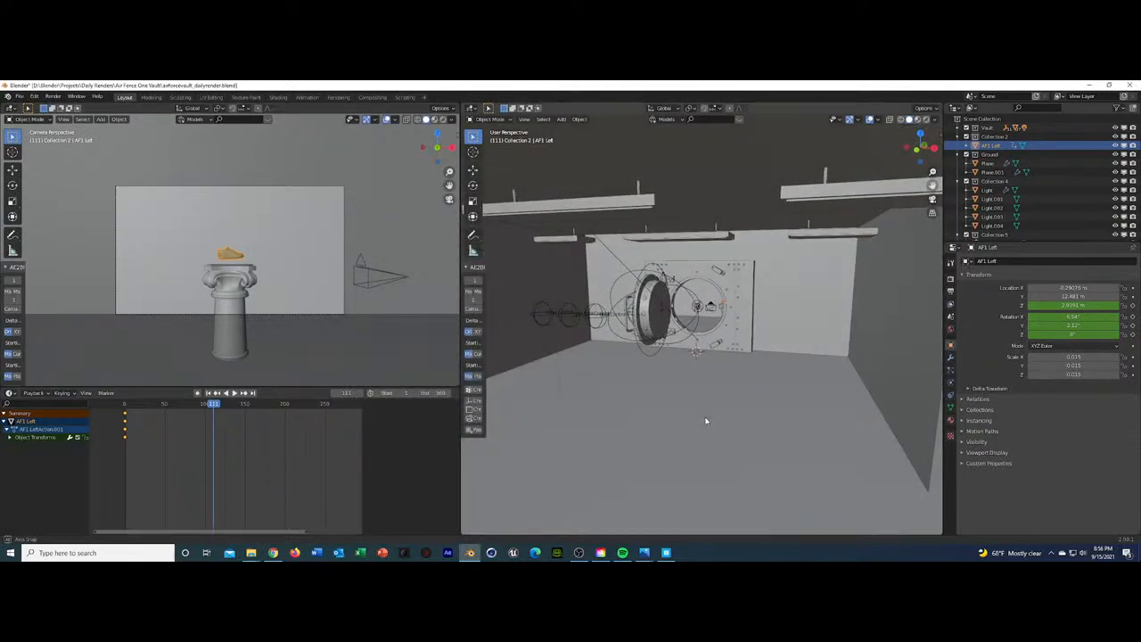
pyautogui.scroll(-5, 1020, 210)
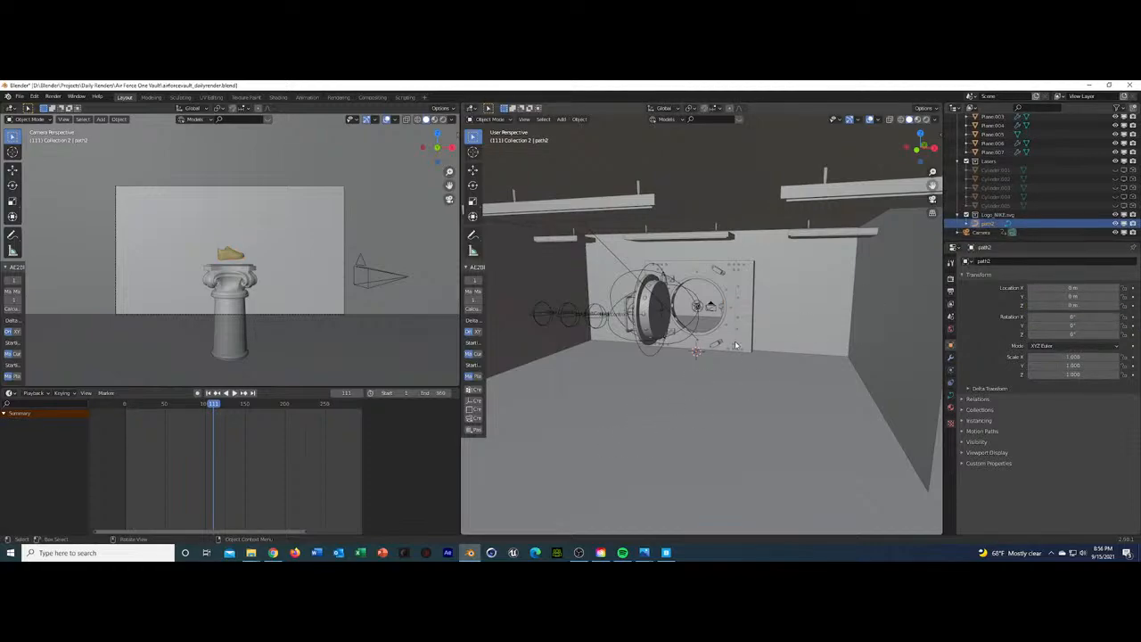
pyautogui.moveTo(735, 345); pyautogui.dragTo(720, 363, button='middle')
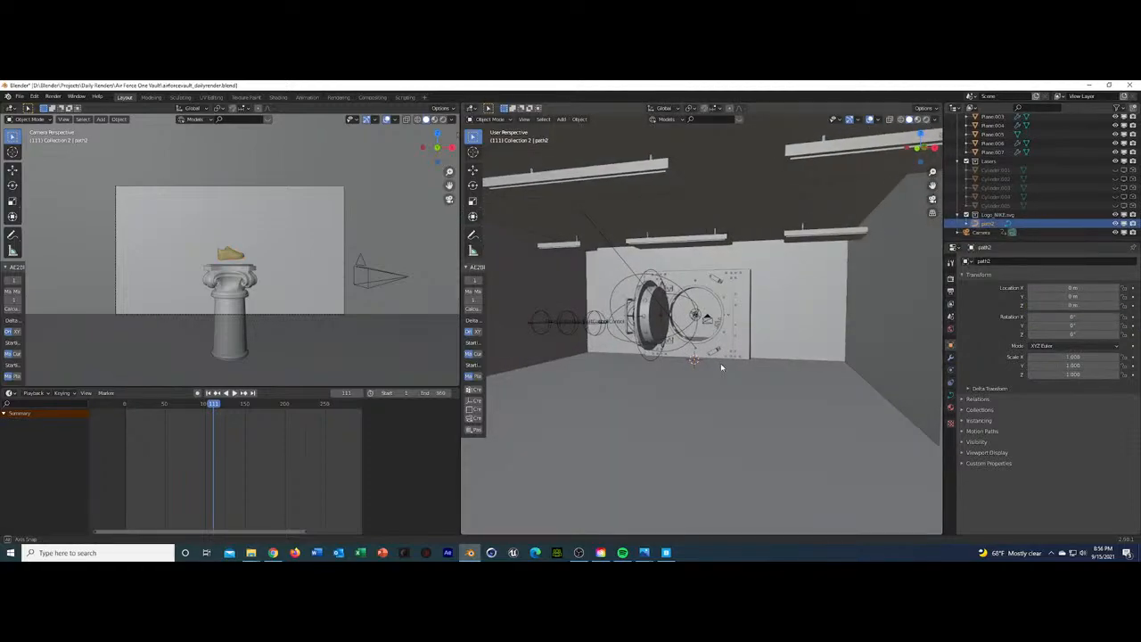
pyautogui.press('s')
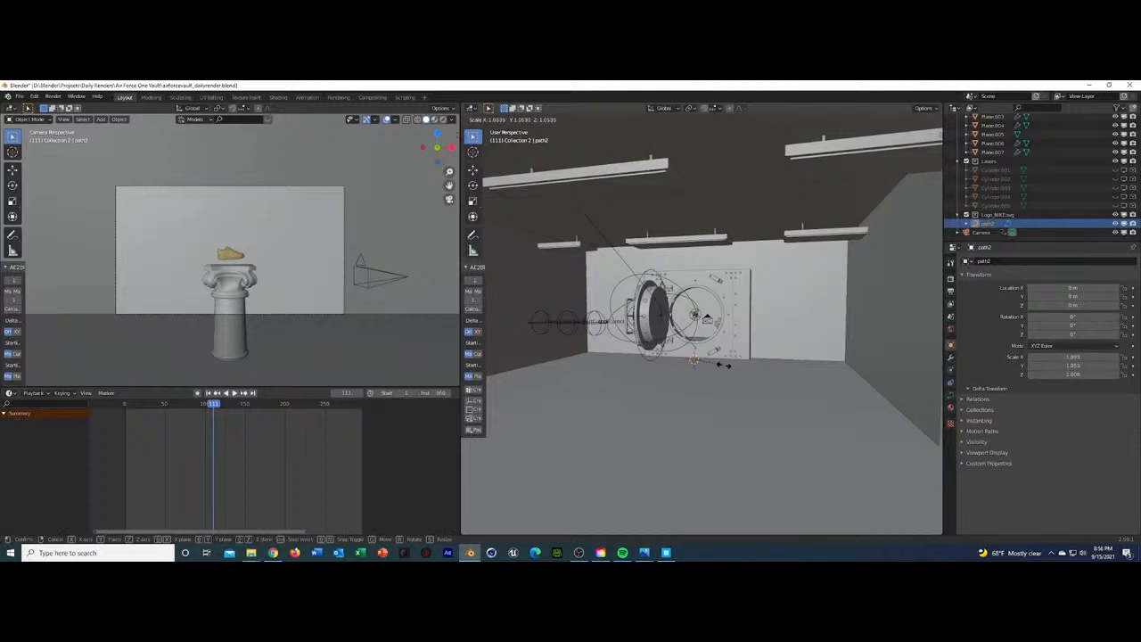
pyautogui.click(818, 451)
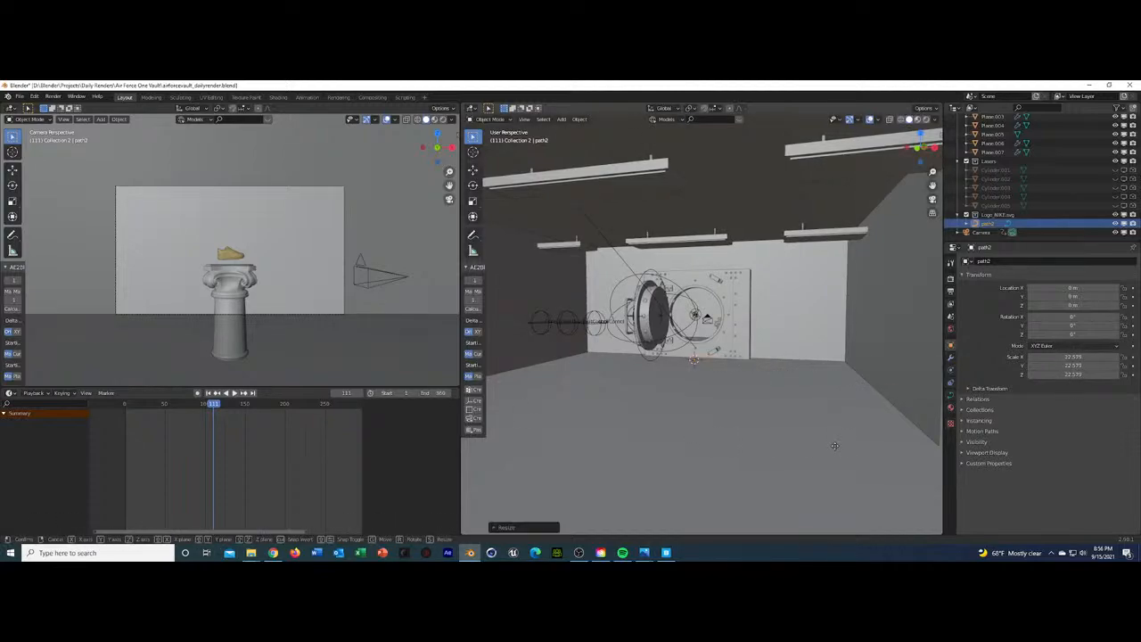
# Move the swoosh along Y and stand it upright by rotating it 90° about X.
pyautogui.press('g')
pyautogui.press('y')
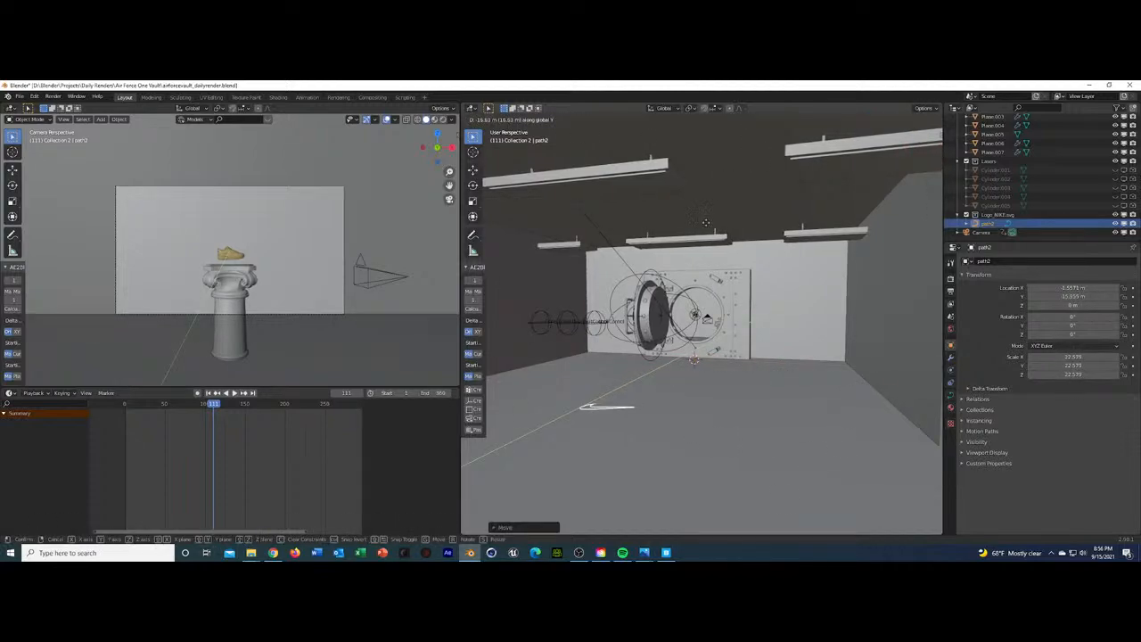
pyautogui.click(678, 273)
pyautogui.write('rx')
pyautogui.write('90')
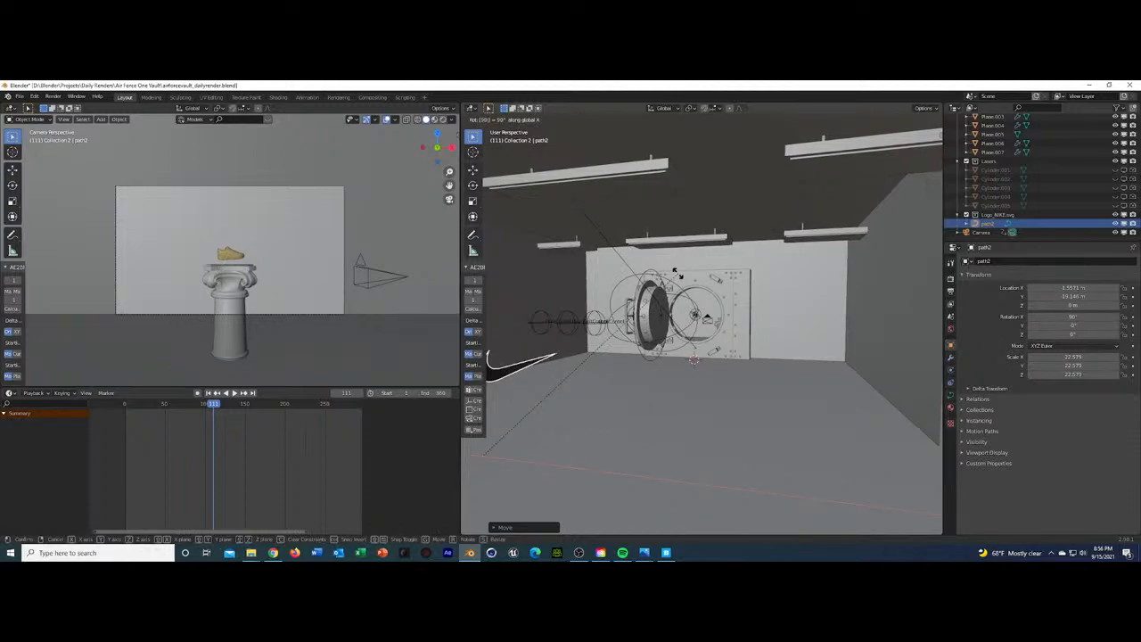
pyautogui.press('Return')
# Move the swoosh along X to about 1.7 m and along Y to about 2.9 m.
pyautogui.moveTo(670, 339); pyautogui.dragTo(664, 344, button='middle')
pyautogui.press('g')
pyautogui.press('x')
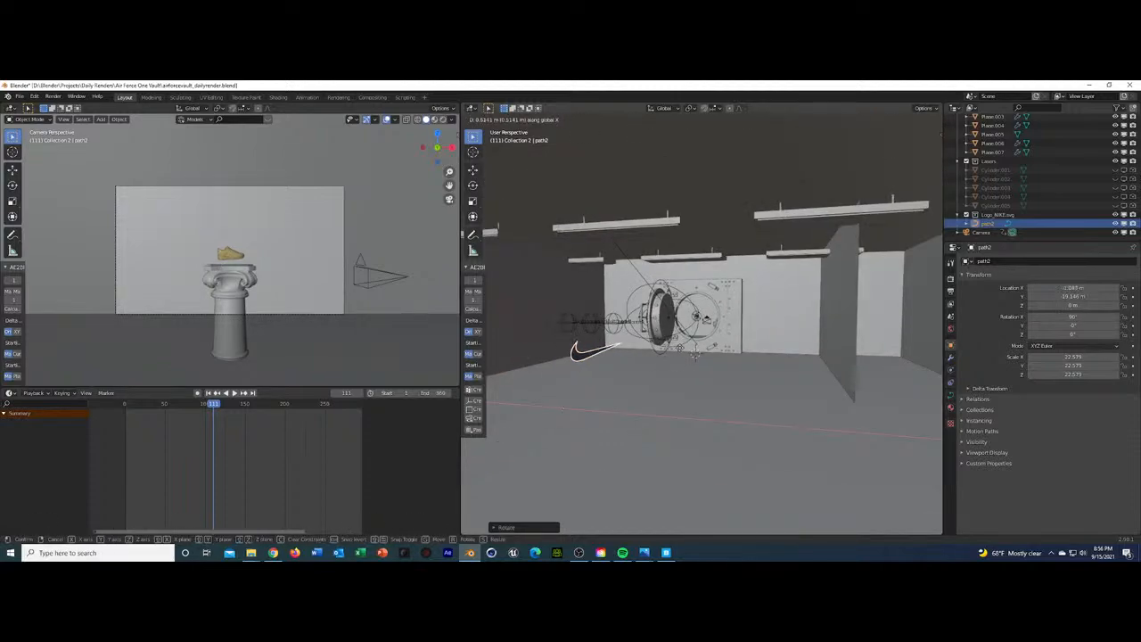
pyautogui.click(728, 355)
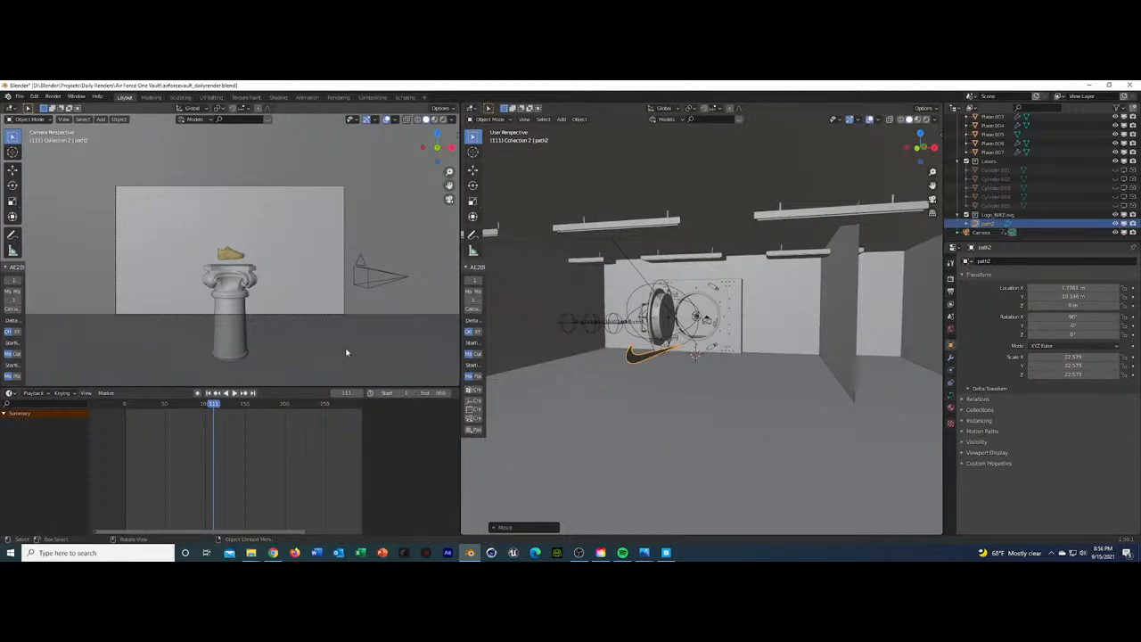
pyautogui.press('g')
pyautogui.press('y')
pyautogui.click(722, 288)
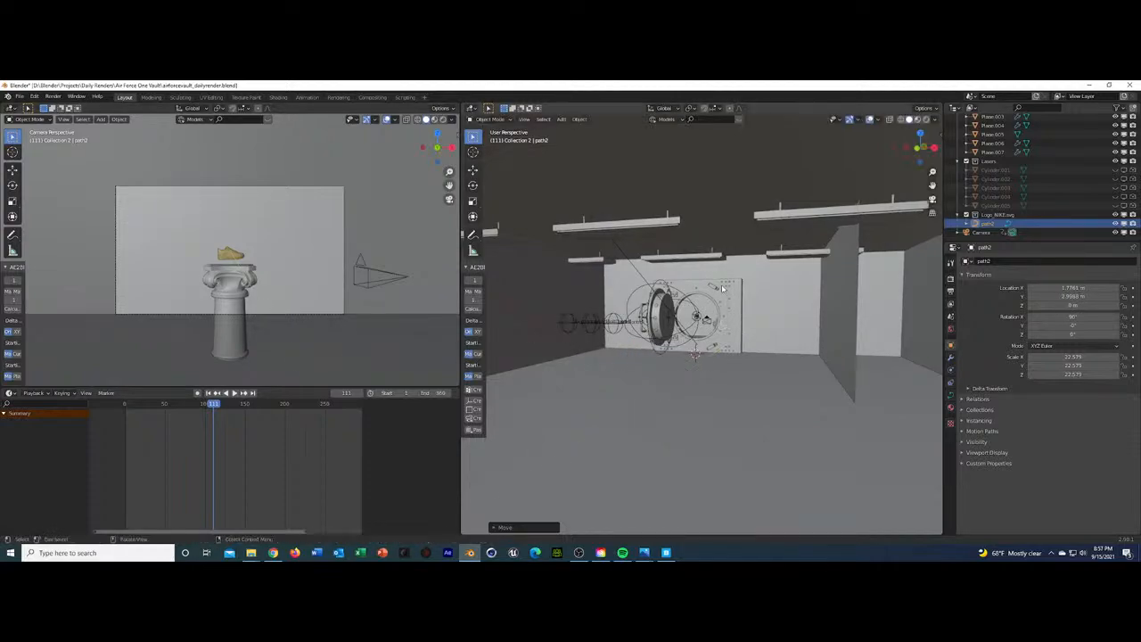
# Move the swoosh along Y through the vault doorway into the room beside the shoe's column.
pyautogui.scroll(8, 698, 362)
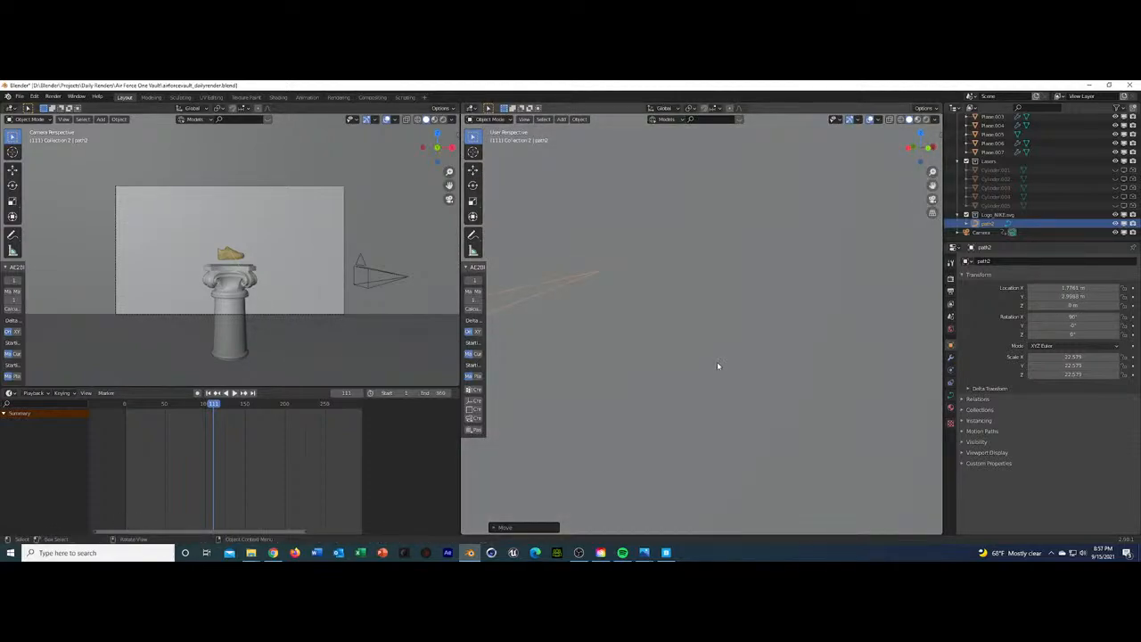
pyautogui.scroll(-2, 545, 380)
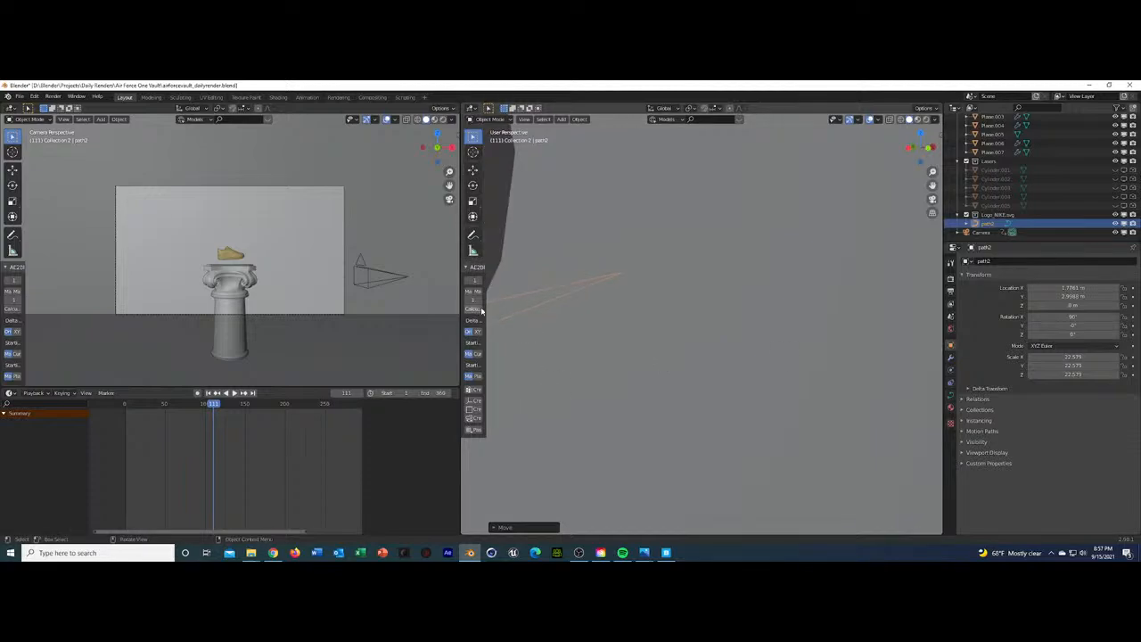
pyautogui.scroll(-3, 677, 332)
pyautogui.scroll(-4, 677, 332)
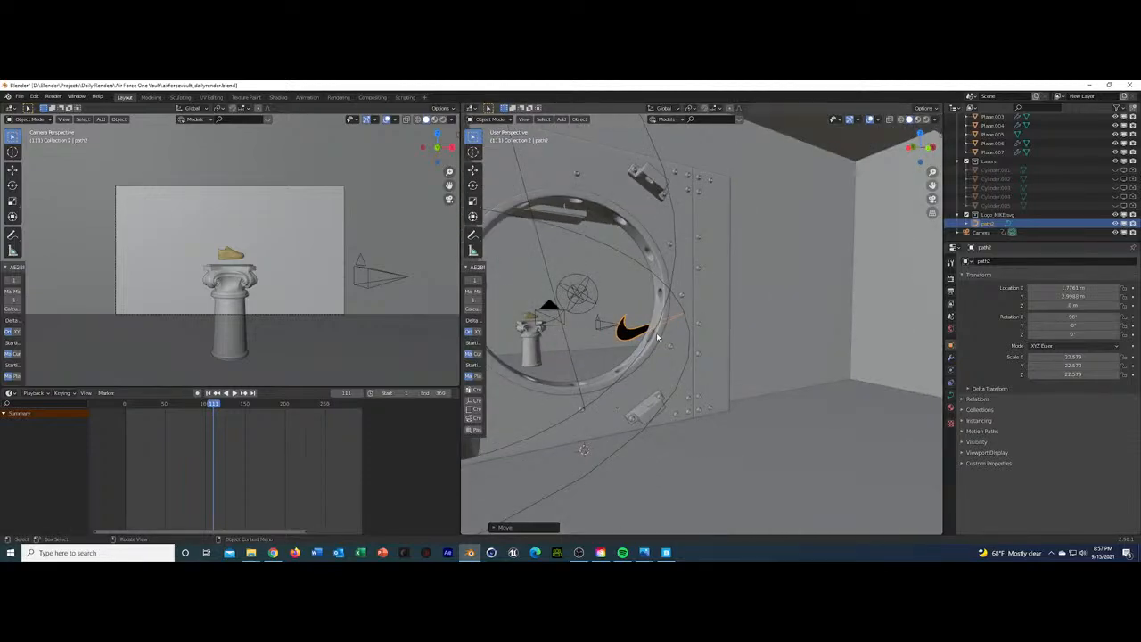
pyautogui.press('g')
pyautogui.press('y')
pyautogui.click(251, 446)
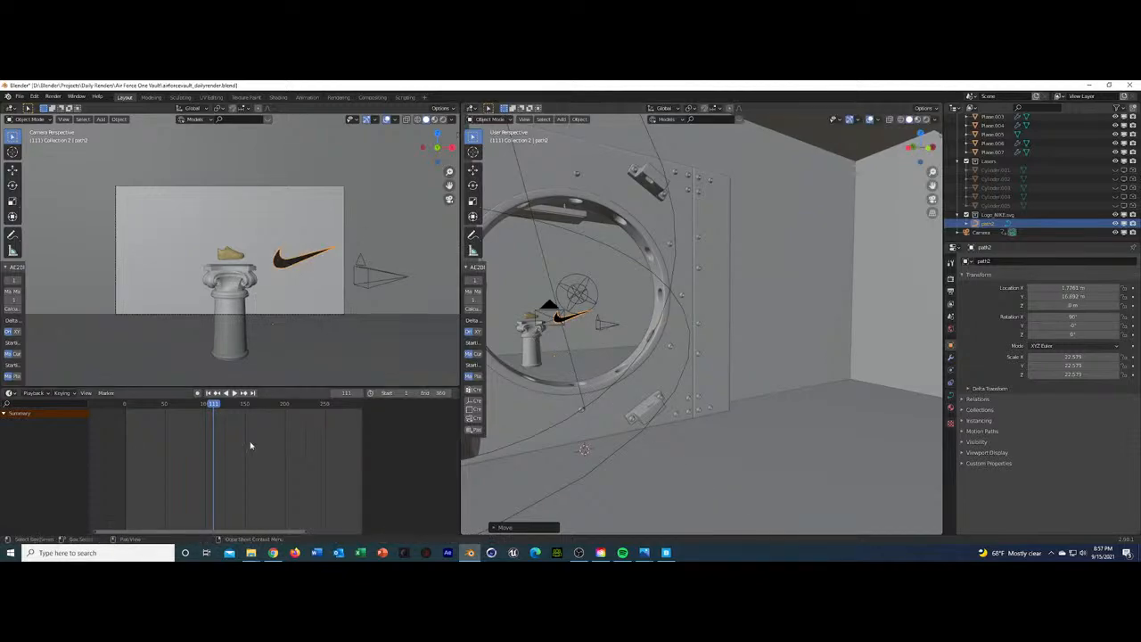
# Go to frame 21 and focus the second viewport on the camera near the column.
pyautogui.click(142, 407)
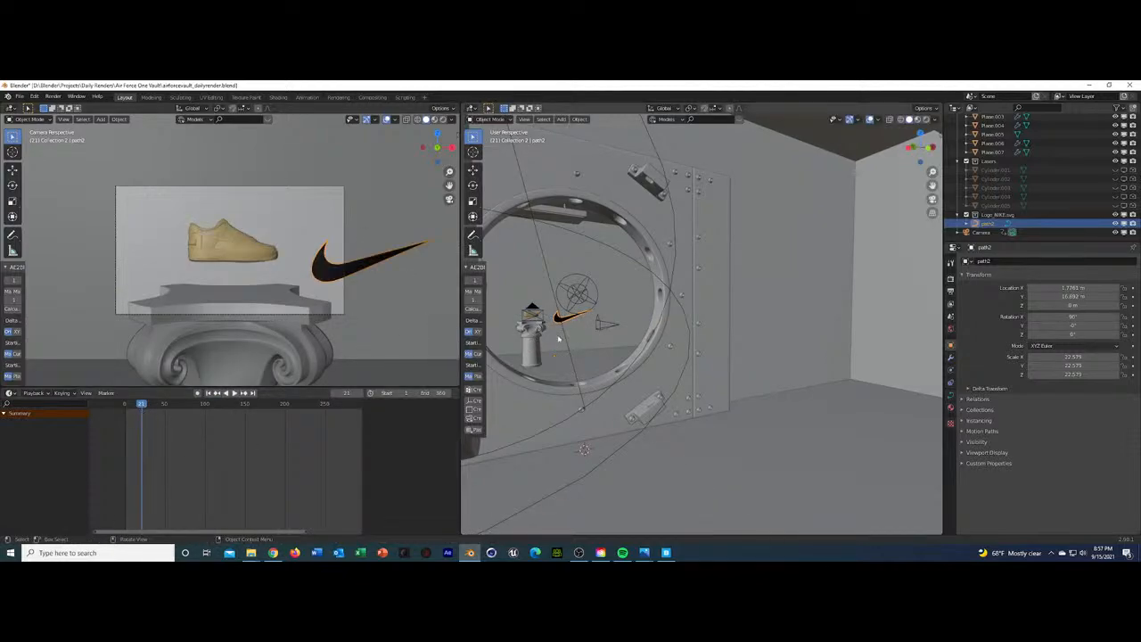
pyautogui.click(529, 308)
pyautogui.press('`')
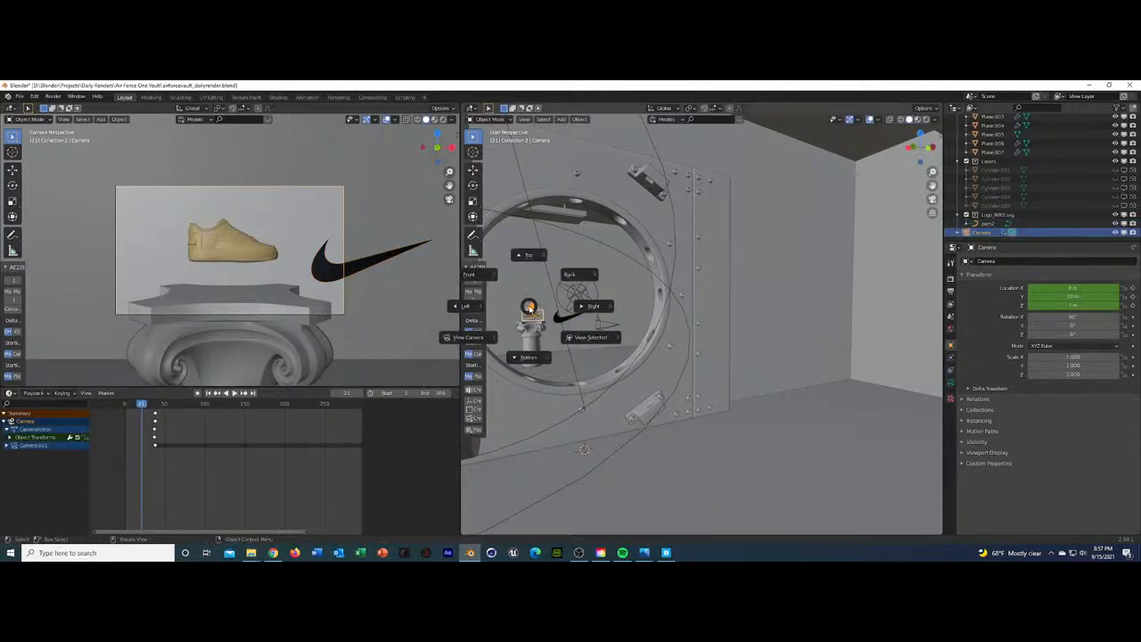
pyautogui.click(592, 338)
pyautogui.moveTo(632, 341); pyautogui.dragTo(601, 345, button='middle')
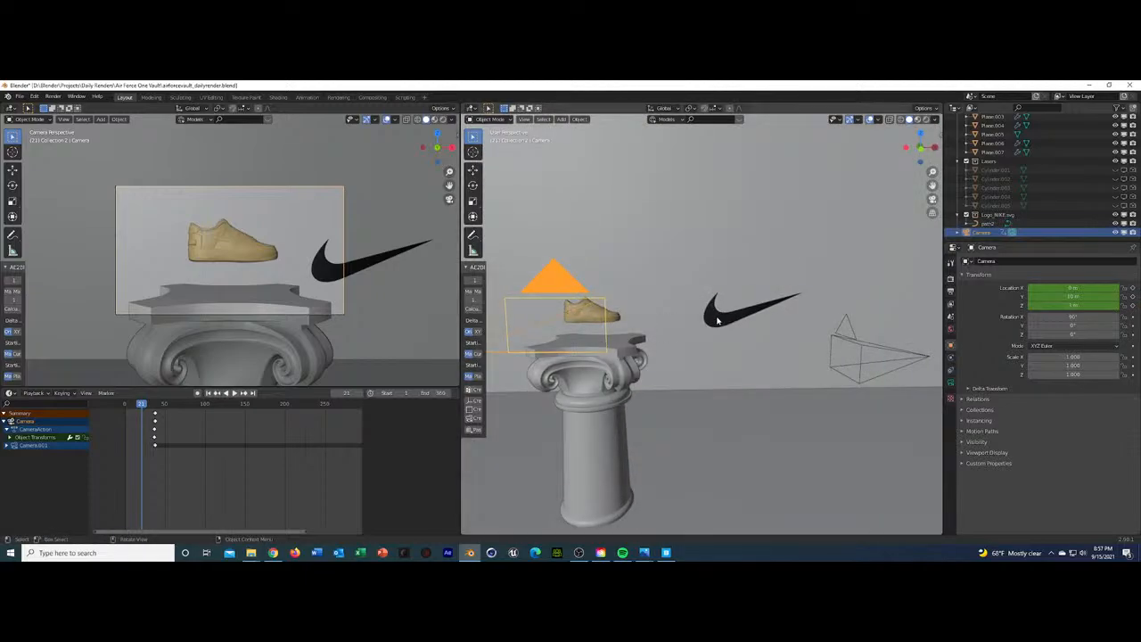
# Scale the swoosh to about 37.6 and position it around the shoe within the camera frame.
pyautogui.click(718, 321)
pyautogui.press('s')
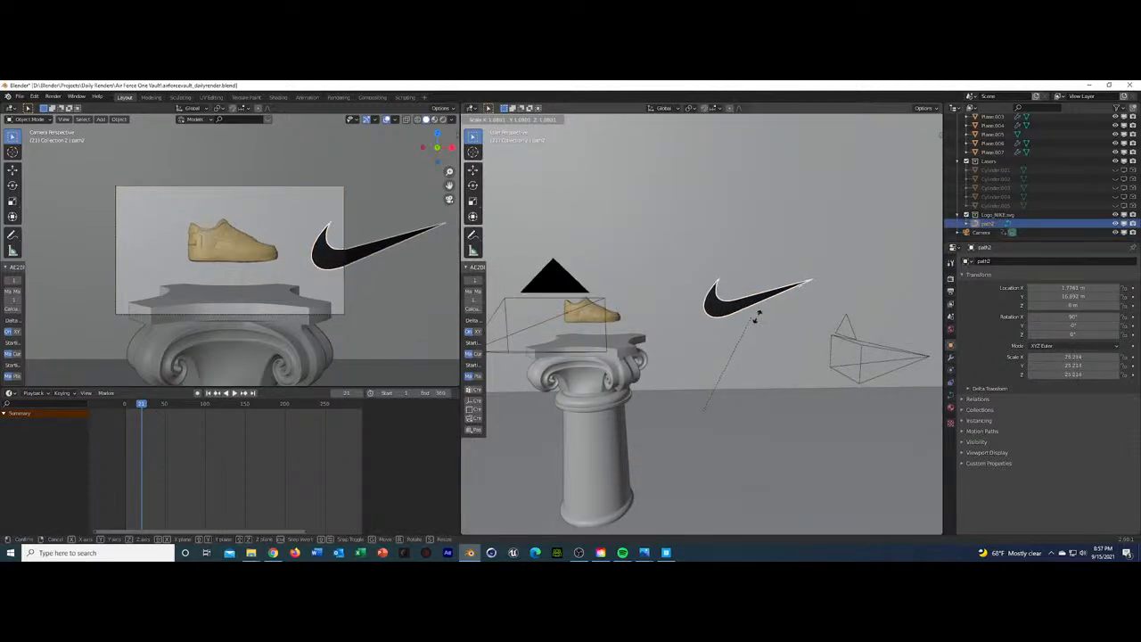
pyautogui.click(784, 318)
pyautogui.press('g')
pyautogui.press('z')
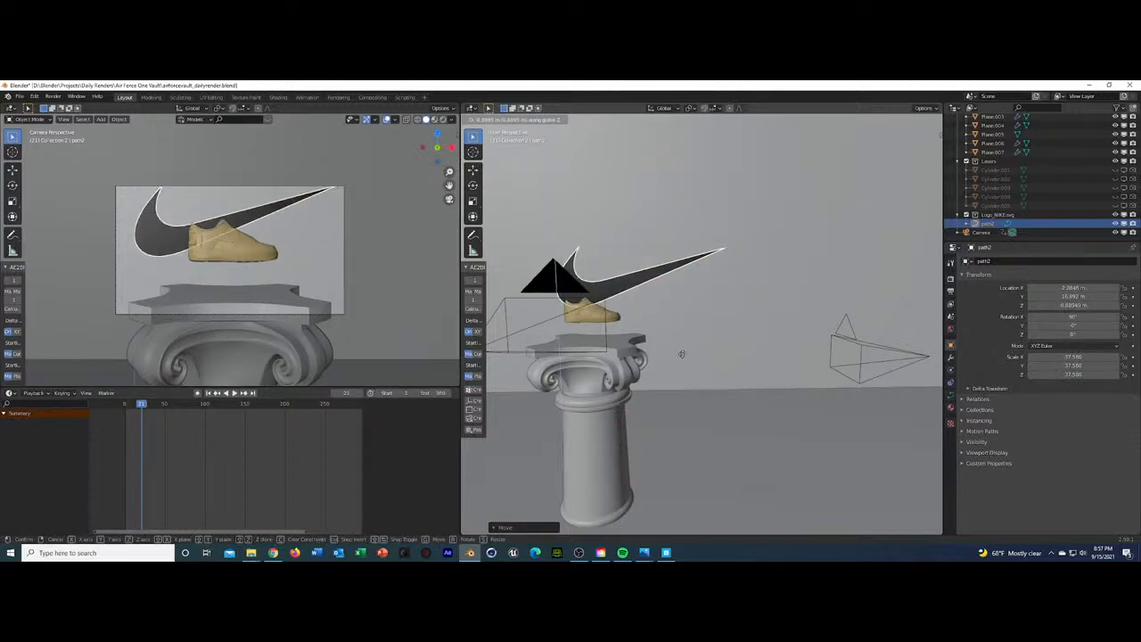
pyautogui.click(670, 356)
# Move the swoosh back along Y toward the wall behind the shoe.
pyautogui.moveTo(670, 356); pyautogui.dragTo(614, 359, button='middle')
pyautogui.press('g')
pyautogui.press('y')
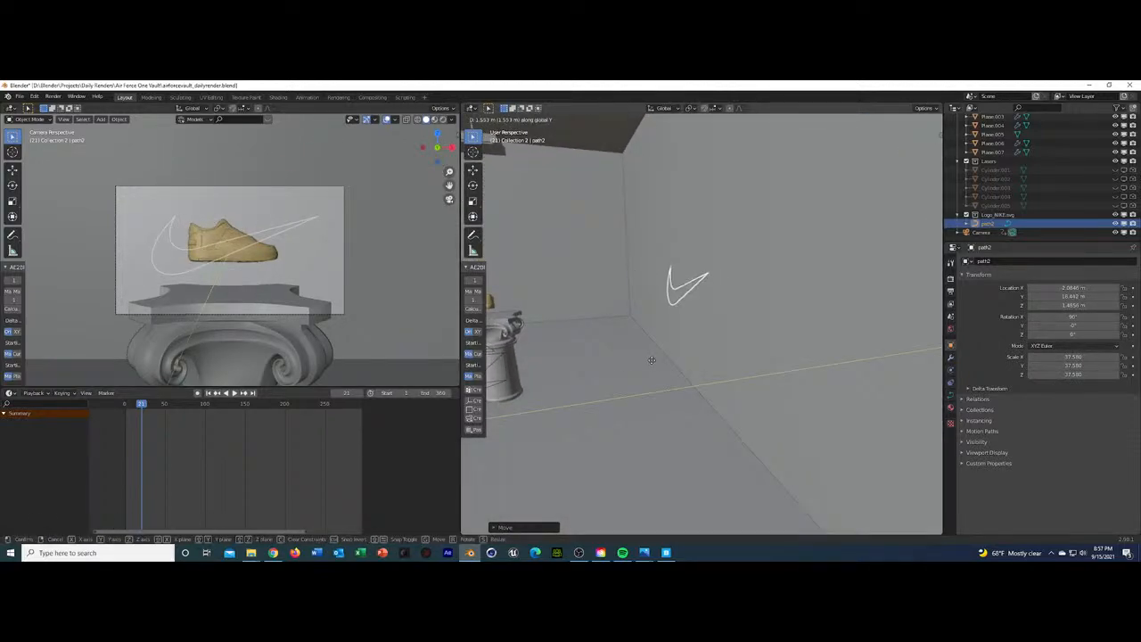
pyautogui.press('z')
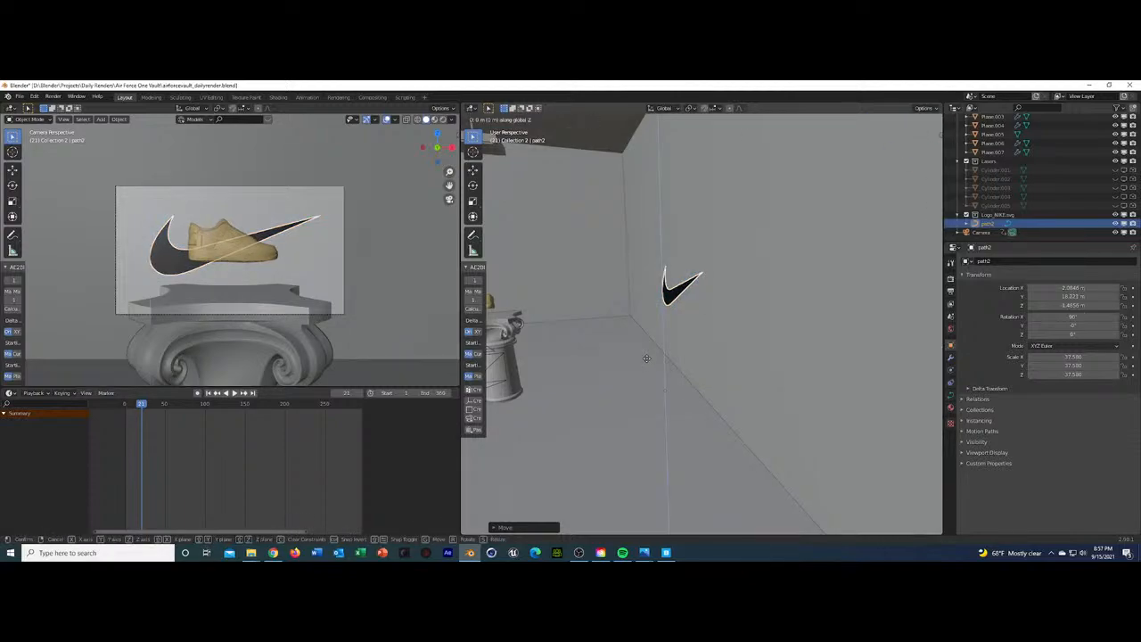
# Try to enlarge the swoosh to about 62.5 and move it along Z, and undo these changes.
pyautogui.press('s')
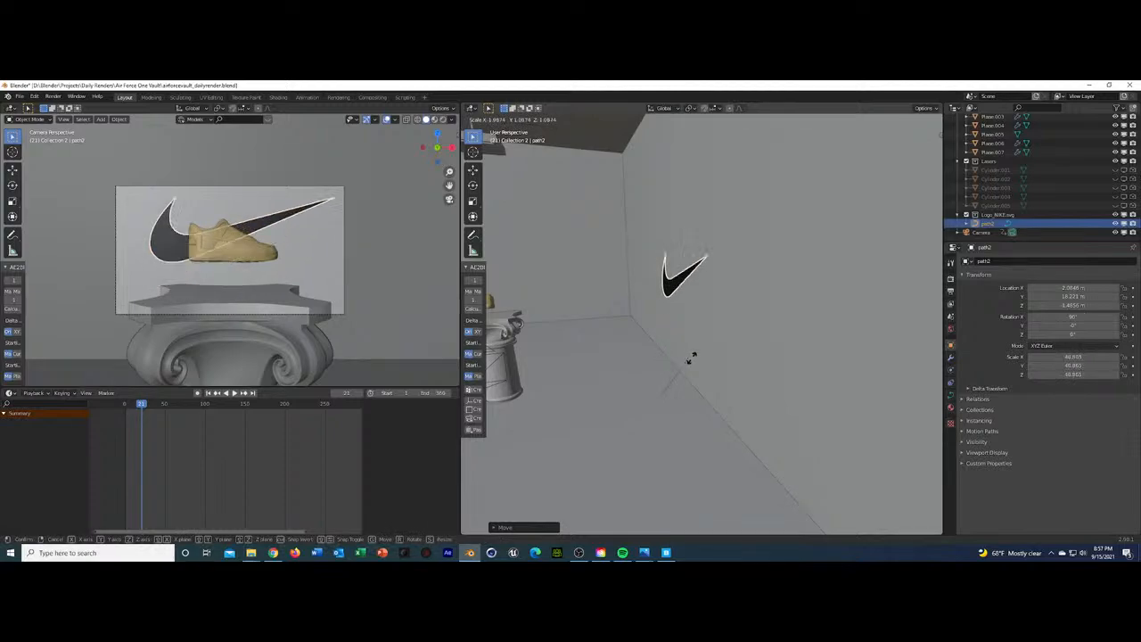
pyautogui.click(719, 362)
pyautogui.press('g')
pyautogui.press('z')
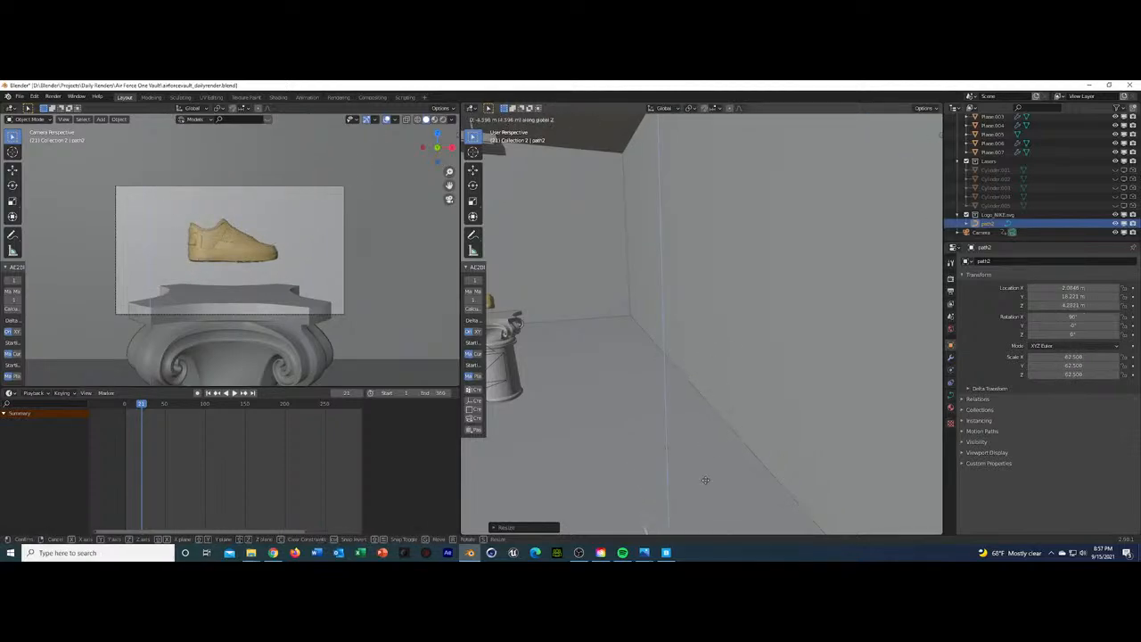
pyautogui.click(639, 435)
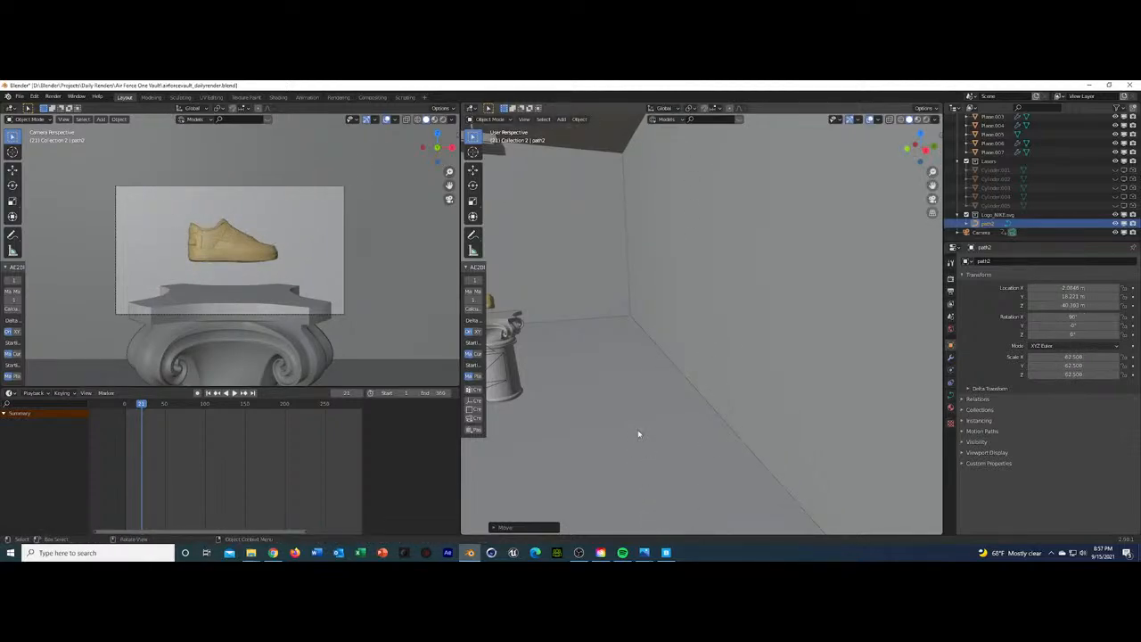
pyautogui.scroll(-10, 683, 283)
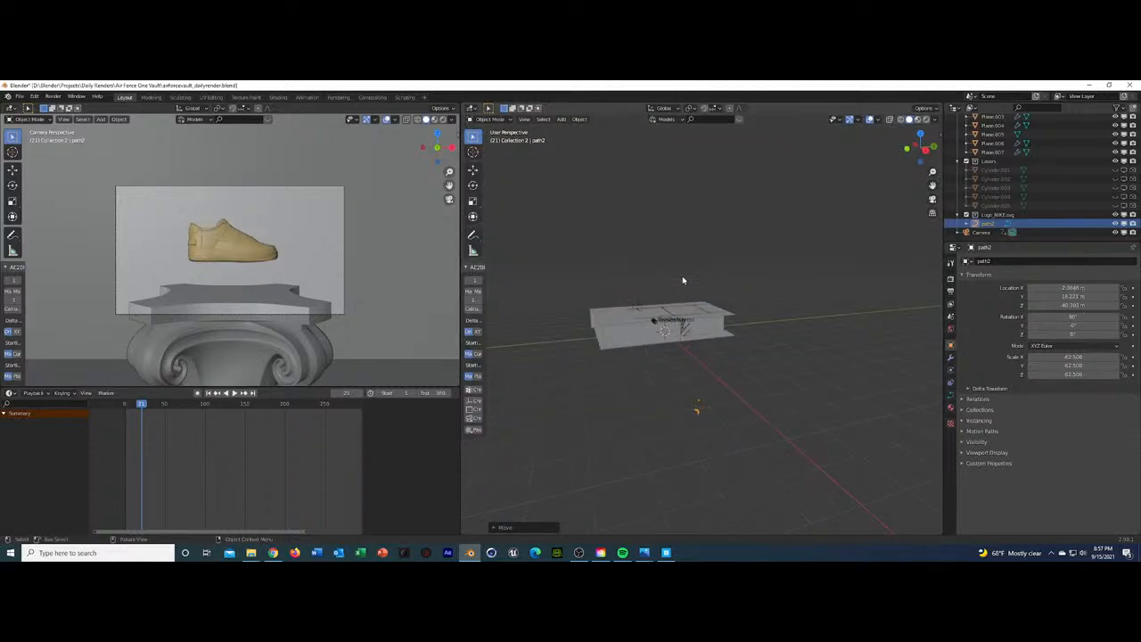
pyautogui.press('g')
pyautogui.click(713, 191)
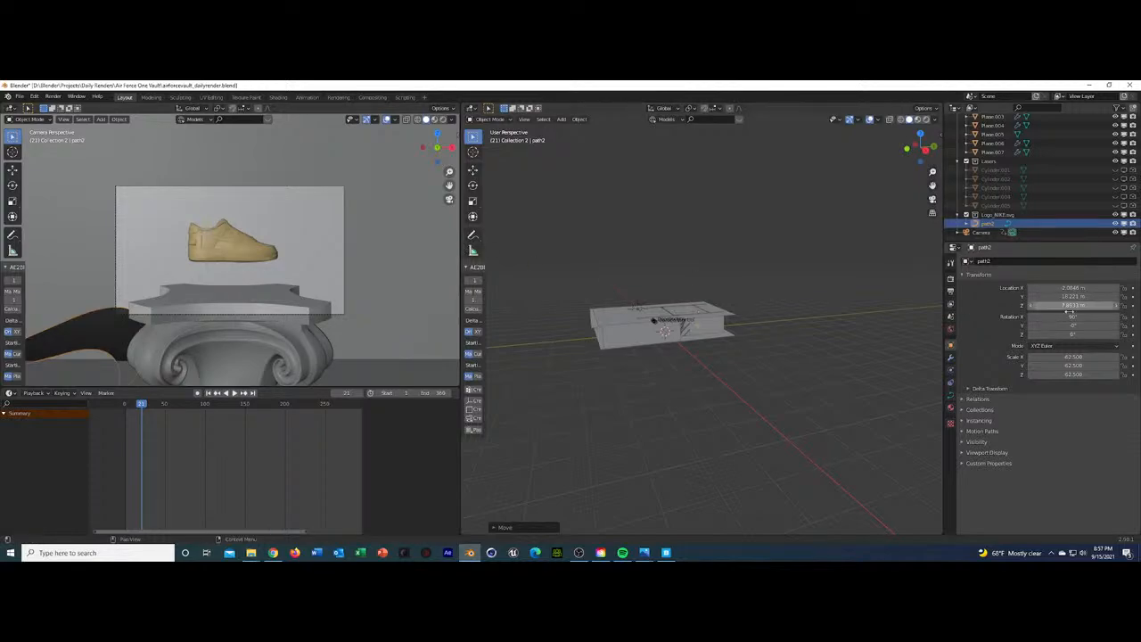
pyautogui.hotkey('ctrl', 'z')
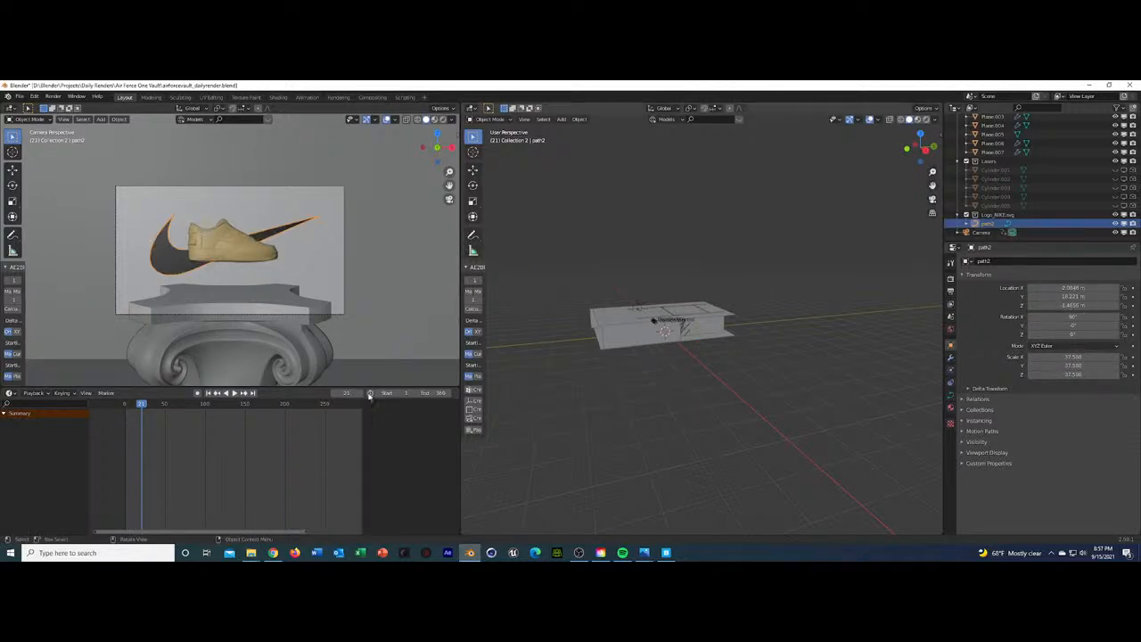
# Go to frame 181 and move the swoosh along X to align it with the column in the vault doorway.
pyautogui.press('space')
pyautogui.moveTo(179, 419); pyautogui.dragTo(271, 420)
pyautogui.press('space')
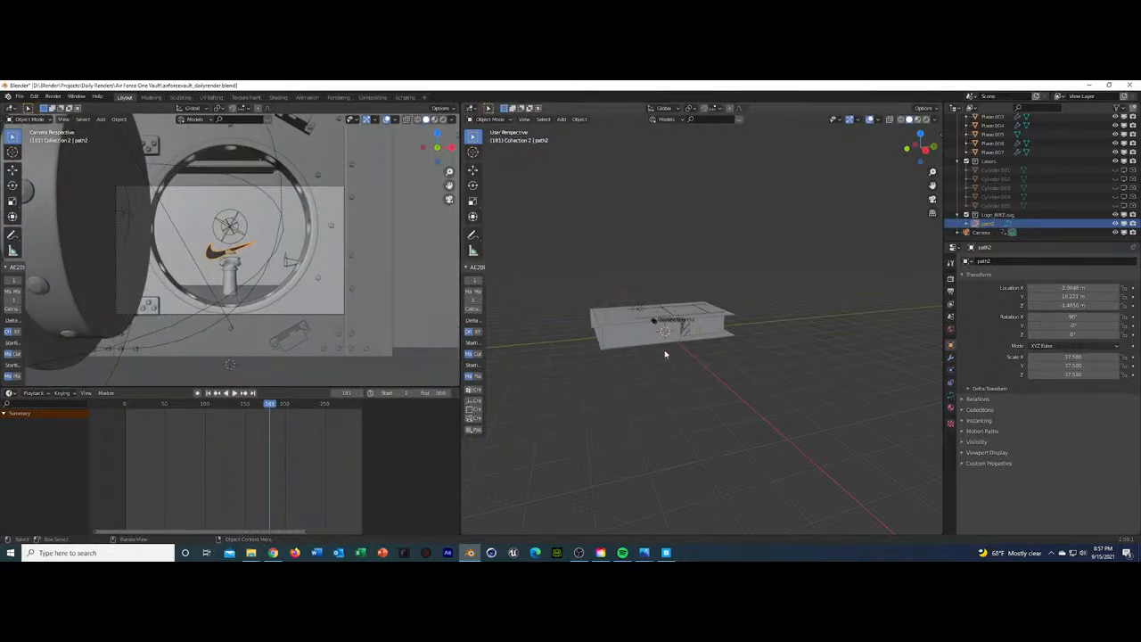
pyautogui.press('g')
pyautogui.press('x')
pyautogui.click(264, 286)
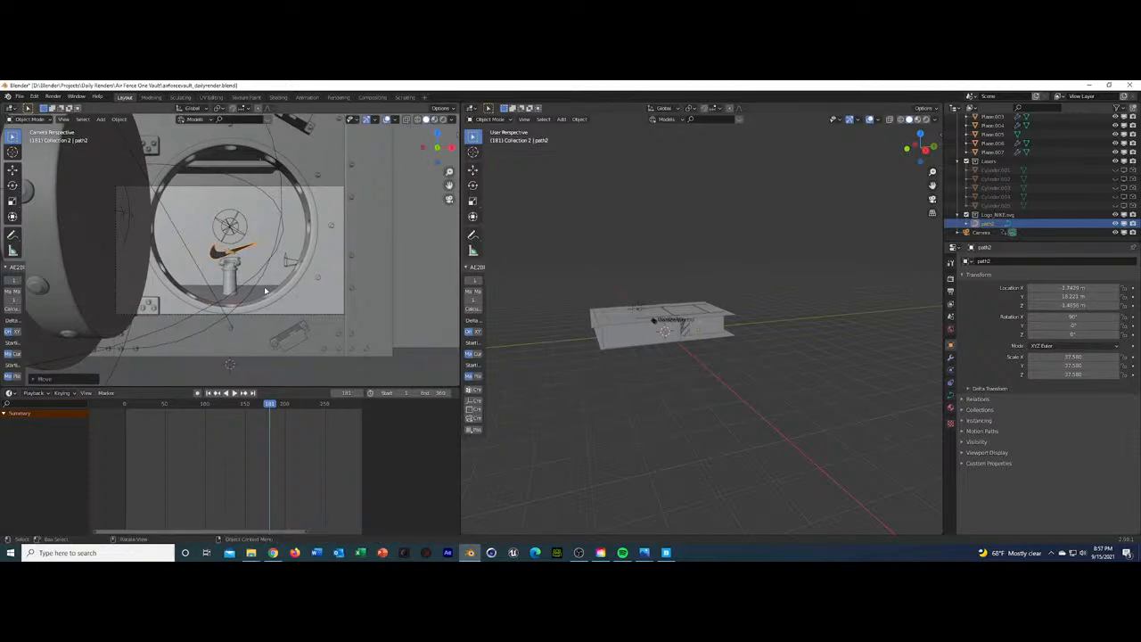
# Set the swoosh curve's preview resolution U to 64 and save the file.
pyautogui.click(950, 407)
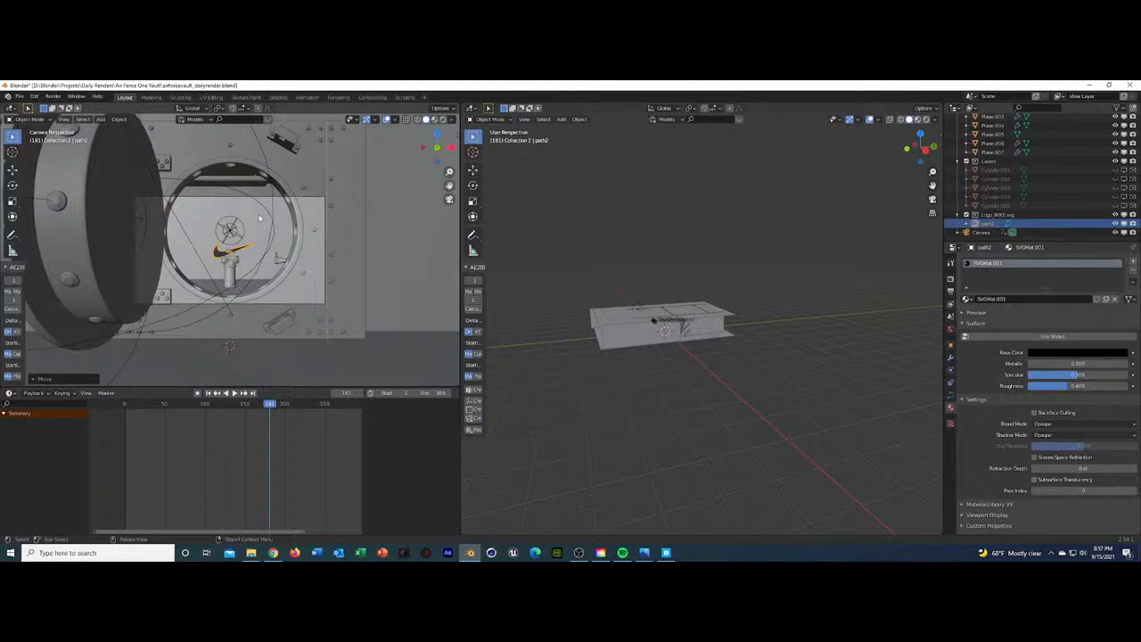
pyautogui.press('KP_Decimal')
pyautogui.scroll(6, 293, 263)
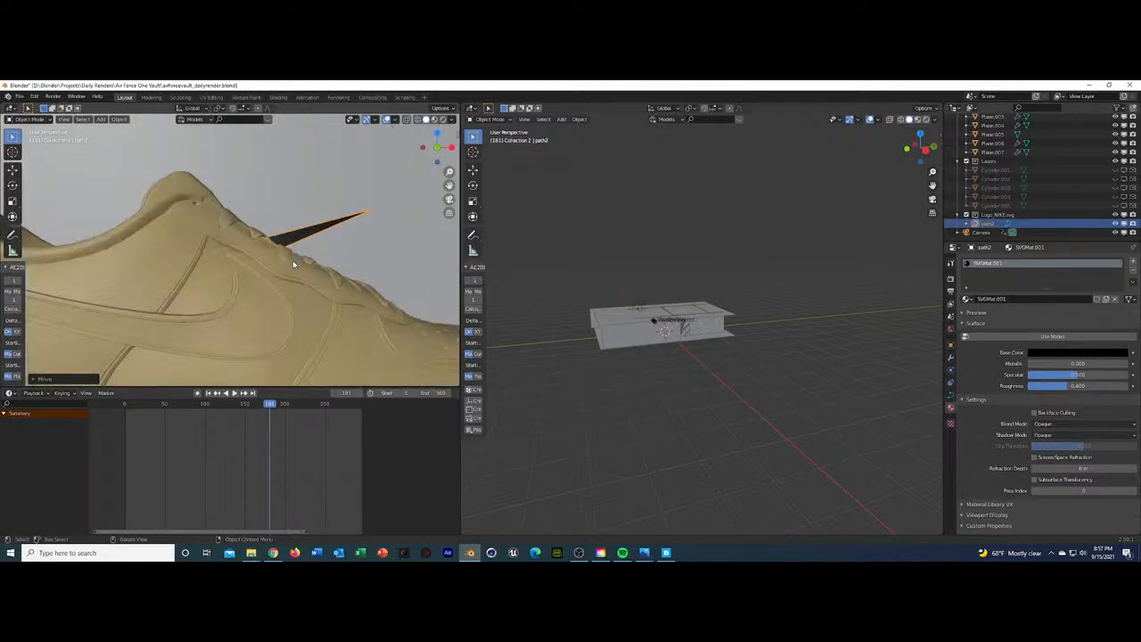
pyautogui.moveTo(294, 263)
pyautogui.mouseDown(button='middle')
pyautogui.moveTo(303, 267)
pyautogui.moveTo(276, 269)
pyautogui.mouseUp(button='middle')
pyautogui.scroll(-8, 275, 269)
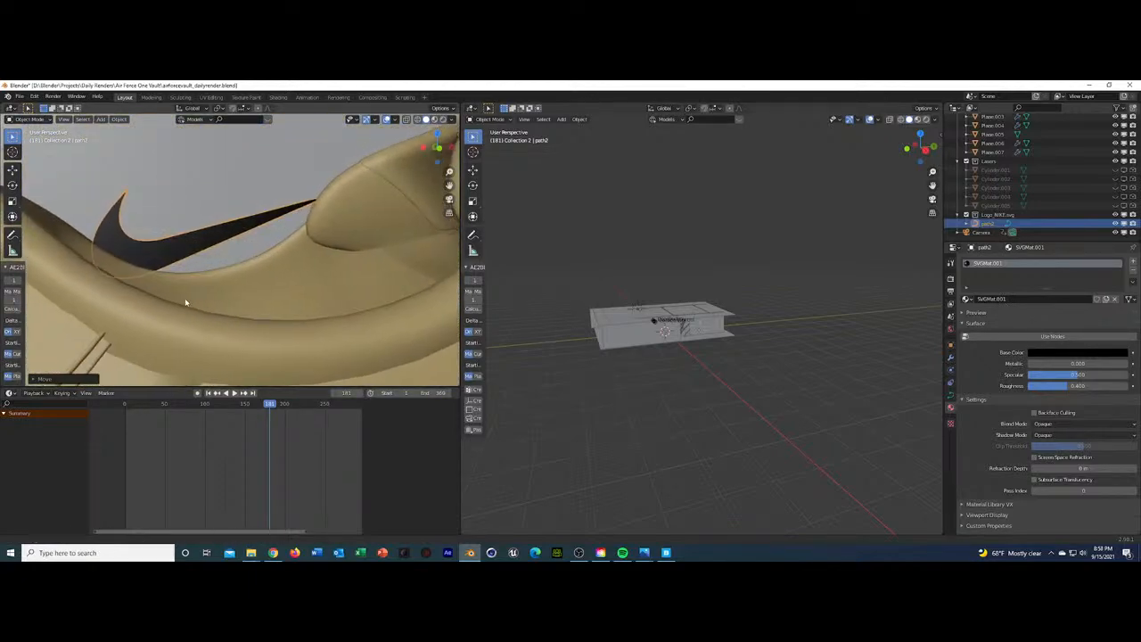
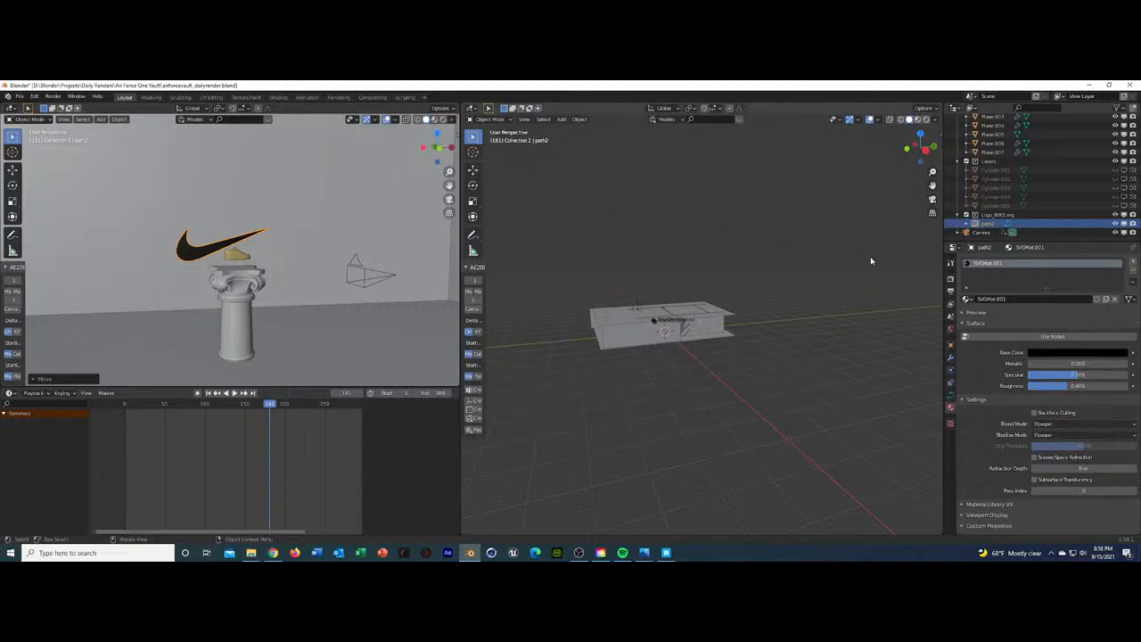
pyautogui.click(998, 229)
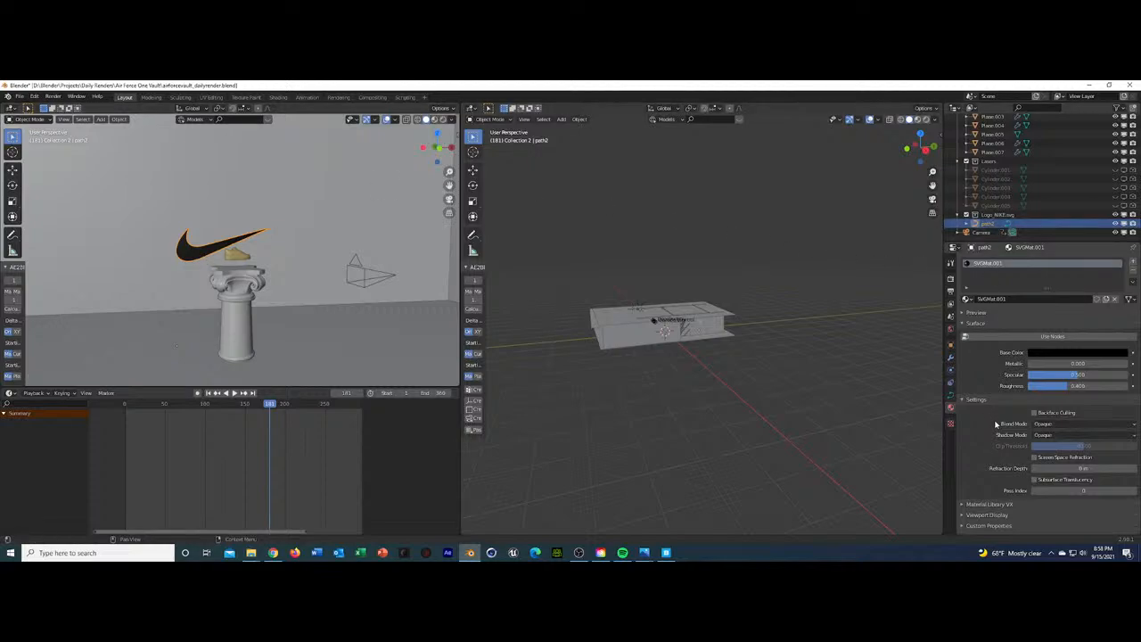
pyautogui.click(950, 395)
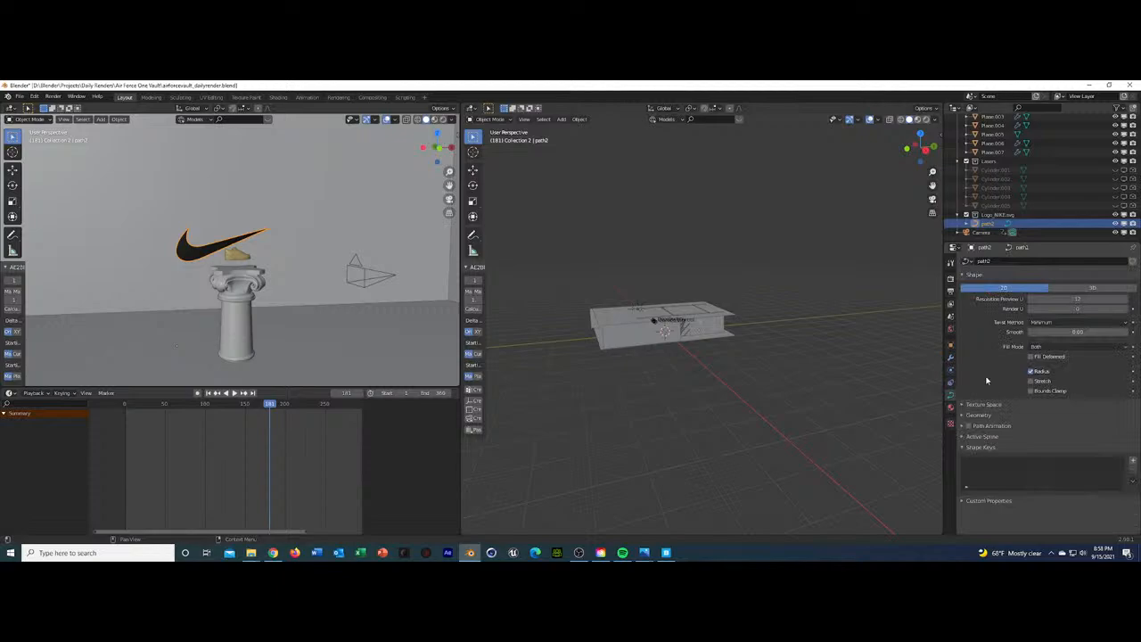
pyautogui.click(1081, 309)
pyautogui.press('Return')
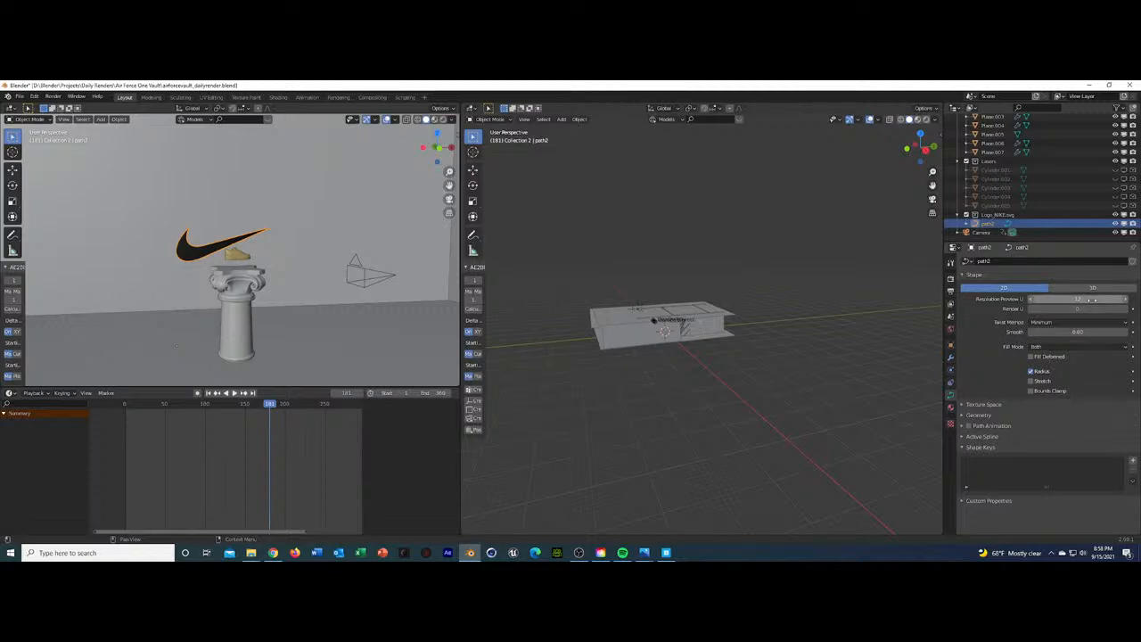
pyautogui.click(1082, 300)
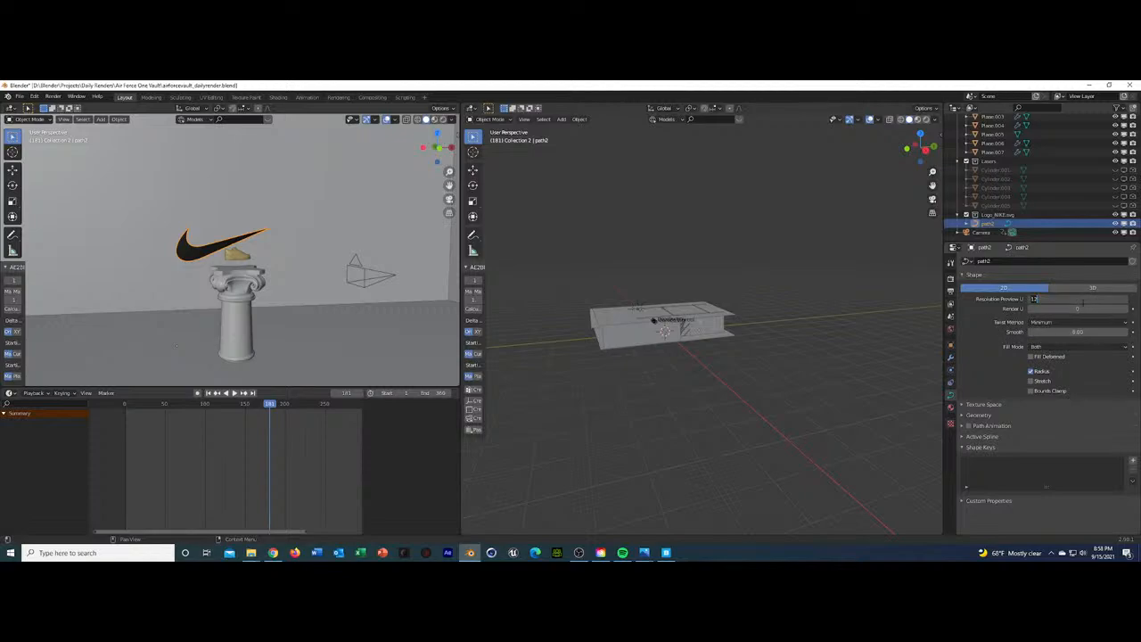
pyautogui.write('64')
pyautogui.press('Return')
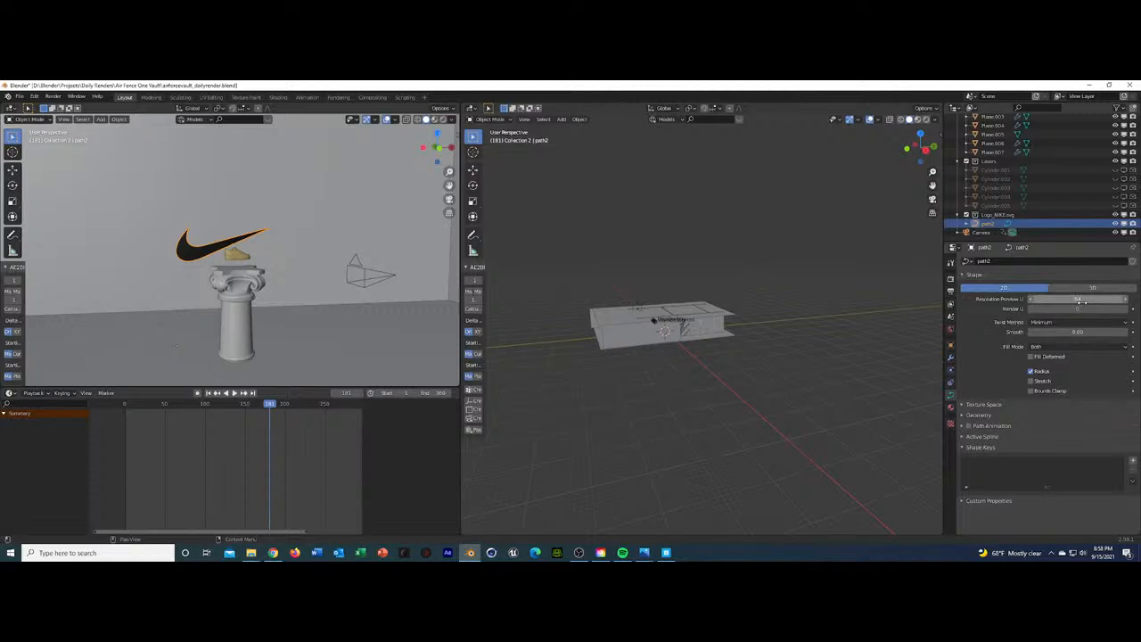
pyautogui.hotkey('ctrl', 's')
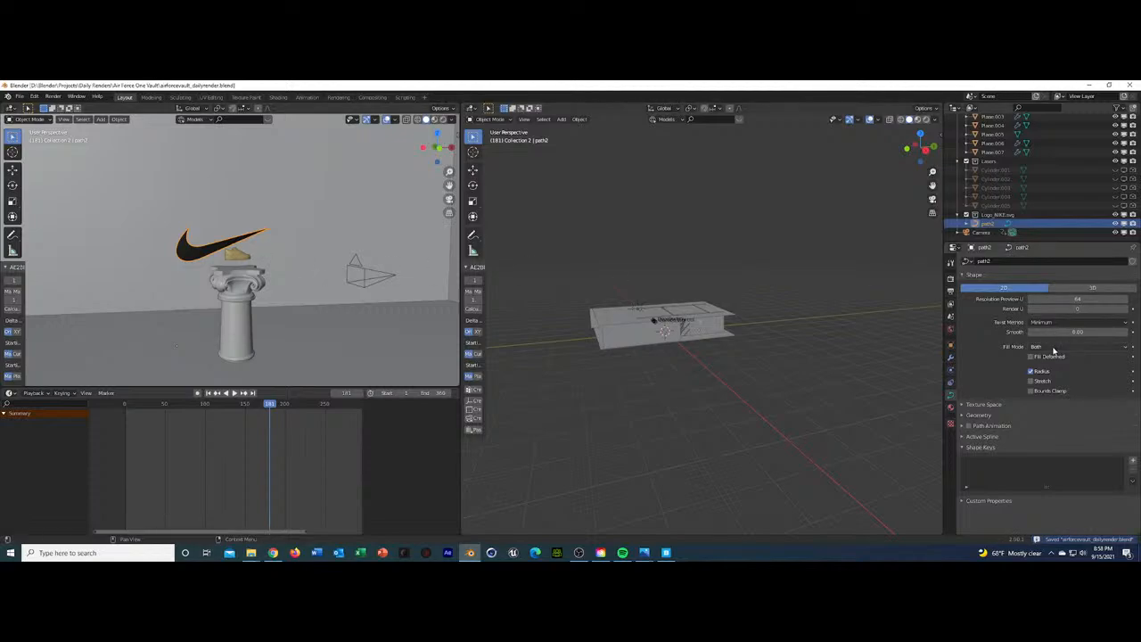
# Try to give the swoosh curve a geometry offset of 0.02 m.
pyautogui.click(1032, 382)
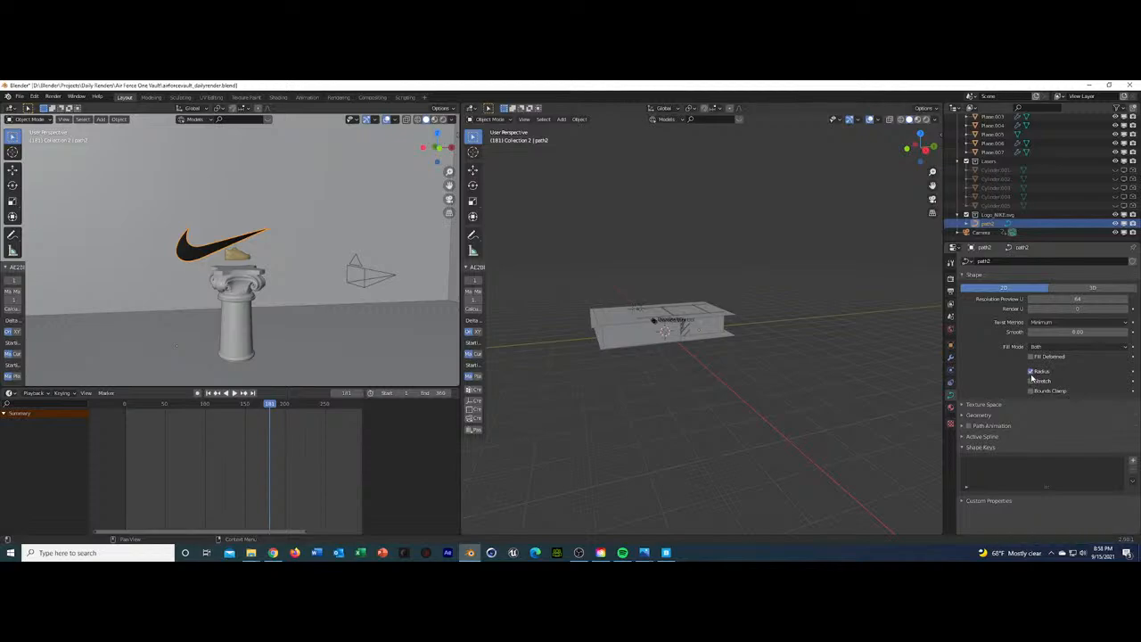
pyautogui.click(965, 415)
pyautogui.moveTo(1059, 426)
pyautogui.mouseDown()
pyautogui.moveTo(1097, 427)
pyautogui.moveTo(1062, 428)
pyautogui.mouseUp()
pyautogui.click(1062, 429)
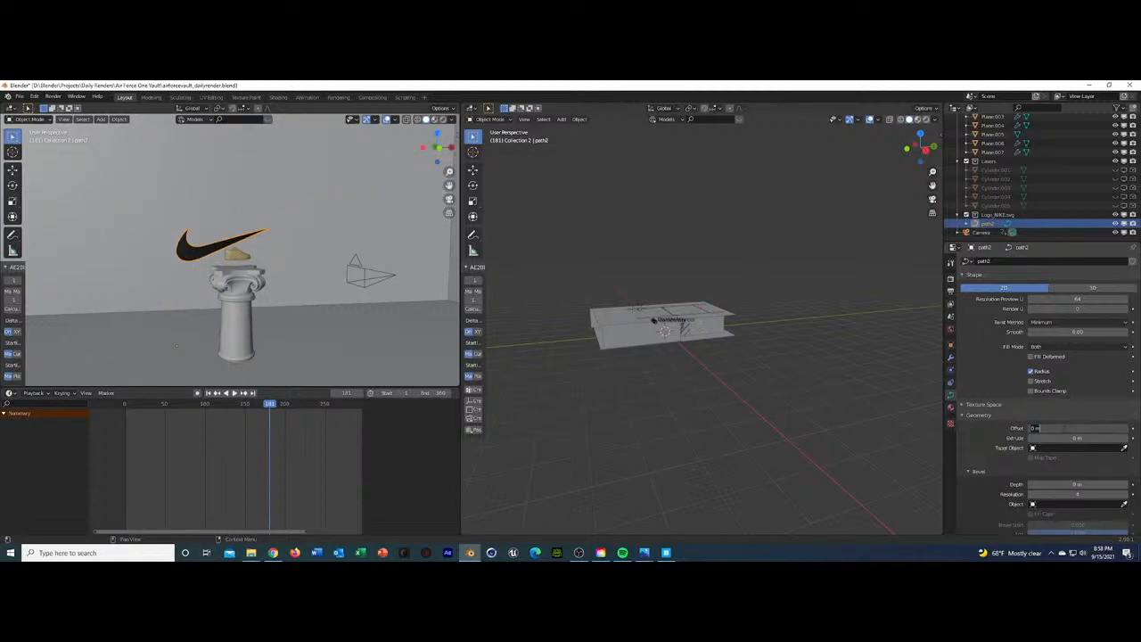
pyautogui.press('Return')
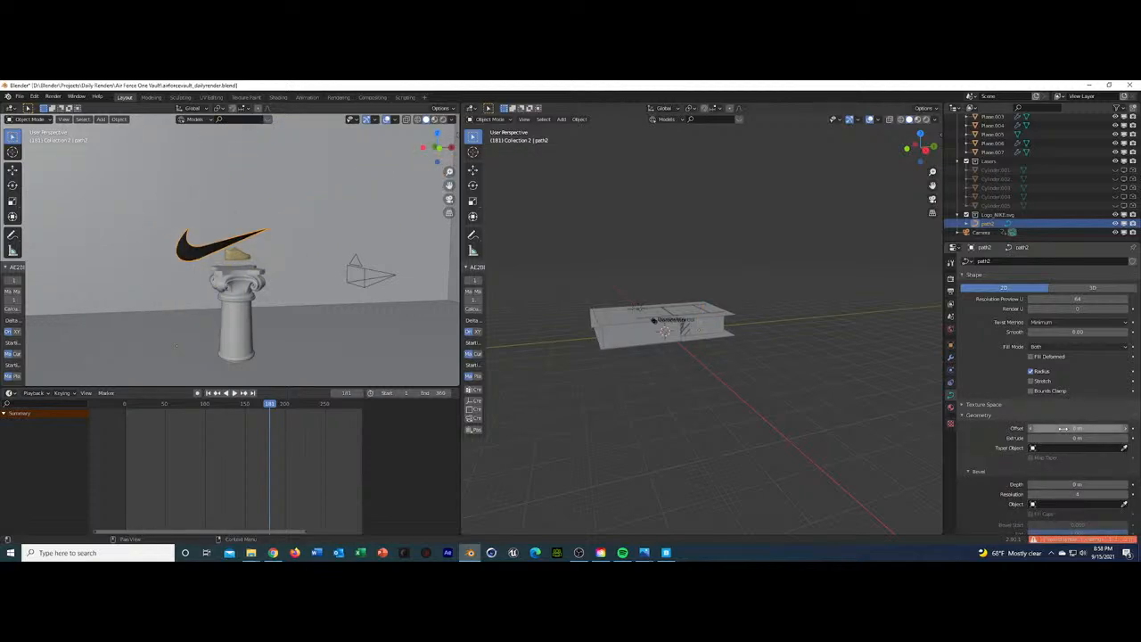
pyautogui.click(1076, 428)
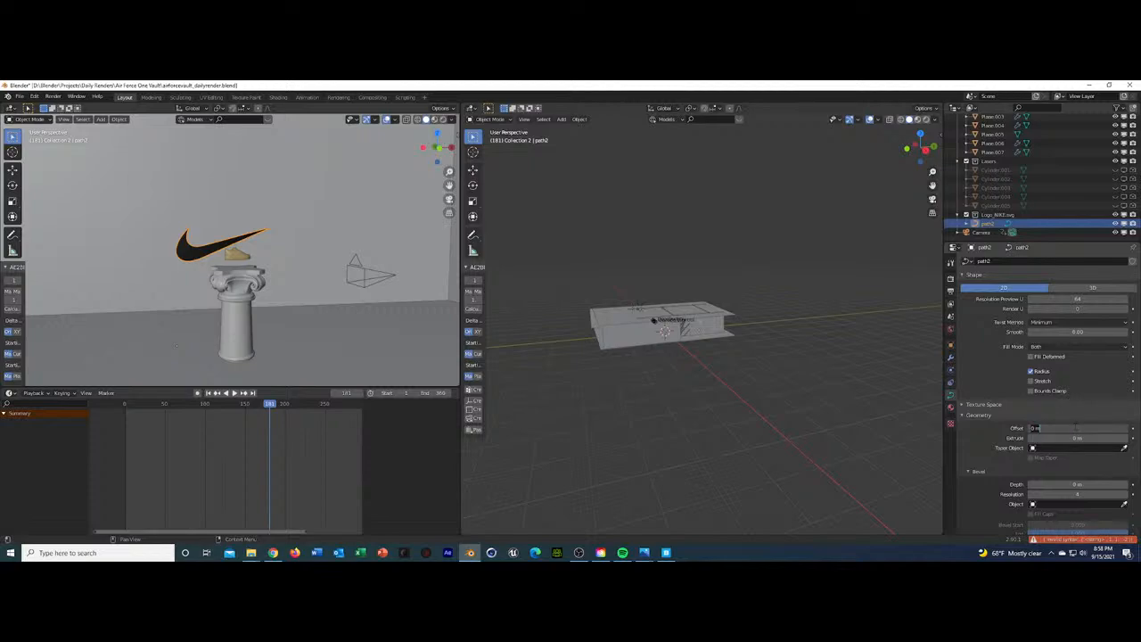
pyautogui.write('0.02')
pyautogui.press('Return')
pyautogui.moveTo(359, 281); pyautogui.dragTo(419, 289, button='middle')
pyautogui.scroll(-5, 392, 283)
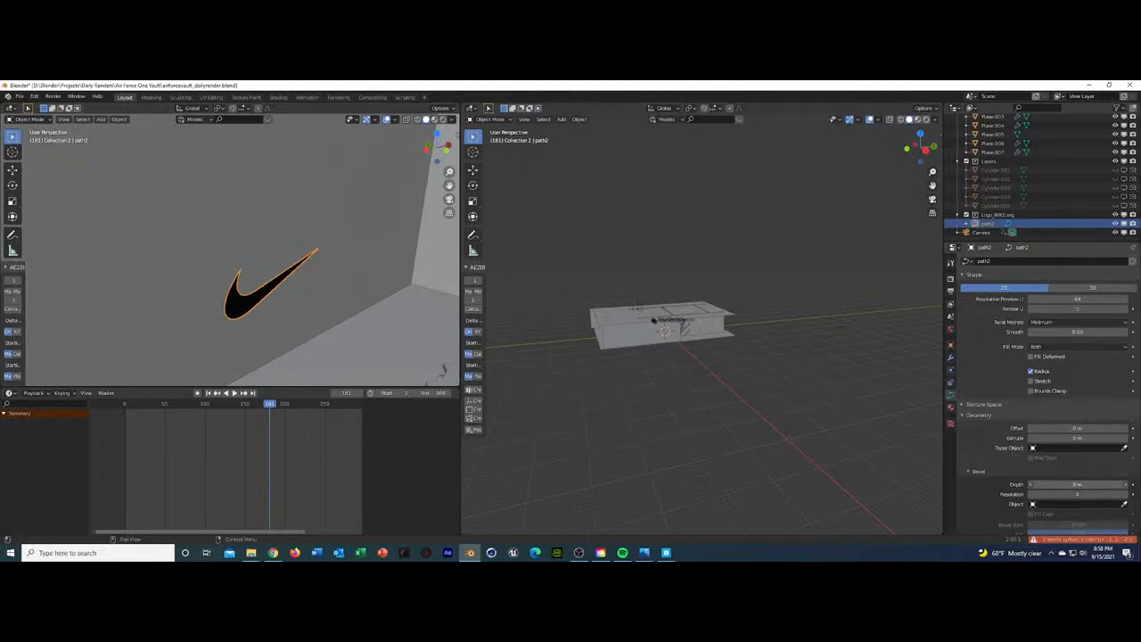
# Try to thicken the swoosh curve with a bevel depth, and undo the bevel.
pyautogui.moveTo(1078, 482)
pyautogui.mouseDown()
pyautogui.moveTo(1125, 483)
pyautogui.moveTo(1082, 482)
pyautogui.mouseUp()
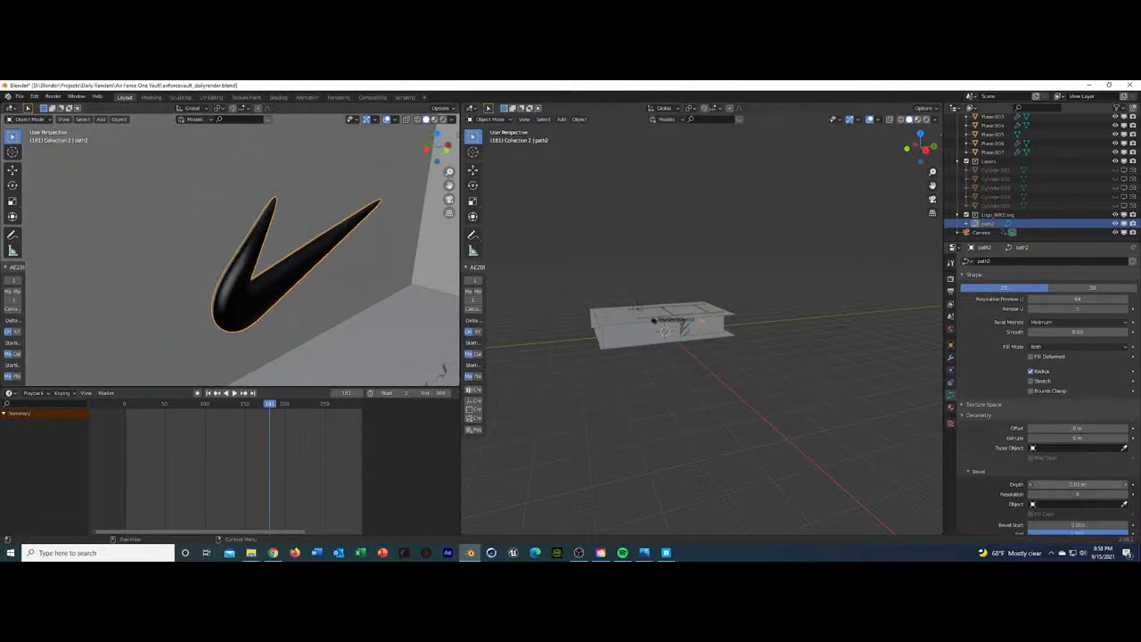
pyautogui.click(1081, 484)
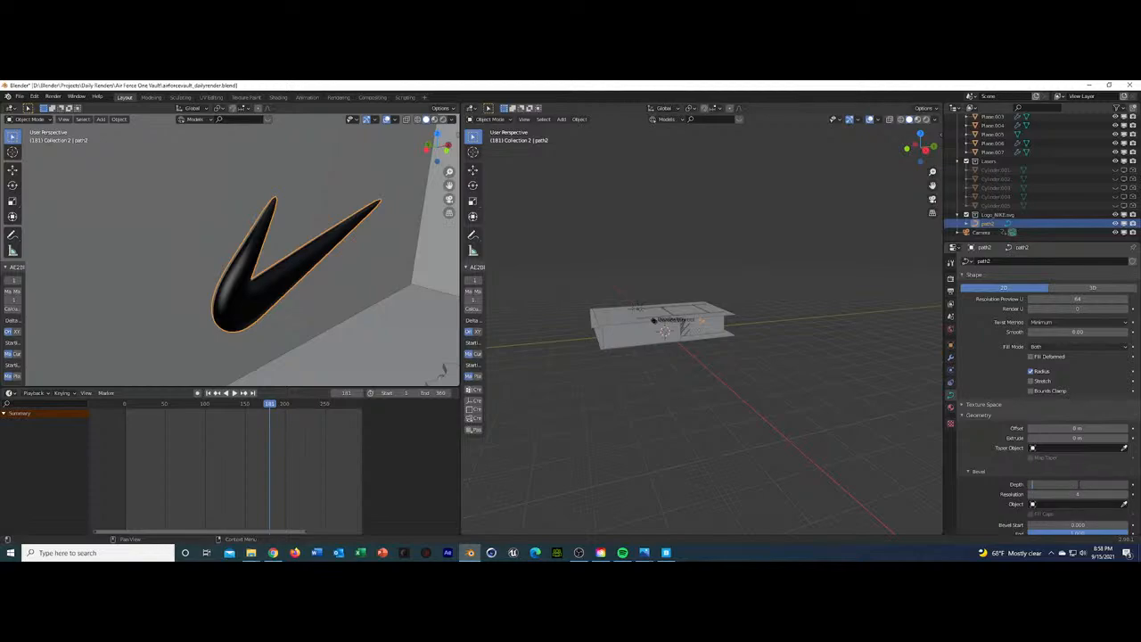
pyautogui.press('Return')
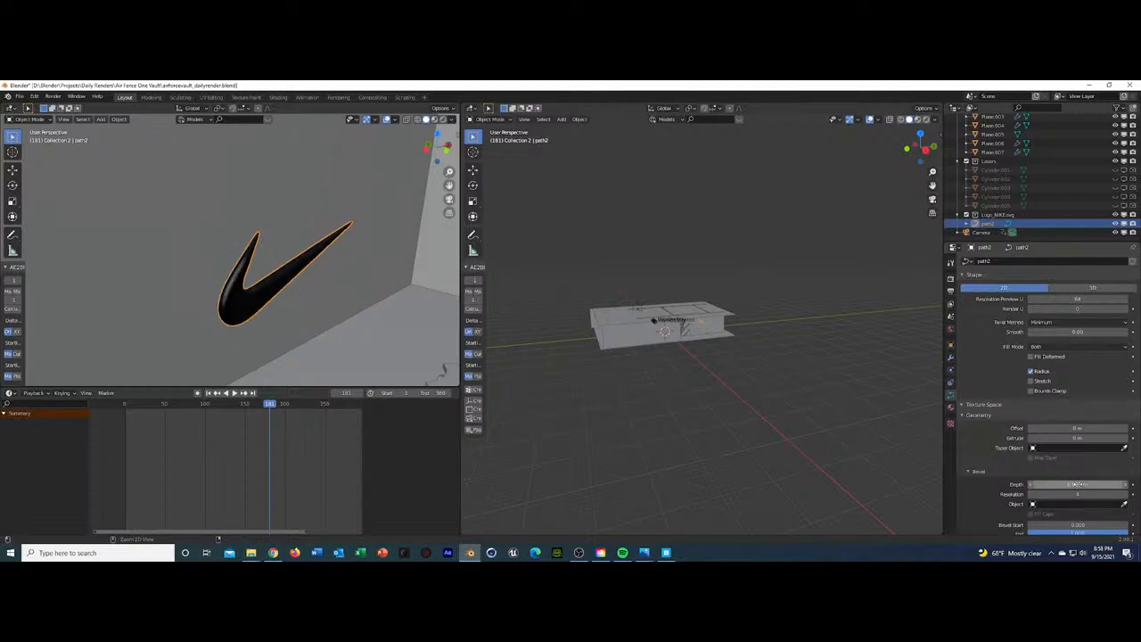
pyautogui.moveTo(425, 329); pyautogui.dragTo(395, 317, button='middle')
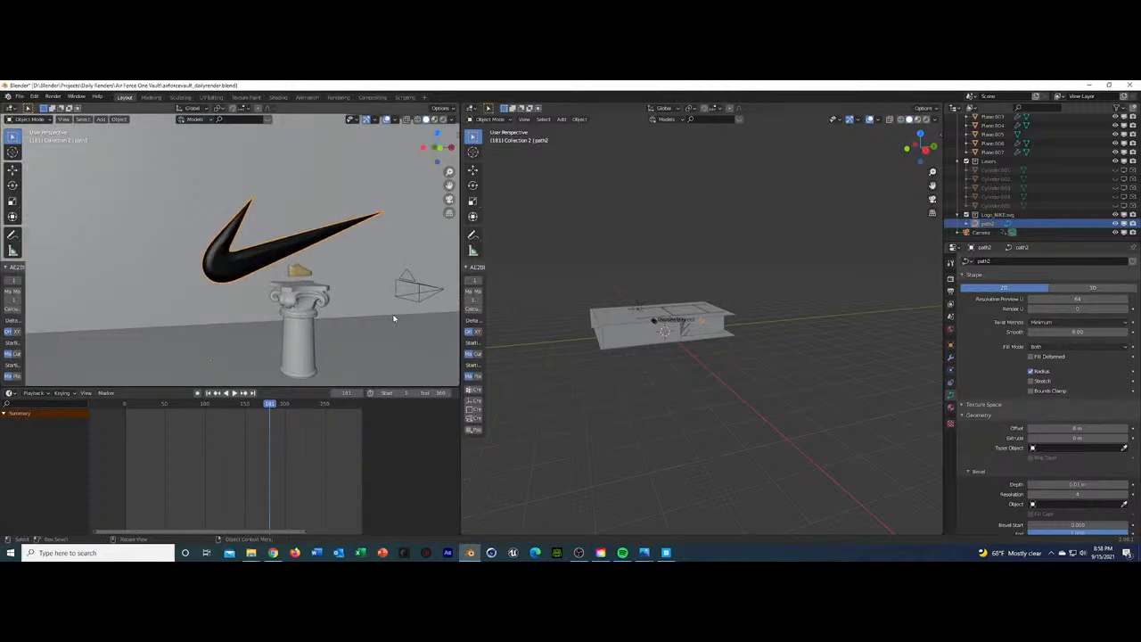
pyautogui.hotkey('ctrl', 'z')
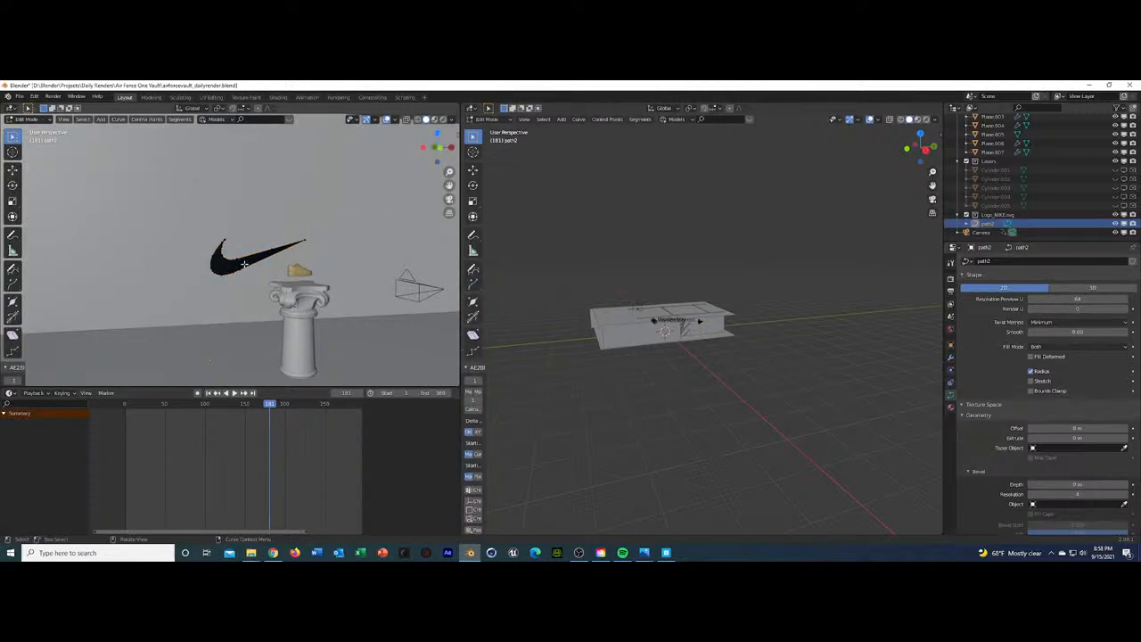
# Convert the swoosh from a curve to a mesh.
pyautogui.press('F3')
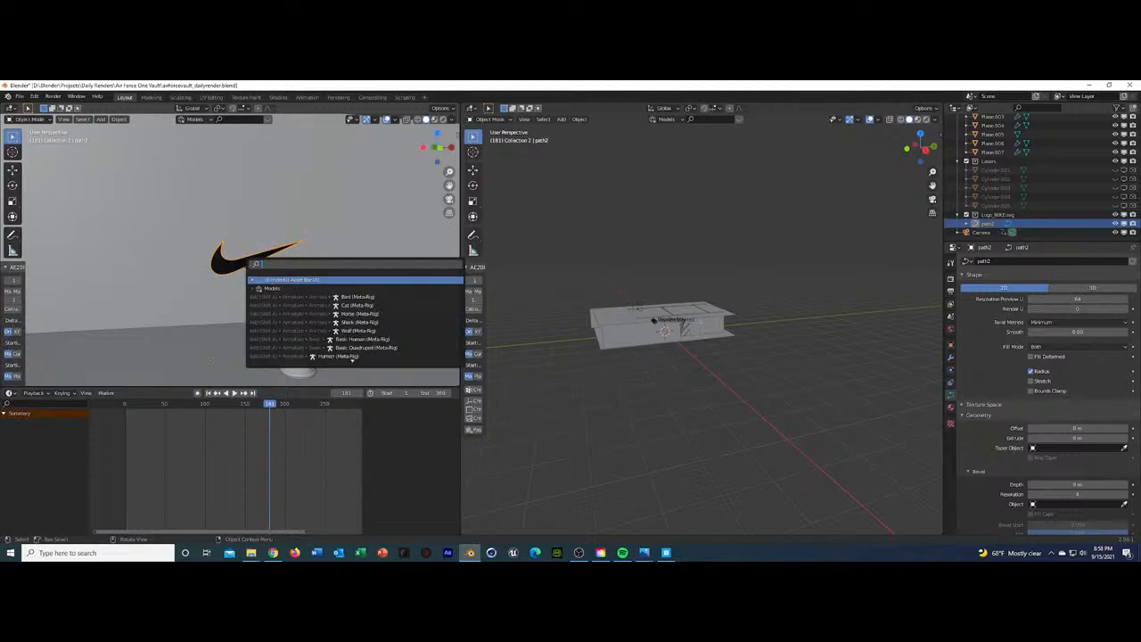
pyautogui.write('convert')
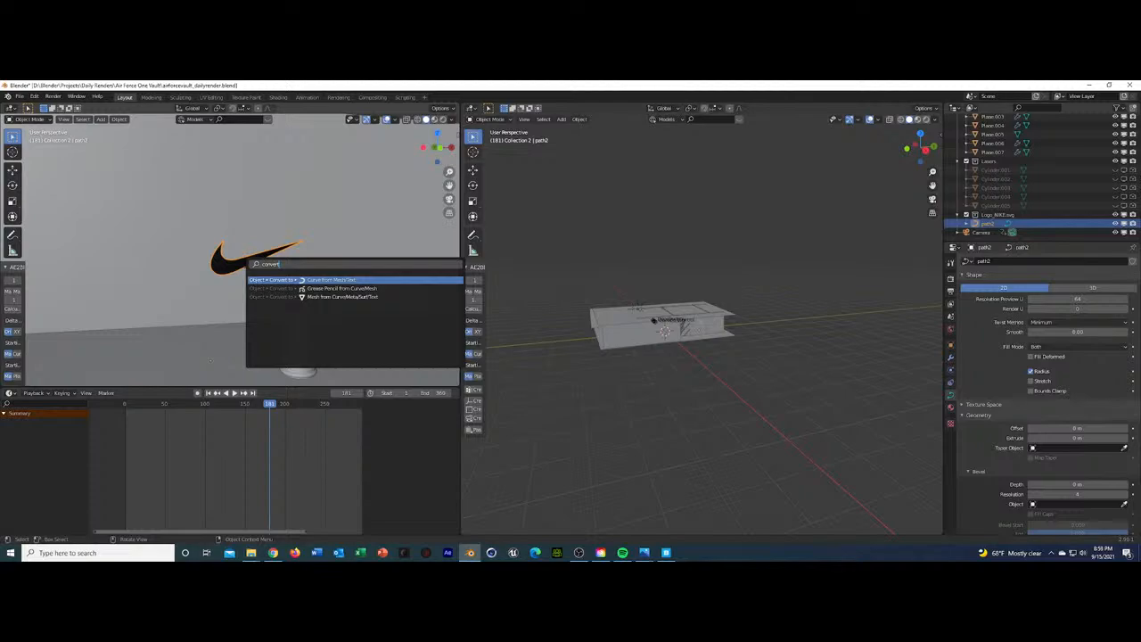
pyautogui.press('Return')
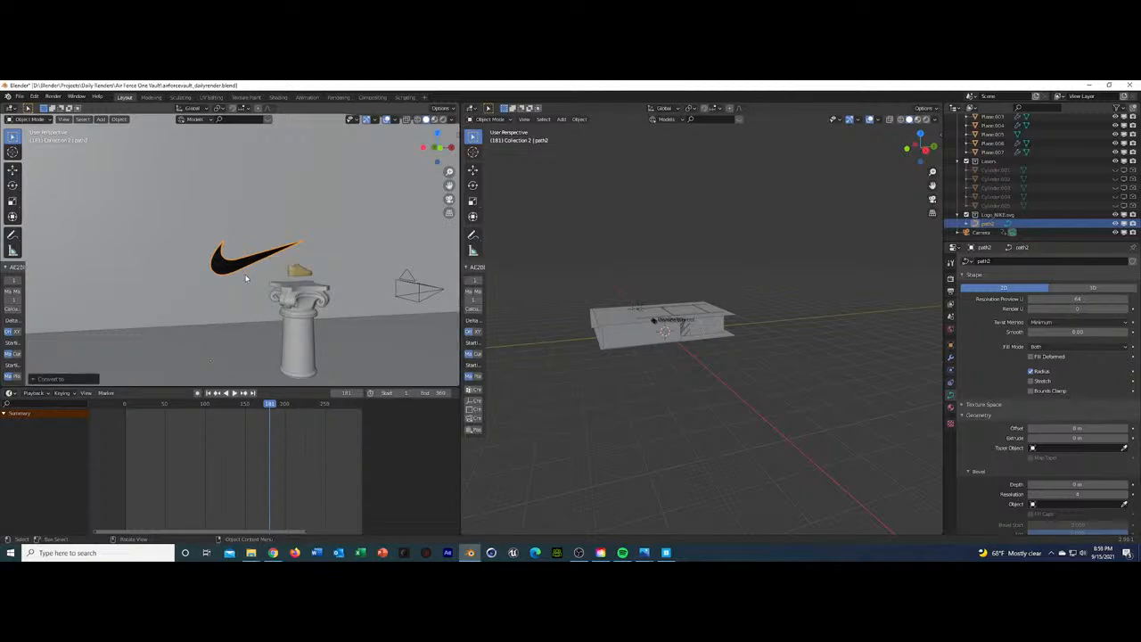
pyautogui.click(34, 379)
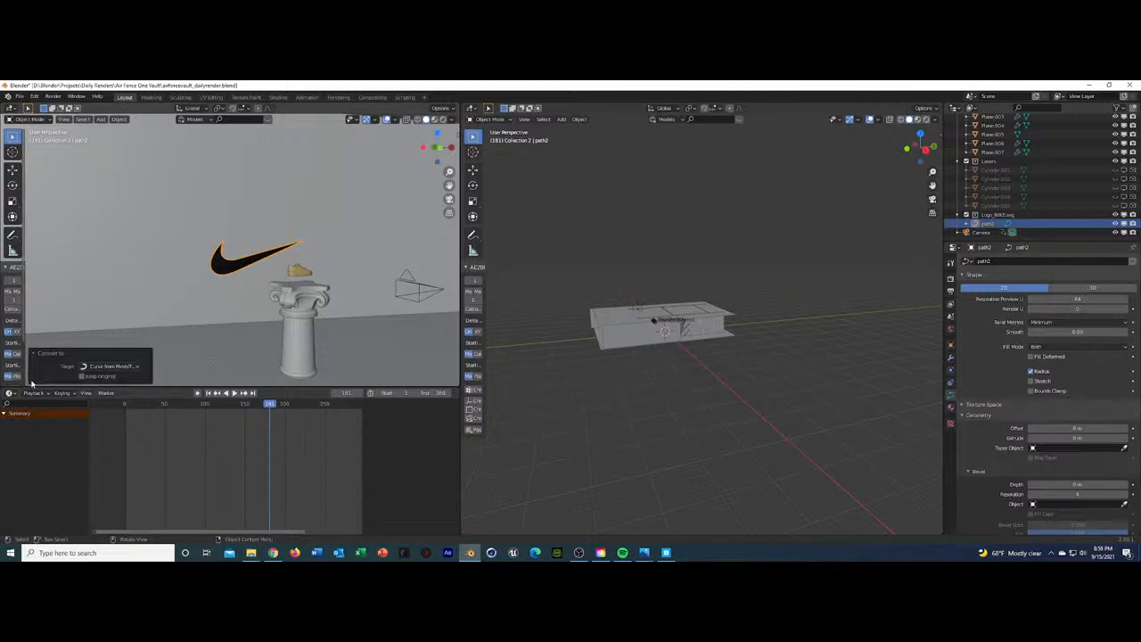
pyautogui.click(112, 366)
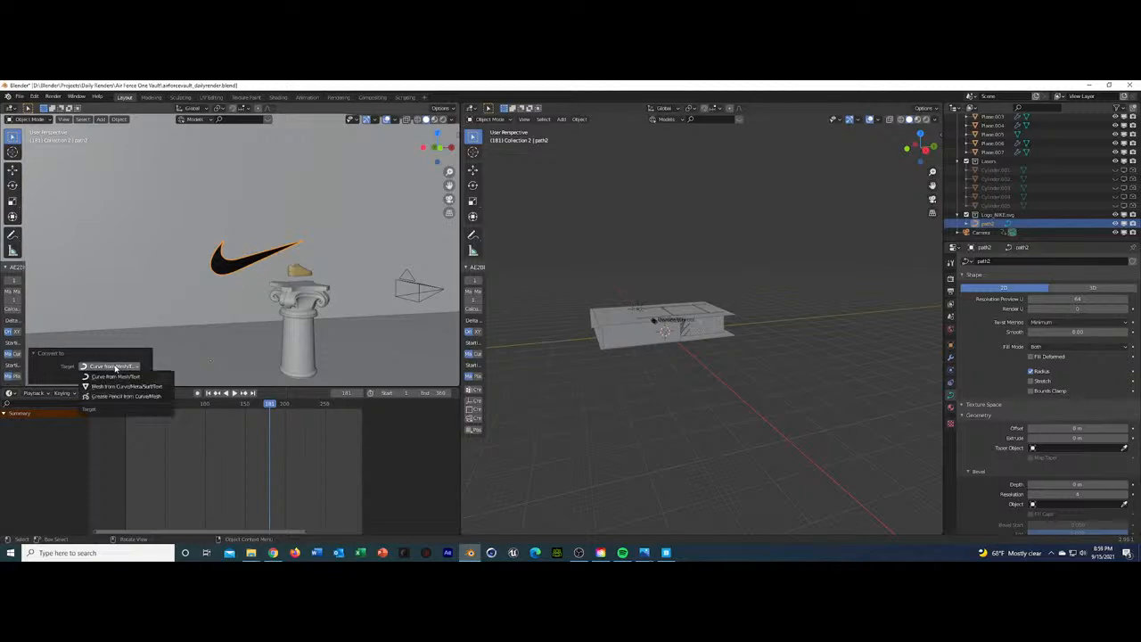
pyautogui.click(114, 386)
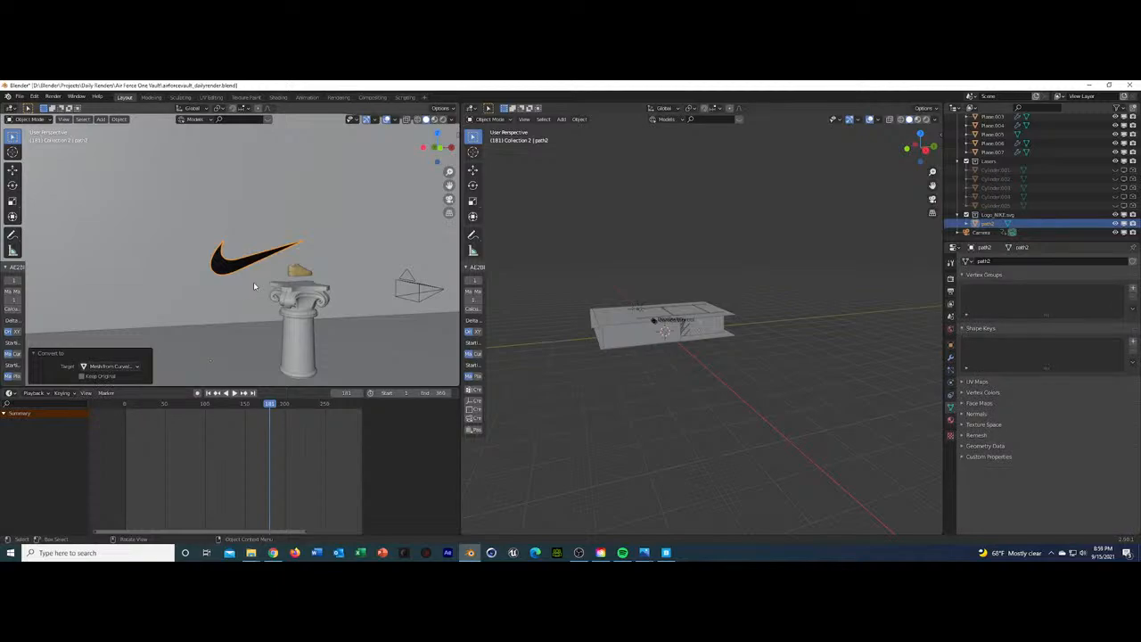
pyautogui.scroll(6, 256, 287)
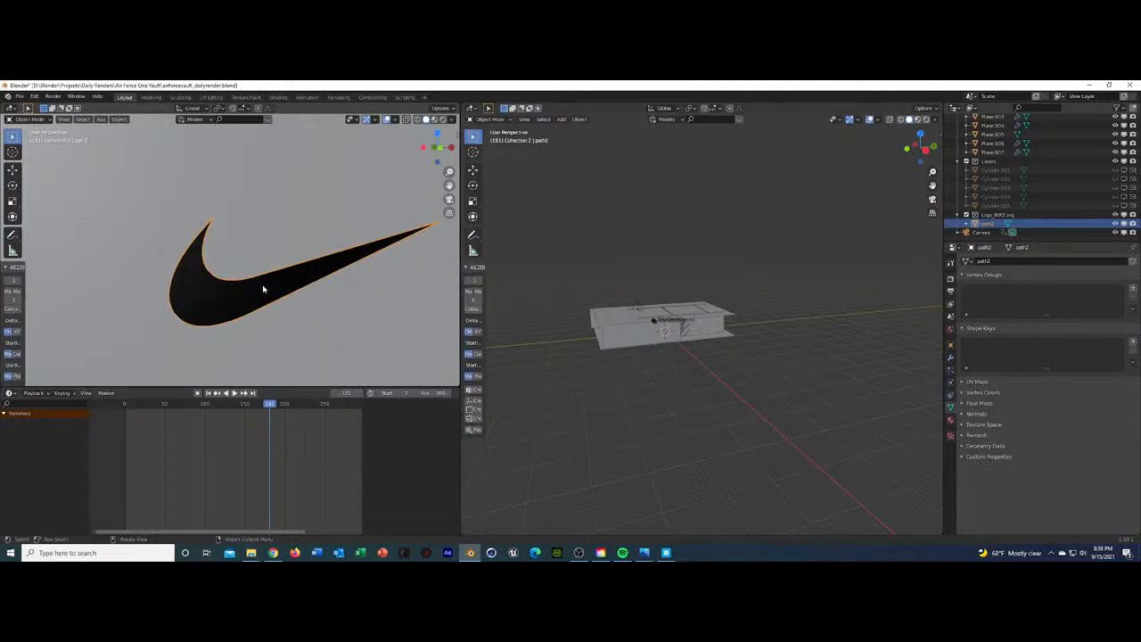
# Move the swoosh about 1.02 m along the Y axis, away from the back wall.
pyautogui.scroll(3, 263, 289)
pyautogui.scroll(-7, 256, 291)
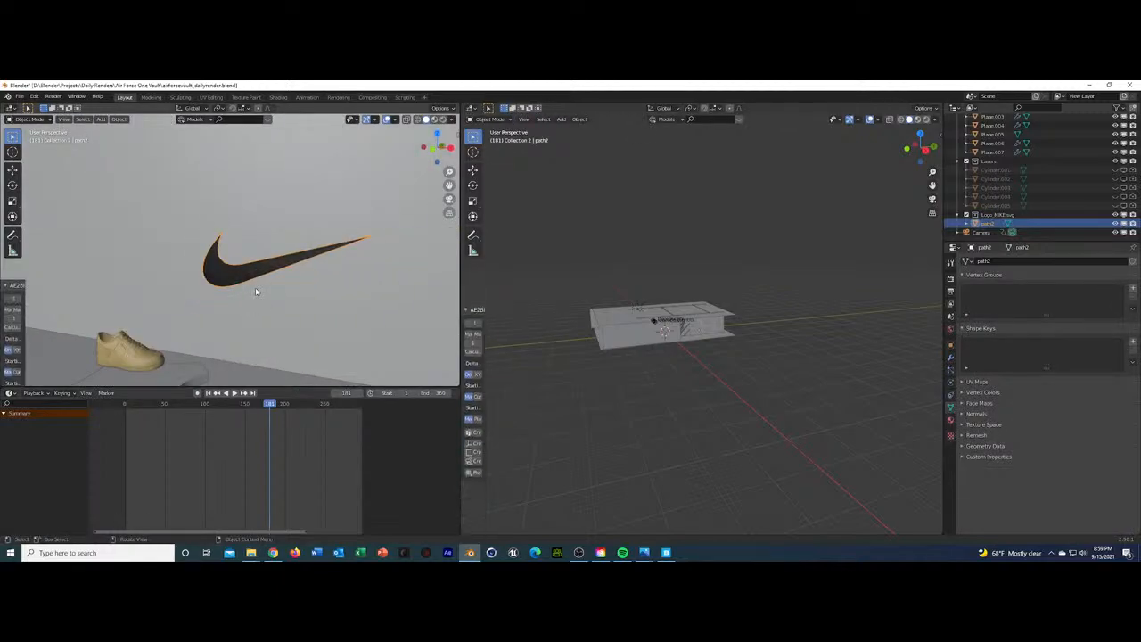
pyautogui.moveTo(255, 291)
pyautogui.mouseDown(button='middle')
pyautogui.moveTo(231, 295)
pyautogui.moveTo(273, 285)
pyautogui.moveTo(155, 296)
pyautogui.moveTo(242, 289)
pyautogui.mouseUp(button='middle')
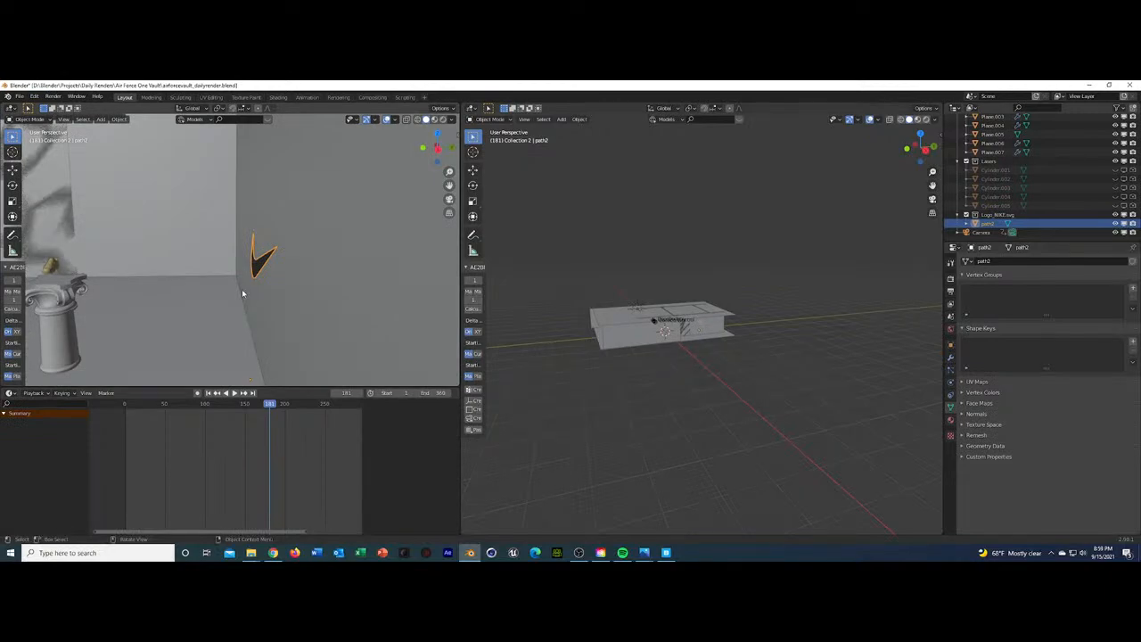
pyautogui.press('g')
pyautogui.press('y')
pyautogui.click(222, 294)
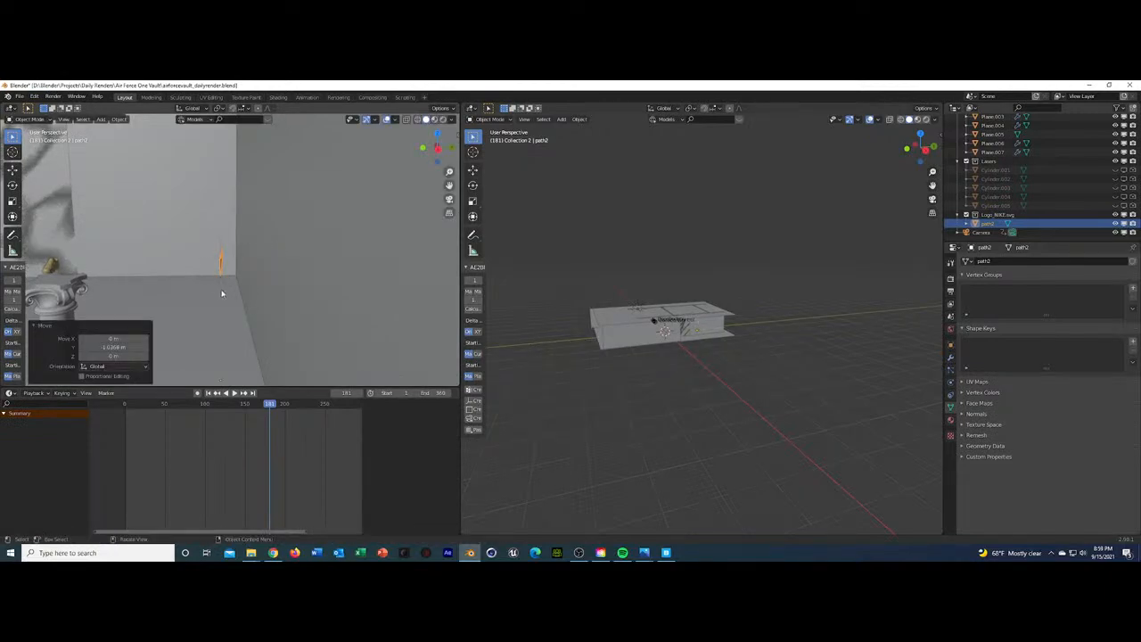
# Inspect the swoosh mesh in wireframe and from the camera's point of view.
pyautogui.press('Tab')
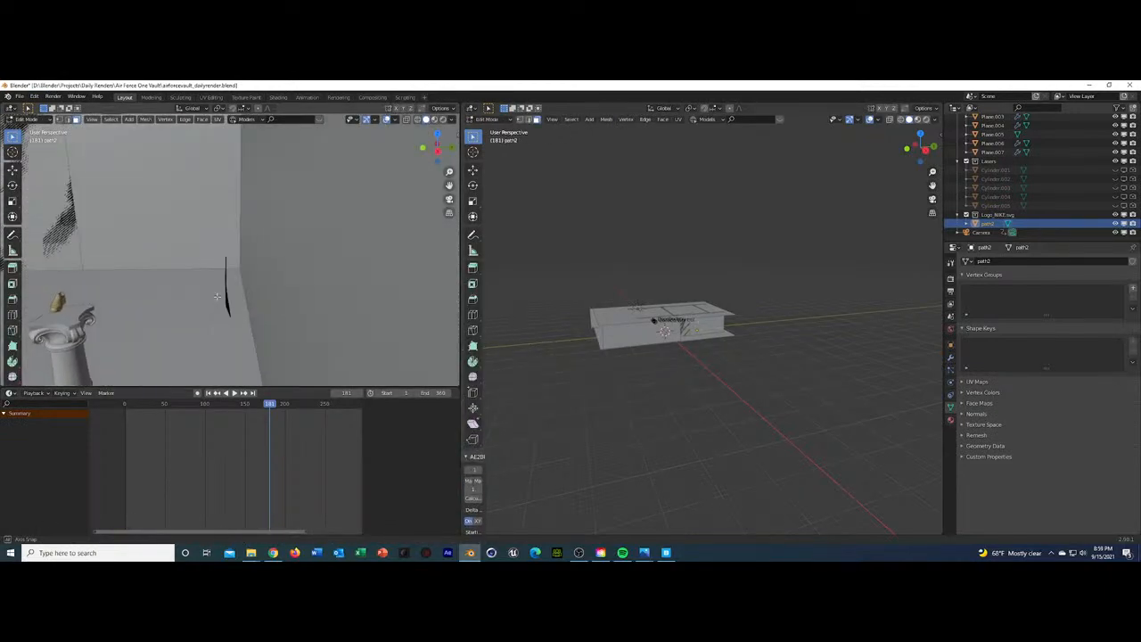
pyautogui.moveTo(217, 296); pyautogui.dragTo(271, 291, button='middle')
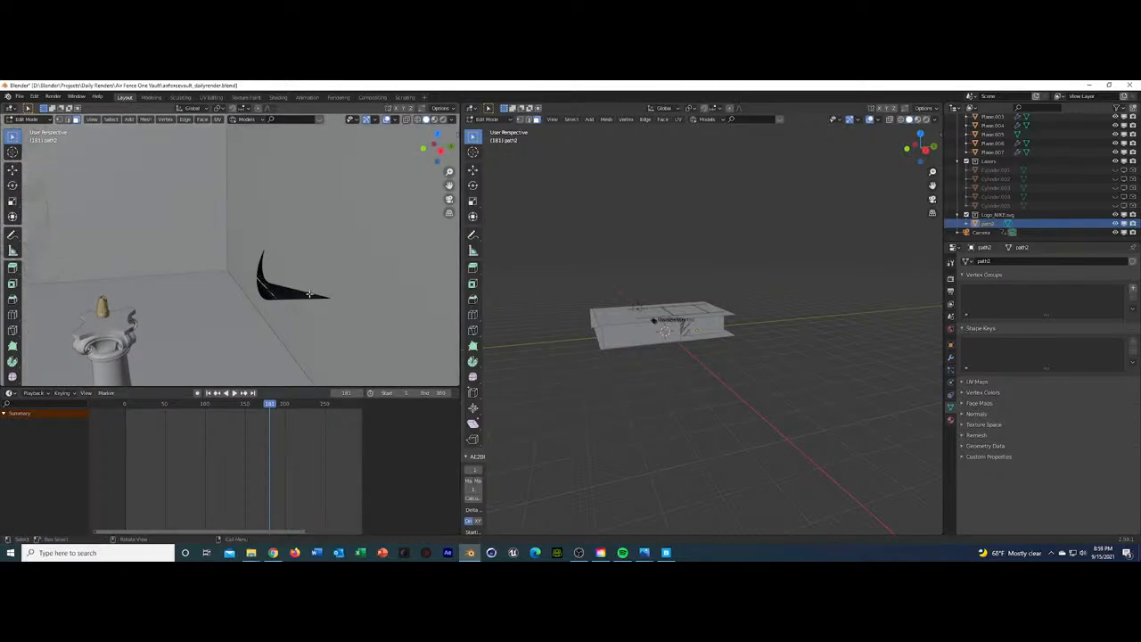
pyautogui.click(410, 120)
pyautogui.moveTo(331, 208); pyautogui.dragTo(189, 280, button='middle')
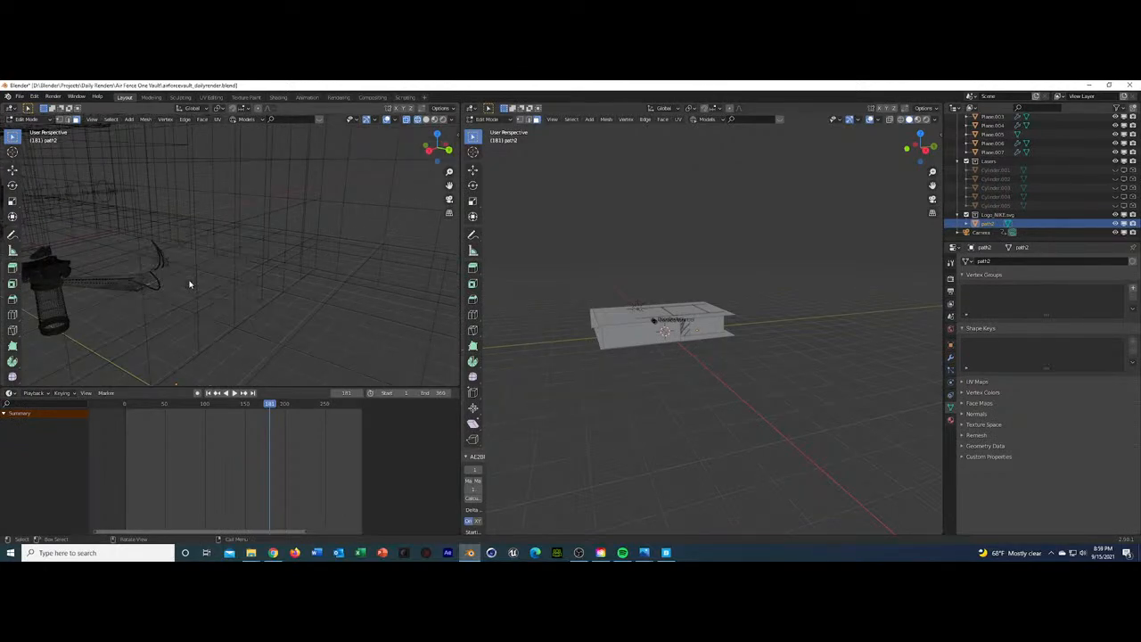
pyautogui.press('KP_0')
pyautogui.press('Tab')
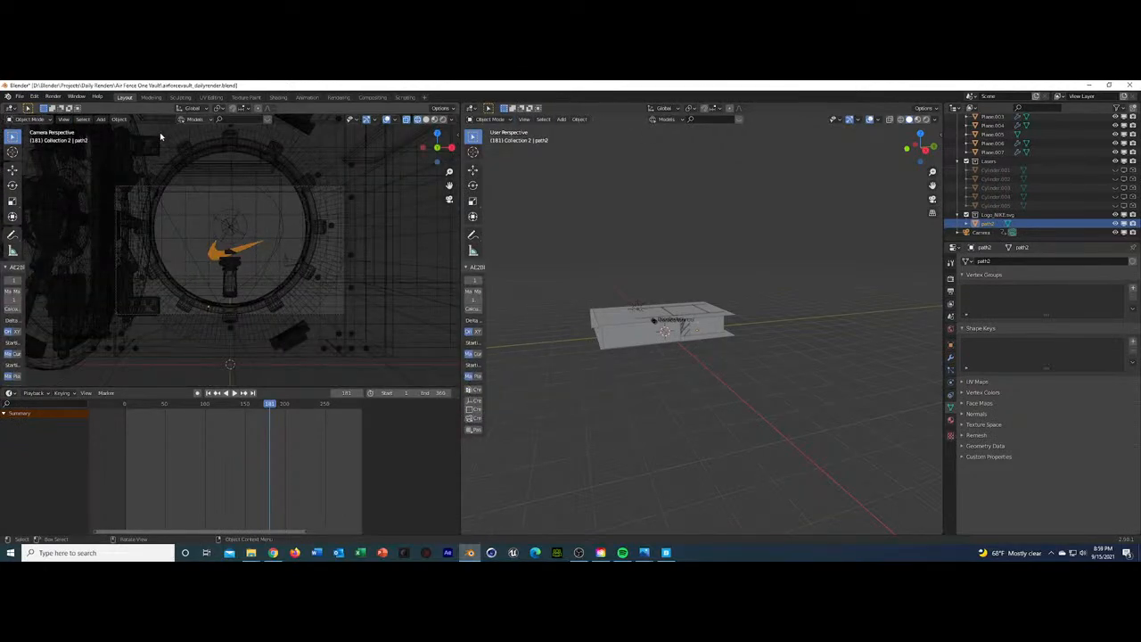
pyautogui.click(425, 120)
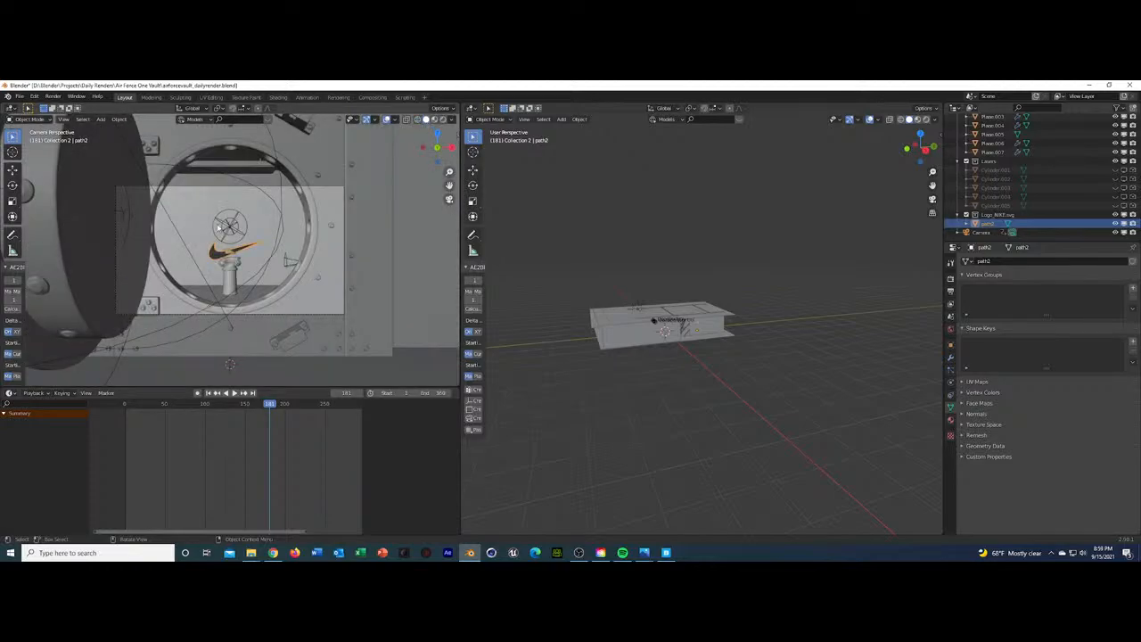
# Move the swoosh about 1.06 m along the Y axis, back toward the wall behind the column.
pyautogui.scroll(5, 223, 231)
pyautogui.moveTo(238, 242); pyautogui.dragTo(296, 267, button='middle')
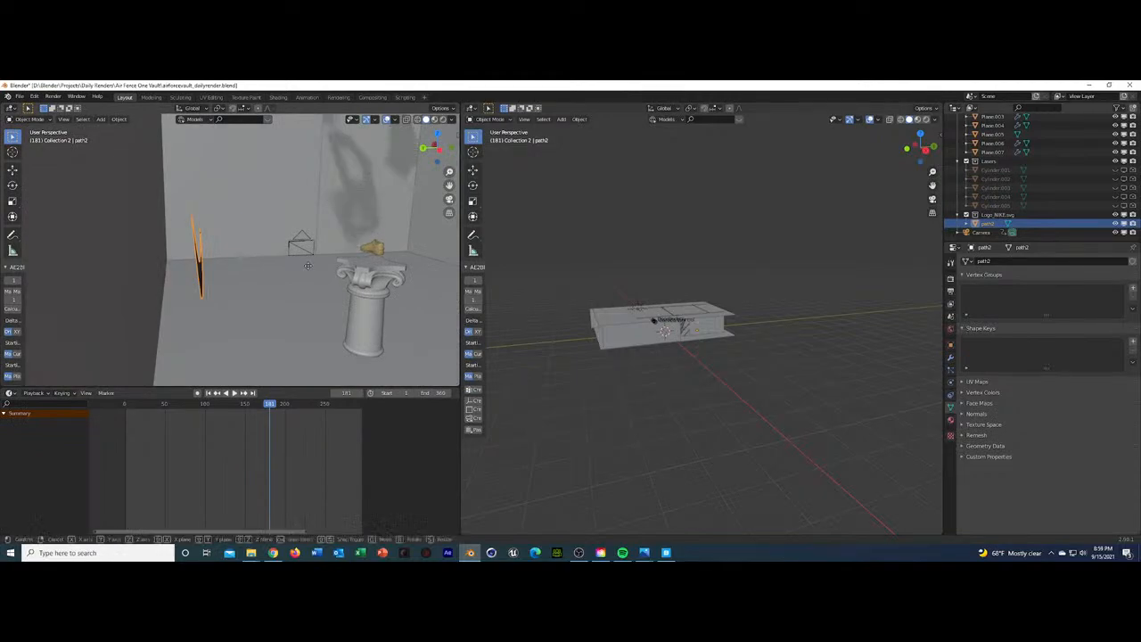
pyautogui.press('g')
pyautogui.press('y')
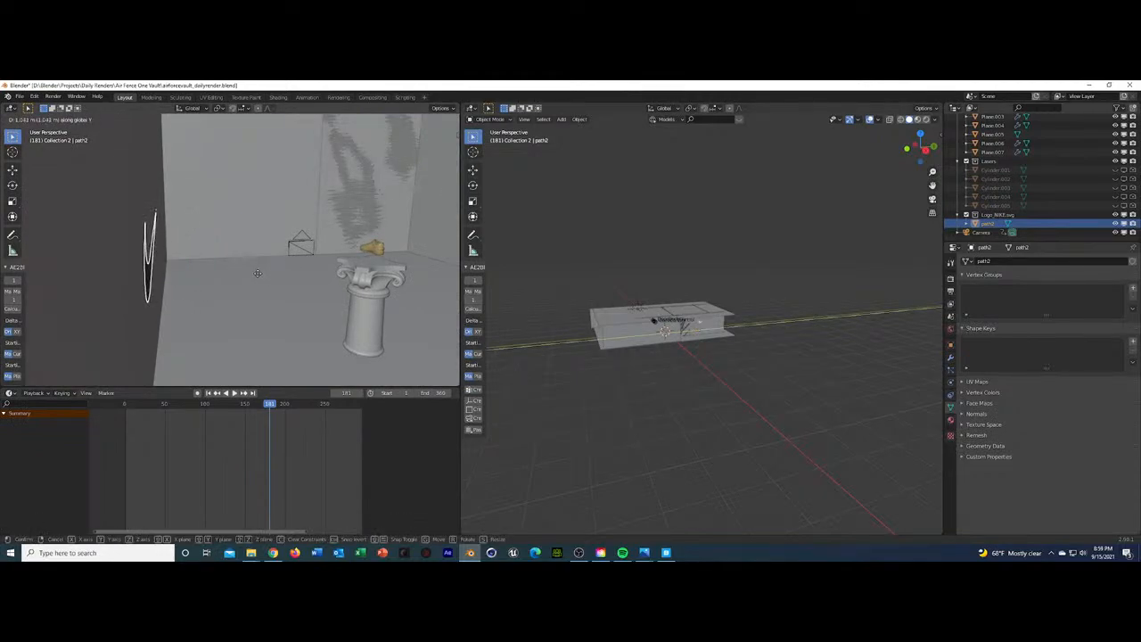
pyautogui.click(258, 277)
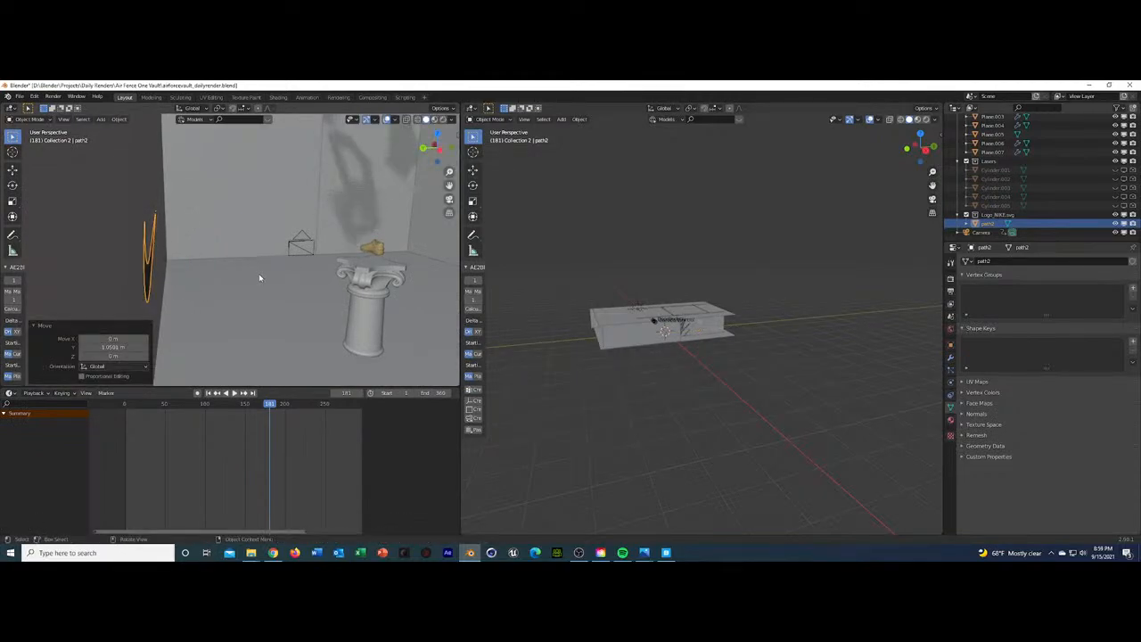
# Make the hidden vault, ground and room collections visible again and return to the camera view.
pyautogui.press('1')
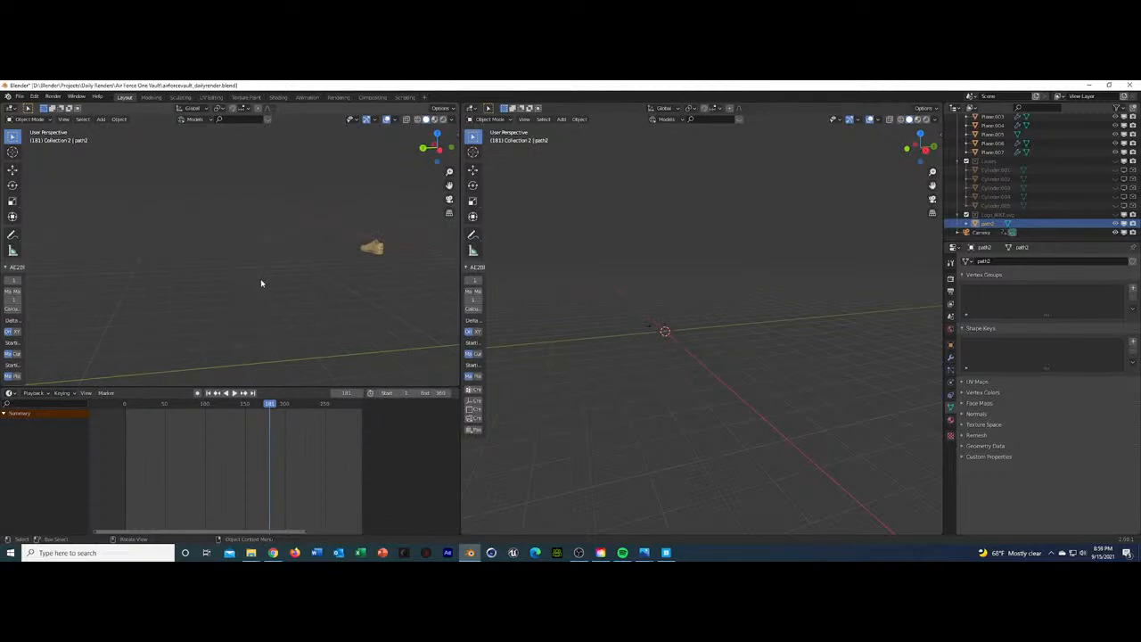
pyautogui.scroll(-4, 1116, 163)
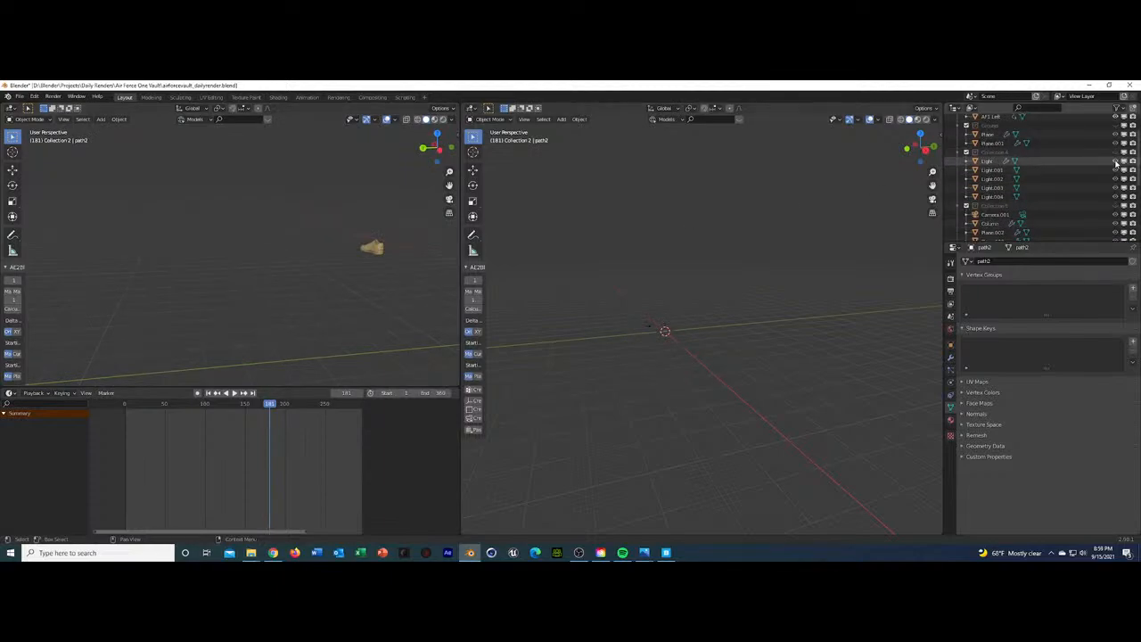
pyautogui.click(1117, 157)
pyautogui.scroll(3, 1117, 154)
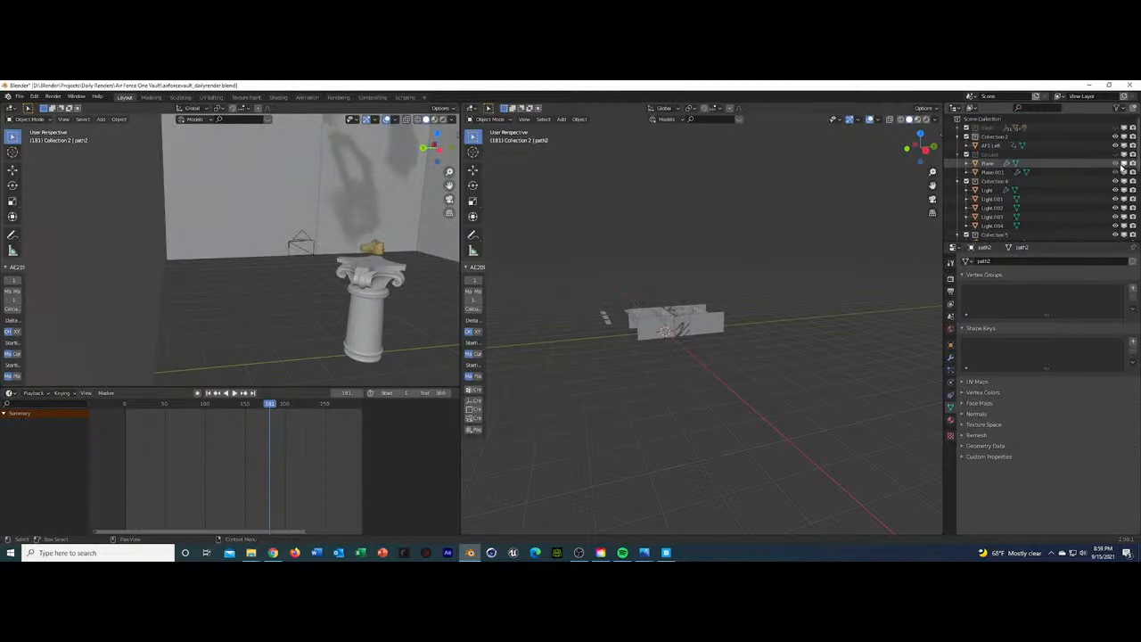
pyautogui.click(1116, 155)
pyautogui.press('KP_0')
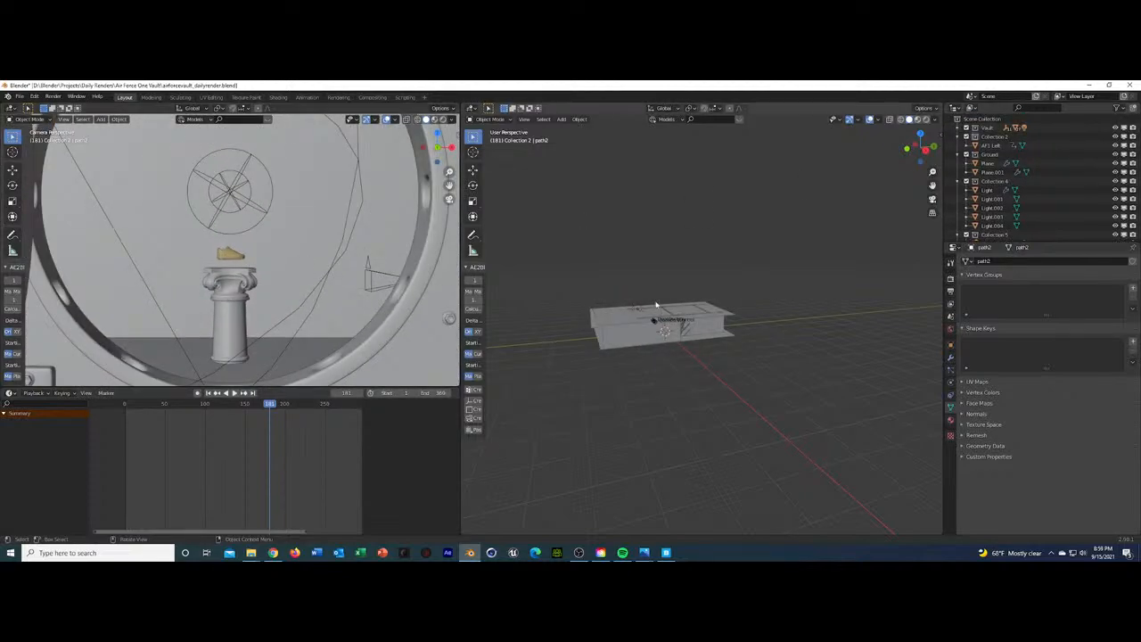
# Undo the stray plane selection and the hiding of the Logo_NIKE.svg collection.
pyautogui.scroll(-6, 1052, 187)
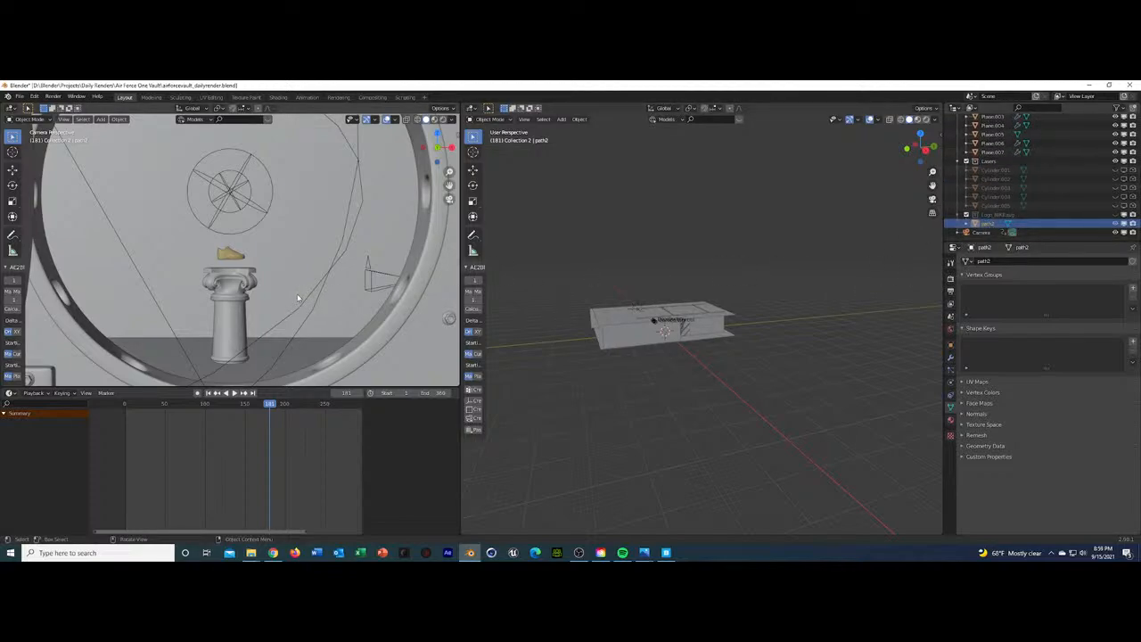
pyautogui.moveTo(669, 323); pyautogui.dragTo(684, 323, button='middle')
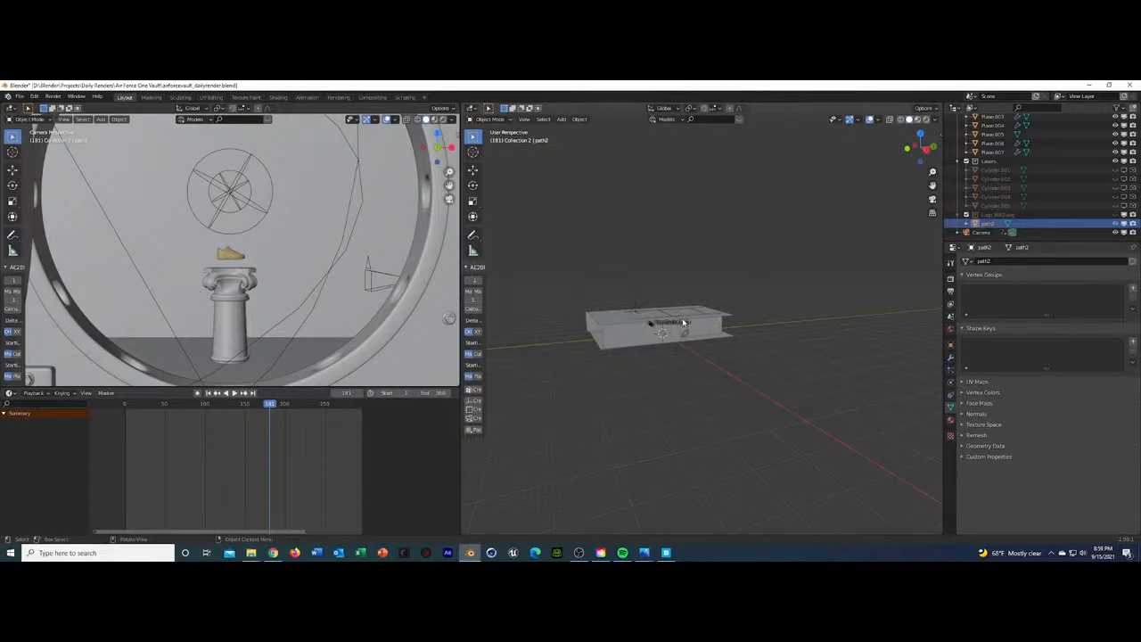
pyautogui.press('`')
pyautogui.press('Escape')
pyautogui.click(687, 323)
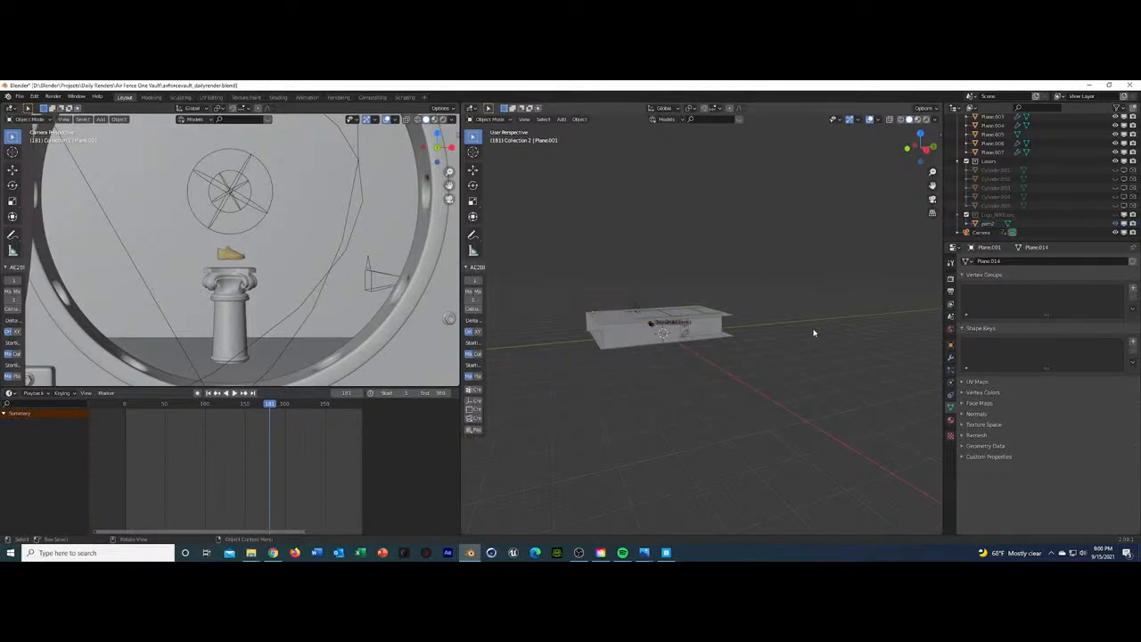
pyautogui.hotkey('ctrl', 'z')
pyautogui.hotkey('ctrl', 'z')
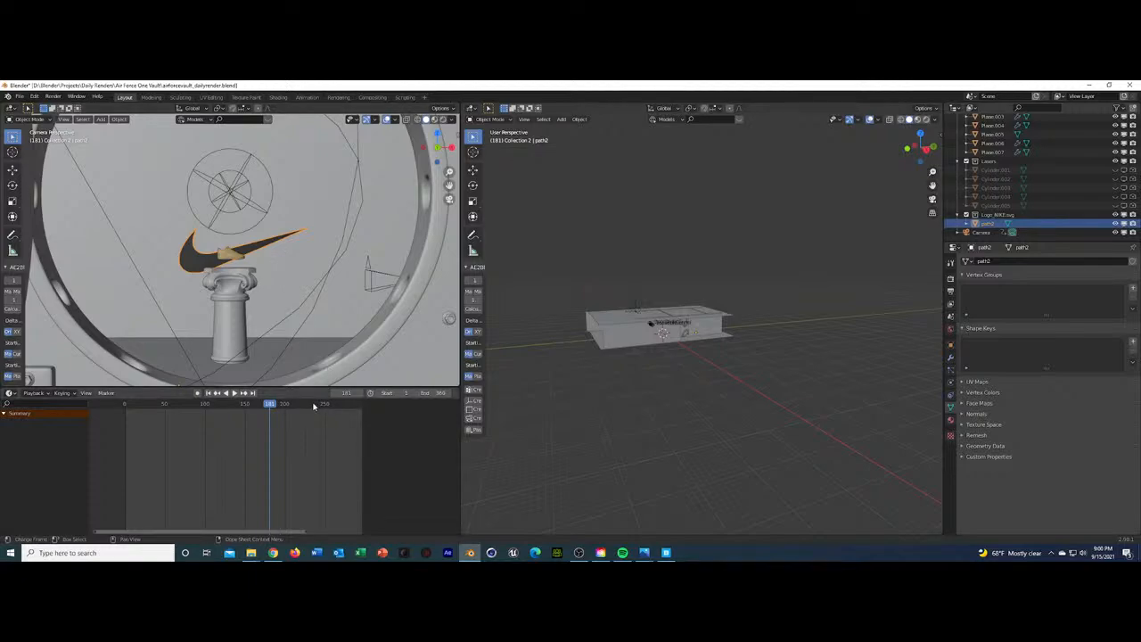
# Go to frame 133, enable nodes on the swoosh's material and set its surface to Emission.
pyautogui.moveTo(316, 403); pyautogui.dragTo(231, 408)
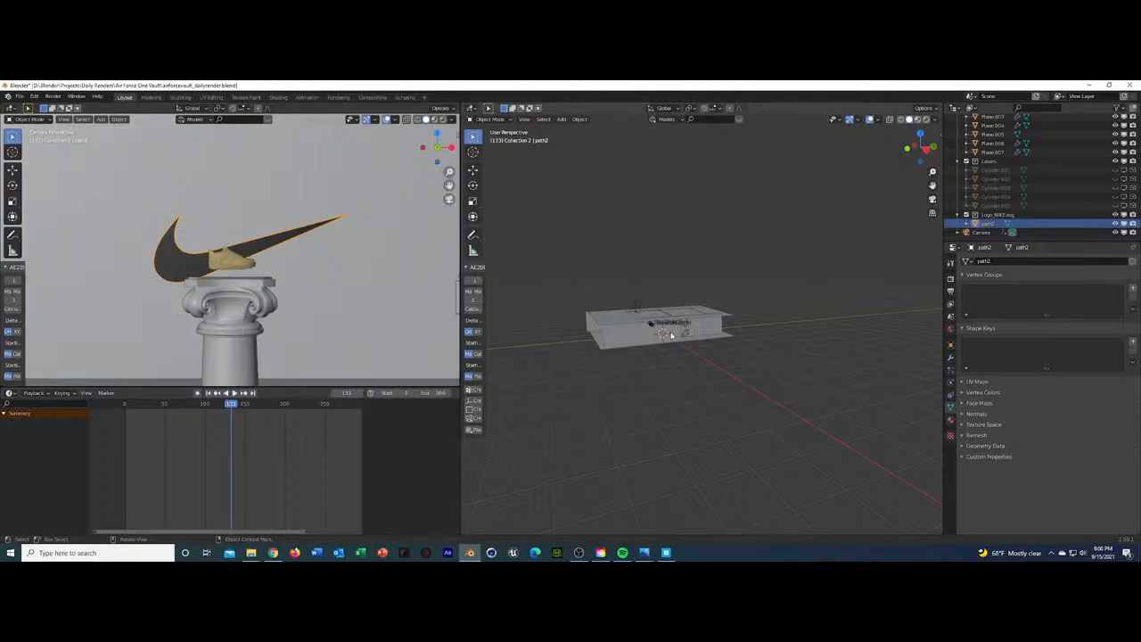
pyautogui.click(952, 421)
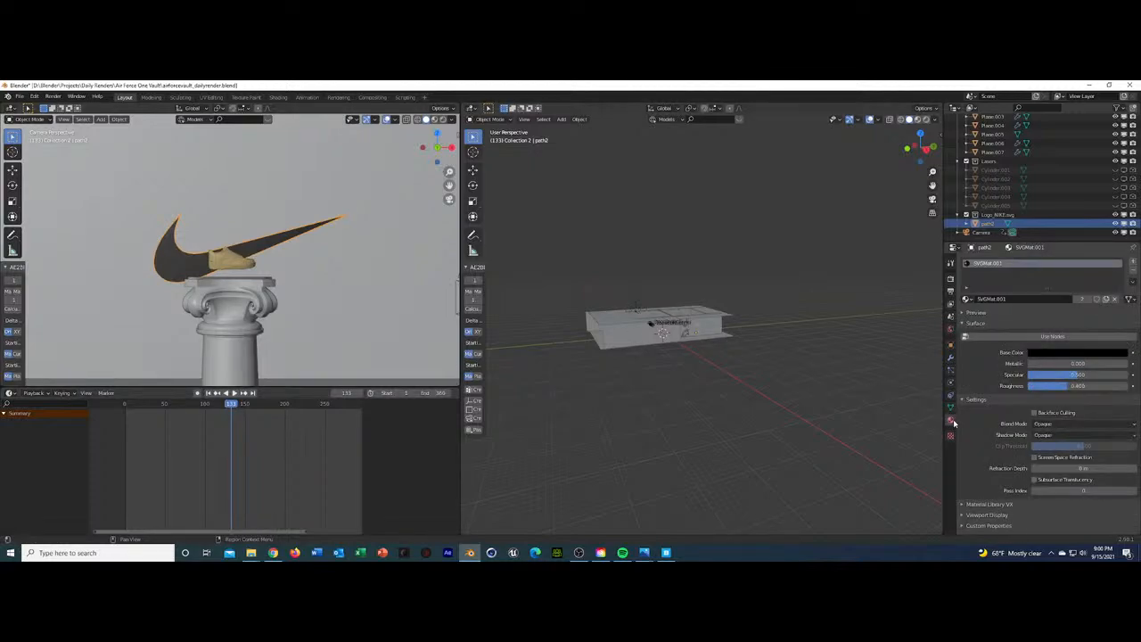
pyautogui.click(1055, 338)
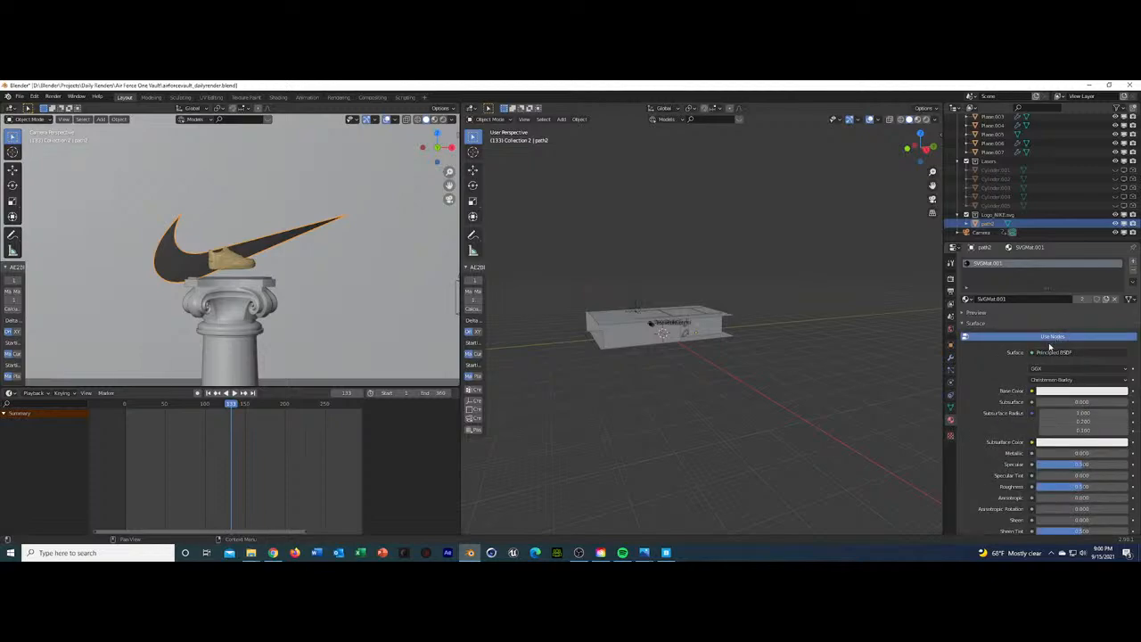
pyautogui.click(1059, 355)
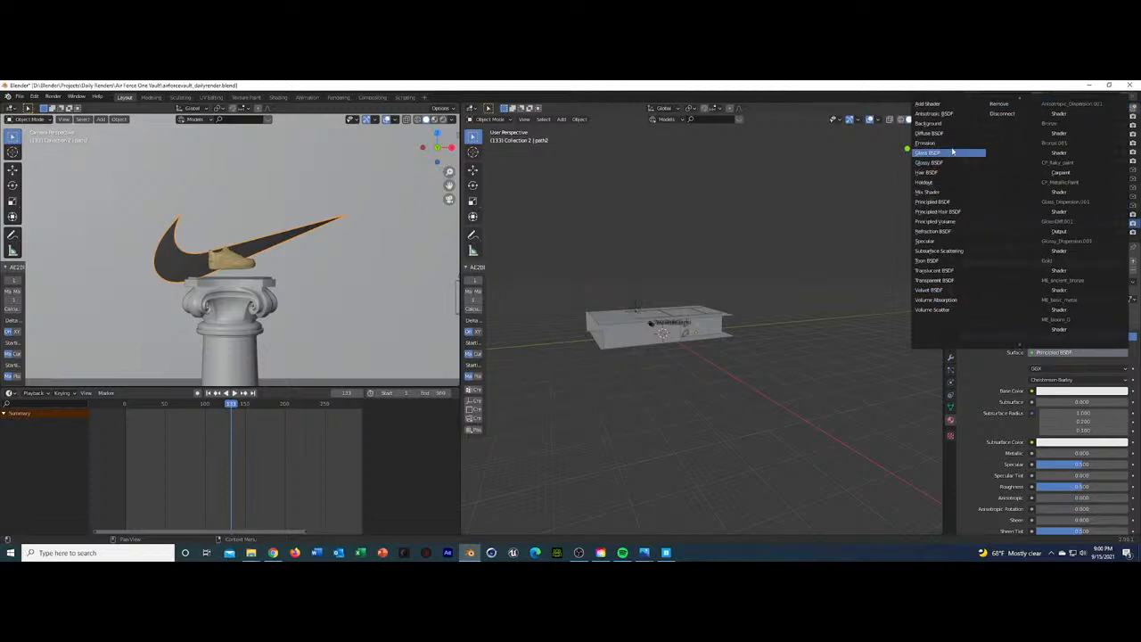
pyautogui.click(954, 143)
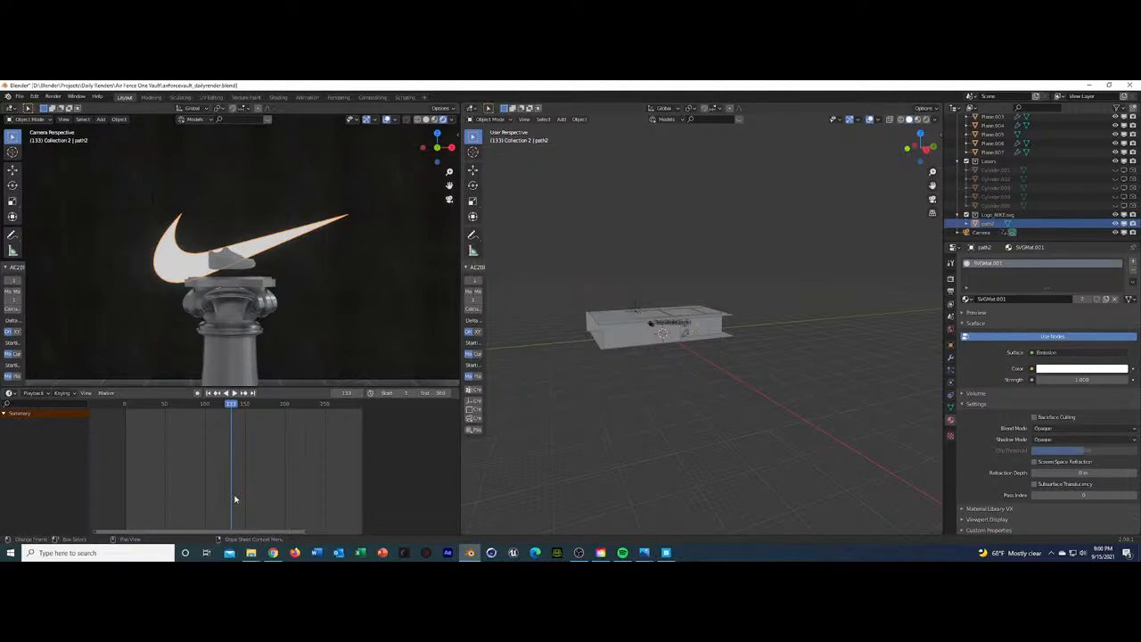
# Play the animation from around frame 23 in rendered camera view to check the glowing swoosh.
pyautogui.moveTo(128, 411); pyautogui.dragTo(142, 425)
pyautogui.scroll(-3, 238, 325)
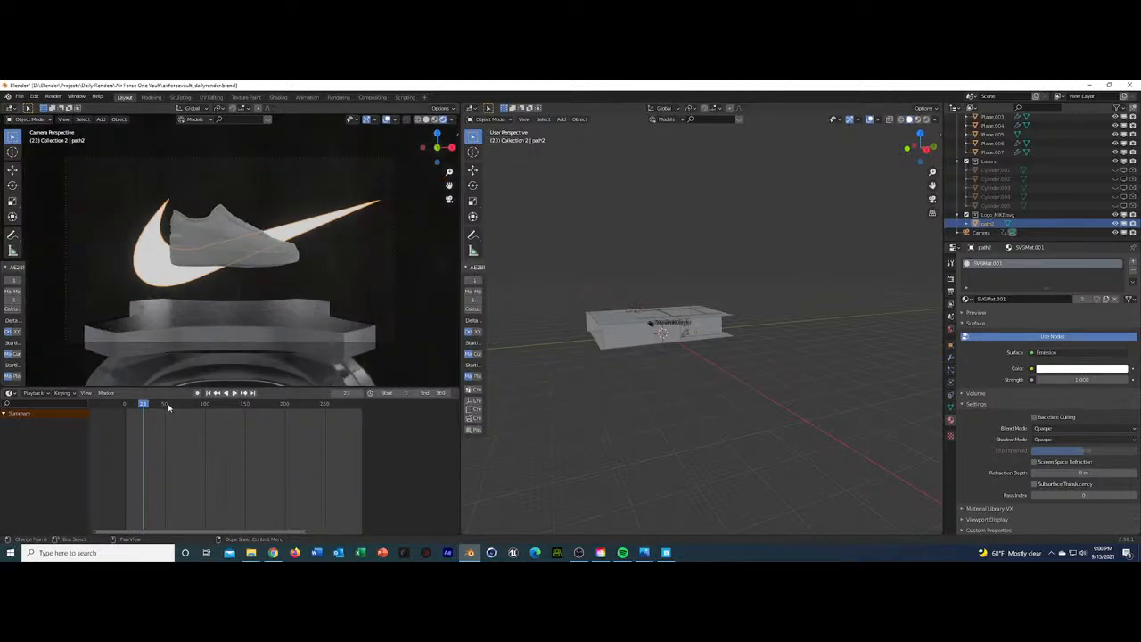
pyautogui.press('space')
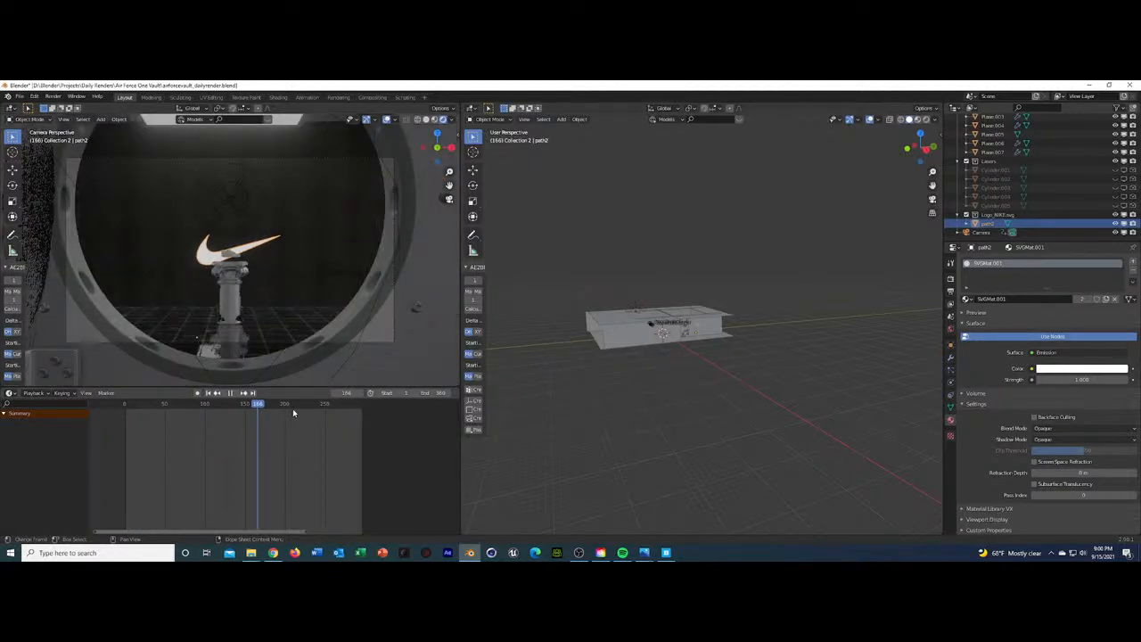
pyautogui.press('space')
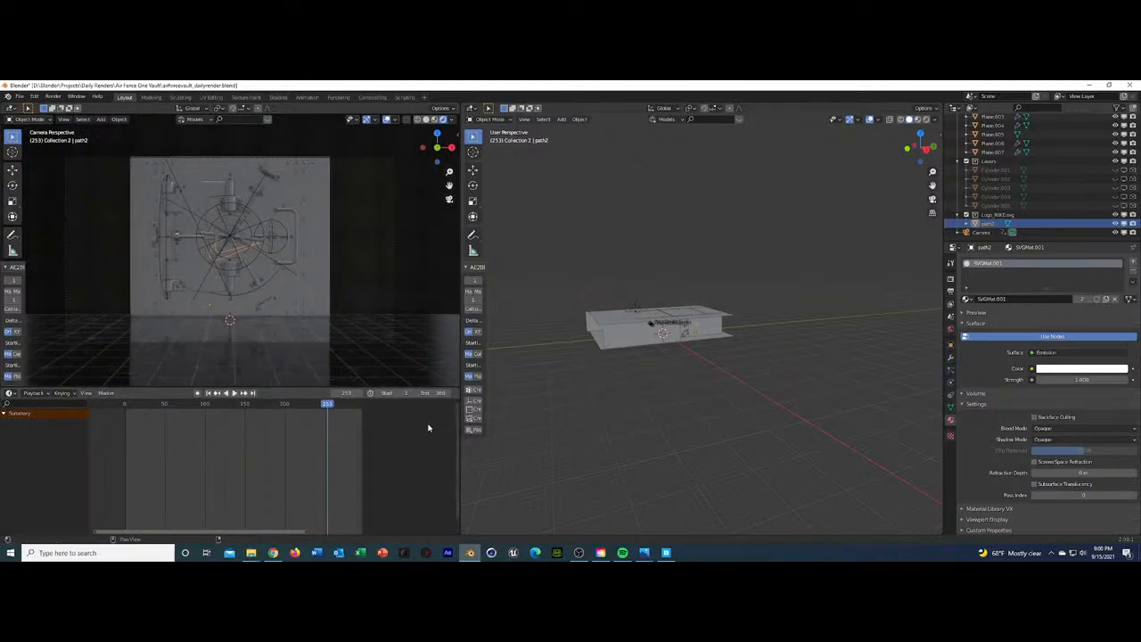
pyautogui.click(395, 306)
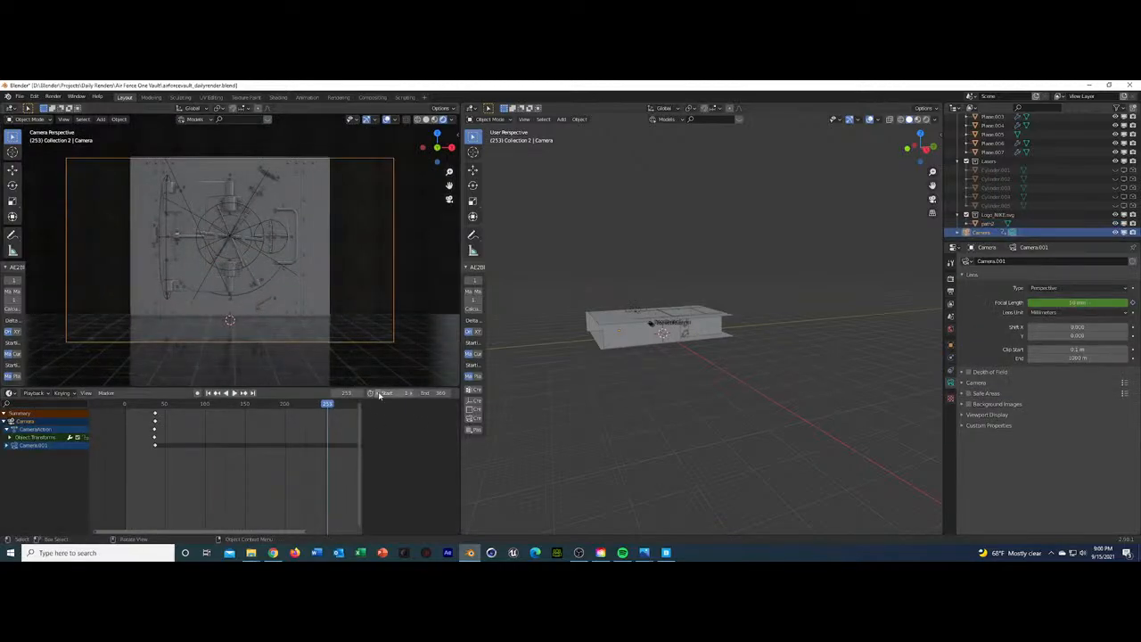
pyautogui.press('space')
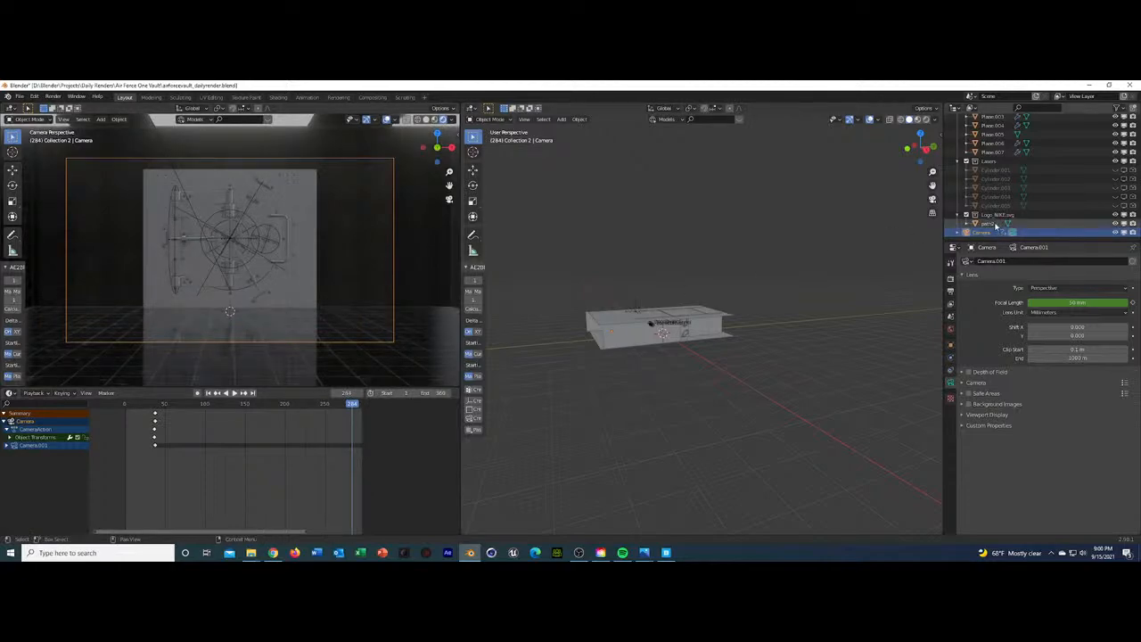
# Duplicate the swoosh and move the copy about 41.5 m along the Y axis, toward the camera.
pyautogui.click(994, 223)
pyautogui.hotkey('shift', 'd')
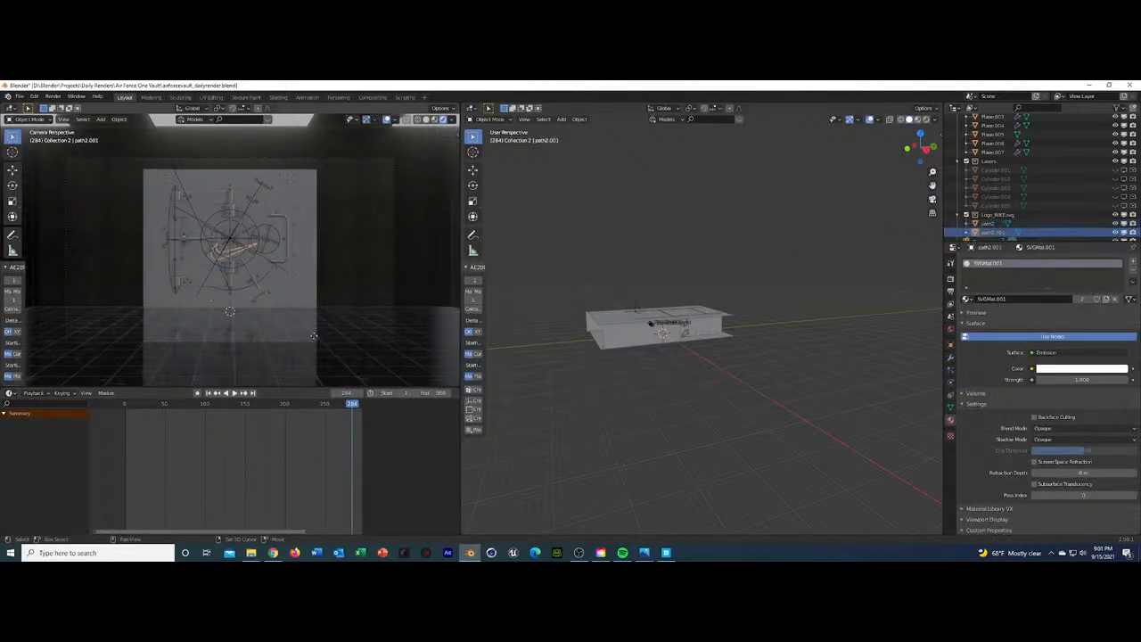
pyautogui.press('y')
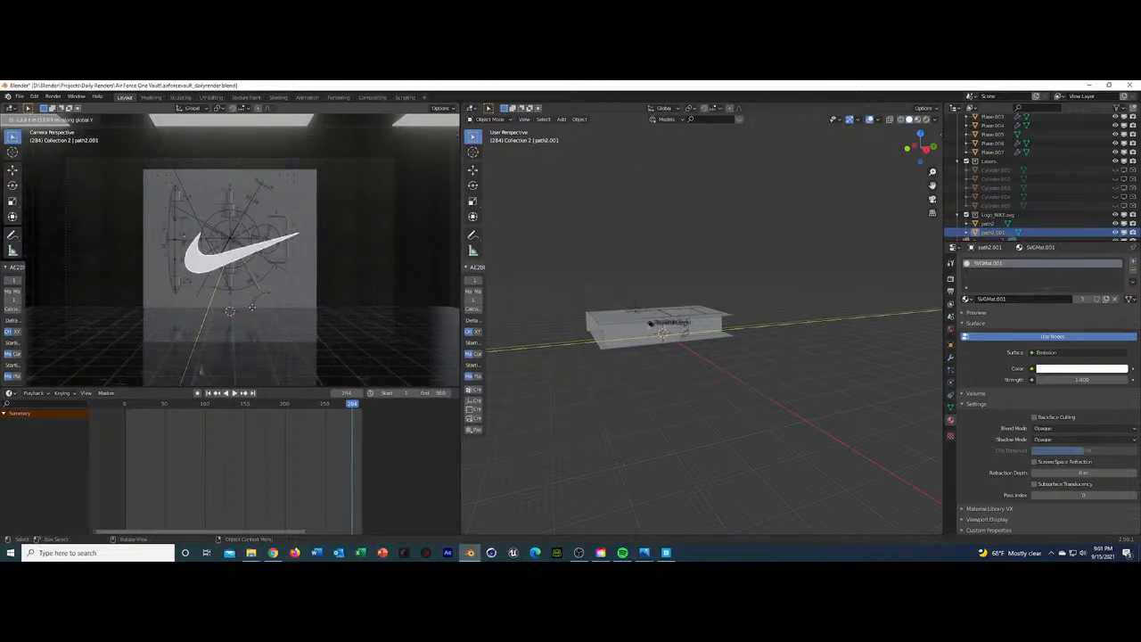
pyautogui.click(267, 305)
# Rotate the duplicated swoosh 90 degrees about the X axis.
pyautogui.write('r')
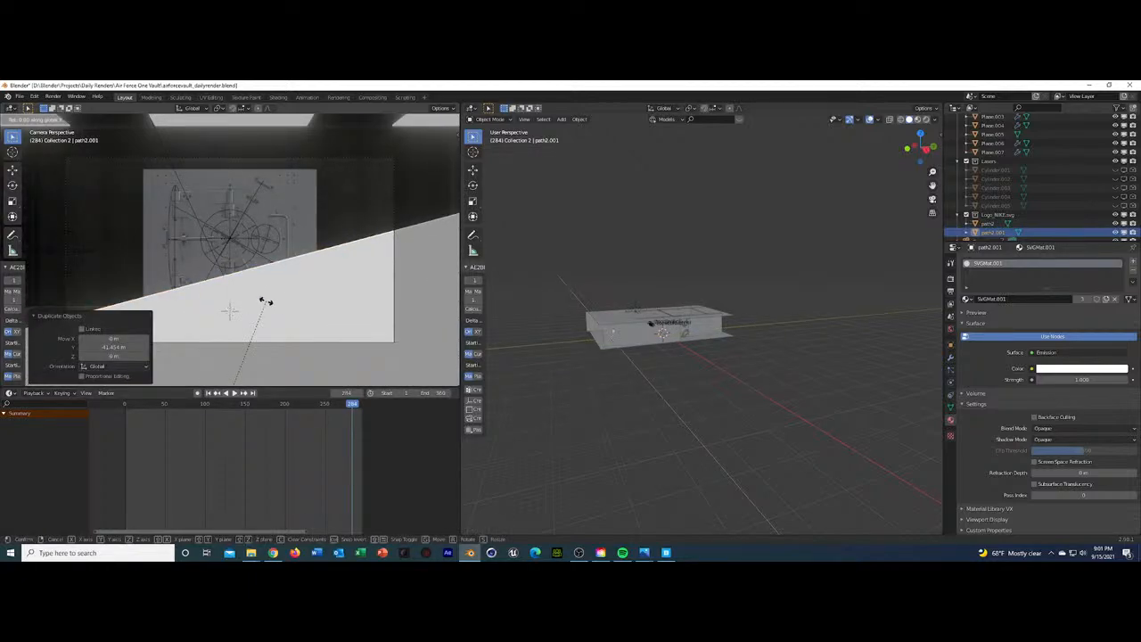
pyautogui.write('90')
pyautogui.press('Return')
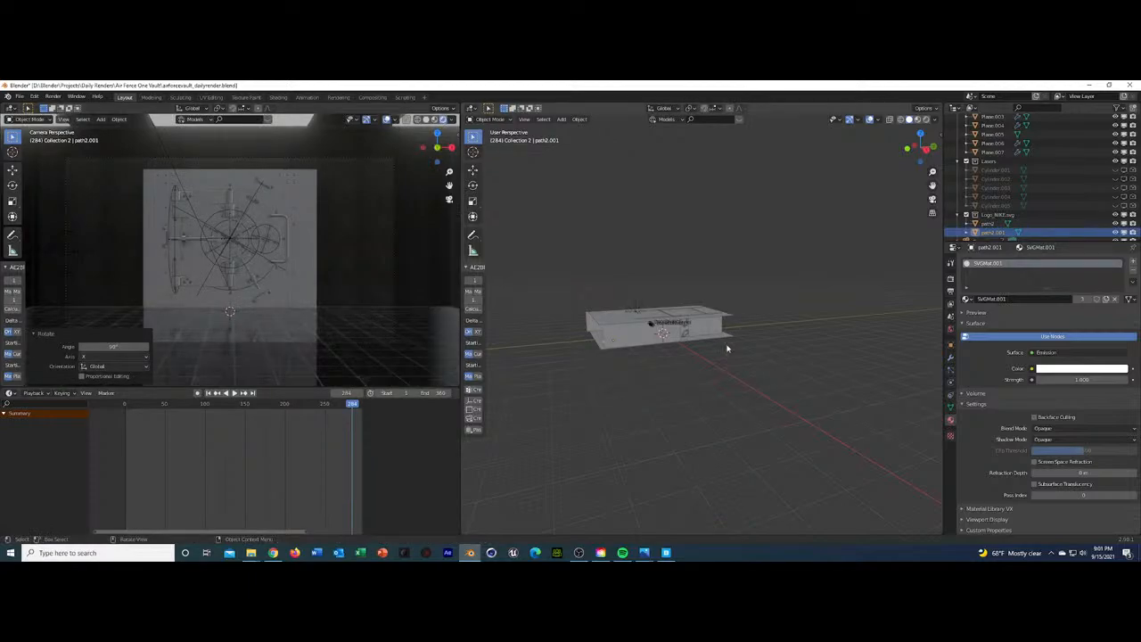
pyautogui.press('KP_Decimal')
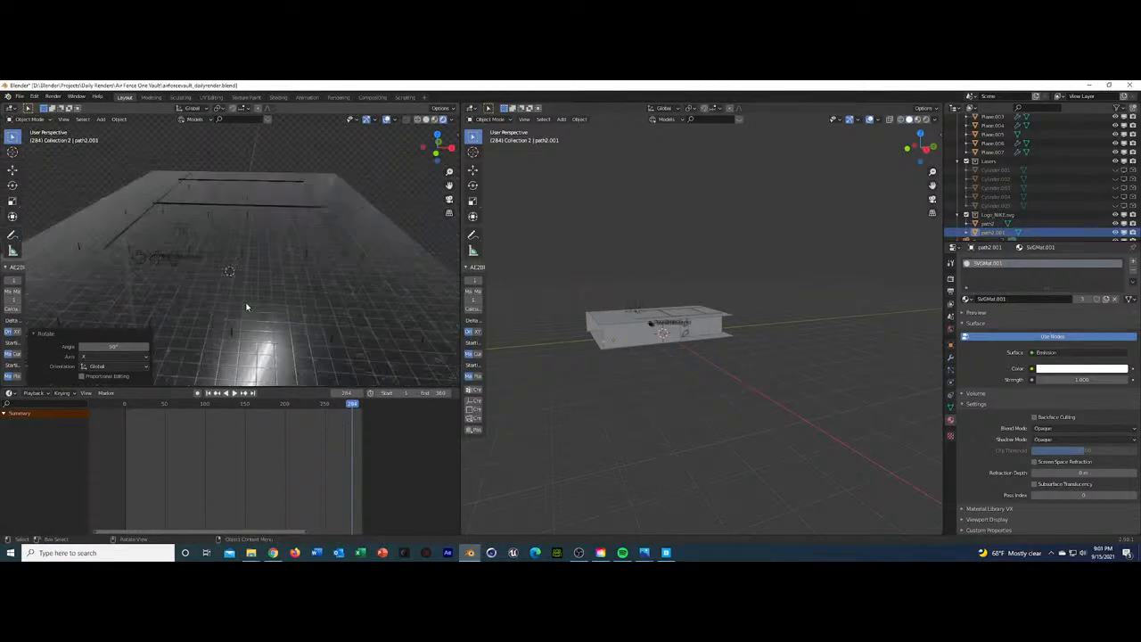
pyautogui.moveTo(247, 289); pyautogui.dragTo(257, 299, button='middle')
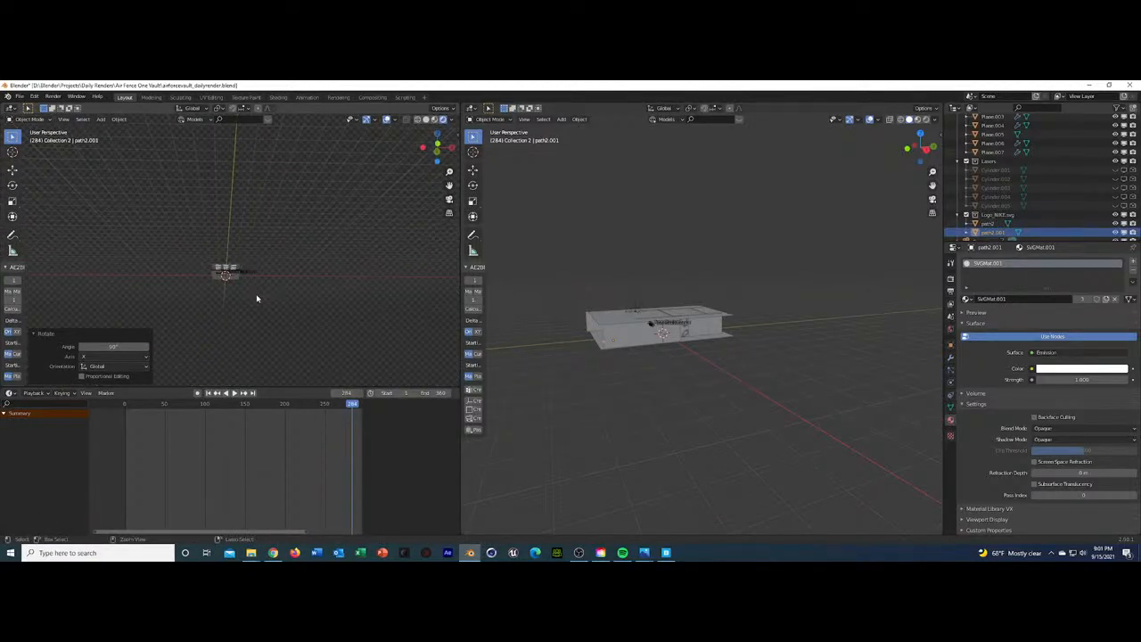
# Rotate the copied swoosh freely about the X axis.
pyautogui.hotkey('ctrl', 's')
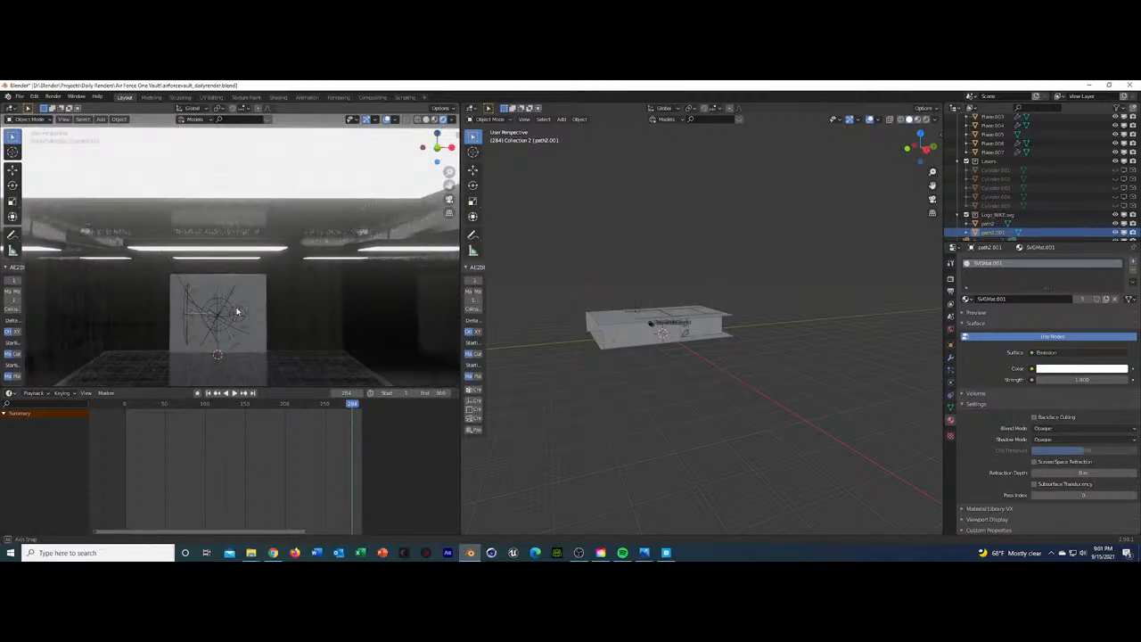
pyautogui.press('r')
pyautogui.press('x')
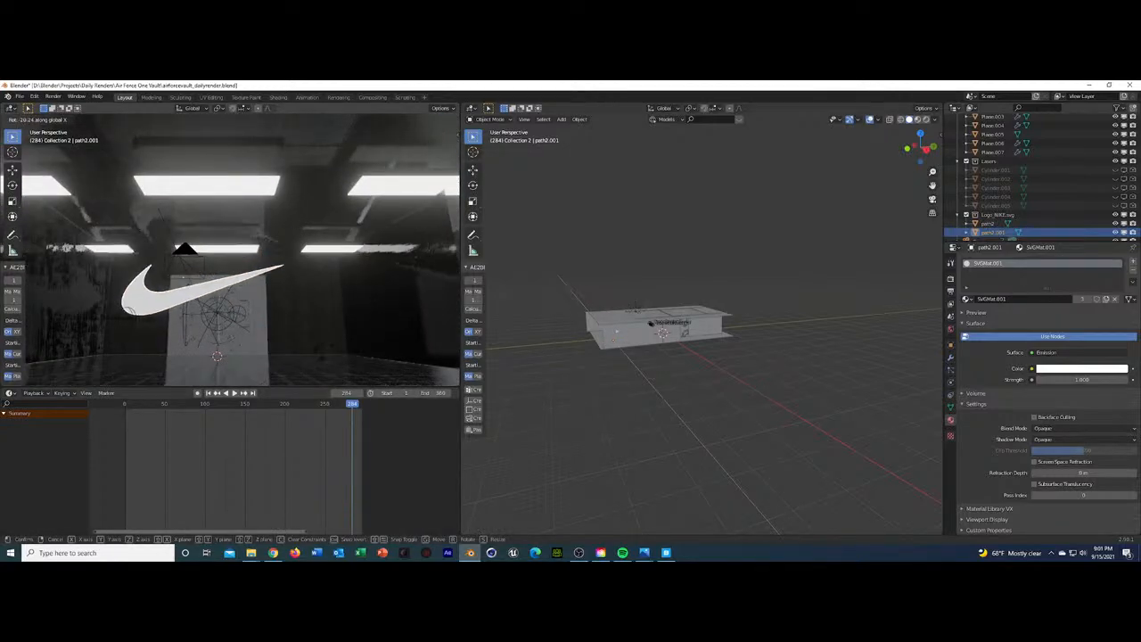
pyautogui.click(254, 285)
# Lay the copied swoosh flat on the floor by setting its X rotation to 0° and its Z location to 0 m.
pyautogui.click(950, 345)
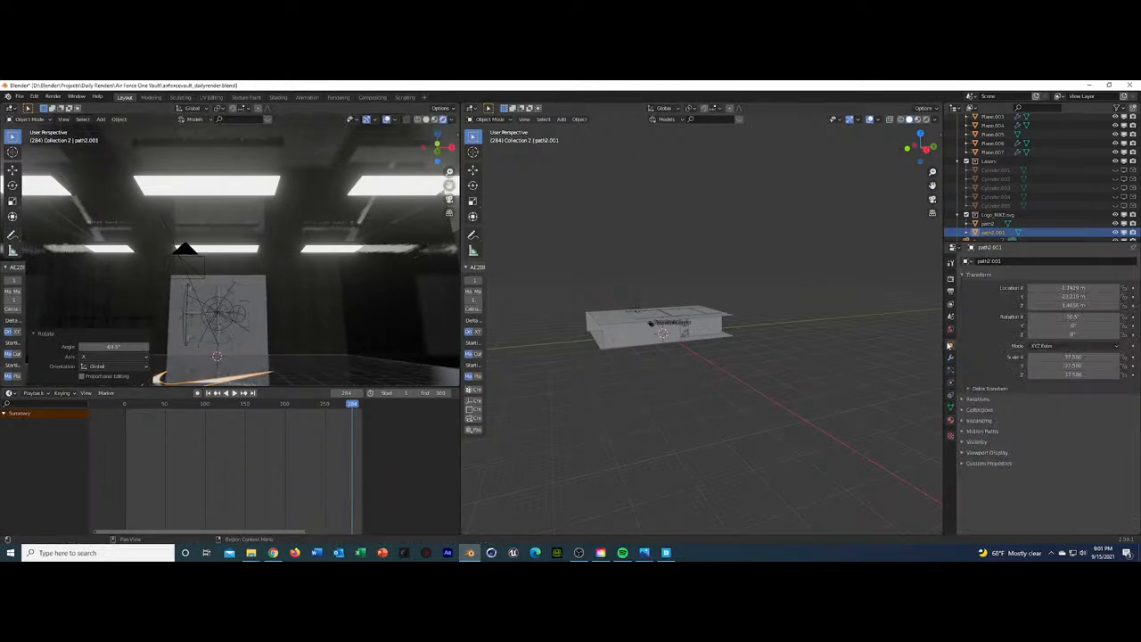
pyautogui.scroll(-6, 354, 283)
pyautogui.scroll(5, 326, 286)
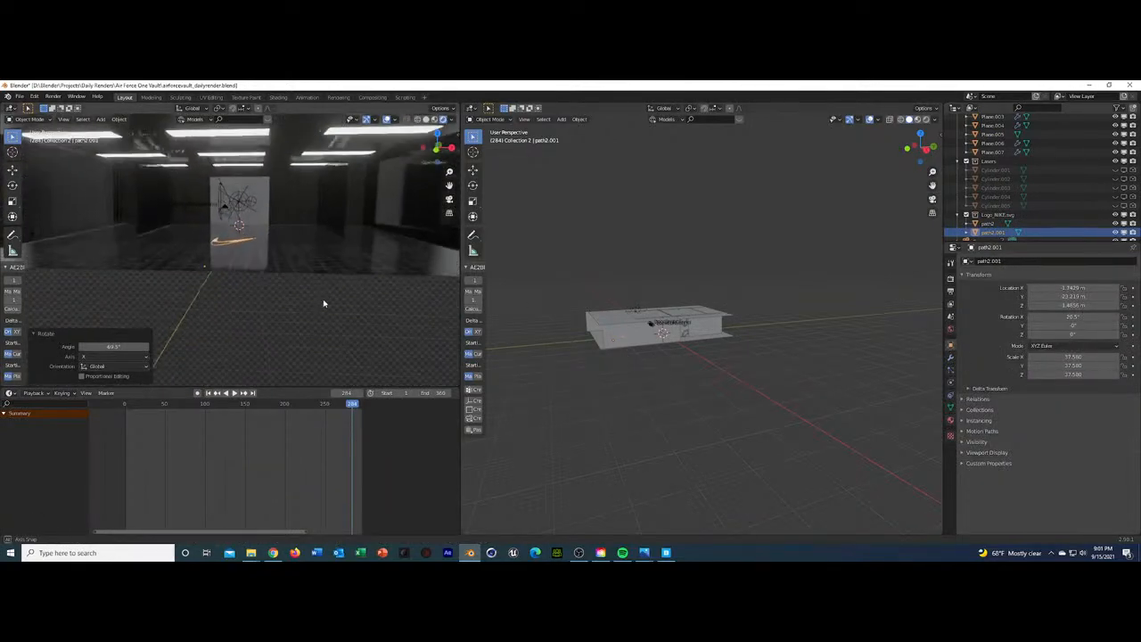
pyautogui.press('Return')
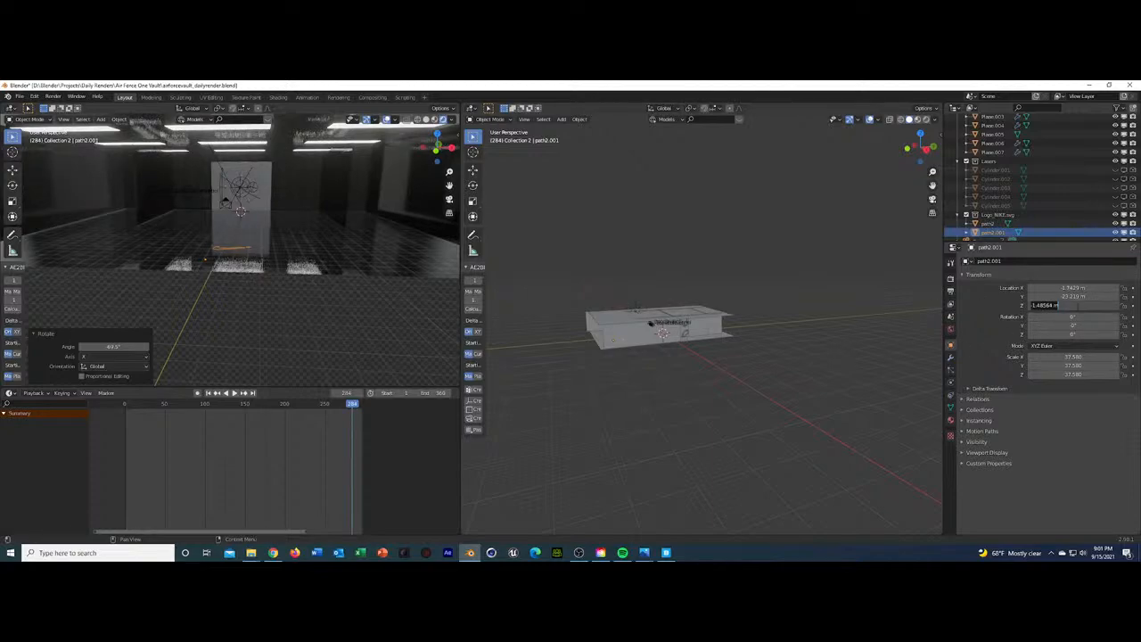
pyautogui.write('0')
pyautogui.press('Return')
# Raise the flat swoosh about 0.13 m along the Z axis, just above the floor.
pyautogui.moveTo(214, 294); pyautogui.dragTo(230, 277, button='middle')
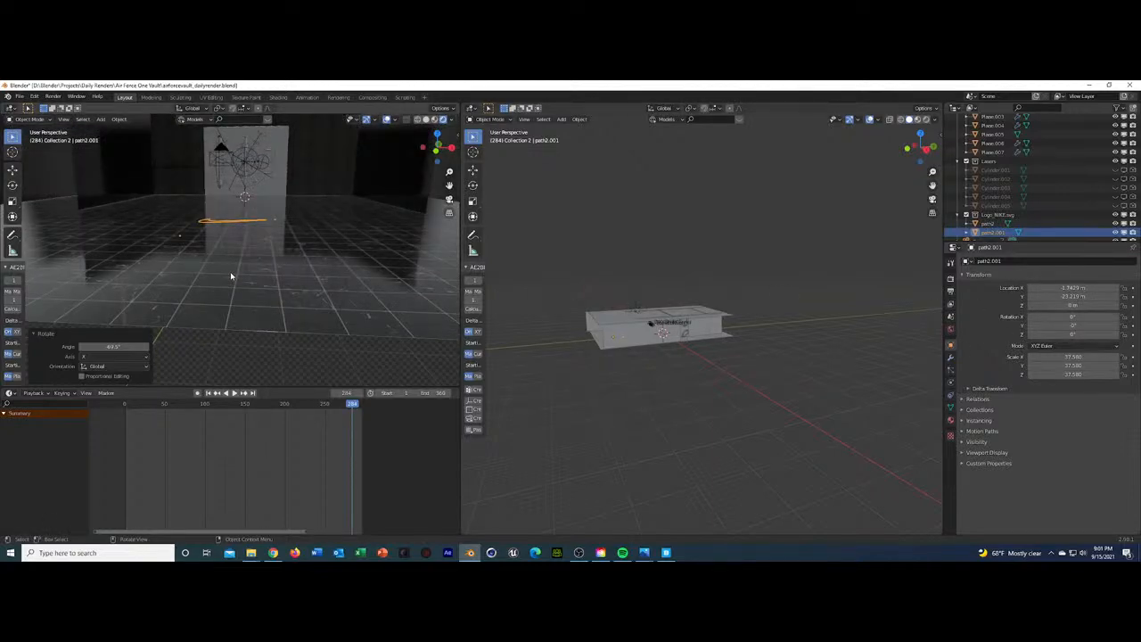
pyautogui.press('g')
pyautogui.press('z')
pyautogui.click(229, 270)
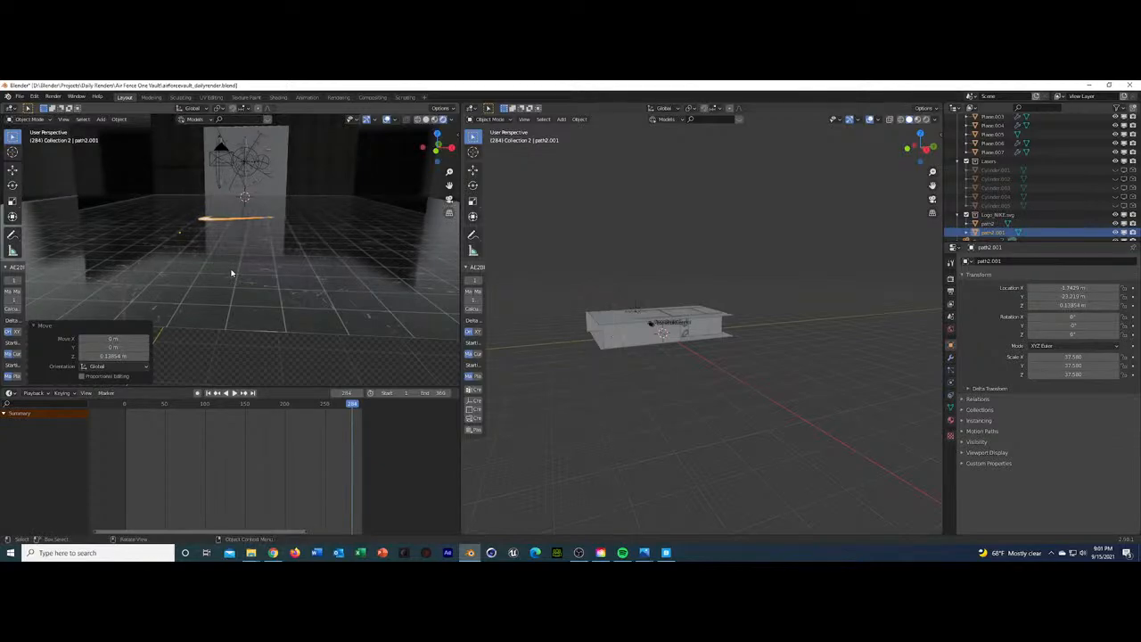
# Try enlarging the floor swoosh to about 4.5 times its size and lowering it along the Z axis.
pyautogui.press('s')
pyautogui.click(13, 250)
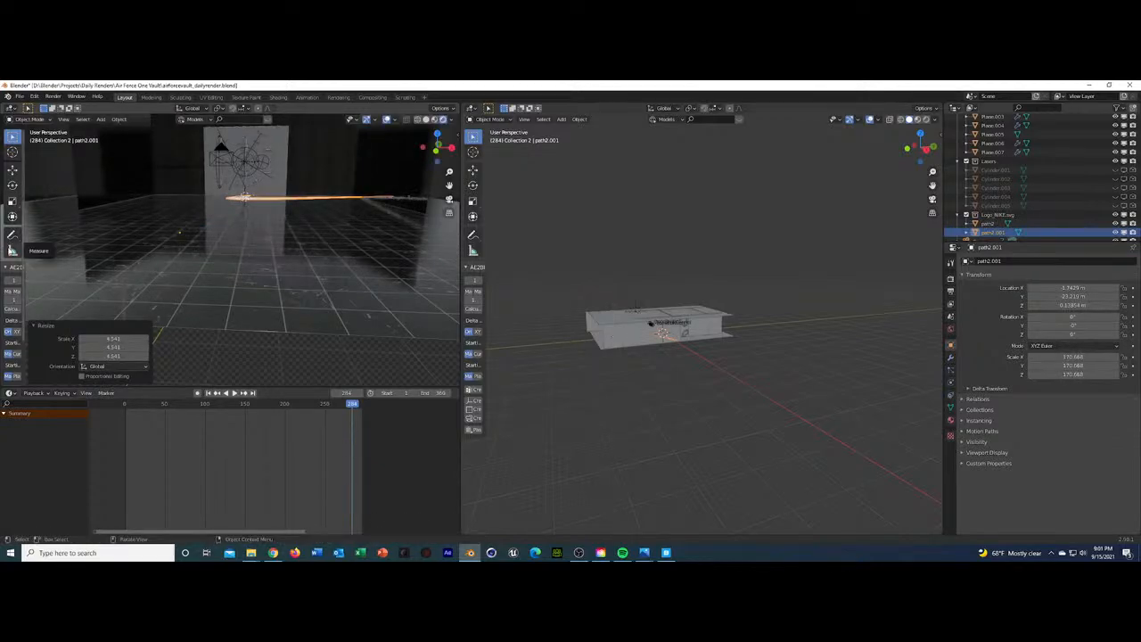
pyautogui.press('g')
pyautogui.press('z')
pyautogui.click(12, 260)
pyautogui.press('s')
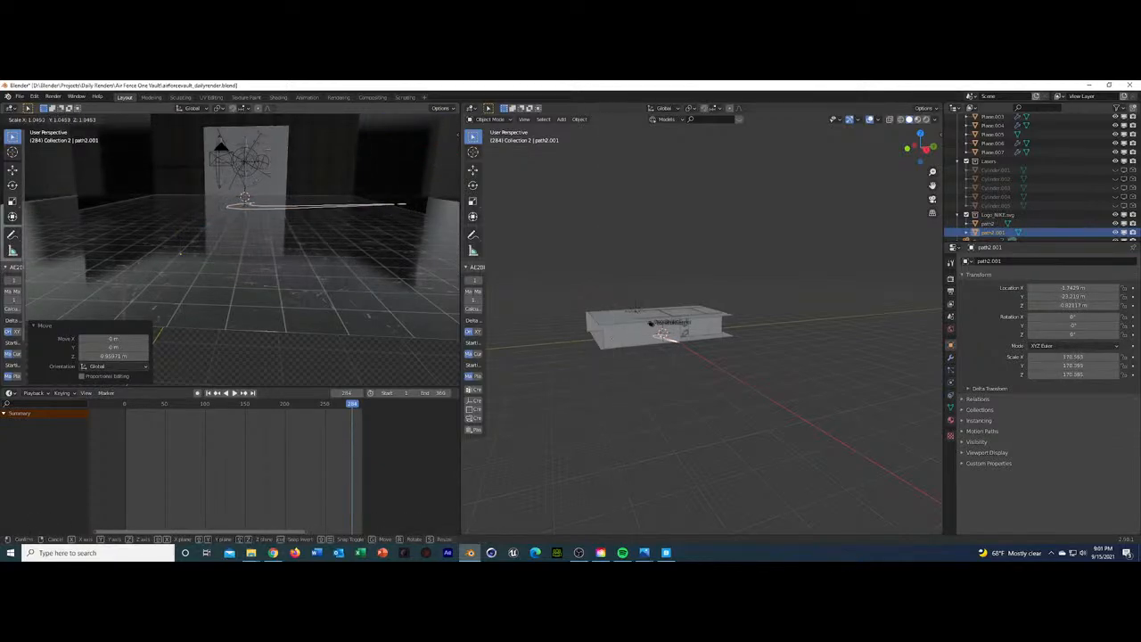
pyautogui.press('Escape')
pyautogui.hotkey('ctrl', 'z')
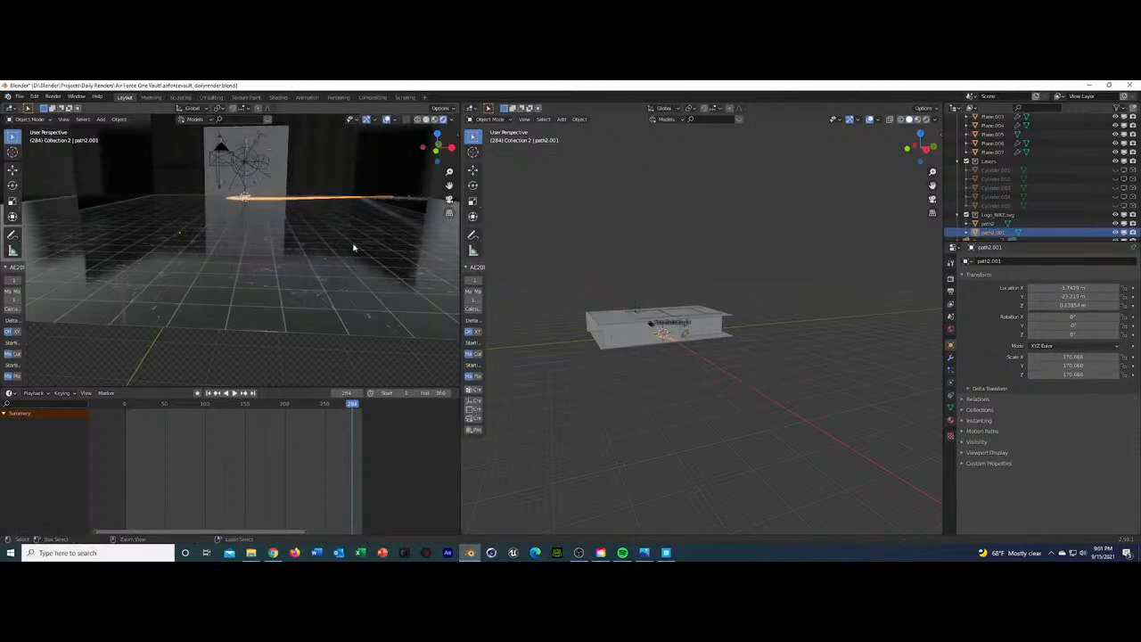
pyautogui.hotkey('ctrl', 'z')
# In camera view, move the floor swoosh along the Y axis toward the vault door, to about Y -10.3 m.
pyautogui.press('KP_0')
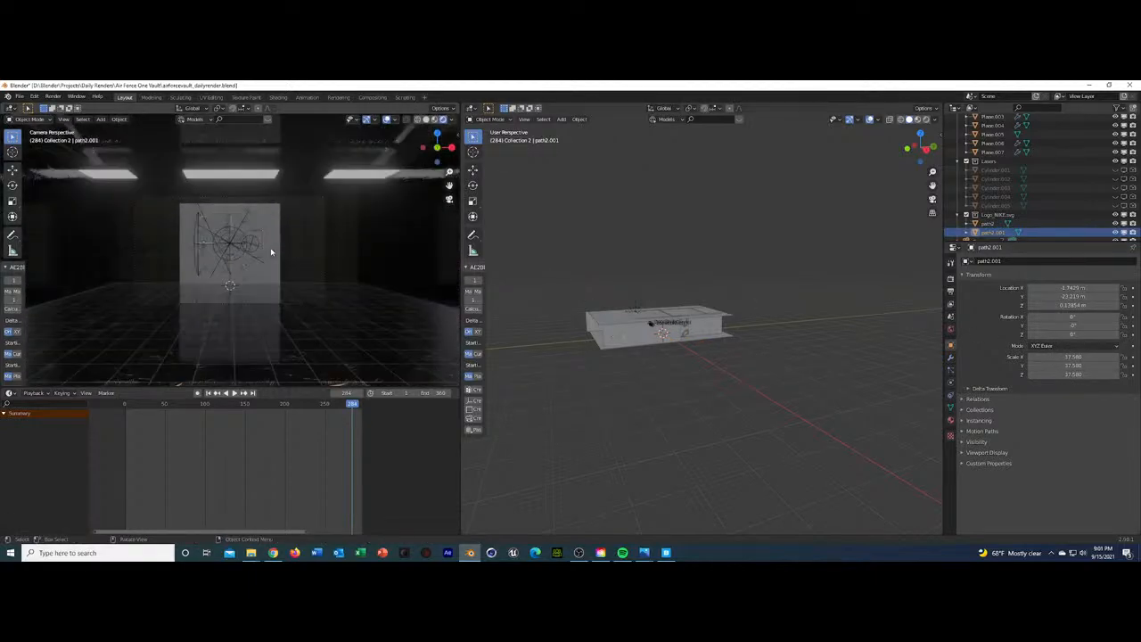
pyautogui.press('g')
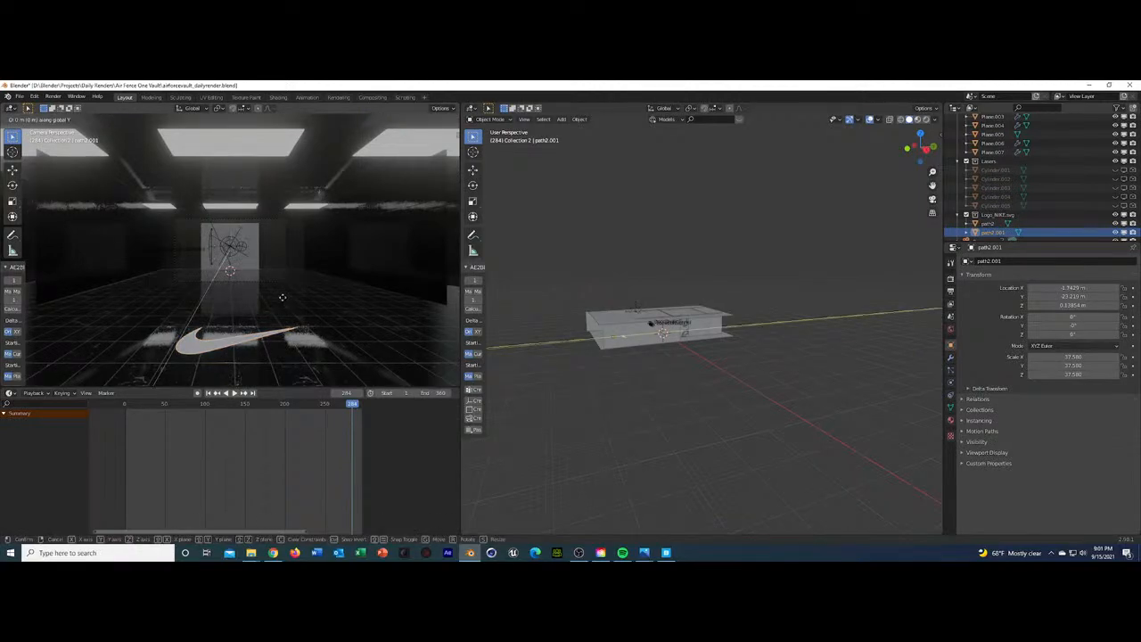
pyautogui.press('y')
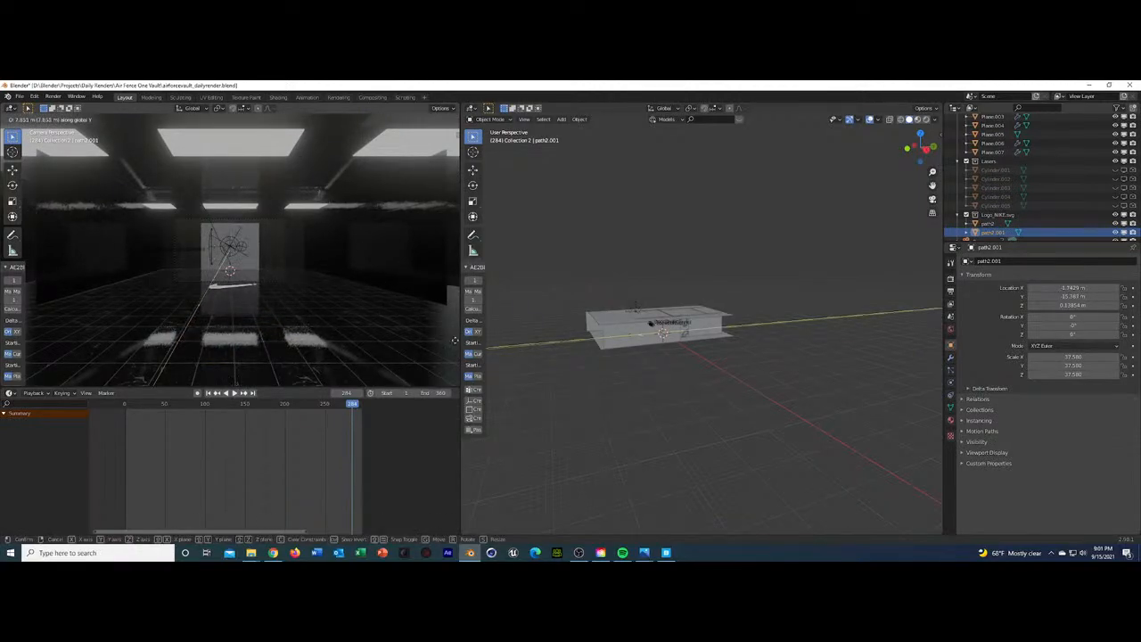
pyautogui.rightClick(193, 147)
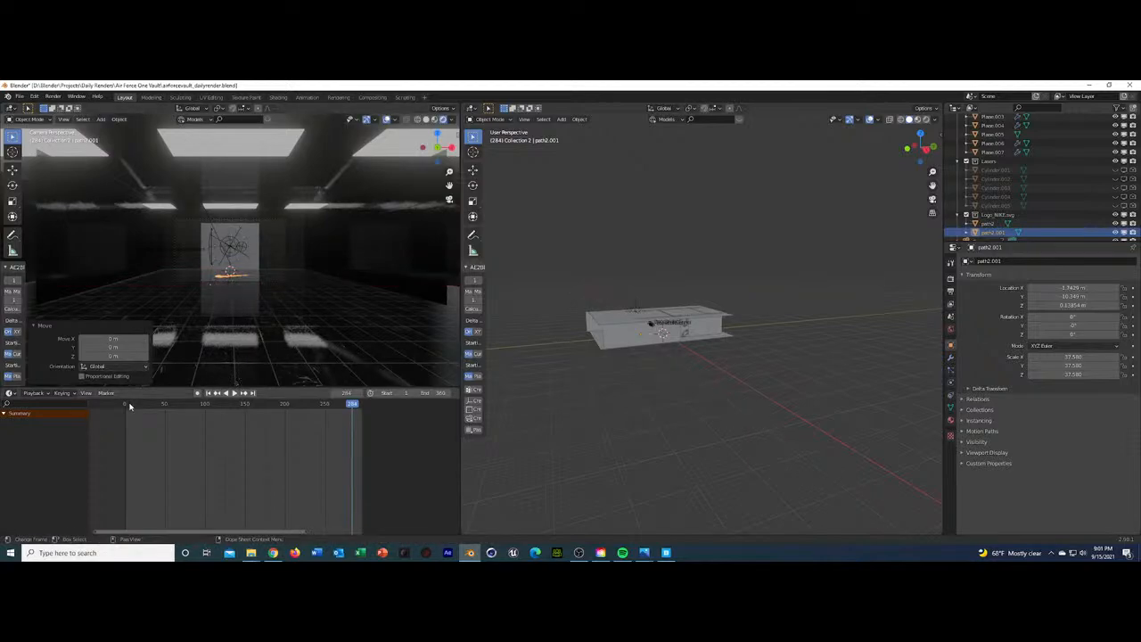
# Play the animation from about frame 221 in camera view to check the swoosh on the floor.
pyautogui.moveTo(131, 405); pyautogui.dragTo(140, 402)
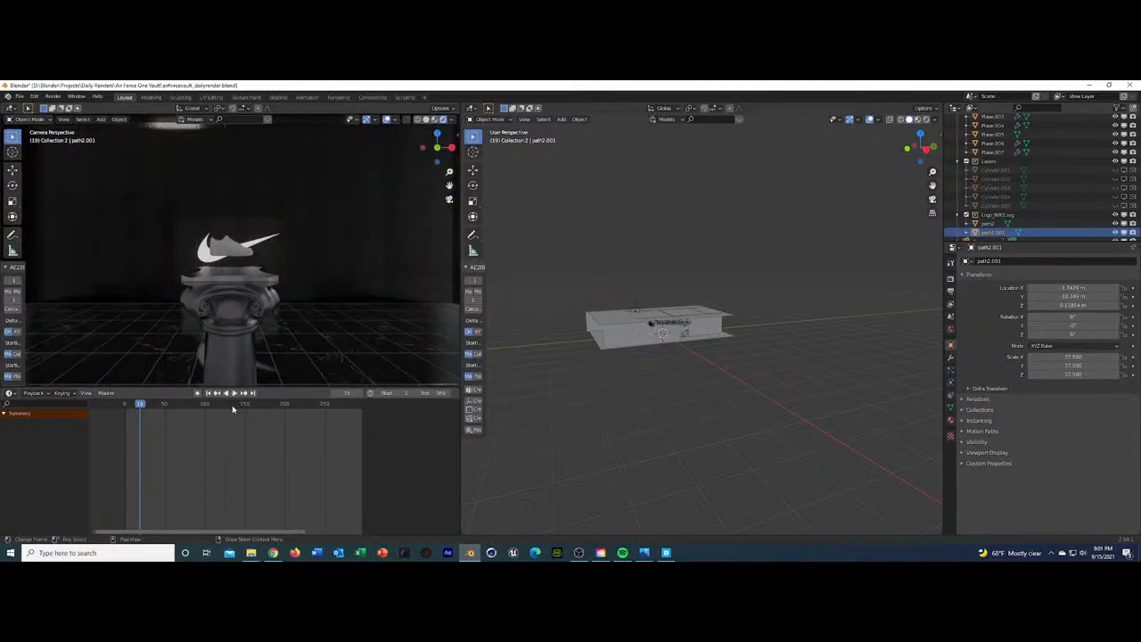
pyautogui.moveTo(232, 408); pyautogui.dragTo(301, 409)
pyautogui.press('space')
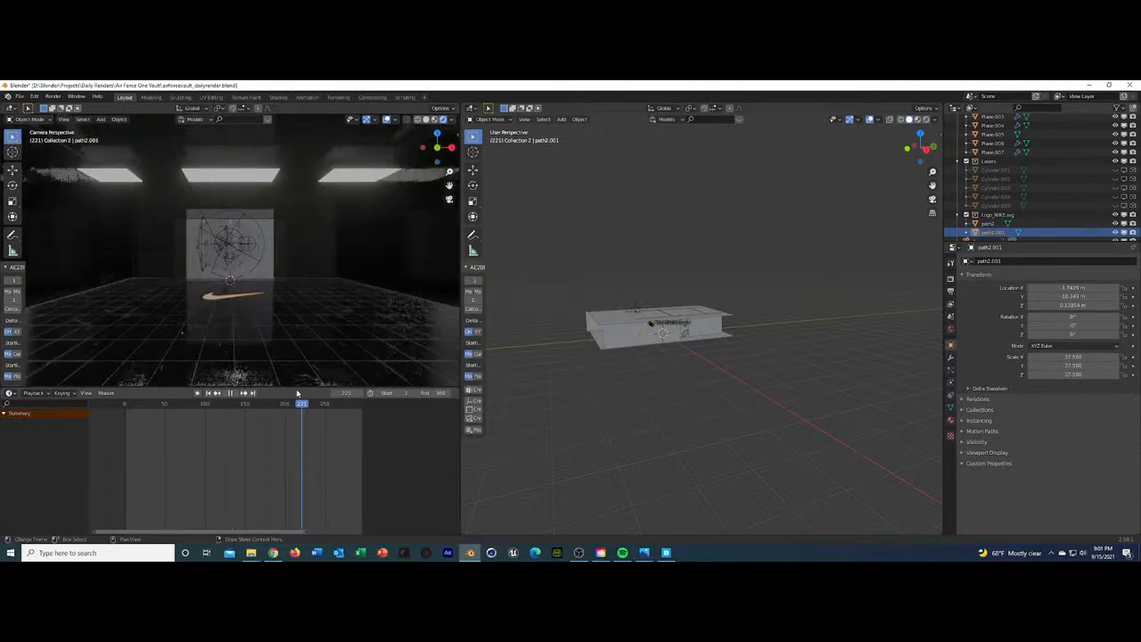
pyautogui.press('space')
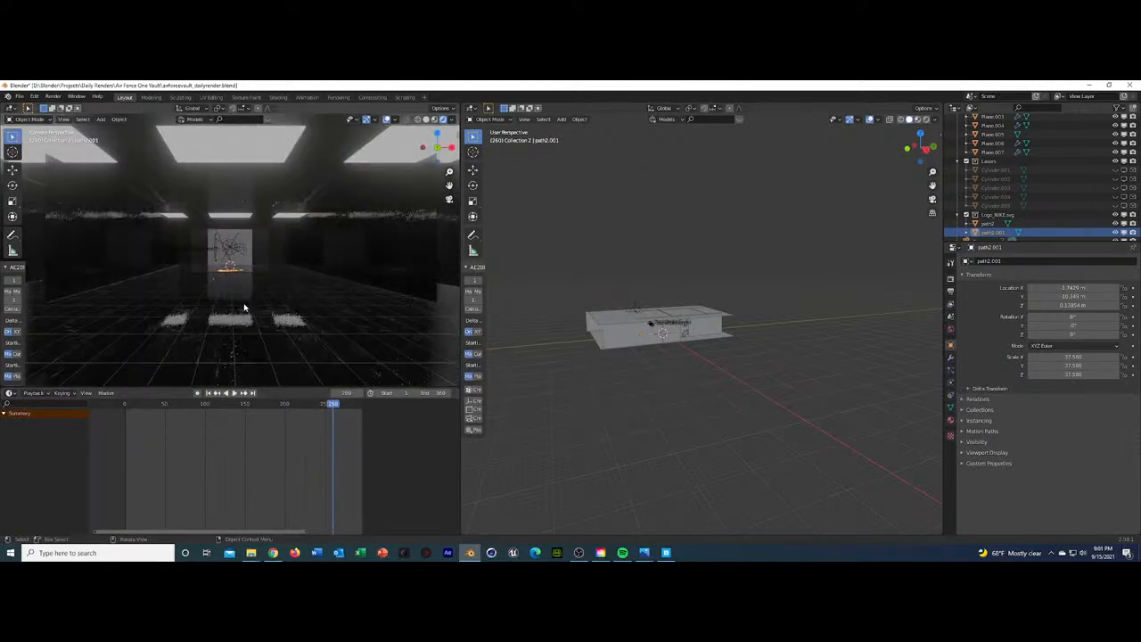
# Move the floor swoosh about 2.4 m farther along the Y axis toward the vault door.
pyautogui.moveTo(244, 307); pyautogui.dragTo(260, 283, button='middle')
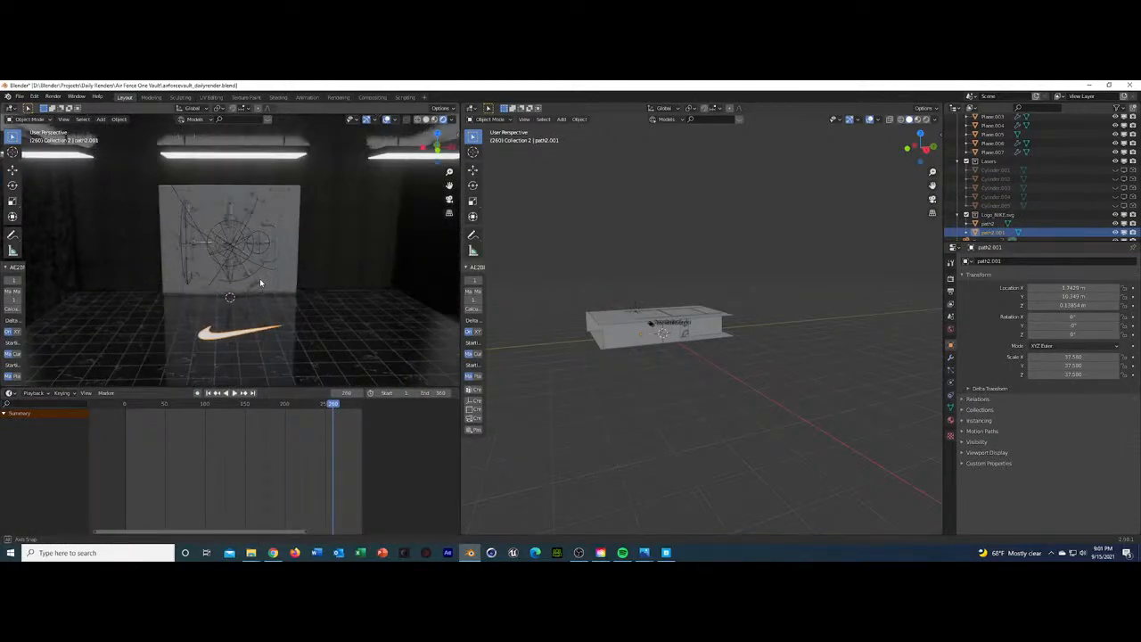
pyautogui.press('g')
pyautogui.press('y')
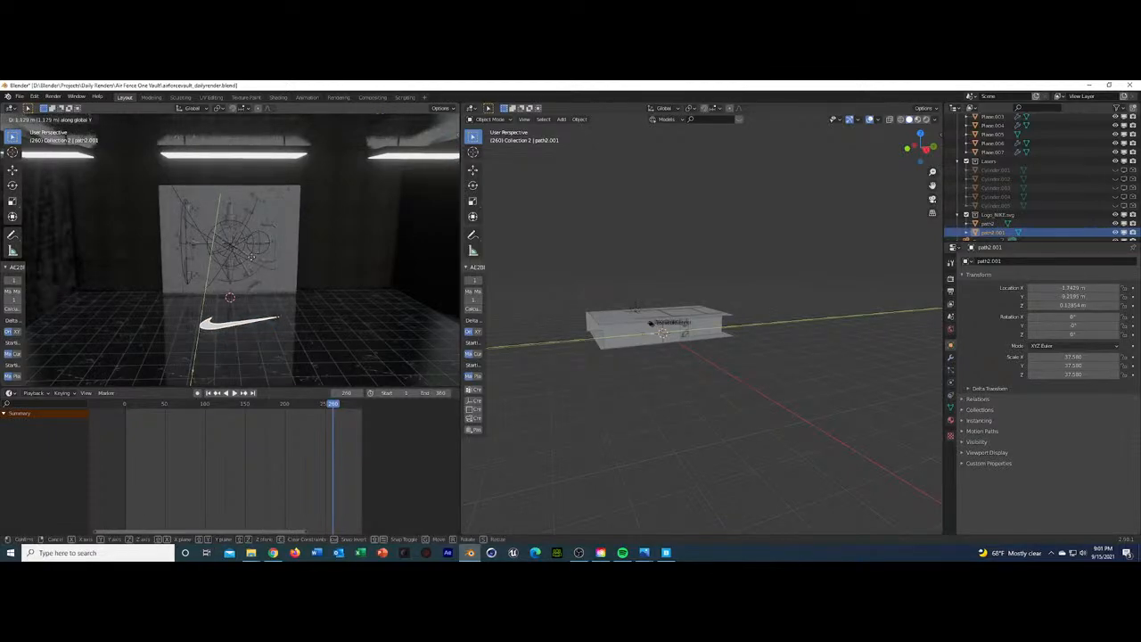
pyautogui.click(243, 242)
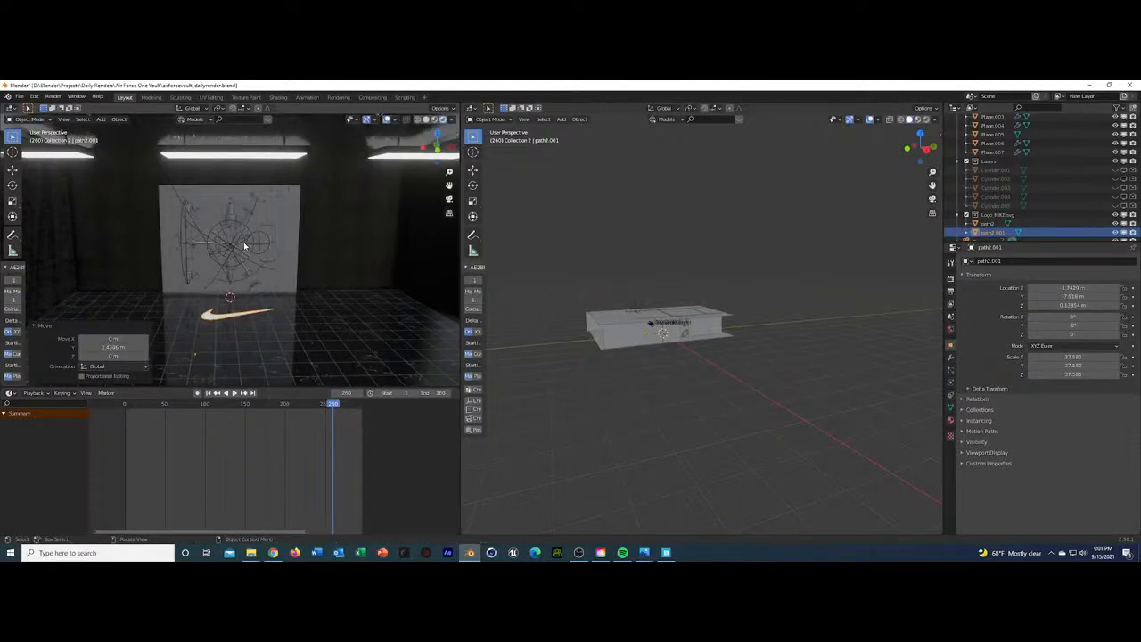
# Play parts of the animation up to about frame 313, switching to camera view, to check the floor swoosh's placement.
pyautogui.click(198, 406)
pyautogui.press('space')
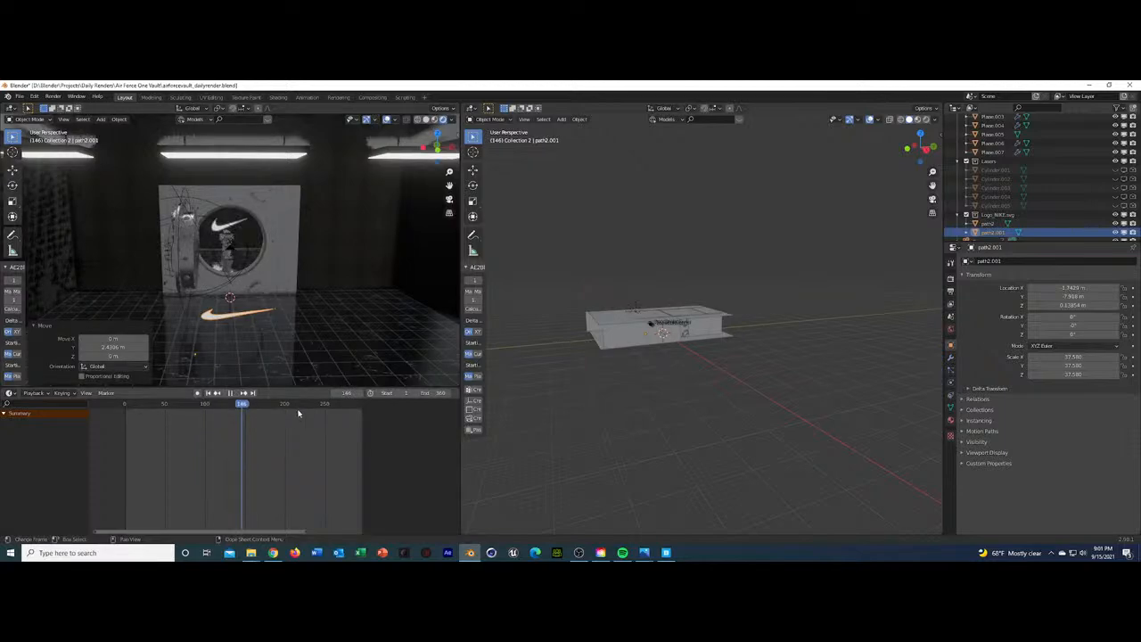
pyautogui.press('space')
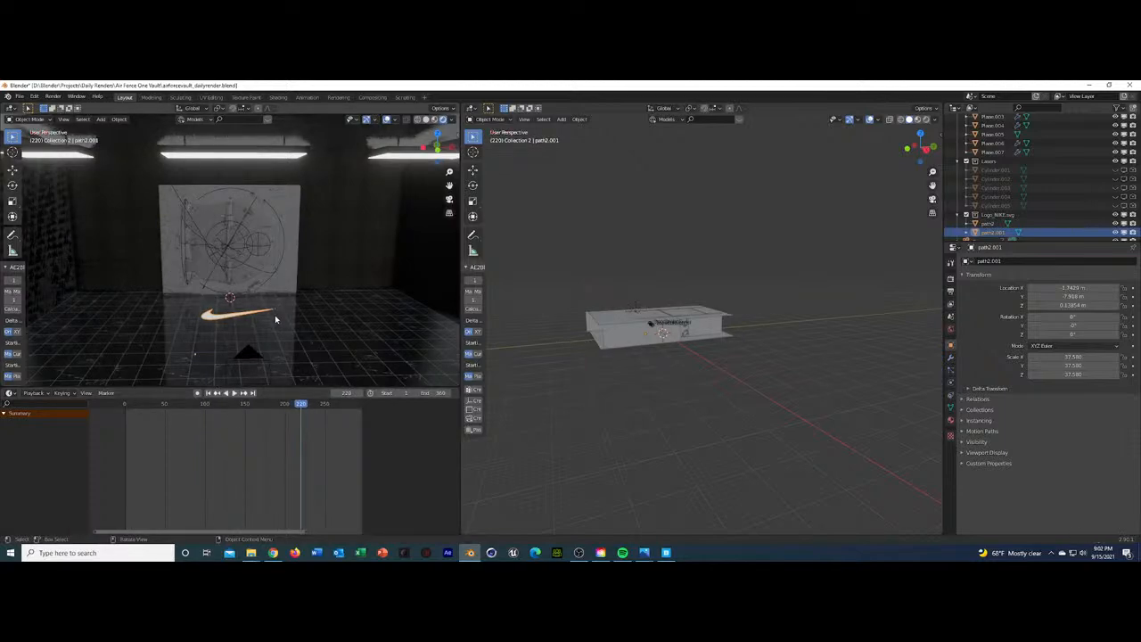
pyautogui.press('KP_0')
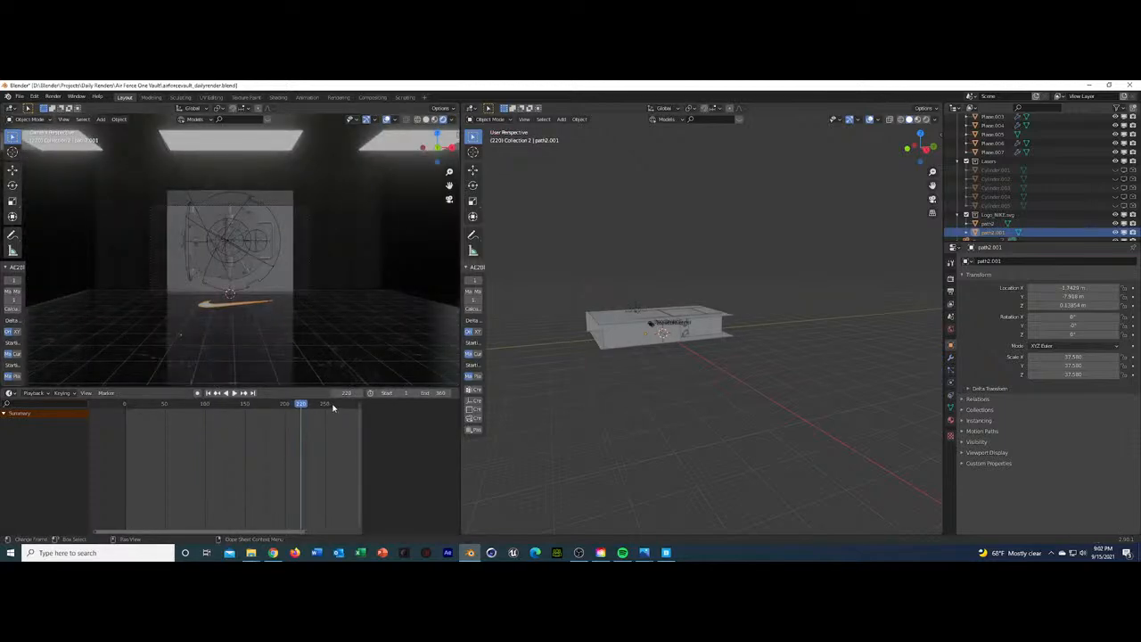
pyautogui.click(332, 404)
pyautogui.scroll(-3, 307, 533)
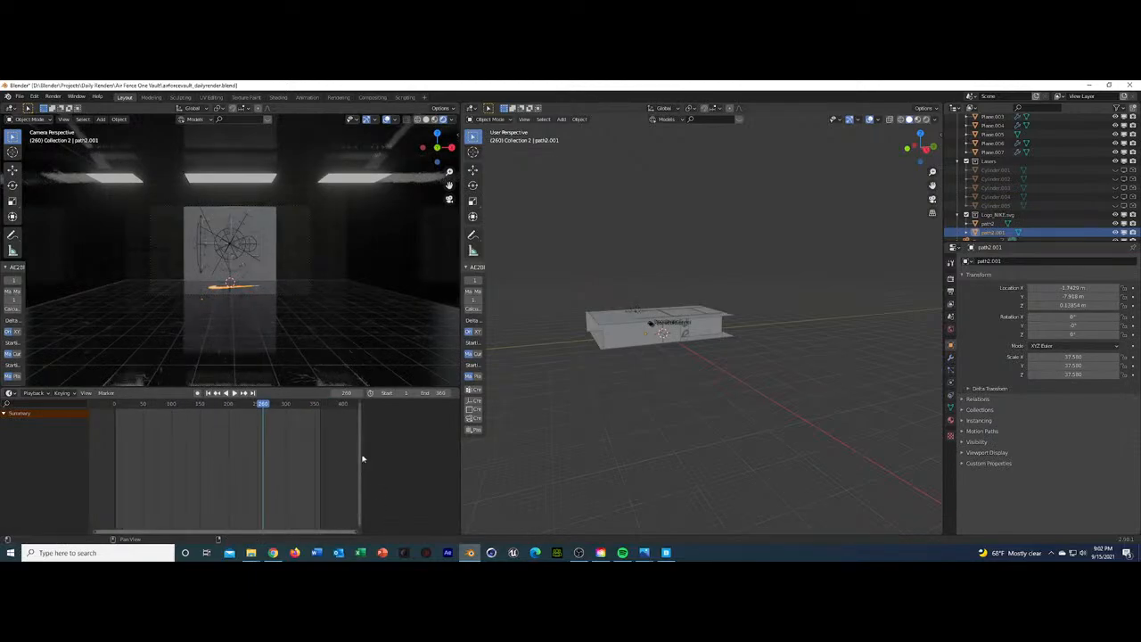
pyautogui.click(294, 404)
pyautogui.press('space')
pyautogui.press('space')
pyautogui.scroll(4, 315, 308)
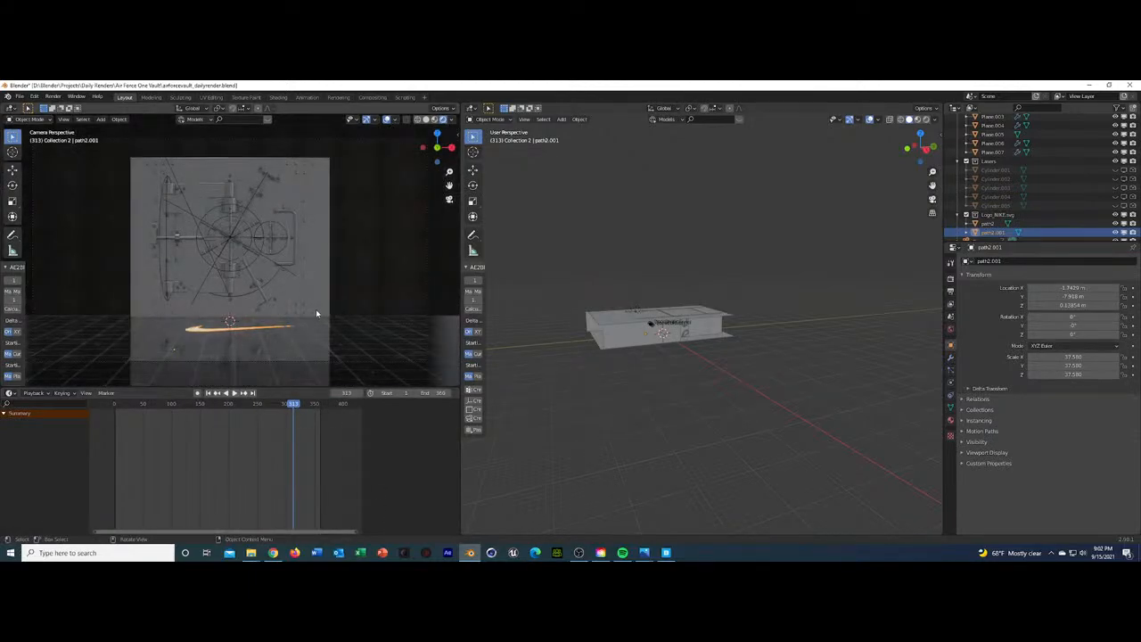
# Try stretching the floor swoosh about 3.8 times along the Y axis and moving it about 15 m toward the camera.
pyautogui.click(316, 309)
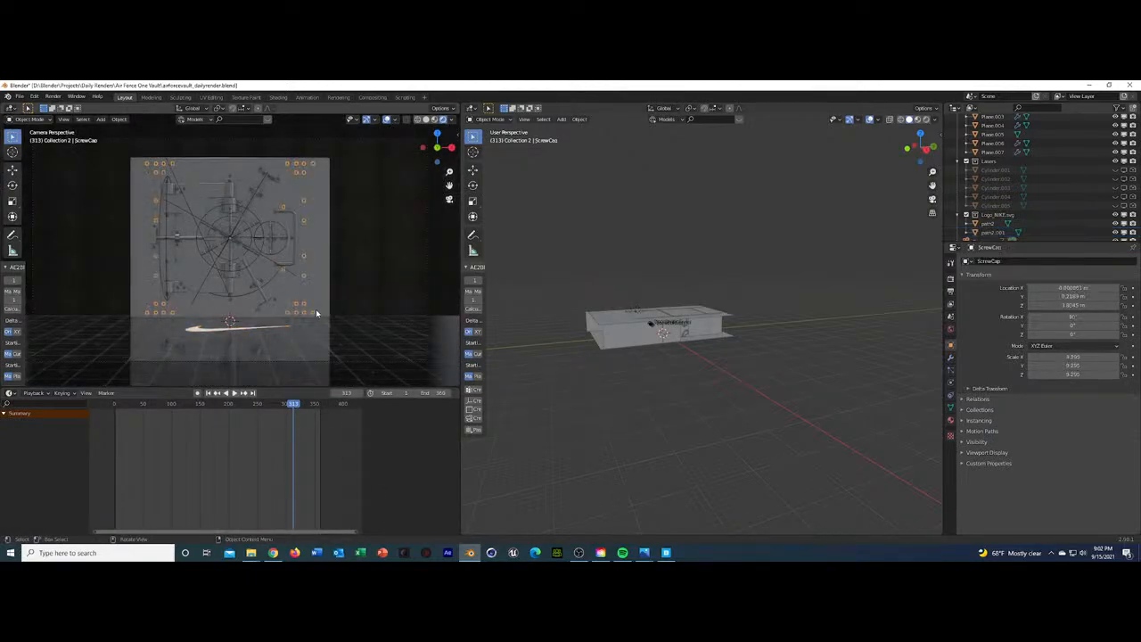
pyautogui.click(196, 331)
pyautogui.press('g')
pyautogui.press('y')
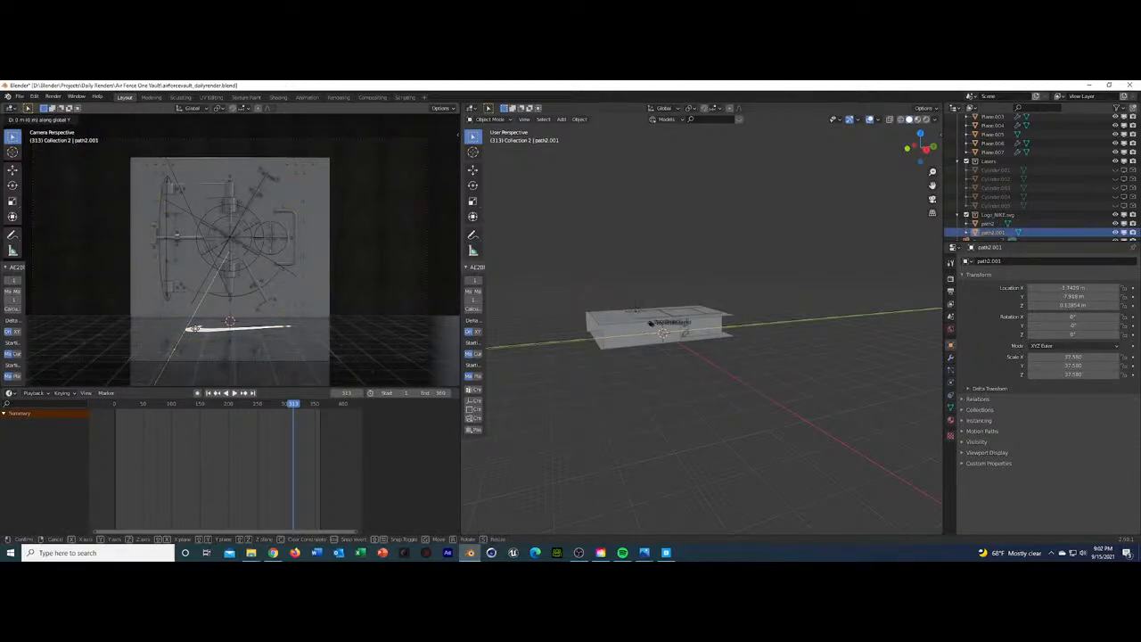
pyautogui.press('s')
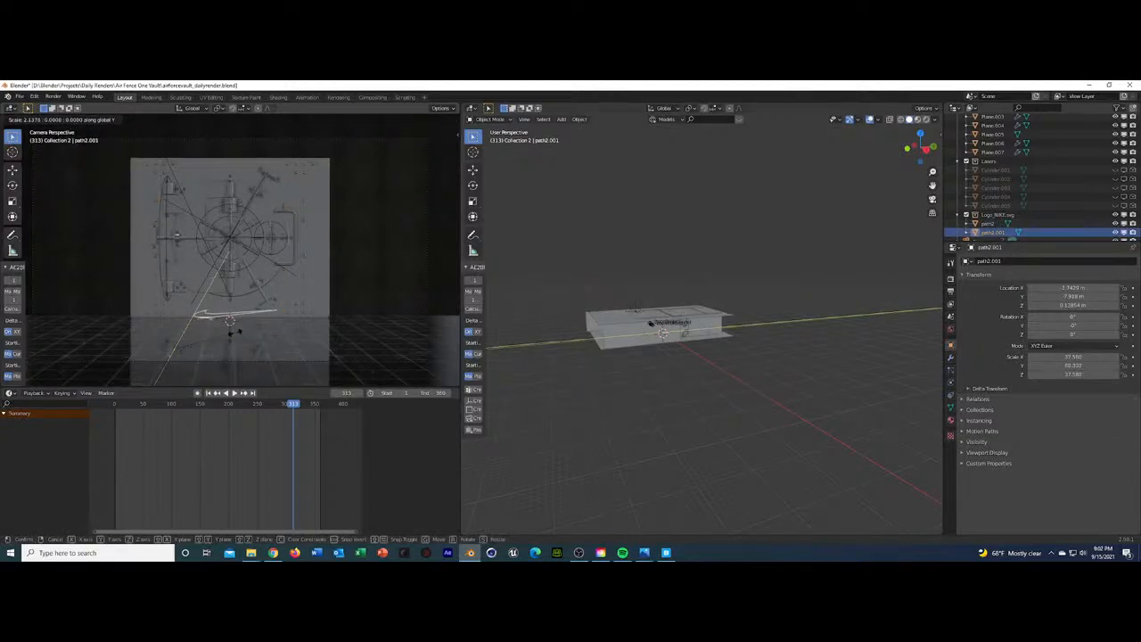
pyautogui.click(289, 332)
pyautogui.press('g')
pyautogui.press('y')
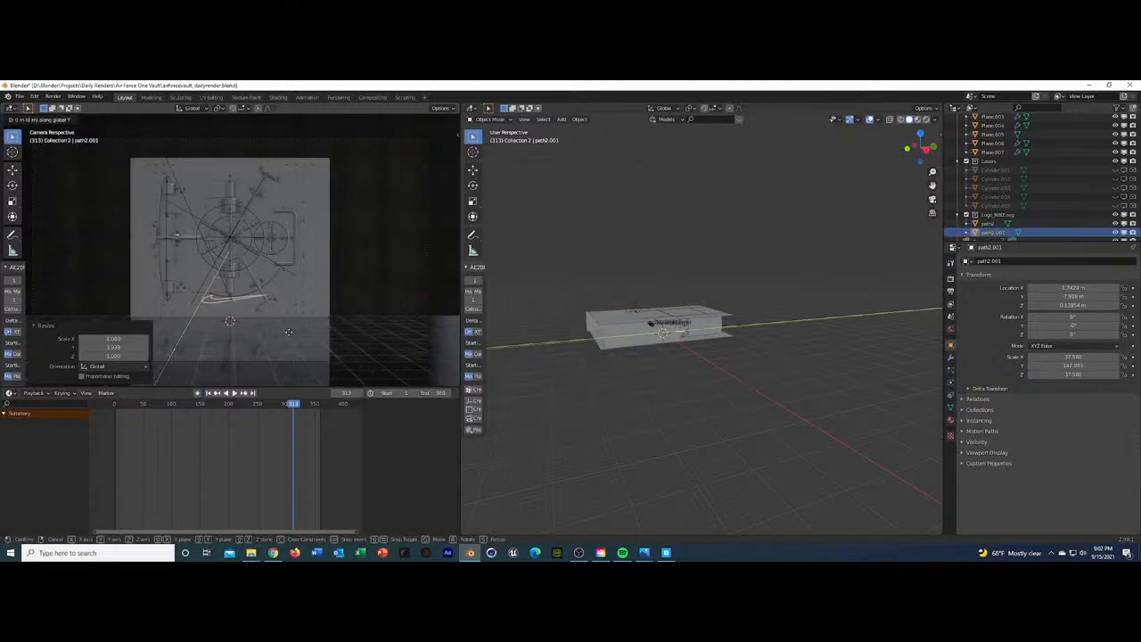
pyautogui.click(281, 270)
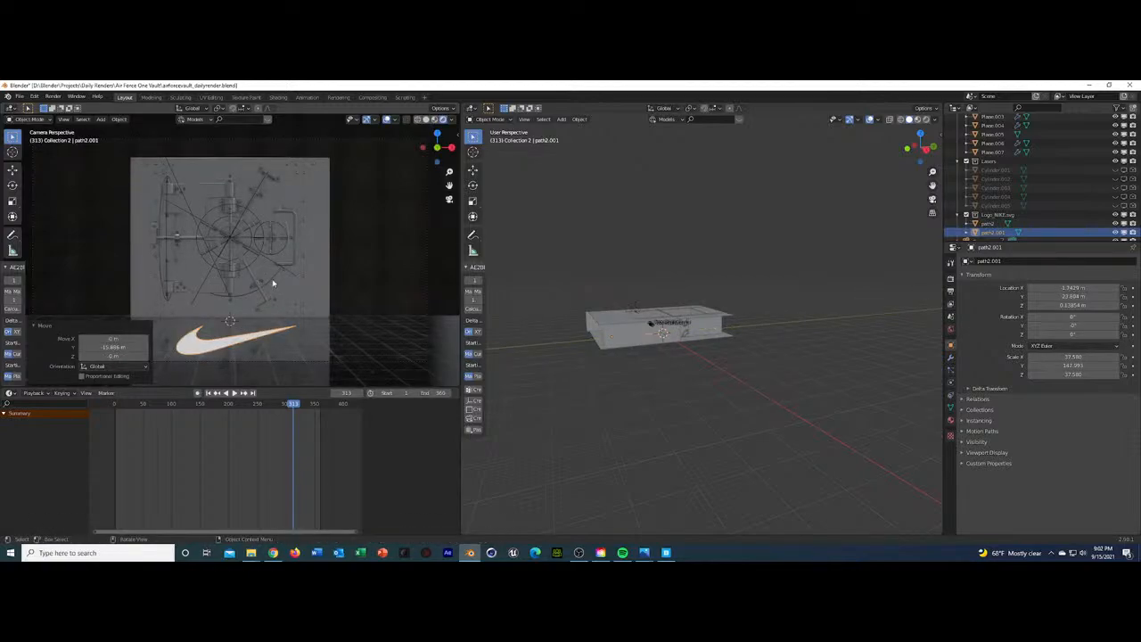
pyautogui.hotkey('ctrl', 'z')
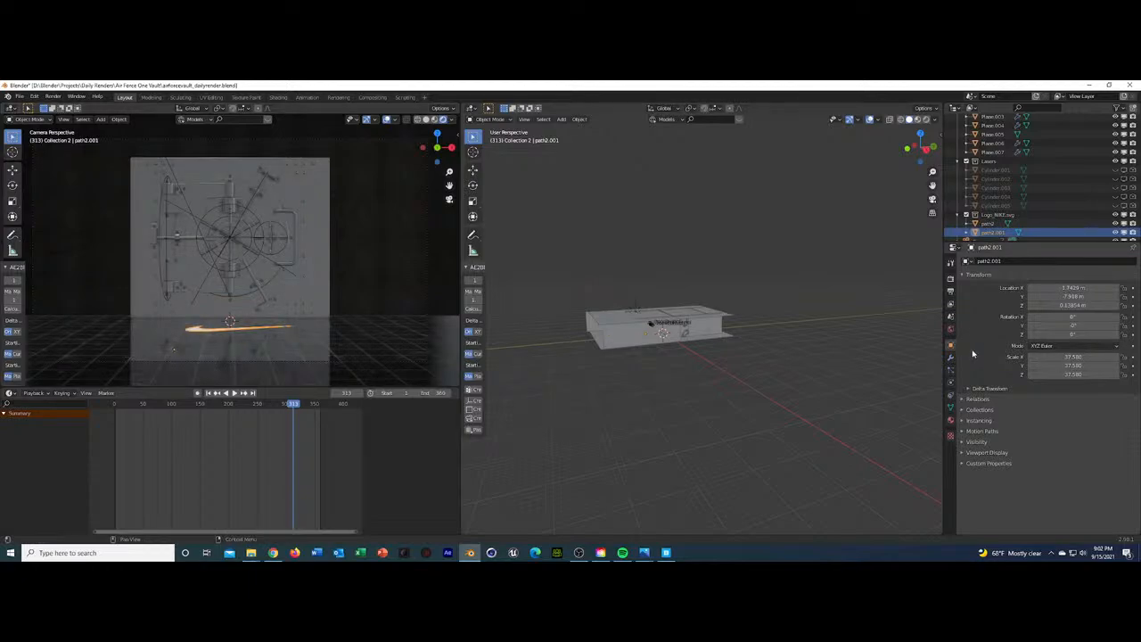
# Set the floor swoosh's scale to 42 on the X, Y and Z axes.
pyautogui.click(1065, 355)
pyautogui.write('42')
pyautogui.press('Tab')
pyautogui.write('42')
pyautogui.press('Tab')
pyautogui.write('42')
pyautogui.press('Return')
# Move the floor swoosh about 3.4 m along Y toward the camera and about 0.25 m in the negative X direction.
pyautogui.press('g')
pyautogui.press('y')
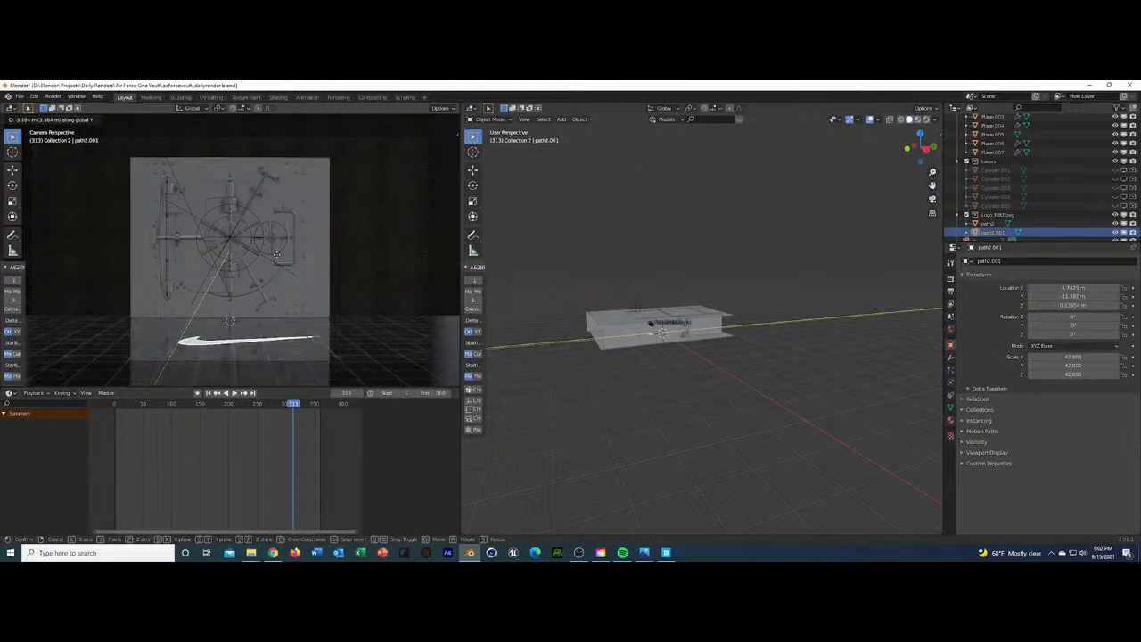
pyautogui.click(277, 254)
pyautogui.press('g')
pyautogui.press('x')
pyautogui.click(267, 252)
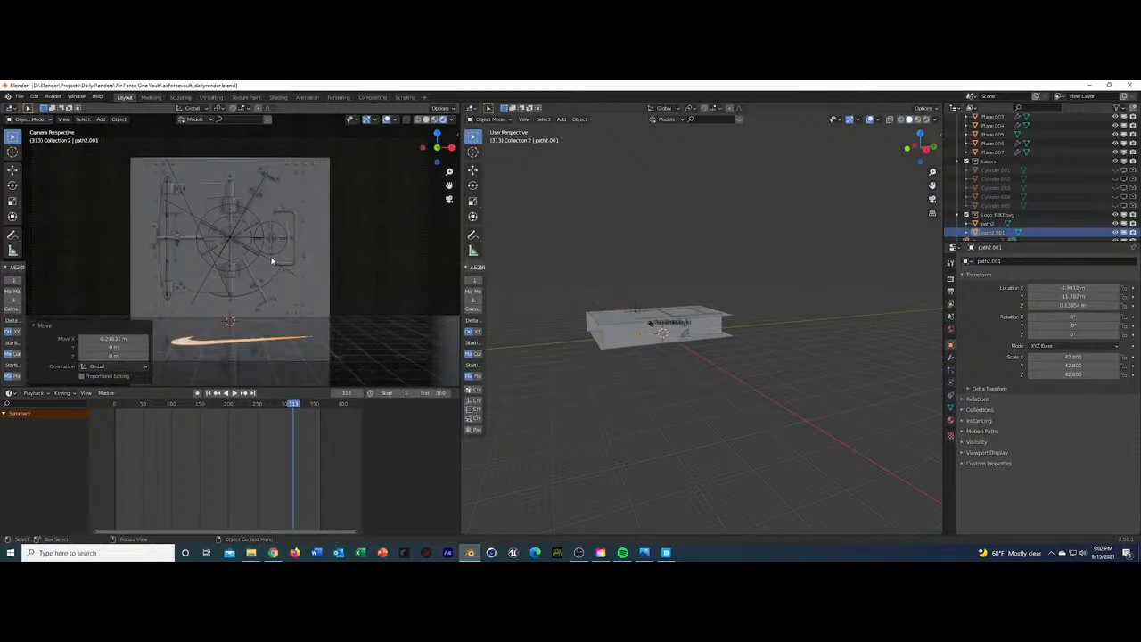
# Move the floor swoosh along Y toward the camera, trying a scale of about 64.4 and a negative X shift and undoing both.
pyautogui.moveTo(272, 259)
pyautogui.mouseDown(button='middle')
pyautogui.moveTo(264, 326)
pyautogui.moveTo(273, 242)
pyautogui.moveTo(270, 280)
pyautogui.moveTo(269, 263)
pyautogui.mouseUp(button='middle')
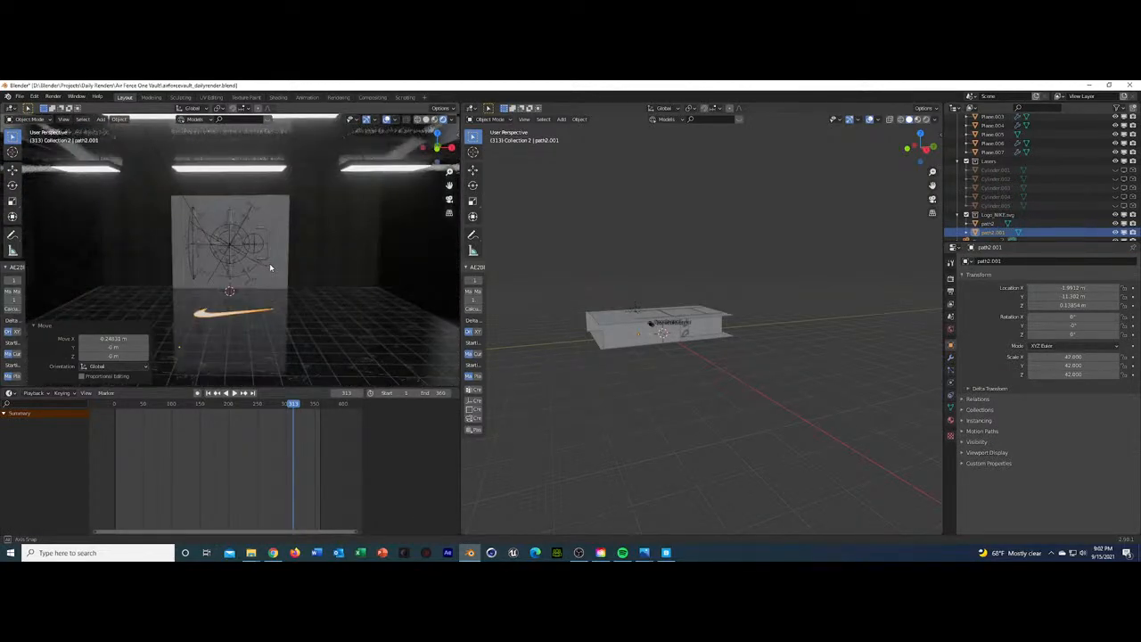
pyautogui.press('s')
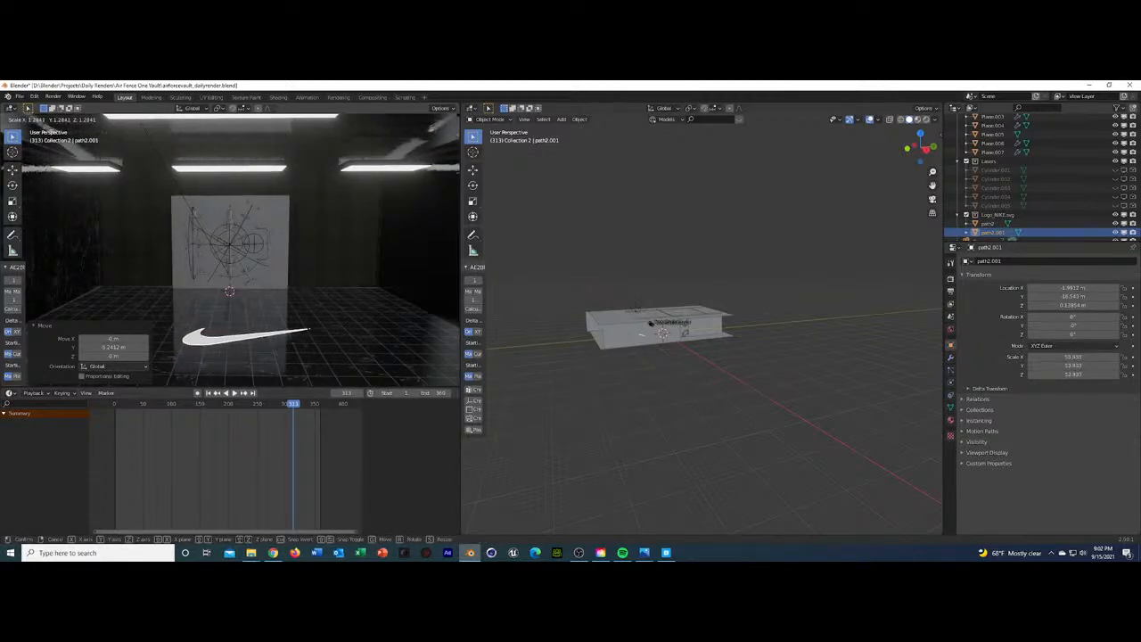
pyautogui.press('Return')
pyautogui.press('g')
pyautogui.press('x')
pyautogui.click(273, 350)
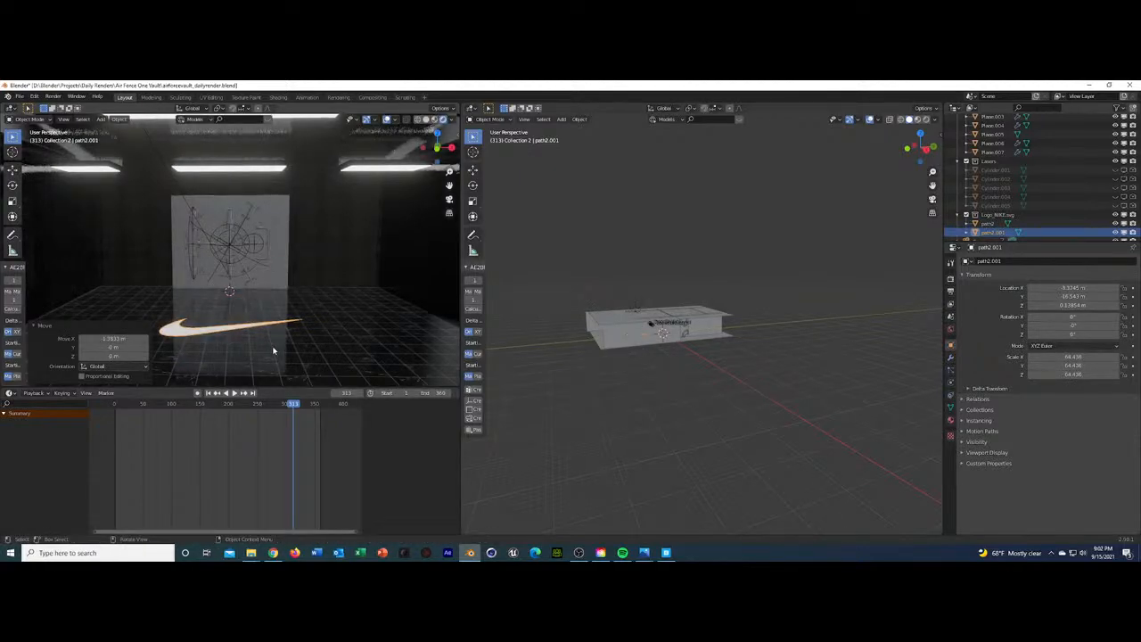
pyautogui.hotkey('ctrl', 'z')
pyautogui.hotkey('ctrl', 'z')
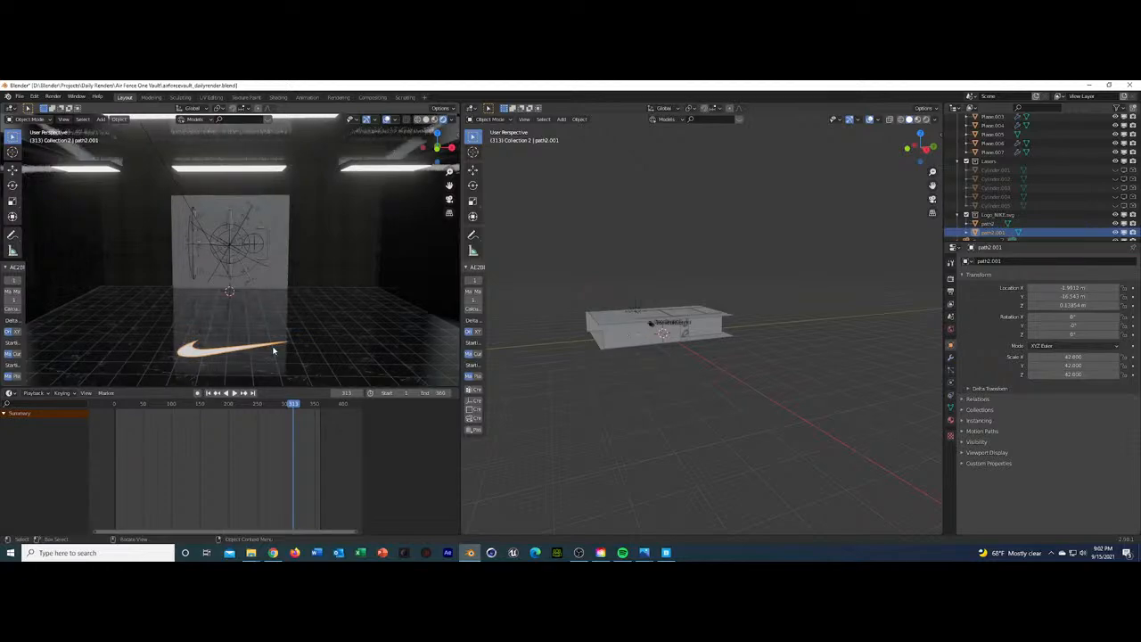
# Play the animation around frames 229 to 313 in camera view to check how the floor swoosh appears.
pyautogui.click(255, 405)
pyautogui.press('space')
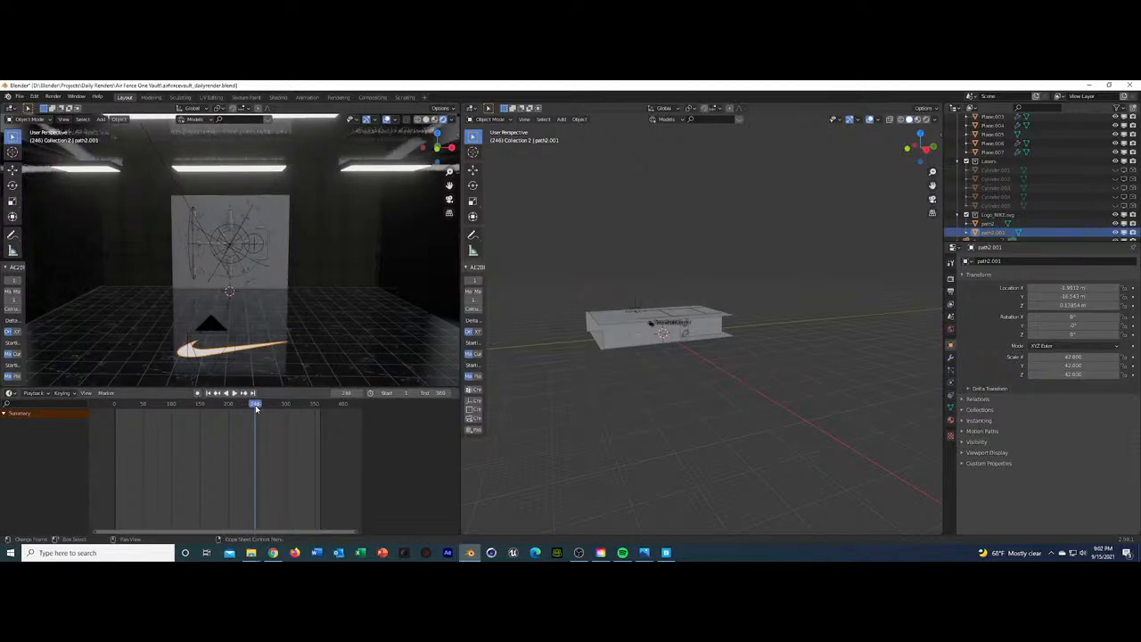
pyautogui.press('KP_0')
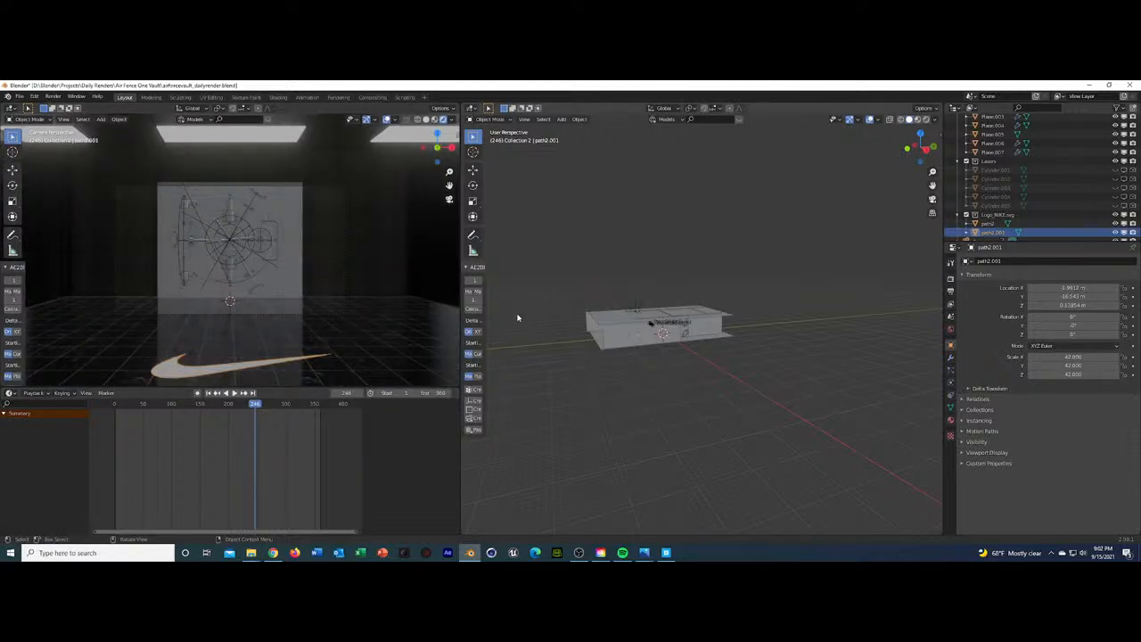
pyautogui.press('space')
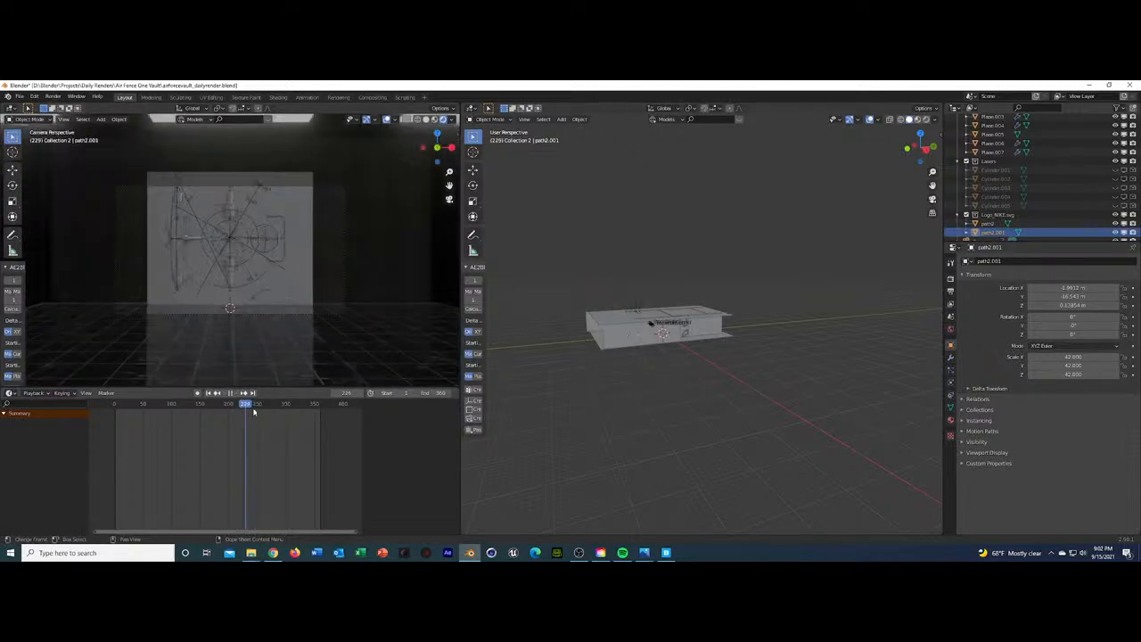
pyautogui.click(294, 415)
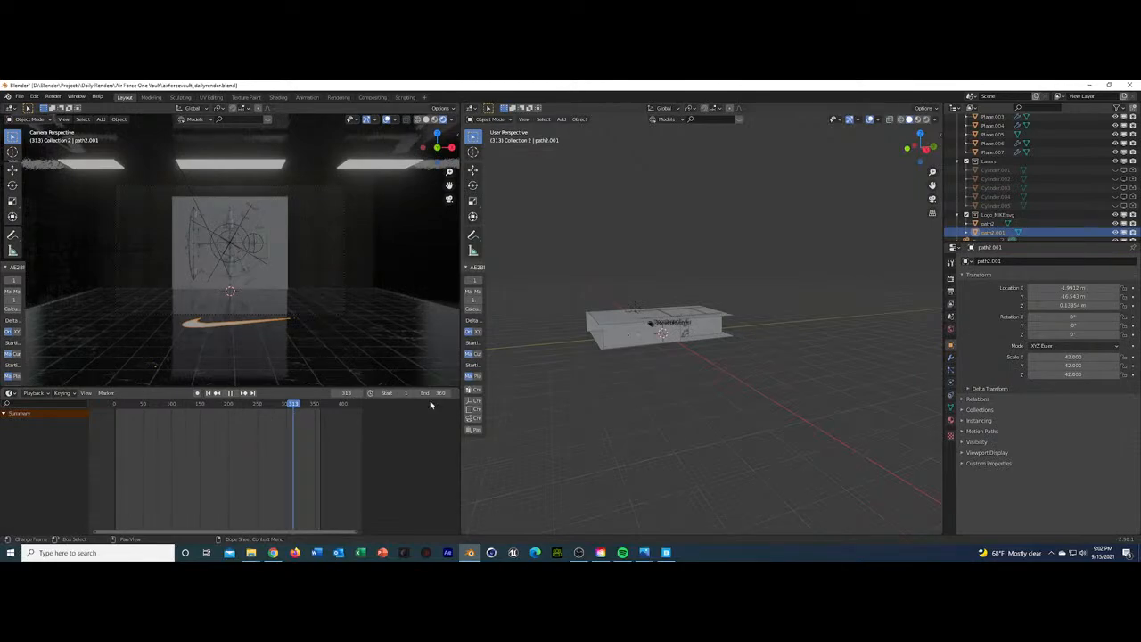
# Duplicate the animated camera in place, leaving the copy at the original camera's location.
pyautogui.scroll(-1, 998, 227)
pyautogui.click(986, 232)
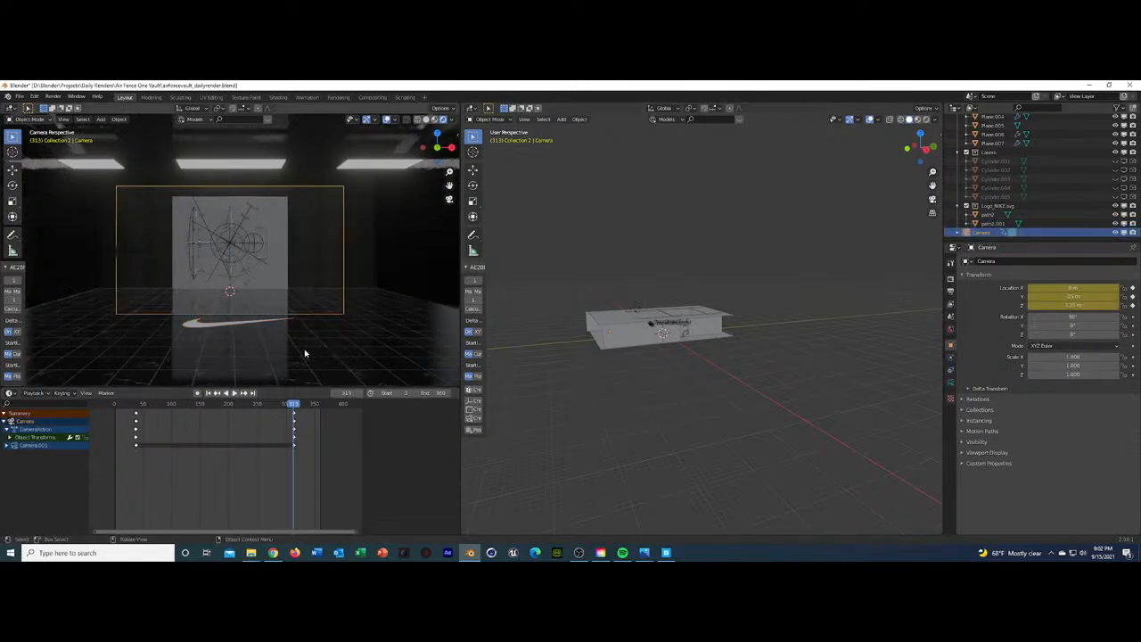
pyautogui.hotkey('shift', 'd')
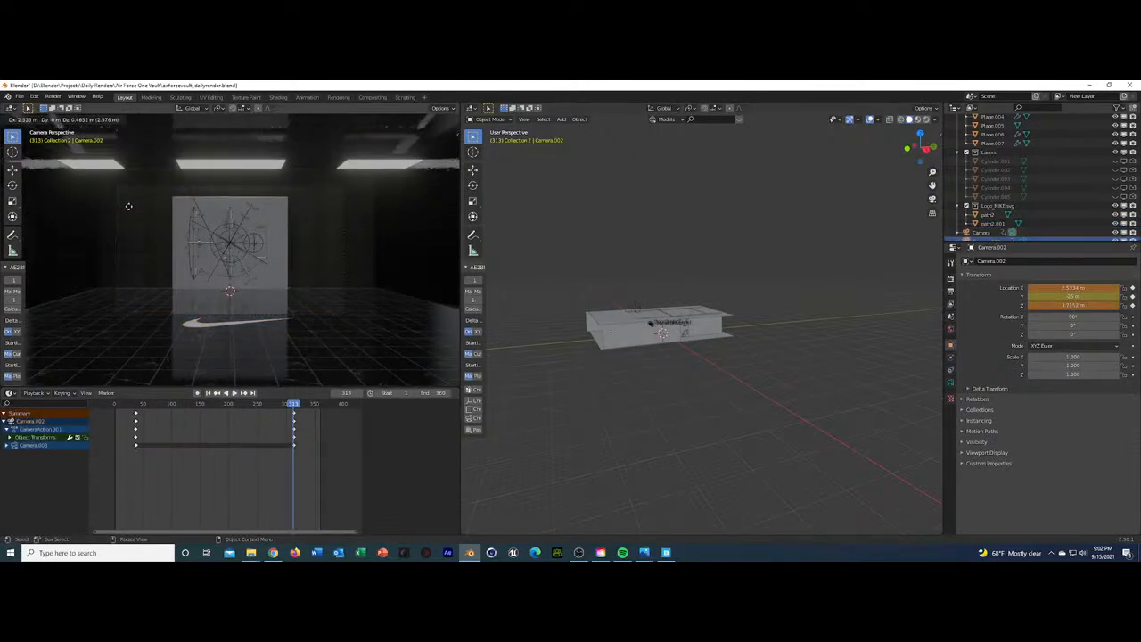
pyautogui.rightClick(354, 287)
pyautogui.hotkey('ctrl', 'z')
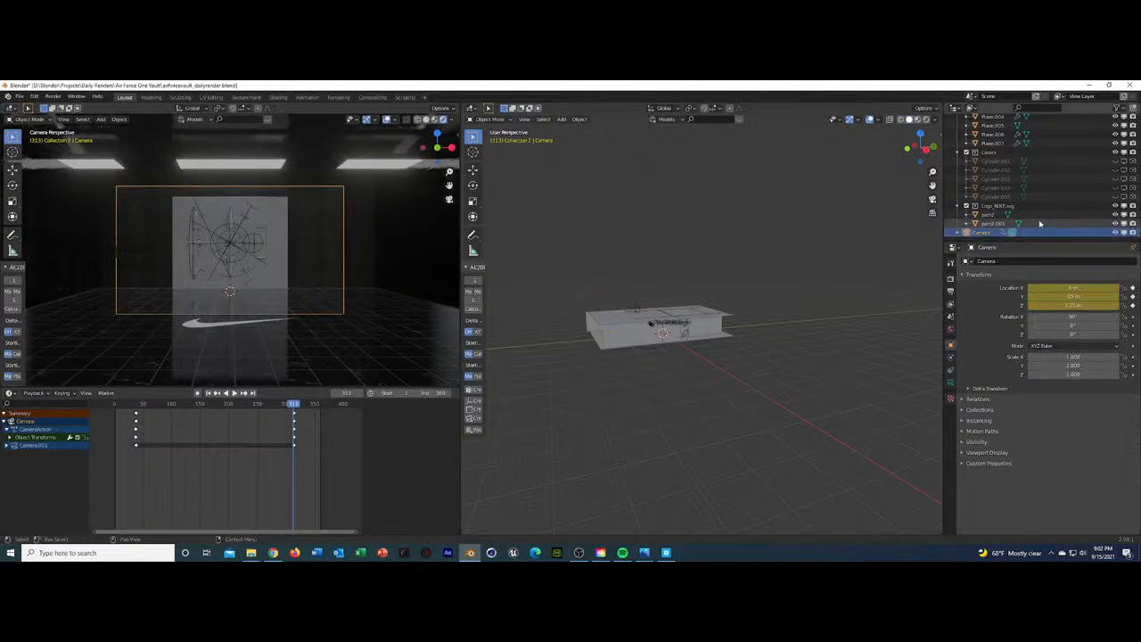
pyautogui.hotkey('shift', 'd')
pyautogui.rightClick(890, 244)
pyautogui.scroll(-1, 1024, 232)
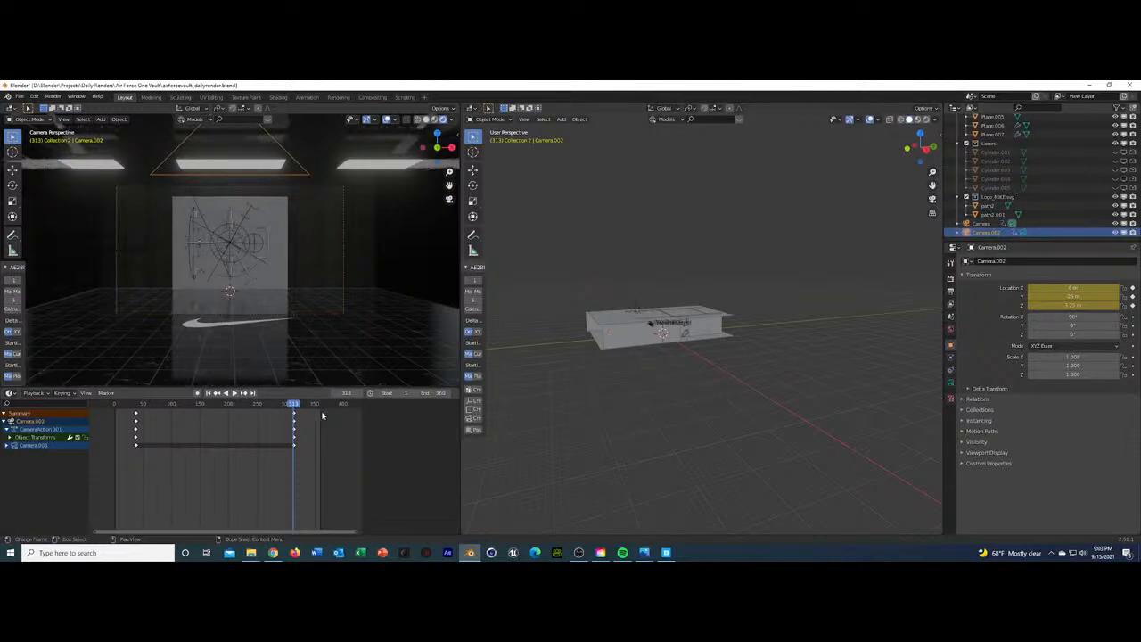
# Place the duplicate camera above the floor swoosh with an X rotation of 2.4° and move the swoosh about 0.44 m in negative X.
pyautogui.moveTo(1073, 296)
pyautogui.mouseDown()
pyautogui.moveTo(1096, 296)
pyautogui.moveTo(1068, 316)
pyautogui.moveTo(1049, 317)
pyautogui.moveTo(1066, 305)
pyautogui.moveTo(1038, 305)
pyautogui.moveTo(1087, 296)
pyautogui.mouseUp()
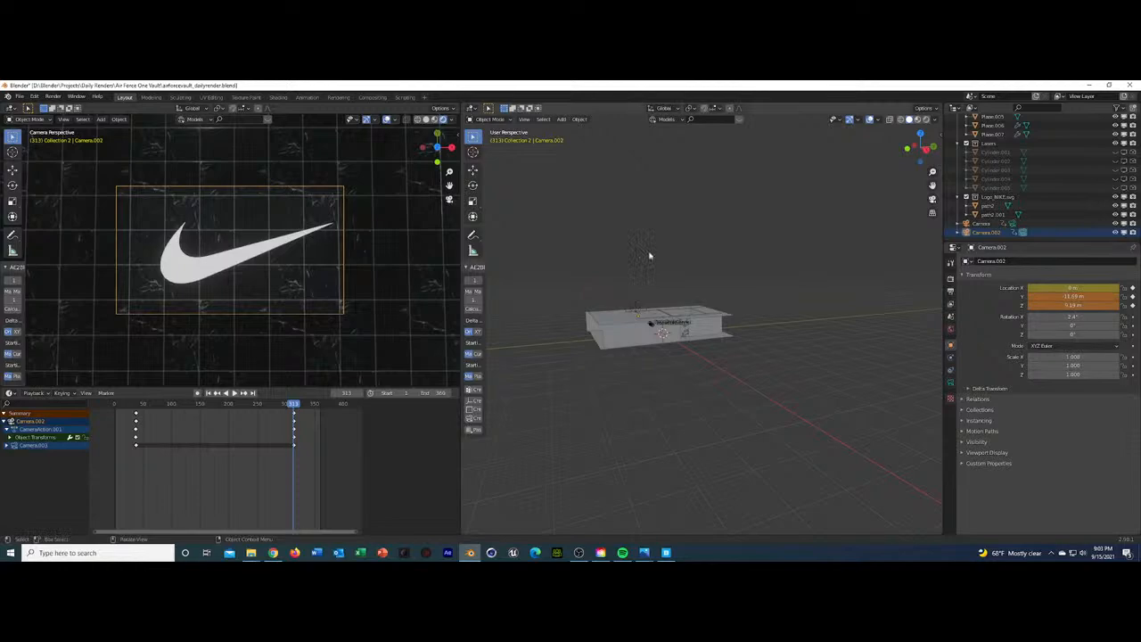
pyautogui.click(237, 258)
pyautogui.press('g')
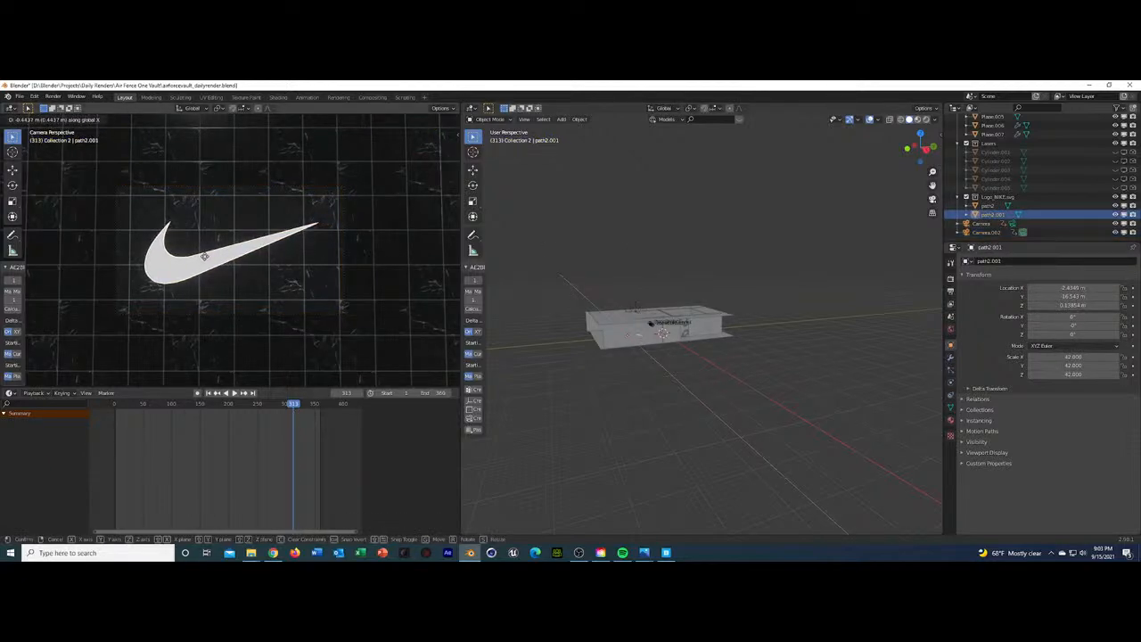
pyautogui.click(205, 259)
# Keyframe the duplicate camera's overhead location at frame 313 and copy the original camera's frame 313 keyframes to it at frame 250.
pyautogui.click(988, 233)
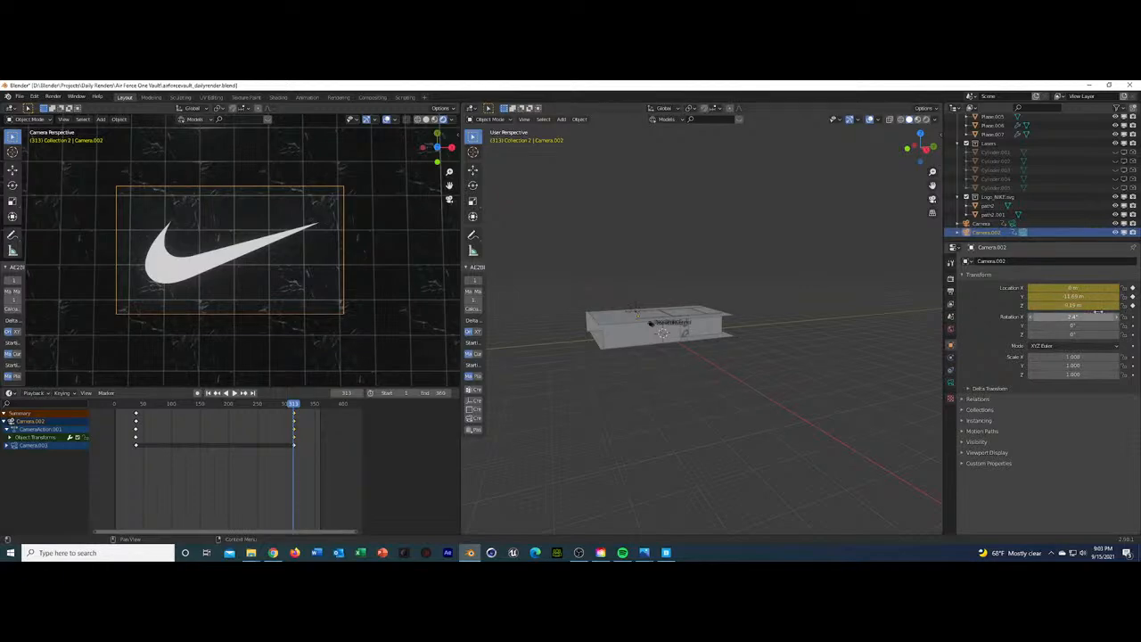
pyautogui.click(981, 223)
pyautogui.doubleClick(294, 445)
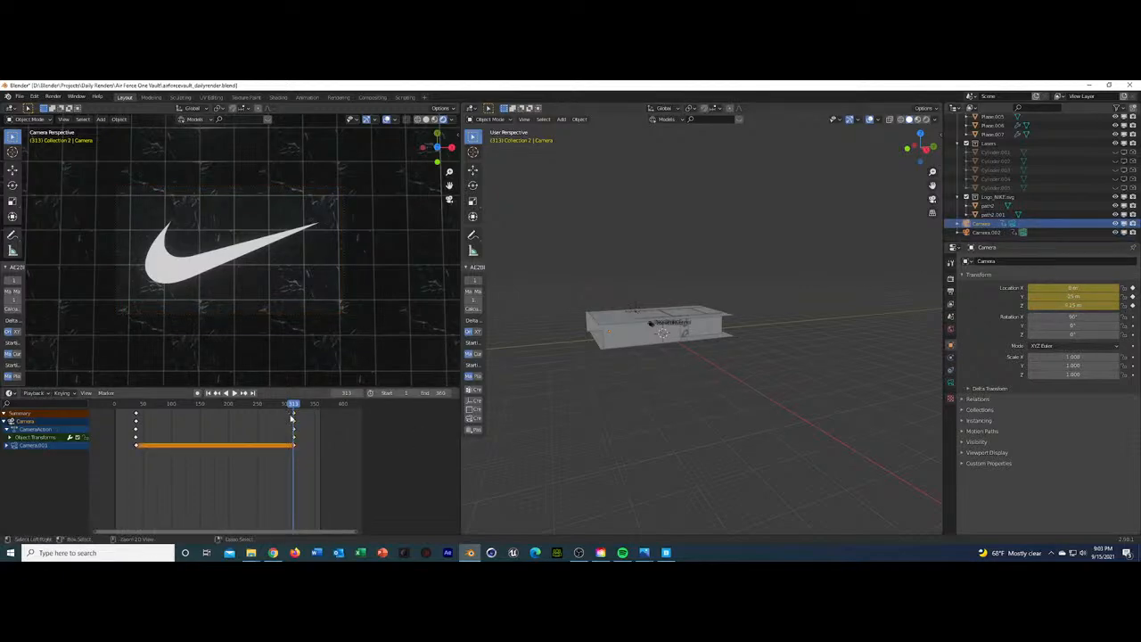
pyautogui.click(988, 232)
pyautogui.click(257, 404)
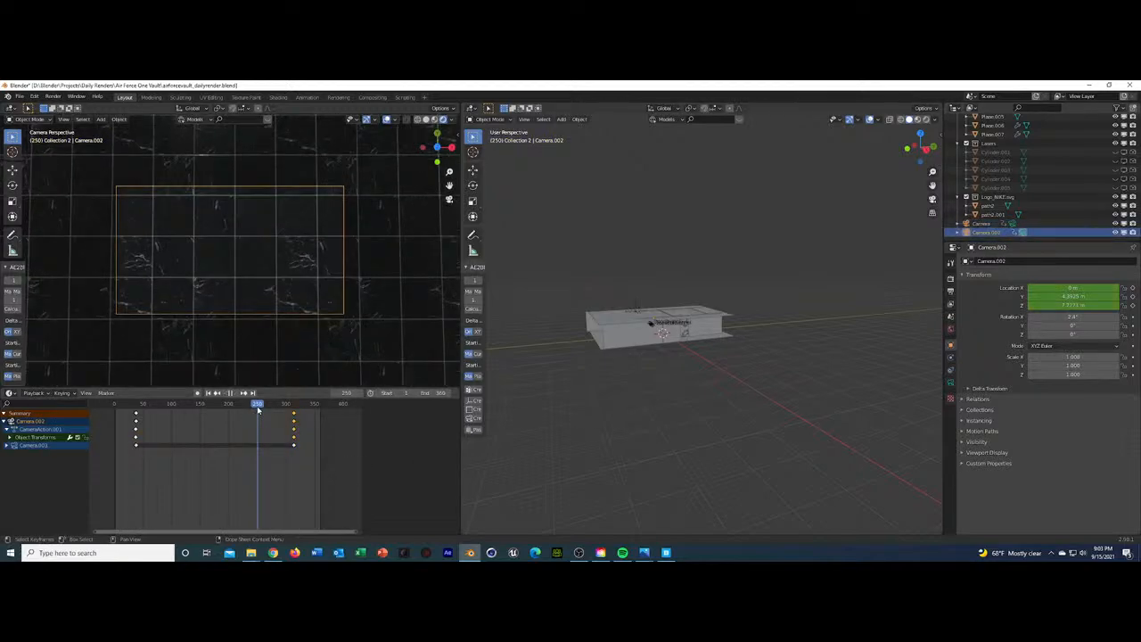
pyautogui.press(']')
# Set the duplicate camera's X rotation to 90° at frame 250 and keyframe it.
pyautogui.click(212, 412)
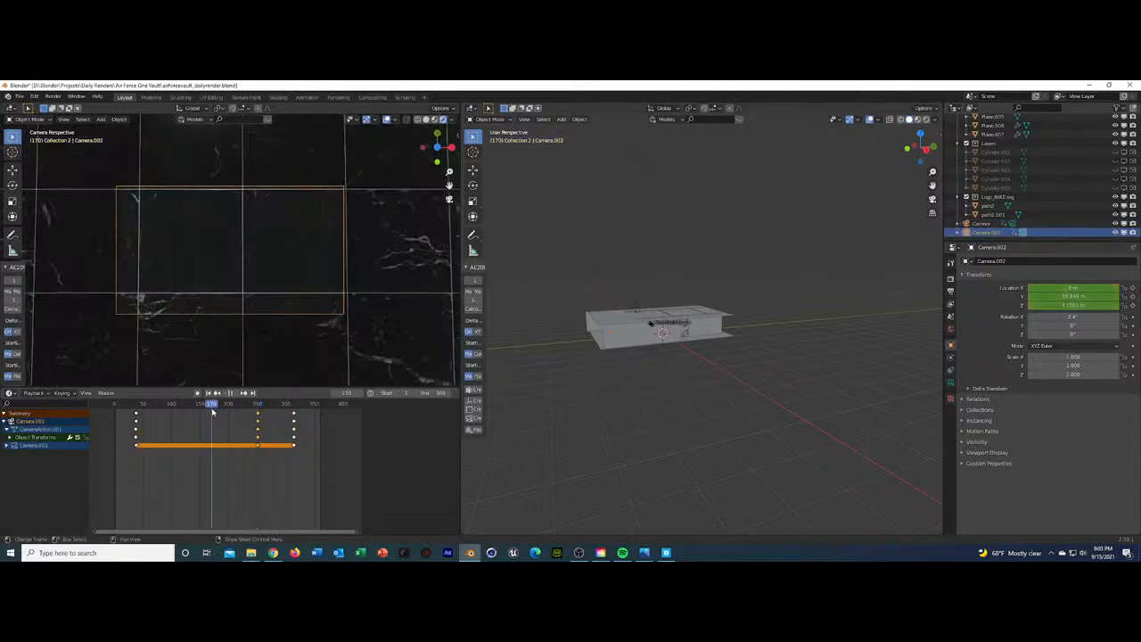
pyautogui.press('space')
pyautogui.click(122, 412)
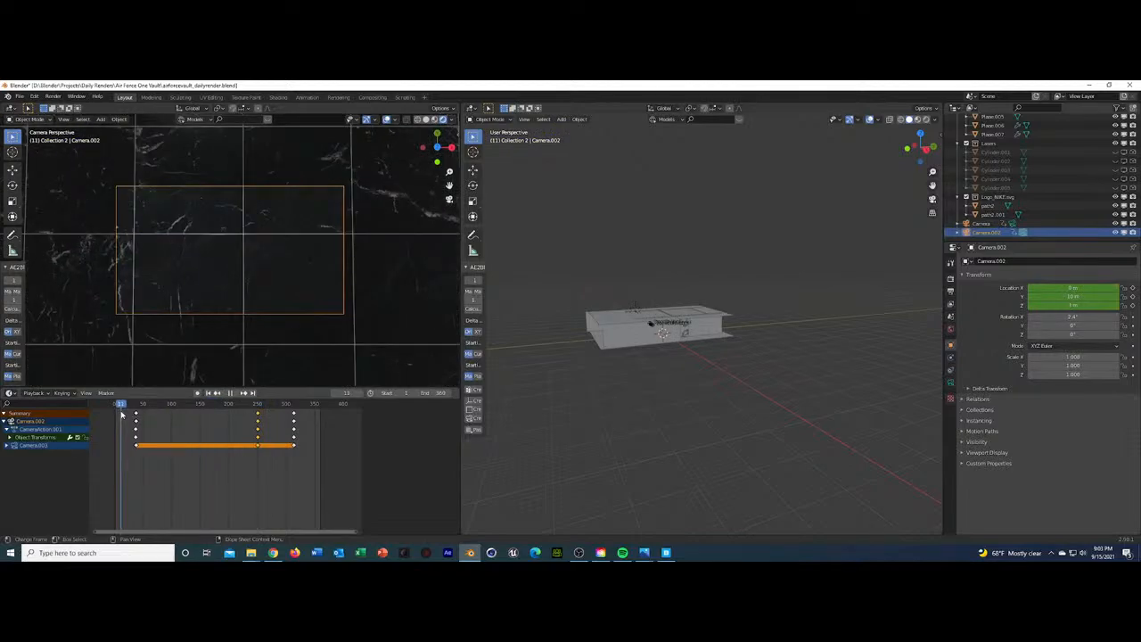
pyautogui.hotkey('ctrl', 'z')
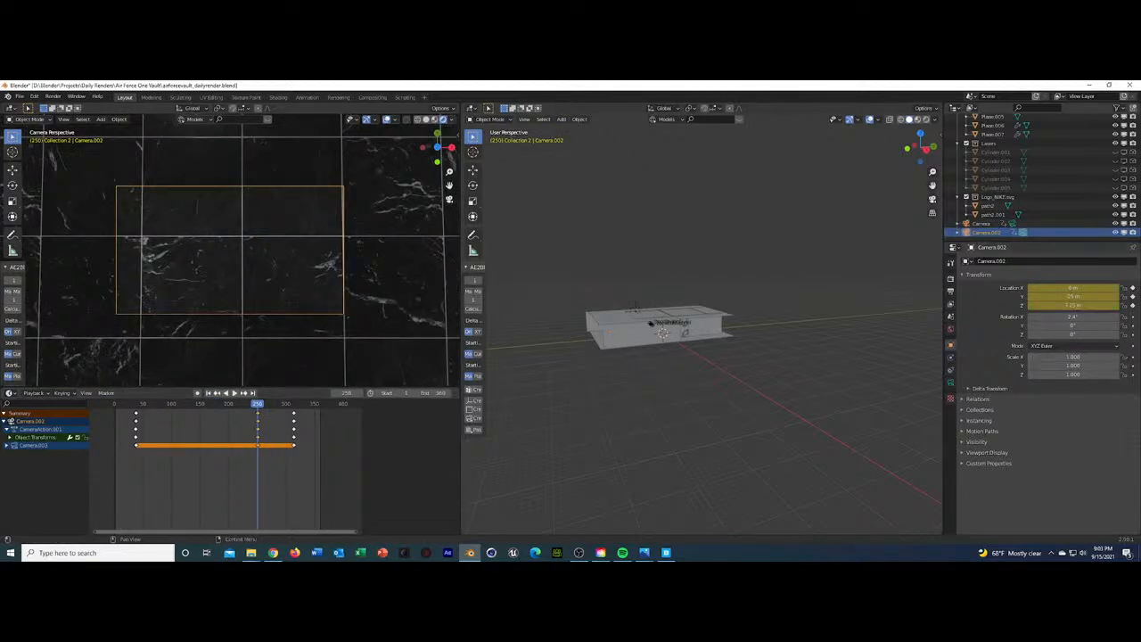
pyautogui.press('Return')
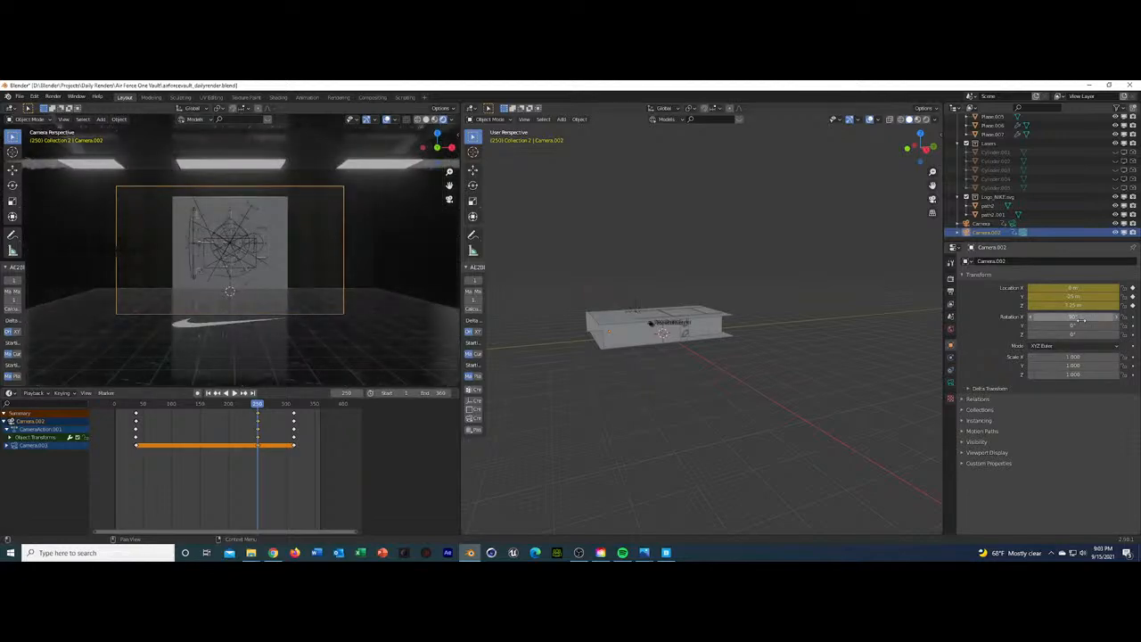
pyautogui.click(1133, 316)
# Set the duplicate camera's X rotation to 0° at frame 313 and keyframe it.
pyautogui.click(136, 409)
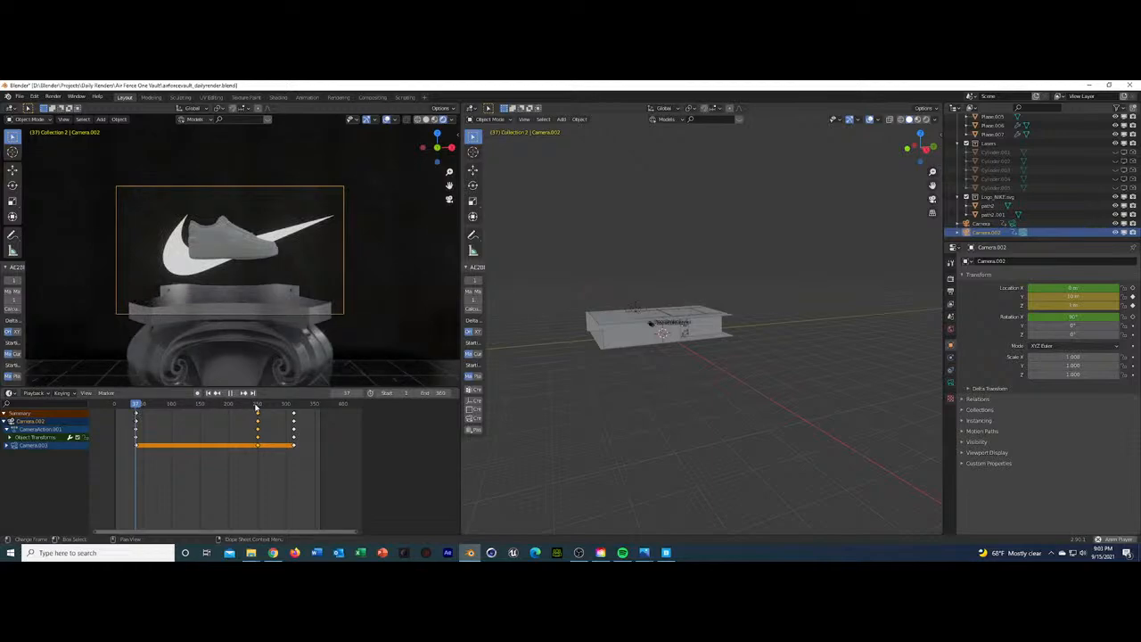
pyautogui.press('space')
pyautogui.click(296, 403)
pyautogui.moveTo(296, 404); pyautogui.dragTo(295, 407)
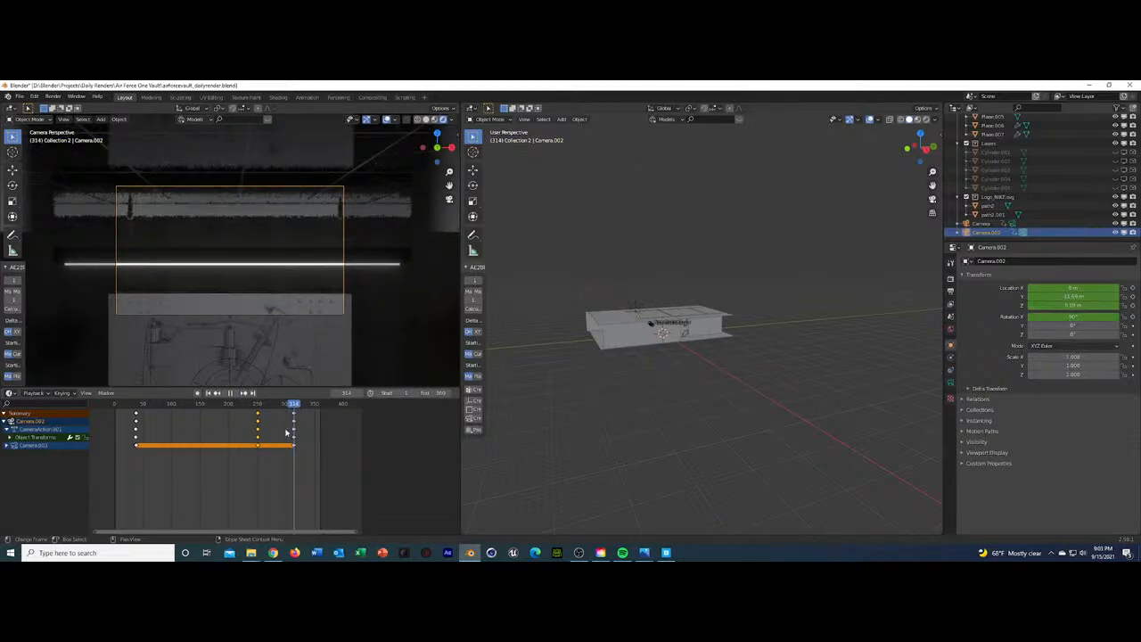
pyautogui.click(225, 396)
pyautogui.click(217, 393)
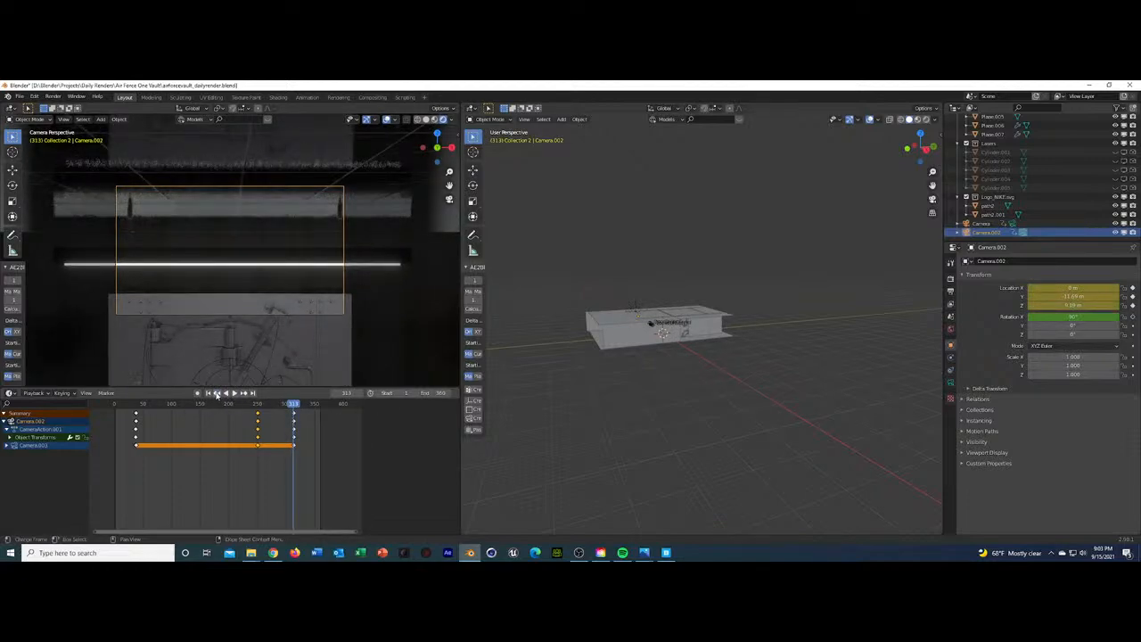
pyautogui.moveTo(1035, 317); pyautogui.dragTo(1067, 318)
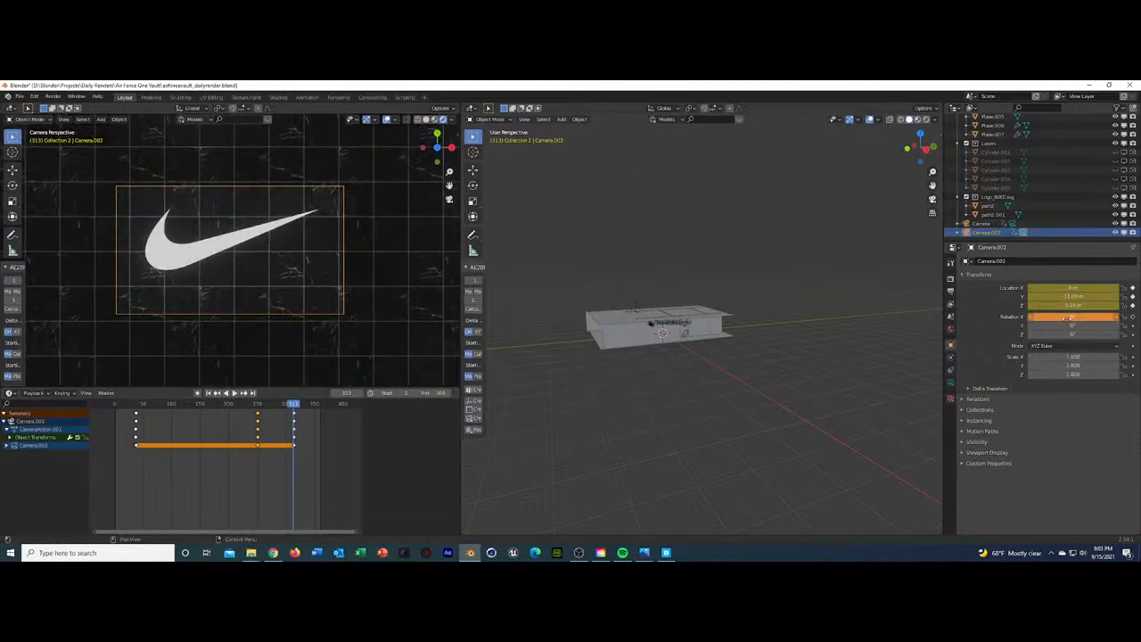
pyautogui.click(1133, 317)
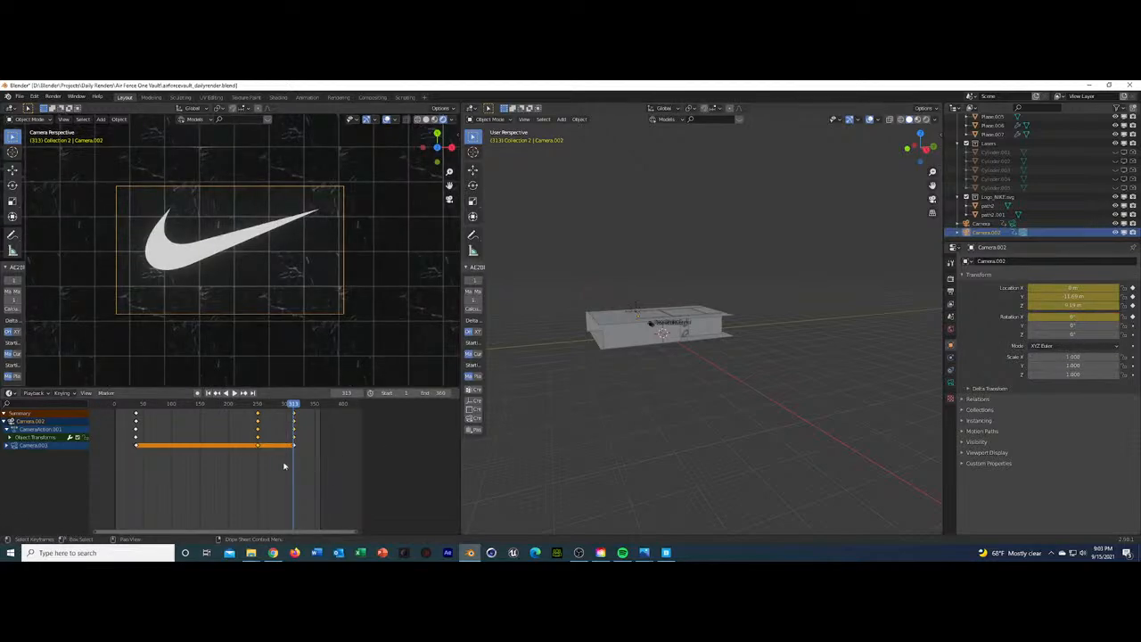
# Play the animation from about frame 207 to 268 to check the duplicate camera's tilt down onto the floor swoosh.
pyautogui.click(231, 404)
pyautogui.press('space')
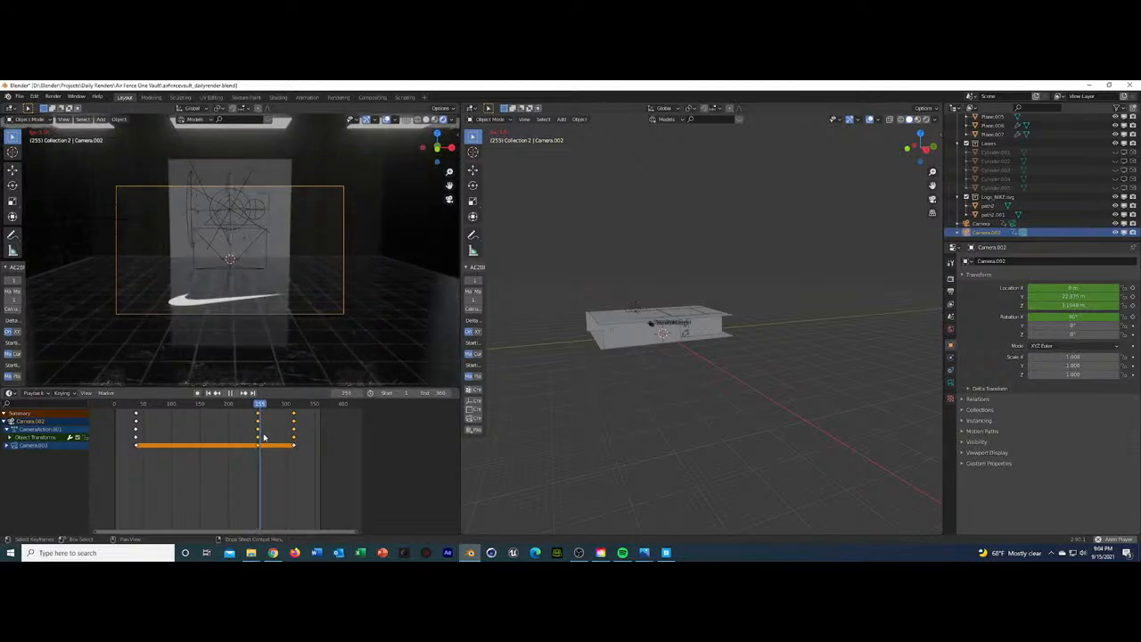
pyautogui.click(264, 435)
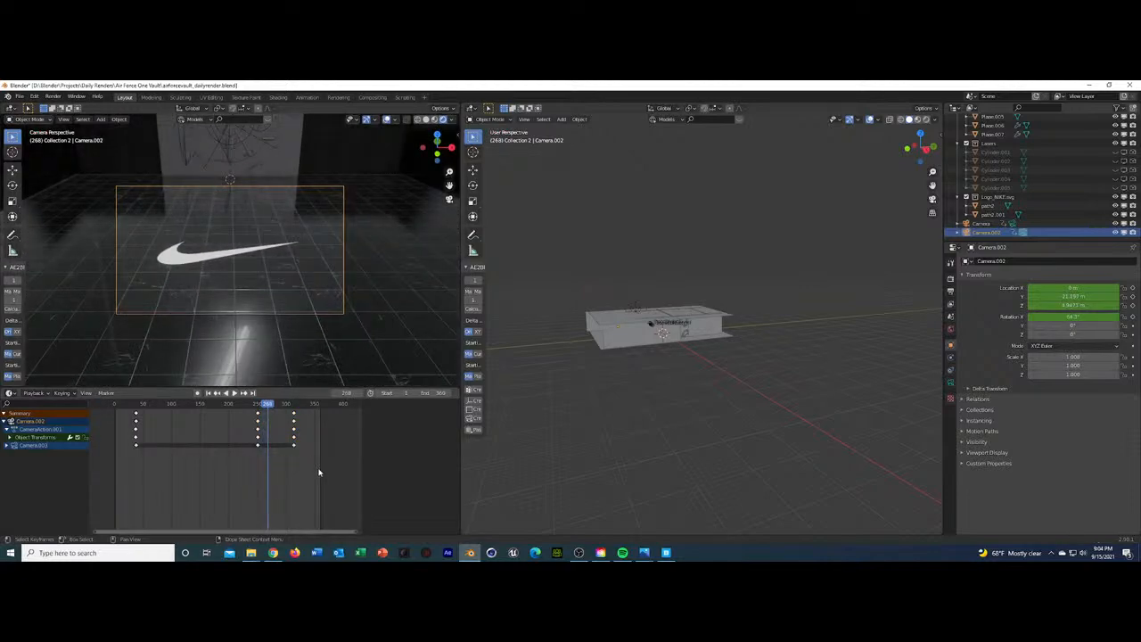
# Change the handle type of all the duplicate camera's keyframes and play the animation to check the motion.
pyautogui.moveTo(319, 472); pyautogui.dragTo(124, 410)
pyautogui.rightClick(255, 431)
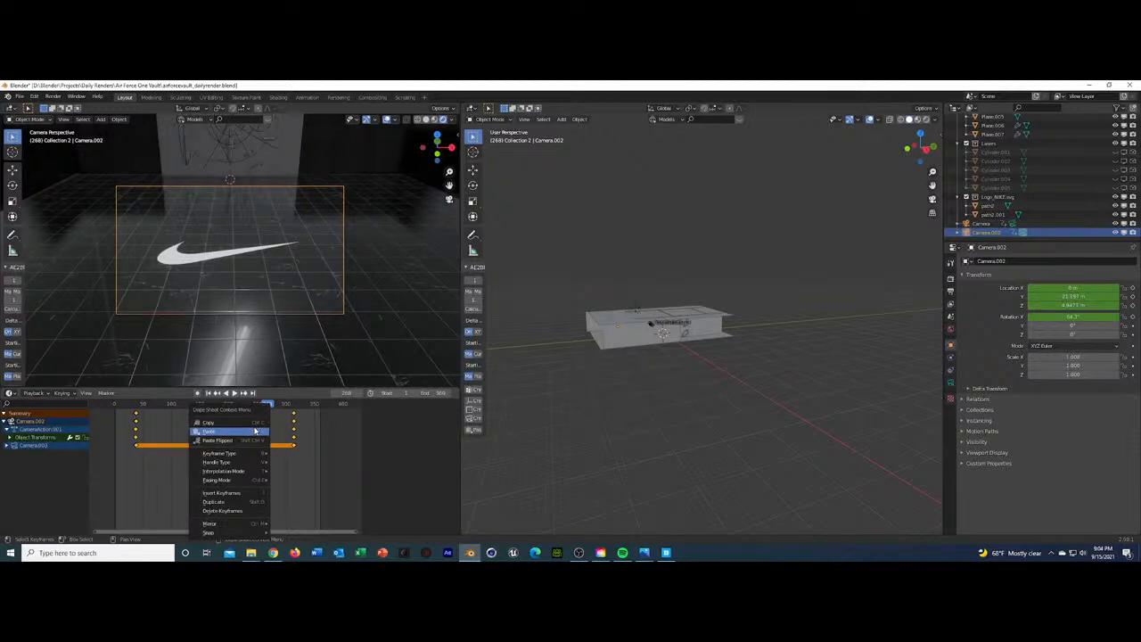
pyautogui.moveTo(255, 467)
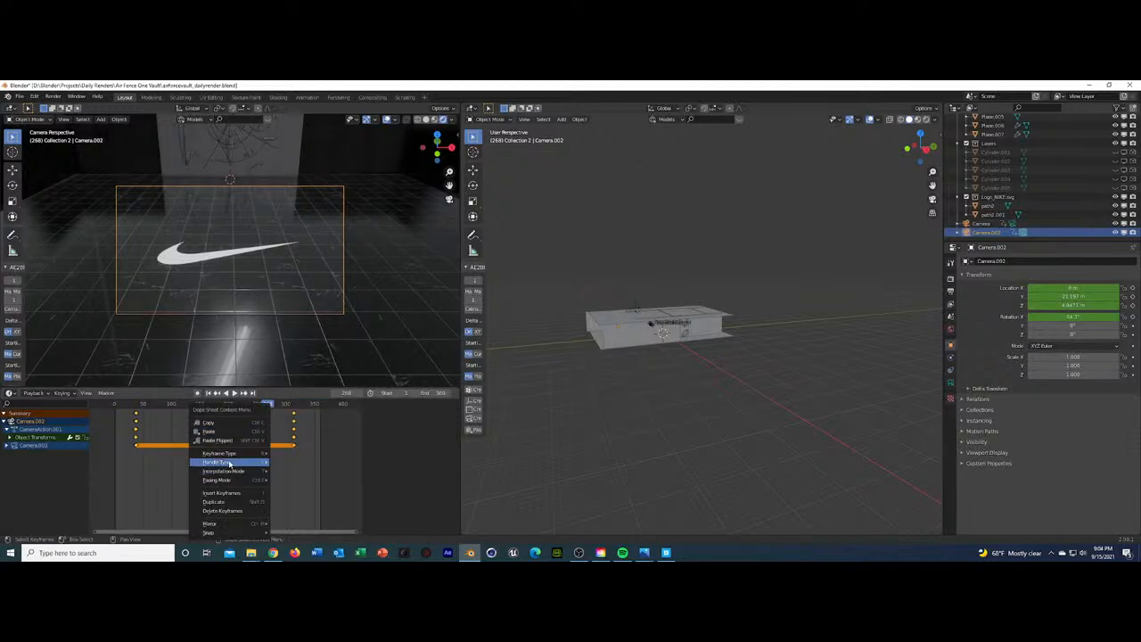
pyautogui.click(306, 492)
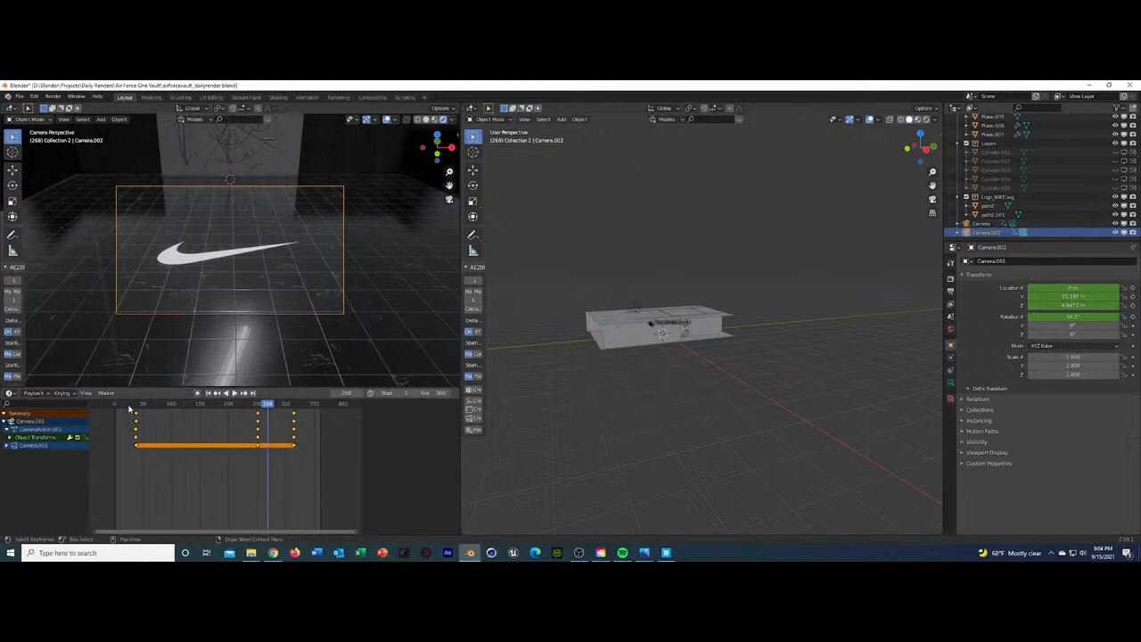
pyautogui.hotkey('ctrl', 'shift', 'space')
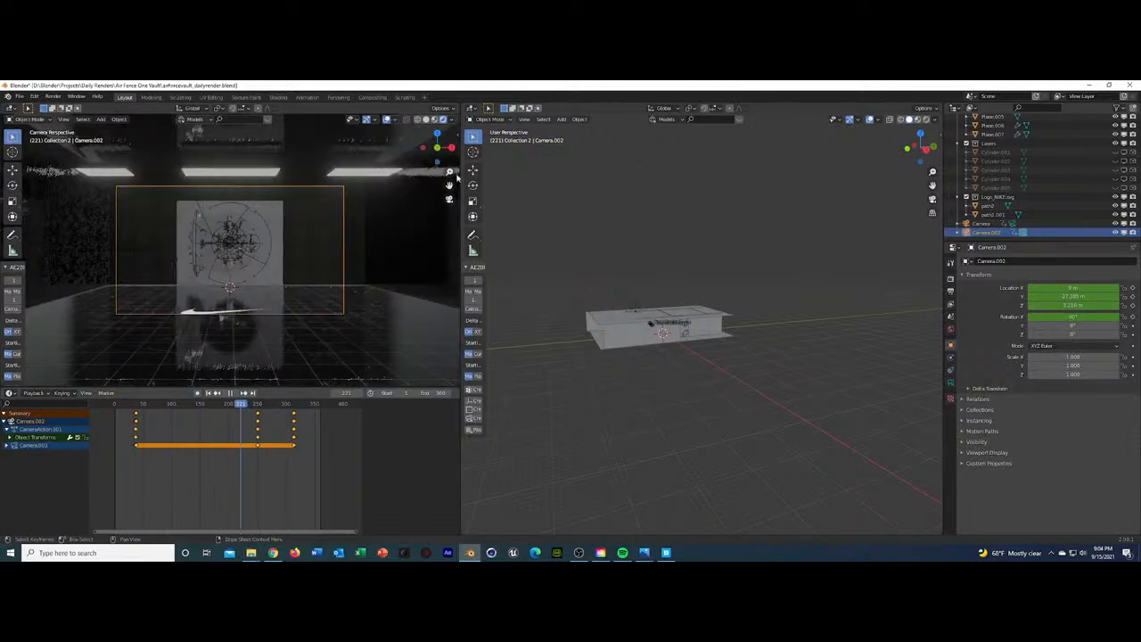
pyautogui.press('space')
# Set the duplicate camera's Y location to -14 m at frame 250 and keyframe it, using solid shading in the camera view.
pyautogui.click(427, 120)
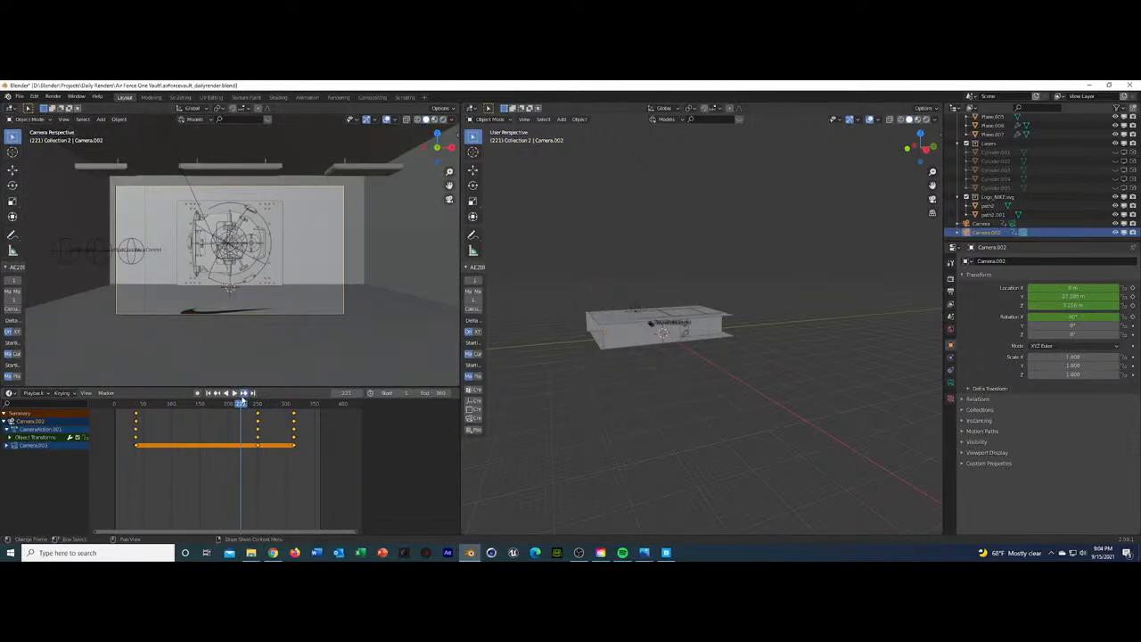
pyautogui.press('Up')
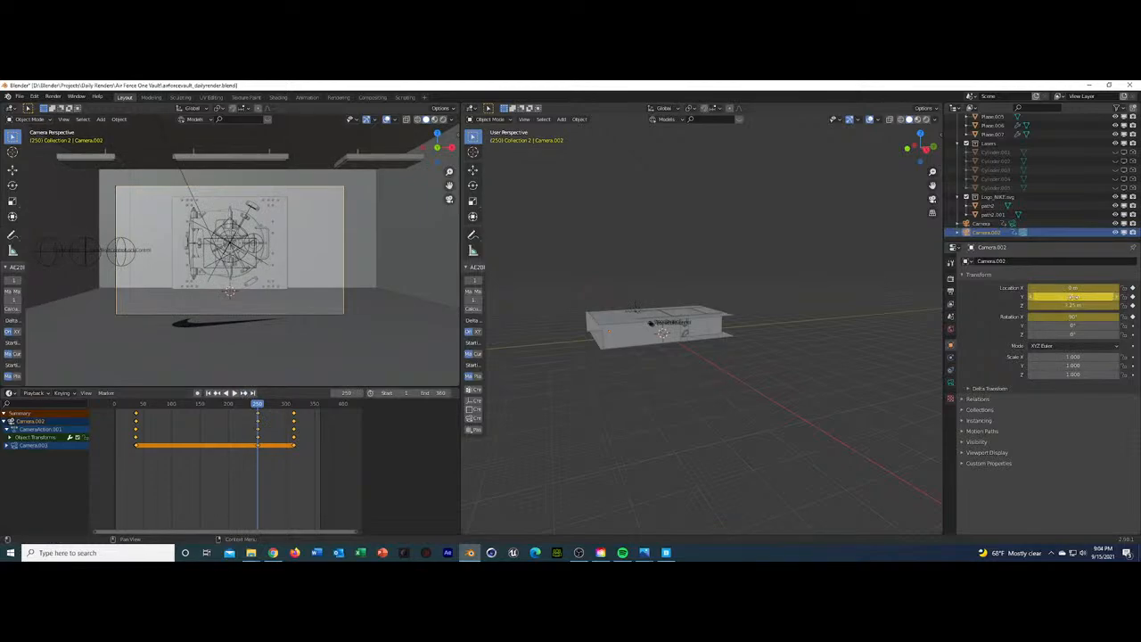
pyautogui.moveTo(1073, 296); pyautogui.dragTo(1107, 296)
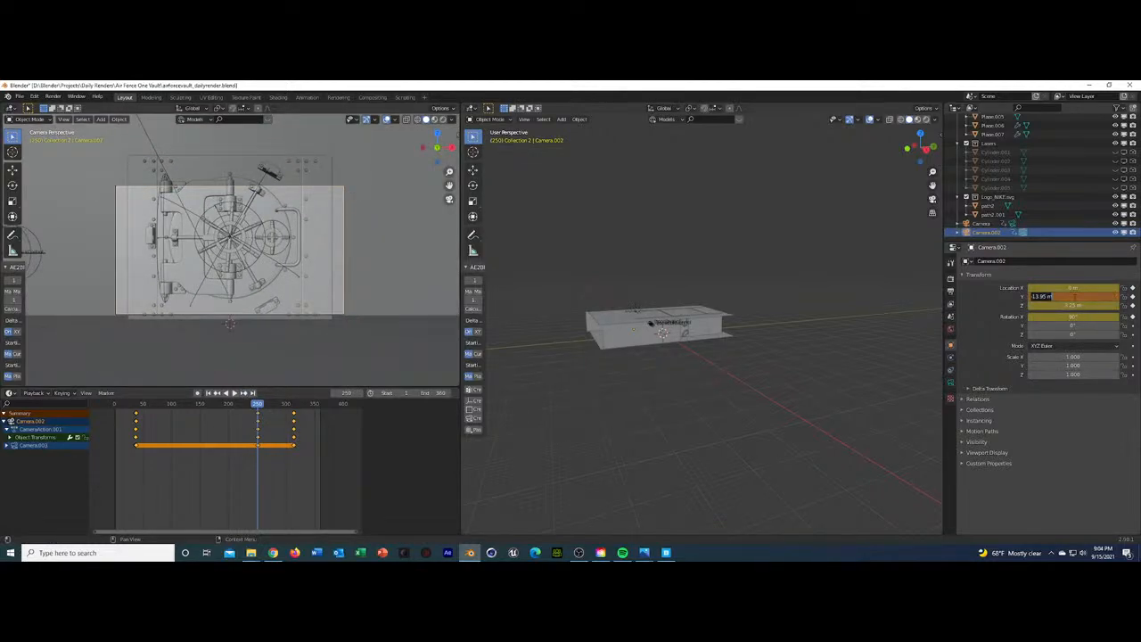
pyautogui.write('-14')
pyautogui.press('Return')
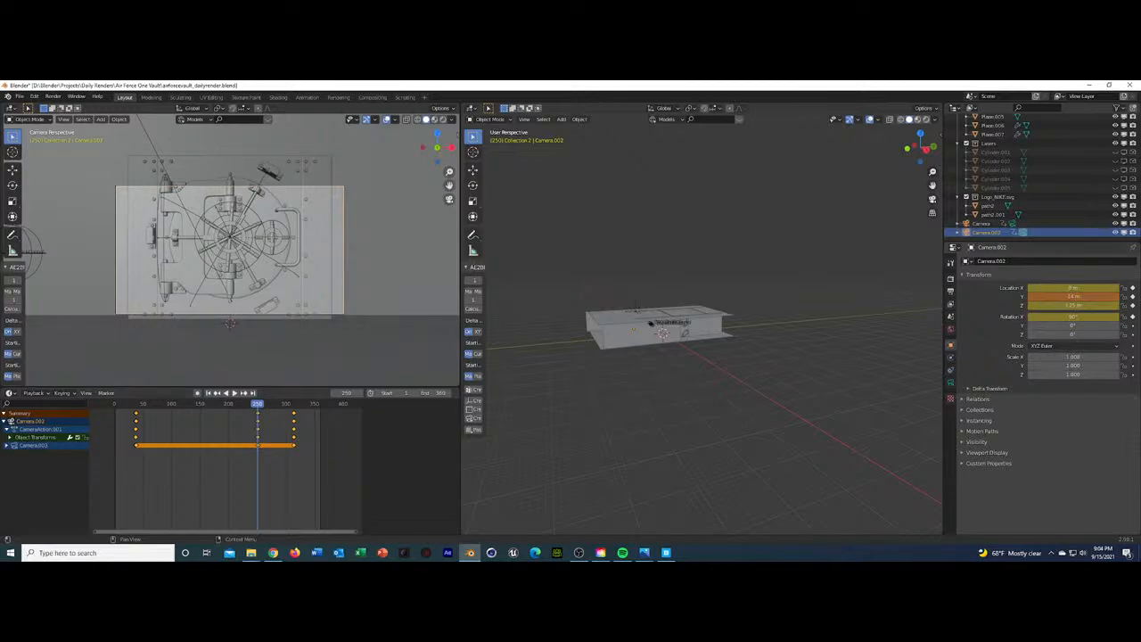
pyautogui.click(1133, 297)
# Play the final section of the animation to check the duplicate camera's tilt down onto the floor swoosh.
pyautogui.moveTo(266, 406); pyautogui.dragTo(297, 433)
pyautogui.press('space')
pyautogui.press('space')
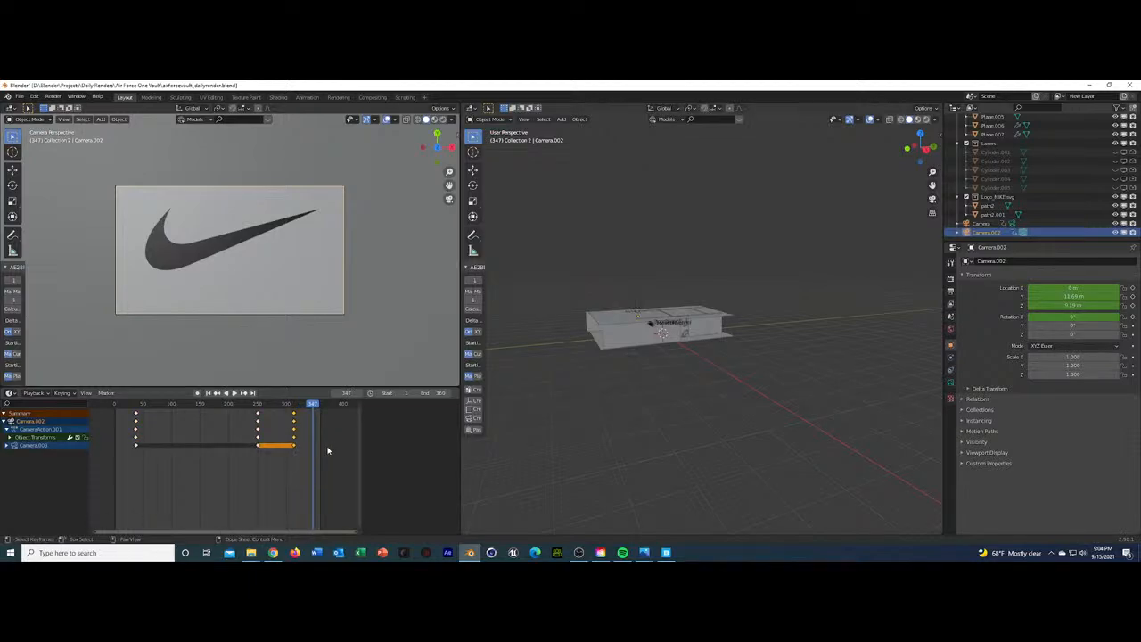
# Set the handle type of all the duplicate camera's keyframes to Automatic.
pyautogui.press('g')
pyautogui.click(296, 432)
pyautogui.moveTo(326, 453); pyautogui.dragTo(129, 440)
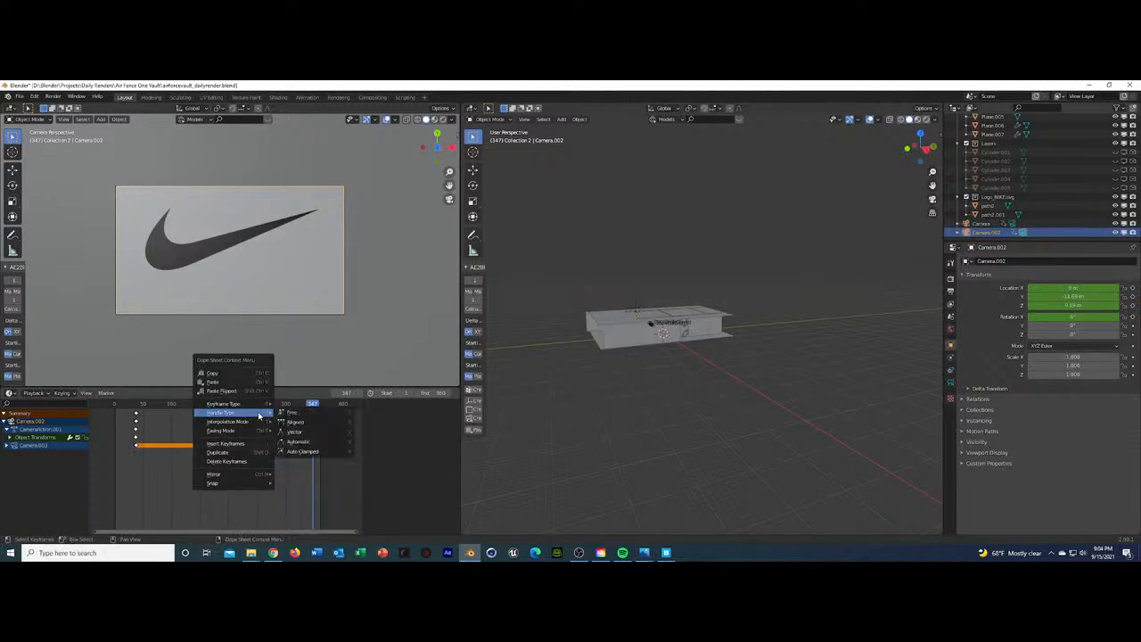
pyautogui.rightClick(250, 412)
pyautogui.moveTo(252, 423)
pyautogui.click(297, 441)
pyautogui.moveTo(126, 407); pyautogui.dragTo(272, 471)
pyautogui.moveTo(326, 485); pyautogui.dragTo(122, 412)
pyautogui.rightClick(140, 423)
pyautogui.moveTo(141, 424)
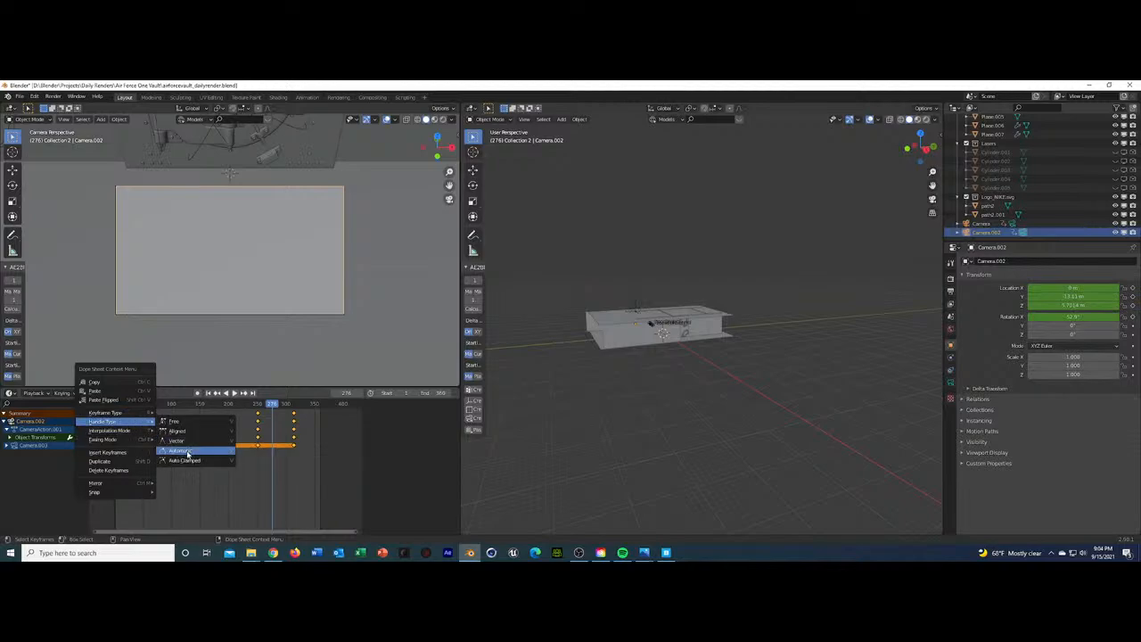
pyautogui.click(191, 448)
# Play the animation from the camera's first keyframes through the floor swoosh shot to check the smoothed motion.
pyautogui.click(130, 406)
pyautogui.press('space')
pyautogui.moveTo(135, 409); pyautogui.dragTo(293, 442)
pyautogui.press('space')
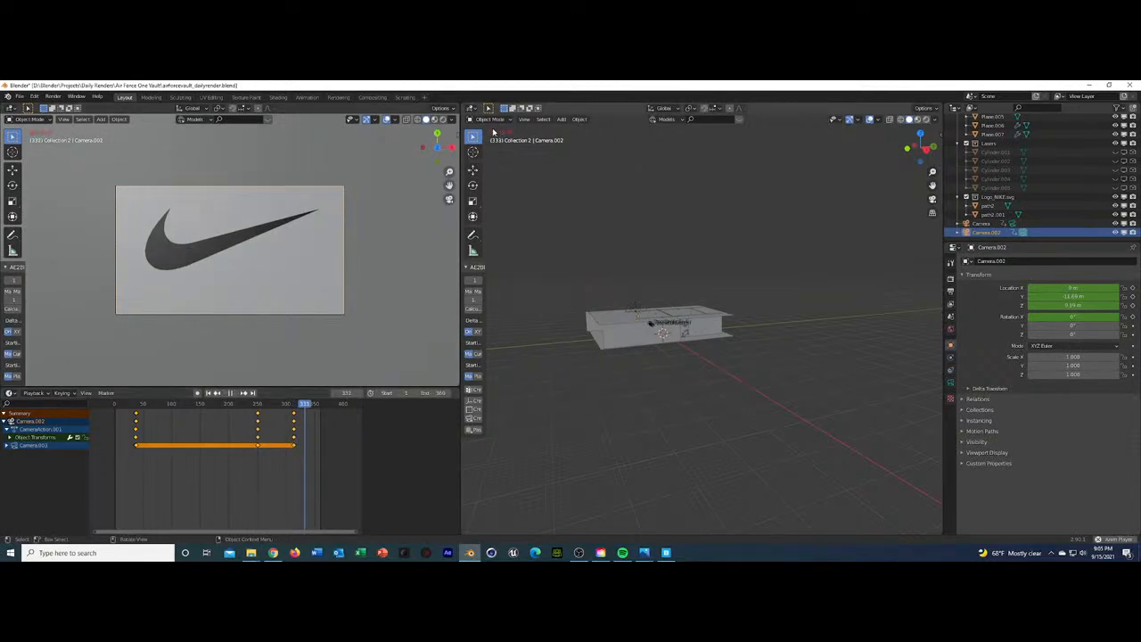
pyautogui.press('space')
# In rendered shading, move the swoosh behind the shoe up about 0.32 m and sideways along X about 0.27 m.
pyautogui.click(443, 120)
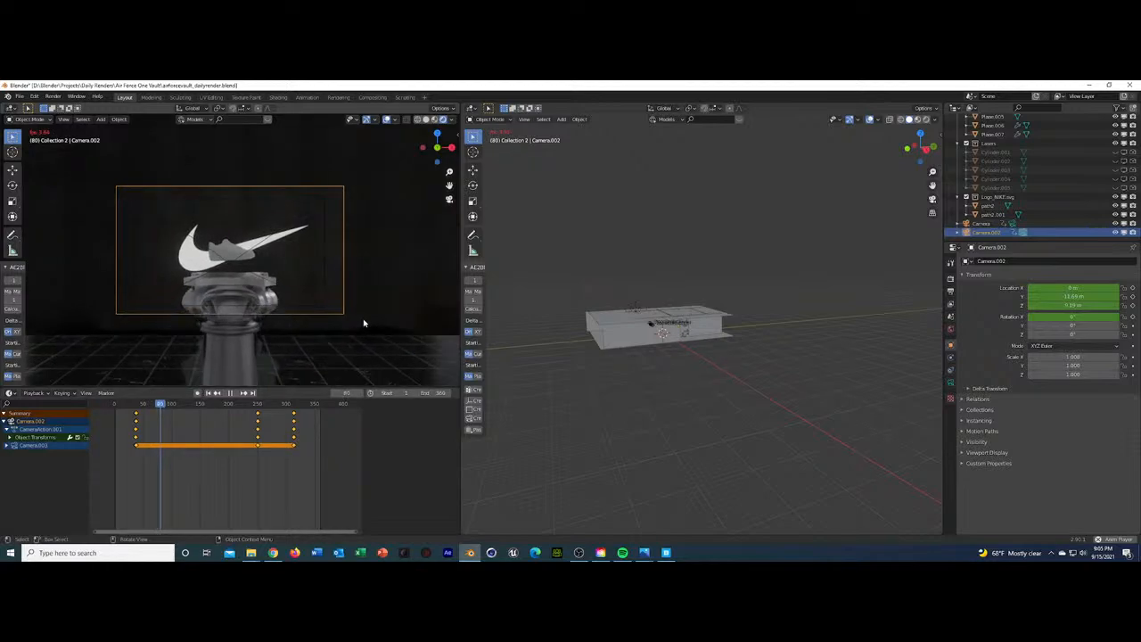
pyautogui.press('space')
pyautogui.click(190, 256)
pyautogui.press('g')
pyautogui.press('z')
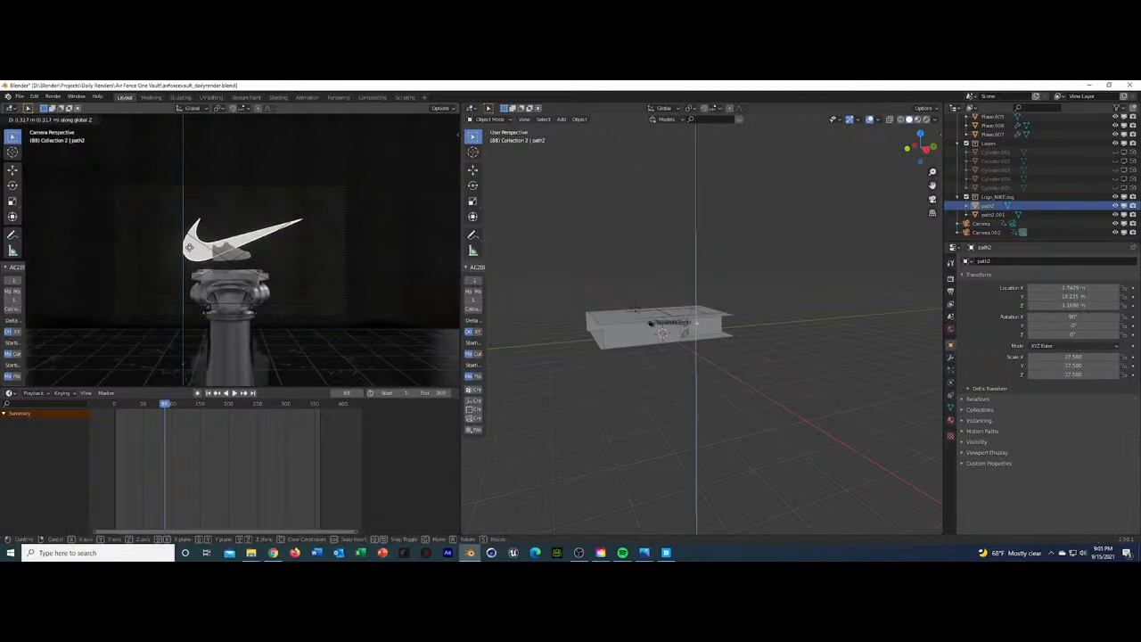
pyautogui.click(189, 248)
pyautogui.press('g')
pyautogui.press('x')
pyautogui.click(182, 245)
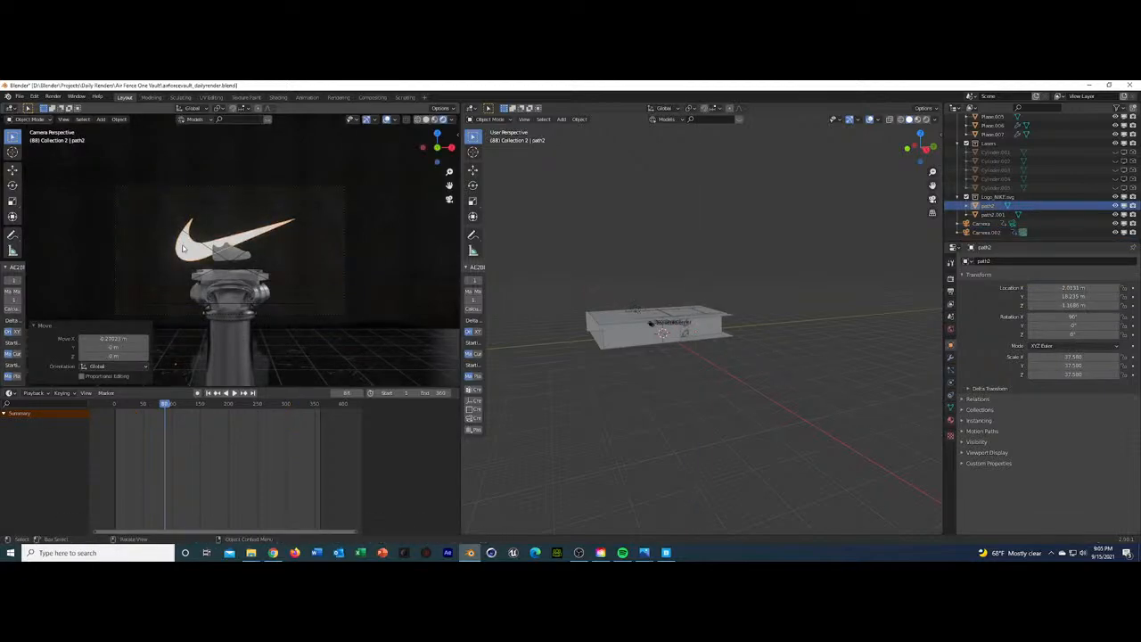
# Check the swoosh's placement at frame 2, save the project and preview the animation through to the floor swoosh.
pyautogui.click(116, 406)
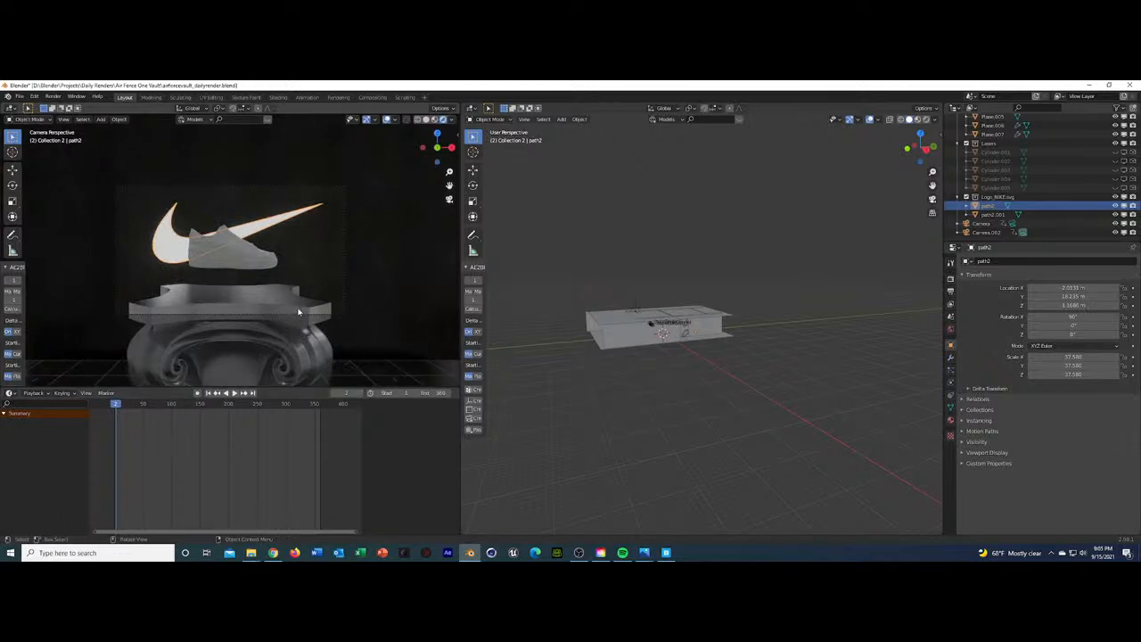
pyautogui.hotkey('ctrl', 's')
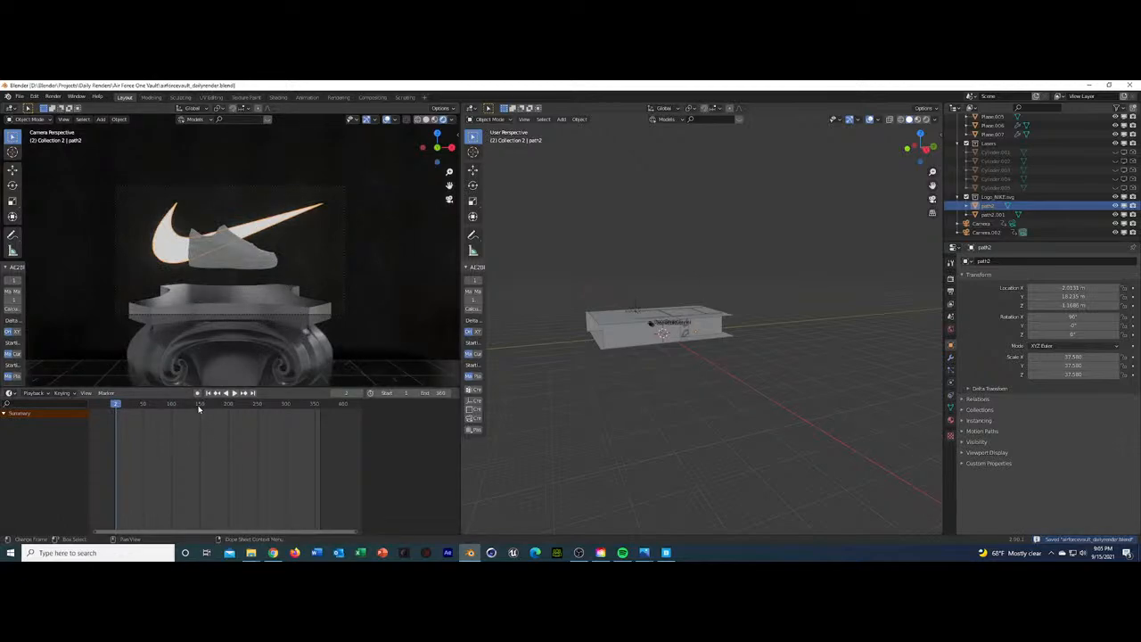
pyautogui.click(198, 405)
pyautogui.press('space')
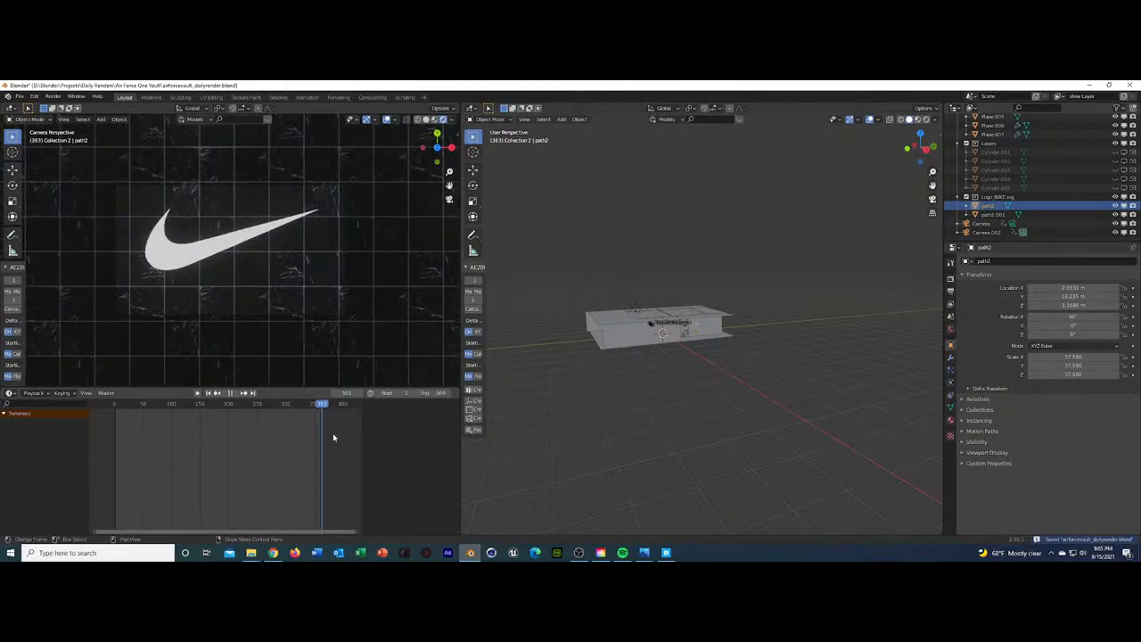
# Give the floor swoosh its own copy of the emission material and set its strength to 2.5.
pyautogui.click(992, 214)
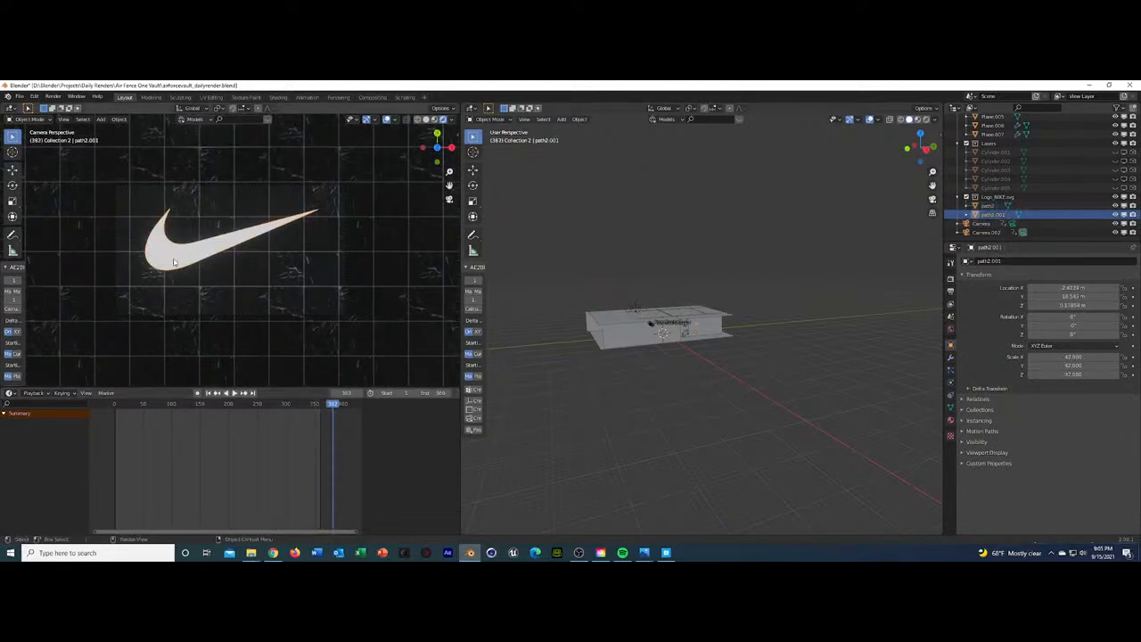
pyautogui.click(950, 419)
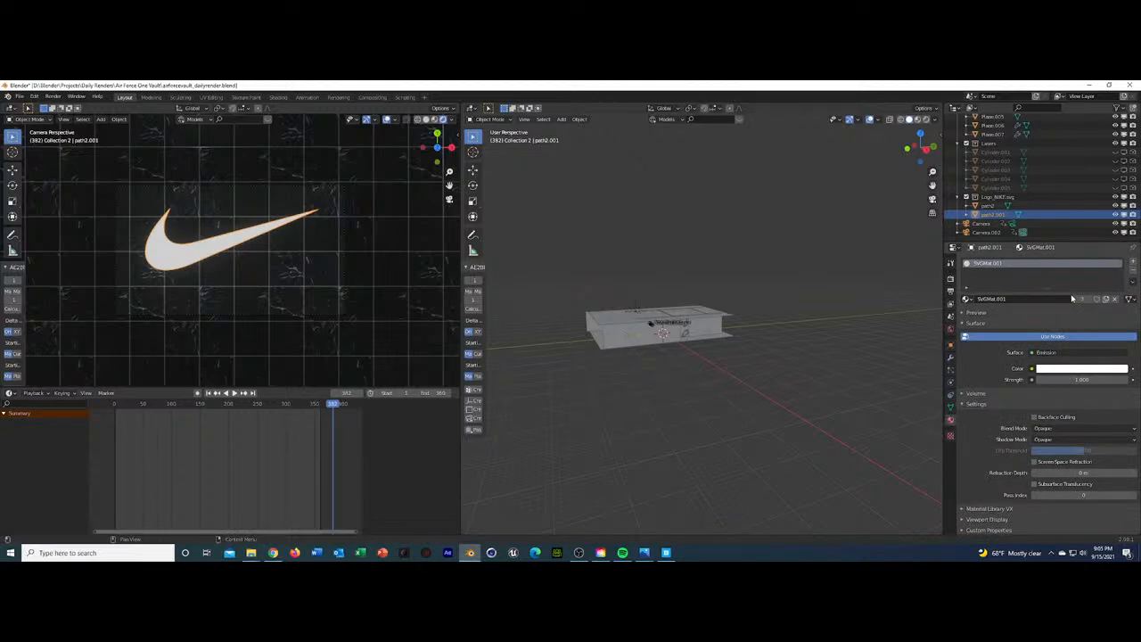
pyautogui.doubleClick(1077, 380)
pyautogui.press('Return')
pyautogui.doubleClick(1077, 380)
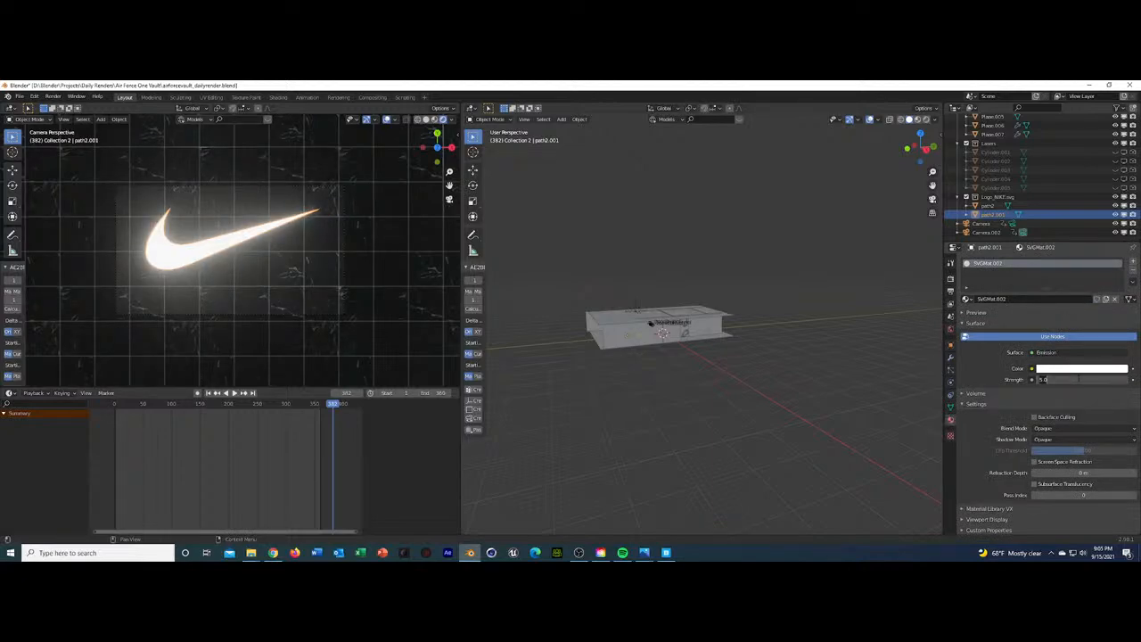
pyautogui.write('2.5')
pyautogui.press('Return')
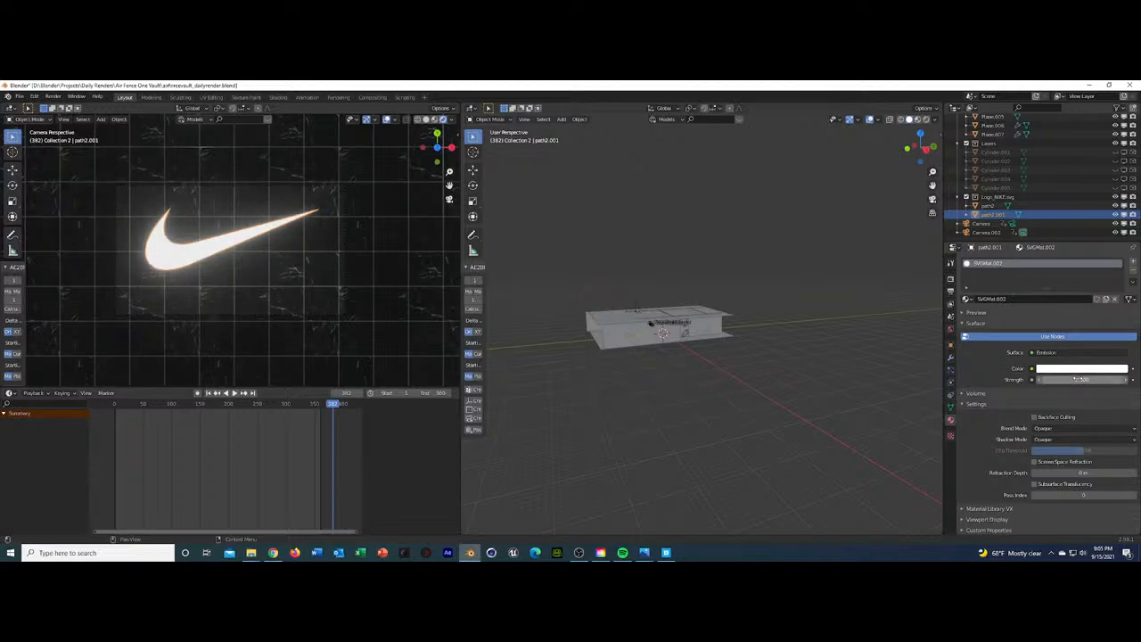
# Try emission strengths of 2.5 and 5 on the swoosh behind the shoe, save the project, and settle on 3.5.
pyautogui.click(121, 411)
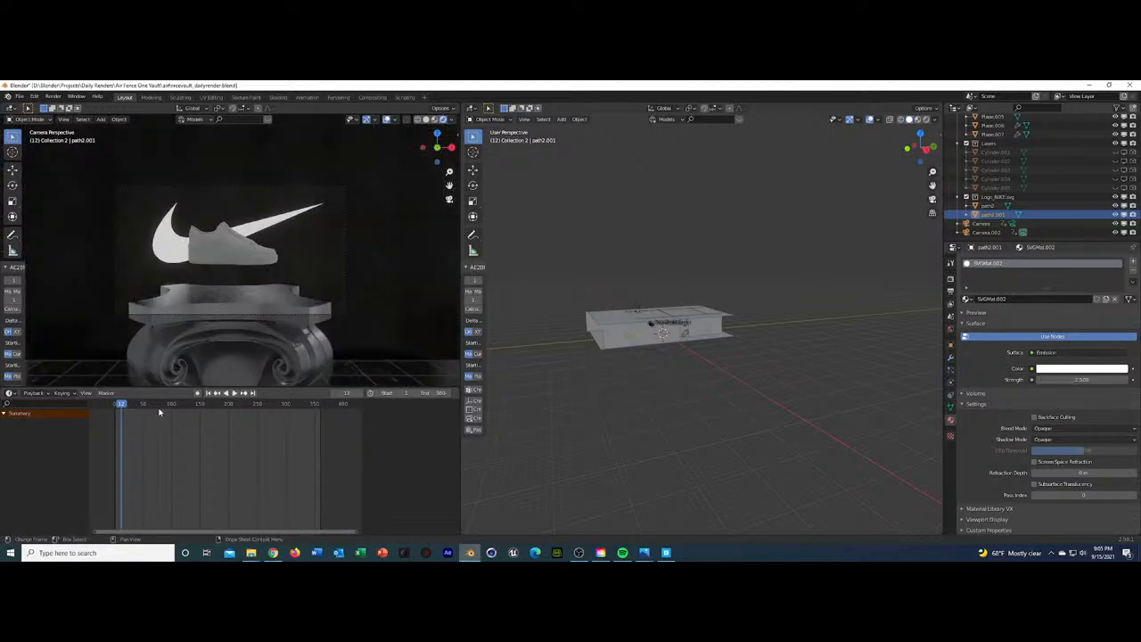
pyautogui.click(988, 205)
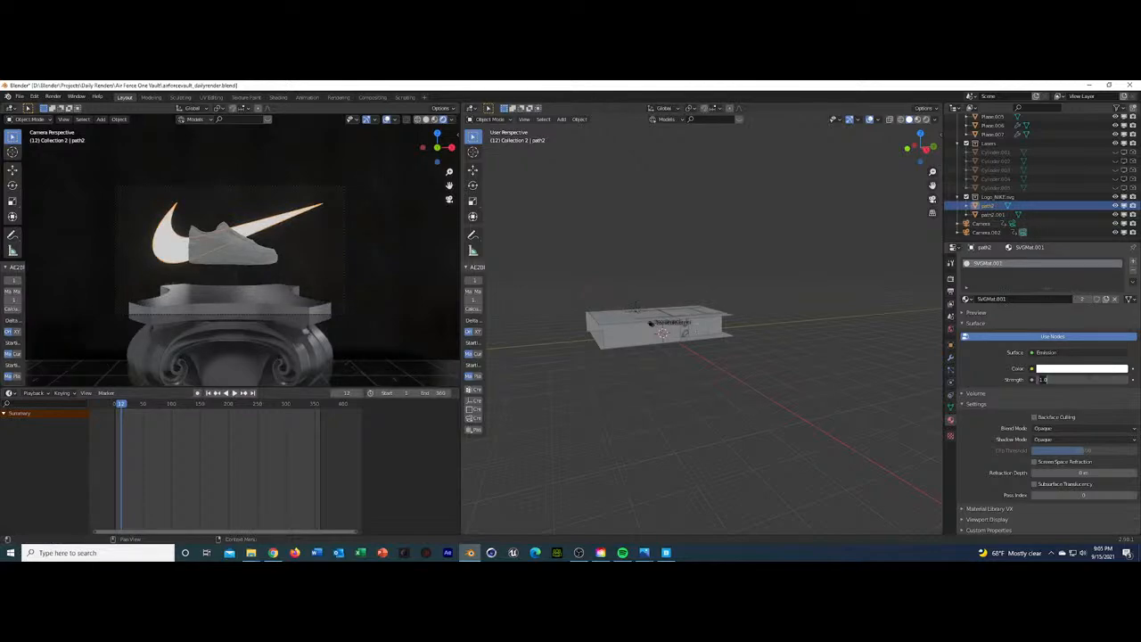
pyautogui.write('2.5')
pyautogui.press('Return')
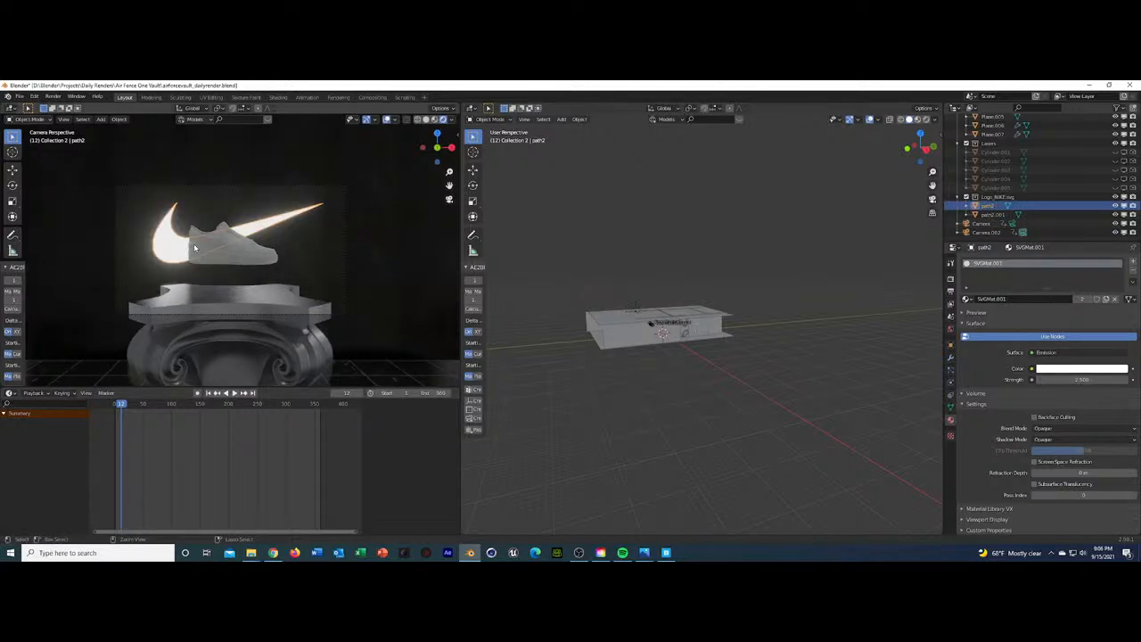
pyautogui.hotkey('ctrl', 's')
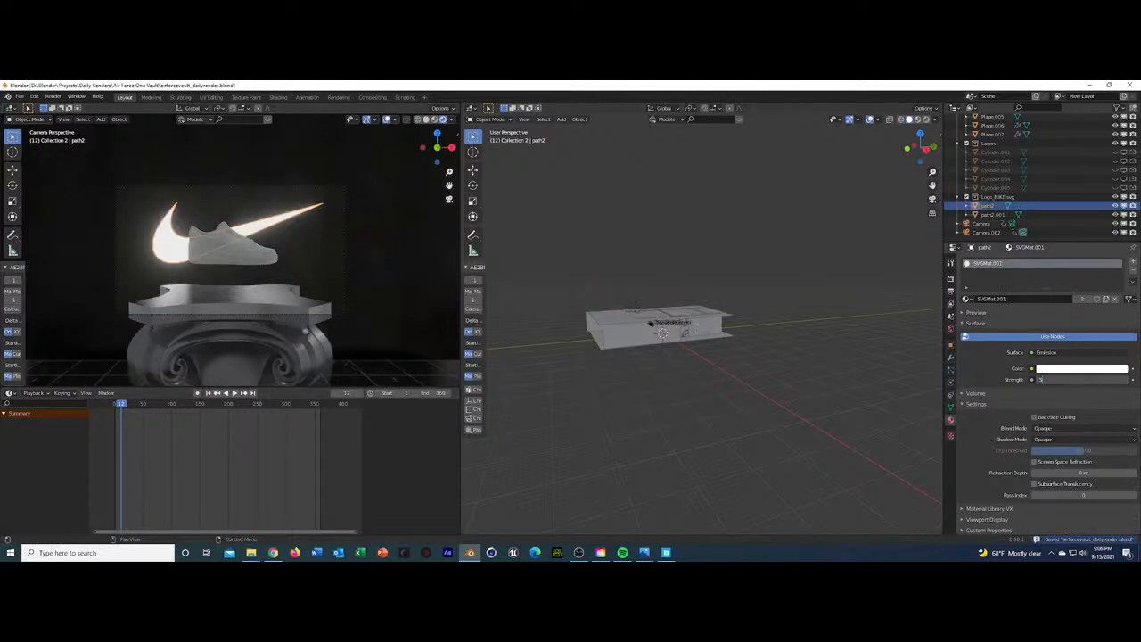
pyautogui.write('5')
pyautogui.press('Return')
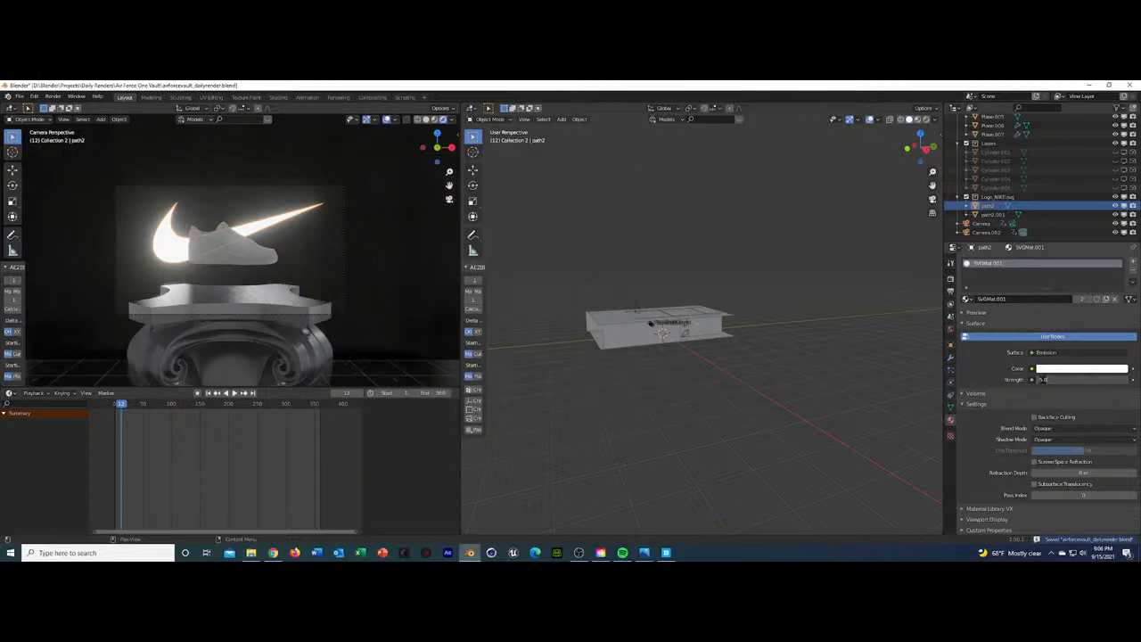
pyautogui.write('3.5')
pyautogui.press('Return')
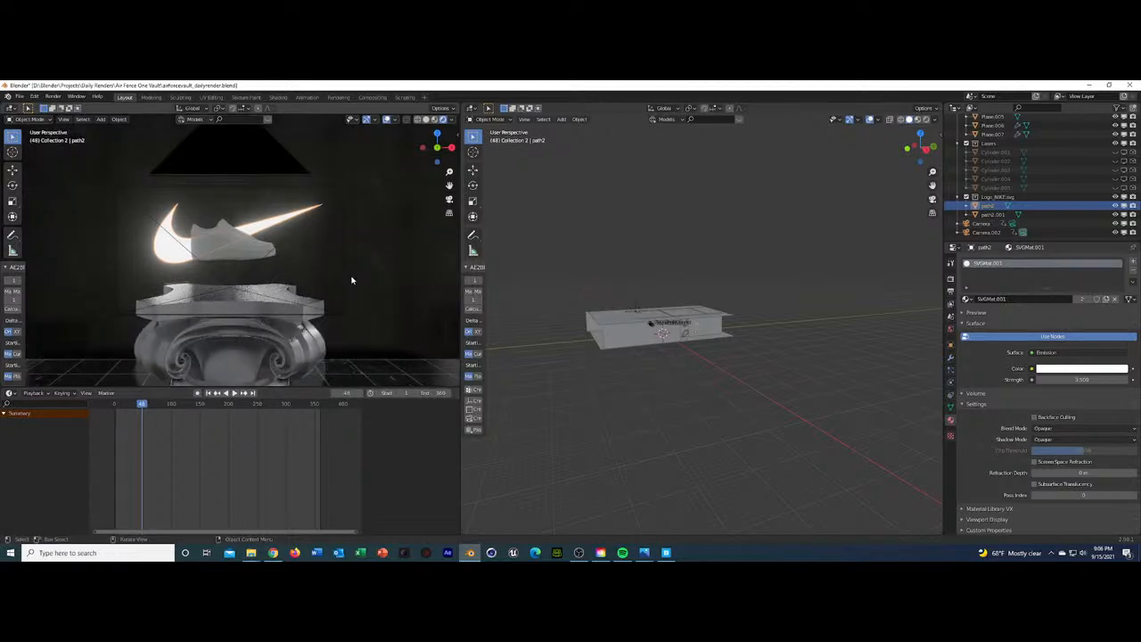
# Examine the glowing swoosh and its floor reflection from several angles, select the back wall plane and save the project.
pyautogui.moveTo(353, 280); pyautogui.dragTo(265, 295, button='middle')
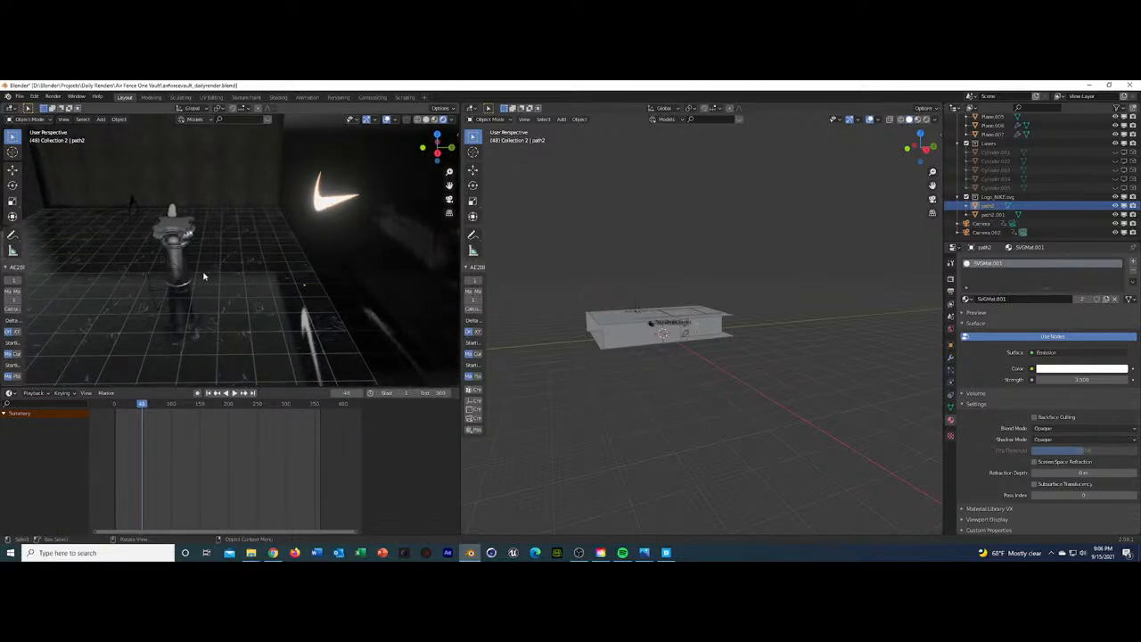
pyautogui.moveTo(203, 276); pyautogui.dragTo(361, 286, button='middle')
pyautogui.scroll(3, 303, 276)
pyautogui.moveTo(341, 278); pyautogui.dragTo(392, 261, button='middle')
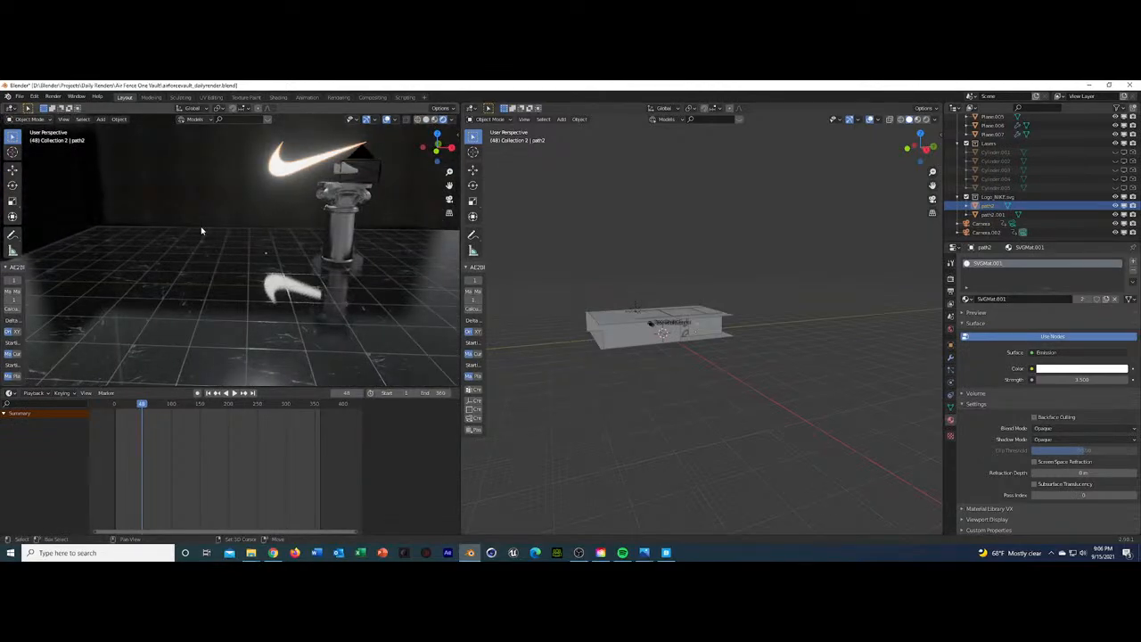
pyautogui.click(201, 232)
pyautogui.hotkey('ctrl', 's')
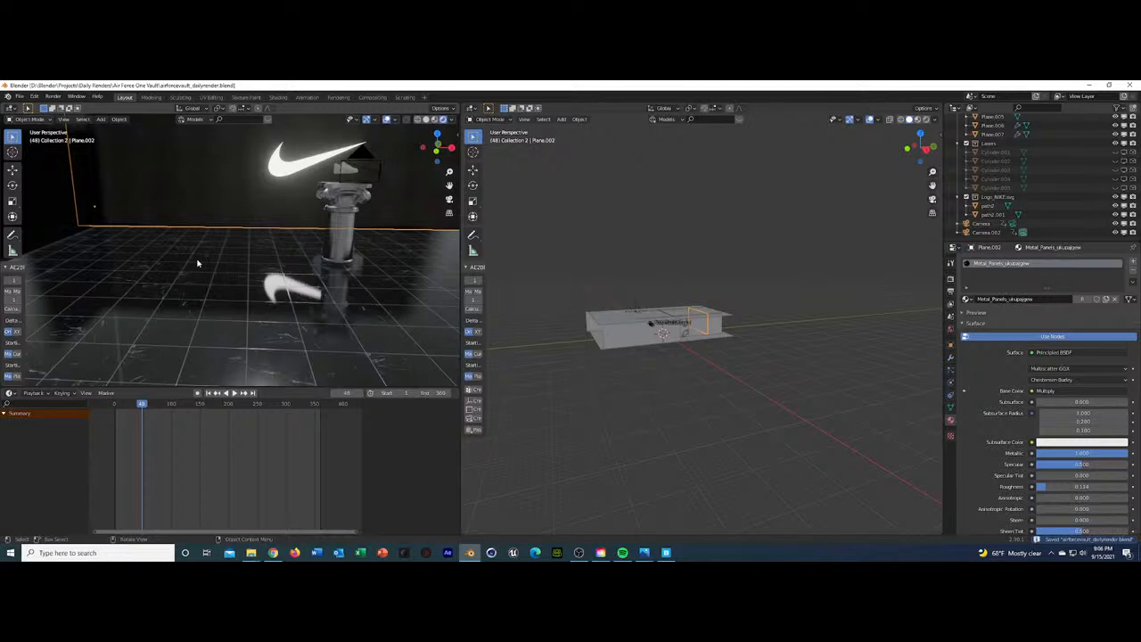
# Add a plane mesh at the world origin and scale it along X into a narrow strip.
pyautogui.hotkey('shift', 'a')
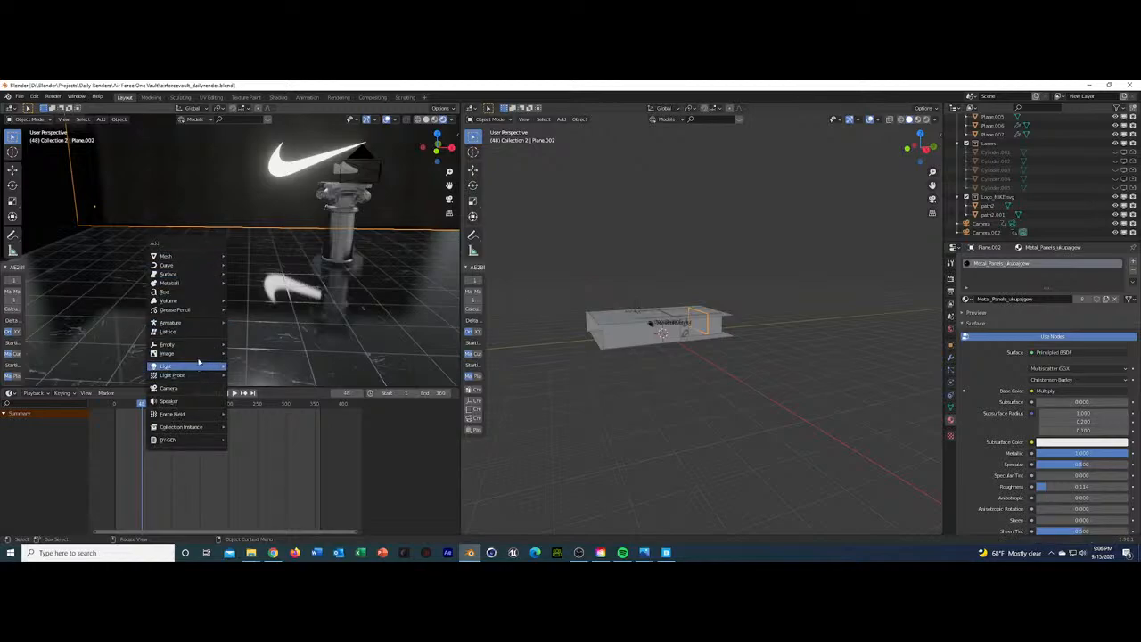
pyautogui.moveTo(191, 257)
pyautogui.click(250, 257)
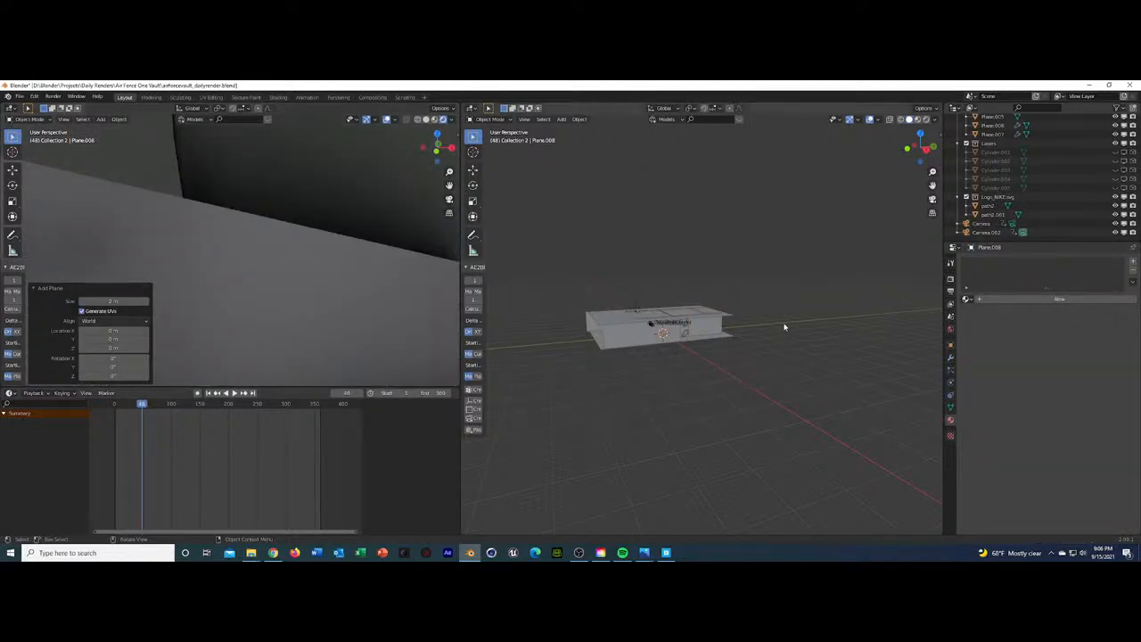
pyautogui.press('KP_Decimal')
pyautogui.moveTo(710, 382); pyautogui.dragTo(685, 398, button='middle')
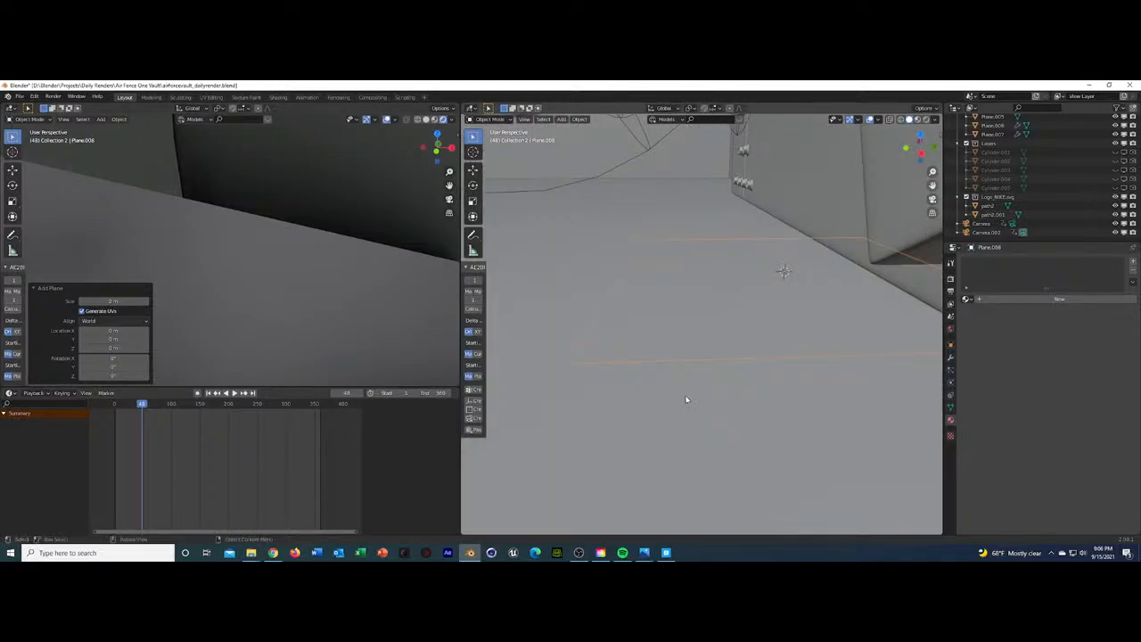
pyautogui.press('s')
pyautogui.press('x')
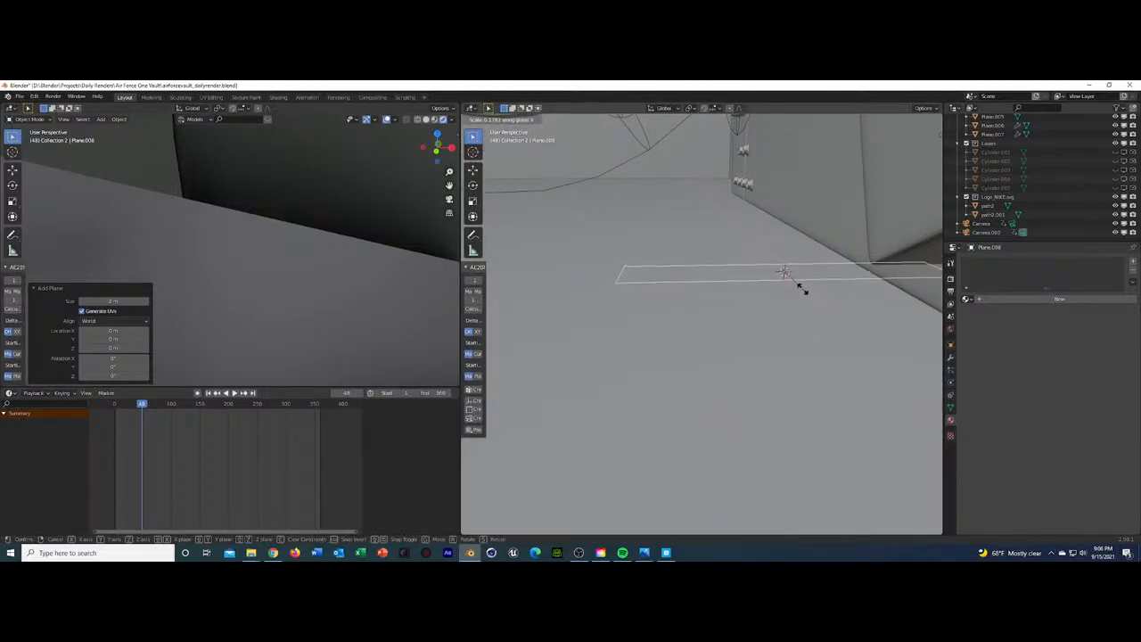
pyautogui.click(791, 278)
# Move the narrow strip along Y toward the shoe's pedestal.
pyautogui.moveTo(791, 277); pyautogui.dragTo(797, 287, button='middle')
pyautogui.press('g')
pyautogui.press('y')
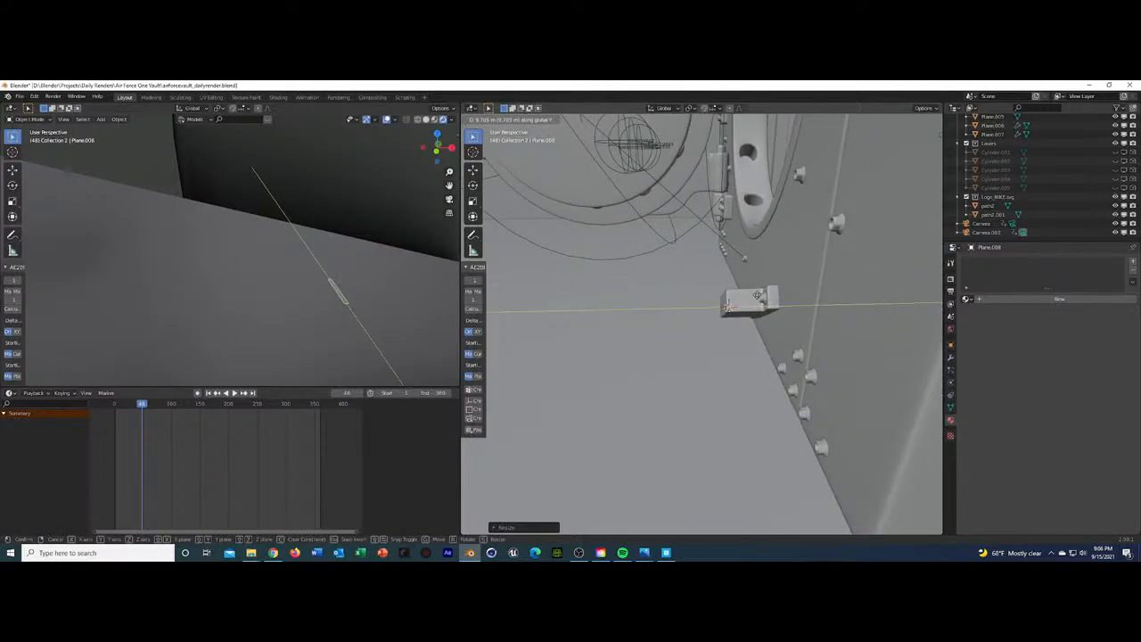
pyautogui.click(938, 300)
# Raise the narrow strip along Z by about 0.04 m, just above the marble floor near the pedestal.
pyautogui.press('KP_Decimal')
pyautogui.scroll(-3, 292, 281)
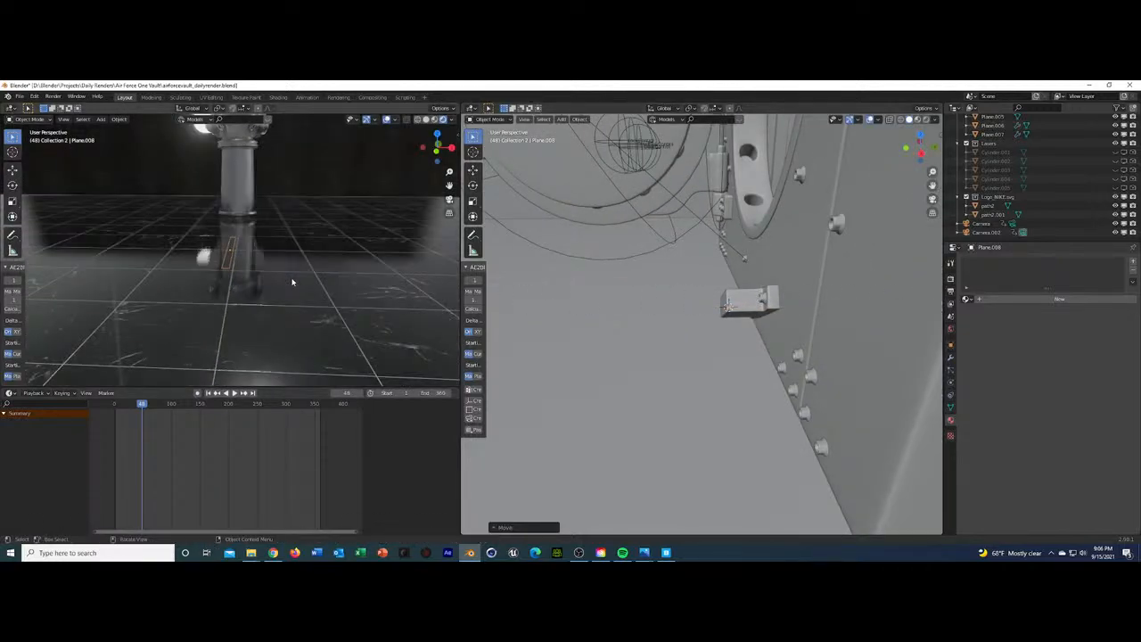
pyautogui.scroll(2, 292, 282)
pyautogui.moveTo(293, 282); pyautogui.dragTo(245, 300, button='middle')
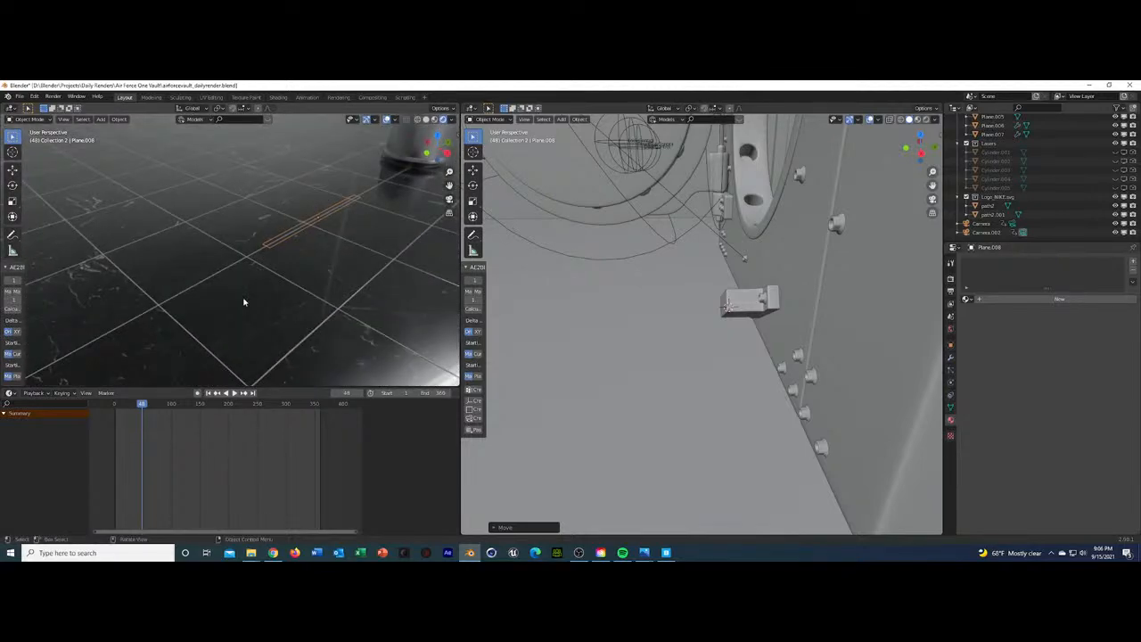
pyautogui.press('g')
pyautogui.press('z')
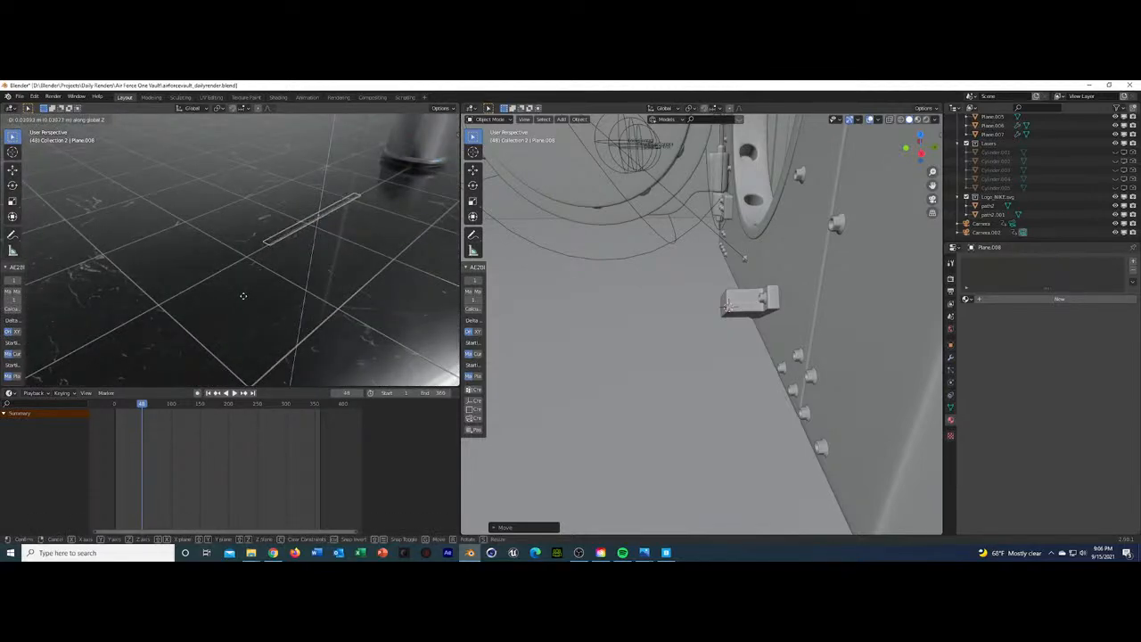
pyautogui.click(244, 296)
# Give the strip a new material with an Emission surface and set its strength to 2.
pyautogui.click(1061, 299)
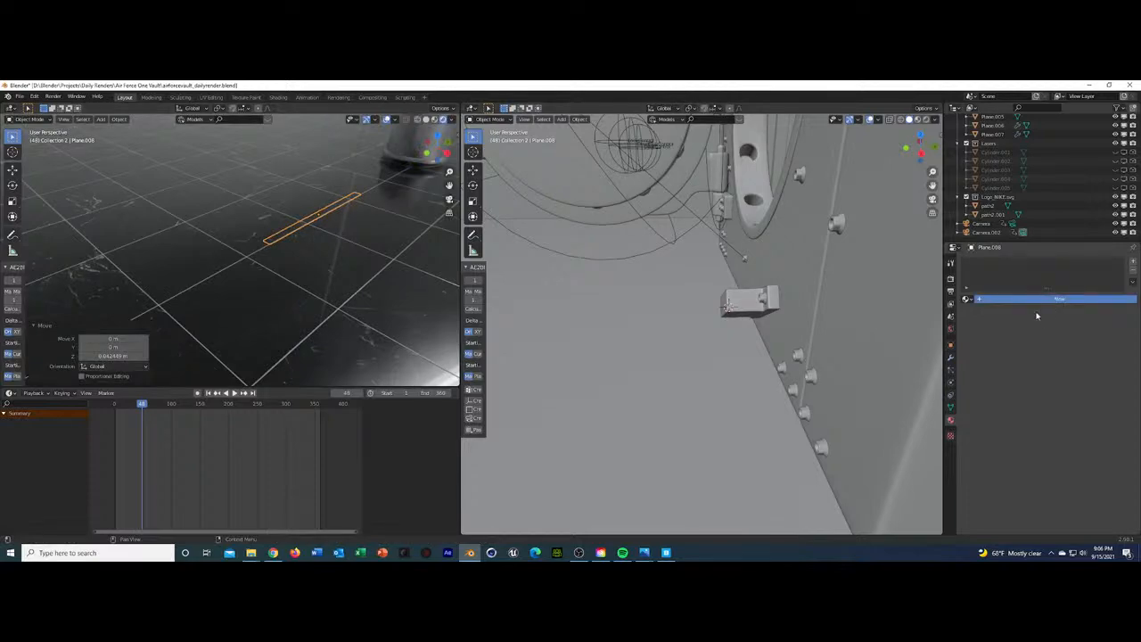
pyautogui.click(1050, 353)
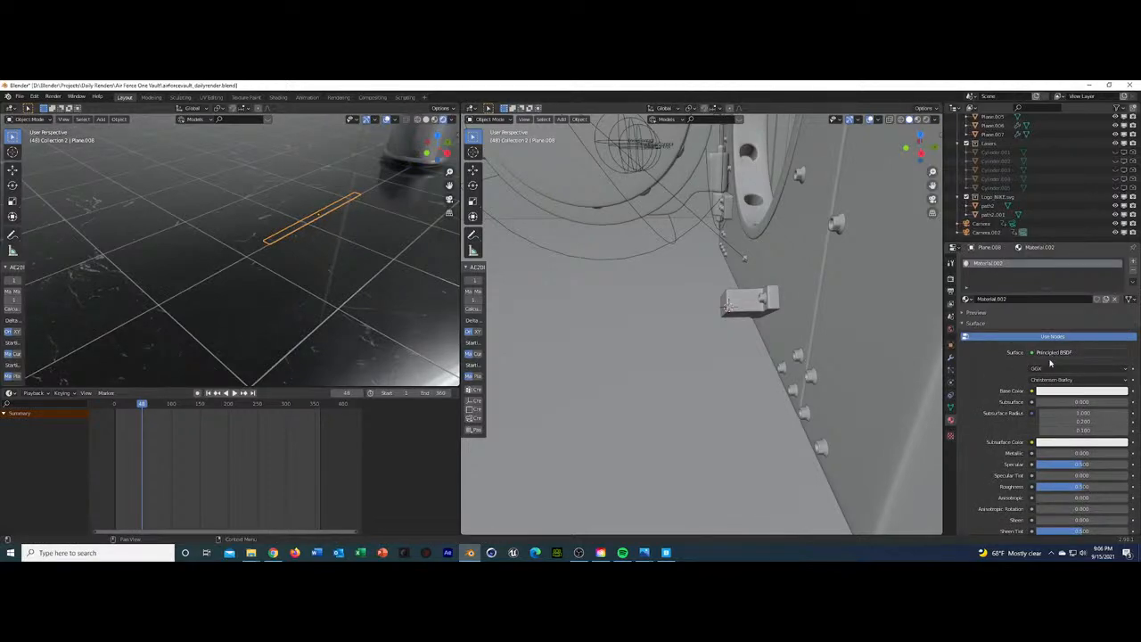
pyautogui.click(1055, 353)
pyautogui.click(1055, 354)
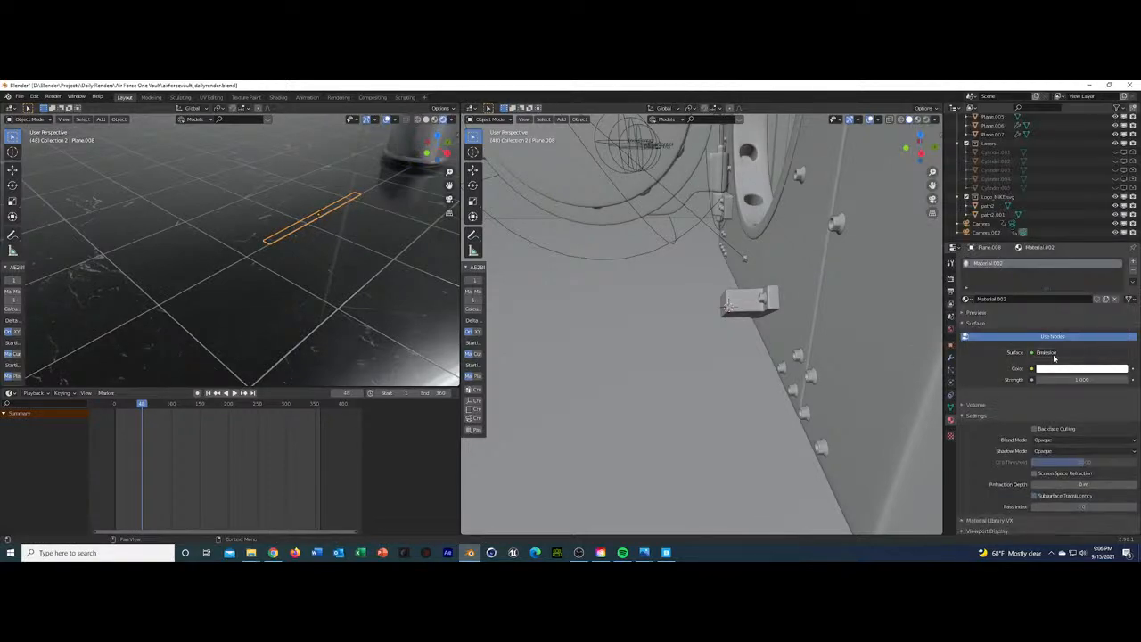
pyautogui.click(1070, 380)
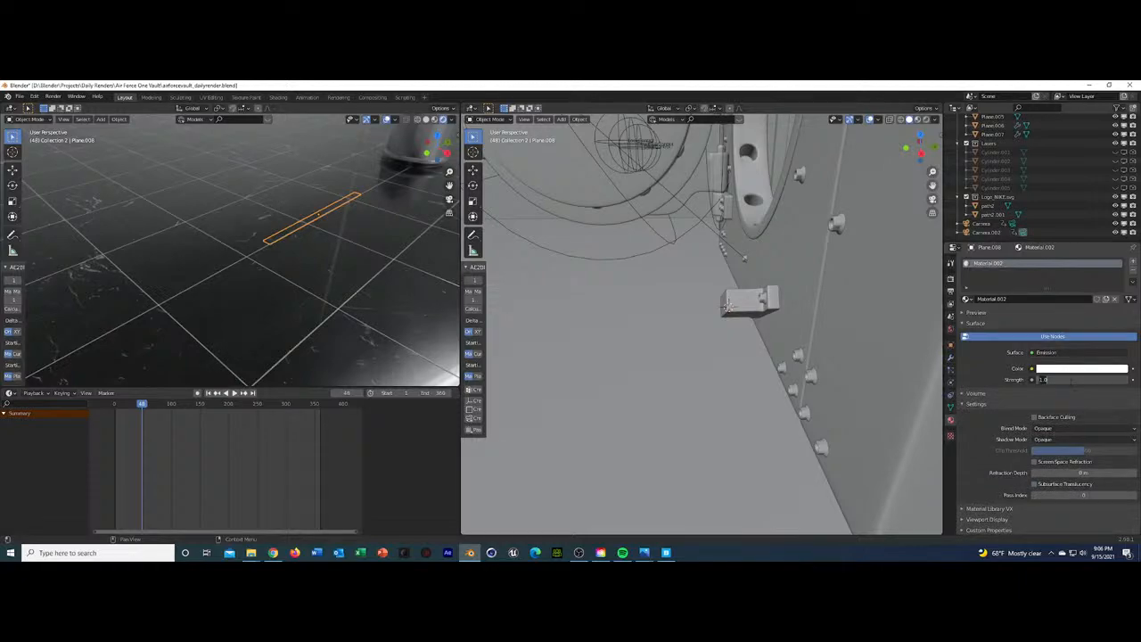
pyautogui.write('2')
pyautogui.press('Return')
# Shift the glowing strip slightly along Z to bring it closer to the marble floor.
pyautogui.scroll(-5, 289, 177)
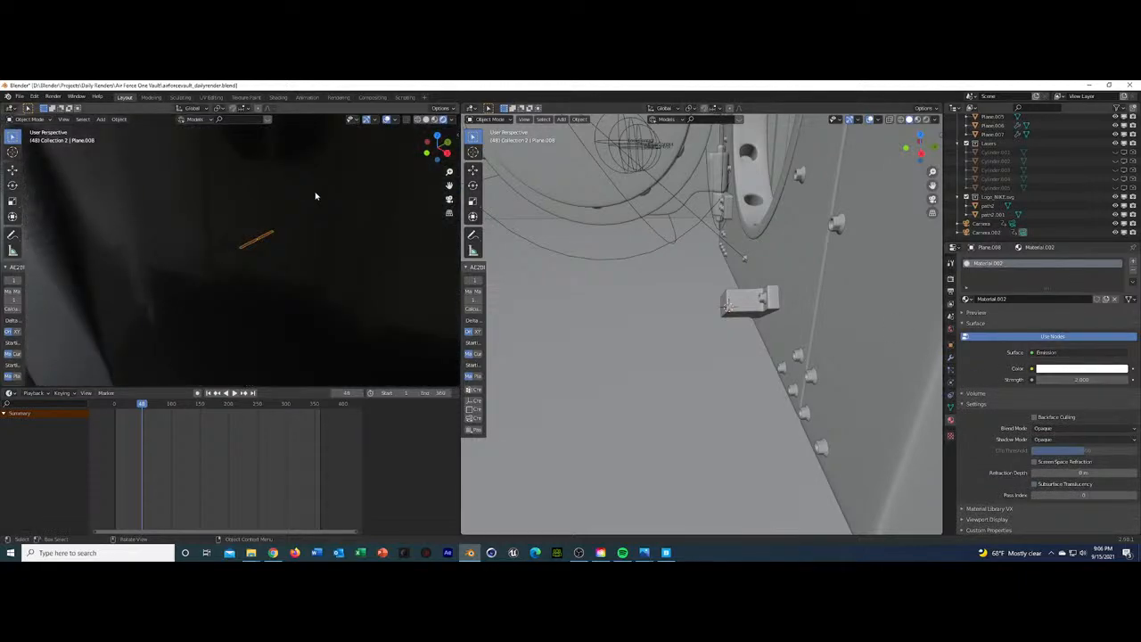
pyautogui.press('KP_Decimal')
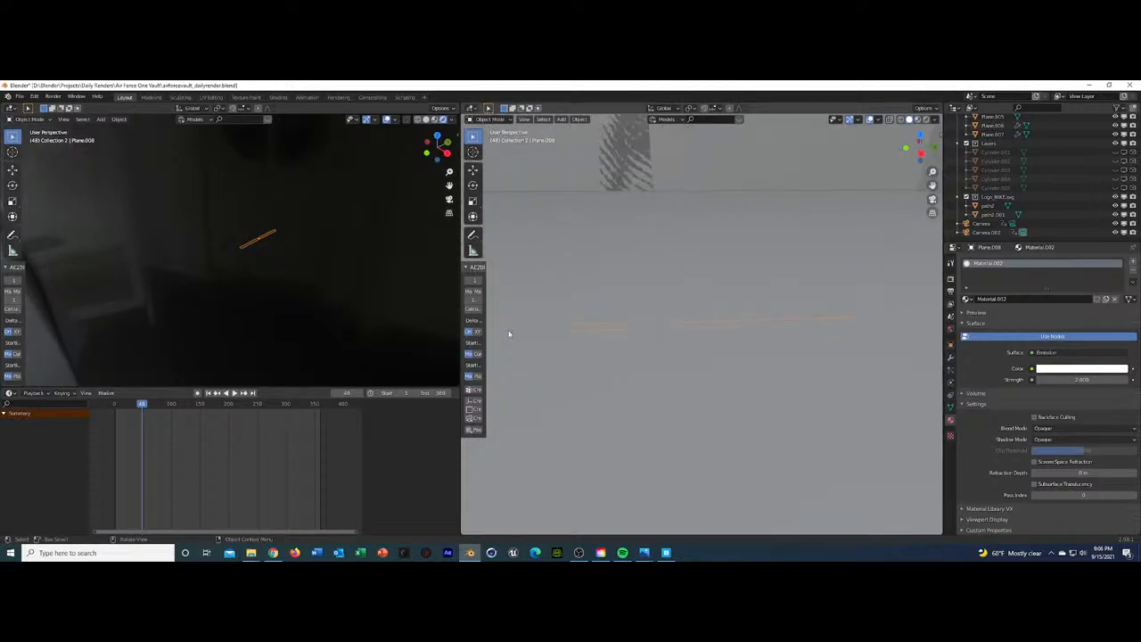
pyautogui.press('KP_Decimal')
pyautogui.press('g')
pyautogui.press('z')
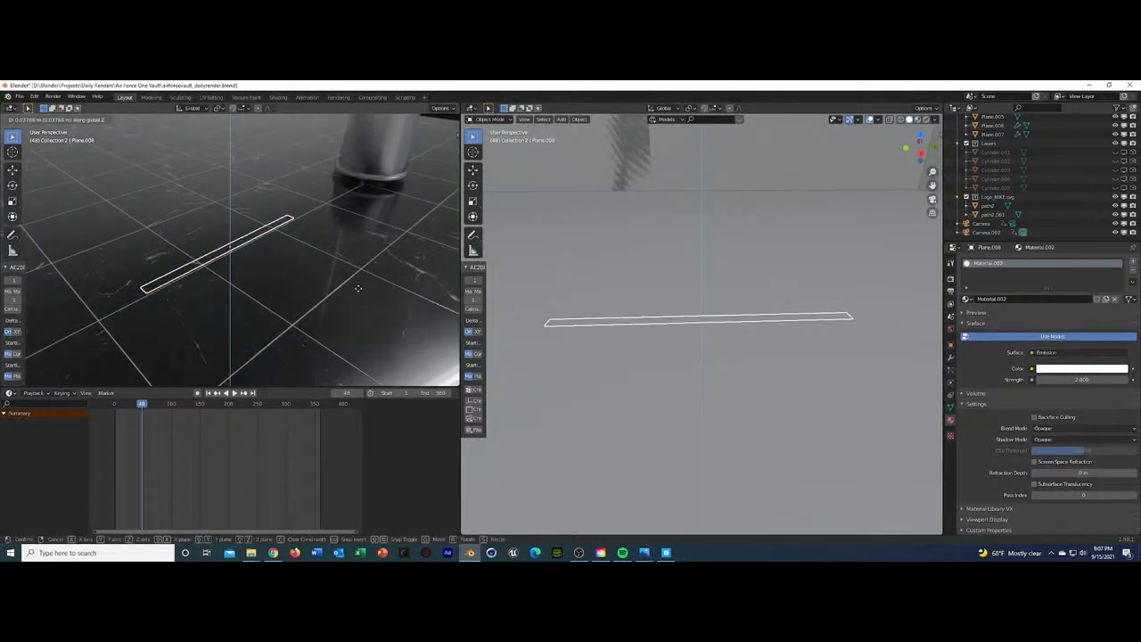
pyautogui.click(357, 286)
# Reselect the strip by undoing the floor selection, and move it along Z by about 0.015 m to clear the floor.
pyautogui.click(289, 255)
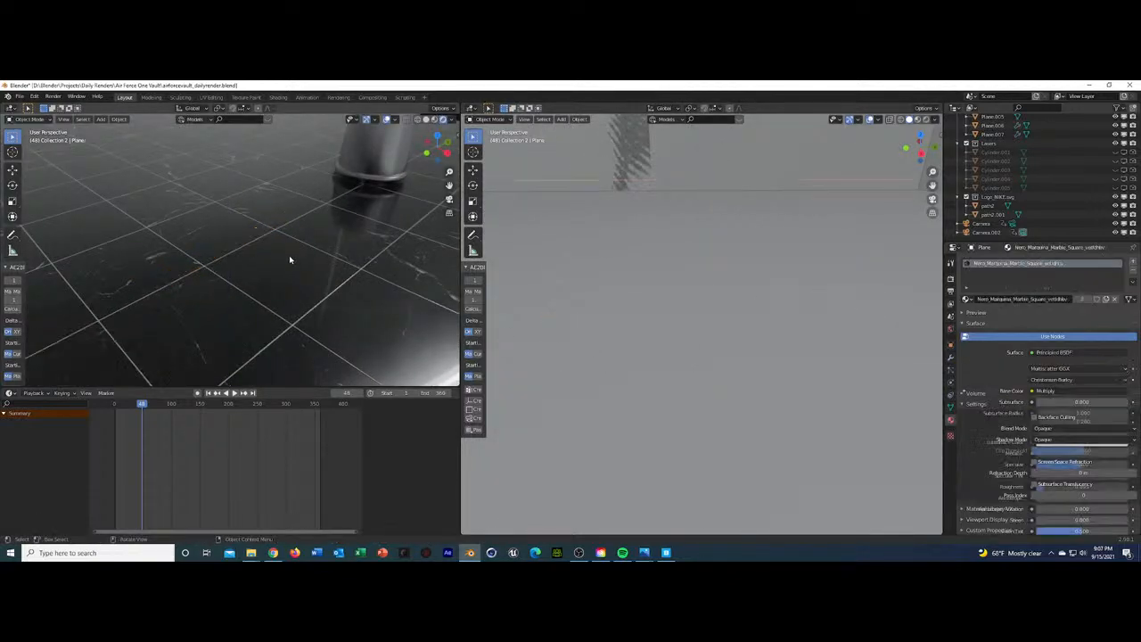
pyautogui.moveTo(289, 255); pyautogui.dragTo(455, 234, button='middle')
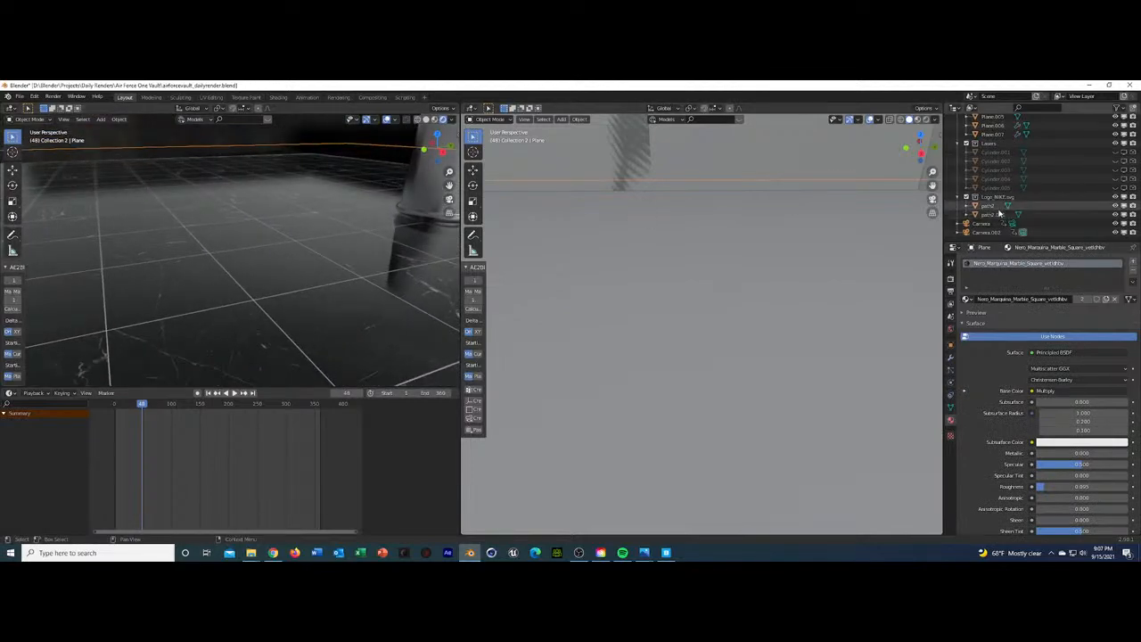
pyautogui.hotkey('ctrl', 'z')
pyautogui.press('g')
pyautogui.press('z')
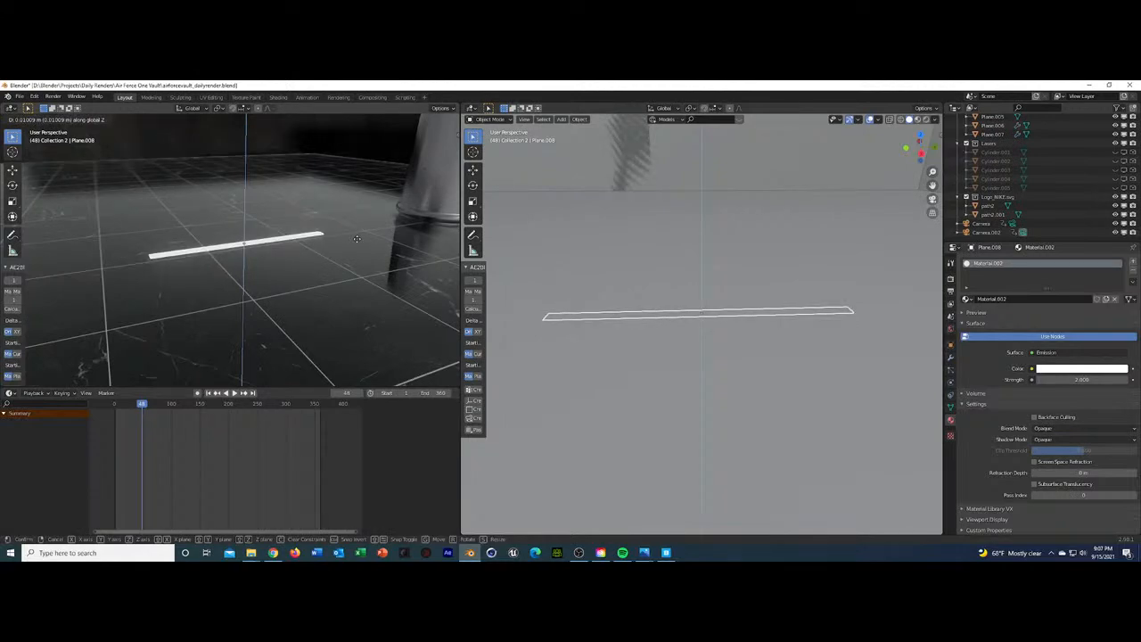
pyautogui.click(357, 241)
# Try to scale the glowing strip along X.
pyautogui.moveTo(360, 242); pyautogui.dragTo(357, 237, button='middle')
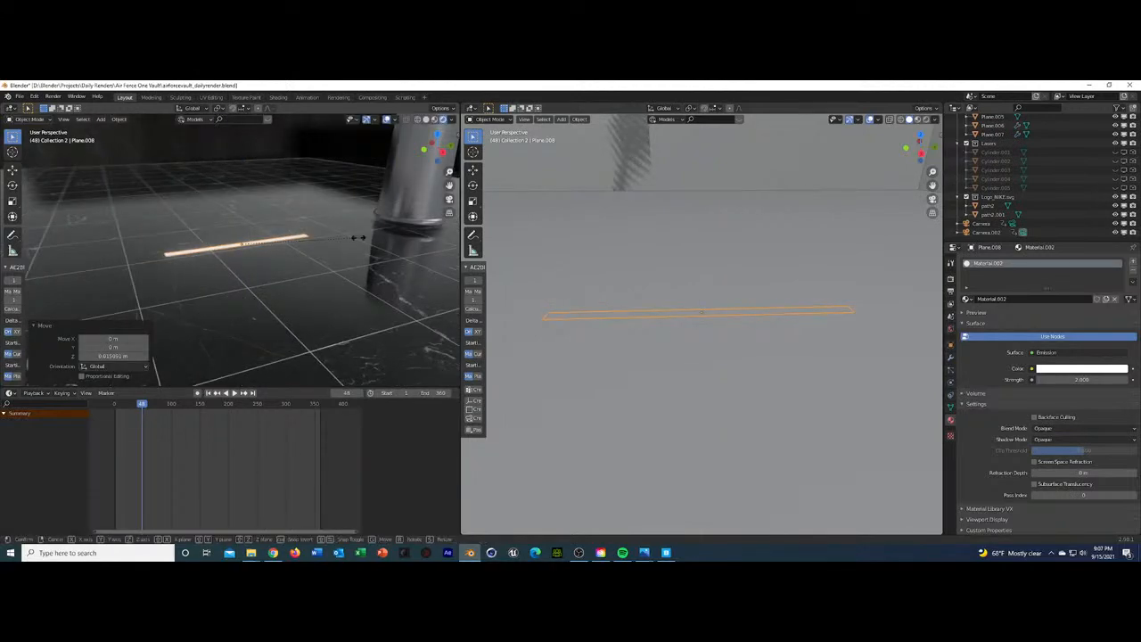
pyautogui.press('s')
pyautogui.press('x')
pyautogui.click(46, 230)
pyautogui.hotkey('ctrl', 'z')
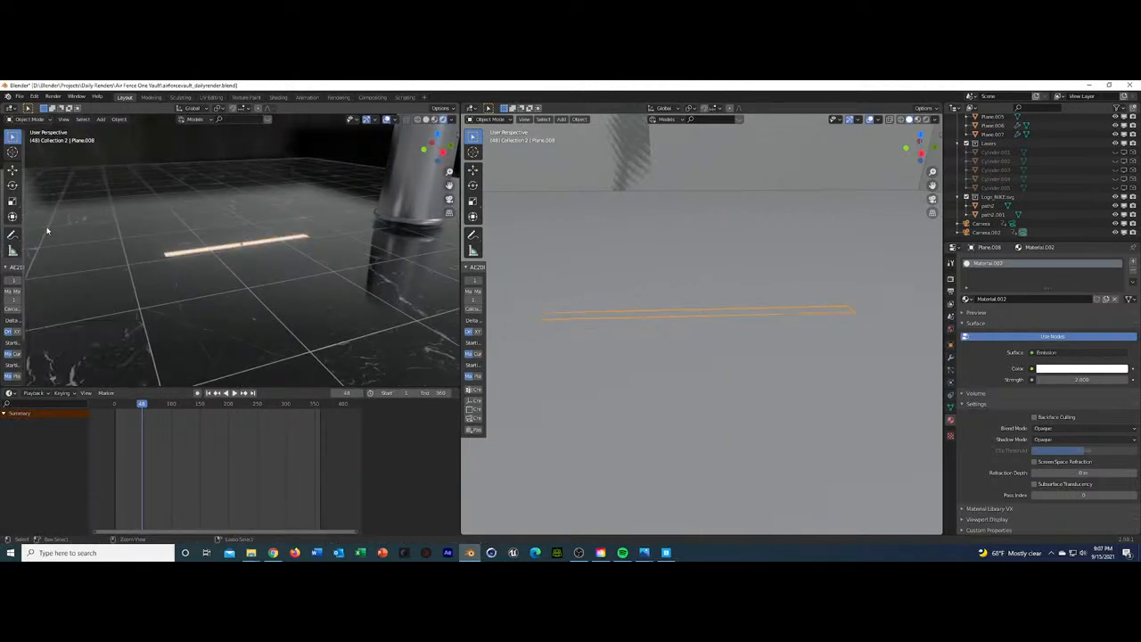
# Lengthen the glowing strip along Y by a factor of about 4.1, and stretch it slightly further along Y.
pyautogui.press('s')
pyautogui.press('y')
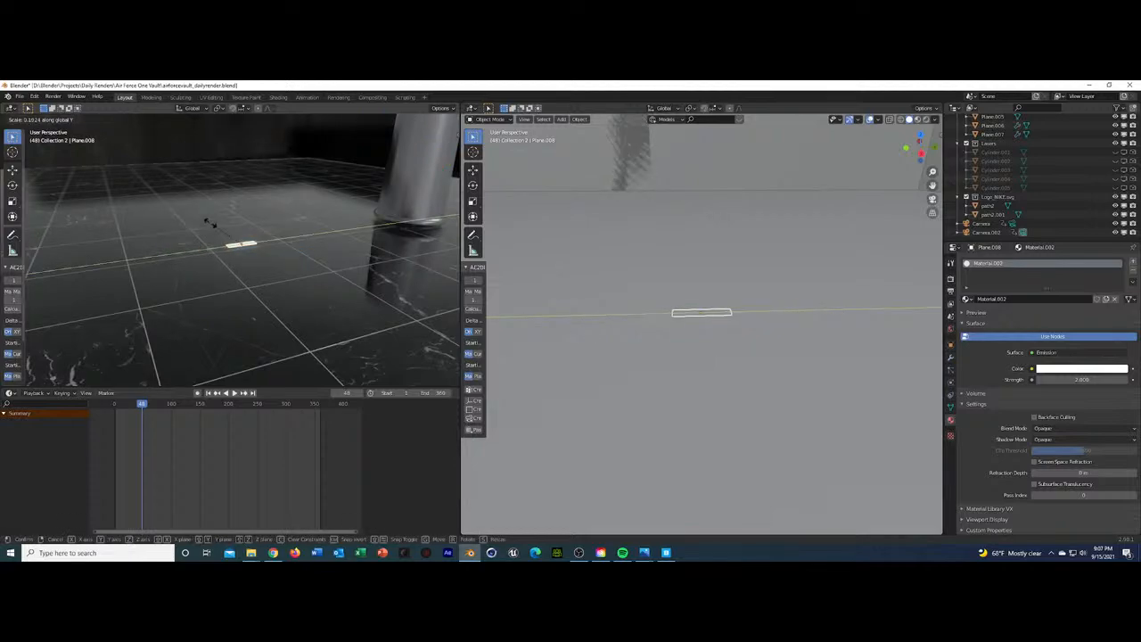
pyautogui.click(347, 257)
pyautogui.moveTo(348, 257)
pyautogui.mouseDown(button='middle')
pyautogui.moveTo(308, 263)
pyautogui.moveTo(330, 265)
pyautogui.mouseUp(button='middle')
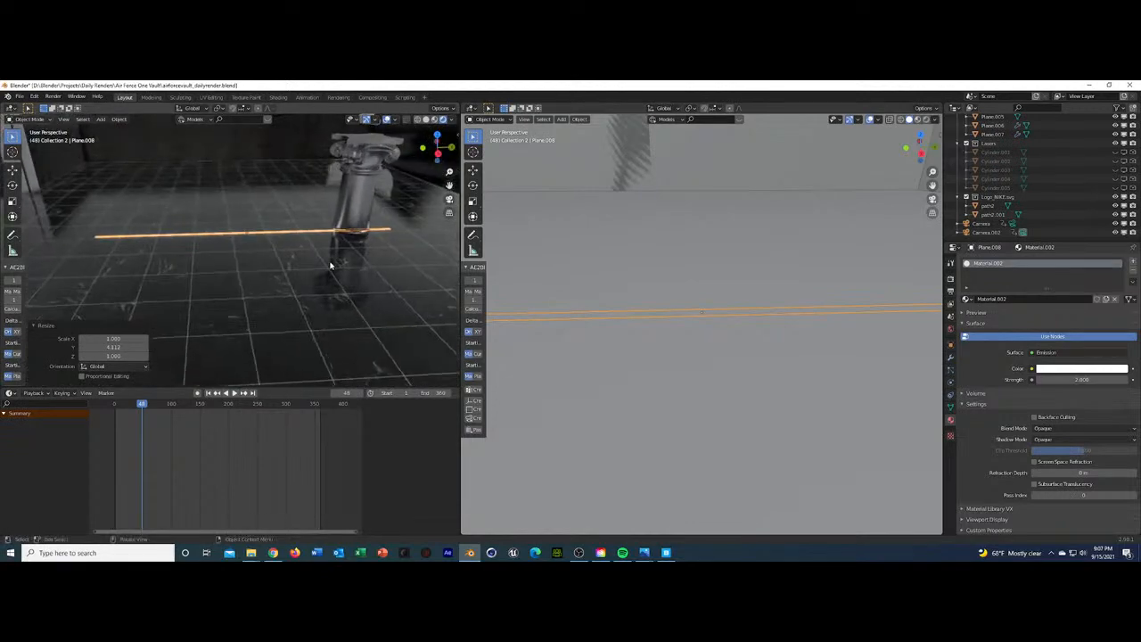
pyautogui.press('s')
pyautogui.press('y')
pyautogui.click(377, 259)
pyautogui.press('r')
pyautogui.press('z')
pyautogui.click(375, 261)
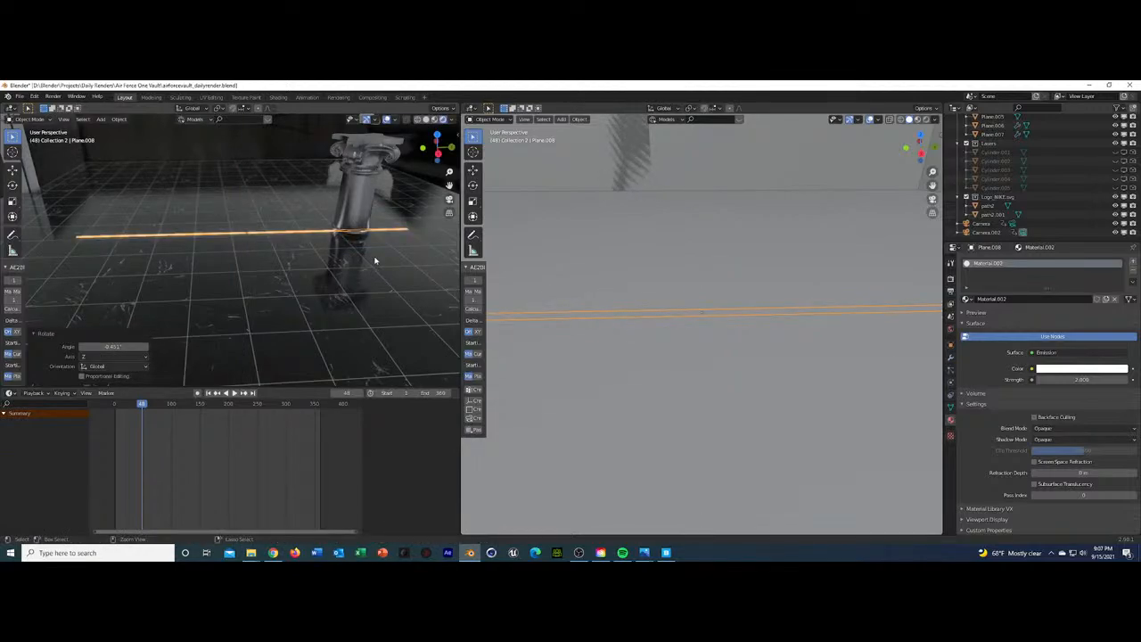
pyautogui.press('r')
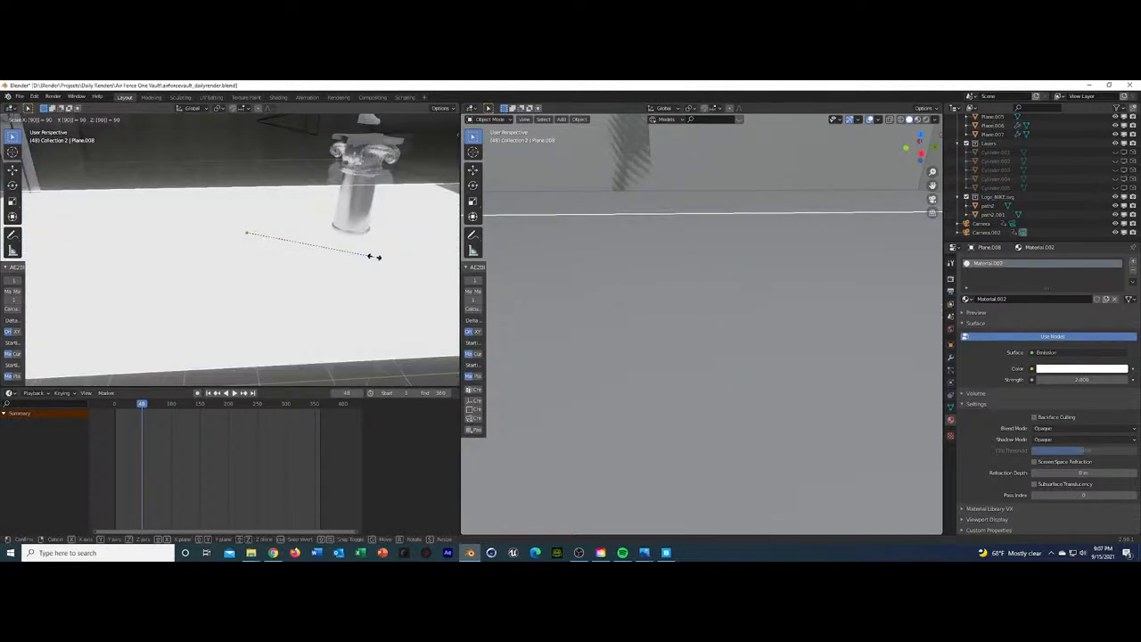
pyautogui.click(374, 256)
pyautogui.hotkey('ctrl', 'z')
# Rotate the long glowing strip 90° about the Z axis.
pyautogui.press('r')
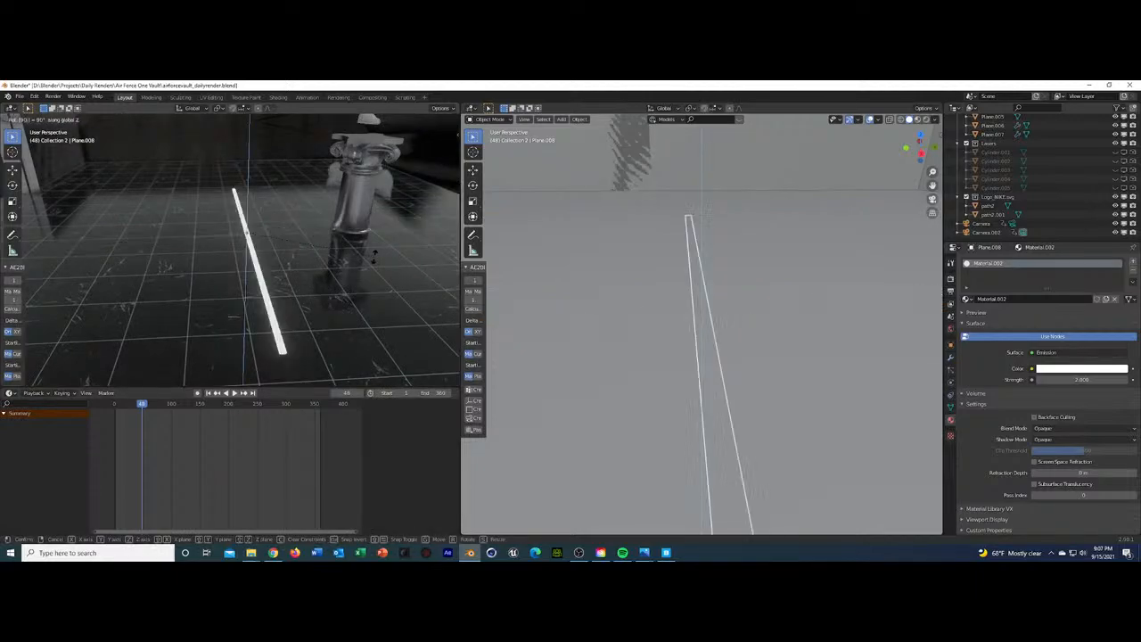
pyautogui.click(377, 255)
pyautogui.scroll(-5, 378, 257)
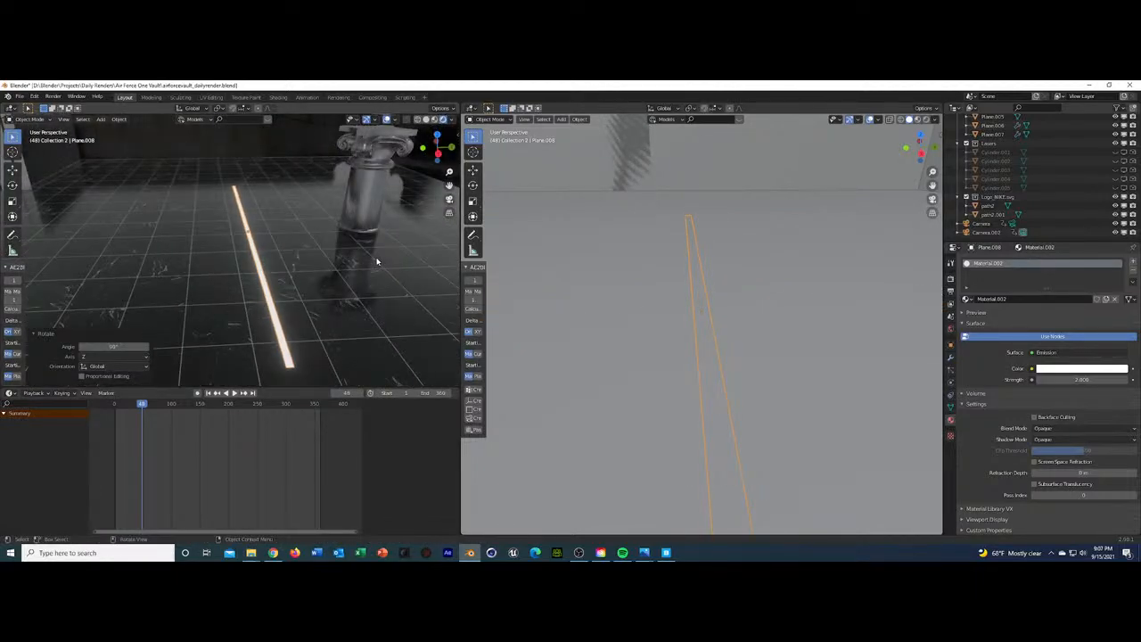
# Move the strip along Y by about 6.48 m to the base of the back wall.
pyautogui.press('g')
pyautogui.press('y')
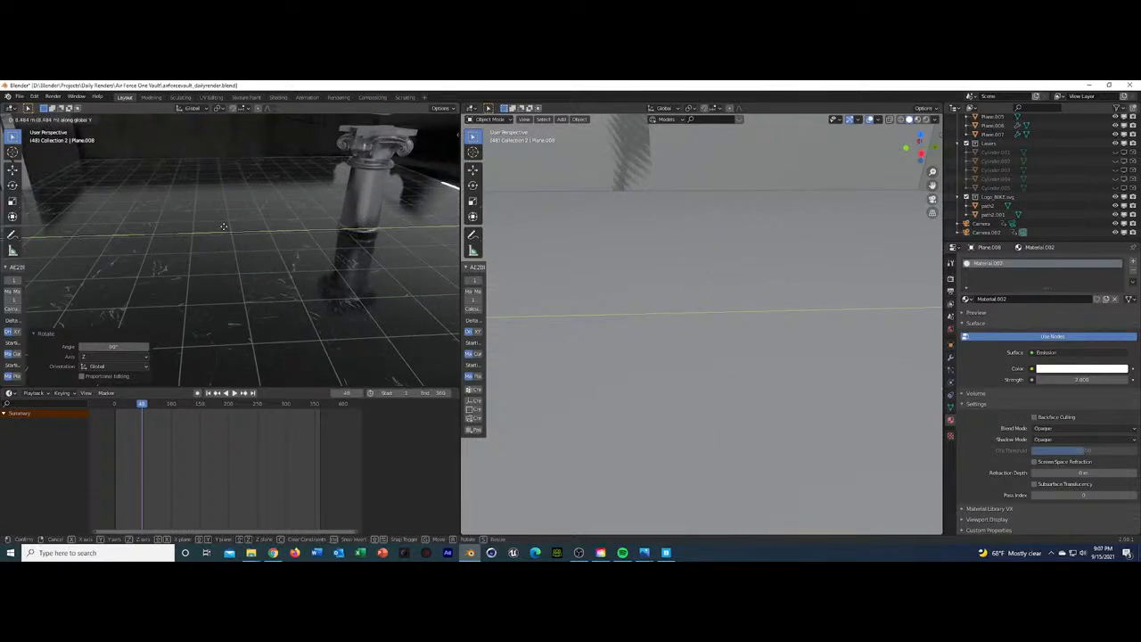
pyautogui.click(218, 227)
pyautogui.press('KP_Decimal')
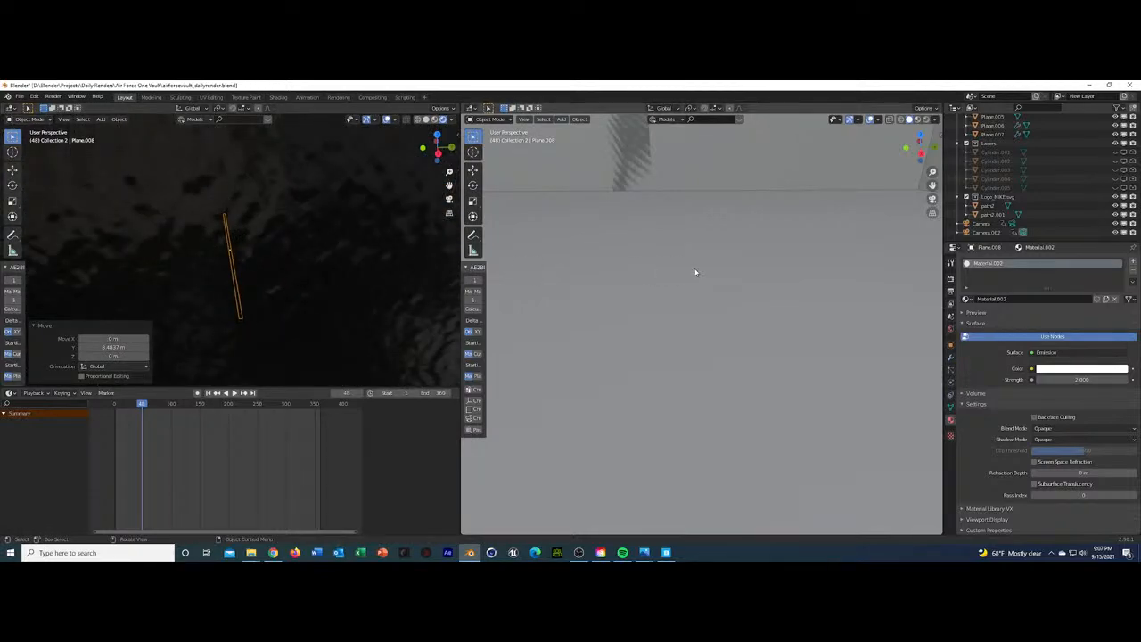
pyautogui.press('KP_Decimal')
pyautogui.moveTo(701, 317); pyautogui.dragTo(676, 330, button='middle')
pyautogui.press('KP_Divide')
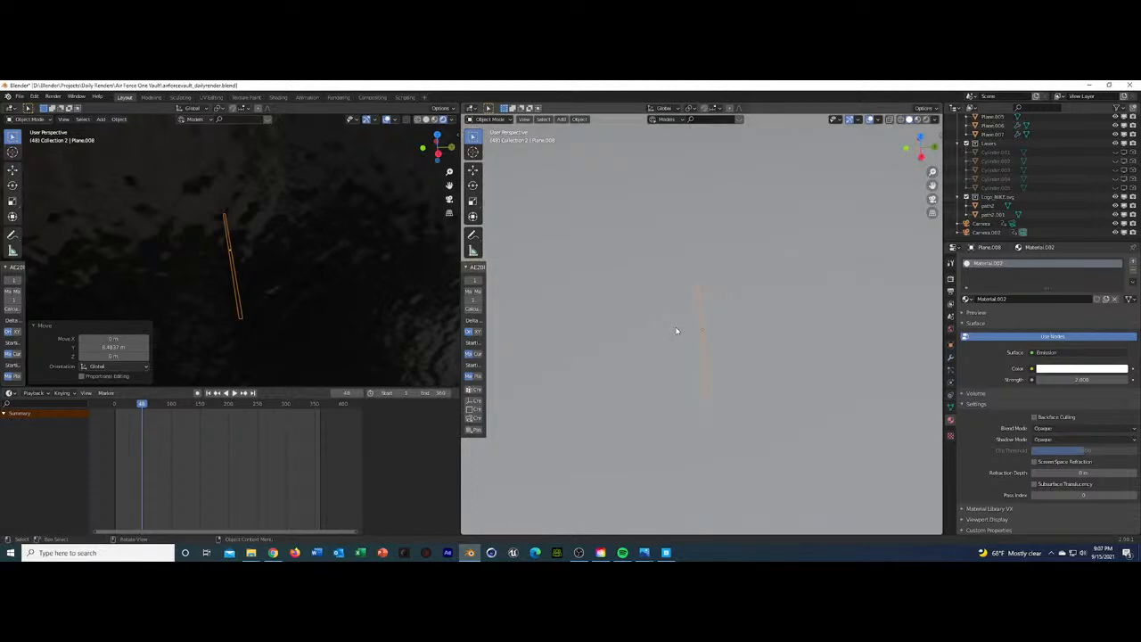
pyautogui.press('KP_Divide')
pyautogui.press('KP_Decimal')
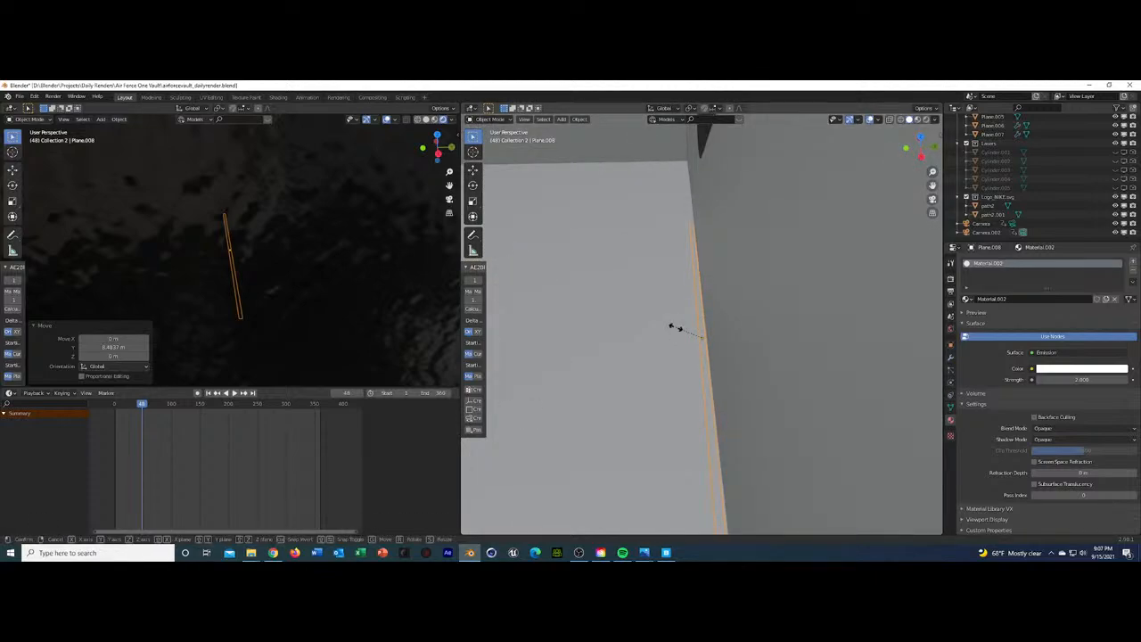
# Try to widen the strip at the back wall along Y.
pyautogui.press('s')
pyautogui.press('y')
pyautogui.click(649, 262)
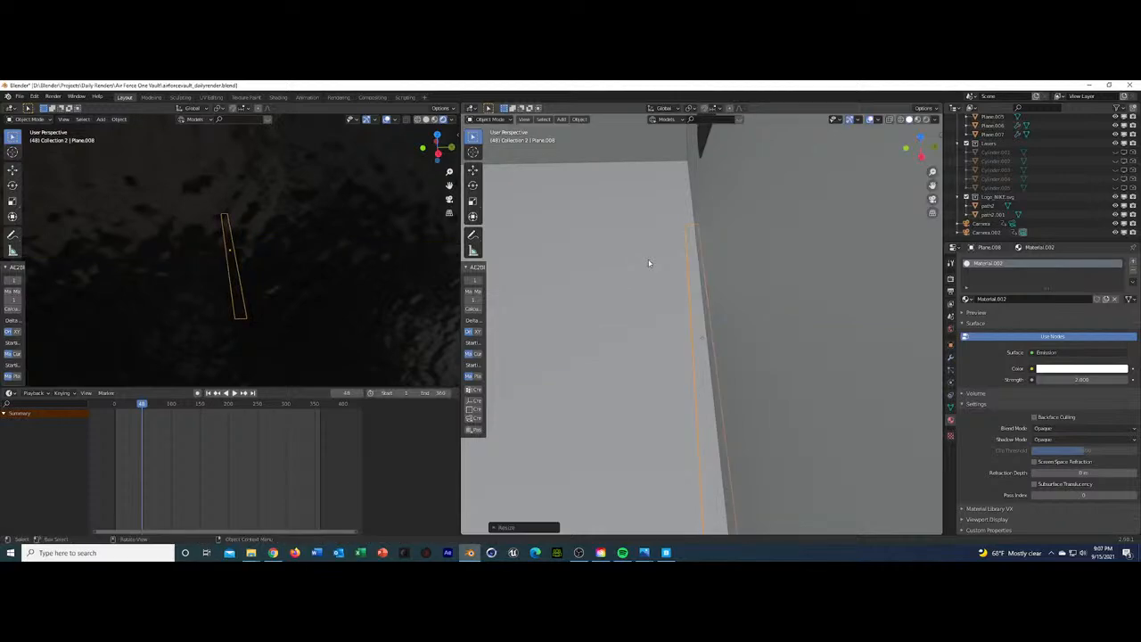
pyautogui.hotkey('ctrl', 'z')
# Stretch the strip along X to span the full width of the back wall.
pyautogui.press('s')
pyautogui.press('y')
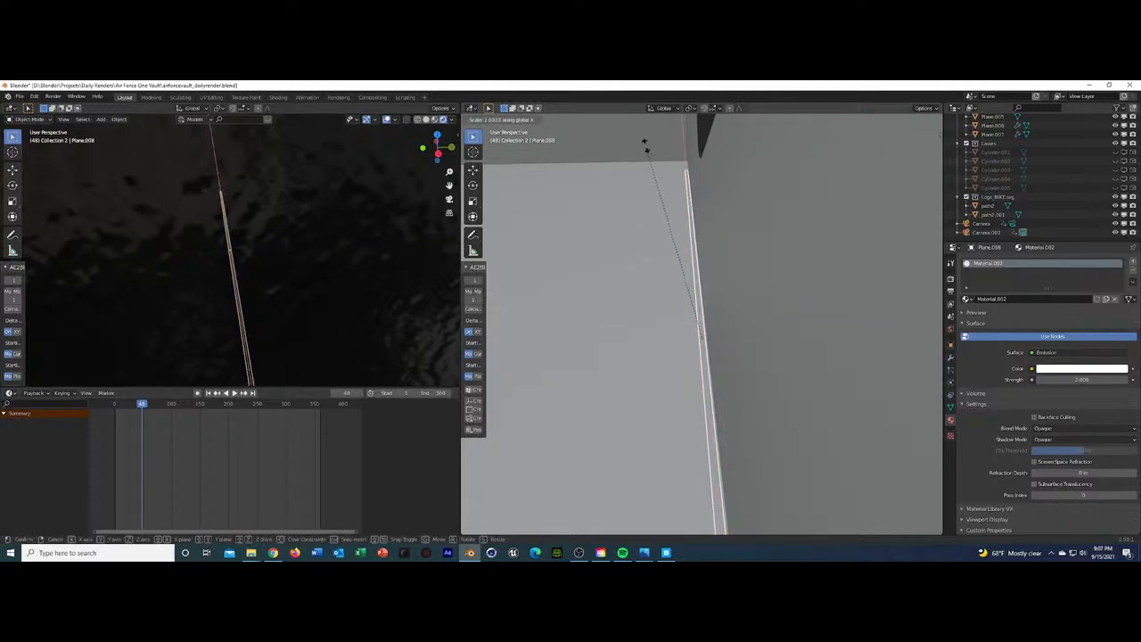
pyautogui.click(700, 334)
# Check the glowing strip and back wall through the camera at frame 104 and from an angled view.
pyautogui.press('KP_0')
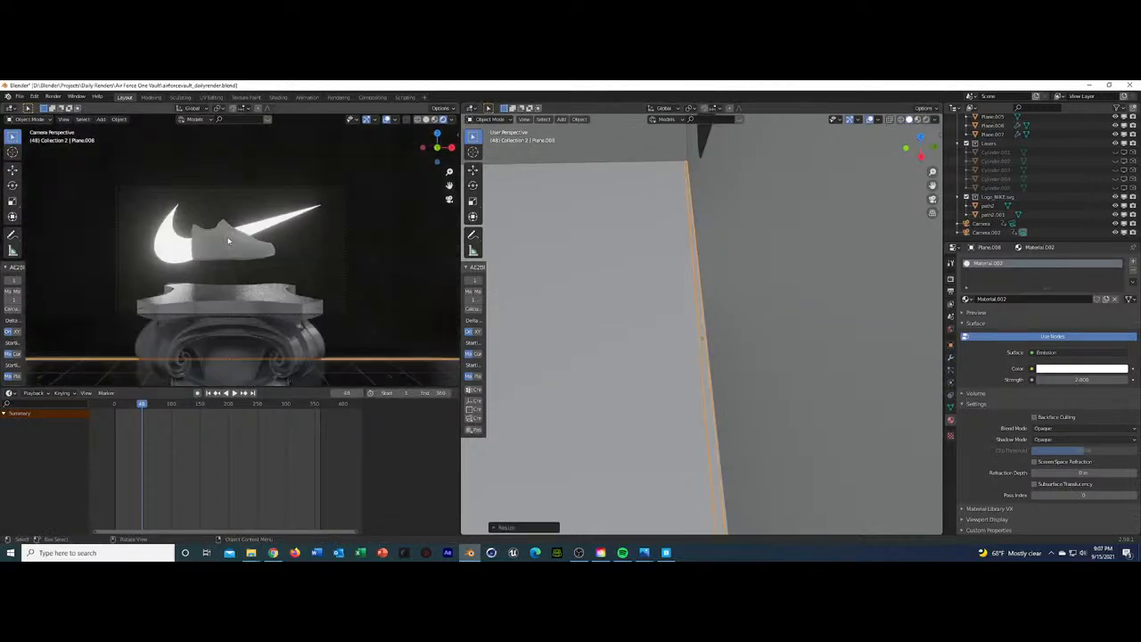
pyautogui.keyDown('shift'); pyautogui.click(365, 272); pyautogui.keyUp('shift')
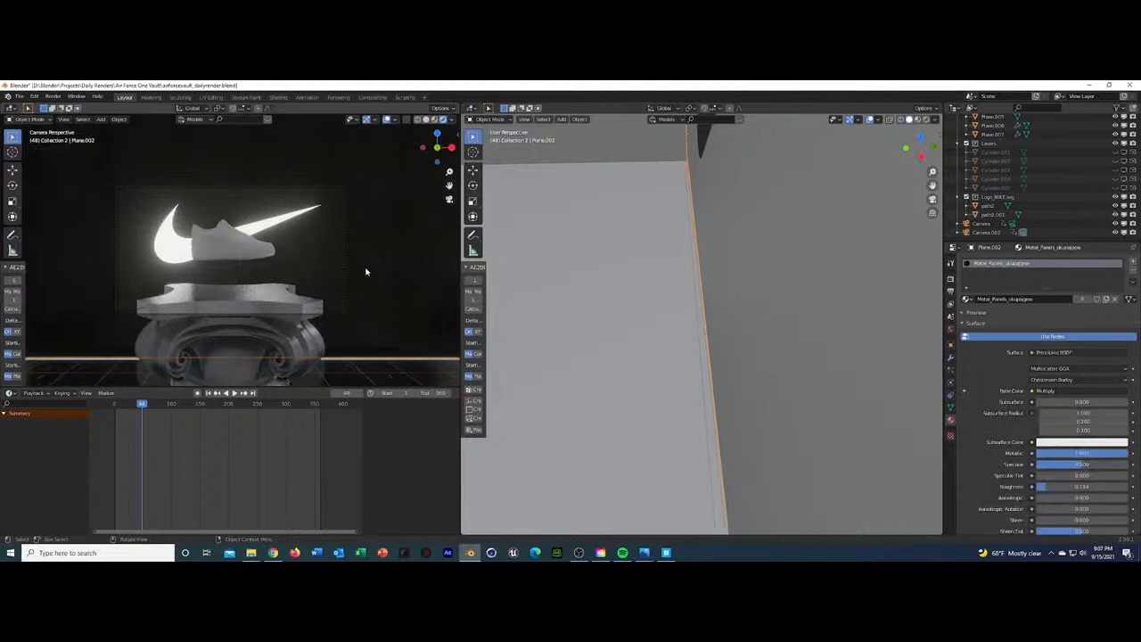
pyautogui.click(175, 412)
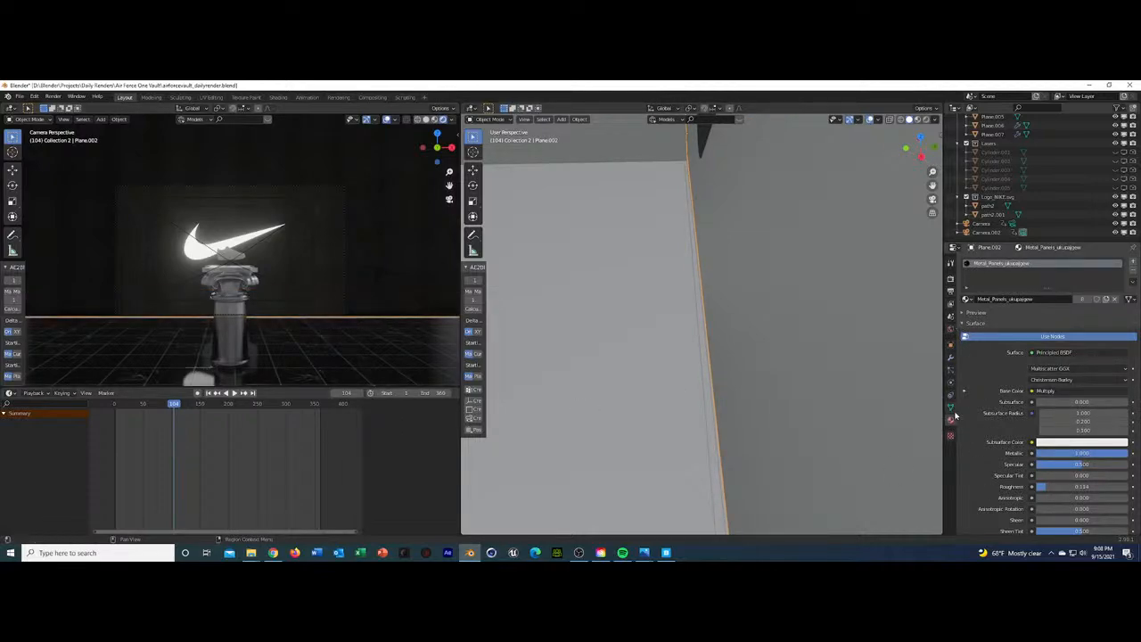
pyautogui.scroll(3, 380, 348)
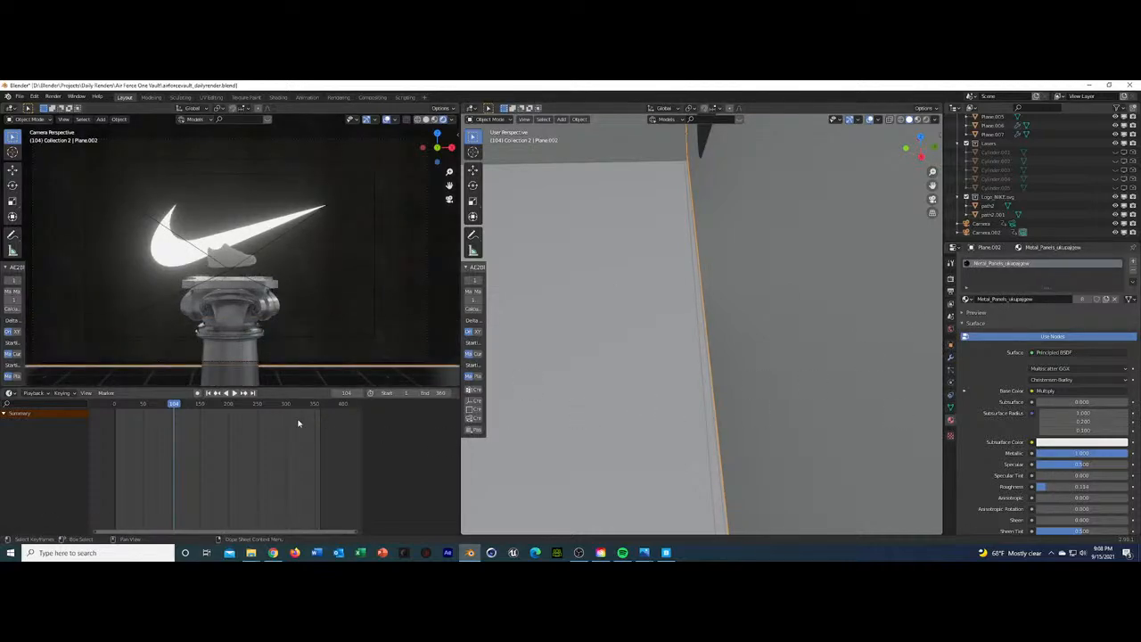
pyautogui.moveTo(292, 365); pyautogui.dragTo(254, 335, button='middle')
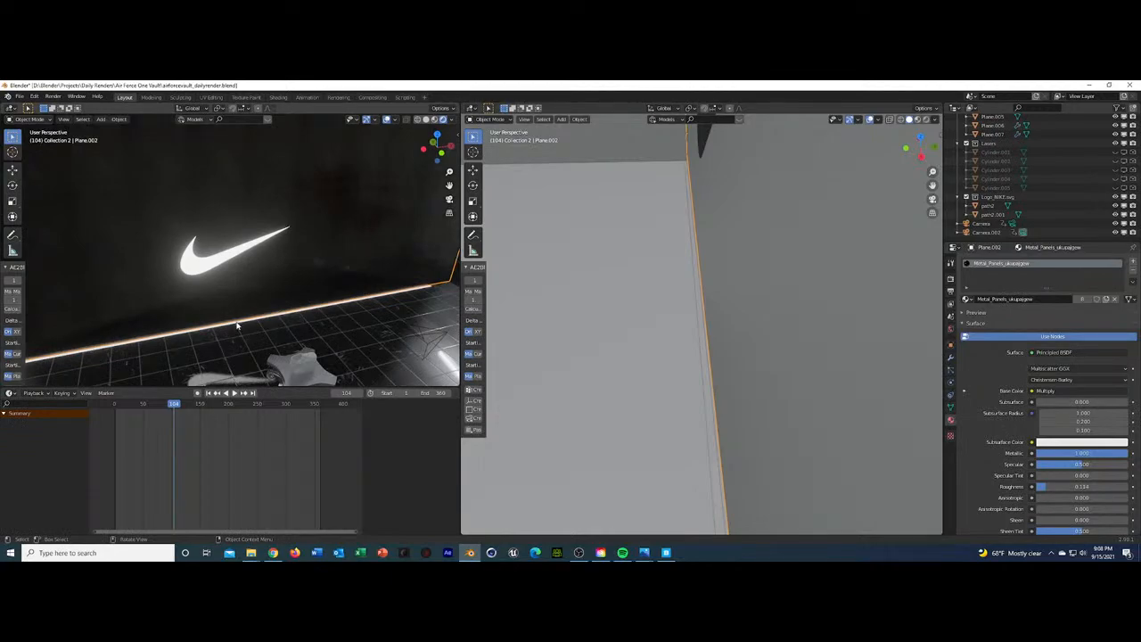
# Nudge the glowing strip at the back wall by about 0.07 m along Y and 0.89 m along X.
pyautogui.click(236, 326)
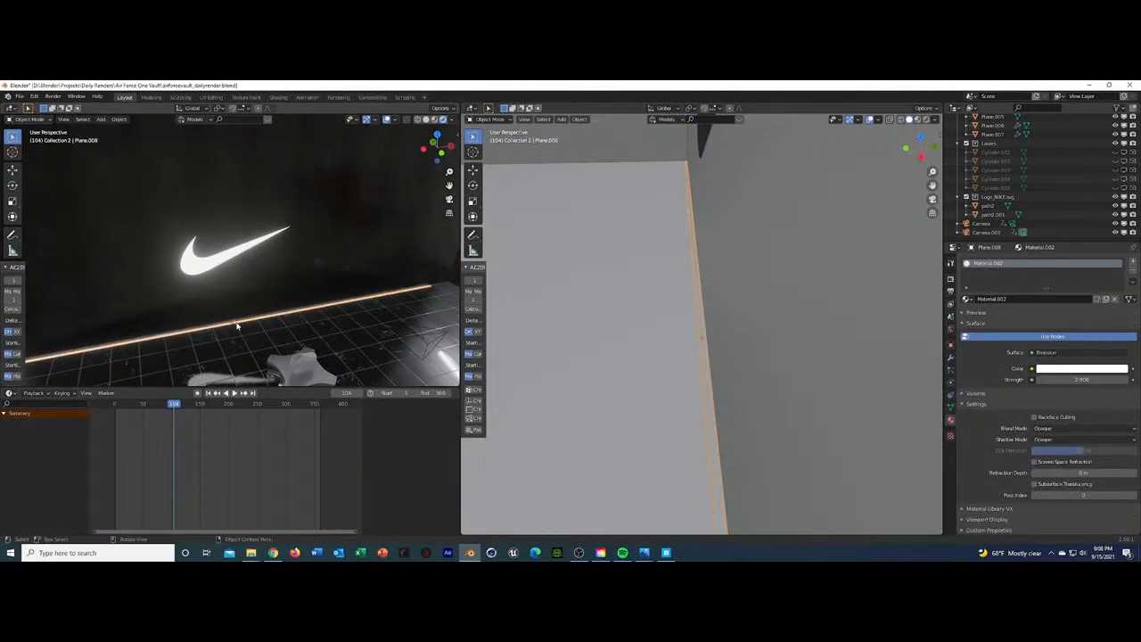
pyautogui.press('g')
pyautogui.press('x')
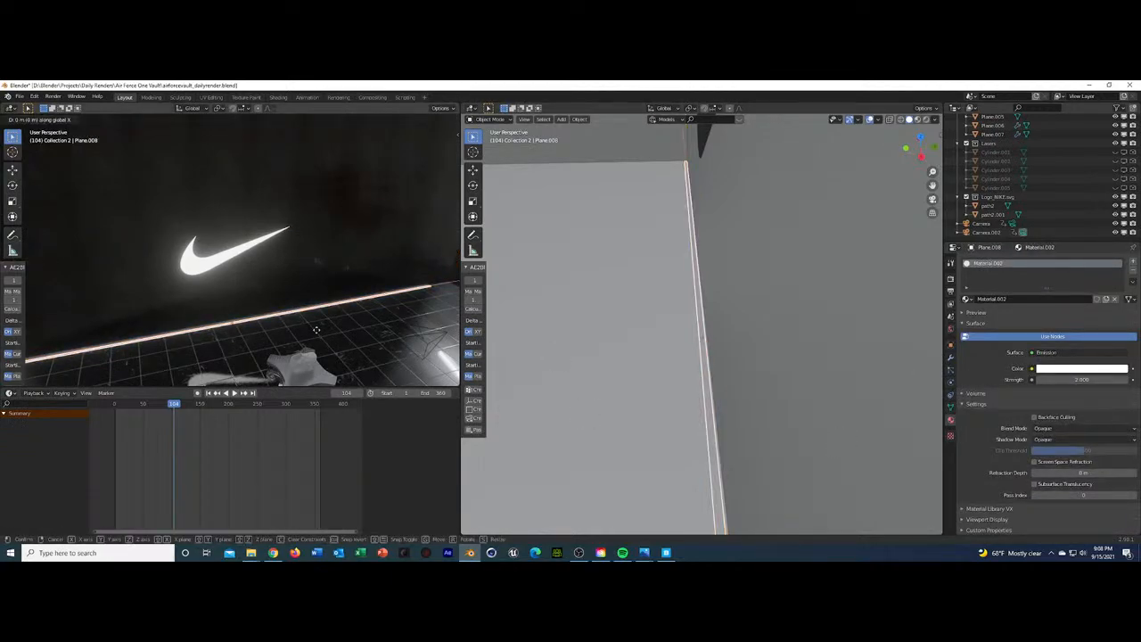
pyautogui.press('y')
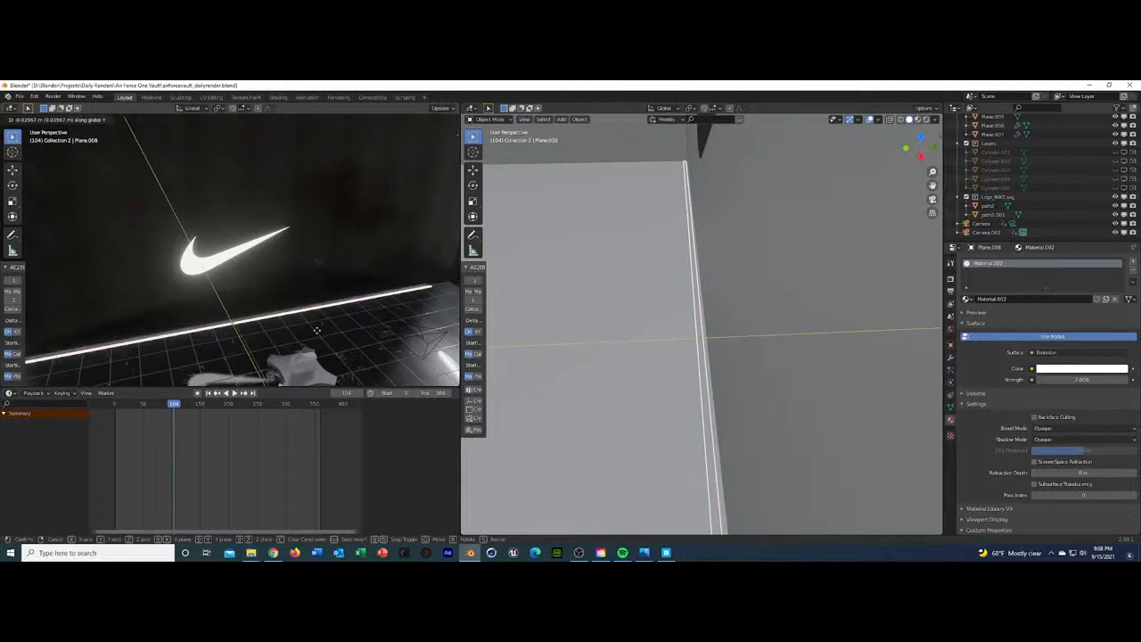
pyautogui.click(319, 330)
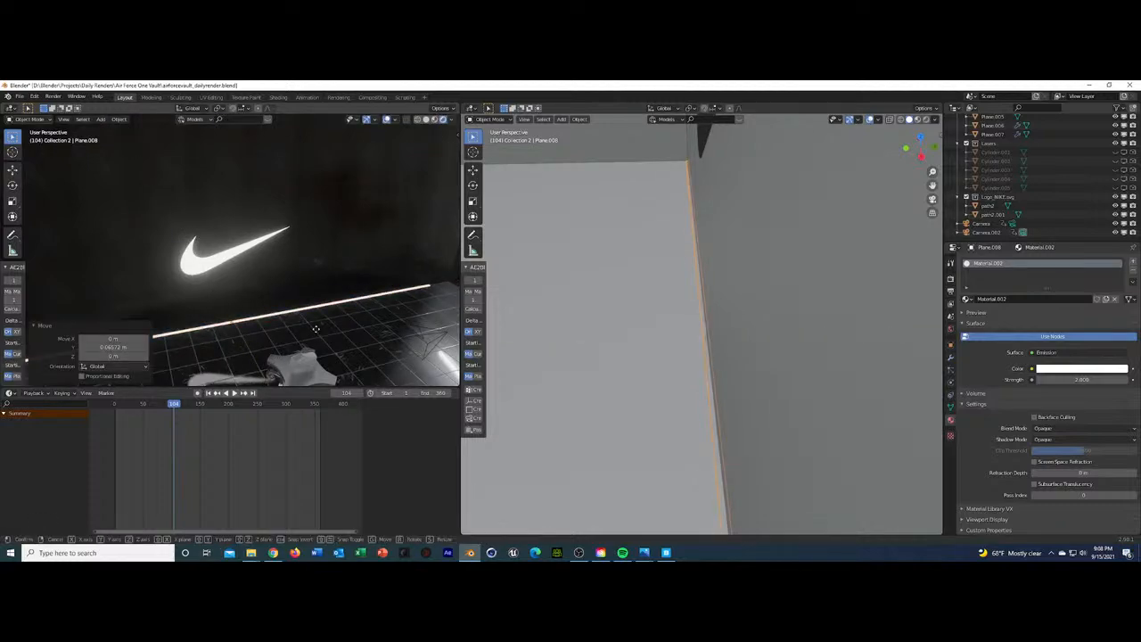
pyautogui.press('g')
pyautogui.press('x')
pyautogui.click(333, 324)
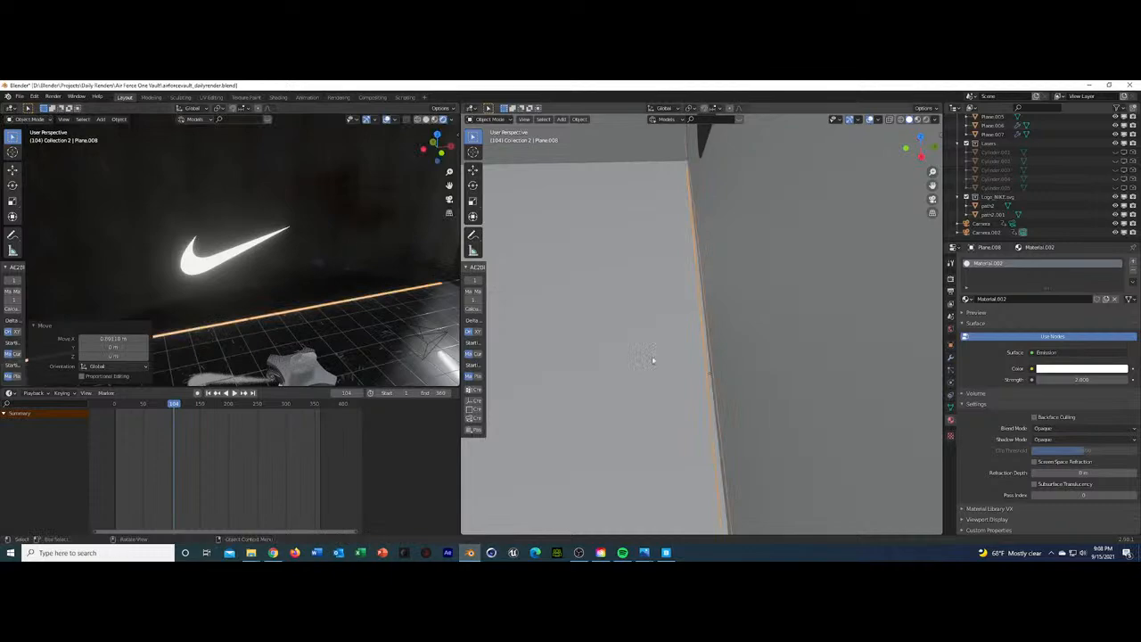
# Set the strip material's emission strength to 20 and check the glow through the camera.
pyautogui.click(1094, 380)
pyautogui.write('20')
pyautogui.press('Return')
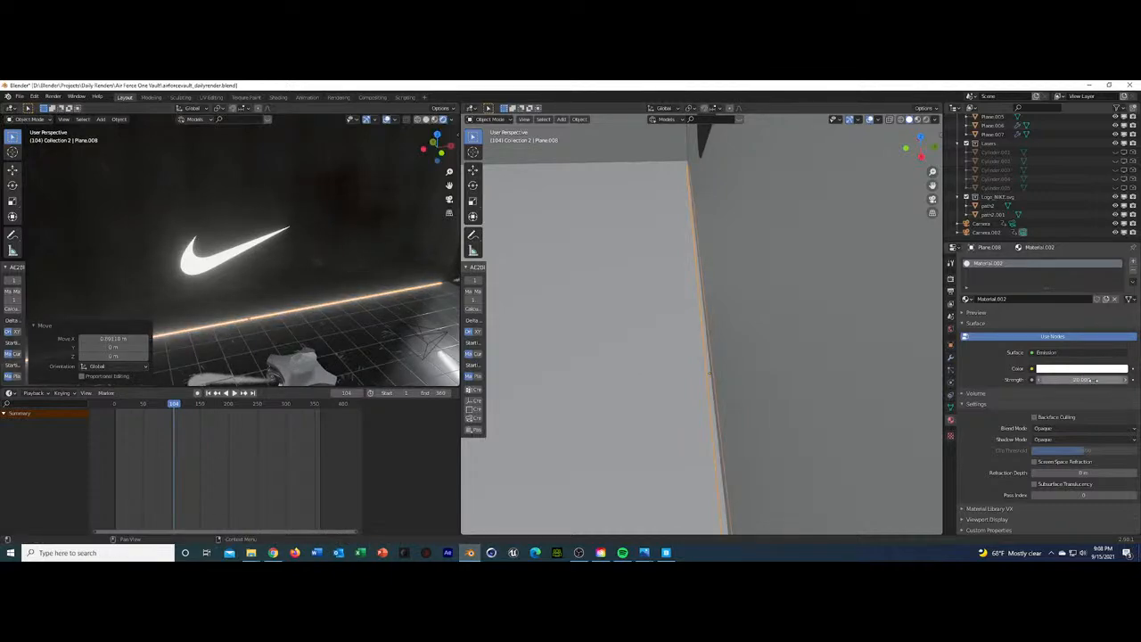
pyautogui.press('KP_0')
pyautogui.click(312, 275)
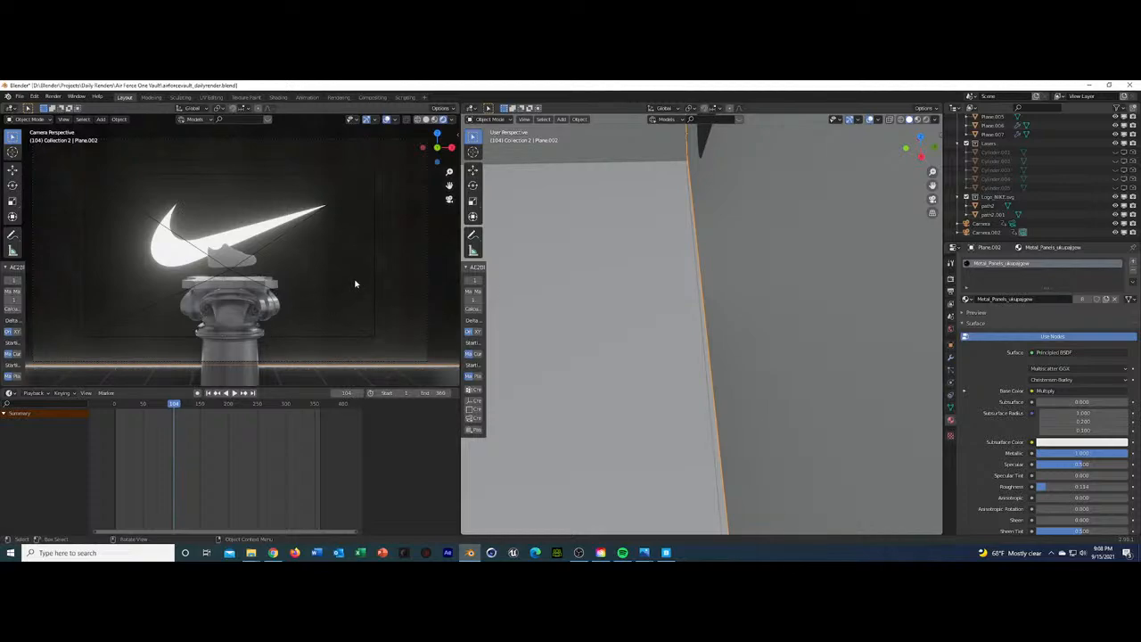
pyautogui.scroll(-5, 355, 283)
pyautogui.scroll(4, 354, 284)
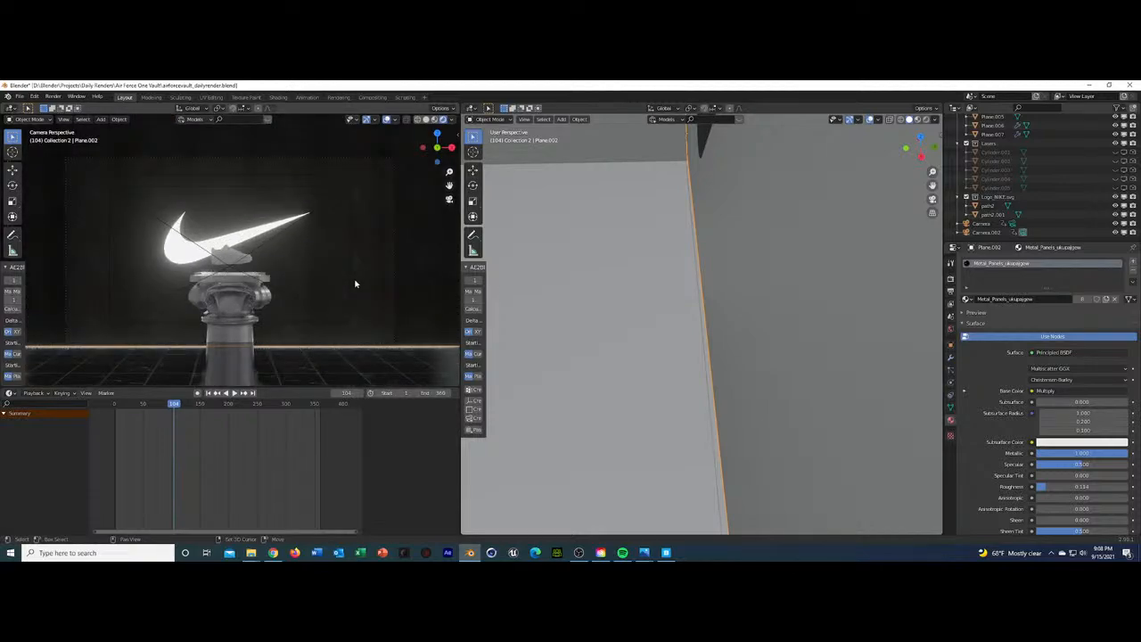
pyautogui.hotkey('shift', 'd')
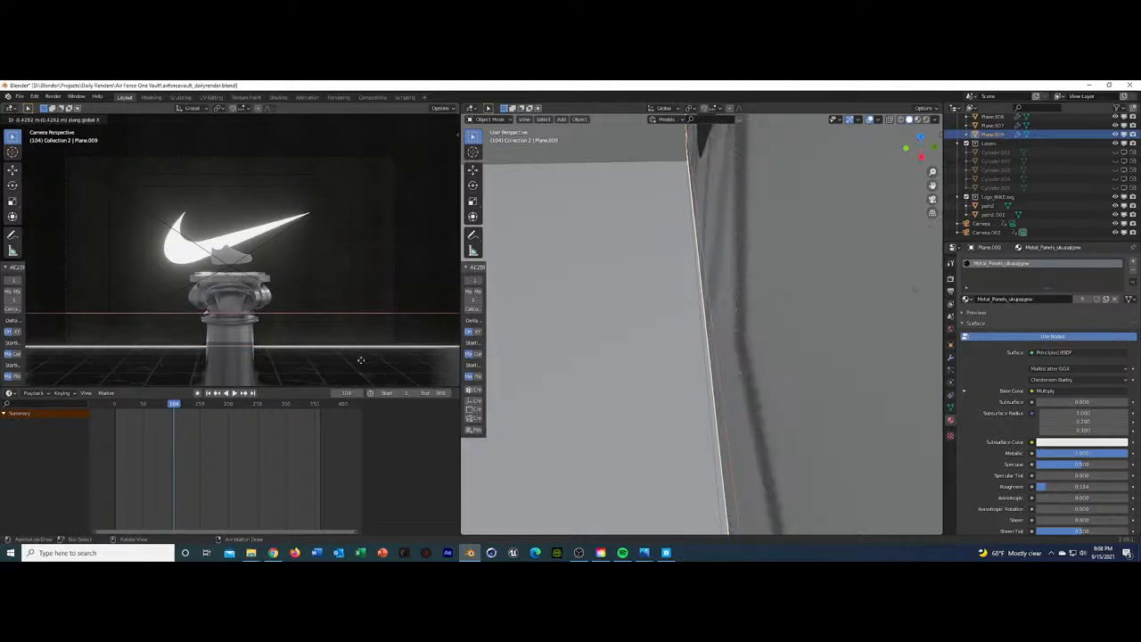
pyautogui.click(361, 321)
pyautogui.hotkey('ctrl', 'z')
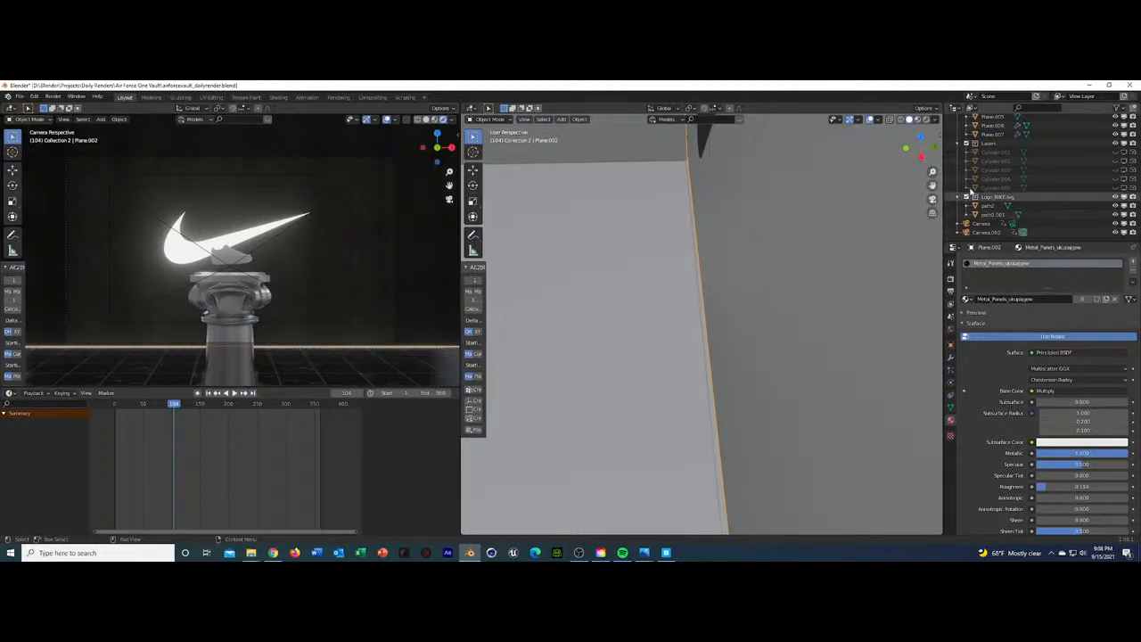
# Move the glowing strip about 0.11 m along Y away from the back wall and save the file.
pyautogui.scroll(5, 978, 178)
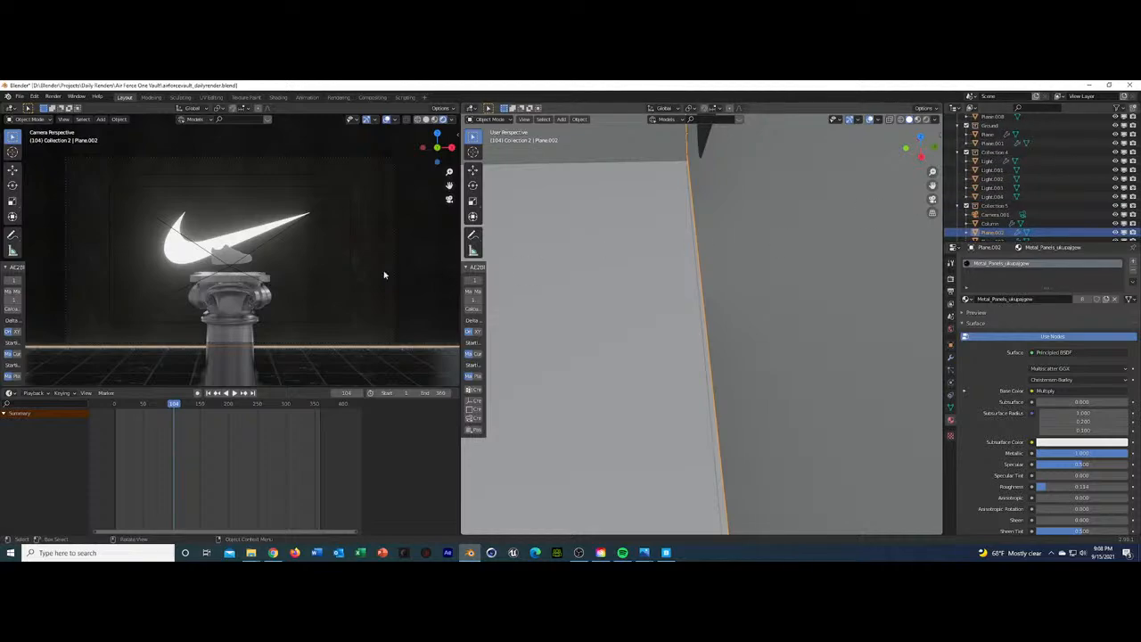
pyautogui.moveTo(383, 273); pyautogui.dragTo(319, 308, button='middle')
pyautogui.click(316, 310)
pyautogui.click(316, 310)
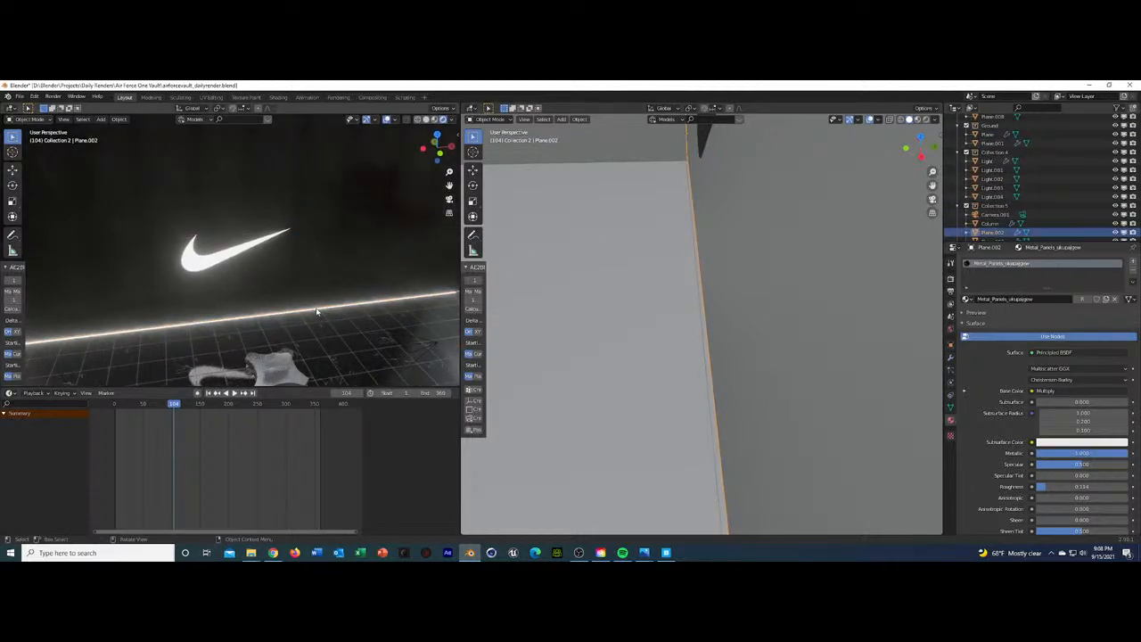
pyautogui.click(316, 310)
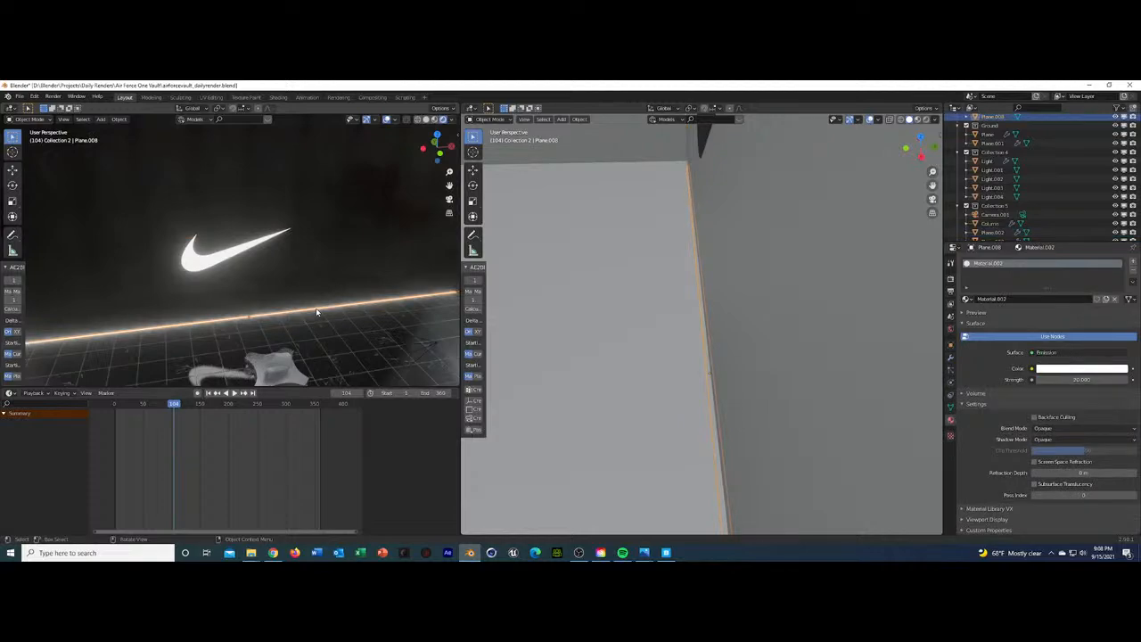
pyautogui.press('g')
pyautogui.press('y')
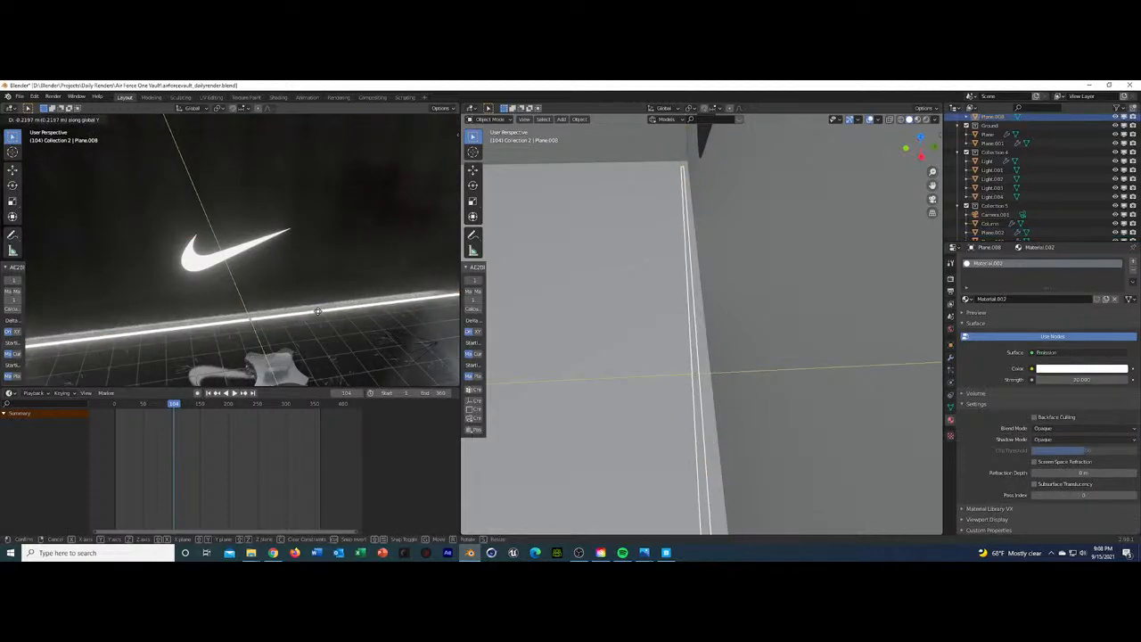
pyautogui.click(318, 311)
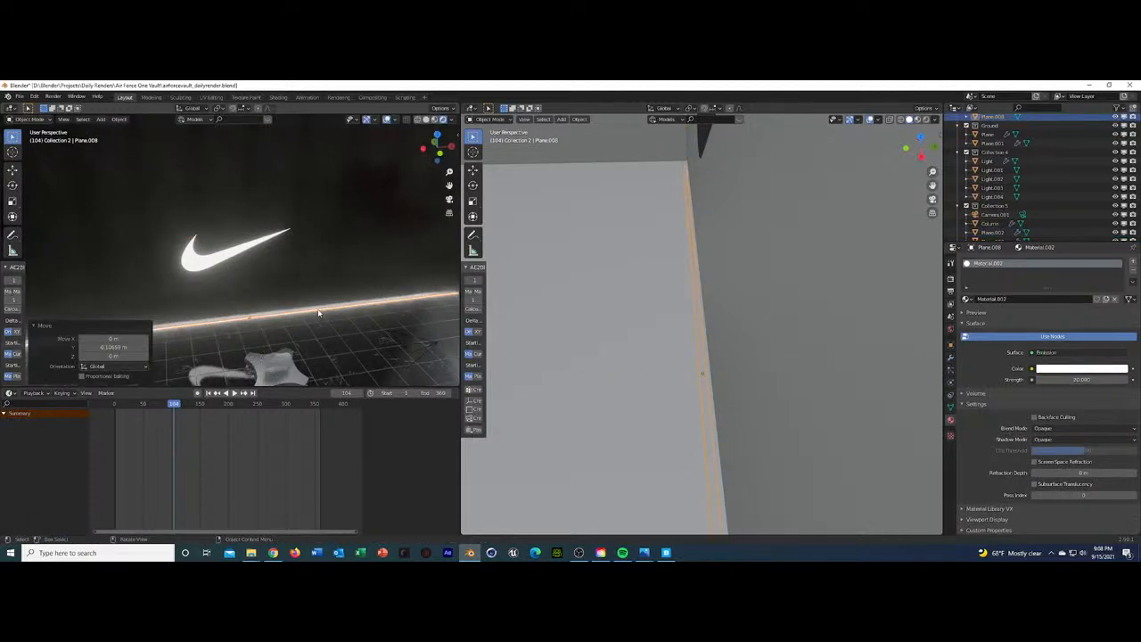
pyautogui.hotkey('ctrl', 's')
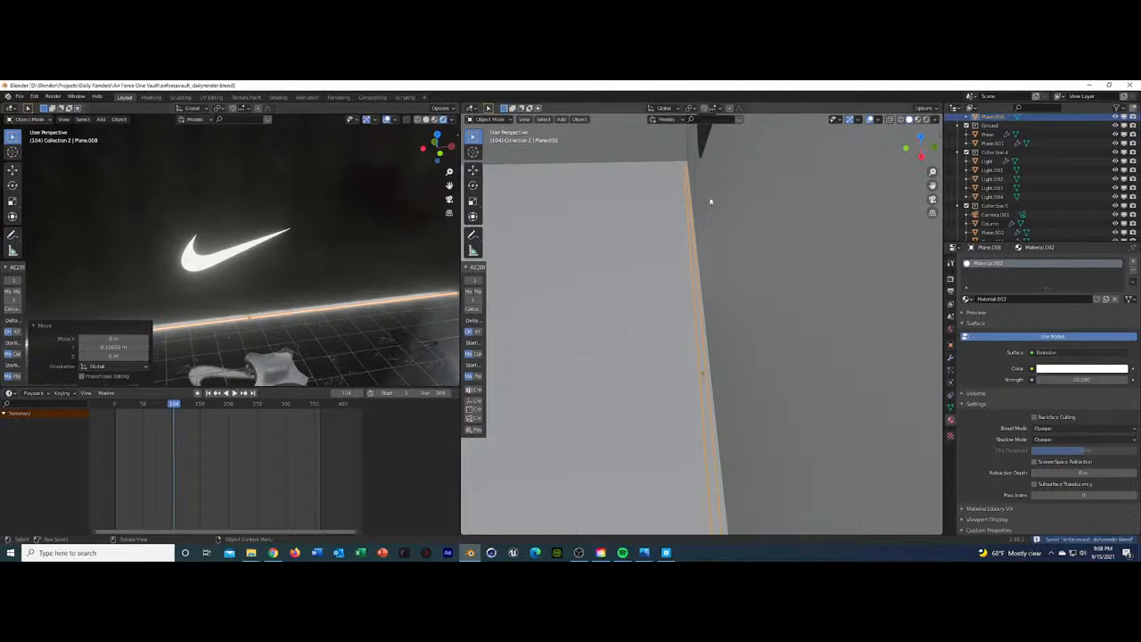
# Rename the glowing strip object as Groundlight.
pyautogui.doubleClick(985, 119)
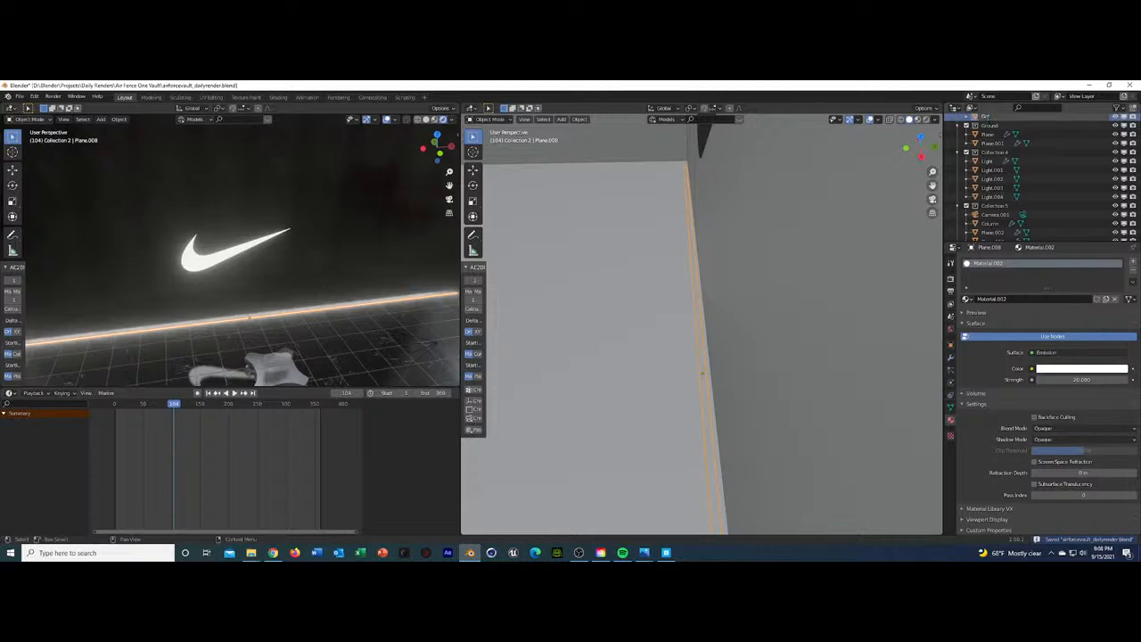
pyautogui.write('Groundlig')
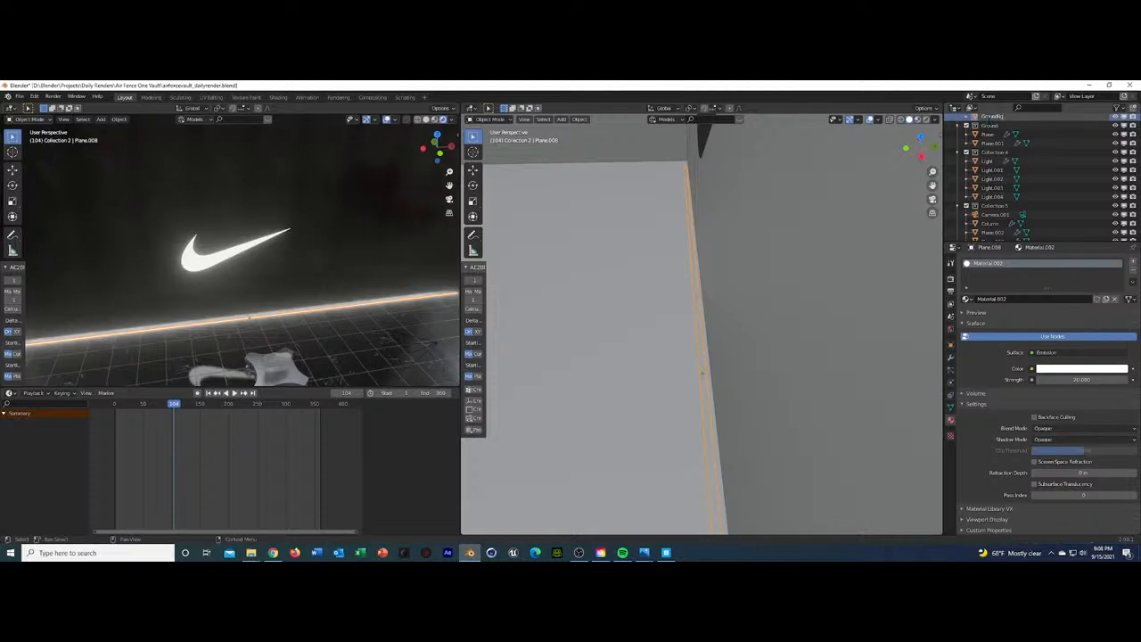
pyautogui.write('ht')
pyautogui.press('Return')
pyautogui.scroll(2, 987, 124)
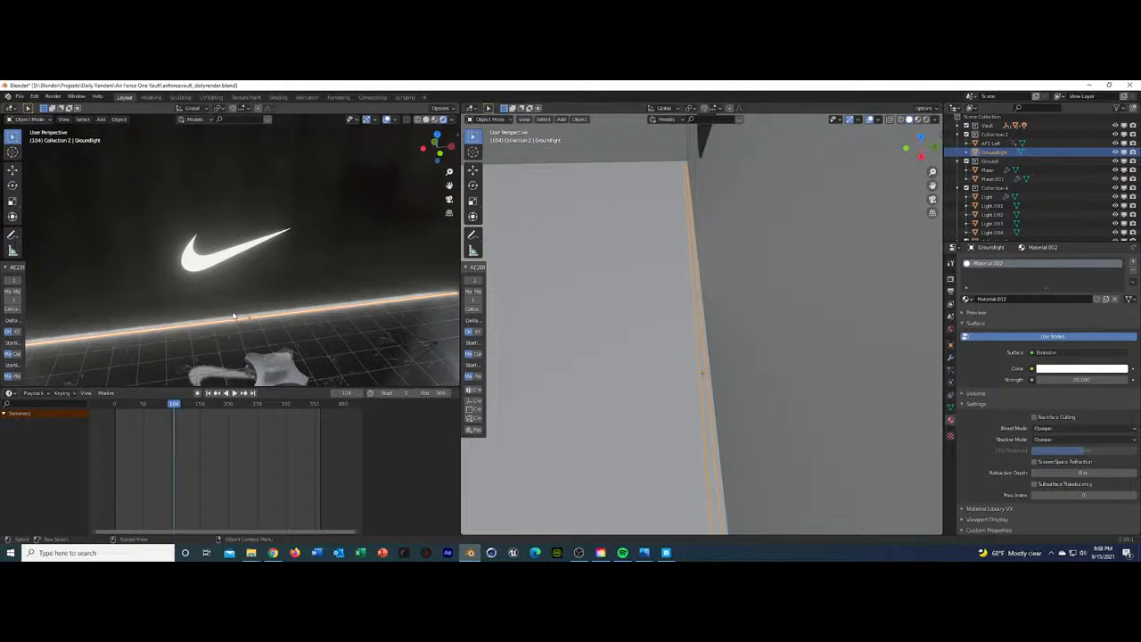
# Duplicate Groundlight along Z and raise the copy to the edge where the back wall meets the ceiling.
pyautogui.hotkey('shift', 'd')
pyautogui.press('z')
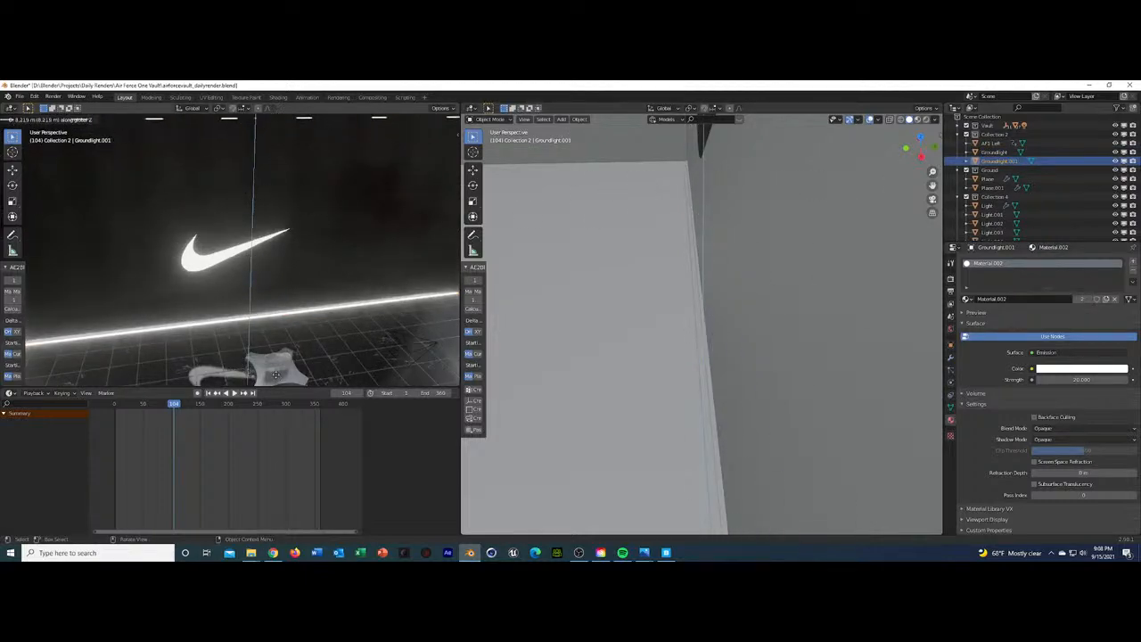
pyautogui.click(271, 339)
pyautogui.moveTo(271, 339); pyautogui.dragTo(300, 321, button='middle')
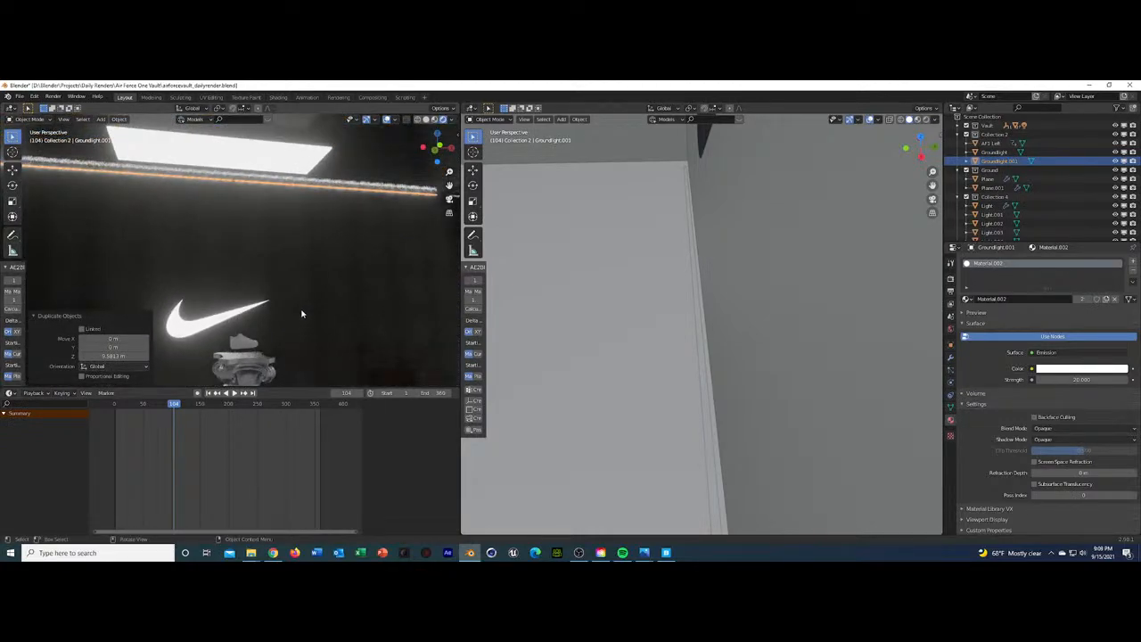
pyautogui.press('g')
pyautogui.press('z')
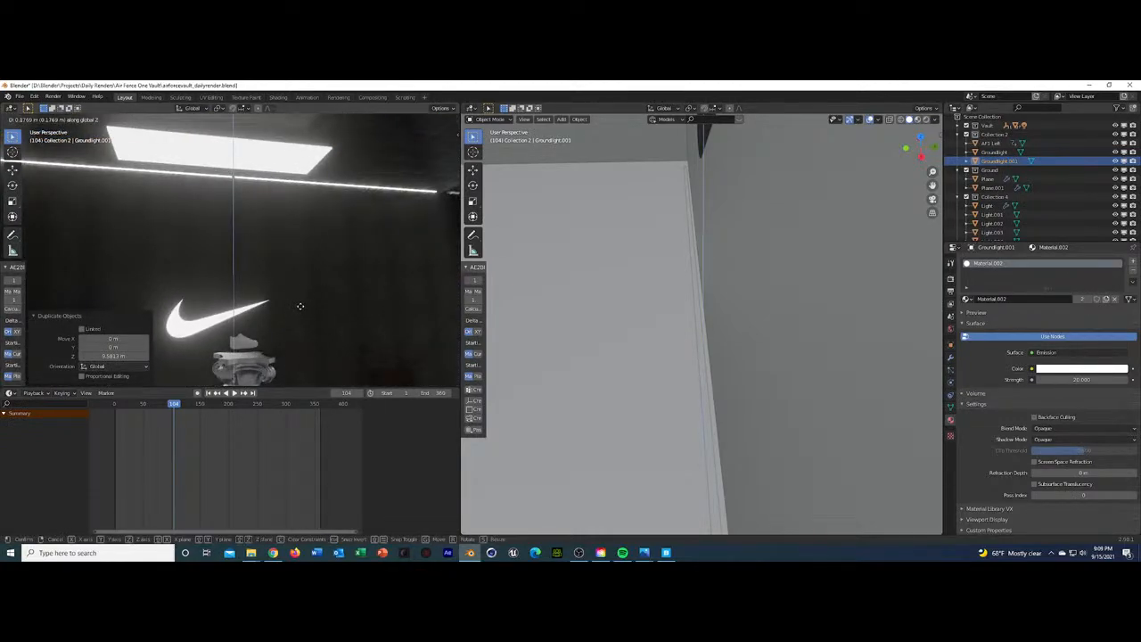
pyautogui.click(301, 309)
# Play the animation through the camera from frame 104 to frame 182 to check both light strips.
pyautogui.click(301, 310)
pyautogui.press('KP_0')
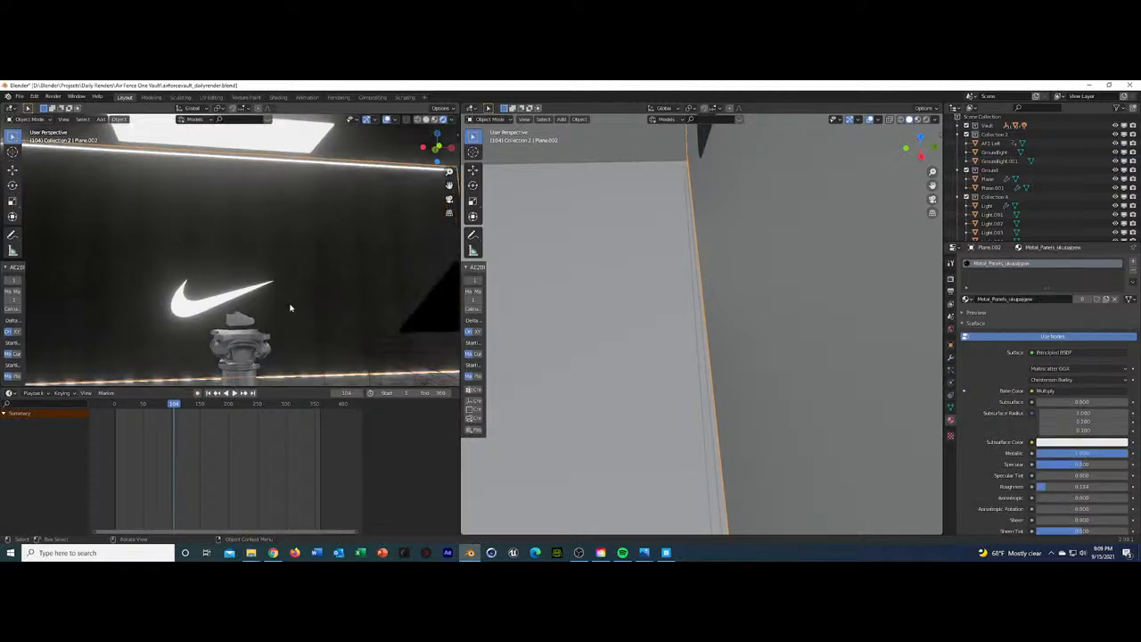
pyautogui.click(289, 317)
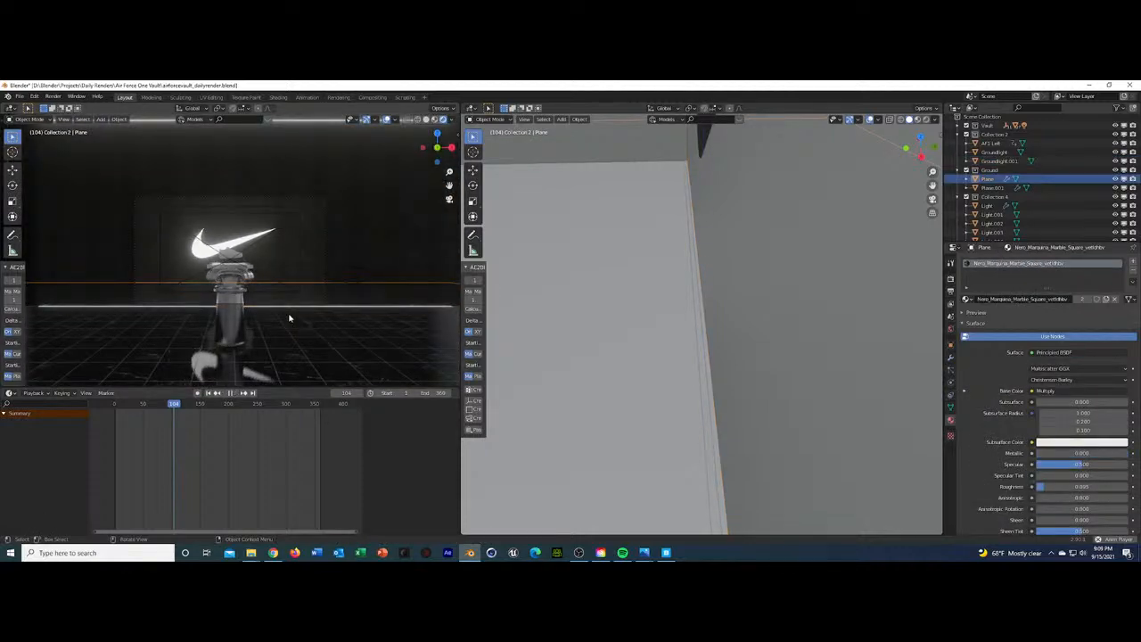
pyautogui.press('space')
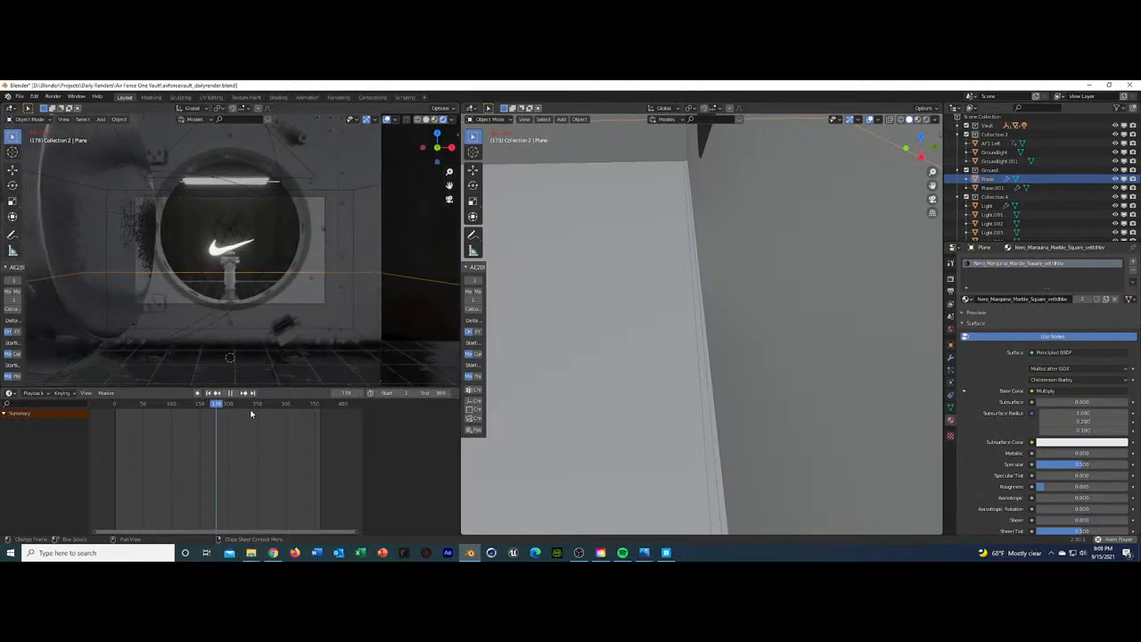
pyautogui.press('space')
# Raise the back-wall swoosh by about 0.54 m along Z and save the file.
pyautogui.click(214, 252)
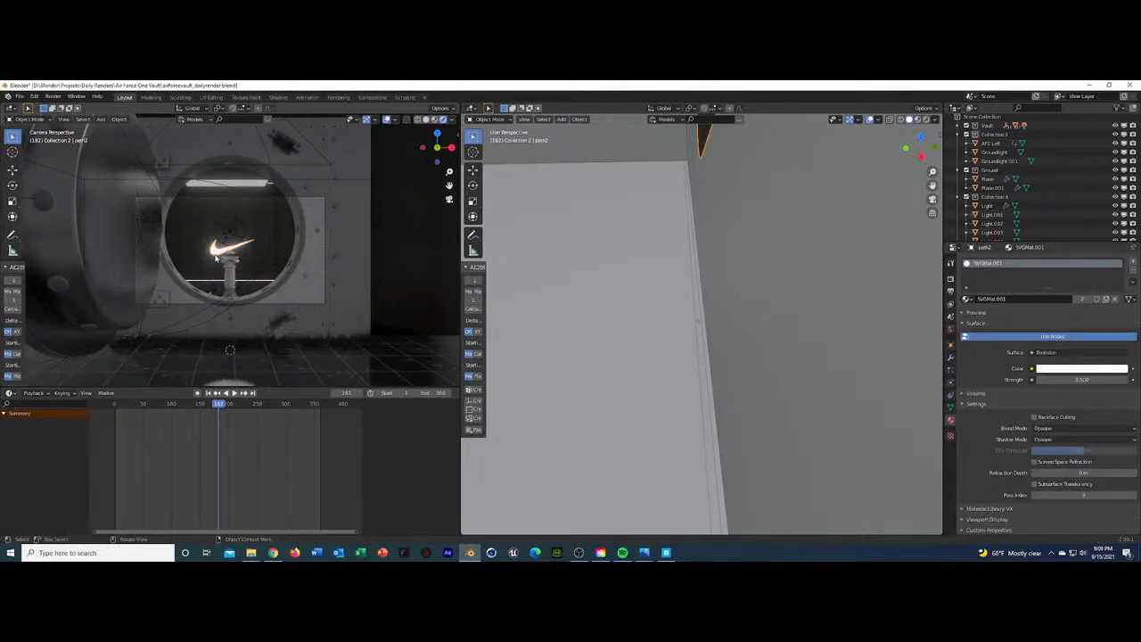
pyautogui.press('g')
pyautogui.press('z')
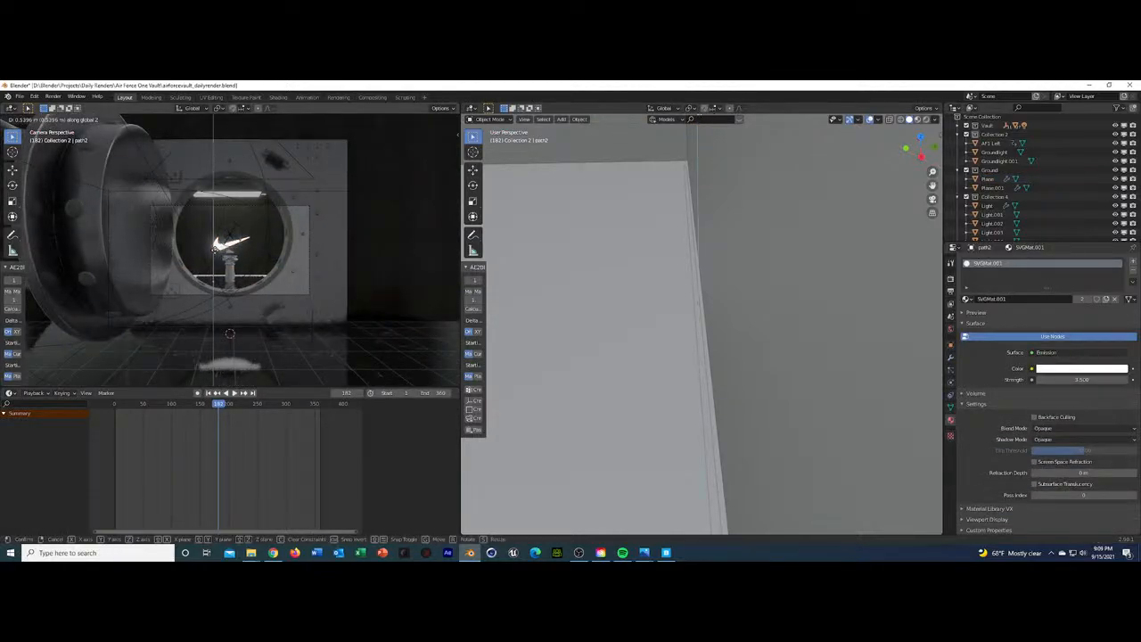
pyautogui.click(215, 250)
pyautogui.click(294, 309)
pyautogui.hotkey('ctrl', 's')
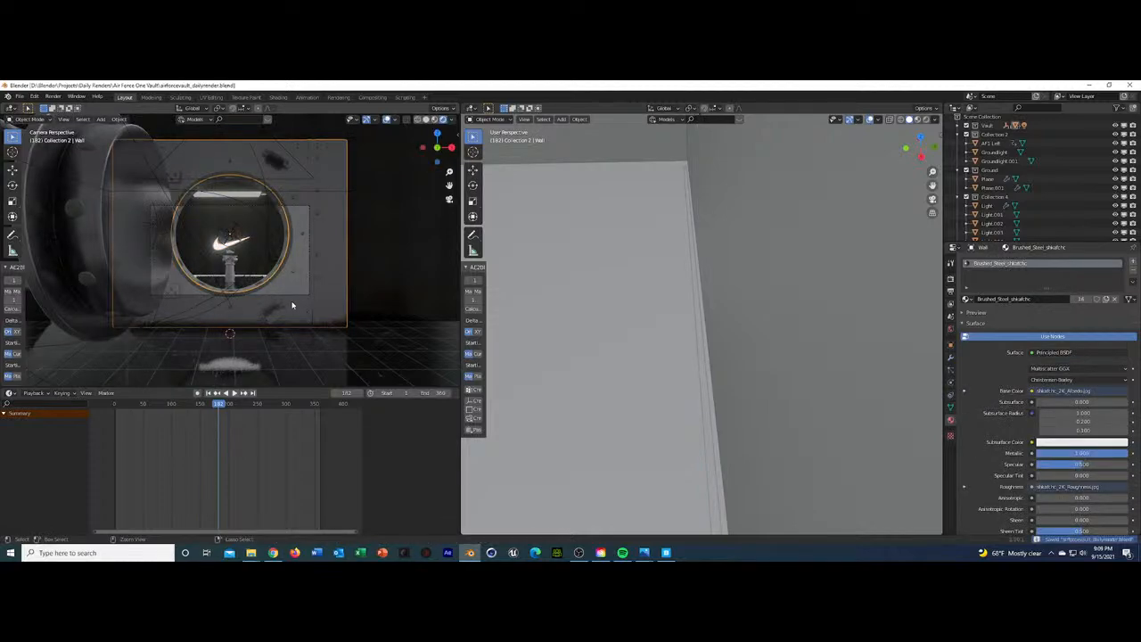
# Go to frame 43 and lower the back-wall swoosh by about 0.22 m along Z behind the shoe.
pyautogui.click(120, 404)
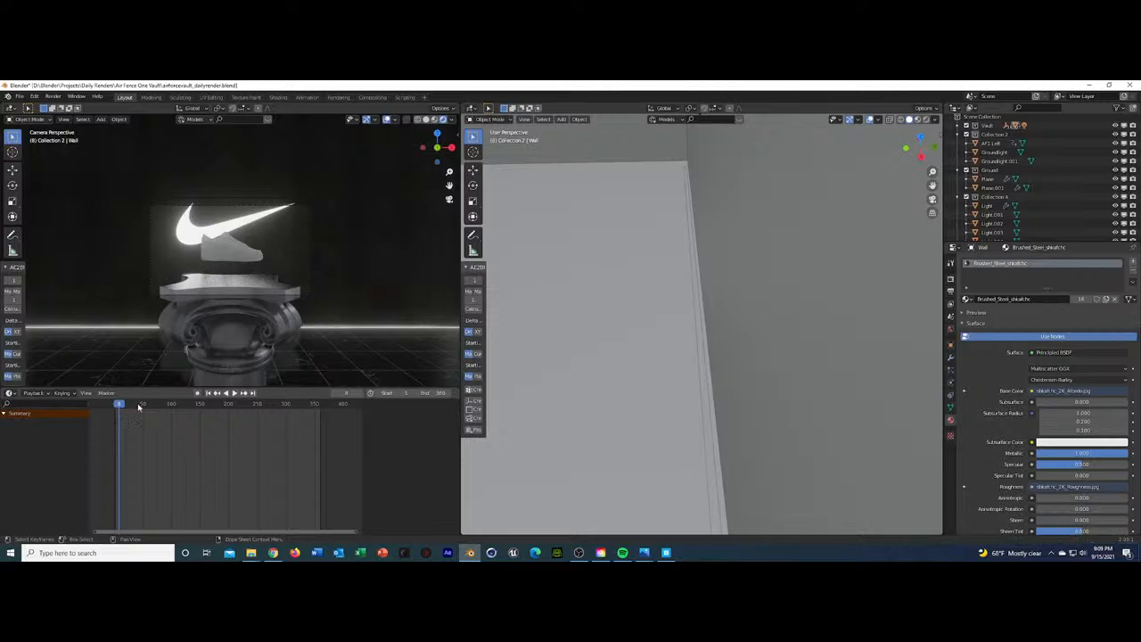
pyautogui.click(139, 405)
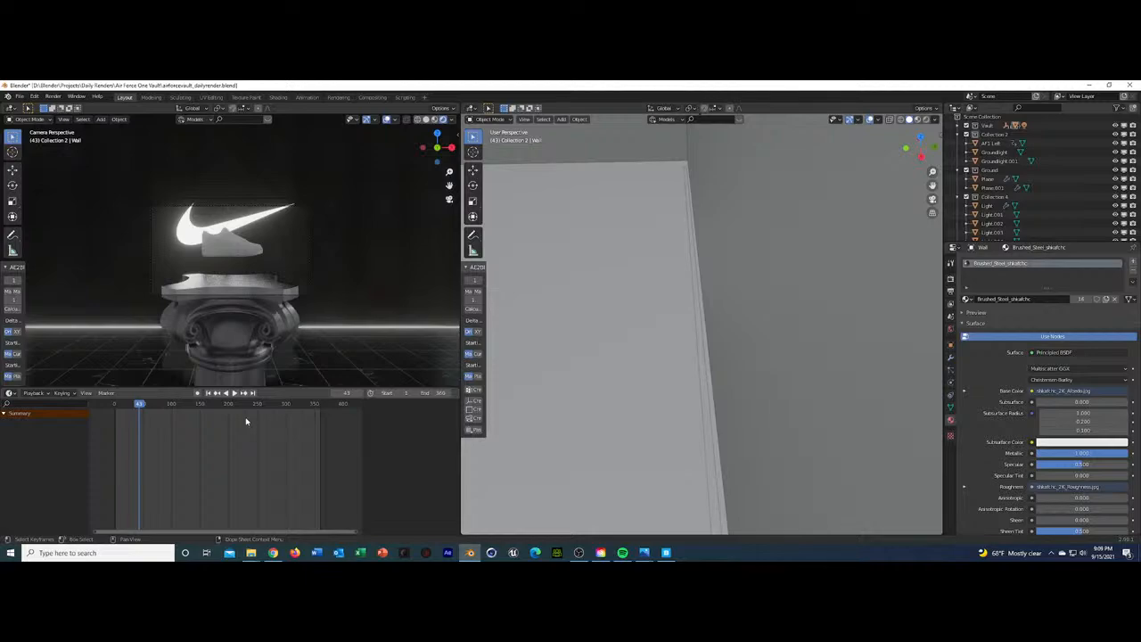
pyautogui.click(188, 243)
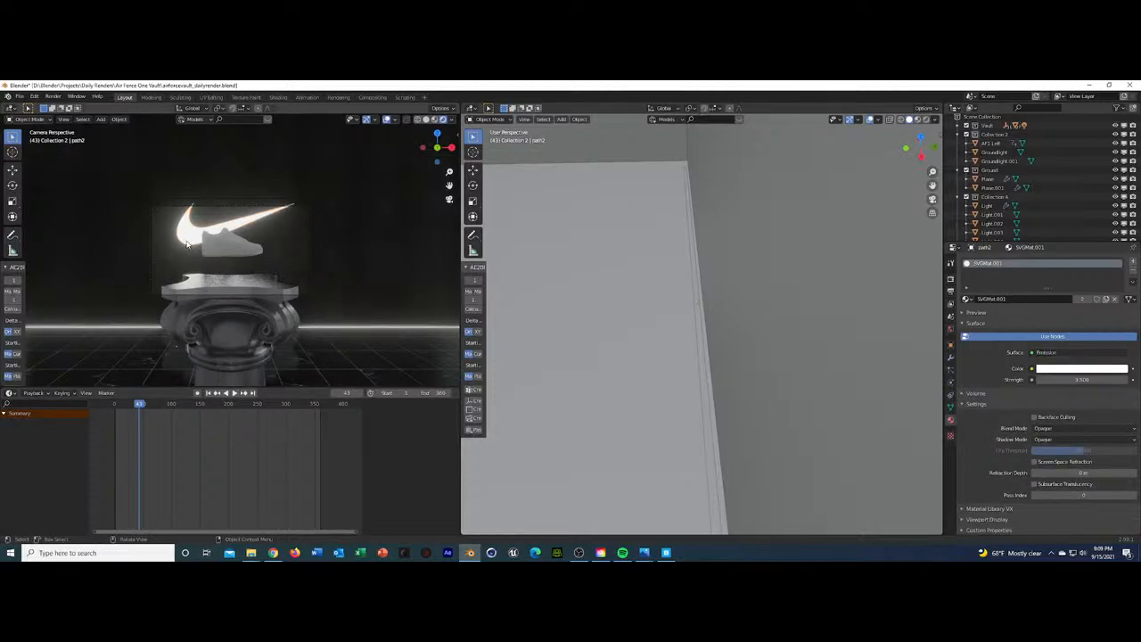
pyautogui.press('g')
pyautogui.press('z')
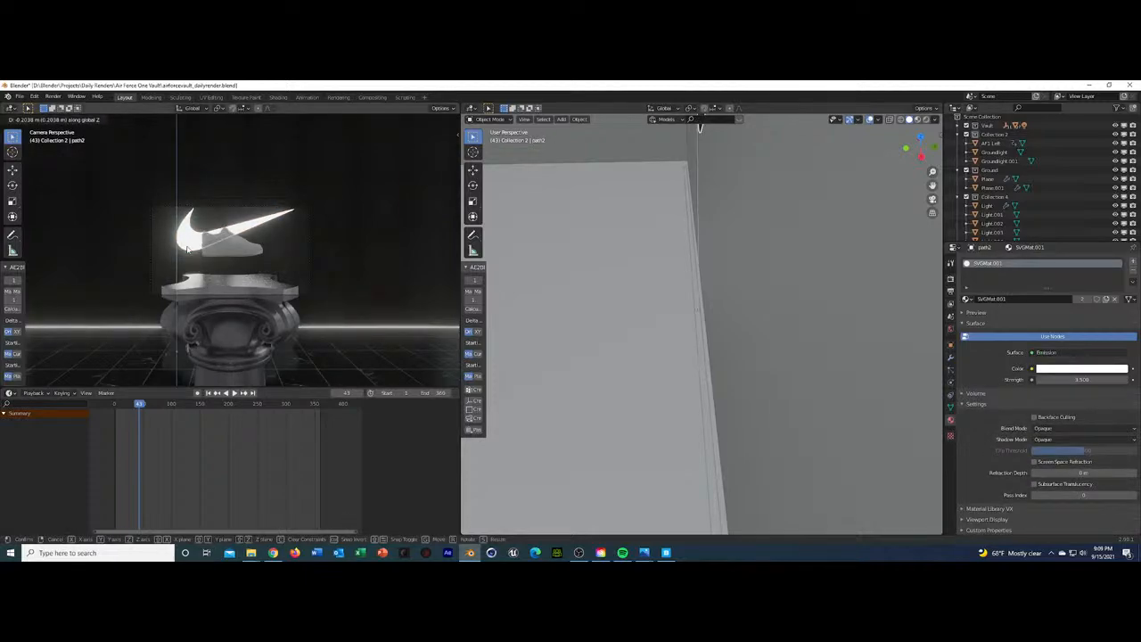
pyautogui.click(189, 251)
# Scrub the camera view through frame 147 to frame 333 to examine the swooshes across the animation.
pyautogui.click(198, 405)
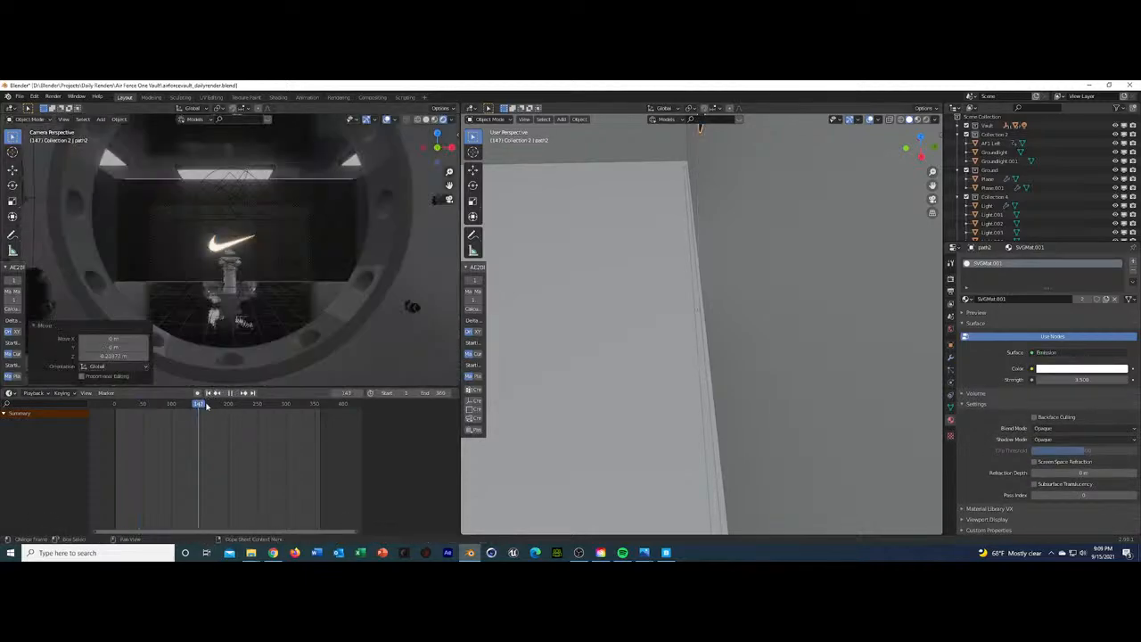
pyautogui.click(279, 406)
pyautogui.click(305, 406)
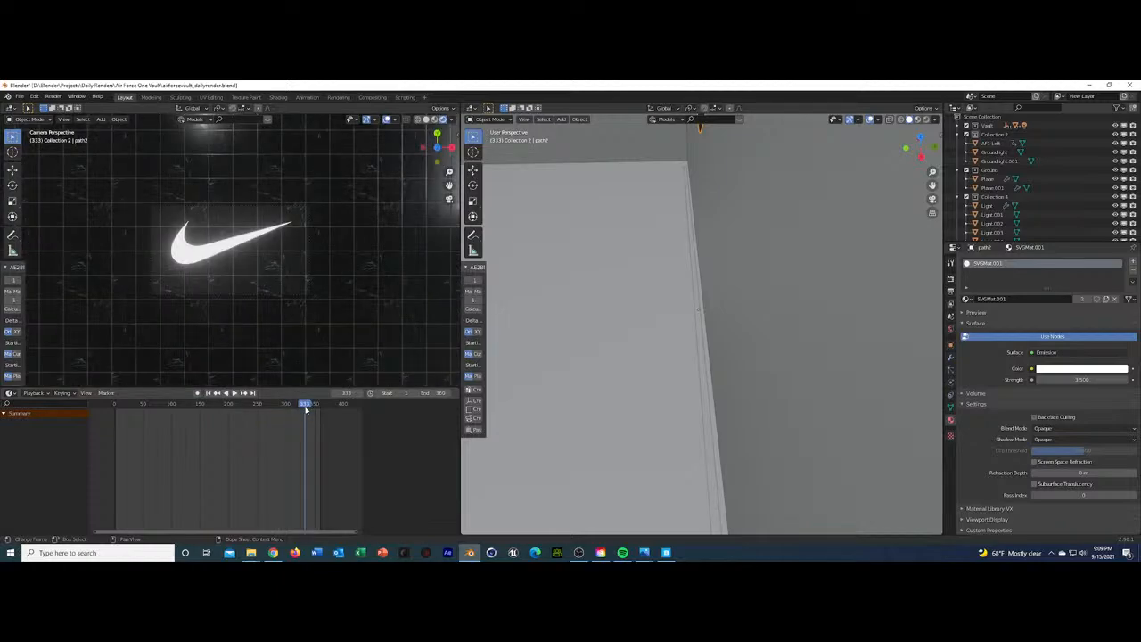
pyautogui.scroll(-10, 1015, 214)
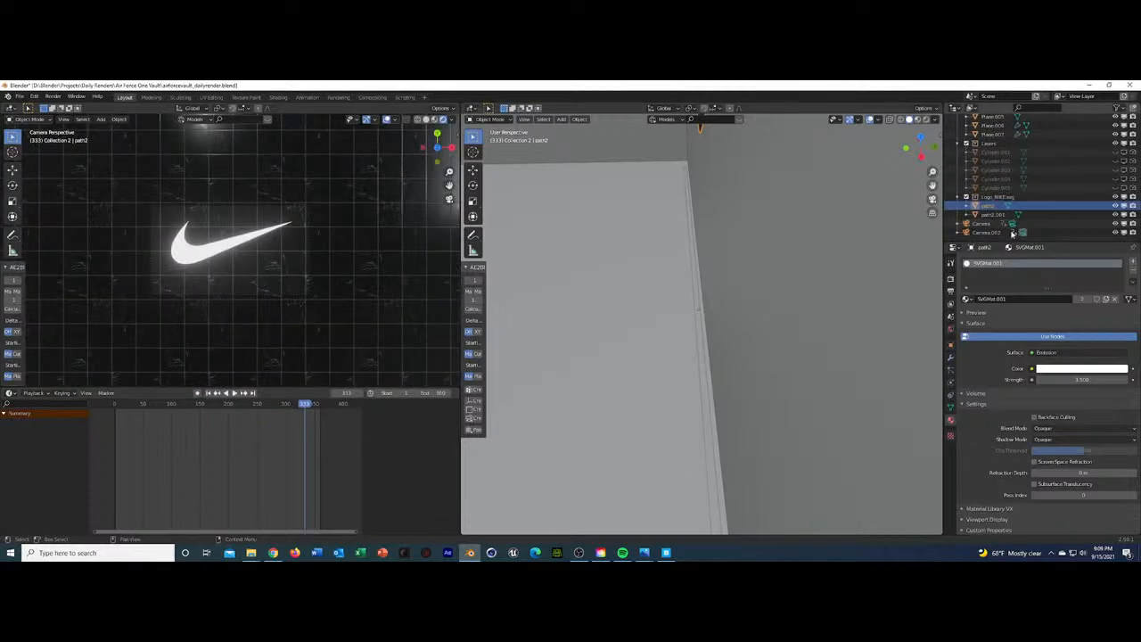
# Try hiding the swoosh on the vault floor, path2.001, while viewing through the original Camera, and save the file.
pyautogui.click(1015, 225)
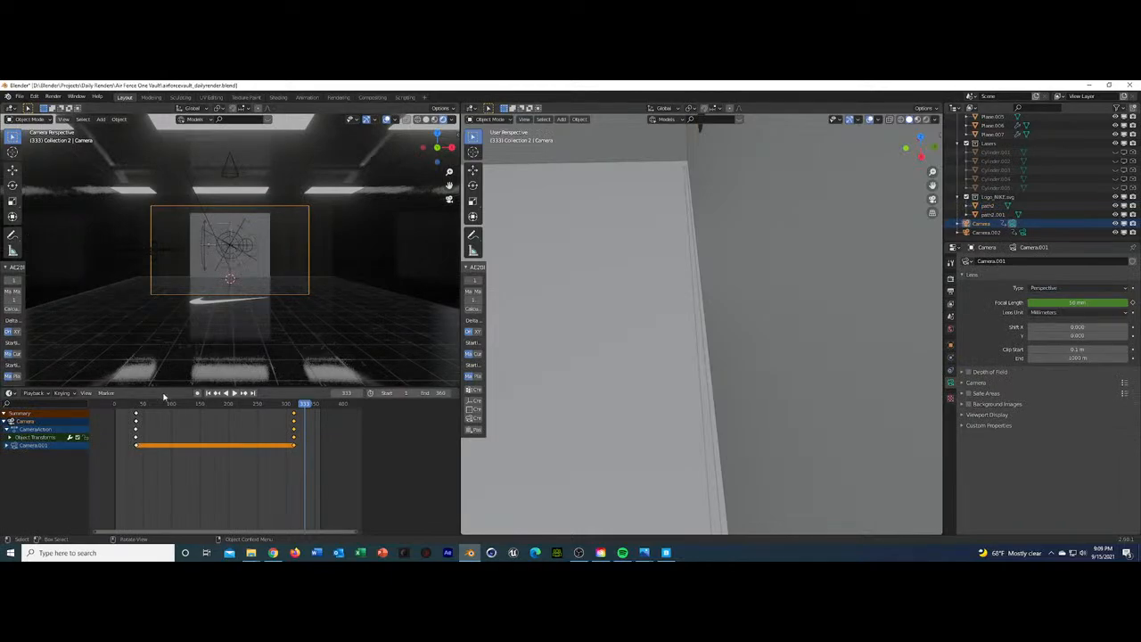
pyautogui.click(209, 306)
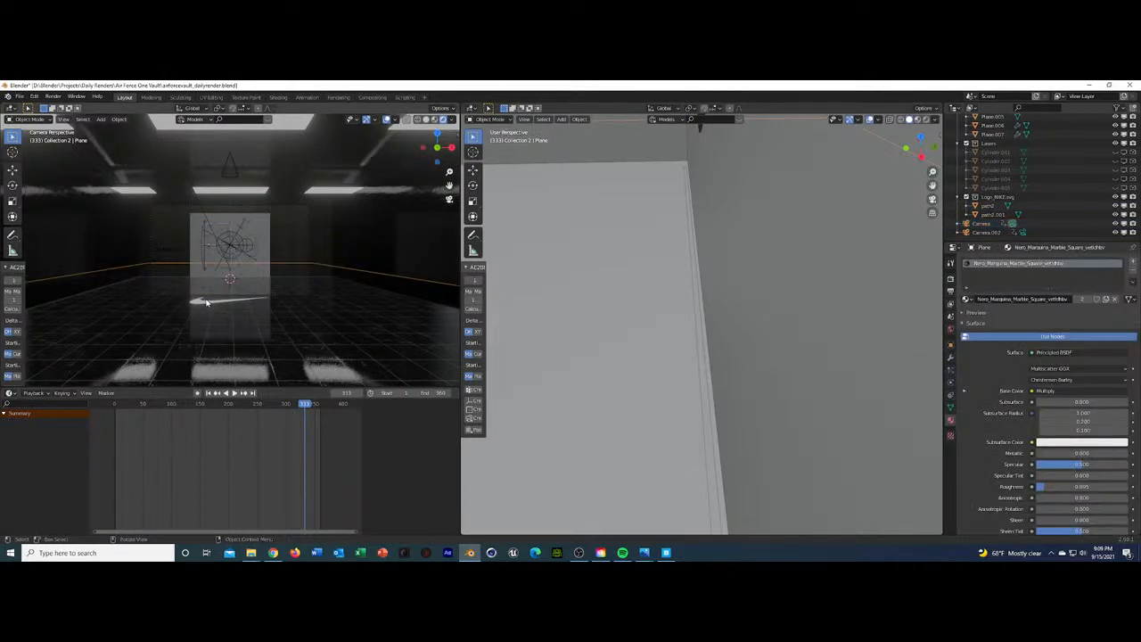
pyautogui.click(206, 302)
pyautogui.press('h')
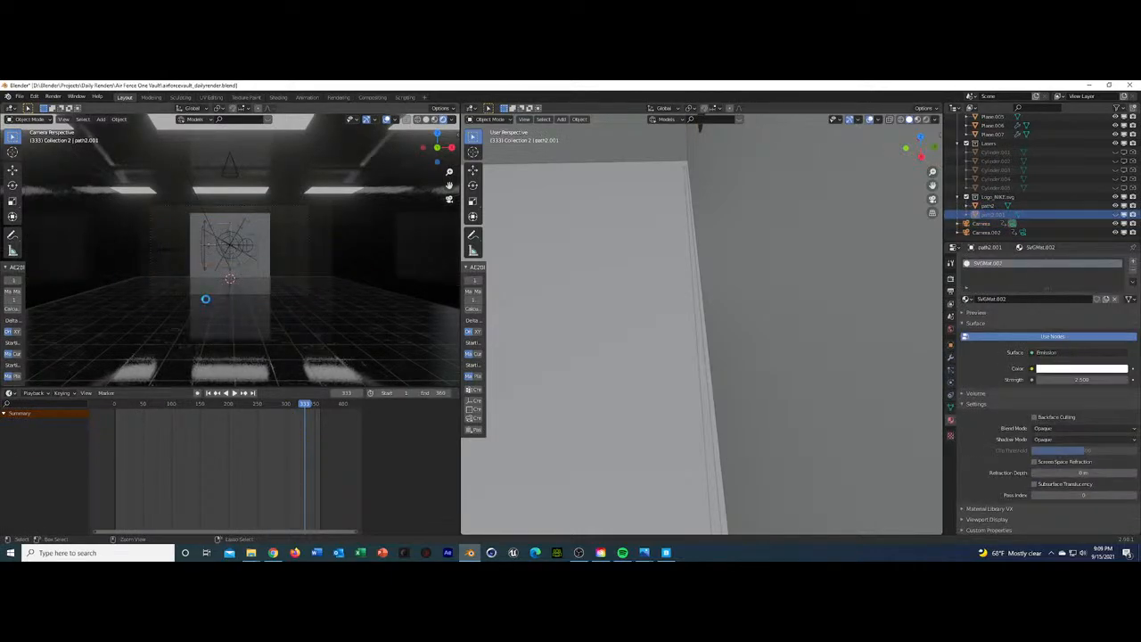
pyautogui.hotkey('ctrl', 's')
# Play the animation through the original Camera from the start to frame 242 to check the shot with path2.001 hidden.
pyautogui.press('space')
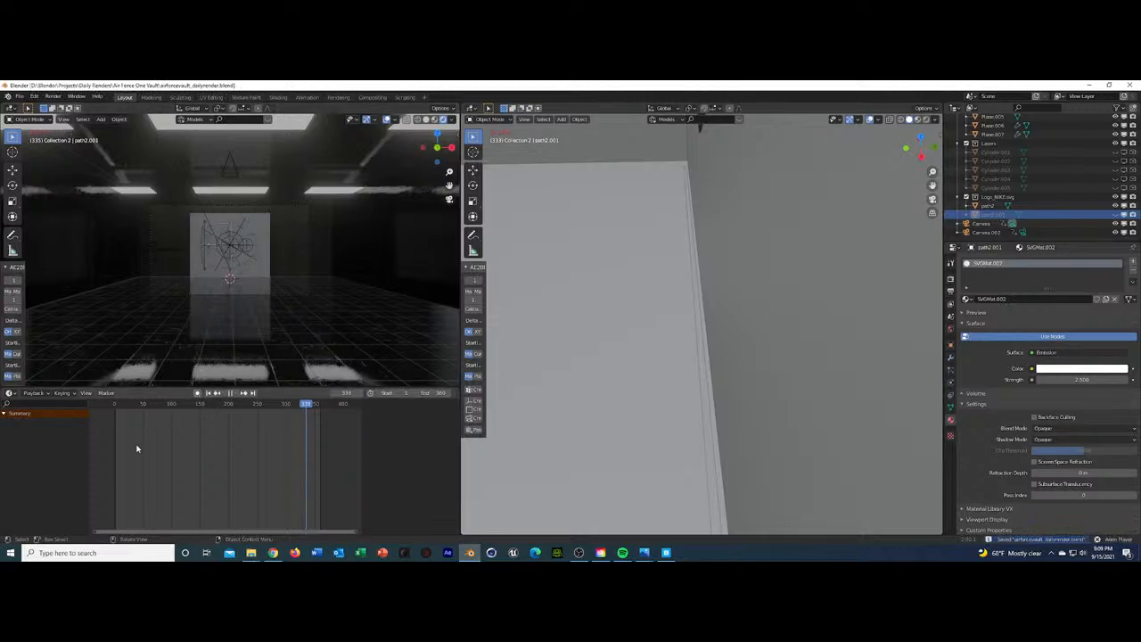
pyautogui.click(117, 403)
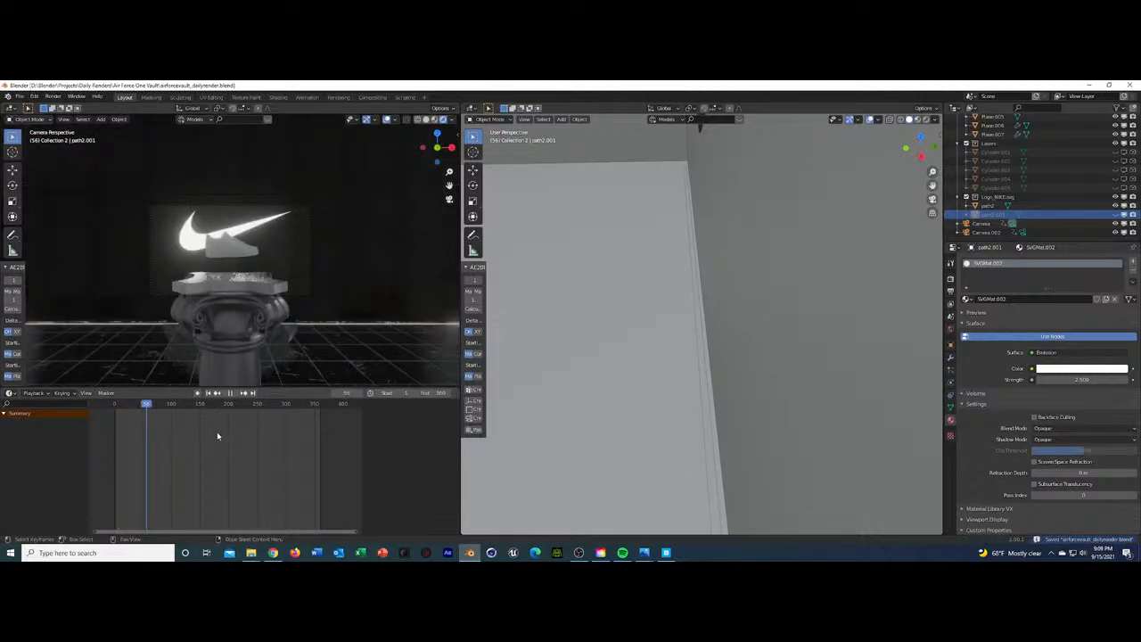
pyautogui.moveTo(217, 436); pyautogui.dragTo(247, 440)
pyautogui.press('space')
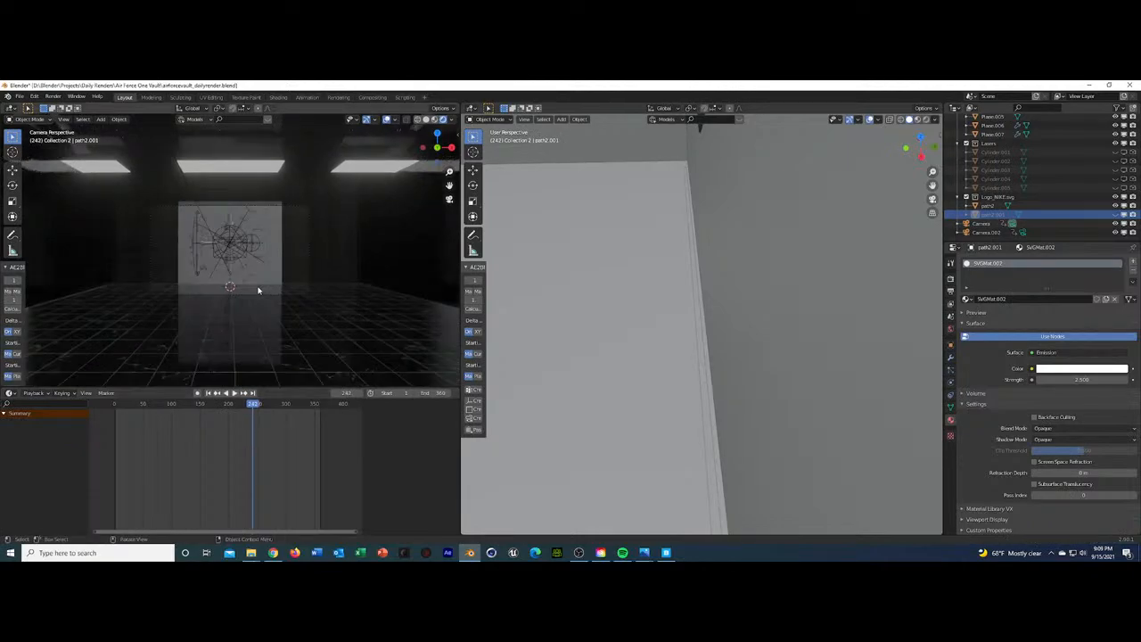
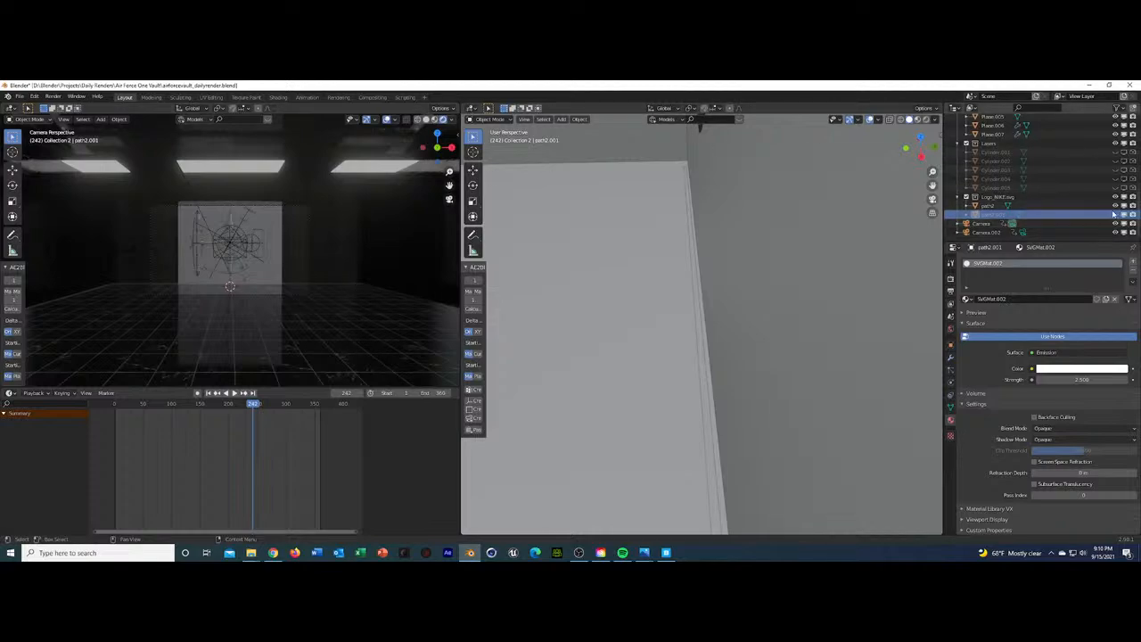
# Make Camera.002 the active camera, play its move from the start in solid shading, and stop at frame 241.
pyautogui.click(1019, 233)
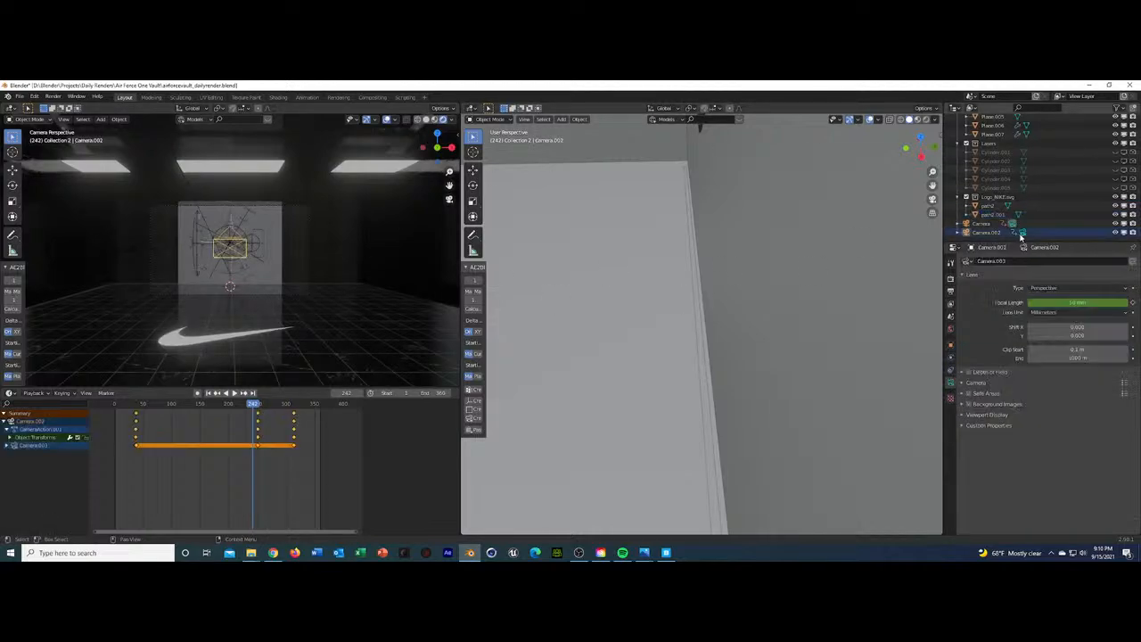
pyautogui.click(118, 403)
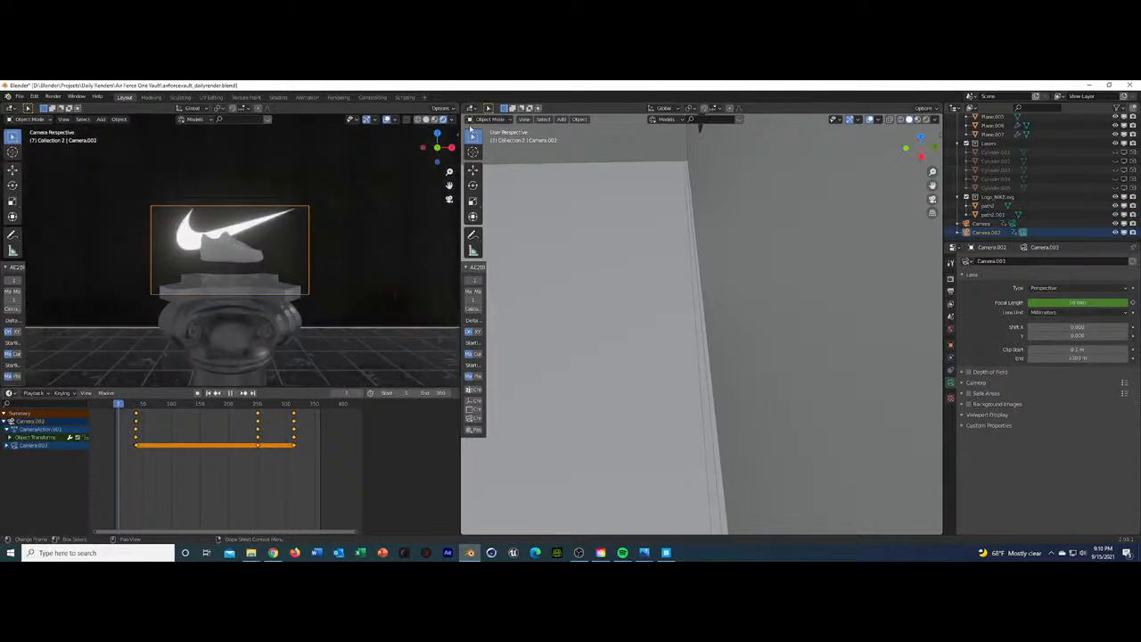
pyautogui.click(425, 120)
pyautogui.press('space')
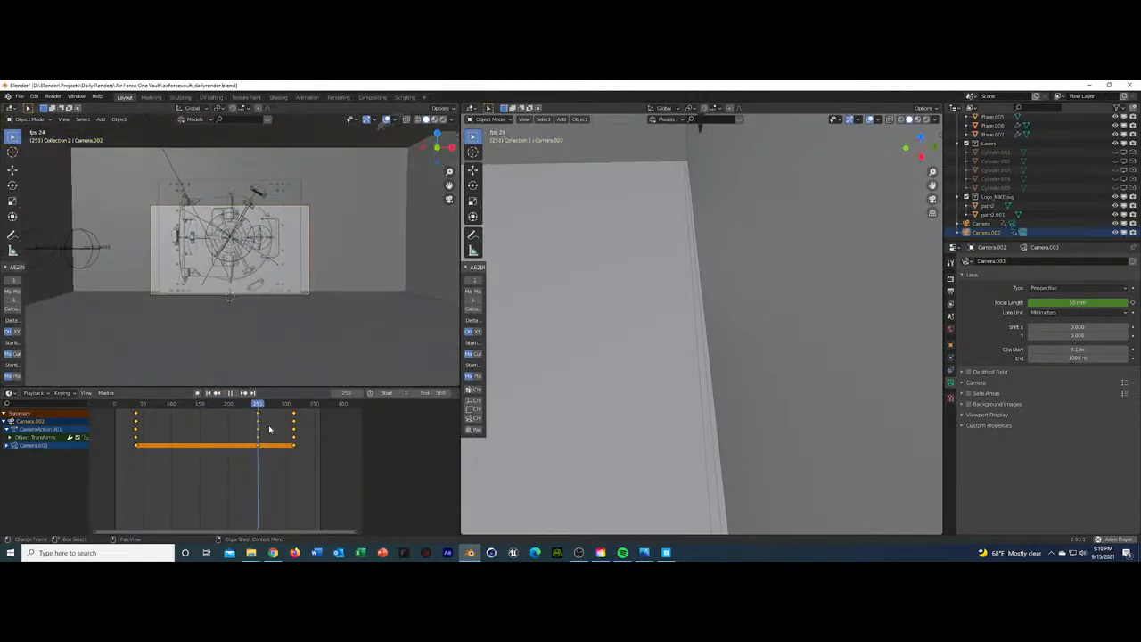
pyautogui.press('space')
pyautogui.moveTo(255, 404); pyautogui.dragTo(253, 406)
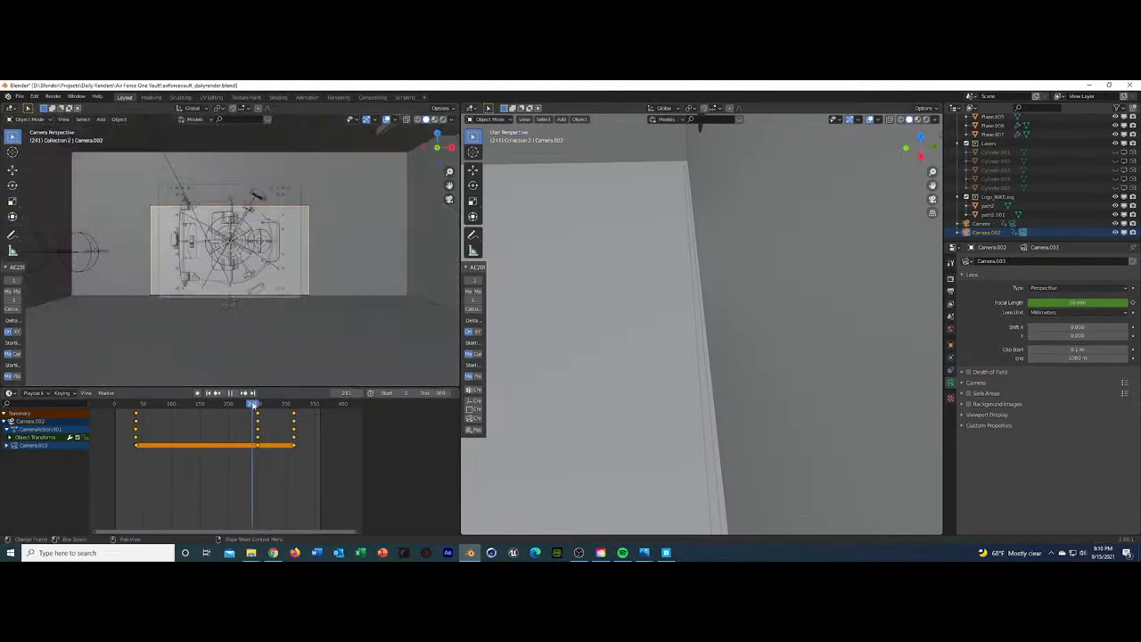
# Show Camera.002's object transforms, turn the second 3D view into a Graph Editor, and expand the camera's Object Transforms channels.
pyautogui.click(950, 344)
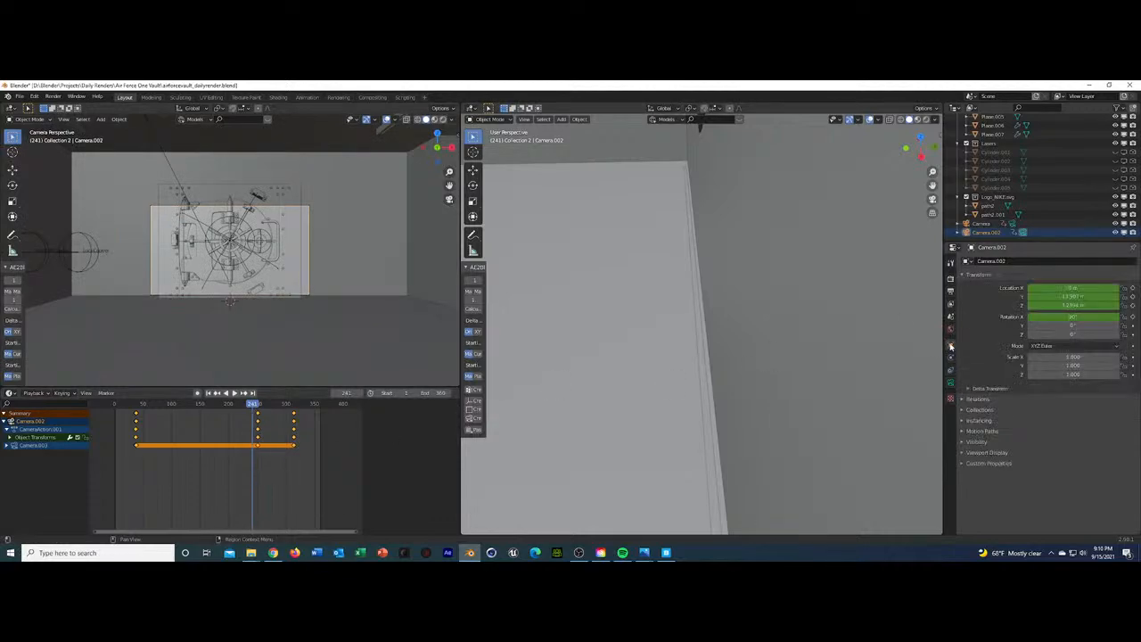
pyautogui.click(472, 108)
pyautogui.click(609, 168)
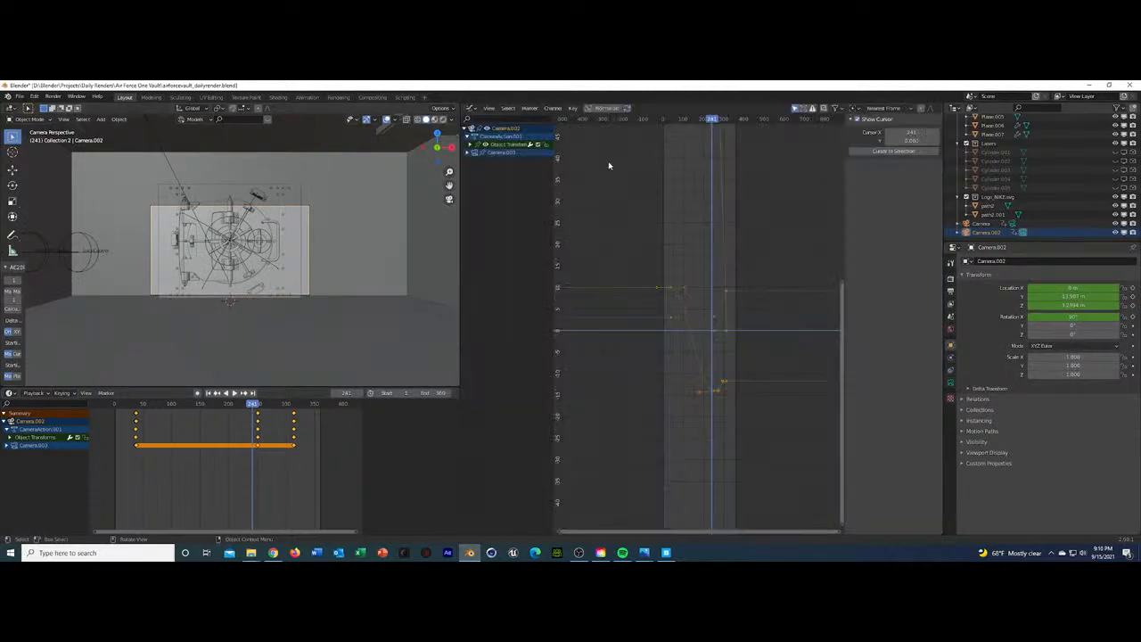
pyautogui.click(471, 145)
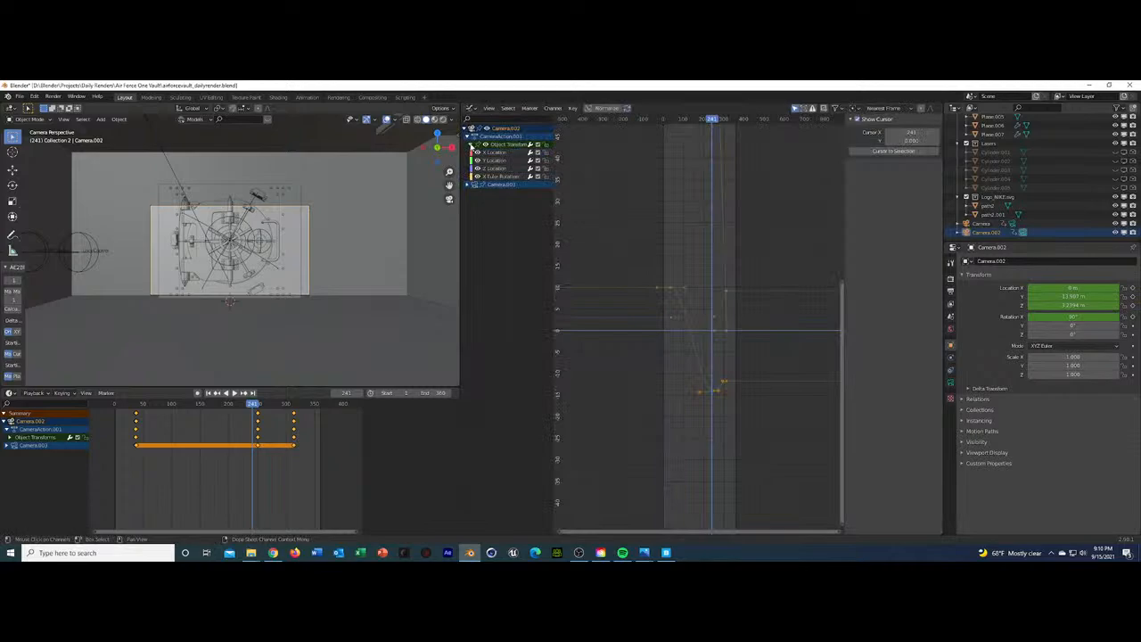
# Expand the camera's focal length channel and set the handle type of its last two sets of transform keyframes to Automatic, with a playback check.
pyautogui.click(472, 185)
pyautogui.click(500, 168)
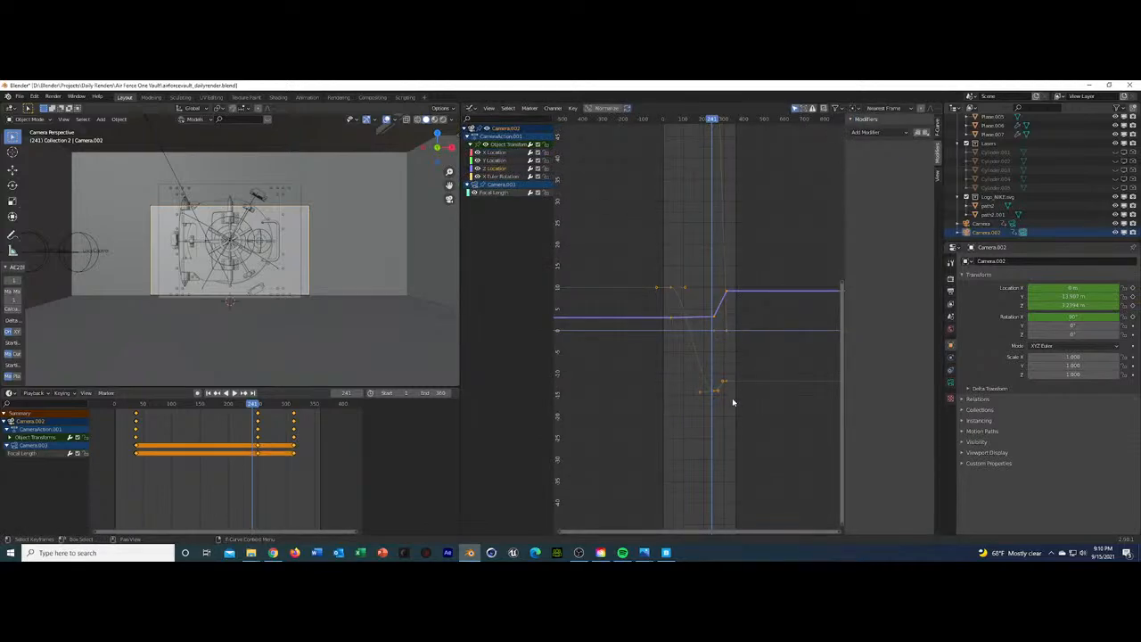
pyautogui.moveTo(732, 402); pyautogui.dragTo(726, 309)
pyautogui.rightClick(727, 292)
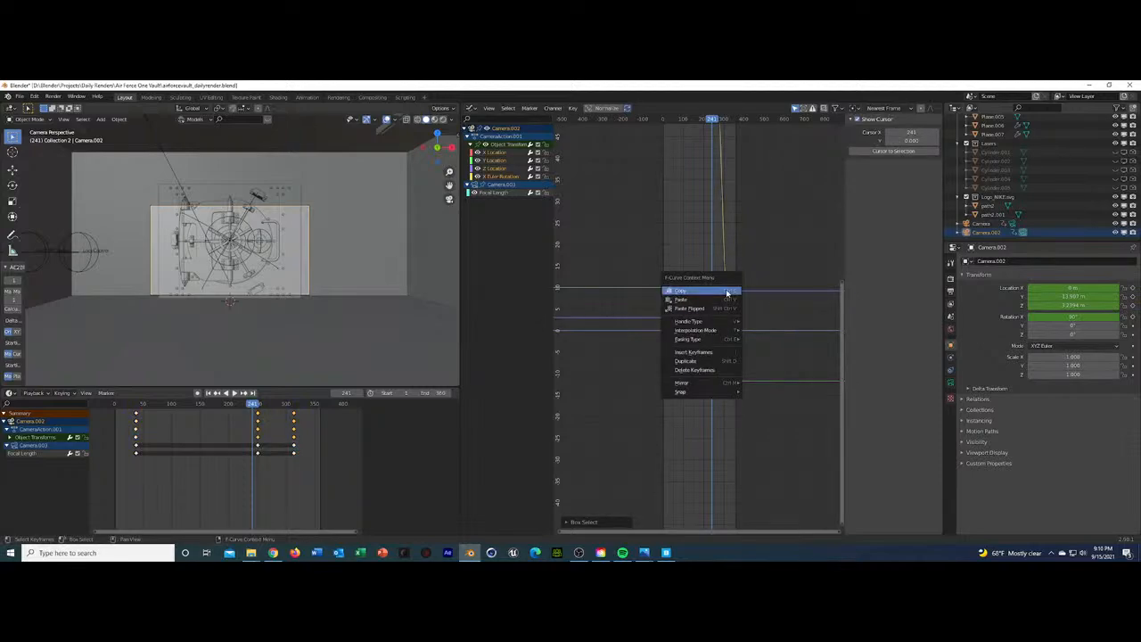
pyautogui.moveTo(715, 323)
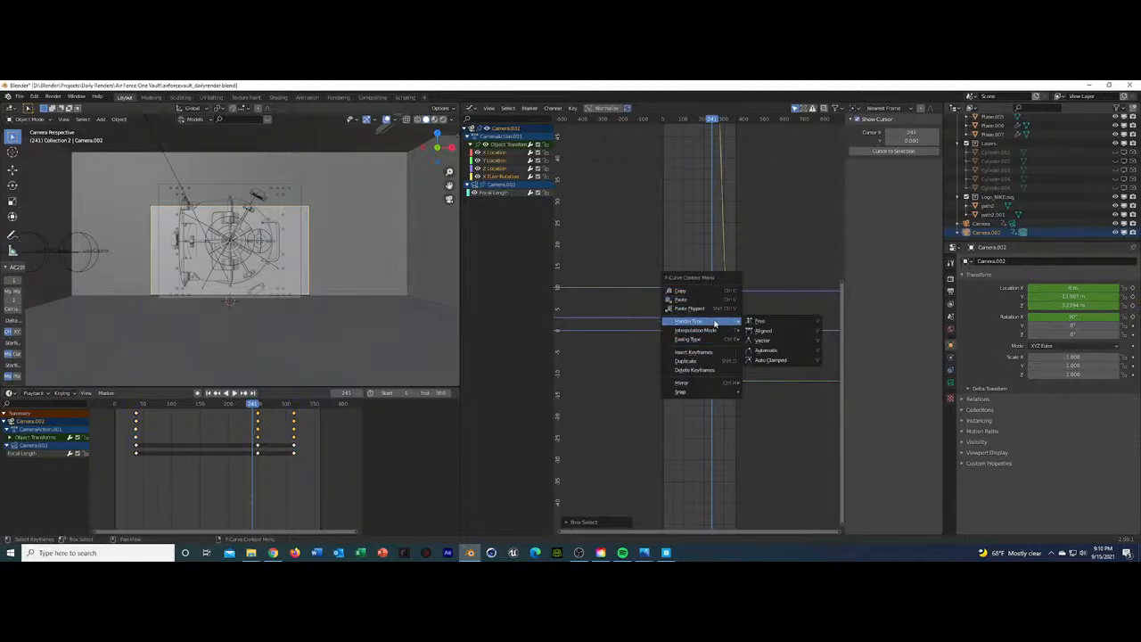
pyautogui.click(757, 350)
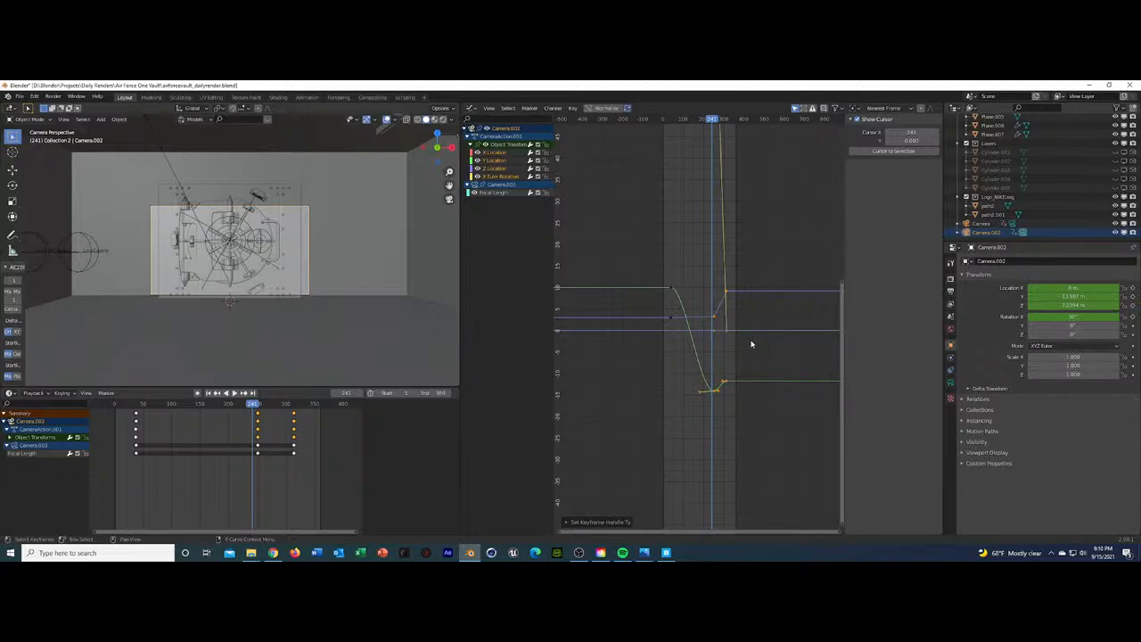
pyautogui.press('space')
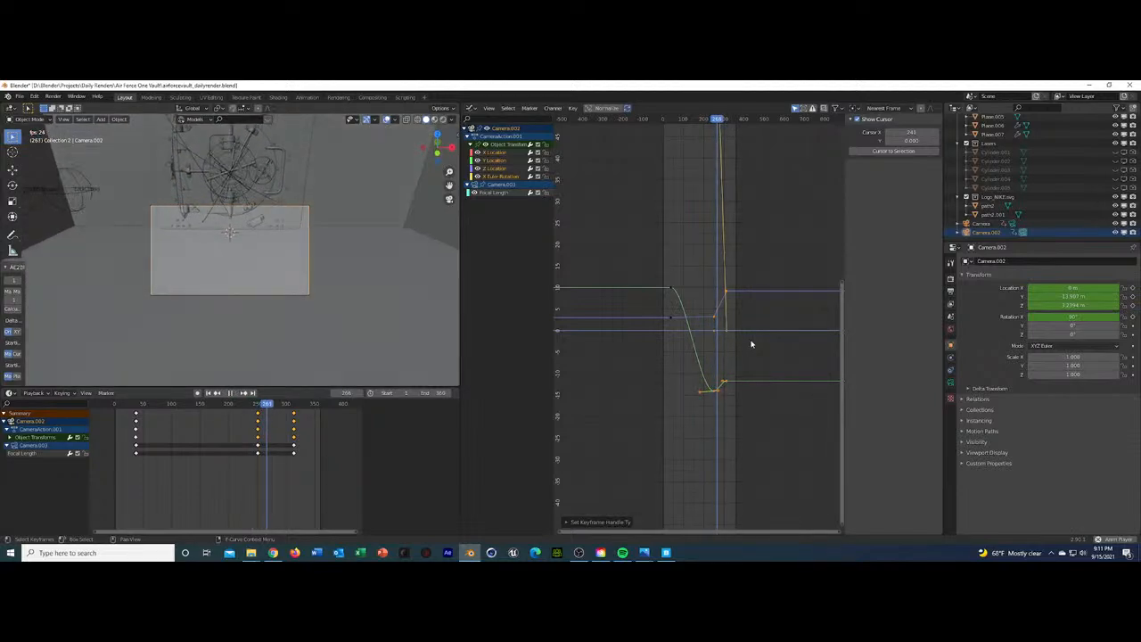
# Set the handle type of the Z Location curve's middle keyframe to Automatic.
pyautogui.click(715, 316)
pyautogui.rightClick(710, 326)
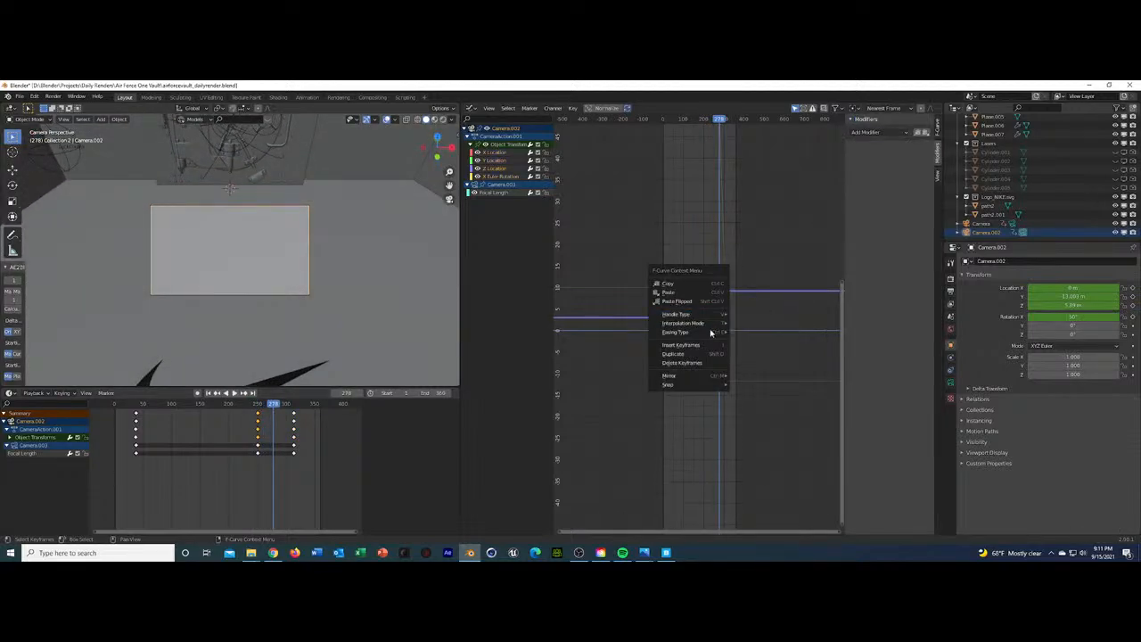
pyautogui.moveTo(713, 326)
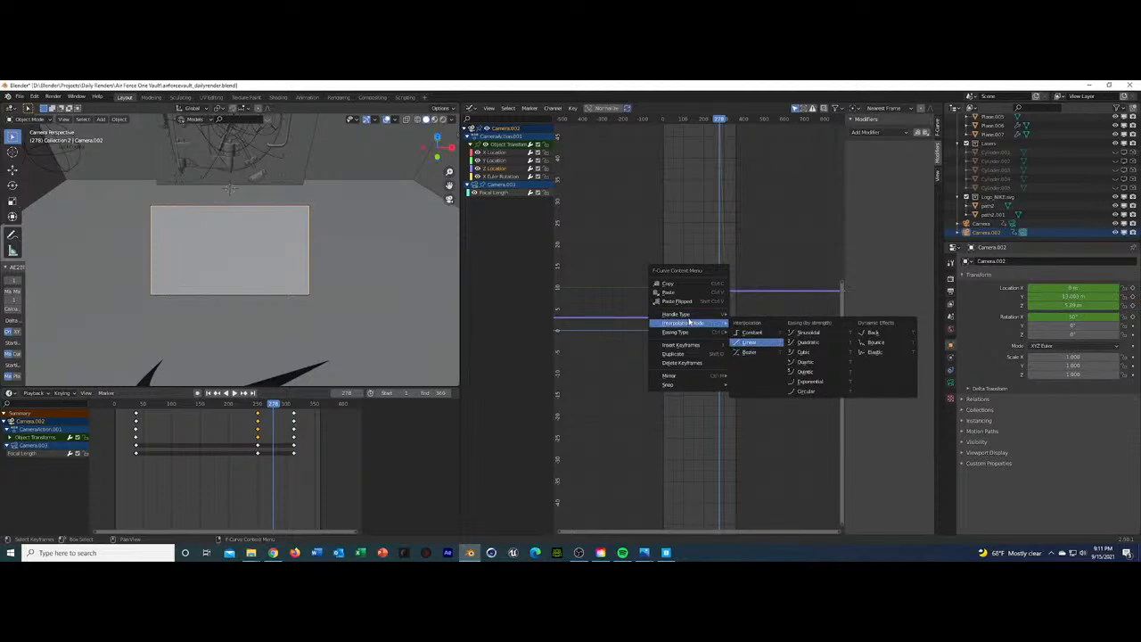
pyautogui.click(749, 343)
pyautogui.press('Home')
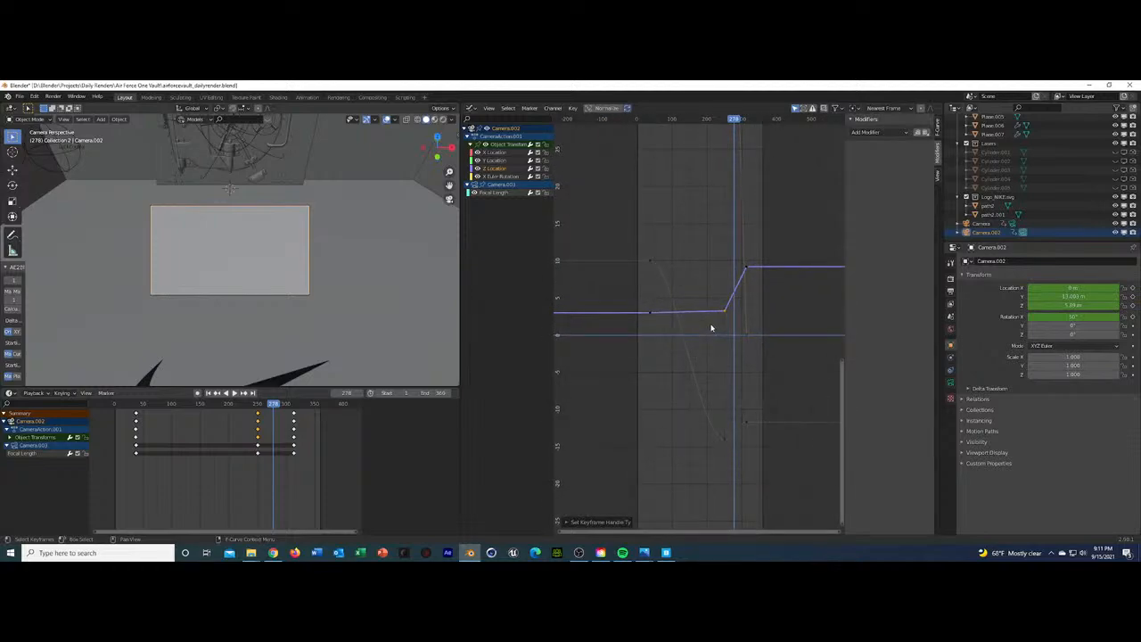
# Change the interpolation mode of the last two keyframes on the Z Location curve.
pyautogui.scroll(3, 711, 329)
pyautogui.moveTo(727, 226); pyautogui.dragTo(786, 322)
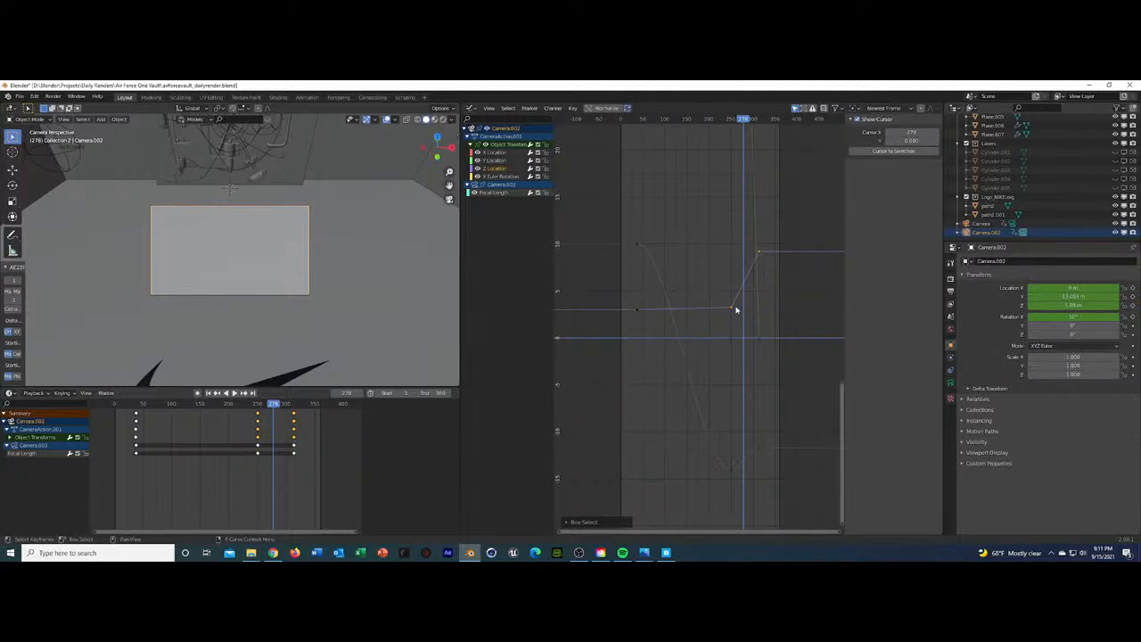
pyautogui.rightClick(736, 309)
pyautogui.moveTo(735, 307)
pyautogui.click(779, 333)
pyautogui.rightClick(759, 256)
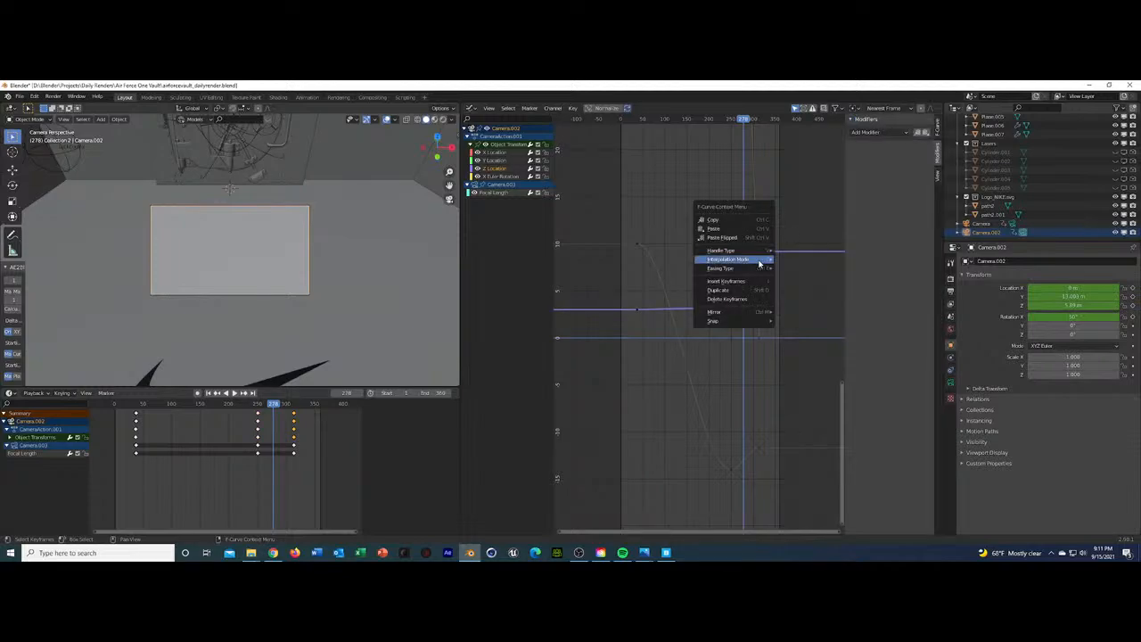
pyautogui.moveTo(753, 259)
pyautogui.click(795, 278)
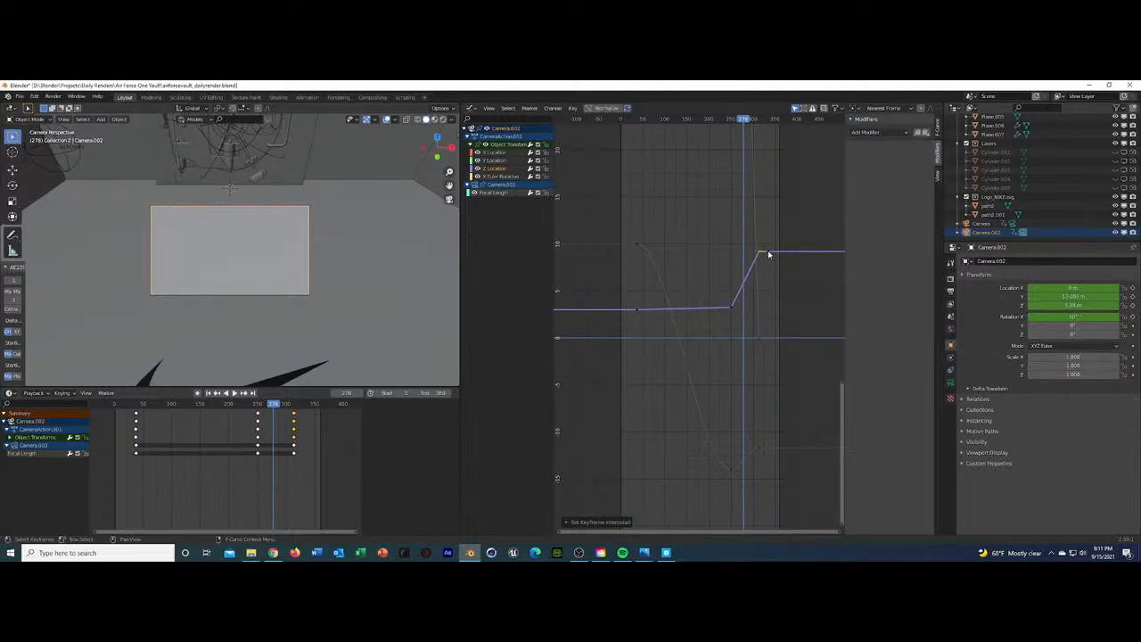
pyautogui.press('g')
pyautogui.click(559, 258)
pyautogui.hotkey('ctrl', 'z')
# Move the middle Z Location keyframe earlier to about frame 185 and play the animation from the start.
pyautogui.click(732, 306)
pyautogui.press('g')
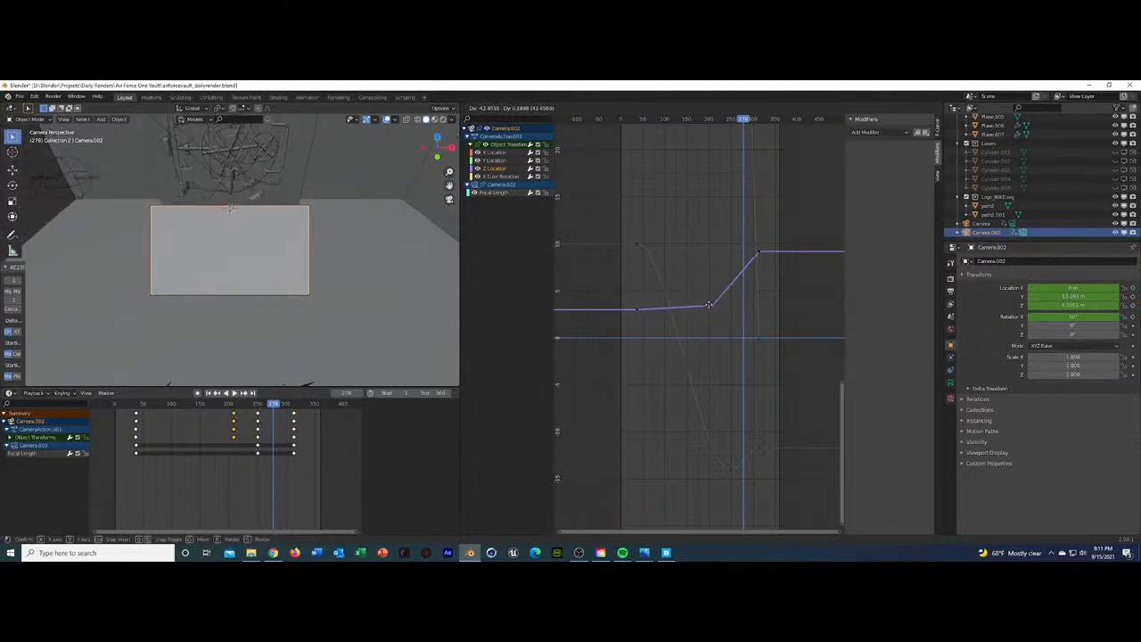
pyautogui.click(704, 304)
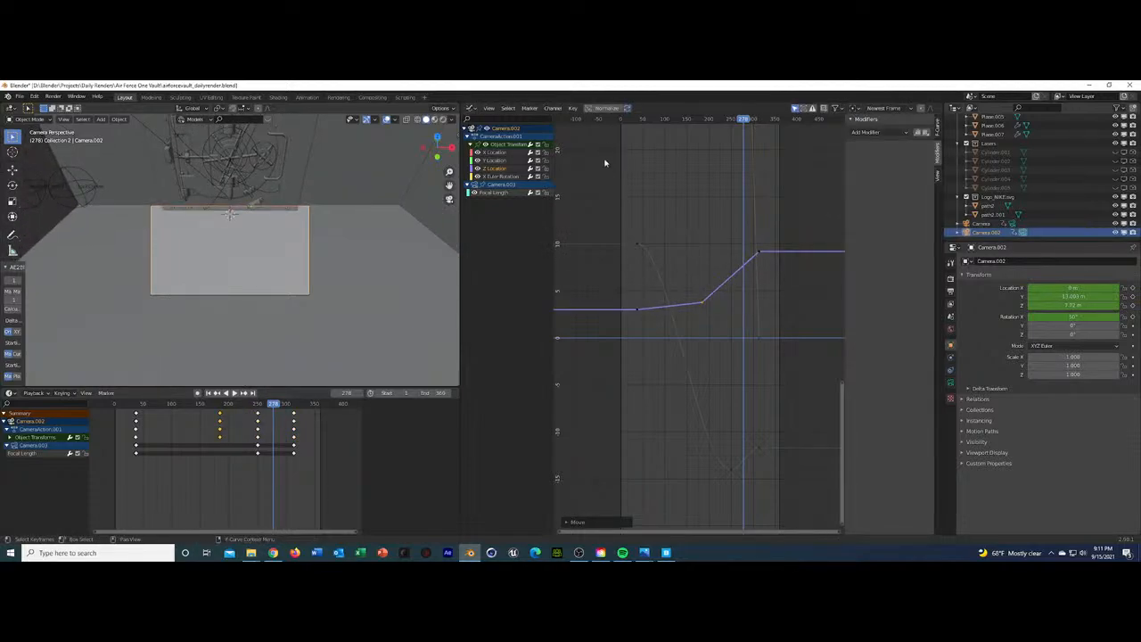
pyautogui.click(621, 119)
pyautogui.press('space')
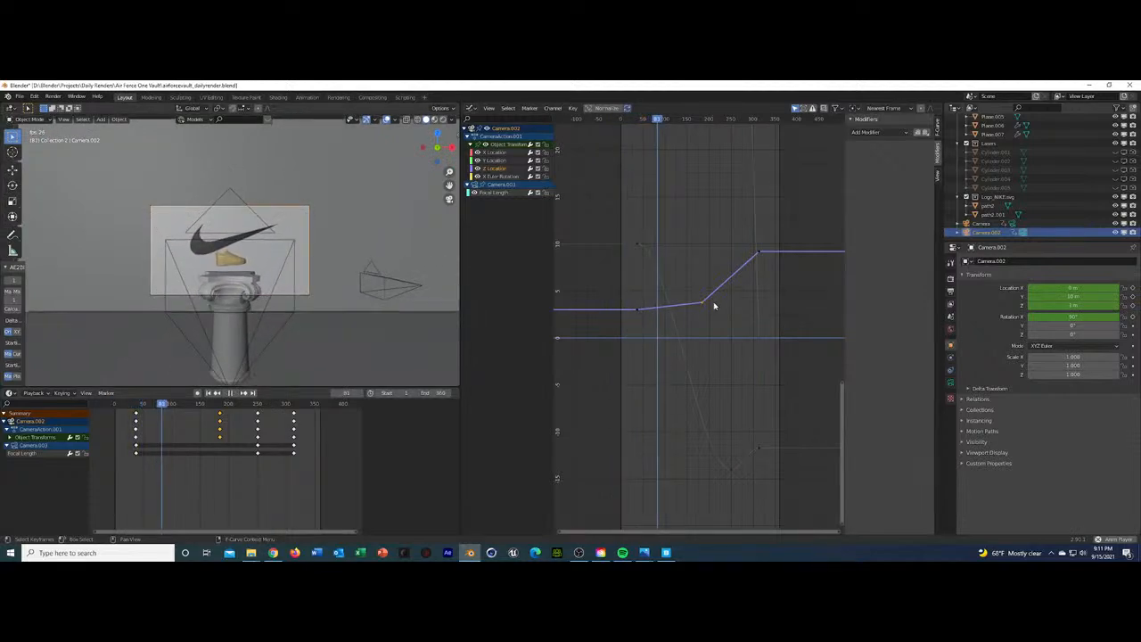
pyautogui.press('space')
# Lower the middle Z Location keyframe level with the first one at about frame 190 and preview the camera move.
pyautogui.press('g')
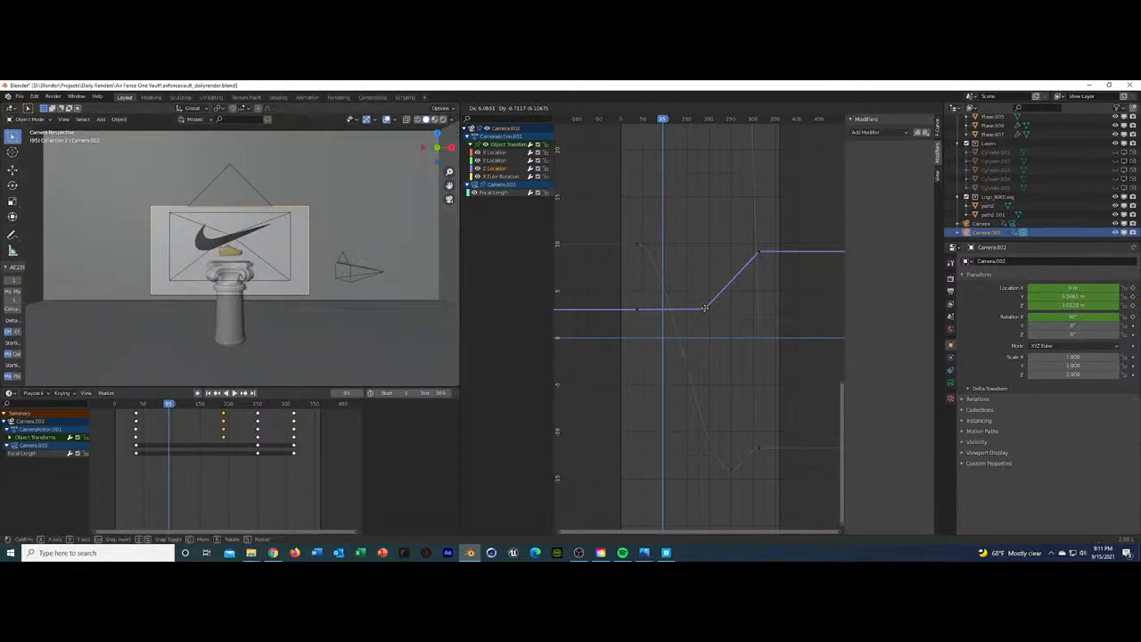
pyautogui.click(704, 309)
pyautogui.press('space')
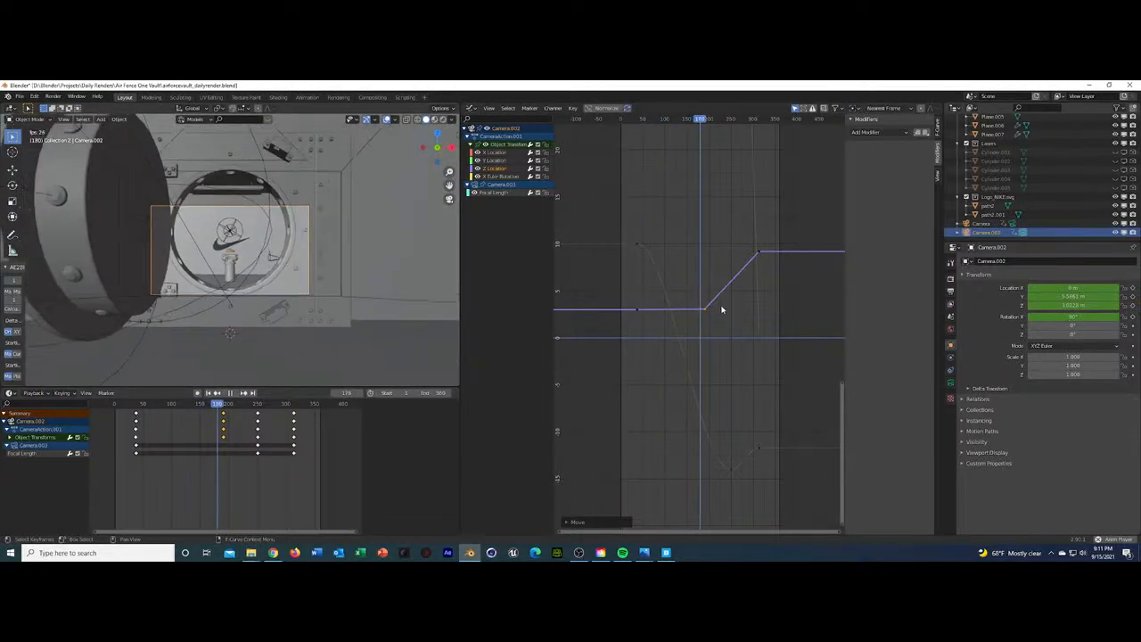
pyautogui.press('space')
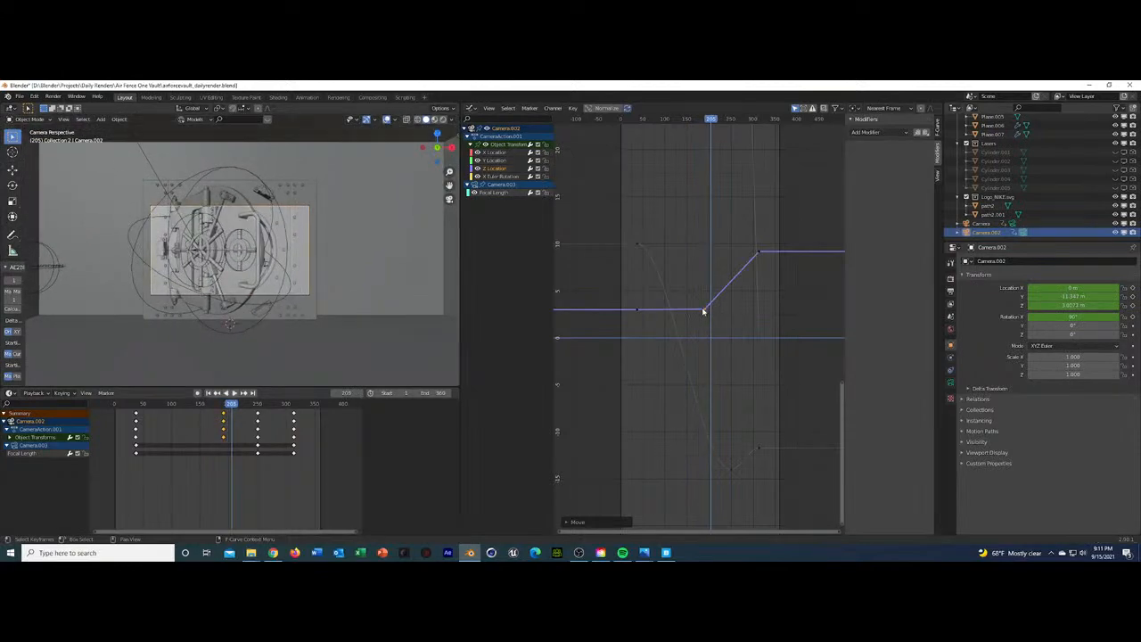
# Shift the middle Z Location keyframe earlier to about frame 170 while playing back the animation.
pyautogui.press('space')
pyautogui.moveTo(704, 311); pyautogui.dragTo(696, 309)
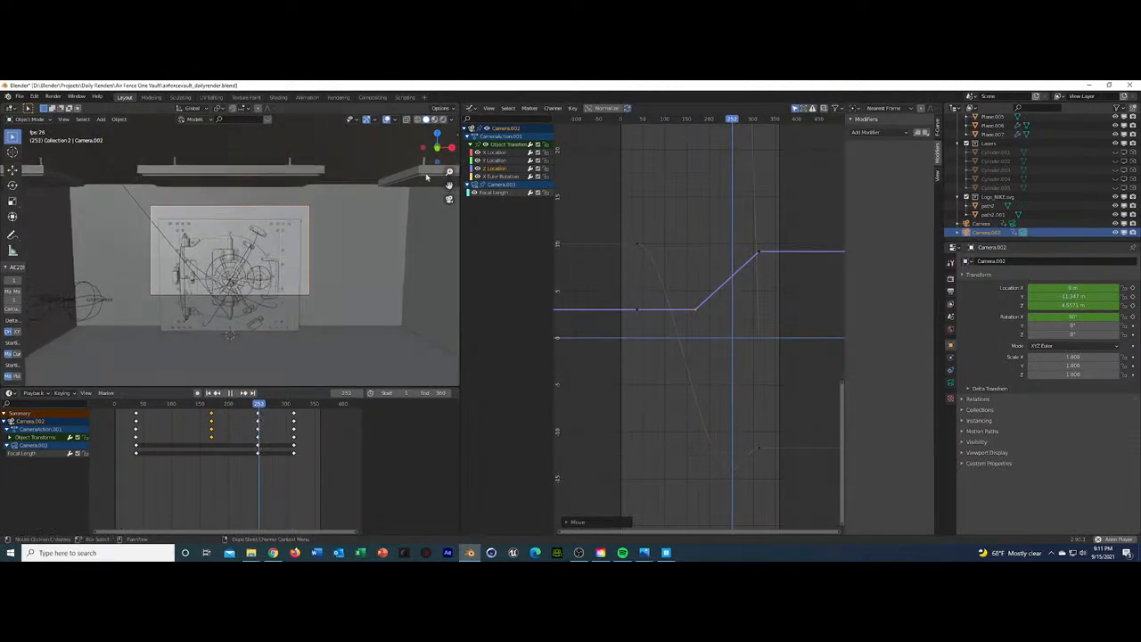
pyautogui.press('space')
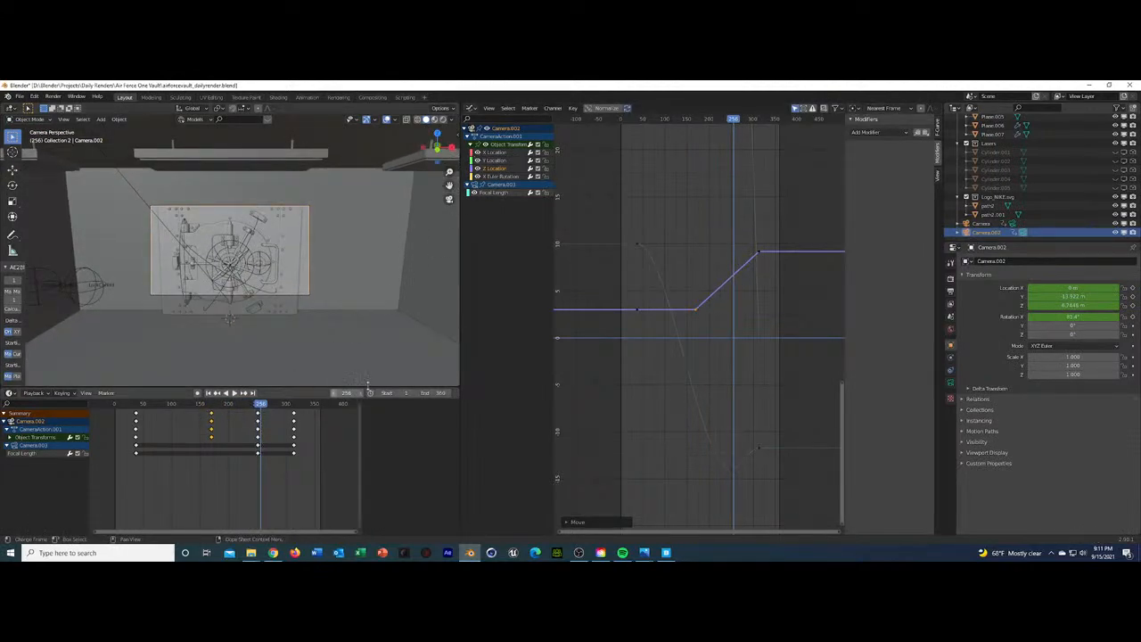
# Set the interpolation mode of the last two Z Location keyframes and the first one to Bezier.
pyautogui.moveTo(675, 252); pyautogui.dragTo(804, 331)
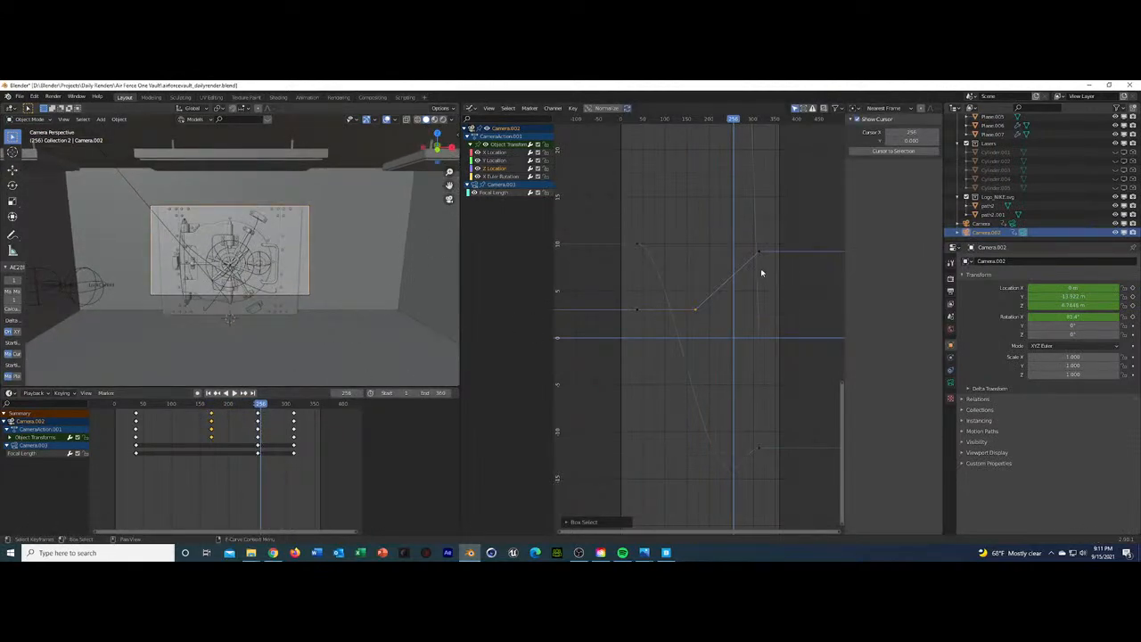
pyautogui.rightClick(761, 254)
pyautogui.moveTo(762, 255)
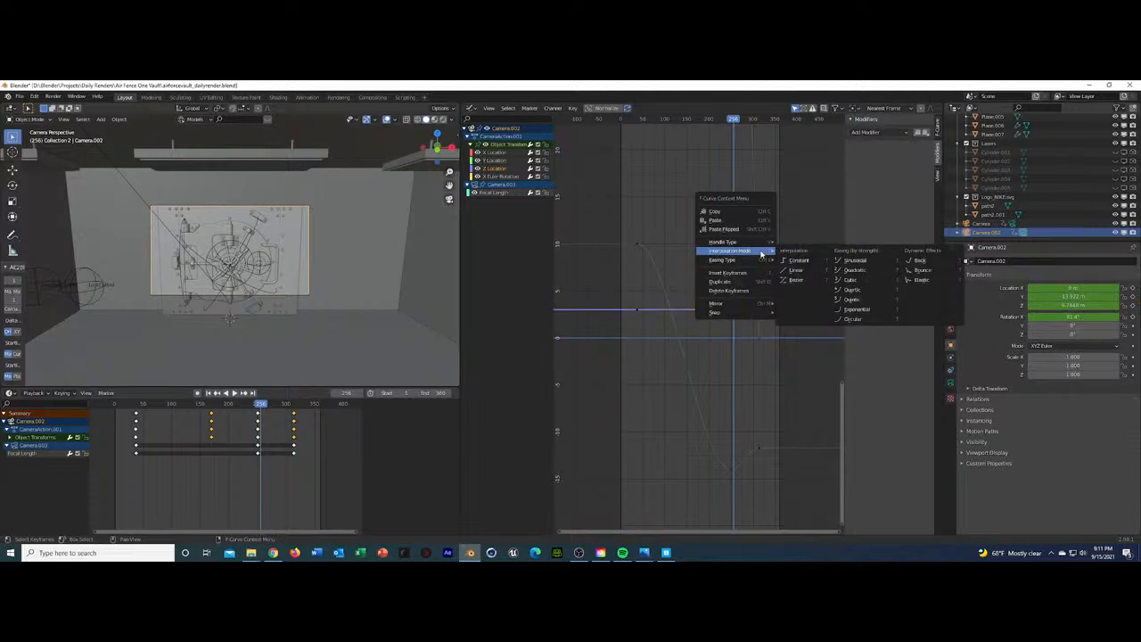
pyautogui.click(794, 280)
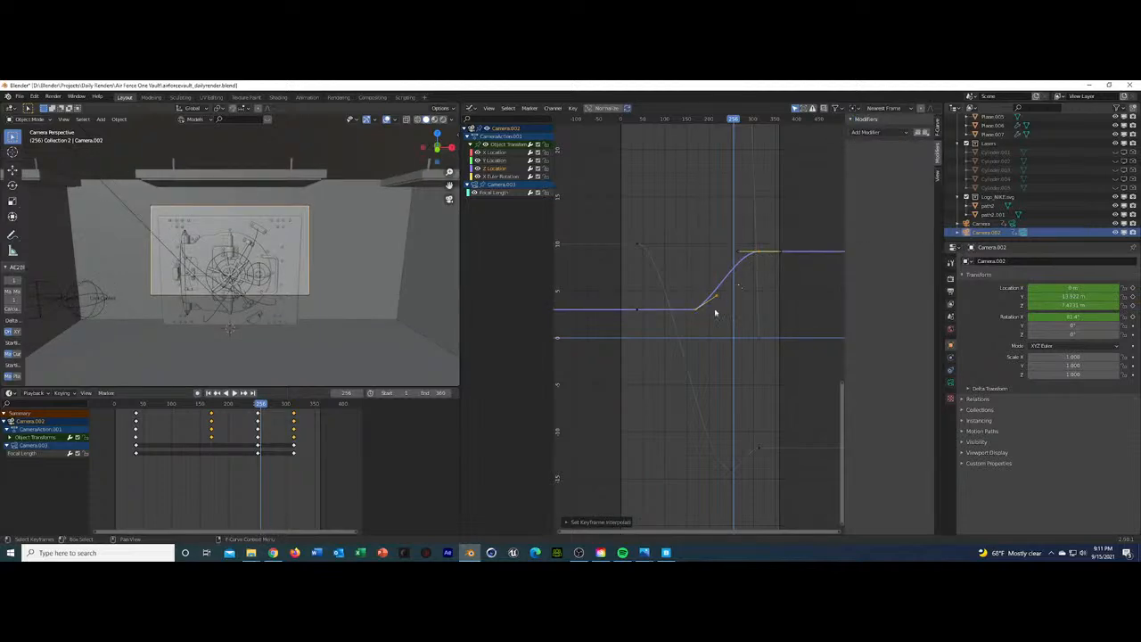
pyautogui.click(633, 313)
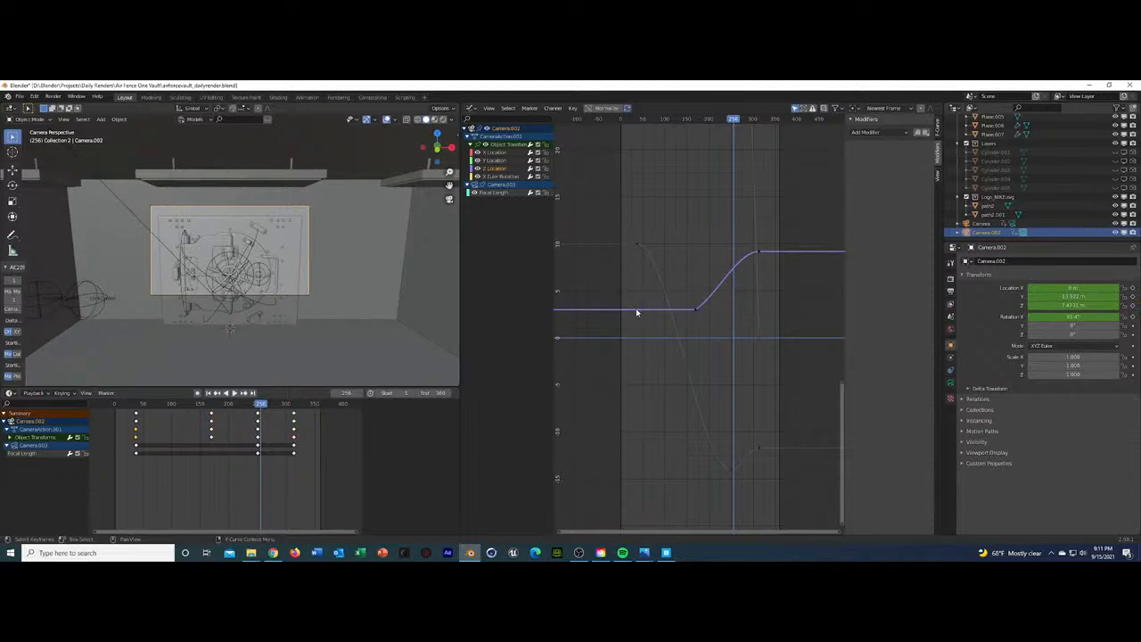
pyautogui.rightClick(635, 312)
pyautogui.click(669, 340)
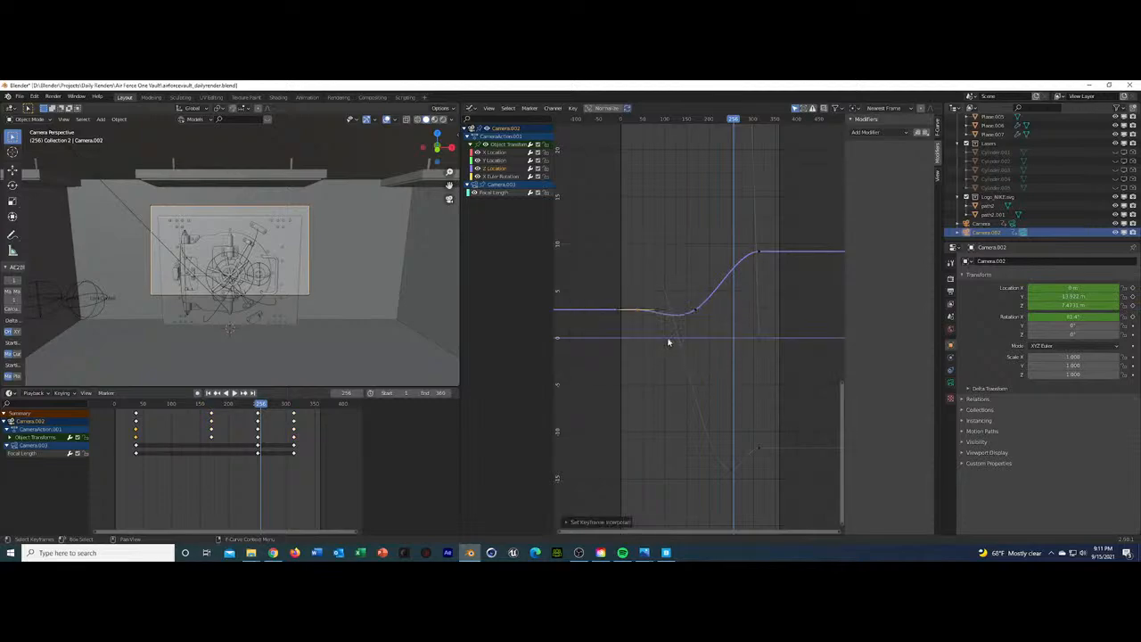
# Reshape the handles of the first and middle Z Location keyframes to remove the dip between them, and play back the result.
pyautogui.moveTo(659, 311); pyautogui.dragTo(676, 308)
pyautogui.click(686, 317)
pyautogui.click(641, 312)
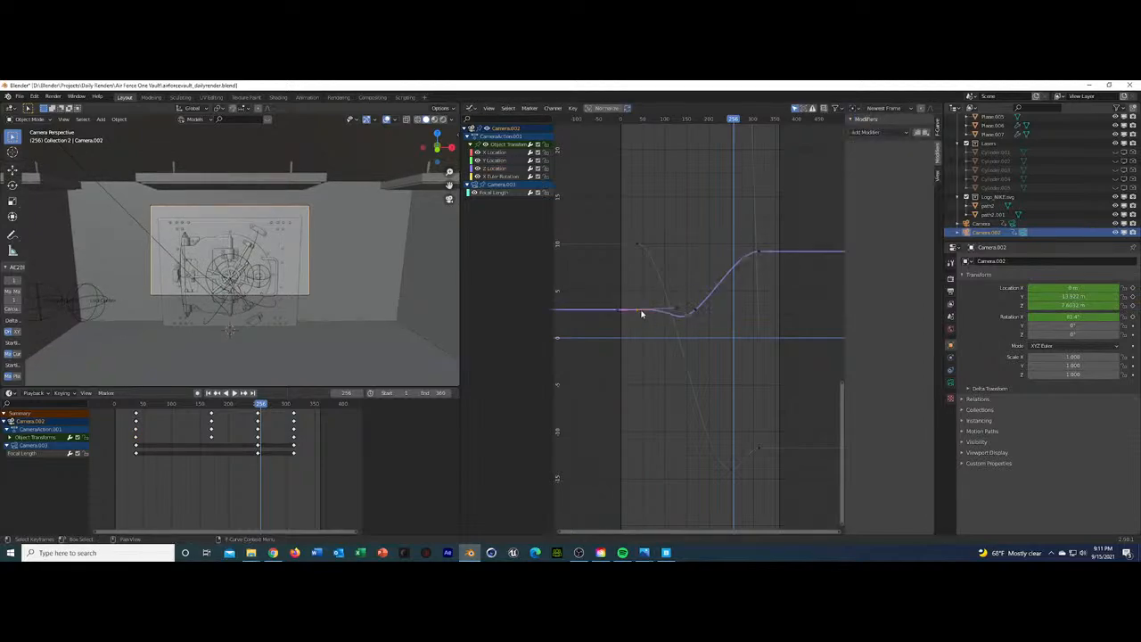
pyautogui.moveTo(676, 328); pyautogui.dragTo(682, 314)
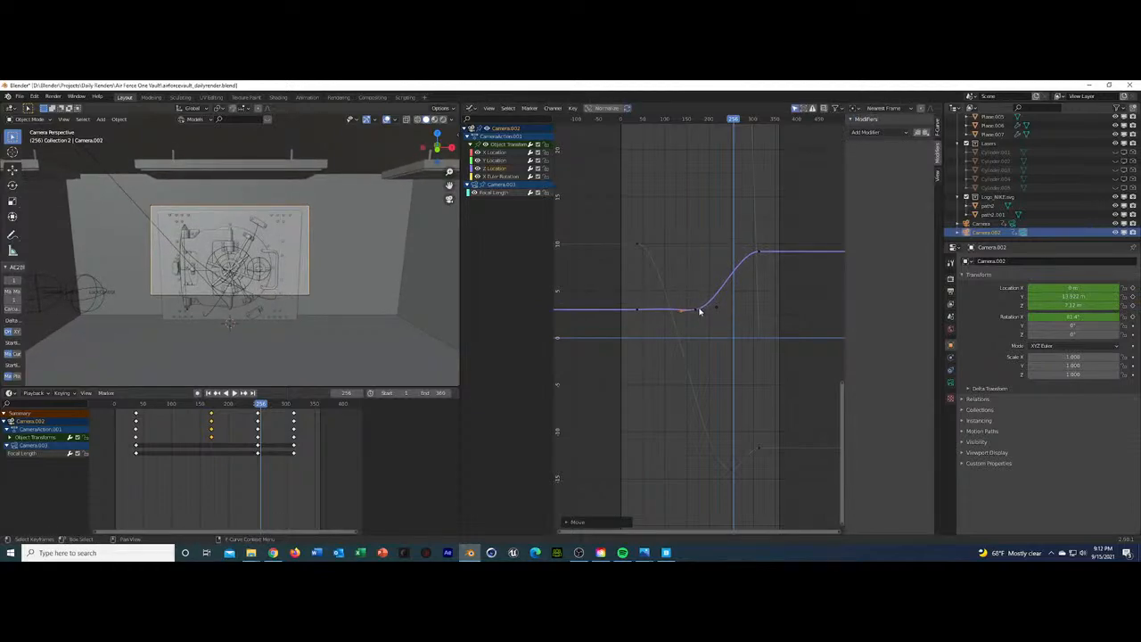
pyautogui.click(698, 311)
pyautogui.moveTo(695, 308); pyautogui.dragTo(697, 309)
pyautogui.click(631, 121)
pyautogui.press('space')
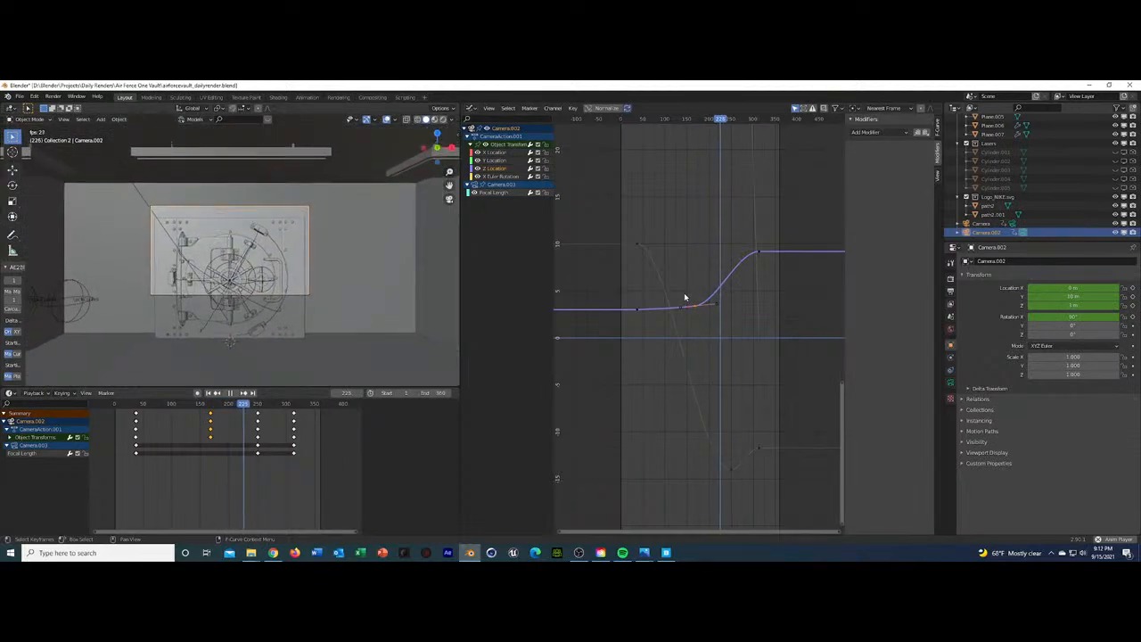
pyautogui.press('space')
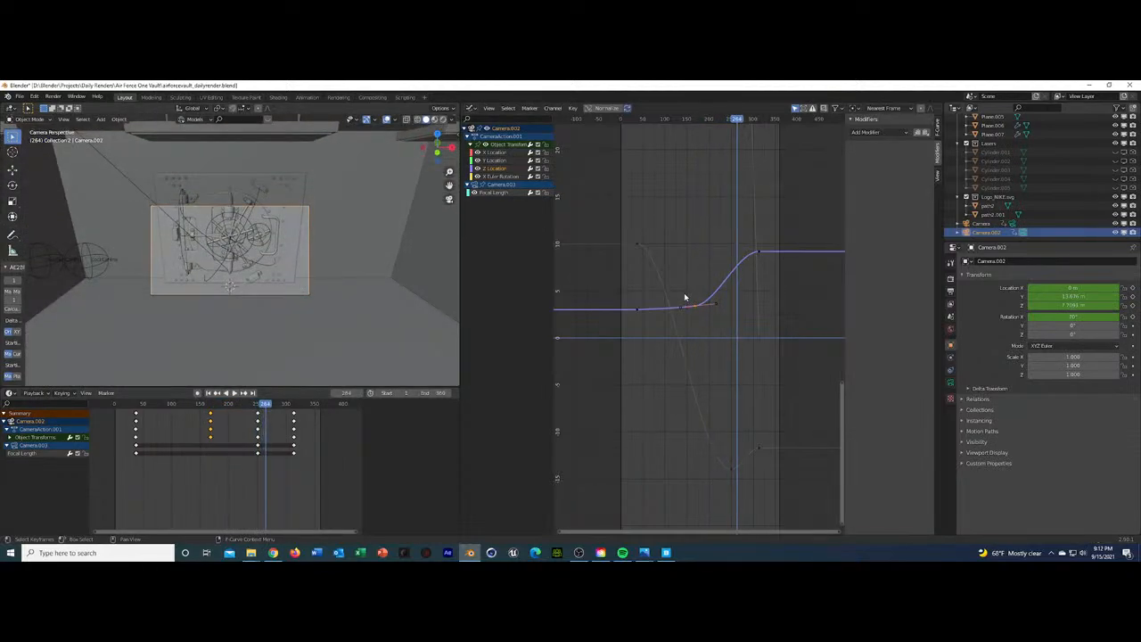
# Review the other camera curves during playback and set the X Euler Rotation keyframe at the start of the drop from 90° to Bezier interpolation.
pyautogui.click(733, 469)
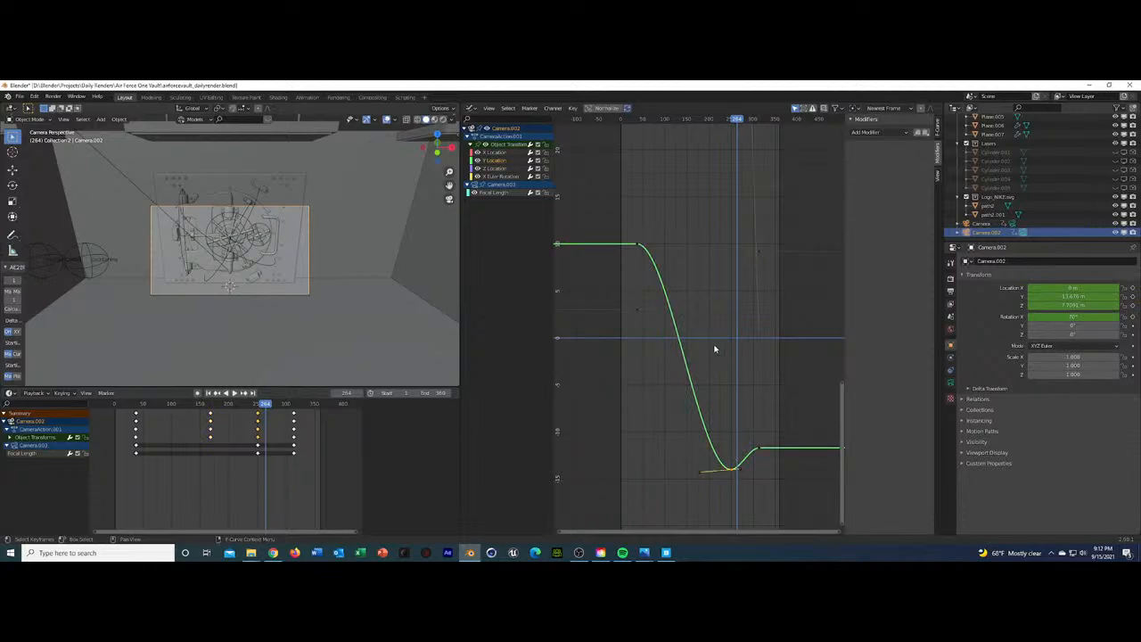
pyautogui.click(496, 159)
pyautogui.scroll(-3, 762, 187)
pyautogui.press('space')
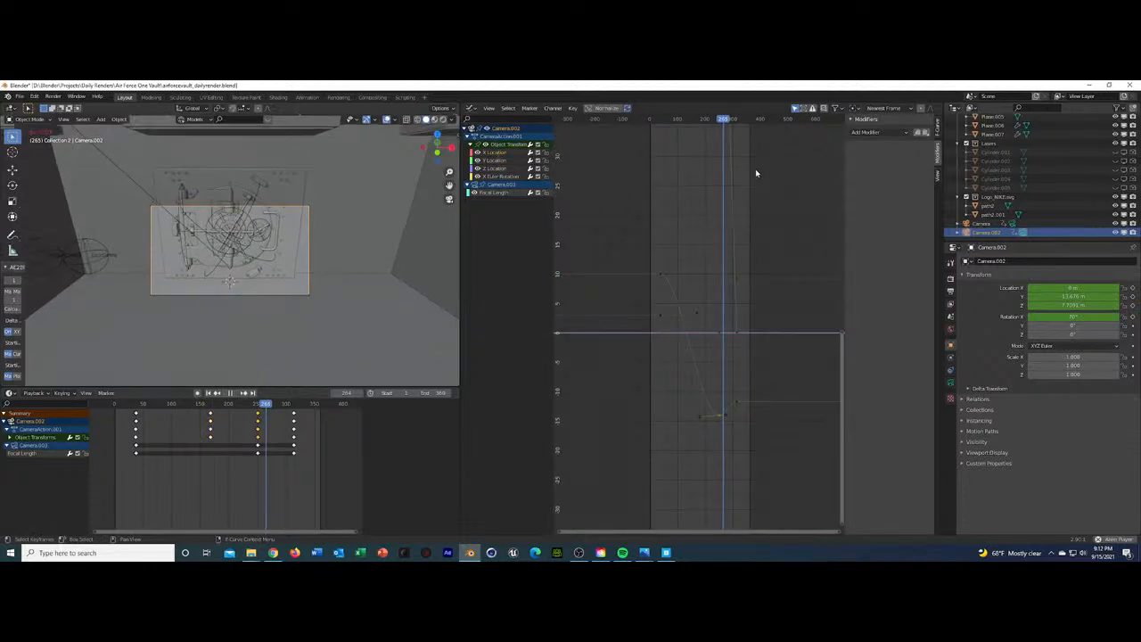
pyautogui.moveTo(756, 171); pyautogui.dragTo(741, 214, button='middle')
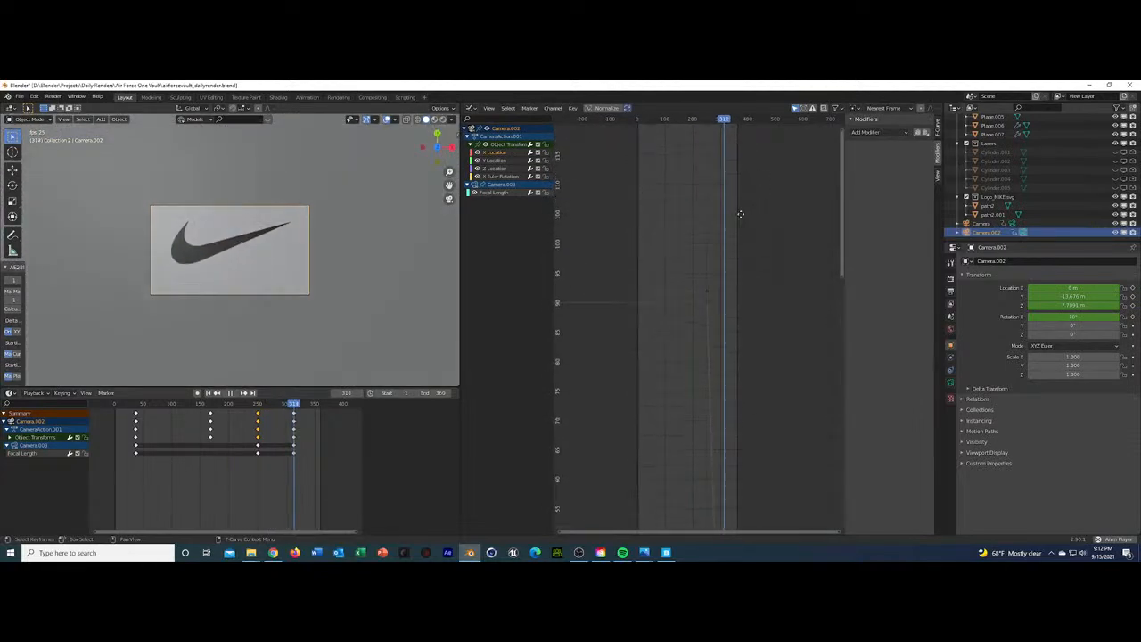
pyautogui.moveTo(723, 277); pyautogui.dragTo(695, 237, button='middle')
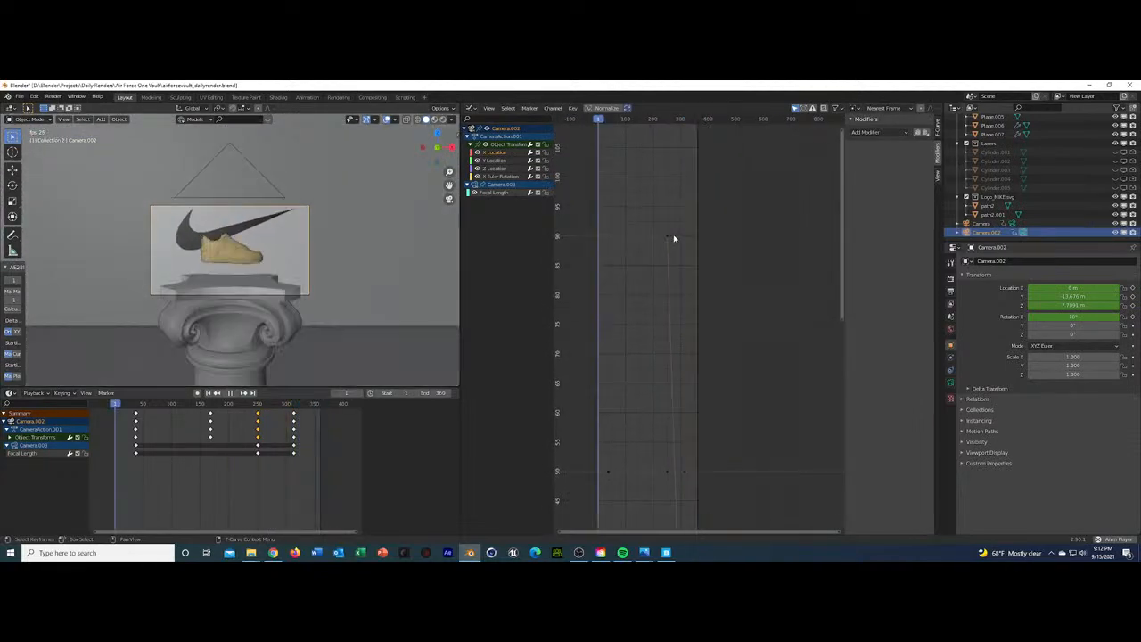
pyautogui.press('space')
pyautogui.click(668, 238)
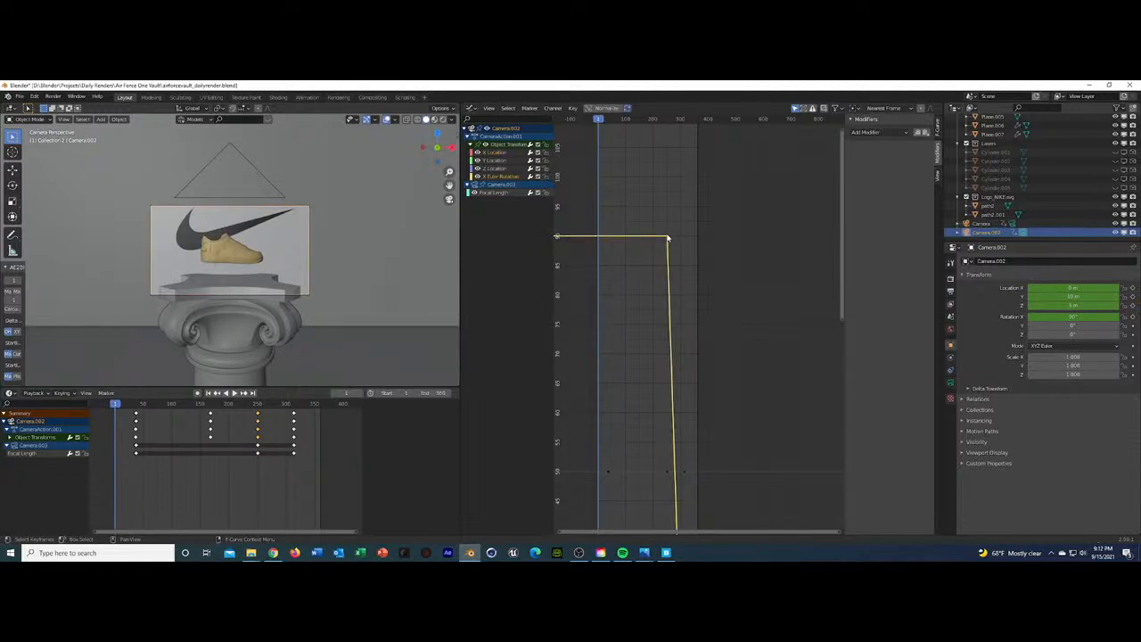
pyautogui.rightClick(668, 238)
pyautogui.moveTo(668, 237)
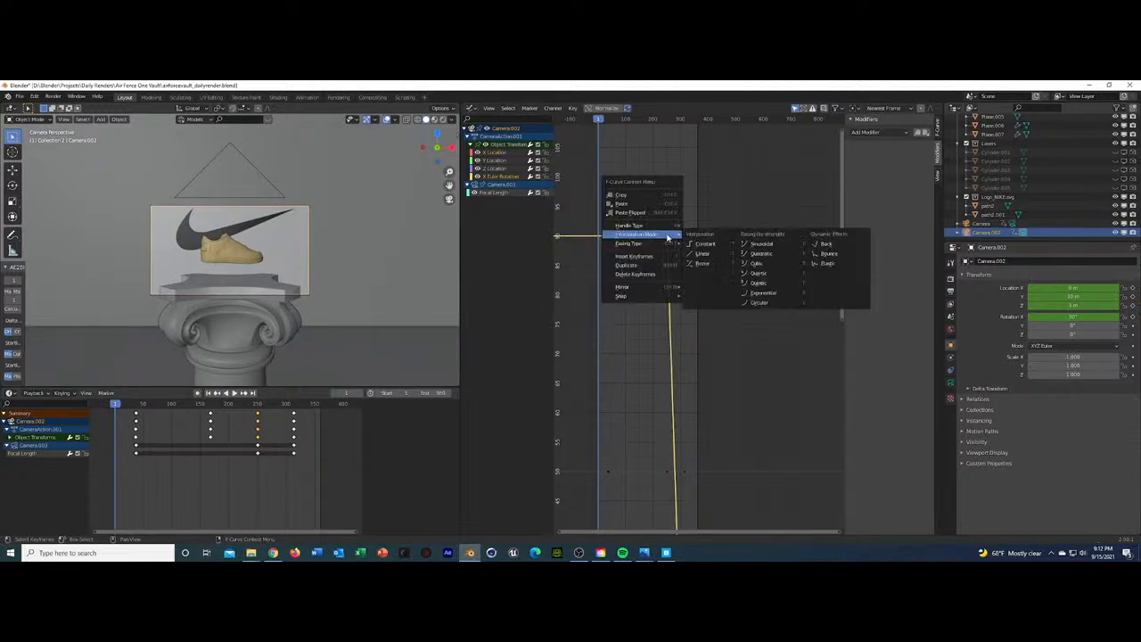
pyautogui.click(694, 257)
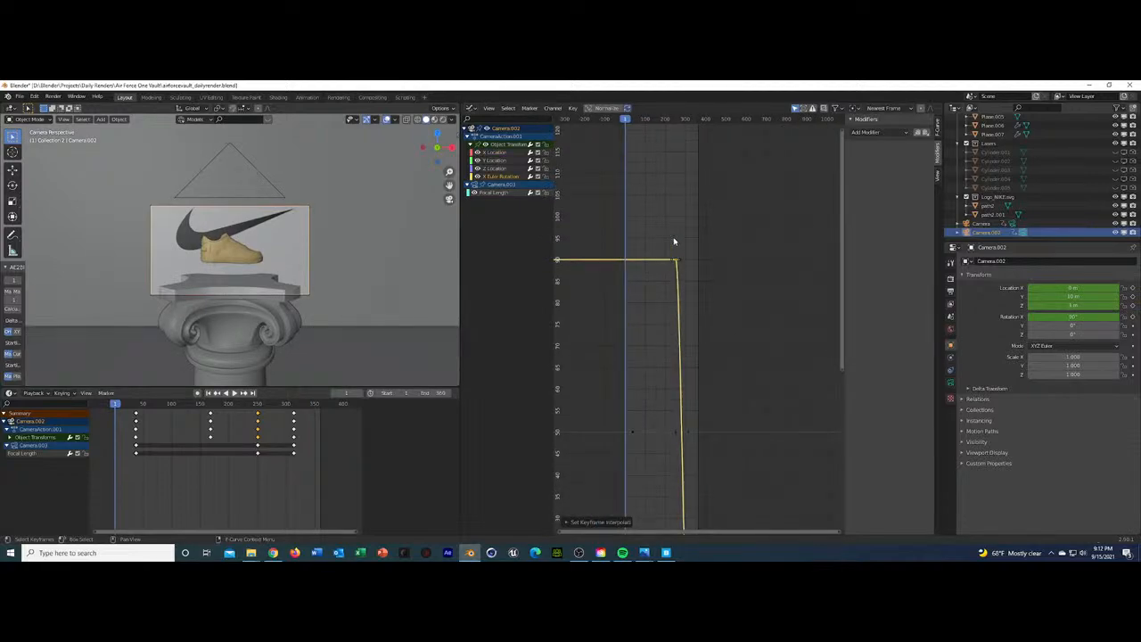
# Set the X Location keyframe at the foot of the rotation drop, near frame 315, to Bezier interpolation.
pyautogui.scroll(-3, 672, 229)
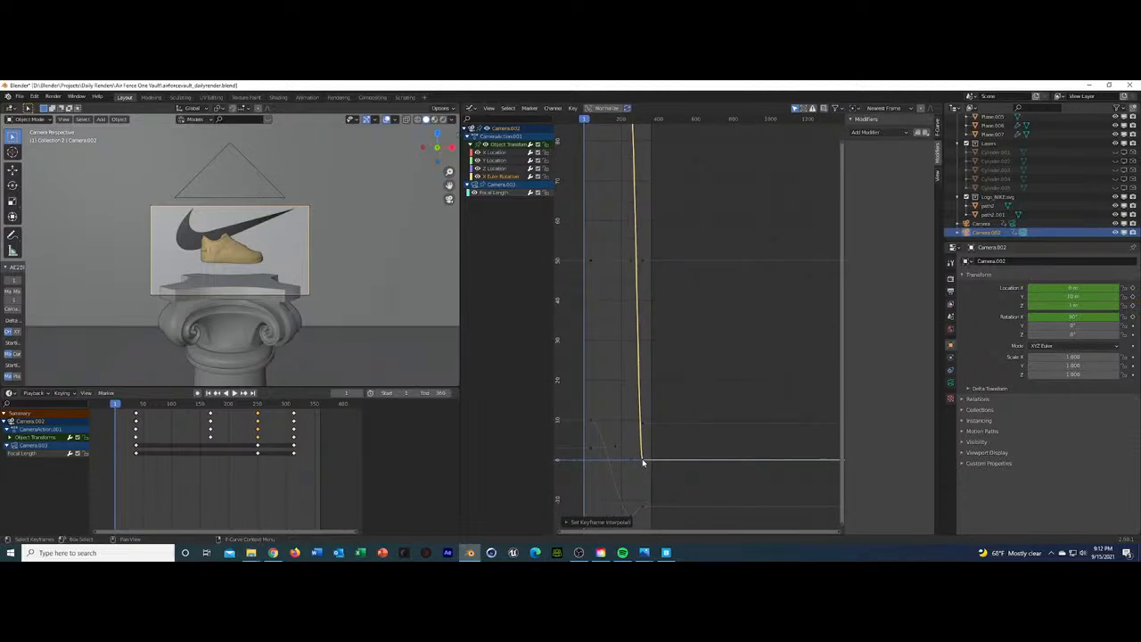
pyautogui.click(643, 461)
pyautogui.rightClick(643, 461)
pyautogui.moveTo(643, 461)
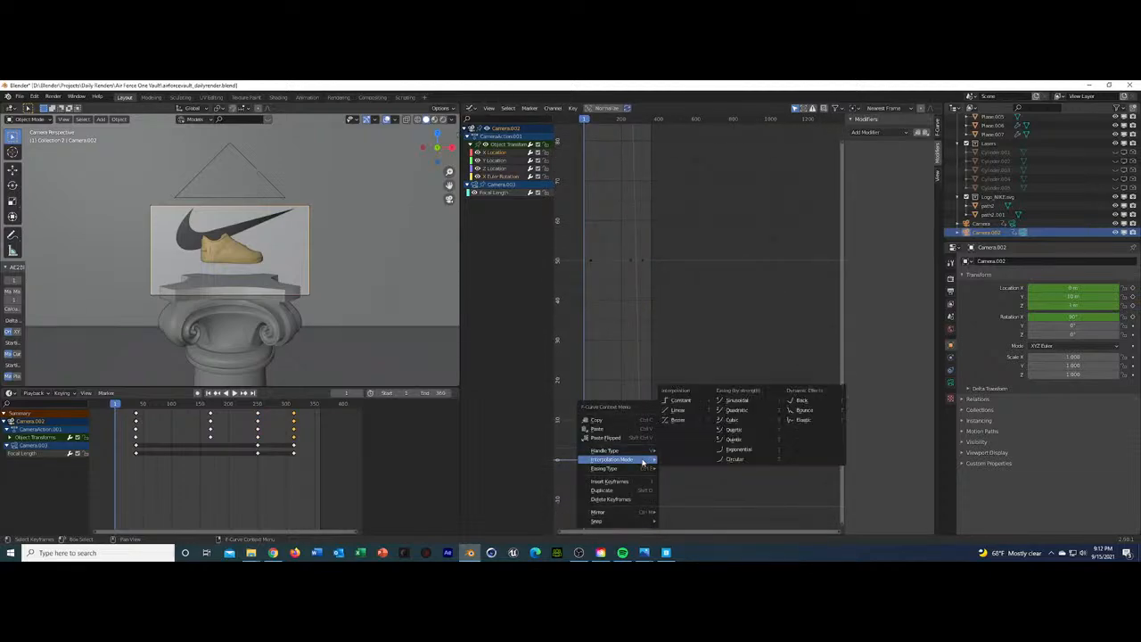
pyautogui.click(692, 419)
pyautogui.scroll(1, 670, 229)
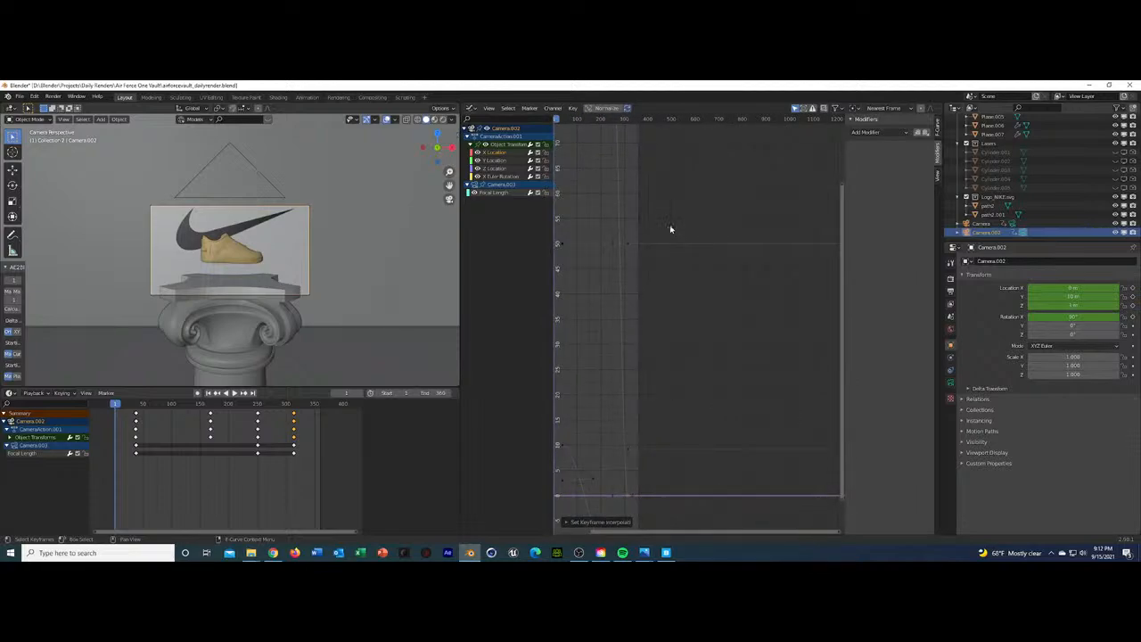
# Set the handle type of the X Euler Rotation keyframe at 90°, where the drop begins, to Automatic.
pyautogui.scroll(-1, 668, 228)
pyautogui.keyDown('shift'); pyautogui.moveTo(643, 167); pyautogui.dragTo(690, 286, button='middle'); pyautogui.keyUp('shift')
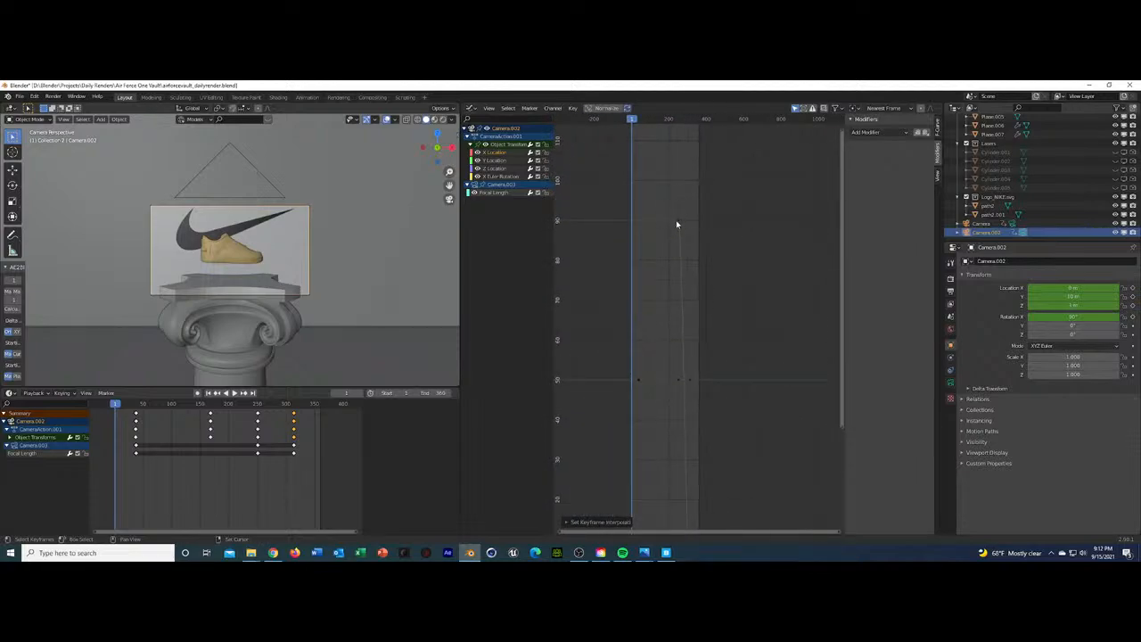
pyautogui.click(676, 224)
pyautogui.rightClick(677, 225)
pyautogui.moveTo(678, 210)
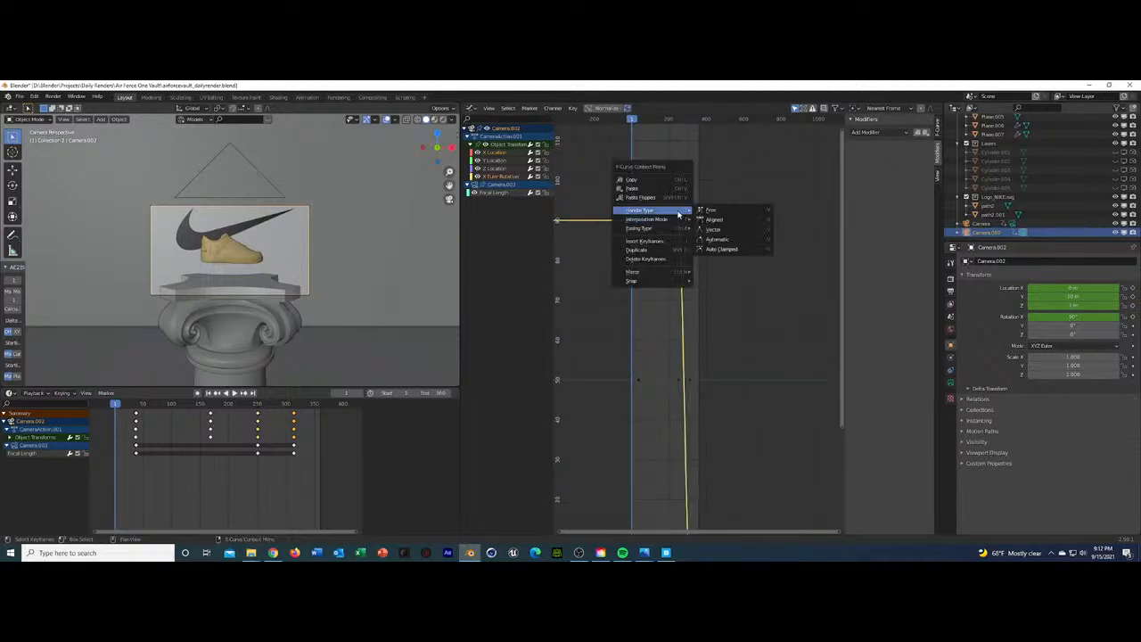
pyautogui.click(722, 241)
pyautogui.moveTo(677, 221); pyautogui.dragTo(679, 223)
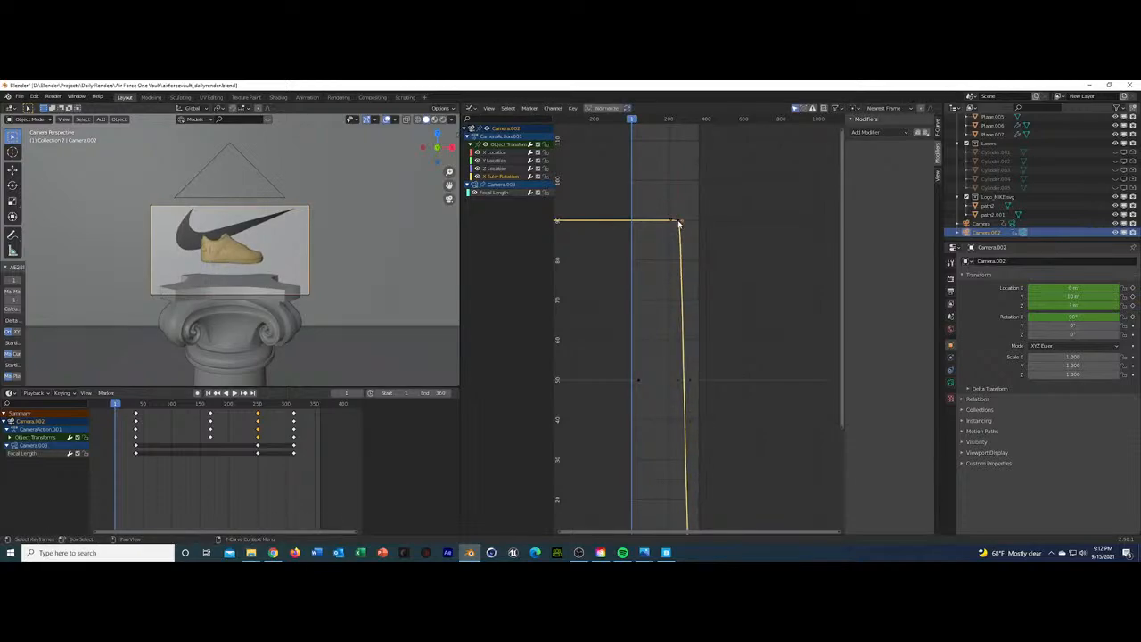
# Move the X Euler Rotation keyframe at the start of the drop earlier to about frame 190, checking the timing with playback.
pyautogui.press('Home')
pyautogui.press('n')
pyautogui.press('space')
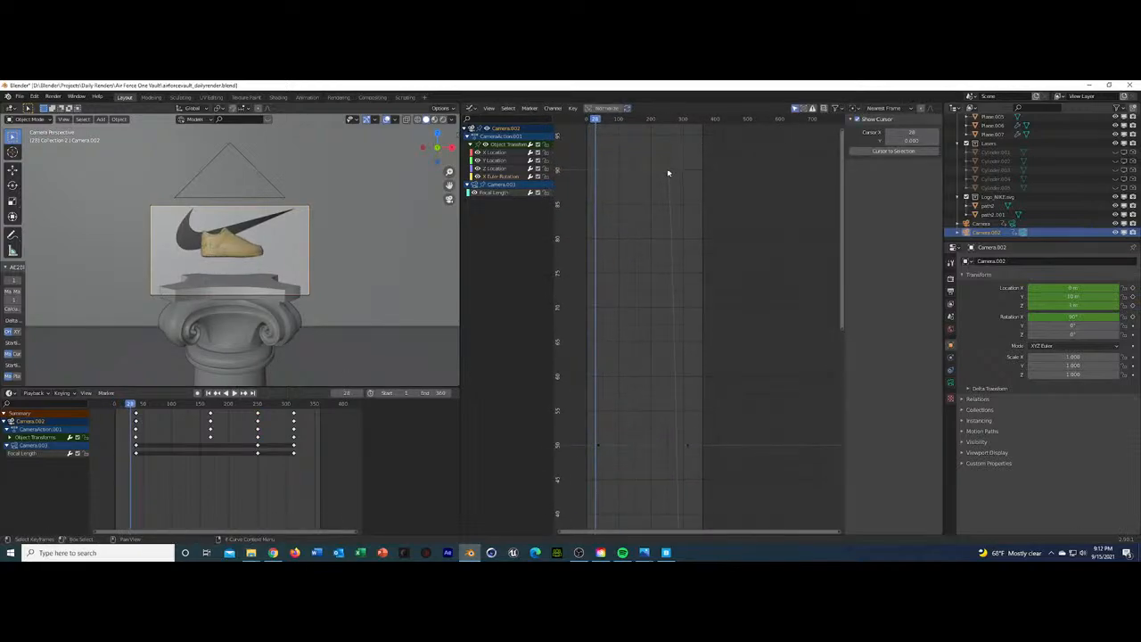
pyautogui.moveTo(668, 173); pyautogui.dragTo(658, 172)
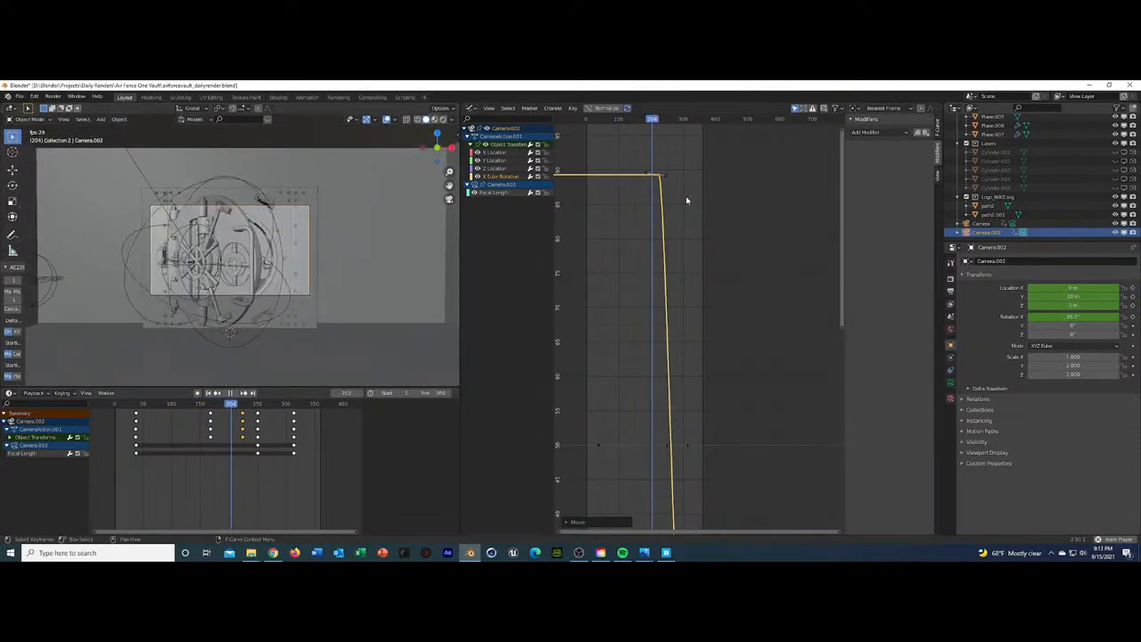
pyautogui.press('space')
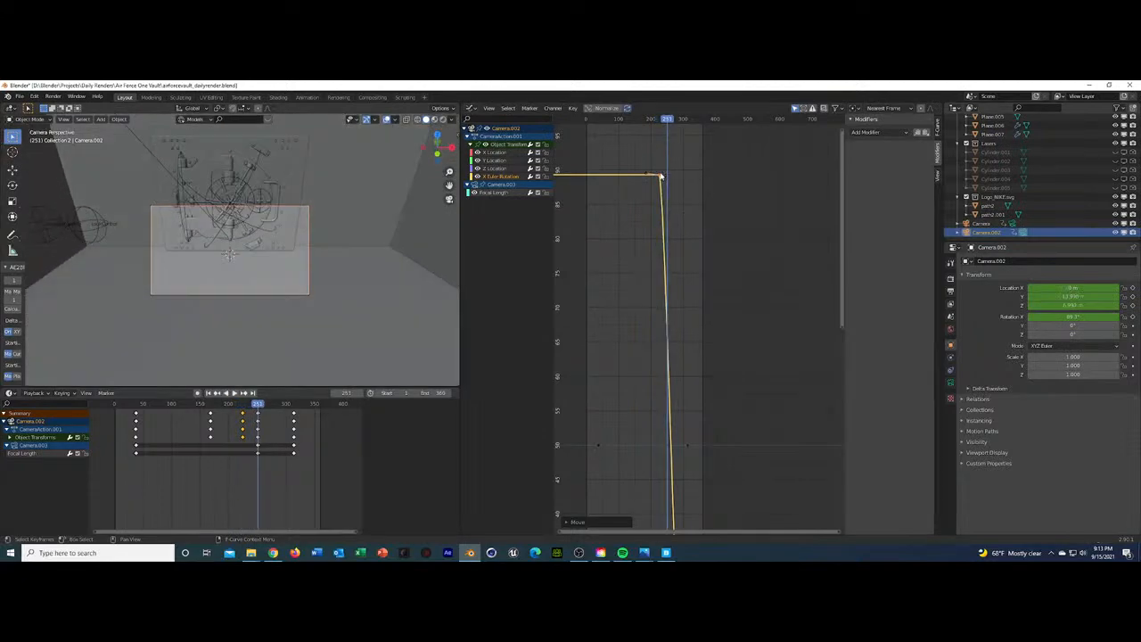
pyautogui.moveTo(660, 176); pyautogui.dragTo(649, 176)
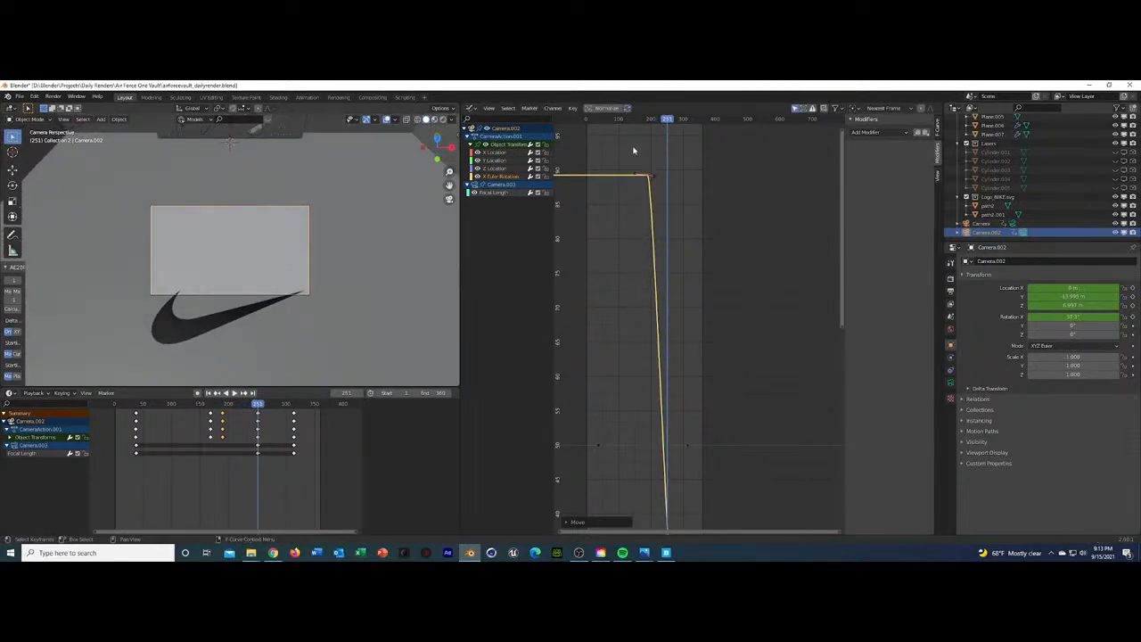
pyautogui.click(610, 122)
pyautogui.press('space')
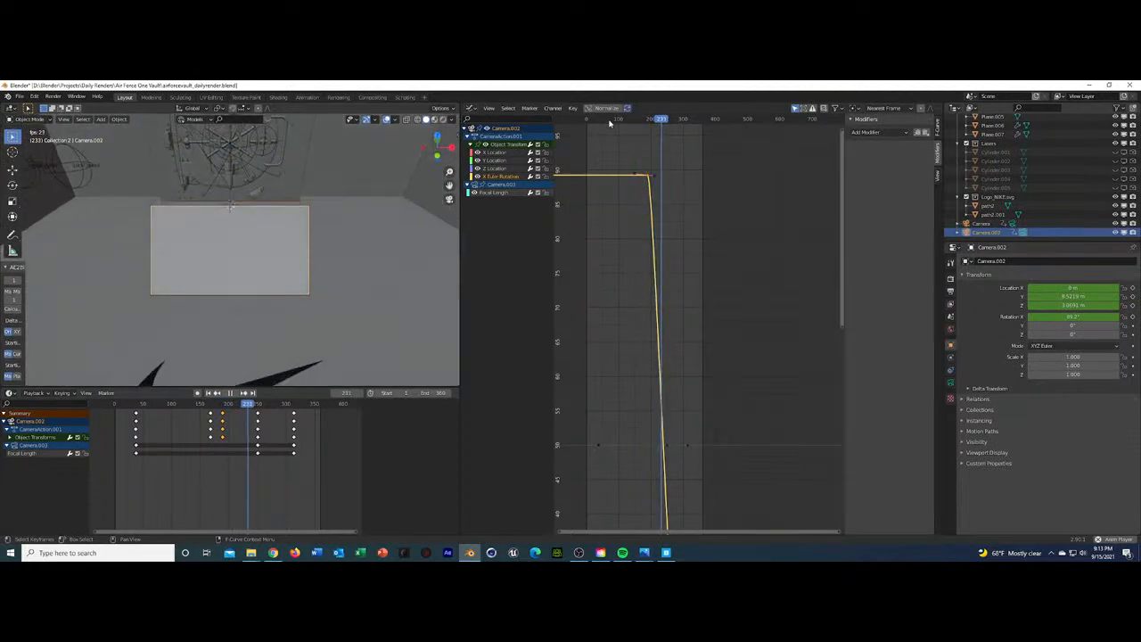
pyautogui.press('space')
# Lengthen the outgoing handle of the X Euler Rotation keyframe at about frame 190 to ease the start of the drop.
pyautogui.scroll(-10, 631, 179)
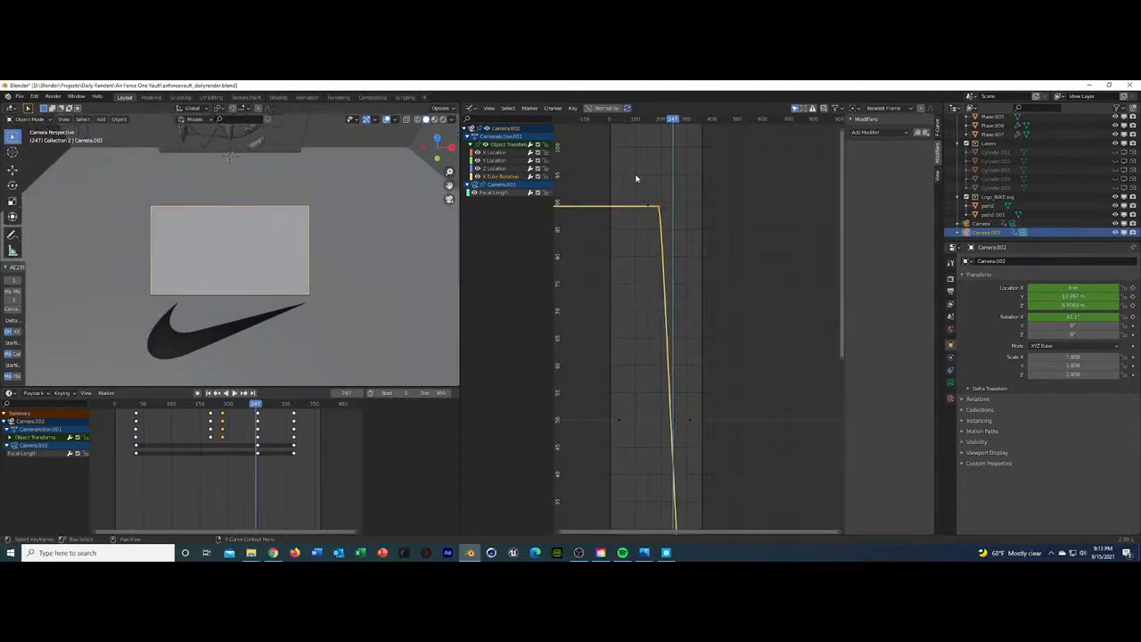
pyautogui.scroll(-10, 636, 178)
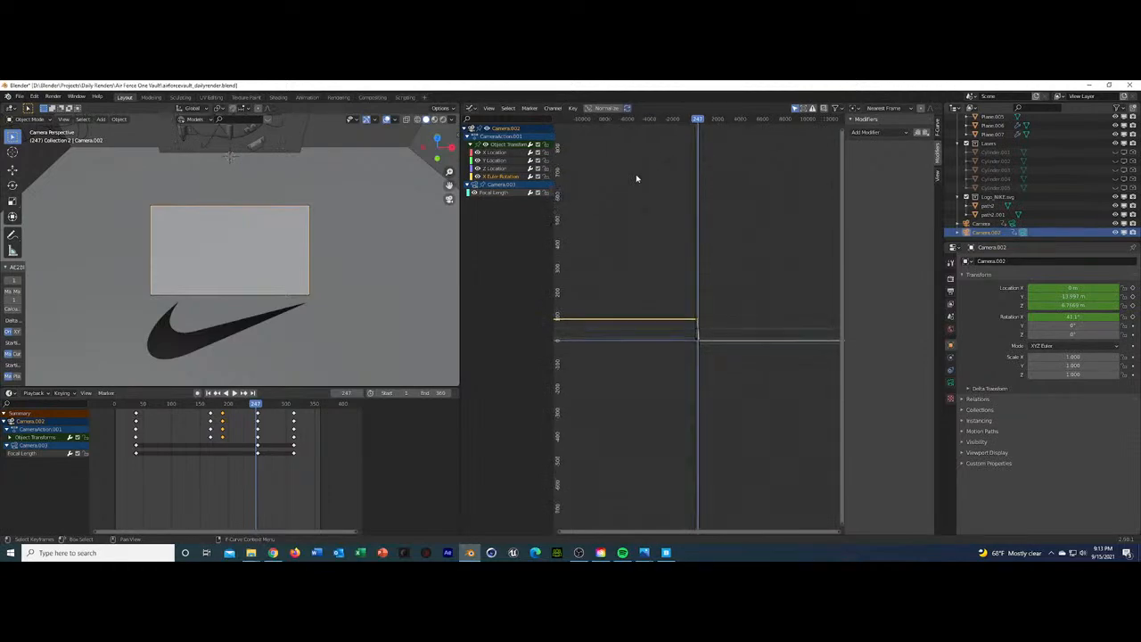
pyautogui.scroll(-10, 636, 178)
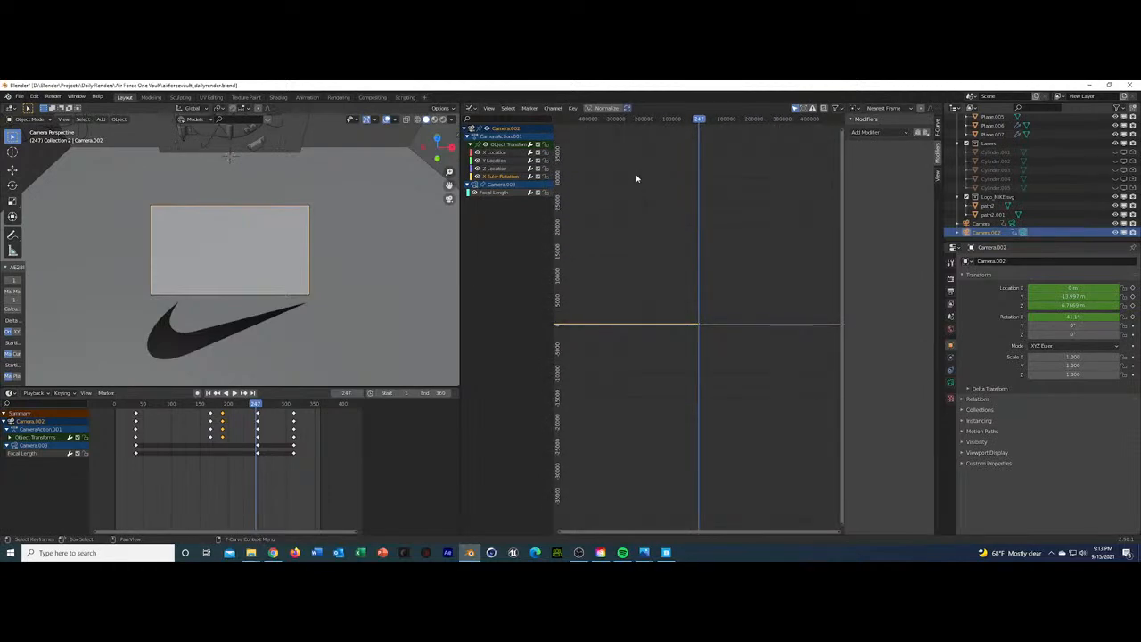
pyautogui.scroll(10, 636, 178)
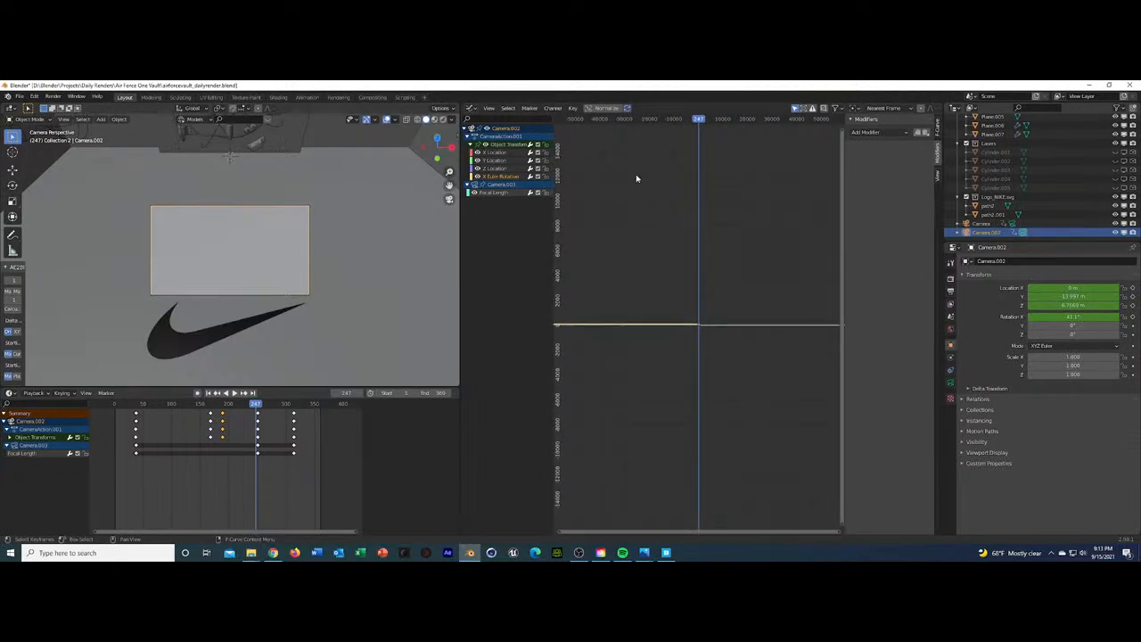
pyautogui.scroll(10, 635, 174)
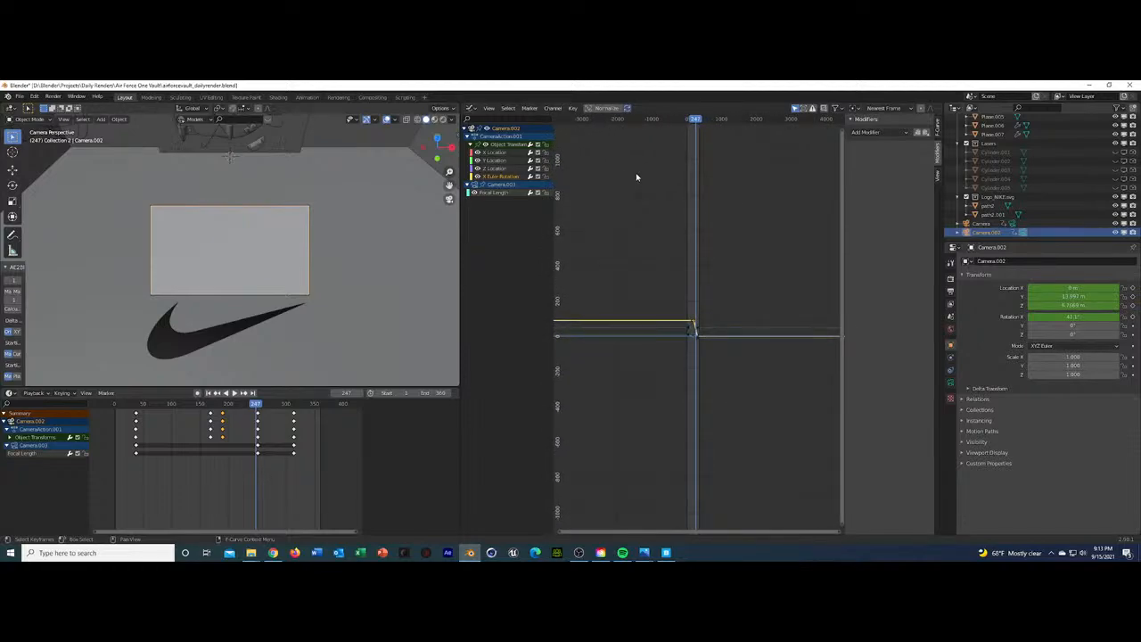
pyautogui.scroll(3, 636, 172)
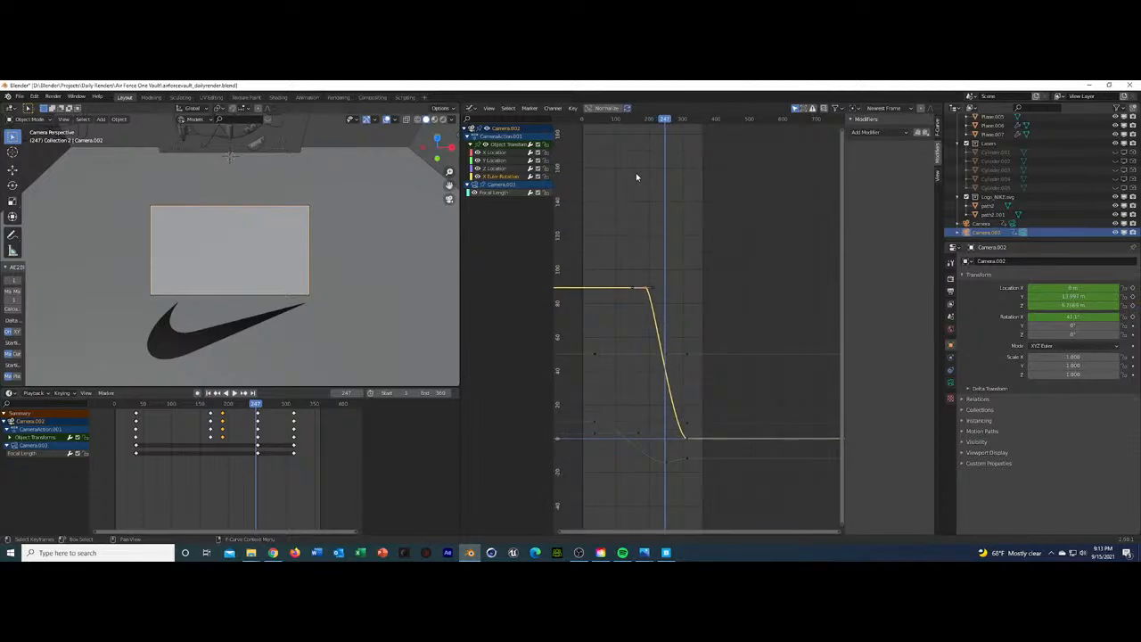
pyautogui.moveTo(636, 274); pyautogui.dragTo(665, 273)
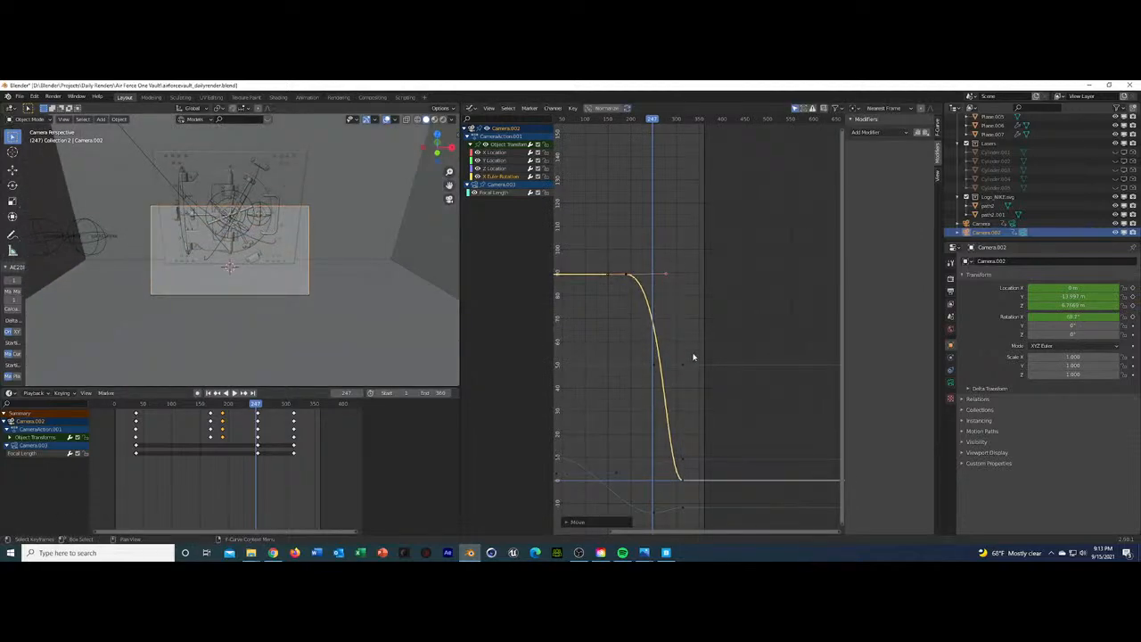
# Move the last X Location keyframe later to about frame 345 and play back the camera move.
pyautogui.moveTo(684, 484); pyautogui.dragTo(699, 485)
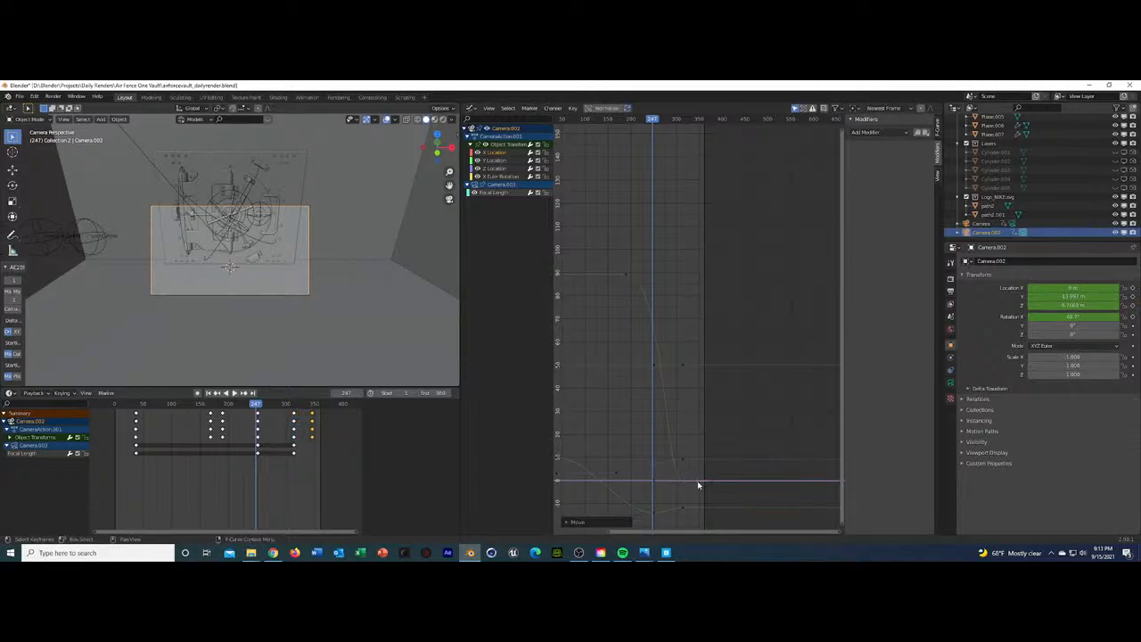
pyautogui.press('space')
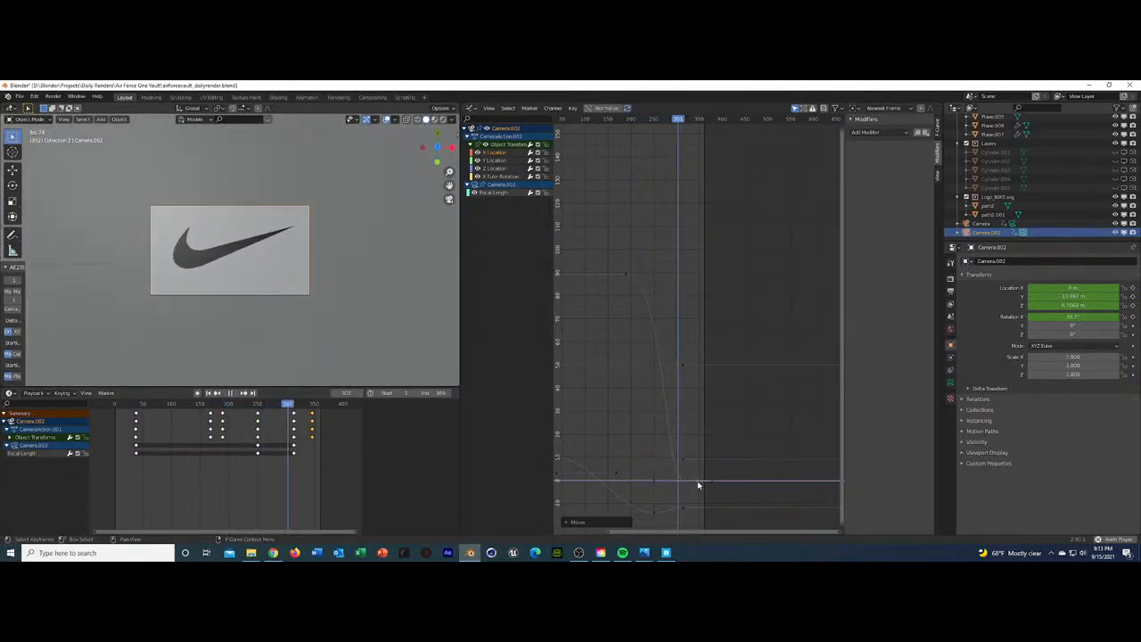
pyautogui.press('space')
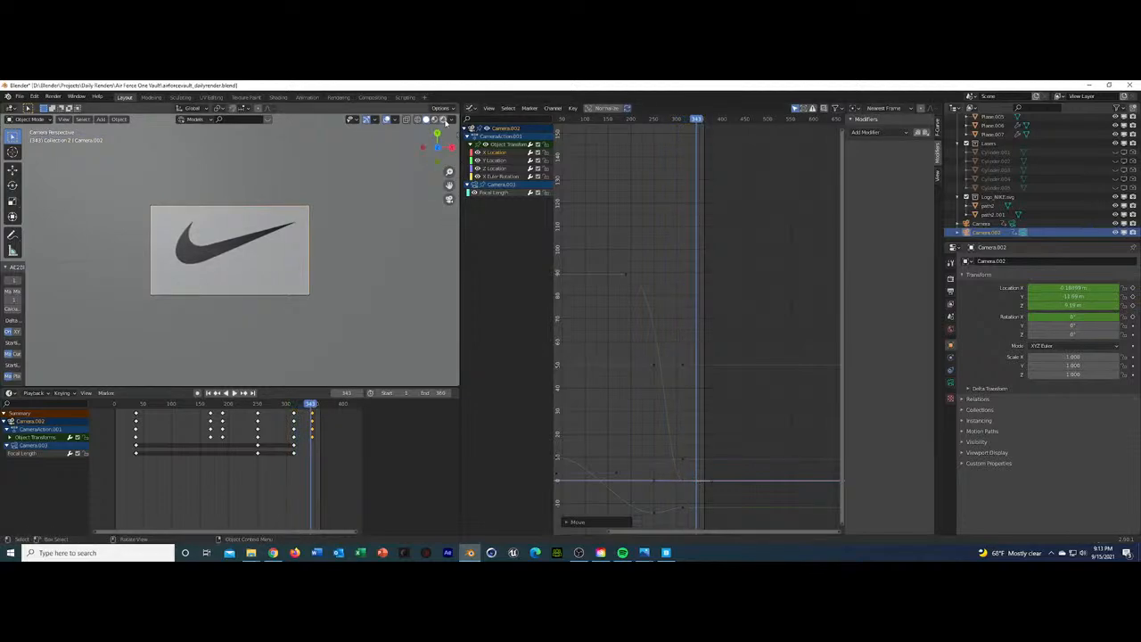
# Switch the viewport to rendered shading and go back to frame 7 at the shoe and logo.
pyautogui.press('z')
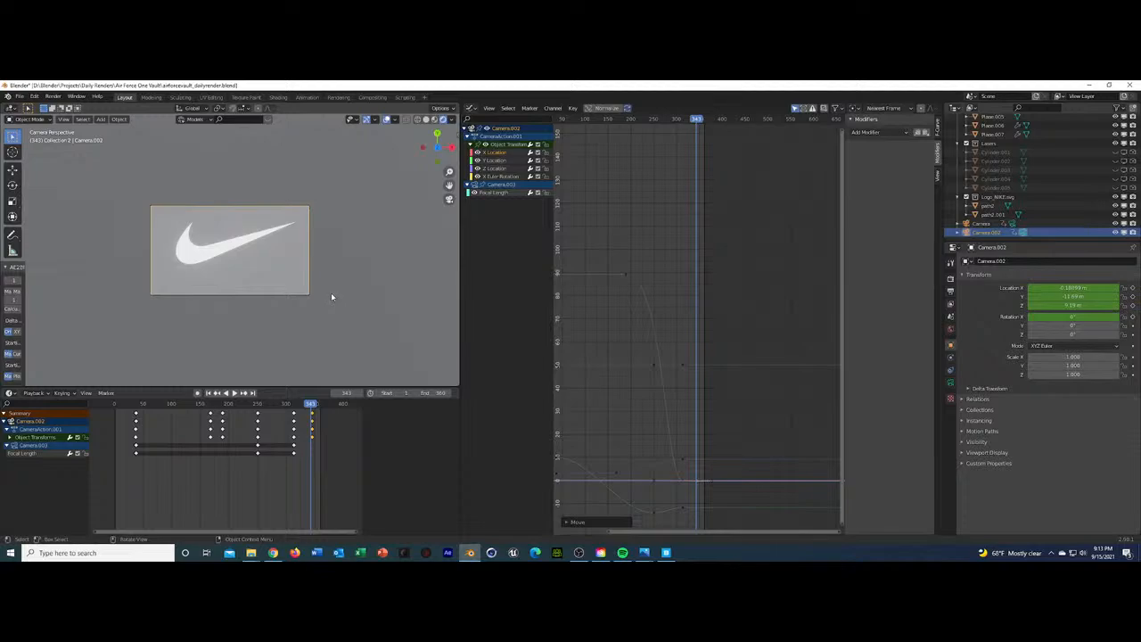
pyautogui.click(118, 405)
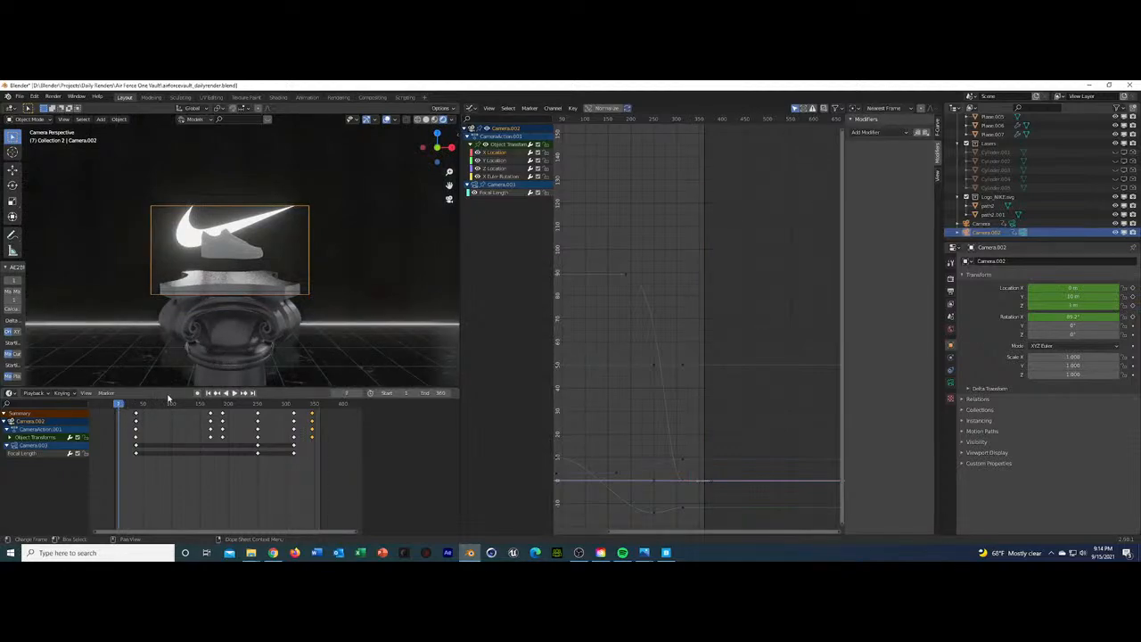
pyautogui.click(198, 239)
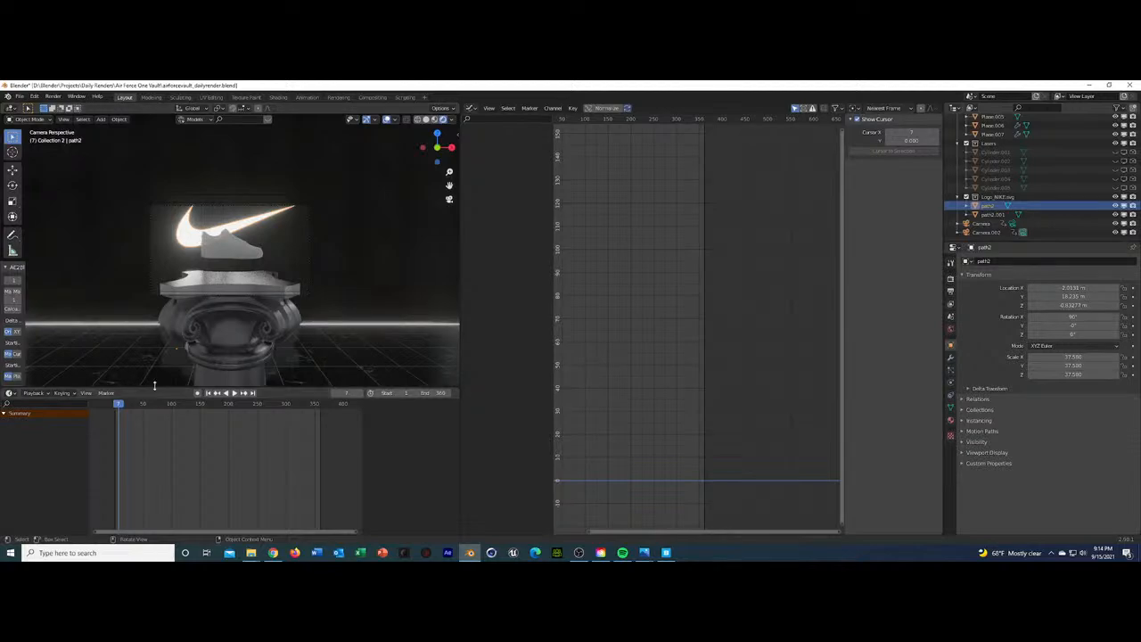
# Select Camera.002 again and set its X rotation at frame 37 to about 95°.
pyautogui.click(986, 232)
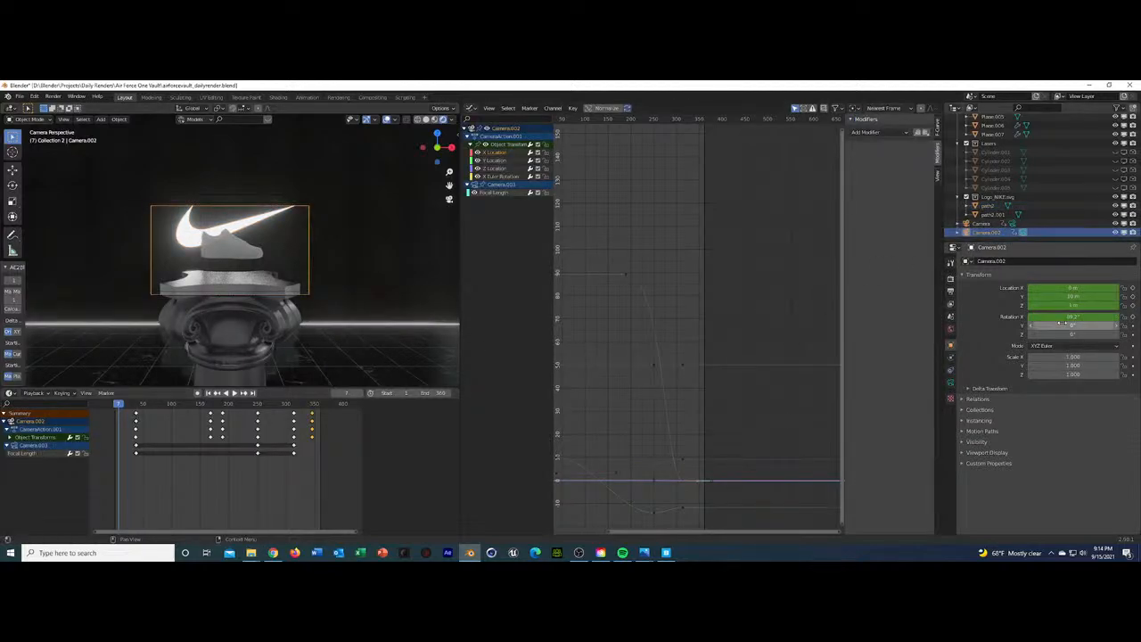
pyautogui.click(247, 394)
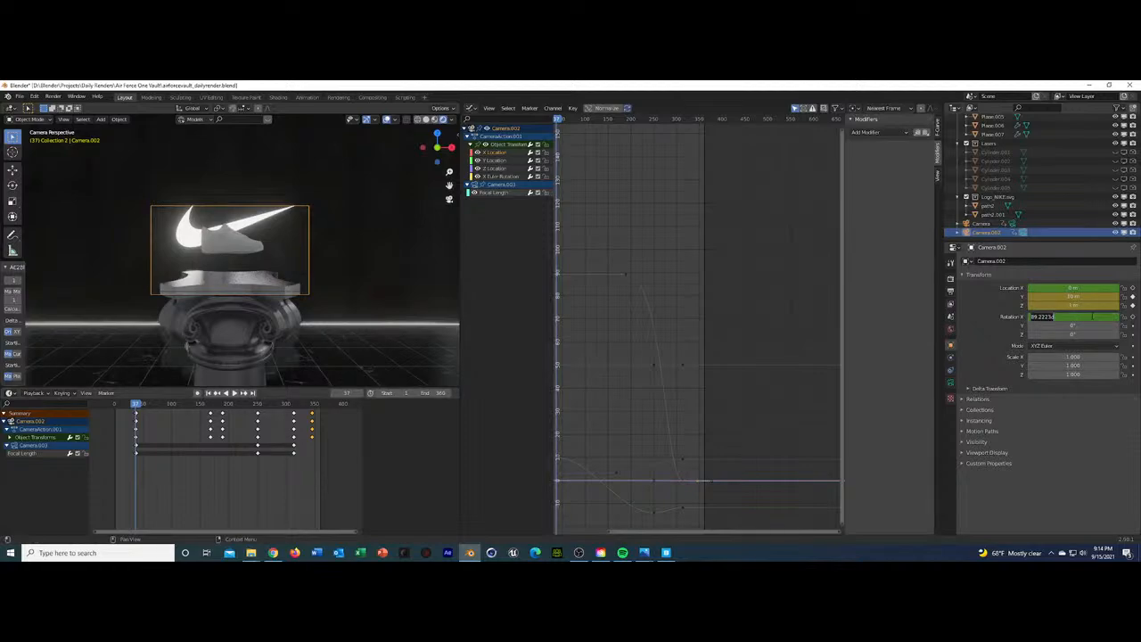
pyautogui.write('90')
pyautogui.press('Return')
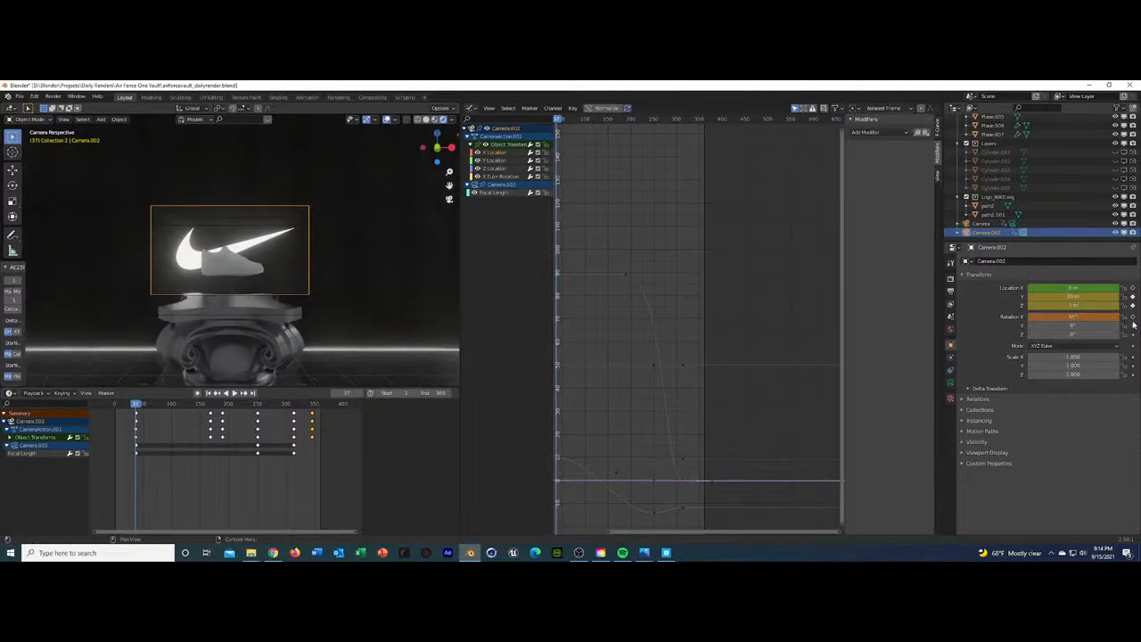
# Play back the animation in rendered shading to check the camera move up to the logo shot.
pyautogui.click(245, 395)
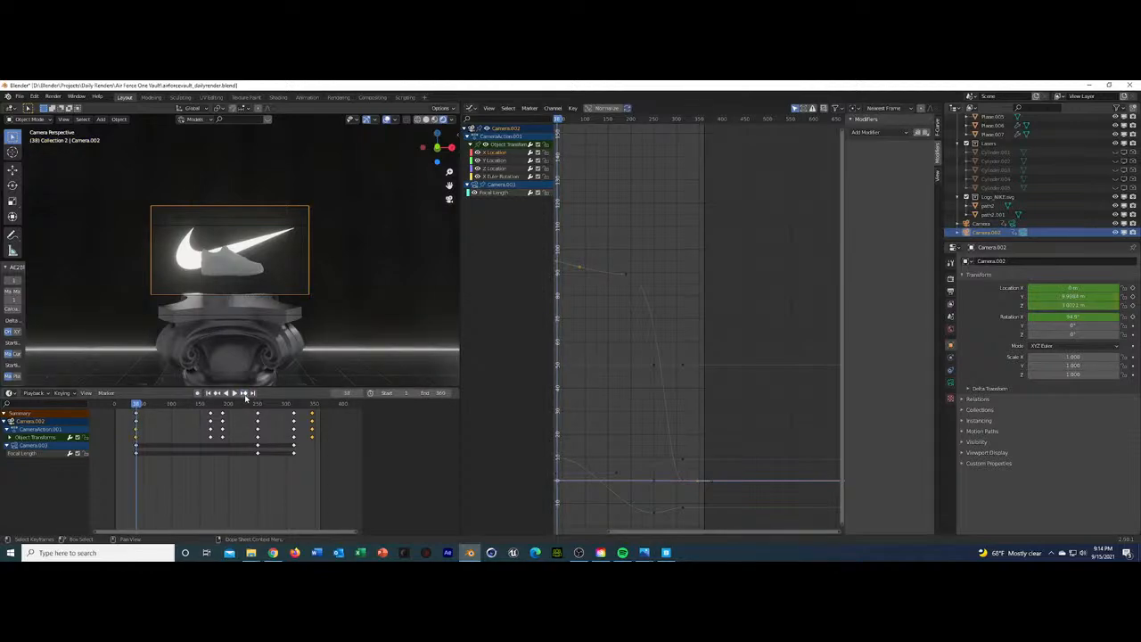
pyautogui.click(233, 393)
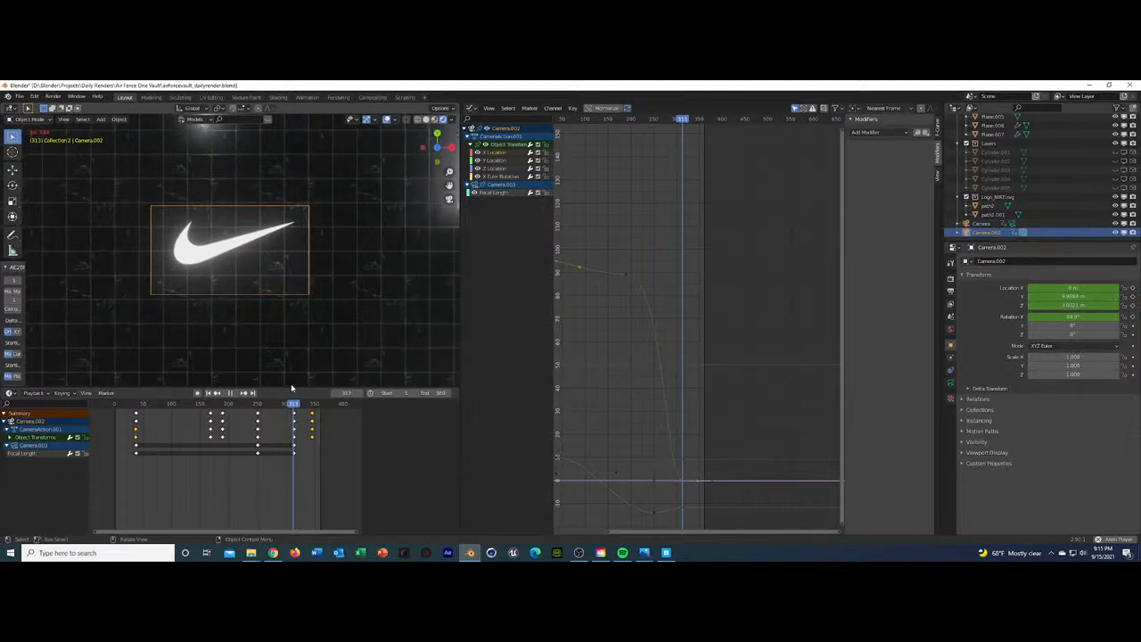
pyautogui.press('space')
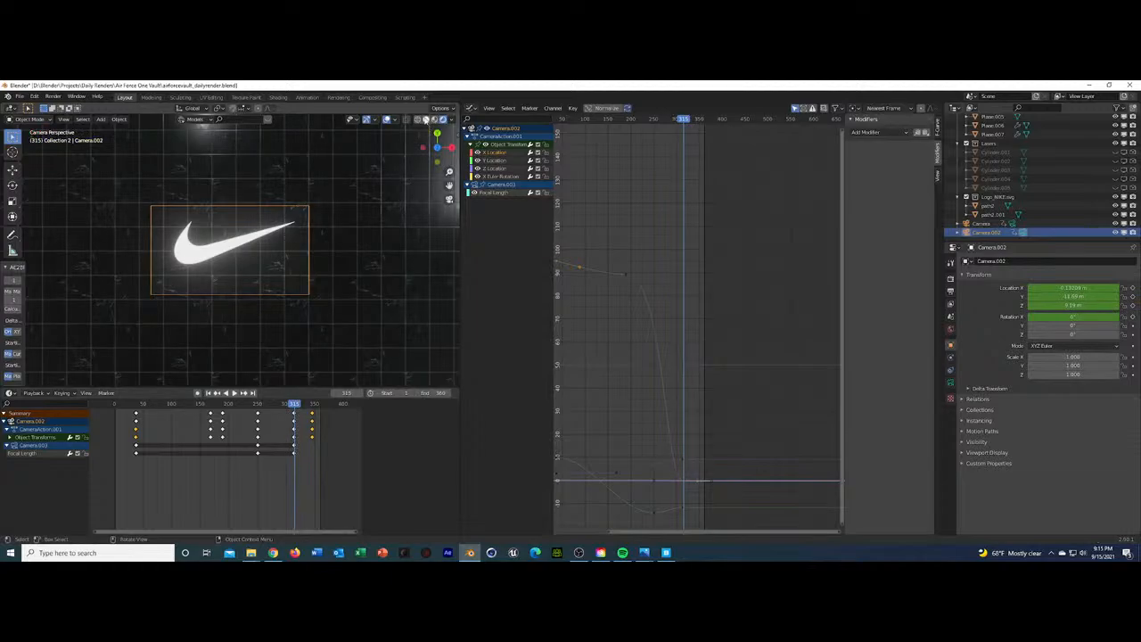
# Switch the viewport to wireframe, render frame 315 as a still image, and inspect the whole logo before closing the render.
pyautogui.click(425, 118)
pyautogui.click(52, 96)
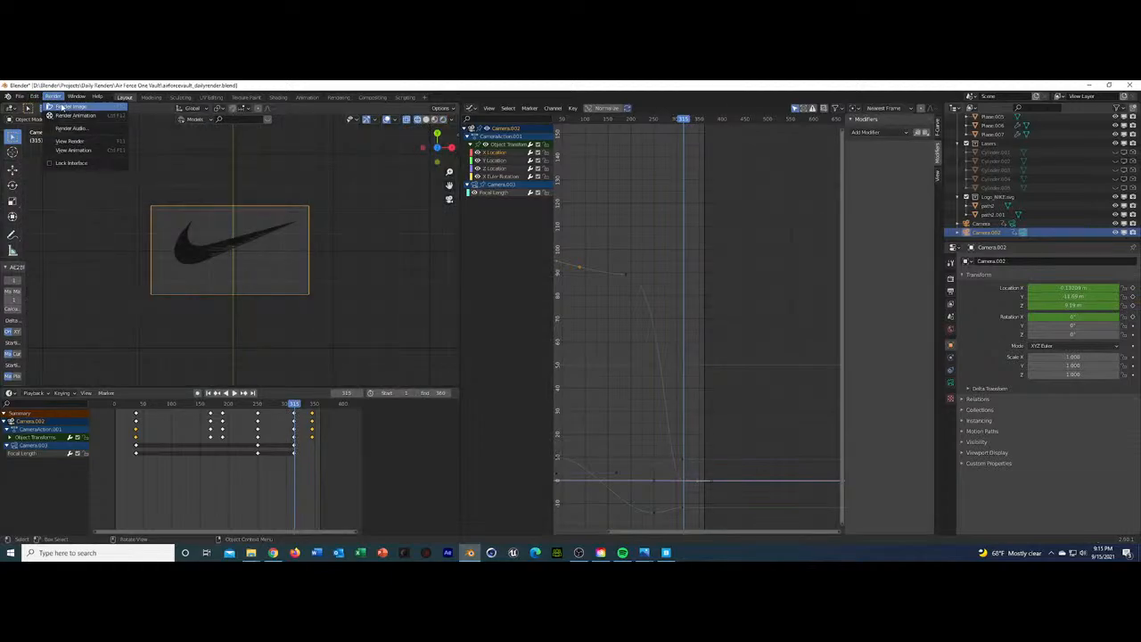
pyautogui.click(61, 106)
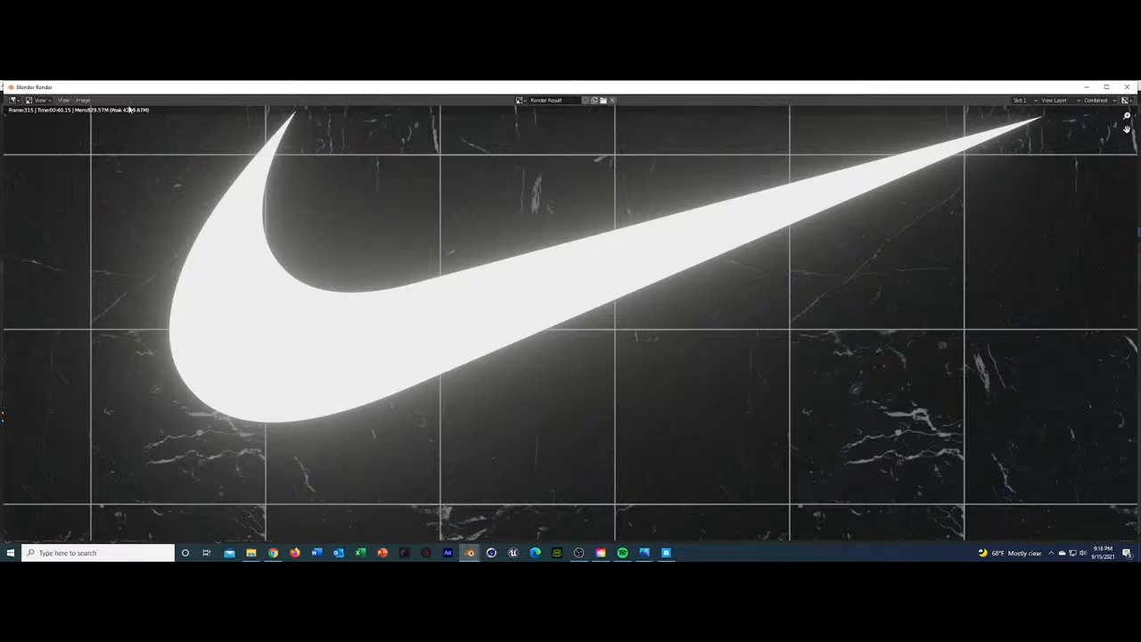
pyautogui.scroll(-3, 412, 356)
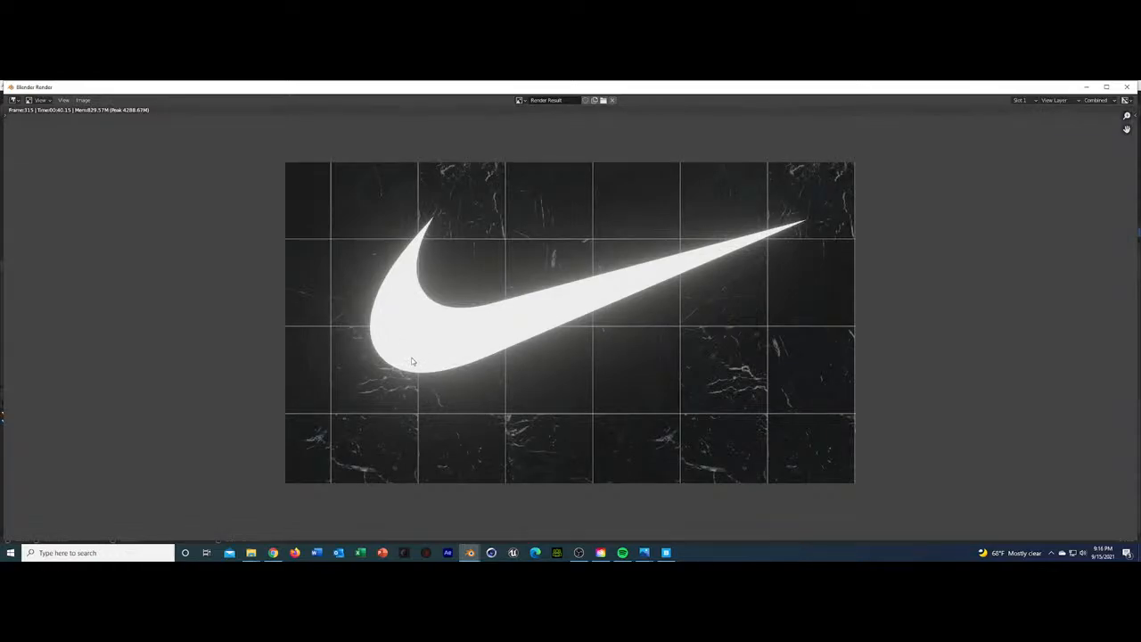
pyautogui.click(1127, 87)
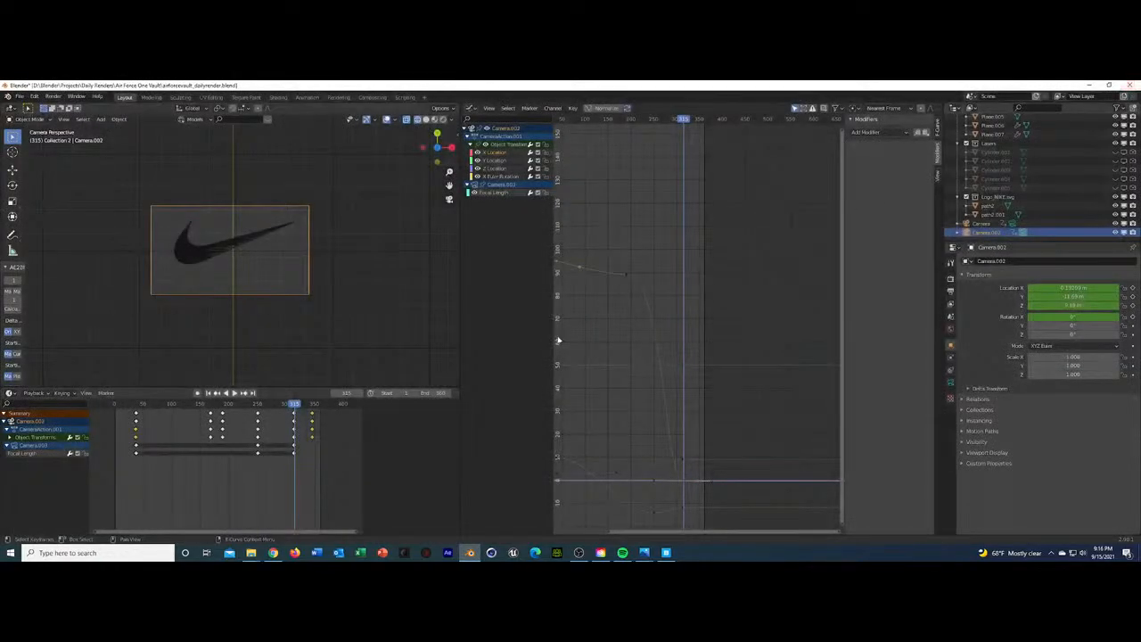
# Go to frame 190 at the open vault door and render it as a still image.
pyautogui.click(229, 404)
pyautogui.moveTo(229, 404); pyautogui.dragTo(223, 404)
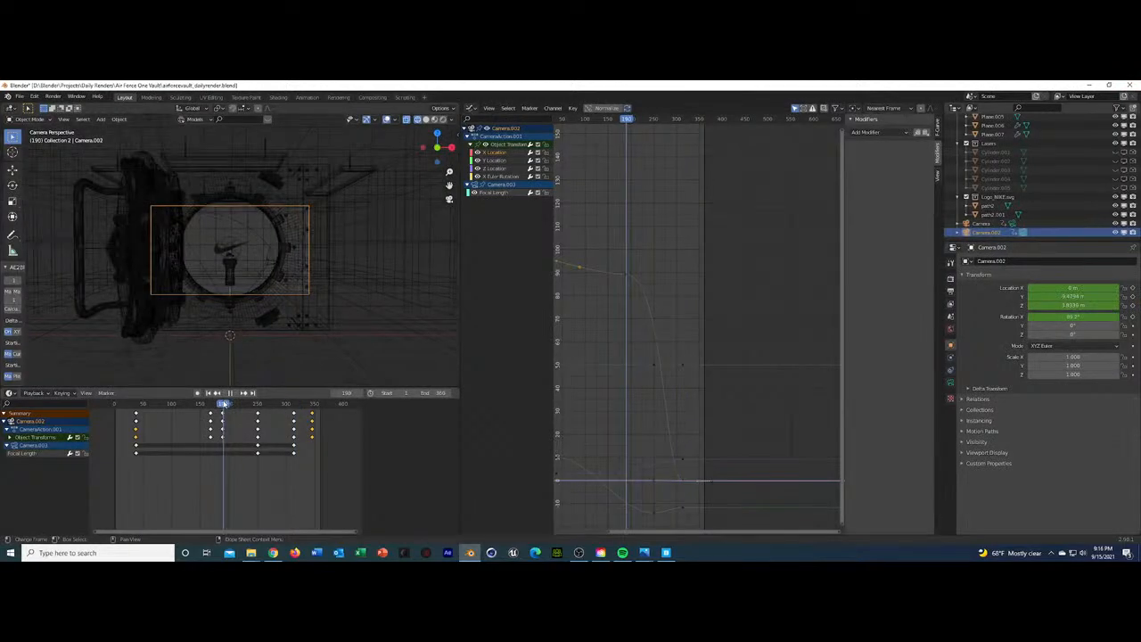
pyautogui.click(52, 96)
pyautogui.click(65, 107)
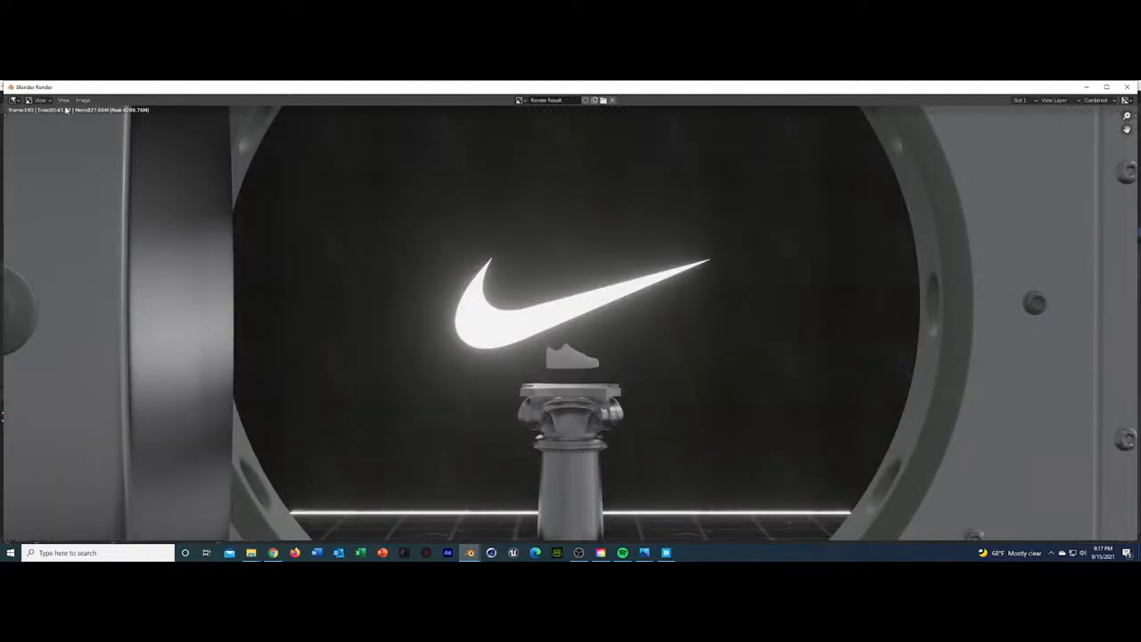
# Examine the frame 190 render for the vault ring, pedestal, shoe and logo, and close the render window.
pyautogui.scroll(-3, 473, 286)
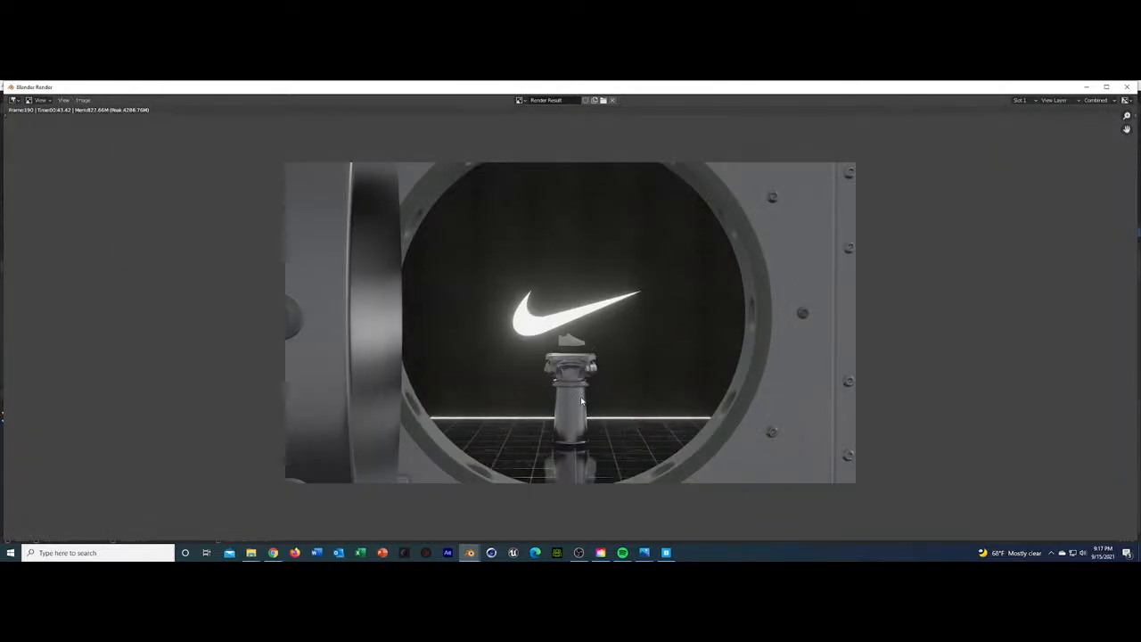
pyautogui.scroll(5, 605, 404)
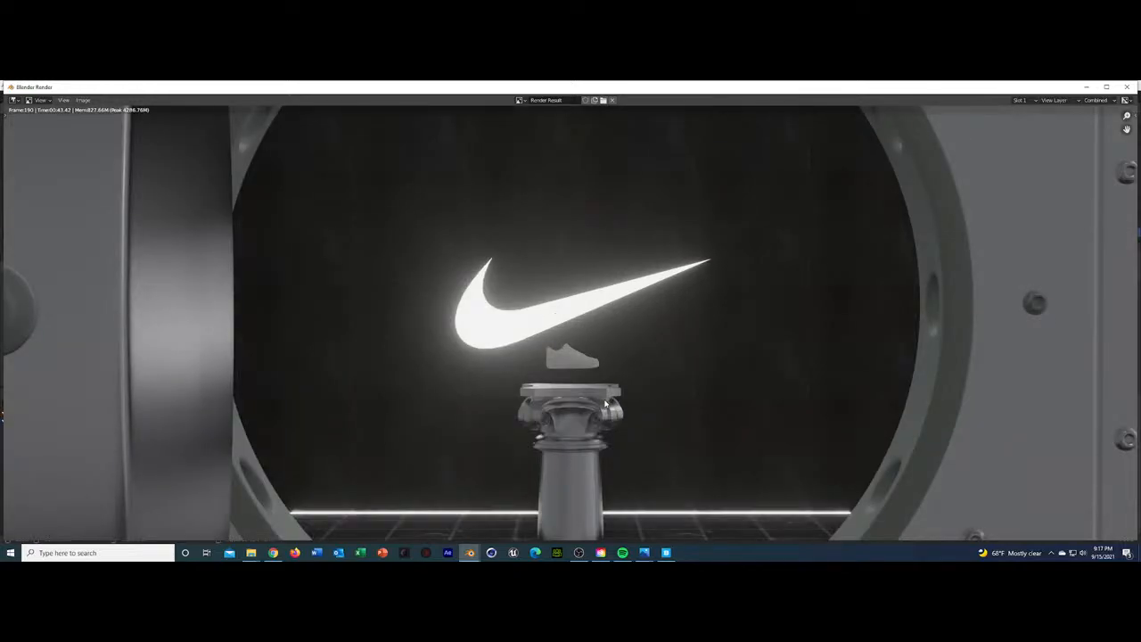
pyautogui.scroll(2, 605, 404)
pyautogui.scroll(-4, 606, 407)
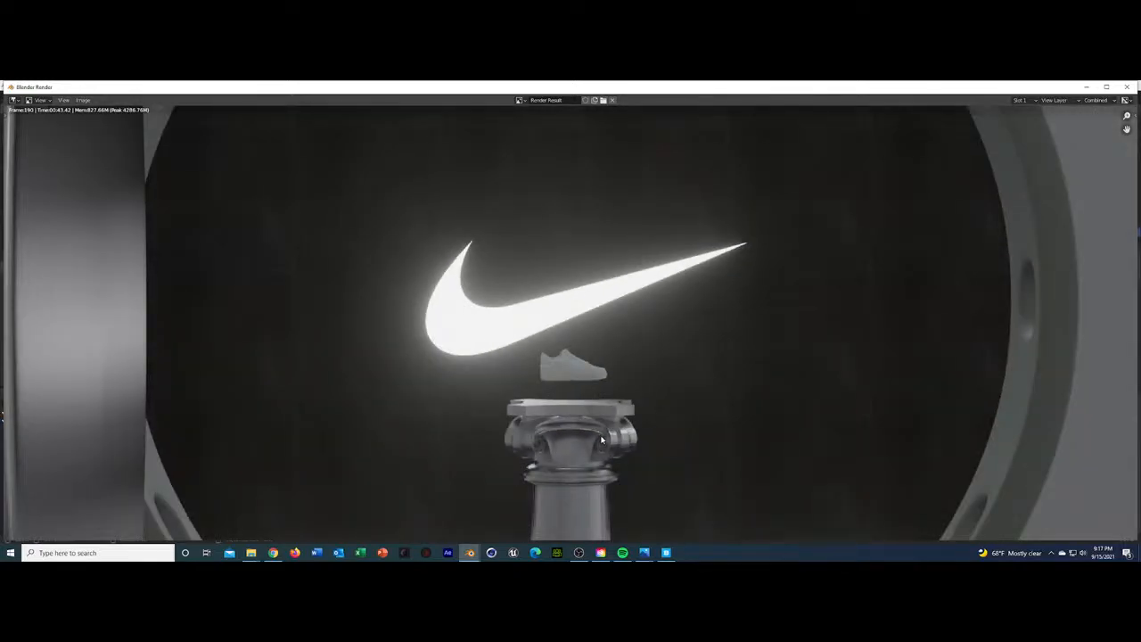
pyautogui.scroll(-3, 601, 440)
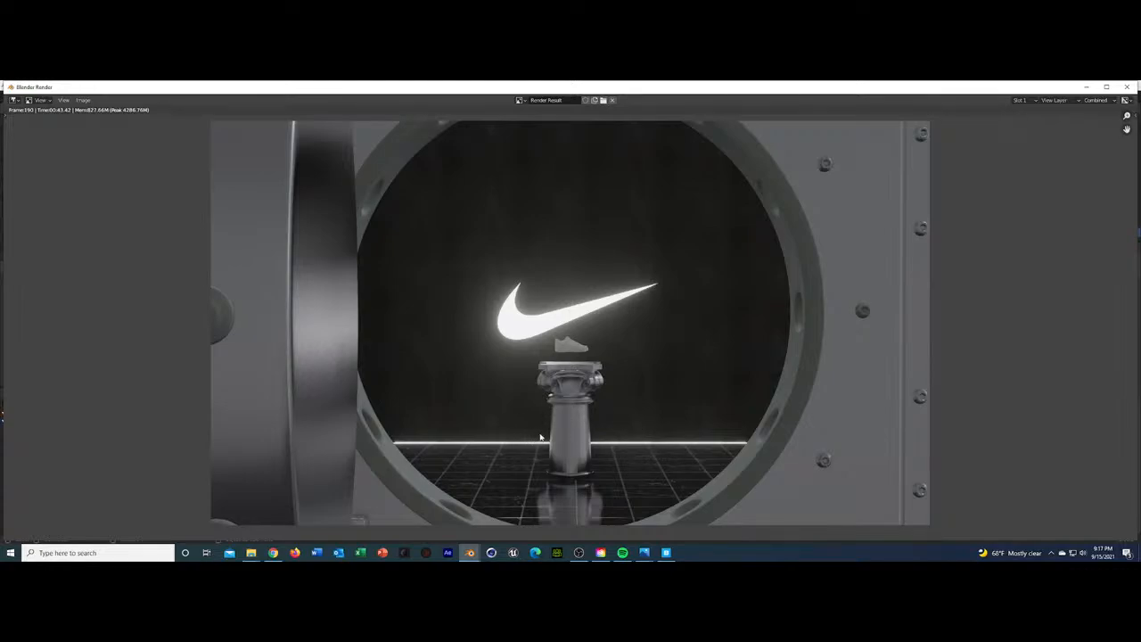
pyautogui.scroll(-4, 562, 431)
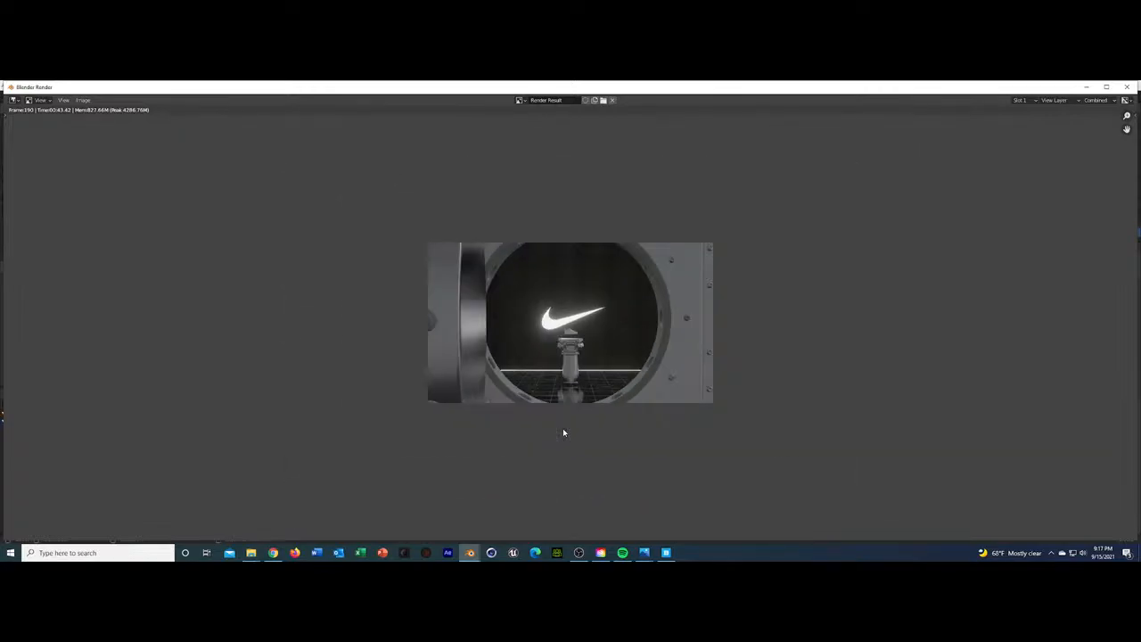
pyautogui.scroll(2, 545, 437)
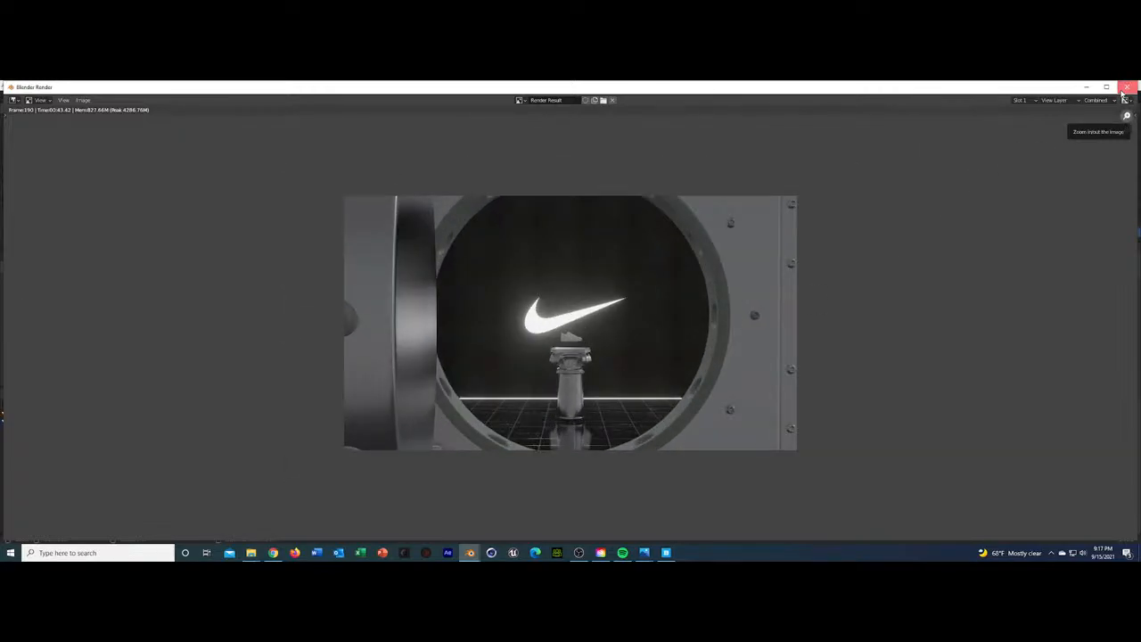
pyautogui.click(1125, 87)
# Select the DeadBoltSocketRadia ring around the vault opening and replace its material with the existing Brushed_Steel material.
pyautogui.click(274, 269)
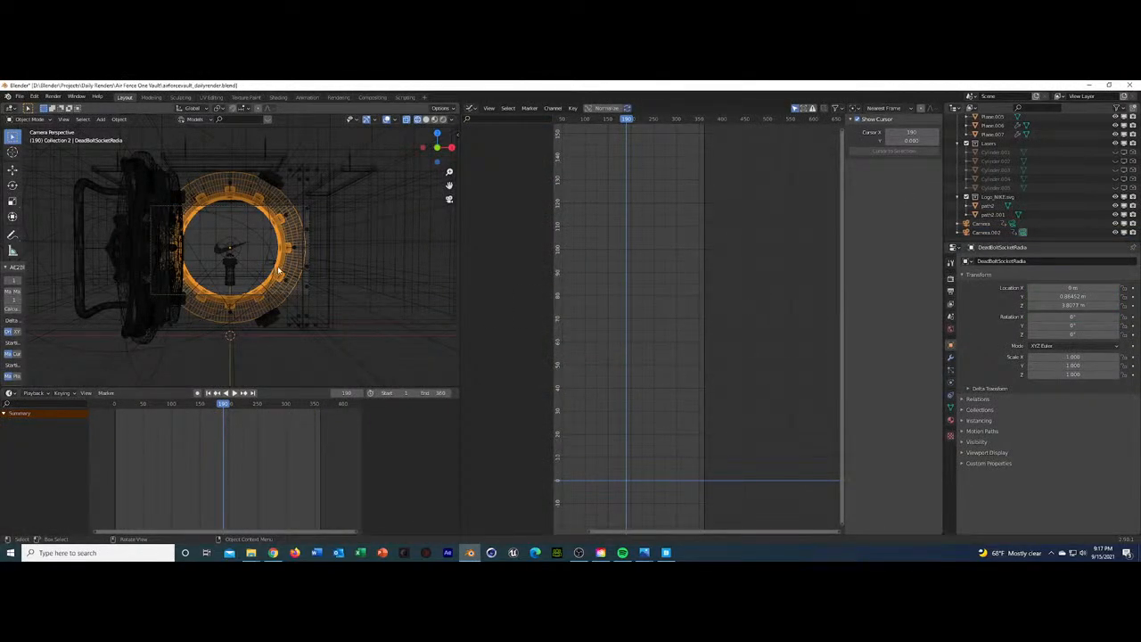
pyautogui.click(278, 269)
pyautogui.click(280, 269)
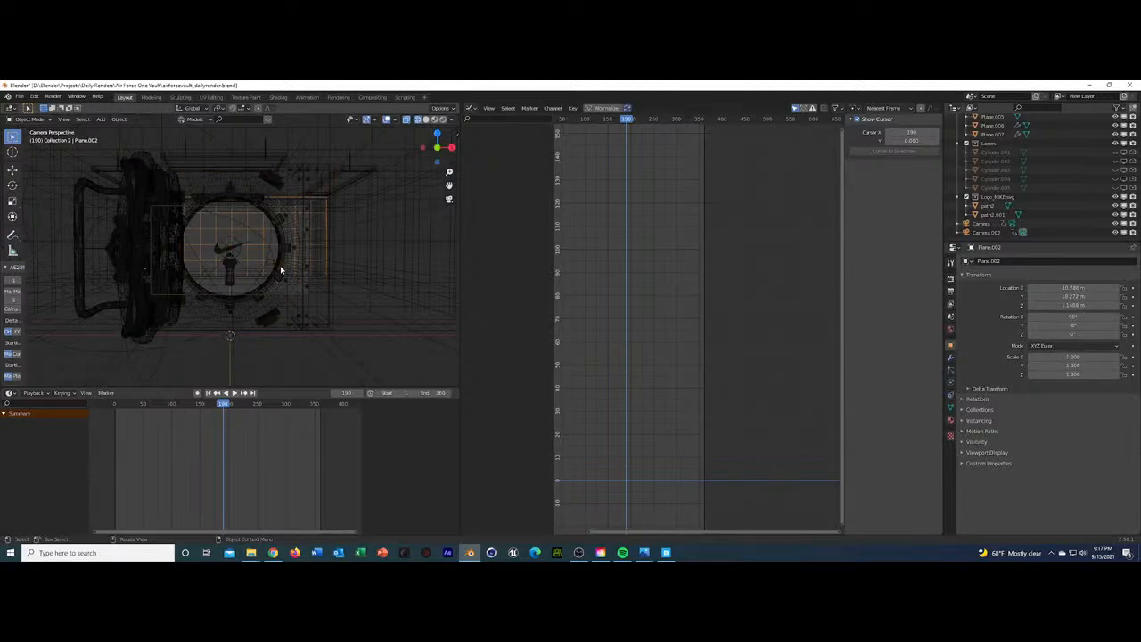
pyautogui.click(280, 269)
pyautogui.scroll(8, 1014, 215)
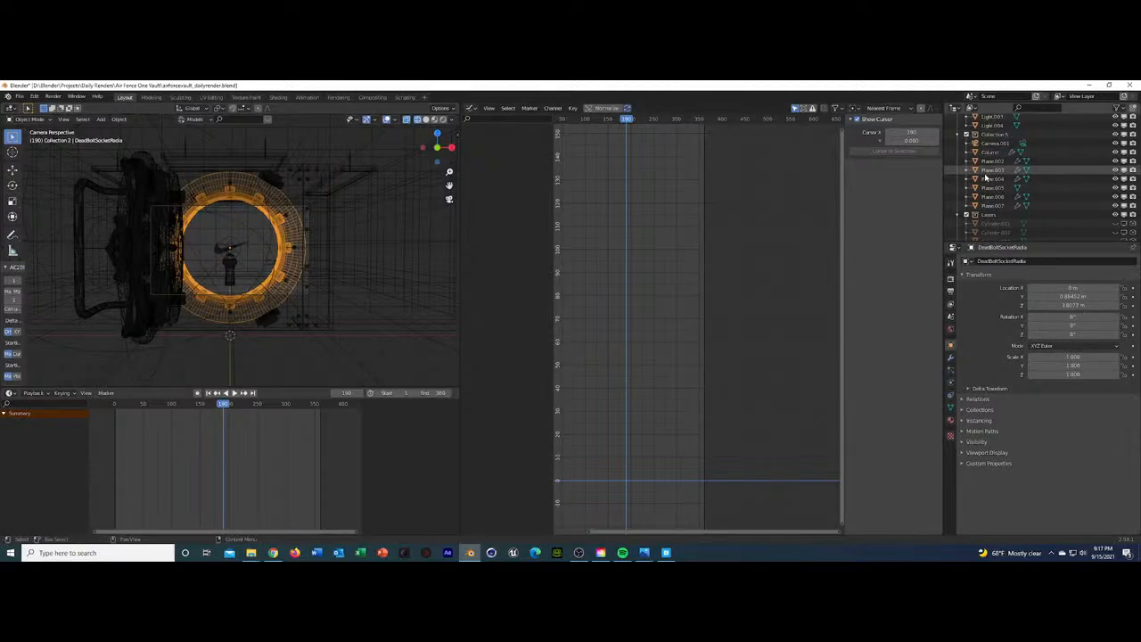
pyautogui.click(951, 436)
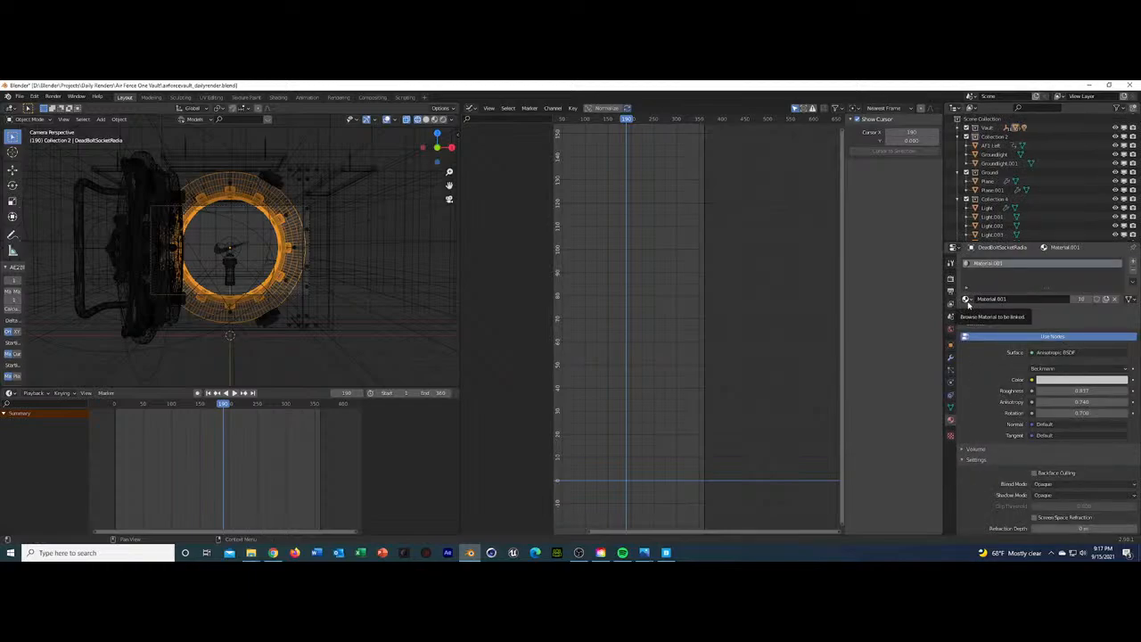
pyautogui.scroll(4, 234, 260)
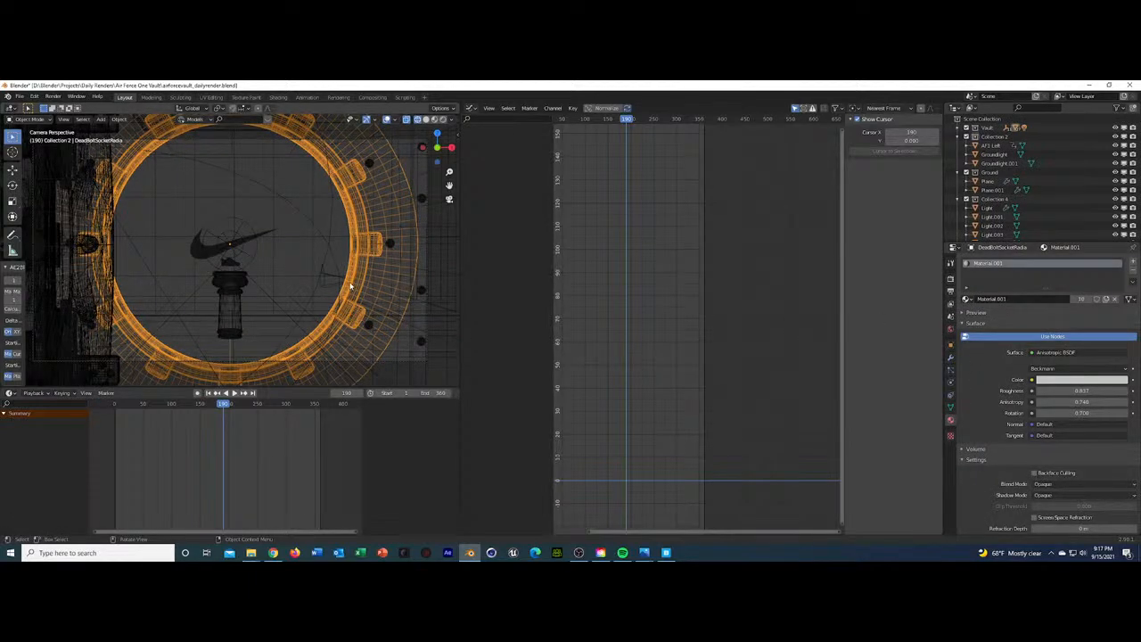
pyautogui.scroll(-3, 350, 285)
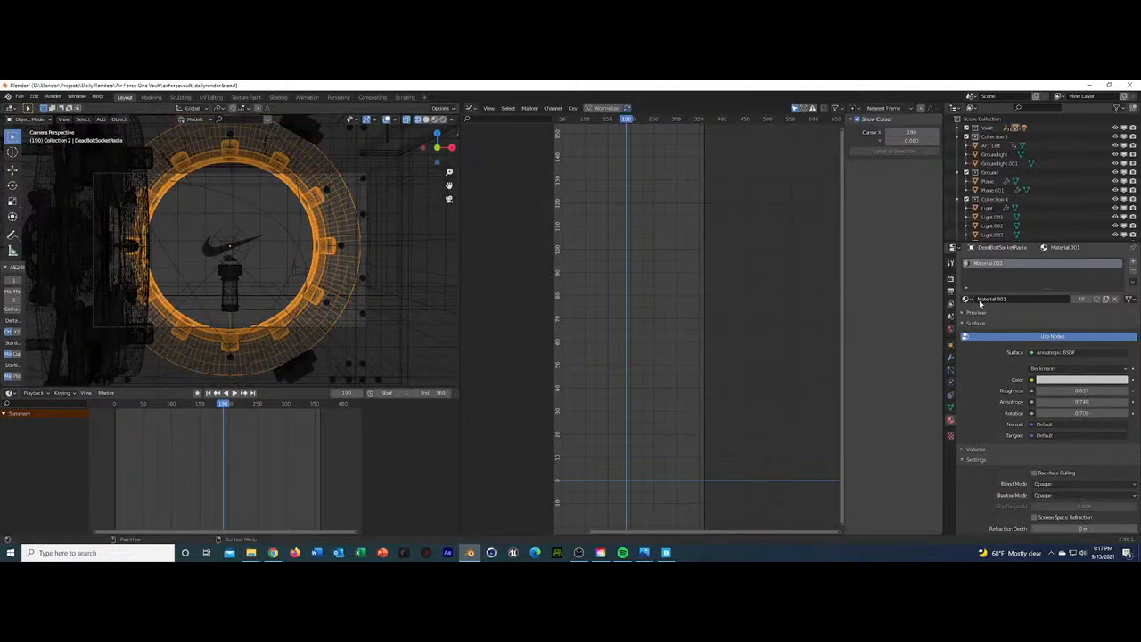
pyautogui.click(967, 299)
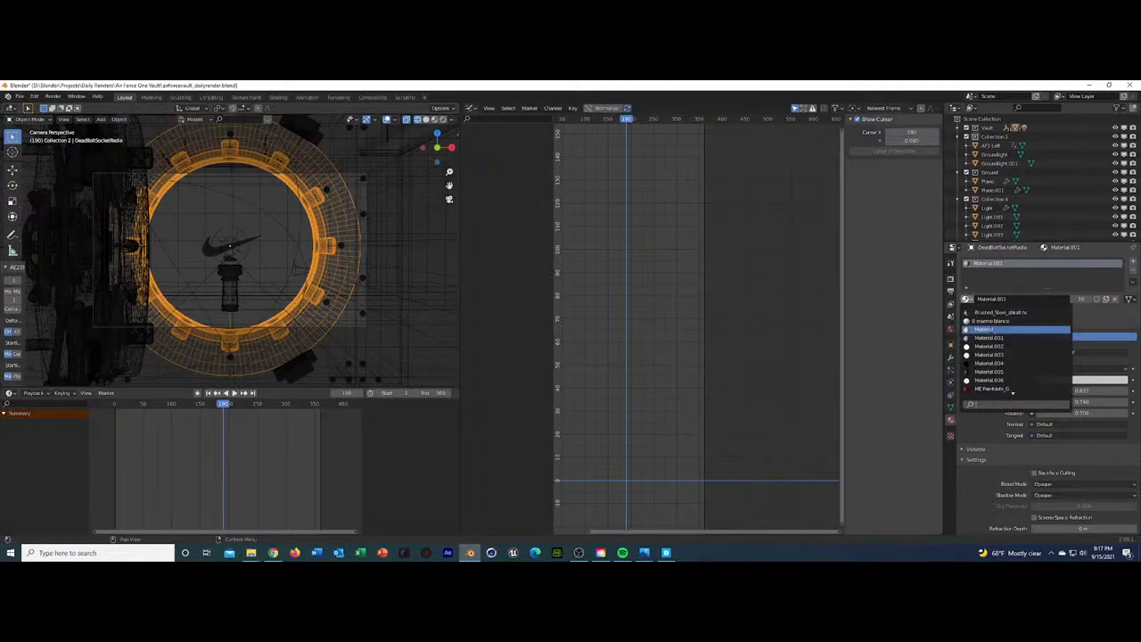
pyautogui.click(999, 312)
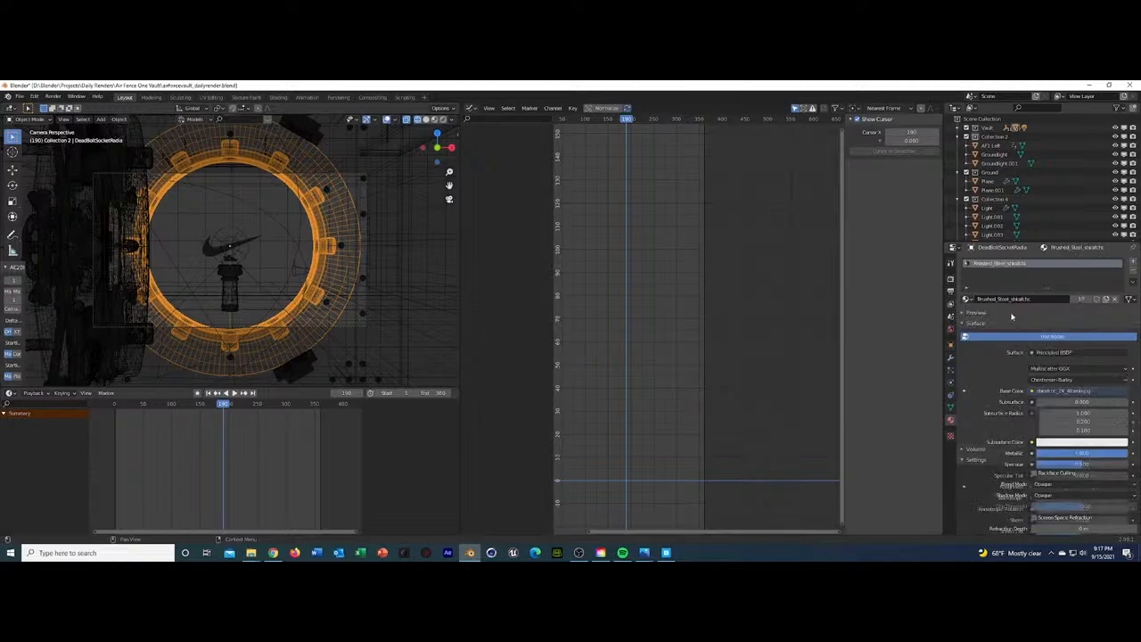
# Switch the viewport to rendered shading and look through the existing materials for an alternative for the vault ring.
pyautogui.click(443, 118)
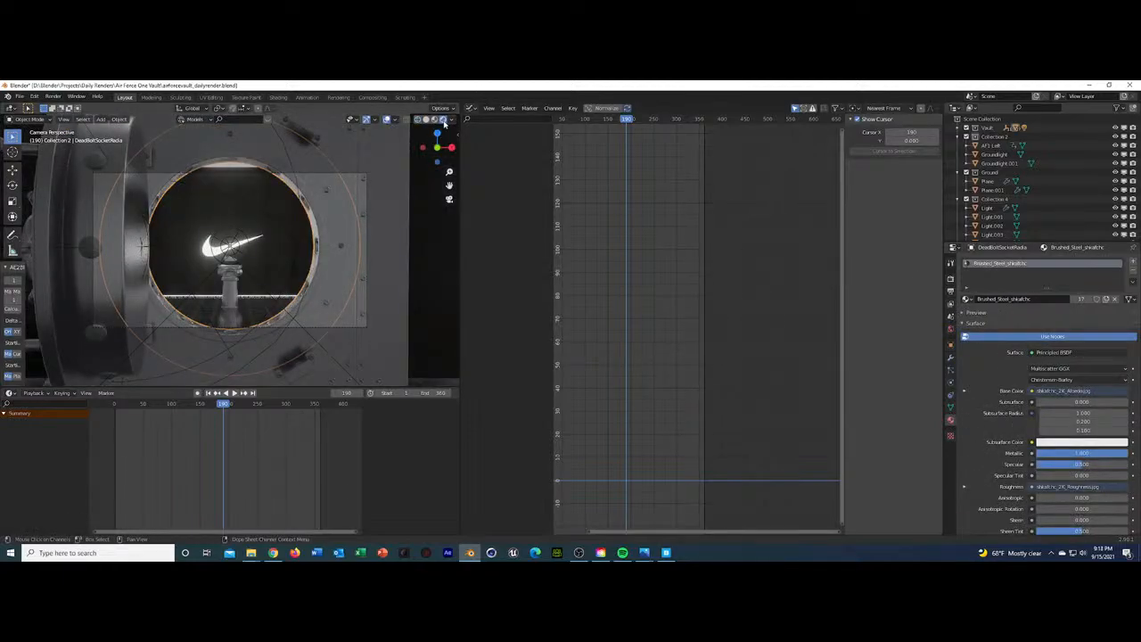
pyautogui.click(969, 299)
pyautogui.scroll(-6, 1017, 383)
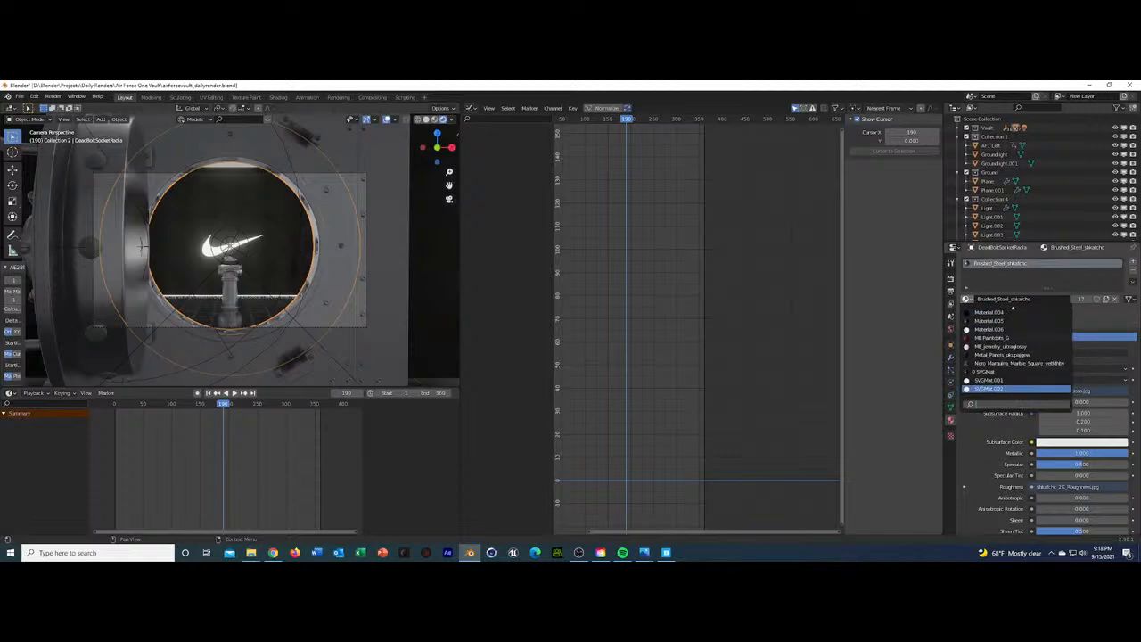
pyautogui.scroll(15, 1017, 357)
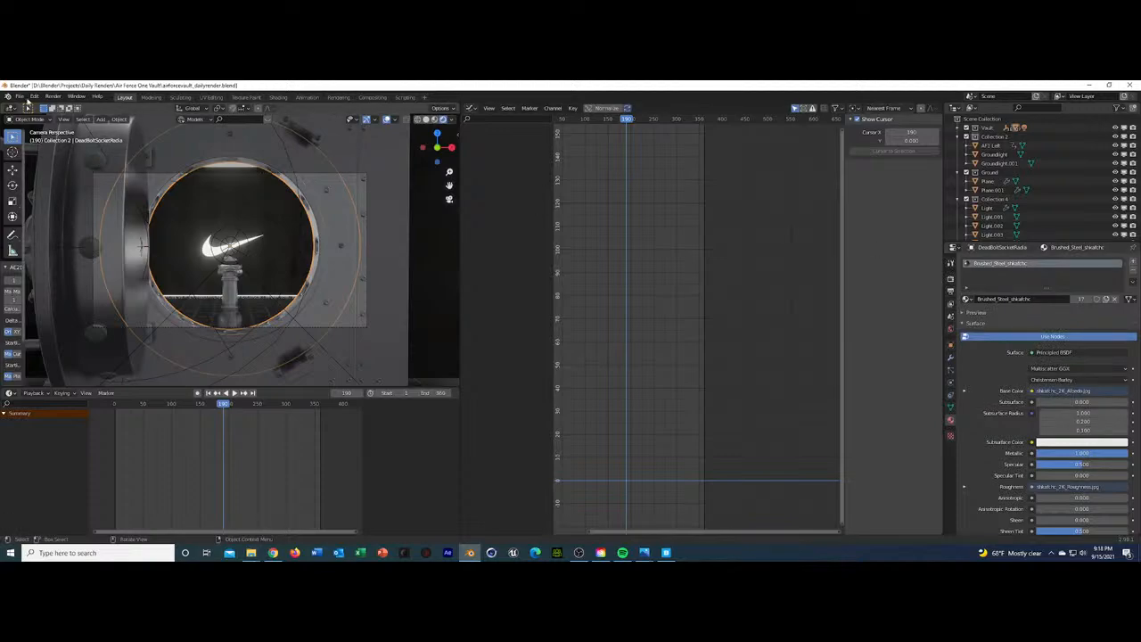
# Start appending from another Blender file and open metal.blend from the Downloads folder.
pyautogui.click(18, 95)
pyautogui.click(41, 194)
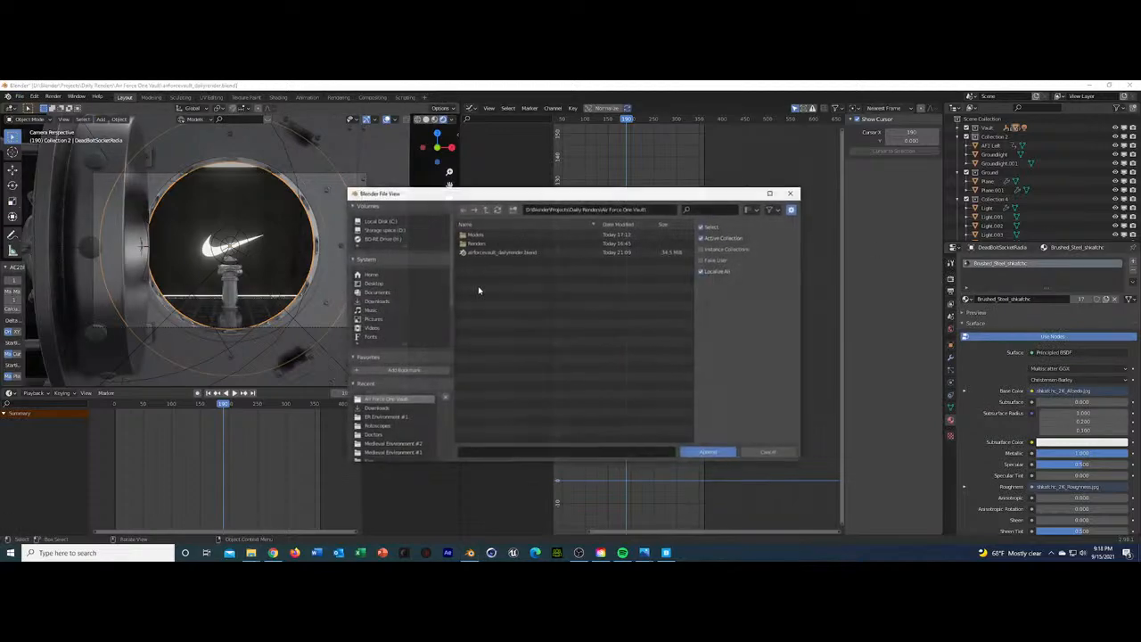
pyautogui.click(383, 301)
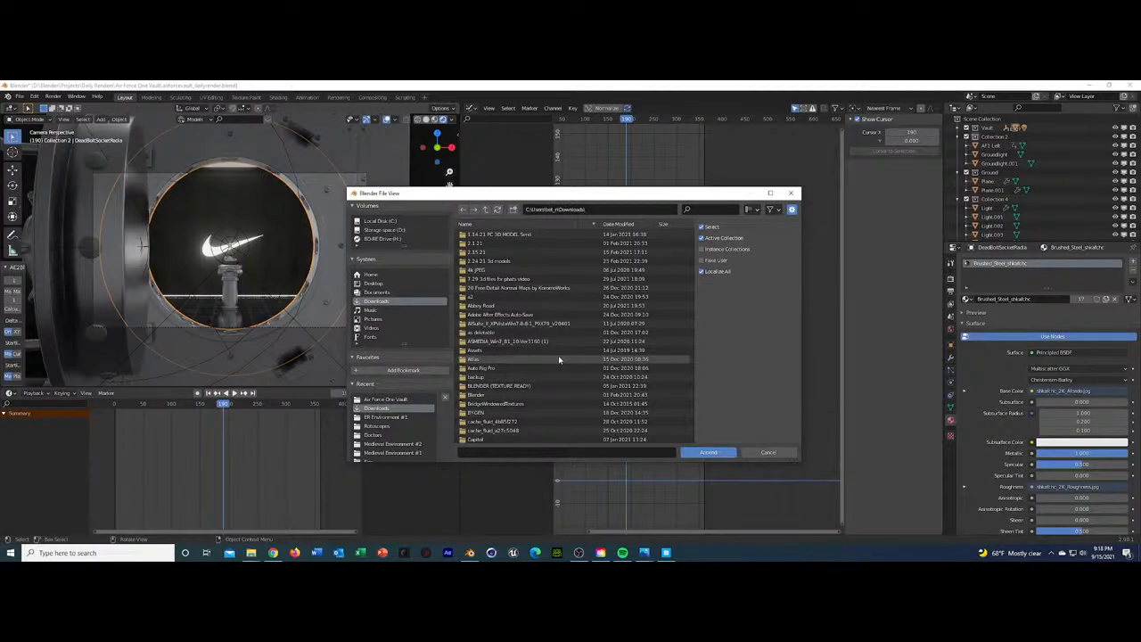
pyautogui.scroll(-5, 499, 387)
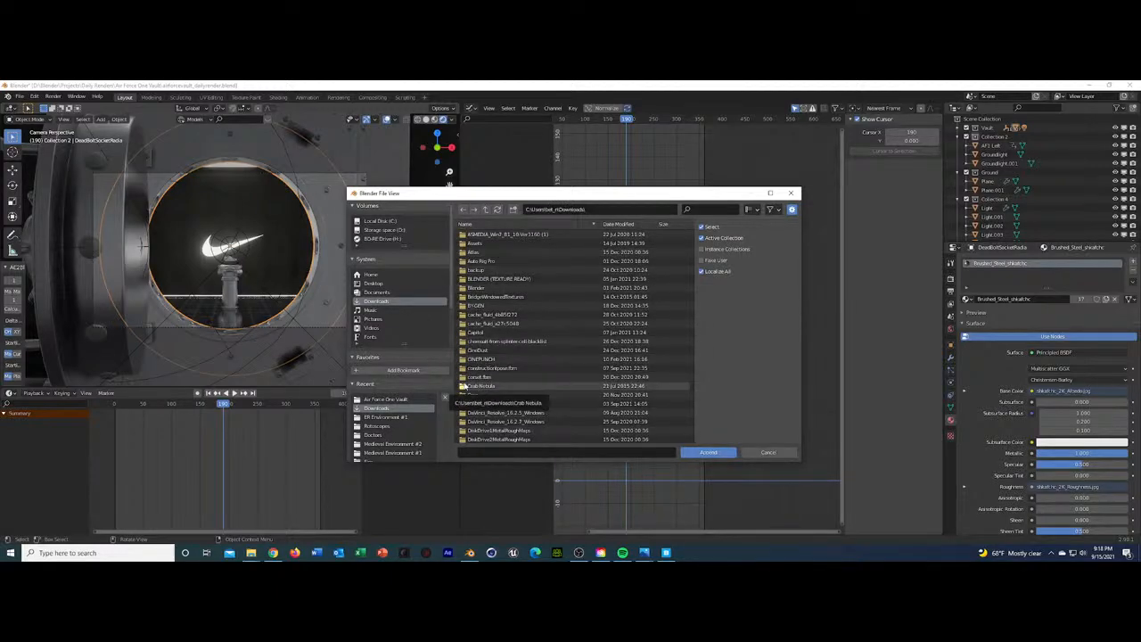
pyautogui.scroll(-10, 481, 390)
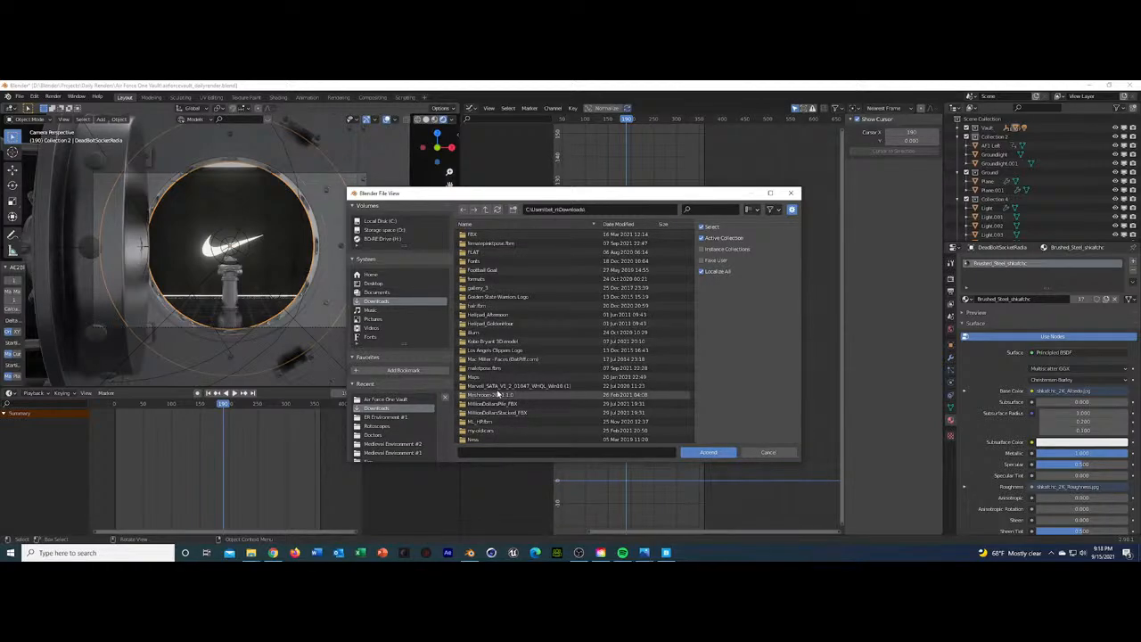
pyautogui.scroll(-15, 498, 393)
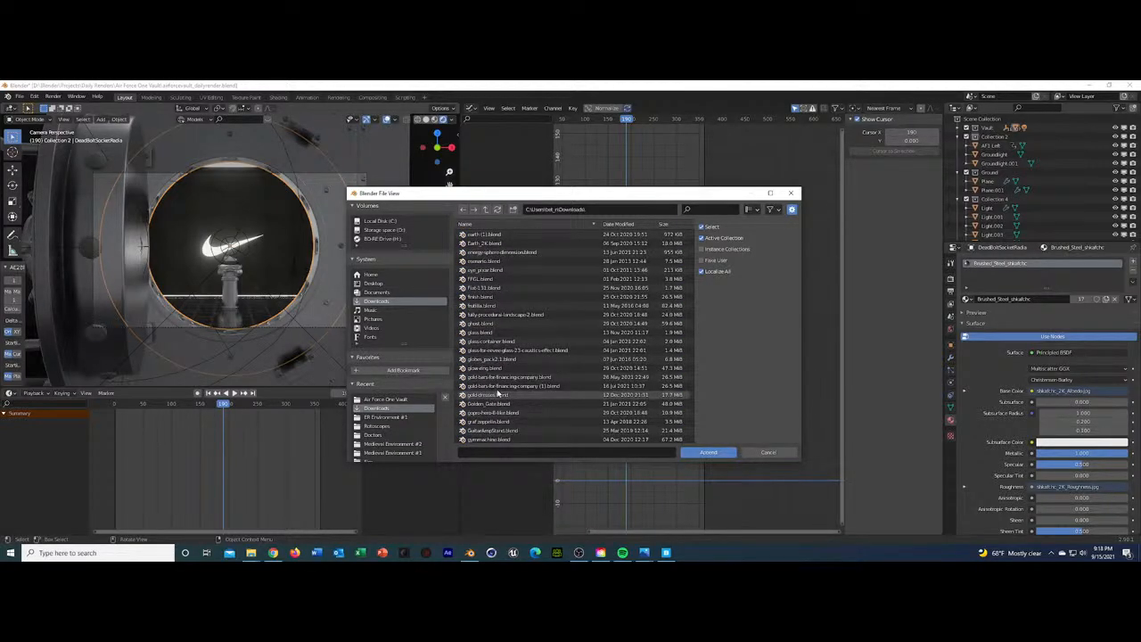
pyautogui.scroll(-10, 497, 394)
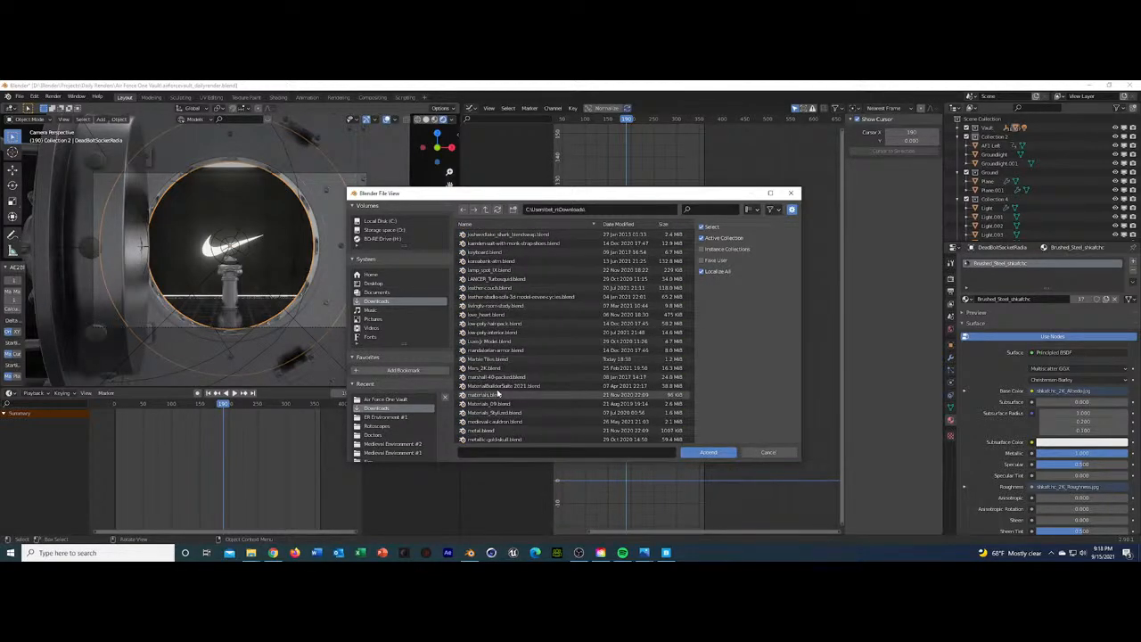
pyautogui.click(496, 431)
pyautogui.click(714, 453)
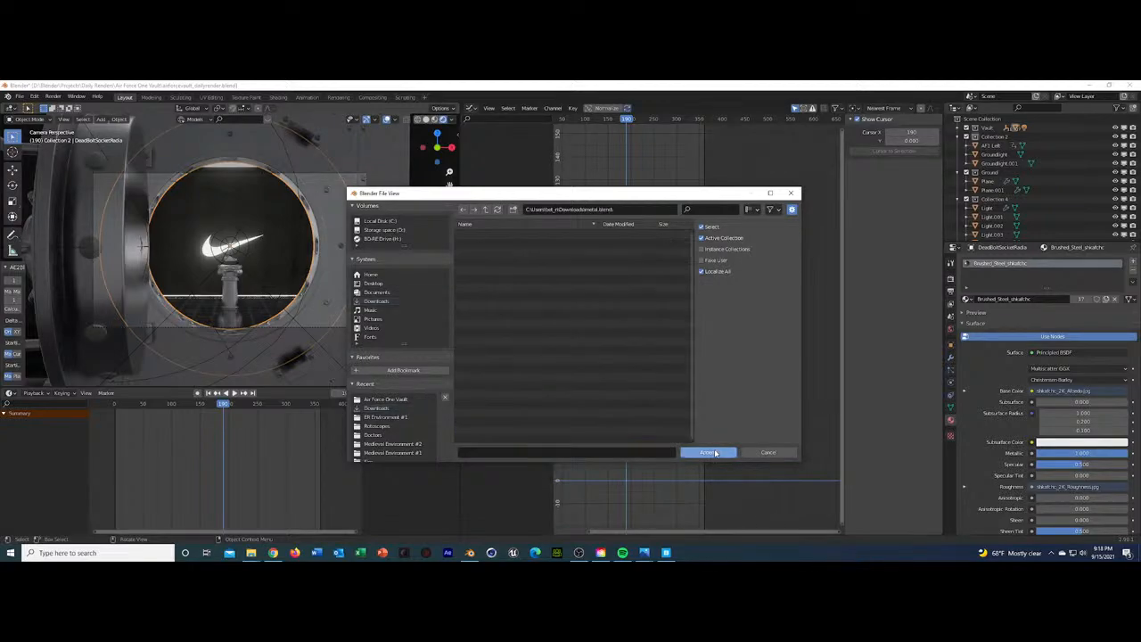
# Append all the materials in the Material folder of metal.blend to the scene.
pyautogui.doubleClick(492, 257)
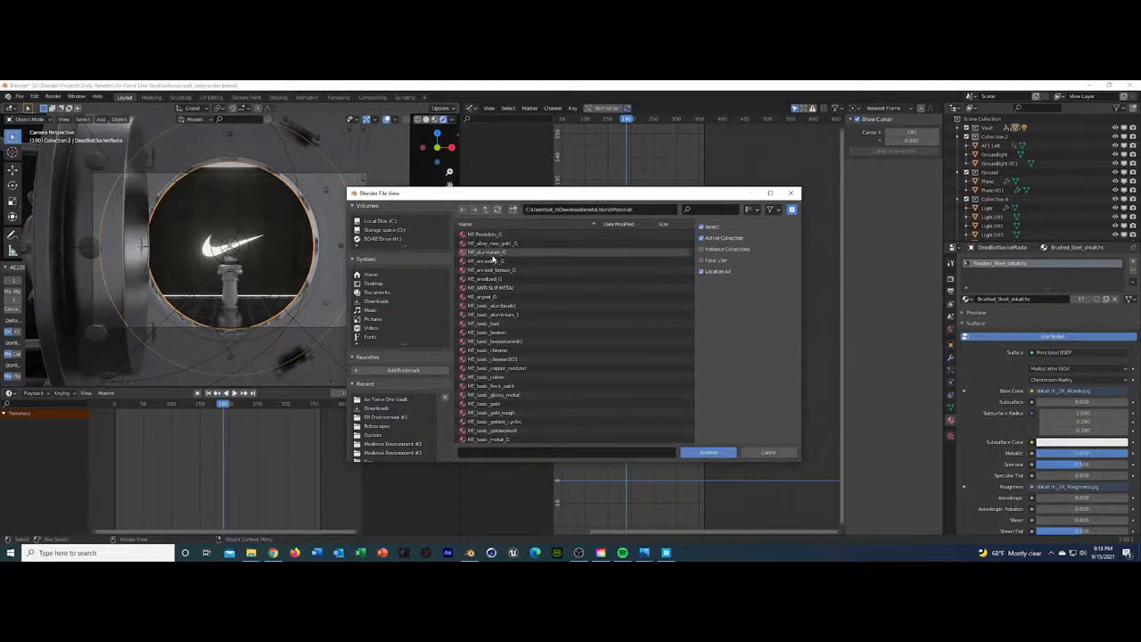
pyautogui.click(489, 235)
pyautogui.press('a')
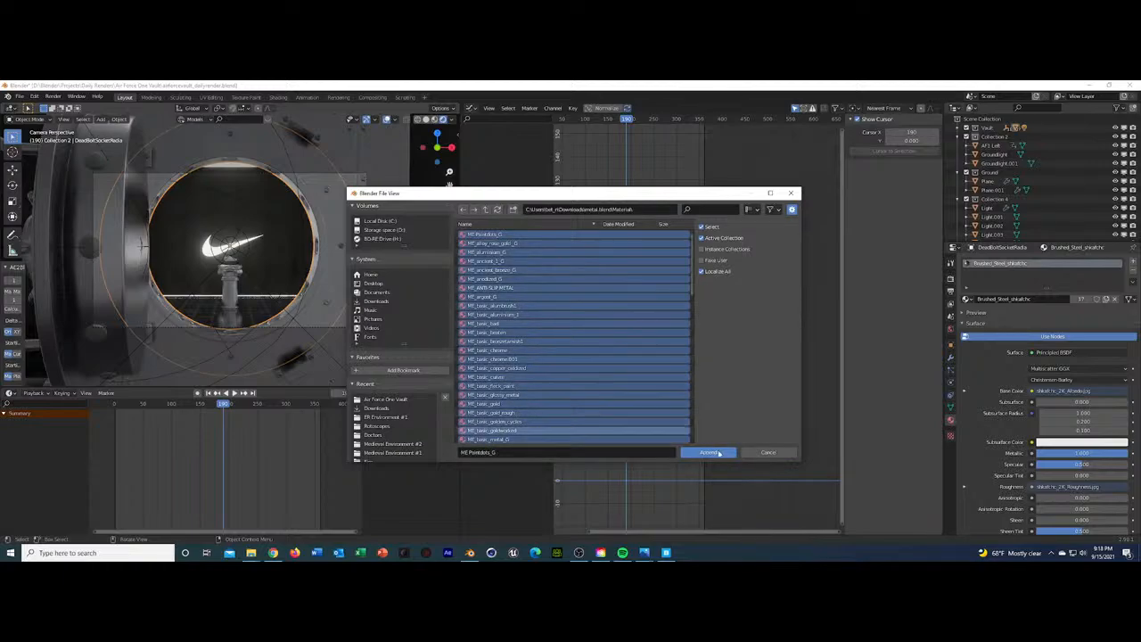
pyautogui.click(719, 453)
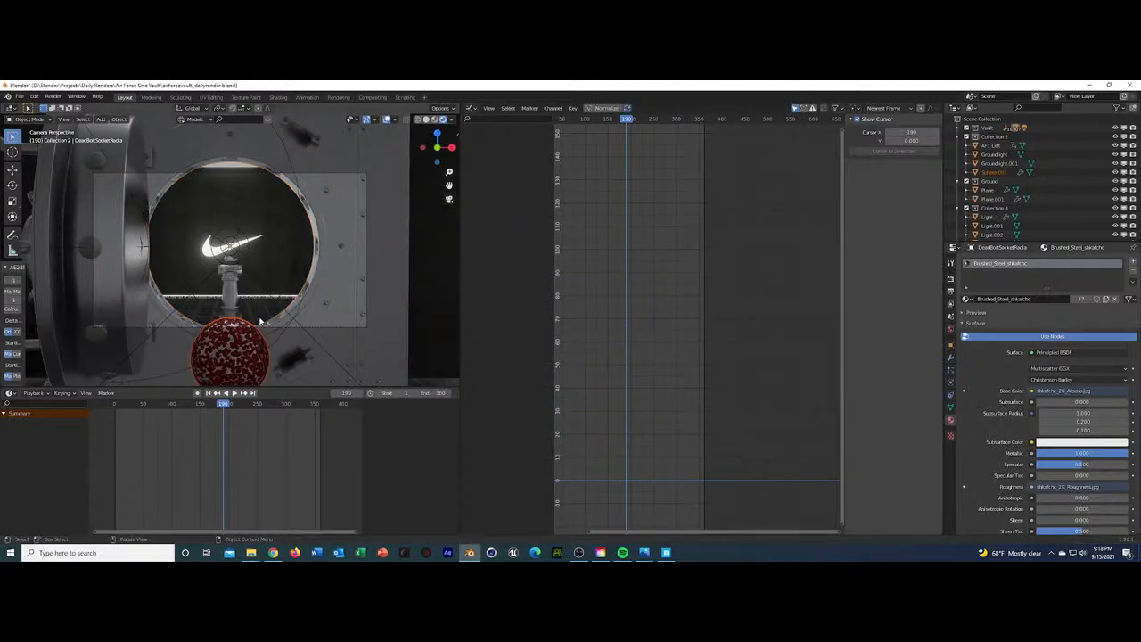
# Delete the red speckled sphere that came in with the appended materials.
pyautogui.click(228, 354)
pyautogui.press('x')
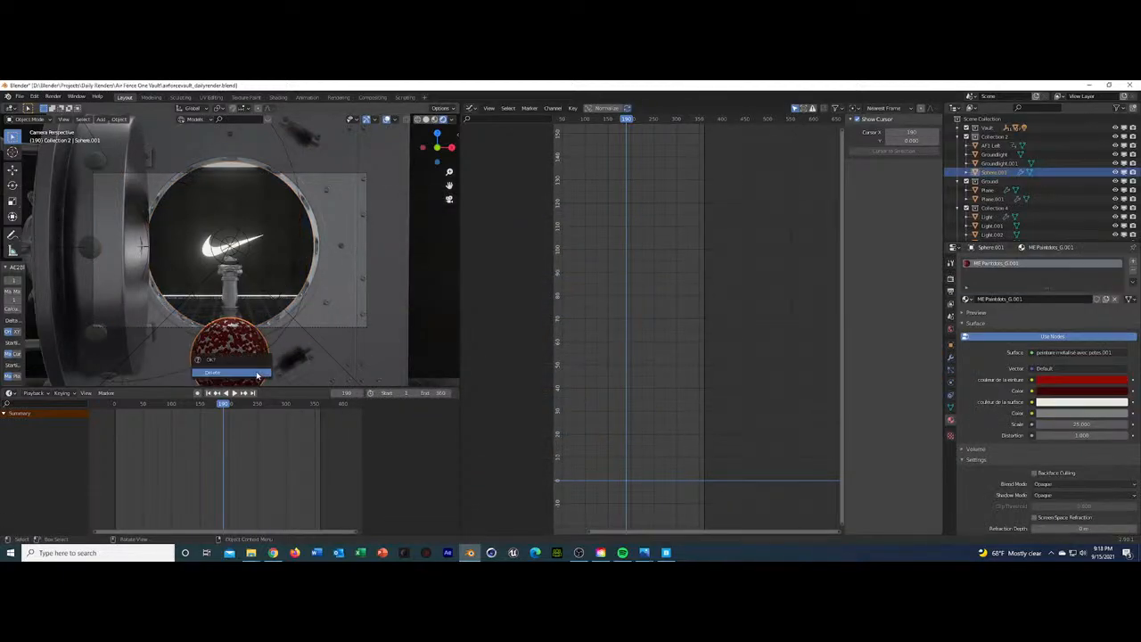
pyautogui.click(256, 375)
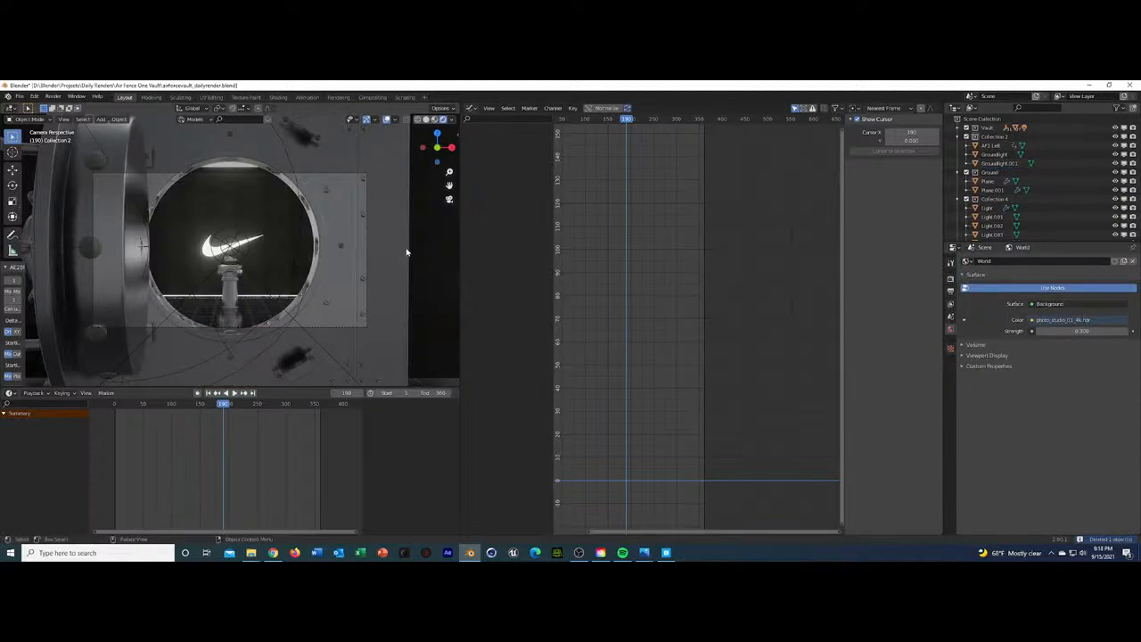
# Assign the gold ME_colombia_rough material to the ring around the vault opening and save the file.
pyautogui.click(315, 265)
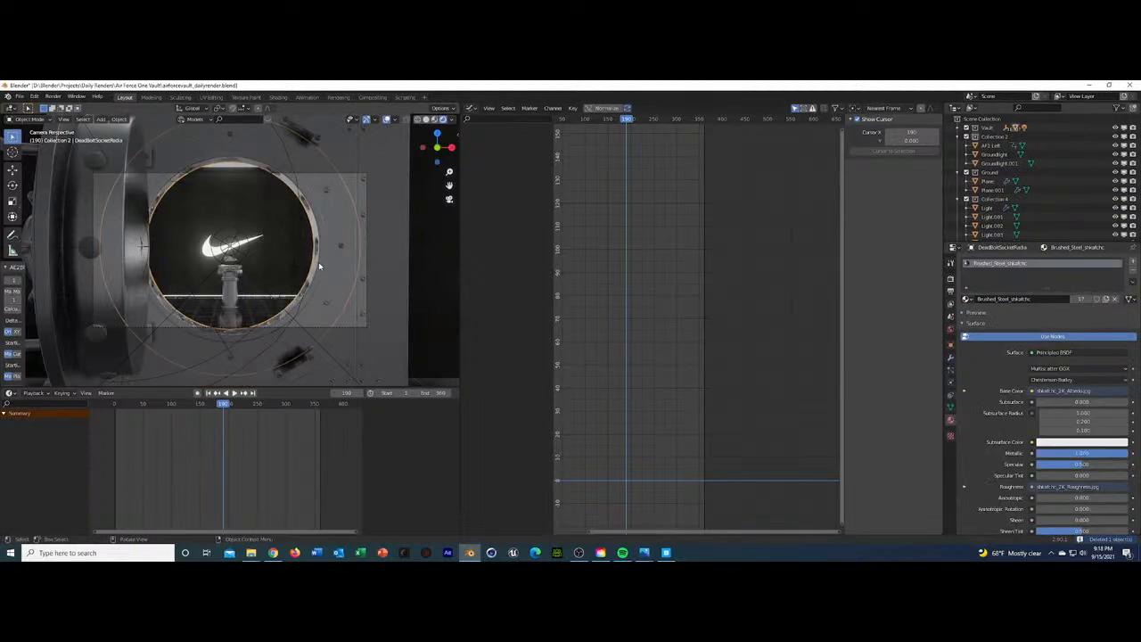
pyautogui.click(968, 299)
pyautogui.scroll(-3, 1013, 375)
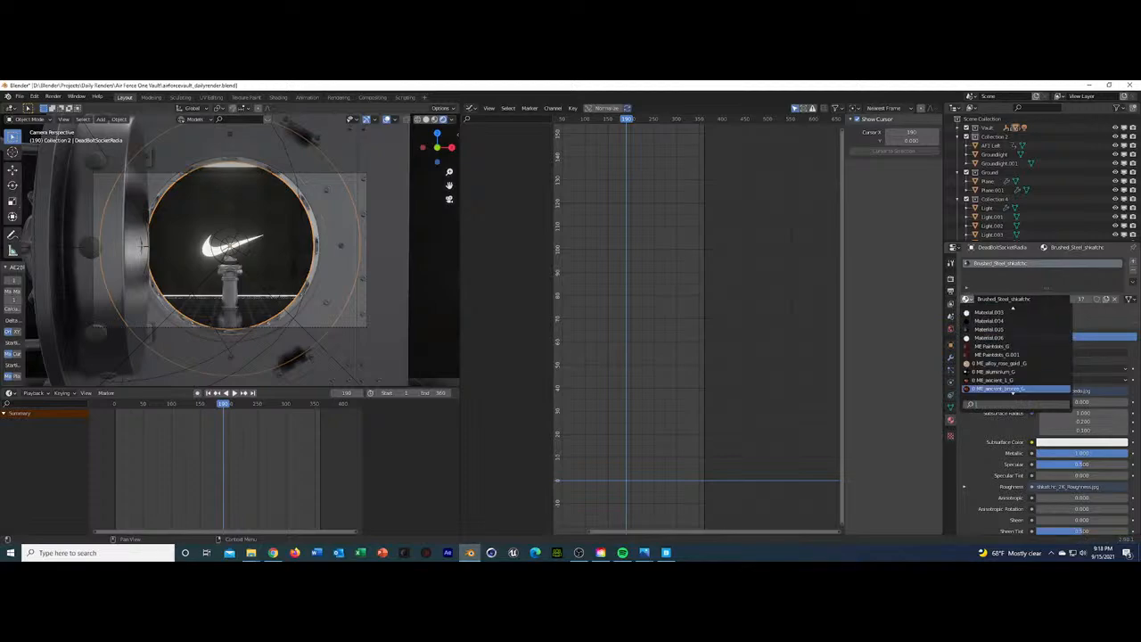
pyautogui.scroll(-5, 1013, 392)
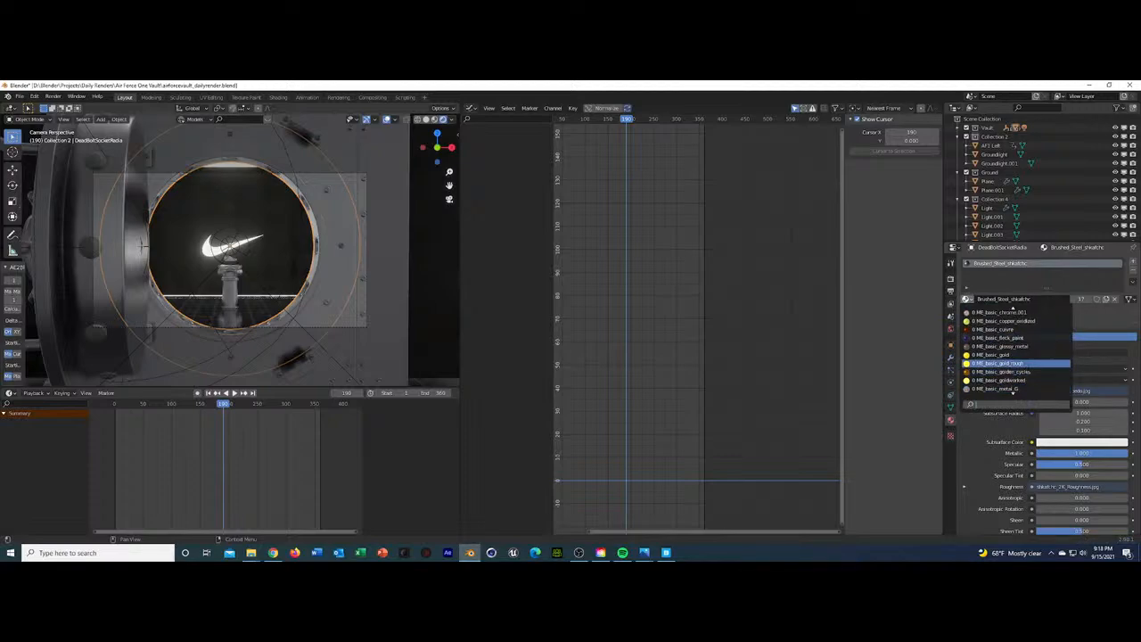
pyautogui.scroll(-1, 1013, 393)
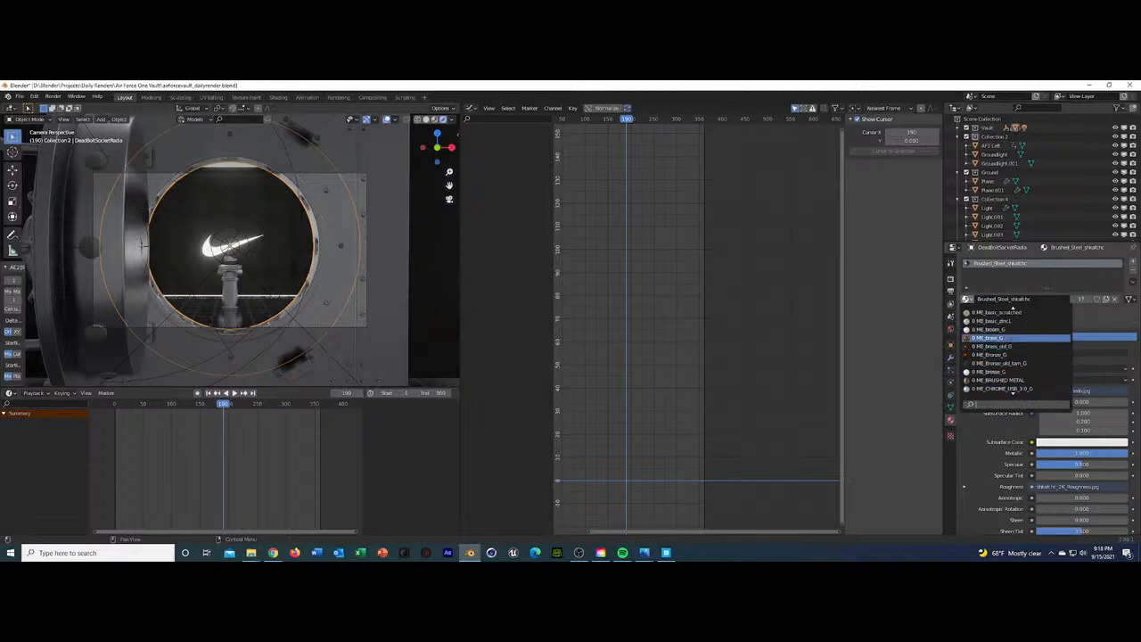
pyautogui.scroll(-8, 1013, 339)
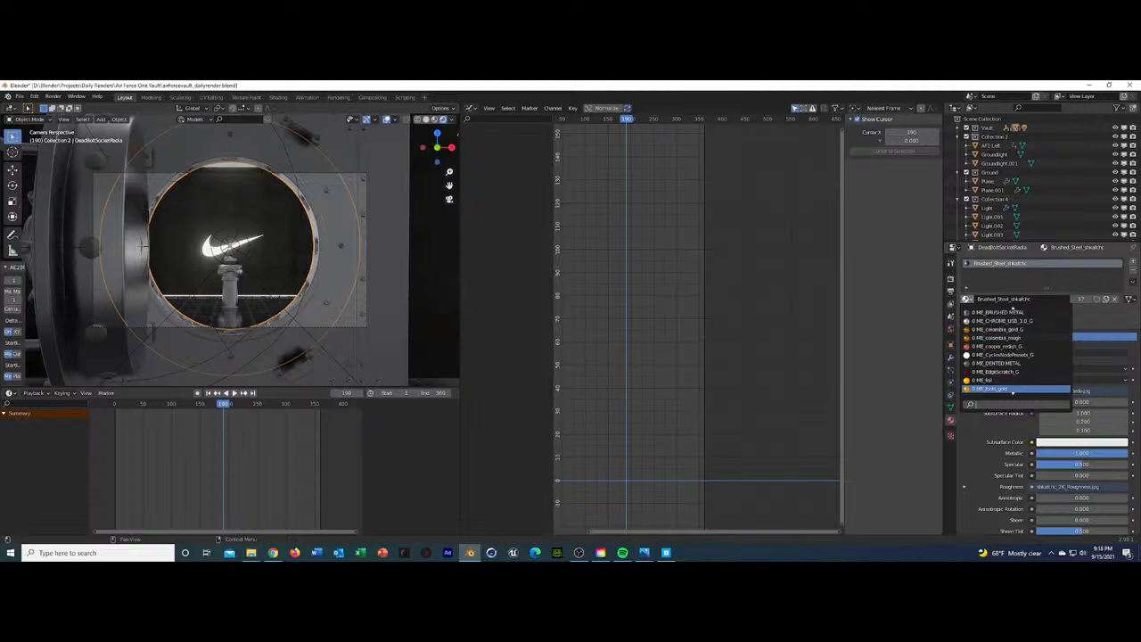
pyautogui.click(1000, 338)
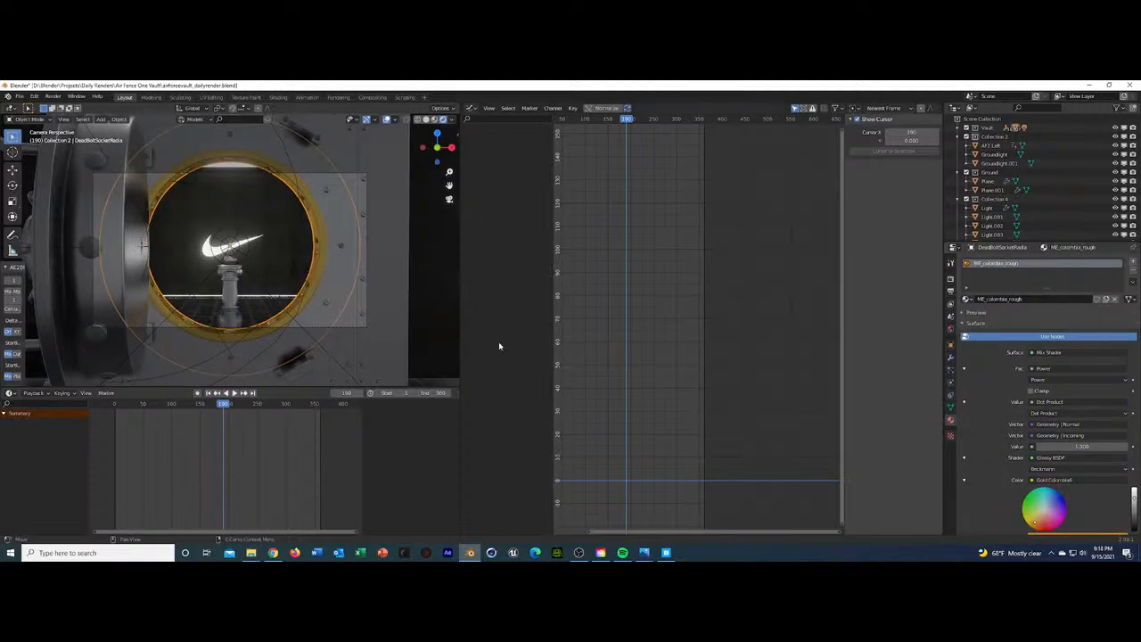
pyautogui.click(320, 318)
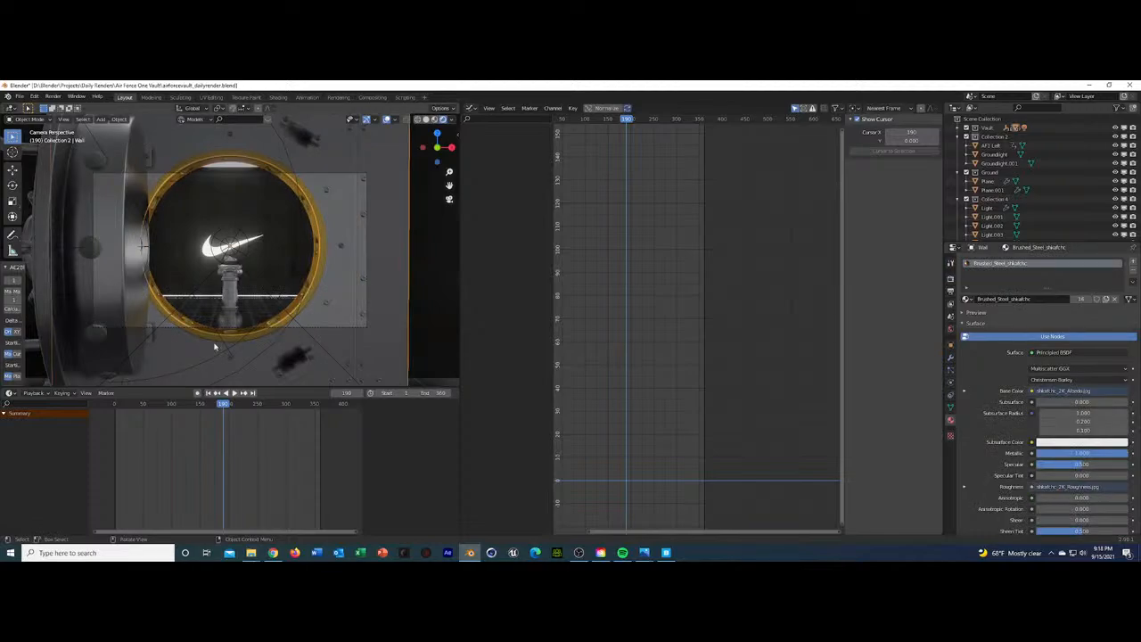
pyautogui.hotkey('ctrl', 's')
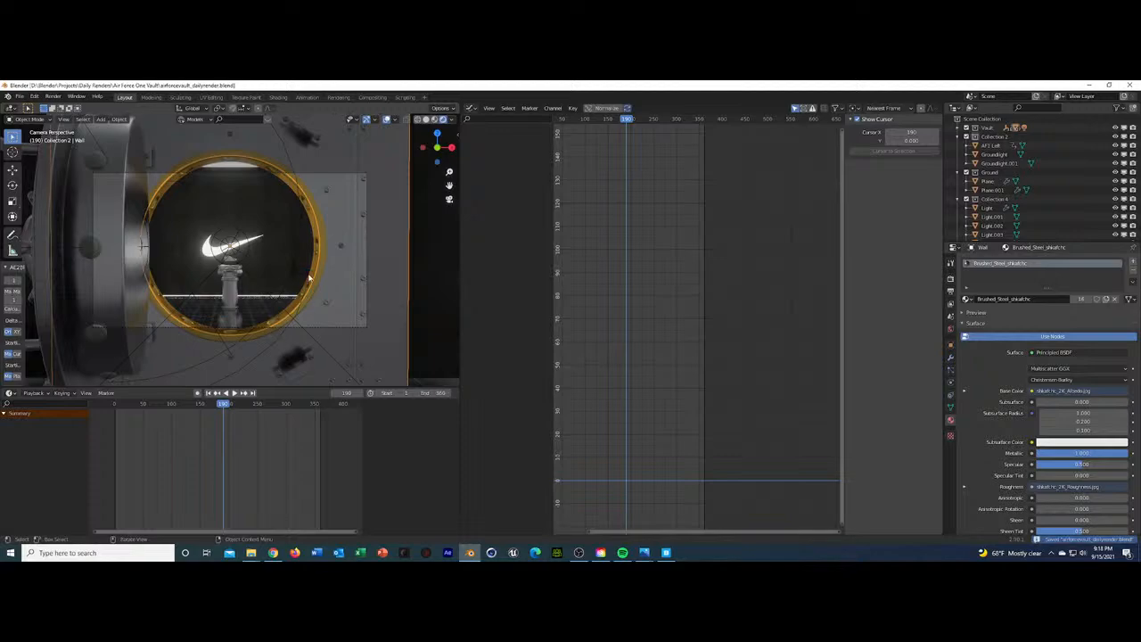
# Try a yellow emission color on the glowing Nike swoosh at frame 16, undo it, and save the file.
pyautogui.click(124, 406)
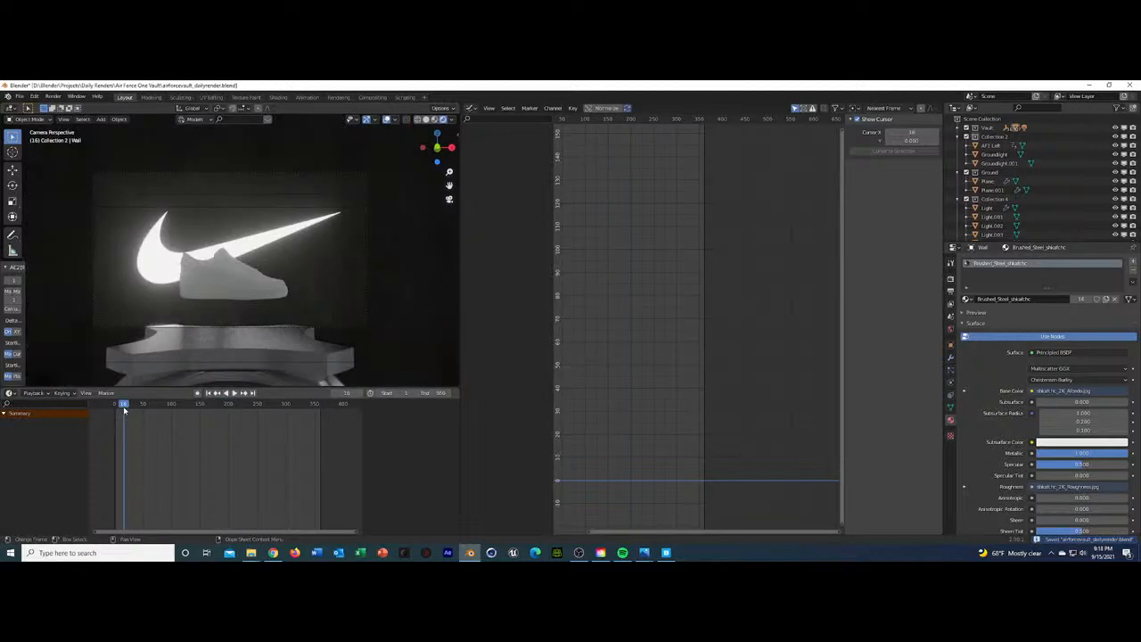
pyautogui.click(175, 267)
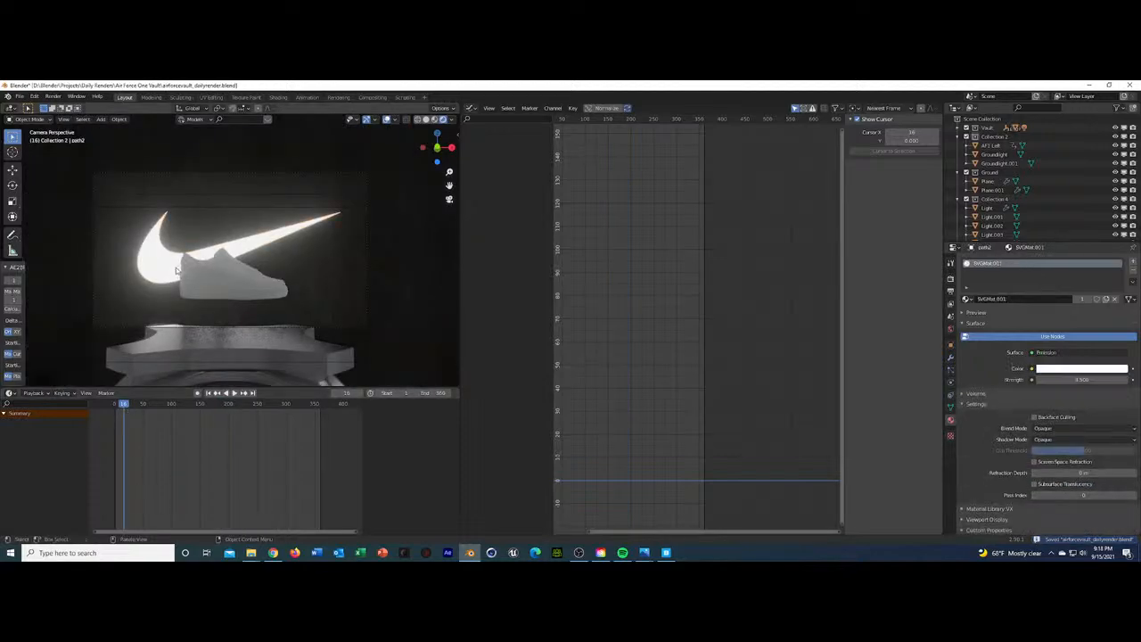
pyautogui.click(1089, 371)
pyautogui.click(1056, 295)
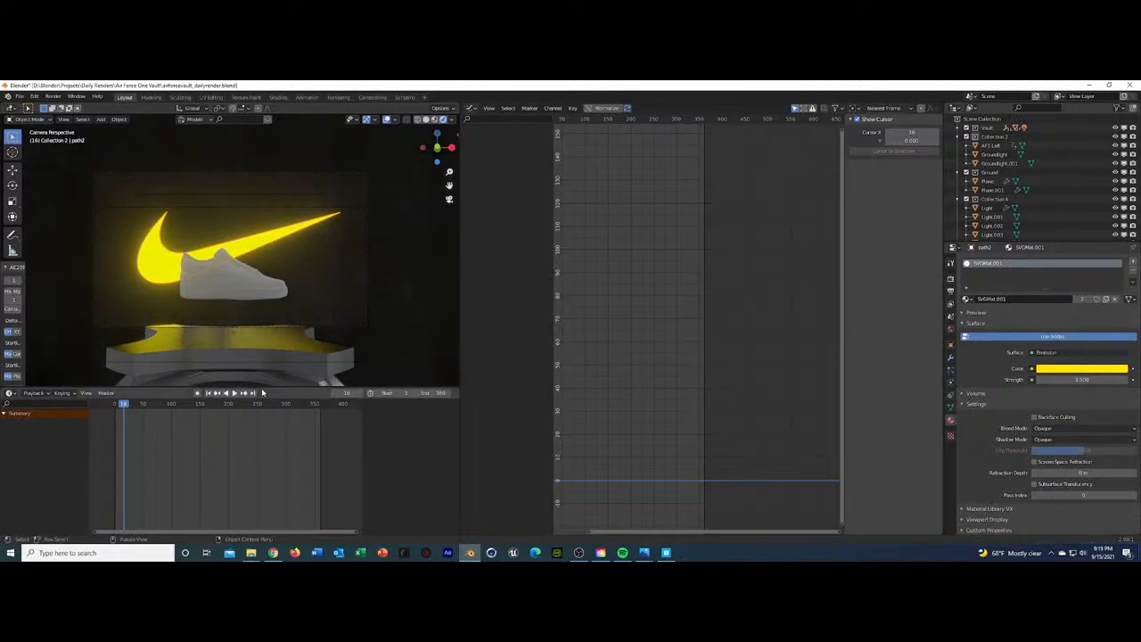
pyautogui.hotkey('ctrl', 'z')
pyautogui.click(332, 325)
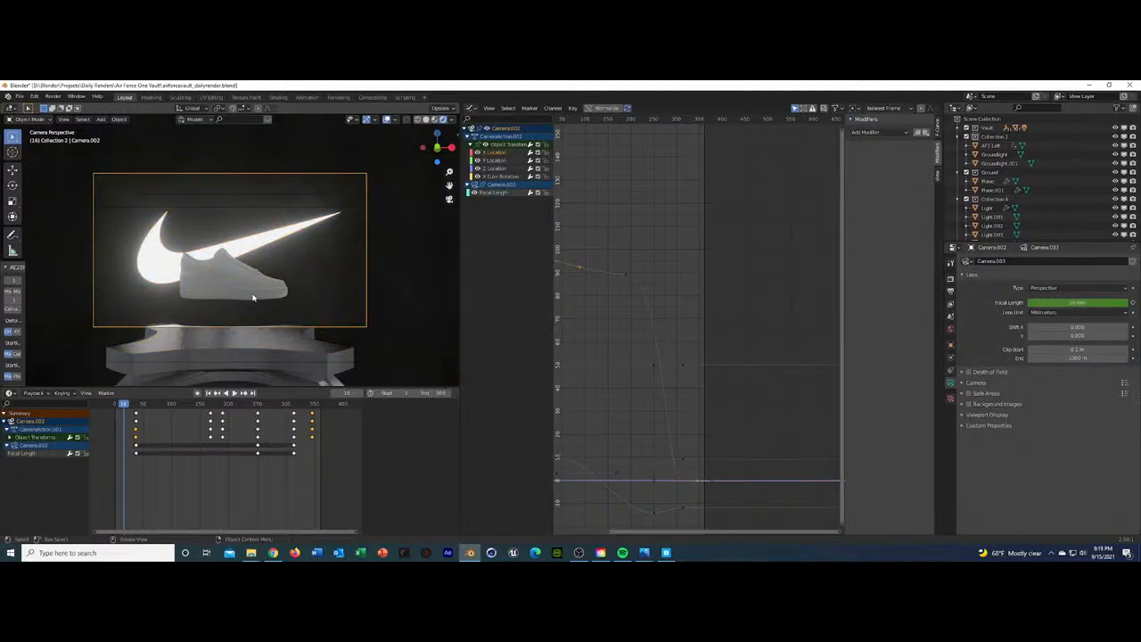
pyautogui.hotkey('ctrl', 's')
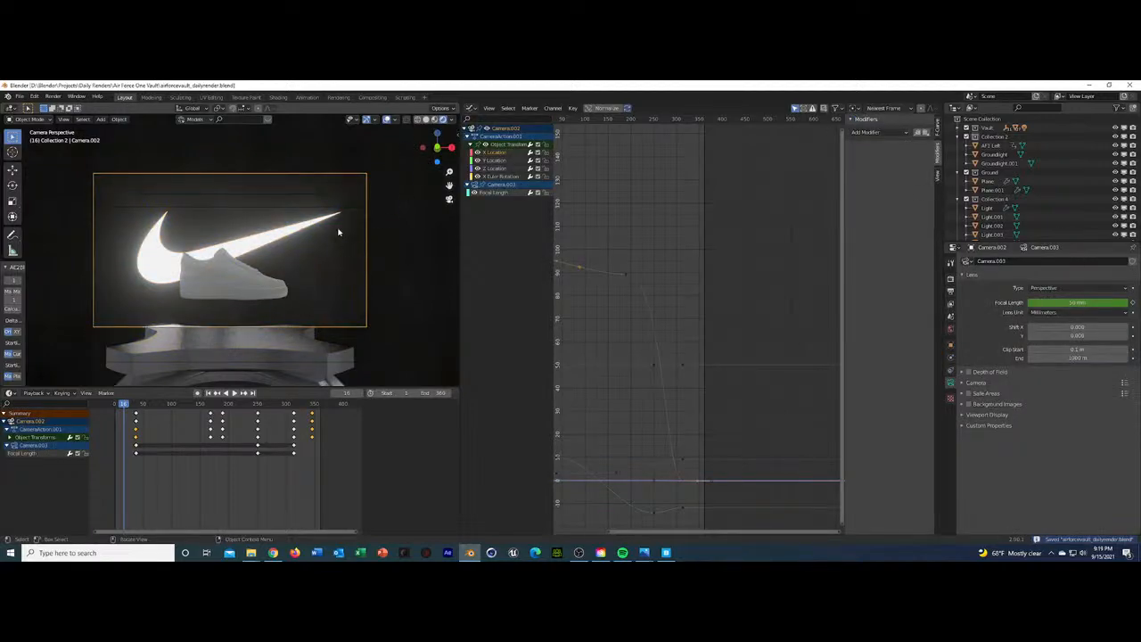
# Set the Y location of the object named Camera to 9 m at frame 37 and keyframe it.
pyautogui.moveTo(338, 233); pyautogui.dragTo(204, 265, button='middle')
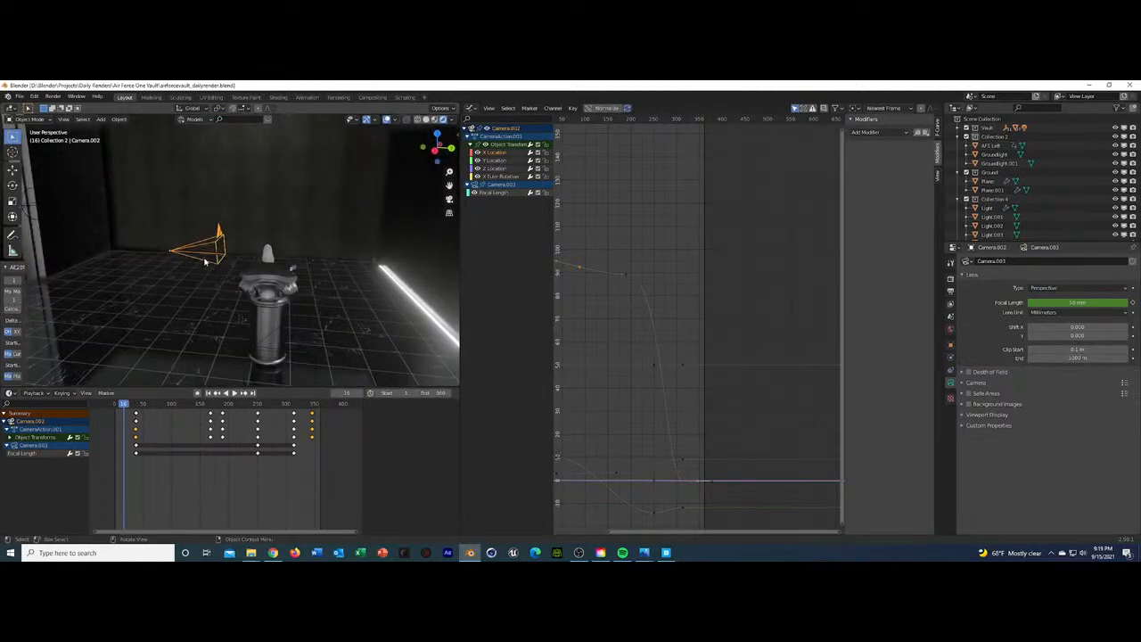
pyautogui.keyDown('shift'); pyautogui.click(204, 265); pyautogui.keyUp('shift')
pyautogui.keyDown('shift'); pyautogui.click(212, 272); pyautogui.keyUp('shift')
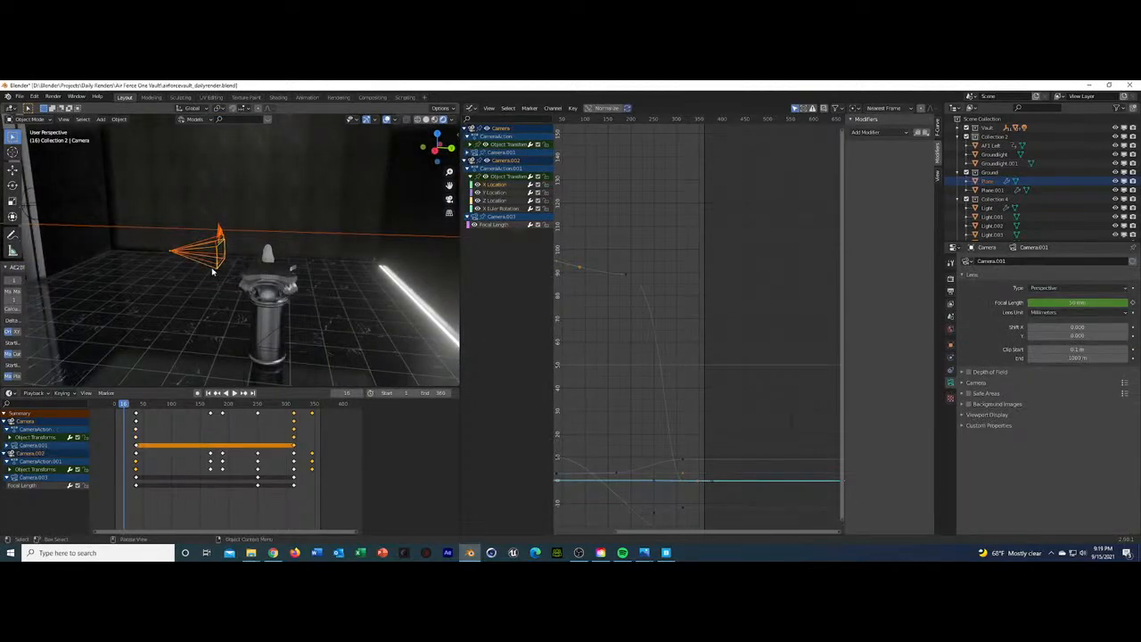
pyautogui.click(243, 393)
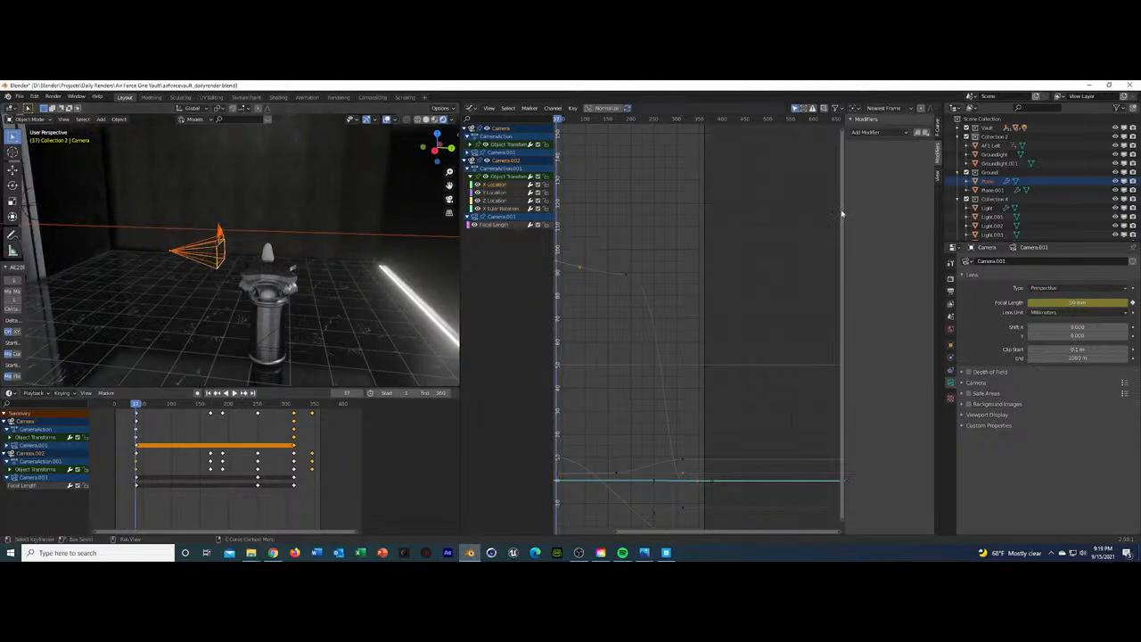
pyautogui.scroll(-3, 989, 195)
pyautogui.scroll(-5, 990, 195)
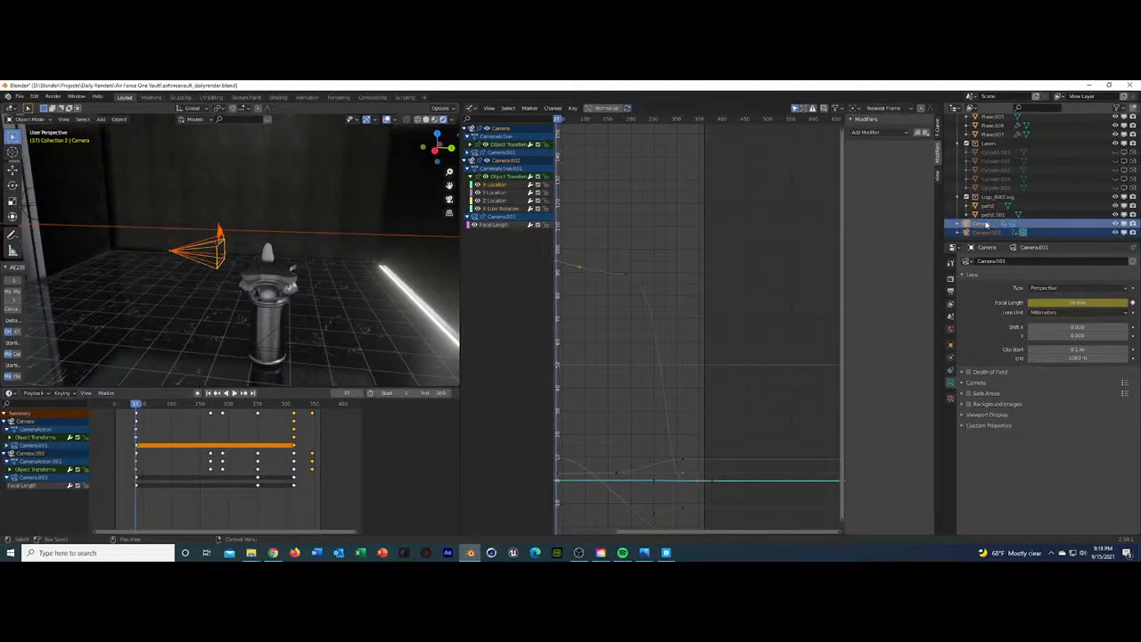
pyautogui.click(983, 224)
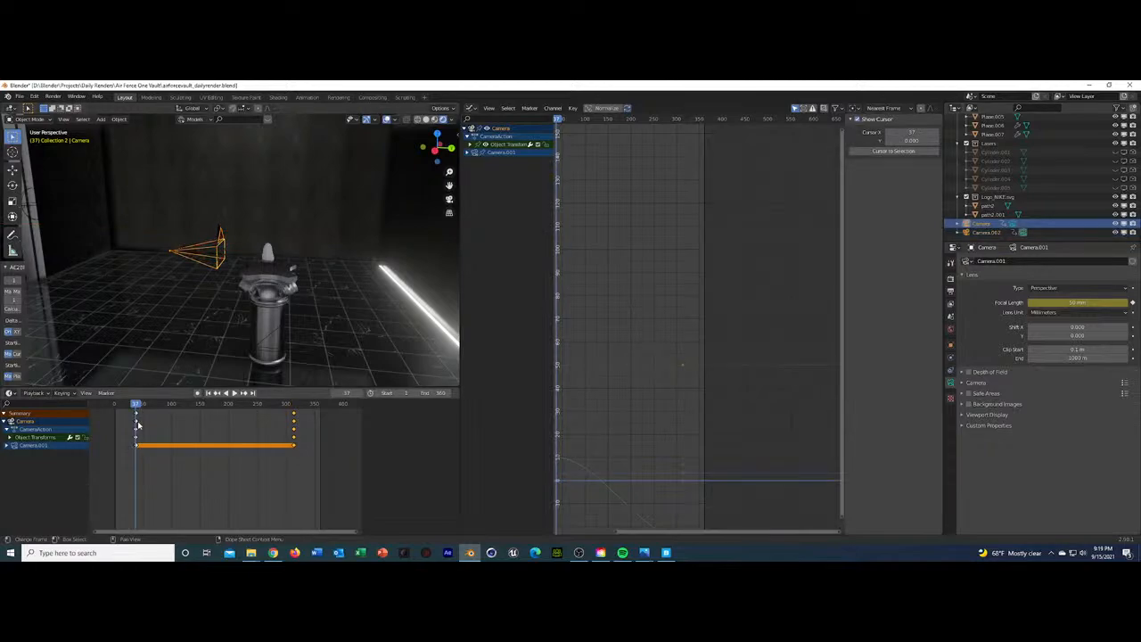
pyautogui.click(138, 422)
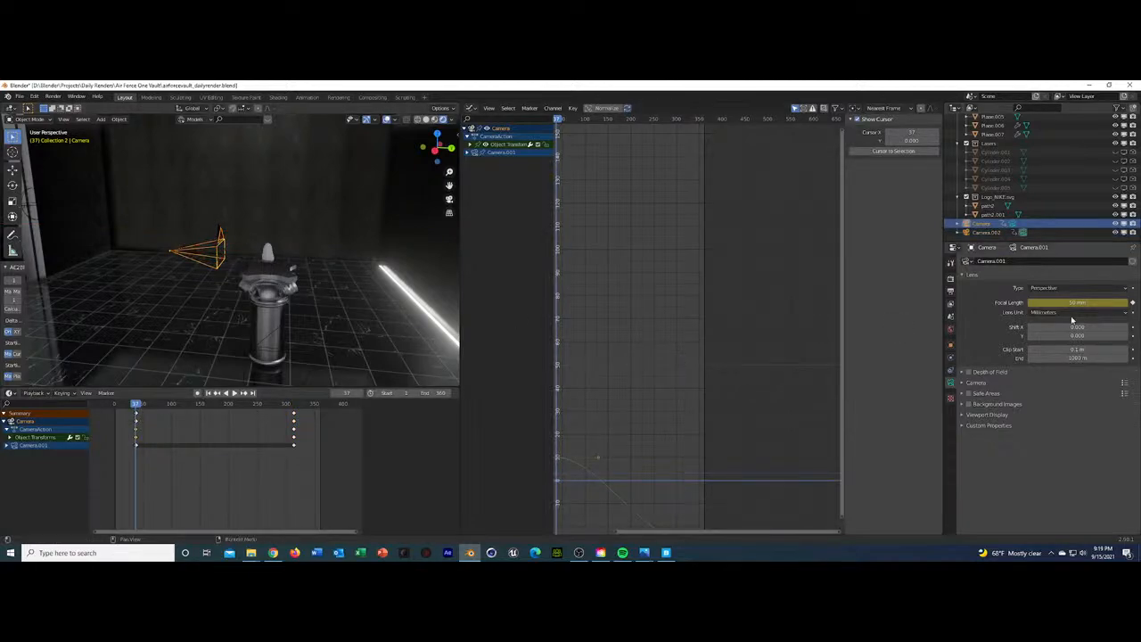
pyautogui.click(950, 344)
pyautogui.doubleClick(1073, 296)
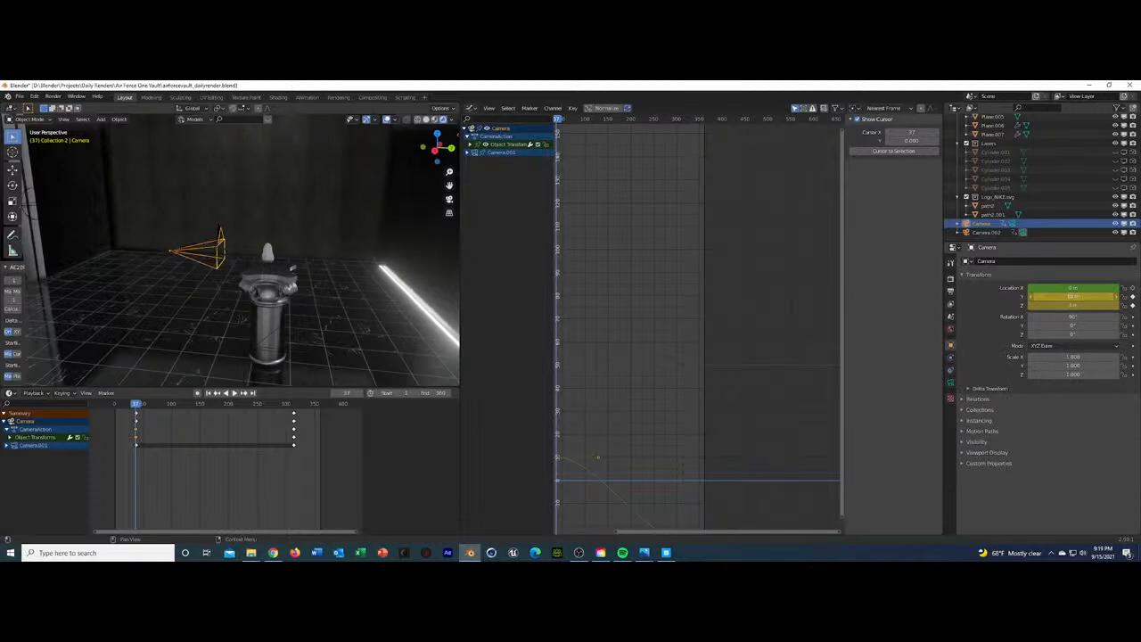
pyautogui.write('5')
pyautogui.press('Return')
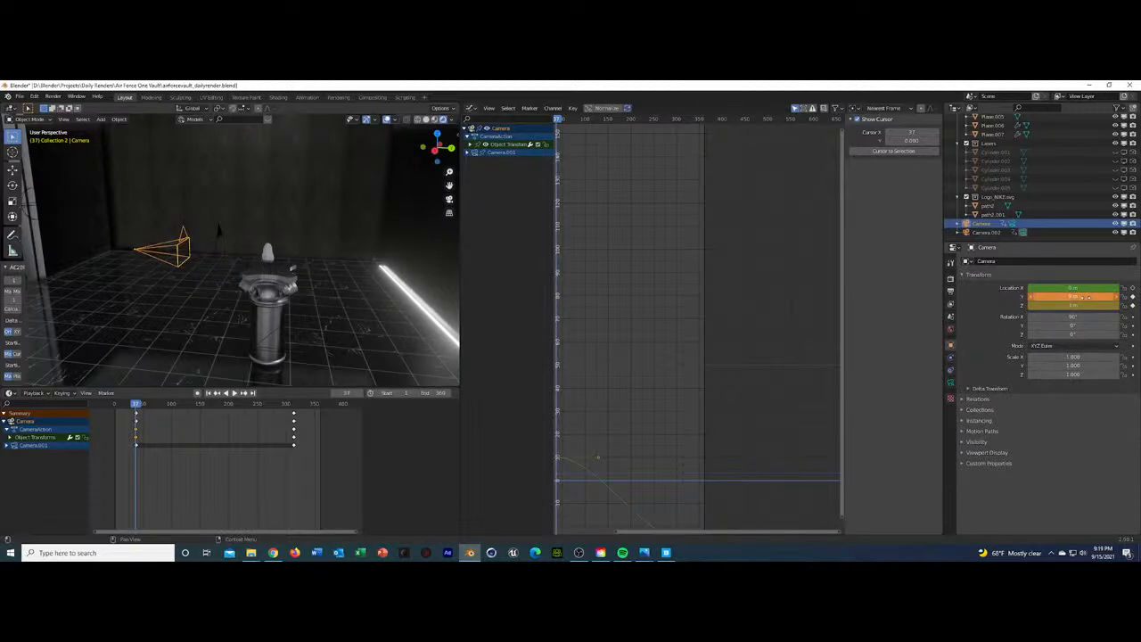
pyautogui.press('i')
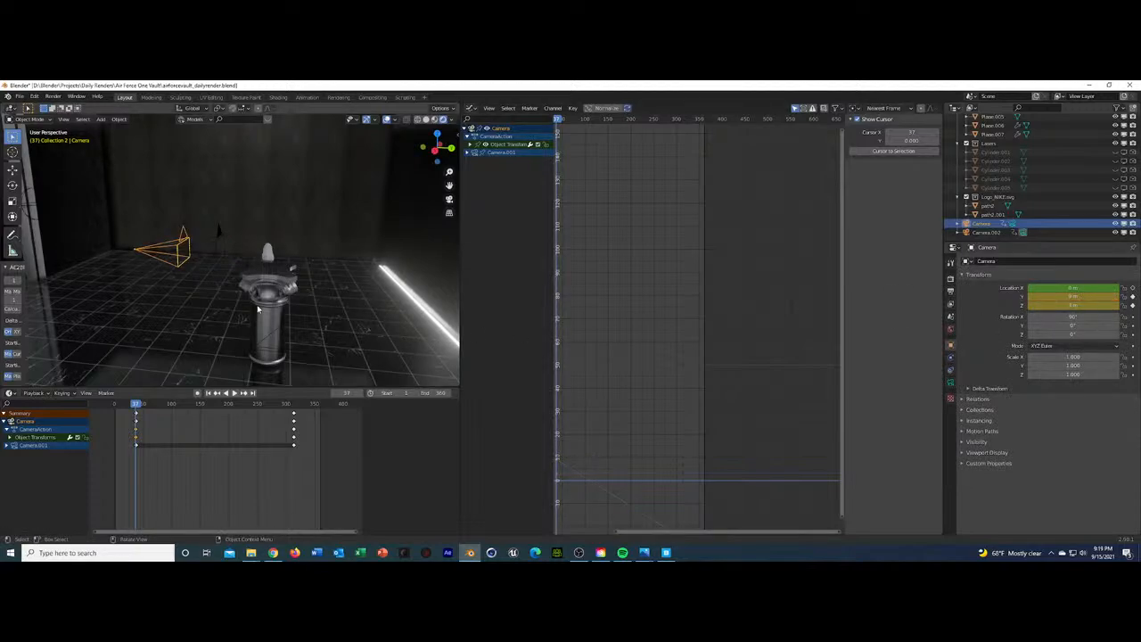
# Try moving the shoe and pedestal about 0.9 m toward the camera along the Y axis, and undo the move.
pyautogui.click(258, 309)
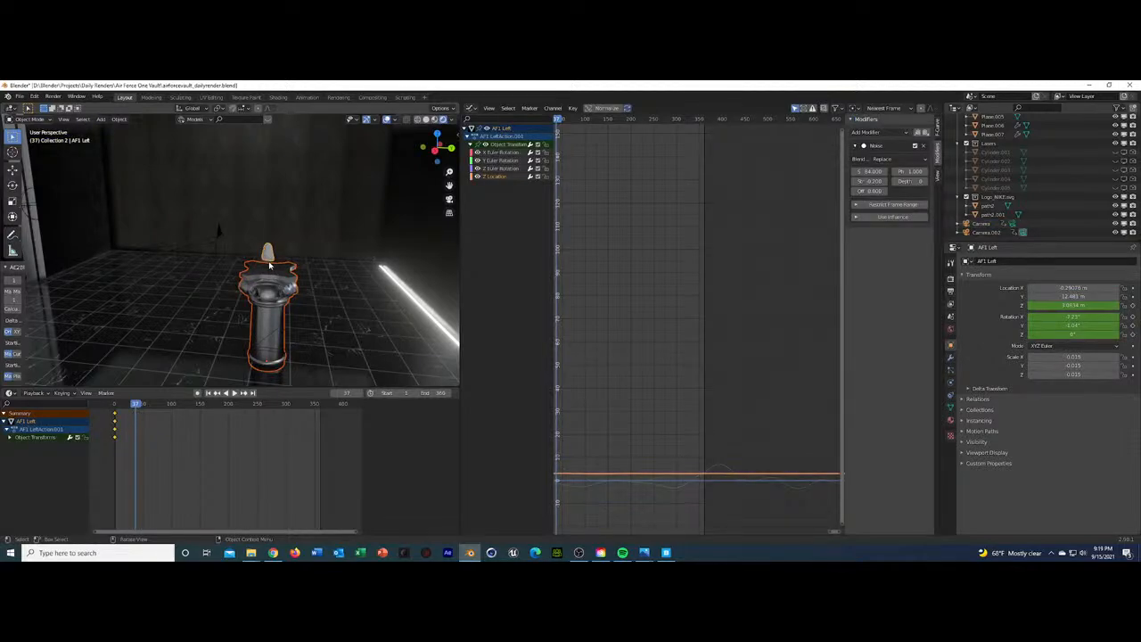
pyautogui.press('g')
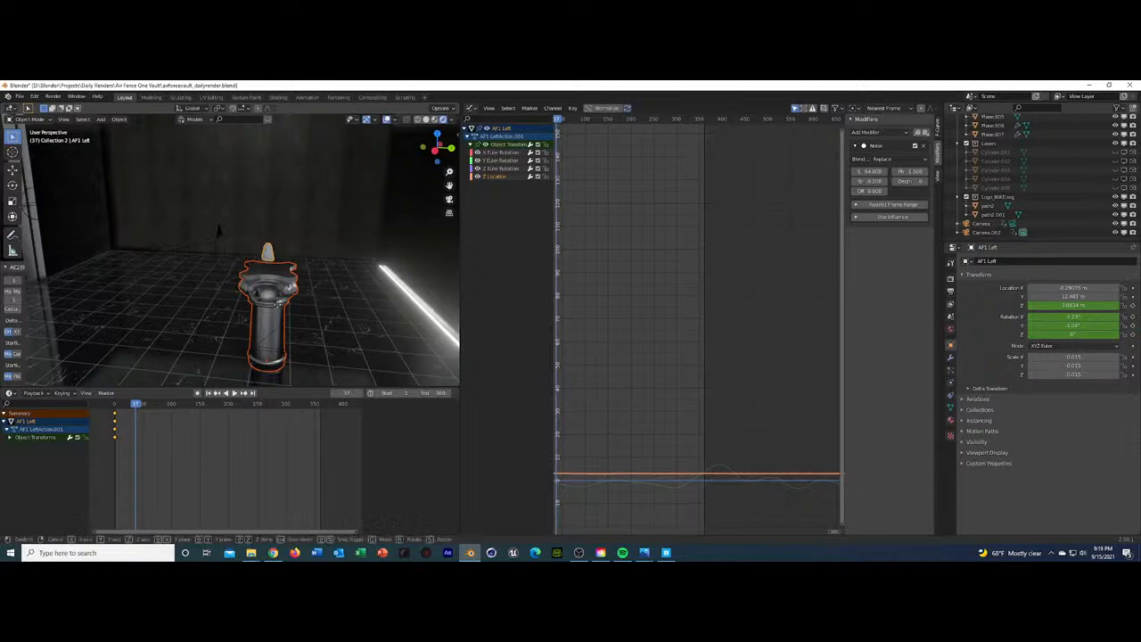
pyautogui.click(279, 308)
pyautogui.press('KP_0')
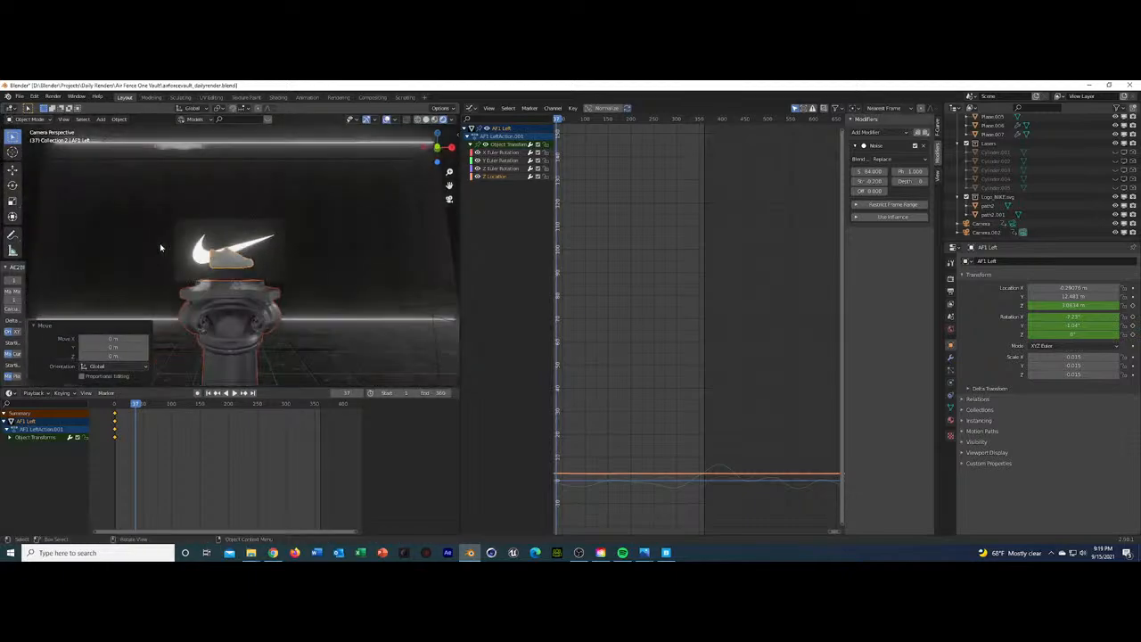
pyautogui.press('g')
pyautogui.press('y')
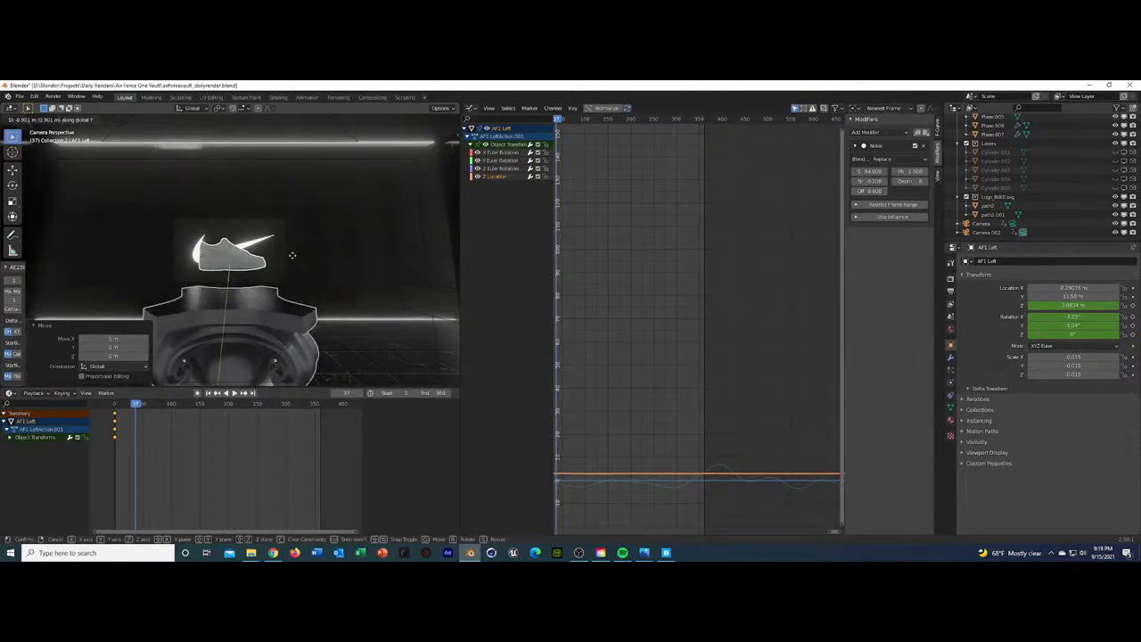
pyautogui.click(292, 258)
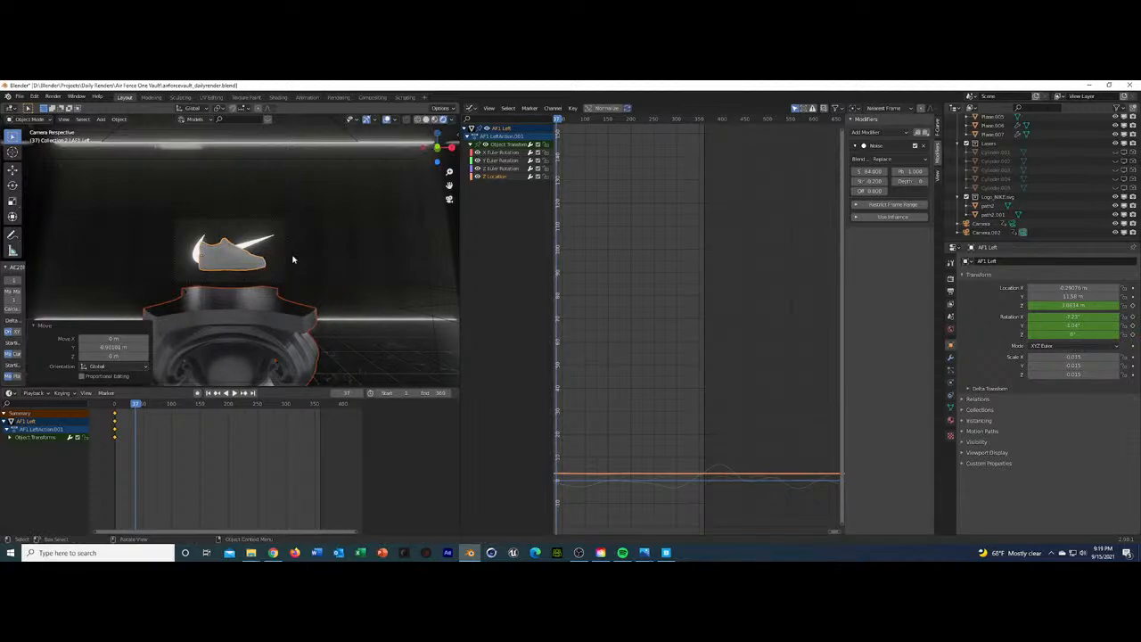
pyautogui.hotkey('ctrl', 'z')
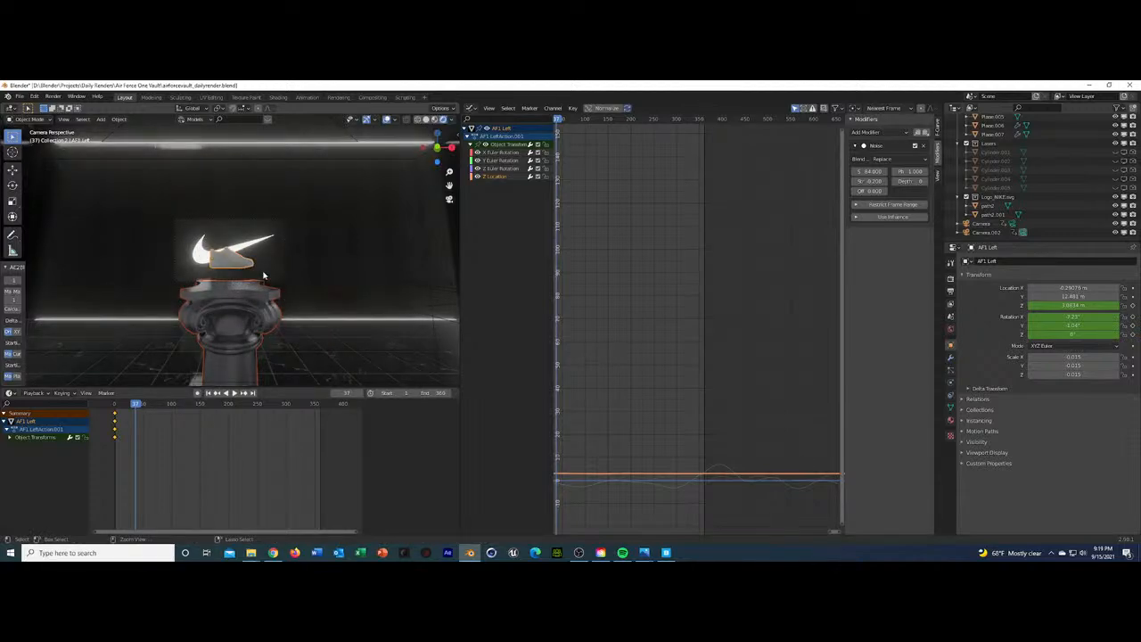
# Undo the camera's Y location change at frame 37.
pyautogui.hotkey('ctrl', 'z')
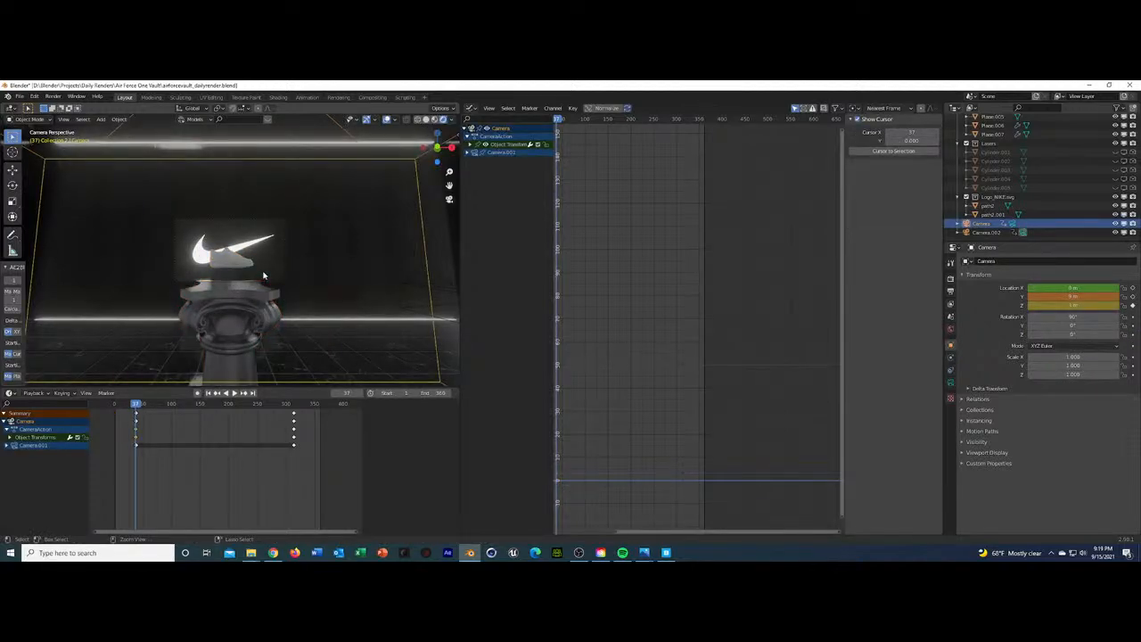
pyautogui.hotkey('ctrl', 'z')
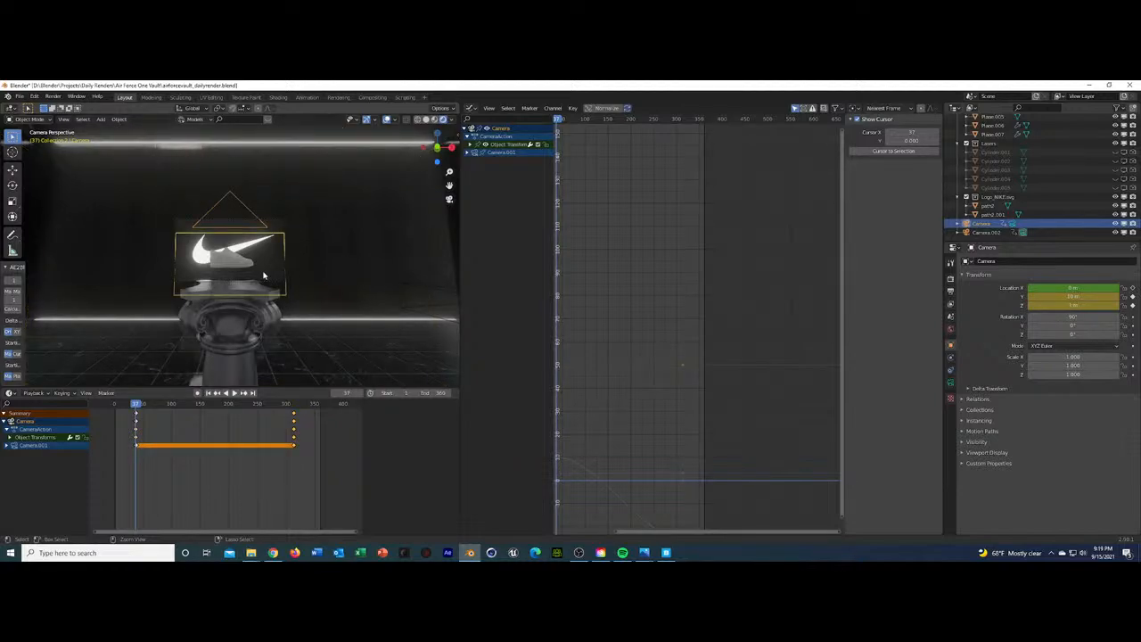
pyautogui.click(1021, 223)
pyautogui.hotkey('ctrl', 'z')
pyautogui.click(369, 267)
pyautogui.scroll(5, 276, 297)
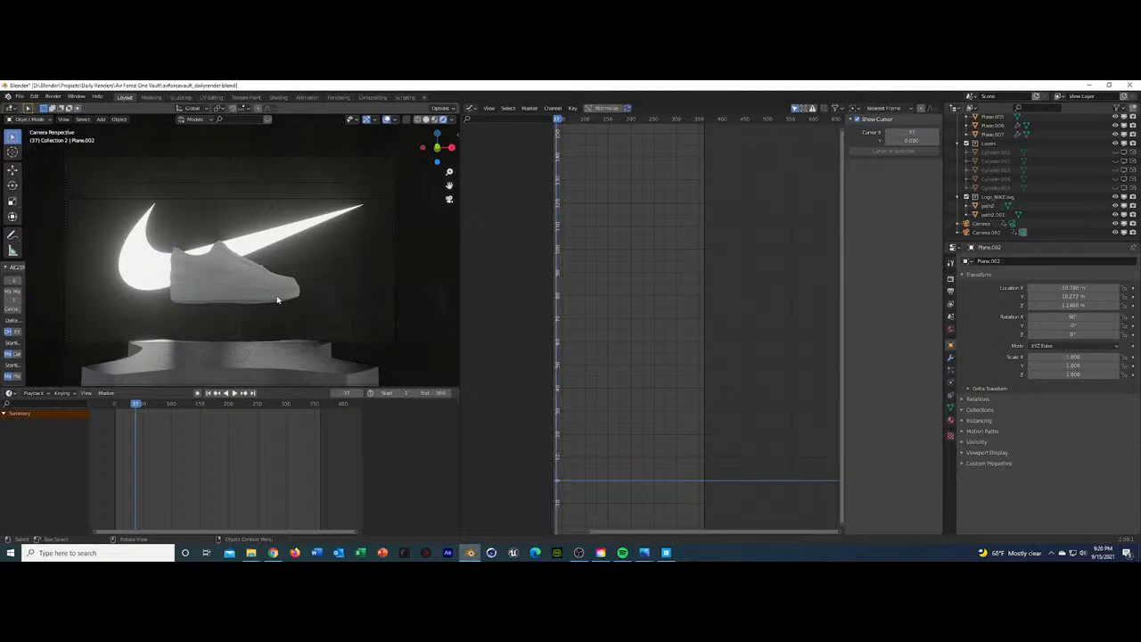
# Review the camera's location values and play back the animation through the camera view.
pyautogui.click(982, 223)
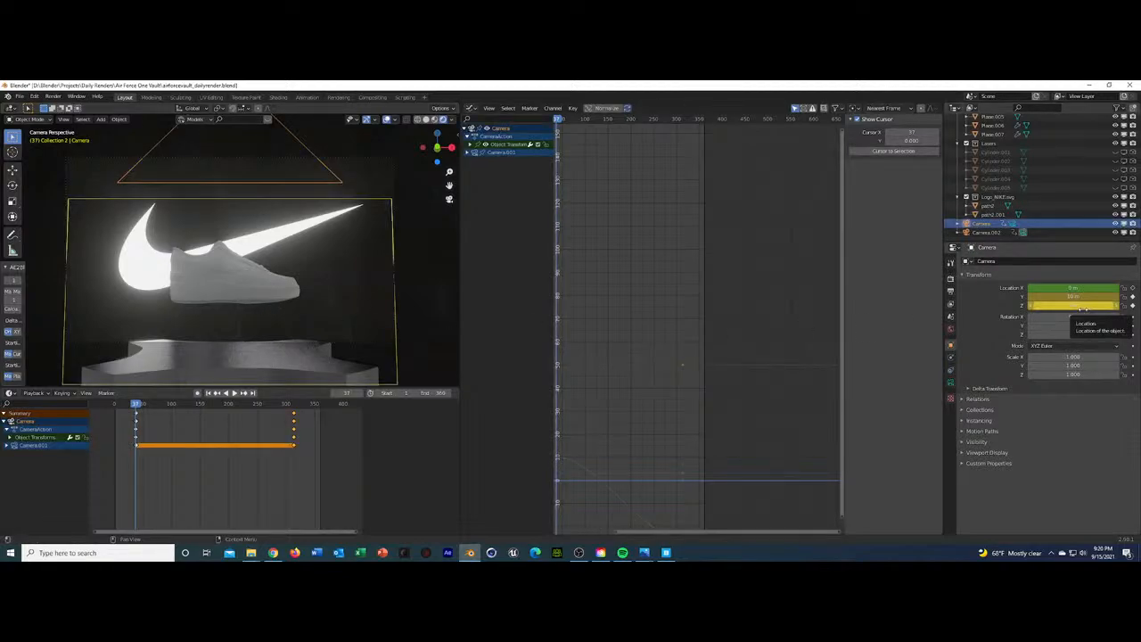
pyautogui.click(347, 293)
pyautogui.moveTo(347, 293); pyautogui.dragTo(108, 273, button='middle')
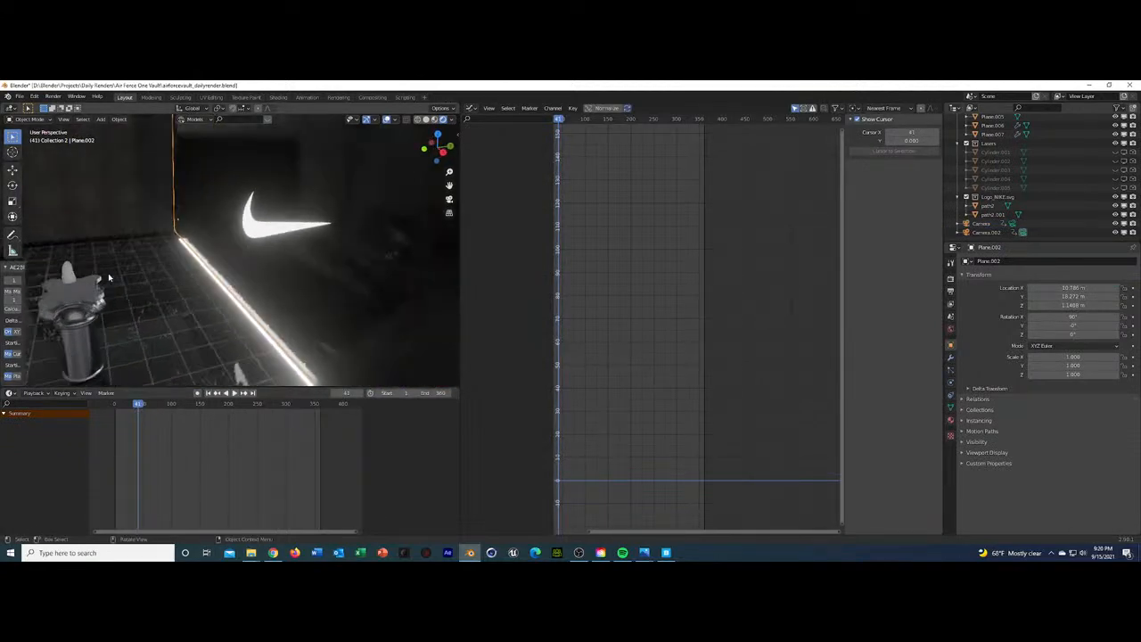
pyautogui.press('KP_0')
pyautogui.click(274, 284)
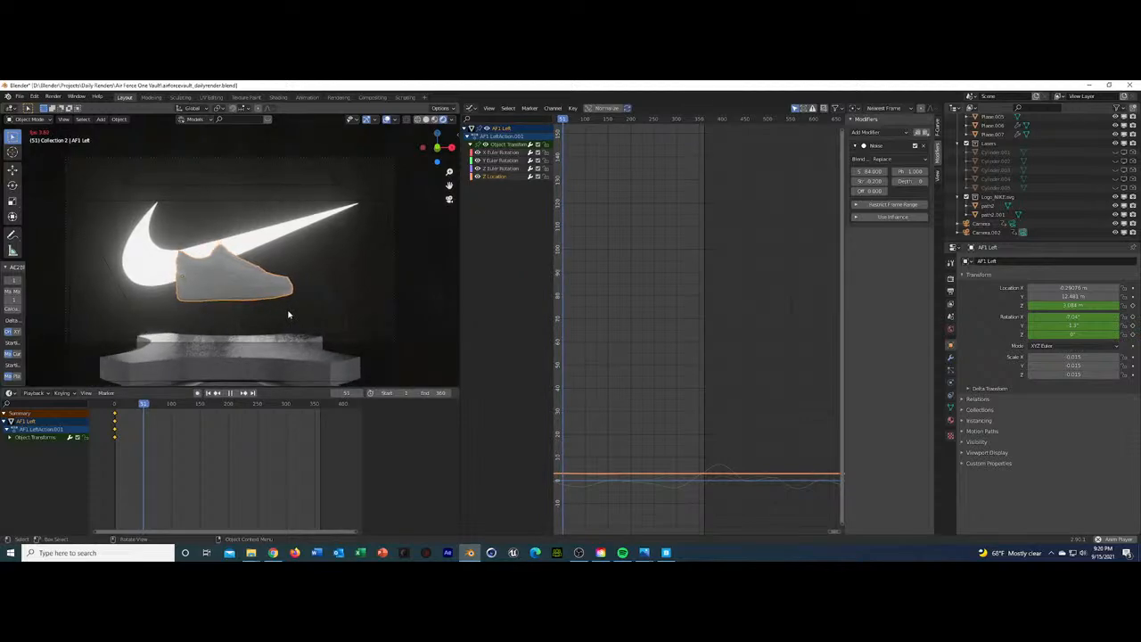
pyautogui.click(402, 315)
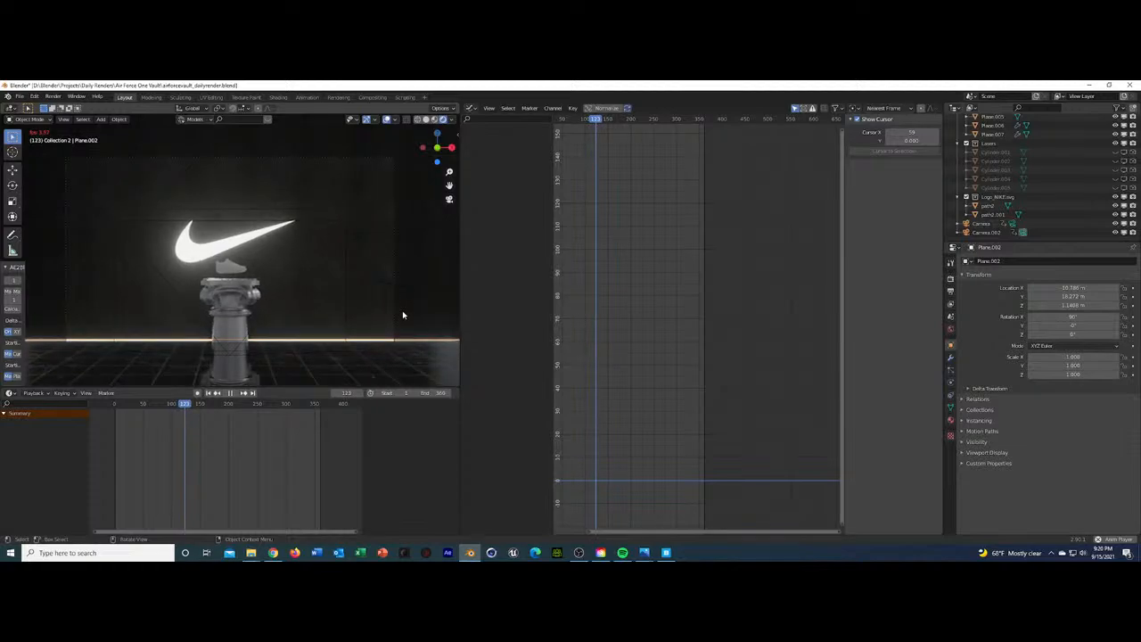
# Play back the whole animation through the camera in solid shading, with the object named Camera selected.
pyautogui.press('space')
pyautogui.click(427, 119)
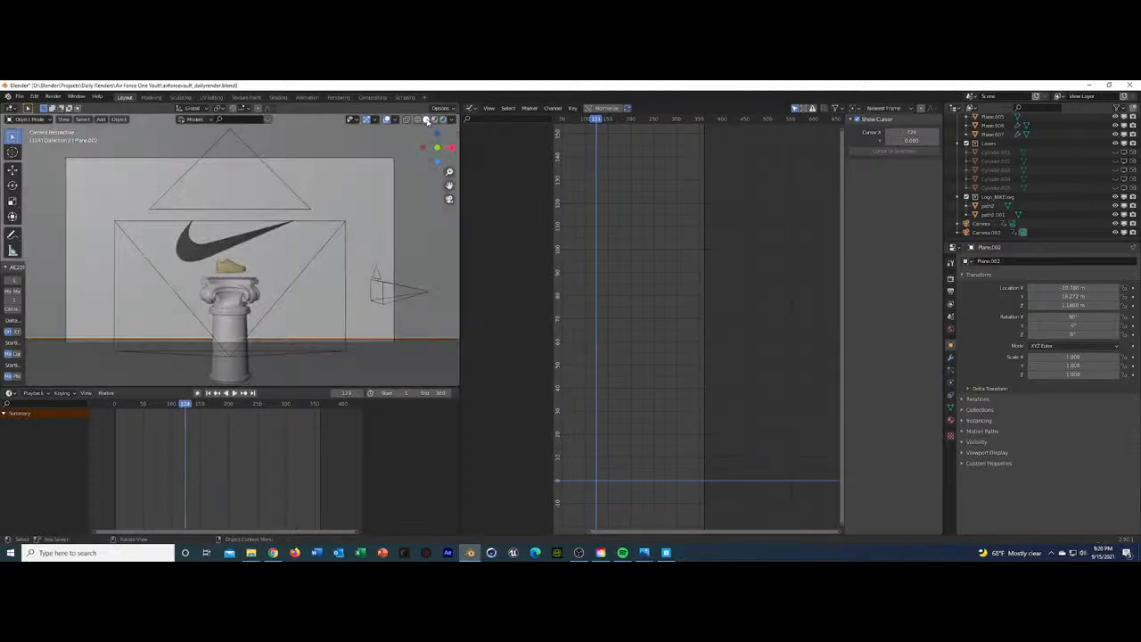
pyautogui.click(120, 405)
pyautogui.press('space')
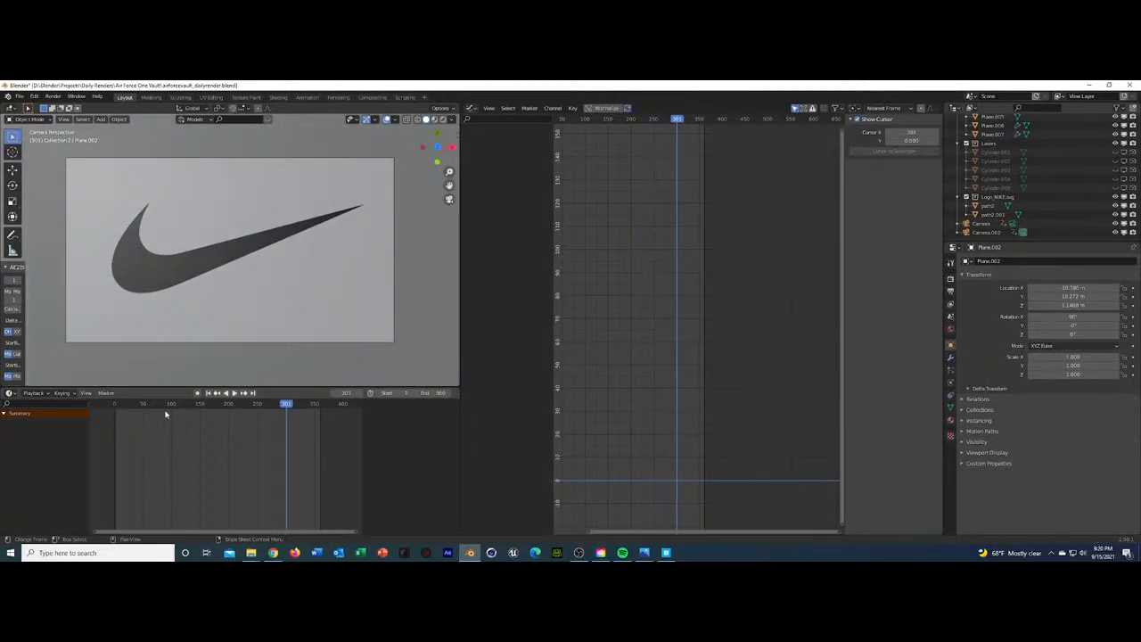
pyautogui.click(1007, 223)
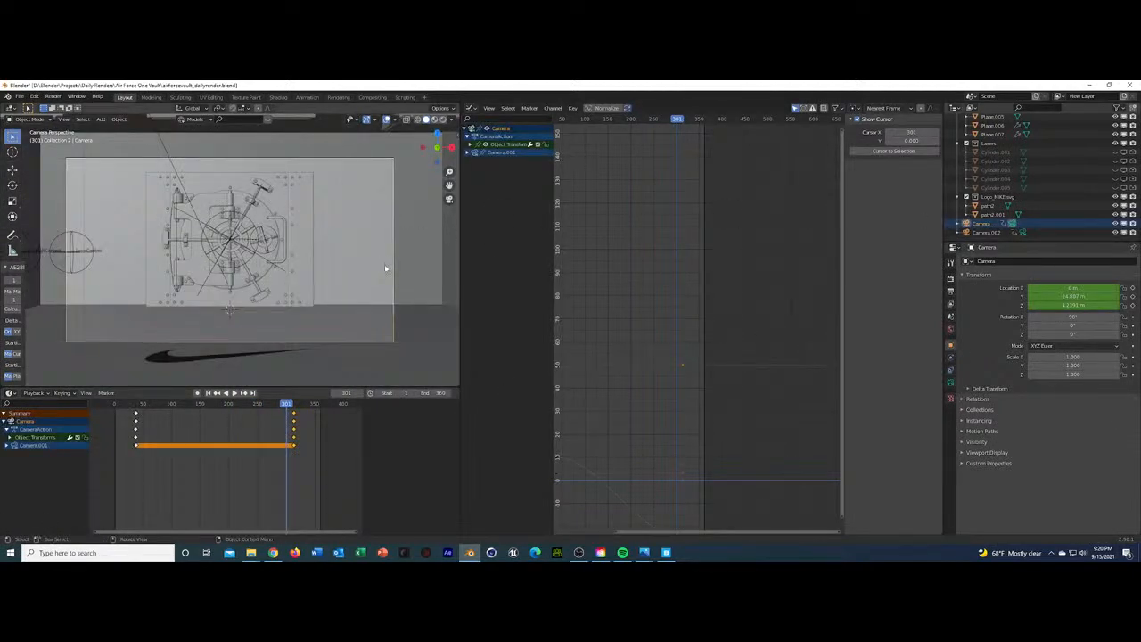
pyautogui.click(114, 404)
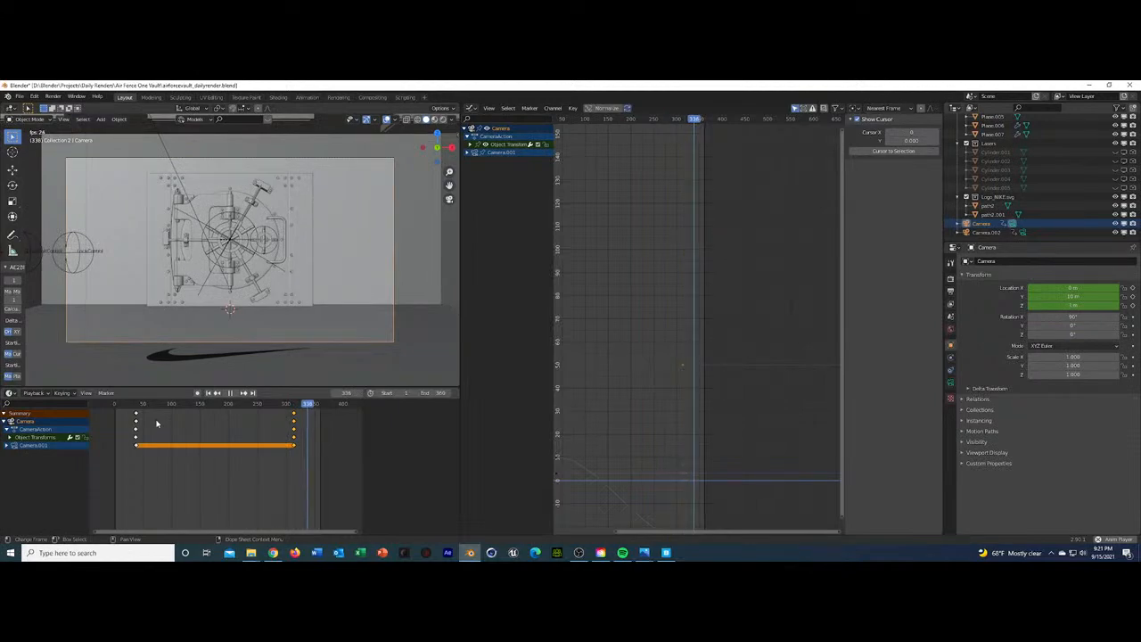
# Preview the camera's pull-back from the vault with material preview shading, from about frame 215 to 247.
pyautogui.click(440, 119)
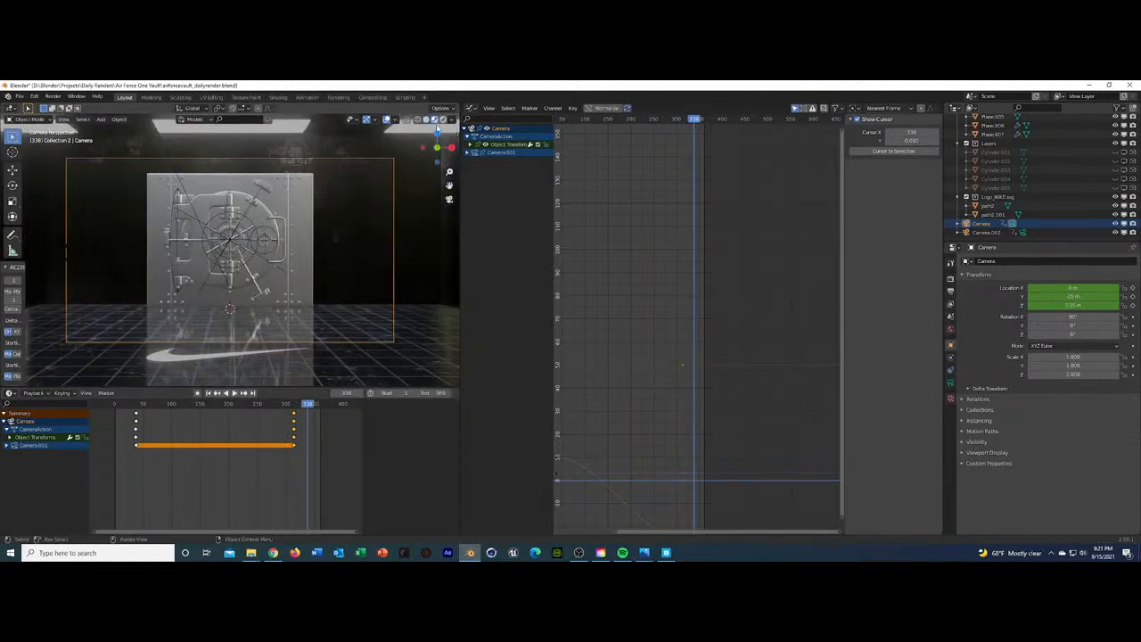
pyautogui.moveTo(237, 406)
pyautogui.mouseDown()
pyautogui.moveTo(214, 410)
pyautogui.moveTo(231, 415)
pyautogui.mouseUp()
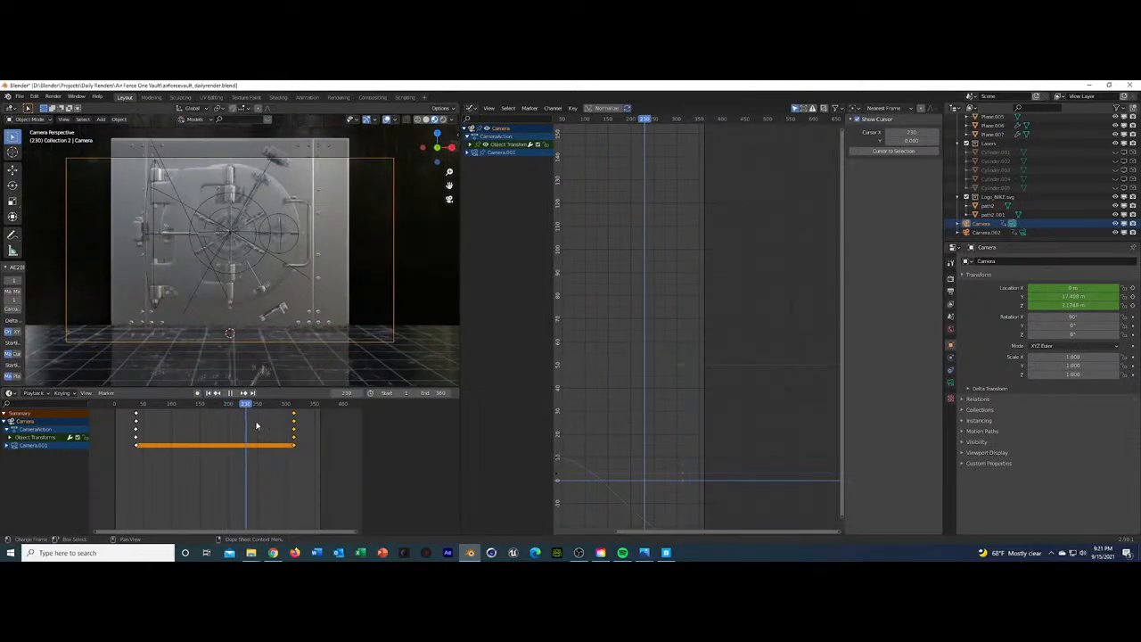
pyautogui.press('space')
# Try the ME_colombia_rough material on the round base of the vault door's small secondary valve.
pyautogui.click(283, 239)
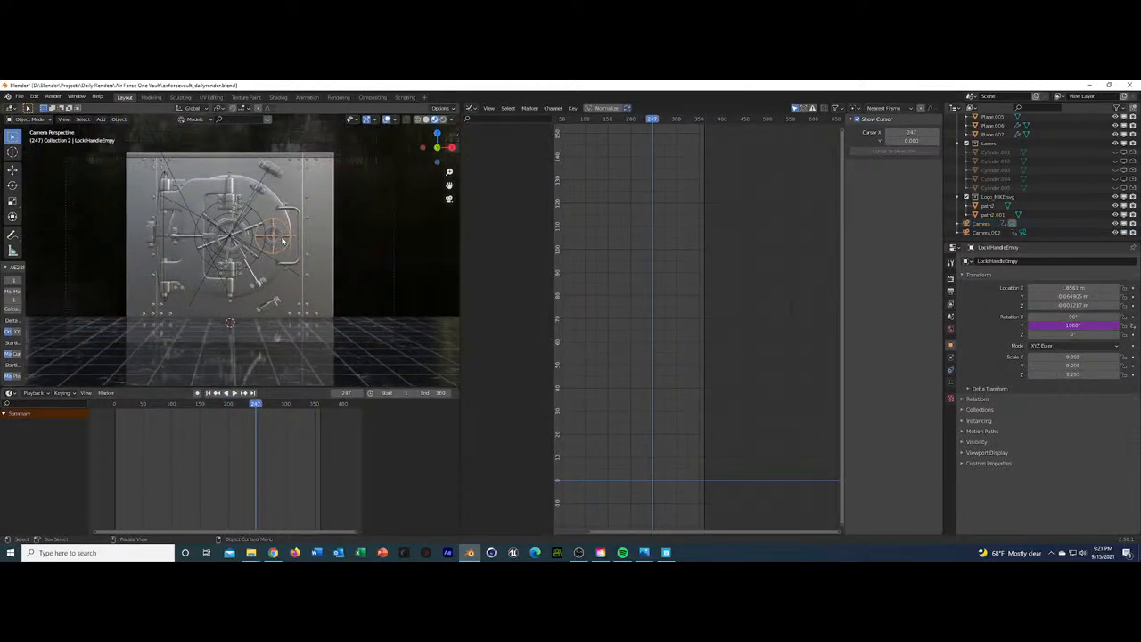
pyautogui.click(275, 239)
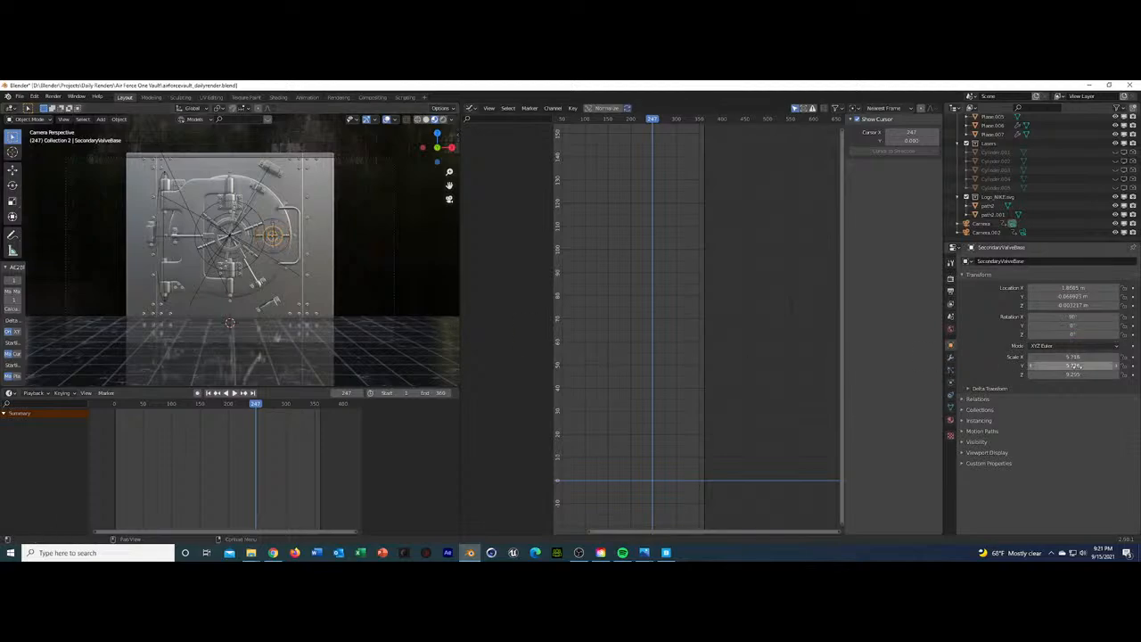
pyautogui.click(952, 420)
pyautogui.click(969, 301)
pyautogui.scroll(-20, 1012, 390)
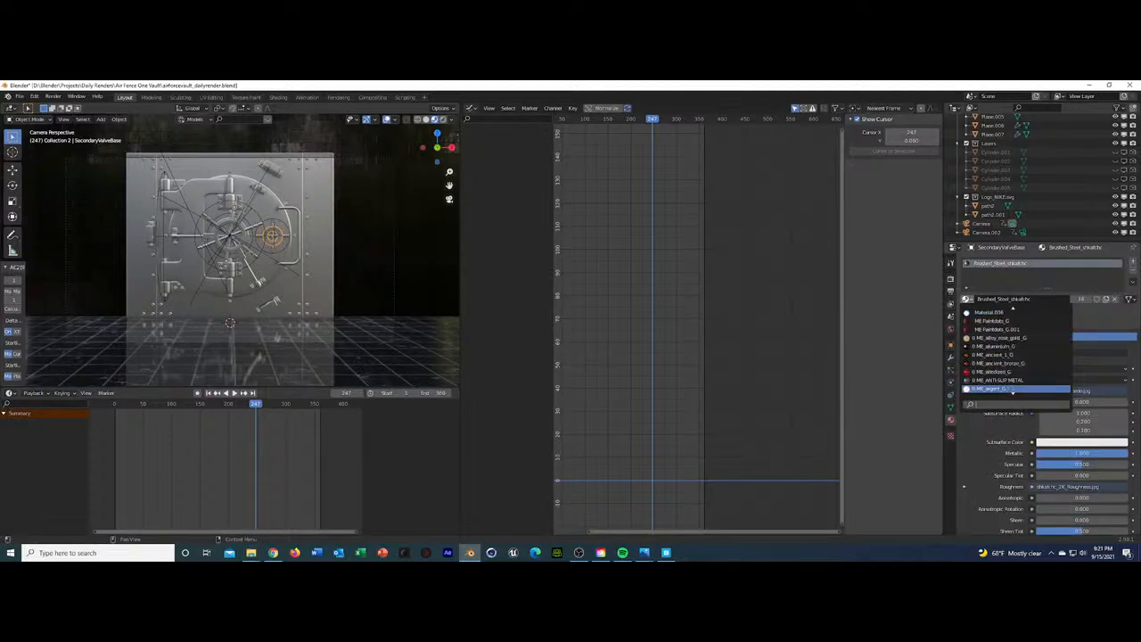
pyautogui.scroll(-15, 1013, 391)
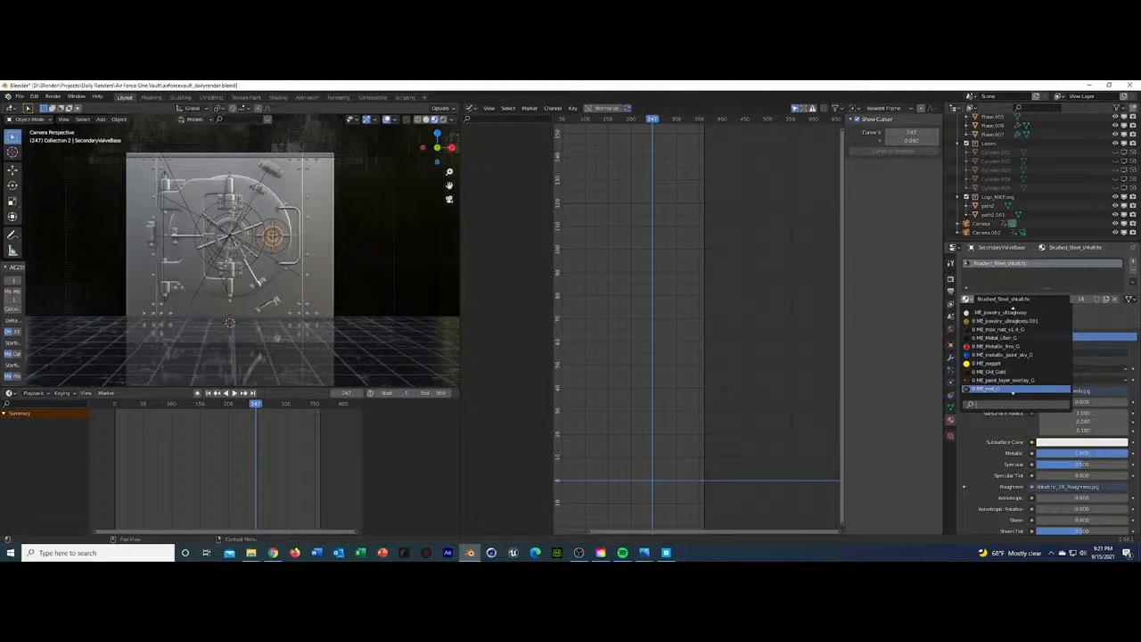
pyautogui.scroll(-12, 1014, 392)
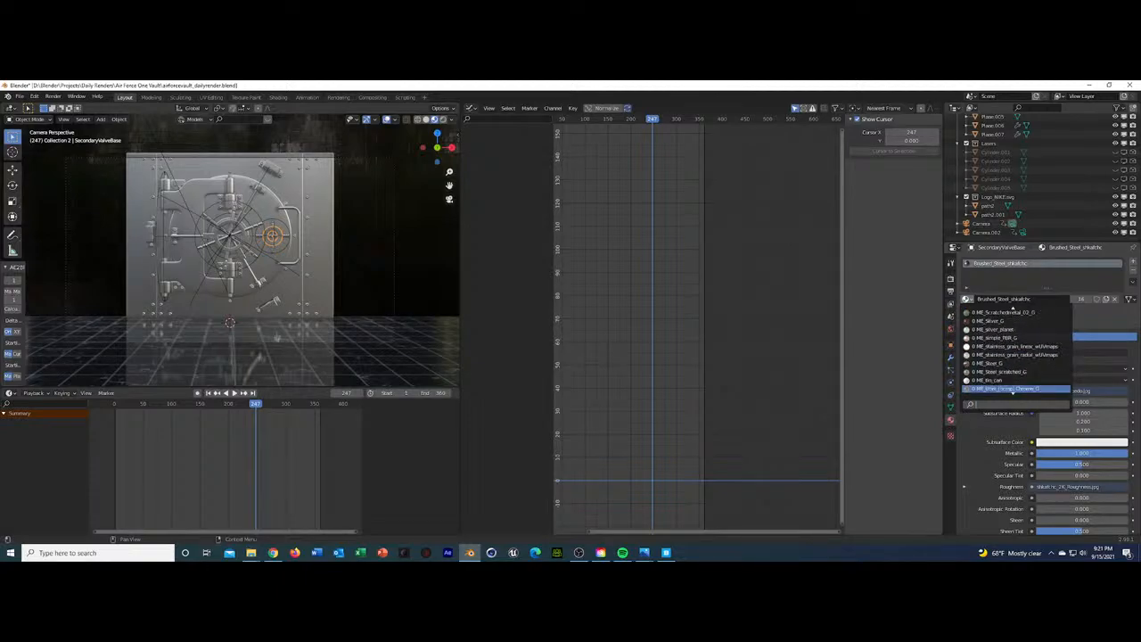
pyautogui.scroll(10, 1007, 356)
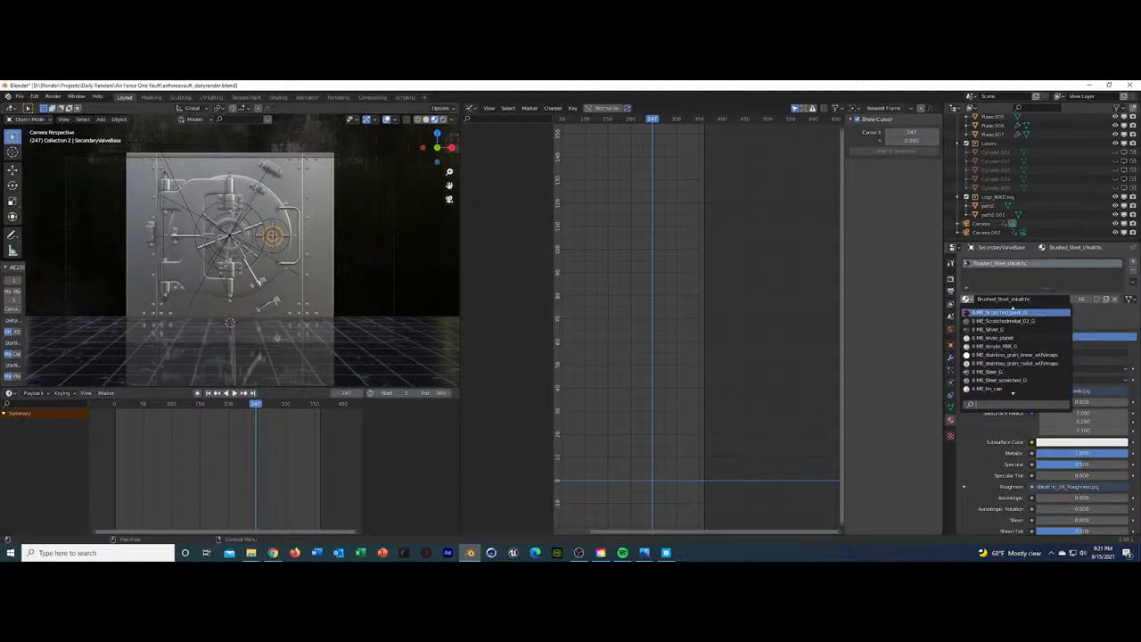
pyautogui.scroll(8, 1013, 307)
pyautogui.scroll(9, 1013, 309)
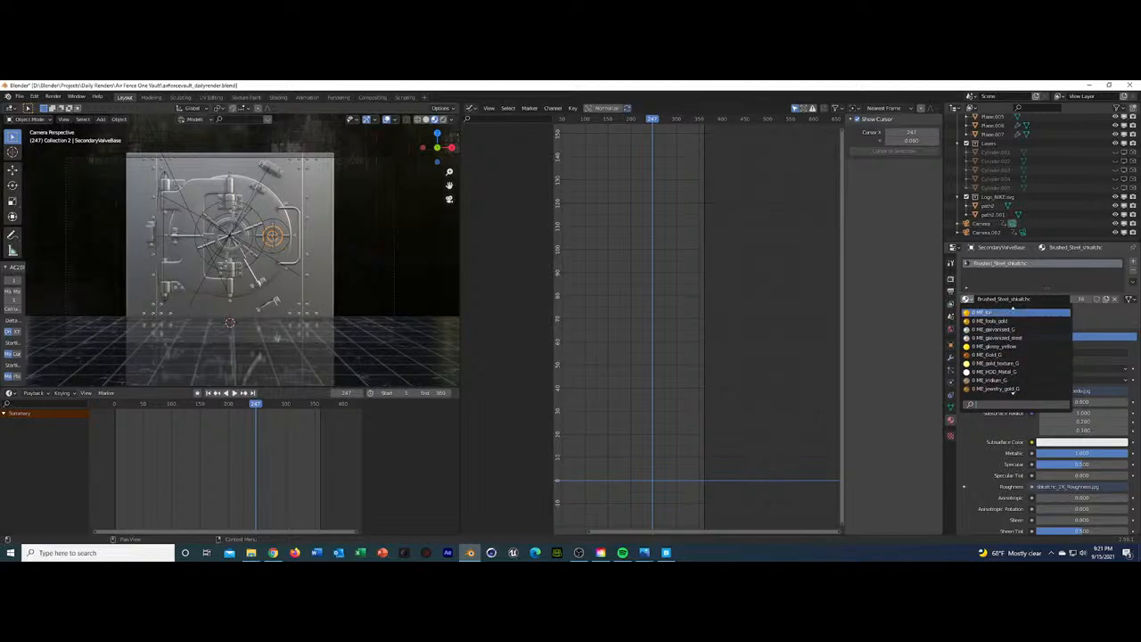
pyautogui.scroll(7, 1013, 309)
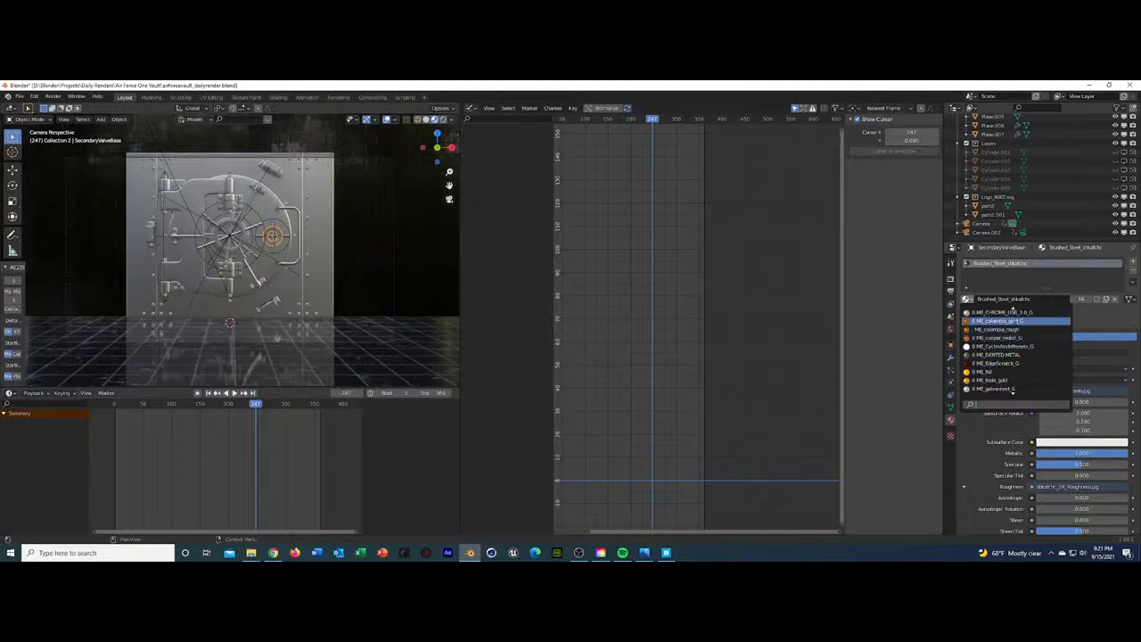
pyautogui.click(1013, 329)
# Undo the material change on the secondary valve's base.
pyautogui.click(331, 324)
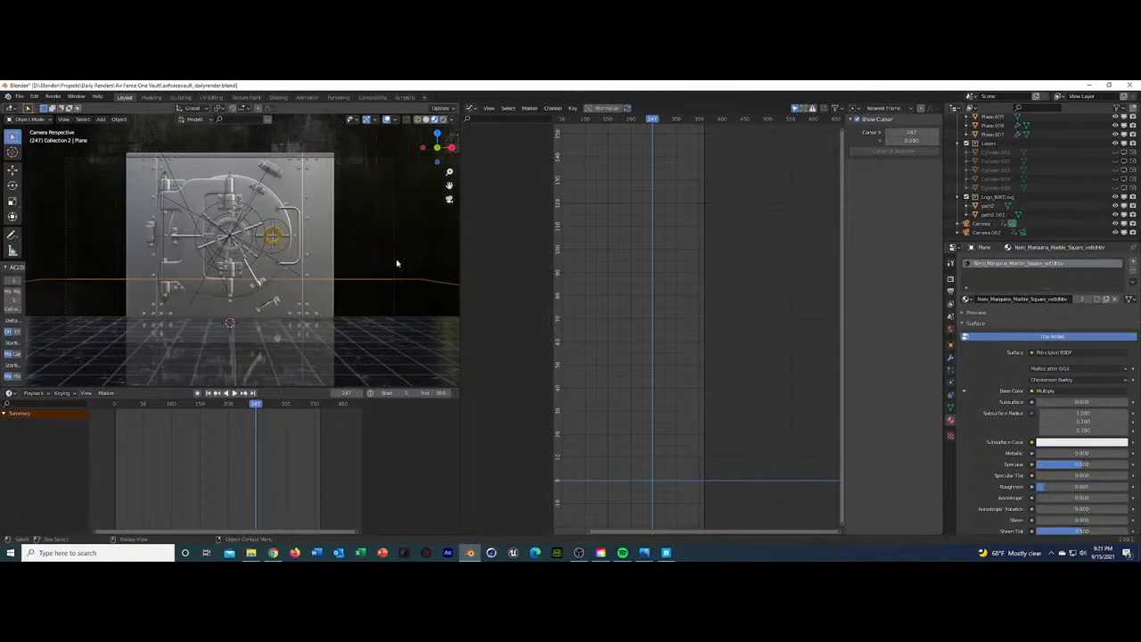
pyautogui.hotkey('ctrl', 'z')
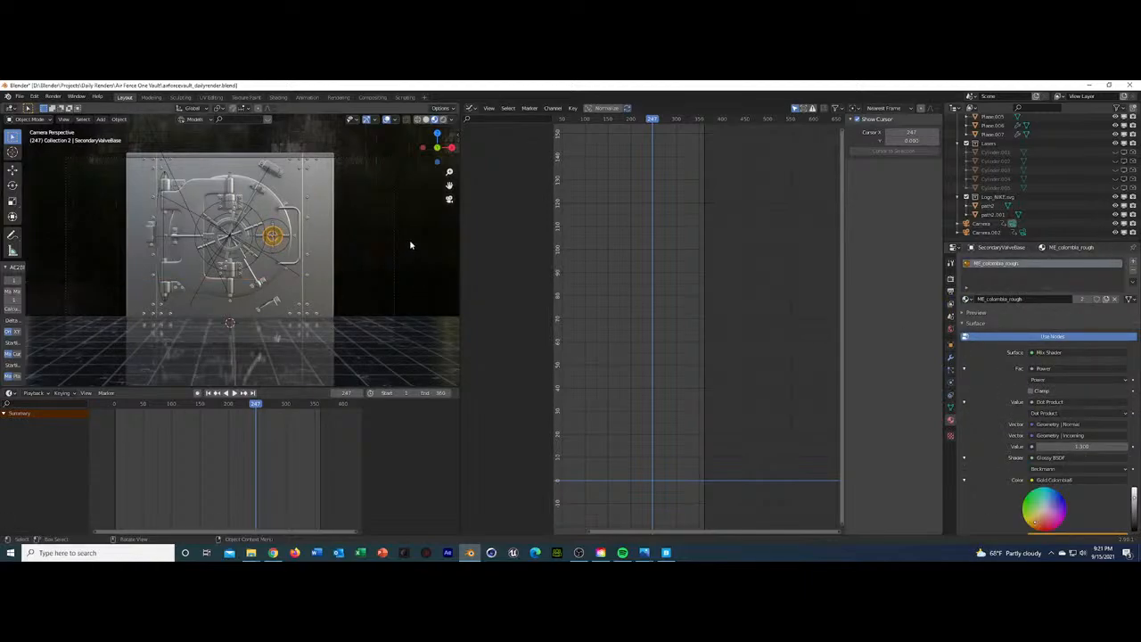
pyautogui.hotkey('ctrl', 'z')
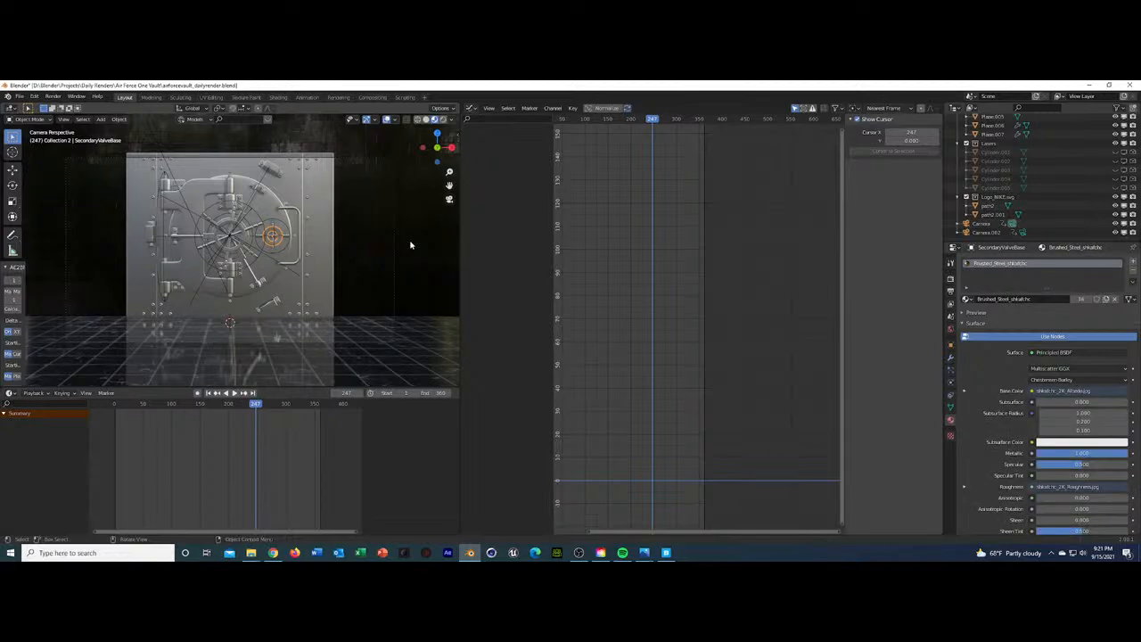
pyautogui.click(410, 245)
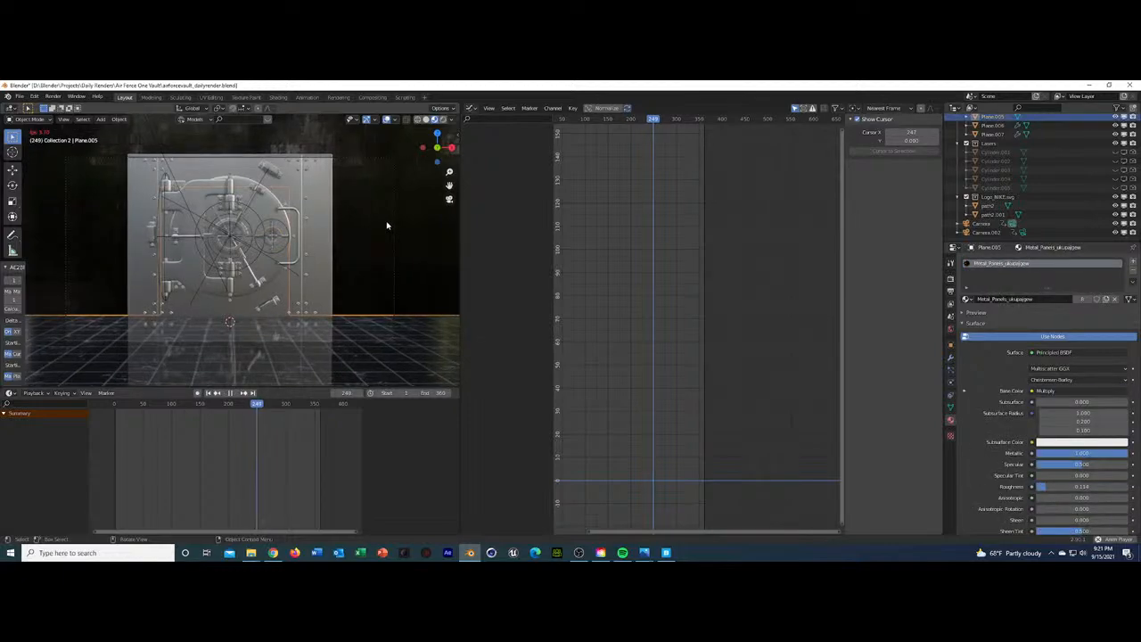
pyautogui.press('space')
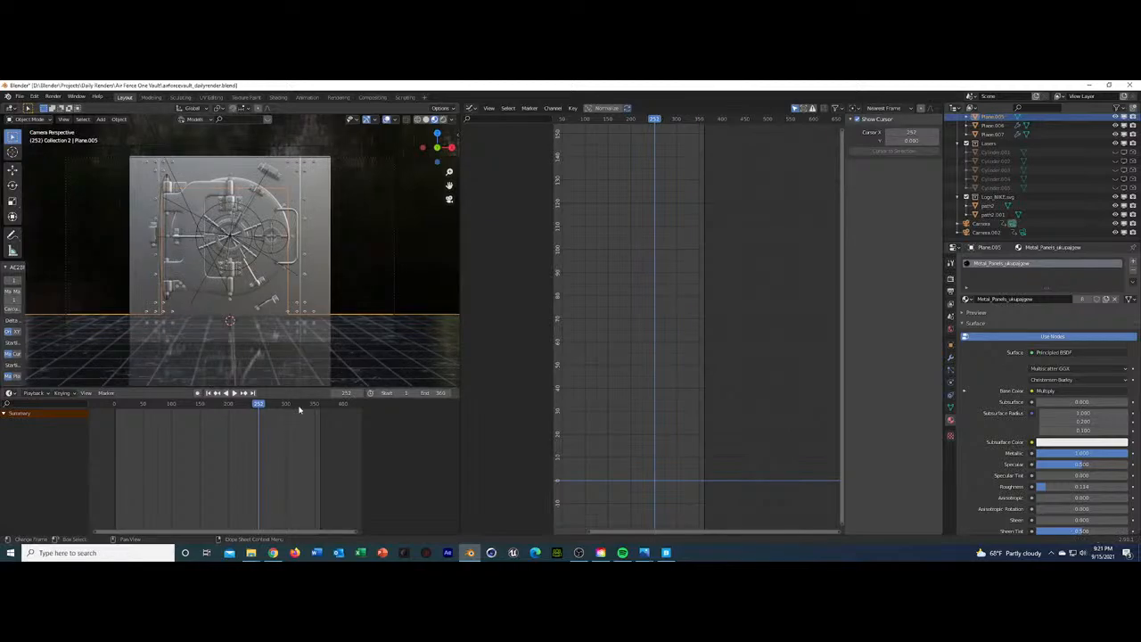
# Keyframe the Y location of the object named Camera at -32 m on frame 360, and play back the extended pull-back.
pyautogui.moveTo(300, 409); pyautogui.dragTo(320, 414)
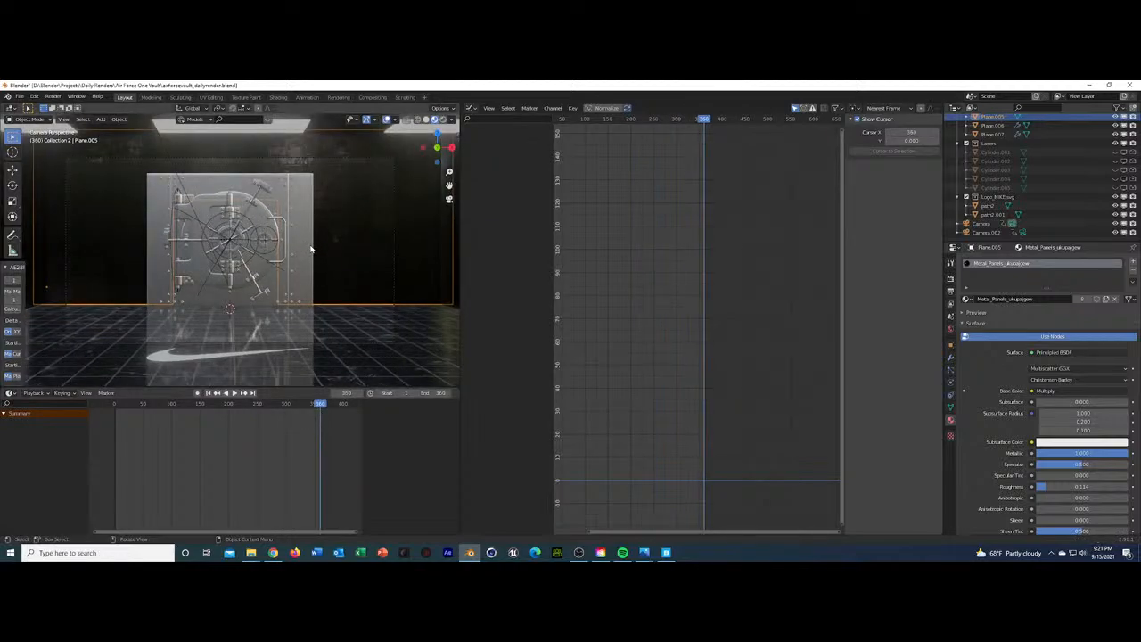
pyautogui.click(990, 224)
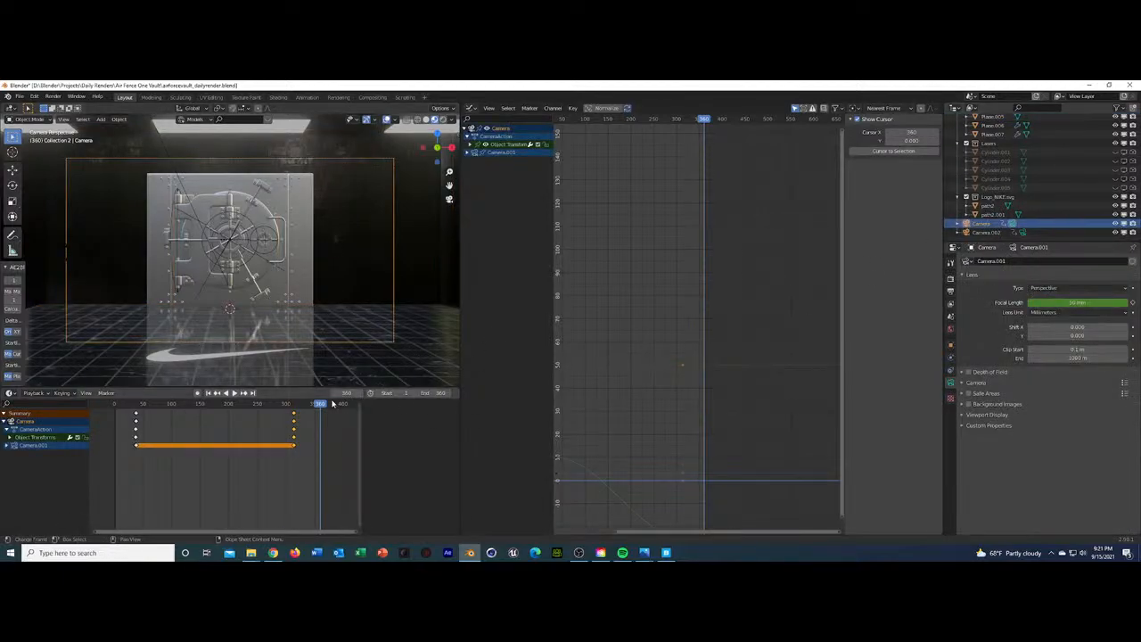
pyautogui.click(951, 345)
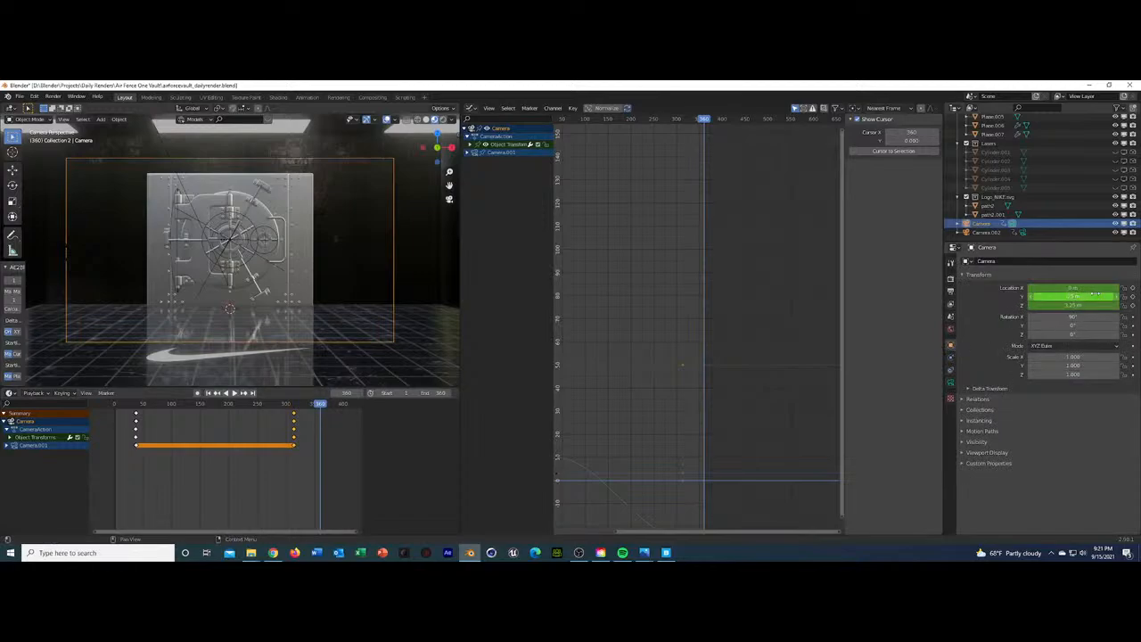
pyautogui.moveTo(1078, 297); pyautogui.dragTo(1026, 297)
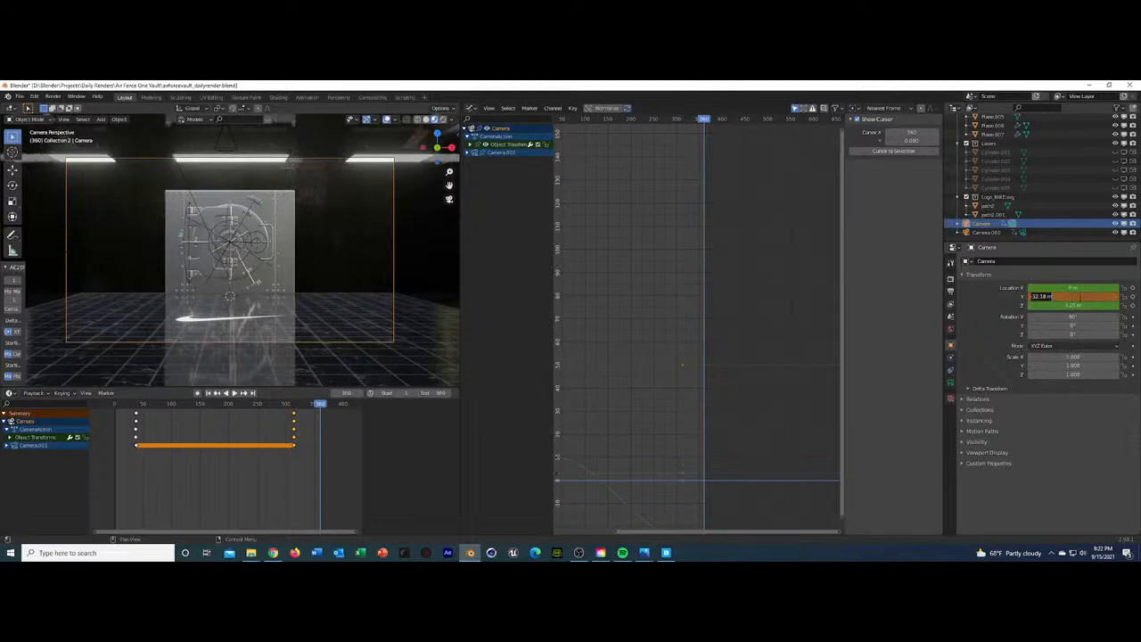
pyautogui.write('-32')
pyautogui.press('Return')
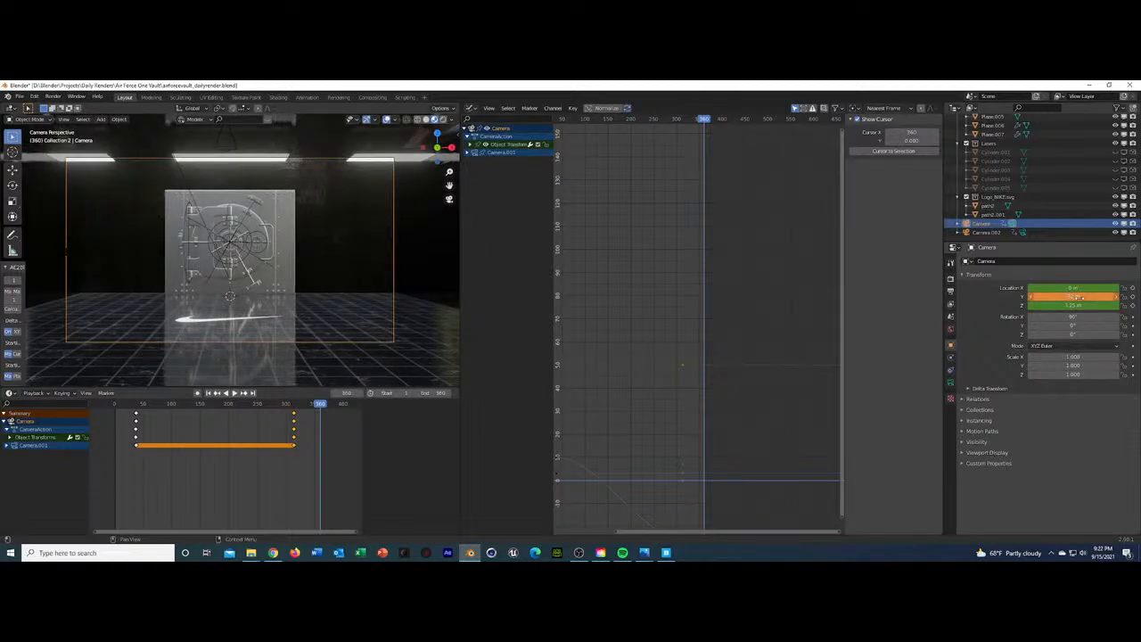
pyautogui.click(1133, 297)
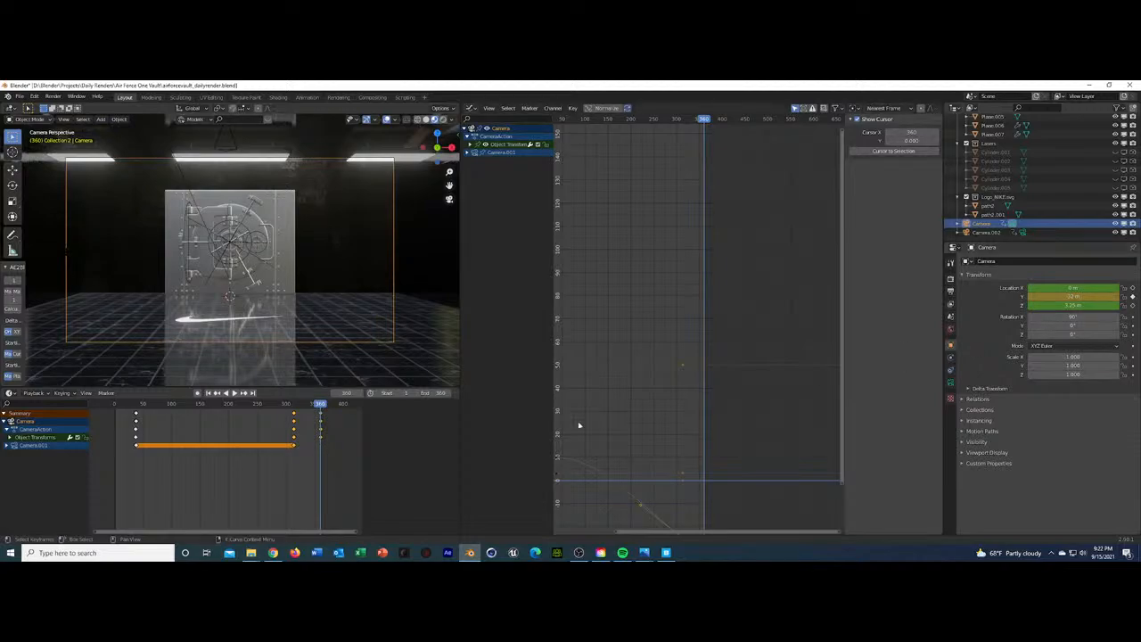
pyautogui.click(270, 404)
pyautogui.press('space')
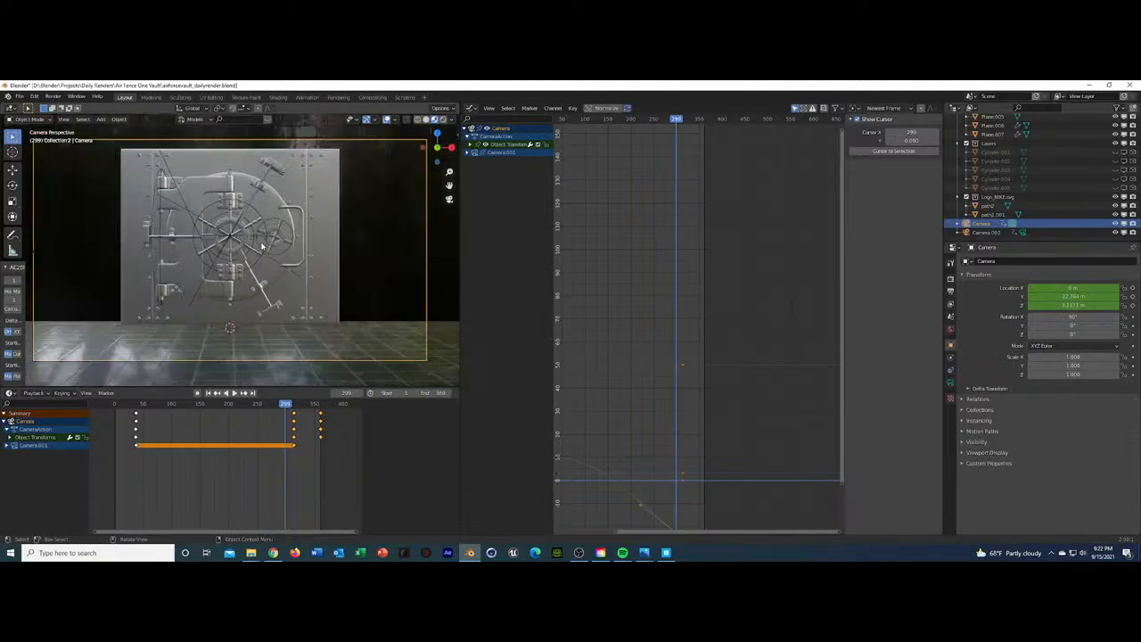
pyautogui.click(310, 227)
pyautogui.click(309, 227)
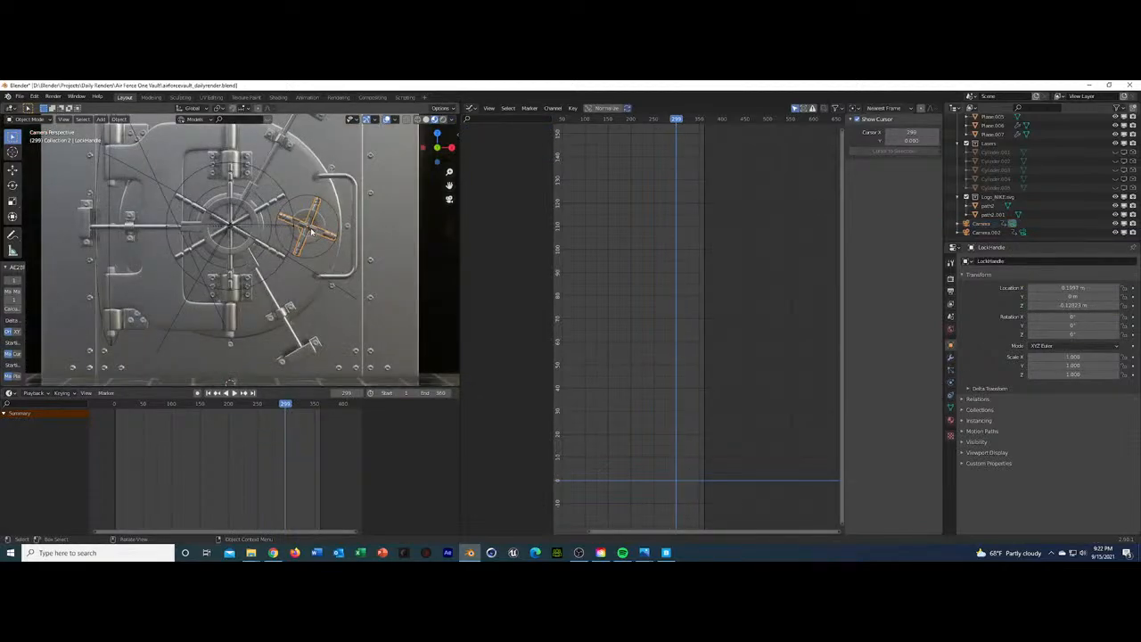
pyautogui.click(272, 251)
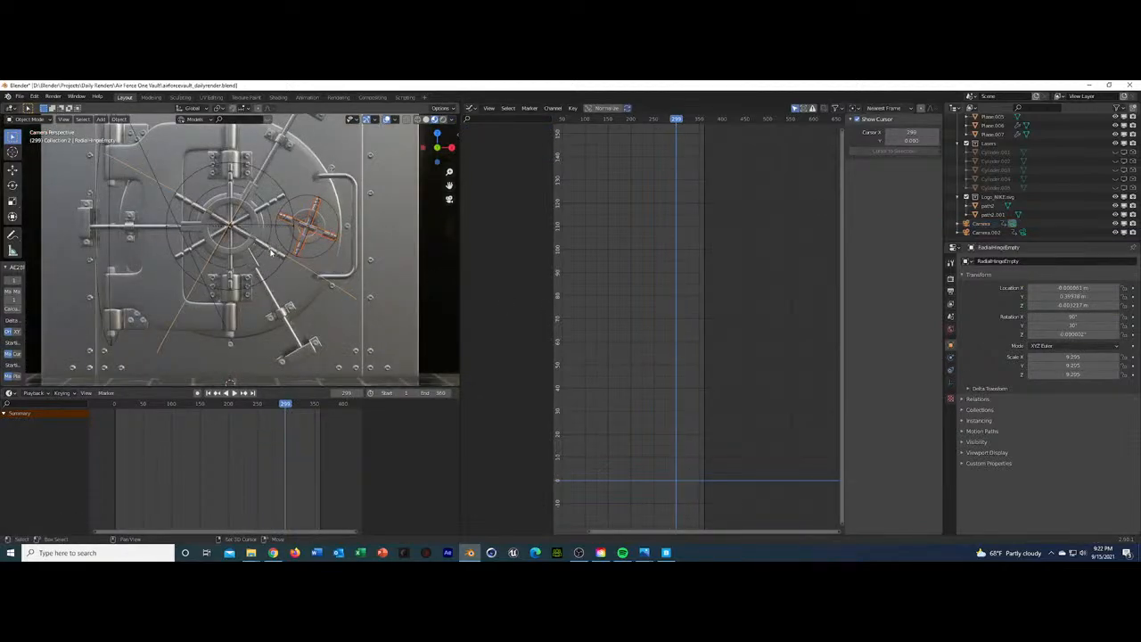
pyautogui.click(274, 256)
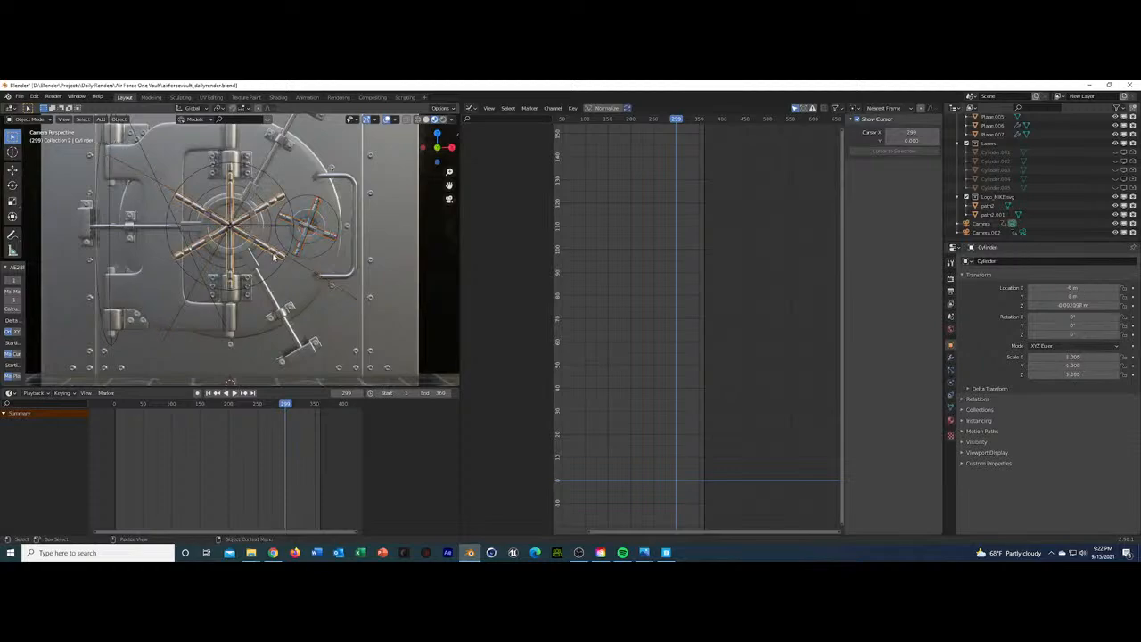
pyautogui.click(335, 239)
pyautogui.click(280, 260)
pyautogui.click(312, 234)
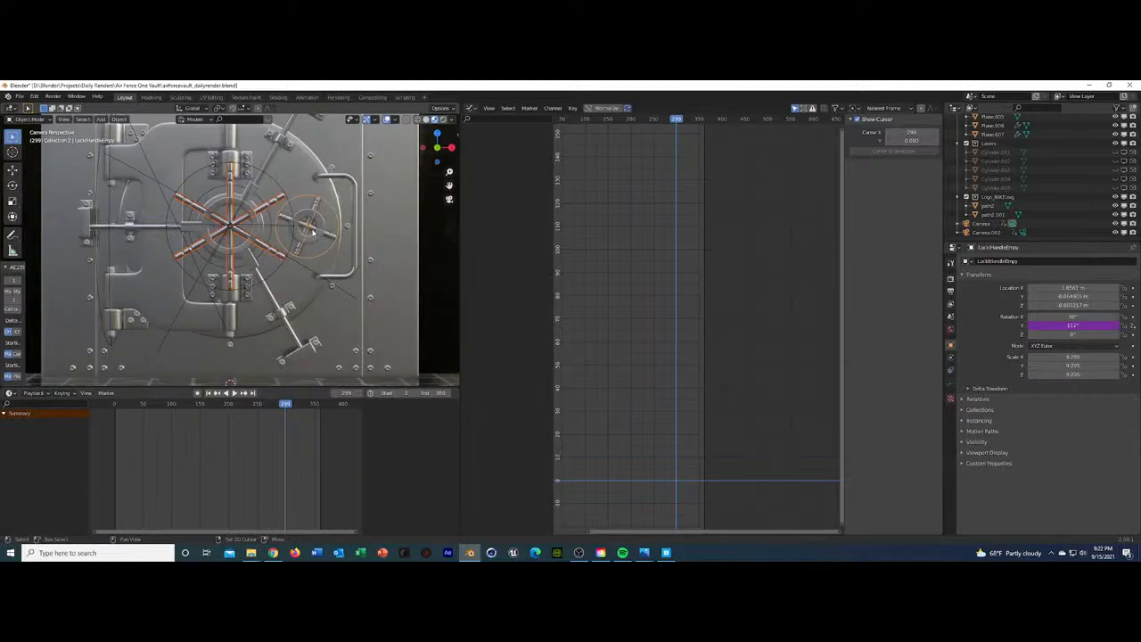
pyautogui.click(312, 234)
pyautogui.keyDown('shift'); pyautogui.click(313, 232); pyautogui.keyUp('shift')
# Assign the ME_colombia_gold_G material to the vault door's small secondary valve handle.
pyautogui.scroll(3, 307, 238)
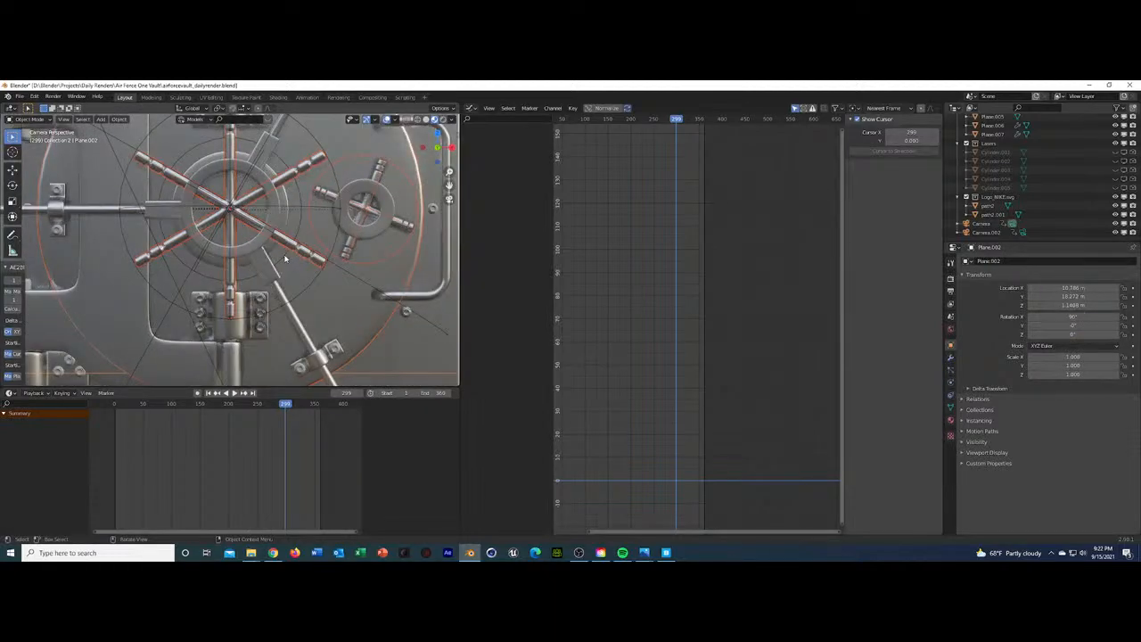
pyautogui.click(288, 251)
pyautogui.click(295, 252)
pyautogui.press('KP_0')
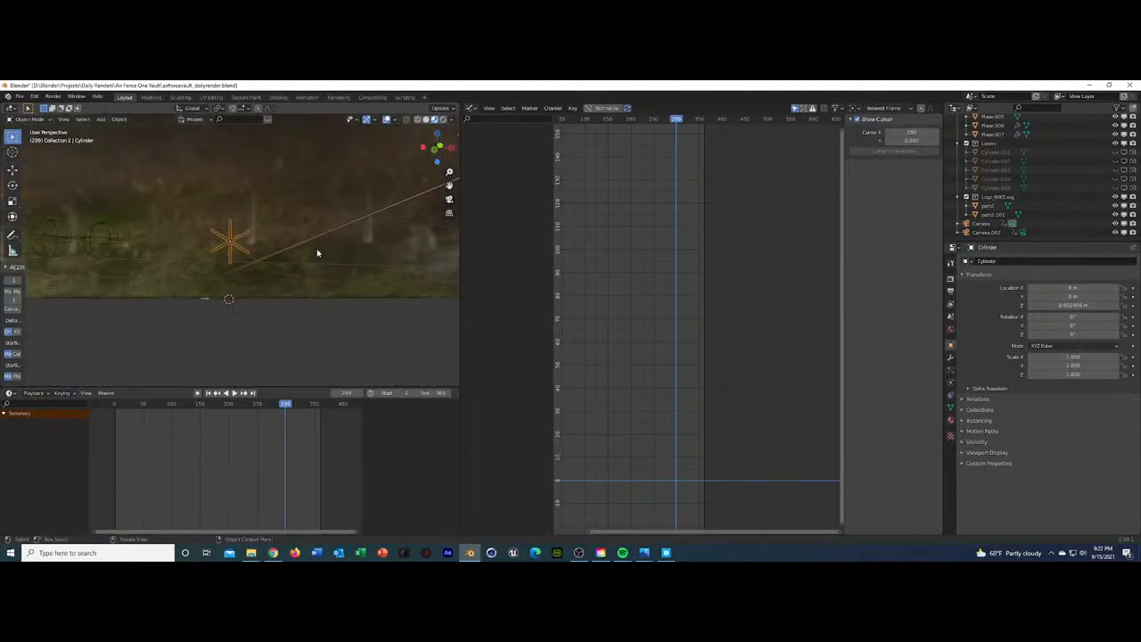
pyautogui.moveTo(278, 253); pyautogui.dragTo(305, 256, button='middle')
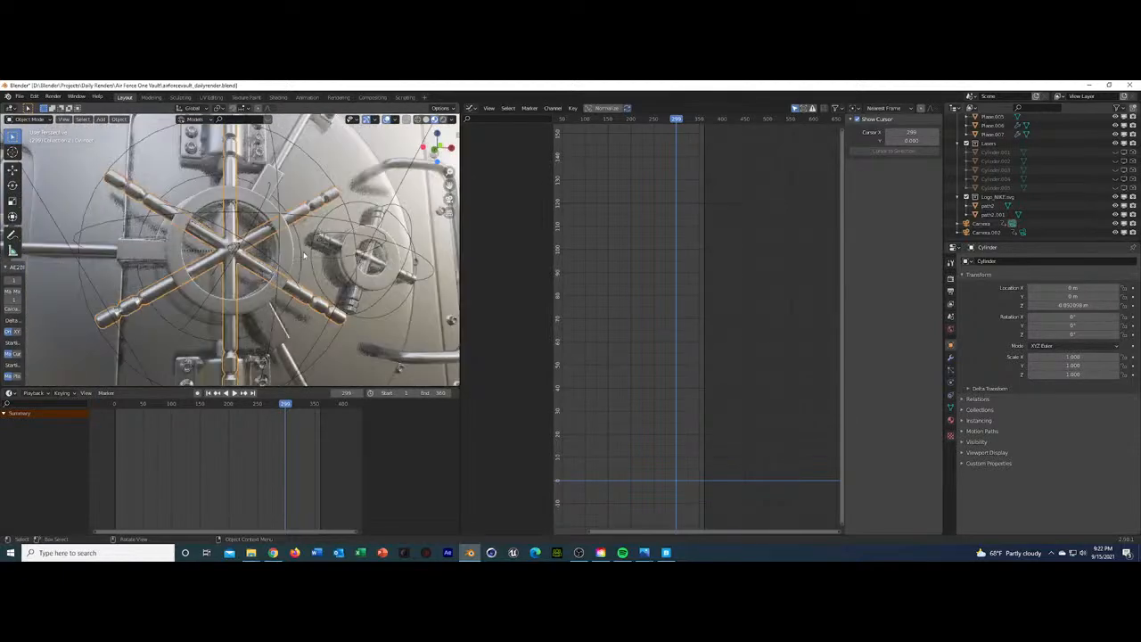
pyautogui.click(332, 245)
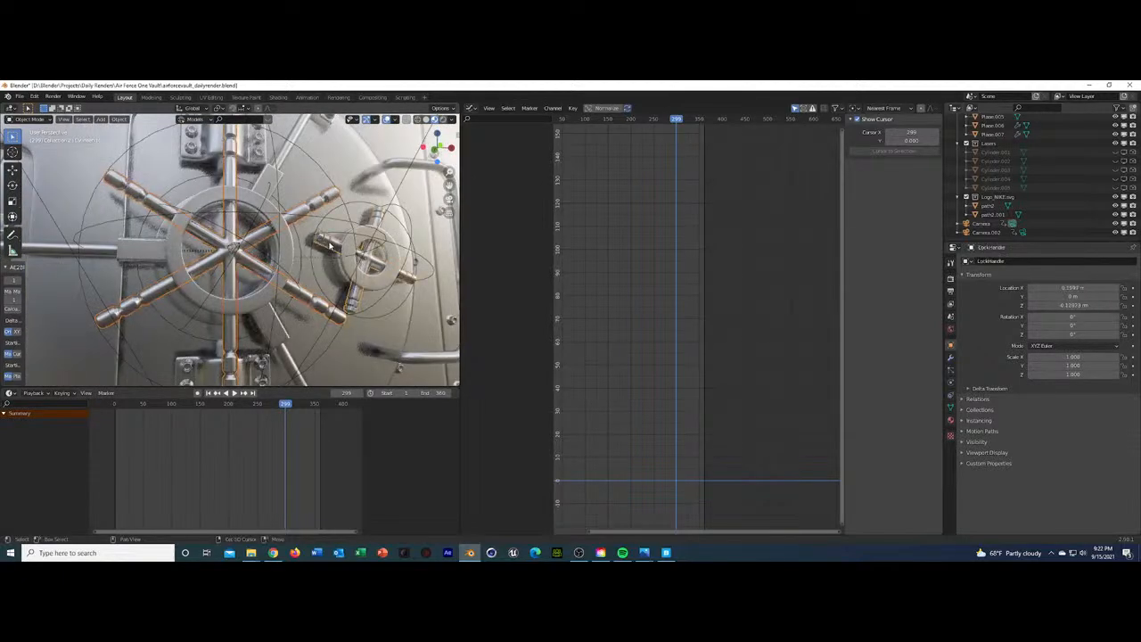
pyautogui.click(952, 422)
pyautogui.click(967, 299)
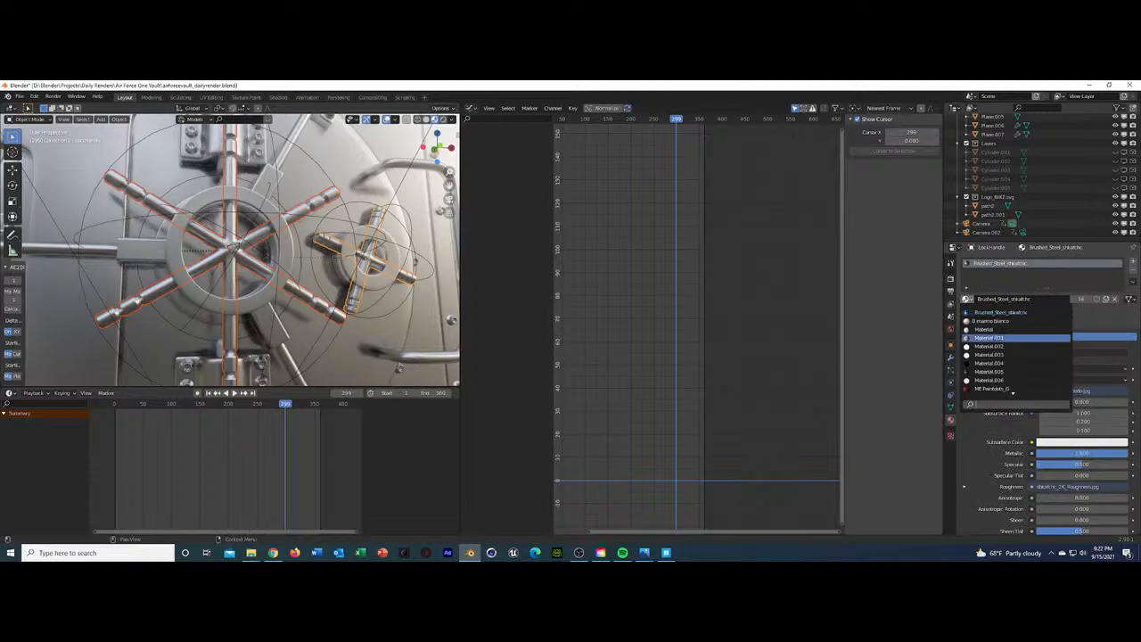
pyautogui.scroll(-10, 1016, 355)
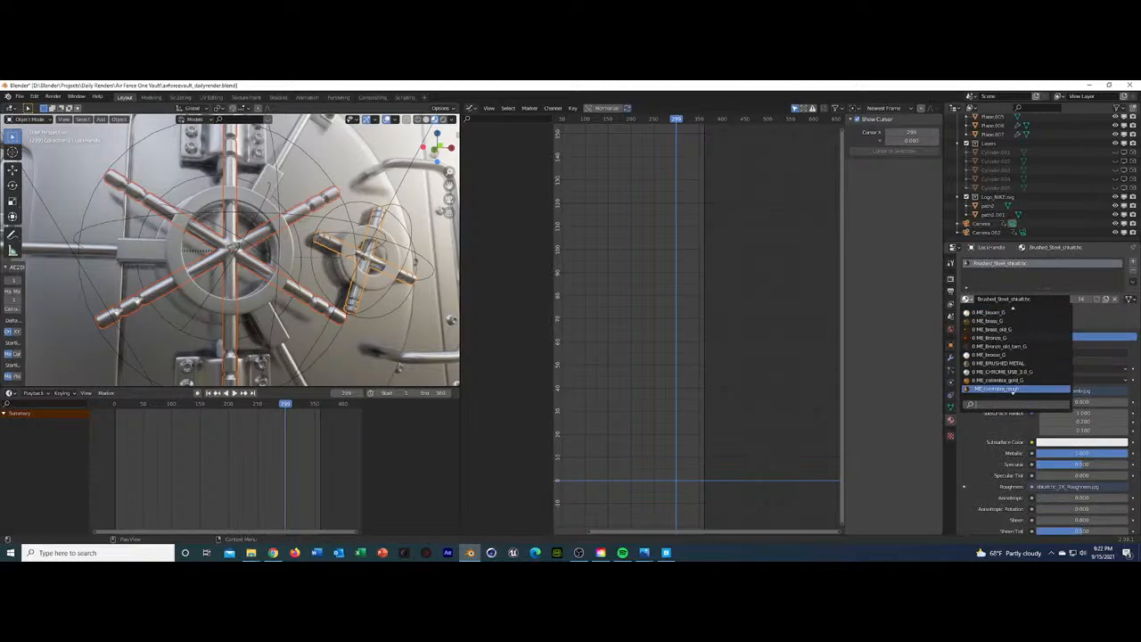
pyautogui.click(1016, 355)
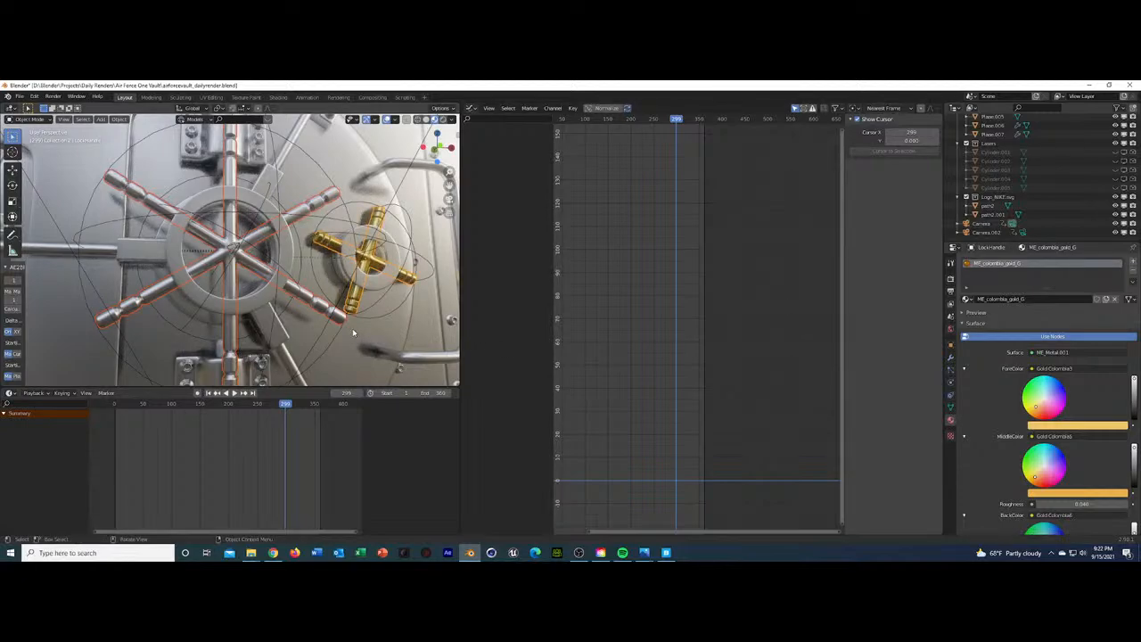
# Assign the ME_colombia_gold_G material to the six-spoke handle at the centre of the vault door.
pyautogui.click(255, 268)
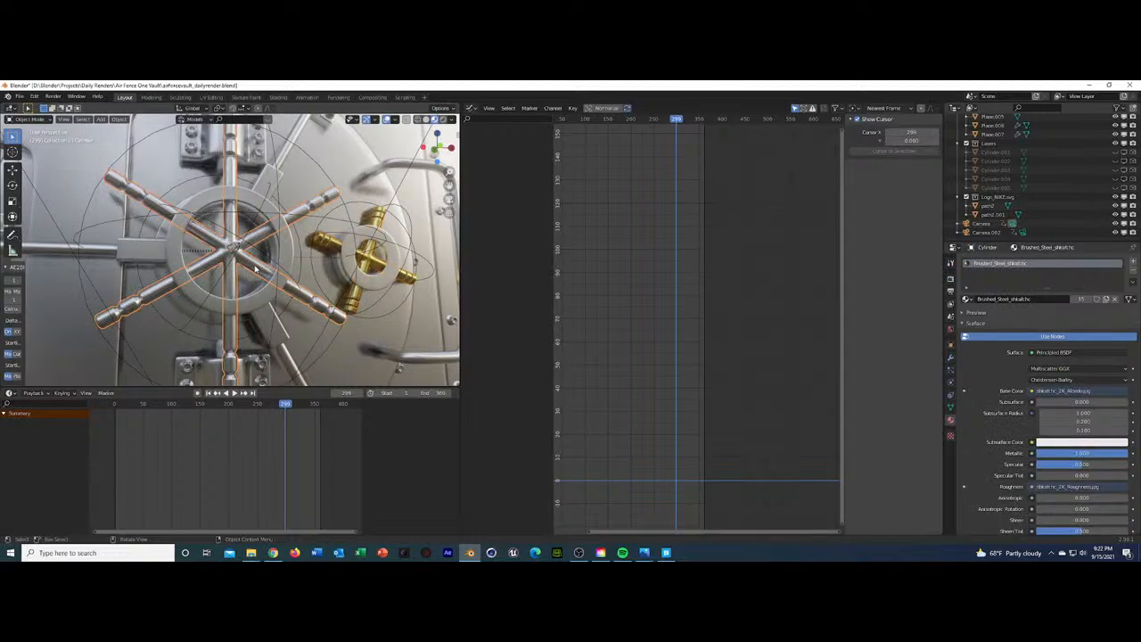
pyautogui.click(967, 299)
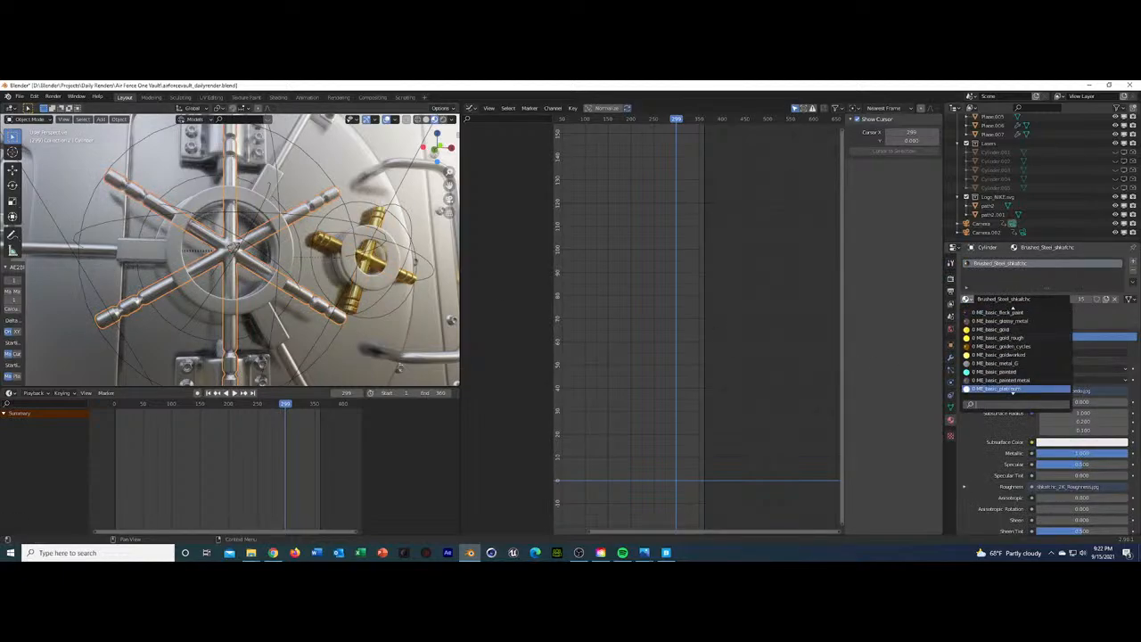
pyautogui.scroll(-10, 1012, 393)
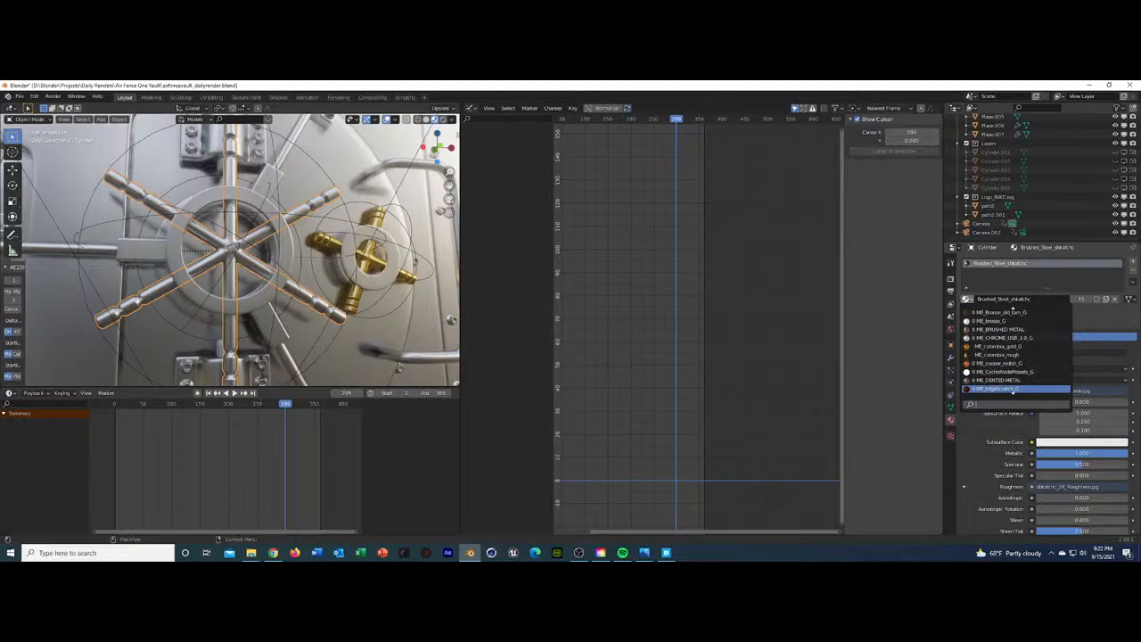
pyautogui.click(999, 346)
# Preview the vault animation through the camera from near the start, and replay it from about frame 192 to 212.
pyautogui.click(349, 328)
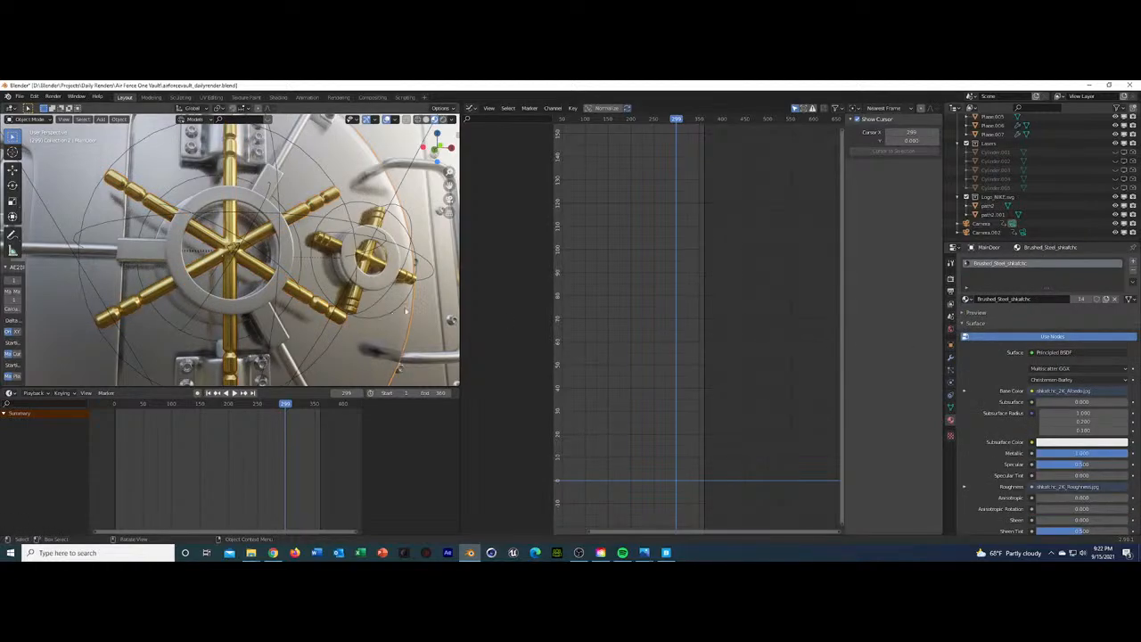
pyautogui.press('KP_Decimal')
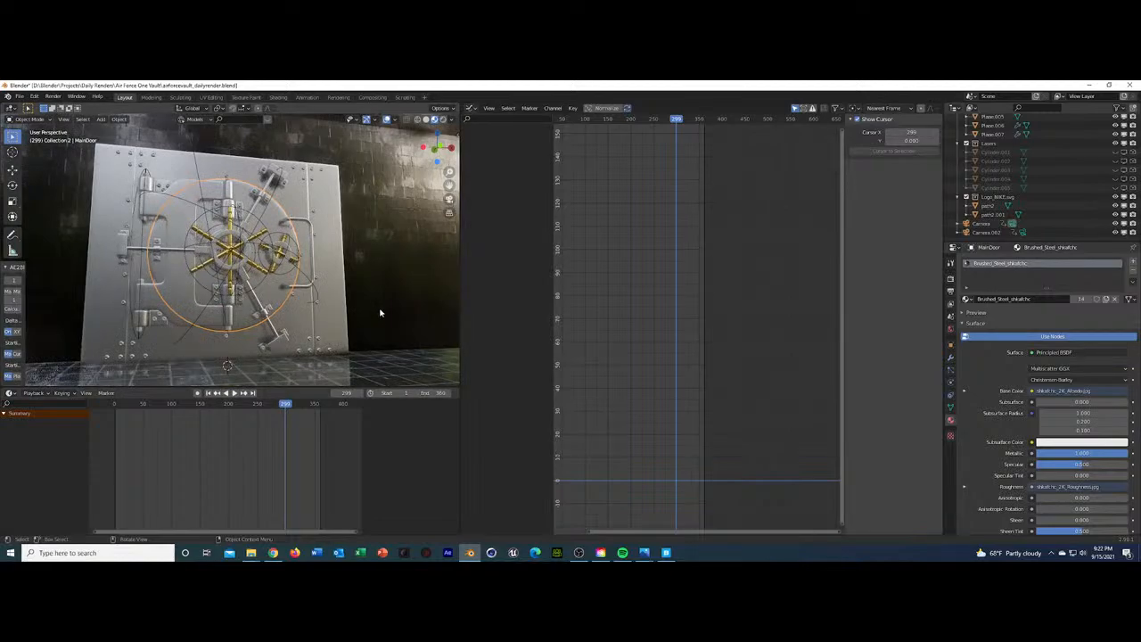
pyautogui.press('KP_0')
pyautogui.scroll(-5, 272, 310)
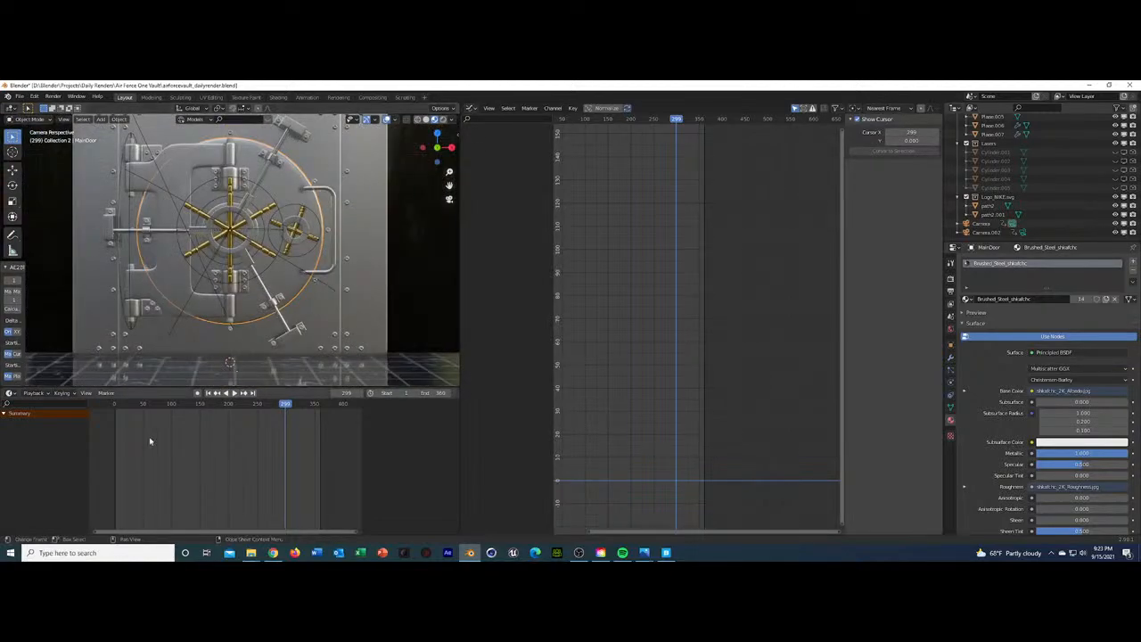
pyautogui.click(124, 405)
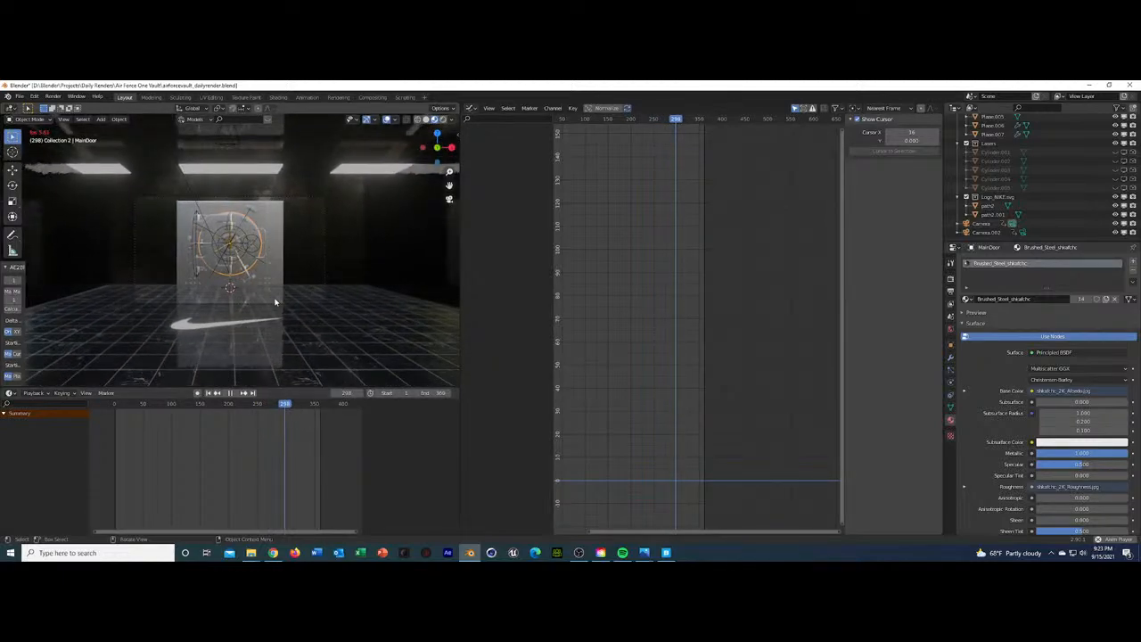
pyautogui.click(205, 406)
pyautogui.moveTo(212, 408); pyautogui.dragTo(226, 408)
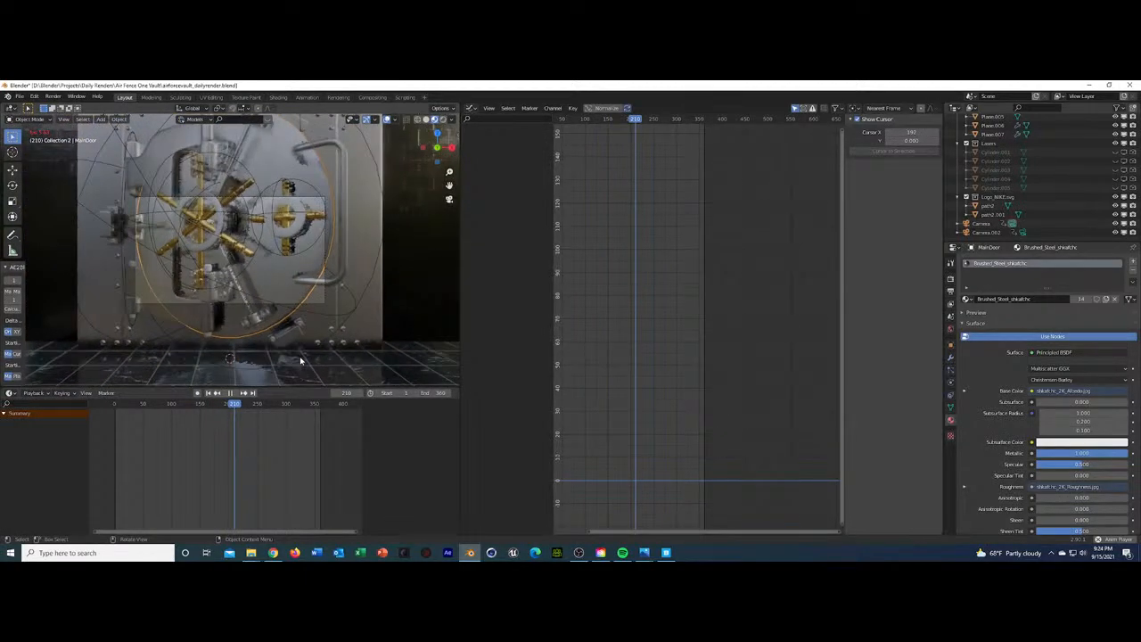
pyautogui.press('space')
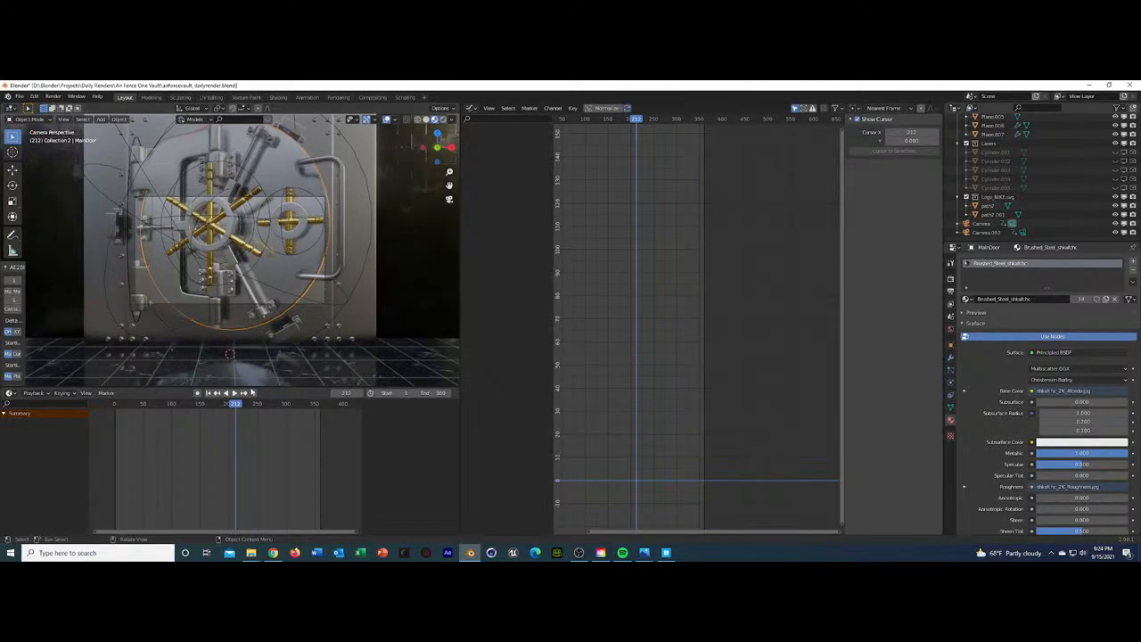
# Preview the shot through Camera.002 up to the floor Nike logo, switching to solid shading for the playback.
pyautogui.click(1022, 232)
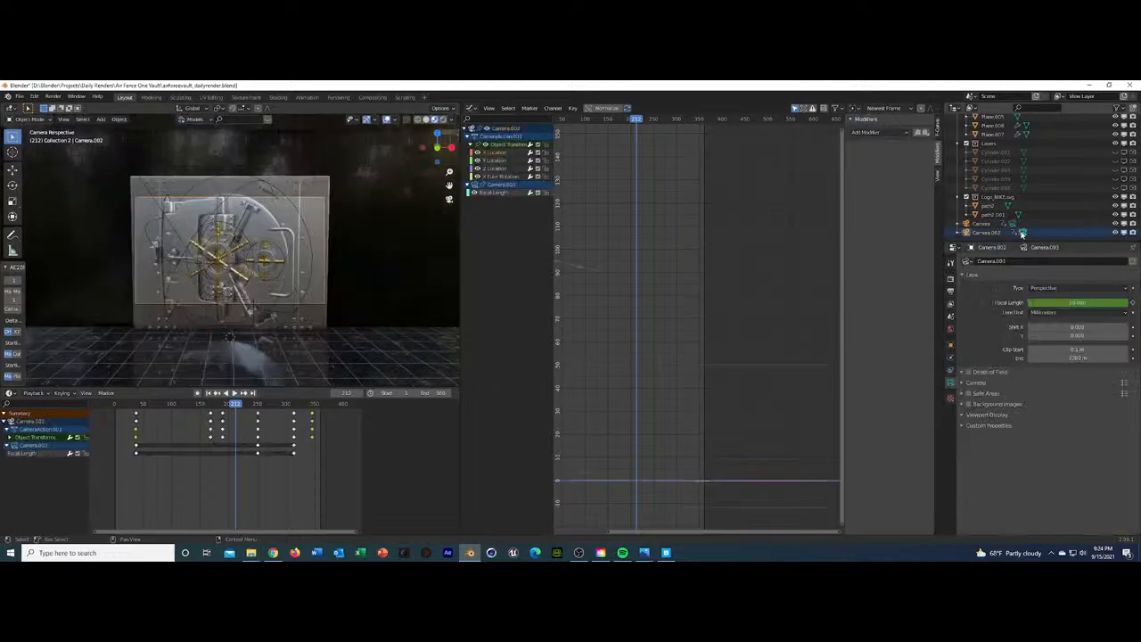
pyautogui.moveTo(205, 409); pyautogui.dragTo(300, 443)
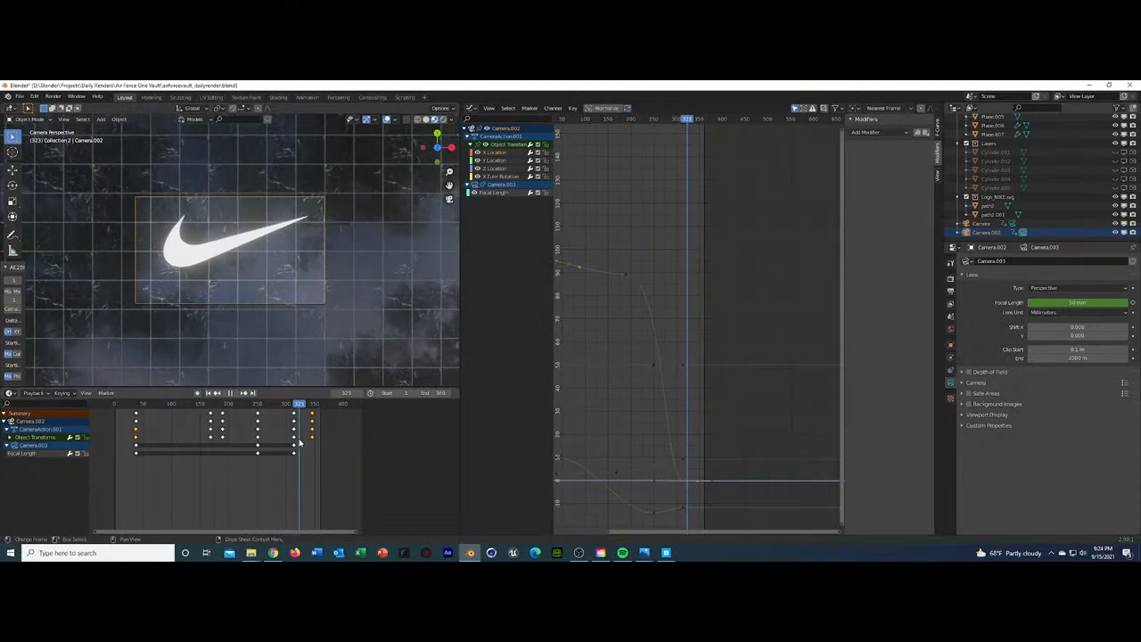
pyautogui.click(272, 411)
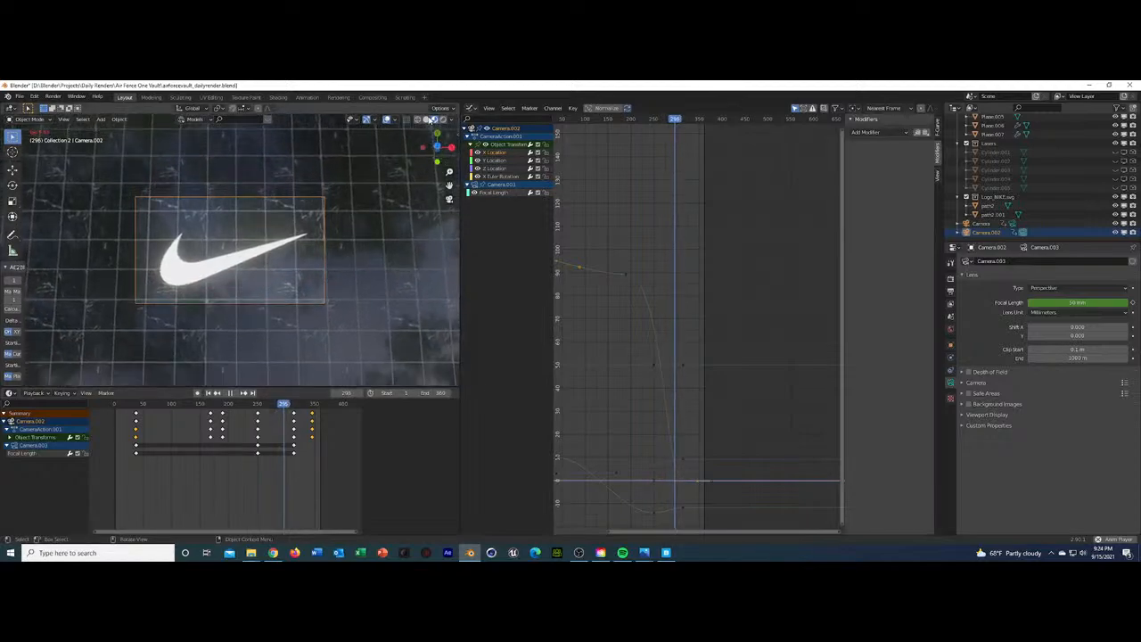
pyautogui.click(429, 119)
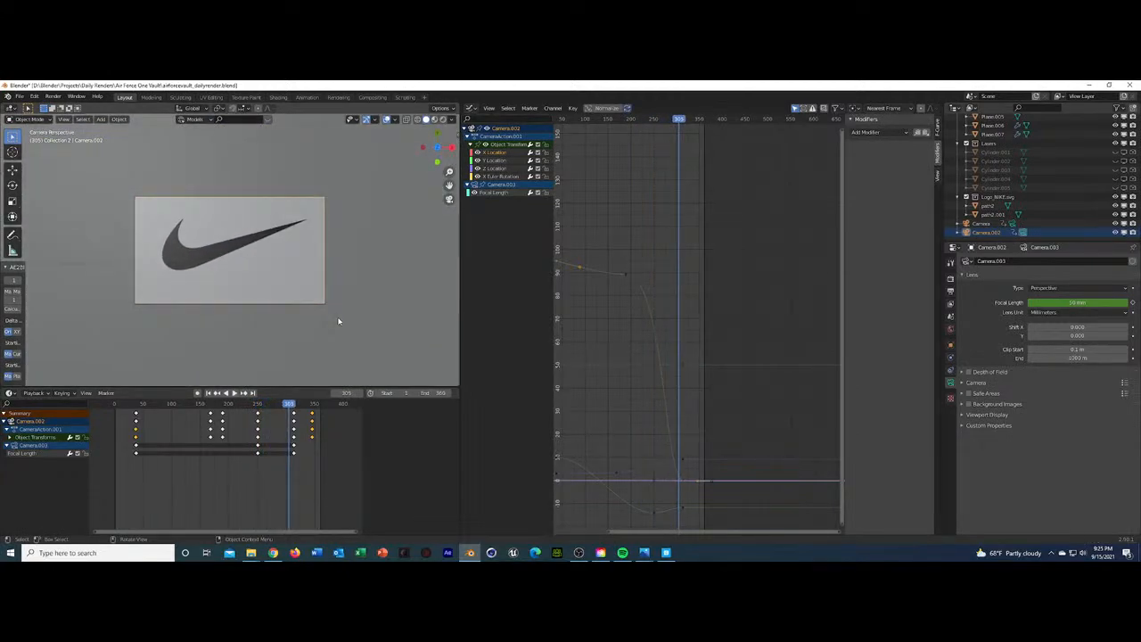
# Make the object named Camera the active view again and show frame 75 with rendered shading.
pyautogui.click(1015, 224)
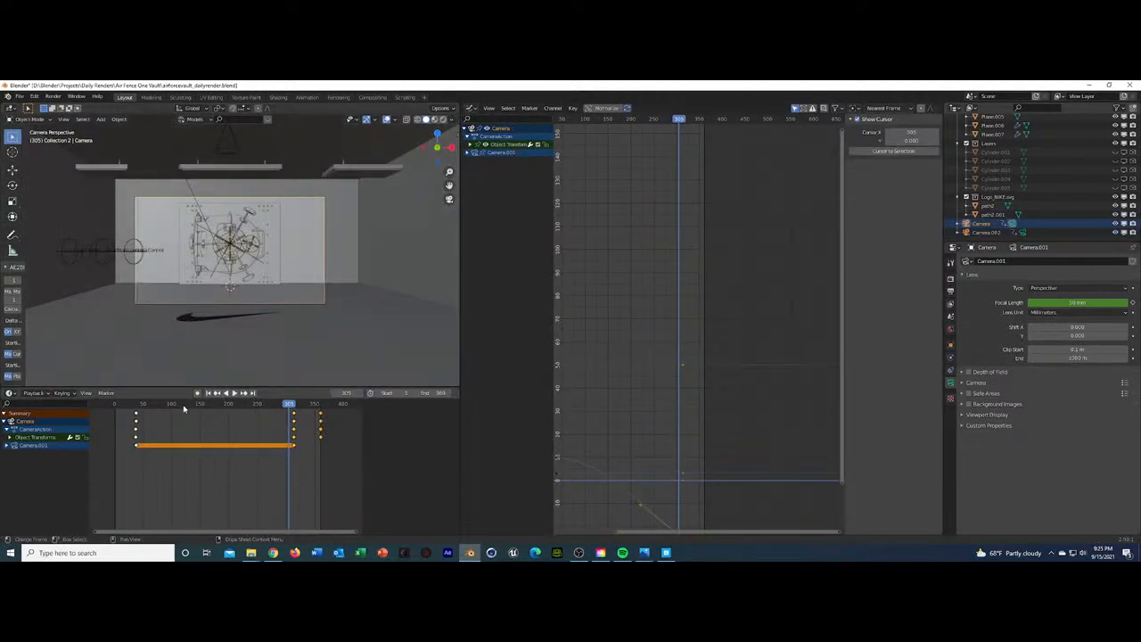
pyautogui.moveTo(258, 415); pyautogui.dragTo(158, 430)
pyautogui.click(443, 119)
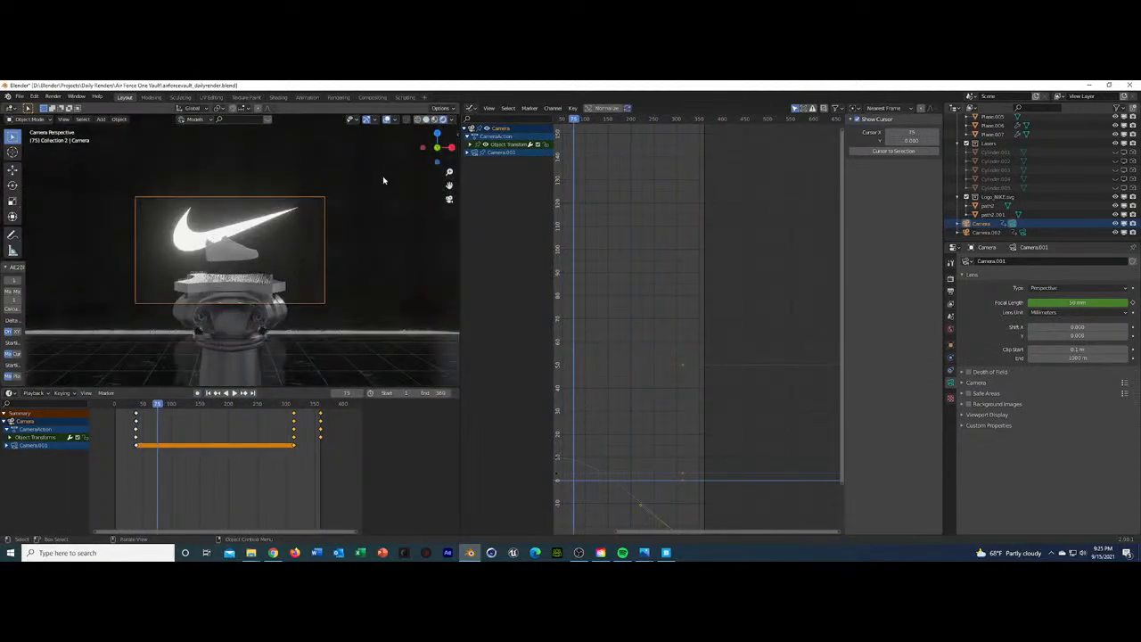
# Examine the AF1 Left shoe and its surrounding room lighting up close from a free perspective view.
pyautogui.click(219, 252)
pyautogui.press('KP_Decimal')
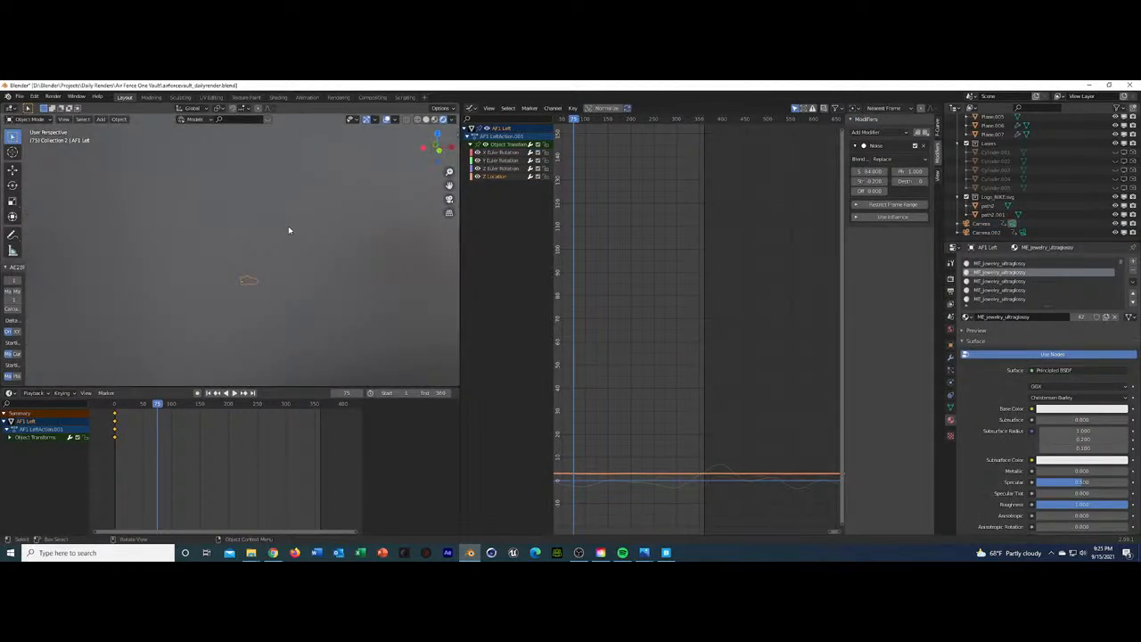
pyautogui.press('KP_Decimal')
pyautogui.moveTo(273, 262); pyautogui.dragTo(276, 197, button='middle')
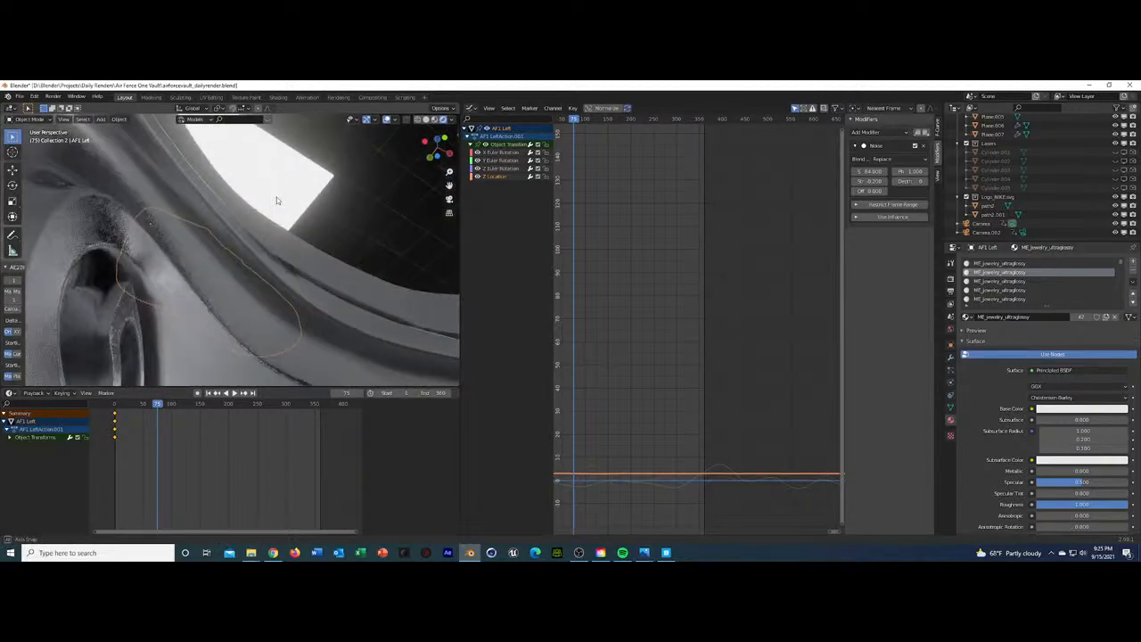
pyautogui.scroll(-7, 276, 197)
pyautogui.scroll(4, 249, 236)
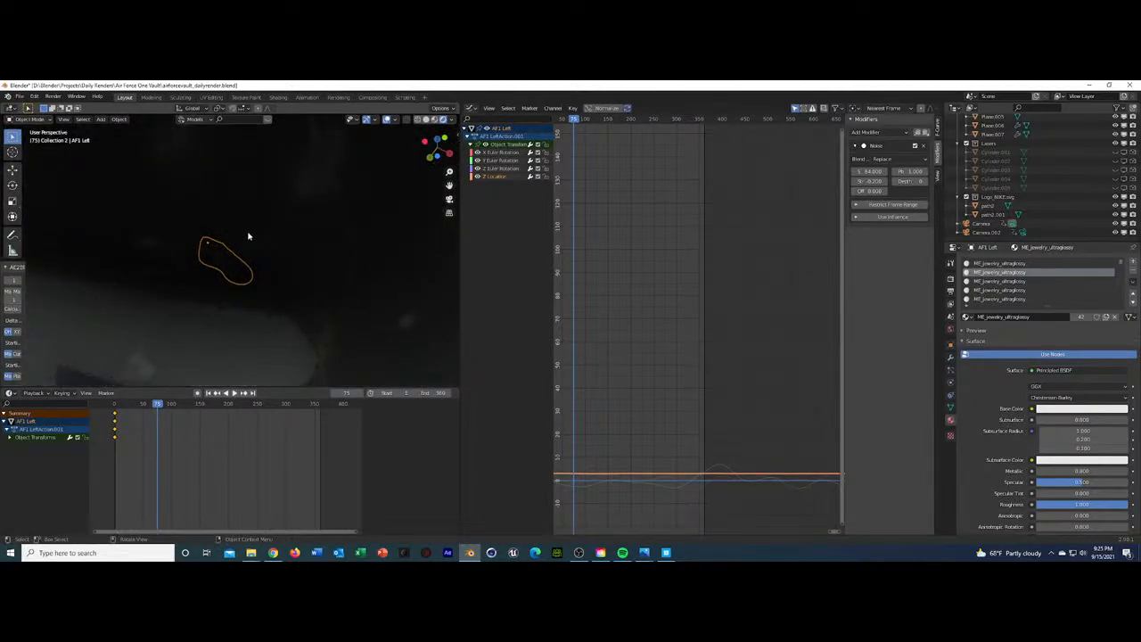
pyautogui.scroll(-5, 249, 237)
pyautogui.press('KP_Decimal')
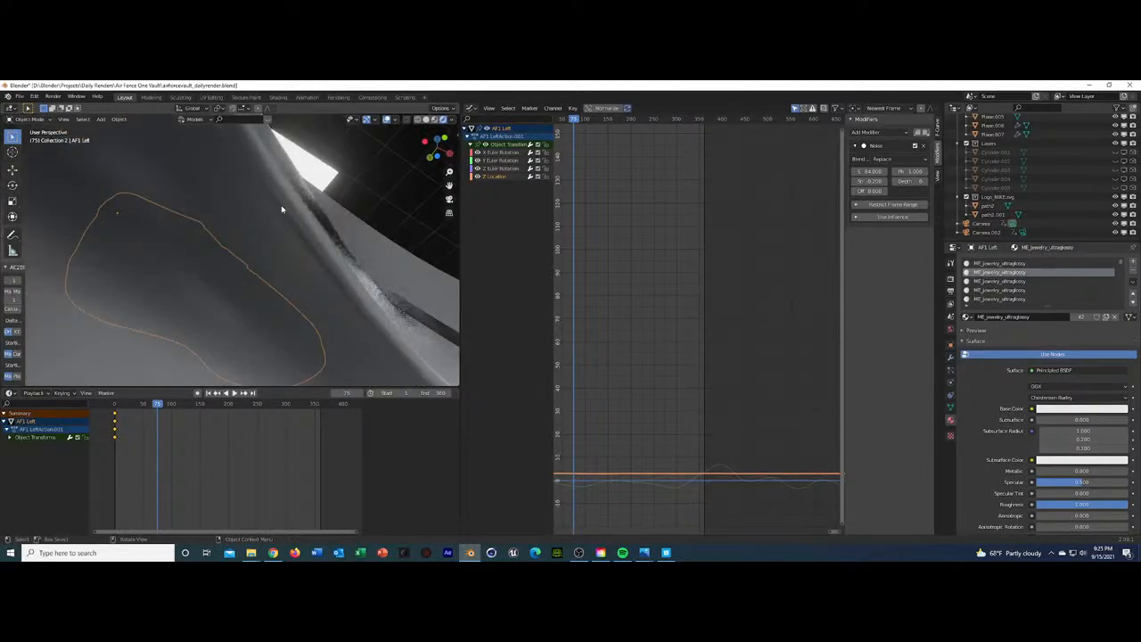
pyautogui.moveTo(277, 211); pyautogui.dragTo(270, 250, button='middle')
pyautogui.scroll(-3, 273, 224)
pyautogui.scroll(-3, 273, 224)
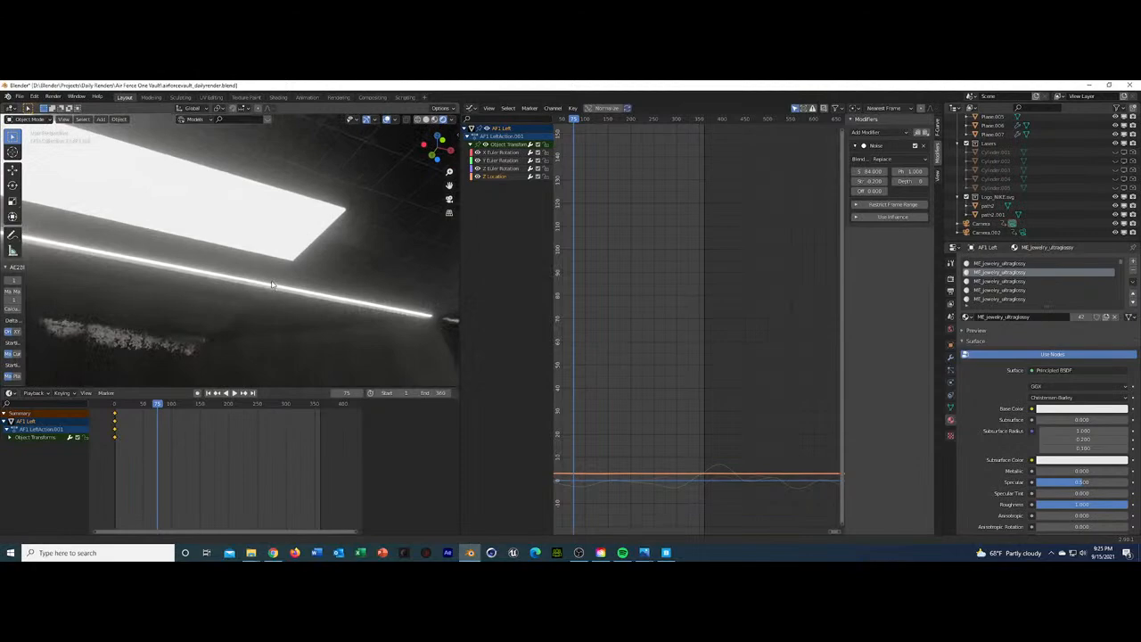
# Set the emission strength of the large ceiling light panel's material to 5, check it through the camera and save the file.
pyautogui.click(268, 237)
pyautogui.click(267, 237)
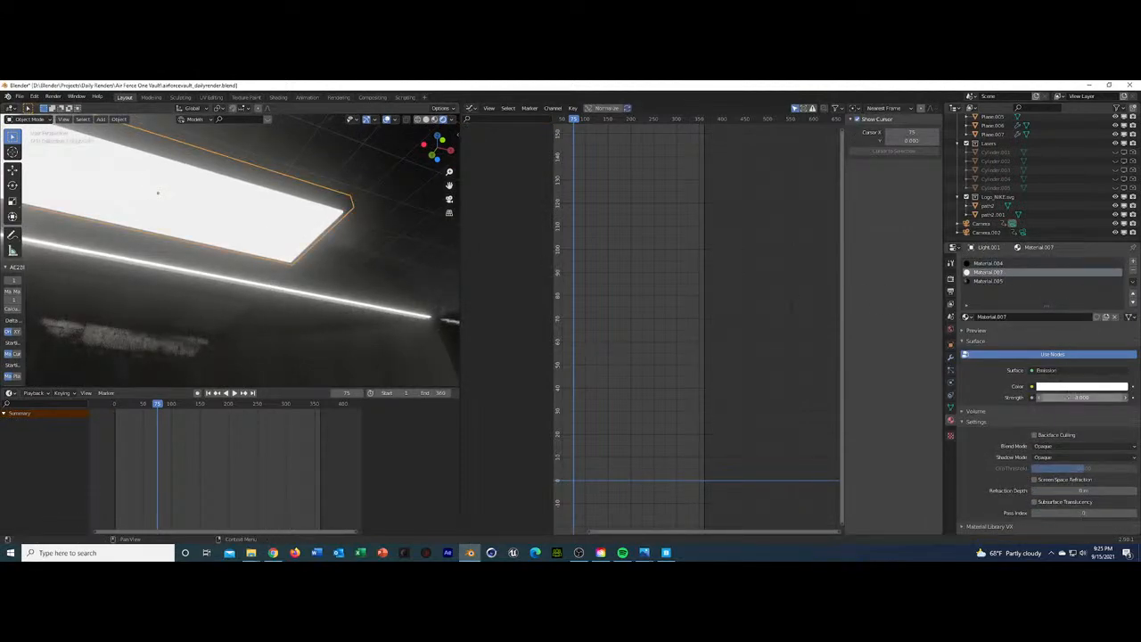
pyautogui.press('Return')
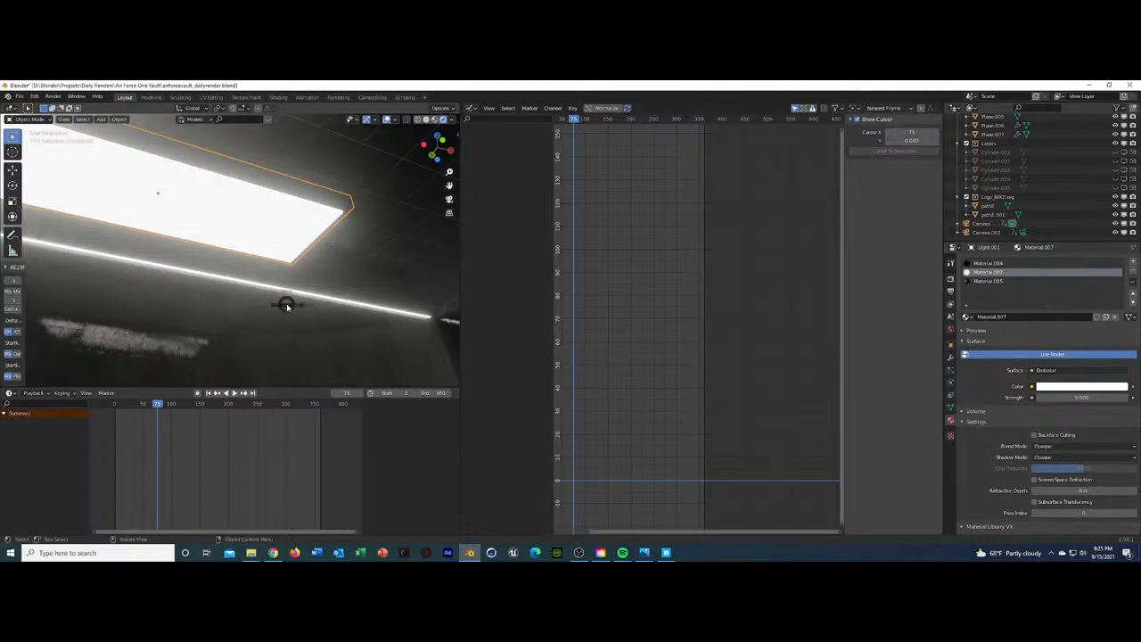
pyautogui.press('KP_0')
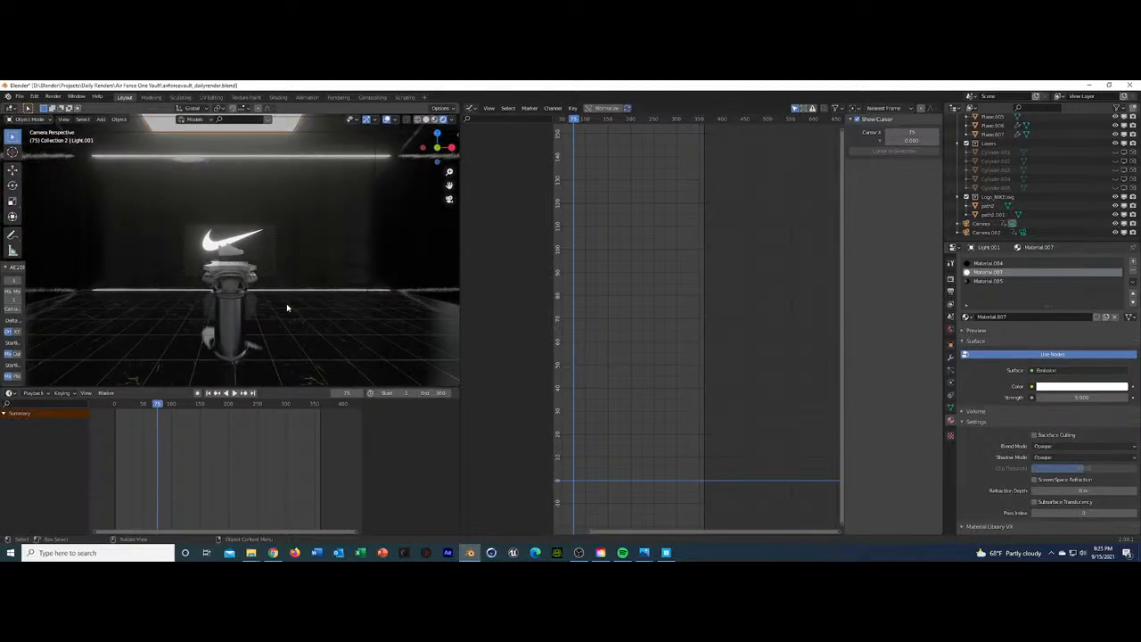
pyautogui.click(287, 308)
# Add an area light for illuminating the shoe on the pedestal.
pyautogui.click(214, 254)
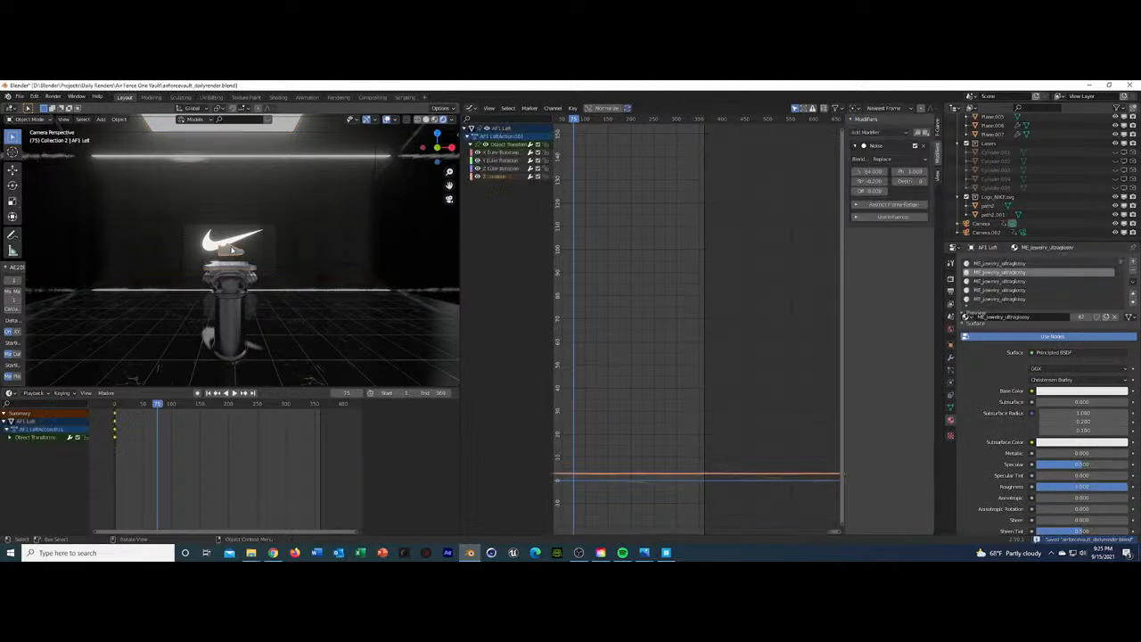
pyautogui.scroll(2, 282, 272)
pyautogui.hotkey('shift', 'a')
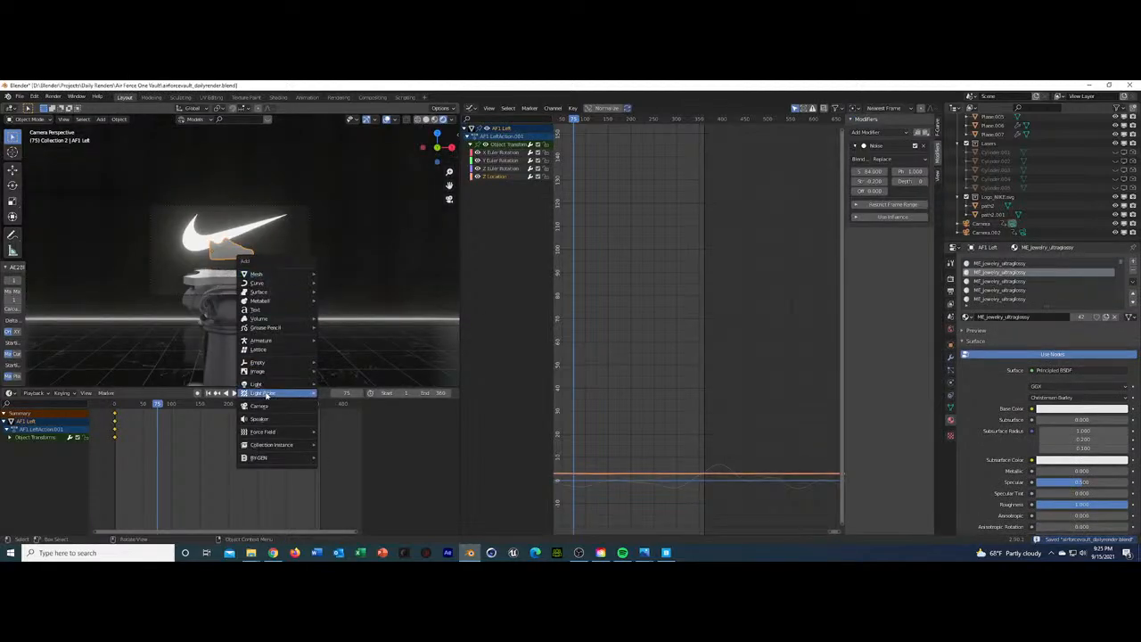
pyautogui.moveTo(289, 385)
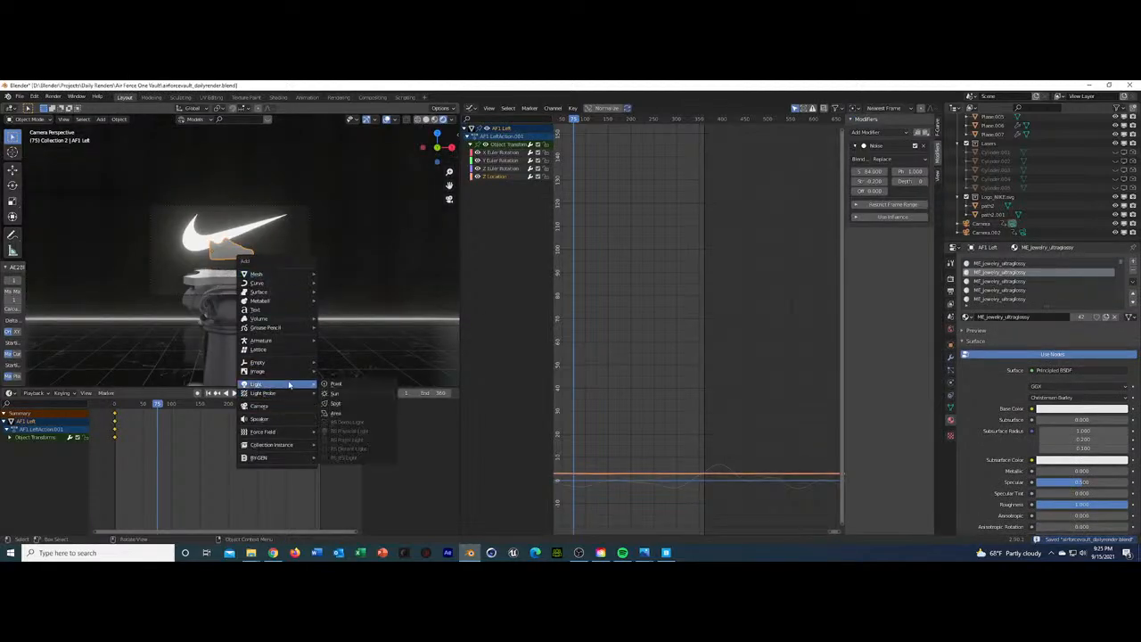
pyautogui.click(380, 413)
pyautogui.scroll(-3, 300, 357)
# Snap the 3D cursor to the AF1 Left shoe and duplicate the shoe in place.
pyautogui.click(234, 261)
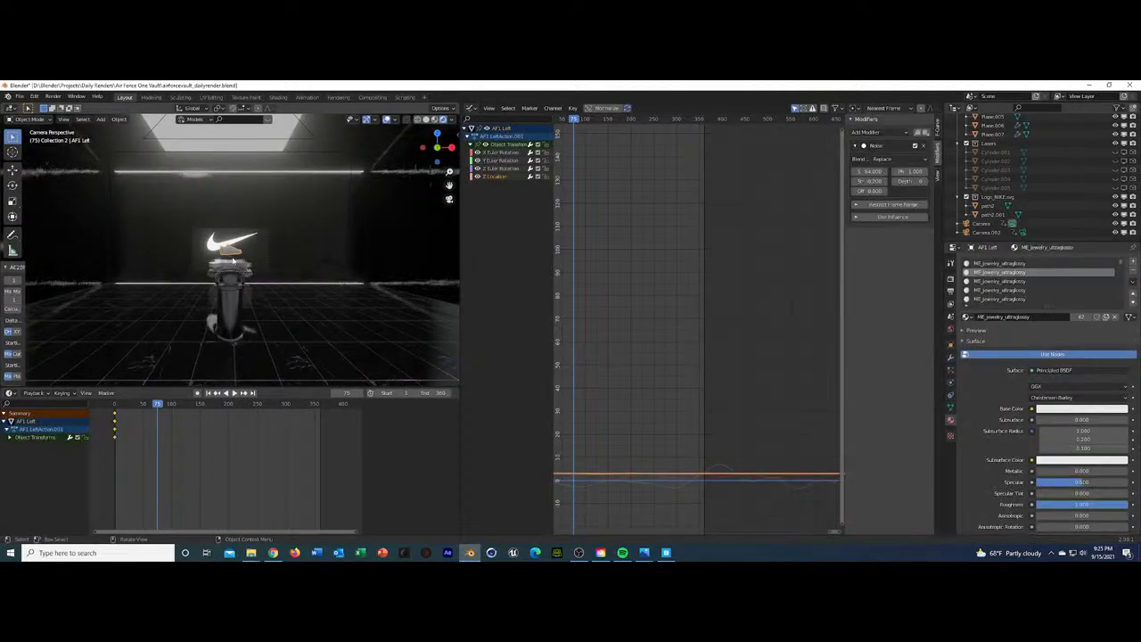
pyautogui.hotkey('shift', 's')
pyautogui.click(224, 303)
pyautogui.hotkey('shift', 'd')
pyautogui.press('Escape')
pyautogui.hotkey('shift', 's')
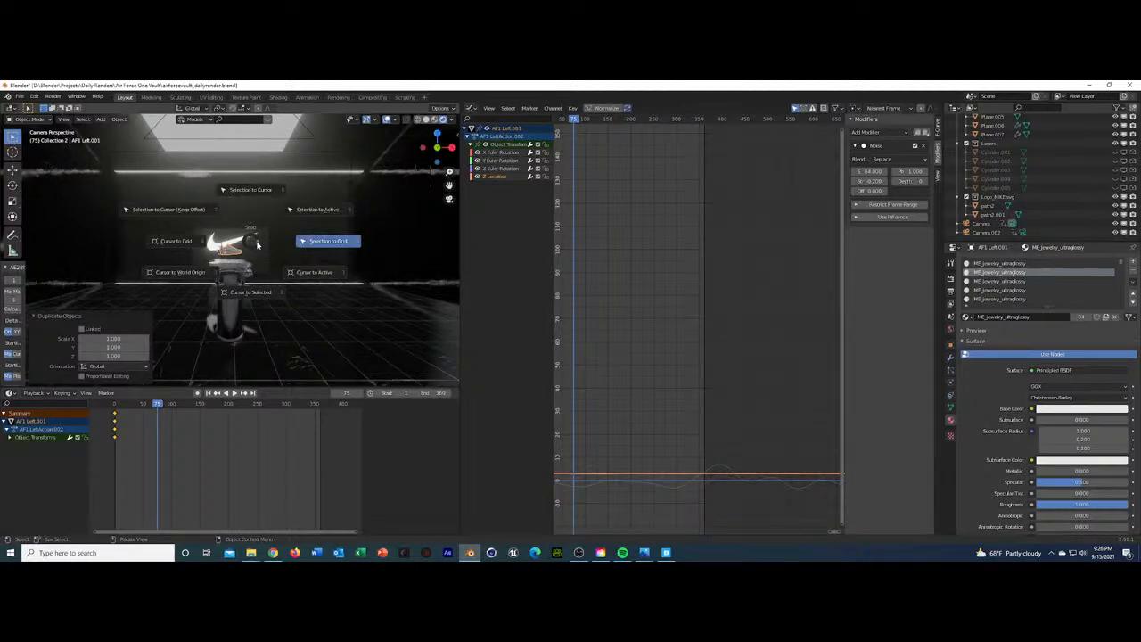
pyautogui.press('Escape')
# Add an area light at the 3D cursor, raise it above the shoe and shift it about 0.4 m along X to centre it.
pyautogui.hotkey('shift', 'a')
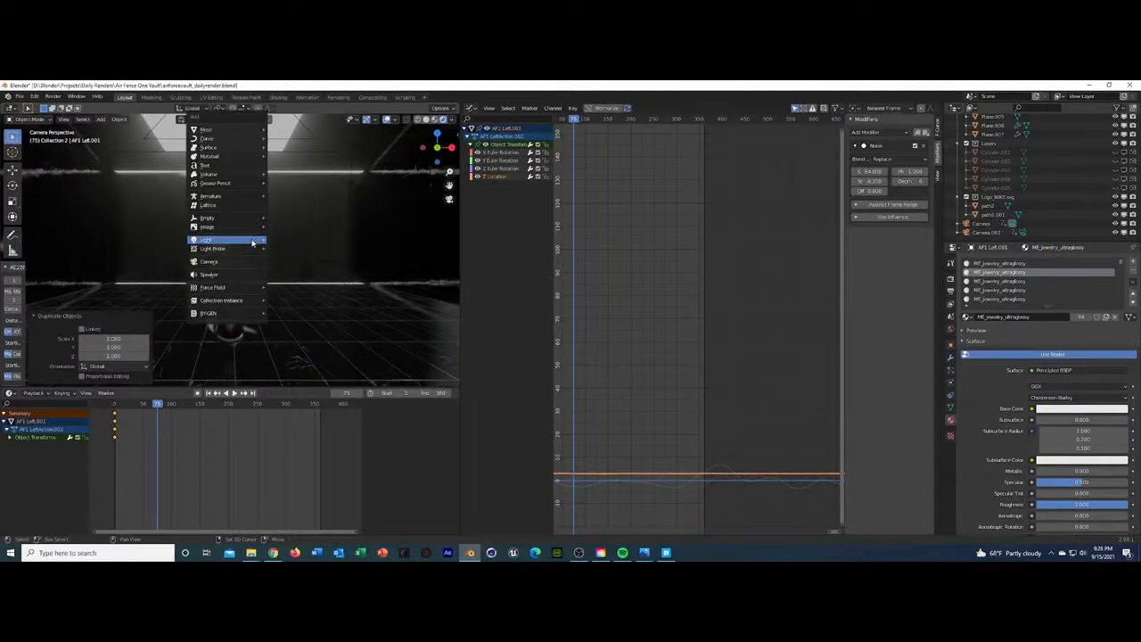
pyautogui.moveTo(229, 293)
pyautogui.moveTo(233, 243)
pyautogui.click(293, 272)
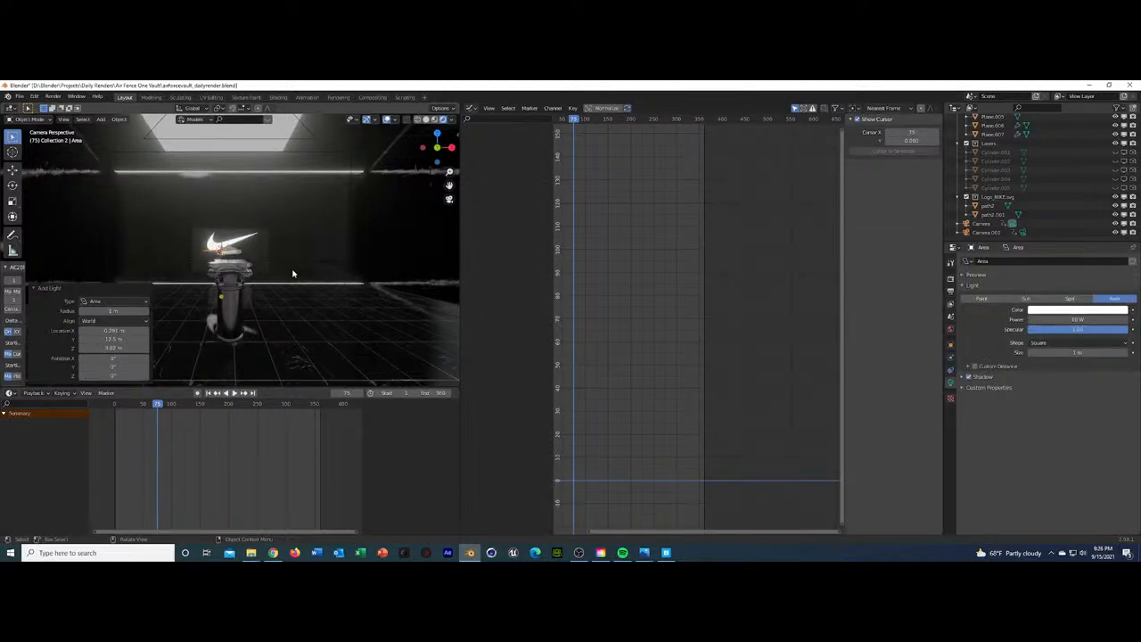
pyautogui.press('g')
pyautogui.press('z')
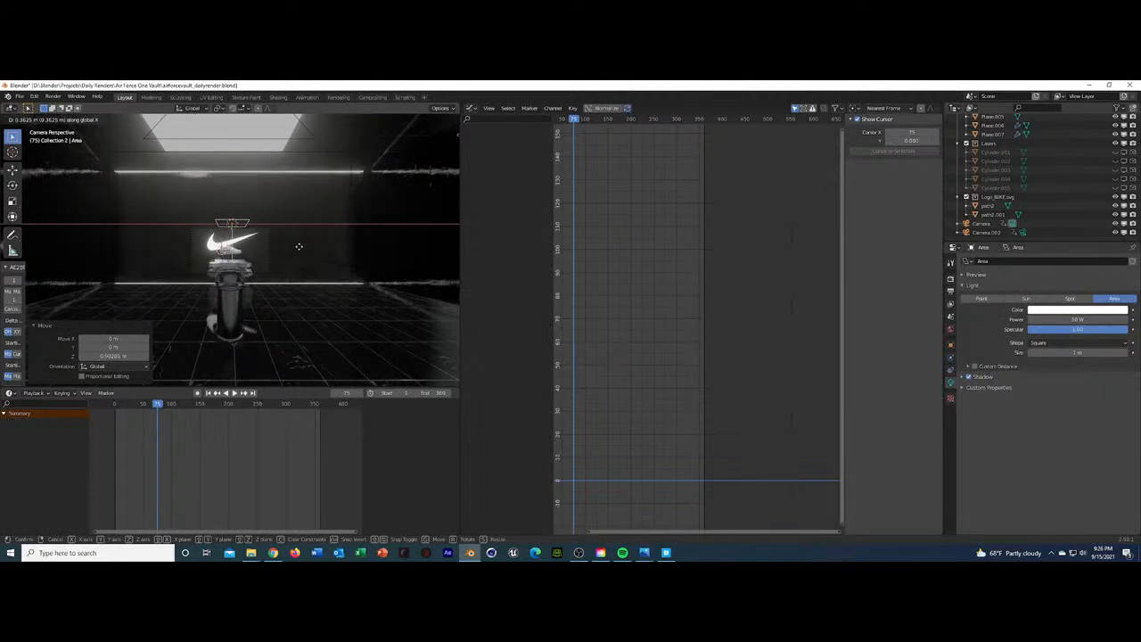
pyautogui.click(267, 262)
# Set the area light's power to 50 W and rotate the light about 25 degrees around the global X axis.
pyautogui.scroll(4, 264, 266)
pyautogui.scroll(5, 263, 266)
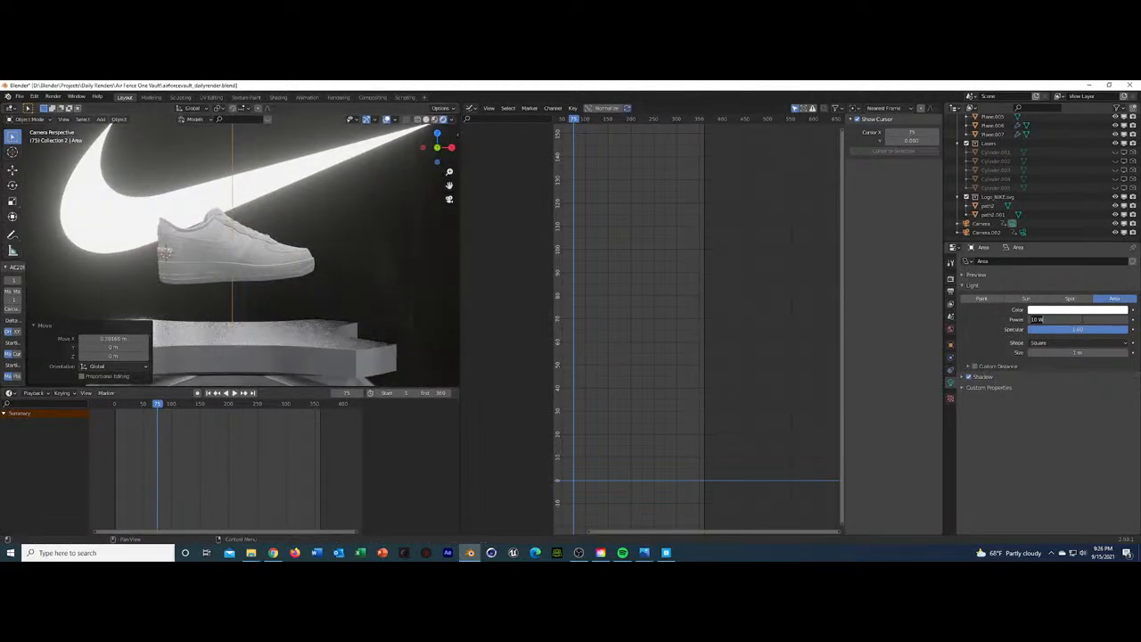
pyautogui.write('50')
pyautogui.press('Return')
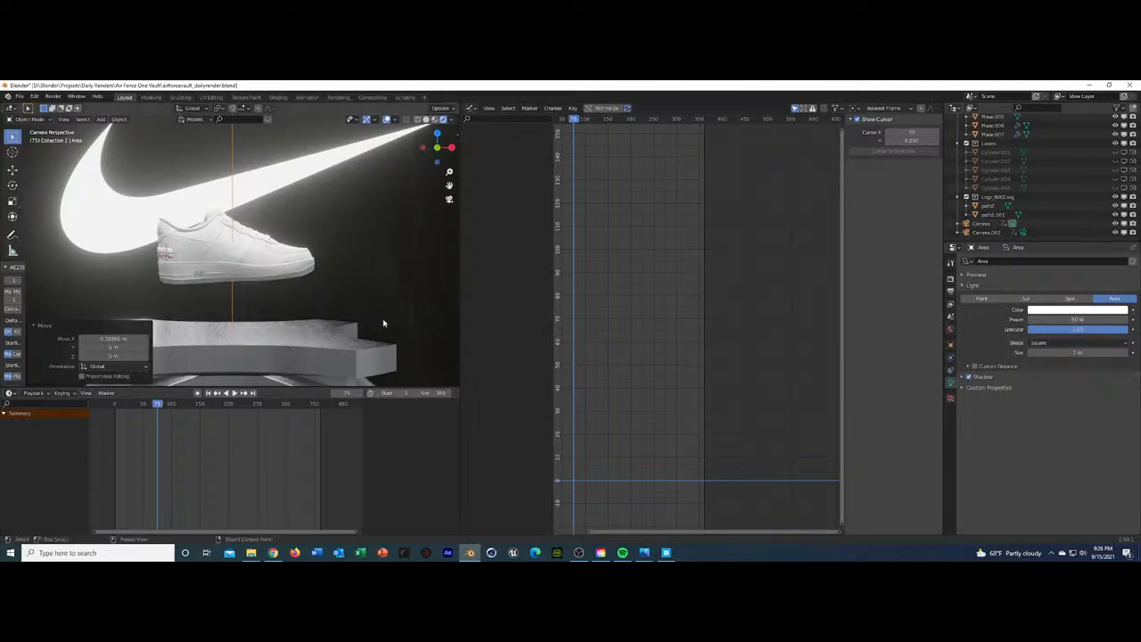
pyautogui.scroll(-3, 255, 294)
pyautogui.press('g')
pyautogui.press('x')
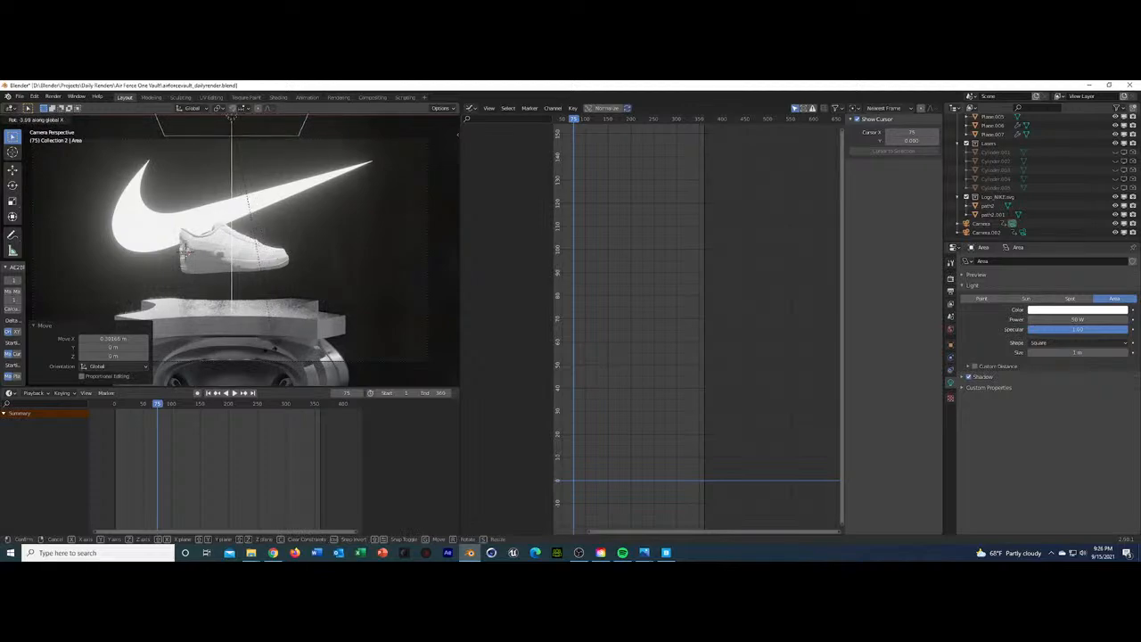
pyautogui.click(161, 322)
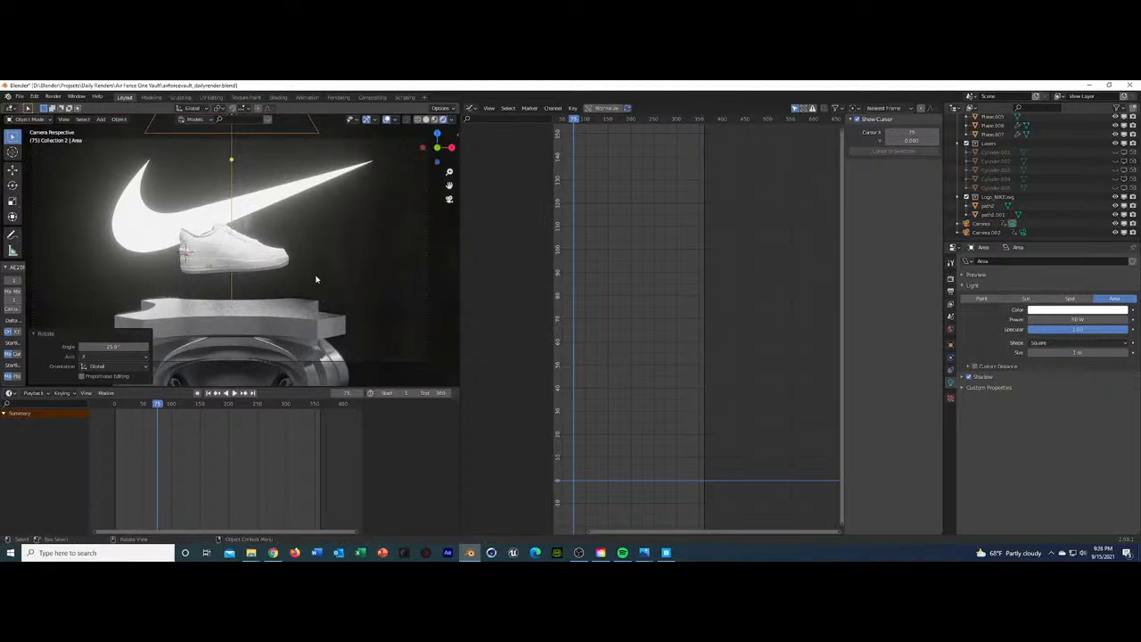
# Move the area light about 0.83 m along the global Y axis and rotate it a further 14.6 degrees around X.
pyautogui.press('g')
pyautogui.press('y')
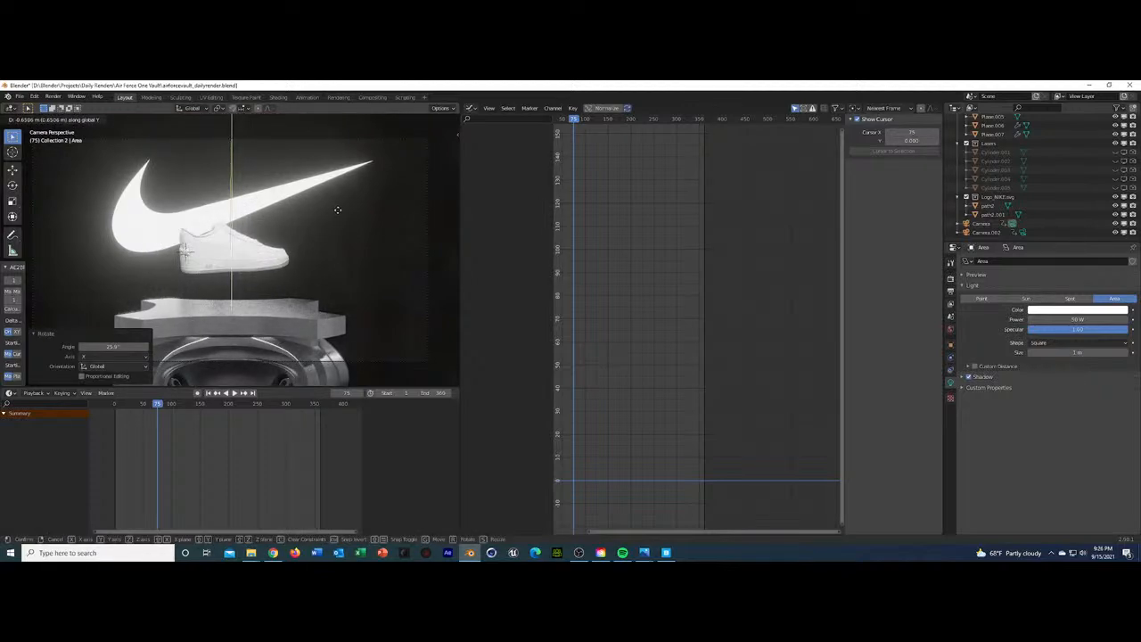
pyautogui.click(337, 209)
pyautogui.press('r')
pyautogui.press('x')
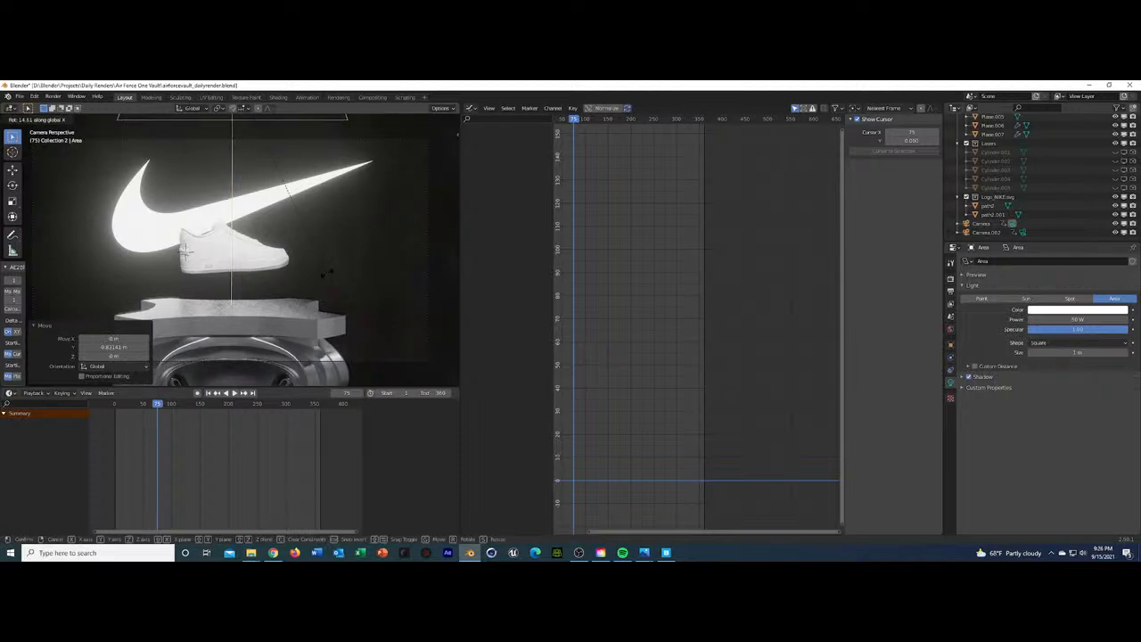
pyautogui.click(327, 275)
pyautogui.moveTo(327, 279); pyautogui.dragTo(296, 279, button='middle')
pyautogui.press('KP_0')
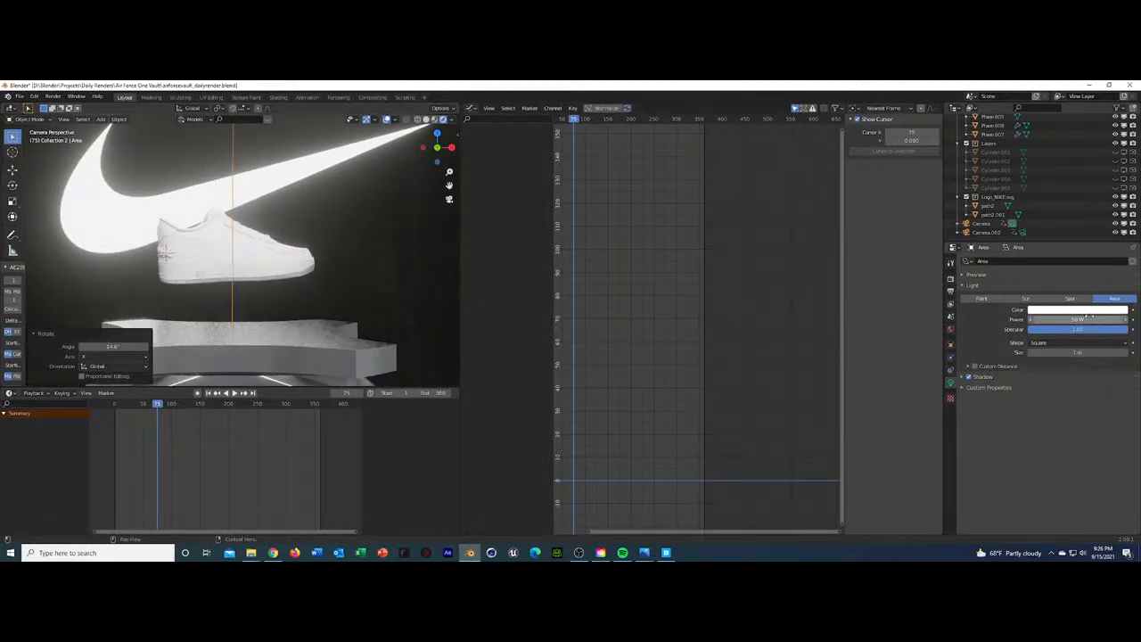
# Set the area light's power to 25 W and check the shoe through the camera.
pyautogui.click(1041, 319)
pyautogui.write('25')
pyautogui.press('Return')
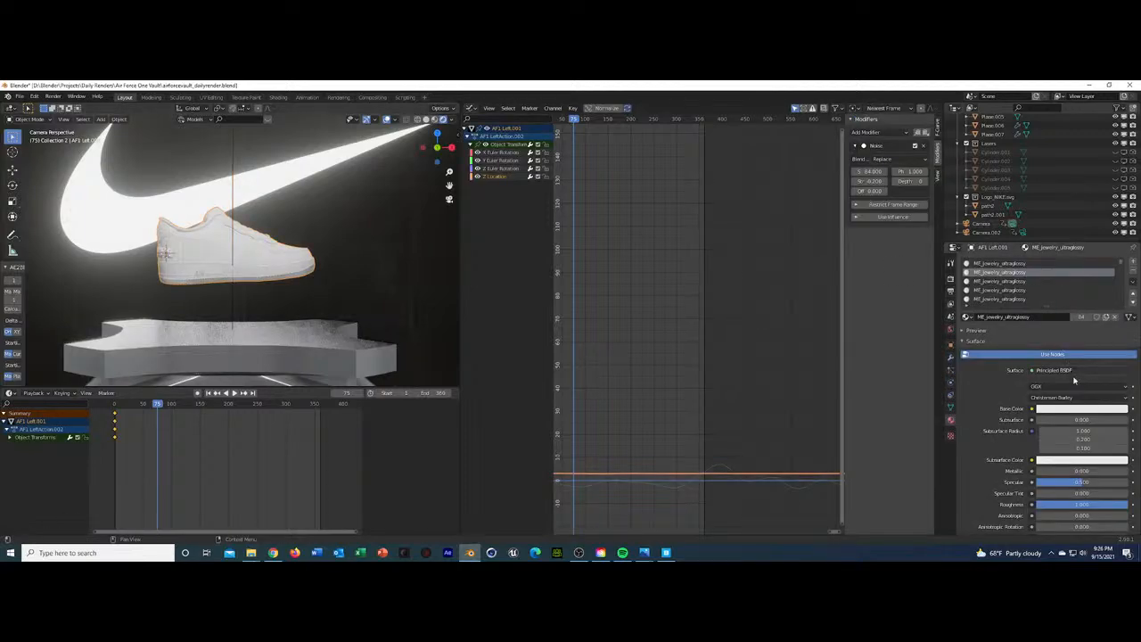
pyautogui.scroll(-4, 233, 209)
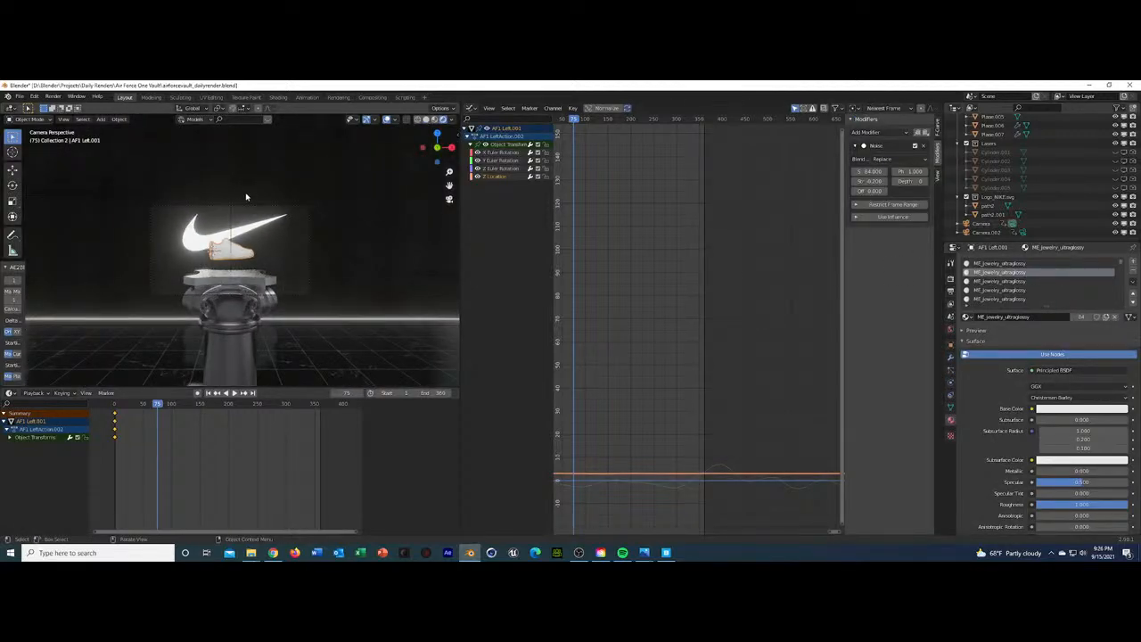
# Set the area light's power to 30 W, check the shoe through the camera and save the file.
pyautogui.click(247, 196)
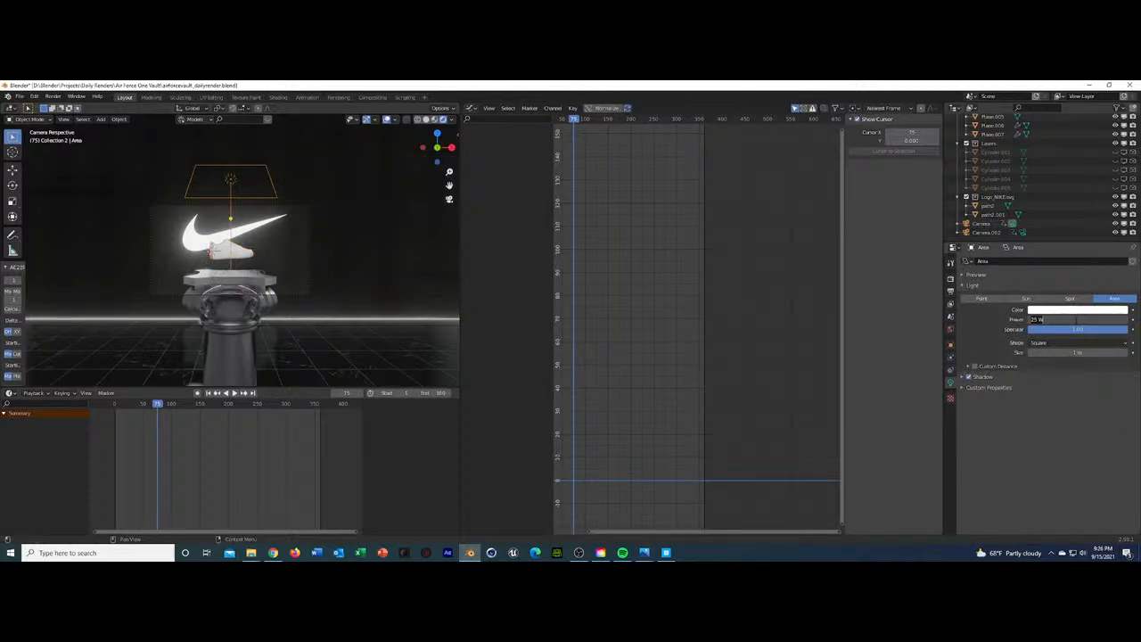
pyautogui.write('30')
pyautogui.press('Return')
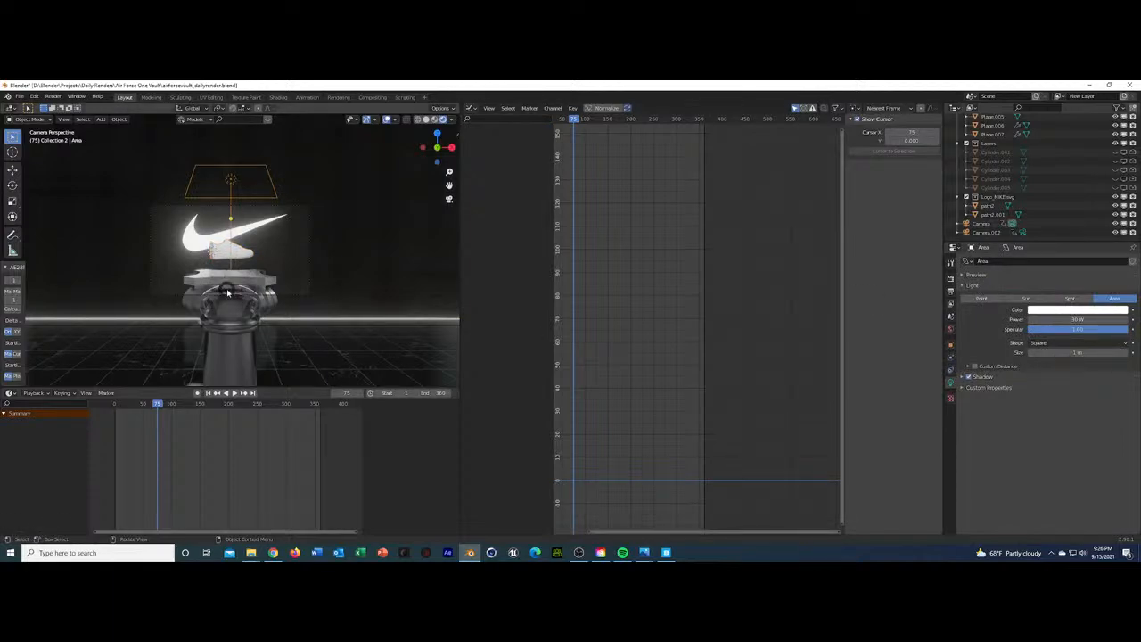
pyautogui.moveTo(161, 313); pyautogui.dragTo(216, 309, button='middle')
pyautogui.press('KP_0')
pyautogui.click(360, 304)
pyautogui.scroll(4, 361, 305)
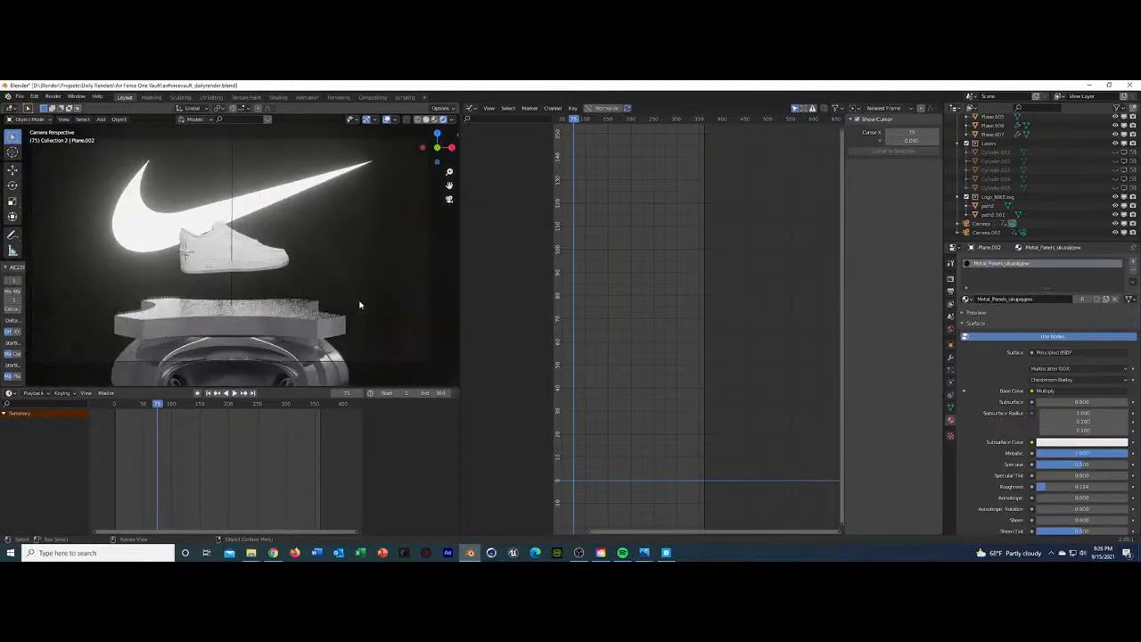
pyautogui.hotkey('ctrl', 's')
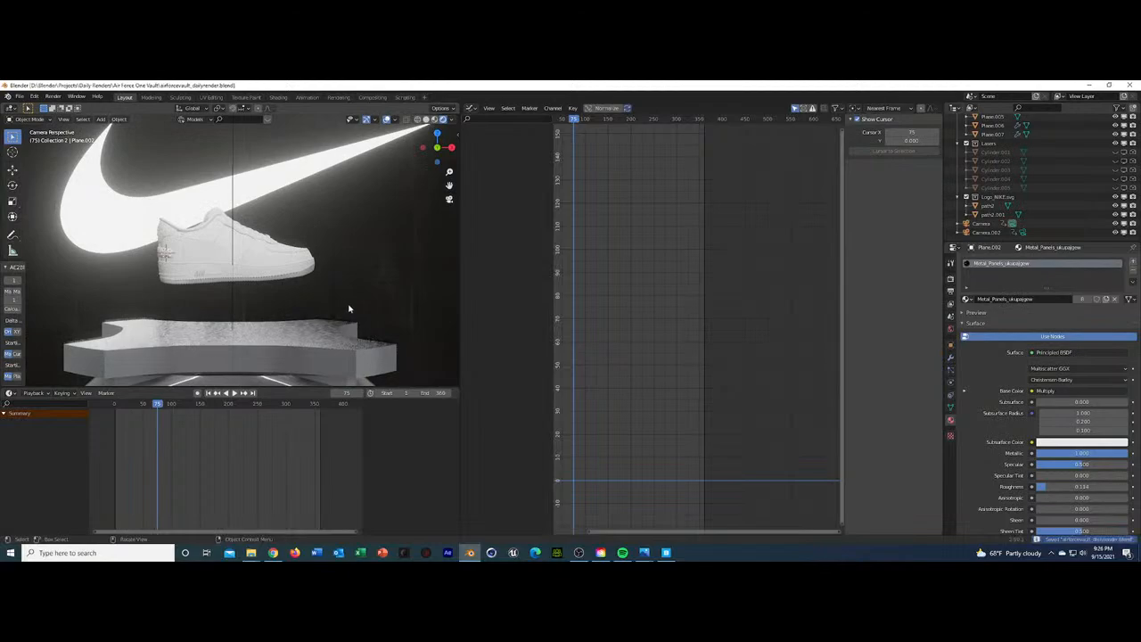
# Switch the render engine to Cycles and show the shoe in the camera view with rendered shading.
pyautogui.click(417, 120)
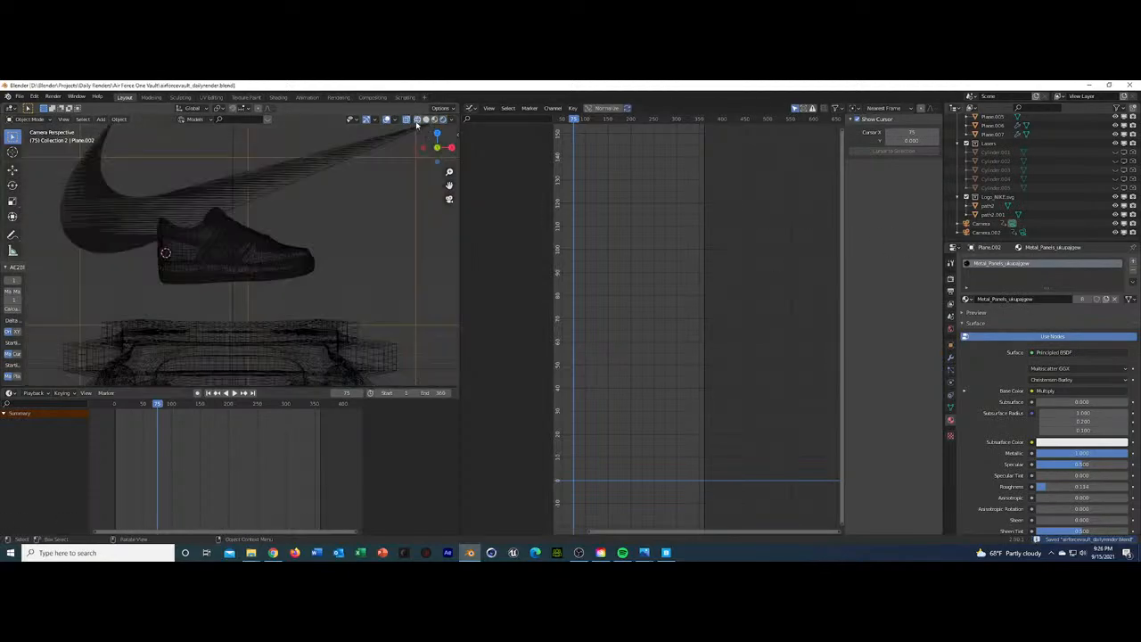
pyautogui.click(950, 278)
pyautogui.click(1083, 260)
pyautogui.click(1065, 292)
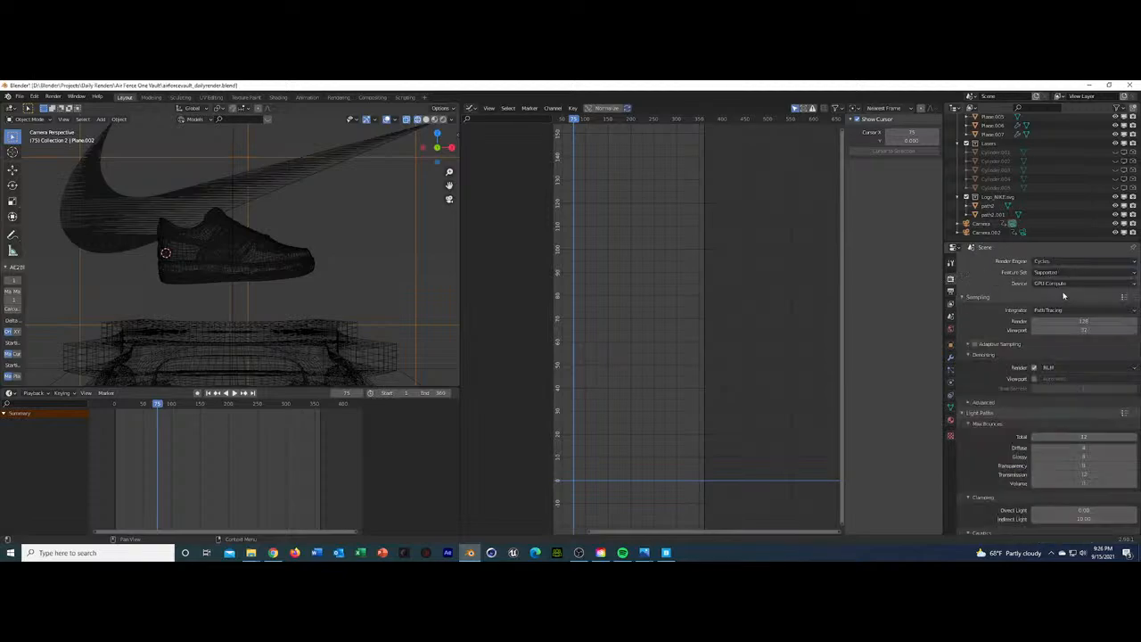
pyautogui.click(434, 119)
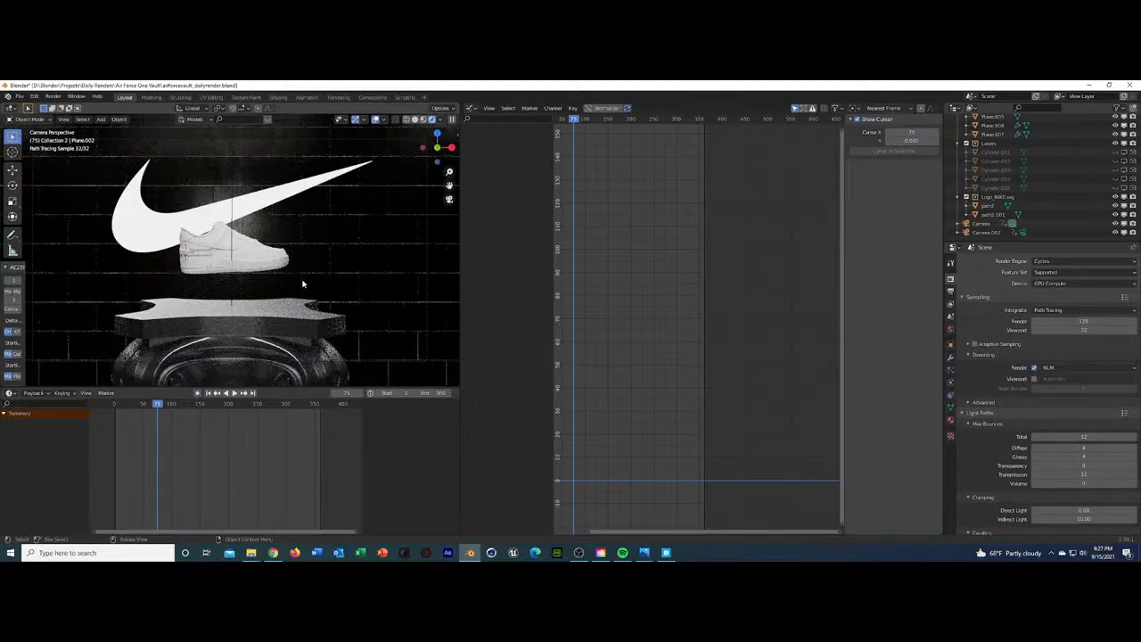
pyautogui.scroll(-2, 302, 283)
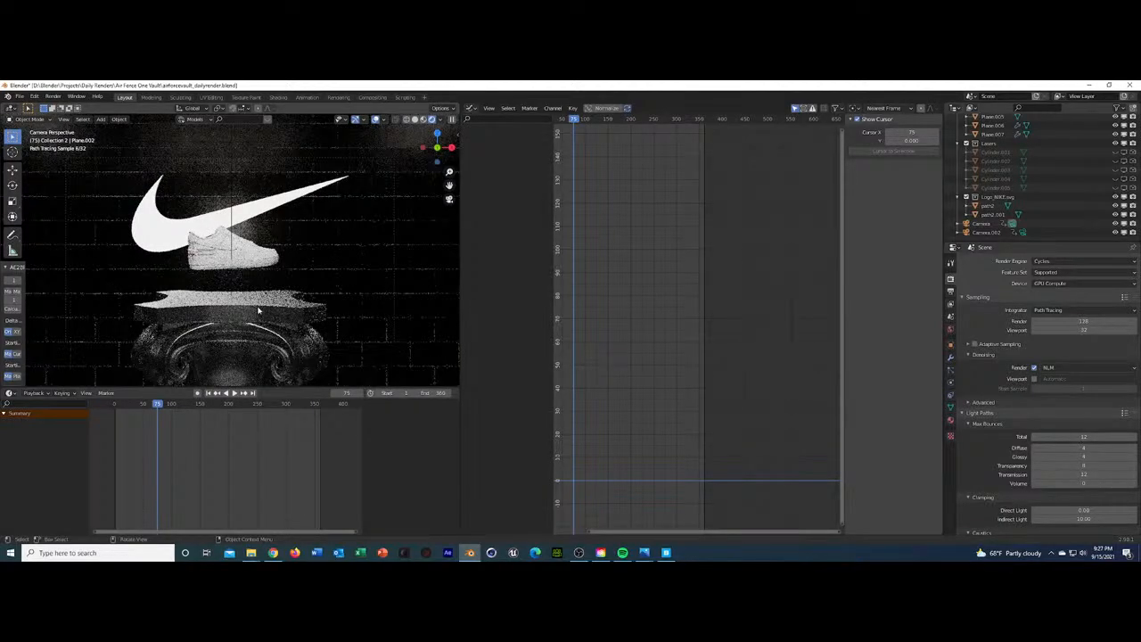
# Check the Cycles lighting of the vault door and Nike logo at frames 199, 292, 331 and 186.
pyautogui.click(228, 403)
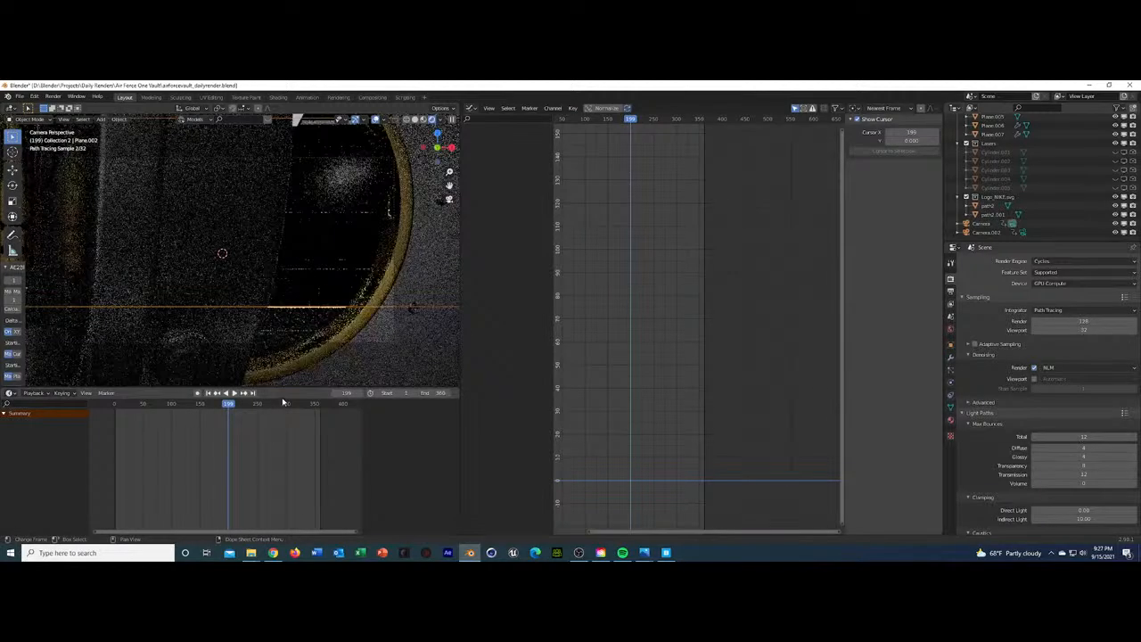
pyautogui.click(282, 403)
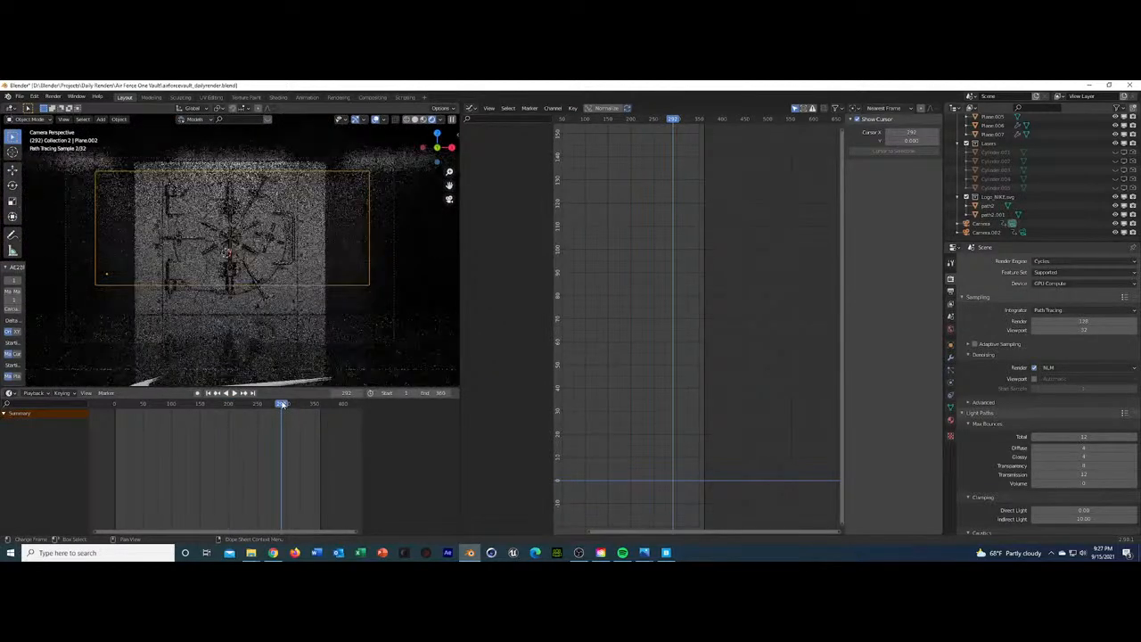
pyautogui.moveTo(282, 403); pyautogui.dragTo(304, 404)
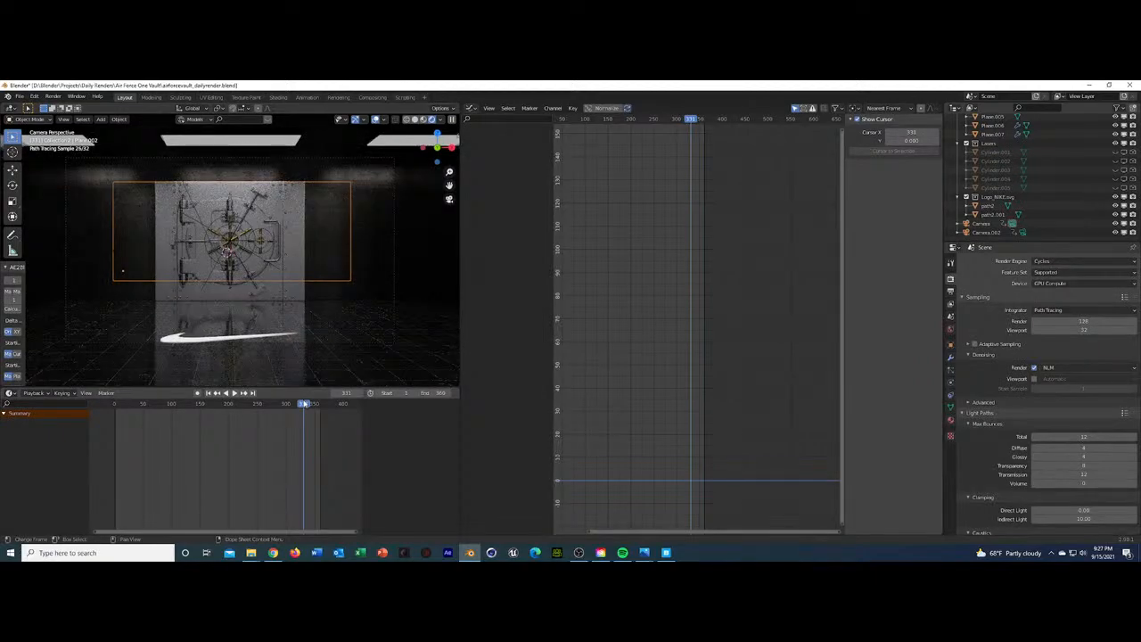
pyautogui.click(175, 342)
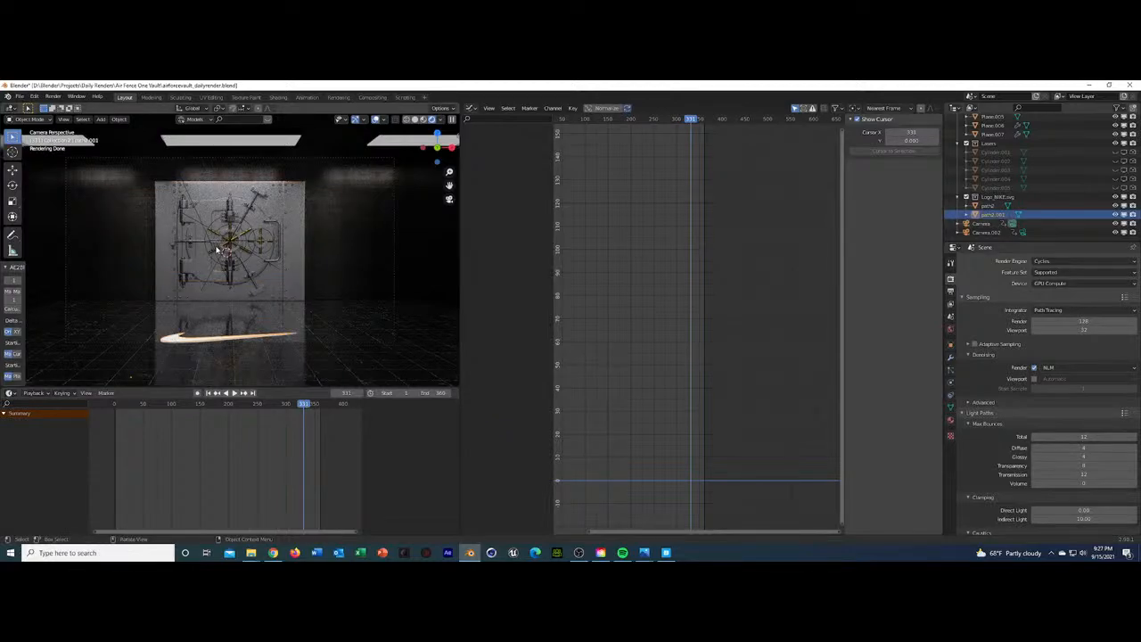
pyautogui.moveTo(304, 404); pyautogui.dragTo(222, 407)
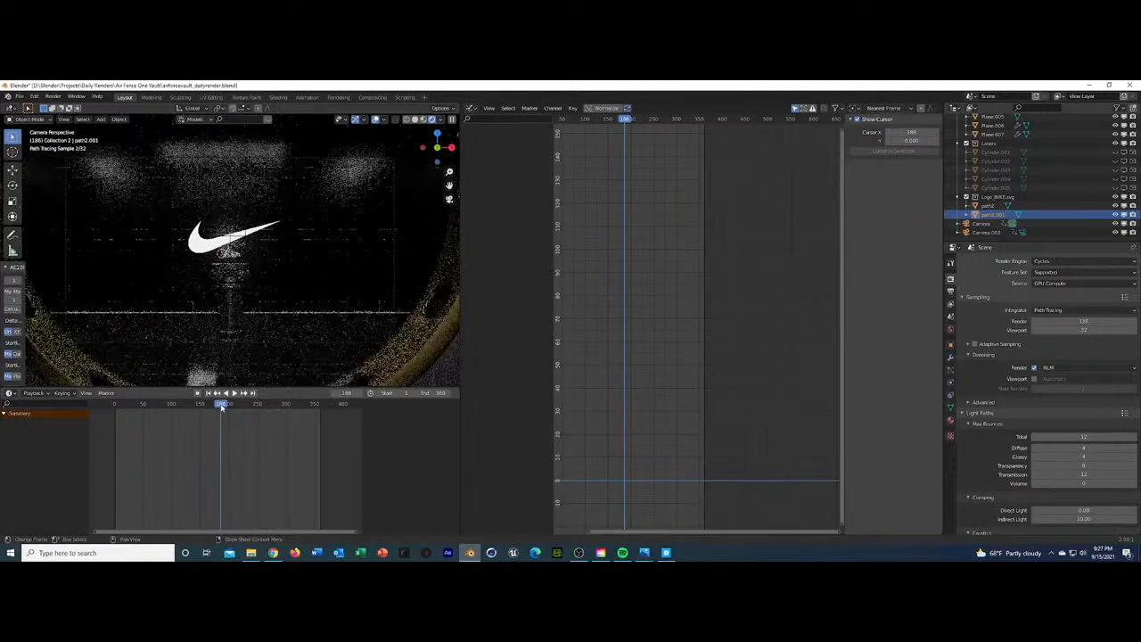
# Examine the vault door's gold handles at frame 209 from a free perspective and through the camera.
pyautogui.click(235, 404)
pyautogui.press('KP_0')
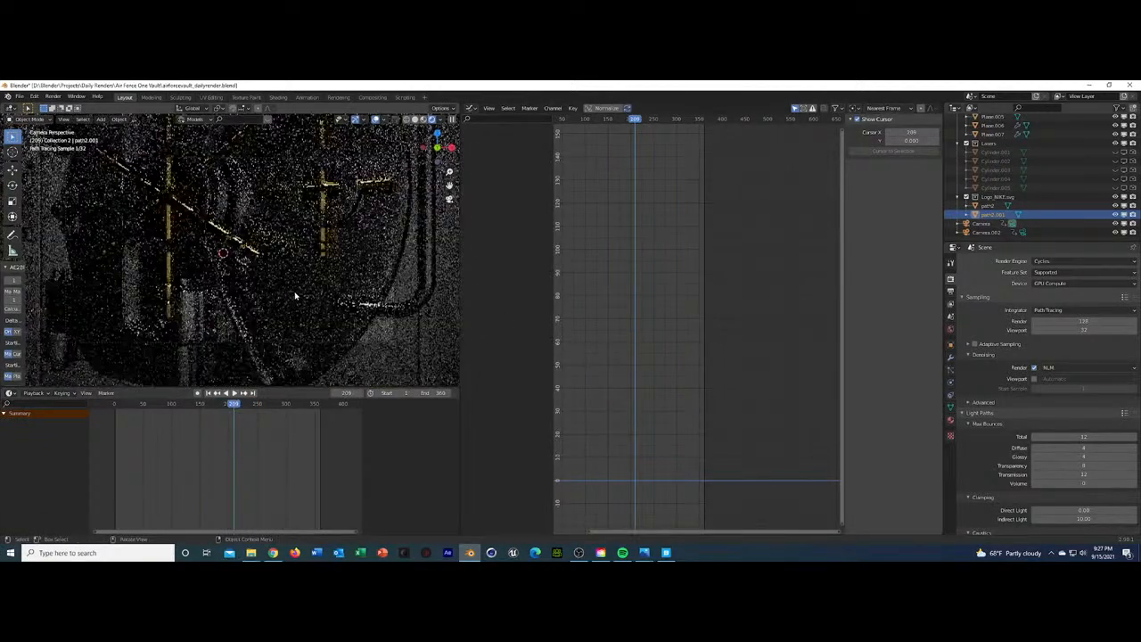
pyautogui.moveTo(300, 294); pyautogui.dragTo(414, 296, button='middle')
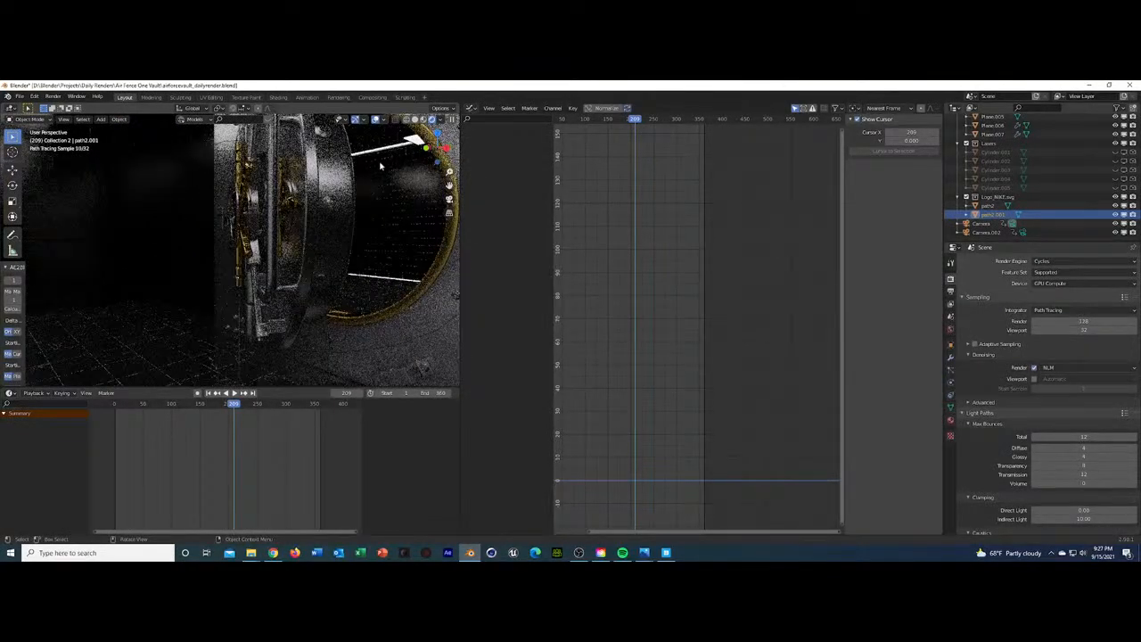
pyautogui.moveTo(279, 239); pyautogui.dragTo(221, 284, button='middle')
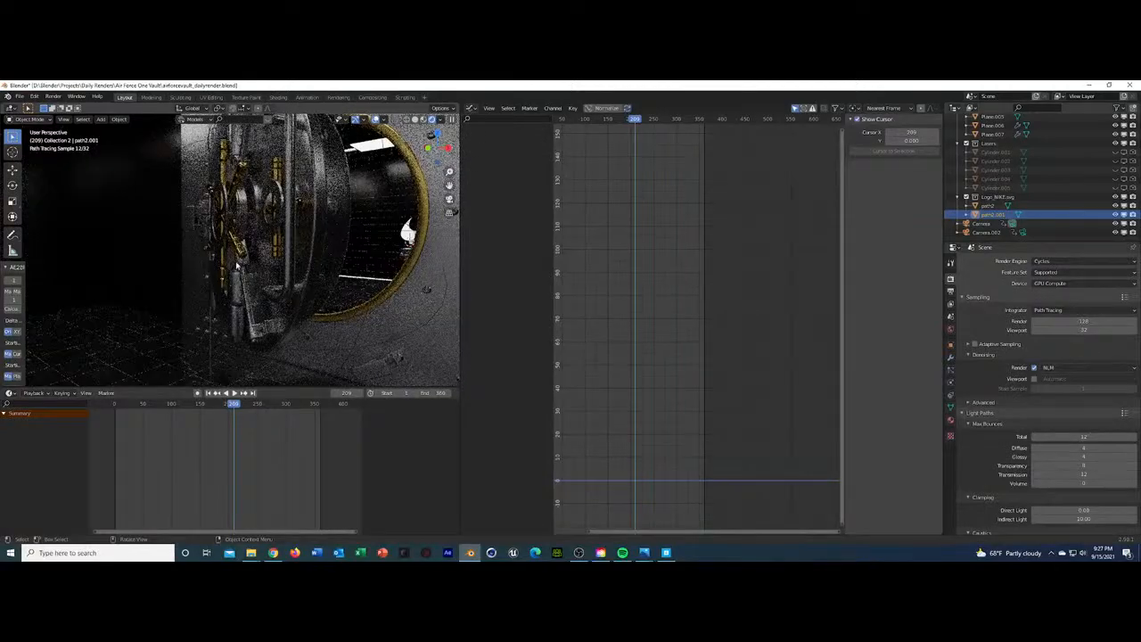
pyautogui.moveTo(236, 263); pyautogui.dragTo(211, 204, button='middle')
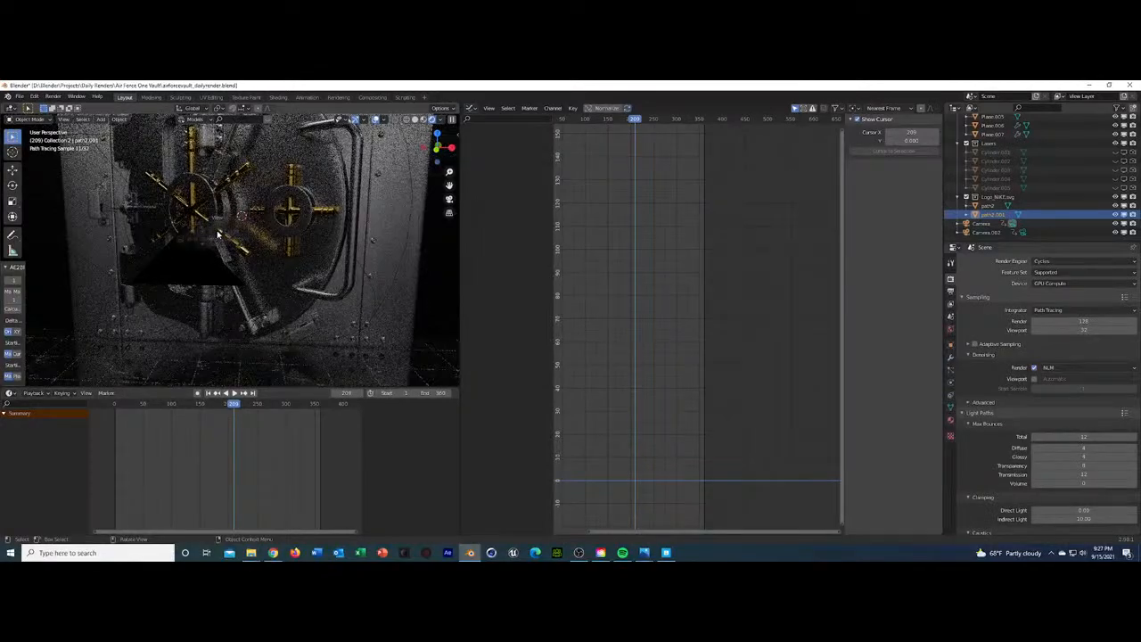
pyautogui.press('KP_0')
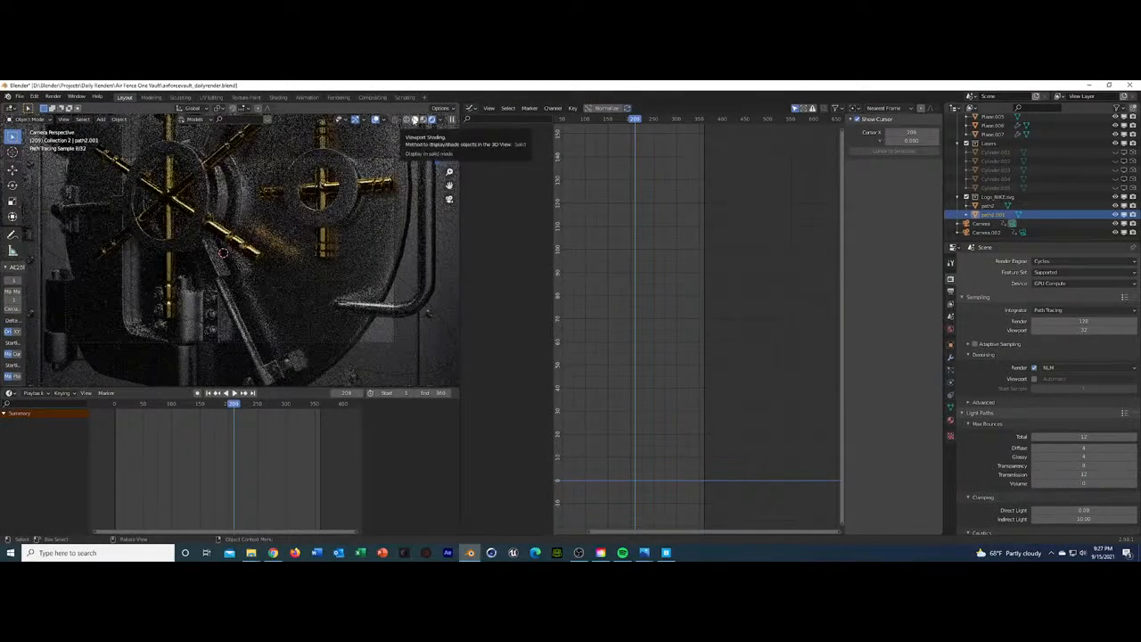
# Play the animation in material preview shading, stop at frame 313 and show that frame with rendered shading.
pyautogui.press('space')
pyautogui.click(283, 406)
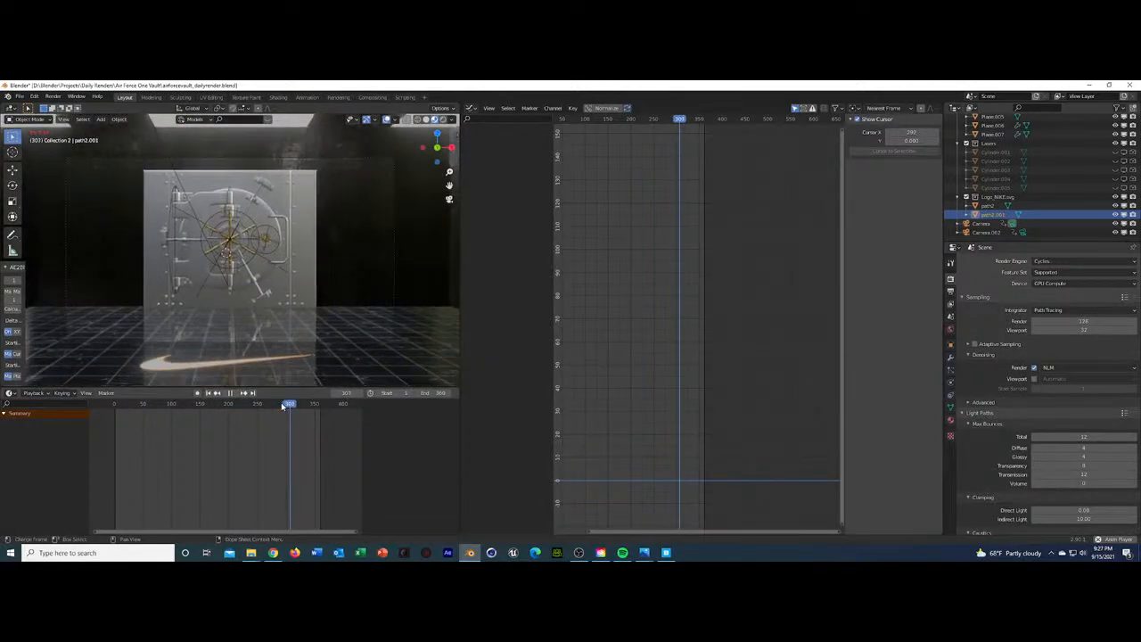
pyautogui.press('space')
pyautogui.click(442, 120)
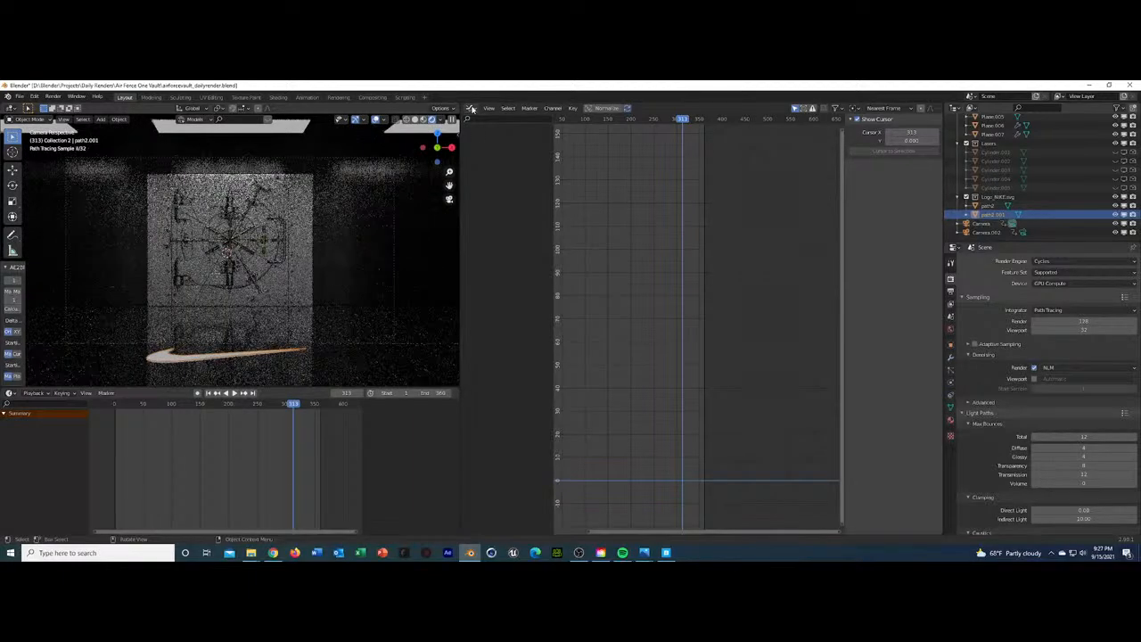
# Replace the graph editor with the Shader Editor and show the World shader nodes.
pyautogui.click(489, 107)
pyautogui.click(470, 108)
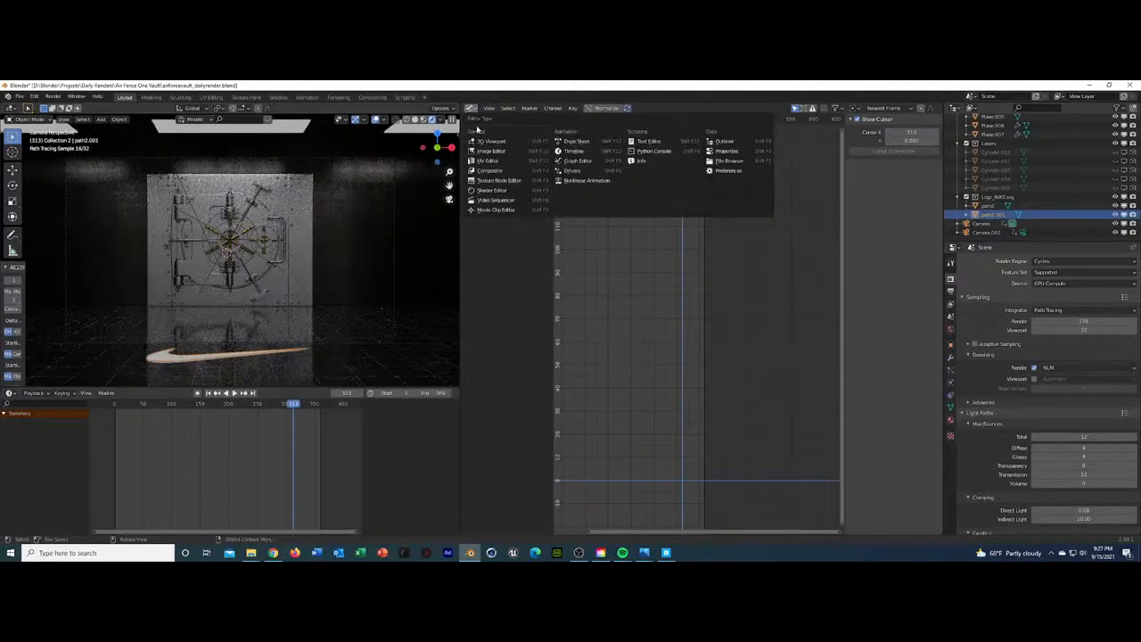
pyautogui.click(486, 191)
pyautogui.click(500, 108)
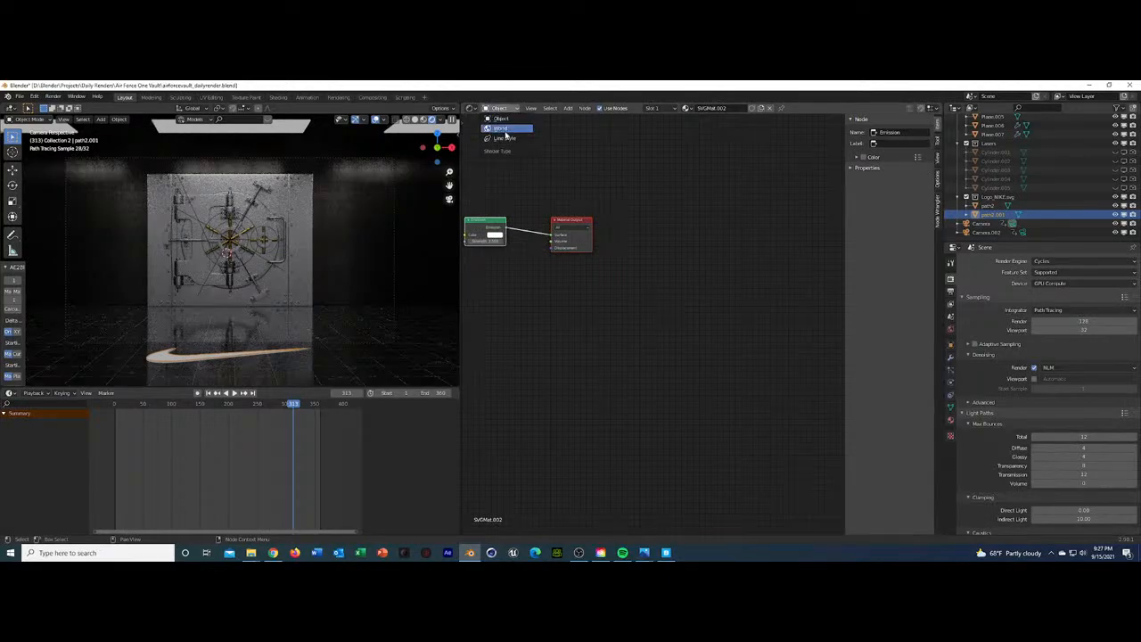
pyautogui.click(500, 132)
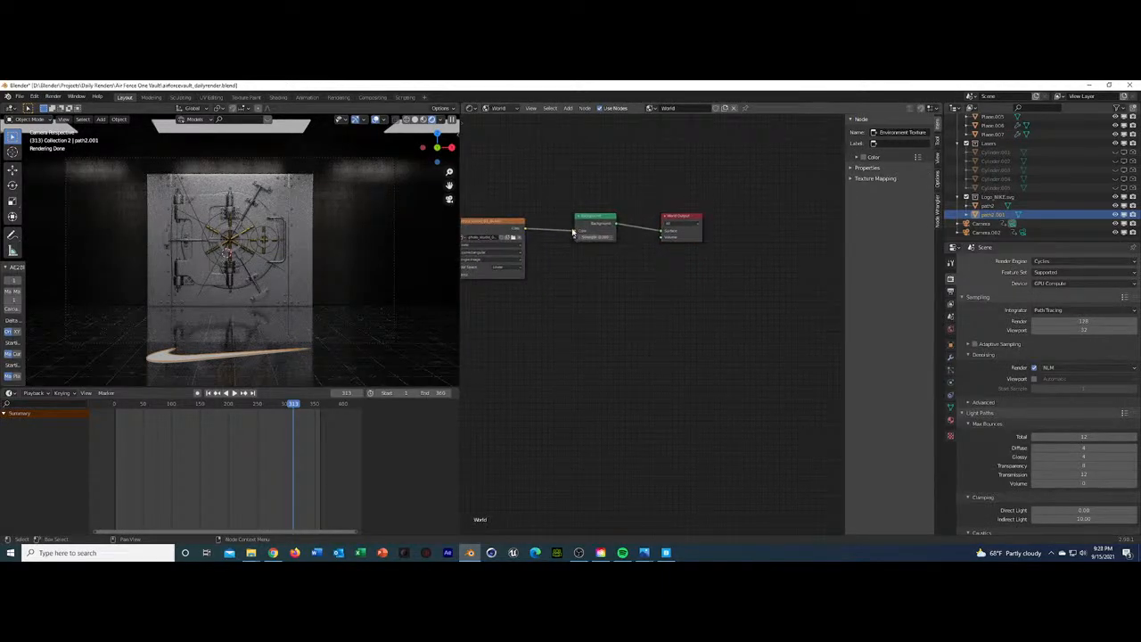
# Disconnect the environment texture from the World's Background node and darken the background color to black.
pyautogui.moveTo(575, 230); pyautogui.dragTo(564, 246)
pyautogui.click(602, 232)
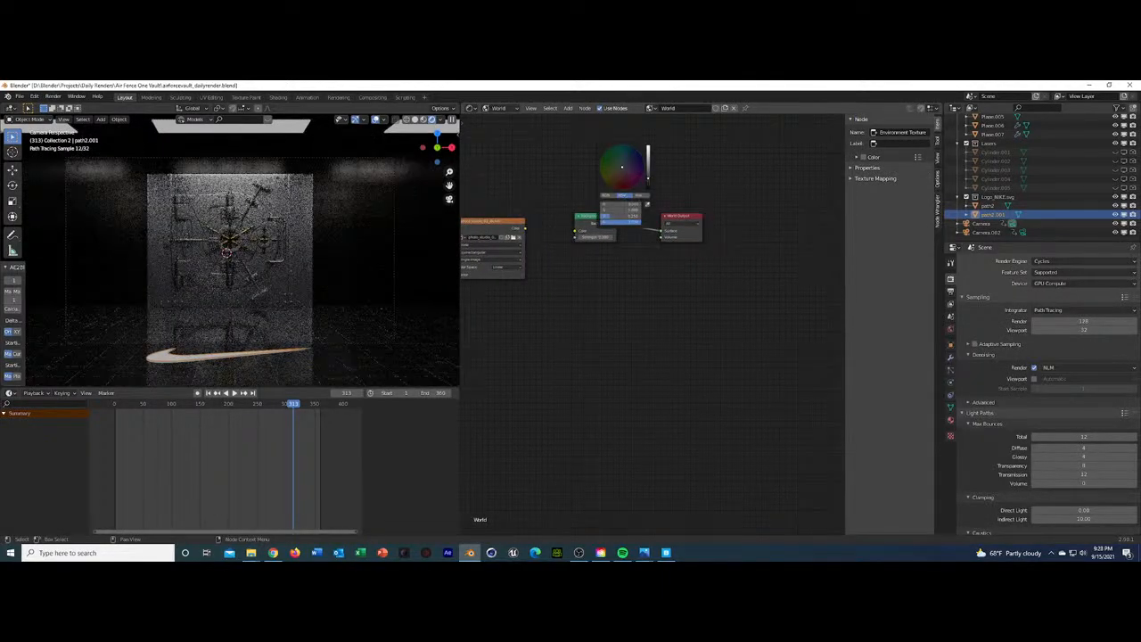
pyautogui.moveTo(648, 179); pyautogui.dragTo(648, 201)
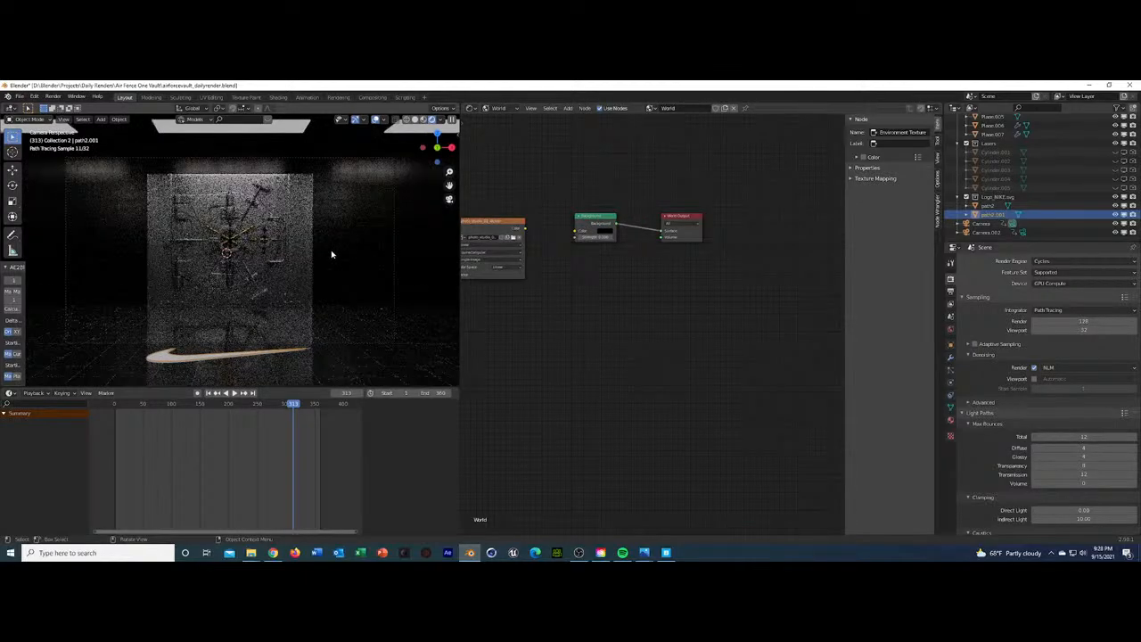
pyautogui.click(351, 240)
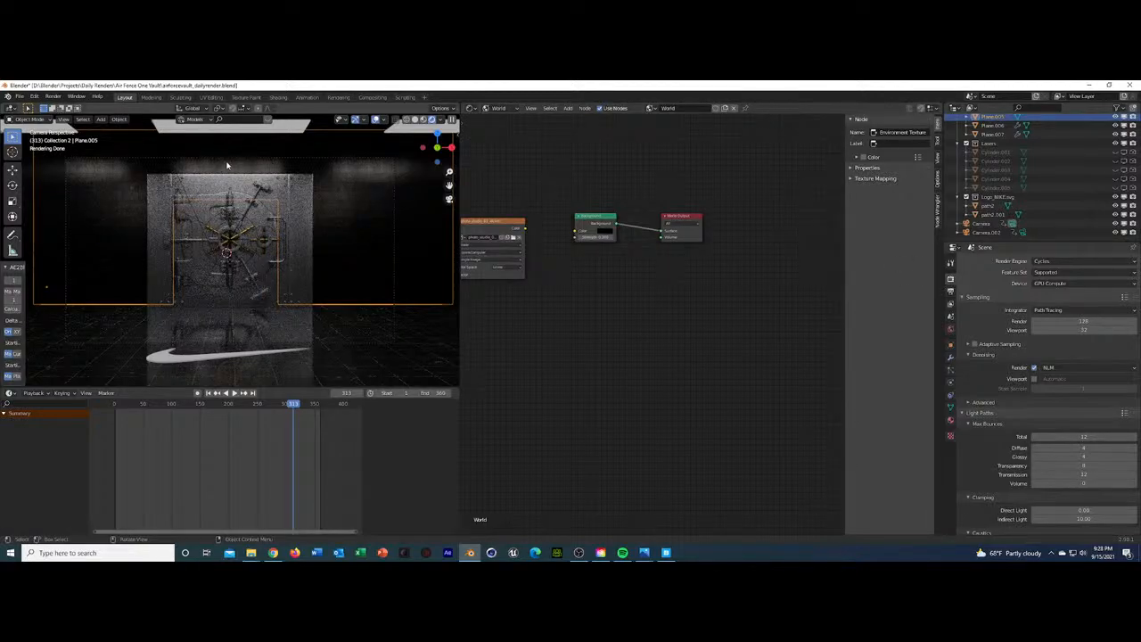
# Switch the viewport to wireframe shading and render frame 313 as a still image.
pyautogui.click(53, 96)
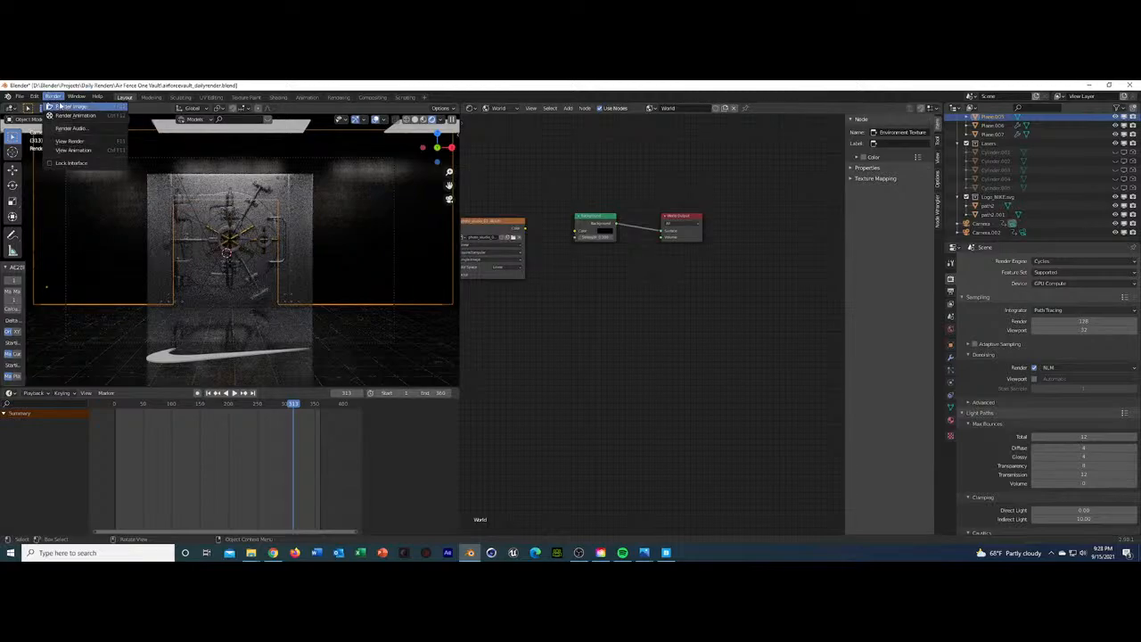
pyautogui.click(54, 106)
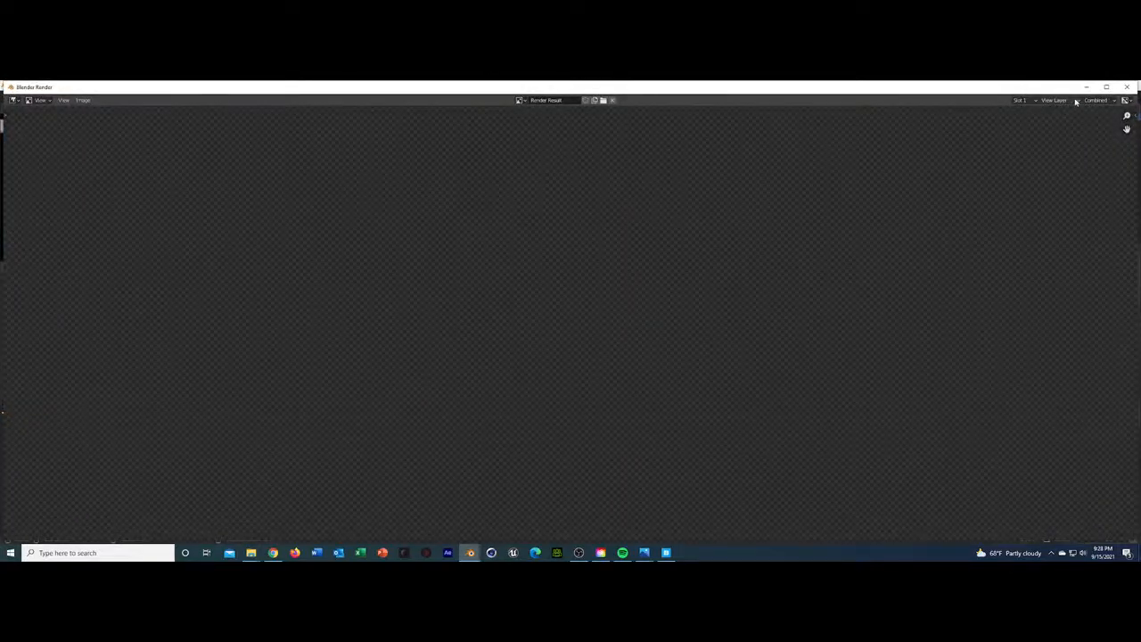
pyautogui.press('Escape')
pyautogui.click(414, 120)
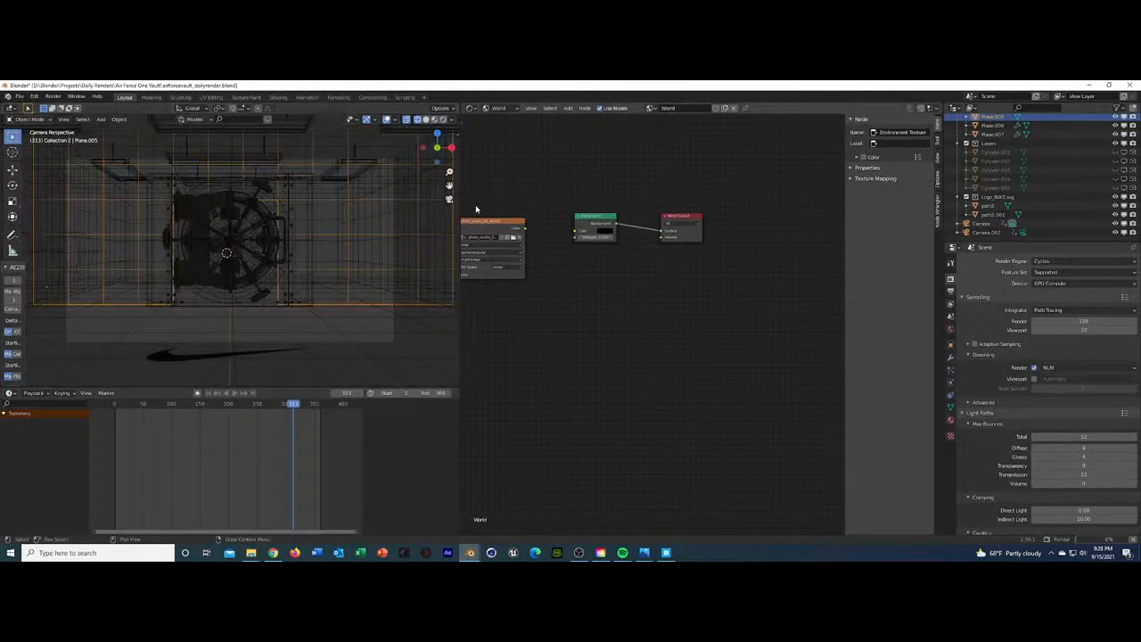
pyautogui.press('F12')
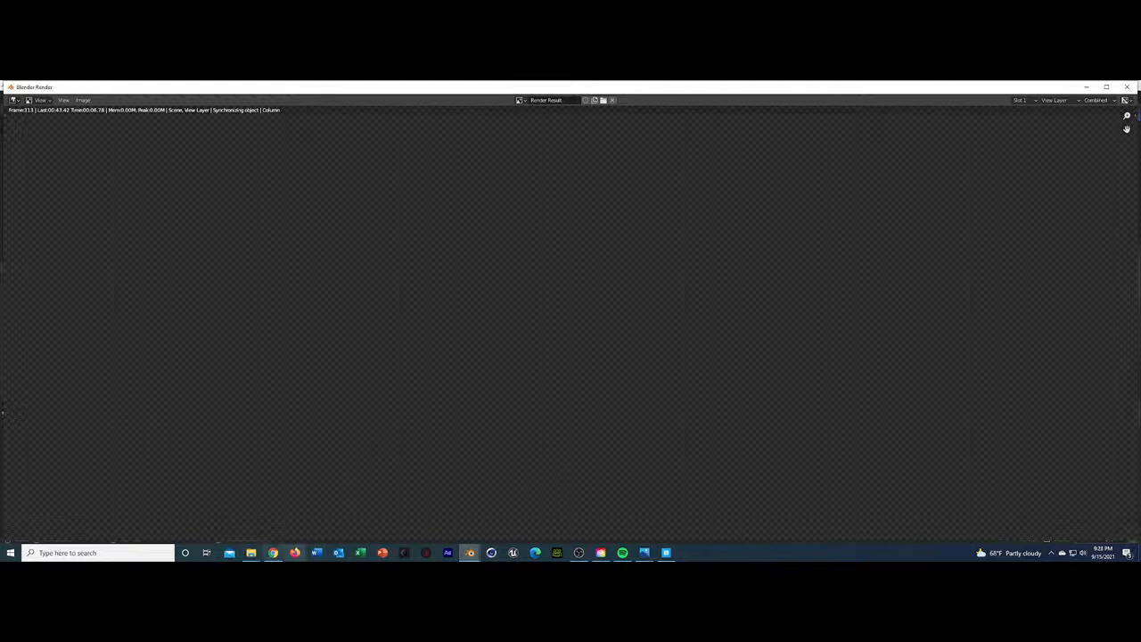
# Switch to Chrome, glance at the live stream page, close the Nike logo SVG page and return to the Blender render.
pyautogui.click(273, 552)
pyautogui.click(229, 89)
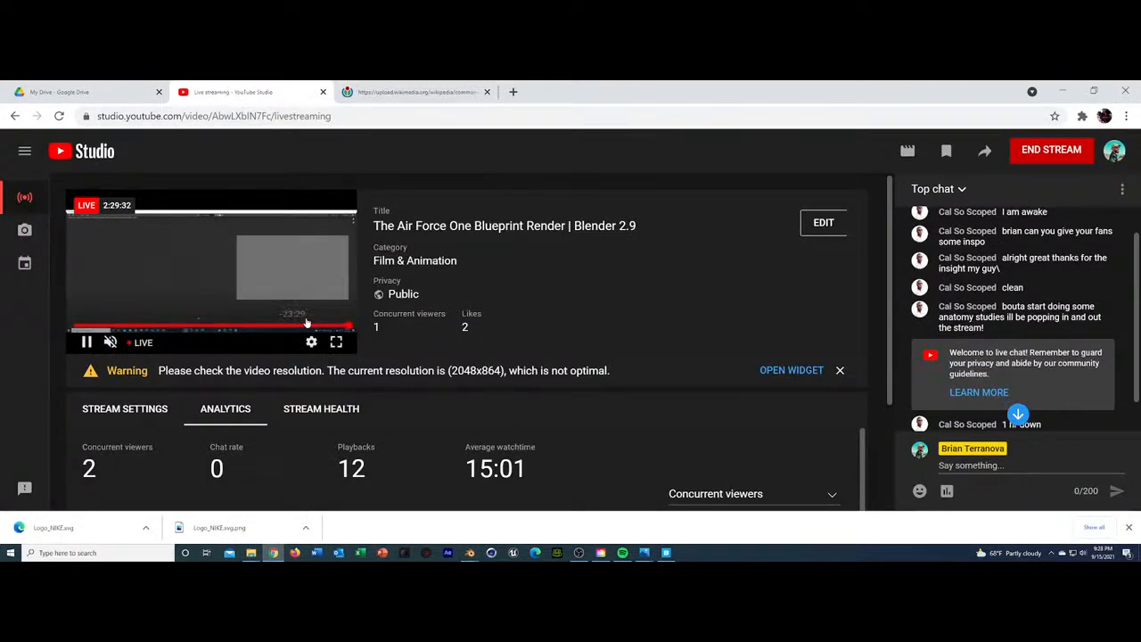
pyautogui.click(410, 92)
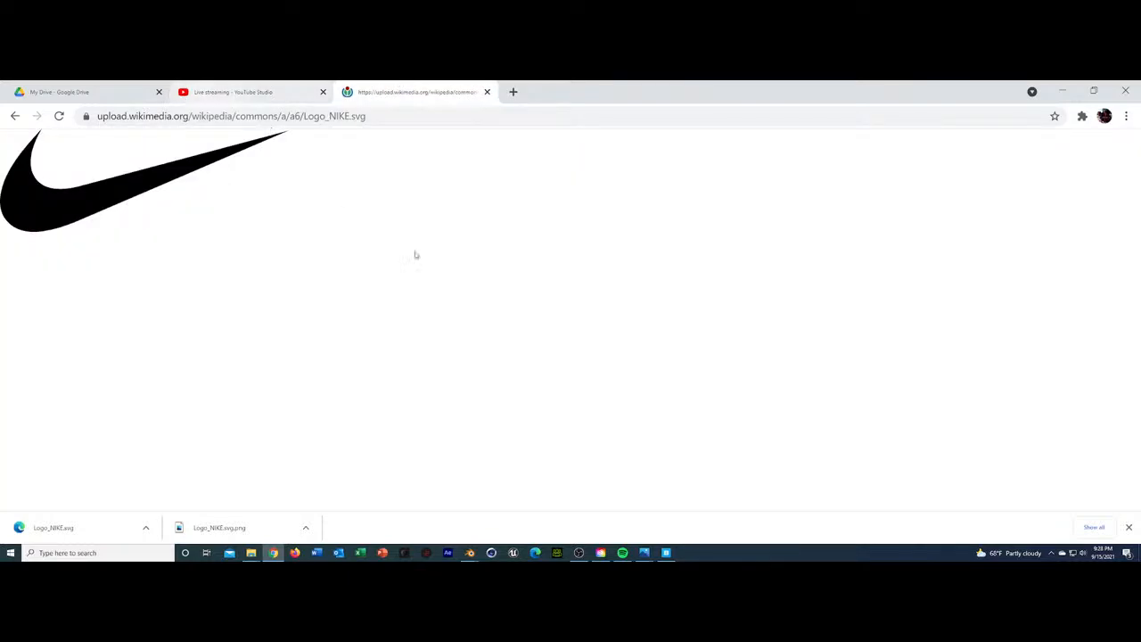
pyautogui.click(487, 92)
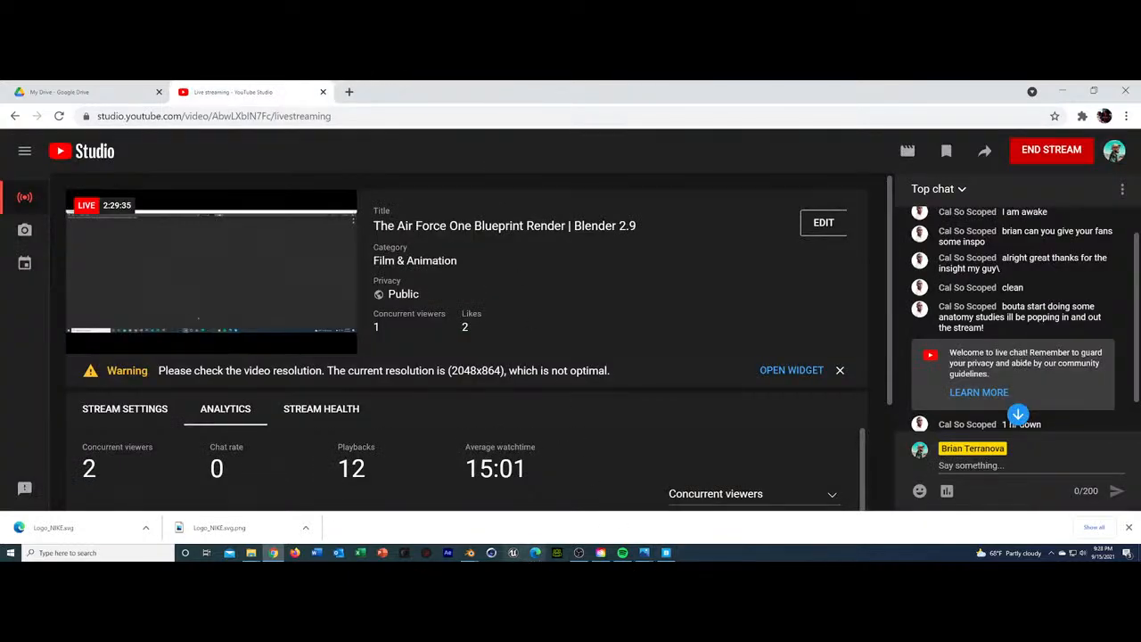
pyautogui.moveTo(471, 553)
pyautogui.click(495, 539)
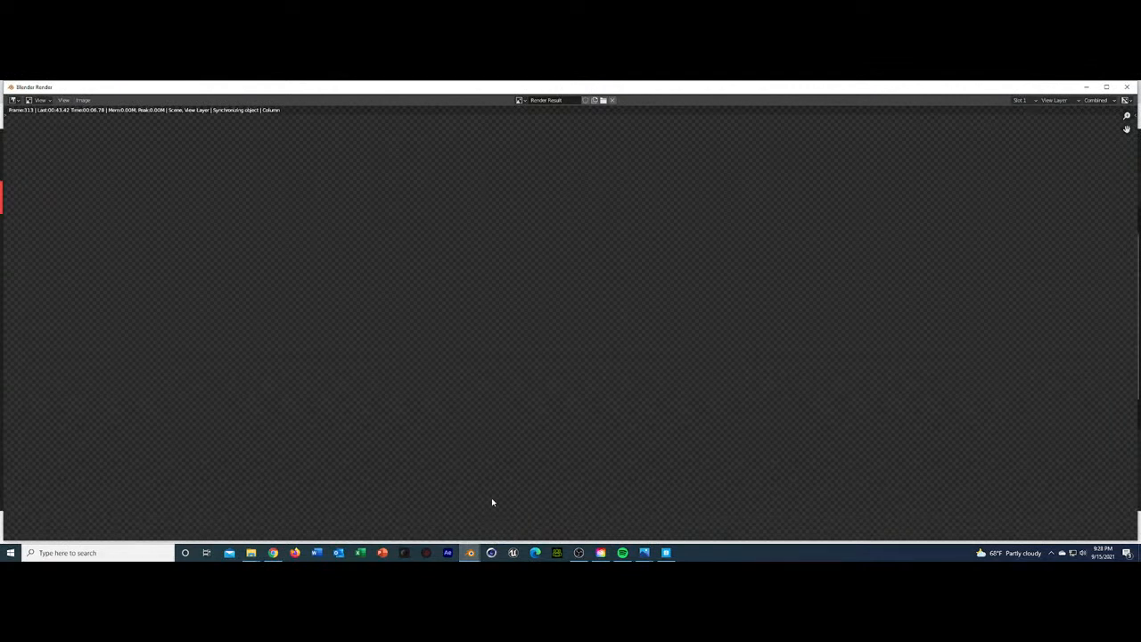
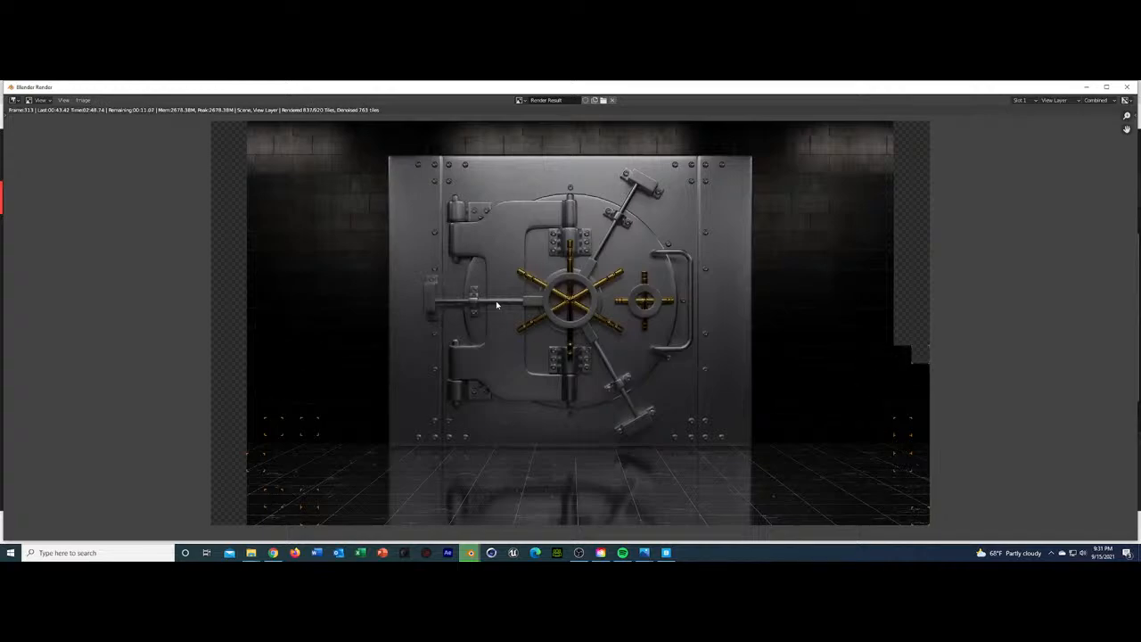
# Examine the rendered vault door and its gold wheel handles up close, close the render and return to the Blender scene.
pyautogui.scroll(9, 648, 283)
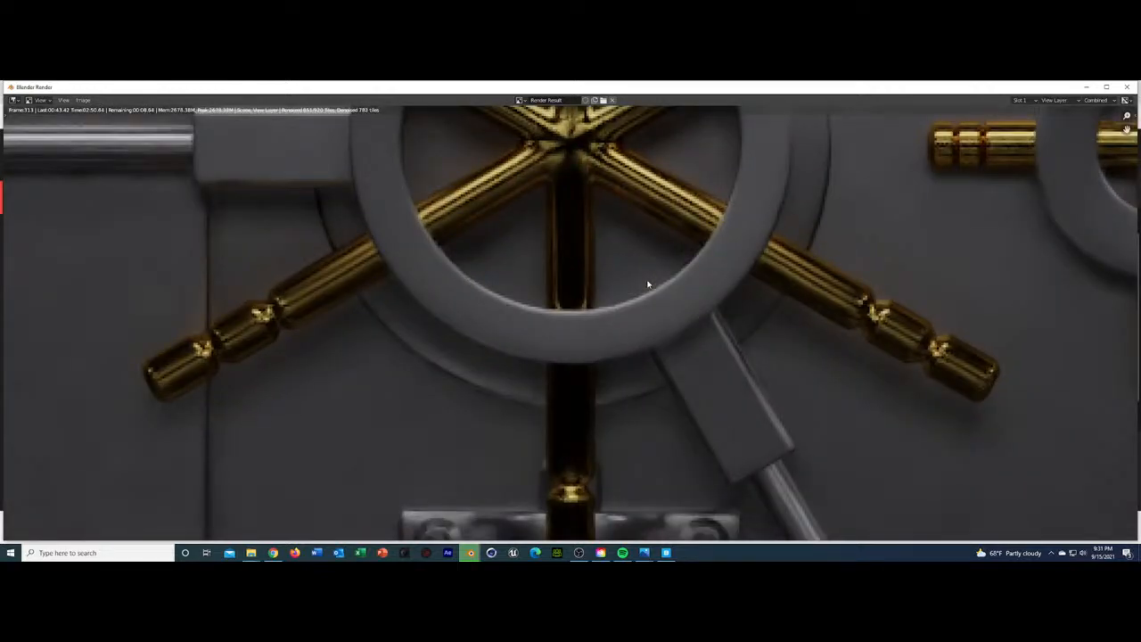
pyautogui.scroll(-10, 648, 283)
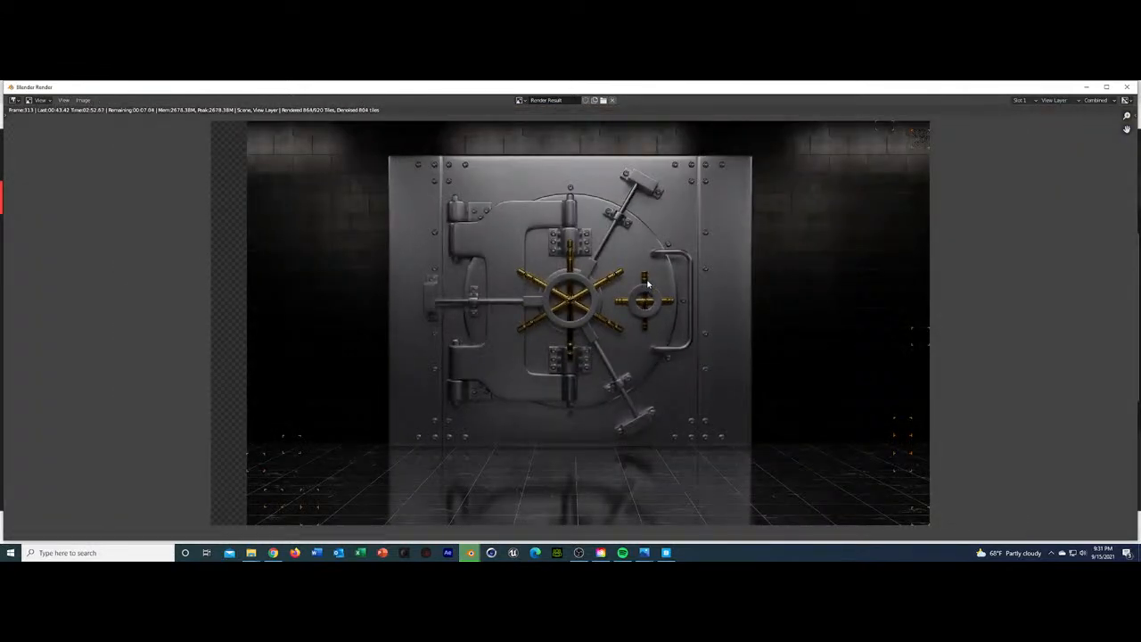
pyautogui.scroll(-1, 648, 284)
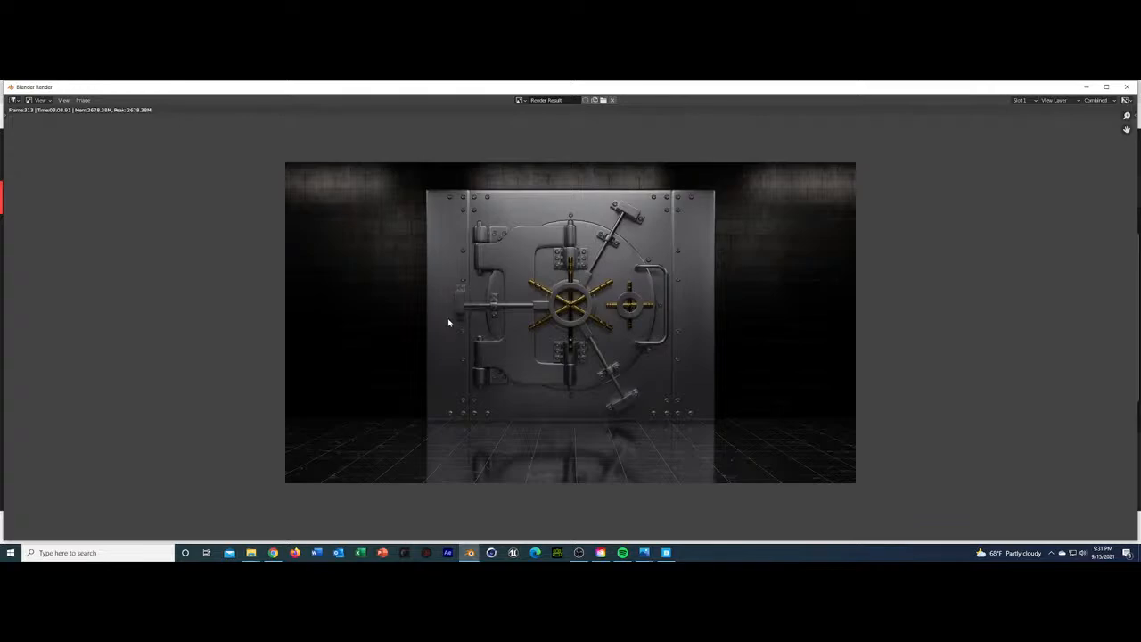
pyautogui.click(1124, 89)
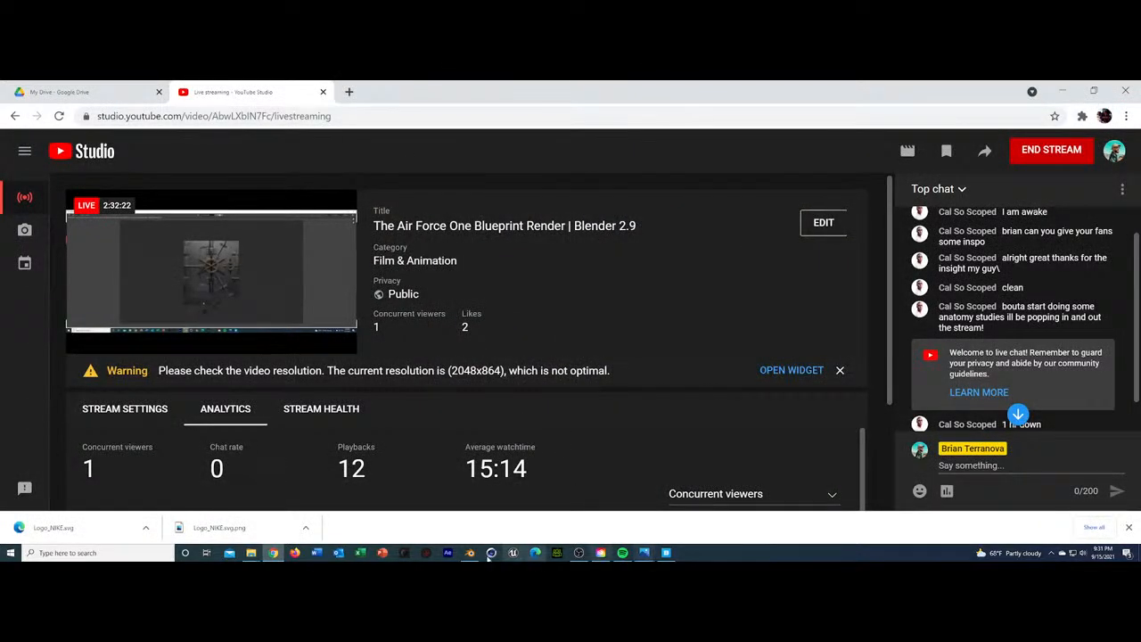
pyautogui.click(470, 553)
# In solid shading, assign the ME_colombia_gold_G material to the vault door's three deadbolt bars and save the file.
pyautogui.click(426, 119)
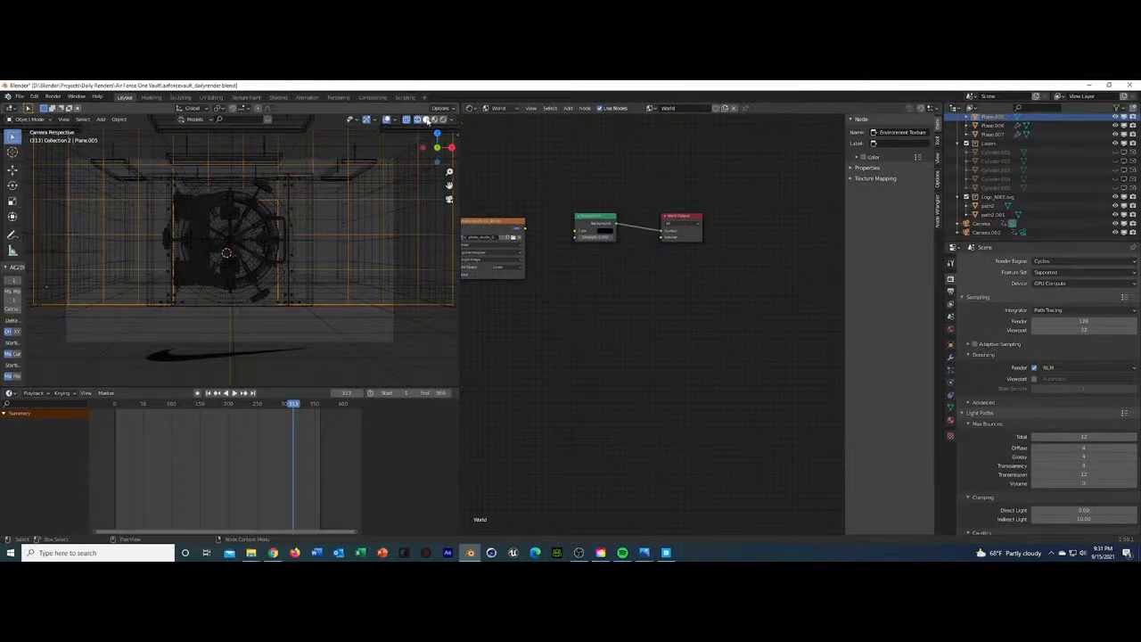
pyautogui.click(285, 222)
pyautogui.press('KP_Decimal')
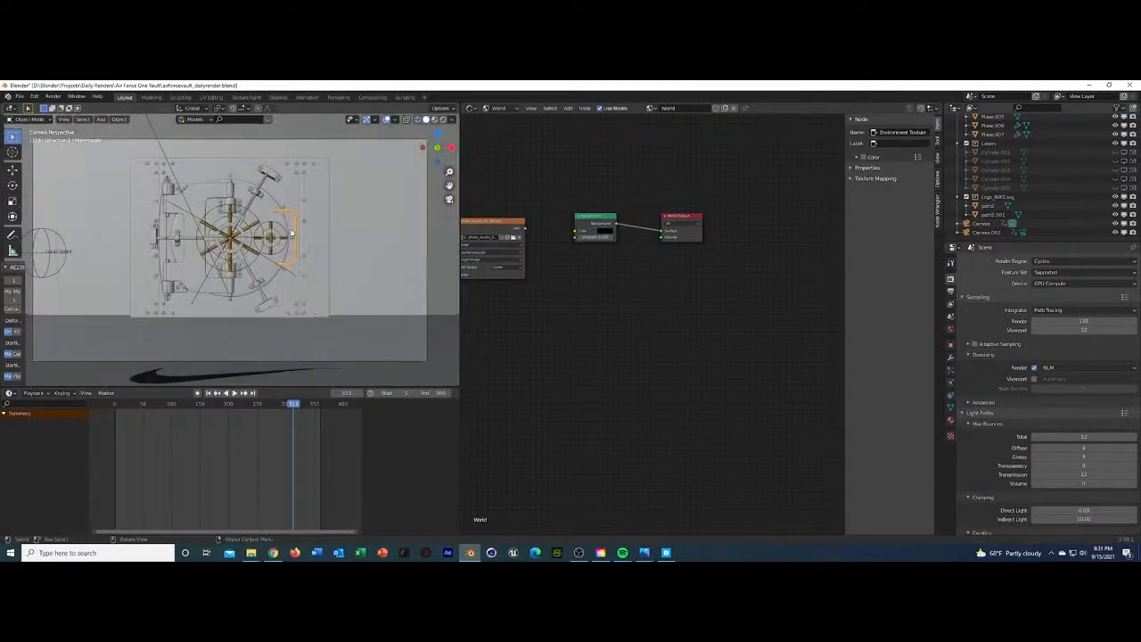
pyautogui.keyDown('shift'); pyautogui.click(280, 307); pyautogui.keyUp('shift')
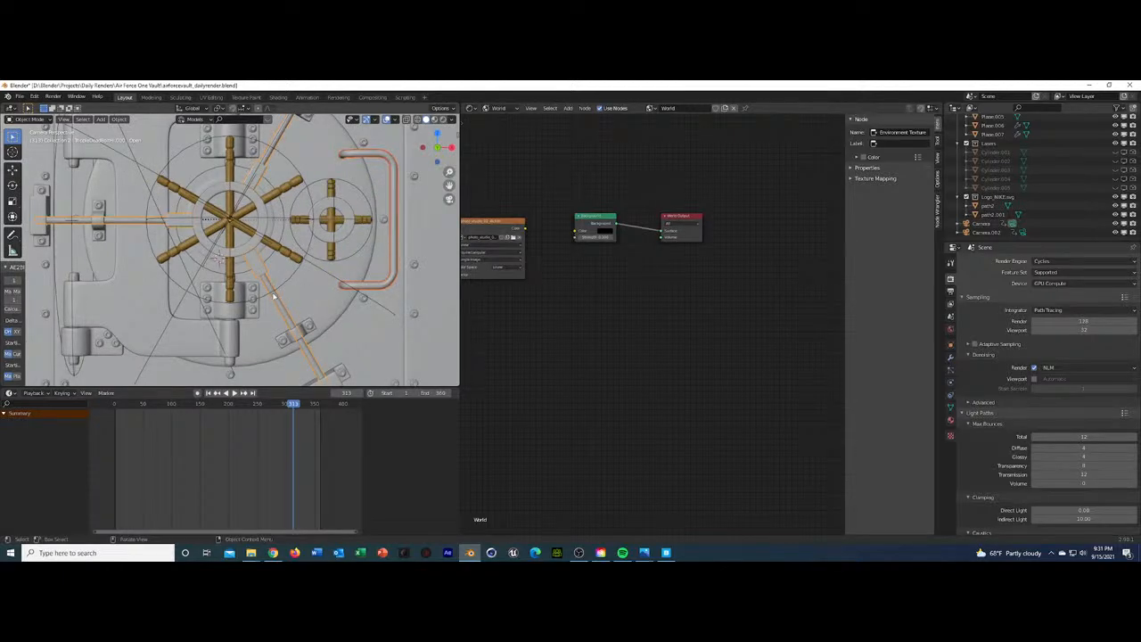
pyautogui.click(950, 421)
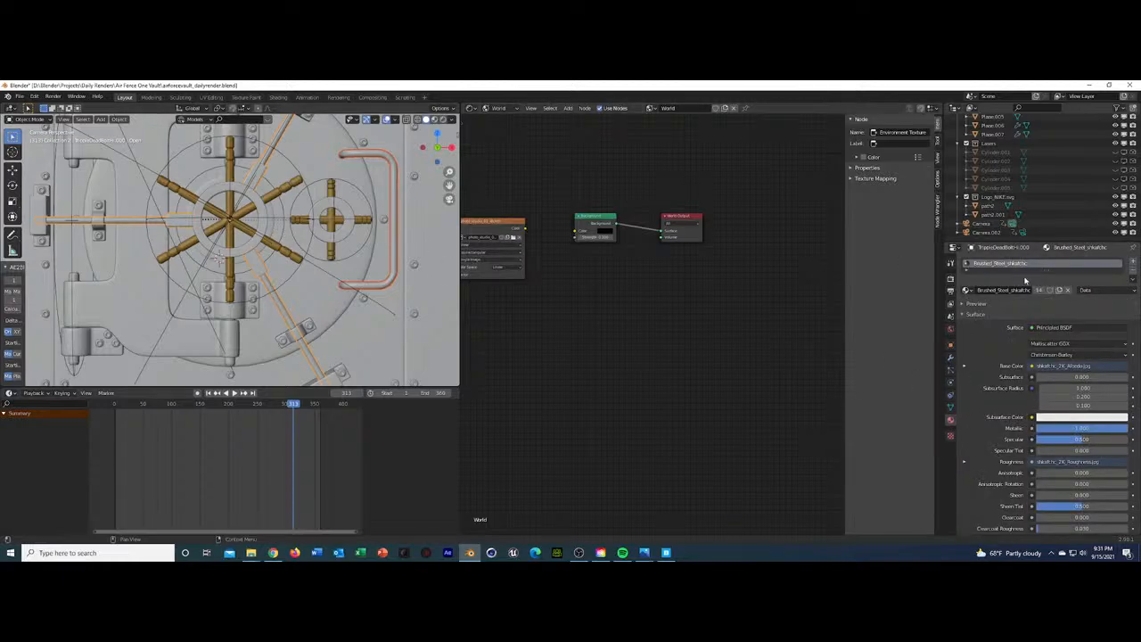
pyautogui.click(967, 291)
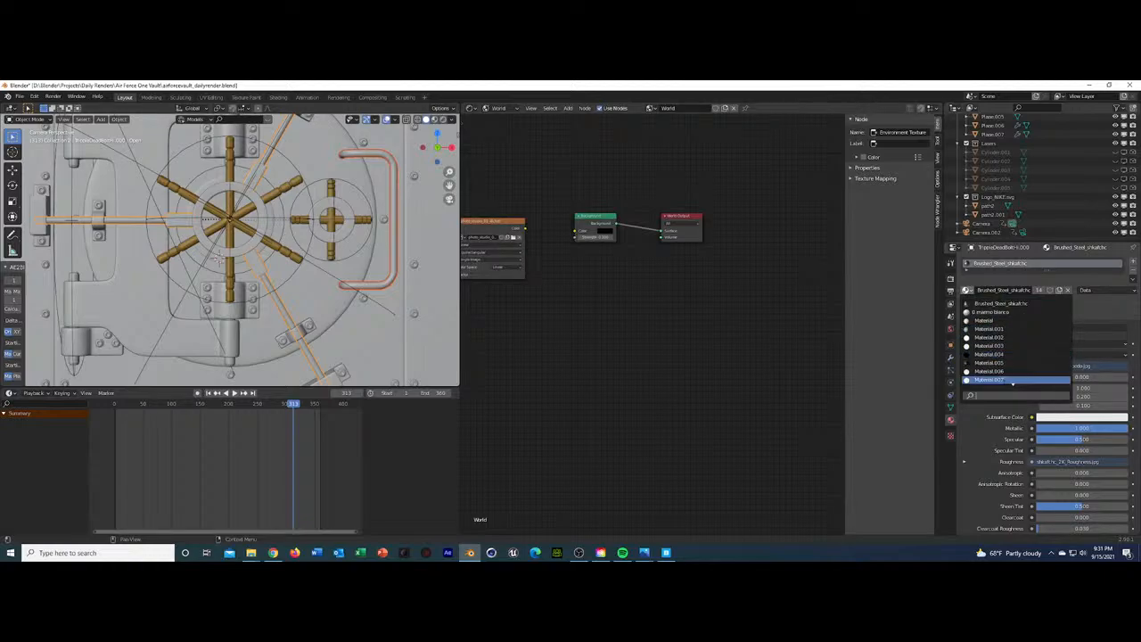
pyautogui.scroll(-10, 1013, 383)
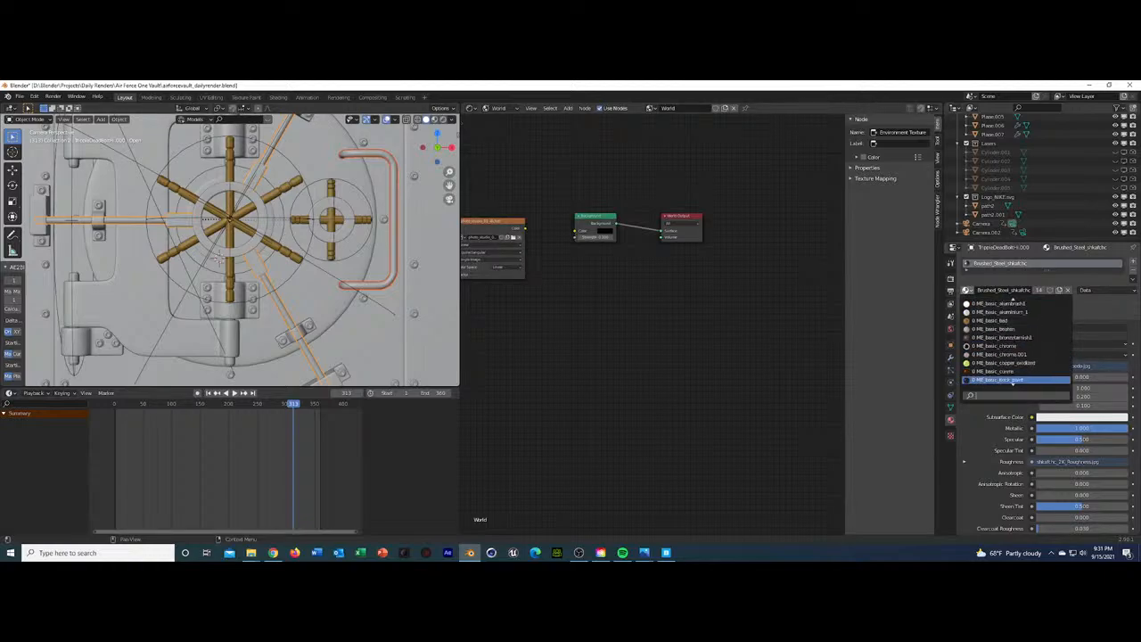
pyautogui.scroll(-4, 1013, 383)
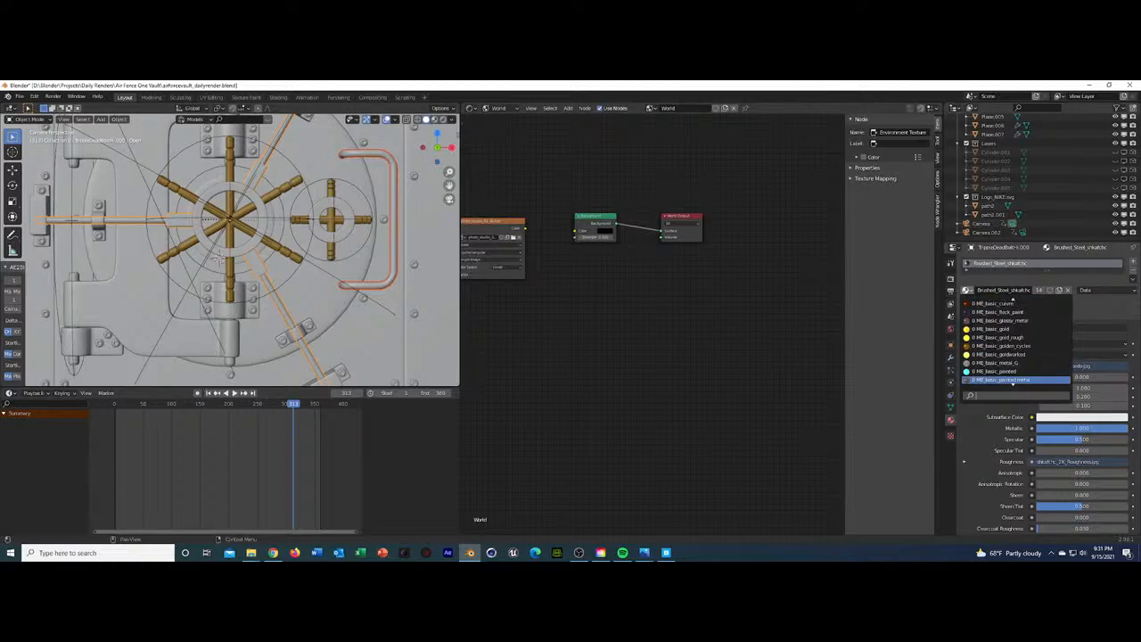
pyautogui.scroll(-12, 1013, 383)
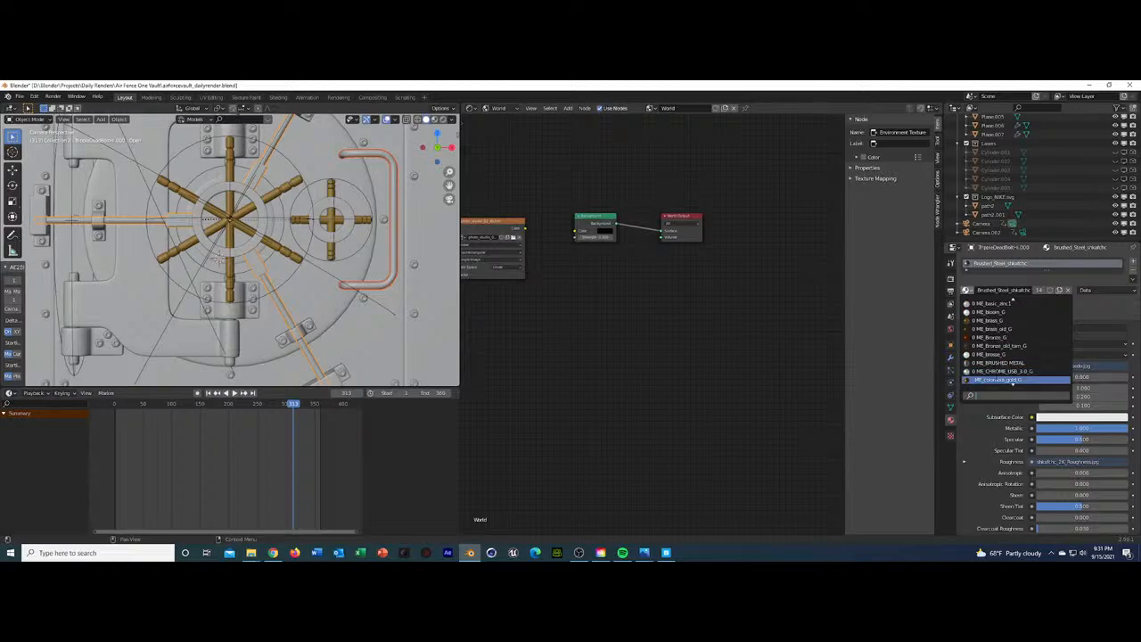
pyautogui.click(1013, 381)
pyautogui.hotkey('ctrl', 's')
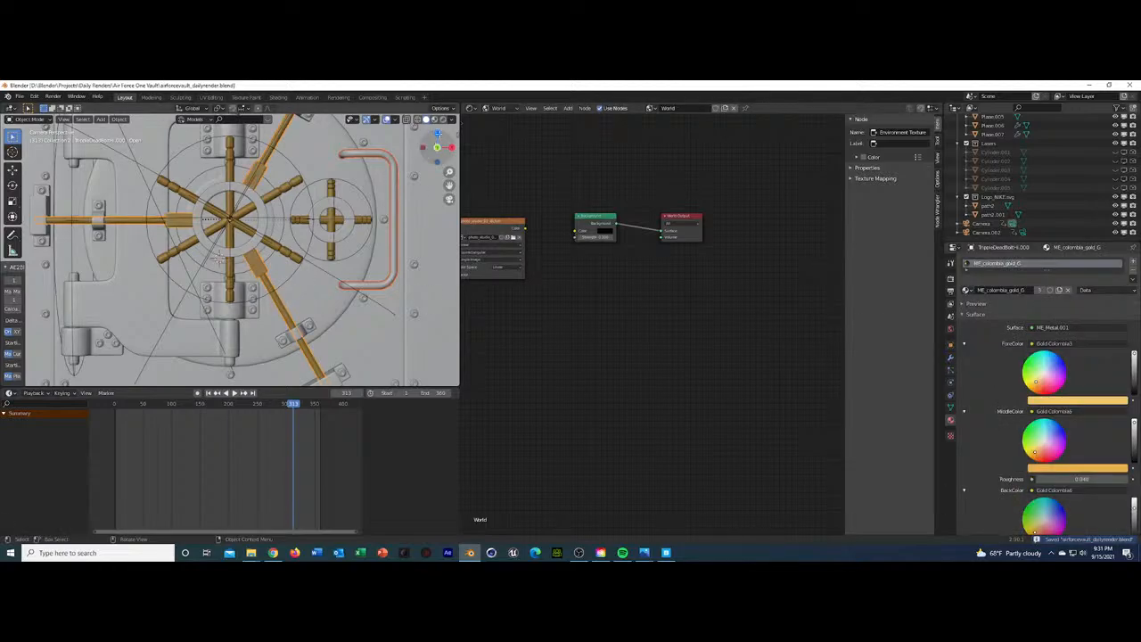
# Check the gold deadbolt bars and the door's side handle with rendered shading in the camera view.
pyautogui.click(445, 119)
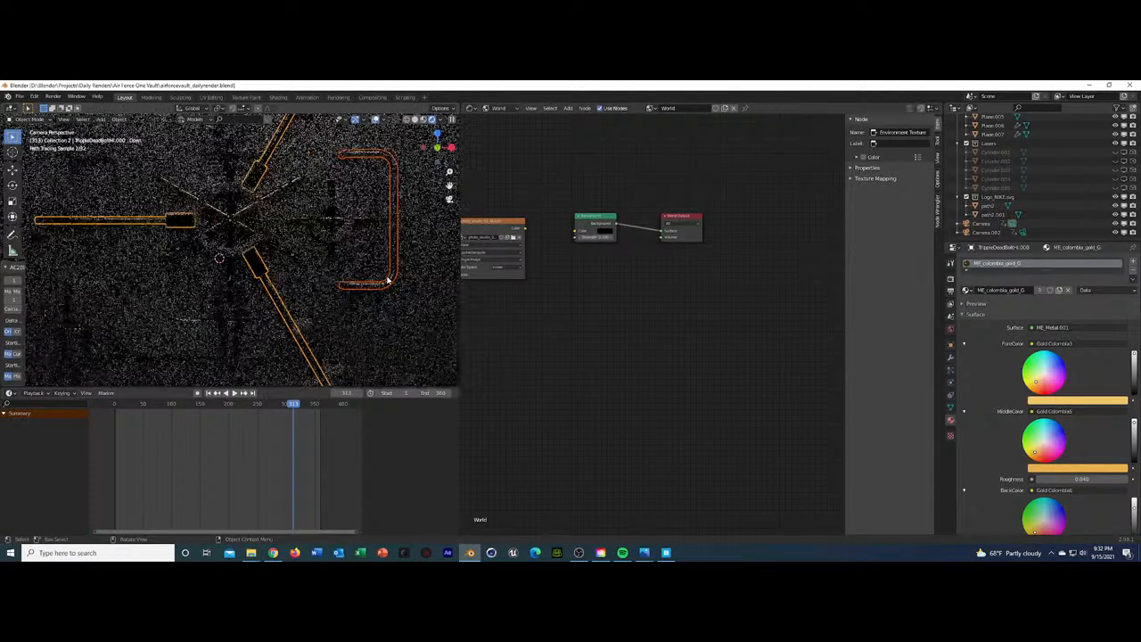
pyautogui.click(381, 328)
pyautogui.click(390, 322)
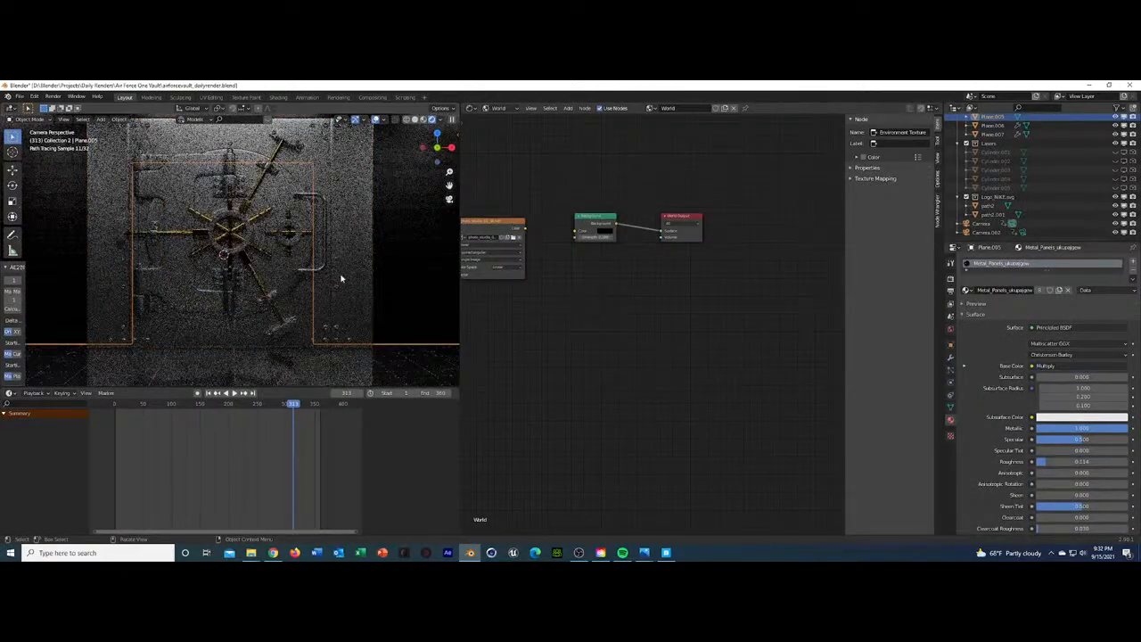
pyautogui.click(322, 272)
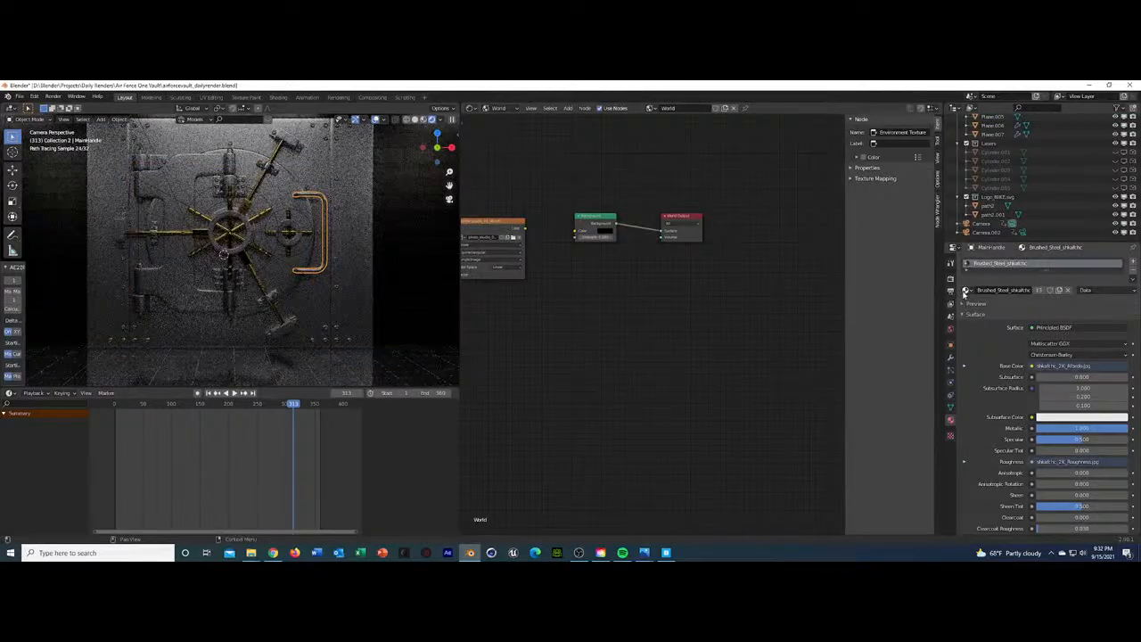
pyautogui.click(376, 300)
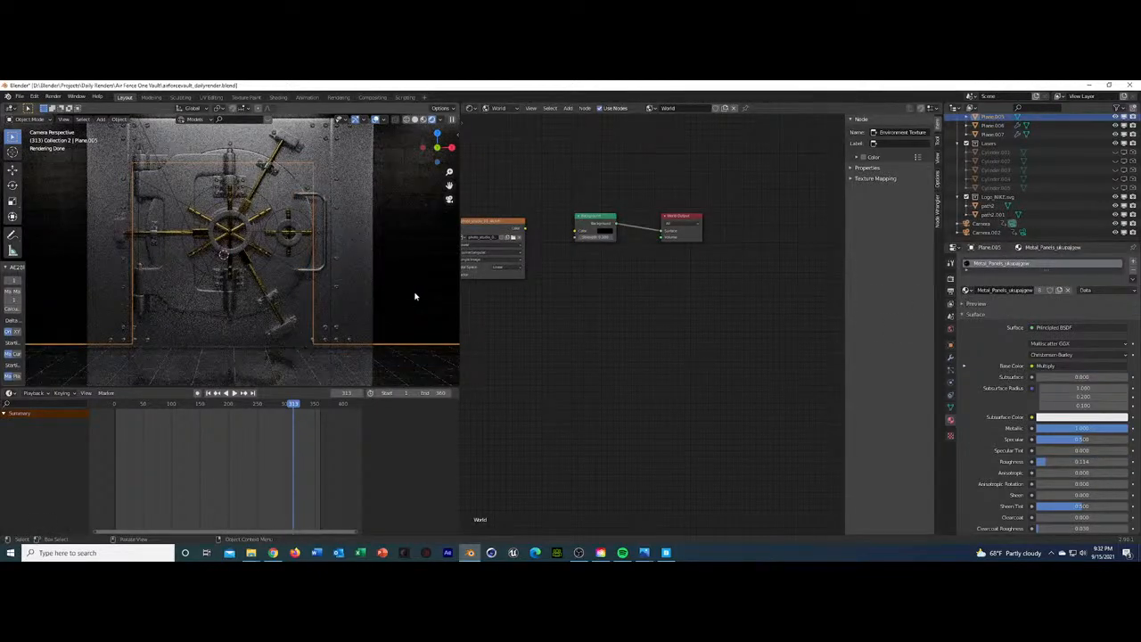
# Undo the recent changes back to before the gold material was assigned to the vault door's three deadbolt bars.
pyautogui.hotkey('ctrl', 'z')
pyautogui.hotkey('ctrl', 'z')
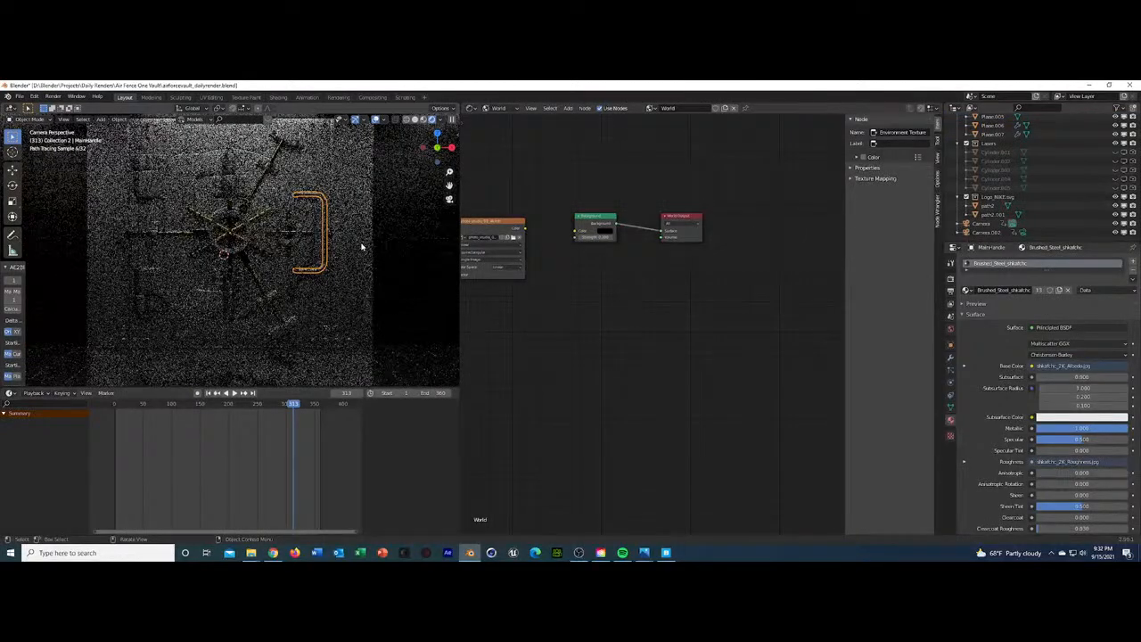
pyautogui.click(362, 247)
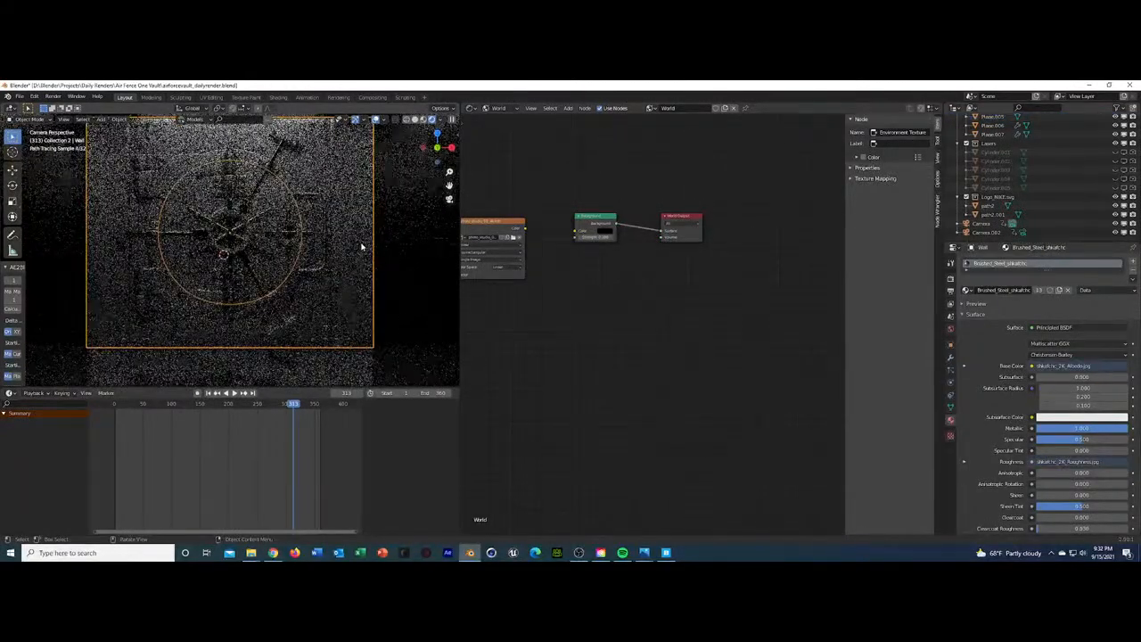
pyautogui.click(352, 219)
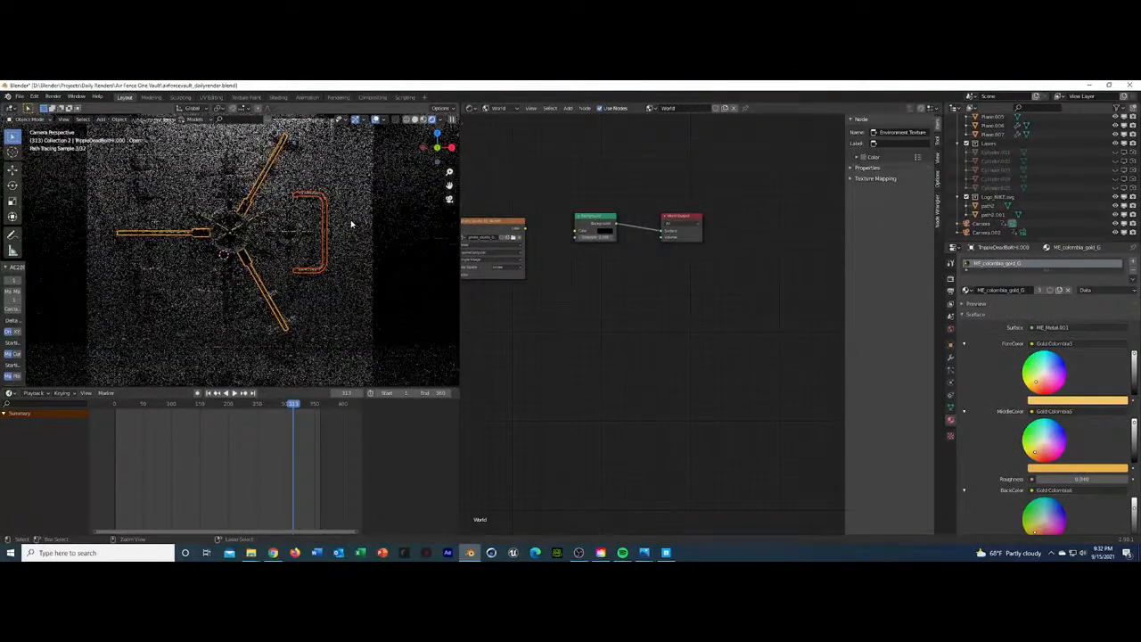
pyautogui.click(351, 220)
# Try the ME_colombia_gold_G material on the vault door's side handle.
pyautogui.click(333, 244)
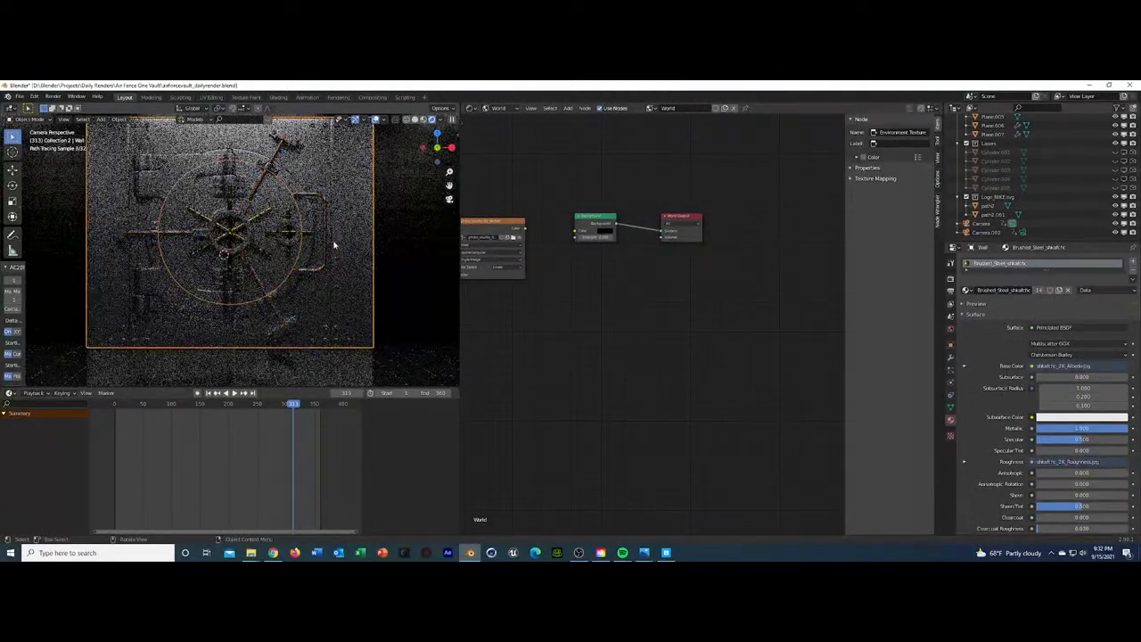
pyautogui.click(326, 253)
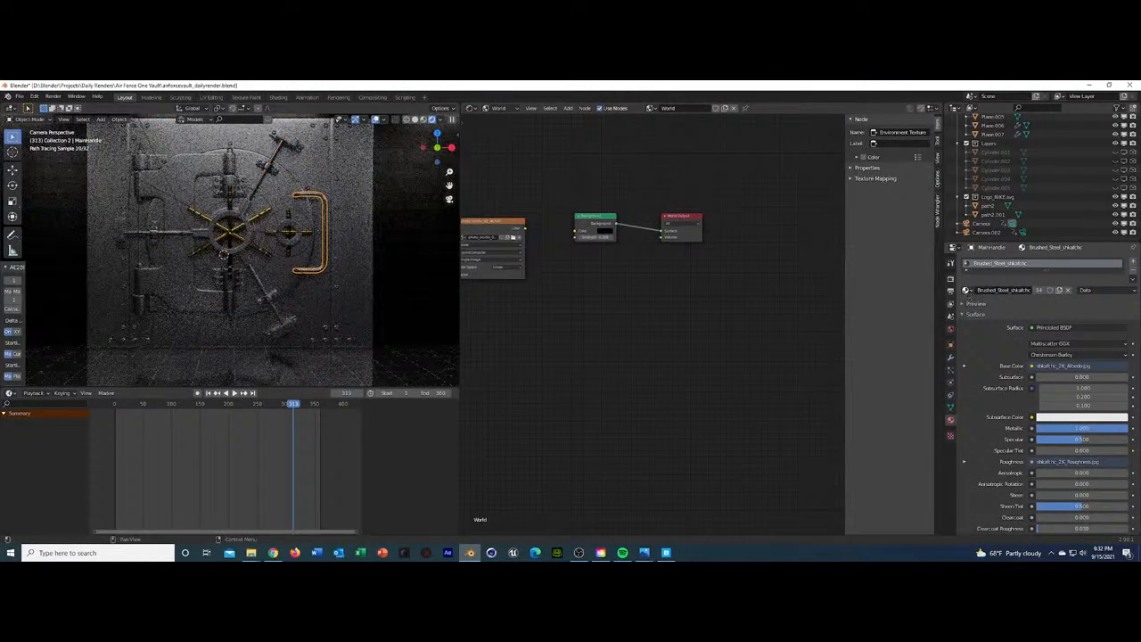
pyautogui.click(966, 290)
pyautogui.scroll(-10, 1016, 375)
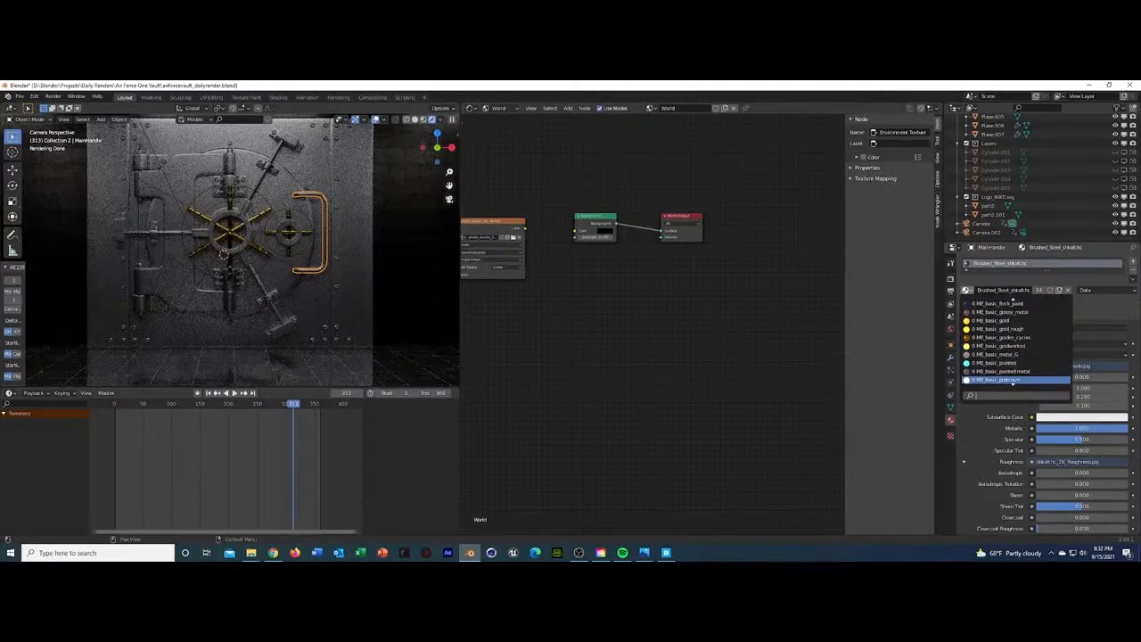
pyautogui.scroll(-10, 1013, 383)
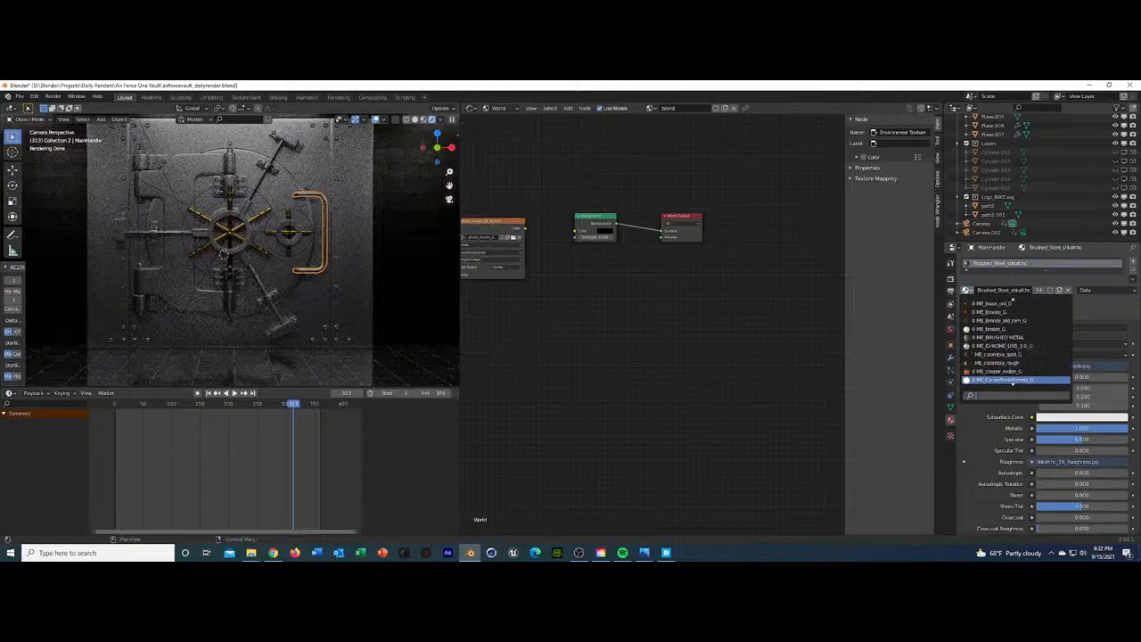
pyautogui.scroll(-10, 1013, 382)
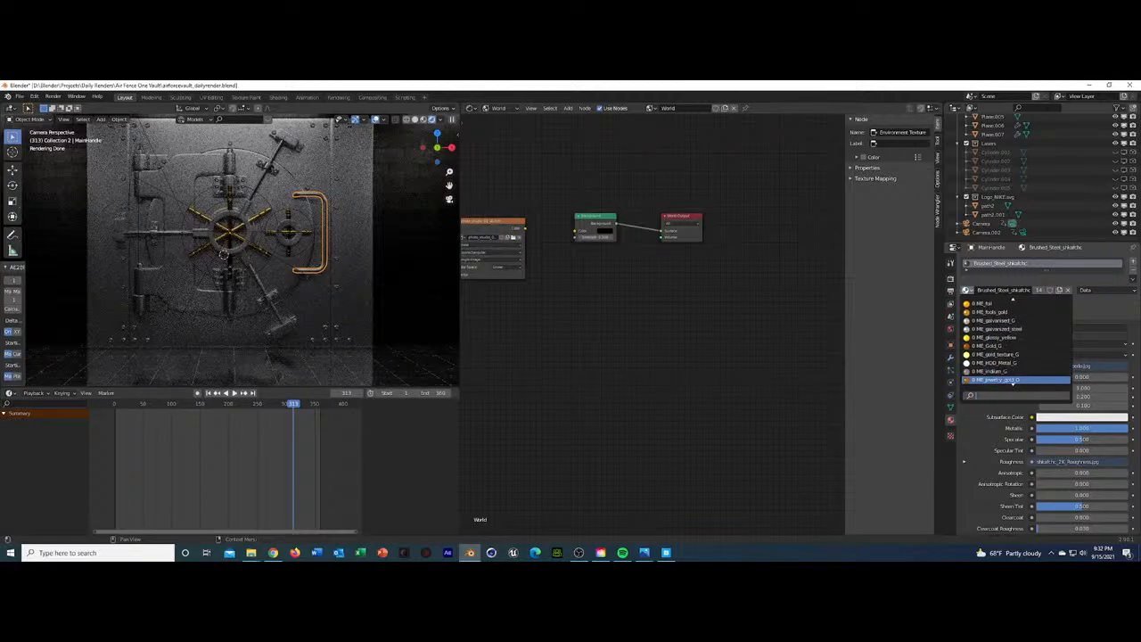
pyautogui.scroll(-7, 1013, 381)
pyautogui.scroll(18, 1013, 383)
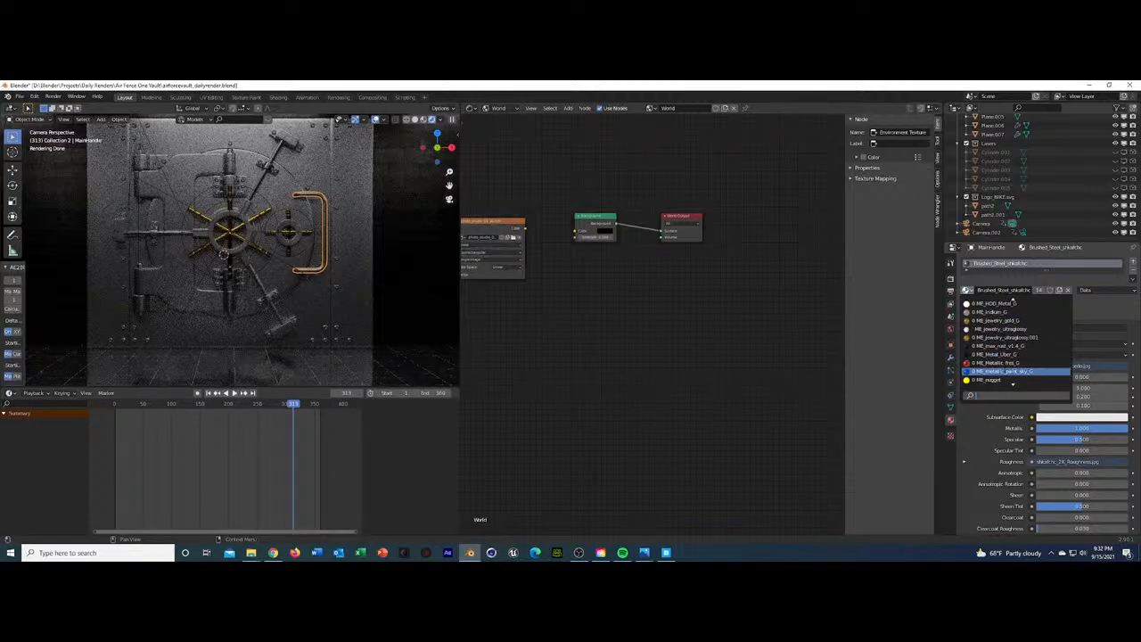
pyautogui.scroll(7, 1013, 329)
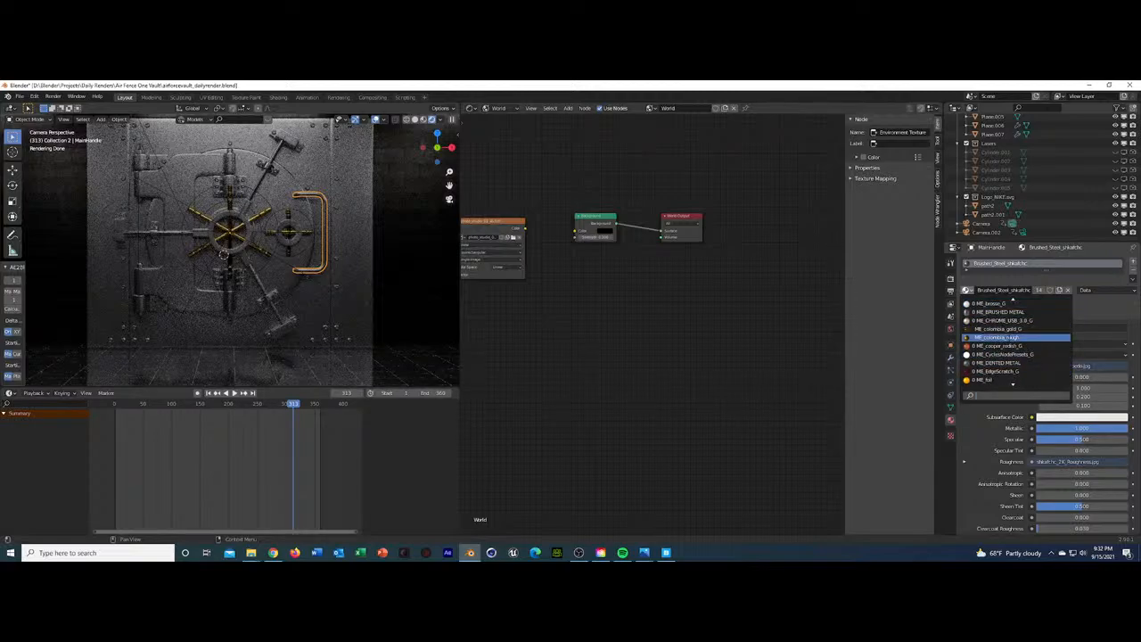
pyautogui.click(1013, 329)
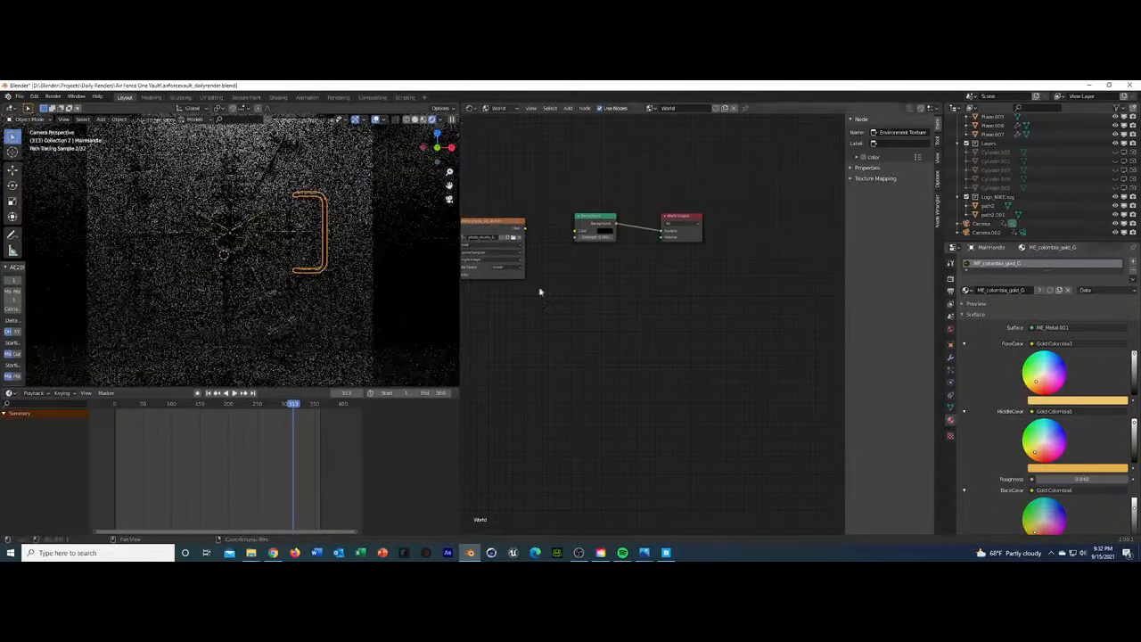
pyautogui.click(356, 285)
# Assign the ME_colombia_rough material to the vault door's side handle and deselect it to check the render.
pyautogui.click(323, 266)
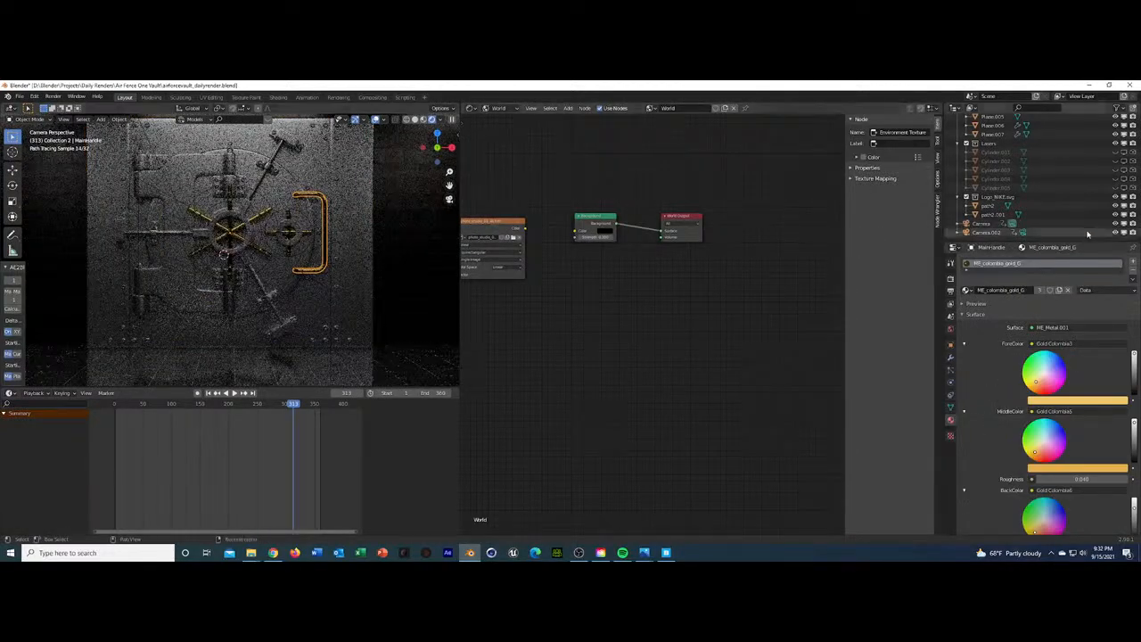
pyautogui.click(965, 291)
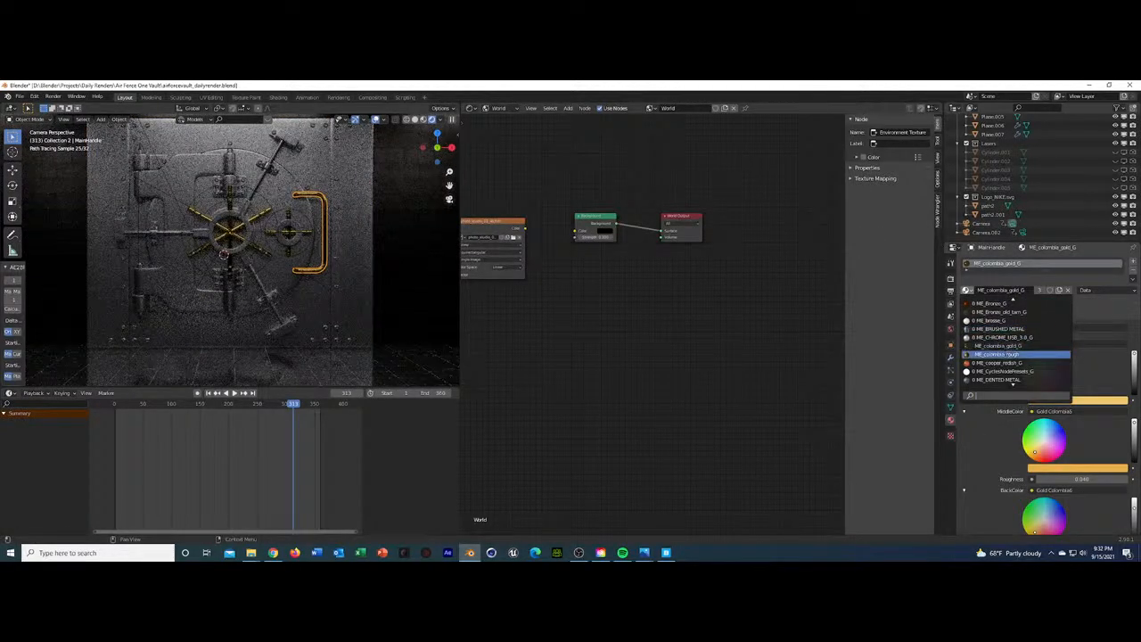
pyautogui.click(1006, 354)
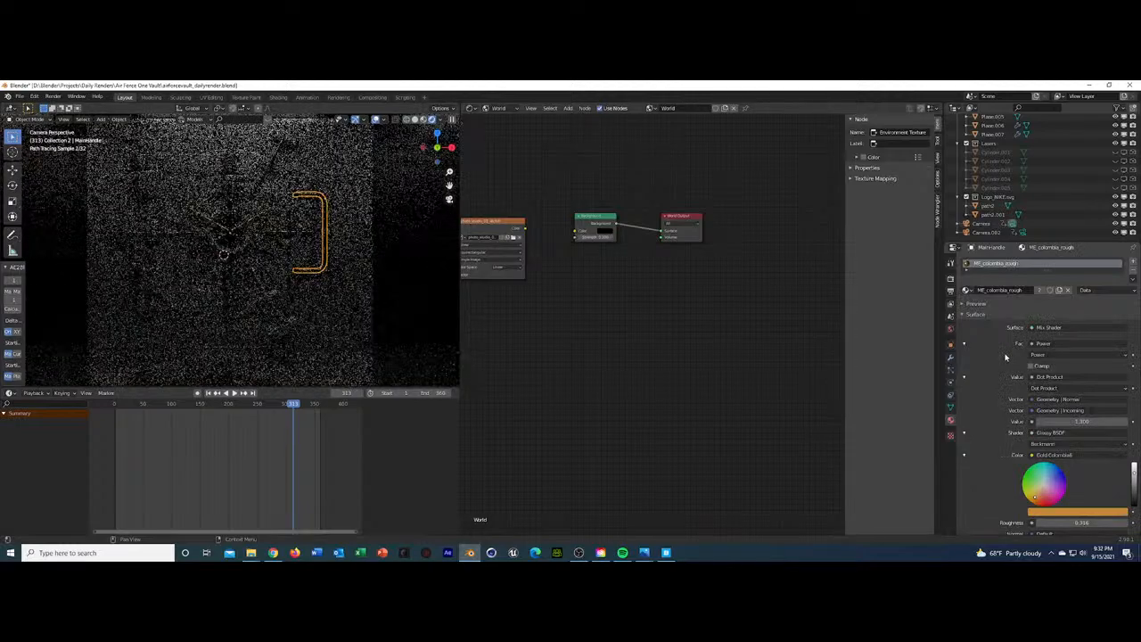
pyautogui.click(371, 222)
pyautogui.click(402, 218)
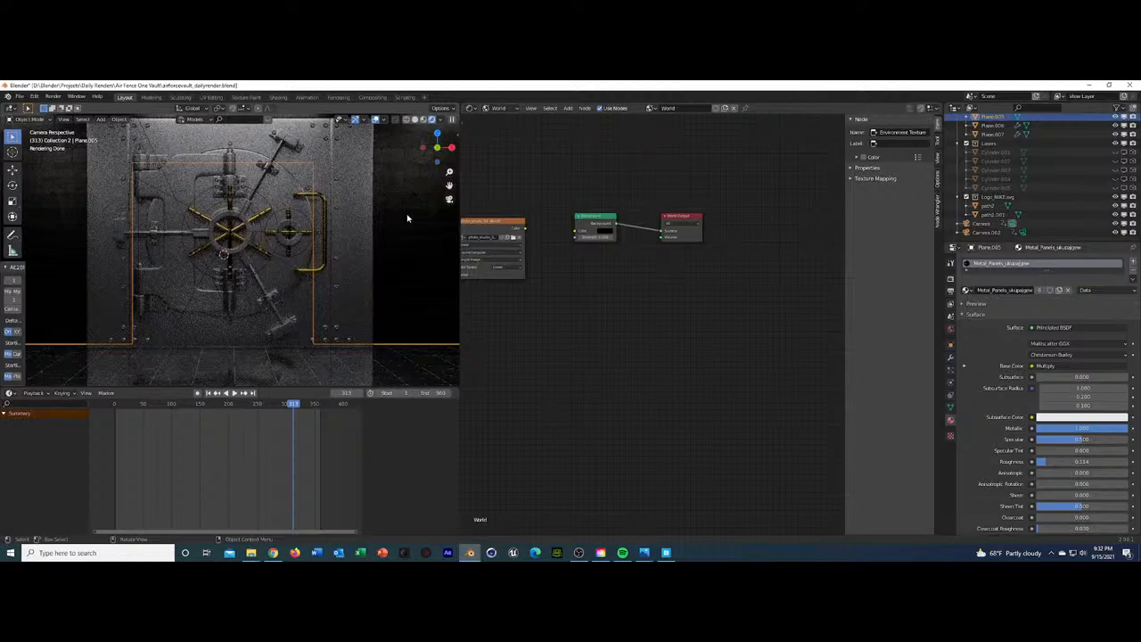
# Assign the ME_colombia_gold_G material to the screw caps around the vault door's wall panel and save the file.
pyautogui.click(363, 270)
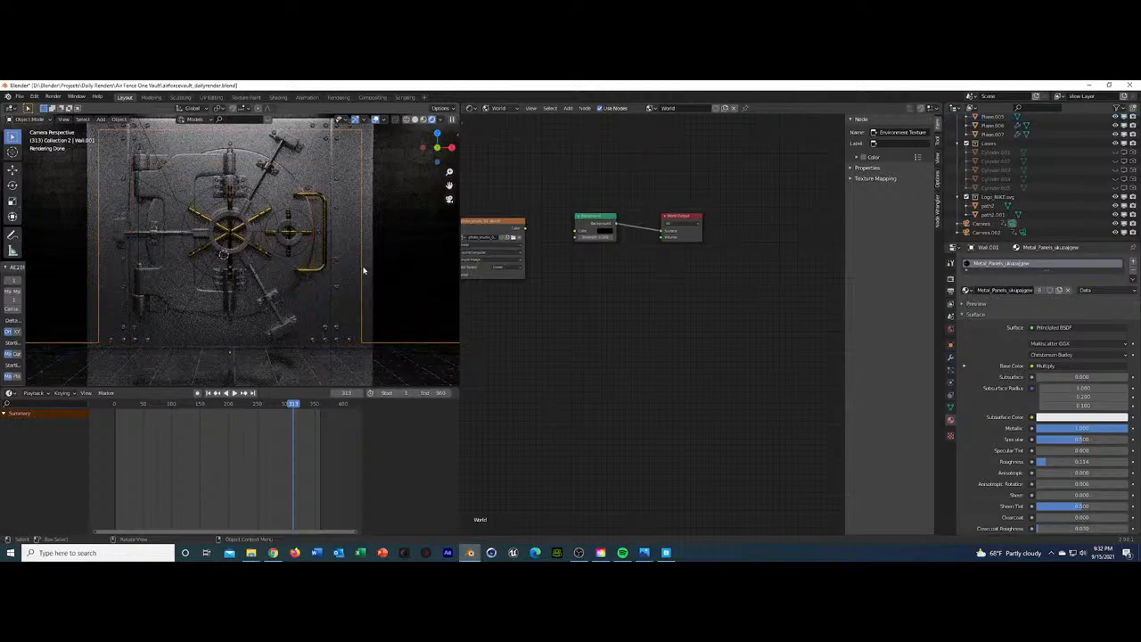
pyautogui.click(326, 331)
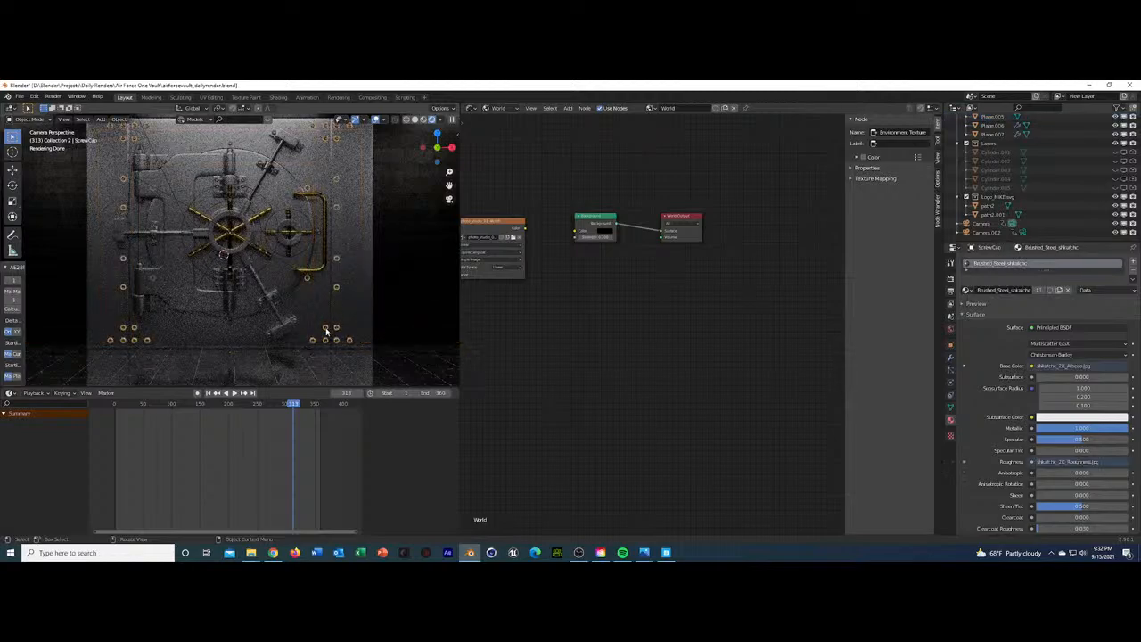
pyautogui.click(966, 289)
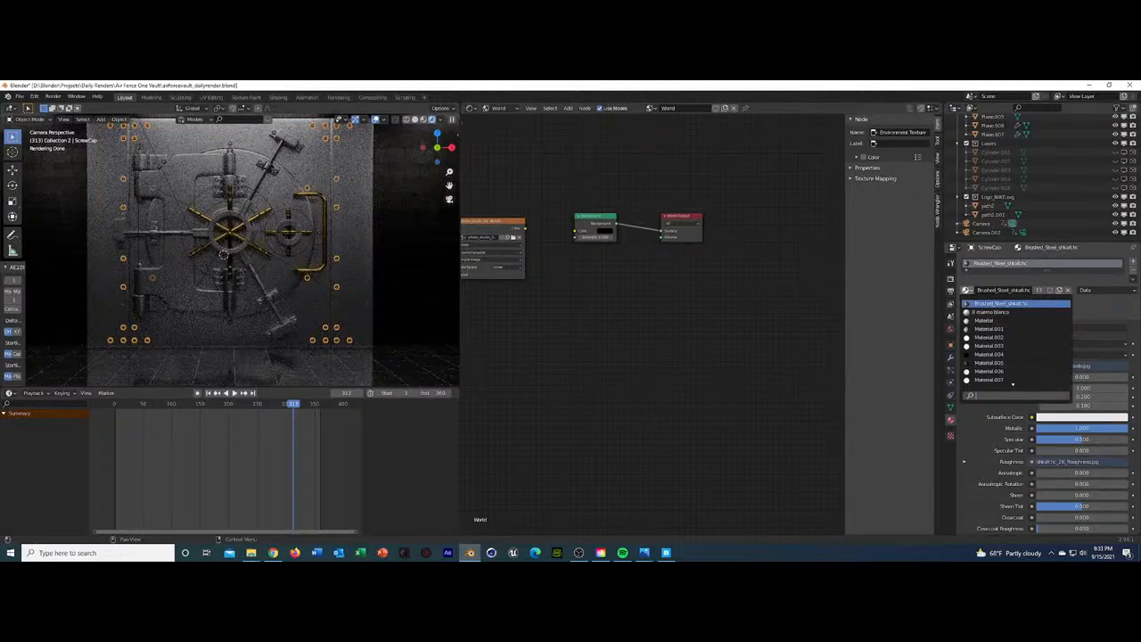
pyautogui.write('gold')
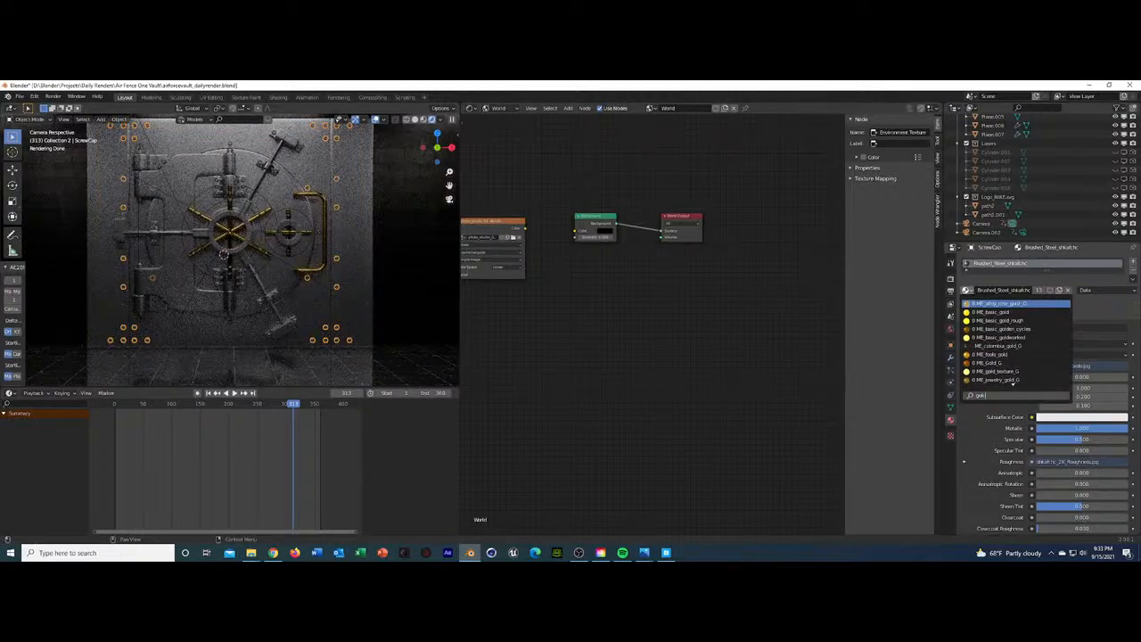
pyautogui.click(998, 345)
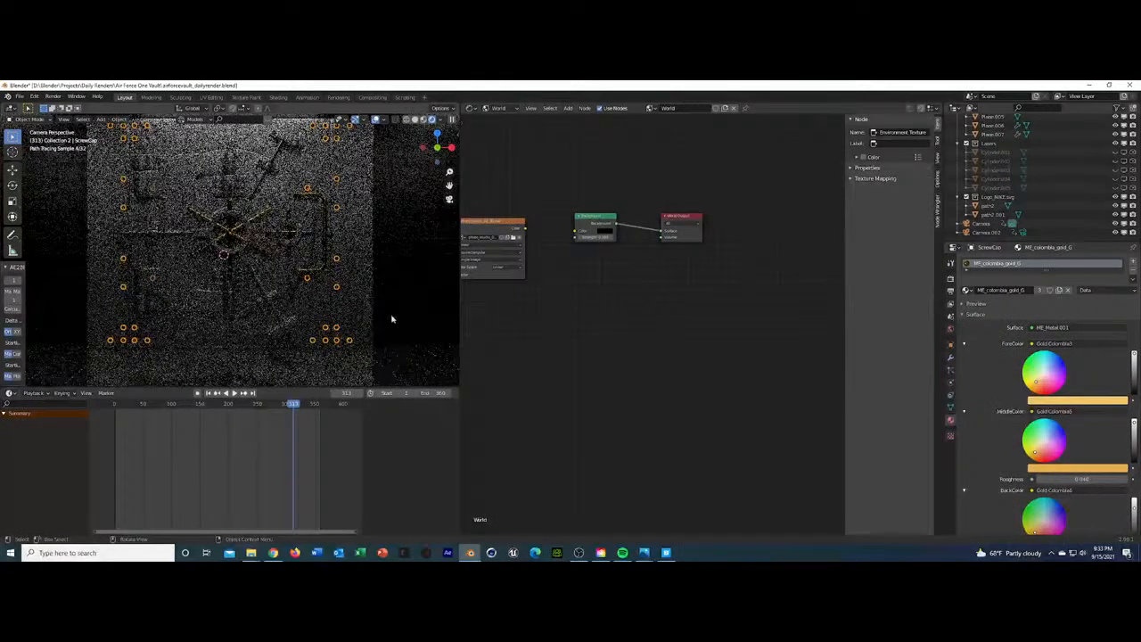
pyautogui.click(395, 316)
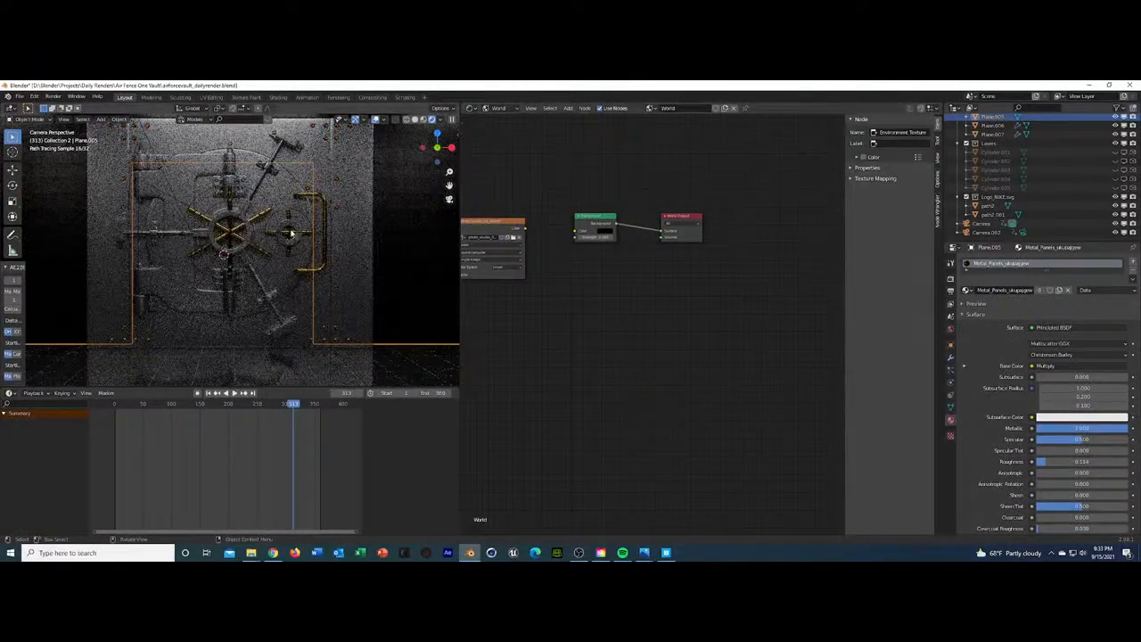
pyautogui.hotkey('ctrl', 's')
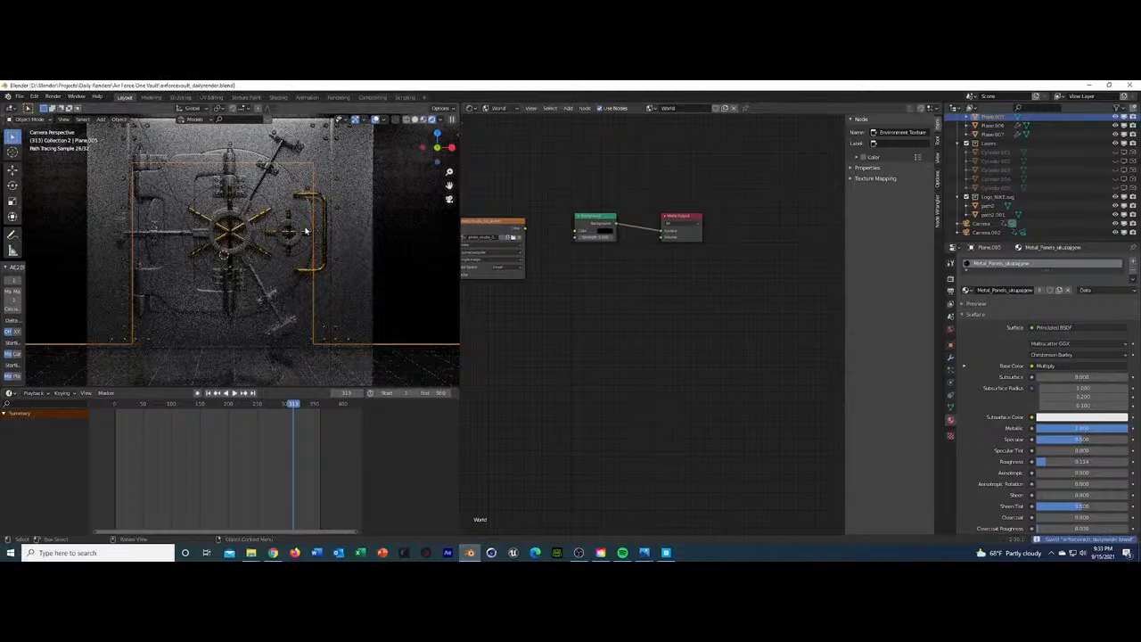
# Assign the ME_colombia_gold_G material to the screw caps on the three deadbolt sockets and save the file.
pyautogui.click(231, 323)
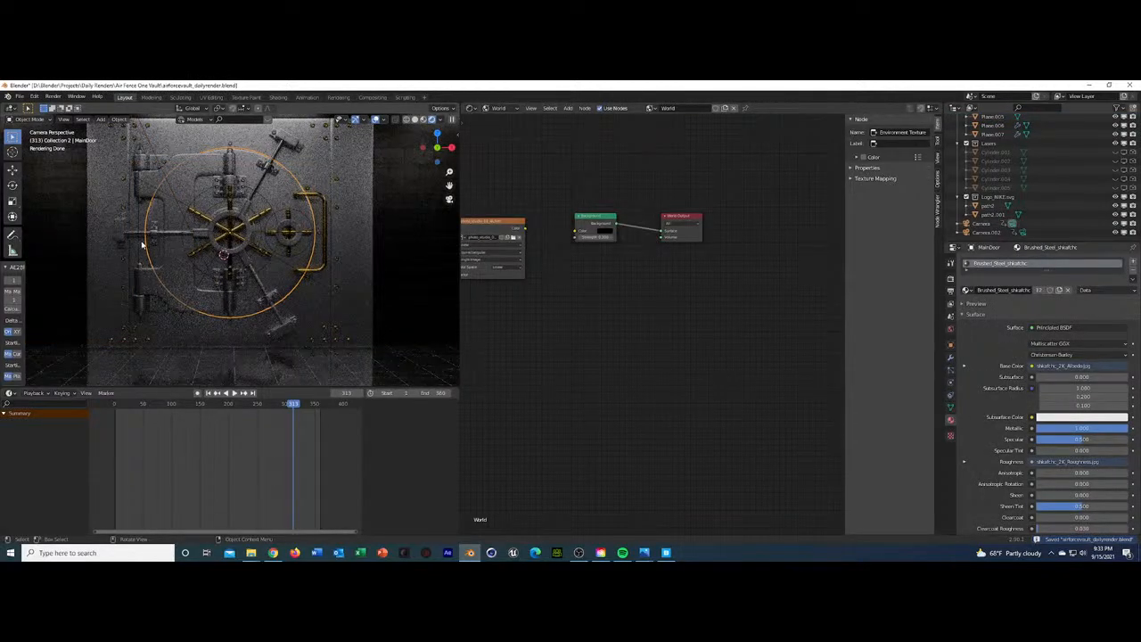
pyautogui.click(140, 286)
pyautogui.click(144, 293)
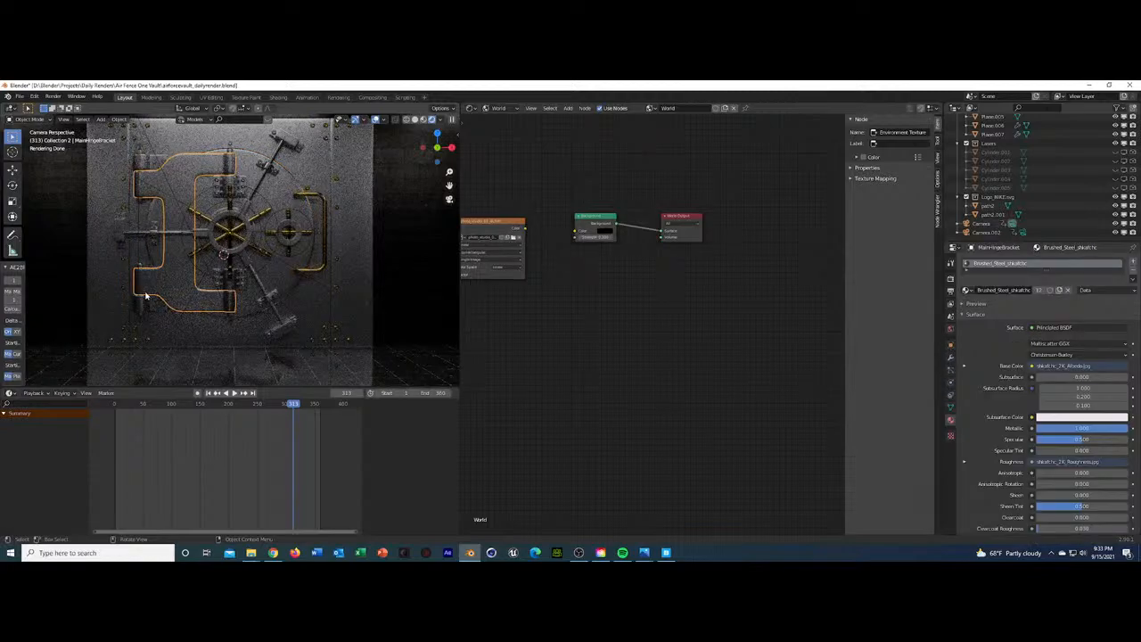
pyautogui.click(141, 156)
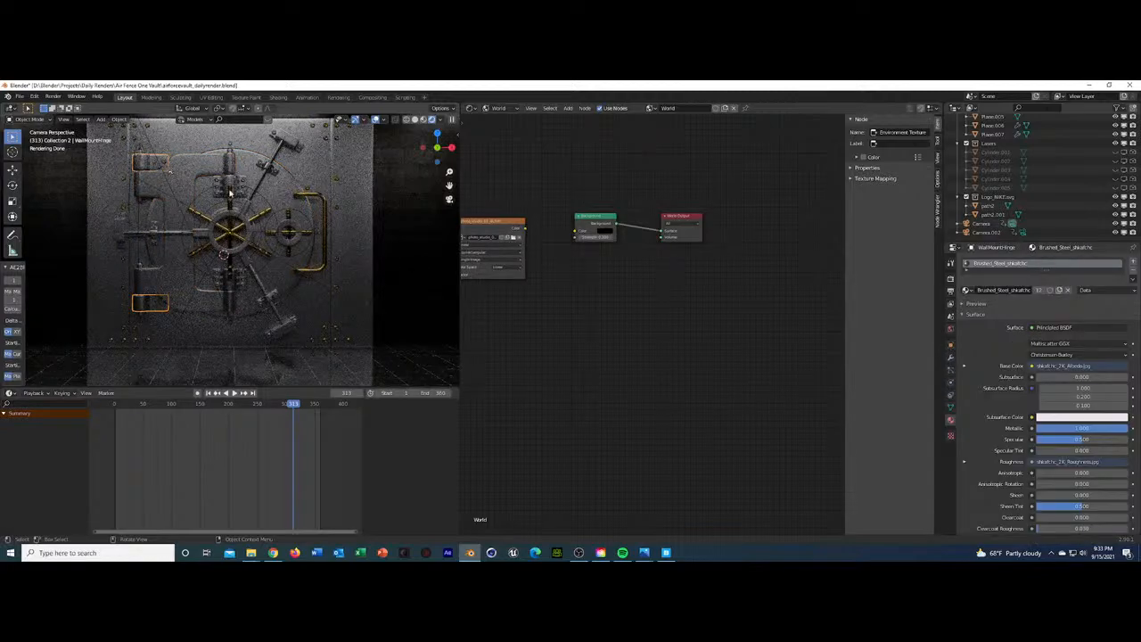
pyautogui.click(276, 141)
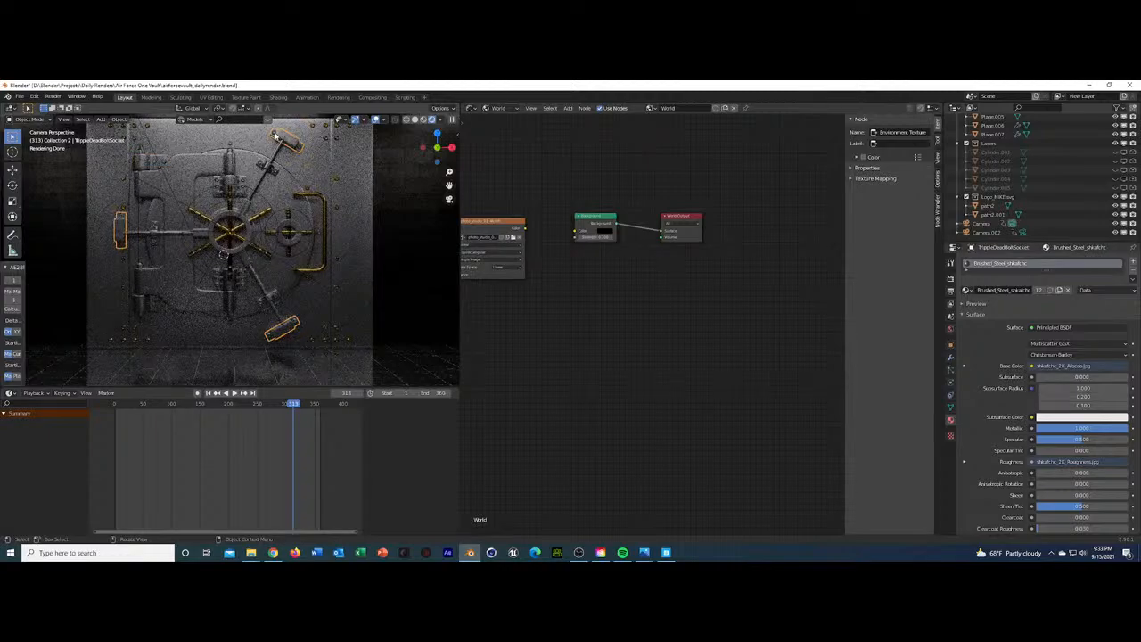
pyautogui.click(299, 147)
pyautogui.click(967, 289)
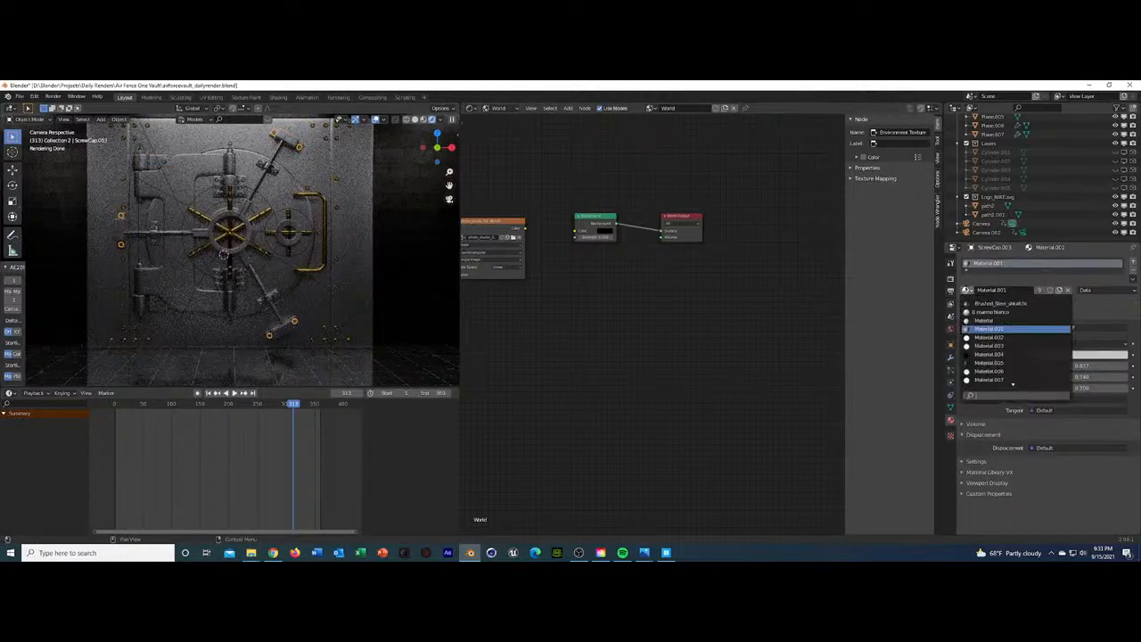
pyautogui.write('gold')
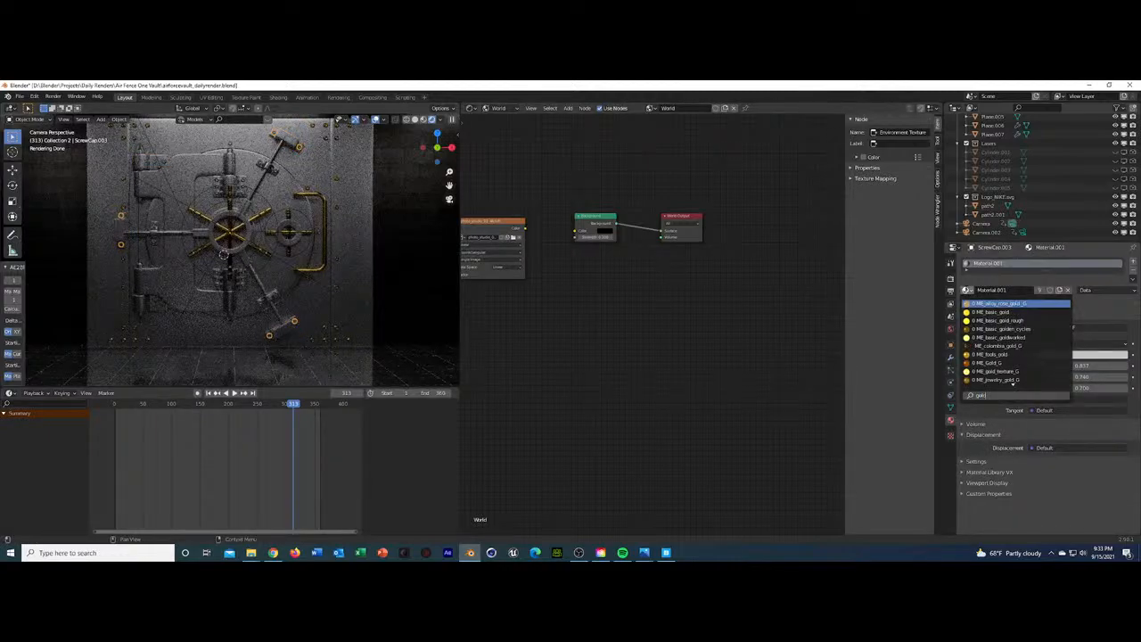
pyautogui.click(993, 346)
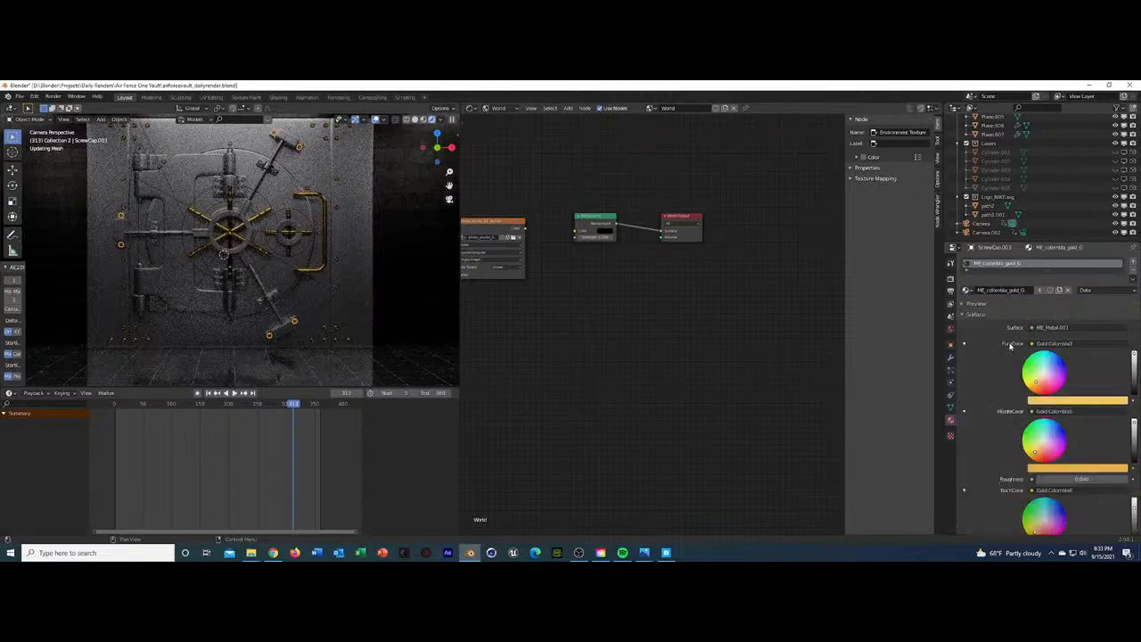
pyautogui.click(416, 324)
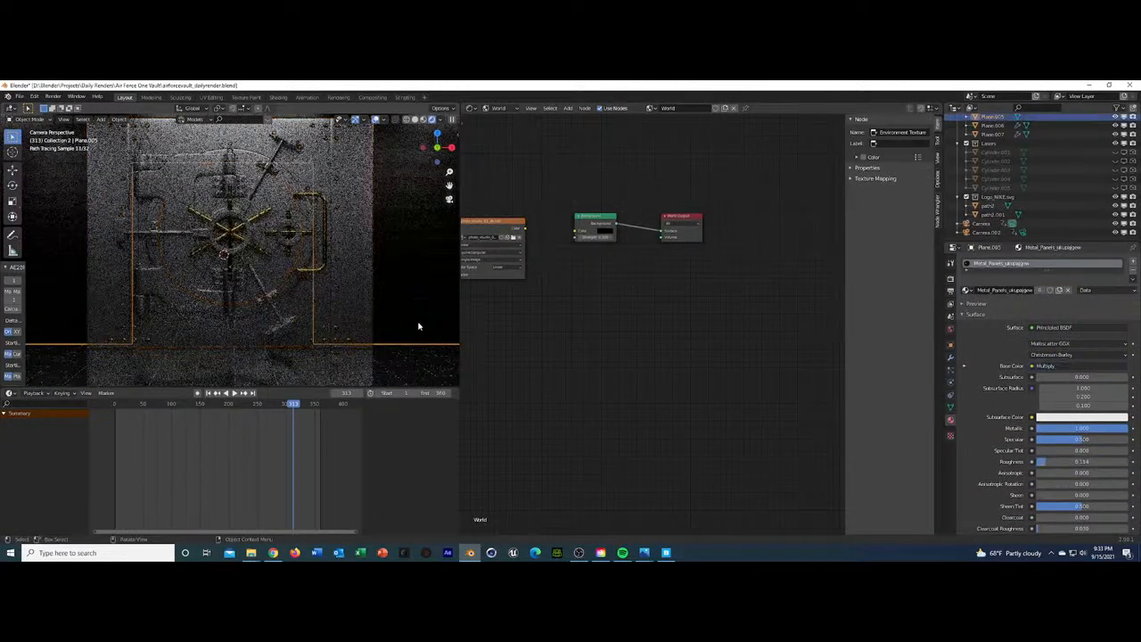
pyautogui.hotkey('ctrl', 's')
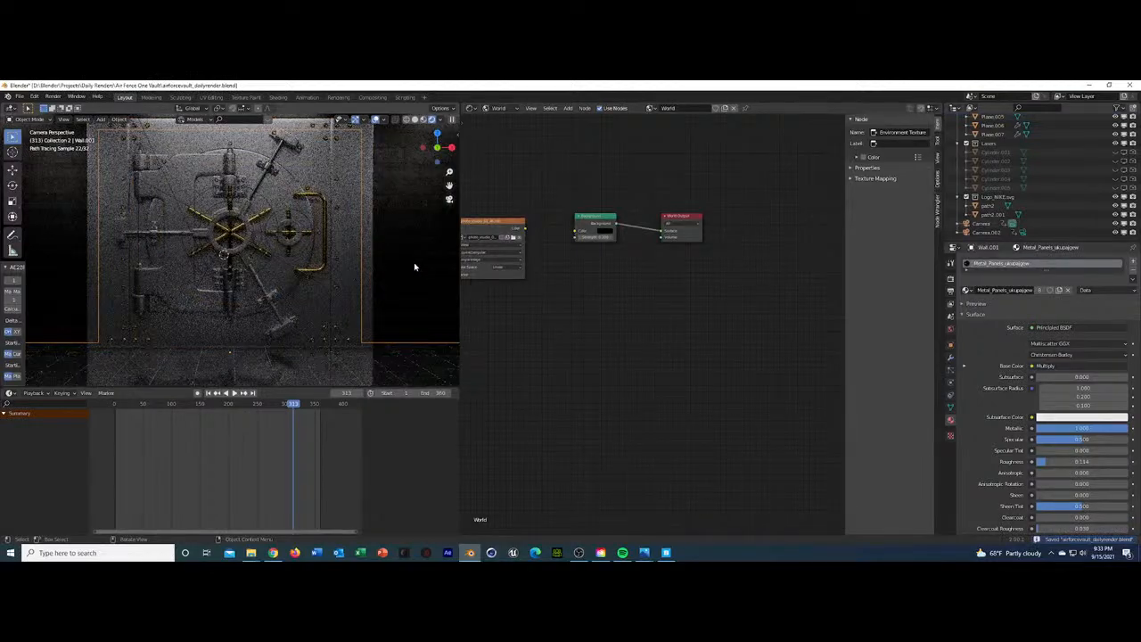
# Turn the world node editor area into a second 3D viewport showing the camera view.
pyautogui.click(471, 109)
pyautogui.click(492, 141)
pyautogui.scroll(-5, 603, 214)
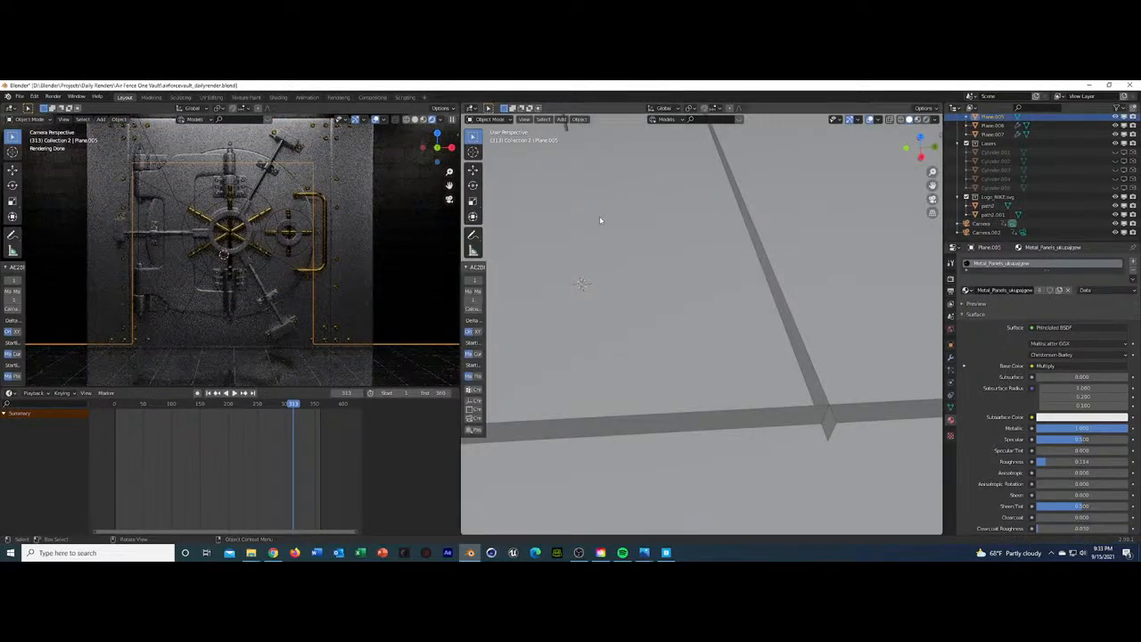
pyautogui.scroll(-2, 599, 215)
pyautogui.press('KP_0')
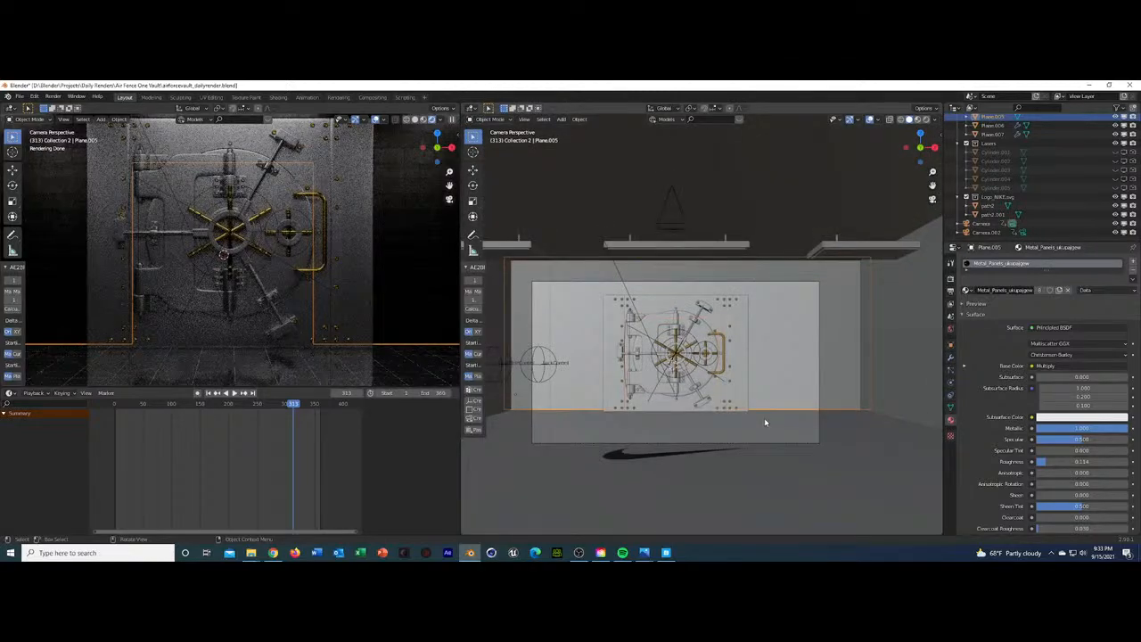
# Change the screw caps around the vault door's wall panel back to the Brushed_Steel material and save the file.
pyautogui.click(764, 419)
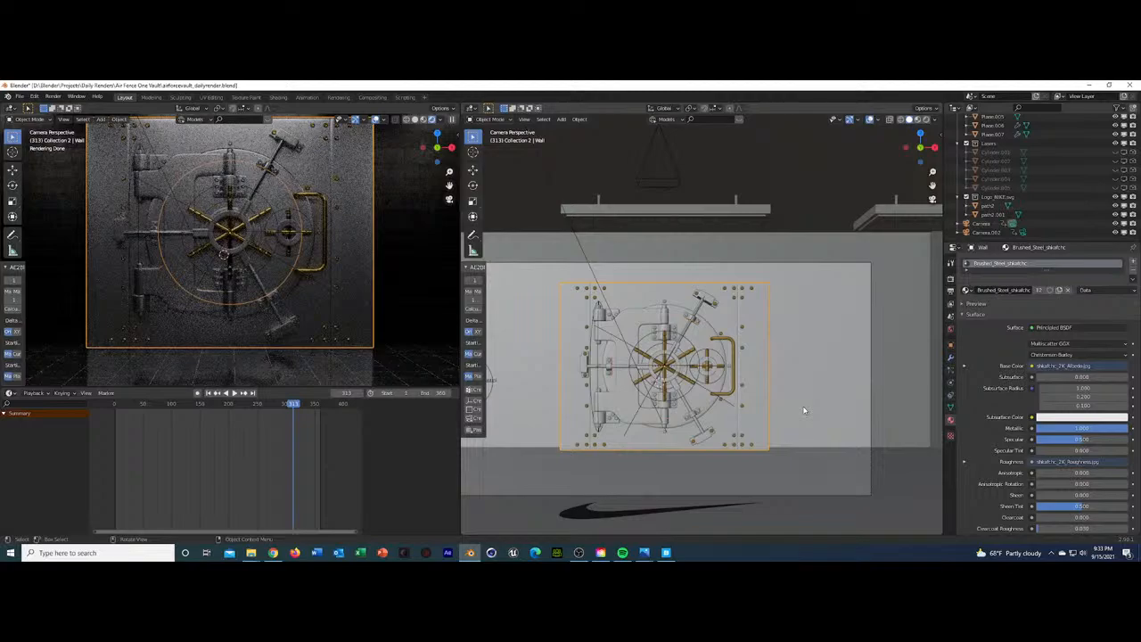
pyautogui.click(349, 341)
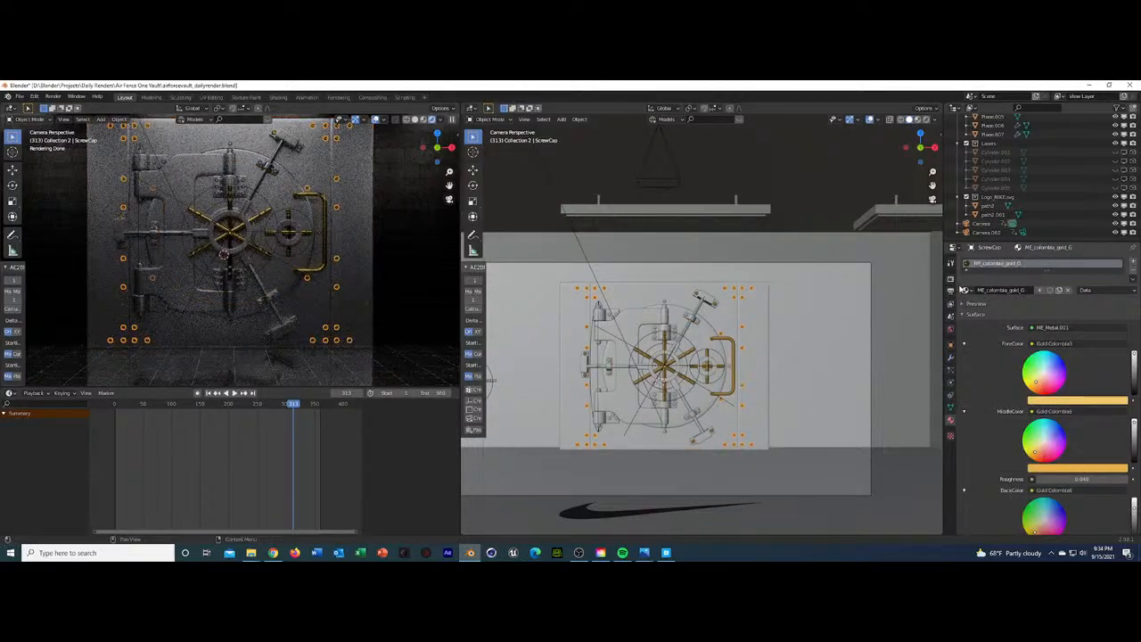
pyautogui.click(967, 290)
pyautogui.scroll(-10, 1012, 301)
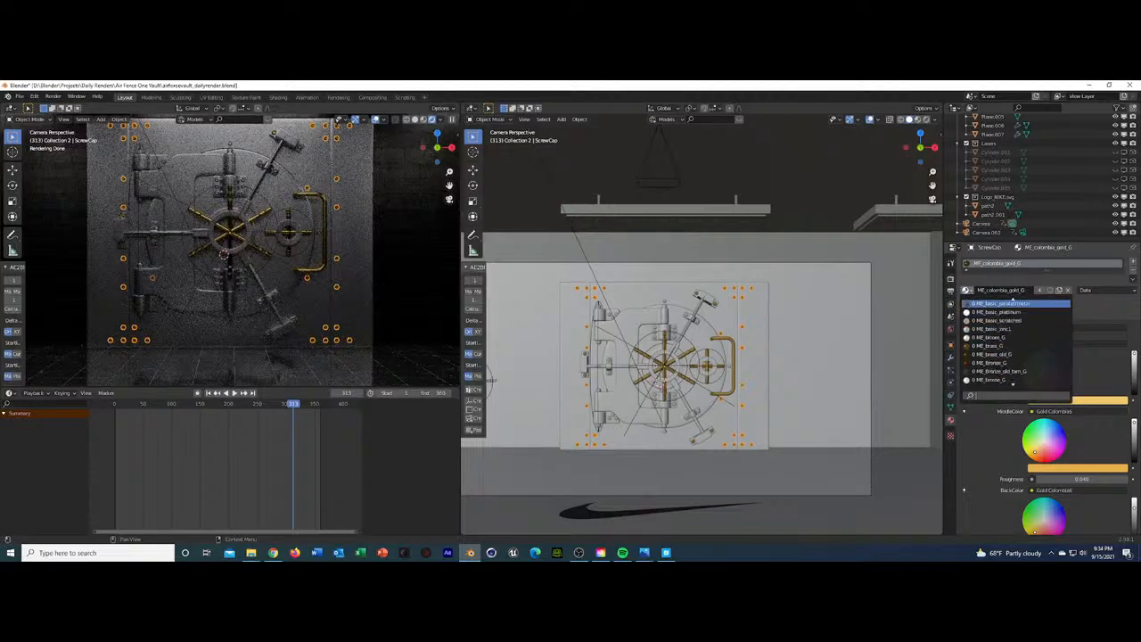
pyautogui.scroll(-10, 1013, 301)
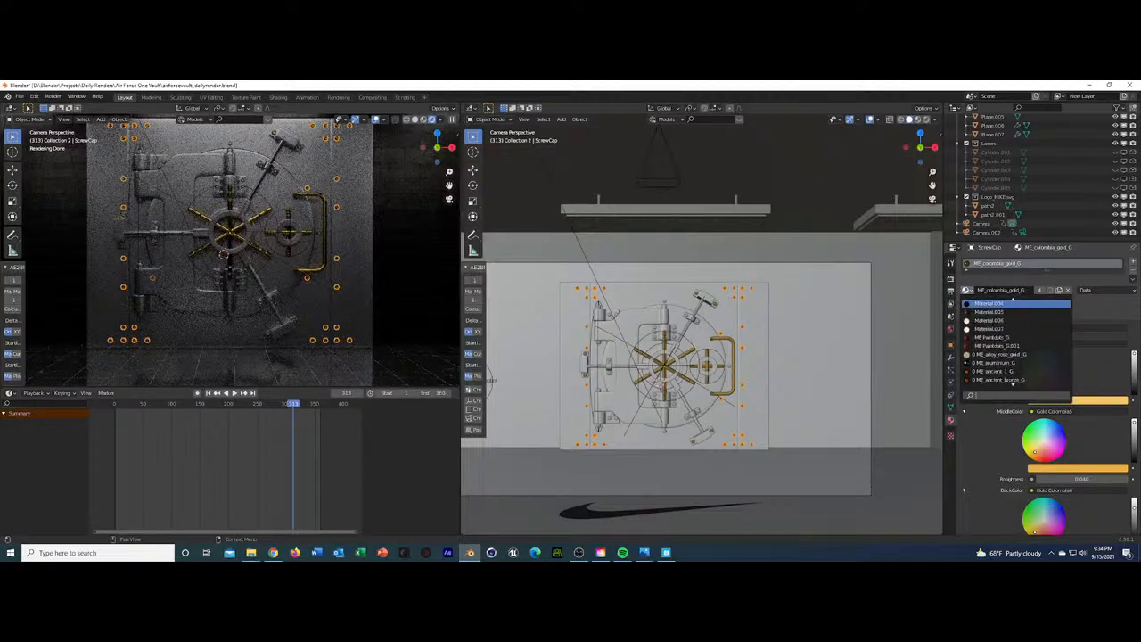
pyautogui.scroll(2, 1012, 301)
pyautogui.click(996, 304)
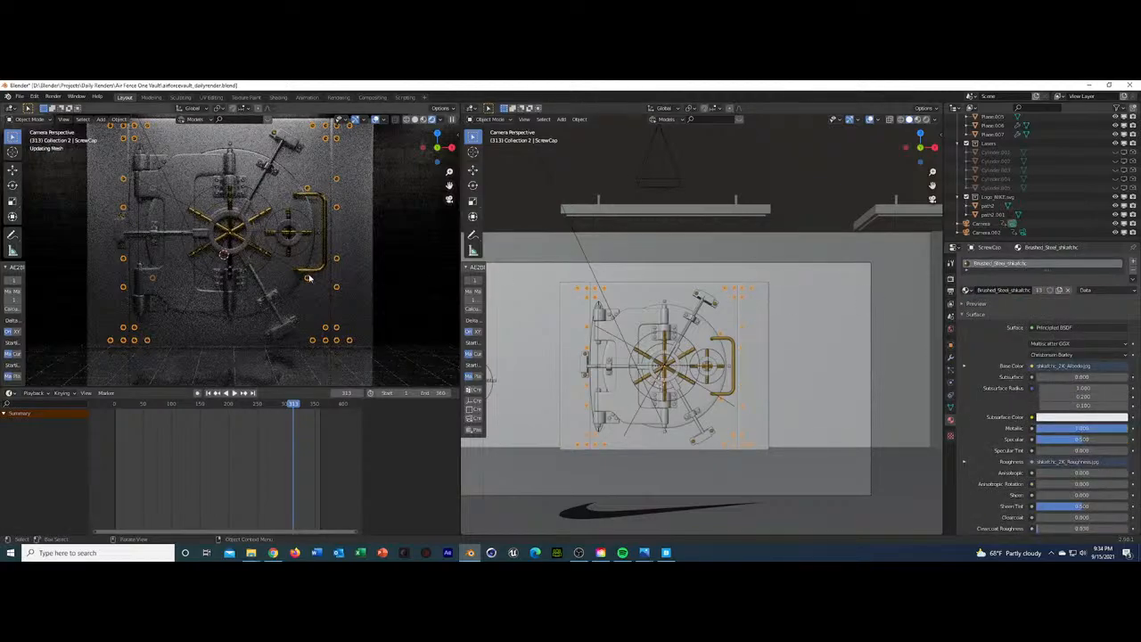
pyautogui.click(404, 250)
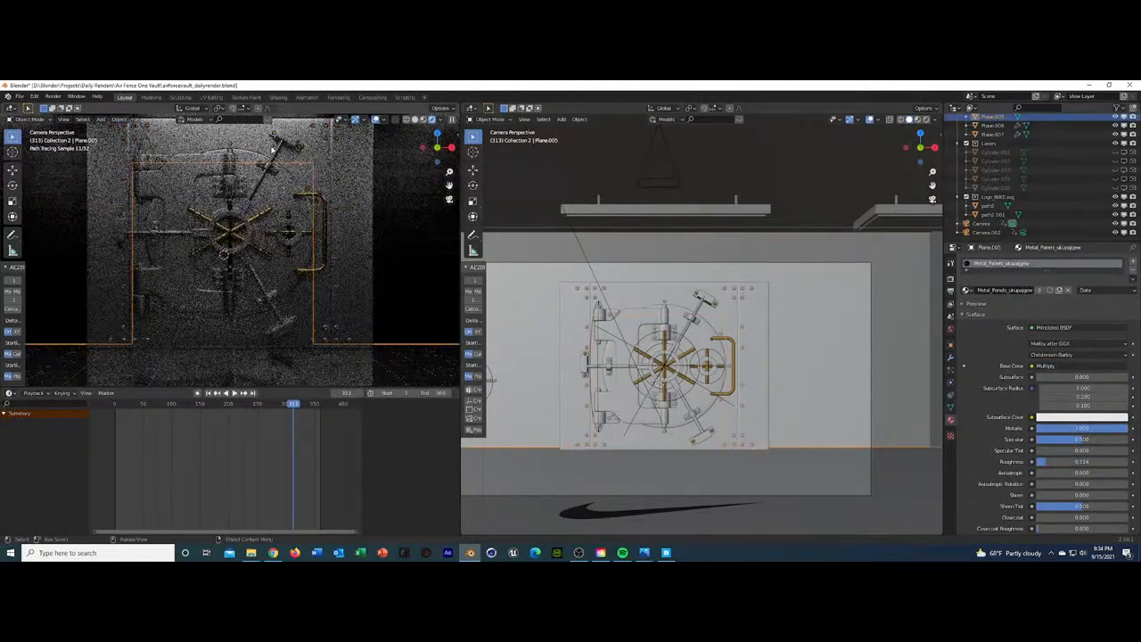
pyautogui.hotkey('ctrl', 's')
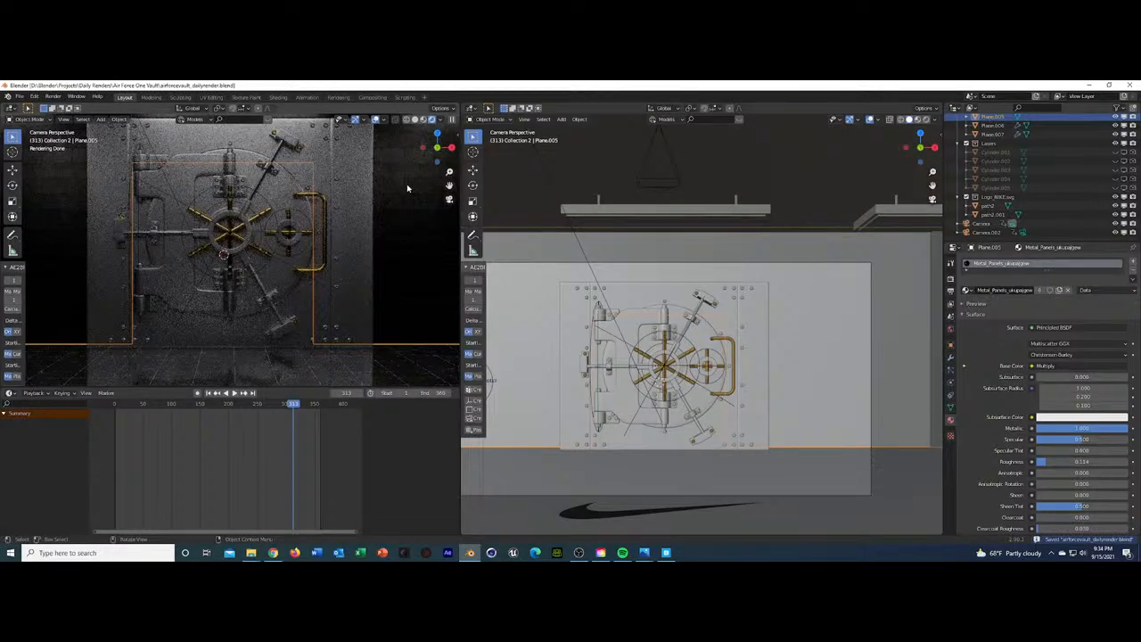
# Try the ME_colombia_gold_G material on the screw caps above and below the vault's central wheel and check it in the render.
pyautogui.click(243, 182)
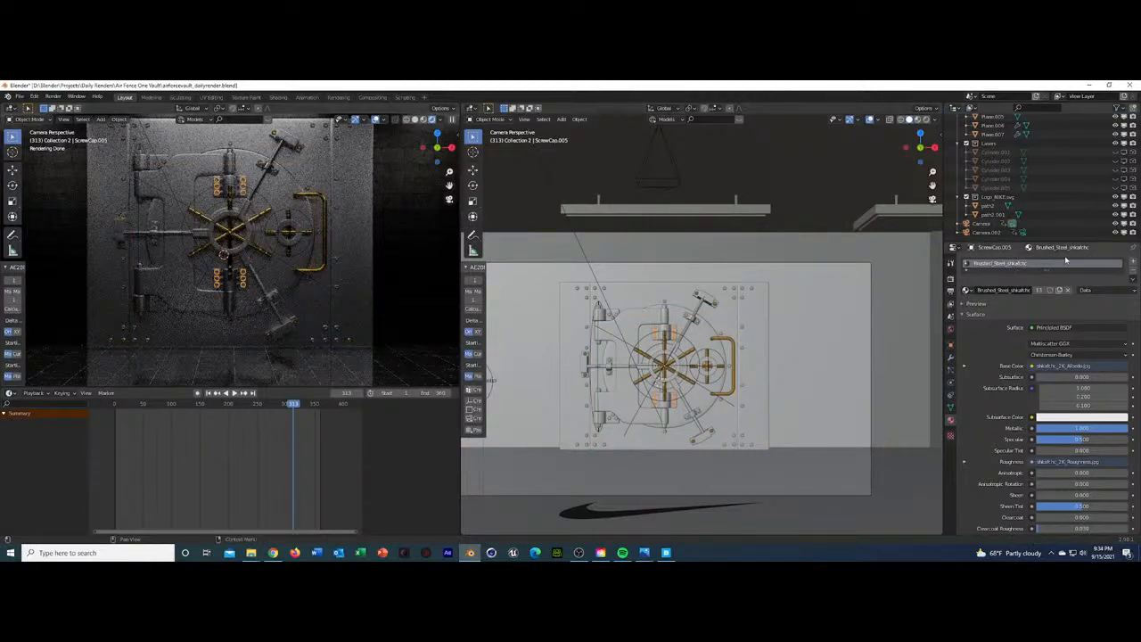
pyautogui.click(966, 289)
pyautogui.write('gol')
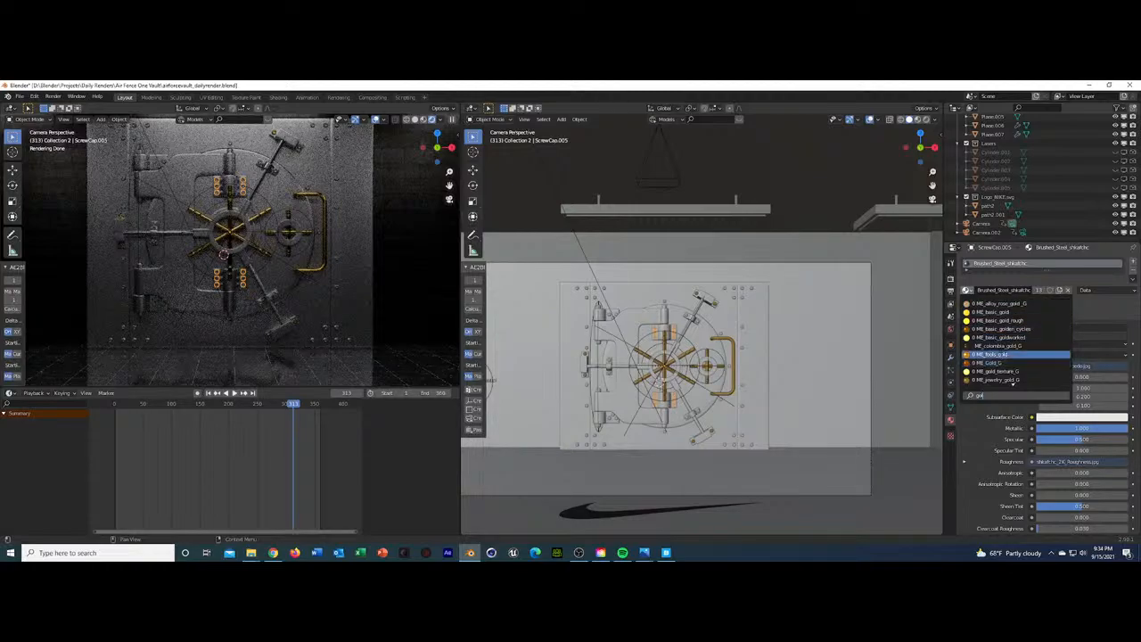
pyautogui.click(1000, 346)
pyautogui.click(808, 377)
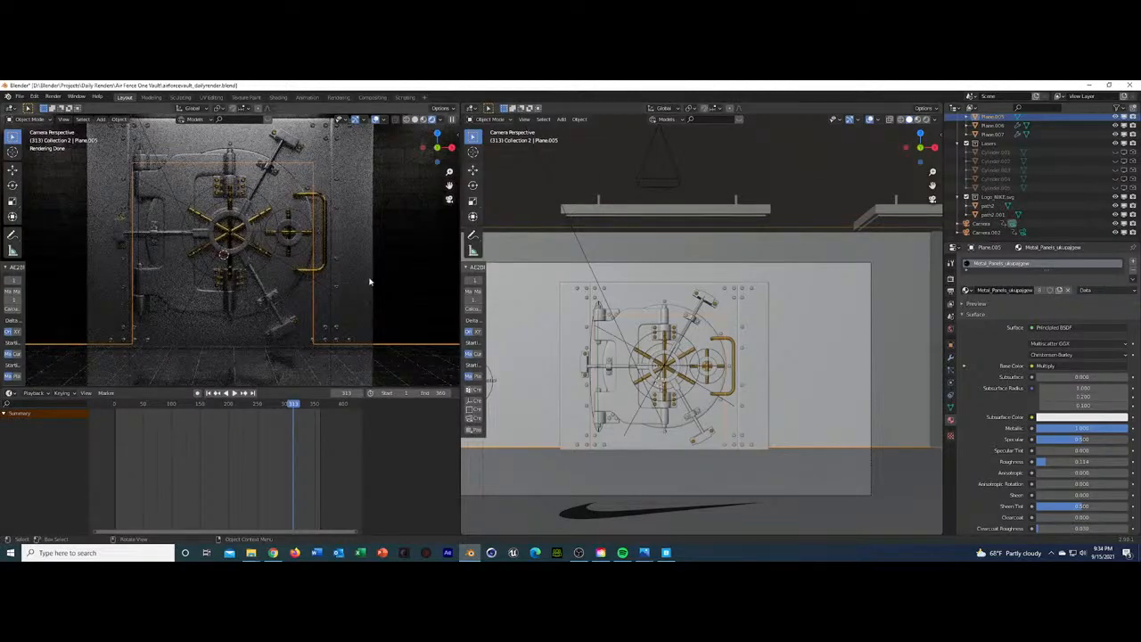
pyautogui.click(433, 300)
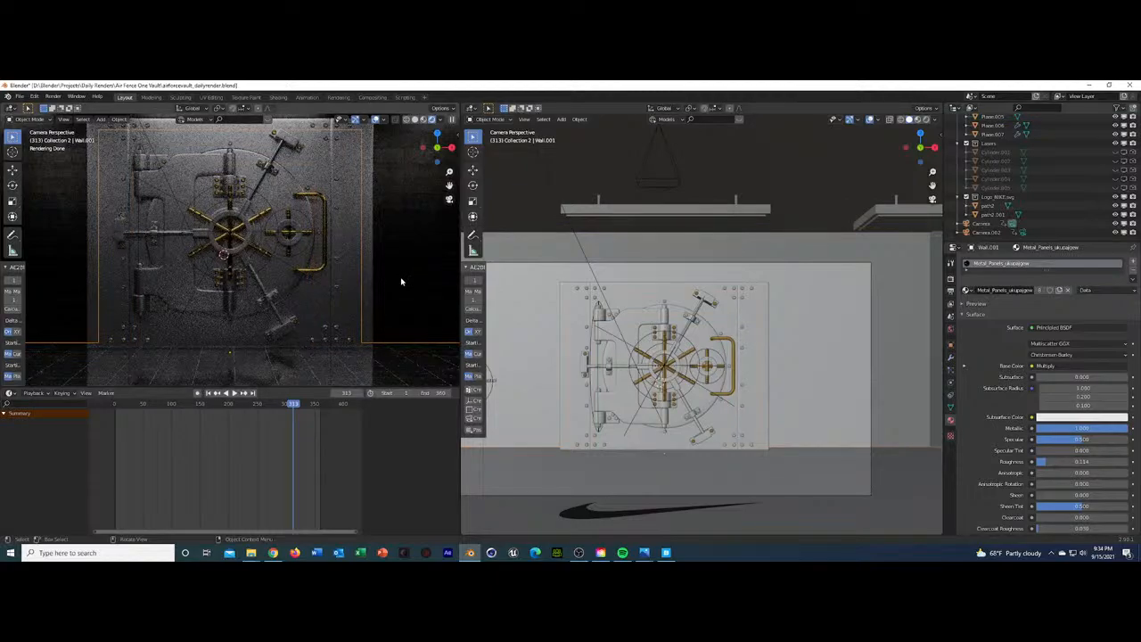
pyautogui.scroll(-3, 404, 282)
pyautogui.scroll(3, 405, 283)
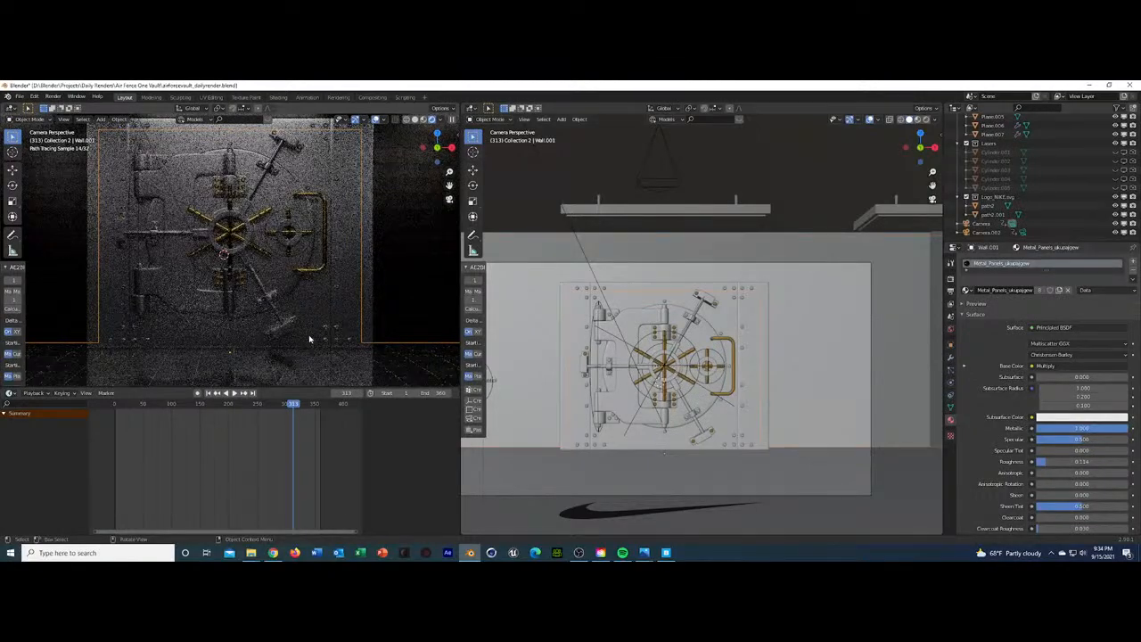
# Restore the Brushed_Steel material on the screw caps above and below the vault's central wheel.
pyautogui.click(241, 286)
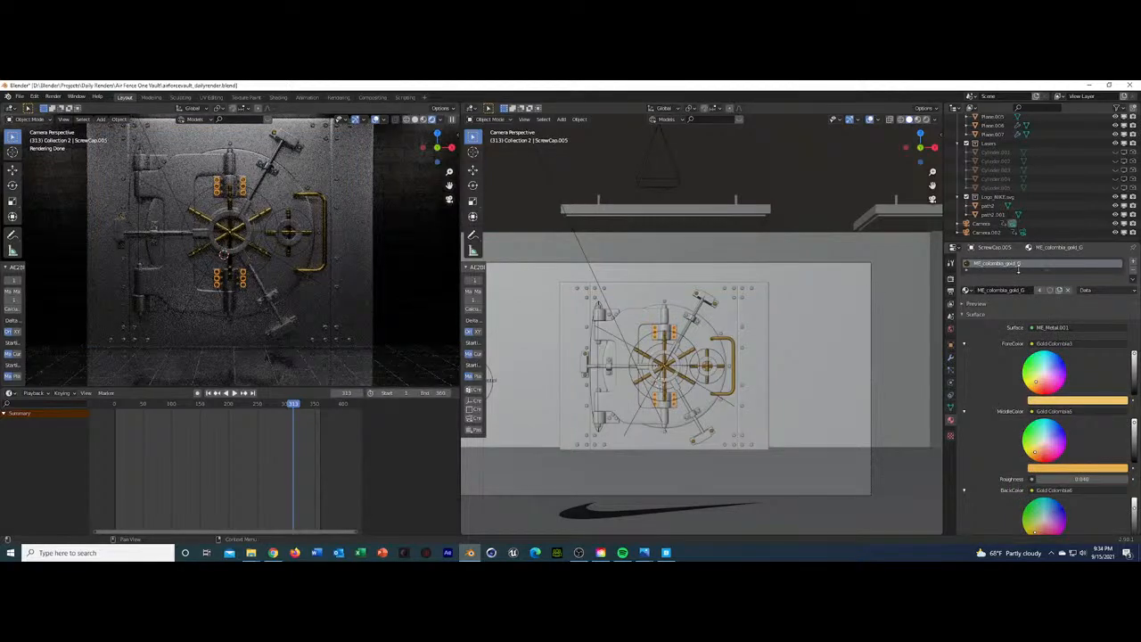
pyautogui.click(967, 289)
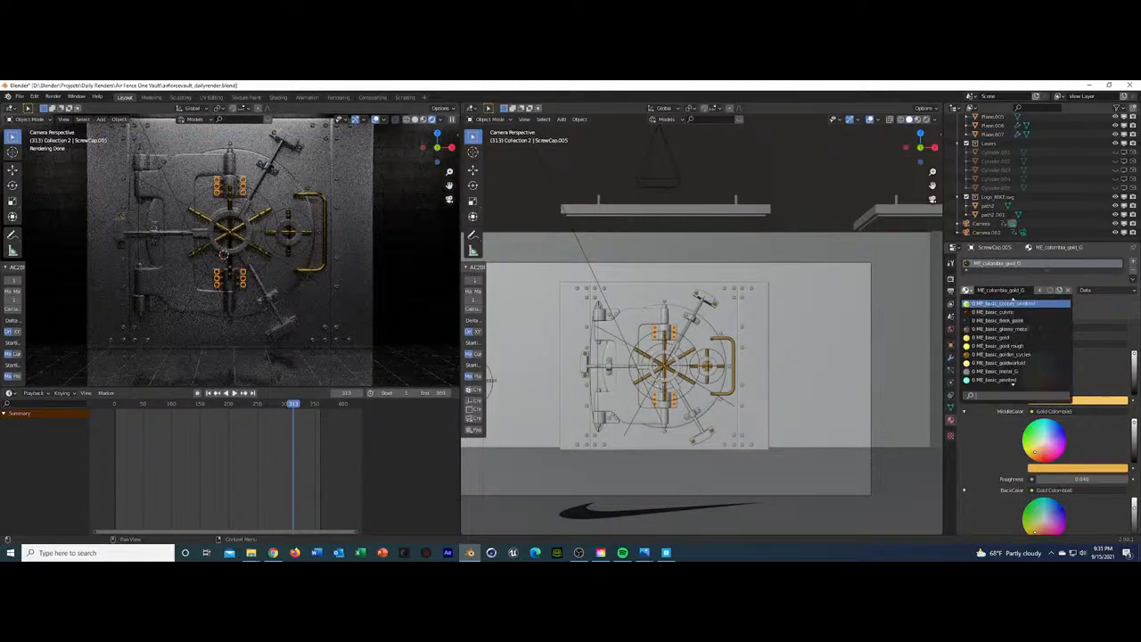
pyautogui.scroll(20, 979, 306)
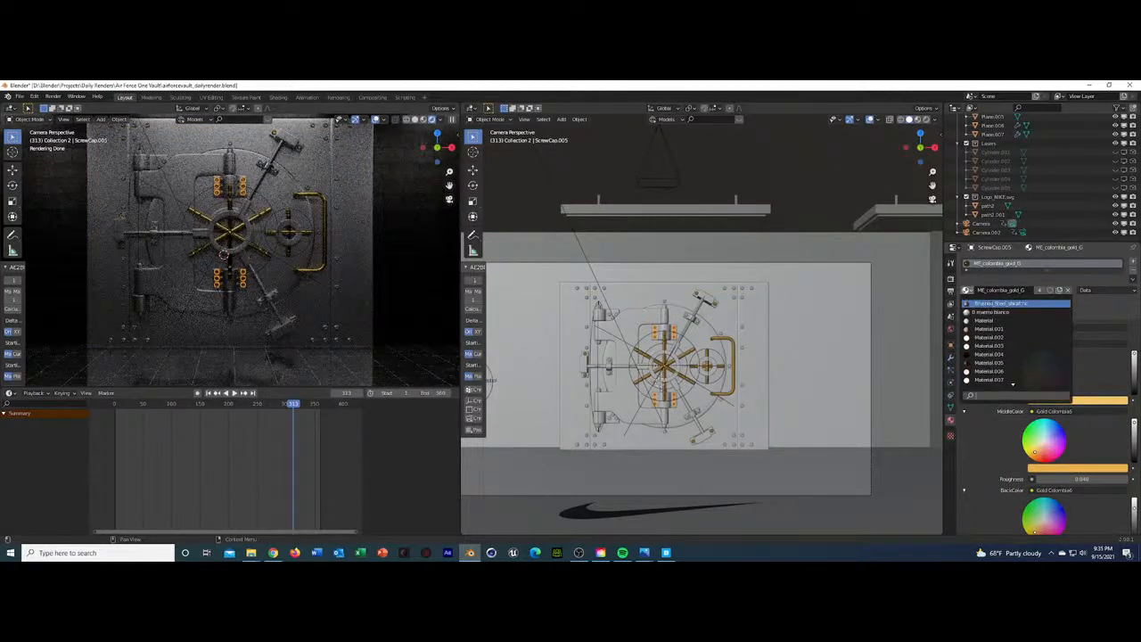
pyautogui.click(979, 306)
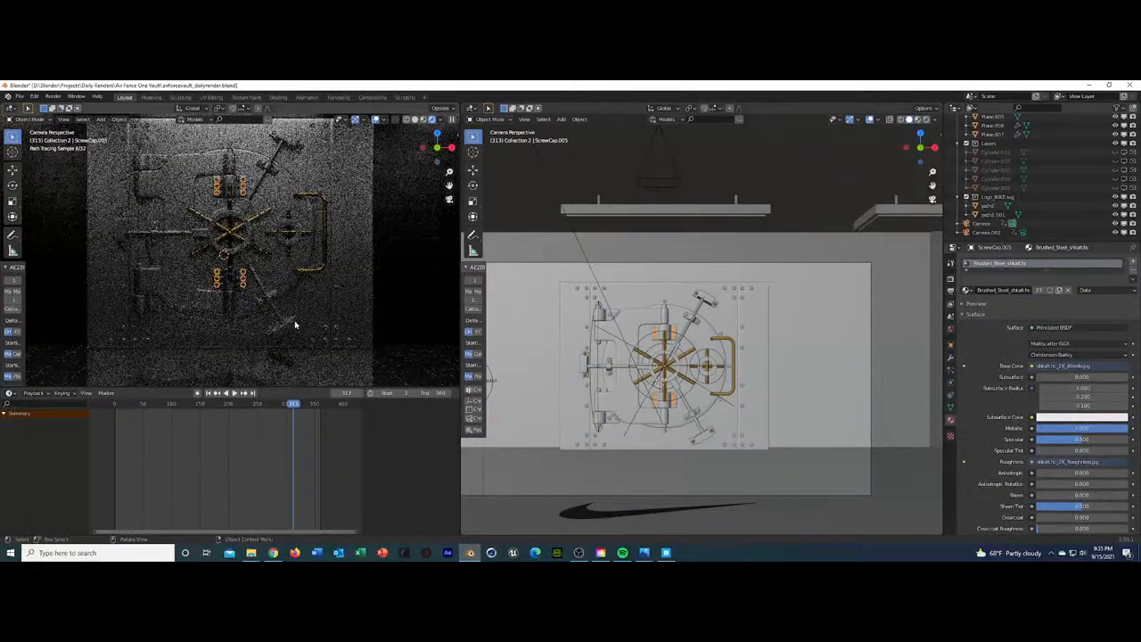
# Assign the Brushed_Steel material to the screw caps on the three deadbolt sockets and save the file.
pyautogui.click(295, 325)
pyautogui.click(295, 324)
pyautogui.click(295, 325)
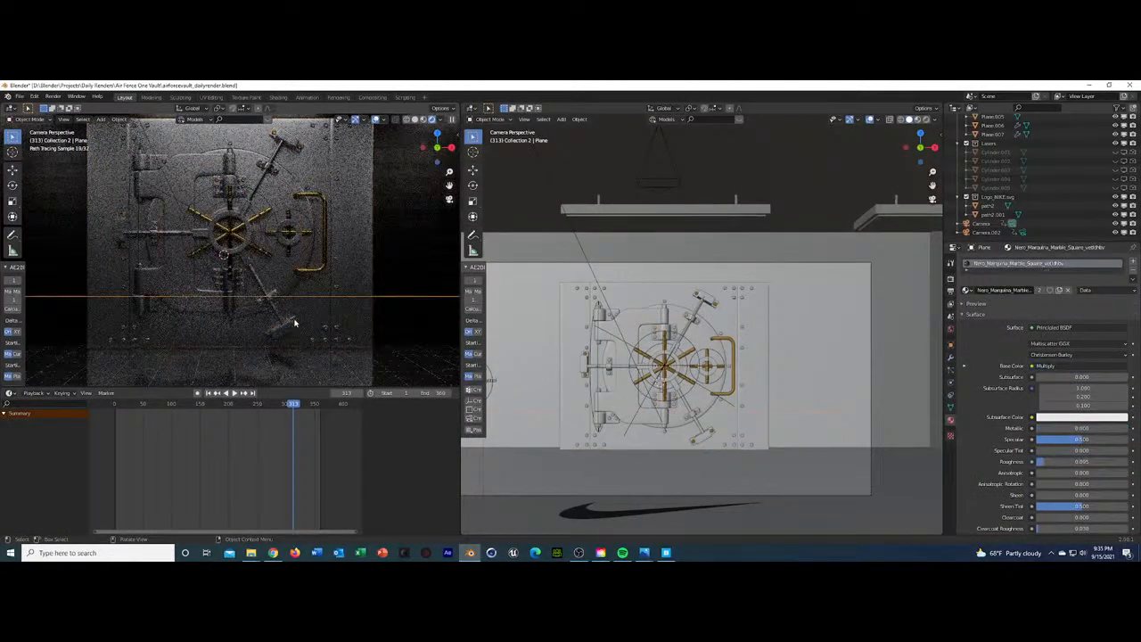
pyautogui.click(295, 325)
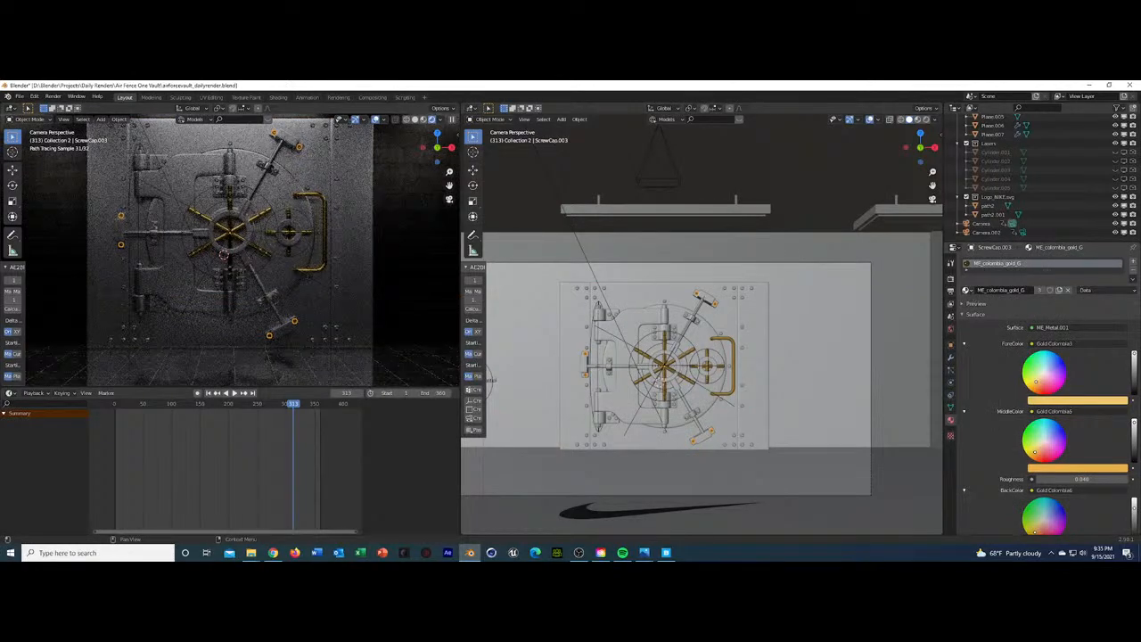
pyautogui.click(968, 290)
pyautogui.scroll(12, 1017, 343)
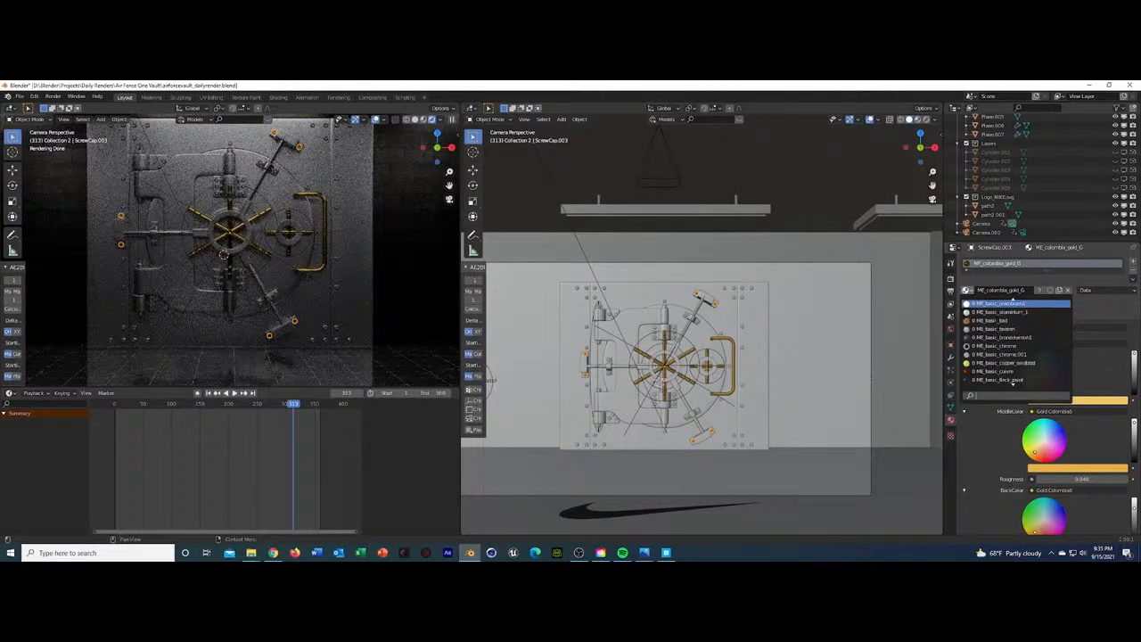
pyautogui.scroll(10, 1013, 301)
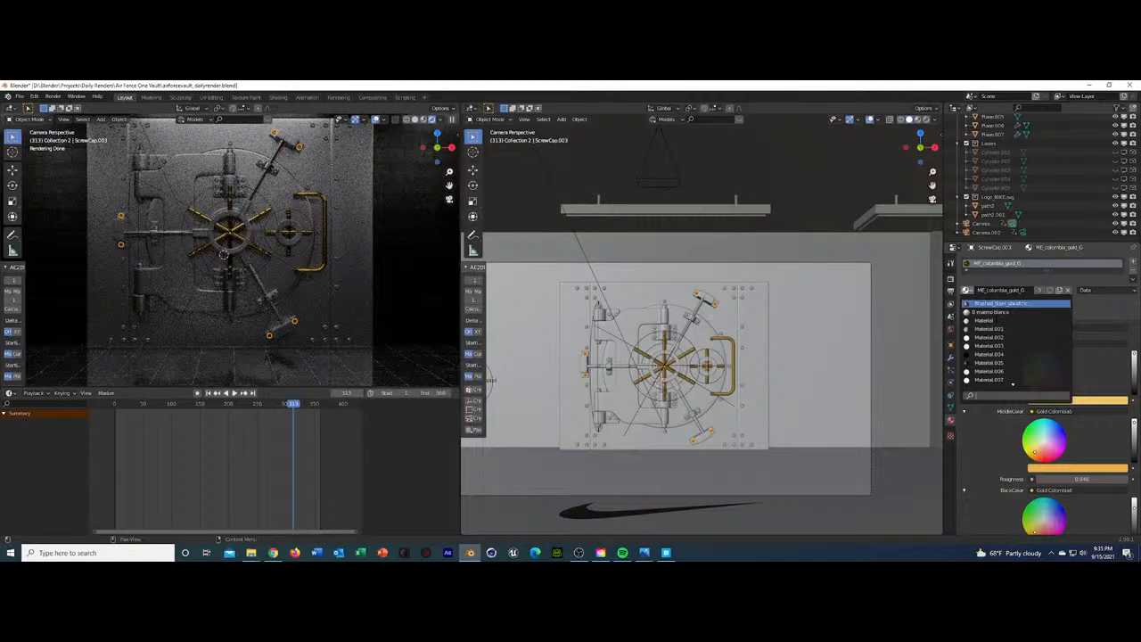
pyautogui.click(145, 333)
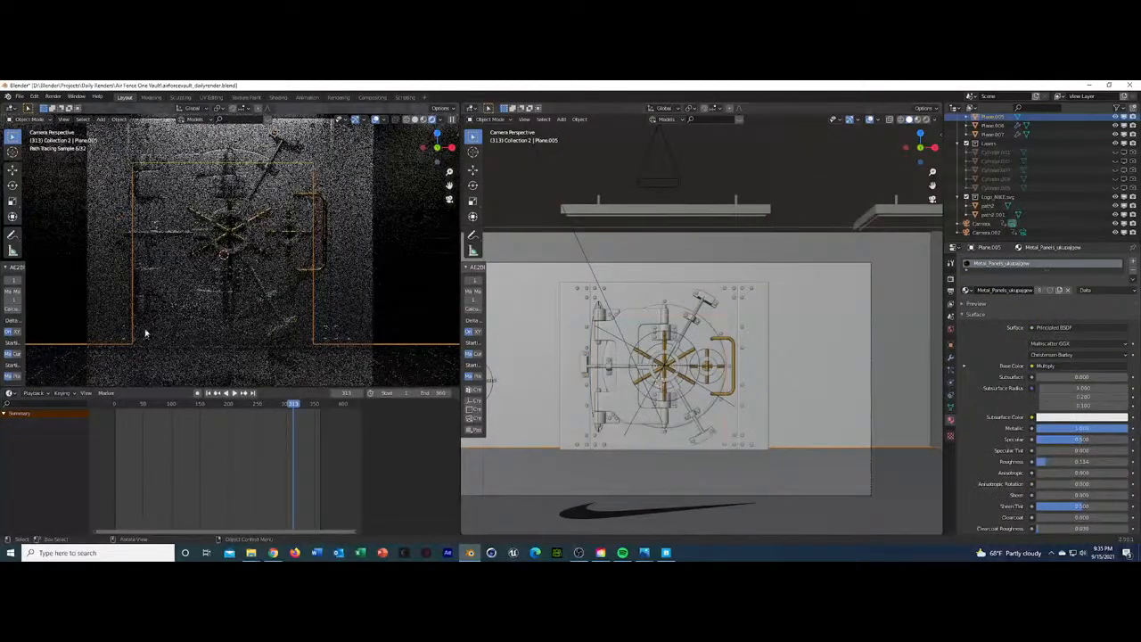
pyautogui.hotkey('ctrl', 's')
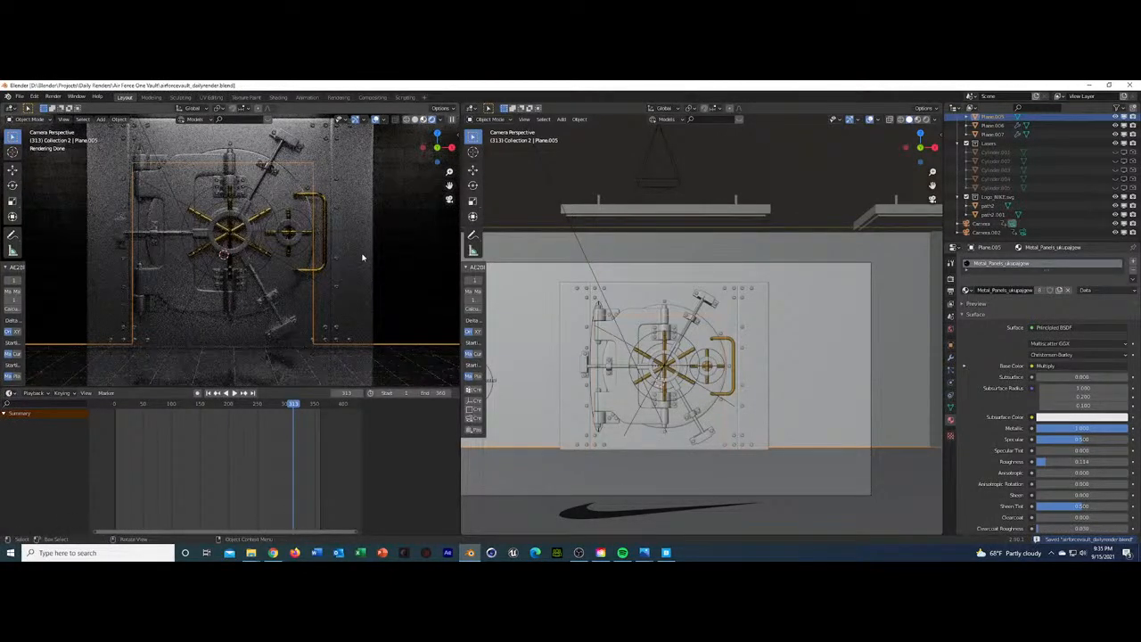
# Switch the rendered camera view to material preview and move the timeline to frame 97, with the shoe above its column.
pyautogui.hotkey('shift', 'z')
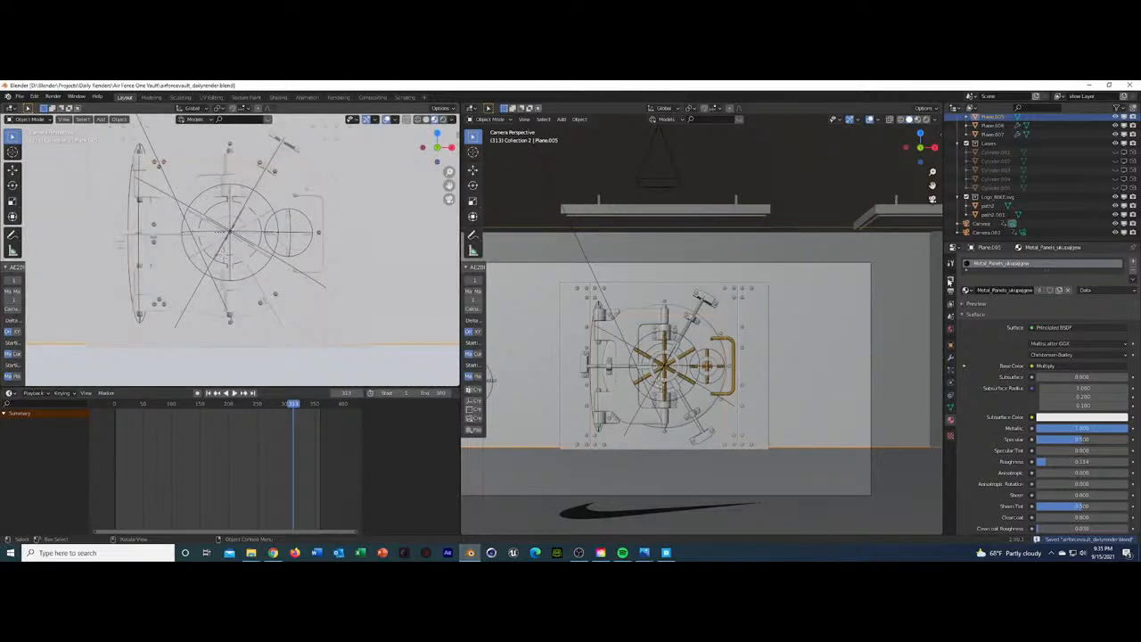
pyautogui.click(950, 280)
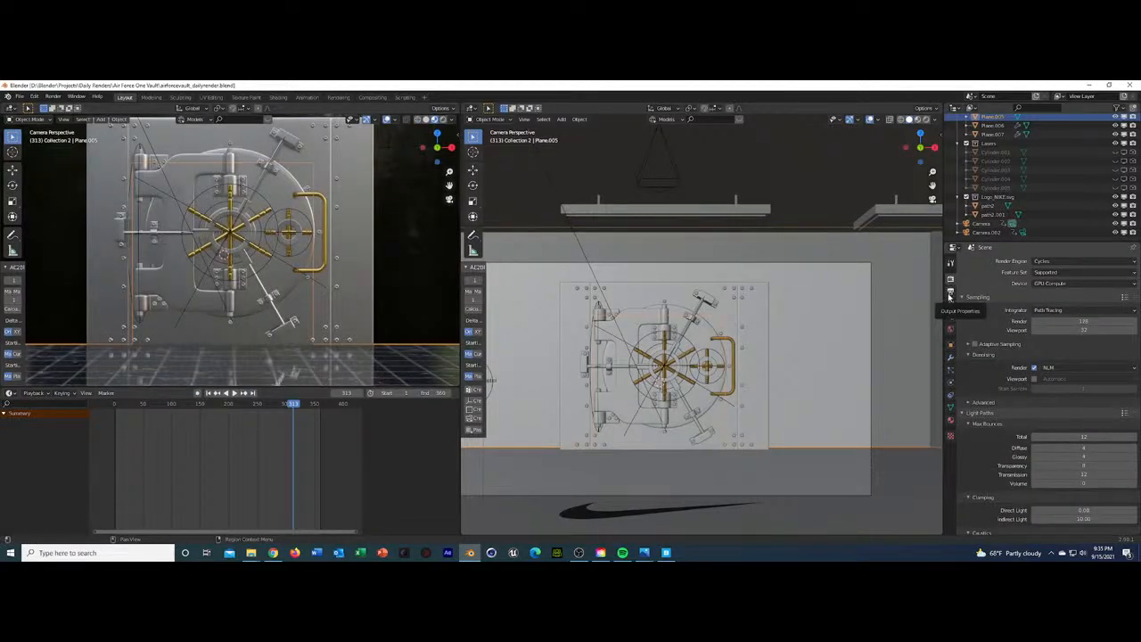
pyautogui.click(173, 405)
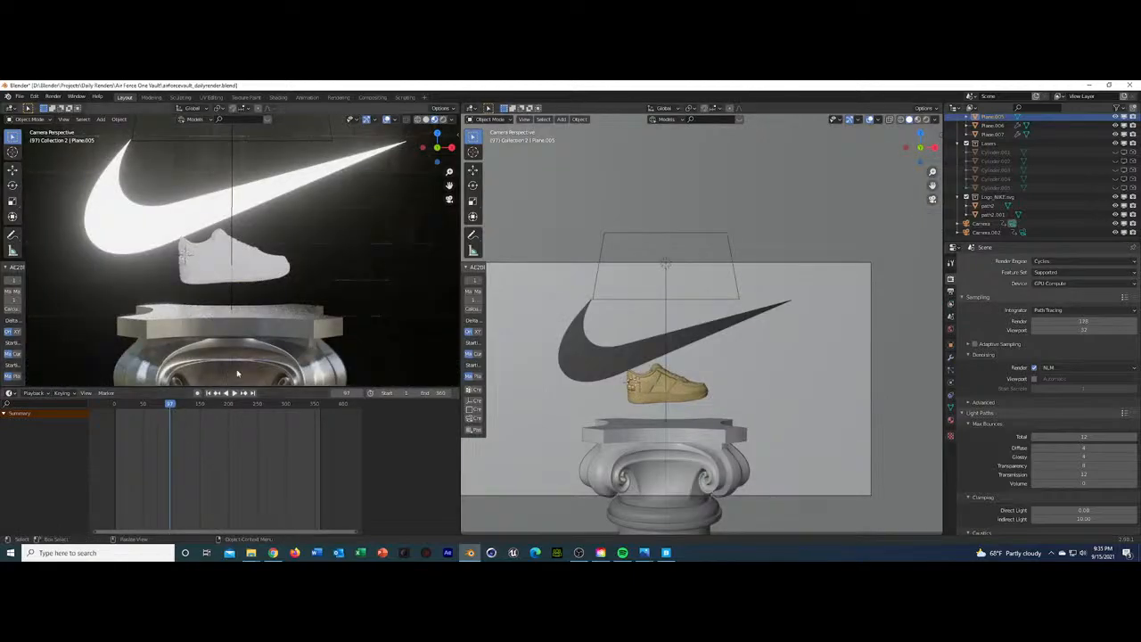
pyautogui.scroll(-3, 273, 296)
pyautogui.click(273, 321)
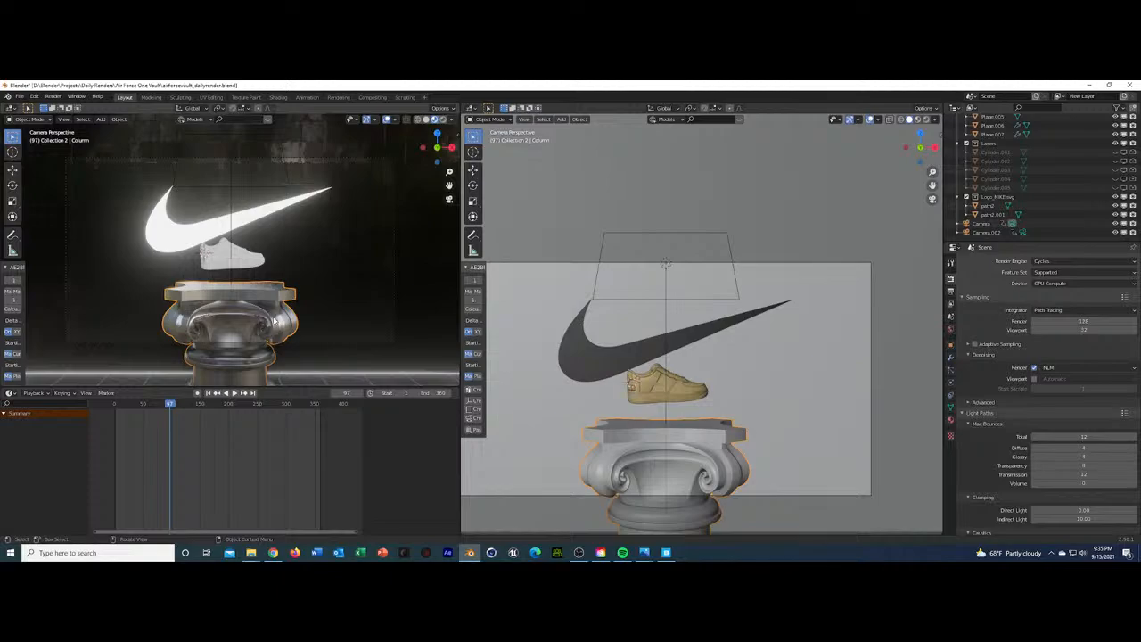
# Play and scrub through the shoe shot, stop at frame 95 and render it as a still image.
pyautogui.press('space')
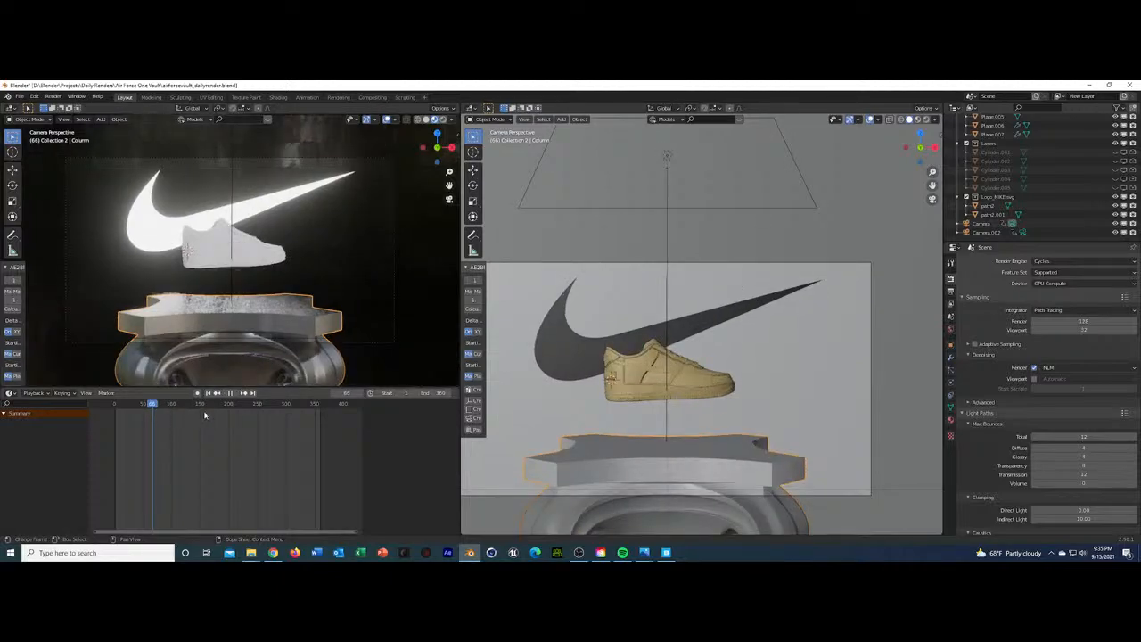
pyautogui.moveTo(133, 409); pyautogui.dragTo(170, 426)
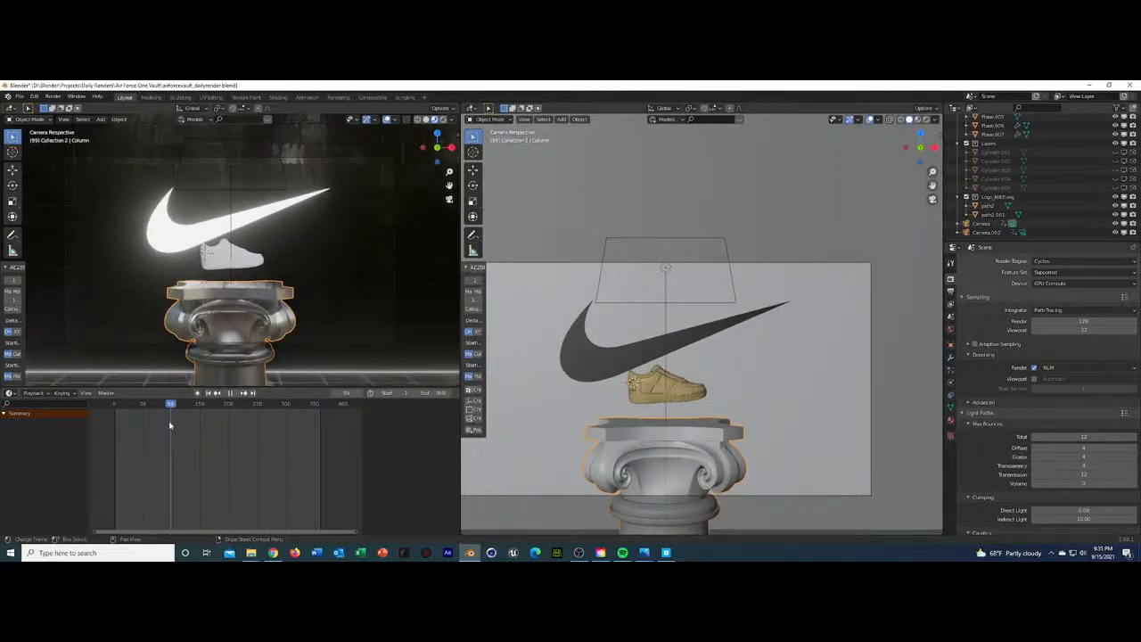
pyautogui.click(52, 96)
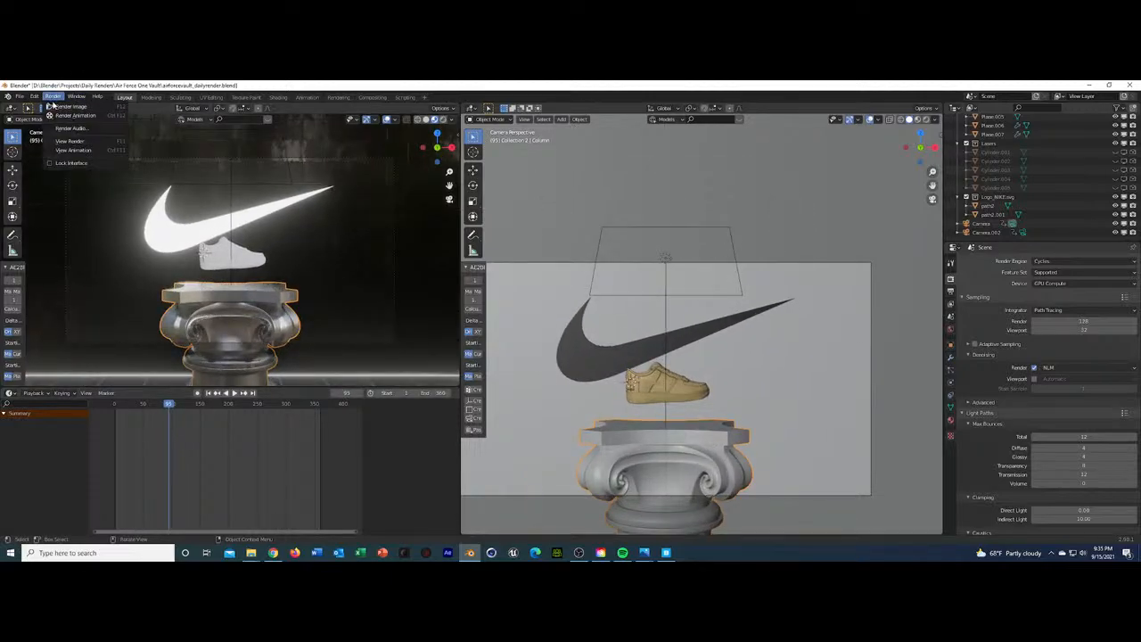
pyautogui.click(56, 107)
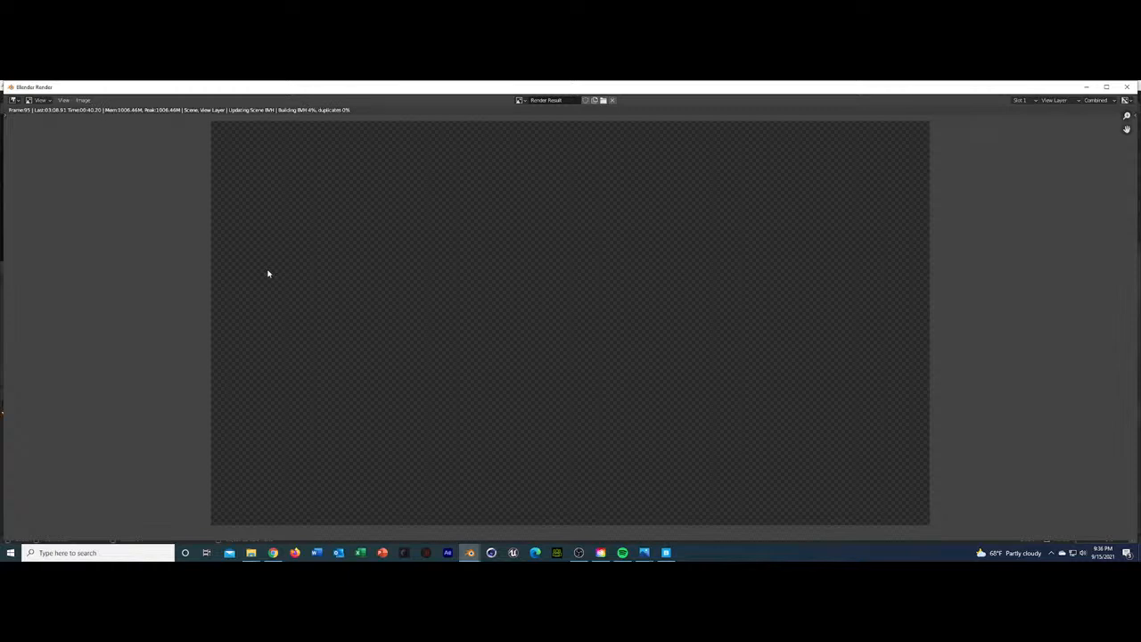
# Switch to Chrome and search Google for "nike air force 1 svg" in a new tab.
pyautogui.click(273, 553)
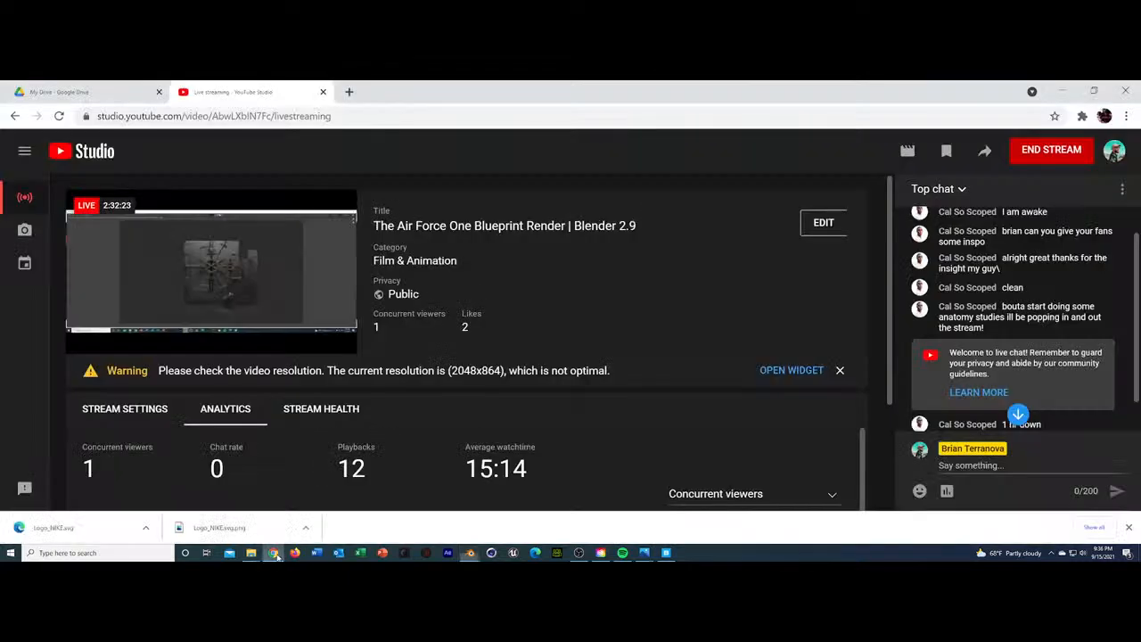
pyautogui.click(350, 92)
pyautogui.write('nike ari')
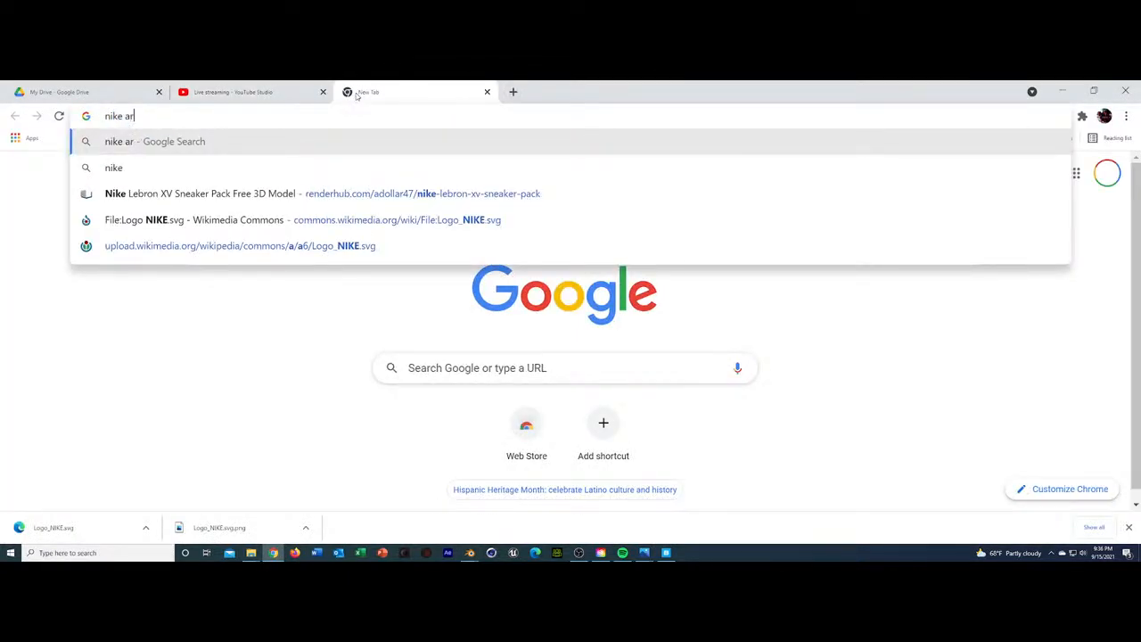
pyautogui.press('BackSpace')
pyautogui.press('BackSpace')
pyautogui.press('BackSpace')
pyautogui.write('ir force ')
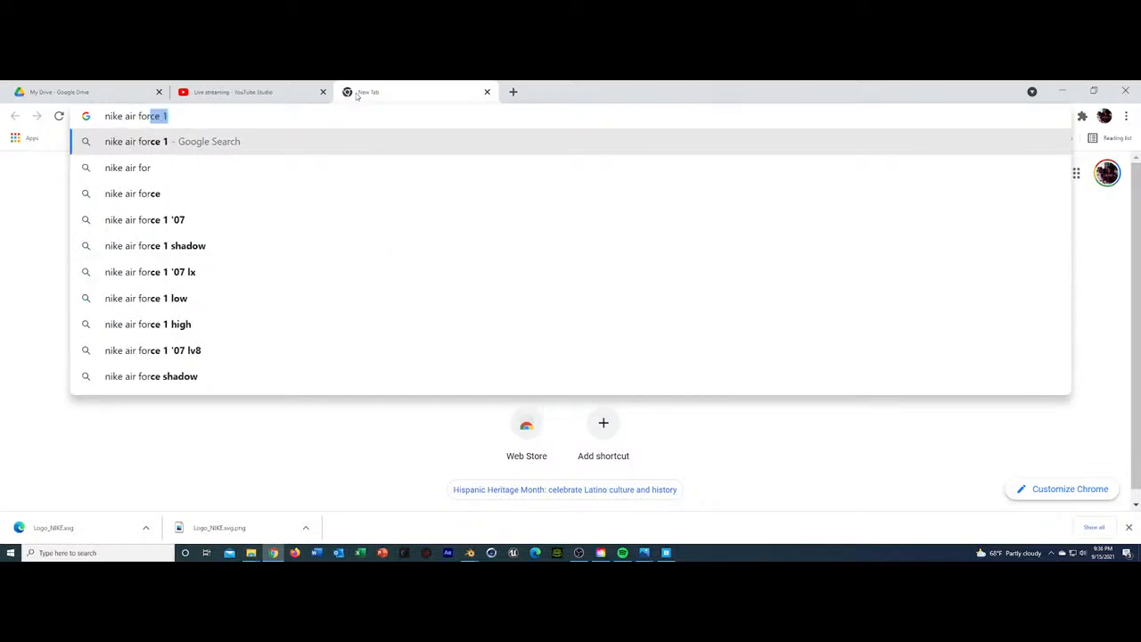
pyautogui.write('1 svg')
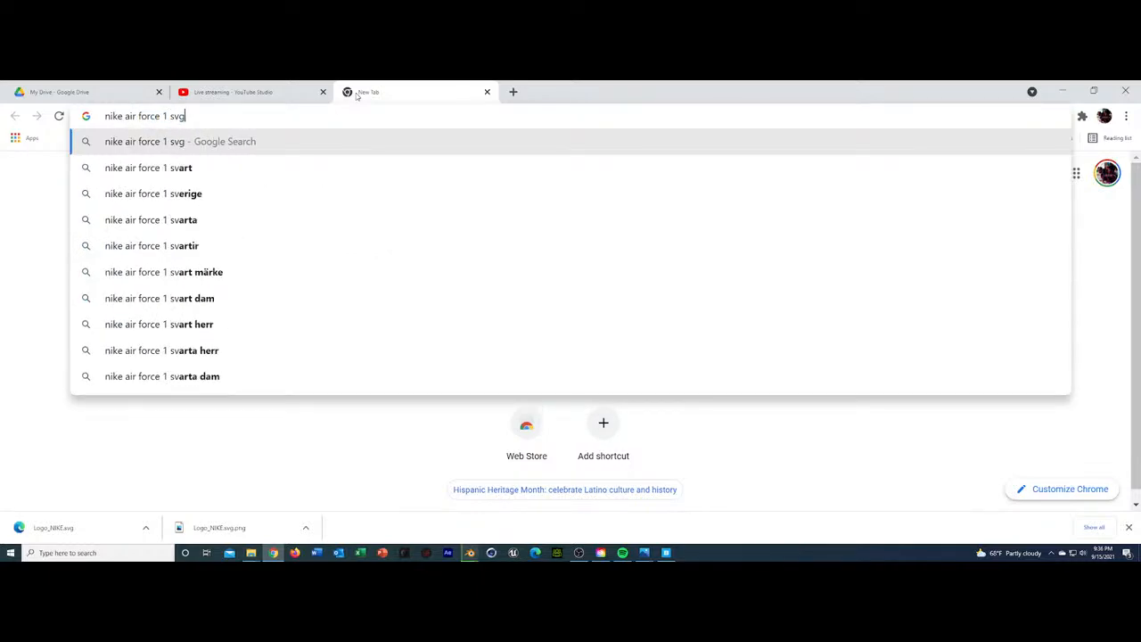
pyautogui.press('Return')
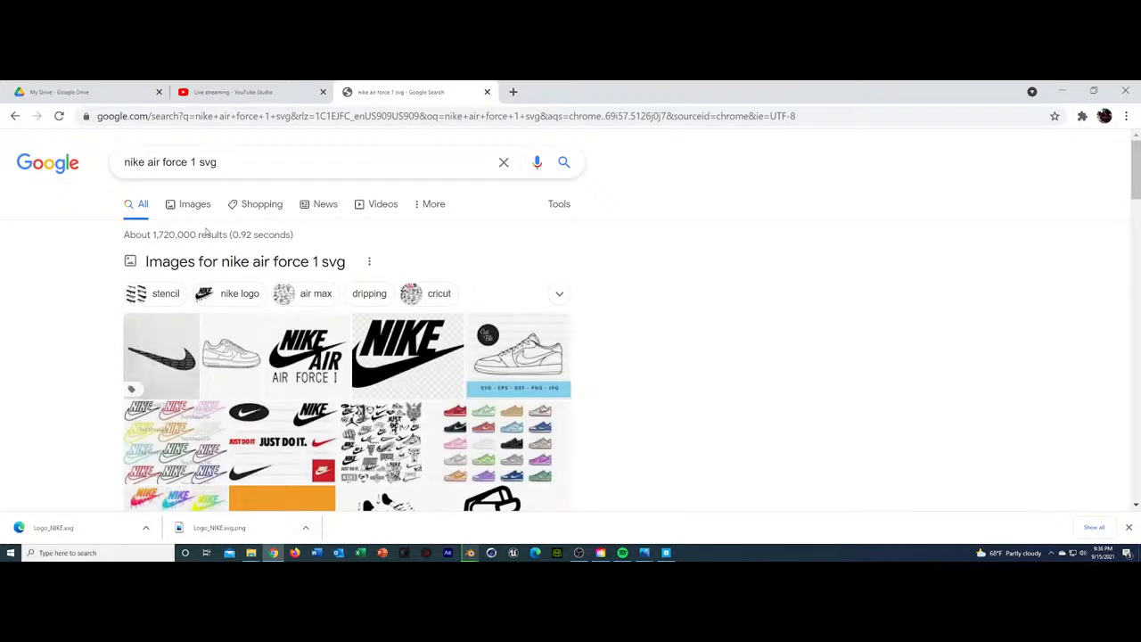
# Browse the search results and the Pinclipart "air force symbol" page for an Air Force 1 graphic.
pyautogui.scroll(-7, 214, 277)
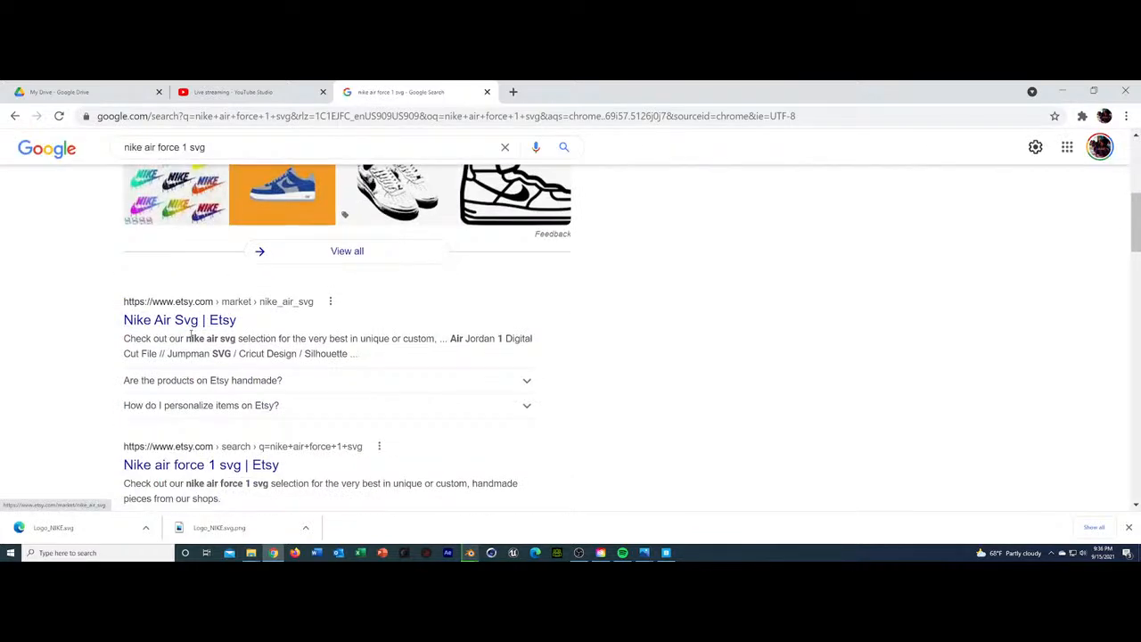
pyautogui.scroll(-2, 191, 330)
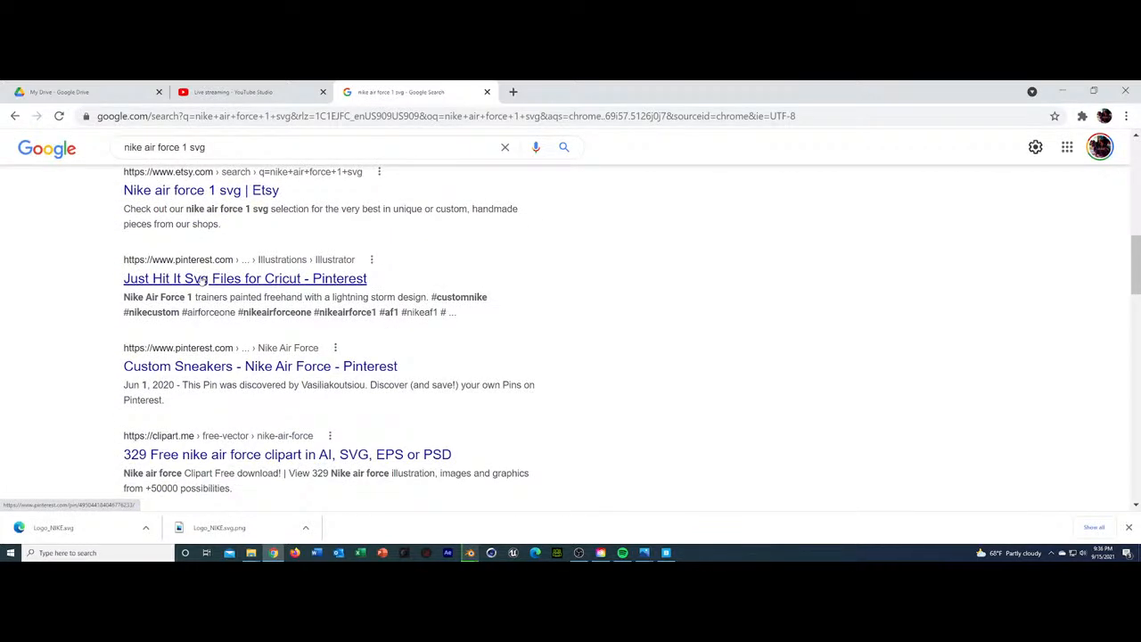
pyautogui.scroll(-2, 203, 280)
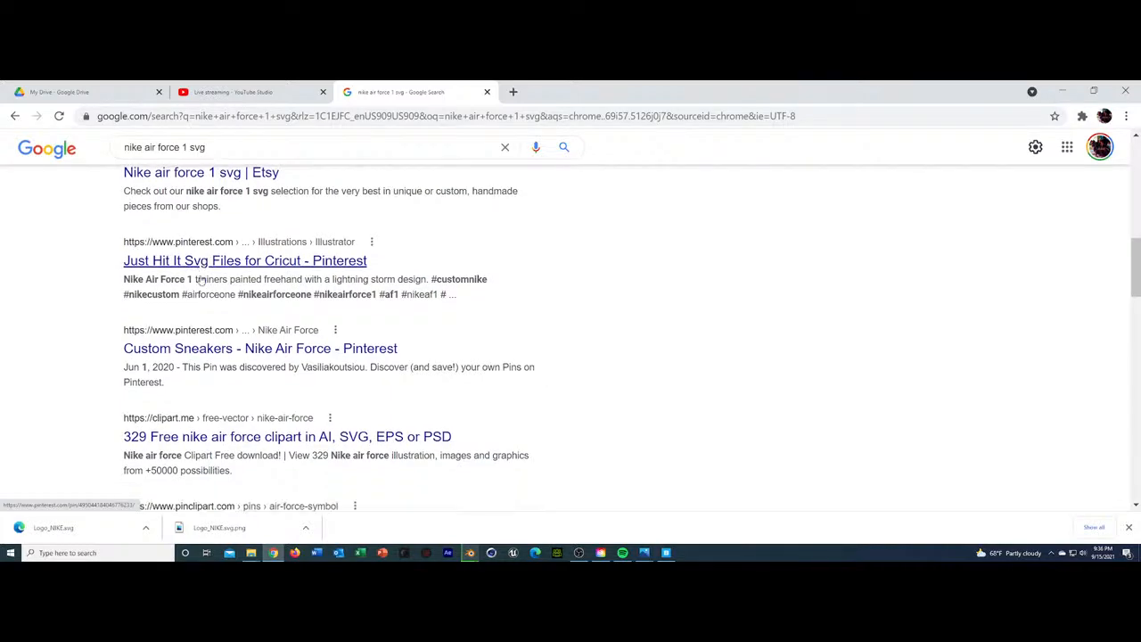
pyautogui.scroll(-2, 198, 324)
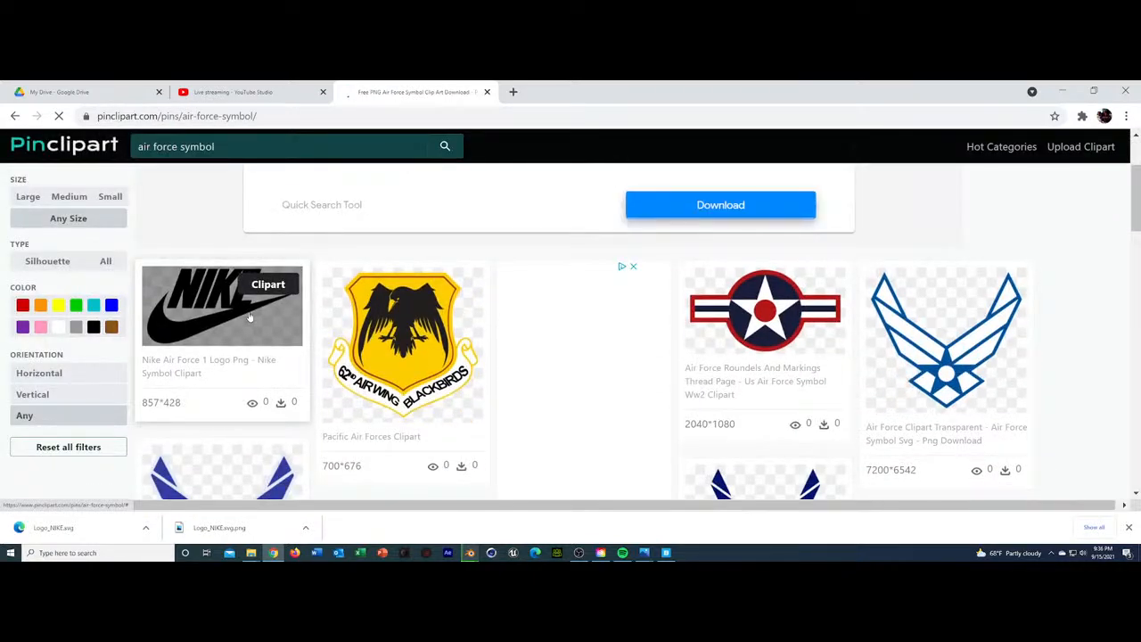
pyautogui.scroll(-1, 241, 303)
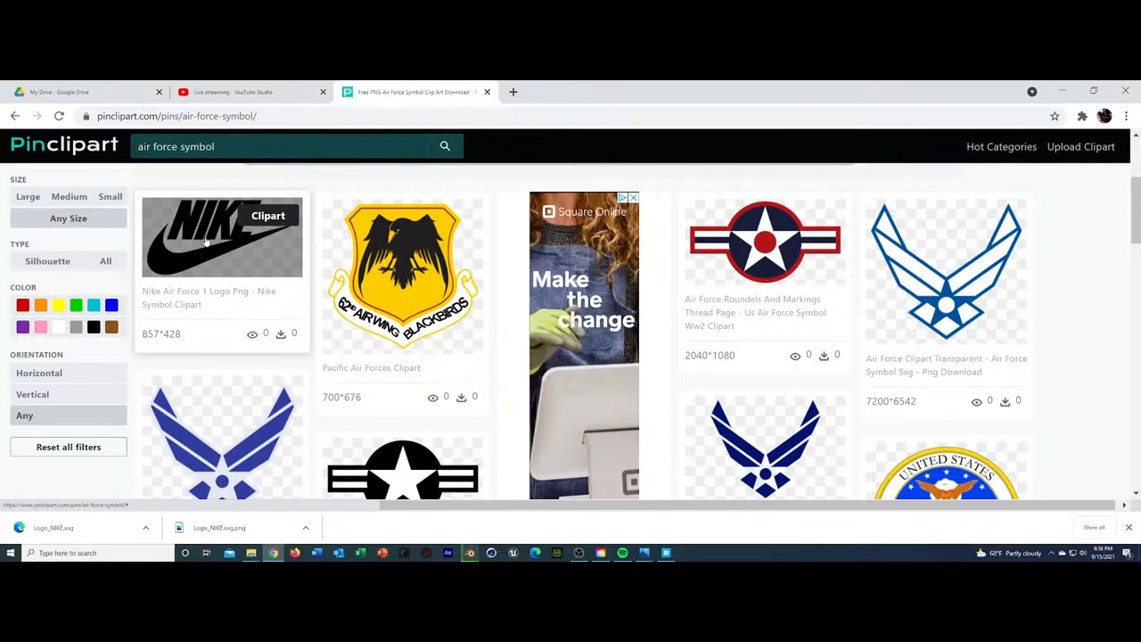
pyautogui.scroll(-6, 207, 245)
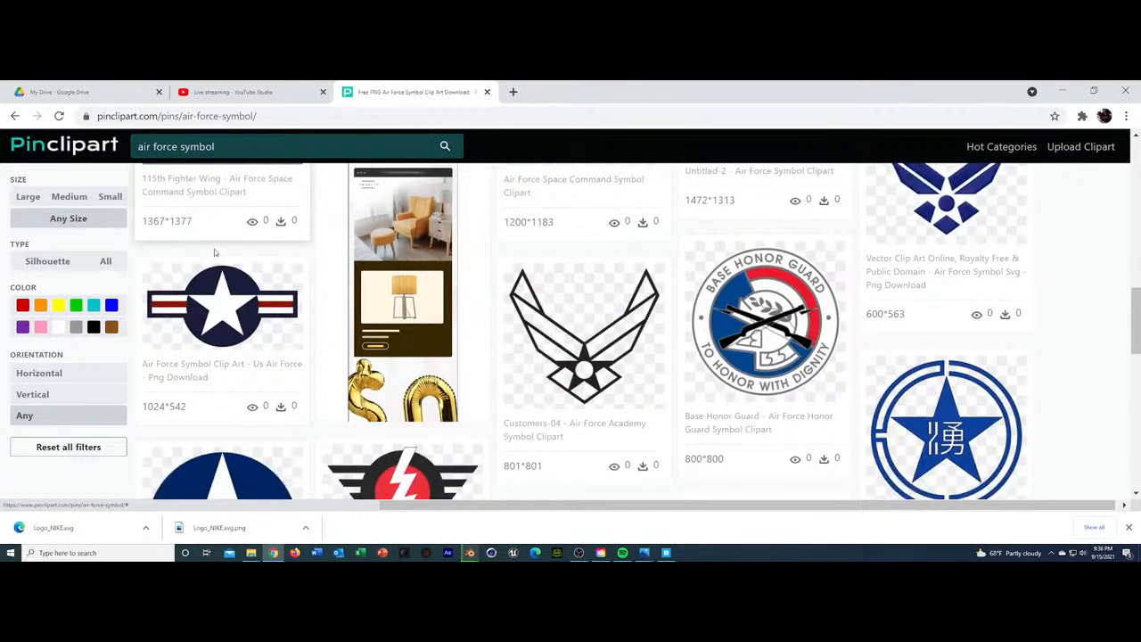
pyautogui.scroll(-5, 213, 254)
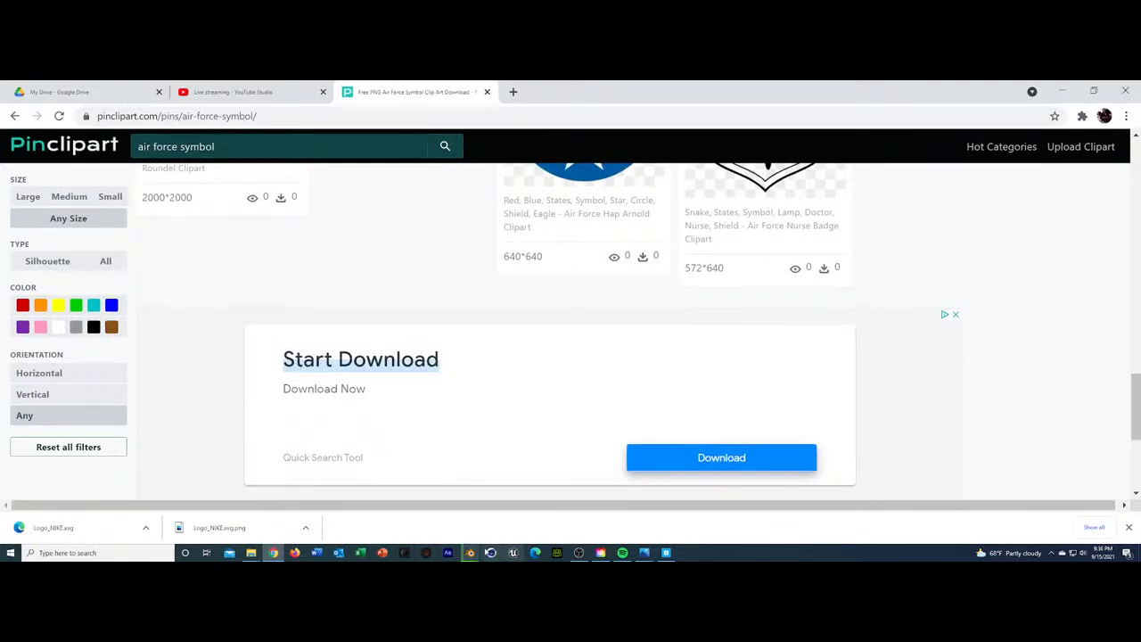
# Switch back to Blender and check the progress of the frame 95 render.
pyautogui.moveTo(470, 553)
pyautogui.moveTo(491, 535)
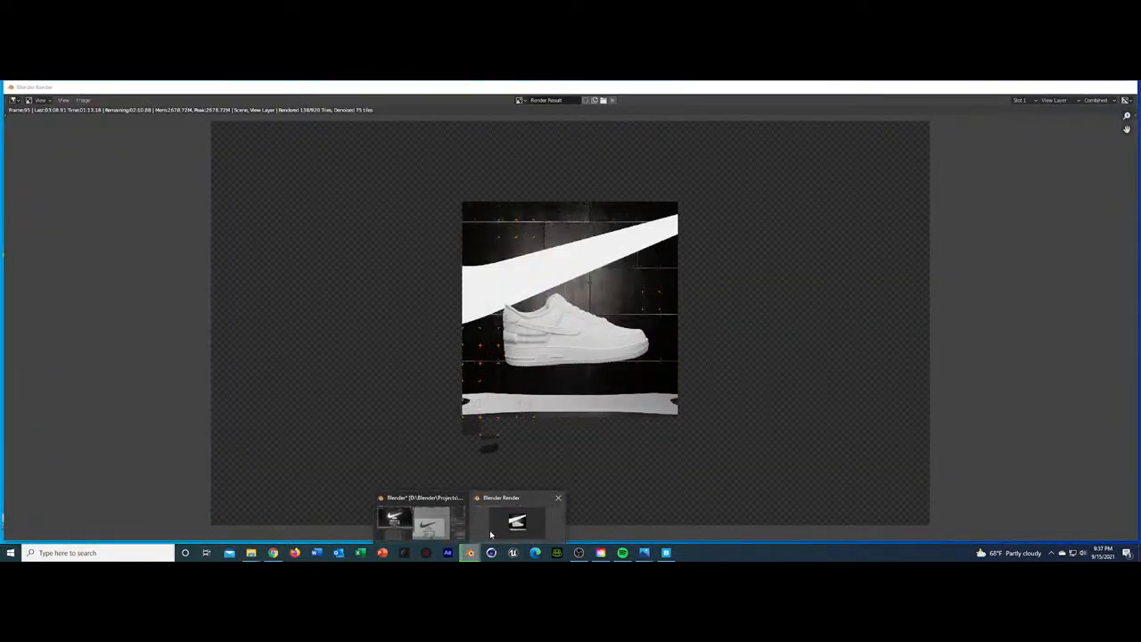
pyautogui.click(490, 535)
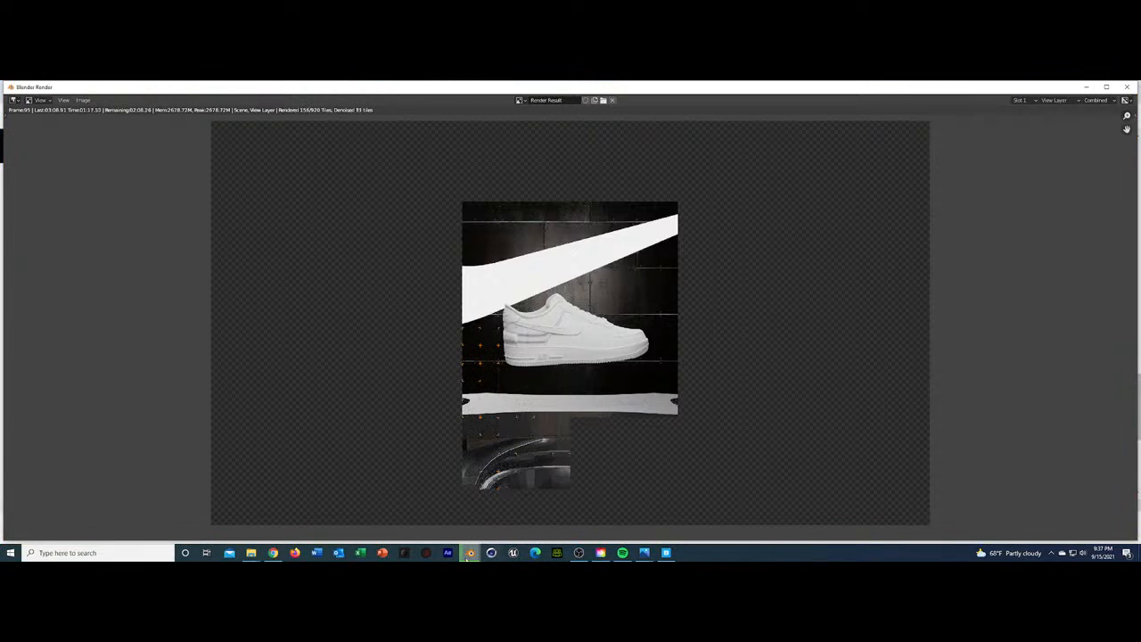
pyautogui.moveTo(470, 553)
pyautogui.click(444, 529)
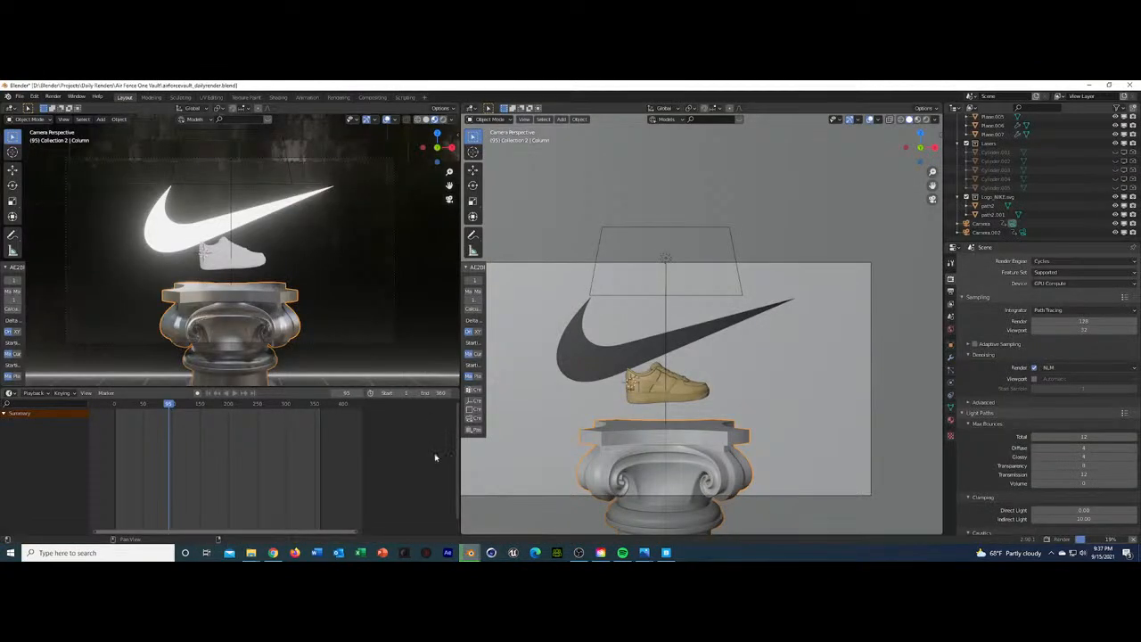
pyautogui.click(501, 528)
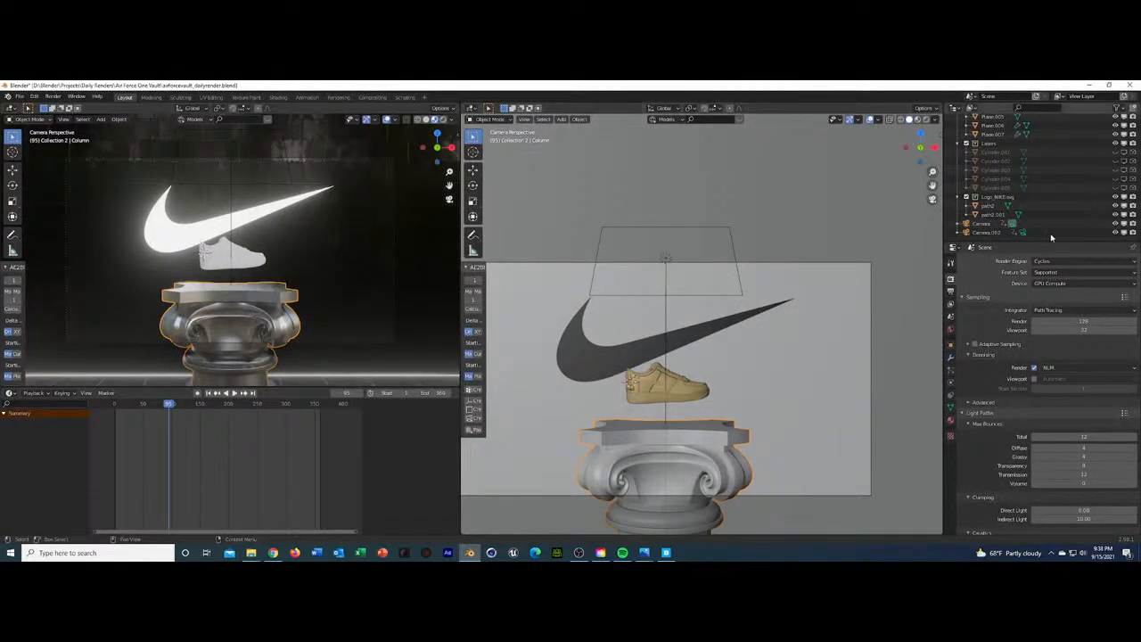
# Change the render engine to Eevee, apply Shade Smooth to the column and check it from the camera view.
pyautogui.click(1057, 261)
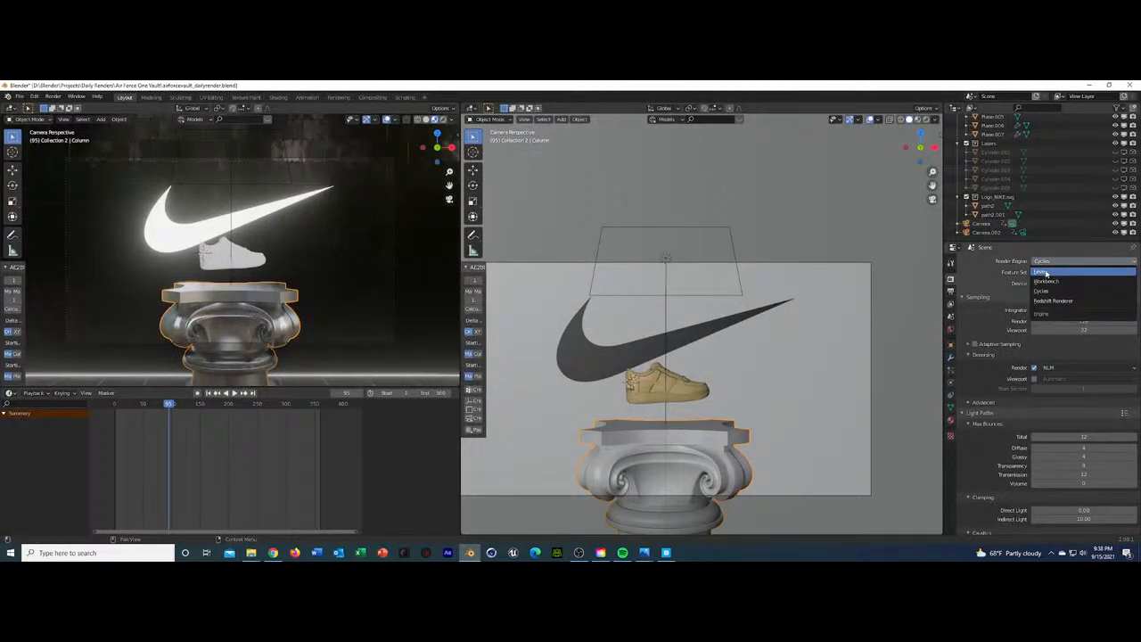
pyautogui.click(1044, 272)
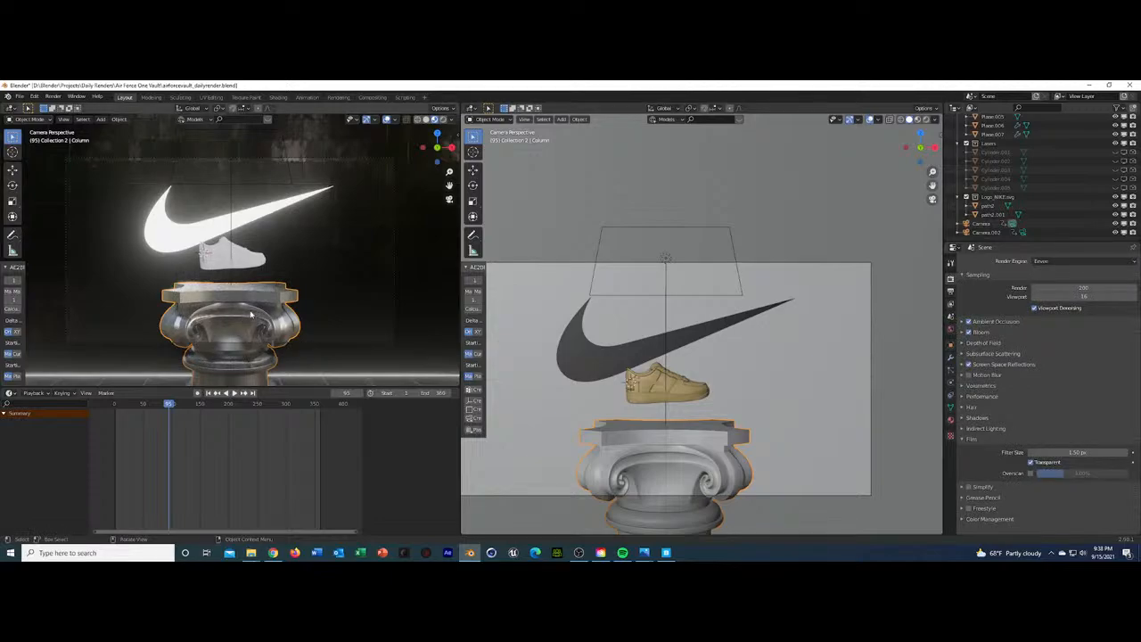
pyautogui.rightClick(253, 312)
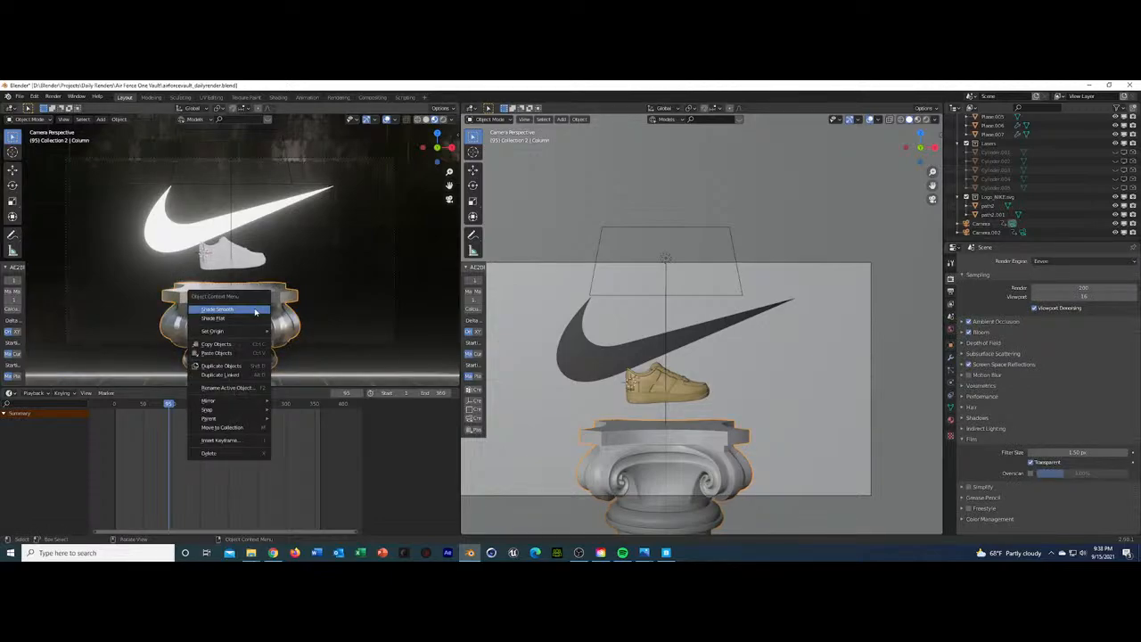
pyautogui.click(255, 311)
pyautogui.scroll(2, 263, 332)
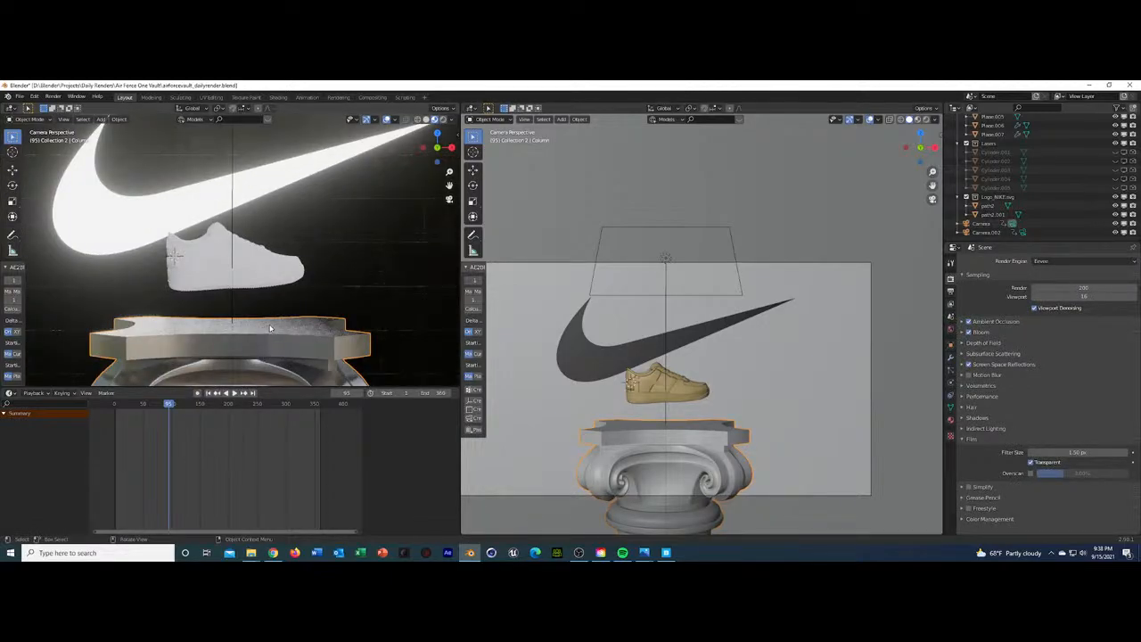
pyautogui.moveTo(272, 330)
pyautogui.mouseDown(button='middle')
pyautogui.moveTo(247, 346)
pyautogui.moveTo(391, 339)
pyautogui.moveTo(314, 342)
pyautogui.moveTo(263, 315)
pyautogui.mouseUp(button='middle')
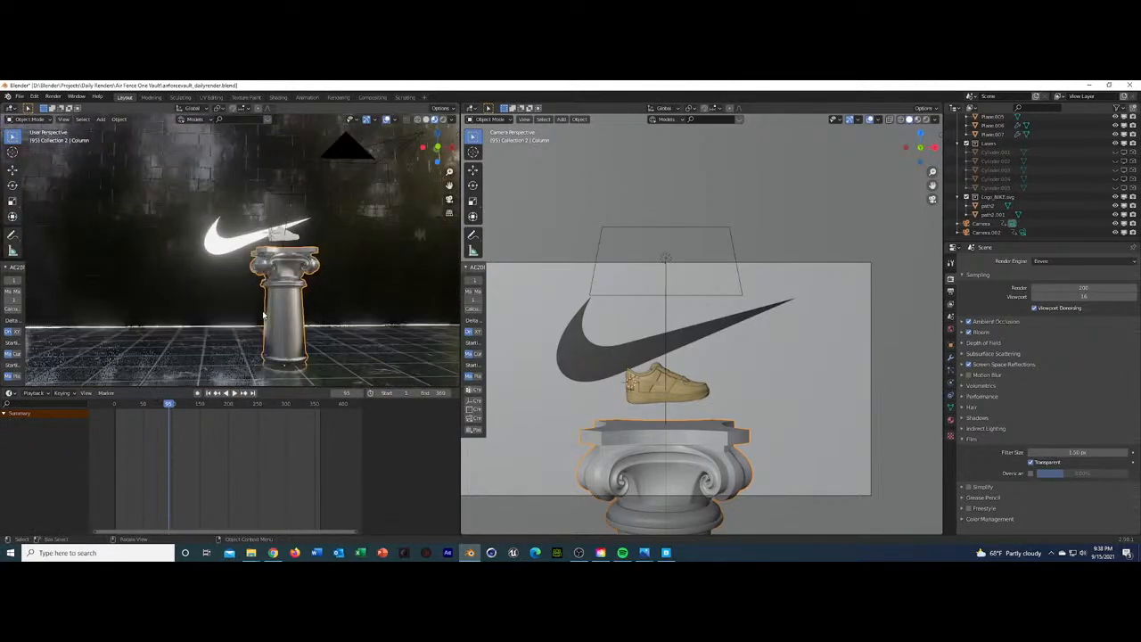
pyautogui.press('KP_0')
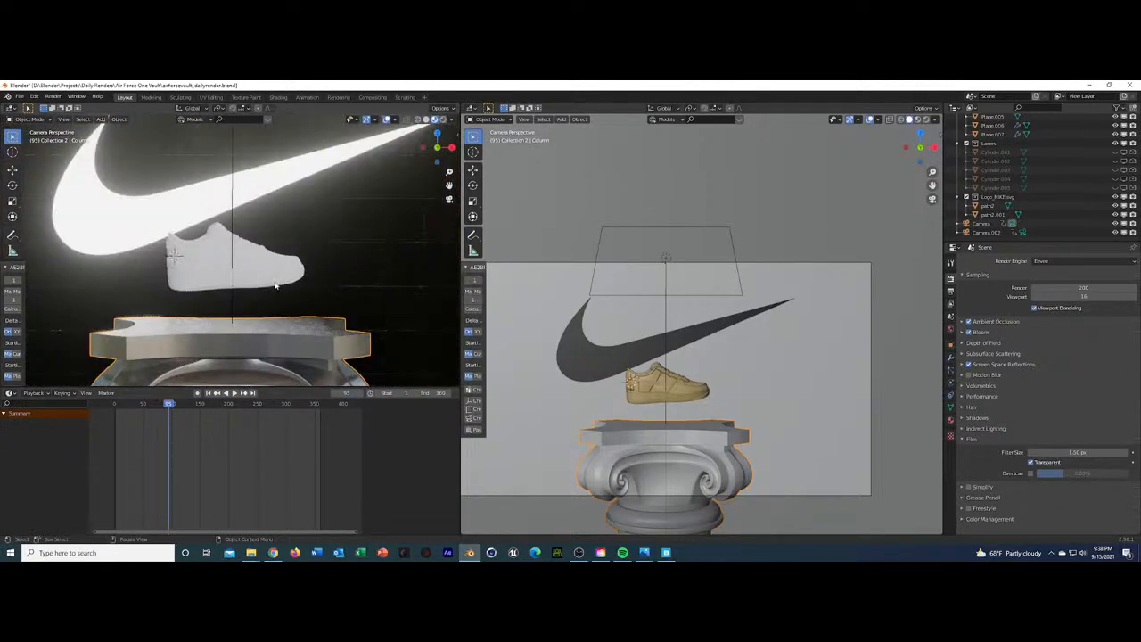
# Select the shoe and render the shot at frame 95 as a still image with Eevee.
pyautogui.click(248, 261)
pyautogui.click(52, 96)
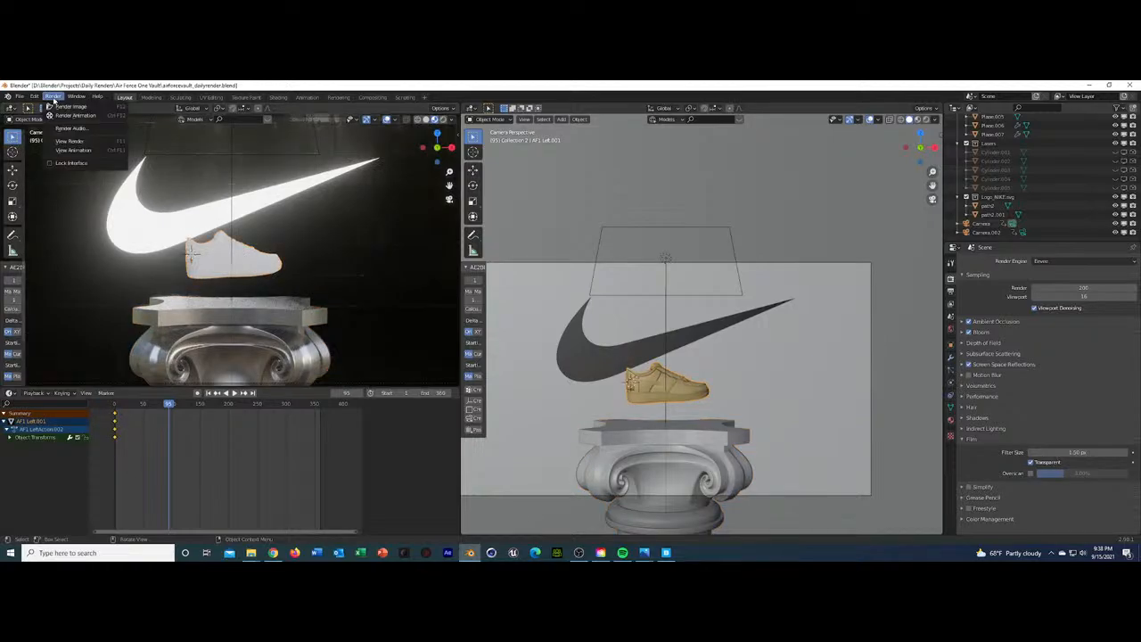
pyautogui.click(71, 106)
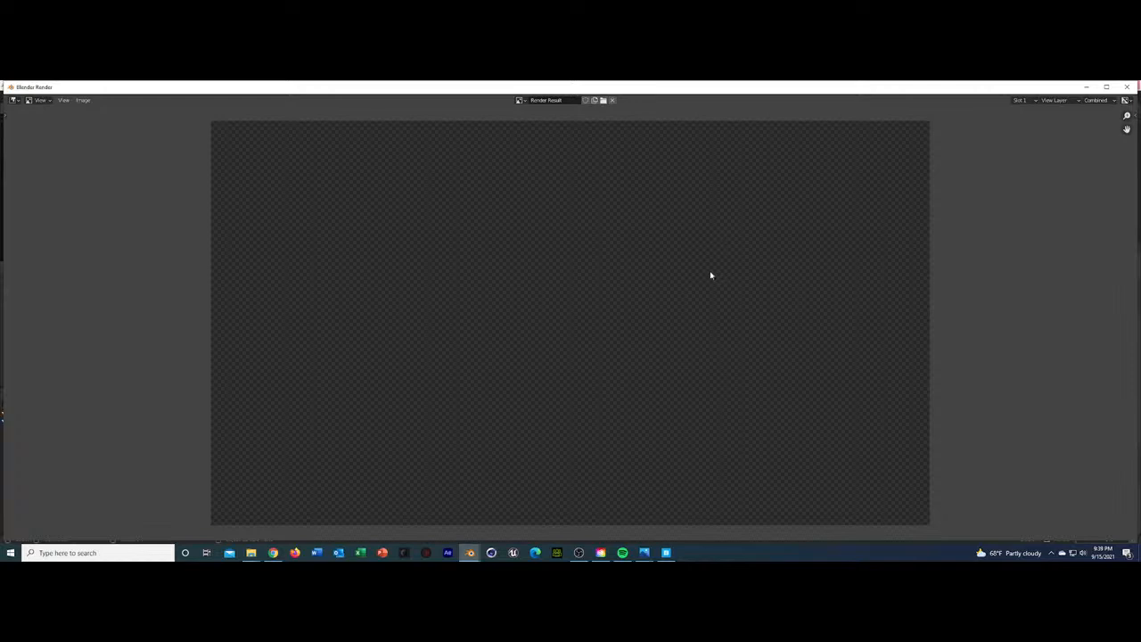
# Open the reference picture 1.jpg from the Air Force One Vault project folder.
pyautogui.click(251, 553)
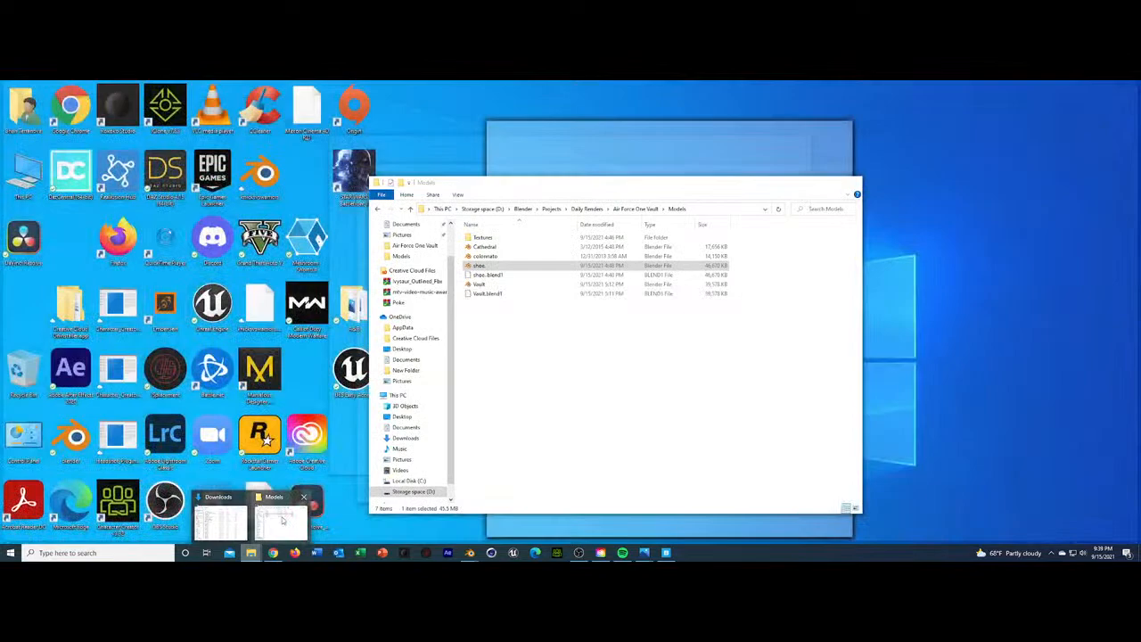
pyautogui.click(284, 523)
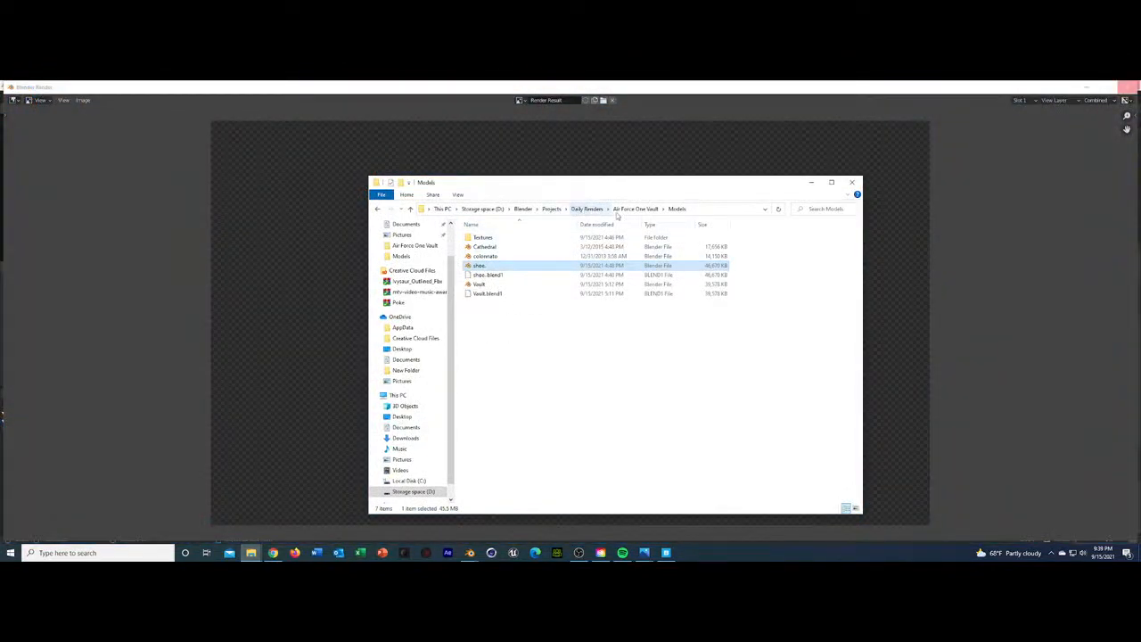
pyautogui.click(624, 209)
pyautogui.doubleClick(597, 257)
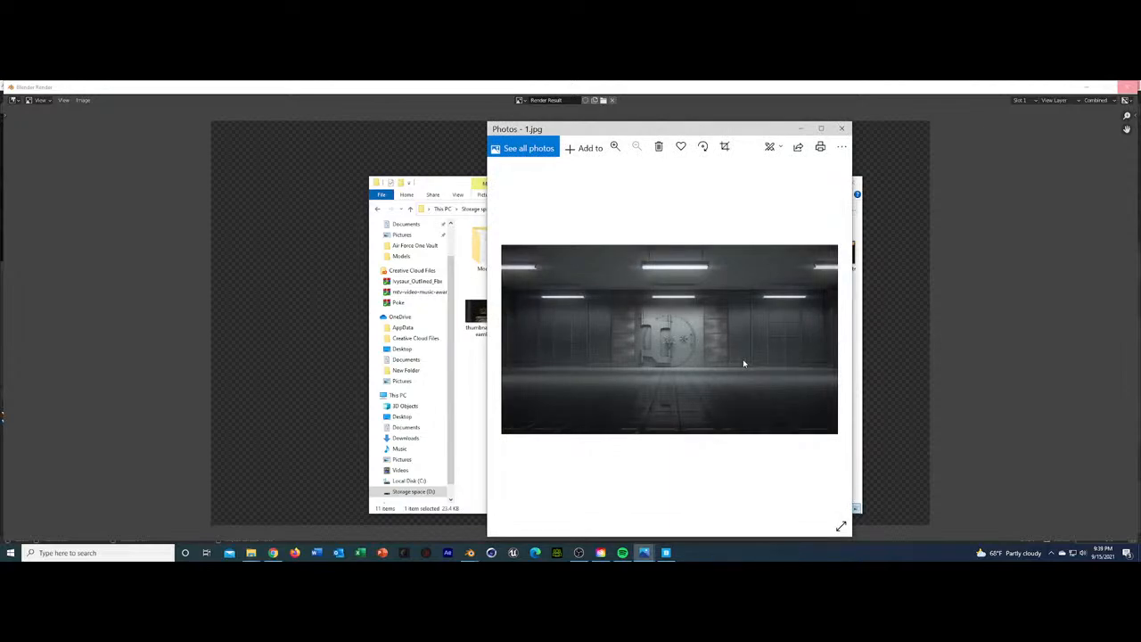
# Compare the project's reference pictures, from 1.jpg through the gold shoe thumbnail and Vault2_newblog.png to WinonaSavingsBankVault.jfif.
pyautogui.press('Right')
pyautogui.press('Right')
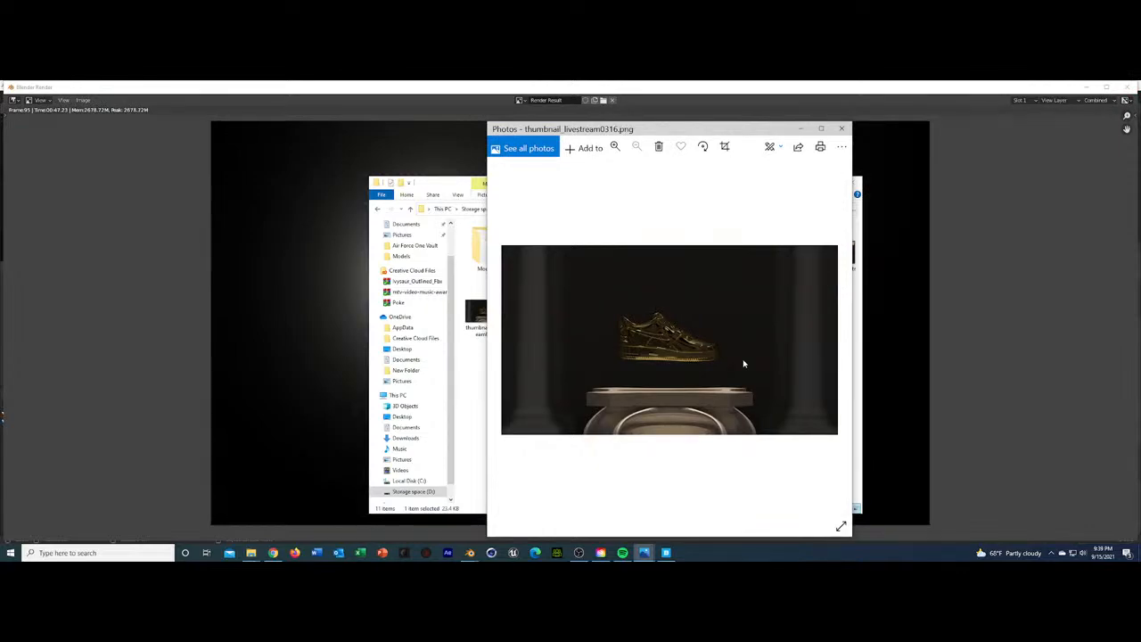
pyautogui.press('Right')
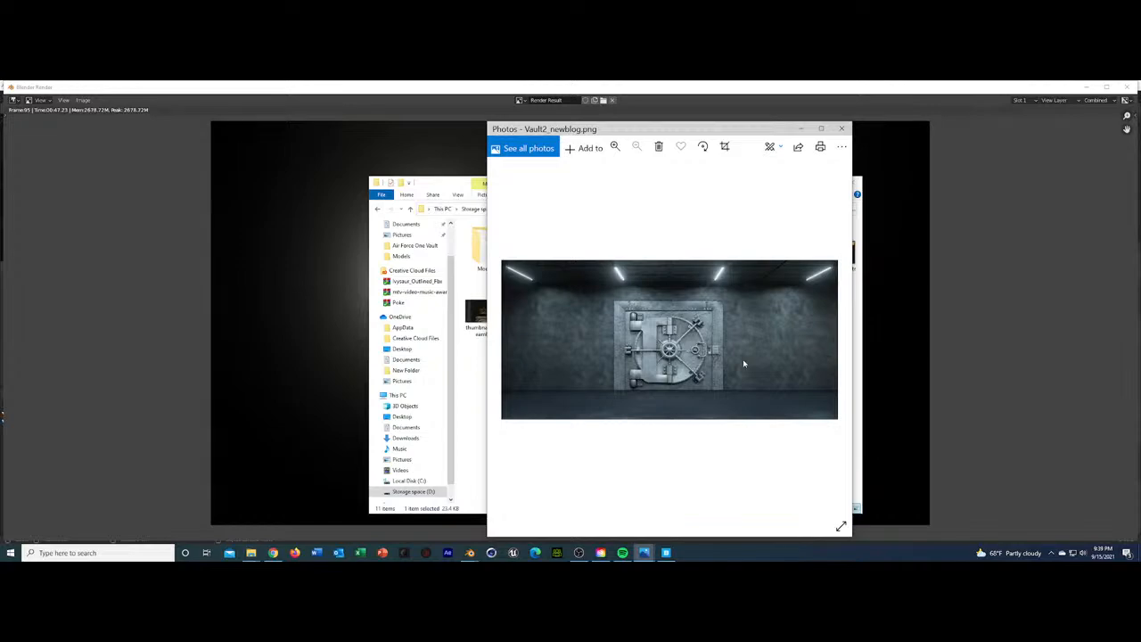
pyautogui.press('Left')
pyautogui.press('Left')
pyautogui.press('Left')
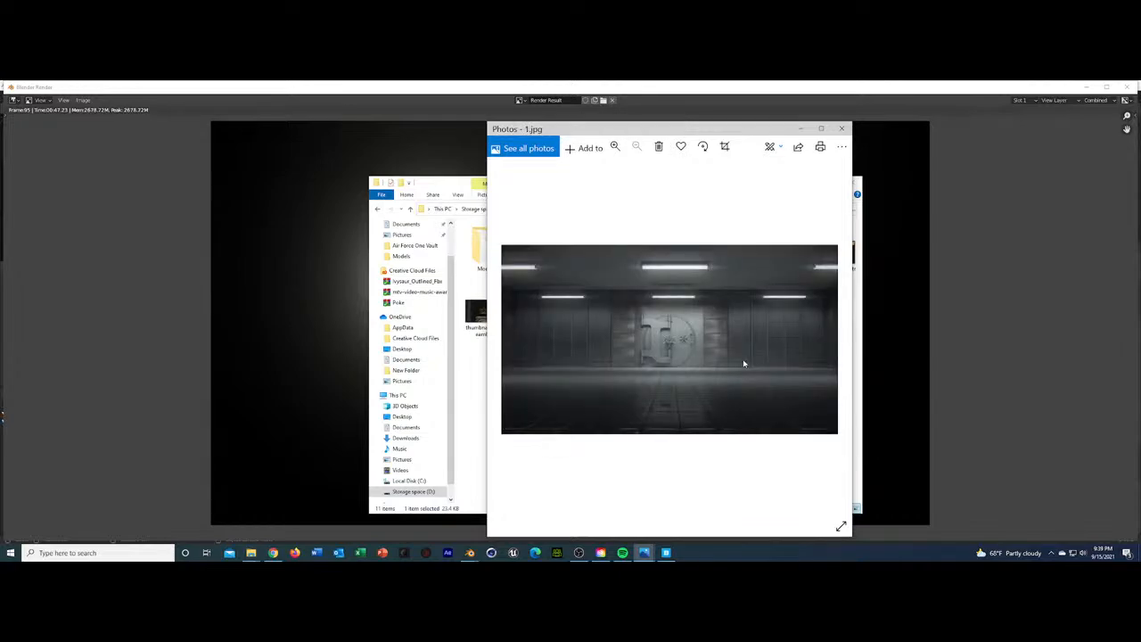
pyautogui.press('Right')
pyautogui.press('Right')
pyautogui.press('Right')
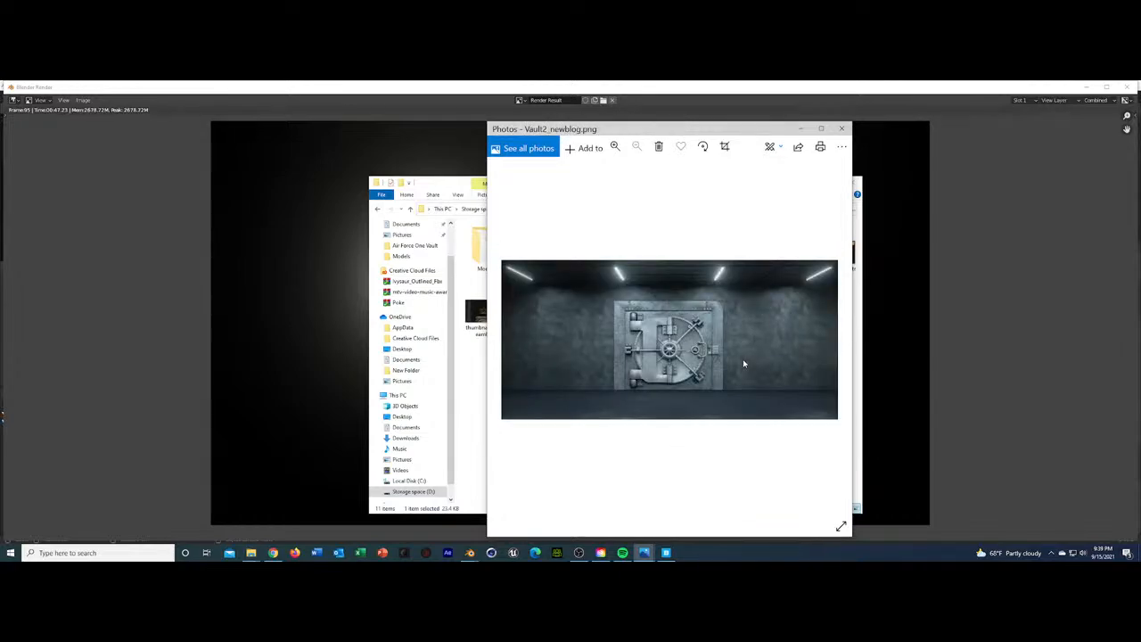
pyautogui.press('Right')
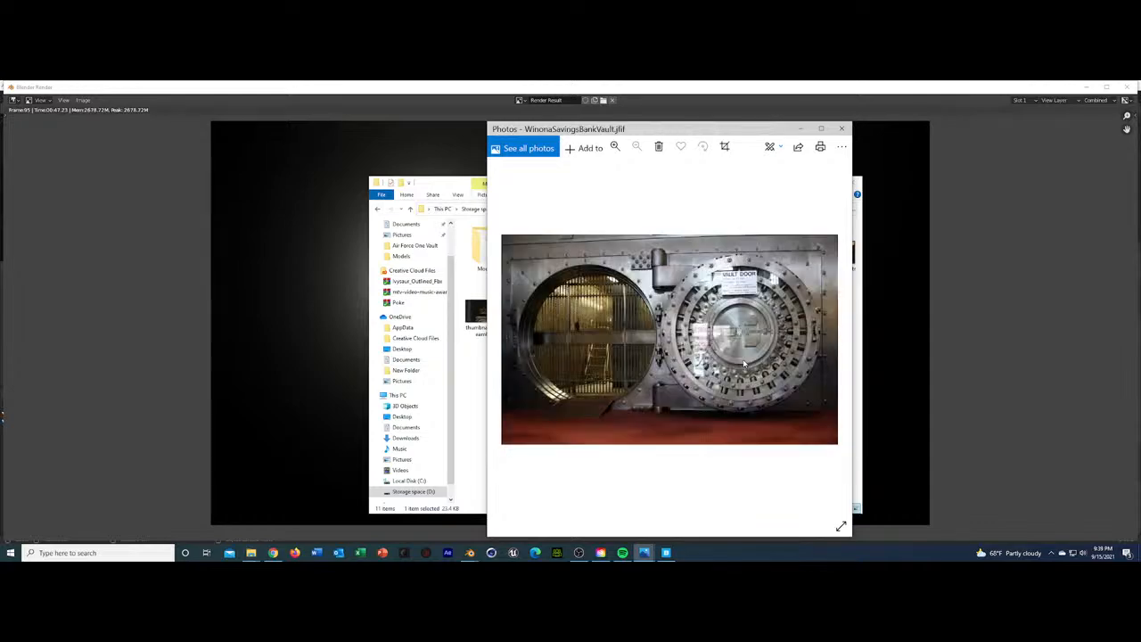
pyautogui.press('Left')
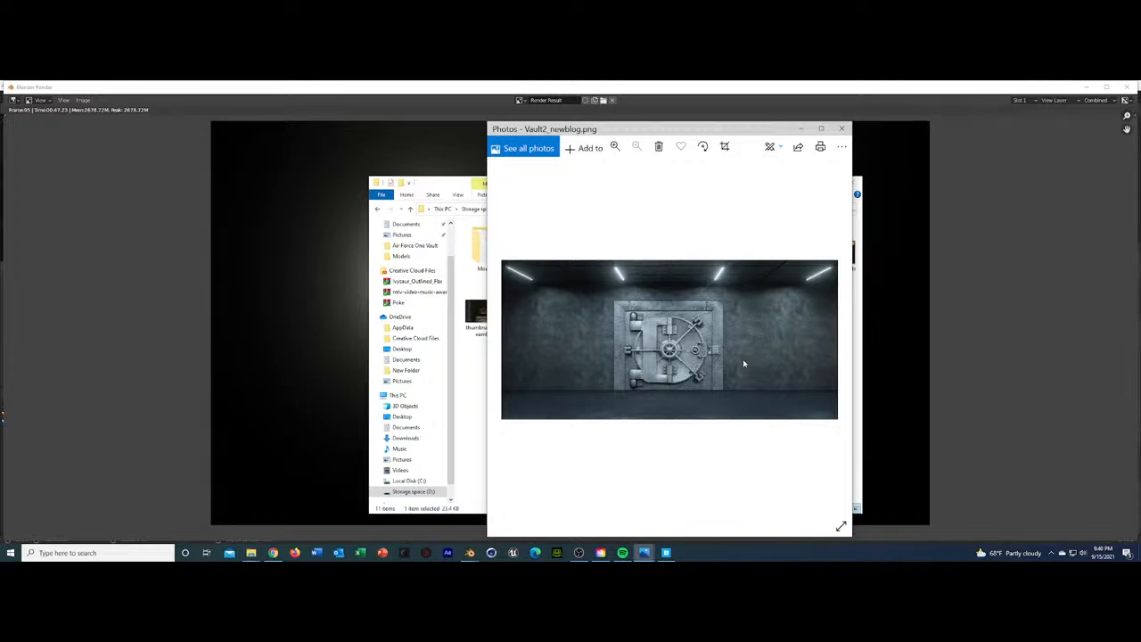
pyautogui.press('Right')
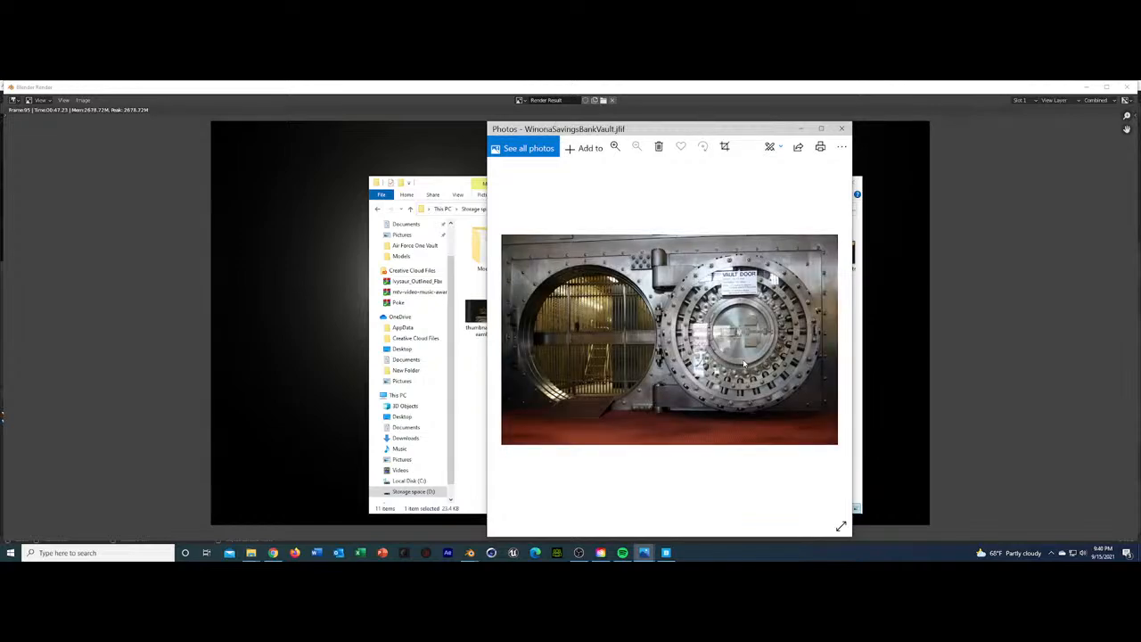
# Examine the Eevee render of the shoe shot, then minimise the render, photo and folder windows.
pyautogui.click(941, 294)
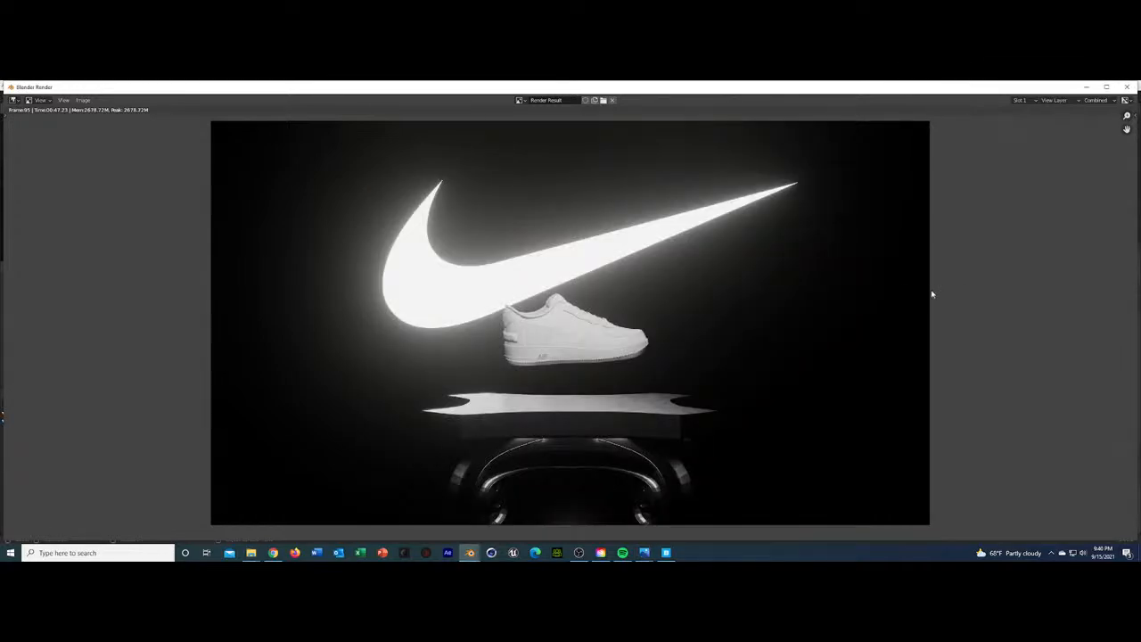
pyautogui.moveTo(633, 352)
pyautogui.mouseDown(button='middle')
pyautogui.moveTo(644, 361)
pyautogui.moveTo(634, 343)
pyautogui.mouseUp(button='middle')
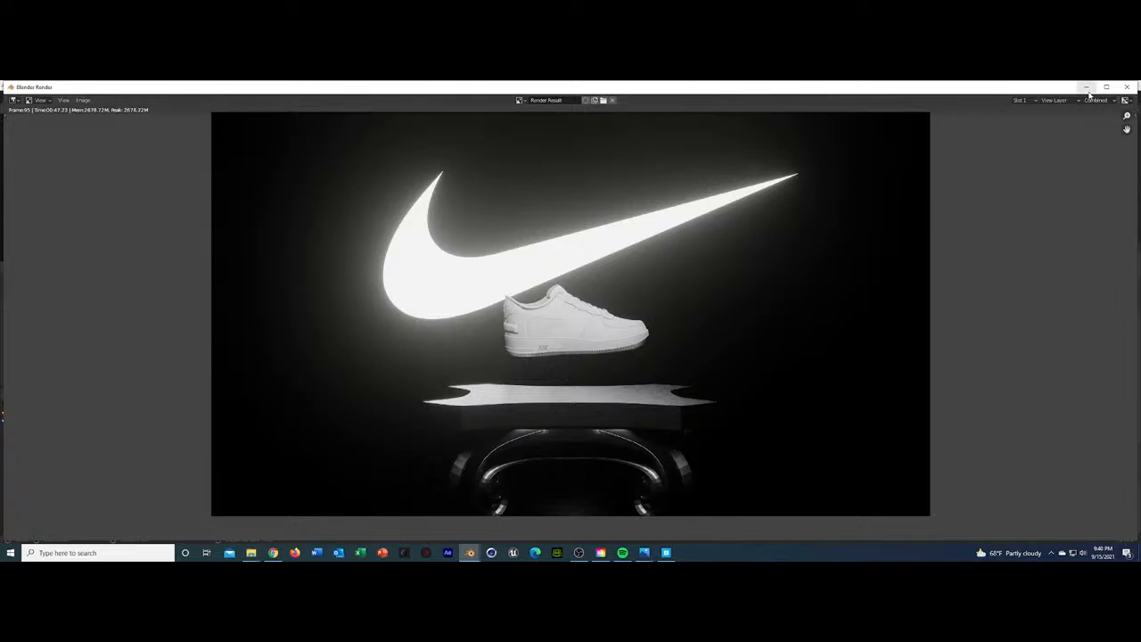
pyautogui.click(1087, 88)
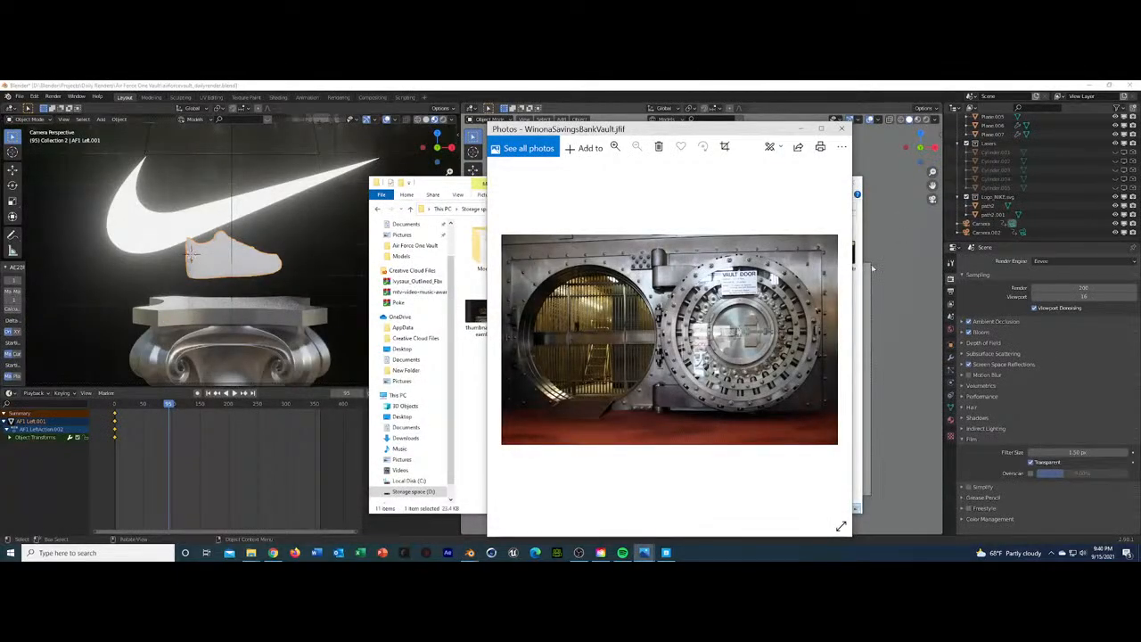
pyautogui.click(807, 131)
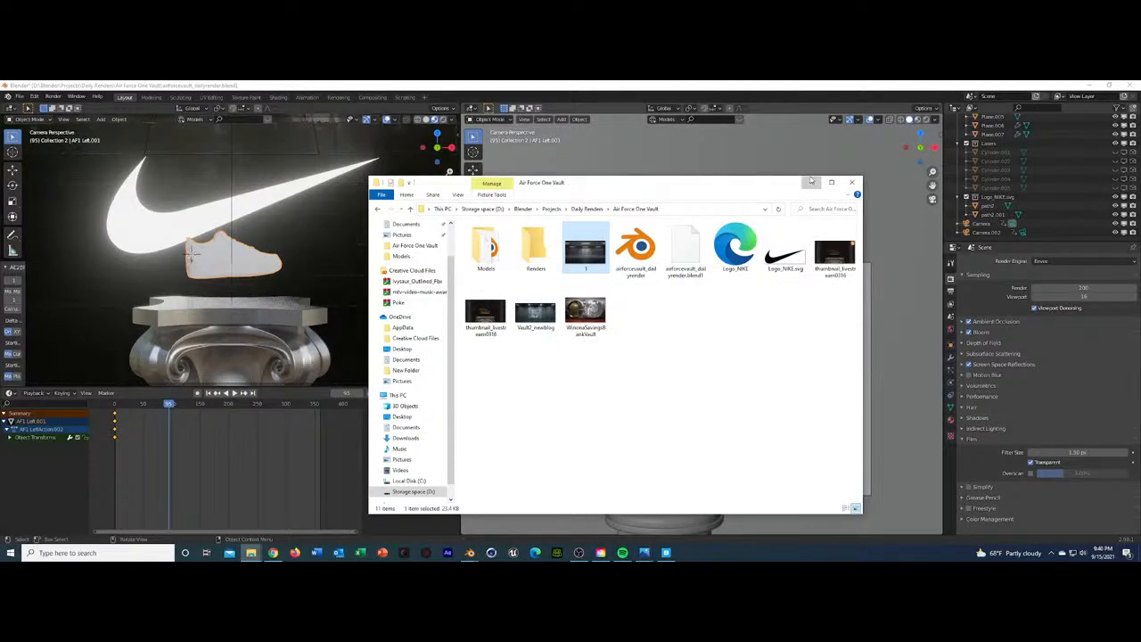
pyautogui.click(807, 177)
# Disable the Area light of Collection 2 in the viewports.
pyautogui.scroll(8, 1035, 202)
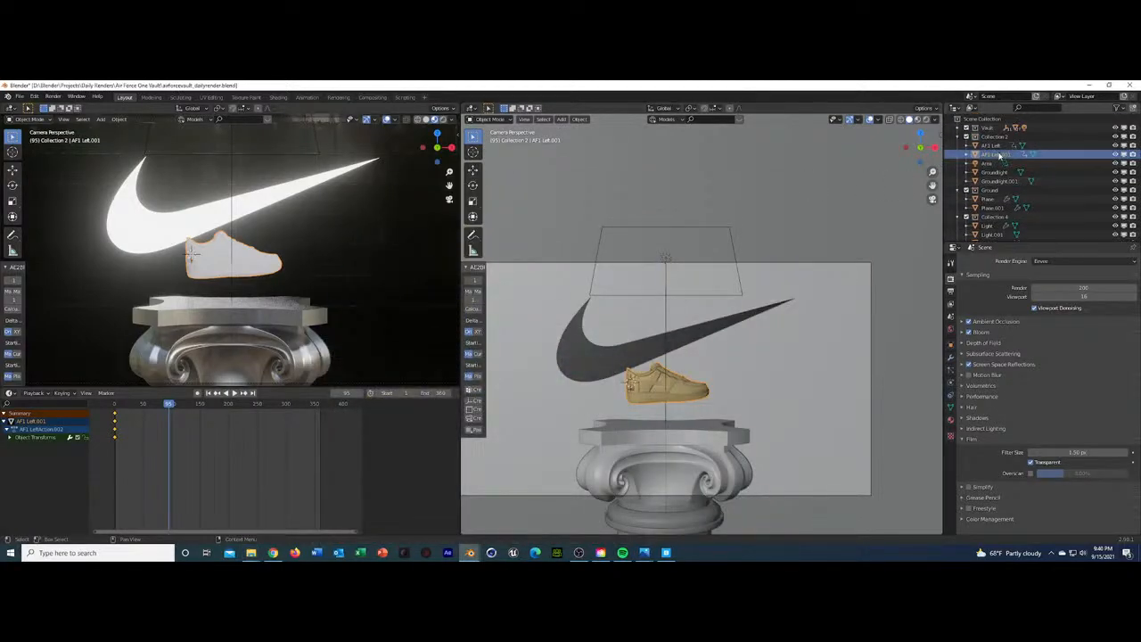
pyautogui.click(1124, 164)
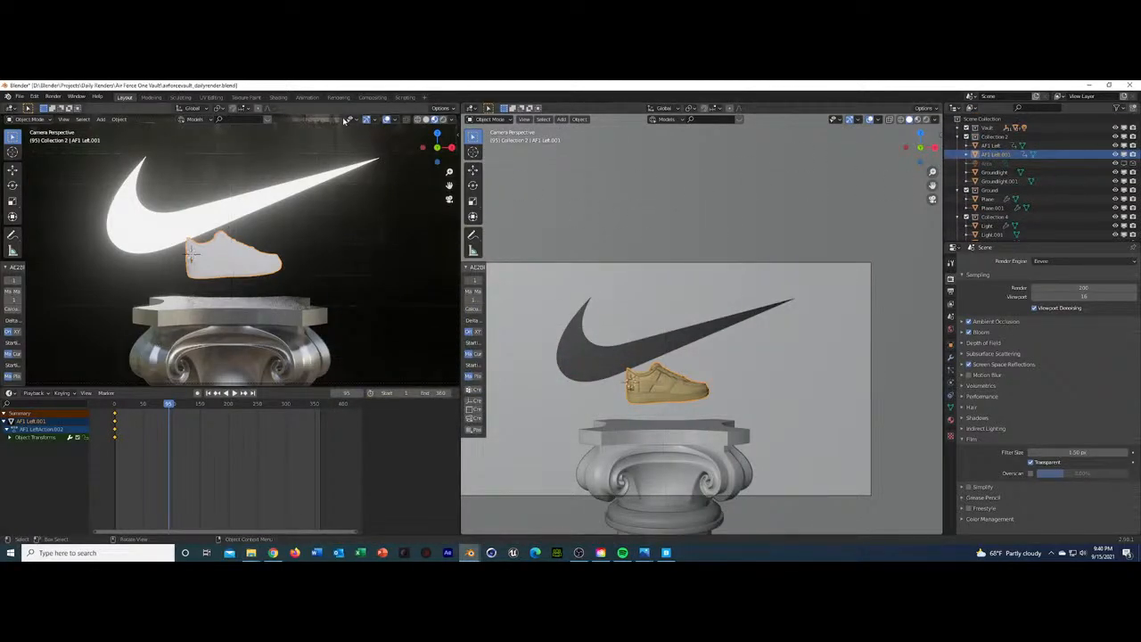
# Render frame 95 without the Area light, close the render, and re-enable the Area light of Collection 2.
pyautogui.click(54, 97)
pyautogui.click(71, 107)
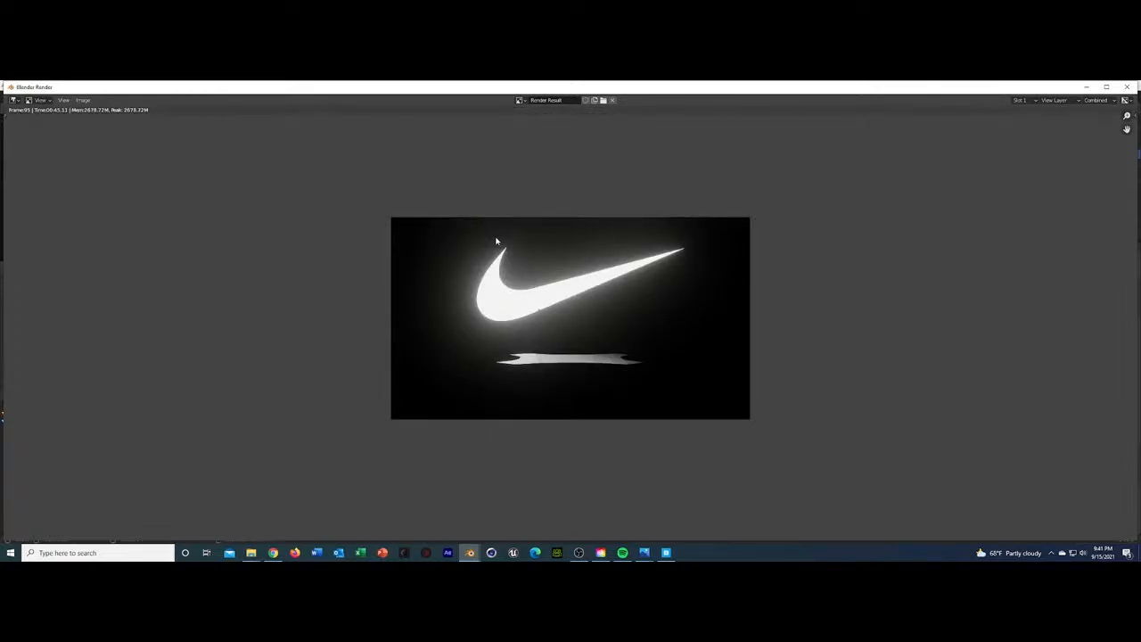
pyautogui.click(1127, 87)
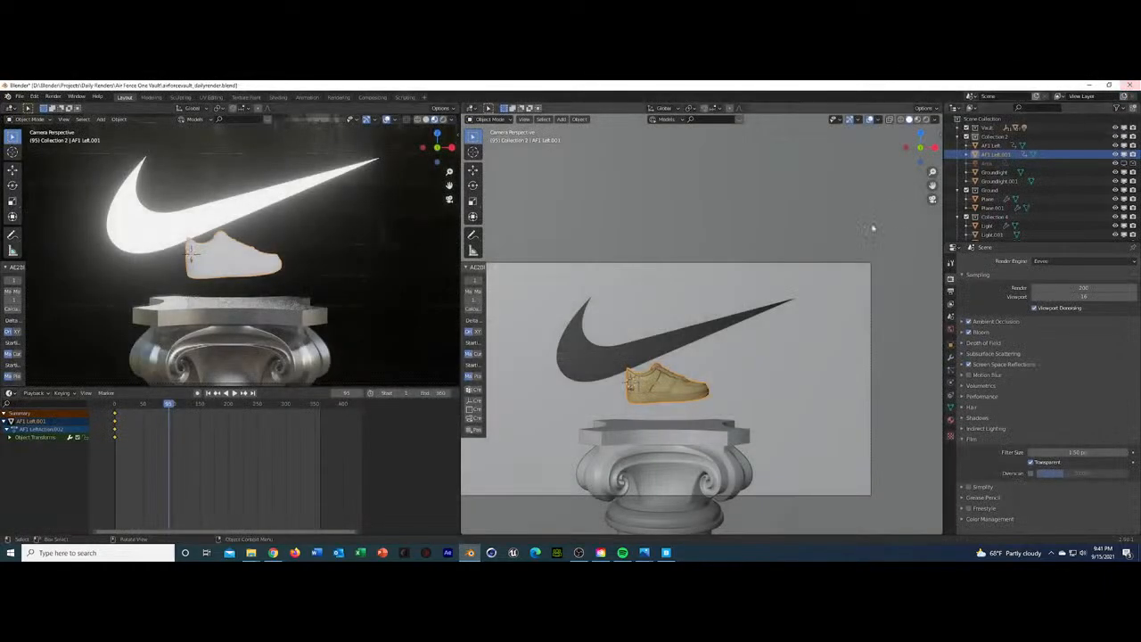
pyautogui.click(1133, 164)
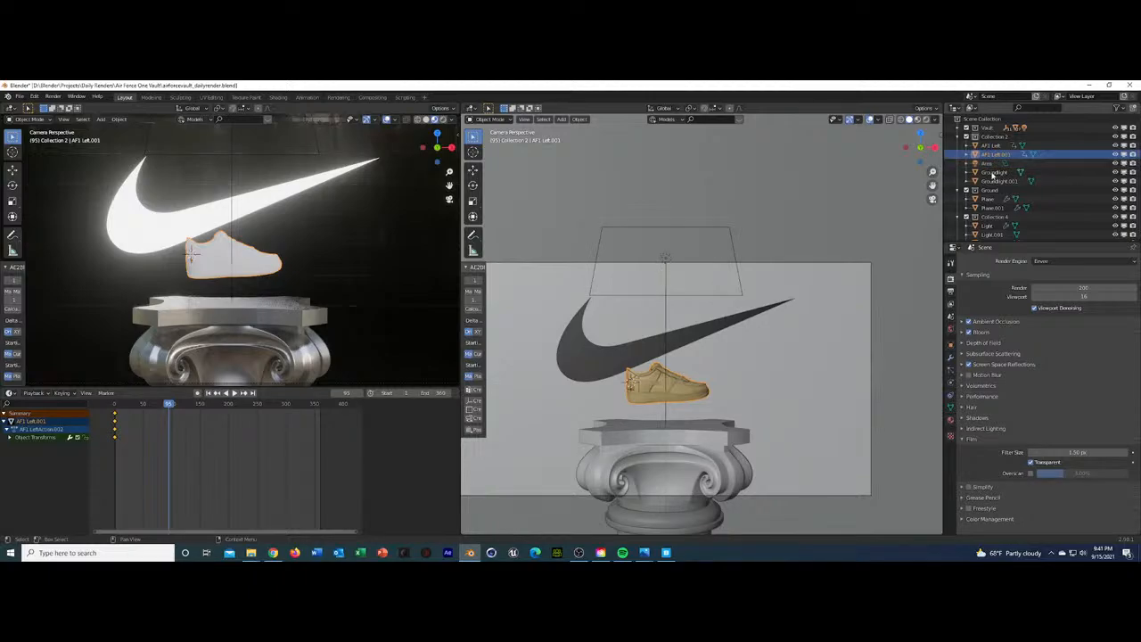
# Show the World nodes in the Shader Editor, adjust the Background node's strength, and save the file.
pyautogui.click(472, 108)
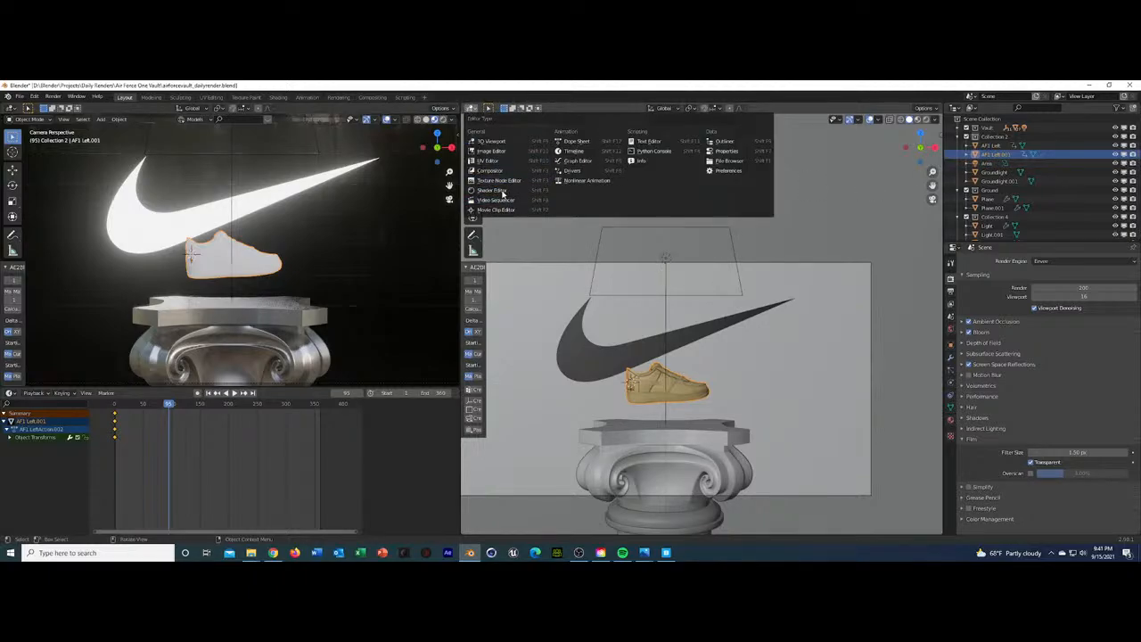
pyautogui.click(495, 190)
pyautogui.moveTo(524, 236); pyautogui.dragTo(576, 232)
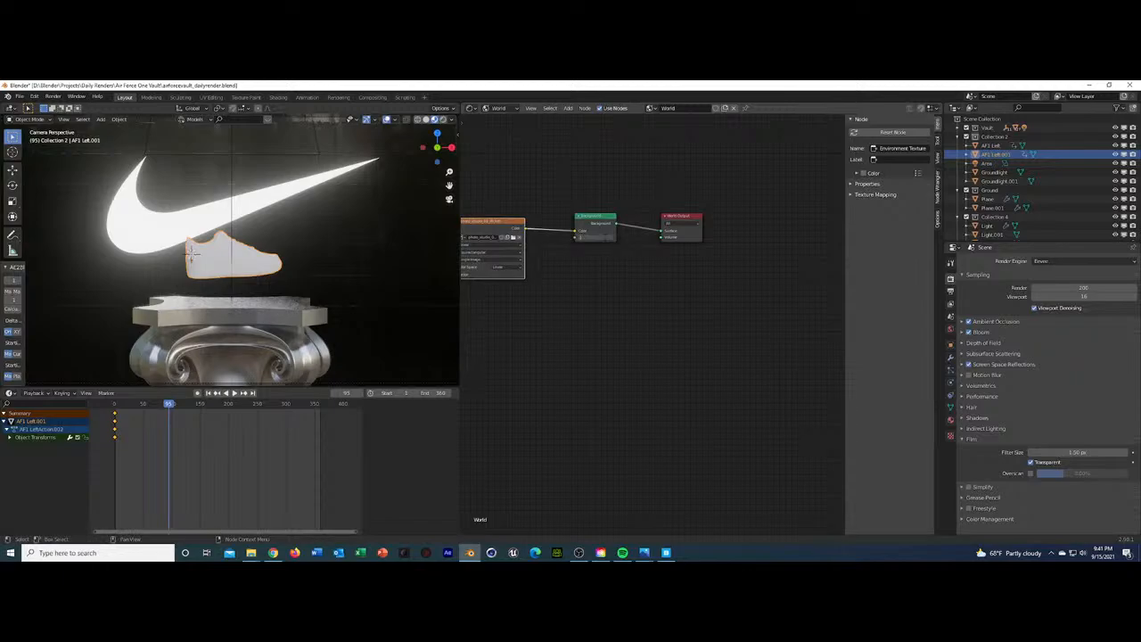
pyautogui.hotkey('ctrl', 's')
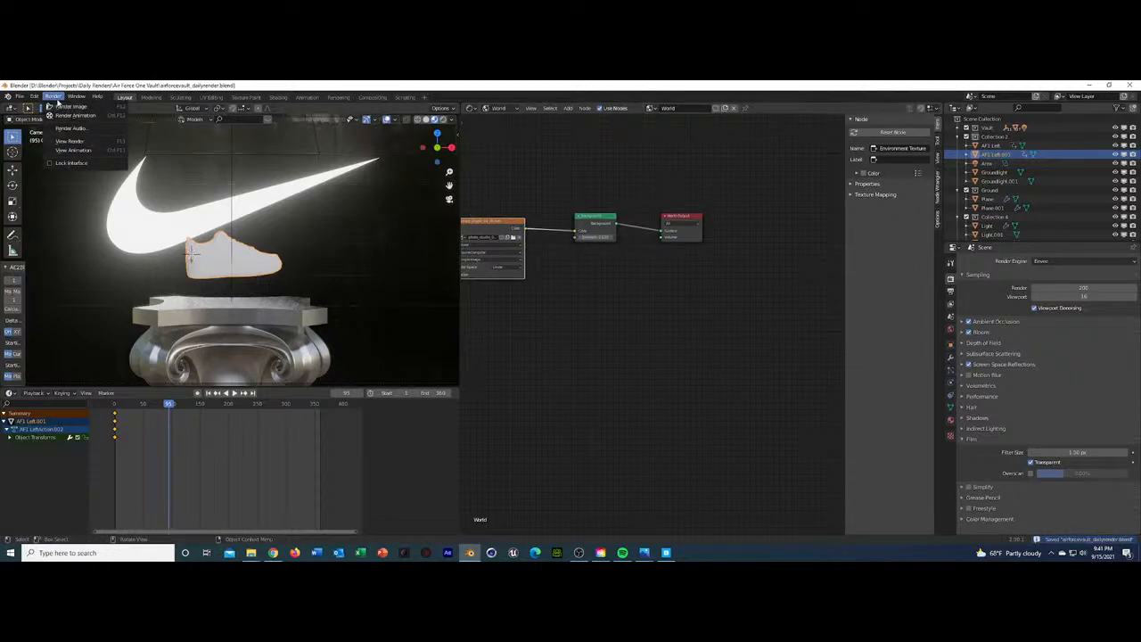
pyautogui.click(582, 234)
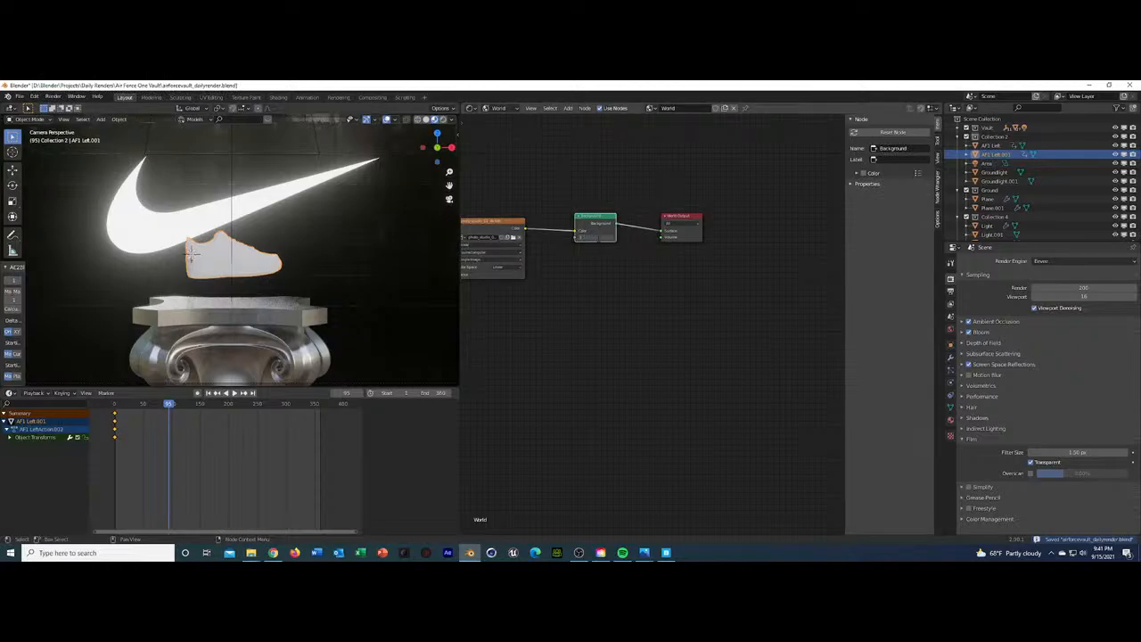
# Render frame 95 with the Area light enabled, examine the whole image, and close the render window.
pyautogui.click(53, 96)
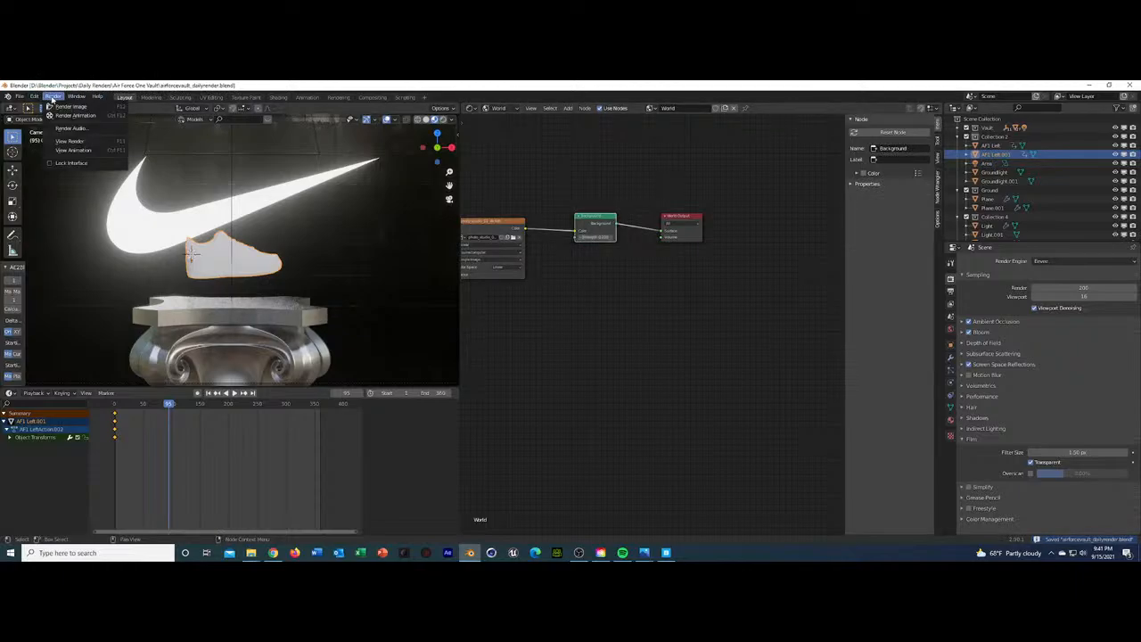
pyautogui.click(60, 105)
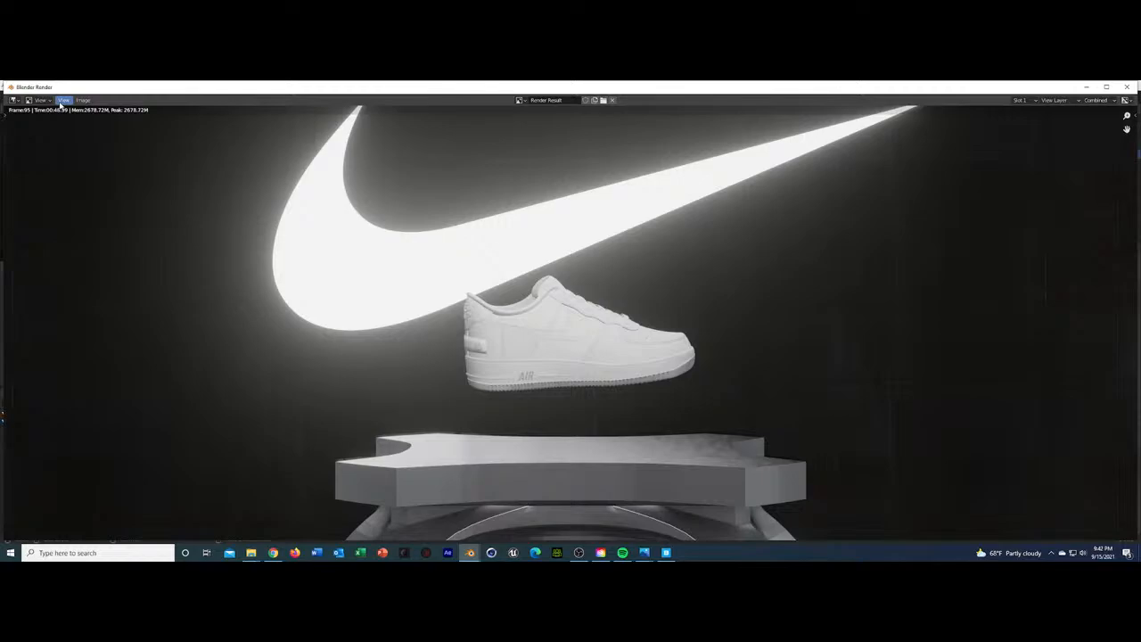
pyautogui.scroll(-2, 612, 285)
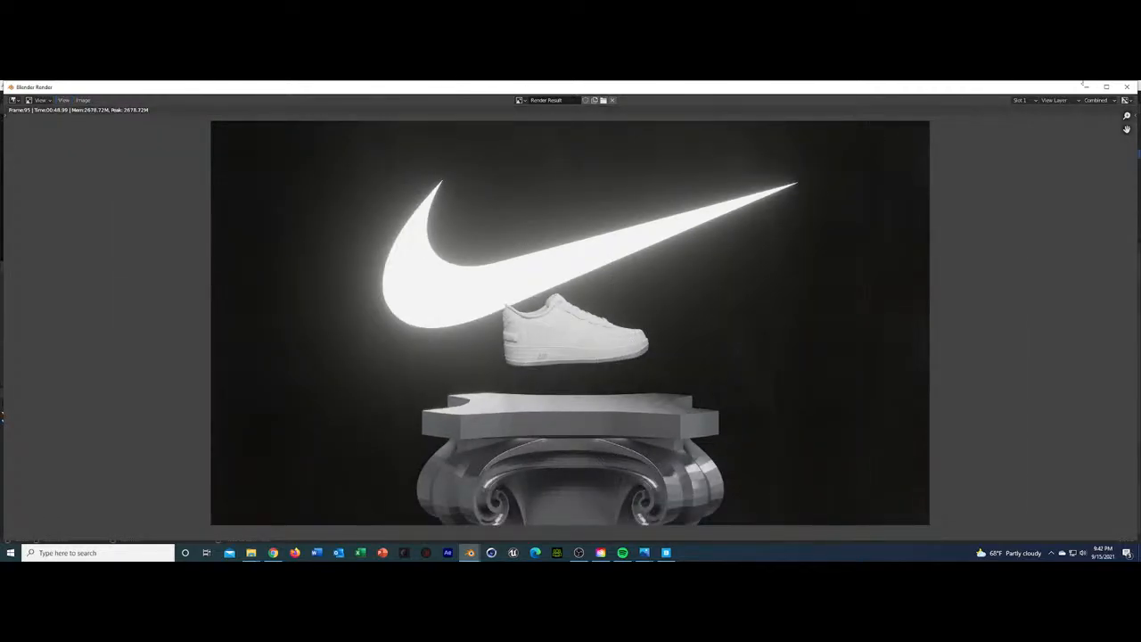
pyautogui.click(1127, 87)
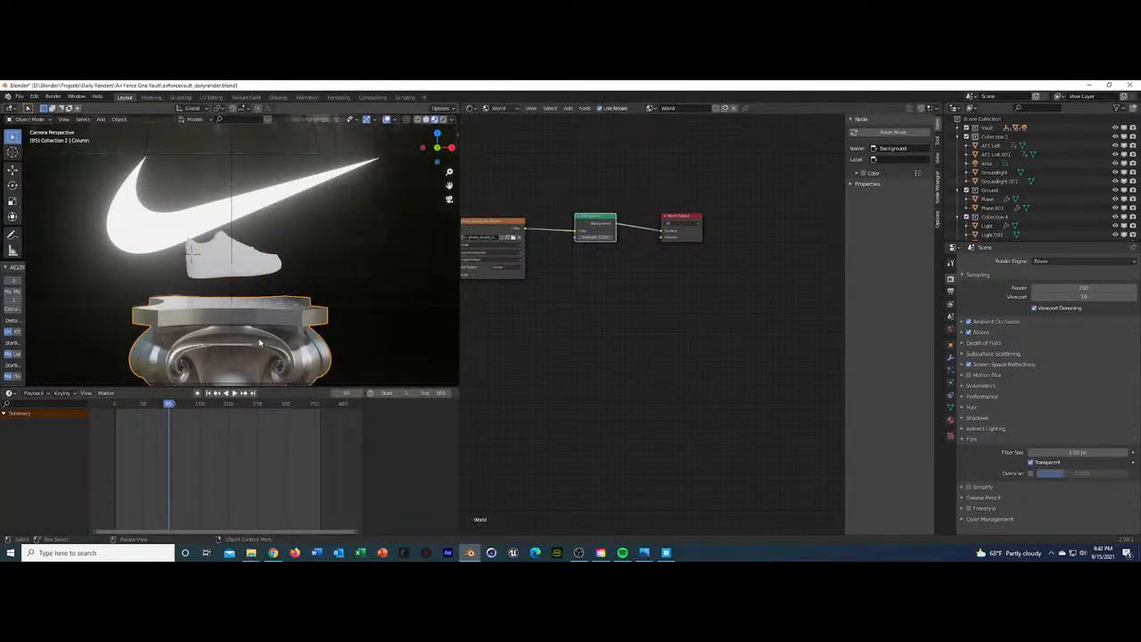
# Adjust the subdivision levels of the Column's Subdivision modifier, switch it to Catmull-Clark, and save the file.
pyautogui.click(950, 356)
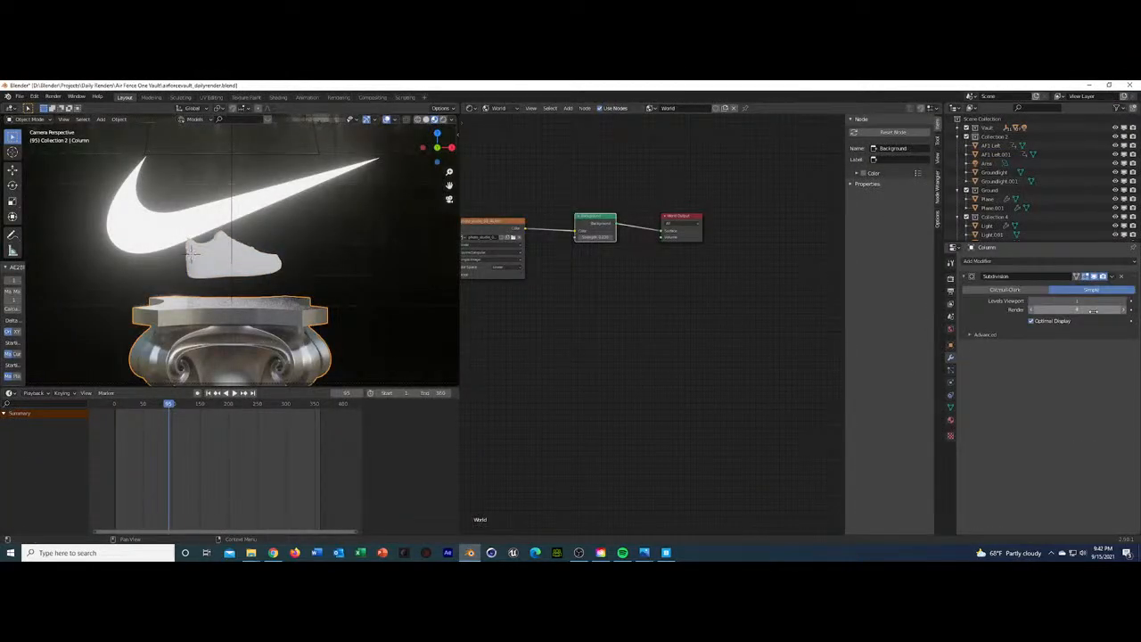
pyautogui.click(1094, 310)
pyautogui.write('0')
pyautogui.hotkey('ctrl', 's')
pyautogui.click(1077, 300)
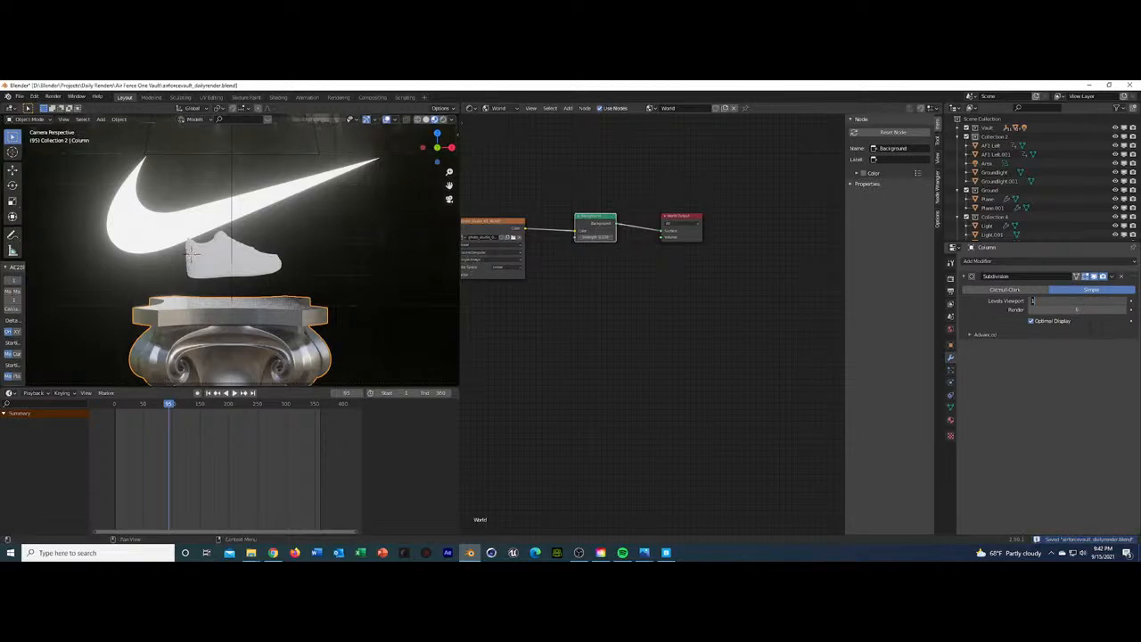
pyautogui.press('Return')
pyautogui.click(1028, 292)
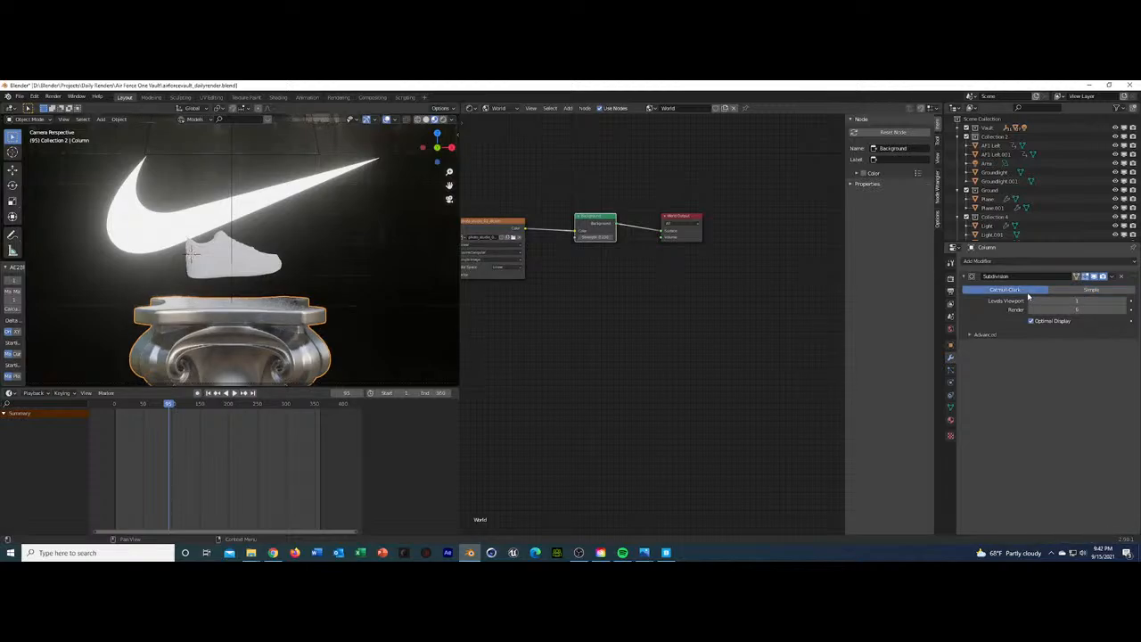
pyautogui.hotkey('ctrl', 's')
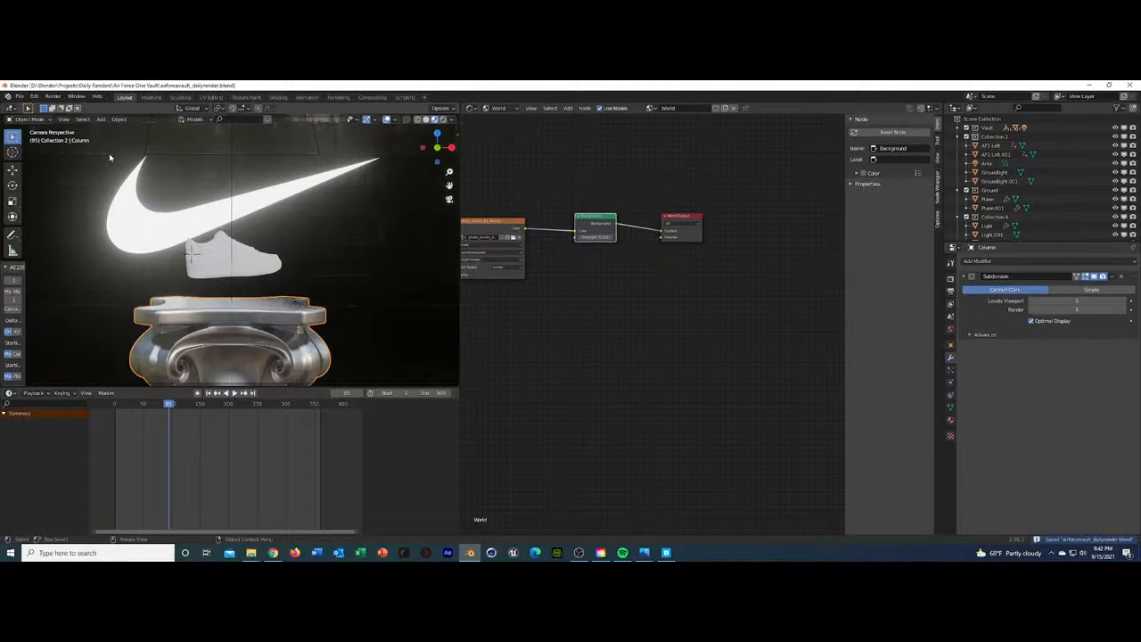
# Render frame 95 with the Column's Catmull-Clark subdivision.
pyautogui.click(53, 96)
pyautogui.click(63, 105)
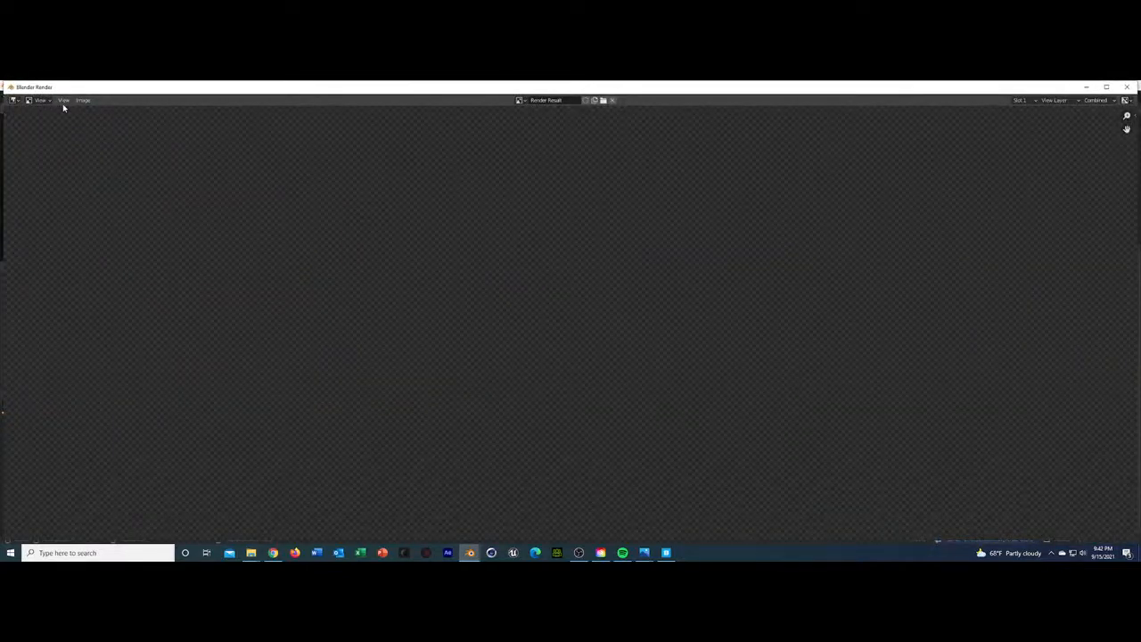